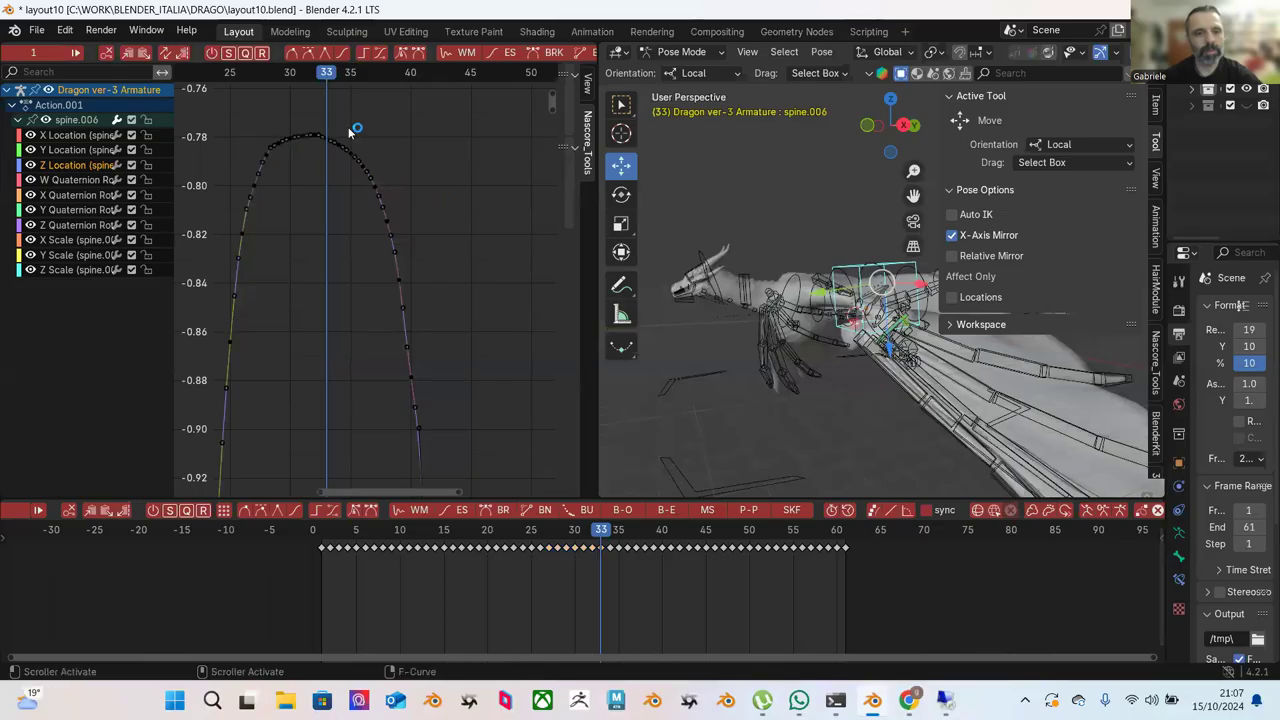
# Box-select the spine.006 Z Location keys just right of the curve's peak.
pyautogui.moveTo(302, 104); pyautogui.dragTo(430, 250)
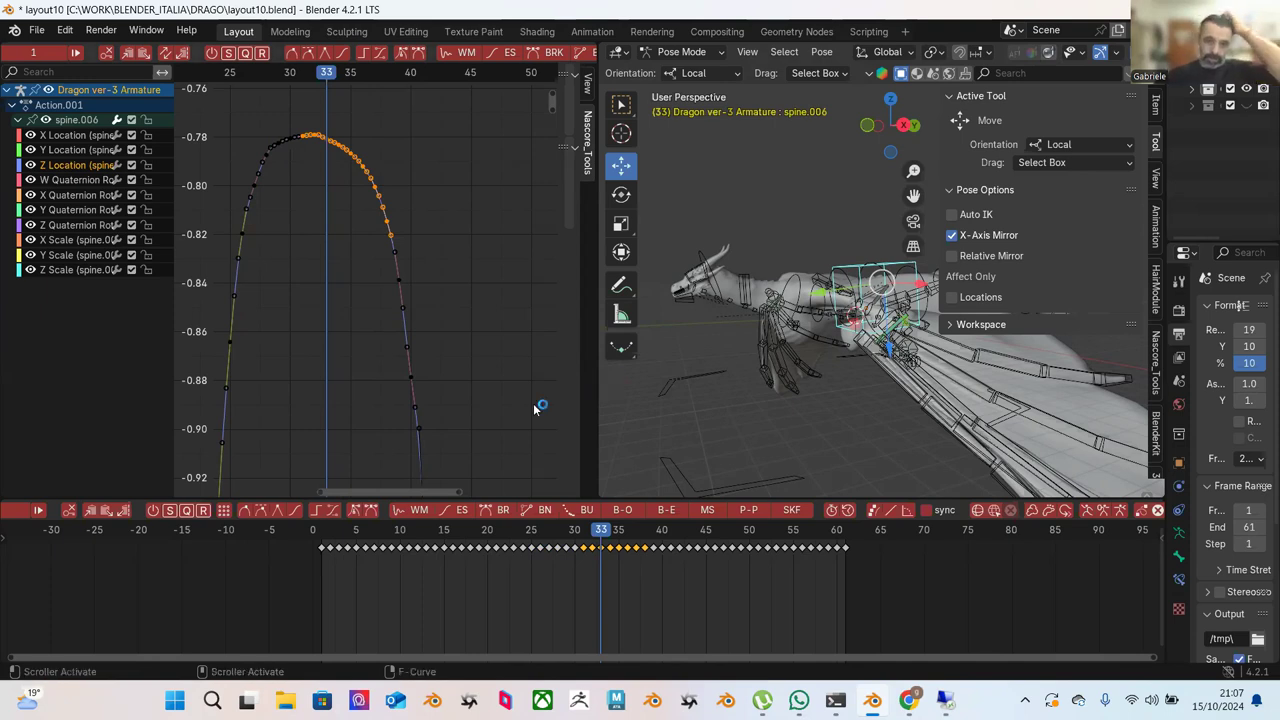
# Zoom in on the curve's peak and box-select a group of keys left of it.
pyautogui.click(476, 185)
pyautogui.moveTo(320, 117); pyautogui.dragTo(442, 319)
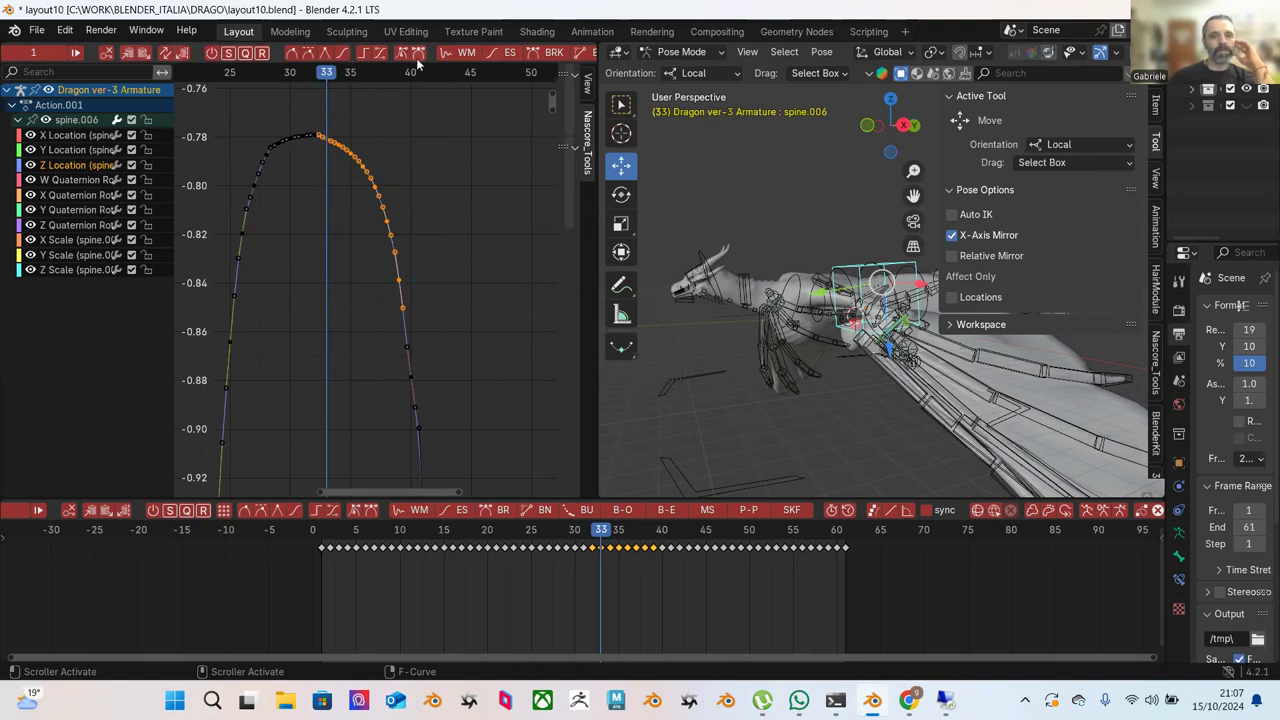
pyautogui.click(449, 133)
pyautogui.moveTo(296, 103); pyautogui.dragTo(361, 202)
pyautogui.keyDown('ctrl'); pyautogui.moveTo(413, 234); pyautogui.dragTo(463, 331, button='middle'); pyautogui.keyUp('ctrl')
pyautogui.click(448, 291)
pyautogui.moveTo(257, 119); pyautogui.dragTo(390, 312)
pyautogui.moveTo(248, 117); pyautogui.dragTo(384, 340)
pyautogui.moveTo(219, 125); pyautogui.dragTo(376, 364)
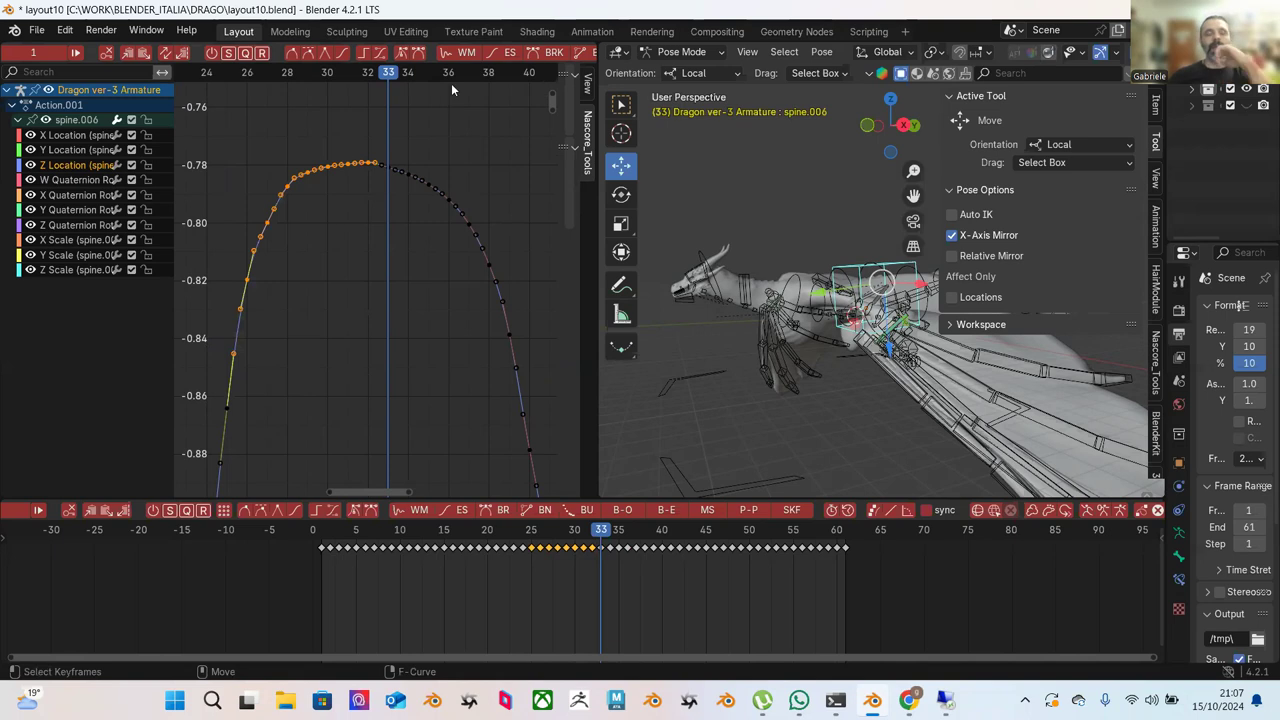
# Try Ease Keys on the selected keys, then undo it.
pyautogui.click(510, 52)
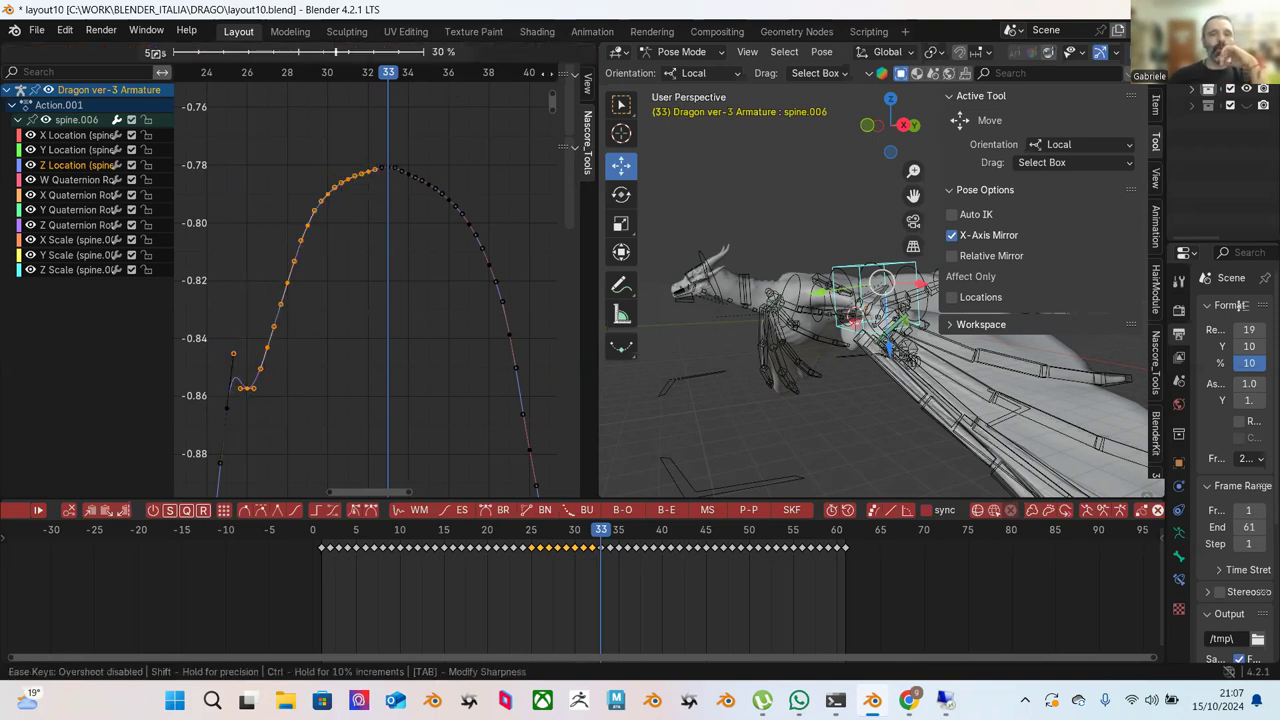
pyautogui.moveTo(545, 198)
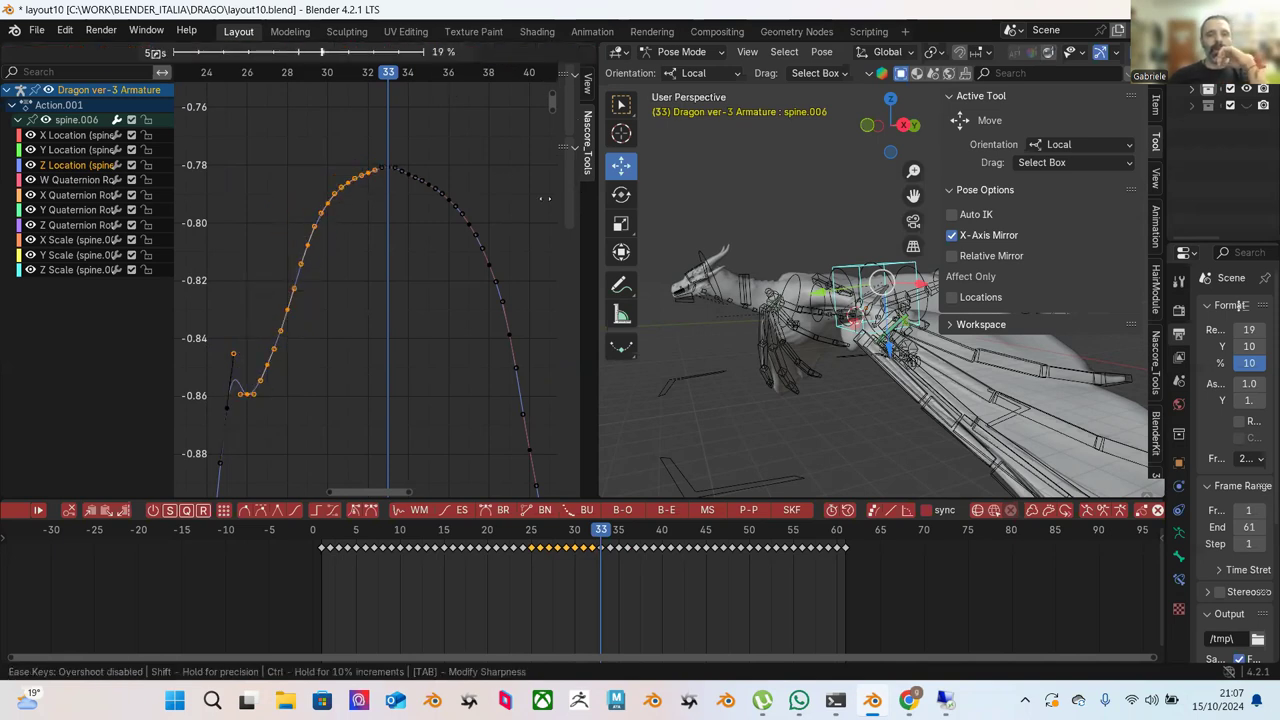
pyautogui.click(566, 335)
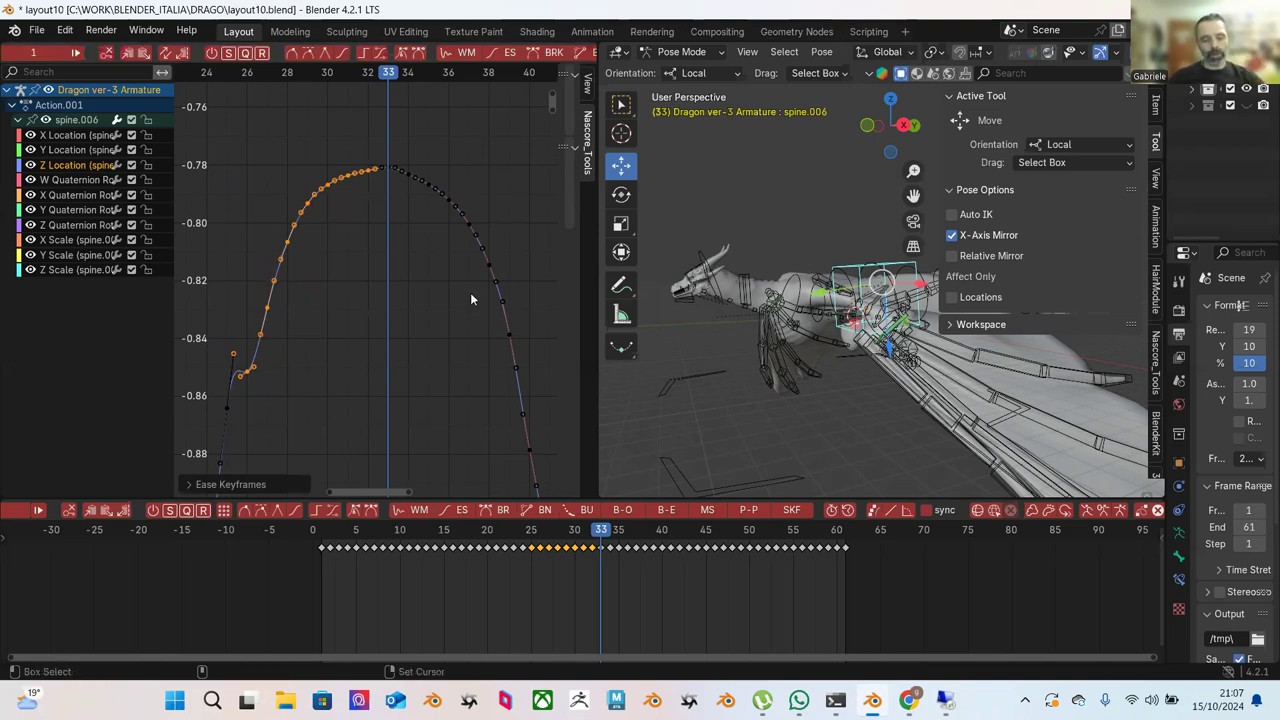
pyautogui.hotkey('ctrl', 'z')
pyautogui.hotkey('ctrl', 'z')
# Blend the keys left of the peak toward their neighbours and clear the selection.
pyautogui.moveTo(248, 131); pyautogui.dragTo(359, 281)
pyautogui.scroll(-5, 463, 53)
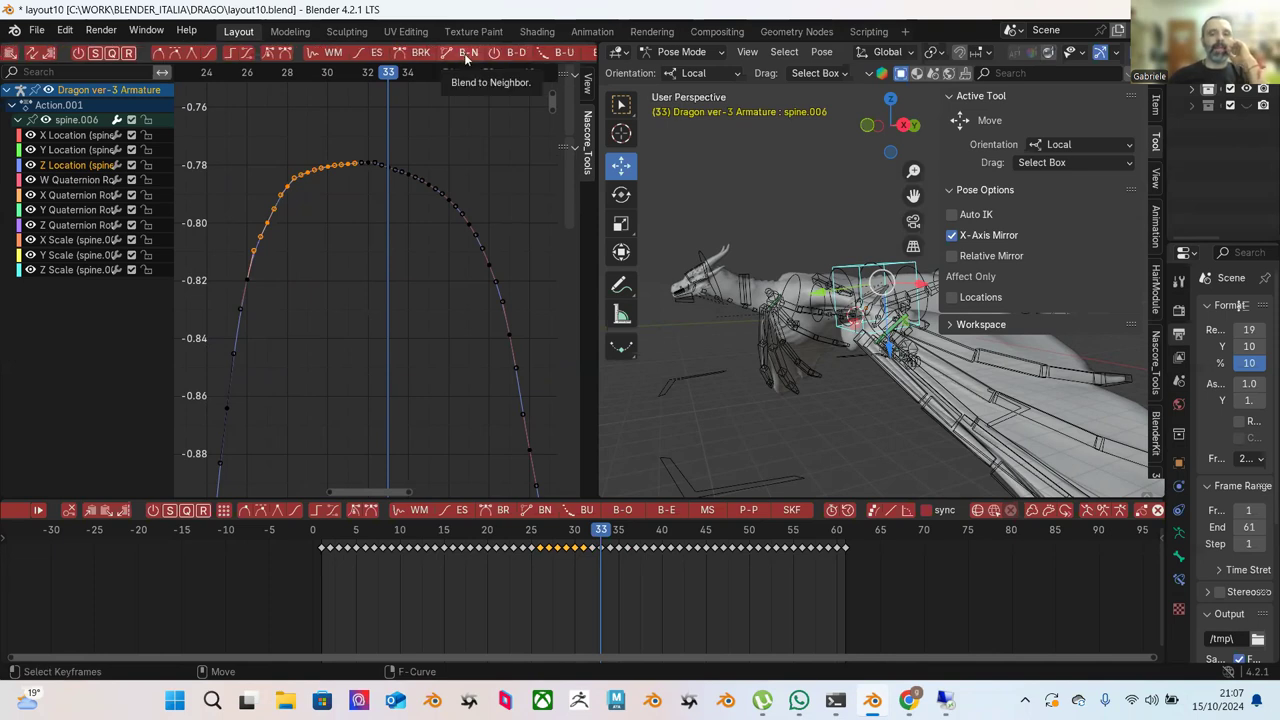
pyautogui.click(466, 55)
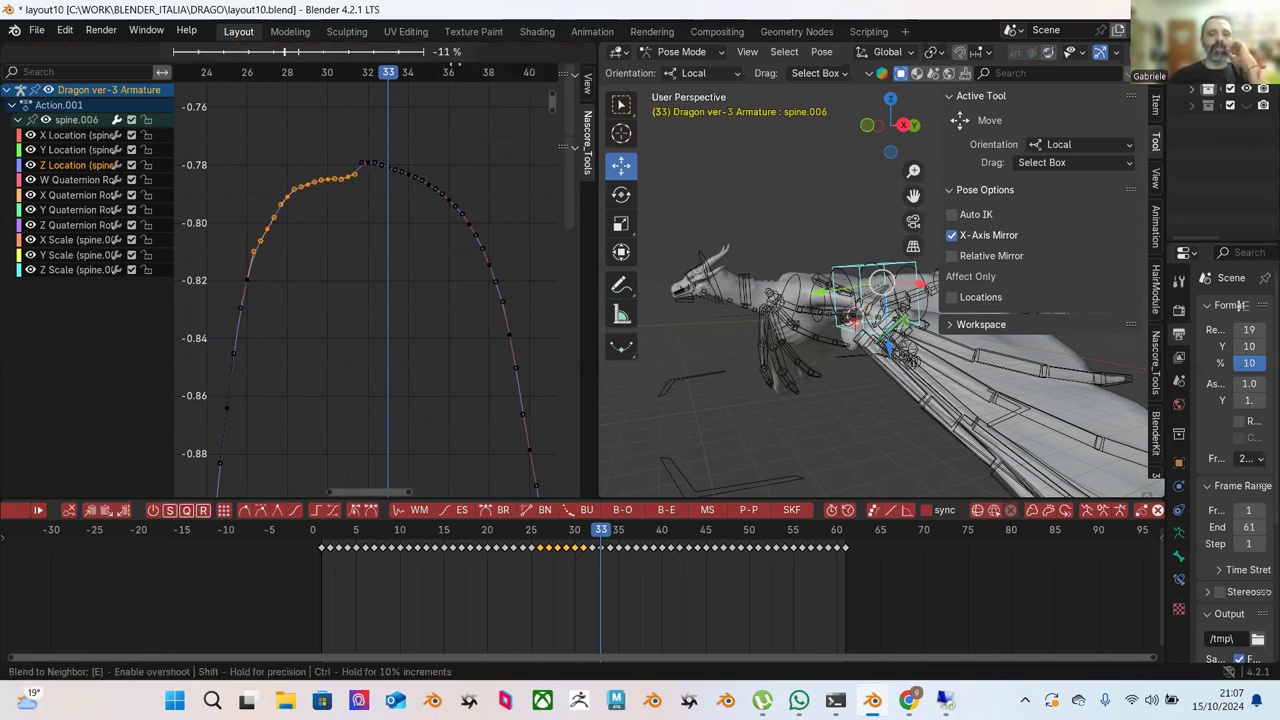
pyautogui.click(500, 90)
pyautogui.click(504, 134)
pyautogui.moveTo(843, 312); pyautogui.dragTo(800, 305, button='middle')
pyautogui.click(747, 52)
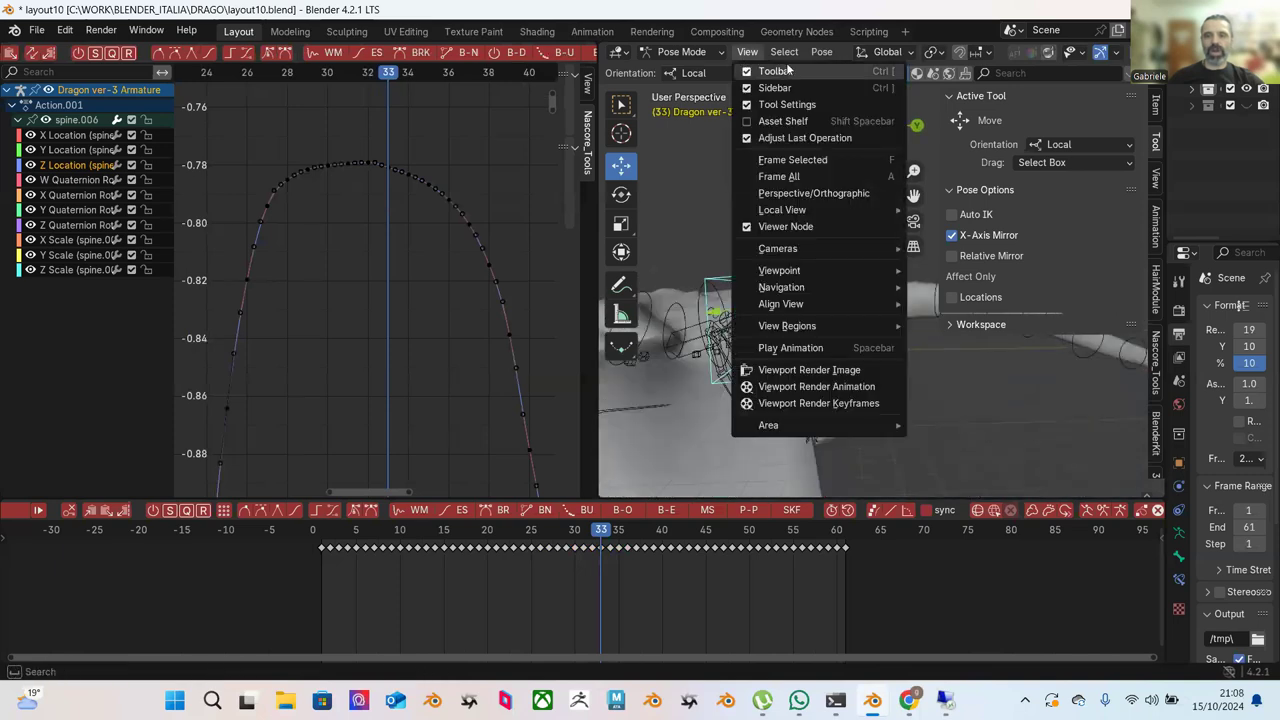
# Calculate a motion path for spine.006 via Pose > Motion Paths > Calculate.
pyautogui.press('Escape')
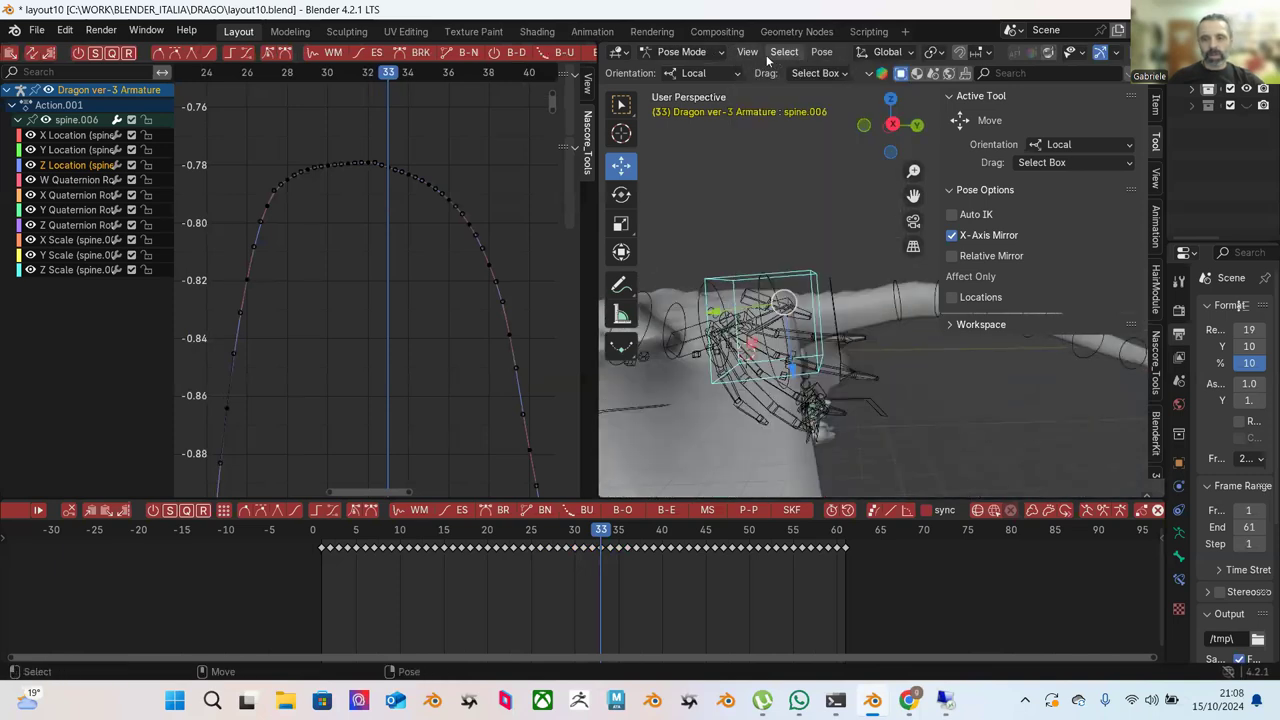
pyautogui.click(747, 52)
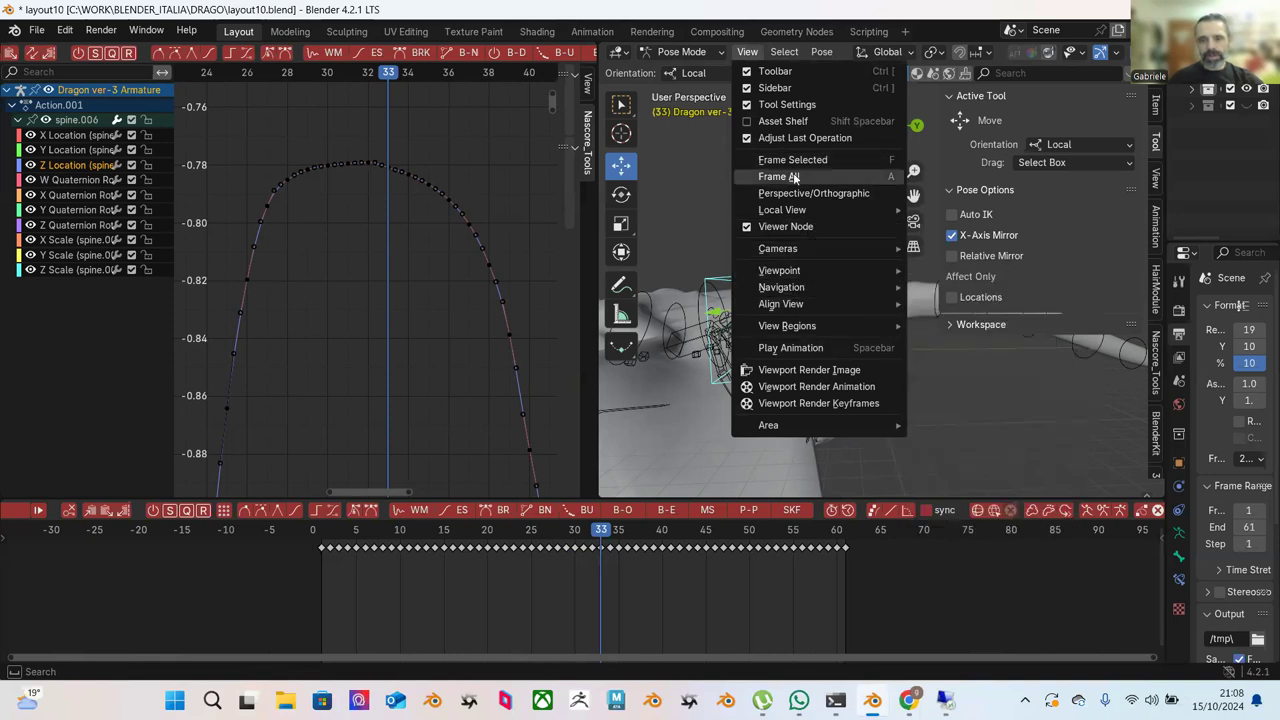
pyautogui.click(771, 52)
pyautogui.moveTo(821, 52)
pyautogui.moveTo(960, 145)
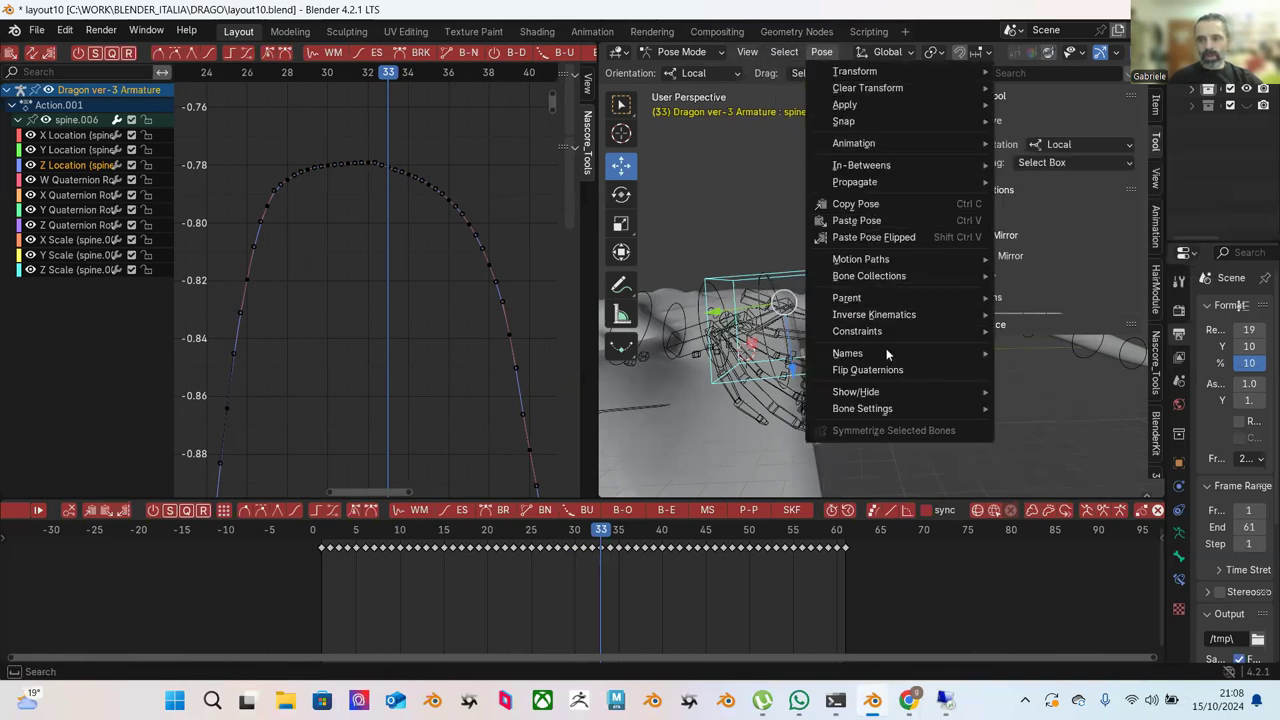
pyautogui.moveTo(885, 261)
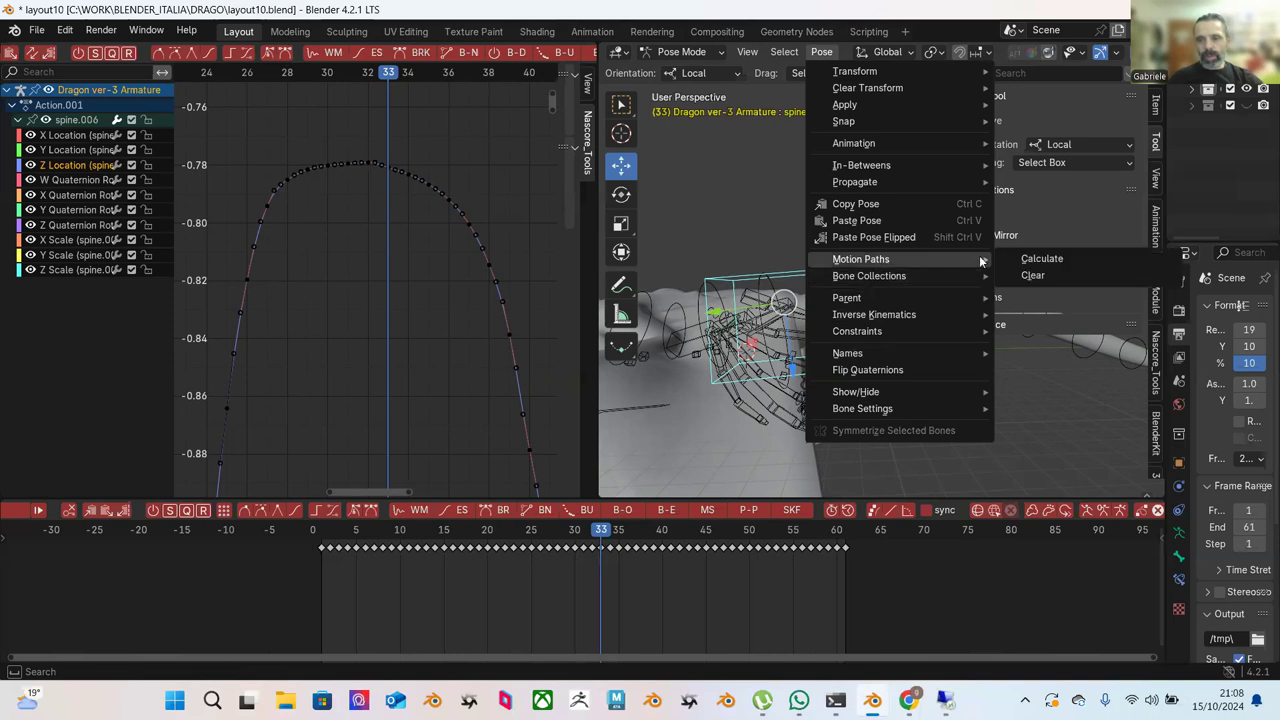
pyautogui.click(1036, 259)
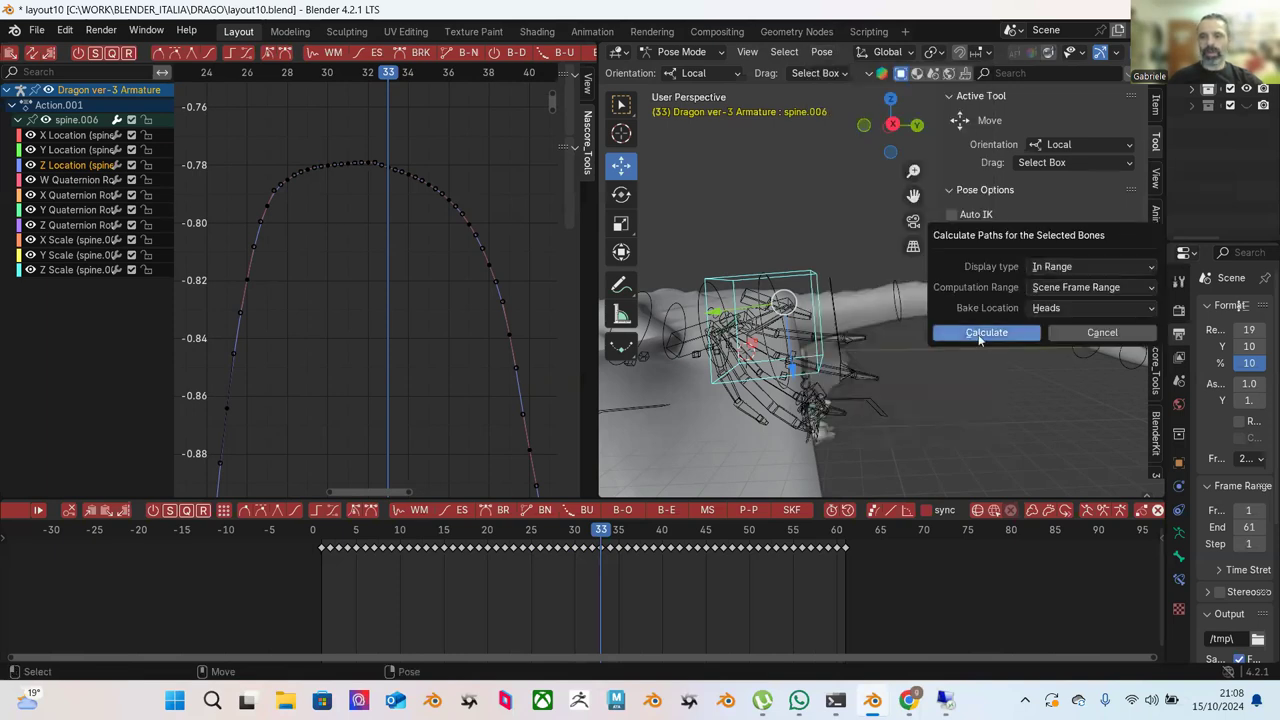
pyautogui.click(982, 333)
pyautogui.moveTo(823, 332); pyautogui.dragTo(782, 290, button='middle')
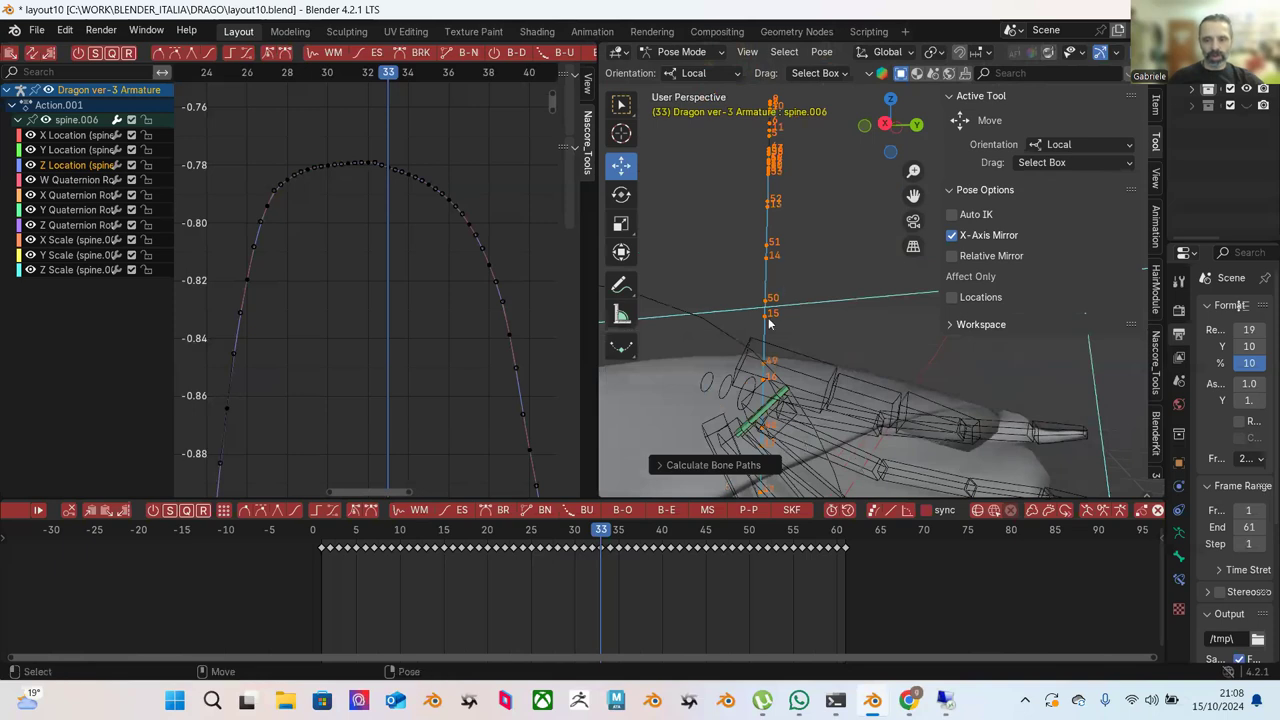
# Rescale the graph to fit the curve and box-select the keys on its left side.
pyautogui.moveTo(784, 216); pyautogui.dragTo(738, 221, button='middle')
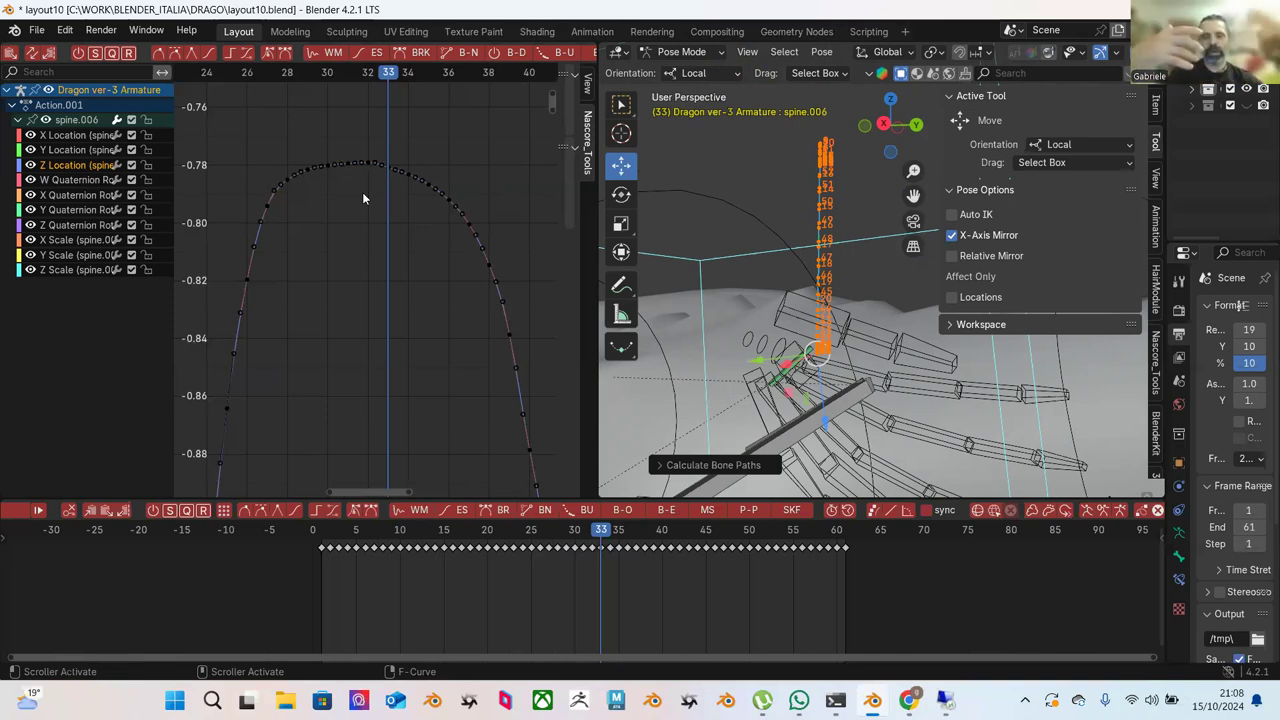
pyautogui.scroll(-1, 342, 274)
pyautogui.scroll(-4, 373, 335)
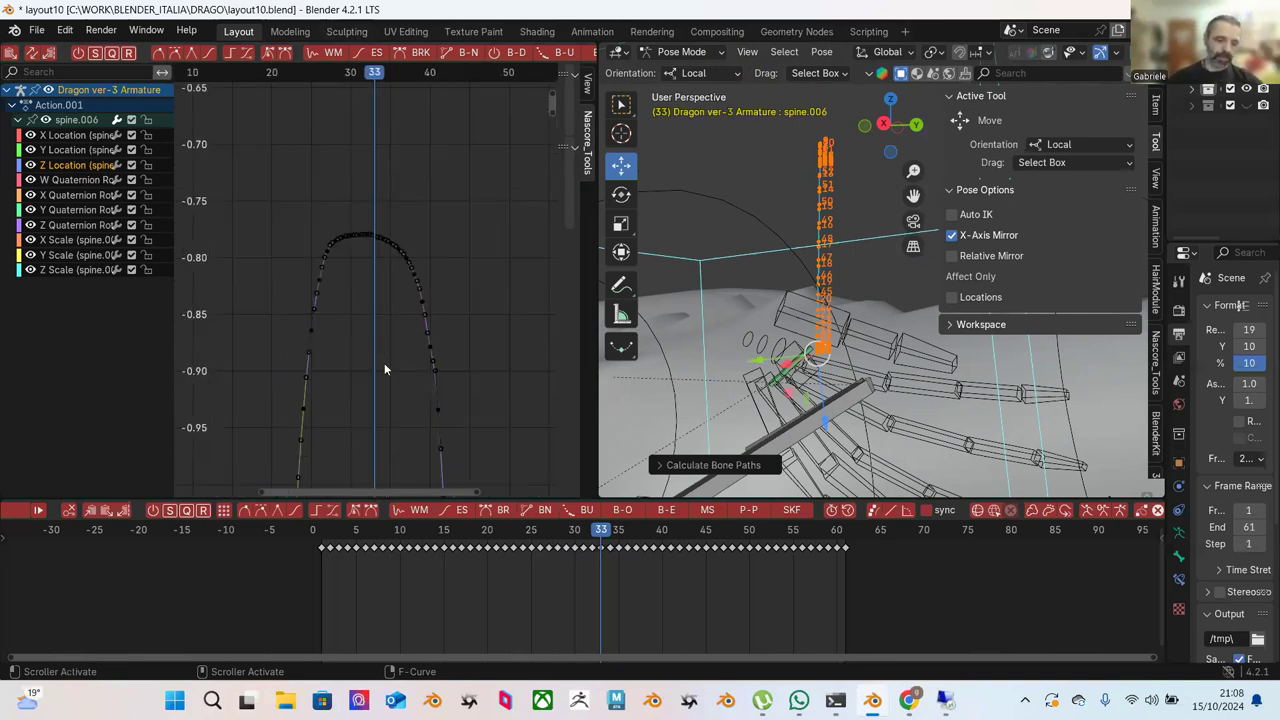
pyautogui.moveTo(406, 341)
pyautogui.keyDown('ctrl'); pyautogui.mouseDown(button='middle')
pyautogui.moveTo(449, 374)
pyautogui.moveTo(434, 364)
pyautogui.moveTo(469, 244)
pyautogui.moveTo(440, 329)
pyautogui.moveTo(421, 307)
pyautogui.moveTo(412, 326)
pyautogui.mouseUp(button='middle'); pyautogui.keyUp('ctrl')
pyautogui.scroll(2, 412, 332)
pyautogui.moveTo(236, 184); pyautogui.dragTo(394, 370)
# Raise a single key on the rising side, then box-select the upper-left keys.
pyautogui.scroll(2, 392, 367)
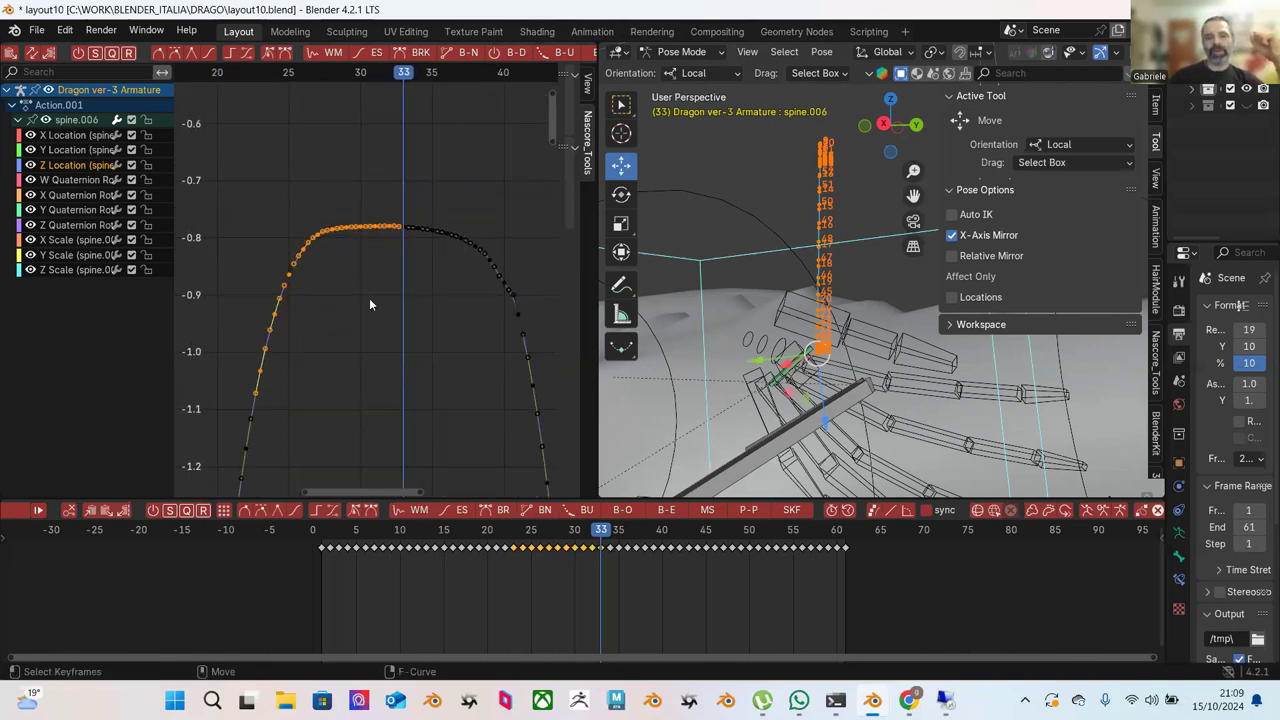
pyautogui.scroll(2, 298, 313)
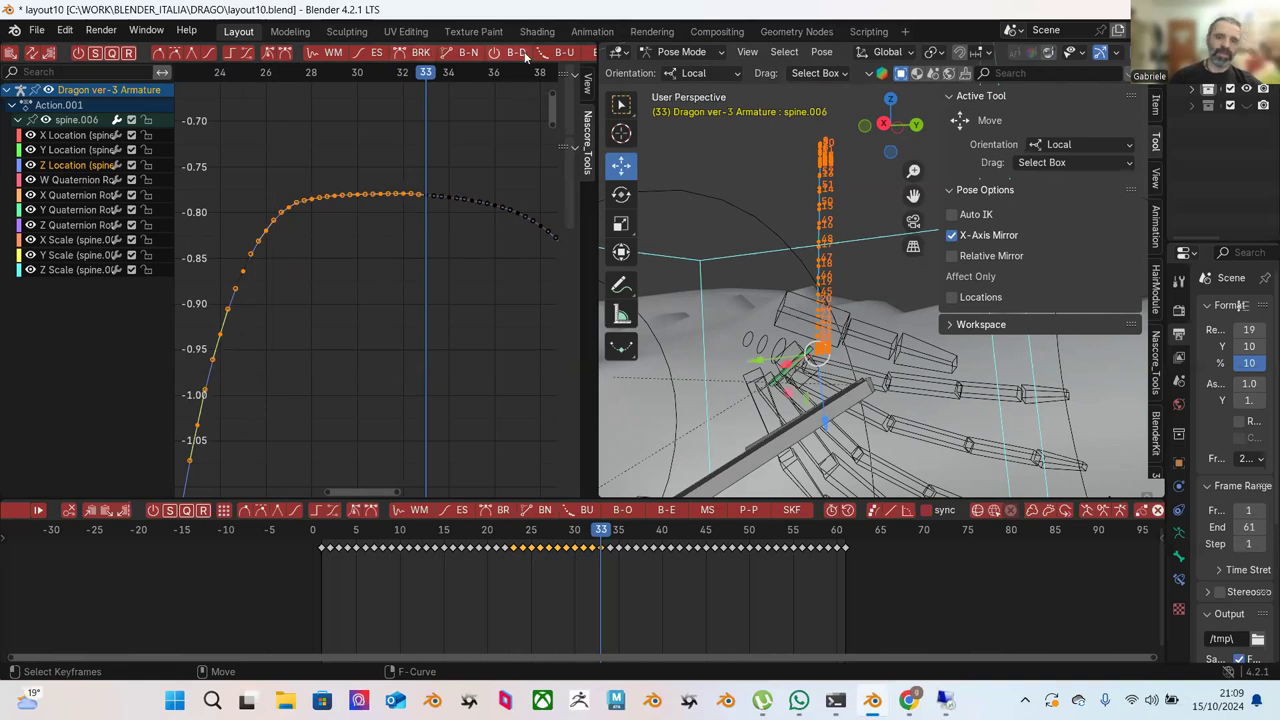
pyautogui.scroll(-3, 540, 55)
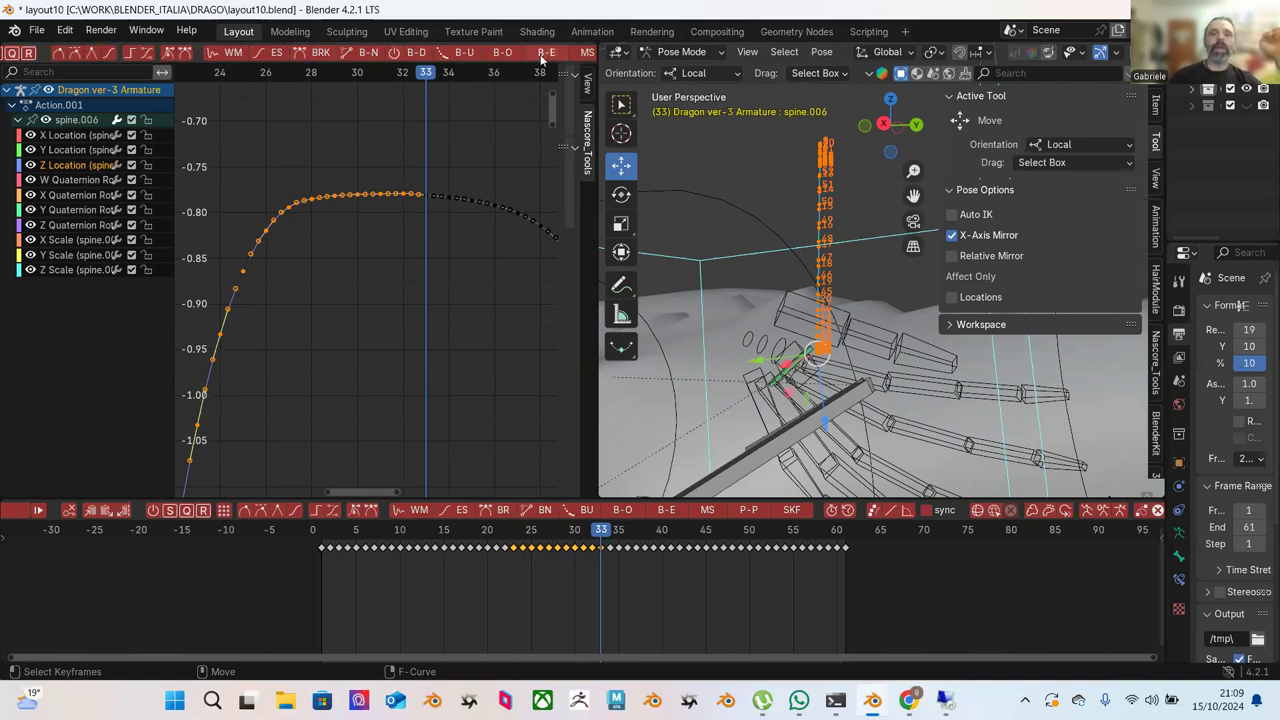
pyautogui.click(328, 165)
pyautogui.scroll(-1, 324, 177)
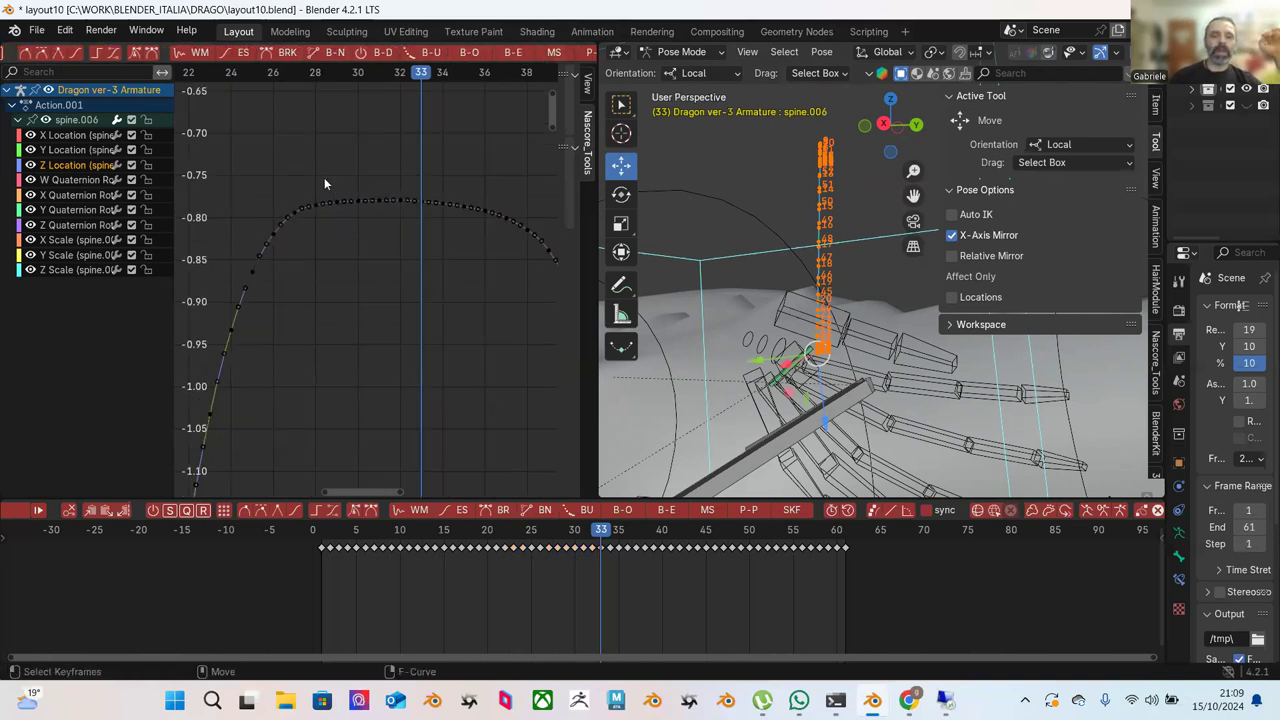
pyautogui.click(232, 334)
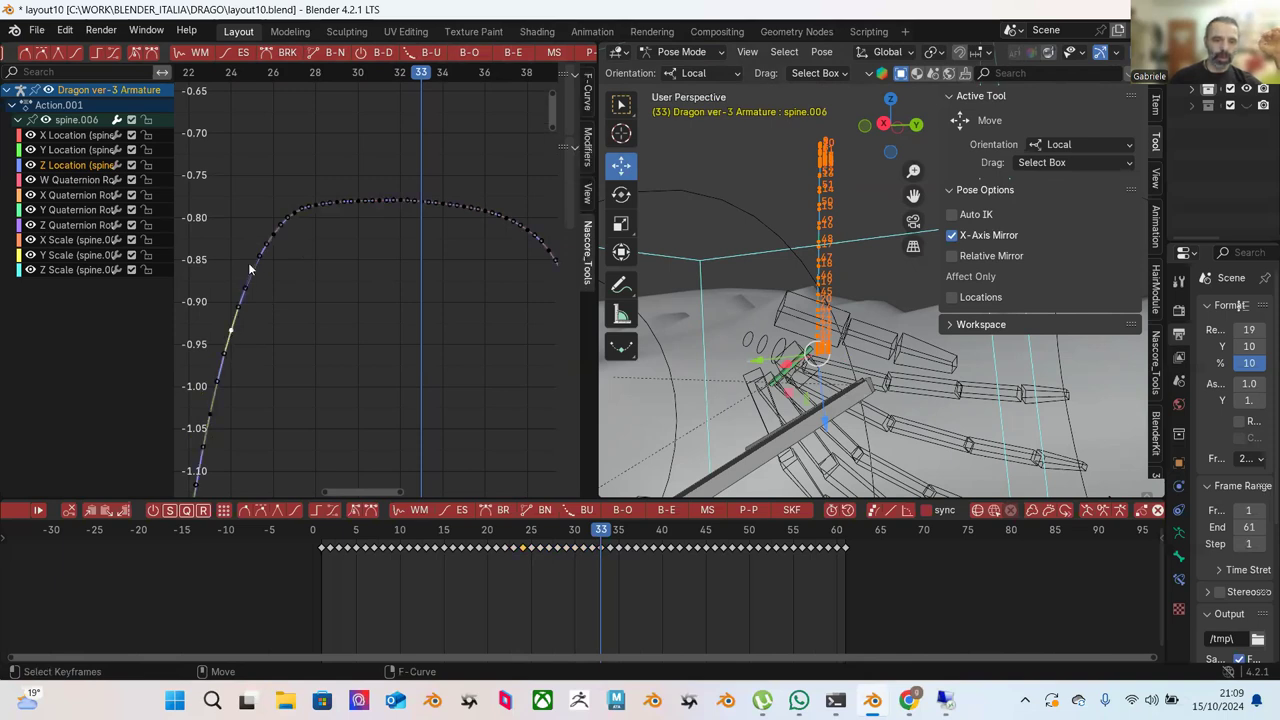
pyautogui.moveTo(237, 337); pyautogui.dragTo(243, 272)
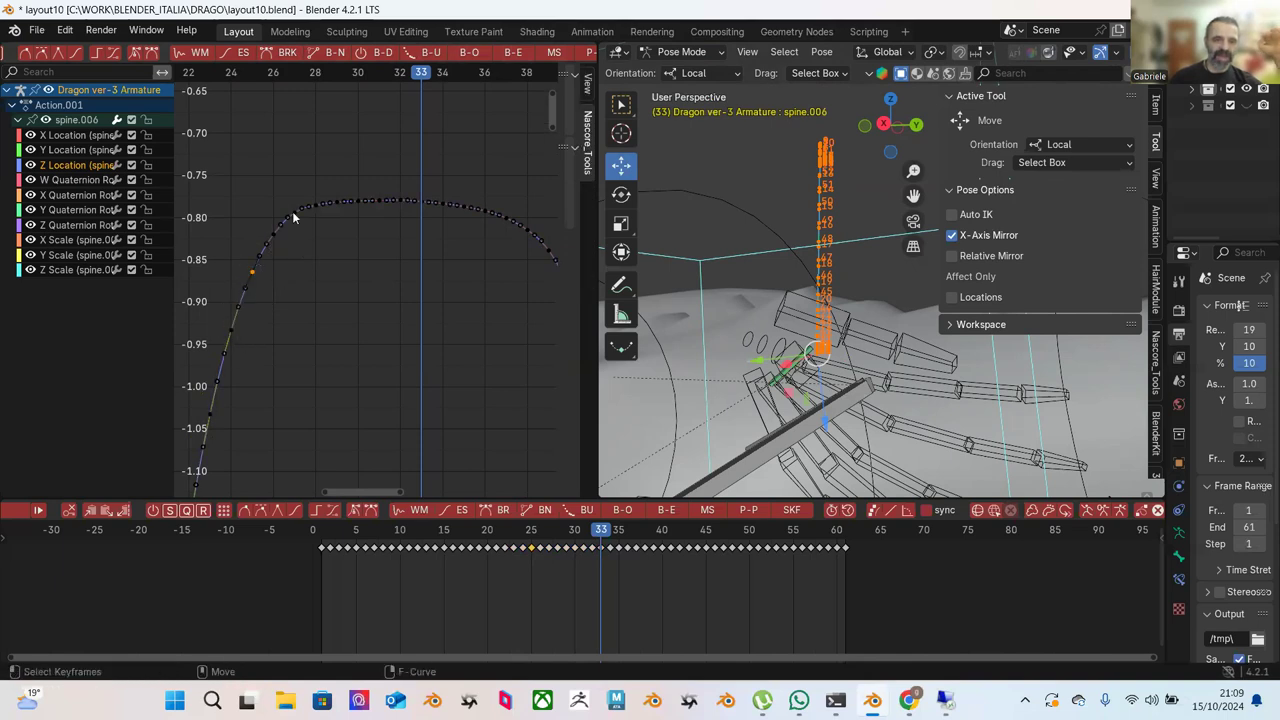
pyautogui.moveTo(234, 120); pyautogui.dragTo(412, 402)
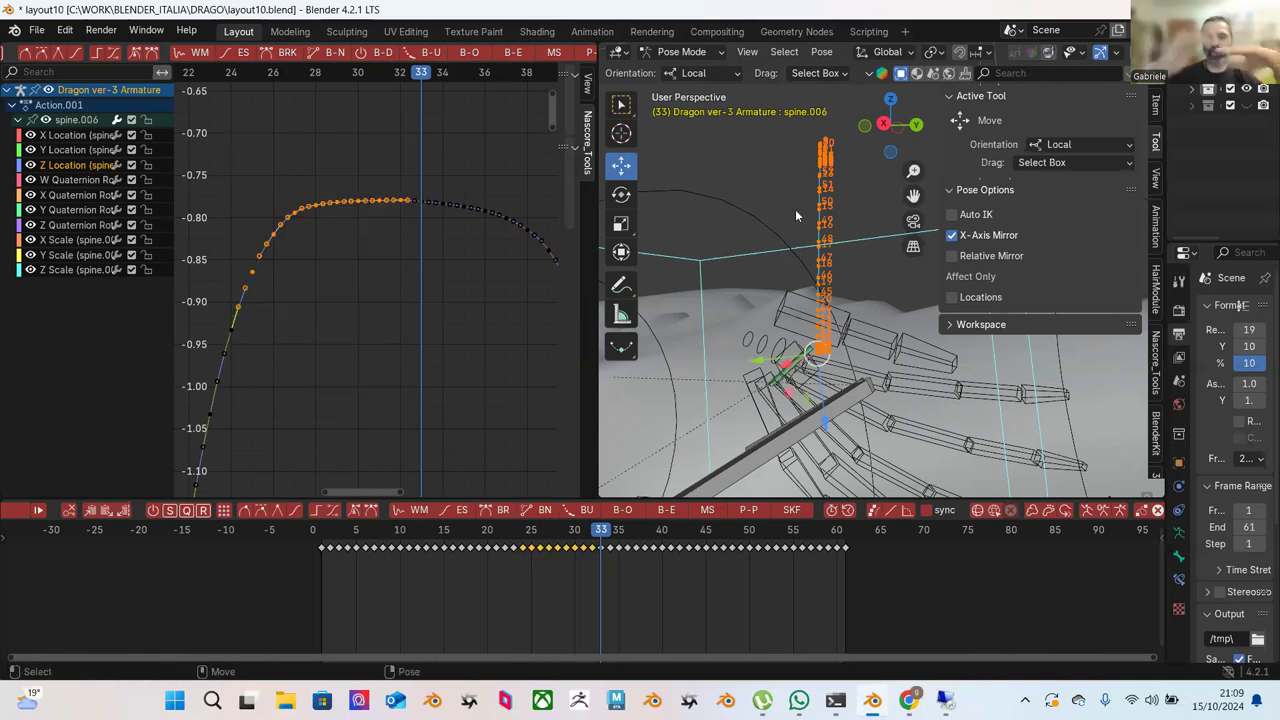
pyautogui.scroll(-3, 455, 335)
# Reposition the graph and box-select the rising keys up to frame 33.
pyautogui.scroll(-4, 455, 335)
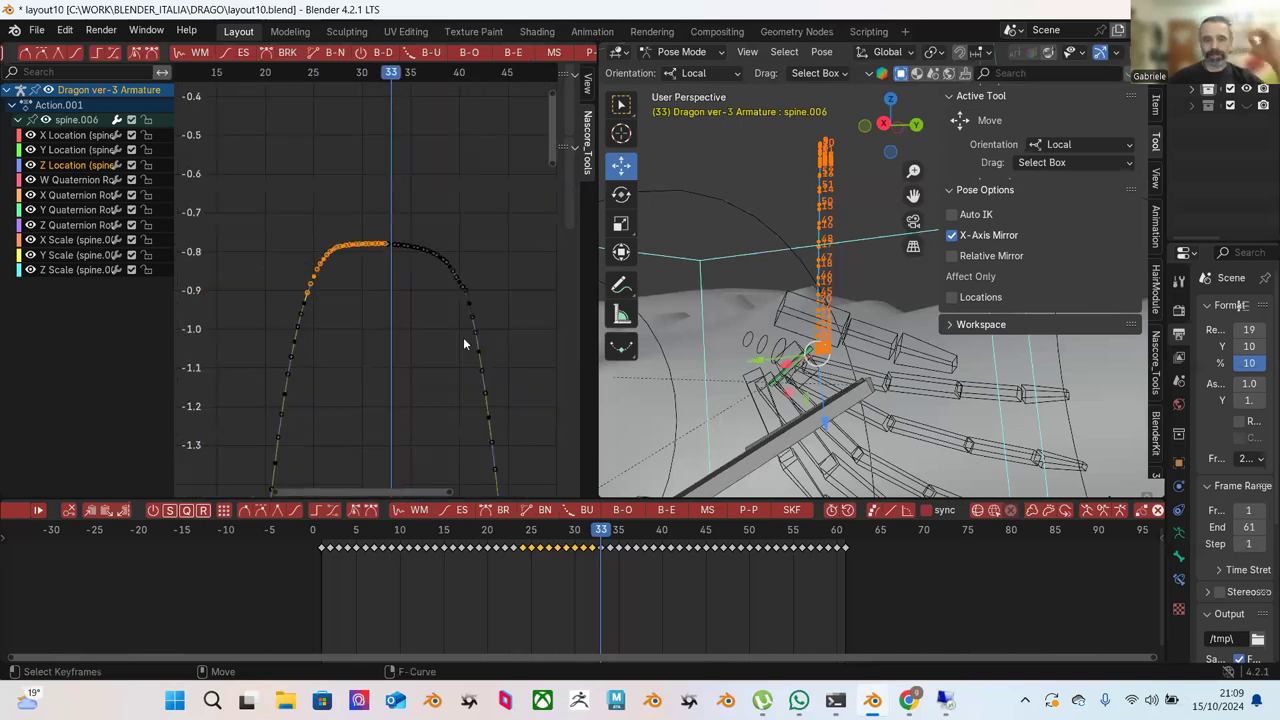
pyautogui.moveTo(450, 412); pyautogui.dragTo(386, 366, button='middle')
pyautogui.scroll(-3, 414, 386)
pyautogui.moveTo(360, 346); pyautogui.dragTo(246, 468)
pyautogui.moveTo(349, 118); pyautogui.dragTo(316, 221, button='middle')
pyautogui.moveTo(264, 142); pyautogui.dragTo(416, 333)
pyautogui.moveTo(416, 333); pyautogui.dragTo(344, 274, button='middle')
pyautogui.moveTo(296, 202); pyautogui.dragTo(420, 358)
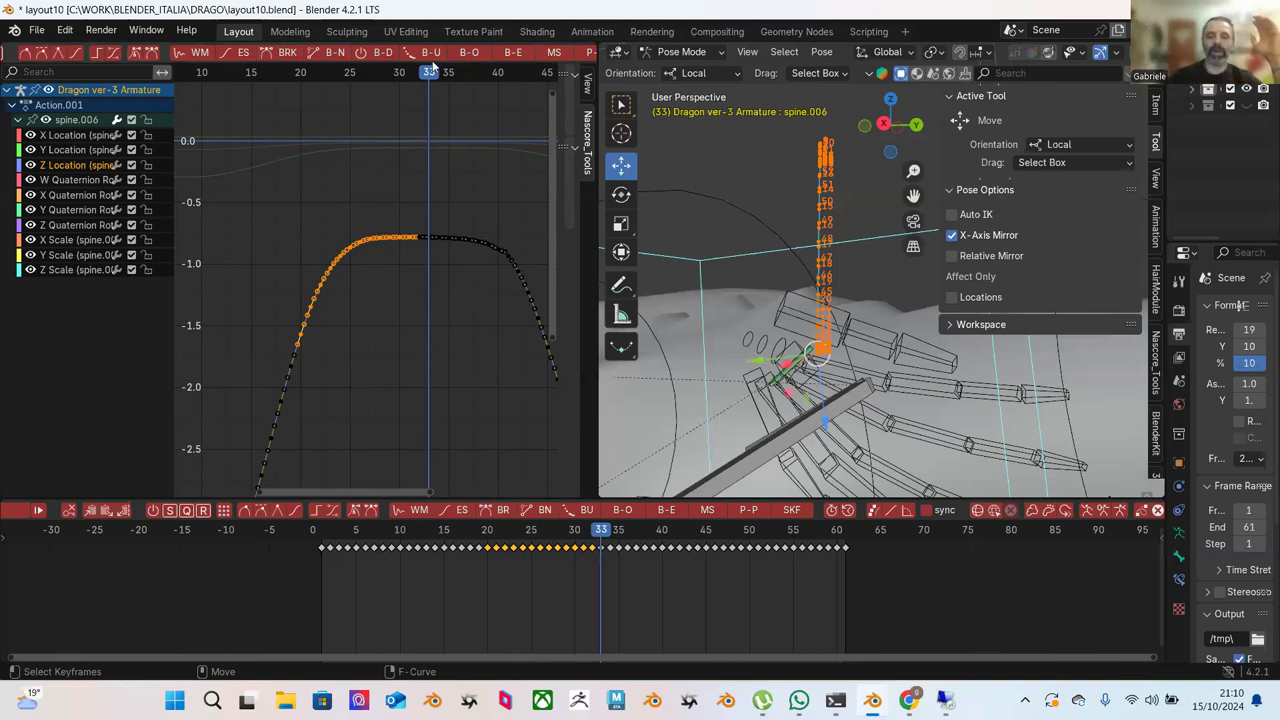
# Reselect the left plateau keys, then the keys along the rising left flank.
pyautogui.scroll(-2, 405, 195)
pyautogui.scroll(2, 343, 214)
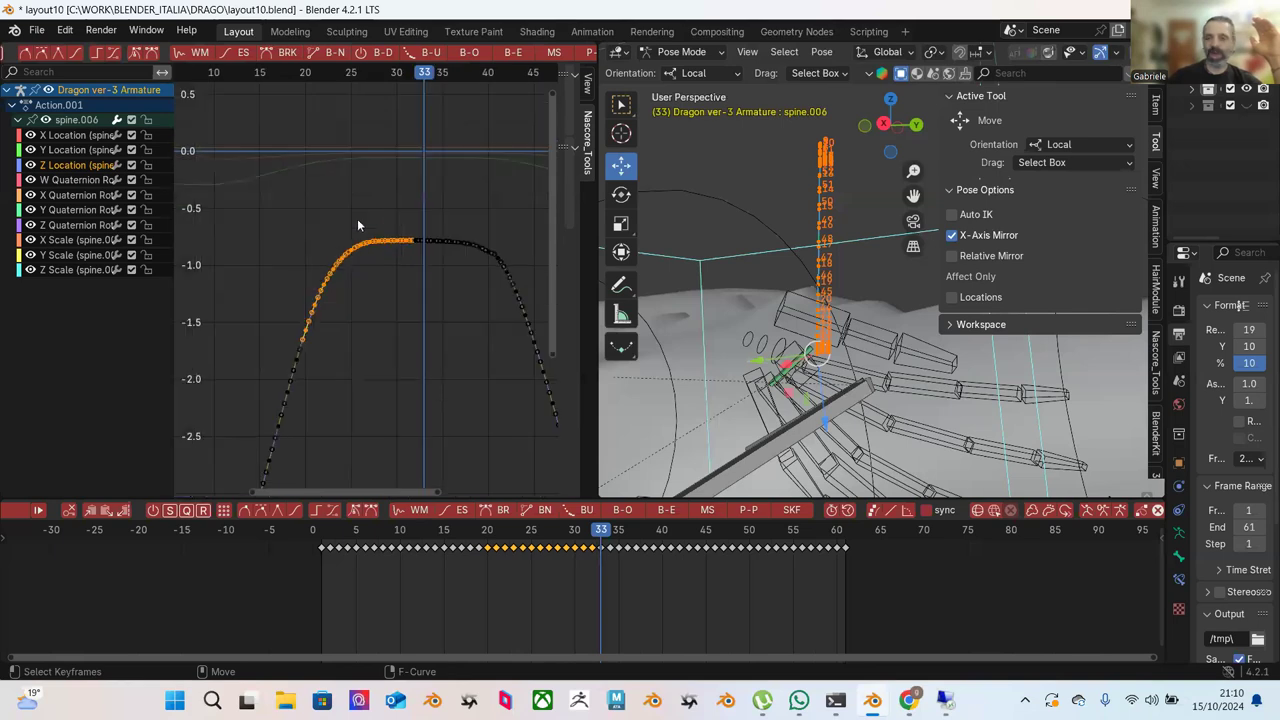
pyautogui.moveTo(288, 168); pyautogui.dragTo(468, 332)
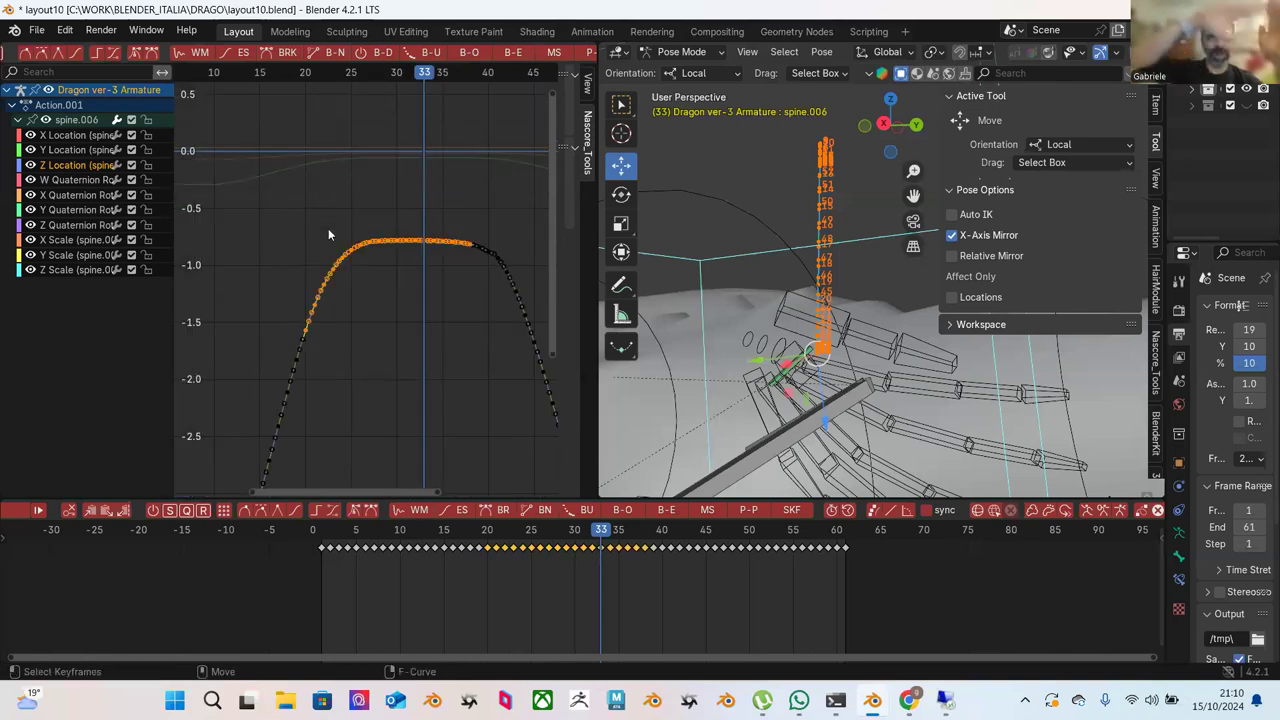
pyautogui.click(299, 212)
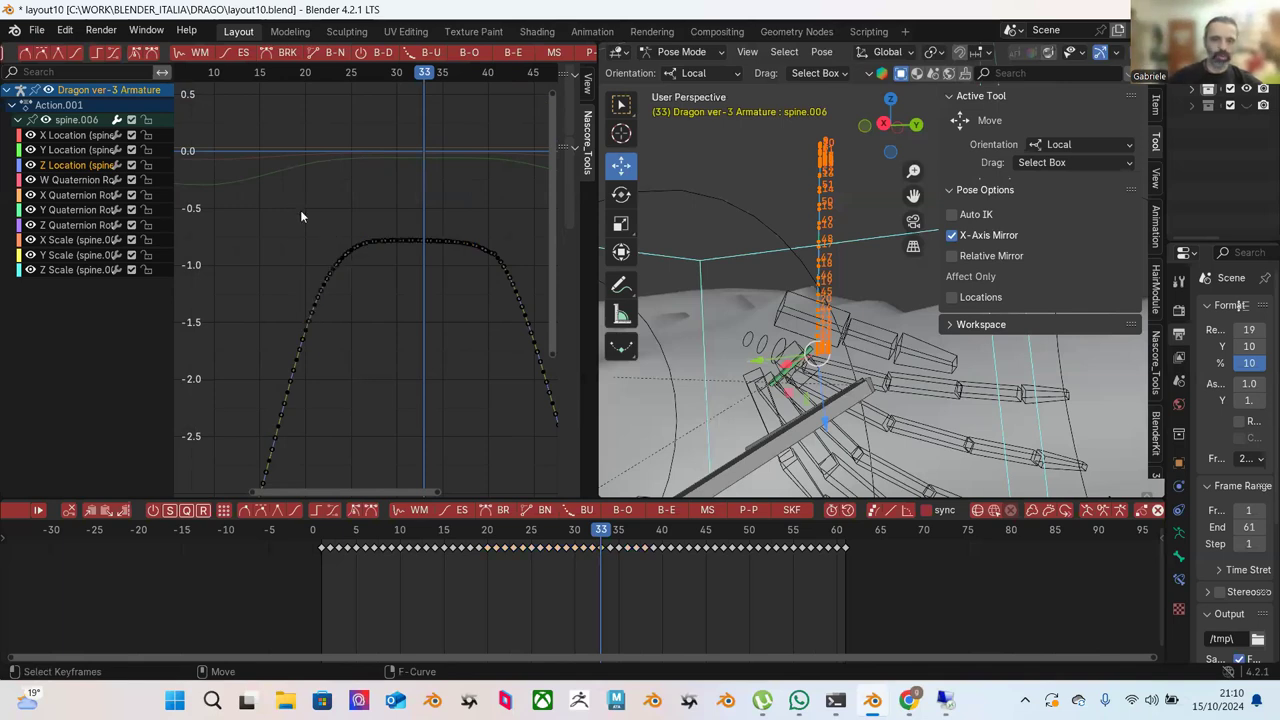
pyautogui.scroll(1, 300, 214)
pyautogui.moveTo(296, 198); pyautogui.dragTo(376, 317)
pyautogui.scroll(-1, 413, 347)
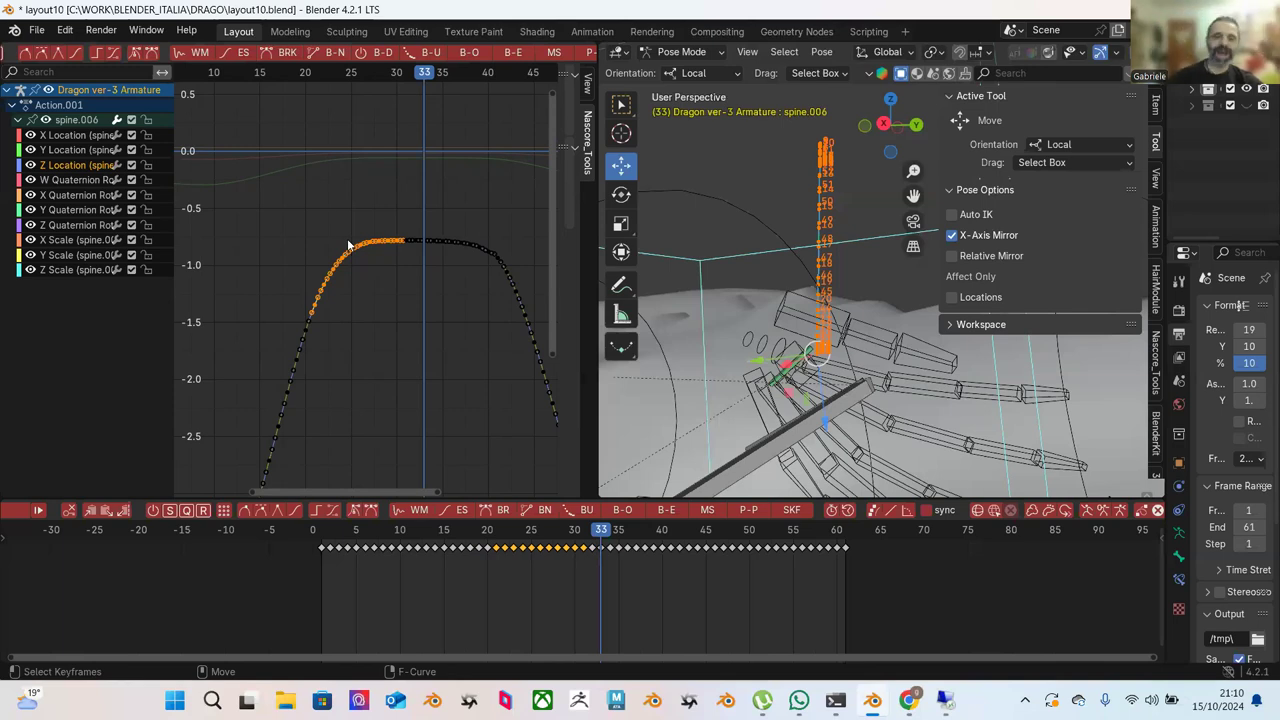
pyautogui.scroll(-2, 277, 243)
pyautogui.moveTo(281, 239); pyautogui.dragTo(412, 425)
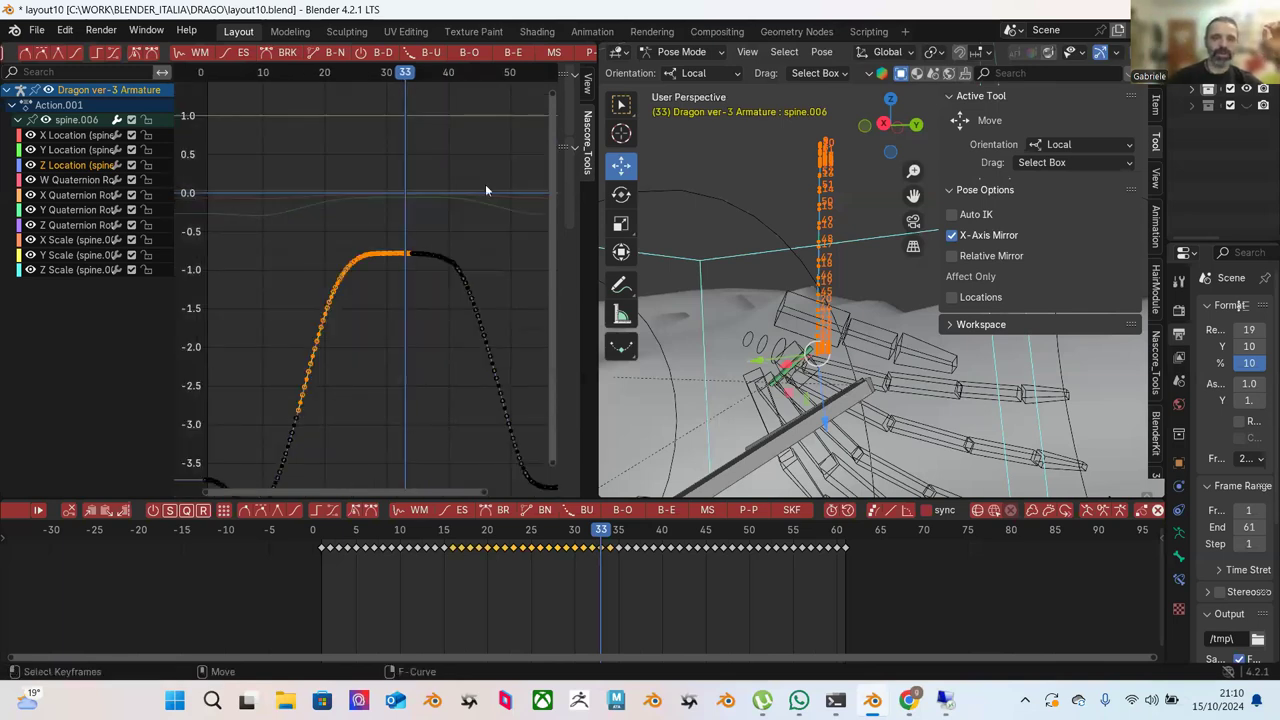
# Apply Blend to Ease and Blend Offset to the selected keys.
pyautogui.click(512, 52)
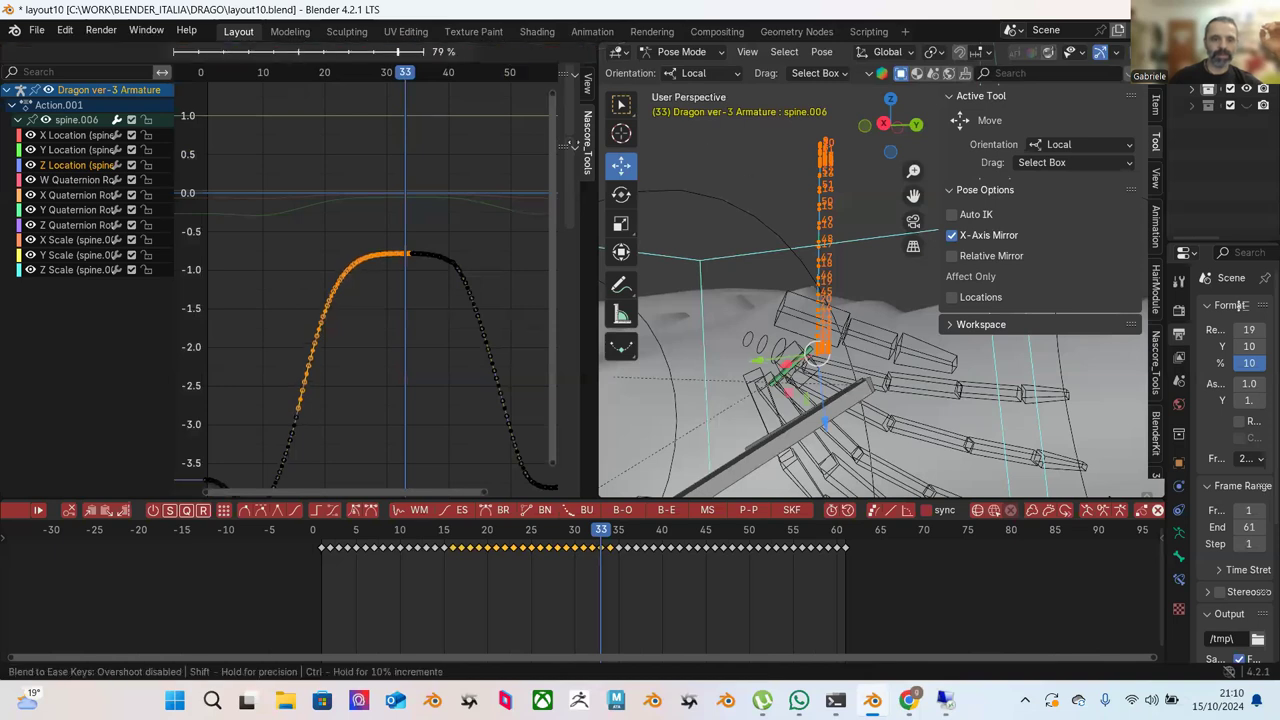
pyautogui.moveTo(561, 208)
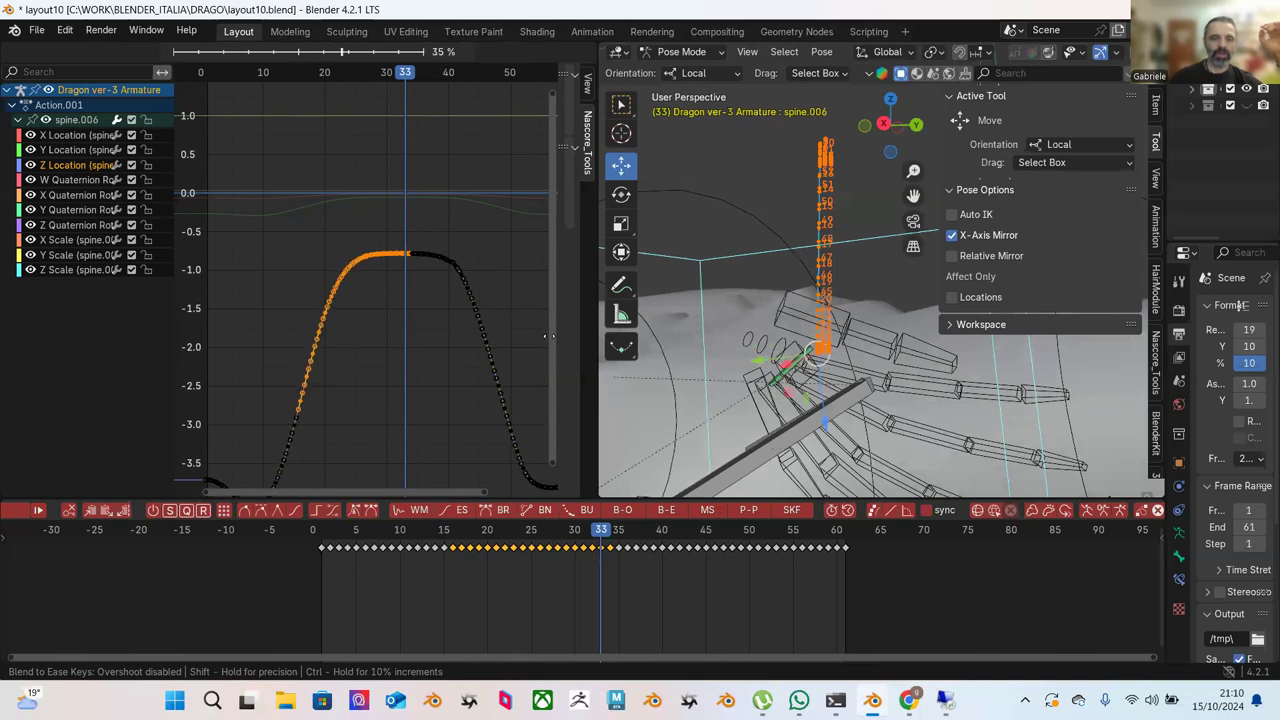
pyautogui.click(701, 402)
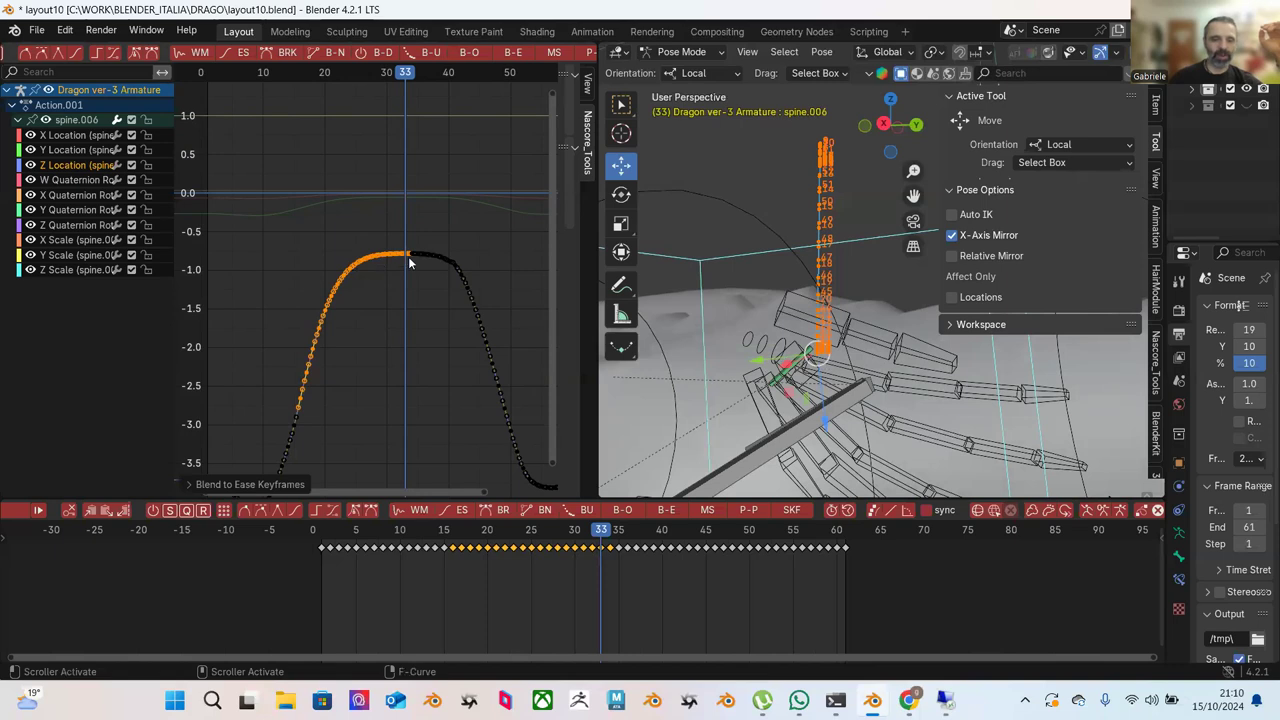
pyautogui.click(467, 53)
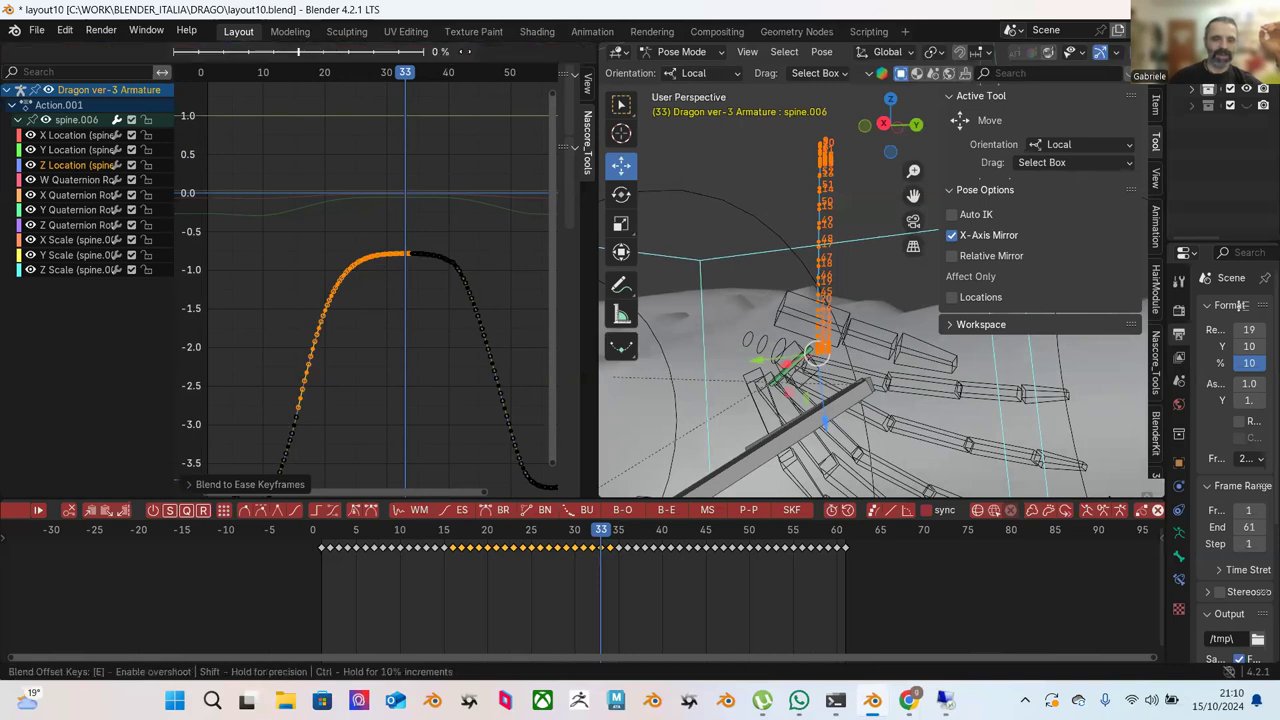
pyautogui.click(538, 133)
# Run Decimate without change, then drag a Breakdown to -100% toward the previous key.
pyautogui.click(408, 53)
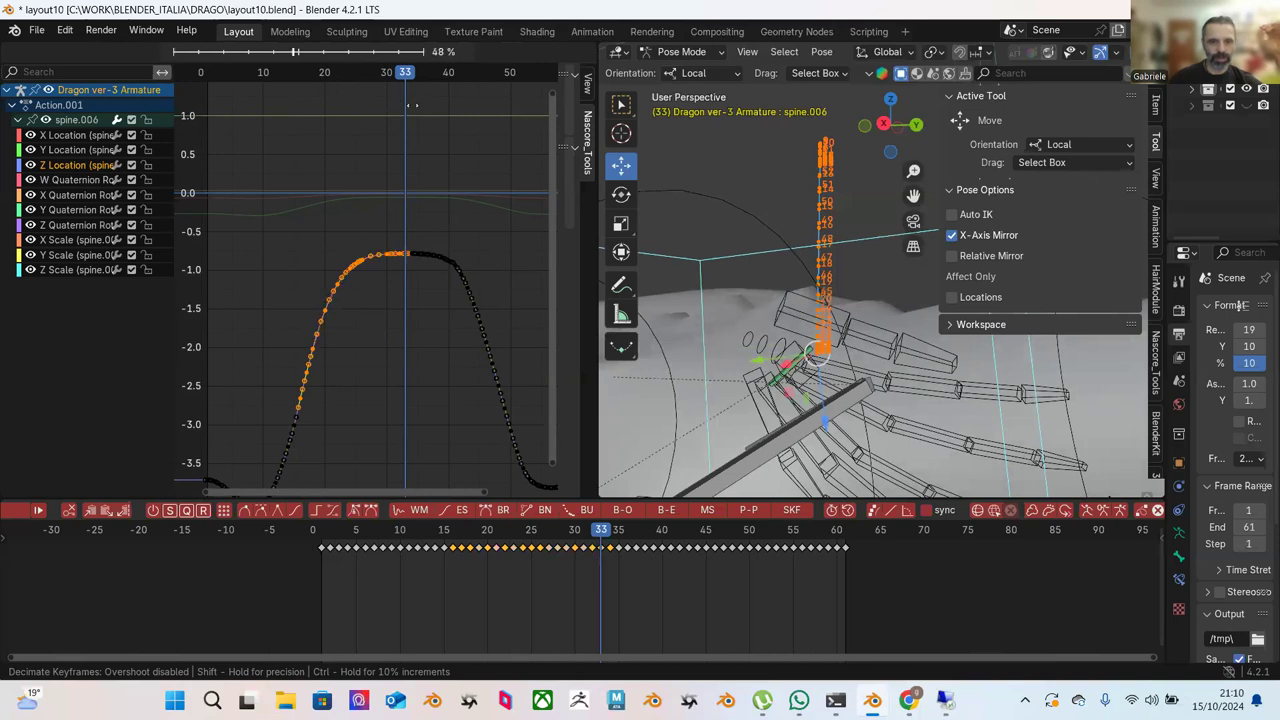
pyautogui.click(226, 90)
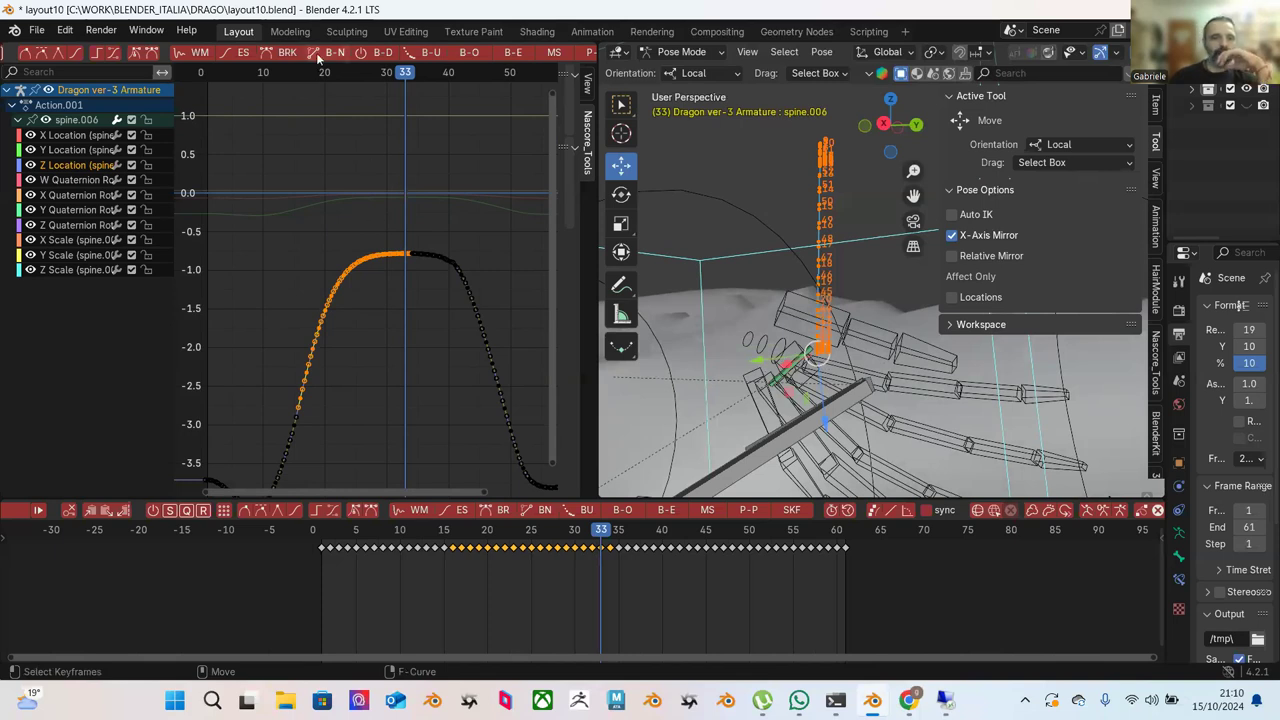
pyautogui.click(285, 52)
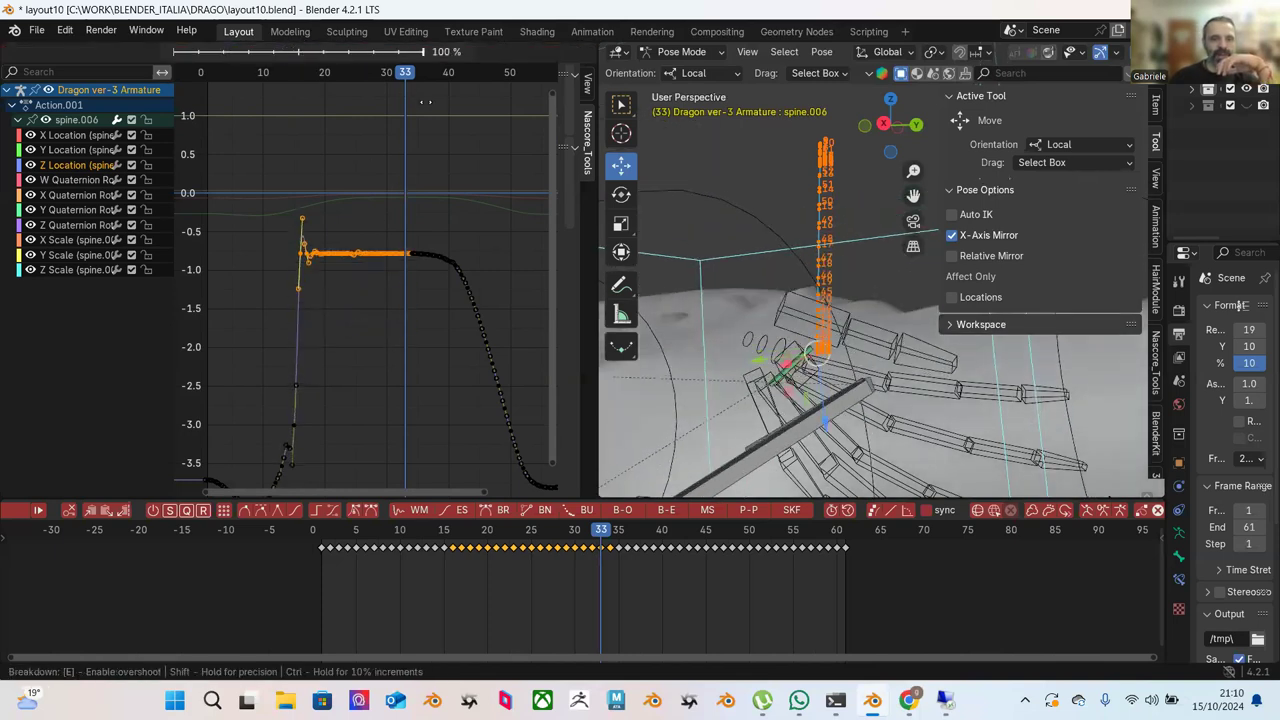
pyautogui.moveTo(228, 95); pyautogui.dragTo(150, 95)
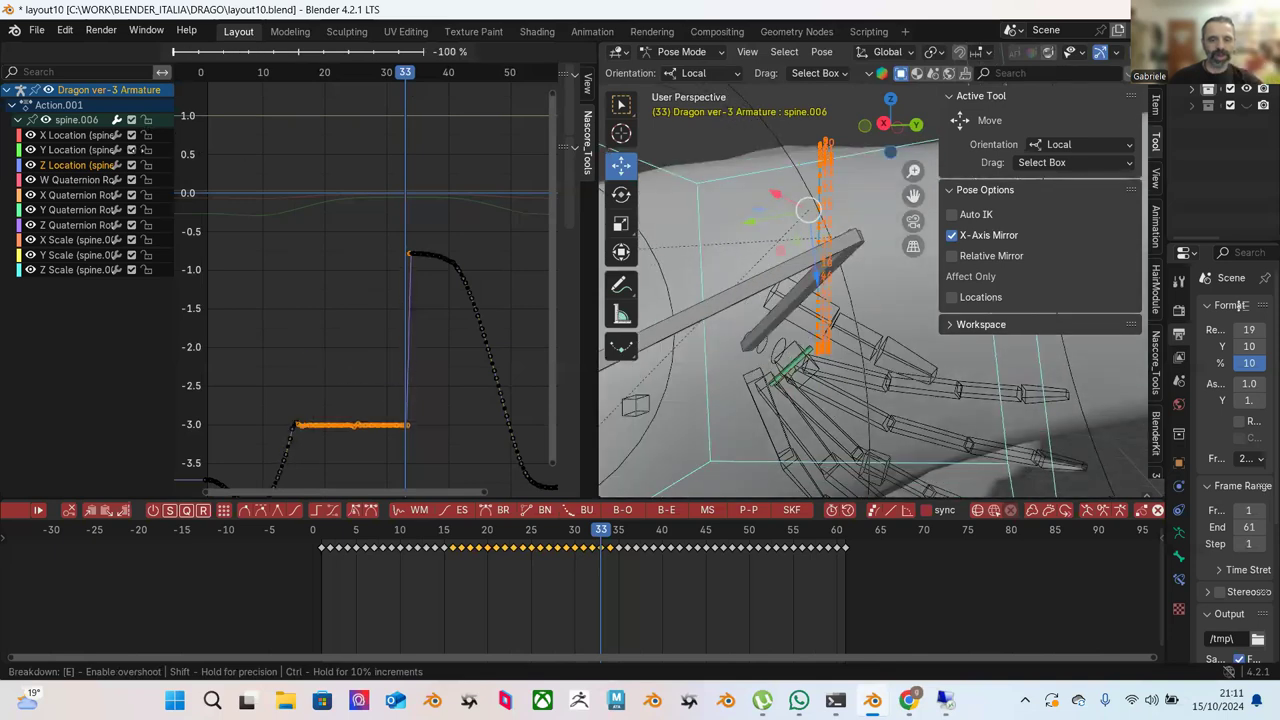
# Confirm the breakdown, scrub frames 15–37 to check the pose, then undo it.
pyautogui.click(165, 151)
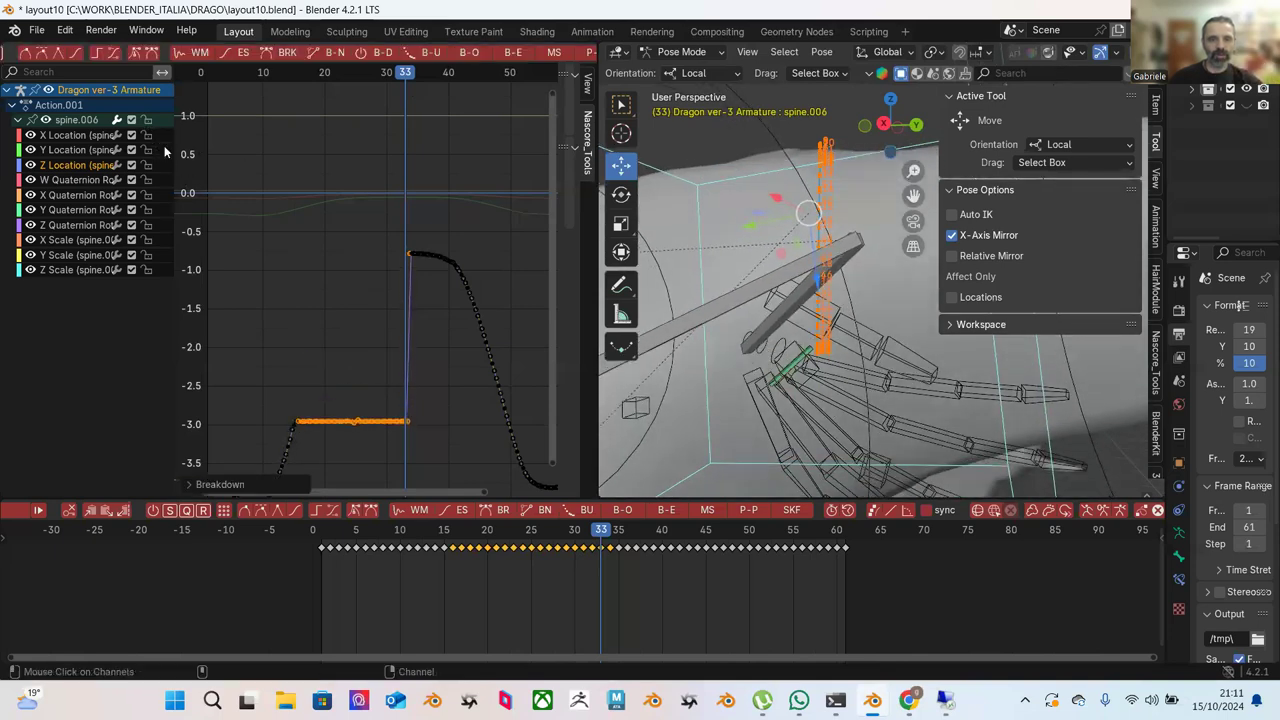
pyautogui.click(443, 530)
pyautogui.moveTo(443, 530); pyautogui.dragTo(610, 549)
pyautogui.hotkey('ctrl', 'z')
pyautogui.hotkey('ctrl', 'z')
pyautogui.hotkey('ctrl', 'z')
# Box-select the rising flank keys and try a wiggle, cancelling it.
pyautogui.moveTo(274, 233); pyautogui.dragTo(406, 418)
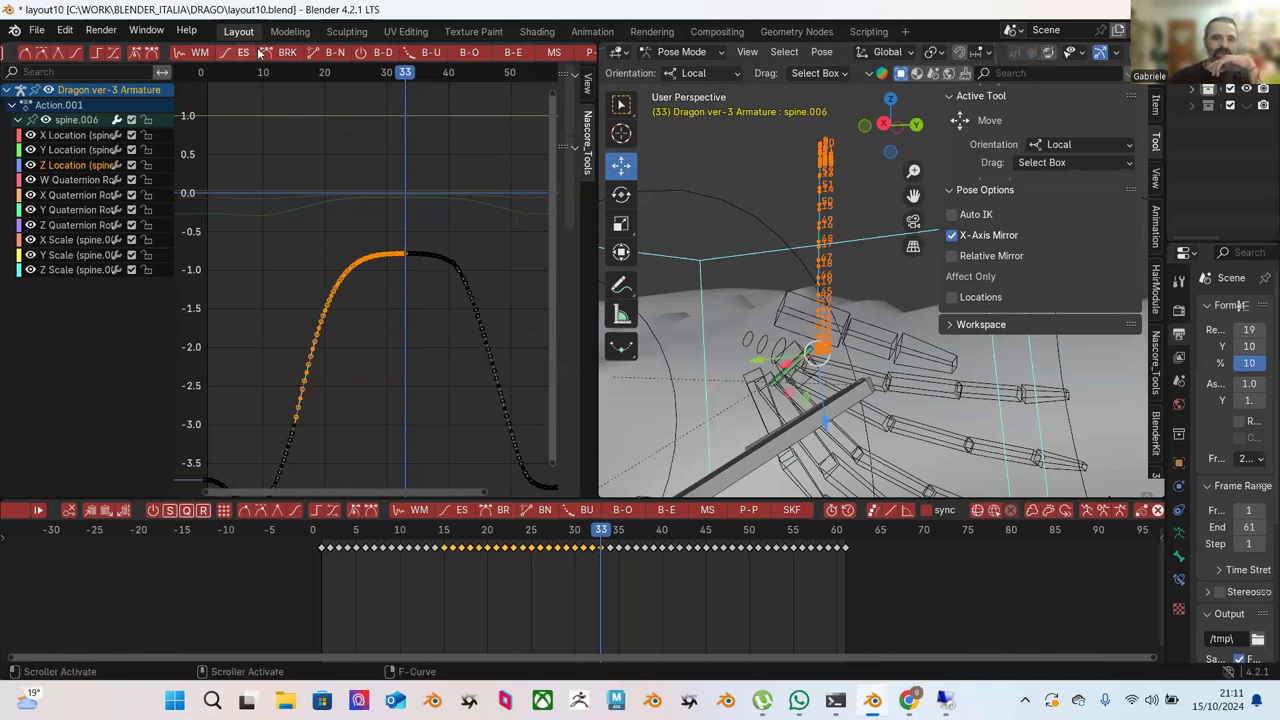
pyautogui.click(196, 56)
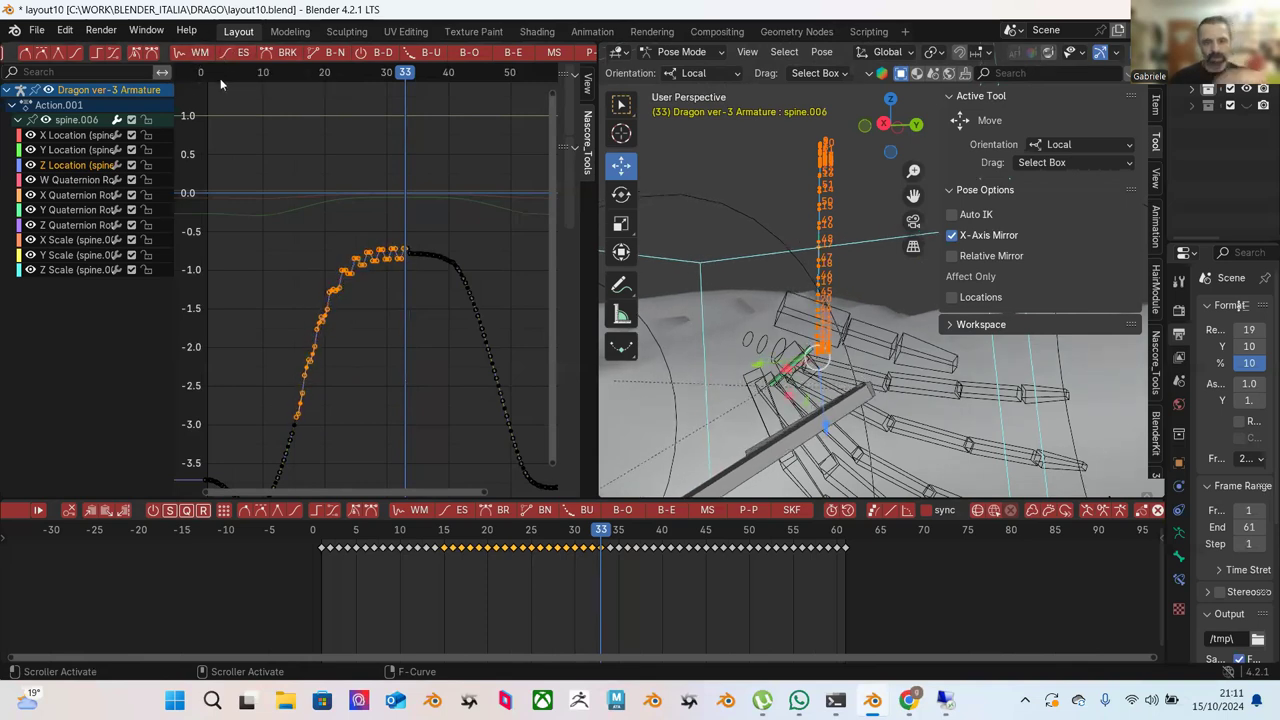
pyautogui.rightClick(323, 143)
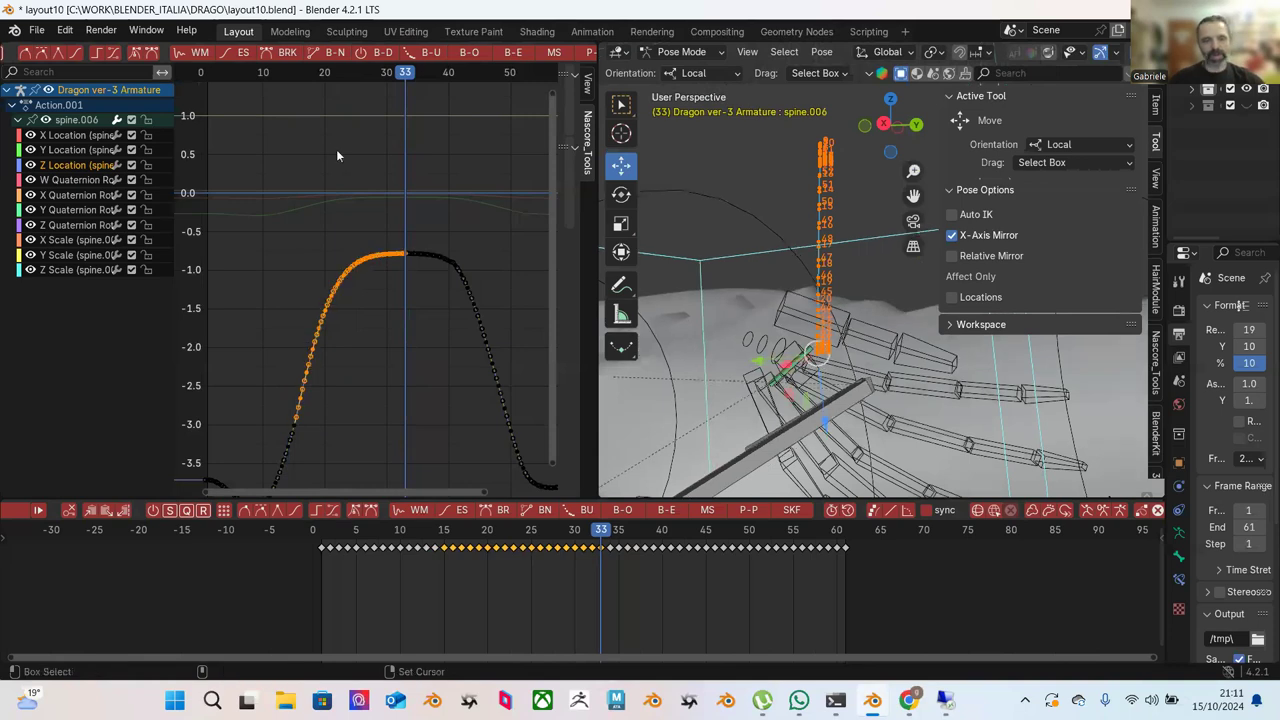
# Ease the left flank keys, then ease the peak and right slope keys at -100%.
pyautogui.click(256, 56)
pyautogui.click(443, 158)
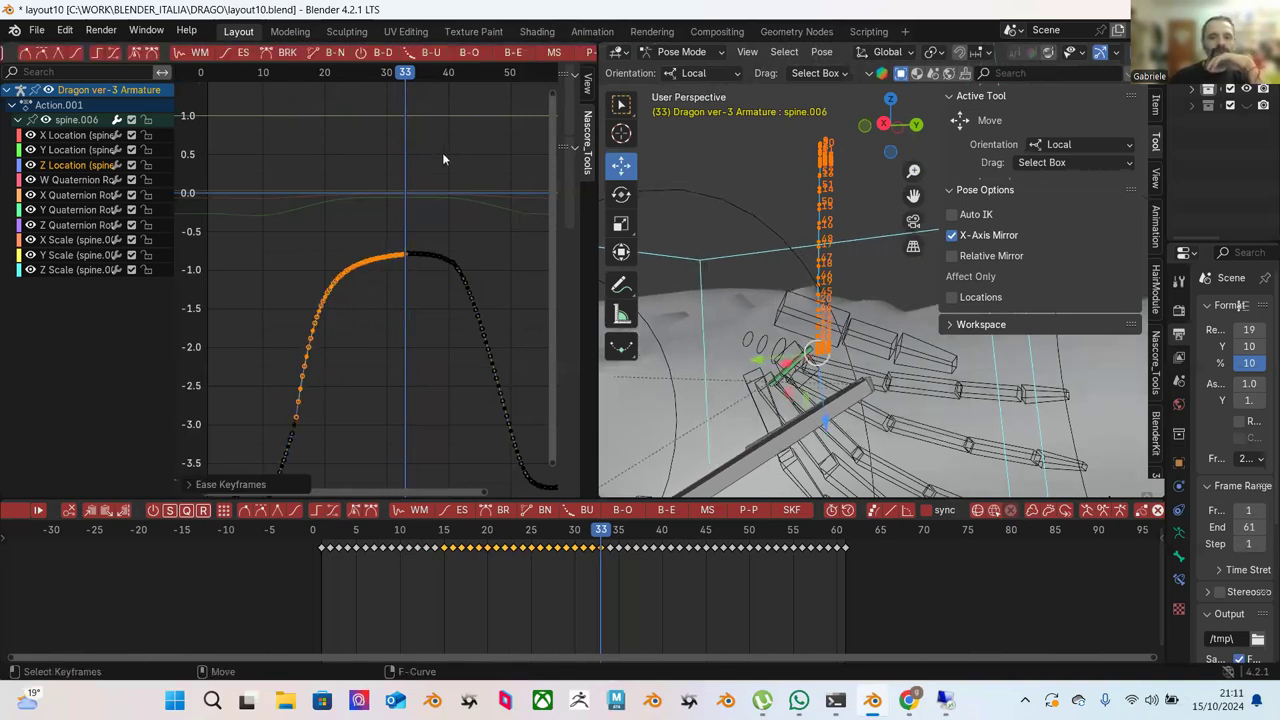
pyautogui.click(453, 213)
pyautogui.moveTo(400, 226); pyautogui.dragTo(505, 376)
pyautogui.click(235, 55)
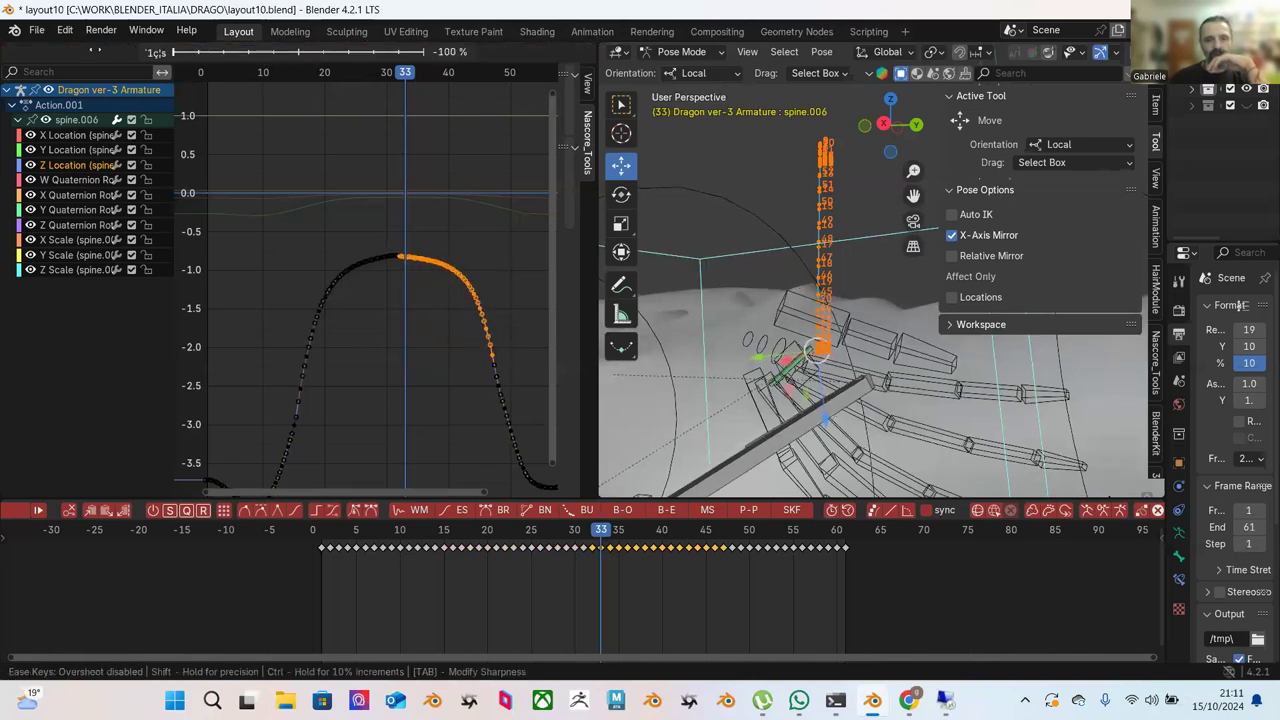
pyautogui.click(278, 150)
pyautogui.click(278, 150)
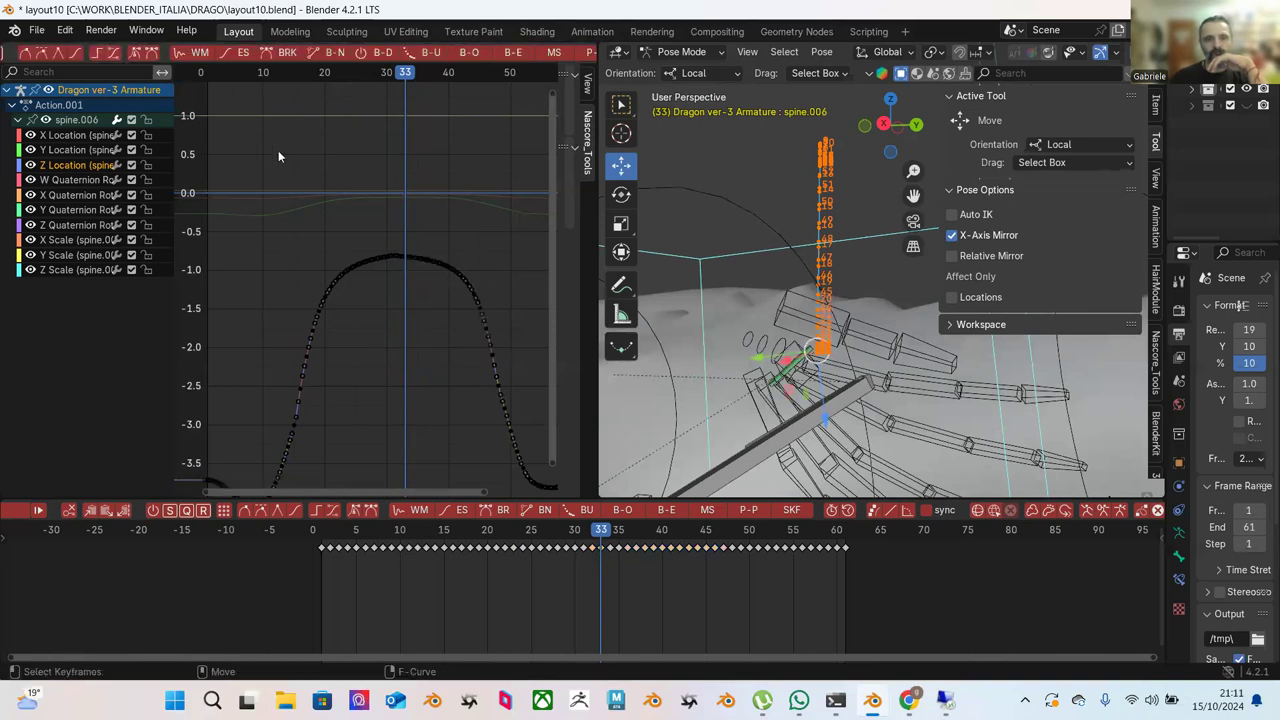
# Ease the lower rising keys of the Z Location curve.
pyautogui.moveTo(374, 381); pyautogui.dragTo(430, 235, button='middle')
pyautogui.scroll(1, 430, 235)
pyautogui.moveTo(409, 206); pyautogui.dragTo(310, 412)
pyautogui.click(243, 52)
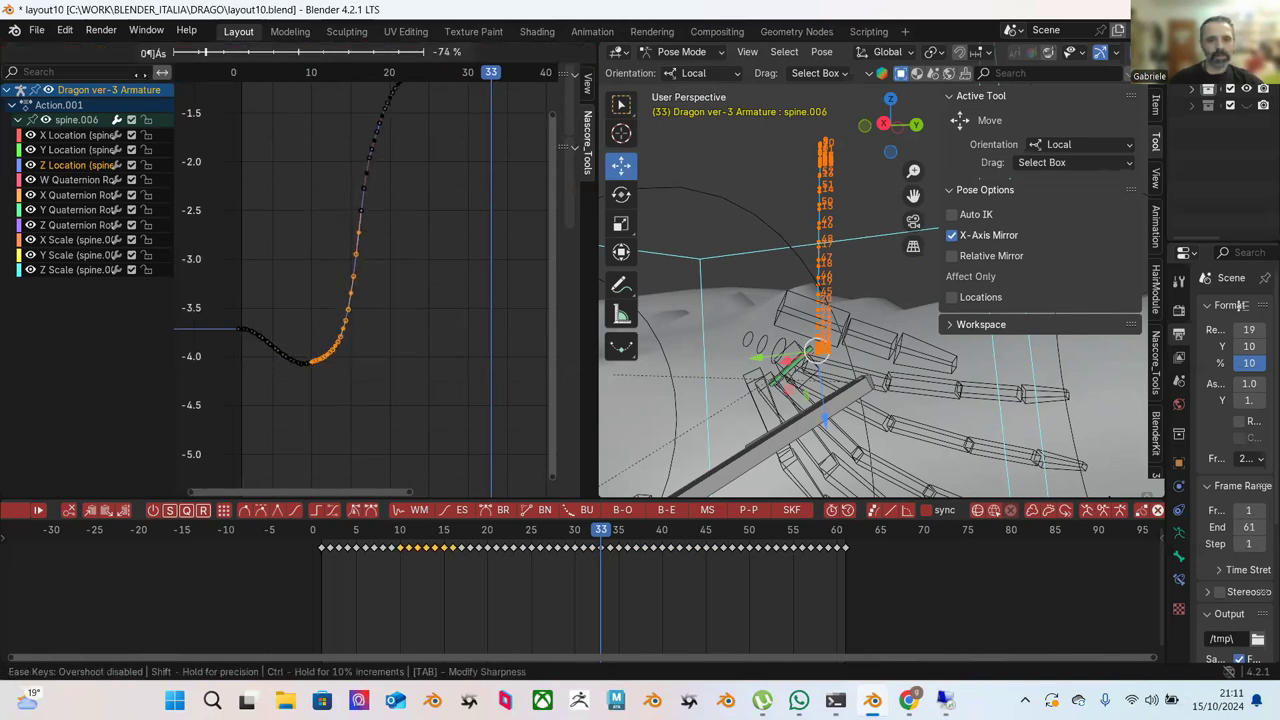
pyautogui.click(140, 74)
pyautogui.scroll(1, 393, 255)
pyautogui.moveTo(409, 250)
pyautogui.mouseDown(button='middle')
pyautogui.moveTo(410, 287)
pyautogui.moveTo(382, 350)
pyautogui.moveTo(384, 306)
pyautogui.moveTo(358, 274)
pyautogui.moveTo(378, 255)
pyautogui.moveTo(410, 258)
pyautogui.mouseUp(button='middle')
pyautogui.scroll(1, 410, 287)
pyautogui.moveTo(791, 364); pyautogui.dragTo(798, 305, button='middle')
# Test moving spine.006 along Z, then undo the move.
pyautogui.press('g')
pyautogui.press('z')
pyautogui.click(802, 342)
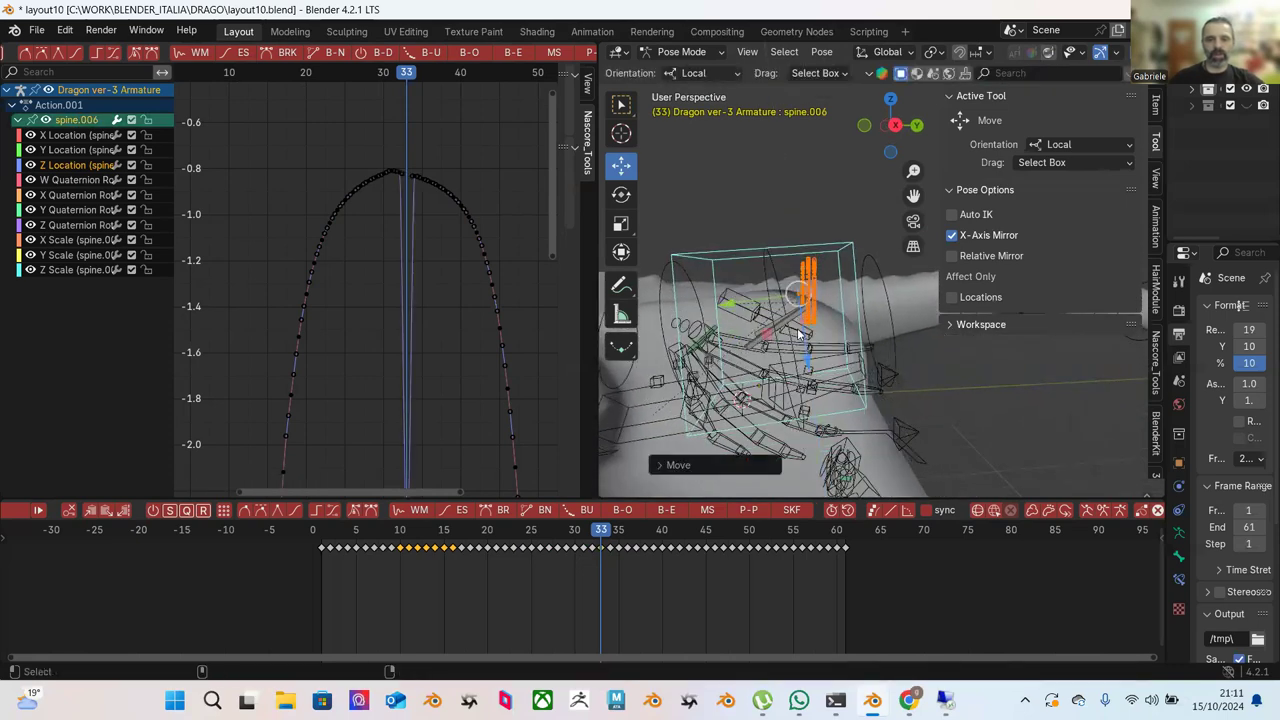
pyautogui.hotkey('ctrl', 'z')
# Ease the keys left of the peak within frames 15–40, then box-select the keys just before it.
pyautogui.scroll(1, 511, 244)
pyautogui.scroll(1, 476, 234)
pyautogui.keyDown('ctrl'); pyautogui.moveTo(414, 211); pyautogui.dragTo(287, 147, button='middle'); pyautogui.keyUp('ctrl')
pyautogui.moveTo(294, 158); pyautogui.dragTo(407, 260)
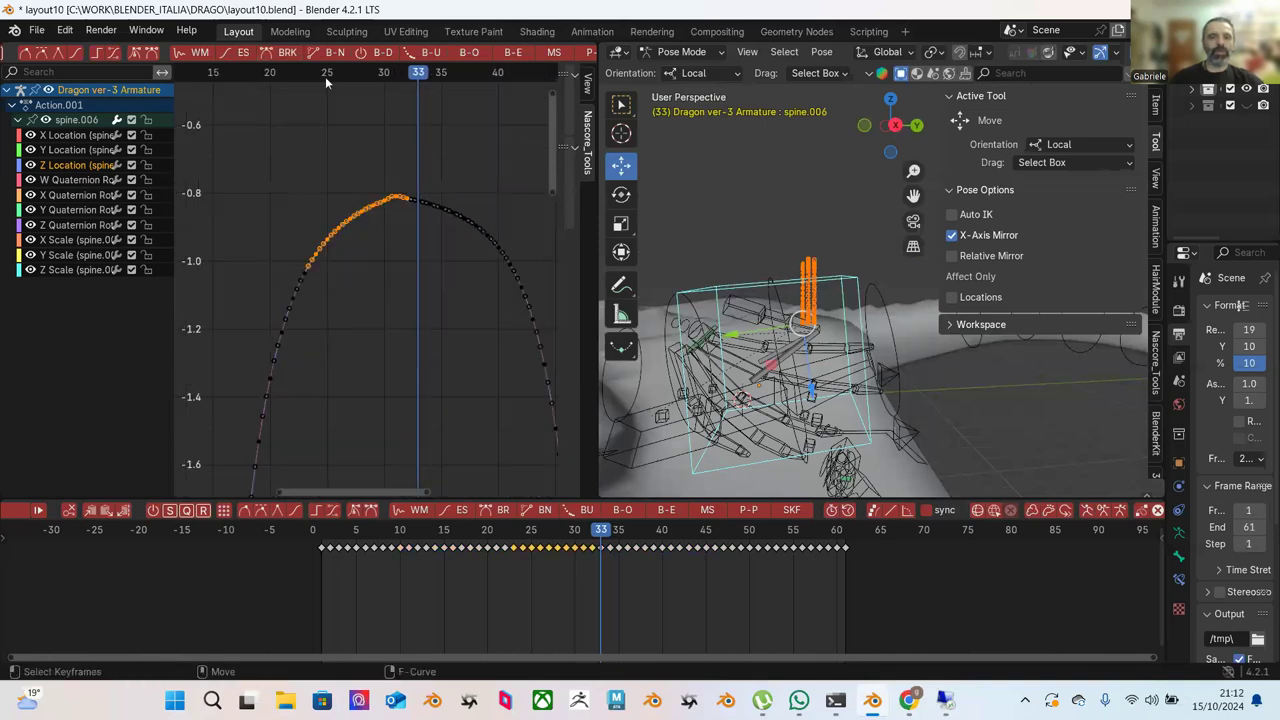
pyautogui.click(243, 52)
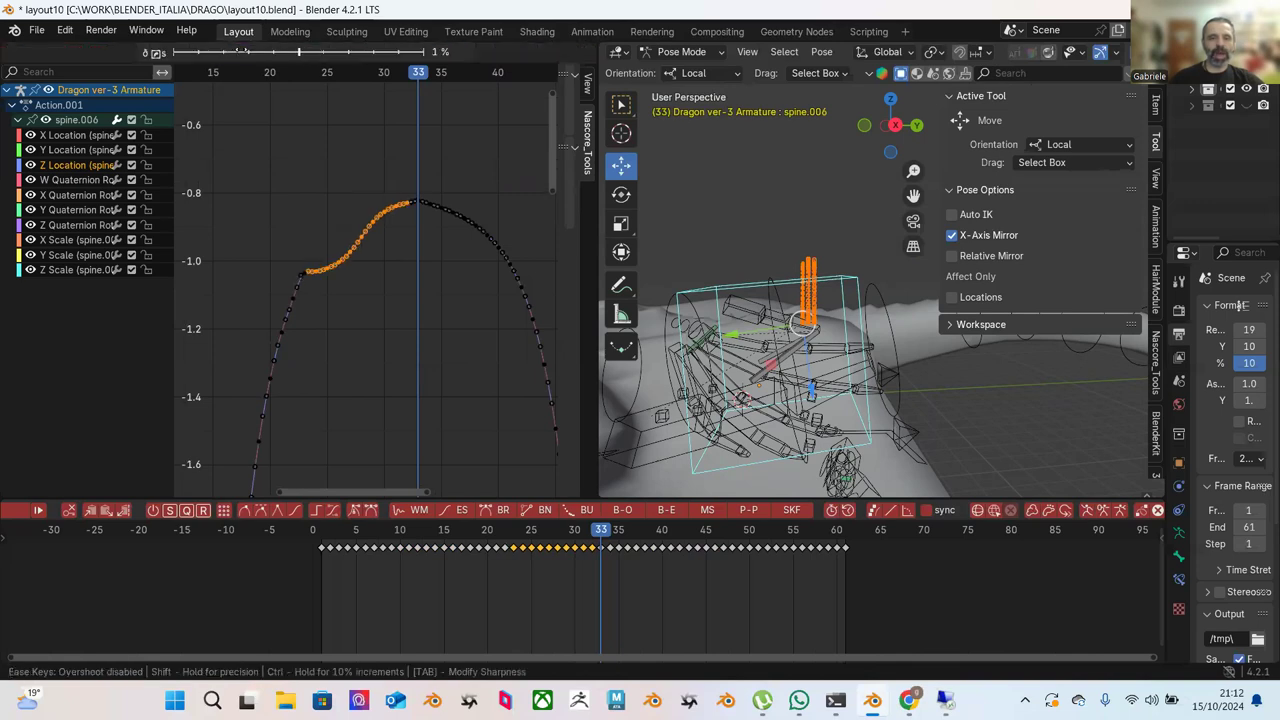
pyautogui.click(394, 132)
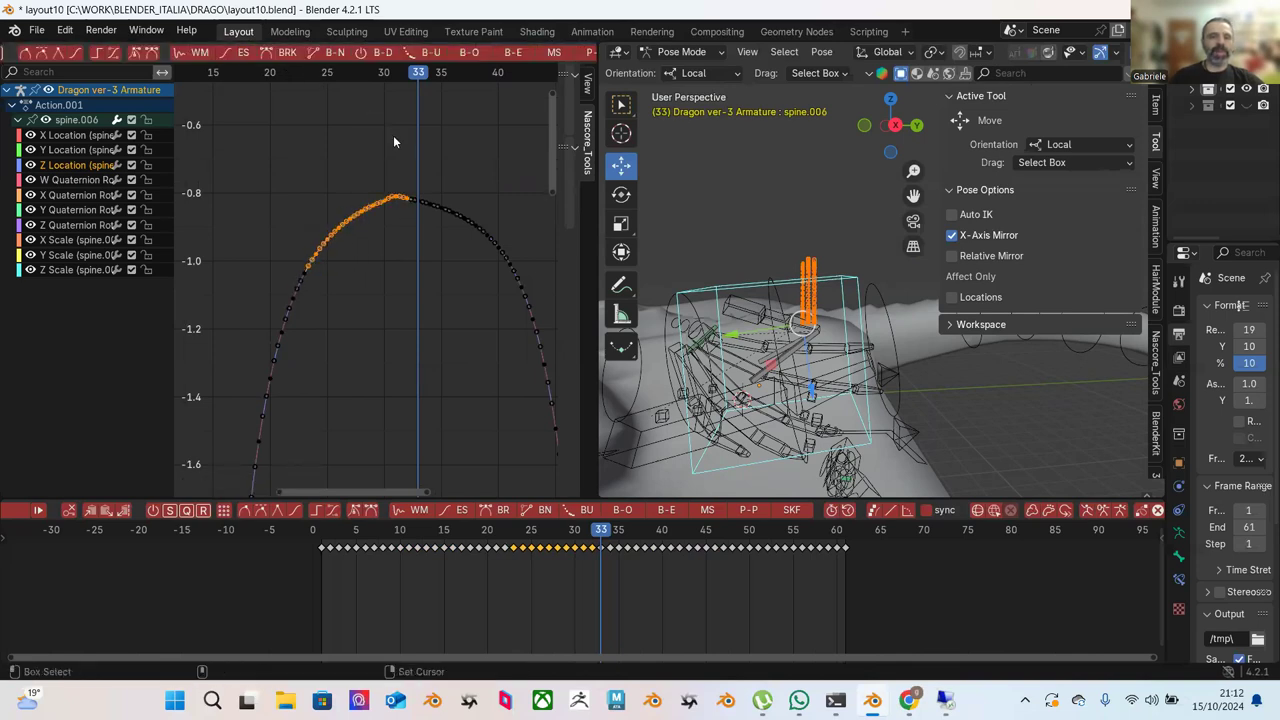
pyautogui.moveTo(337, 171); pyautogui.dragTo(406, 216)
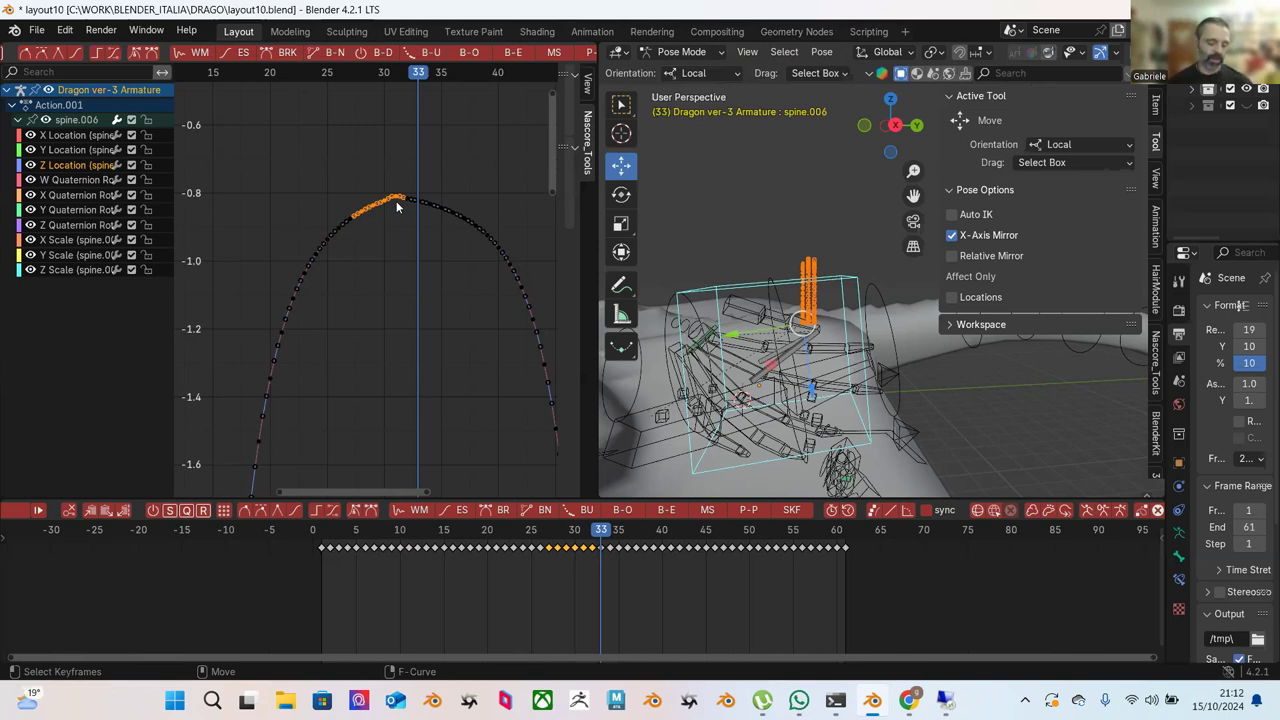
# Orbit around the dragon's armature and scrub the playhead back to frame 5.
pyautogui.moveTo(816, 346); pyautogui.dragTo(890, 302, button='middle')
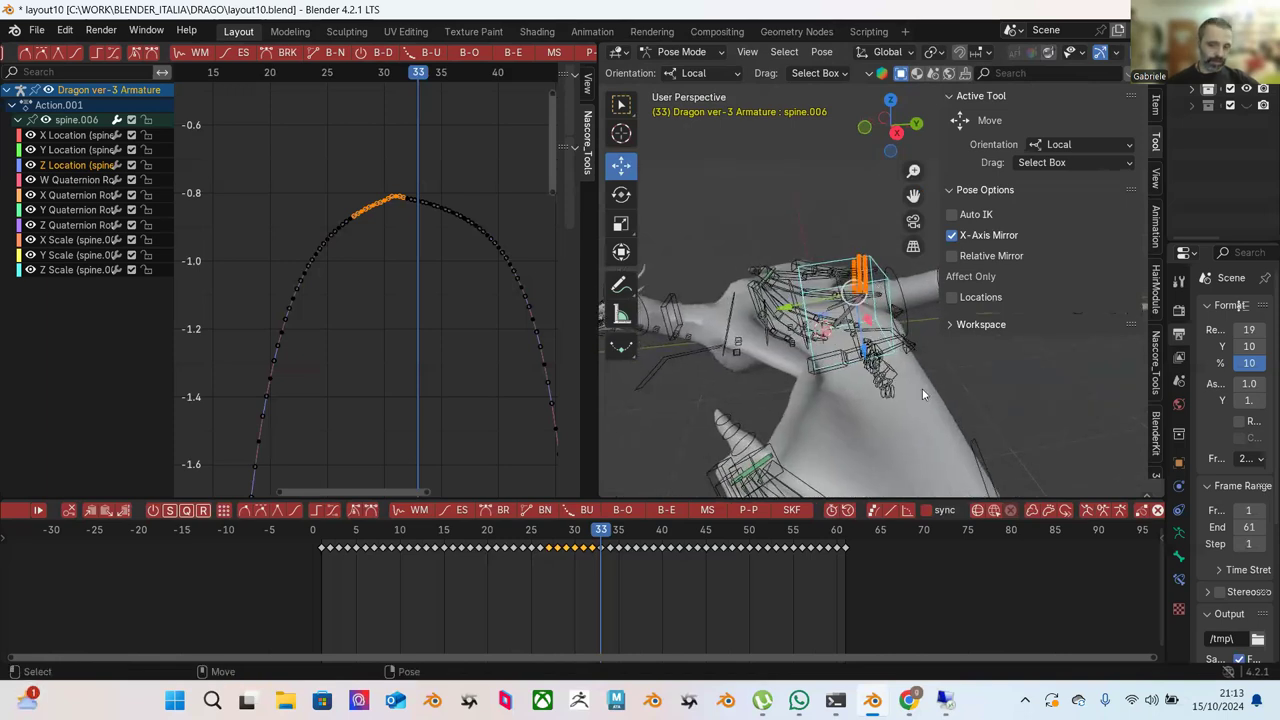
pyautogui.moveTo(897, 380); pyautogui.dragTo(713, 294, button='middle')
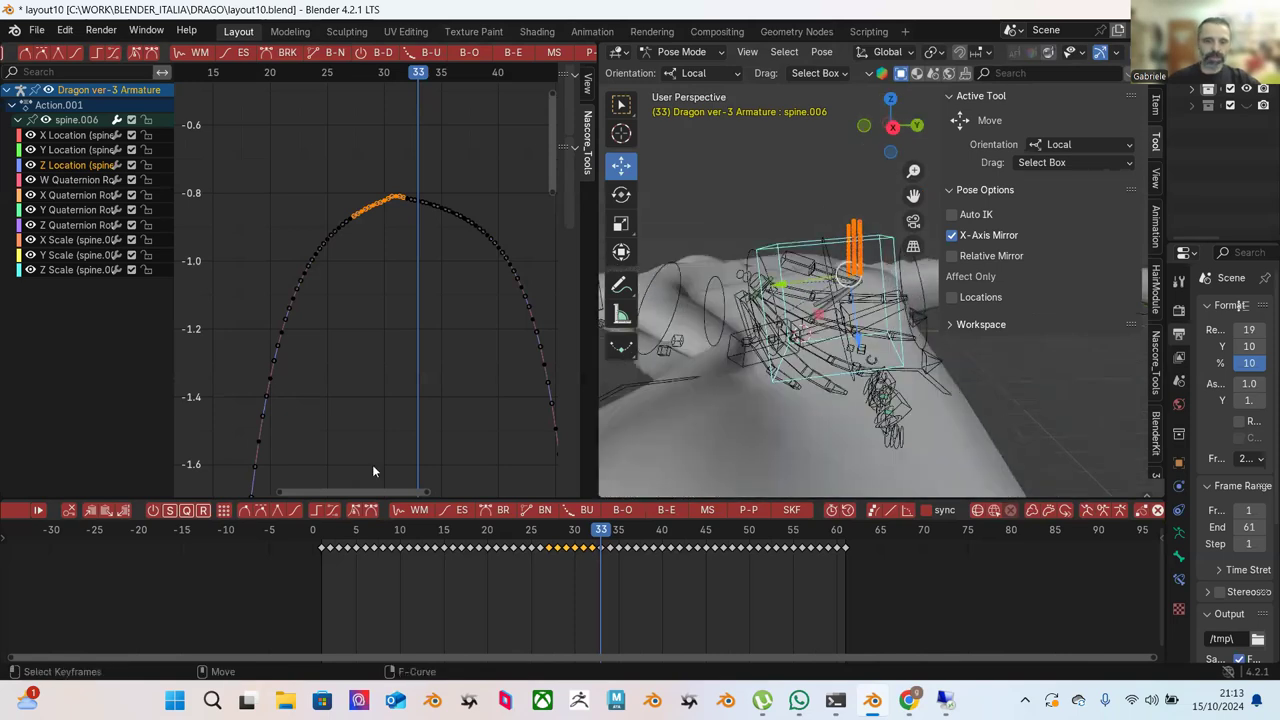
pyautogui.moveTo(350, 531); pyautogui.dragTo(548, 512)
# At frame 26, zoom in on spine.006's Z Location peak and select keys from frame 26 to the peak.
pyautogui.click(332, 160)
pyautogui.scroll(2, 330, 157)
pyautogui.moveTo(359, 155)
pyautogui.keyDown('ctrl'); pyautogui.mouseDown(button='middle')
pyautogui.moveTo(357, 129)
pyautogui.moveTo(381, 124)
pyautogui.moveTo(432, 173)
pyautogui.moveTo(361, 158)
pyautogui.mouseUp(button='middle'); pyautogui.keyUp('ctrl')
pyautogui.moveTo(308, 118); pyautogui.dragTo(475, 311)
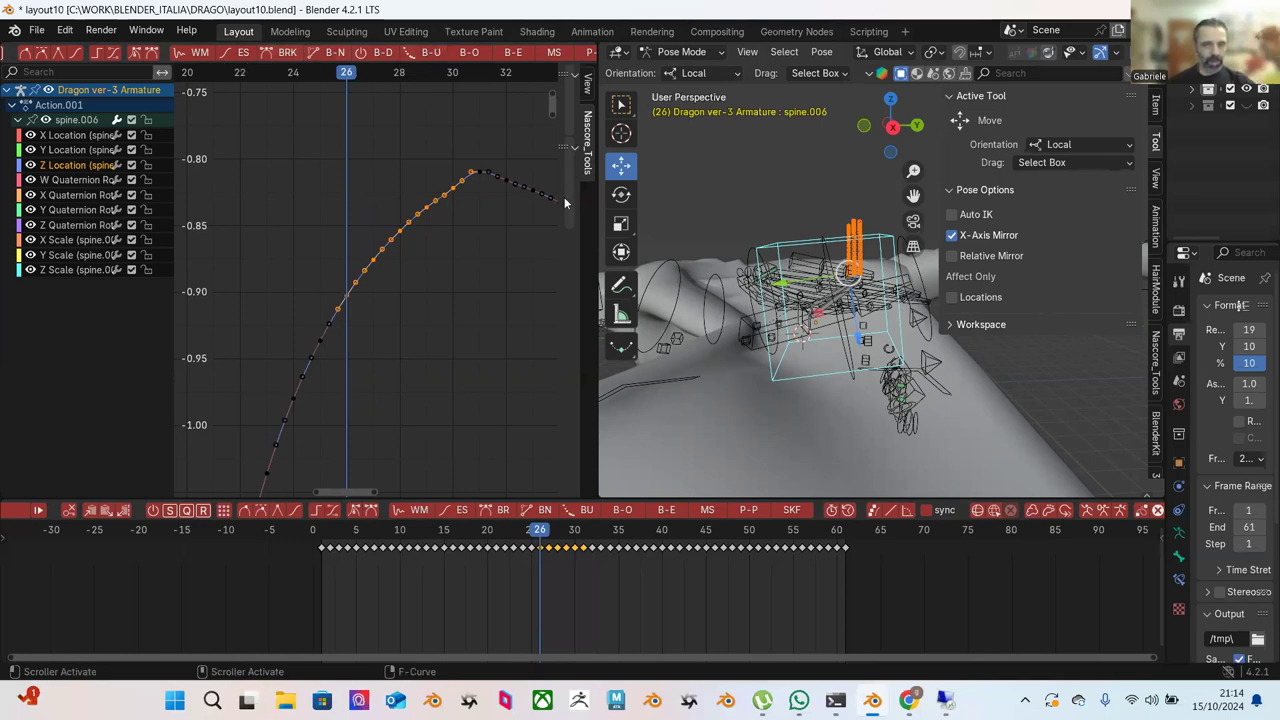
pyautogui.scroll(-2, 825, 312)
pyautogui.moveTo(865, 340); pyautogui.dragTo(870, 386)
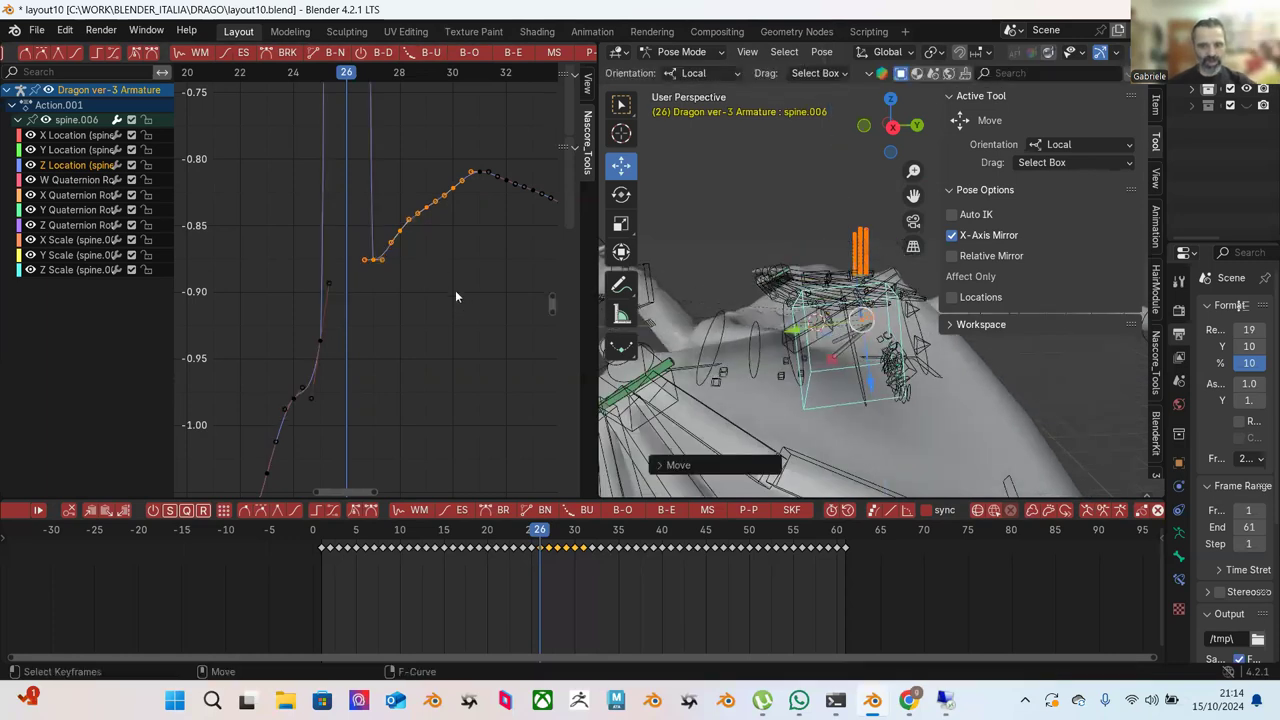
pyautogui.hotkey('ctrl', 'z')
pyautogui.scroll(-1, 495, 268)
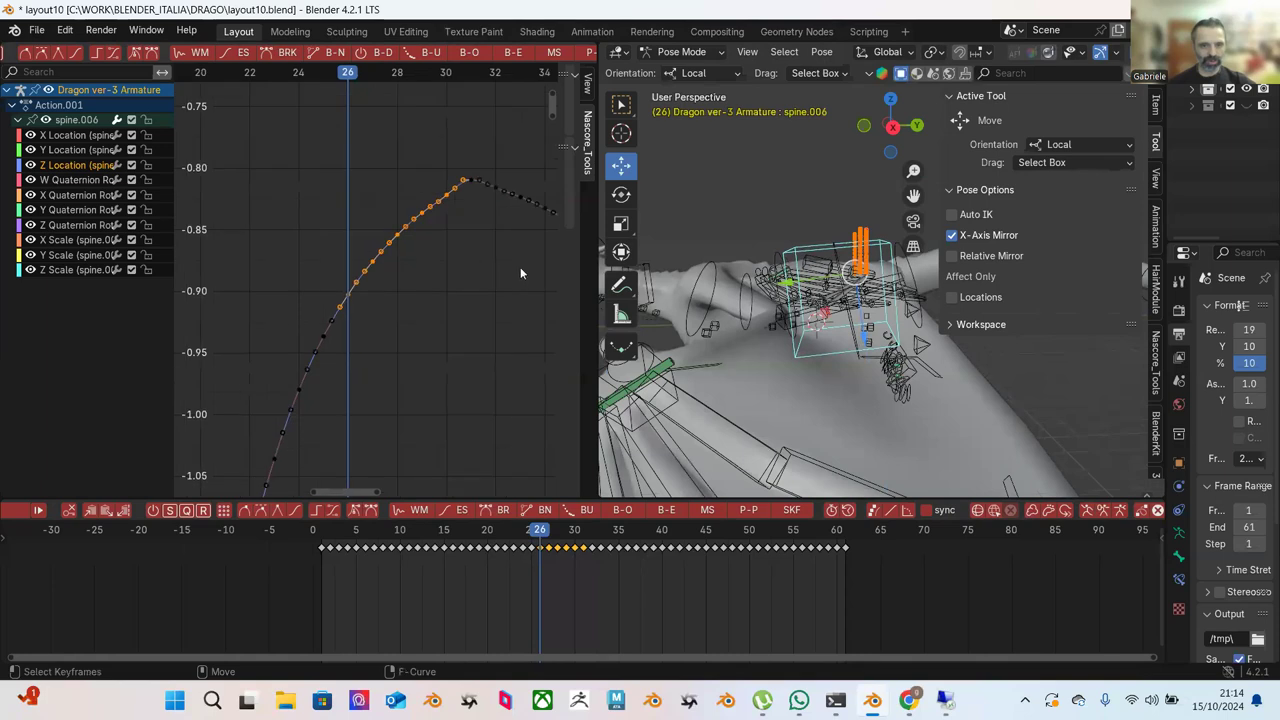
pyautogui.moveTo(862, 336); pyautogui.dragTo(866, 375)
pyautogui.hotkey('ctrl', 'z')
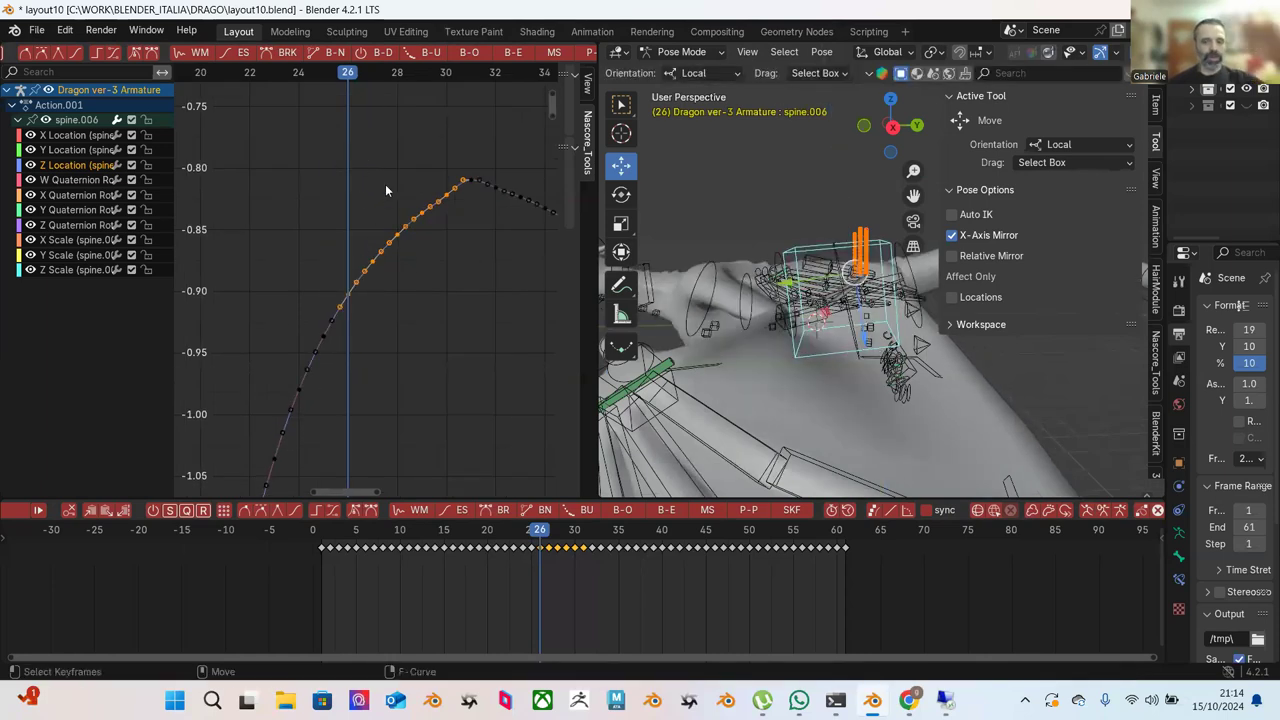
pyautogui.hscroll(4, 491, 60)
pyautogui.hscroll(2, 498, 60)
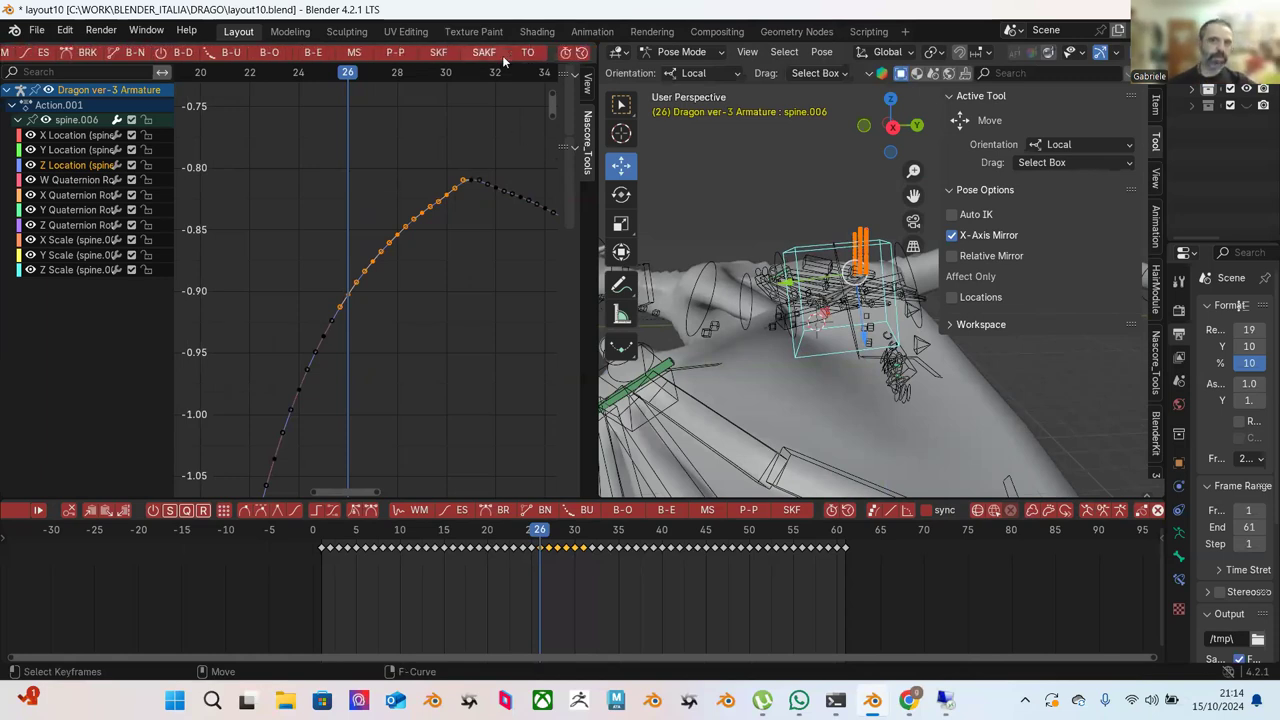
pyautogui.hscroll(-6, 505, 60)
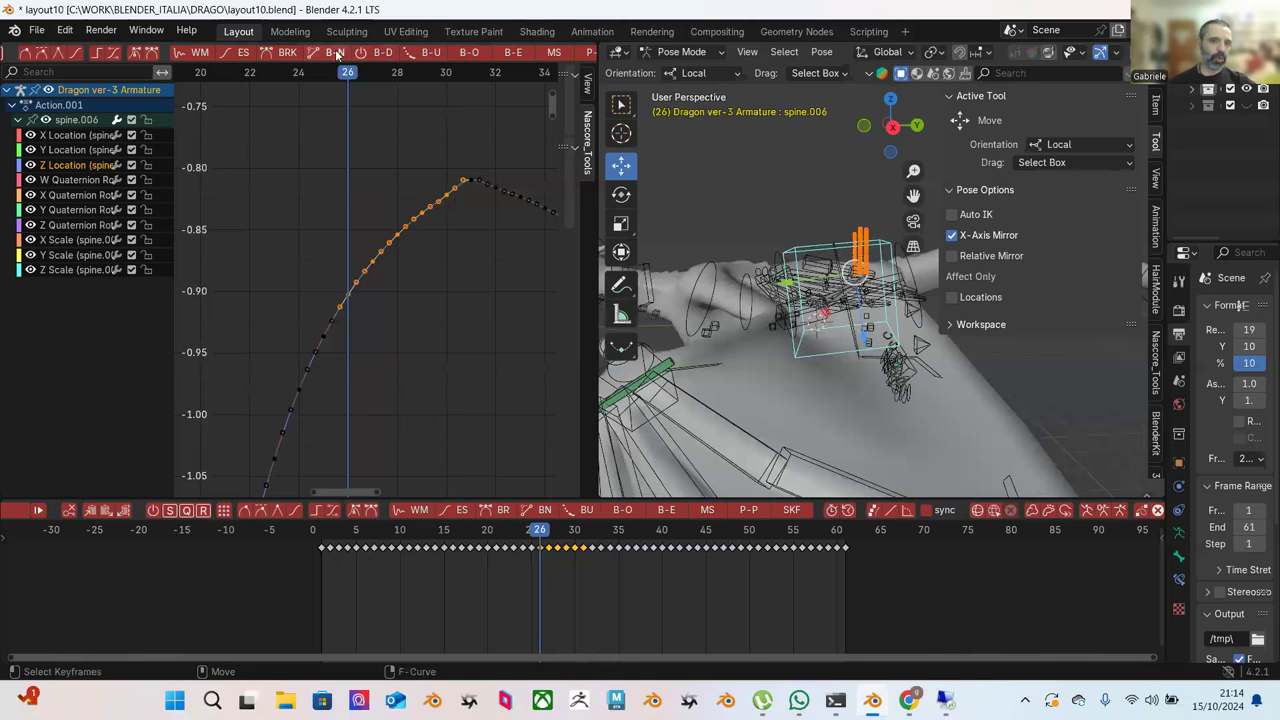
pyautogui.click(272, 55)
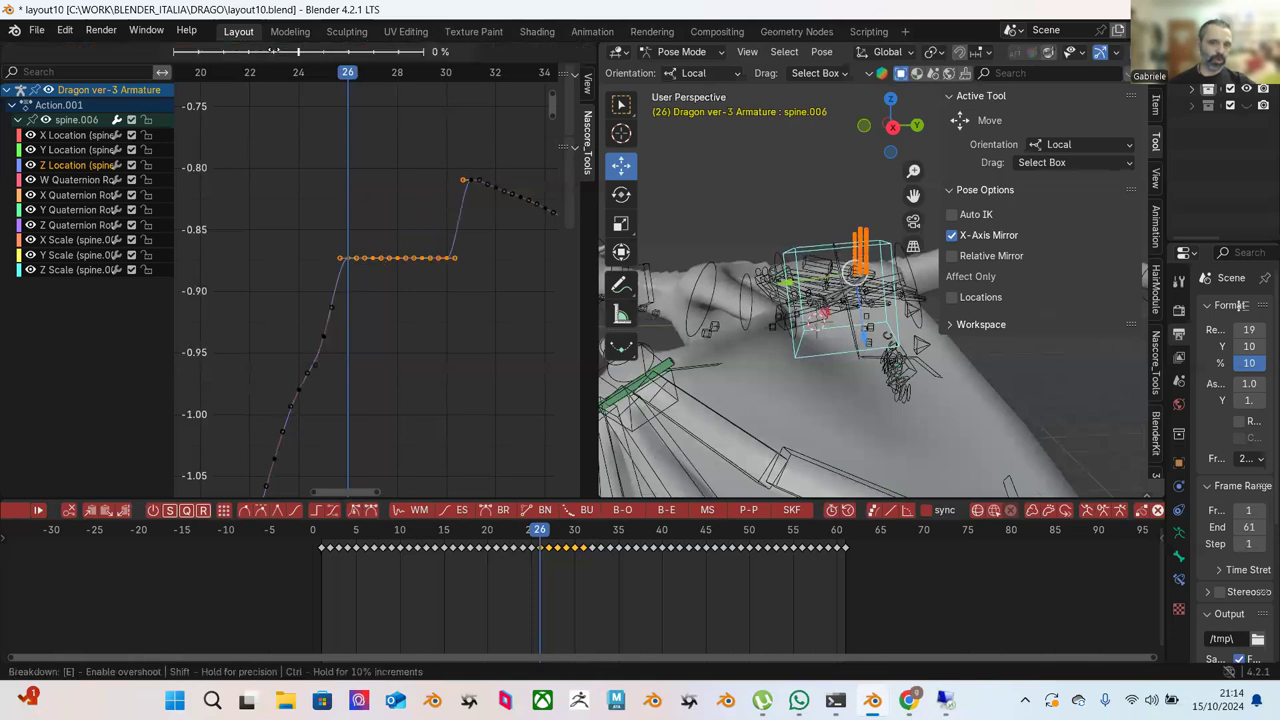
pyautogui.click(377, 97)
pyautogui.click(332, 57)
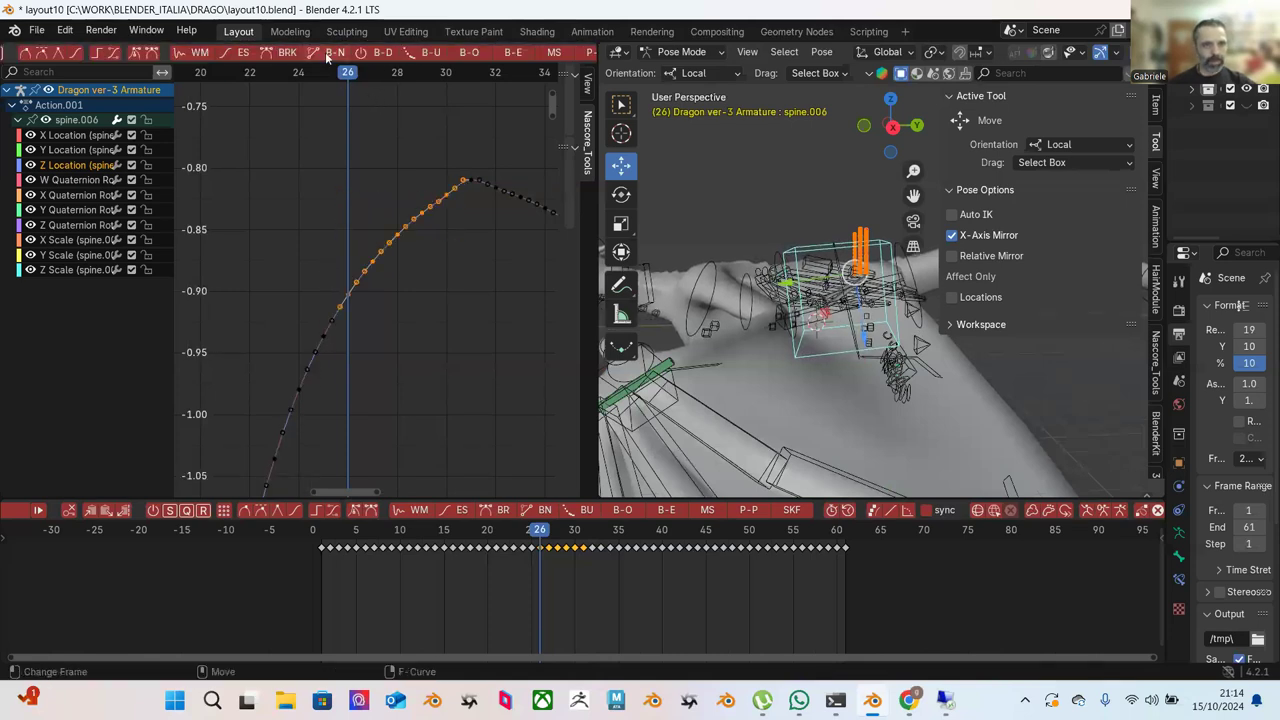
pyautogui.click(382, 92)
pyautogui.click(407, 54)
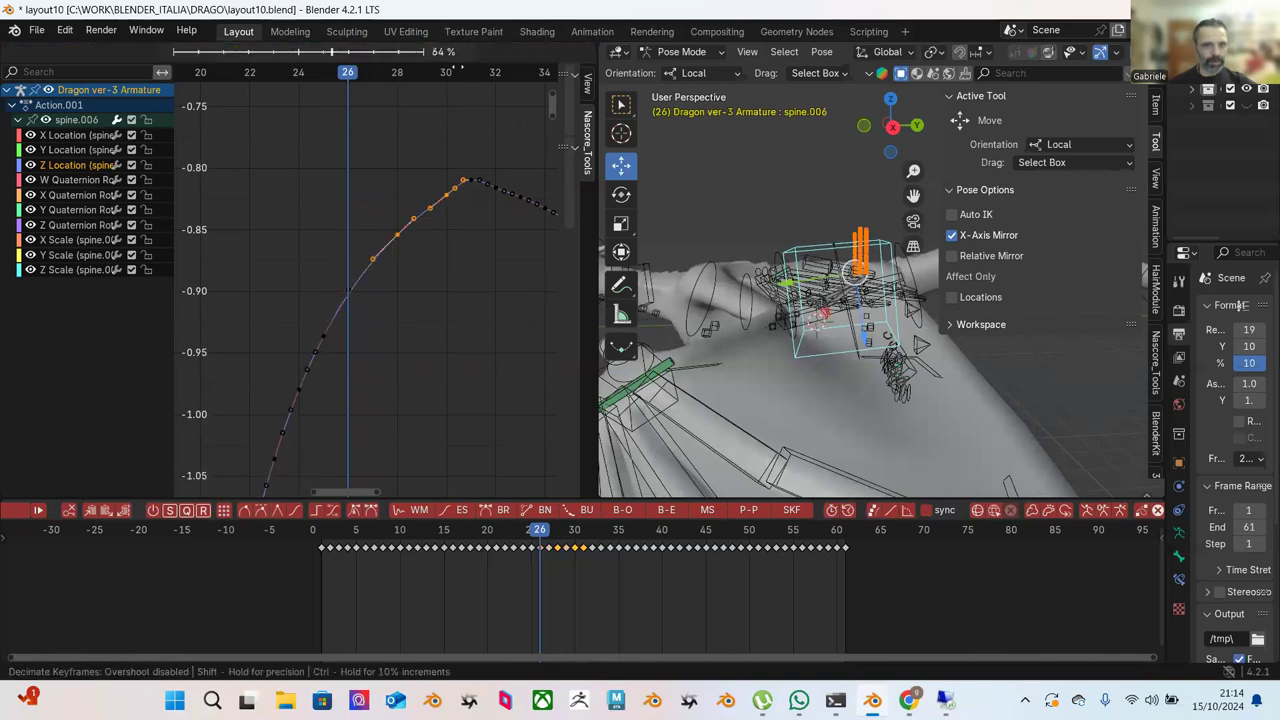
pyautogui.click(500, 95)
pyautogui.hotkey('ctrl', 'z')
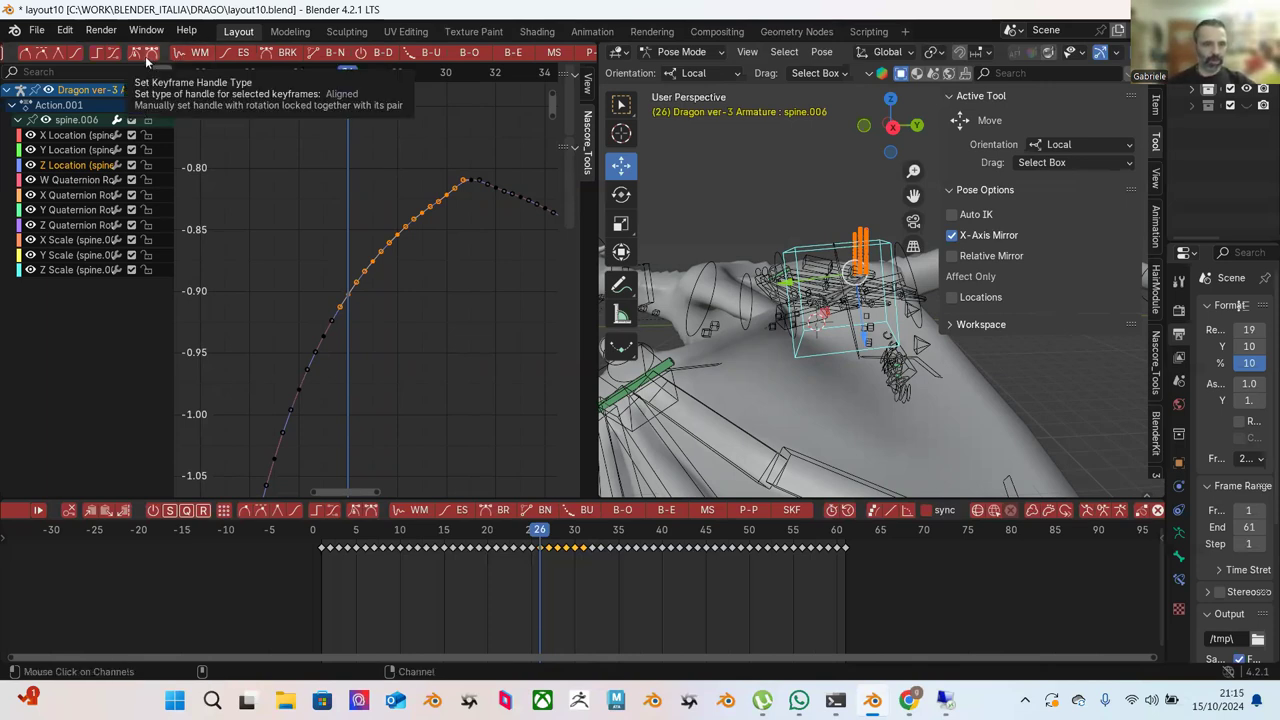
# Ease the selected keys into the peak, then ease the keys leading up to it again.
pyautogui.click(237, 52)
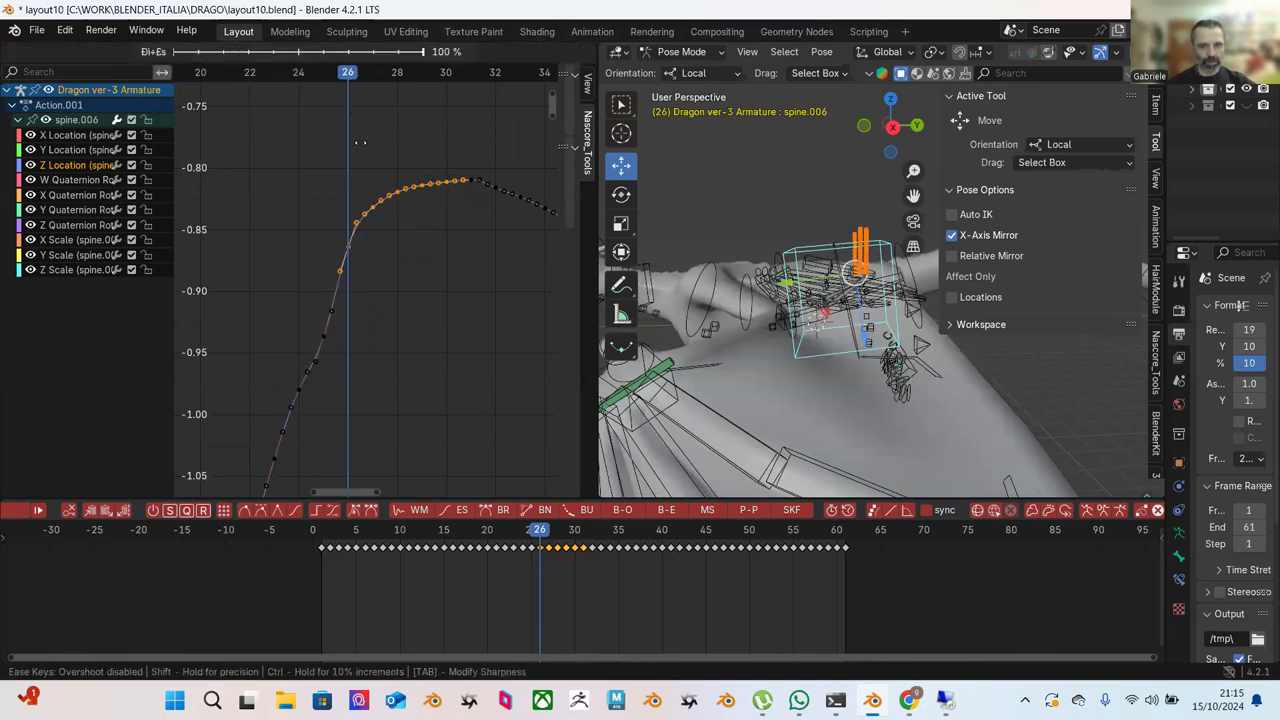
pyautogui.click(325, 144)
pyautogui.click(330, 147)
pyautogui.moveTo(330, 147); pyautogui.dragTo(443, 254)
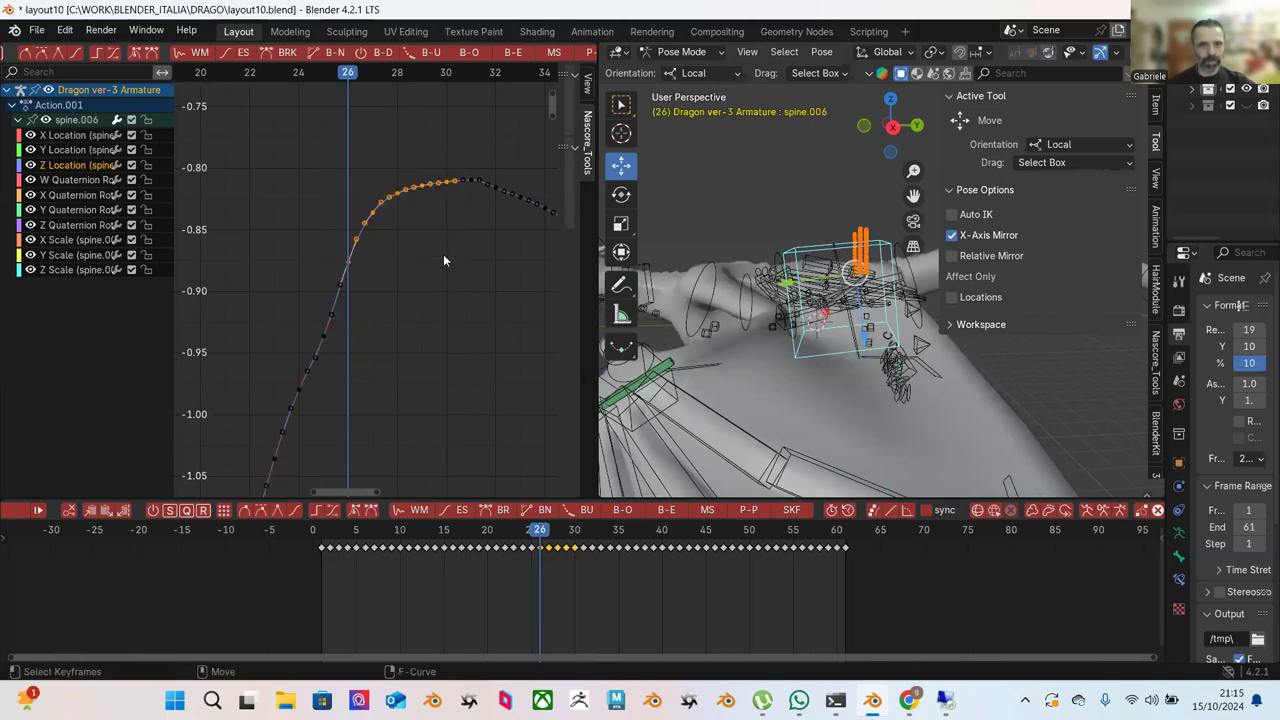
pyautogui.click(237, 52)
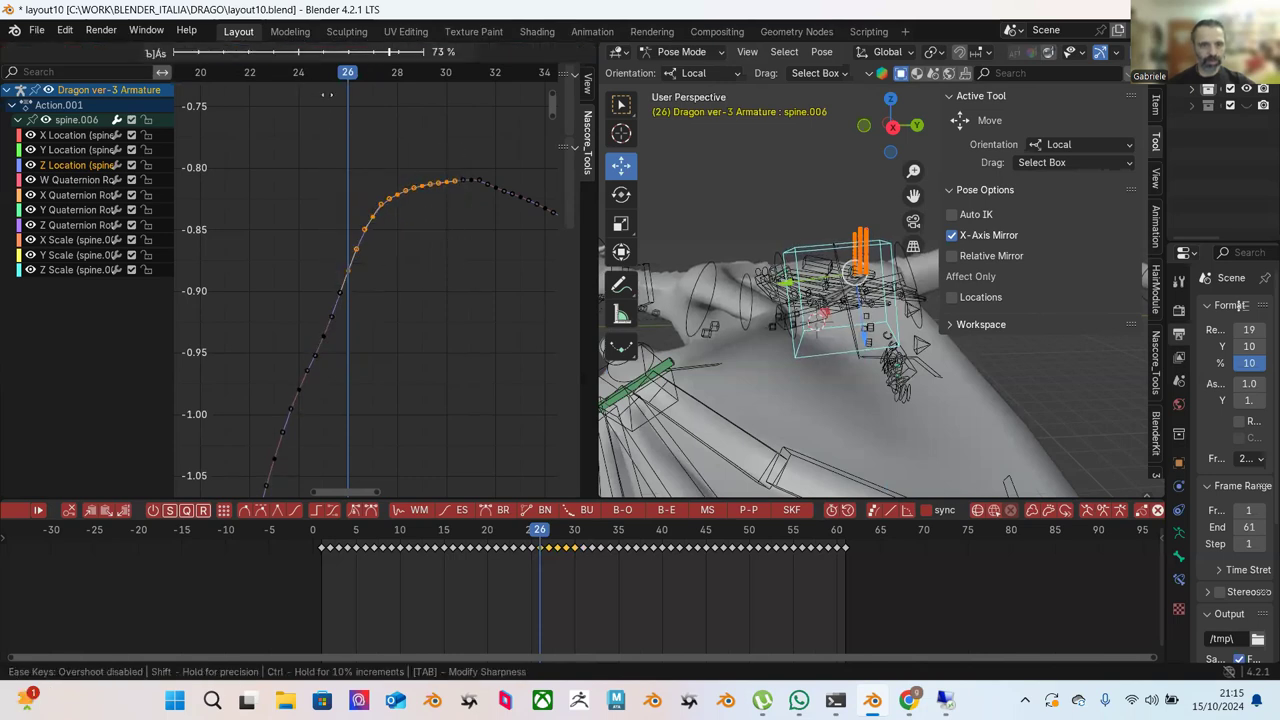
pyautogui.click(333, 116)
# Ease the whole rising part of the curve further and recentre the view on the peak.
pyautogui.scroll(-1, 310, 160)
pyautogui.moveTo(286, 171); pyautogui.dragTo(454, 413)
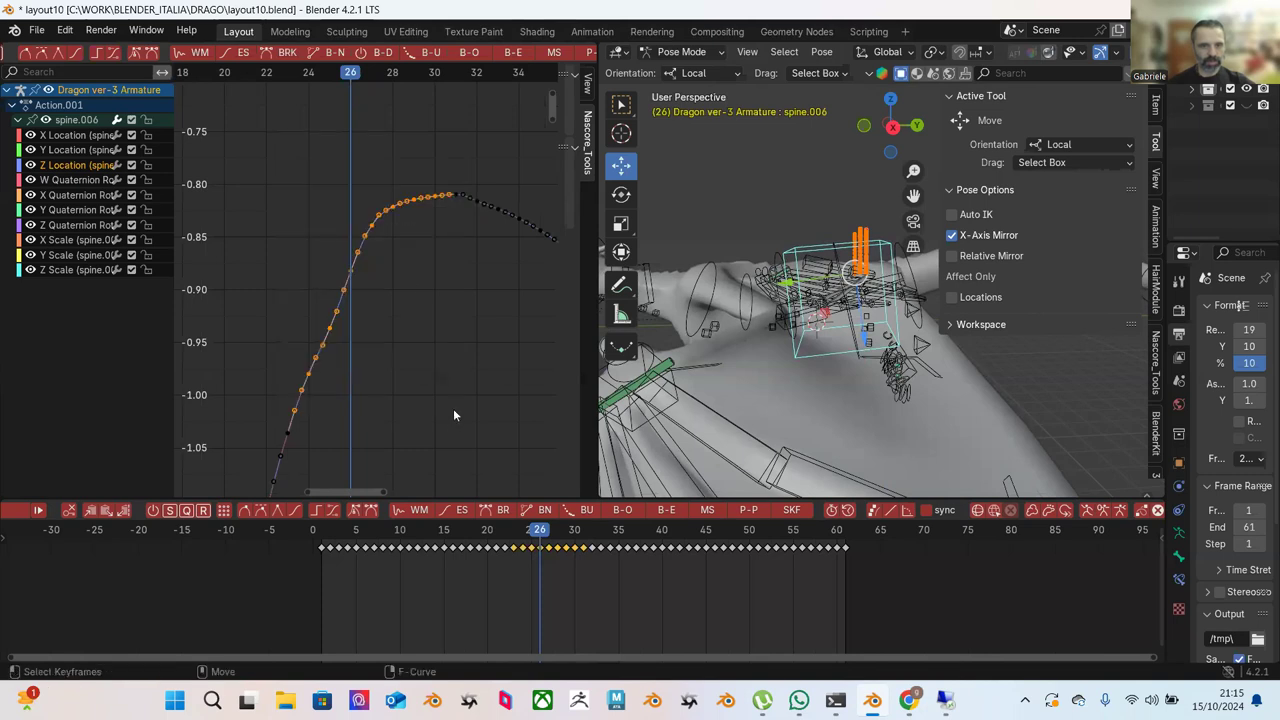
pyautogui.click(245, 53)
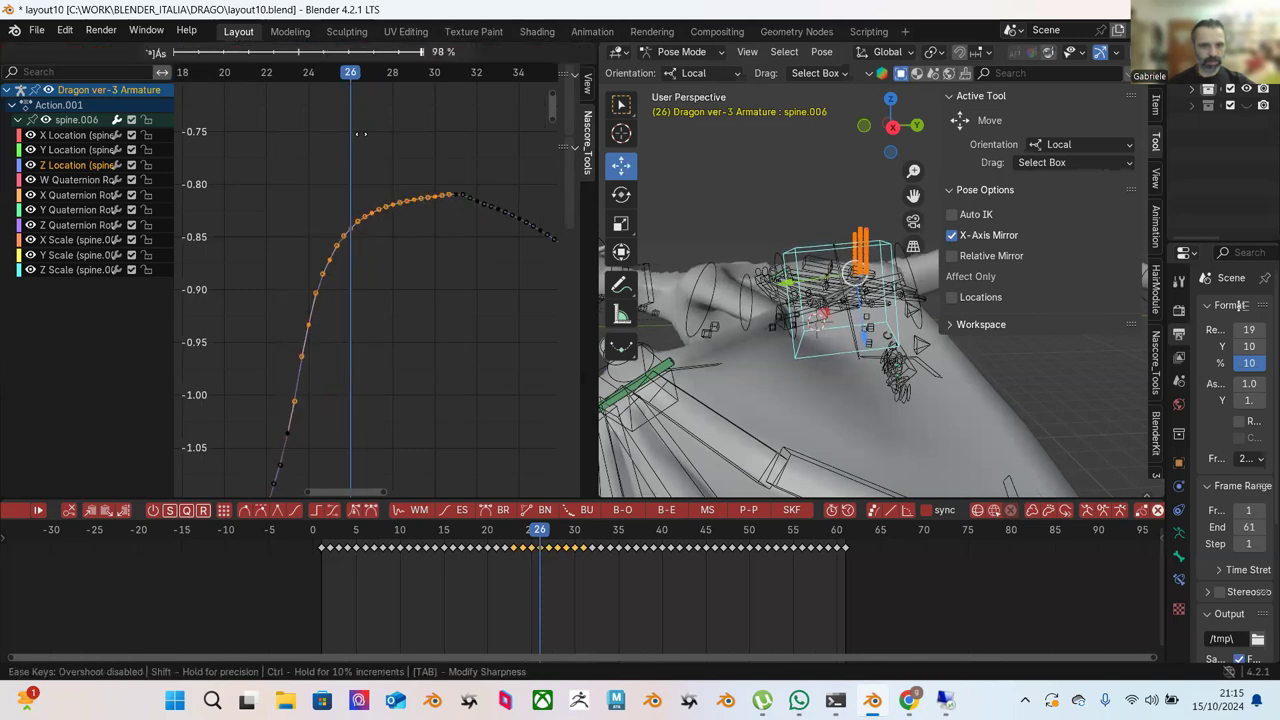
pyautogui.click(405, 160)
pyautogui.click(440, 168)
pyautogui.scroll(1, 436, 175)
pyautogui.scroll(1, 440, 175)
pyautogui.moveTo(482, 174); pyautogui.dragTo(345, 148, button='middle')
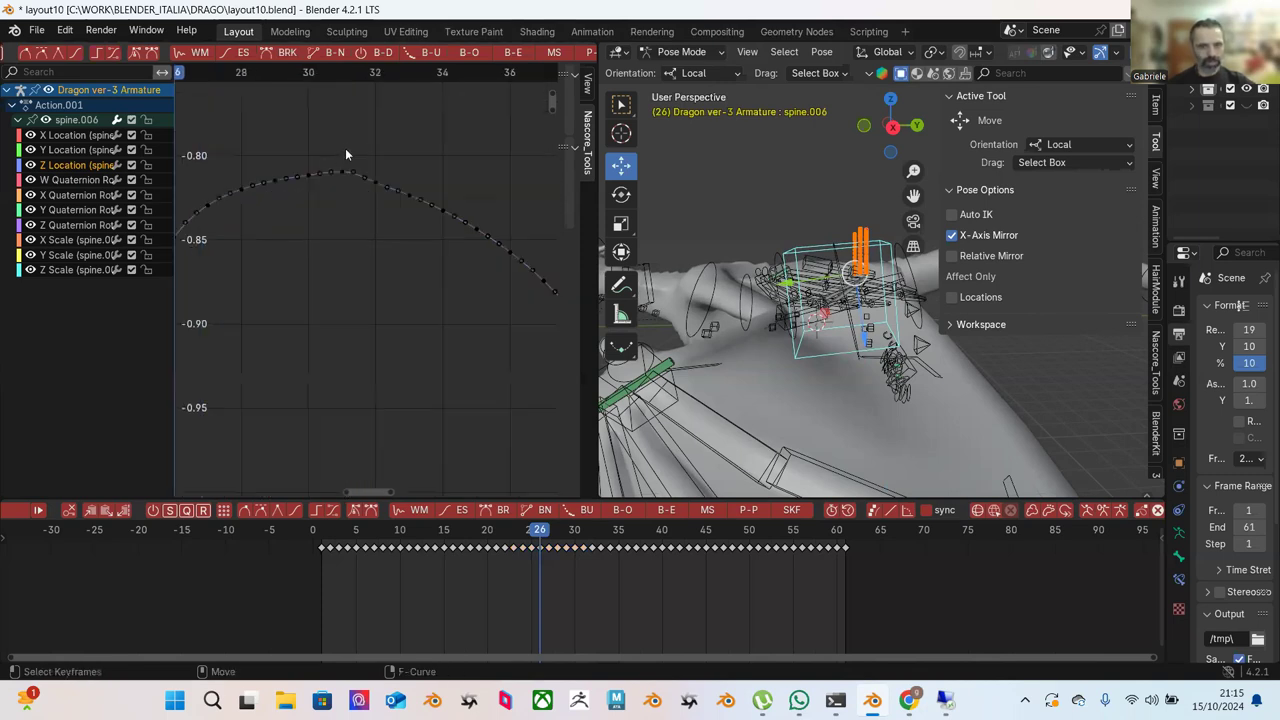
# Ease the keys just after the peak and those further down the descent.
pyautogui.moveTo(345, 142); pyautogui.dragTo(454, 248)
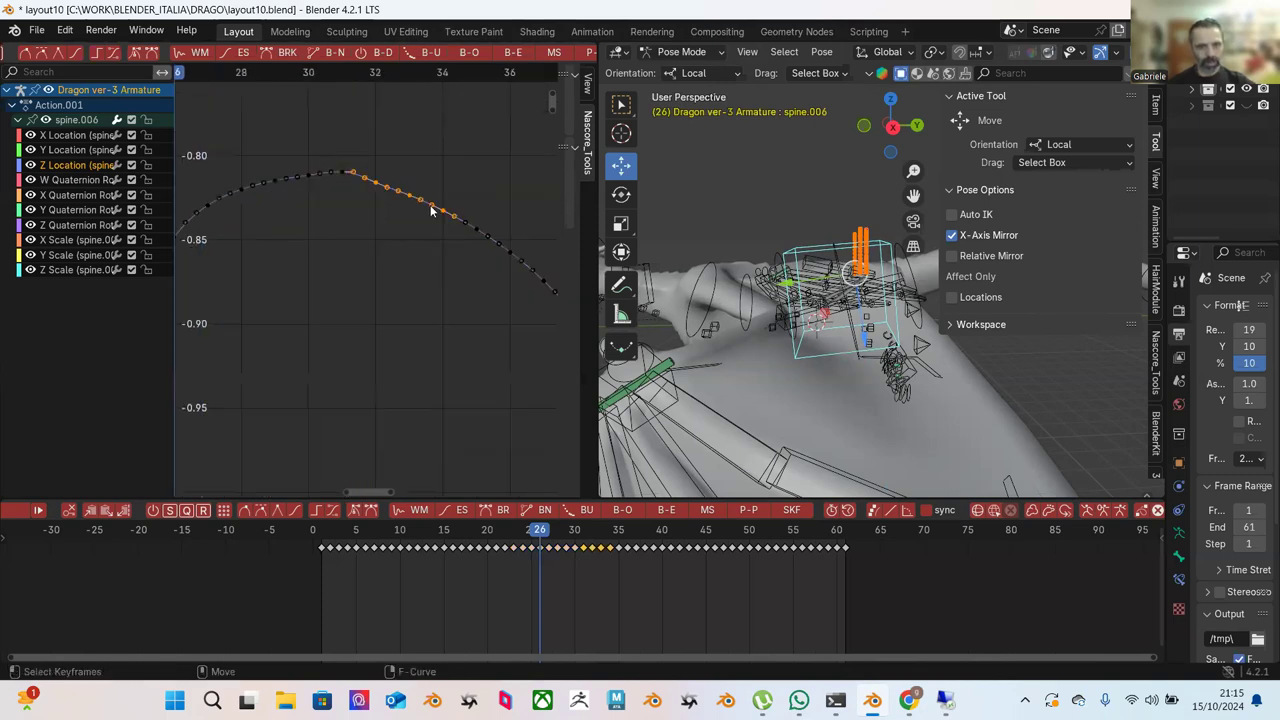
pyautogui.click(241, 54)
pyautogui.click(157, 54)
pyautogui.moveTo(460, 185); pyautogui.dragTo(326, 150, button='middle')
pyautogui.click(326, 150)
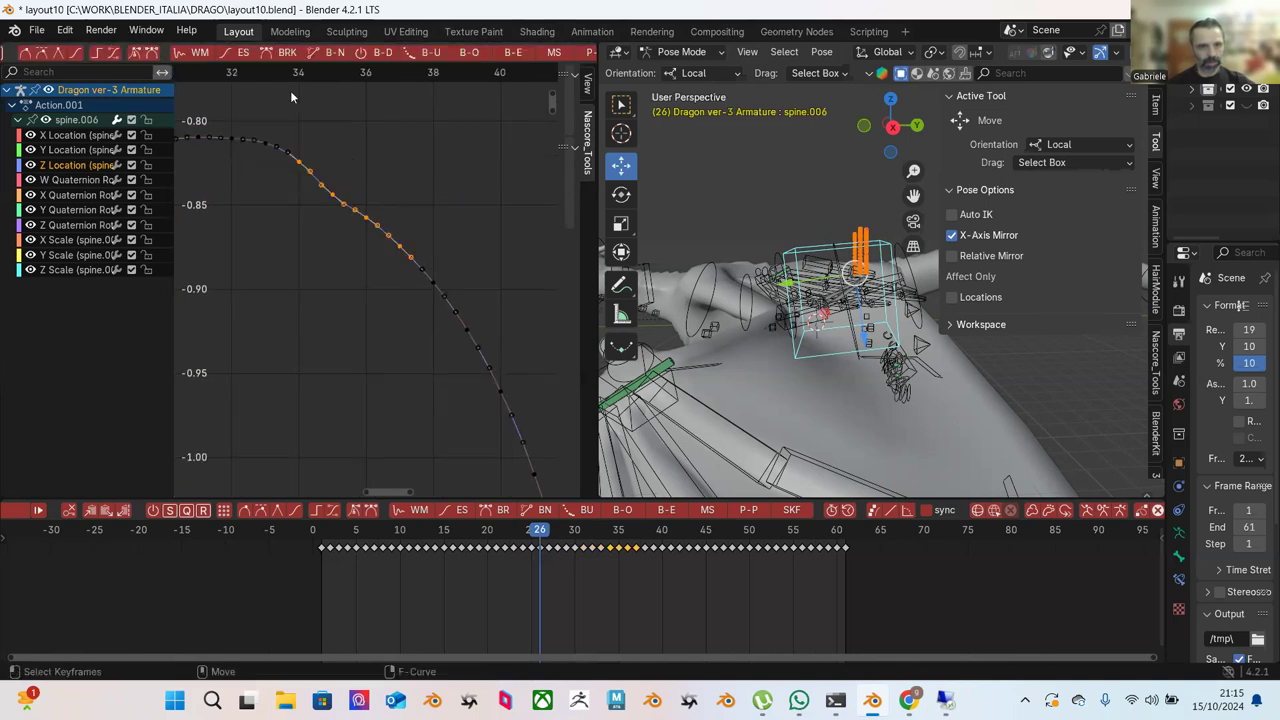
pyautogui.click(243, 52)
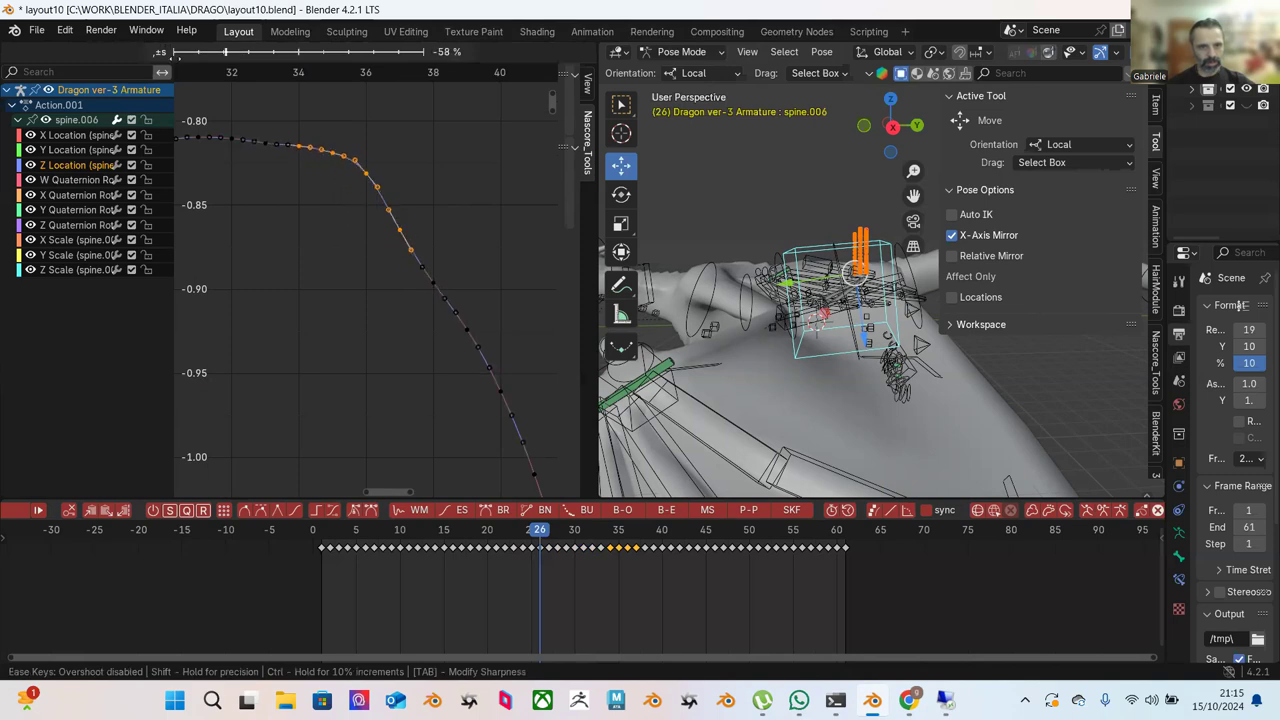
pyautogui.press('Return')
pyautogui.click(407, 170)
# Nudge a key on the descent slightly upward.
pyautogui.scroll(1, 408, 171)
pyautogui.moveTo(408, 178); pyautogui.dragTo(434, 212, button='middle')
pyautogui.click(354, 214)
pyautogui.press('g')
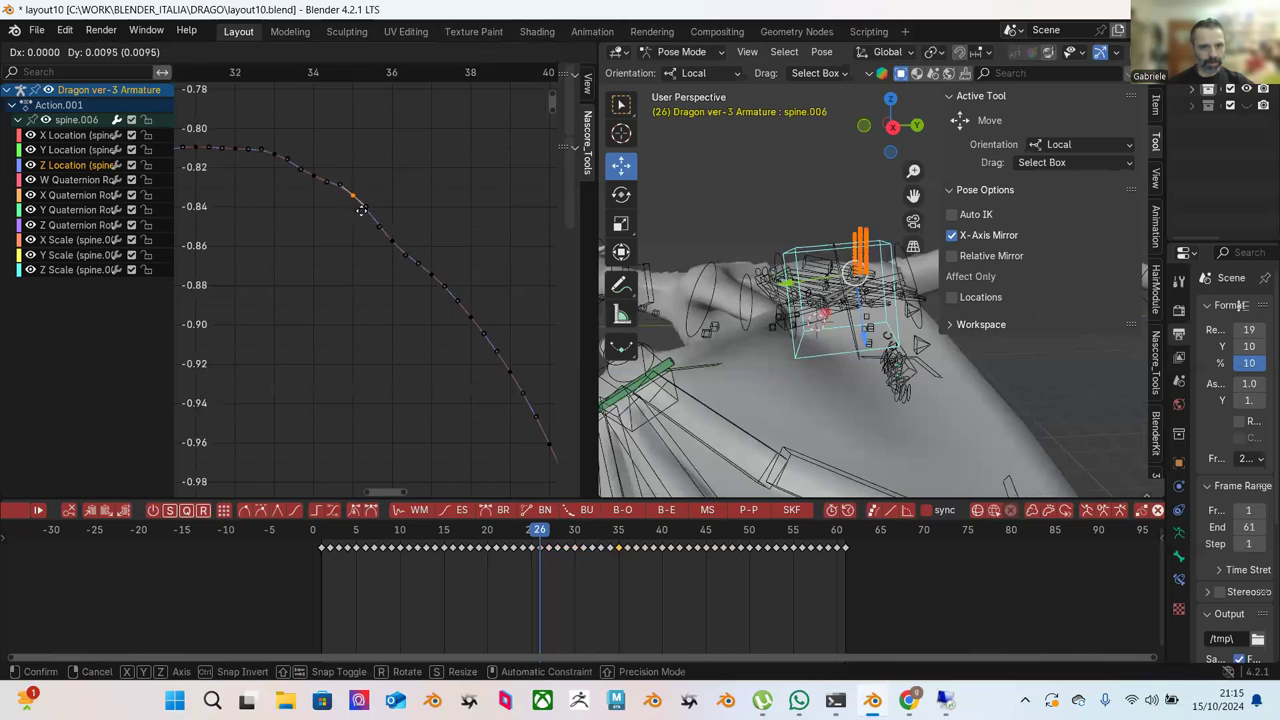
pyautogui.click(370, 205)
# Raise the key at frame 34, constrained to value only.
pyautogui.press('a')
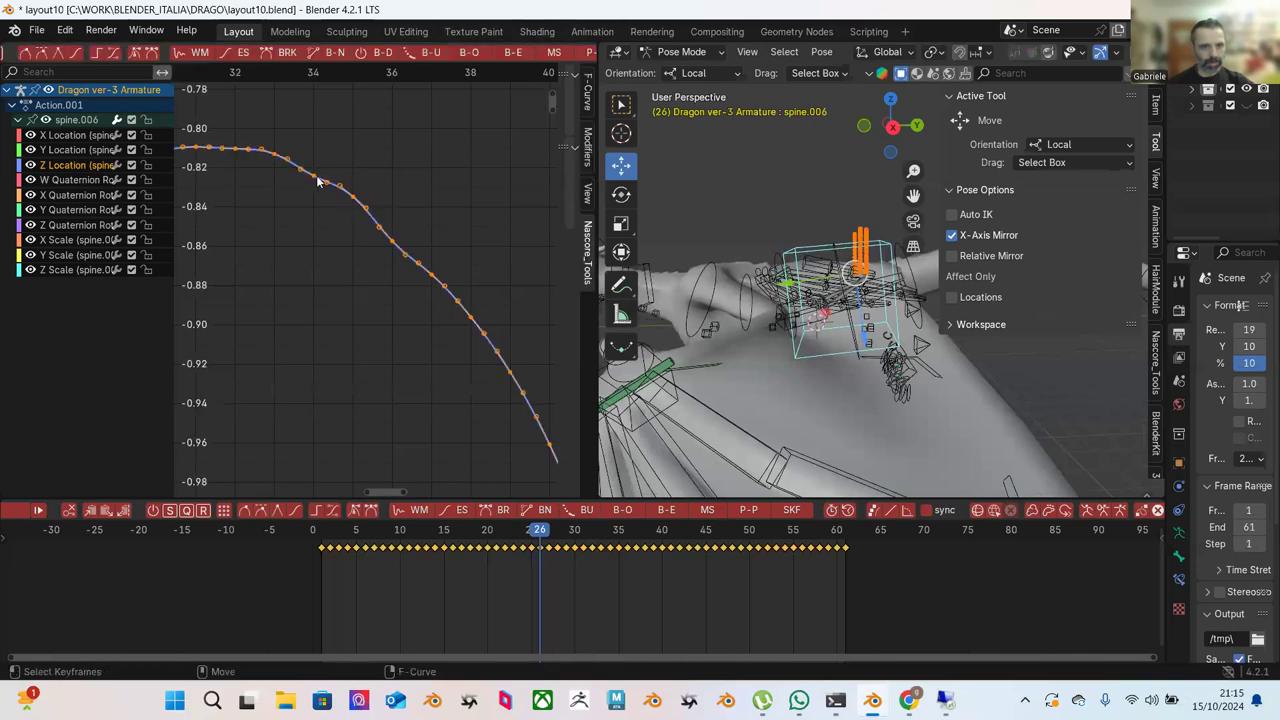
pyautogui.click(314, 180)
pyautogui.press('g')
pyautogui.press('y')
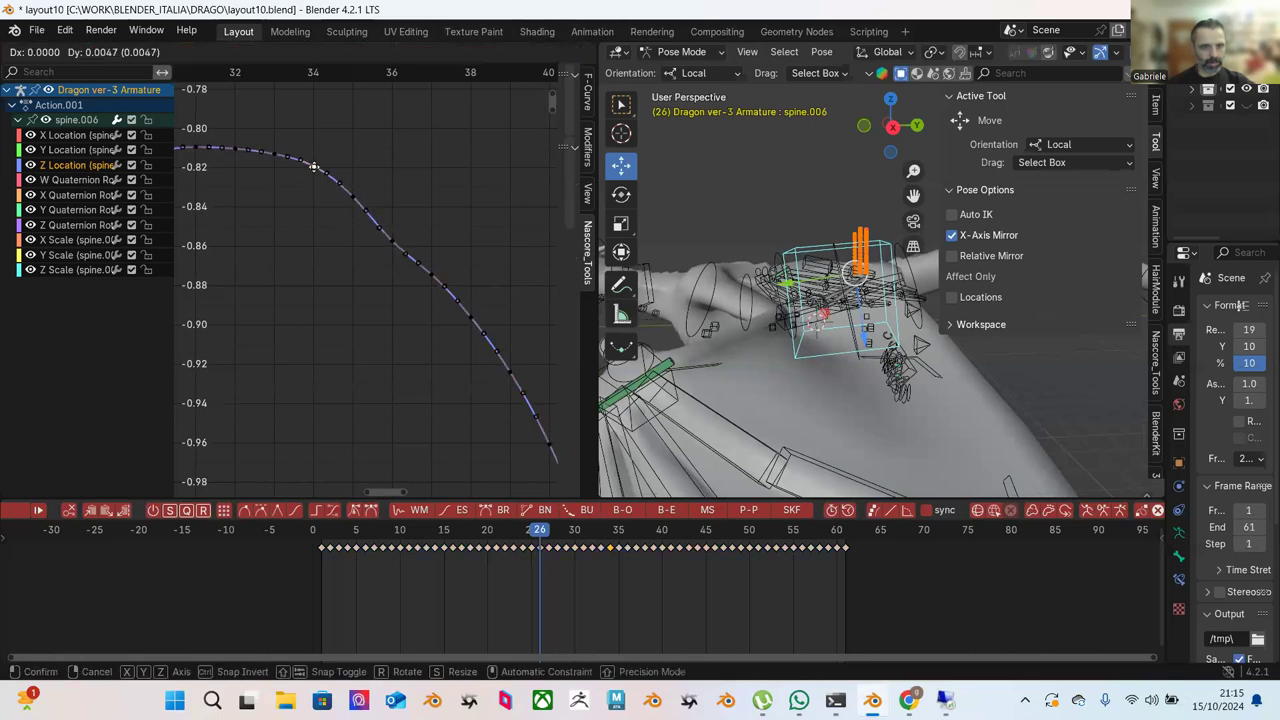
pyautogui.click(391, 180)
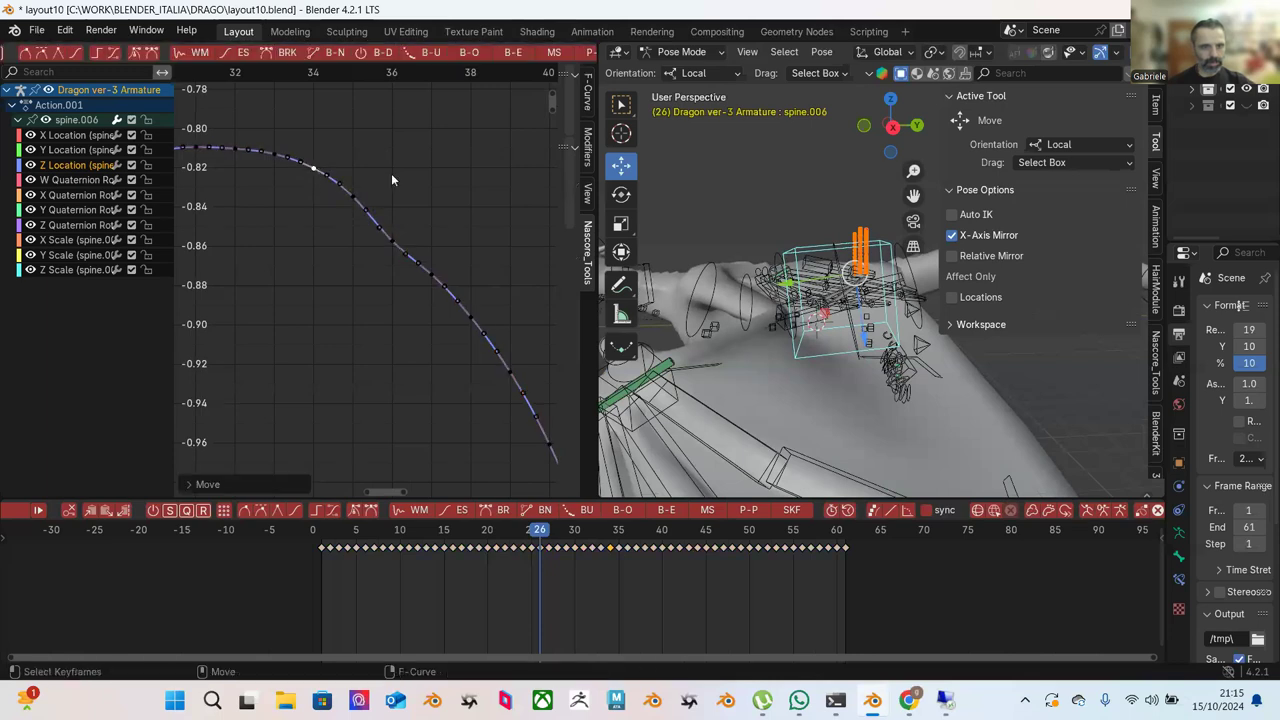
# Nudge the key near frame 36 up about 0.0036 and select the keys along the descent.
pyautogui.click(389, 238)
pyautogui.press('g')
pyautogui.click(400, 228)
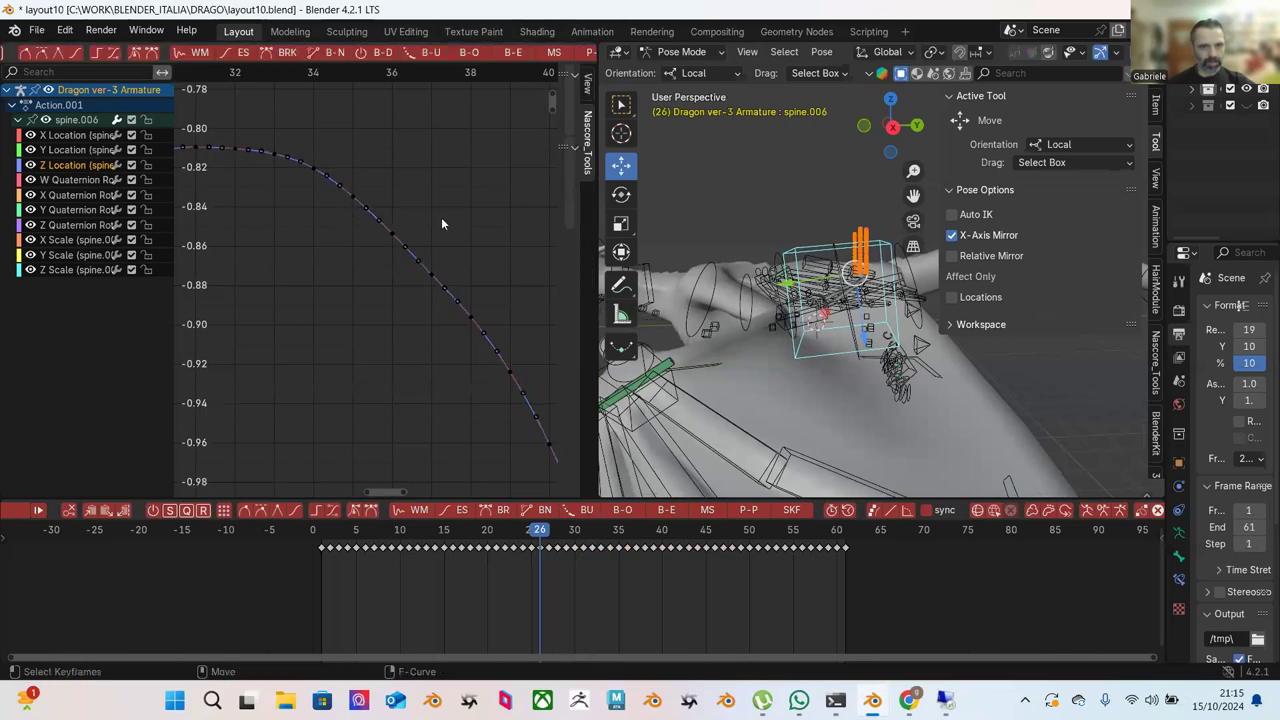
pyautogui.scroll(-3, 432, 235)
pyautogui.scroll(1, 397, 237)
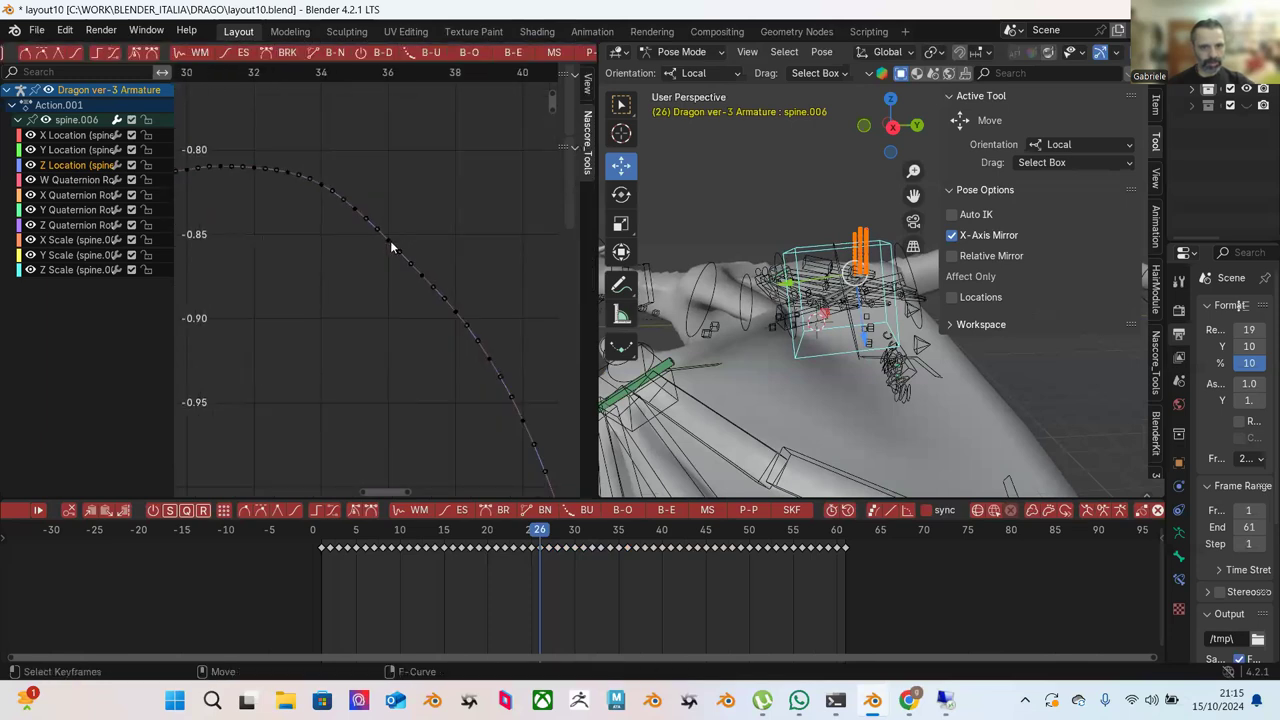
pyautogui.click(390, 238)
pyautogui.press('g')
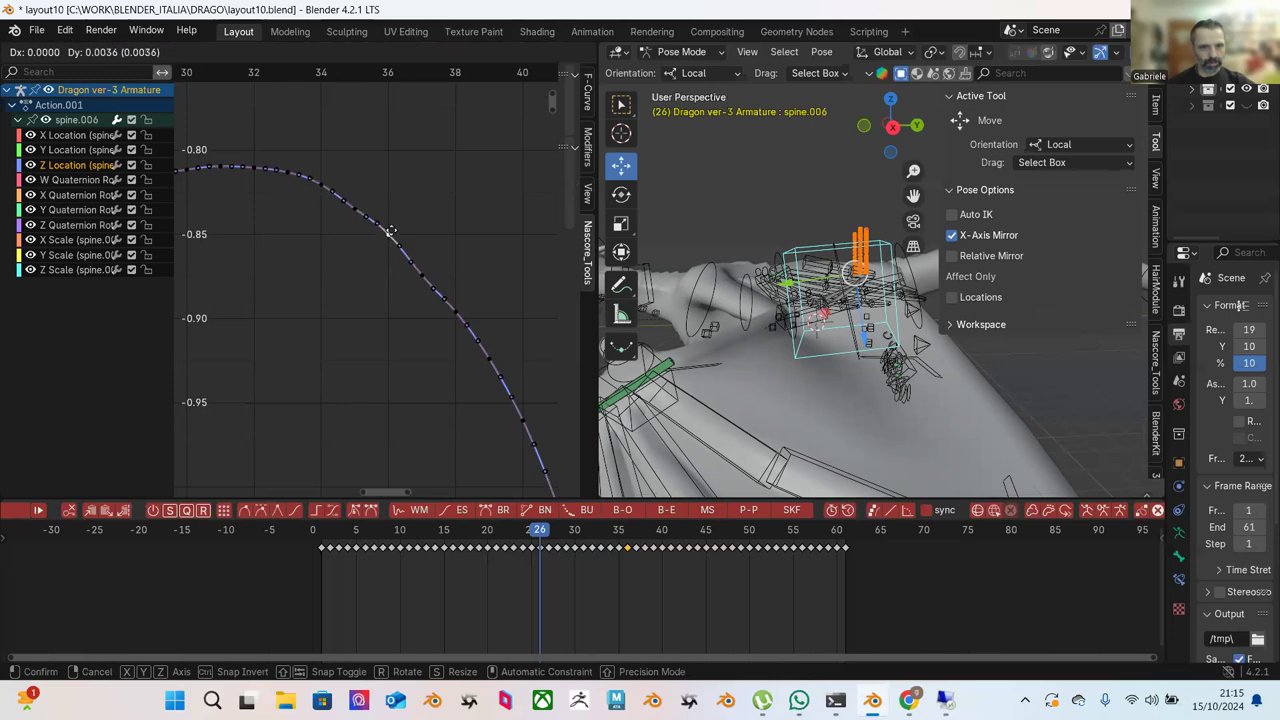
pyautogui.click(391, 232)
pyautogui.scroll(-2, 436, 240)
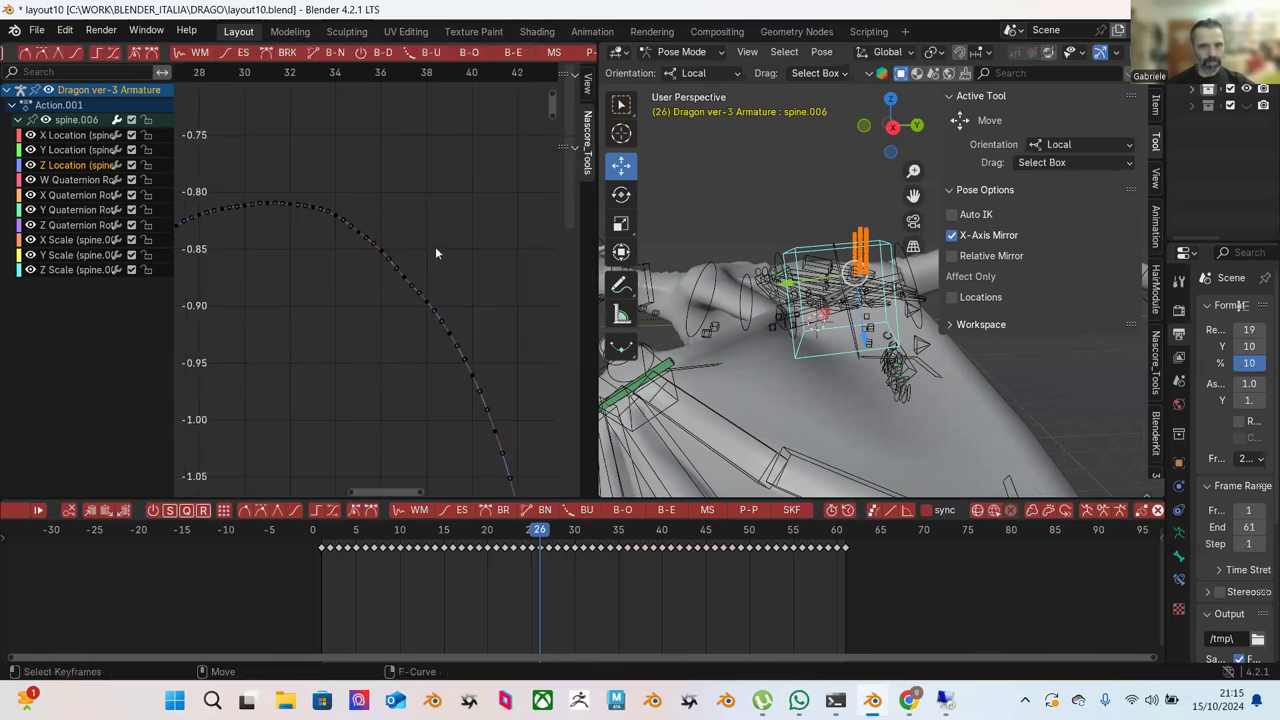
pyautogui.scroll(-1, 394, 222)
pyautogui.scroll(3, 350, 212)
pyautogui.moveTo(302, 139); pyautogui.dragTo(484, 356)
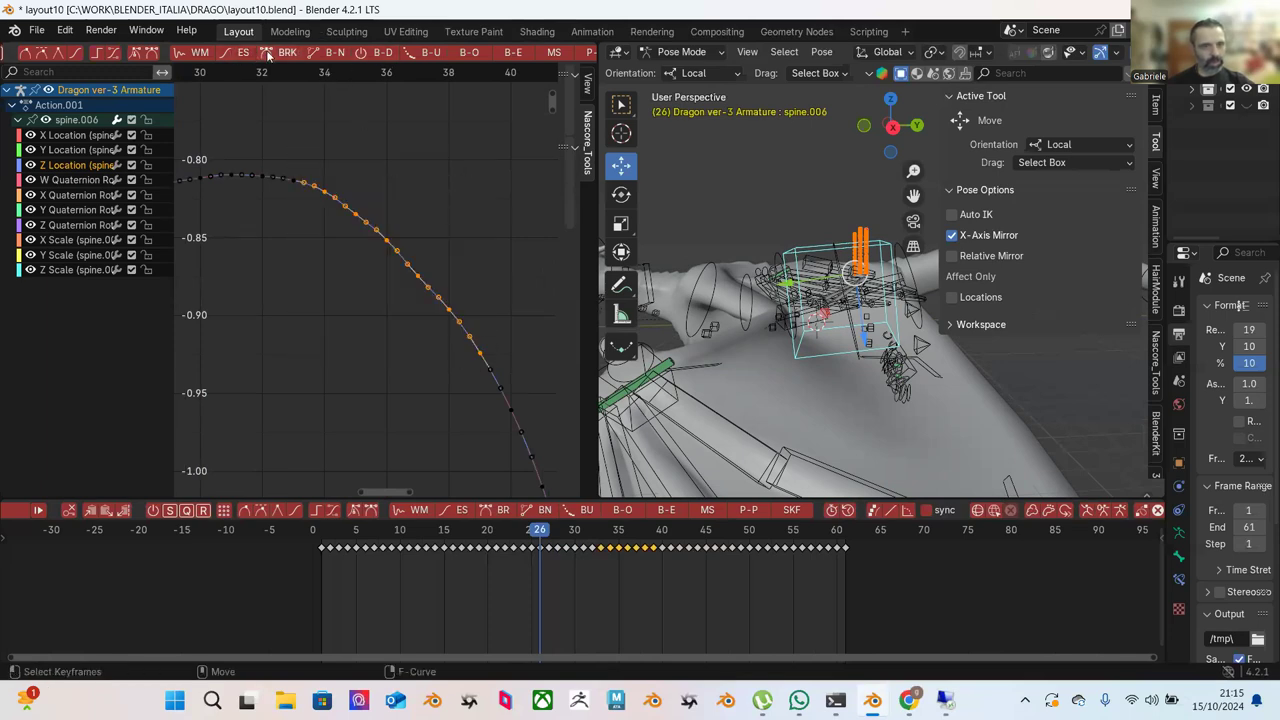
# Try an ease on the descending keys, undo it, and run the pose Breakdowner.
pyautogui.click(237, 56)
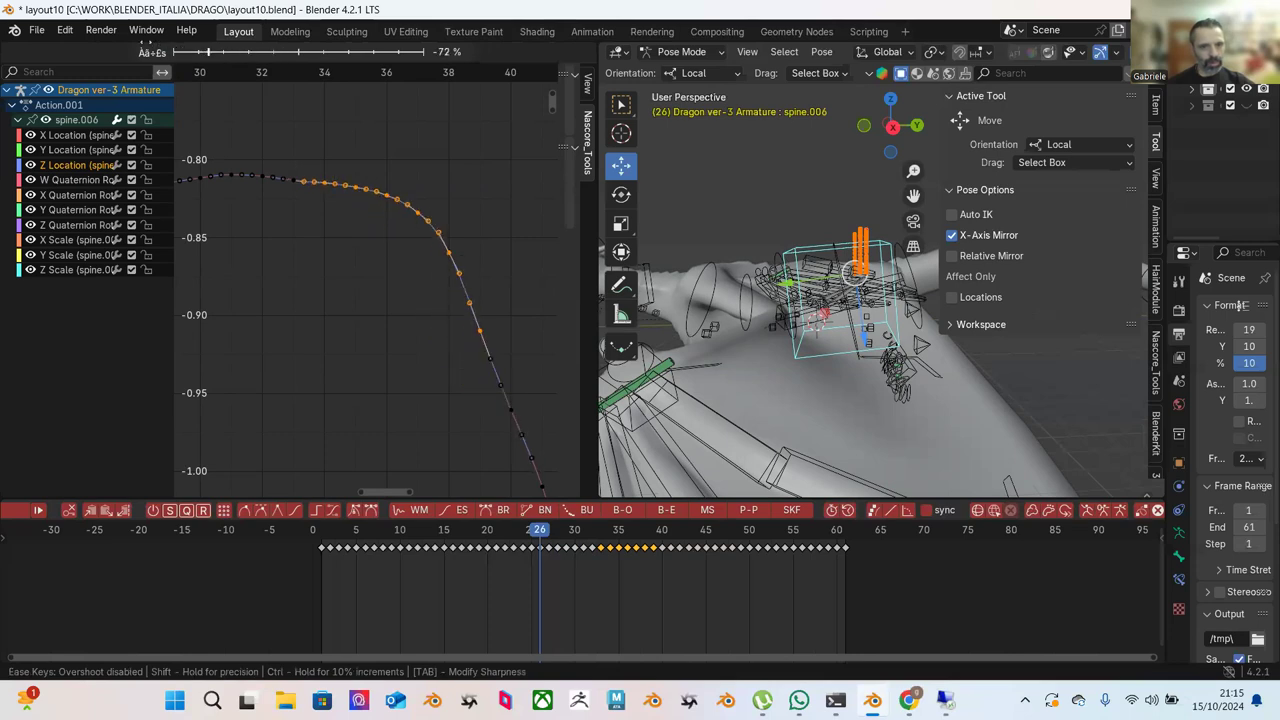
pyautogui.click(229, 95)
pyautogui.hotkey('ctrl', 'z')
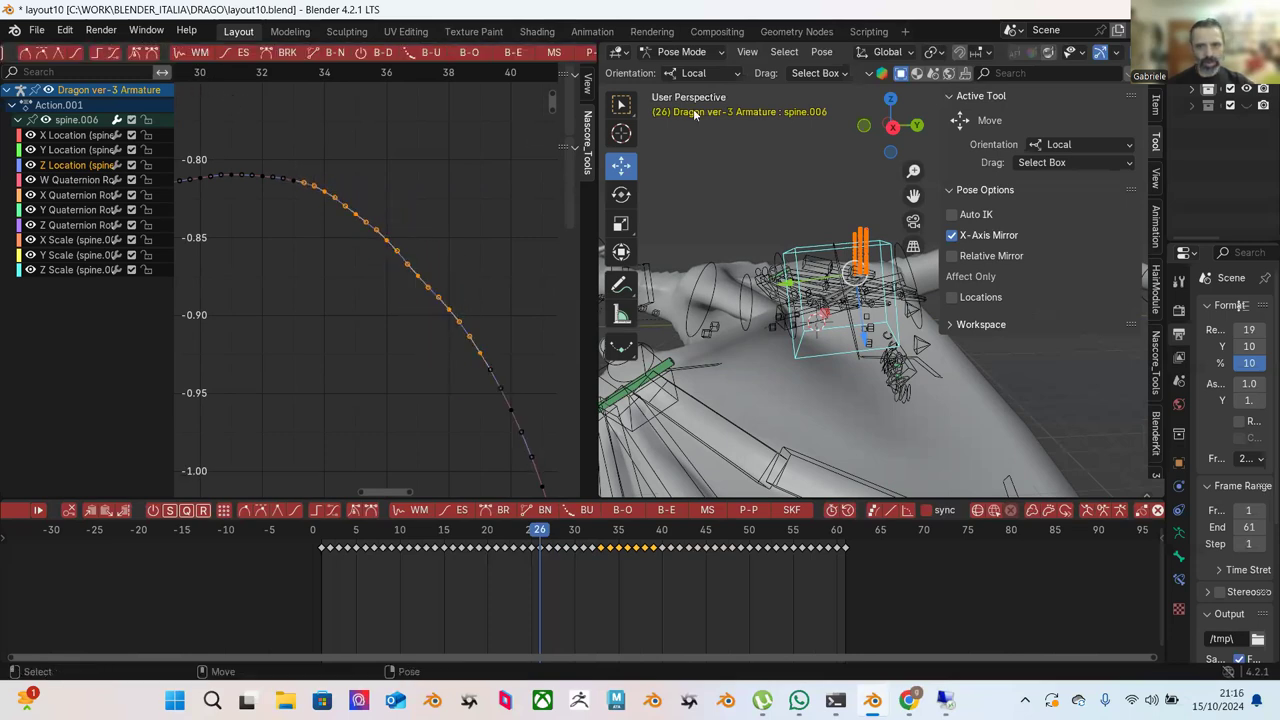
pyautogui.click(821, 51)
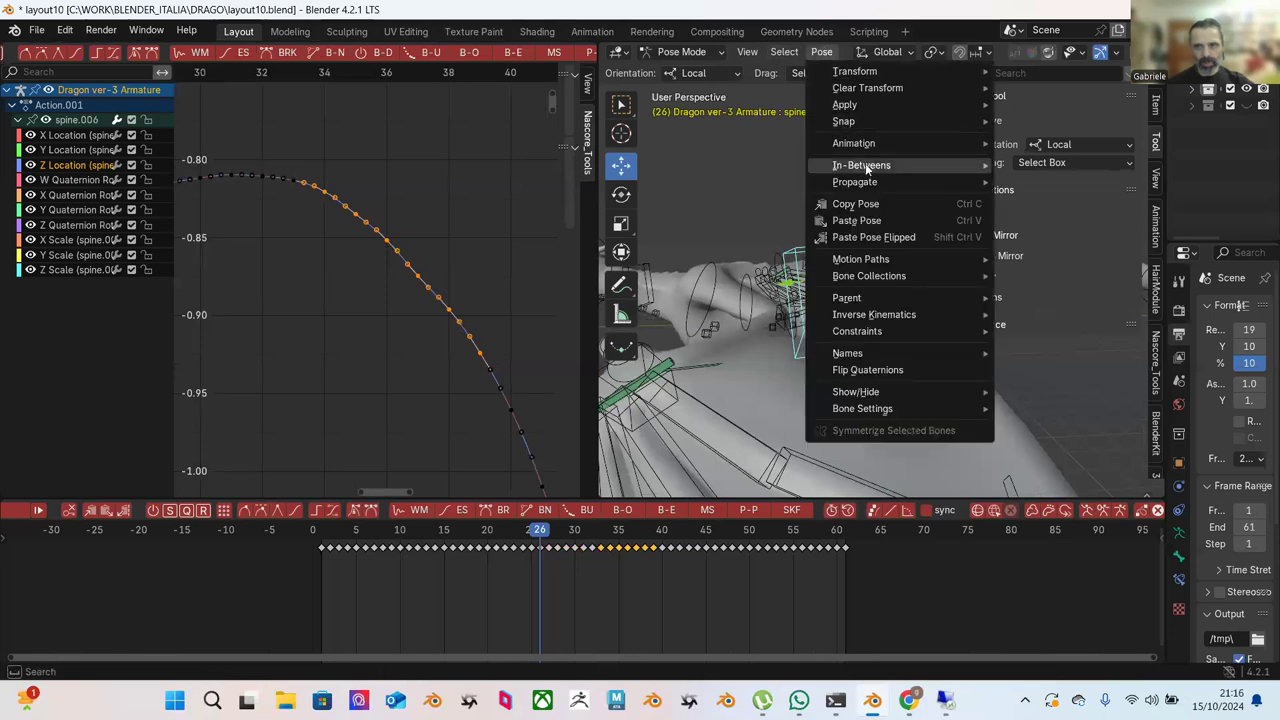
pyautogui.moveTo(866, 166)
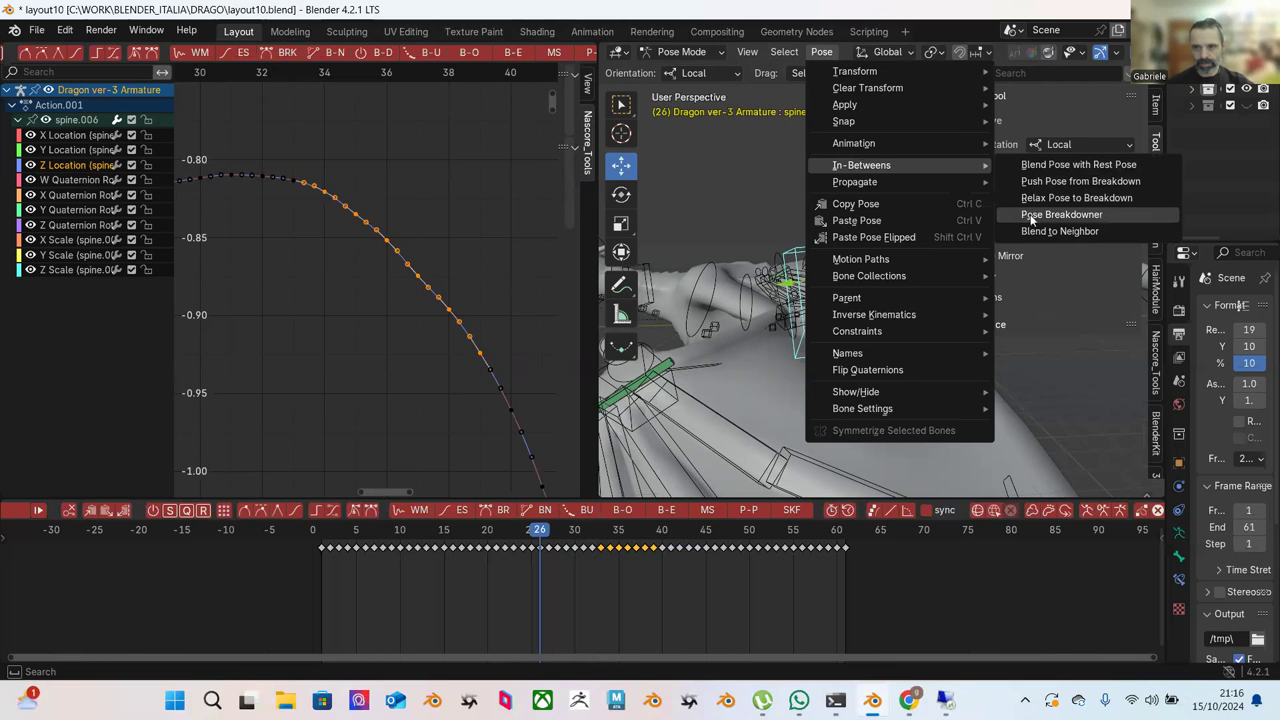
pyautogui.click(1032, 217)
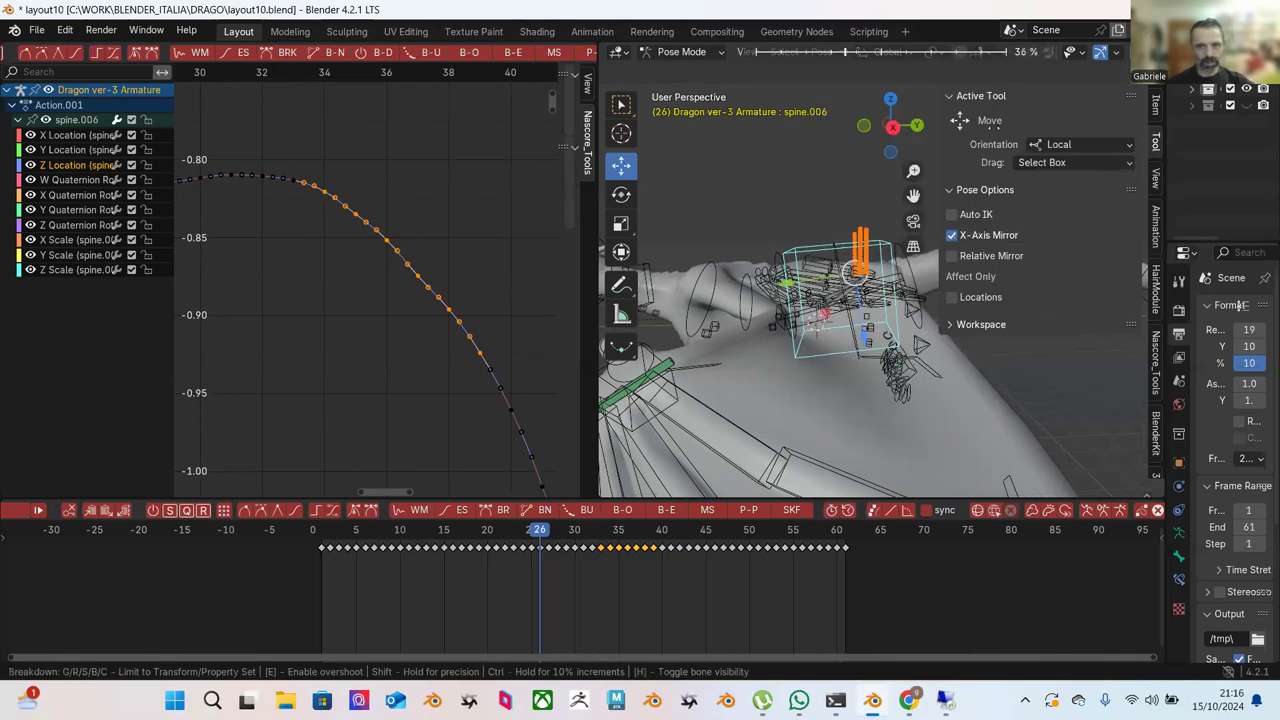
pyautogui.click(995, 133)
# Apply Blend to Ease to a box-selected section of the curve.
pyautogui.click(320, 121)
pyautogui.moveTo(228, 114); pyautogui.dragTo(527, 381)
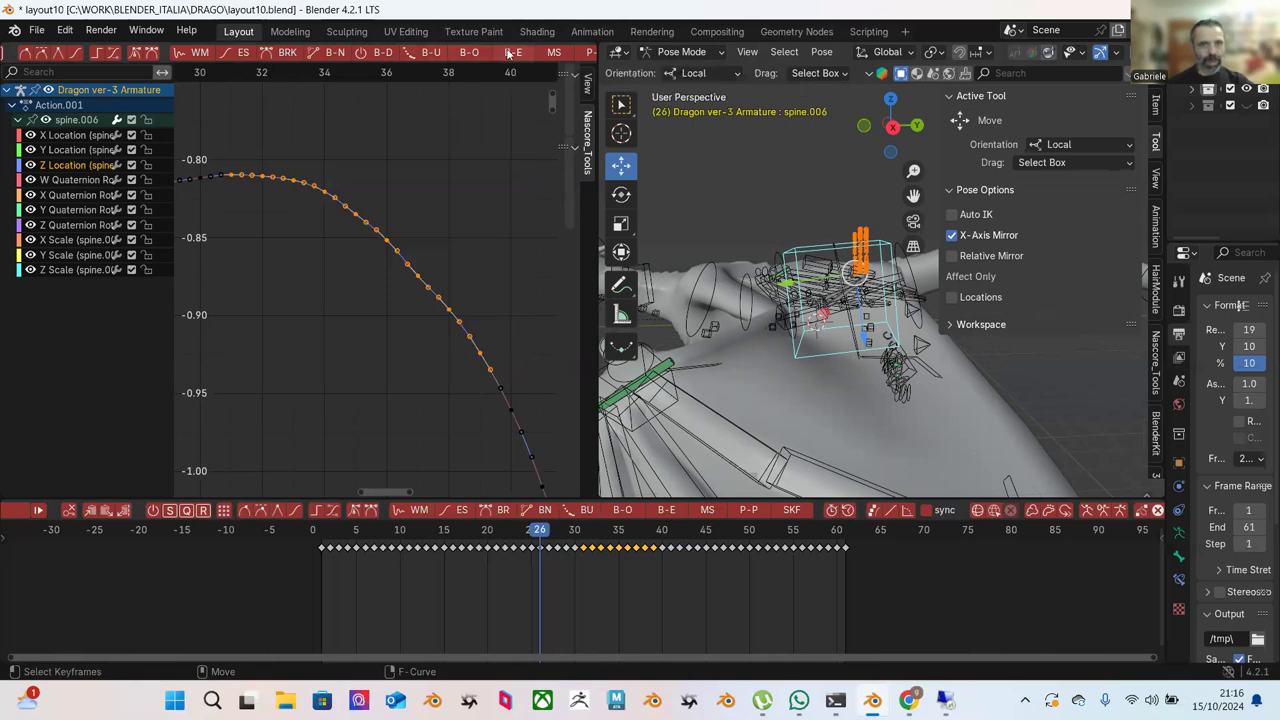
pyautogui.click(505, 54)
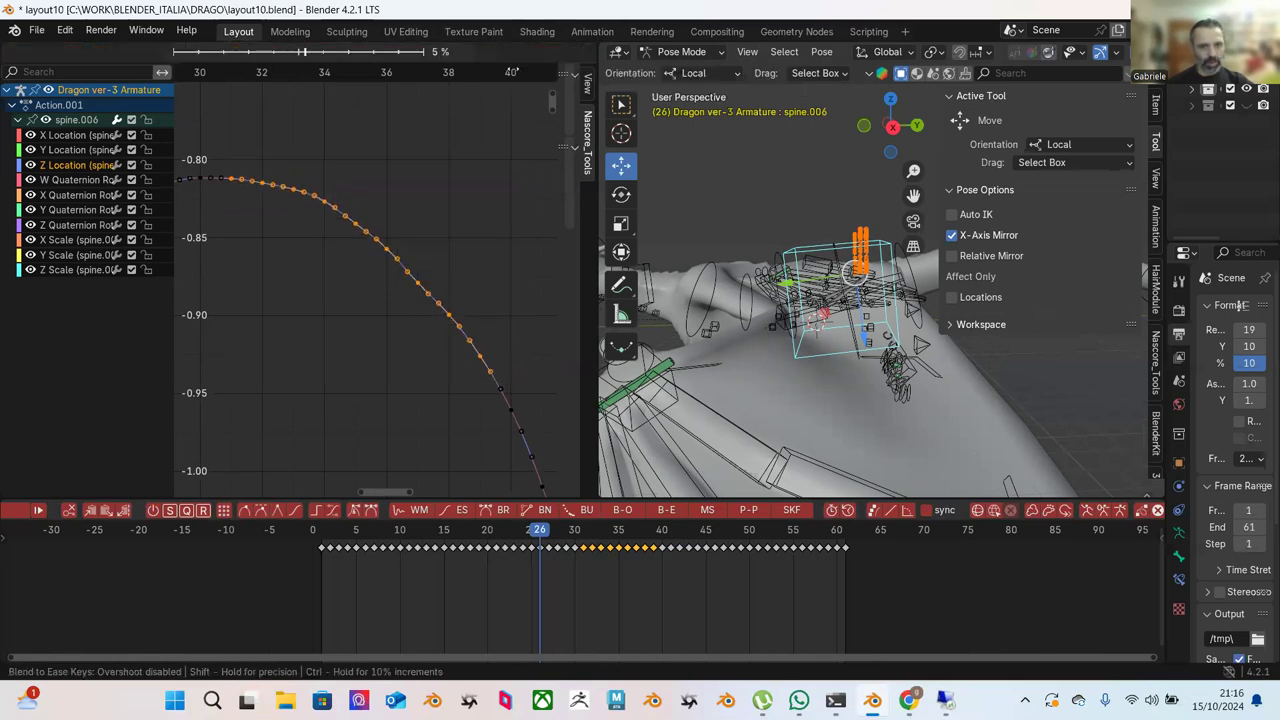
pyautogui.click(430, 75)
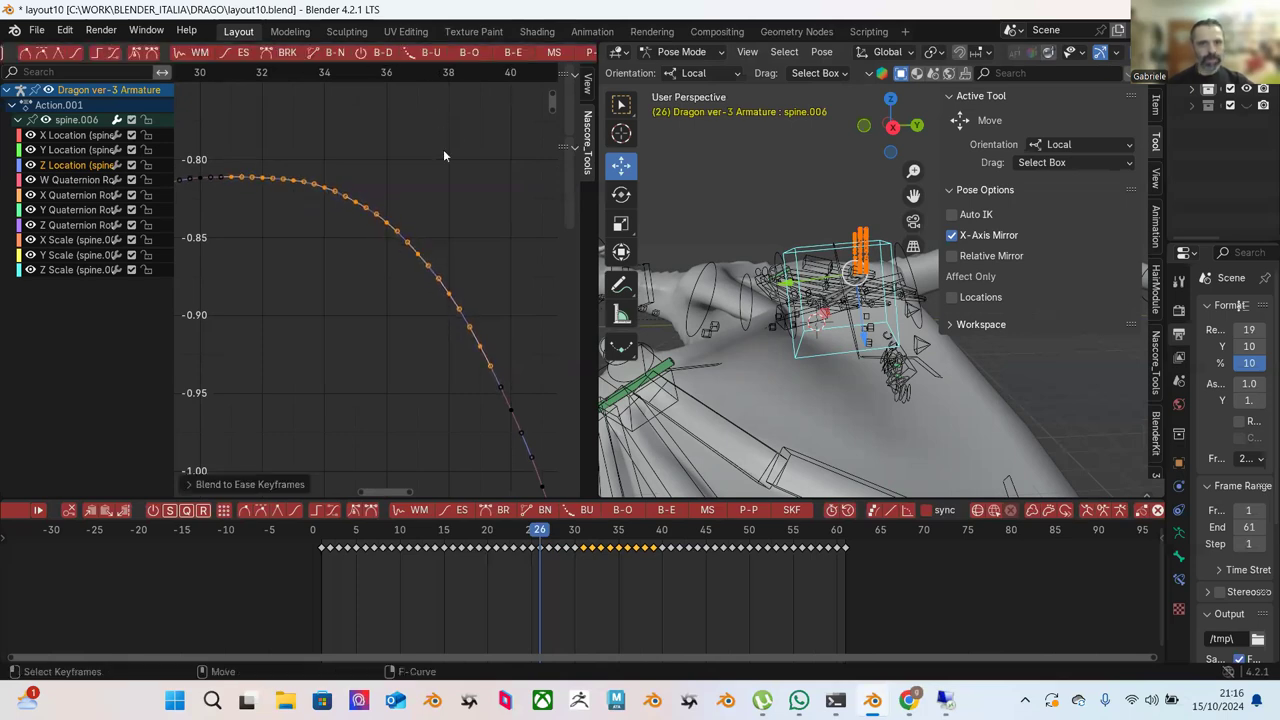
pyautogui.click(484, 160)
# Blend the keys on the curve's rising section to ease at full strength.
pyautogui.scroll(-2, 452, 217)
pyautogui.moveTo(452, 217); pyautogui.dragTo(417, 156, button='middle')
pyautogui.moveTo(296, 123); pyautogui.dragTo(298, 160, button='middle')
pyautogui.moveTo(259, 150); pyautogui.dragTo(444, 290)
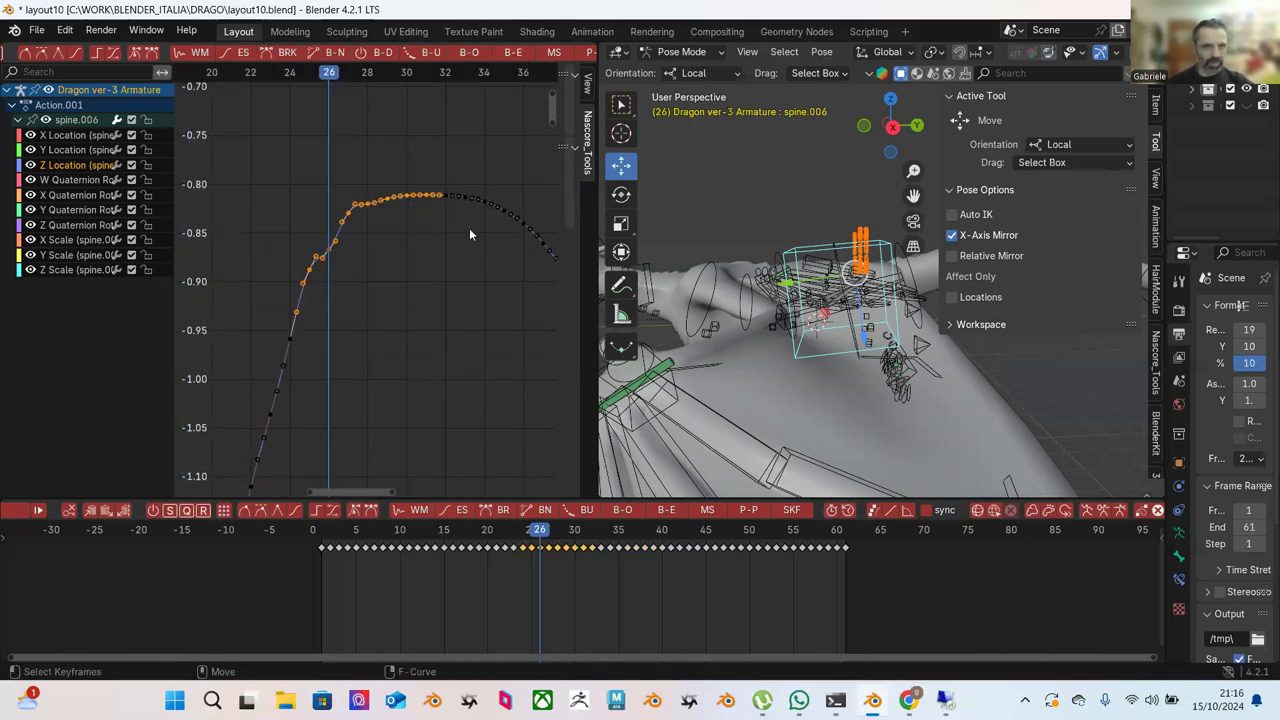
pyautogui.click(512, 54)
pyautogui.moveTo(645, 248)
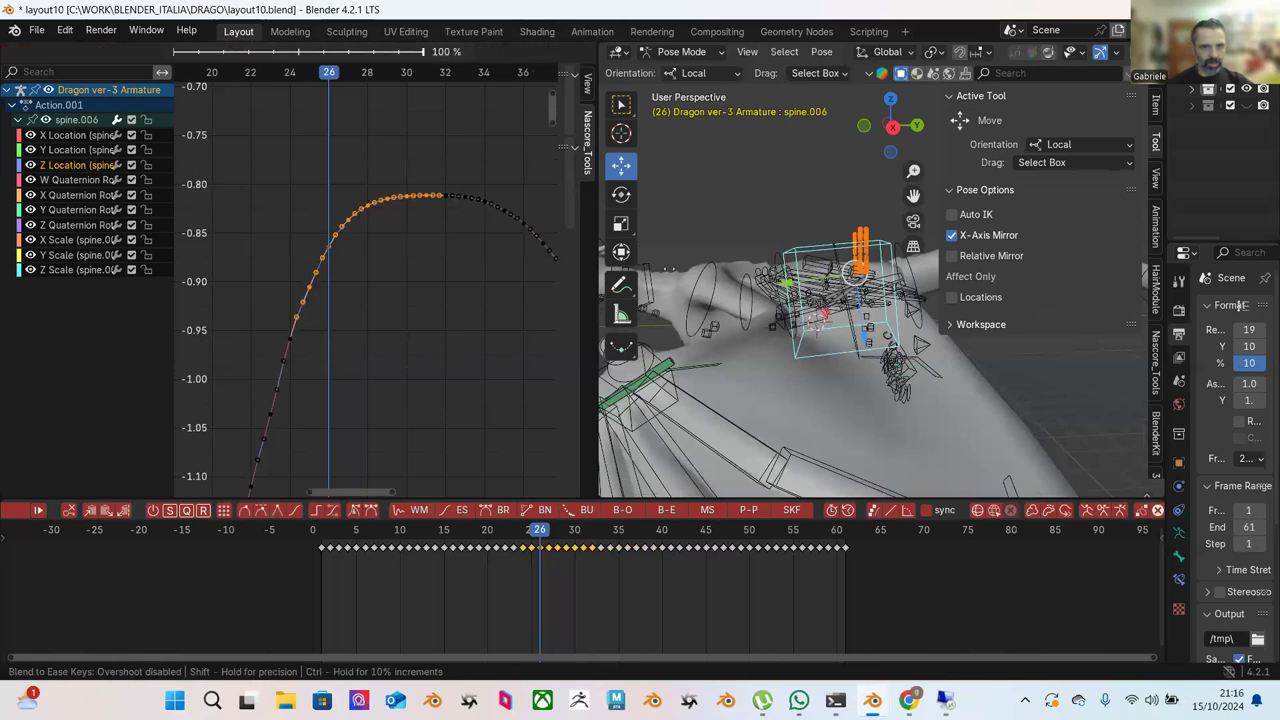
pyautogui.click(490, 232)
pyautogui.click(459, 256)
# Blend the keys around the curve's peak toward ease.
pyautogui.scroll(3, 455, 250)
pyautogui.scroll(-2, 420, 215)
pyautogui.moveTo(292, 128); pyautogui.dragTo(472, 286)
pyautogui.click(513, 57)
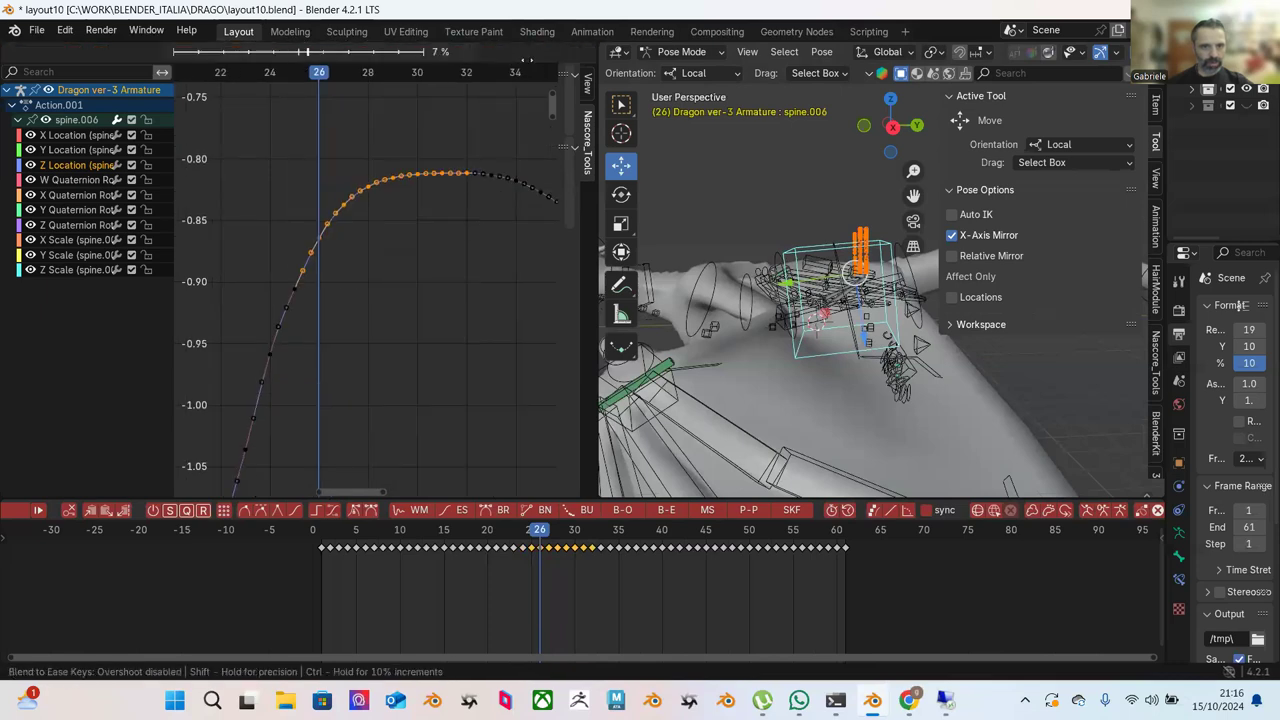
pyautogui.click(496, 140)
pyautogui.click(496, 139)
# Blend the crest keys to ease, leaving a smooth symmetric arch near -0.81.
pyautogui.scroll(2, 430, 145)
pyautogui.moveTo(334, 132); pyautogui.dragTo(456, 250)
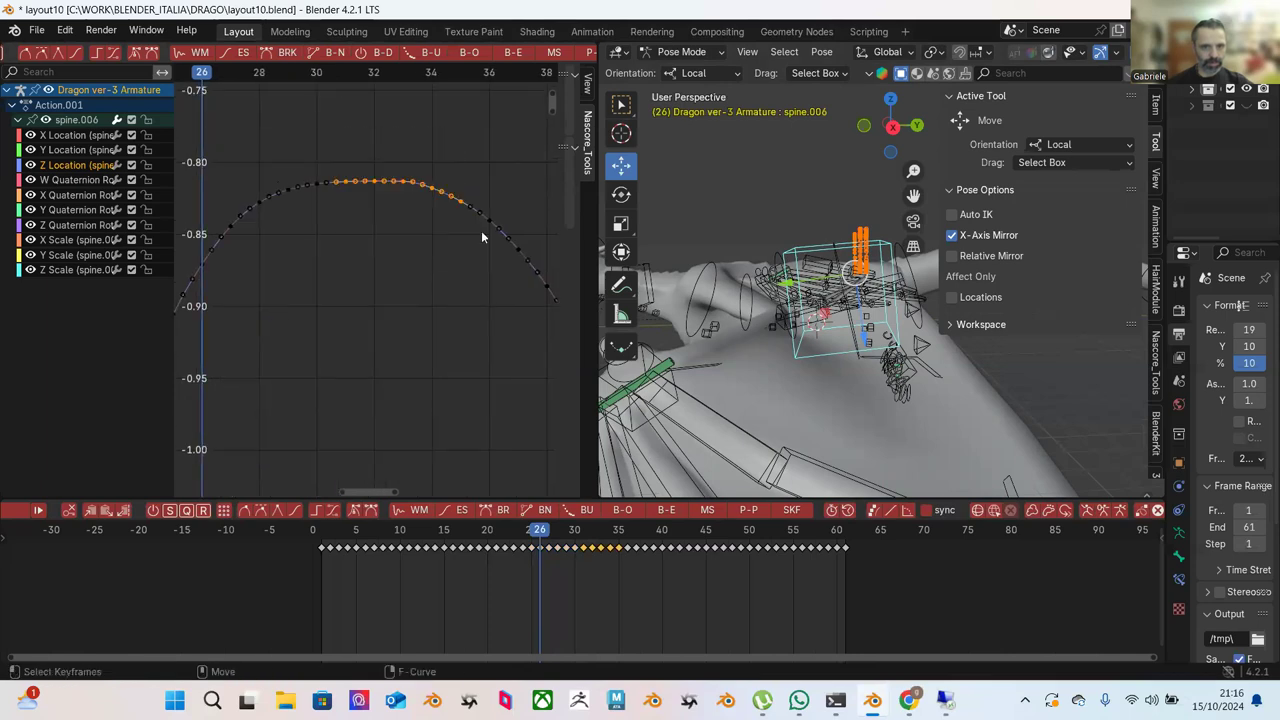
pyautogui.click(510, 53)
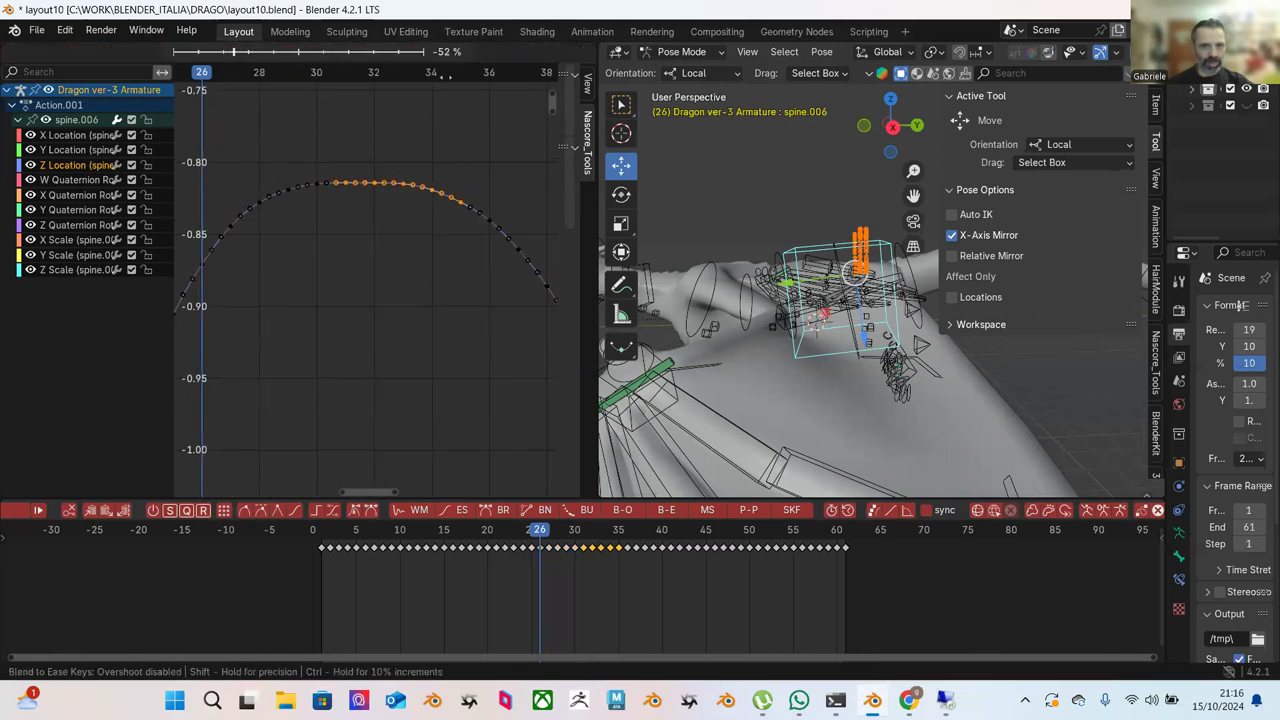
pyautogui.click(468, 158)
pyautogui.click(487, 156)
pyautogui.scroll(-5, 460, 160)
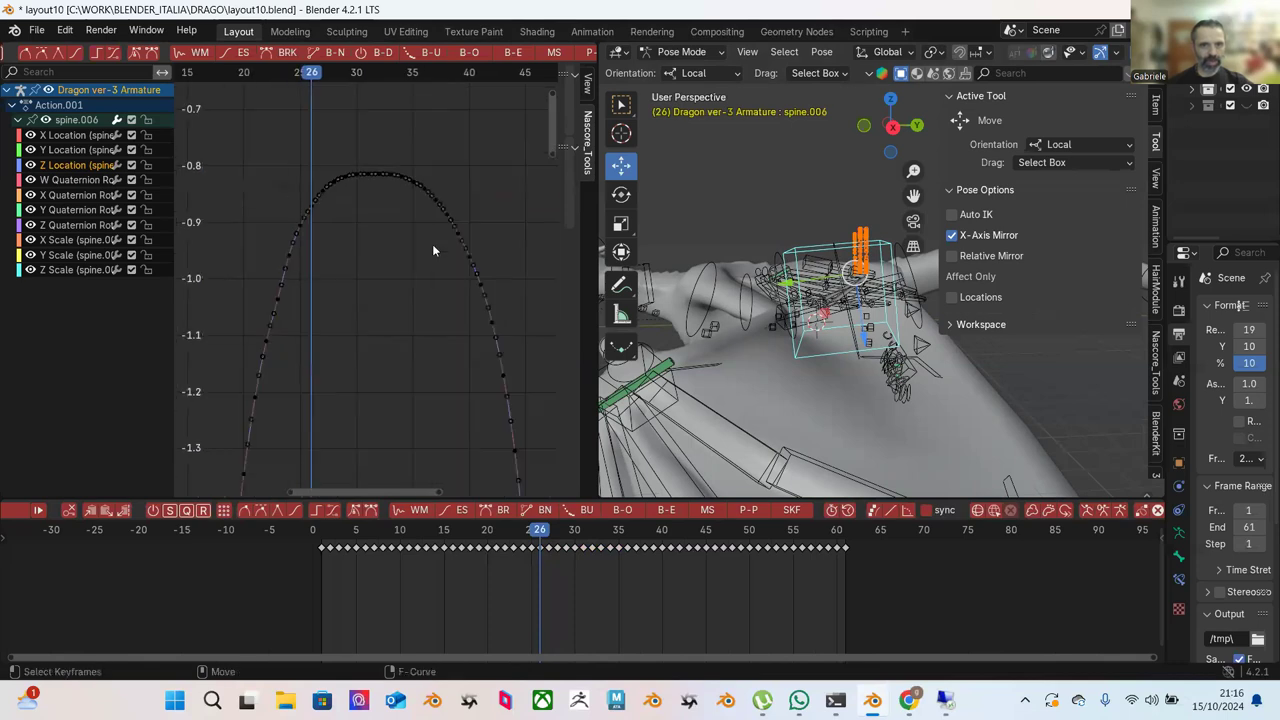
# Zoom out to the whole wave, scrub frames 18 to 56, and play the animation.
pyautogui.keyDown('ctrl'); pyautogui.moveTo(438, 141); pyautogui.dragTo(459, 334, button='middle'); pyautogui.keyUp('ctrl')
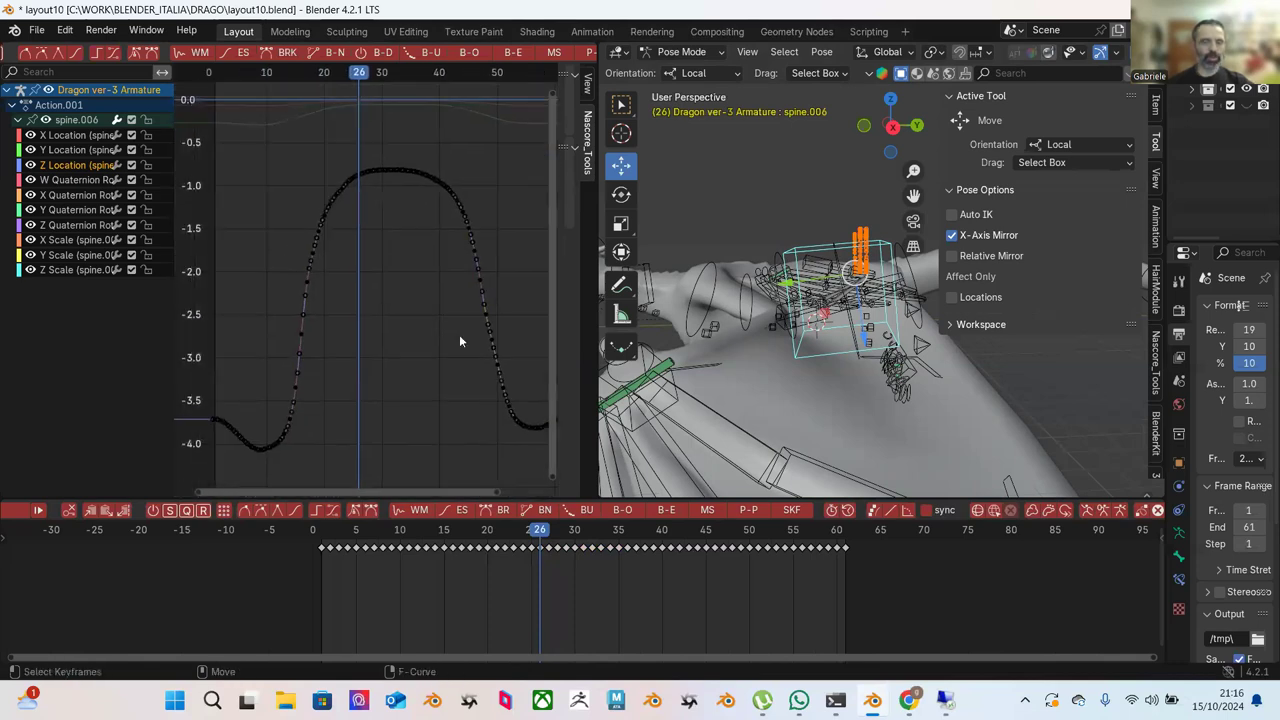
pyautogui.moveTo(455, 532); pyautogui.dragTo(624, 567)
pyautogui.moveTo(649, 564); pyautogui.dragTo(193, 483)
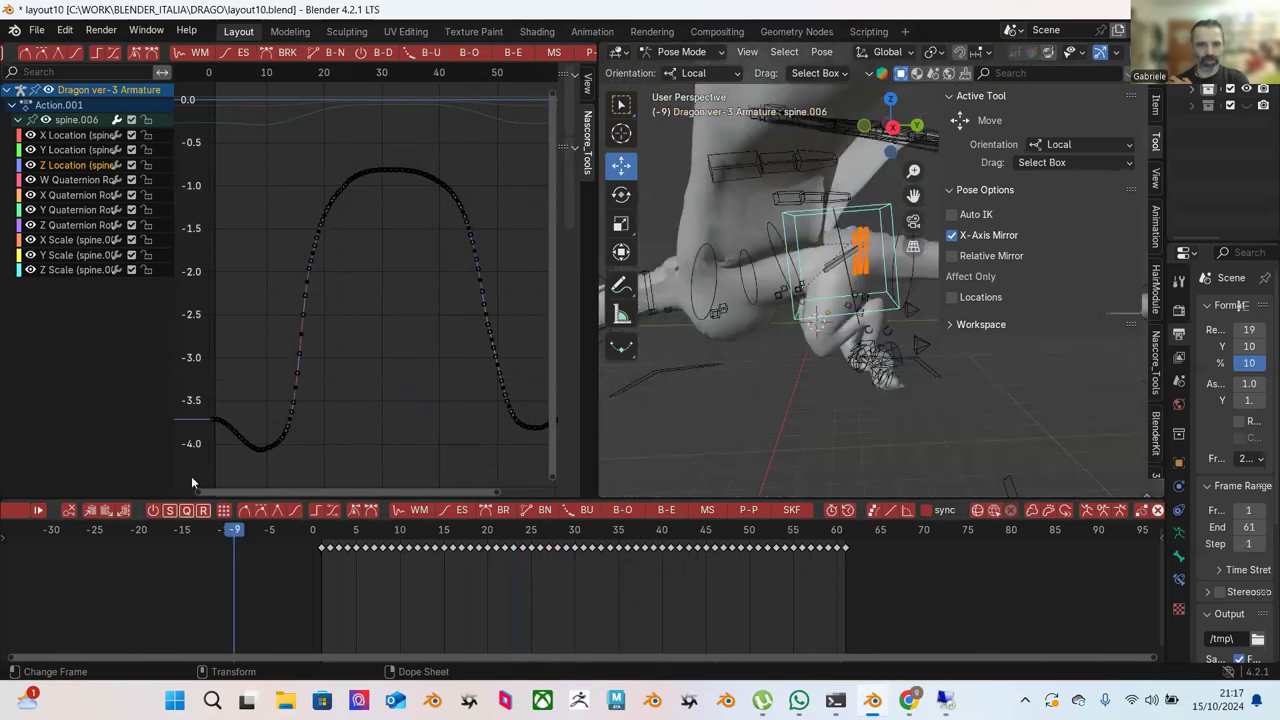
pyautogui.press('space')
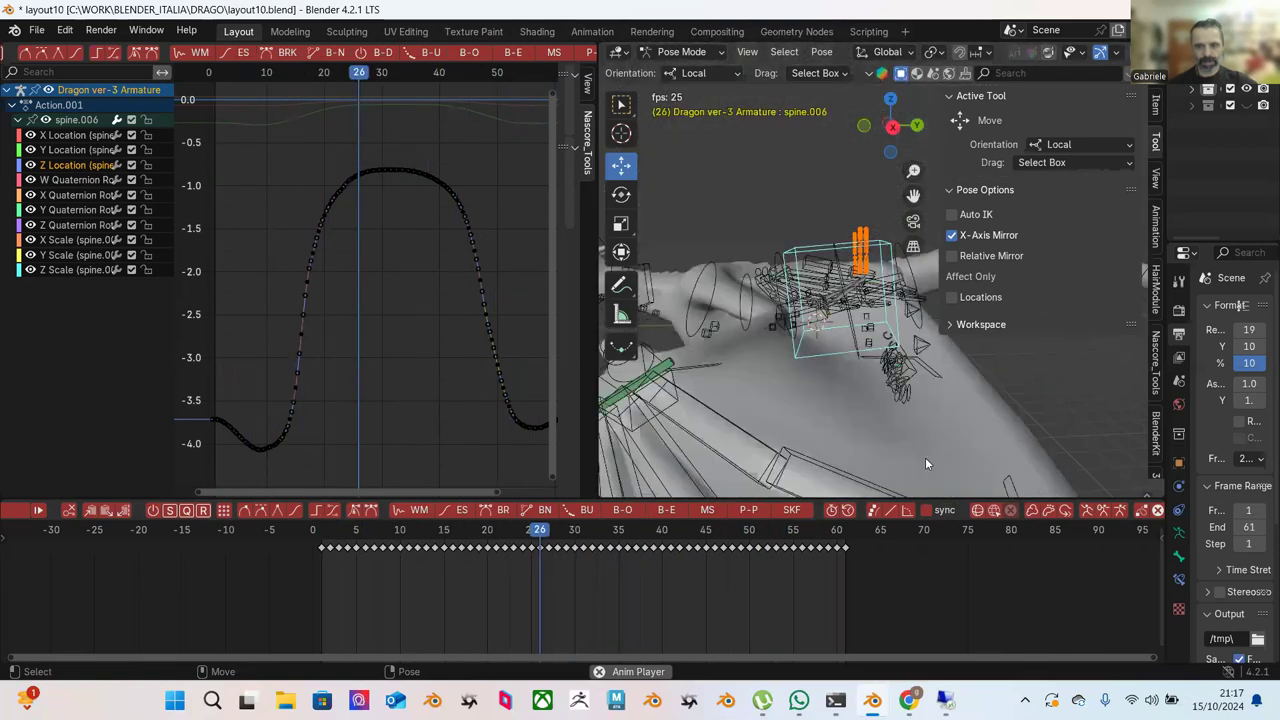
pyautogui.press('space')
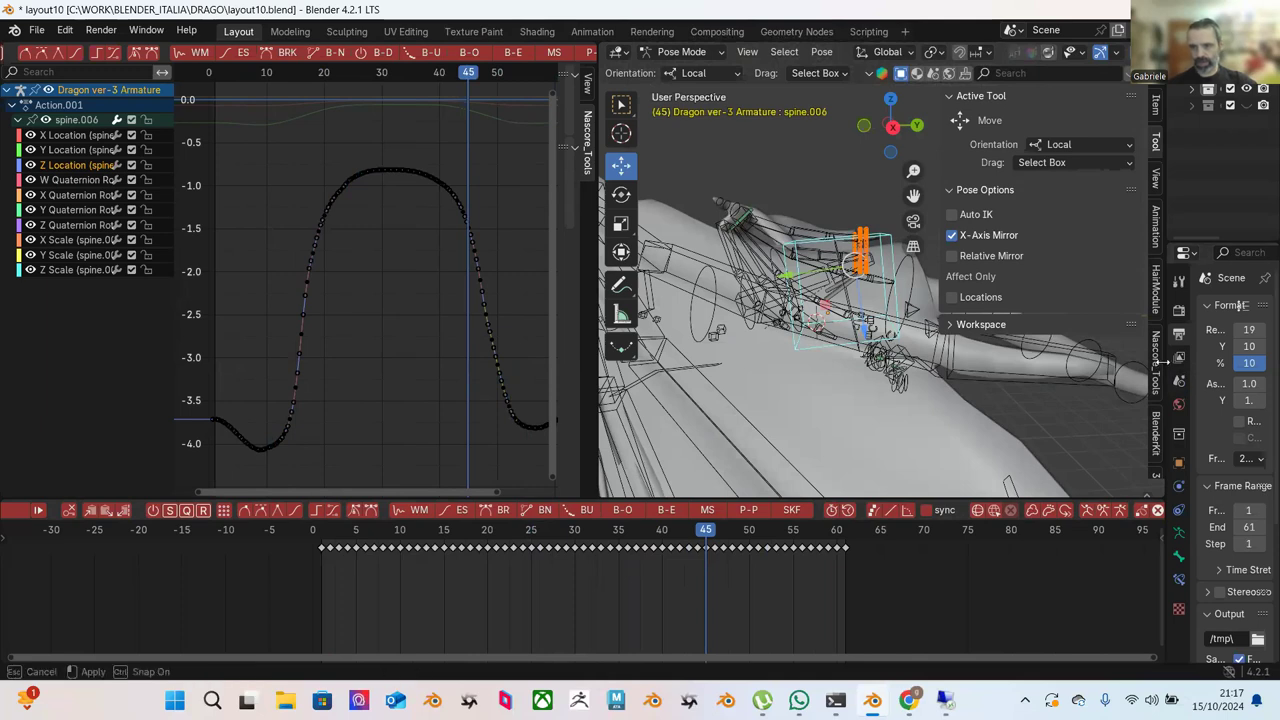
# Set Frame End to 60, replay the loop, and orbit the viewport around the dragon.
pyautogui.moveTo(1163, 362); pyautogui.dragTo(1000, 365)
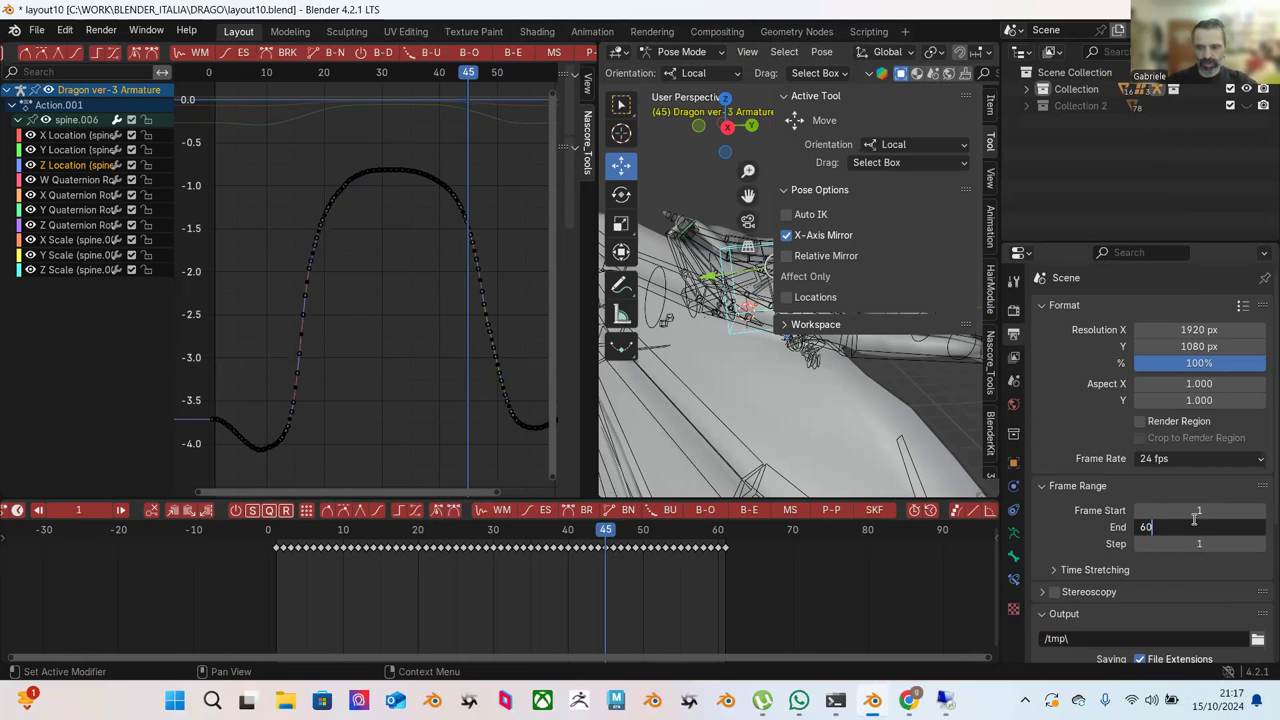
pyautogui.press('Return')
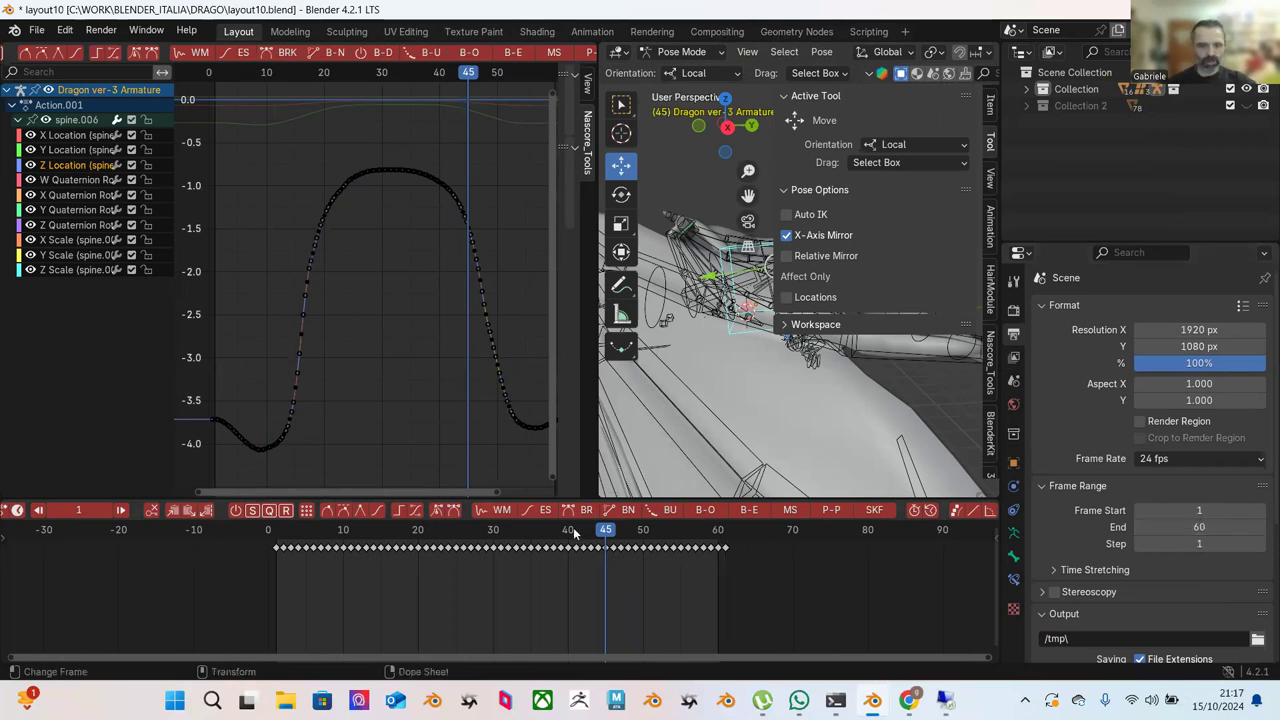
pyautogui.press('space')
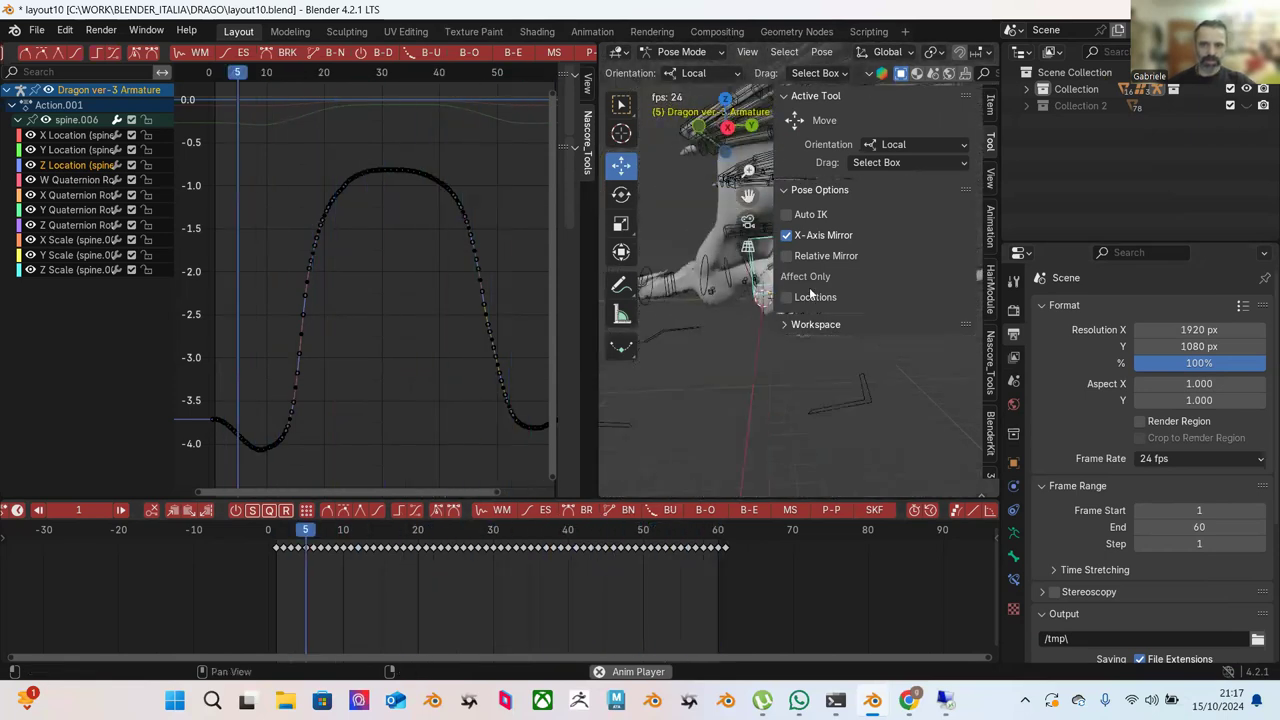
pyautogui.click(790, 96)
pyautogui.click(790, 117)
pyautogui.moveTo(800, 150); pyautogui.dragTo(716, 303, button='middle')
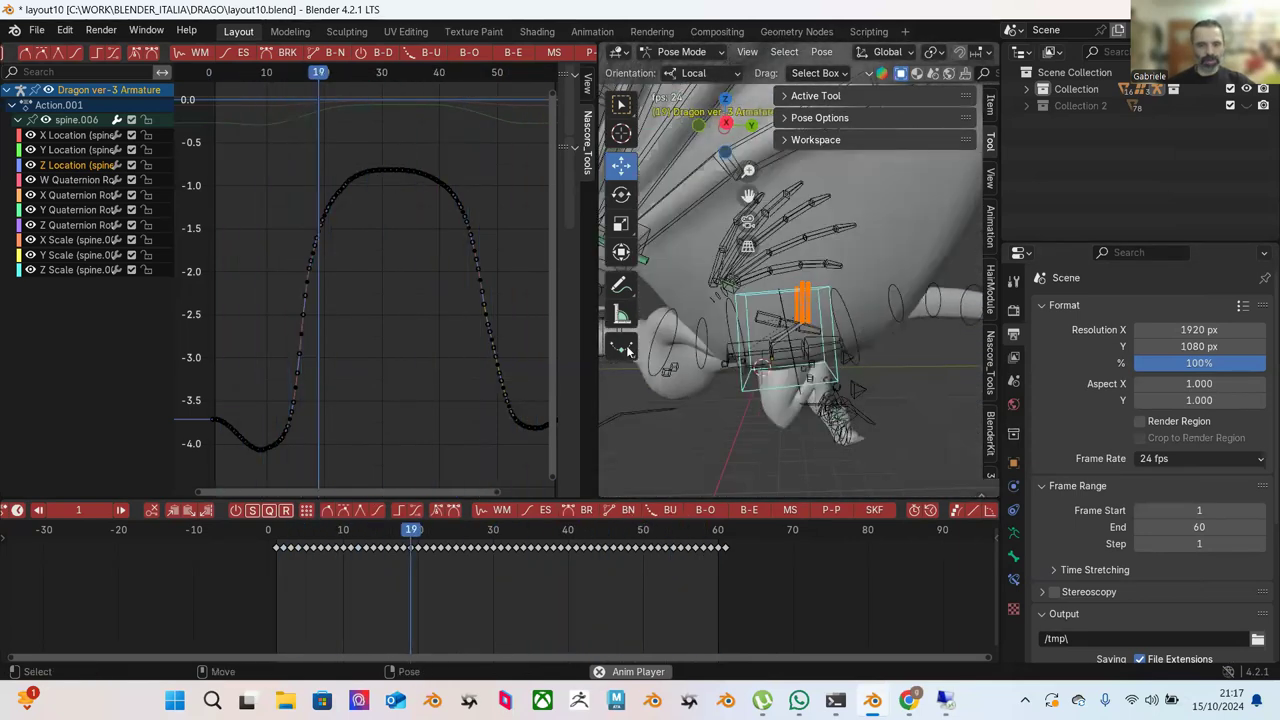
# Stop playback at frame 37 and scale the wave's upper keys toward their centre twice.
pyautogui.press('space')
pyautogui.scroll(2, 422, 327)
pyautogui.scroll(-3, 432, 268)
pyautogui.keyDown('ctrl'); pyautogui.moveTo(446, 328); pyautogui.dragTo(316, 162, button='middle'); pyautogui.keyUp('ctrl')
pyautogui.moveTo(316, 162); pyautogui.dragTo(504, 324)
pyautogui.press('s')
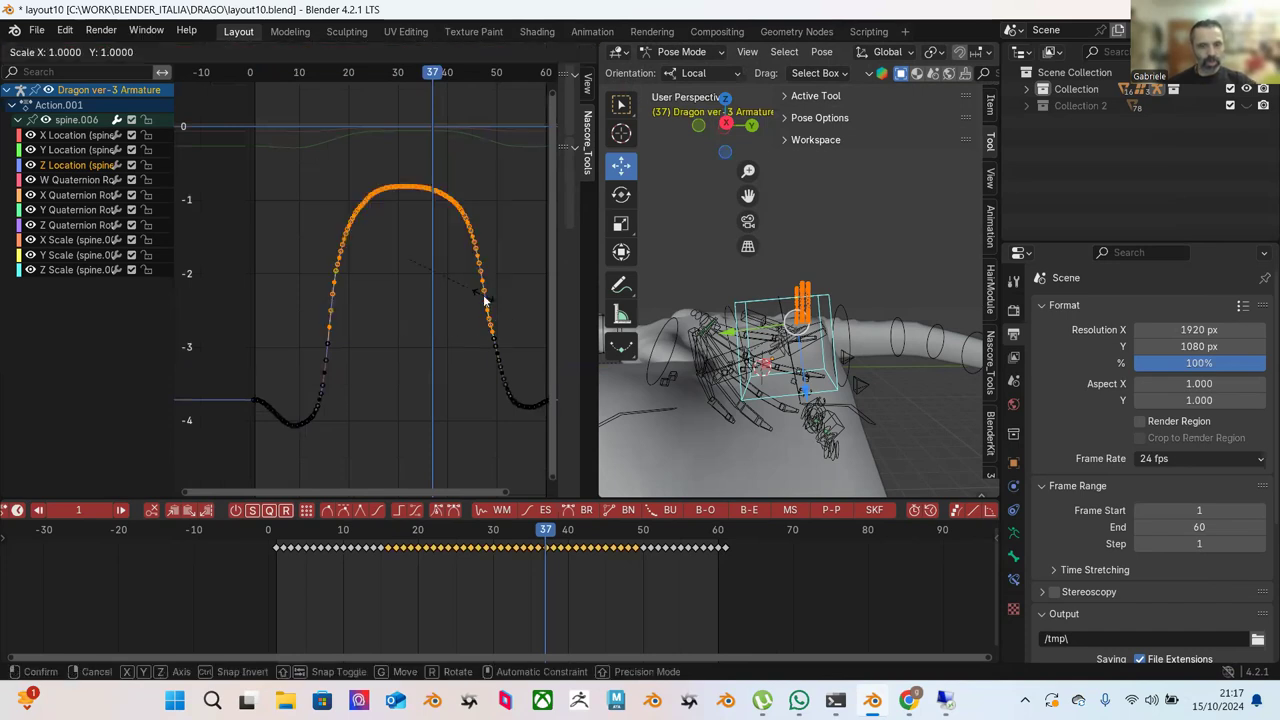
pyautogui.click(487, 295)
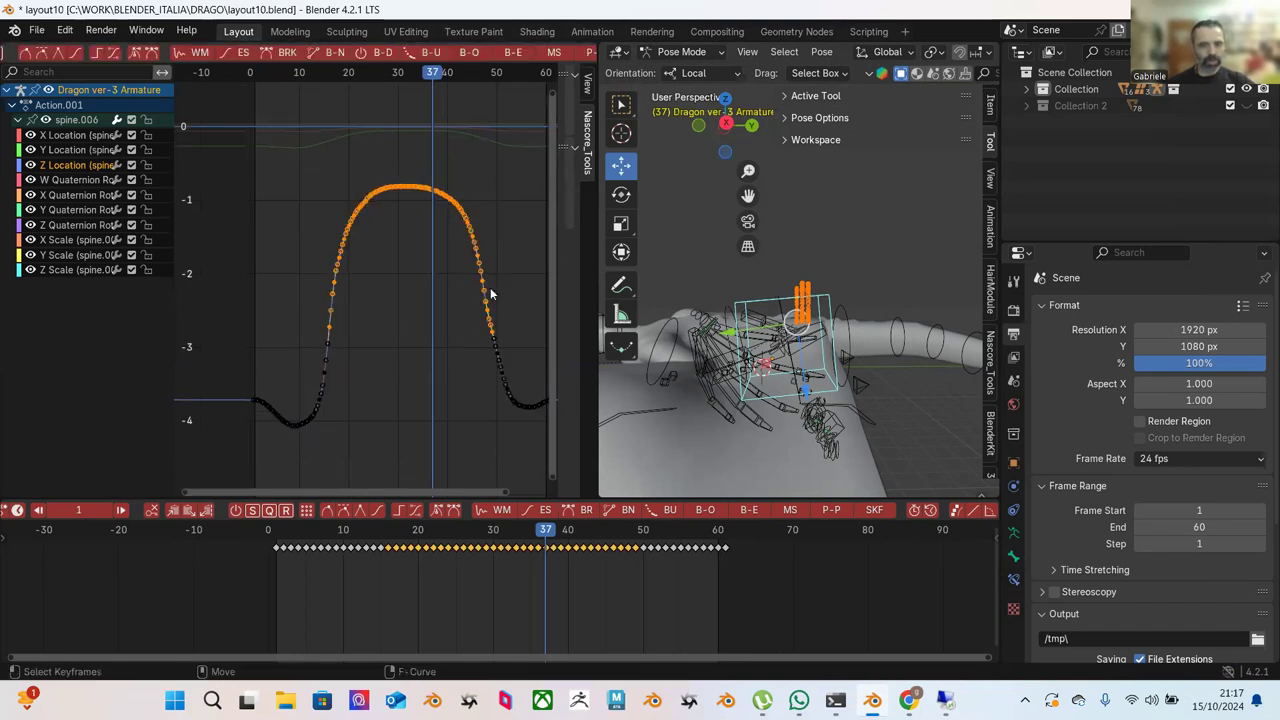
pyautogui.moveTo(292, 152); pyautogui.dragTo(513, 345)
pyautogui.press('s')
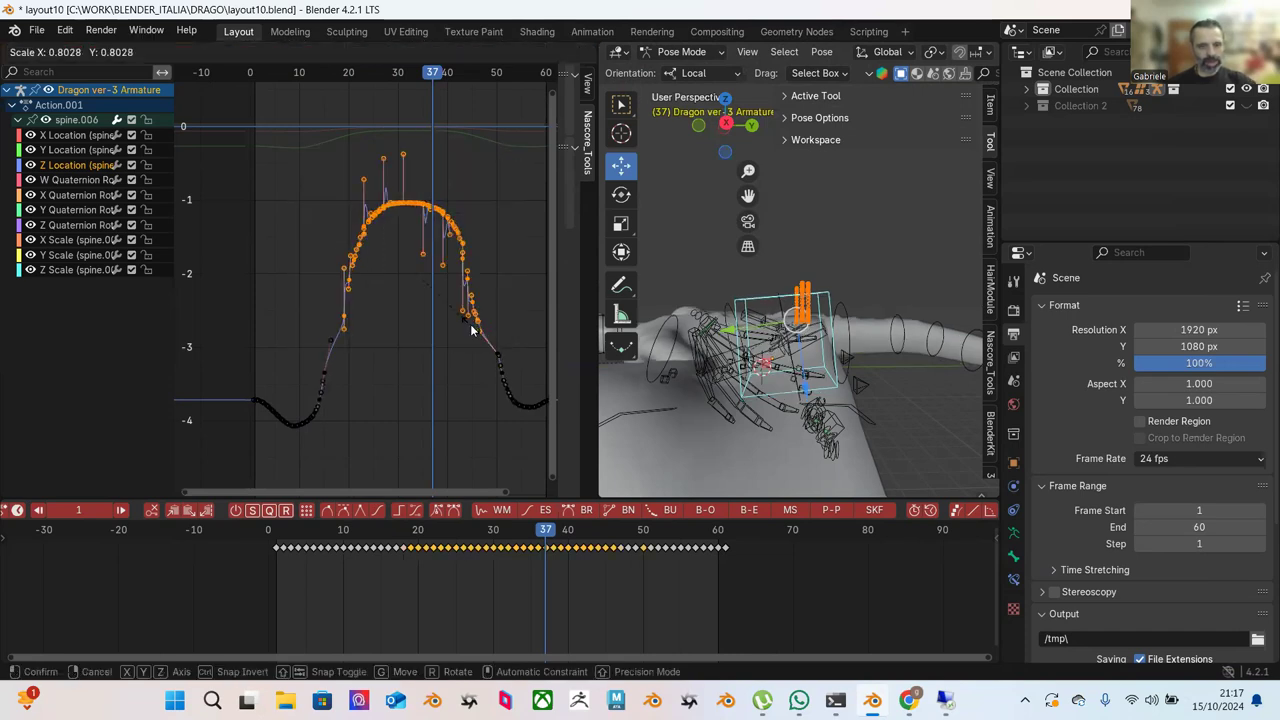
pyautogui.click(500, 312)
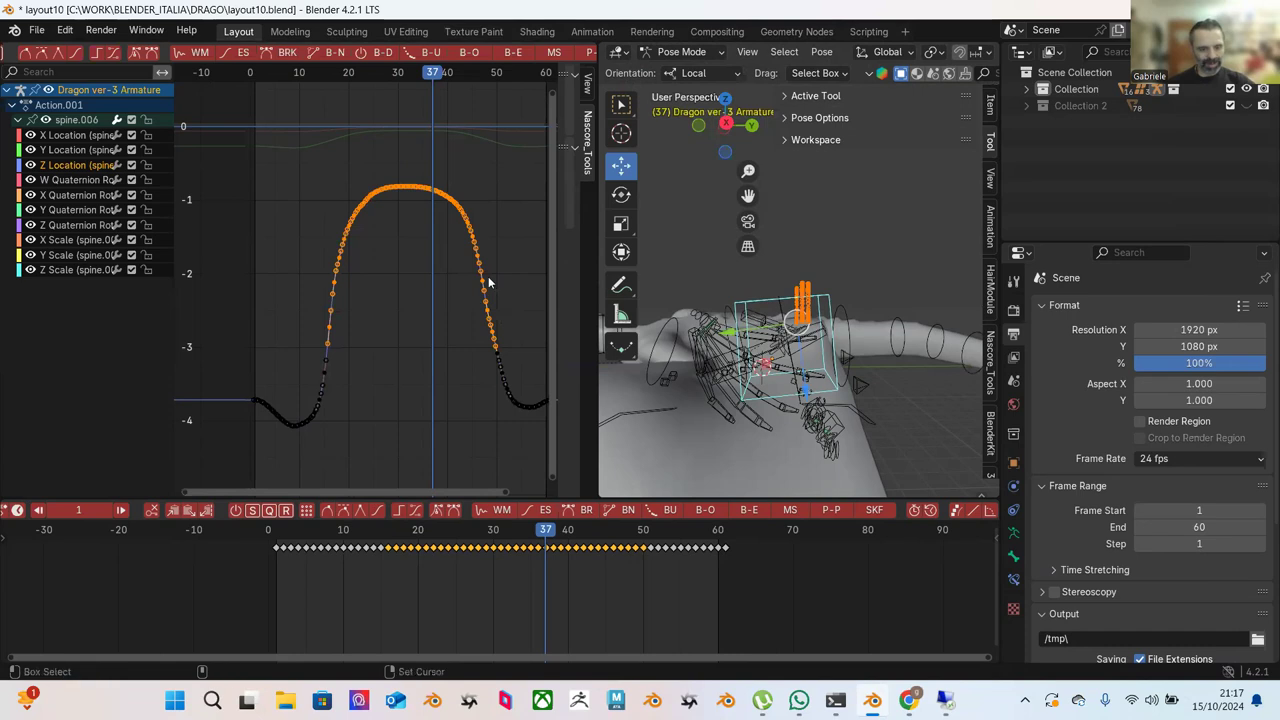
# Move the upper keys up so the wave's crest sits near 0.
pyautogui.moveTo(323, 150); pyautogui.dragTo(512, 345)
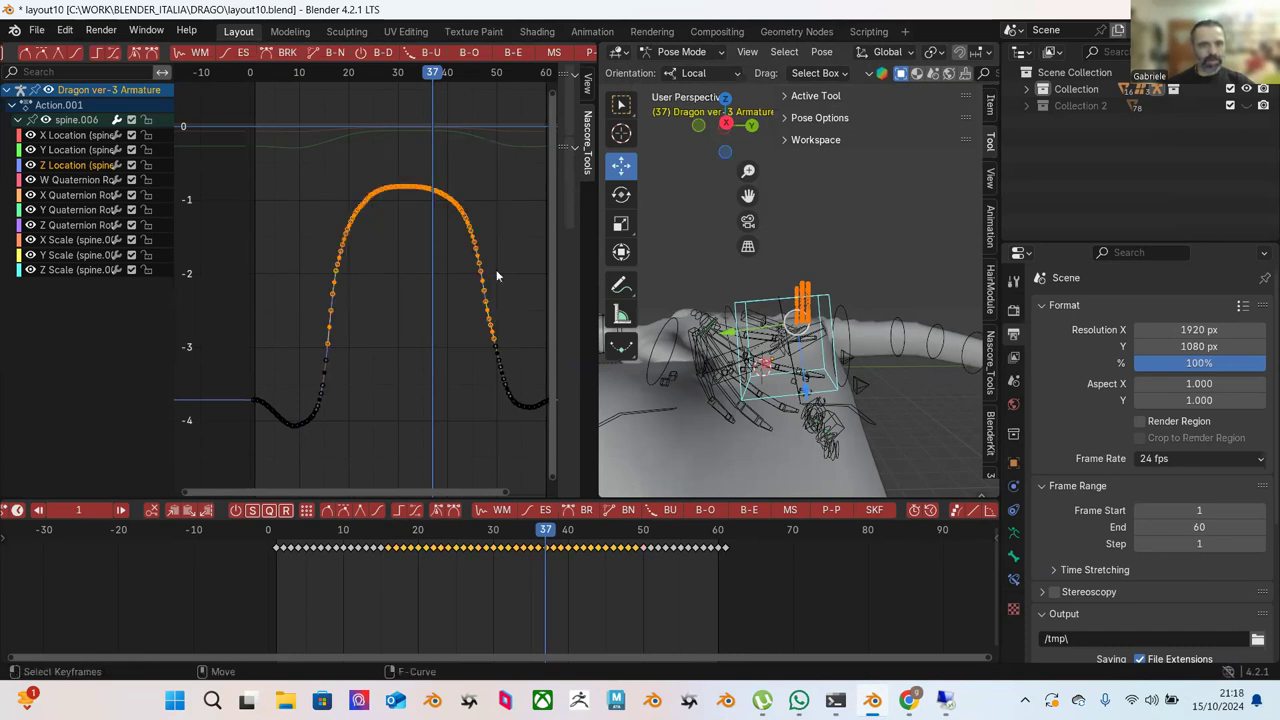
pyautogui.moveTo(302, 148); pyautogui.dragTo(497, 292)
pyautogui.press('g')
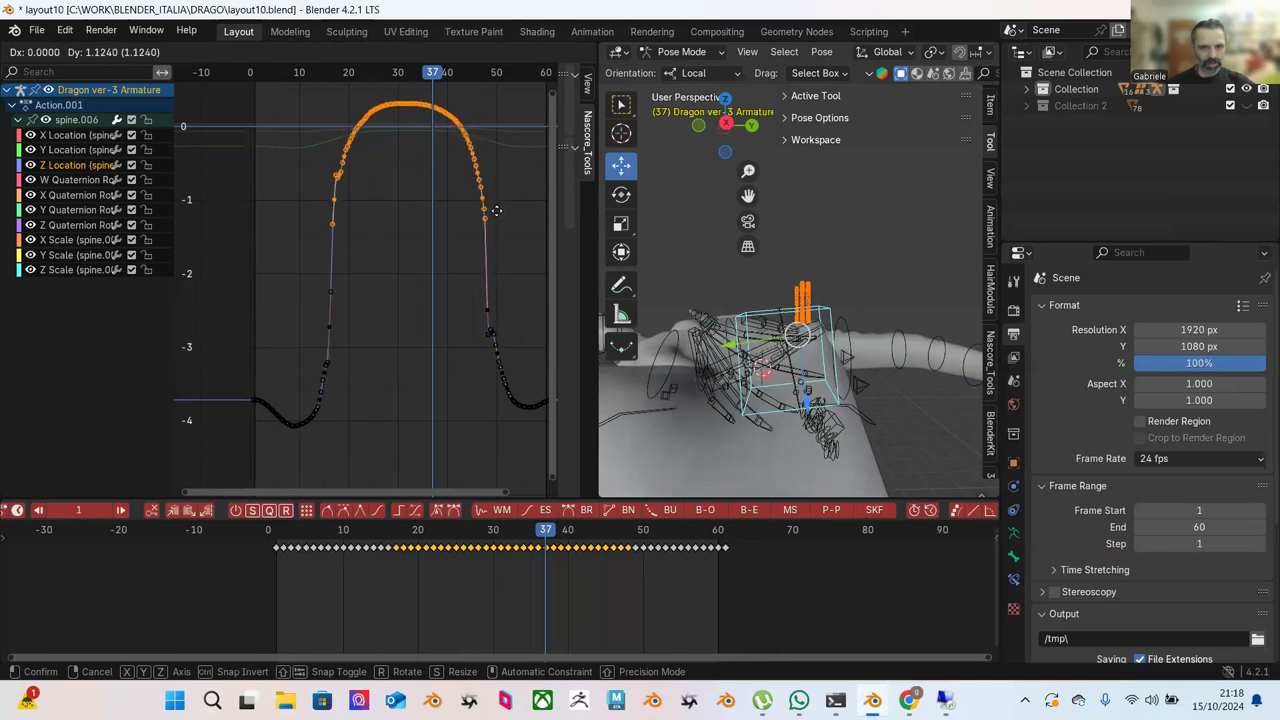
pyautogui.click(497, 206)
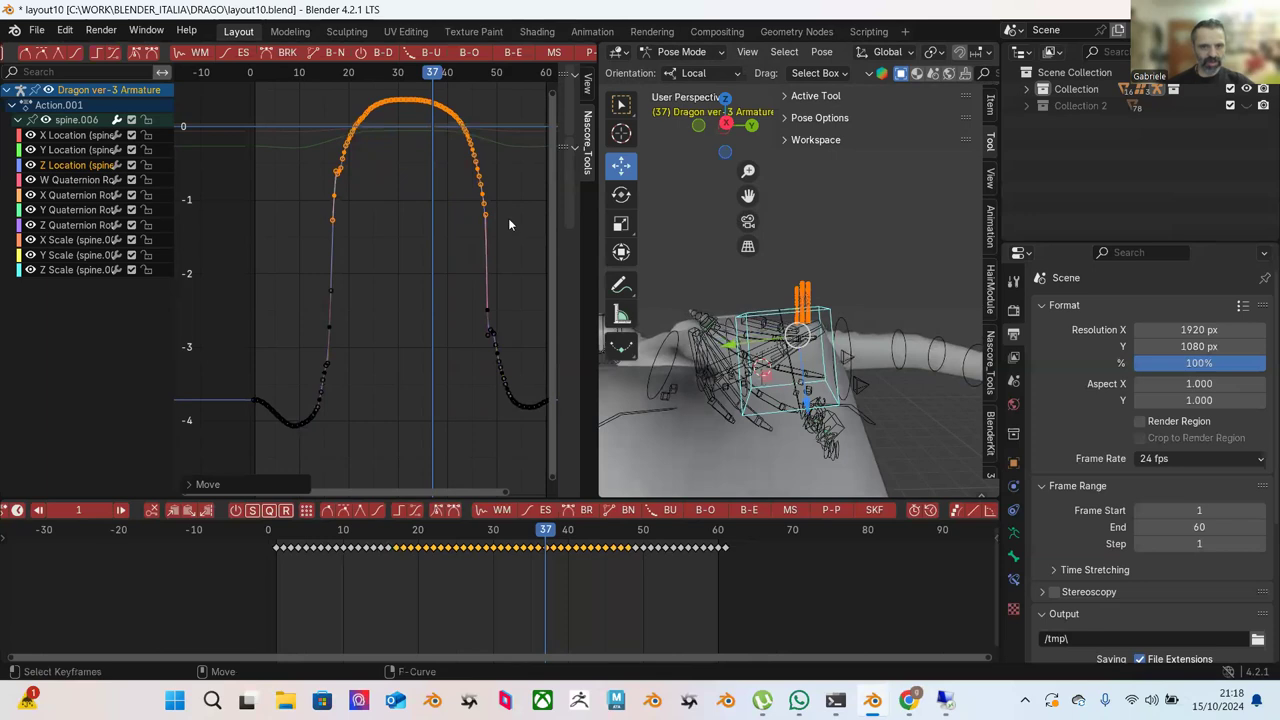
# Blend the left flank and crest keys about 36% toward ease.
pyautogui.click(440, 190)
pyautogui.moveTo(327, 129); pyautogui.dragTo(414, 316)
pyautogui.click(512, 52)
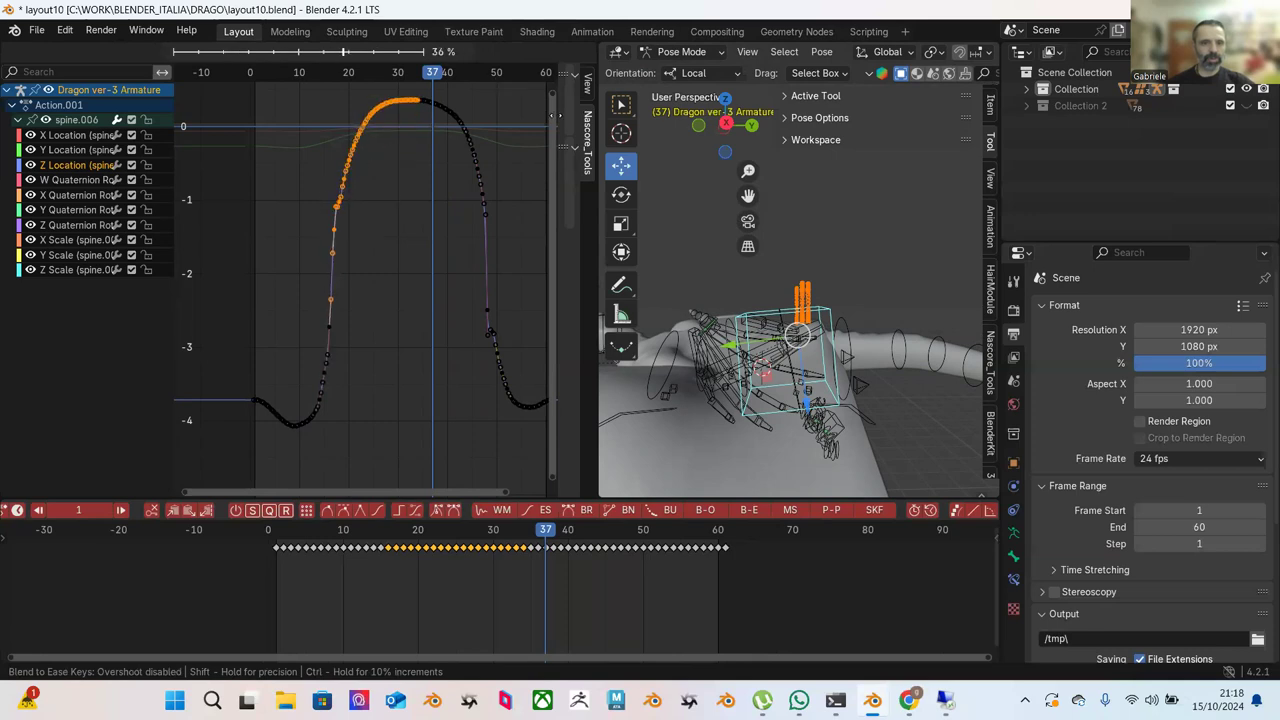
pyautogui.click(440, 123)
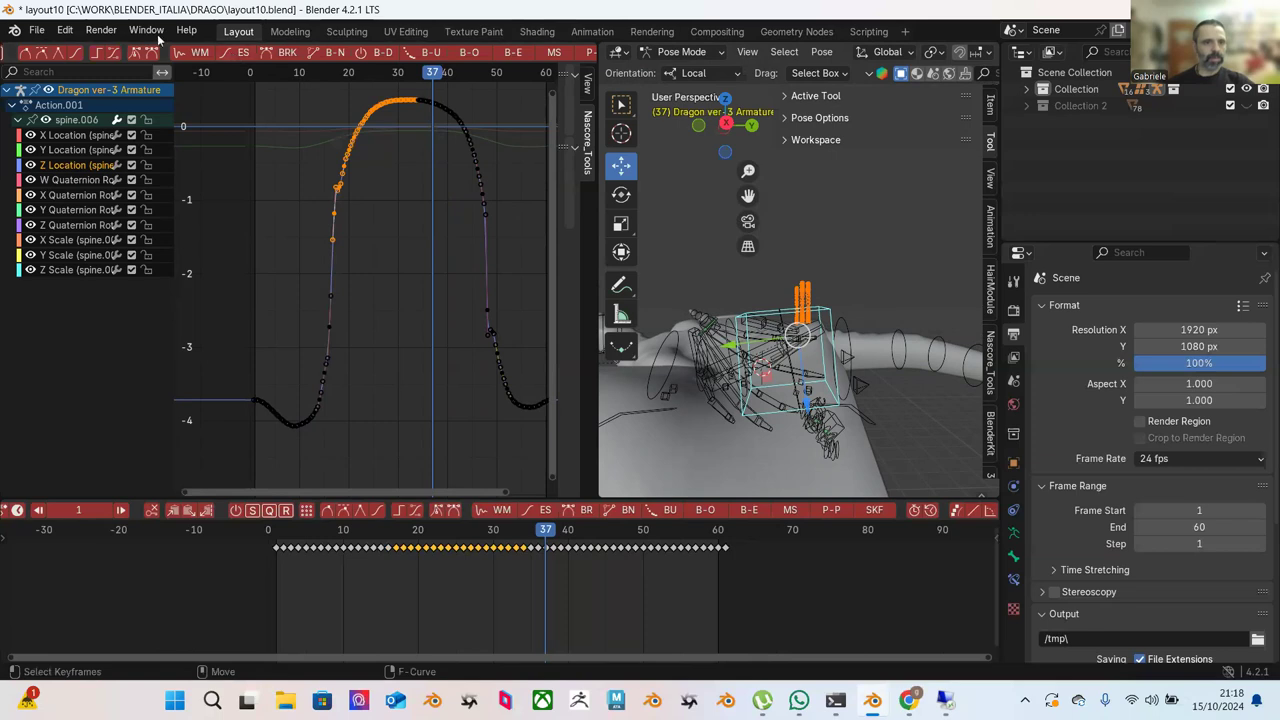
# Apply another Blend to Ease pass to the selected top keys.
pyautogui.hscroll(-3, 150, 52)
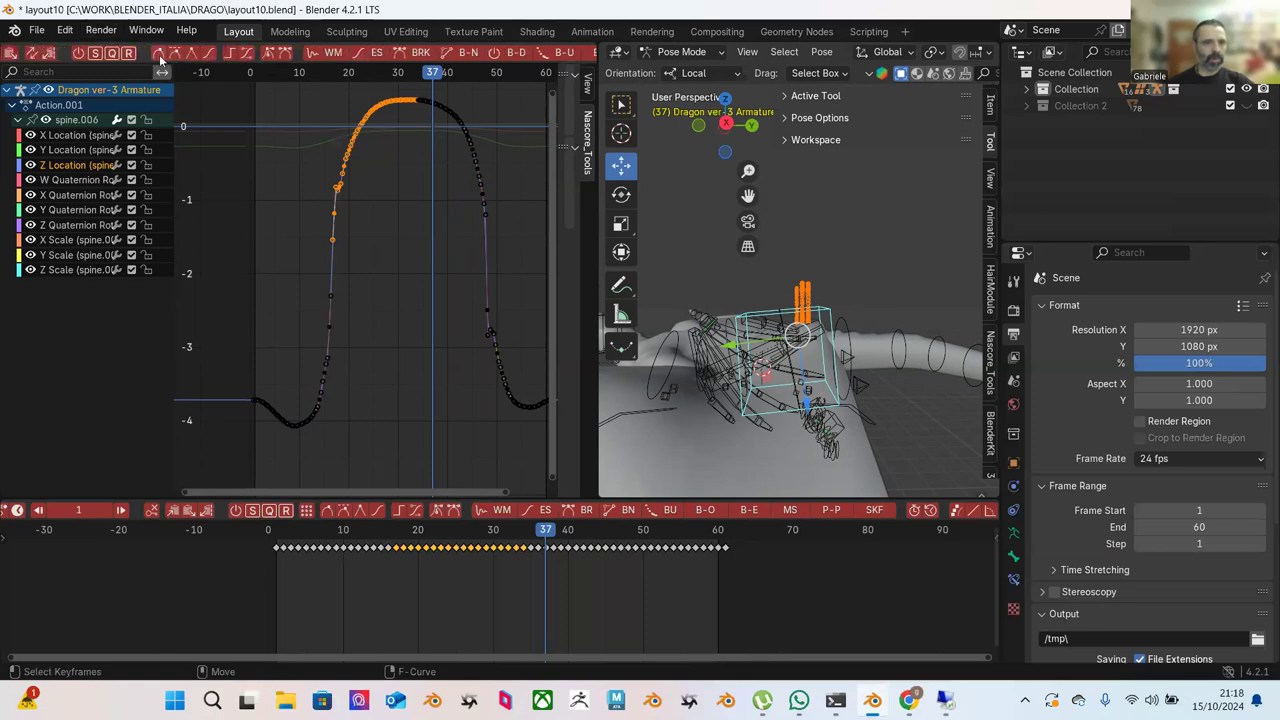
pyautogui.hscroll(3, 360, 61)
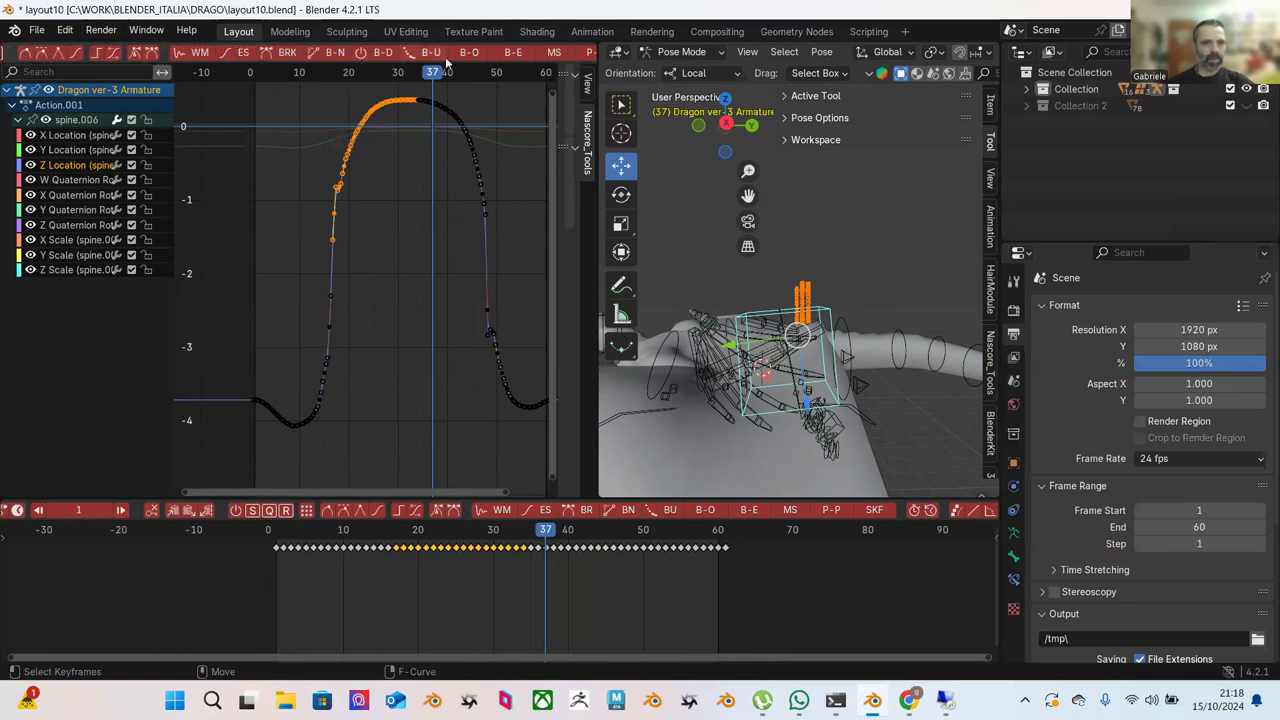
pyautogui.click(514, 53)
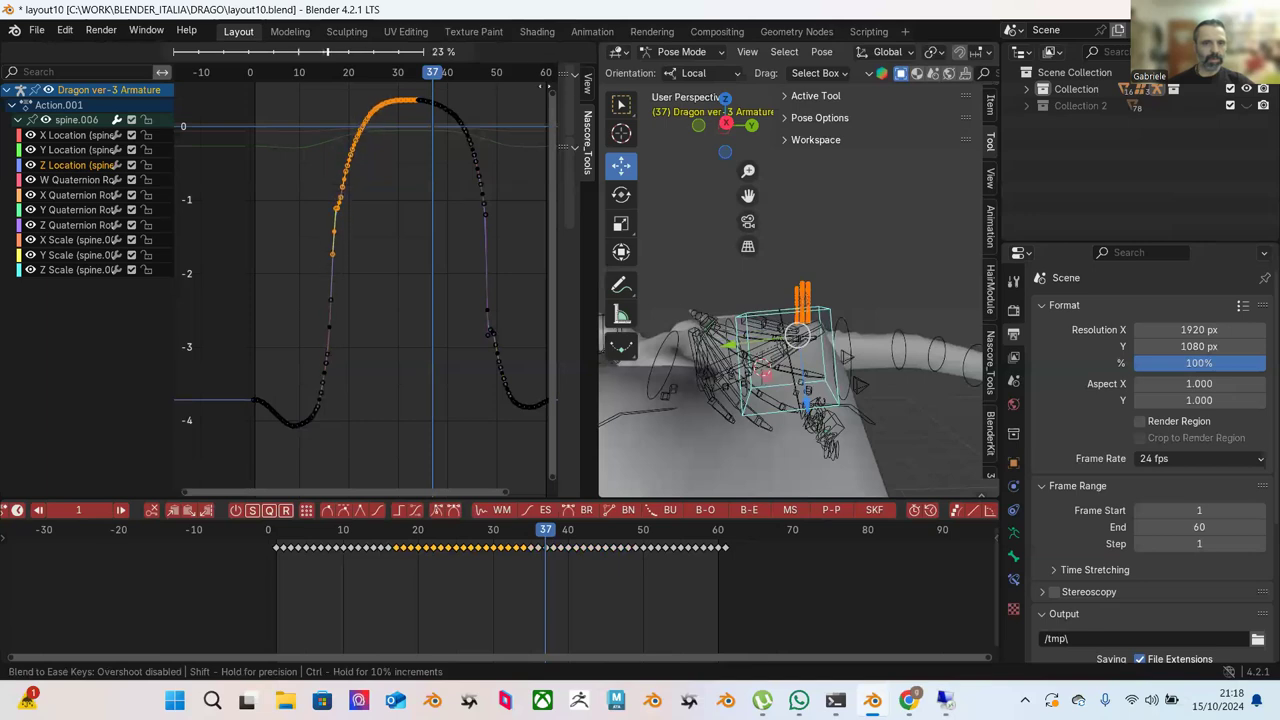
pyautogui.click(512, 91)
# Blend keys near frames 17–22, then frames 20–32 at full strength, toward ease.
pyautogui.moveTo(300, 120); pyautogui.dragTo(368, 212)
pyautogui.click(513, 53)
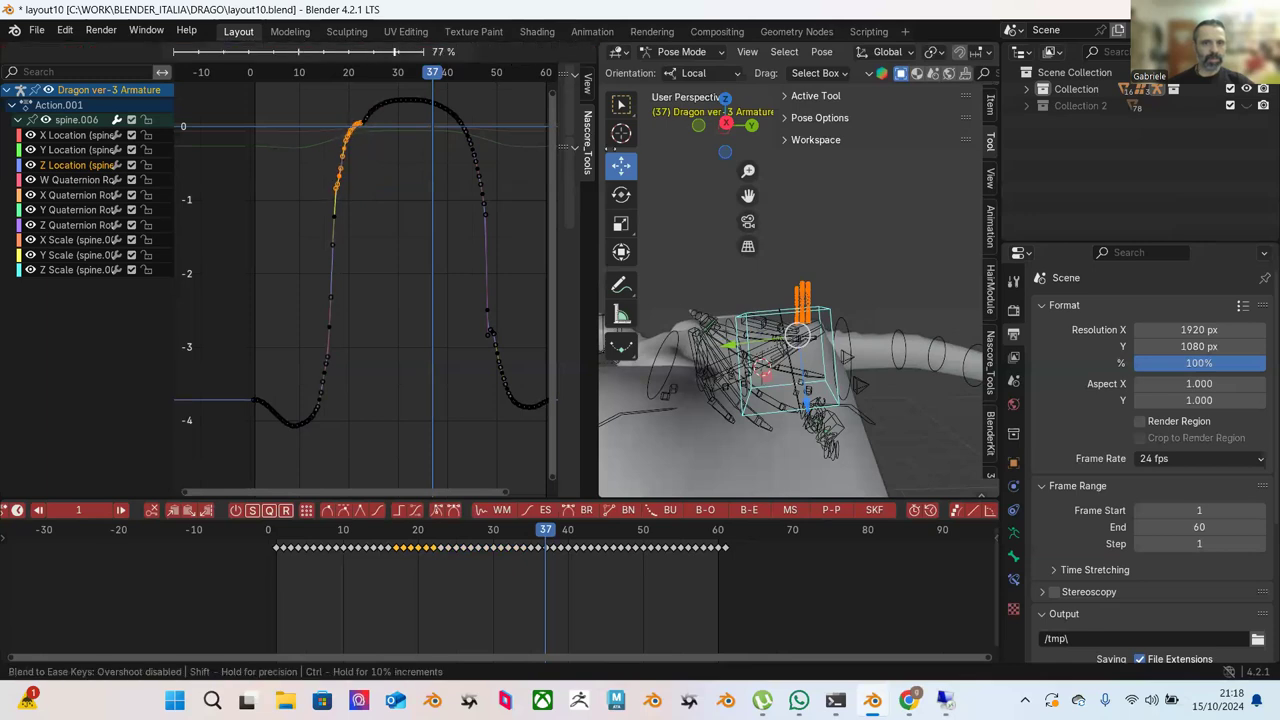
pyautogui.click(406, 103)
pyautogui.keyDown('shift'); pyautogui.moveTo(355, 107); pyautogui.dragTo(410, 95); pyautogui.keyUp('shift')
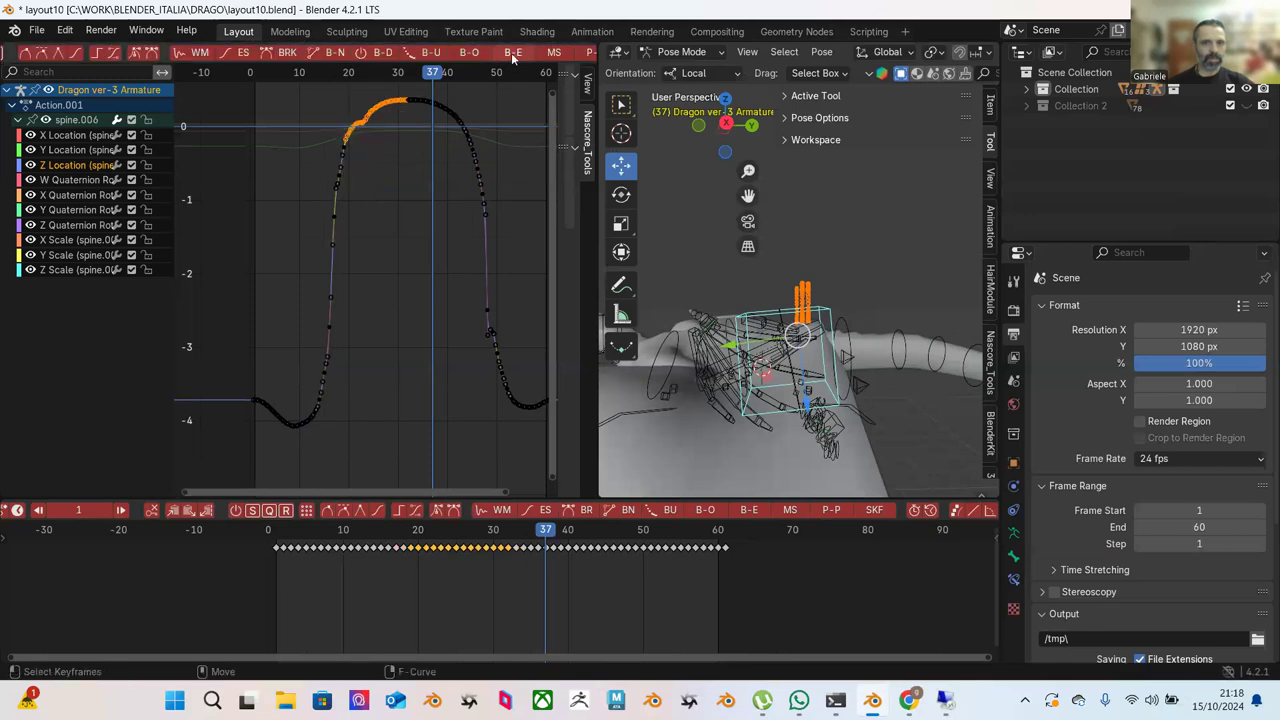
pyautogui.click(513, 53)
pyautogui.press('Return')
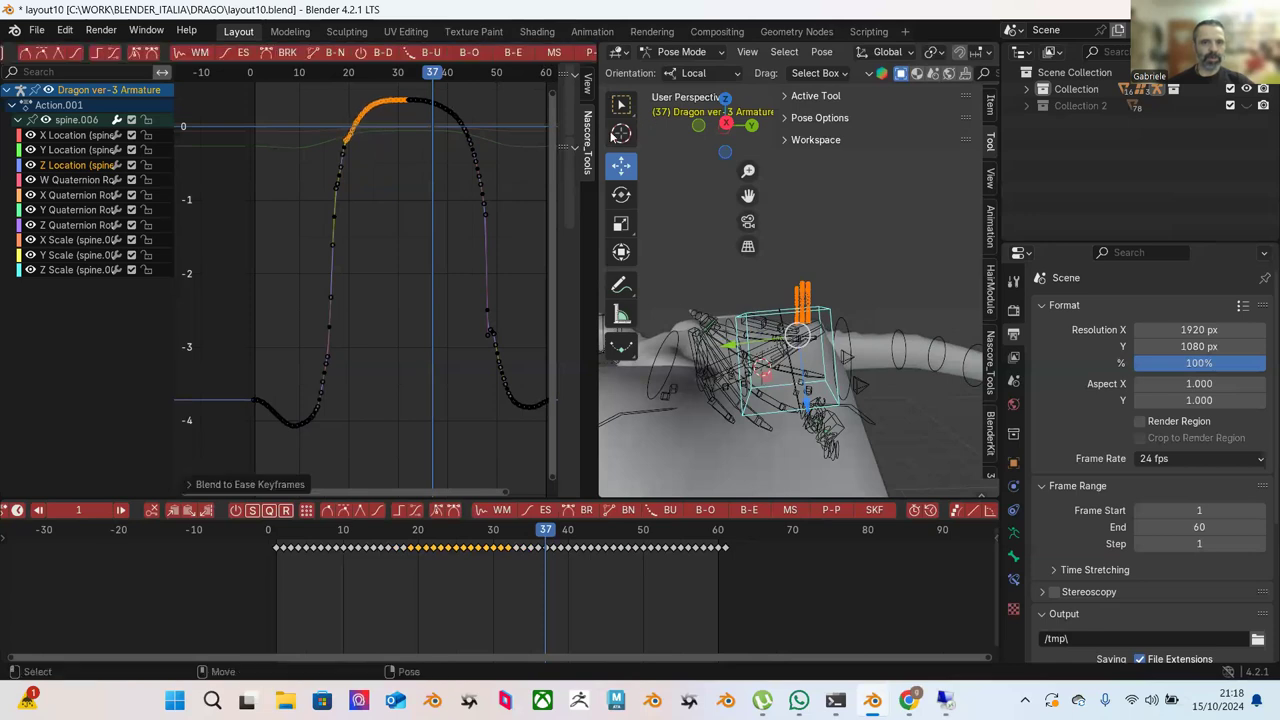
# Blend frames 17–36 about 31% to ease, then select and frame the rising keys.
pyautogui.moveTo(312, 96); pyautogui.dragTo(430, 268)
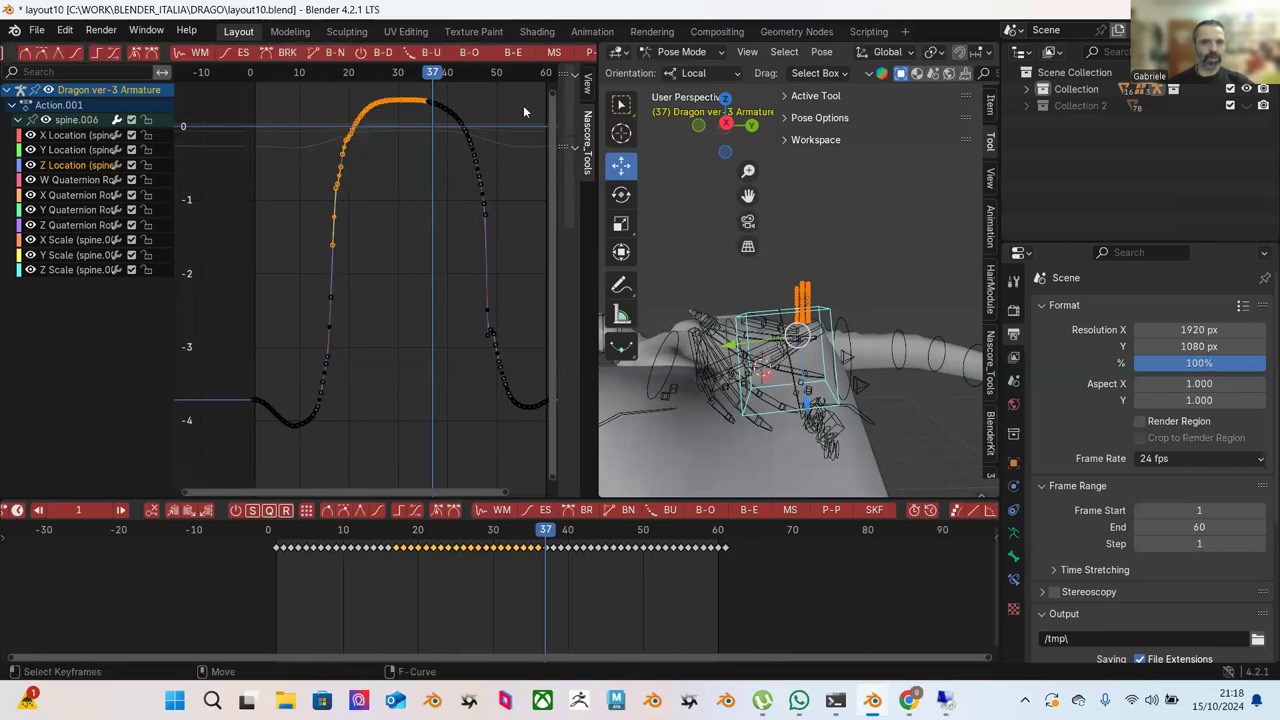
pyautogui.click(513, 53)
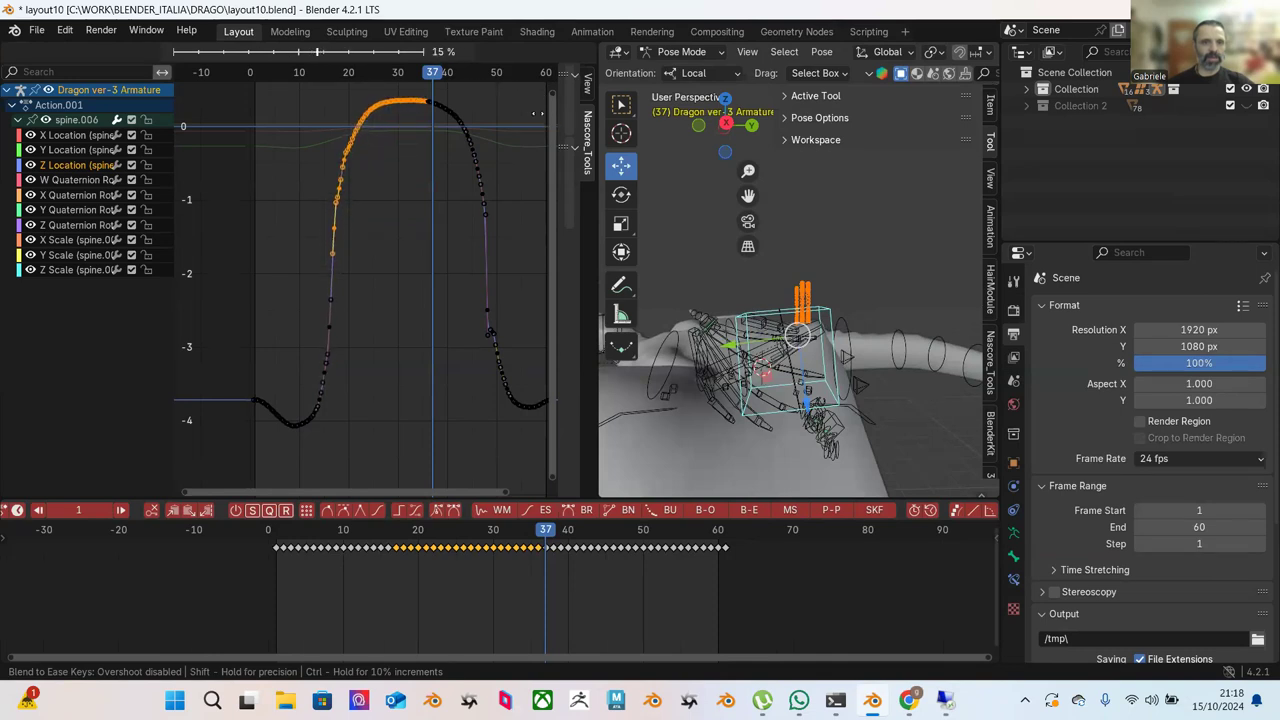
pyautogui.click(539, 122)
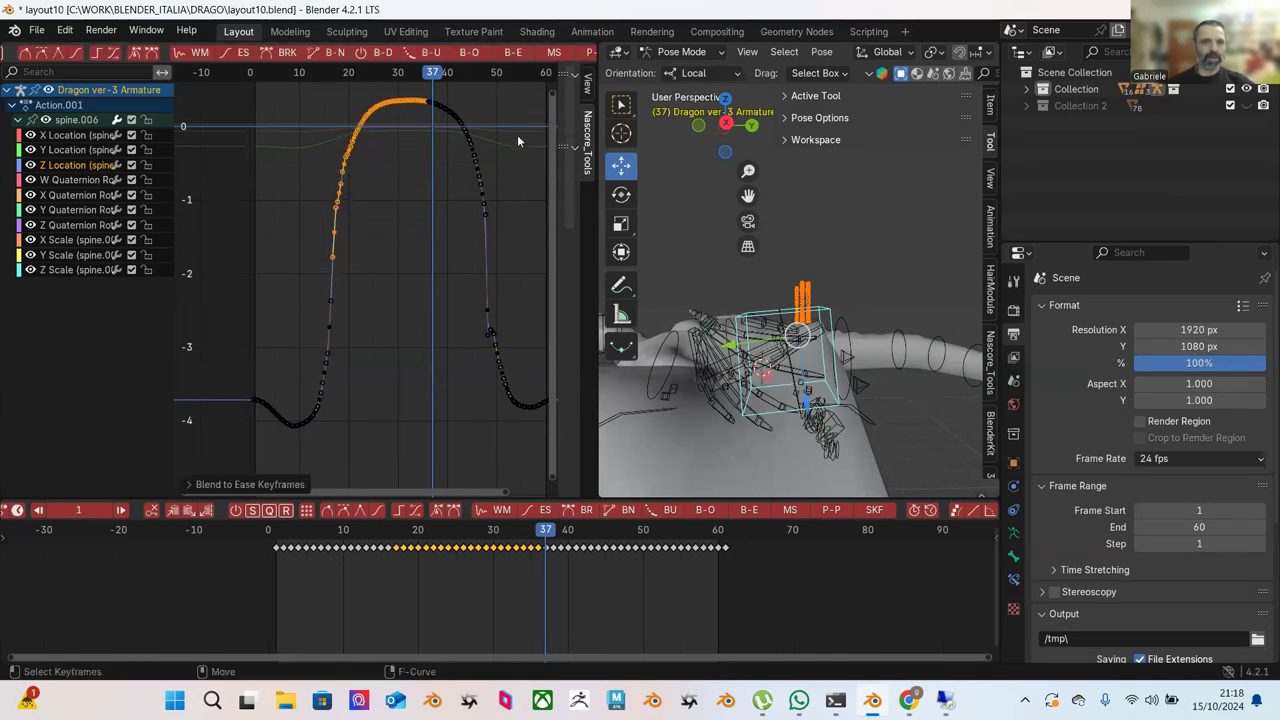
pyautogui.click(416, 168)
pyautogui.moveTo(311, 101); pyautogui.dragTo(398, 185)
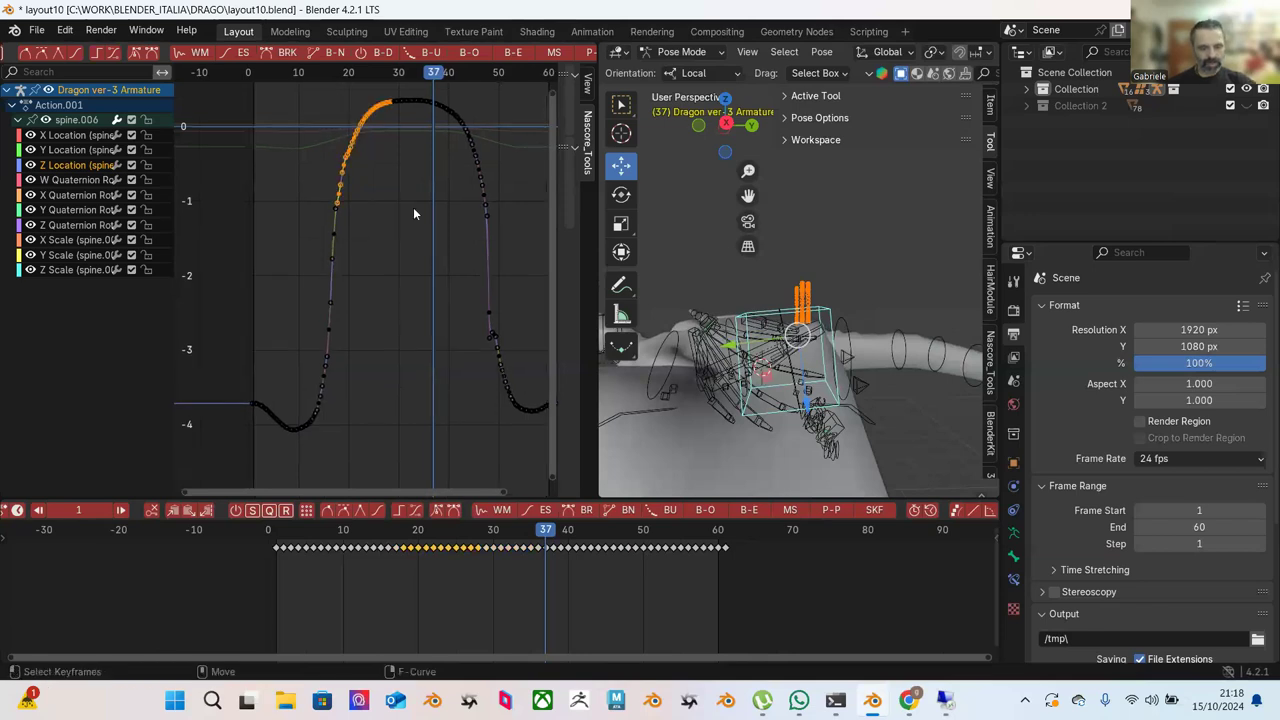
pyautogui.press('KP_Decimal')
# Blend the rising flank's keys, then its lower keys, toward ease with Blend to Ease.
pyautogui.scroll(-2, 414, 214)
pyautogui.moveTo(291, 124); pyautogui.dragTo(518, 375)
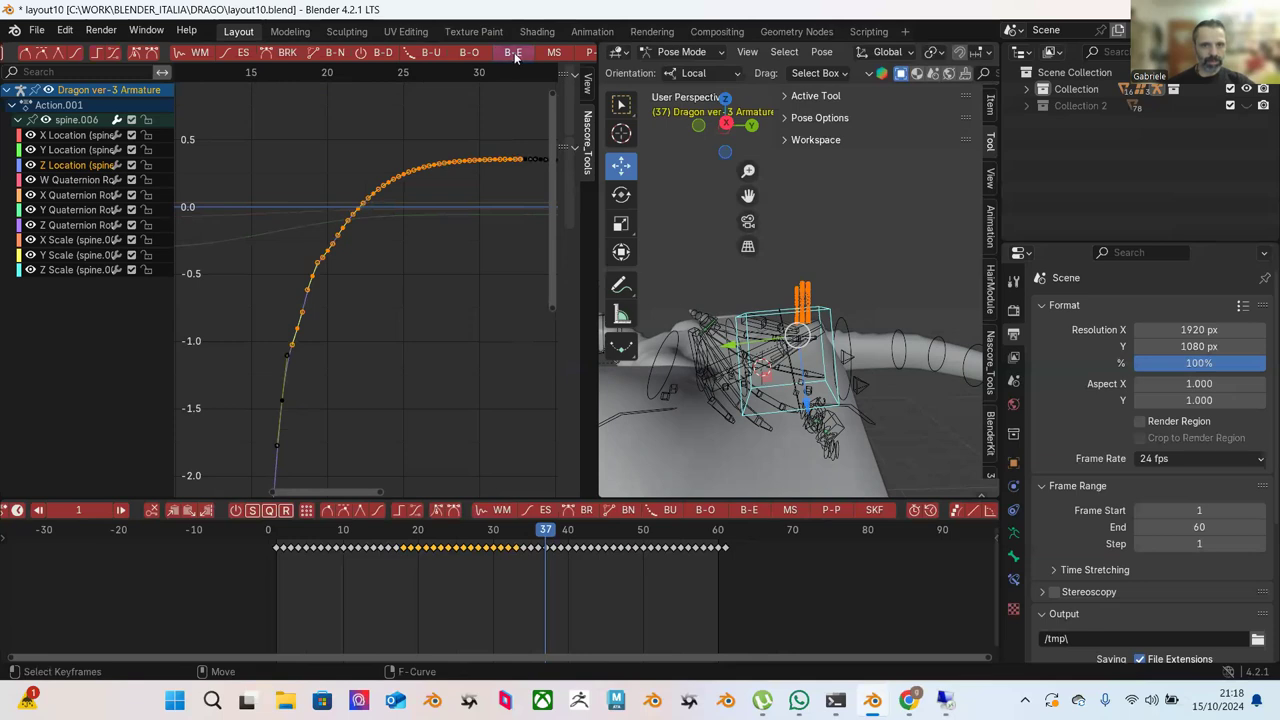
pyautogui.click(513, 53)
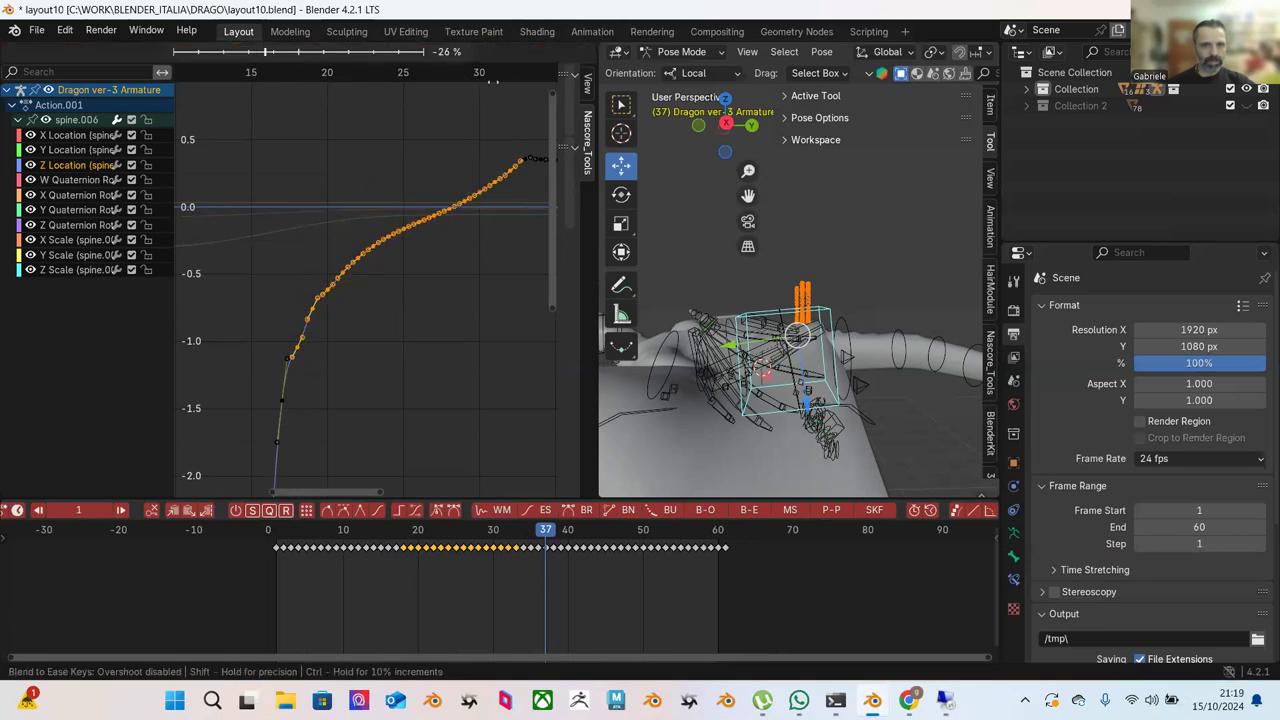
pyautogui.press('Return')
pyautogui.moveTo(352, 245); pyautogui.dragTo(387, 178, button='middle')
pyautogui.moveTo(280, 150); pyautogui.dragTo(486, 437)
pyautogui.click(513, 53)
pyautogui.press('Return')
# Apply another Blend to Ease pass to the lower keys of the rising flank.
pyautogui.click(473, 158)
pyautogui.moveTo(473, 158); pyautogui.dragTo(345, 262, button='middle')
pyautogui.moveTo(256, 126); pyautogui.dragTo(424, 322)
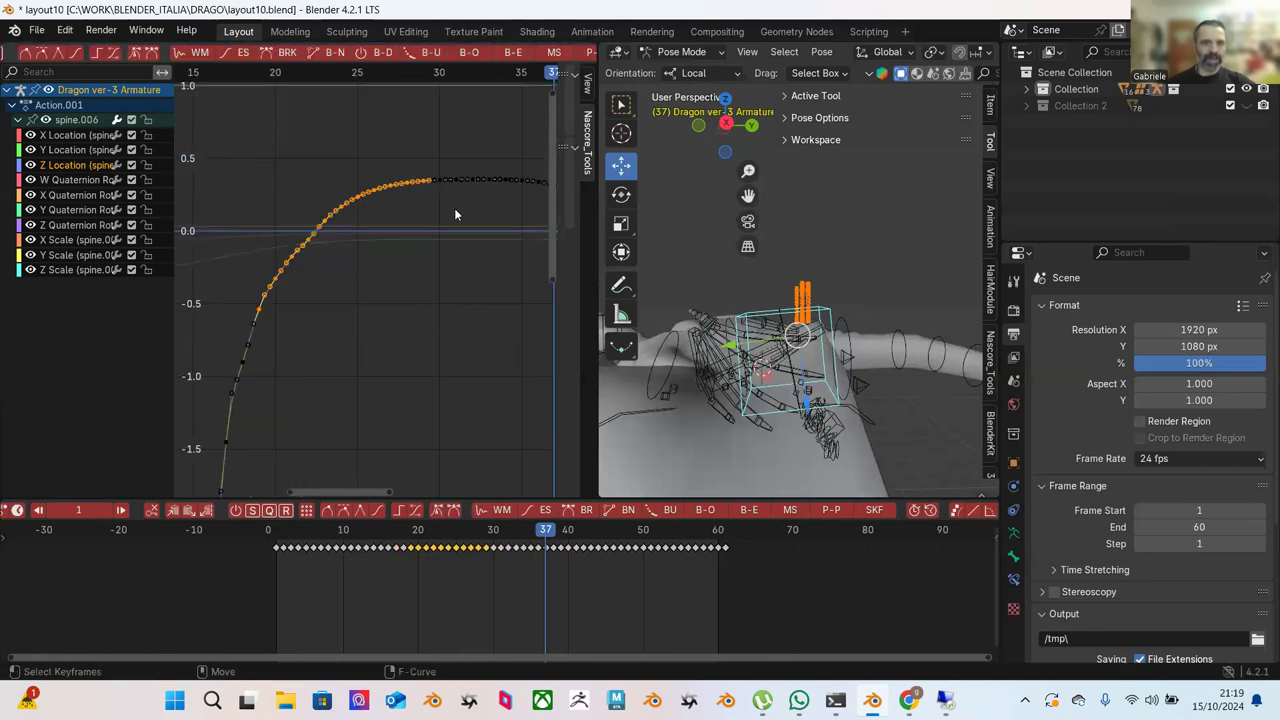
pyautogui.click(510, 54)
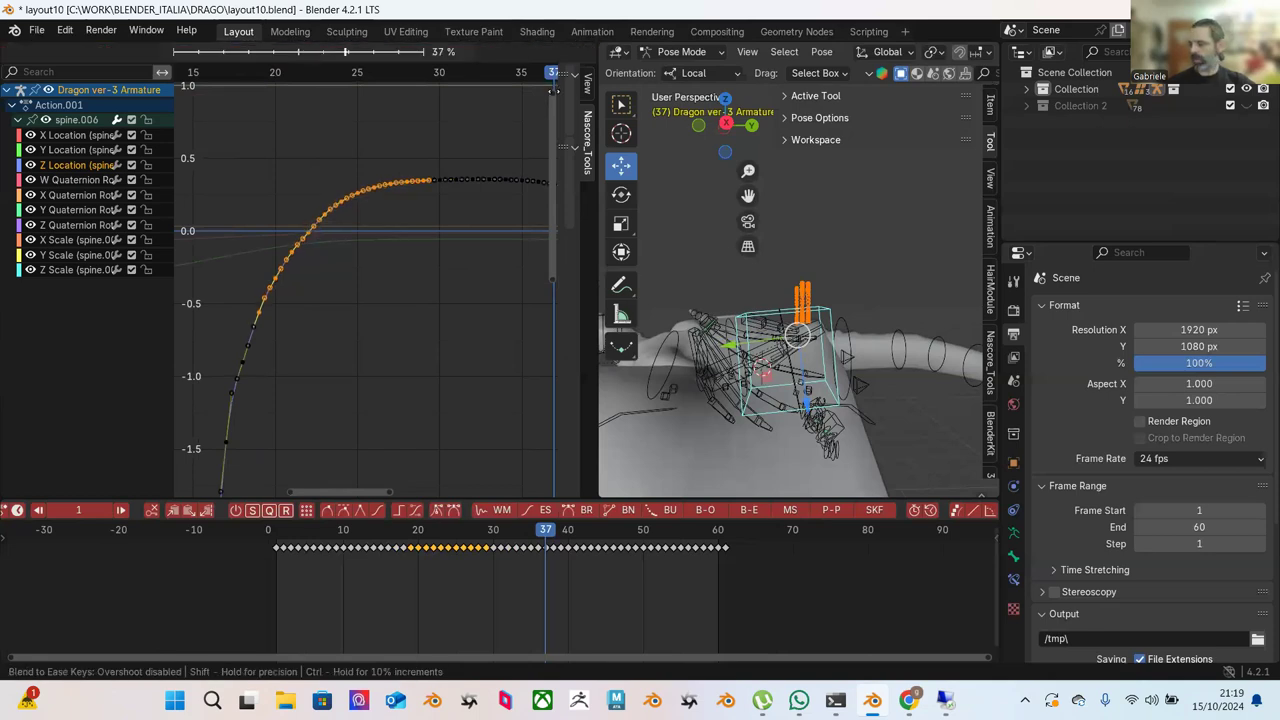
pyautogui.click(553, 90)
pyautogui.click(427, 278)
# Move the single keyframe near value -1.1 and nudge it slightly upward.
pyautogui.scroll(-2, 354, 316)
pyautogui.scroll(2, 353, 321)
pyautogui.moveTo(318, 301); pyautogui.dragTo(320, 300)
pyautogui.press('g')
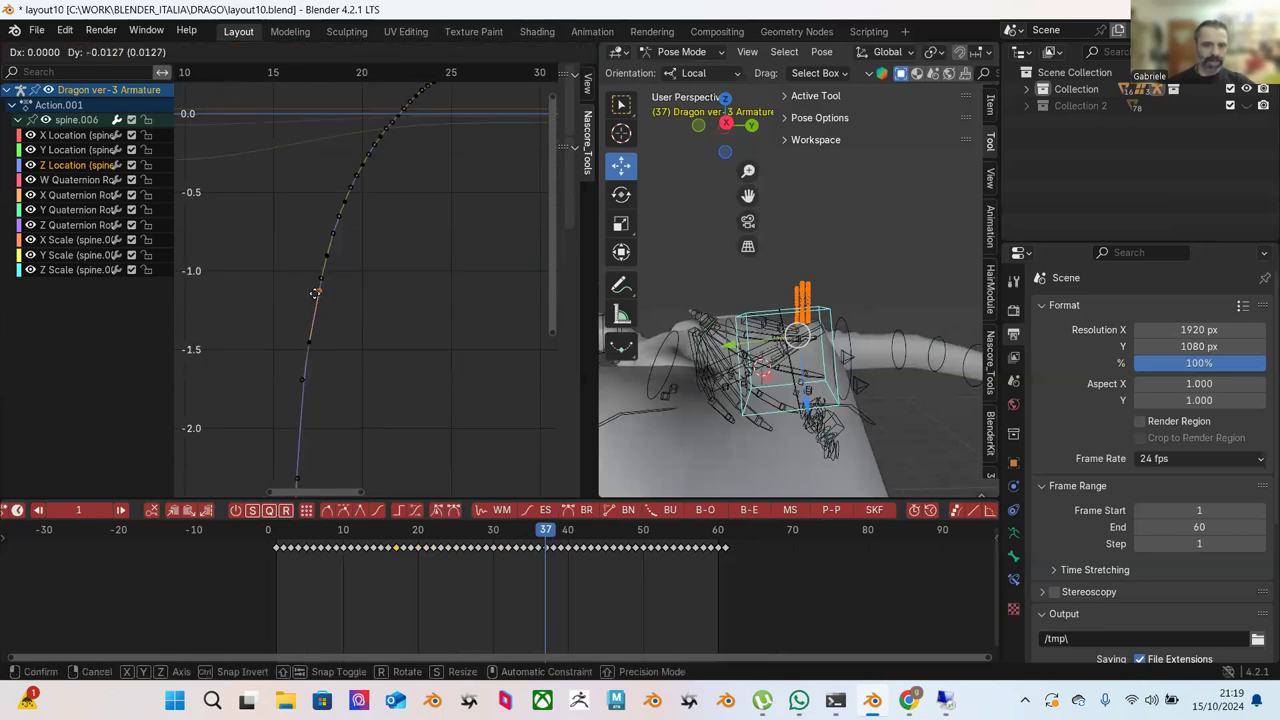
pyautogui.click(312, 291)
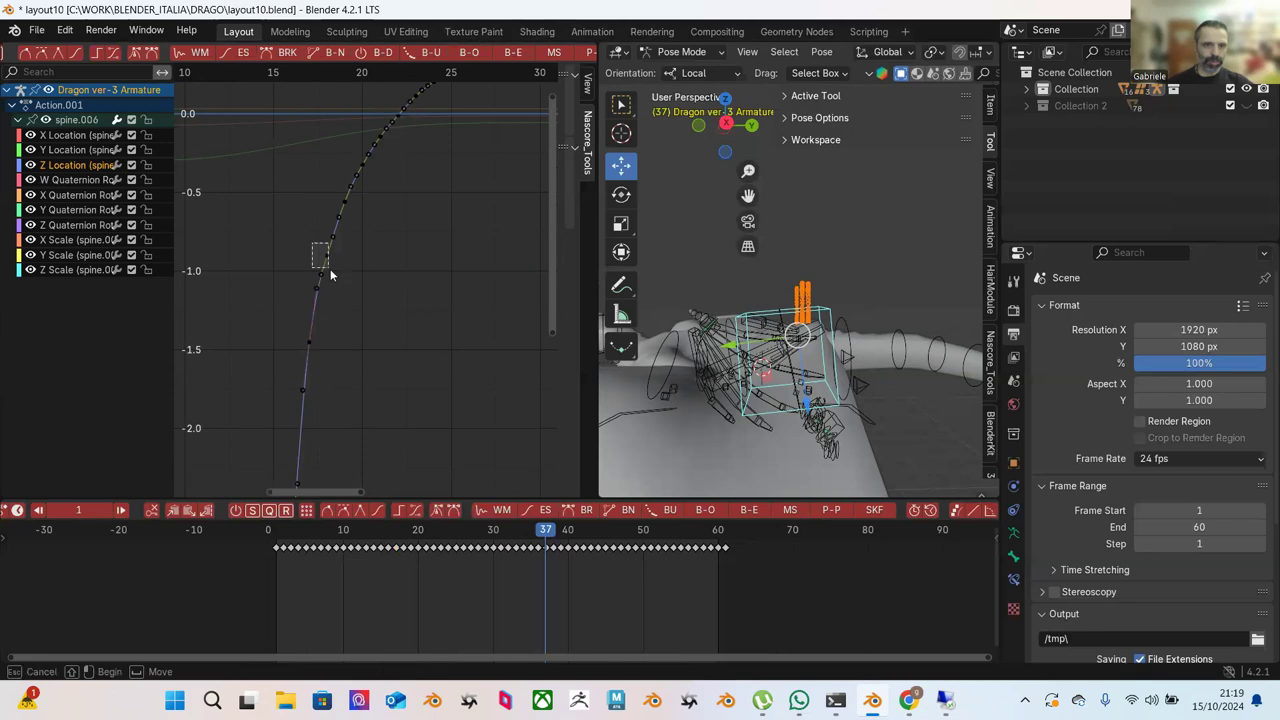
pyautogui.press('g')
pyautogui.click(380, 265)
pyautogui.click(383, 264)
# Blend the falling flank's keys to ease at about -98 %, then deselect all.
pyautogui.scroll(-5, 383, 264)
pyautogui.moveTo(455, 332); pyautogui.dragTo(300, 270, button='middle')
pyautogui.moveTo(284, 121); pyautogui.dragTo(464, 414)
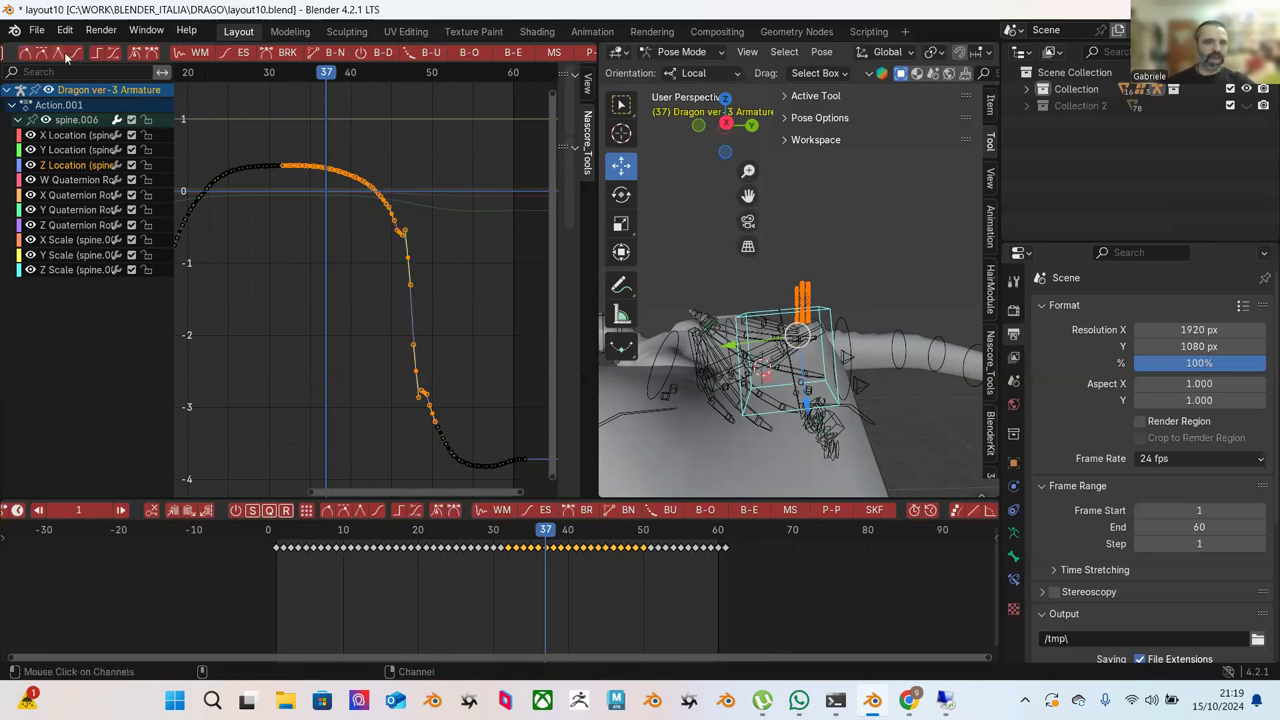
pyautogui.scroll(3, 65, 57)
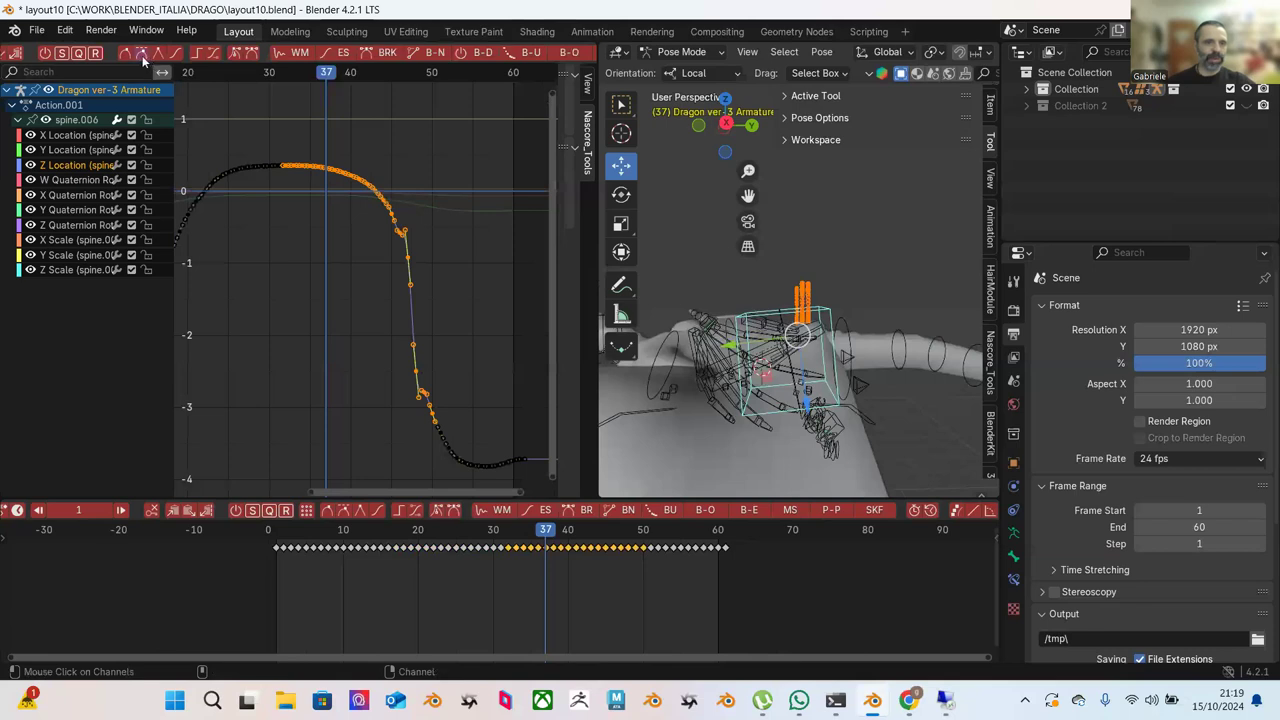
pyautogui.scroll(-3, 519, 52)
pyautogui.click(519, 52)
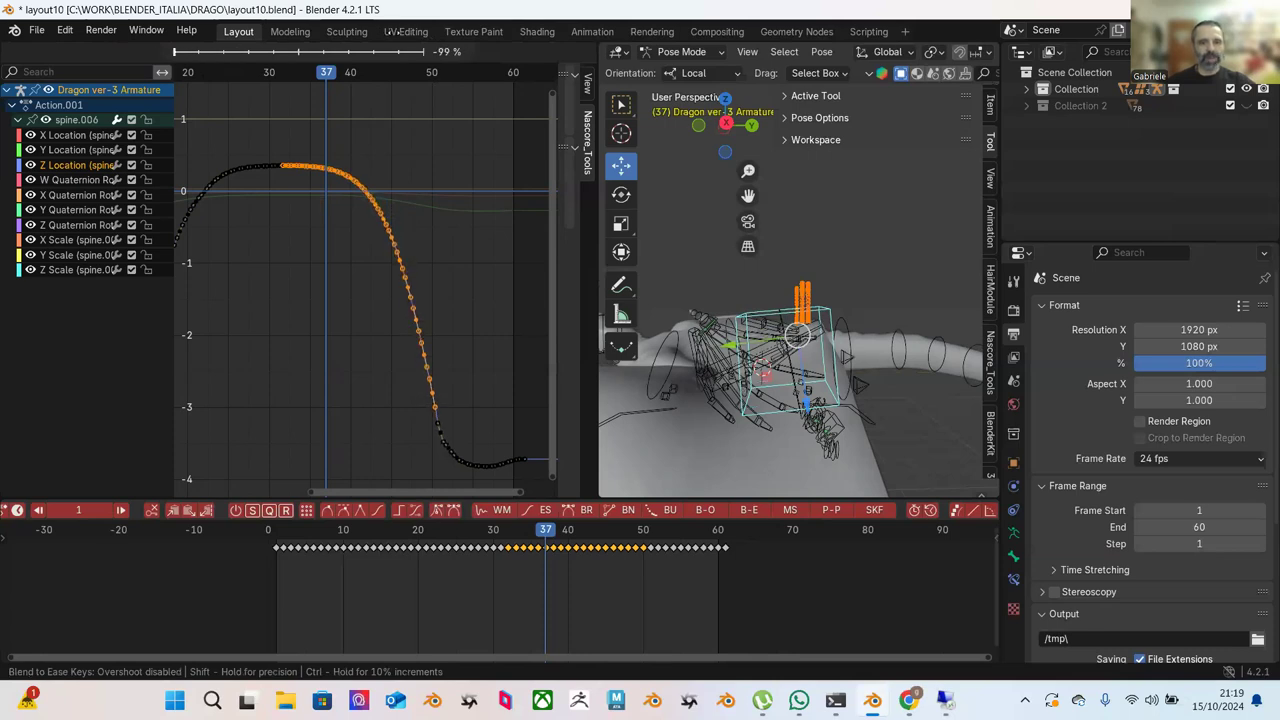
pyautogui.click(452, 205)
pyautogui.hotkey('alt', 'a')
# Scrub back to an earlier frame and play the animation.
pyautogui.scroll(2, 447, 229)
pyautogui.moveTo(522, 528); pyautogui.dragTo(370, 518)
pyautogui.press('space')
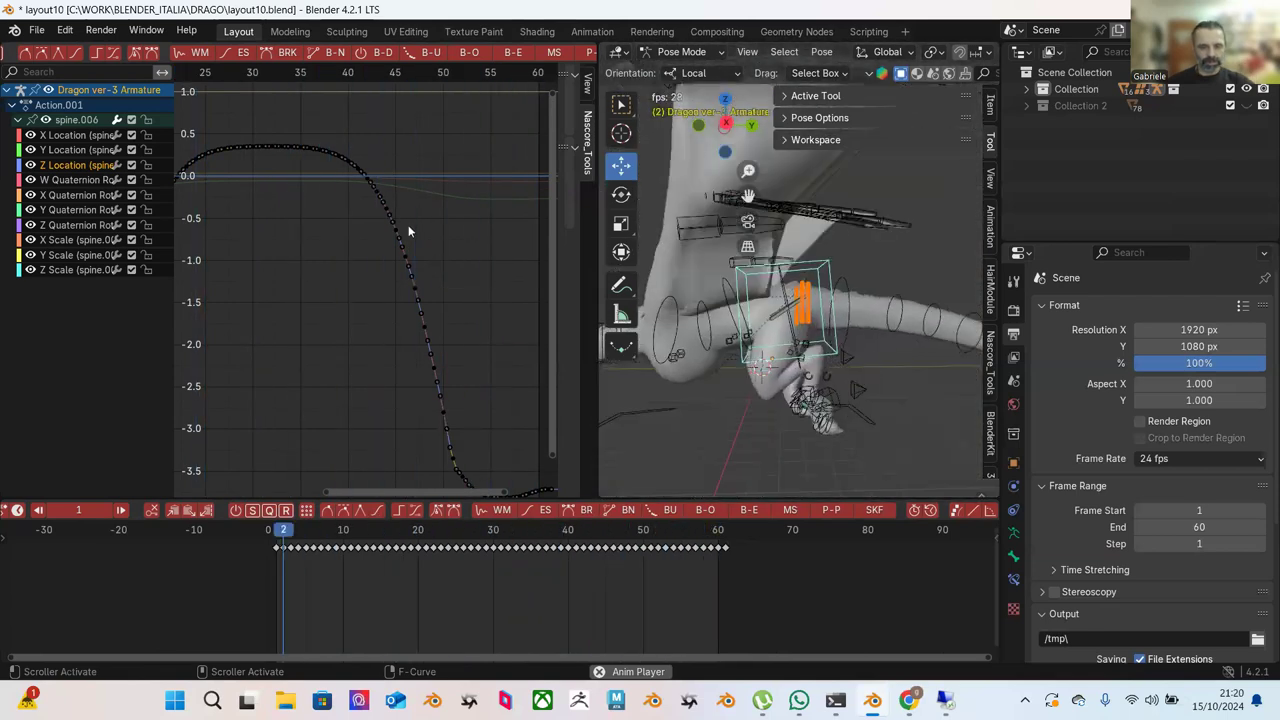
pyautogui.scroll(-2, 421, 264)
pyautogui.moveTo(417, 293); pyautogui.dragTo(481, 331, button='middle')
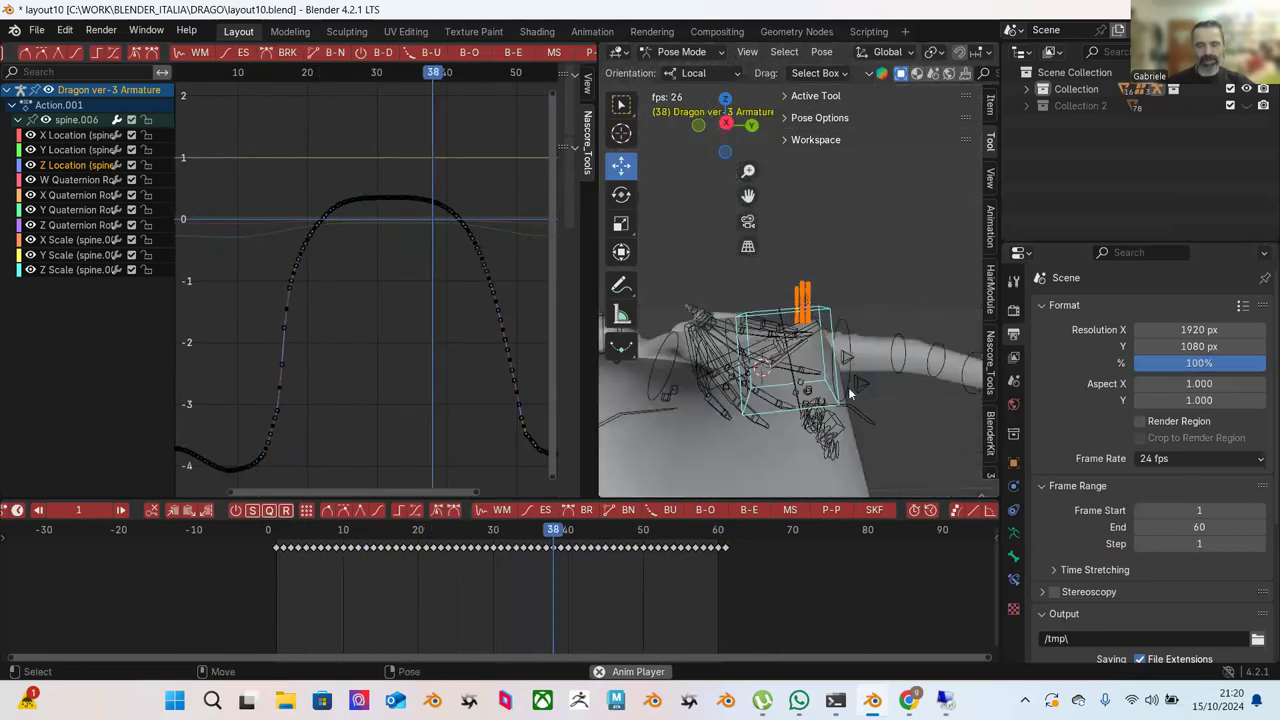
pyautogui.press('space')
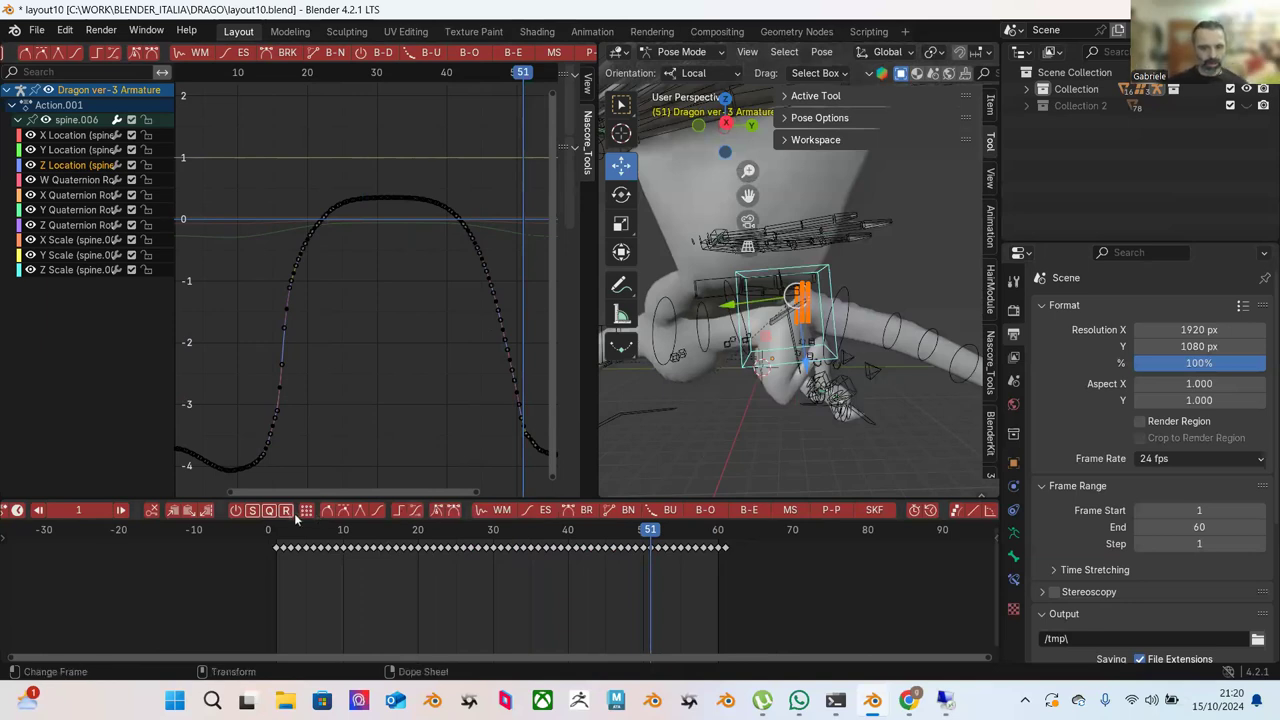
pyautogui.moveTo(333, 530); pyautogui.dragTo(548, 531)
pyautogui.moveTo(598, 537); pyautogui.dragTo(422, 510)
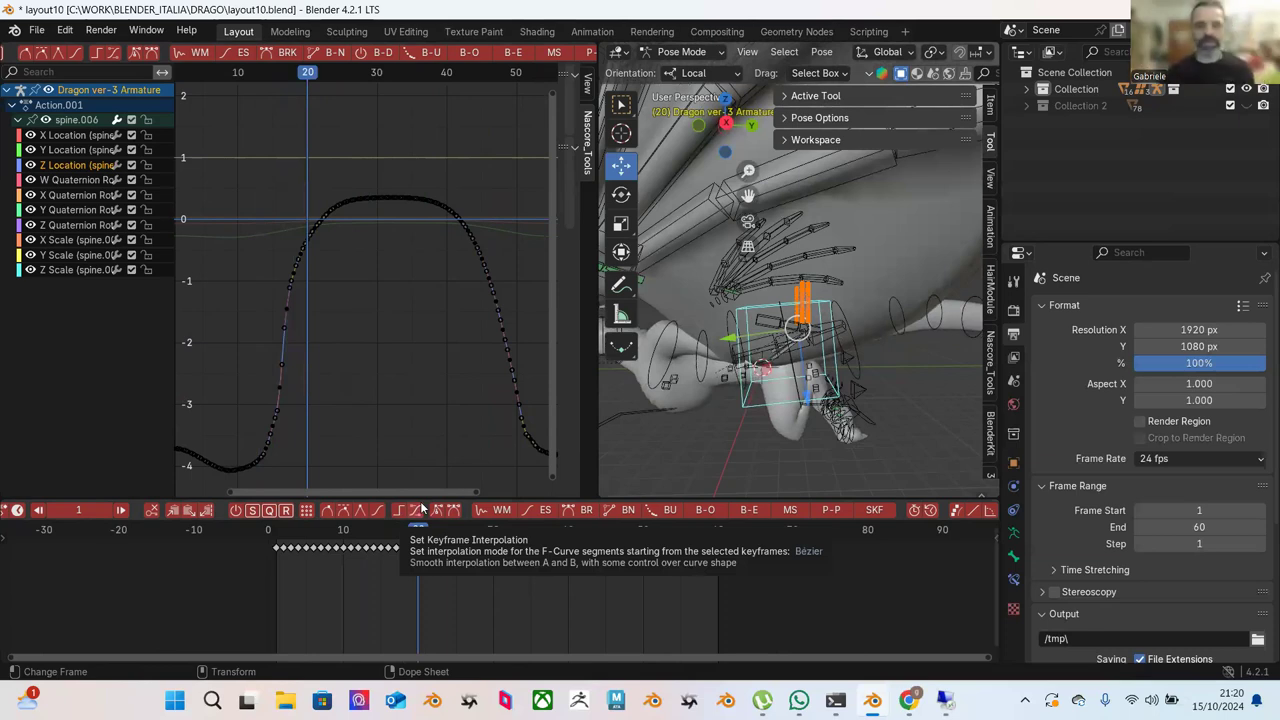
pyautogui.scroll(-3, 420, 395)
pyautogui.scroll(1, 392, 382)
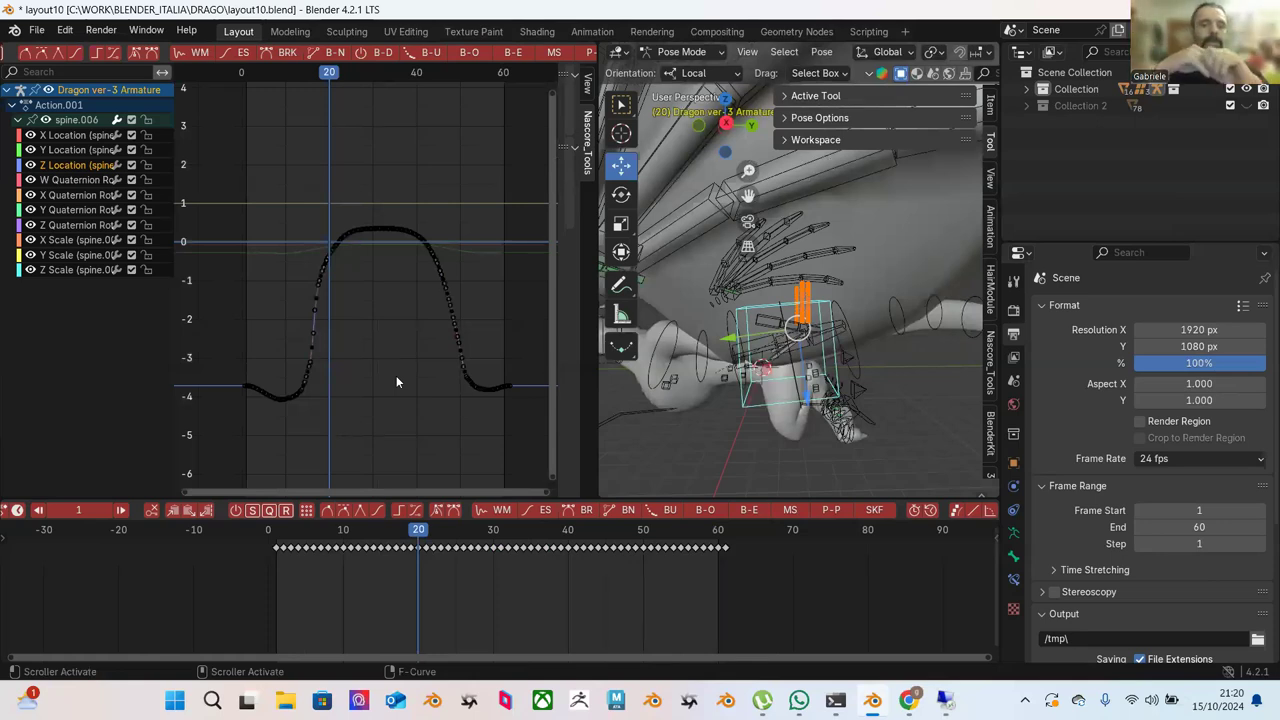
pyautogui.moveTo(305, 540); pyautogui.dragTo(439, 537)
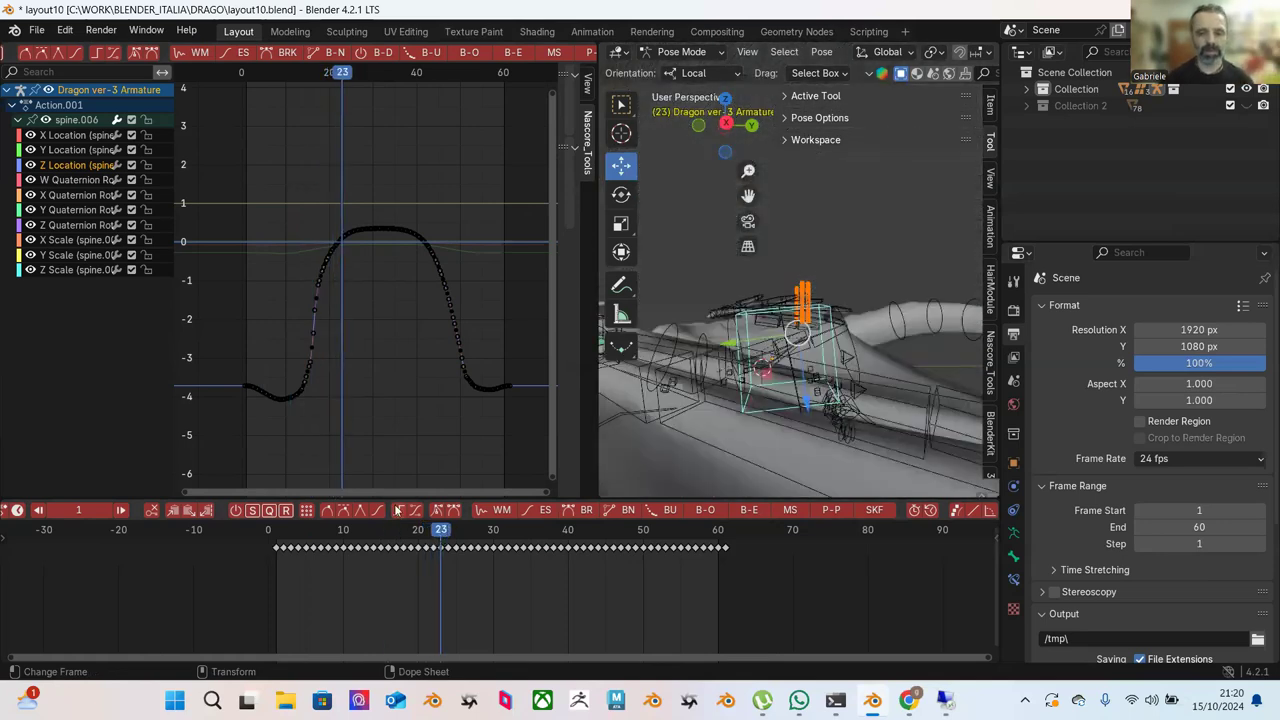
pyautogui.moveTo(310, 541); pyautogui.dragTo(590, 530)
# Move all Z Location keys -9 frames, review the motion, then reselect every key.
pyautogui.moveTo(209, 179); pyautogui.dragTo(514, 432)
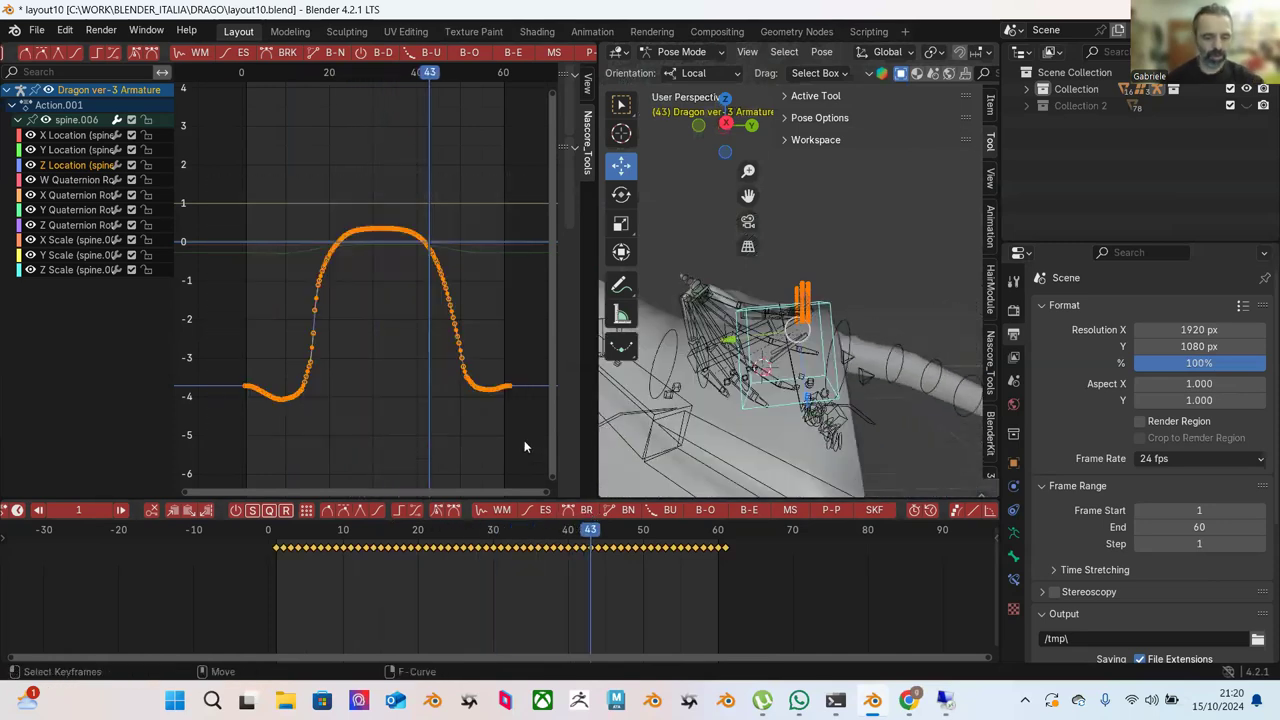
pyautogui.press('g')
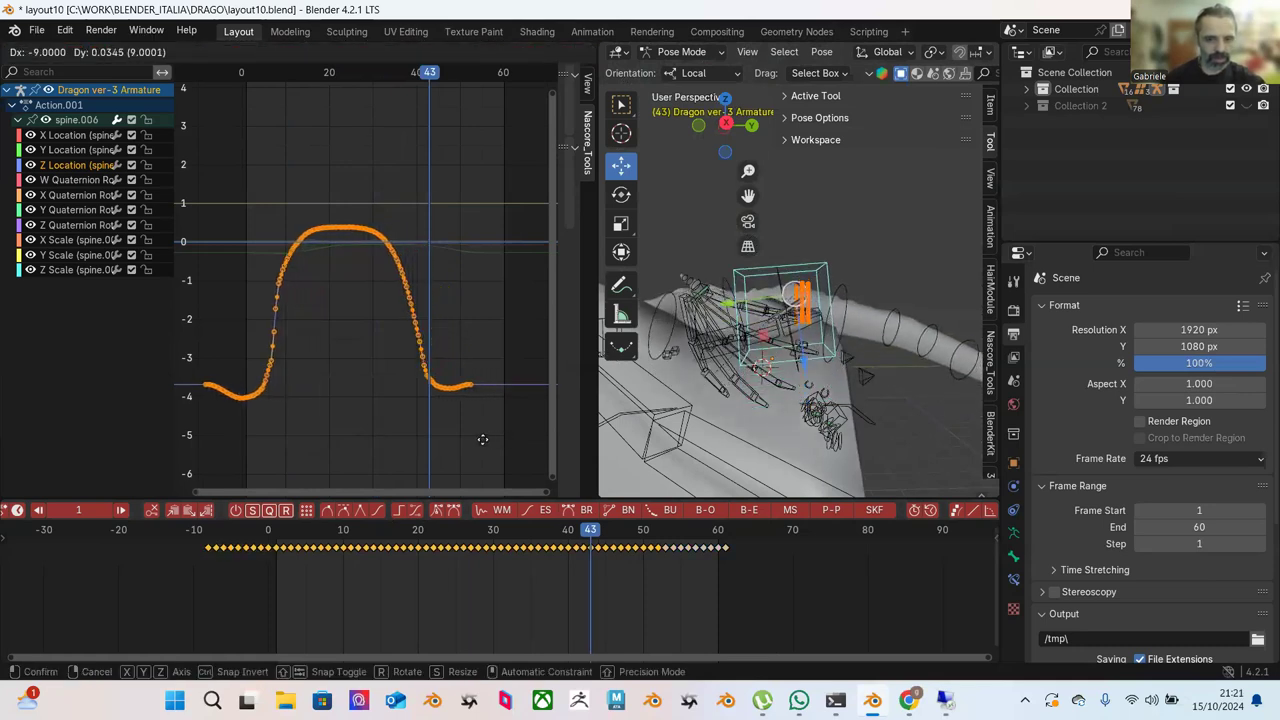
pyautogui.click(472, 440)
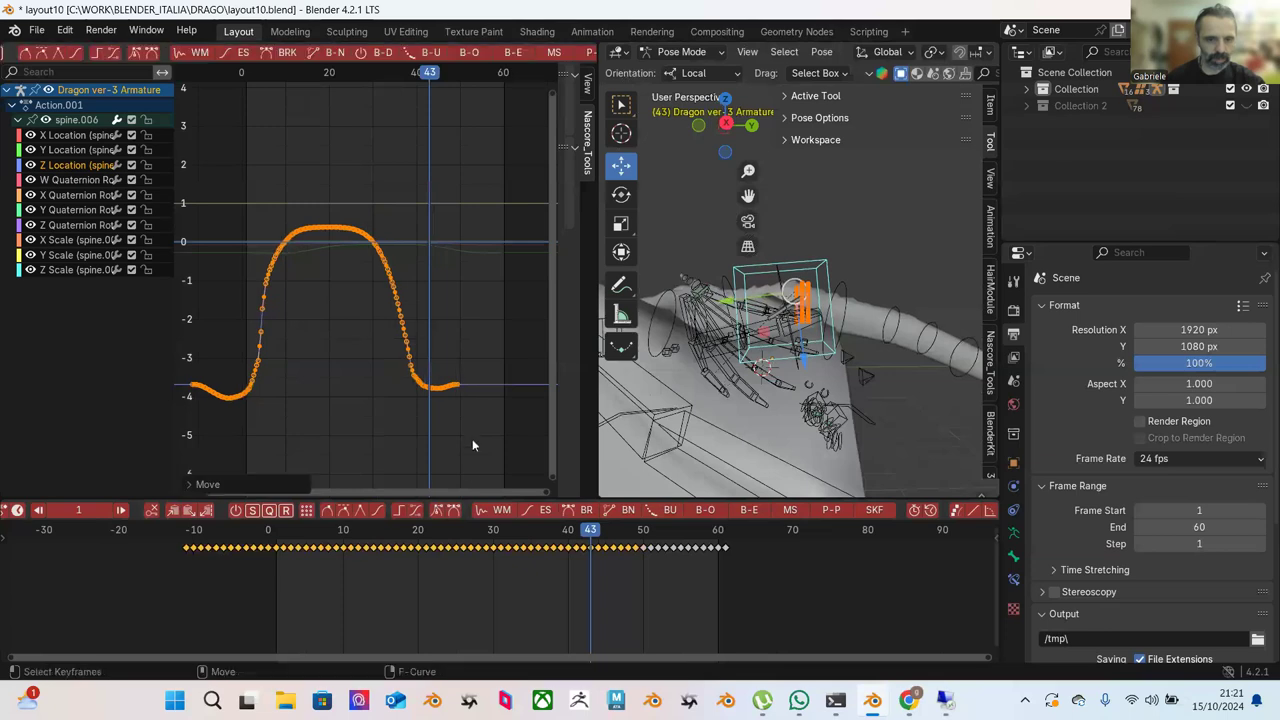
pyautogui.moveTo(418, 529); pyautogui.dragTo(628, 541)
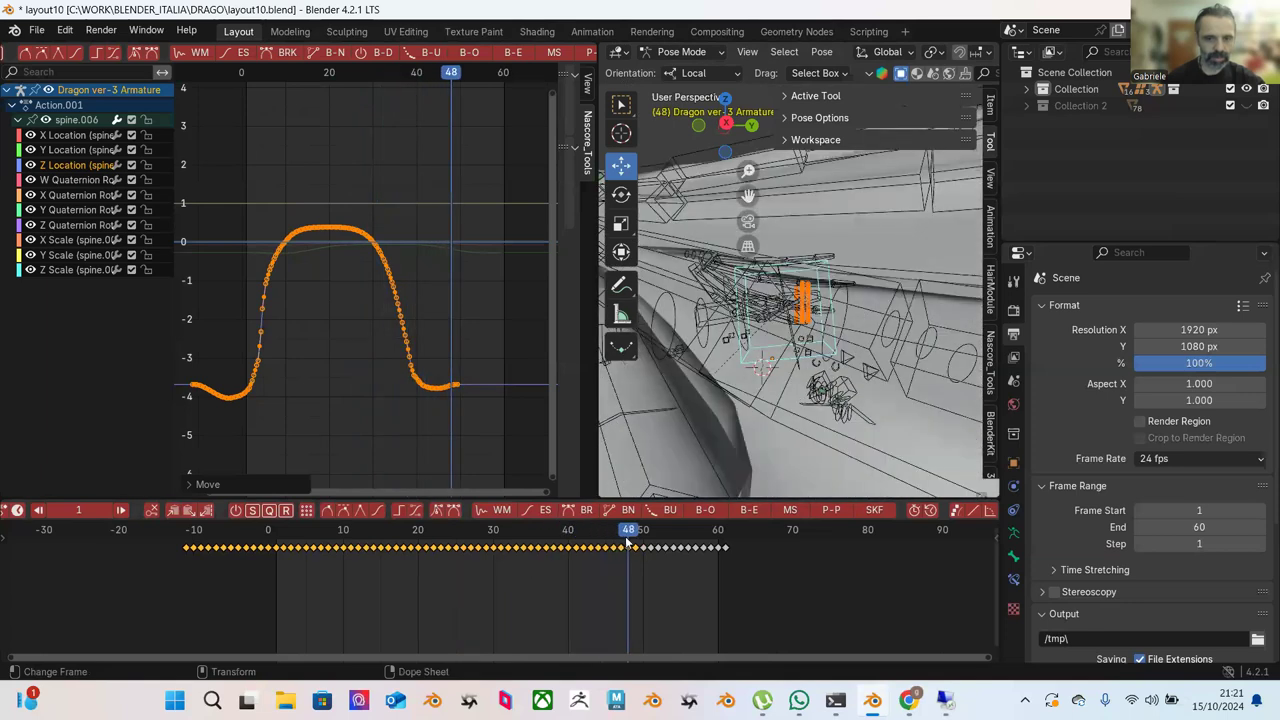
pyautogui.click(398, 408)
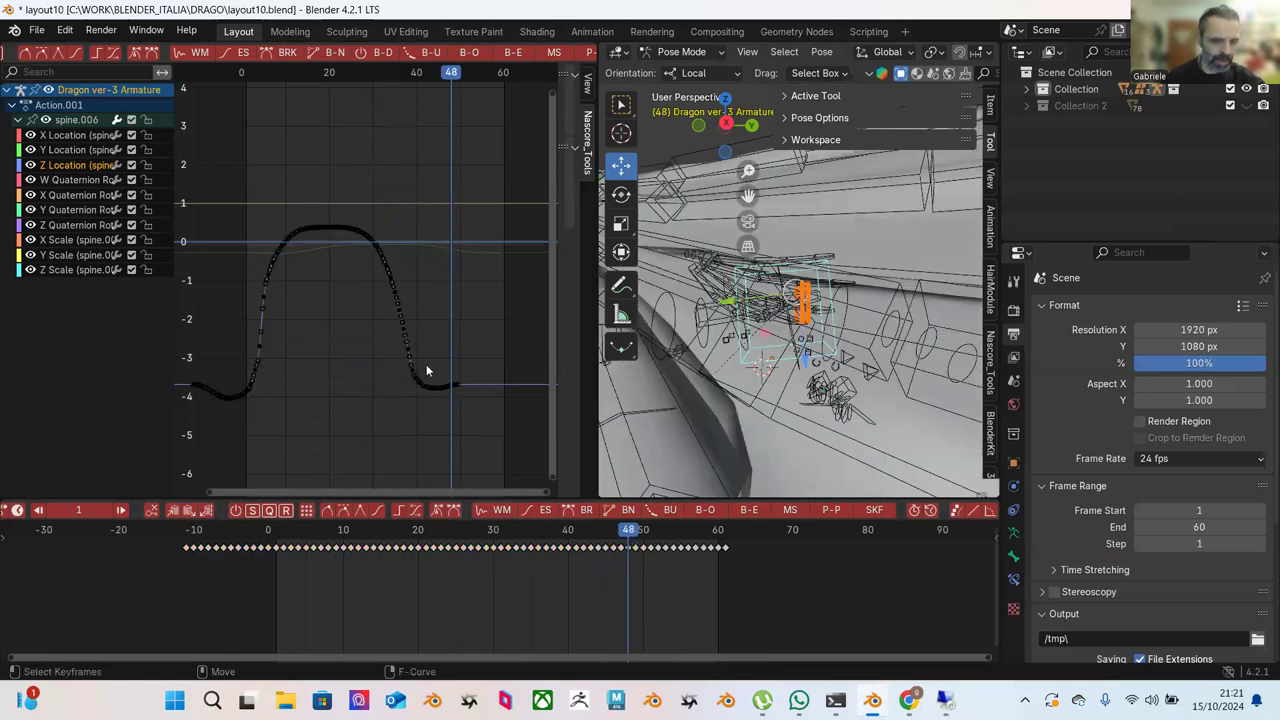
pyautogui.scroll(-2, 440, 332)
pyautogui.moveTo(212, 188); pyautogui.dragTo(436, 410)
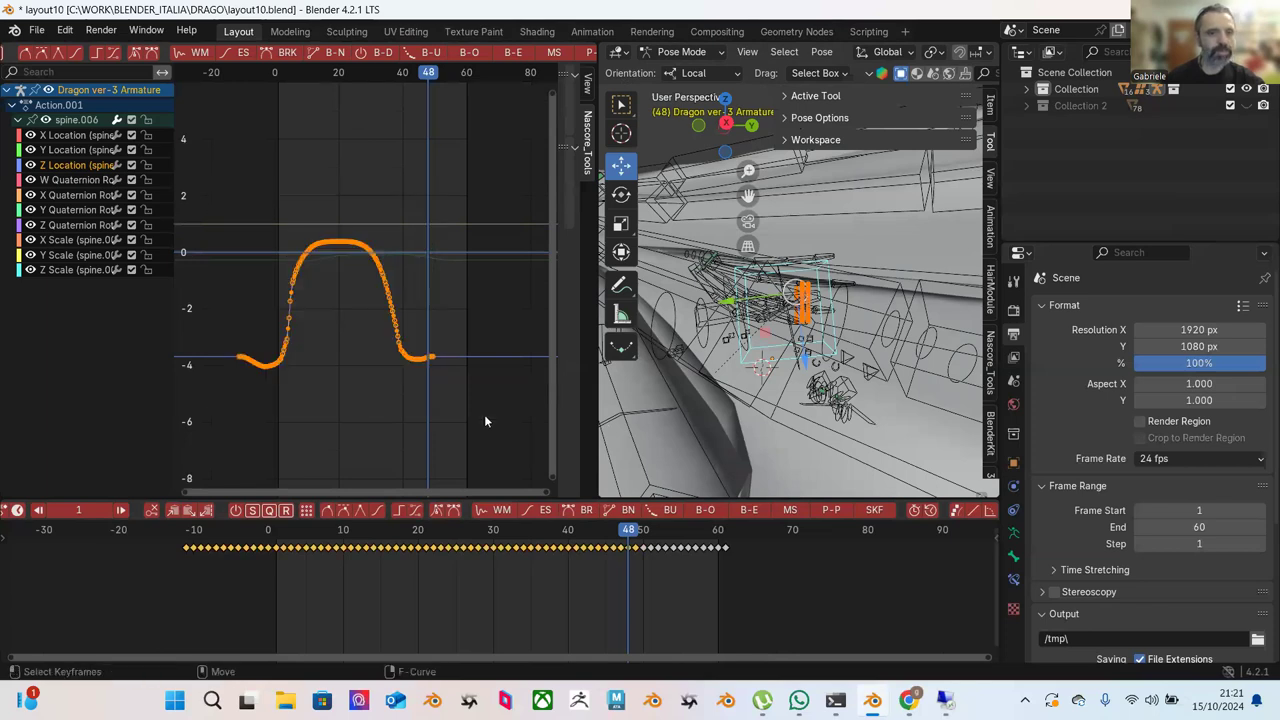
# Copy the selected spine.006 Z Location keyframes from the F-Curve context menu.
pyautogui.rightClick(323, 250)
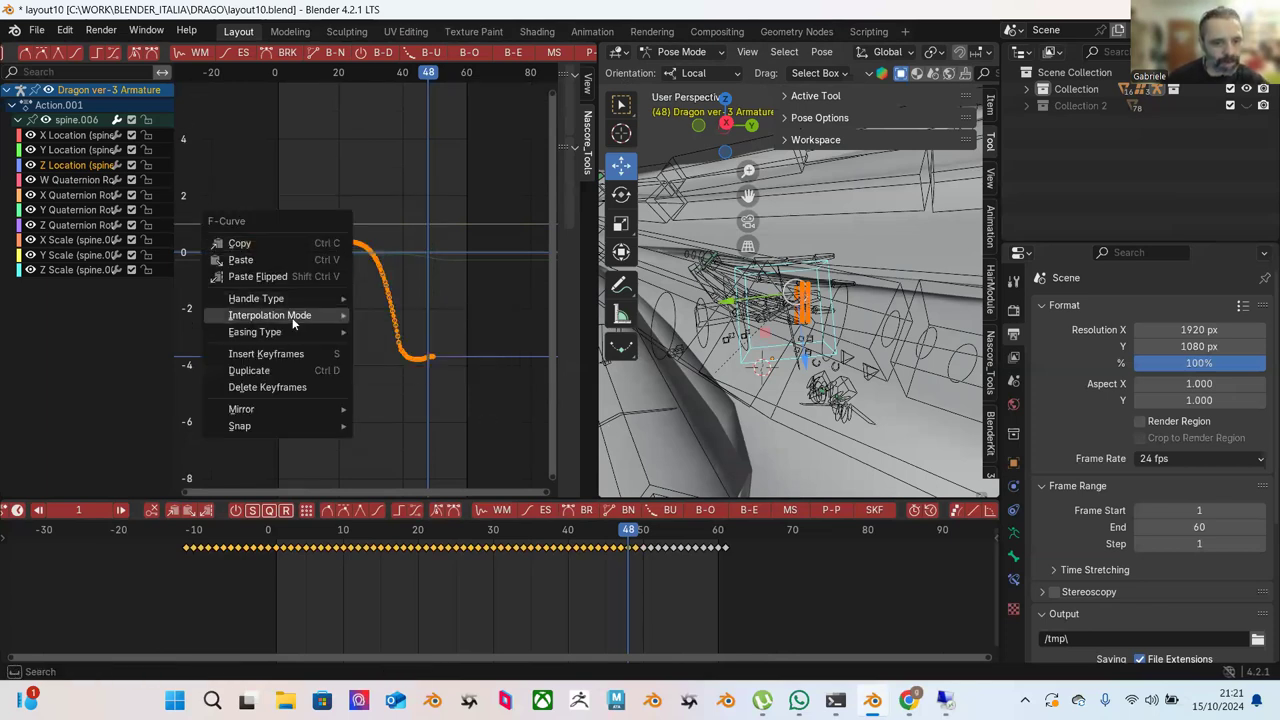
pyautogui.moveTo(303, 318)
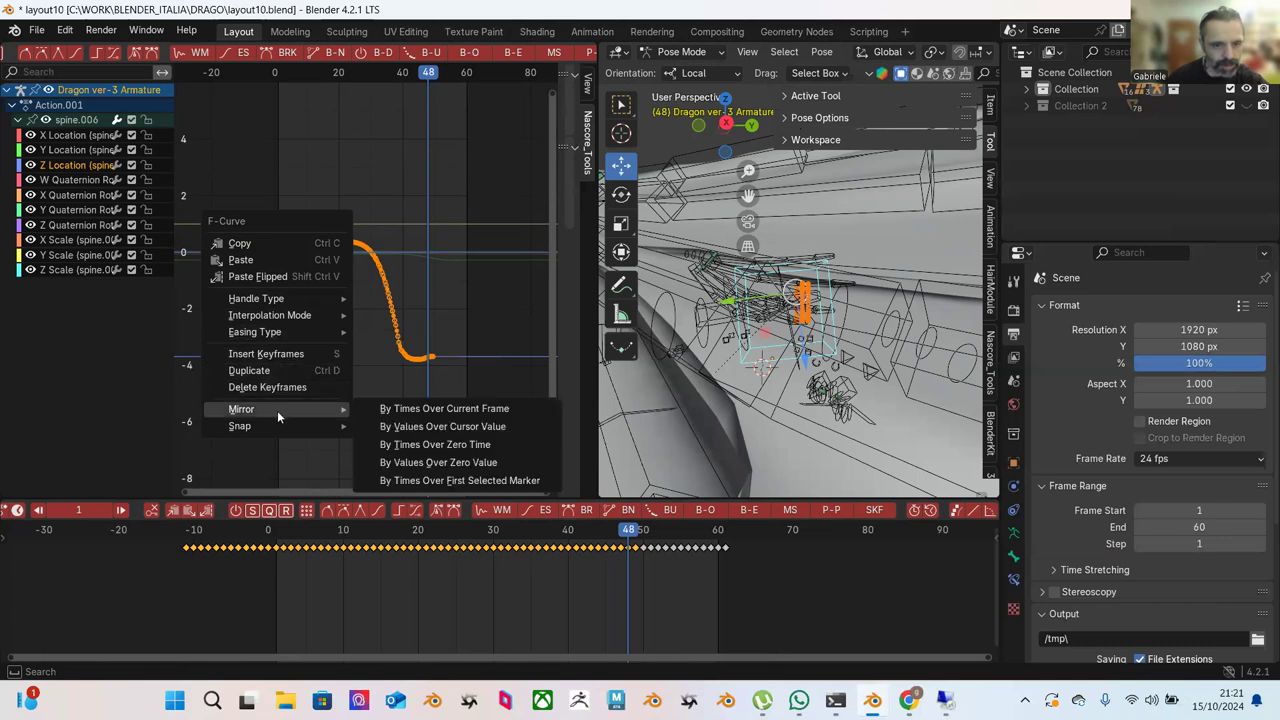
pyautogui.moveTo(291, 412)
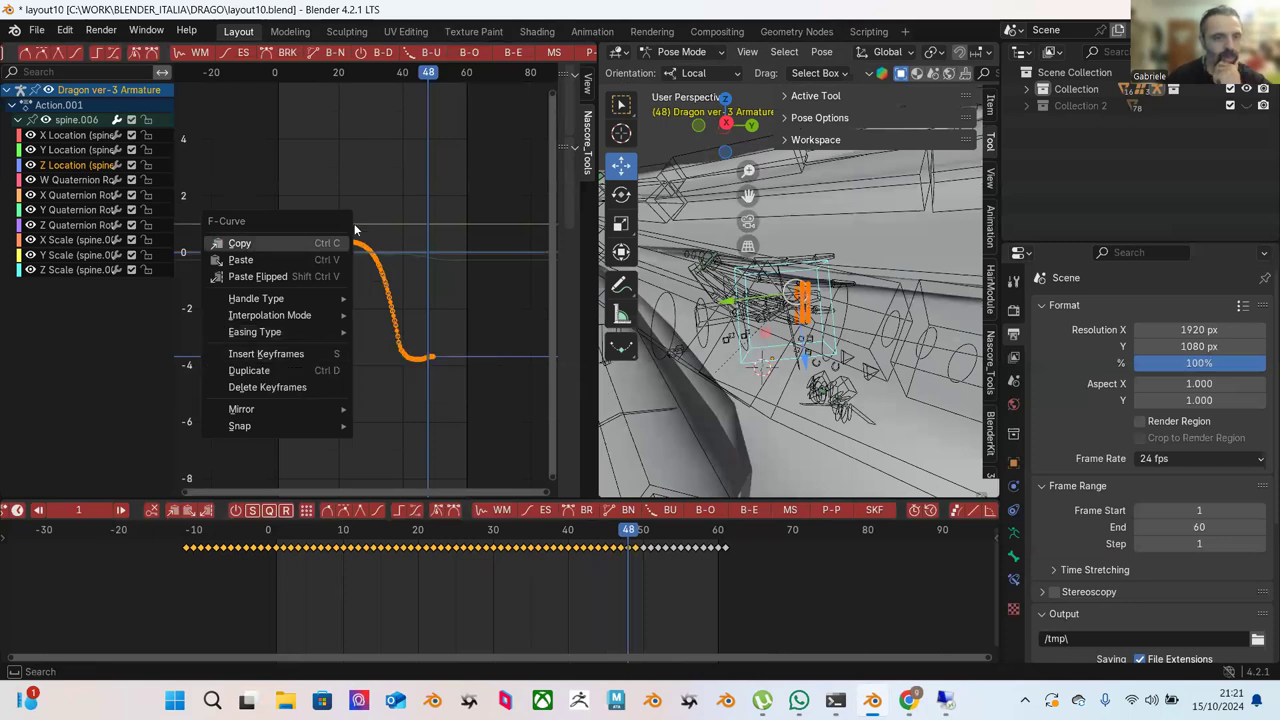
pyautogui.click(240, 243)
pyautogui.scroll(5, 486, 56)
pyautogui.scroll(10, 415, 52)
pyautogui.scroll(-3, 440, 56)
# Add a Cycles modifier via Channel > Add F-Curve Modifier to the Z Location curve.
pyautogui.click(433, 52)
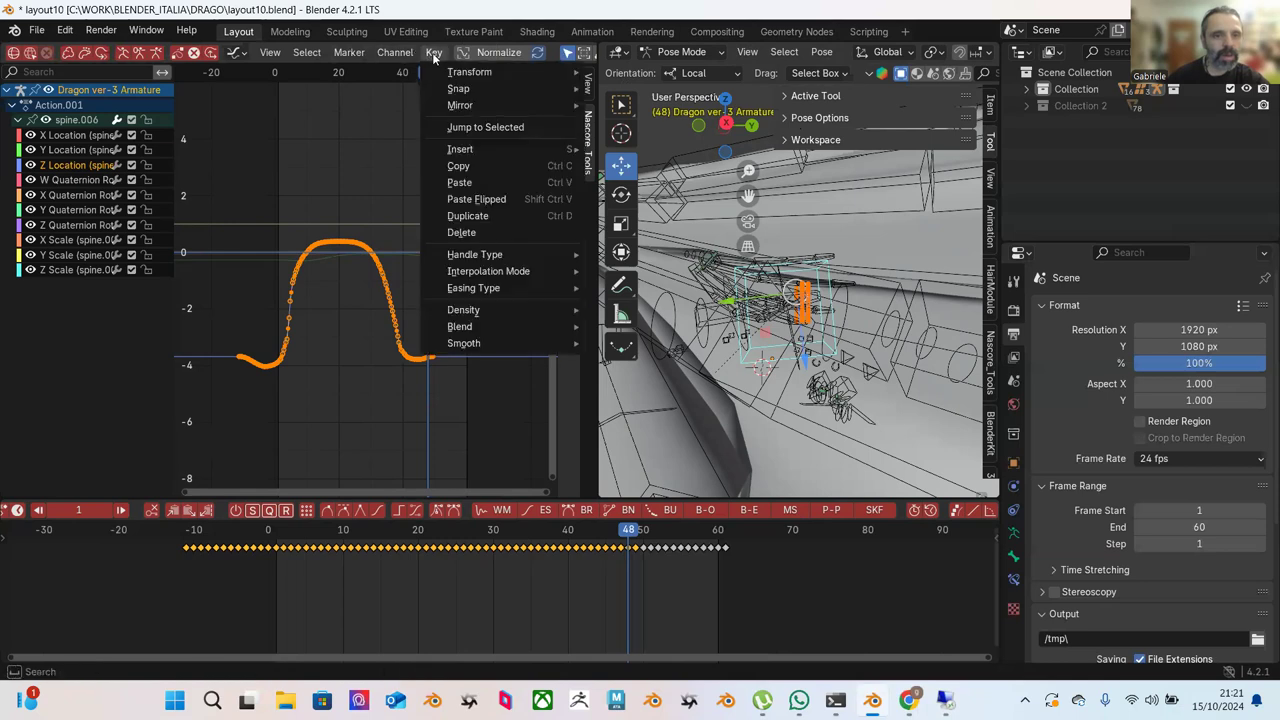
pyautogui.moveTo(527, 271)
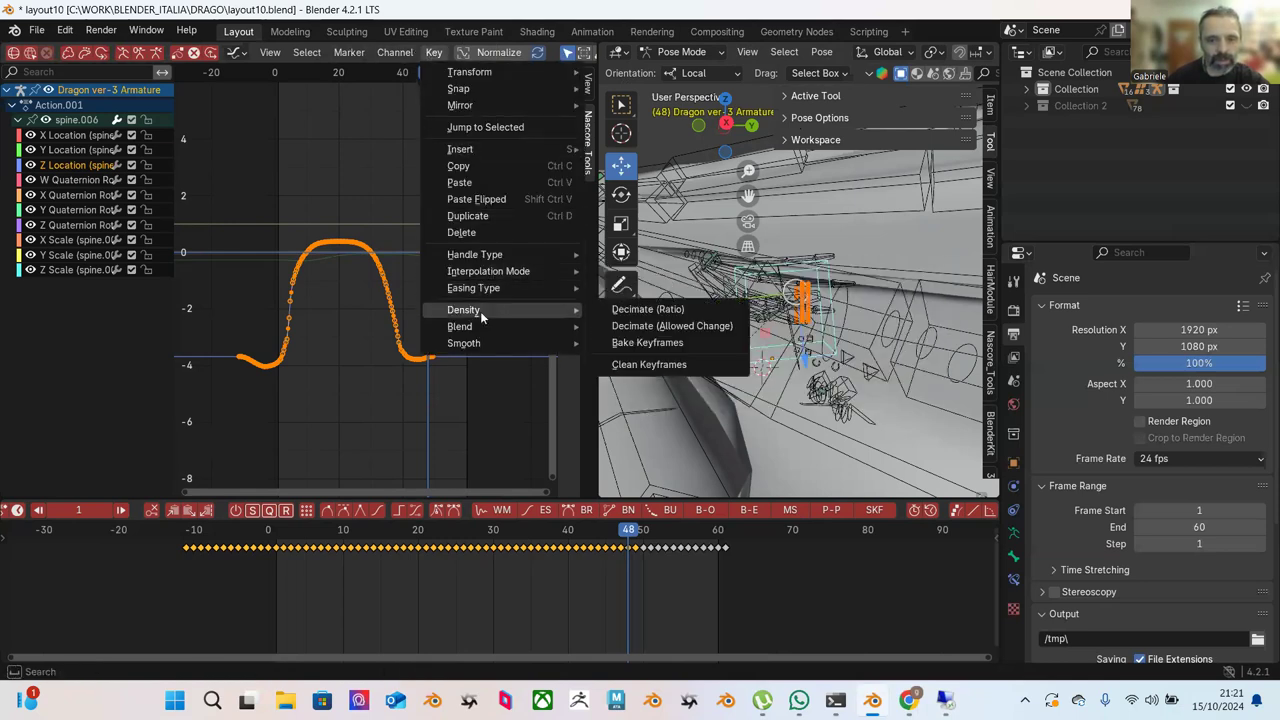
pyautogui.moveTo(491, 331)
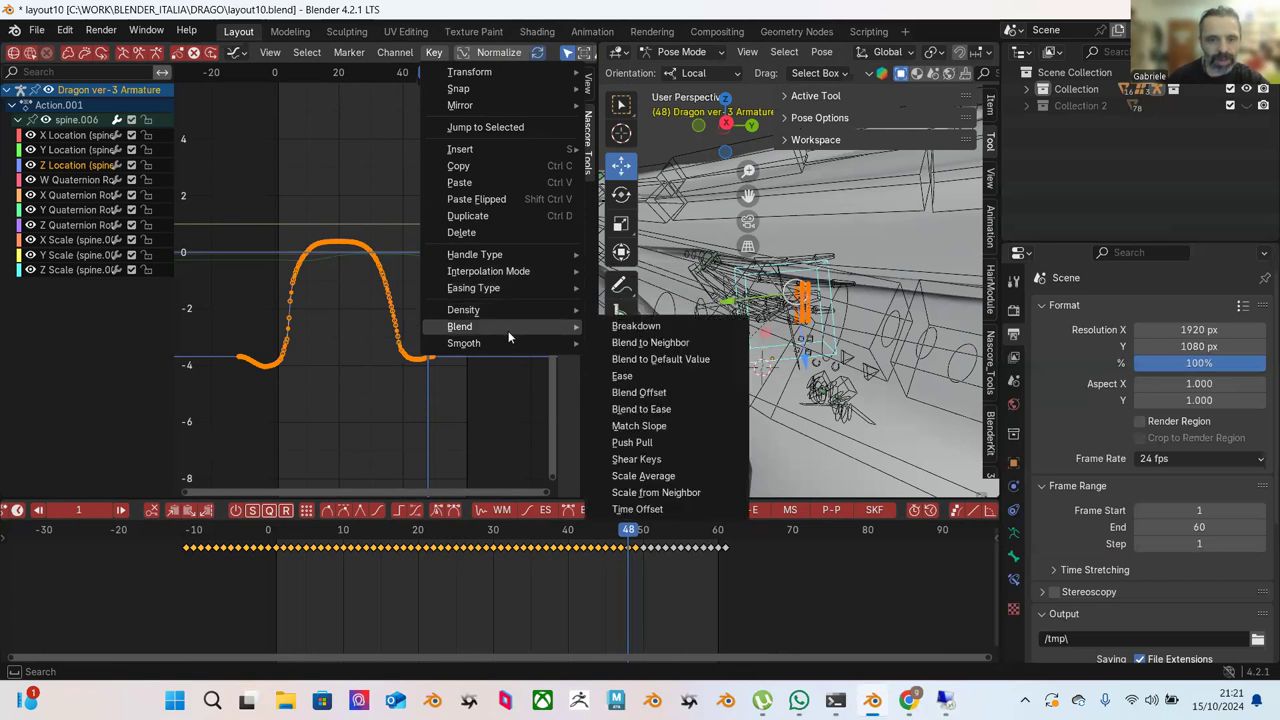
pyautogui.moveTo(384, 52)
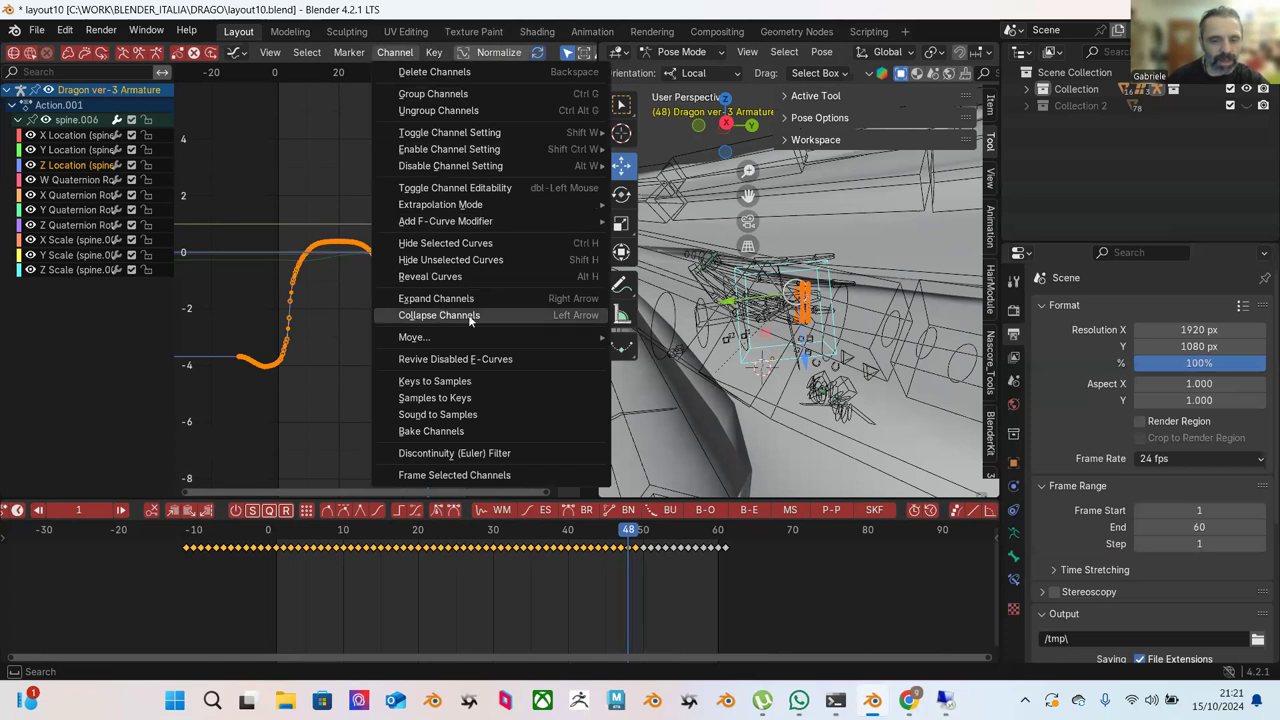
pyautogui.moveTo(447, 214)
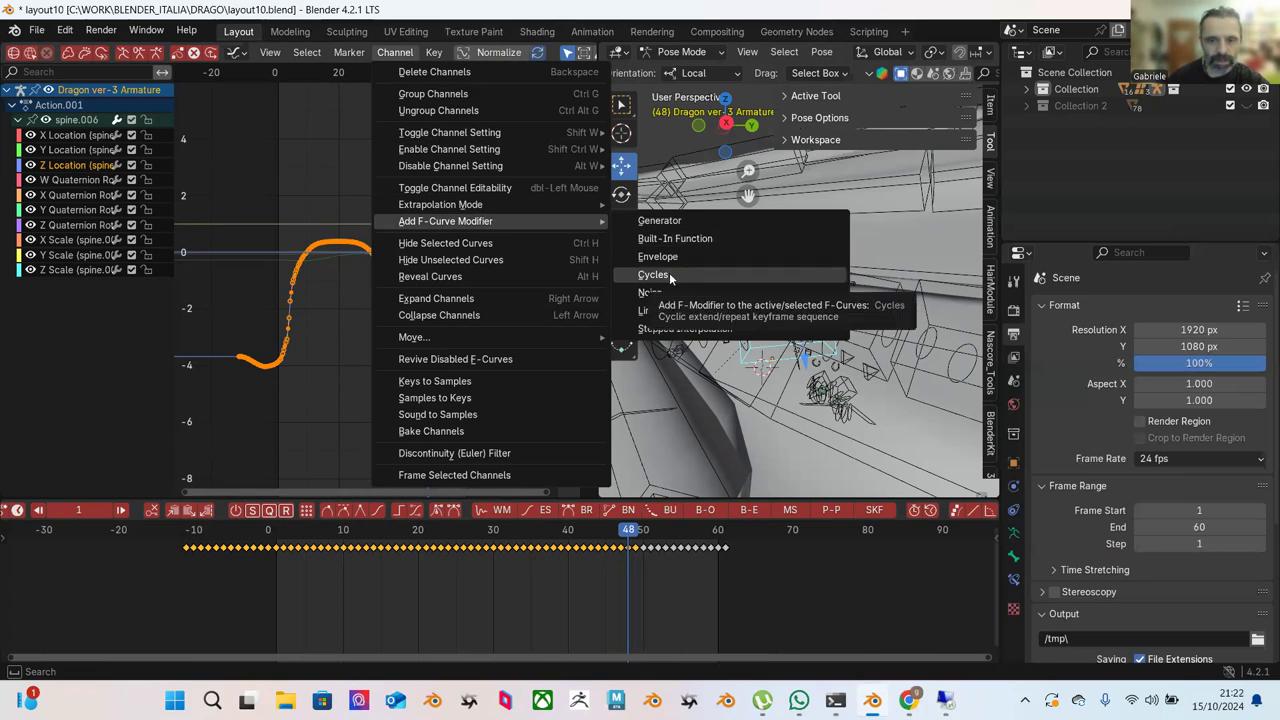
pyautogui.click(669, 274)
pyautogui.scroll(2, 495, 354)
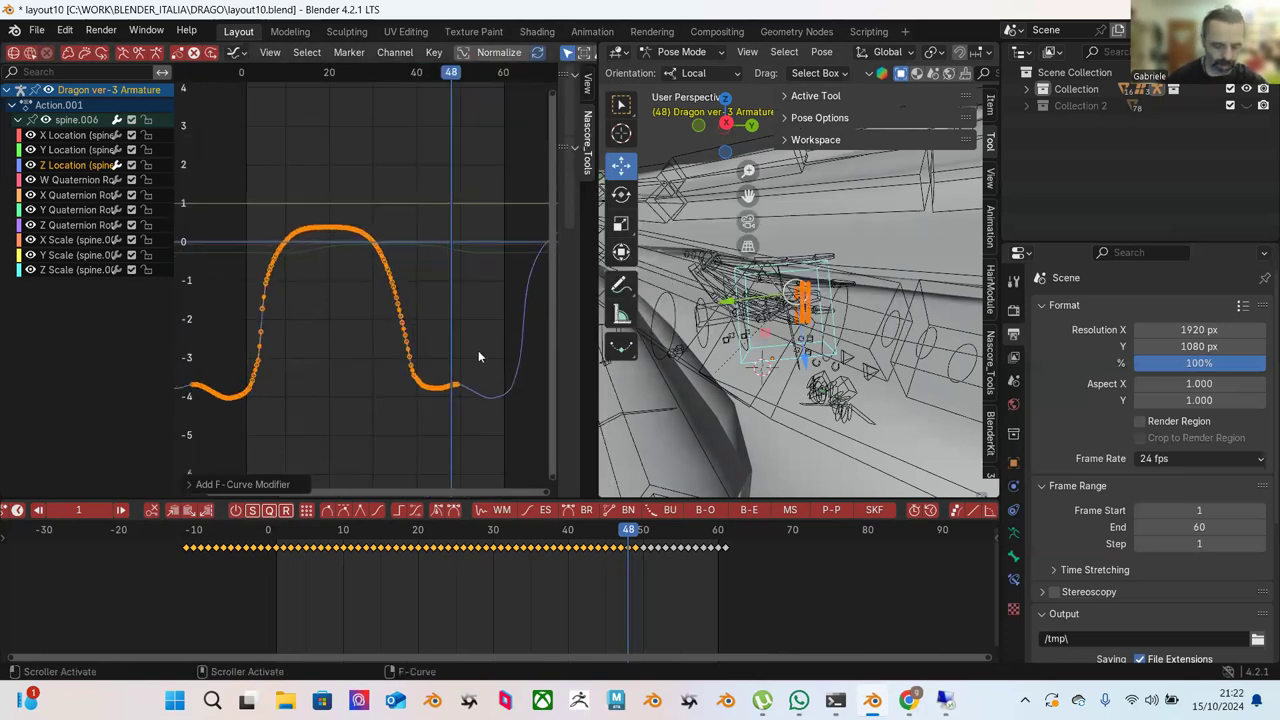
# Show the Channel > Add F-Curve Modifier submenu for the Z Location curve again.
pyautogui.click(392, 52)
pyautogui.moveTo(430, 52)
pyautogui.moveTo(350, 52)
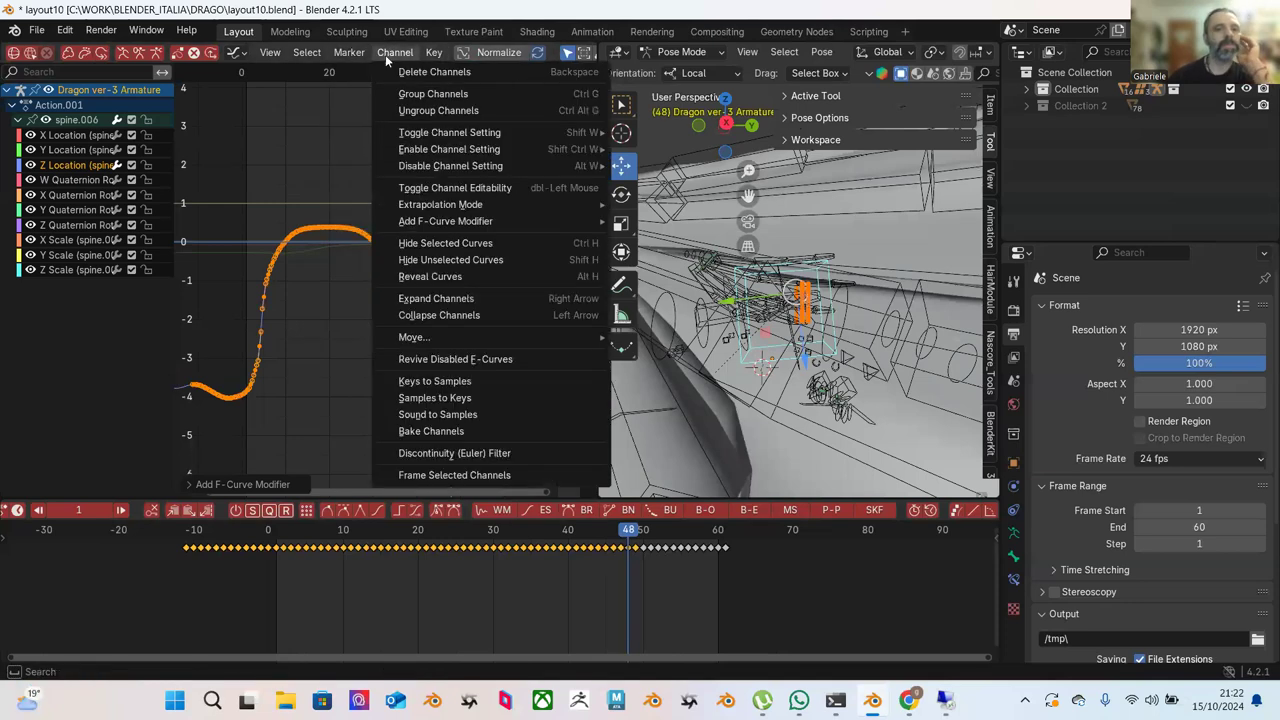
pyautogui.click(342, 72)
pyautogui.click(437, 56)
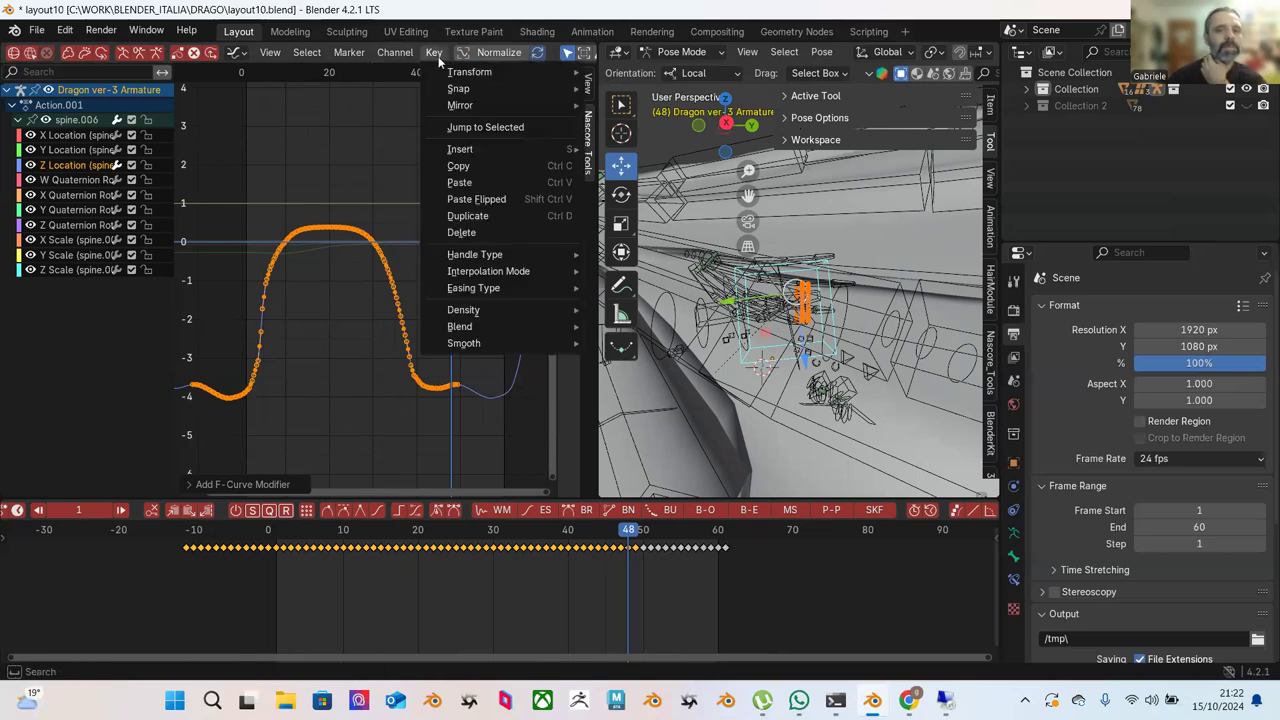
pyautogui.moveTo(483, 290)
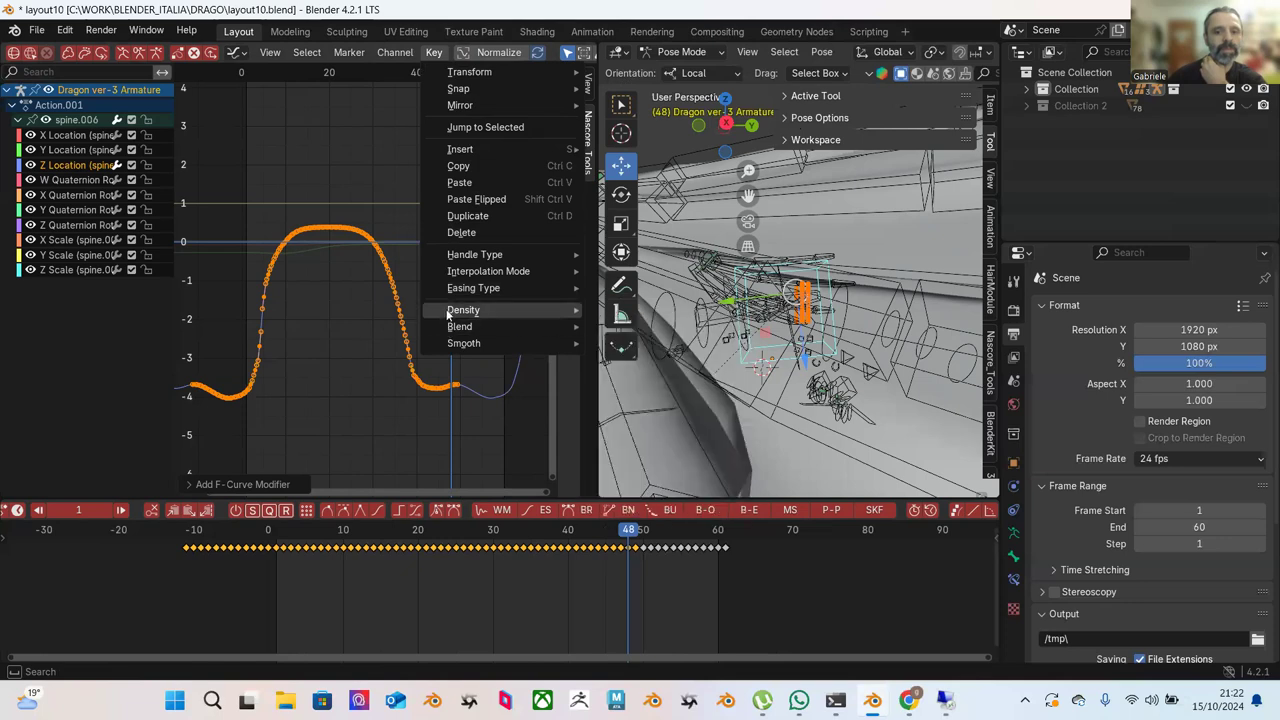
pyautogui.moveTo(468, 262)
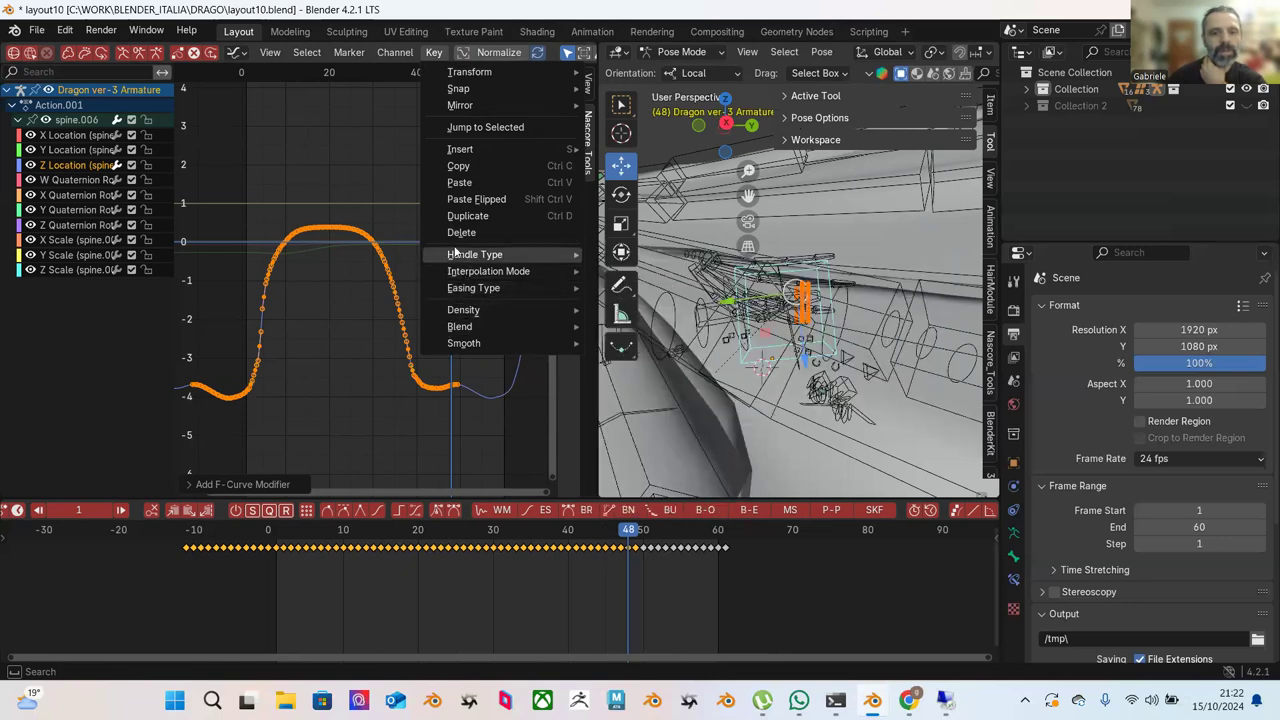
pyautogui.moveTo(395, 52)
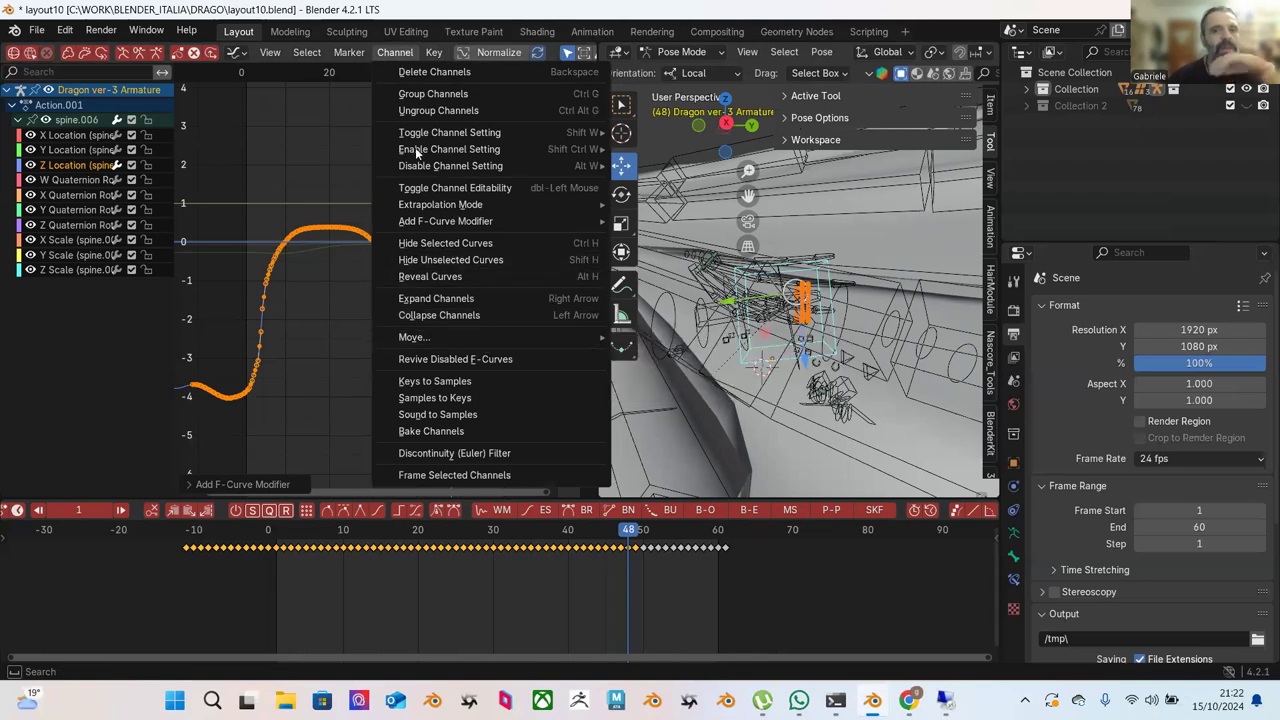
pyautogui.moveTo(480, 228)
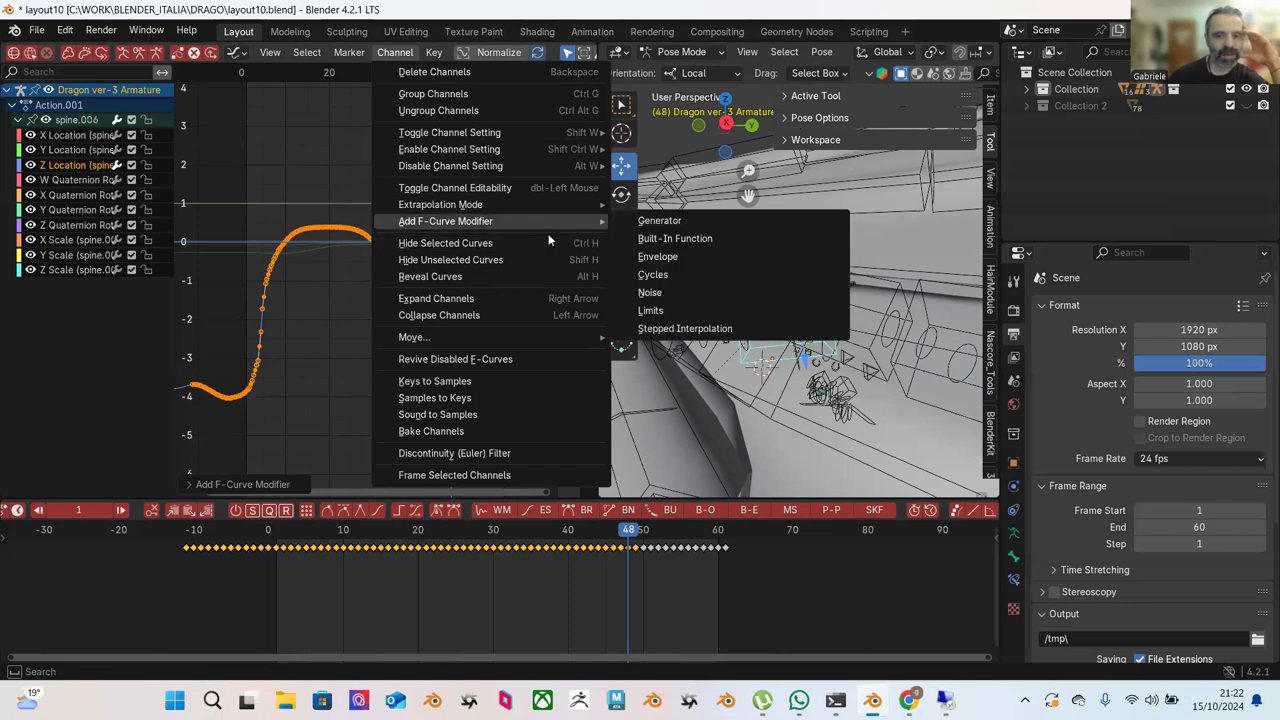
# Deselect all, then select the Z Location keys from roughly frame 30 to 48.
pyautogui.click(371, 207)
pyautogui.scroll(1, 426, 220)
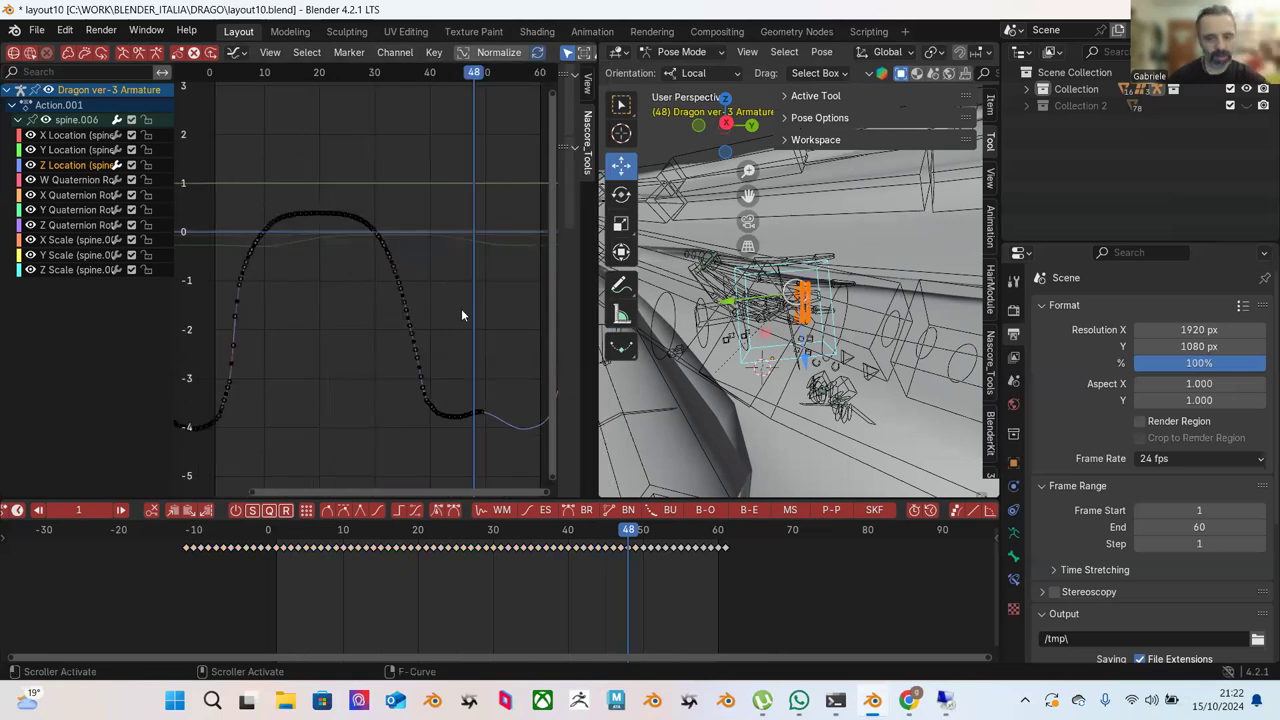
pyautogui.scroll(1, 508, 277)
pyautogui.moveTo(508, 277); pyautogui.dragTo(408, 255, button='middle')
pyautogui.scroll(-2, 408, 255)
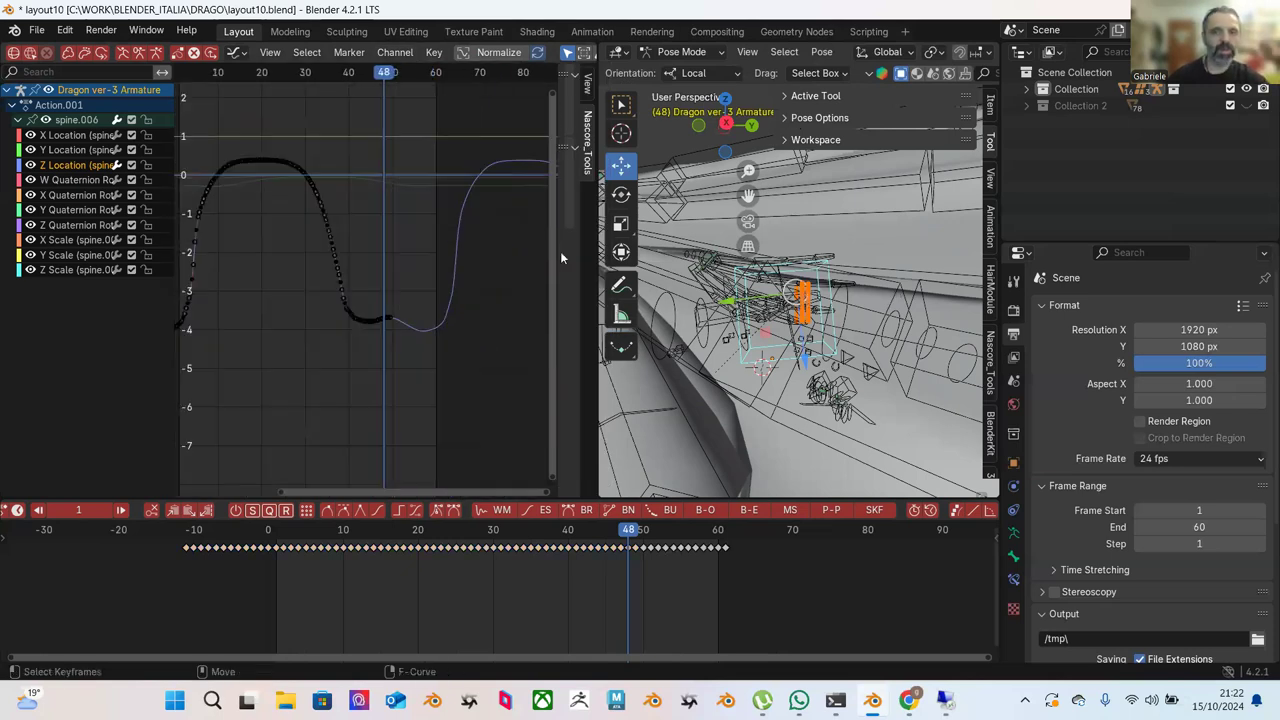
pyautogui.keyDown('ctrl'); pyautogui.scroll(2, 446, 273); pyautogui.keyUp('ctrl')
pyautogui.scroll(1, 437, 244)
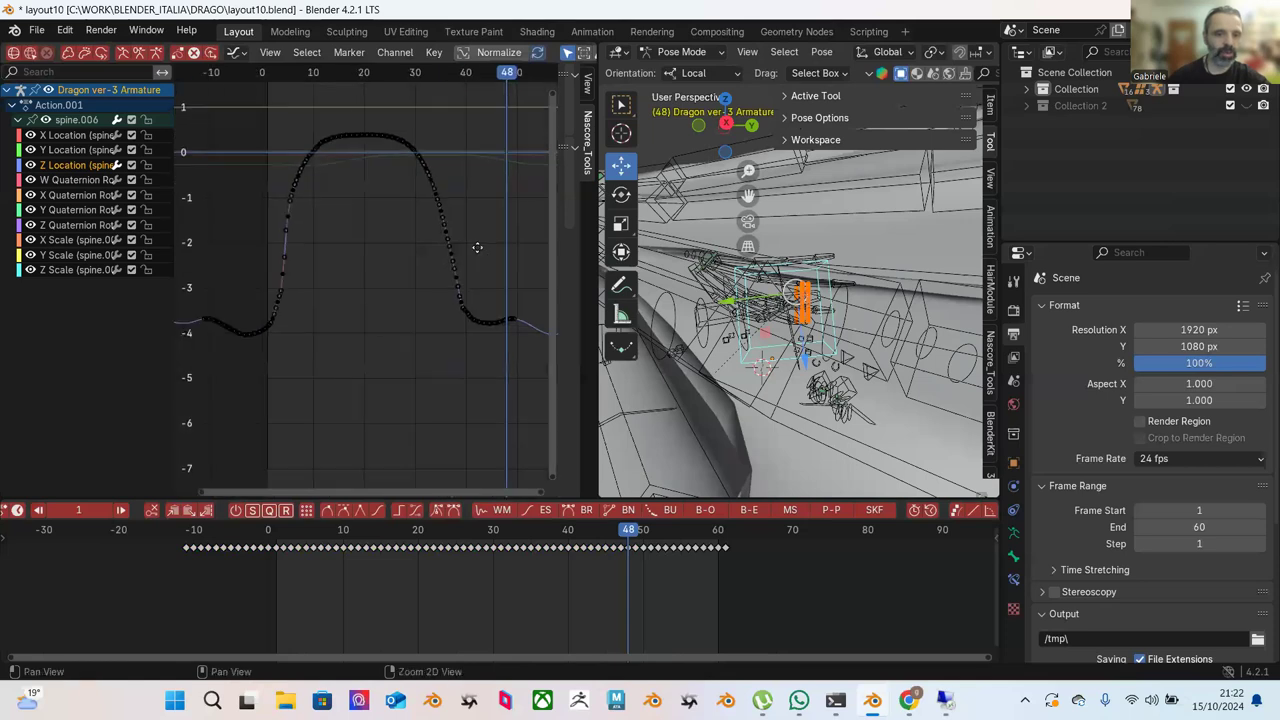
pyautogui.keyDown('ctrl'); pyautogui.hscroll(3, 341, 250); pyautogui.keyUp('ctrl')
pyautogui.keyDown('shift'); pyautogui.scroll(-2, 357, 247); pyautogui.keyUp('shift')
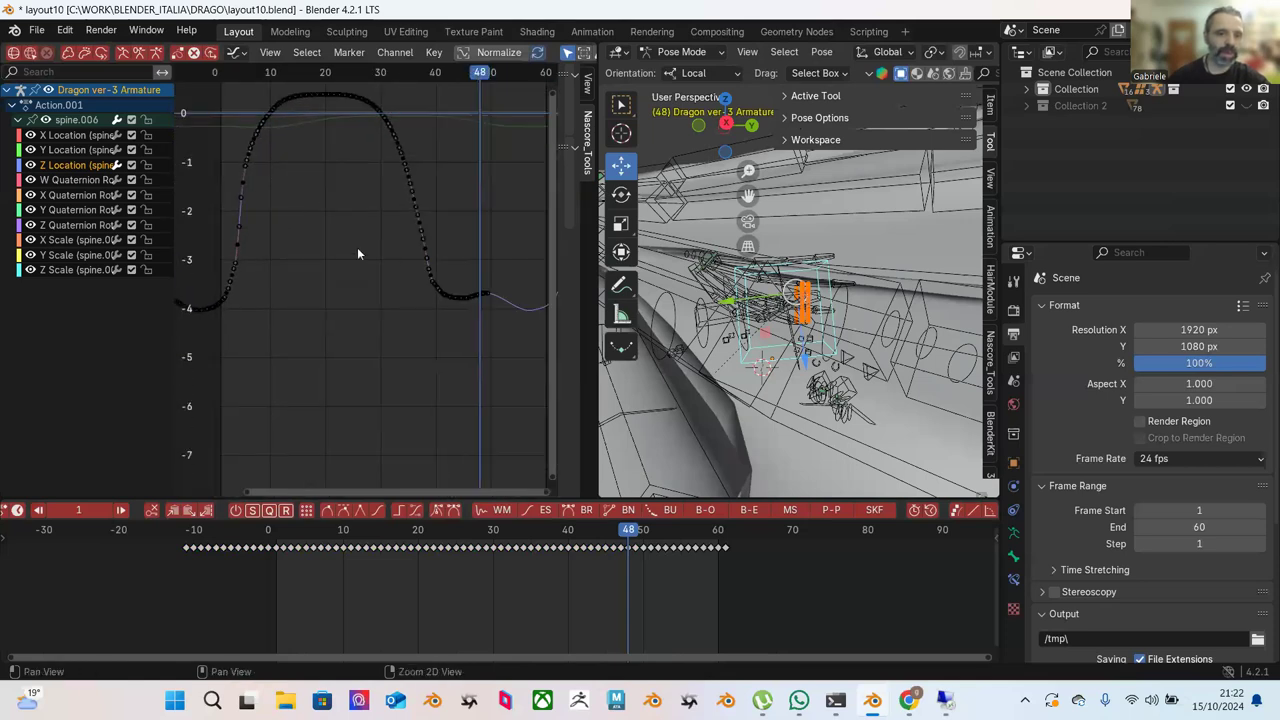
pyautogui.scroll(-2, 370, 210)
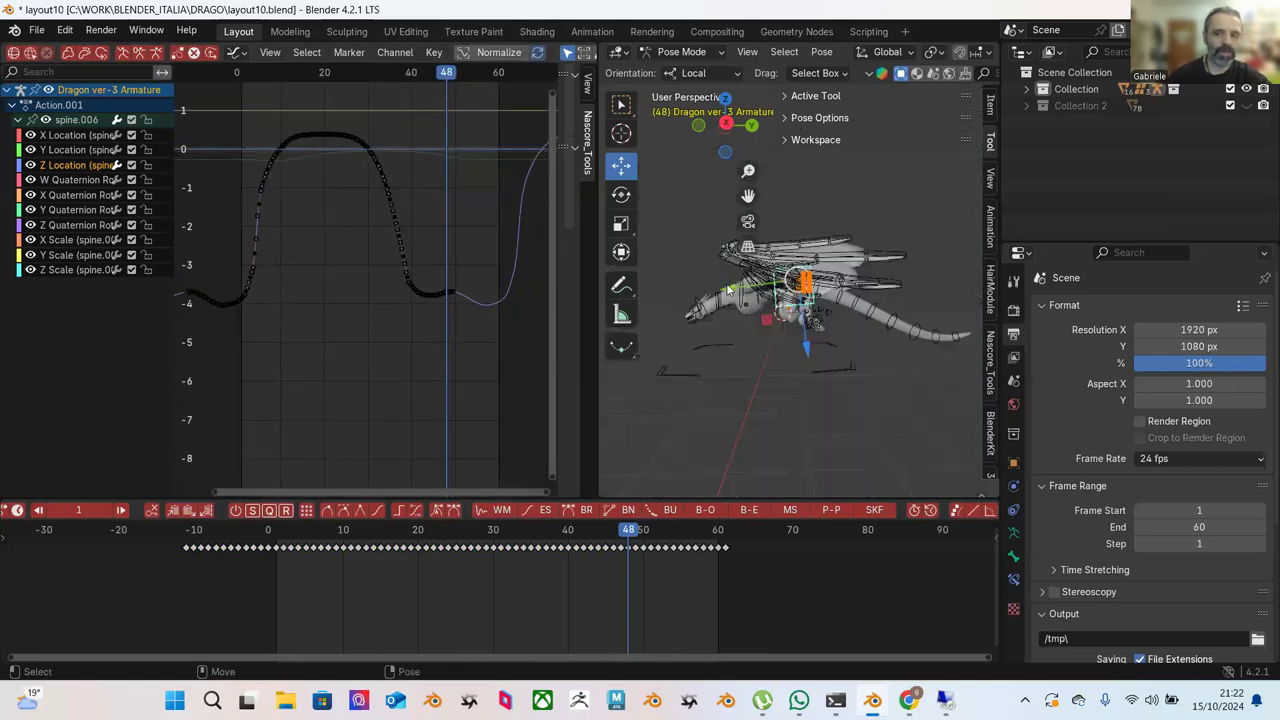
pyautogui.scroll(2, 342, 254)
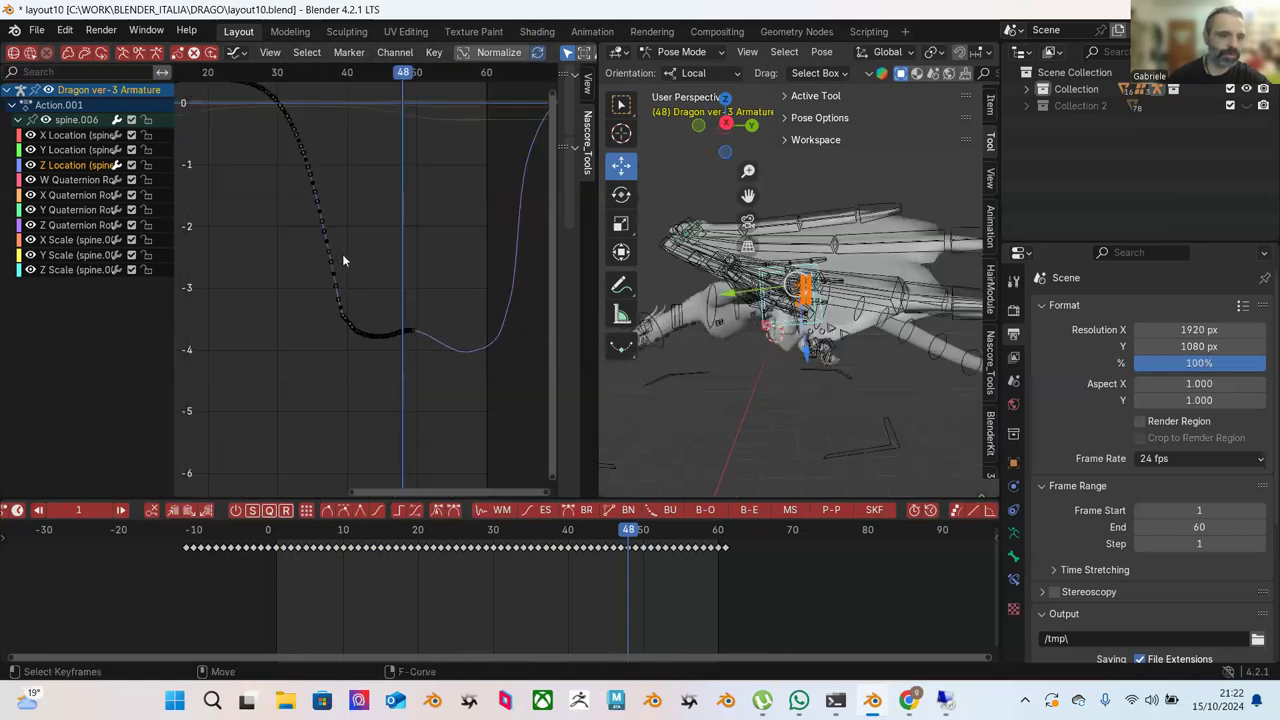
pyautogui.moveTo(295, 208); pyautogui.dragTo(448, 368)
pyautogui.keyDown('ctrl'); pyautogui.scroll(6, 350, 272); pyautogui.keyUp('ctrl')
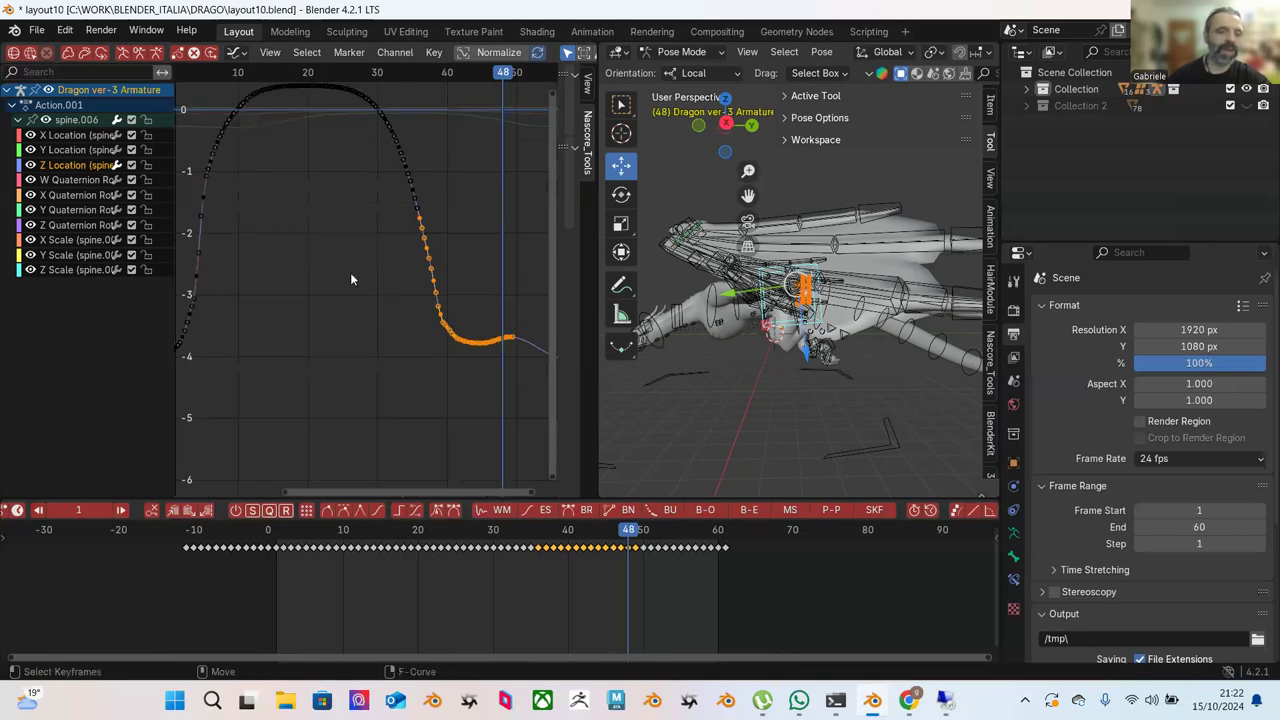
pyautogui.scroll(-2, 306, 278)
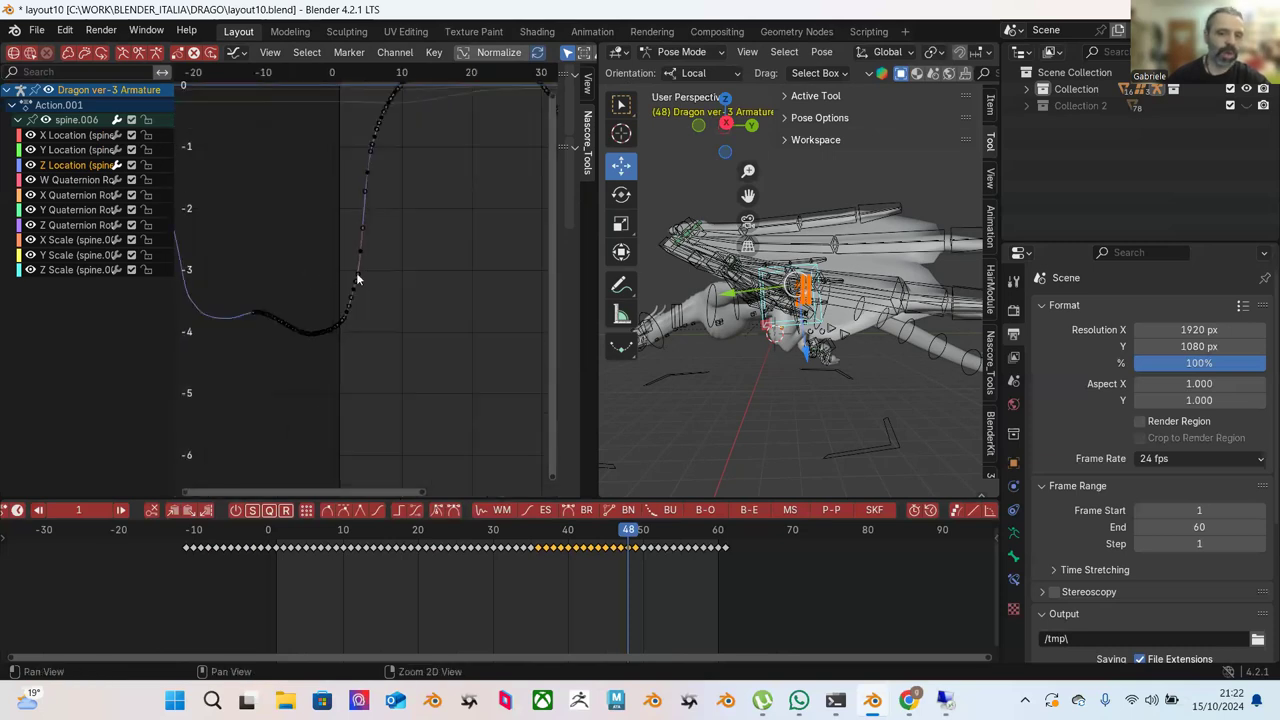
pyautogui.moveTo(421, 300); pyautogui.dragTo(289, 303, button='middle')
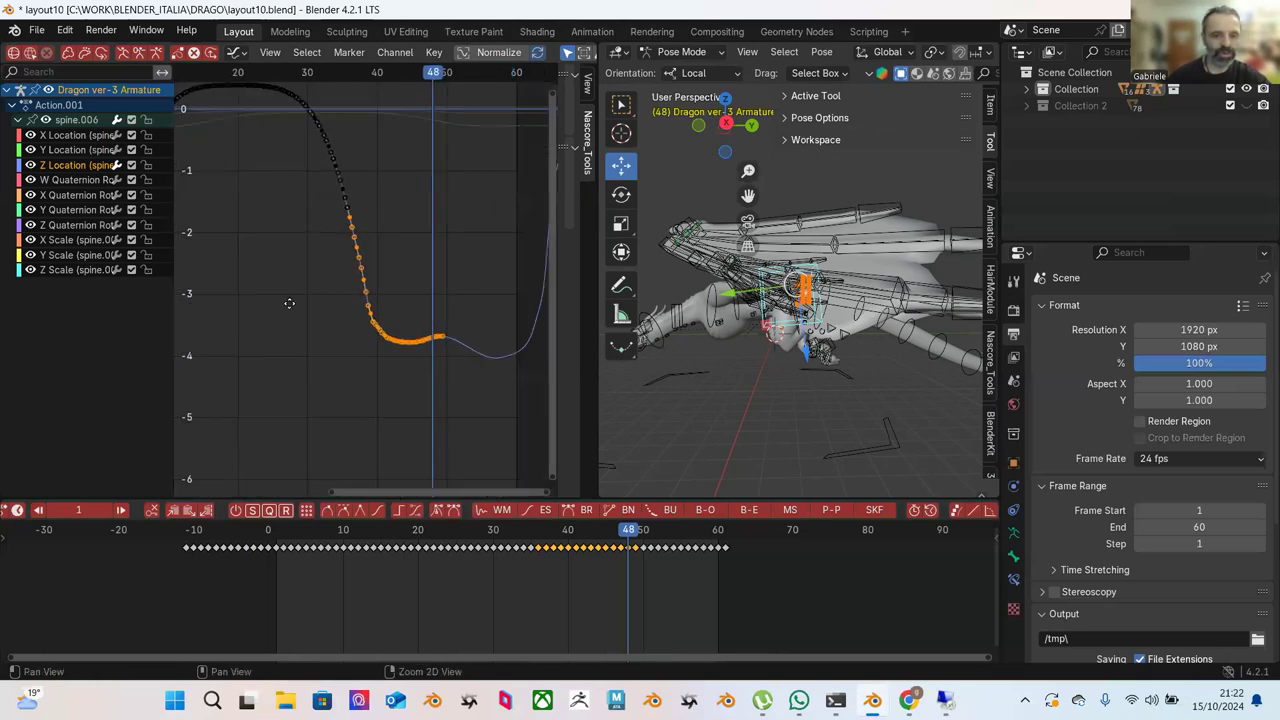
# Select a few keys at the curve's start, then deselect all and centre the dip.
pyautogui.keyDown('ctrl'); pyautogui.scroll(4, 390, 292); pyautogui.keyUp('ctrl')
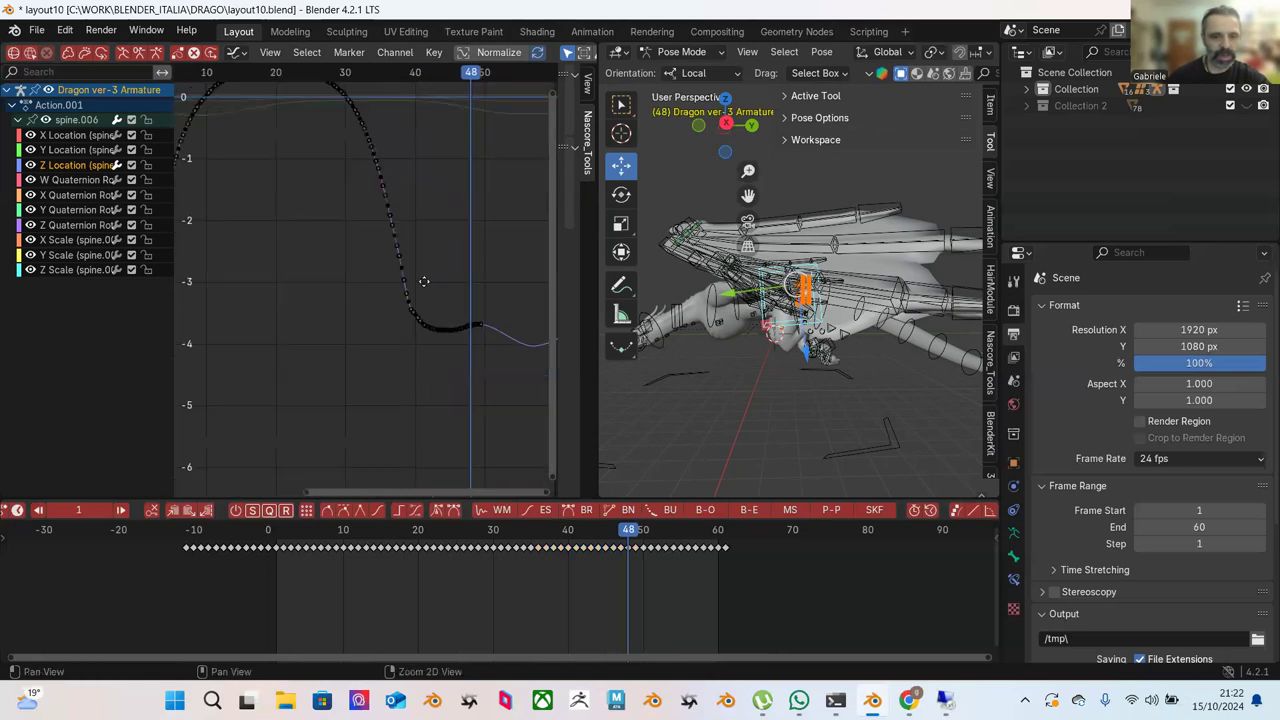
pyautogui.keyDown('ctrl'); pyautogui.scroll(3, 296, 274); pyautogui.keyUp('ctrl')
pyautogui.scroll(1, 238, 294)
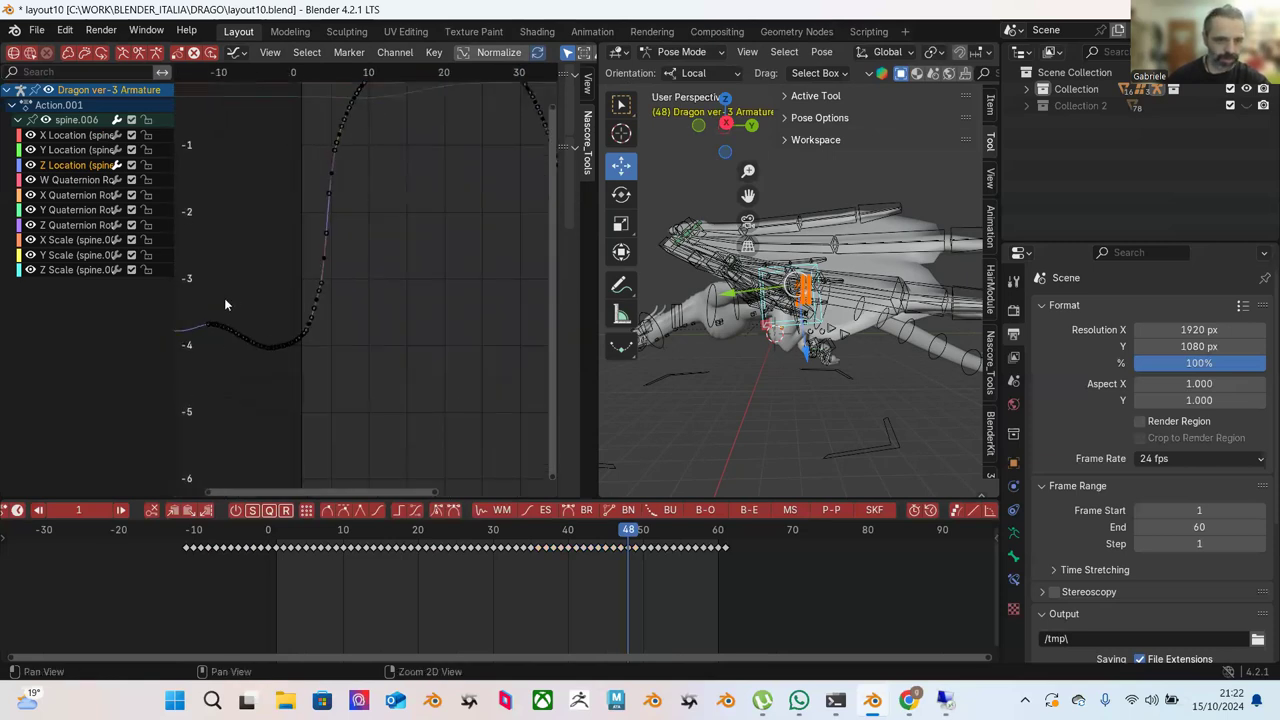
pyautogui.keyDown('ctrl'); pyautogui.scroll(1, 224, 298); pyautogui.keyUp('ctrl')
pyautogui.moveTo(232, 283); pyautogui.dragTo(295, 344)
pyautogui.scroll(1, 288, 306)
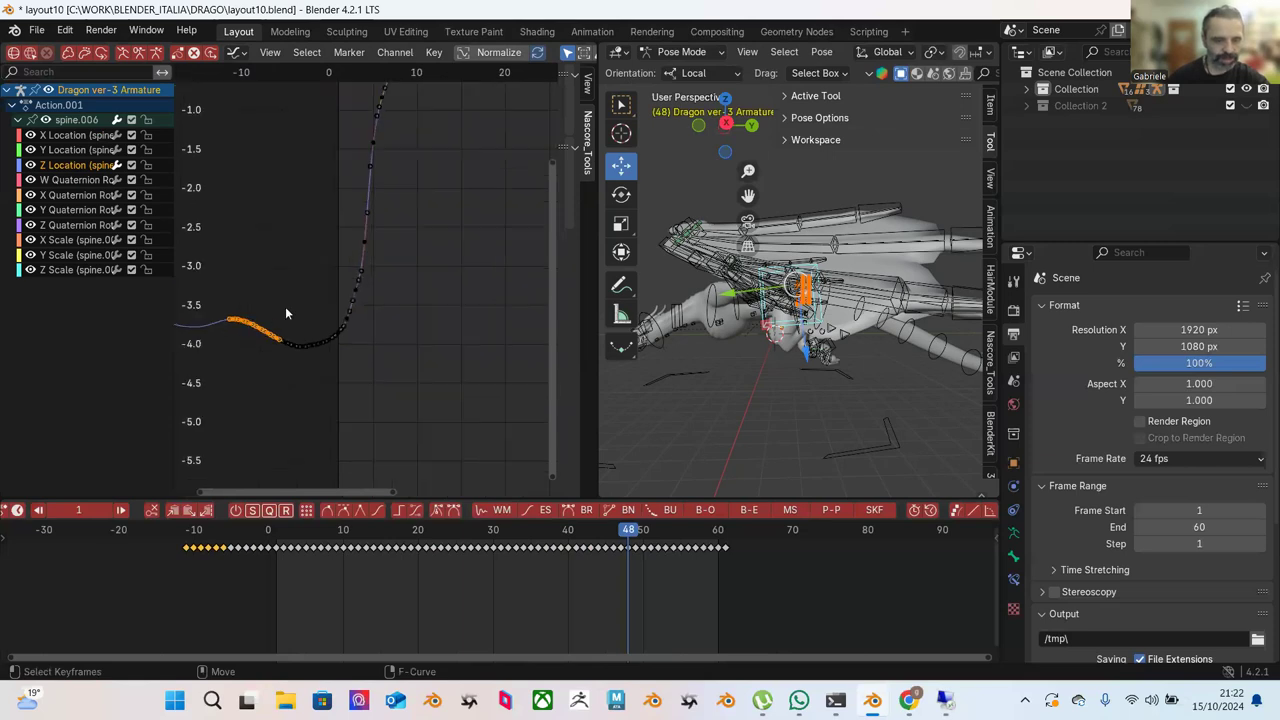
pyautogui.click(308, 266)
pyautogui.scroll(4, 255, 294)
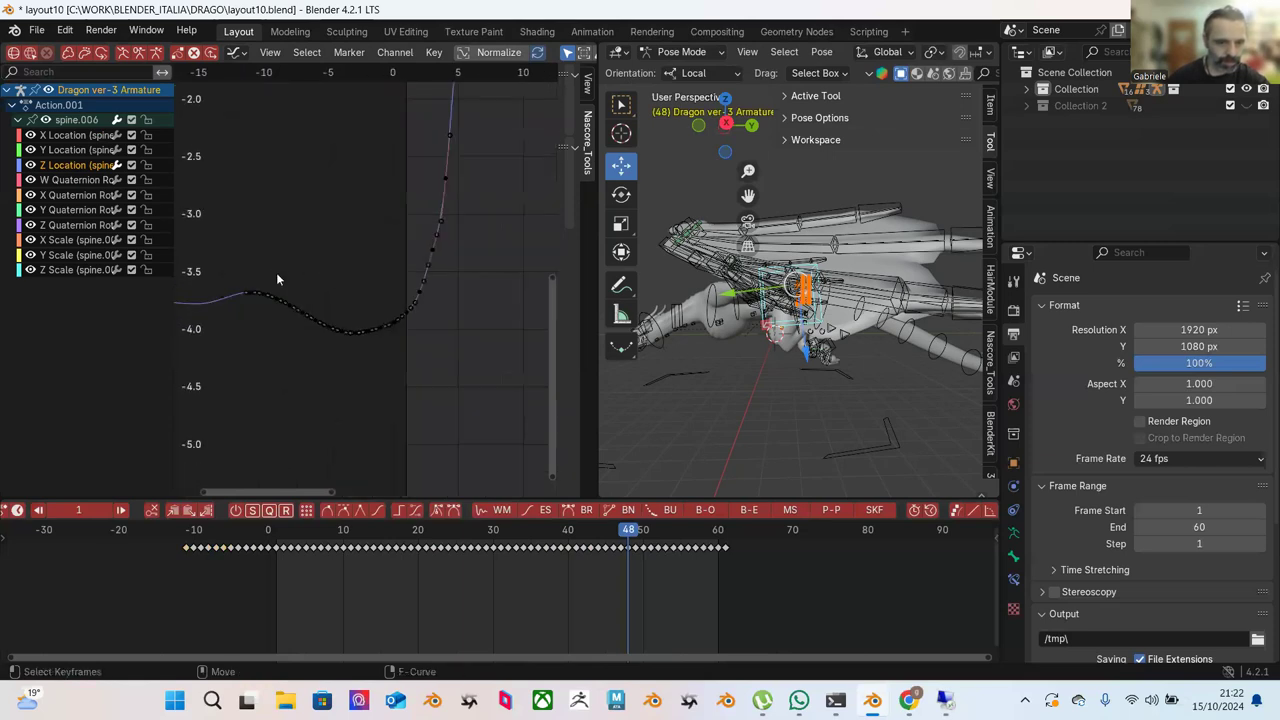
pyautogui.moveTo(227, 277); pyautogui.dragTo(264, 278, button='middle')
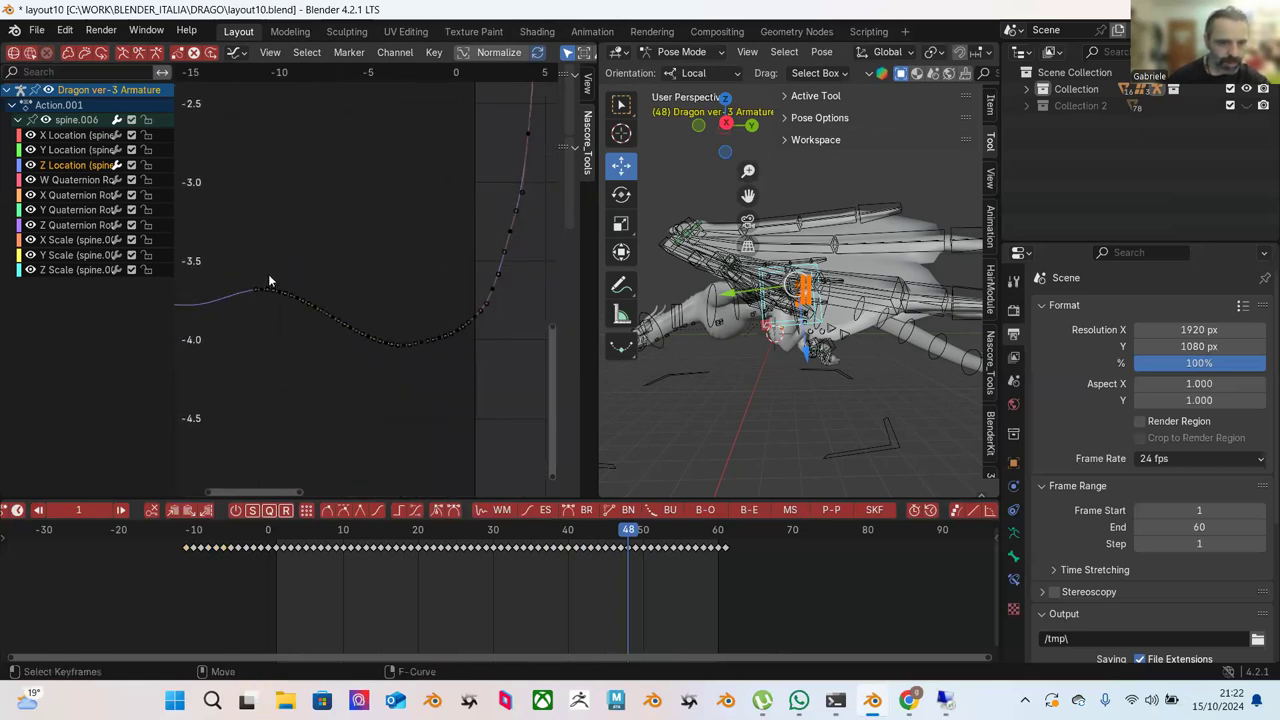
# Preview the animation, stop at frame 22, and frame the whole Z Location curve with Home.
pyautogui.moveTo(261, 524); pyautogui.dragTo(266, 566)
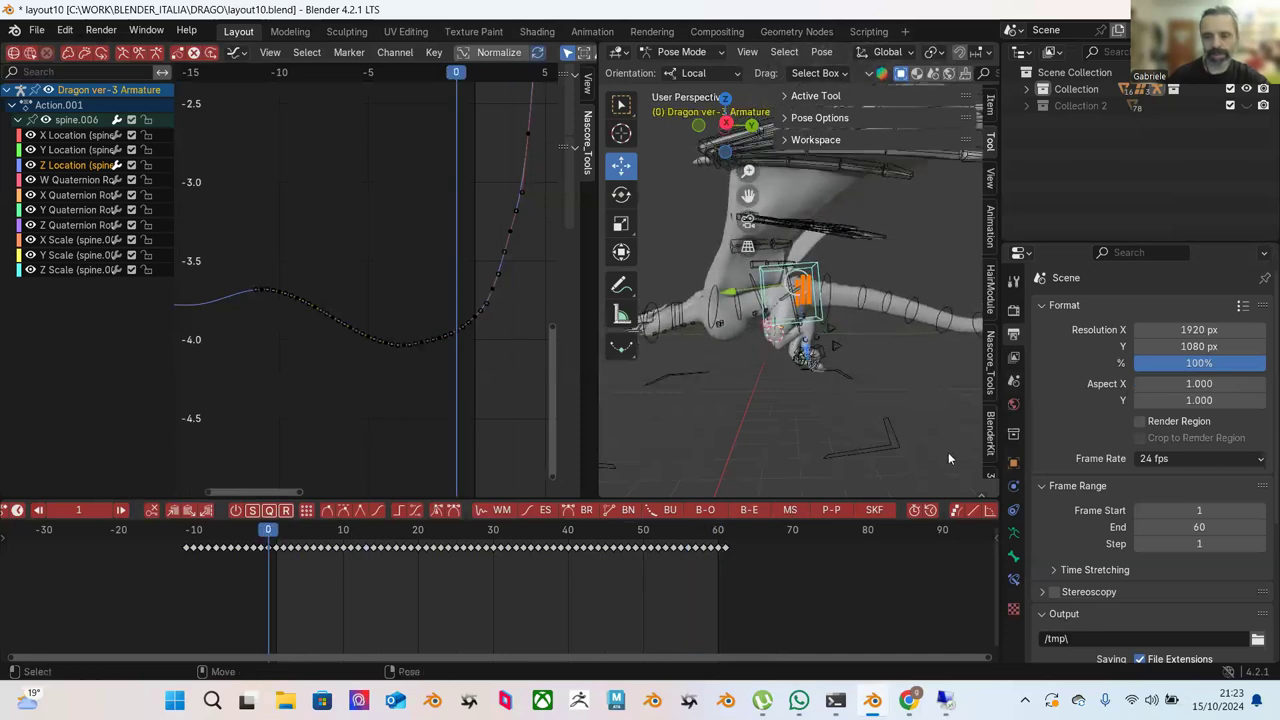
pyautogui.press('space')
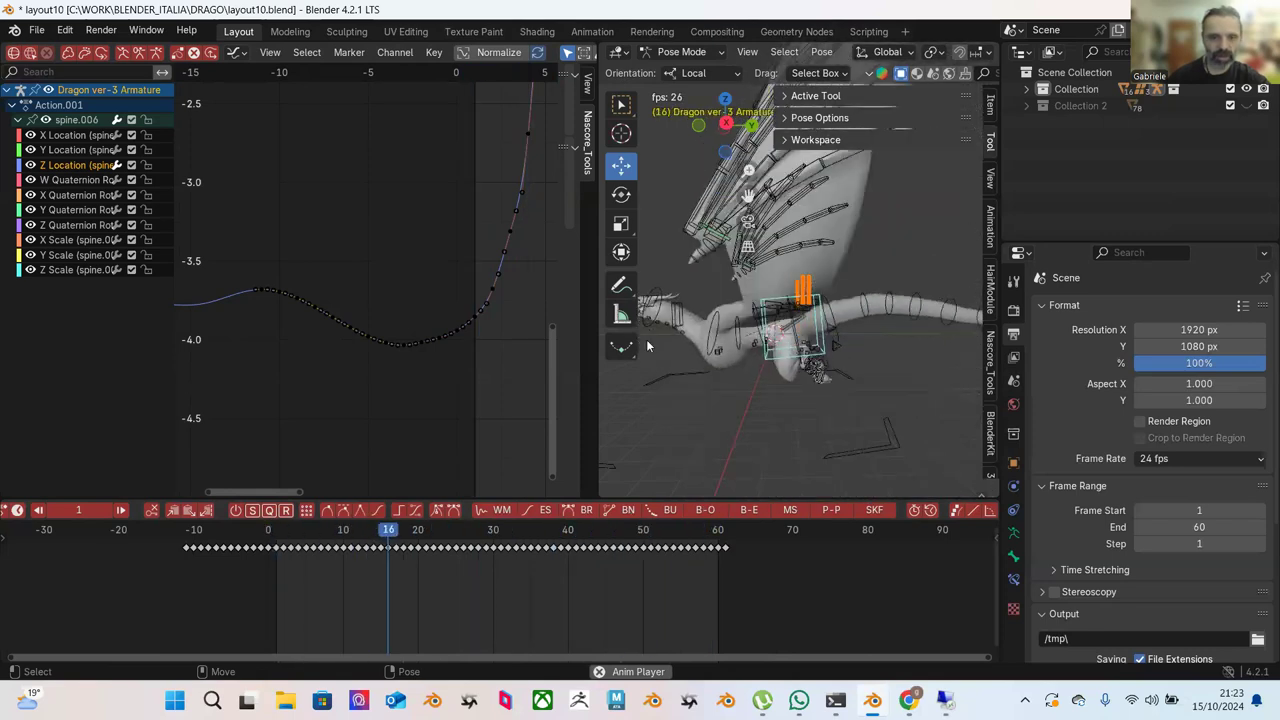
pyautogui.press('space')
pyautogui.scroll(-5, 428, 292)
pyautogui.press('super')
pyautogui.press('Escape')
pyautogui.press('Home')
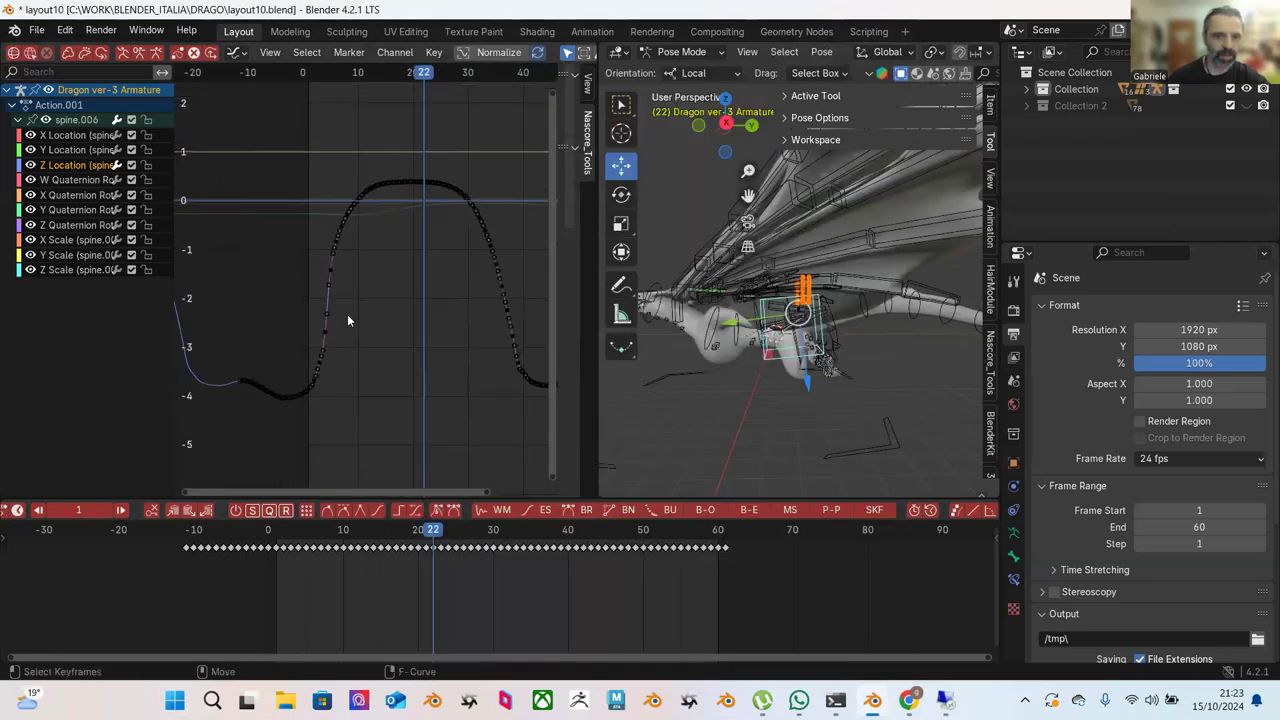
# Blend to Ease the hump's rising side up to frame 22.
pyautogui.moveTo(251, 116); pyautogui.dragTo(558, 378)
pyautogui.scroll(-2, 454, 333)
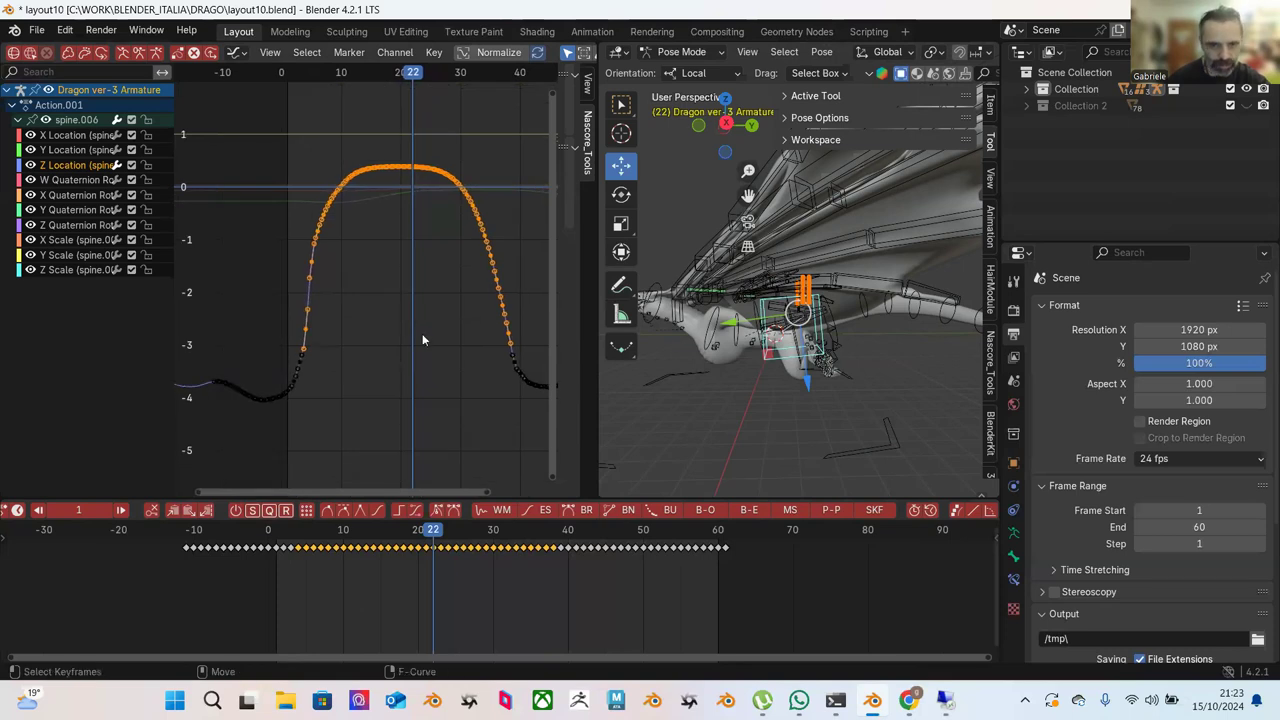
pyautogui.click(288, 192)
pyautogui.moveTo(266, 130); pyautogui.dragTo(415, 348)
pyautogui.scroll(-10, 405, 55)
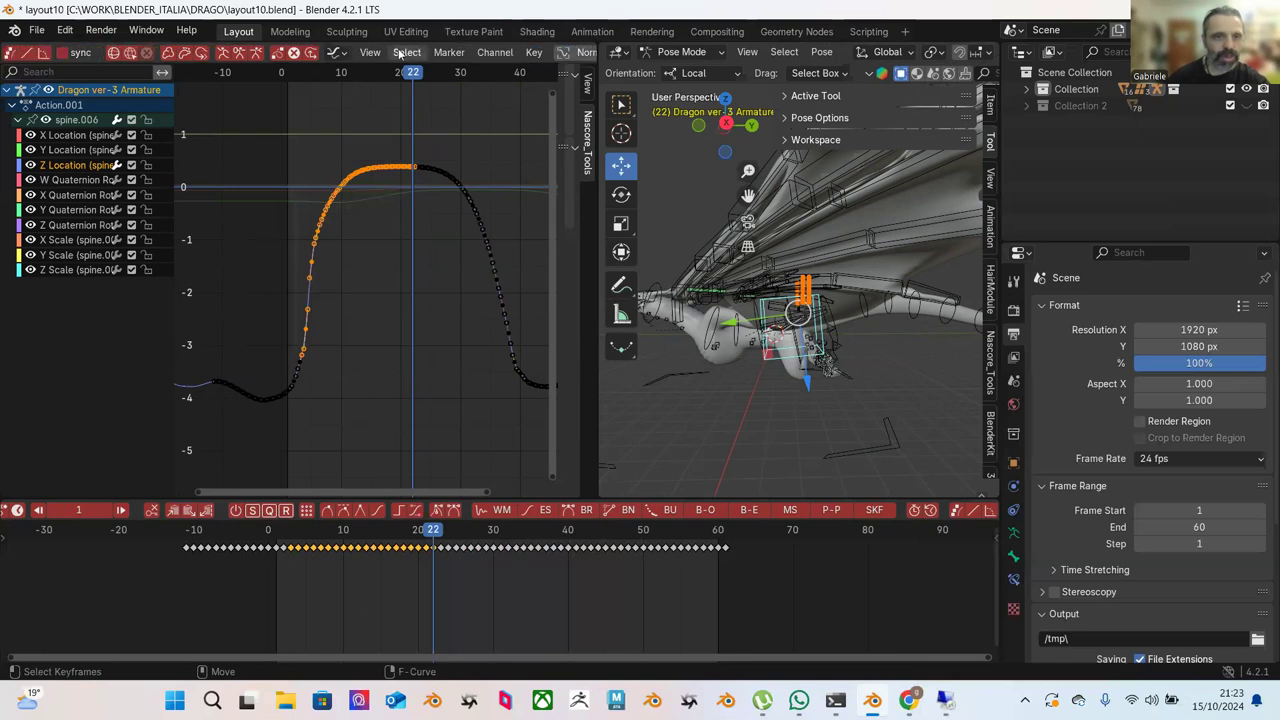
pyautogui.scroll(5, 388, 51)
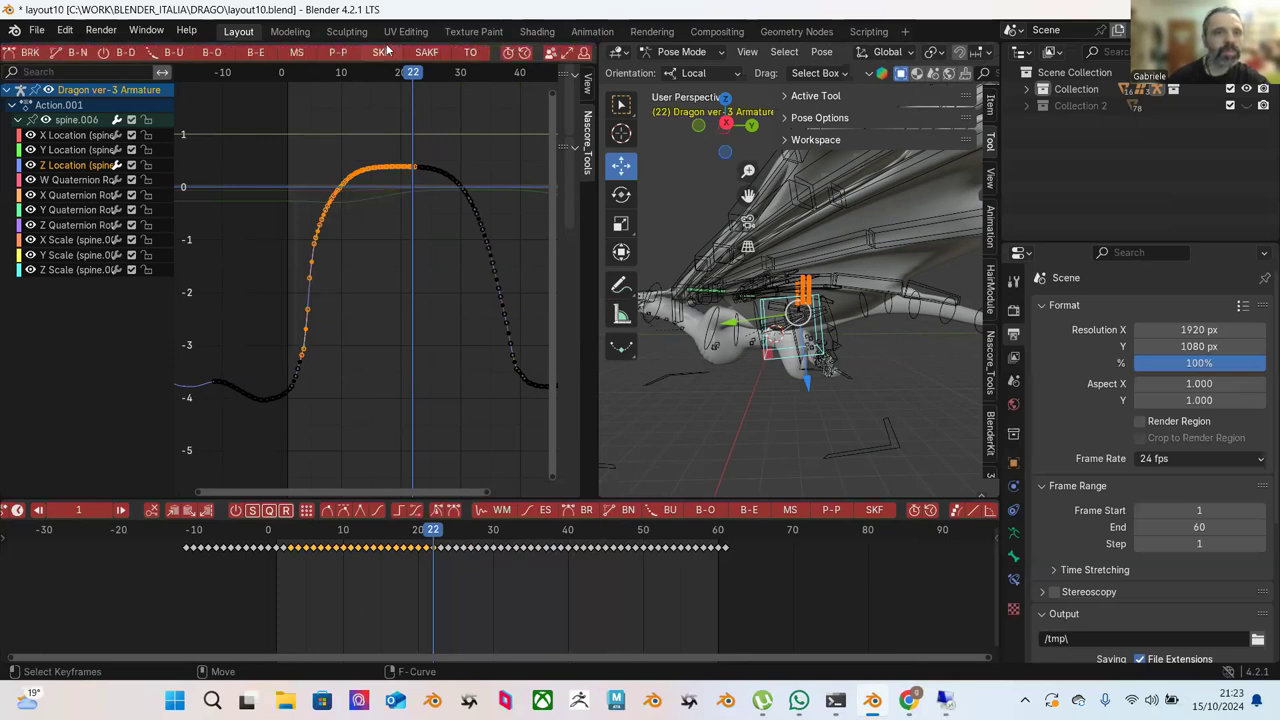
pyautogui.click(320, 55)
pyautogui.moveTo(450, 190)
pyautogui.click(446, 220)
# Ease the hump's falling right half, the keys just below the top, and the falling keys past frame 22.
pyautogui.moveTo(390, 128); pyautogui.dragTo(521, 365)
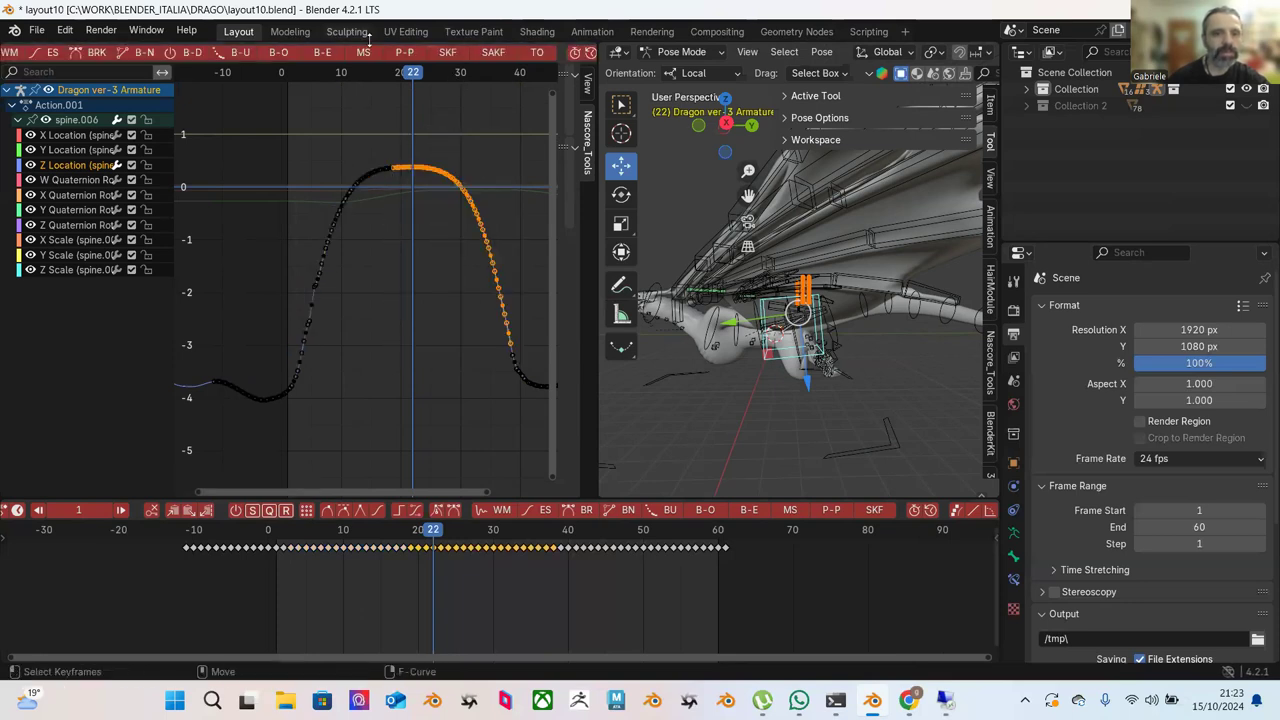
pyautogui.click(324, 55)
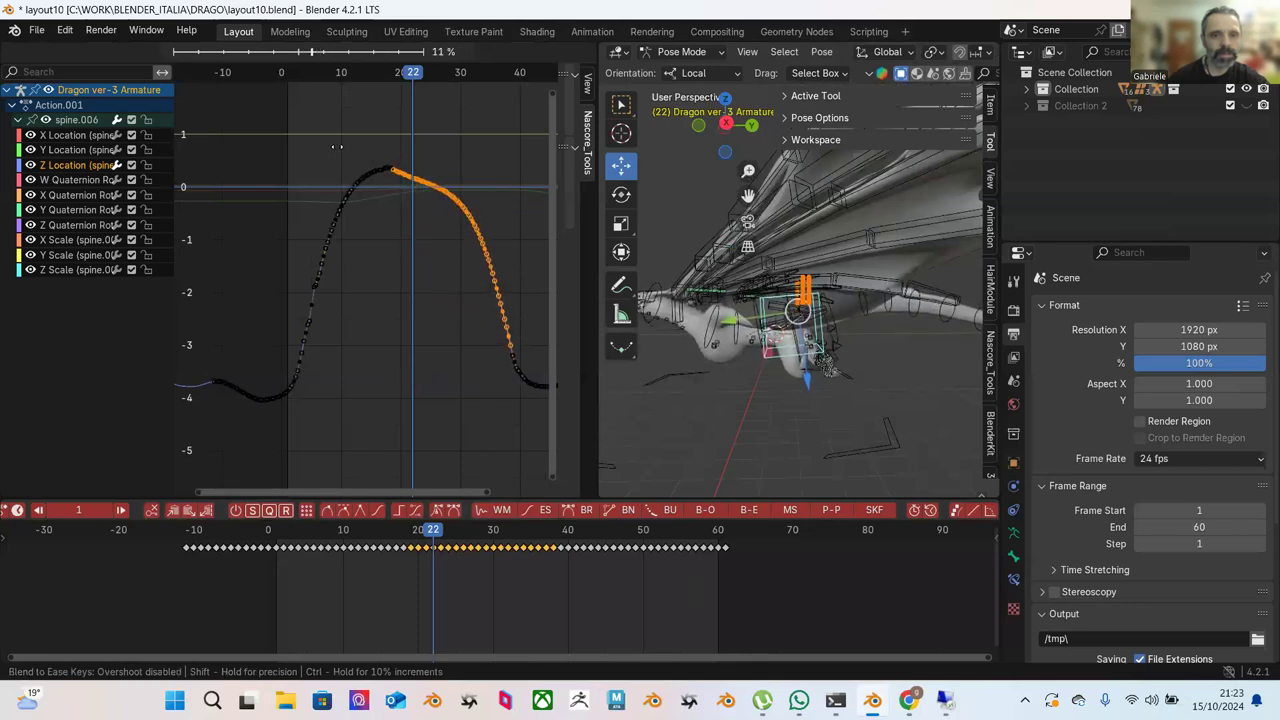
pyautogui.click(330, 147)
pyautogui.moveTo(327, 147); pyautogui.dragTo(405, 194)
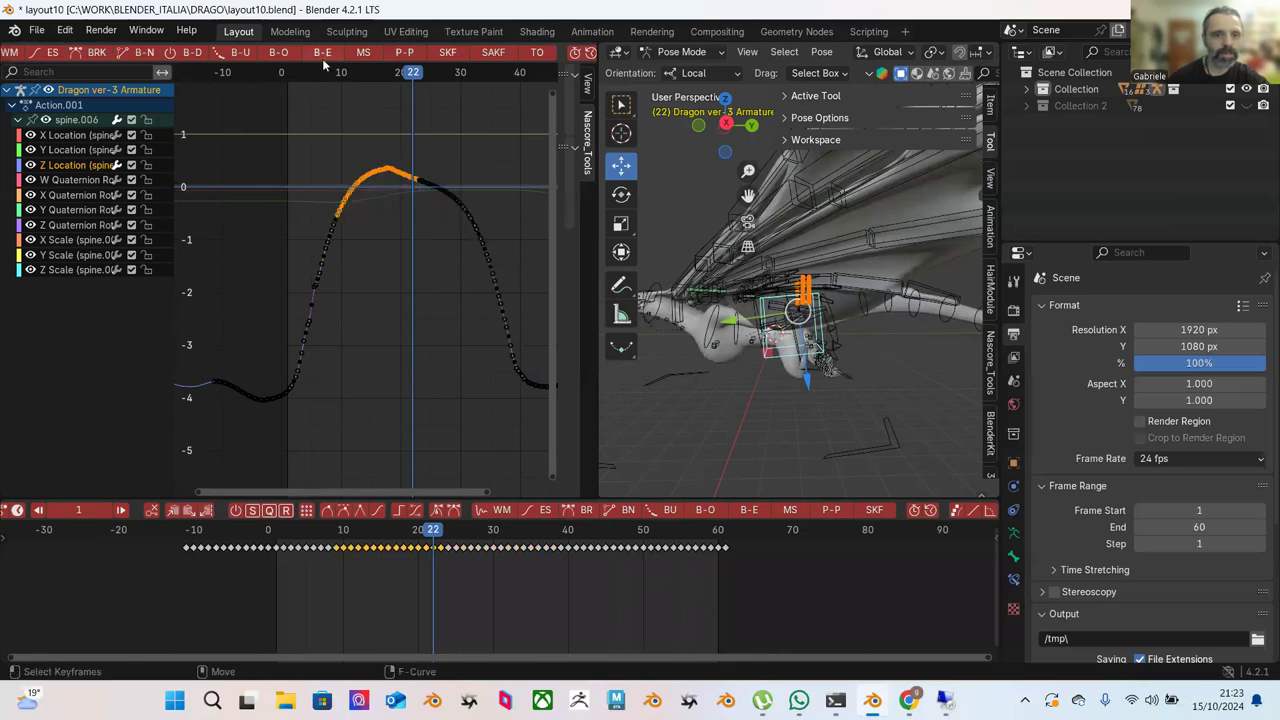
pyautogui.click(322, 52)
pyautogui.click(450, 147)
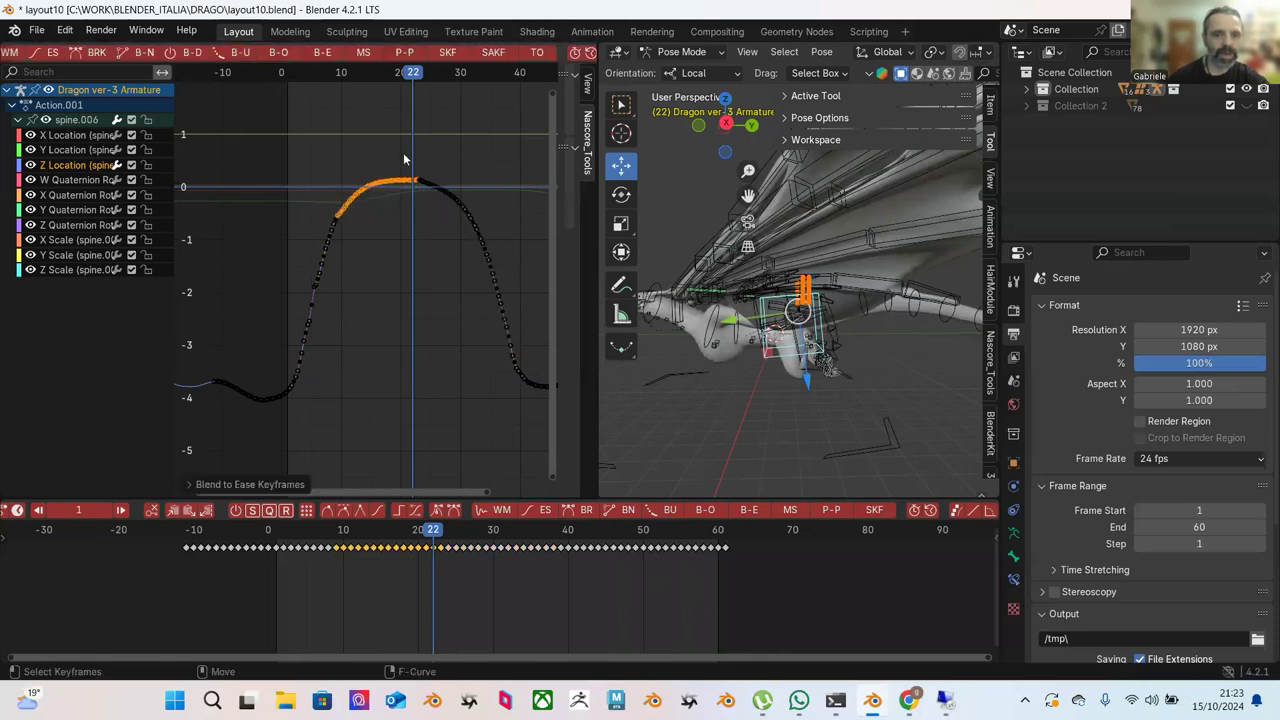
pyautogui.moveTo(403, 152); pyautogui.dragTo(496, 280)
pyautogui.click(338, 57)
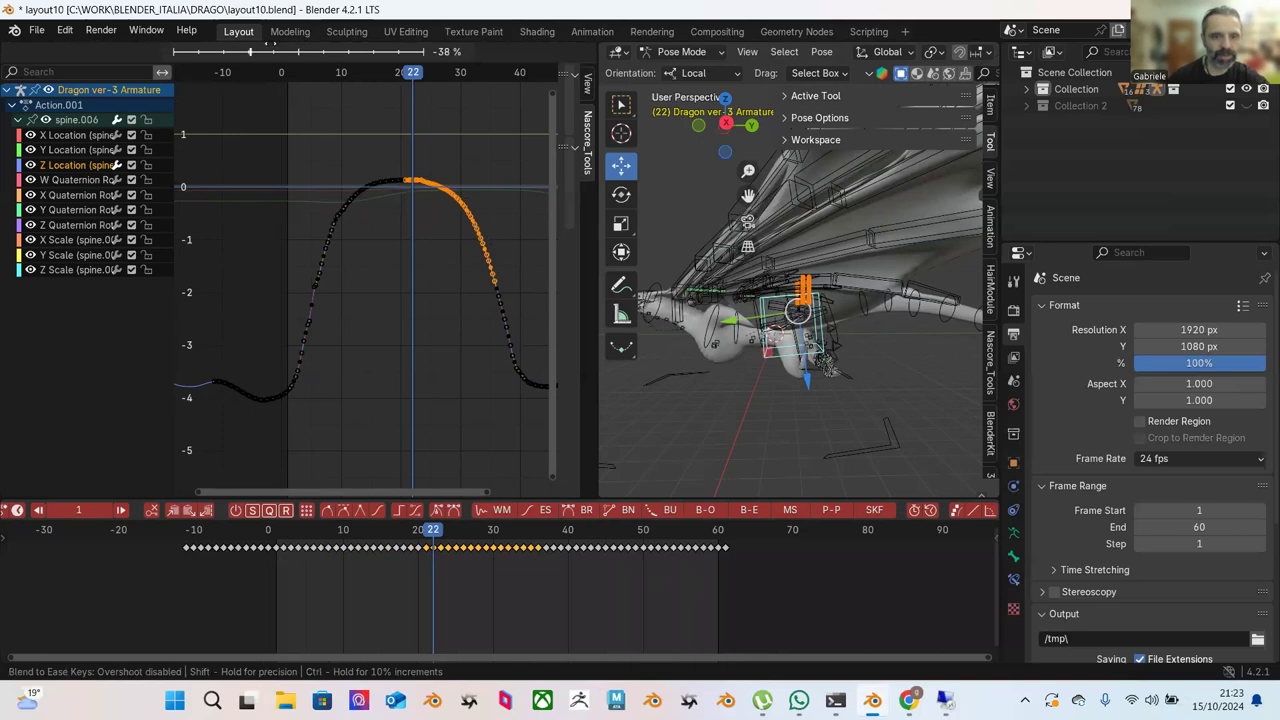
pyautogui.click(284, 154)
# Ease the rising keys up to frame 22 again.
pyautogui.moveTo(268, 138); pyautogui.dragTo(394, 349)
pyautogui.moveTo(278, 118); pyautogui.dragTo(412, 372)
pyautogui.click(322, 52)
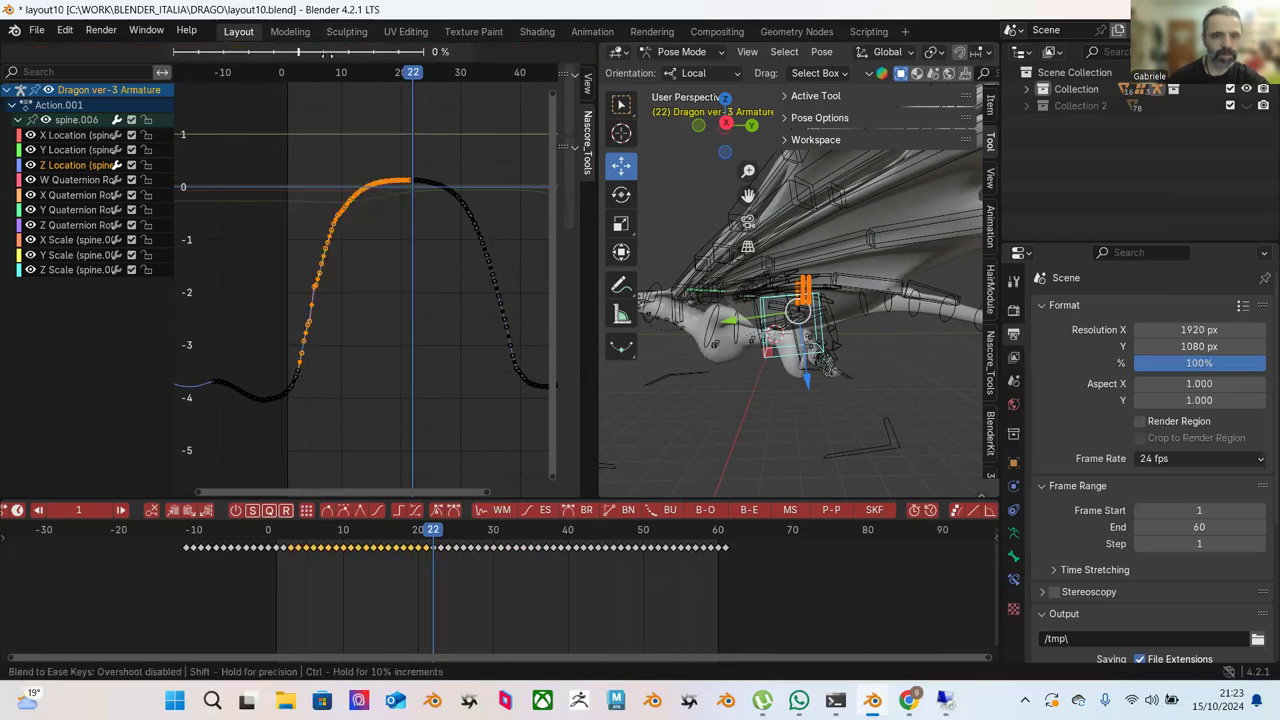
pyautogui.moveTo(268, 145)
pyautogui.moveTo(378, 162)
pyautogui.click(440, 172)
# Ease the middle of the rising side at 34%, then the whole rising stretch.
pyautogui.click(384, 227)
pyautogui.moveTo(292, 228); pyautogui.dragTo(388, 346)
pyautogui.click(322, 55)
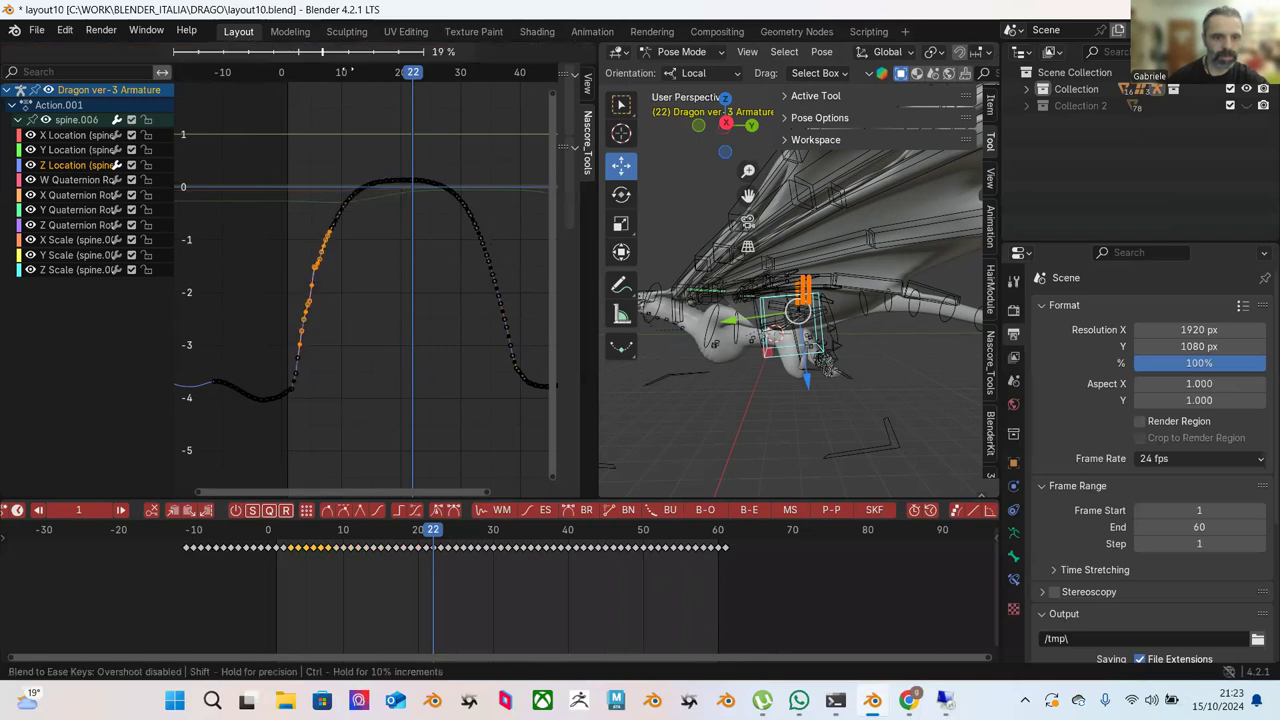
pyautogui.click(364, 87)
pyautogui.scroll(3, 120, 57)
pyautogui.scroll(2, 120, 56)
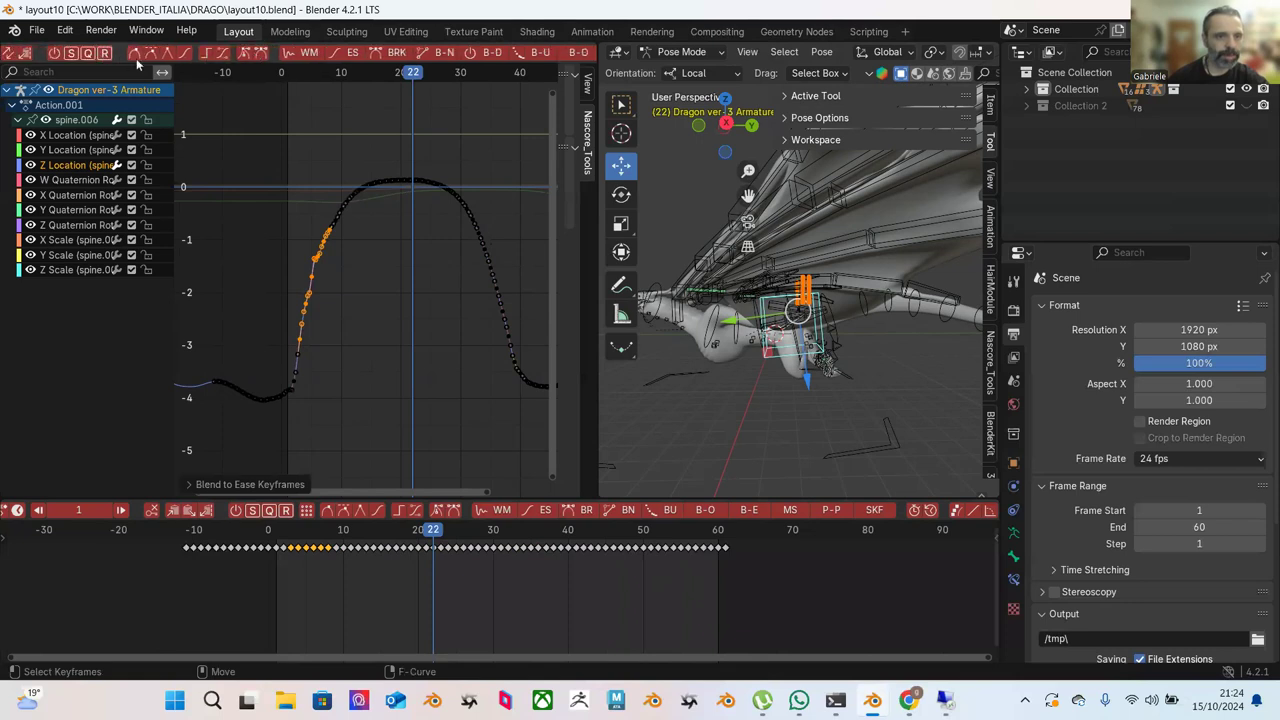
pyautogui.moveTo(260, 140); pyautogui.dragTo(398, 318)
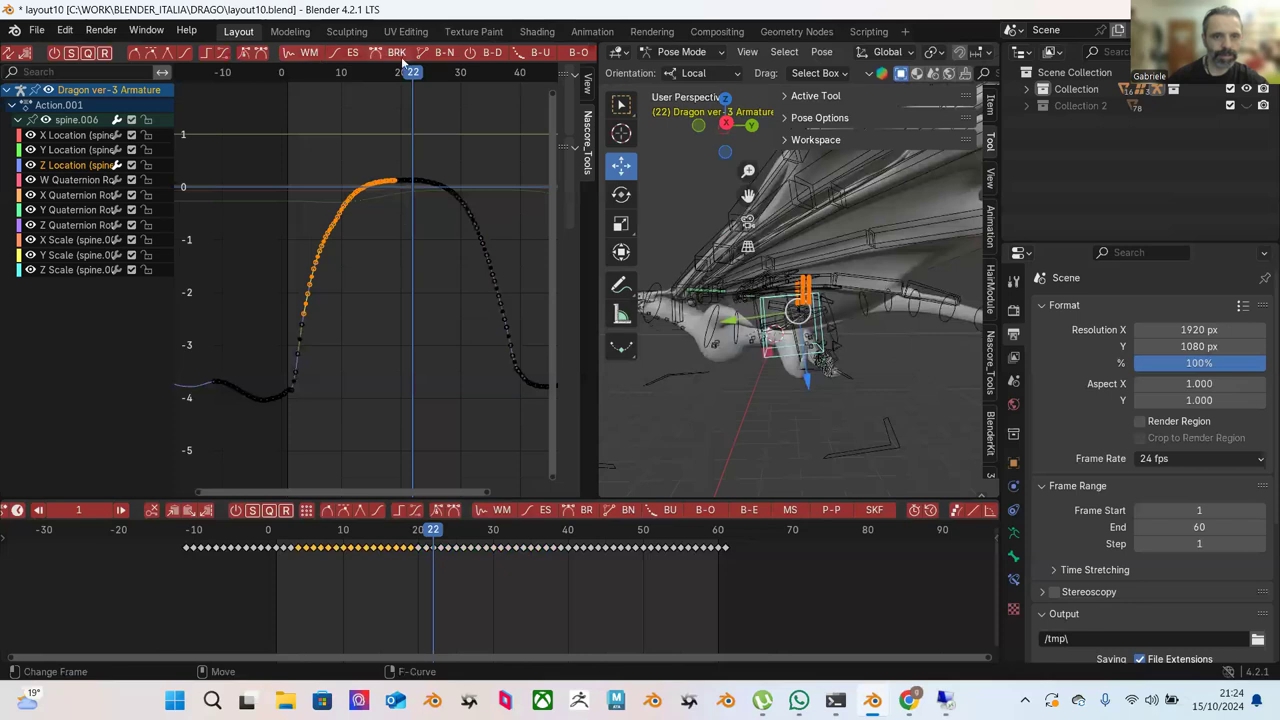
pyautogui.scroll(-3, 401, 56)
pyautogui.click(452, 60)
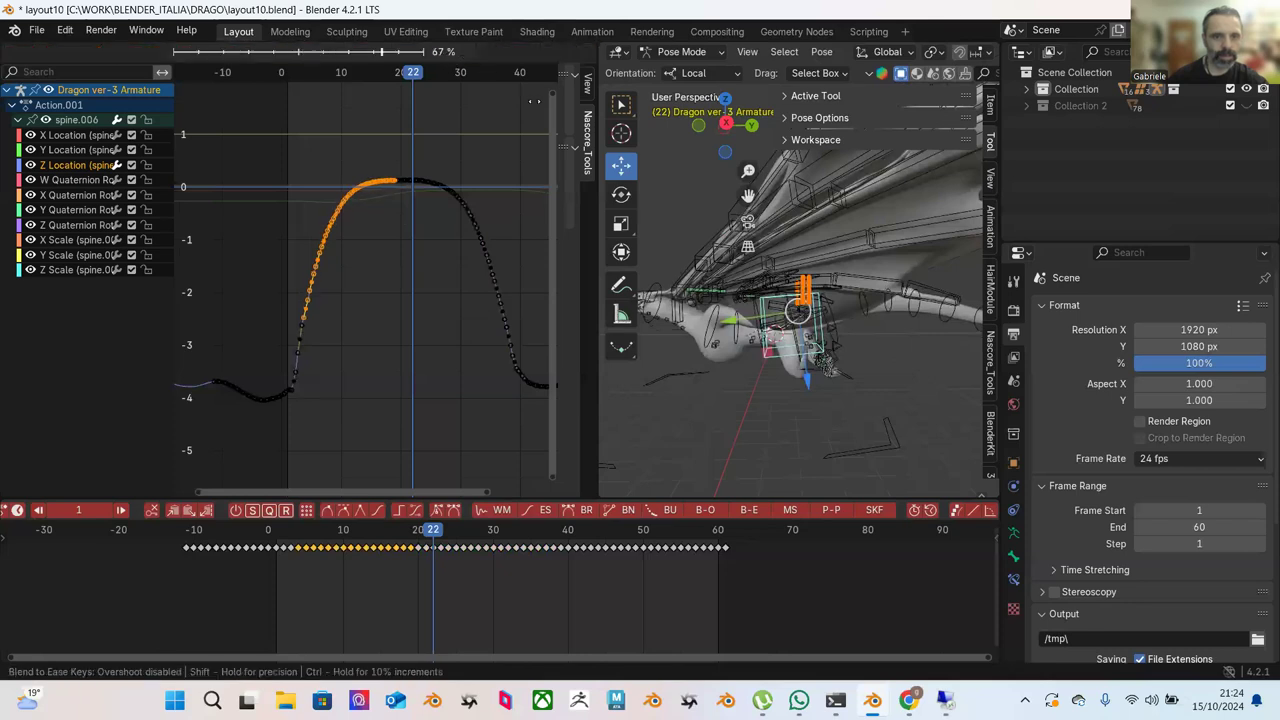
pyautogui.click(412, 142)
# Blend the curve's lower-left keys fully toward an ease.
pyautogui.click(412, 143)
pyautogui.scroll(1, 401, 158)
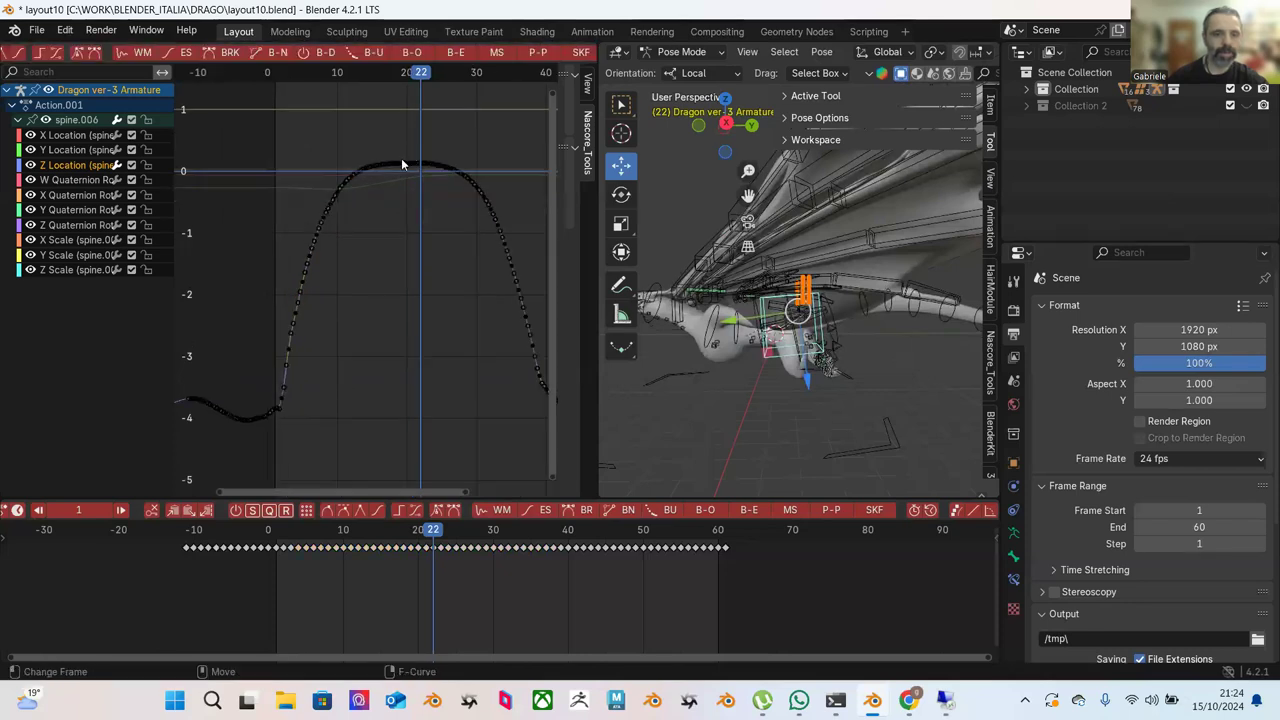
pyautogui.moveTo(365, 290); pyautogui.dragTo(228, 424)
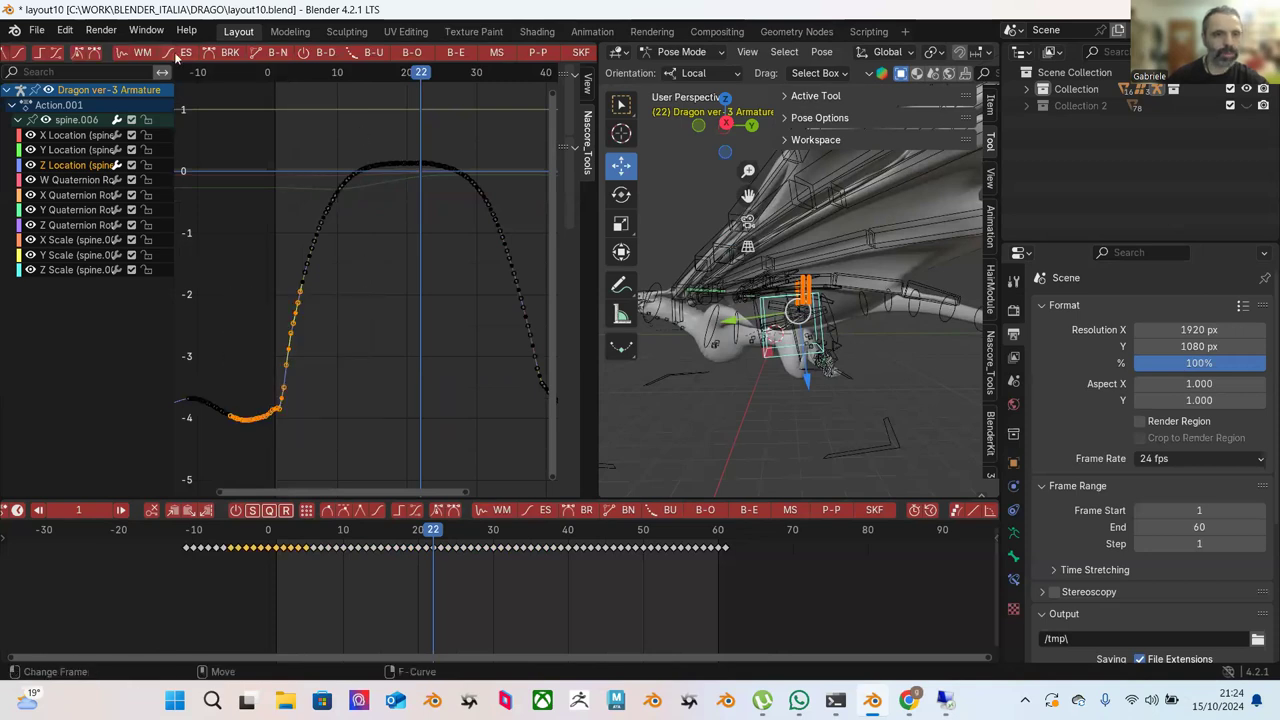
pyautogui.scroll(3, 150, 54)
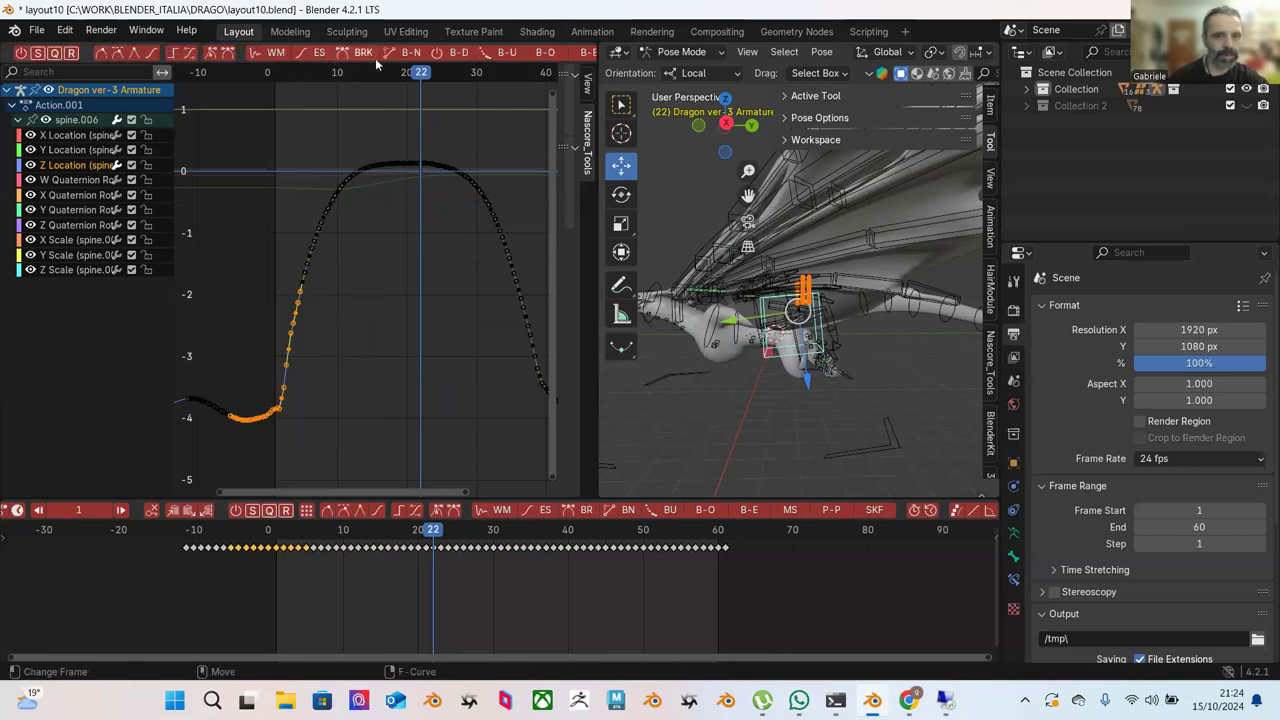
pyautogui.scroll(-2, 450, 58)
pyautogui.click(487, 58)
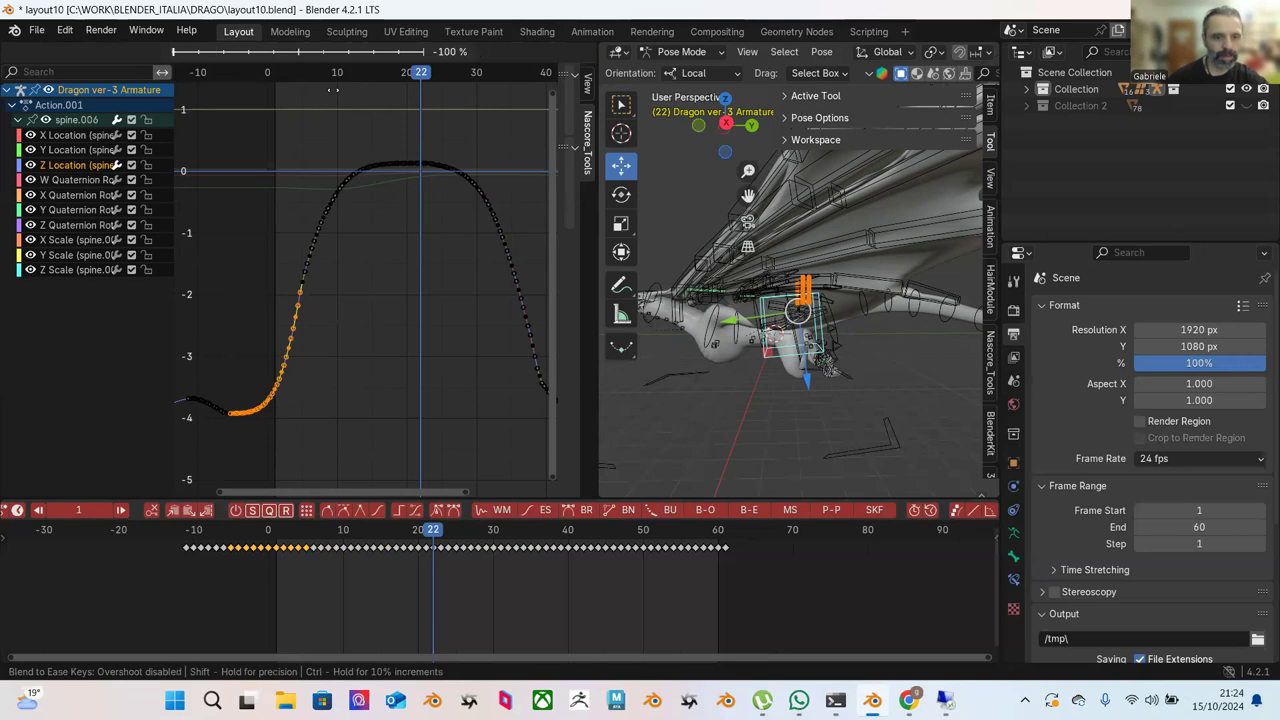
pyautogui.click(329, 122)
pyautogui.click(357, 144)
# Select the last keyframe near frame 49.
pyautogui.moveTo(400, 258); pyautogui.dragTo(342, 239, button='middle')
pyautogui.scroll(3, 380, 250)
pyautogui.click(466, 308)
pyautogui.scroll(-3, 481, 323)
pyautogui.keyDown('ctrl'); pyautogui.hscroll(-5, 370, 250); pyautogui.keyUp('ctrl')
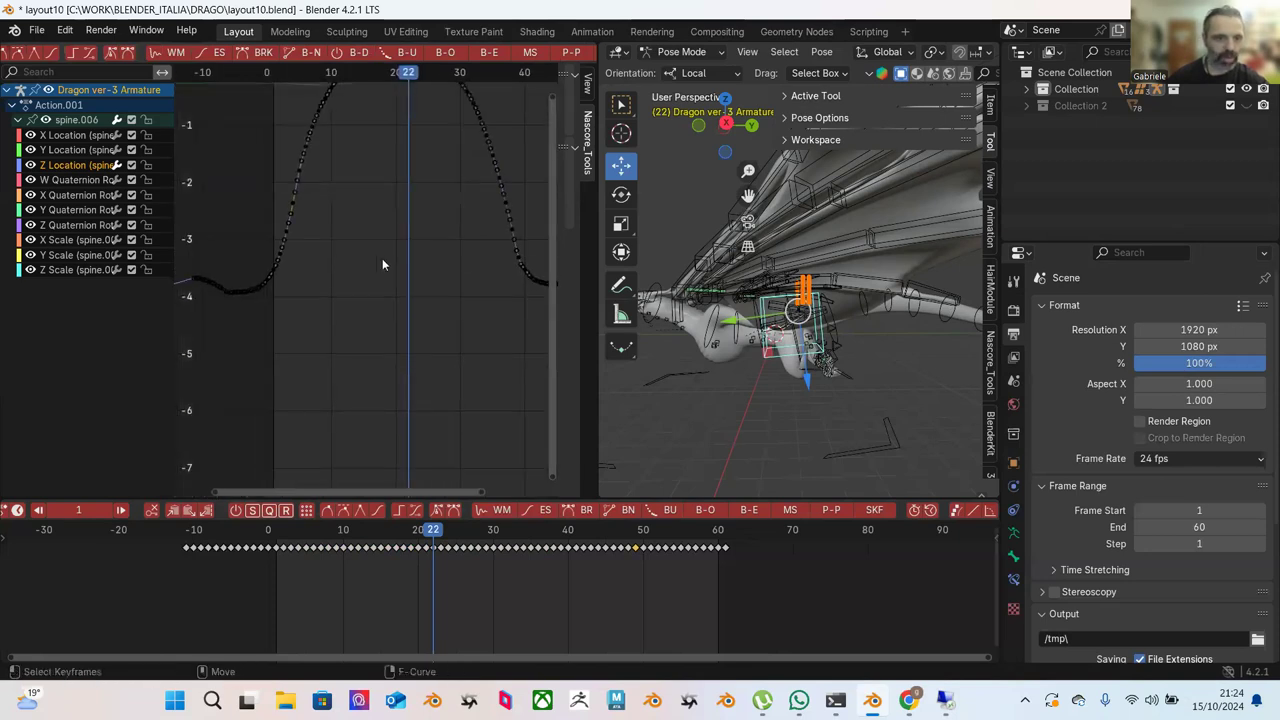
# Move the end keyframes near frame 49 down to about -4.0.
pyautogui.keyDown('ctrl'); pyautogui.hscroll(5, 372, 263); pyautogui.keyUp('ctrl')
pyautogui.scroll(2, 394, 250)
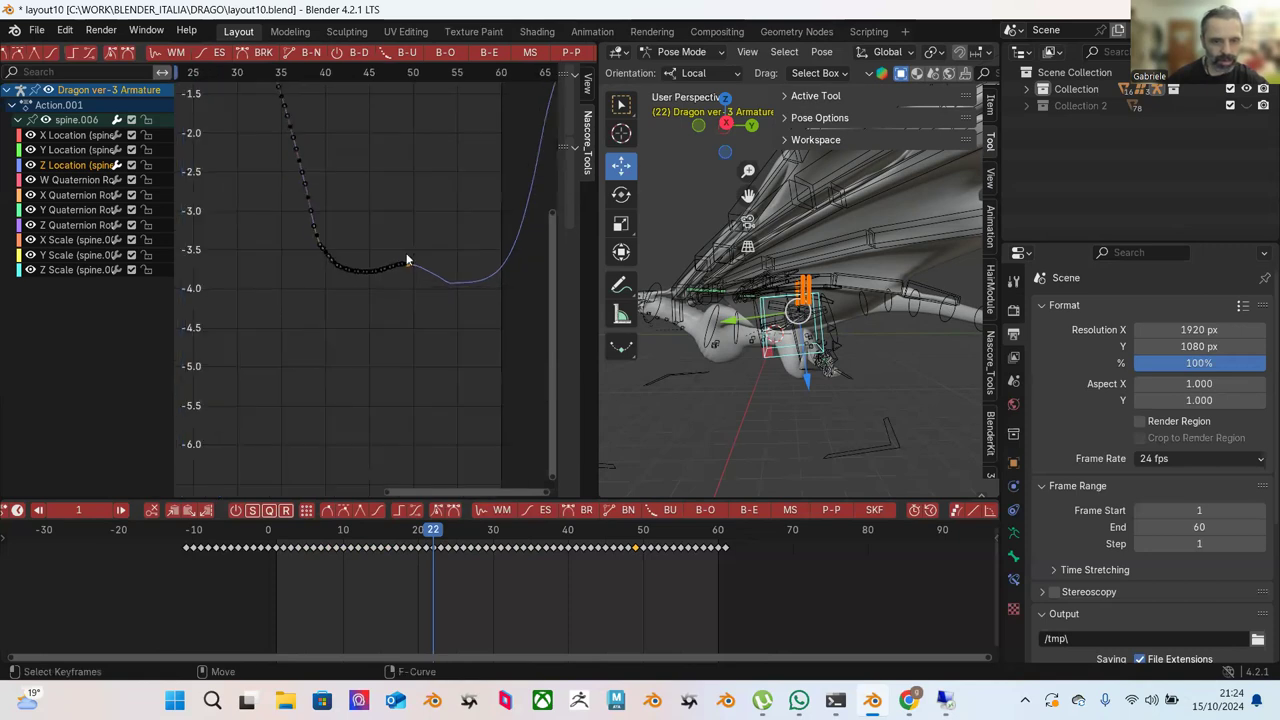
pyautogui.press('g')
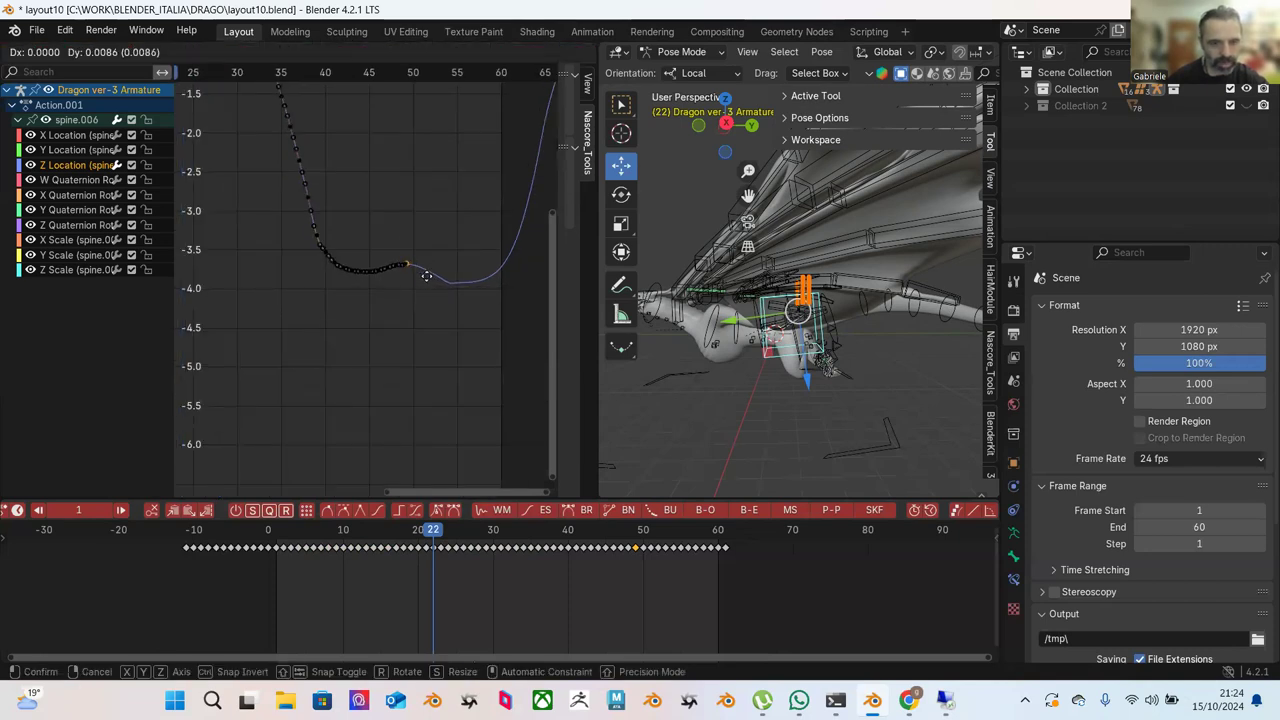
pyautogui.click(436, 260)
pyautogui.scroll(4, 433, 264)
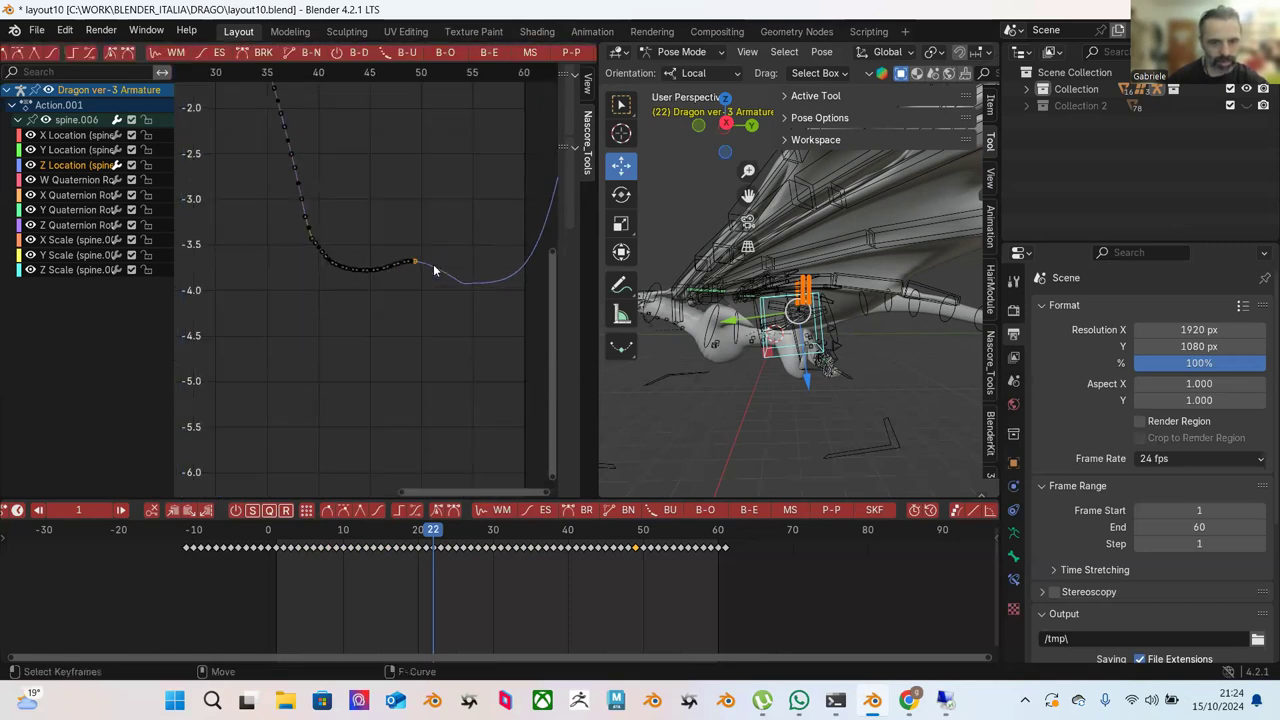
pyautogui.scroll(3, 470, 233)
pyautogui.moveTo(515, 198); pyautogui.dragTo(388, 181, button='middle')
pyautogui.click(390, 209)
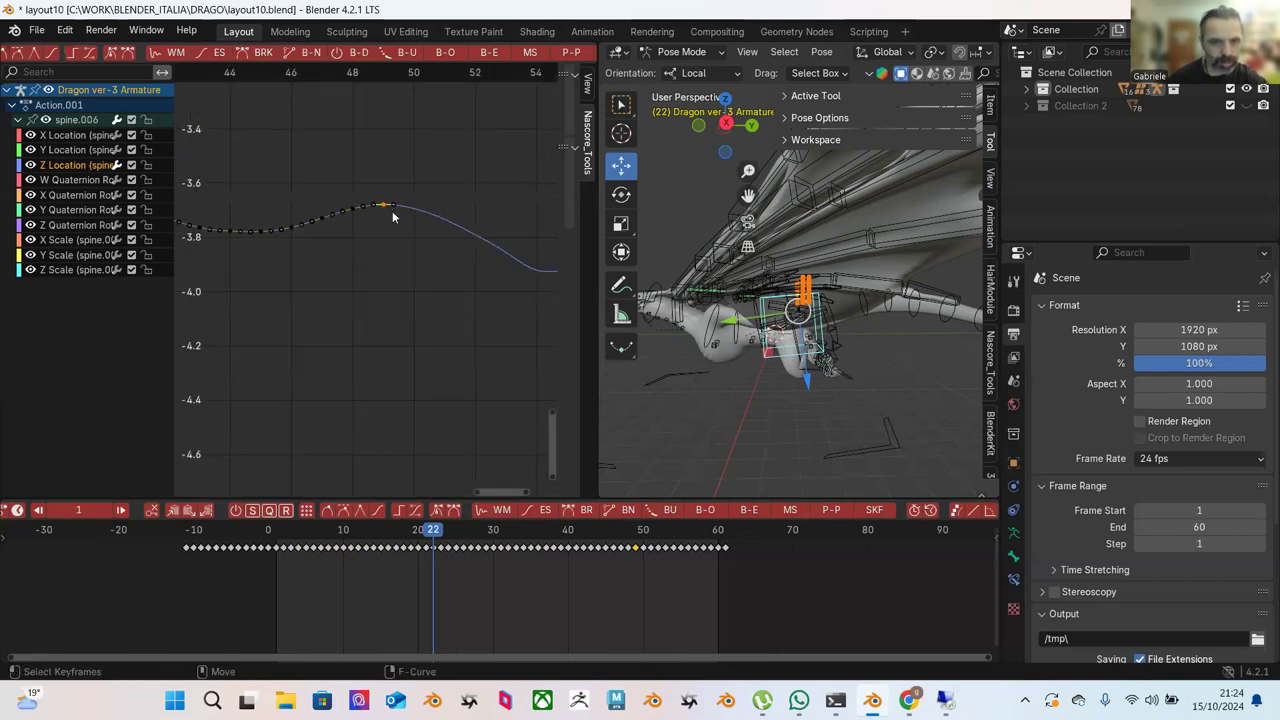
pyautogui.press('g')
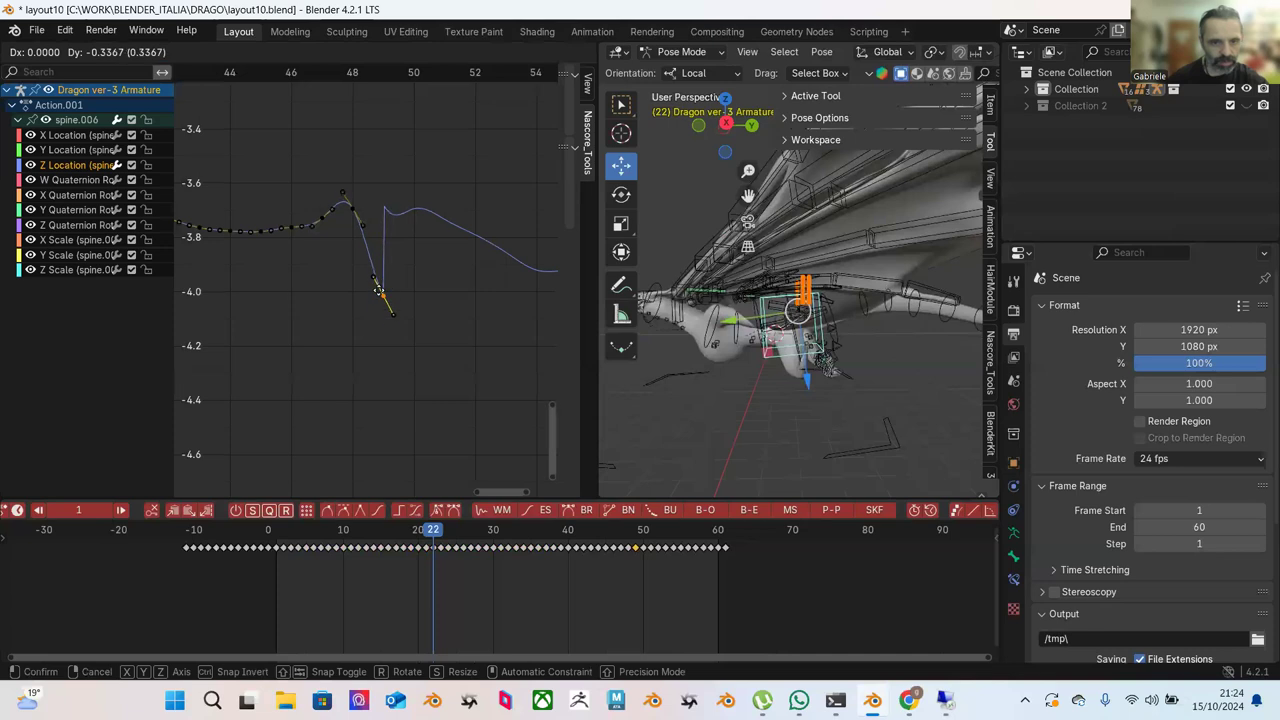
pyautogui.click(374, 315)
# Lower the key near frame -11 to about -4.1 and select the keys after the dip.
pyautogui.scroll(-3, 408, 262)
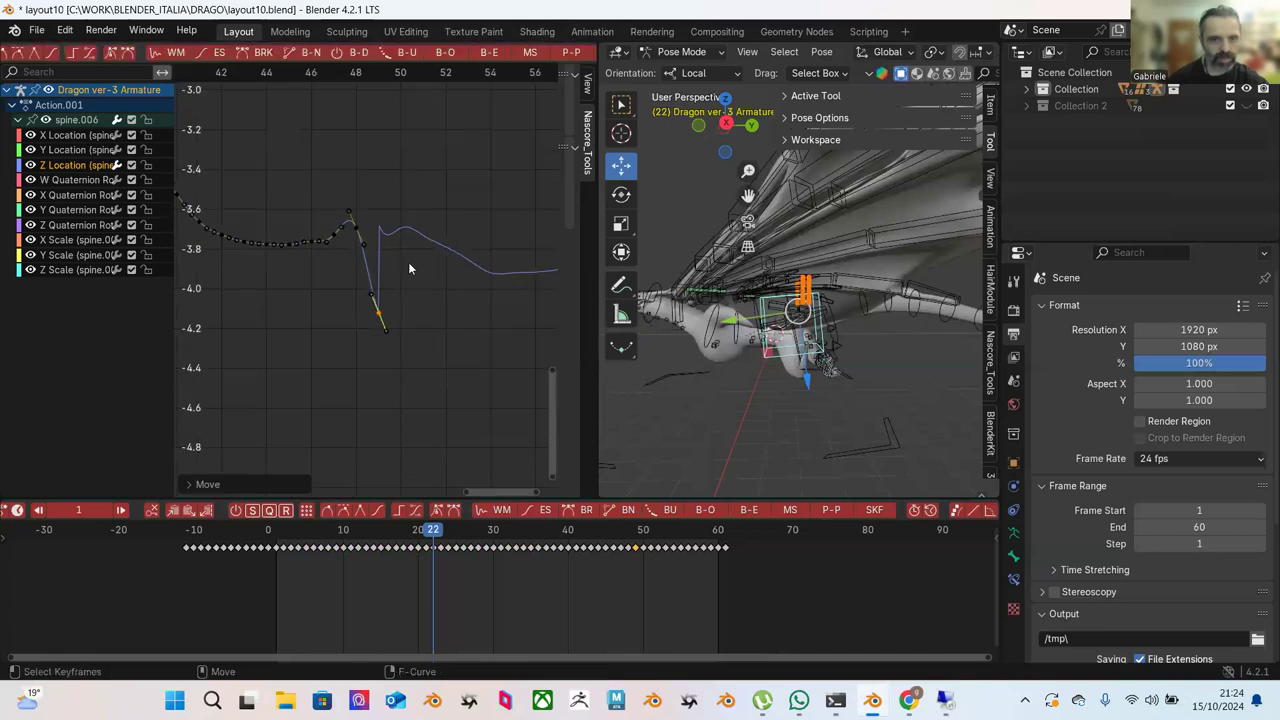
pyautogui.scroll(-3, 401, 250)
pyautogui.keyDown('ctrl'); pyautogui.scroll(4, 432, 219); pyautogui.keyUp('ctrl')
pyautogui.keyDown('ctrl'); pyautogui.scroll(-2, 400, 205); pyautogui.keyUp('ctrl')
pyautogui.scroll(2, 394, 216)
pyautogui.scroll(-3, 400, 224)
pyautogui.keyDown('ctrl'); pyautogui.scroll(4, 368, 208); pyautogui.keyUp('ctrl')
pyautogui.scroll(-2, 400, 218)
pyautogui.keyDown('ctrl'); pyautogui.scroll(4, 300, 234); pyautogui.keyUp('ctrl')
pyautogui.scroll(6, 317, 232)
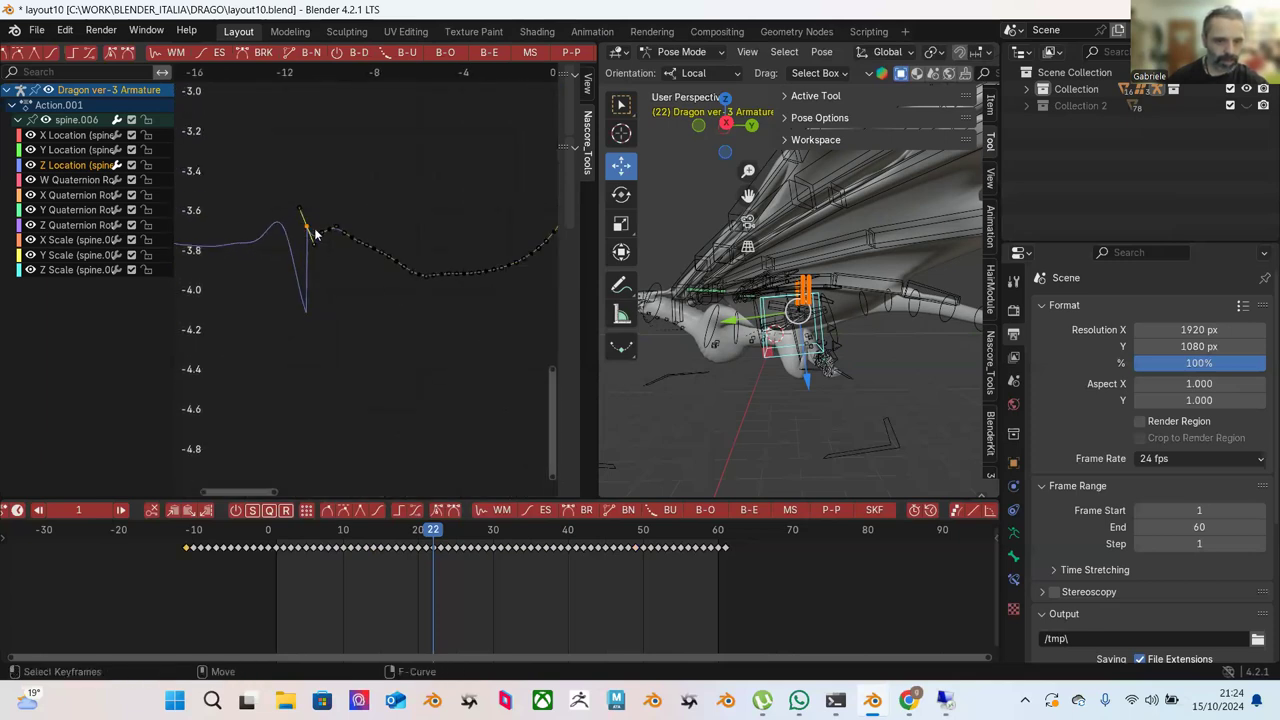
pyautogui.moveTo(312, 230); pyautogui.dragTo(309, 313)
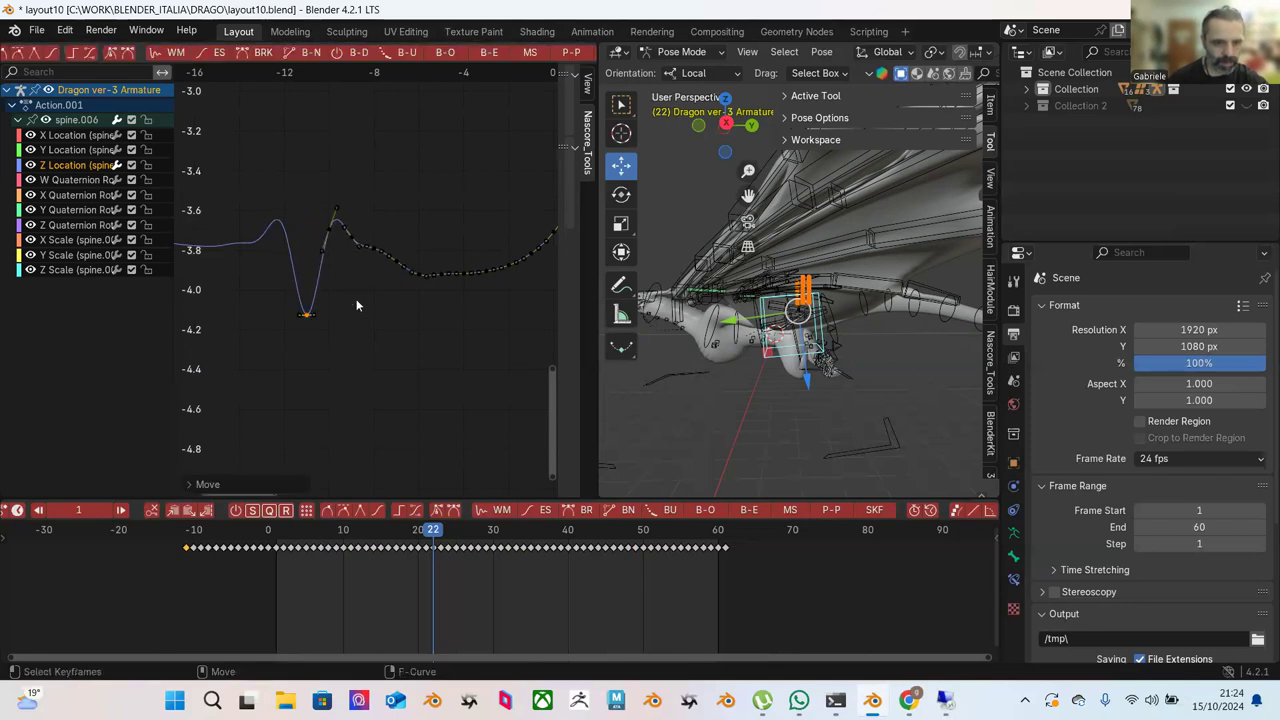
pyautogui.scroll(-1, 357, 300)
pyautogui.moveTo(282, 206); pyautogui.dragTo(455, 290)
# Flatten the spike after the dip with Blend to Ease, discarding a trial blend.
pyautogui.click(489, 52)
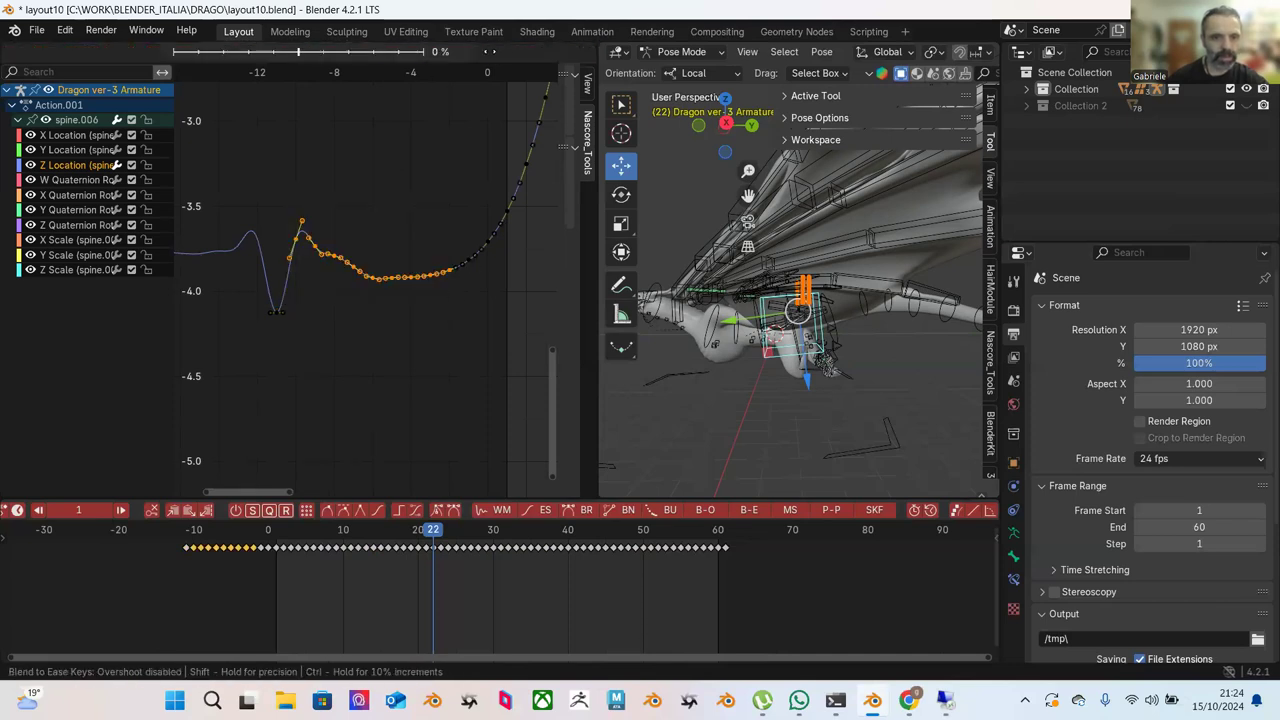
pyautogui.rightClick(452, 118)
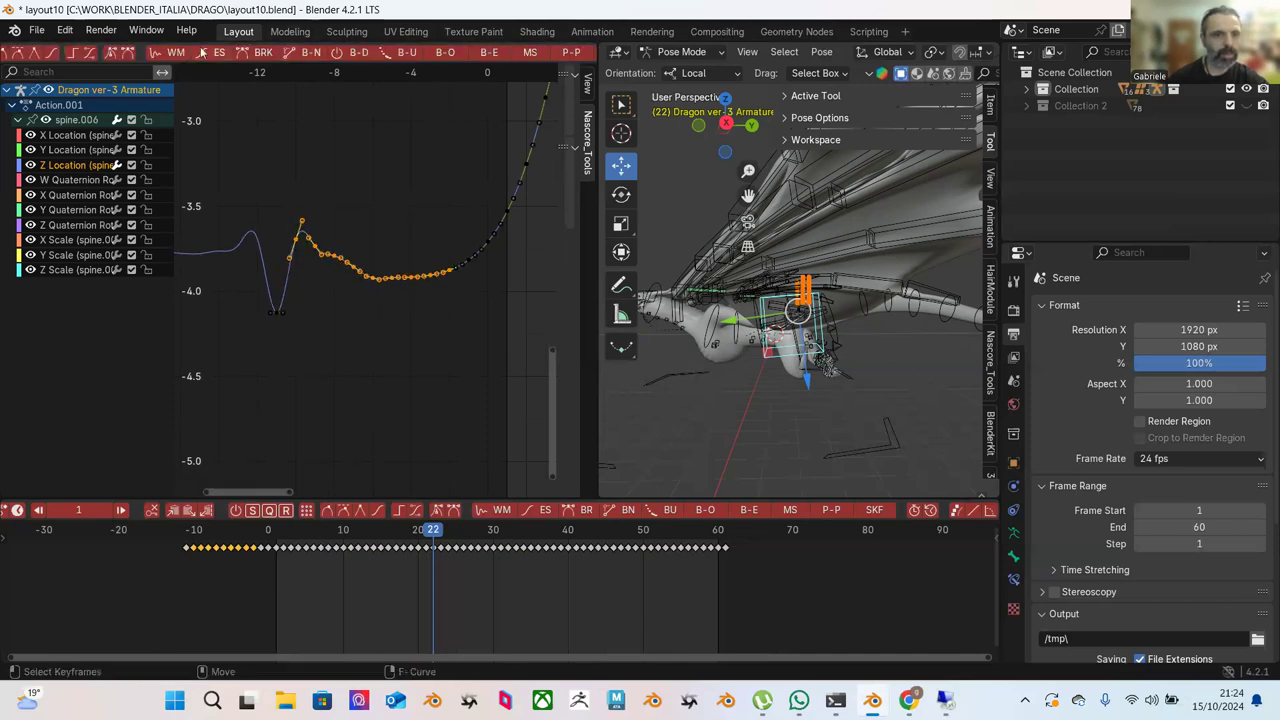
pyautogui.scroll(3, 110, 56)
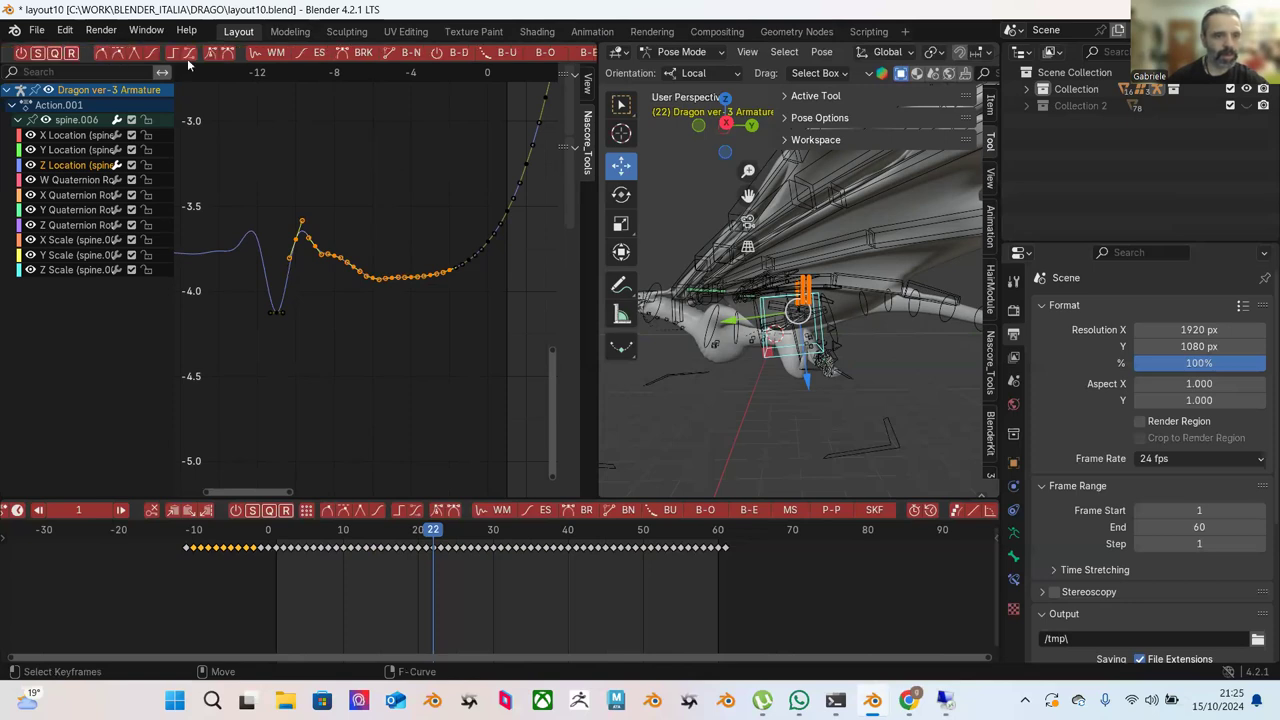
pyautogui.click(116, 53)
pyautogui.scroll(-2, 536, 58)
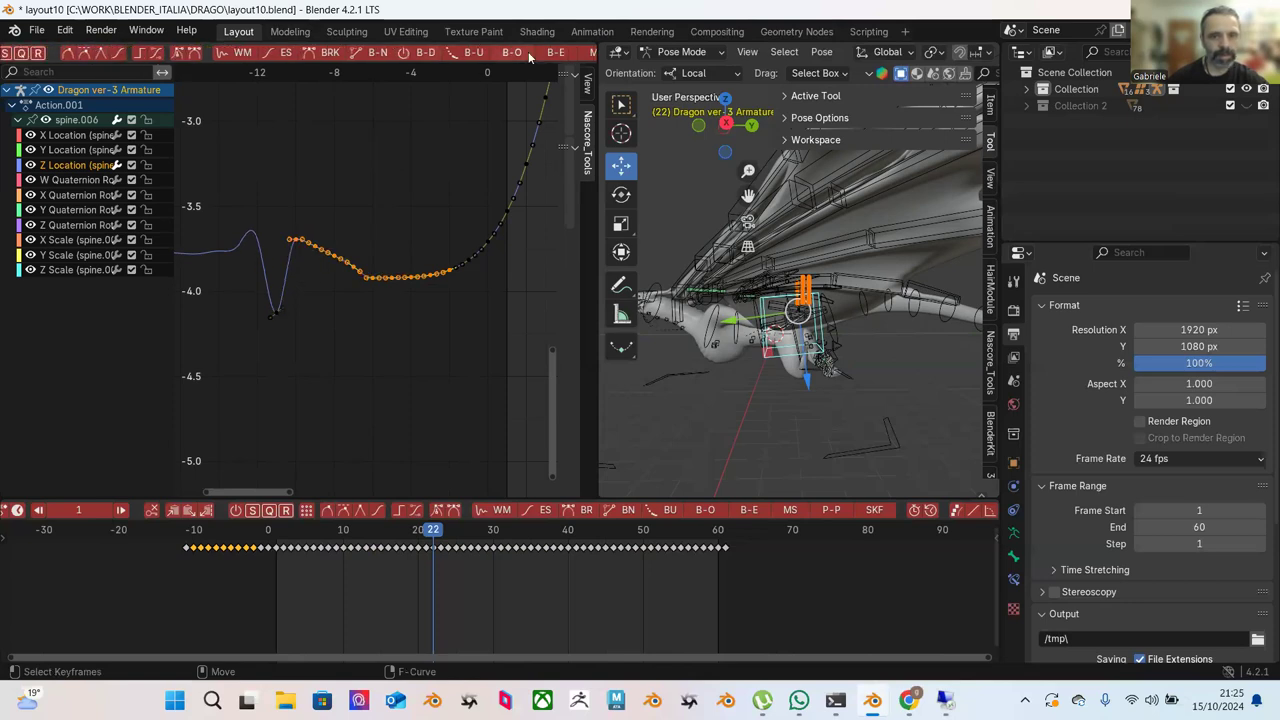
pyautogui.click(528, 51)
pyautogui.click(355, 100)
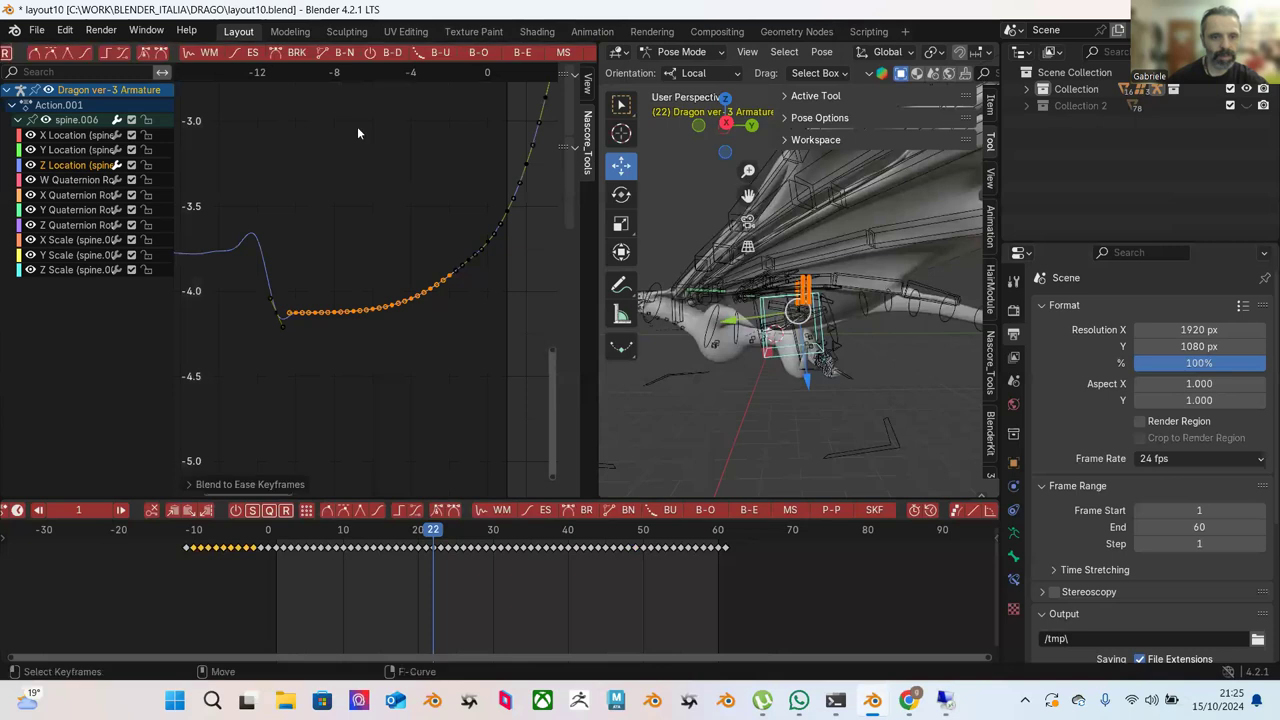
pyautogui.click(406, 178)
# Ease the keys on the curve's right part.
pyautogui.scroll(-1, 406, 178)
pyautogui.moveTo(518, 181); pyautogui.dragTo(364, 314)
pyautogui.scroll(-1, 364, 314)
pyautogui.click(528, 51)
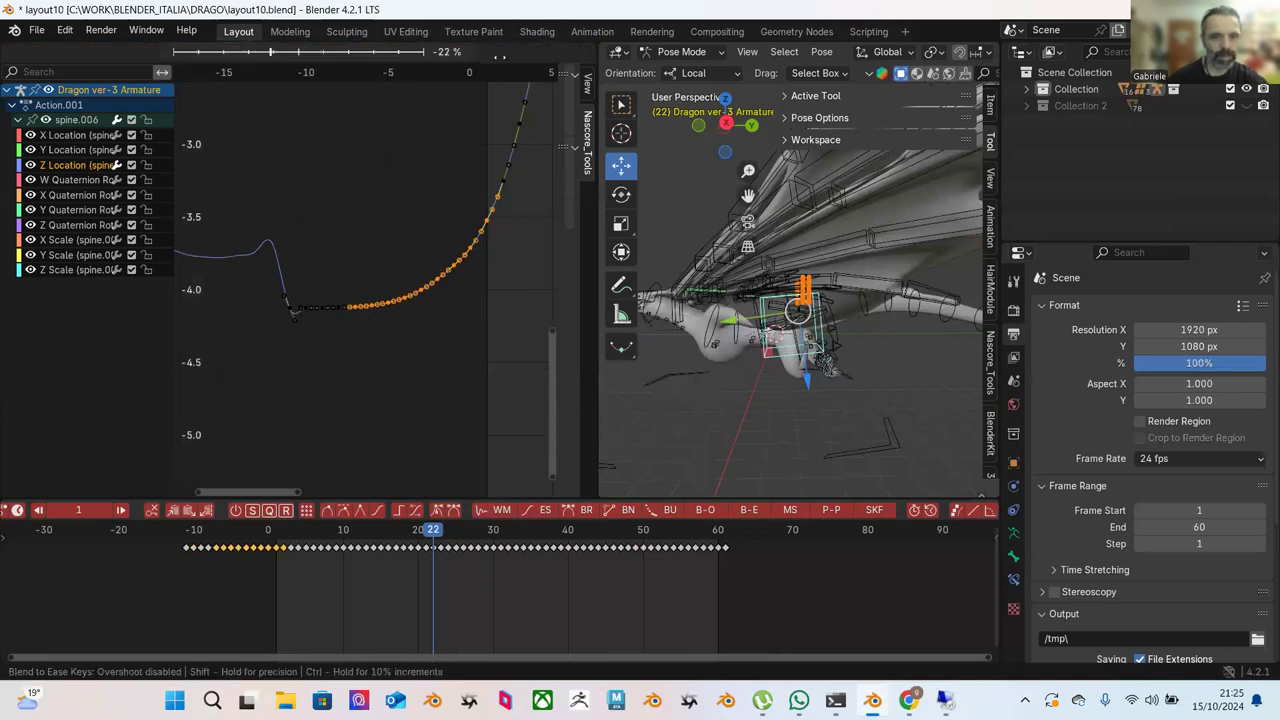
pyautogui.click(495, 62)
pyautogui.click(482, 180)
# Smooth the bump near frame 47 with Blend to Ease.
pyautogui.scroll(-2, 494, 197)
pyautogui.keyDown('ctrl'); pyautogui.scroll(-5, 465, 195); pyautogui.keyUp('ctrl')
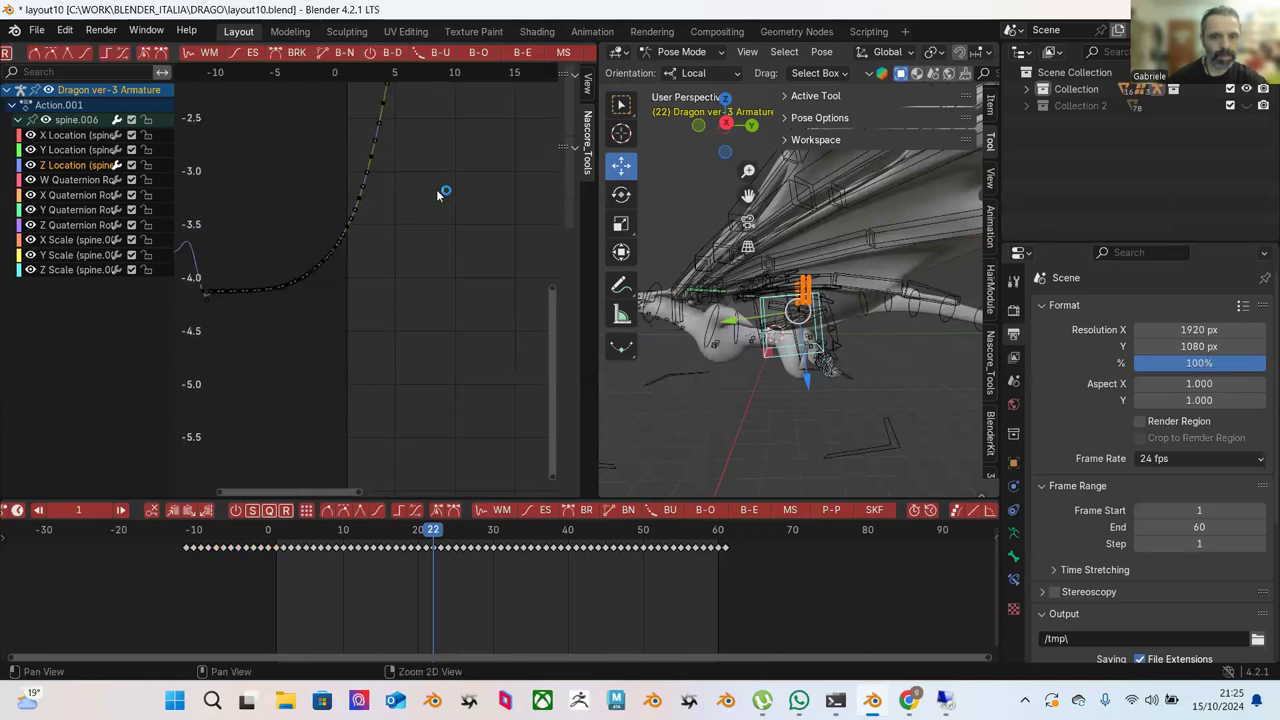
pyautogui.keyDown('ctrl'); pyautogui.scroll(8, 437, 195); pyautogui.keyUp('ctrl')
pyautogui.scroll(-1, 392, 204)
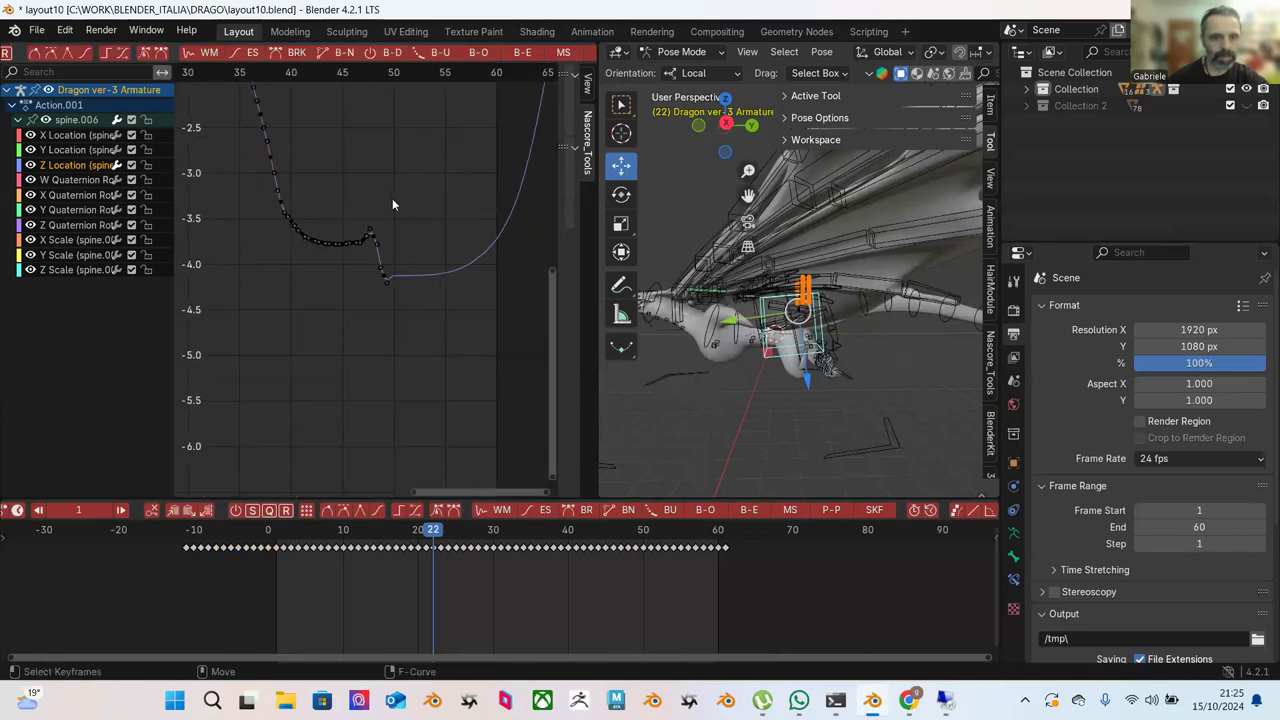
pyautogui.scroll(1, 396, 212)
pyautogui.moveTo(273, 130); pyautogui.dragTo(471, 325)
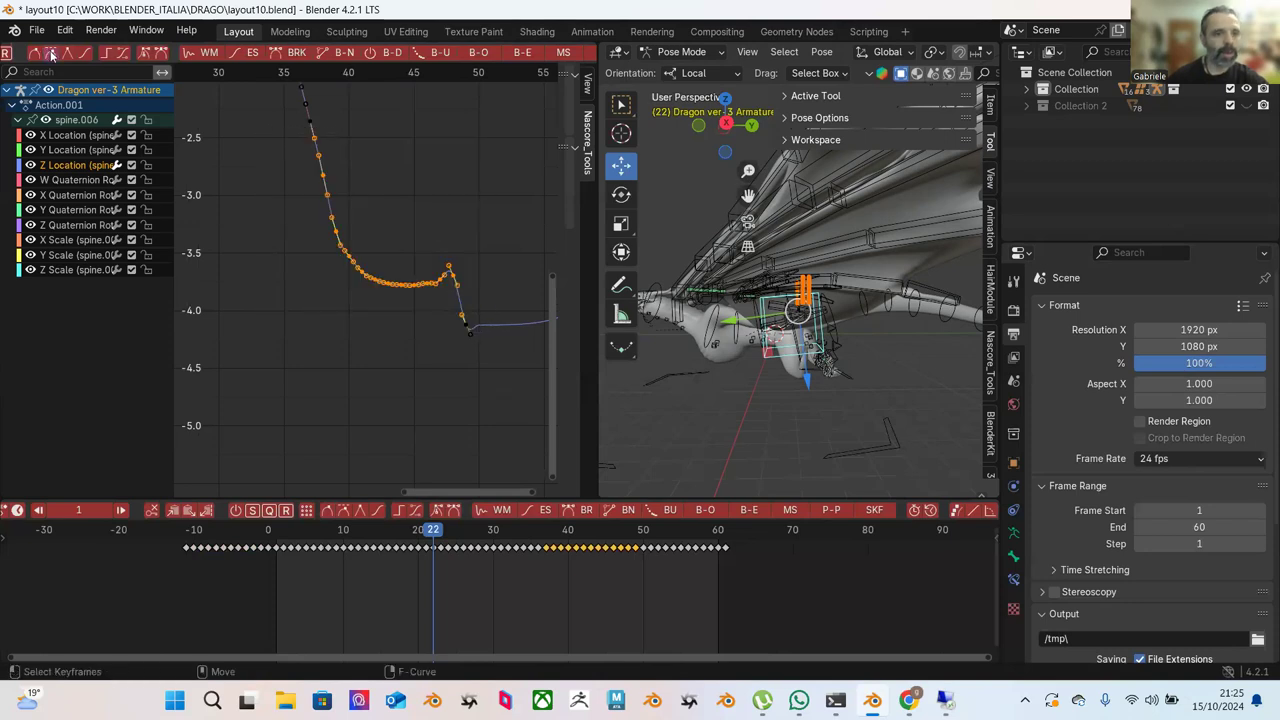
pyautogui.click(511, 57)
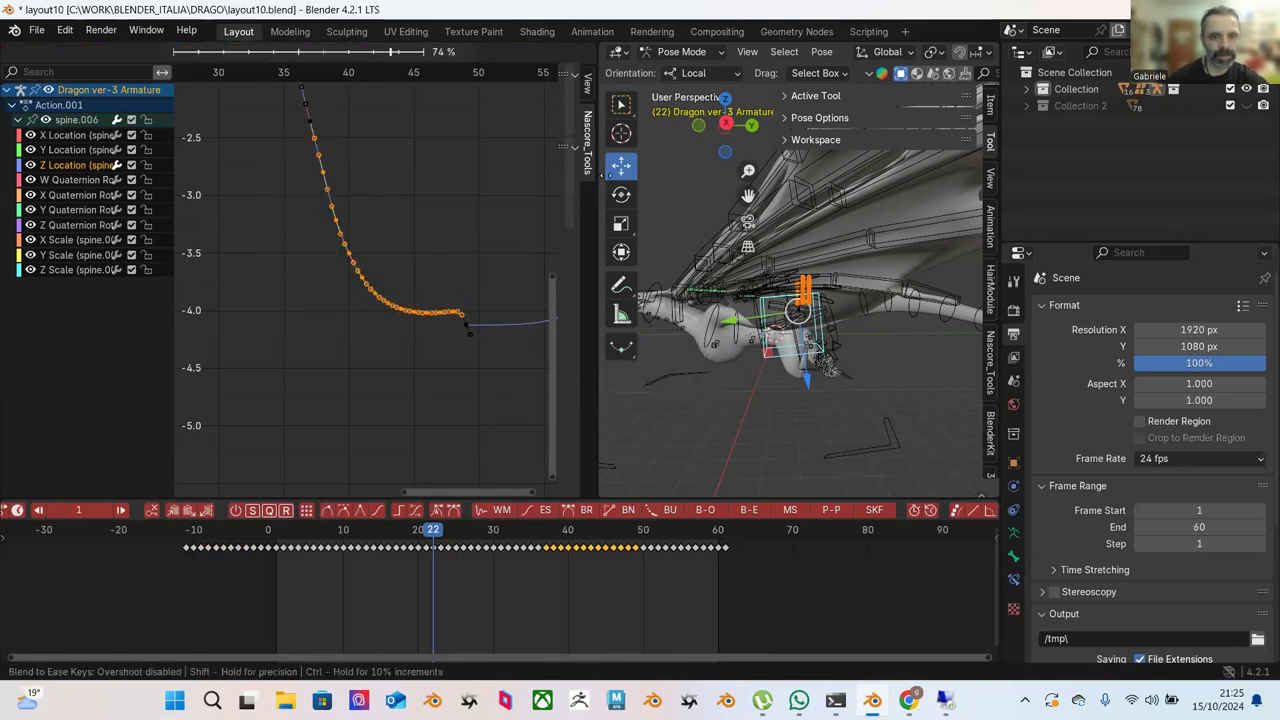
pyautogui.click(528, 224)
pyautogui.click(526, 225)
# Ease the flat lower section and falling slope into a smooth trough near -4.1.
pyautogui.moveTo(376, 293); pyautogui.dragTo(504, 372)
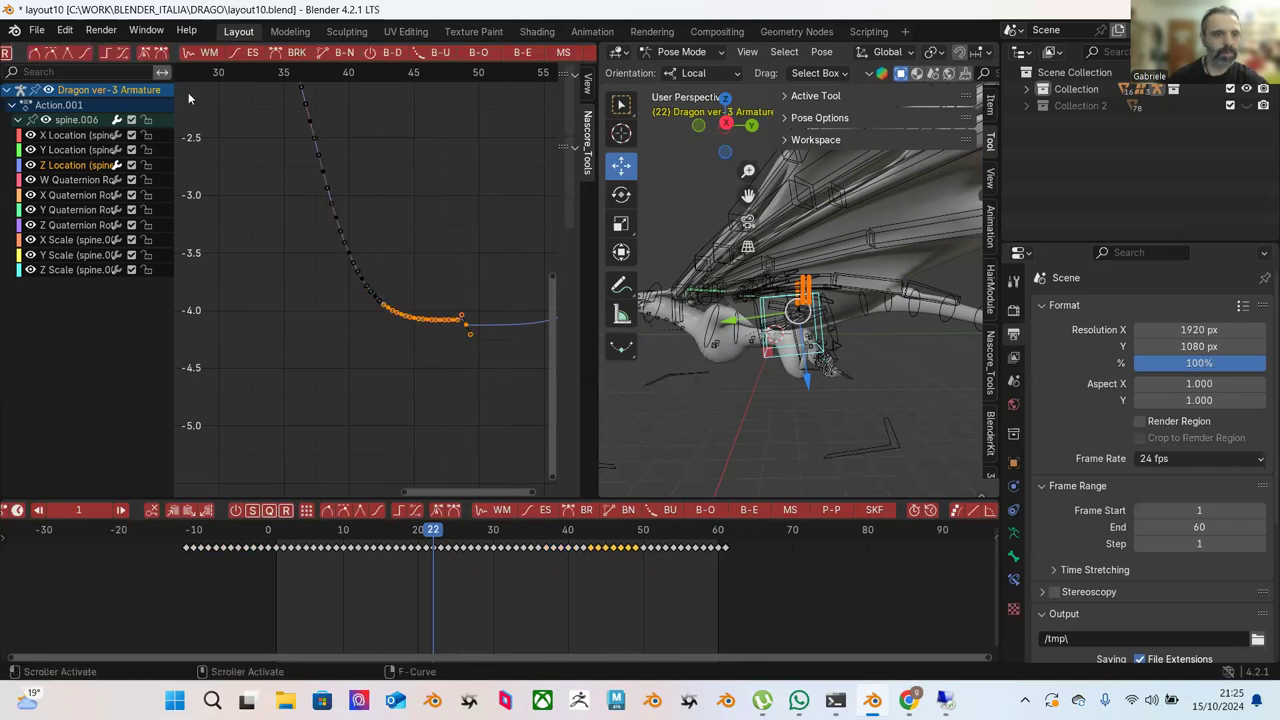
pyautogui.click(517, 55)
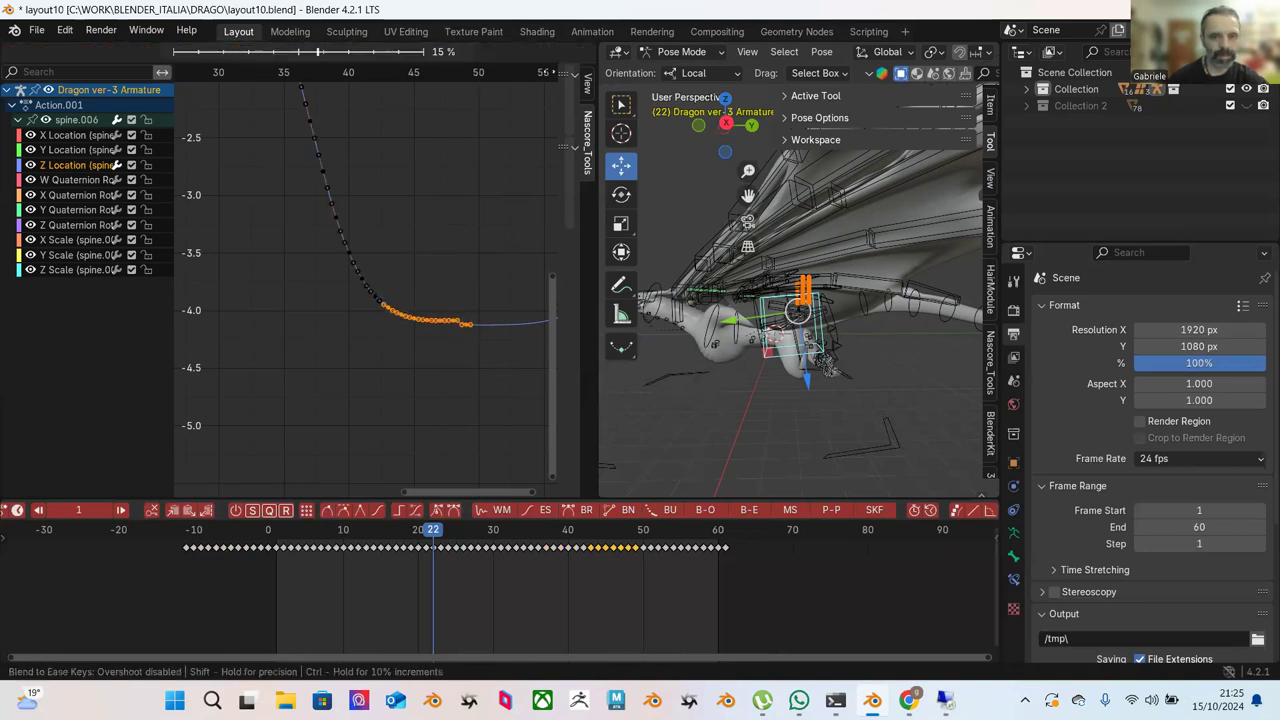
pyautogui.click(683, 247)
pyautogui.click(418, 186)
pyautogui.scroll(-2, 420, 210)
pyautogui.moveTo(286, 136); pyautogui.dragTo(446, 359)
pyautogui.click(526, 55)
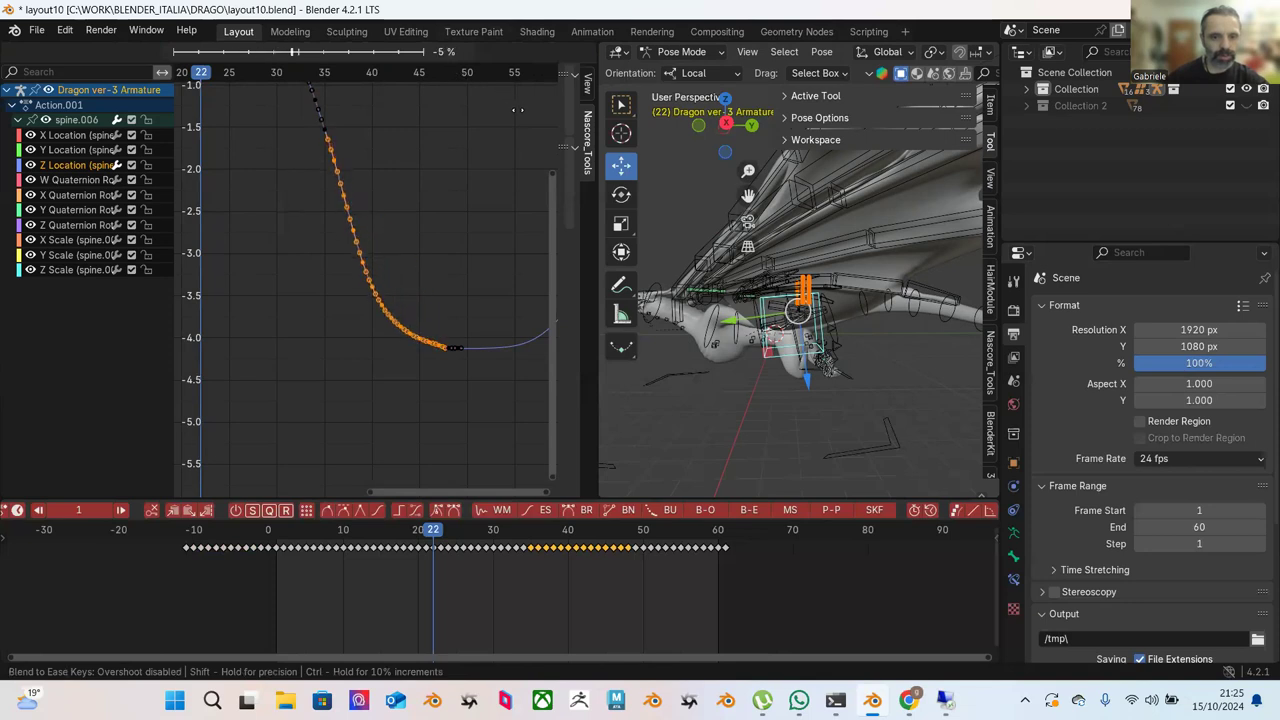
pyautogui.click(458, 137)
pyautogui.click(447, 176)
pyautogui.scroll(-2, 452, 200)
pyautogui.scroll(-3, 458, 224)
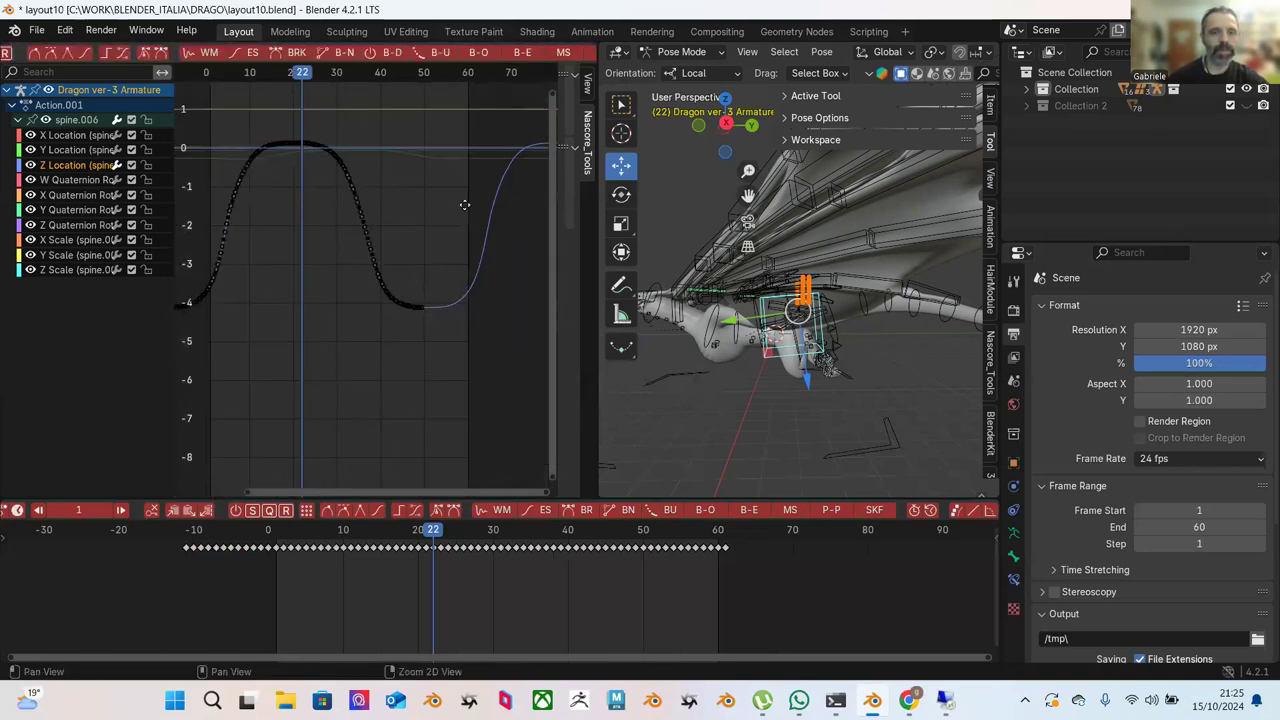
pyautogui.scroll(-1, 437, 303)
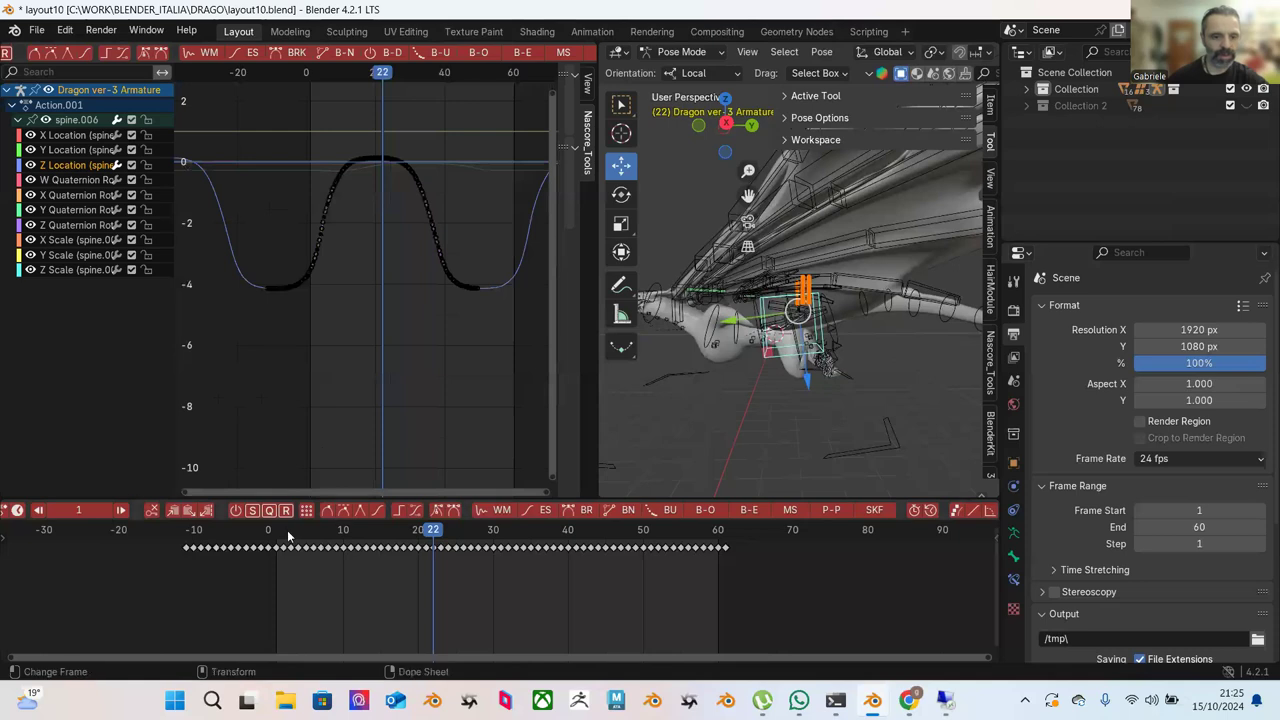
pyautogui.click(244, 527)
pyautogui.press('space')
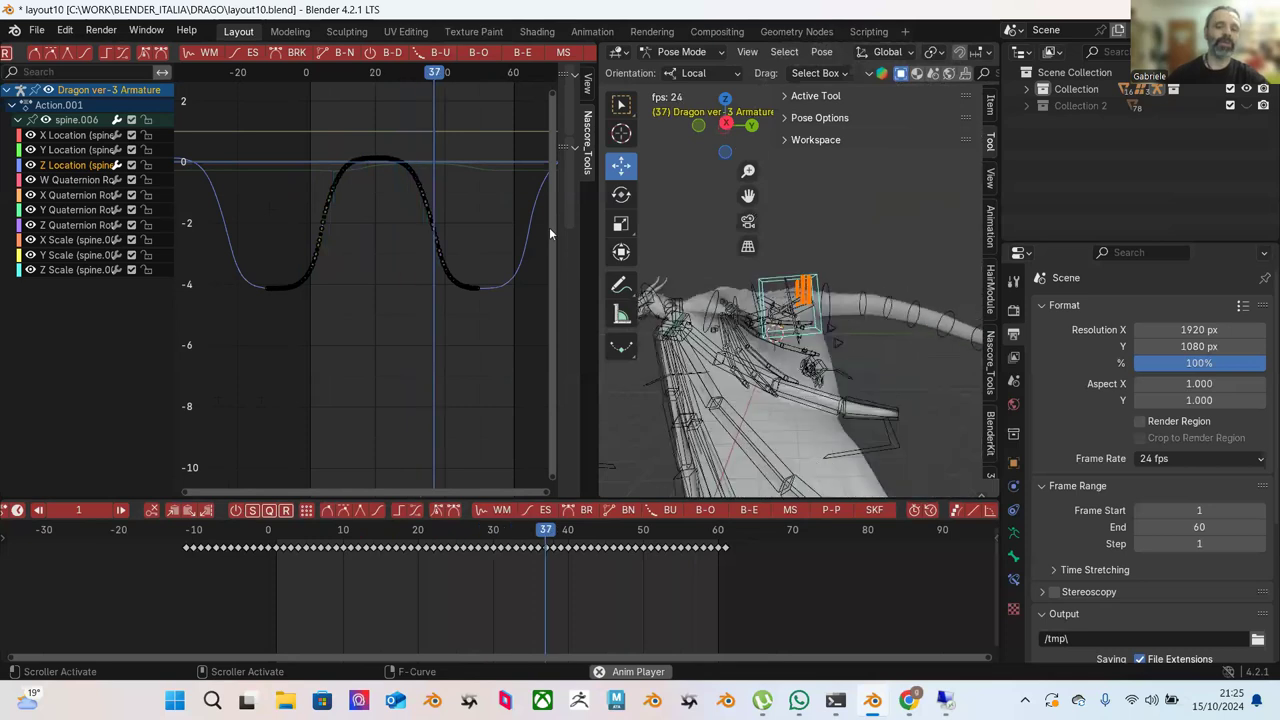
pyautogui.press('space')
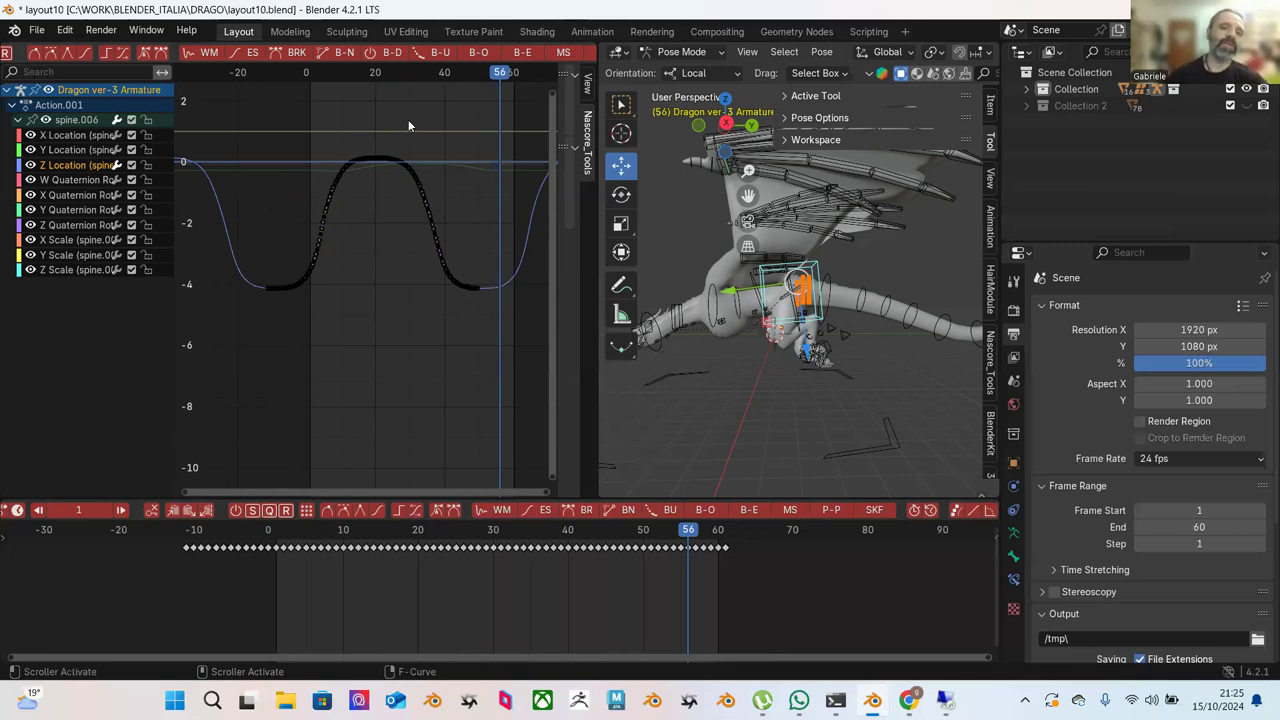
pyautogui.scroll(3, 358, 130)
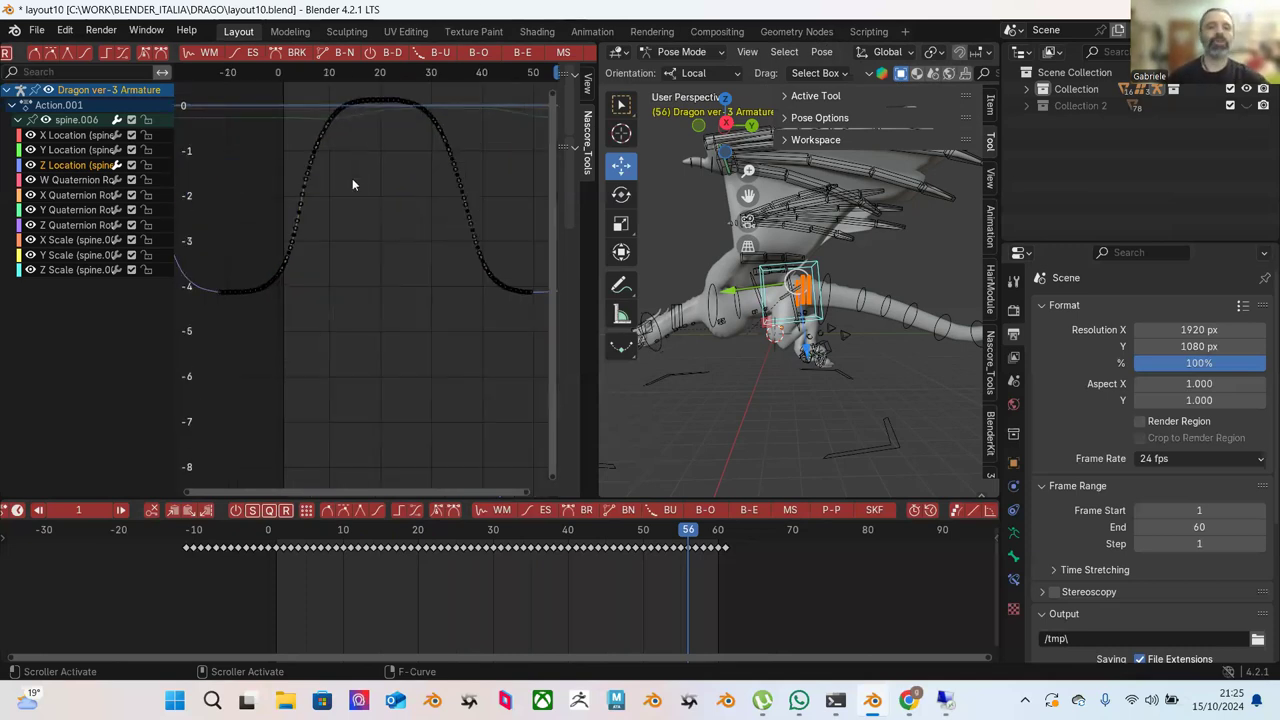
pyautogui.keyDown('ctrl'); pyautogui.moveTo(433, 238); pyautogui.dragTo(456, 290, button='middle'); pyautogui.keyUp('ctrl')
pyautogui.scroll(3, 456, 290)
pyautogui.press('Home')
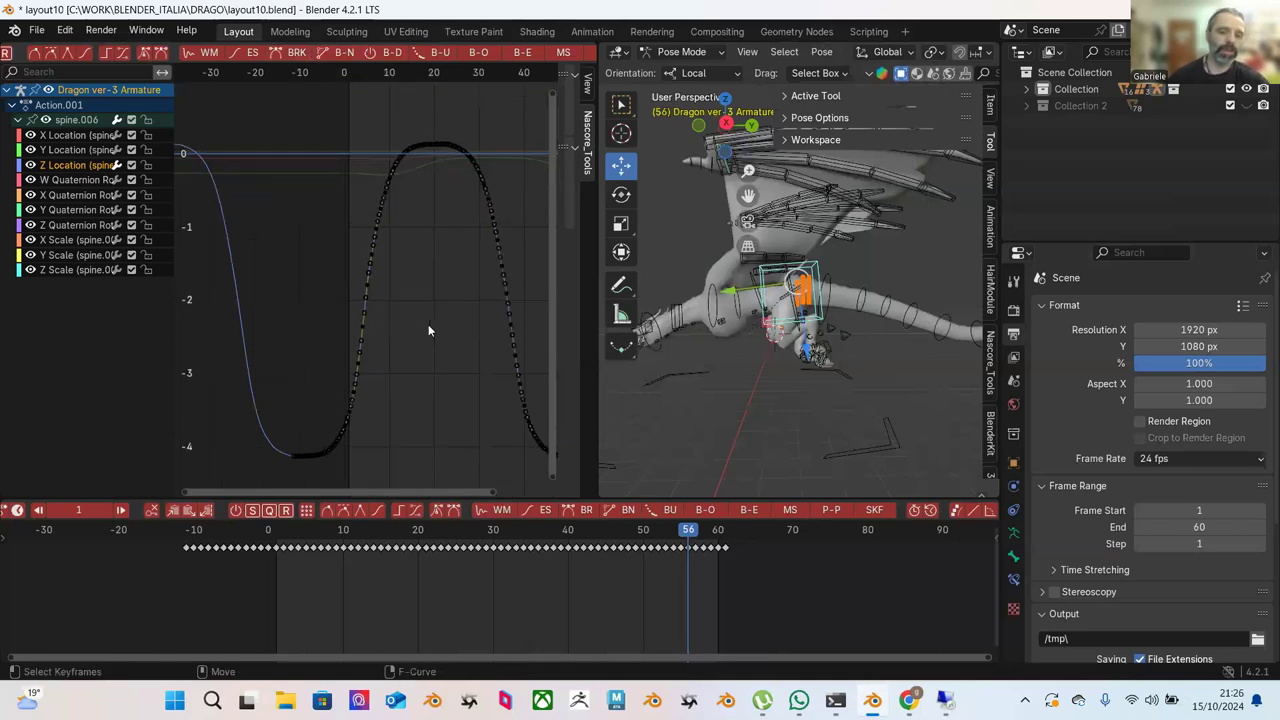
# Ease the rising section and the keys near the top of the rise.
pyautogui.moveTo(425, 254); pyautogui.dragTo(309, 478)
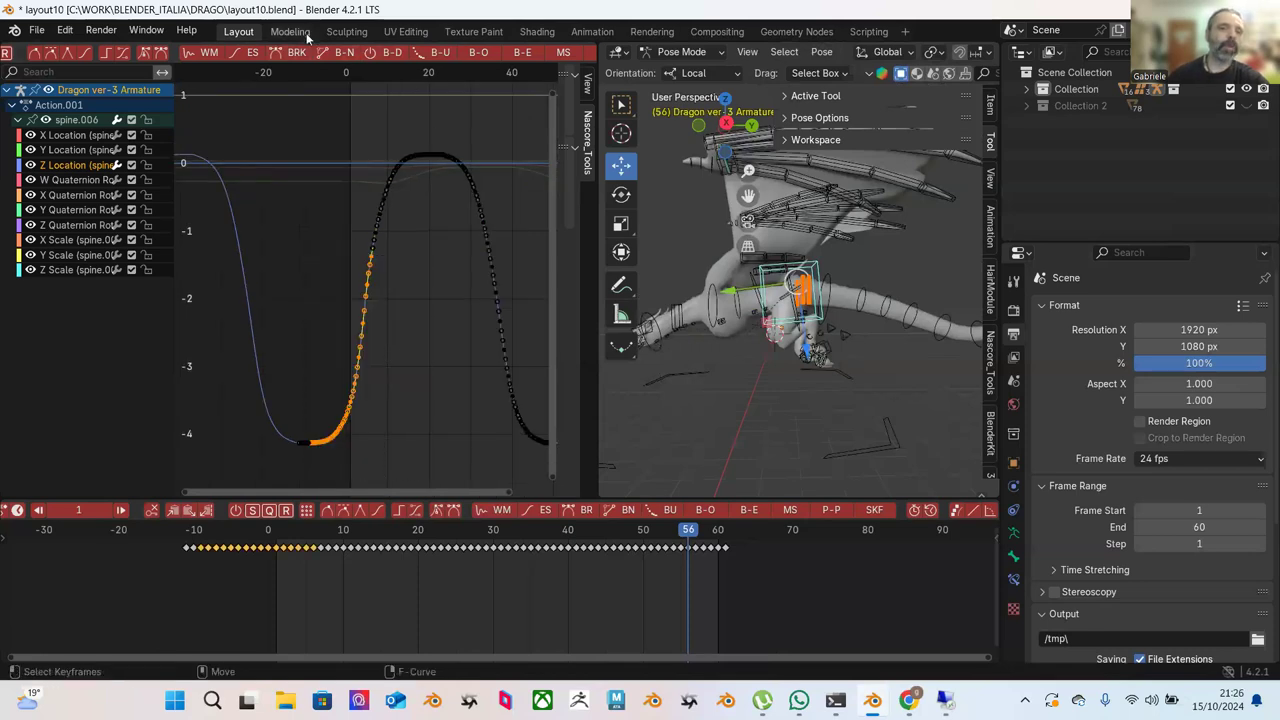
pyautogui.click(527, 55)
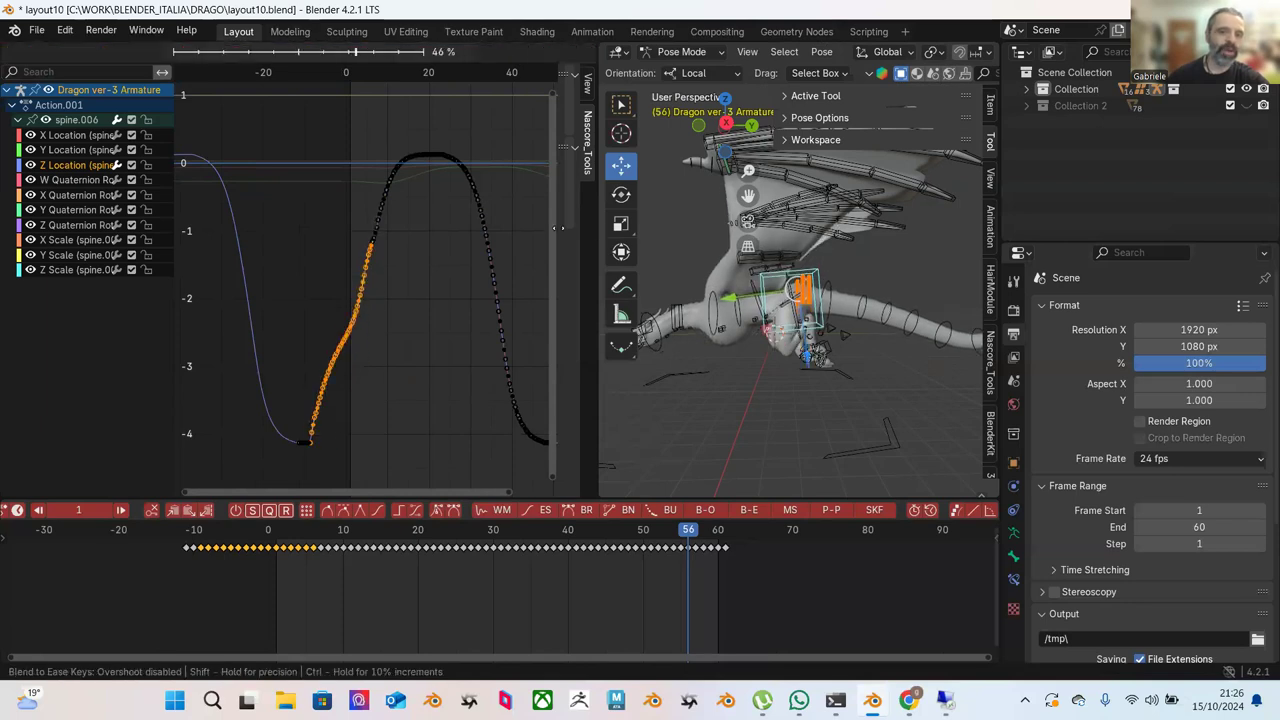
pyautogui.click(529, 222)
pyautogui.click(516, 226)
pyautogui.moveTo(311, 111); pyautogui.dragTo(430, 251)
pyautogui.click(523, 54)
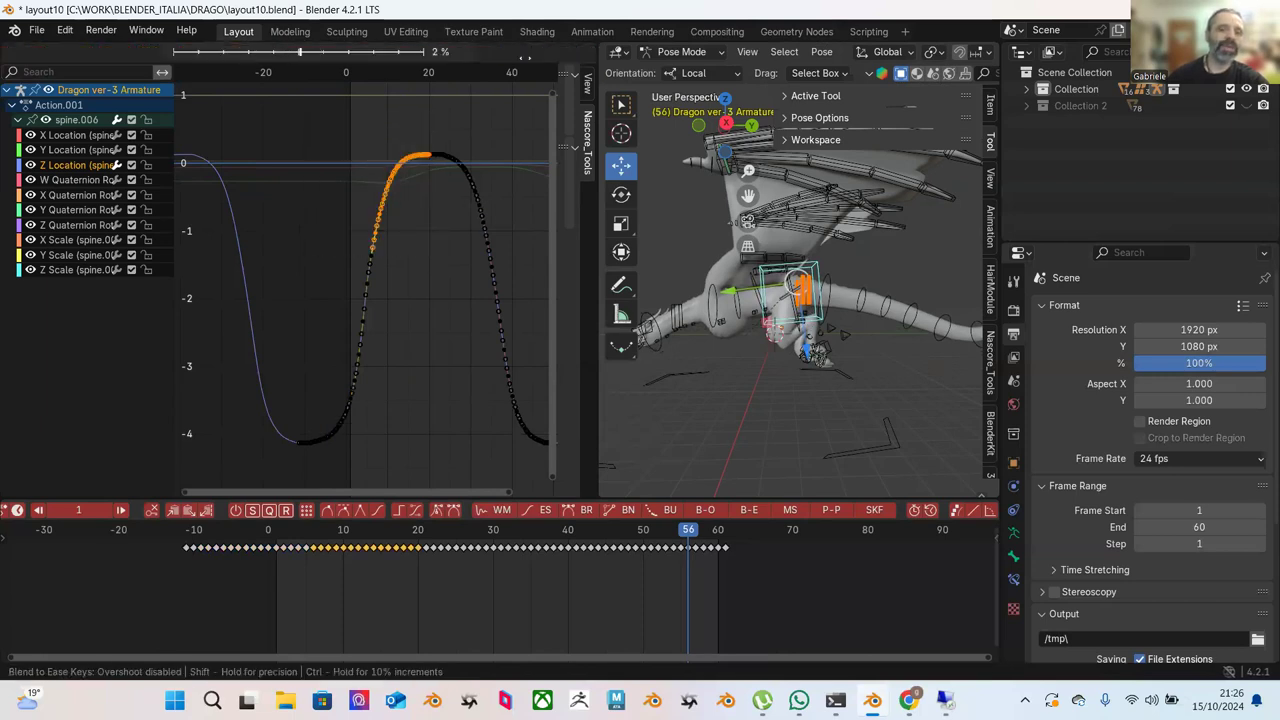
pyautogui.click(518, 103)
# Ease the keys on the peak's left shoulder.
pyautogui.keyDown('ctrl'); pyautogui.moveTo(497, 115); pyautogui.dragTo(423, 260, button='middle'); pyautogui.keyUp('ctrl')
pyautogui.moveTo(313, 178); pyautogui.dragTo(456, 290)
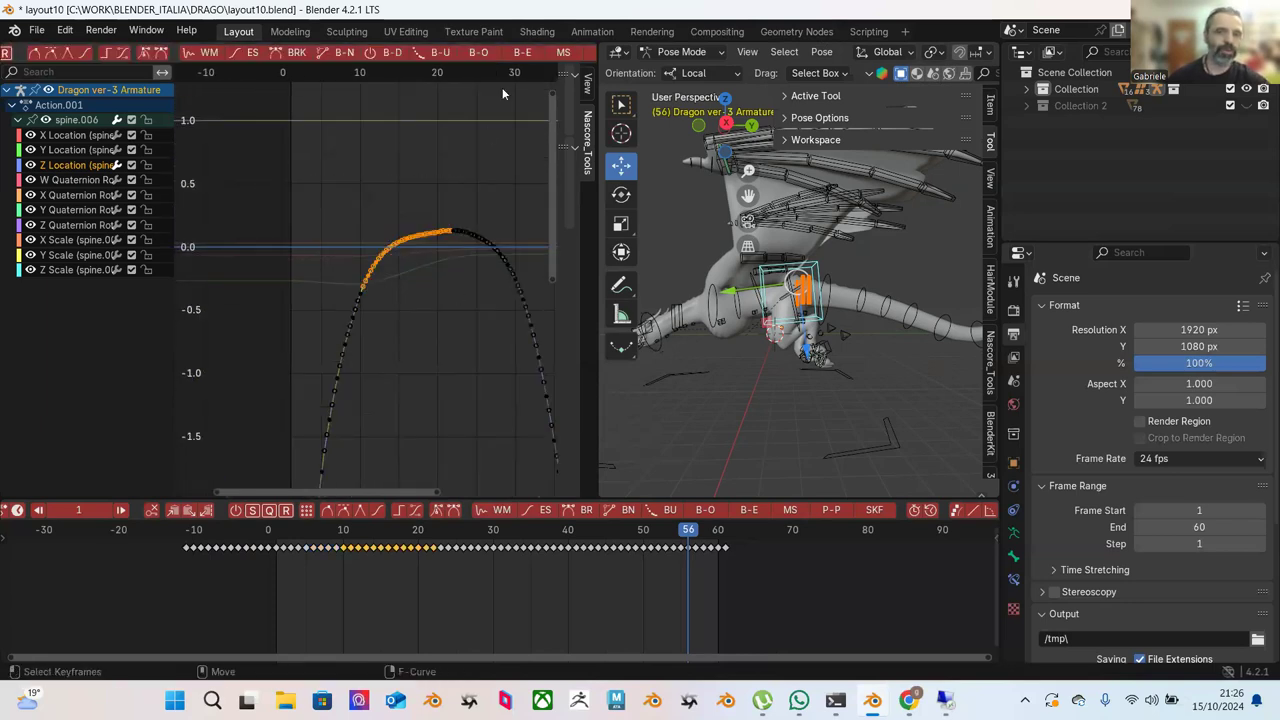
pyautogui.click(518, 56)
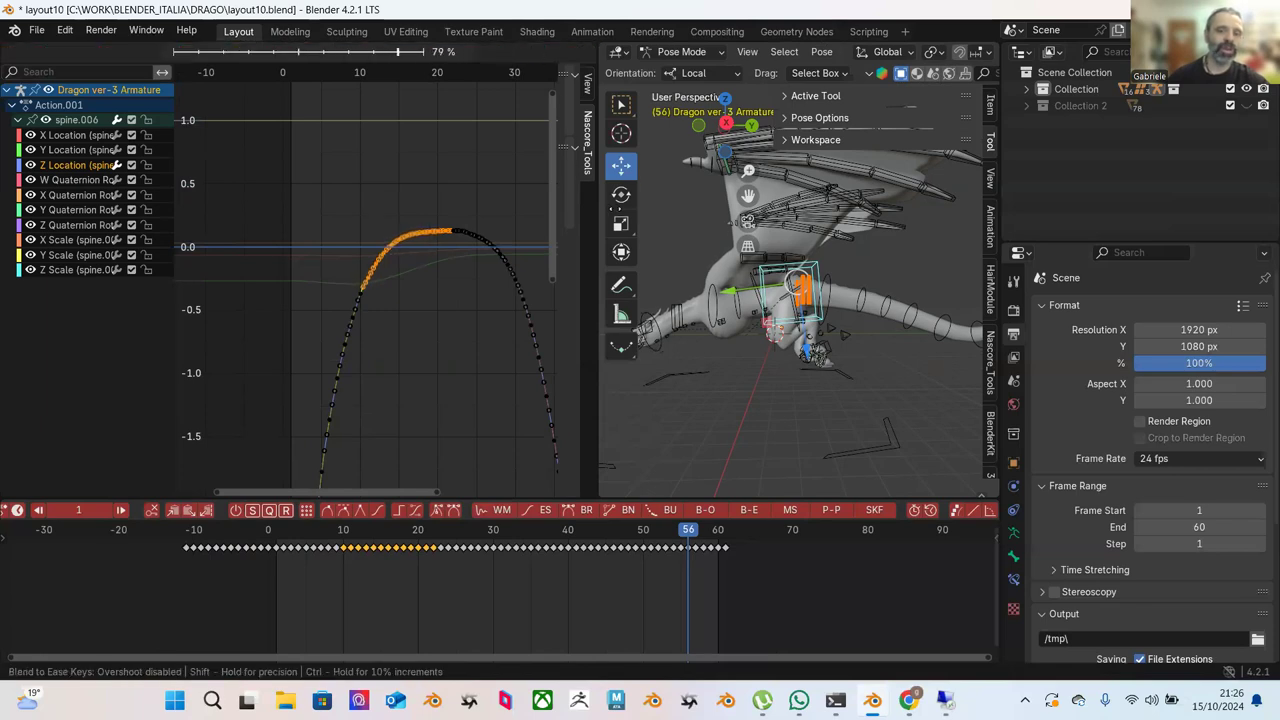
pyautogui.click(516, 209)
# Round the peak and right slope with Blend to Ease at -100%.
pyautogui.moveTo(516, 209); pyautogui.dragTo(394, 137, button='middle')
pyautogui.hotkey('alt', 'a')
pyautogui.press('b')
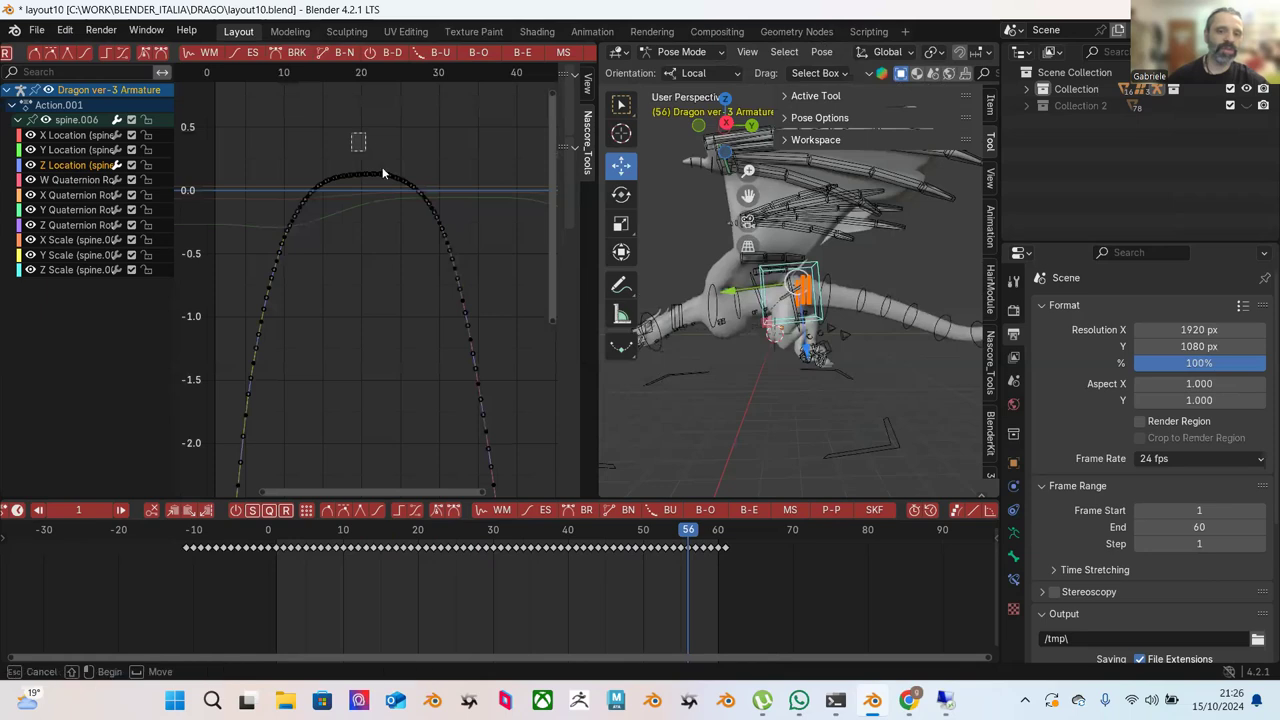
pyautogui.moveTo(352, 140); pyautogui.dragTo(510, 300)
pyautogui.click(516, 56)
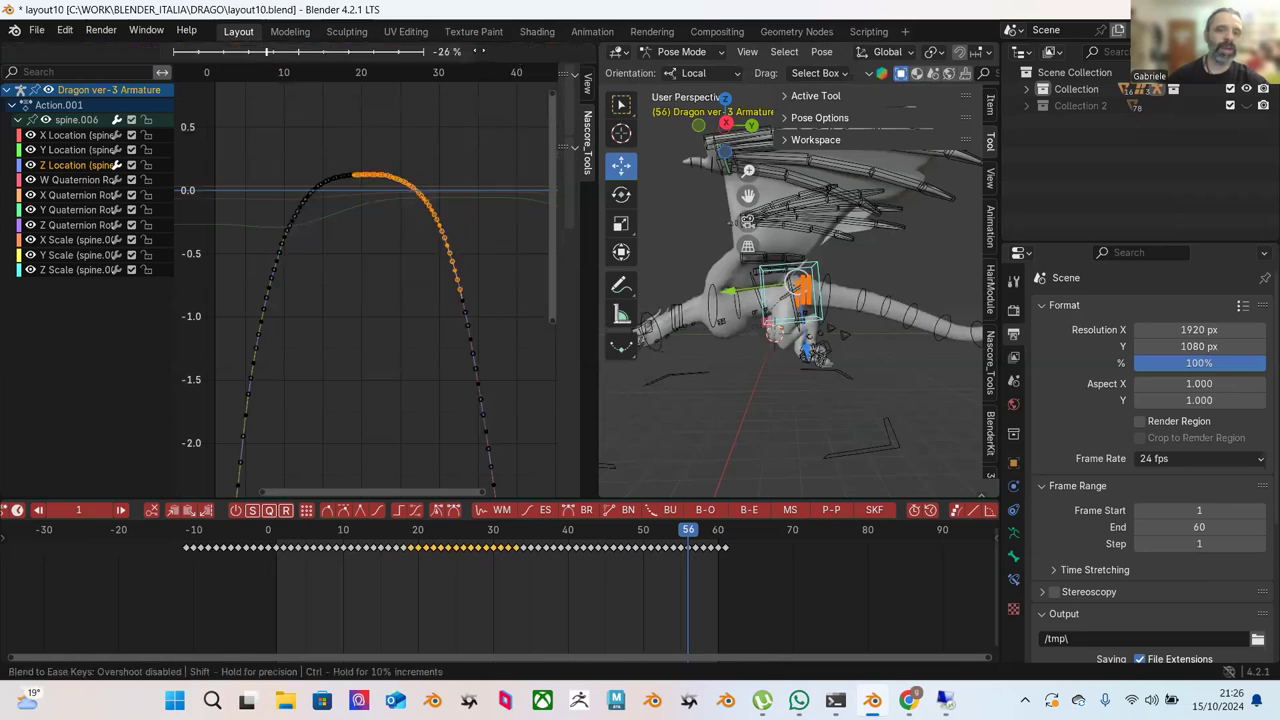
pyautogui.moveTo(350, 72)
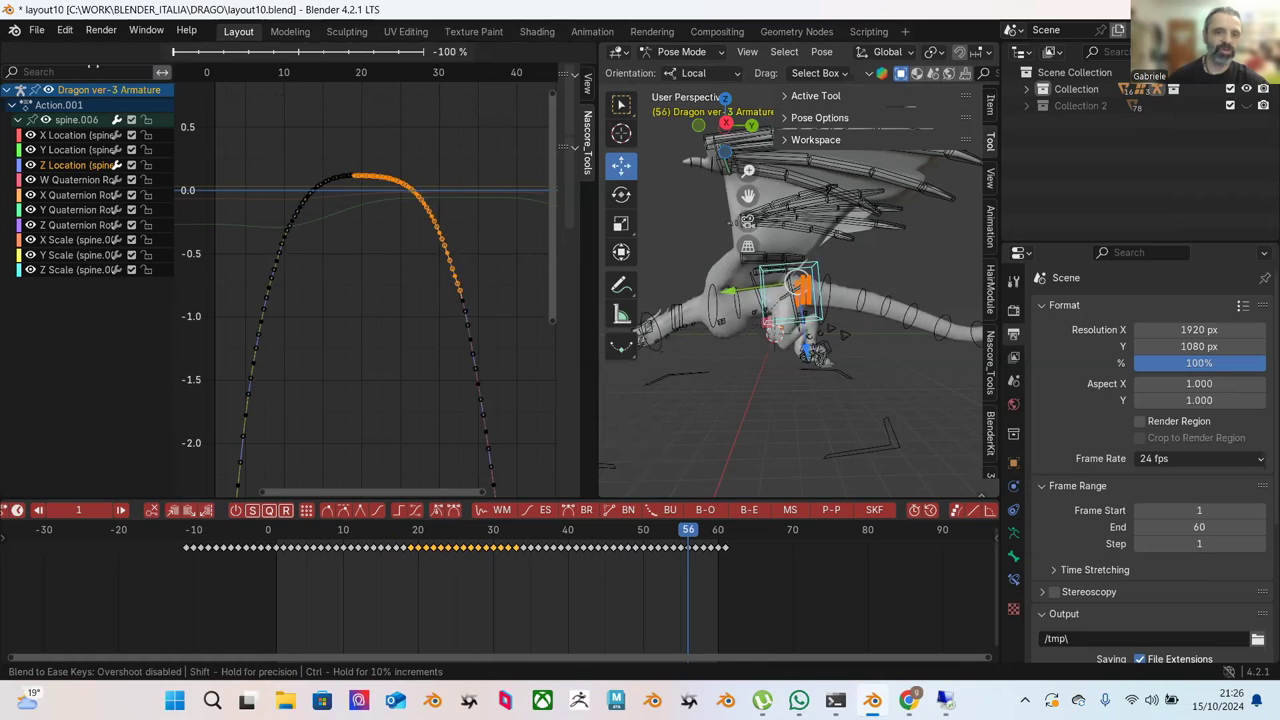
pyautogui.click(414, 129)
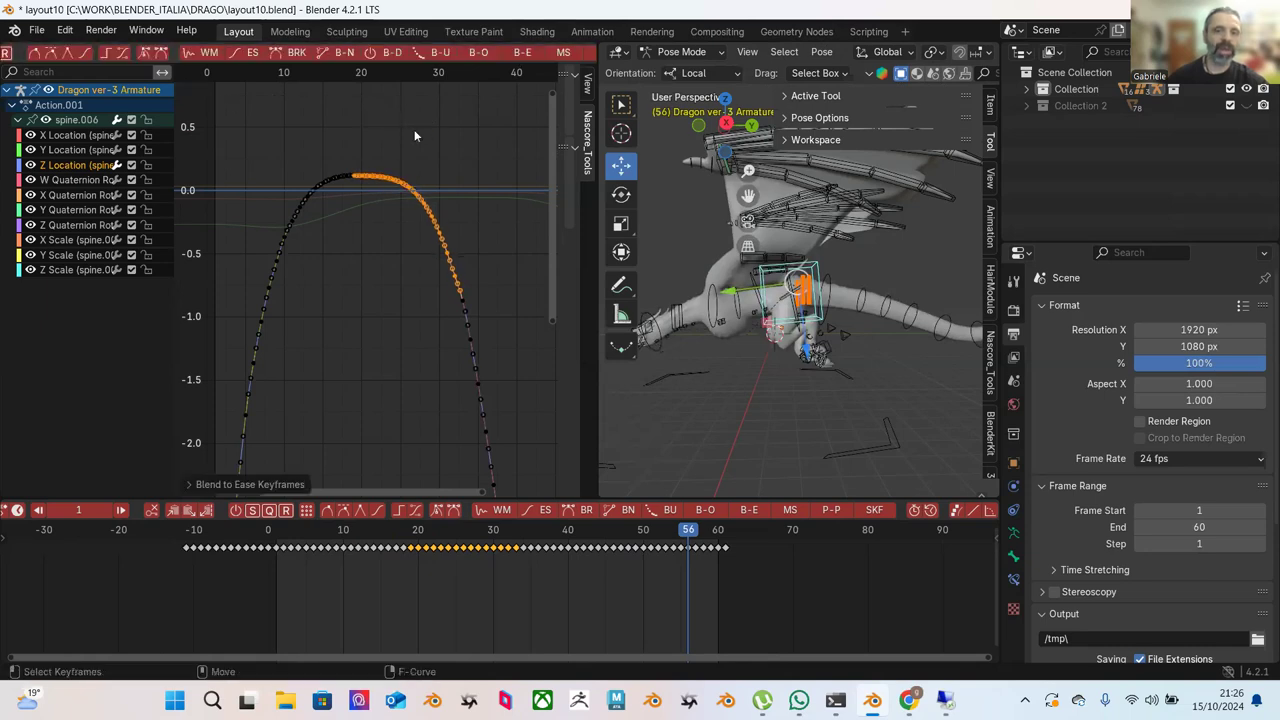
pyautogui.click(455, 176)
pyautogui.scroll(-1, 455, 176)
pyautogui.scroll(-4, 457, 200)
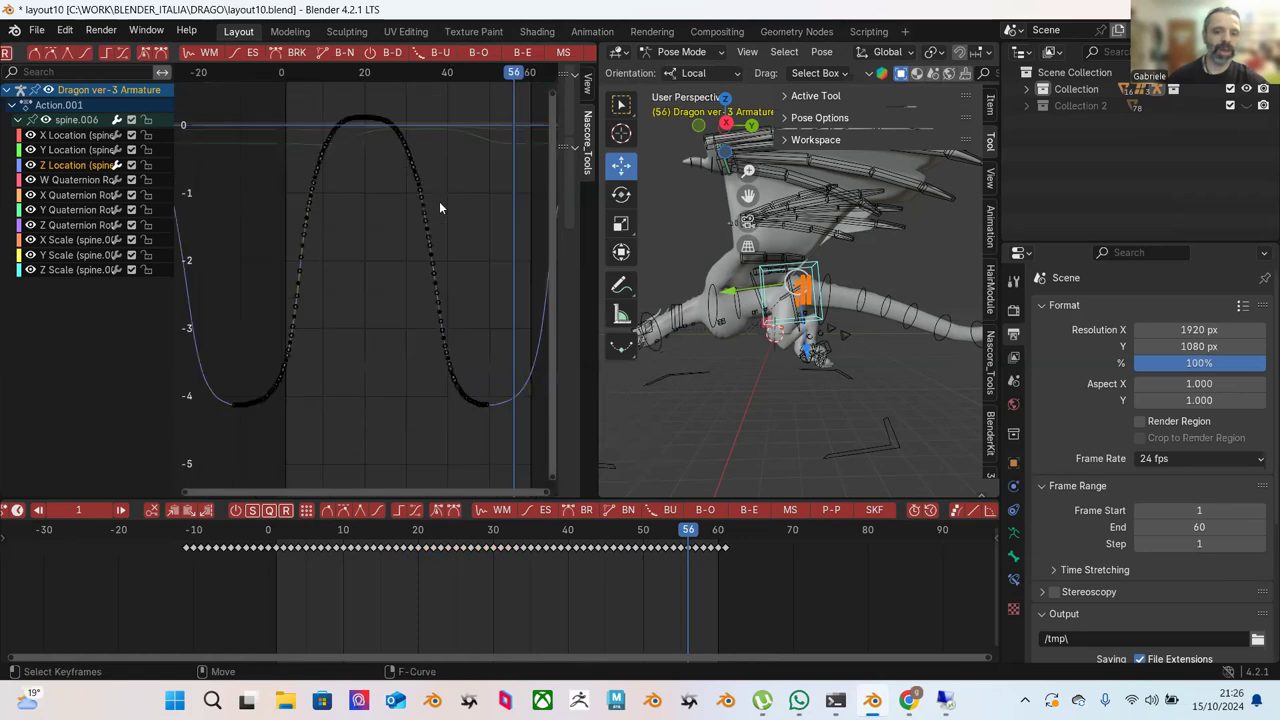
pyautogui.scroll(-1, 458, 240)
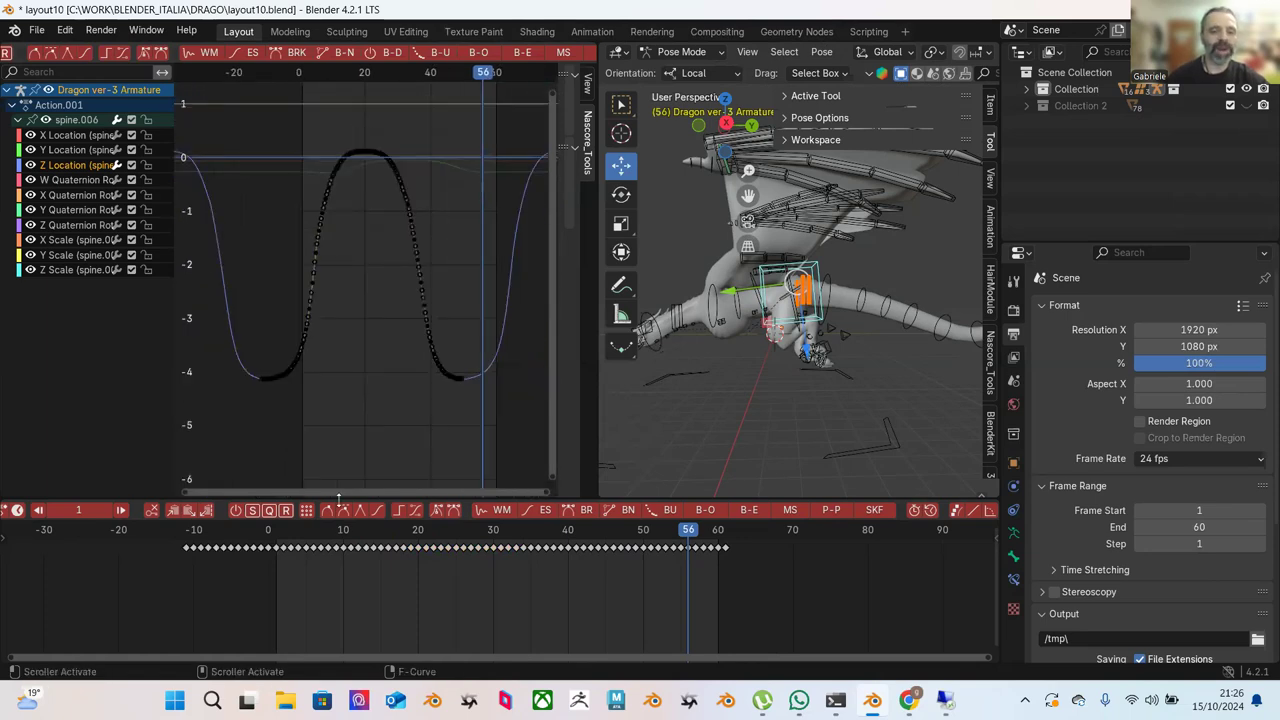
# Play the animation from the first frame and stop it at frame 6.
pyautogui.hotkey('shift', 'Left')
pyautogui.press('space')
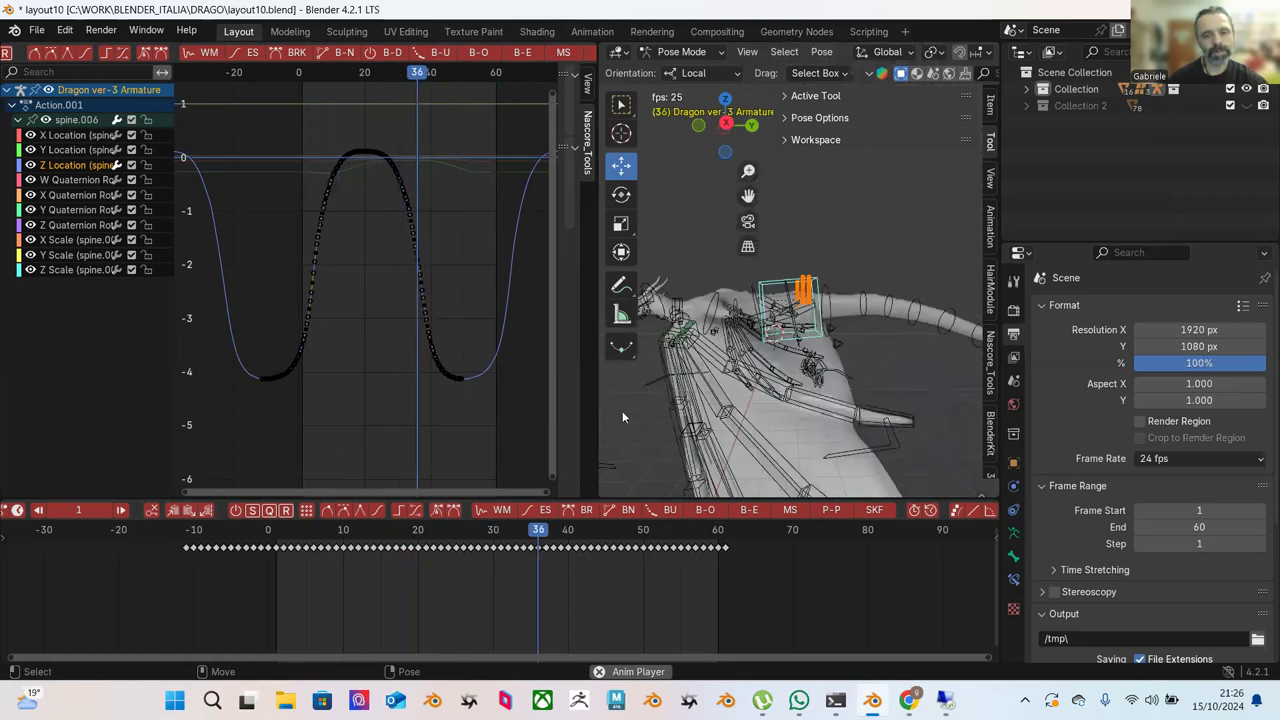
pyautogui.press('space')
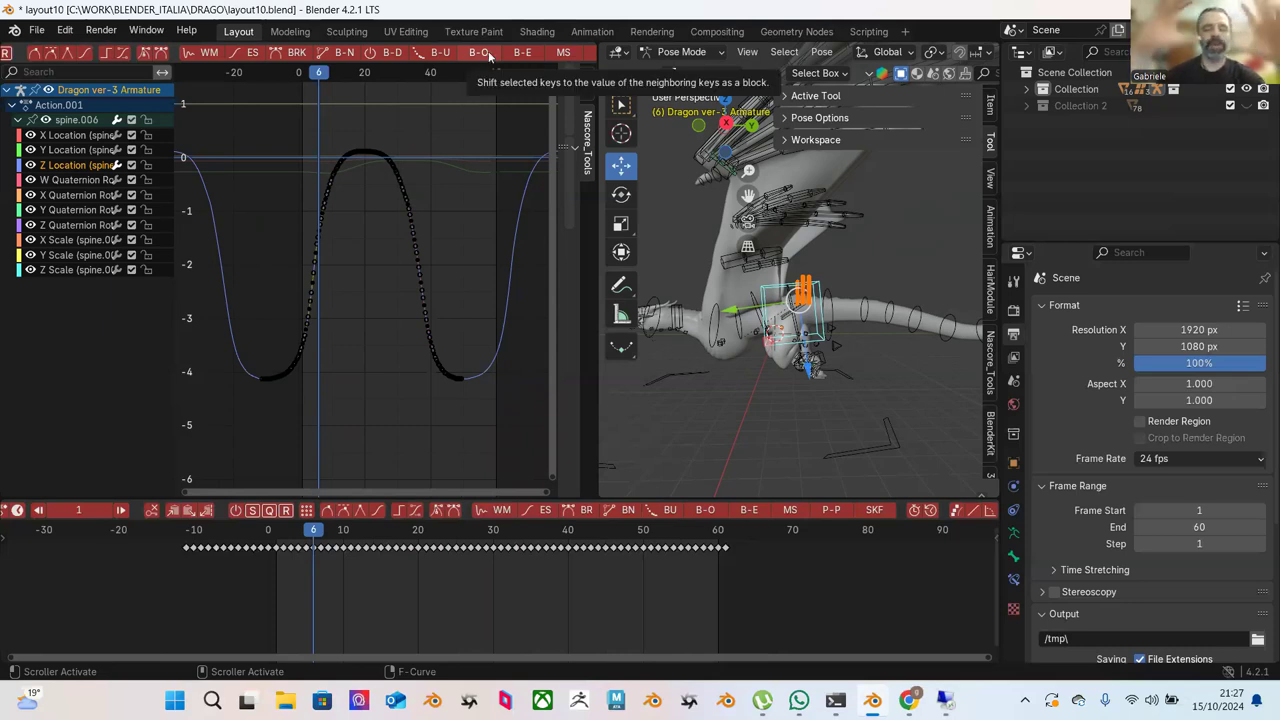
# Shift the curve's upper keys as a block with Blend Offset.
pyautogui.moveTo(274, 108); pyautogui.dragTo(434, 278)
pyautogui.click(478, 54)
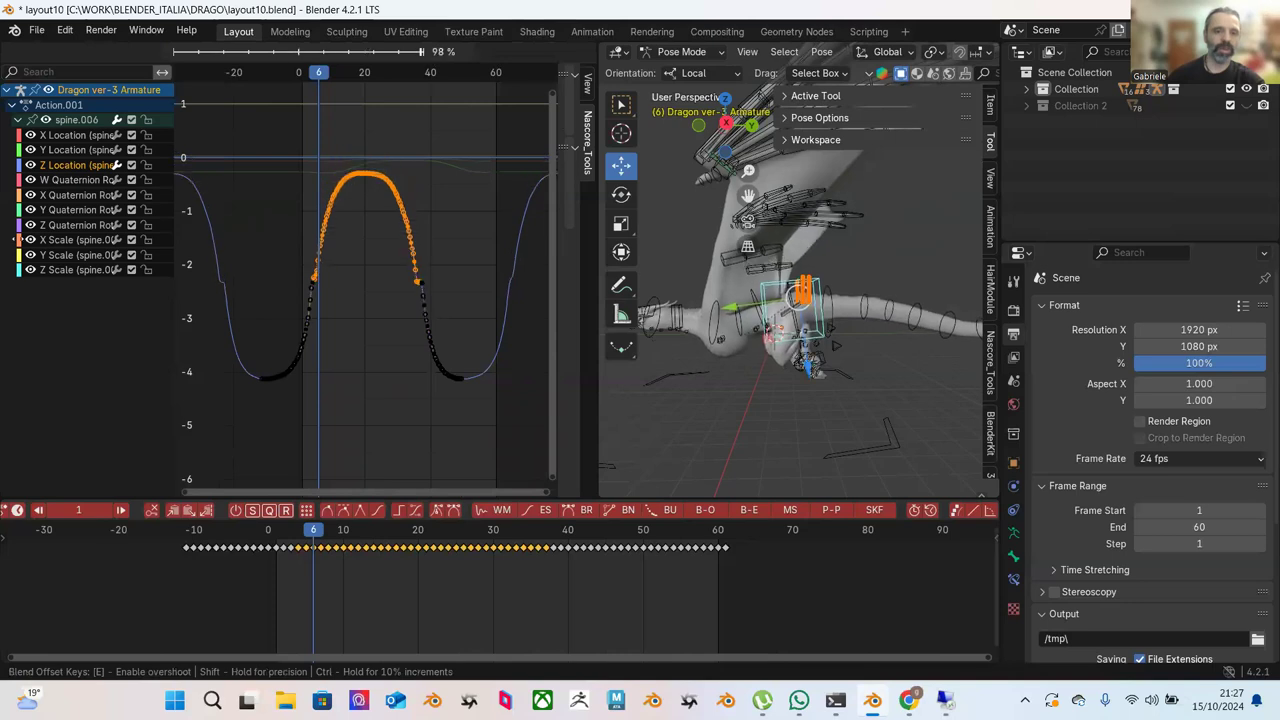
pyautogui.click(487, 198)
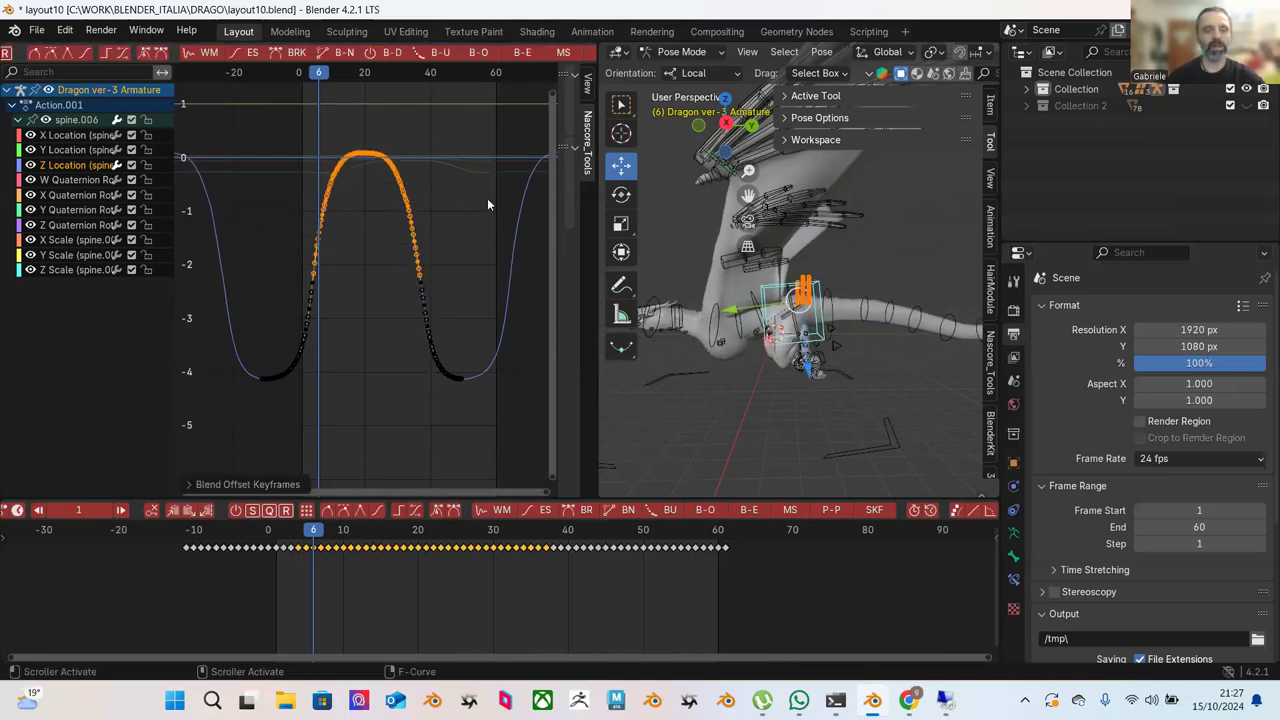
# Lightly decimate the selected keyframes, keeping most of them.
pyautogui.scroll(2, 368, 187)
pyautogui.keyDown('ctrl'); pyautogui.moveTo(368, 181); pyautogui.dragTo(453, 77, button='middle'); pyautogui.keyUp('ctrl')
pyautogui.click(439, 52)
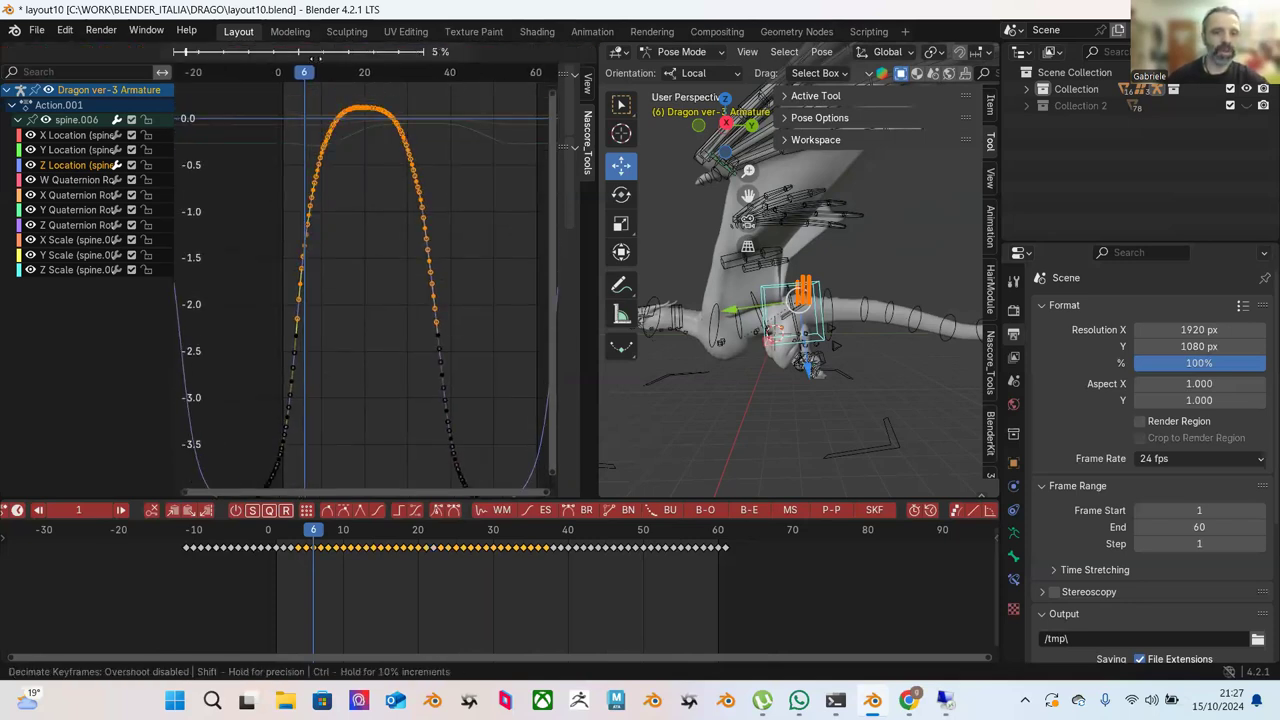
pyautogui.moveTo(516, 110)
pyautogui.click(257, 135)
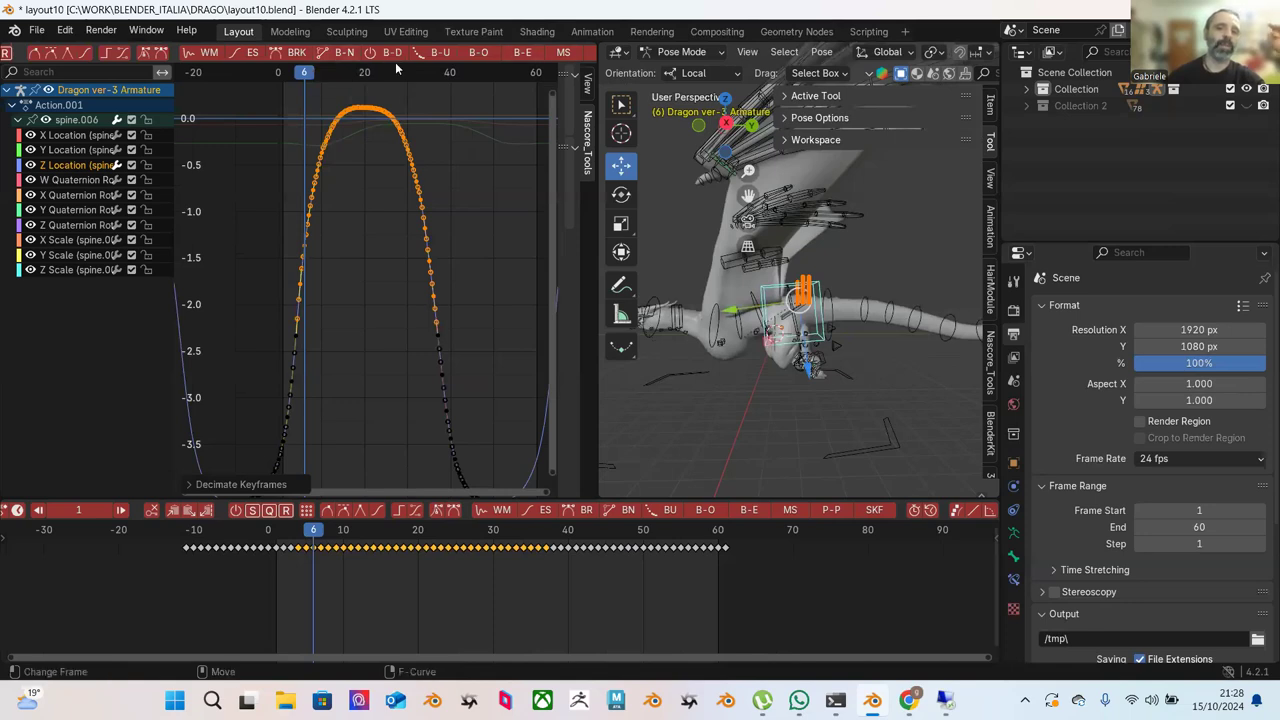
pyautogui.moveTo(282, 131); pyautogui.dragTo(359, 290)
pyautogui.click(341, 52)
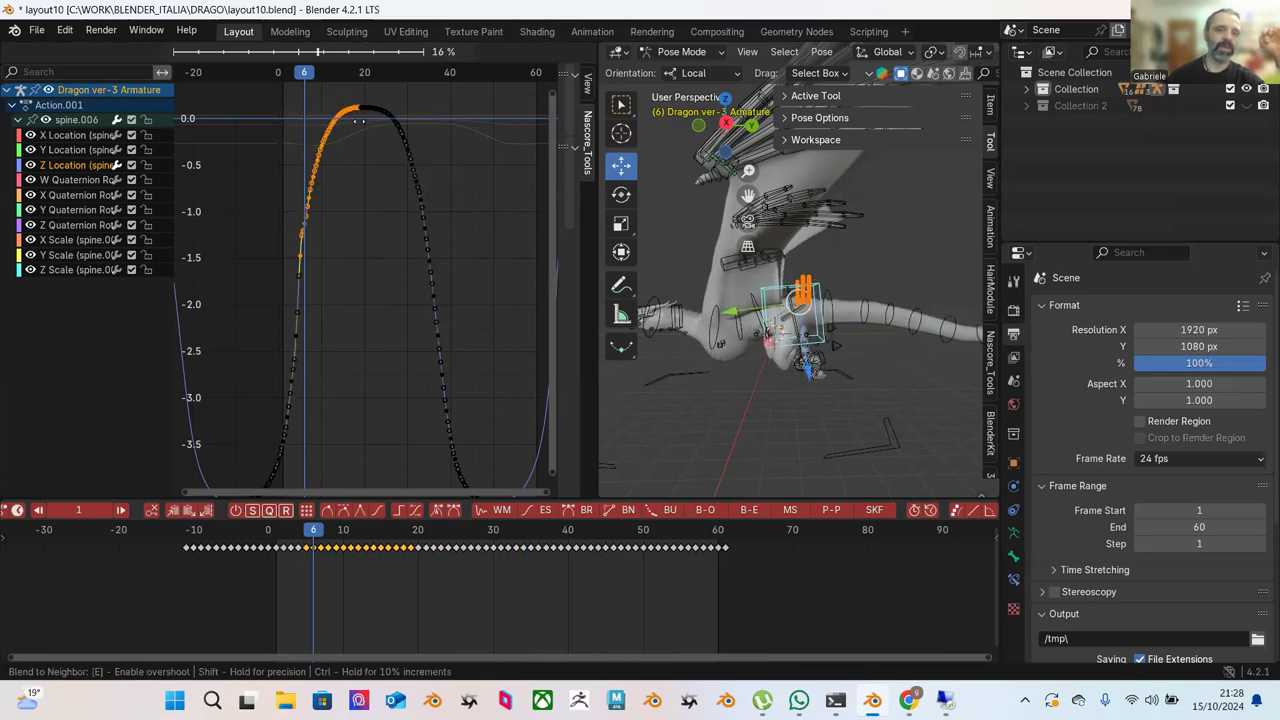
pyautogui.click(433, 136)
pyautogui.hotkey('ctrl', 'z')
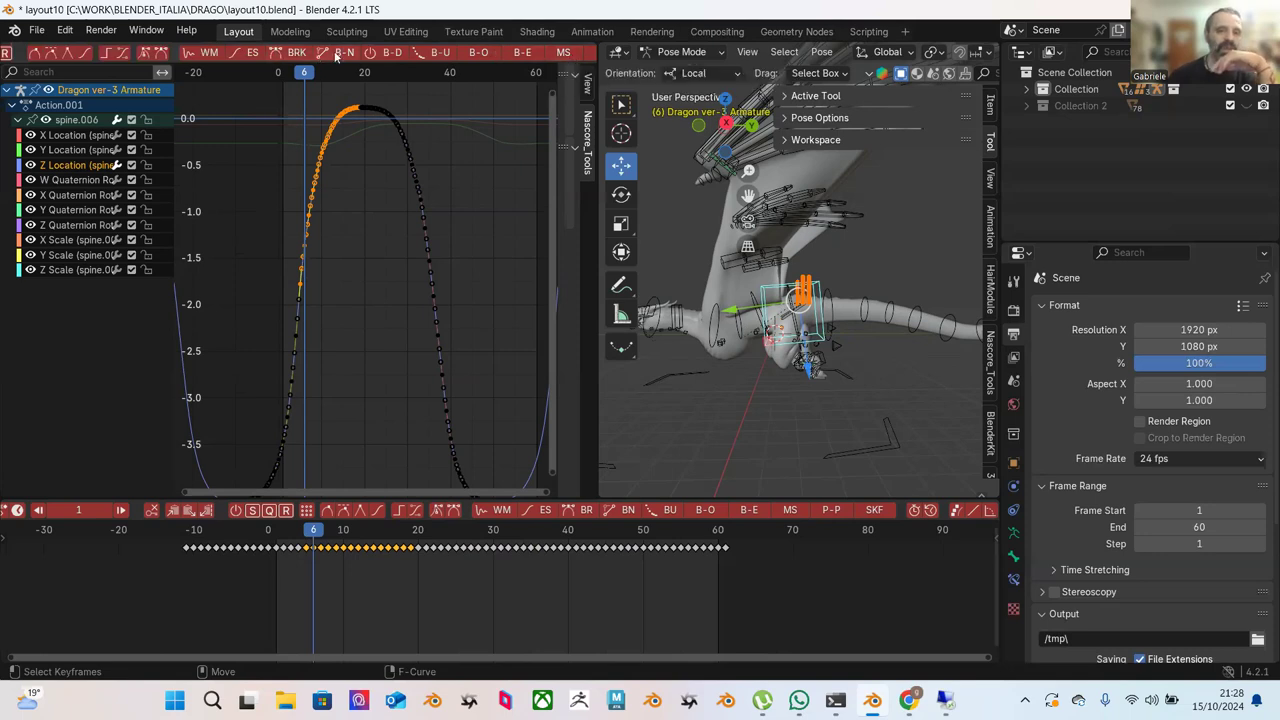
pyautogui.click(563, 53)
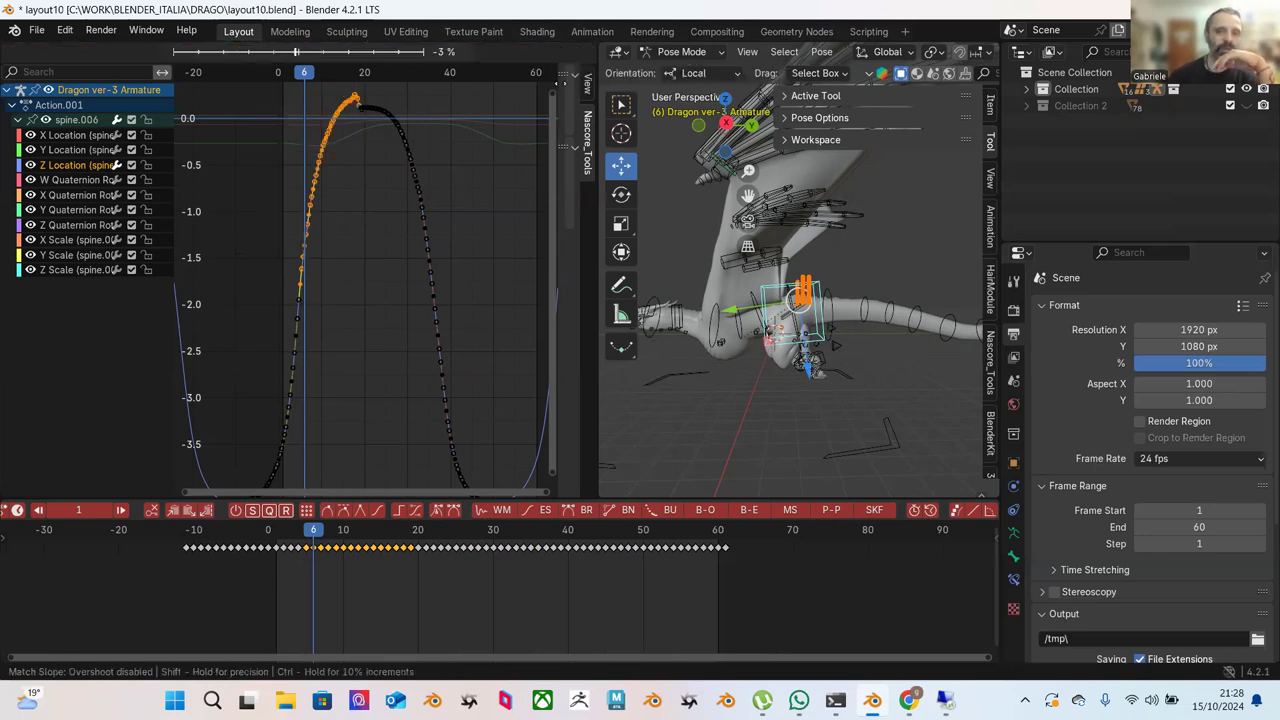
pyautogui.click(524, 100)
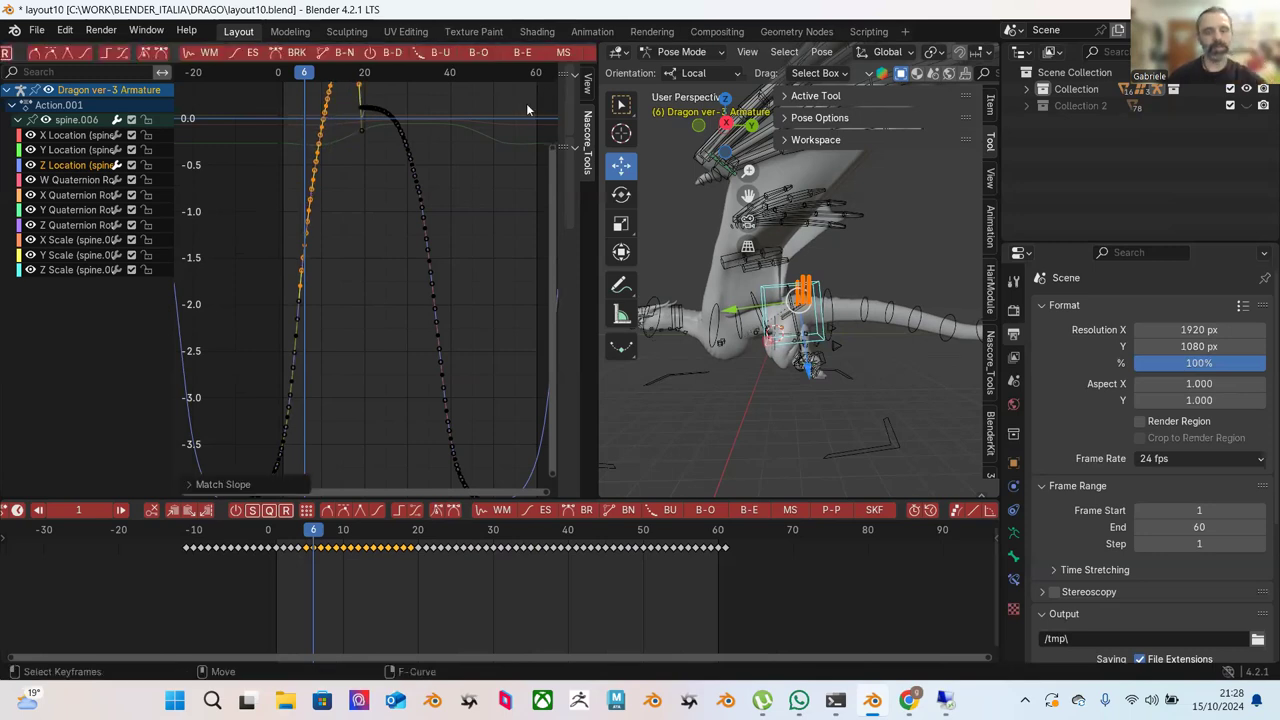
pyautogui.hotkey('ctrl', 'z')
pyautogui.scroll(-2, 541, 54)
pyautogui.scroll(-1, 541, 54)
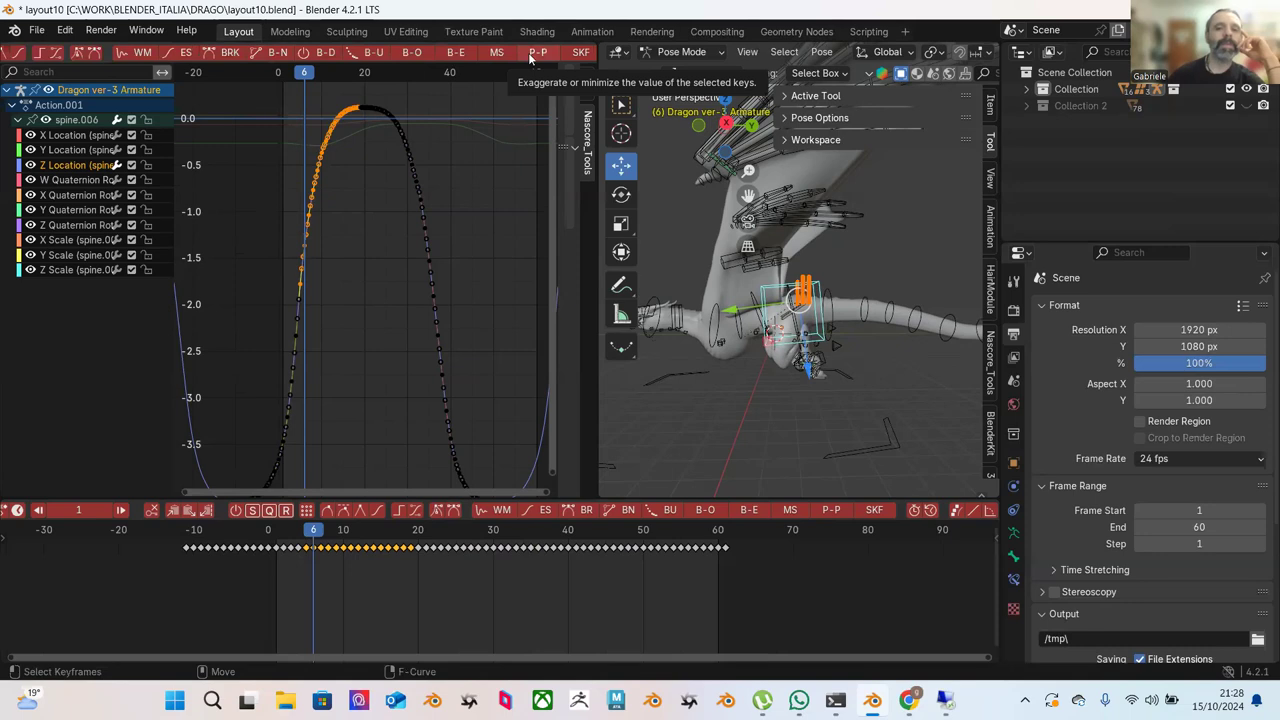
pyautogui.moveTo(246, 96); pyautogui.dragTo(480, 380)
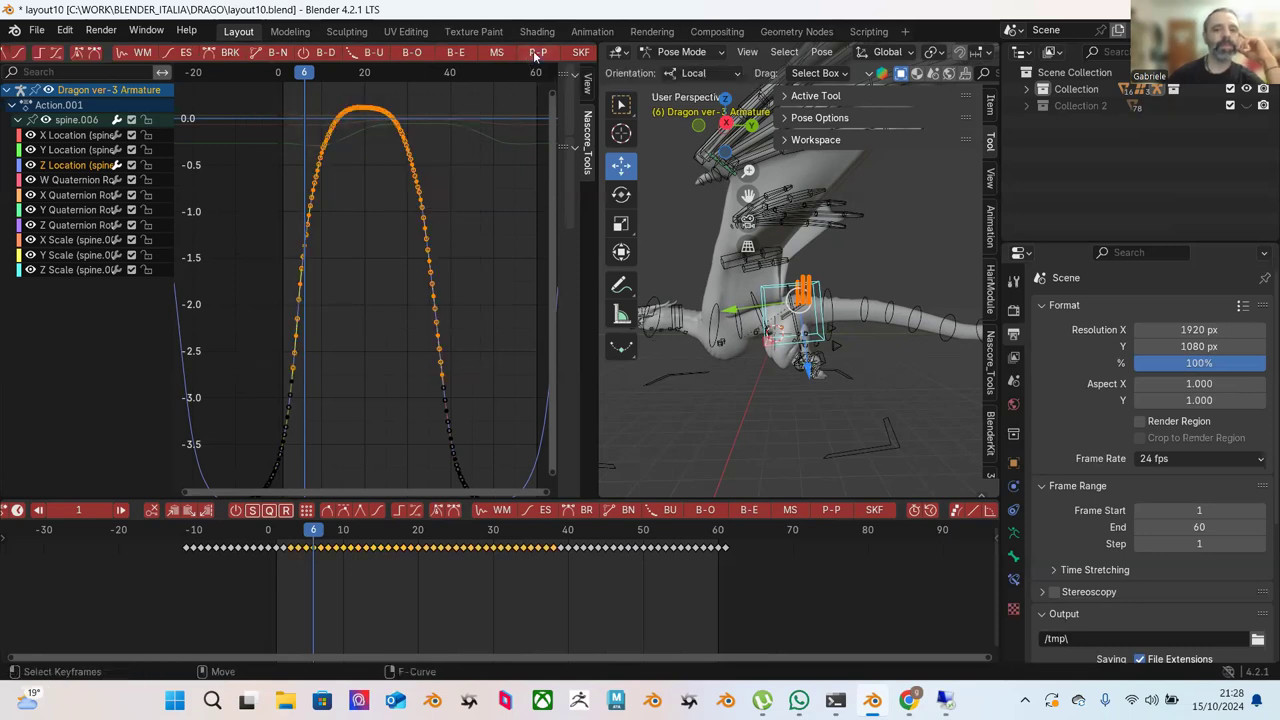
pyautogui.click(535, 57)
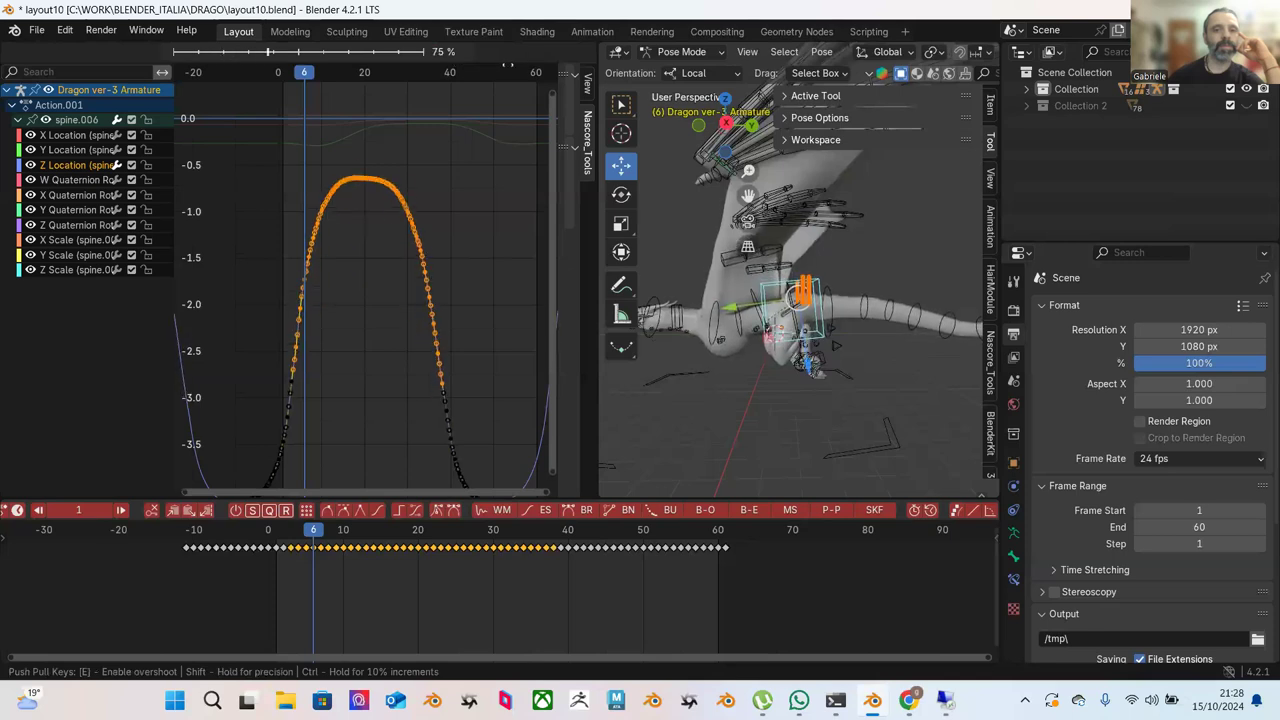
pyautogui.click(488, 78)
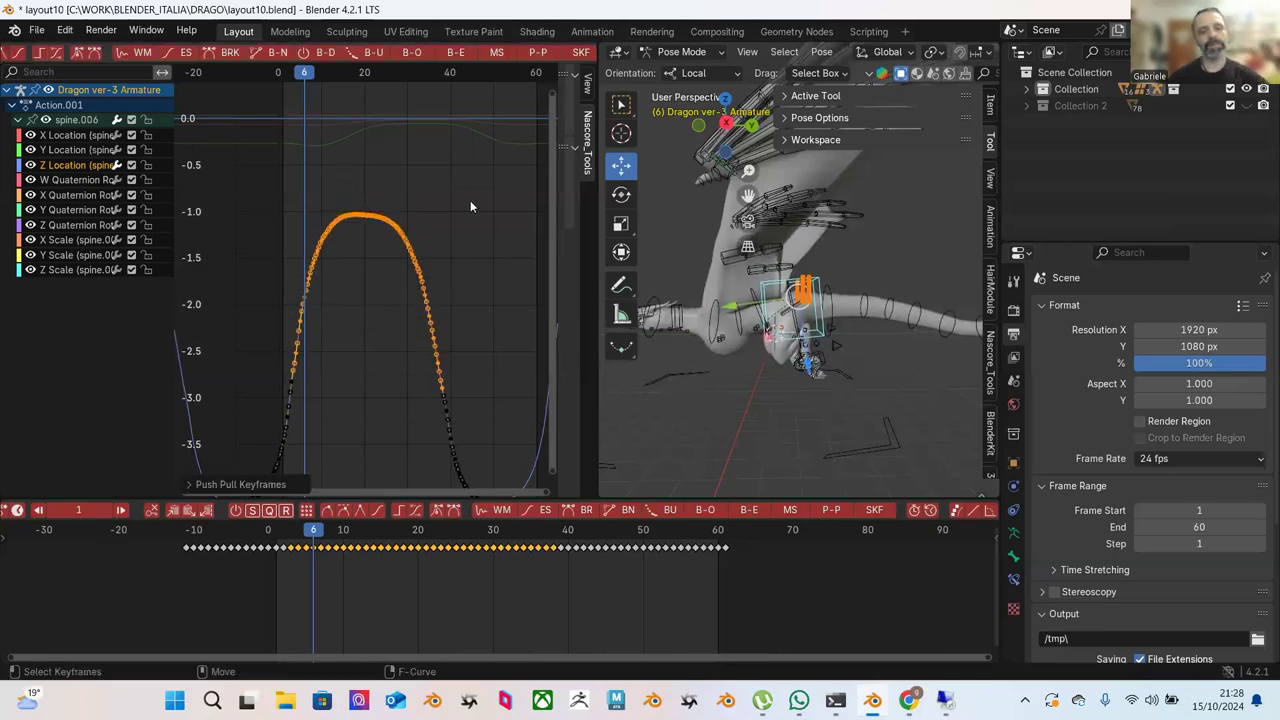
pyautogui.hotkey('ctrl', 'z')
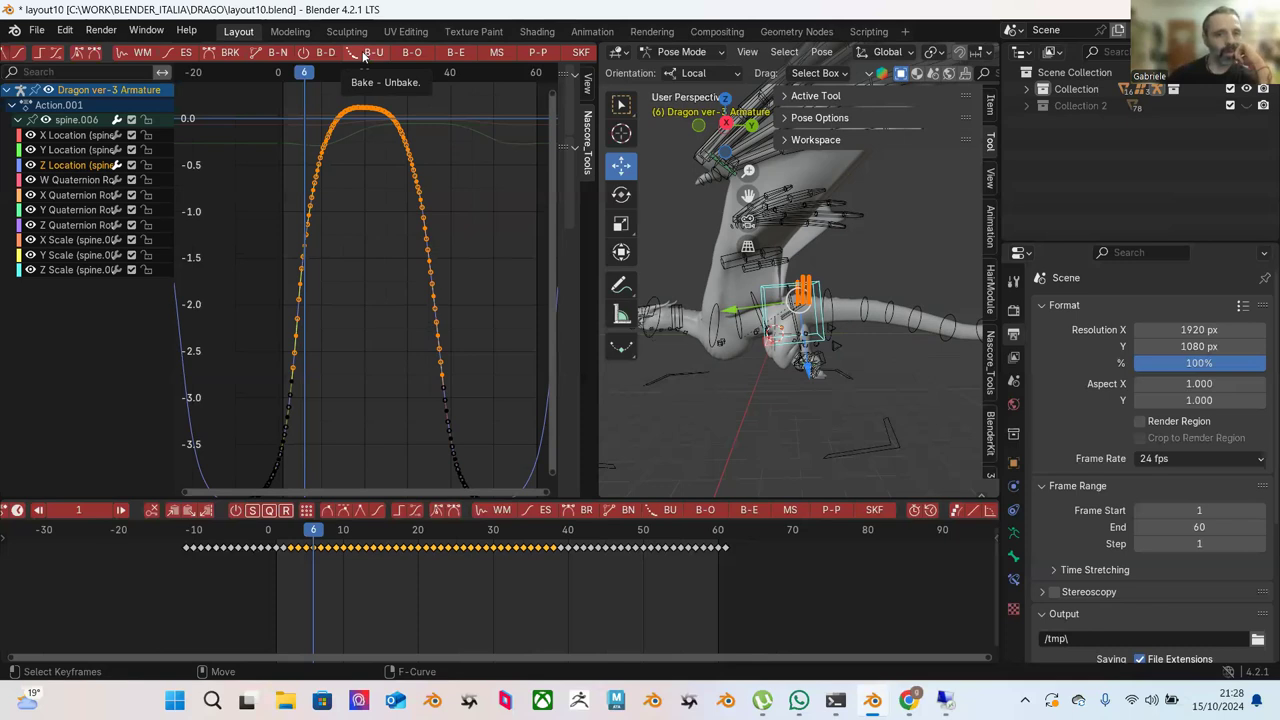
pyautogui.click(365, 57)
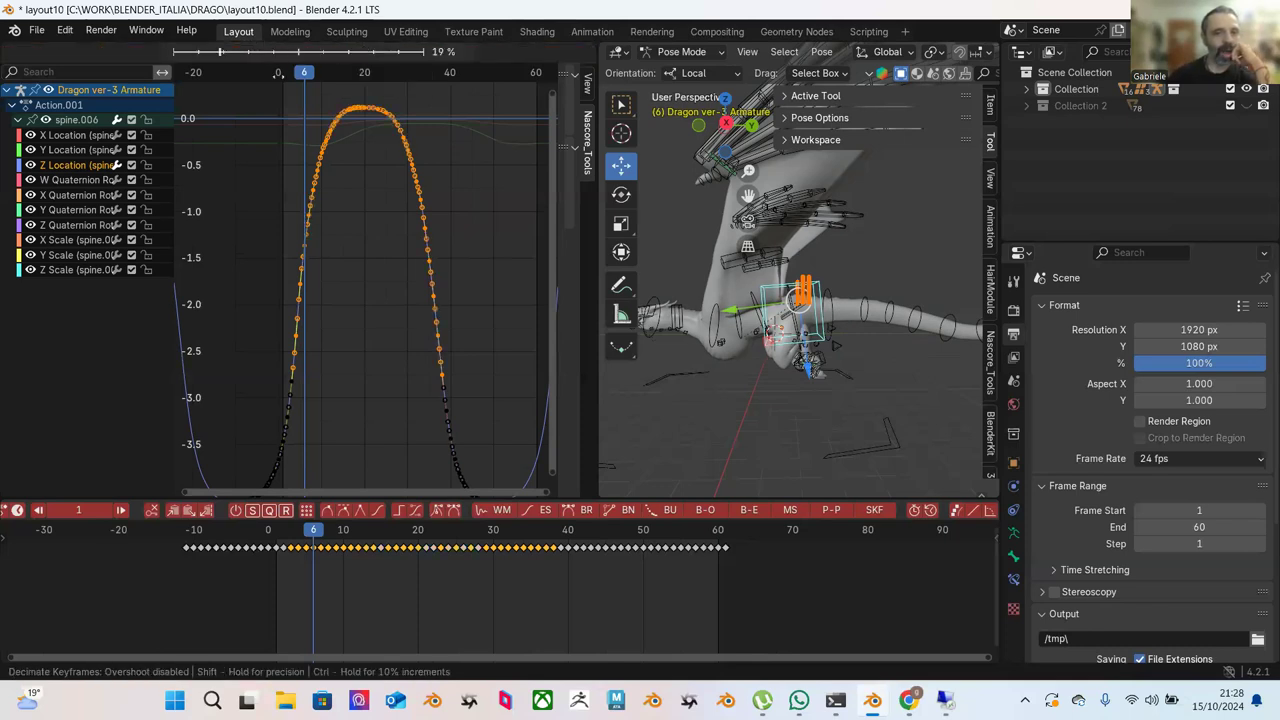
pyautogui.moveTo(458, 120)
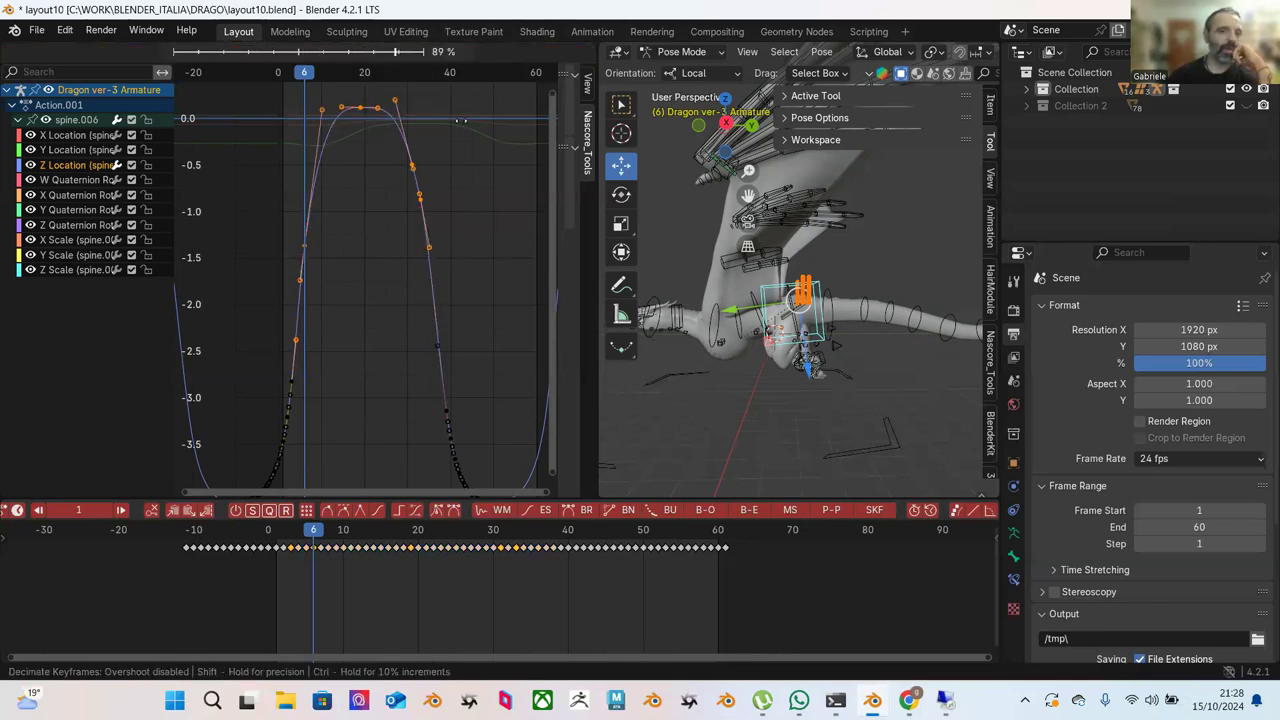
pyautogui.click(455, 120)
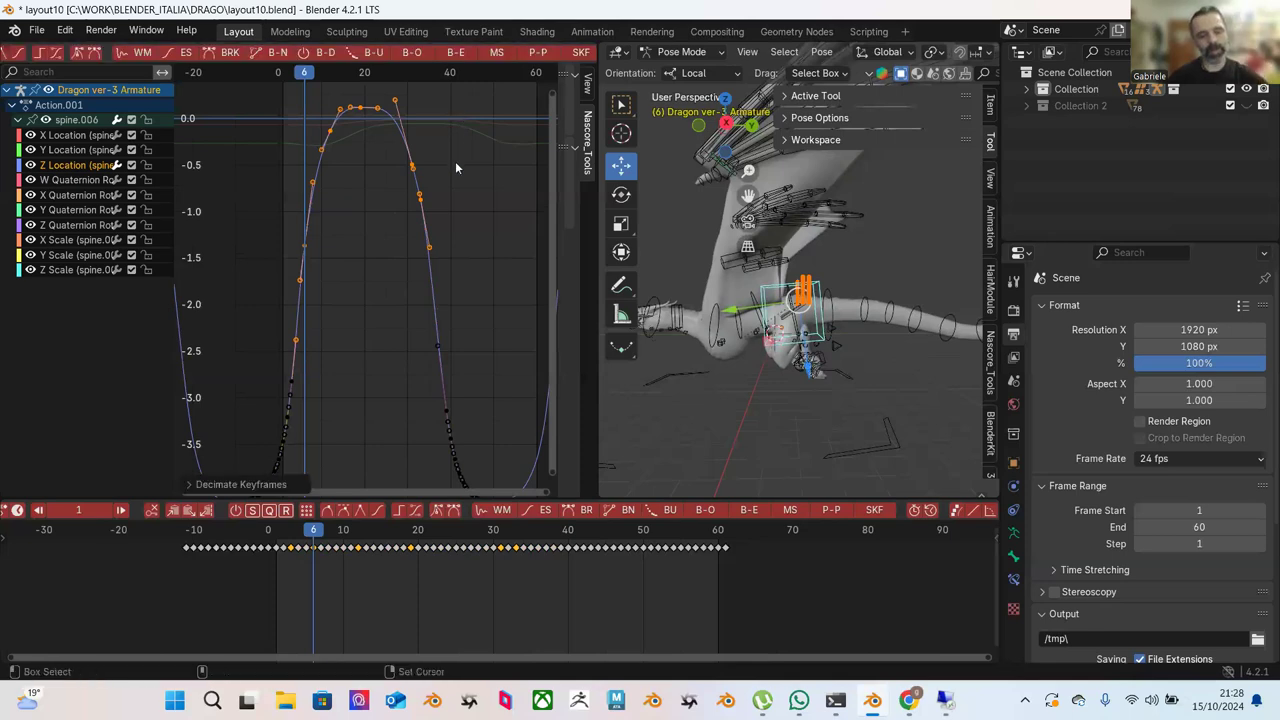
pyautogui.hotkey('ctrl', 'z')
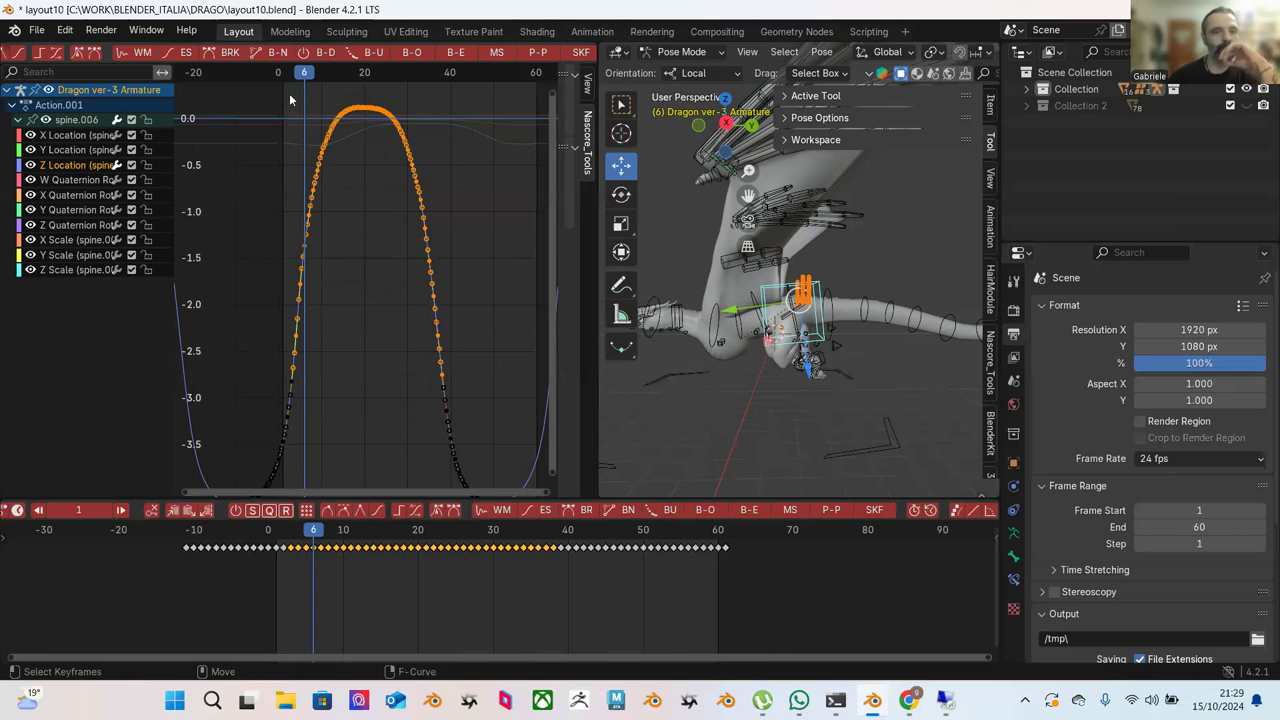
pyautogui.click(358, 51)
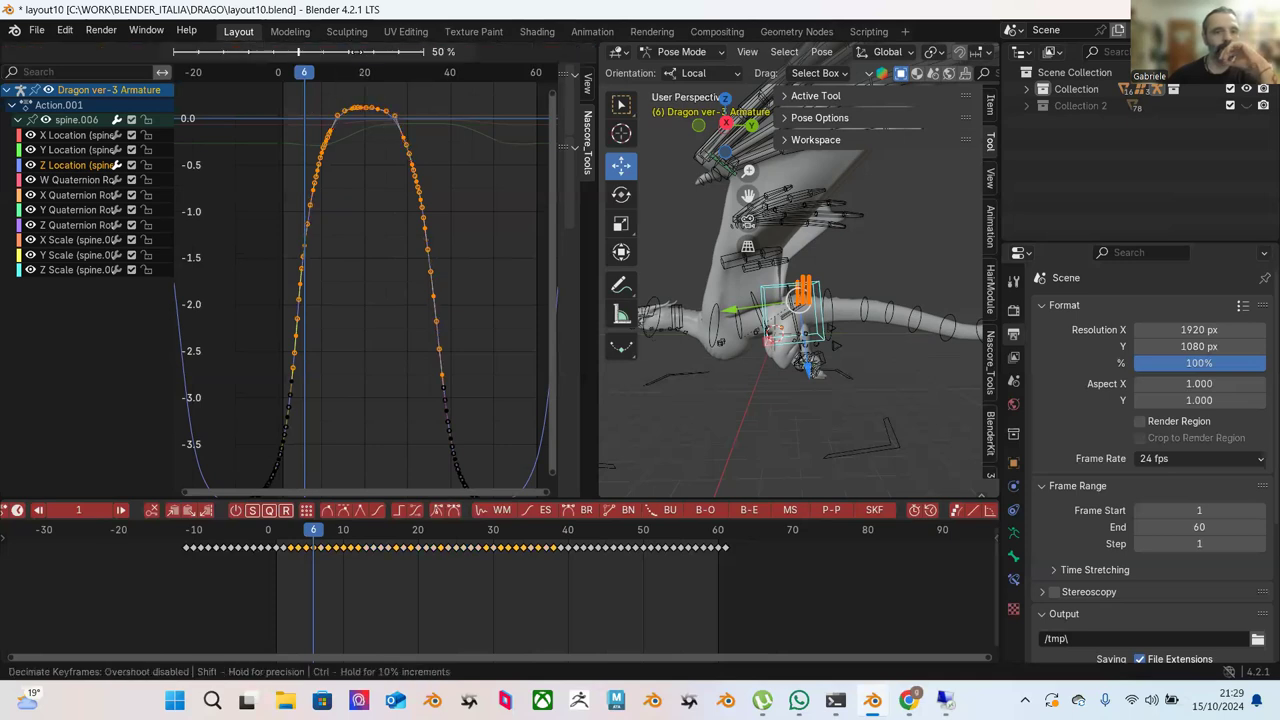
pyautogui.press('Escape')
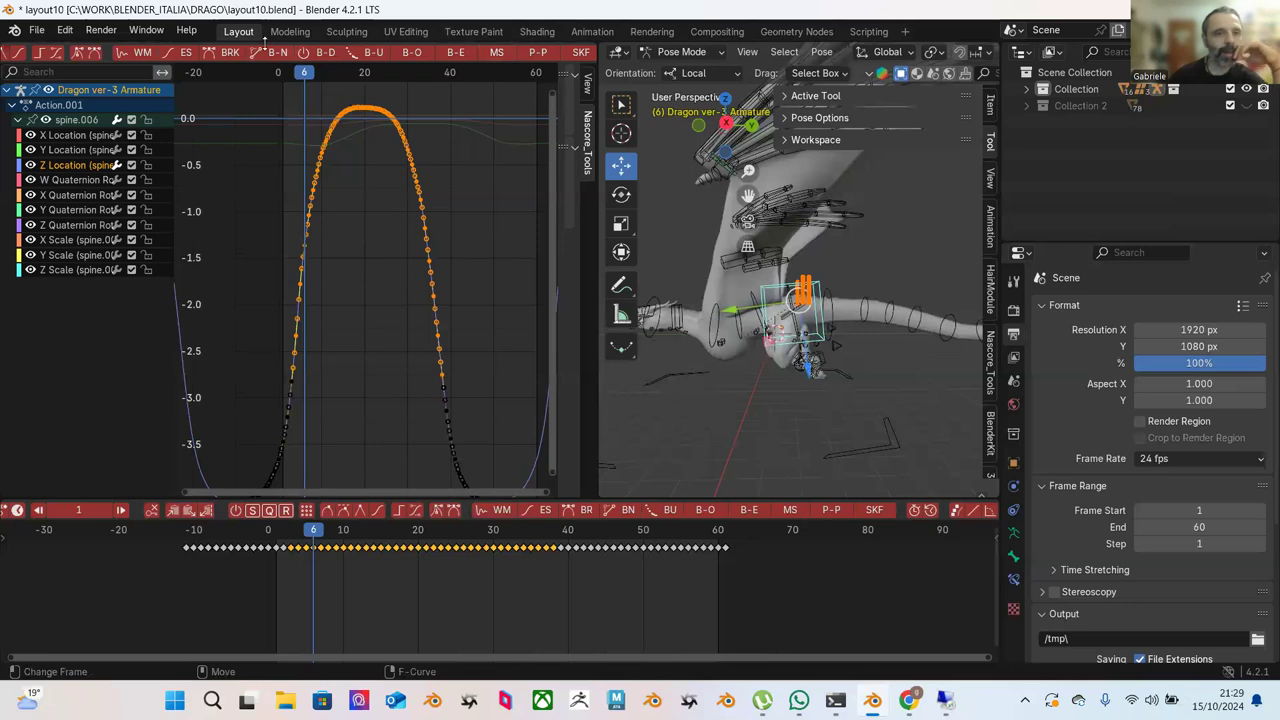
pyautogui.click(185, 51)
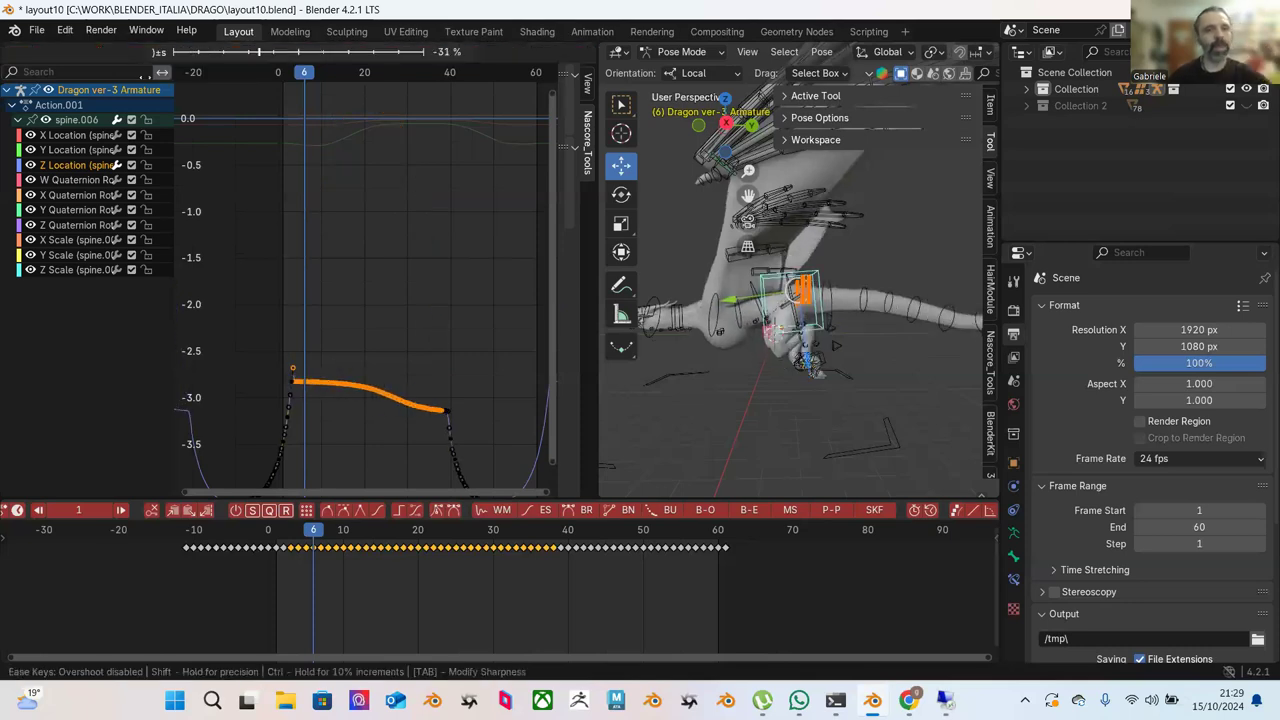
pyautogui.click(152, 73)
pyautogui.hotkey('ctrl', 'z')
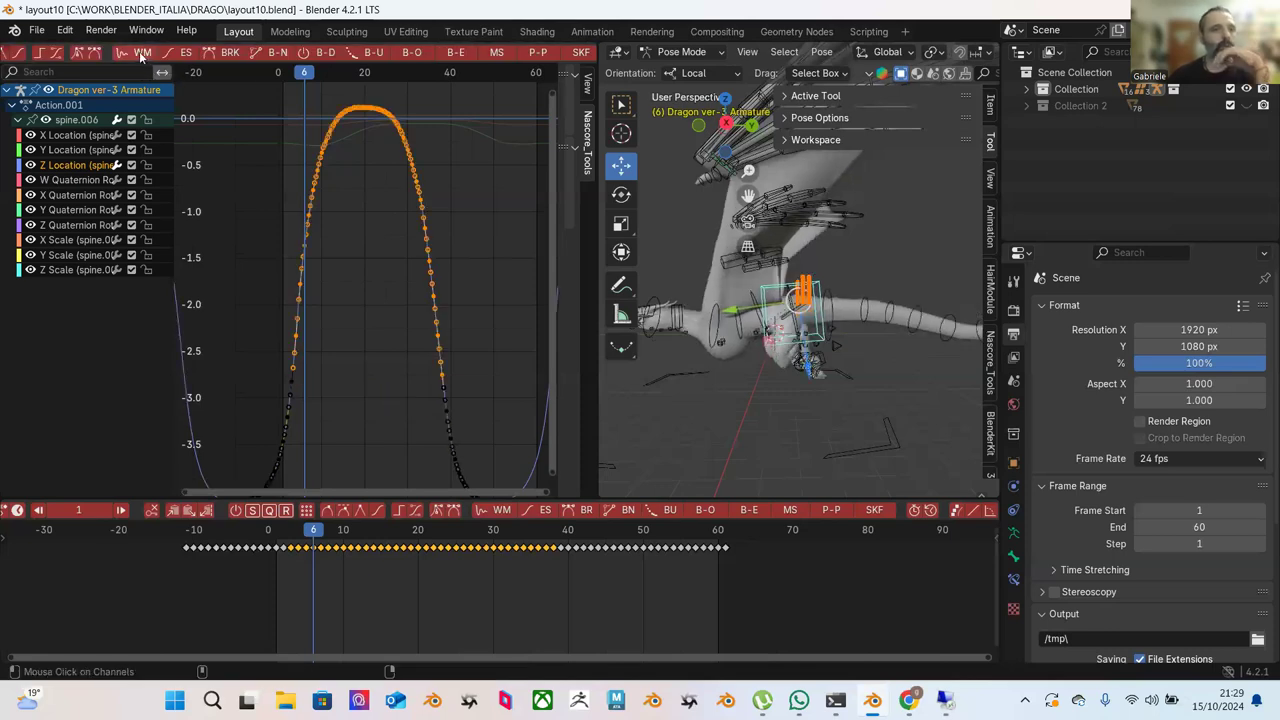
pyautogui.click(229, 57)
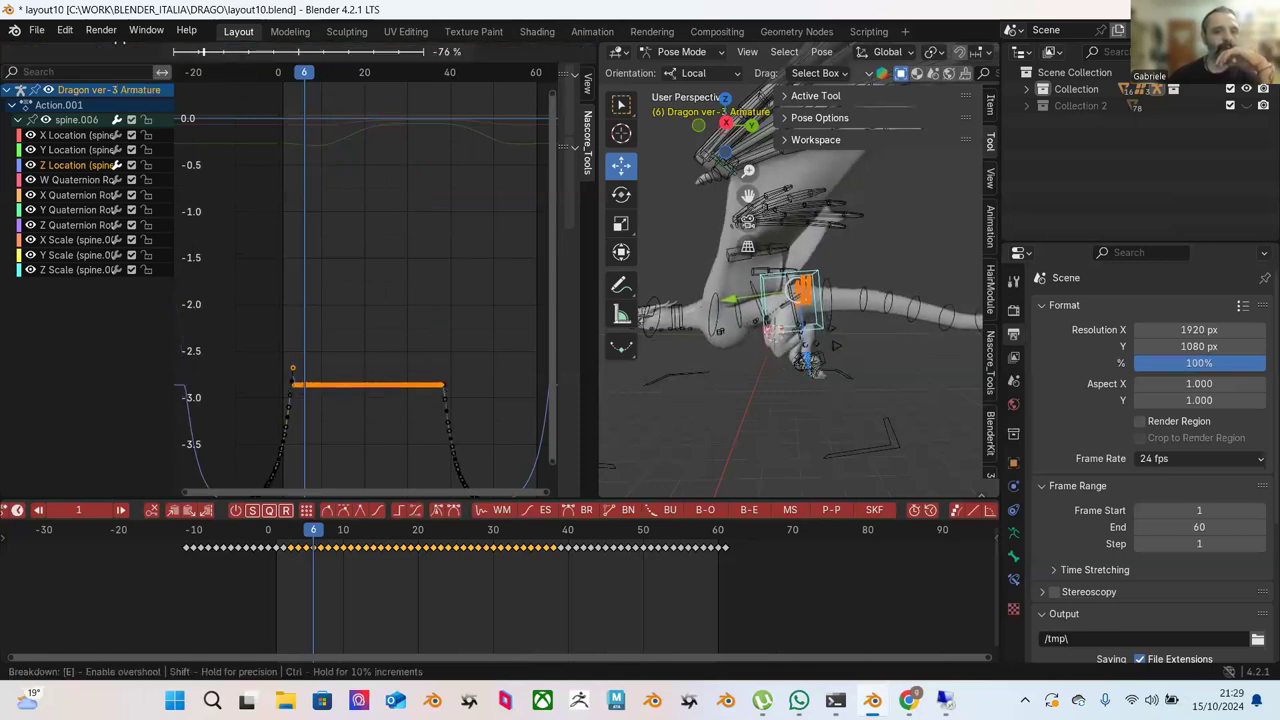
pyautogui.click(363, 201)
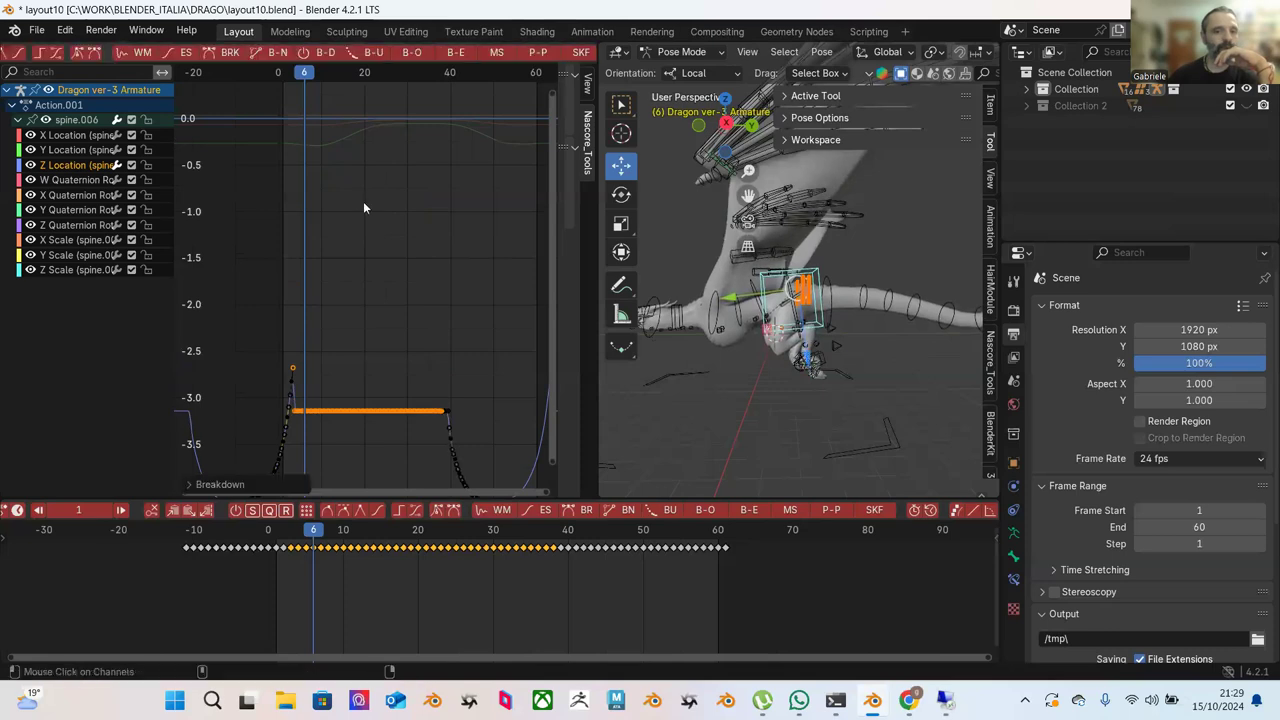
pyautogui.hotkey('ctrl', 'z')
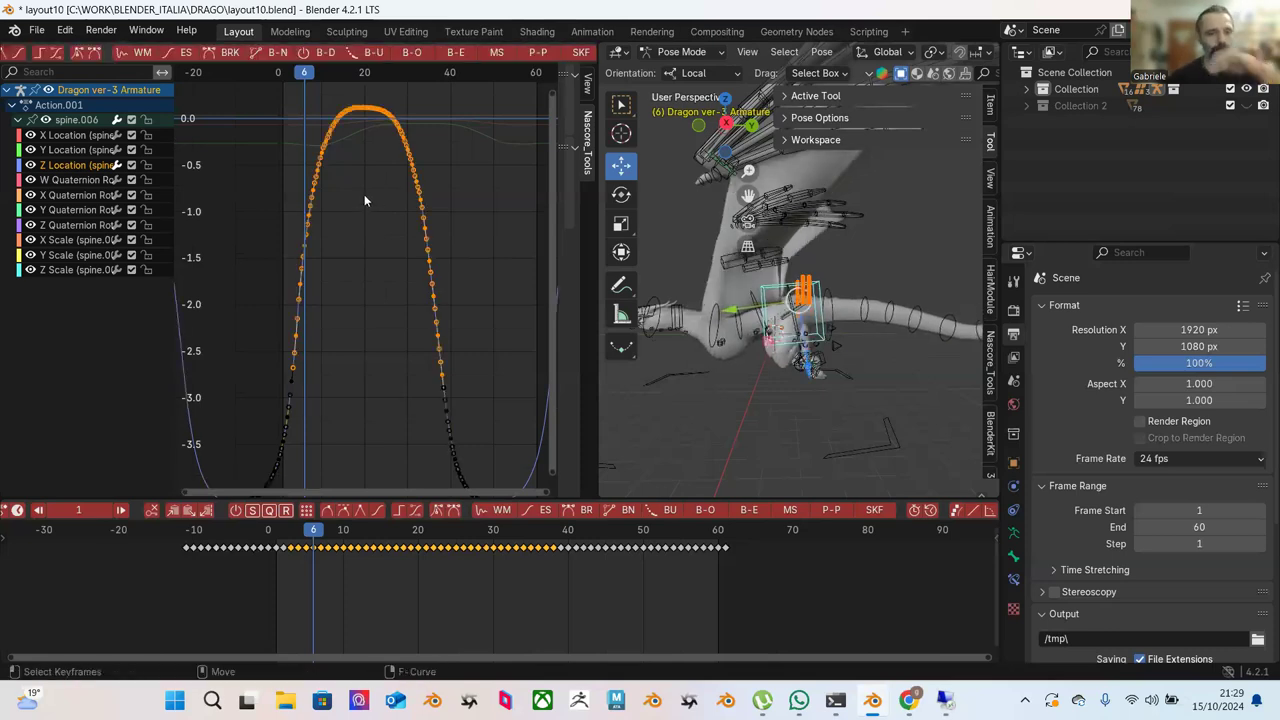
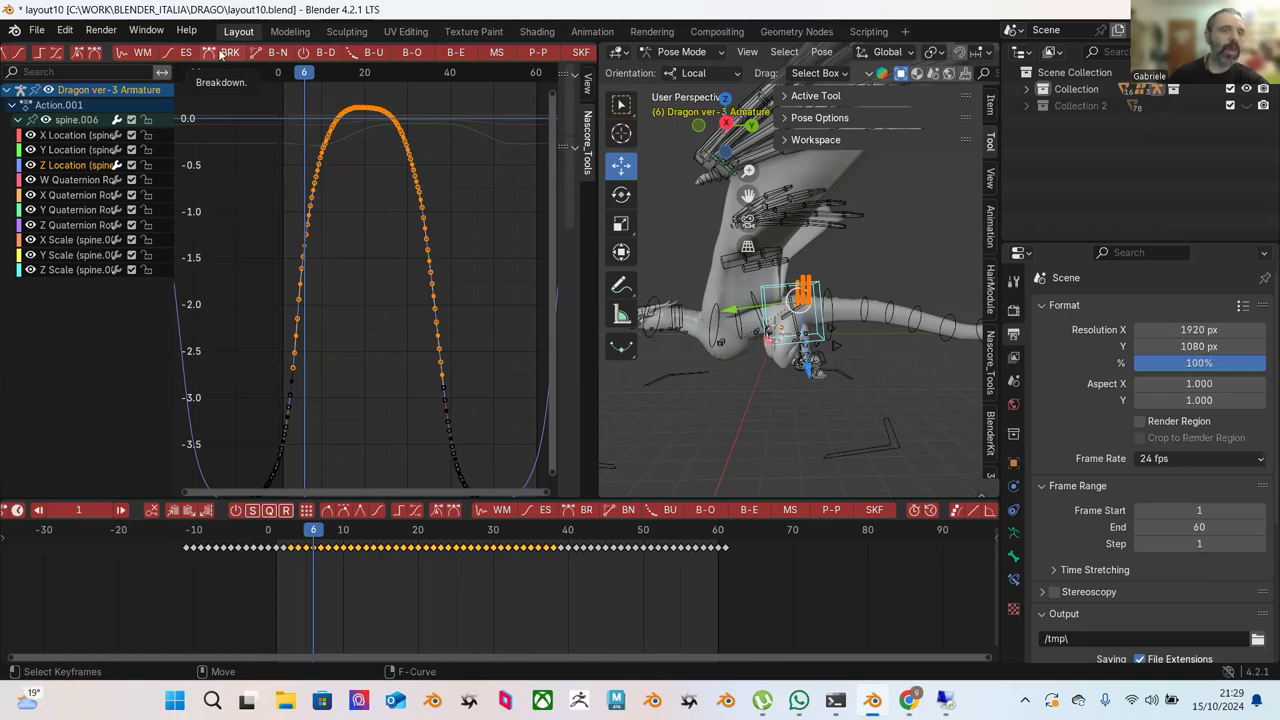
# Try an AnimAide Breakdown on the selected keys, then undo it.
pyautogui.click(221, 53)
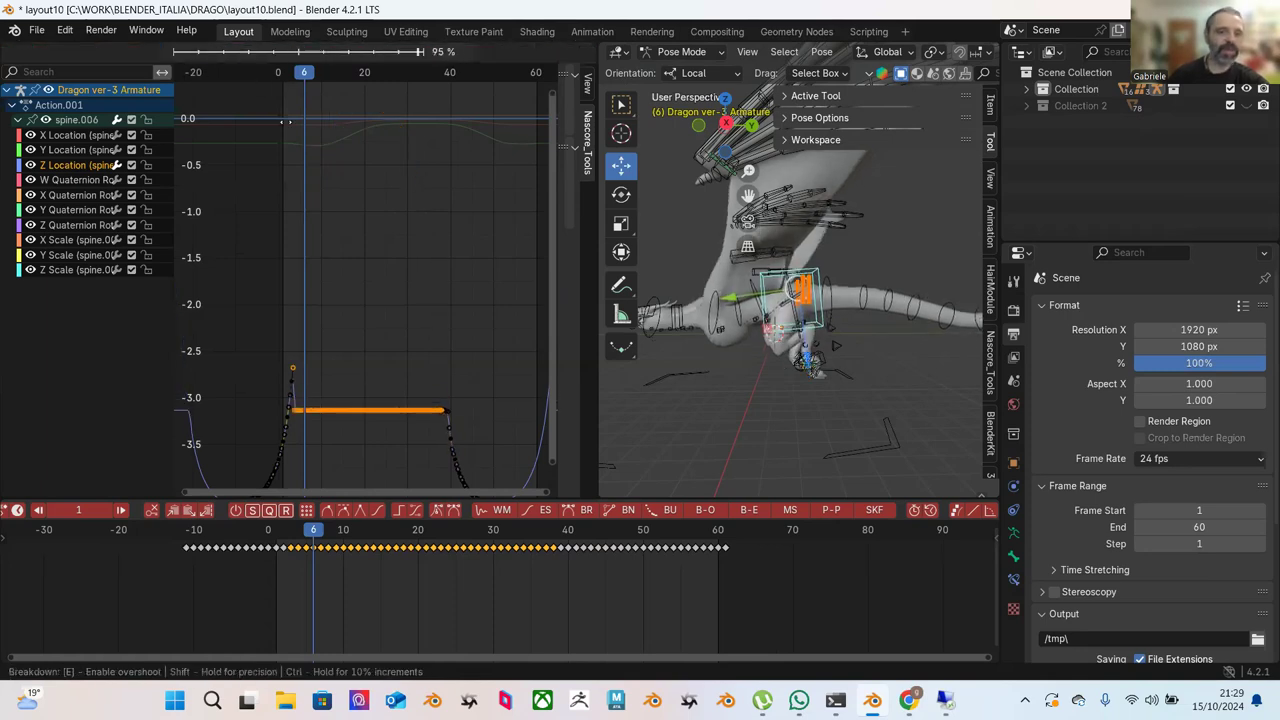
pyautogui.click(378, 168)
pyautogui.hotkey('ctrl', 'z')
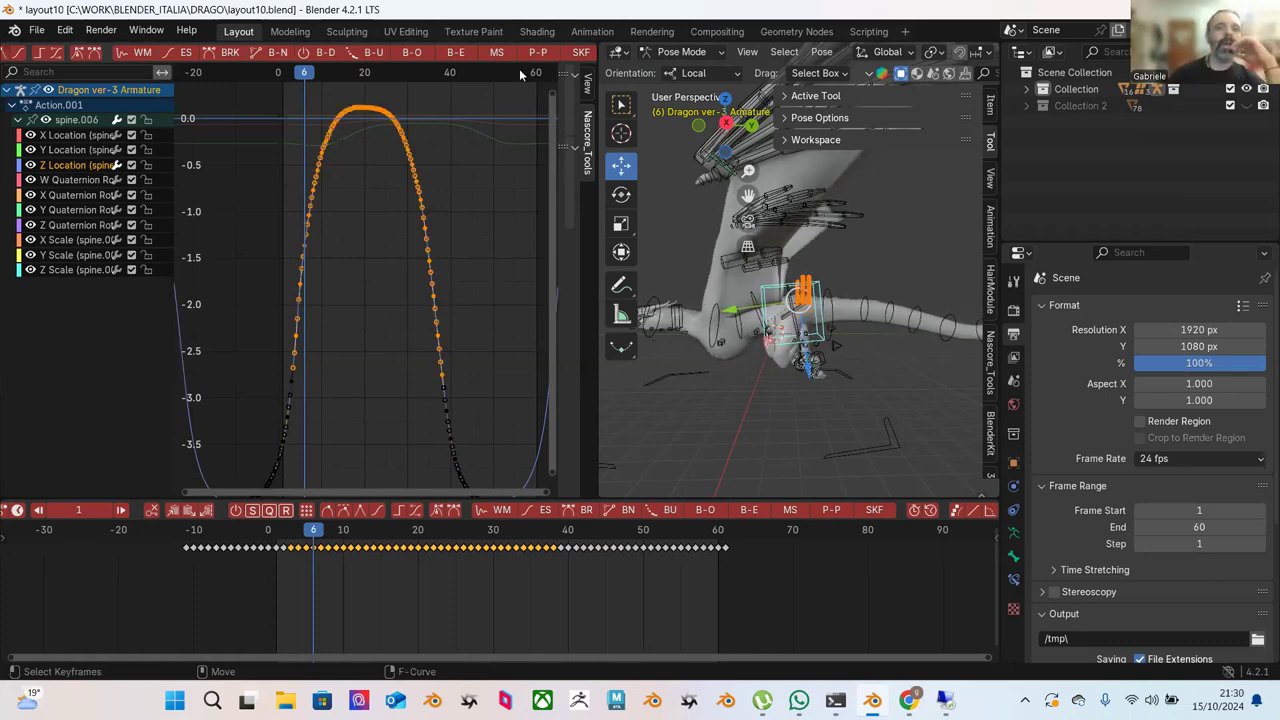
# Push Pull the arch keys so the spine.006 Z peak drops to about -1.15.
pyautogui.scroll(-2, 538, 56)
pyautogui.scroll(-1, 537, 56)
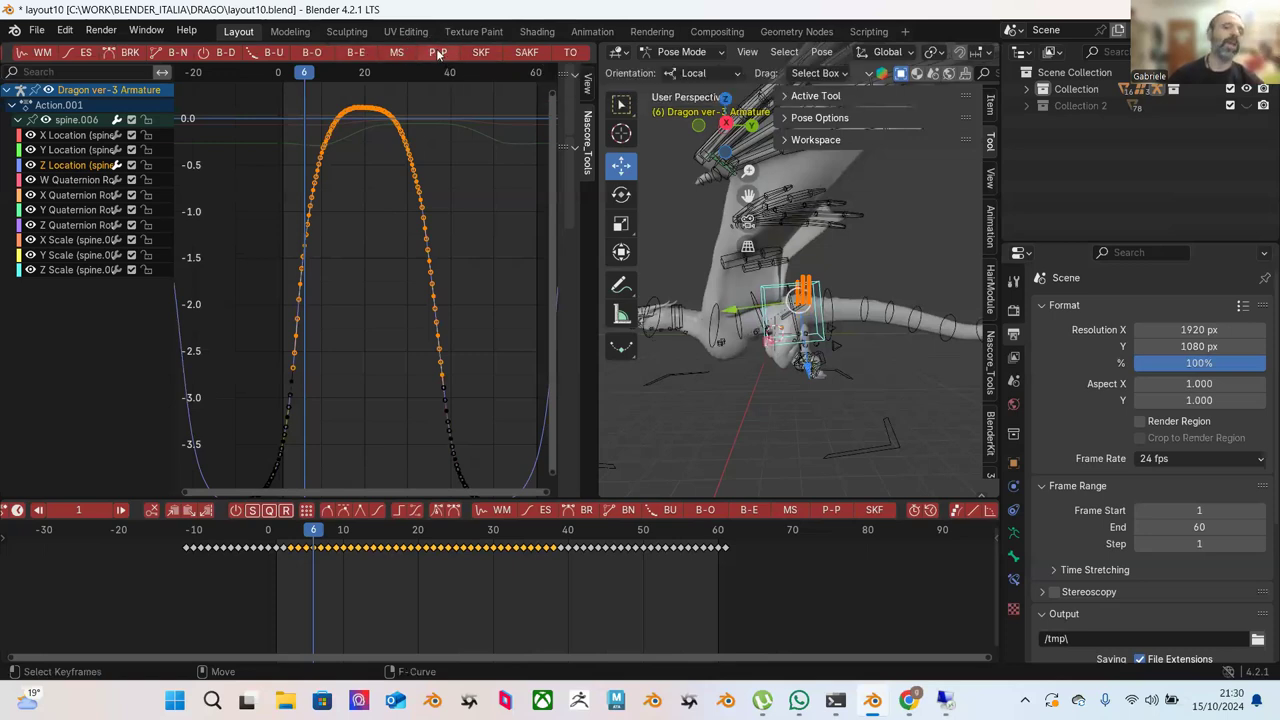
pyautogui.moveTo(244, 99); pyautogui.dragTo(494, 475)
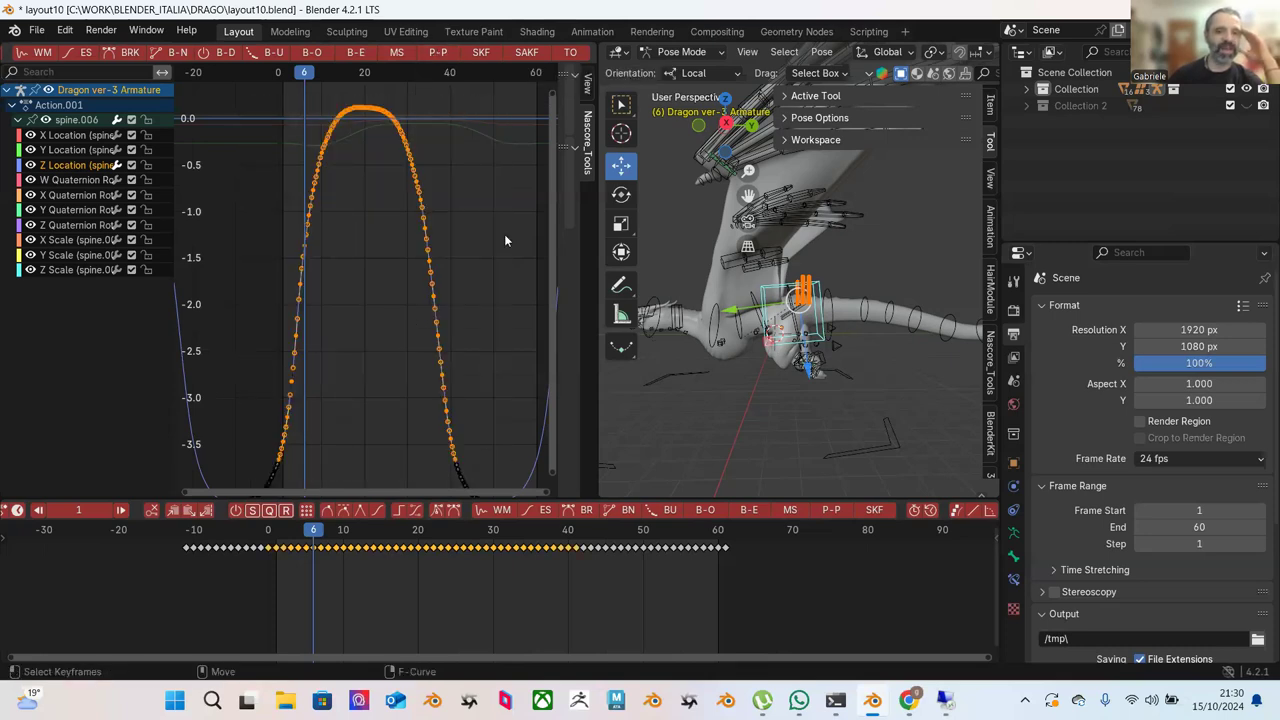
pyautogui.click(433, 57)
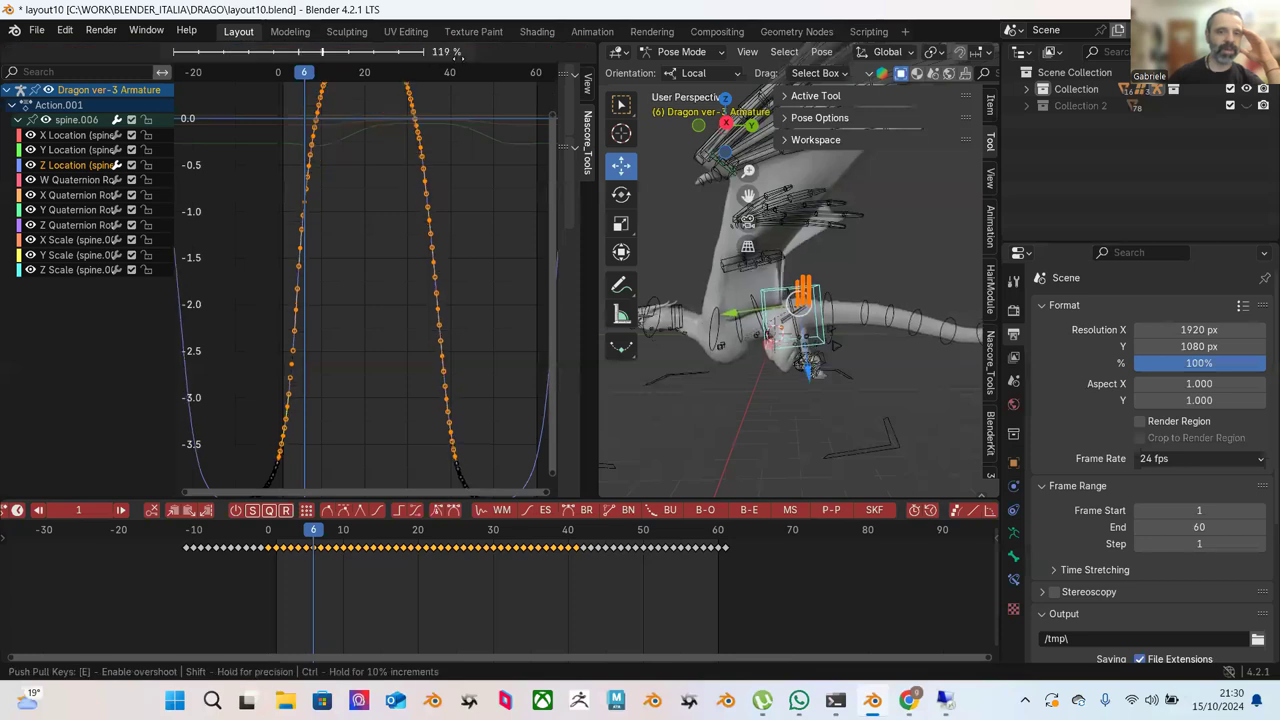
pyautogui.click(388, 118)
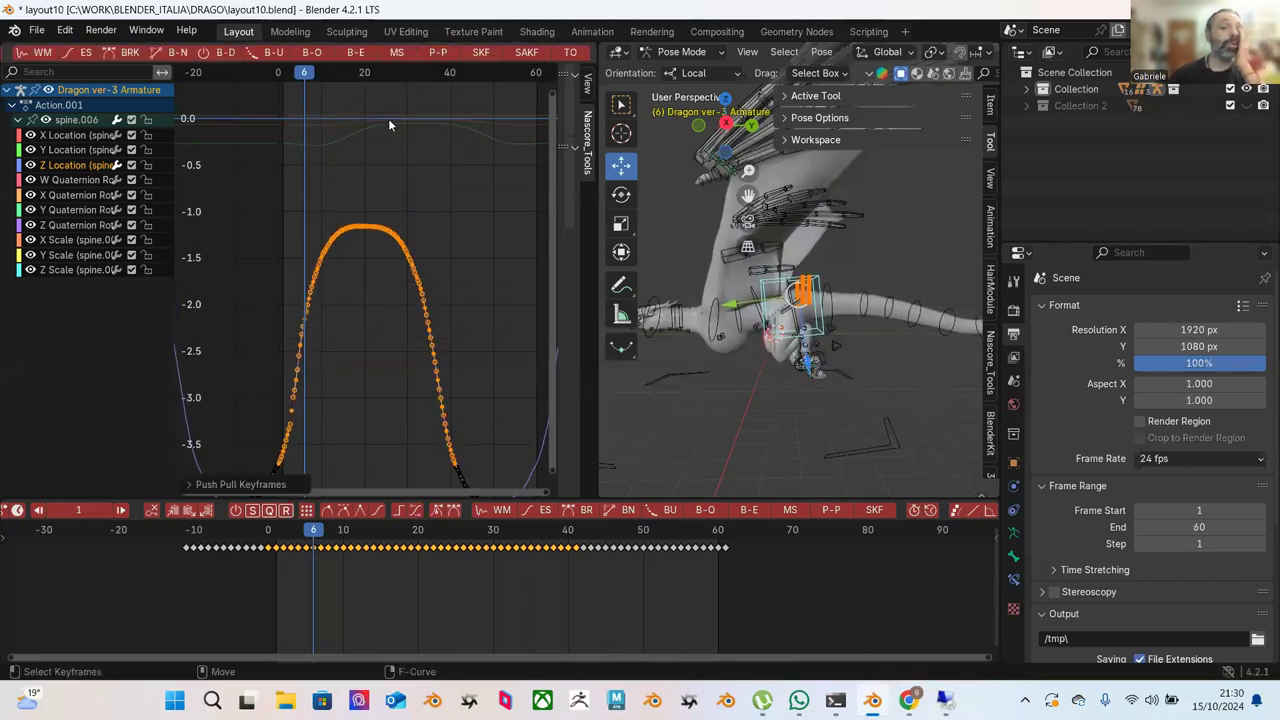
pyautogui.click(416, 190)
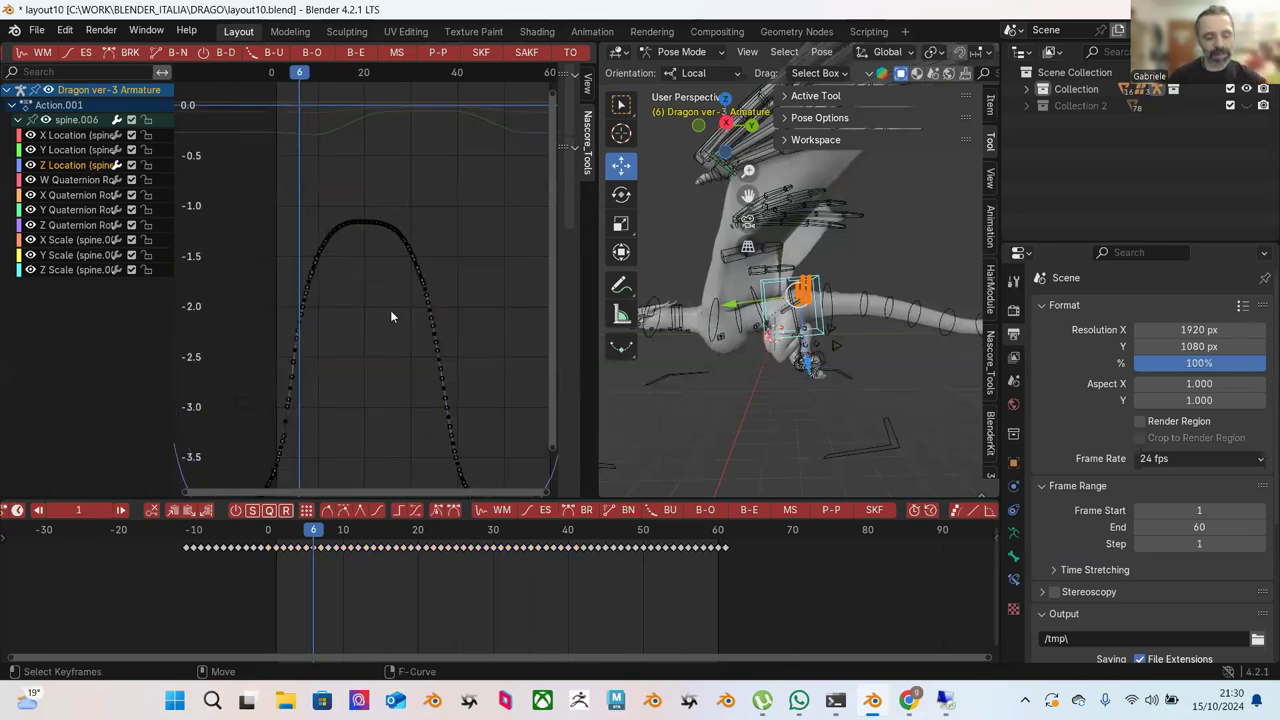
# Frame the curve and apply Blend to Ease to its left-flank keys.
pyautogui.press('Home')
pyautogui.press('b')
pyautogui.moveTo(386, 197); pyautogui.dragTo(262, 460)
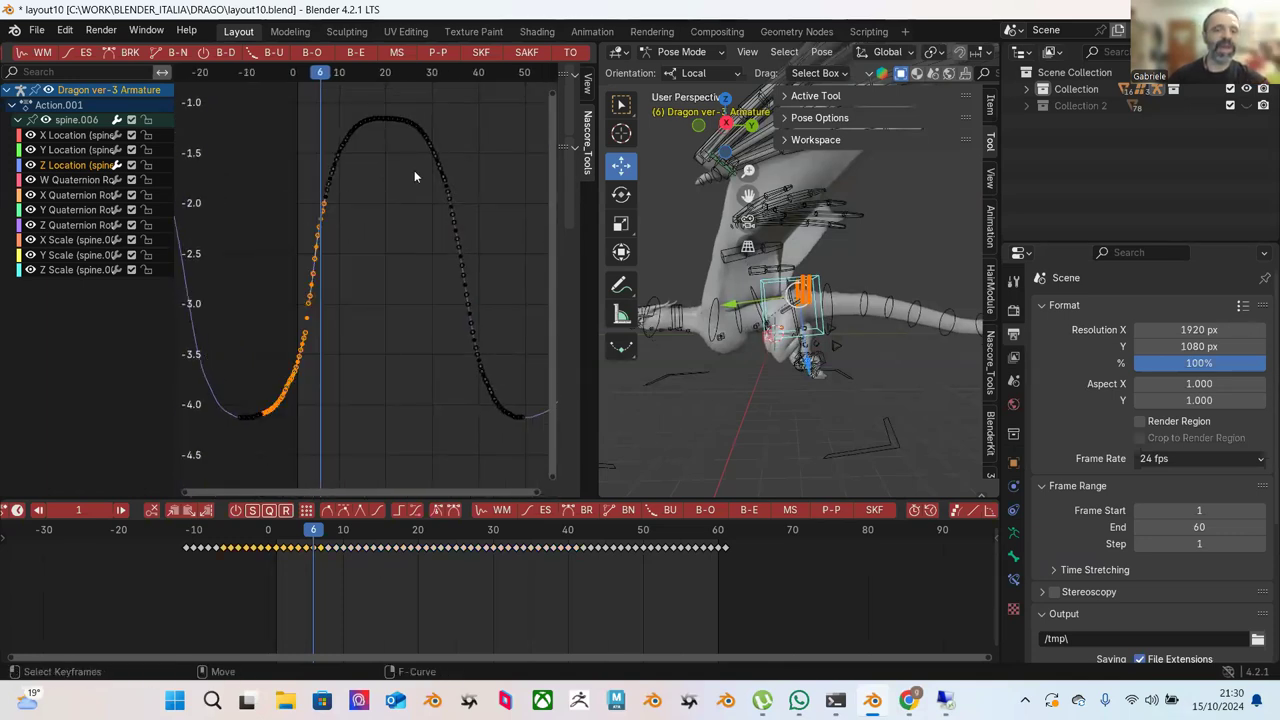
pyautogui.click(359, 56)
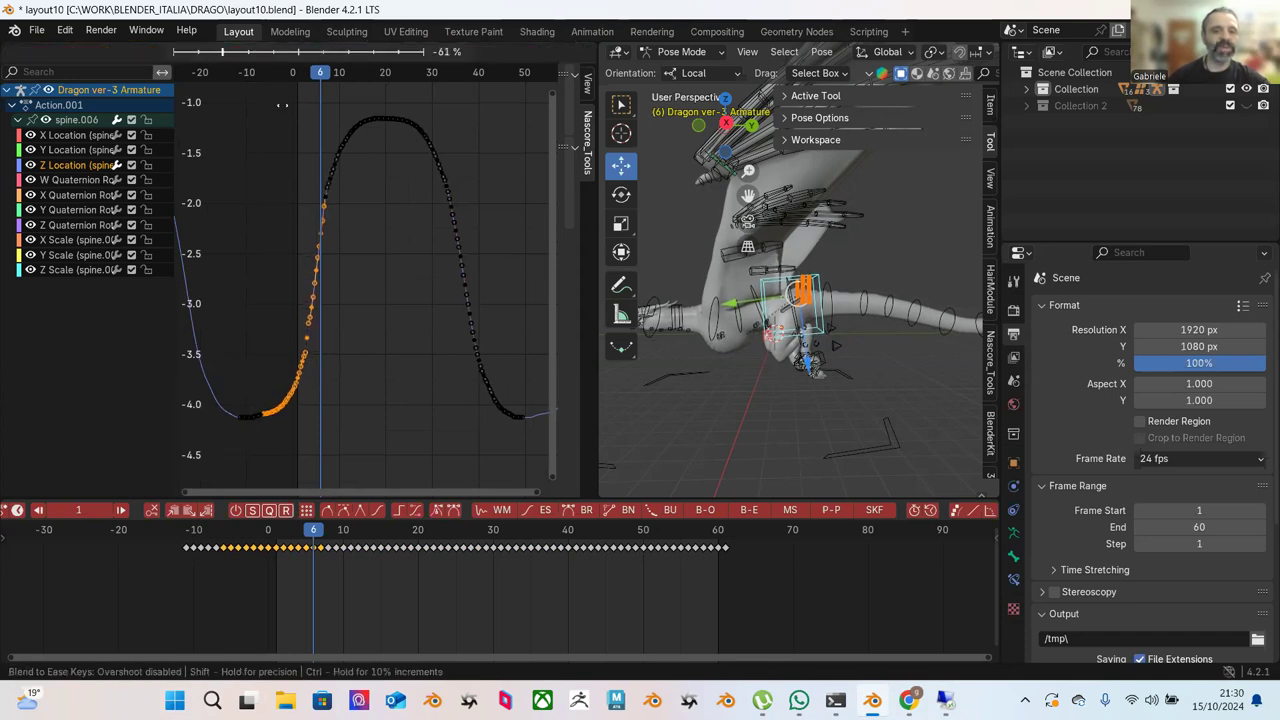
pyautogui.click(288, 120)
pyautogui.hotkey('alt', 'a')
# Apply Blend to Ease to the lower left-flank keys.
pyautogui.press('b')
pyautogui.moveTo(376, 259); pyautogui.dragTo(245, 460)
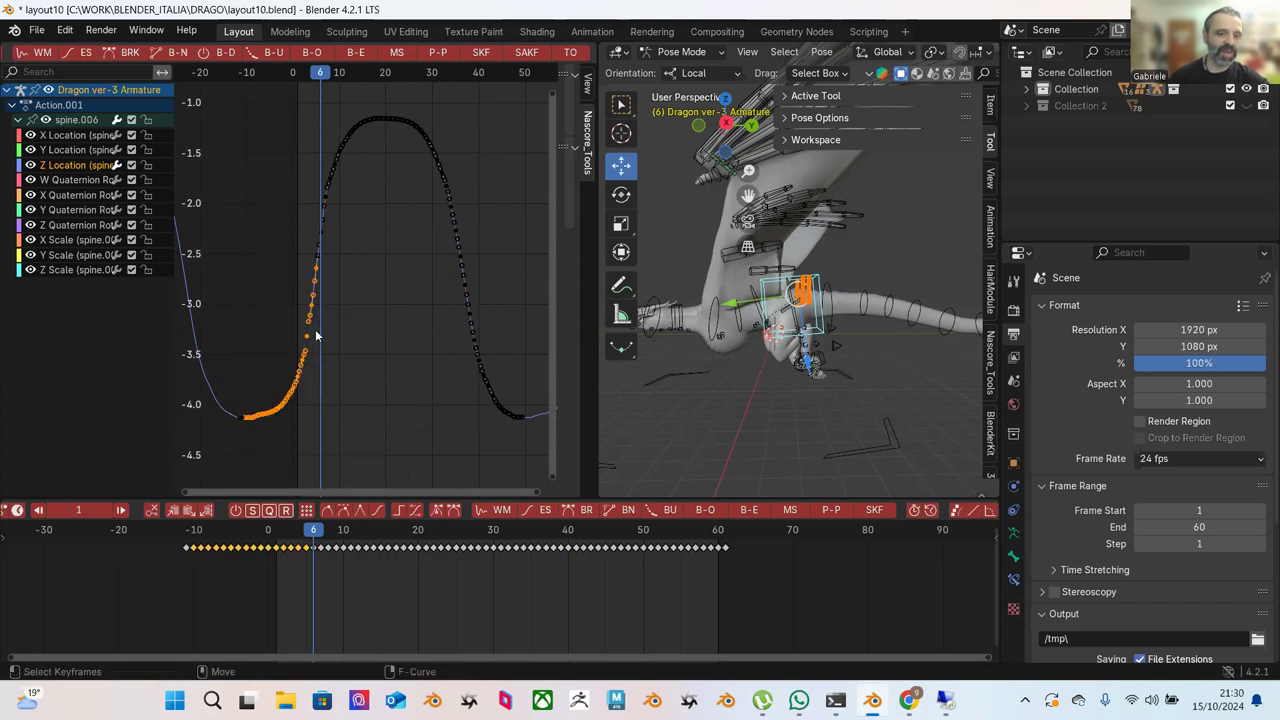
pyautogui.click(355, 53)
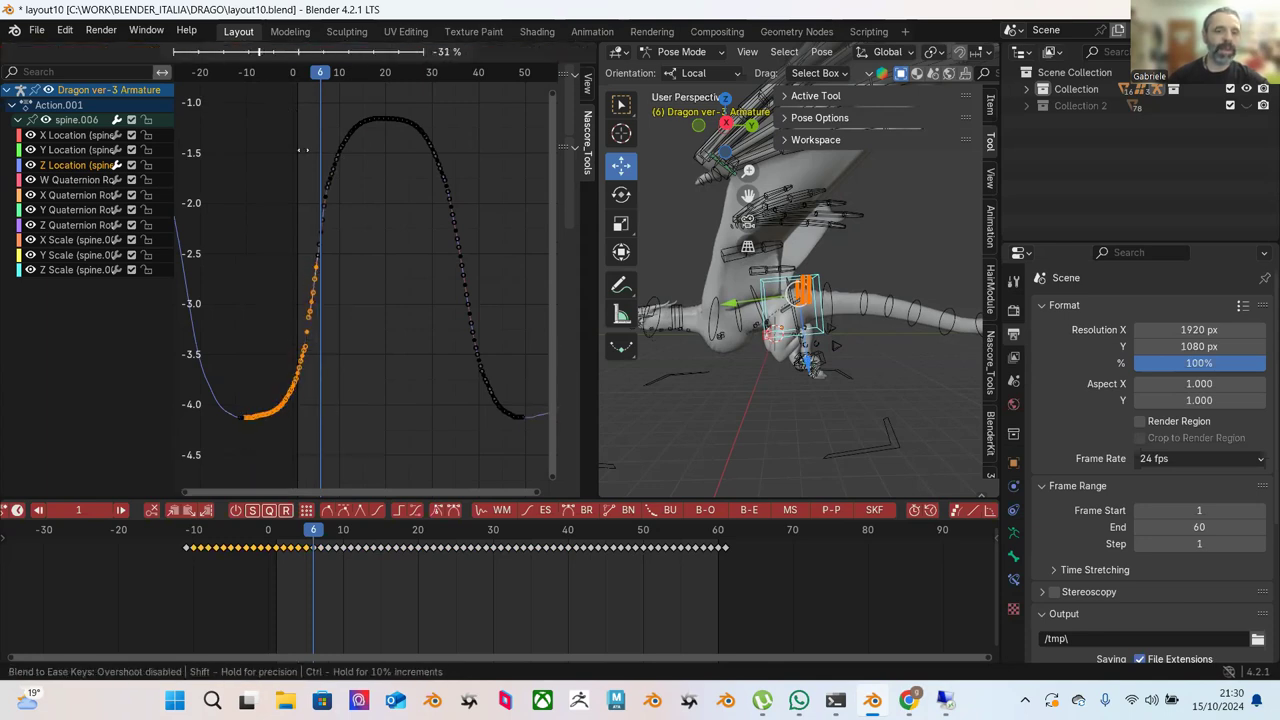
pyautogui.click(199, 184)
pyautogui.click(360, 213)
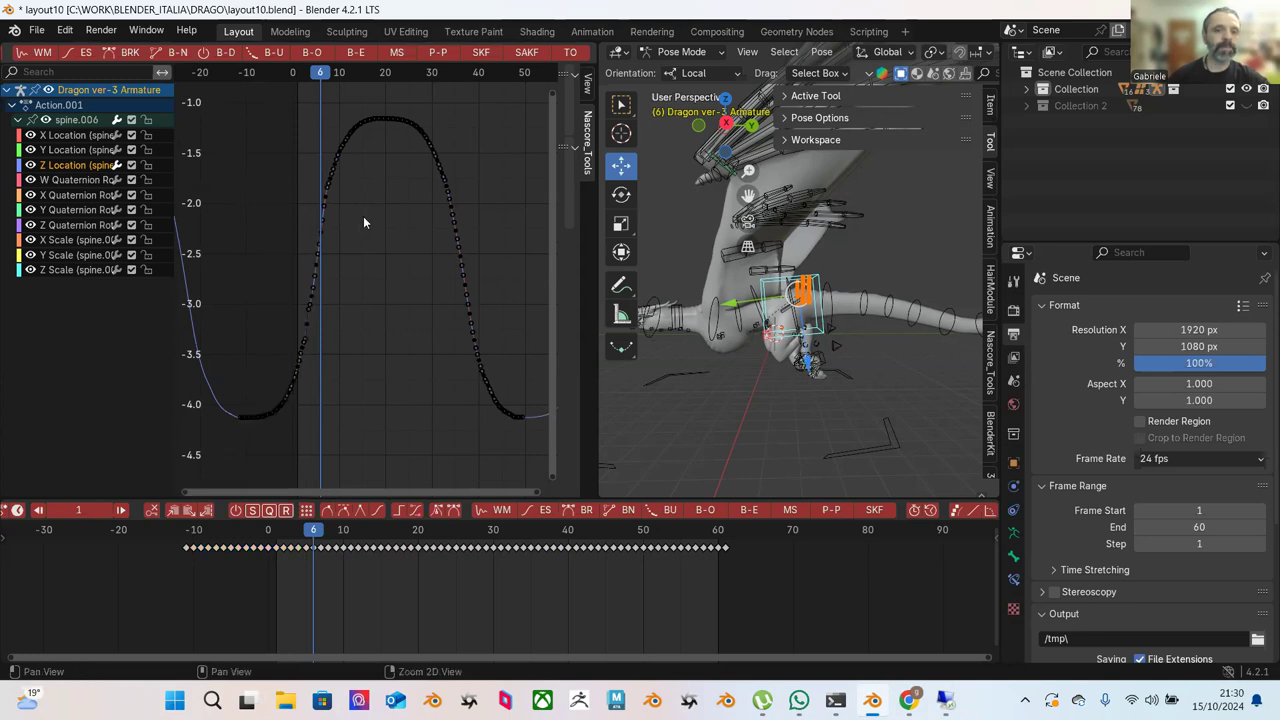
# Ease the keys running from the left flank up to the peak.
pyautogui.moveTo(363, 222); pyautogui.dragTo(353, 258, button='middle')
pyautogui.moveTo(250, 126); pyautogui.dragTo(384, 356)
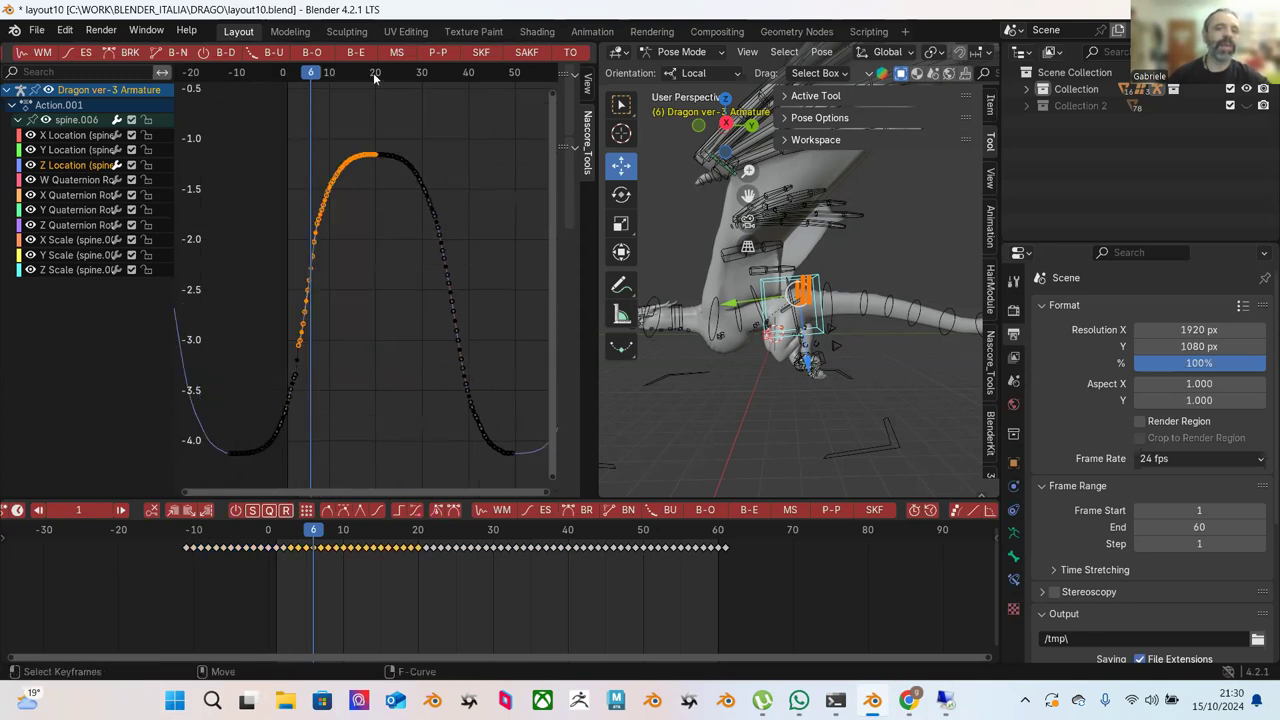
pyautogui.click(353, 53)
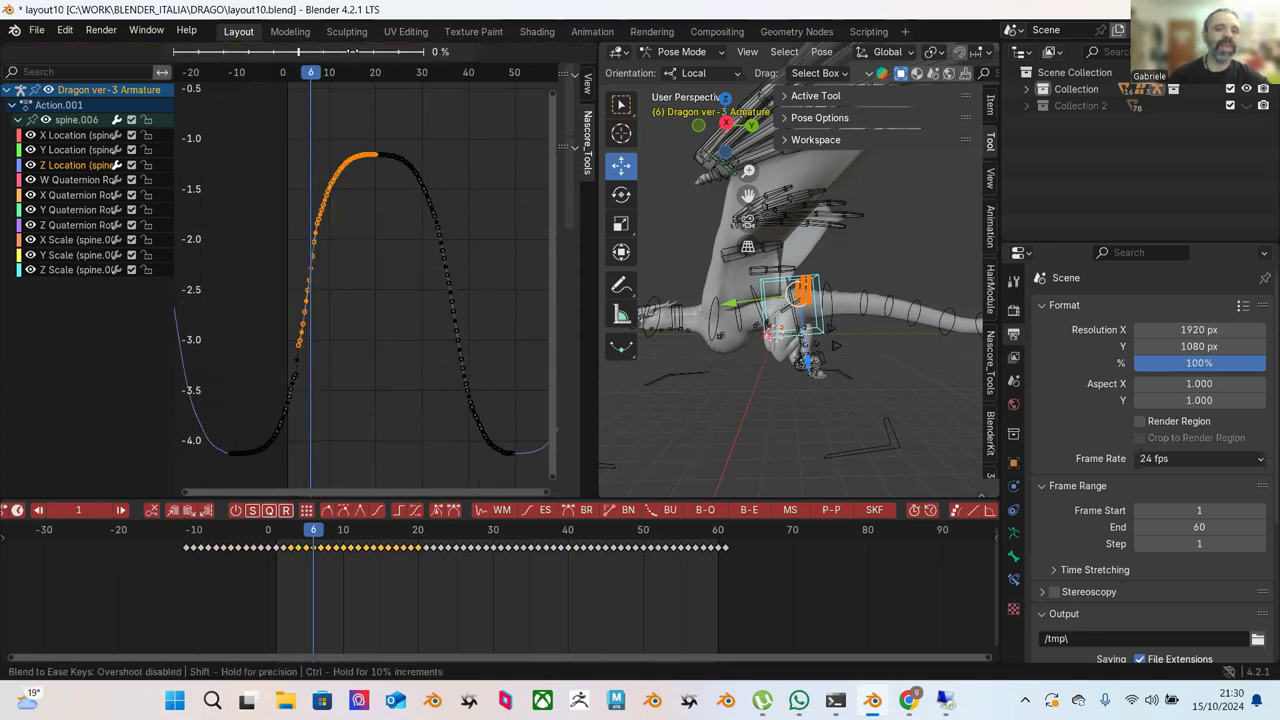
pyautogui.click(522, 140)
pyautogui.click(376, 109)
# Ease the right-slope keys with Blend to Ease at -15%.
pyautogui.moveTo(376, 109); pyautogui.dragTo(481, 284)
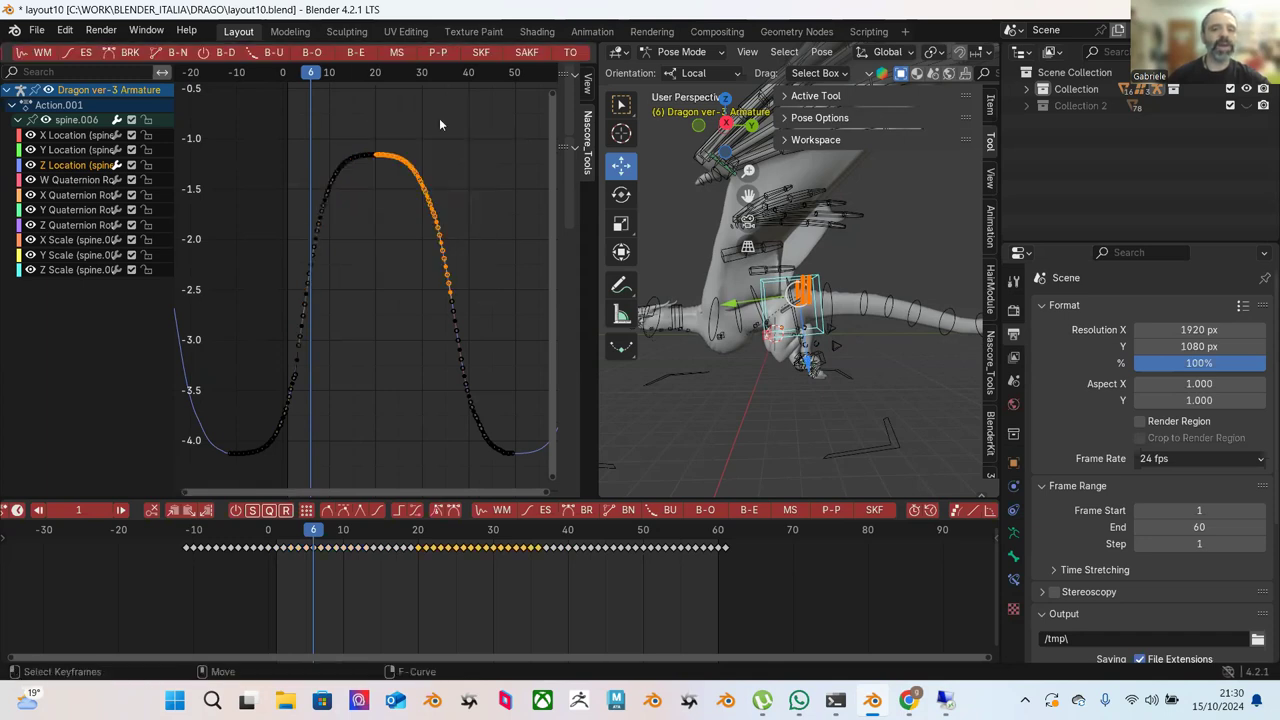
pyautogui.click(353, 52)
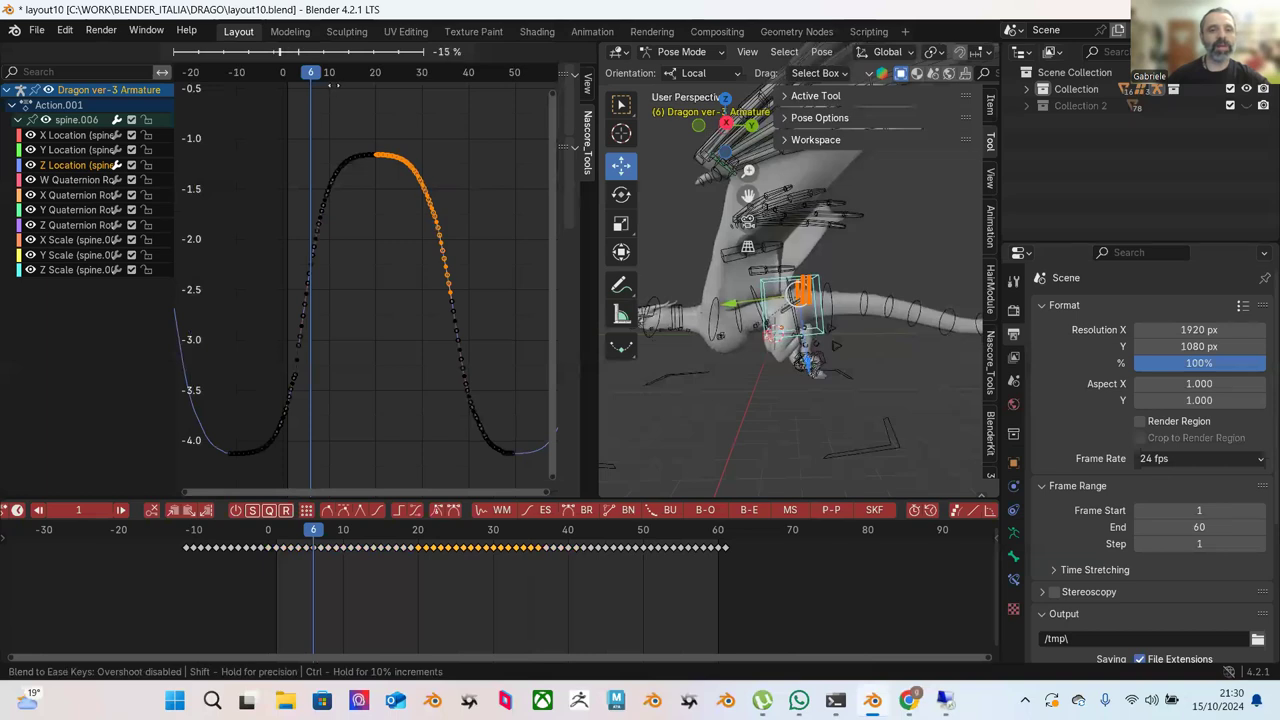
pyautogui.click(335, 87)
pyautogui.click(410, 126)
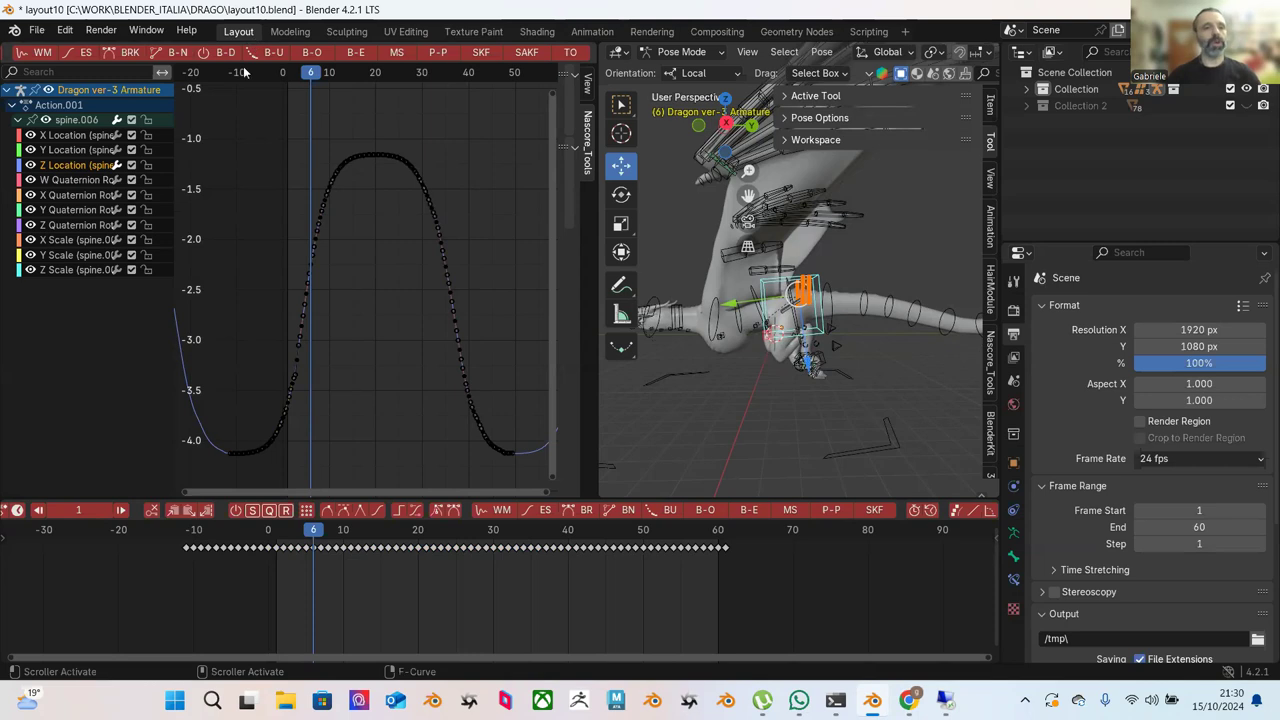
pyautogui.click(36, 30)
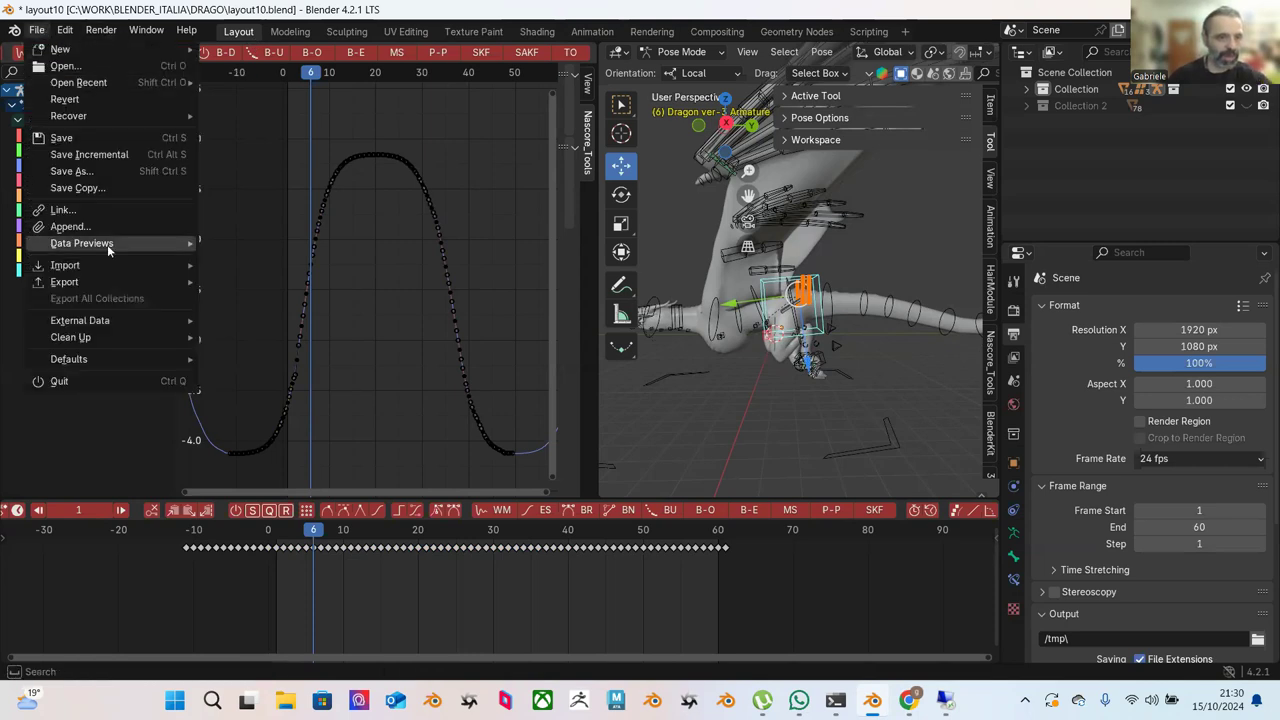
pyautogui.click(64, 30)
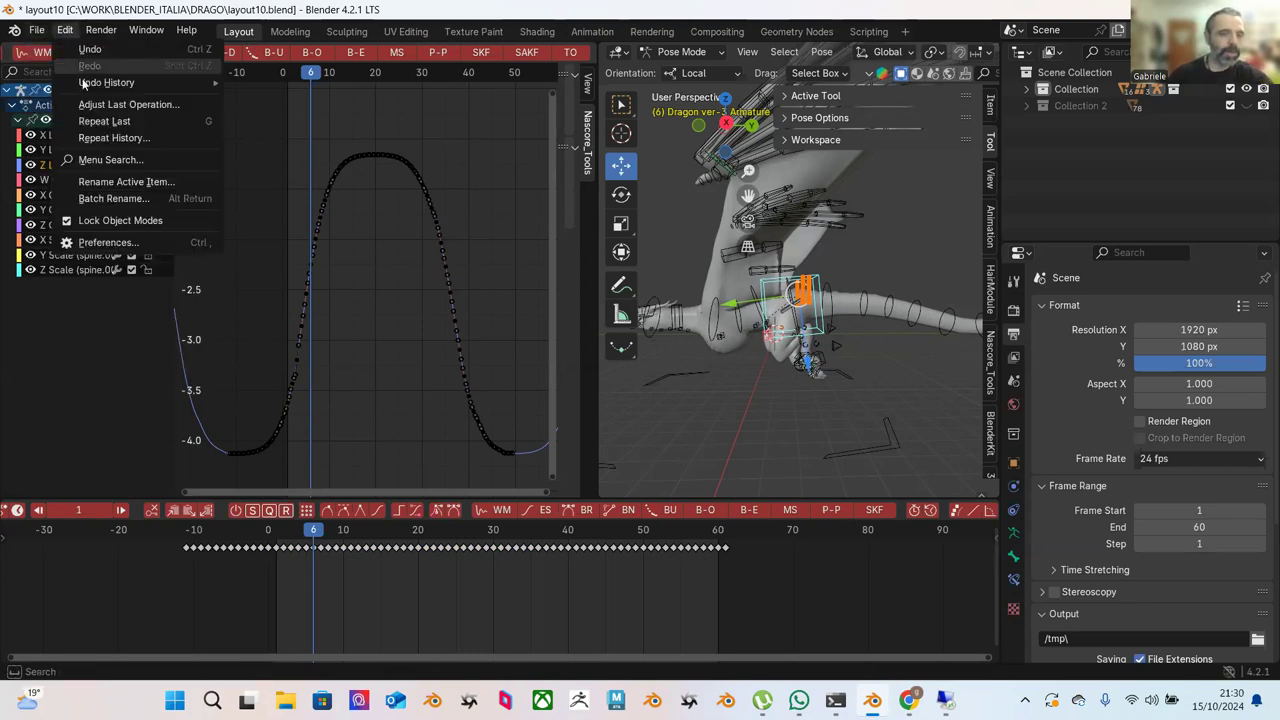
pyautogui.click(143, 245)
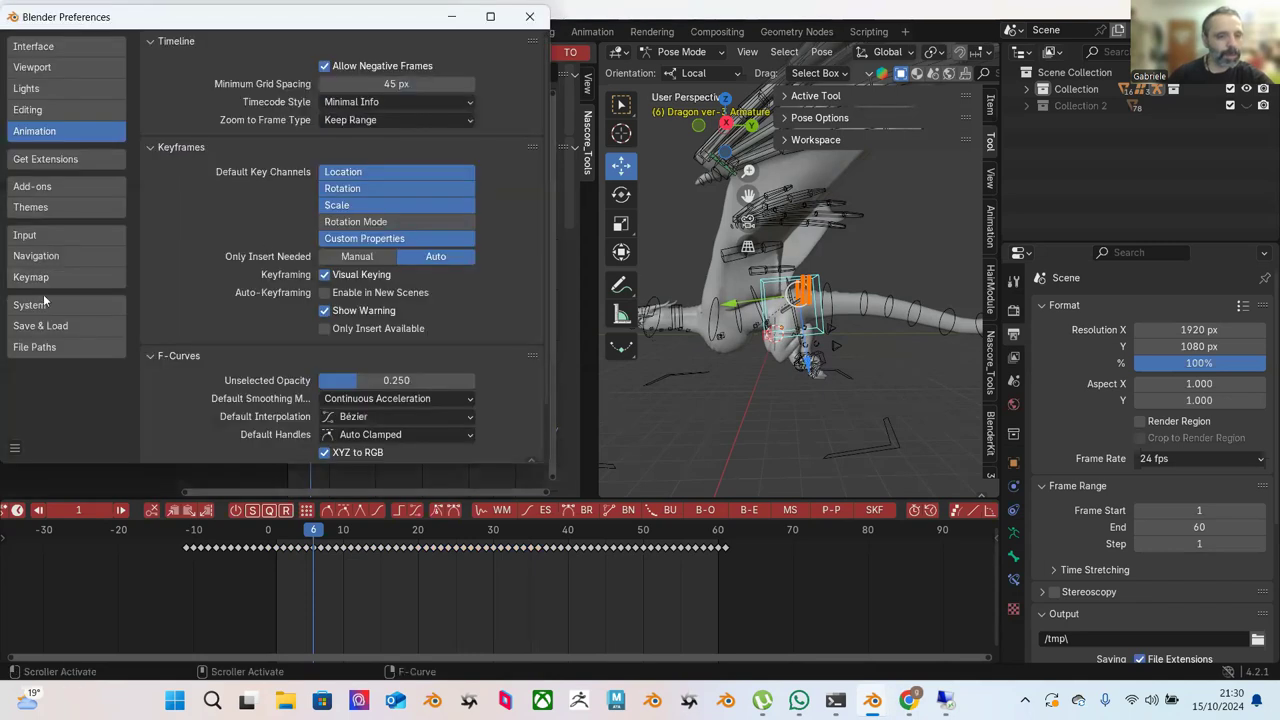
pyautogui.click(49, 188)
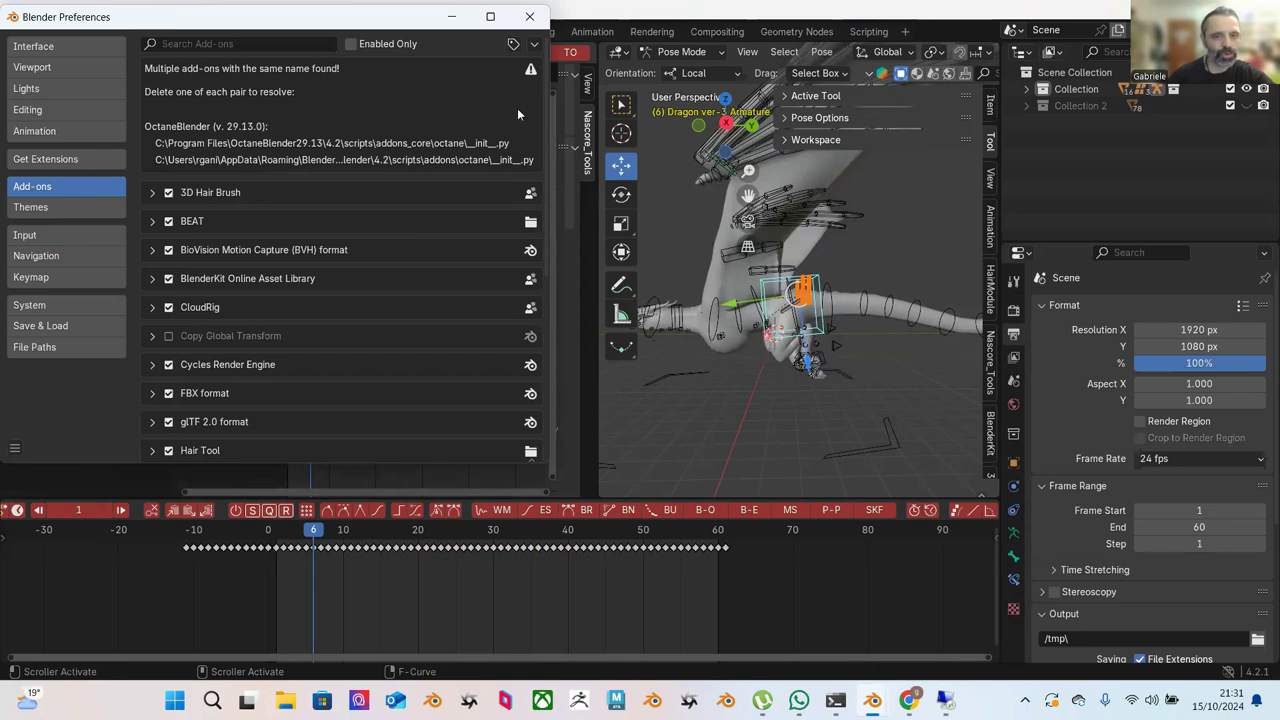
pyautogui.scroll(-3, 540, 163)
pyautogui.scroll(3, 528, 120)
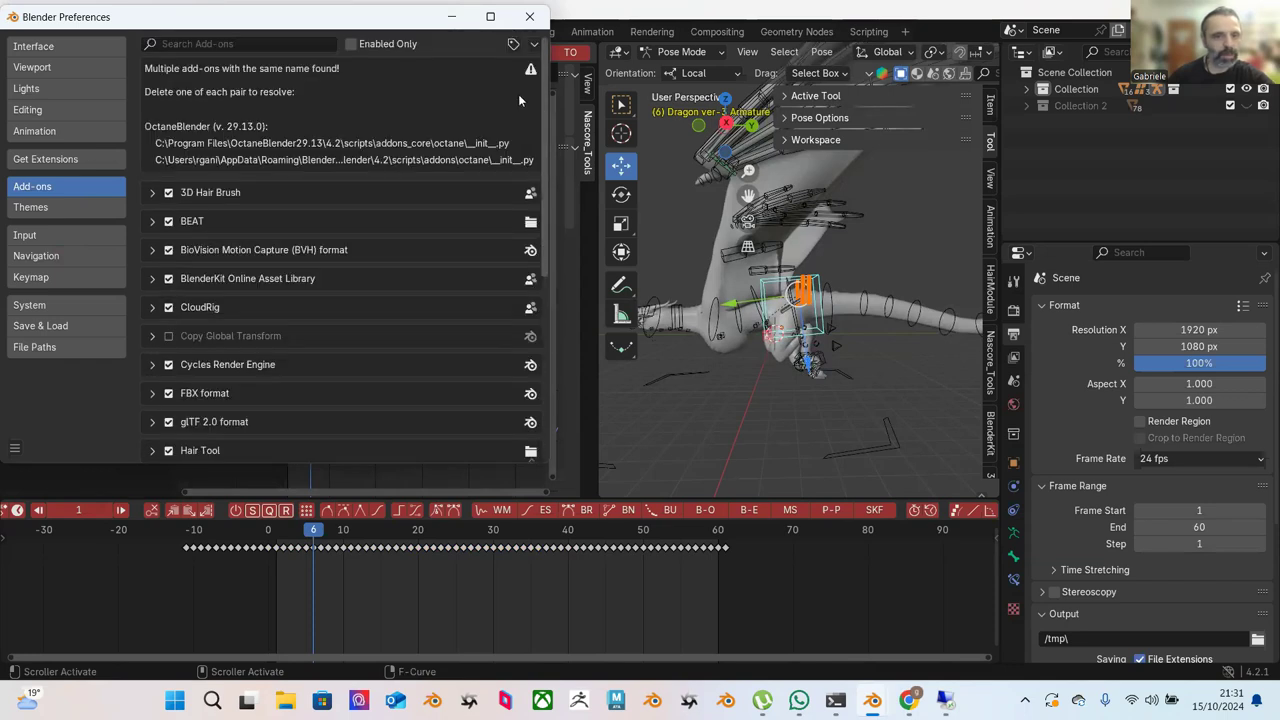
pyautogui.click(151, 222)
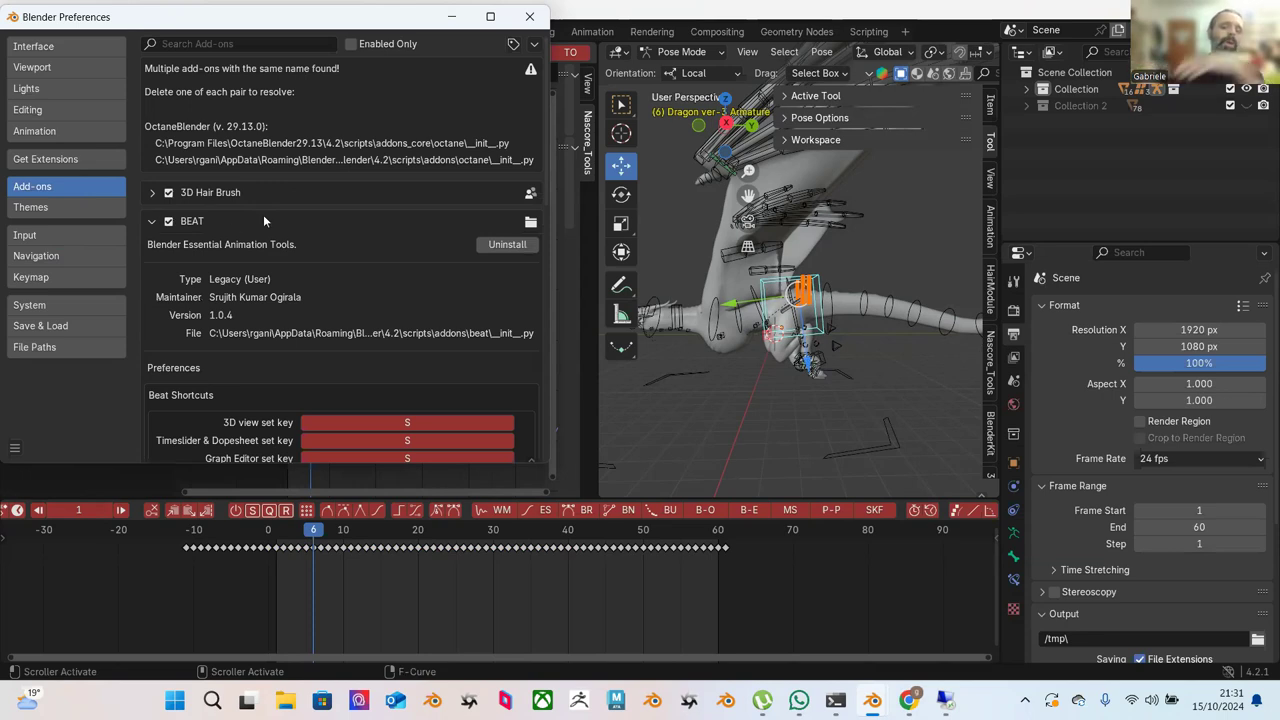
pyautogui.scroll(-3, 318, 311)
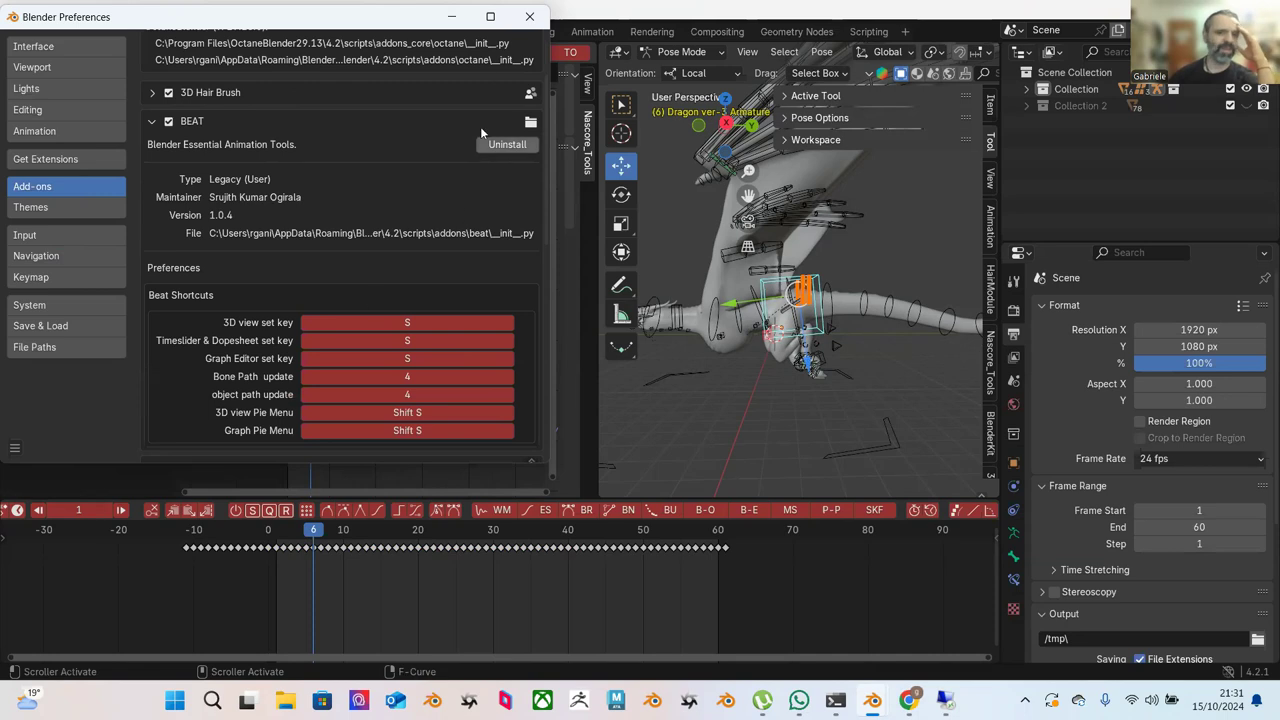
pyautogui.click(448, 21)
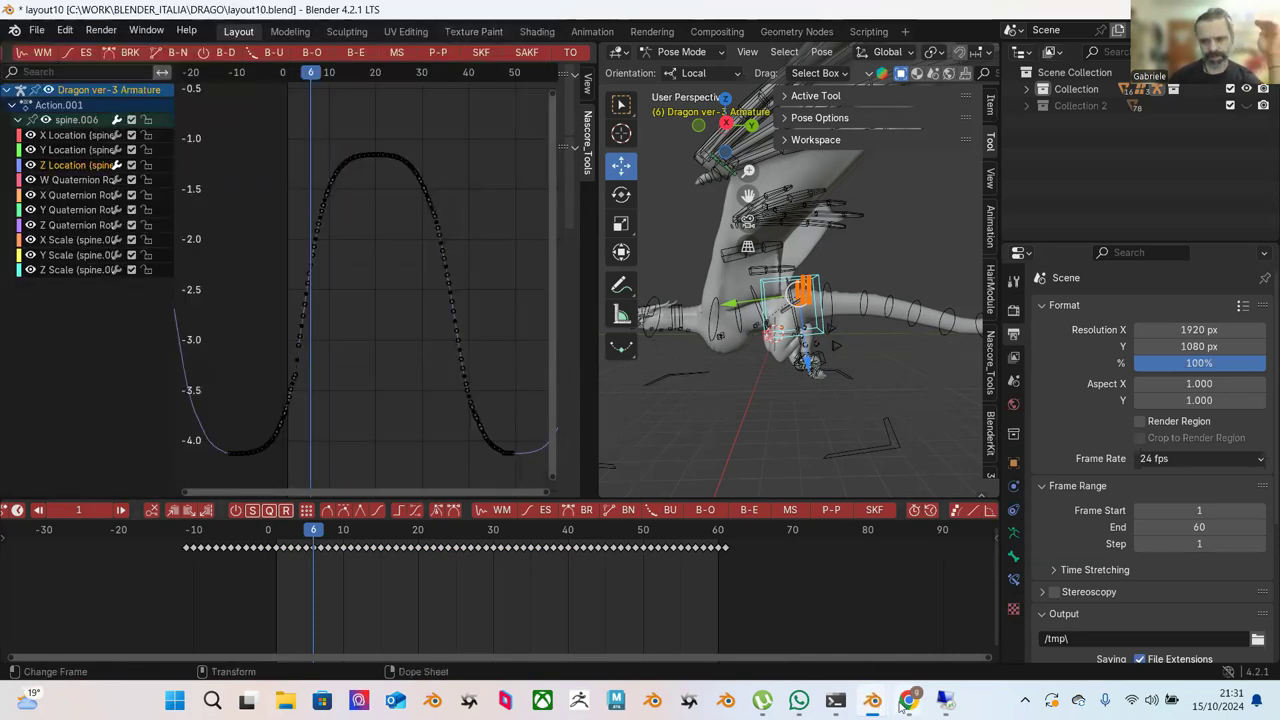
# Search Google for 'beat blender' in a new browser tab.
pyautogui.moveTo(905, 703)
pyautogui.click(817, 623)
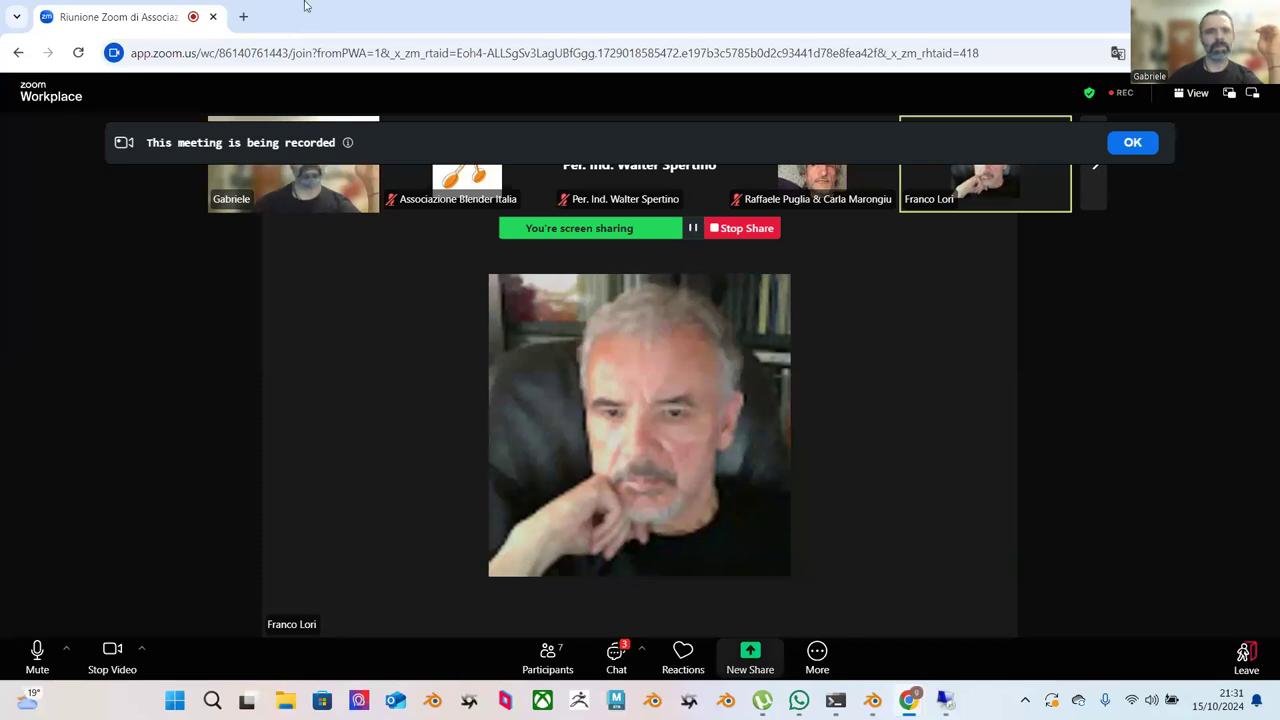
pyautogui.click(243, 16)
pyautogui.write('be')
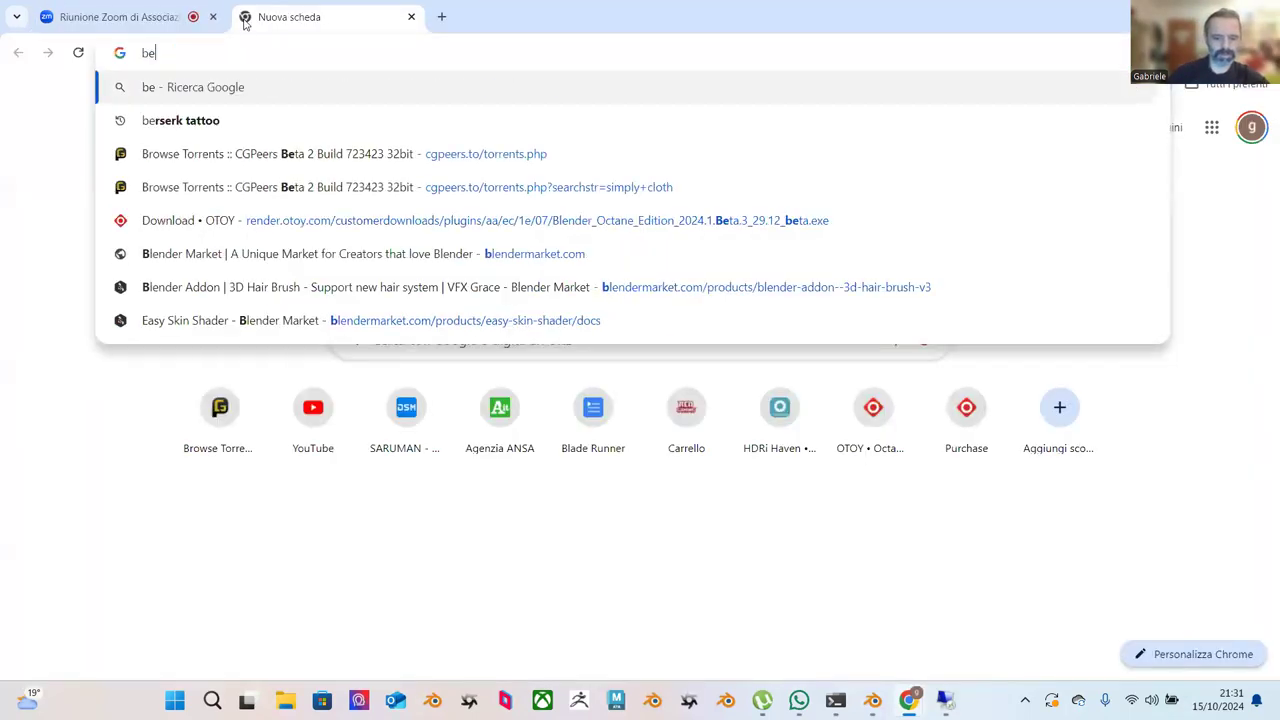
pyautogui.write('at blender')
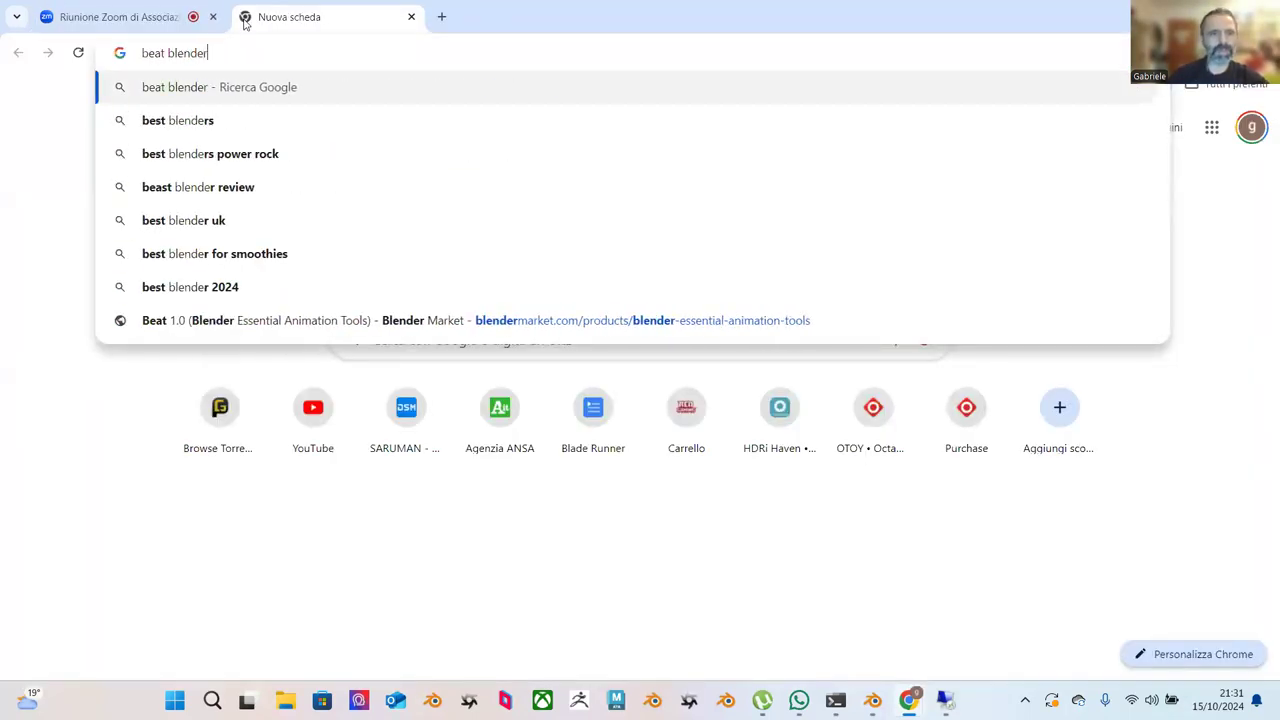
pyautogui.press('Return')
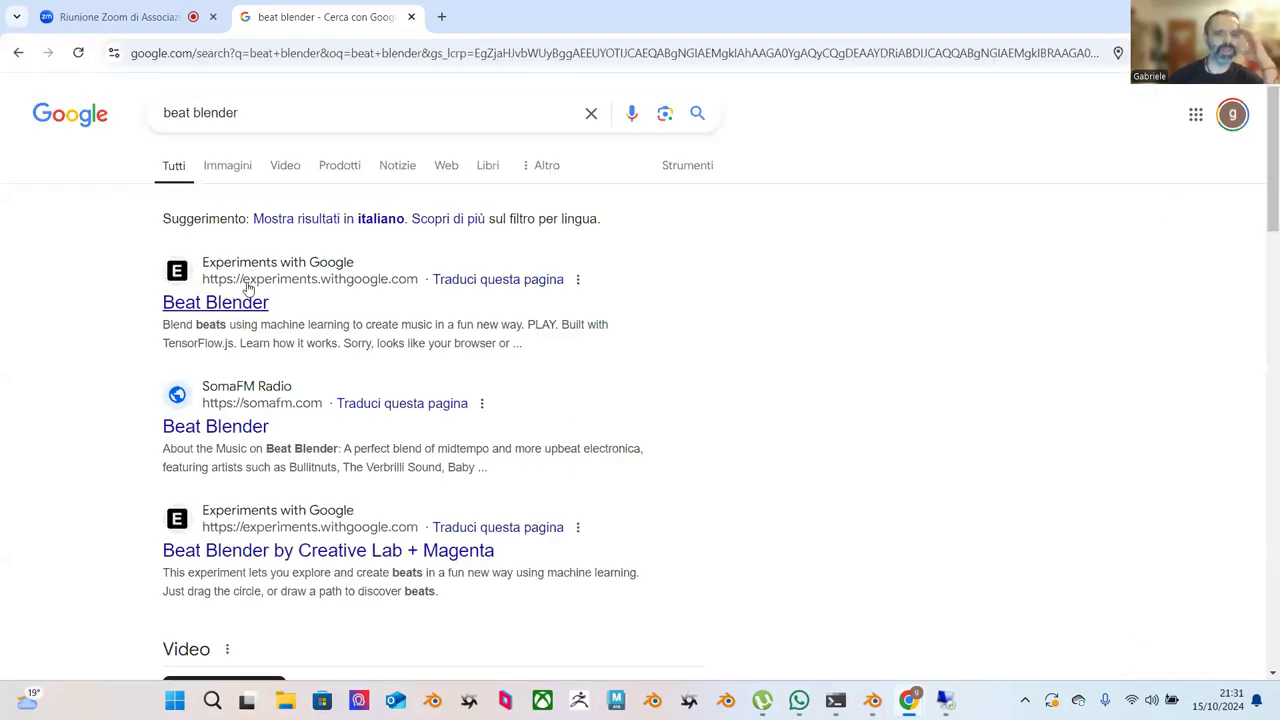
pyautogui.scroll(-2, 248, 287)
pyautogui.scroll(1, 255, 240)
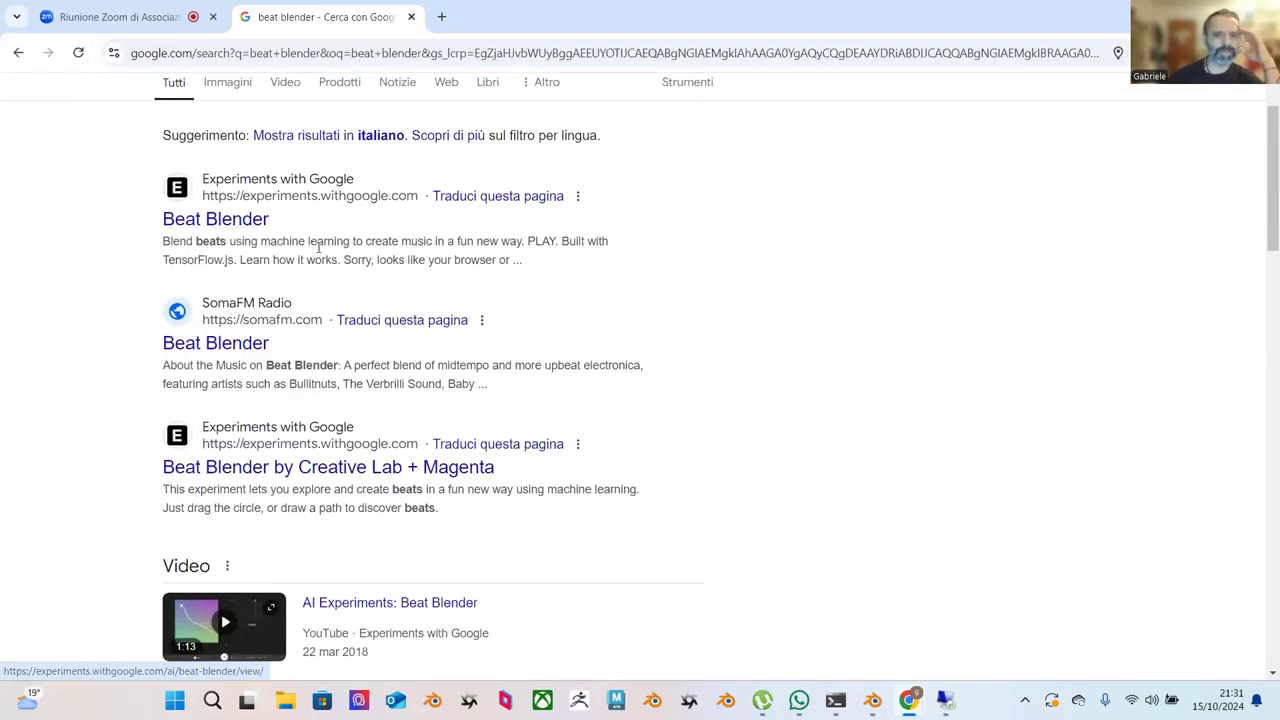
pyautogui.scroll(-4, 443, 331)
pyautogui.scroll(5, 251, 91)
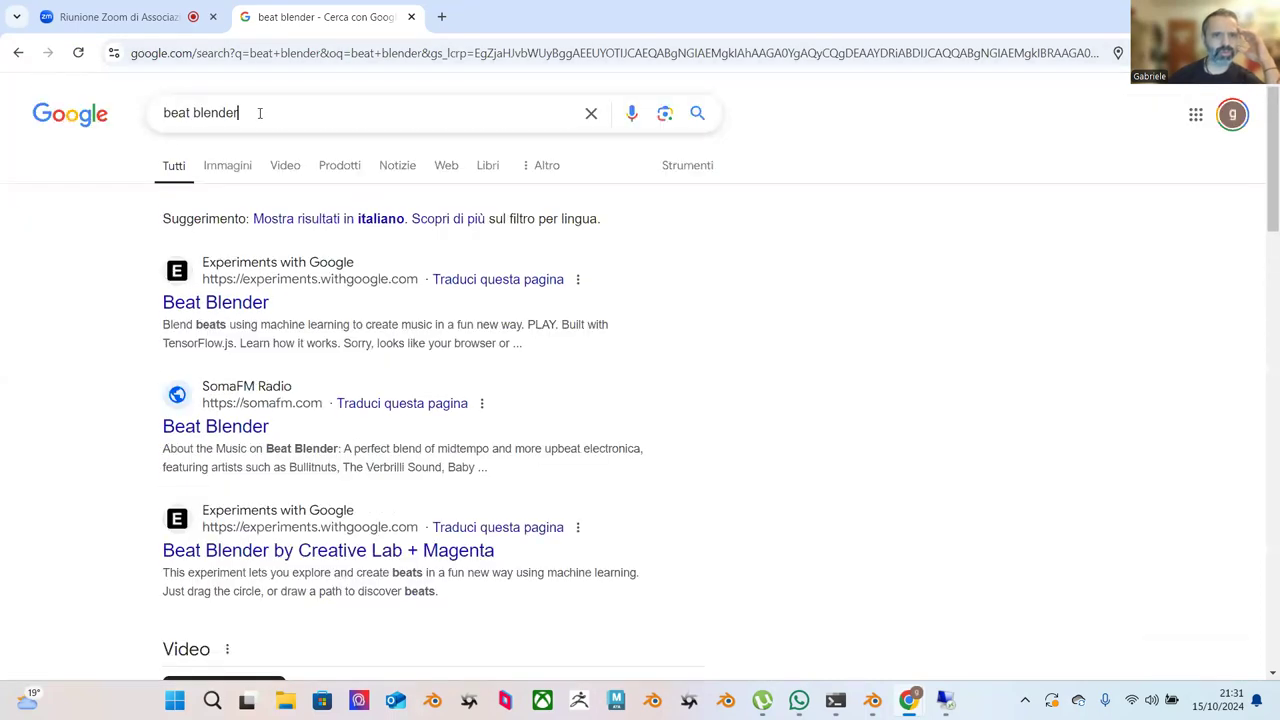
# Refine the query to 'beat animation tool blender' and browse the results.
pyautogui.click(259, 113)
pyautogui.click(193, 113)
pyautogui.write('an')
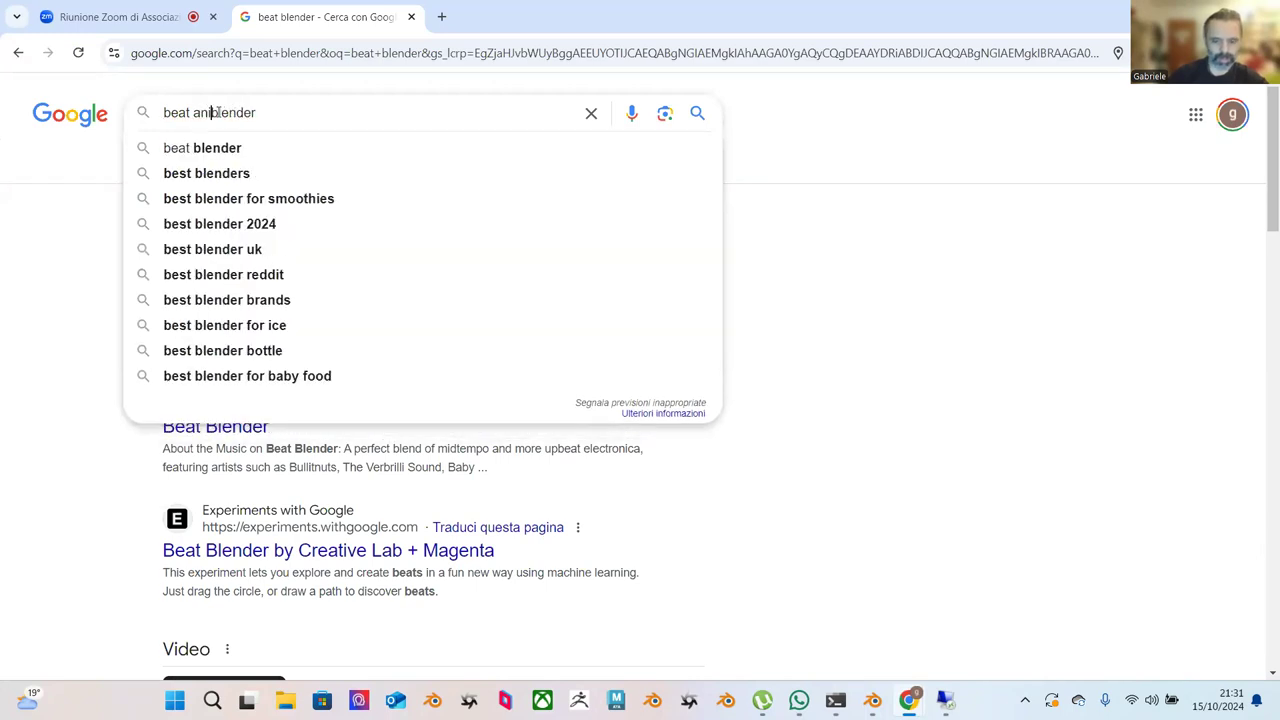
pyautogui.write('imation tool')
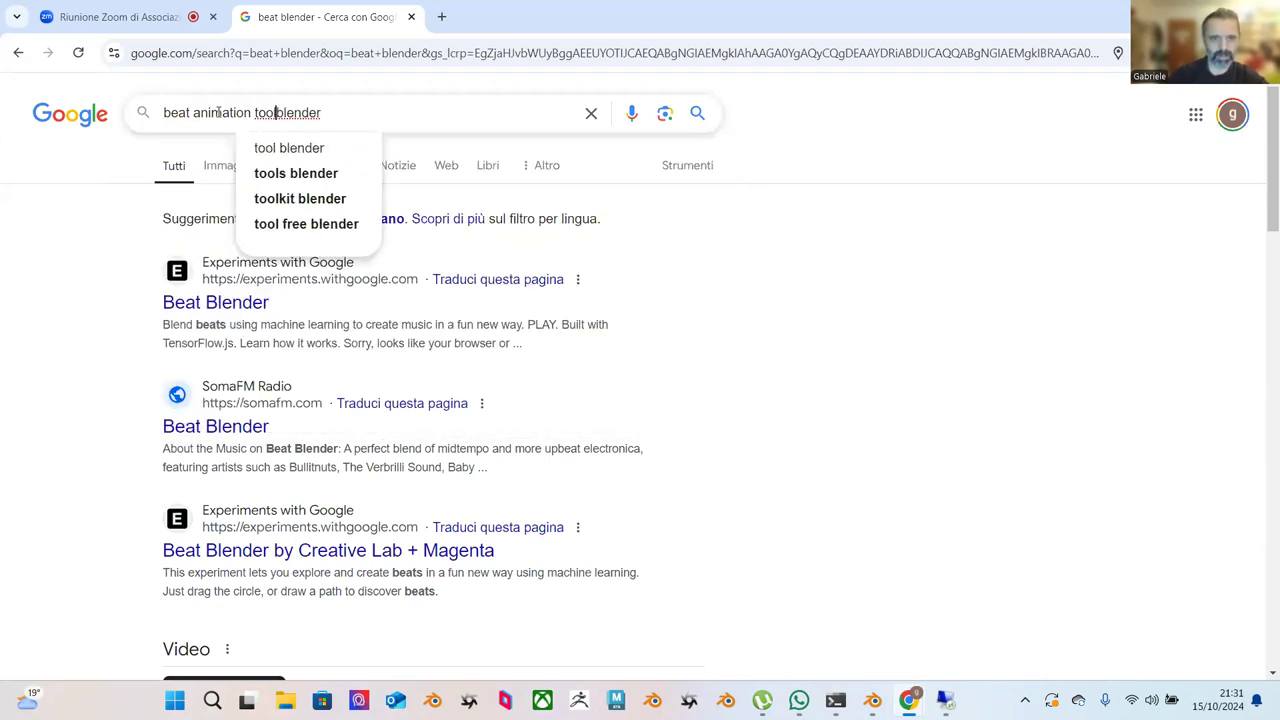
pyautogui.press('Return')
pyautogui.scroll(-1, 453, 295)
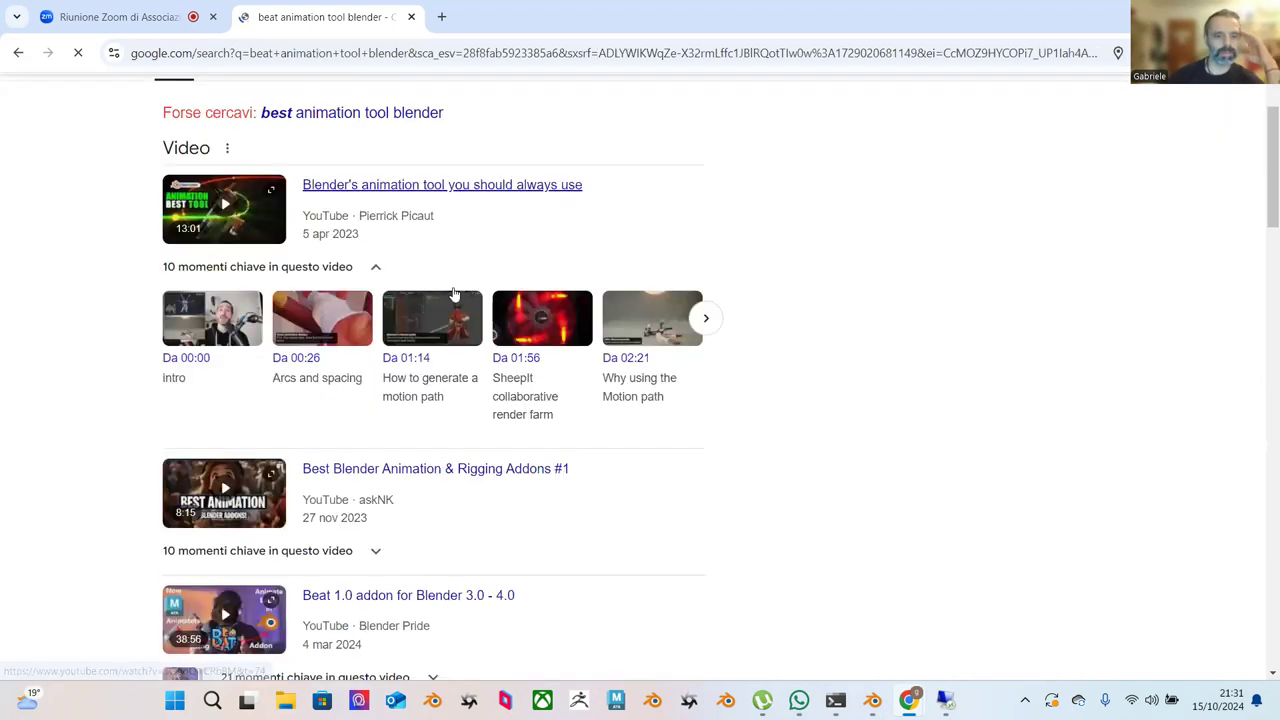
pyautogui.scroll(-5, 453, 295)
# Open and scroll through the Beat 1.0 add-on page on Blender Market.
pyautogui.click(385, 383)
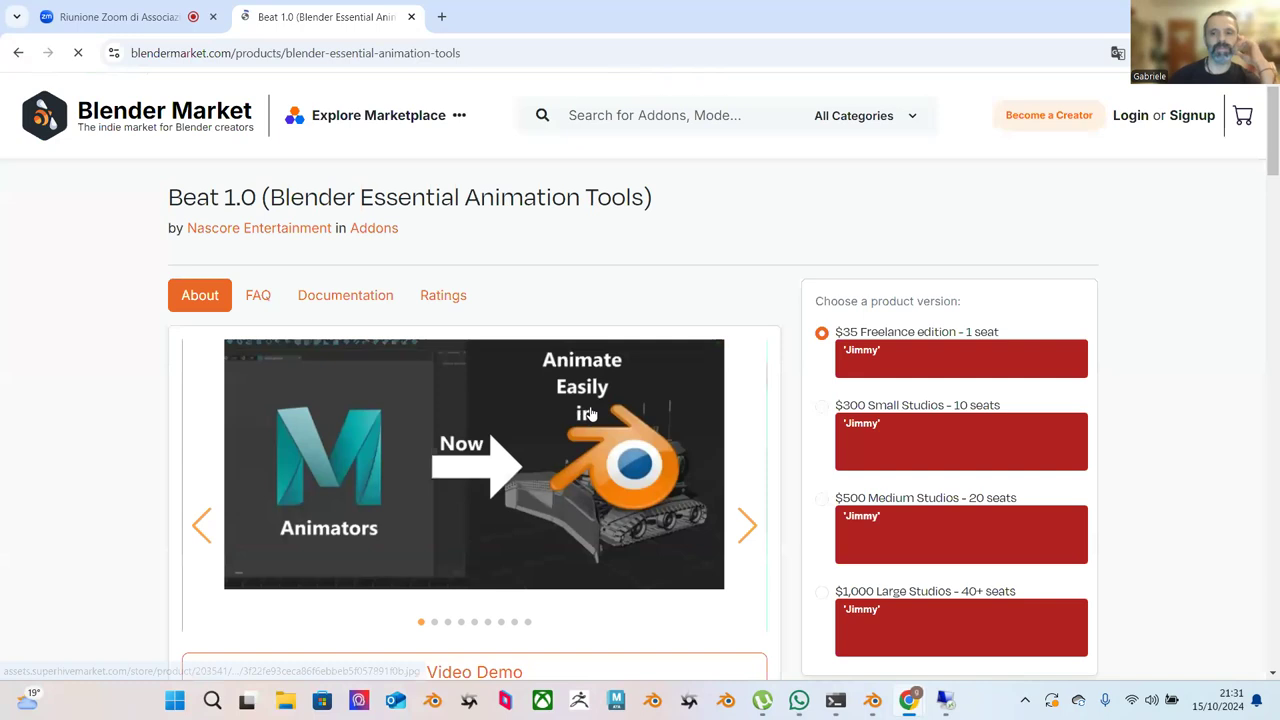
pyautogui.scroll(-2, 590, 410)
pyautogui.scroll(-1, 595, 407)
pyautogui.scroll(1, 646, 409)
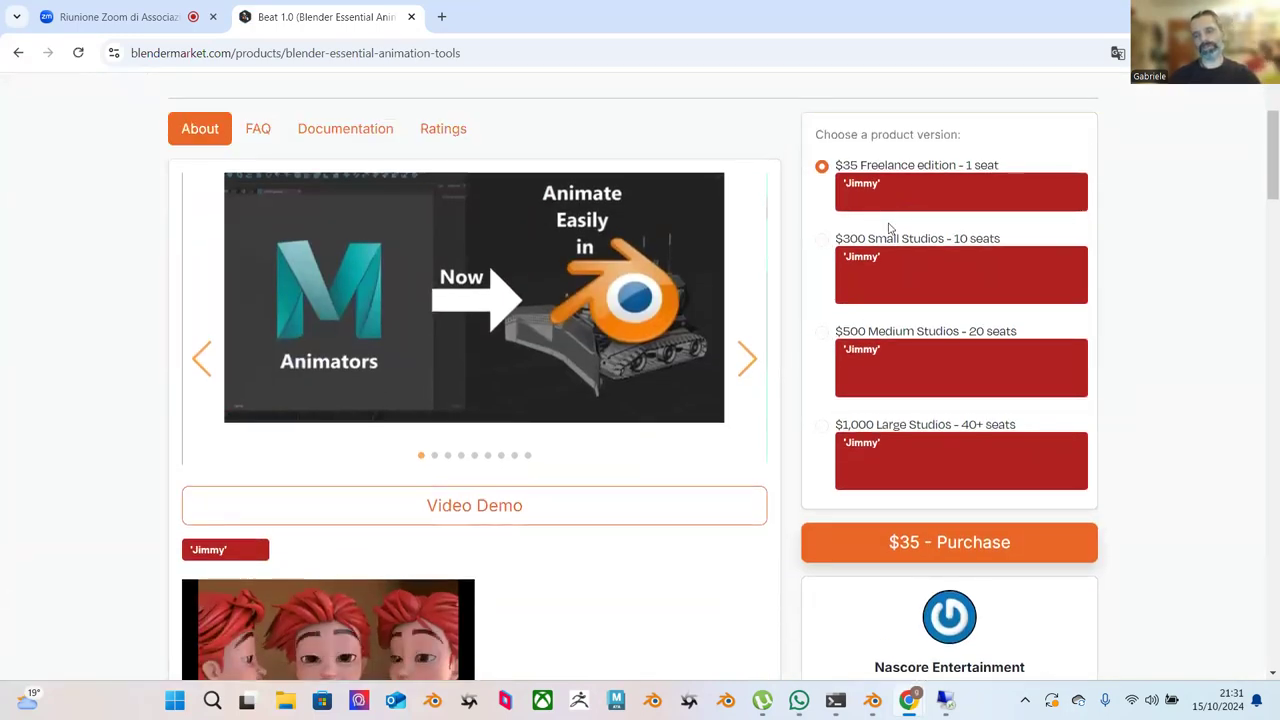
pyautogui.scroll(-3, 858, 217)
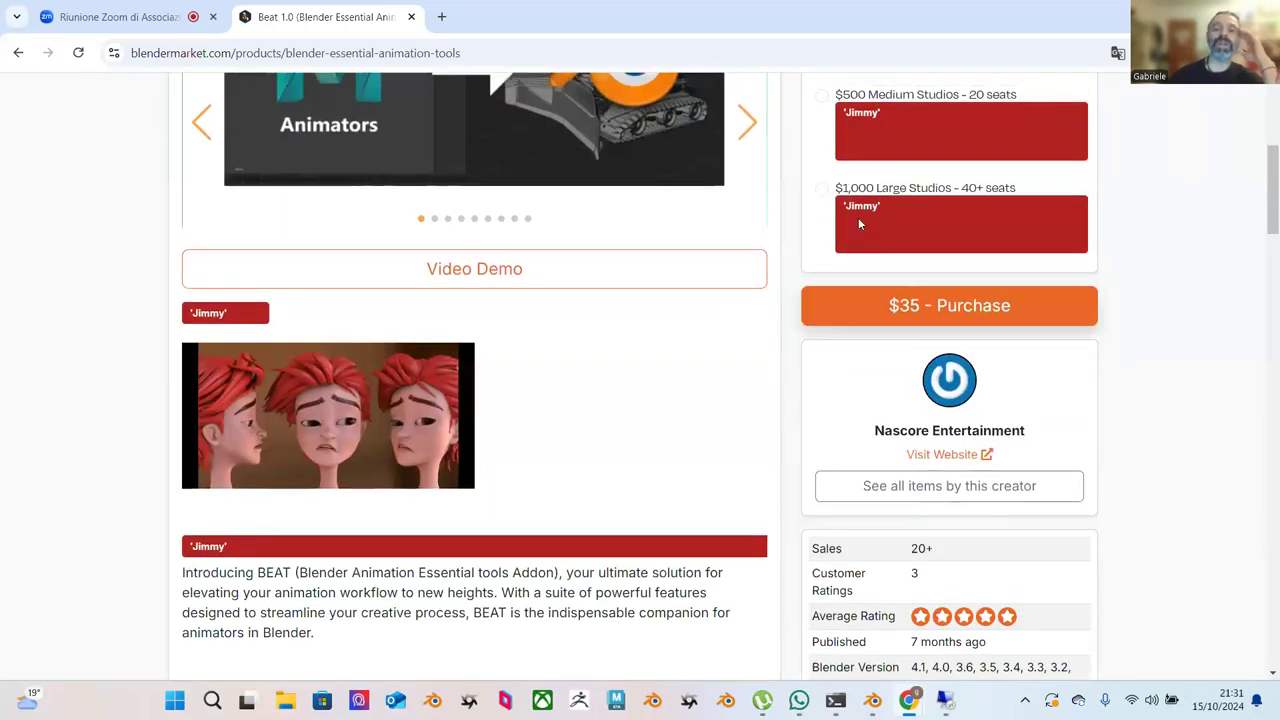
pyautogui.scroll(2, 858, 224)
pyautogui.scroll(2, 858, 224)
pyautogui.scroll(-1, 866, 280)
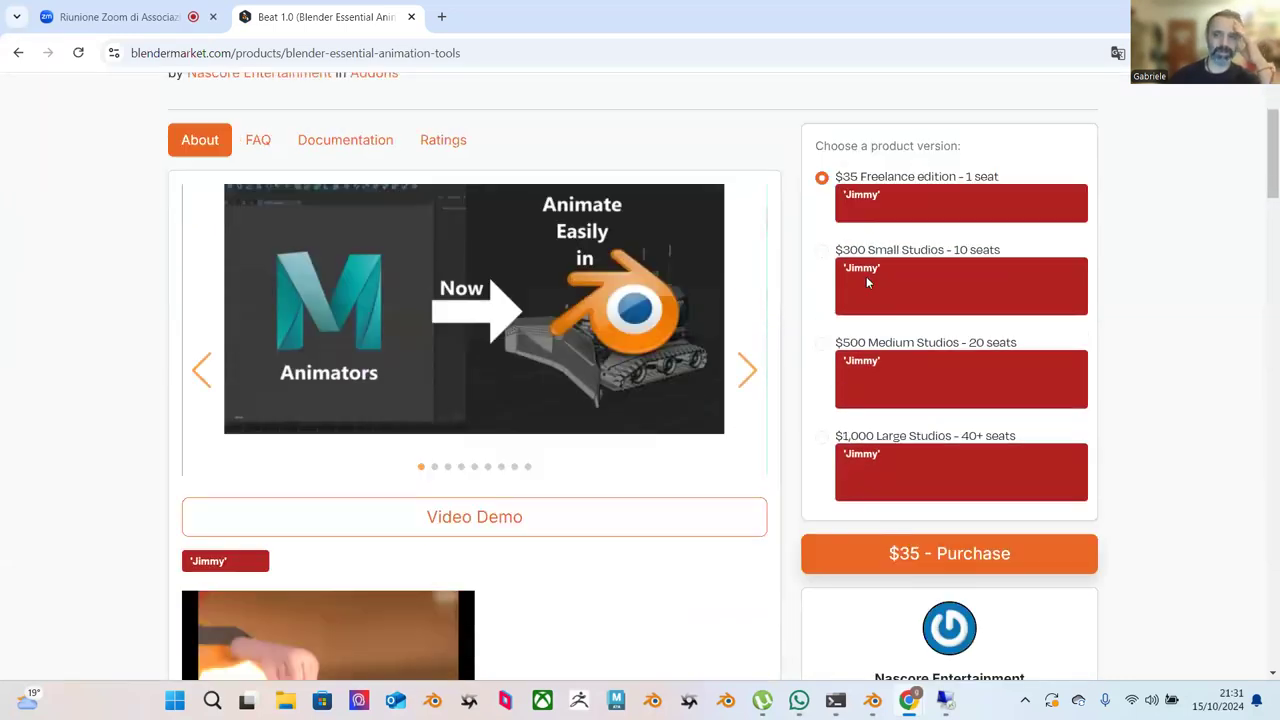
pyautogui.scroll(-6, 866, 280)
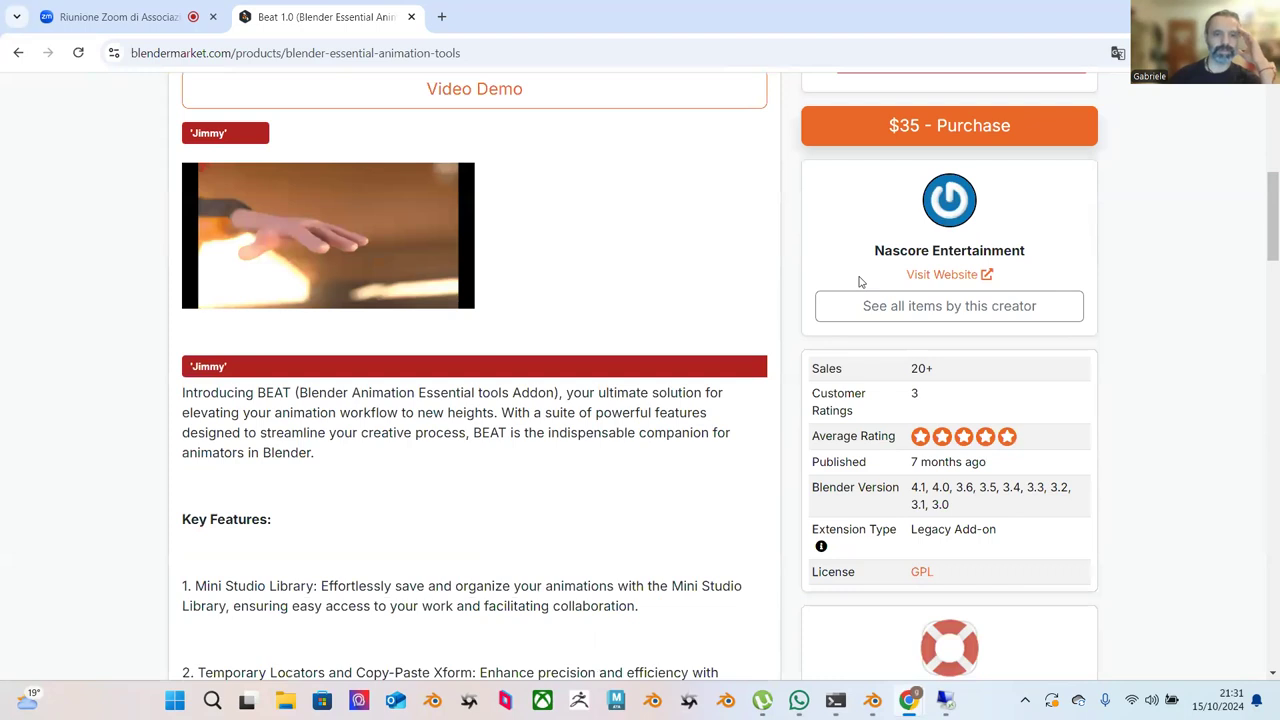
pyautogui.scroll(6, 860, 272)
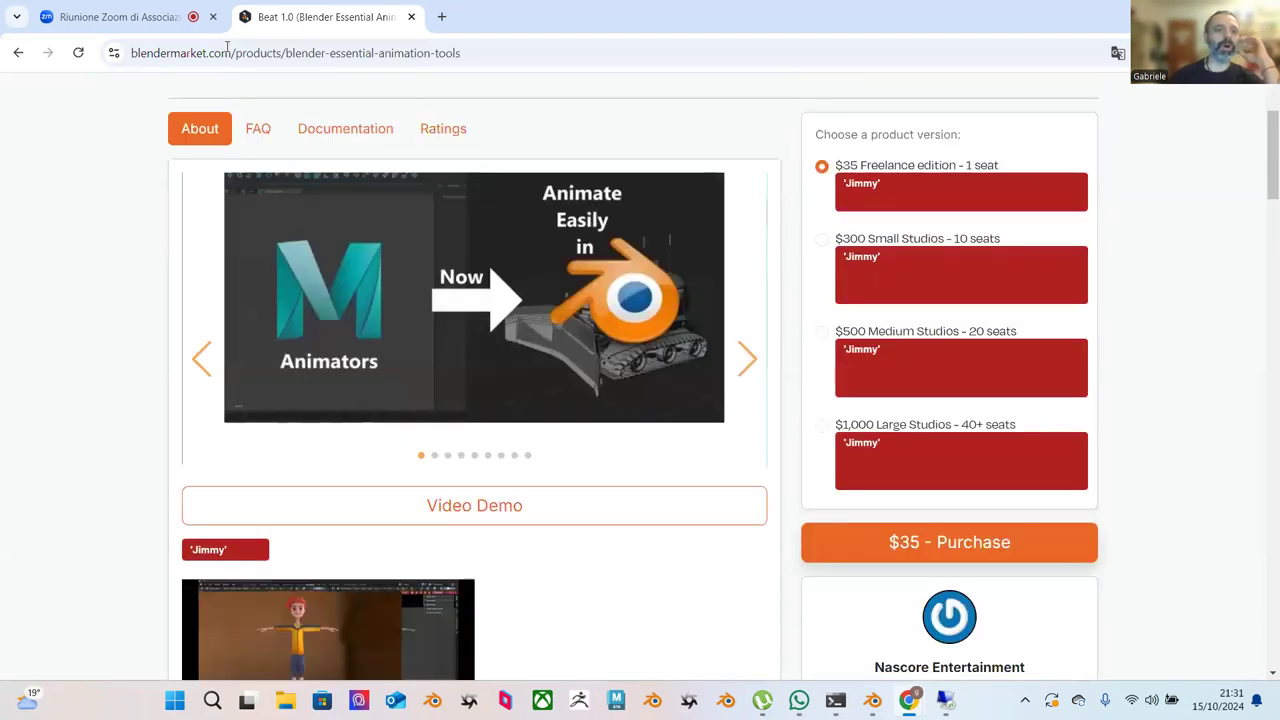
# Go back to Google and search for 'atool blender'.
pyautogui.click(18, 54)
pyautogui.click(314, 128)
pyautogui.hotkey('ctrl', 'a')
pyautogui.write('atool')
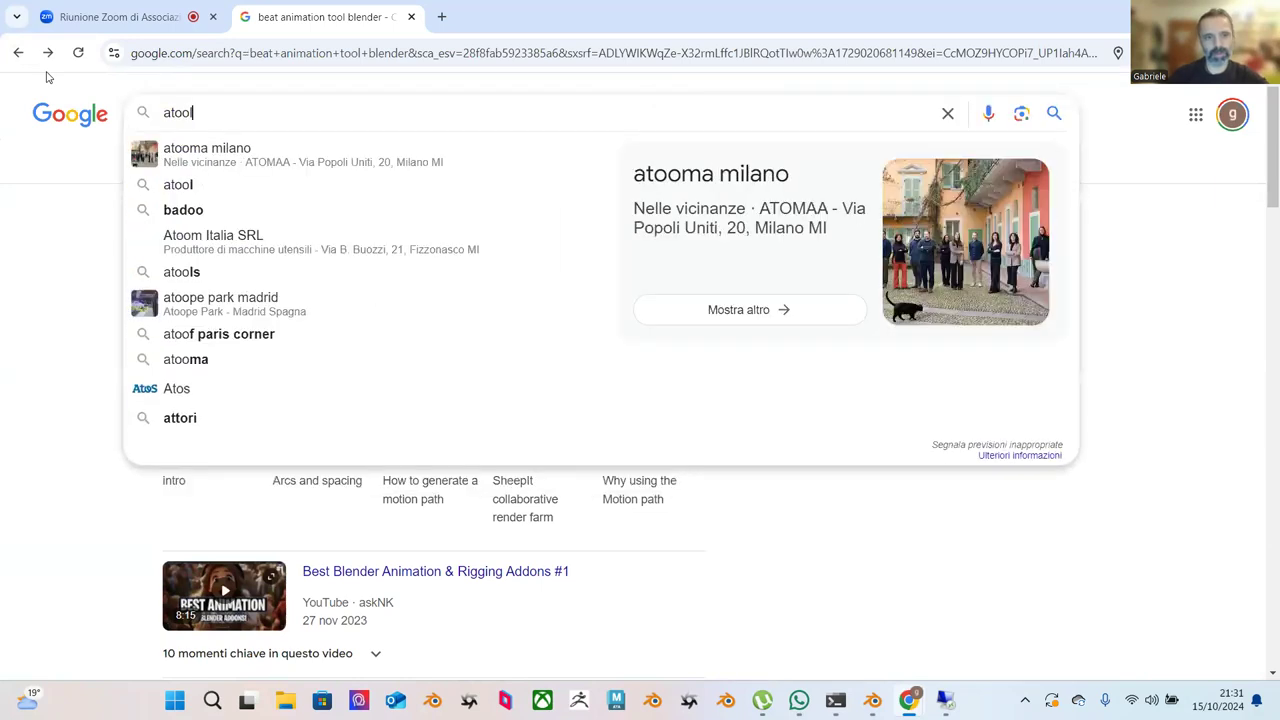
pyautogui.write(' blender')
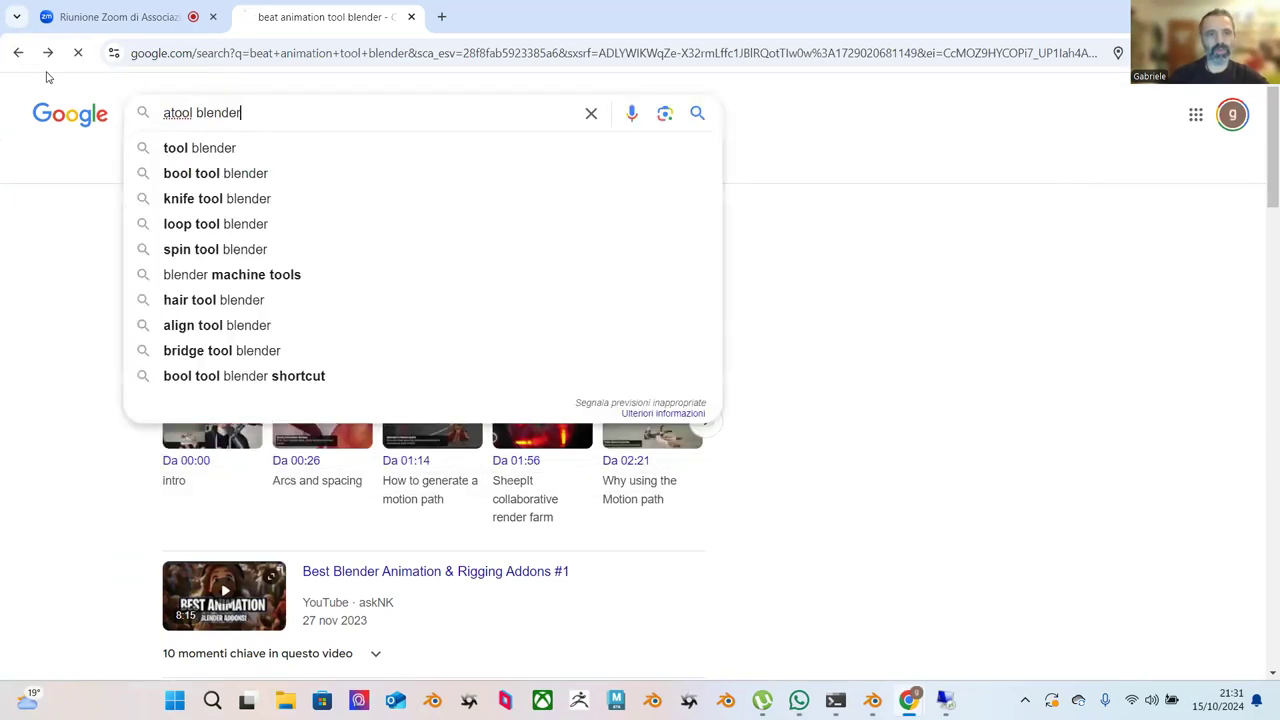
pyautogui.press('Return')
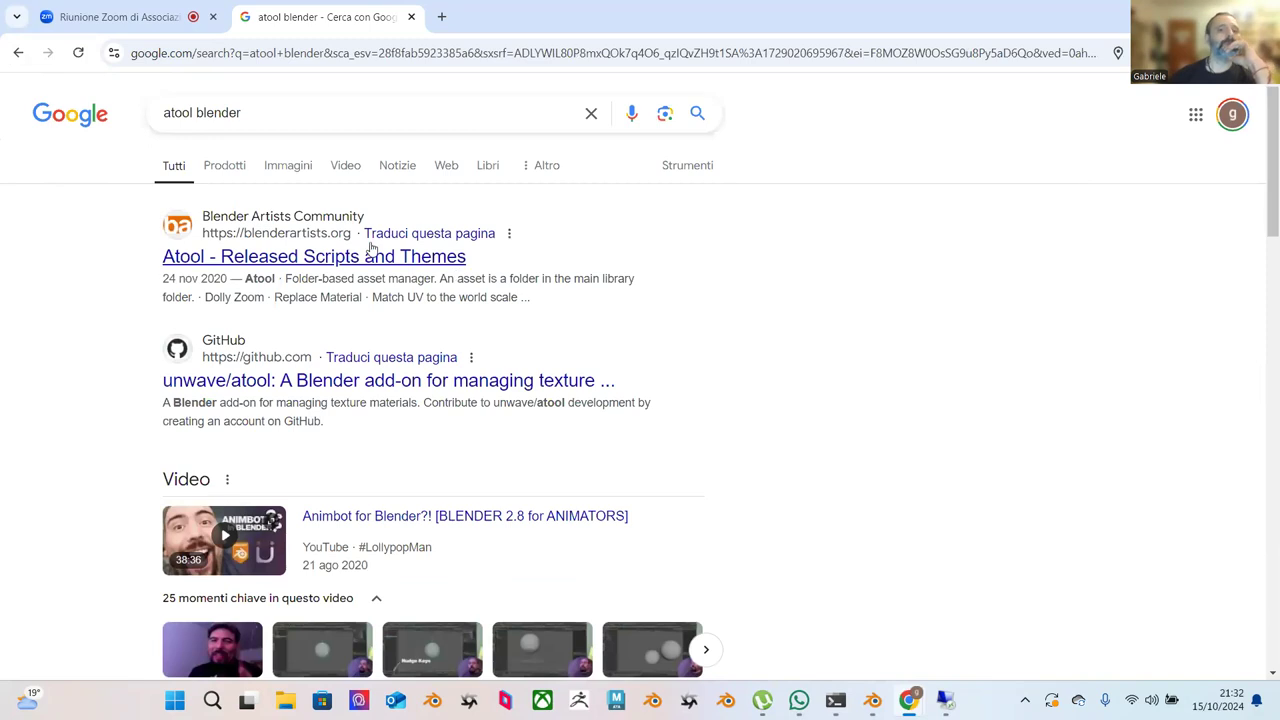
# Look at the Atool thread on Blender Artists, then return to the results.
pyautogui.click(345, 258)
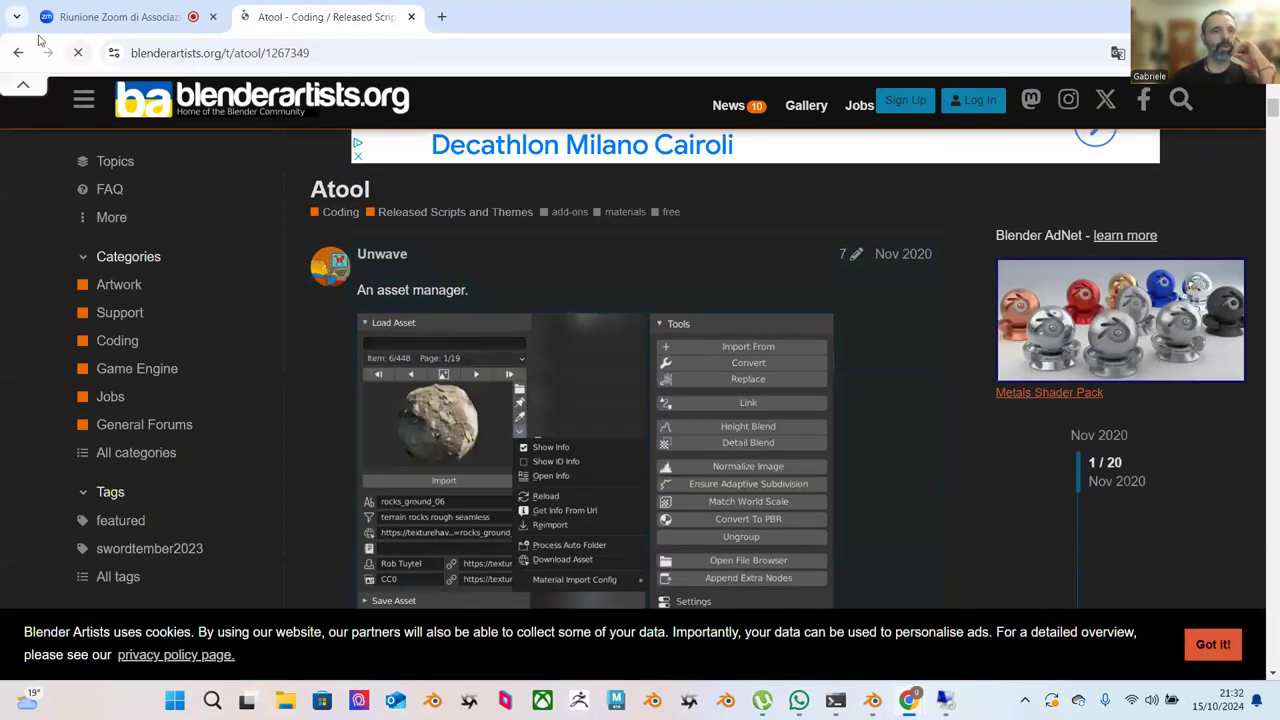
pyautogui.hotkey('alt', 'Left')
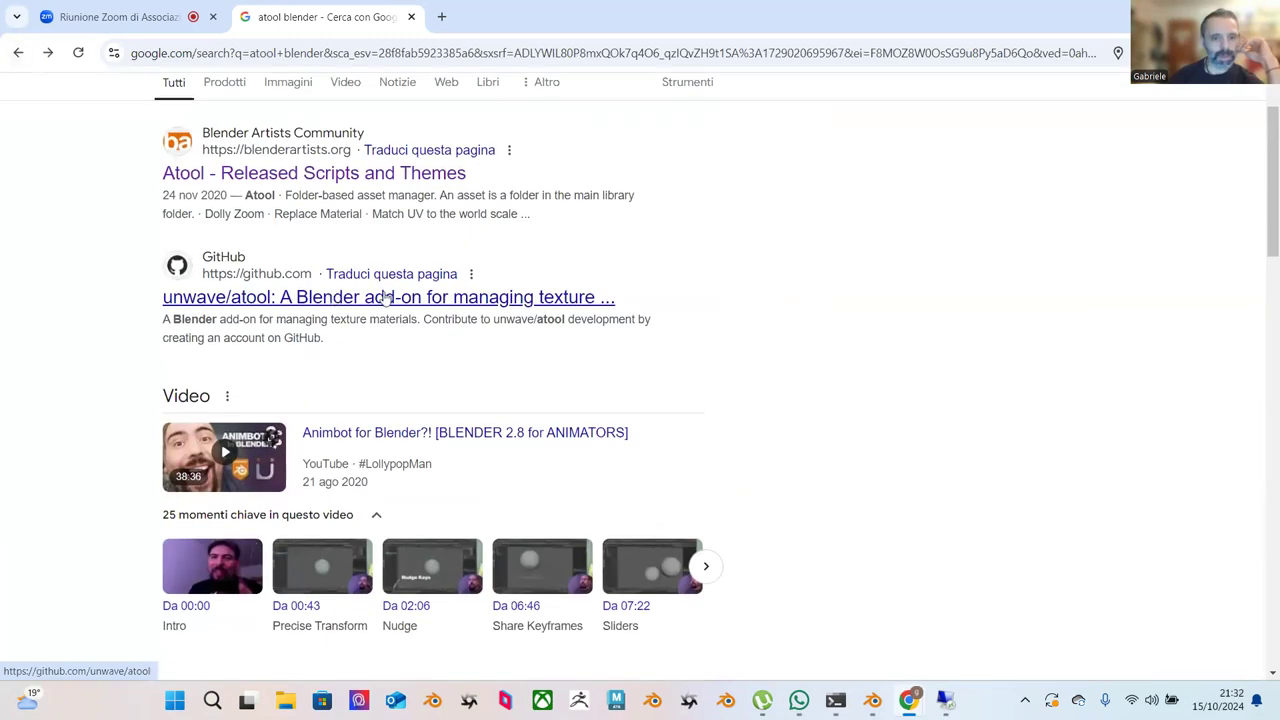
pyautogui.scroll(-6, 386, 296)
pyautogui.scroll(1, 386, 294)
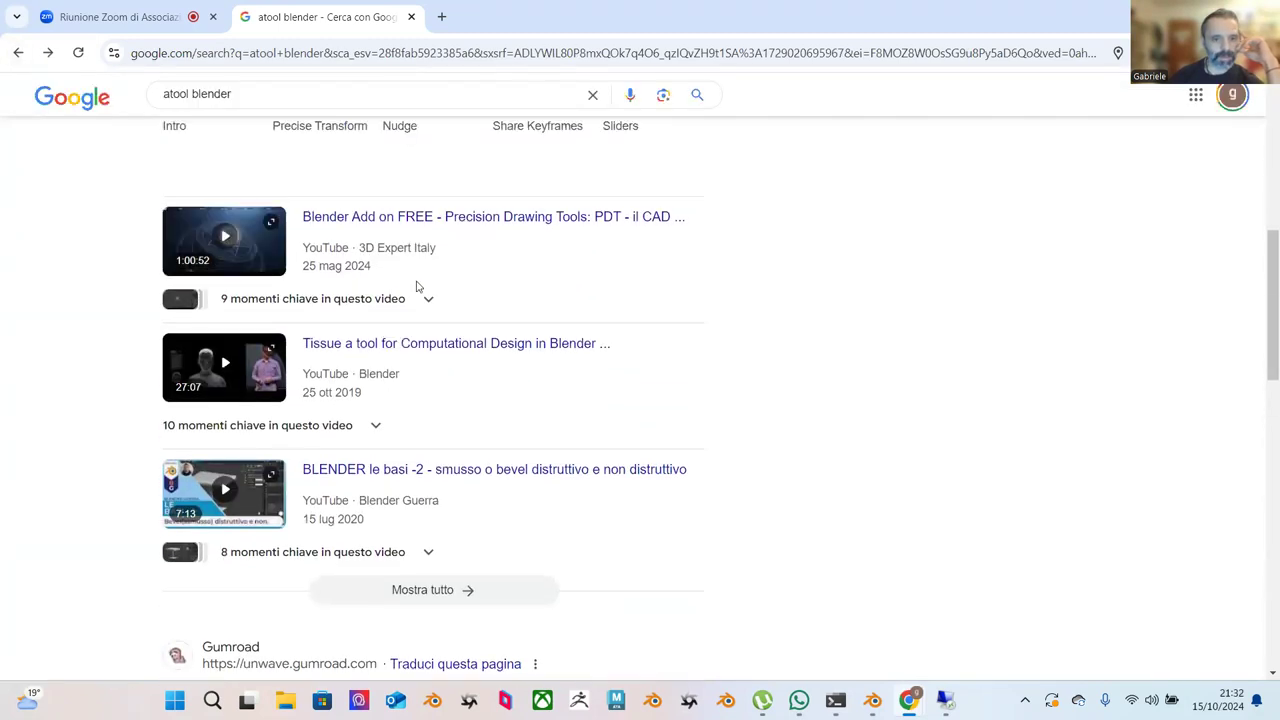
pyautogui.scroll(-4, 437, 280)
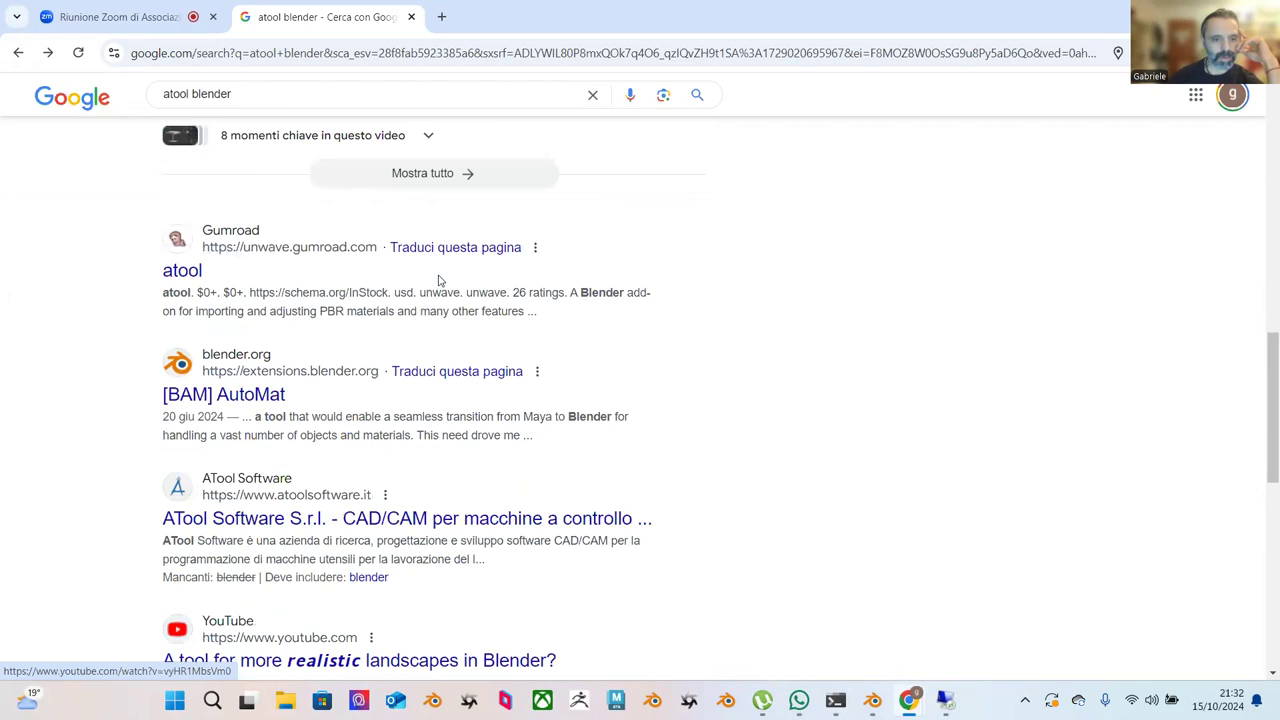
pyautogui.scroll(9, 437, 280)
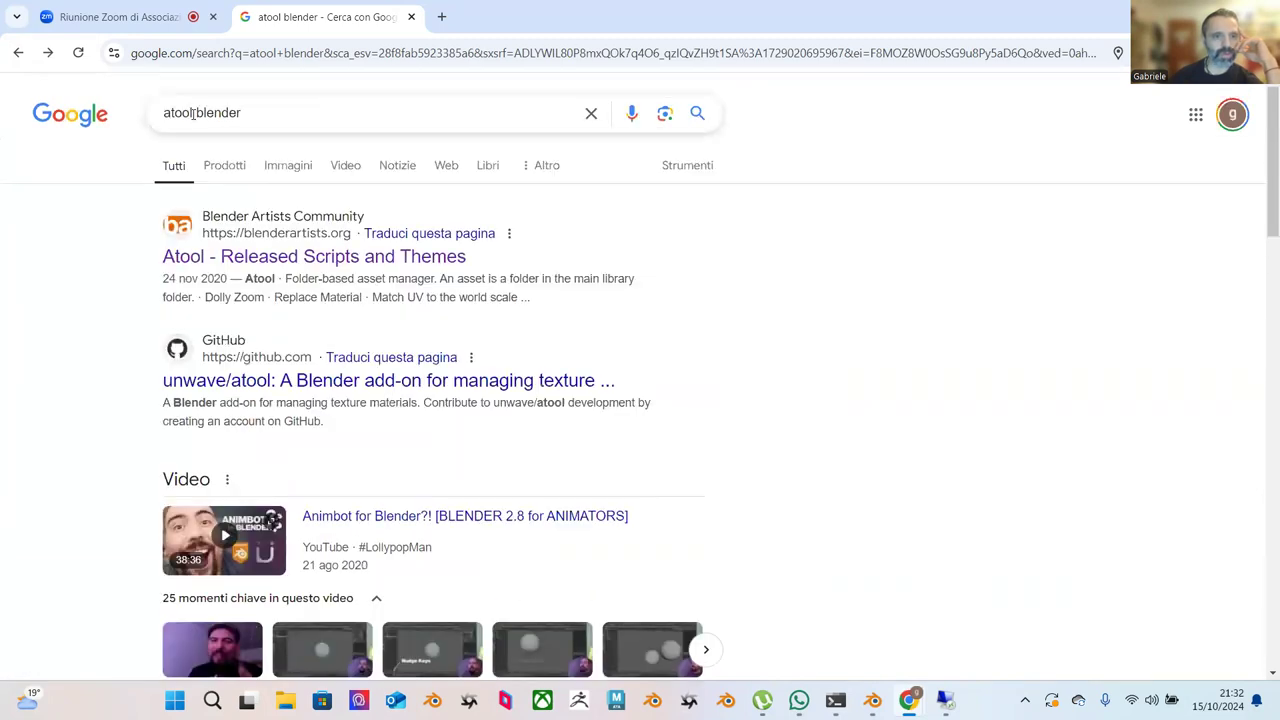
# Search for 'atools blender' and scroll through the add-on results.
pyautogui.click(193, 113)
pyautogui.write('s')
pyautogui.press('Return')
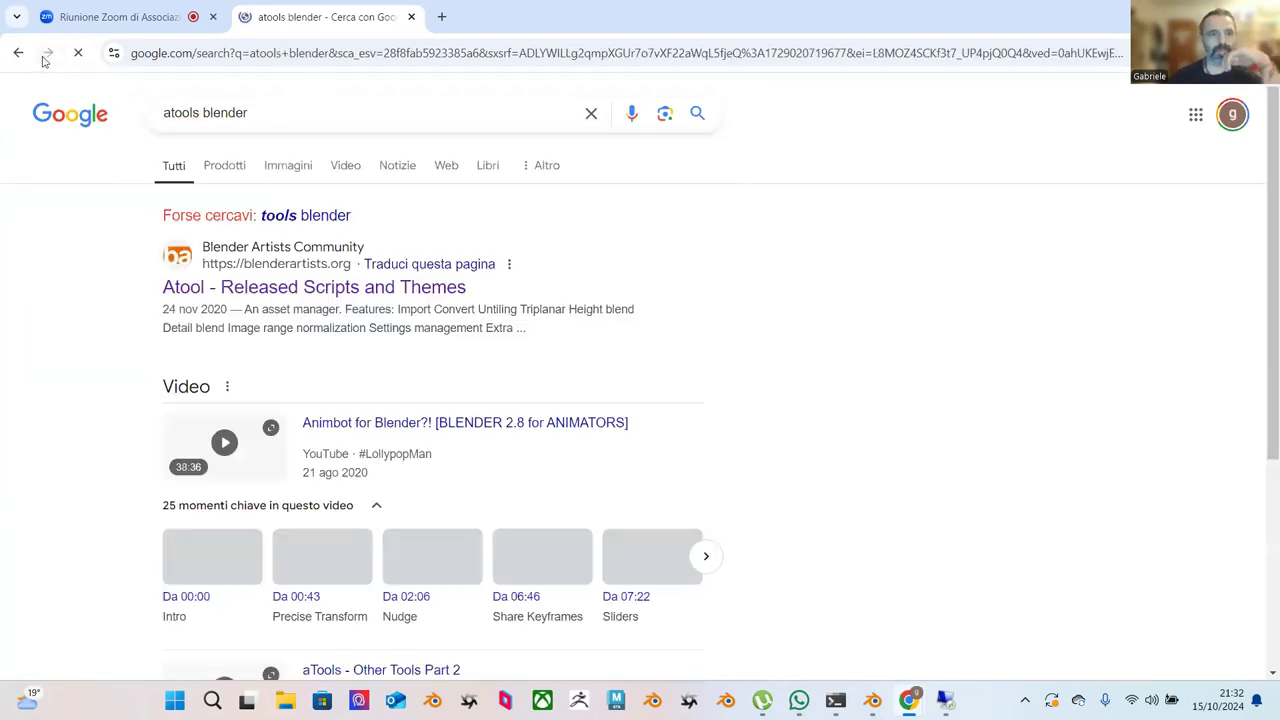
pyautogui.scroll(-4, 300, 266)
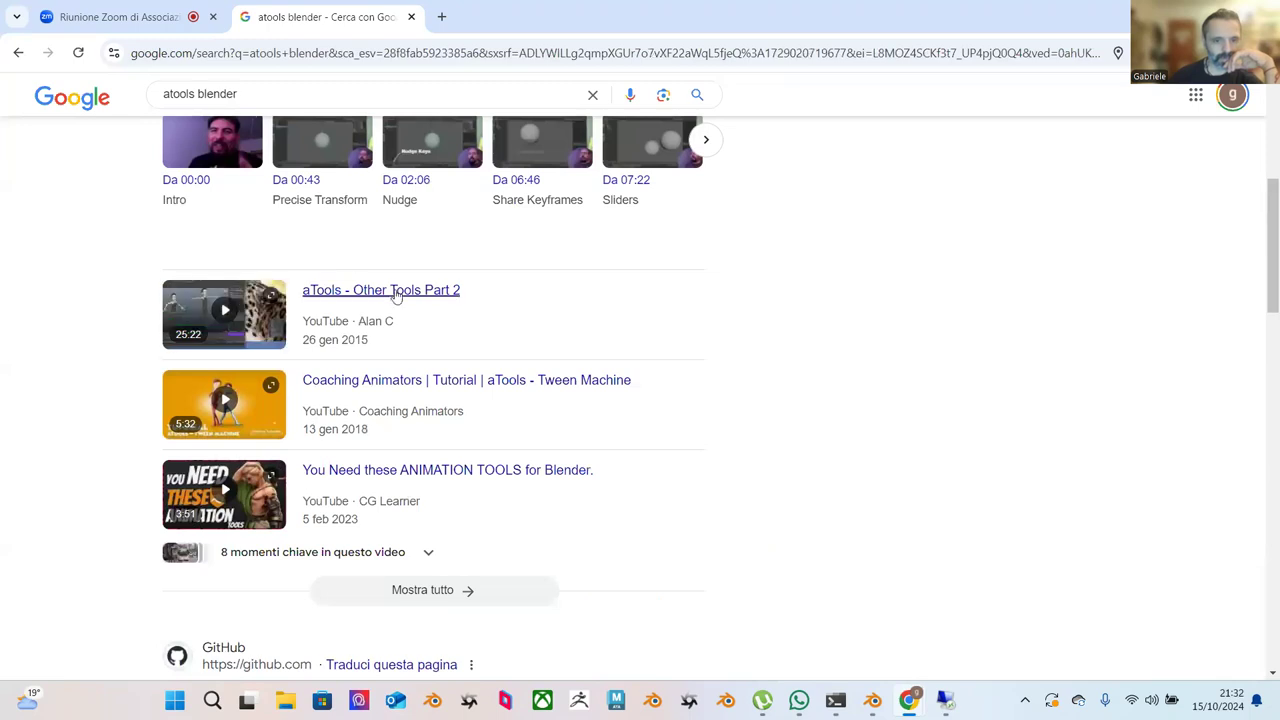
pyautogui.scroll(-6, 397, 296)
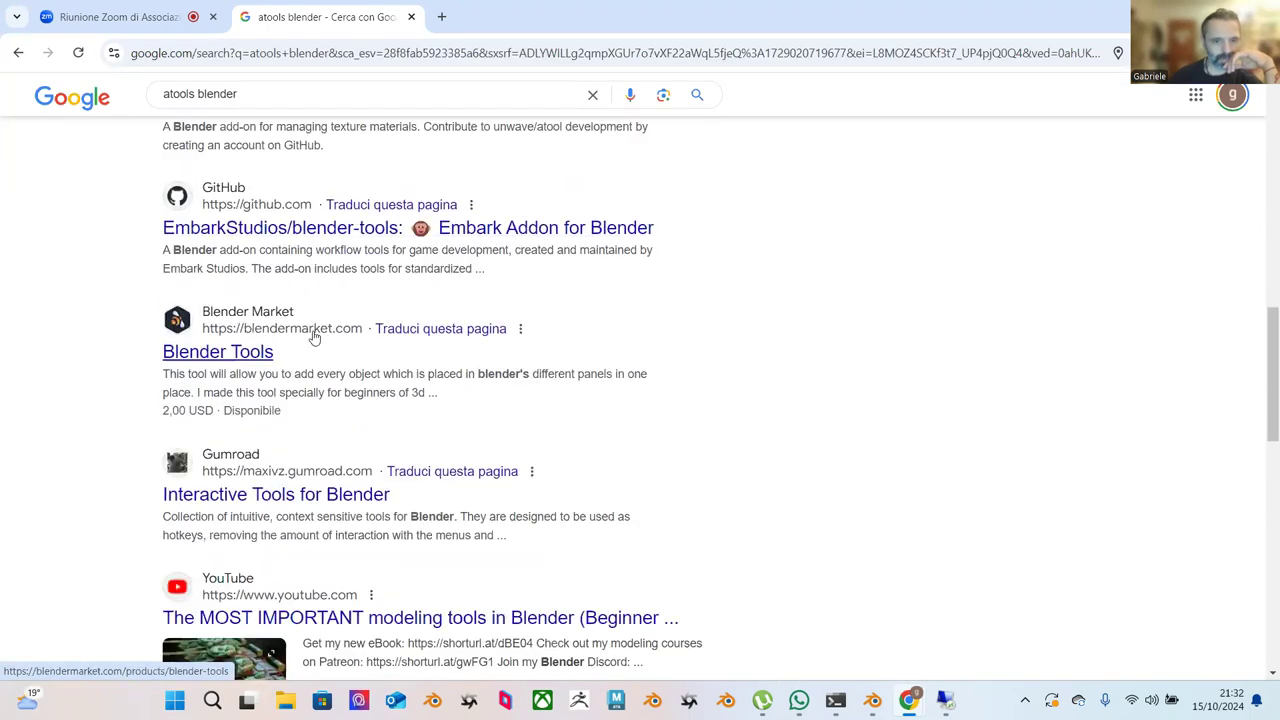
pyautogui.scroll(-2, 310, 331)
pyautogui.scroll(-2, 357, 323)
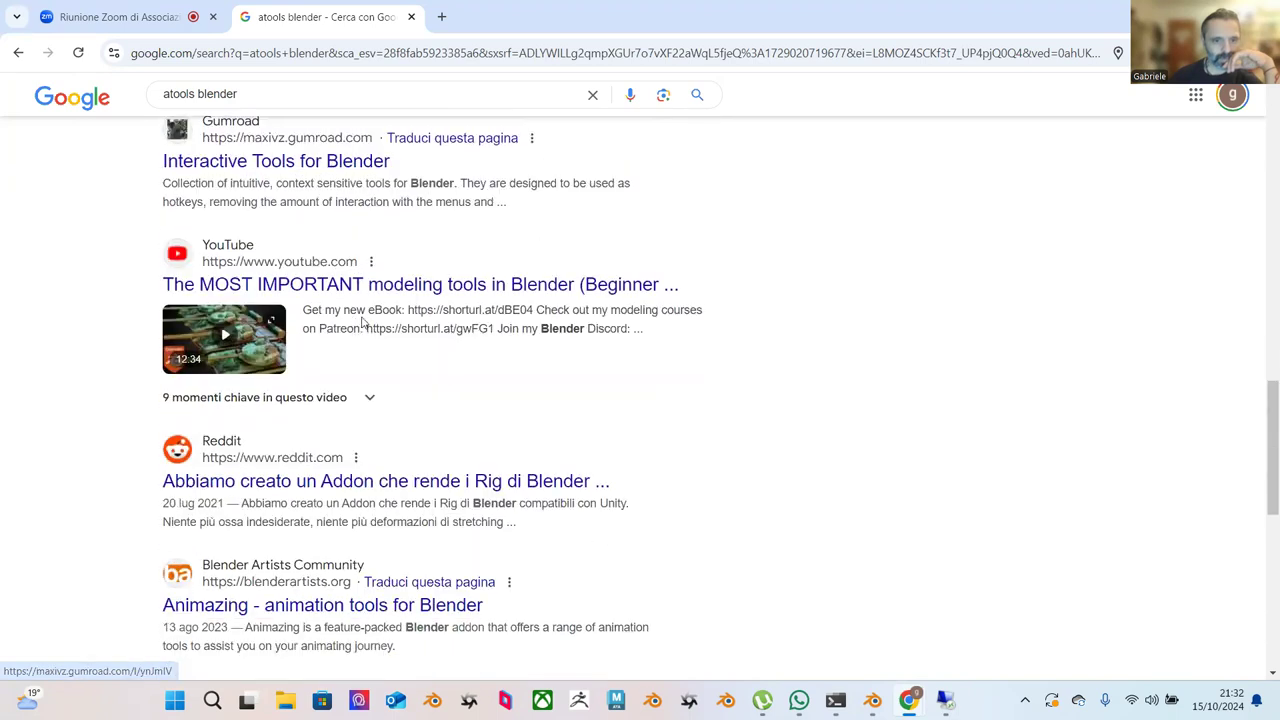
pyautogui.scroll(-1, 379, 330)
pyautogui.scroll(-2, 380, 330)
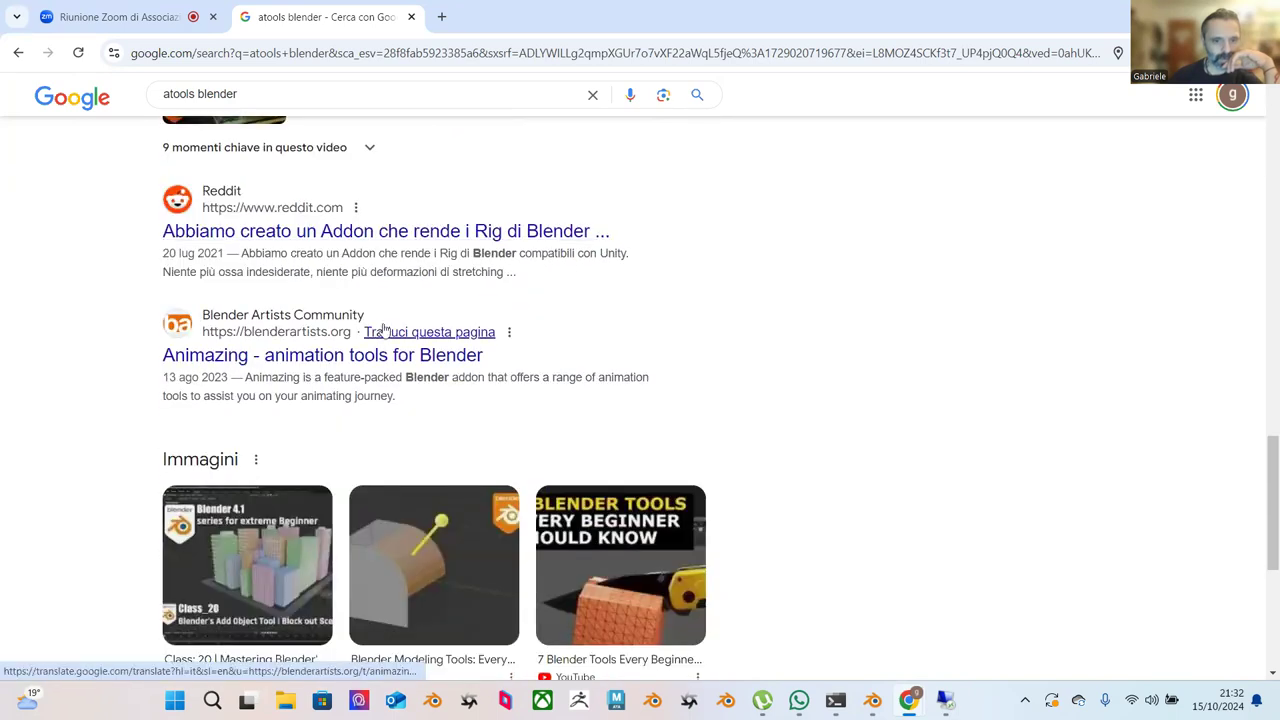
pyautogui.scroll(-3, 390, 323)
pyautogui.scroll(-1, 390, 323)
pyautogui.scroll(4, 371, 126)
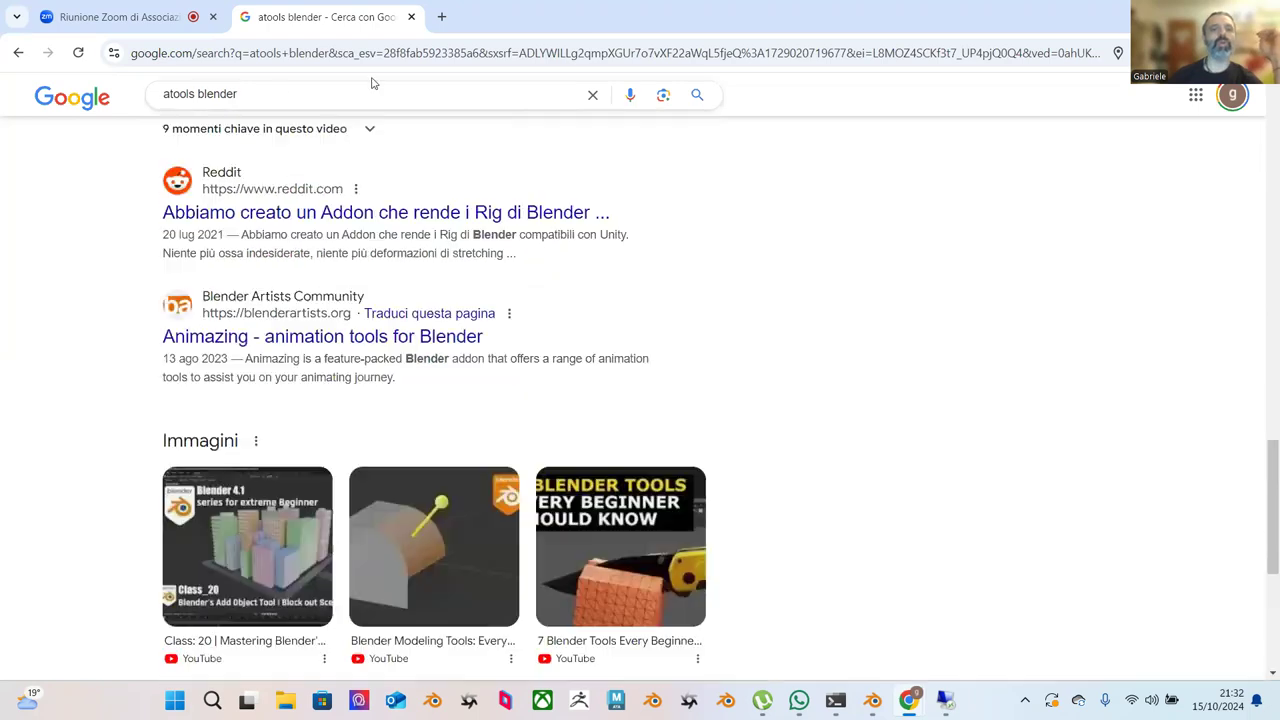
# Search for 'maya to blender gabriele' from the address bar.
pyautogui.click(447, 55)
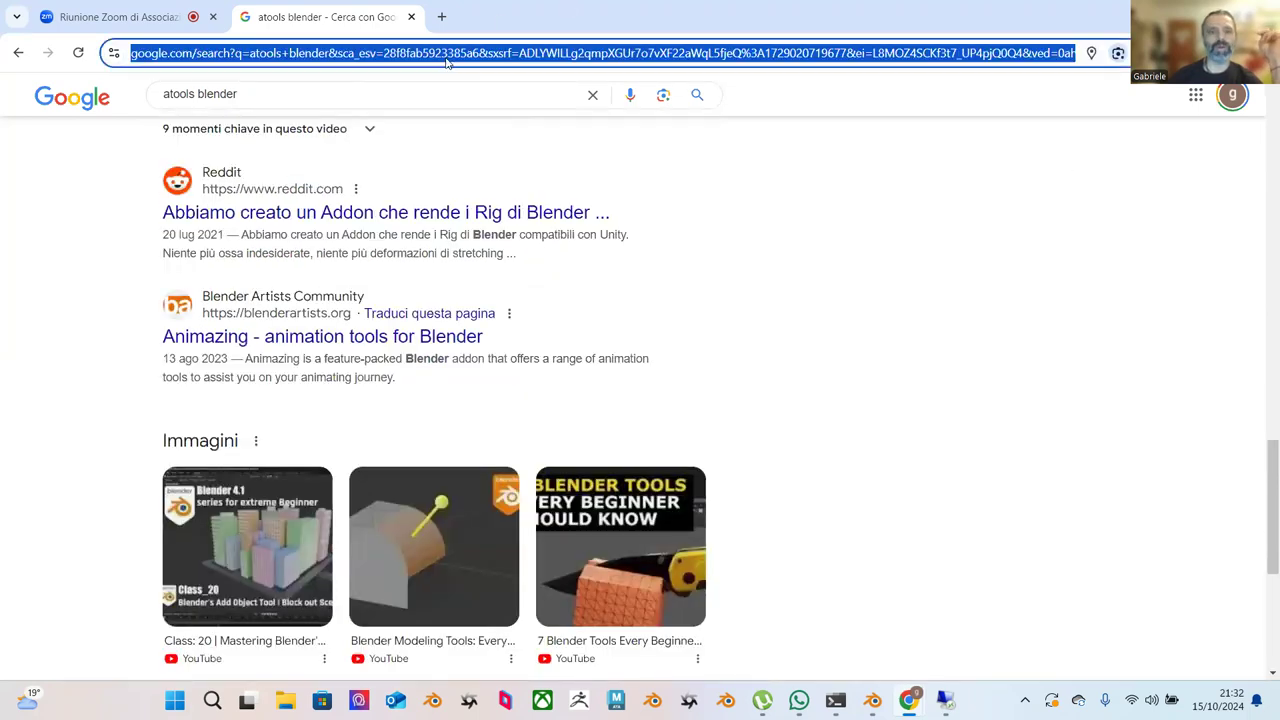
pyautogui.write('maya to')
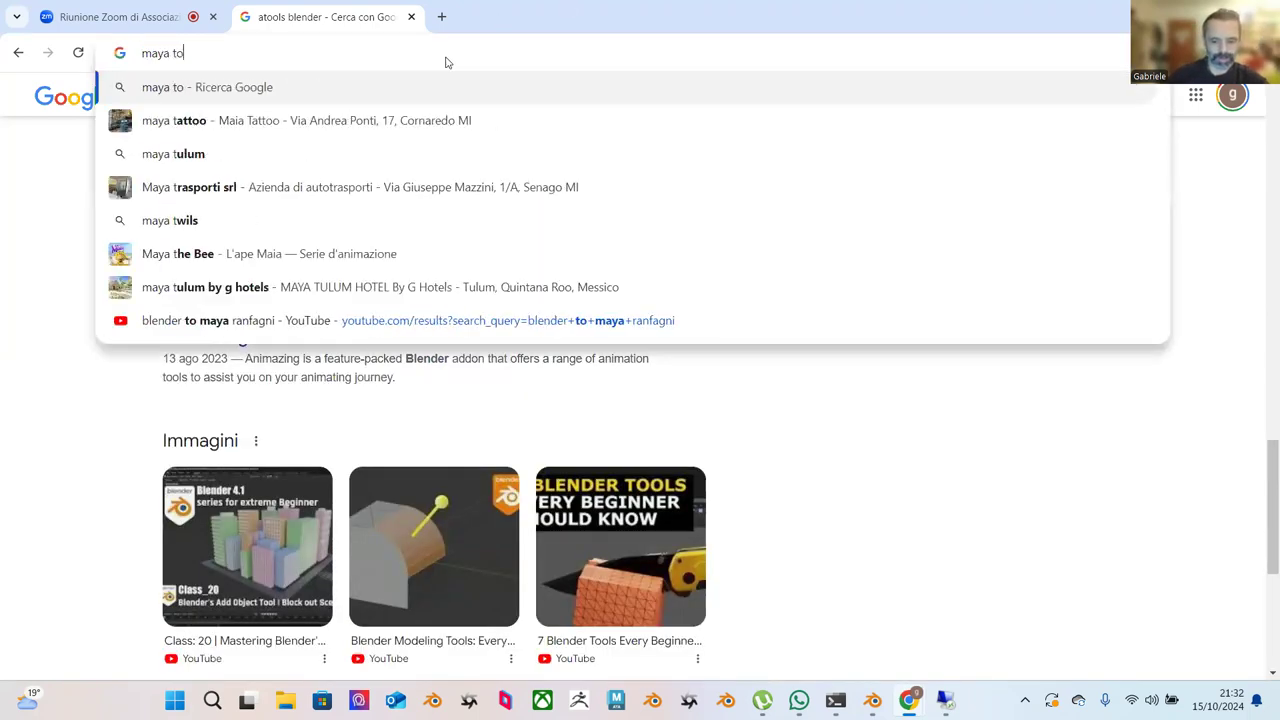
pyautogui.write(' blender g')
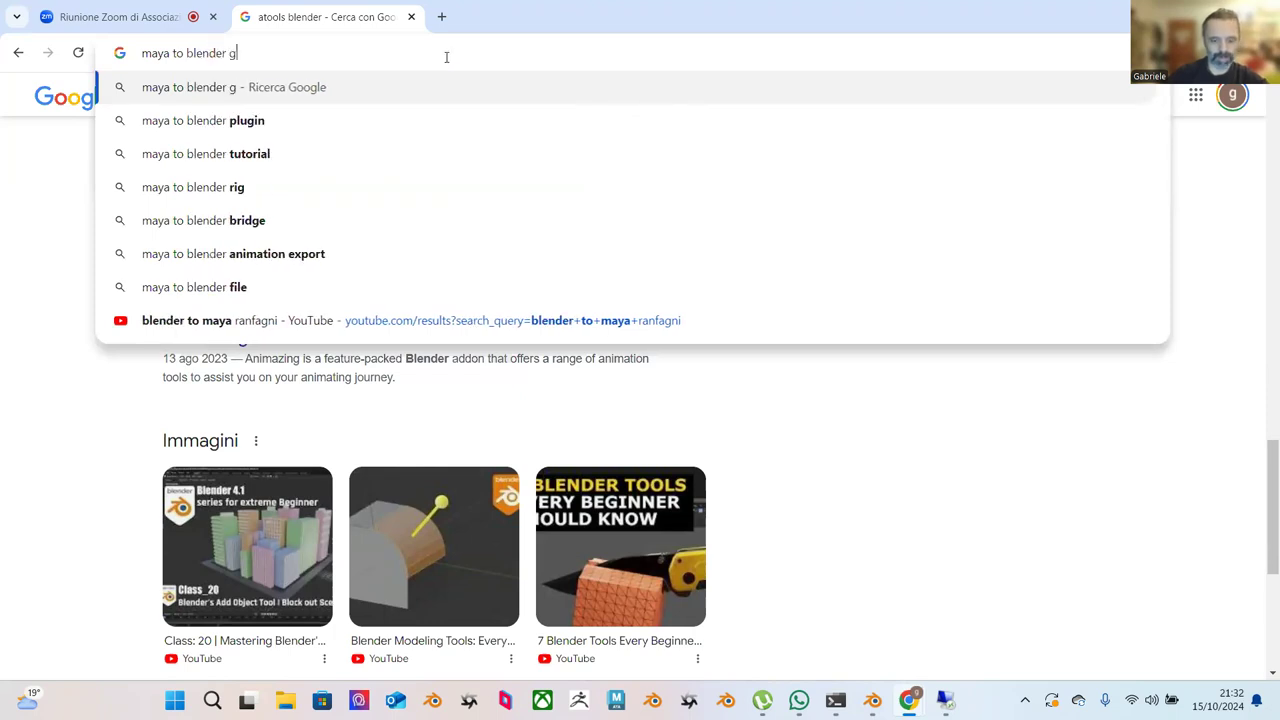
pyautogui.write('abriele')
pyautogui.press('Return')
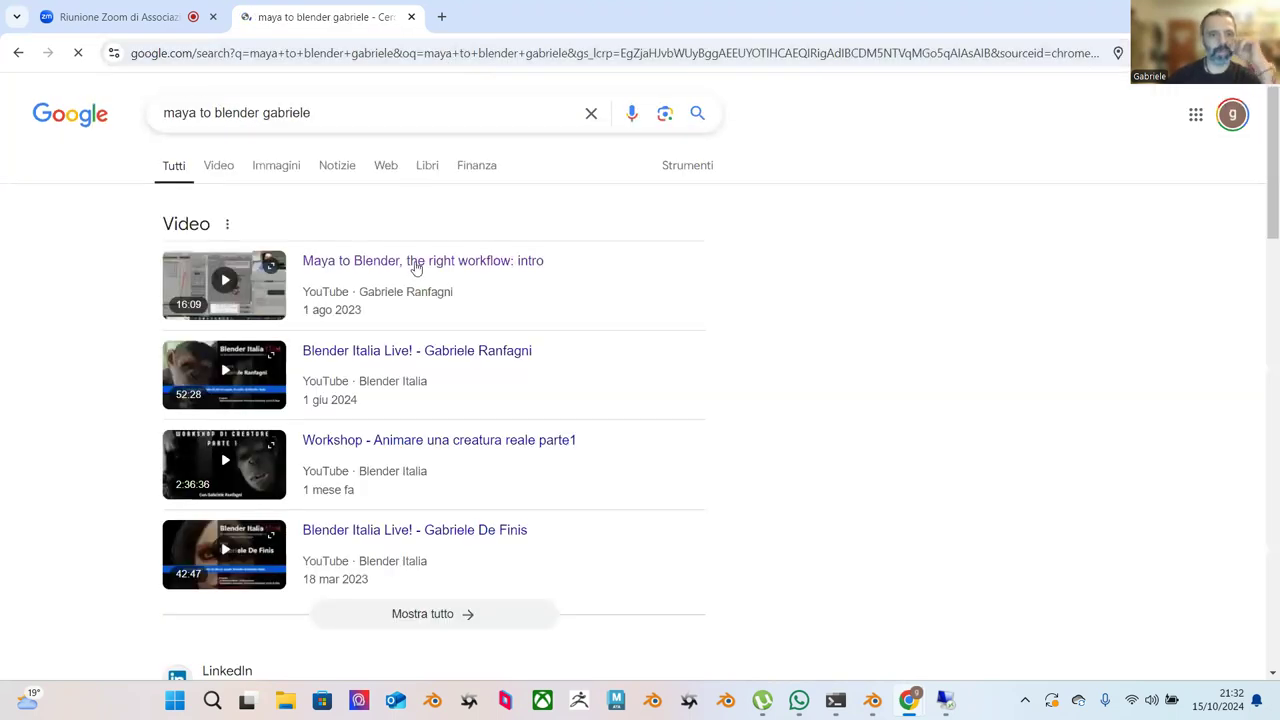
# Open the Maya to Blender intro video and follow its Google Drive description link.
pyautogui.click(435, 268)
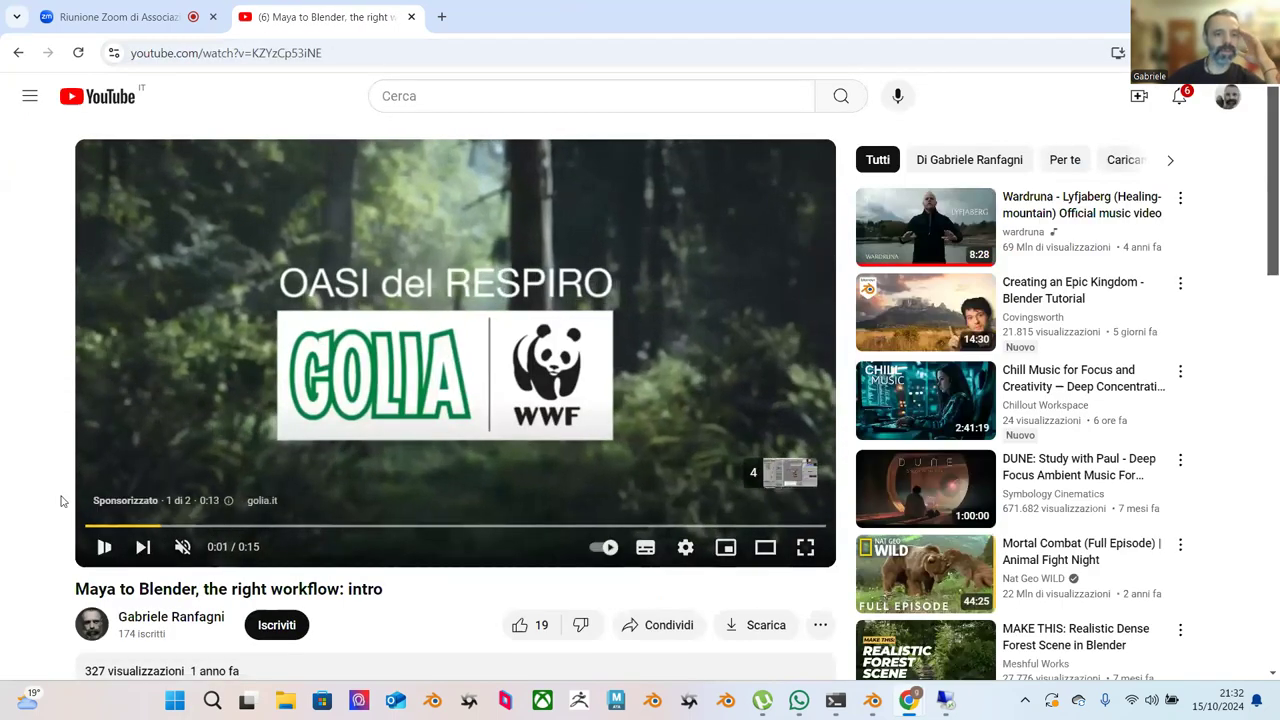
pyautogui.scroll(-3, 60, 480)
pyautogui.click(229, 388)
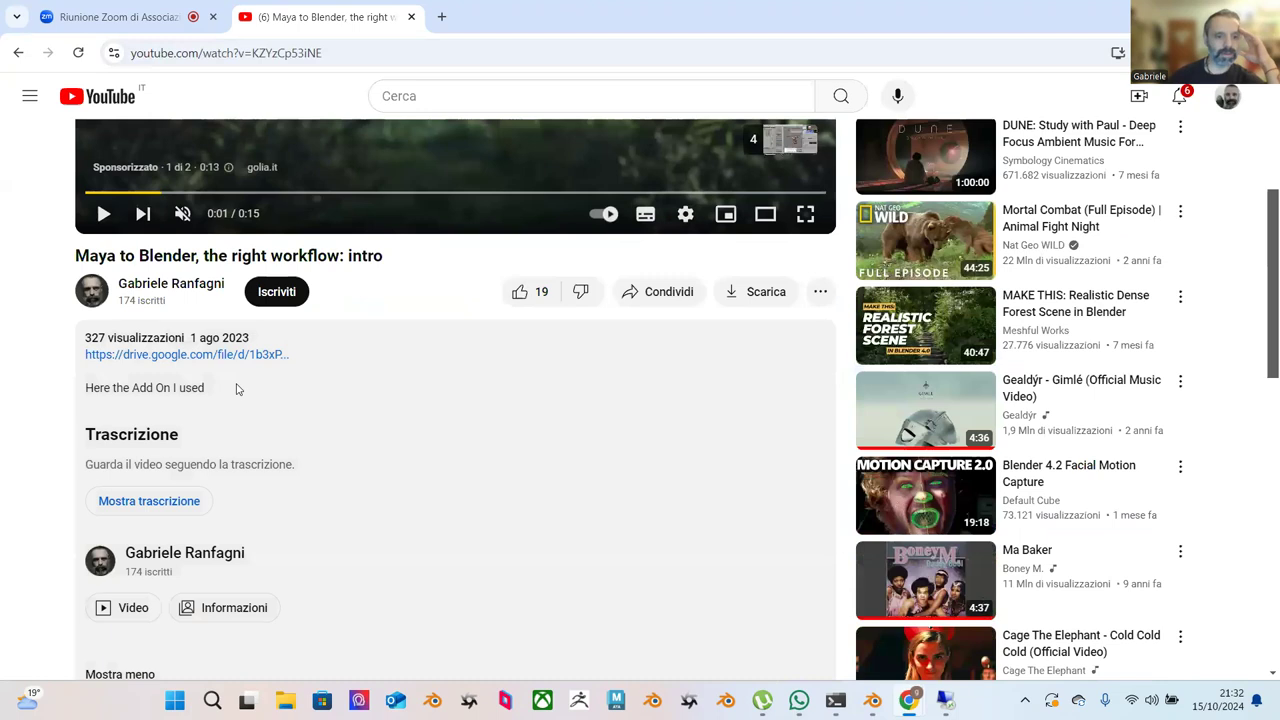
pyautogui.scroll(-2, 228, 300)
pyautogui.click(228, 190)
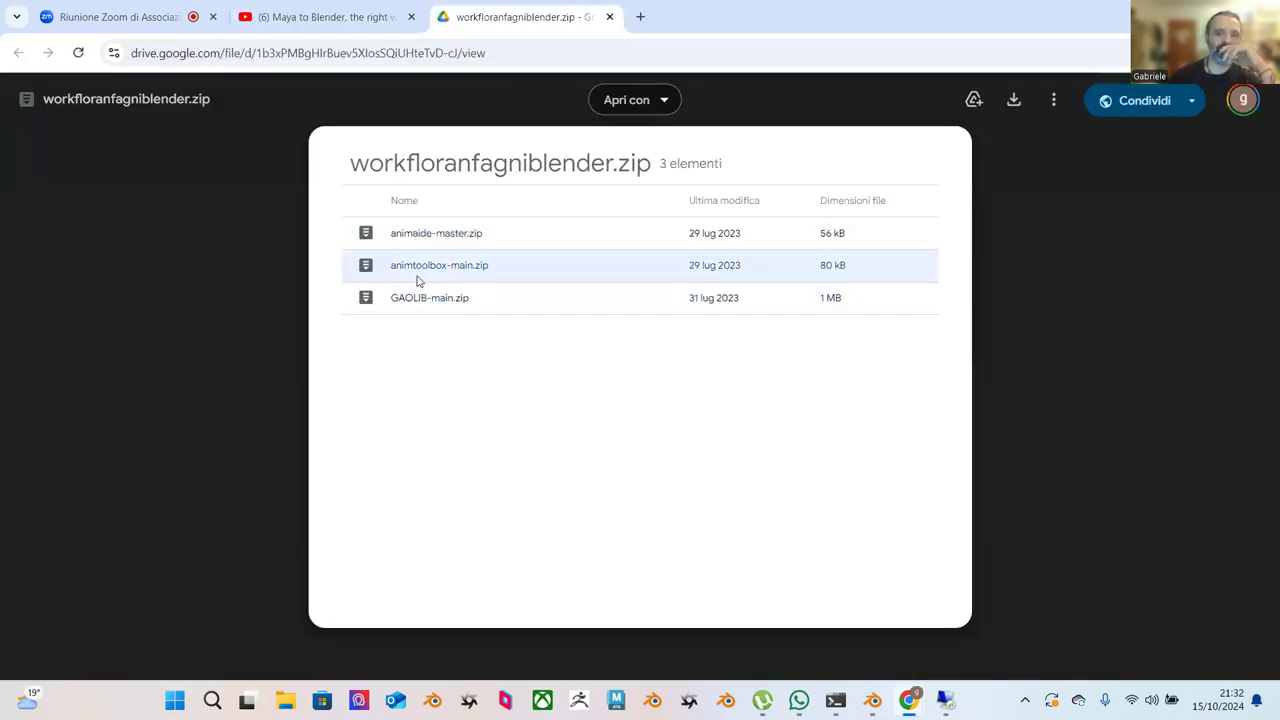
# Select animaide-master.zip, then search 'animaide blender 4.2' in a new tab.
pyautogui.click(443, 246)
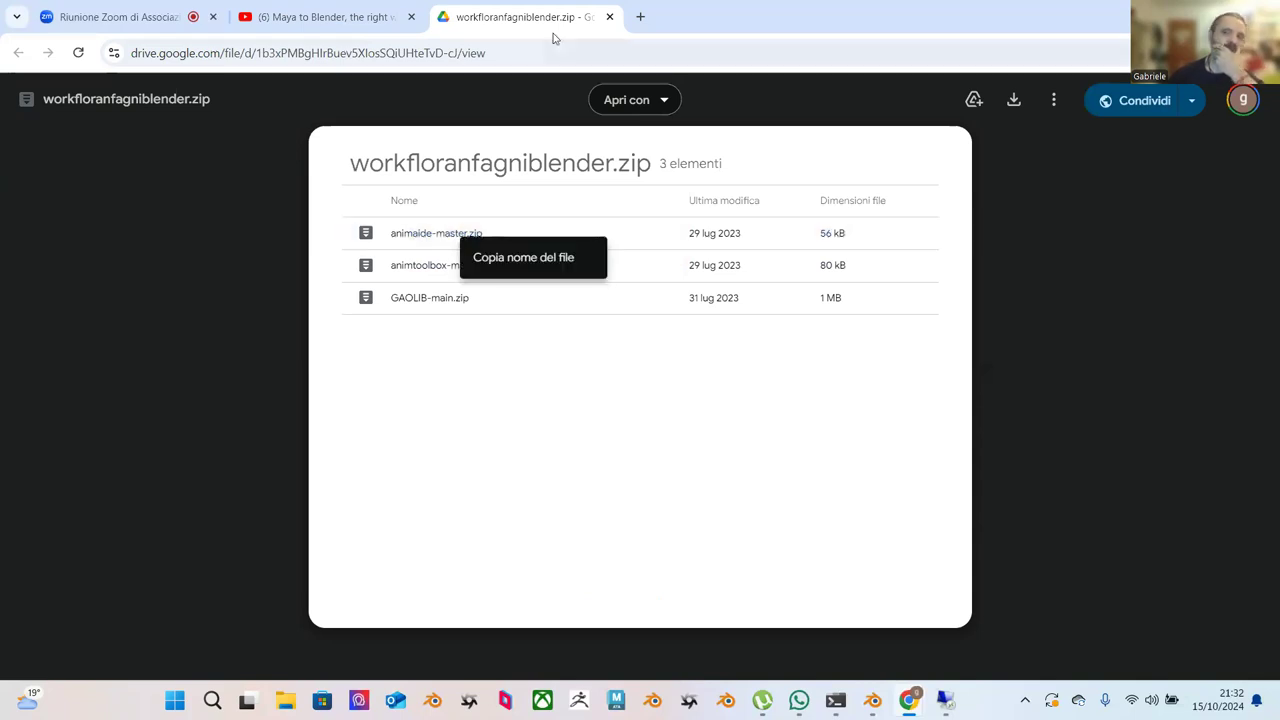
pyautogui.click(641, 17)
pyautogui.write('a')
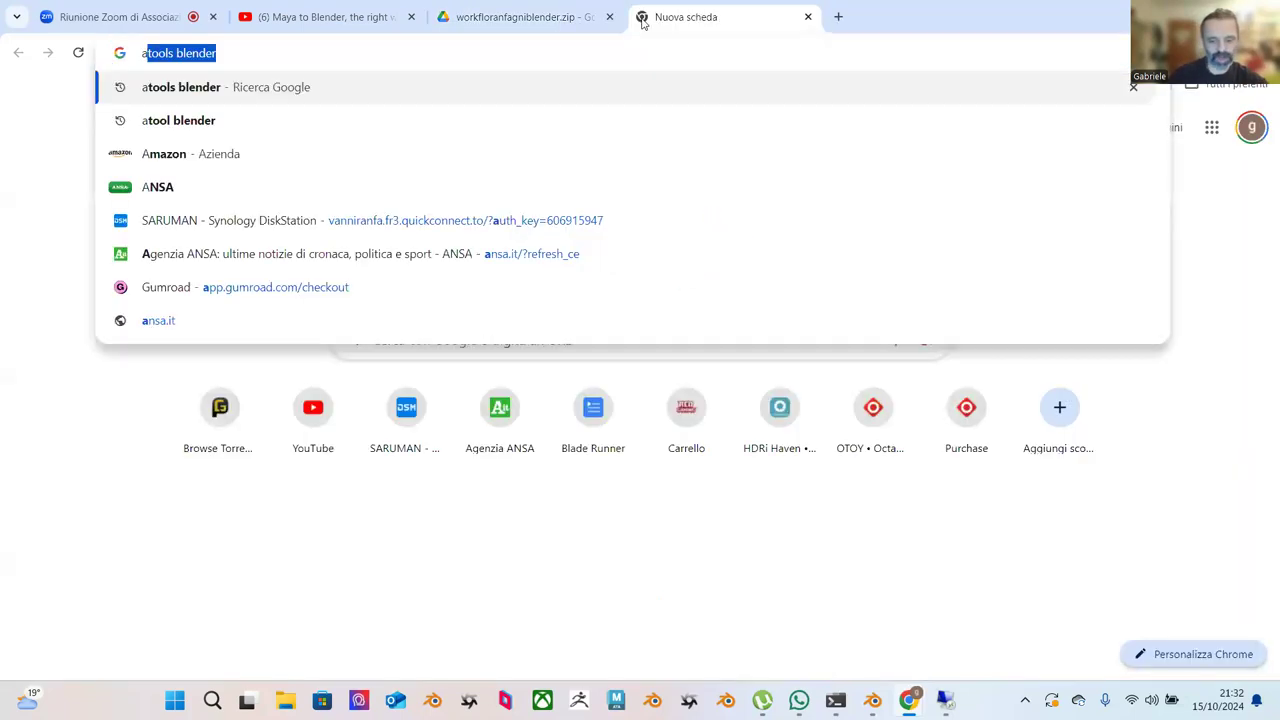
pyautogui.write('nimaide')
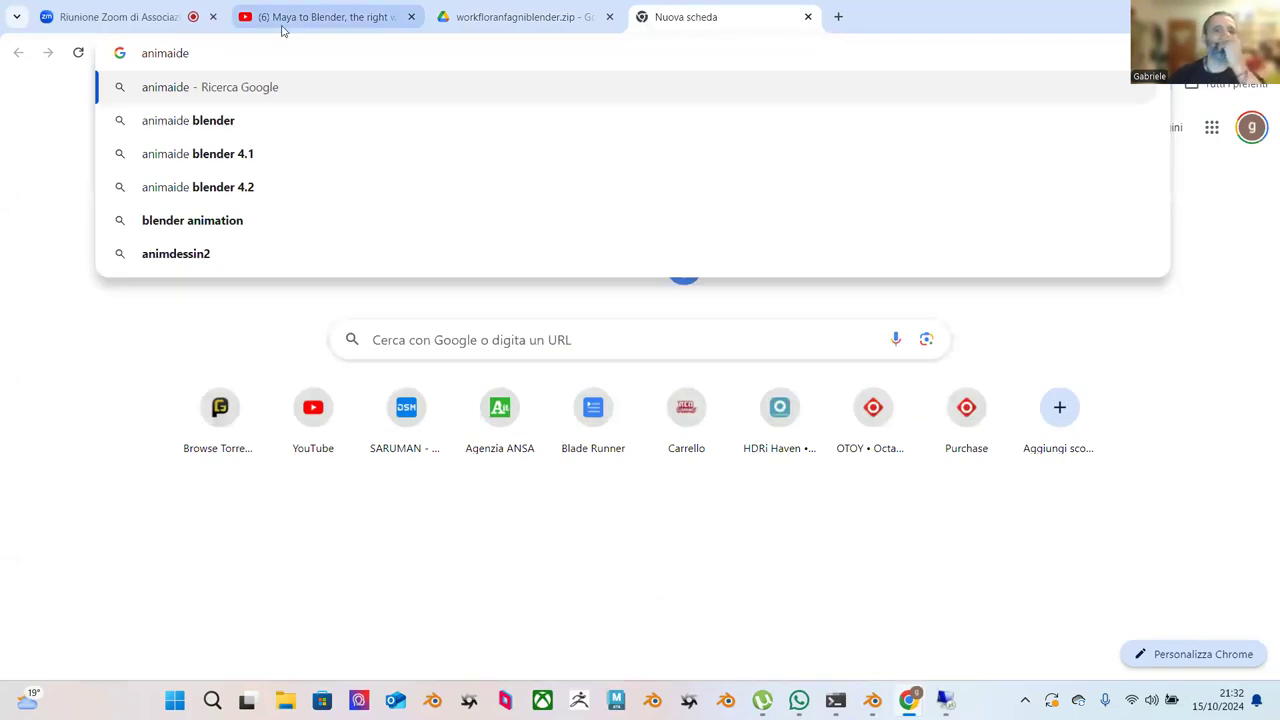
pyautogui.click(236, 188)
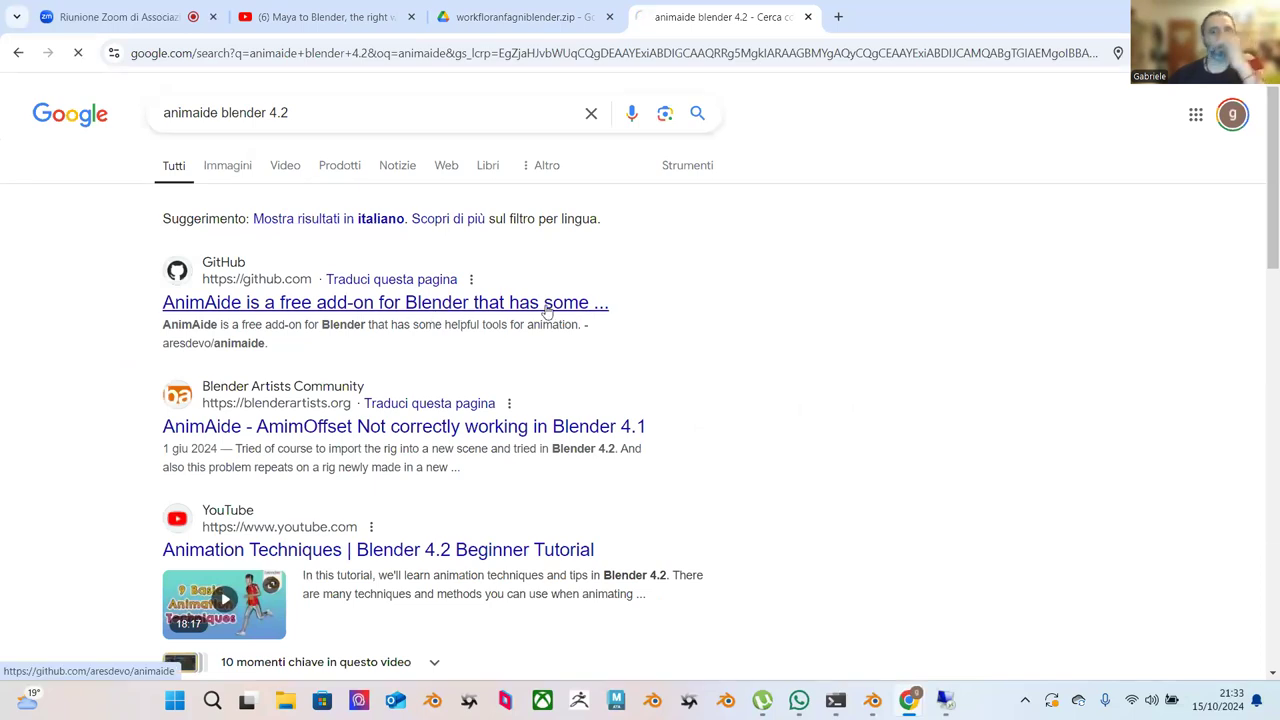
# Scroll through the AnimAide GitHub README and its tool sections.
pyautogui.scroll(-5, 551, 294)
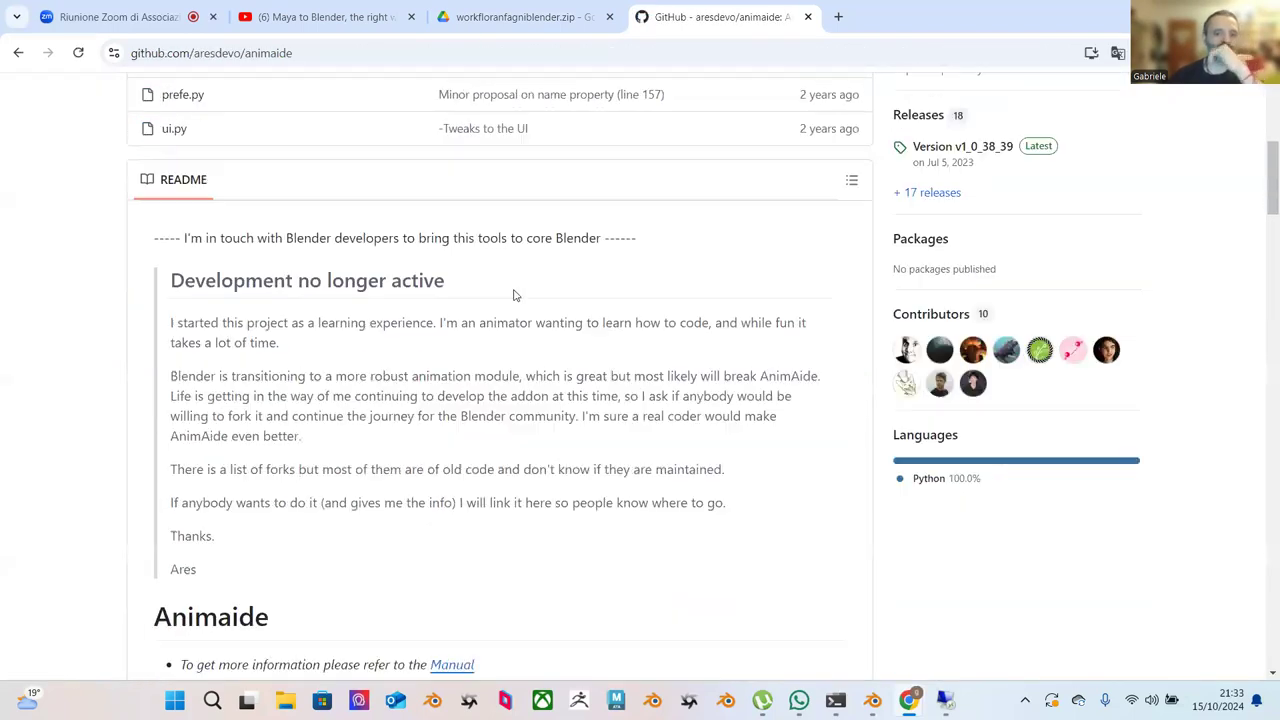
pyautogui.scroll(-10, 513, 295)
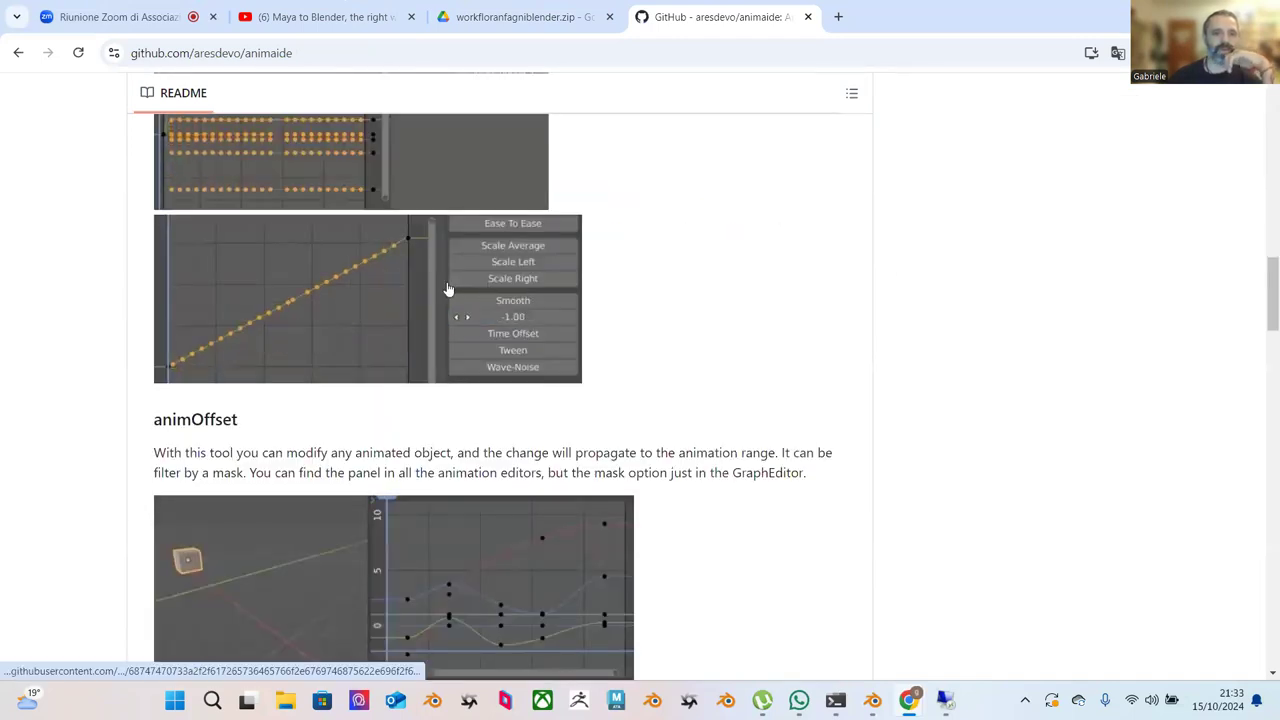
pyautogui.scroll(-3, 614, 309)
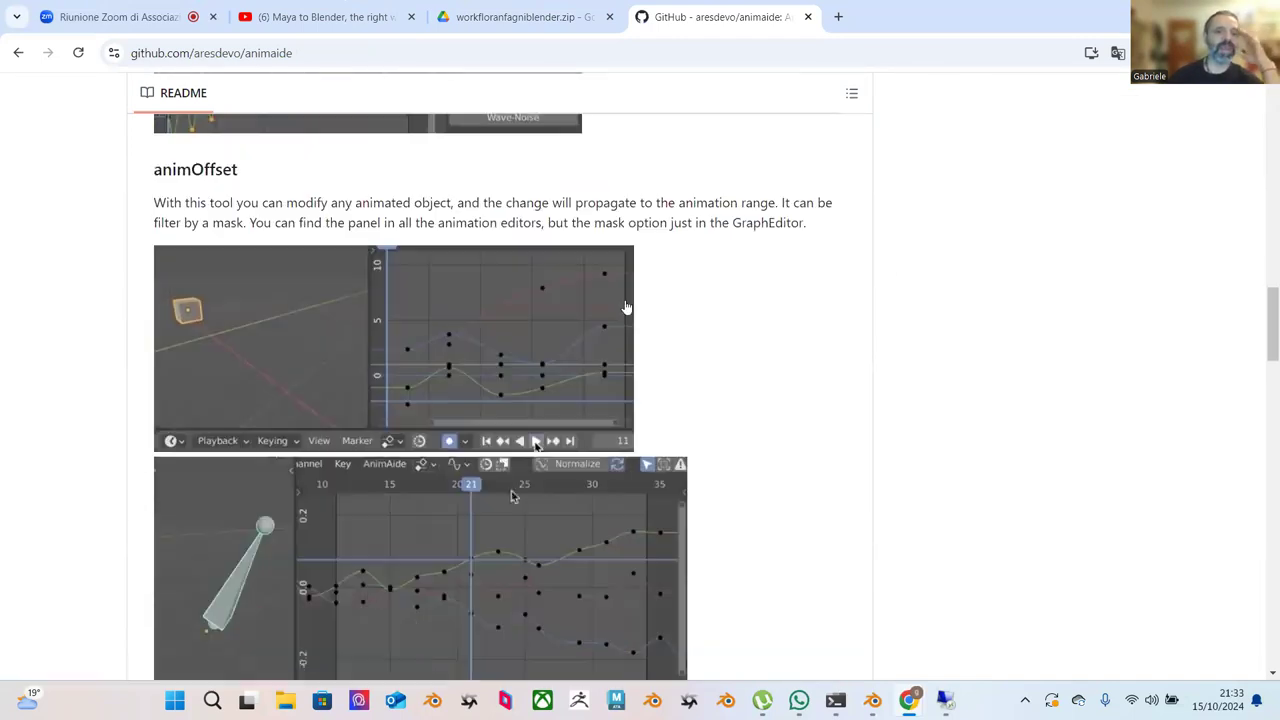
pyautogui.scroll(-8, 626, 307)
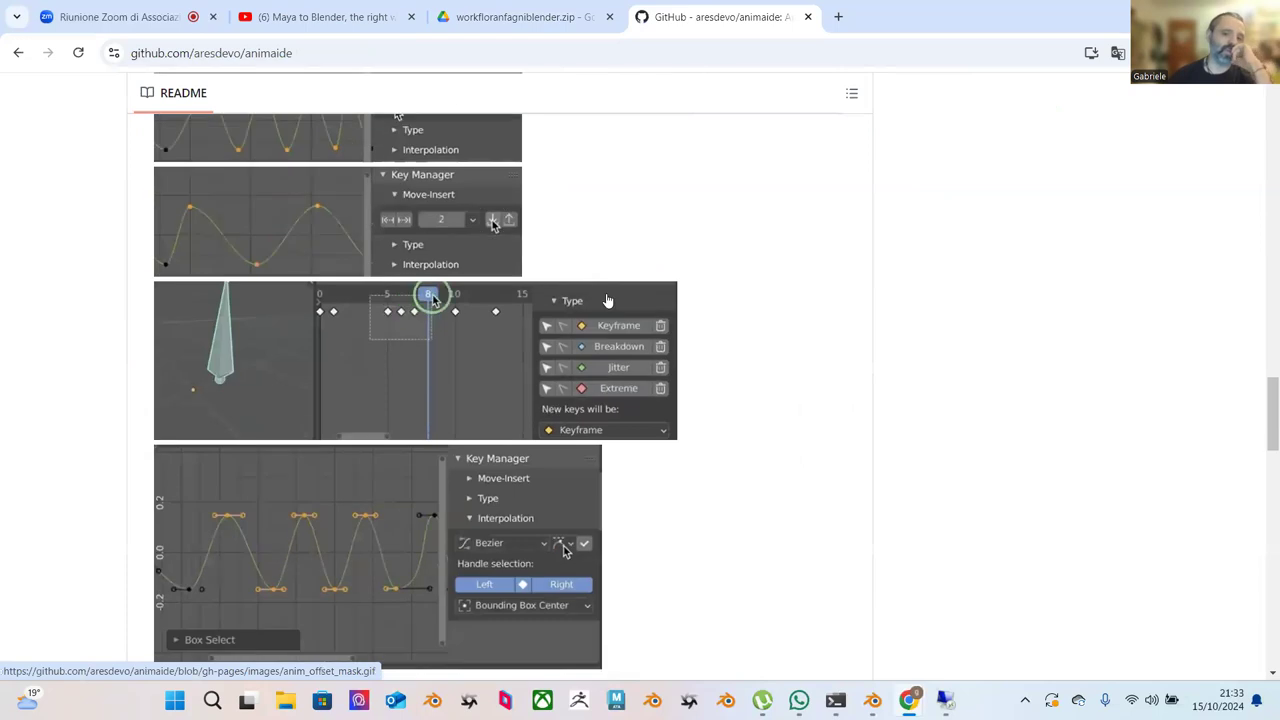
pyautogui.scroll(15, 520, 300)
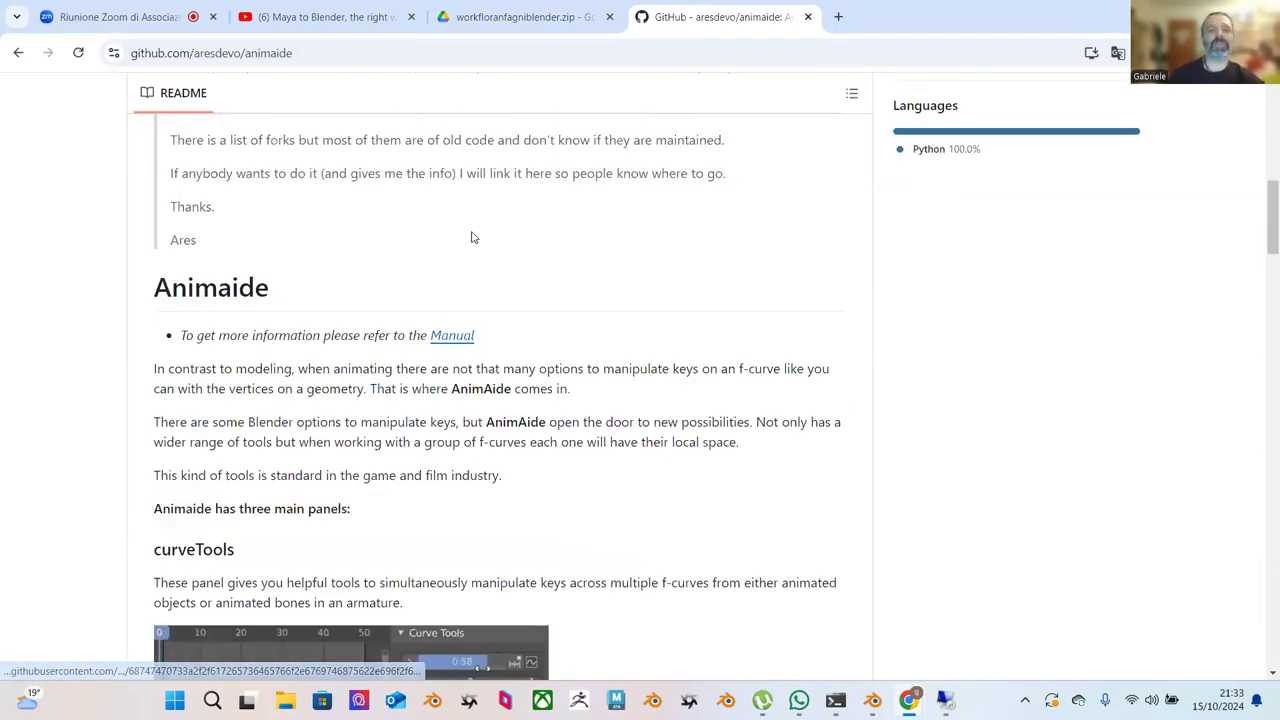
pyautogui.scroll(8, 470, 235)
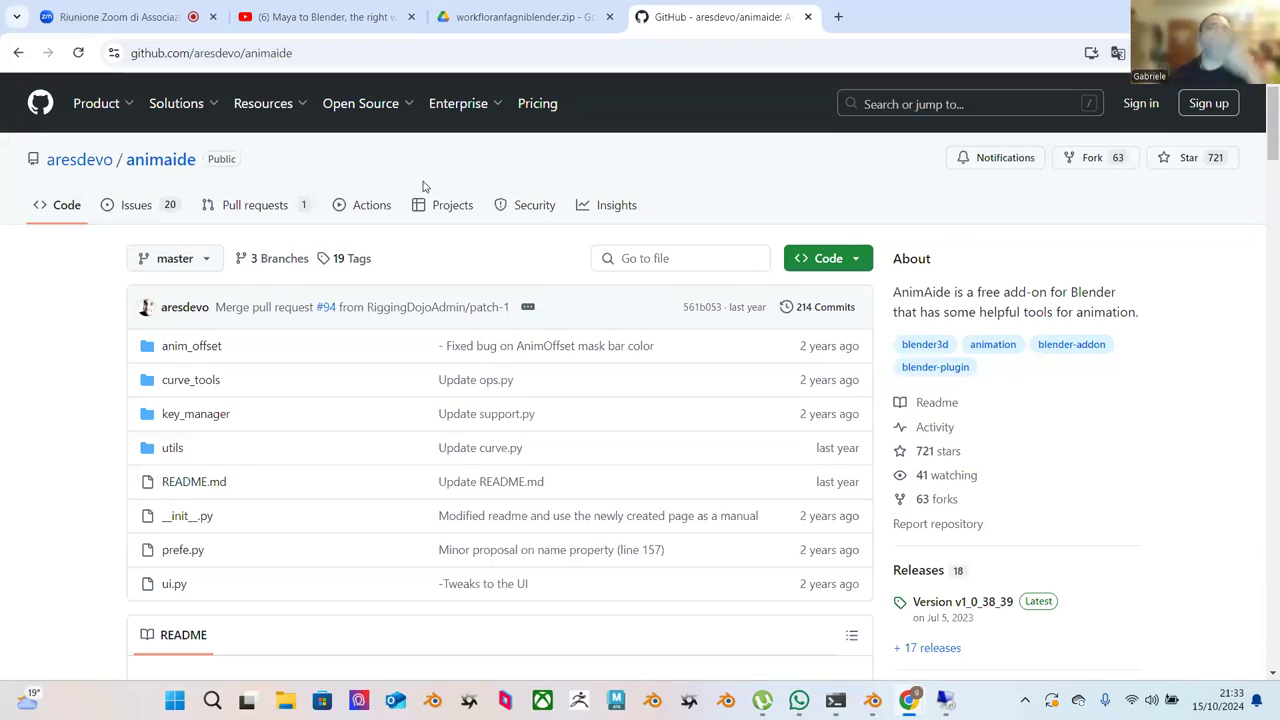
pyautogui.scroll(-1, 470, 380)
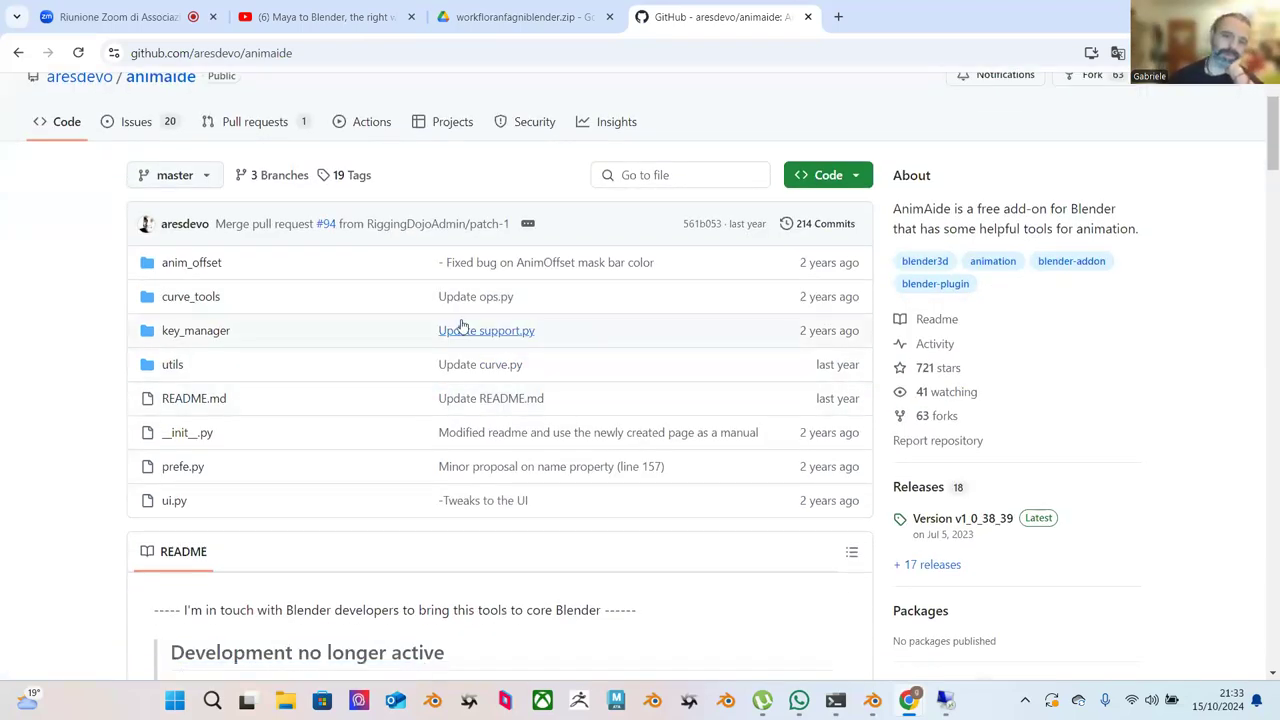
# Return to the animaide blender 4.2 results, scroll them, and switch to an earlier tab.
pyautogui.click(18, 53)
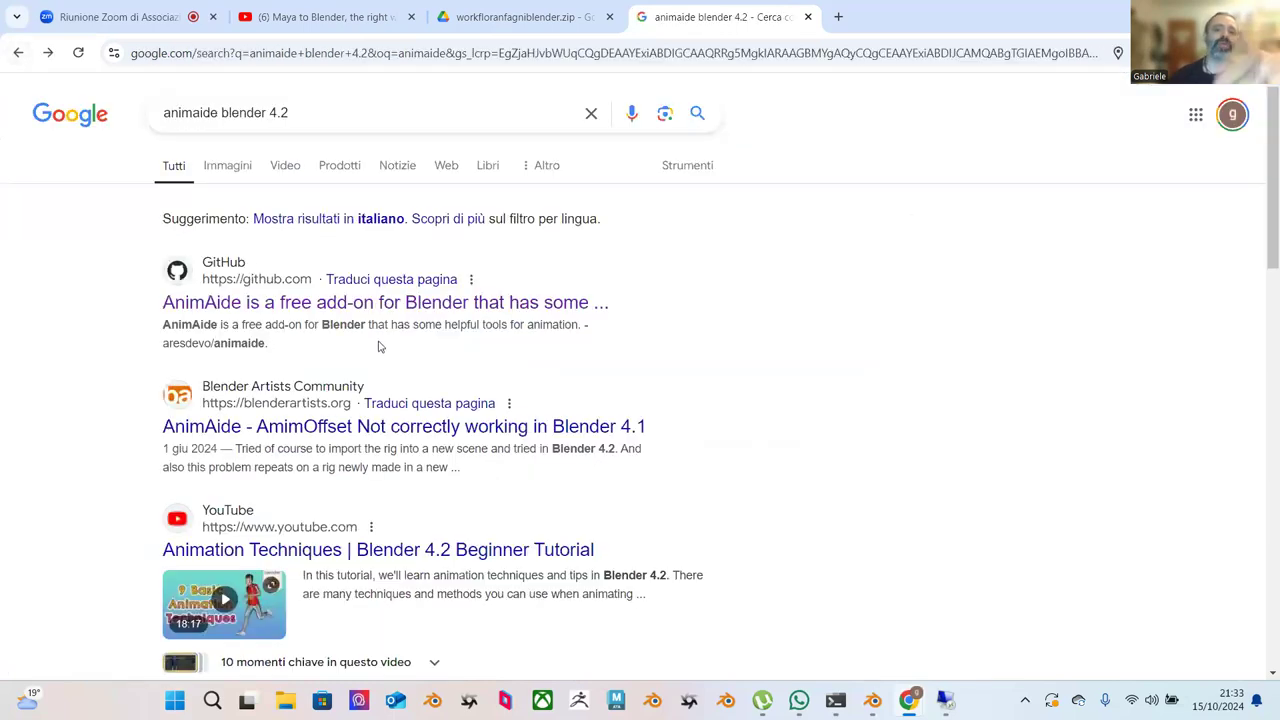
pyautogui.scroll(-1, 493, 405)
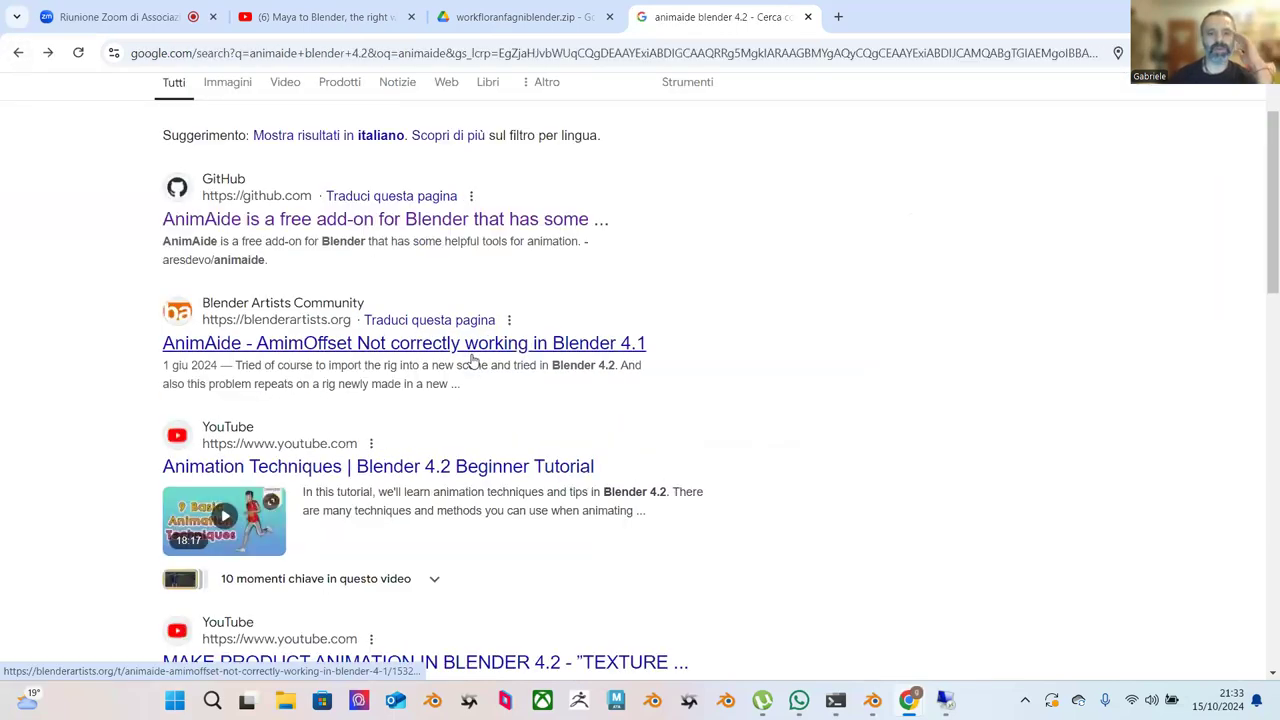
pyautogui.scroll(-4, 700, 391)
pyautogui.scroll(-1, 660, 397)
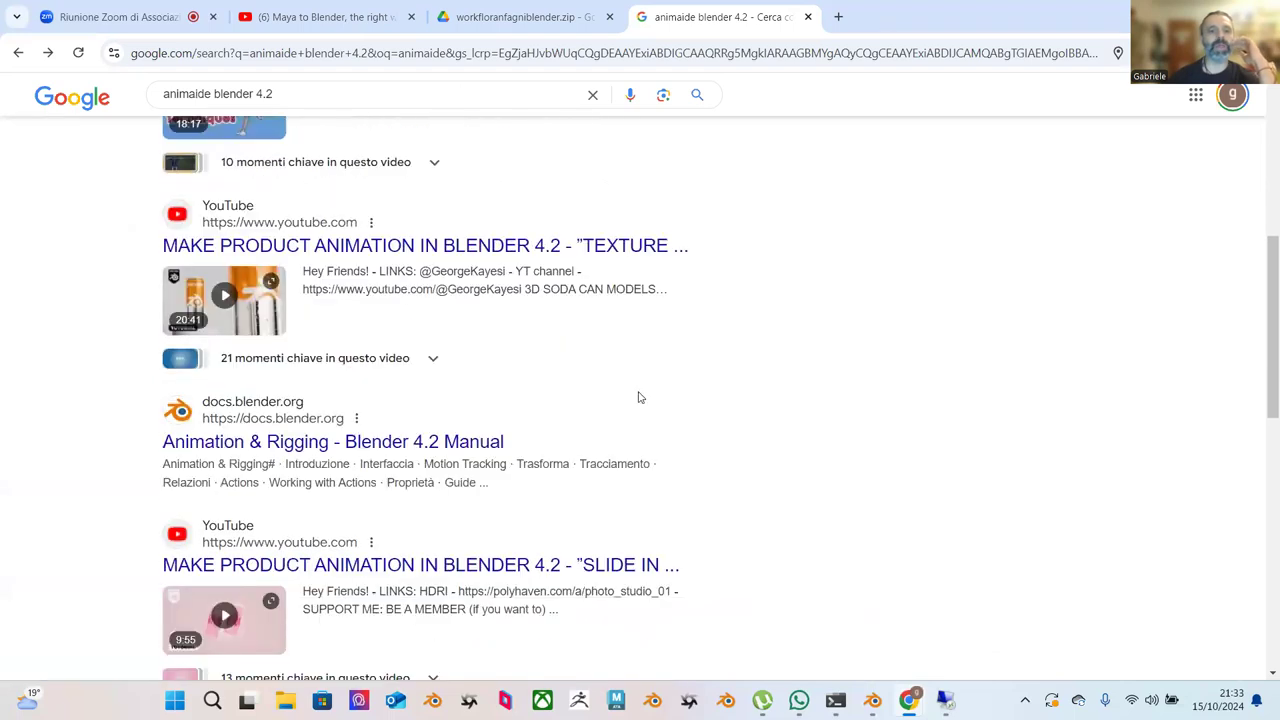
pyautogui.scroll(-3, 532, 382)
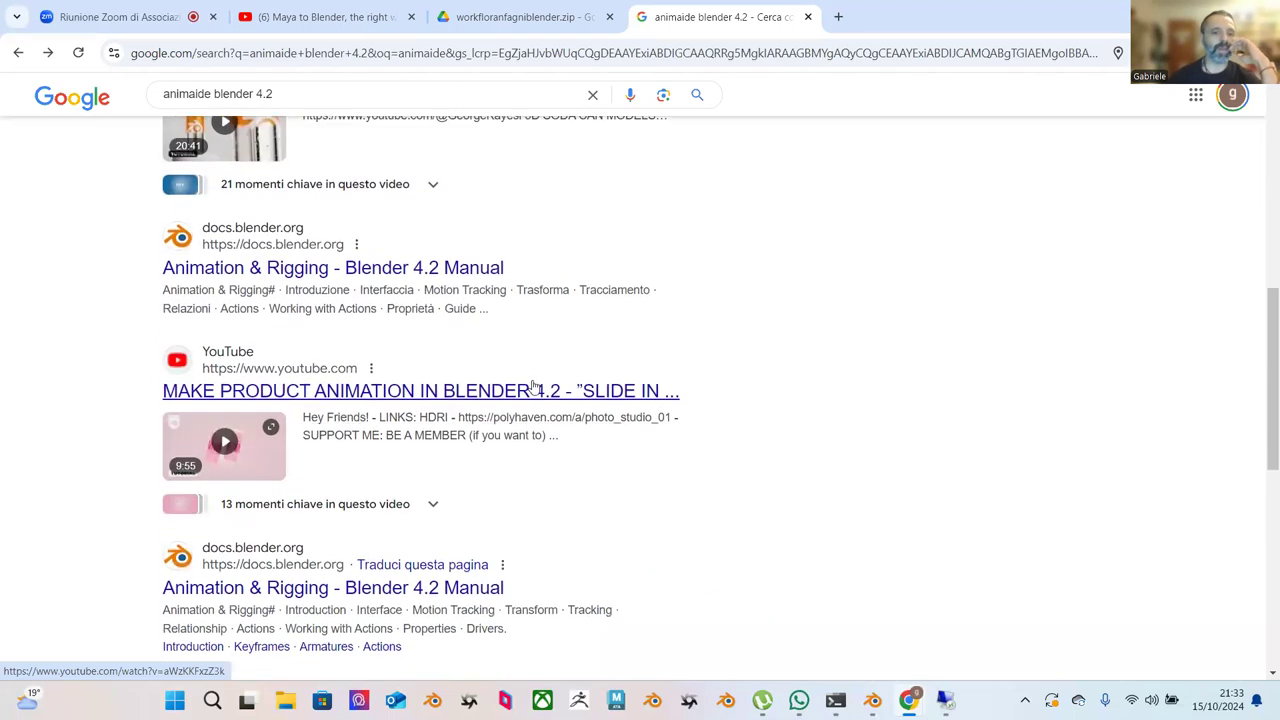
pyautogui.scroll(-3, 511, 489)
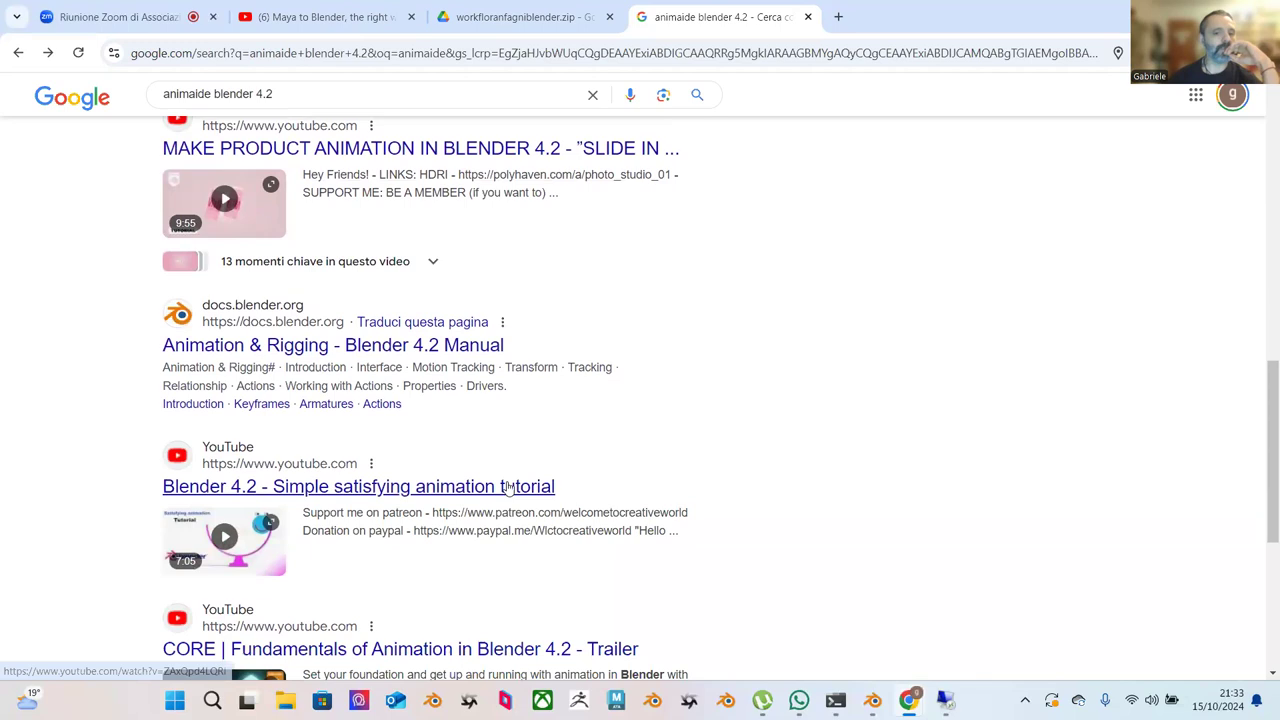
pyautogui.click(330, 17)
# Copy the web address of the Google Drive add-on zip page.
pyautogui.click(460, 17)
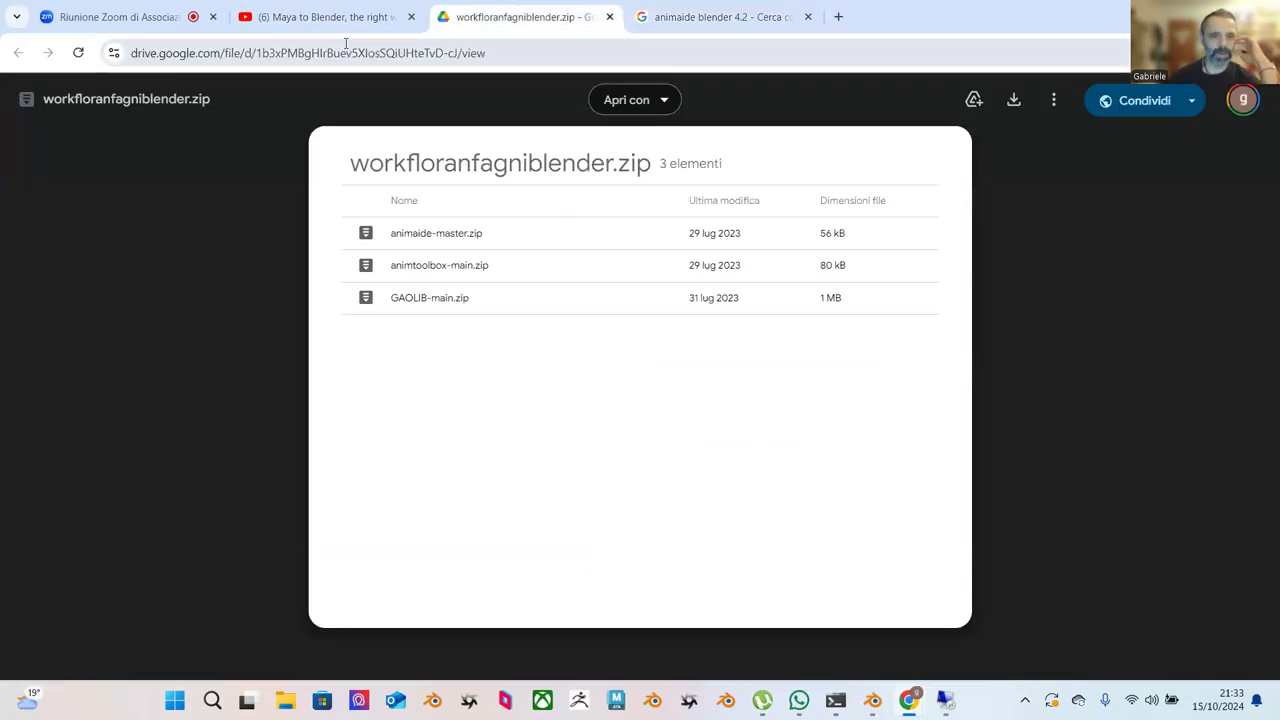
pyautogui.rightClick(356, 58)
pyautogui.click(457, 207)
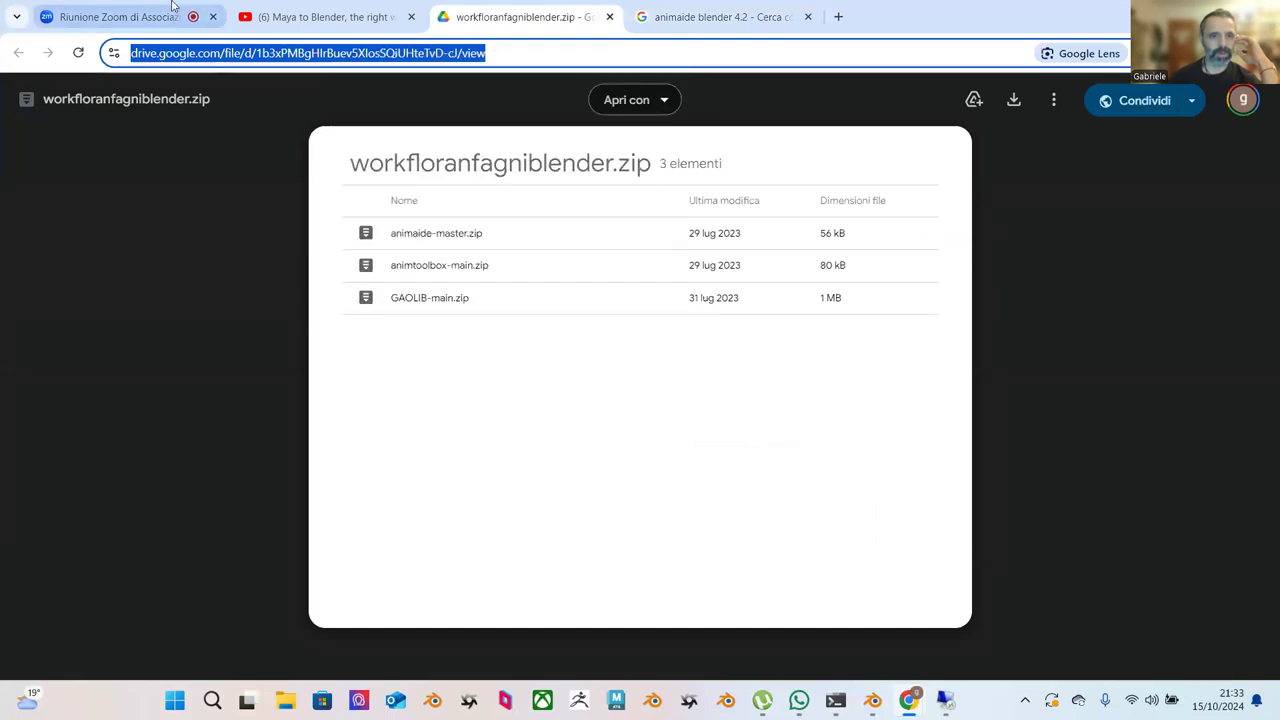
# Post the Drive link to everyone in the Zoom chat, then return to Blender.
pyautogui.click(140, 12)
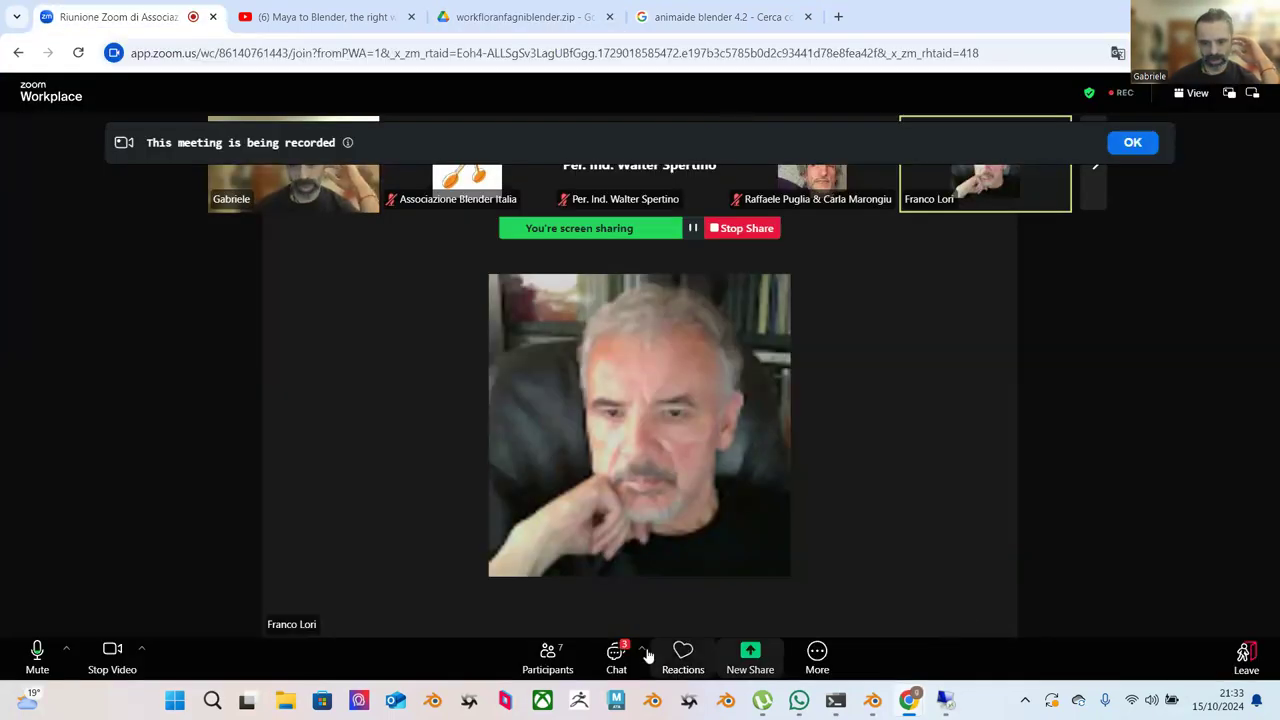
pyautogui.click(616, 655)
pyautogui.click(1077, 607)
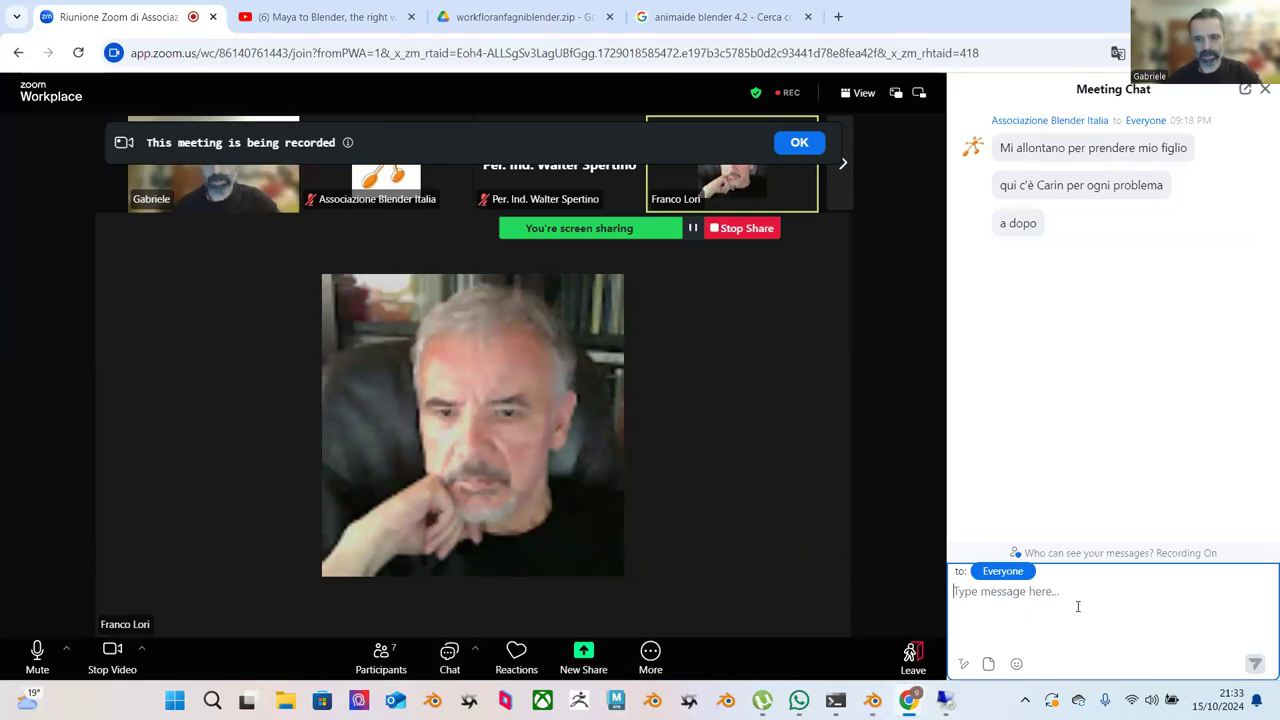
pyautogui.press('Return')
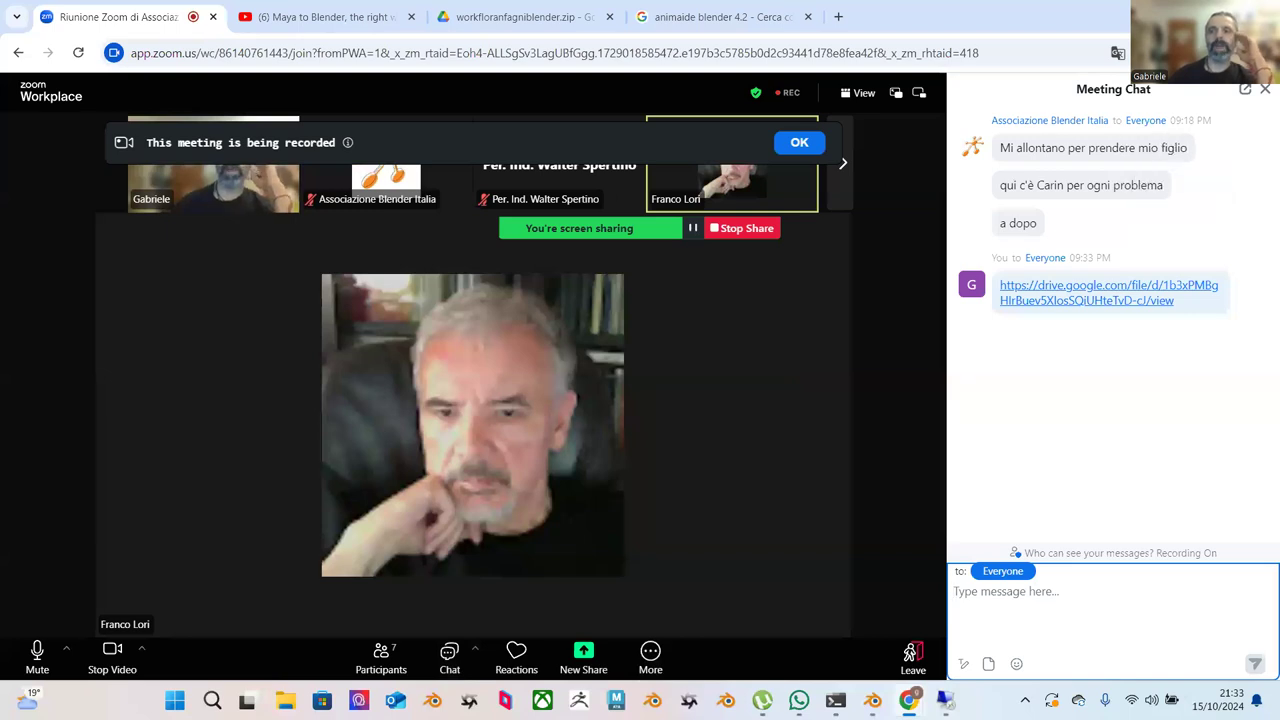
pyautogui.hotkey('alt', 'Tab')
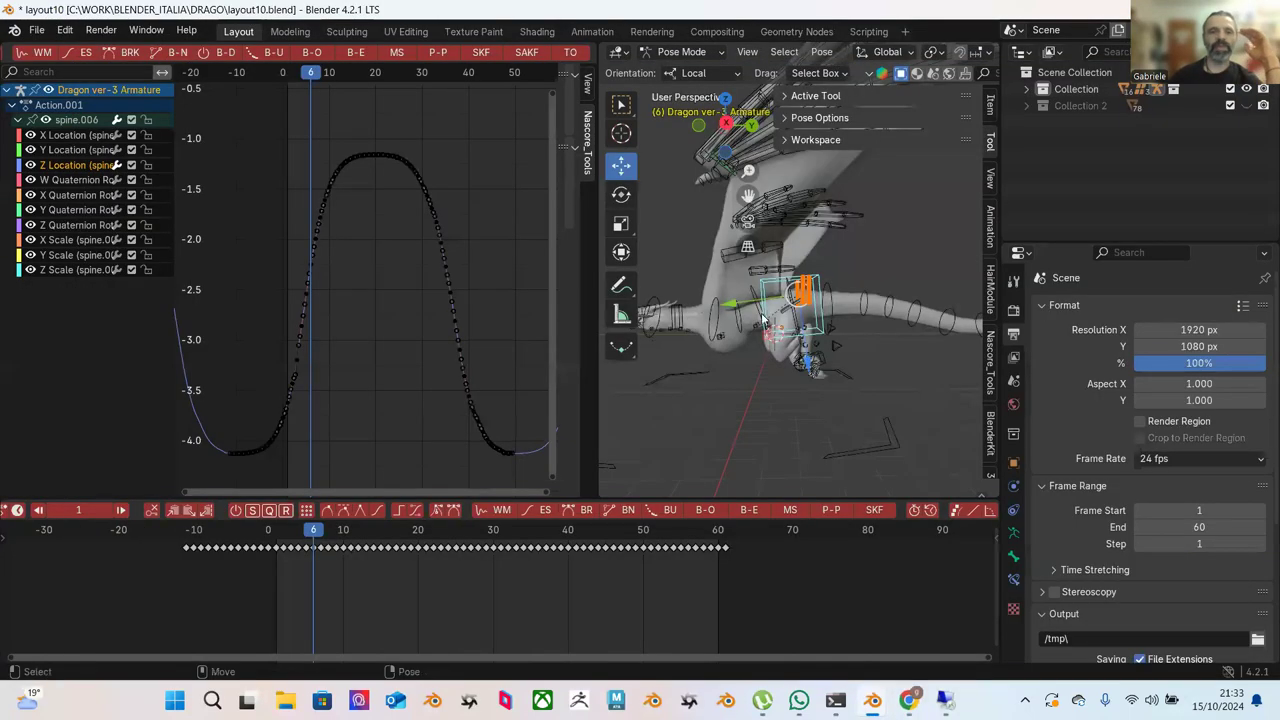
# Box-select the rising keys of the spine Z Location curve, then bring Zoom forward.
pyautogui.moveTo(250, 120); pyautogui.dragTo(392, 366)
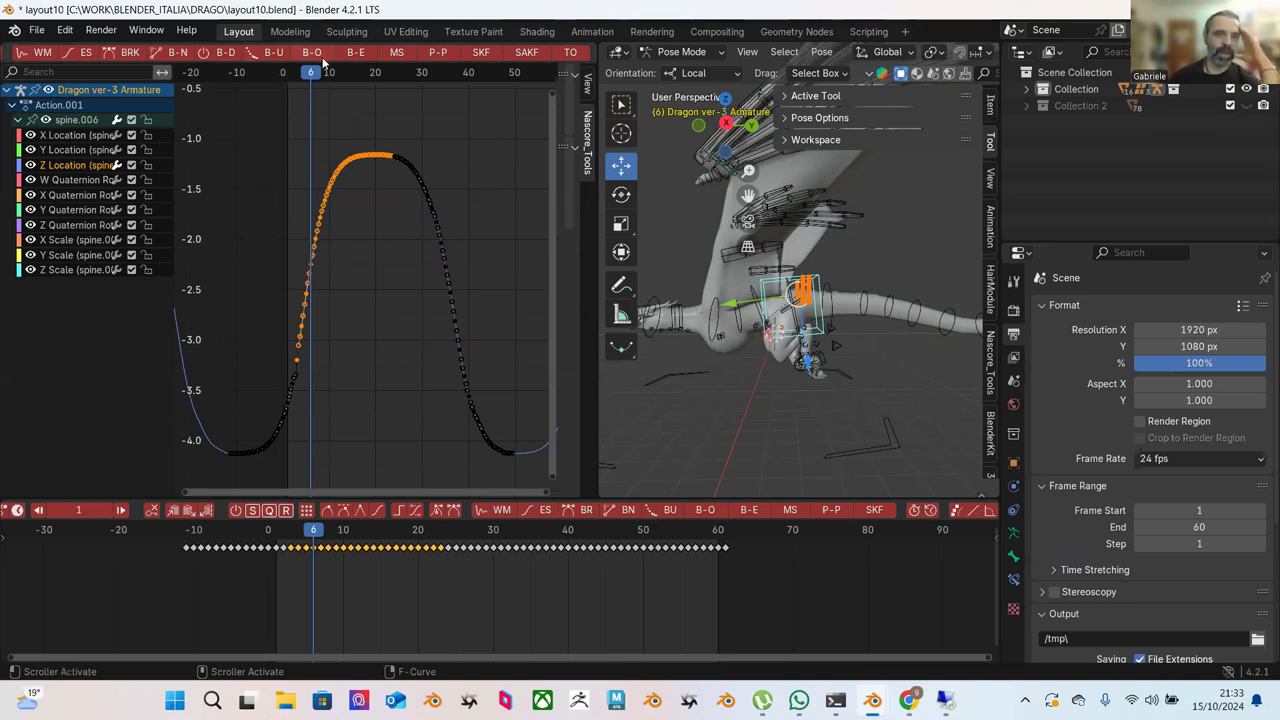
pyautogui.moveTo(836, 693)
pyautogui.moveTo(910, 705)
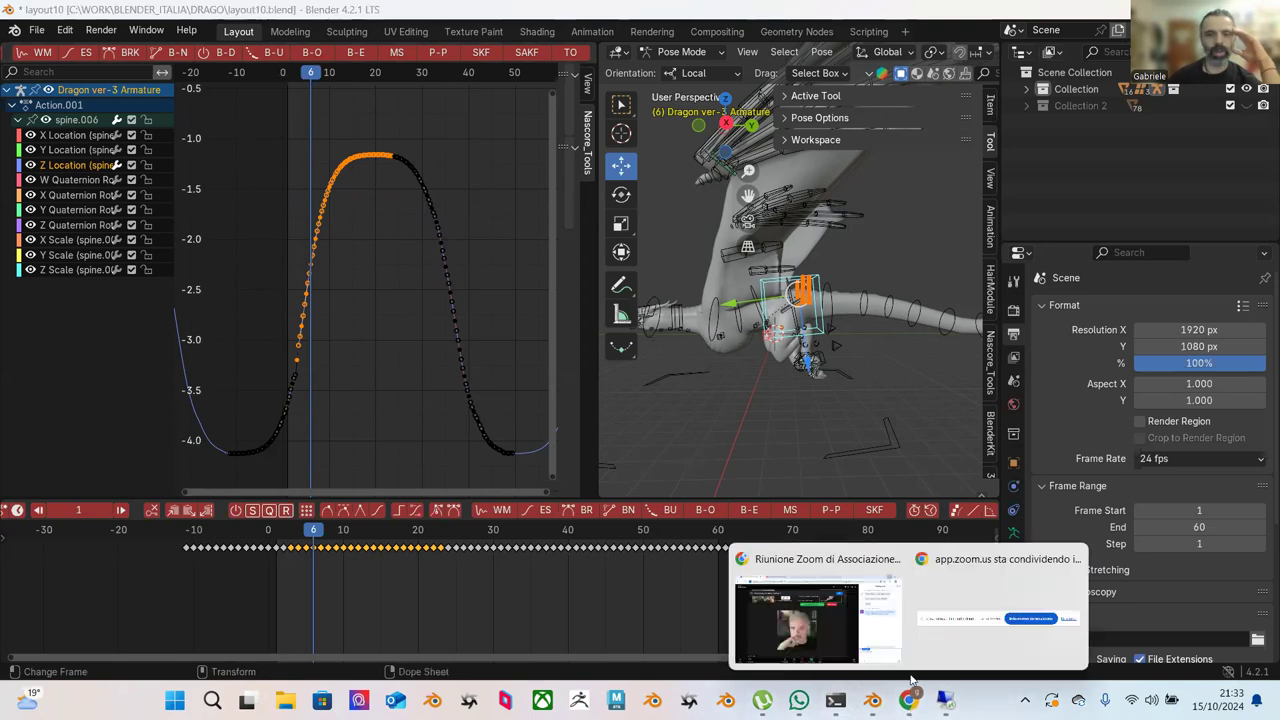
pyautogui.click(855, 623)
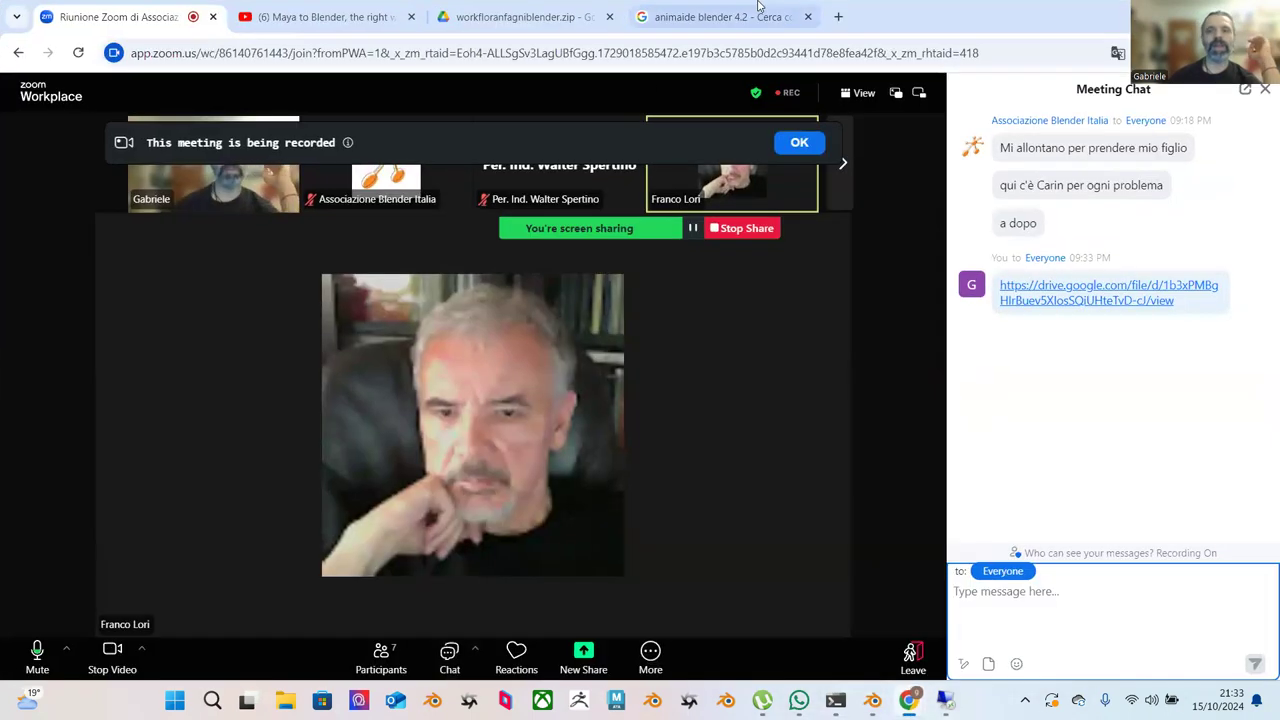
# In a new Chrome tab, search Google for 'animaide blender 4.2'.
pyautogui.click(838, 17)
pyautogui.write('anima')
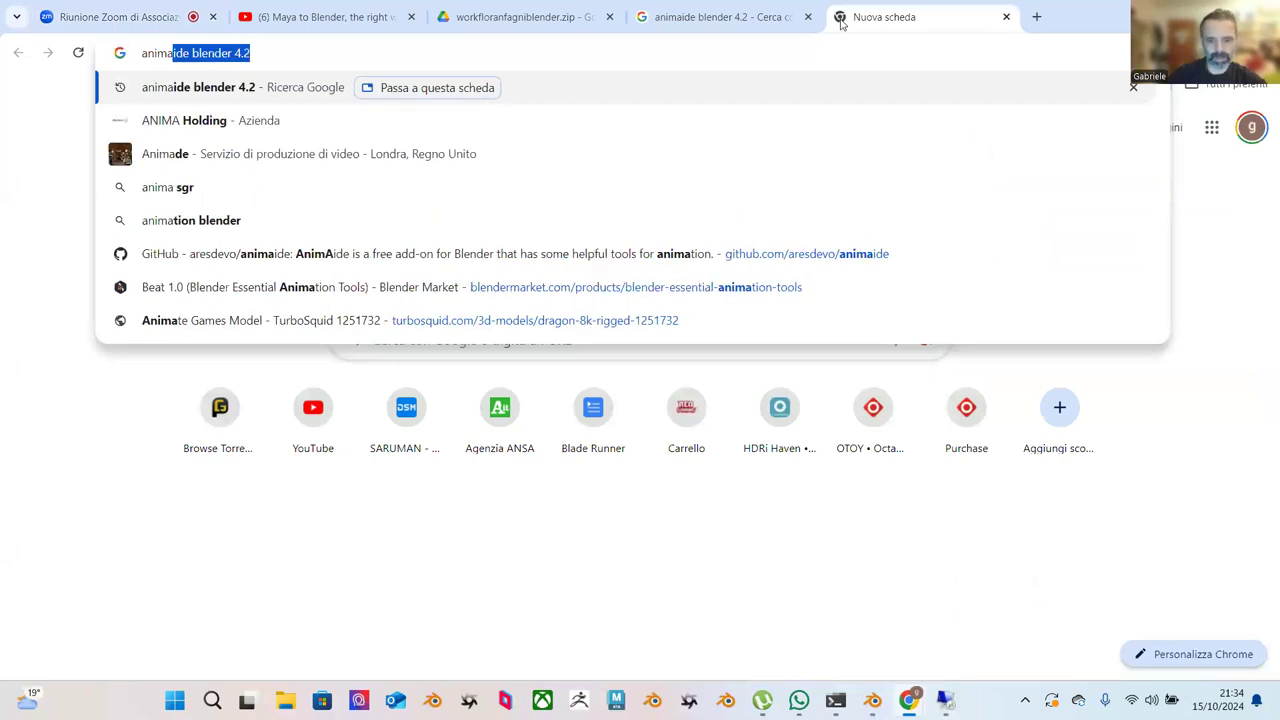
pyautogui.write('ide')
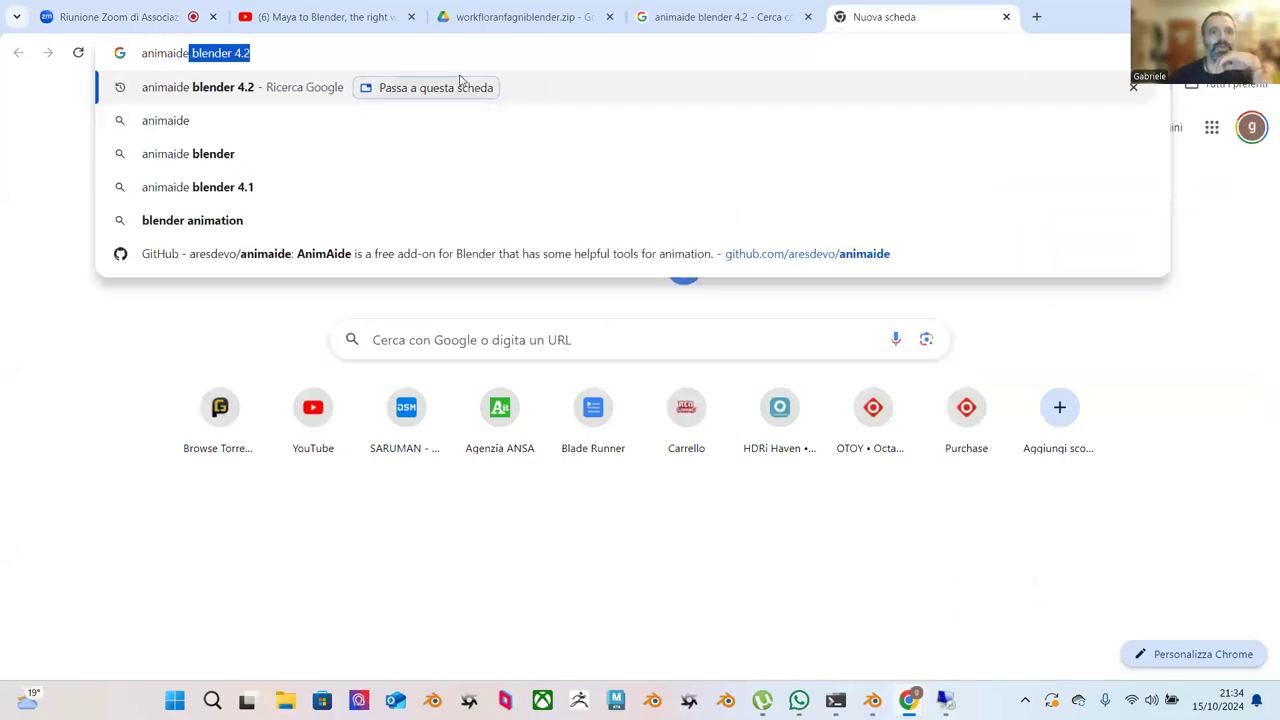
pyautogui.click(252, 80)
pyautogui.scroll(-3, 414, 220)
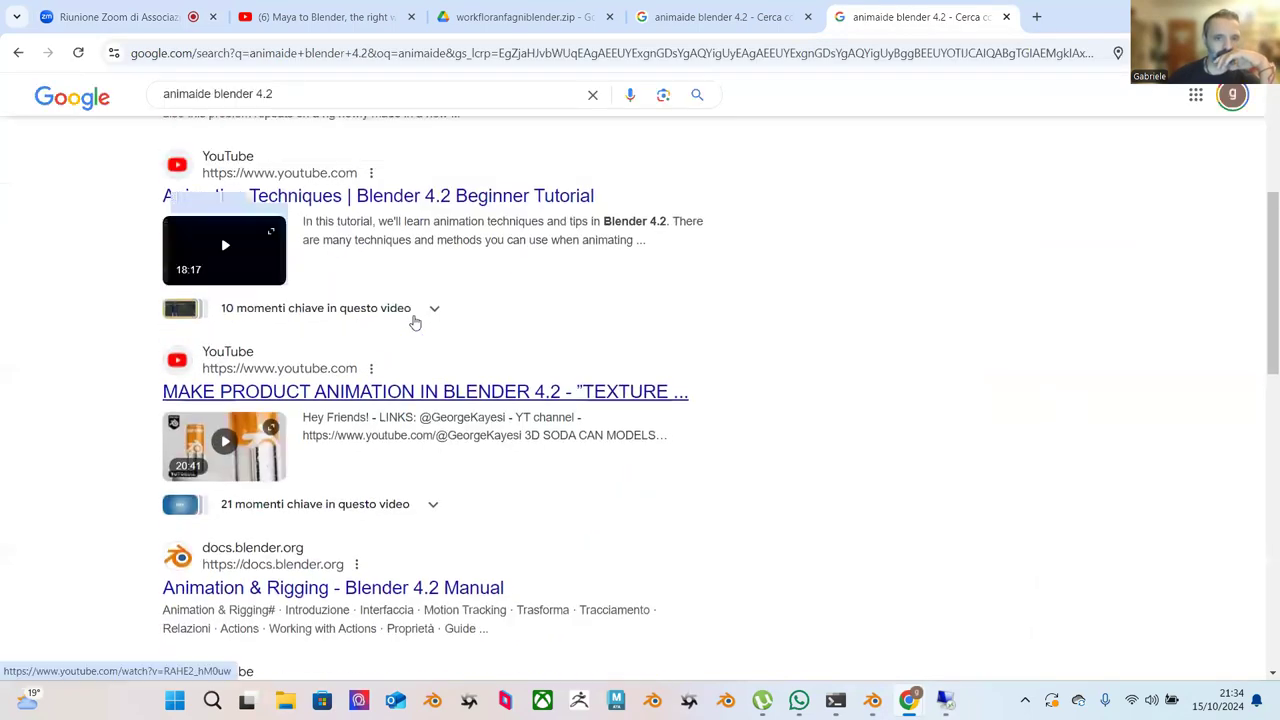
pyautogui.scroll(2, 414, 320)
# Open the Blender Artists thread about AnimAide not working in Blender 4.1 and scroll it.
pyautogui.click(462, 262)
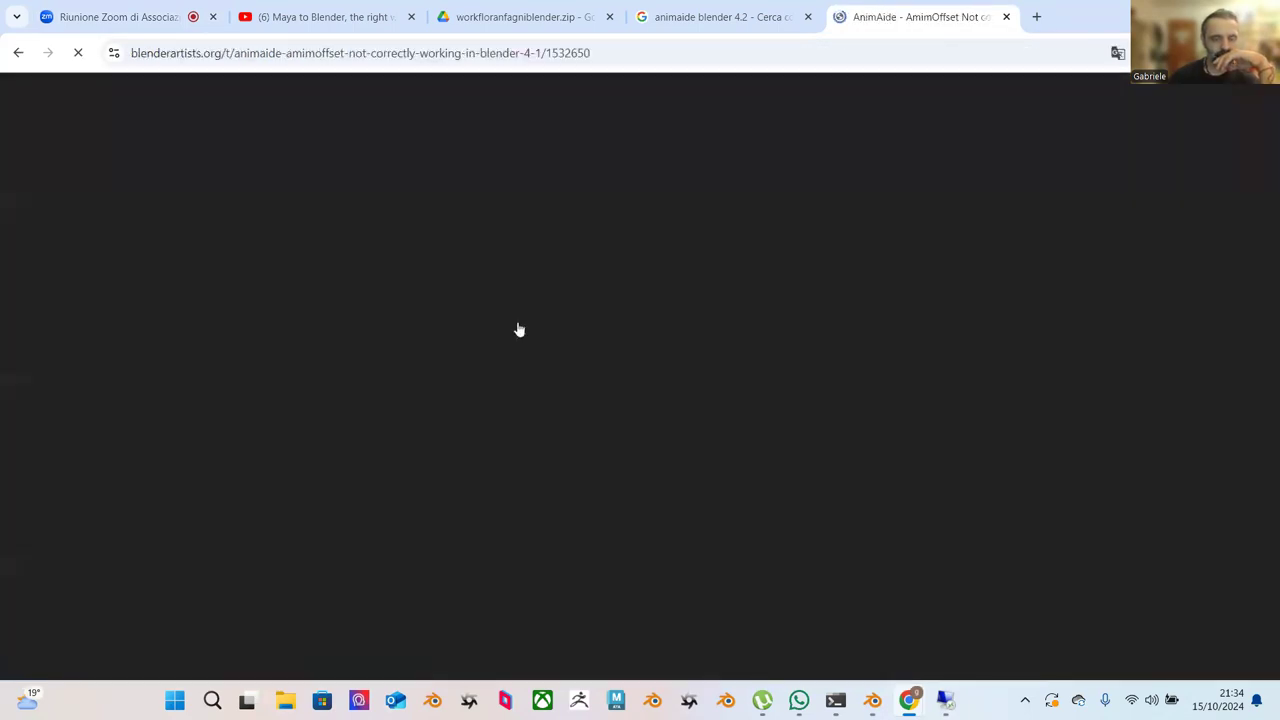
pyautogui.scroll(-6, 596, 374)
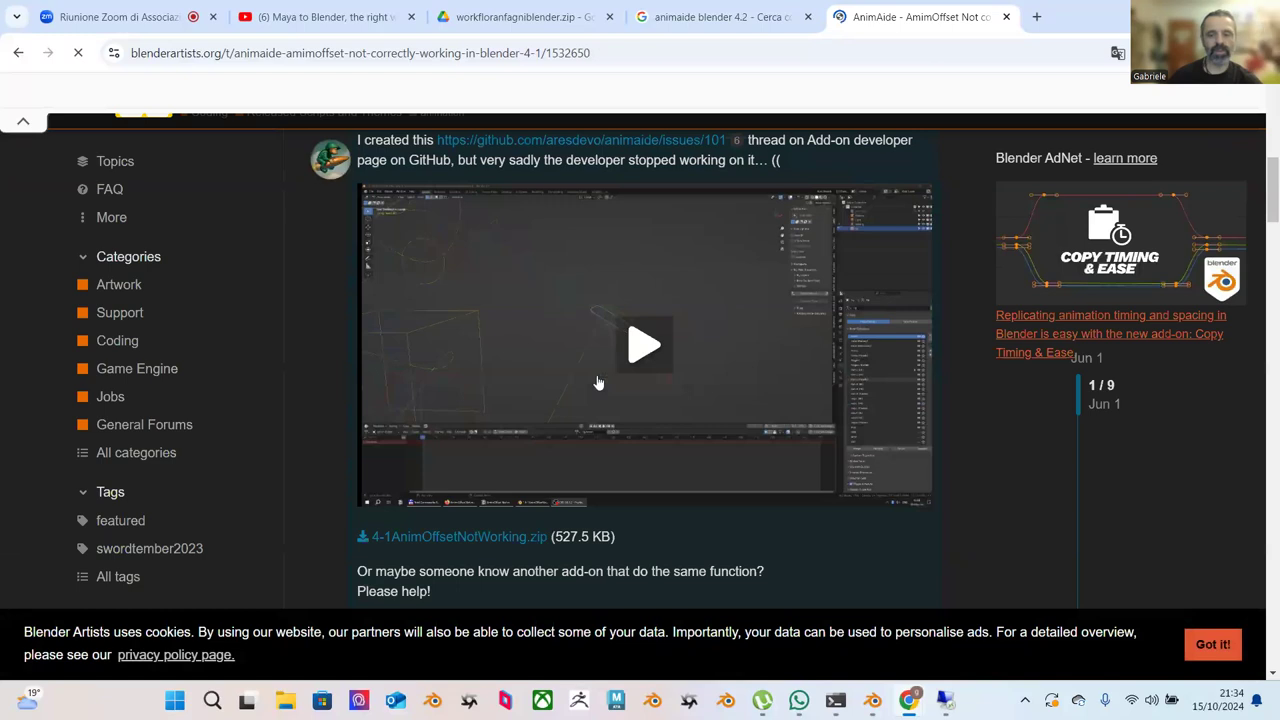
pyautogui.scroll(-5, 597, 376)
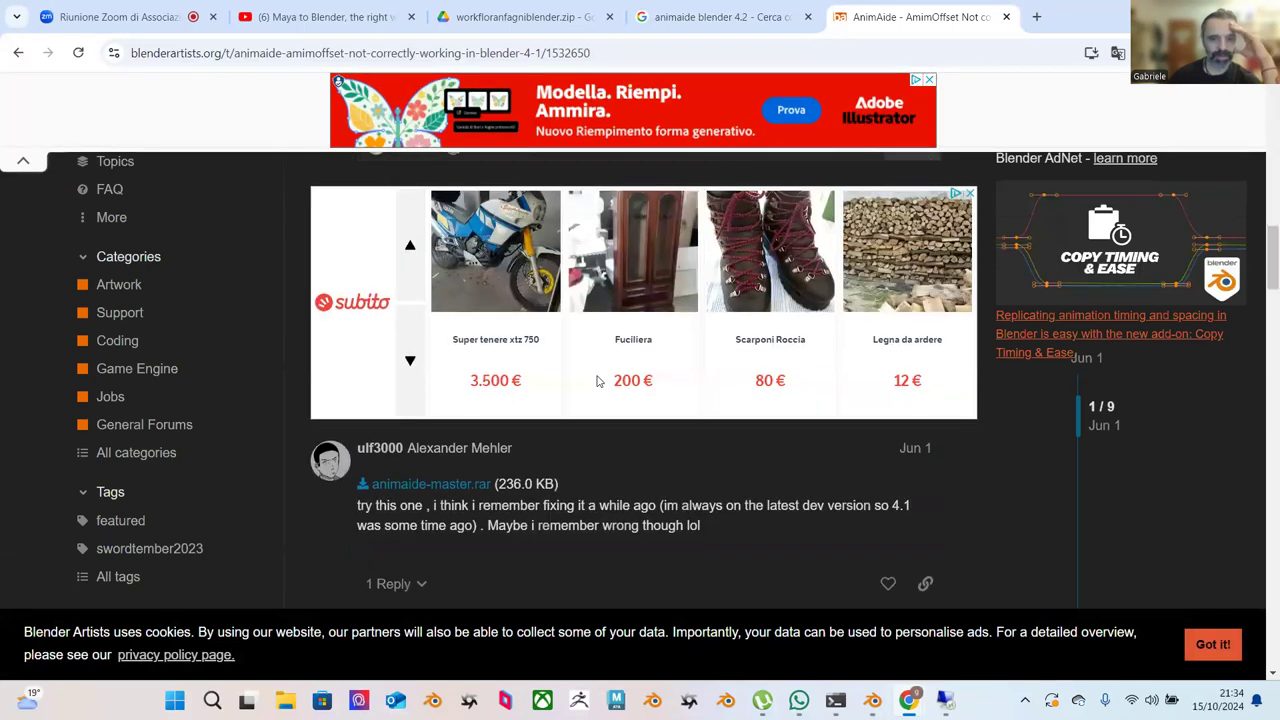
pyautogui.scroll(1, 597, 374)
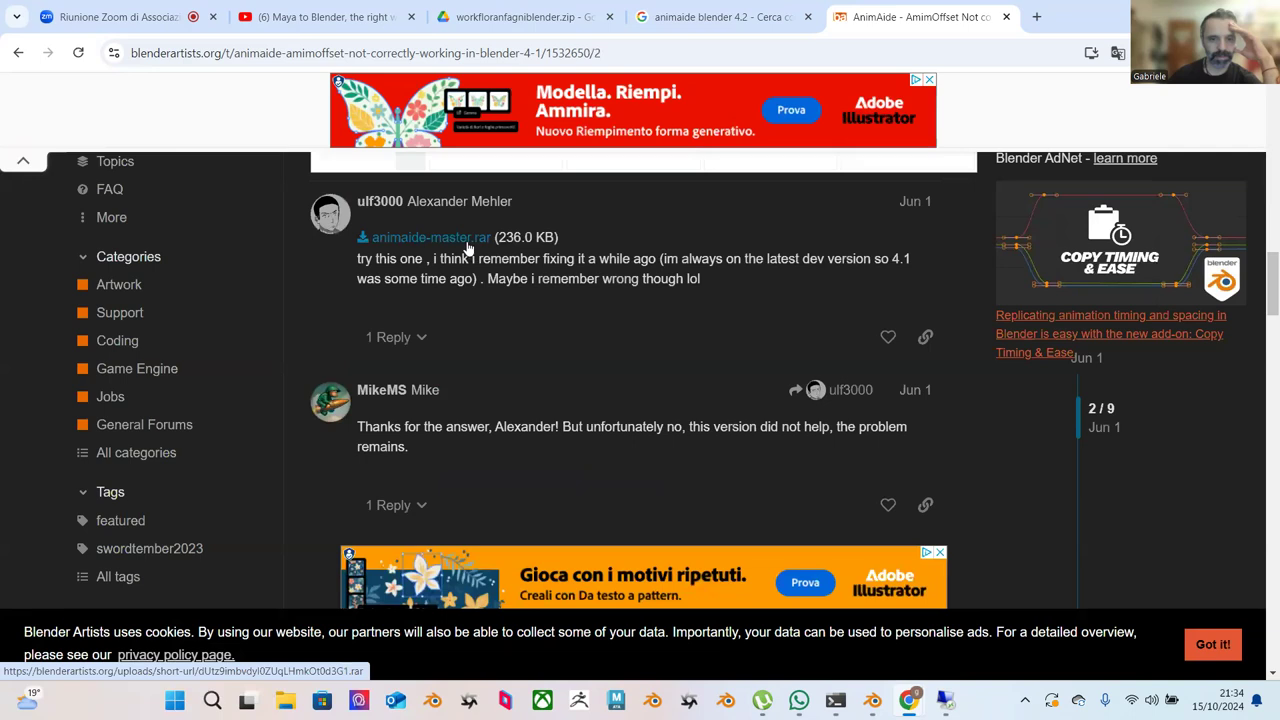
# Download the animaide-master.rar attachment and show it in the Download folder.
pyautogui.click(467, 247)
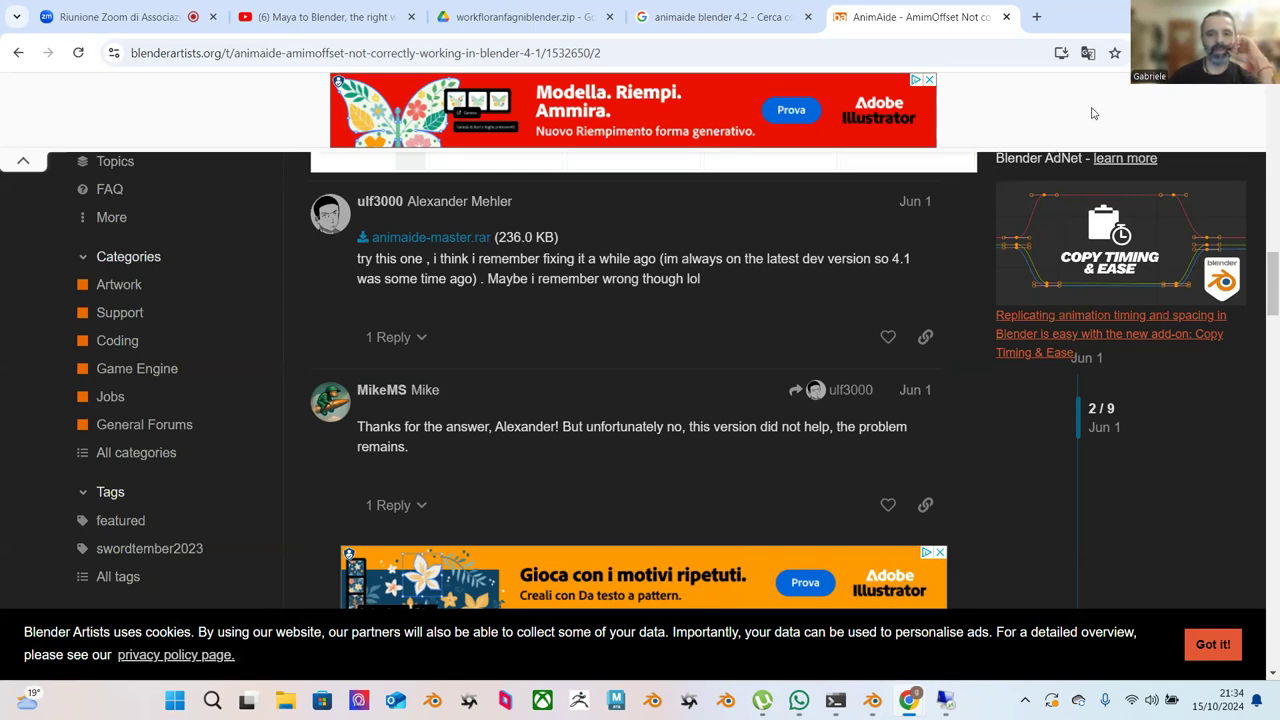
pyautogui.click(1061, 52)
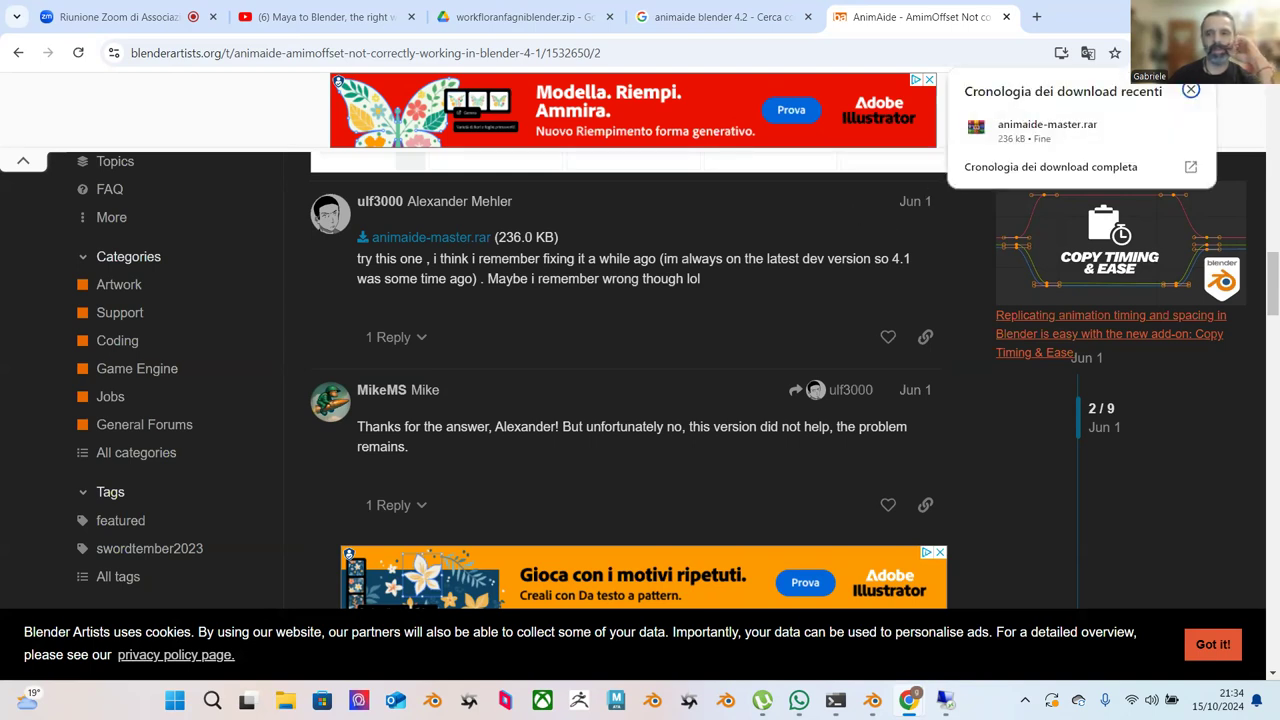
pyautogui.click(1158, 128)
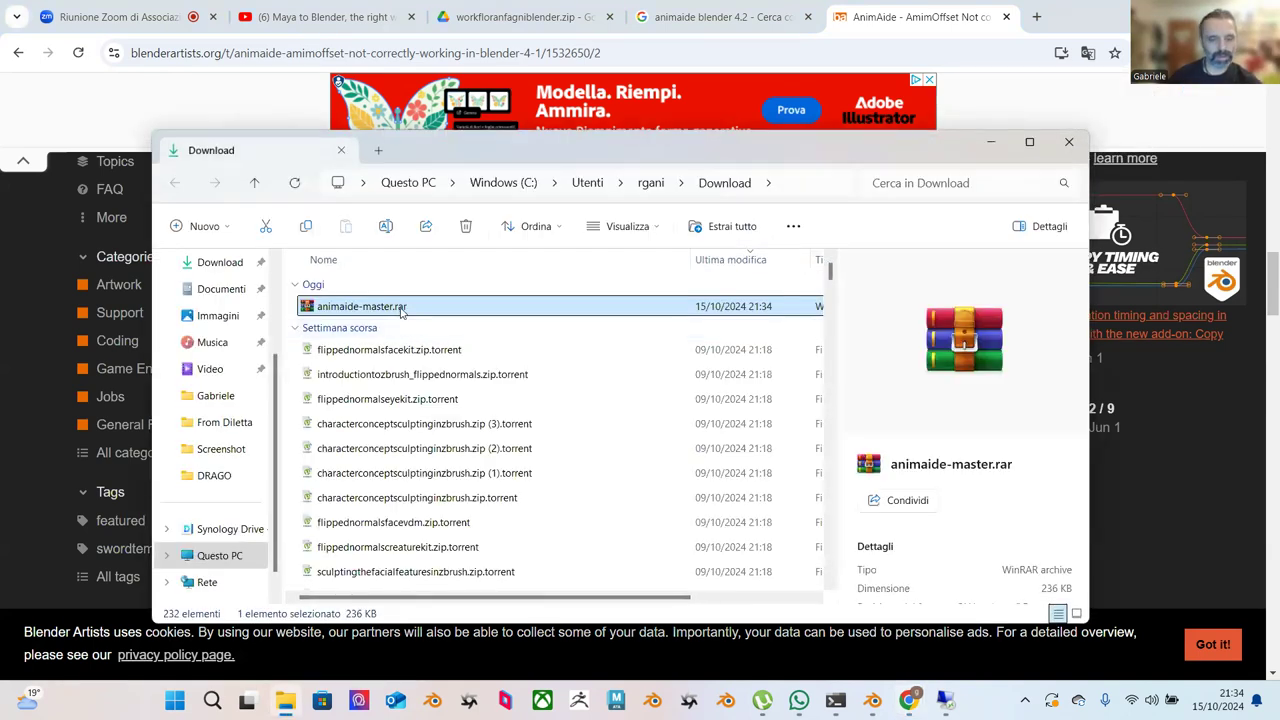
# Open animaide-master.rar in WinRAR to view its add-on files, then close WinRAR.
pyautogui.rightClick(401, 313)
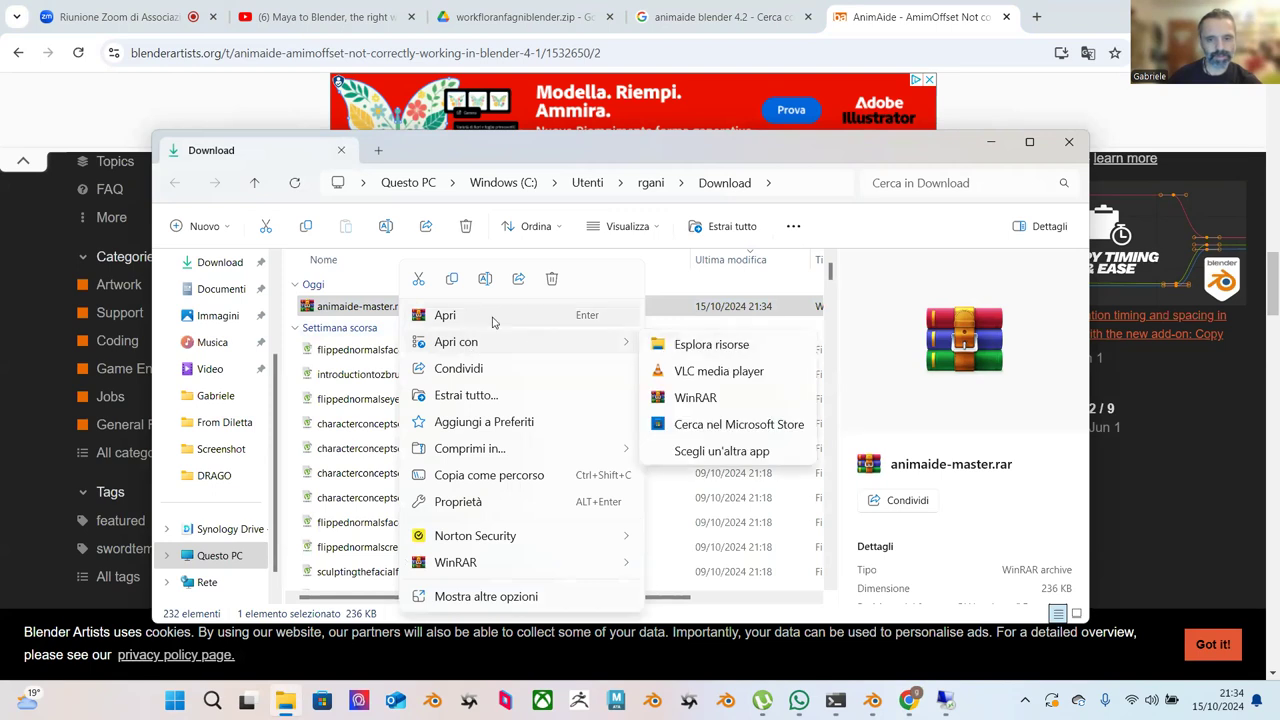
pyautogui.click(492, 322)
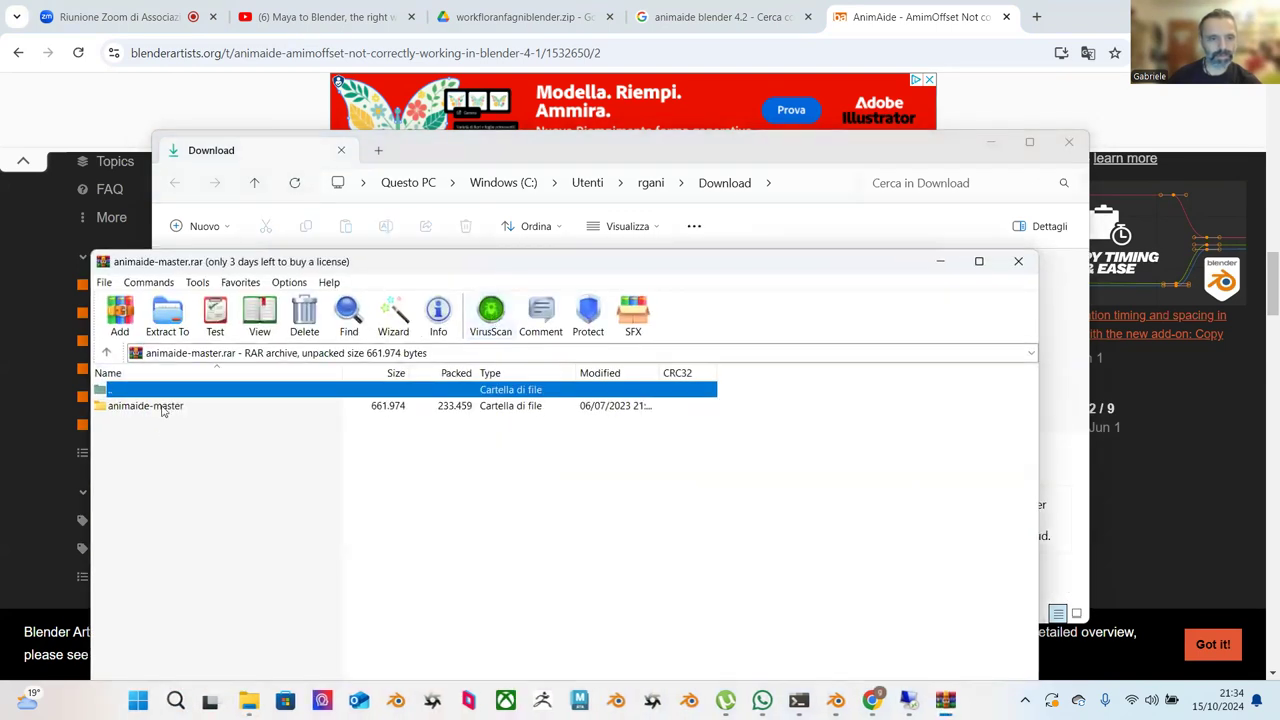
pyautogui.doubleClick(163, 407)
pyautogui.click(1012, 265)
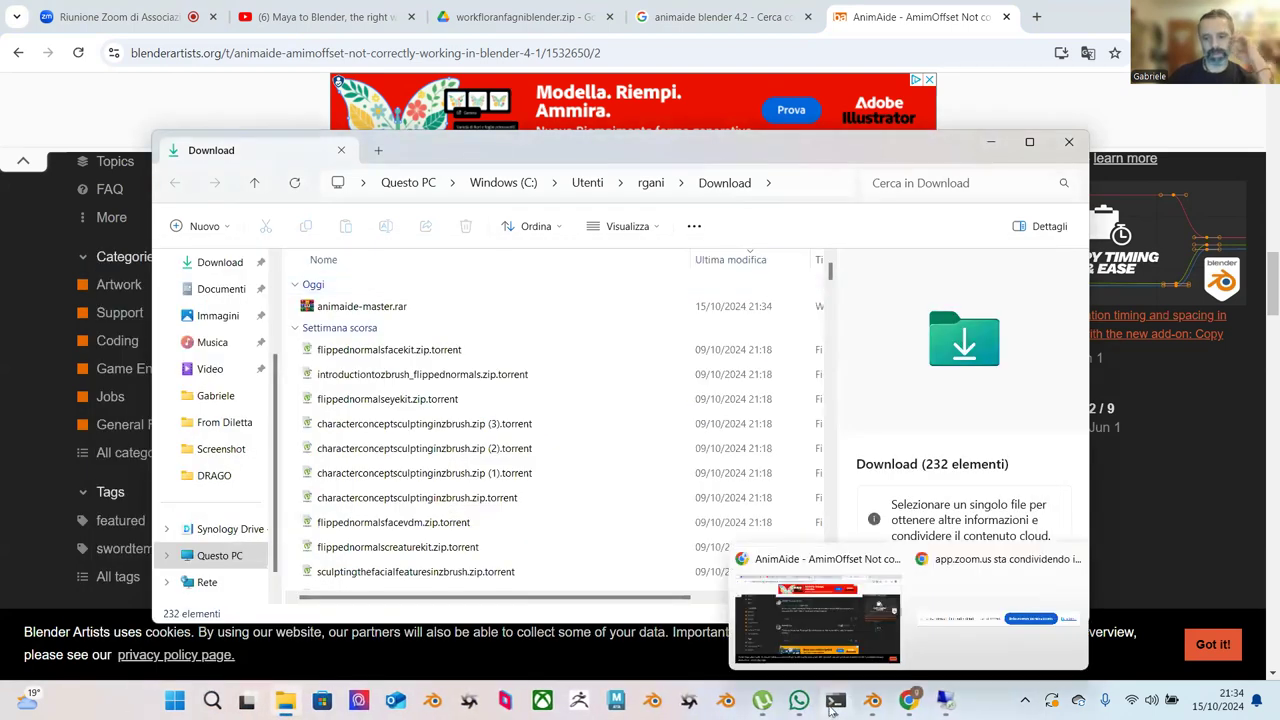
# In Blender's Add-ons preferences, browse Downloads with Install from Disk, then cancel.
pyautogui.moveTo(872, 700)
pyautogui.click(815, 630)
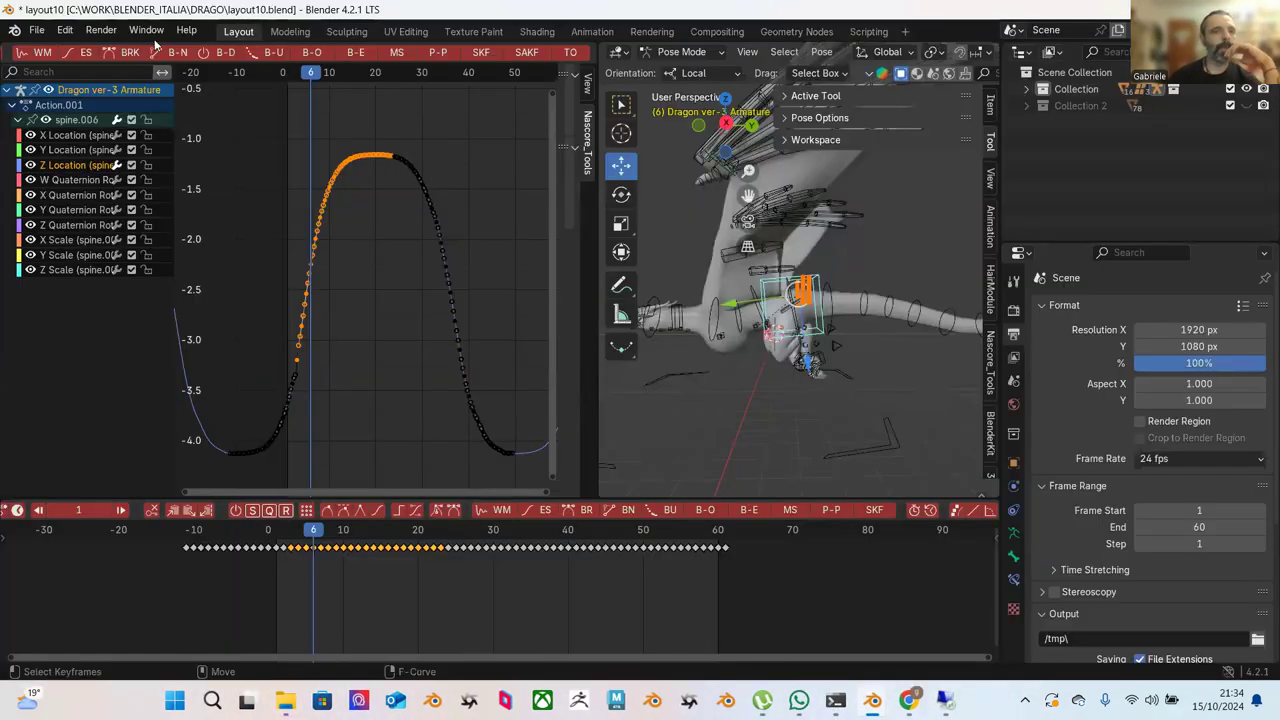
pyautogui.click(60, 30)
pyautogui.click(100, 242)
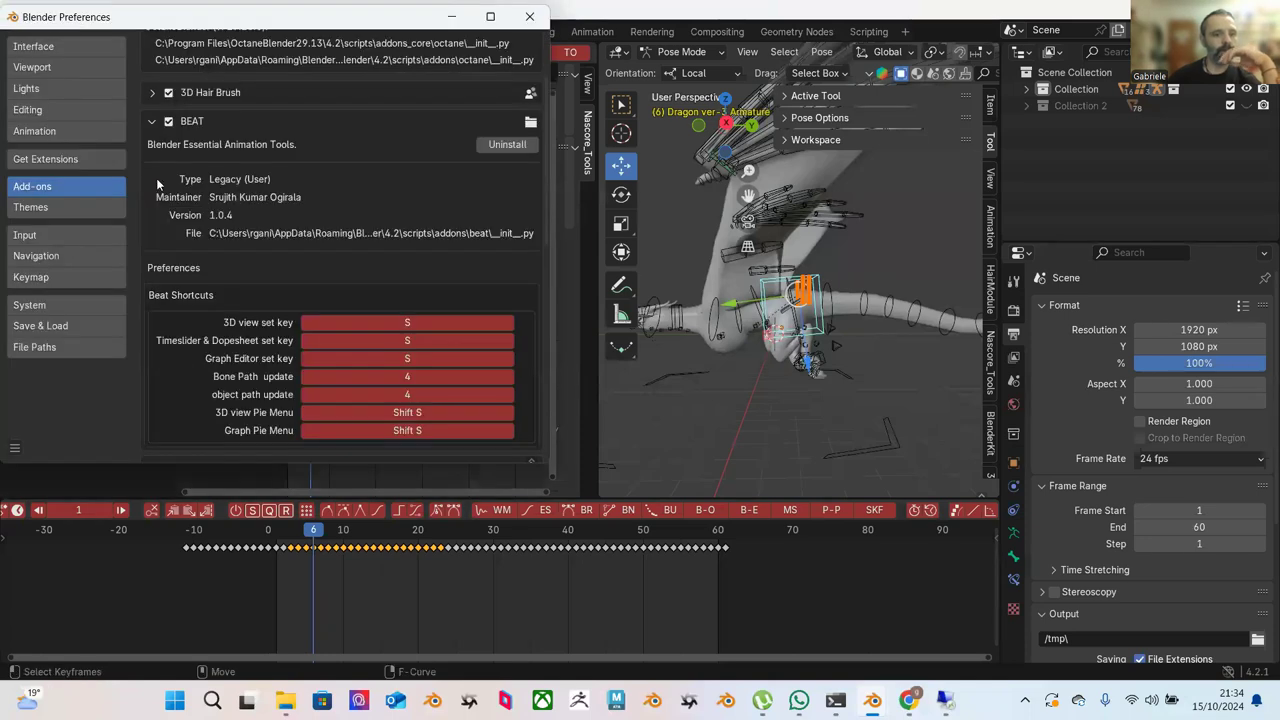
pyautogui.scroll(3, 321, 96)
pyautogui.click(532, 45)
pyautogui.click(474, 83)
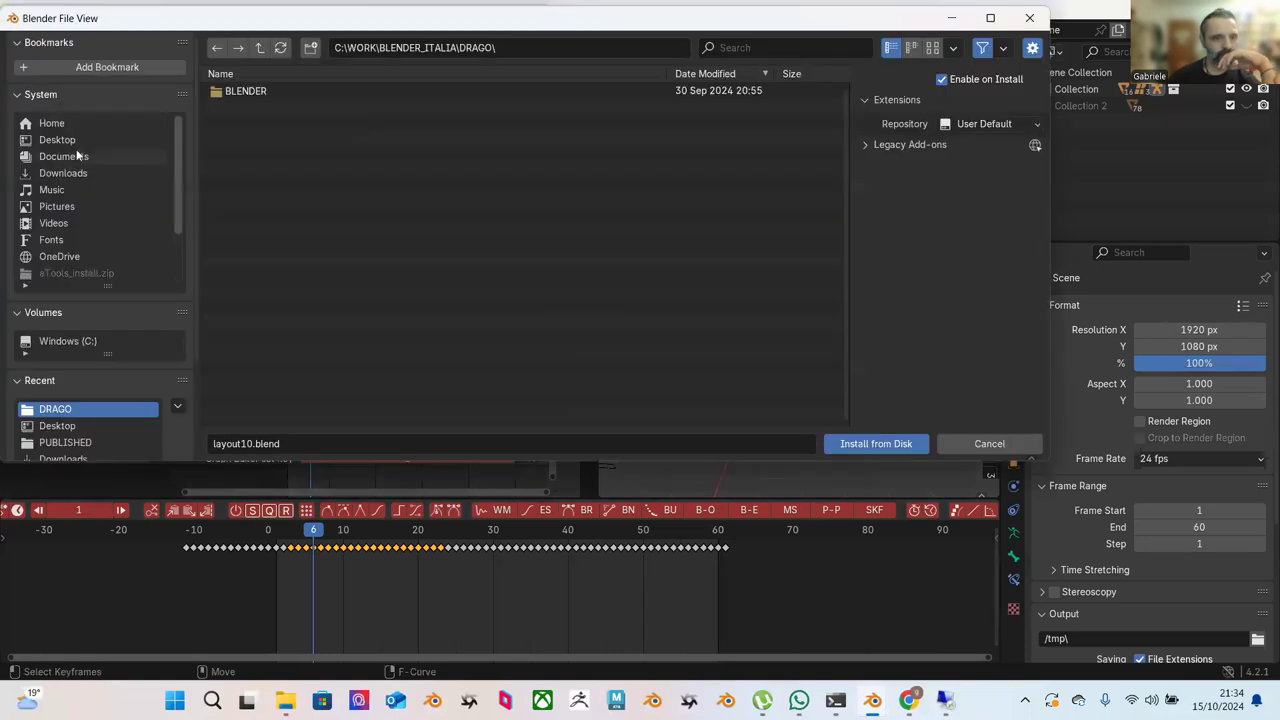
pyautogui.click(63, 173)
pyautogui.scroll(-6, 390, 293)
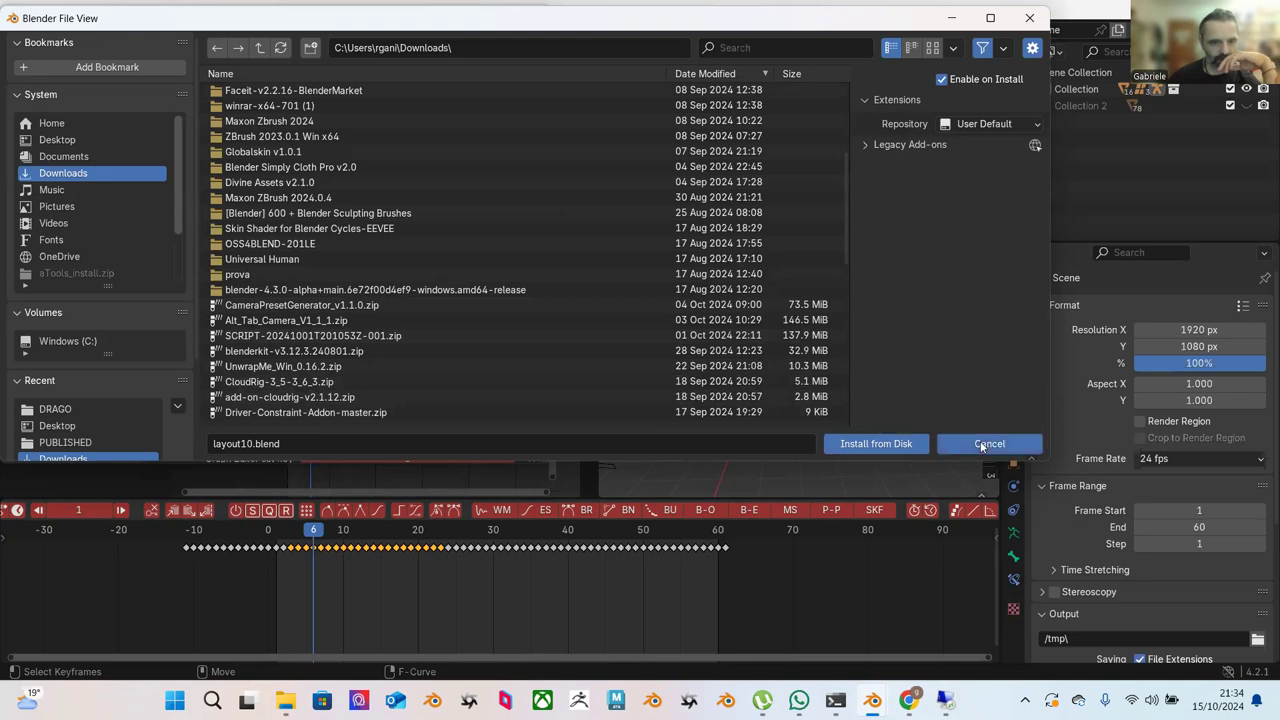
pyautogui.click(982, 446)
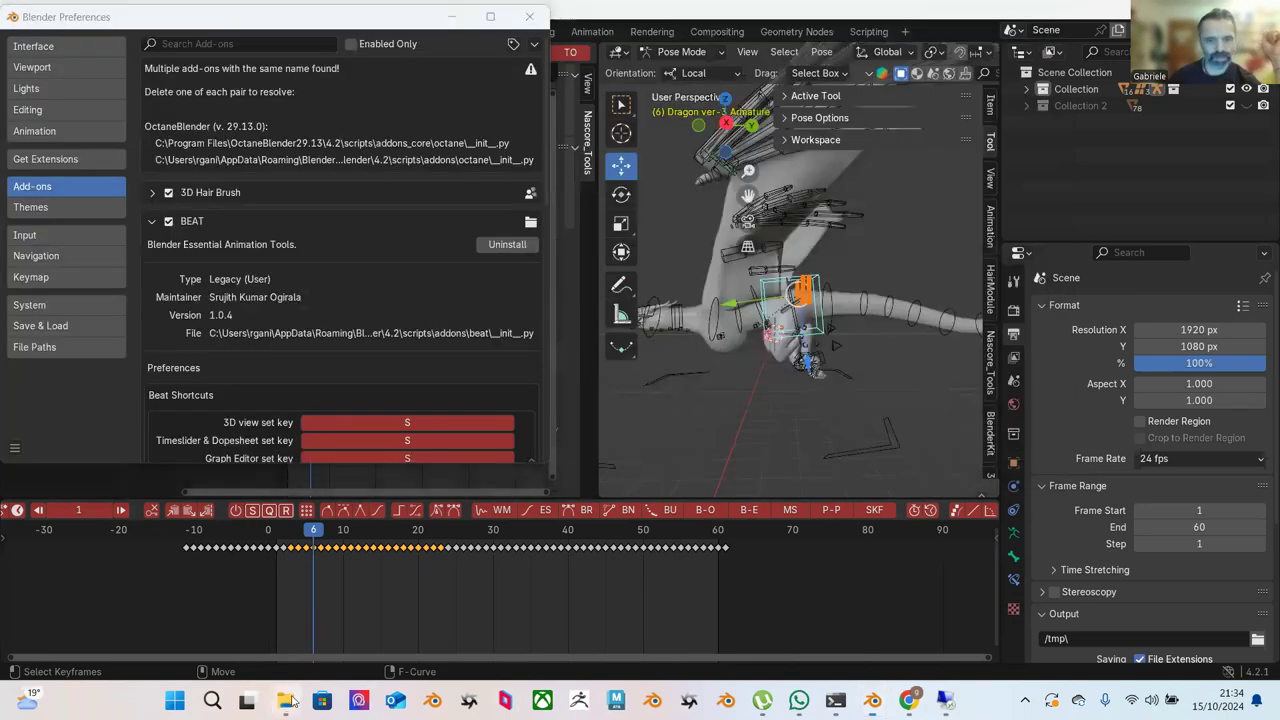
# Rename animaide-master.rar to animaide-master.zip, accepting the extension-change warning.
pyautogui.click(285, 700)
pyautogui.rightClick(390, 314)
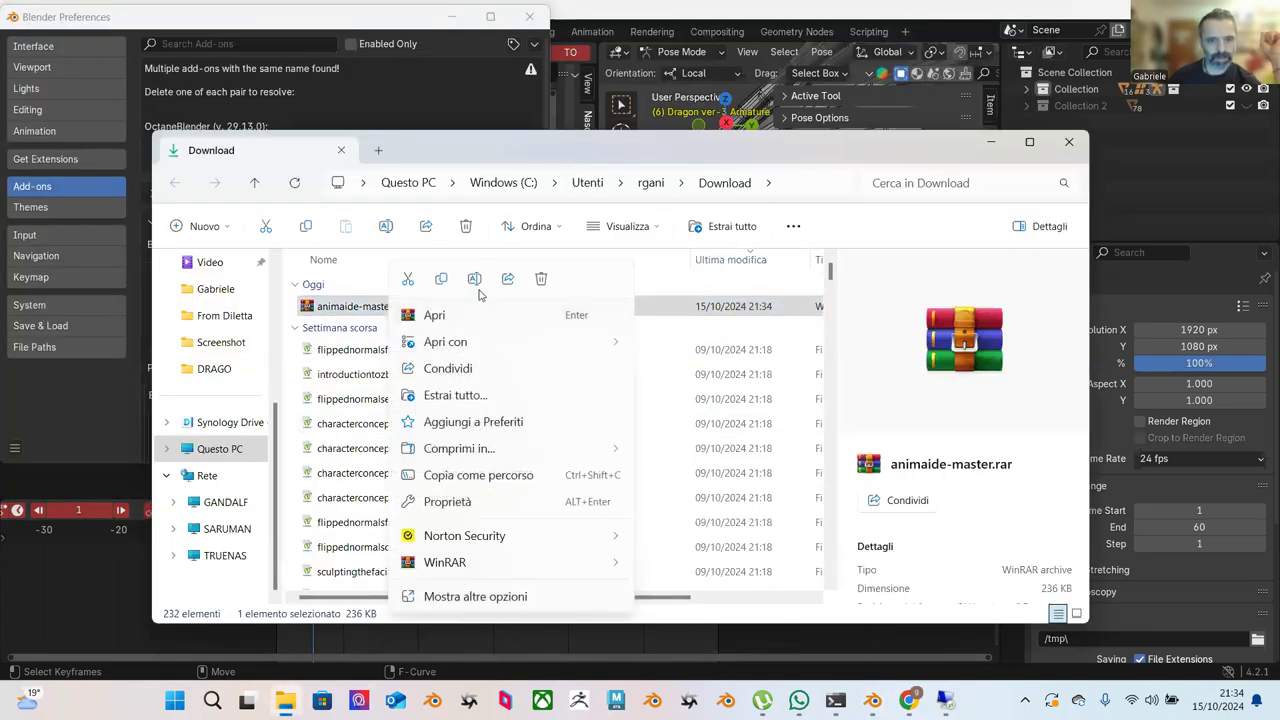
pyautogui.click(474, 278)
pyautogui.click(406, 306)
pyautogui.press('BackSpace')
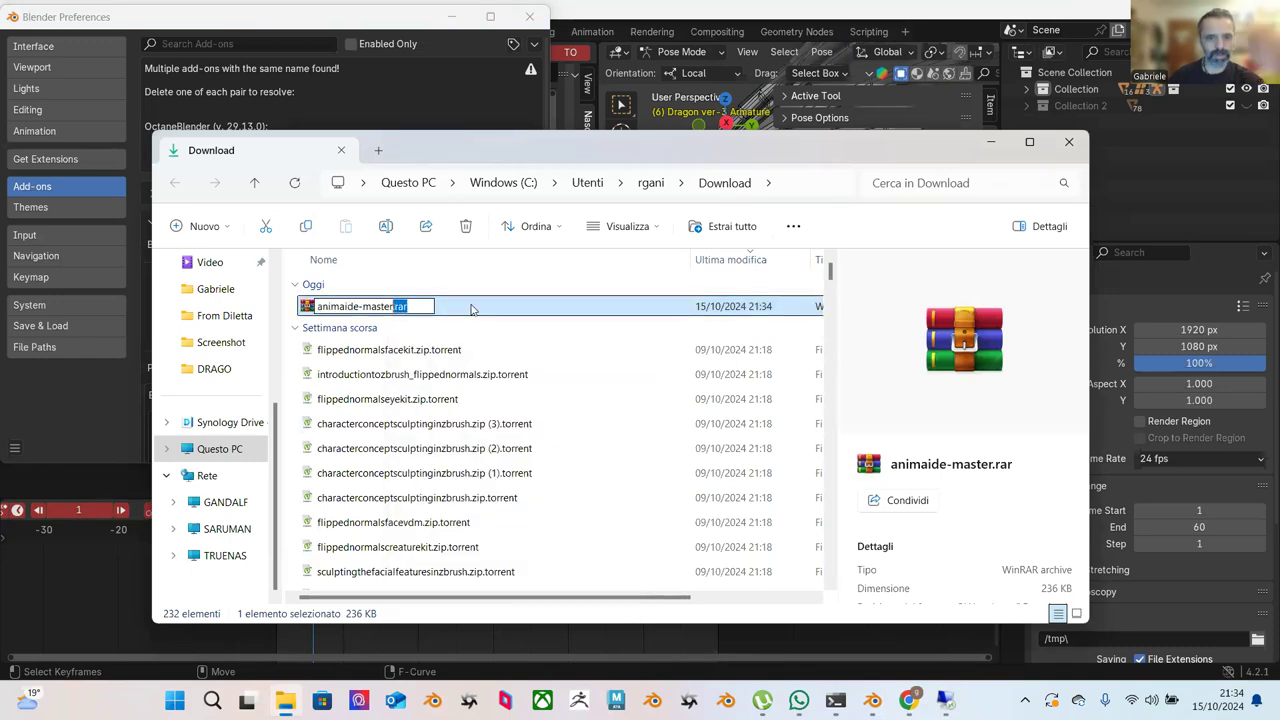
pyautogui.press('Return')
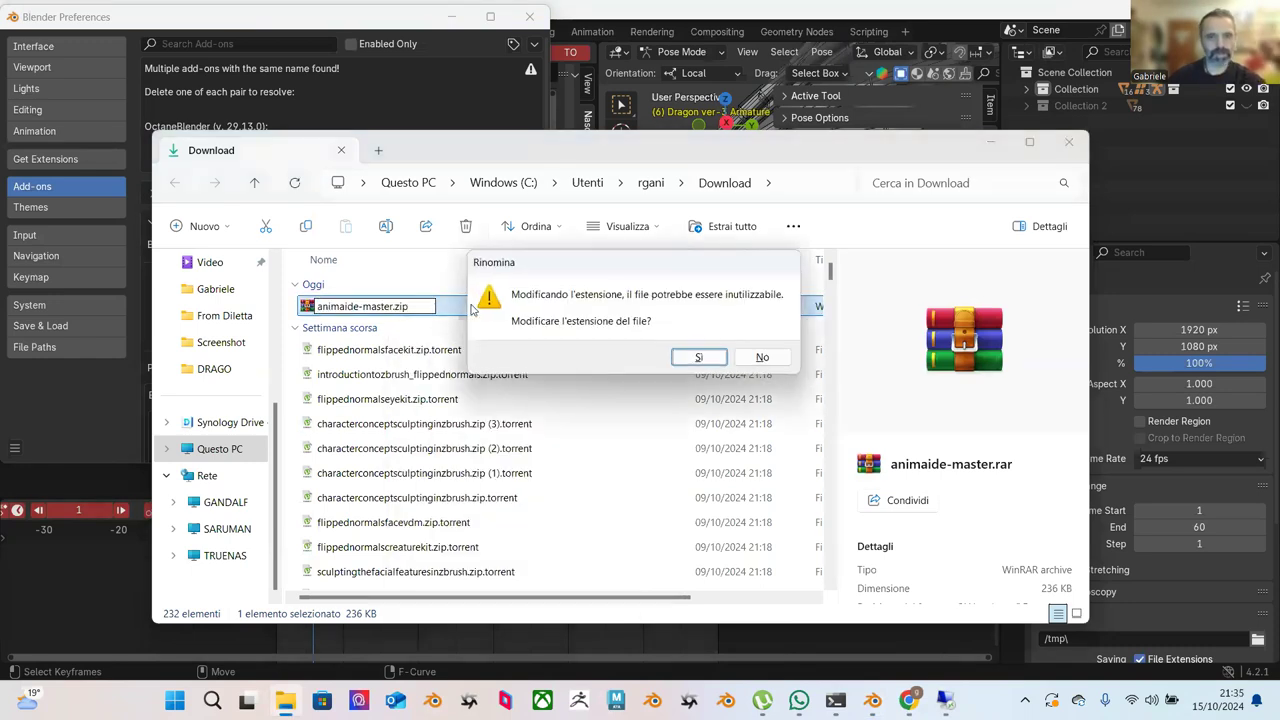
pyautogui.click(700, 358)
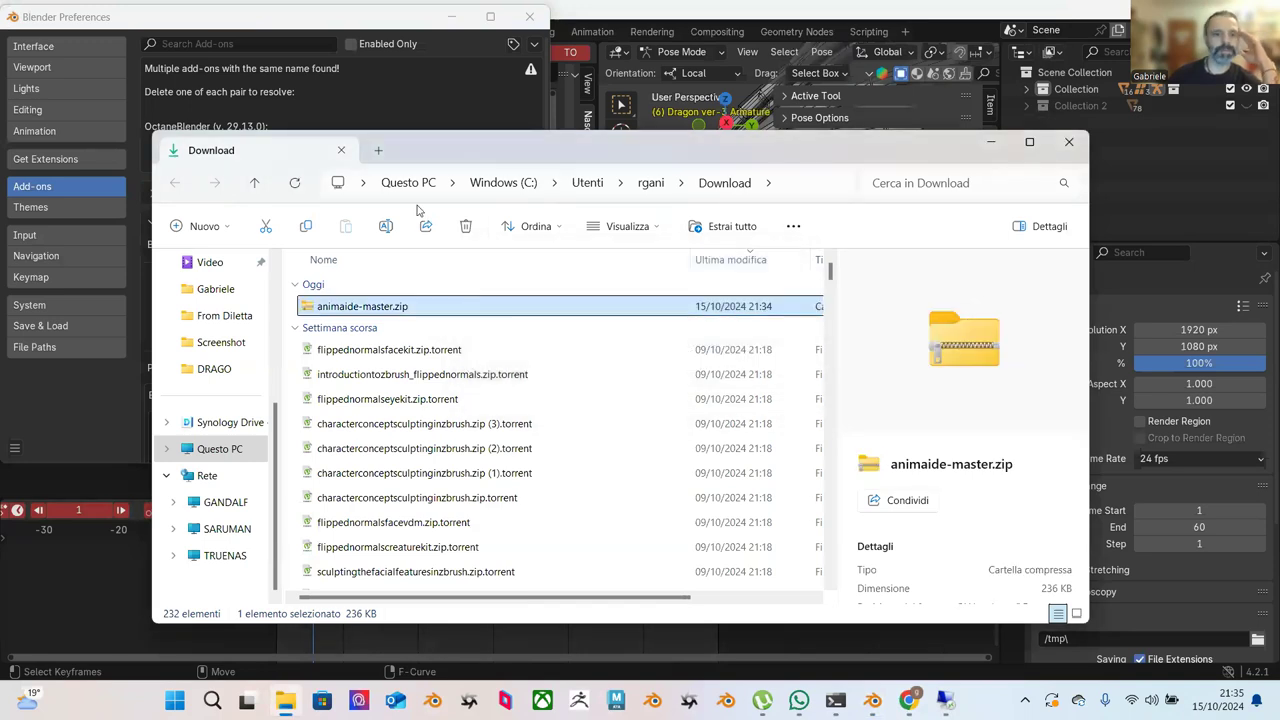
pyautogui.click(267, 22)
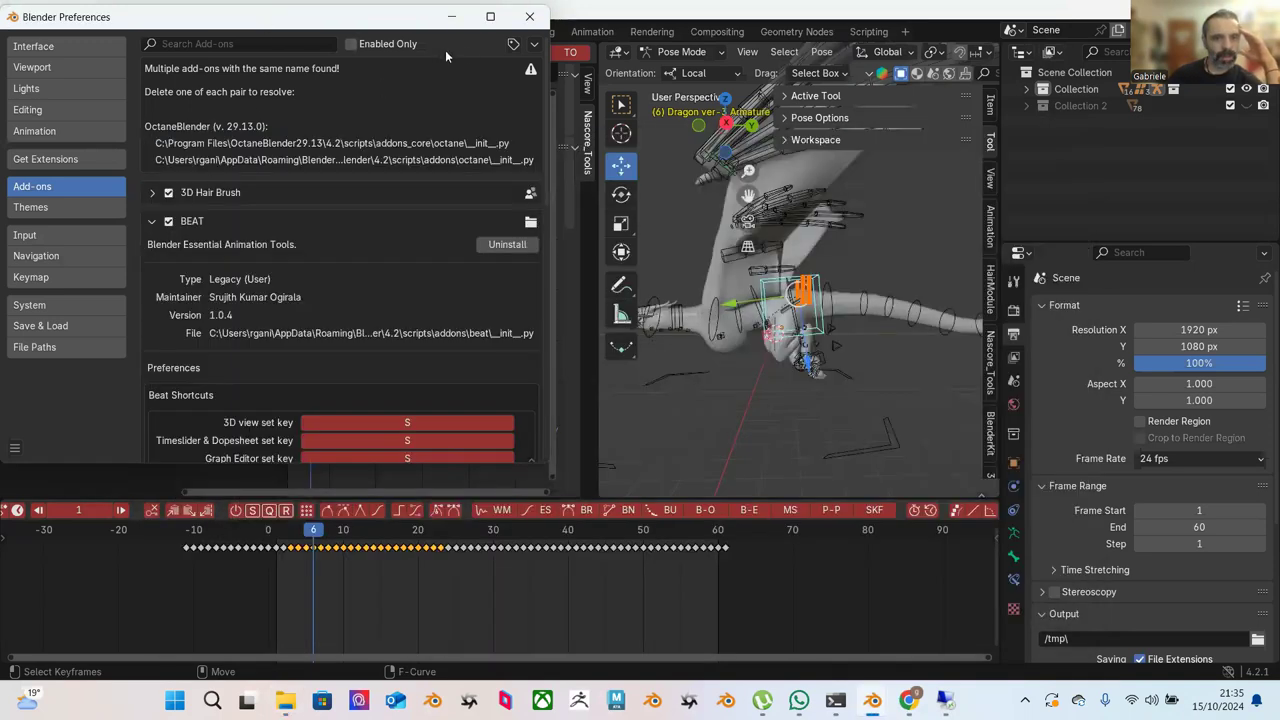
# Install animaide-master.zip from Downloads as an add-on; it fails with 'File is not a zip file'.
pyautogui.click(534, 44)
pyautogui.click(513, 44)
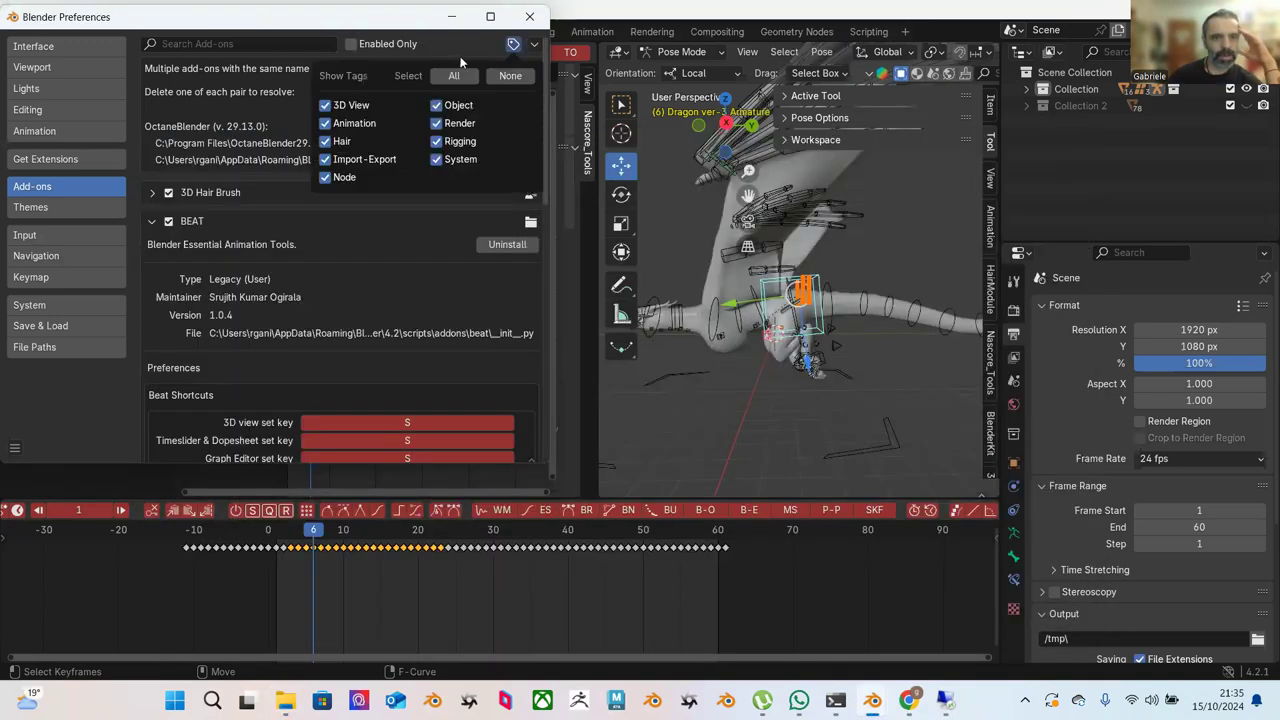
pyautogui.click(534, 44)
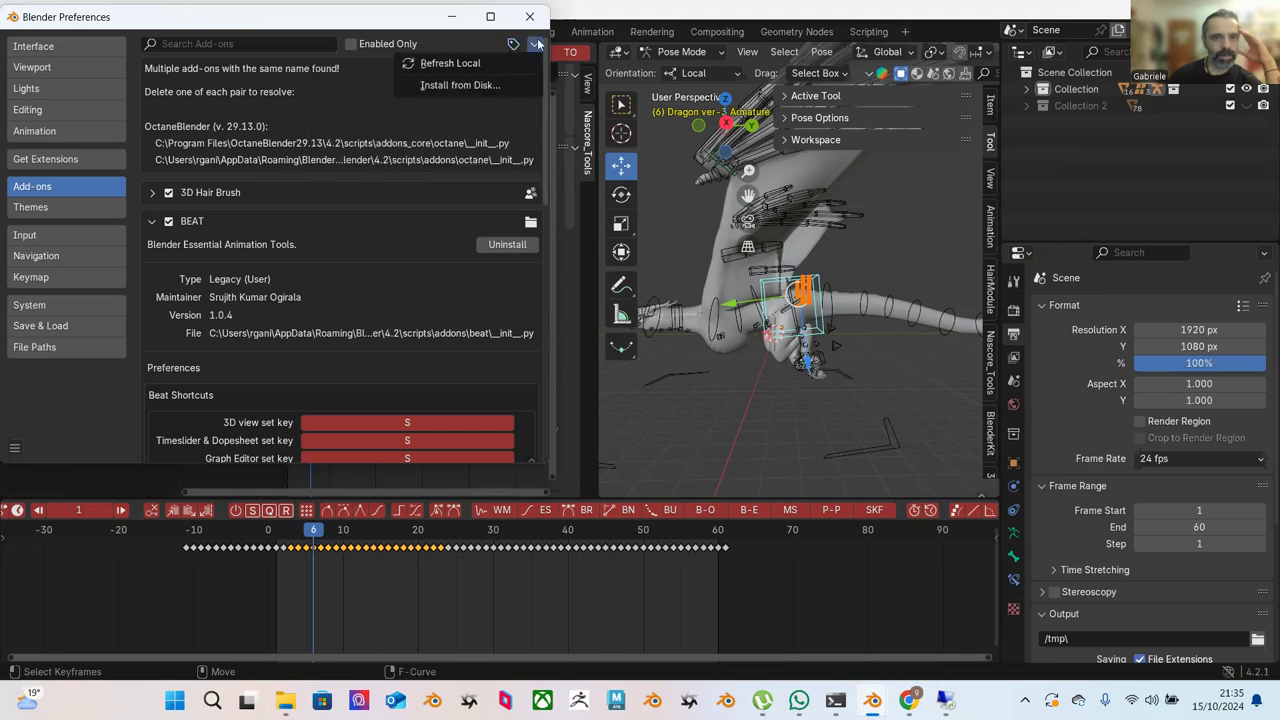
pyautogui.click(458, 86)
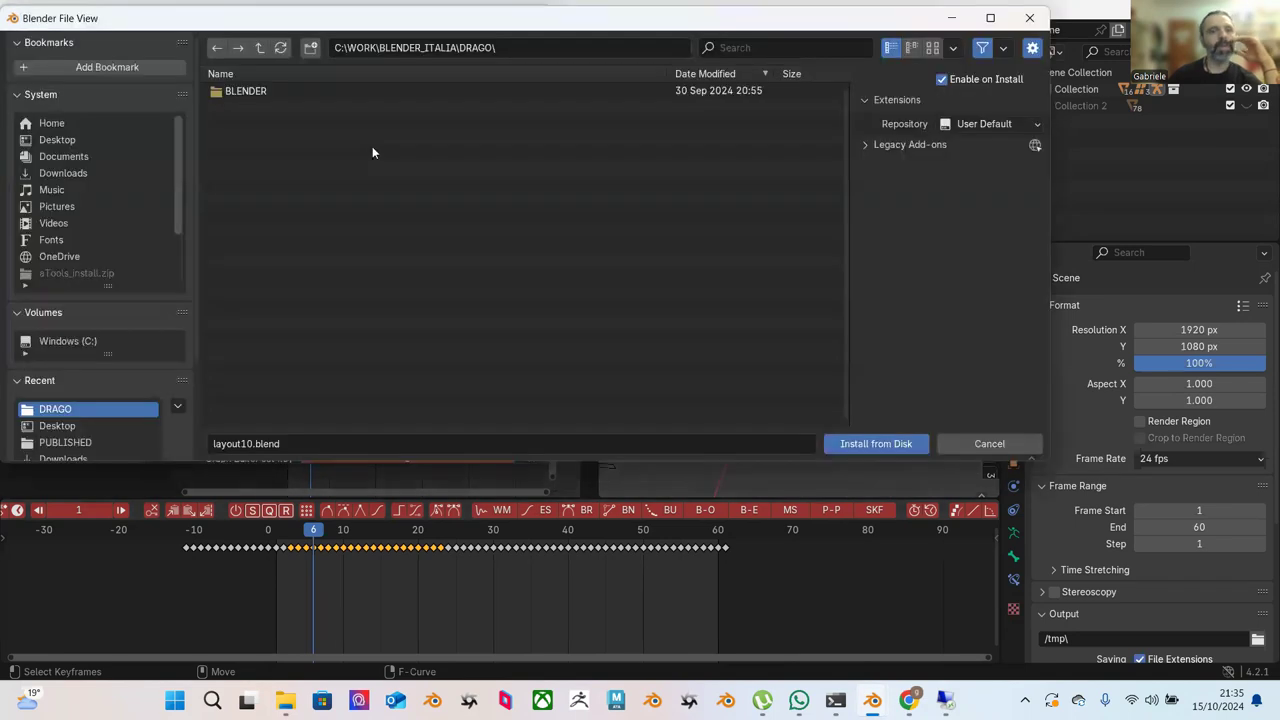
pyautogui.click(77, 173)
pyautogui.scroll(-5, 329, 335)
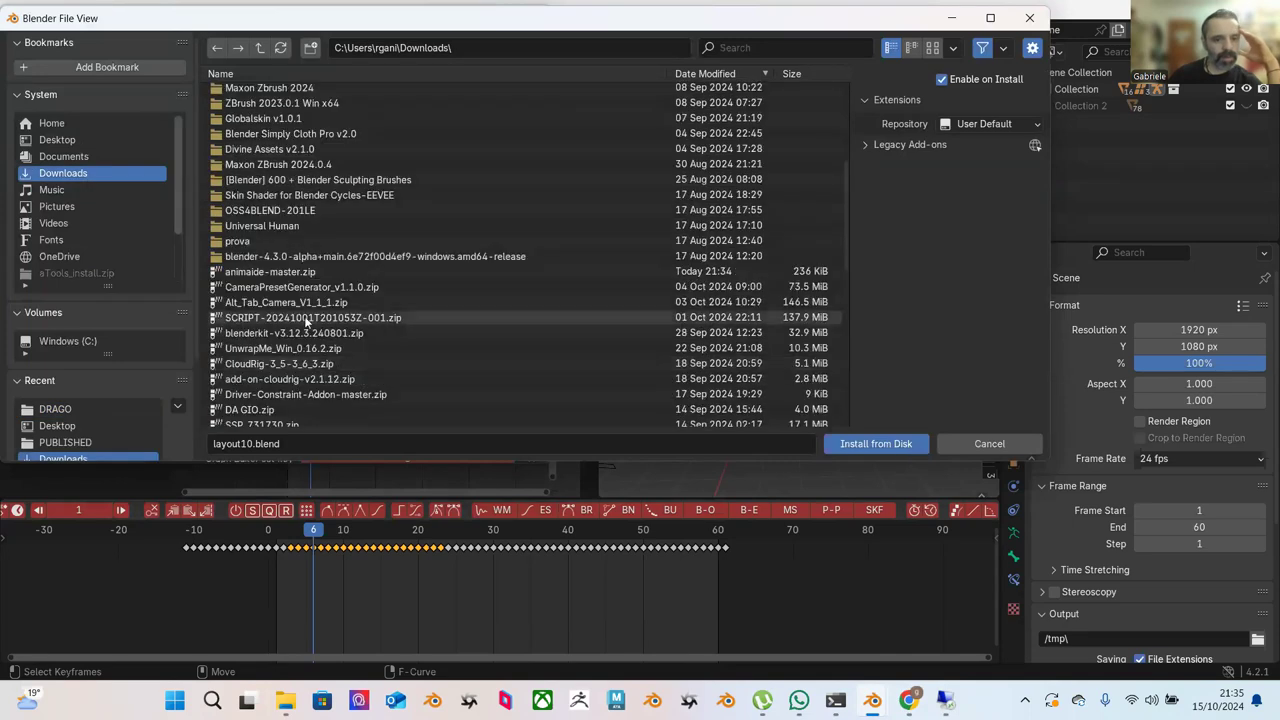
pyautogui.click(470, 271)
pyautogui.click(858, 449)
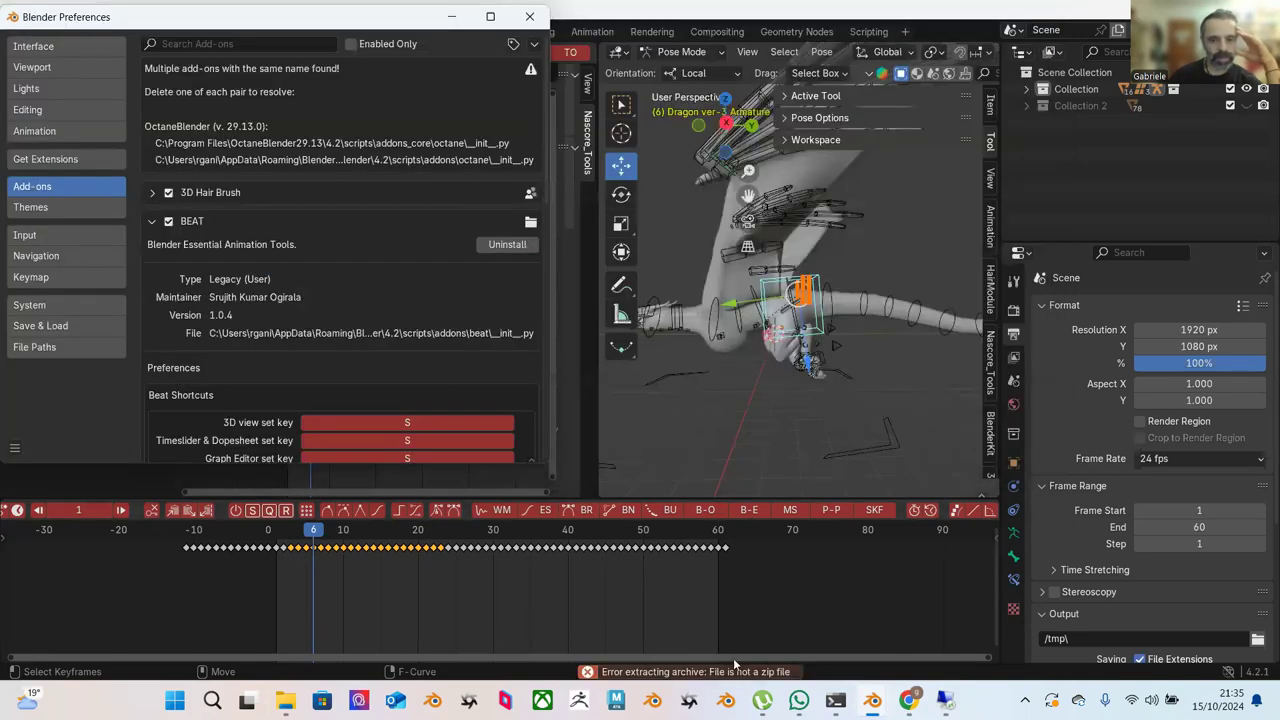
# Return to the AnimAide AnimOffset forum thread in Chrome and scroll to its final reply.
pyautogui.moveTo(908, 699)
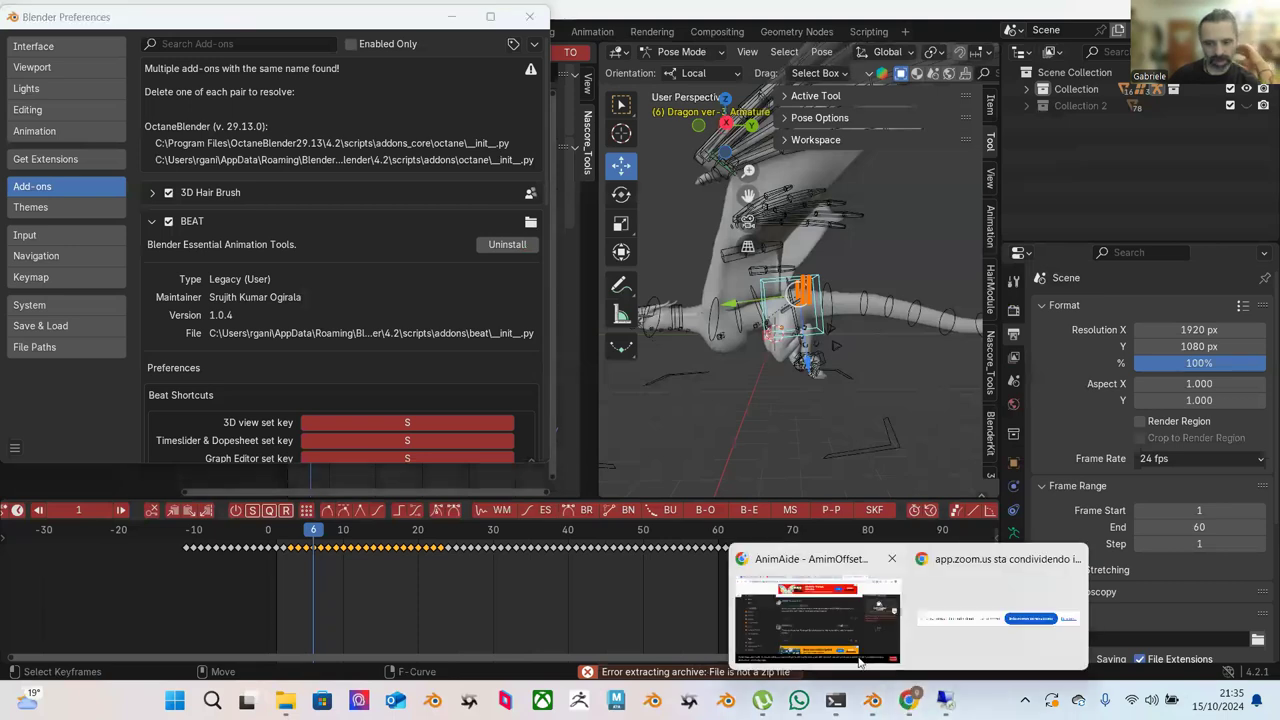
pyautogui.click(836, 641)
pyautogui.scroll(-2, 664, 519)
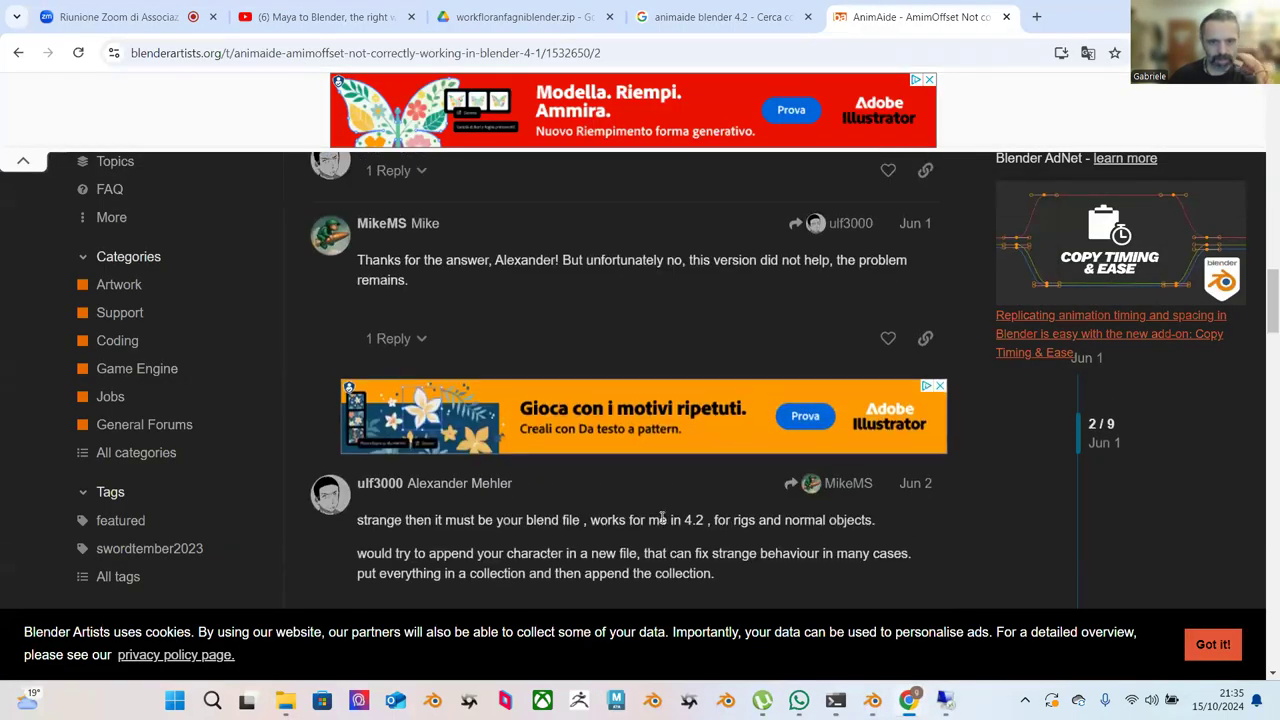
pyautogui.scroll(-1, 662, 484)
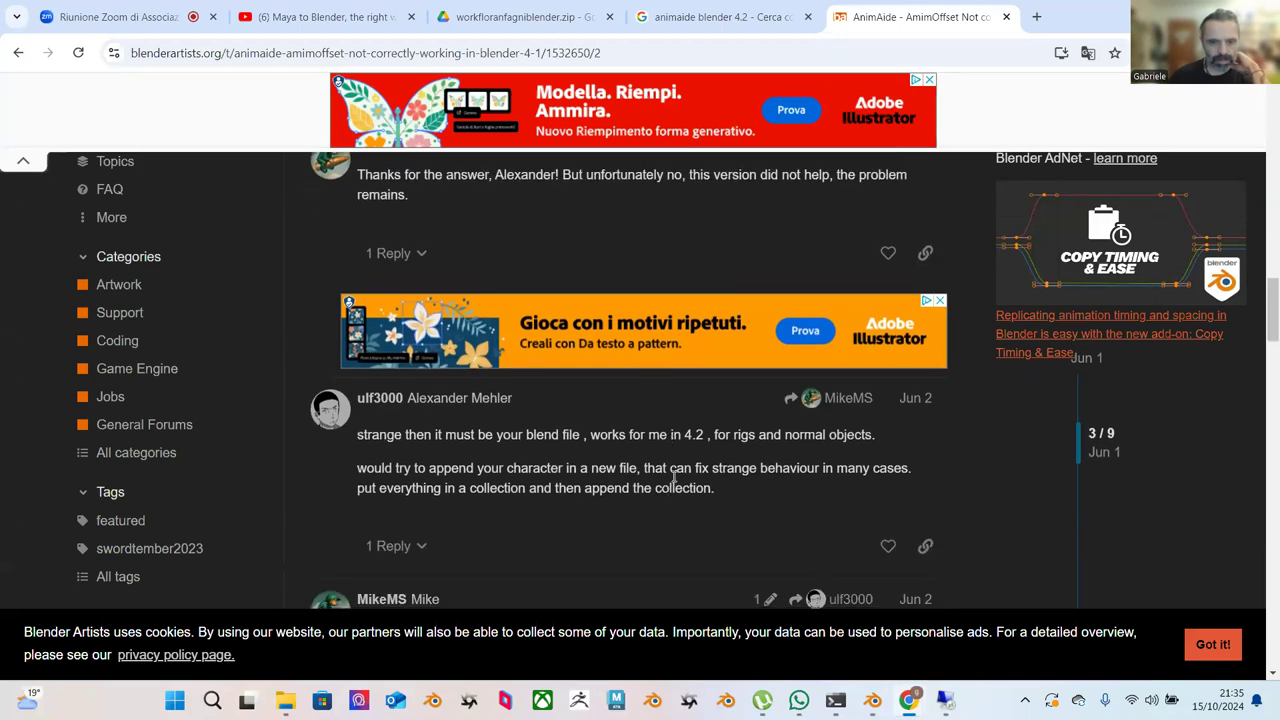
pyautogui.scroll(-2, 668, 470)
pyautogui.scroll(-6, 670, 470)
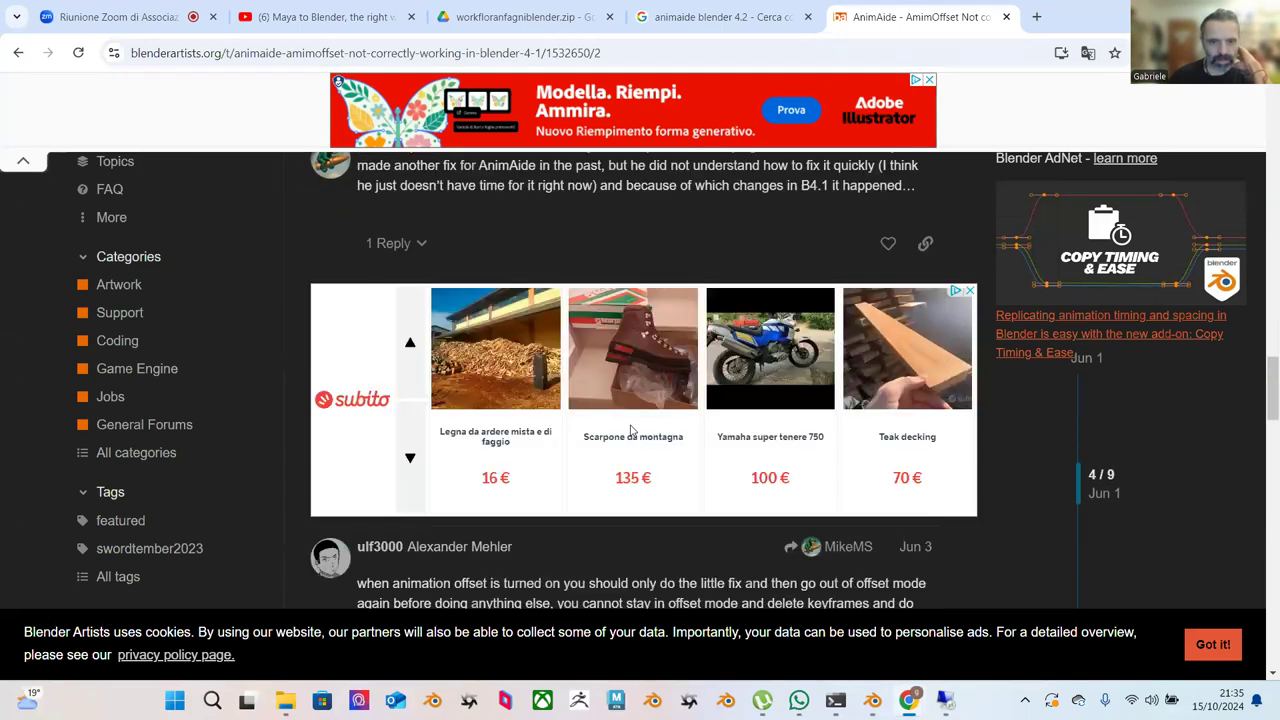
pyautogui.scroll(3, 570, 398)
pyautogui.scroll(-6, 569, 397)
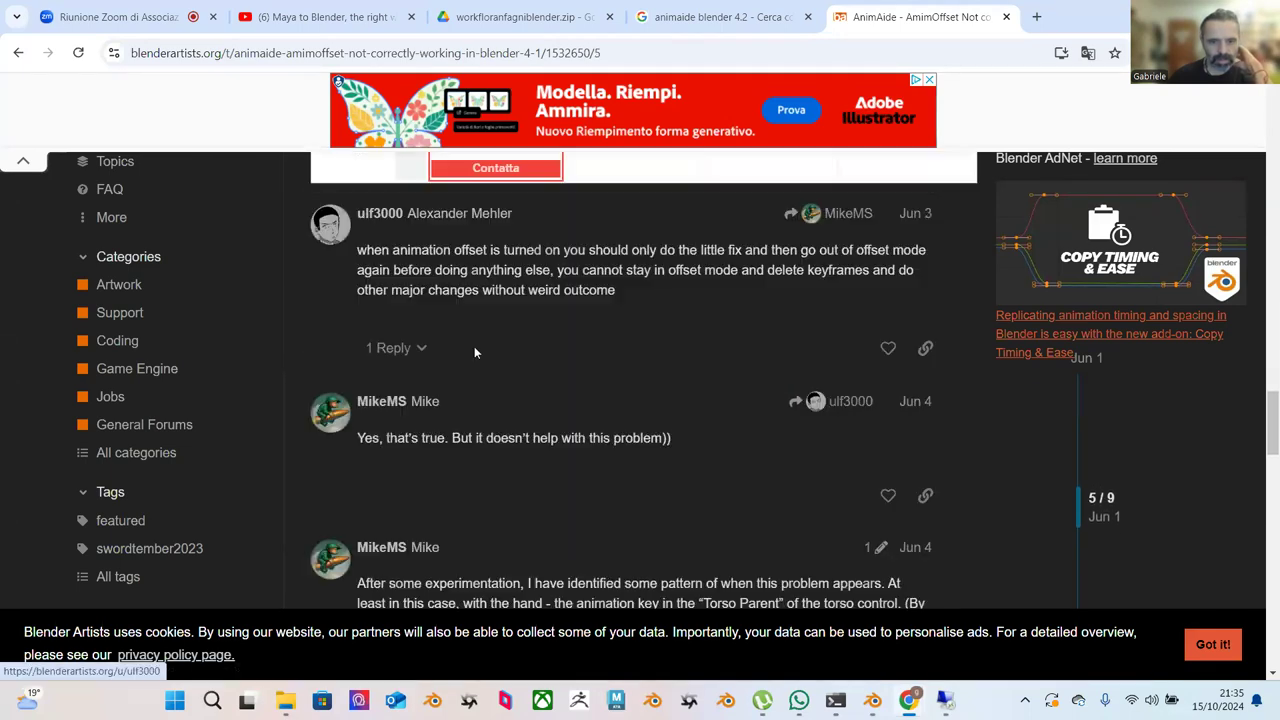
pyautogui.scroll(-3, 590, 366)
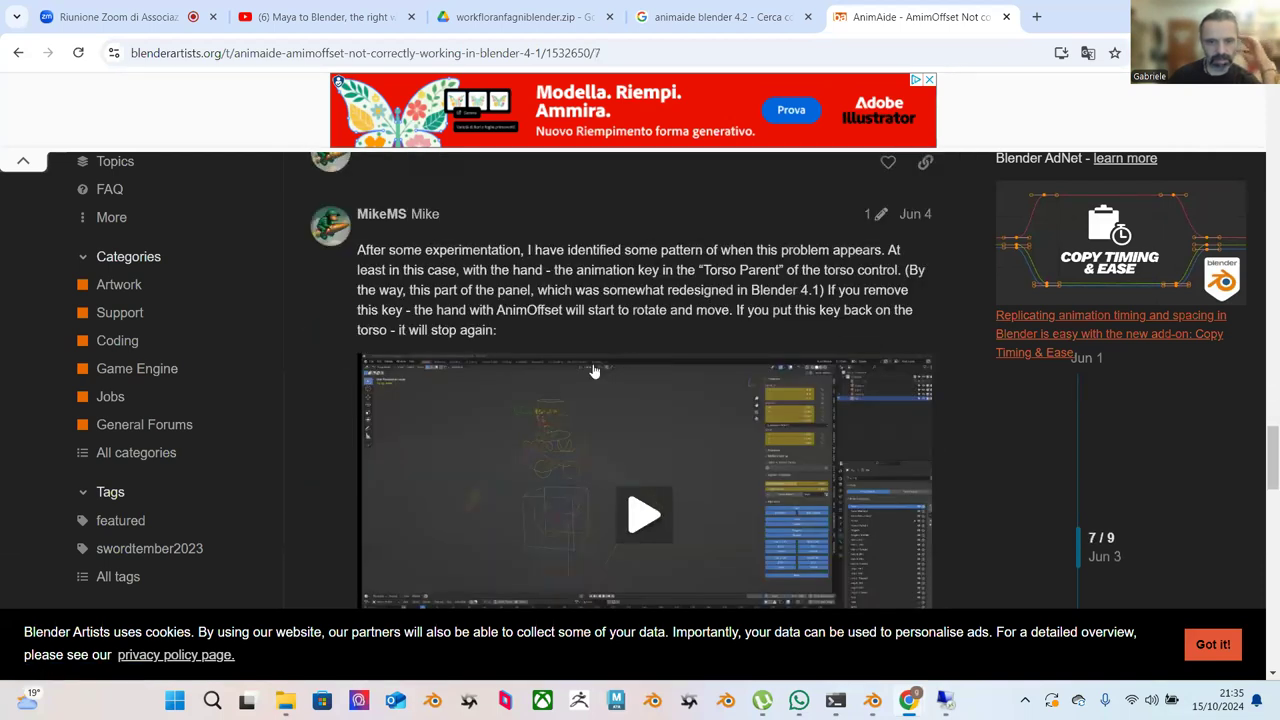
pyautogui.scroll(-15, 593, 372)
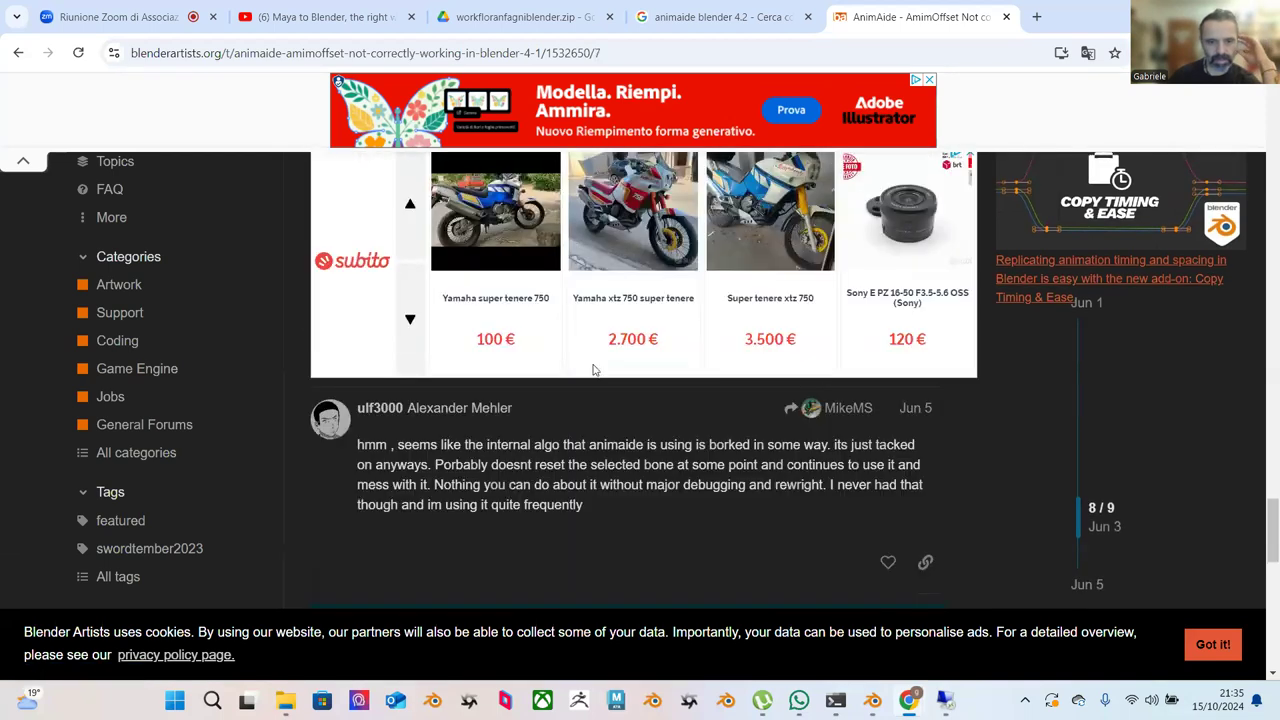
pyautogui.scroll(-1, 592, 363)
pyautogui.scroll(1, 1040, 150)
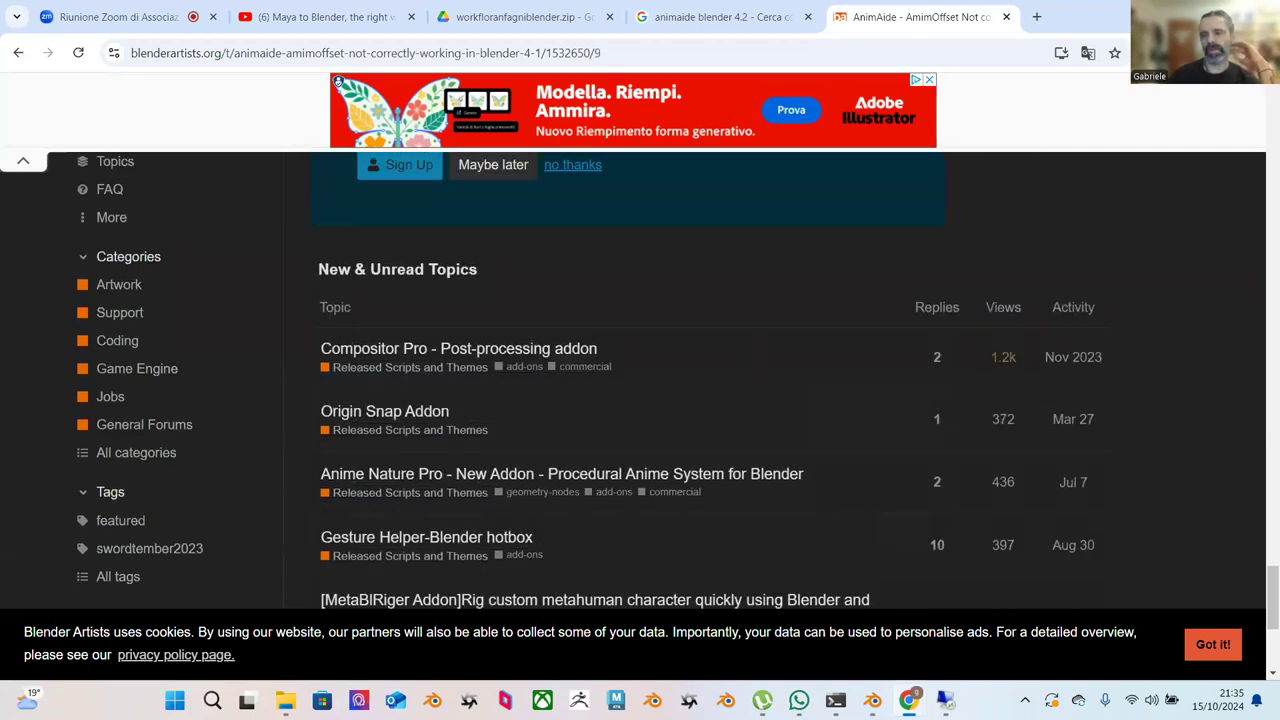
# Download workfloranfagniblender.zip from its Google Drive page.
pyautogui.click(530, 17)
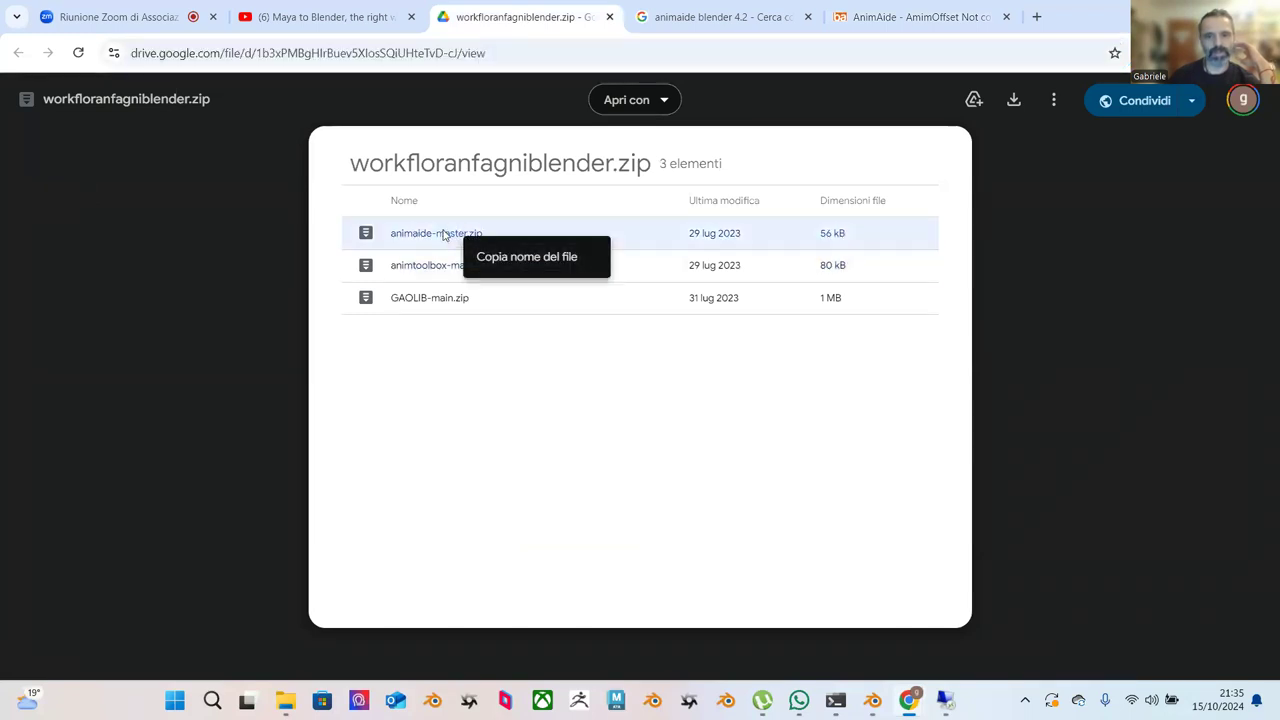
pyautogui.click(1013, 100)
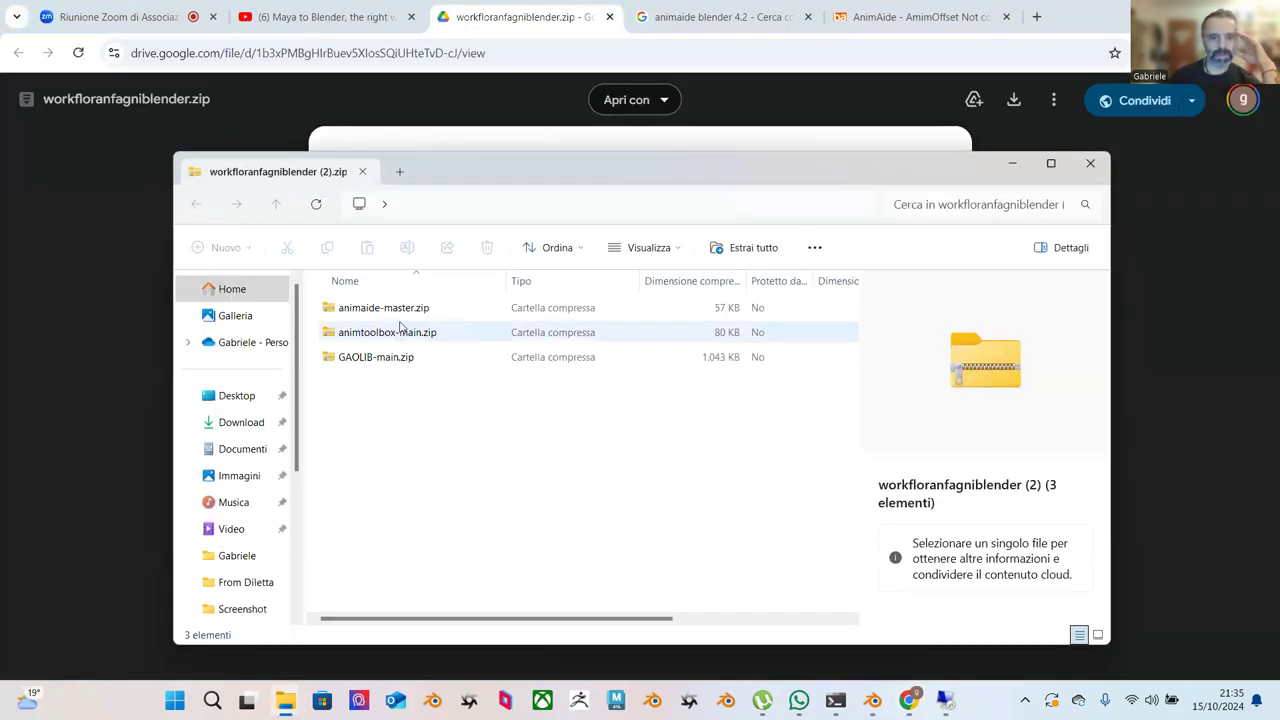
# Extract workfloranfagniblender (2).zip in Downloads into its own folder with WinRAR.
pyautogui.click(241, 424)
pyautogui.rightClick(397, 335)
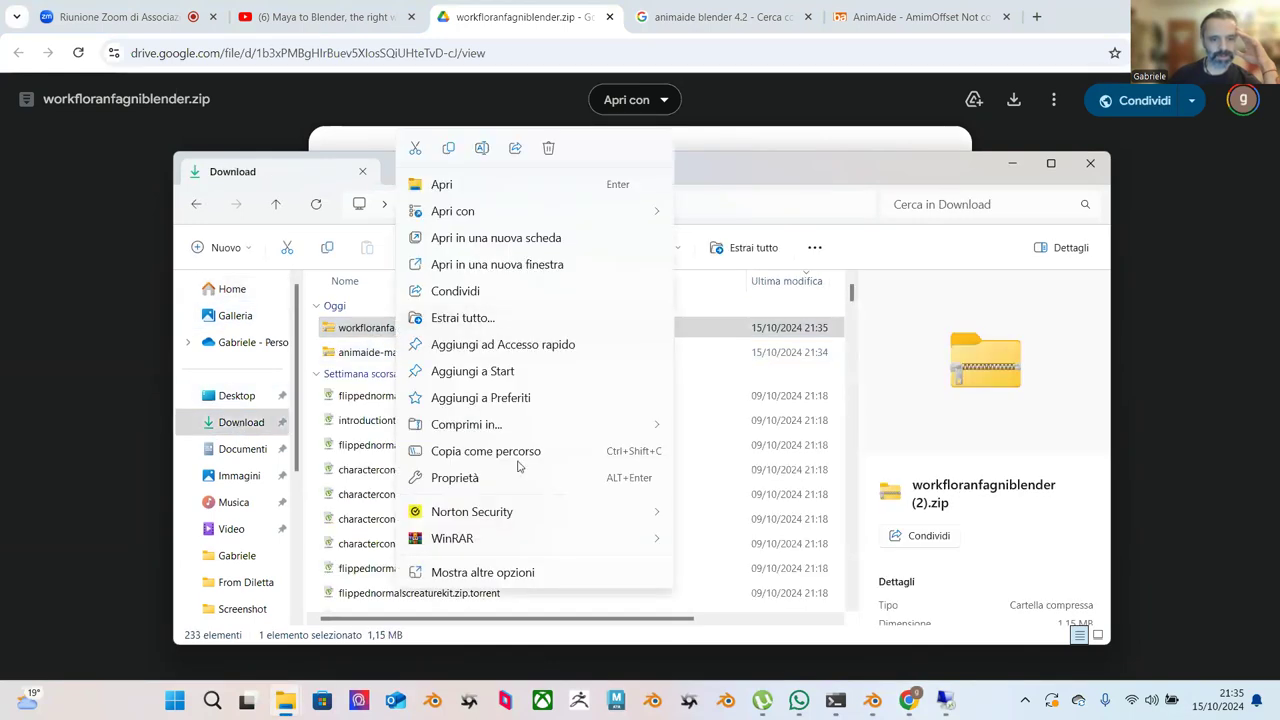
pyautogui.moveTo(626, 543)
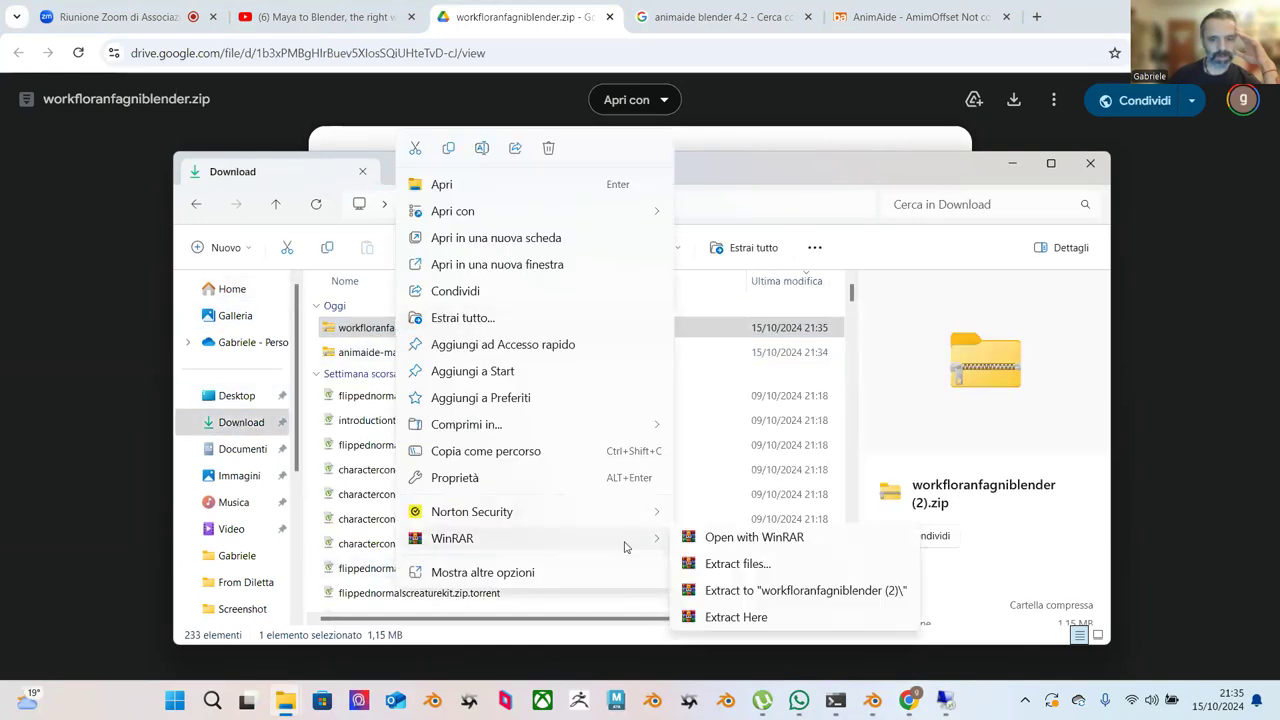
pyautogui.click(791, 600)
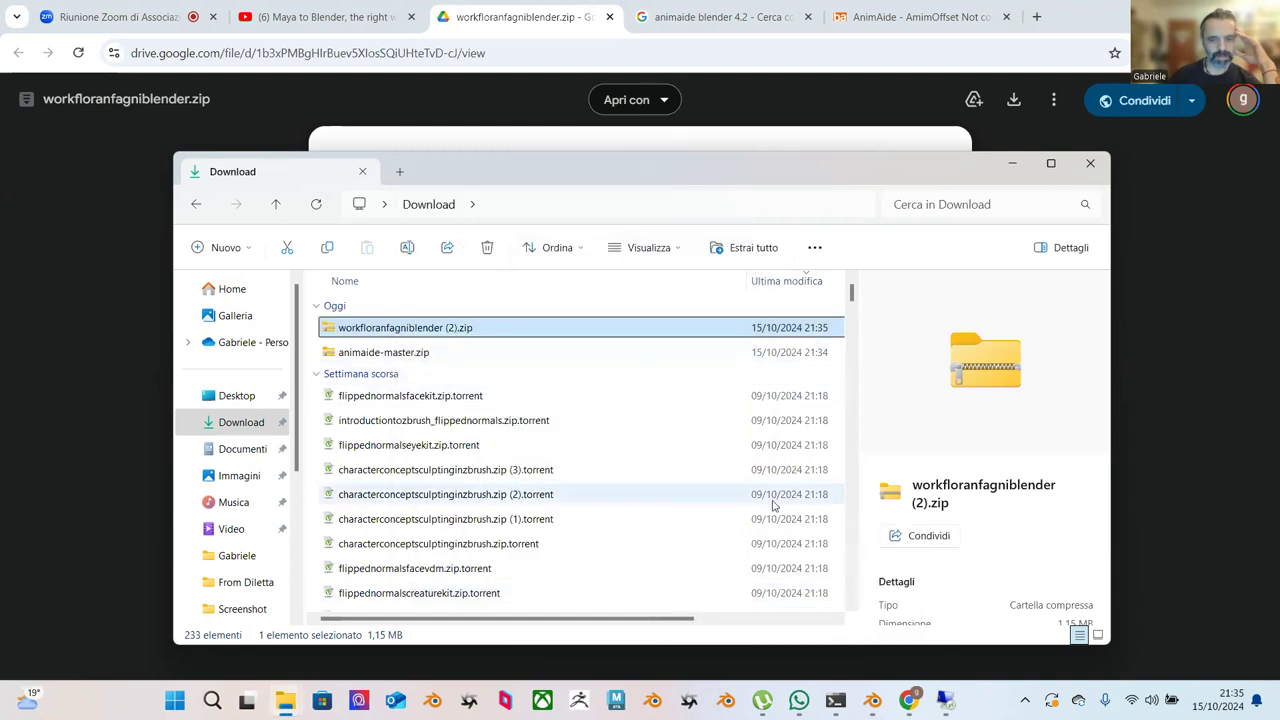
# Back in Blender, collapse BEAT's details and open the add-on Install from Disk browser.
pyautogui.moveTo(911, 713)
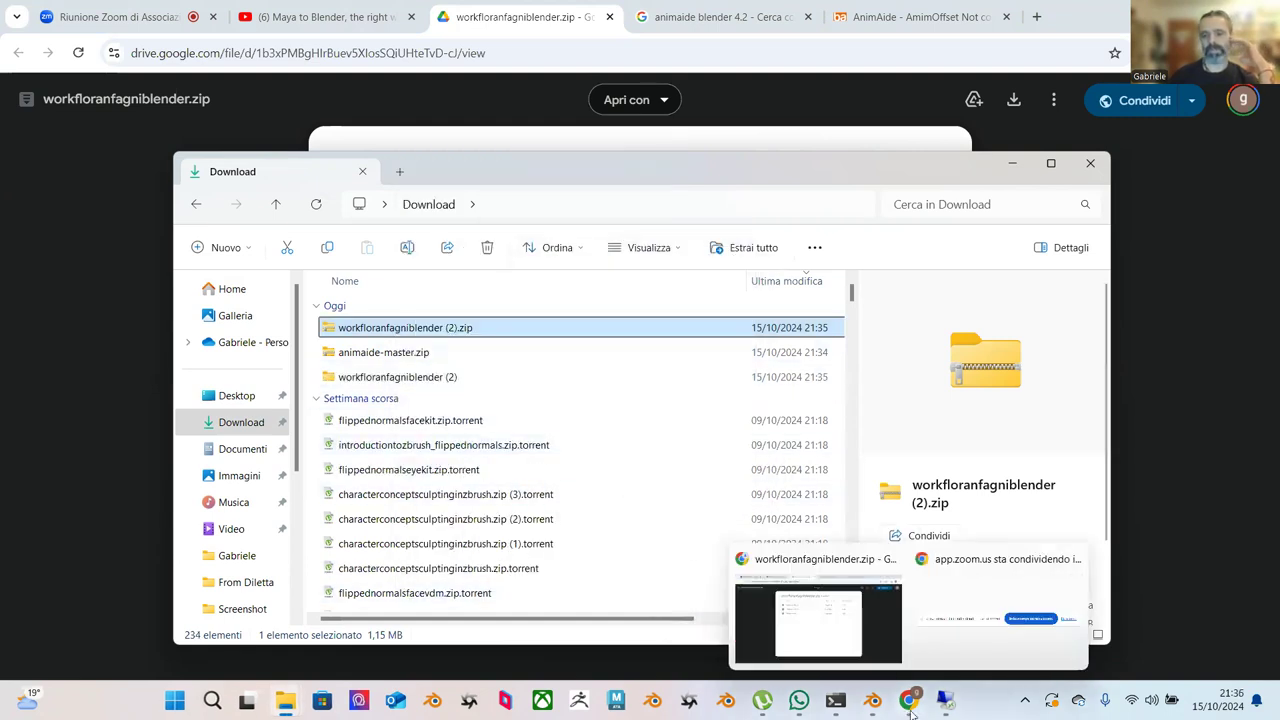
pyautogui.moveTo(873, 706)
pyautogui.click(835, 626)
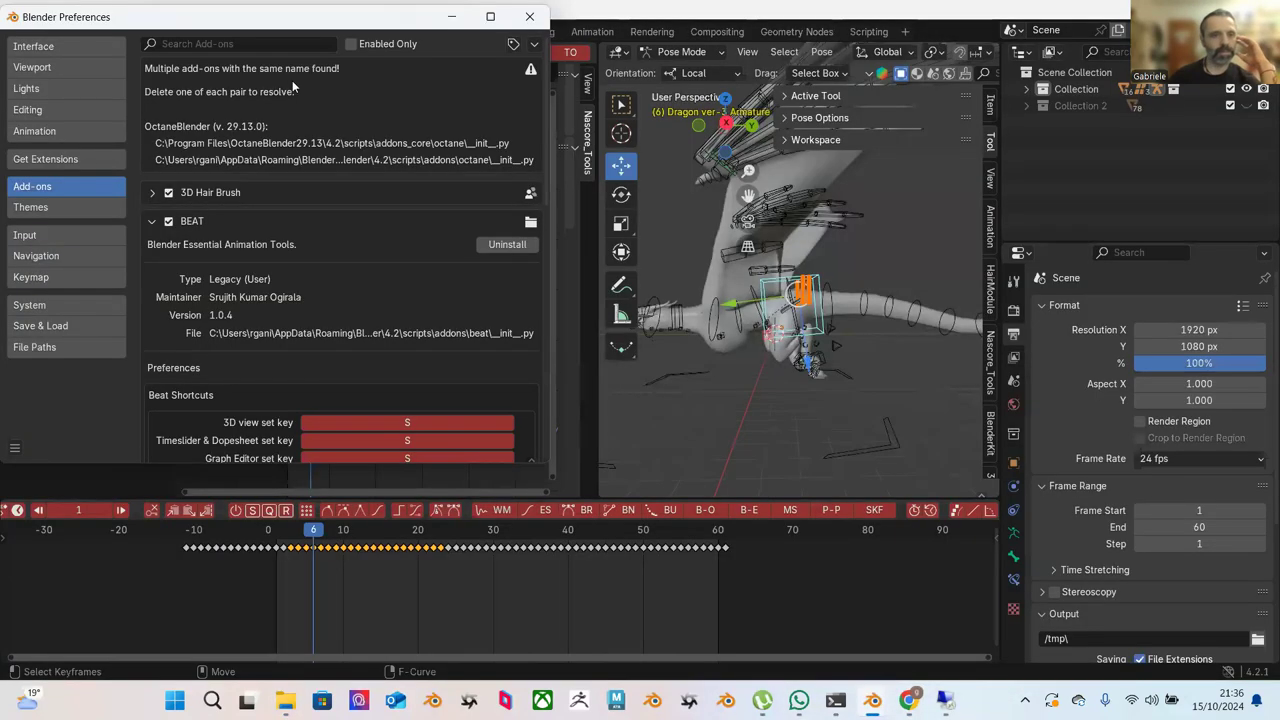
pyautogui.click(153, 221)
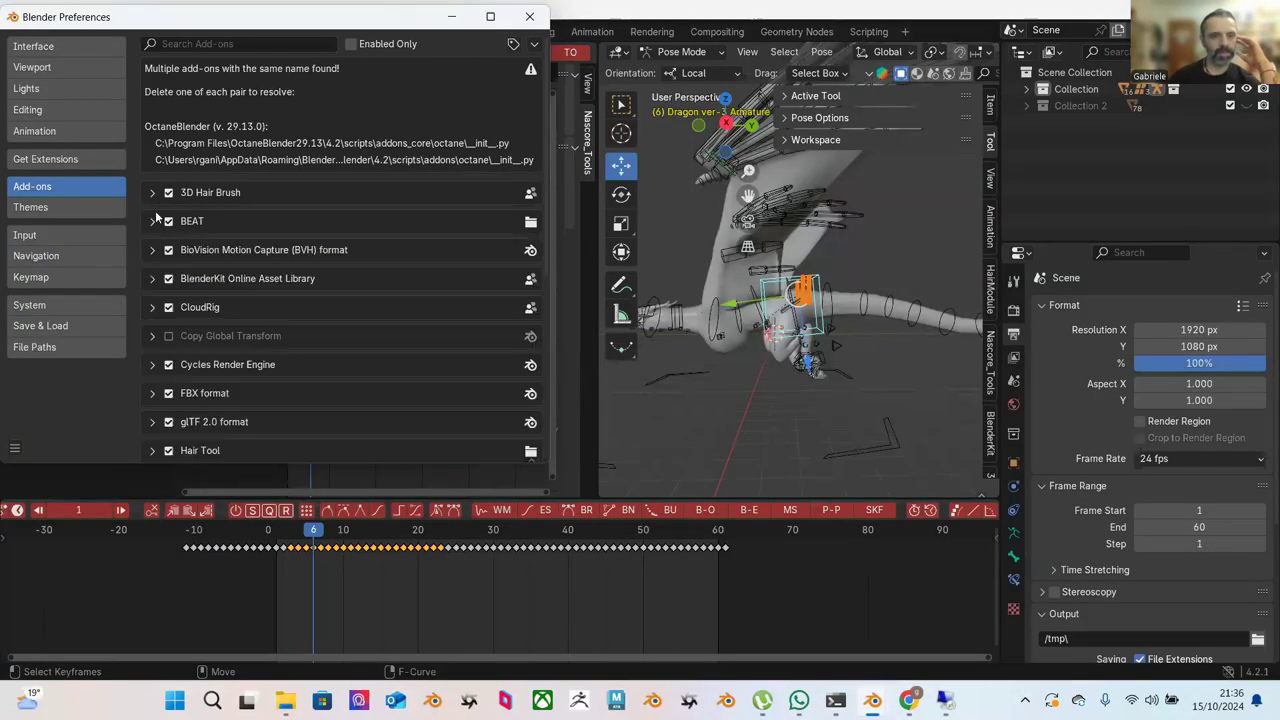
pyautogui.click(534, 50)
pyautogui.click(498, 82)
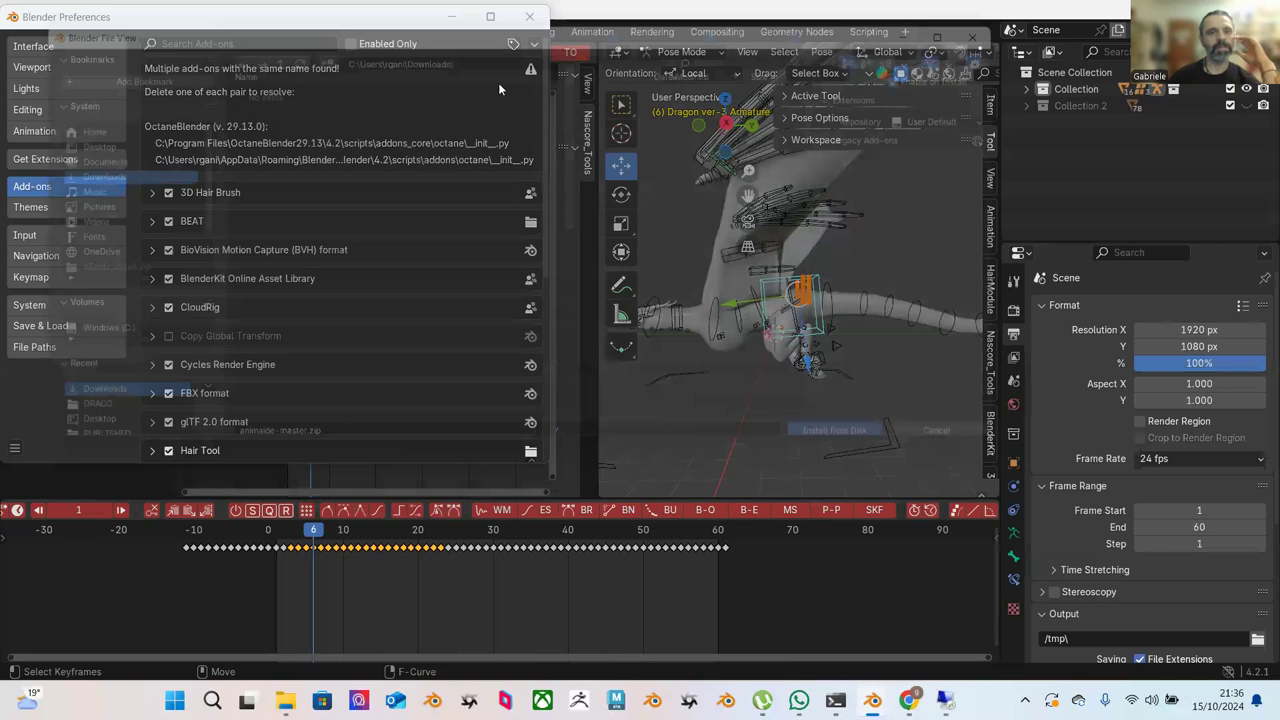
pyautogui.scroll(-3, 324, 262)
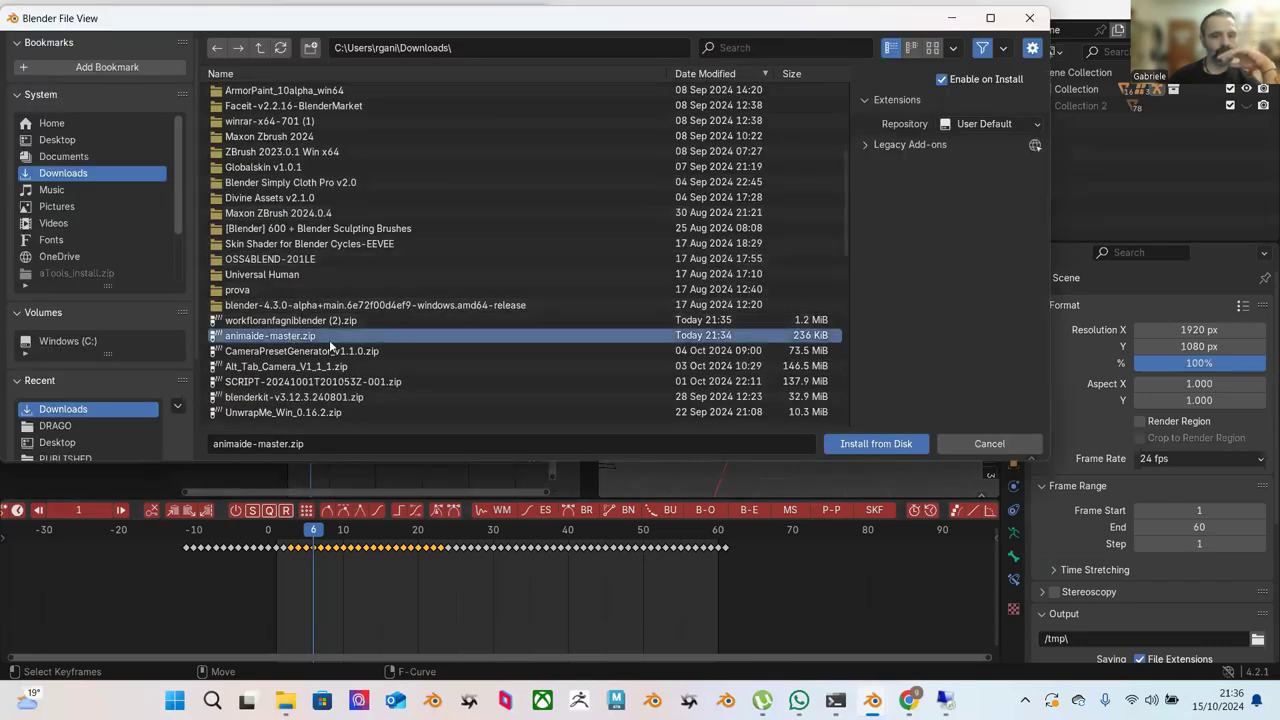
pyautogui.scroll(5, 406, 211)
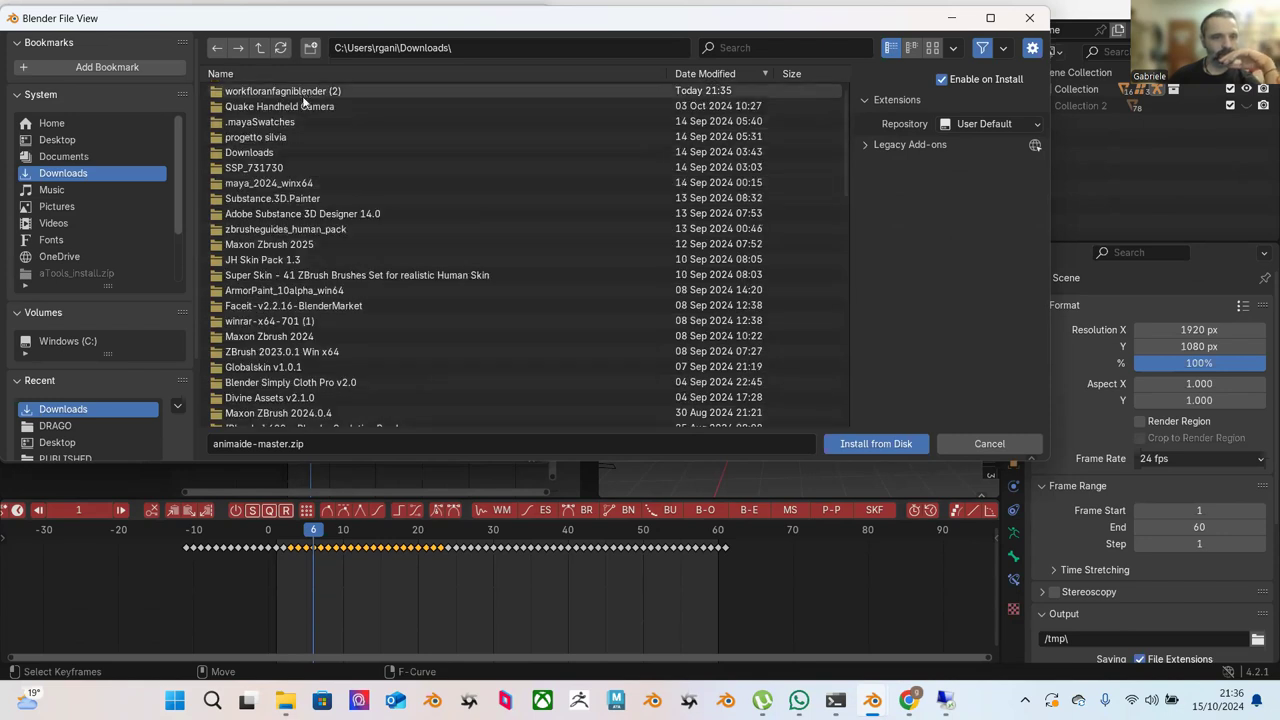
# Install AnimAide 1.0.38 from workfloranfagniblender (2)/animaide-master.zip and close Preferences.
pyautogui.doubleClick(301, 92)
pyautogui.click(305, 124)
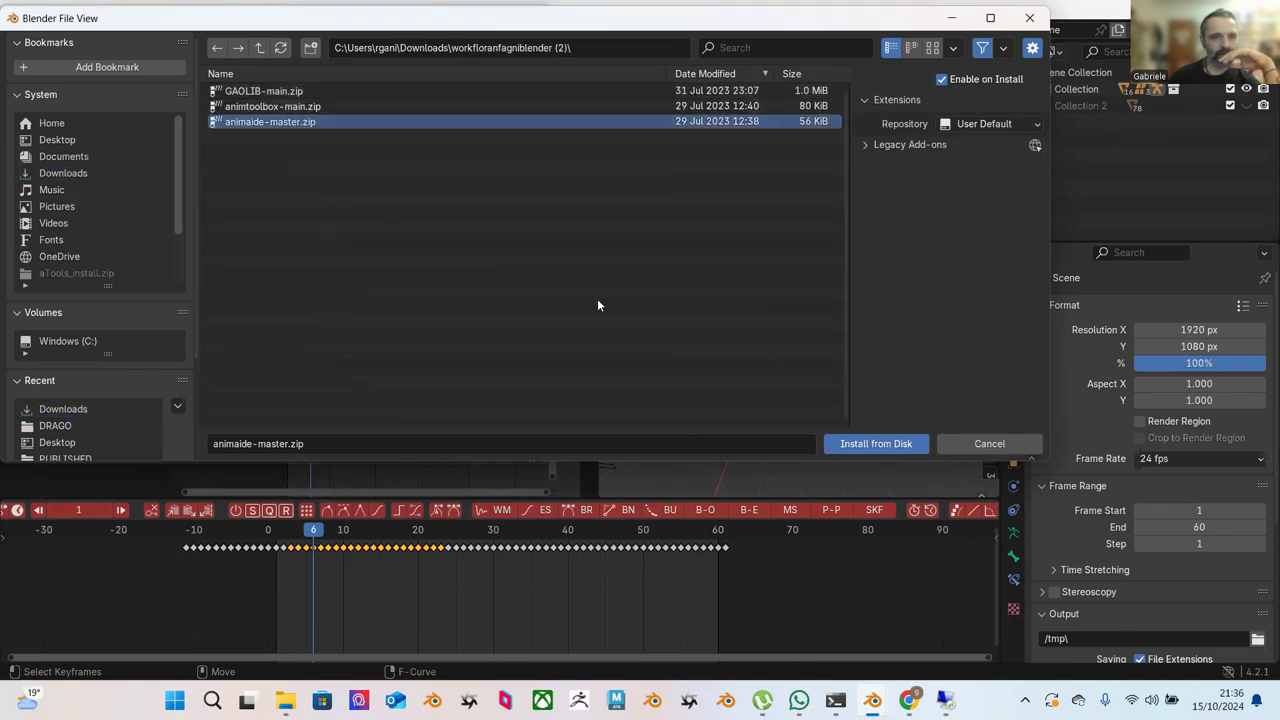
pyautogui.click(884, 444)
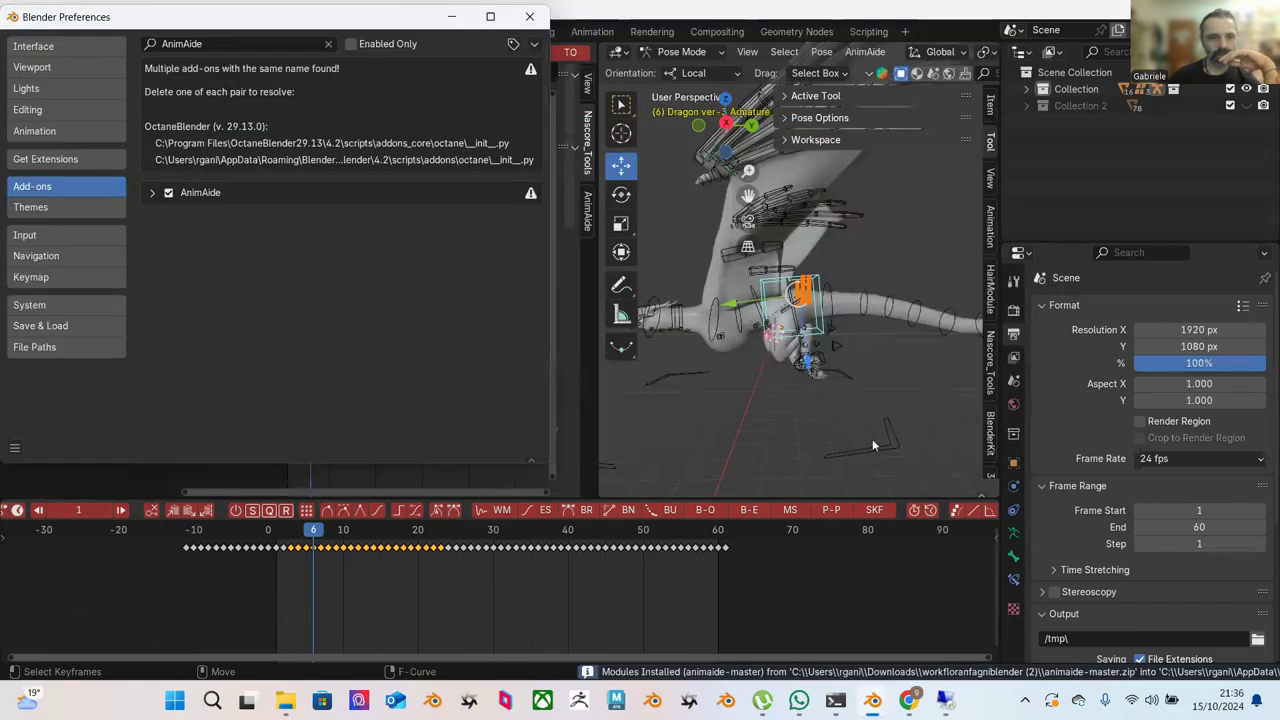
pyautogui.click(155, 193)
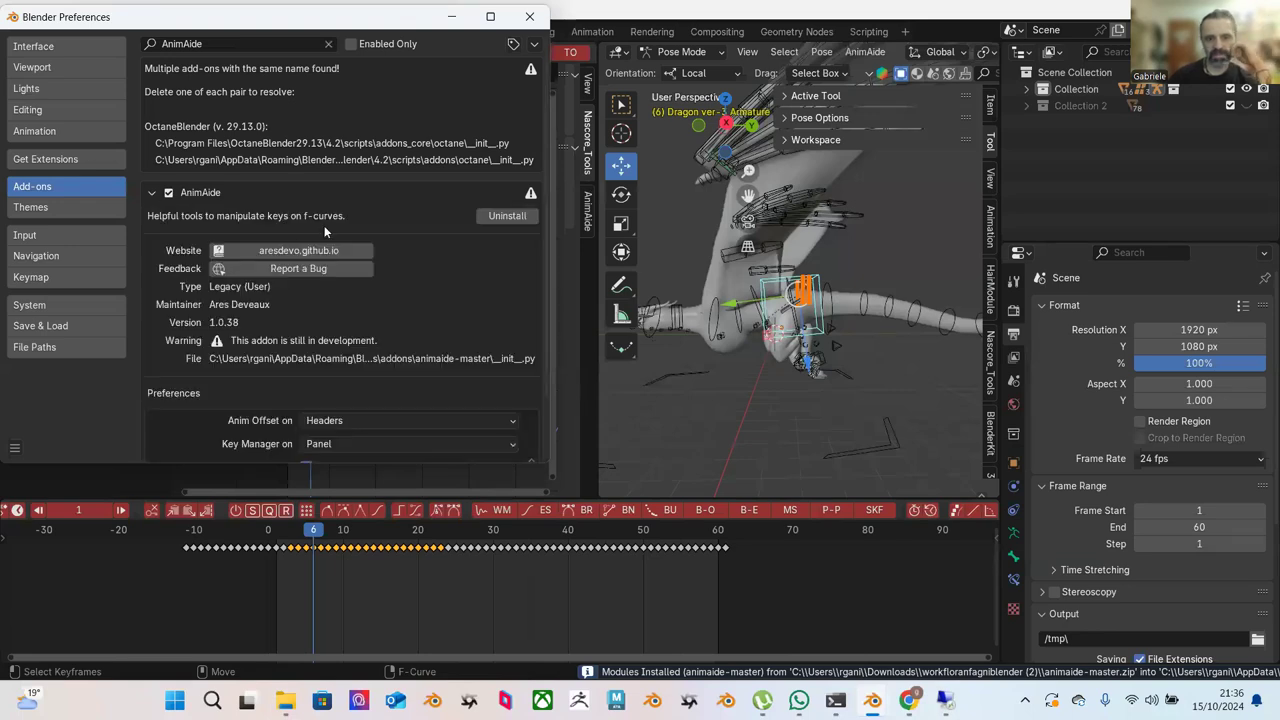
pyautogui.click(531, 19)
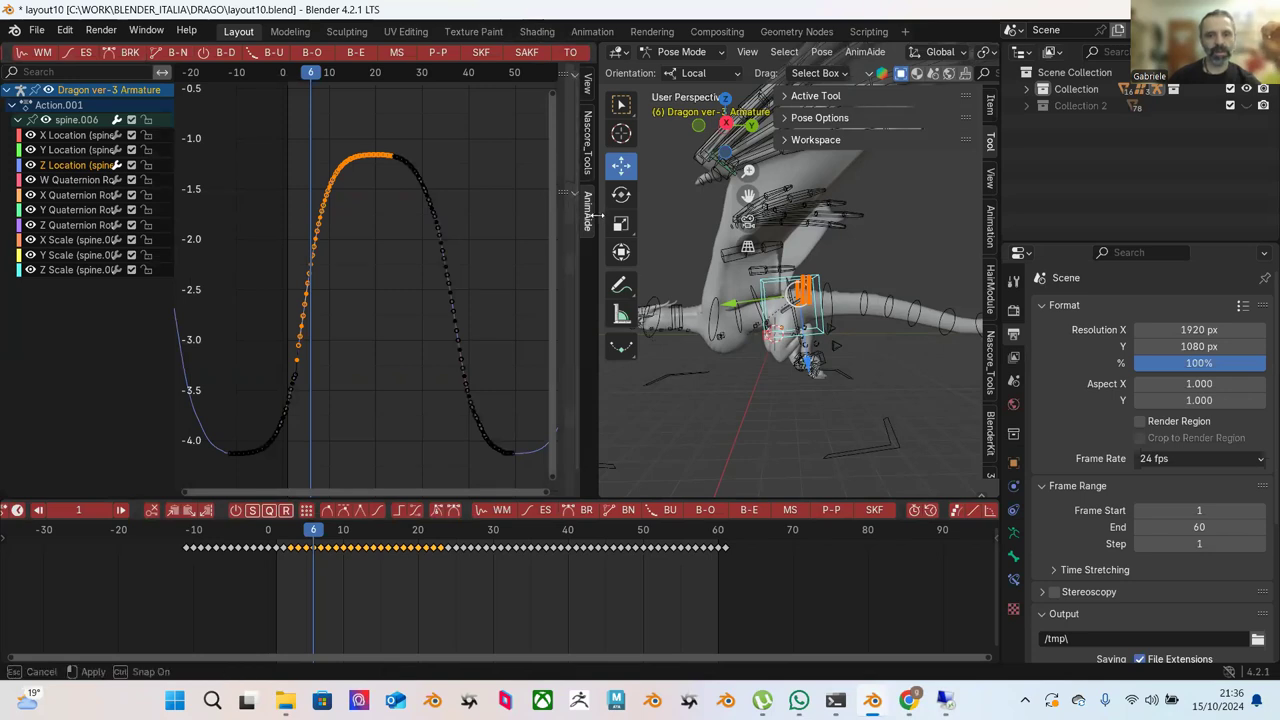
# Widen the graph editor, show AnimAide's curve tools, and Ease To Ease the falling spine.006 Z keys.
pyautogui.moveTo(599, 221); pyautogui.dragTo(701, 226)
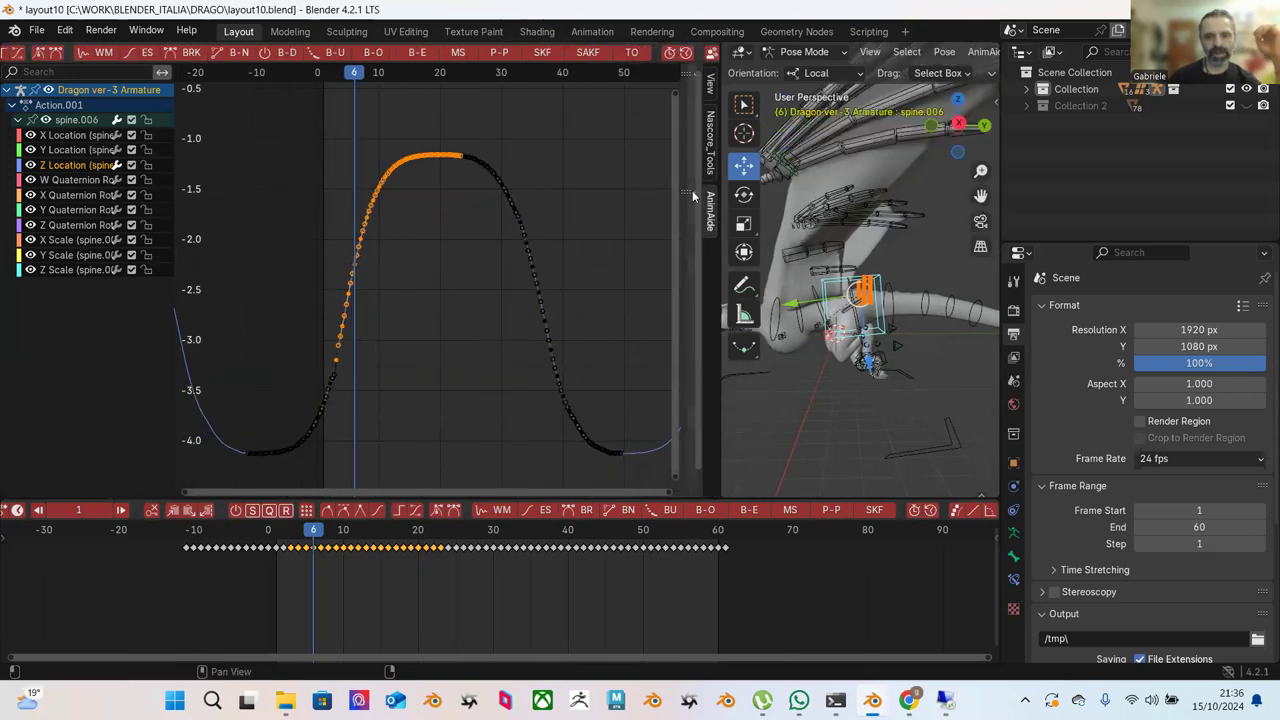
pyautogui.moveTo(685, 166); pyautogui.dragTo(508, 166)
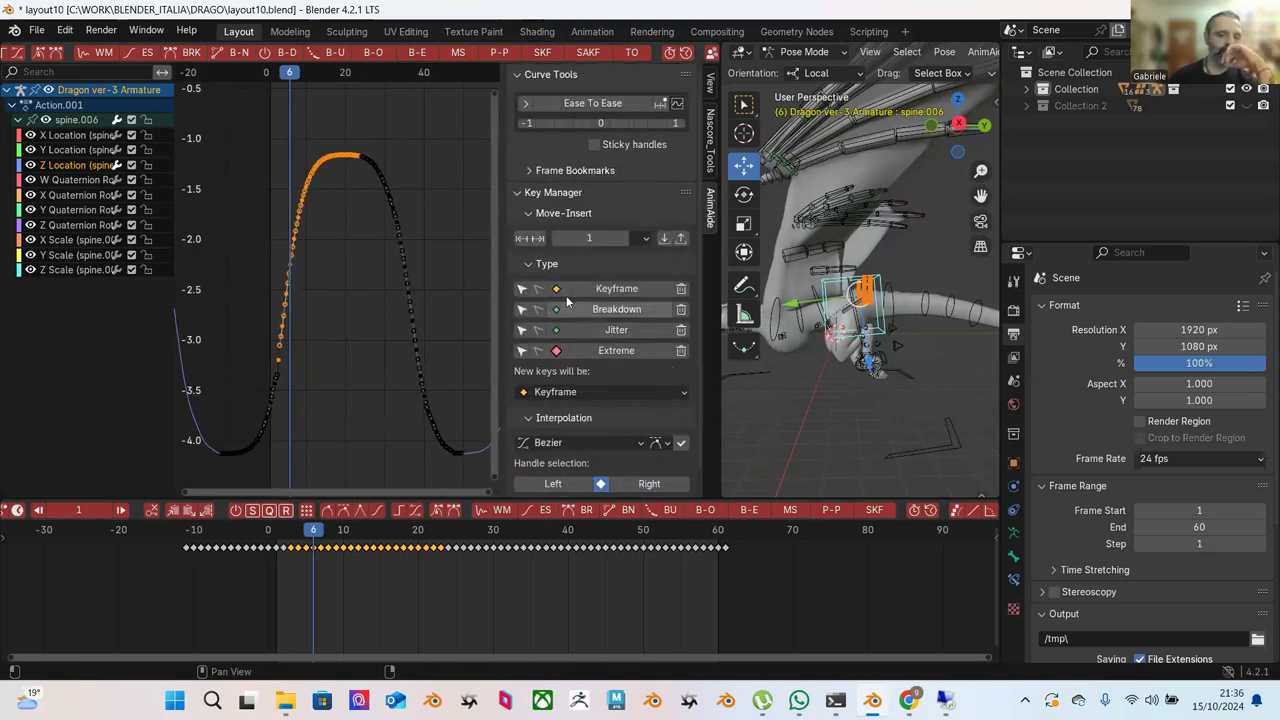
pyautogui.click(434, 178)
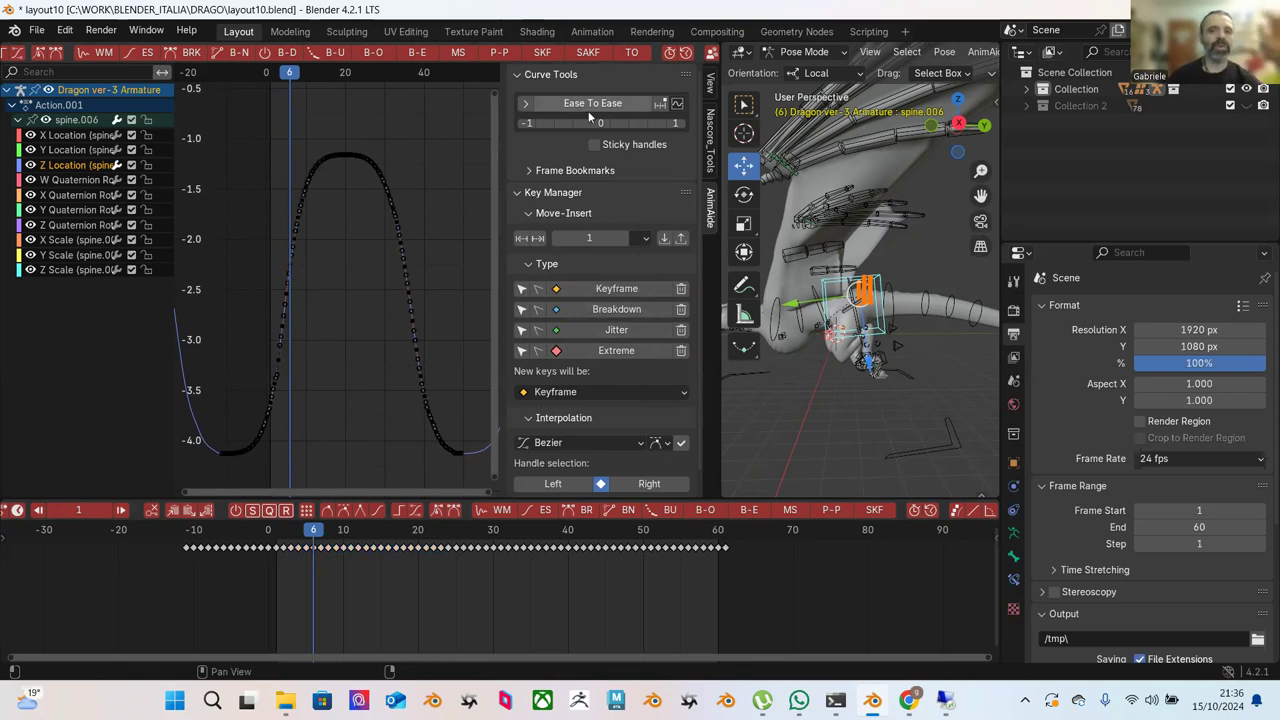
pyautogui.moveTo(332, 116); pyautogui.dragTo(434, 252)
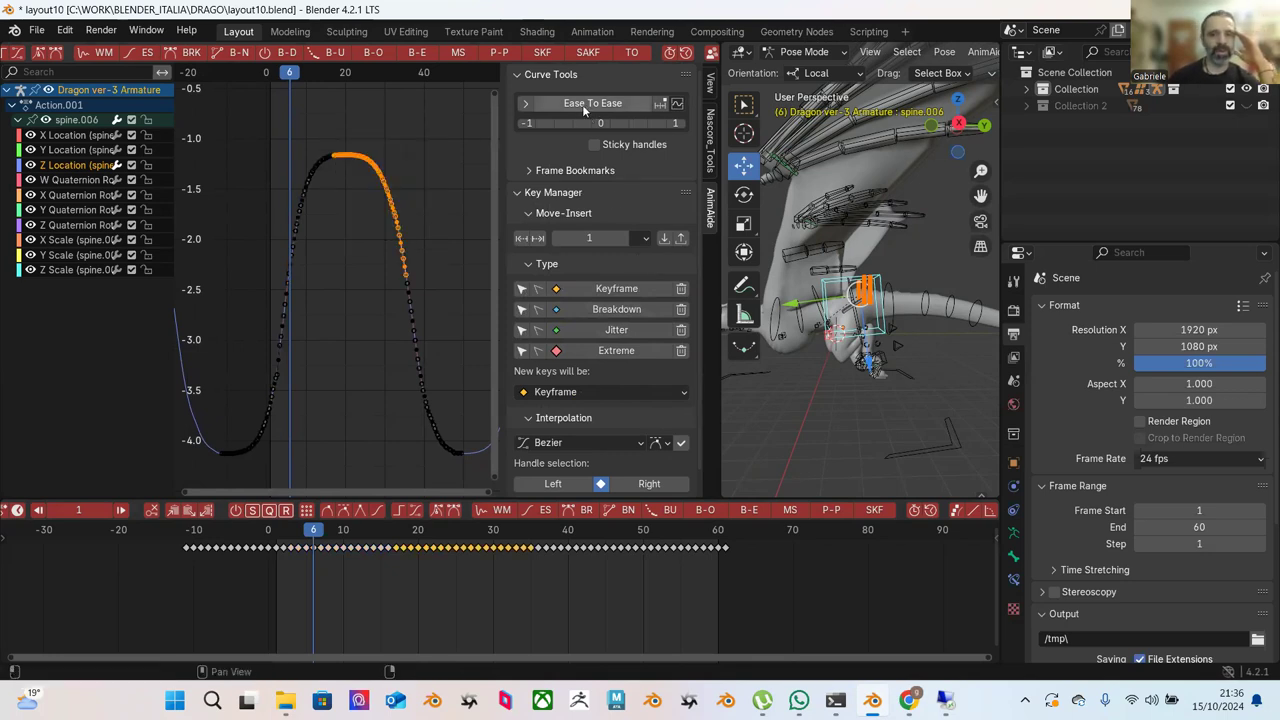
pyautogui.click(584, 106)
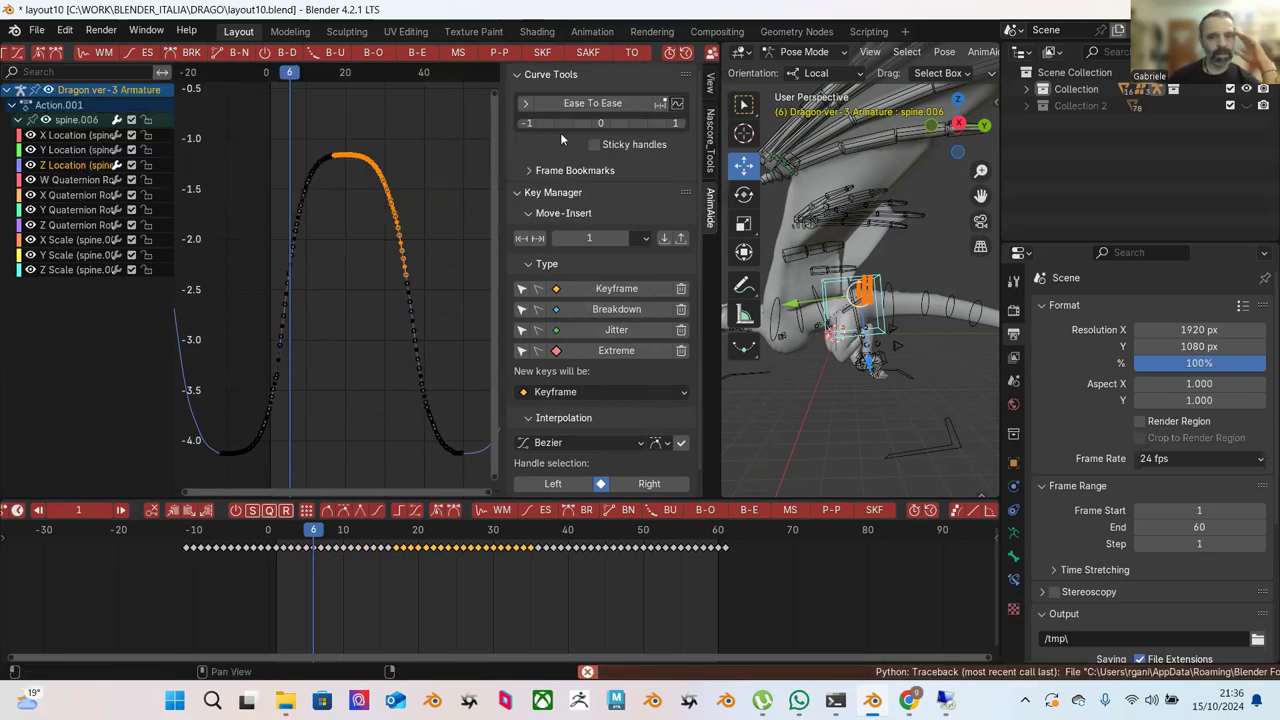
pyautogui.moveTo(636, 120); pyautogui.dragTo(560, 119)
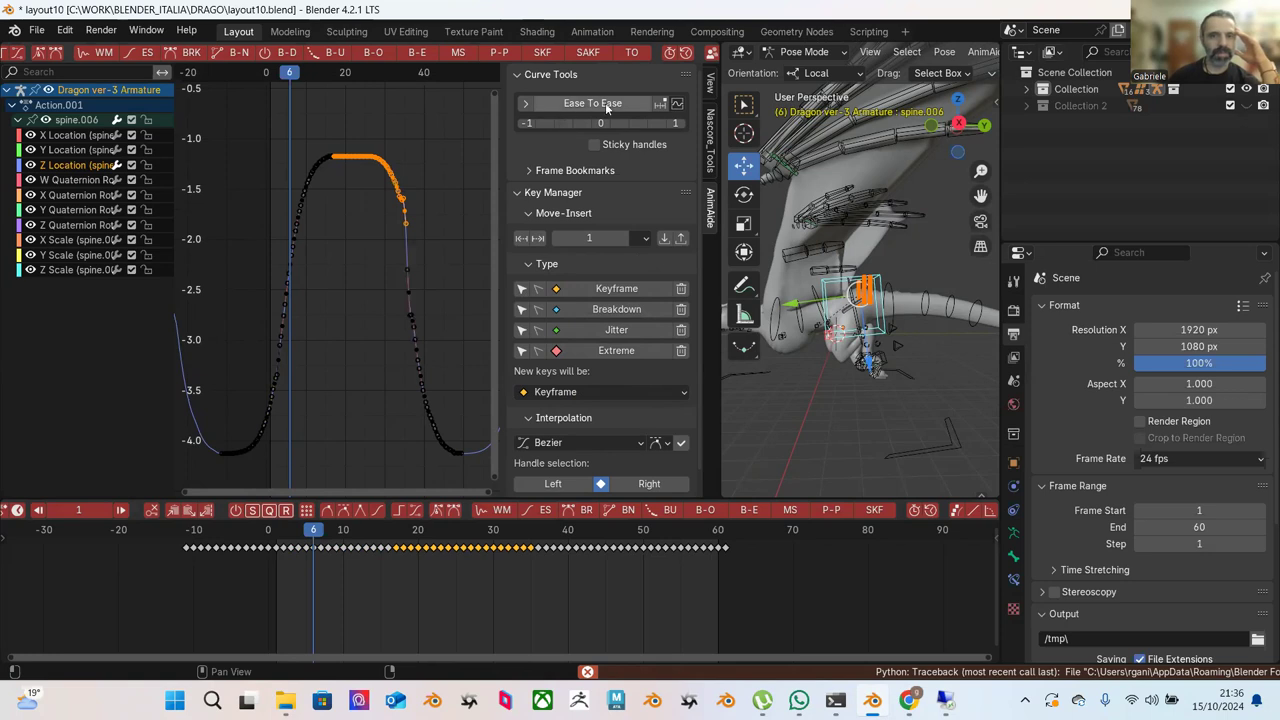
pyautogui.click(526, 101)
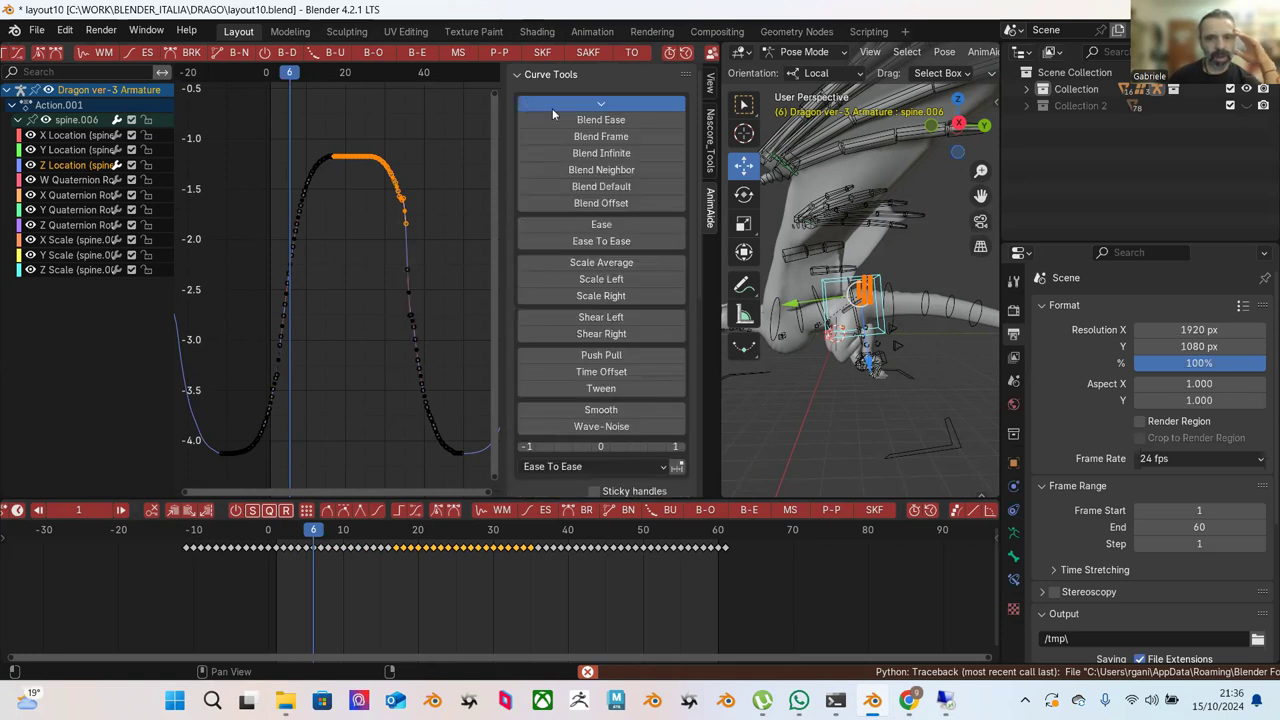
# Apply Ease To Ease to the plateau and right-slope keys, flattening the curve's top.
pyautogui.click(605, 241)
pyautogui.click(441, 154)
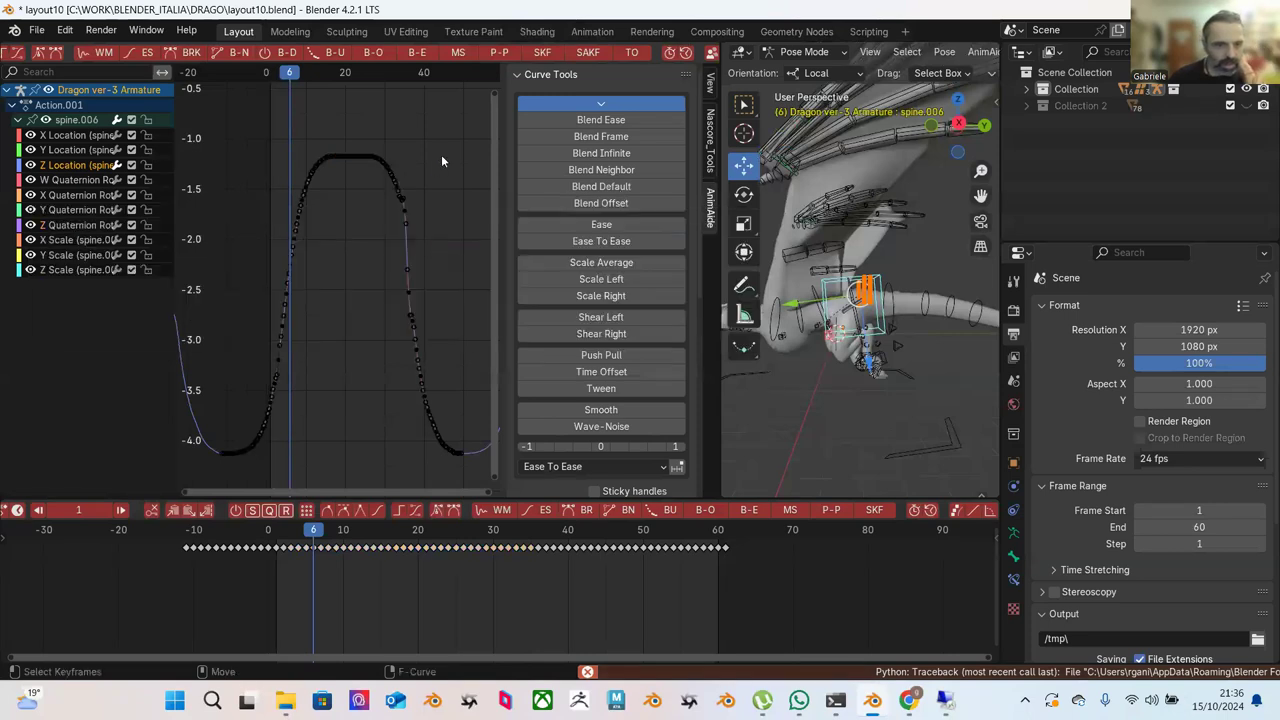
pyautogui.moveTo(320, 124); pyautogui.dragTo(464, 318)
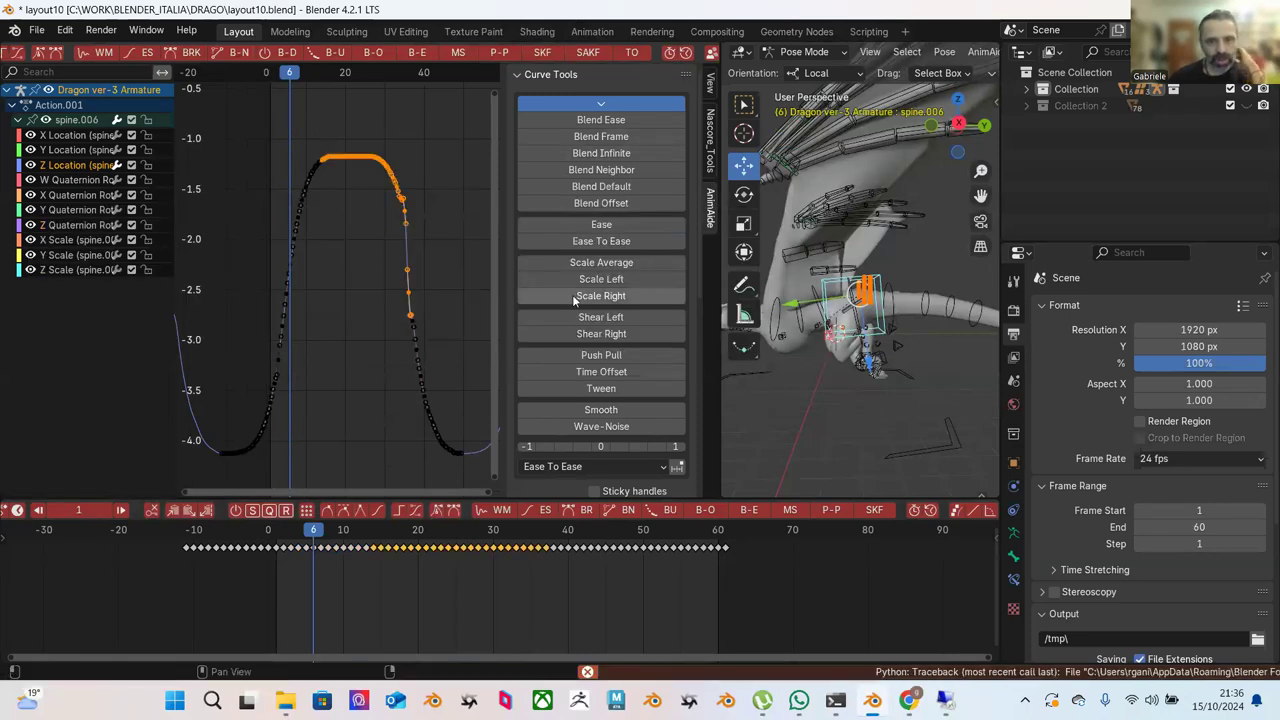
pyautogui.click(601, 241)
pyautogui.click(598, 104)
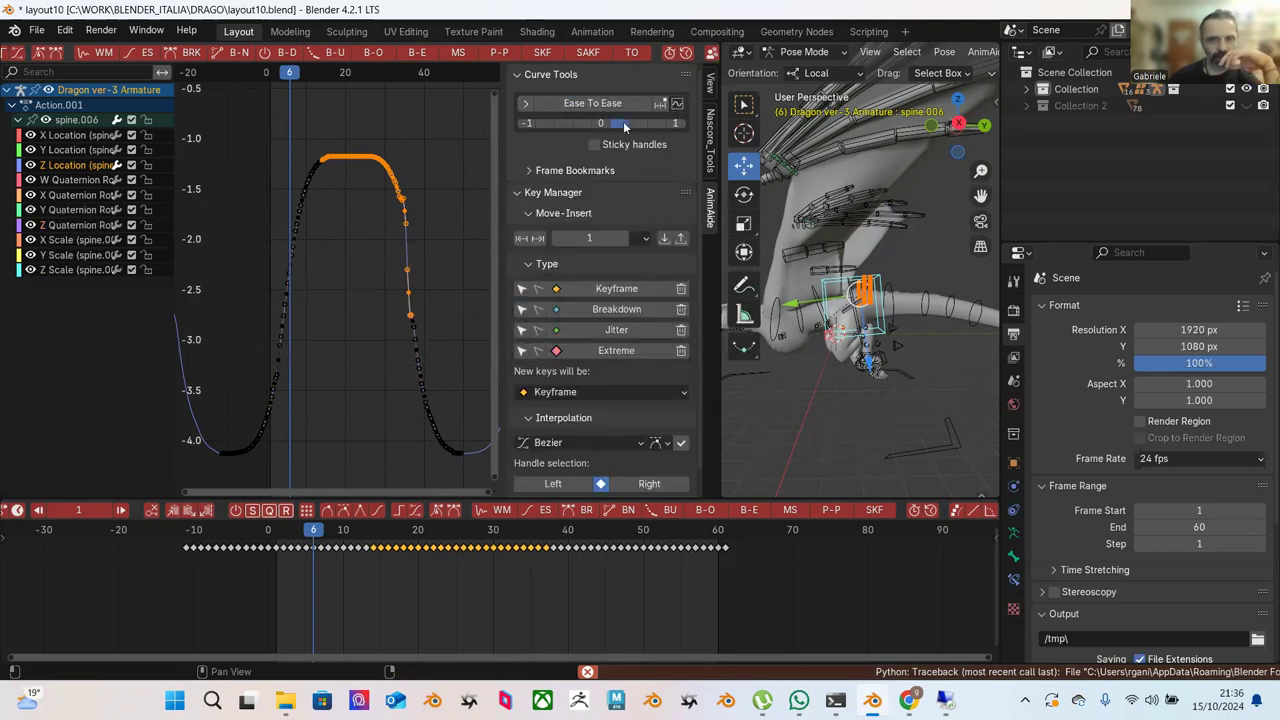
pyautogui.moveTo(623, 121); pyautogui.dragTo(620, 124)
pyautogui.moveTo(582, 121); pyautogui.dragTo(549, 120)
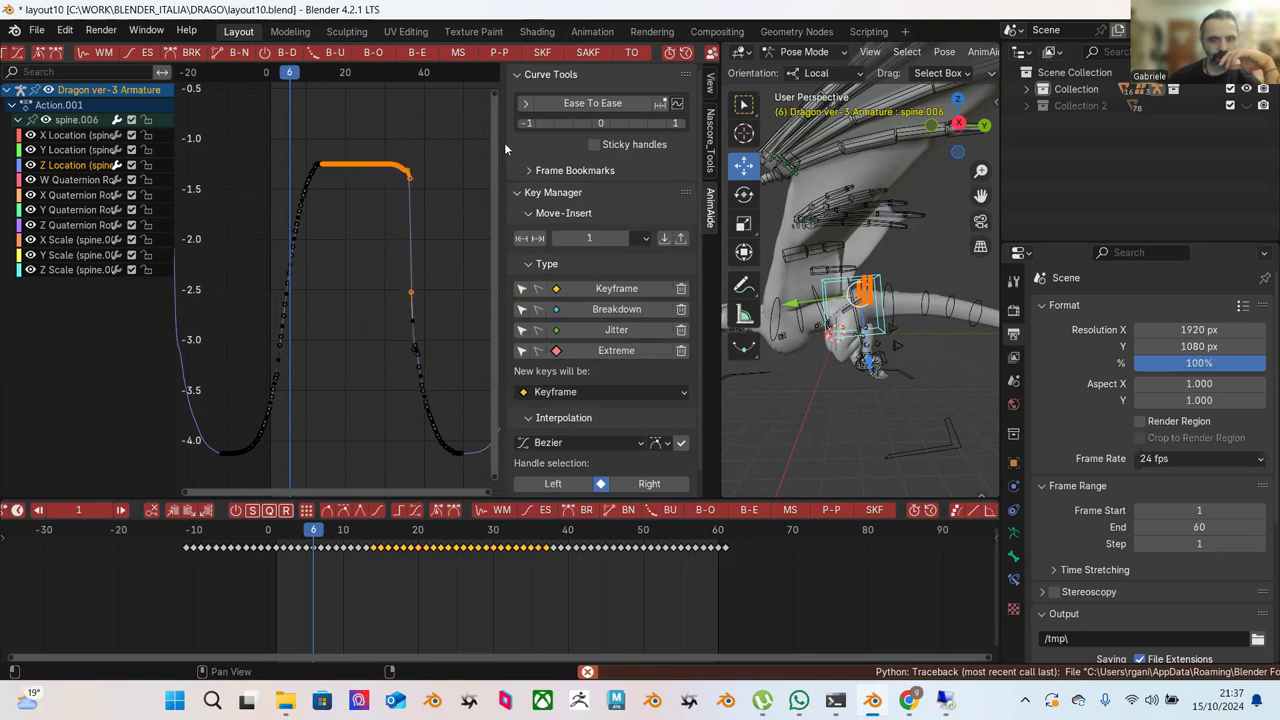
# Try Blend to Ease at about -69% on the falling slope, then undo back to the original curve.
pyautogui.moveTo(358, 124); pyautogui.dragTo(488, 390)
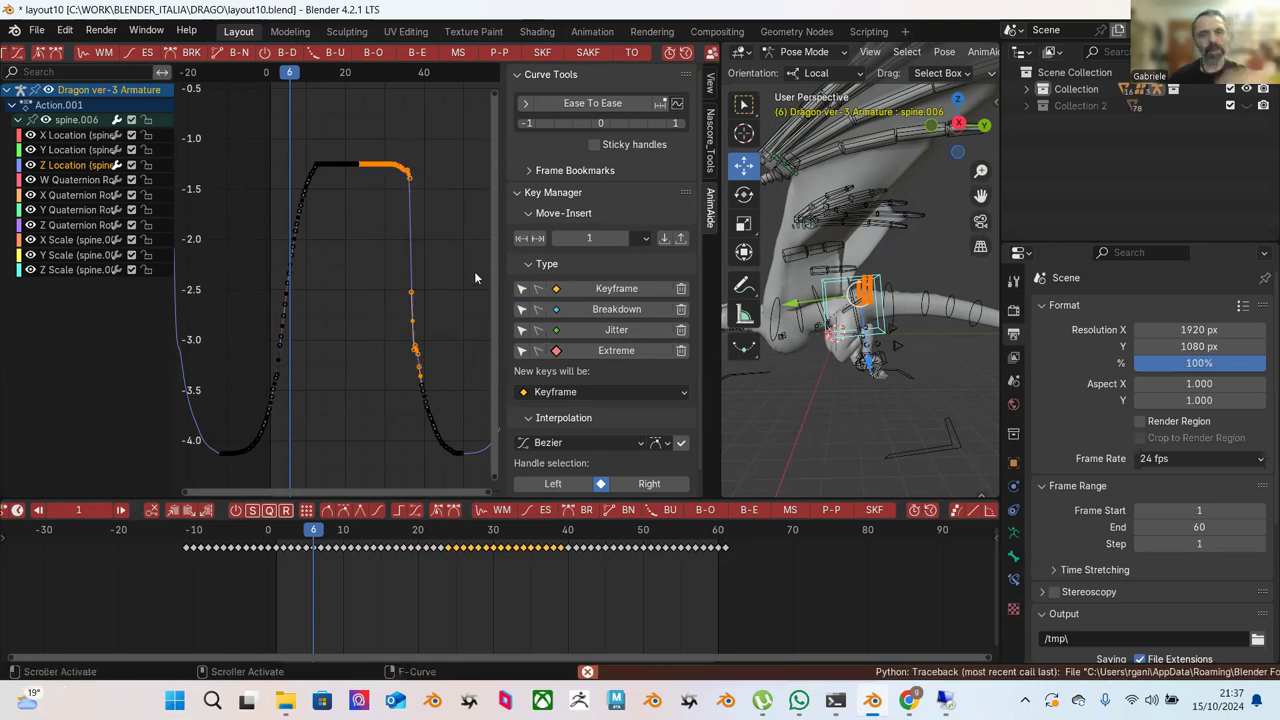
pyautogui.click(414, 56)
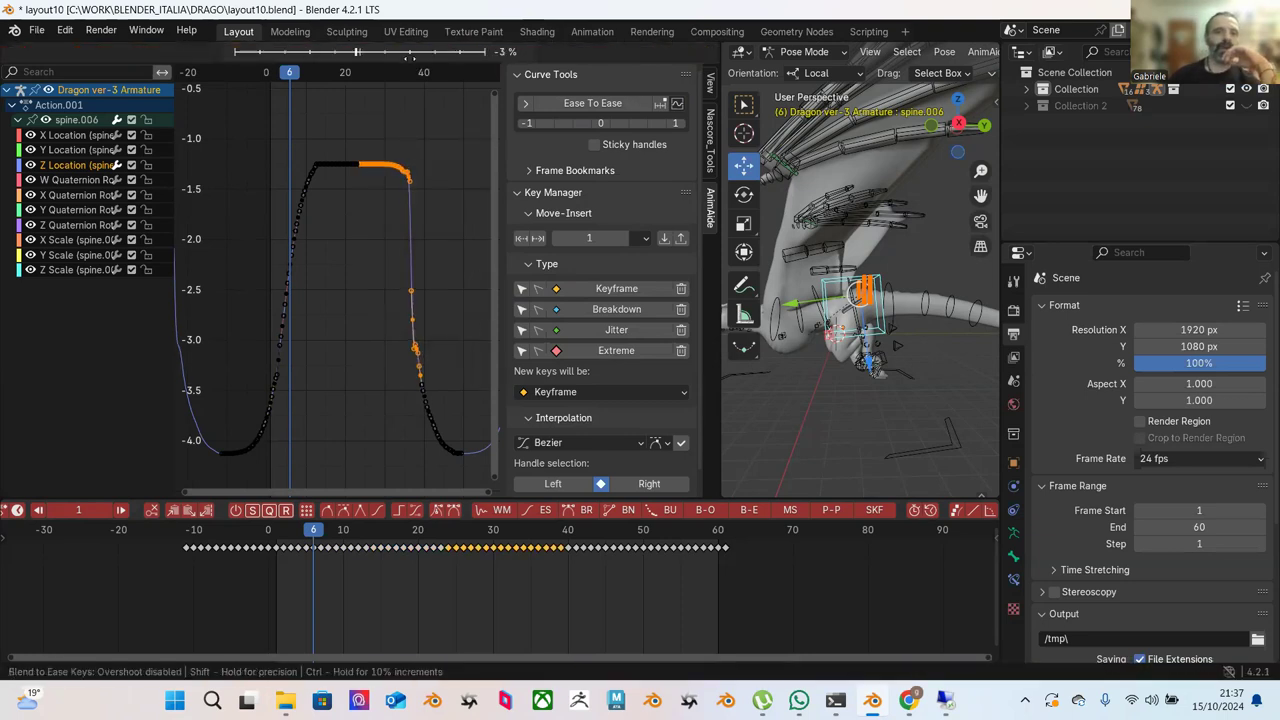
pyautogui.click(327, 115)
pyautogui.hotkey('ctrl', 'z')
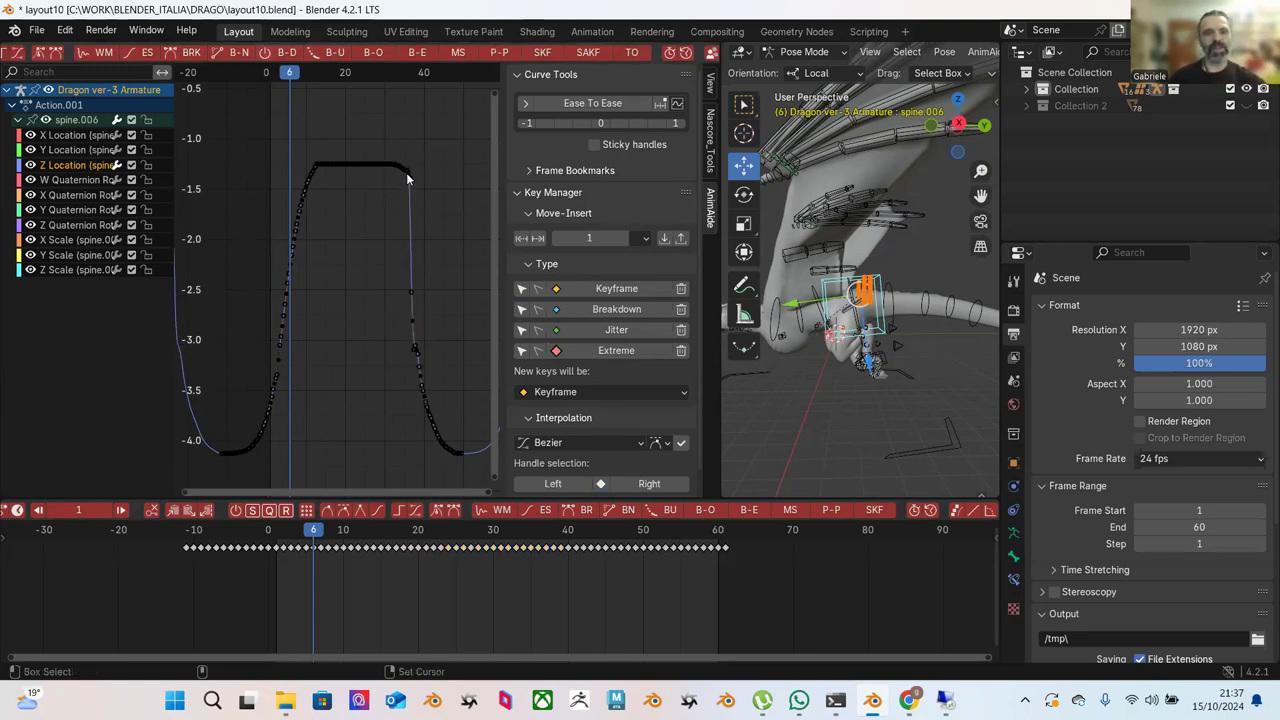
pyautogui.hotkey('ctrl', 'shift', 'z')
pyautogui.hotkey('ctrl', 'z')
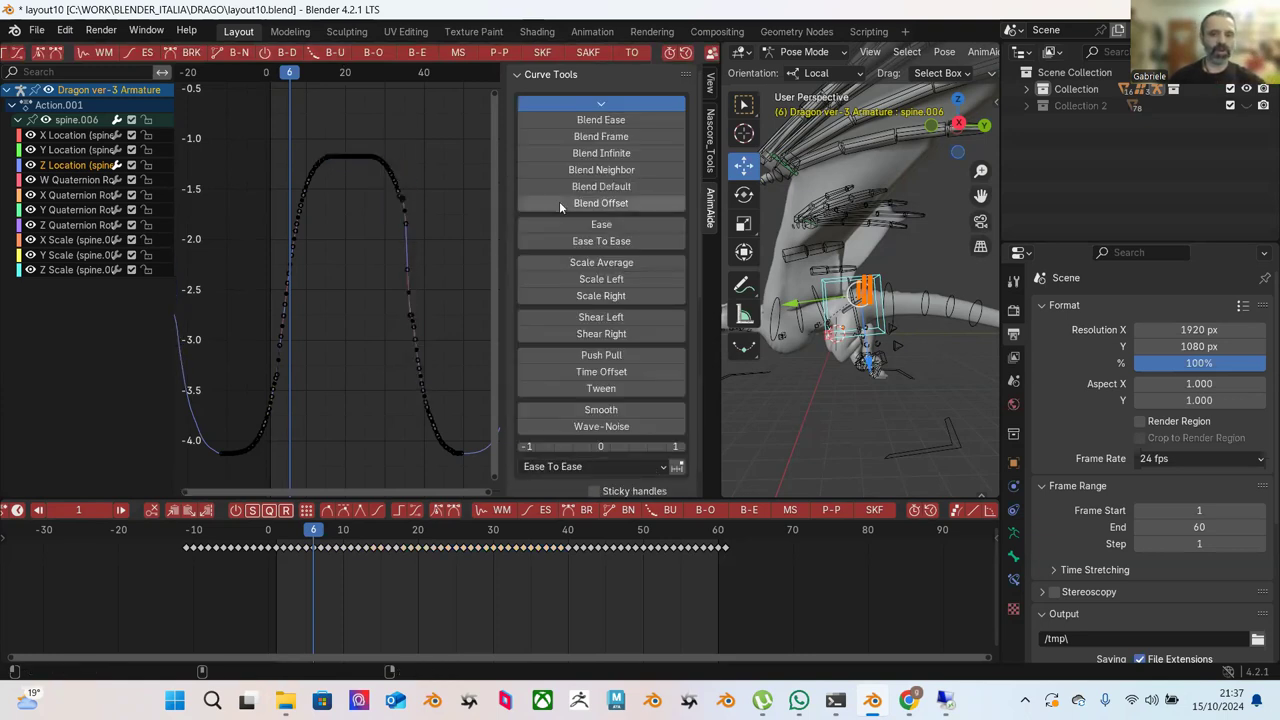
pyautogui.hotkey('ctrl', 'z')
# Deselect the keys and narrow the AnimAide side panel to widen the graph.
pyautogui.click(447, 198)
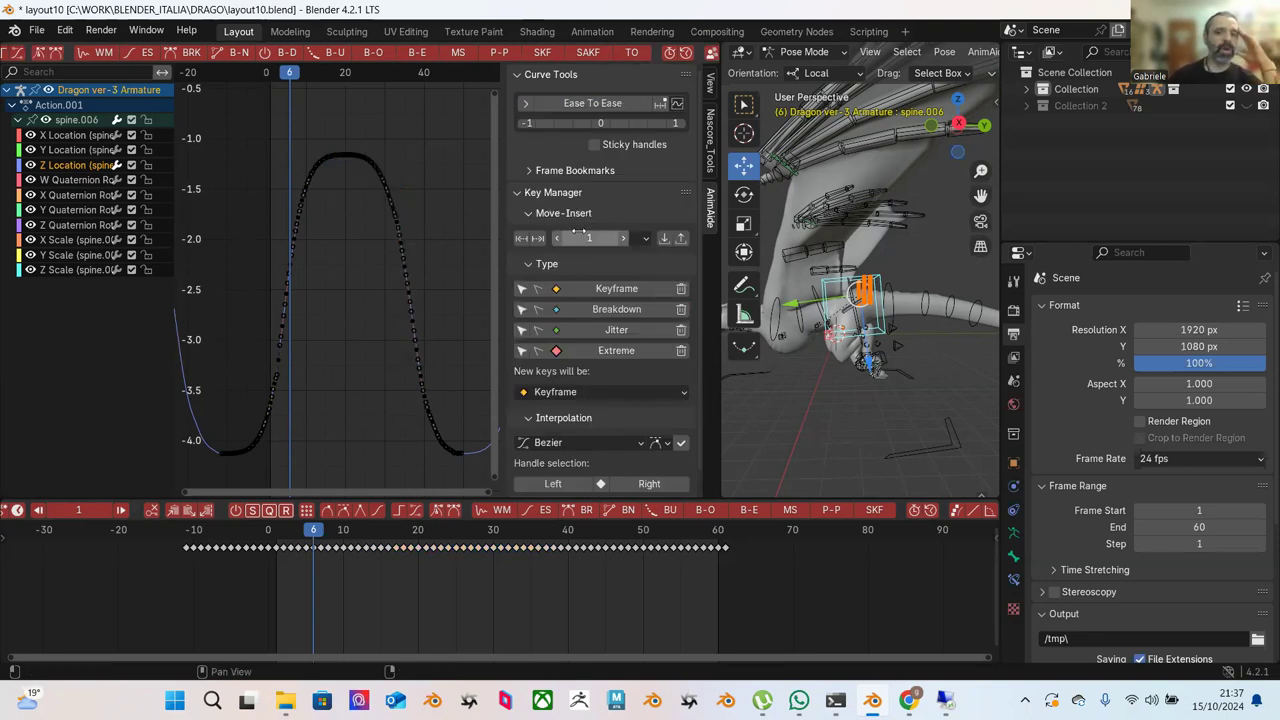
pyautogui.scroll(-1, 600, 300)
pyautogui.scroll(1, 611, 345)
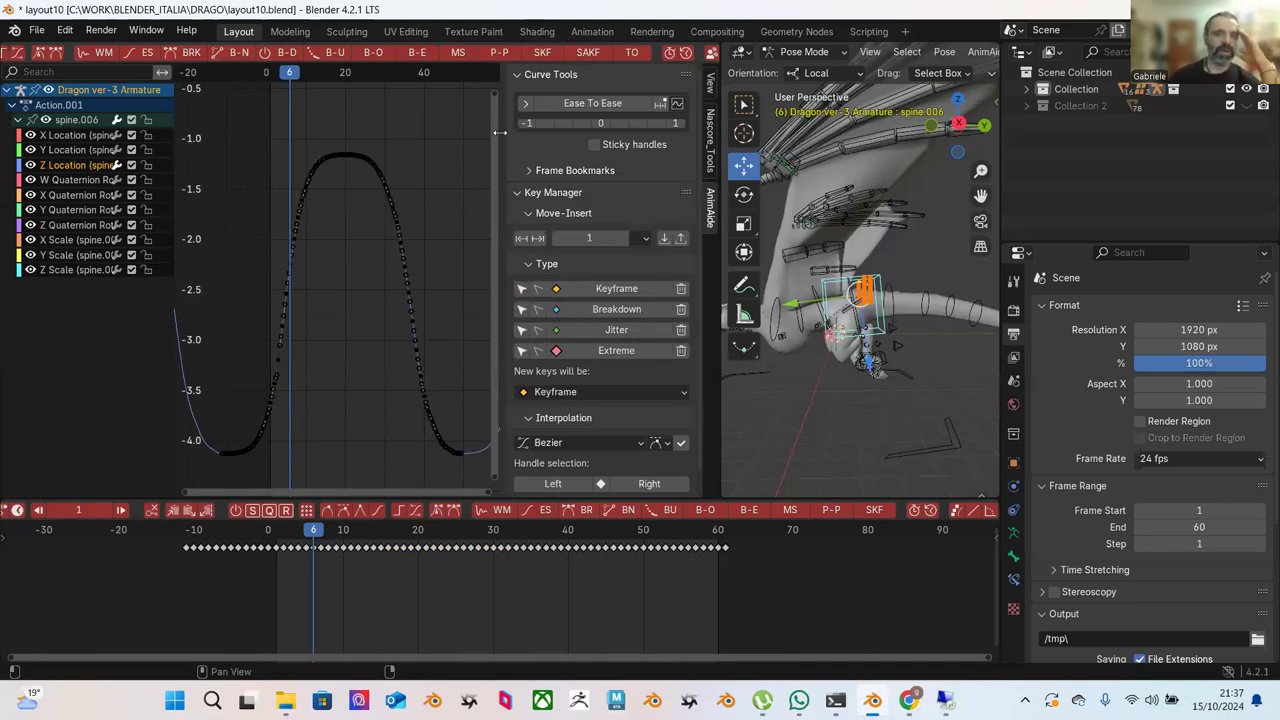
pyautogui.moveTo(505, 132); pyautogui.dragTo(603, 146)
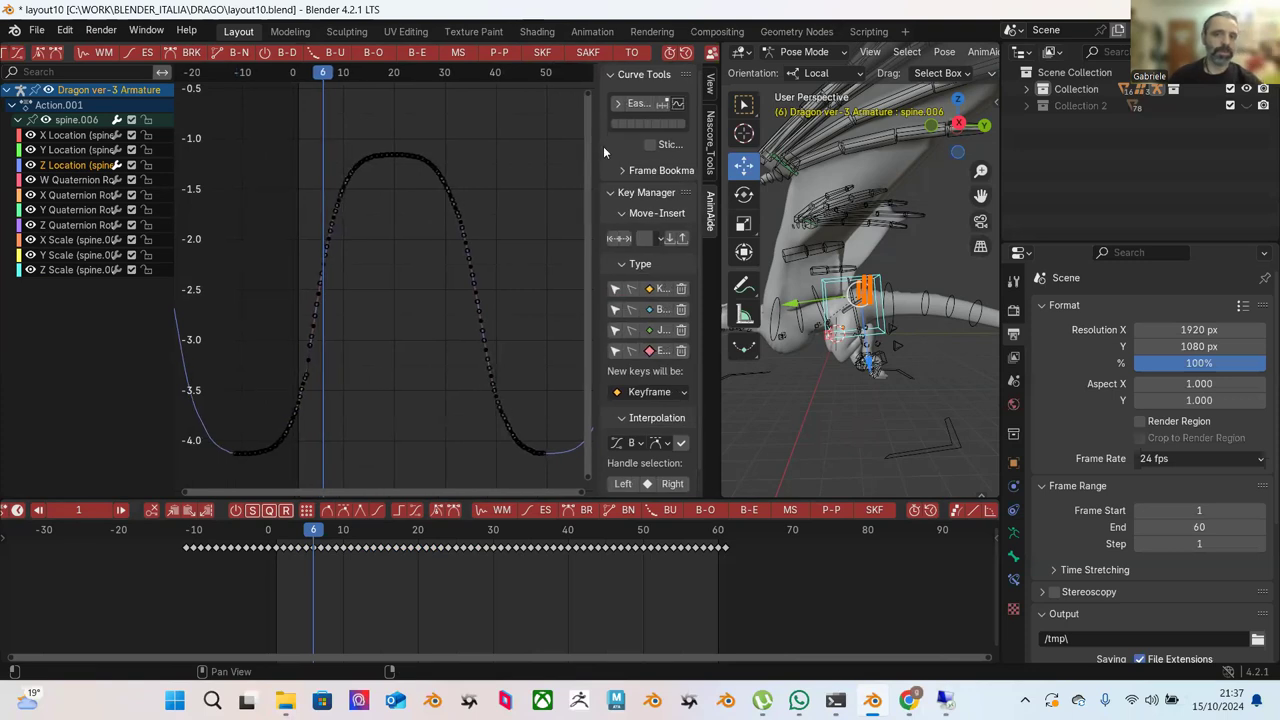
# Resize the graph/3D view split and blend the left rising keys toward an ease.
pyautogui.moveTo(719, 300); pyautogui.dragTo(660, 300)
pyautogui.moveTo(281, 154); pyautogui.dragTo(364, 350)
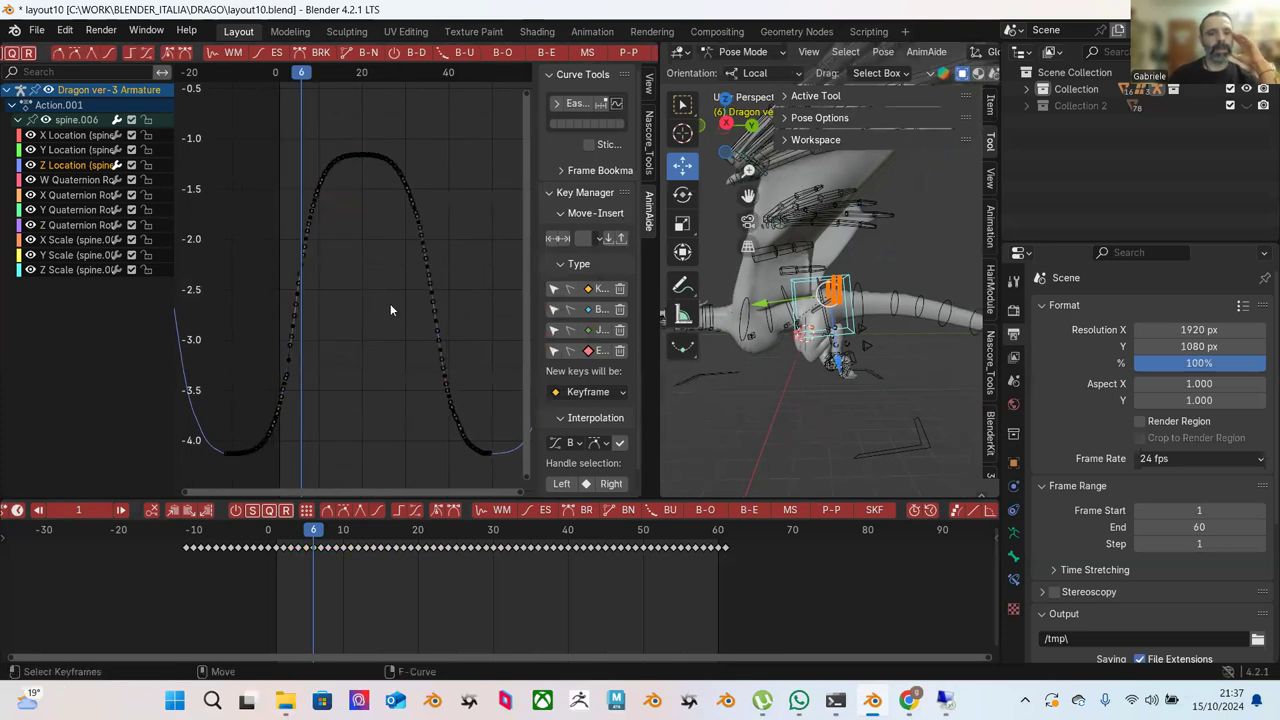
pyautogui.scroll(-1, 420, 272)
pyautogui.scroll(2, 415, 304)
pyautogui.scroll(-1, 430, 287)
pyautogui.scroll(2, 430, 287)
pyautogui.press('b')
pyautogui.moveTo(371, 120); pyautogui.dragTo(254, 430)
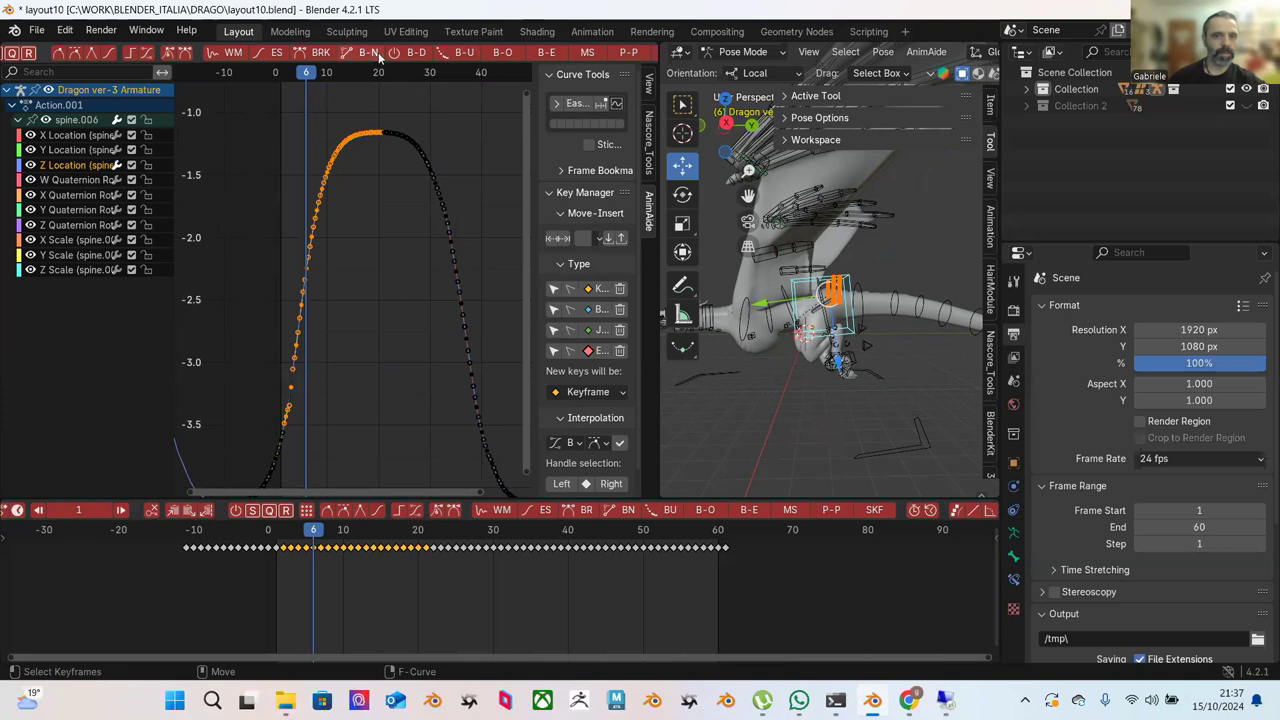
pyautogui.click(551, 58)
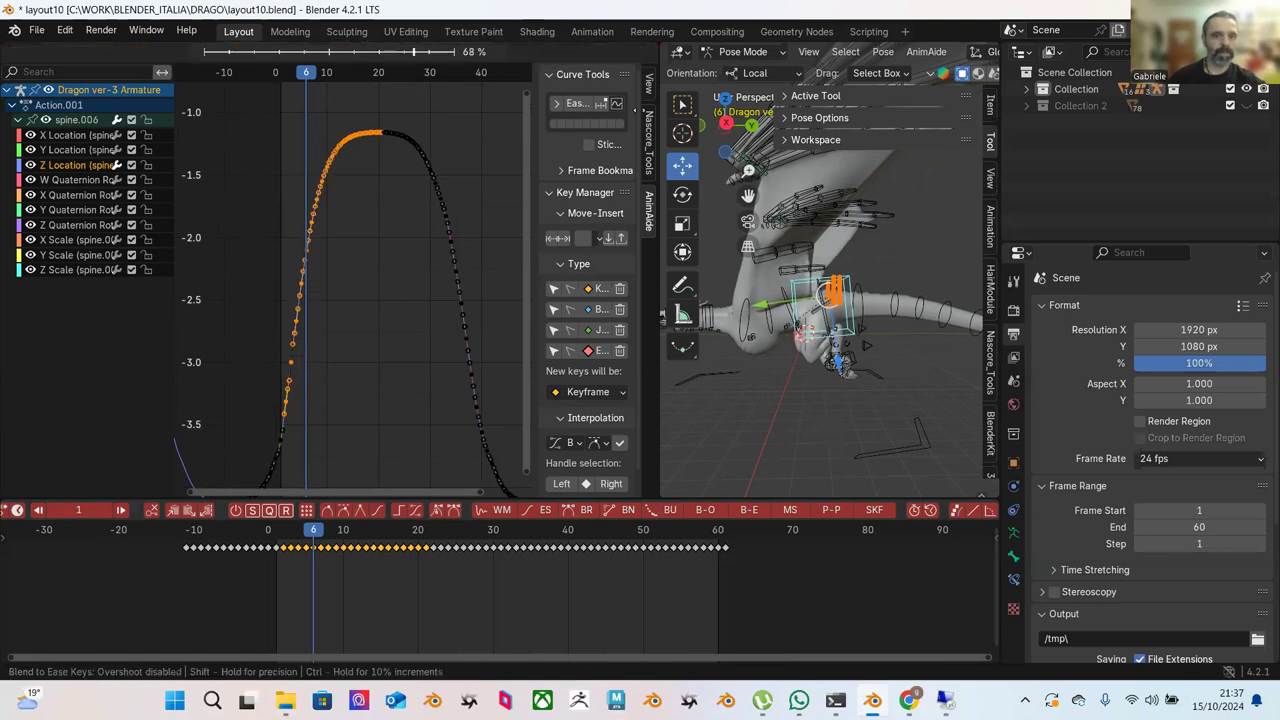
pyautogui.click(354, 108)
# Blend the curve's lower-left keys toward an ease at full strength.
pyautogui.click(352, 112)
pyautogui.press('Home')
pyautogui.scroll(2, 420, 250)
pyautogui.moveTo(420, 250); pyautogui.dragTo(418, 155, button='middle')
pyautogui.moveTo(412, 143); pyautogui.dragTo(266, 452)
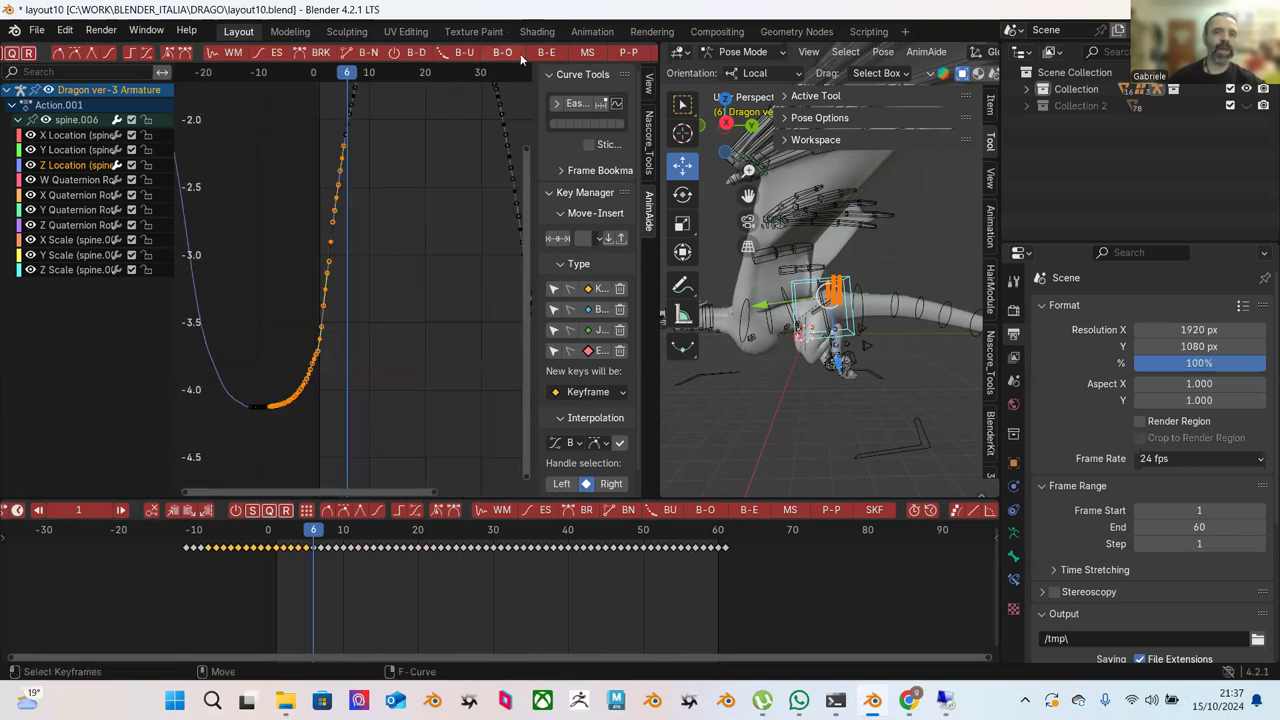
pyautogui.click(551, 58)
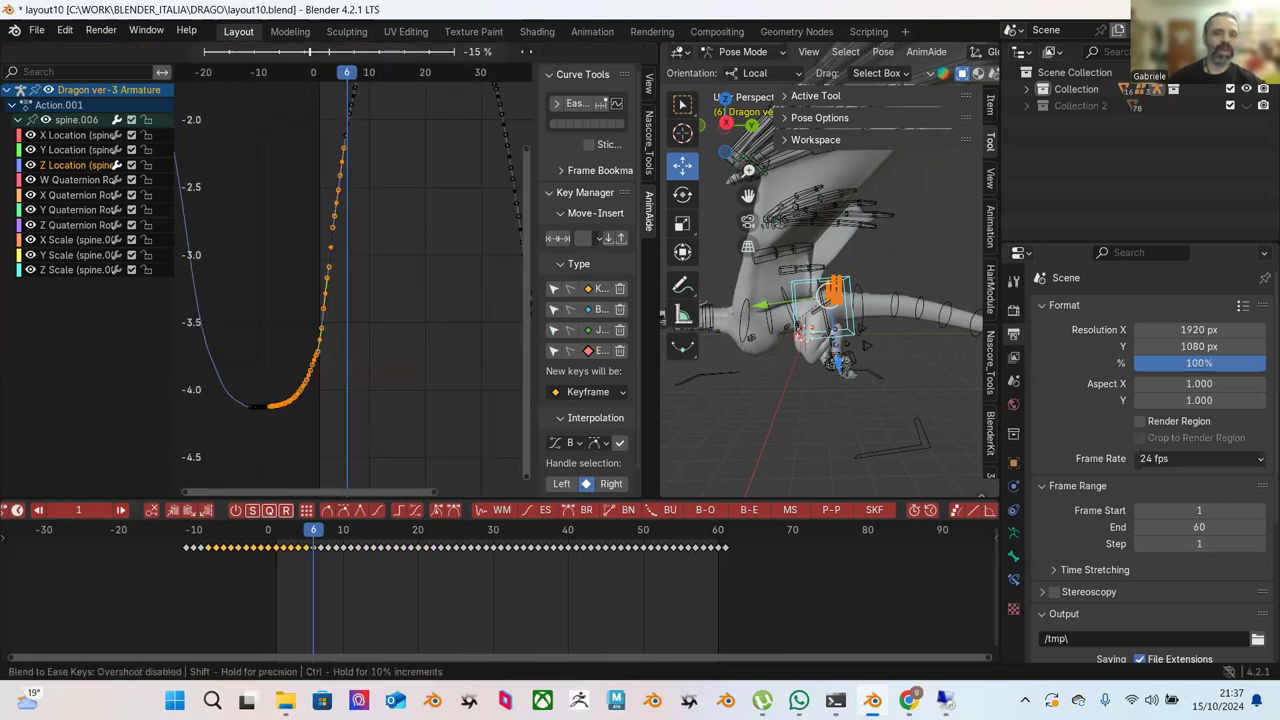
pyautogui.click(436, 108)
# Blend the descending-slope keys toward an ease.
pyautogui.press('Home')
pyautogui.click(420, 150)
pyautogui.scroll(-1, 388, 194)
pyautogui.moveTo(386, 194); pyautogui.dragTo(338, 213, button='middle')
pyautogui.moveTo(307, 215); pyautogui.dragTo(402, 404)
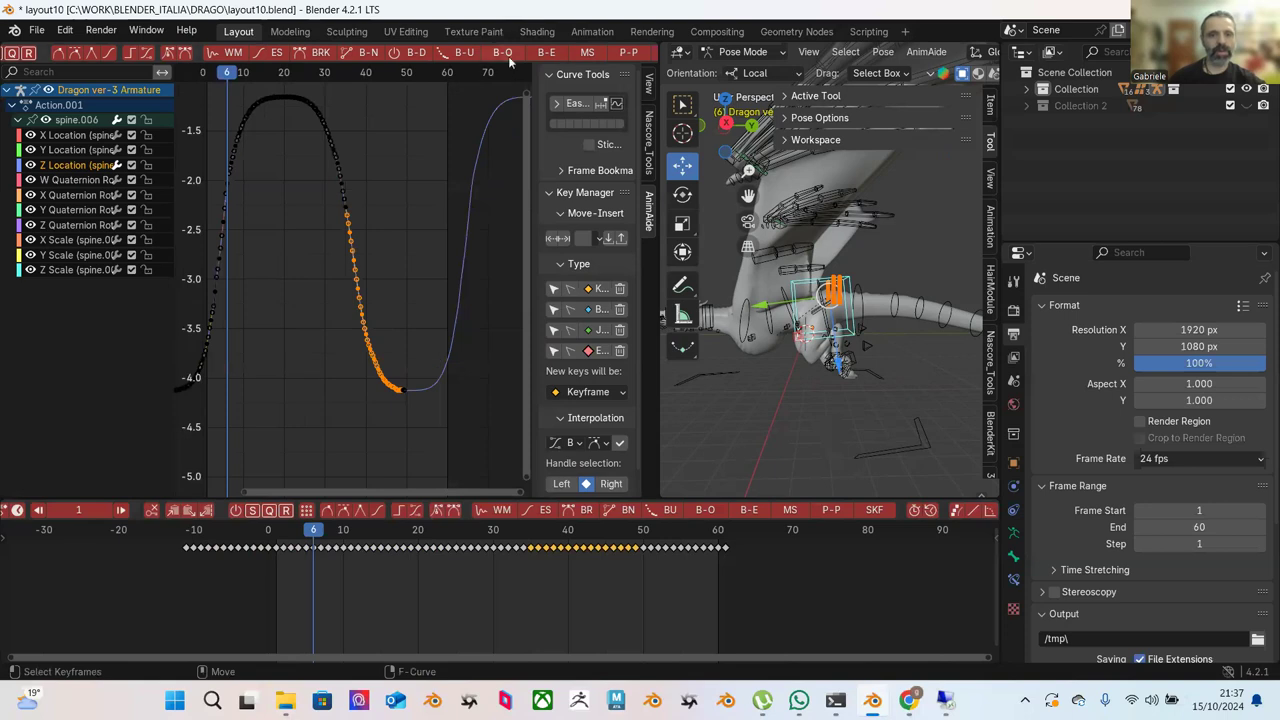
pyautogui.click(546, 53)
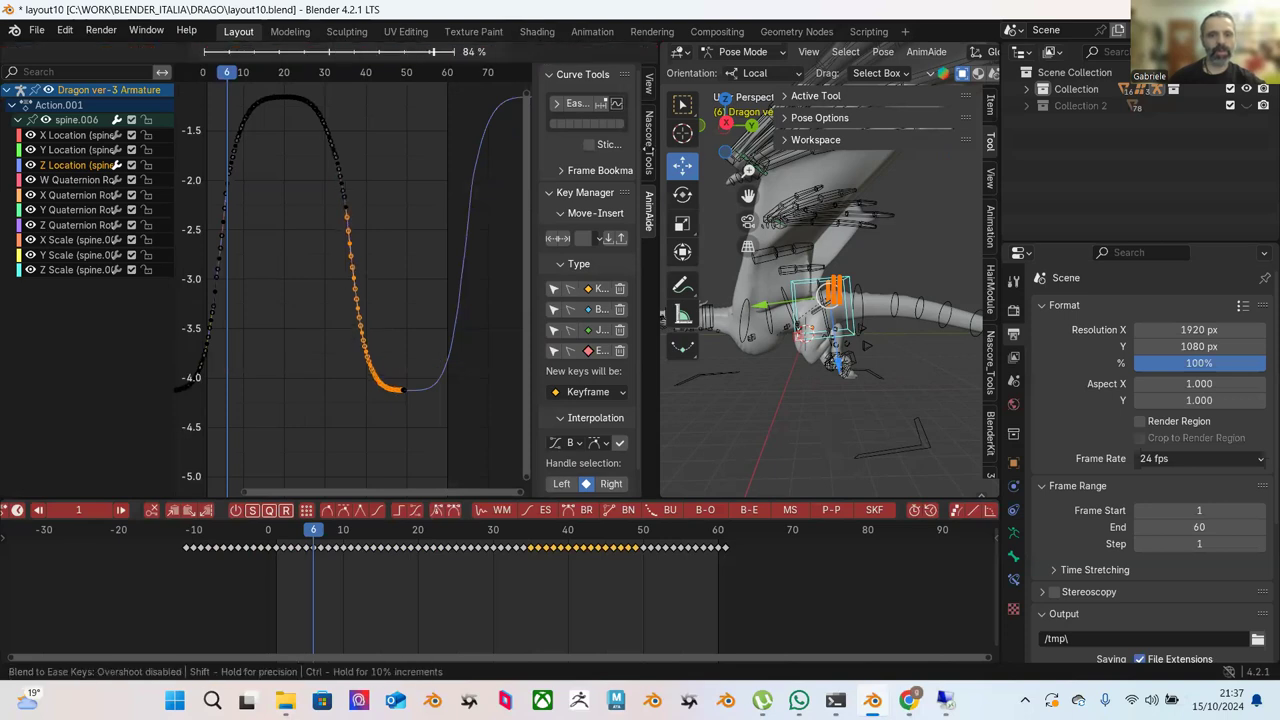
pyautogui.click(420, 184)
# Blend the curve's descending keys toward an ease at about 8%.
pyautogui.click(420, 184)
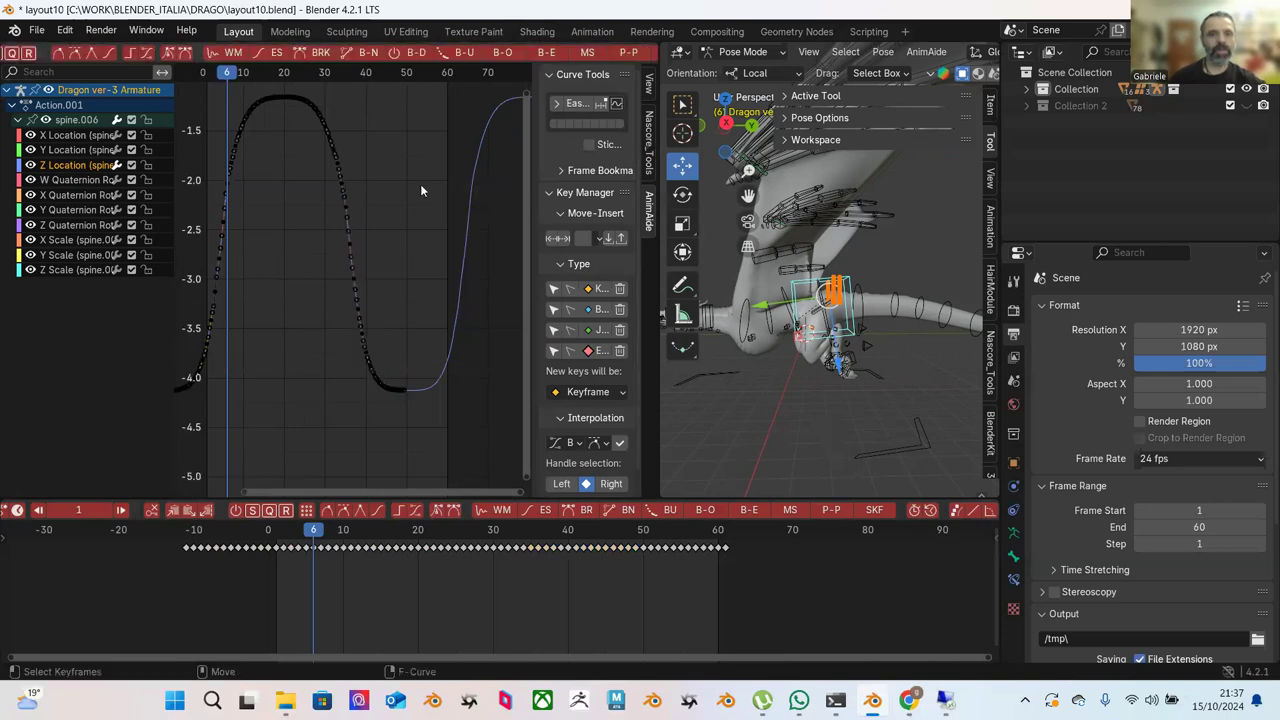
pyautogui.press('Home')
pyautogui.moveTo(366, 134); pyautogui.dragTo(456, 396)
pyautogui.click(546, 54)
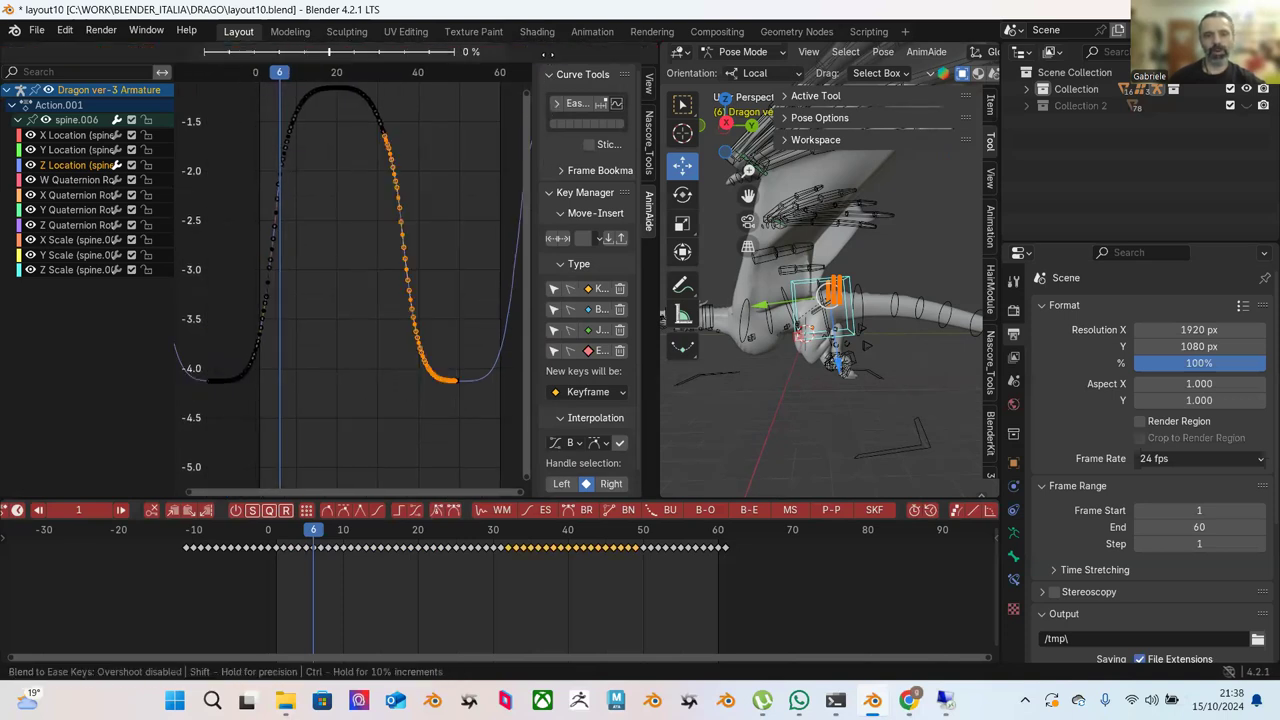
pyautogui.moveTo(552, 103)
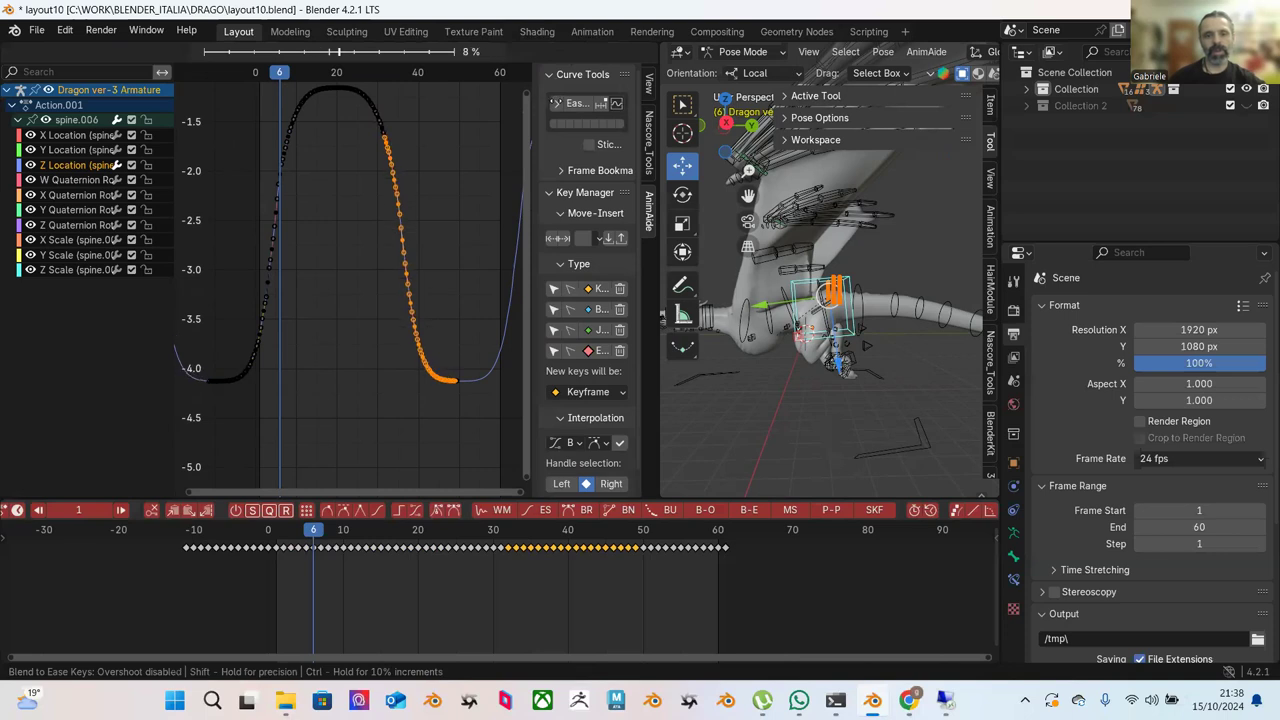
pyautogui.click(465, 183)
# Blend the left rising keys toward an ease at -100%.
pyautogui.click(465, 183)
pyautogui.press('Home')
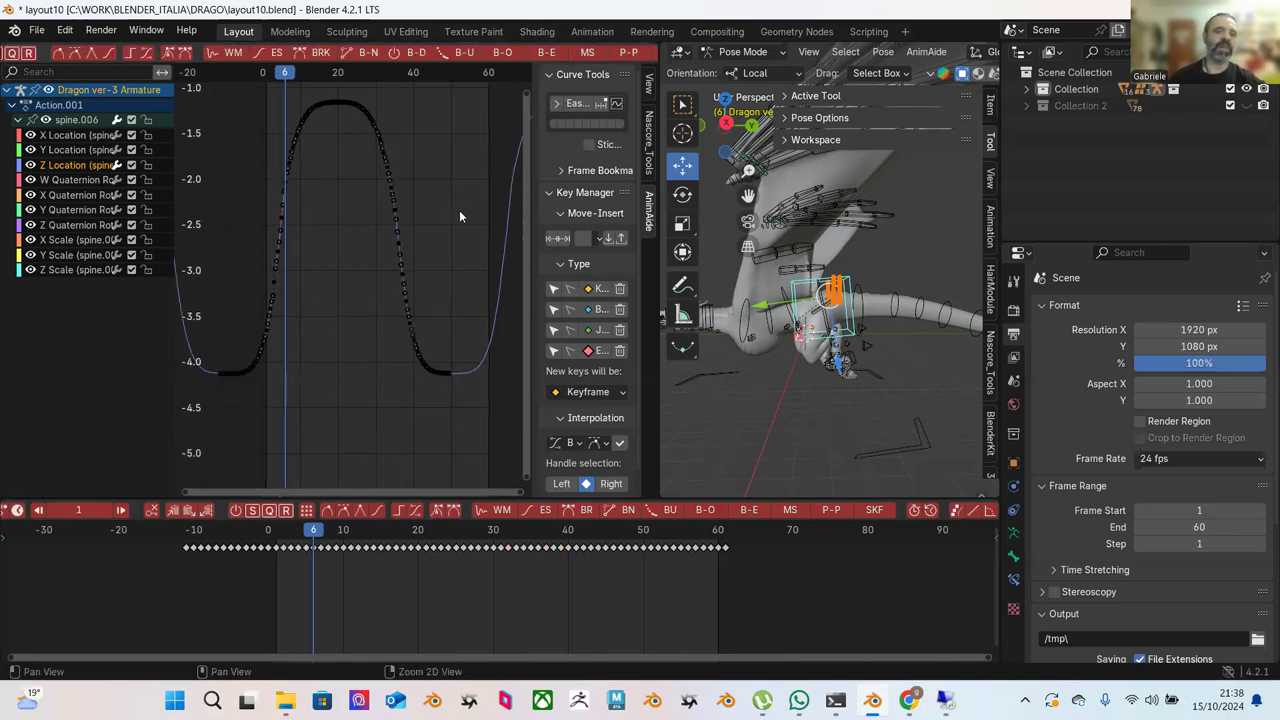
pyautogui.moveTo(341, 260); pyautogui.dragTo(252, 424)
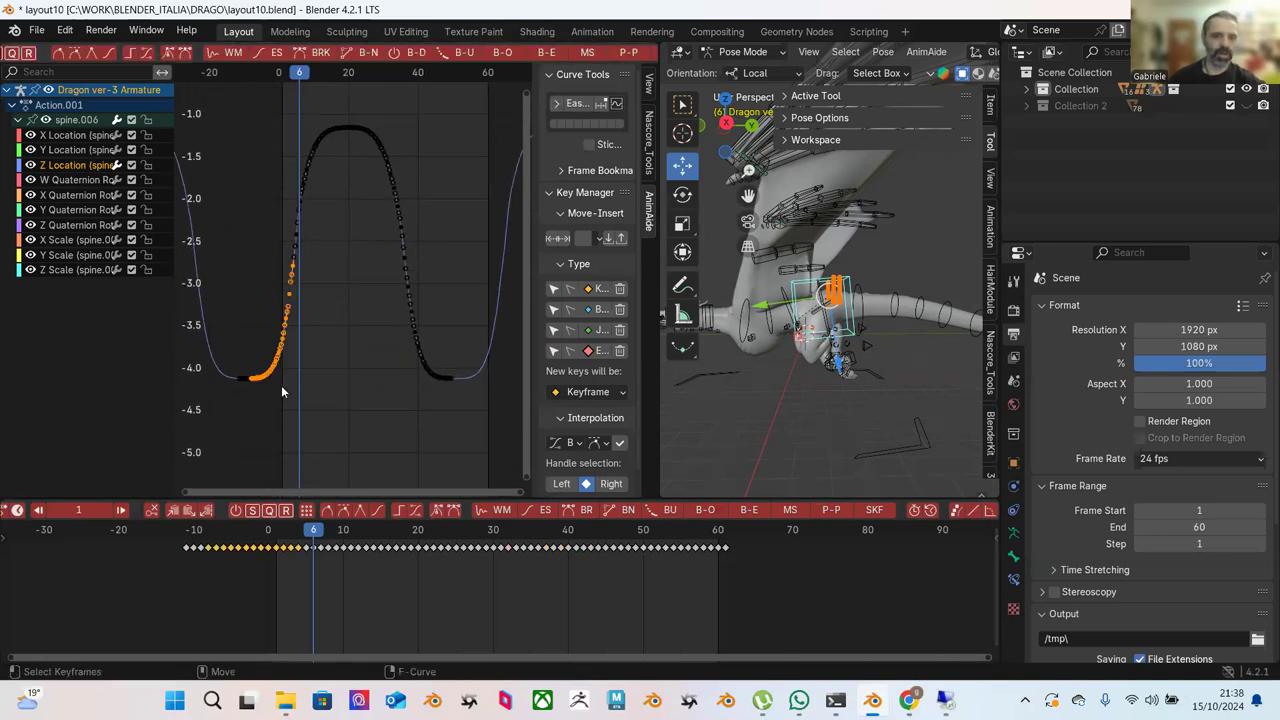
pyautogui.click(548, 58)
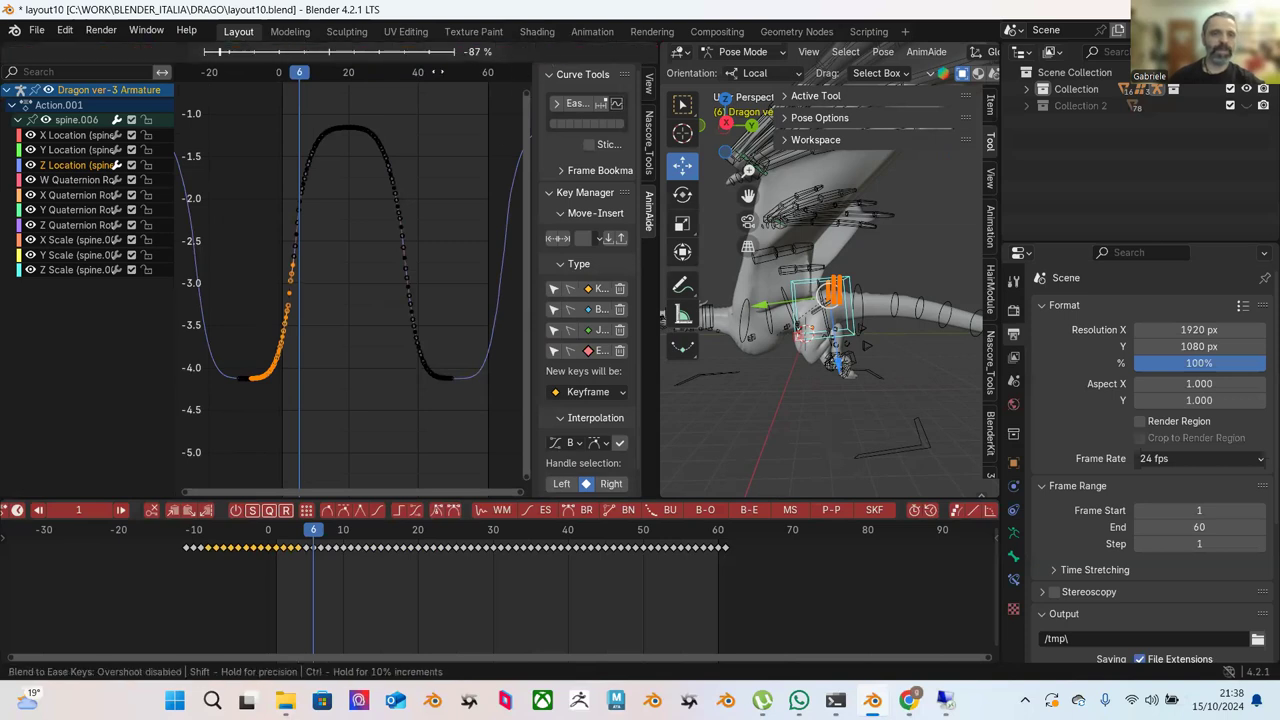
pyautogui.click(257, 192)
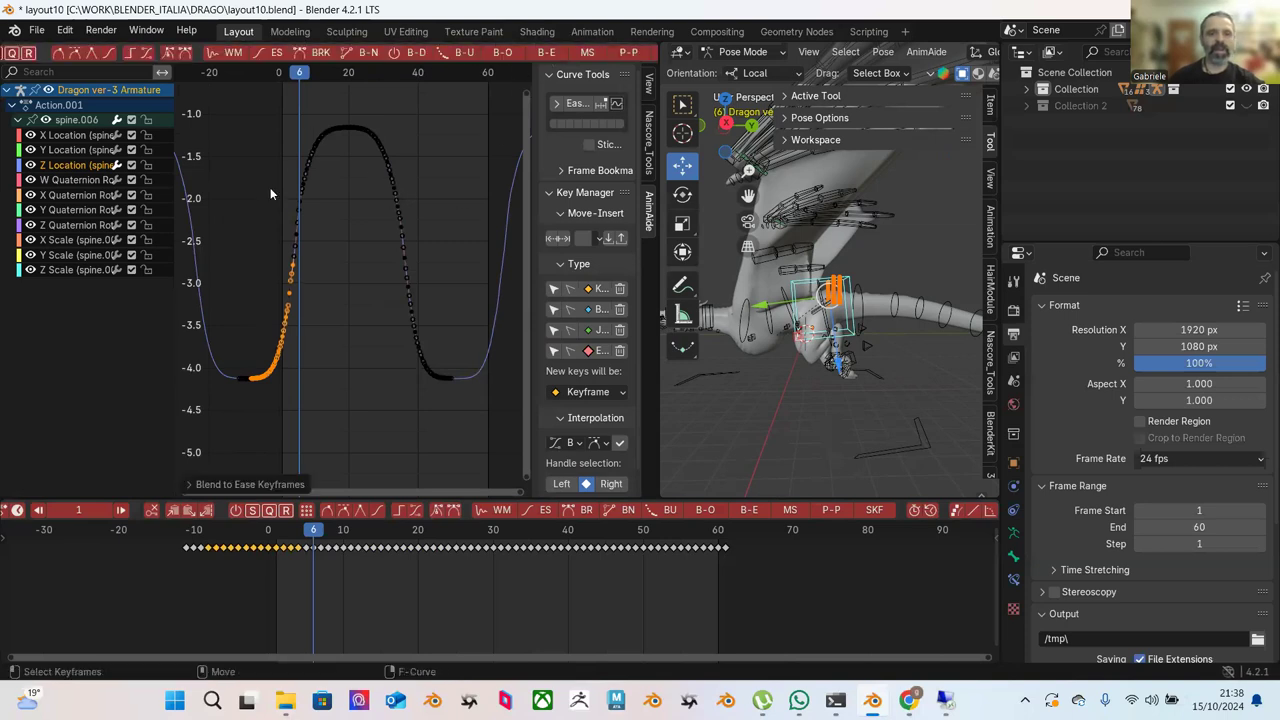
# Blend the lower-left keys, then the rising section at about 78%, toward an ease.
pyautogui.scroll(2, 352, 240)
pyautogui.moveTo(351, 277); pyautogui.dragTo(255, 386)
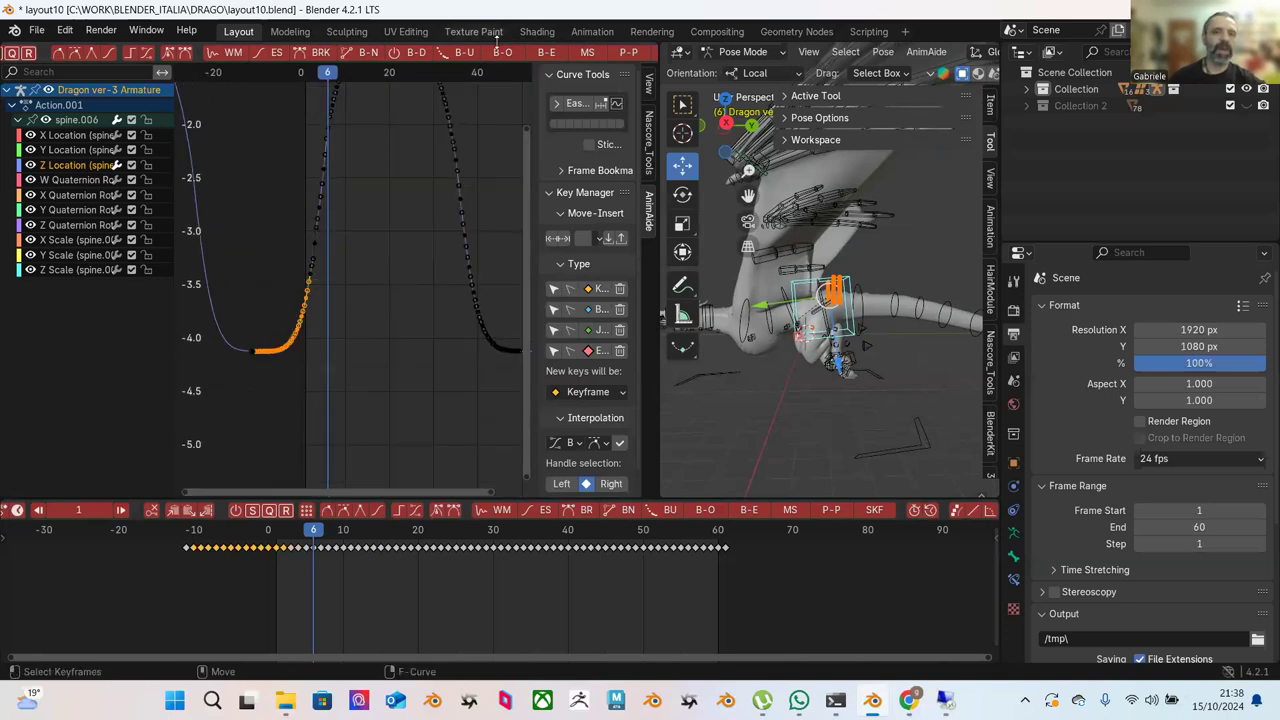
pyautogui.click(545, 55)
pyautogui.click(328, 137)
pyautogui.scroll(-2, 392, 179)
pyautogui.moveTo(376, 147); pyautogui.dragTo(287, 352)
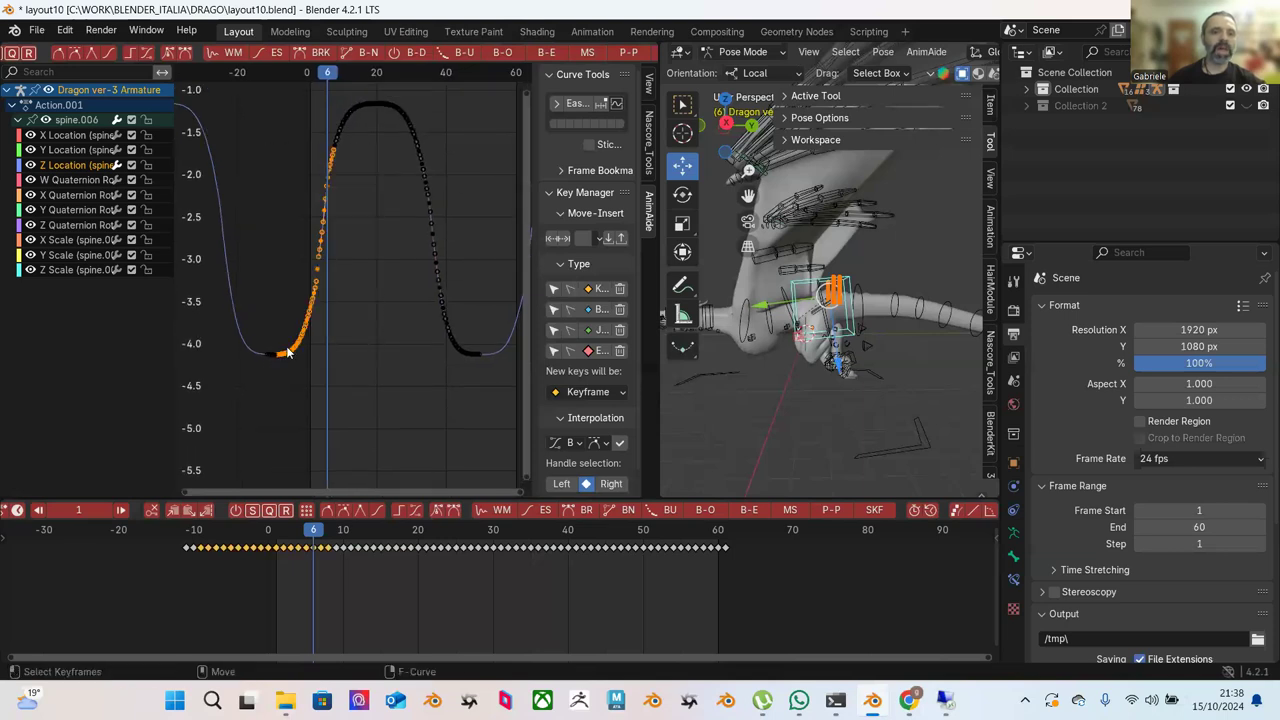
pyautogui.click(548, 53)
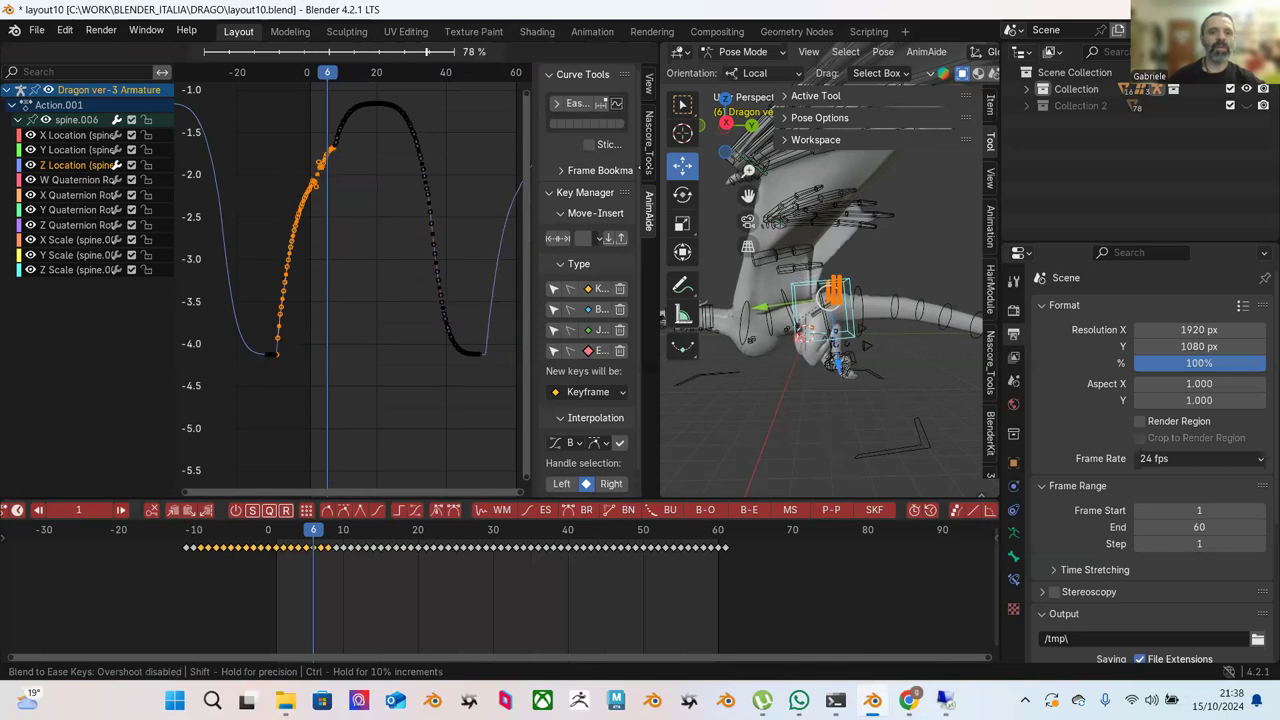
pyautogui.click(429, 149)
# Blend the upper rising keys at full strength, then the top keys, toward an ease.
pyautogui.click(441, 148)
pyautogui.press('Home')
pyautogui.moveTo(293, 117); pyautogui.dragTo(370, 255)
pyautogui.click(549, 51)
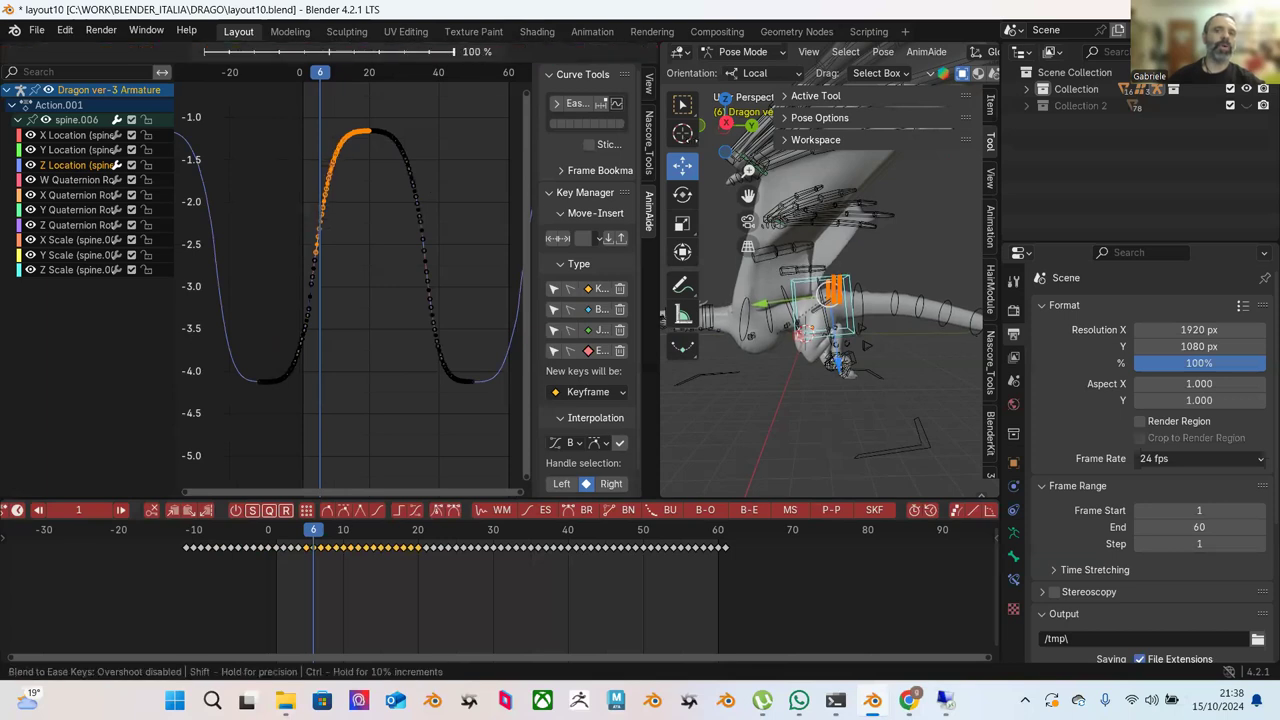
pyautogui.click(366, 150)
pyautogui.click(365, 147)
pyautogui.moveTo(366, 151); pyautogui.dragTo(318, 86)
pyautogui.click(541, 52)
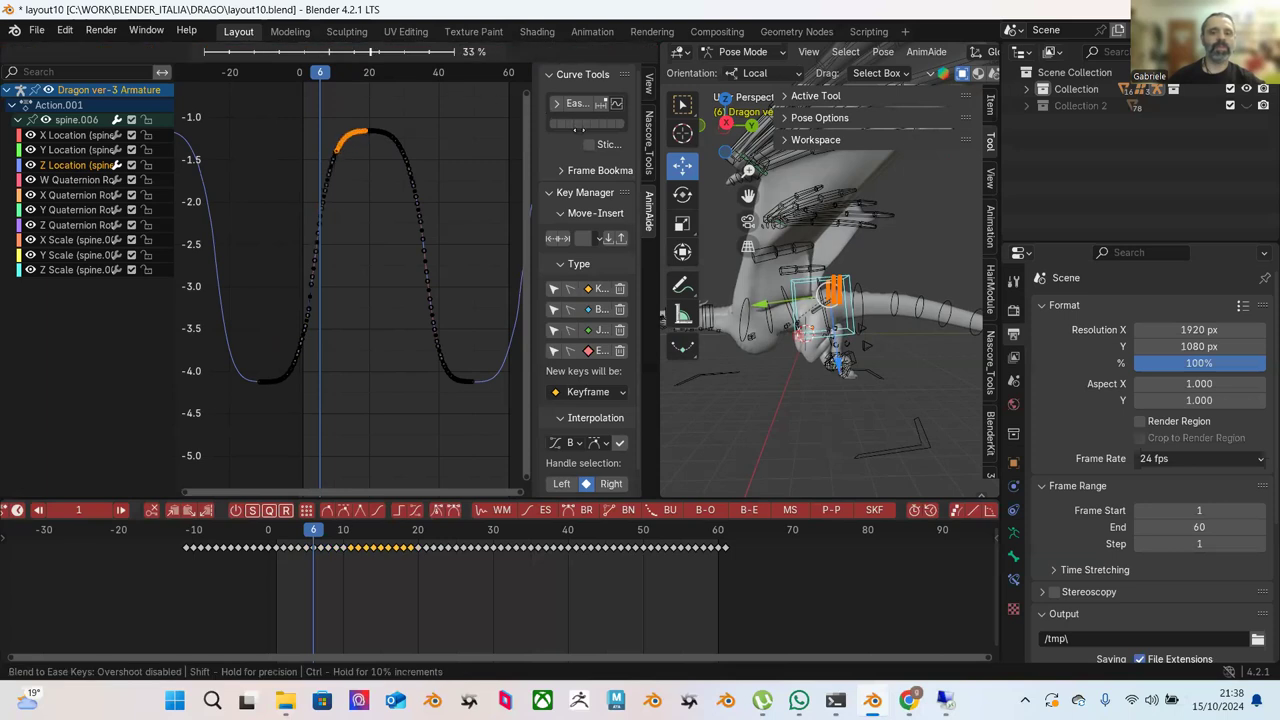
pyautogui.click(455, 162)
# Blend the rising-side keys toward an ease at about 51%, then select a single low key.
pyautogui.scroll(2, 451, 159)
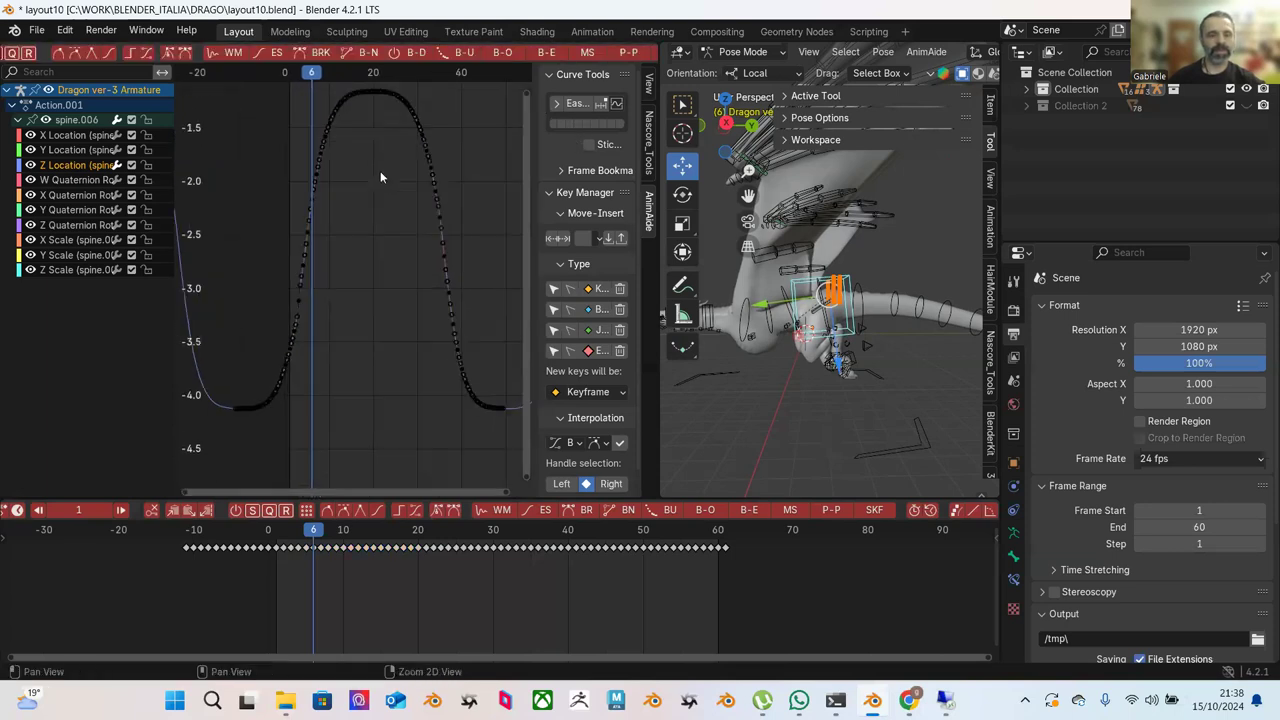
pyautogui.moveTo(382, 193); pyautogui.dragTo(367, 233, button='middle')
pyautogui.moveTo(256, 126); pyautogui.dragTo(390, 386)
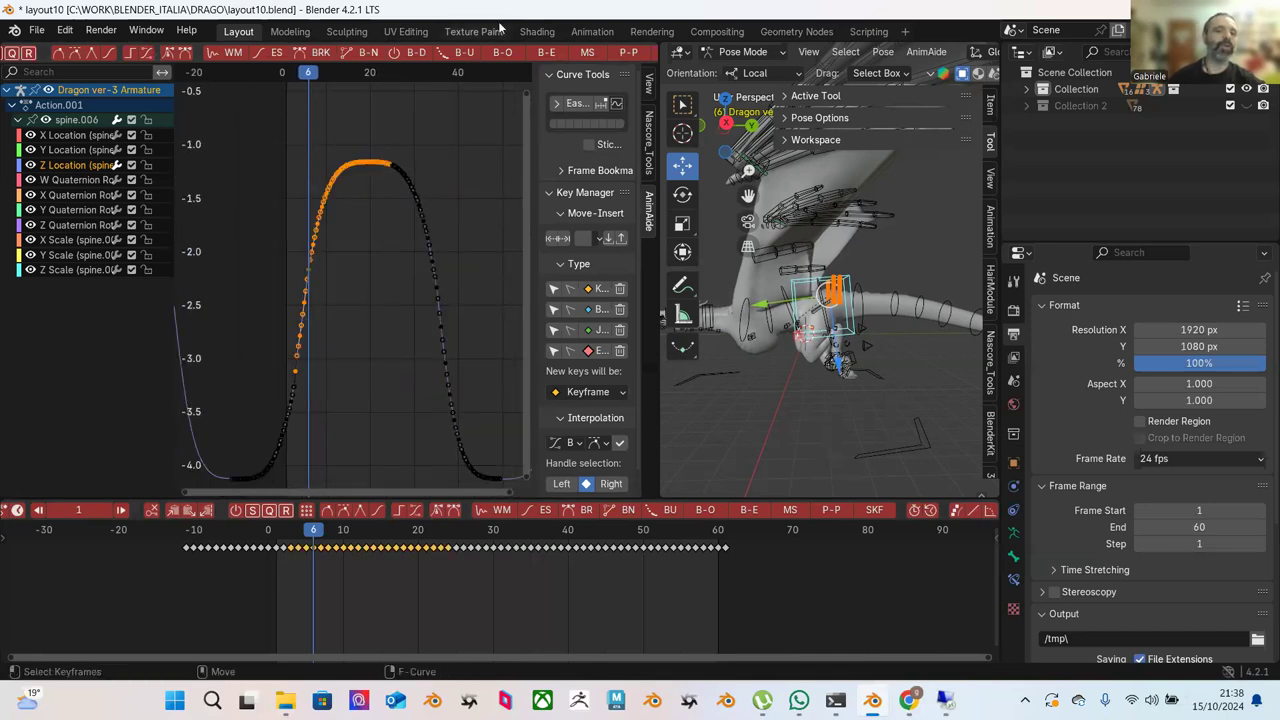
pyautogui.click(545, 53)
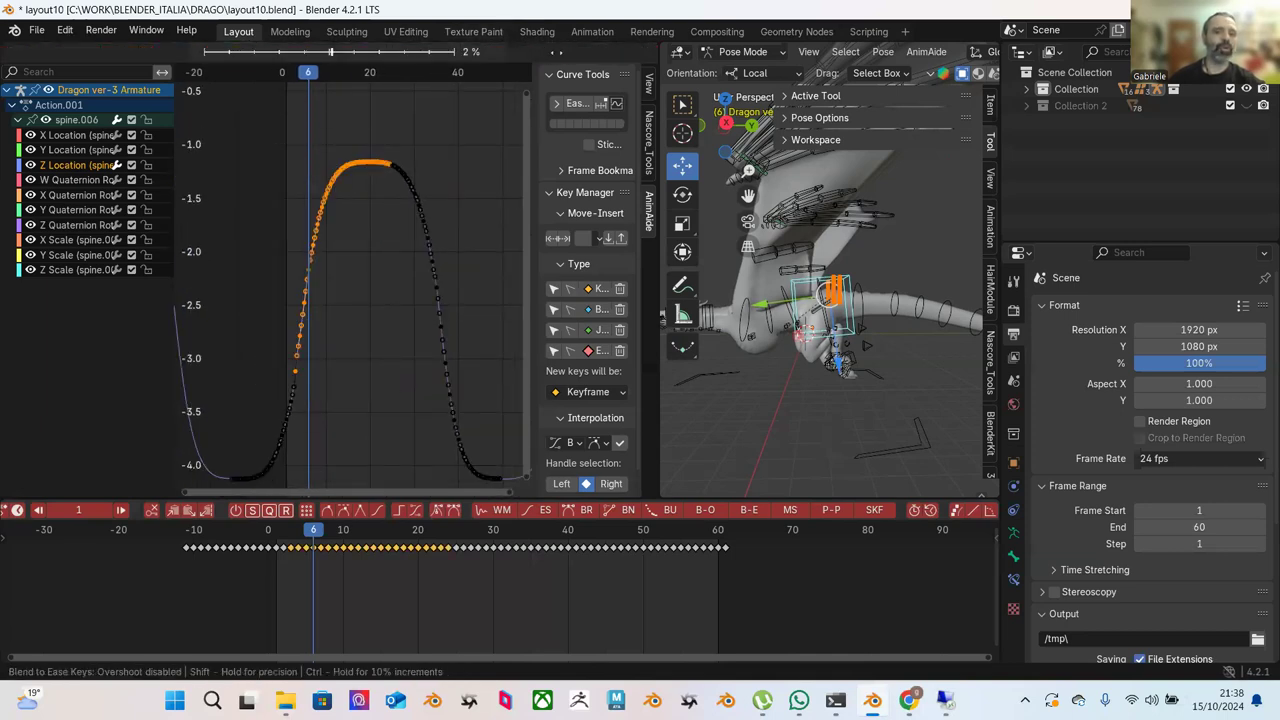
pyautogui.click(604, 85)
pyautogui.click(468, 152)
pyautogui.click(295, 369)
# Frame the selected low key and reshape its upper and lower tangent handles.
pyautogui.press('KP_Decimal')
pyautogui.scroll(-2, 378, 286)
pyautogui.doubleClick(433, 193)
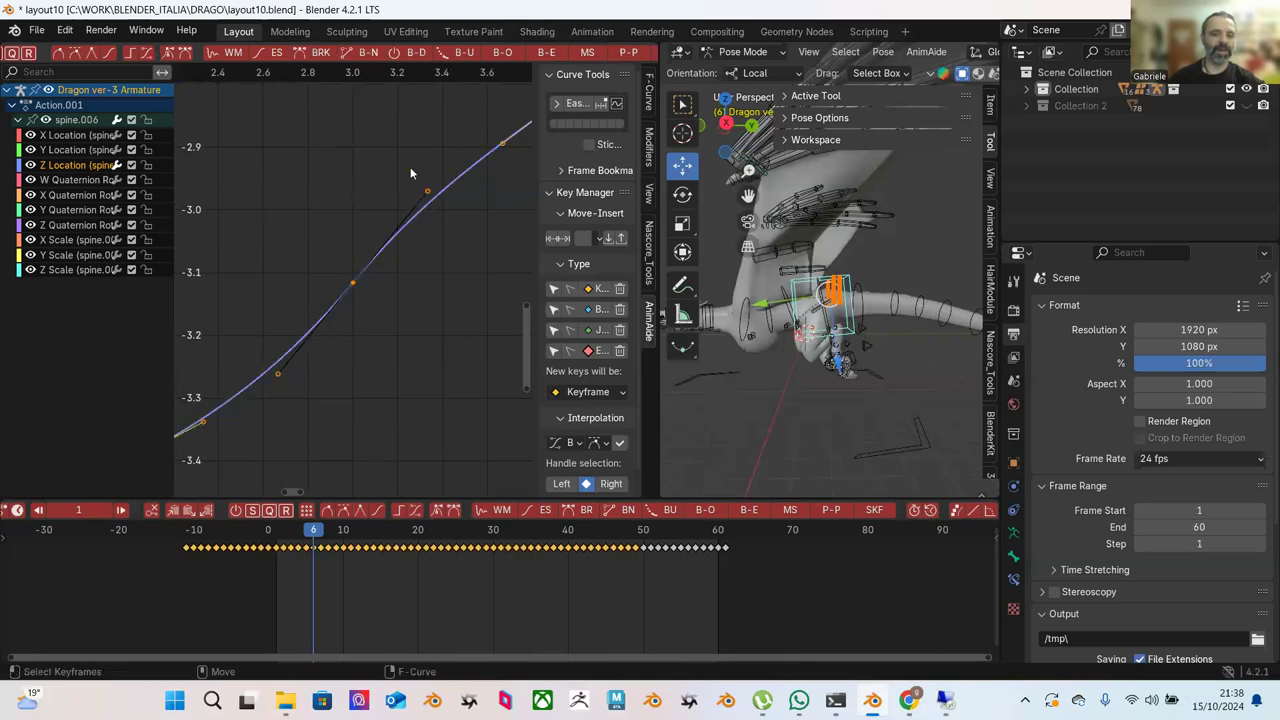
pyautogui.moveTo(428, 192); pyautogui.dragTo(441, 214)
pyautogui.moveTo(282, 374); pyautogui.dragTo(266, 364)
# Try raising the keys along the curve's upper section, then undo the move.
pyautogui.scroll(-8, 380, 280)
pyautogui.keyDown('ctrl'); pyautogui.moveTo(425, 238); pyautogui.dragTo(405, 210, button='middle'); pyautogui.keyUp('ctrl')
pyautogui.scroll(-4, 390, 212)
pyautogui.moveTo(300, 133); pyautogui.dragTo(489, 305)
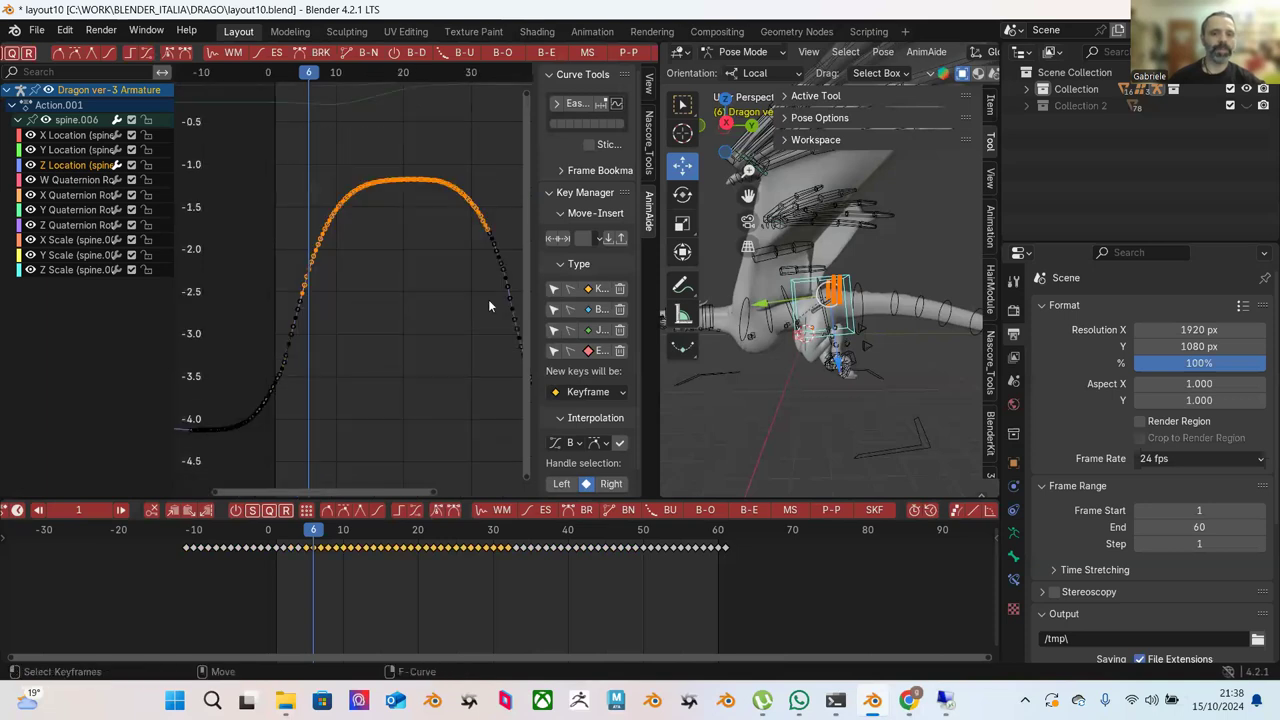
pyautogui.press('g')
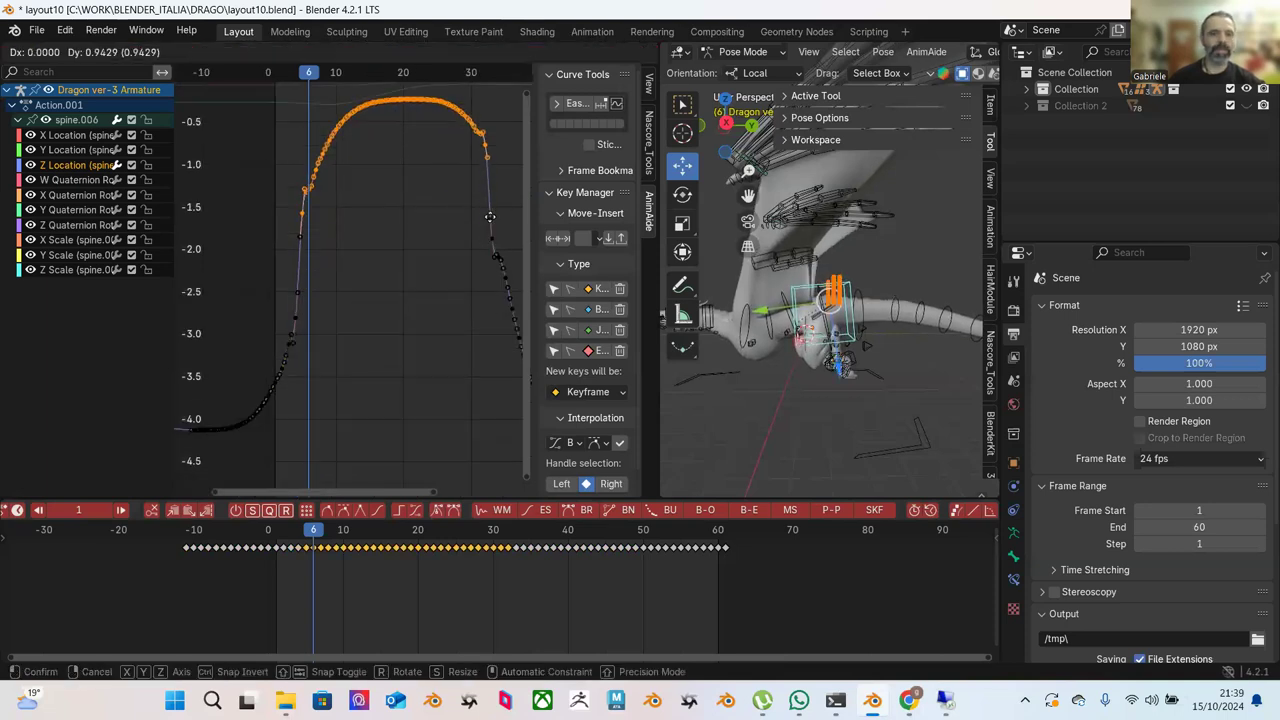
pyautogui.click(483, 227)
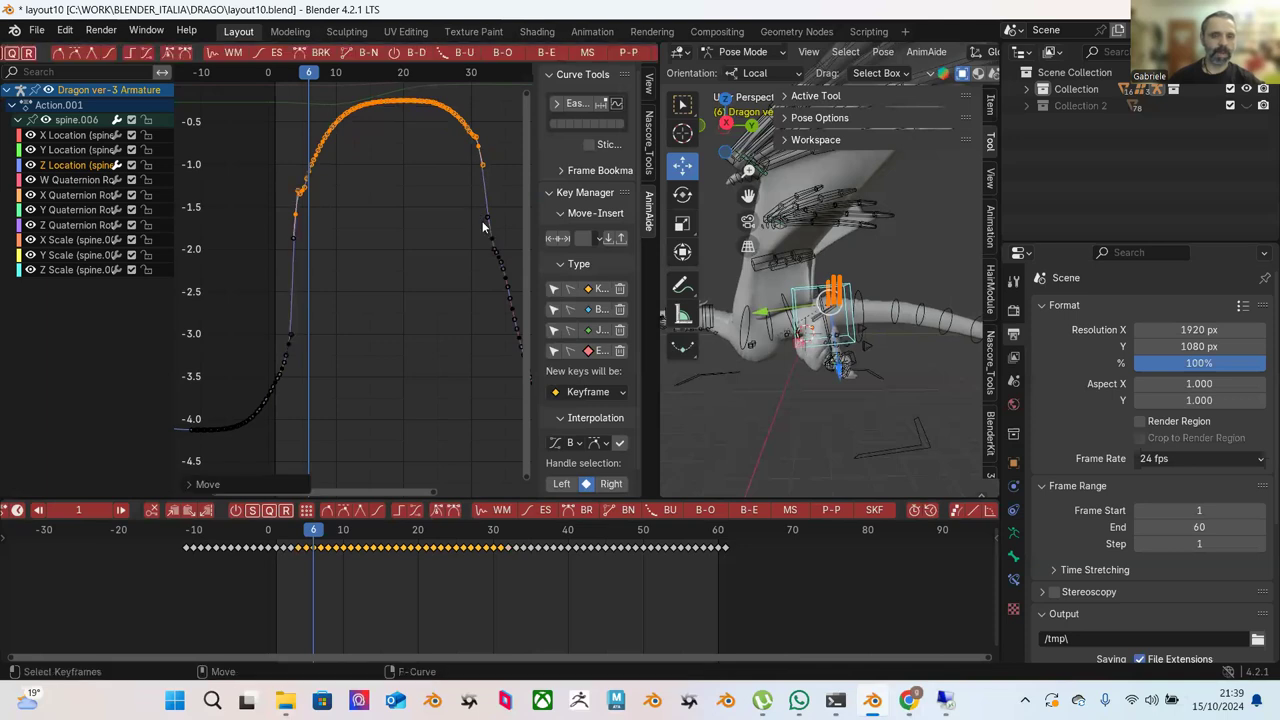
pyautogui.hotkey('ctrl', 'z')
# Push-pull the peak keys to 145% so the arch rises to about 0.
pyautogui.scroll(-3, 412, 145)
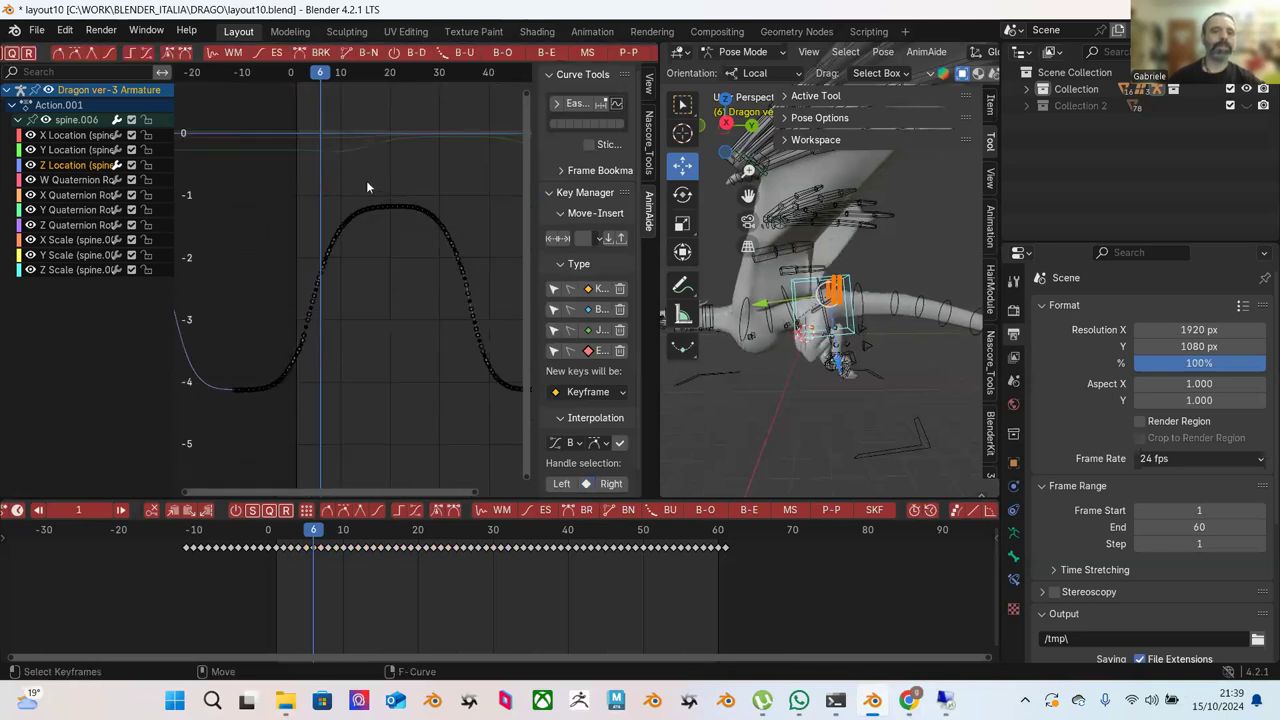
pyautogui.moveTo(268, 185); pyautogui.dragTo(464, 370)
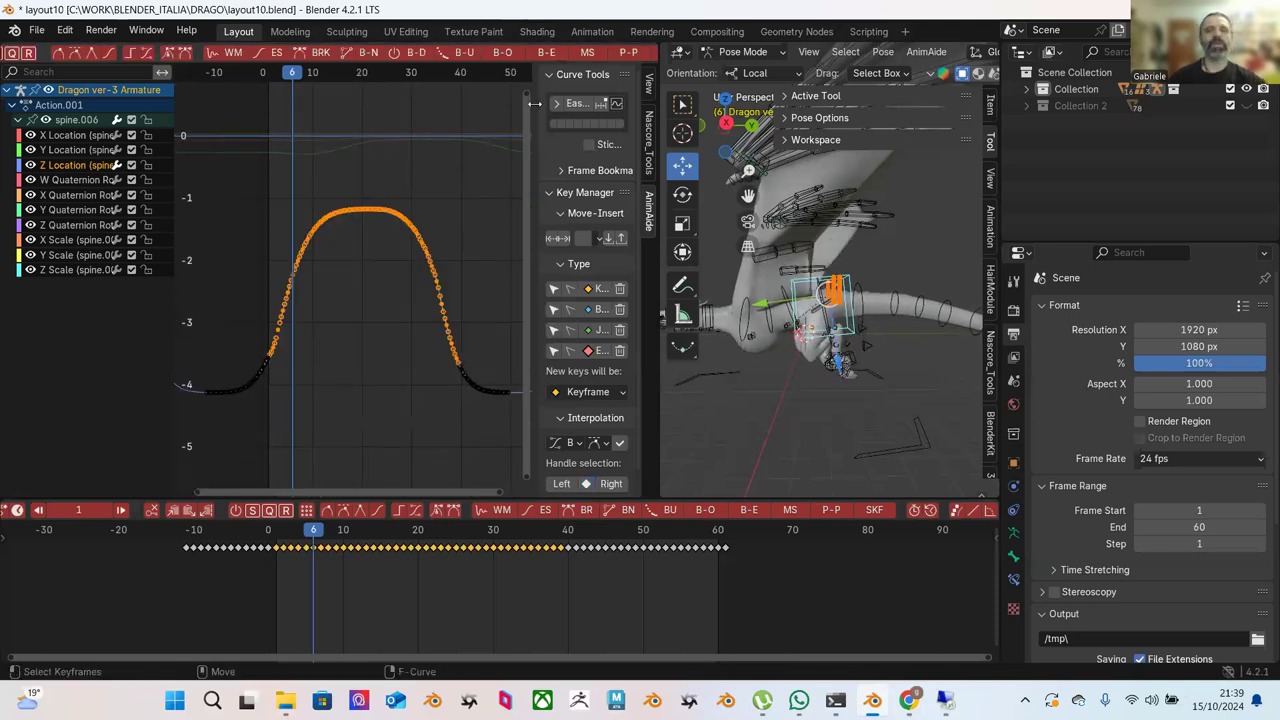
pyautogui.click(621, 54)
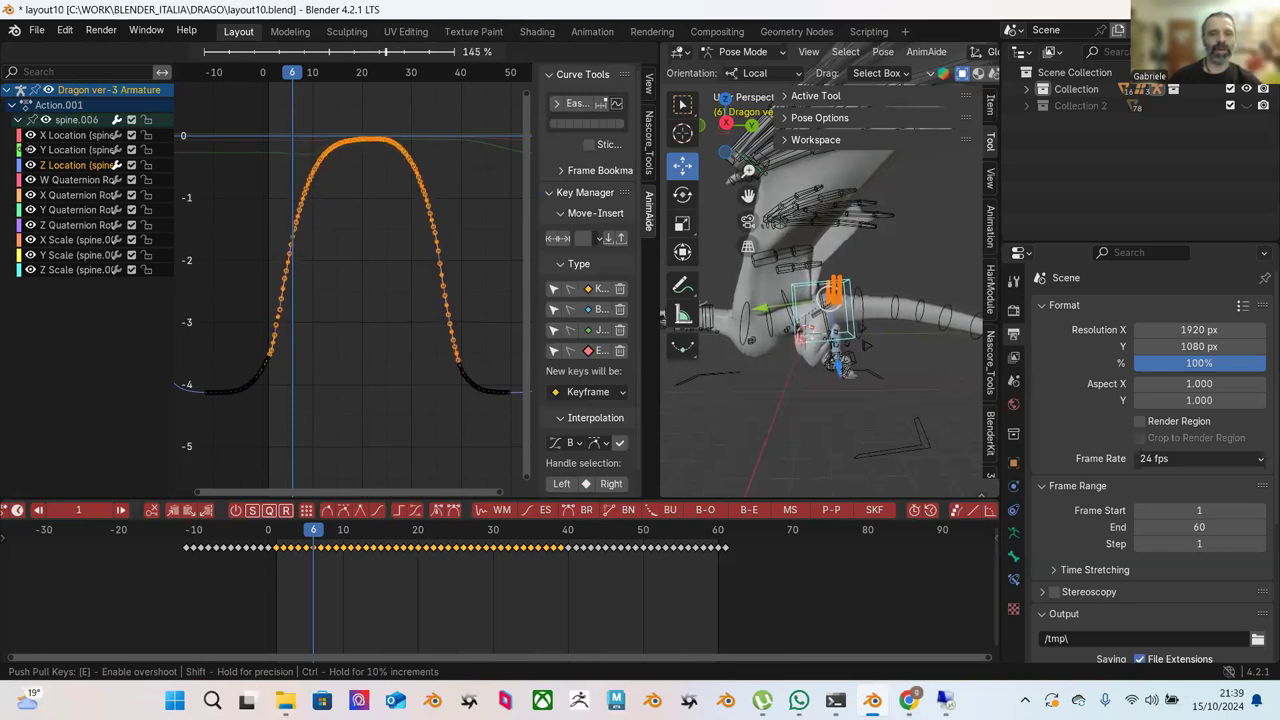
pyautogui.click(27, 151)
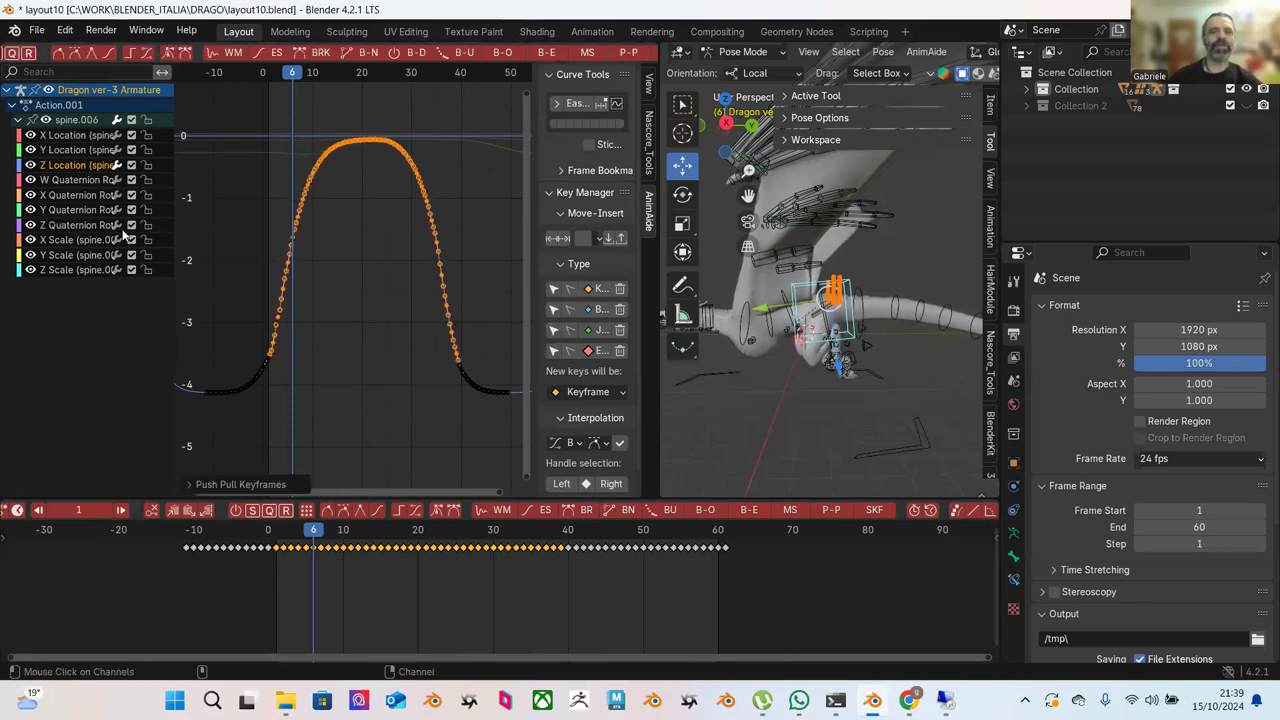
pyautogui.click(279, 273)
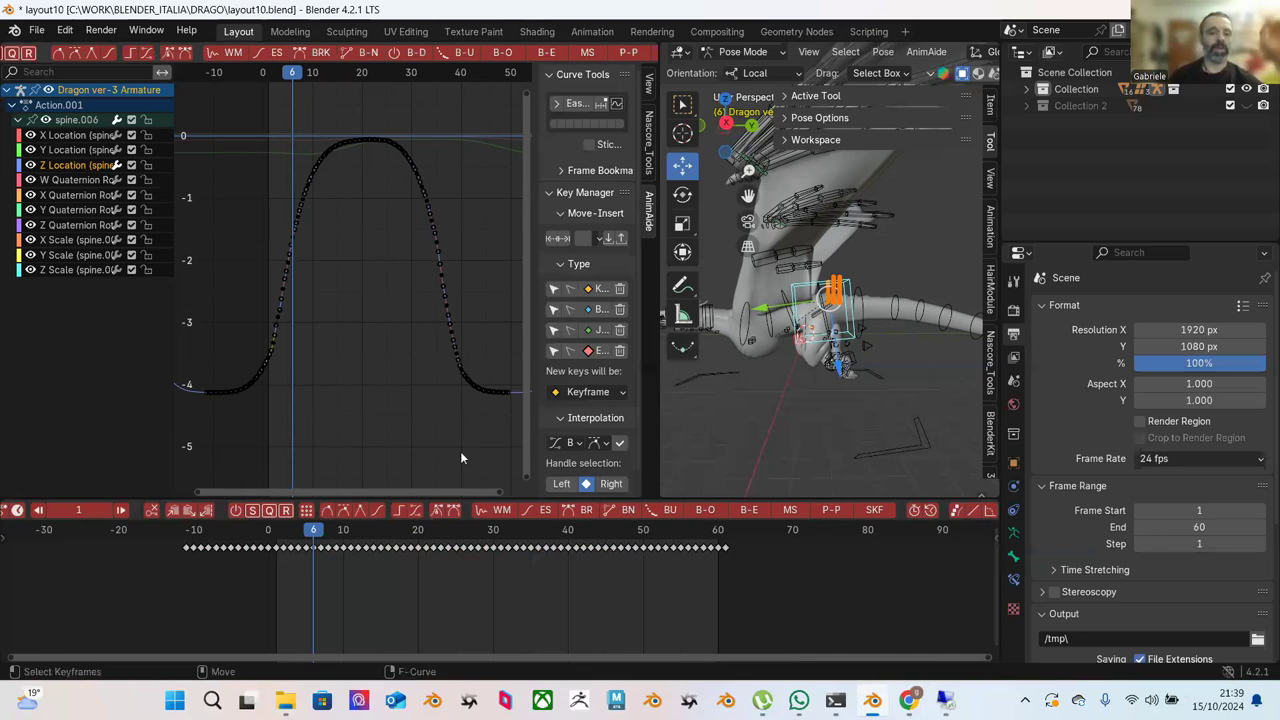
# Play the animation from the first frame, orbiting to face the dragon's front.
pyautogui.hotkey('shift', 'Left')
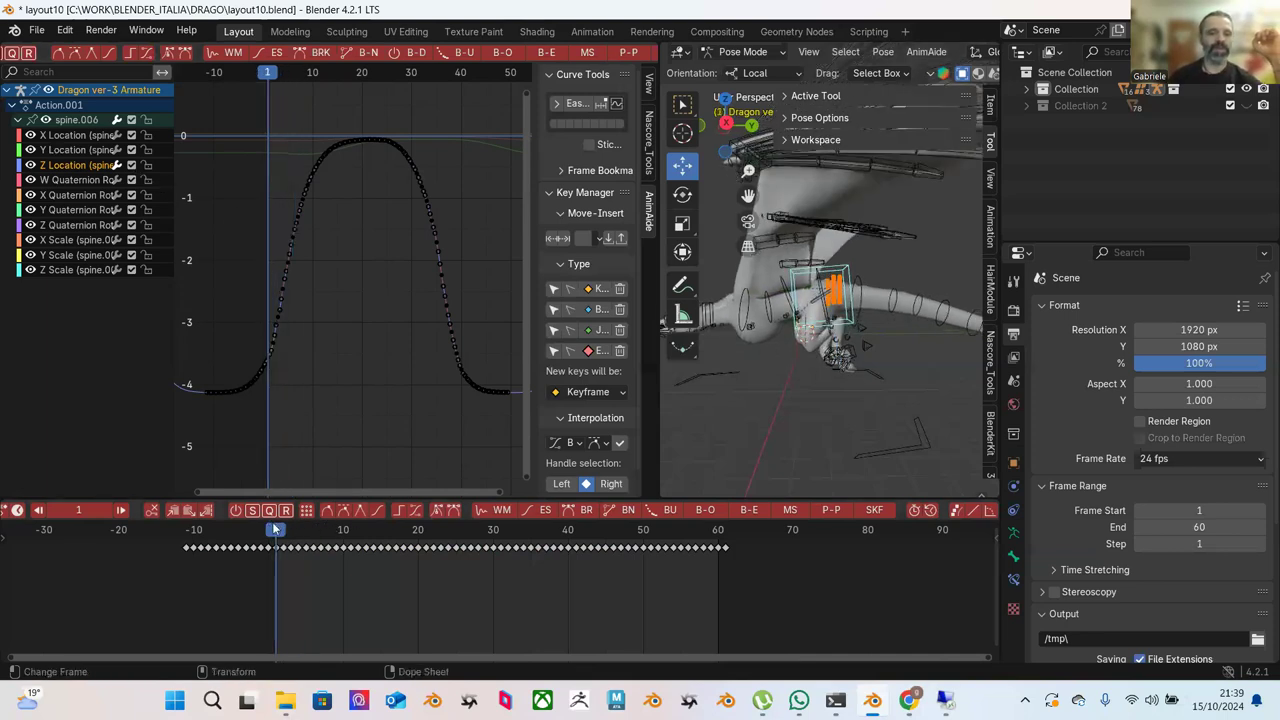
pyautogui.press('space')
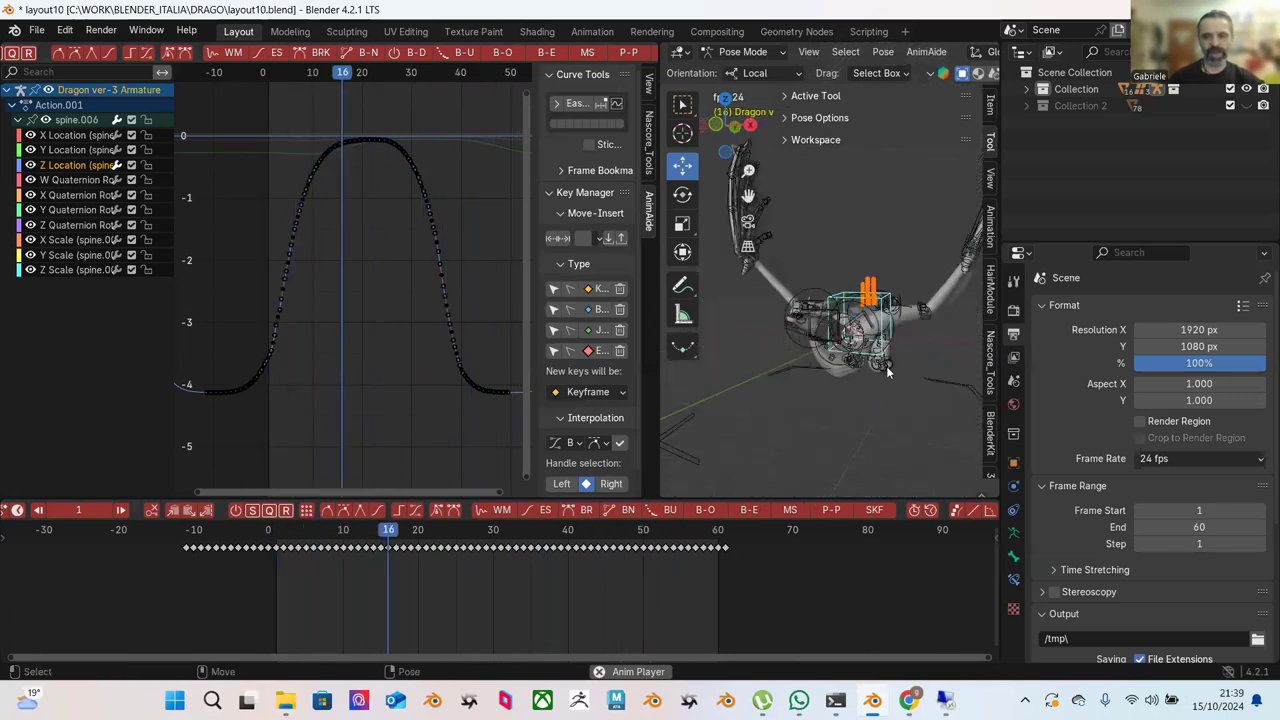
pyautogui.moveTo(847, 394); pyautogui.dragTo(798, 398, button='middle')
pyautogui.scroll(6, 799, 398)
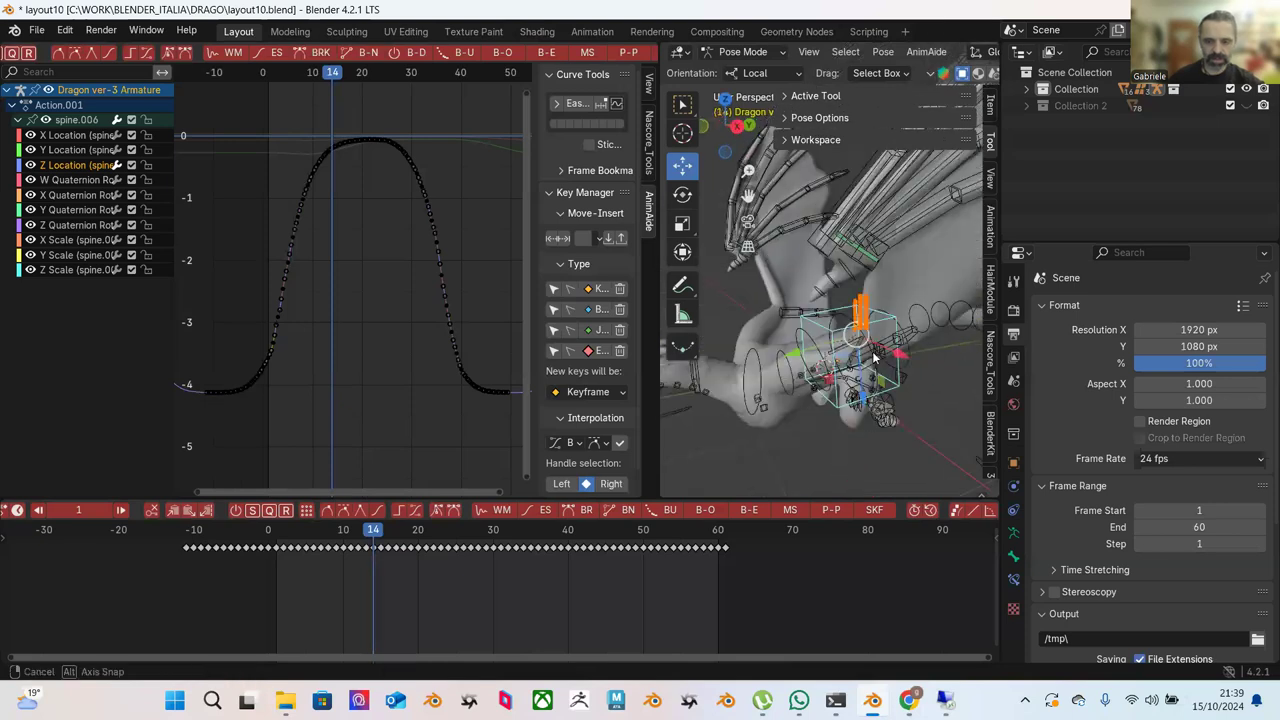
# Scrub frames 1, 53, 60 and 61 to check the loop, then select the hand ctrl.R bone.
pyautogui.click(291, 535)
pyautogui.moveTo(308, 540); pyautogui.dragTo(276, 540)
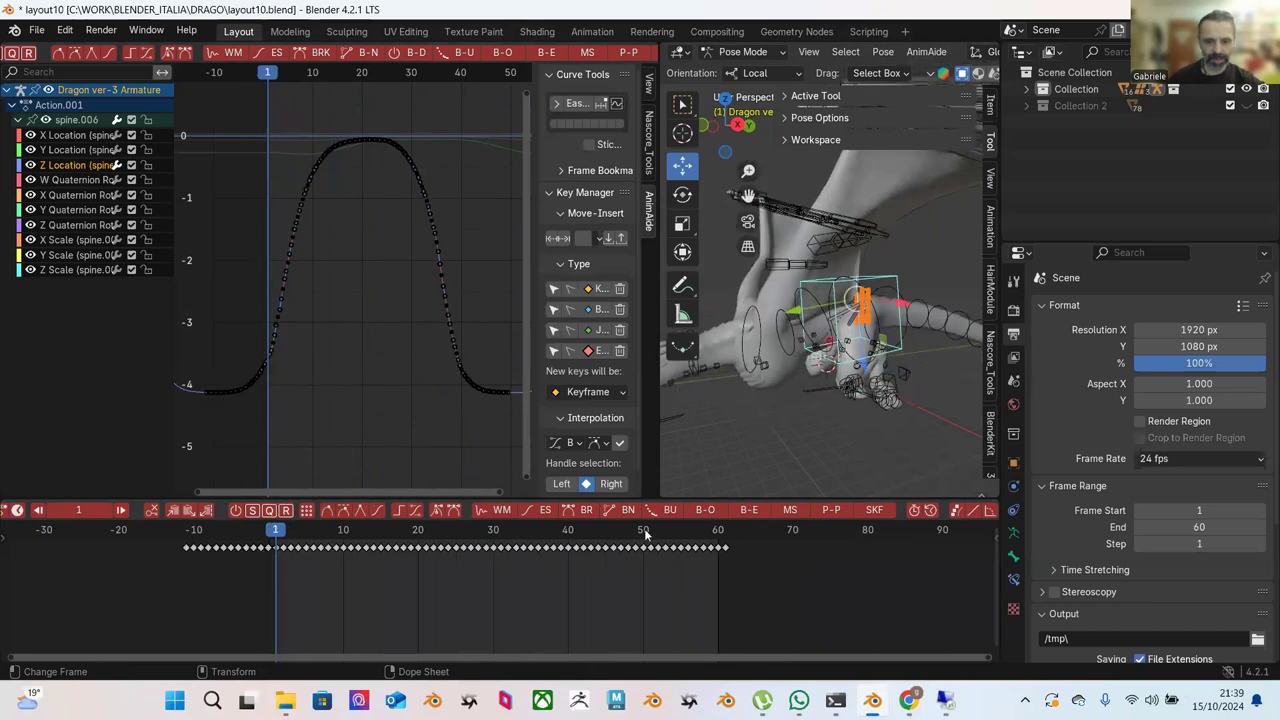
pyautogui.click(718, 541)
pyautogui.click(726, 541)
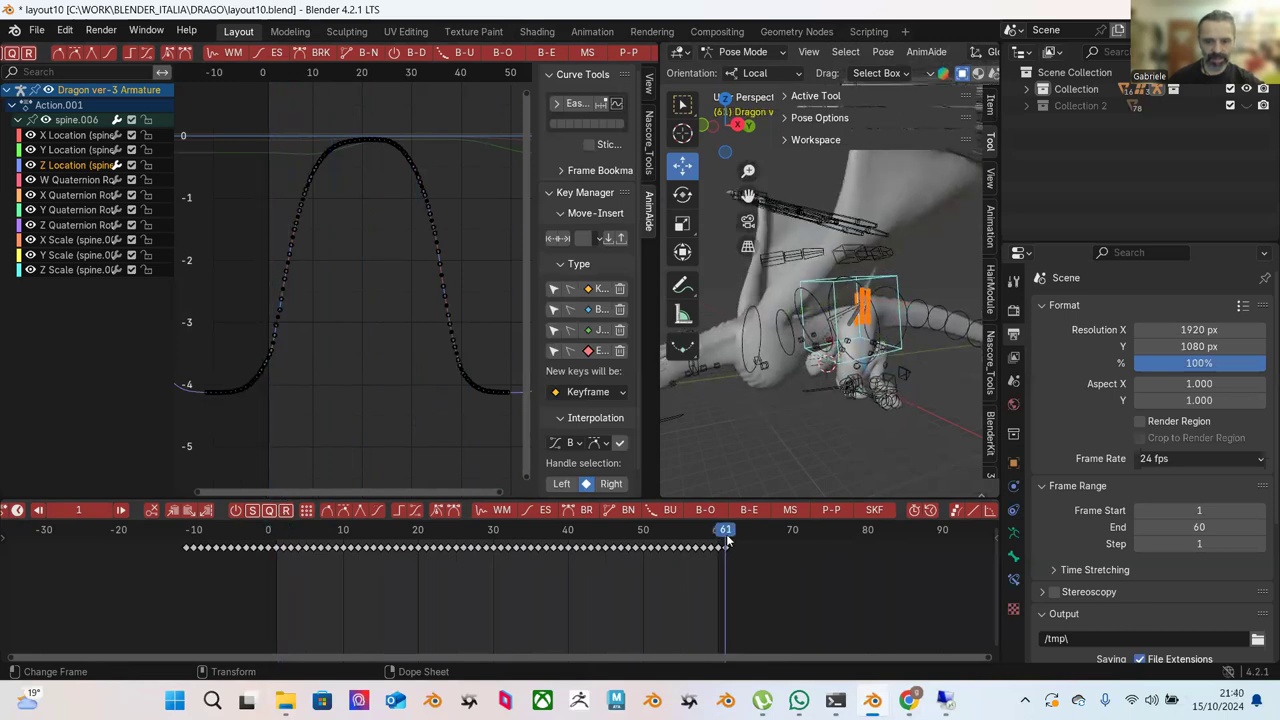
pyautogui.click(277, 531)
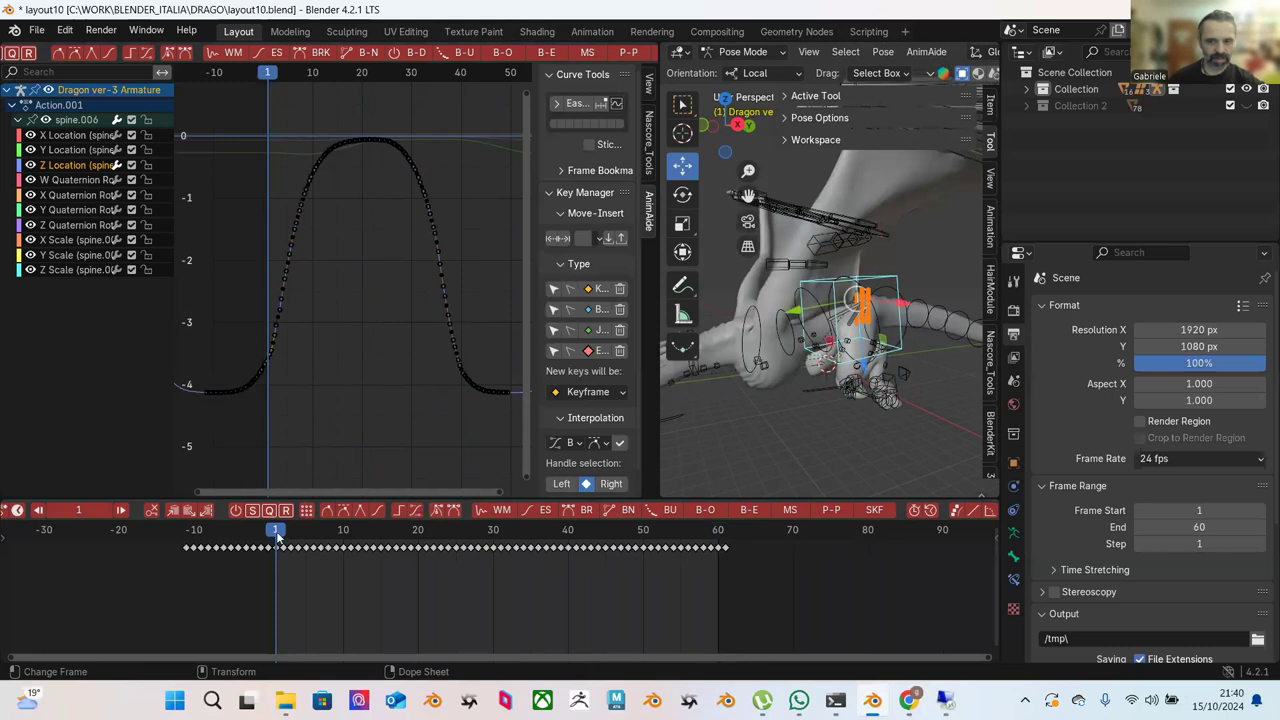
pyautogui.click(726, 540)
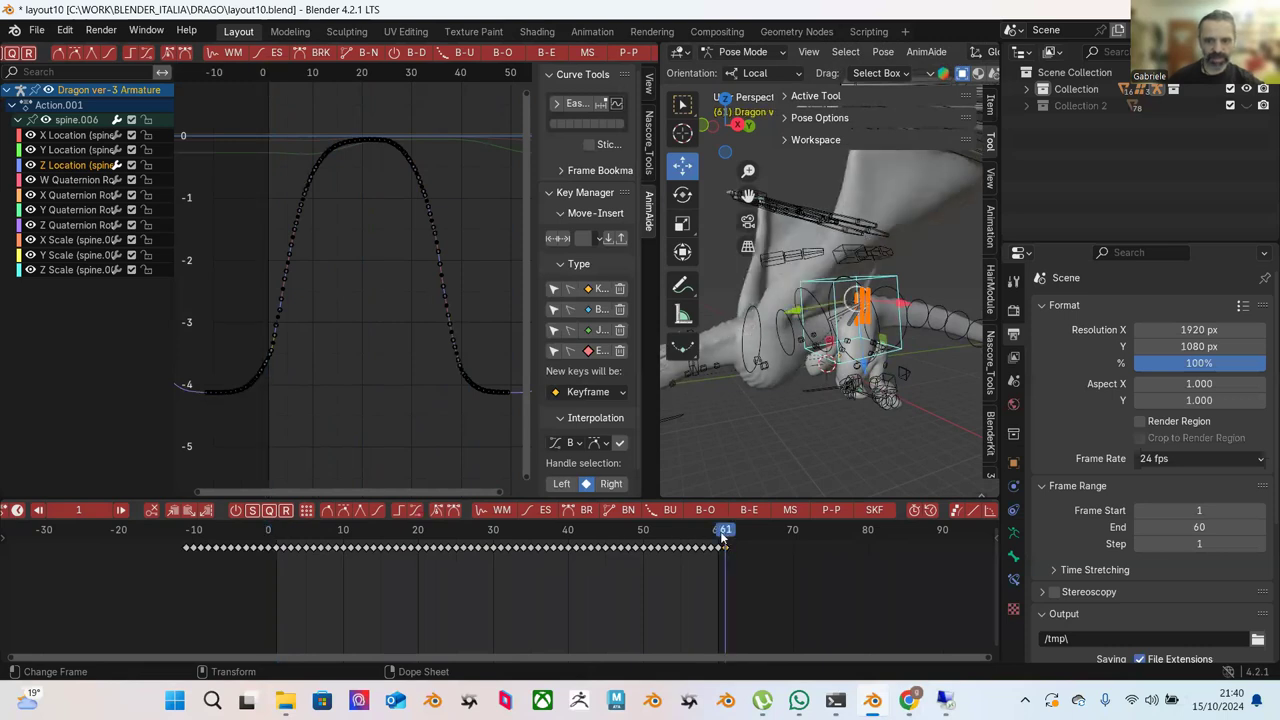
pyautogui.click(719, 537)
pyautogui.moveTo(820, 345); pyautogui.dragTo(793, 308, button='middle')
pyautogui.click(746, 311)
# Orbit around the dragon rig and compare its pose at frames 1 and 61.
pyautogui.press('r')
pyautogui.click(845, 340)
pyautogui.moveTo(845, 339); pyautogui.dragTo(916, 305, button='middle')
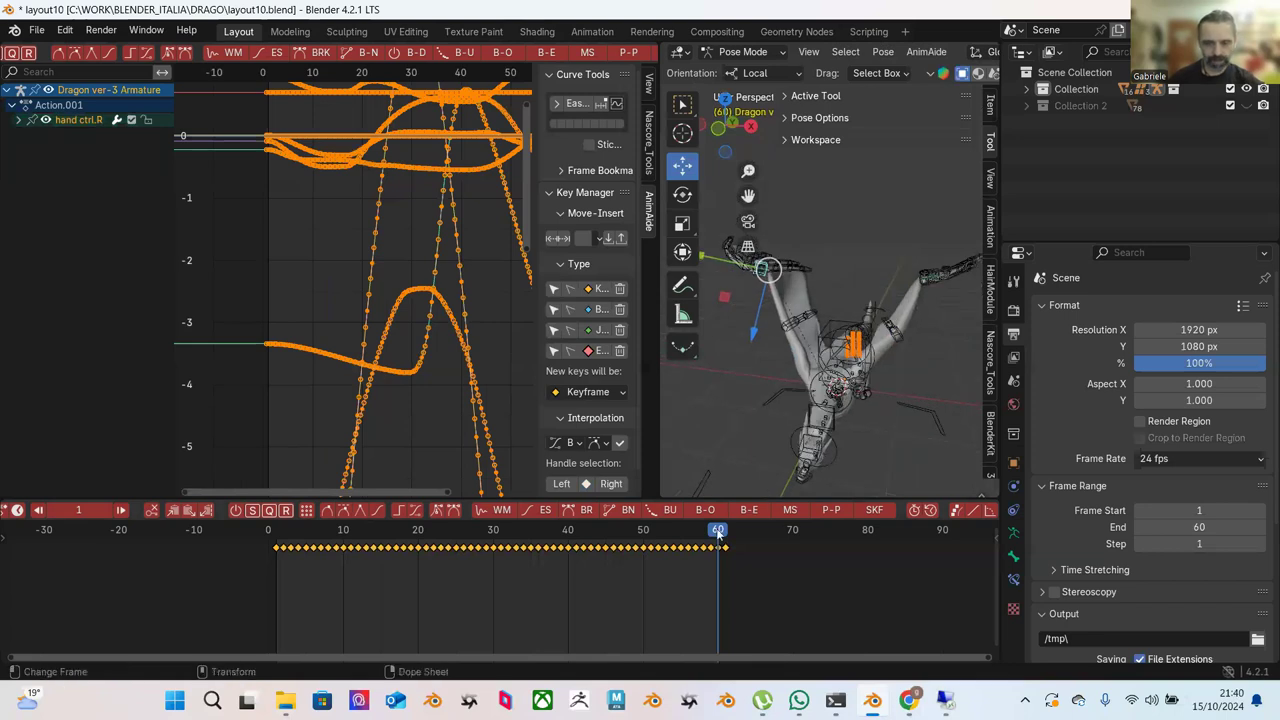
pyautogui.moveTo(720, 540); pyautogui.dragTo(727, 543)
pyautogui.moveTo(938, 315); pyautogui.dragTo(905, 365, button='middle')
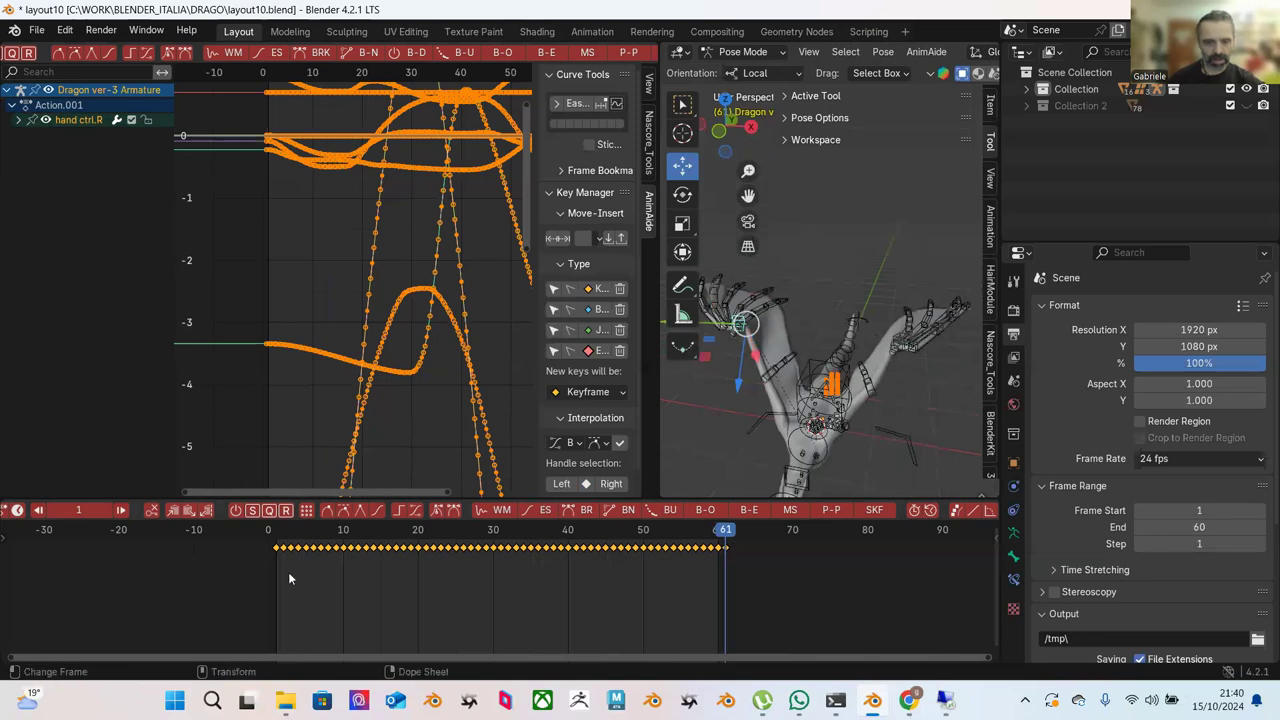
pyautogui.hotkey('shift', 'Left')
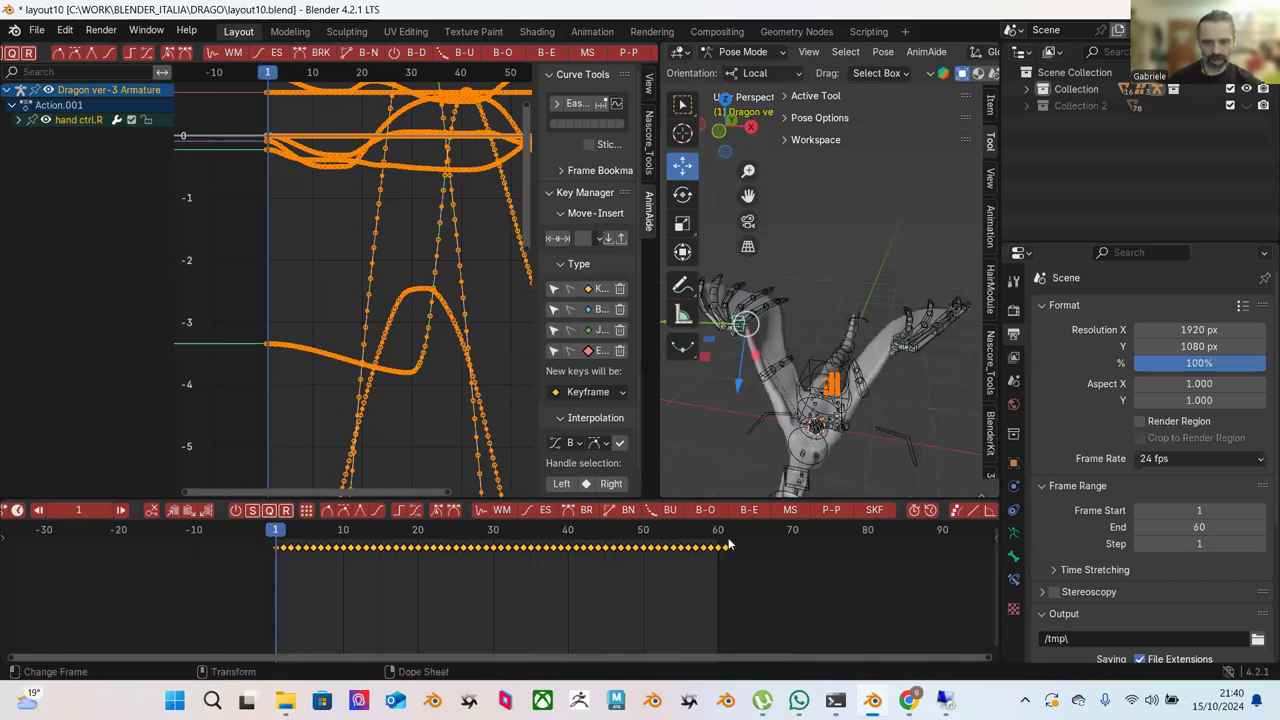
pyautogui.click(728, 543)
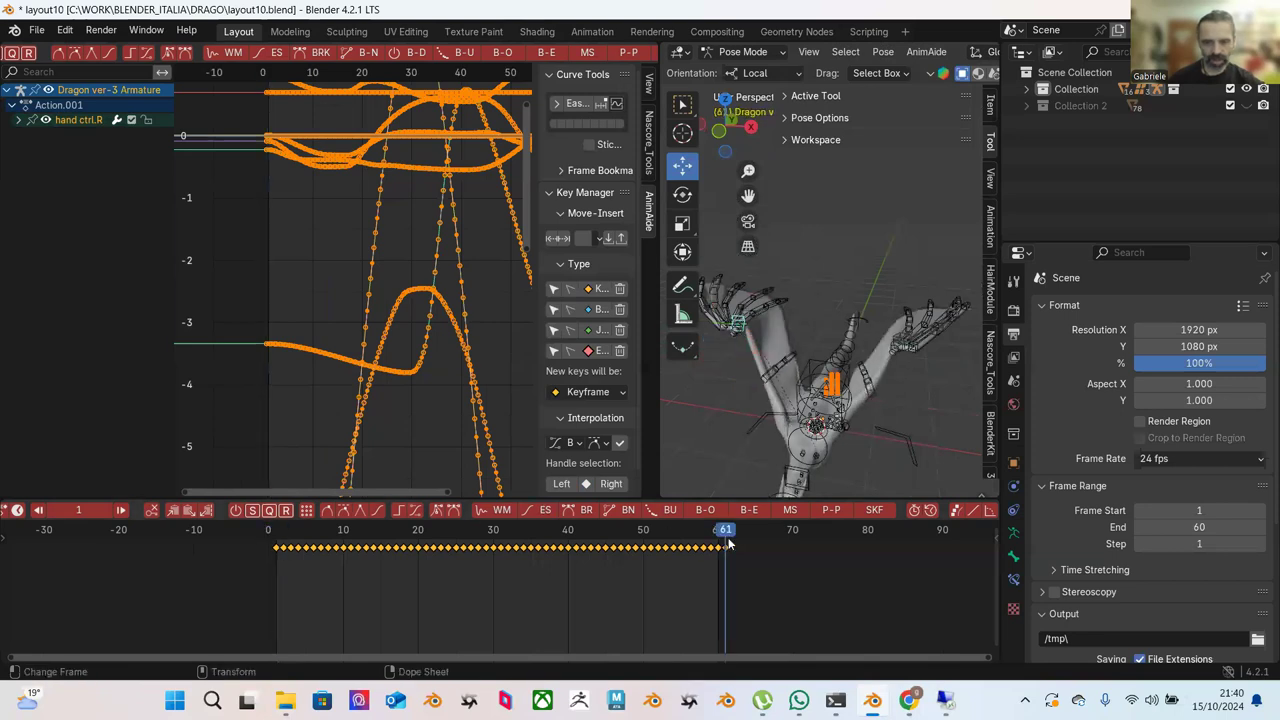
pyautogui.click(275, 540)
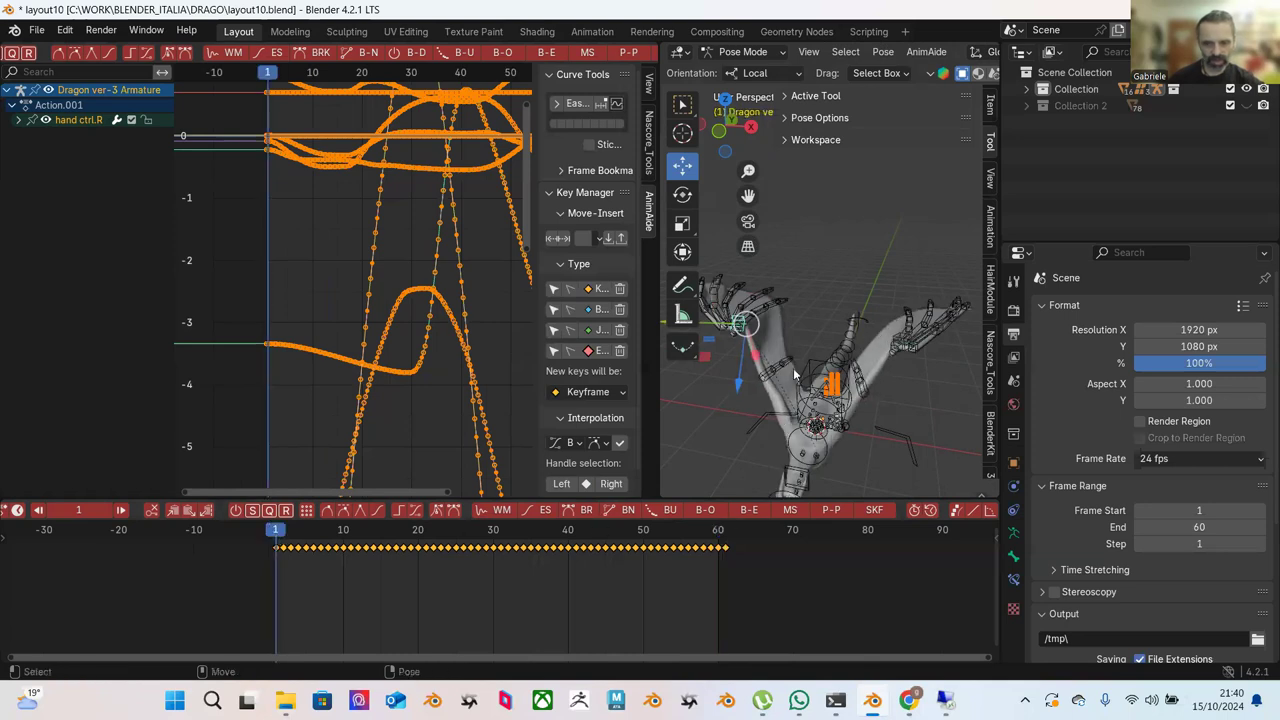
pyautogui.click(725, 543)
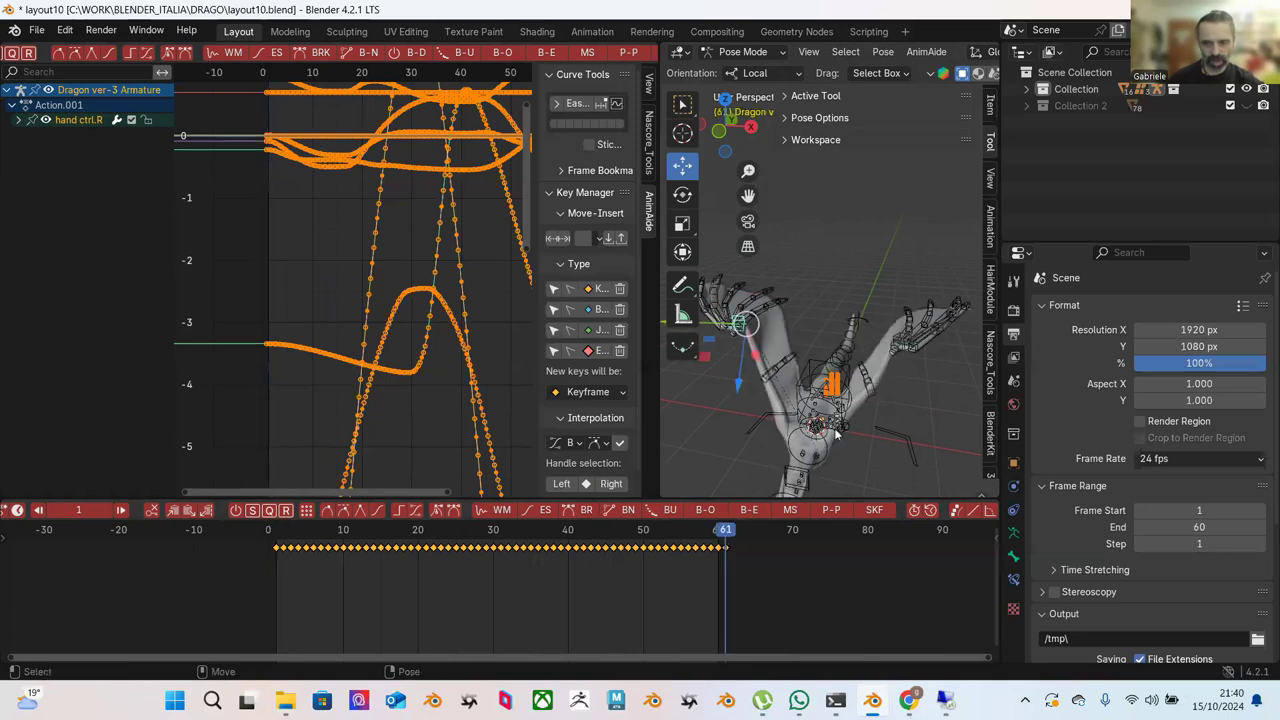
# Try selecting def wing.L.03, the right hand controller and spine.006, checking frames 1 and 61.
pyautogui.click(869, 391)
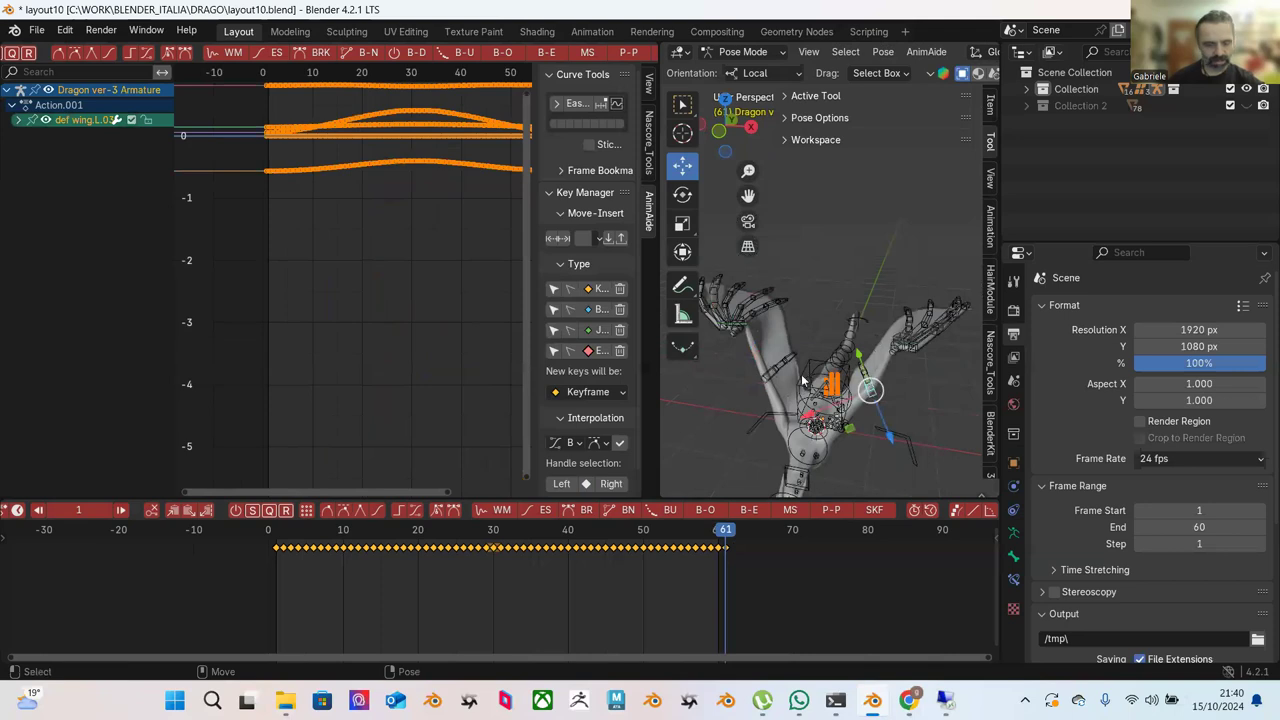
pyautogui.press('w')
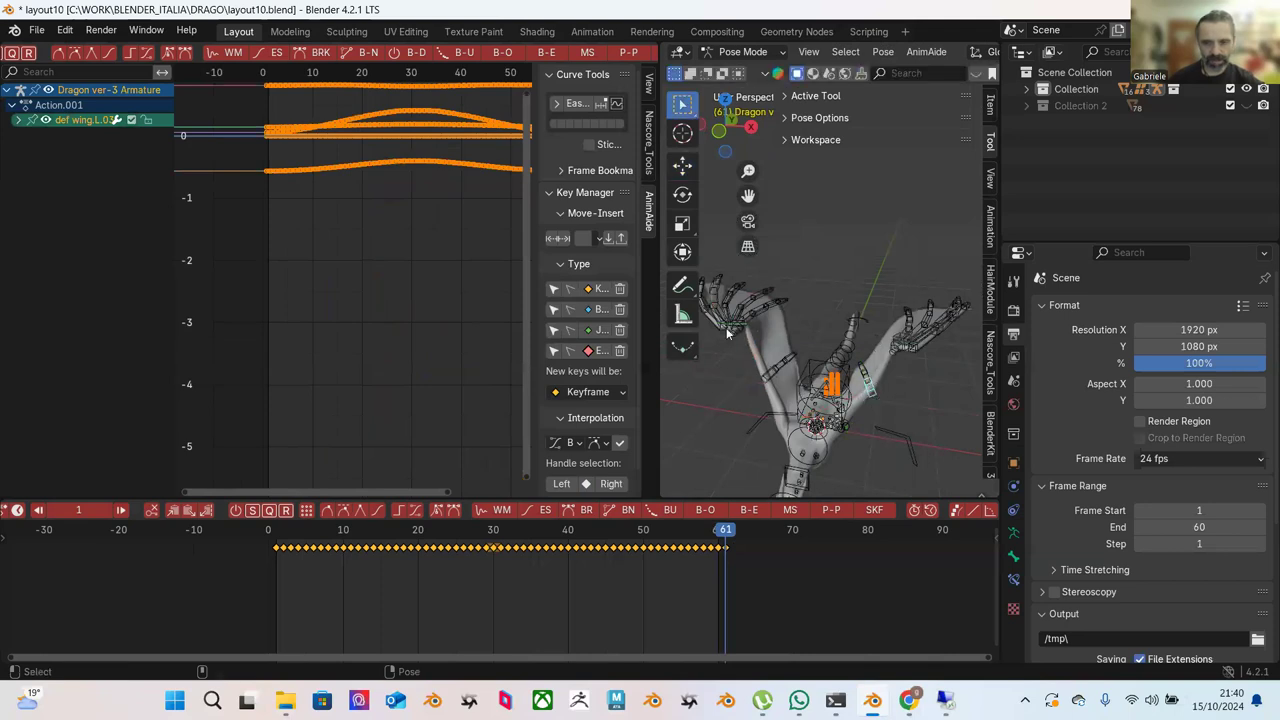
pyautogui.click(737, 320)
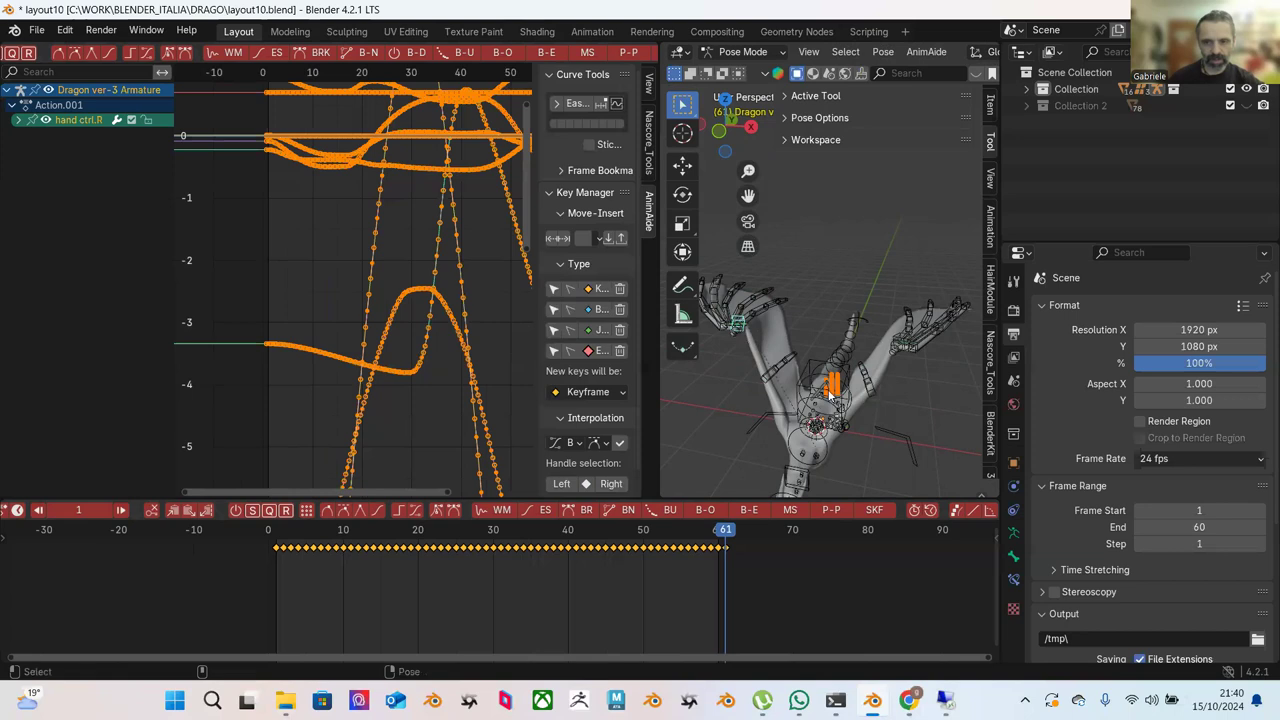
pyautogui.click(818, 366)
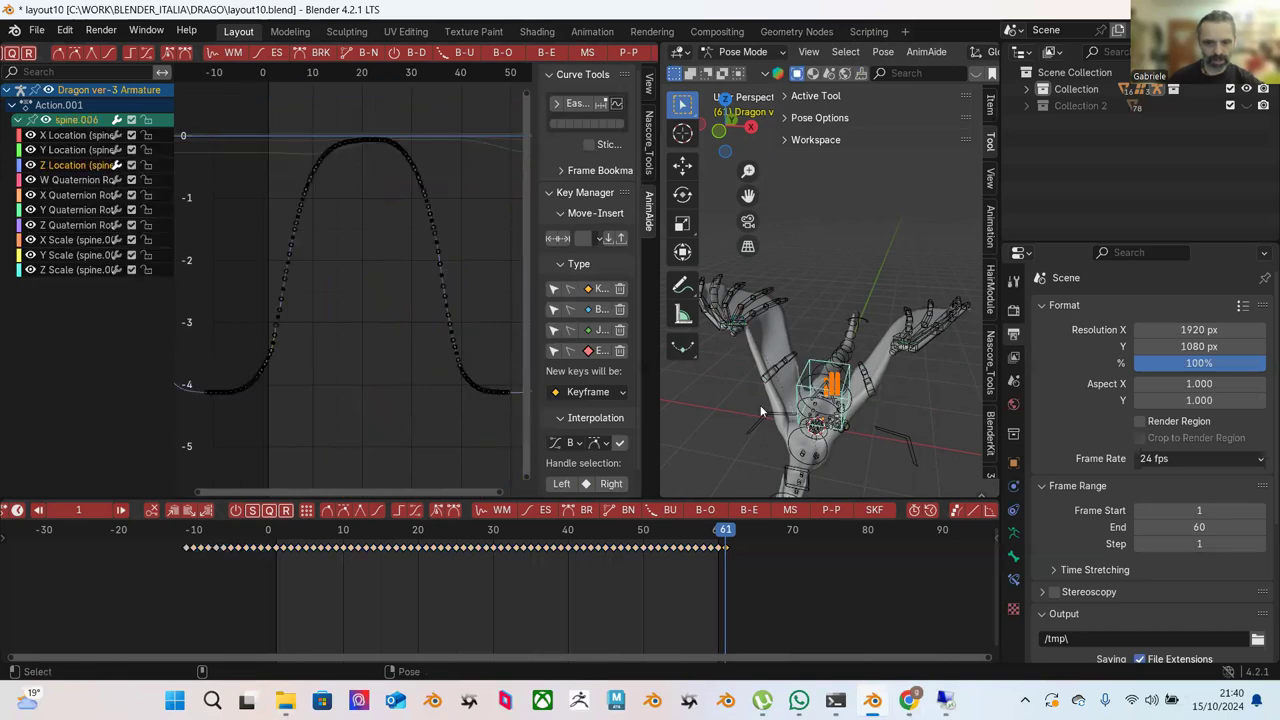
pyautogui.click(279, 540)
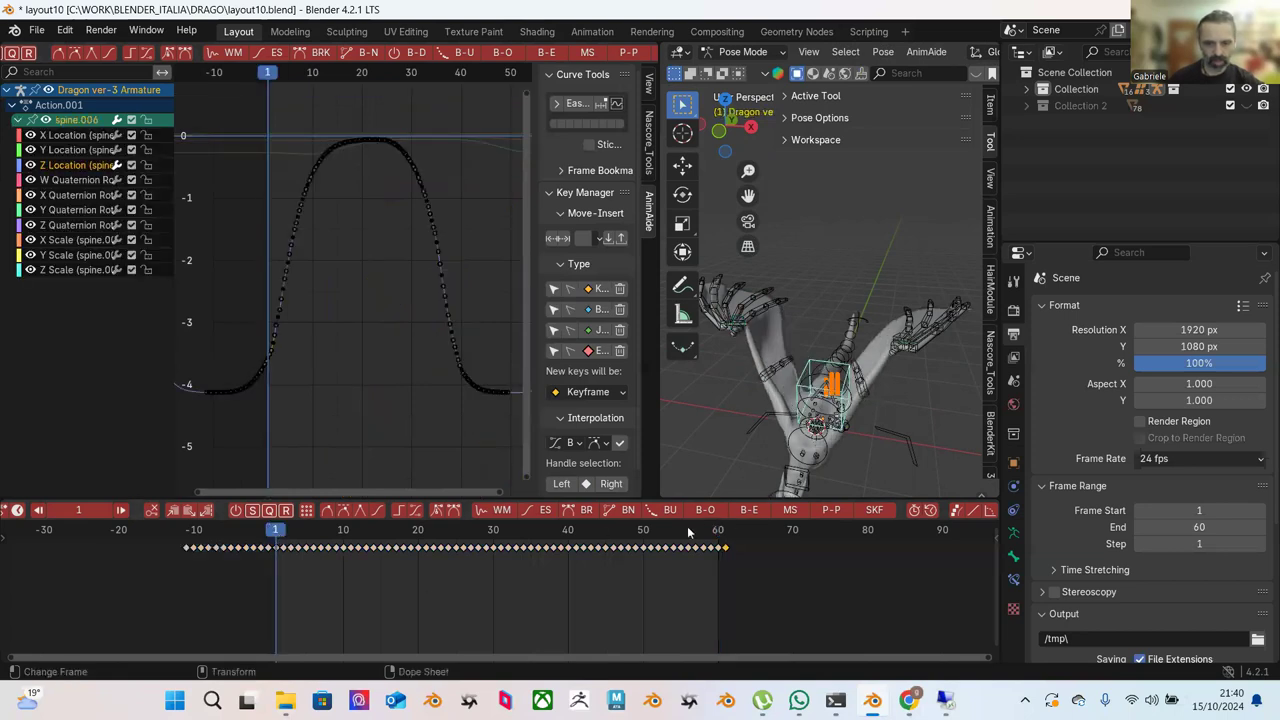
pyautogui.click(727, 541)
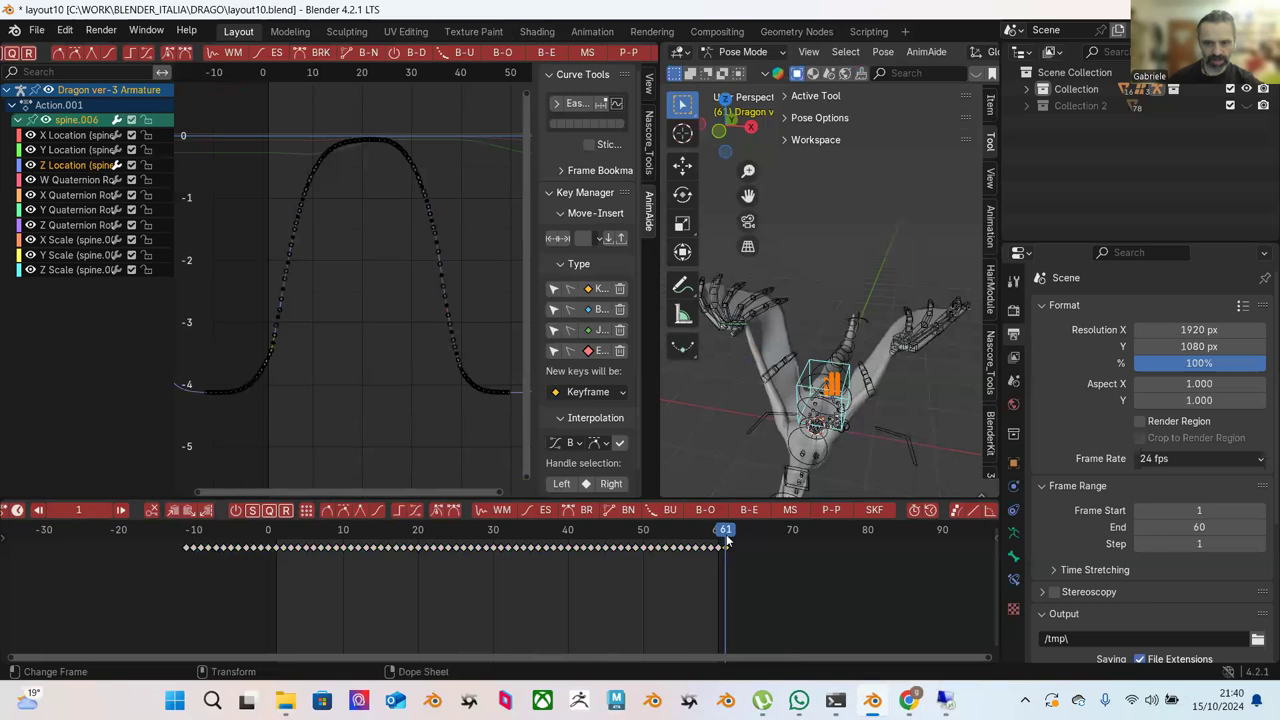
# Shift-select six def wing bones, left and right, then preview frames 61 and 1.
pyautogui.click(276, 537)
pyautogui.click(784, 374)
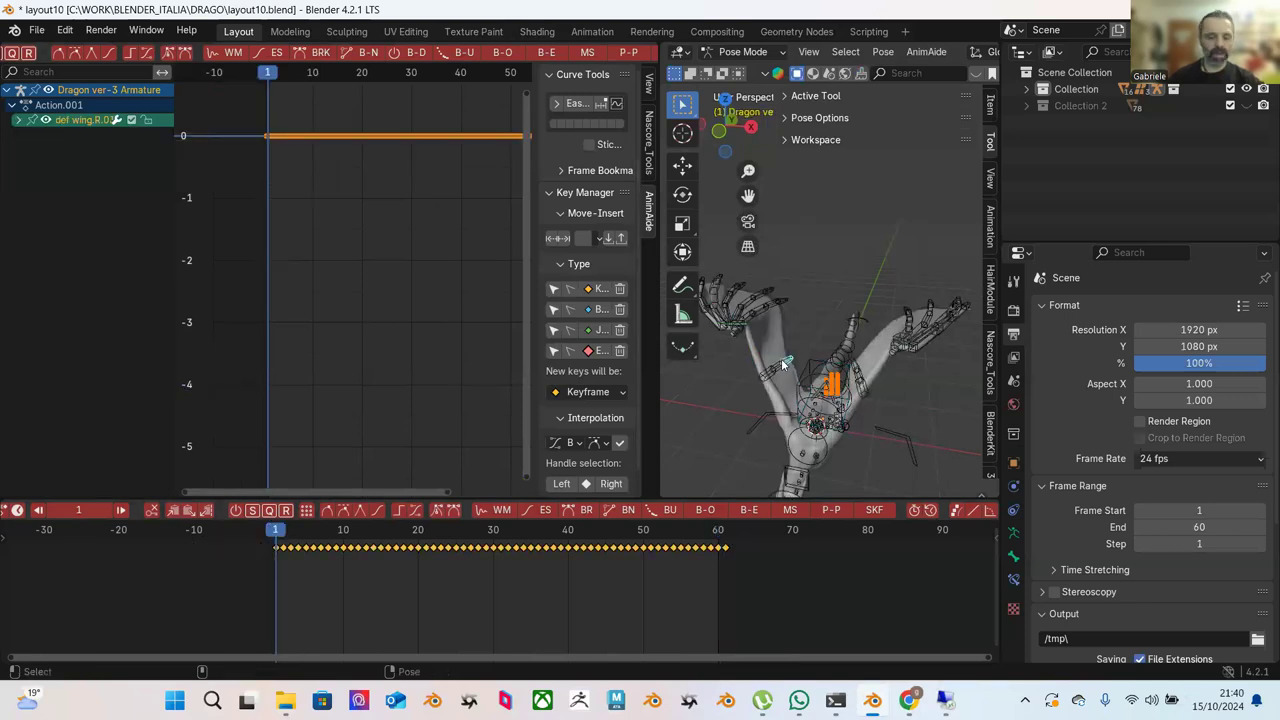
pyautogui.moveTo(784, 374)
pyautogui.mouseDown(button='middle')
pyautogui.moveTo(830, 325)
pyautogui.moveTo(781, 372)
pyautogui.moveTo(795, 382)
pyautogui.mouseUp(button='middle')
pyautogui.keyDown('shift'); pyautogui.click(786, 378); pyautogui.keyUp('shift')
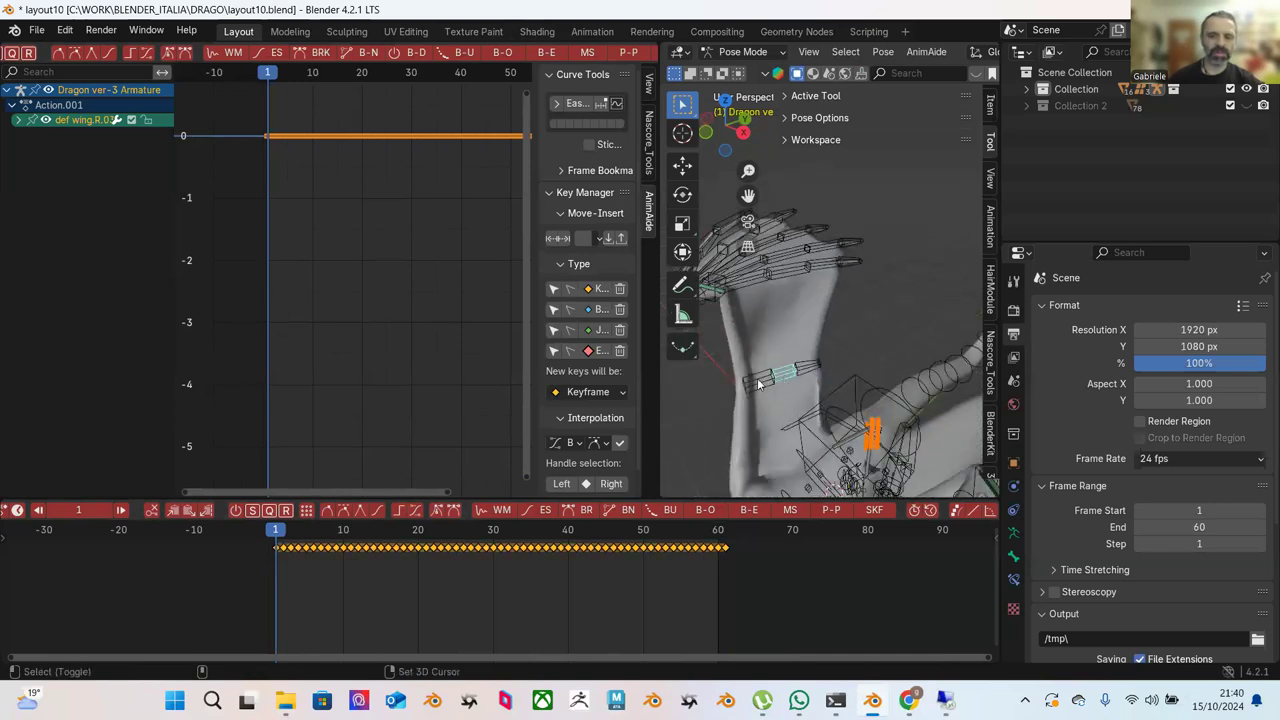
pyautogui.keyDown('shift'); pyautogui.click(790, 377); pyautogui.keyUp('shift')
pyautogui.keyDown('shift'); pyautogui.click(805, 370); pyautogui.keyUp('shift')
pyautogui.moveTo(805, 370); pyautogui.dragTo(915, 395, button='middle')
pyautogui.keyDown('shift'); pyautogui.click(912, 388); pyautogui.keyUp('shift')
pyautogui.keyDown('shift'); pyautogui.click(912, 388); pyautogui.keyUp('shift')
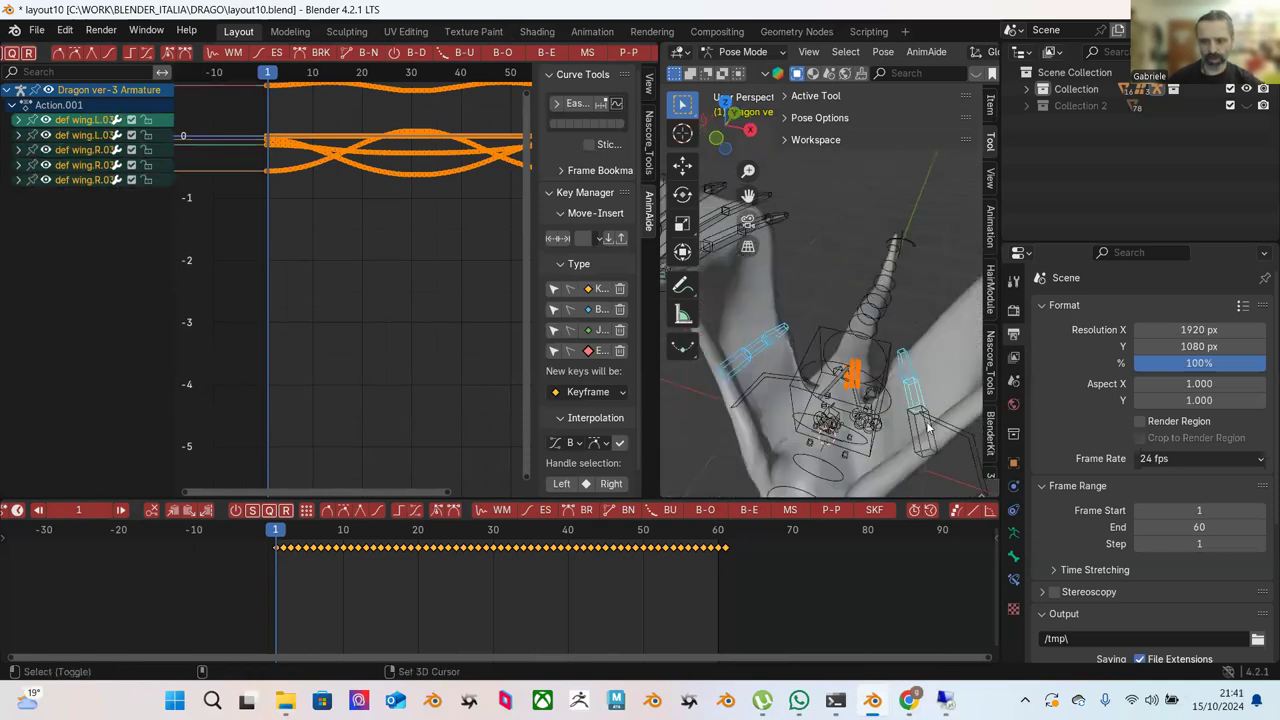
pyautogui.keyDown('shift'); pyautogui.click(930, 430); pyautogui.keyUp('shift')
pyautogui.click(733, 541)
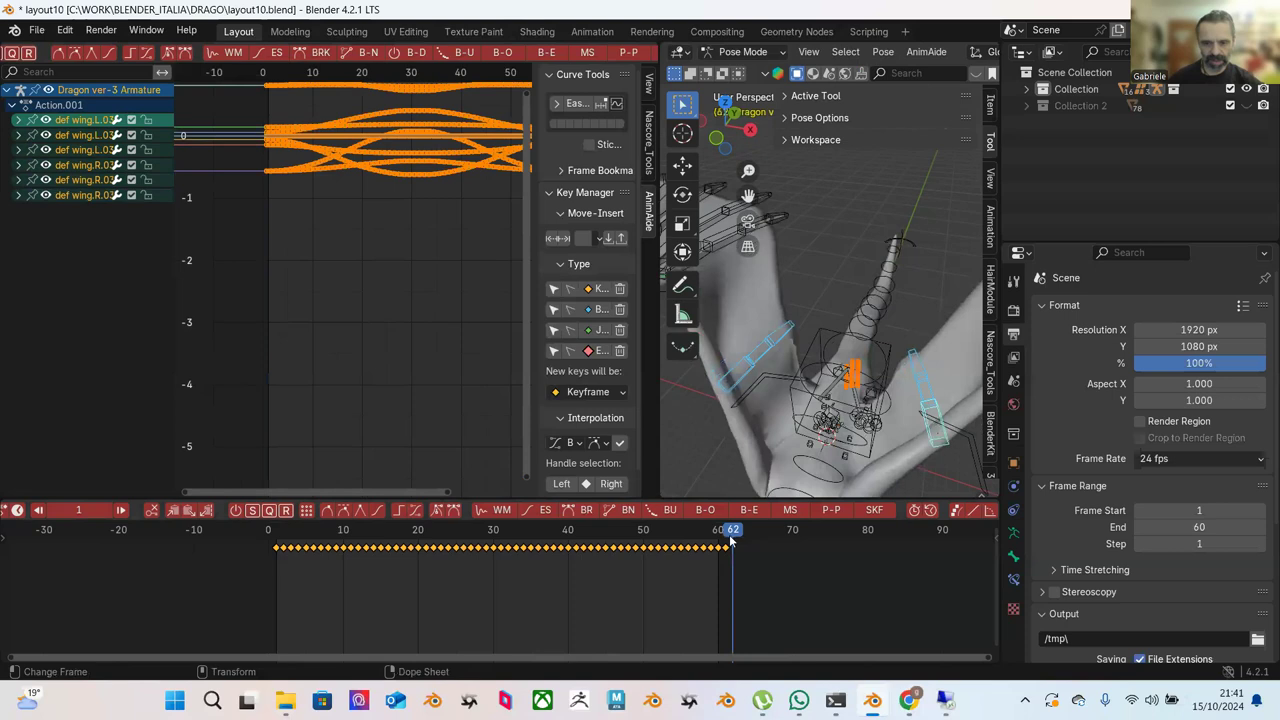
pyautogui.click(277, 542)
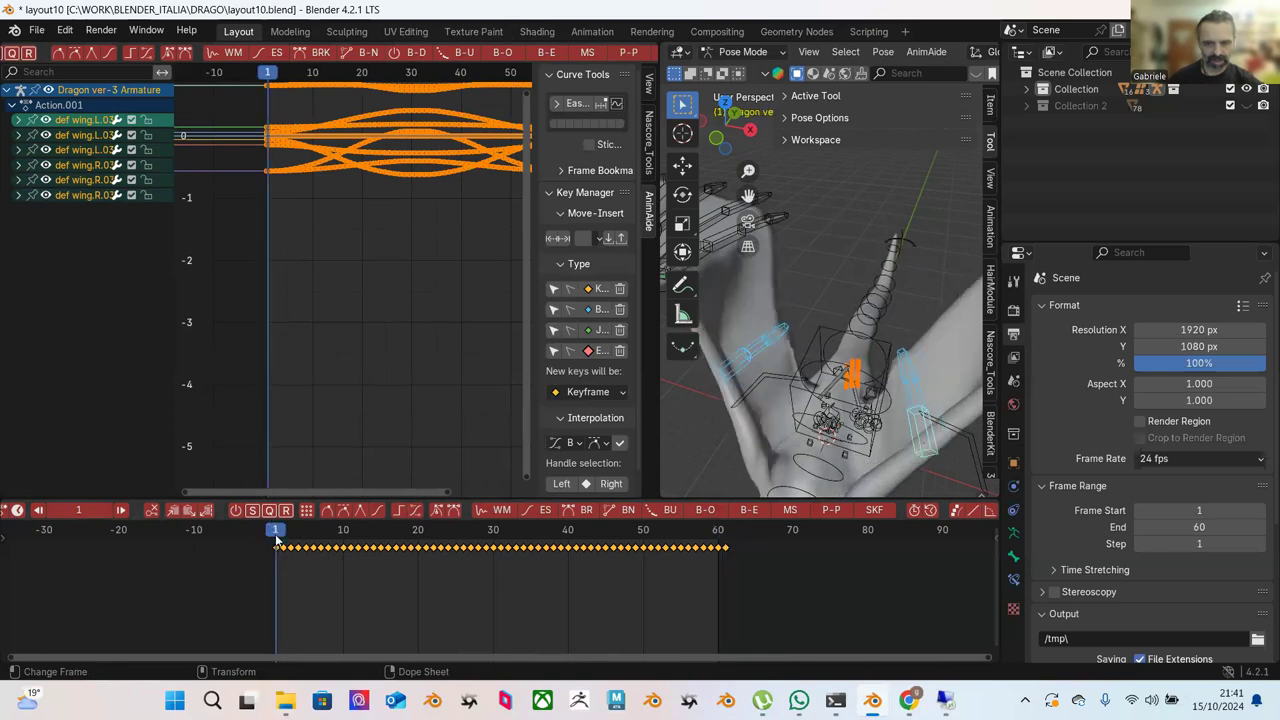
# Copy the selected frame-1 keyframes and paste them onto frame 61.
pyautogui.click(277, 550)
pyautogui.rightClick(277, 550)
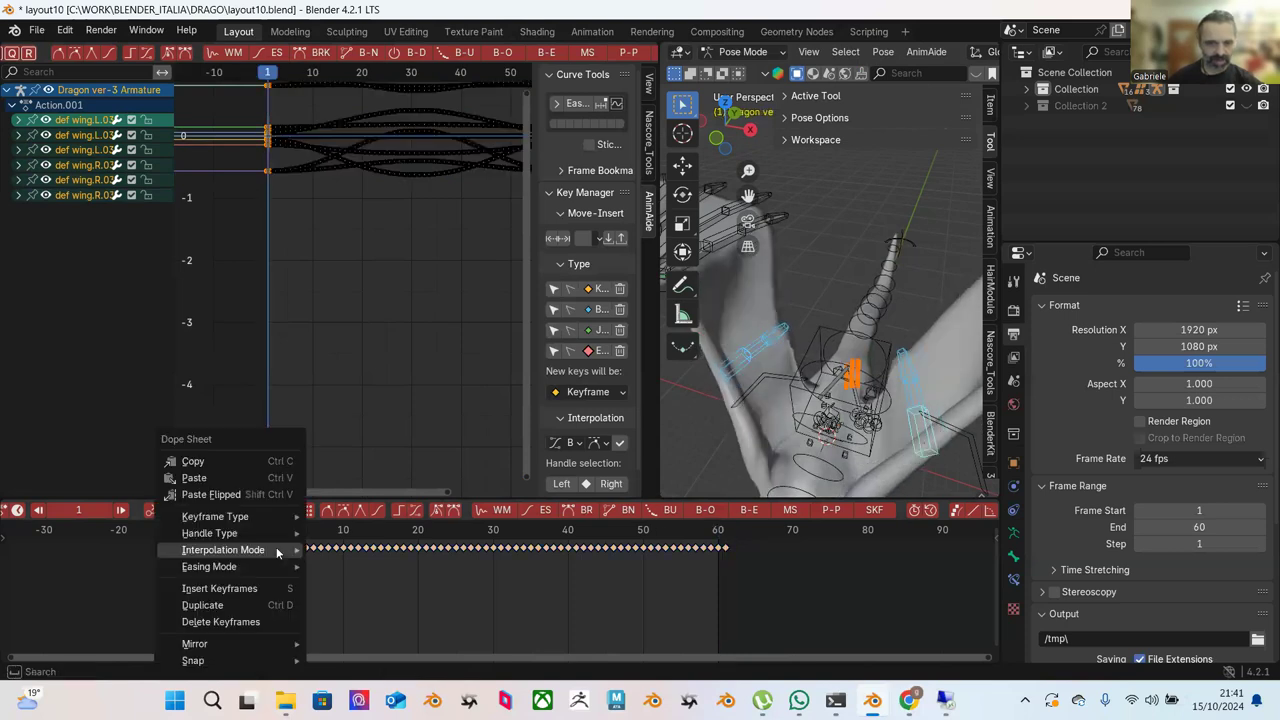
pyautogui.click(270, 465)
pyautogui.click(729, 541)
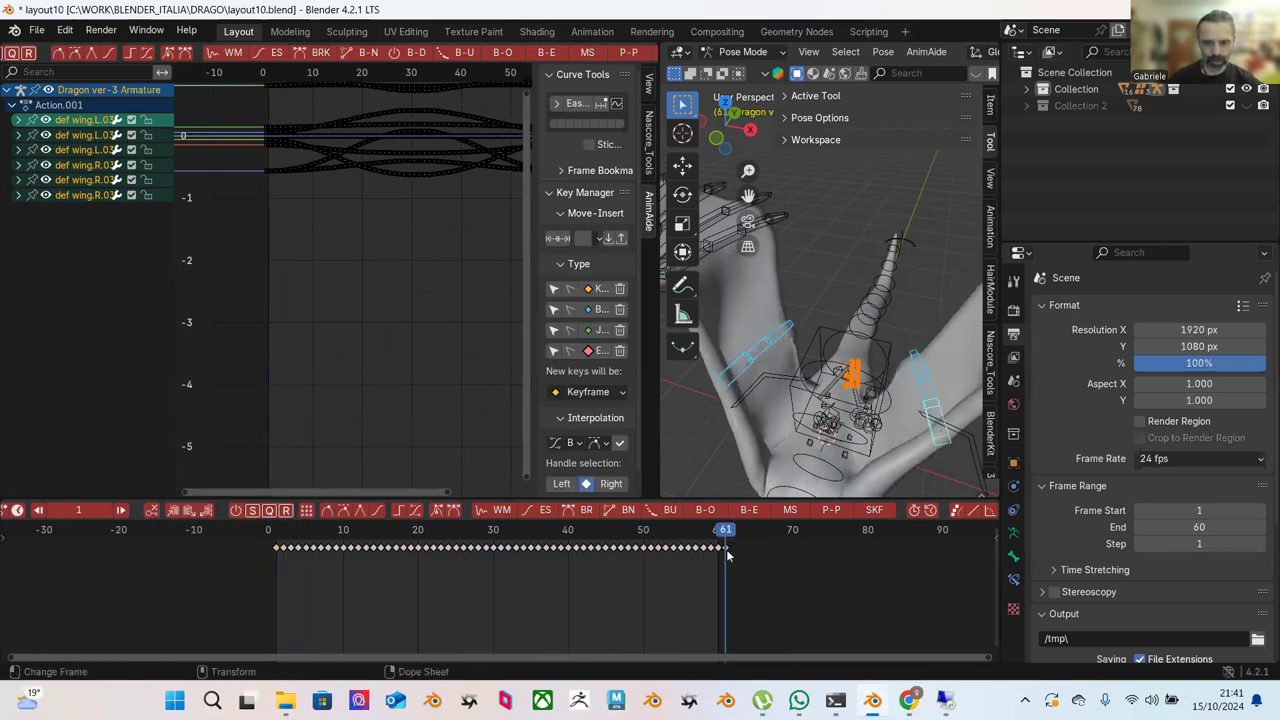
pyautogui.rightClick(726, 549)
pyautogui.click(699, 476)
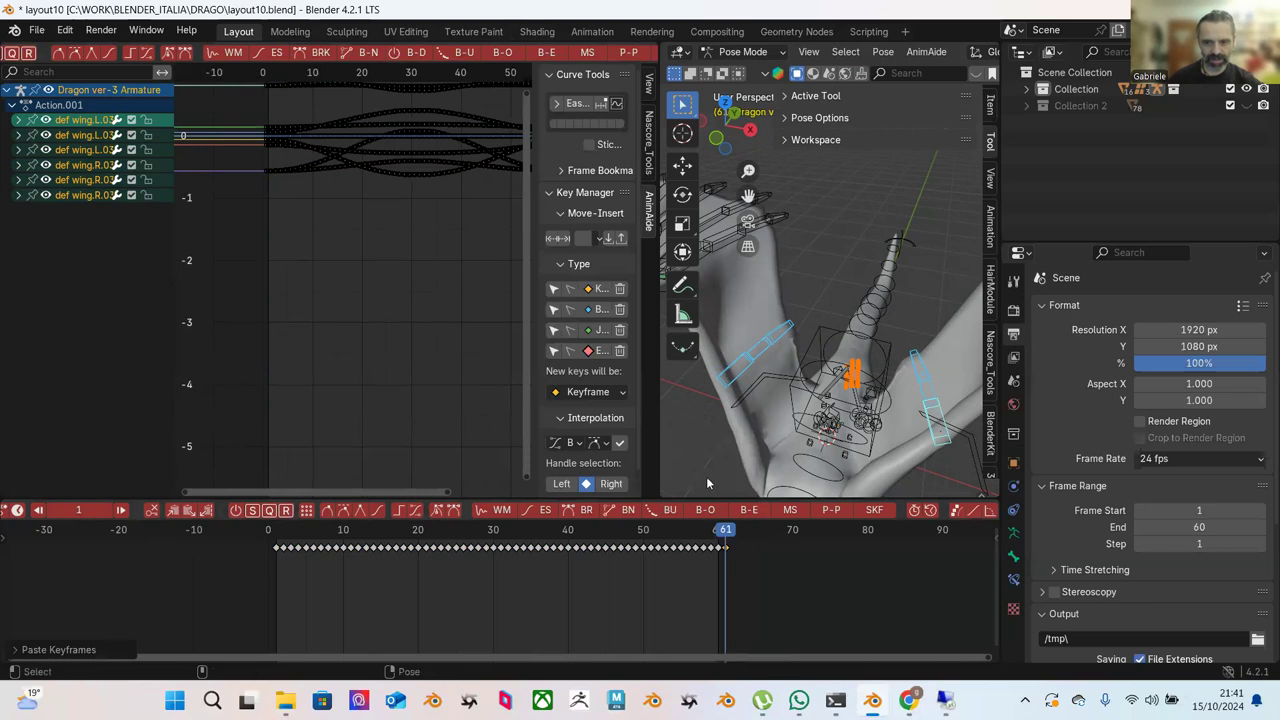
# Check the looped pose around frame 61, then select spine.002 and spine.003.
pyautogui.moveTo(724, 540); pyautogui.dragTo(724, 531)
pyautogui.moveTo(790, 420); pyautogui.dragTo(836, 290, button='middle')
pyautogui.scroll(6, 793, 370)
pyautogui.click(800, 357)
pyautogui.click(831, 311)
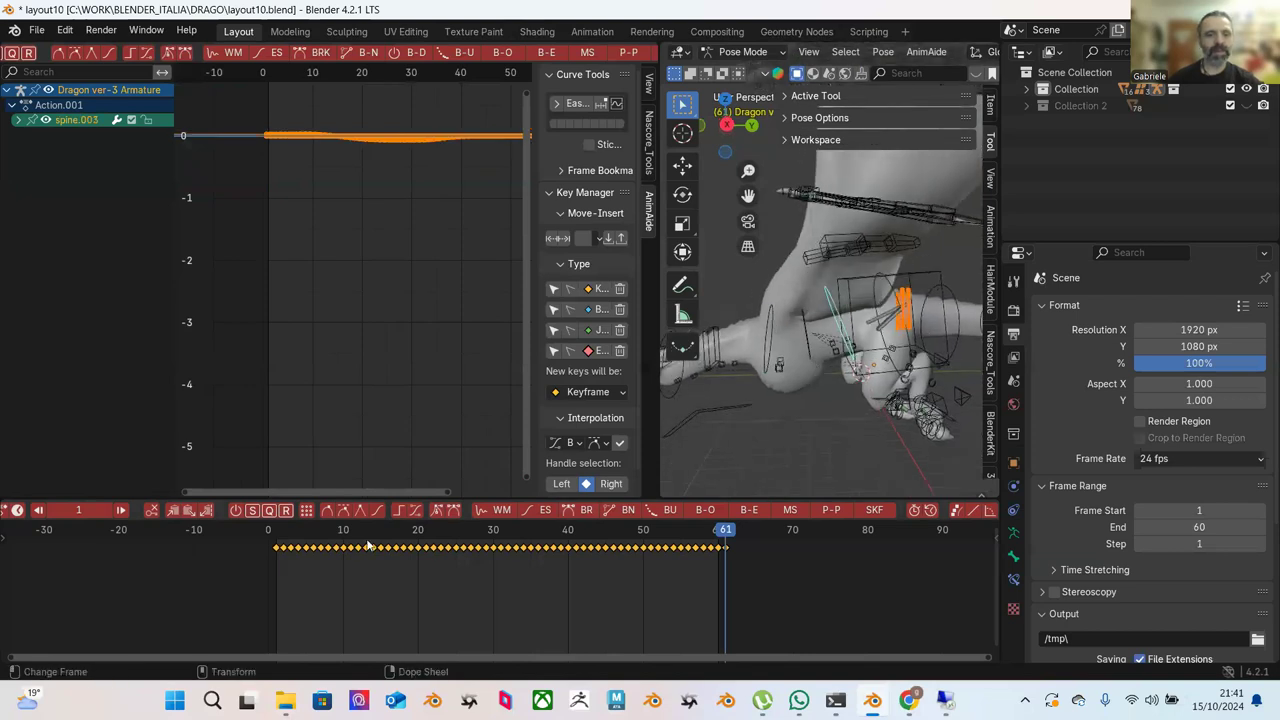
pyautogui.click(276, 543)
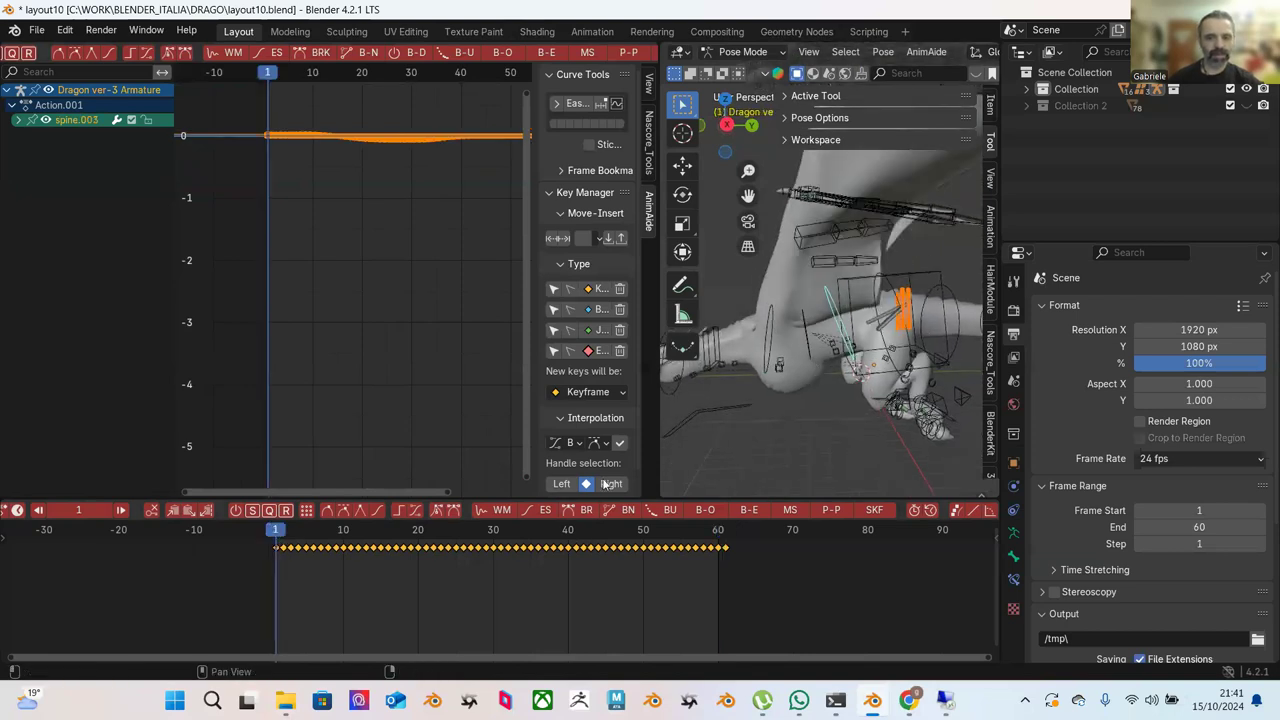
pyautogui.click(726, 541)
pyautogui.moveTo(800, 400); pyautogui.dragTo(820, 436, button='middle')
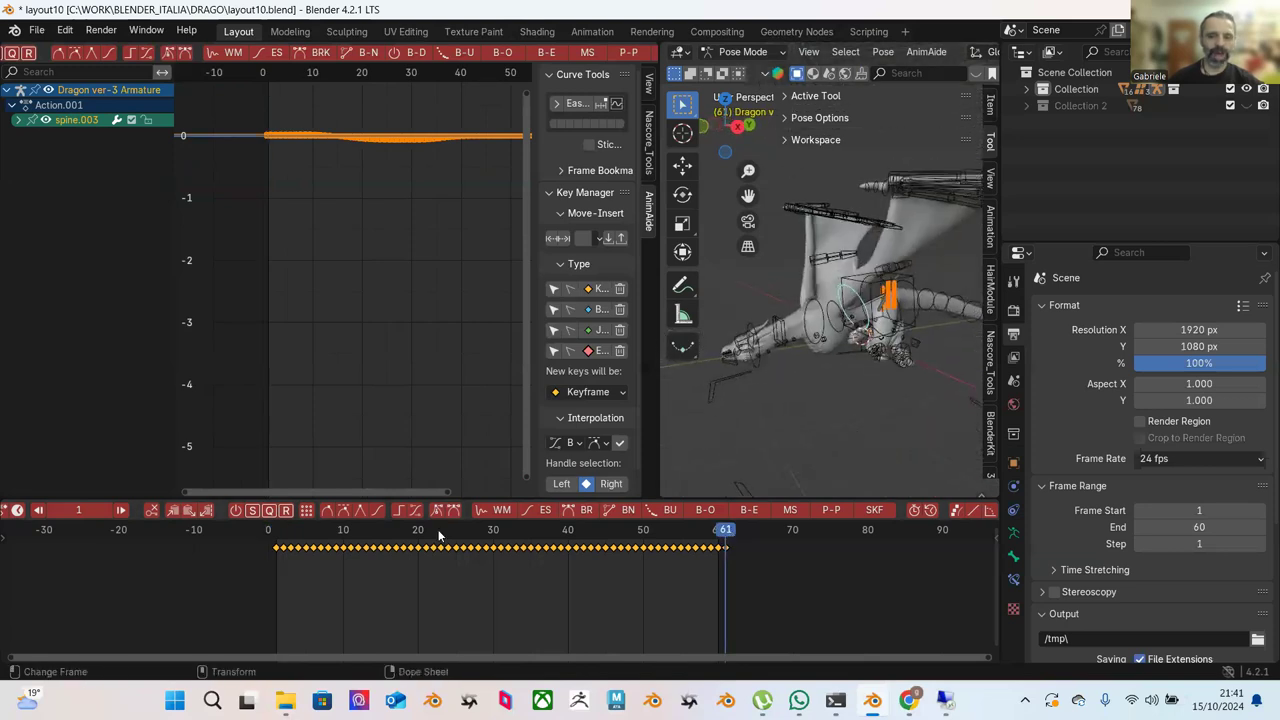
pyautogui.click(278, 545)
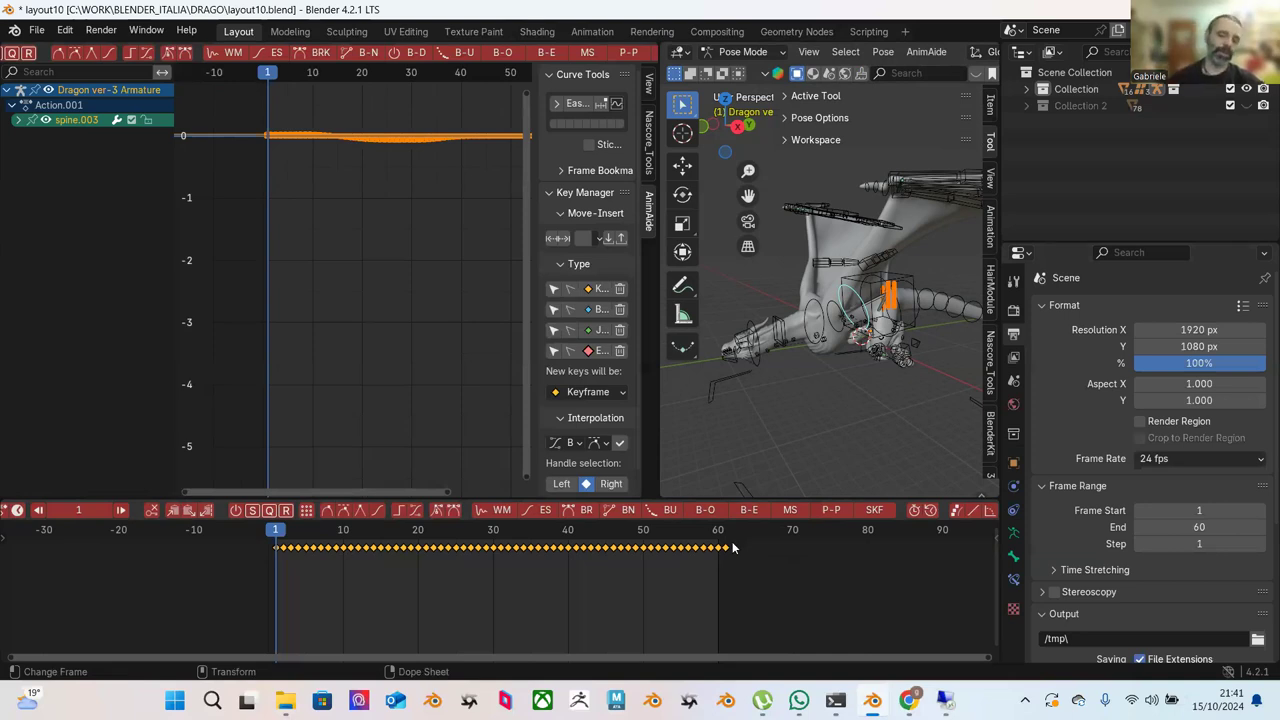
# Select spine.008 then spine.002, activate Move, and cancel a trial Z rotation.
pyautogui.click(910, 283)
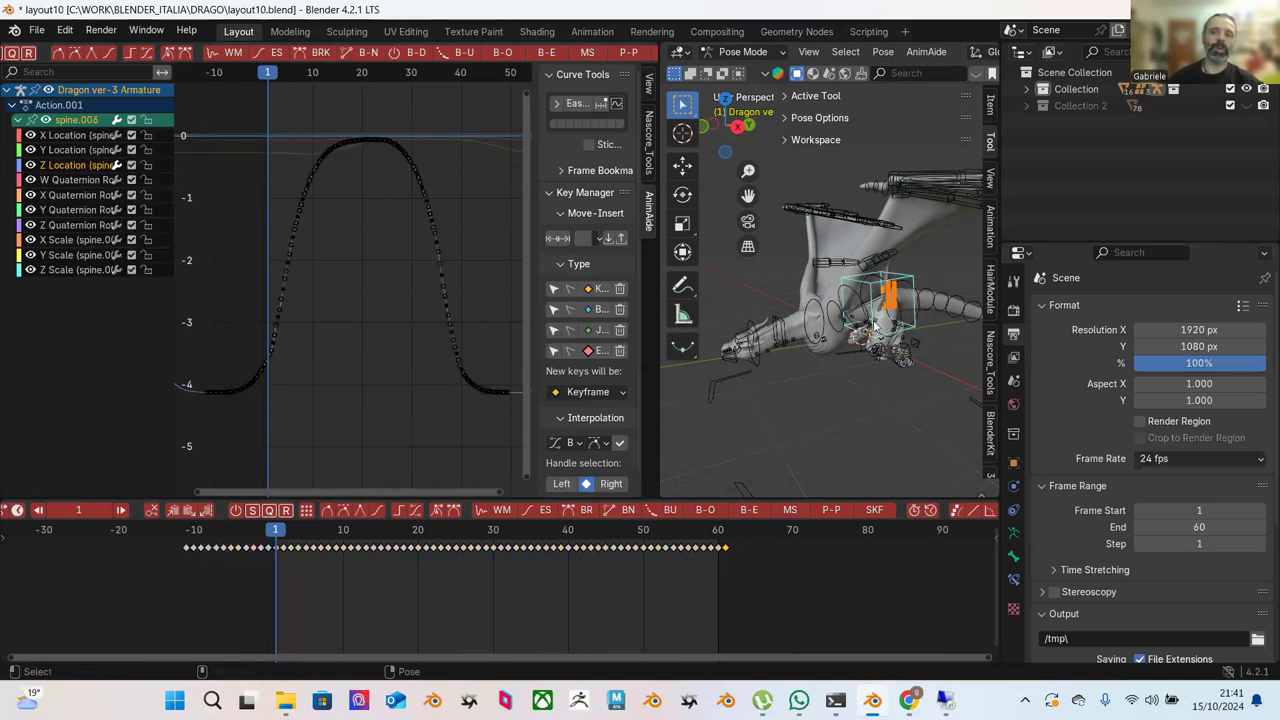
pyautogui.click(812, 316)
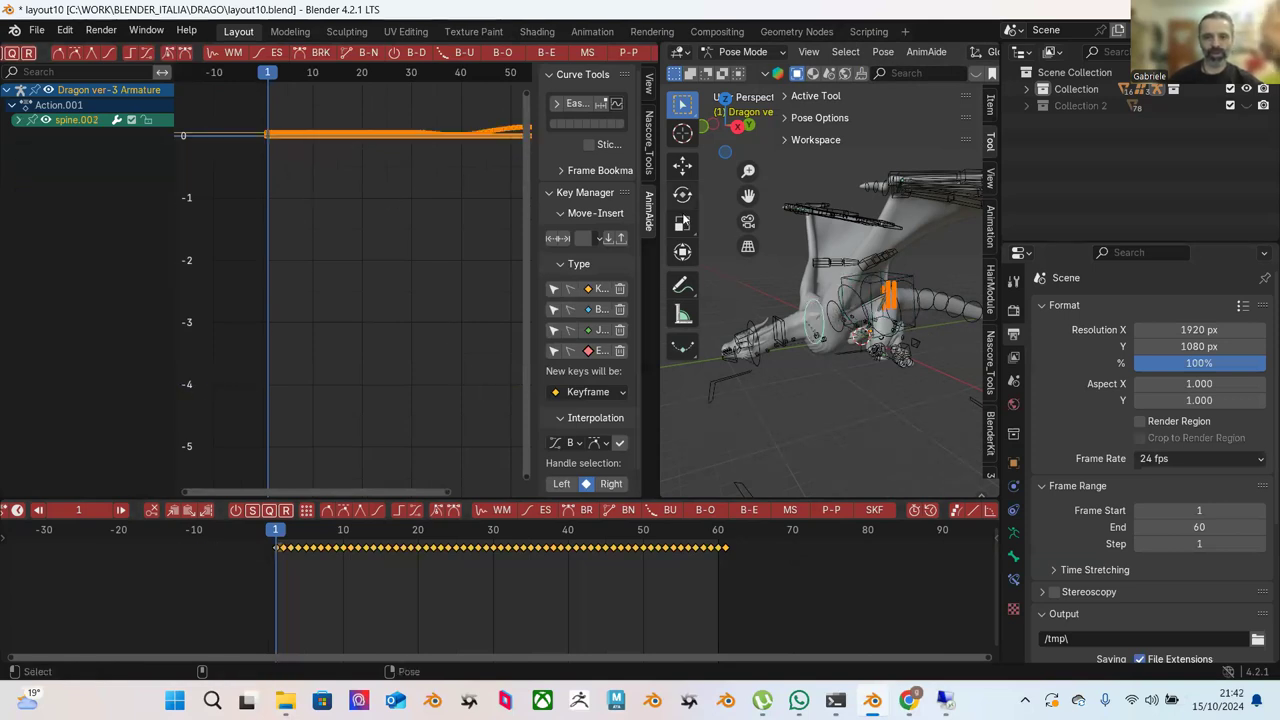
pyautogui.hotkey('shift', 'space')
pyautogui.press('g')
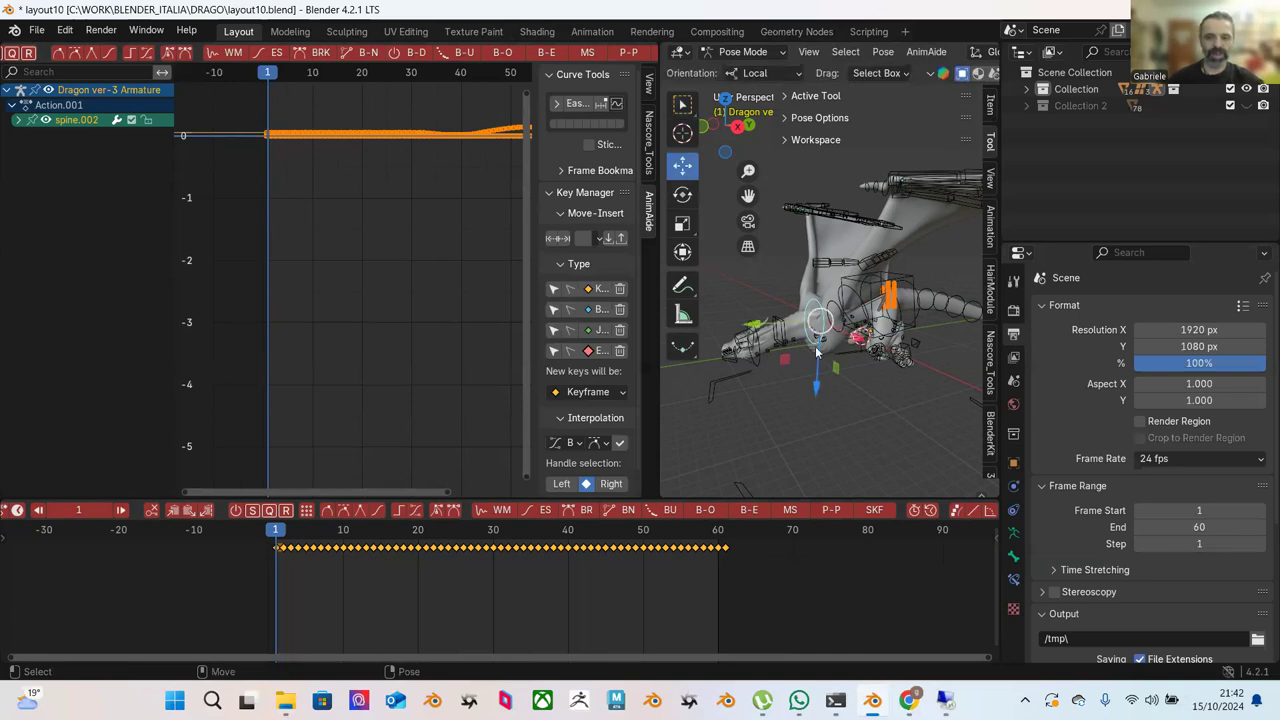
pyautogui.press('r')
pyautogui.press('z')
pyautogui.rightClick(849, 368)
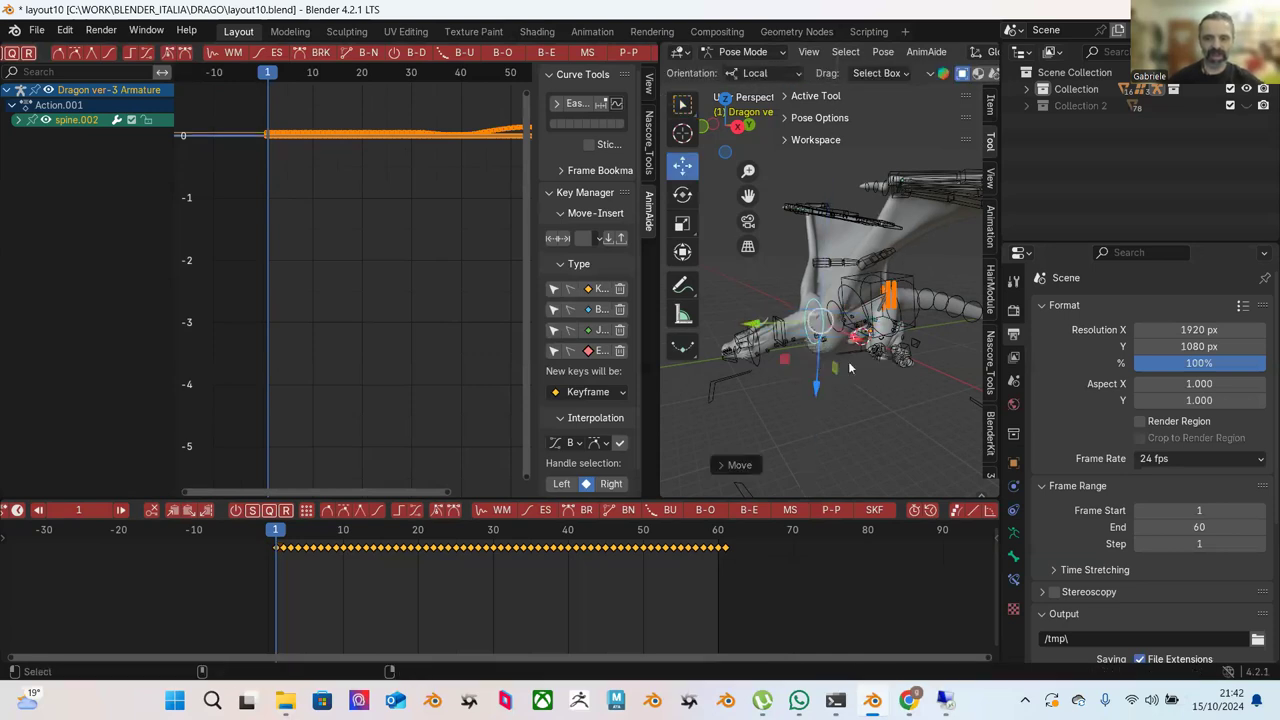
# Select spine.006 and scrub its motion through frames 31 and 46.
pyautogui.moveTo(853, 378)
pyautogui.mouseDown(button='middle')
pyautogui.moveTo(813, 390)
pyautogui.moveTo(840, 373)
pyautogui.mouseUp(button='middle')
pyautogui.moveTo(809, 325); pyautogui.dragTo(896, 270, button='middle')
pyautogui.click(868, 295)
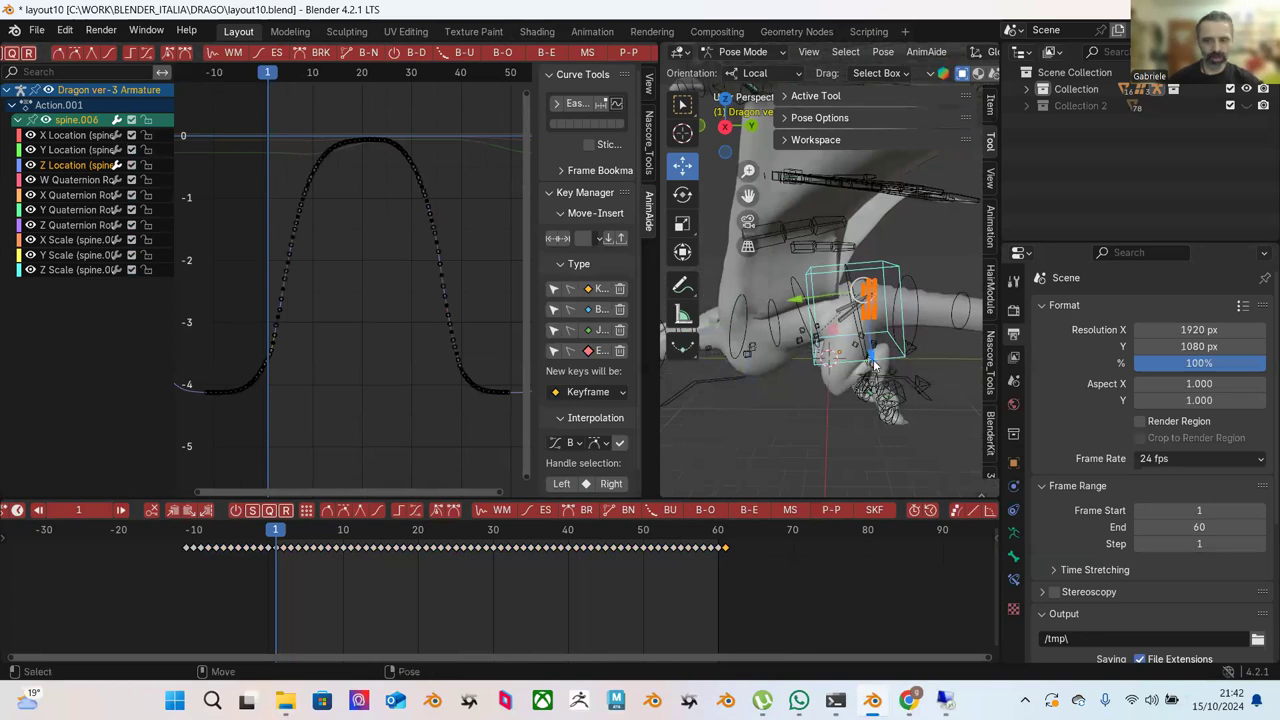
pyautogui.moveTo(848, 322); pyautogui.dragTo(700, 340, button='middle')
pyautogui.moveTo(276, 530); pyautogui.dragTo(612, 554)
pyautogui.moveTo(728, 393); pyautogui.dragTo(810, 358, button='middle')
# Select the feet.L bone and clear the motion paths via Pose > Motion Paths.
pyautogui.click(808, 352)
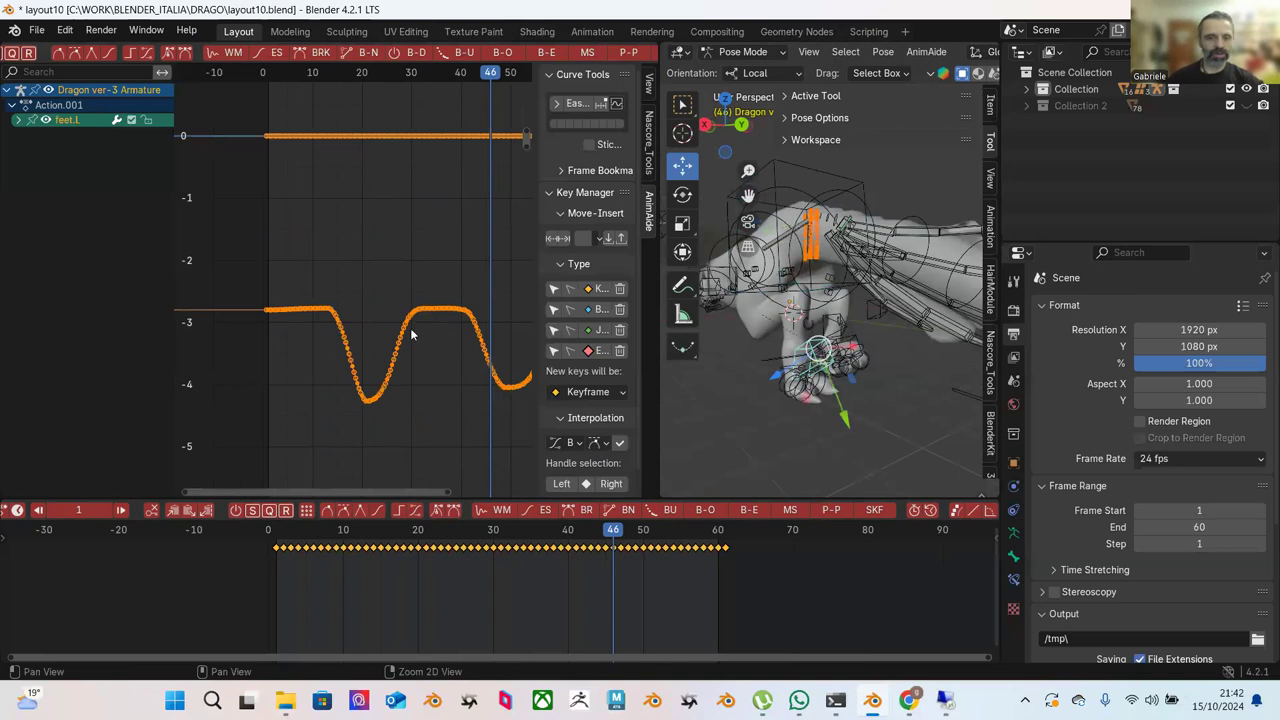
pyautogui.moveTo(900, 359); pyautogui.dragTo(769, 433, button='middle')
pyautogui.moveTo(845, 394); pyautogui.dragTo(822, 345, button='middle')
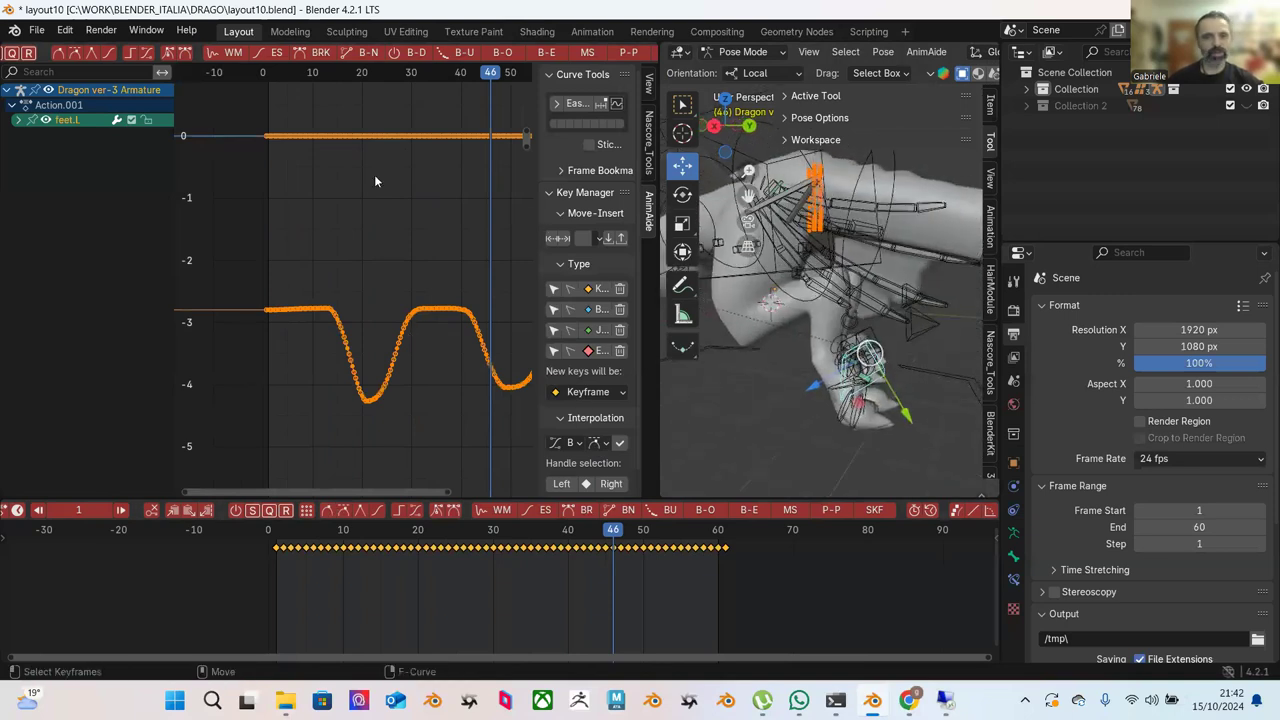
pyautogui.click(878, 52)
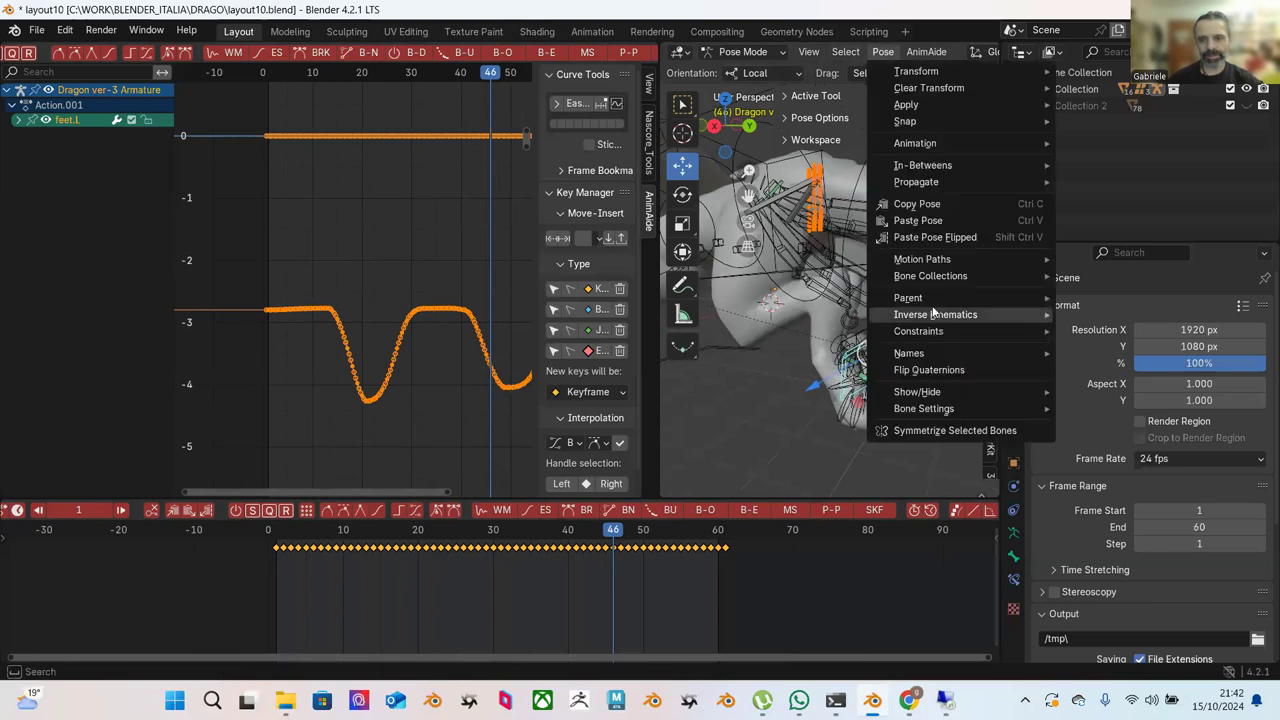
pyautogui.moveTo(1034, 260)
pyautogui.click(1100, 276)
# Scrub the animation through frames 17, 49 and 8 to review the foot.
pyautogui.moveTo(847, 307); pyautogui.dragTo(764, 350, button='middle')
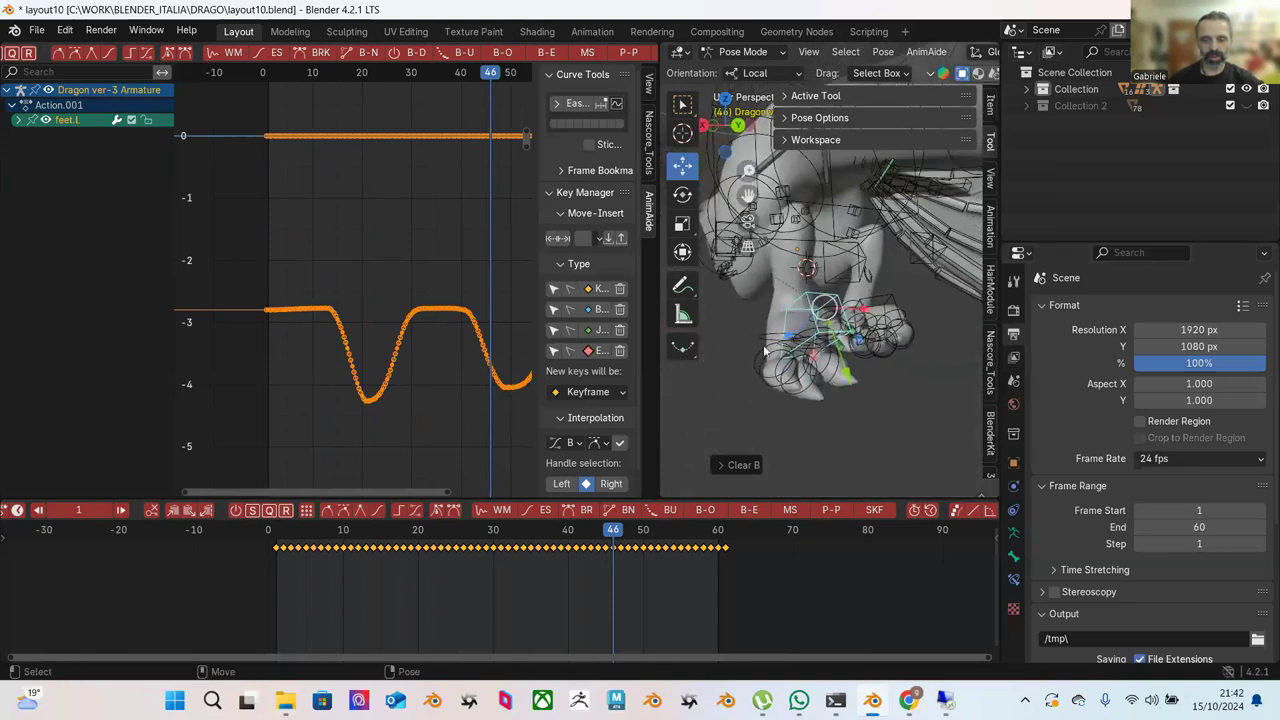
pyautogui.moveTo(309, 535); pyautogui.dragTo(635, 543)
pyautogui.moveTo(813, 435); pyautogui.dragTo(885, 405, button='middle')
pyautogui.moveTo(297, 541); pyautogui.dragTo(550, 552)
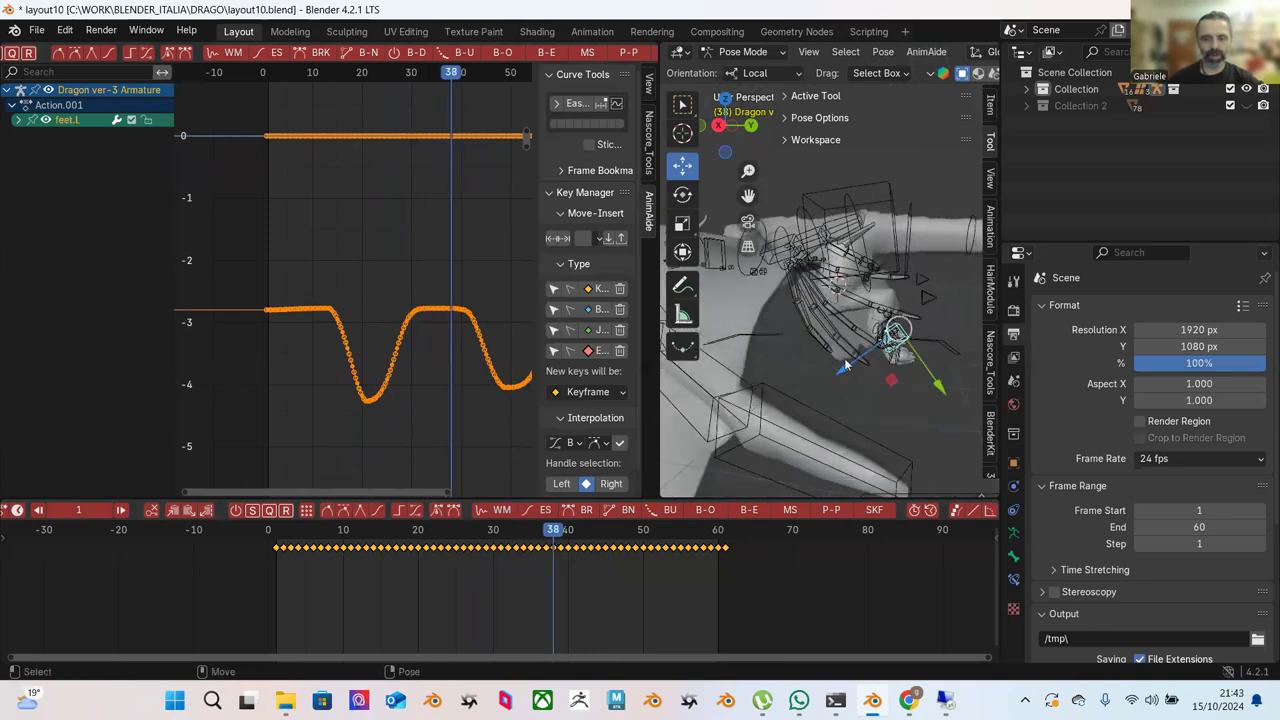
# Expand the feet.L channels and isolate the Y Location curve with its keys deselected.
pyautogui.scroll(5, 393, 288)
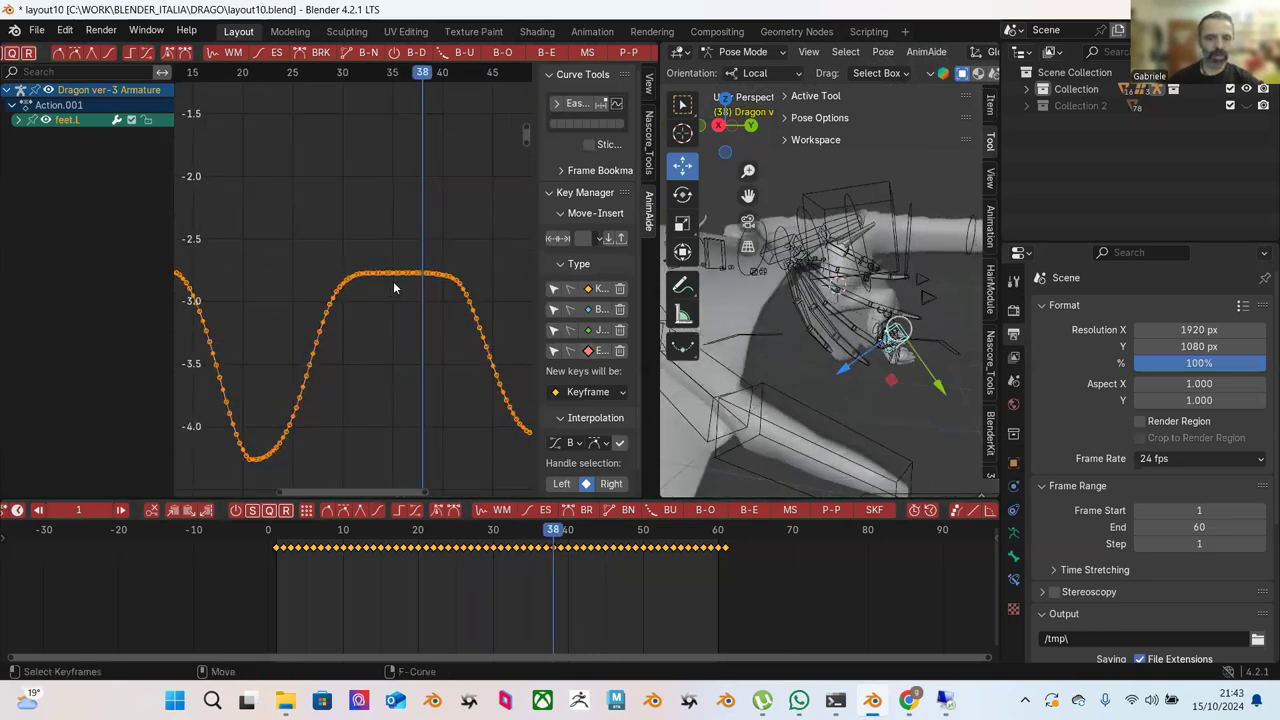
pyautogui.scroll(1, 393, 285)
pyautogui.moveTo(822, 366); pyautogui.dragTo(853, 352, button='middle')
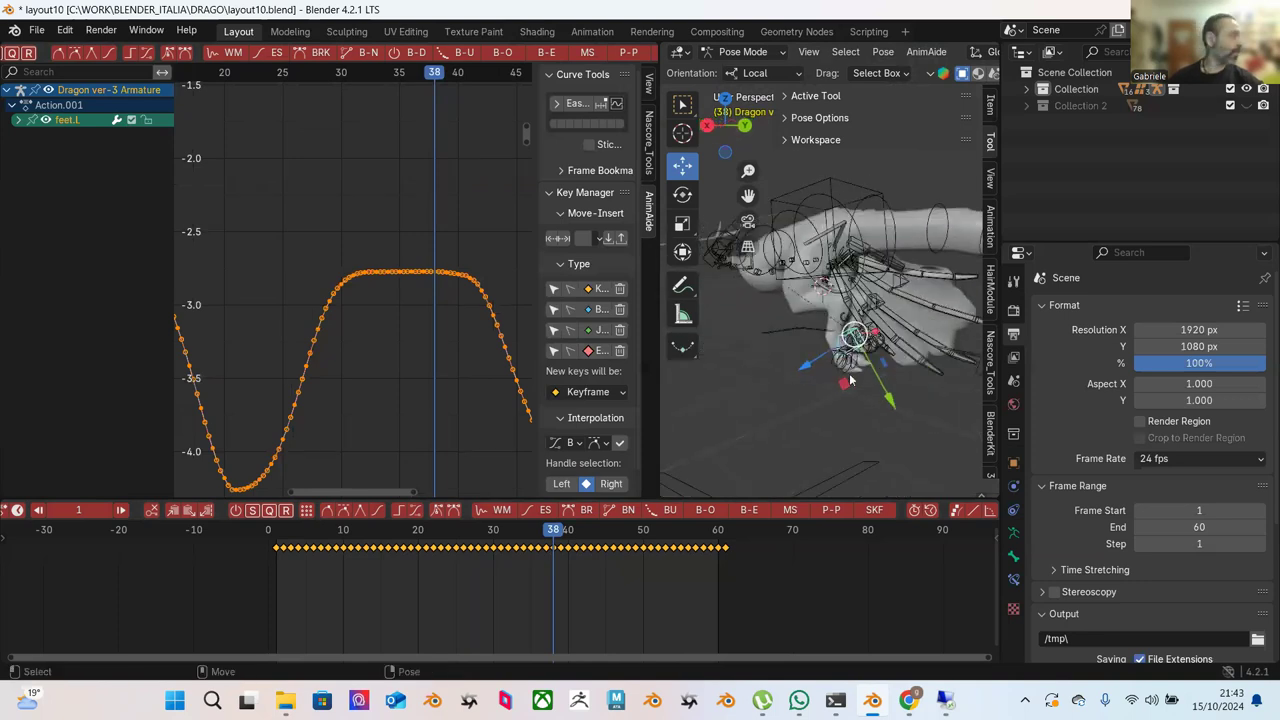
pyautogui.click(17, 121)
pyautogui.click(60, 184)
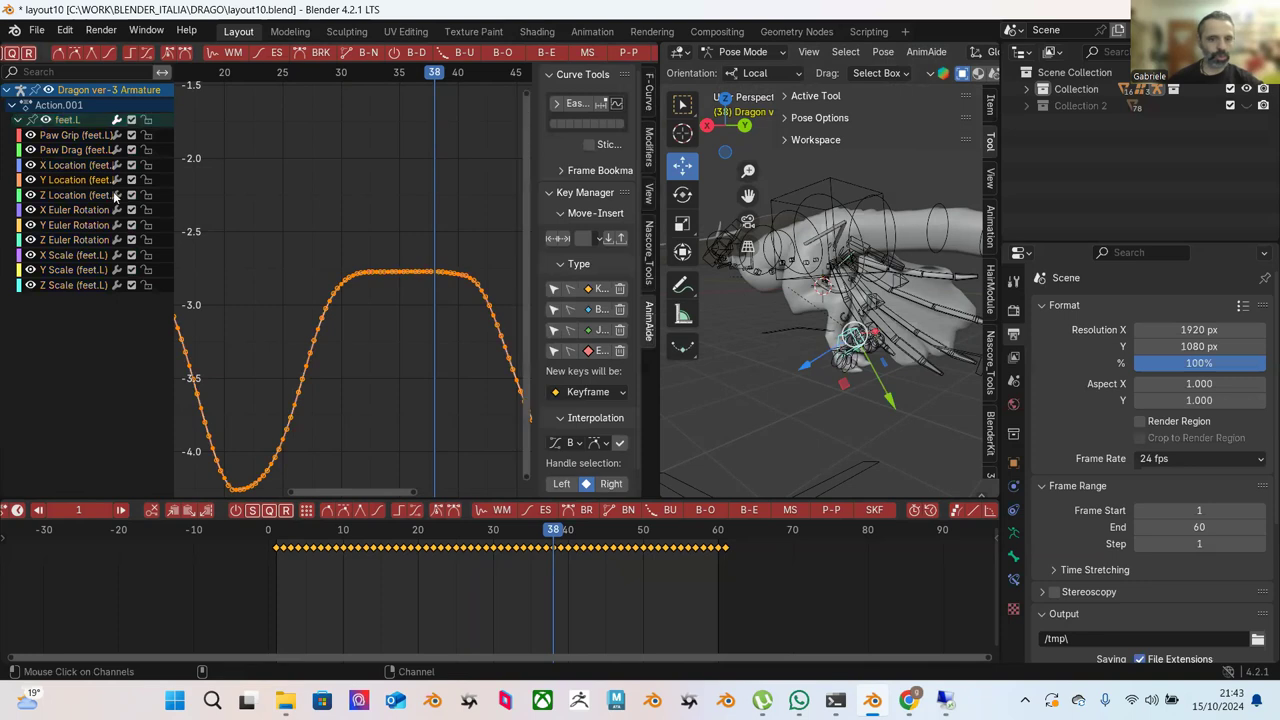
pyautogui.click(82, 168)
pyautogui.click(89, 196)
pyautogui.click(87, 180)
pyautogui.click(89, 196)
pyautogui.scroll(-2, 348, 257)
pyautogui.scroll(1, 370, 252)
pyautogui.click(398, 246)
# Apply AnimAide Blend to Ease to the rising keys, then the plateau's descending side.
pyautogui.moveTo(298, 213); pyautogui.dragTo(425, 383)
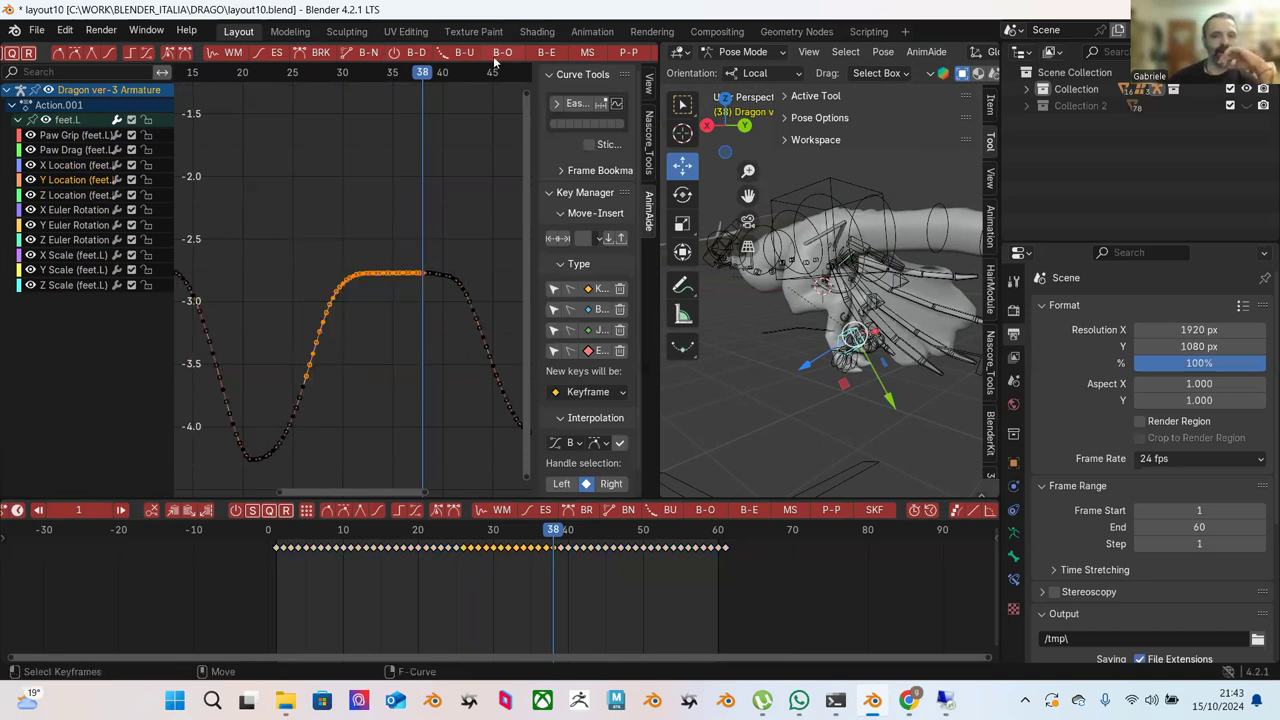
pyautogui.click(546, 52)
pyautogui.moveTo(335, 51); pyautogui.dragTo(455, 51)
pyautogui.moveTo(389, 236); pyautogui.dragTo(490, 350)
pyautogui.click(546, 52)
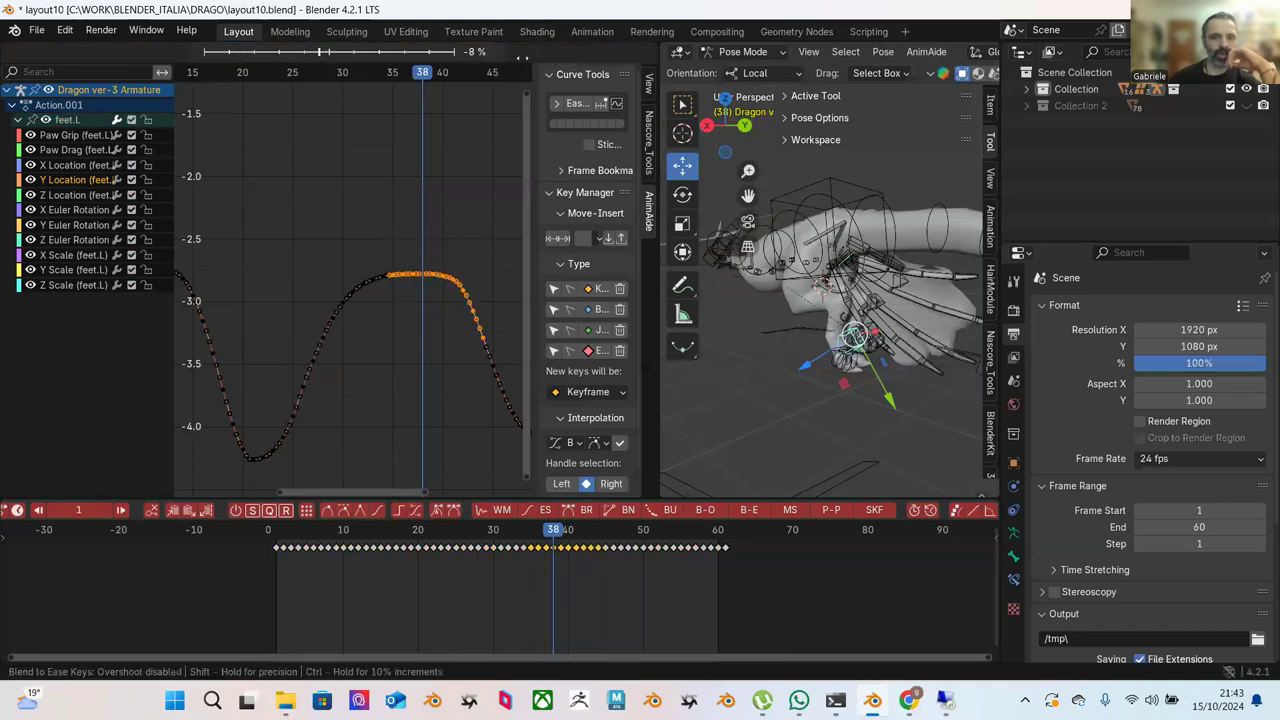
pyautogui.click(455, 153)
pyautogui.click(281, 248)
# Reapply Blend to Ease twice on the rising side and plateau keys, then deselect.
pyautogui.moveTo(272, 238); pyautogui.dragTo(422, 406)
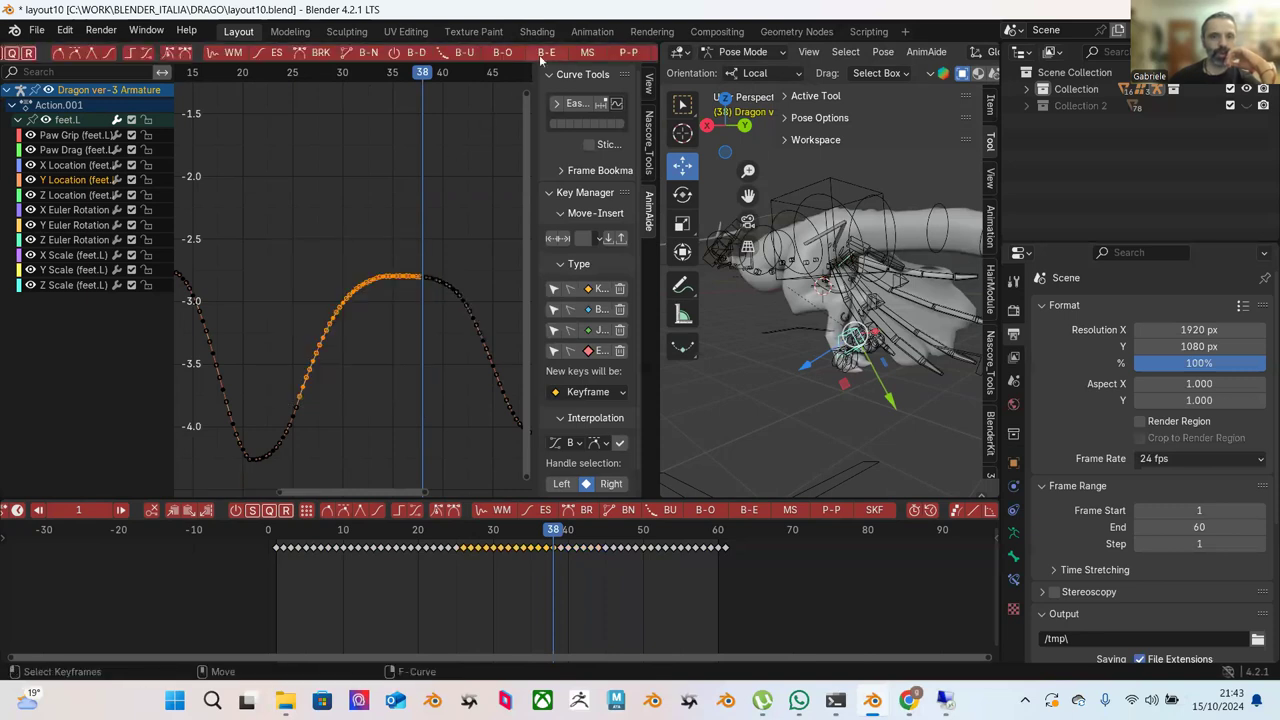
pyautogui.click(540, 58)
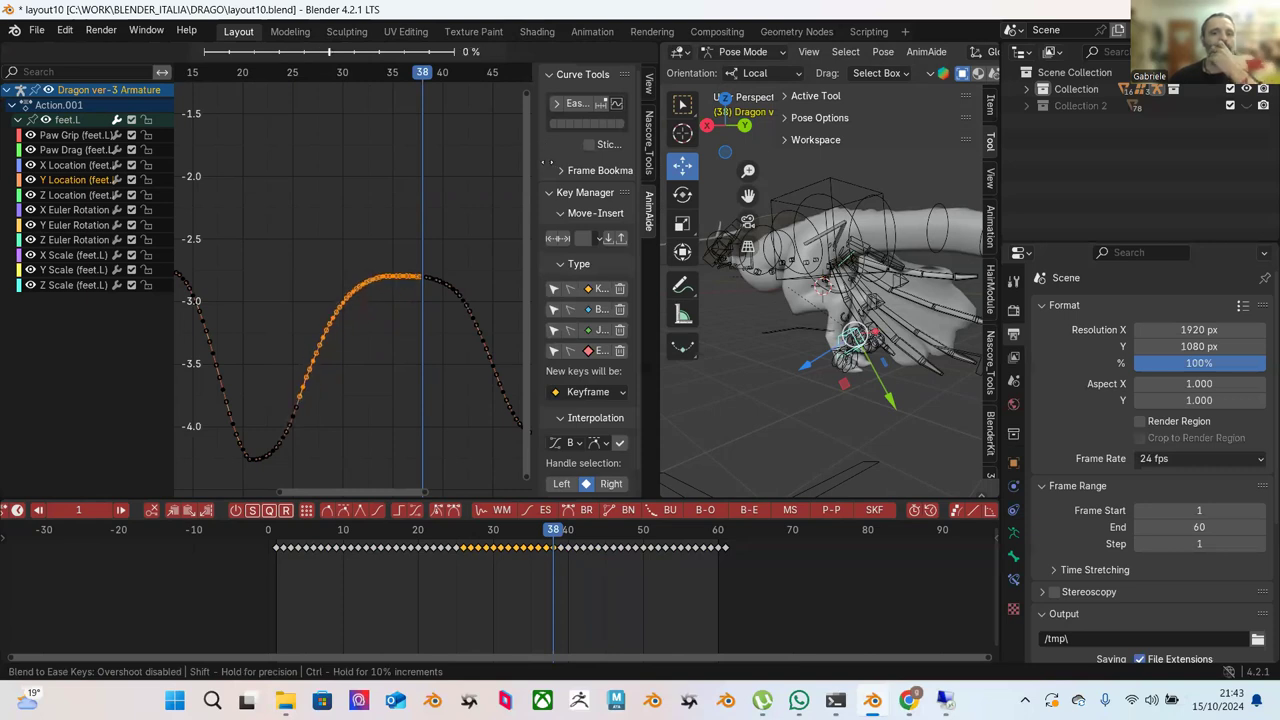
pyautogui.click(548, 160)
pyautogui.click(408, 201)
pyautogui.moveTo(310, 254); pyautogui.dragTo(396, 366)
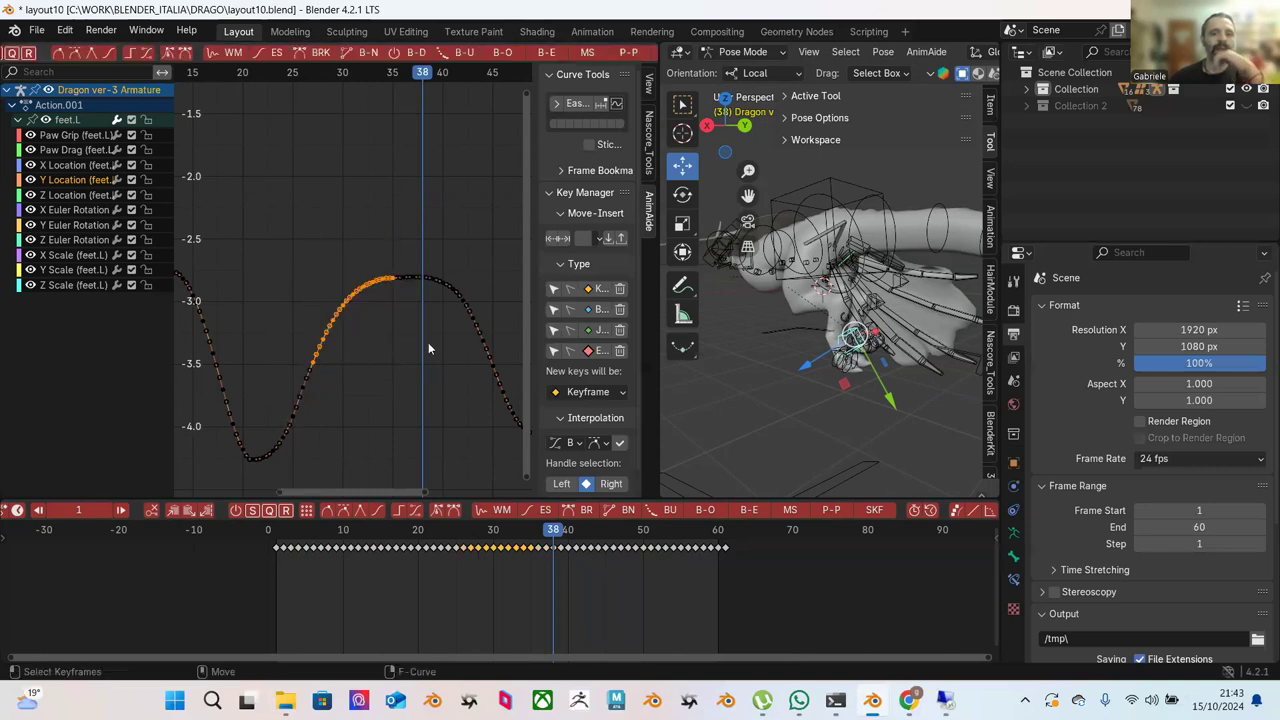
pyautogui.moveTo(291, 228); pyautogui.dragTo(416, 400)
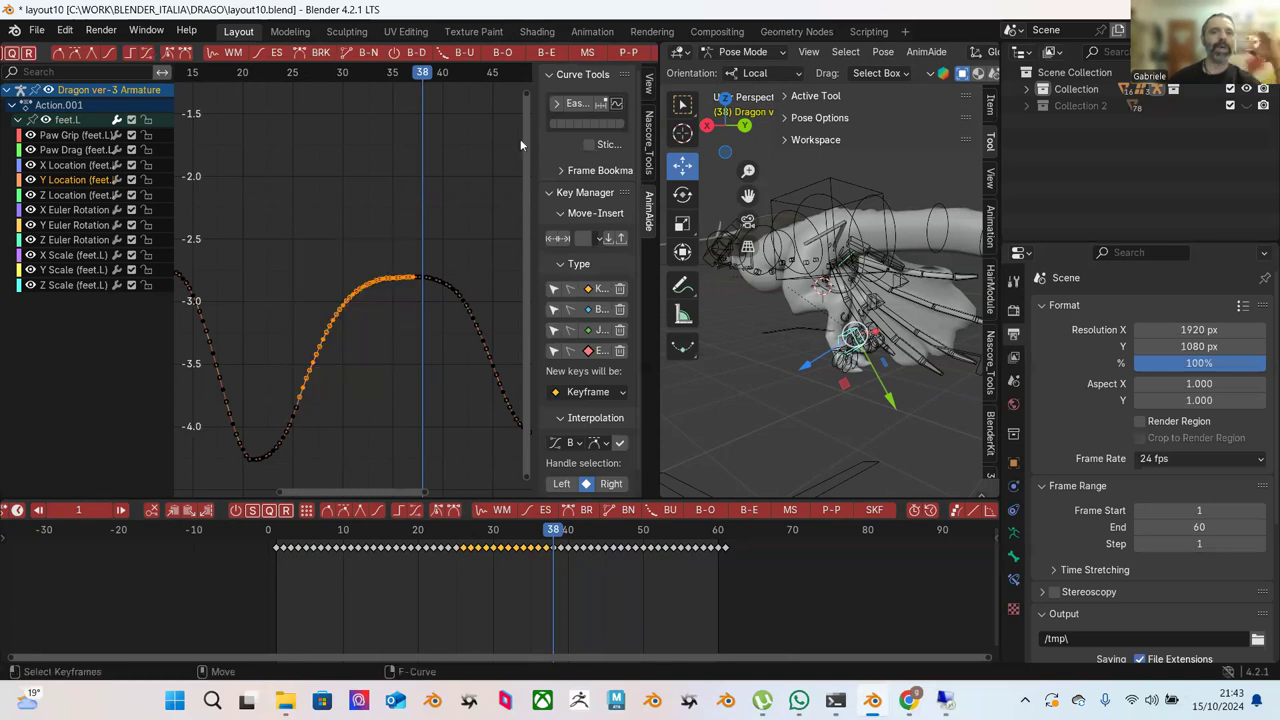
pyautogui.click(549, 60)
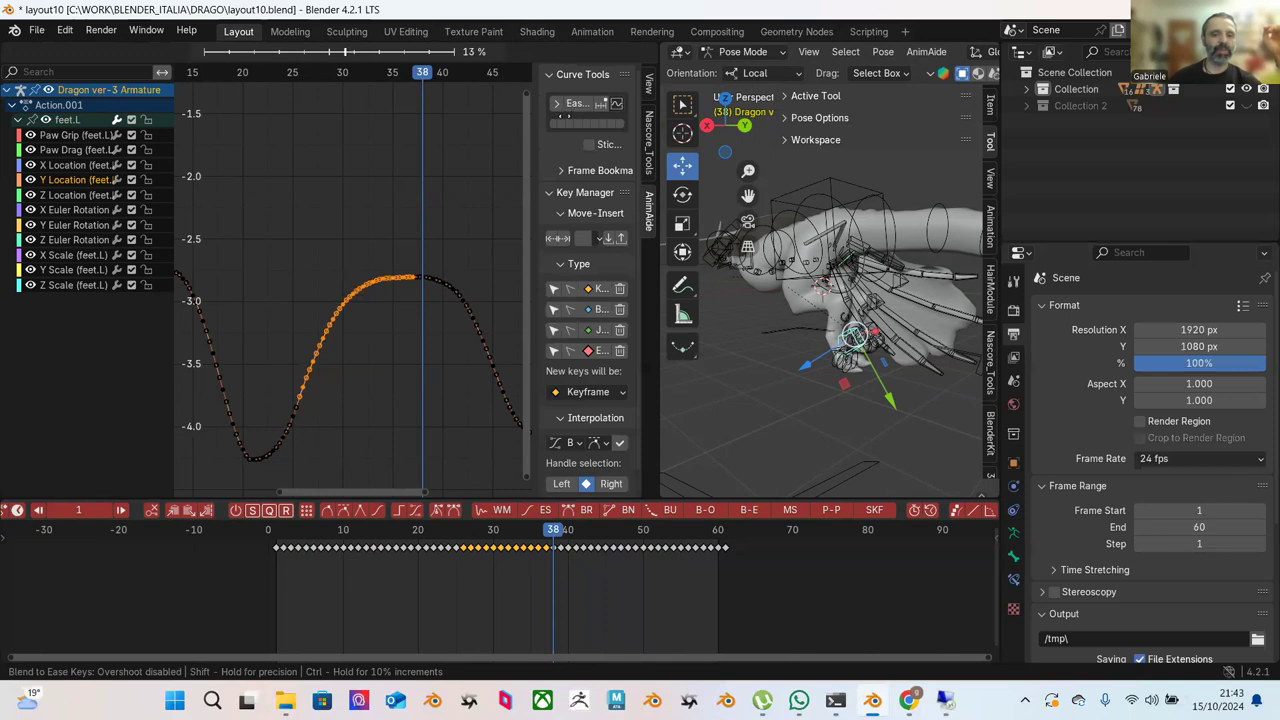
pyautogui.click(548, 119)
pyautogui.click(400, 266)
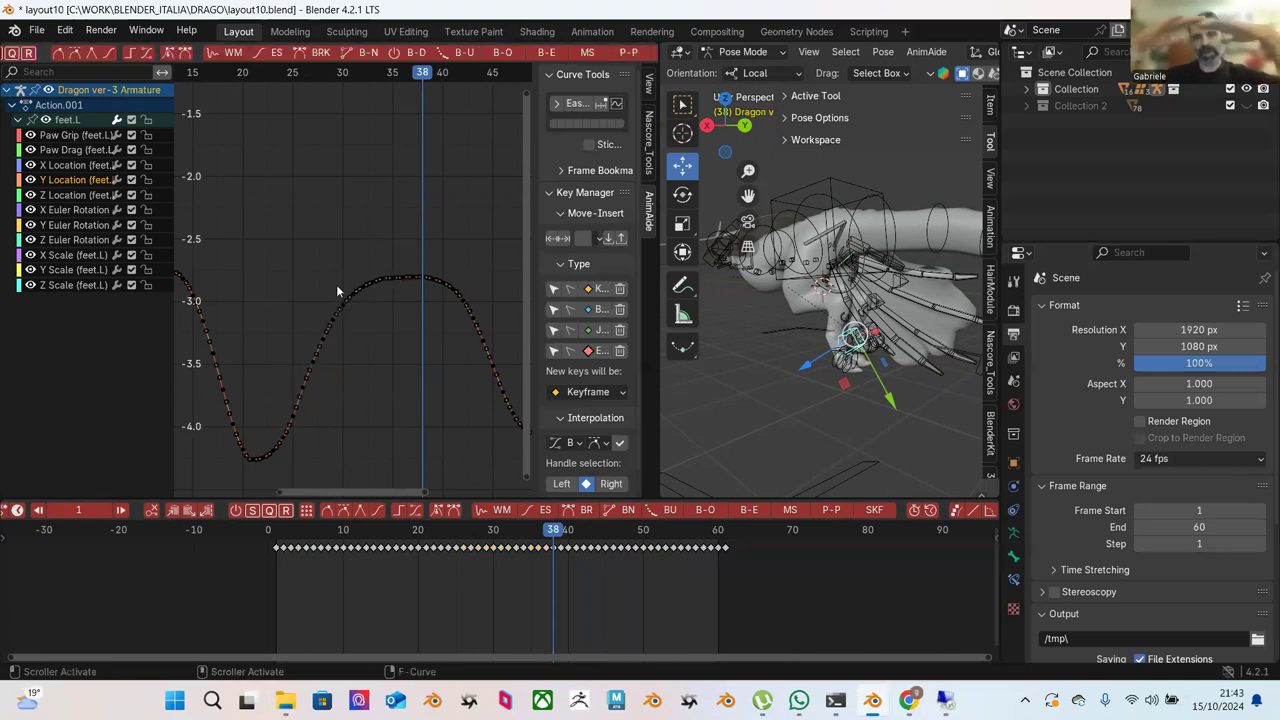
pyautogui.moveTo(400, 548); pyautogui.dragTo(545, 550)
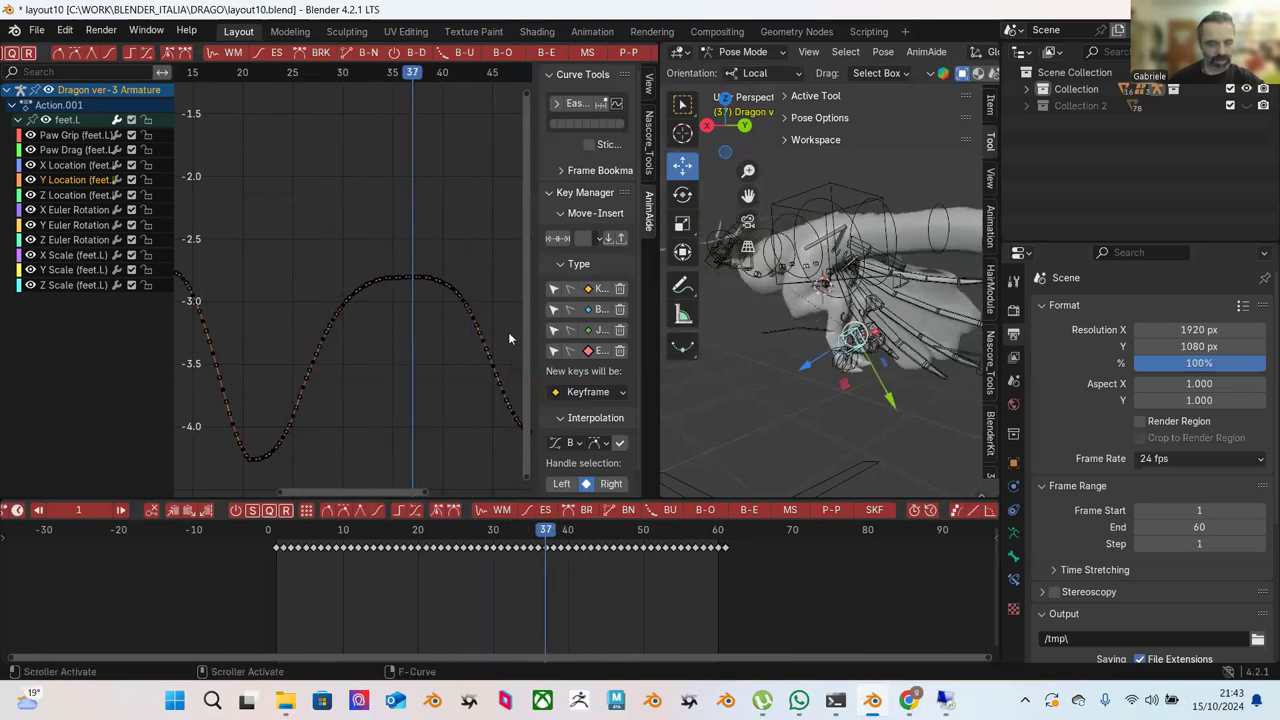
pyautogui.moveTo(455, 328); pyautogui.dragTo(452, 292, button='middle')
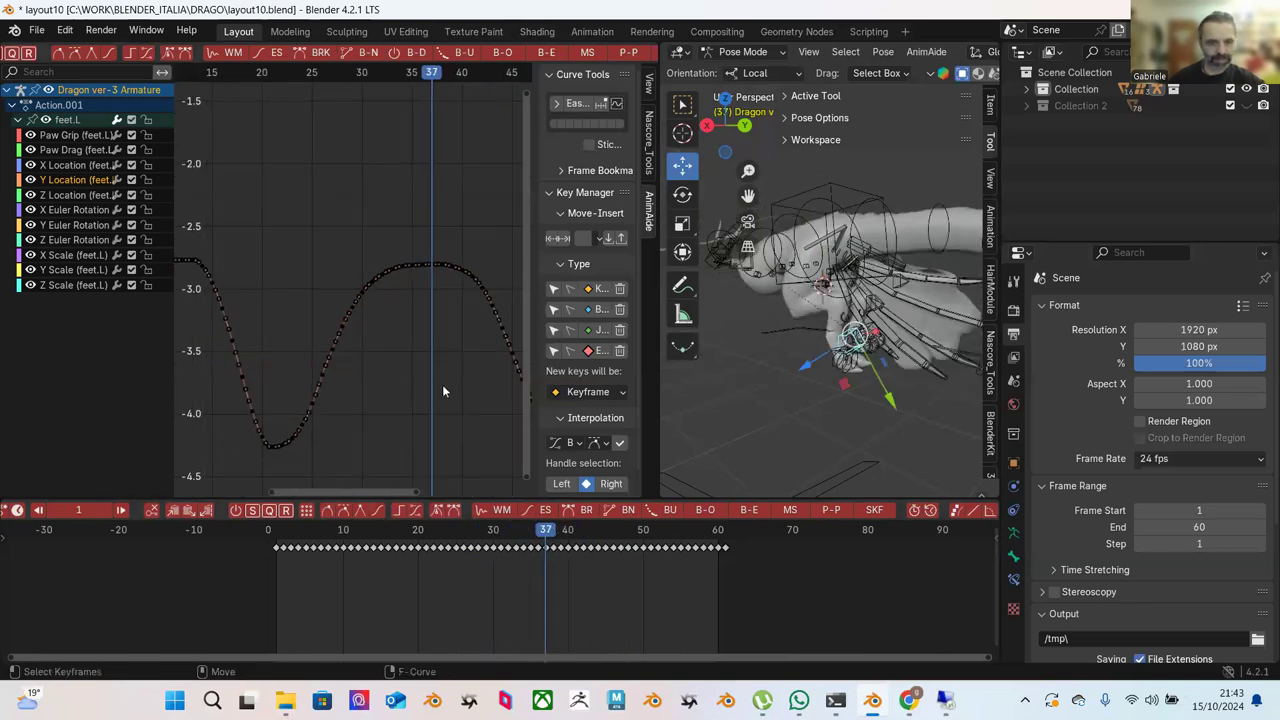
pyautogui.click(75, 196)
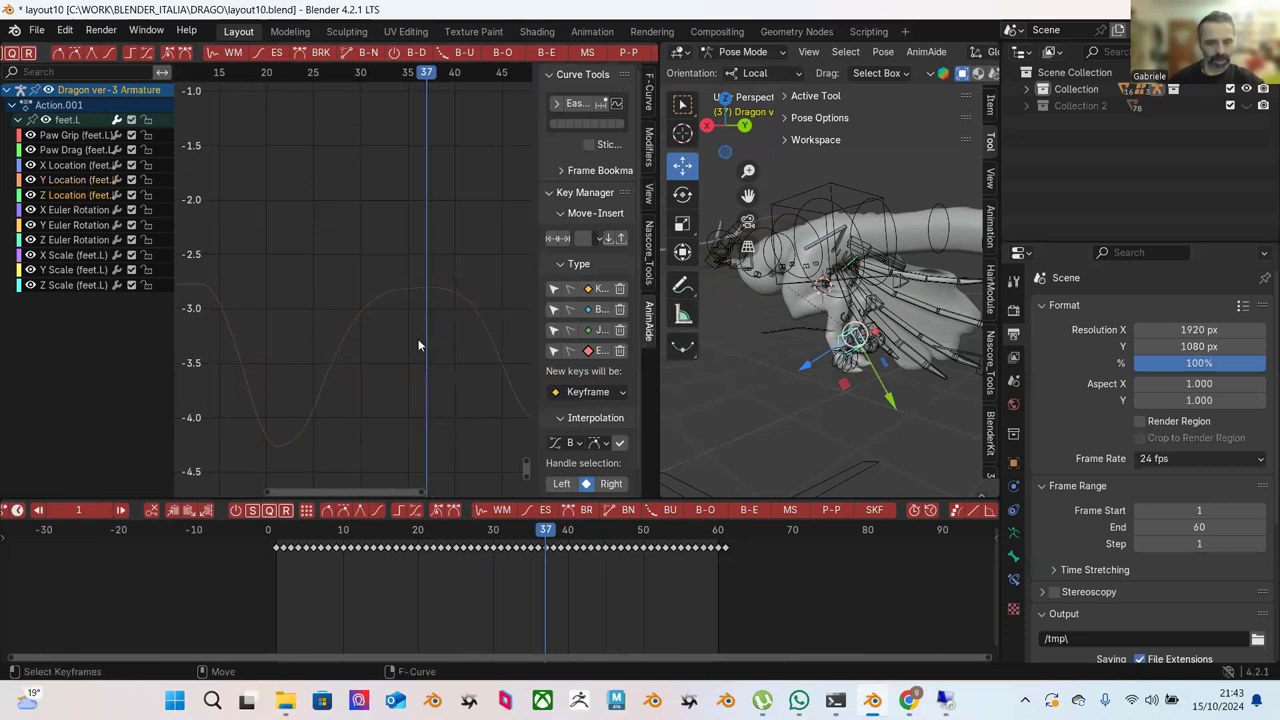
pyautogui.press('Home')
pyautogui.keyDown('ctrl'); pyautogui.moveTo(399, 187); pyautogui.dragTo(337, 240, button='middle'); pyautogui.keyUp('ctrl')
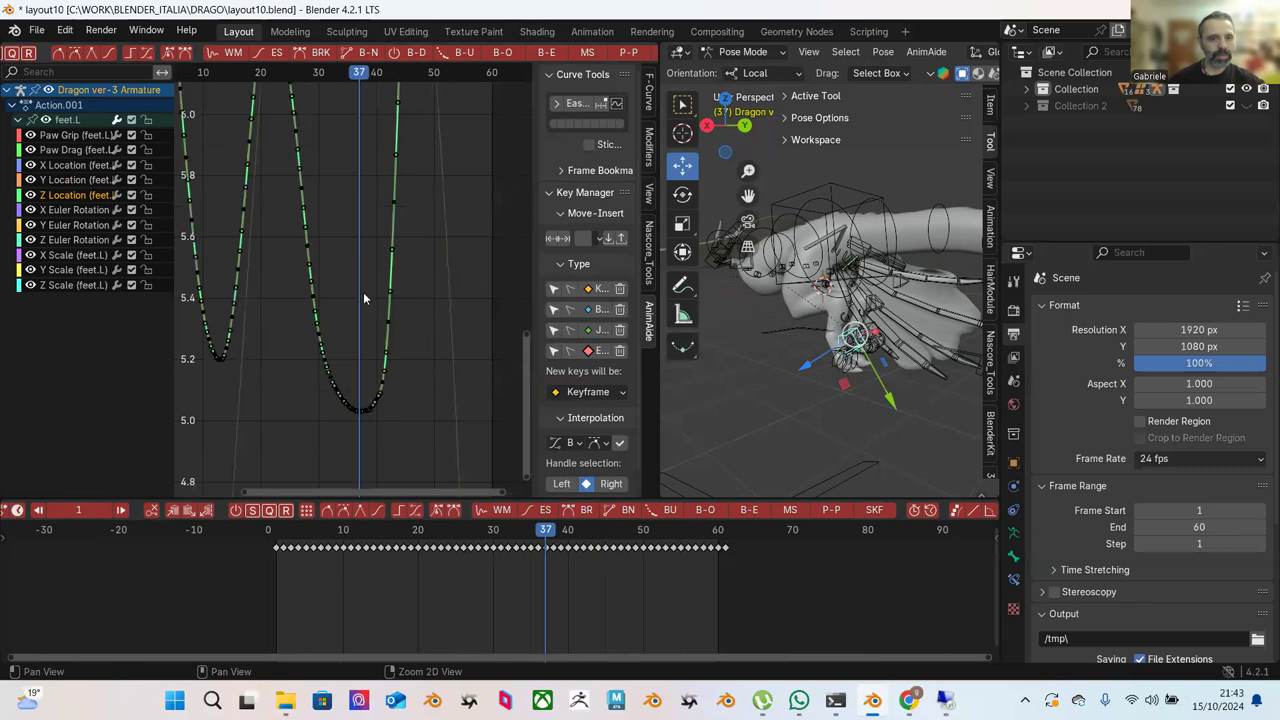
pyautogui.keyDown('ctrl'); pyautogui.moveTo(376, 301); pyautogui.dragTo(386, 314, button='middle'); pyautogui.keyUp('ctrl')
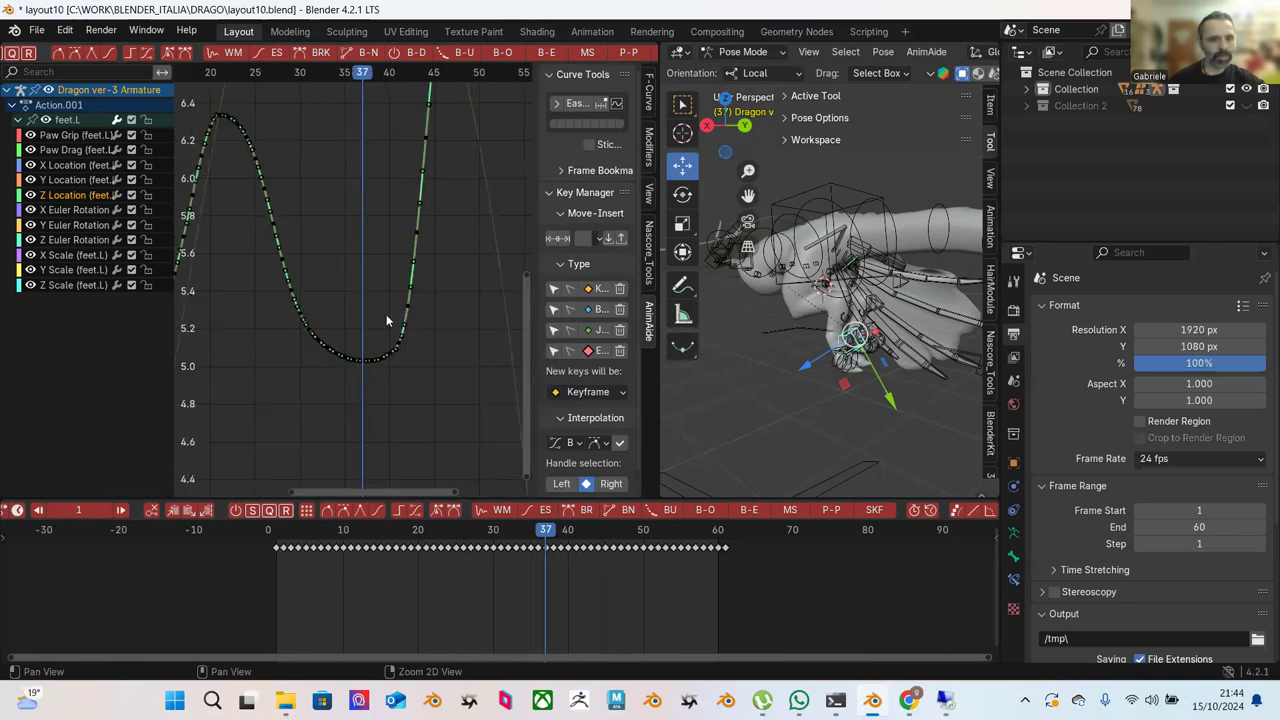
pyautogui.click(70, 183)
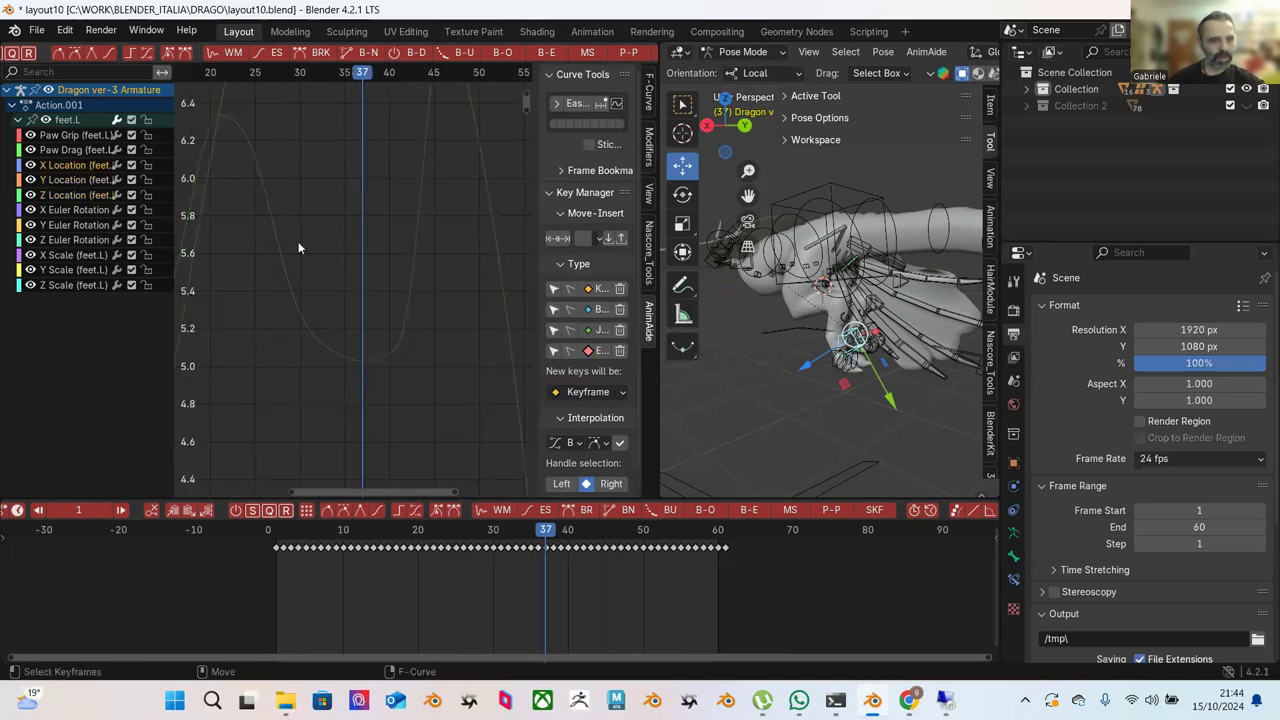
pyautogui.press('Home')
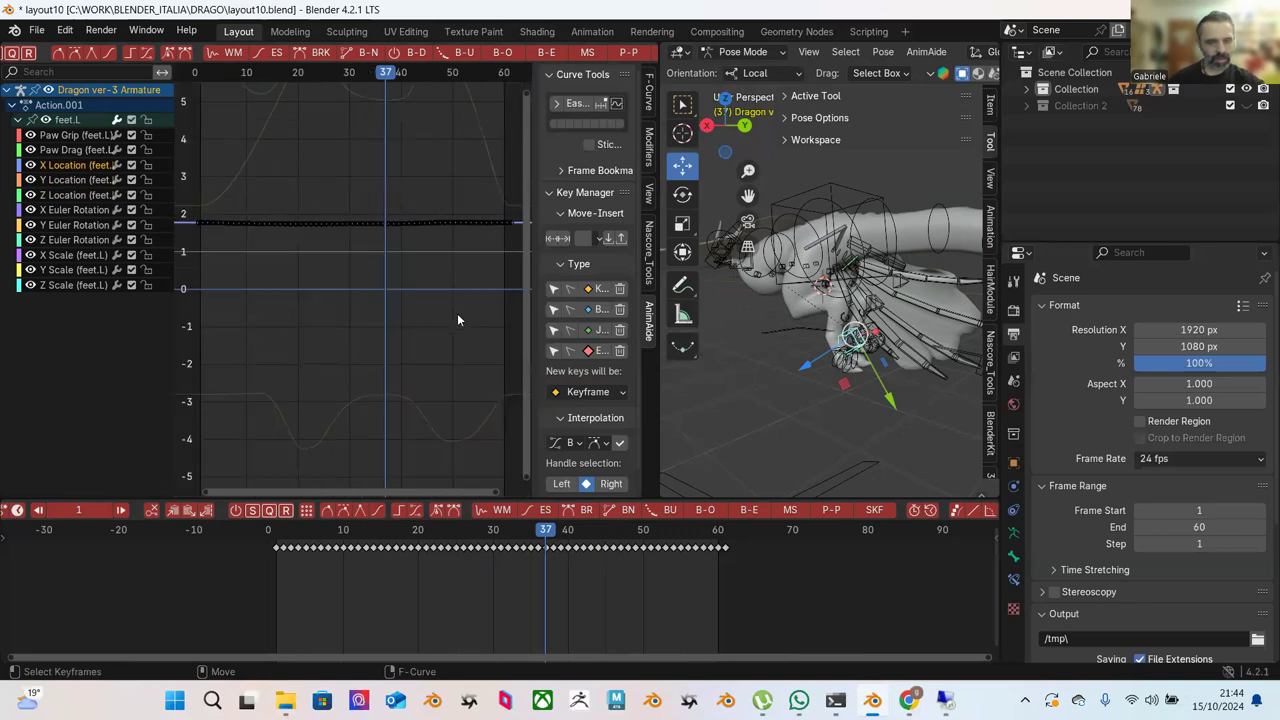
pyautogui.keyDown('ctrl'); pyautogui.moveTo(411, 277); pyautogui.dragTo(393, 304, button='middle'); pyautogui.keyUp('ctrl')
pyautogui.press('Home')
pyautogui.moveTo(252, 245); pyautogui.dragTo(414, 381)
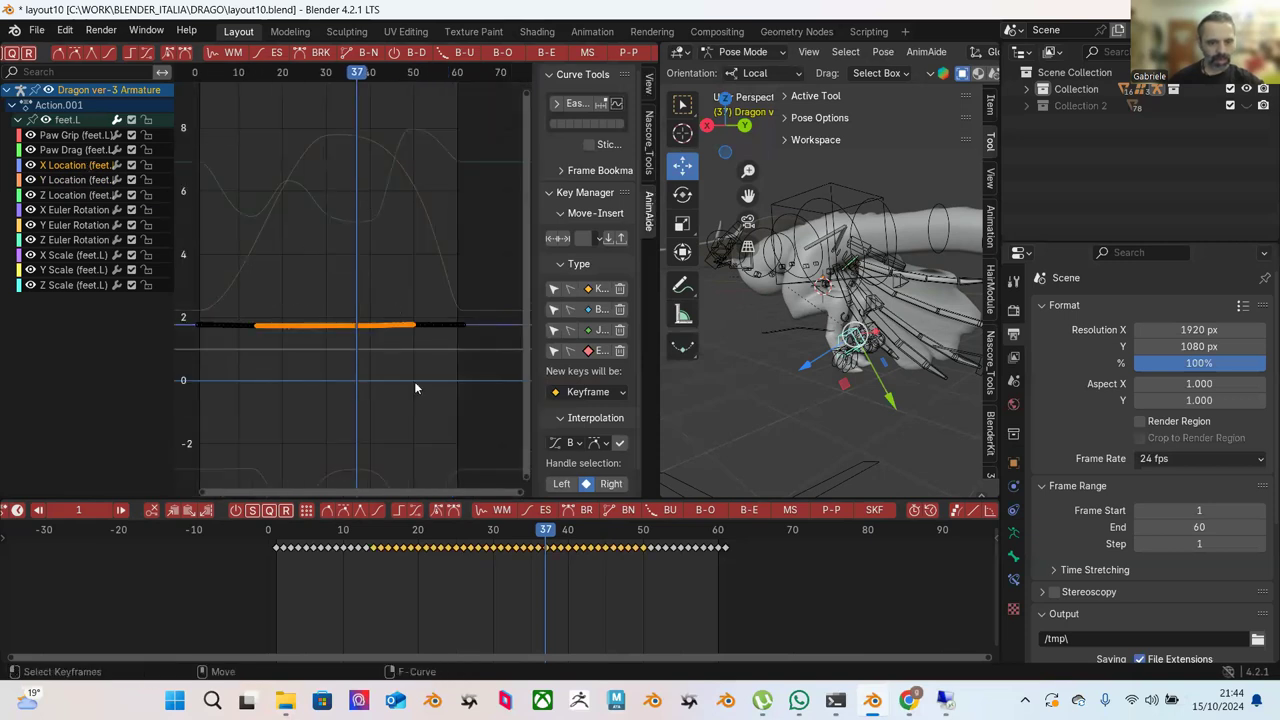
pyautogui.press('KP_Decimal')
pyautogui.scroll(-2, 363, 325)
pyautogui.click(364, 325)
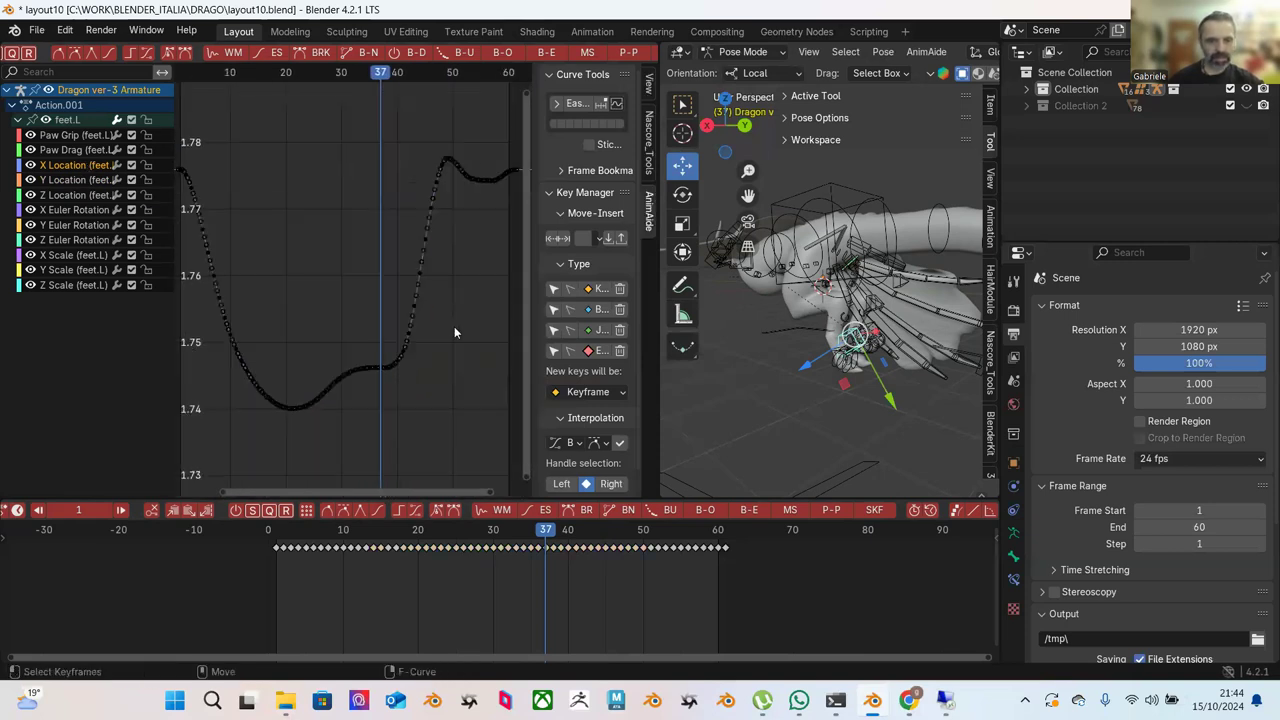
pyautogui.moveTo(456, 260); pyautogui.dragTo(322, 434)
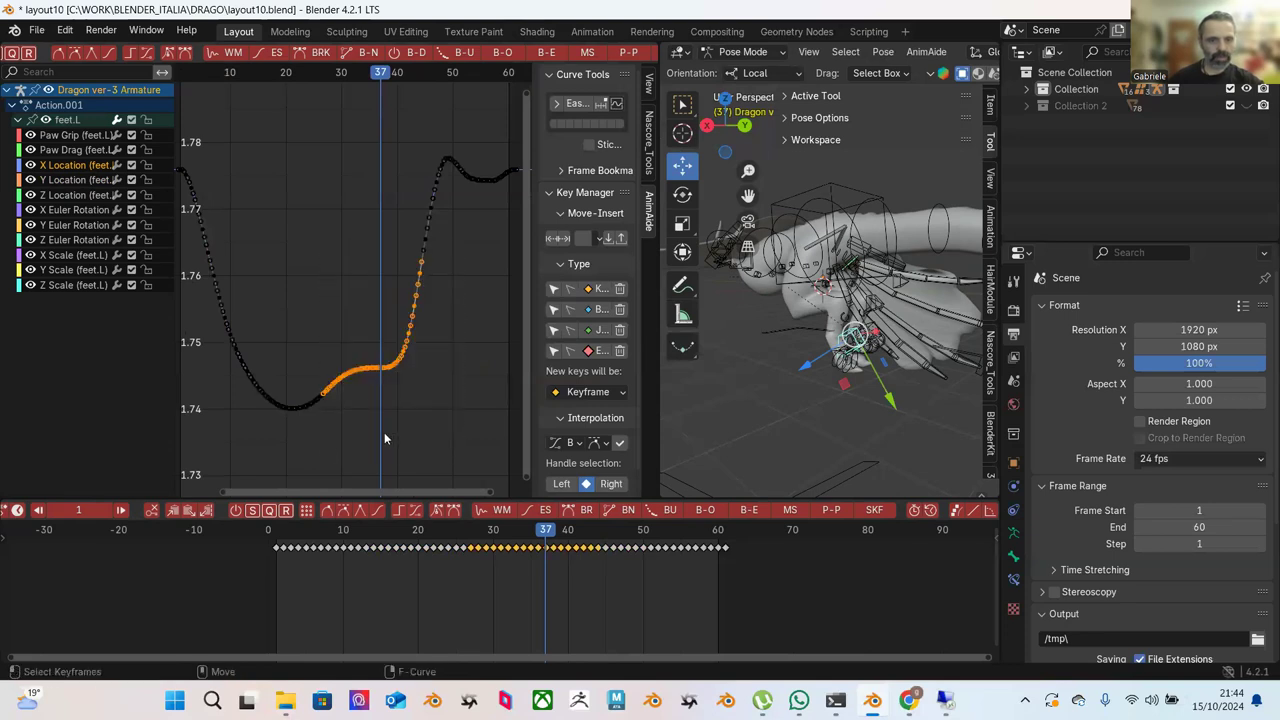
pyautogui.click(88, 179)
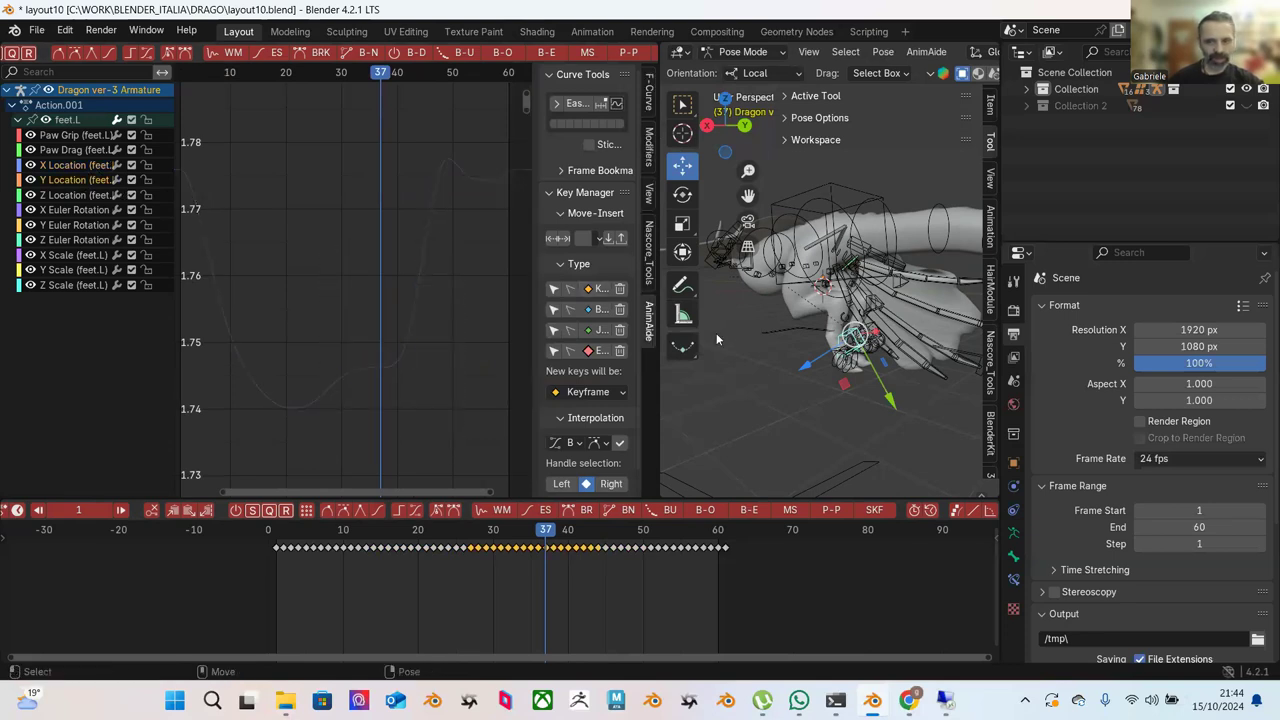
pyautogui.click(749, 74)
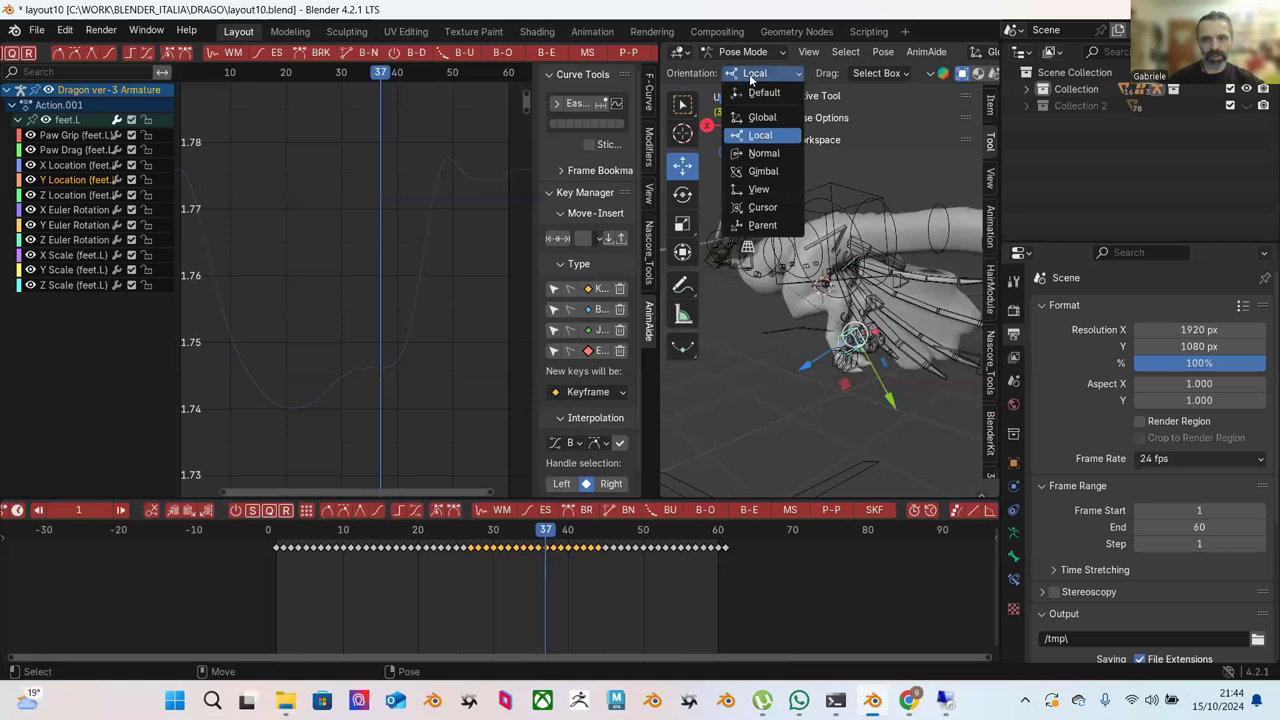
# Reselect the feet.L bone, frame the whole curve, and zoom onto the arch's middle keys.
pyautogui.click(872, 165)
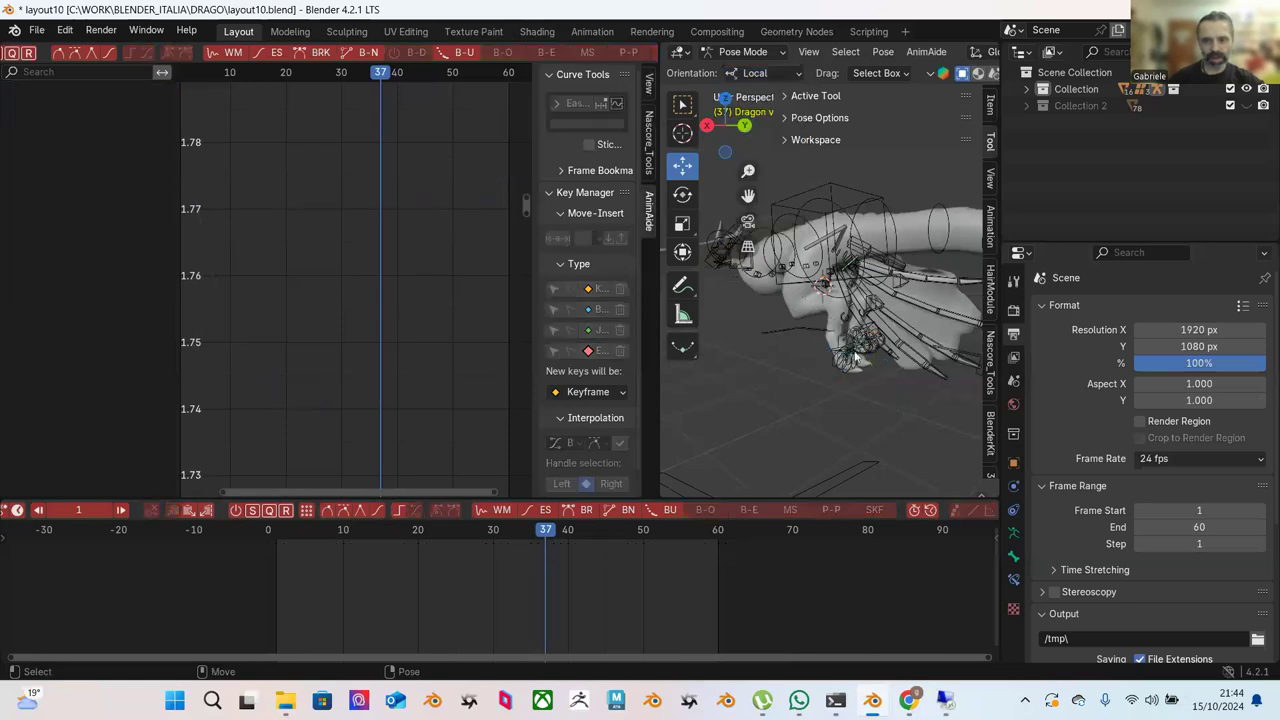
pyautogui.click(842, 340)
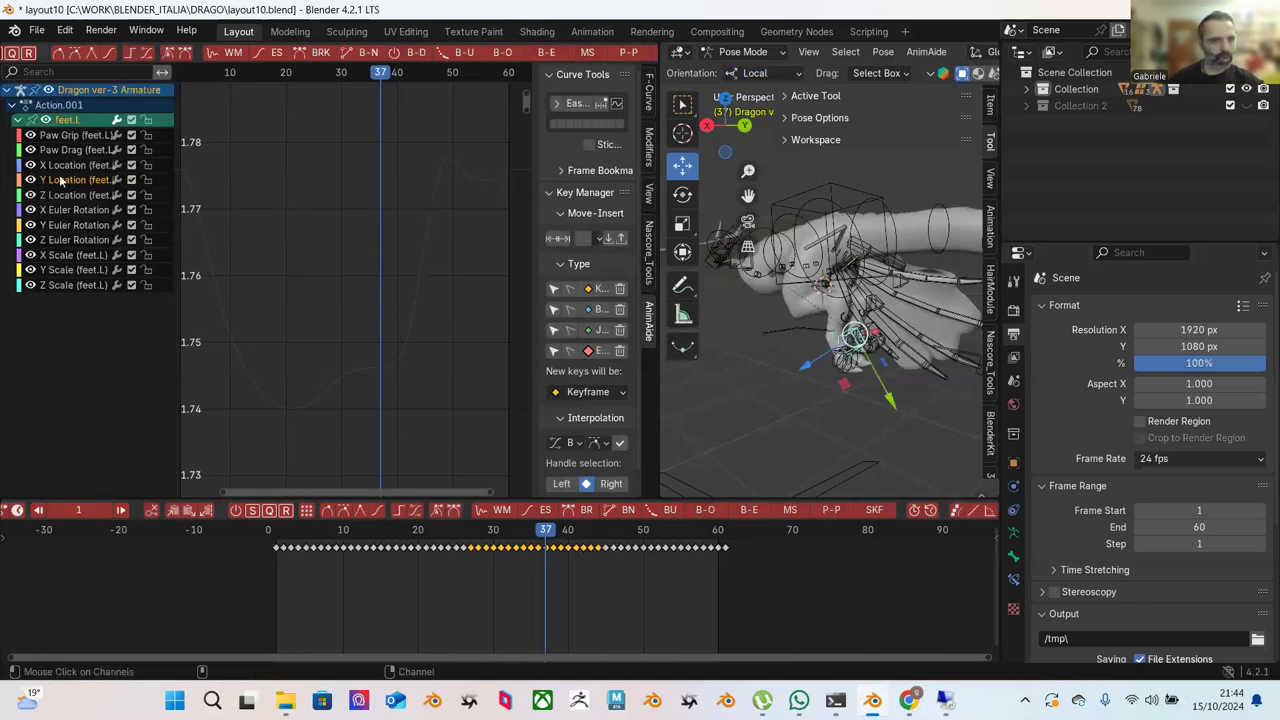
pyautogui.press('Home')
pyautogui.moveTo(338, 328); pyautogui.dragTo(414, 415)
pyautogui.press('KP_Decimal')
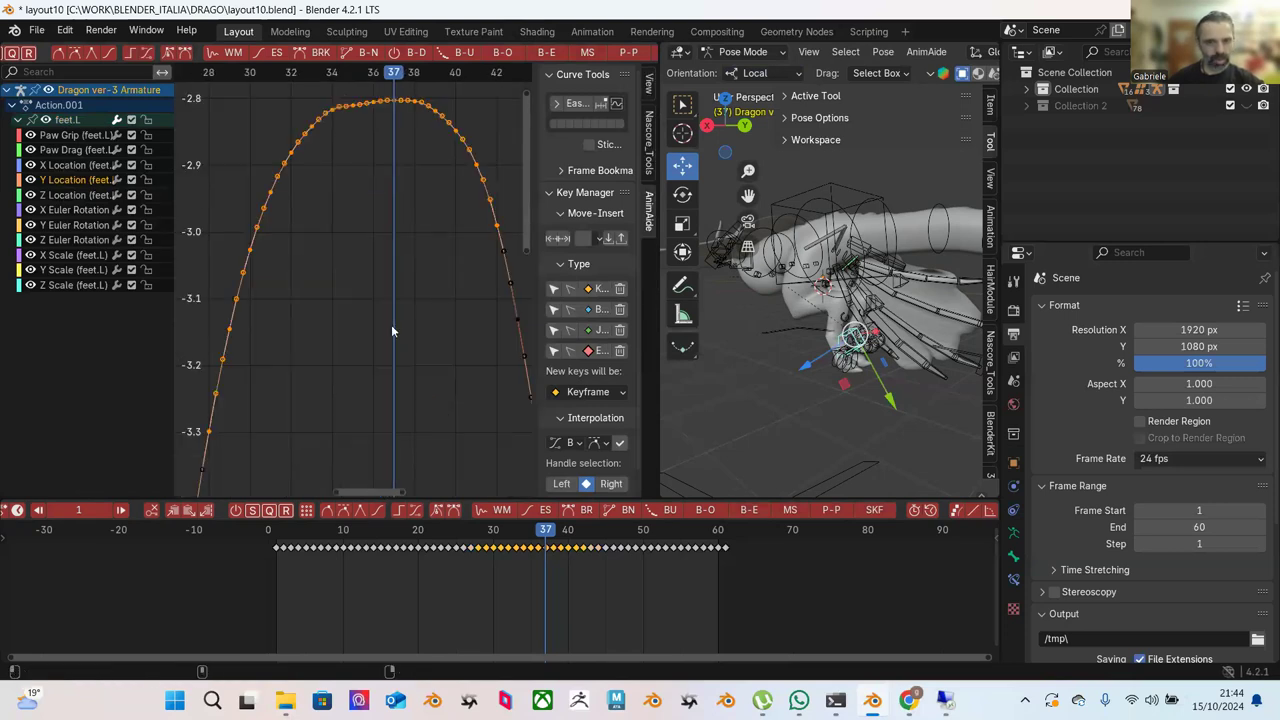
pyautogui.press('super')
# Box-select the whole arch's keys and start AnimAide's Push Pull on them.
pyautogui.click(330, 261)
pyautogui.scroll(-4, 378, 254)
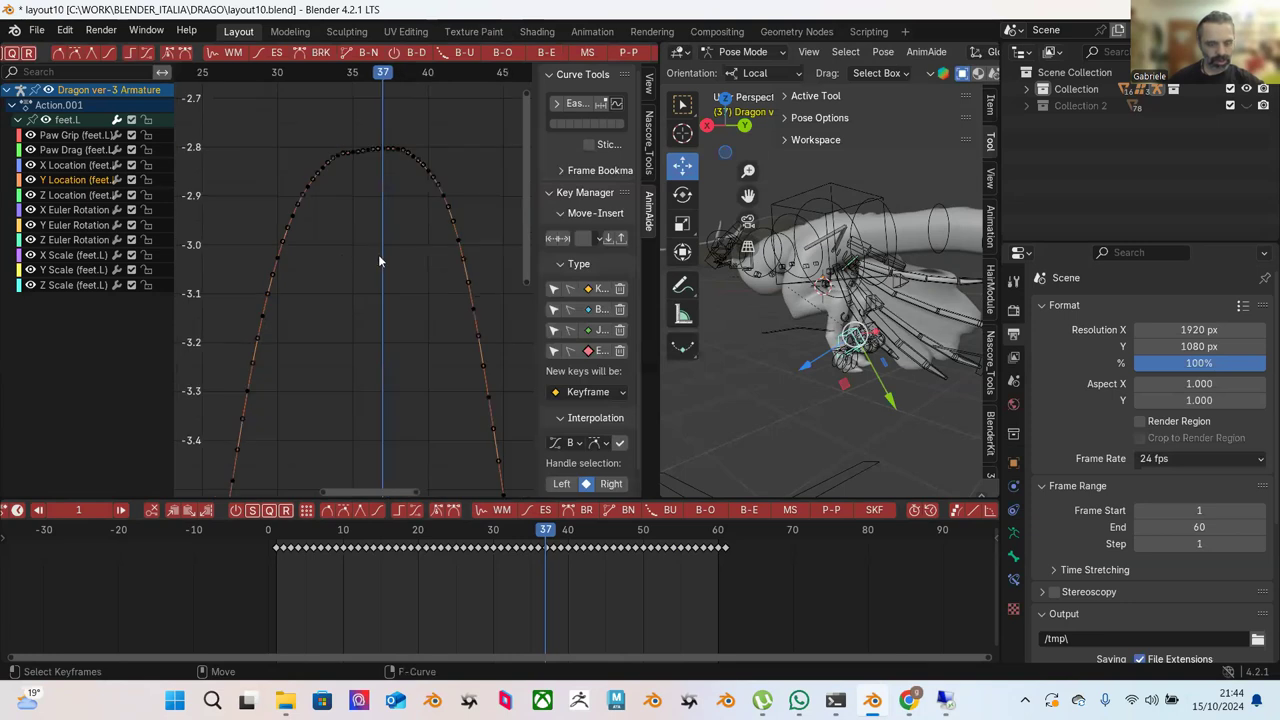
pyautogui.moveTo(337, 214); pyautogui.dragTo(384, 287)
pyautogui.moveTo(313, 196); pyautogui.dragTo(408, 294)
pyautogui.moveTo(250, 161); pyautogui.dragTo(444, 428)
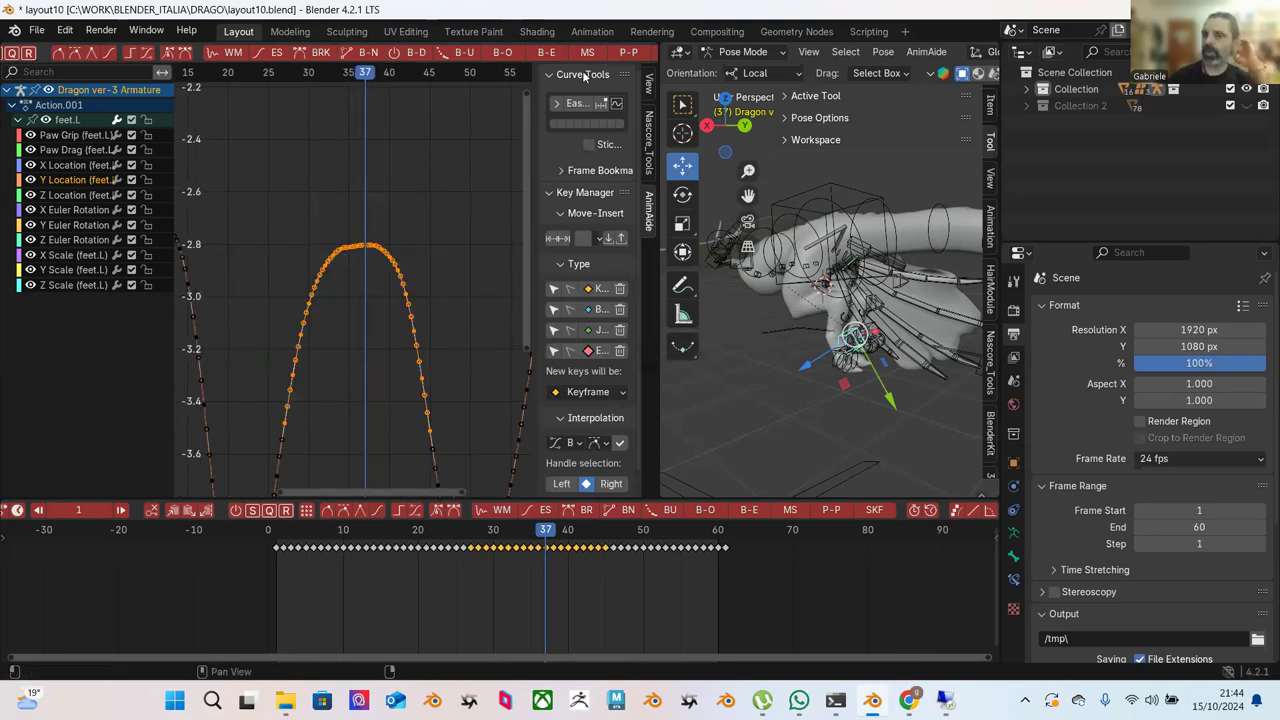
pyautogui.click(626, 55)
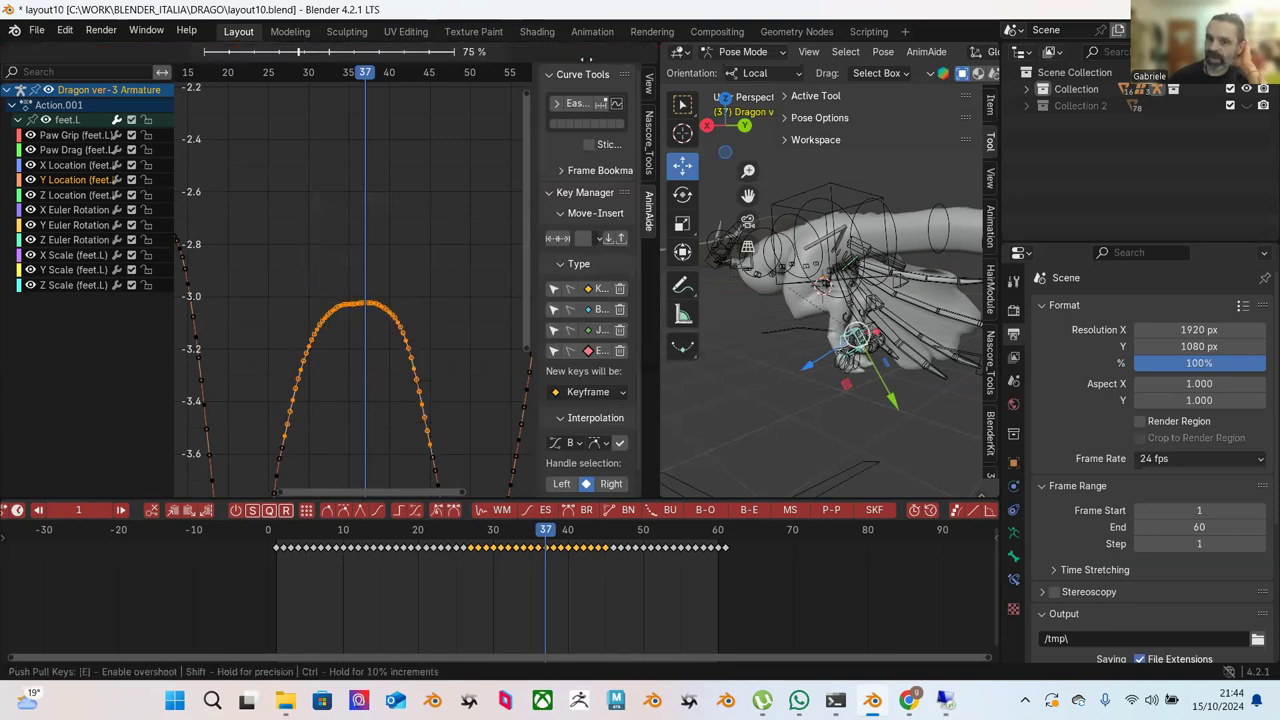
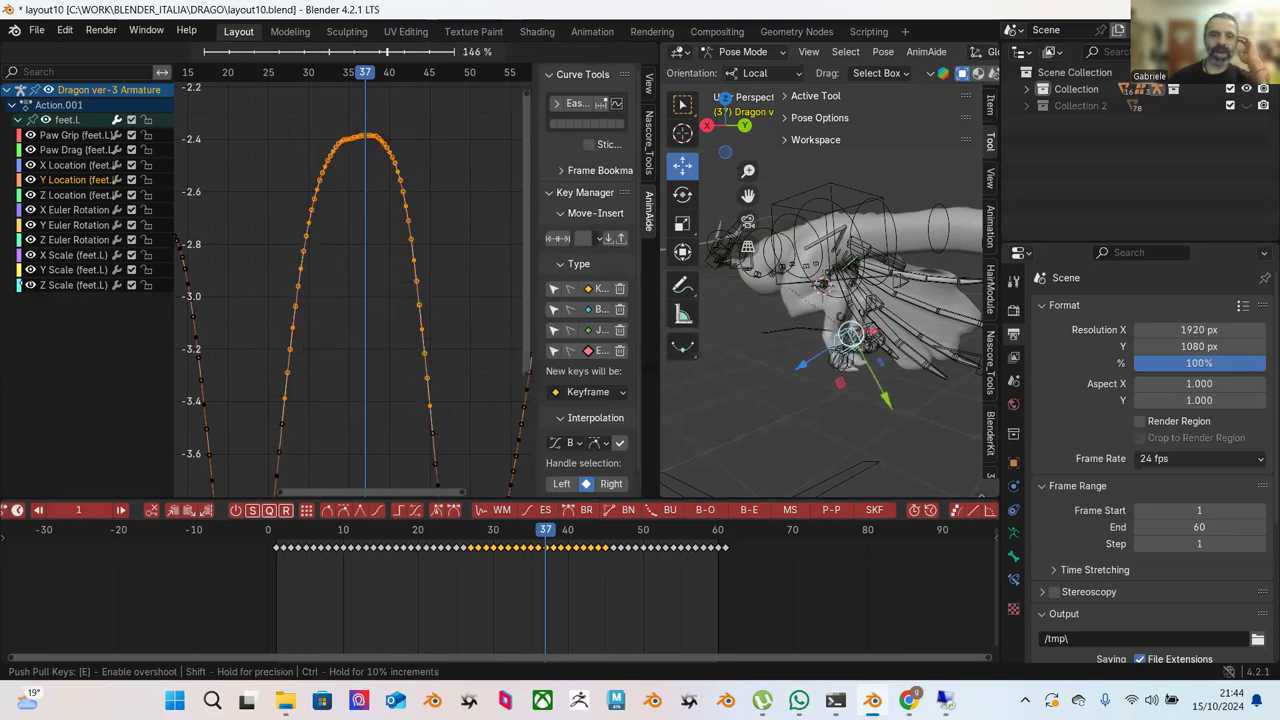
# Confirm the Push Pull on the feet.L Y Location arch so it peaks near -2.8.
pyautogui.click(649, 267)
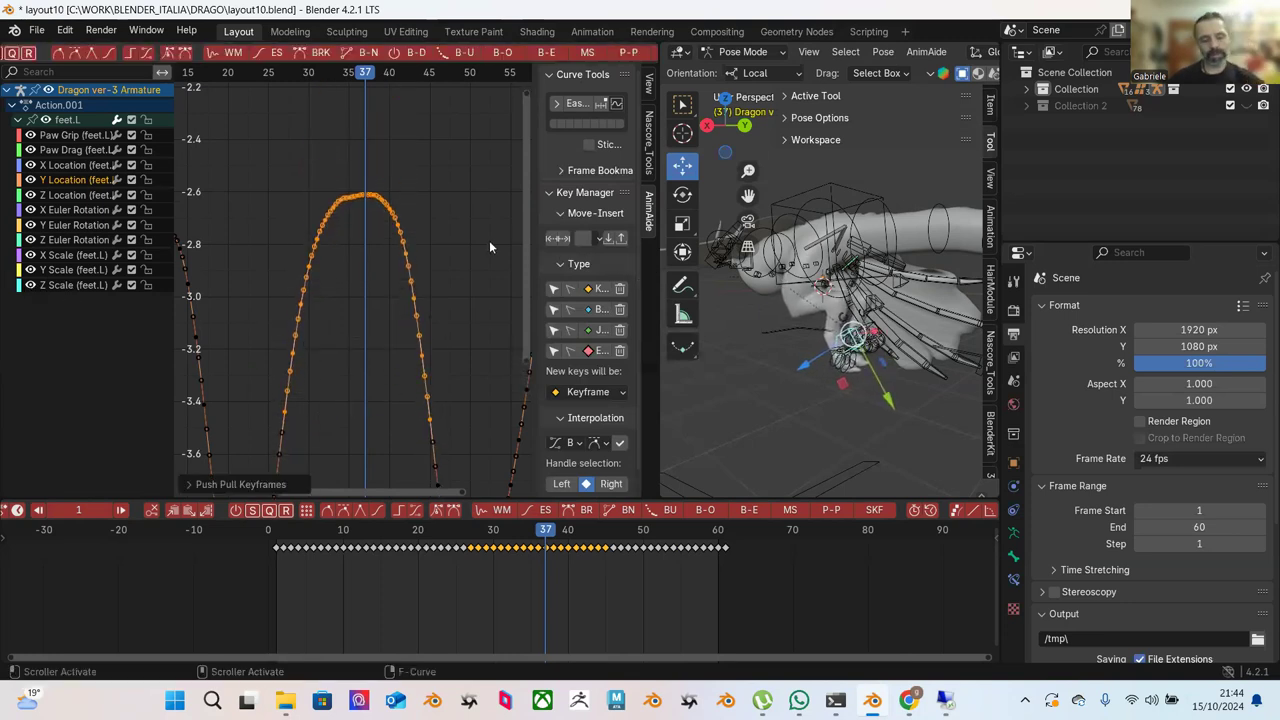
pyautogui.hotkey('ctrl', 'z')
pyautogui.scroll(-1, 409, 214)
pyautogui.scroll(-1, 409, 214)
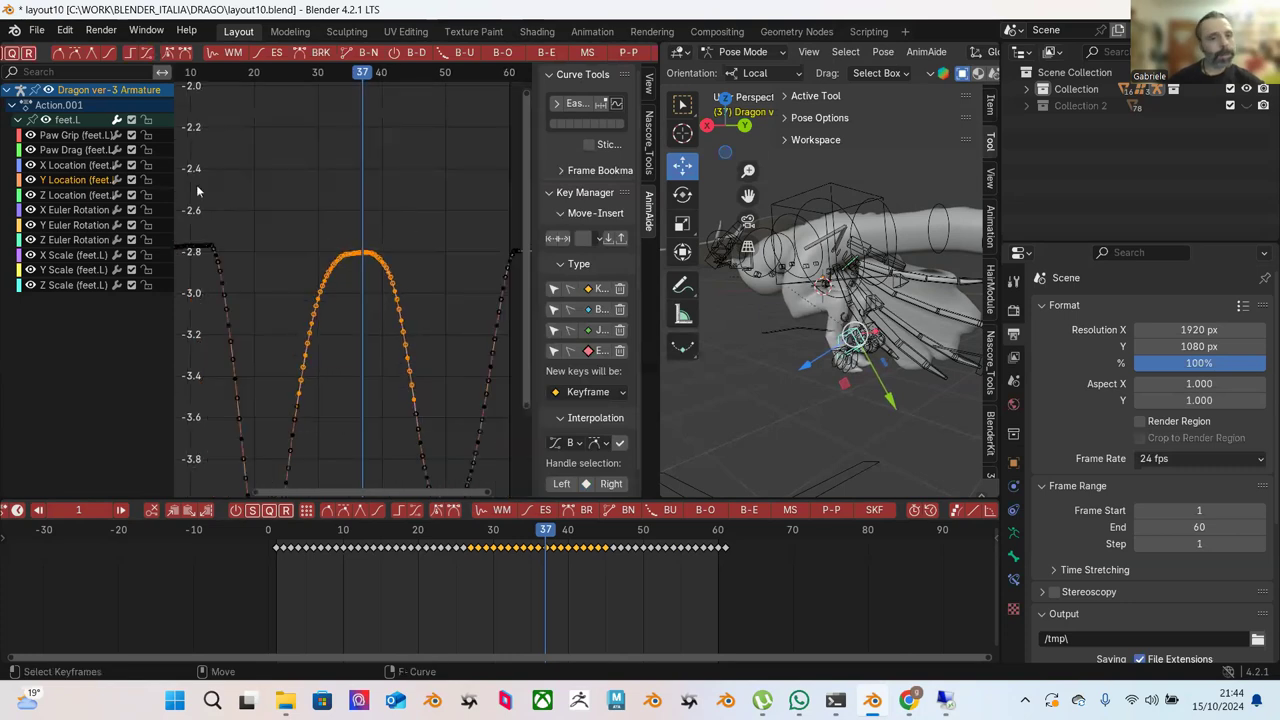
# Make Z Location the active curve and frame its dips in the graph.
pyautogui.click(78, 197)
pyautogui.press('Home')
pyautogui.keyDown('ctrl'); pyautogui.moveTo(403, 190); pyautogui.dragTo(384, 316, button='middle'); pyautogui.keyUp('ctrl')
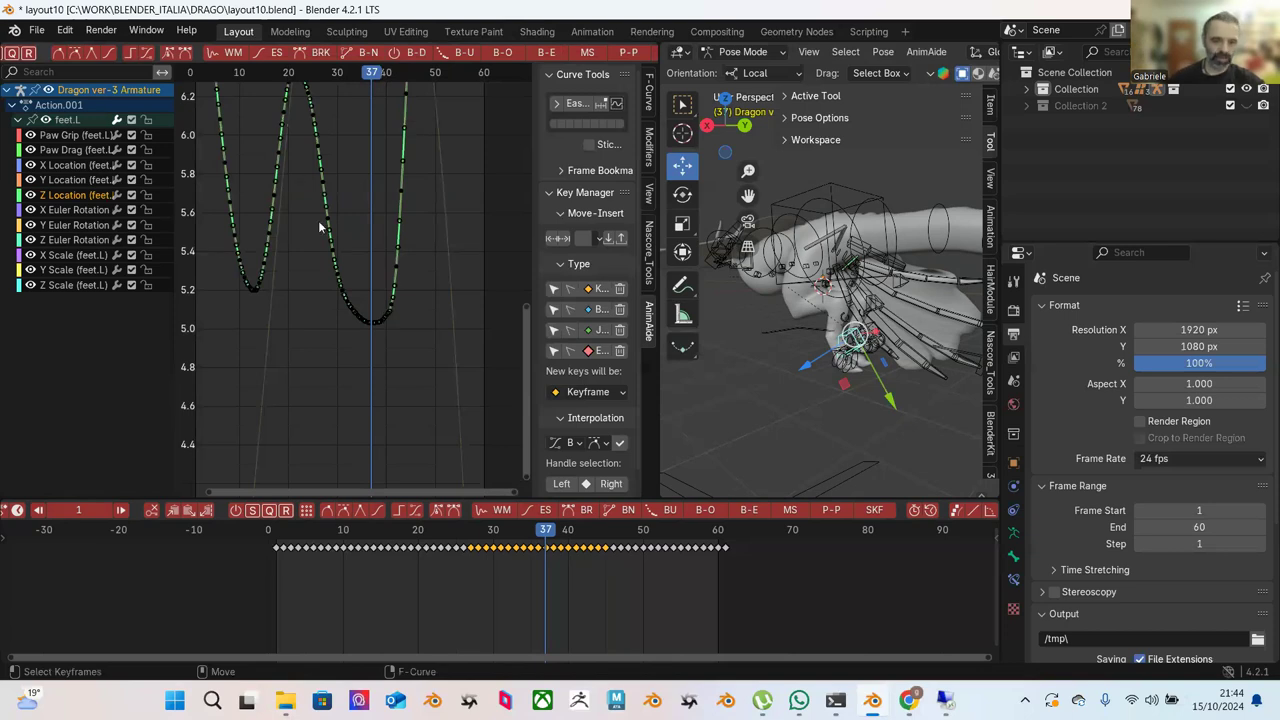
# Push Pull the right dip's keys to about 161% so the dip deepens to about 4.4.
pyautogui.moveTo(290, 158); pyautogui.dragTo(430, 382)
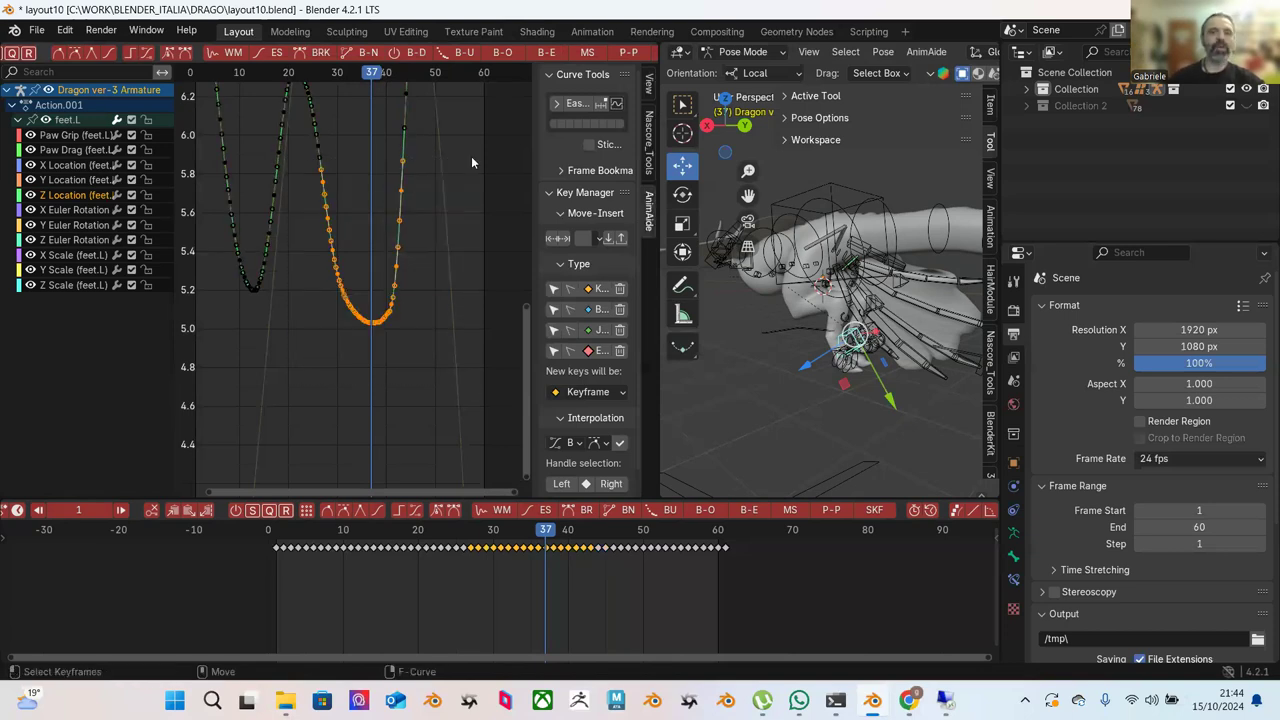
pyautogui.click(628, 53)
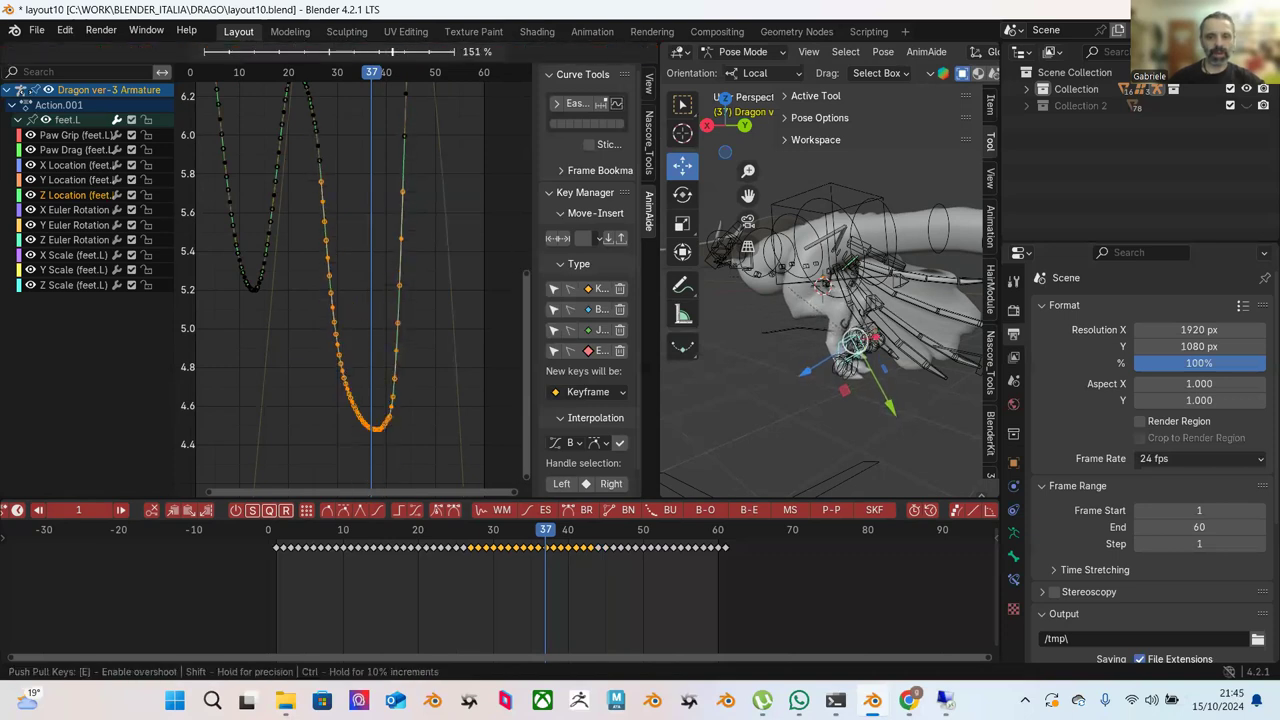
pyautogui.moveTo(405, 51)
pyautogui.click(2, 323)
# Blend to Ease the dip's right branch, then ease the left branch's bottom keys at 74%.
pyautogui.moveTo(366, 490); pyautogui.dragTo(456, 196)
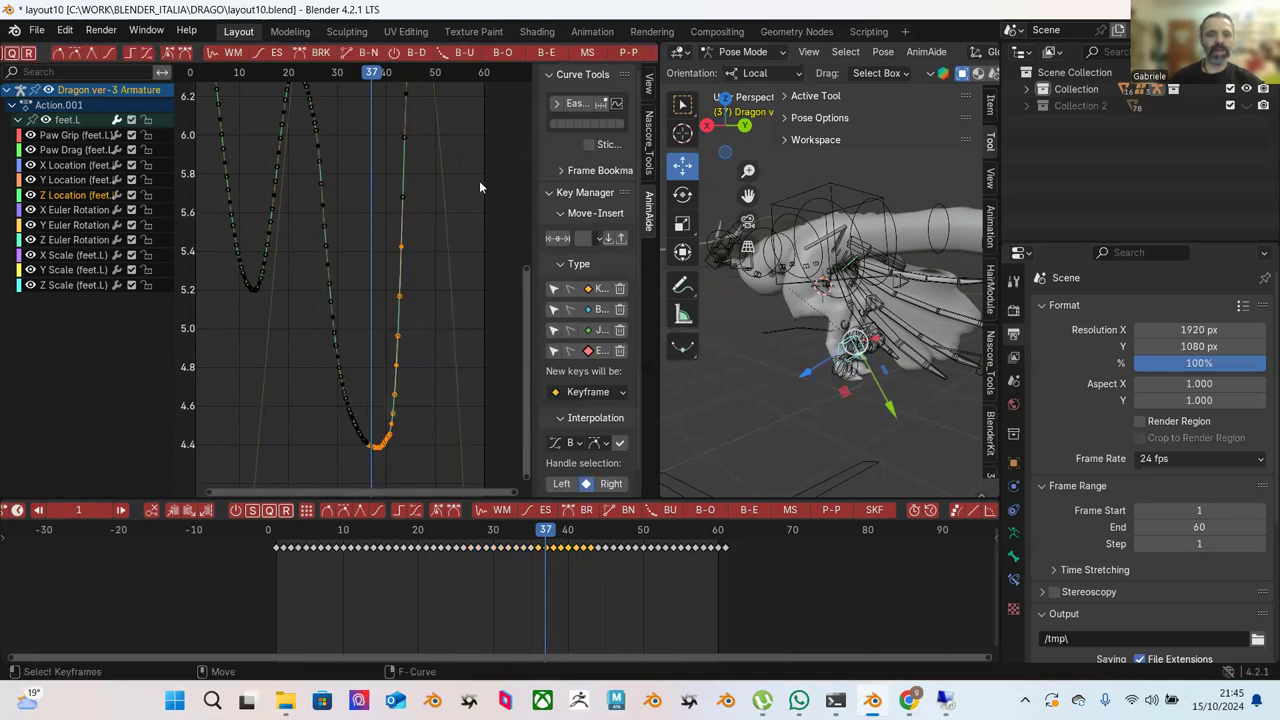
pyautogui.click(550, 53)
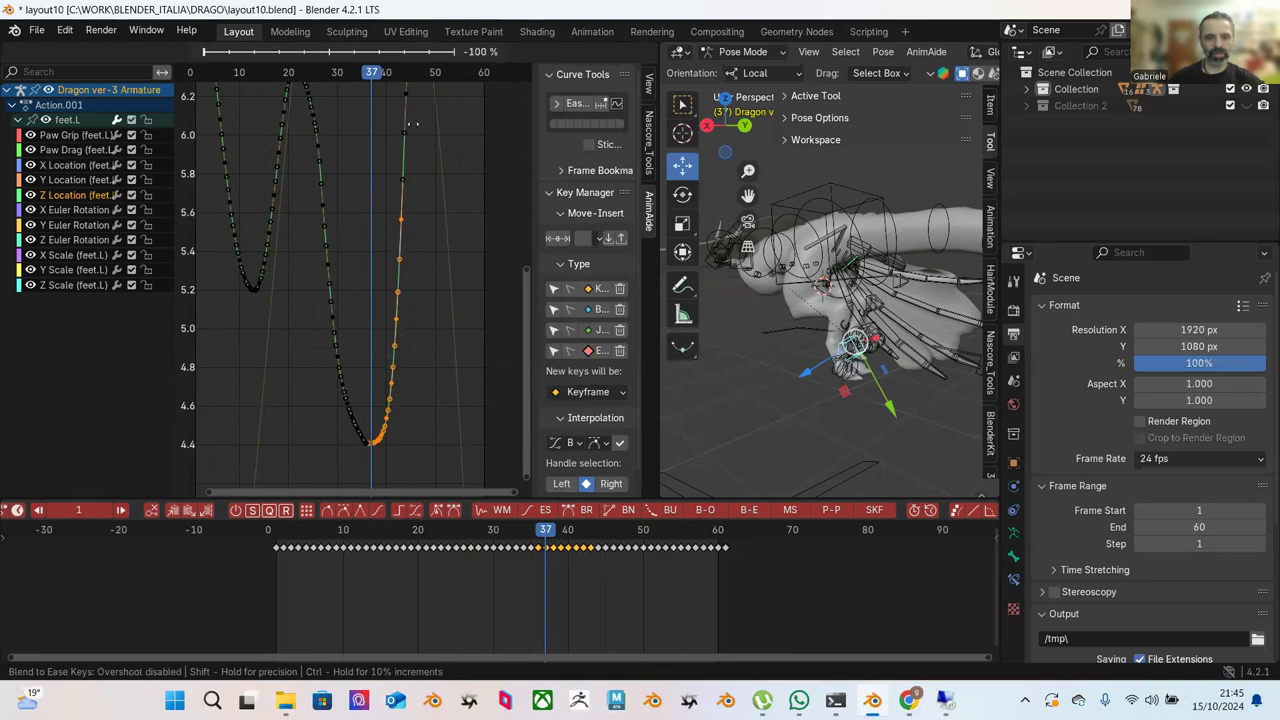
pyautogui.click(437, 127)
pyautogui.moveTo(303, 253); pyautogui.dragTo(370, 459)
pyautogui.click(547, 52)
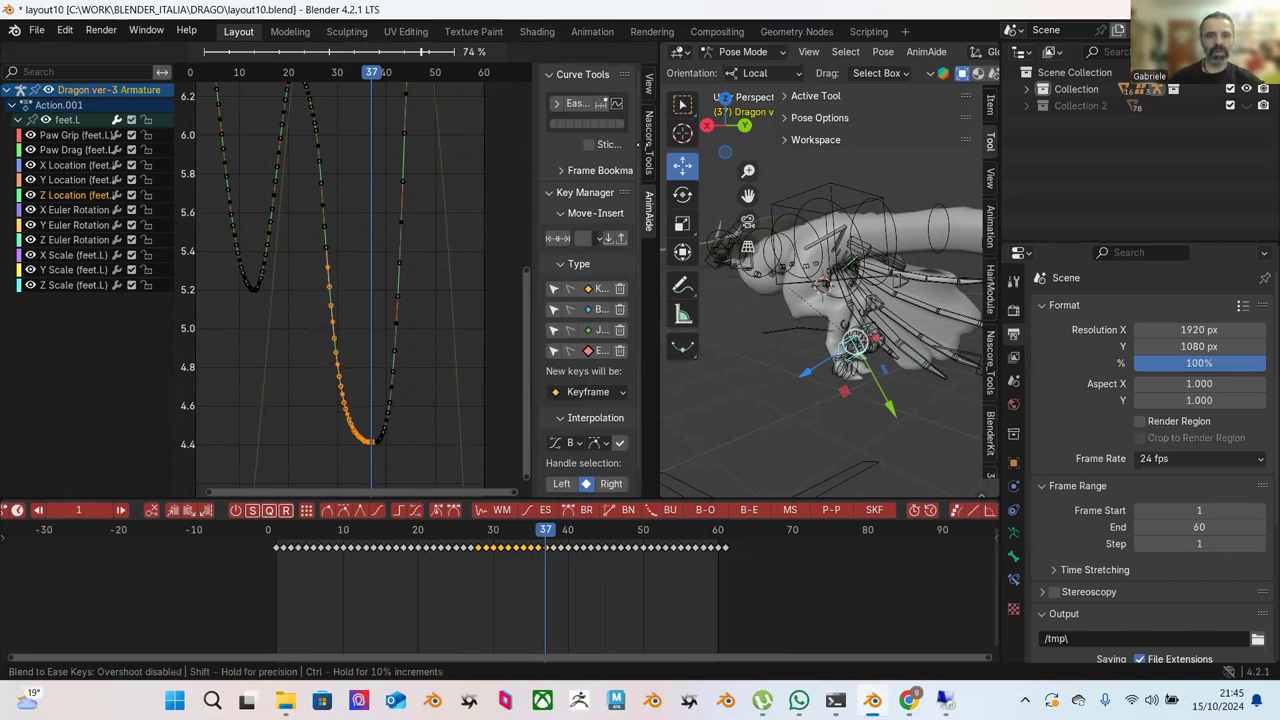
pyautogui.click(512, 223)
# Apply Blend to Ease to the upper keys of the curve's right branch.
pyautogui.click(453, 305)
pyautogui.scroll(3, 388, 341)
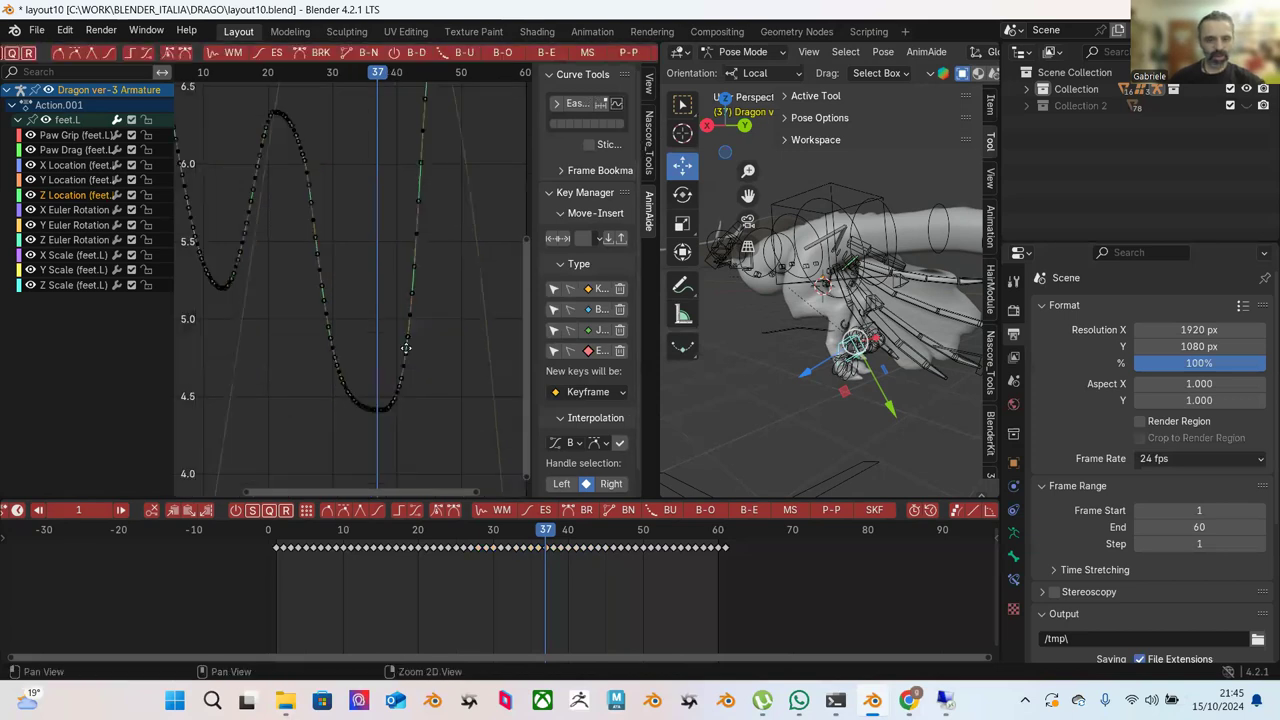
pyautogui.moveTo(473, 226); pyautogui.dragTo(358, 436)
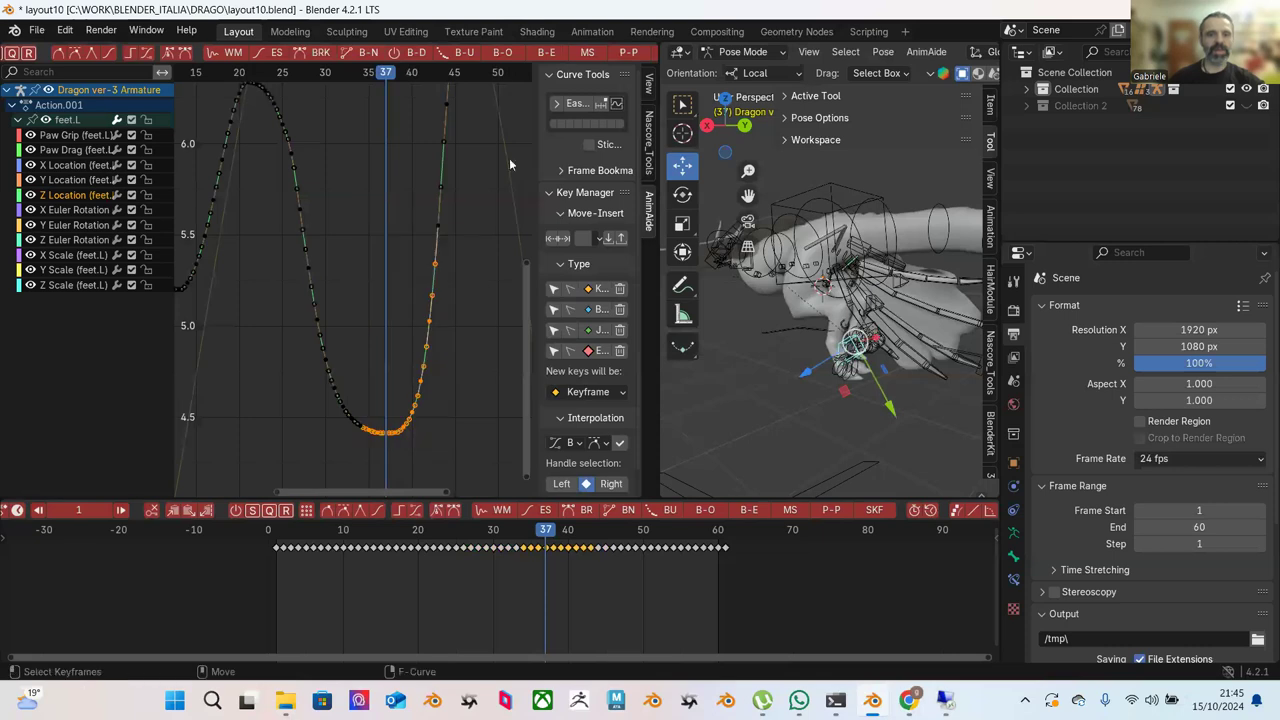
pyautogui.moveTo(471, 199); pyautogui.dragTo(375, 450)
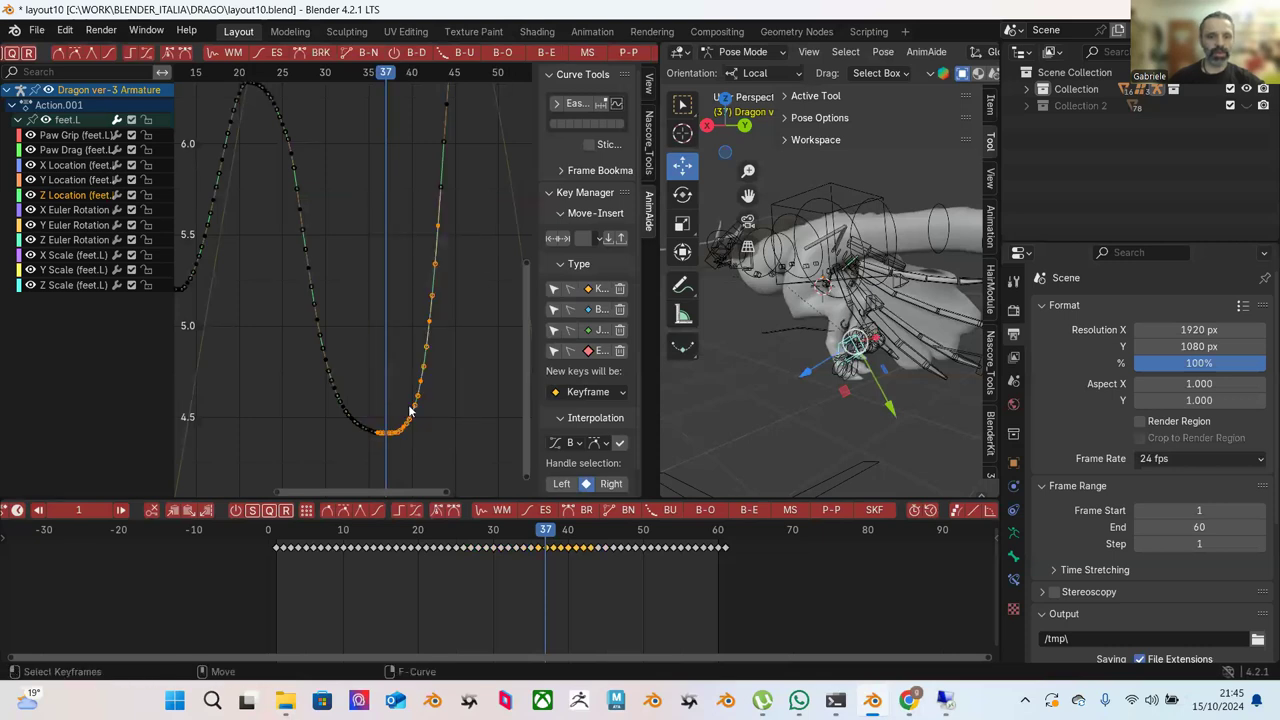
pyautogui.click(540, 56)
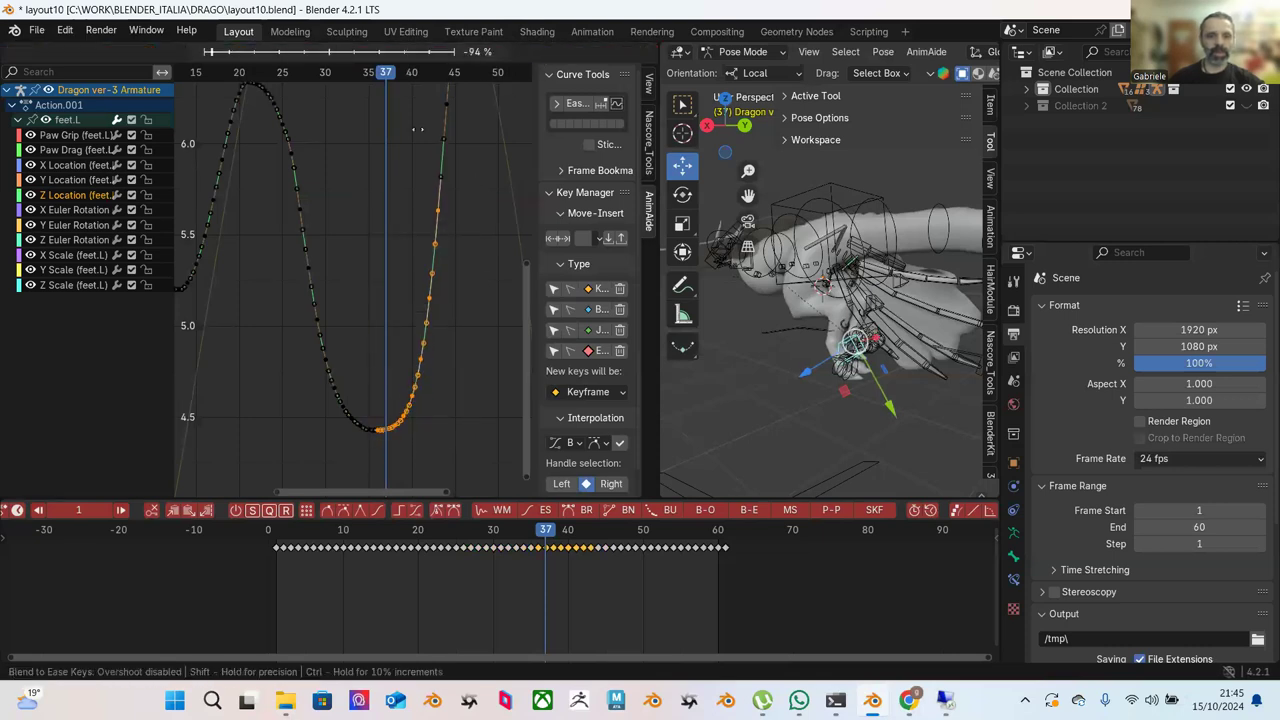
pyautogui.click(402, 162)
# Play the animation to check the foot's Z motion, then stop playback.
pyautogui.press('space')
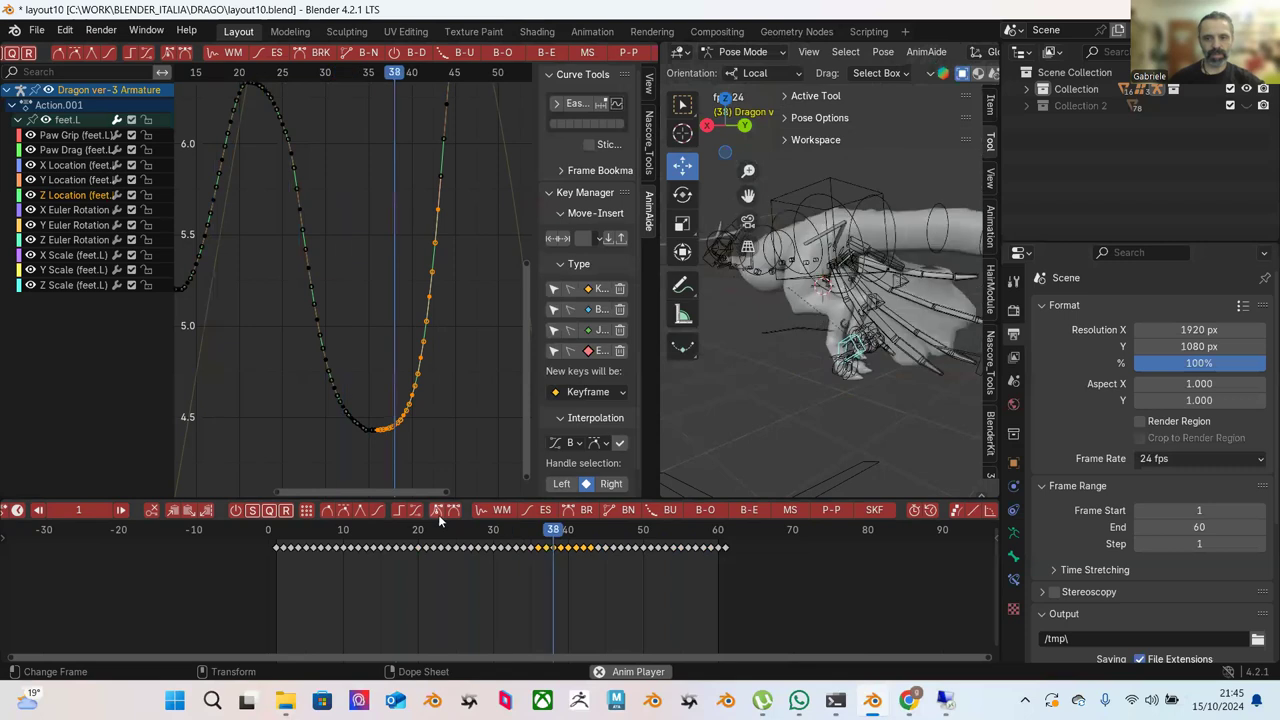
pyautogui.scroll(-4, 345, 307)
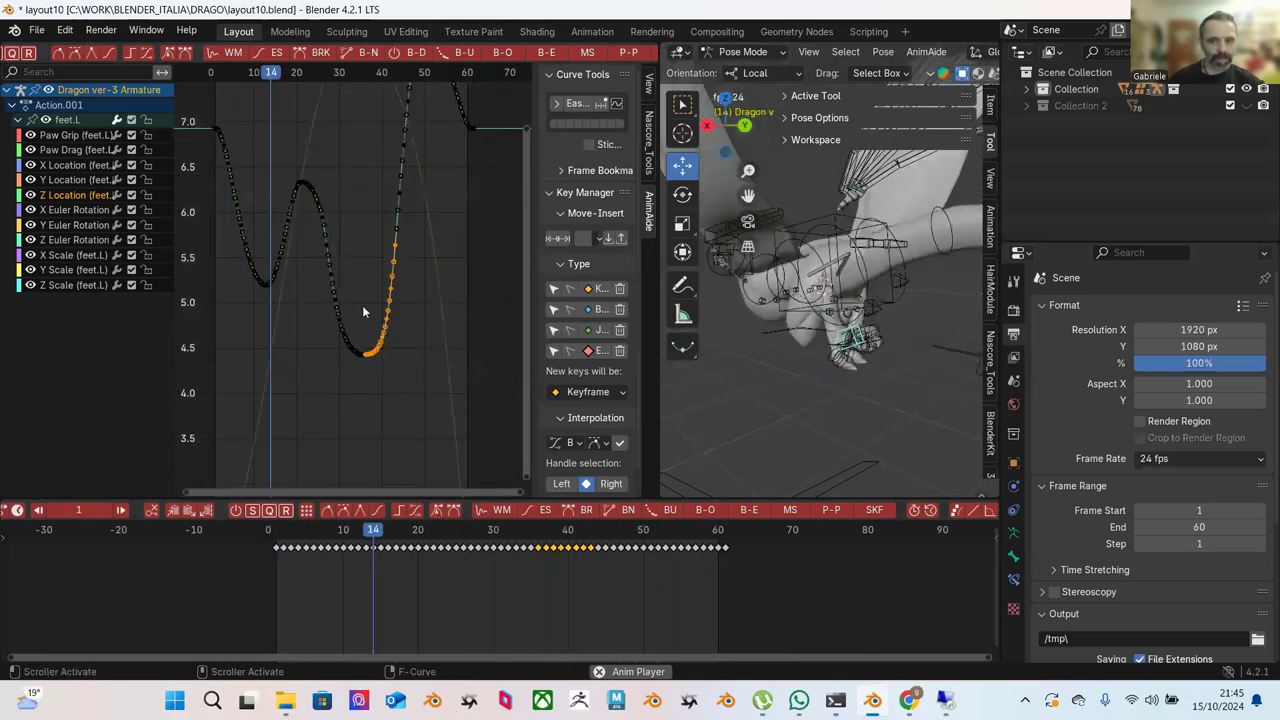
pyautogui.press('space')
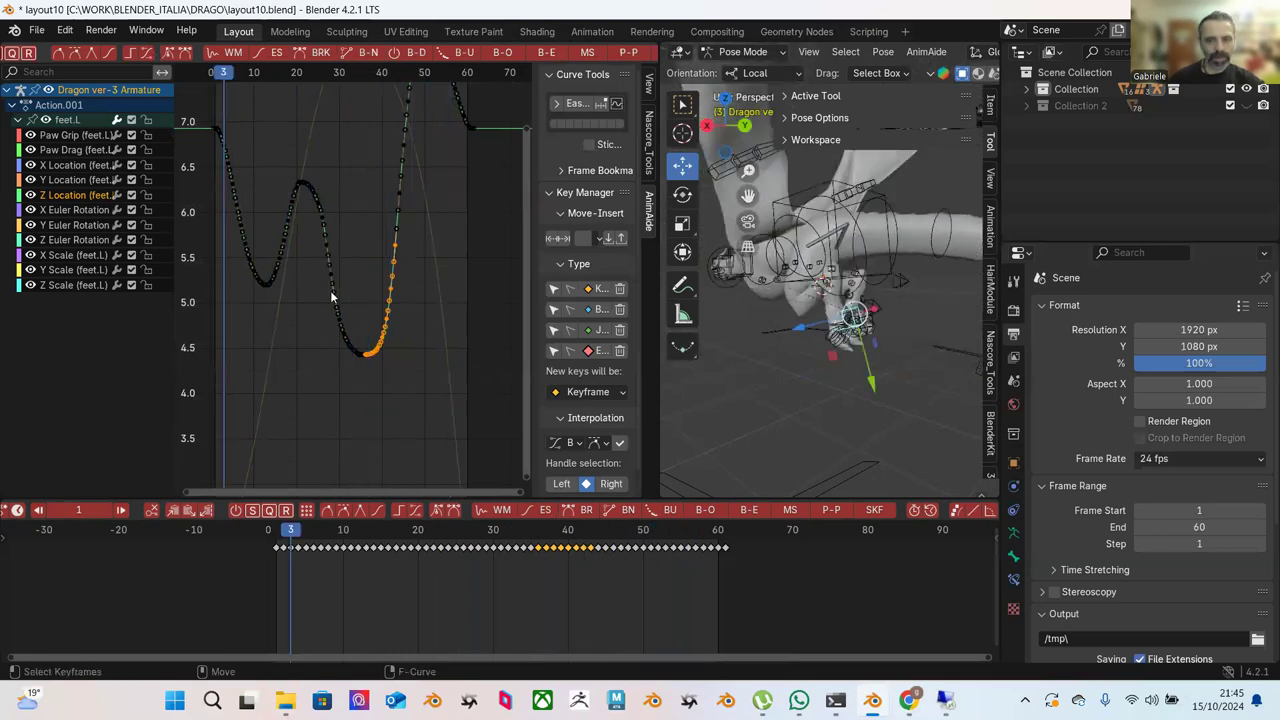
# Frame the Y Location curve, push-pull all its keys flat, and preview the motion.
pyautogui.click(62, 180)
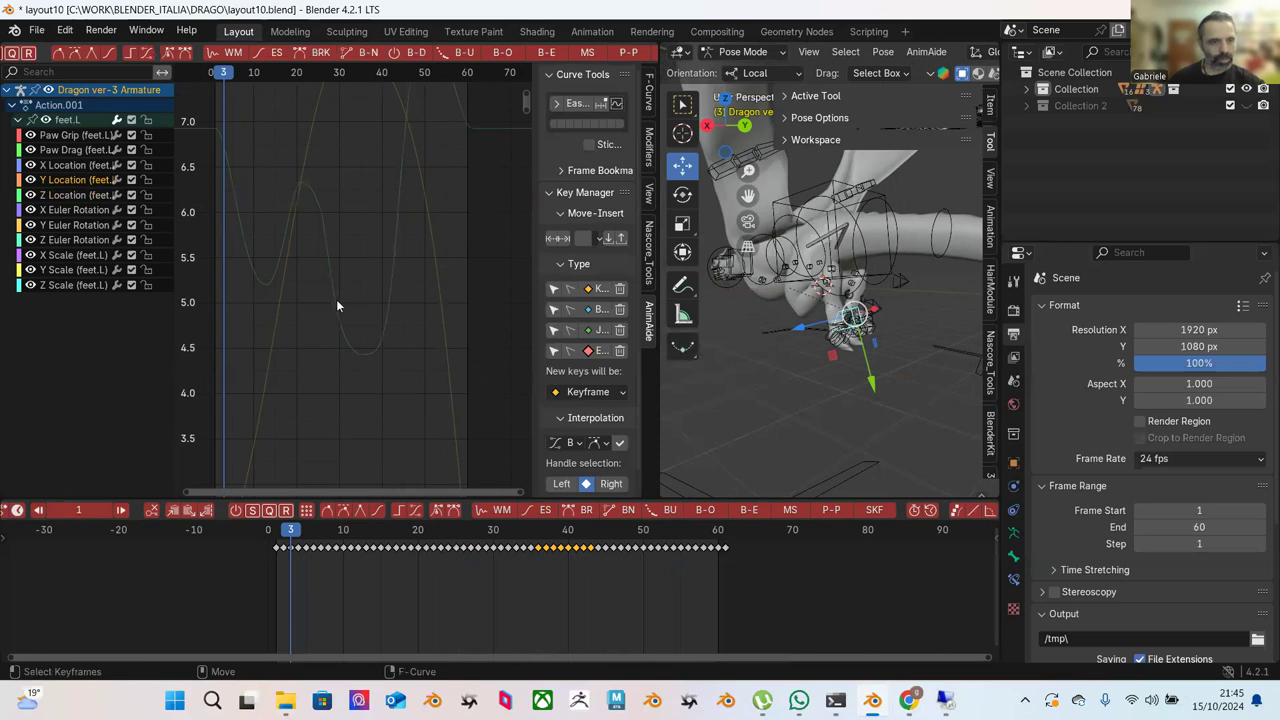
pyautogui.press('Home')
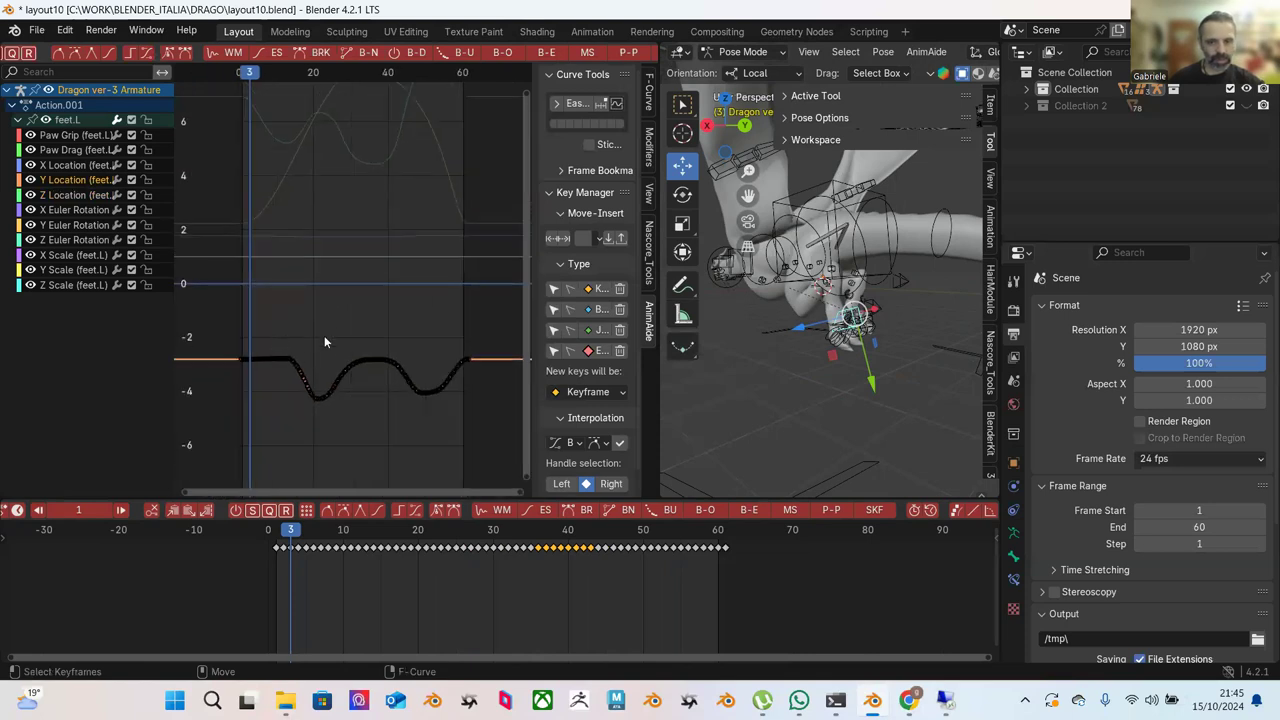
pyautogui.moveTo(326, 317); pyautogui.dragTo(270, 277, button='middle')
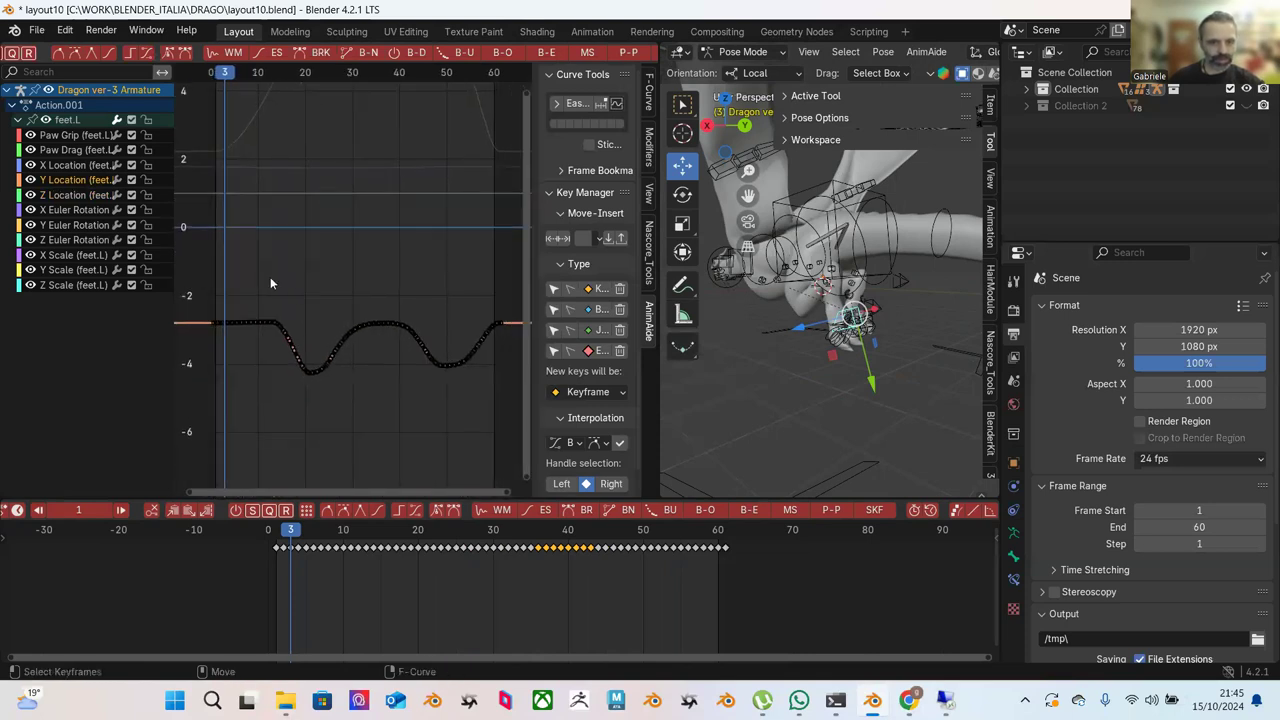
pyautogui.moveTo(232, 258); pyautogui.dragTo(497, 470)
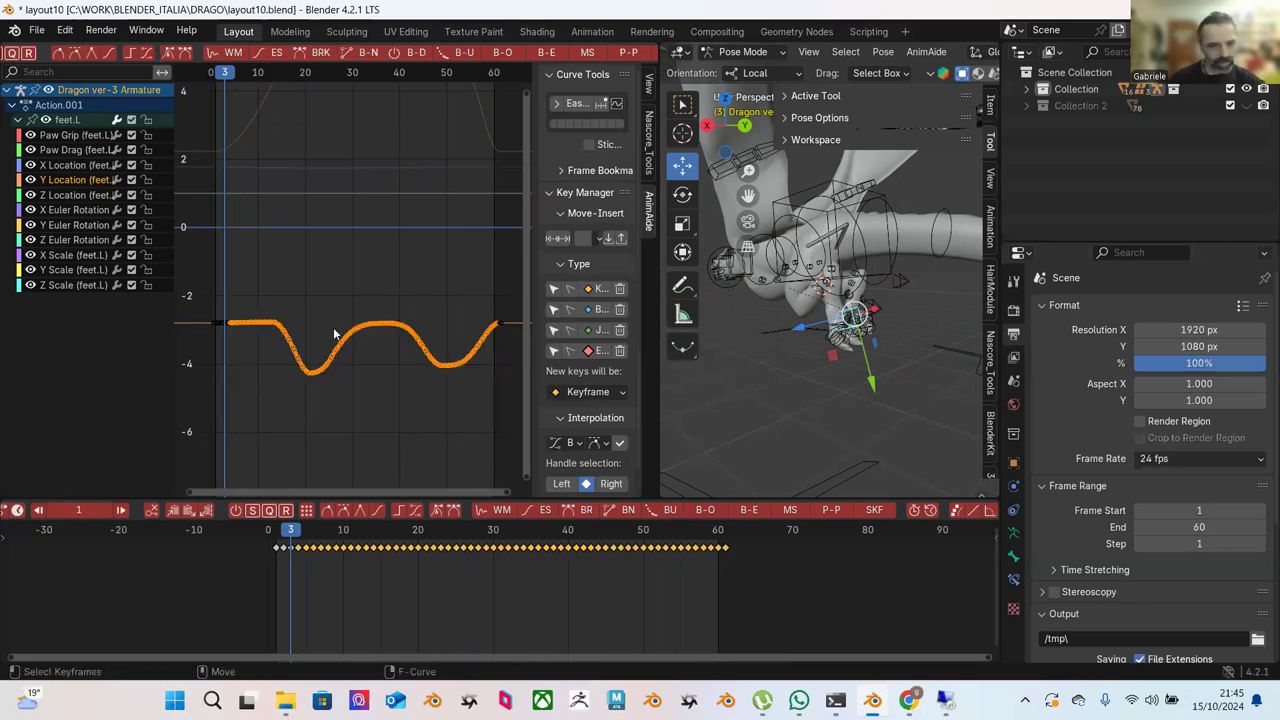
pyautogui.click(634, 52)
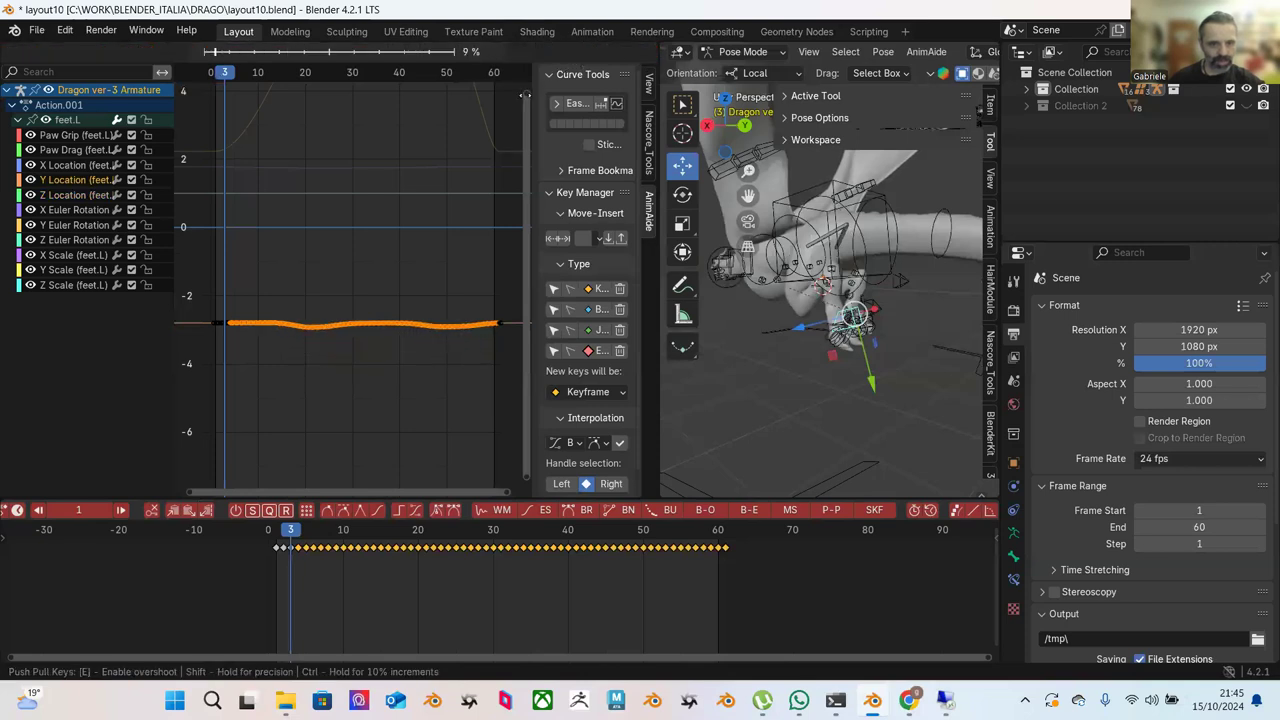
pyautogui.click(522, 90)
pyautogui.moveTo(354, 532); pyautogui.dragTo(284, 532)
pyautogui.press('space')
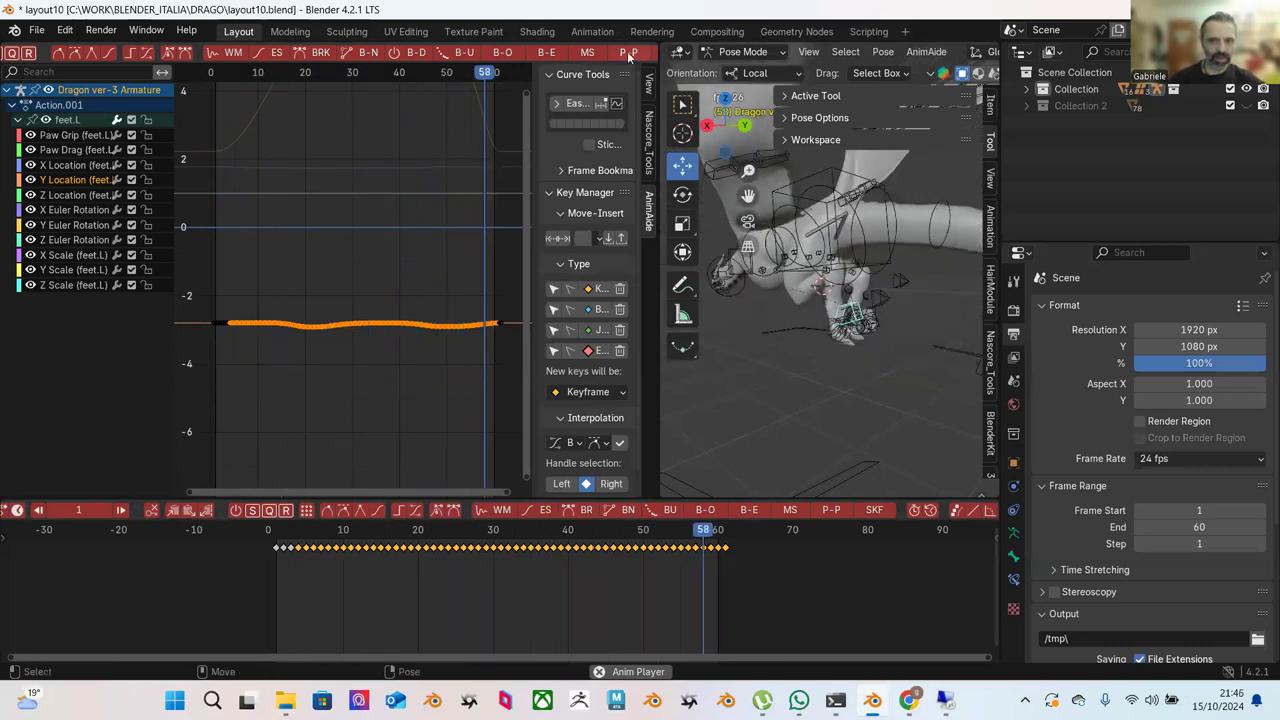
# Try different push-pull amounts on the Y Location keys, undoing and then exaggerating the dips.
pyautogui.hotkey('ctrl', 'alt', 'p')
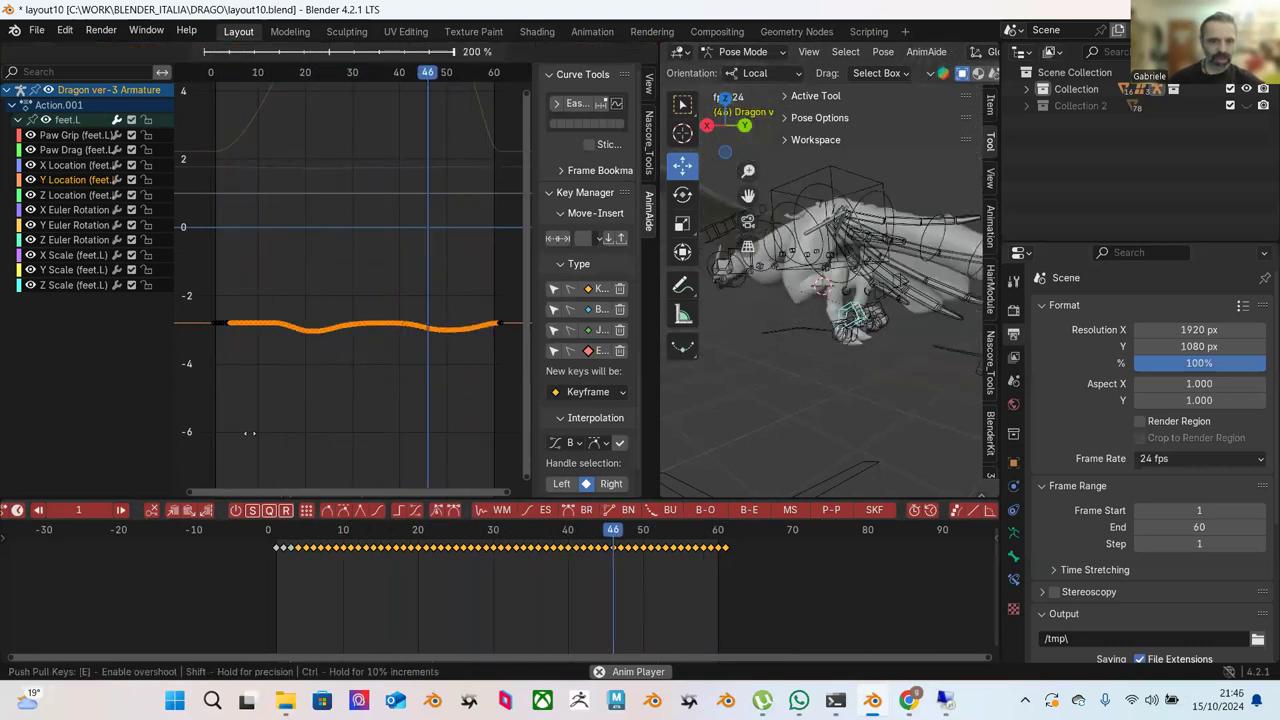
pyautogui.click(322, 367)
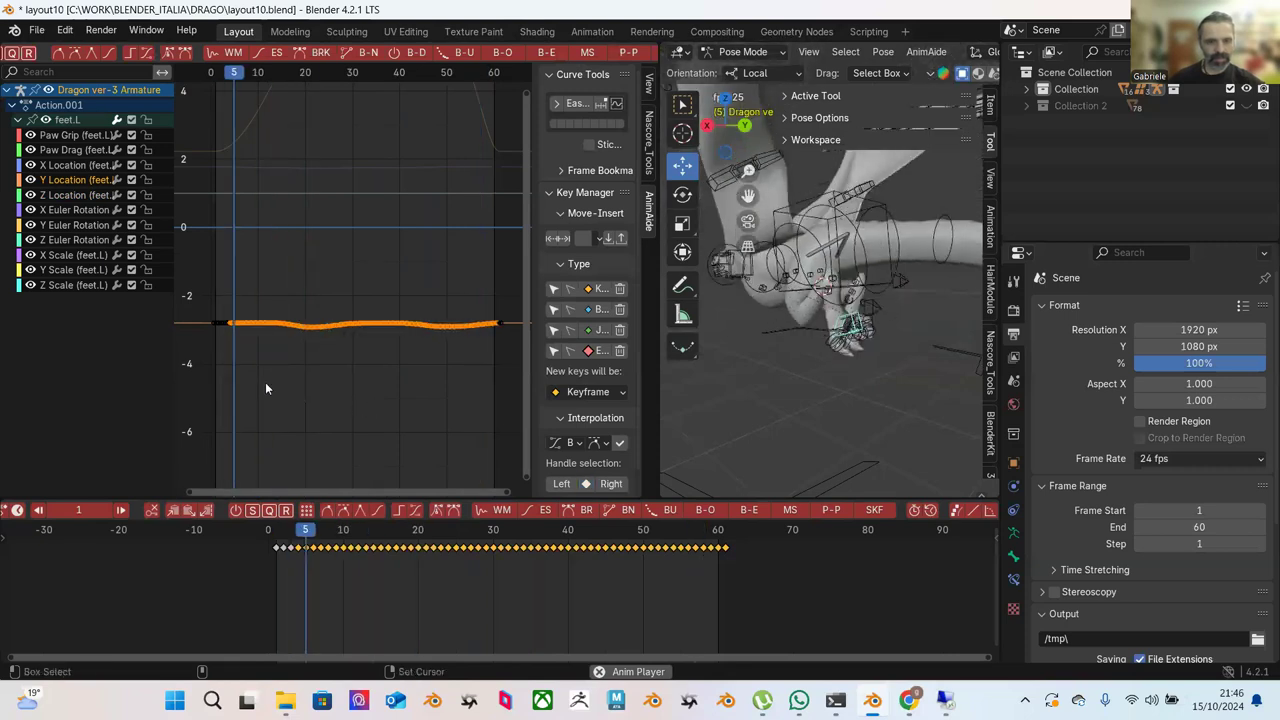
pyautogui.hotkey('ctrl', 'z')
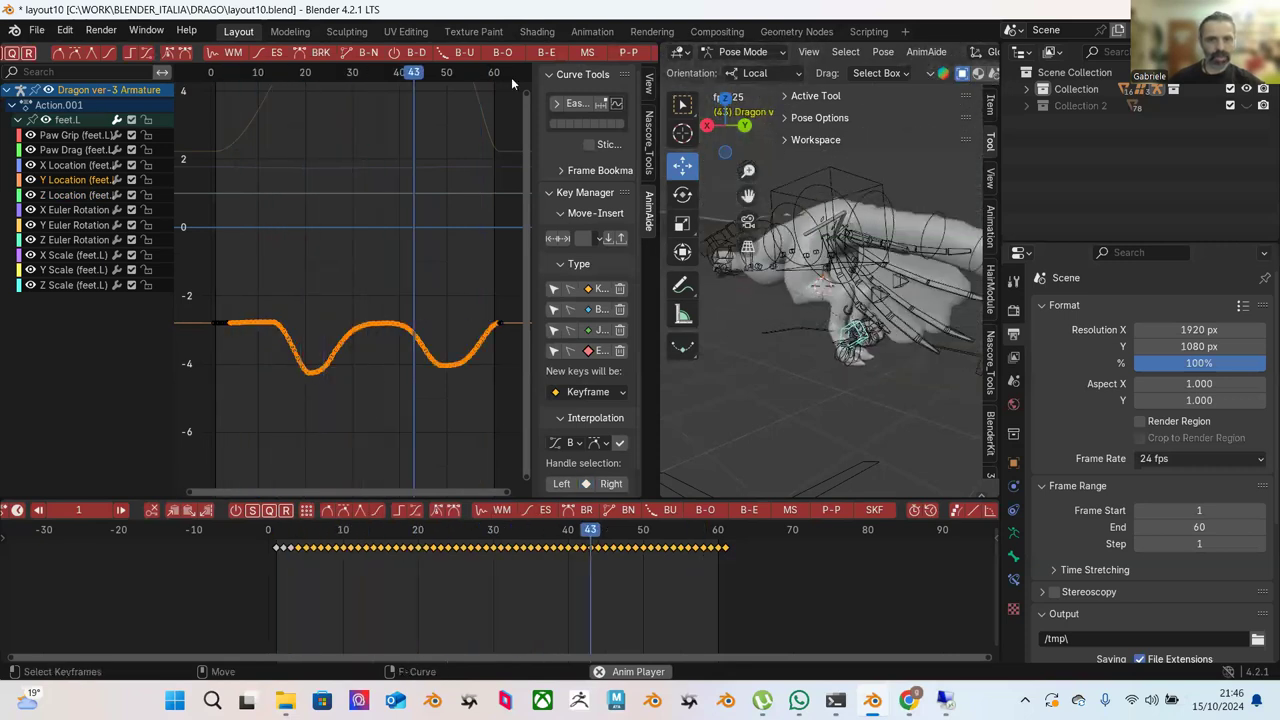
pyautogui.hotkey('ctrl', 'alt', 'p')
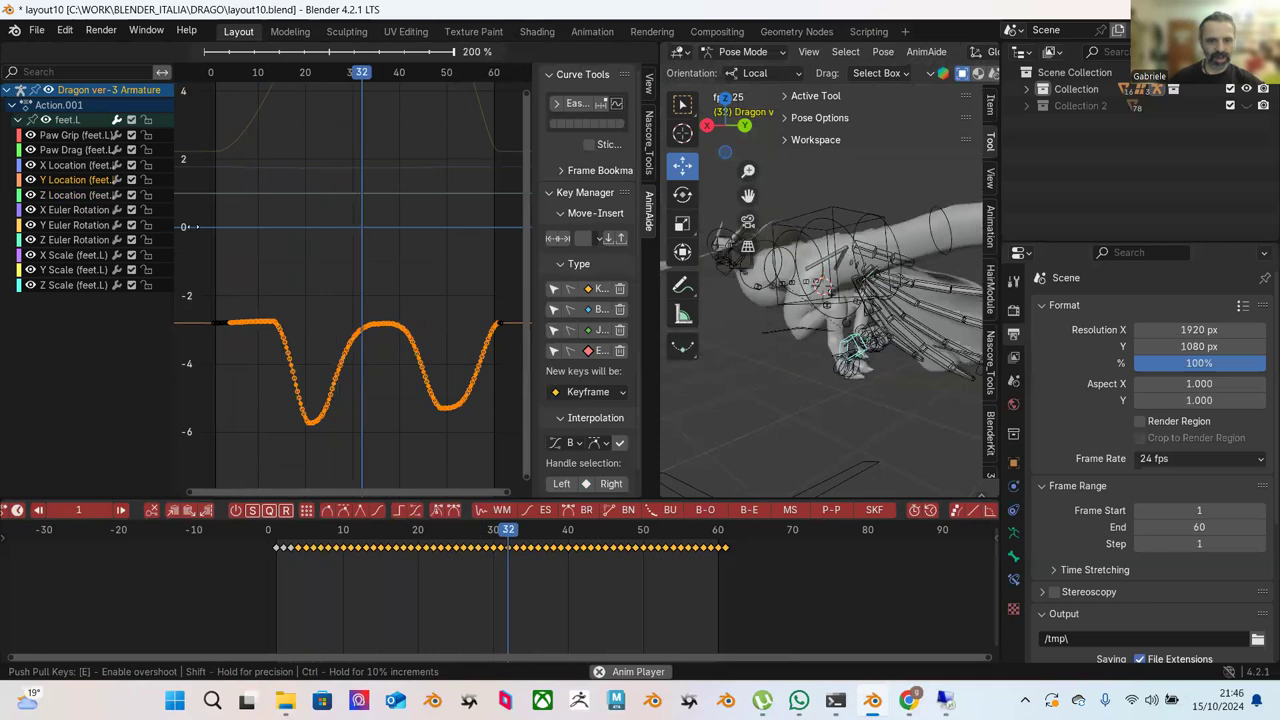
pyautogui.click(304, 307)
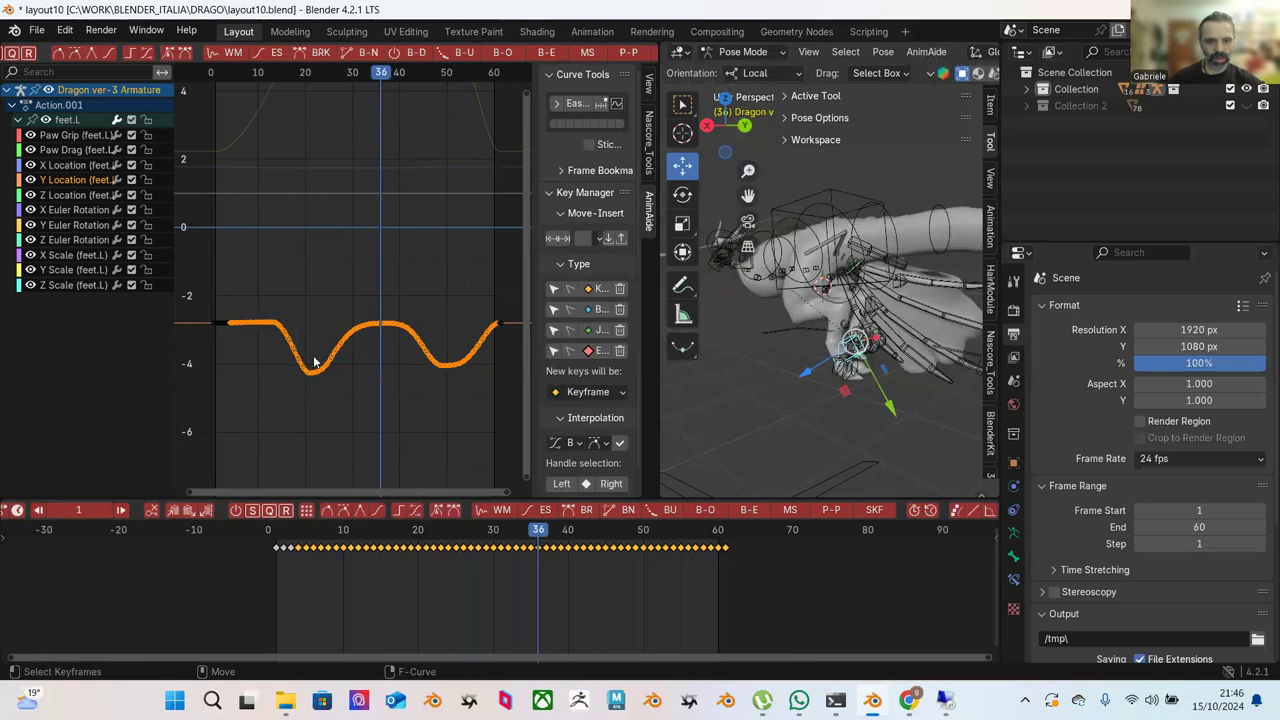
pyautogui.hotkey('alt', 'd')
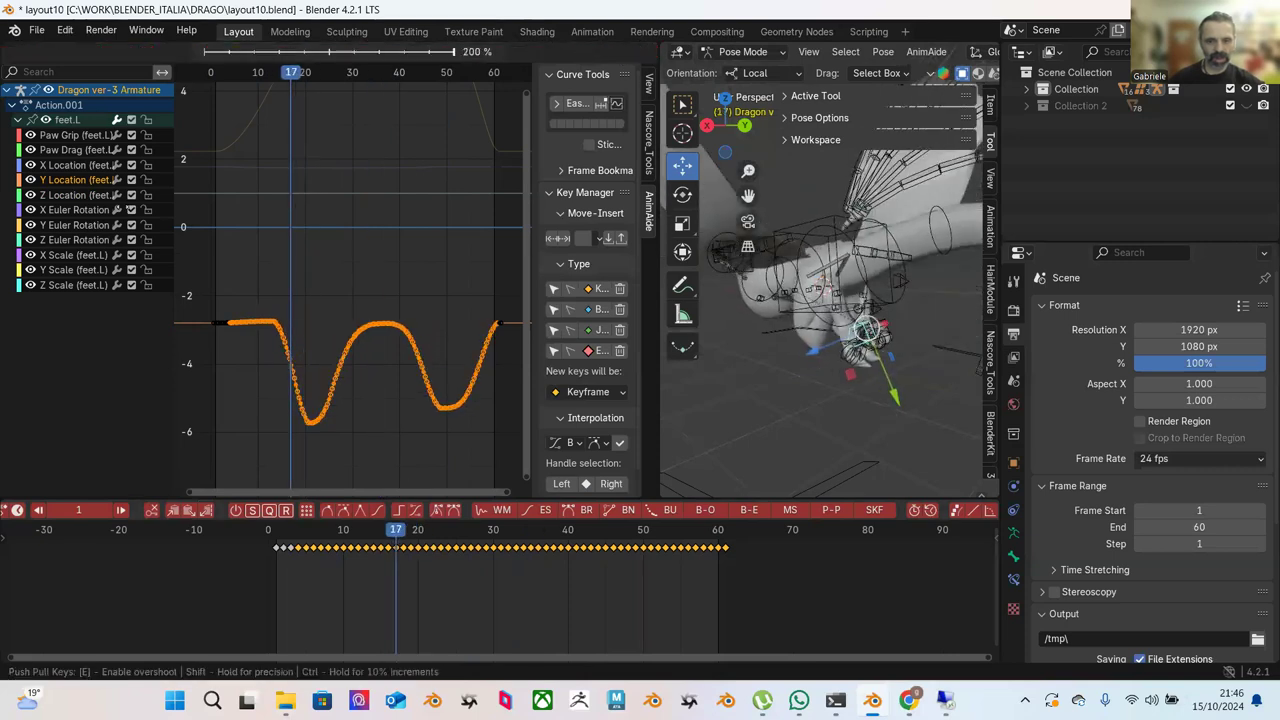
pyautogui.click(286, 371)
# Push-pull the whole Y Location curve to 171% to deepen its dips, then play from frame one.
pyautogui.scroll(-2, 256, 263)
pyautogui.moveTo(214, 246); pyautogui.dragTo(488, 365)
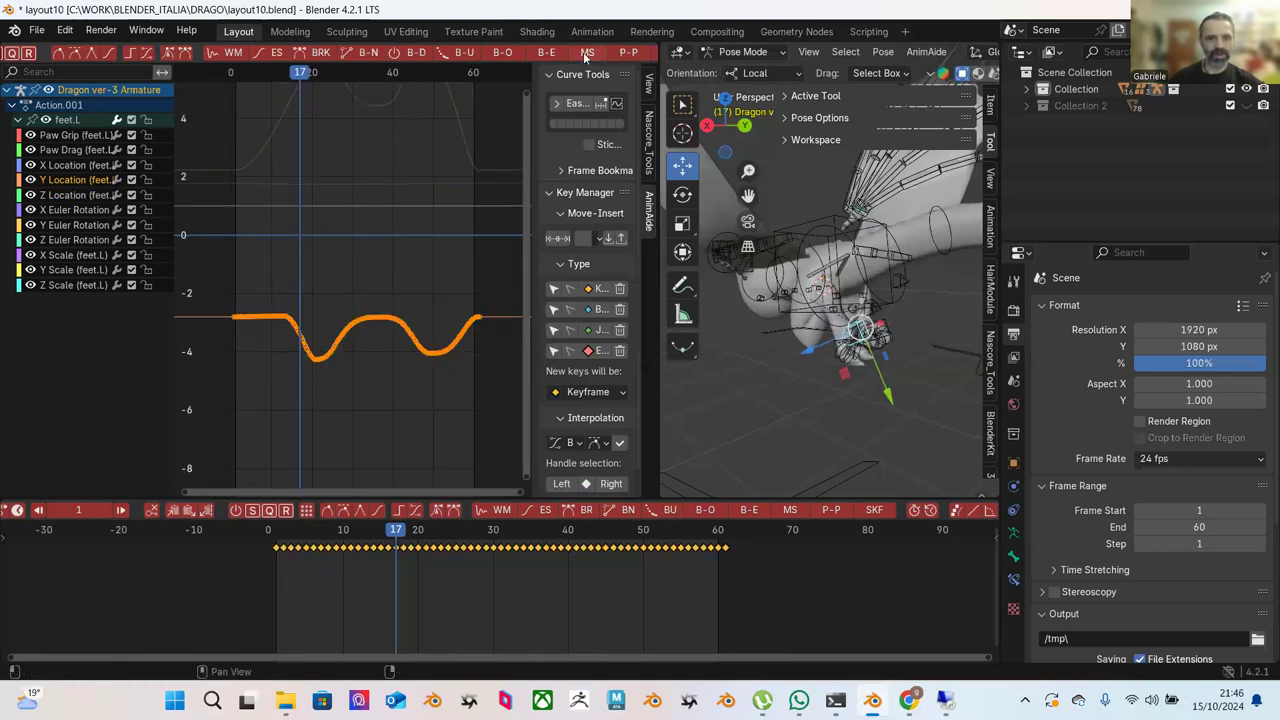
pyautogui.hotkey('alt', 'd')
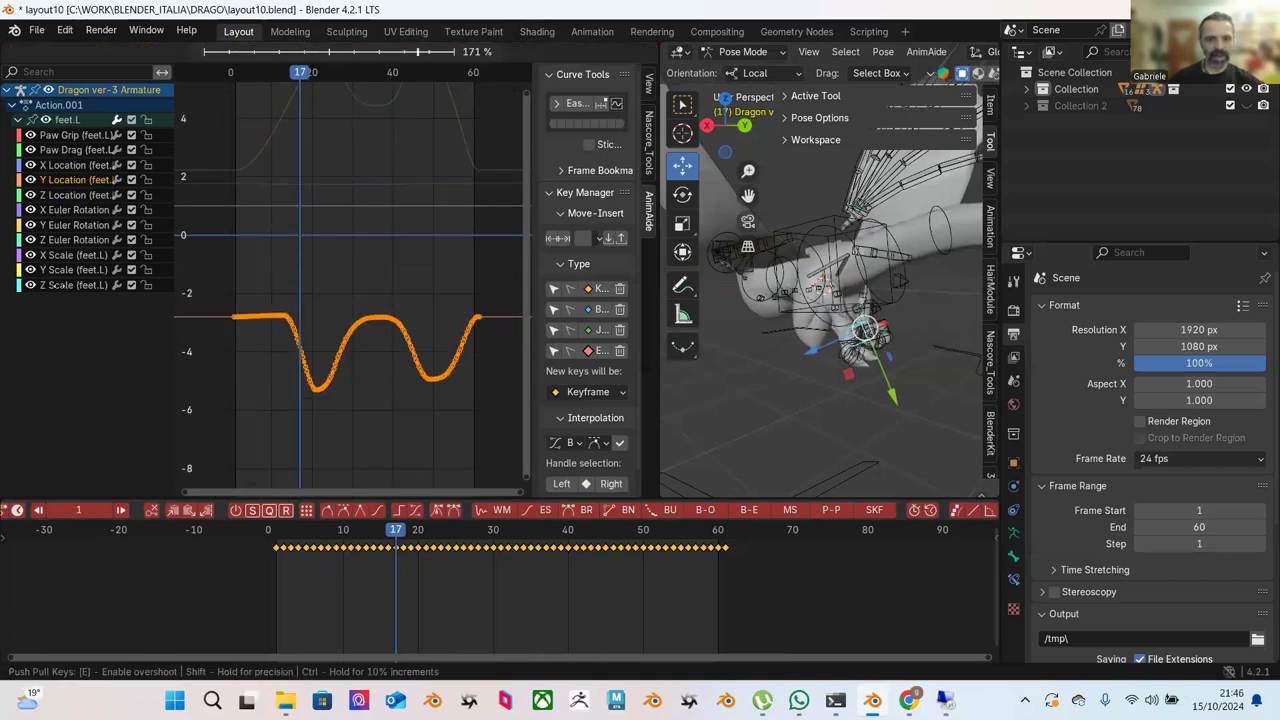
pyautogui.click(307, 327)
pyautogui.scroll(-2, 355, 266)
pyautogui.click(340, 262)
pyautogui.moveTo(224, 234); pyautogui.dragTo(485, 425)
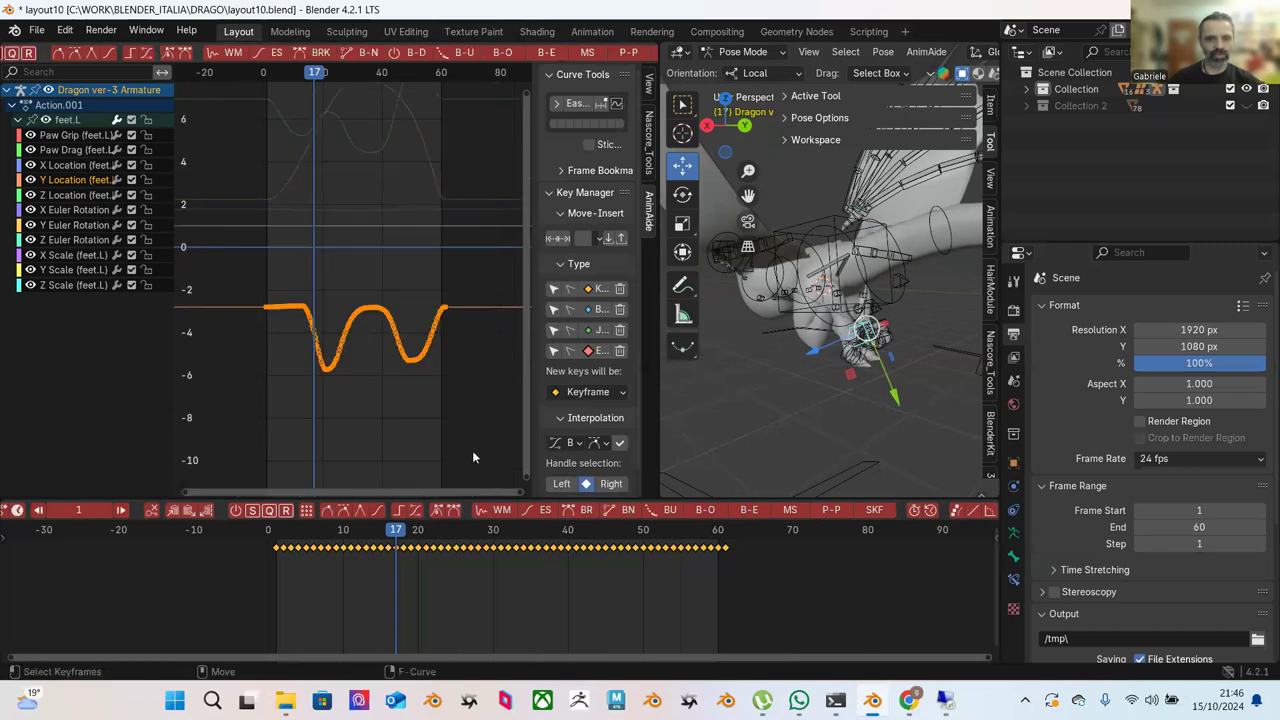
pyautogui.click(628, 52)
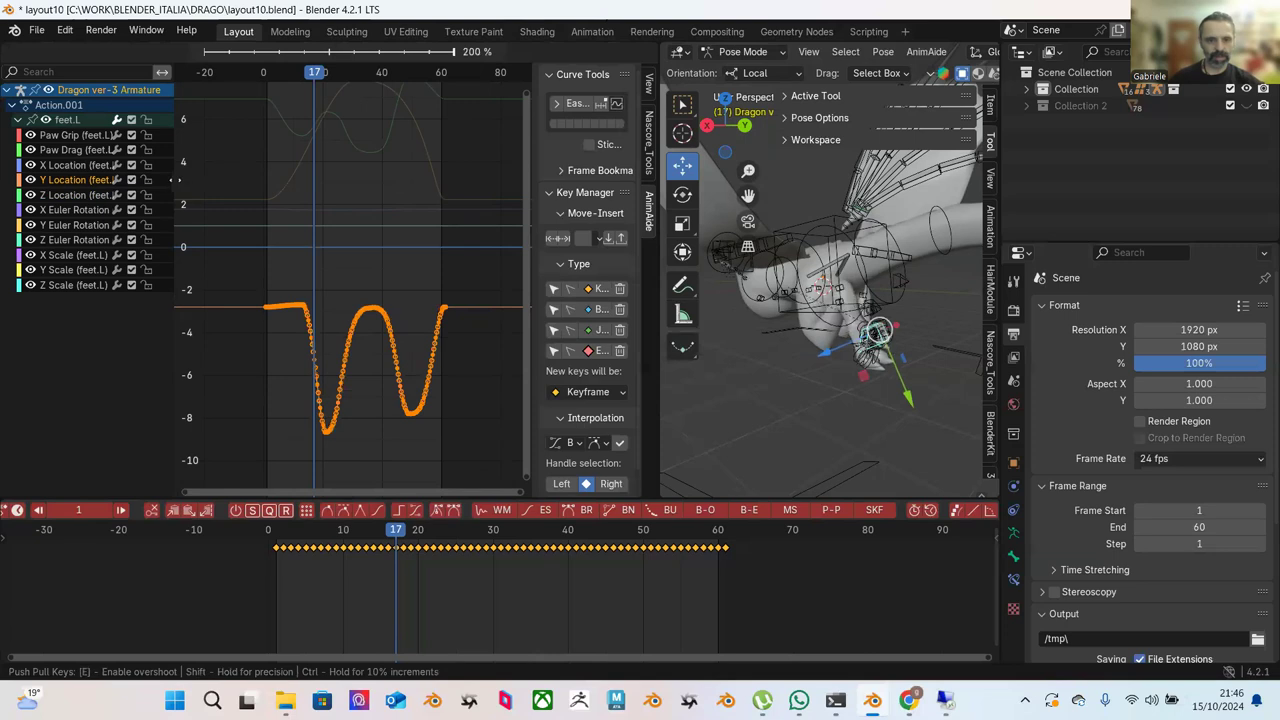
pyautogui.click(259, 222)
pyautogui.click(273, 530)
pyautogui.press('space')
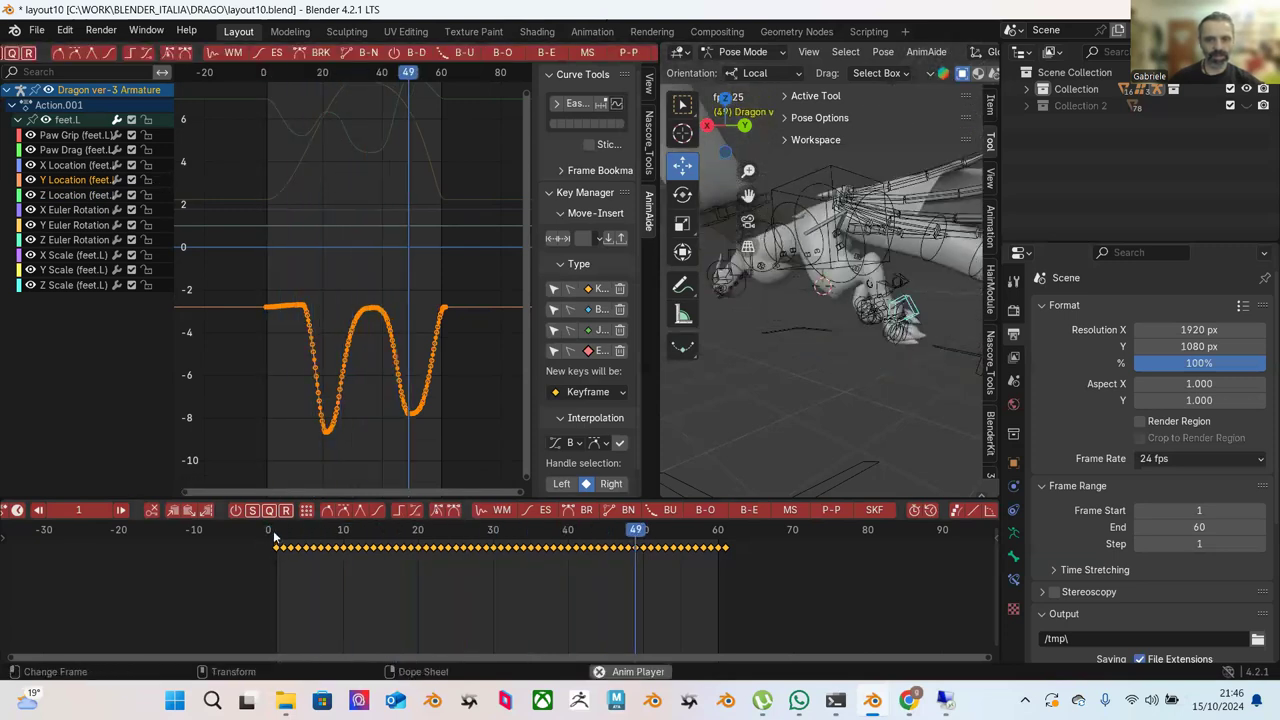
# Push Pull the Y Location keys to 0%, leveling the curve near -3, and review playback.
pyautogui.moveTo(267, 248); pyautogui.dragTo(491, 466)
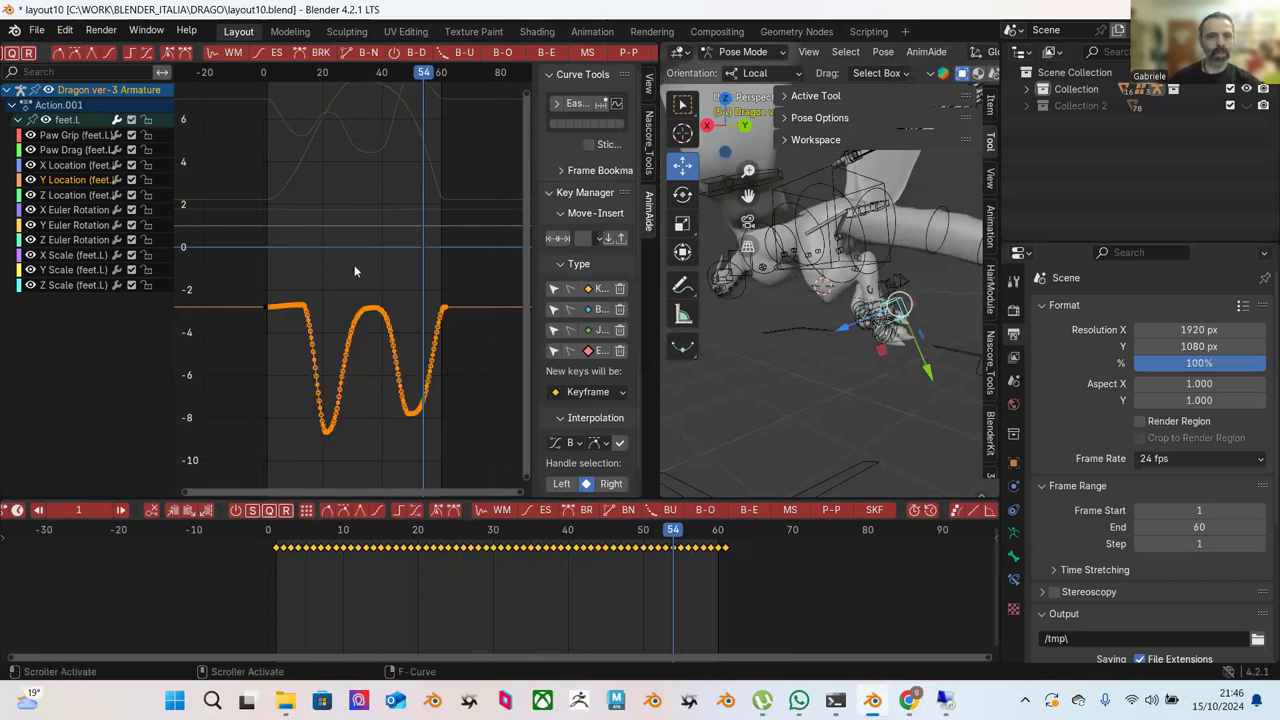
pyautogui.click(626, 53)
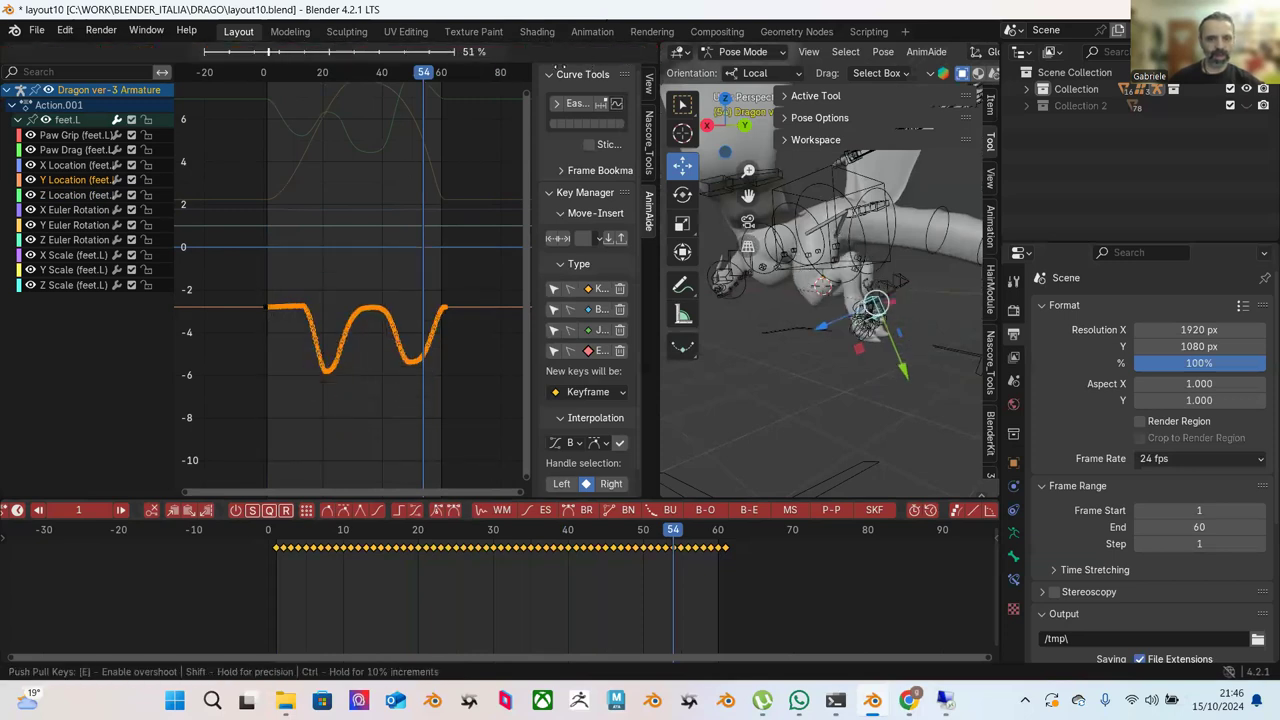
pyautogui.moveTo(493, 90)
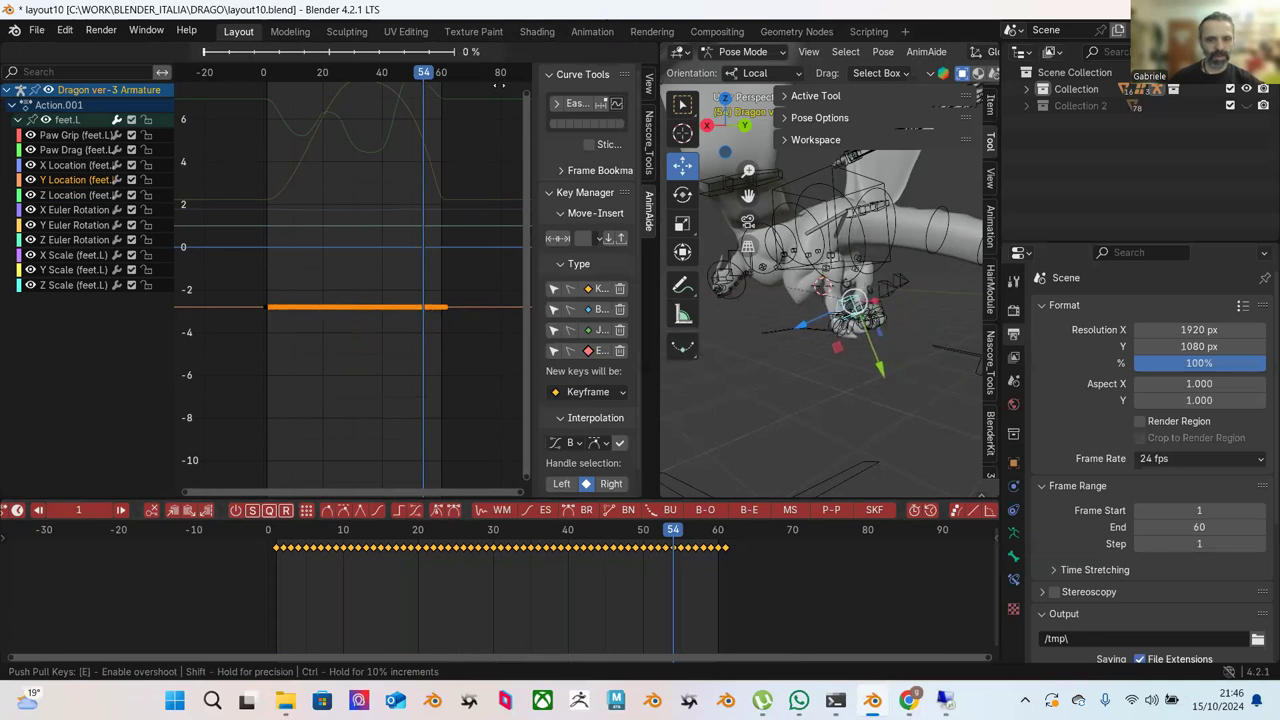
pyautogui.click(495, 107)
pyautogui.press('space')
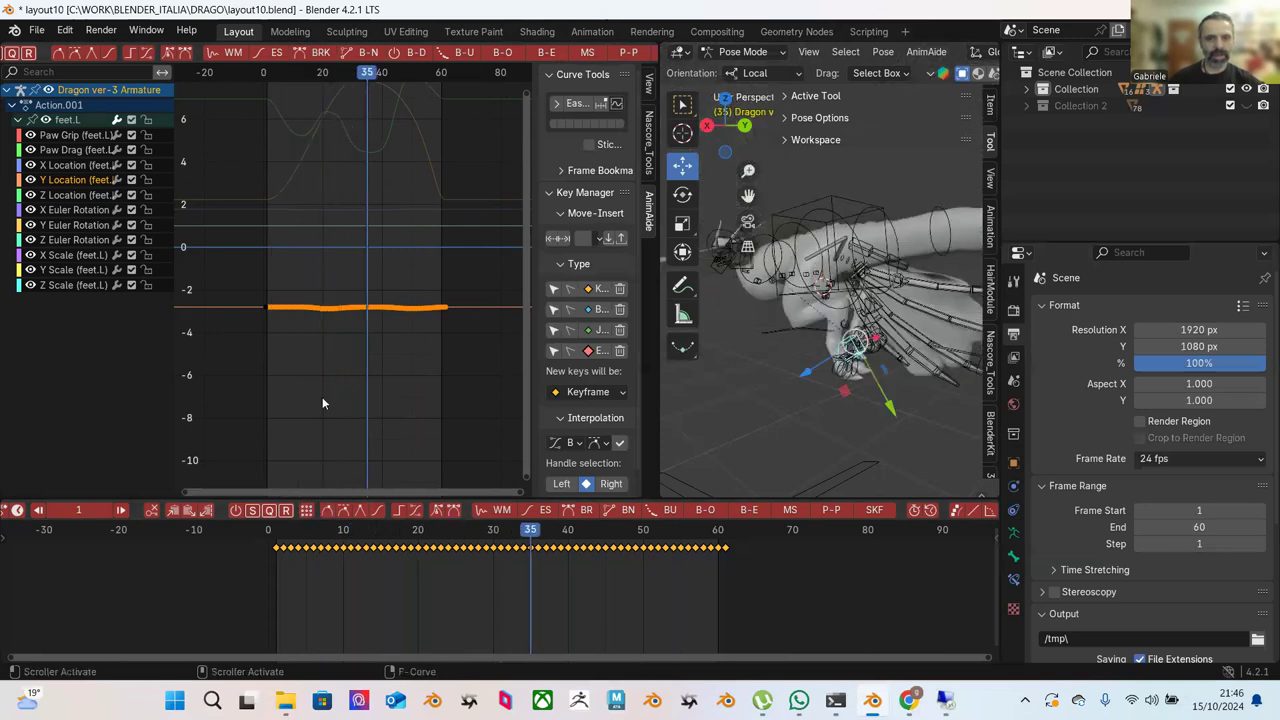
pyautogui.moveTo(283, 529); pyautogui.dragTo(350, 530)
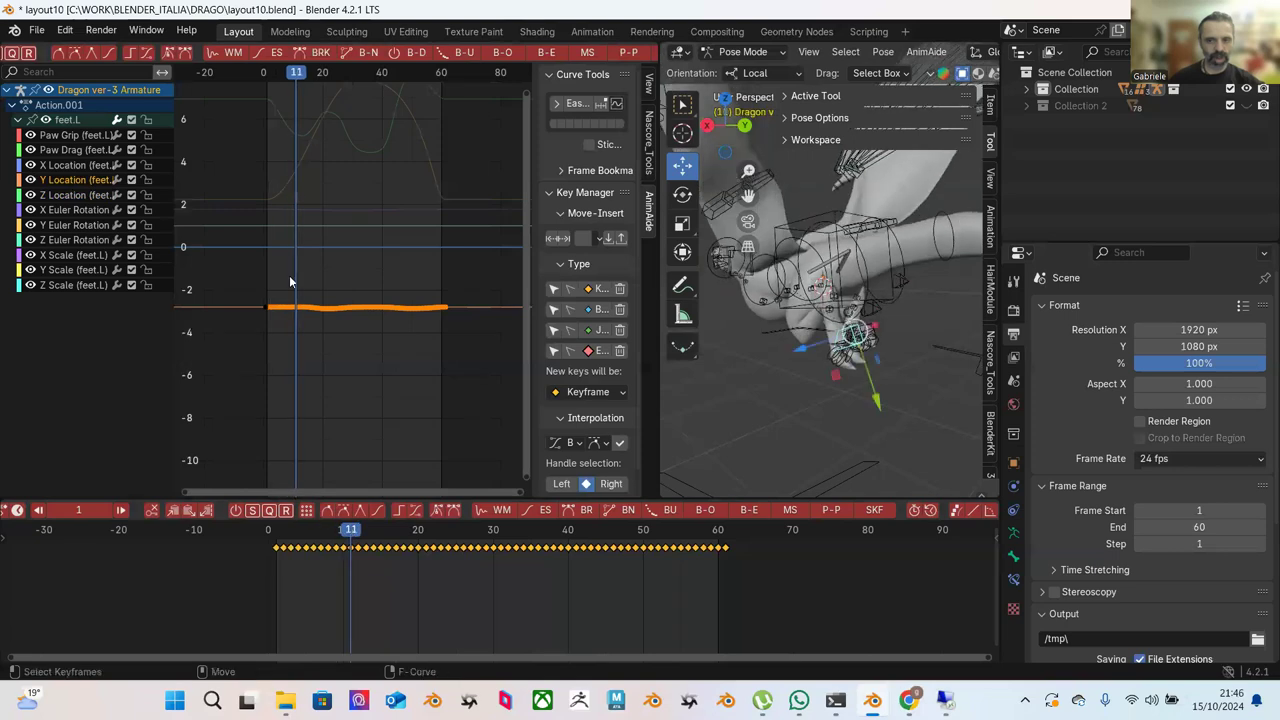
# Show the Z Location curve and Blend to Ease the keys from the first drop to the lower dip.
pyautogui.click(72, 197)
pyautogui.scroll(3, 340, 282)
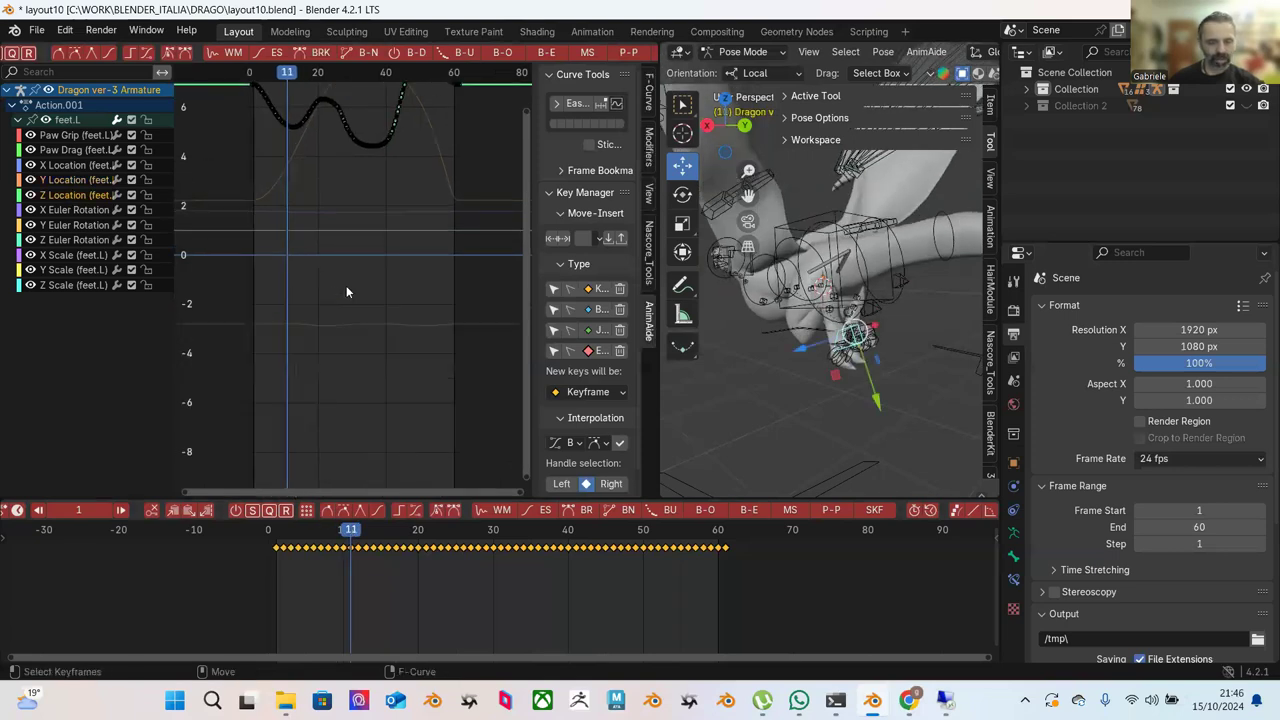
pyautogui.keyDown('ctrl'); pyautogui.moveTo(331, 210); pyautogui.dragTo(380, 298, button='middle'); pyautogui.keyUp('ctrl')
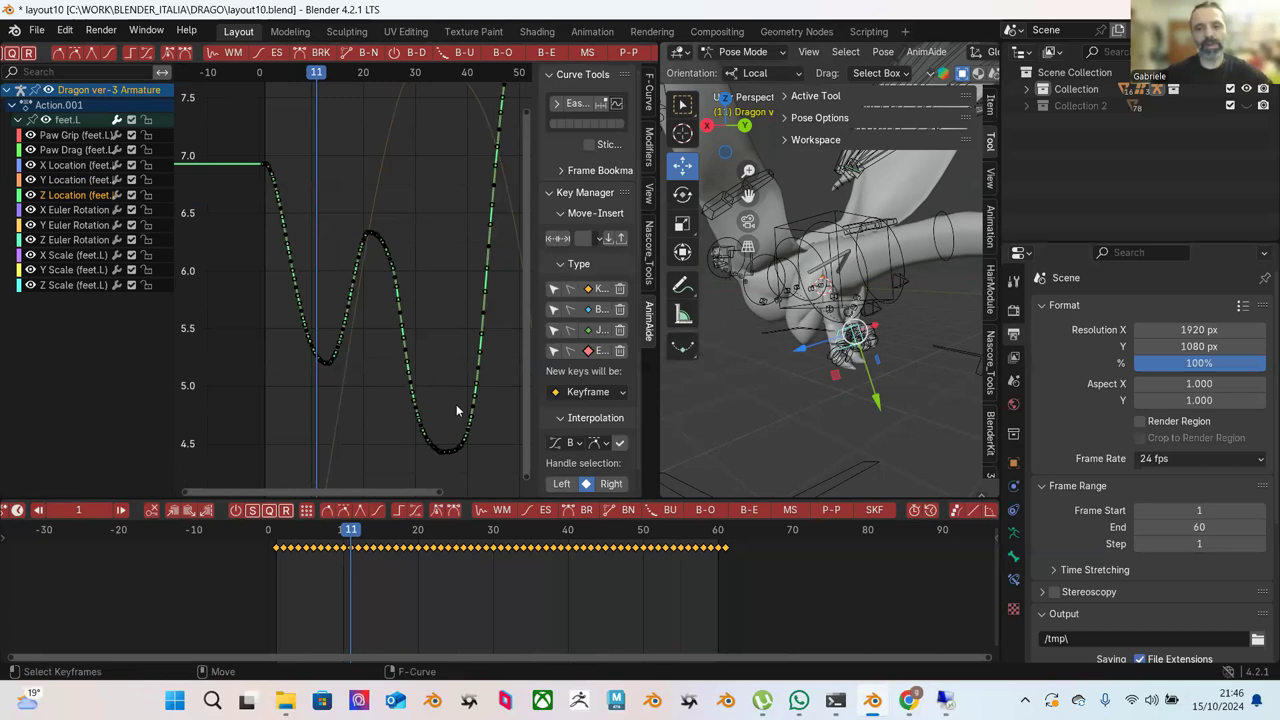
pyautogui.keyDown('ctrl'); pyautogui.moveTo(274, 310); pyautogui.dragTo(302, 318, button='middle'); pyautogui.keyUp('ctrl')
pyautogui.scroll(-3, 305, 322)
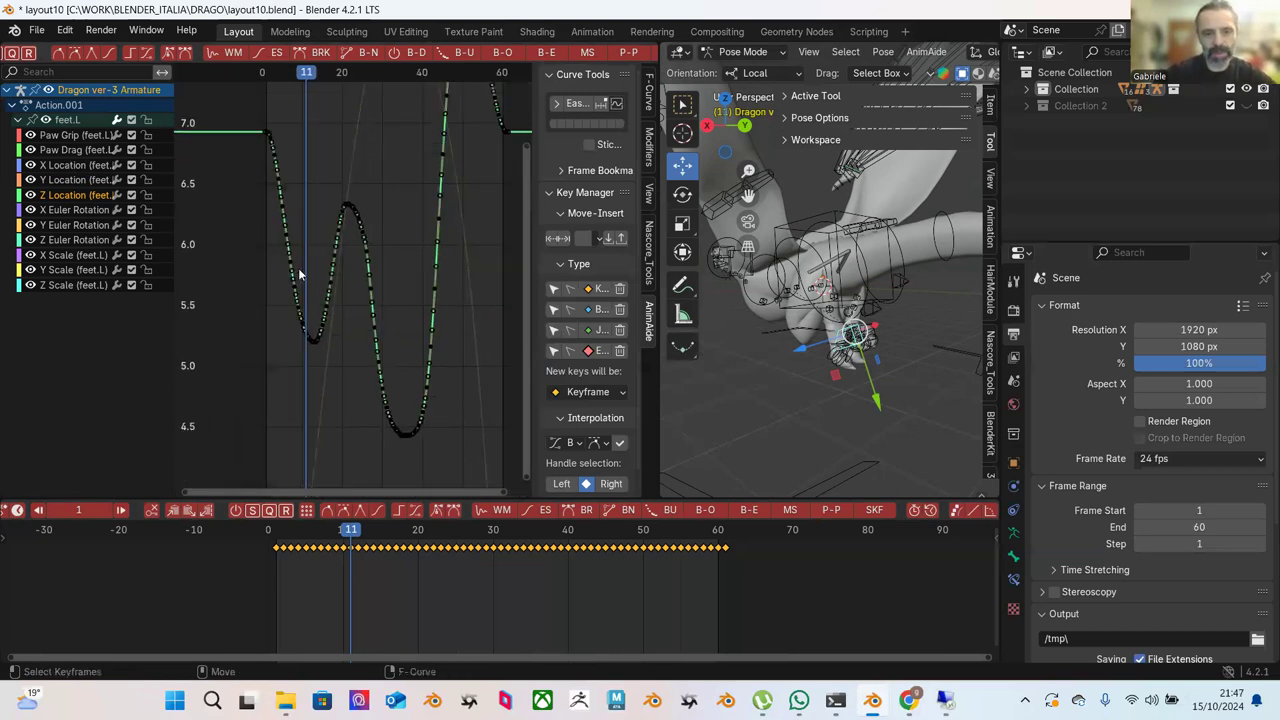
pyautogui.moveTo(345, 548); pyautogui.dragTo(432, 555)
pyautogui.moveTo(250, 161); pyautogui.dragTo(397, 446)
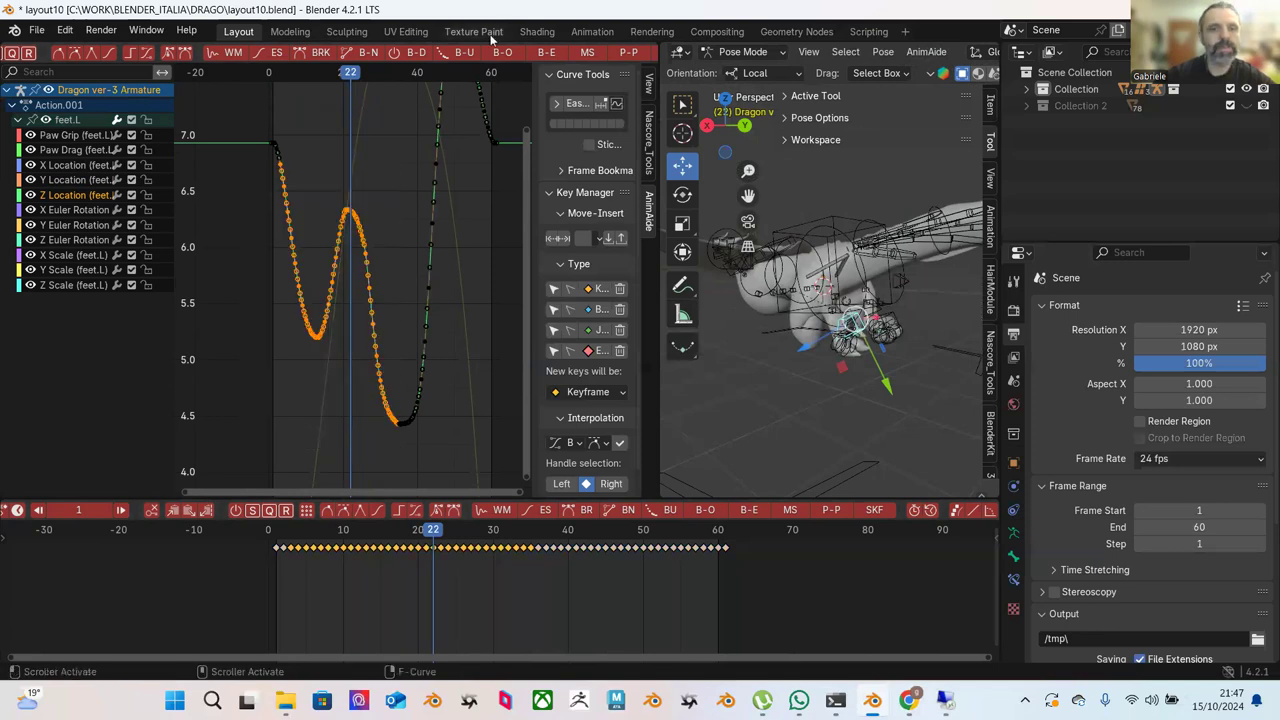
pyautogui.click(543, 52)
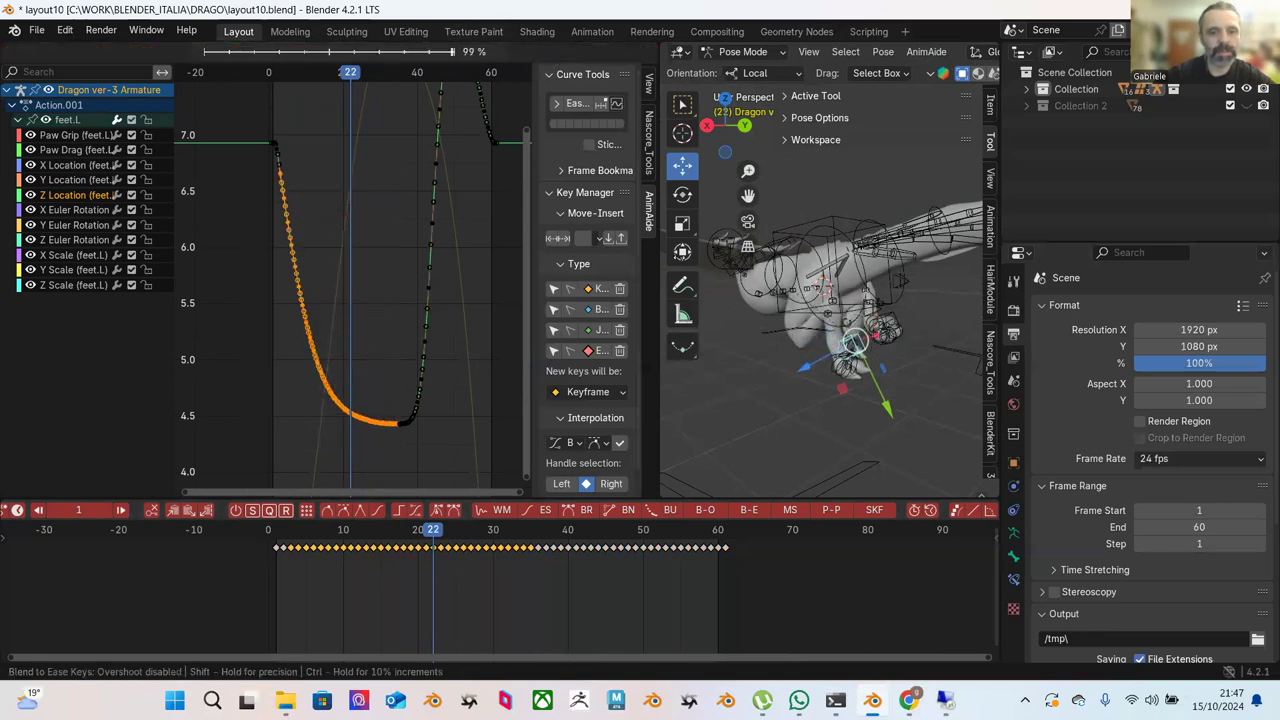
pyautogui.click(532, 279)
# Blend to Ease the curve's rising side, then ease the descending left slope twice.
pyautogui.moveTo(329, 543); pyautogui.dragTo(441, 546)
pyautogui.moveTo(457, 183); pyautogui.dragTo(347, 455)
pyautogui.click(553, 58)
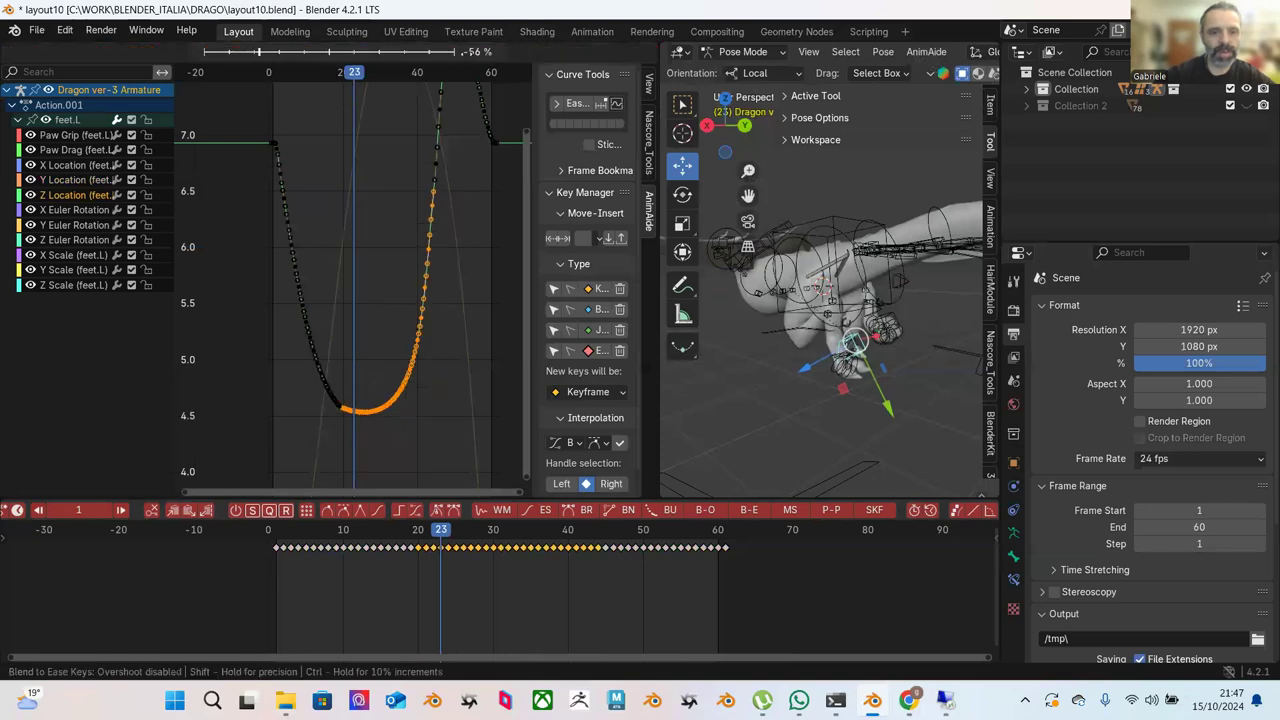
pyautogui.click(410, 111)
pyautogui.moveTo(273, 251); pyautogui.dragTo(360, 431)
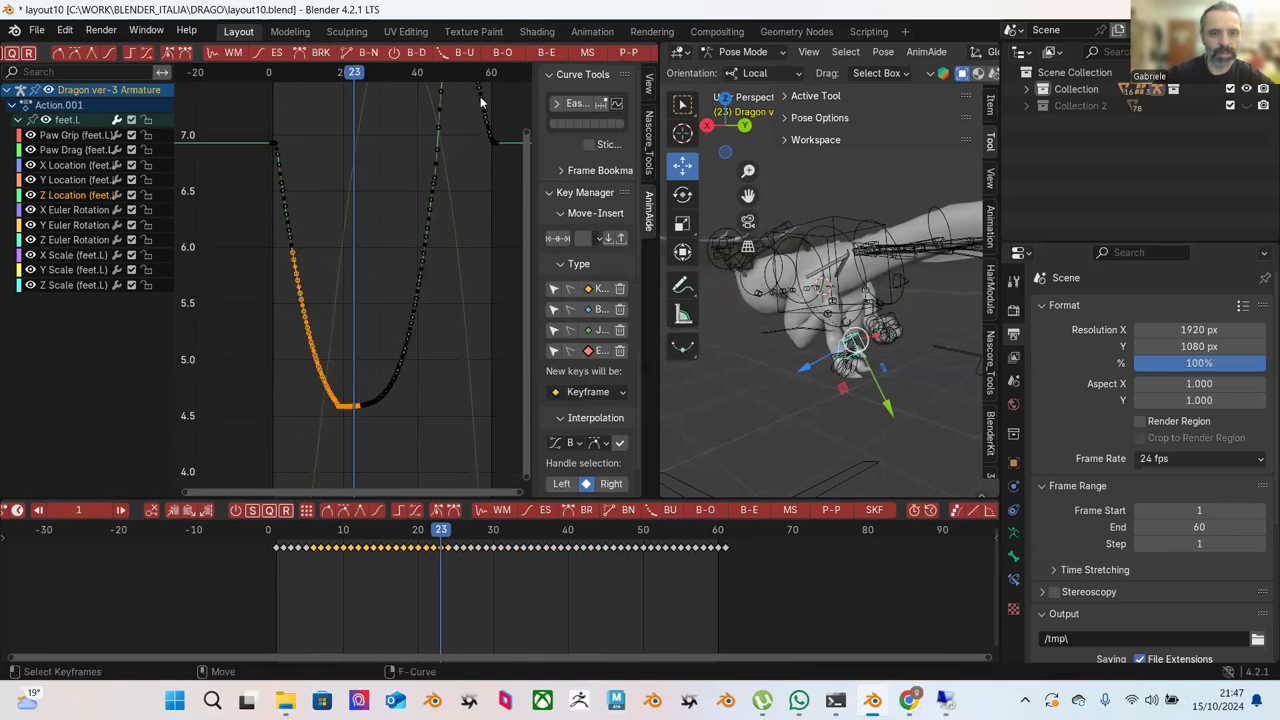
pyautogui.click(533, 54)
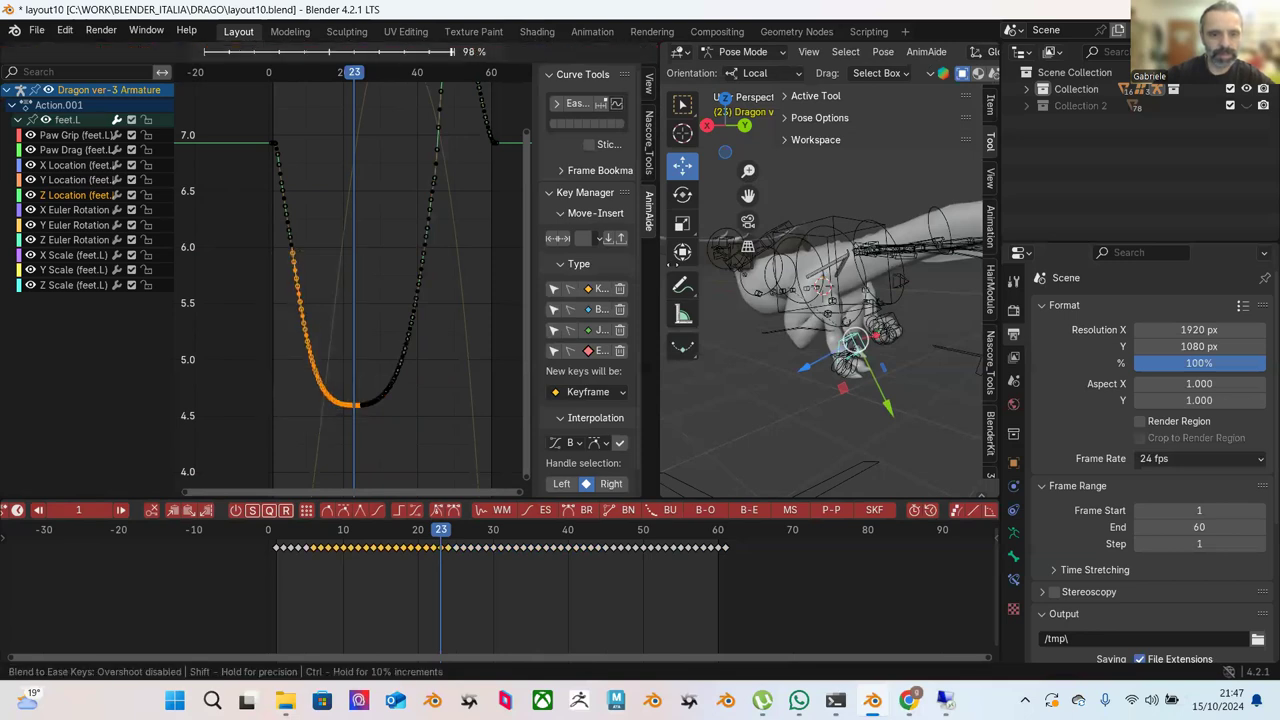
pyautogui.click(301, 228)
pyautogui.moveTo(268, 208); pyautogui.dragTo(378, 438)
pyautogui.click(550, 52)
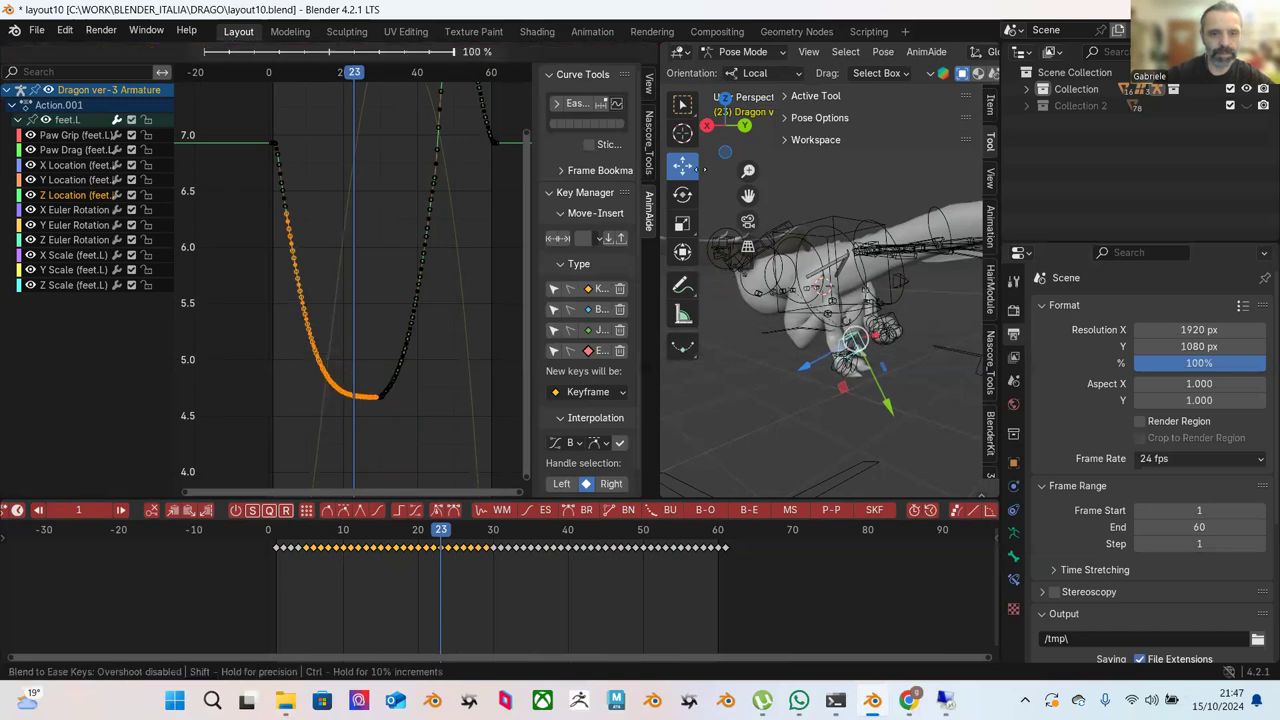
pyautogui.click(521, 230)
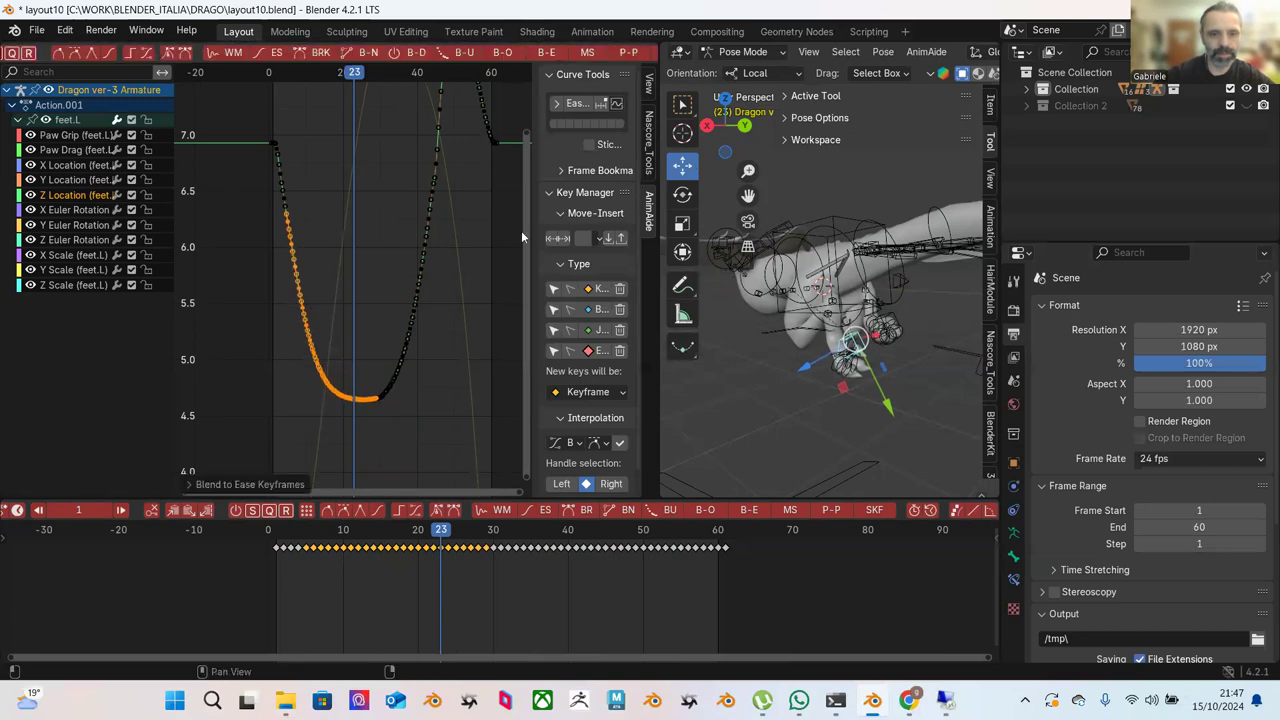
# Blend to Ease the trough's right-side keys and then its bottom keys.
pyautogui.click(446, 277)
pyautogui.moveTo(462, 260); pyautogui.dragTo(362, 440)
pyautogui.click(547, 52)
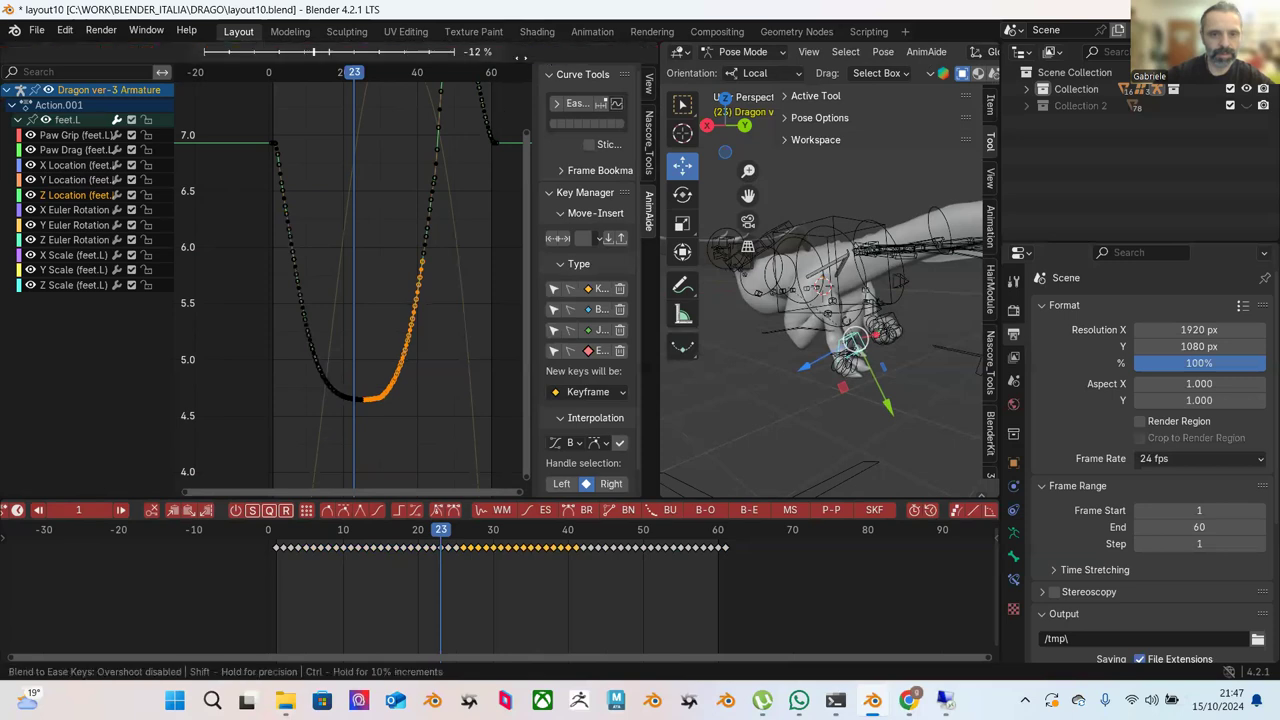
pyautogui.click(546, 175)
pyautogui.click(458, 298)
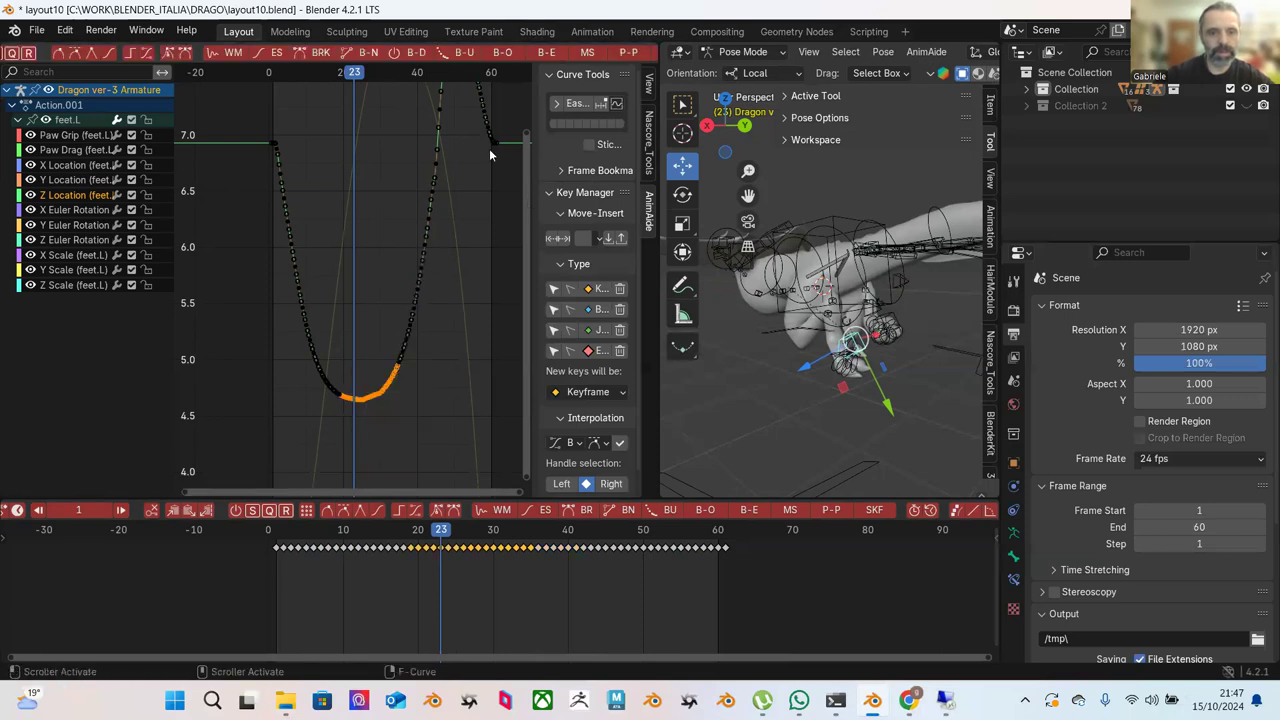
pyautogui.click(547, 53)
pyautogui.click(433, 377)
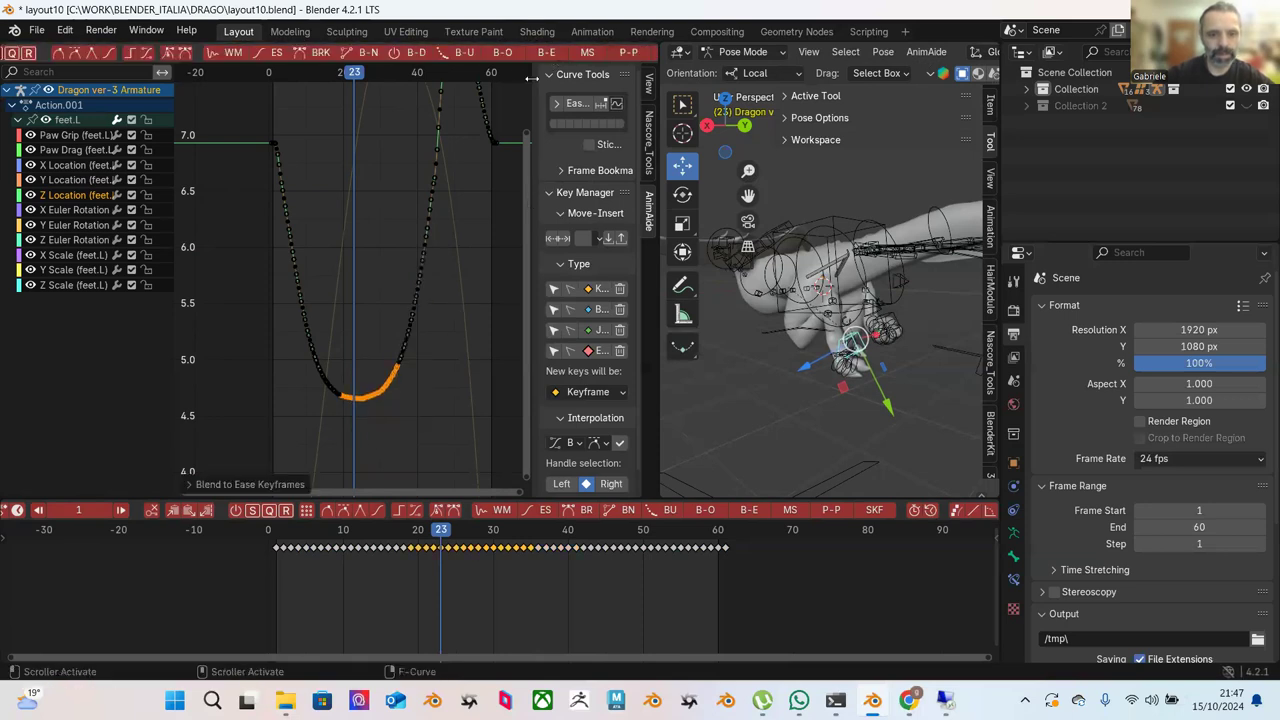
# Ease the keys from the trough up the rising slope, then play from the first frame.
pyautogui.scroll(2, 421, 411)
pyautogui.scroll(2, 420, 400)
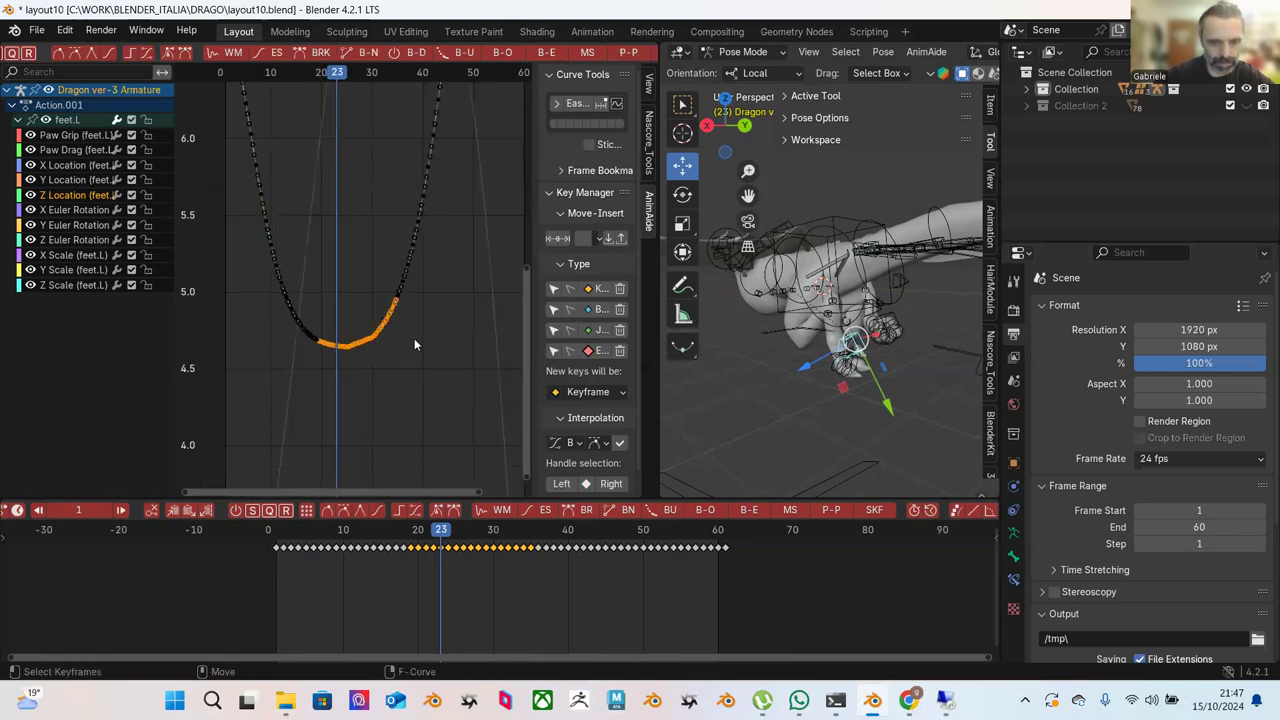
pyautogui.click(414, 338)
pyautogui.moveTo(463, 236); pyautogui.dragTo(347, 408)
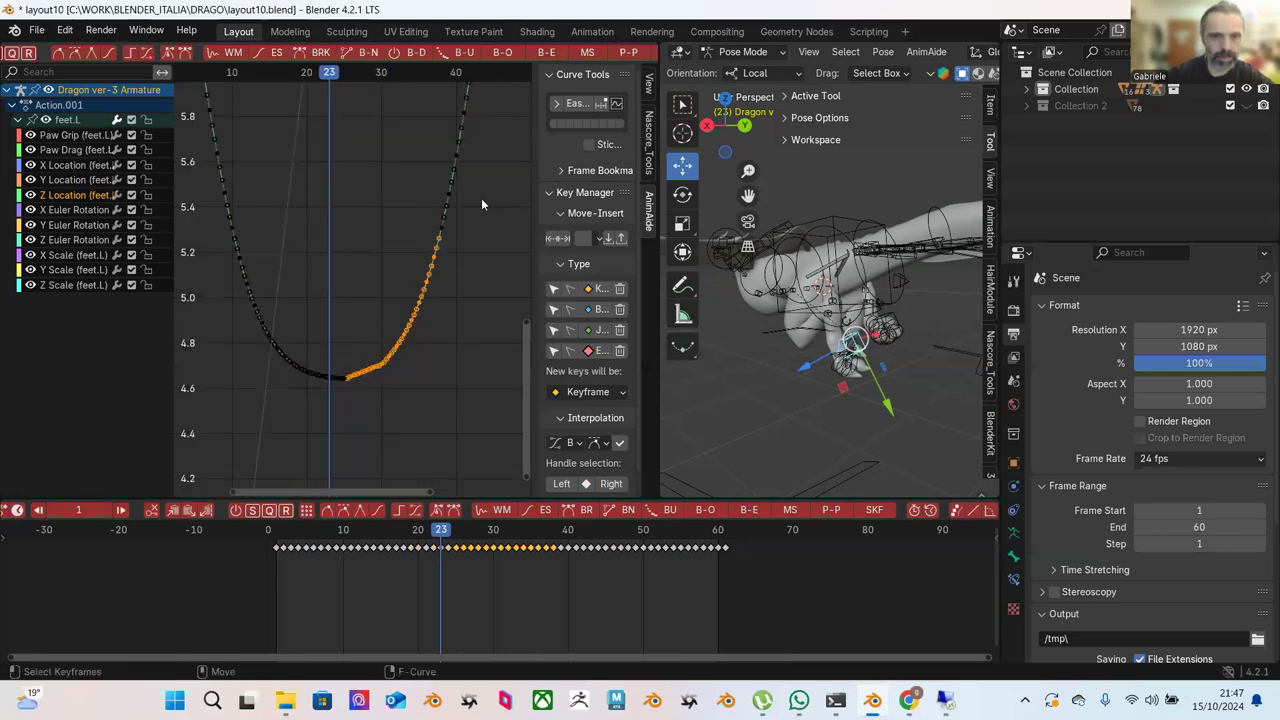
pyautogui.click(543, 54)
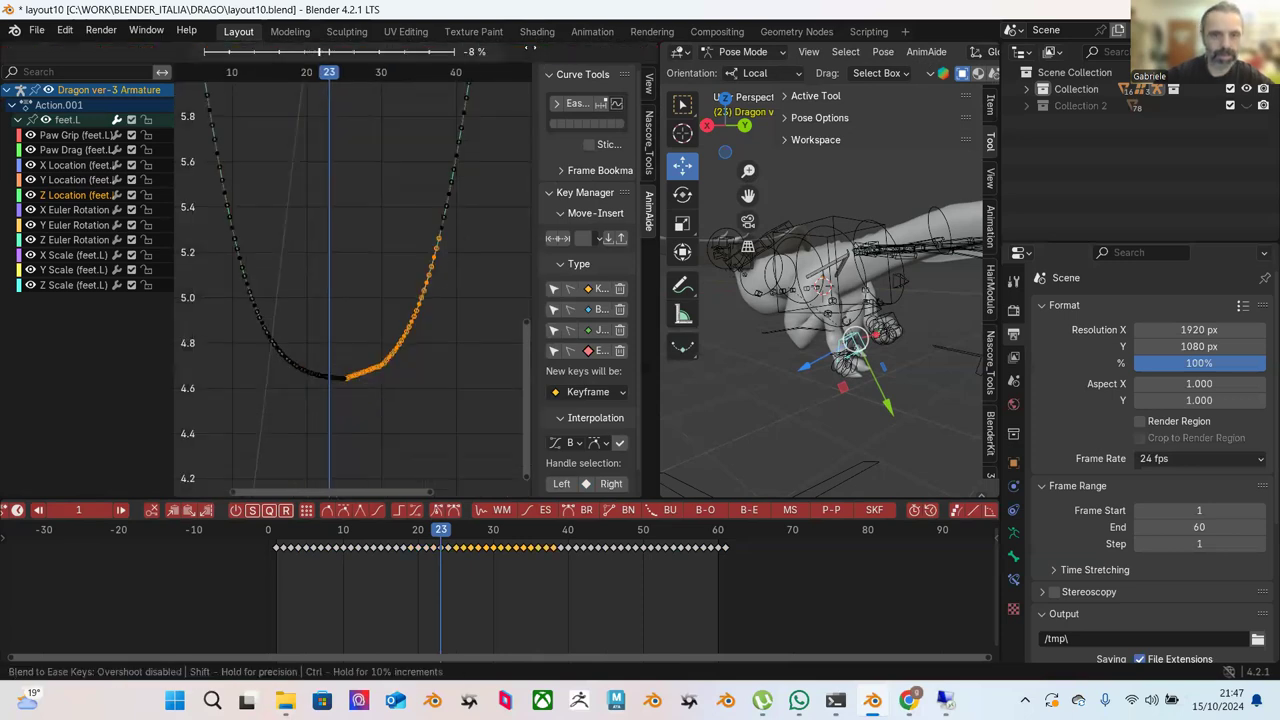
pyautogui.click(480, 123)
pyautogui.click(363, 238)
pyautogui.scroll(-2, 345, 275)
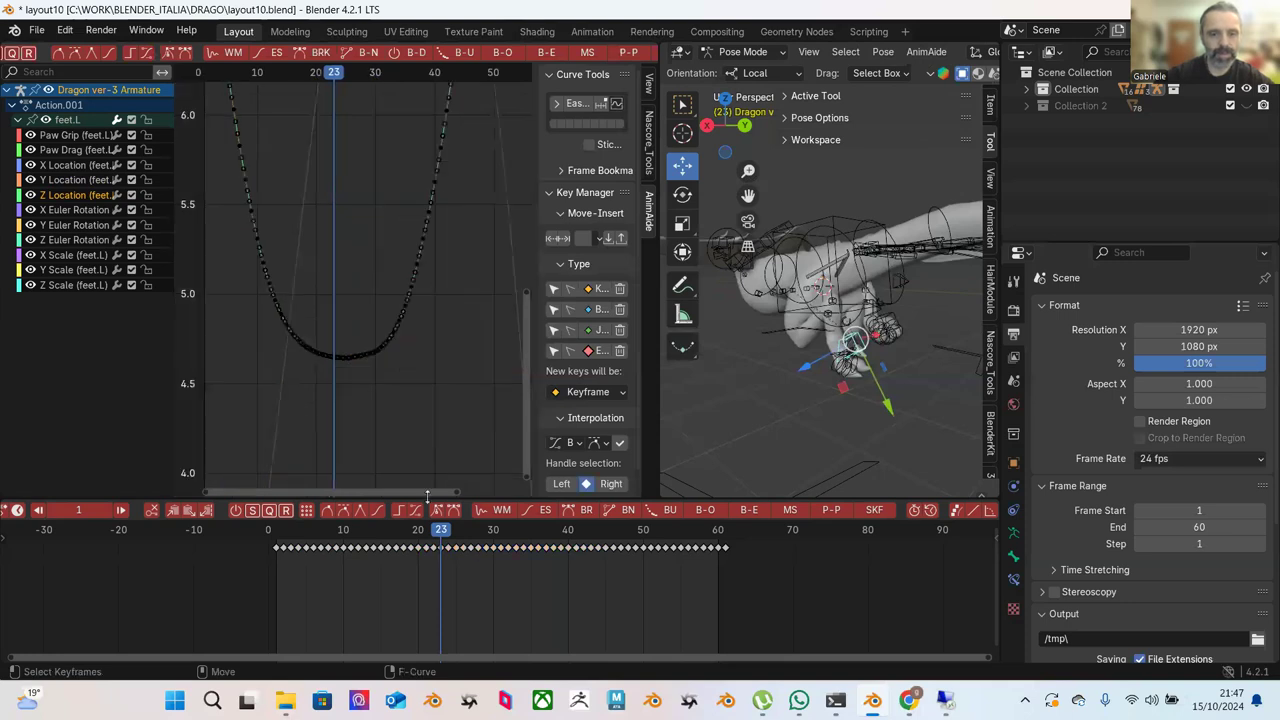
pyautogui.hotkey('shift', 'Left')
pyautogui.press('space')
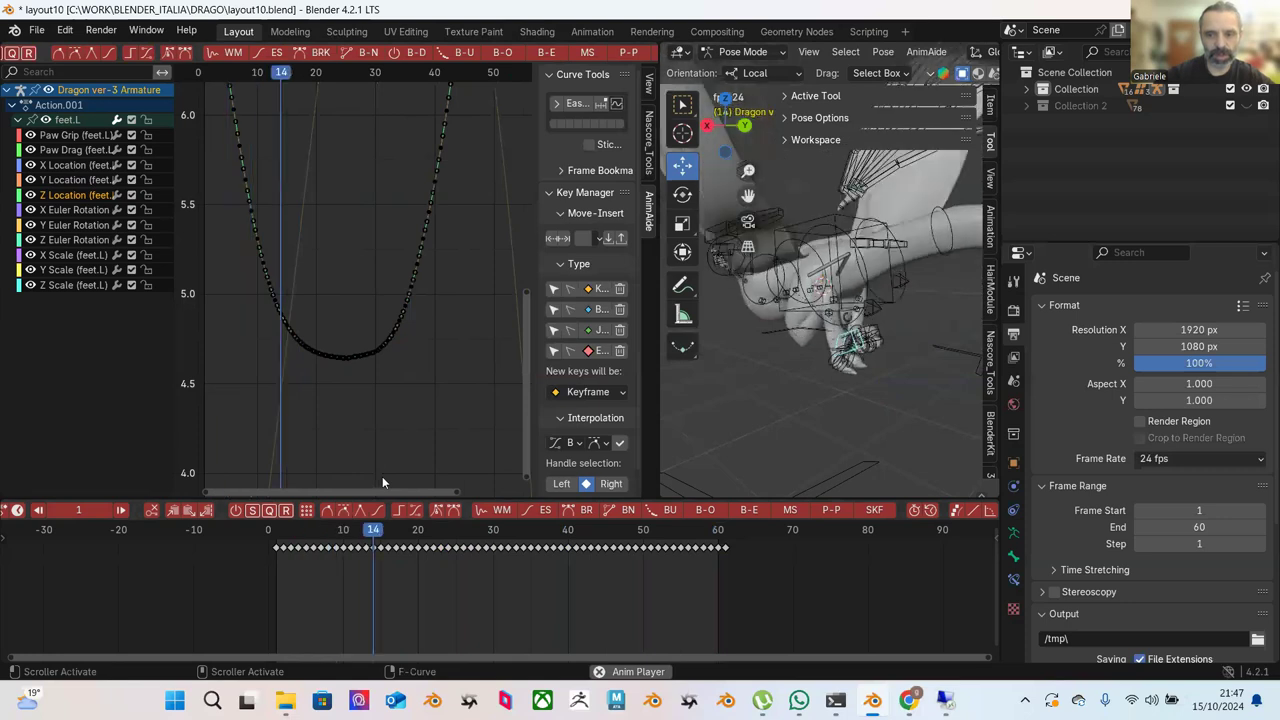
# Apply Blend to Ease to the keys on the Z Location curve's rising segment.
pyautogui.scroll(-3, 505, 306)
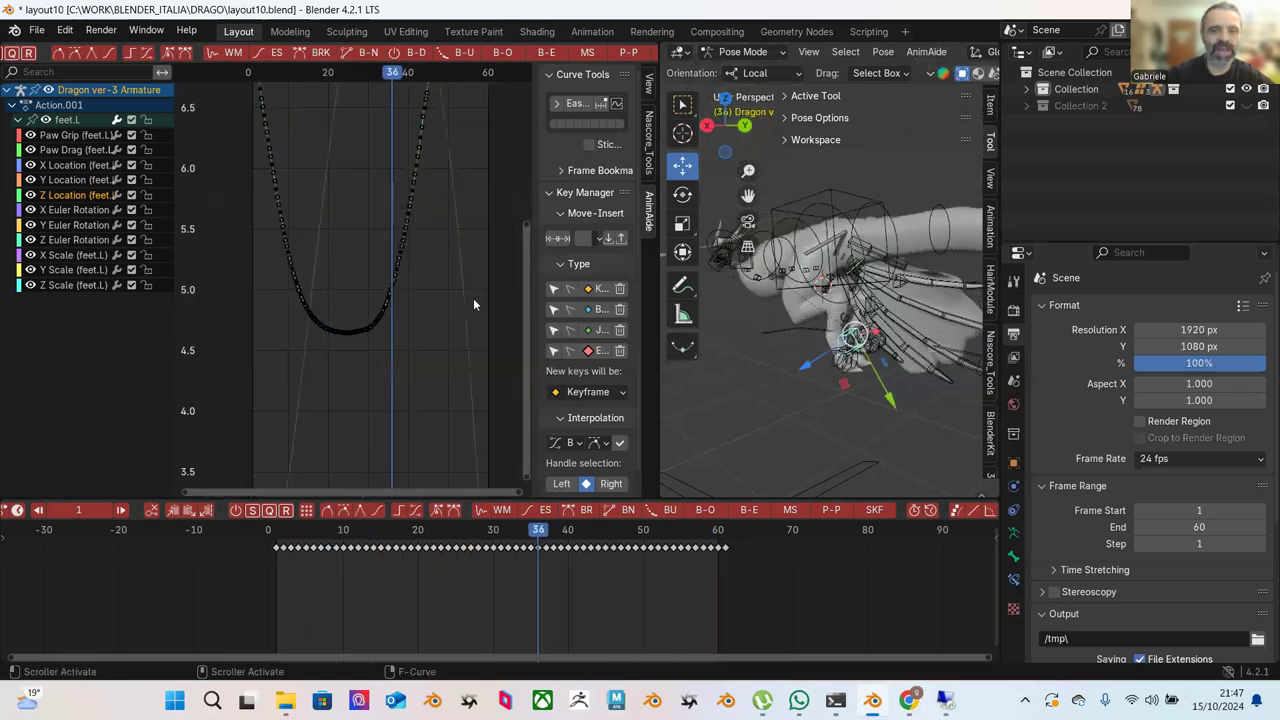
pyautogui.keyDown('ctrl'); pyautogui.moveTo(436, 302); pyautogui.dragTo(418, 266, button='middle'); pyautogui.keyUp('ctrl')
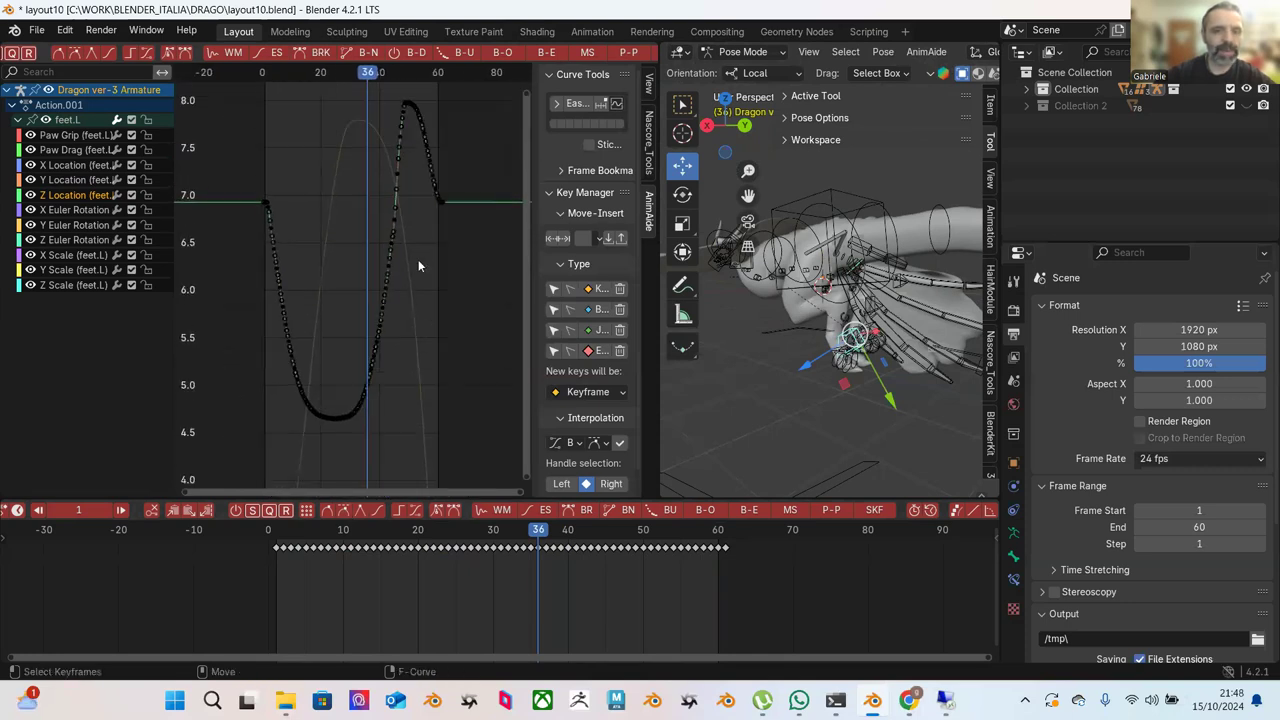
pyautogui.moveTo(416, 157); pyautogui.dragTo(331, 462)
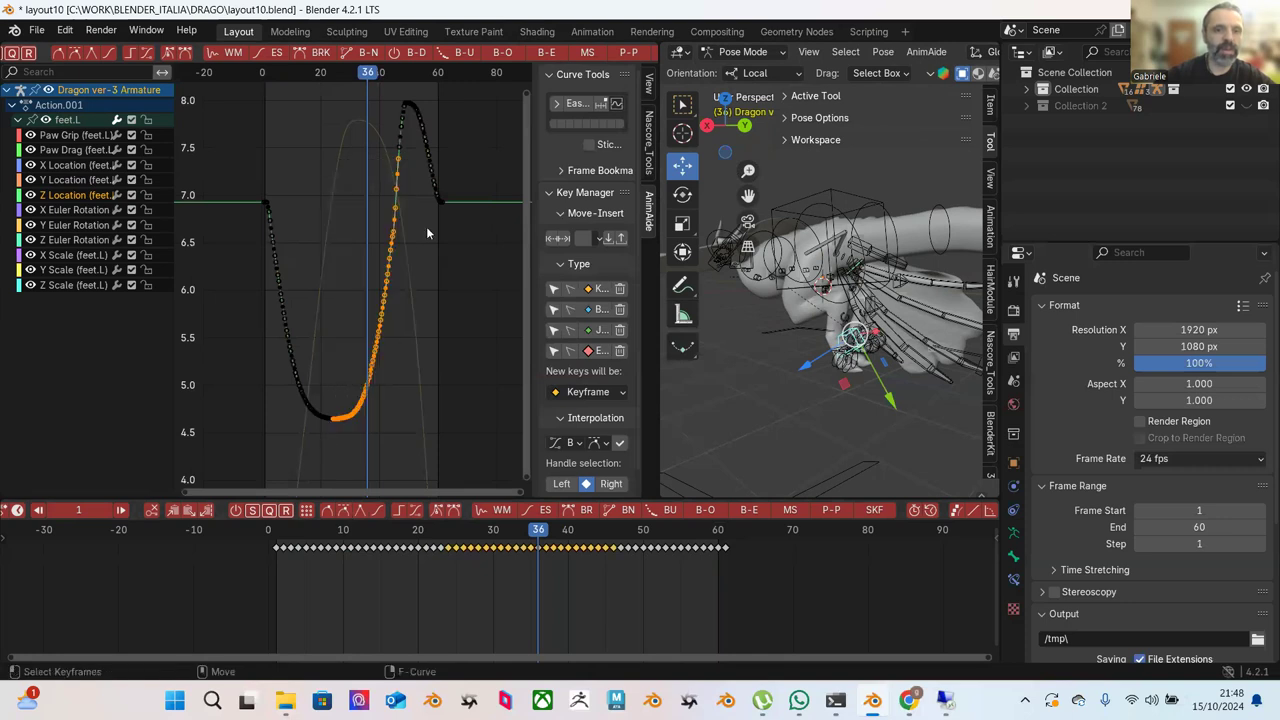
pyautogui.click(549, 53)
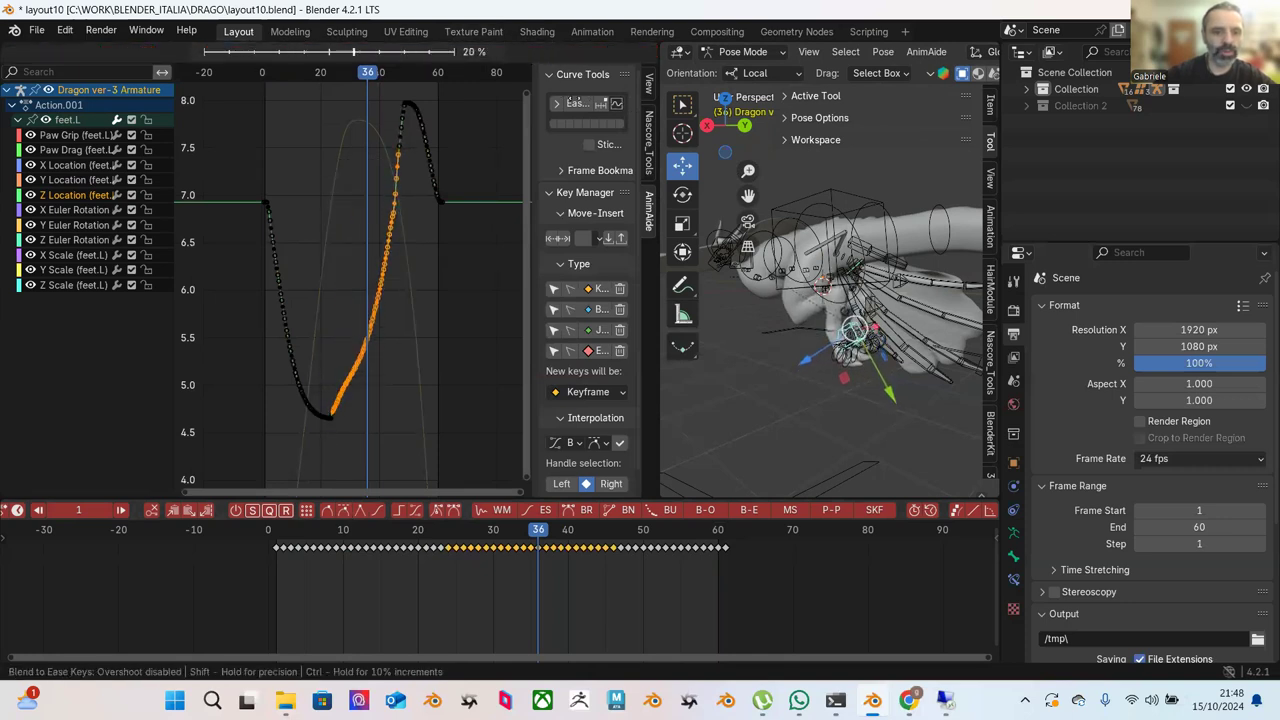
pyautogui.moveTo(580, 99)
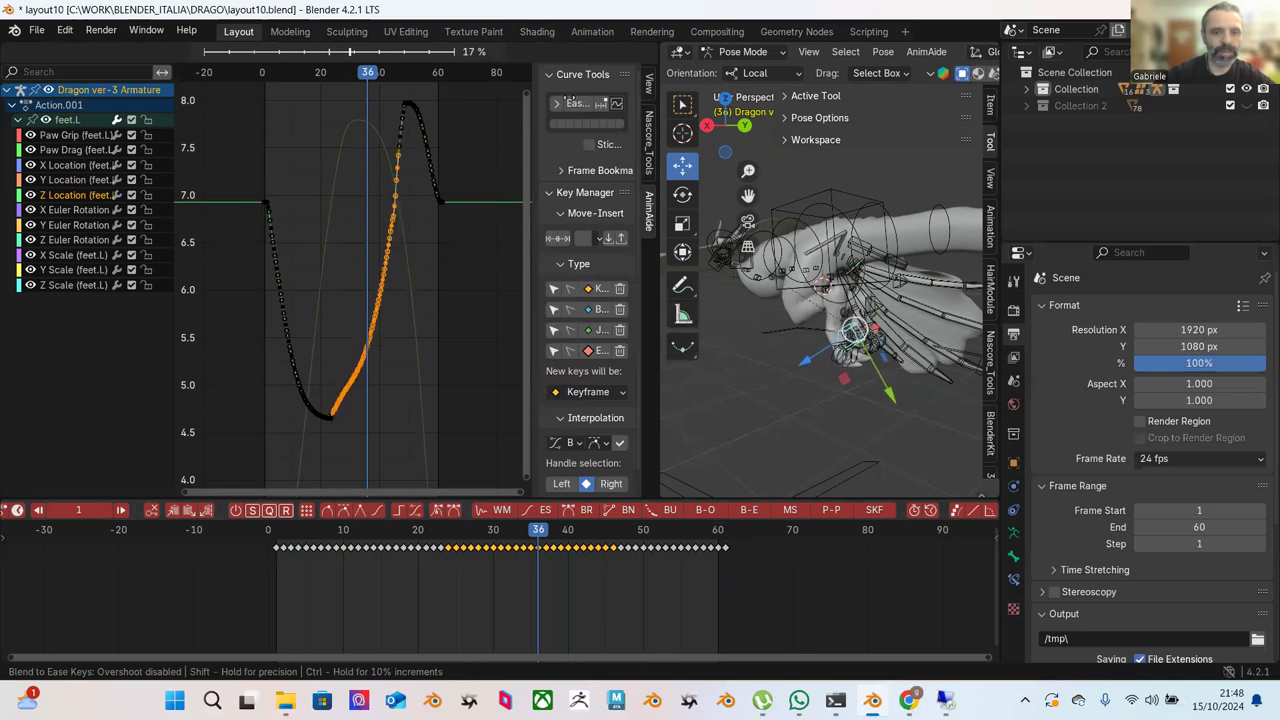
pyautogui.click(403, 310)
pyautogui.click(403, 310)
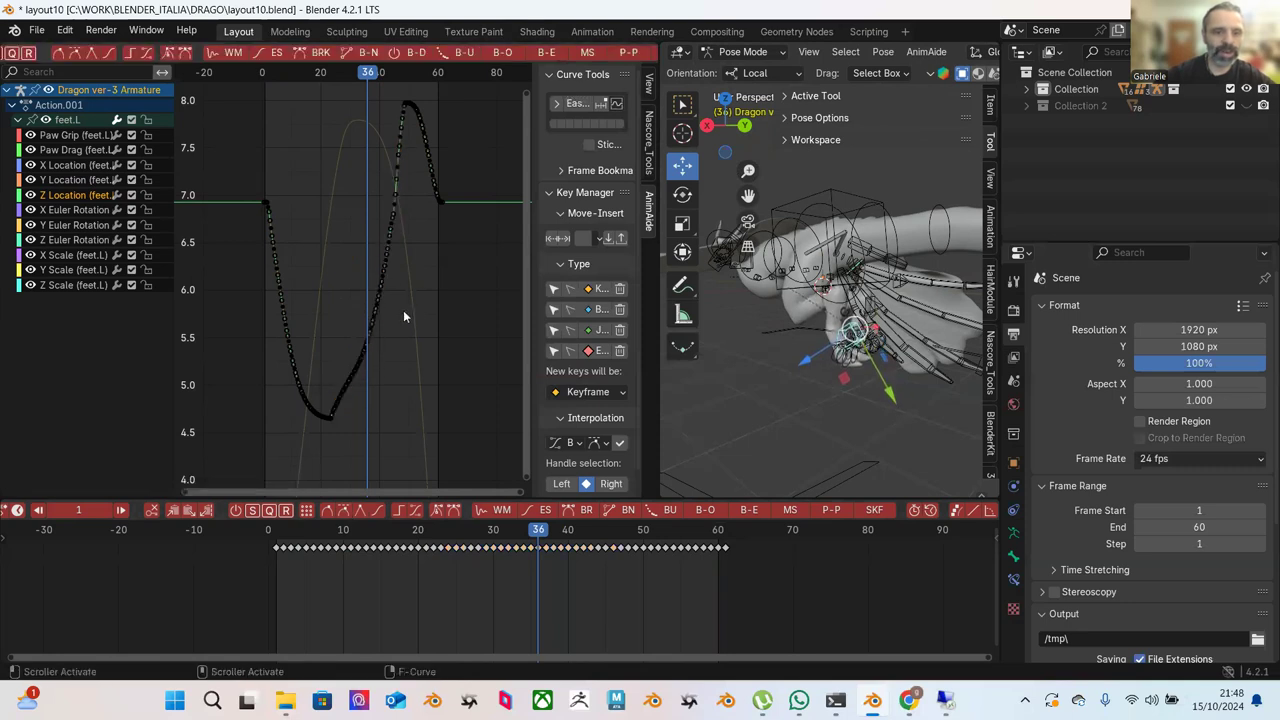
# Ease the low-section keys and the descending left branch into a rounded trough near 4.65, then play back.
pyautogui.press('Home')
pyautogui.keyDown('ctrl'); pyautogui.moveTo(344, 405); pyautogui.dragTo(424, 266, button='middle'); pyautogui.keyUp('ctrl')
pyautogui.moveTo(424, 266); pyautogui.dragTo(334, 454)
pyautogui.click(544, 55)
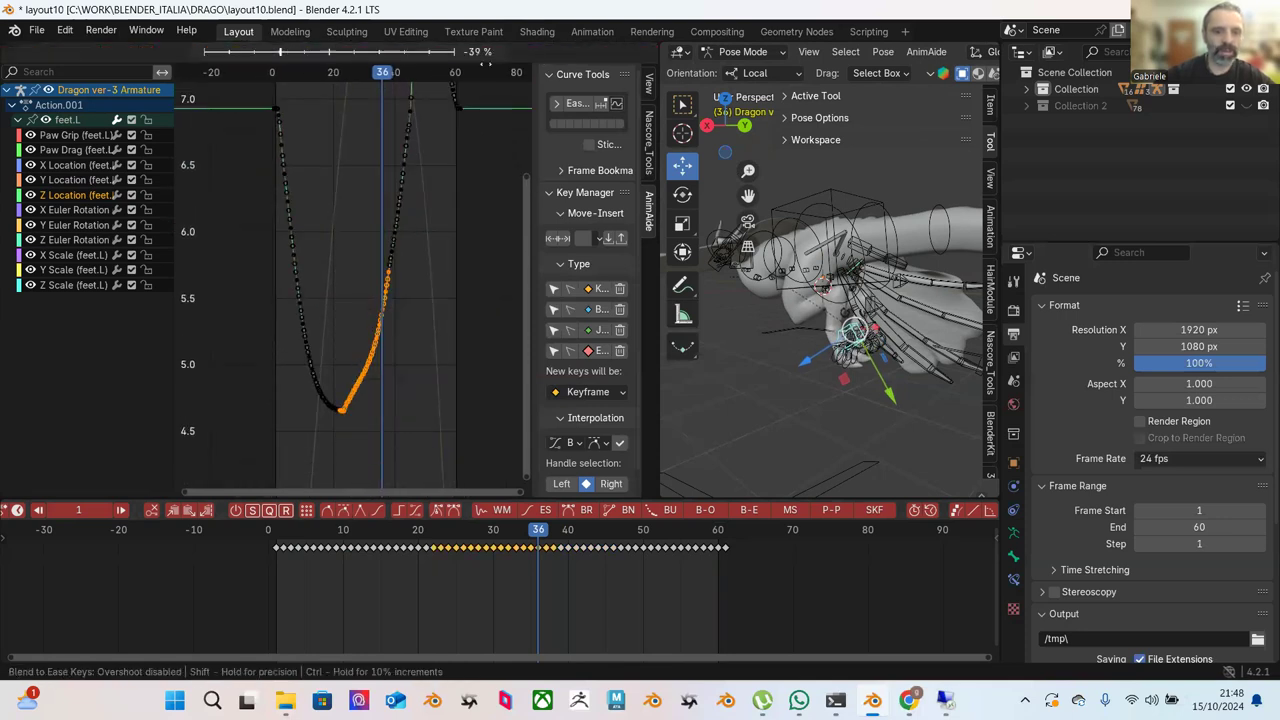
pyautogui.click(430, 140)
pyautogui.moveTo(281, 250); pyautogui.dragTo(340, 426)
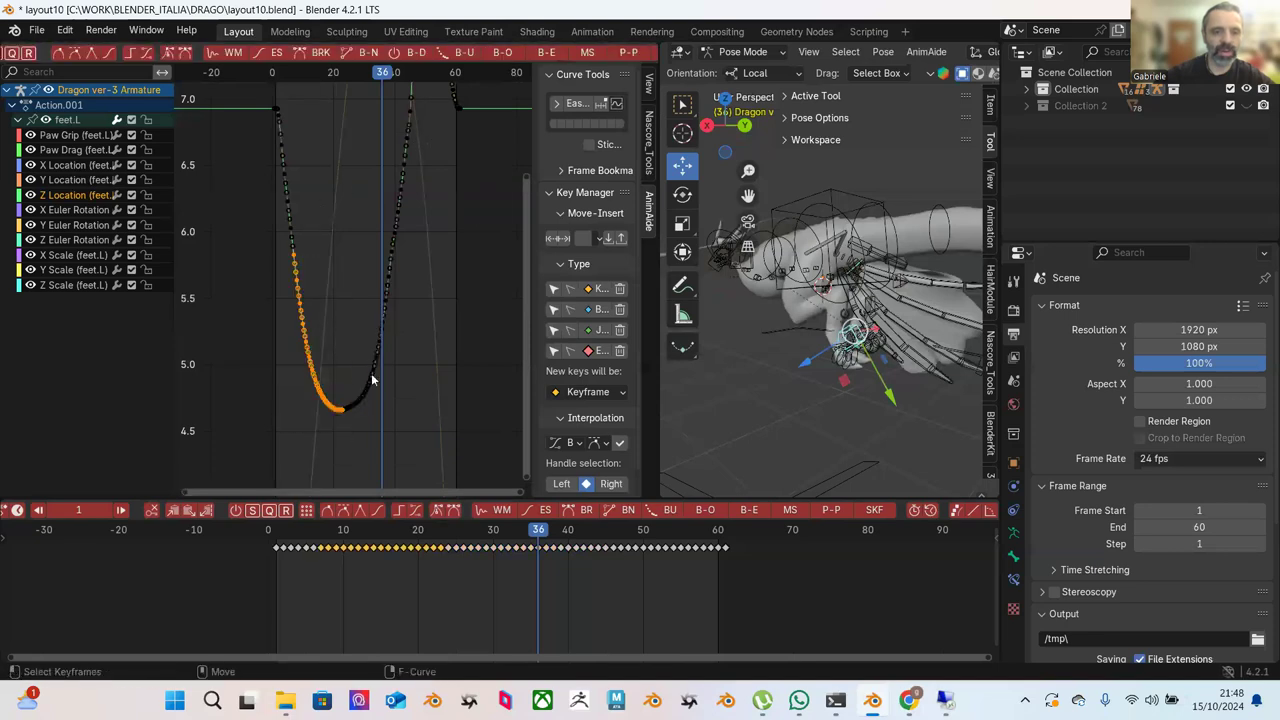
pyautogui.click(548, 55)
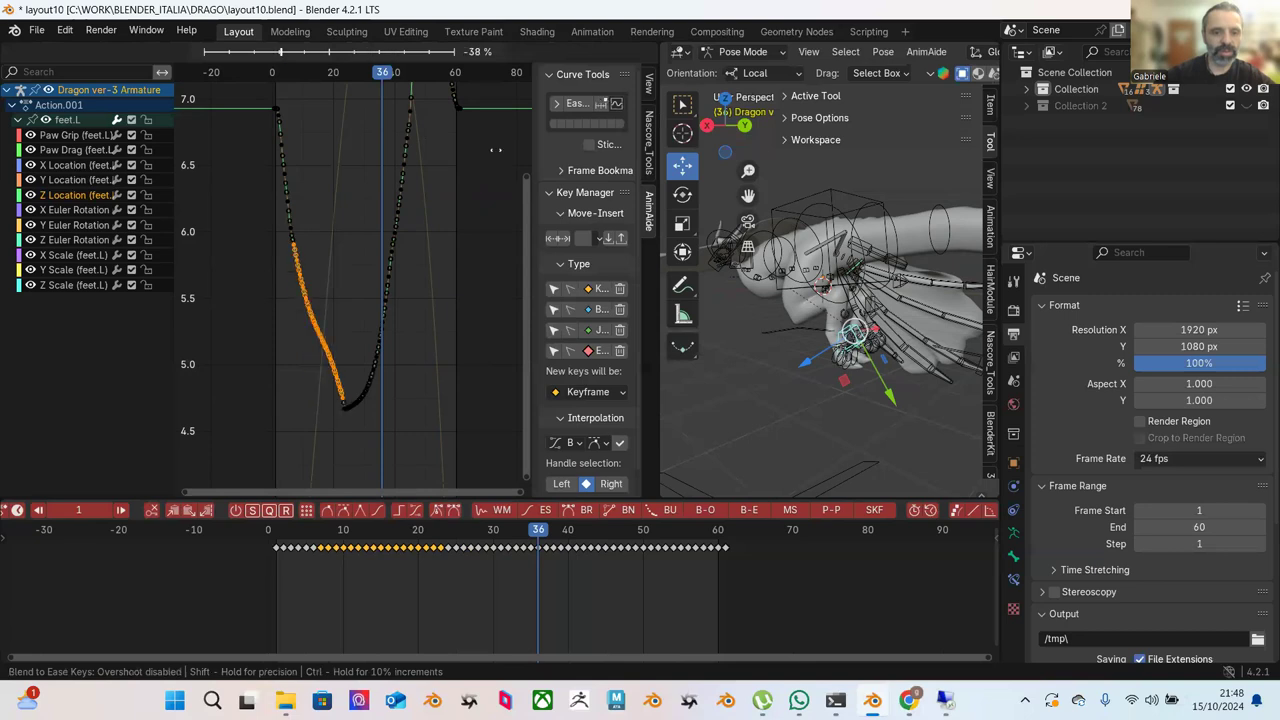
pyautogui.click(548, 195)
pyautogui.click(462, 249)
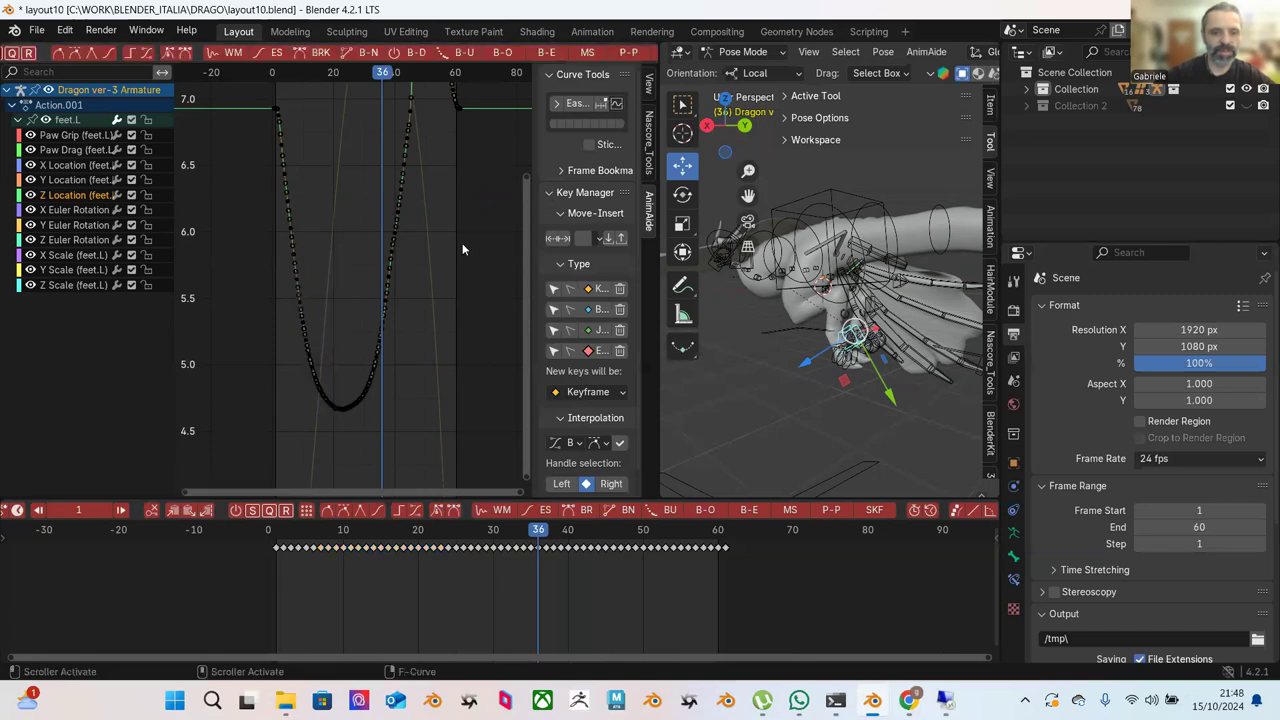
pyautogui.press('space')
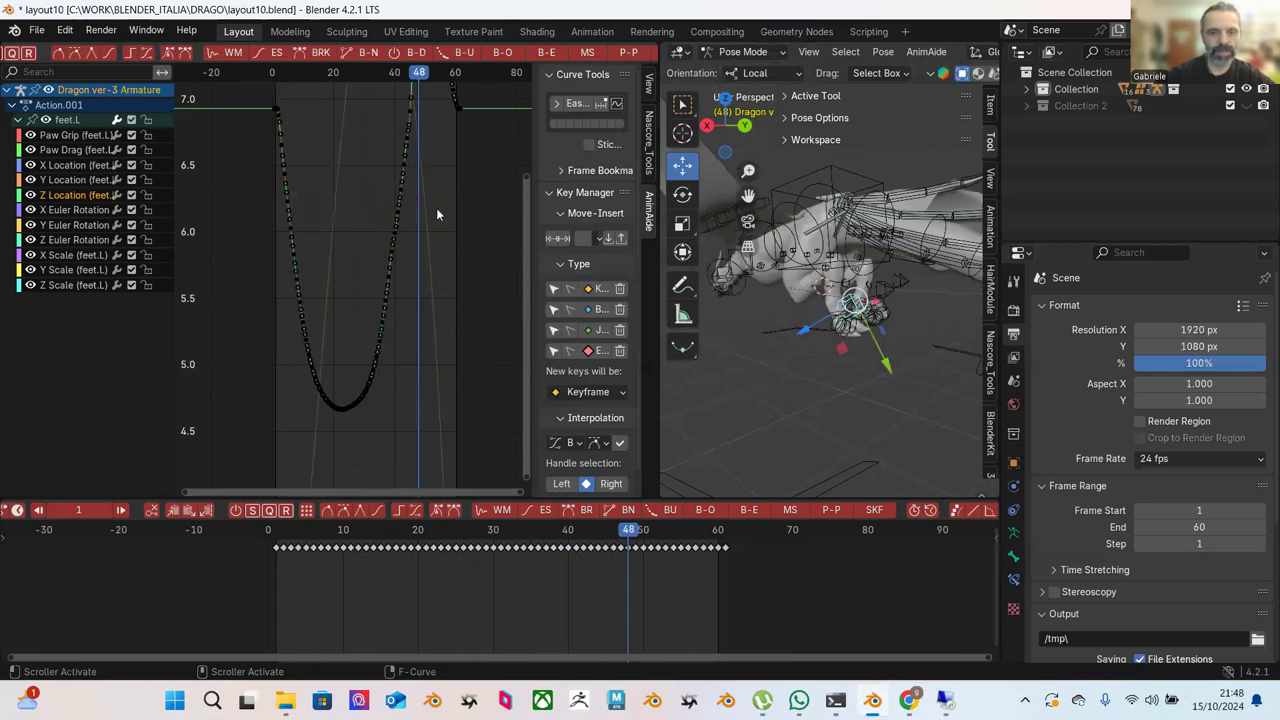
# Frame the curve's right-hand keys and Blend-to-Ease the keys on the rising section.
pyautogui.scroll(-2, 436, 207)
pyautogui.scroll(-1, 437, 212)
pyautogui.moveTo(353, 87); pyautogui.dragTo(454, 243)
pyautogui.press('KP_Decimal')
pyautogui.scroll(-3, 428, 310)
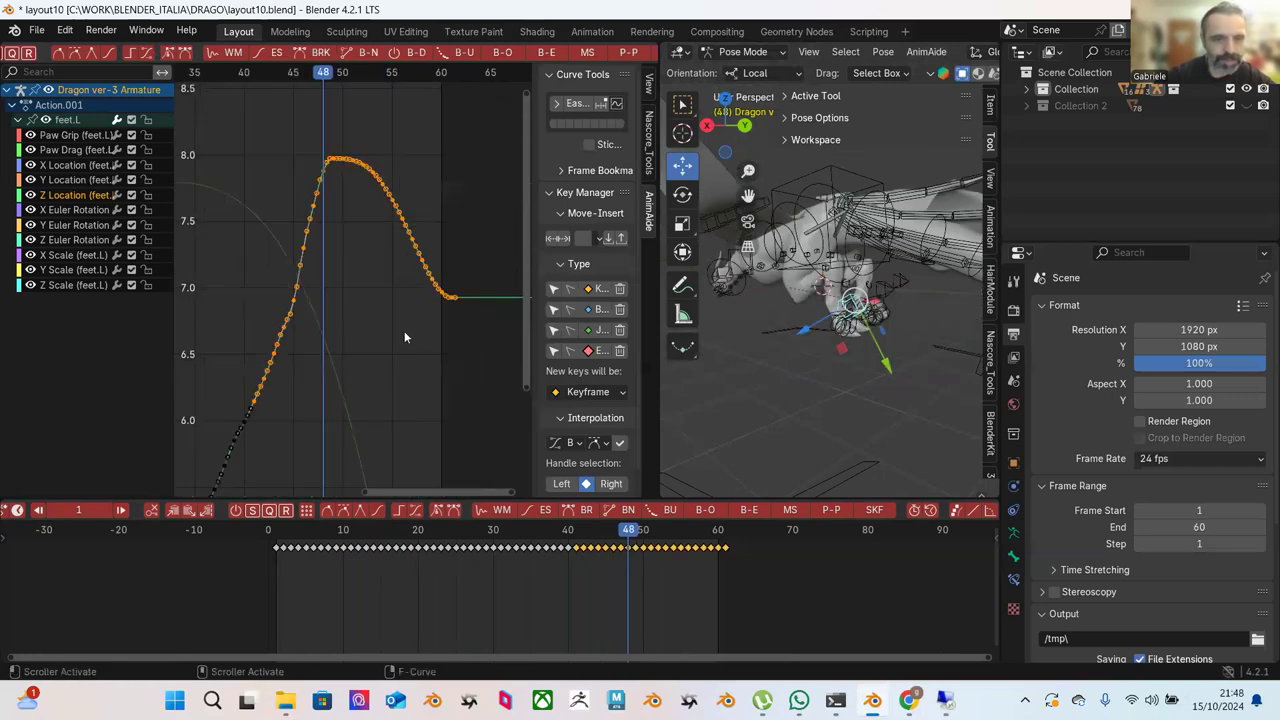
pyautogui.moveTo(284, 119); pyautogui.dragTo(374, 283)
pyautogui.click(540, 54)
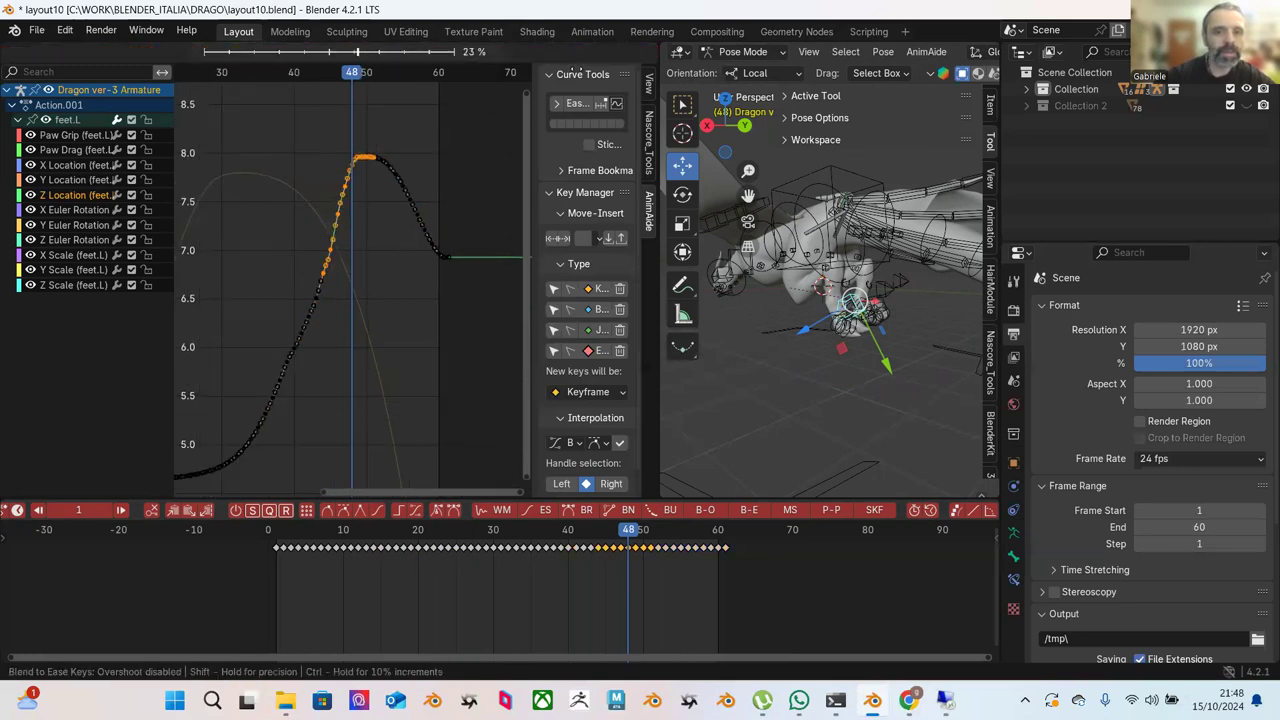
pyautogui.click(630, 138)
# Ease the rising keys again, then ease the keys at the curve's peak.
pyautogui.moveTo(264, 140); pyautogui.dragTo(394, 372)
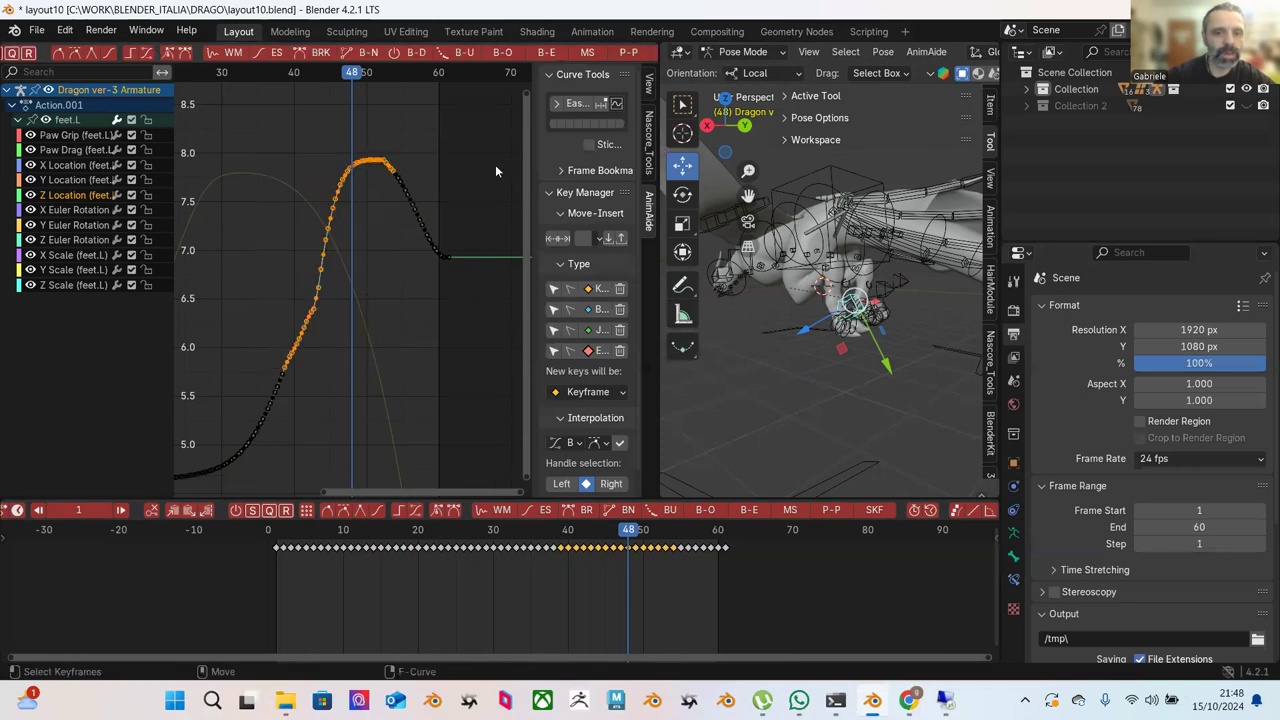
pyautogui.click(548, 54)
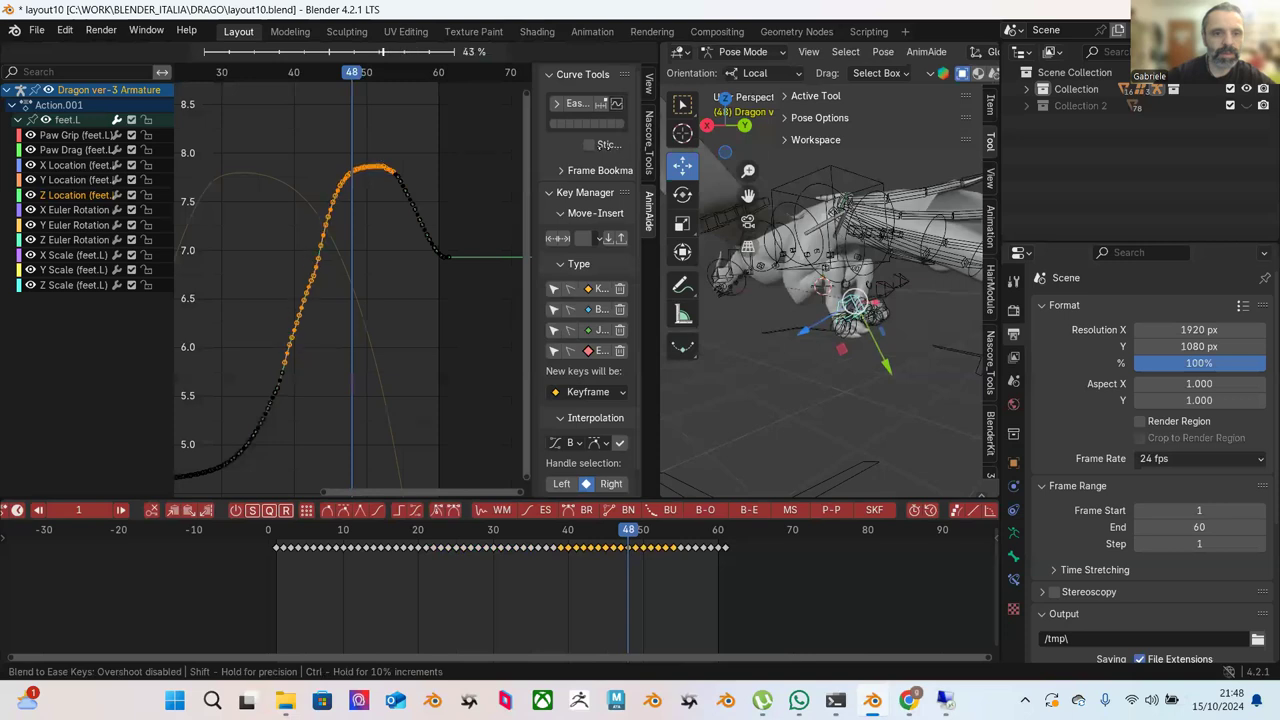
pyautogui.click(617, 148)
pyautogui.moveTo(369, 126); pyautogui.dragTo(441, 212)
pyautogui.click(547, 56)
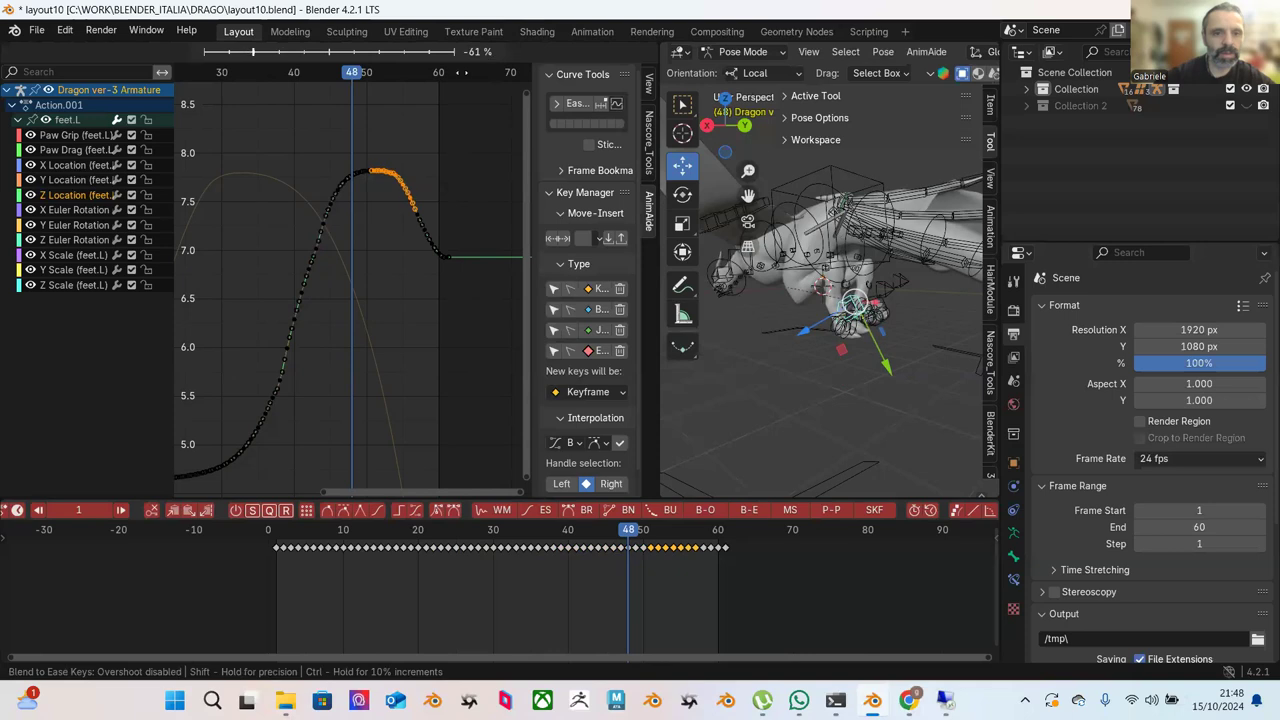
pyautogui.click(422, 111)
# Ease a longer run of rising keys, then the upper rising range.
pyautogui.moveTo(296, 129); pyautogui.dragTo(381, 330)
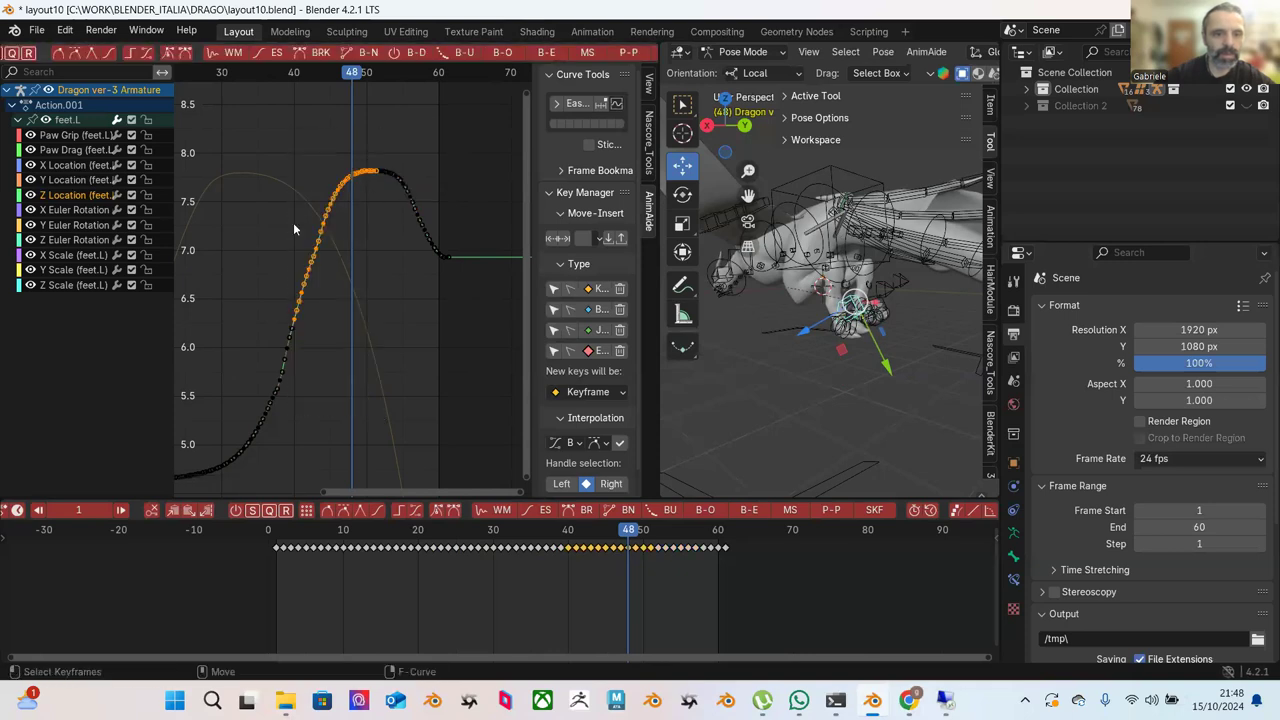
pyautogui.moveTo(240, 159); pyautogui.dragTo(394, 416)
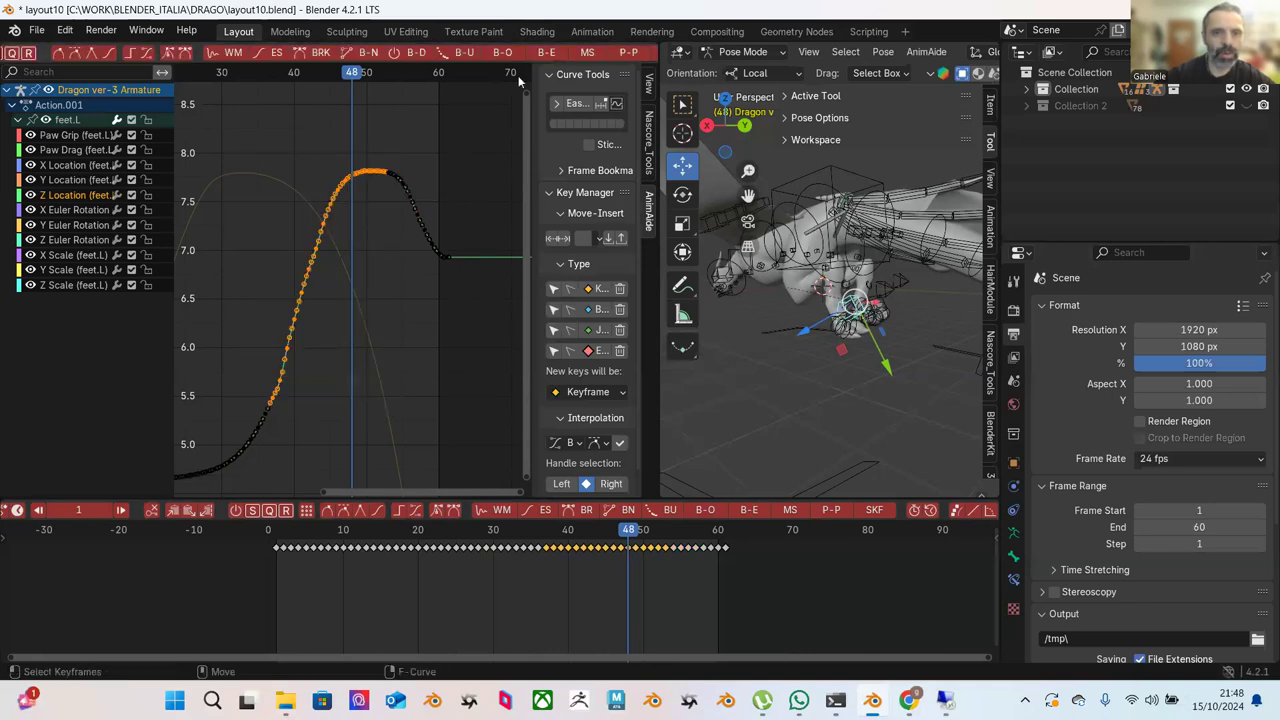
pyautogui.click(552, 56)
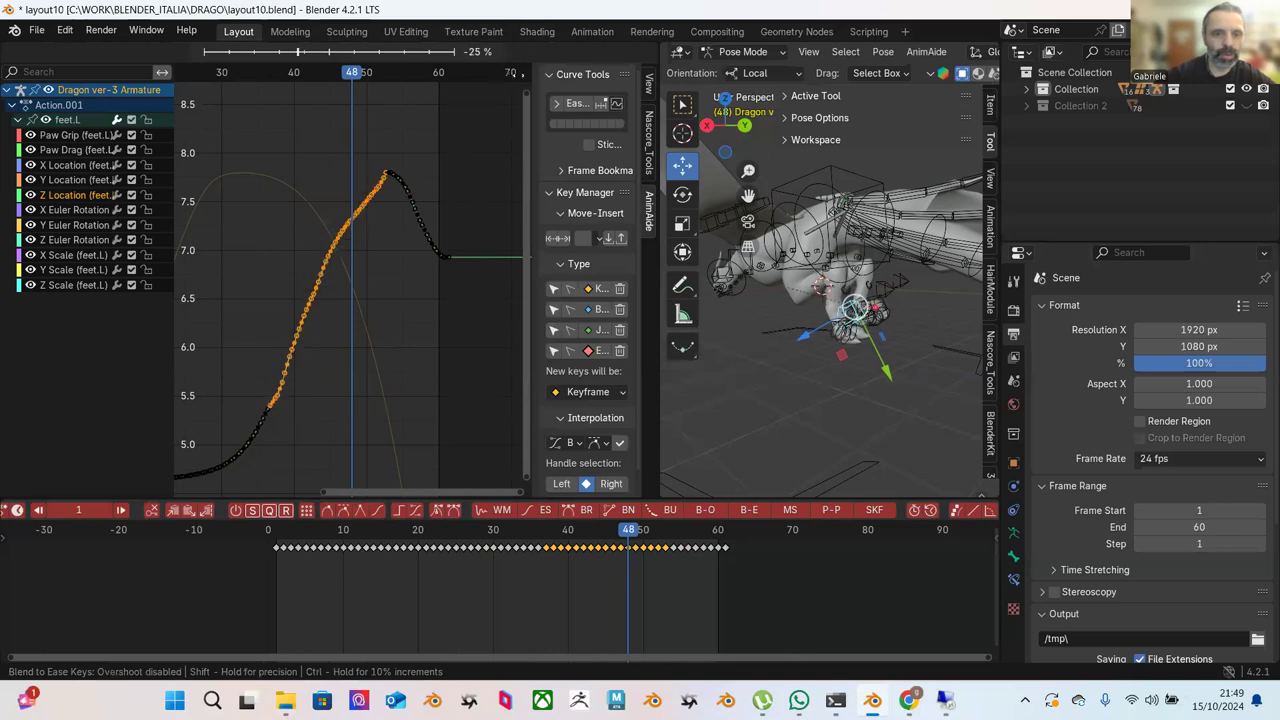
pyautogui.click(494, 102)
pyautogui.moveTo(304, 132); pyautogui.dragTo(391, 249)
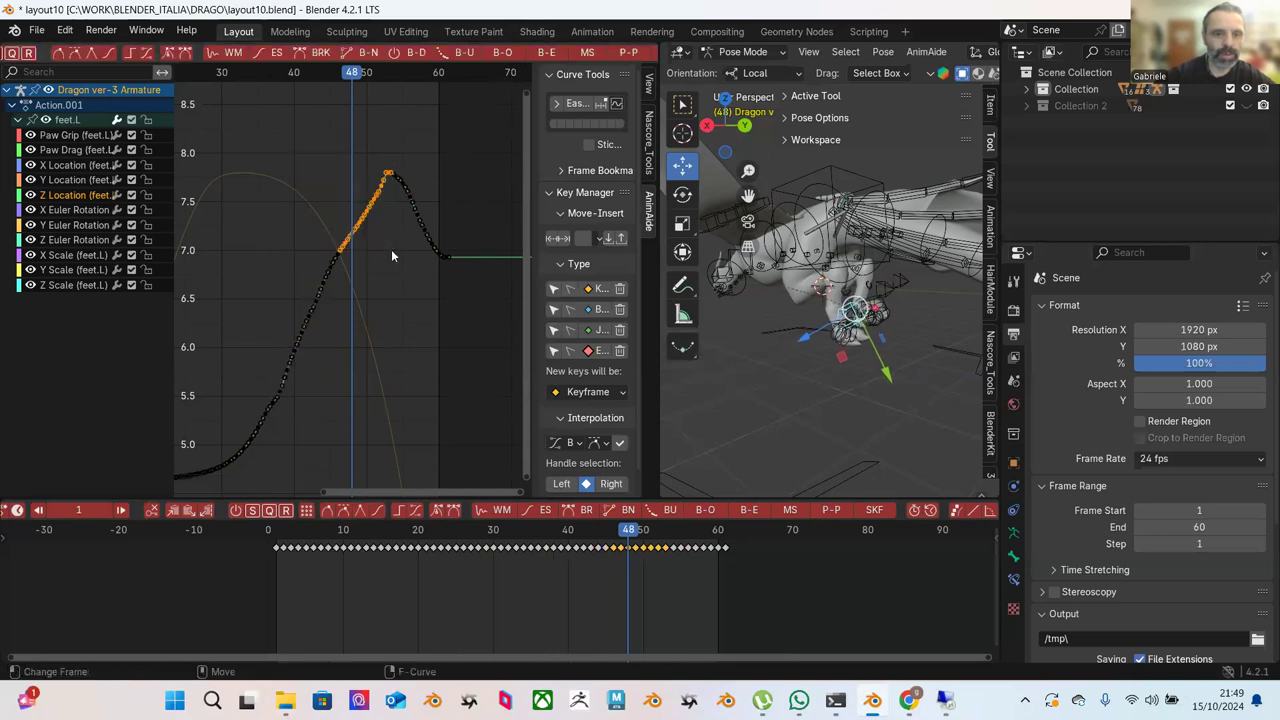
pyautogui.click(544, 53)
pyautogui.click(628, 123)
# Ease the lower rising segment, then two more ranges along the rise with a slight ease.
pyautogui.moveTo(286, 198); pyautogui.dragTo(360, 320)
pyautogui.click(546, 53)
pyautogui.click(486, 117)
pyautogui.moveTo(297, 133); pyautogui.dragTo(398, 276)
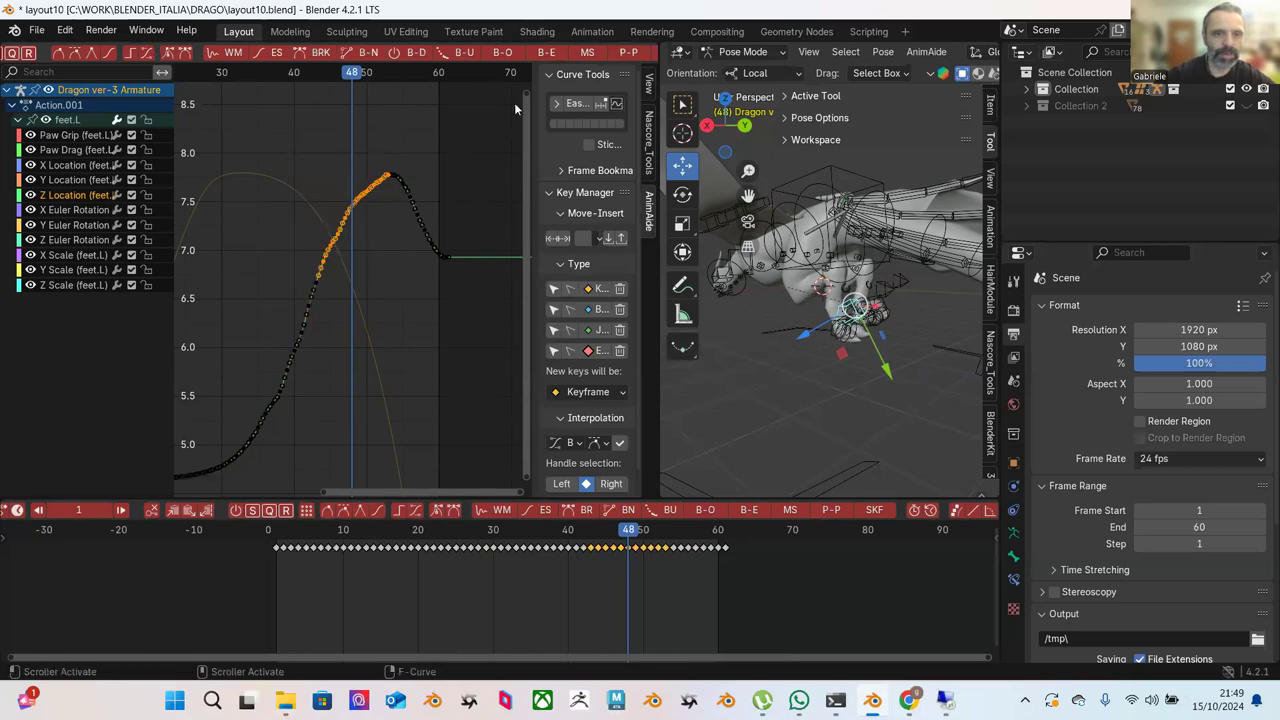
pyautogui.click(540, 55)
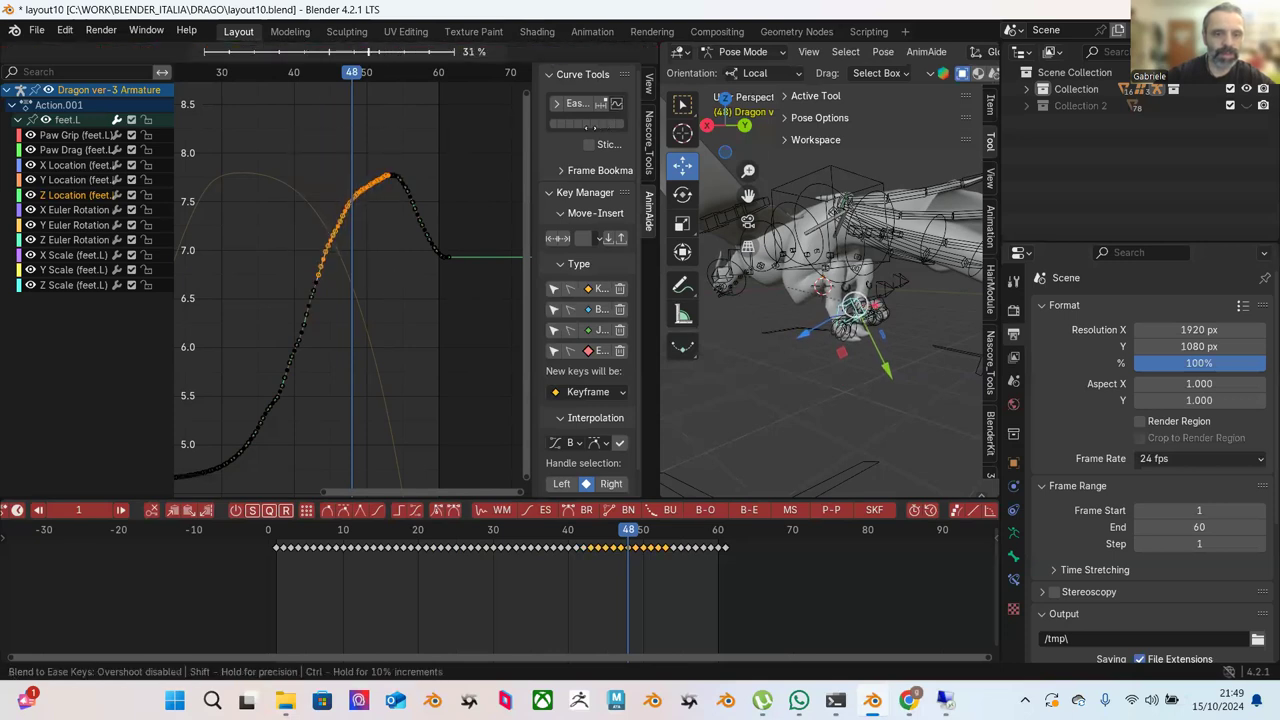
pyautogui.click(292, 132)
pyautogui.moveTo(247, 147); pyautogui.dragTo(366, 413)
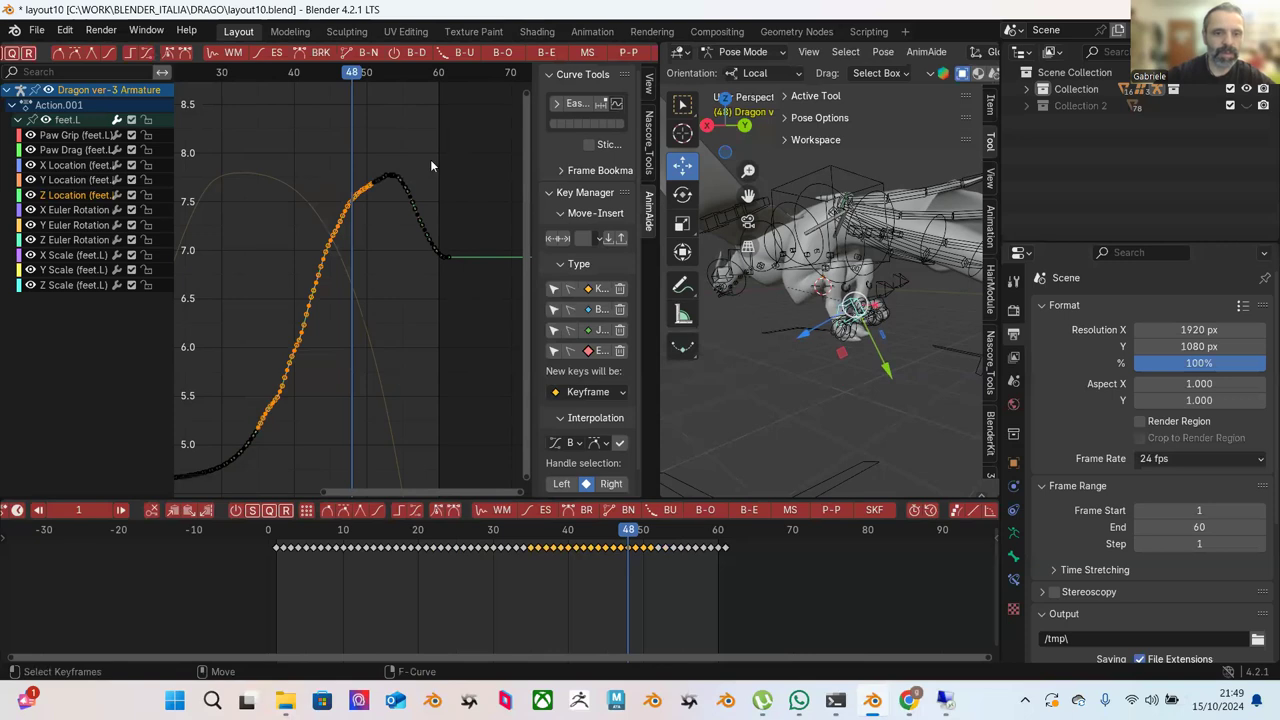
pyautogui.click(548, 55)
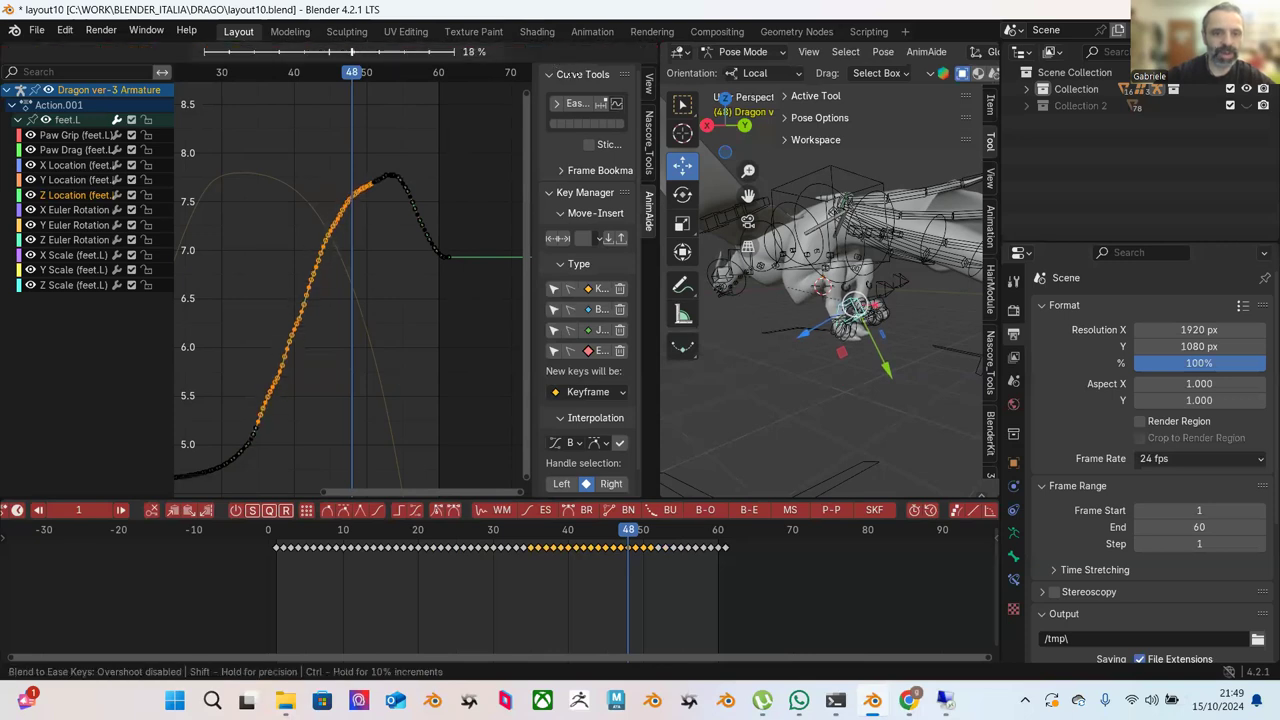
pyautogui.click(563, 83)
# Ease the keys just above the curve's low point, then a wider range across the trough.
pyautogui.click(300, 281)
pyautogui.moveTo(300, 281); pyautogui.dragTo(432, 243, button='middle')
pyautogui.moveTo(432, 249); pyautogui.dragTo(287, 429)
pyautogui.click(546, 60)
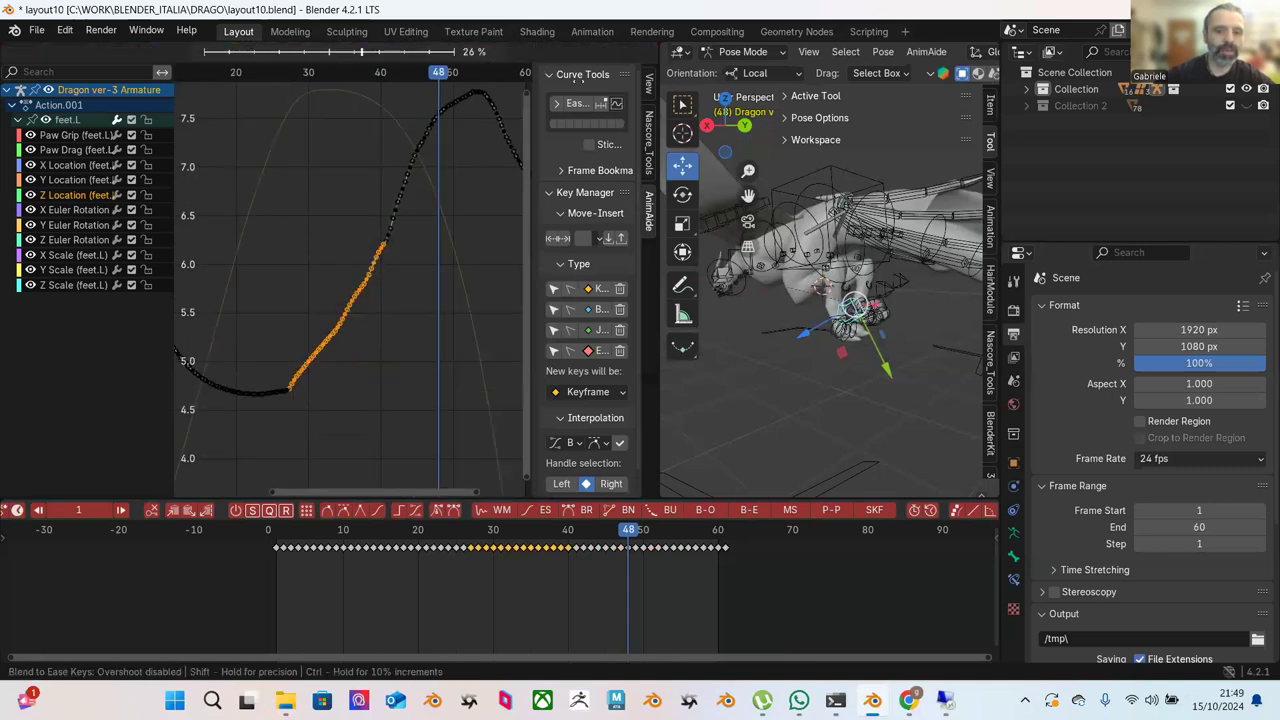
pyautogui.click(482, 159)
pyautogui.moveTo(402, 264); pyautogui.dragTo(240, 422)
pyautogui.click(541, 55)
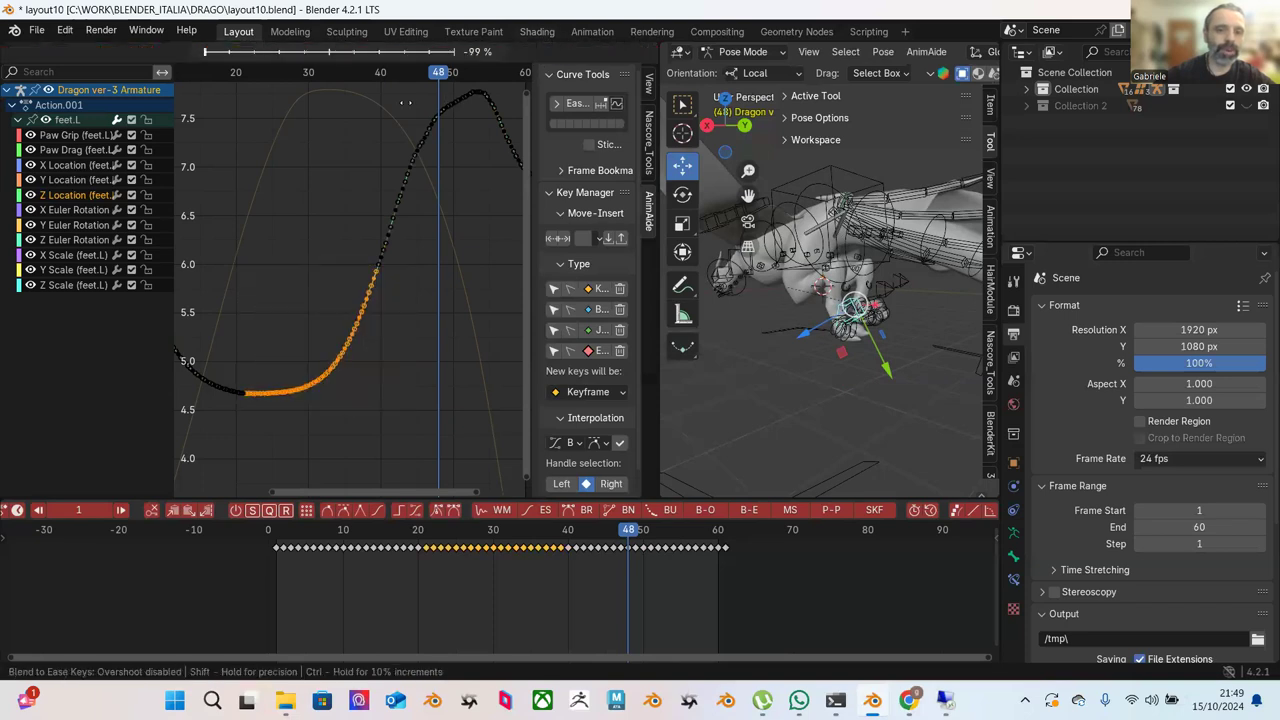
pyautogui.click(439, 162)
pyautogui.click(432, 219)
# Ease the upper section keys and the range leading into the peak.
pyautogui.moveTo(432, 219); pyautogui.dragTo(386, 269, button='middle')
pyautogui.moveTo(348, 117); pyautogui.dragTo(434, 213)
pyautogui.click(541, 53)
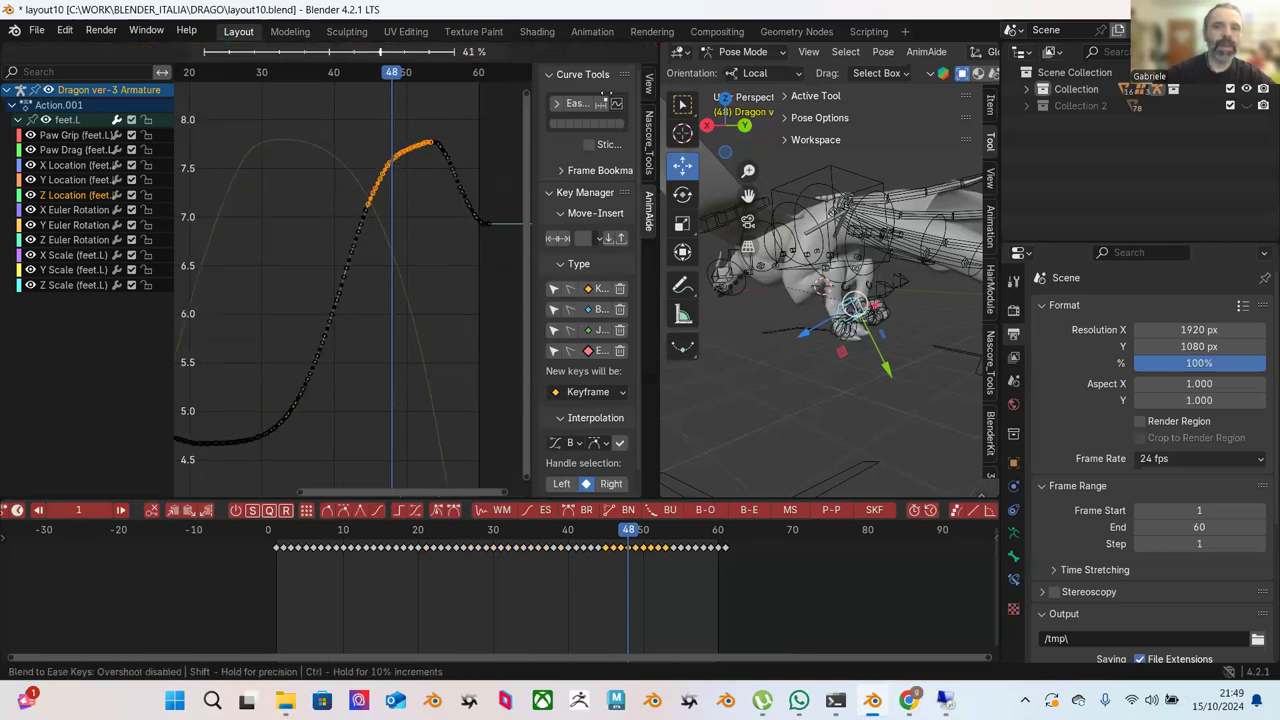
pyautogui.click(372, 131)
pyautogui.click(372, 131)
pyautogui.moveTo(297, 133); pyautogui.dragTo(418, 292)
pyautogui.click(547, 54)
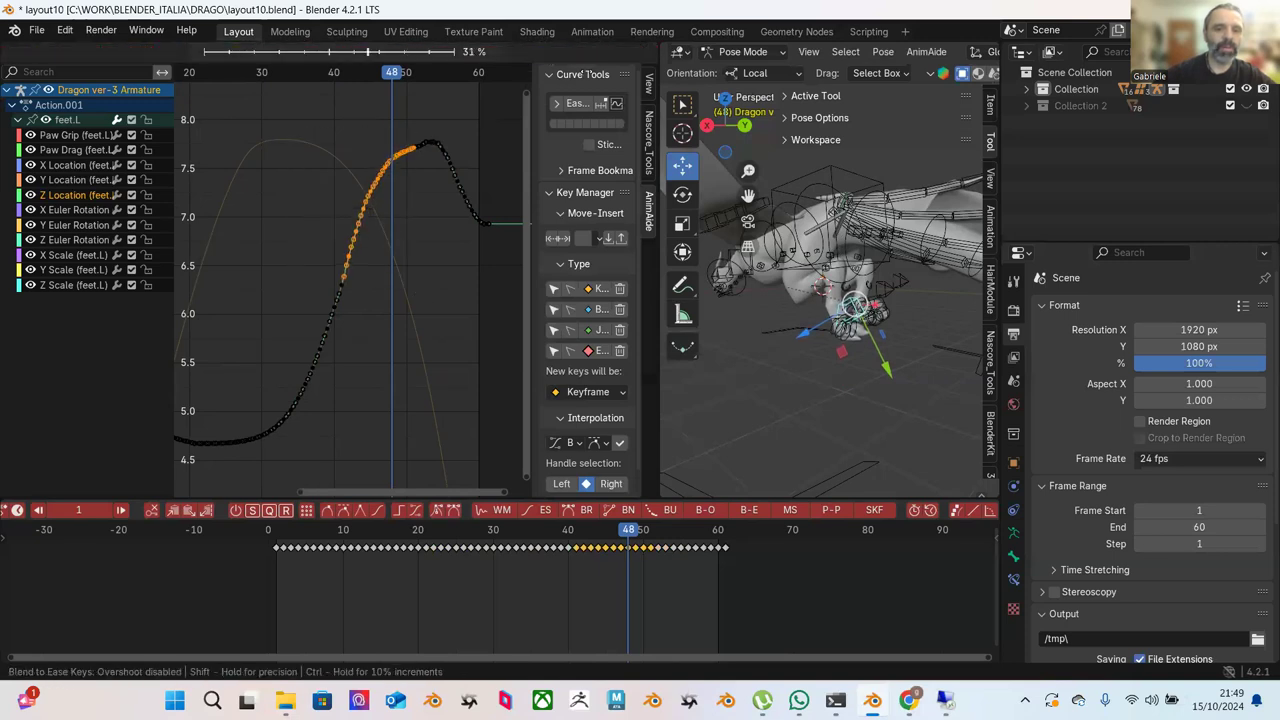
pyautogui.click(536, 68)
# Ease the keys just below the peak, then a smaller set there.
pyautogui.moveTo(366, 110); pyautogui.dragTo(427, 190)
pyautogui.click(540, 54)
pyautogui.moveTo(593, 89)
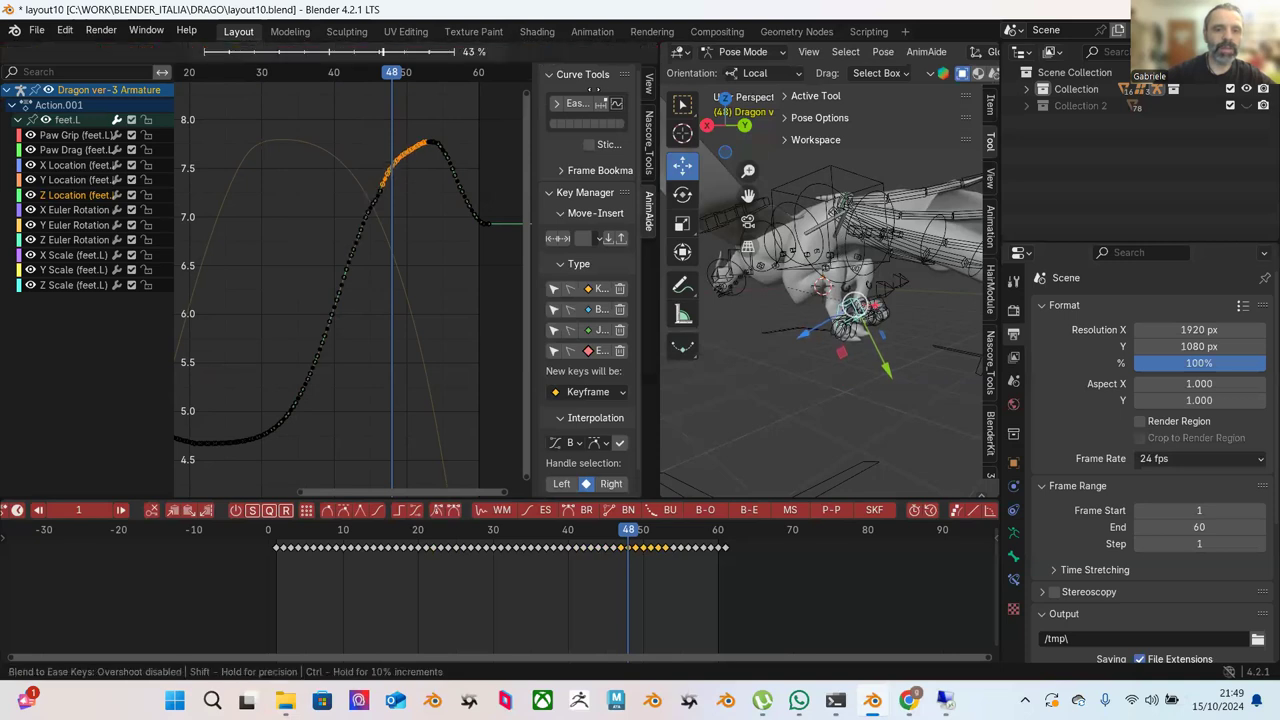
pyautogui.click(373, 129)
pyautogui.moveTo(354, 141); pyautogui.dragTo(406, 196)
pyautogui.click(546, 52)
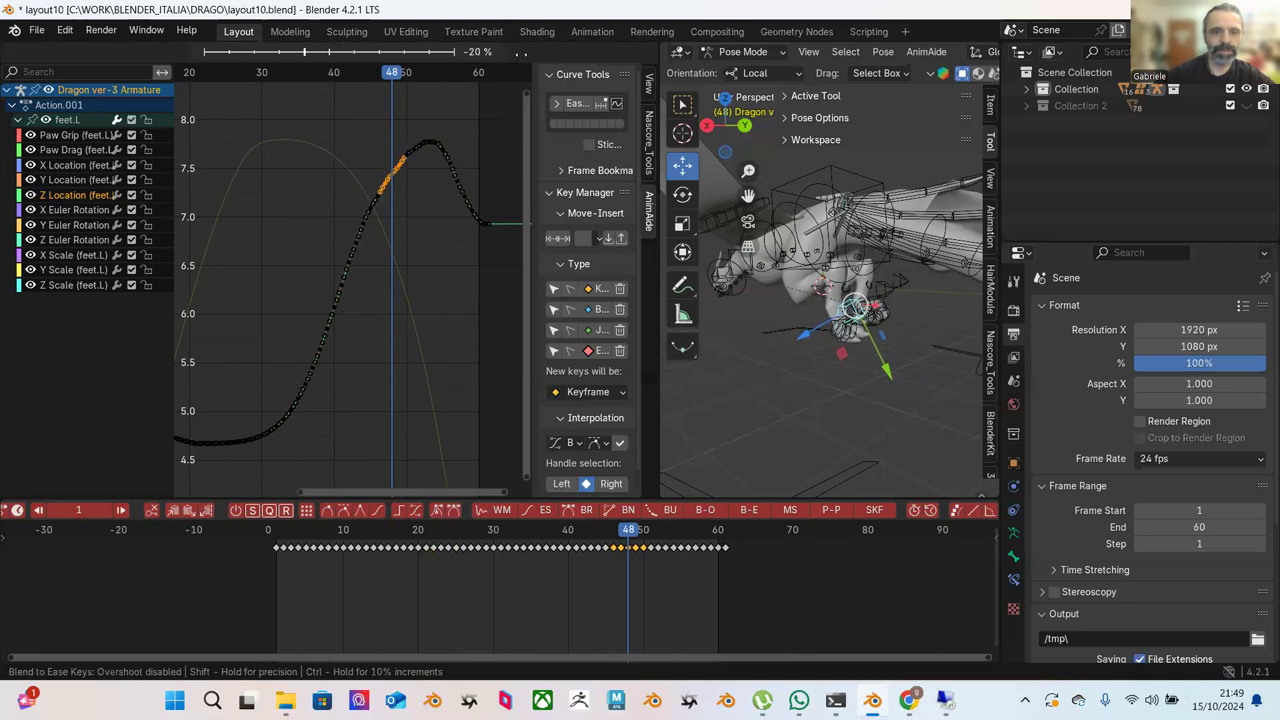
pyautogui.click(414, 158)
pyautogui.scroll(-1, 414, 161)
# Ease the lower curve section, then the keys just after the low point.
pyautogui.moveTo(434, 209); pyautogui.dragTo(451, 196, button='middle')
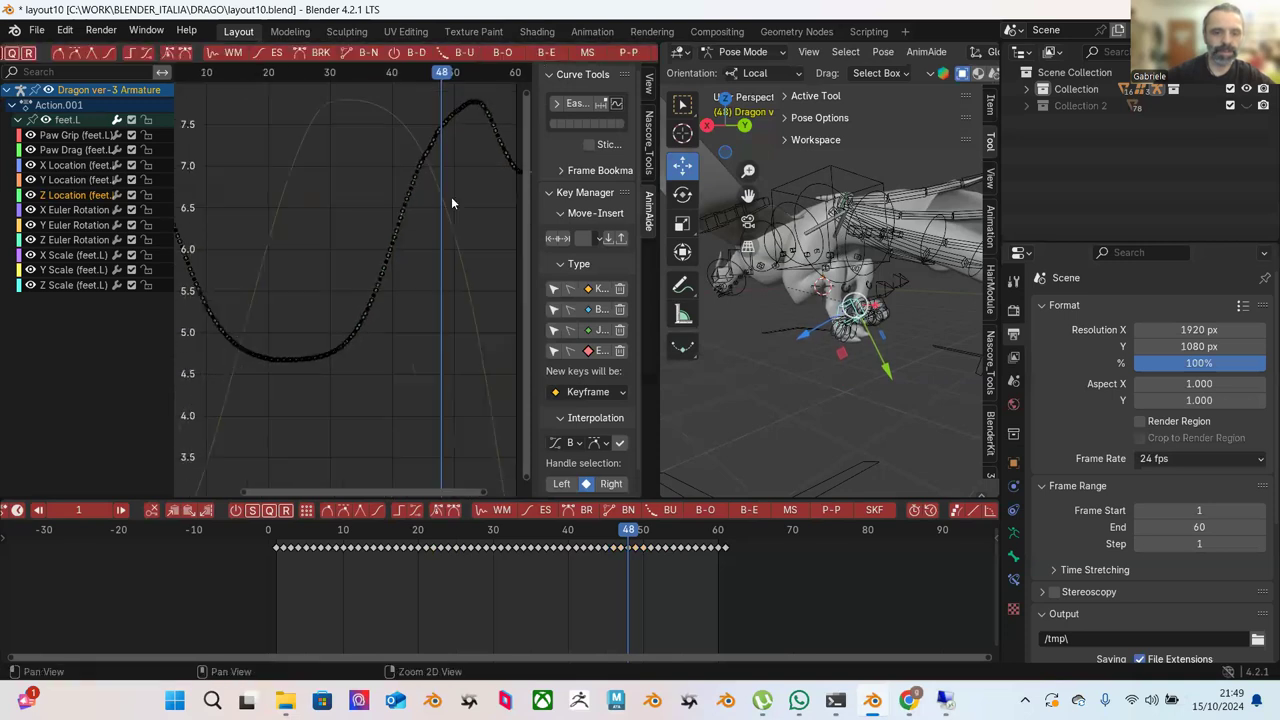
pyautogui.moveTo(430, 244); pyautogui.dragTo(284, 436)
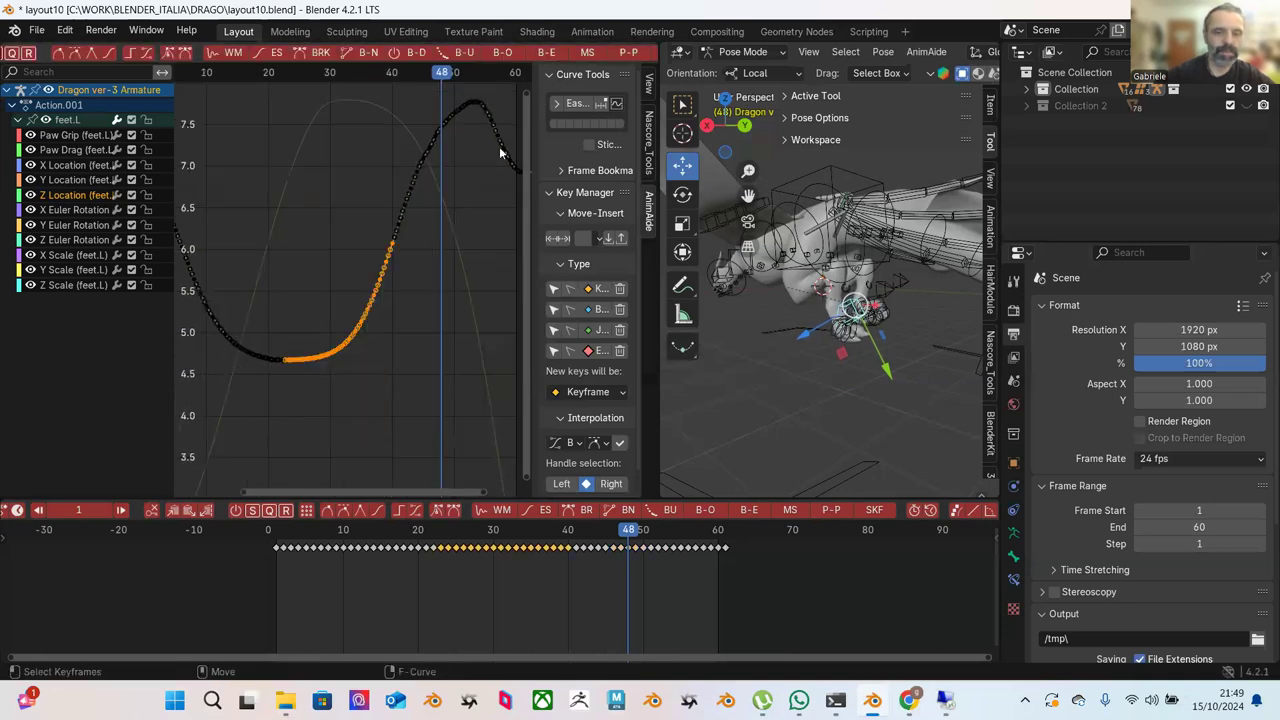
pyautogui.click(546, 52)
pyautogui.click(563, 93)
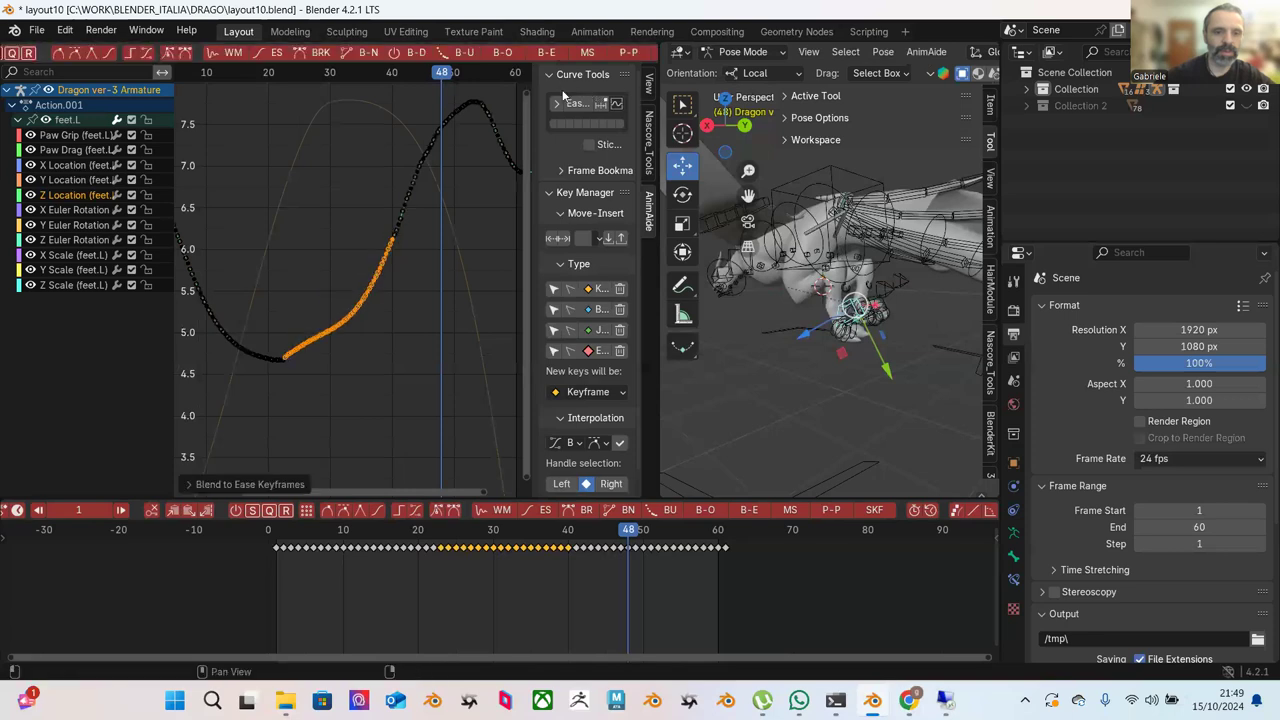
pyautogui.click(414, 272)
pyautogui.moveTo(377, 306); pyautogui.dragTo(281, 393)
pyautogui.click(545, 53)
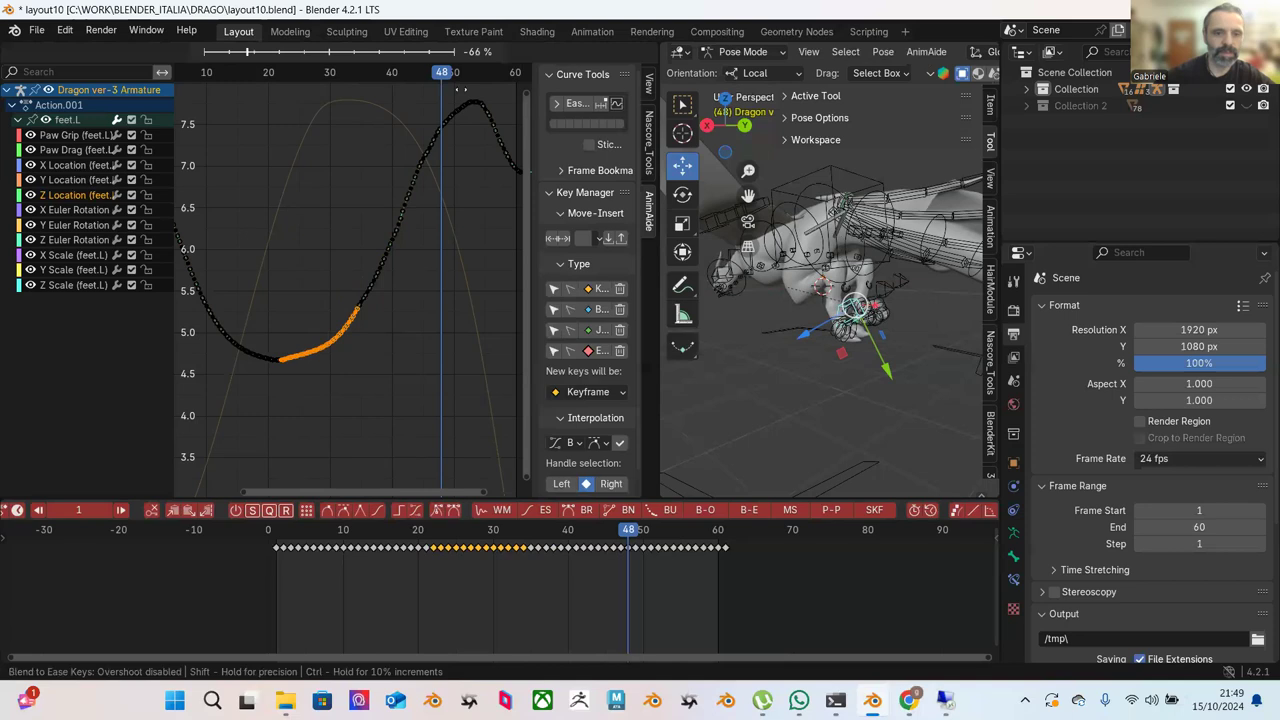
pyautogui.click(306, 296)
# Ease the few keys at the curve minimum, then the keys on the curve's right part.
pyautogui.moveTo(258, 330); pyautogui.dragTo(310, 376)
pyautogui.click(549, 53)
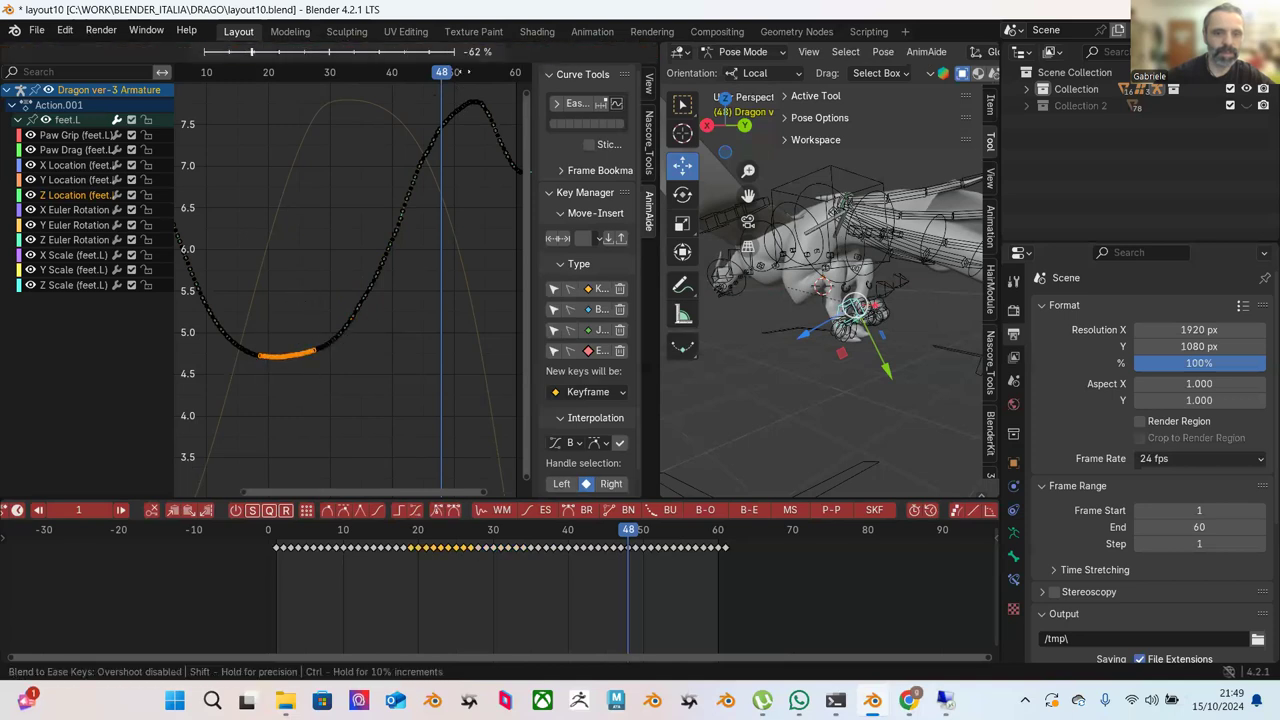
pyautogui.click(488, 135)
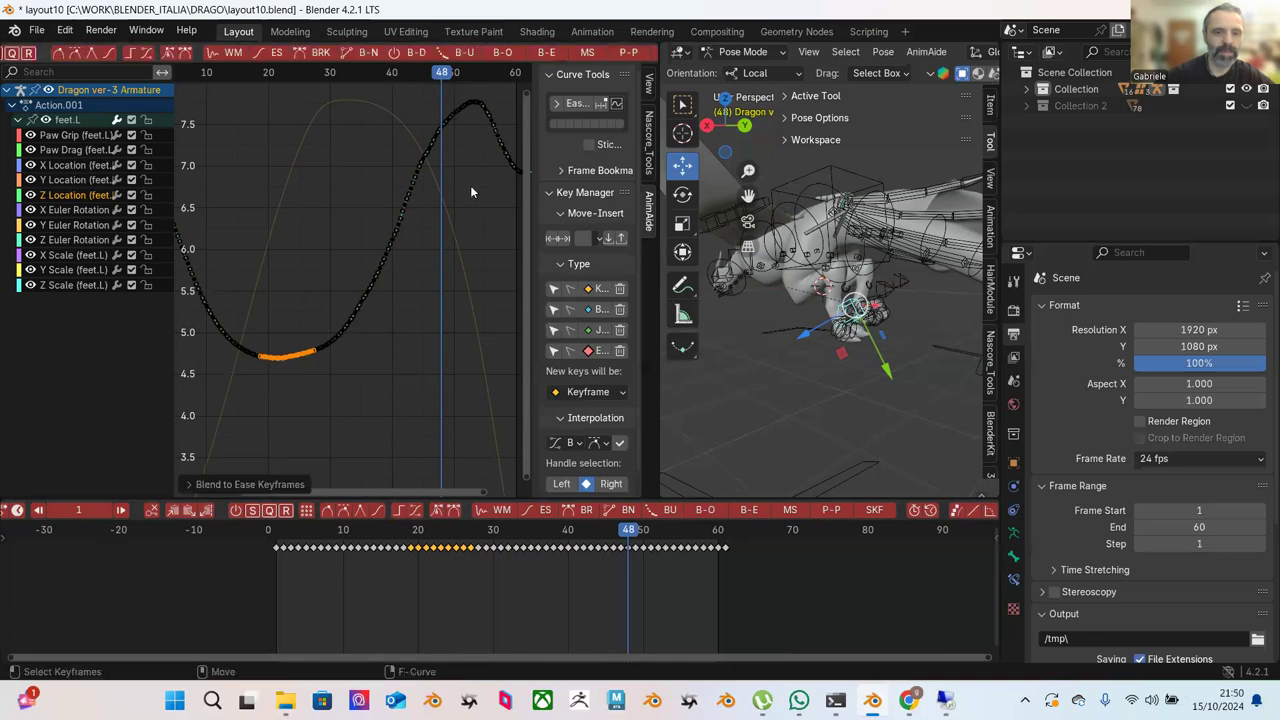
pyautogui.scroll(2, 370, 300)
pyautogui.moveTo(437, 203); pyautogui.dragTo(350, 321)
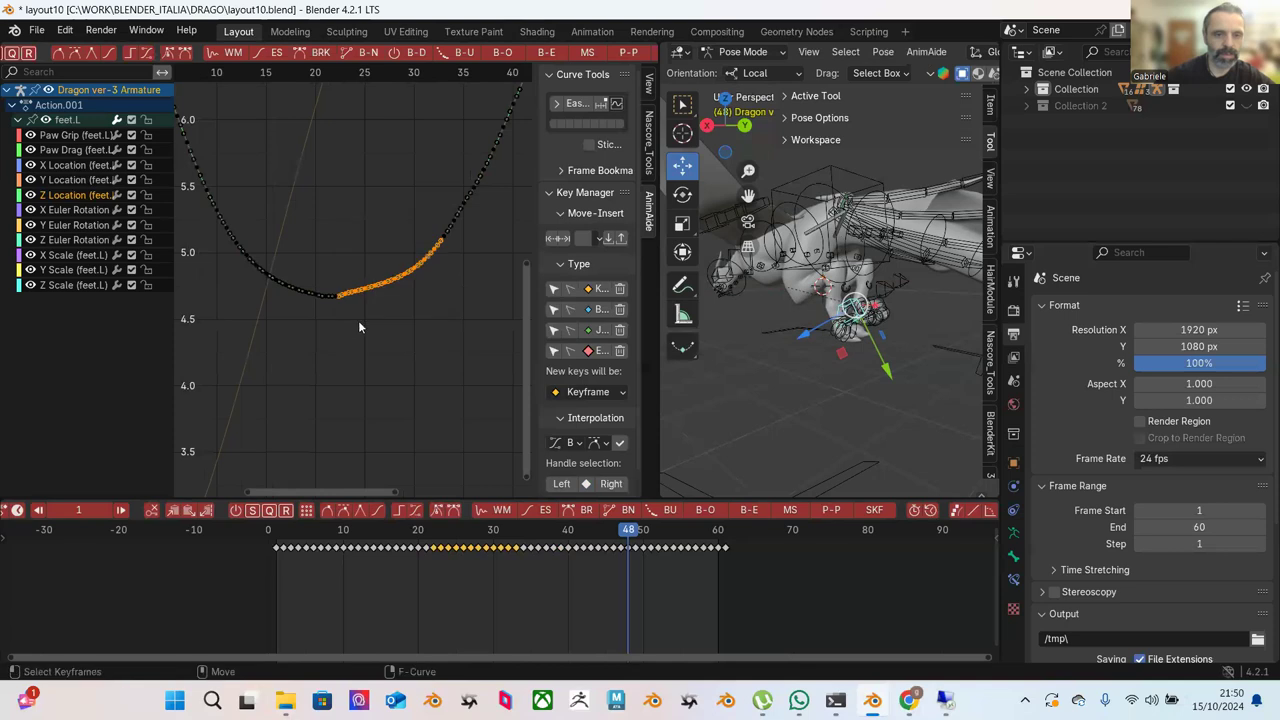
pyautogui.click(545, 52)
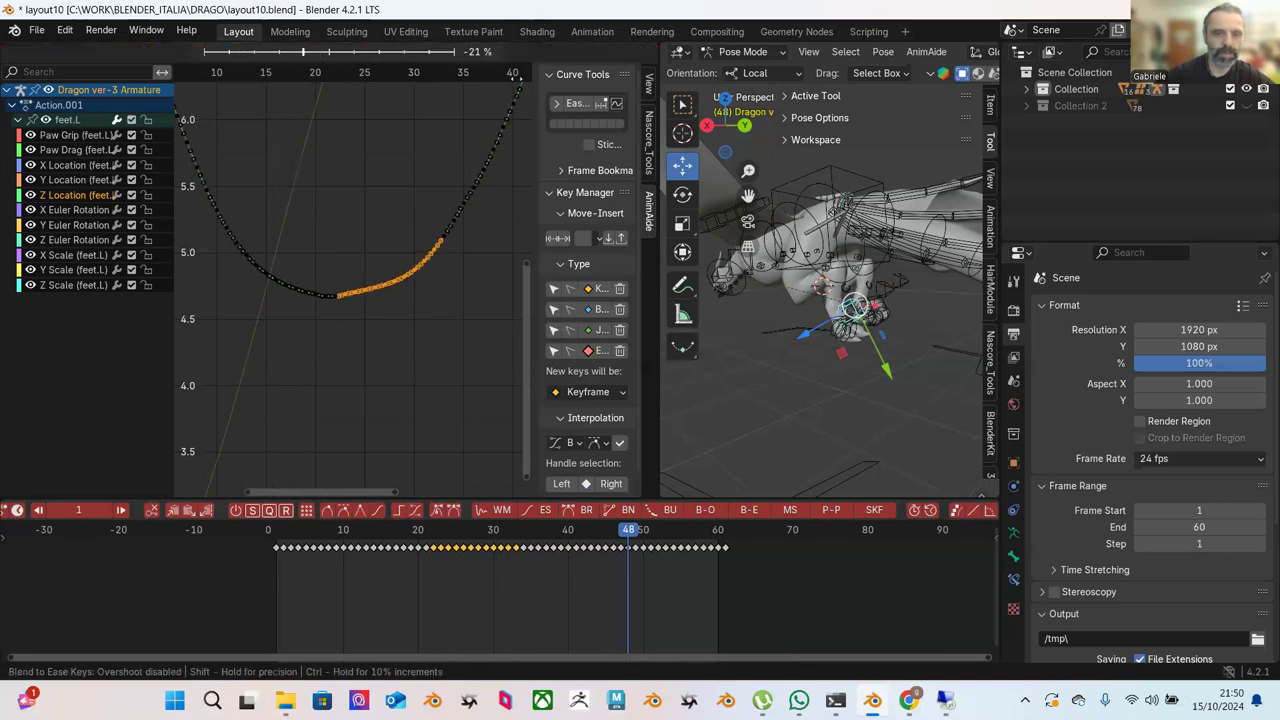
pyautogui.rightClick(462, 158)
# Ease the minimum keys and the keys rising from the 4.7 trough, then fit the whole curve.
pyautogui.moveTo(313, 245); pyautogui.dragTo(368, 326)
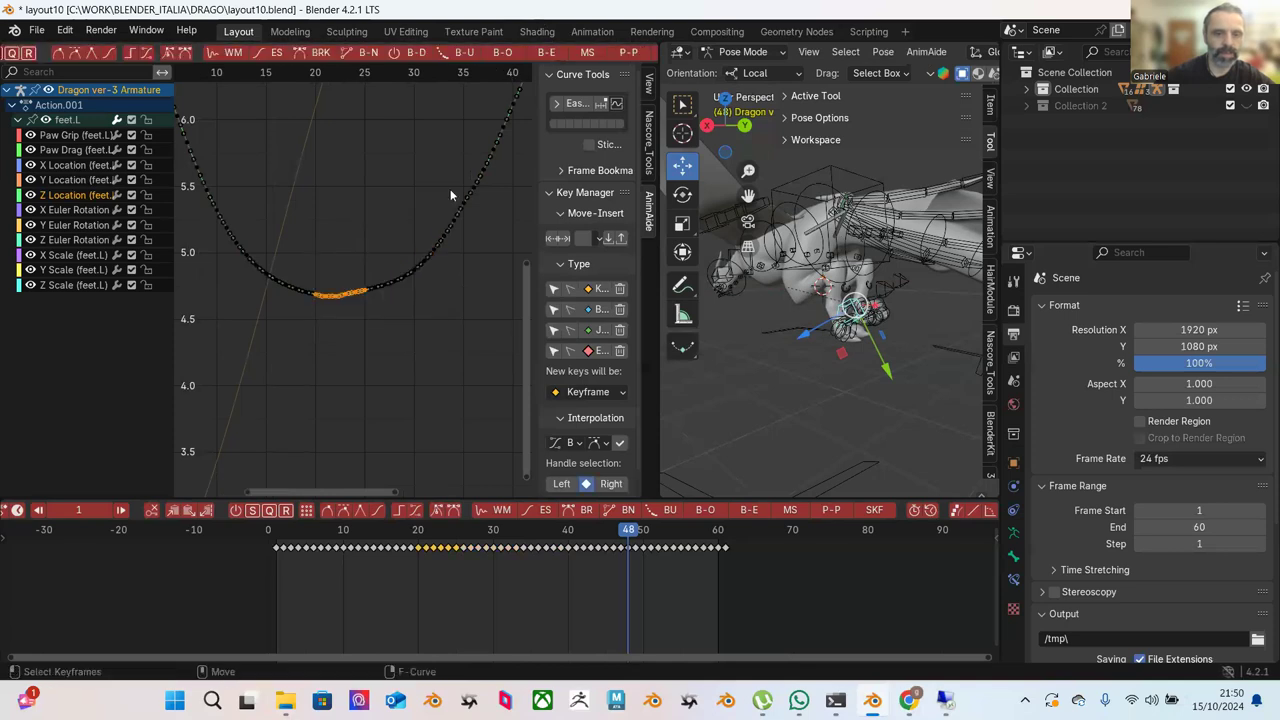
pyautogui.click(545, 52)
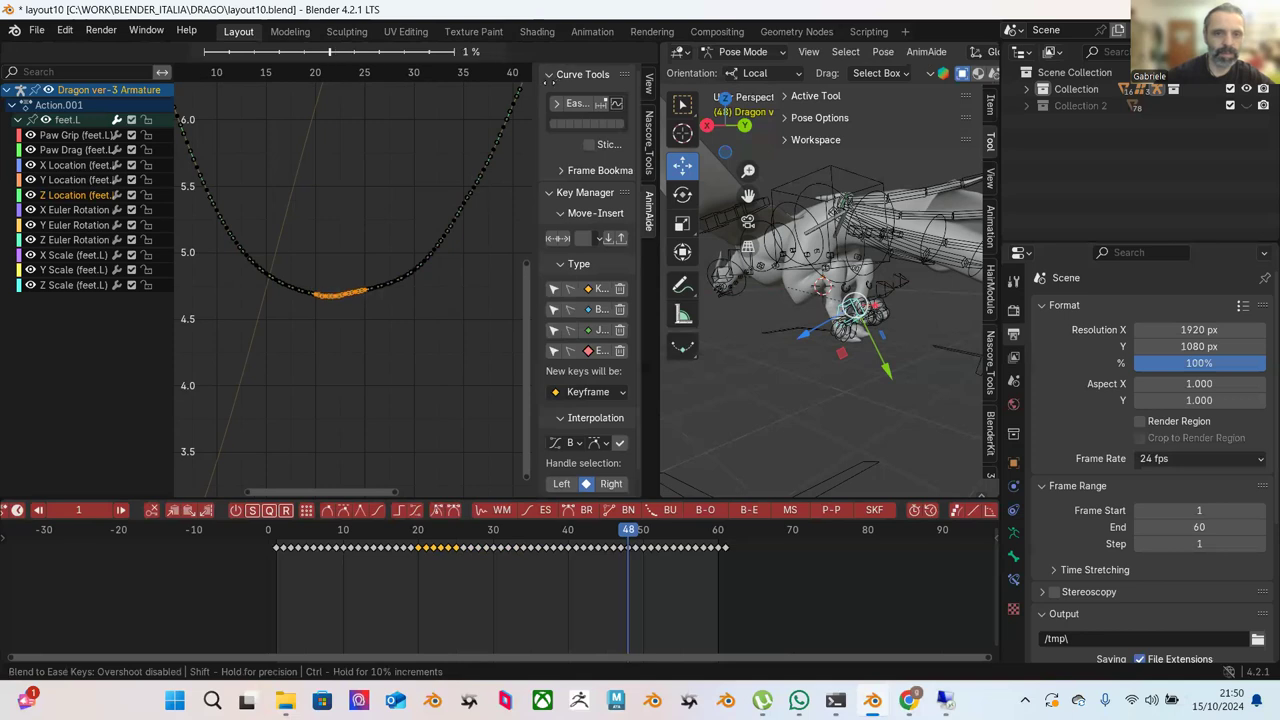
pyautogui.click(468, 197)
pyautogui.click(487, 210)
pyautogui.scroll(-2, 487, 210)
pyautogui.moveTo(496, 186); pyautogui.dragTo(335, 360)
pyautogui.click(550, 55)
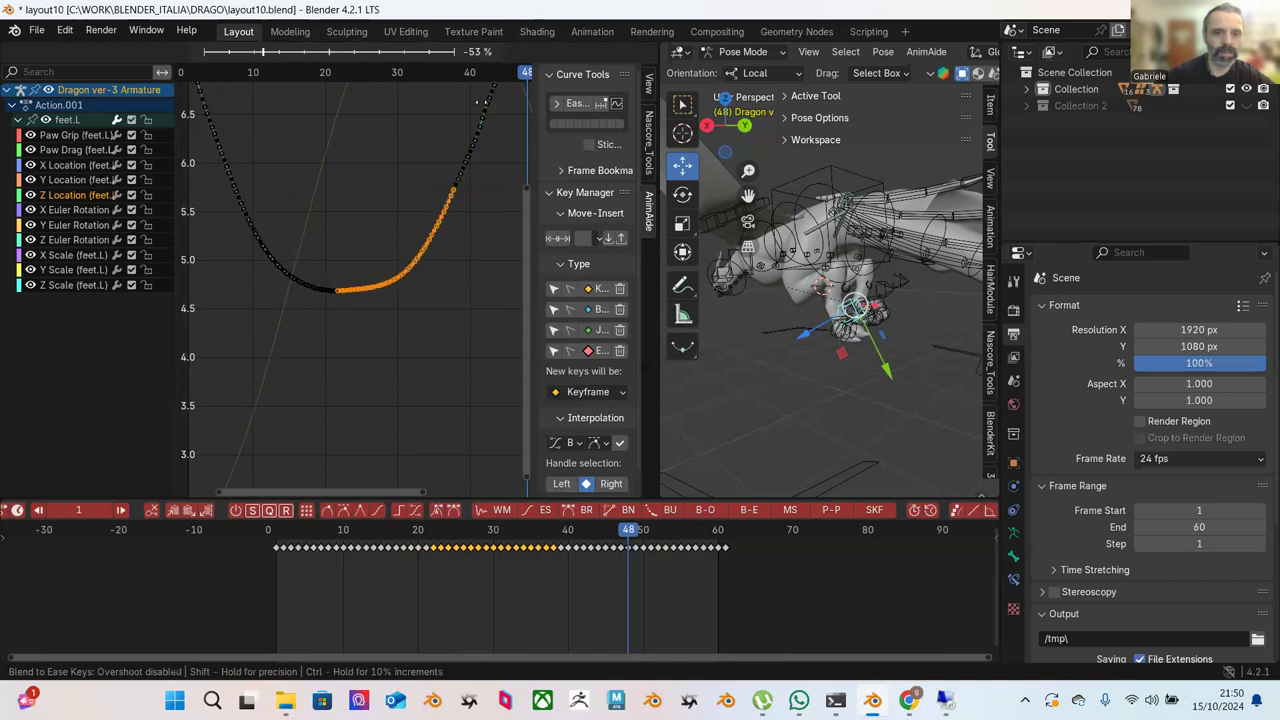
pyautogui.click(455, 141)
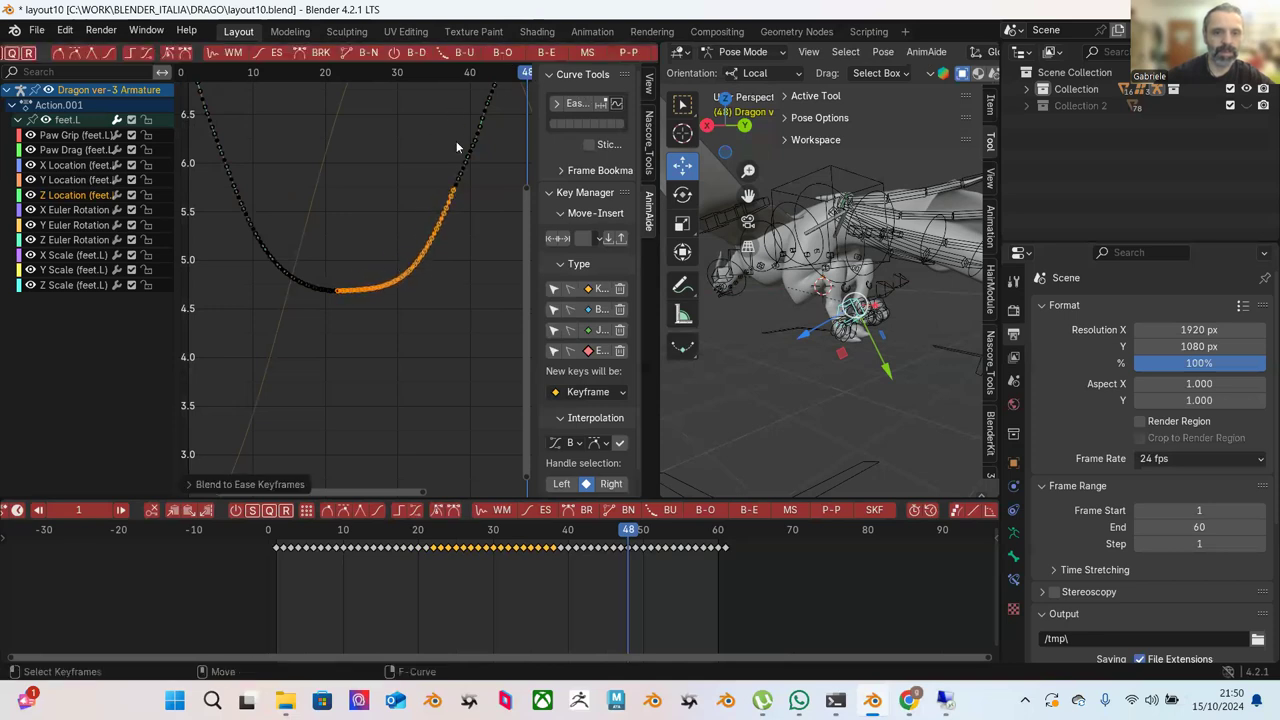
pyautogui.press('Home')
pyautogui.click(468, 446)
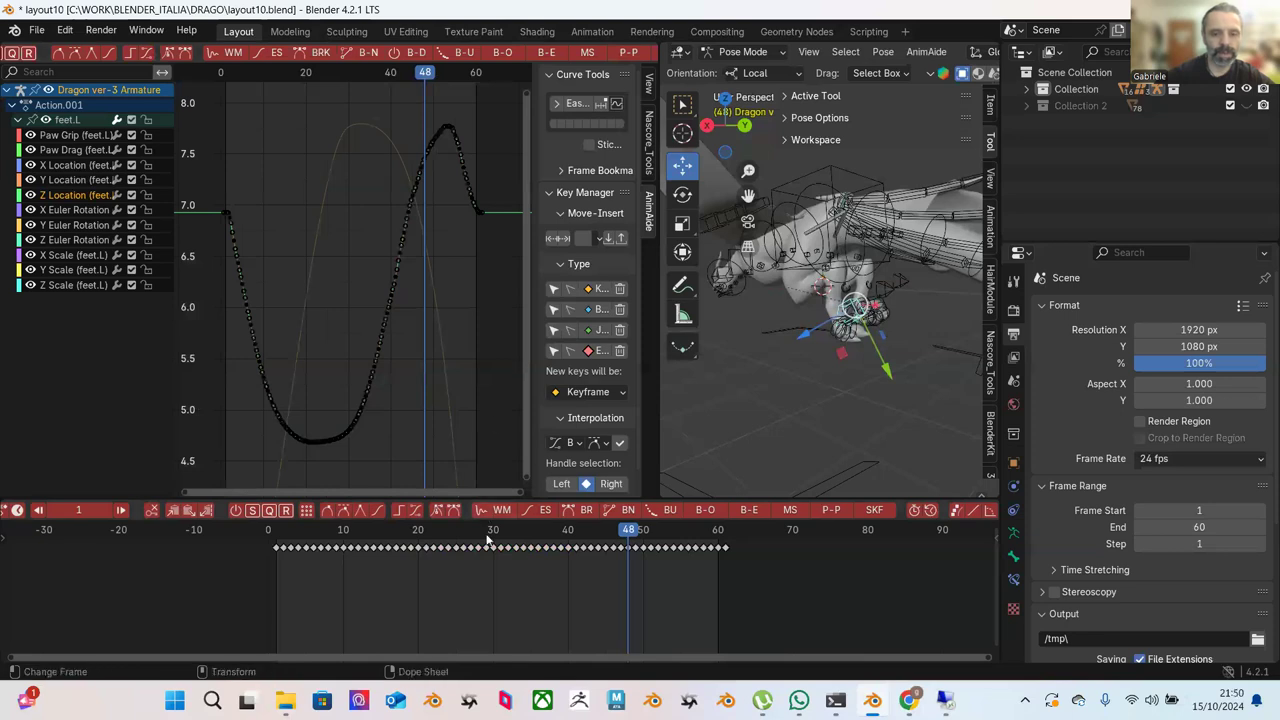
# Play the foot animation from the first frame and stop it at frame 49.
pyautogui.hotkey('shift', 'Left')
pyautogui.press('space')
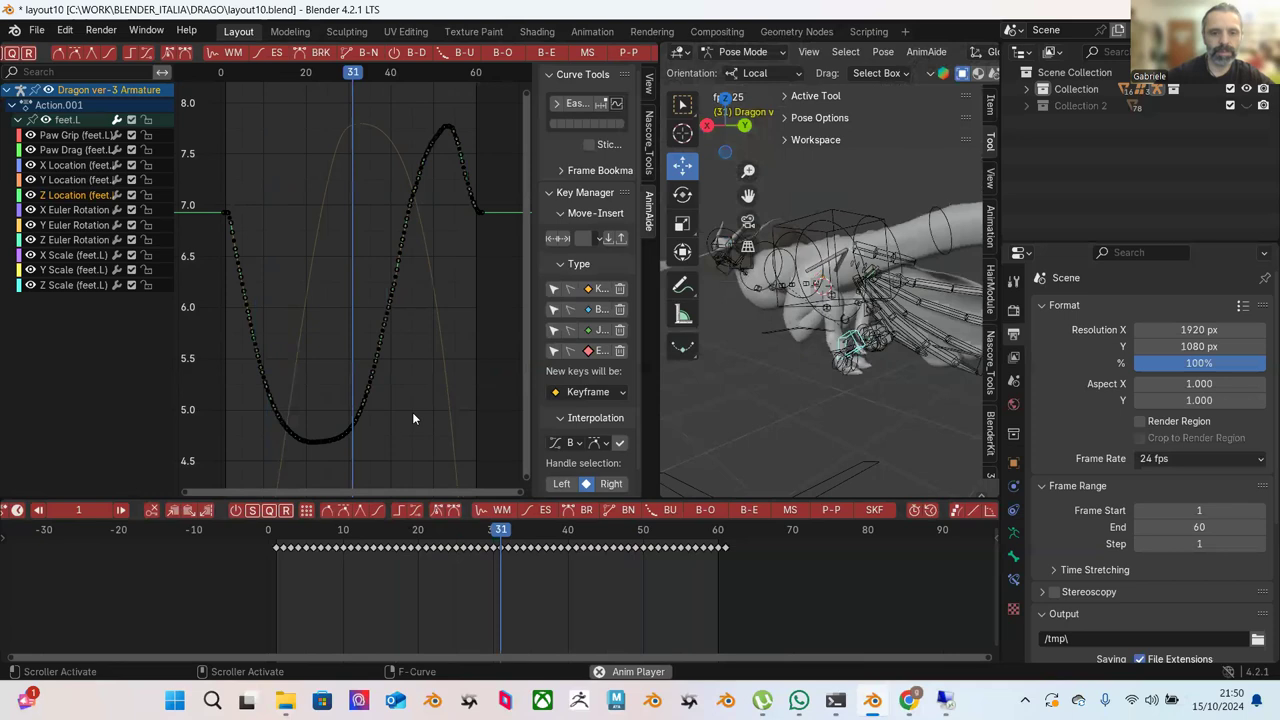
pyautogui.press('space')
# Box-select every key on the feet.L Z Location curve.
pyautogui.scroll(-2, 336, 189)
pyautogui.moveTo(243, 126); pyautogui.dragTo(484, 450)
pyautogui.hscroll(-5, 510, 60)
pyautogui.hscroll(8, 523, 55)
pyautogui.hscroll(-10, 523, 55)
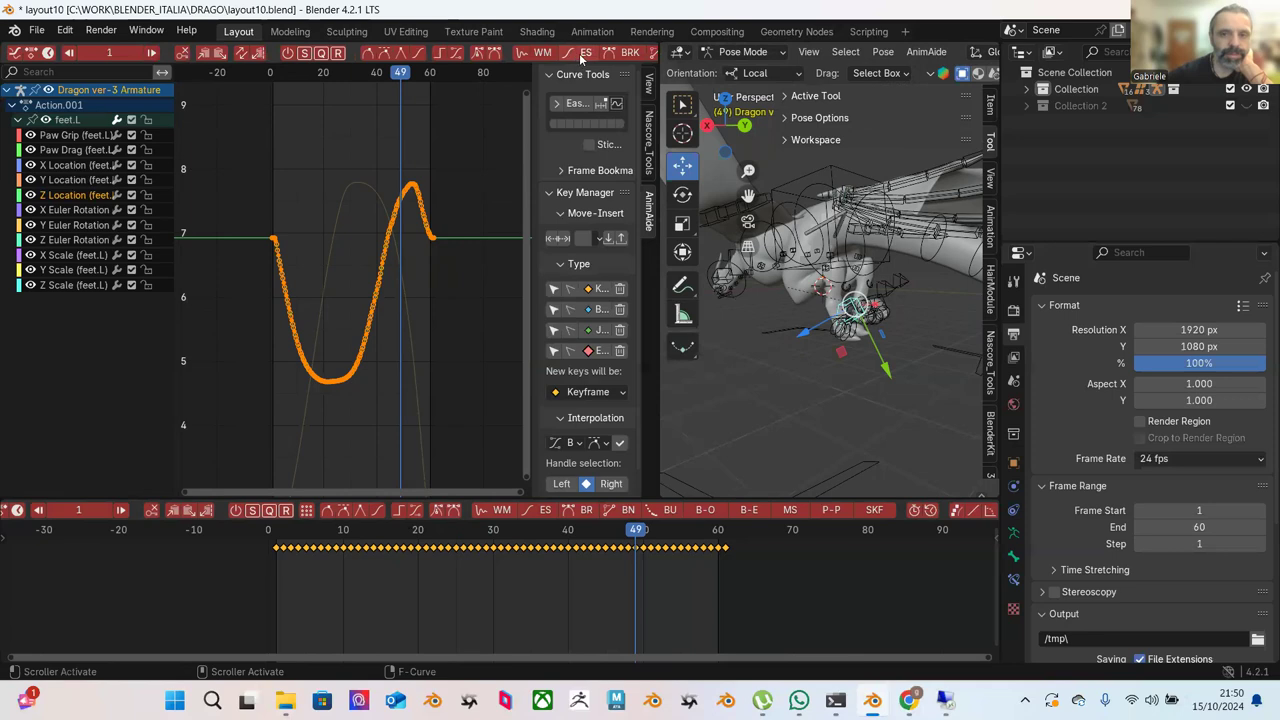
pyautogui.hscroll(10, 620, 57)
pyautogui.hscroll(8, 634, 52)
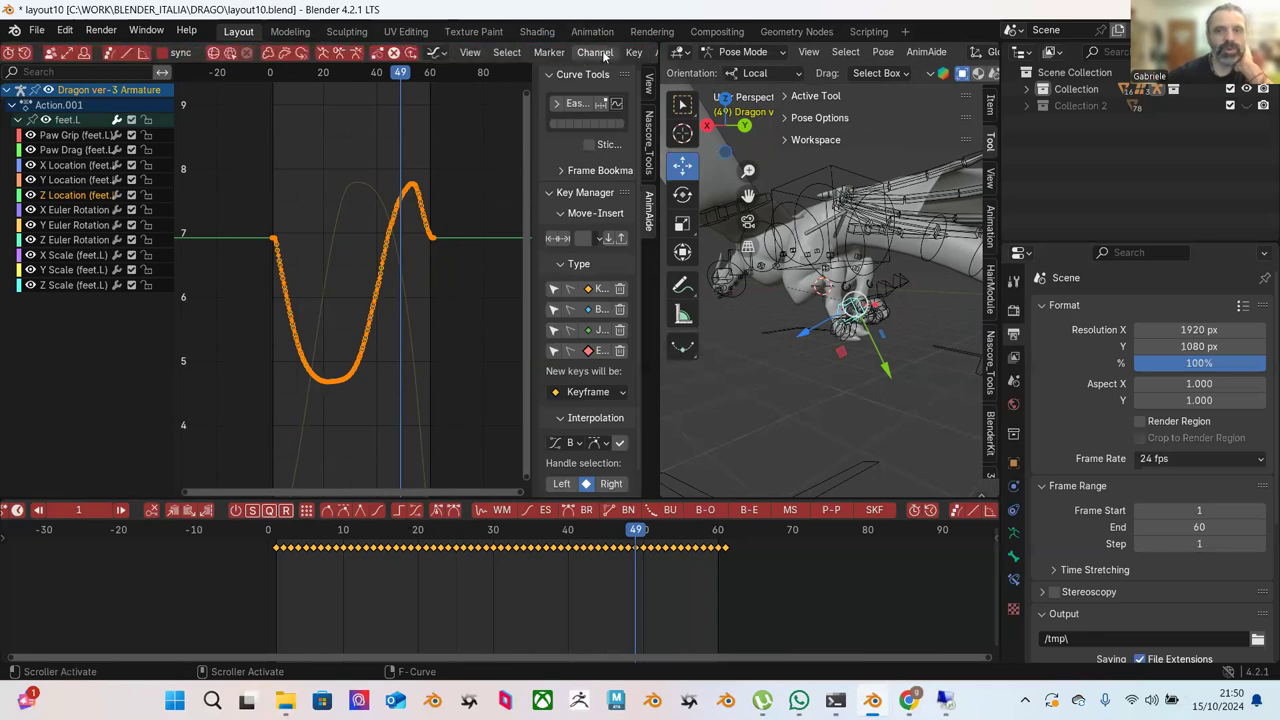
# Add a Cycles F-Curve modifier to the feet.L Z Location curve and clear the selection.
pyautogui.click(603, 57)
pyautogui.moveTo(760, 221)
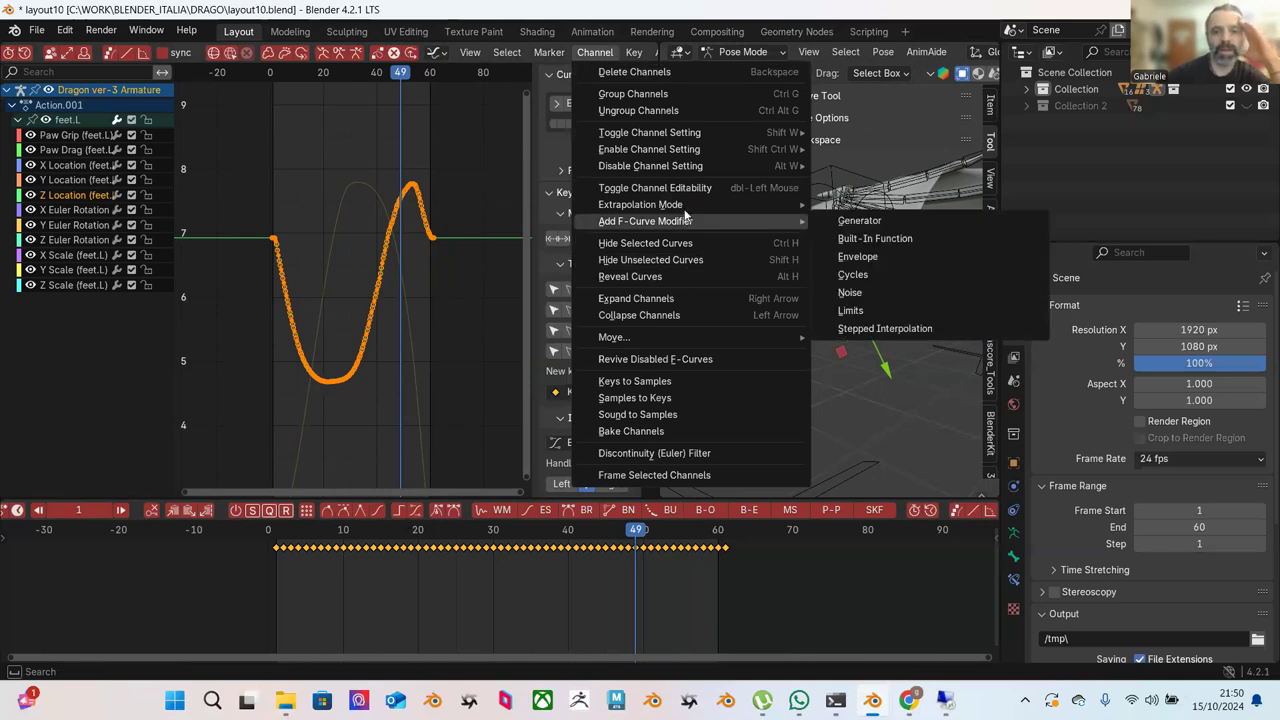
pyautogui.click(873, 274)
pyautogui.click(477, 197)
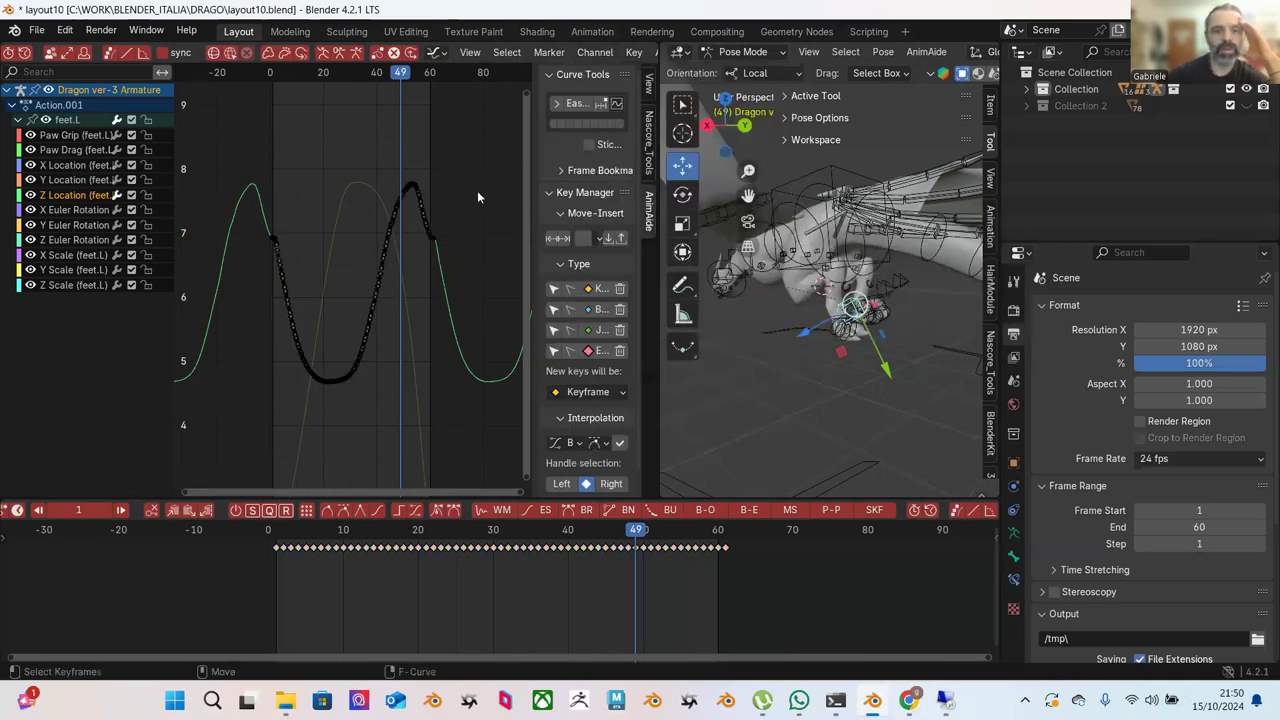
pyautogui.scroll(3, 477, 197)
pyautogui.scroll(1, 323, 148)
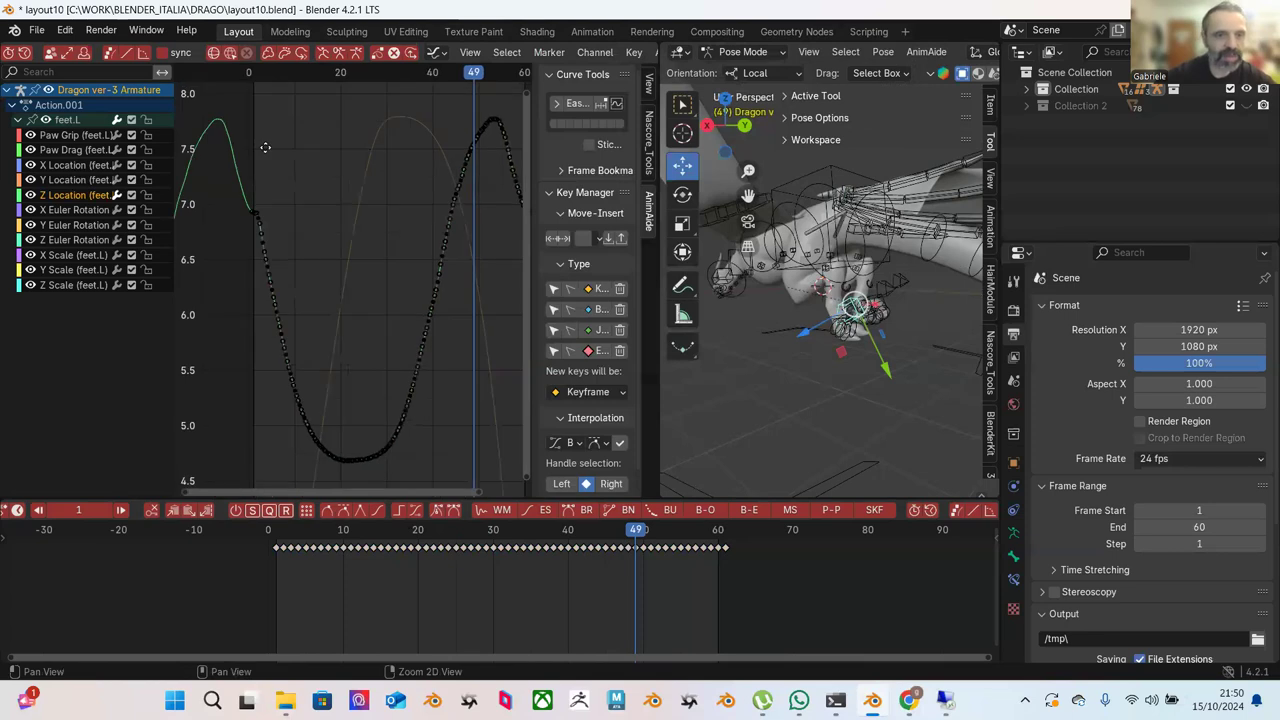
pyautogui.keyDown('ctrl'); pyautogui.scroll(4, 310, 165); pyautogui.keyUp('ctrl')
# Ease the keys on the first falling slope after frame 0.
pyautogui.scroll(4, 295, 173)
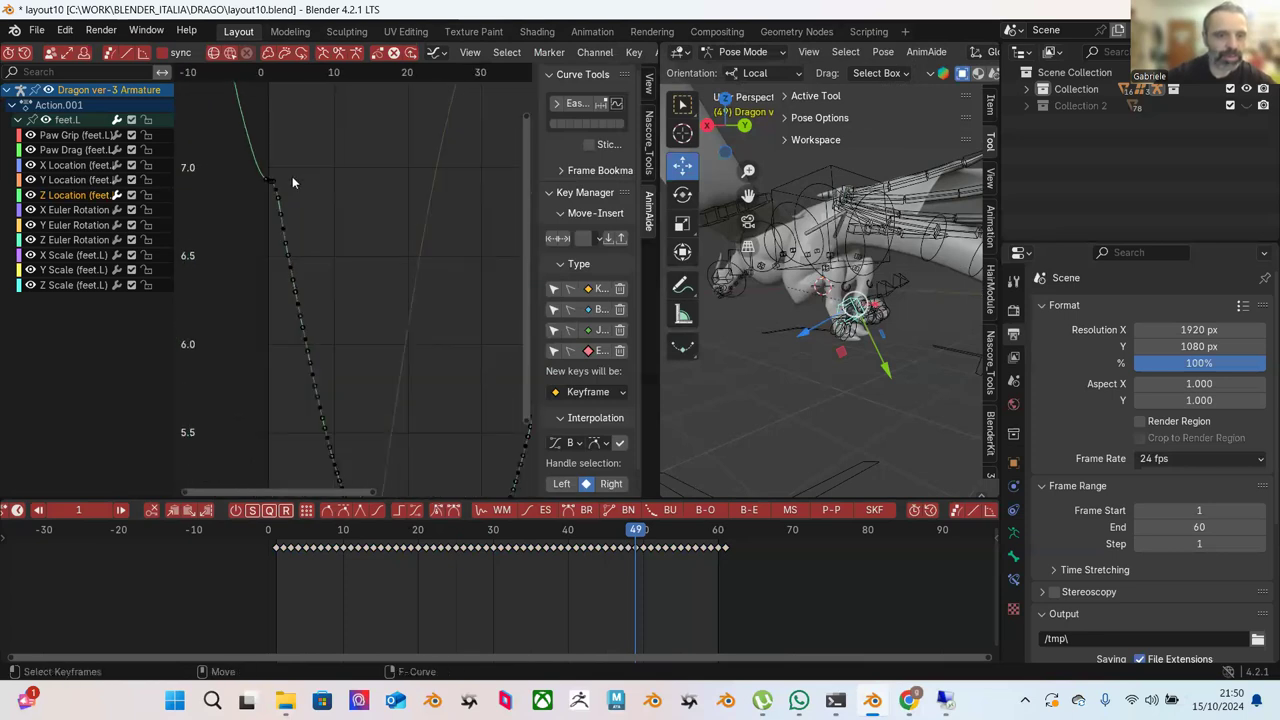
pyautogui.moveTo(290, 158); pyautogui.dragTo(362, 350)
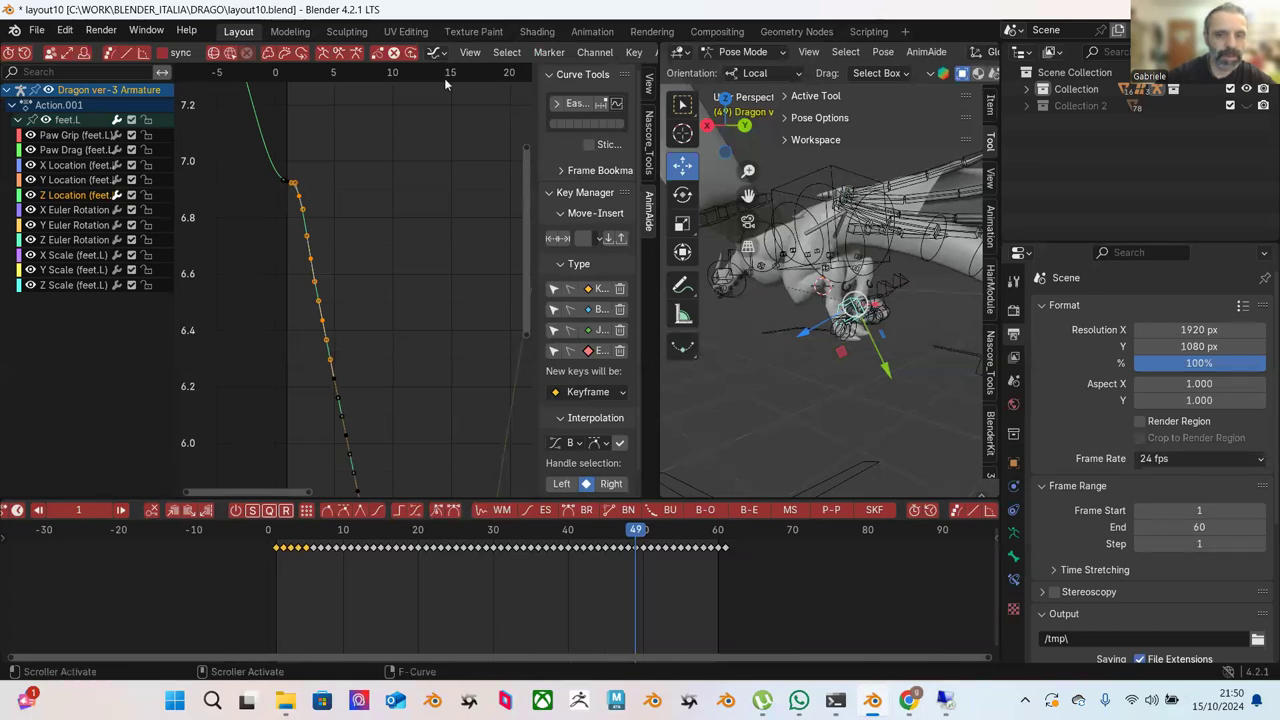
pyautogui.hscroll(10, 230, 52)
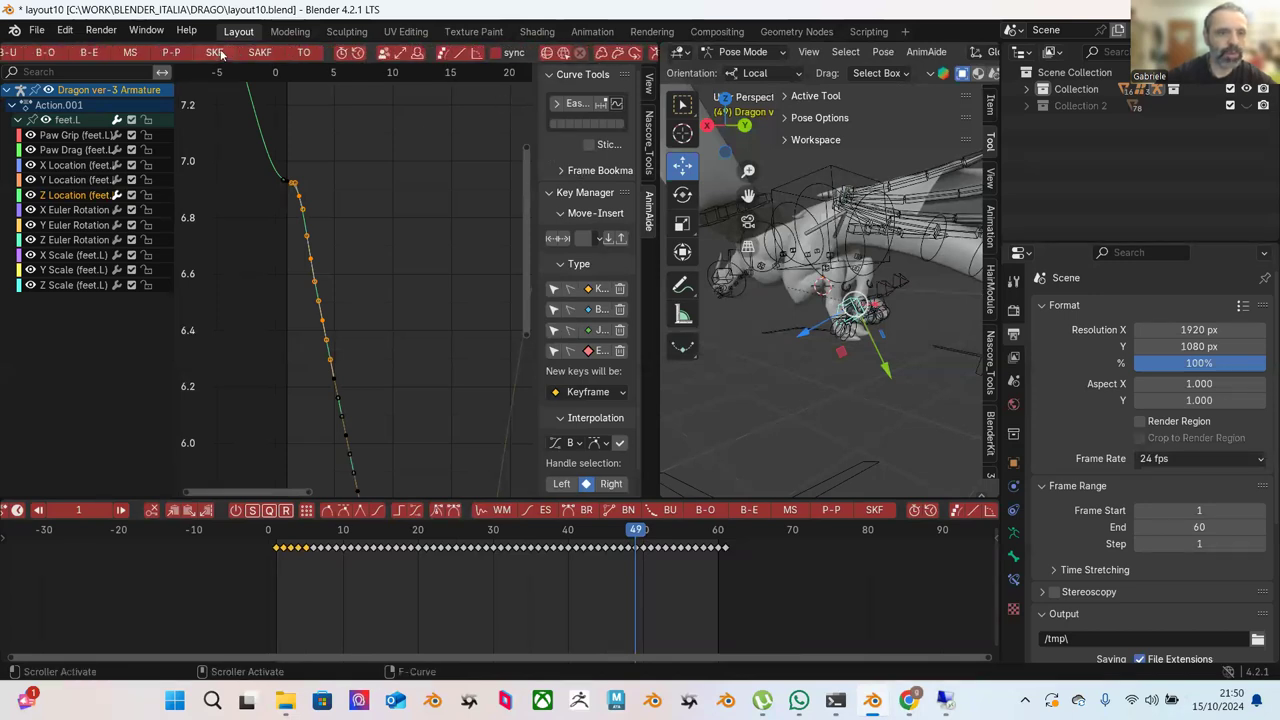
pyautogui.click(276, 55)
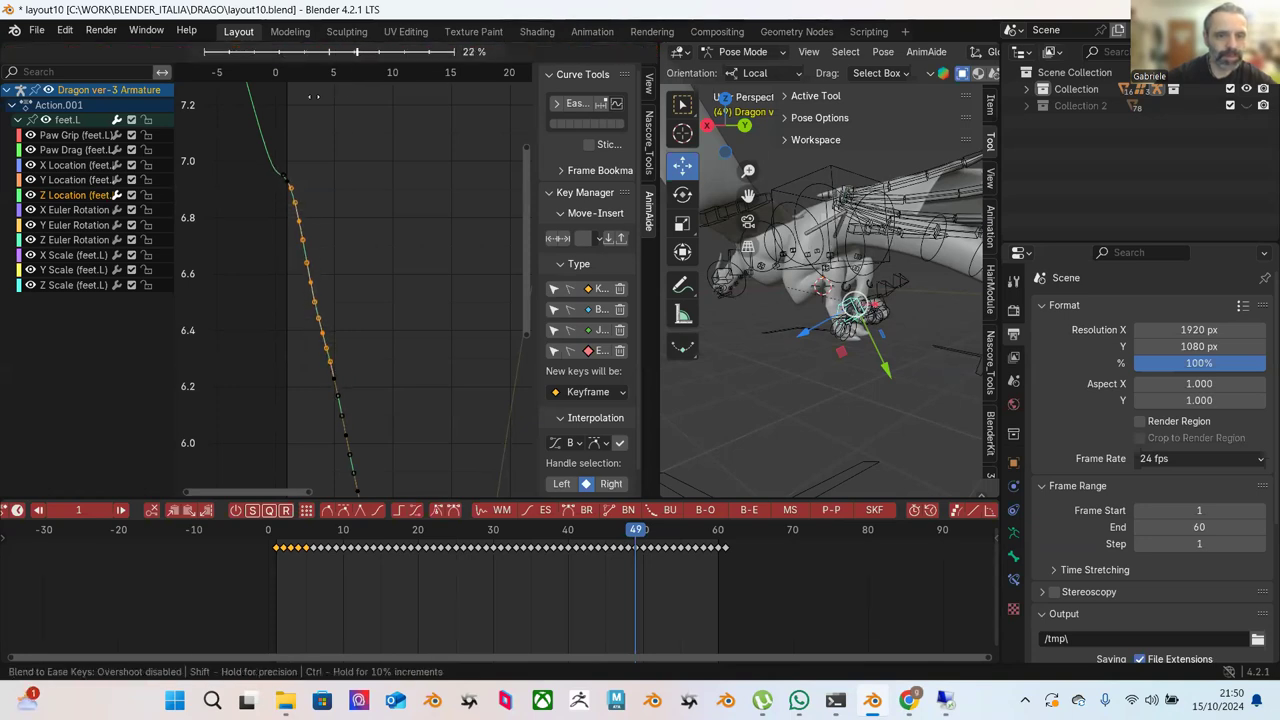
pyautogui.click(314, 96)
pyautogui.click(366, 172)
# Ease the keys further down the descent into the trough.
pyautogui.scroll(-3, 382, 240)
pyautogui.scroll(-1, 318, 234)
pyautogui.moveTo(262, 180); pyautogui.dragTo(361, 458)
pyautogui.click(297, 57)
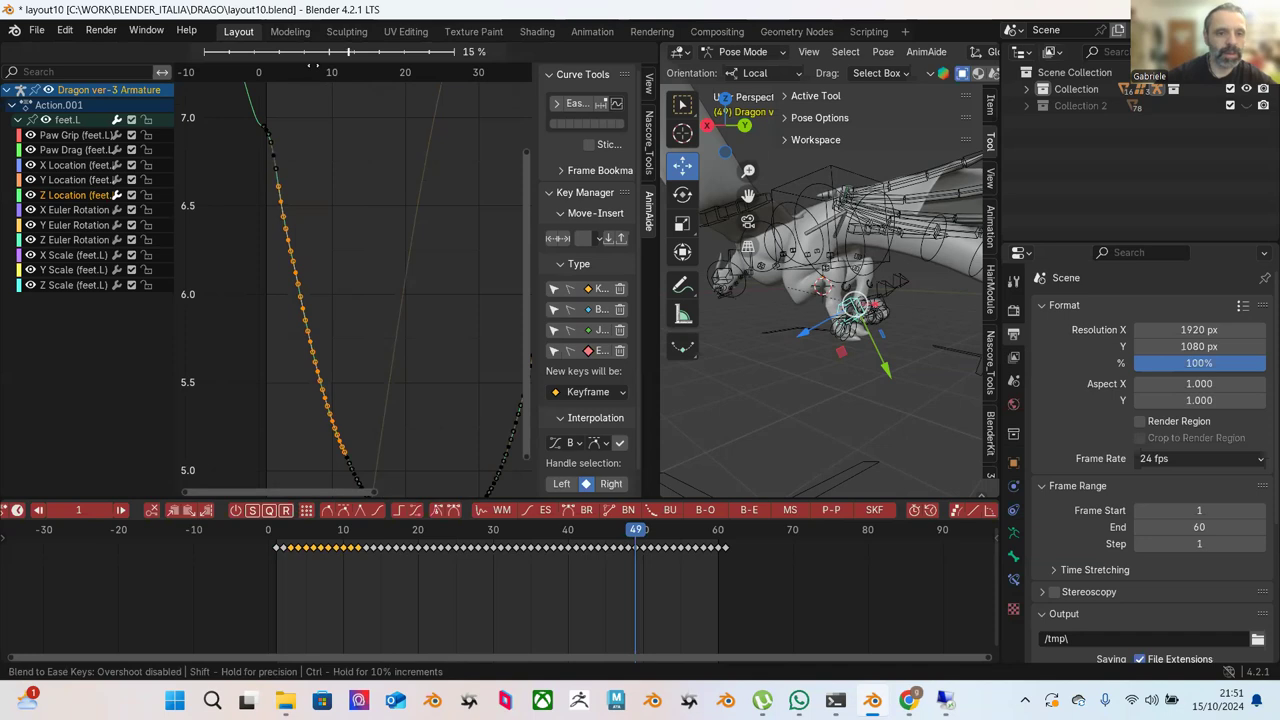
pyautogui.click(400, 270)
pyautogui.click(408, 265)
# Blend to Ease the Z Location keys falling after the peak.
pyautogui.keyDown('ctrl'); pyautogui.hscroll(5, 420, 261); pyautogui.keyUp('ctrl')
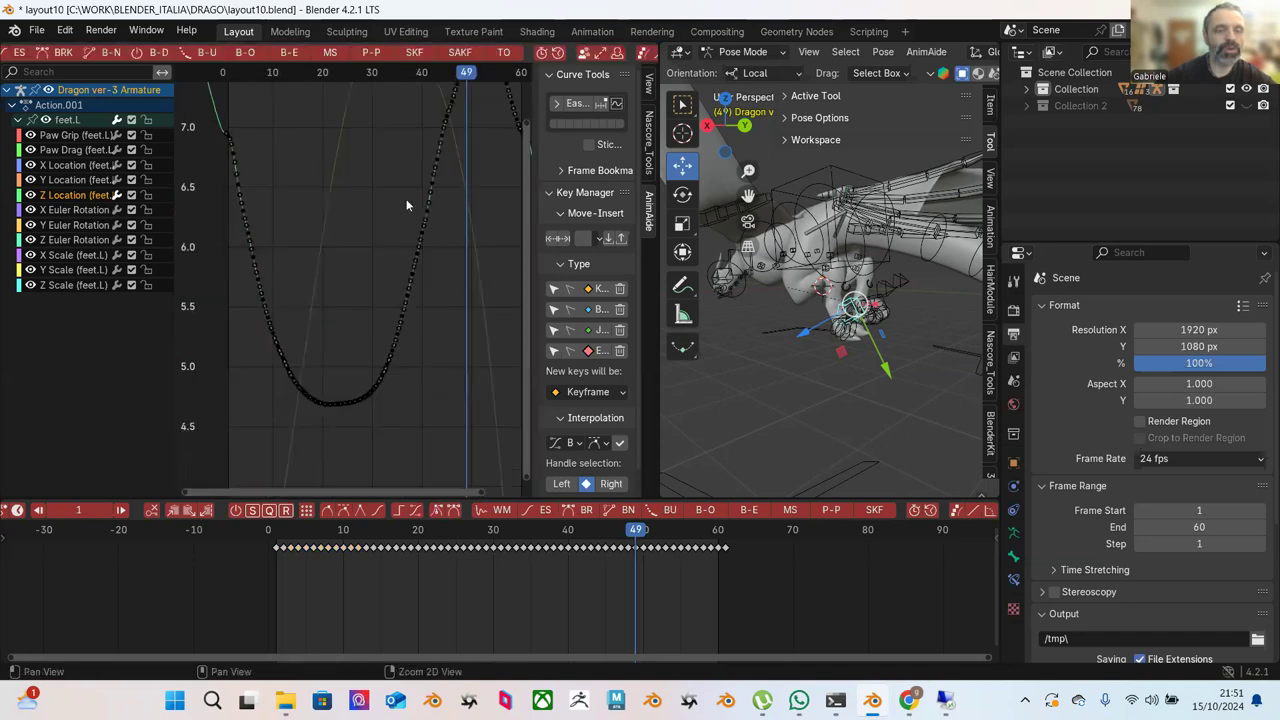
pyautogui.scroll(2, 315, 210)
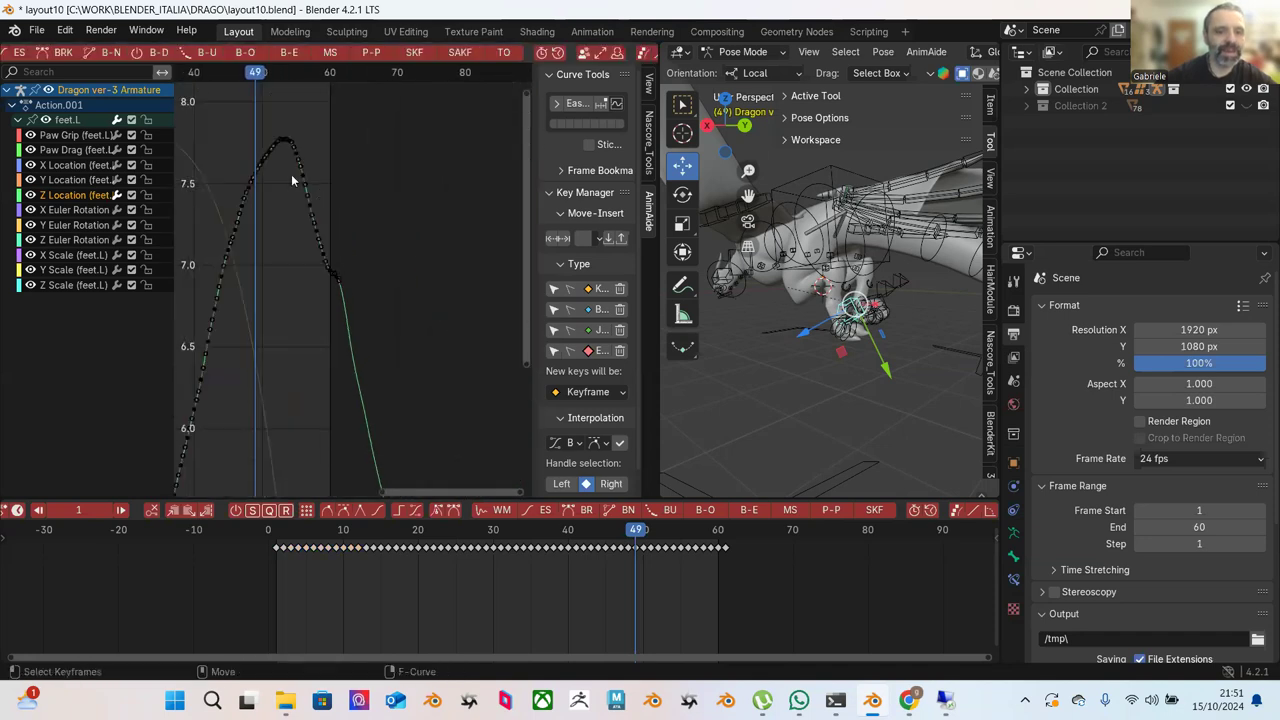
pyautogui.click(280, 157)
pyautogui.press('g')
pyautogui.click(338, 283)
pyautogui.click(334, 229)
pyautogui.scroll(2, 363, 195)
pyautogui.scroll(1, 417, 244)
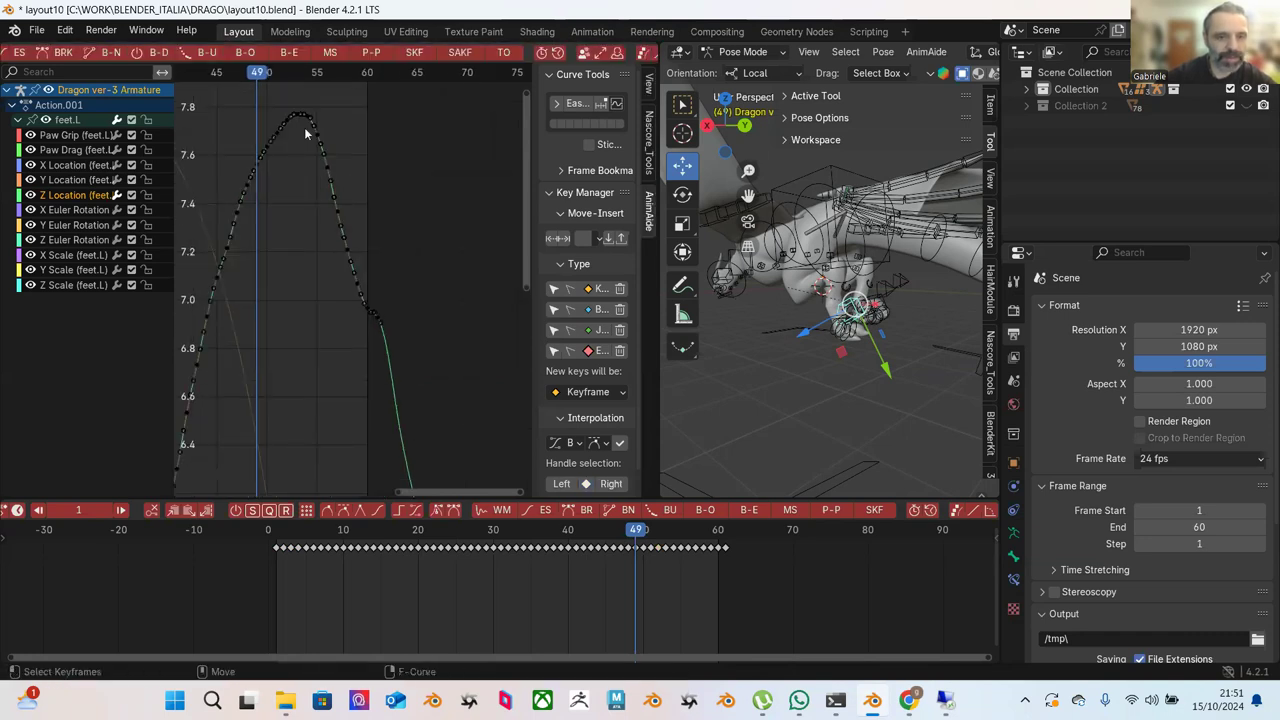
pyautogui.moveTo(302, 126); pyautogui.dragTo(380, 320)
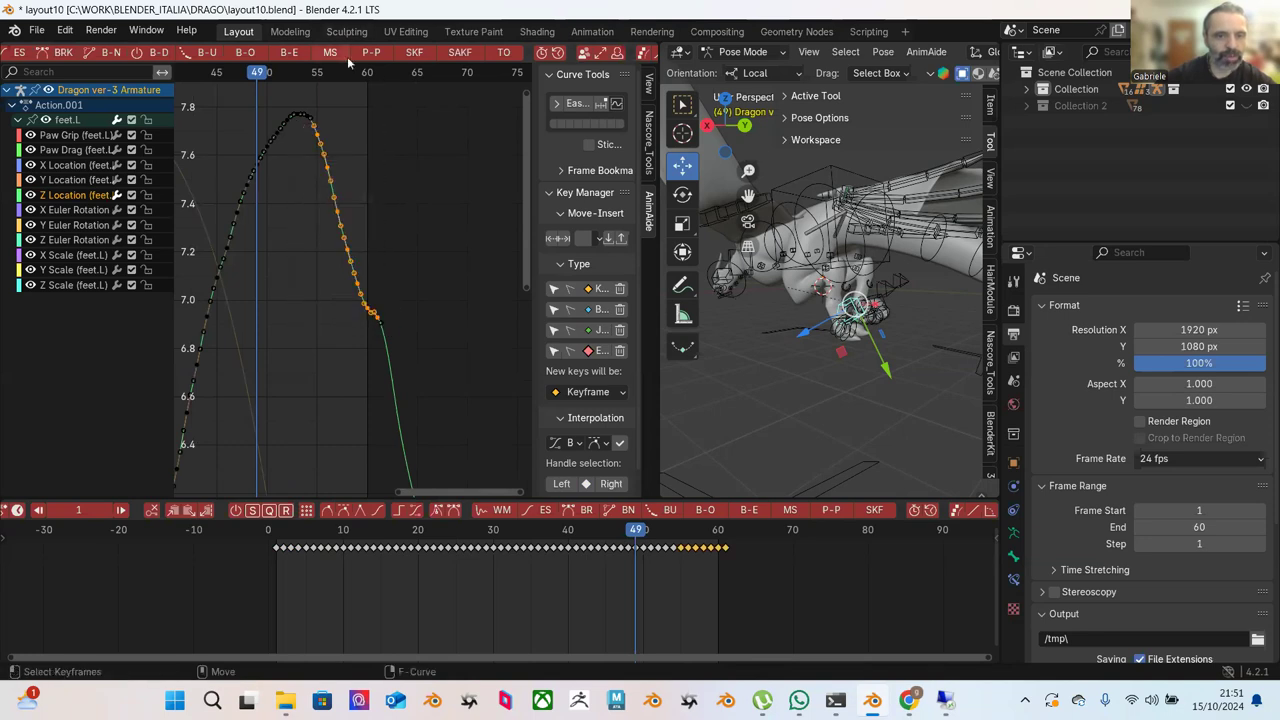
pyautogui.click(289, 55)
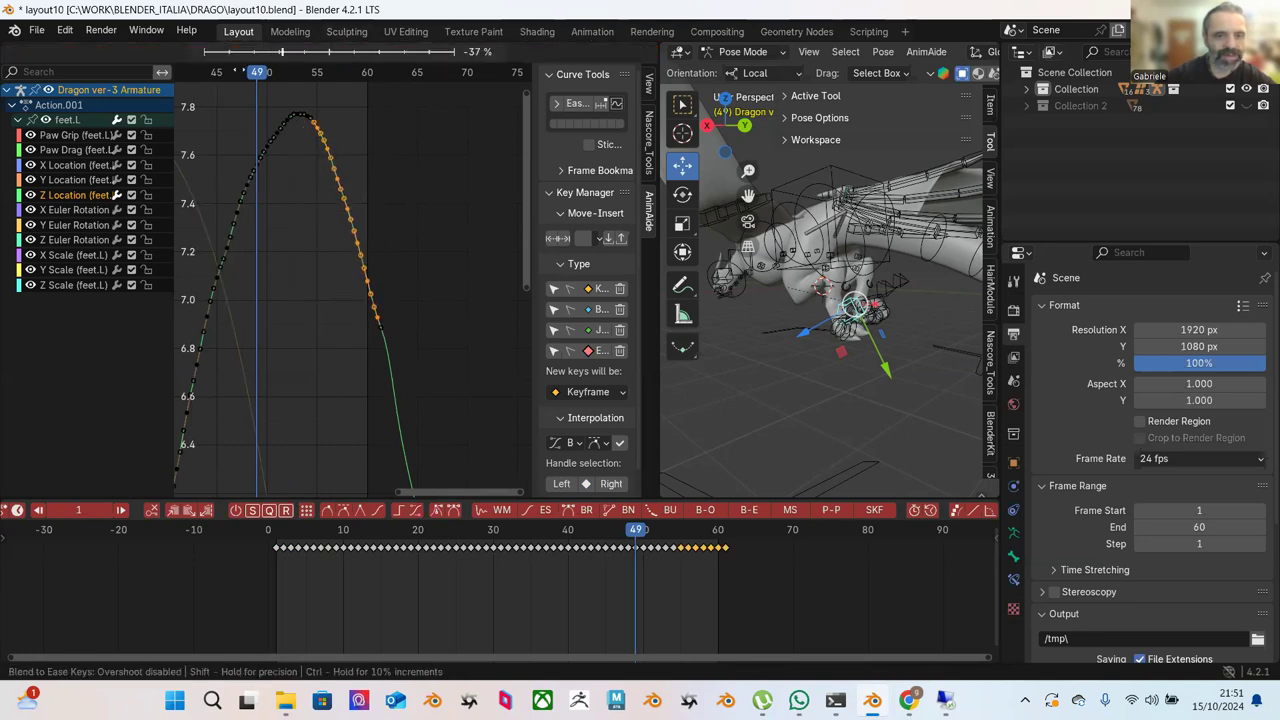
pyautogui.click(380, 239)
pyautogui.click(398, 248)
# Ease the rising-slope keys and then the keys at the top of the curve.
pyautogui.scroll(-2, 405, 258)
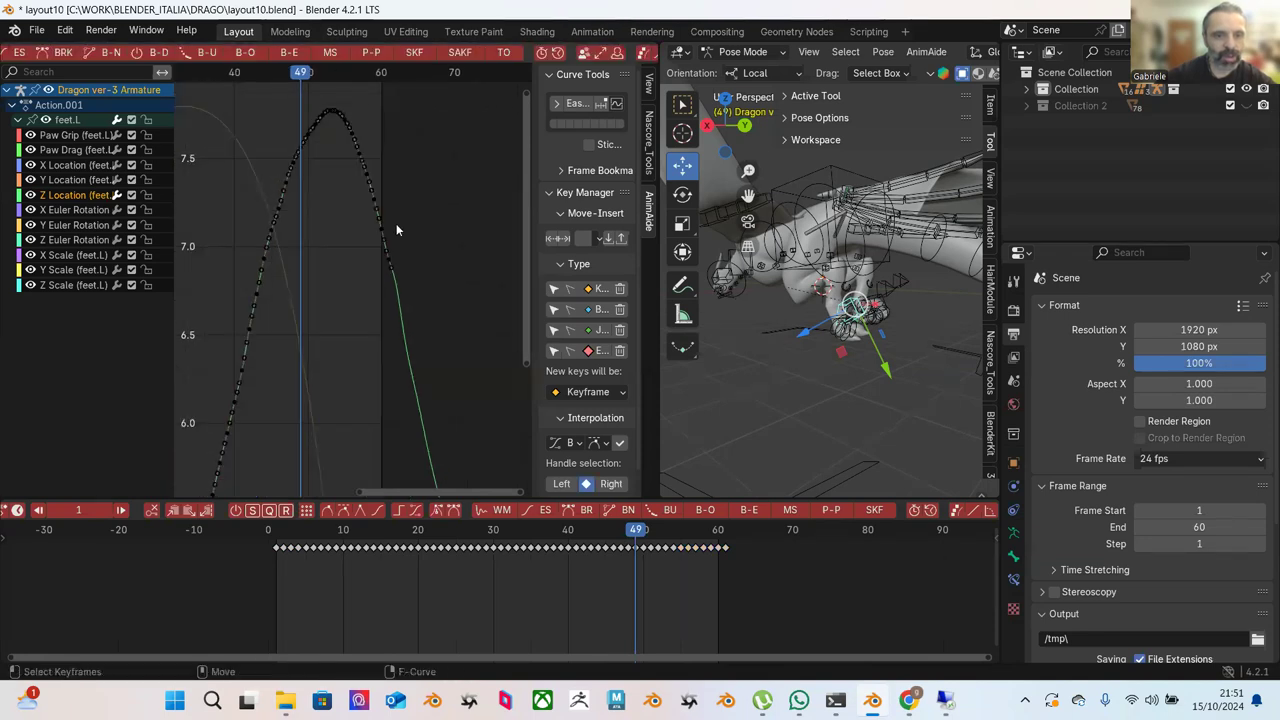
pyautogui.moveTo(396, 230); pyautogui.dragTo(377, 194, button='middle')
pyautogui.moveTo(262, 120); pyautogui.dragTo(347, 286)
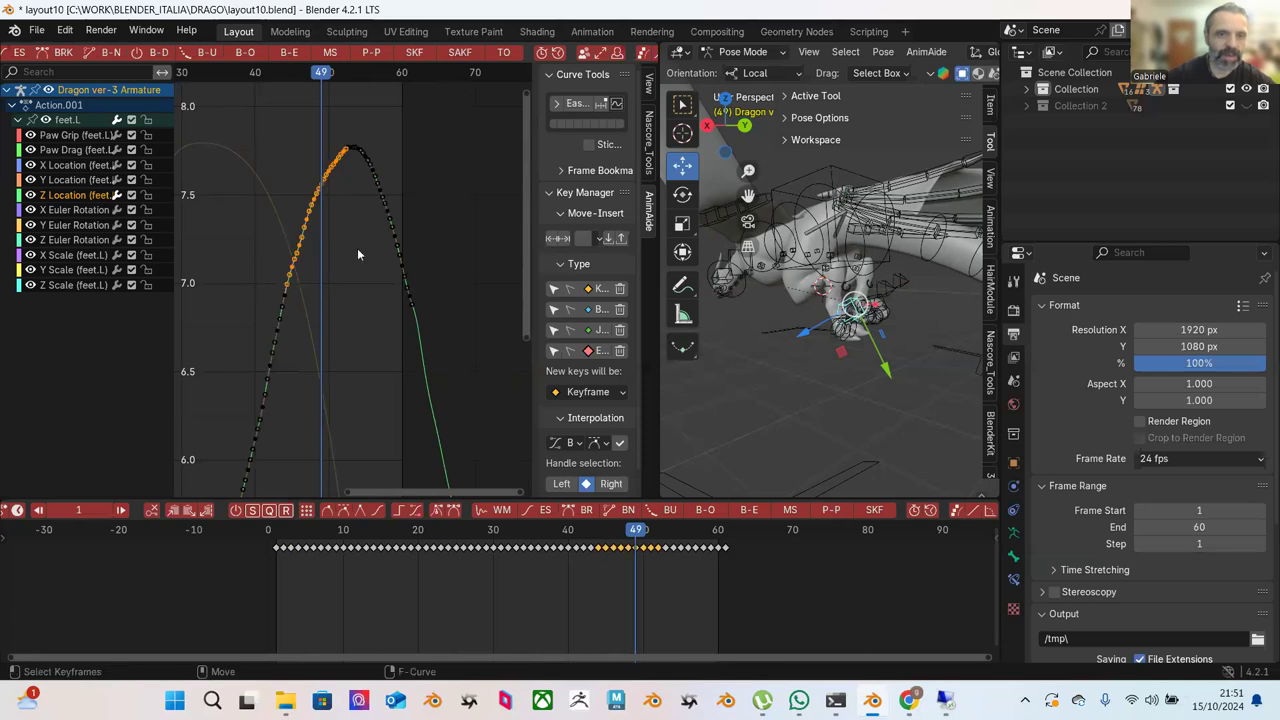
pyautogui.click(293, 55)
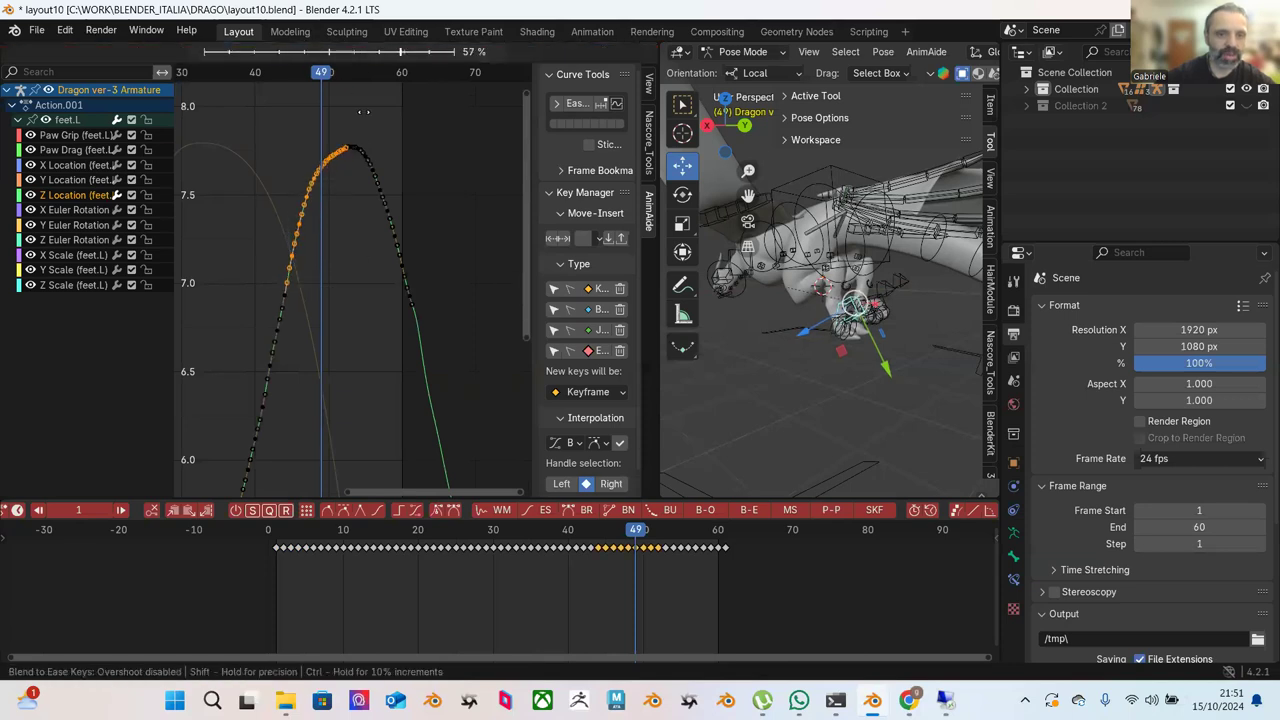
pyautogui.click(280, 118)
pyautogui.moveTo(293, 135); pyautogui.dragTo(342, 207)
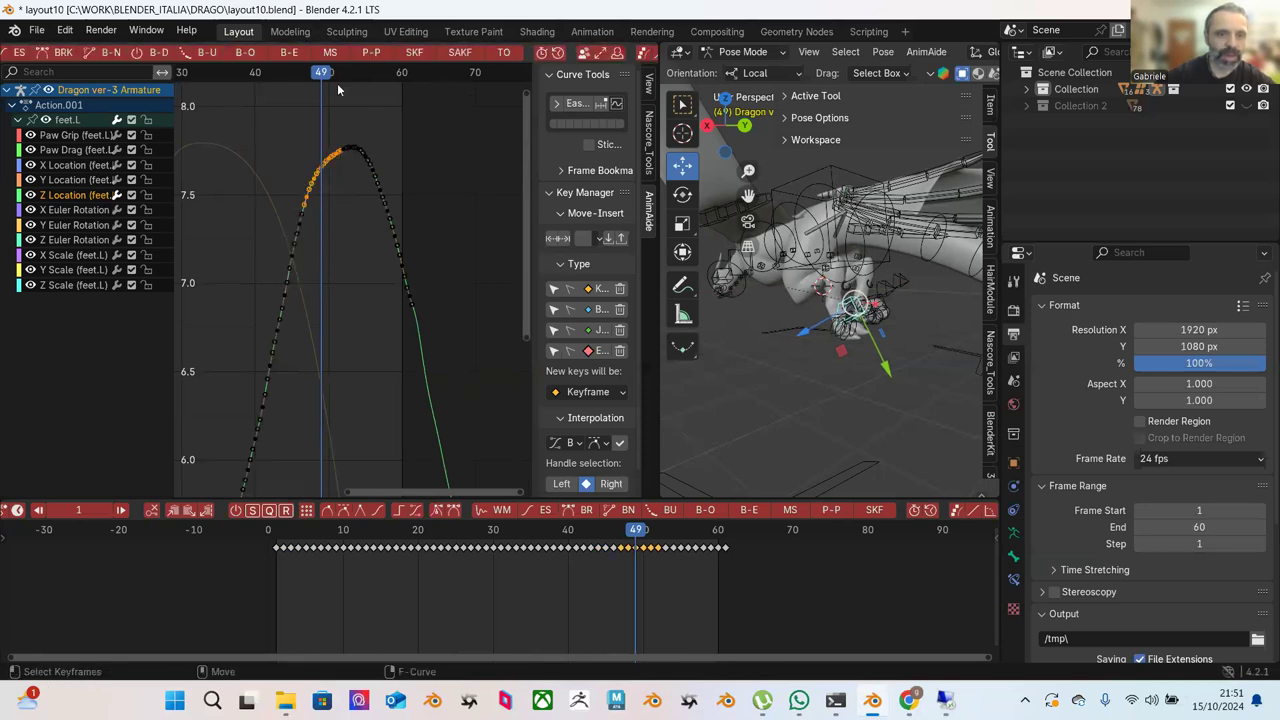
pyautogui.click(293, 53)
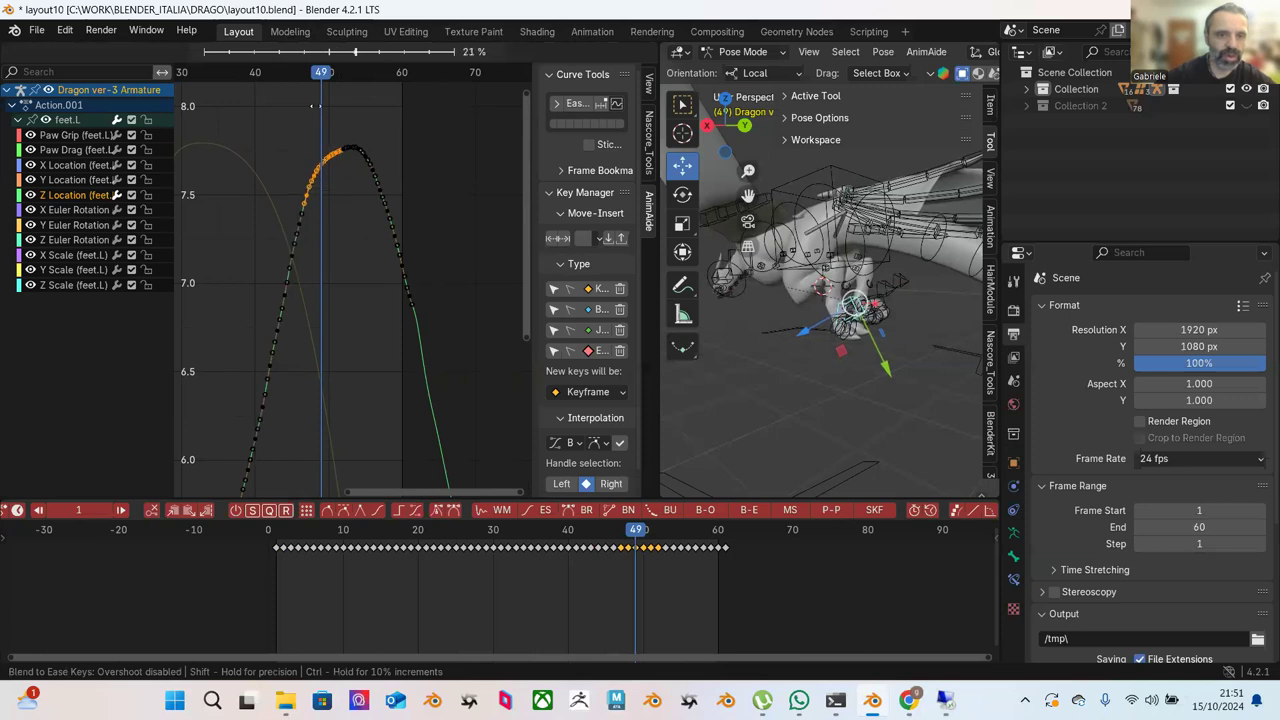
pyautogui.click(341, 126)
pyautogui.click(248, 129)
# Re-ease the rising-slope keys and the keys around the peak.
pyautogui.moveTo(229, 134); pyautogui.dragTo(344, 447)
pyautogui.click(297, 56)
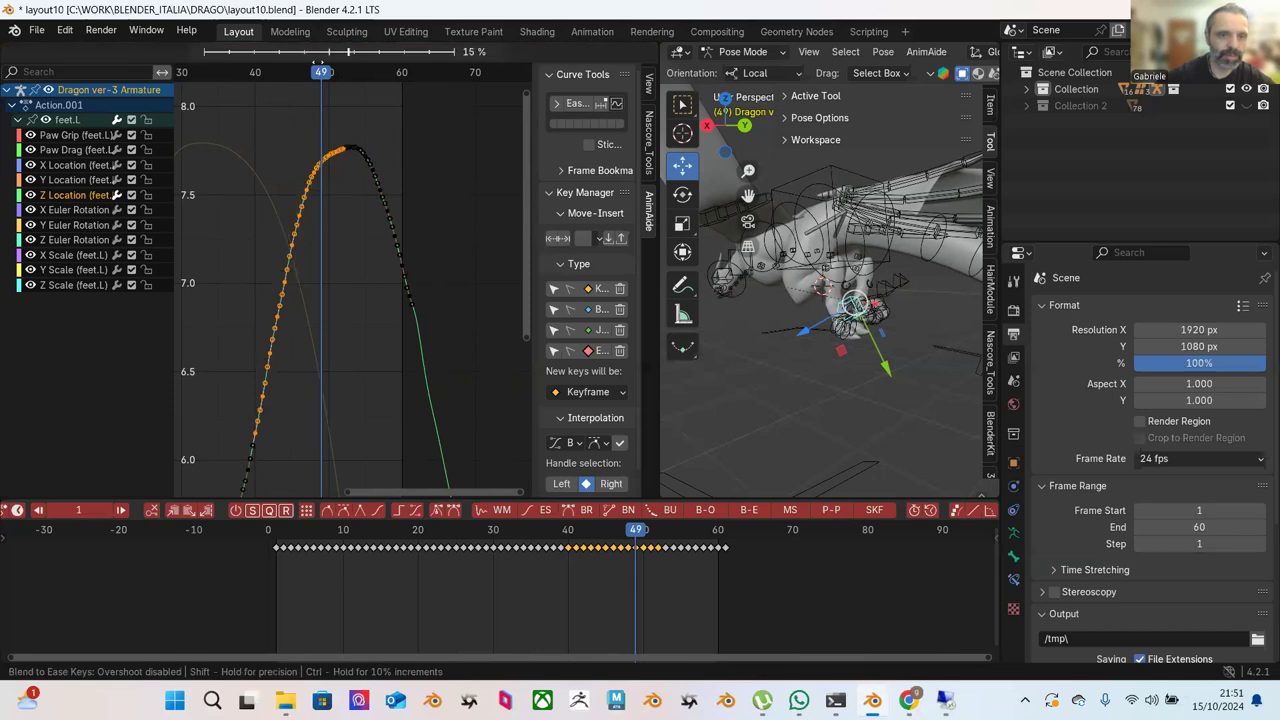
pyautogui.click(350, 108)
pyautogui.click(318, 131)
pyautogui.moveTo(297, 131); pyautogui.dragTo(334, 198)
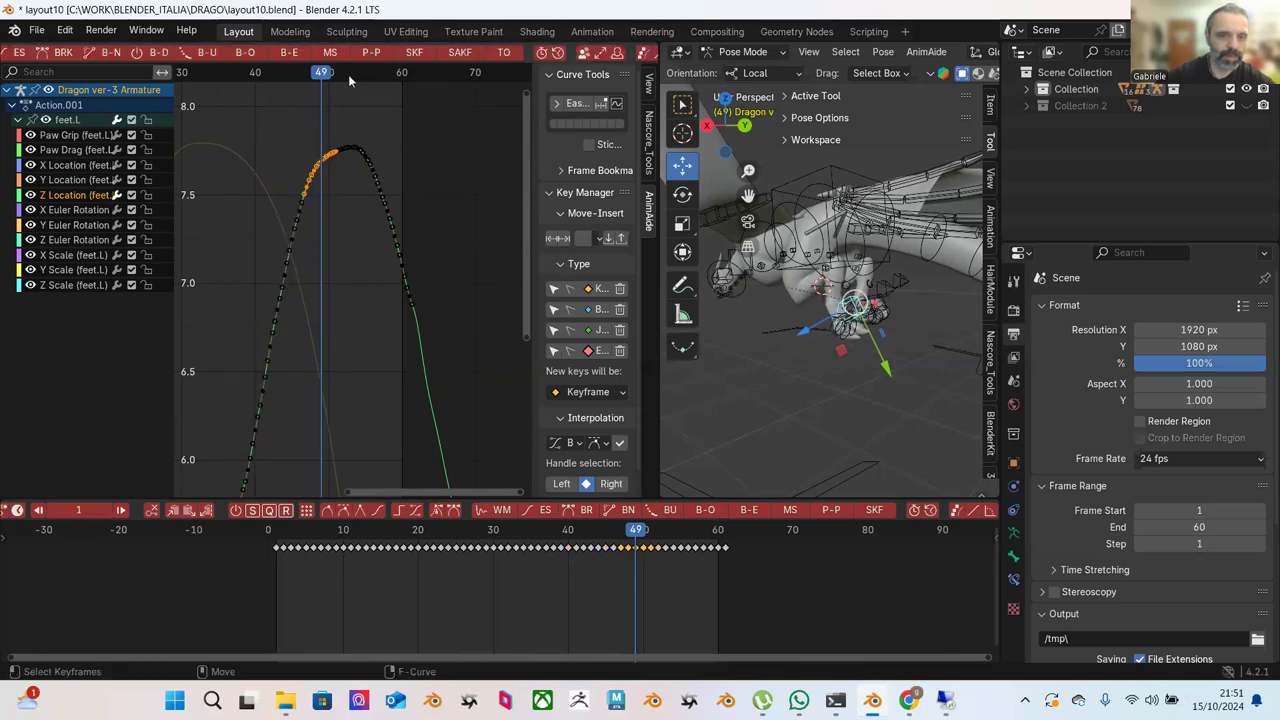
pyautogui.click(297, 56)
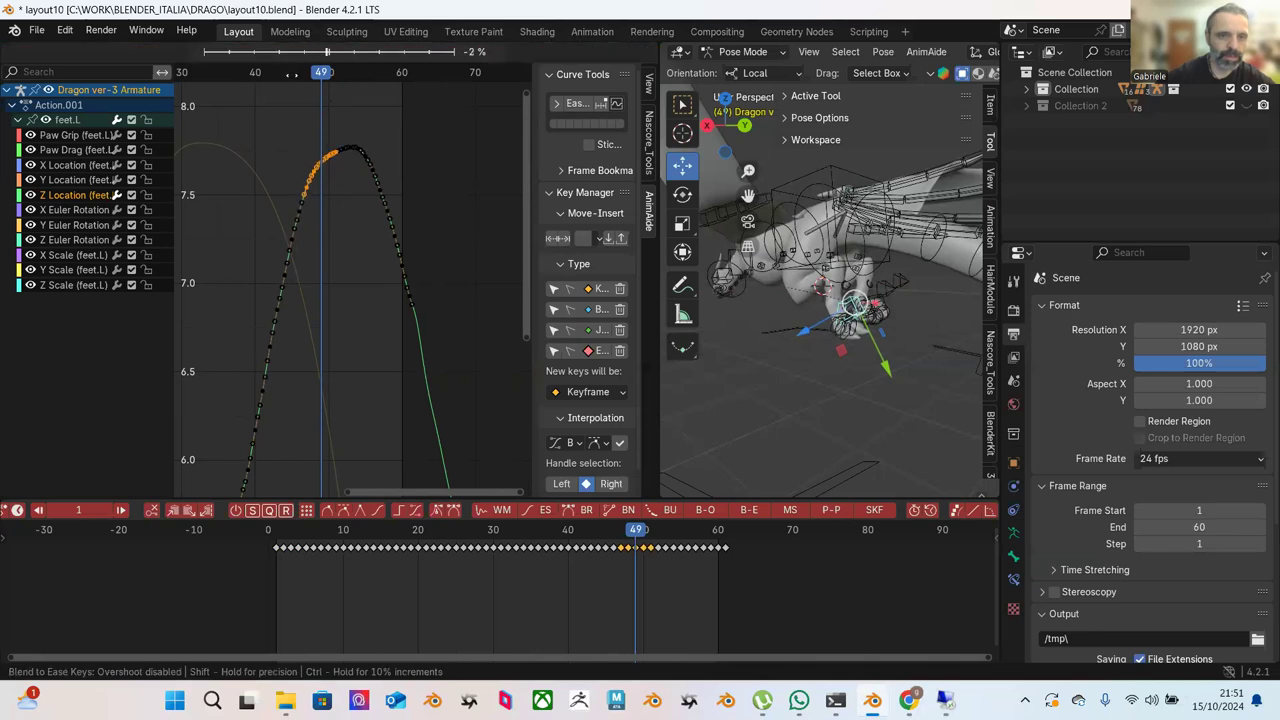
pyautogui.press('Return')
pyautogui.click(412, 139)
# Frame the whole Z Location curve and ease the keys on its lower part.
pyautogui.scroll(2, 421, 183)
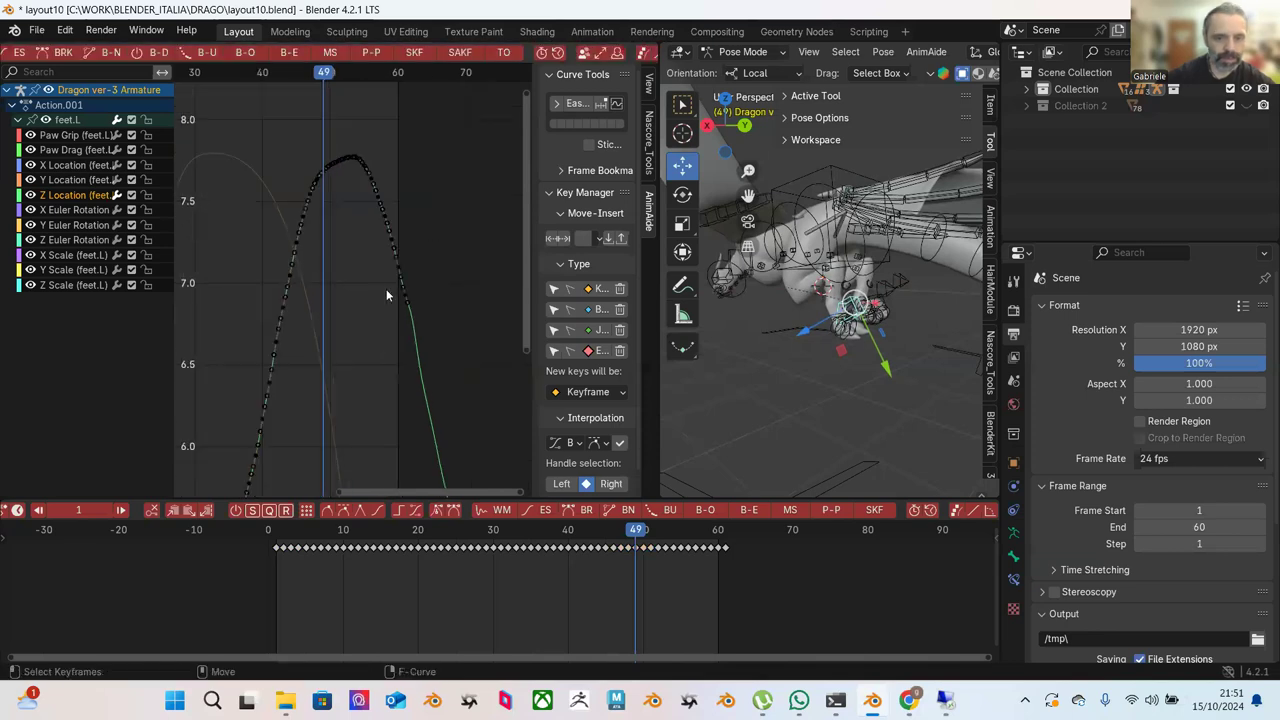
pyautogui.press('Home')
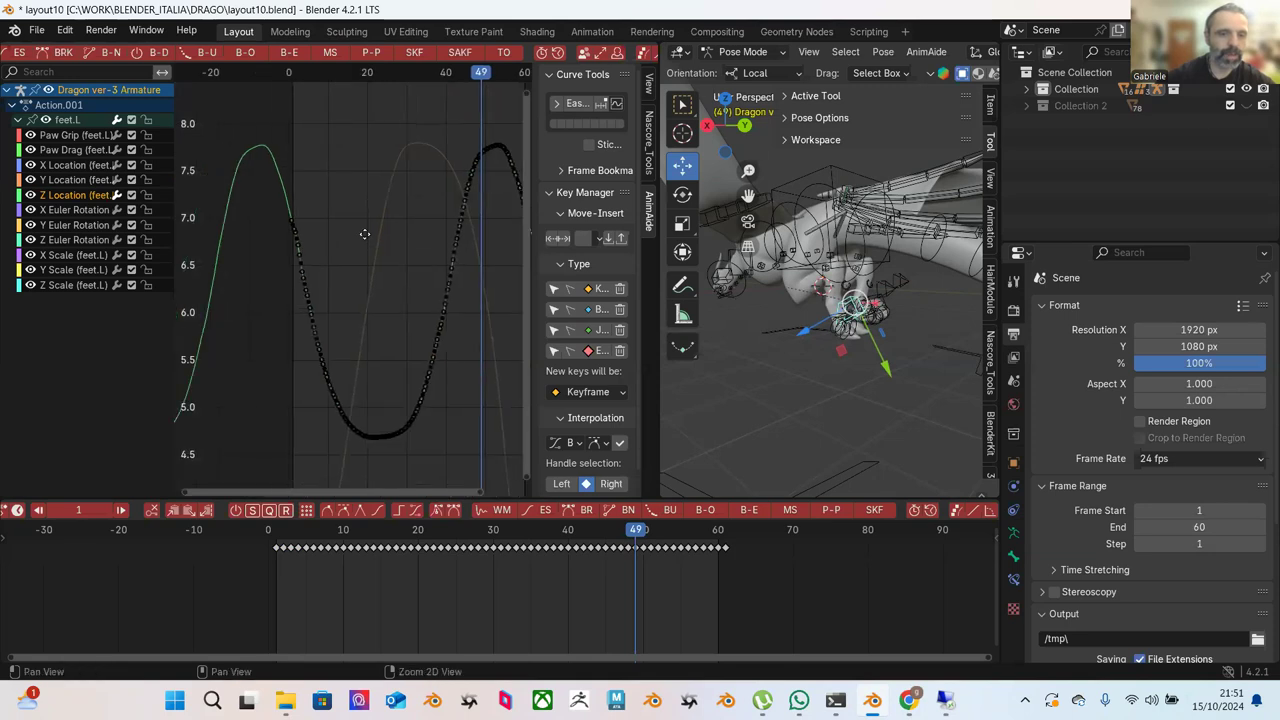
pyautogui.scroll(3, 354, 228)
pyautogui.scroll(3, 354, 228)
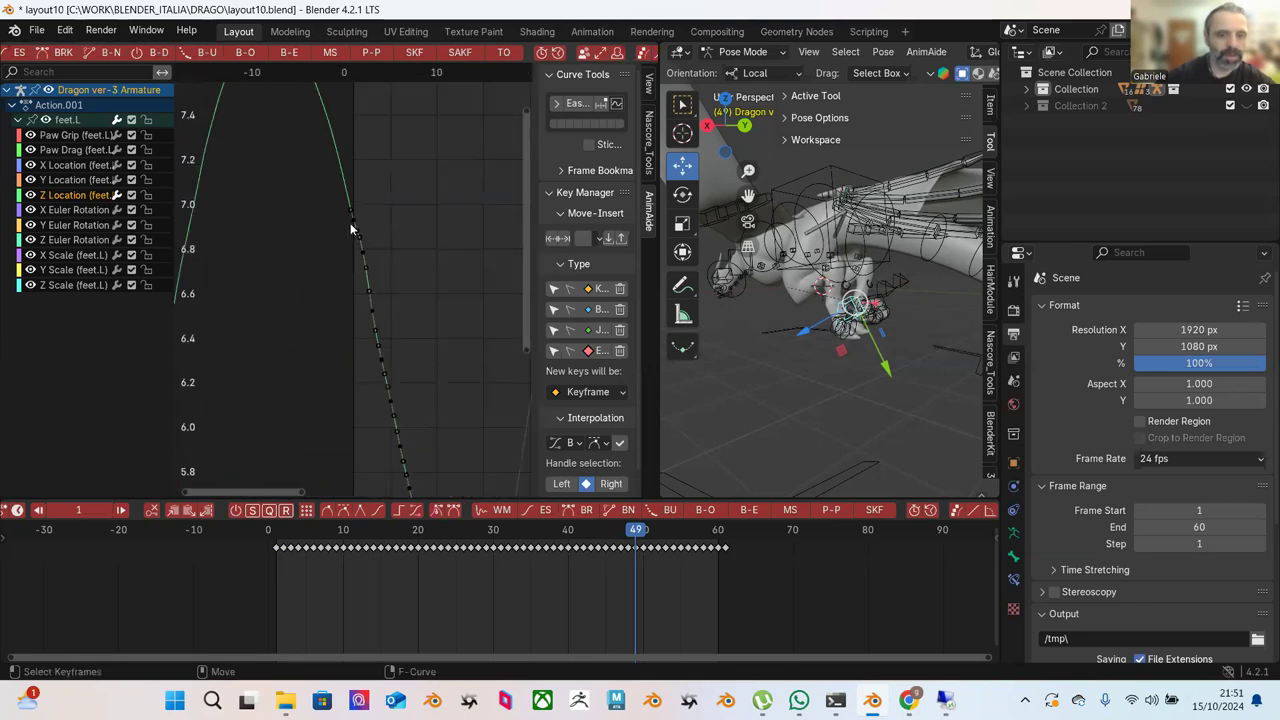
pyautogui.moveTo(342, 233); pyautogui.dragTo(414, 412)
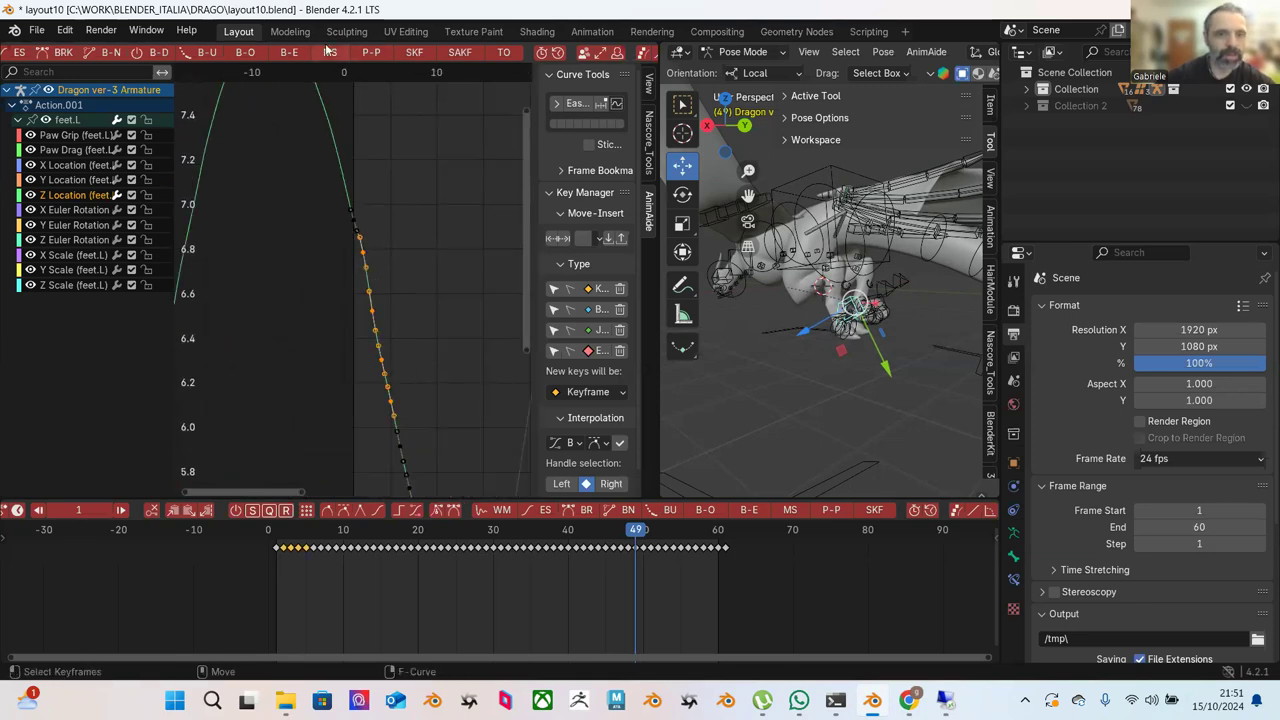
pyautogui.click(290, 53)
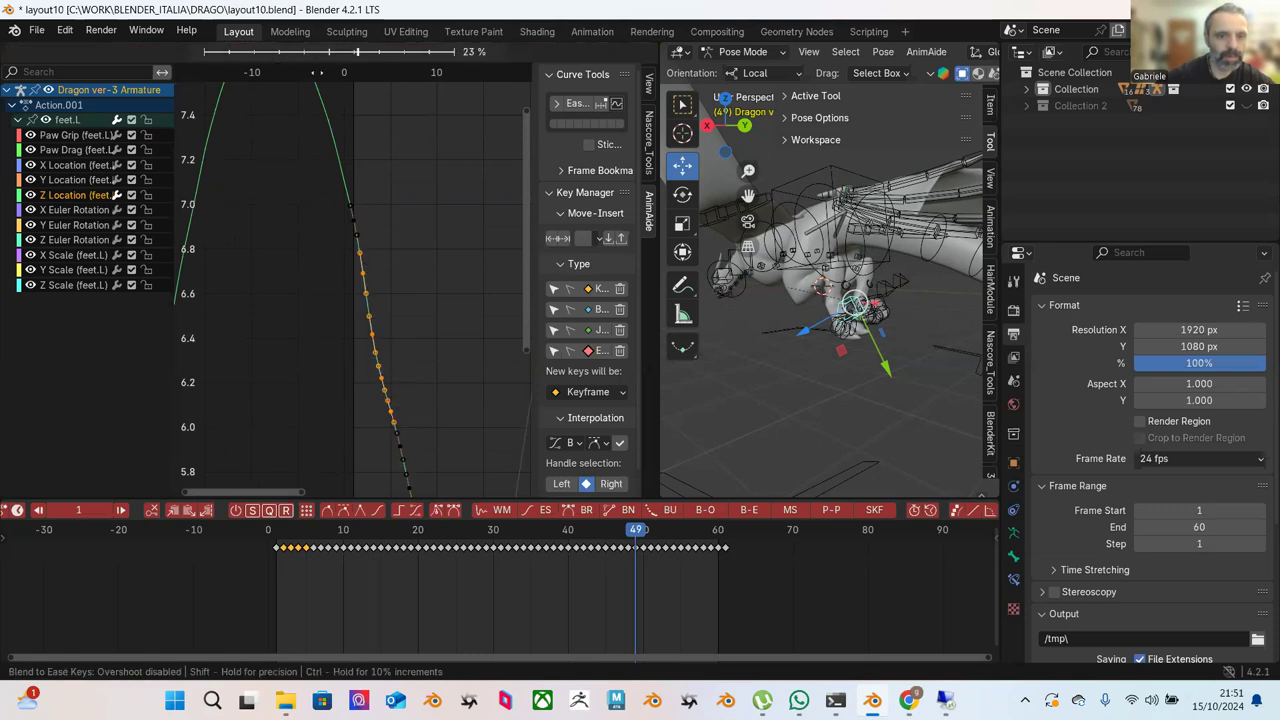
pyautogui.click(303, 72)
# Ease the keys from the descent down to the trough.
pyautogui.scroll(-2, 380, 215)
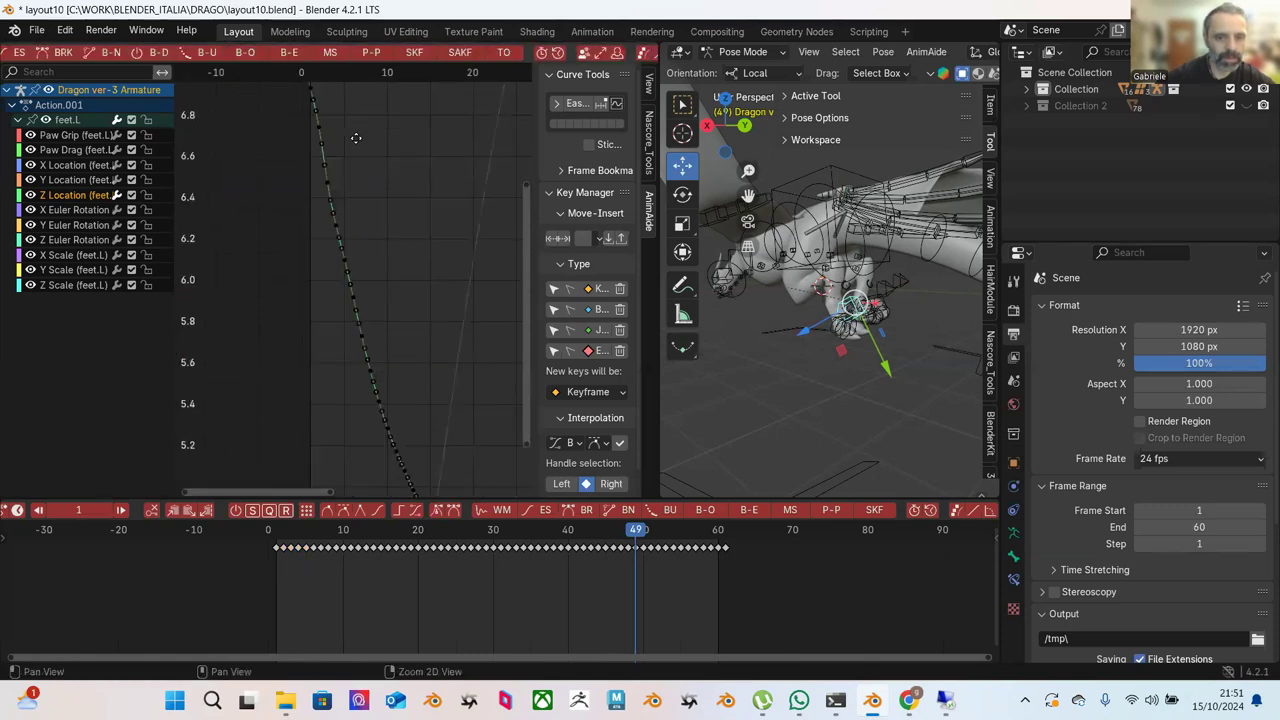
pyautogui.moveTo(318, 223); pyautogui.dragTo(425, 494)
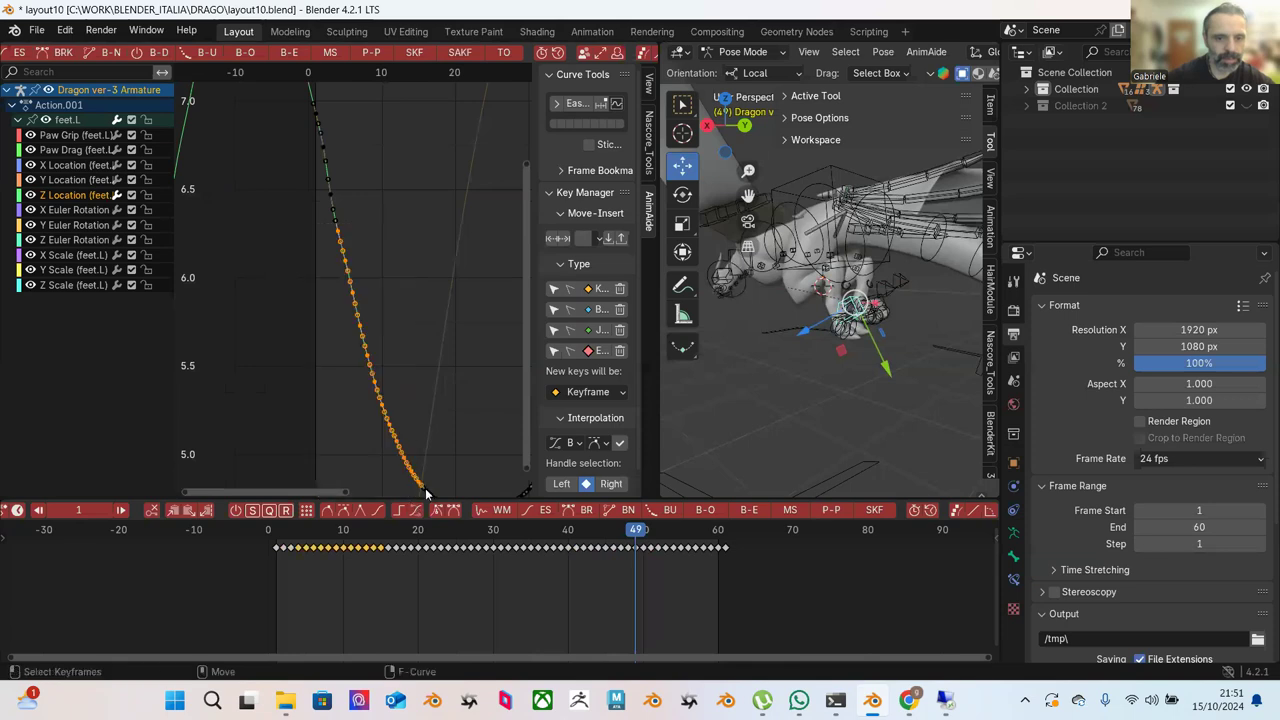
pyautogui.scroll(-1, 440, 300)
pyautogui.click(421, 178)
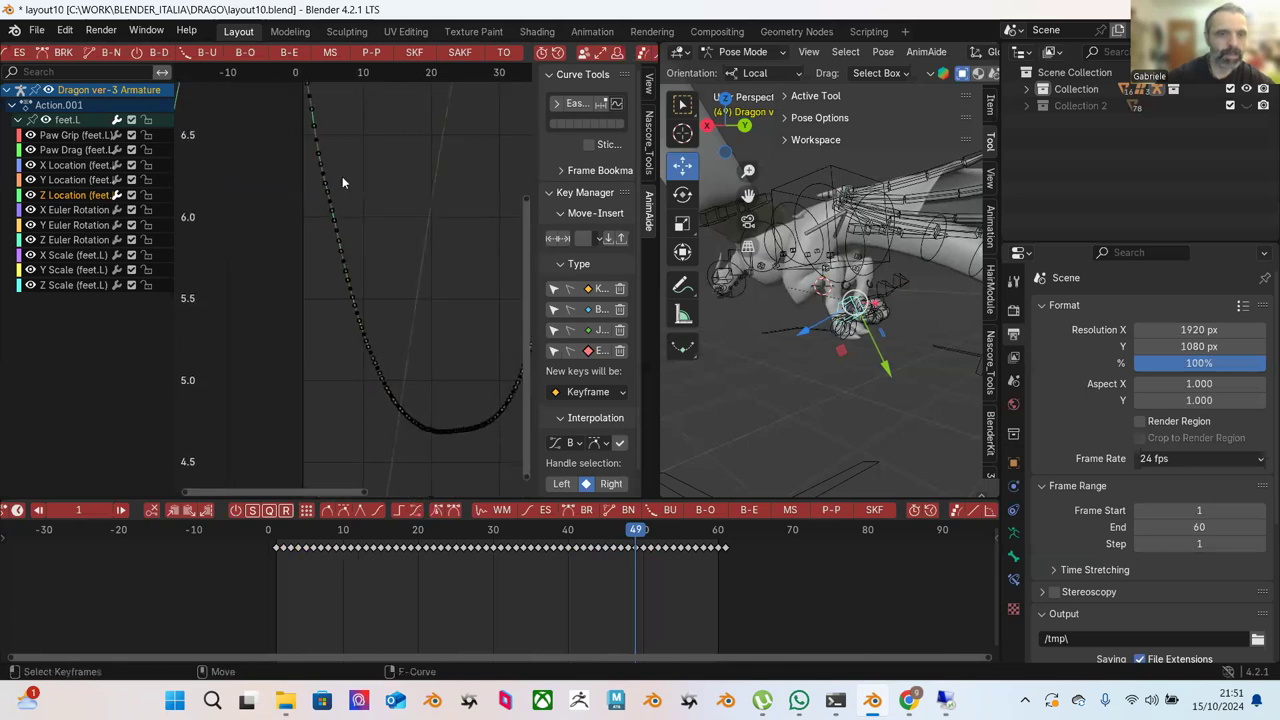
pyautogui.moveTo(295, 100); pyautogui.dragTo(457, 480)
pyautogui.click(305, 54)
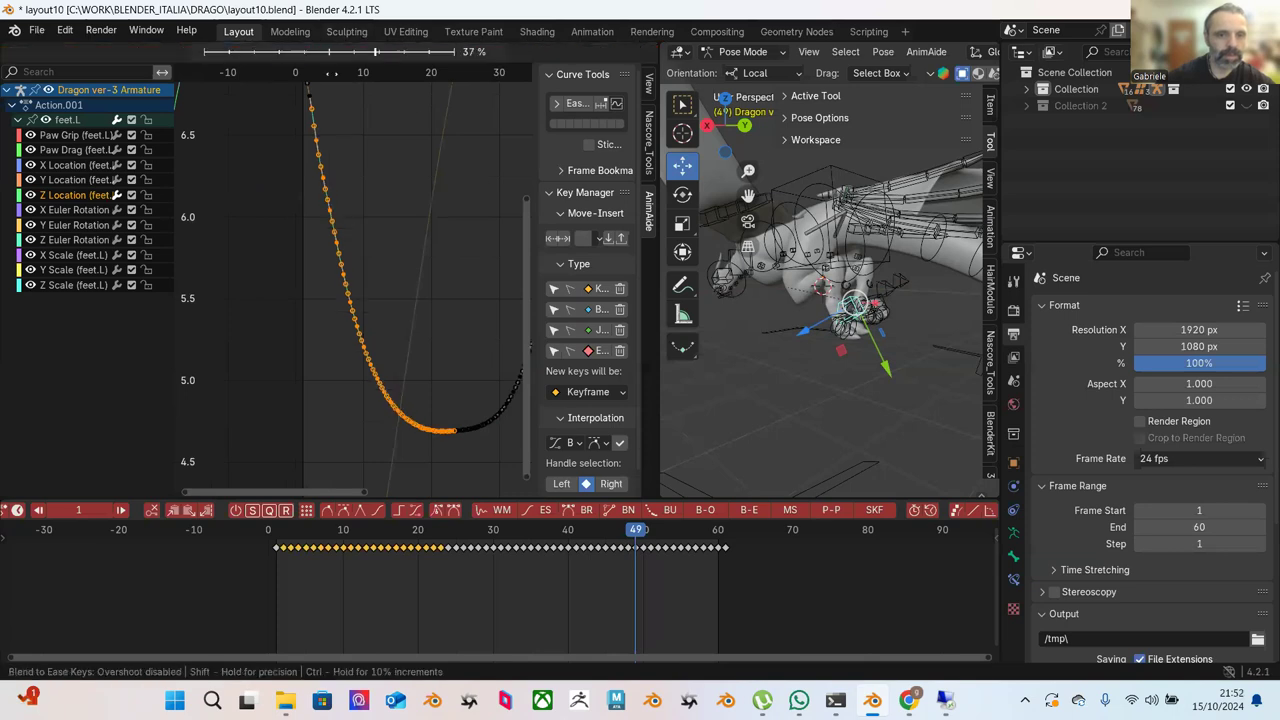
pyautogui.click(370, 133)
# Play the animation to review the smoothed Z Location wave.
pyautogui.moveTo(375, 135); pyautogui.dragTo(390, 260, button='middle')
pyautogui.scroll(-2, 377, 400)
pyautogui.moveTo(441, 207); pyautogui.dragTo(308, 430, button='middle')
pyautogui.scroll(4, 299, 208)
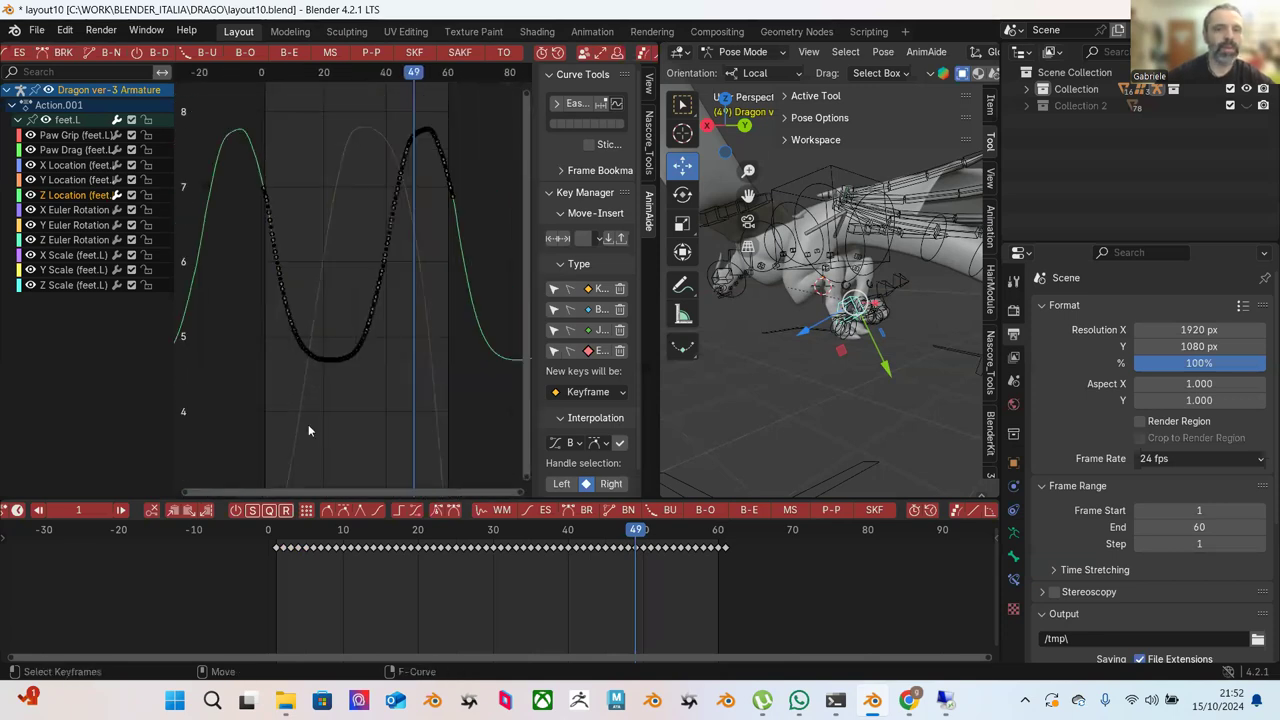
pyautogui.press('space')
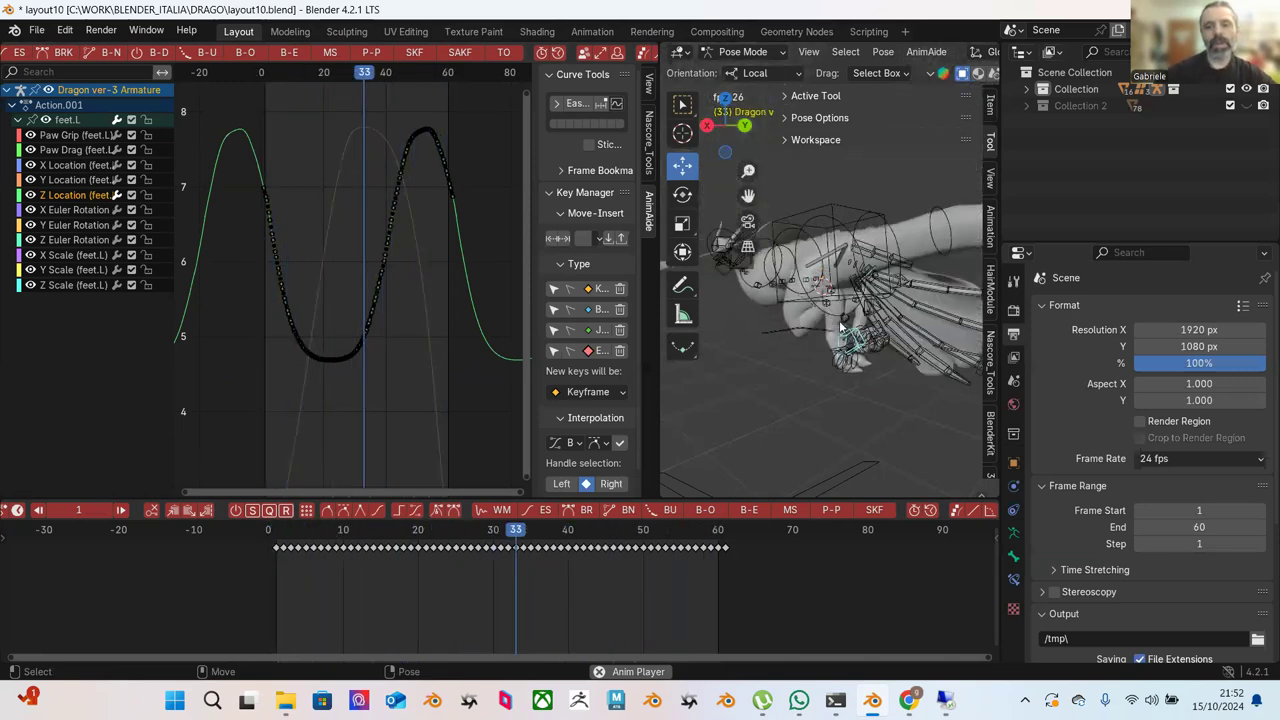
# Push-pull all Y Location keys to about 16%, making its two dips shallow.
pyautogui.press('space')
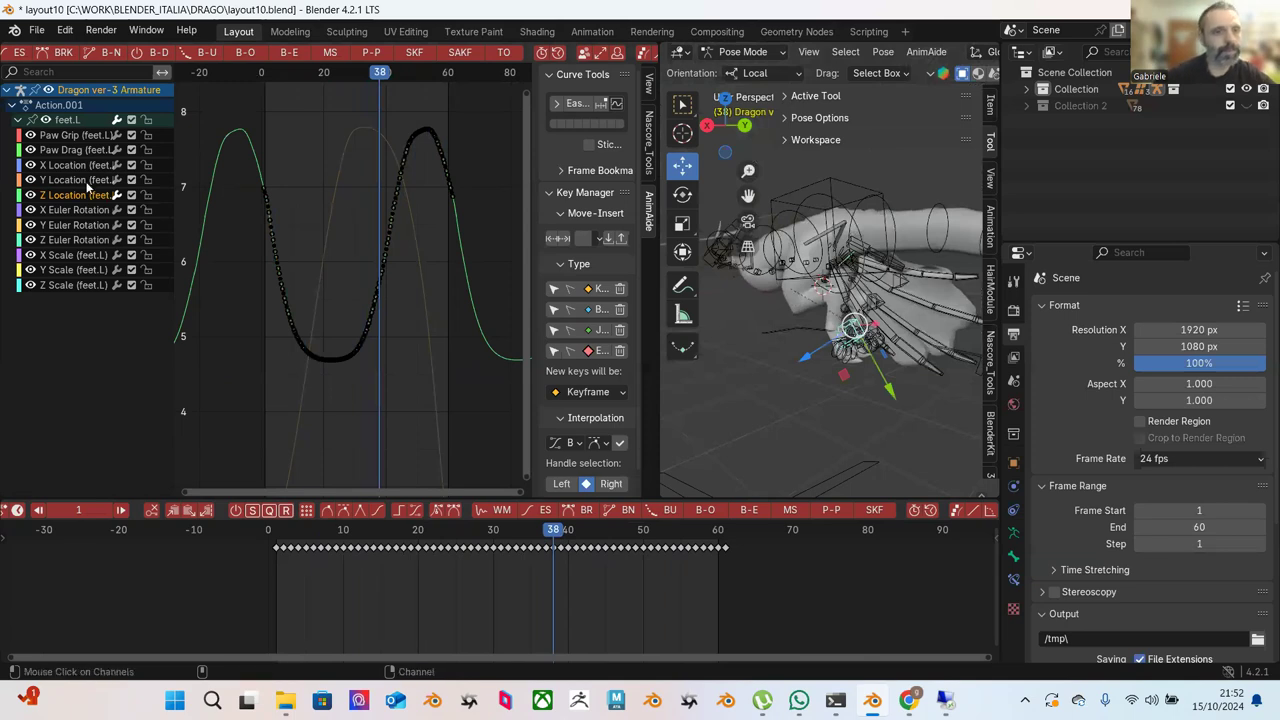
pyautogui.click(87, 180)
pyautogui.press('Home')
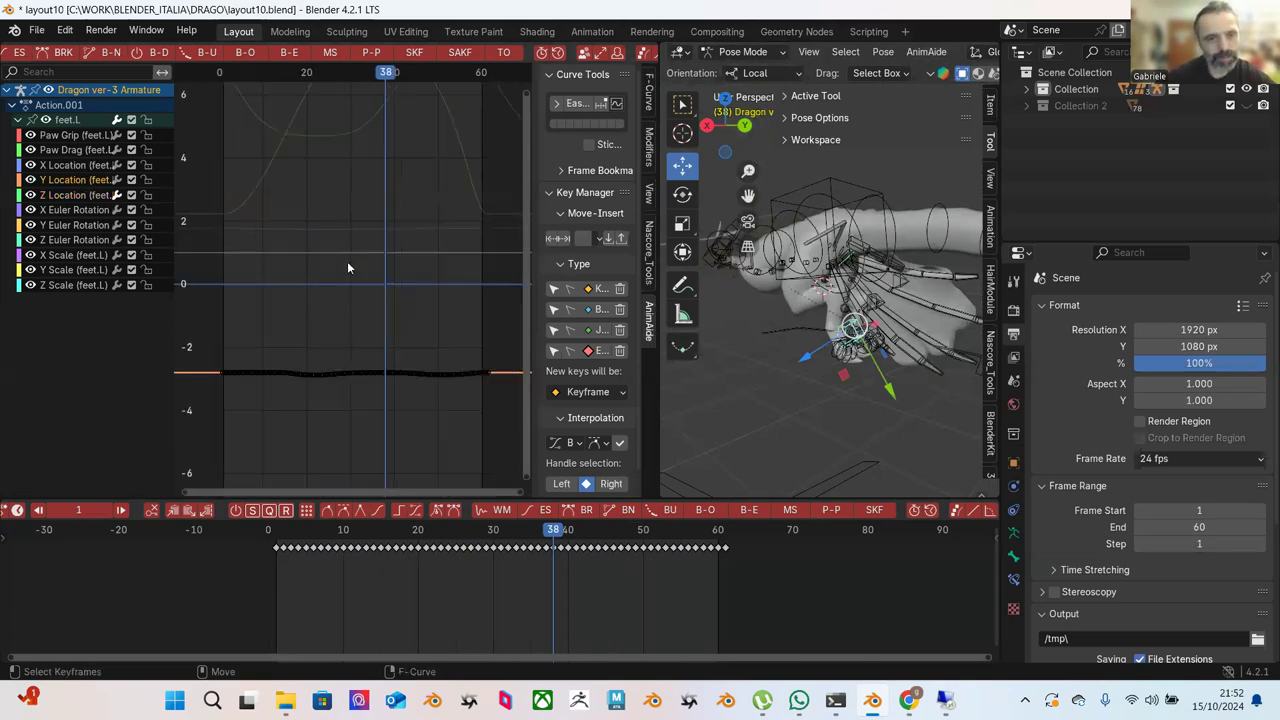
pyautogui.moveTo(248, 274); pyautogui.dragTo(458, 411)
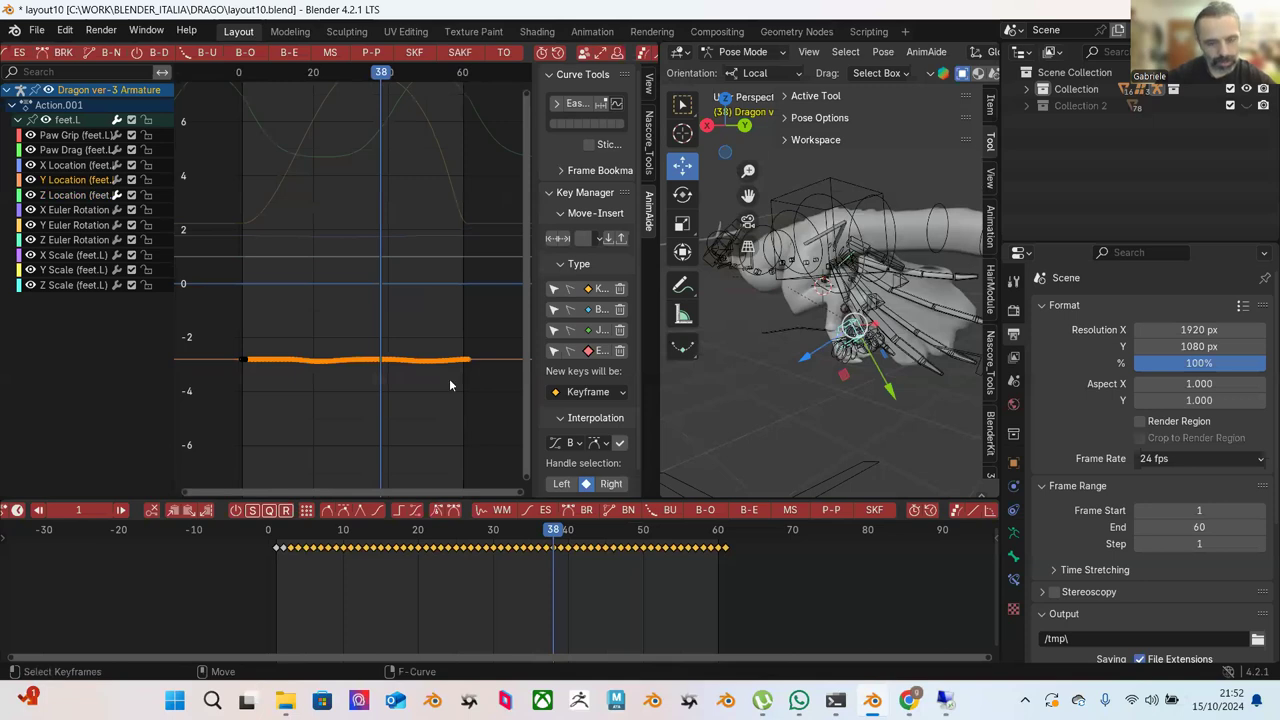
pyautogui.press('Home')
pyautogui.scroll(-2, 392, 342)
pyautogui.moveTo(247, 111); pyautogui.dragTo(460, 424)
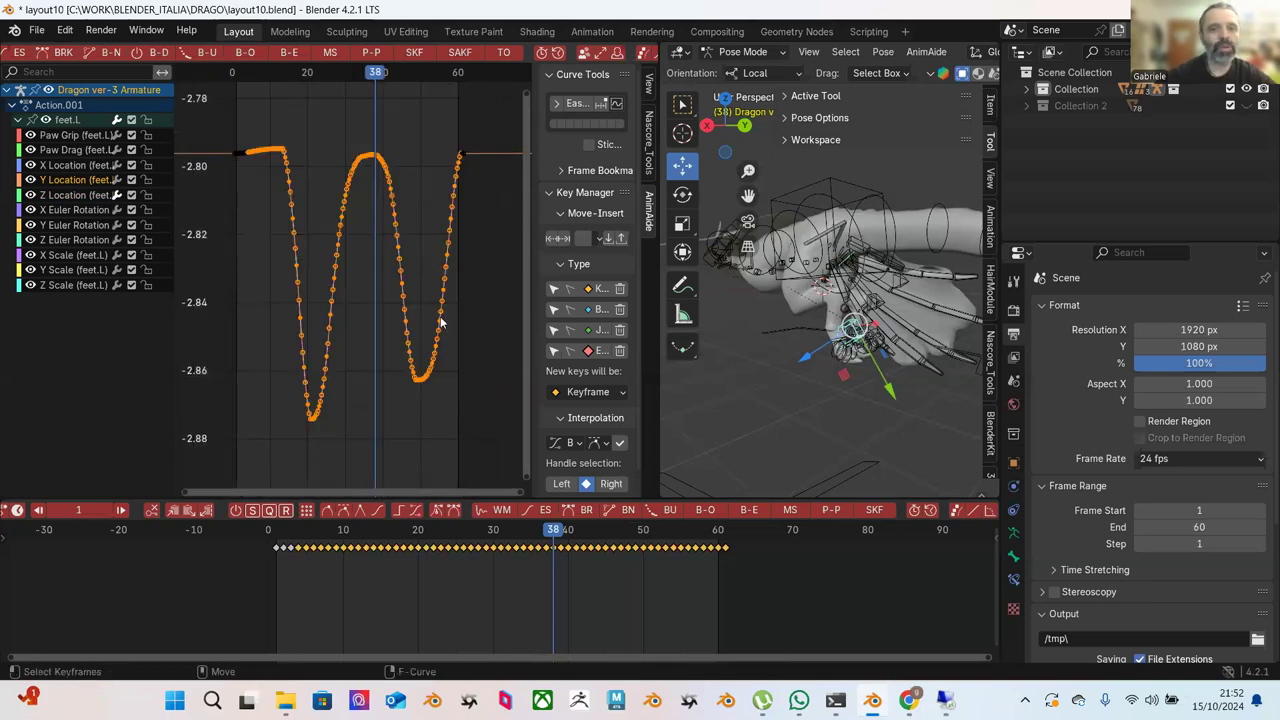
pyautogui.scroll(-8, 550, 58)
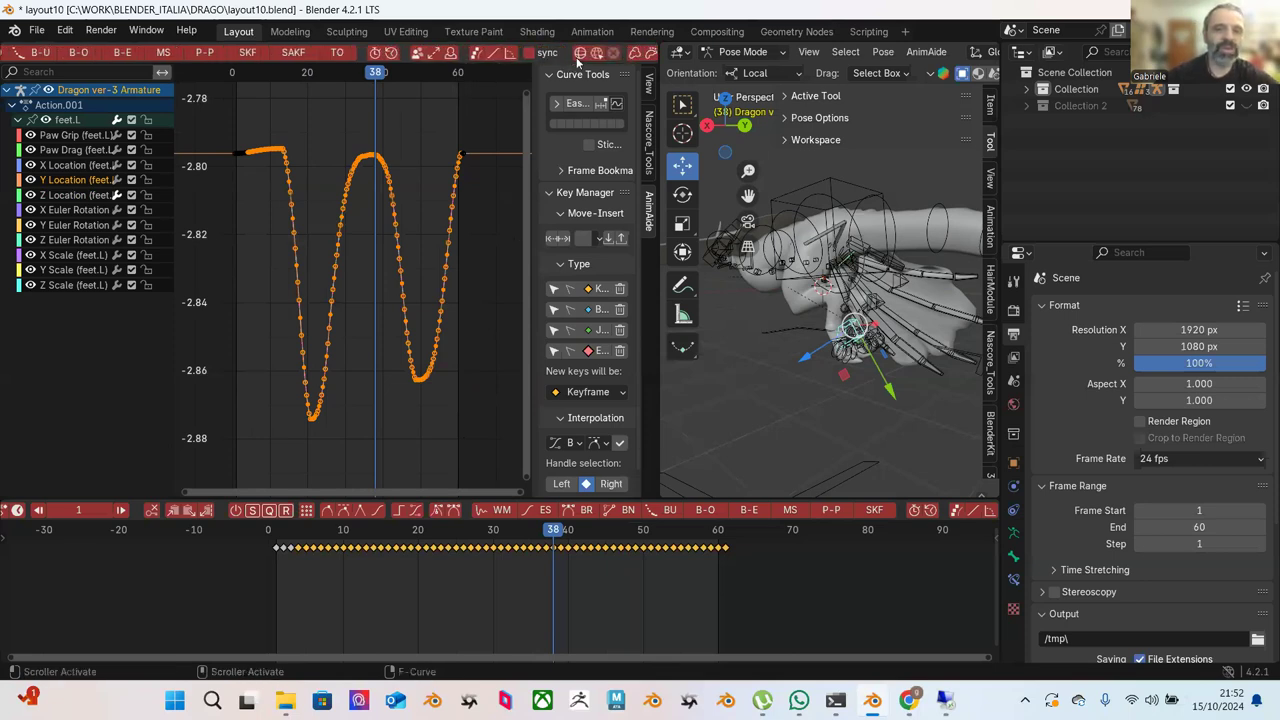
pyautogui.scroll(10, 586, 60)
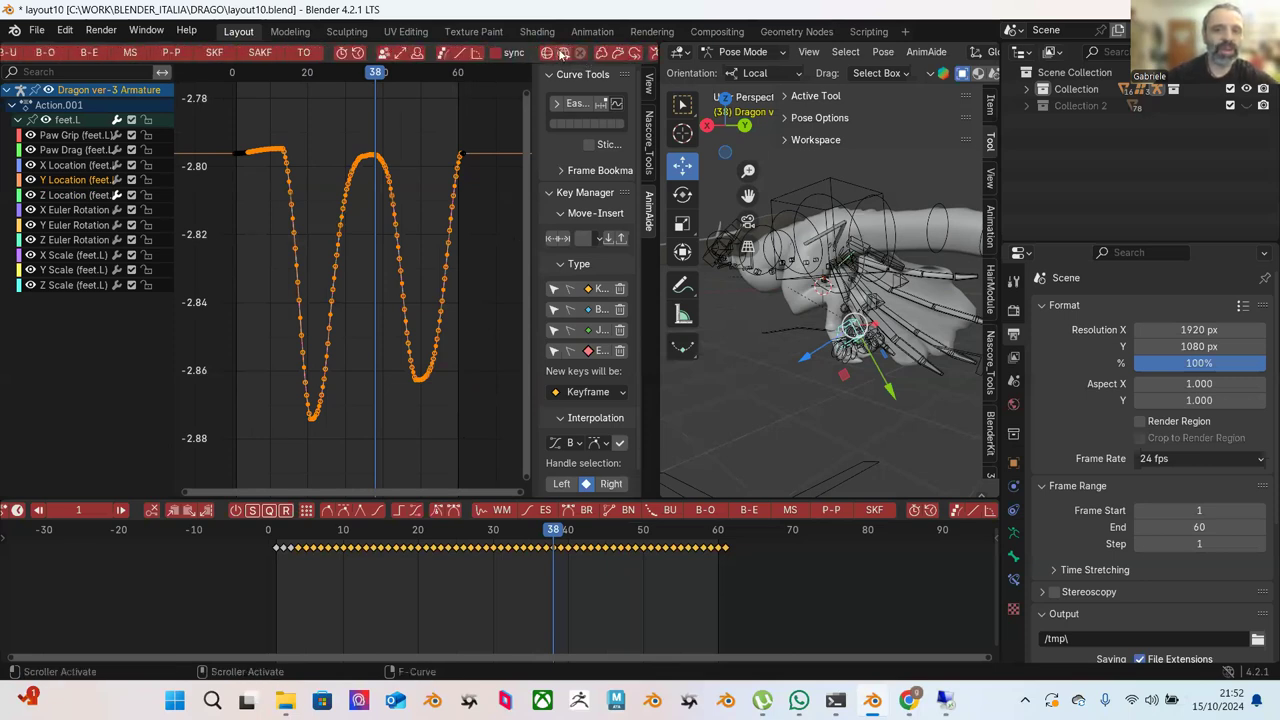
pyautogui.scroll(2, 544, 51)
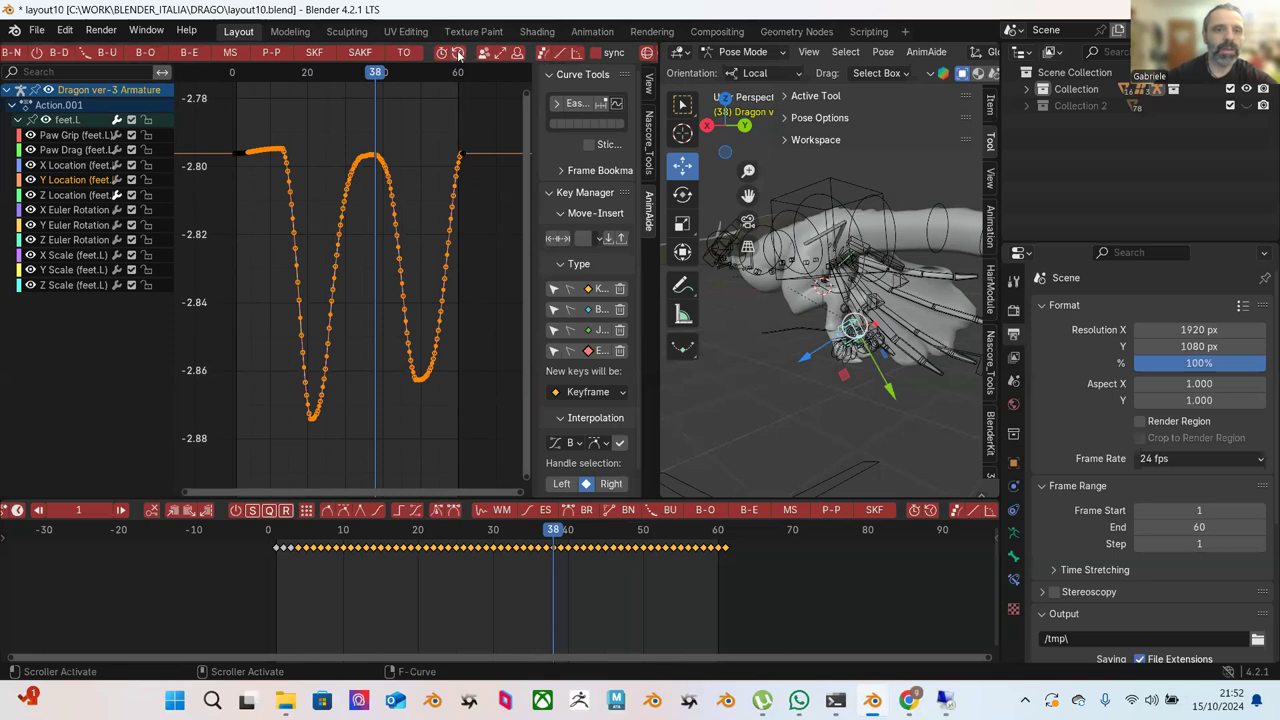
pyautogui.click(283, 56)
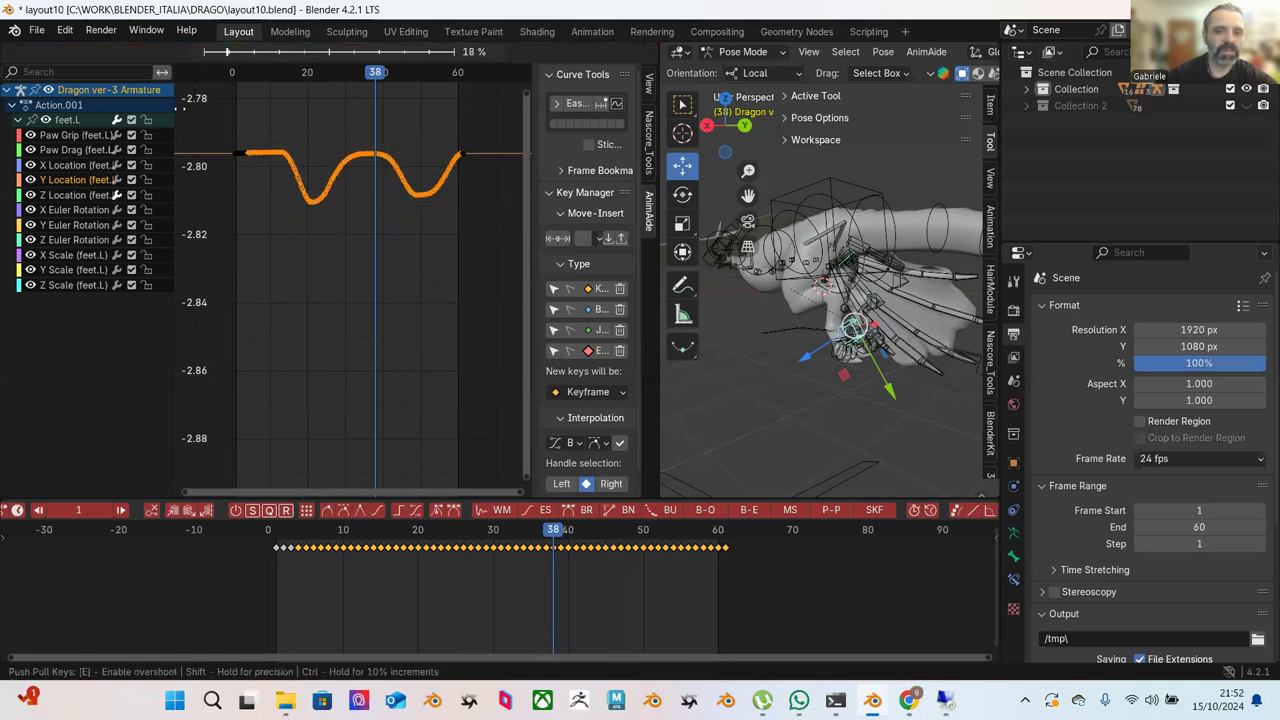
pyautogui.click(172, 107)
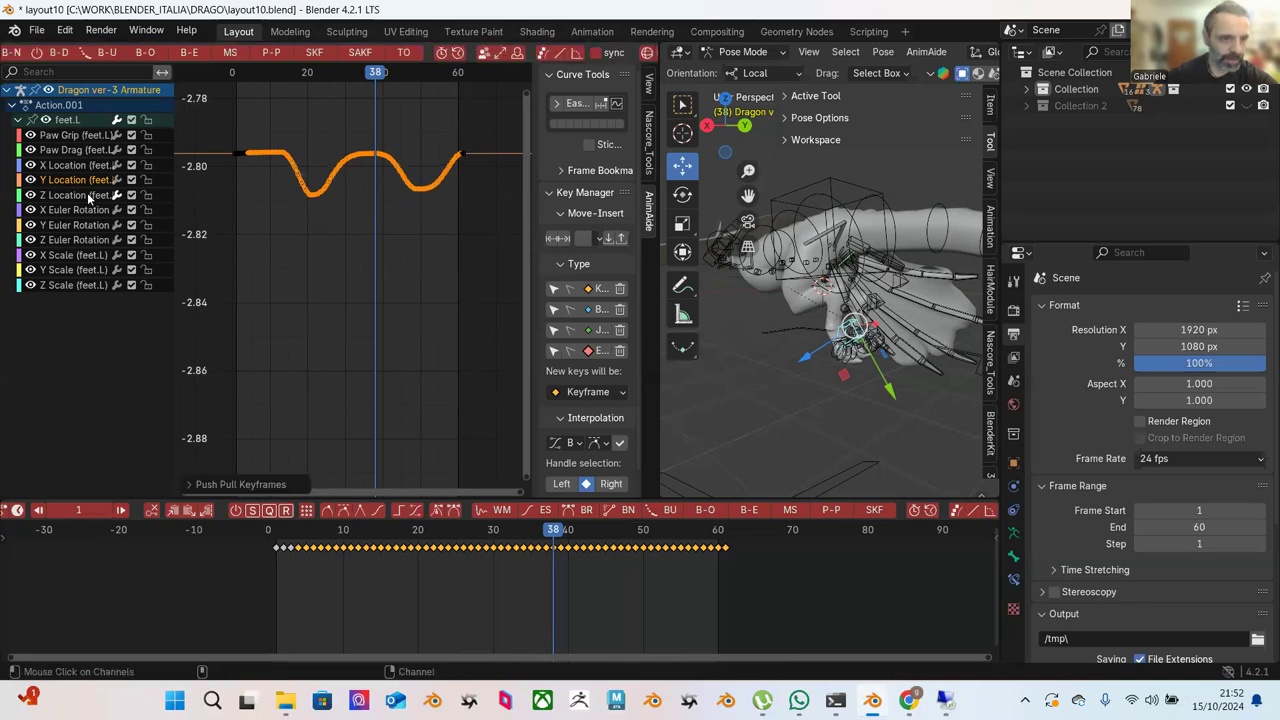
# Push-pull all X Location keys toward a flatter curve and nudge them slightly.
pyautogui.click(246, 217)
pyautogui.press('Home')
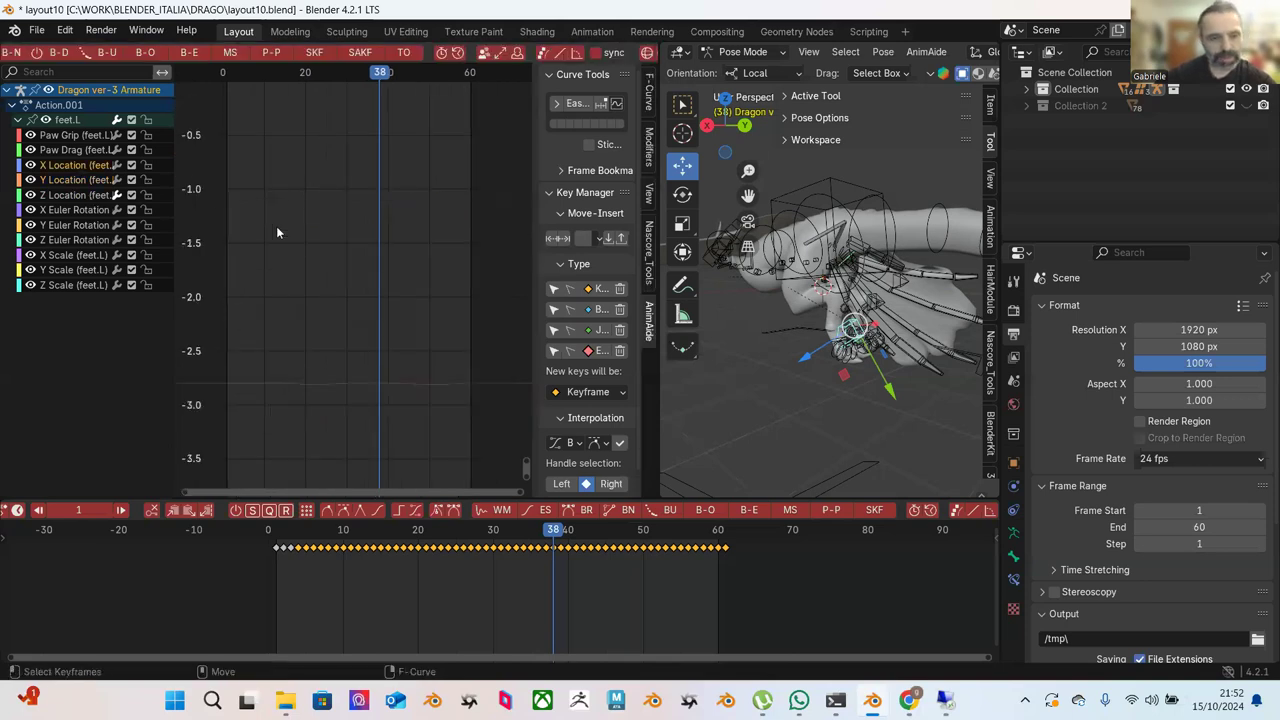
pyautogui.moveTo(266, 181); pyautogui.dragTo(408, 286)
pyautogui.press('KP_Decimal')
pyautogui.hotkey('alt', 'a')
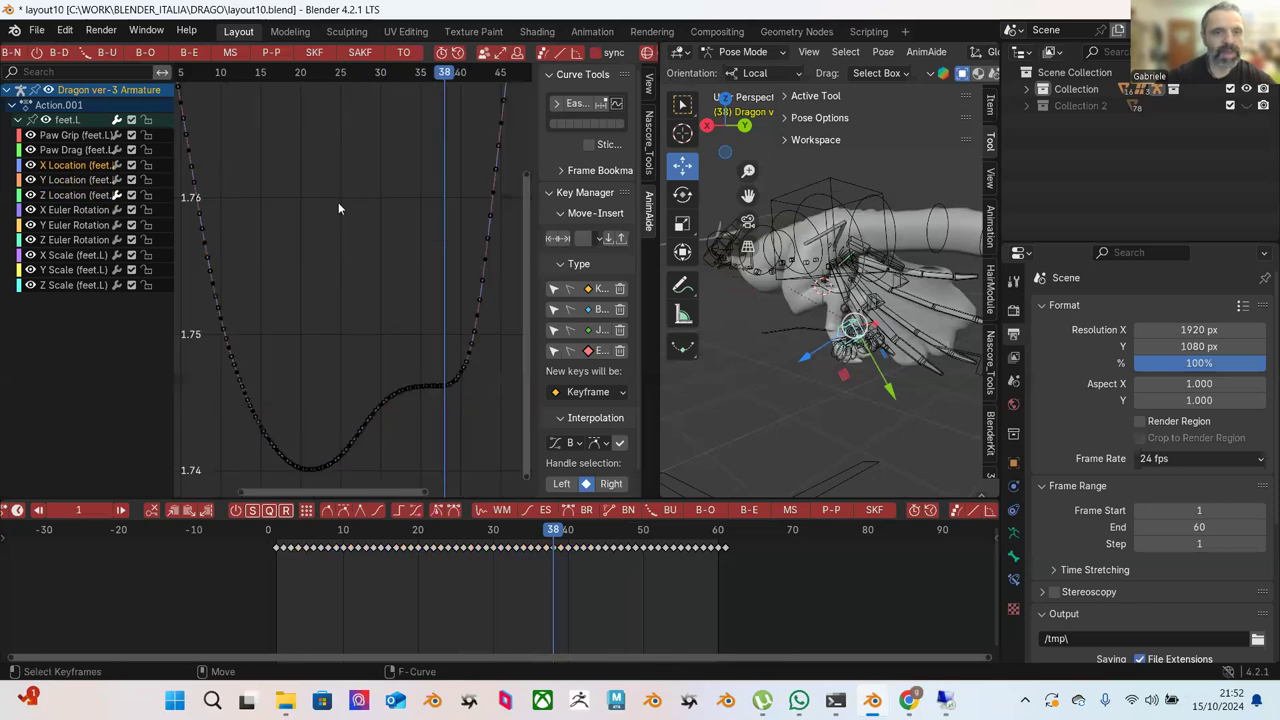
pyautogui.press('Home')
pyautogui.moveTo(270, 109); pyautogui.dragTo(468, 376)
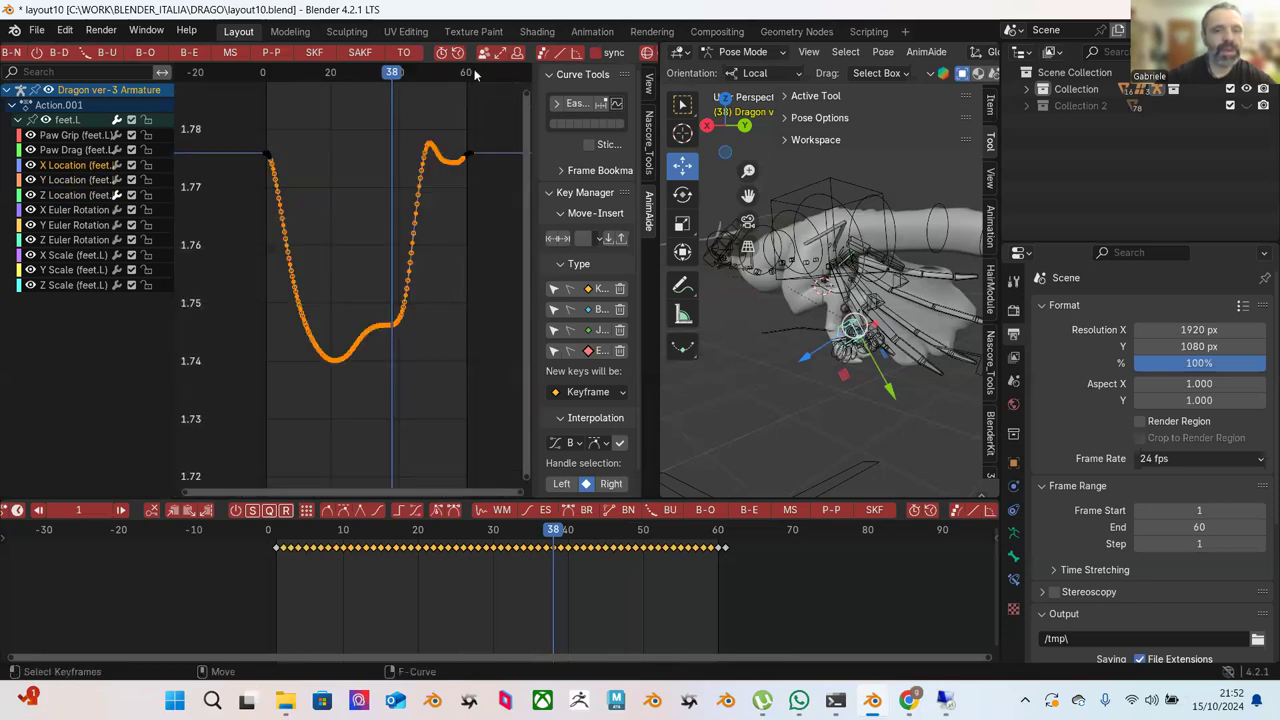
pyautogui.click(272, 52)
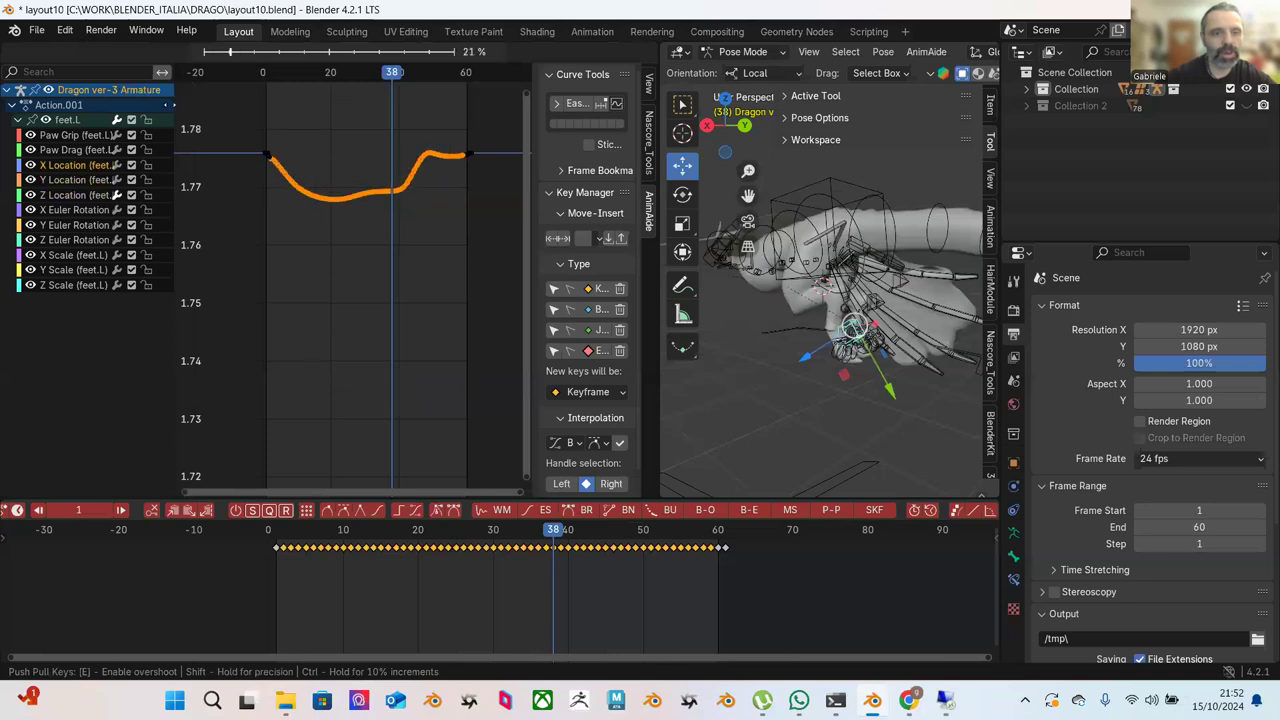
pyautogui.click(163, 108)
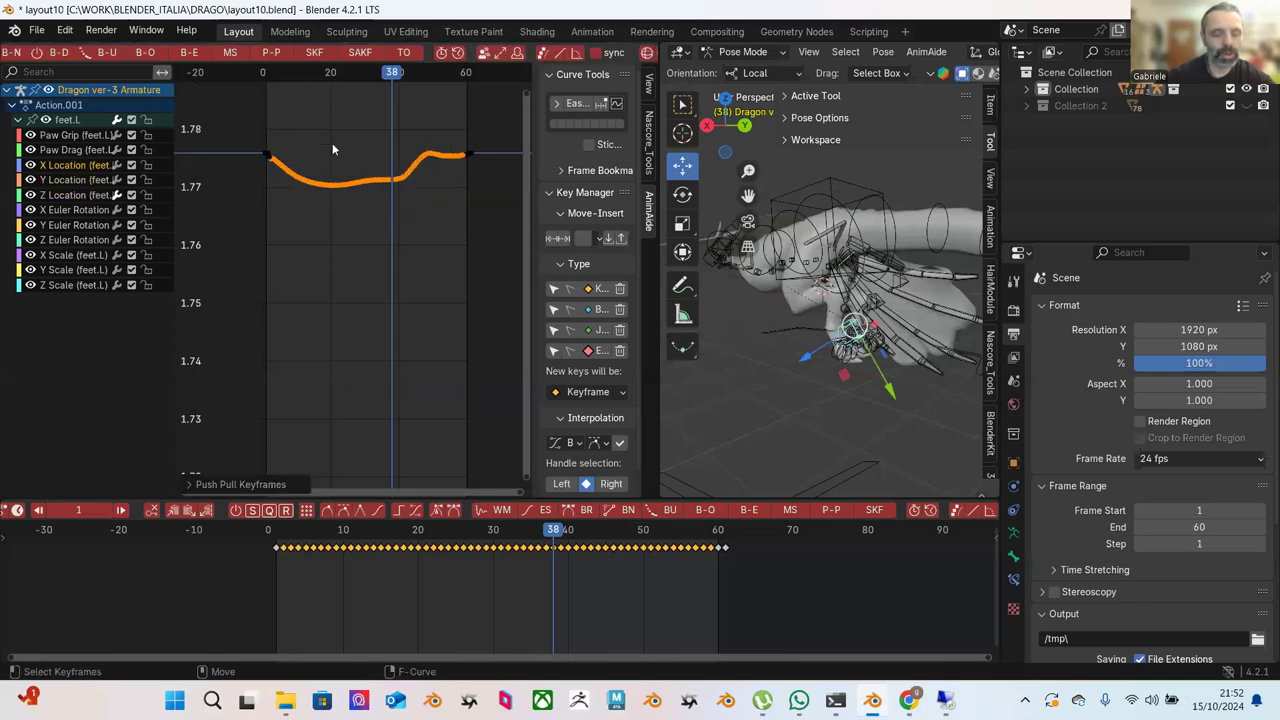
pyautogui.press('g')
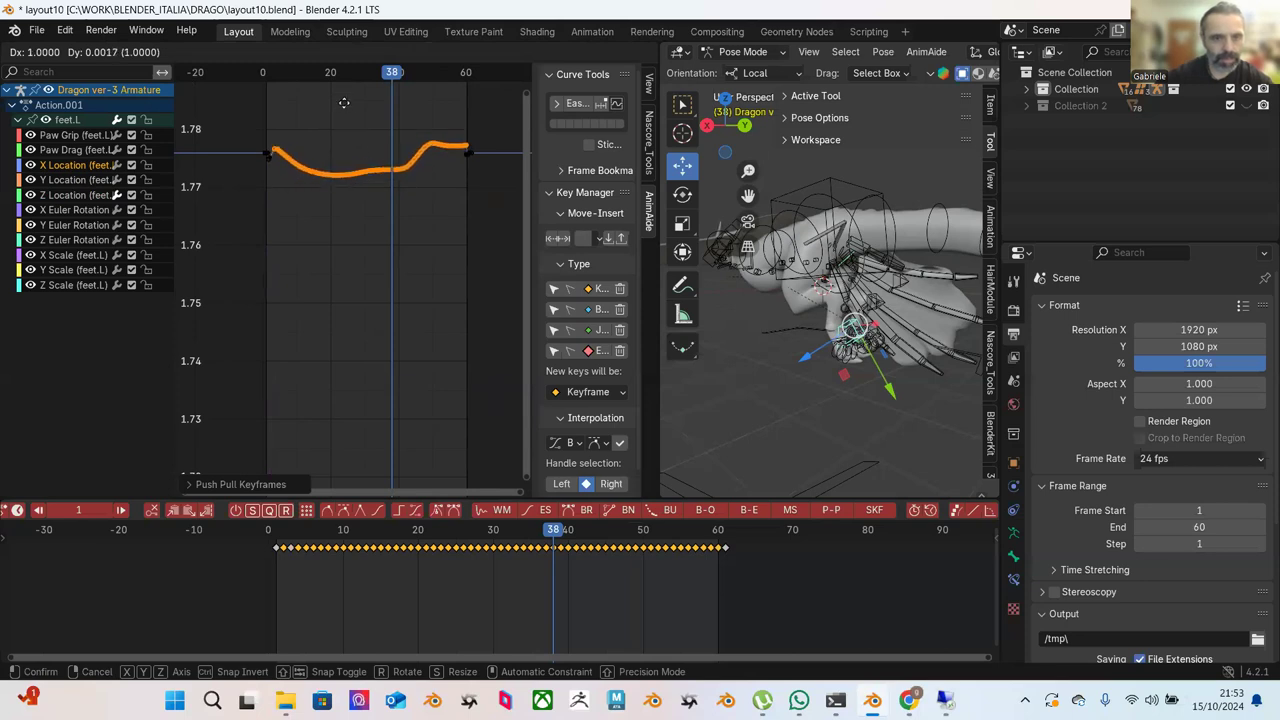
pyautogui.click(350, 114)
# Push-pull the X Location keys again to about 56%, then play the animation.
pyautogui.click(350, 116)
pyautogui.press('Home')
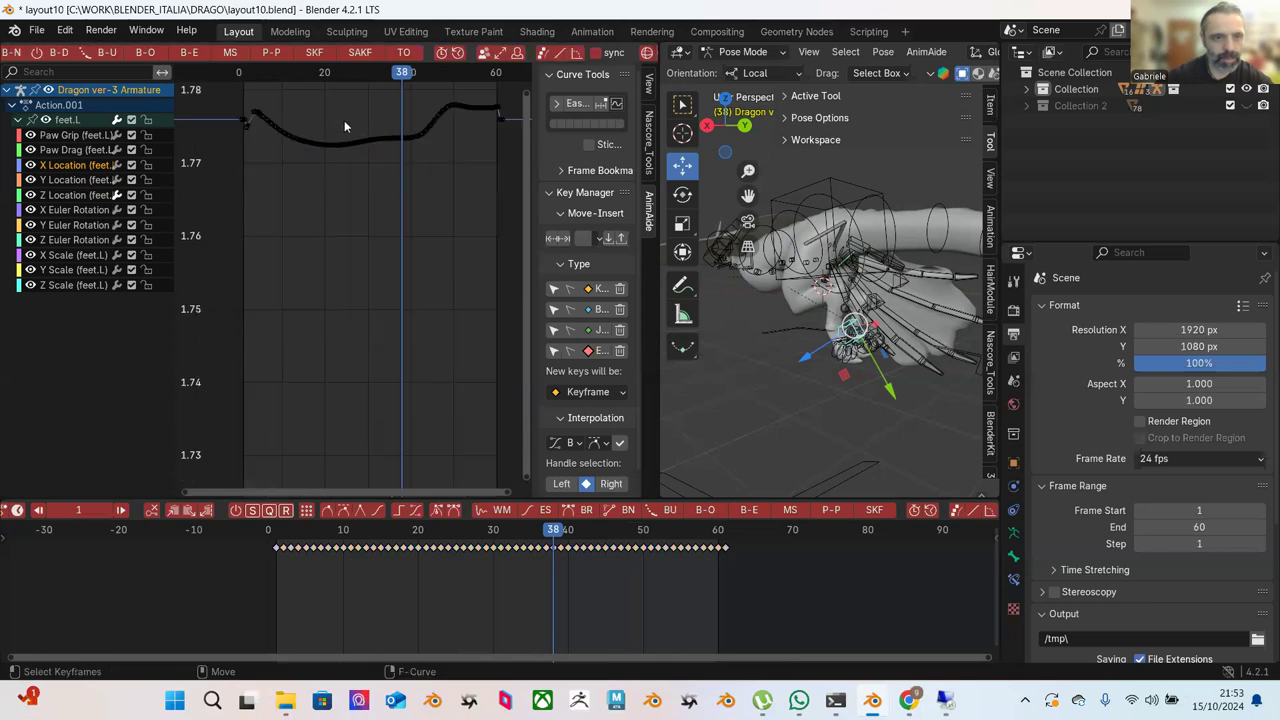
pyautogui.click(341, 128)
pyautogui.click(346, 120)
pyautogui.press('Home')
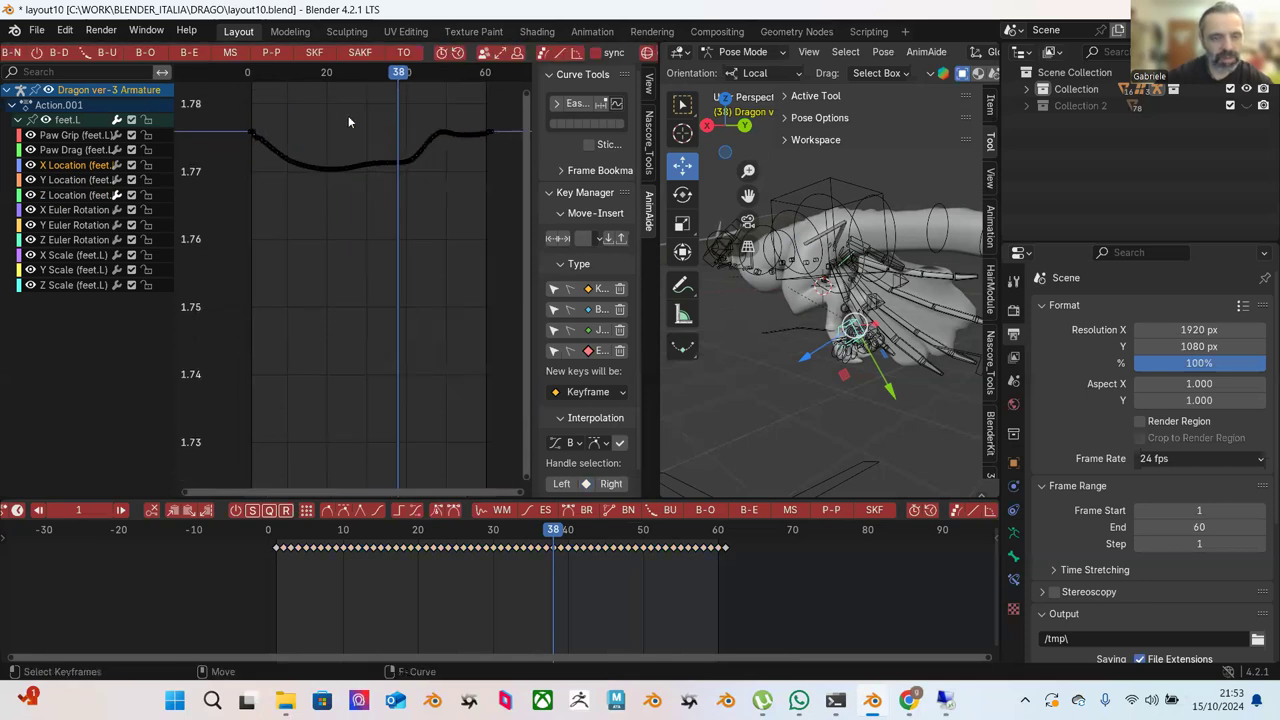
pyautogui.moveTo(232, 88); pyautogui.dragTo(485, 220)
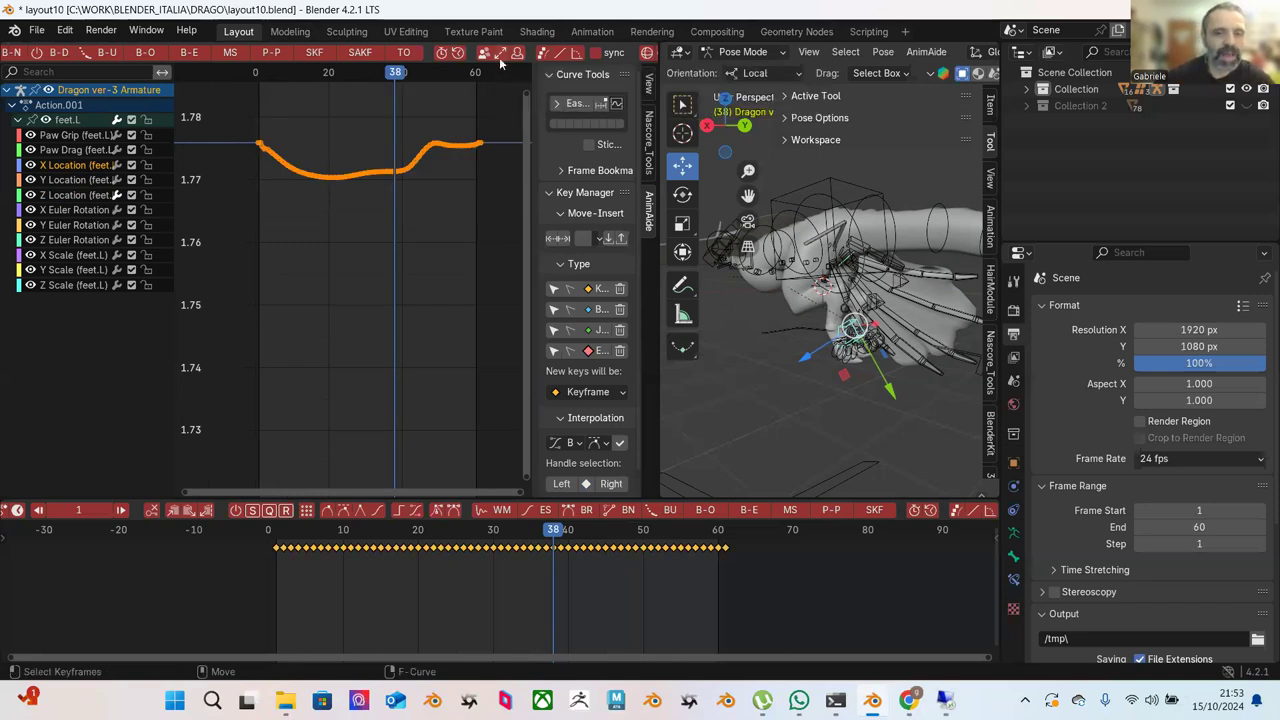
pyautogui.click(271, 55)
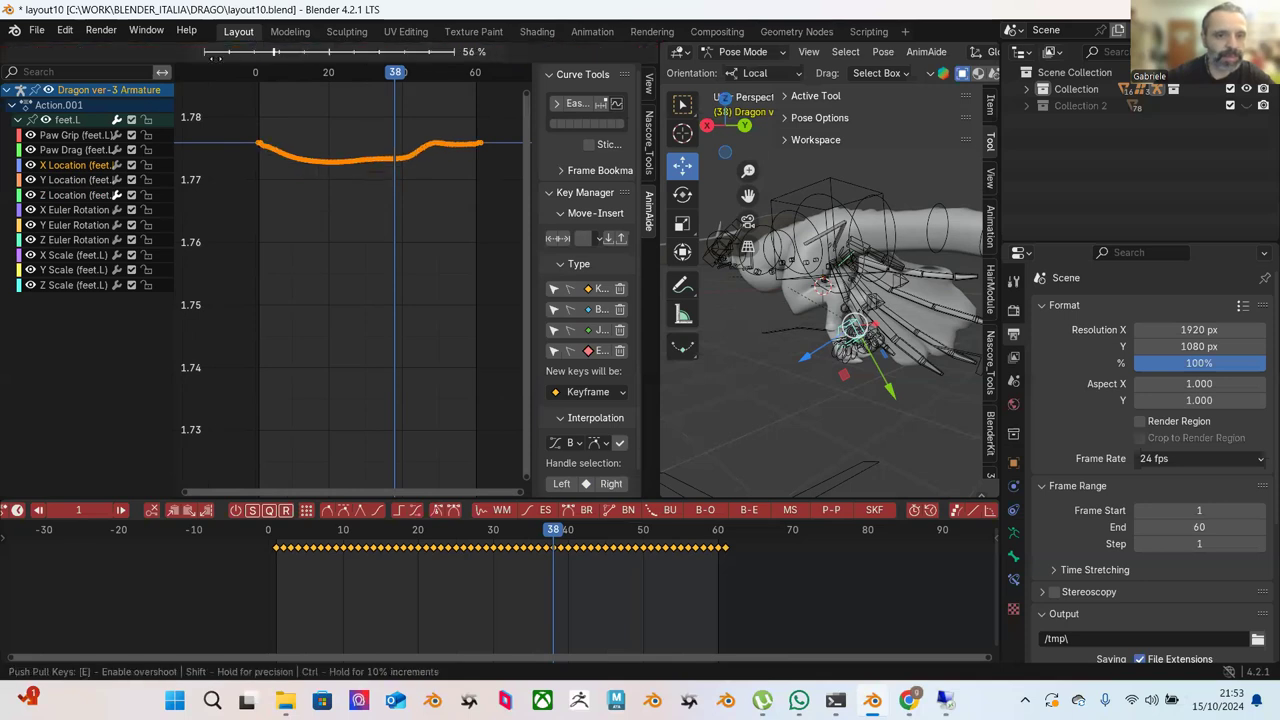
pyautogui.click(213, 72)
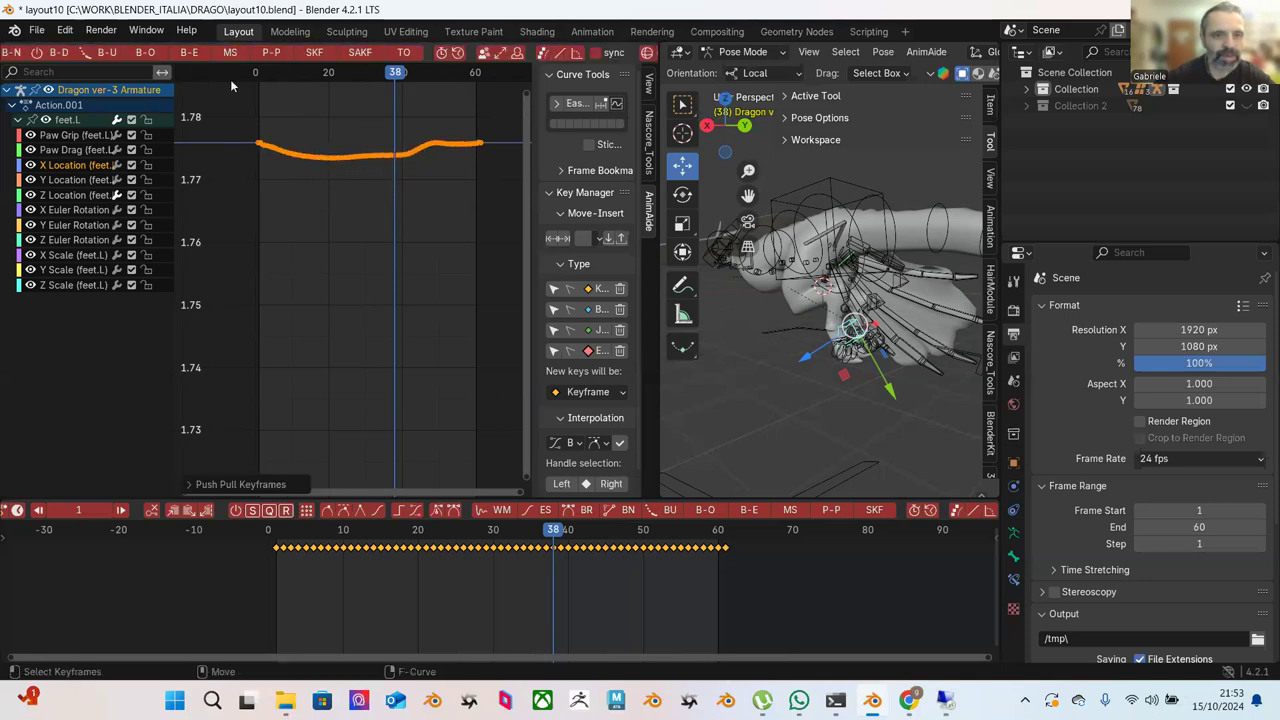
pyautogui.press('space')
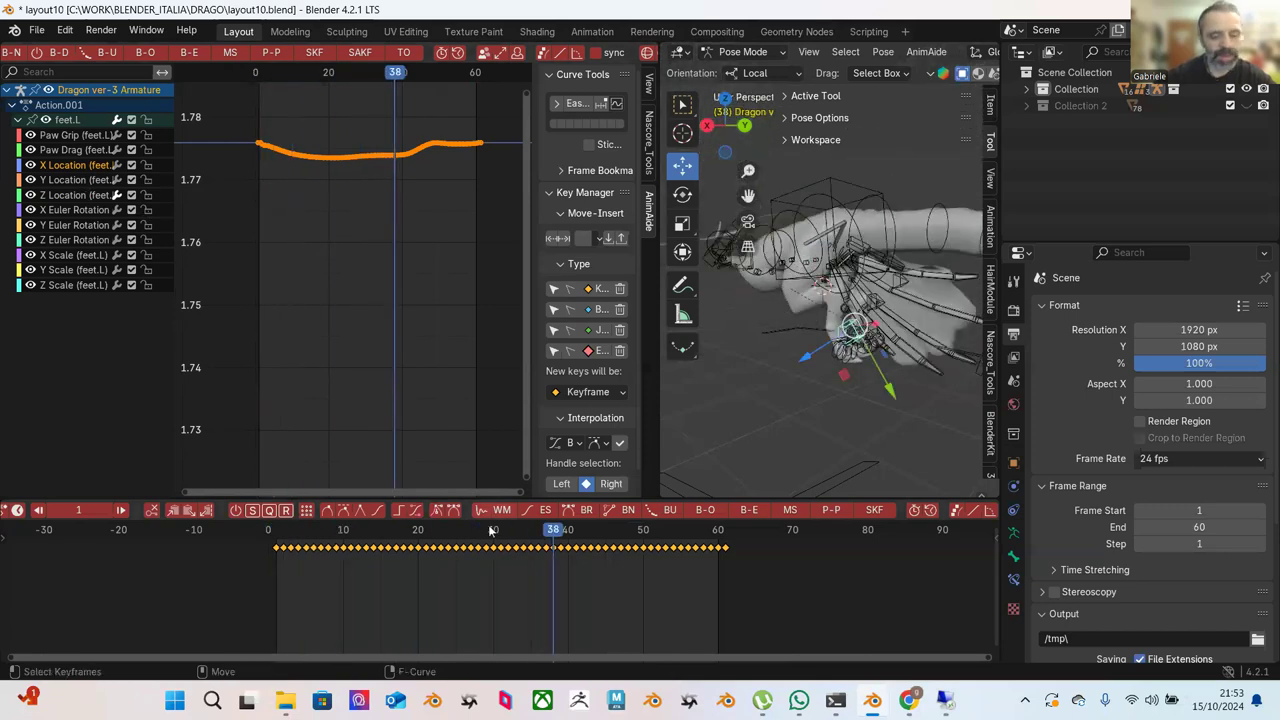
# Search Windows for 'krita' and launch Krita (x64).
pyautogui.click(213, 700)
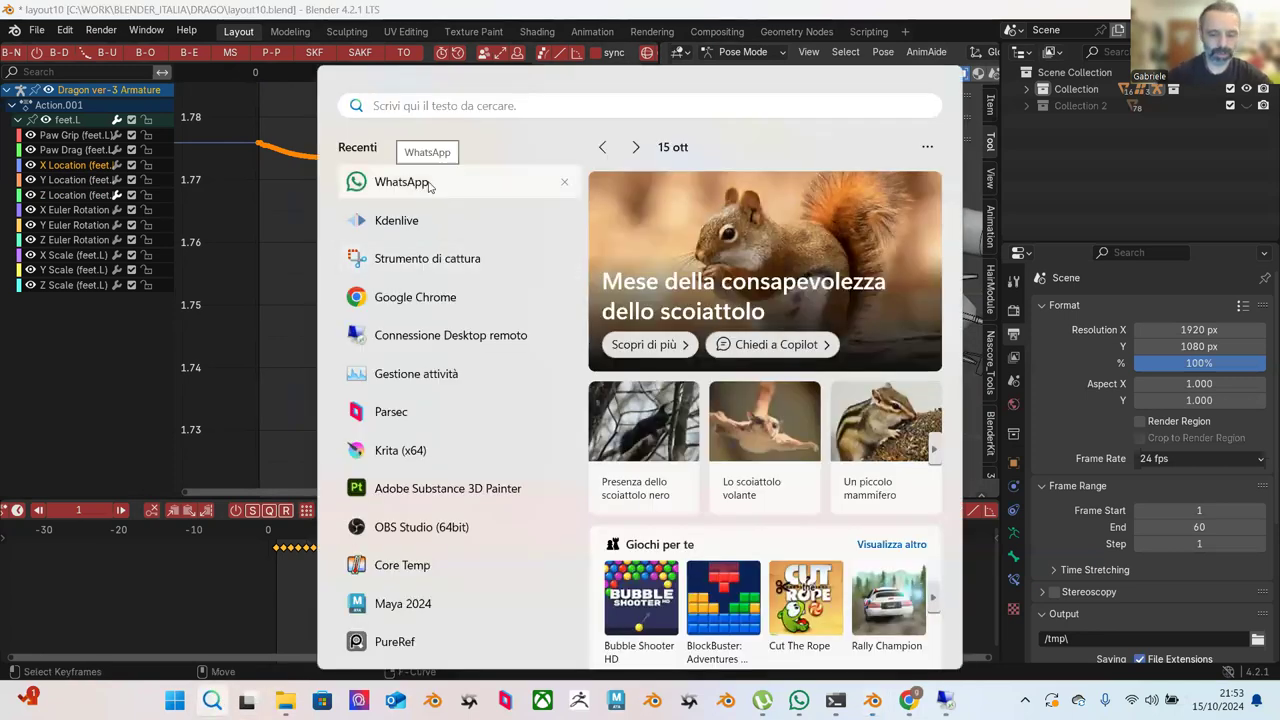
pyautogui.write('krita')
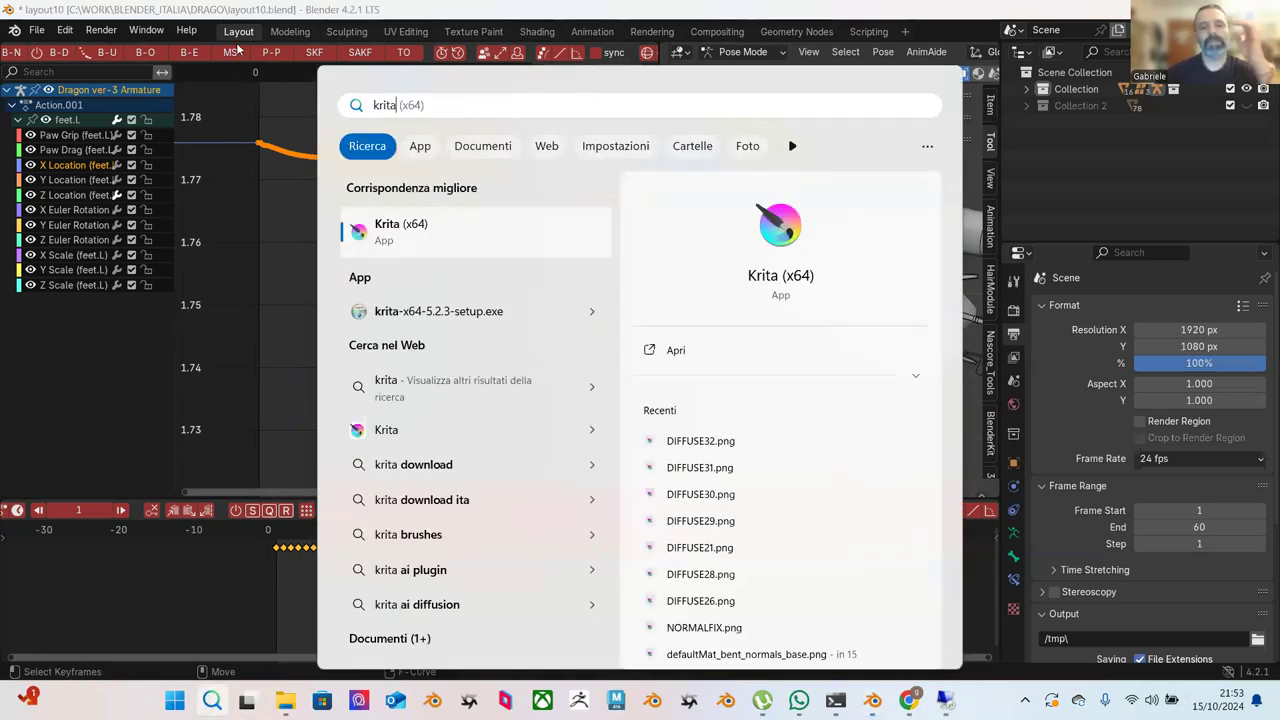
pyautogui.click(430, 222)
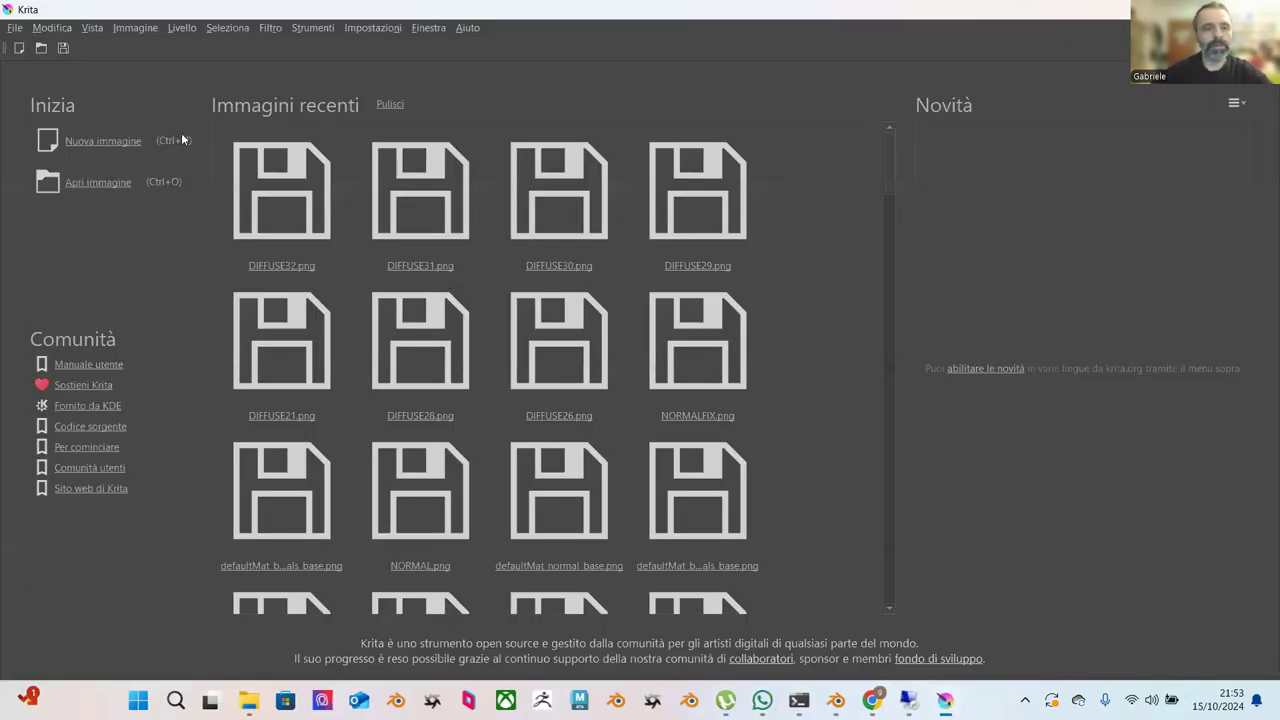
# Start a new image from Nuova immagine on Krita's welcome screen.
pyautogui.click(112, 144)
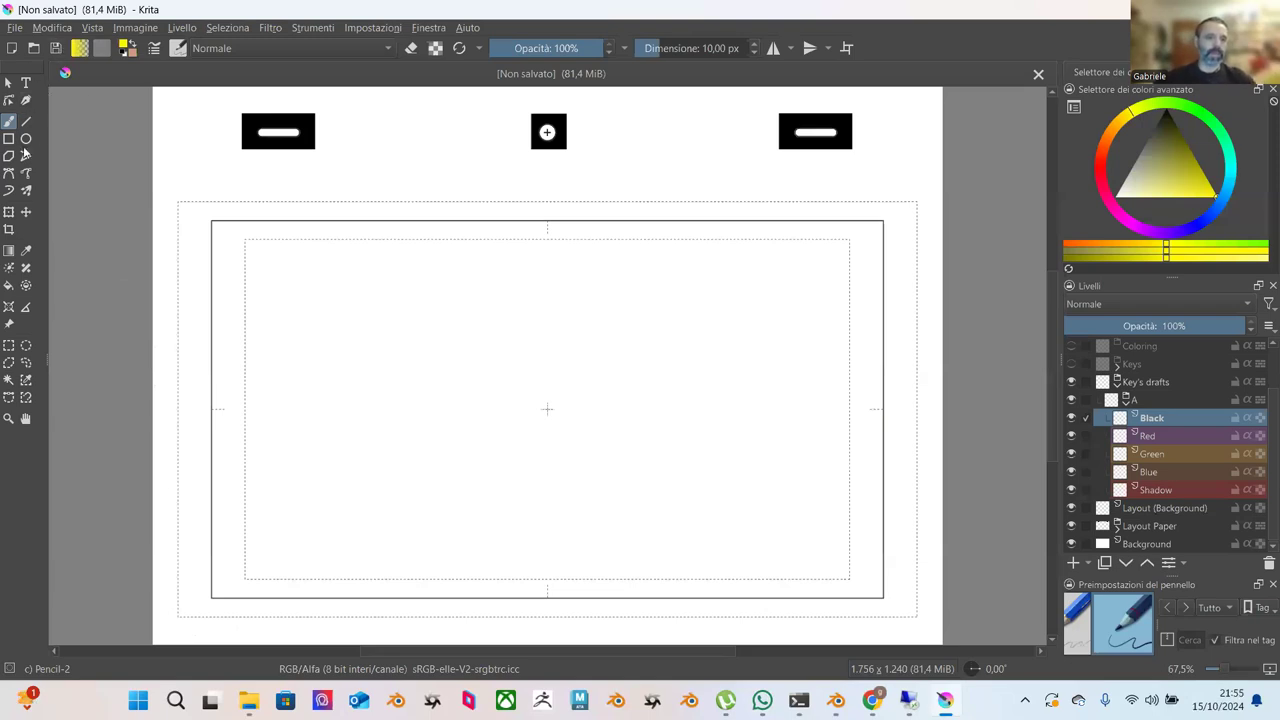
# Draw a yellow circle outline with the Ellipse tool in the frame's lower right.
pyautogui.click(26, 139)
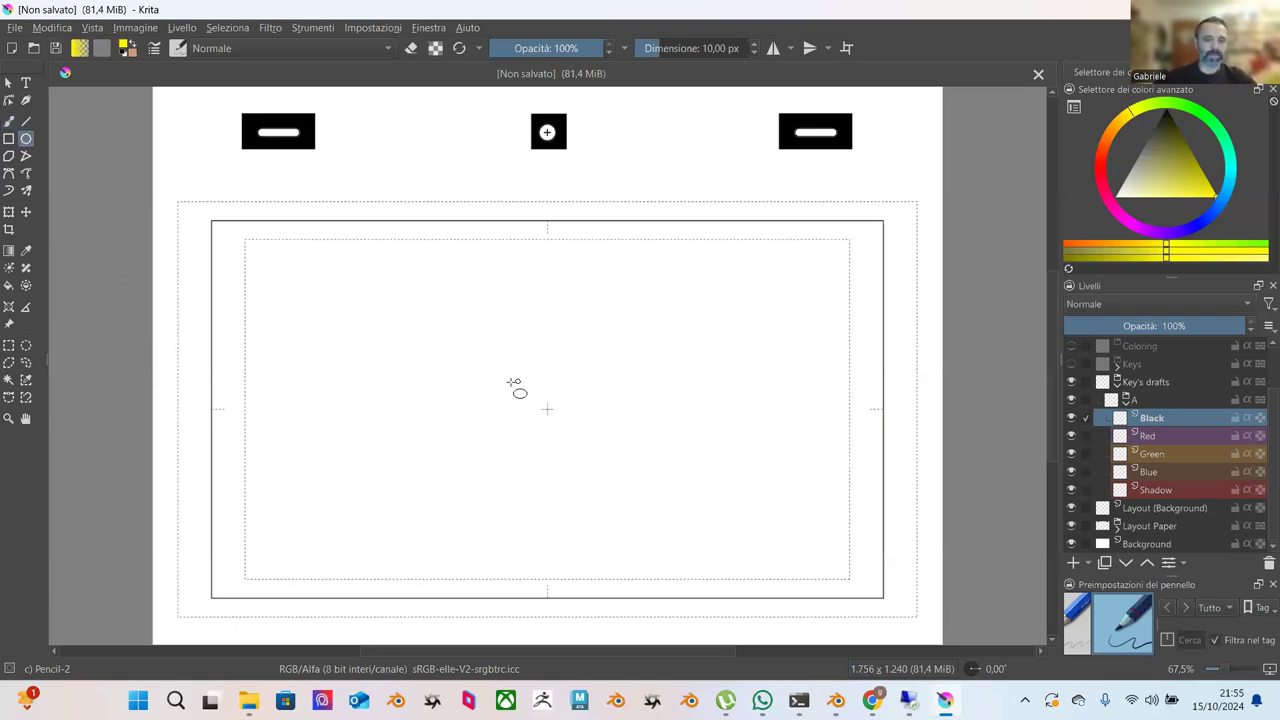
pyautogui.moveTo(485, 363); pyautogui.dragTo(706, 577)
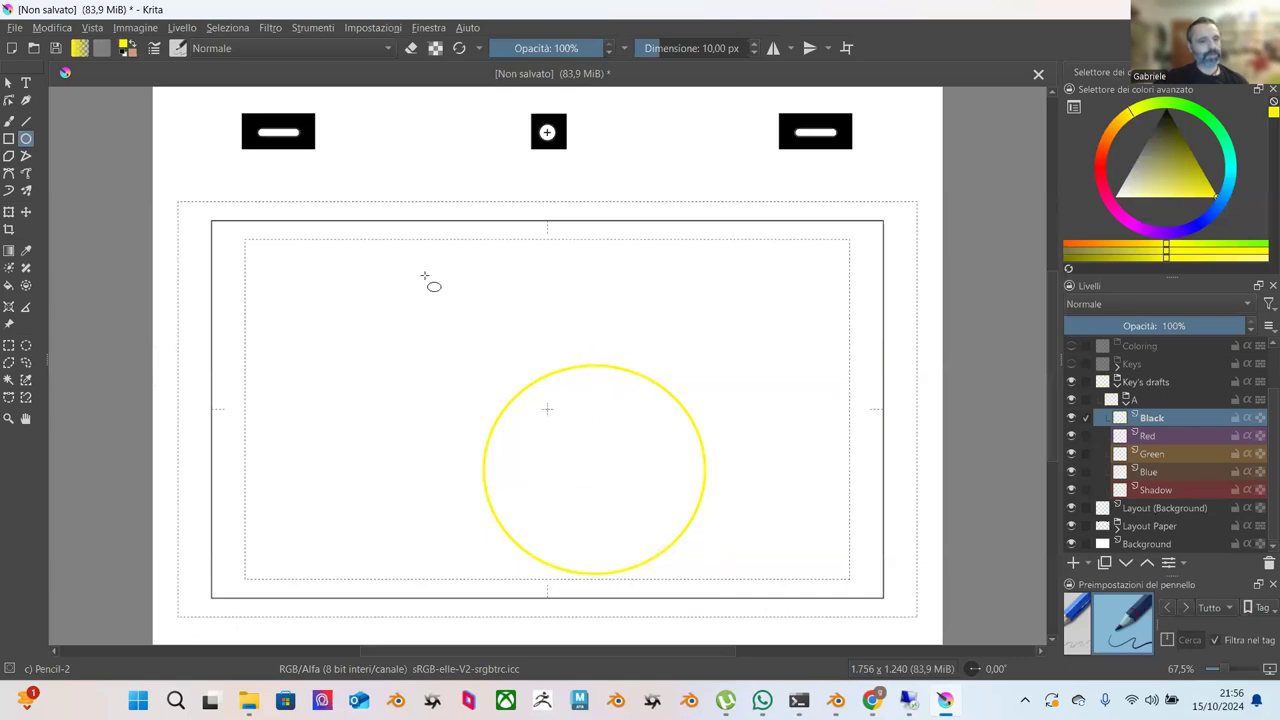
pyautogui.click(8, 82)
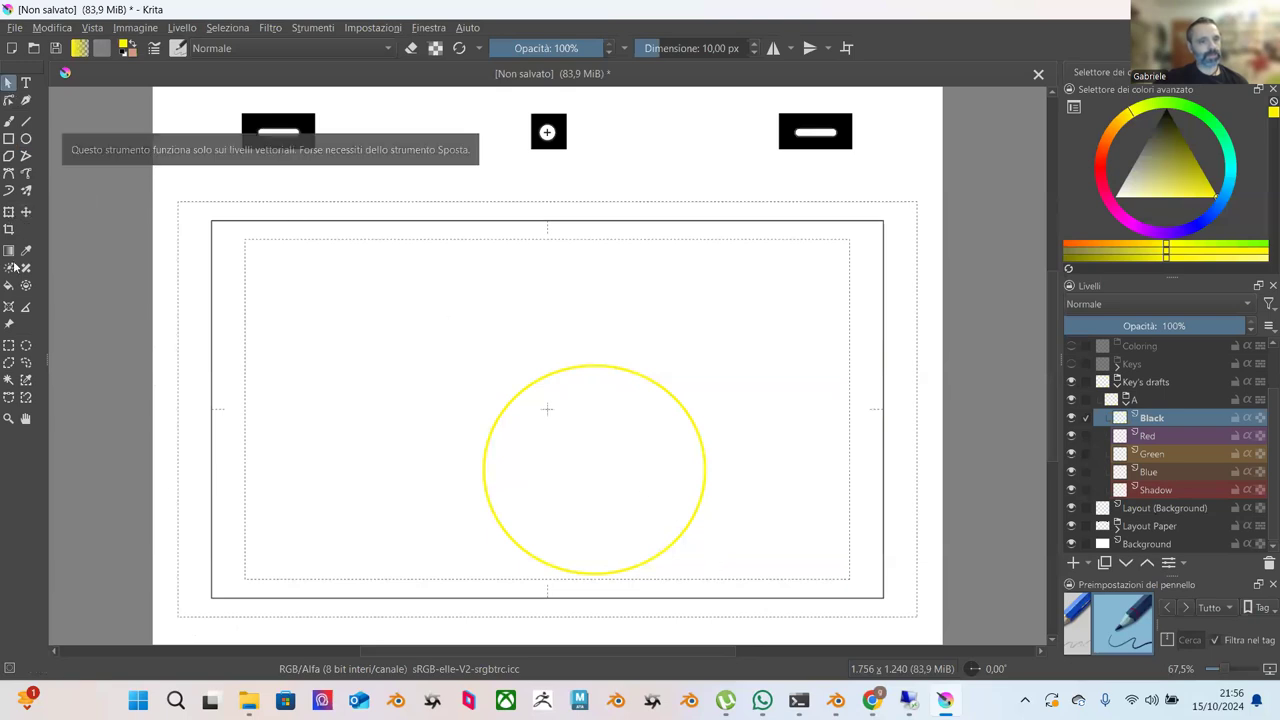
# Copy the rectangle-selected circle onto a new layer.
pyautogui.click(8, 345)
pyautogui.moveTo(420, 312); pyautogui.dragTo(821, 605)
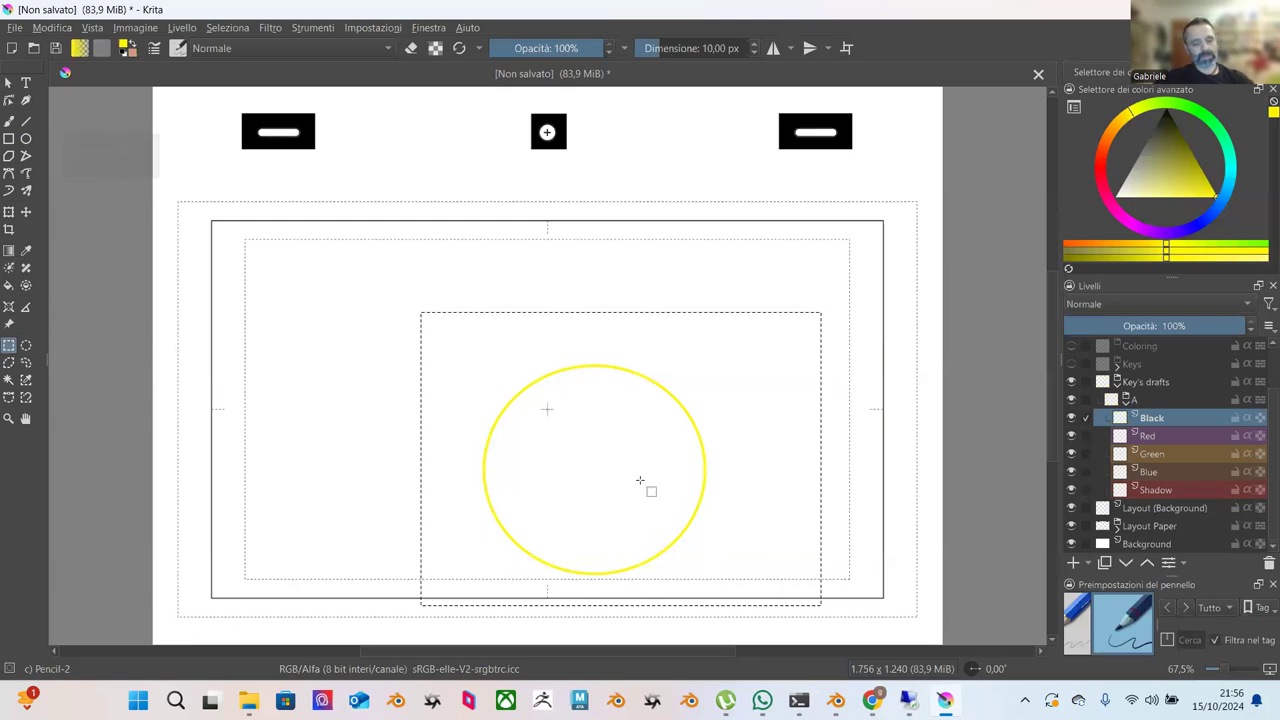
pyautogui.hotkey('ctrl', 'alt', 'j')
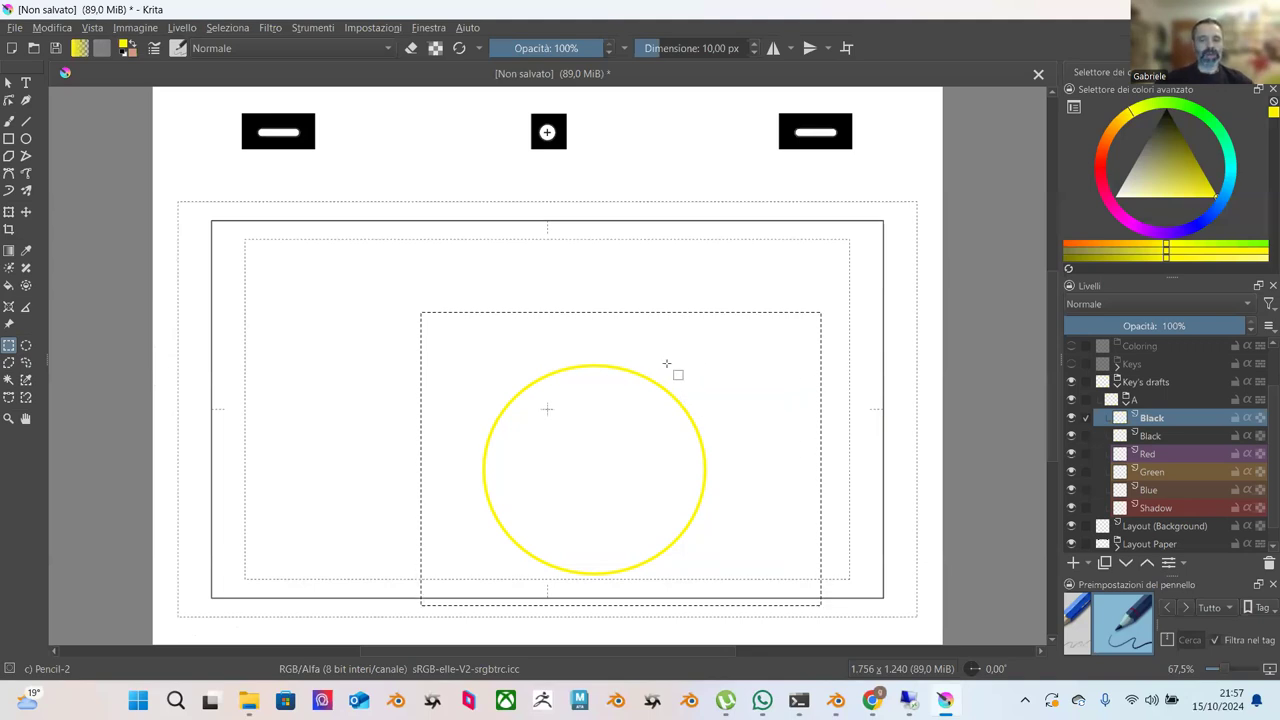
pyautogui.moveTo(429, 319); pyautogui.dragTo(772, 553)
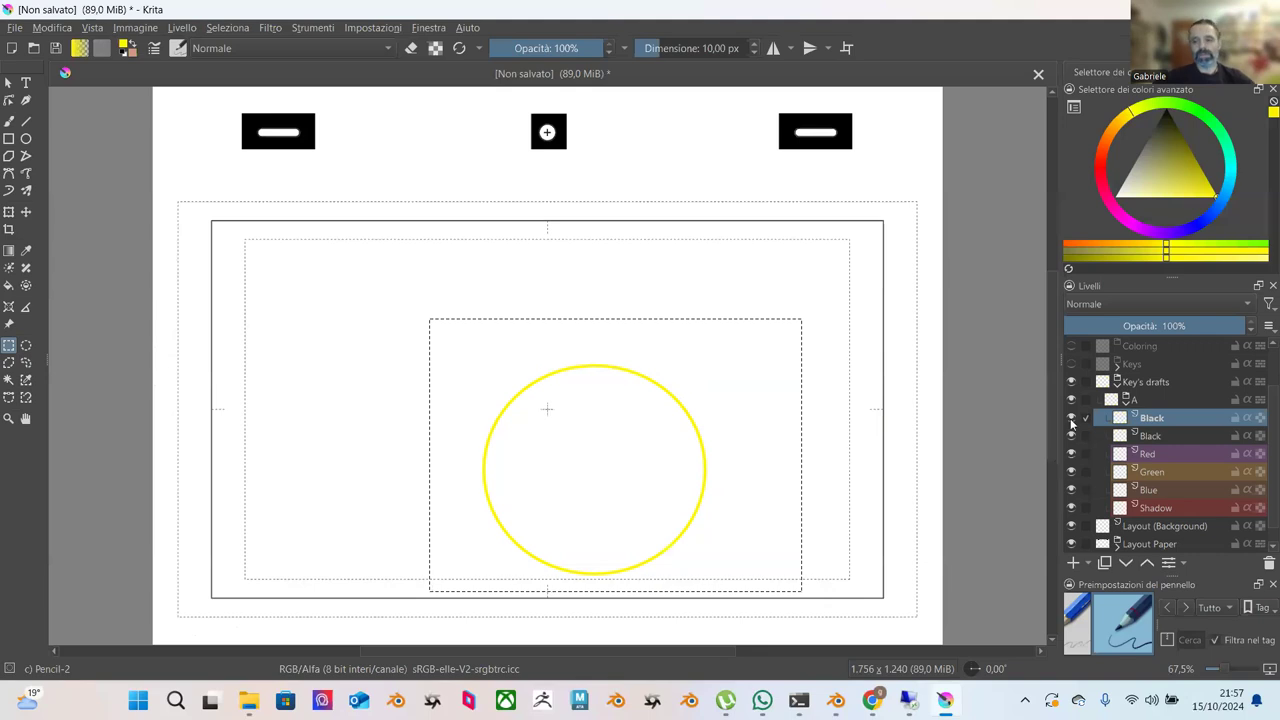
pyautogui.scroll(-1, 1143, 512)
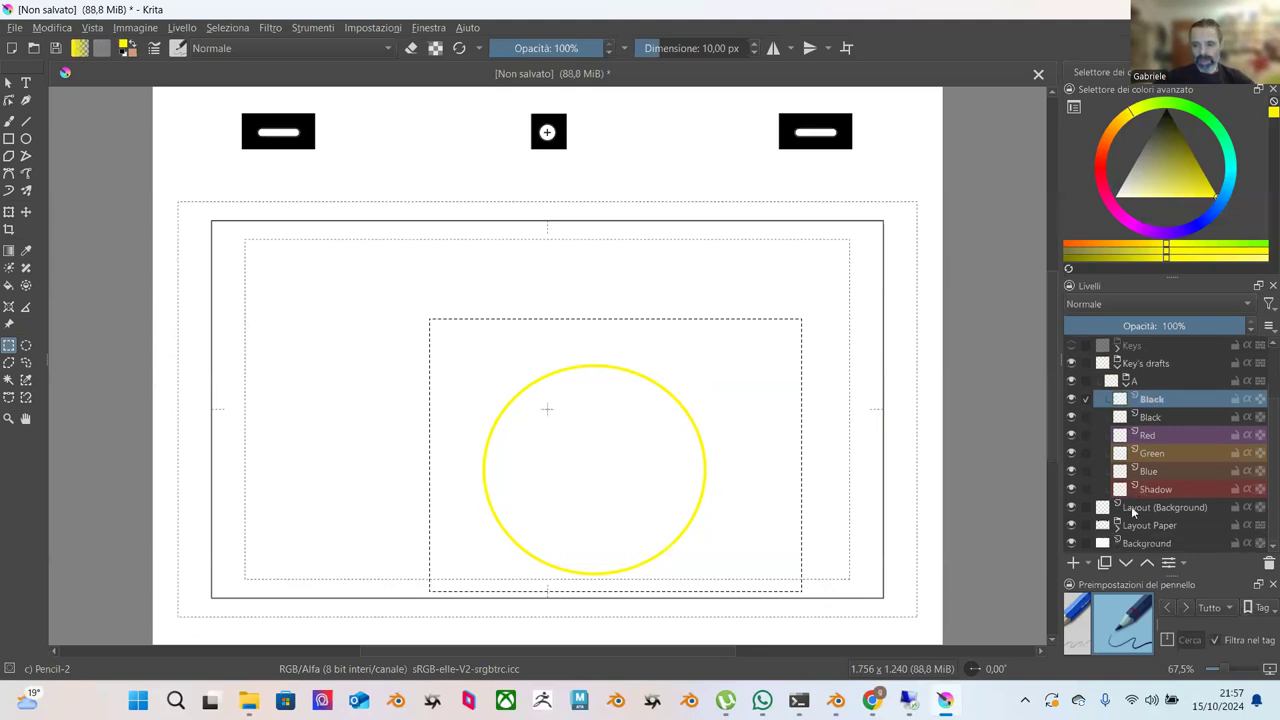
pyautogui.scroll(4, 1136, 471)
# Nest the Key's drafts layers inside a new group with Ctrl+G.
pyautogui.click(1072, 438)
pyautogui.click(1072, 438)
pyautogui.click(1145, 437)
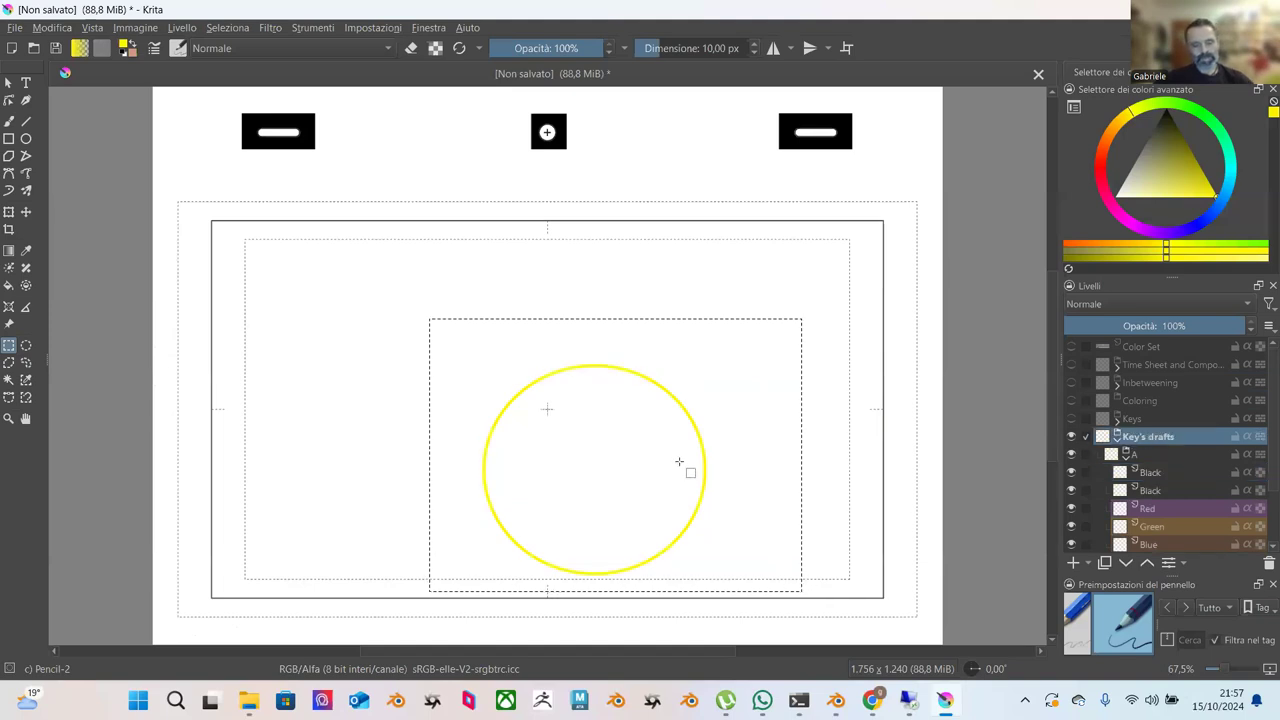
pyautogui.hotkey('ctrl', 'g')
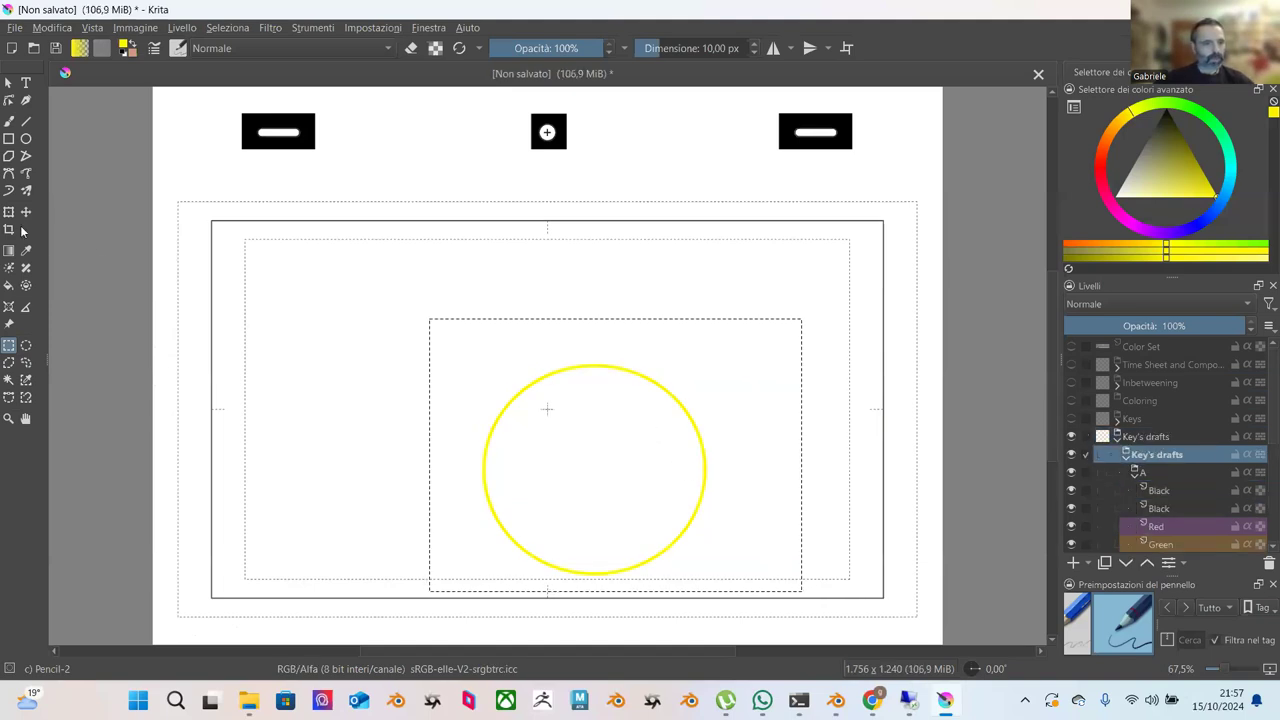
# Move the circle copy left over the original, then shift both about 104 px right.
pyautogui.click(8, 212)
pyautogui.moveTo(637, 409); pyautogui.dragTo(591, 411)
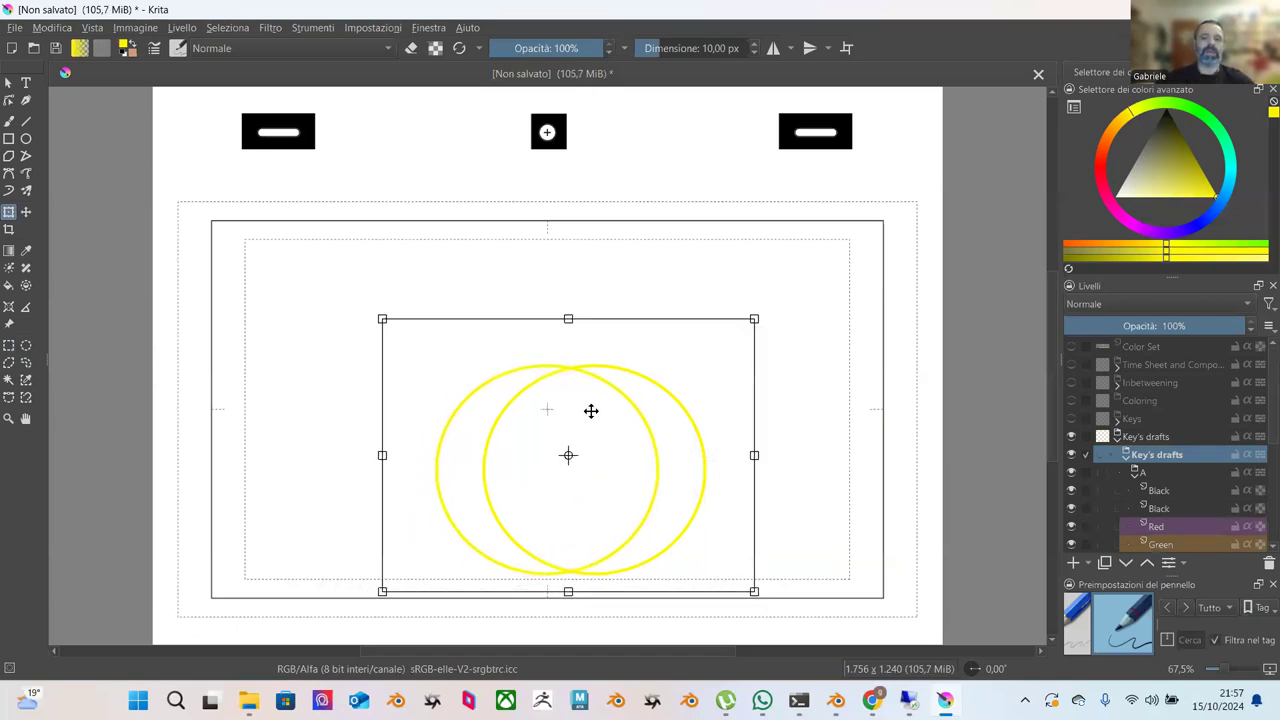
pyautogui.moveTo(686, 415); pyautogui.dragTo(687, 415)
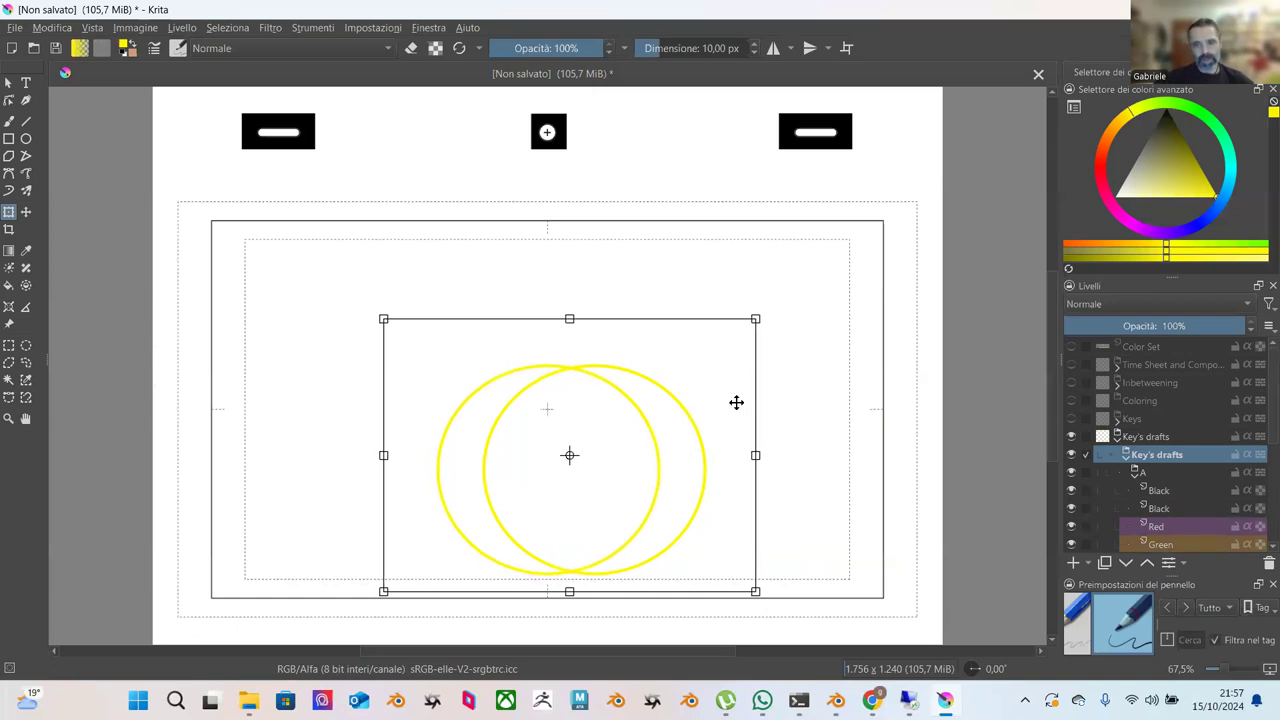
pyautogui.click(1148, 437)
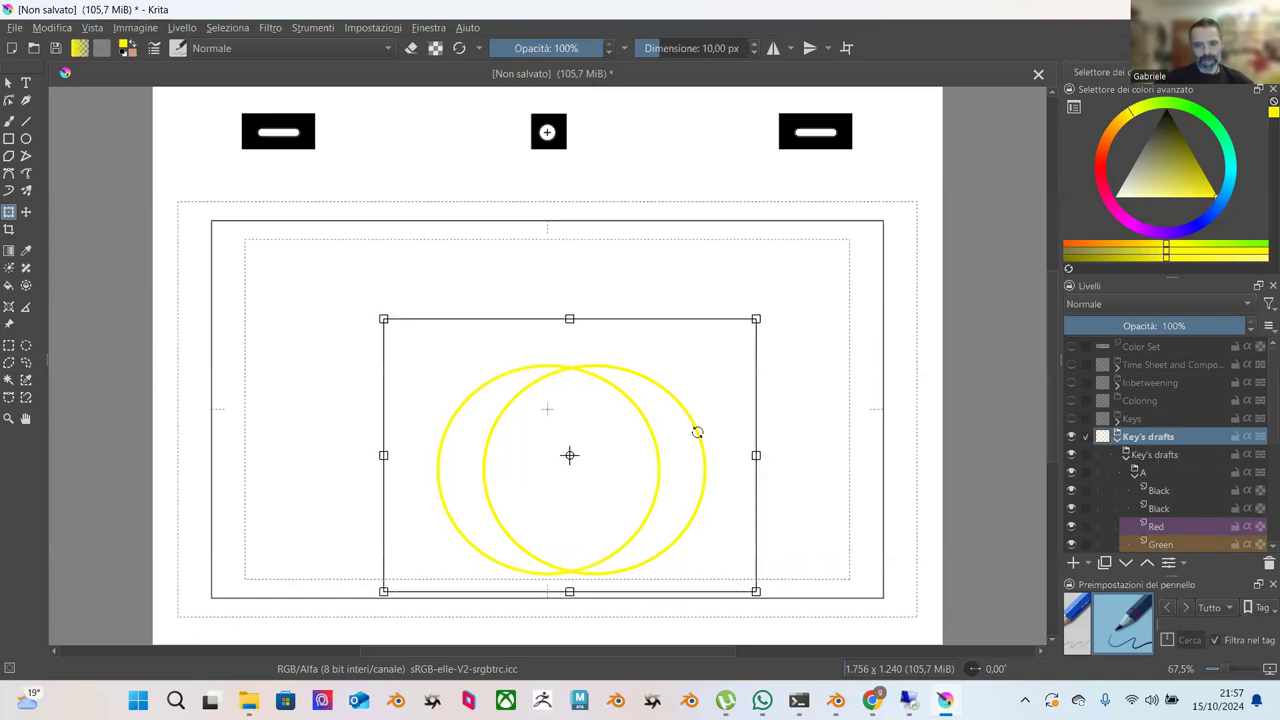
pyautogui.moveTo(697, 427); pyautogui.dragTo(823, 427)
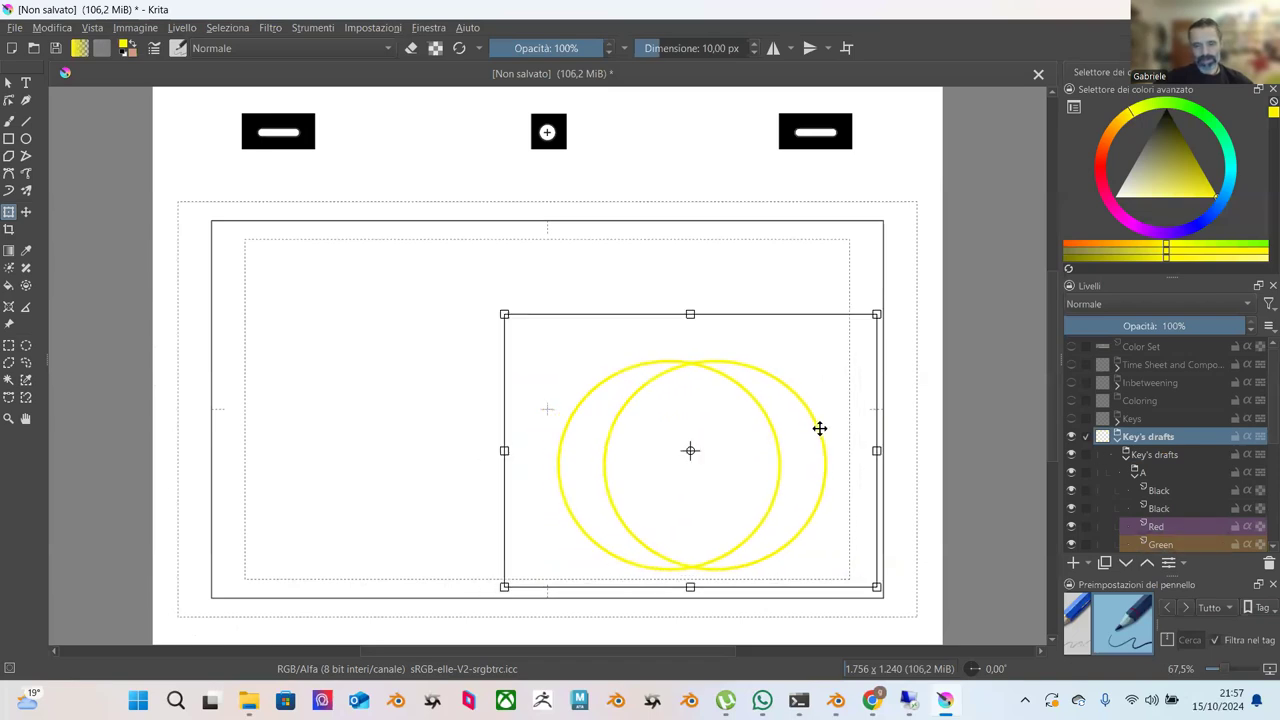
pyautogui.press('Down')
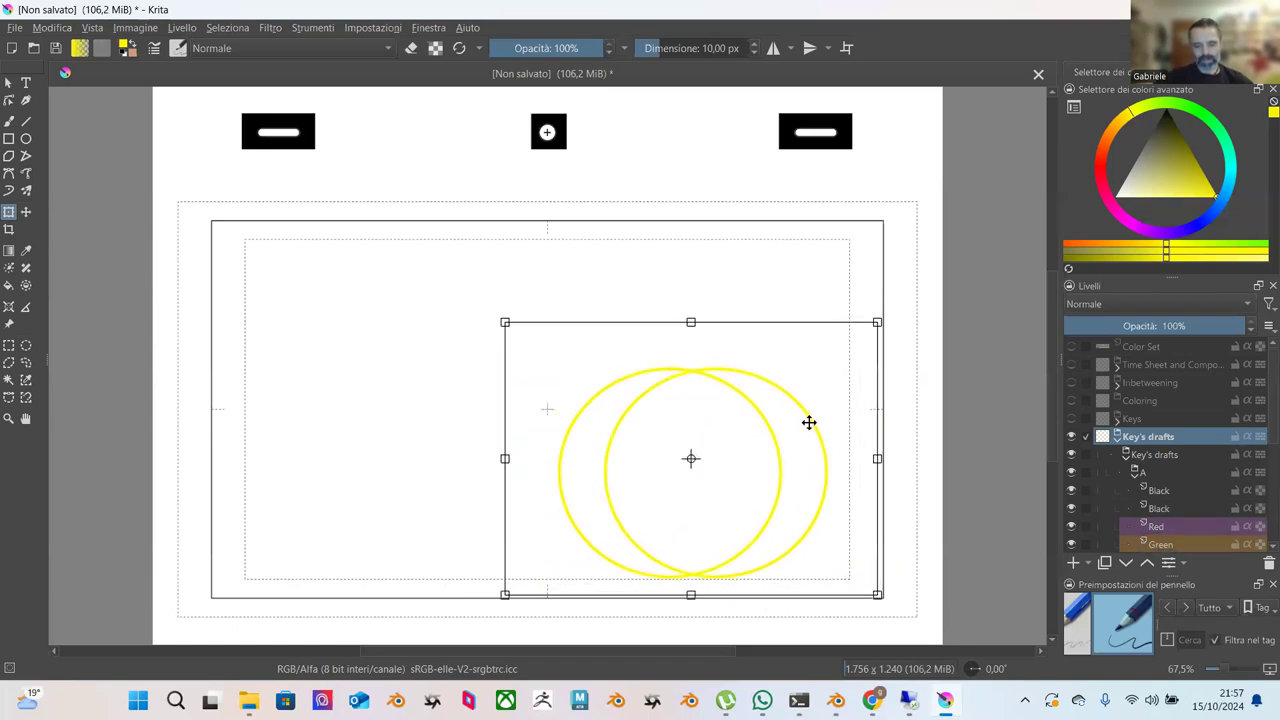
# Return to the inner Key's drafts layer and move the leftmost circle further left.
pyautogui.press('pagedown')
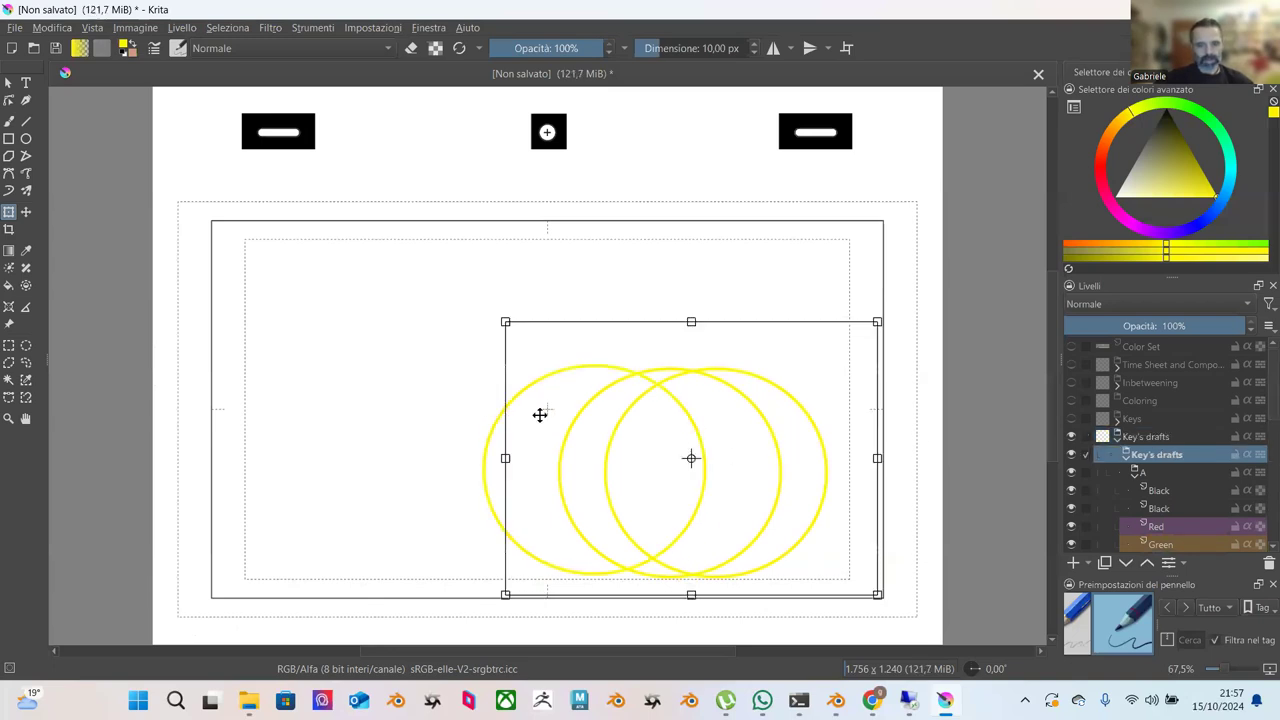
pyautogui.click(1148, 446)
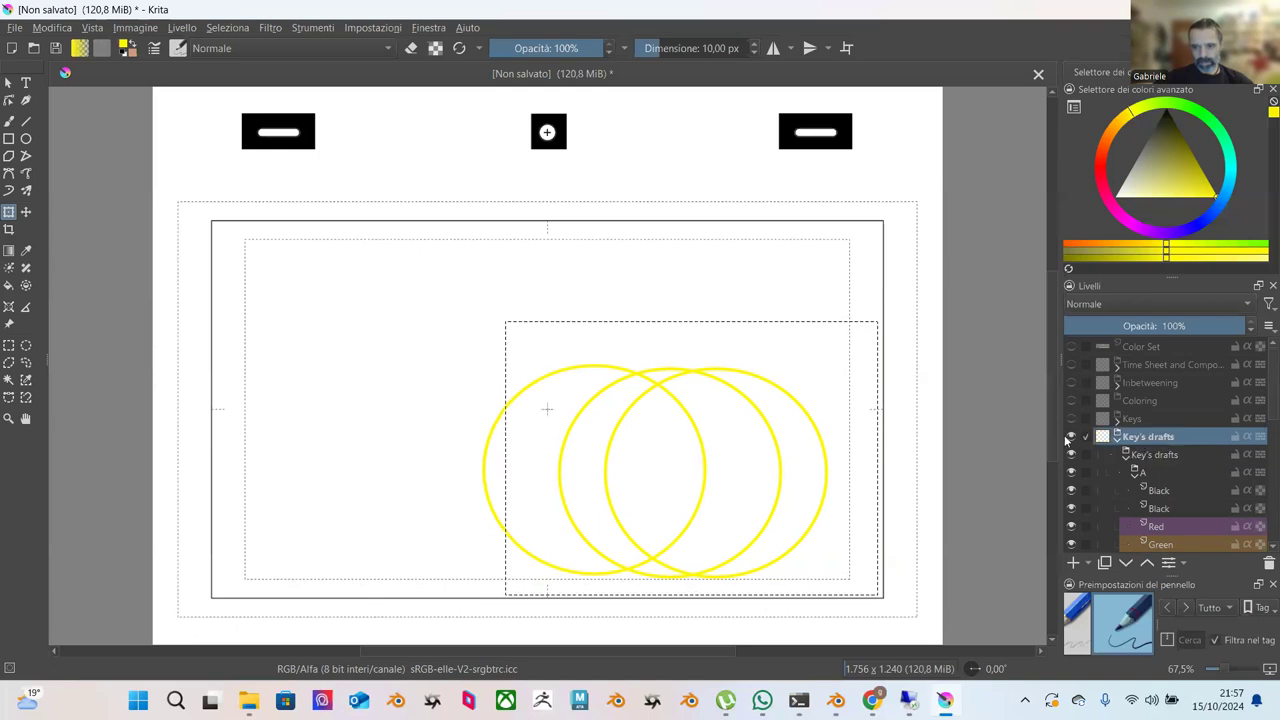
pyautogui.click(1151, 457)
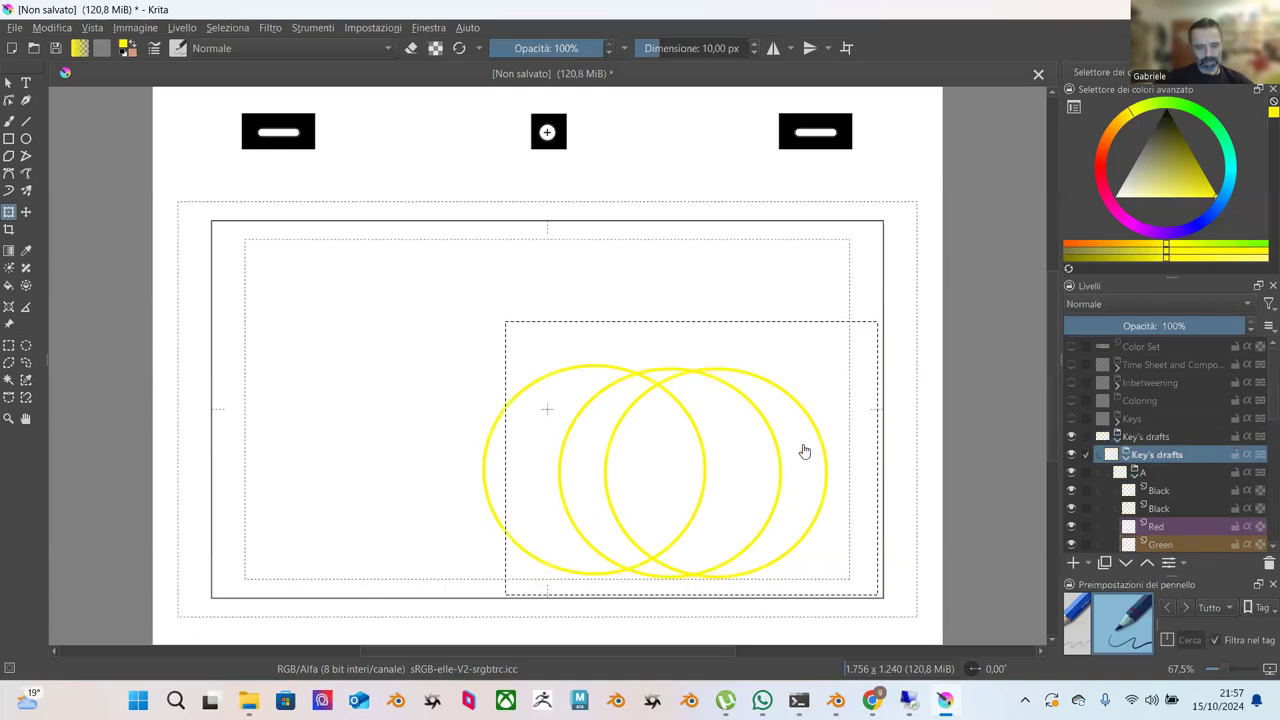
pyautogui.press('pageup')
pyautogui.press('pagedown')
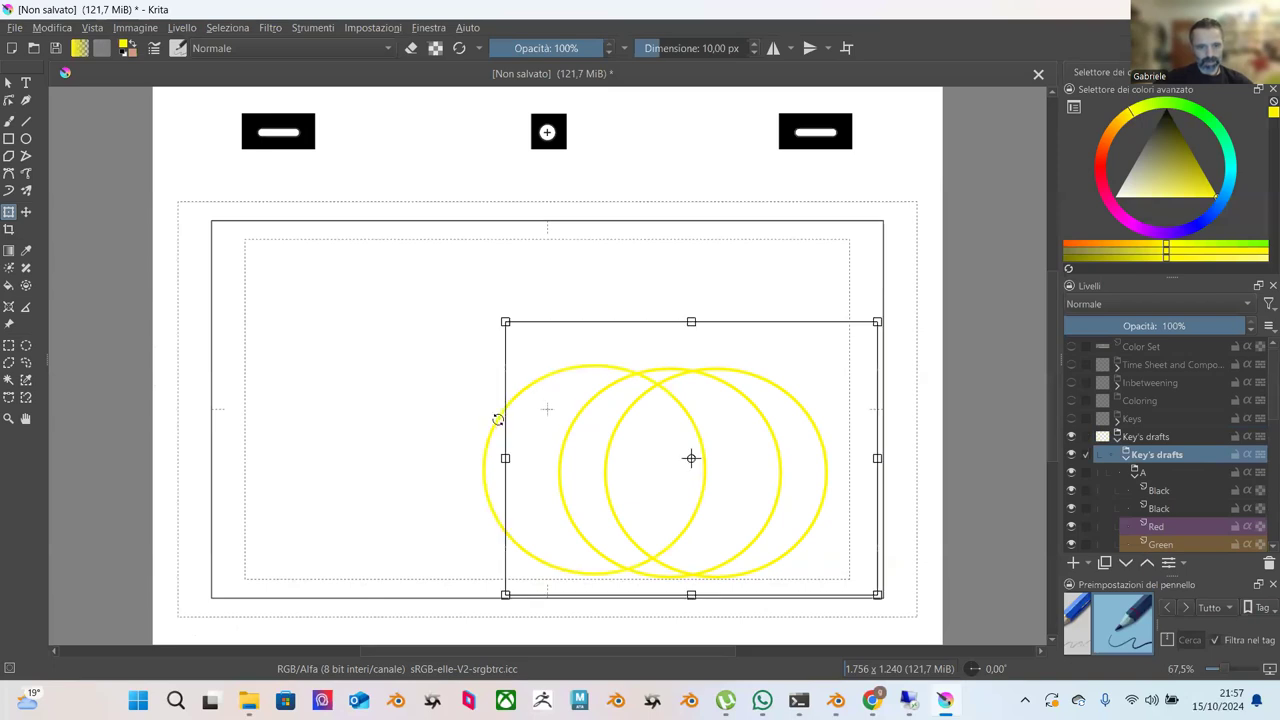
pyautogui.moveTo(523, 409); pyautogui.dragTo(470, 410)
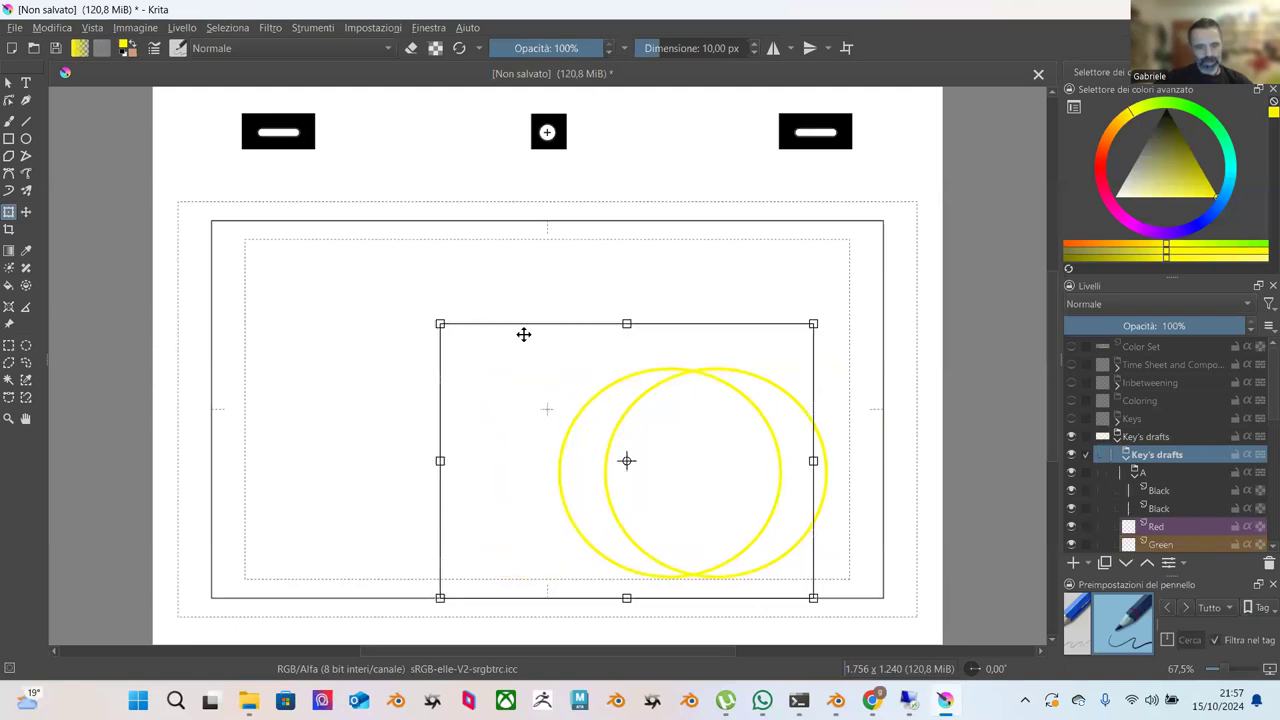
# Clear the selection and add a new paint layer inside Key's drafts.
pyautogui.click(26, 139)
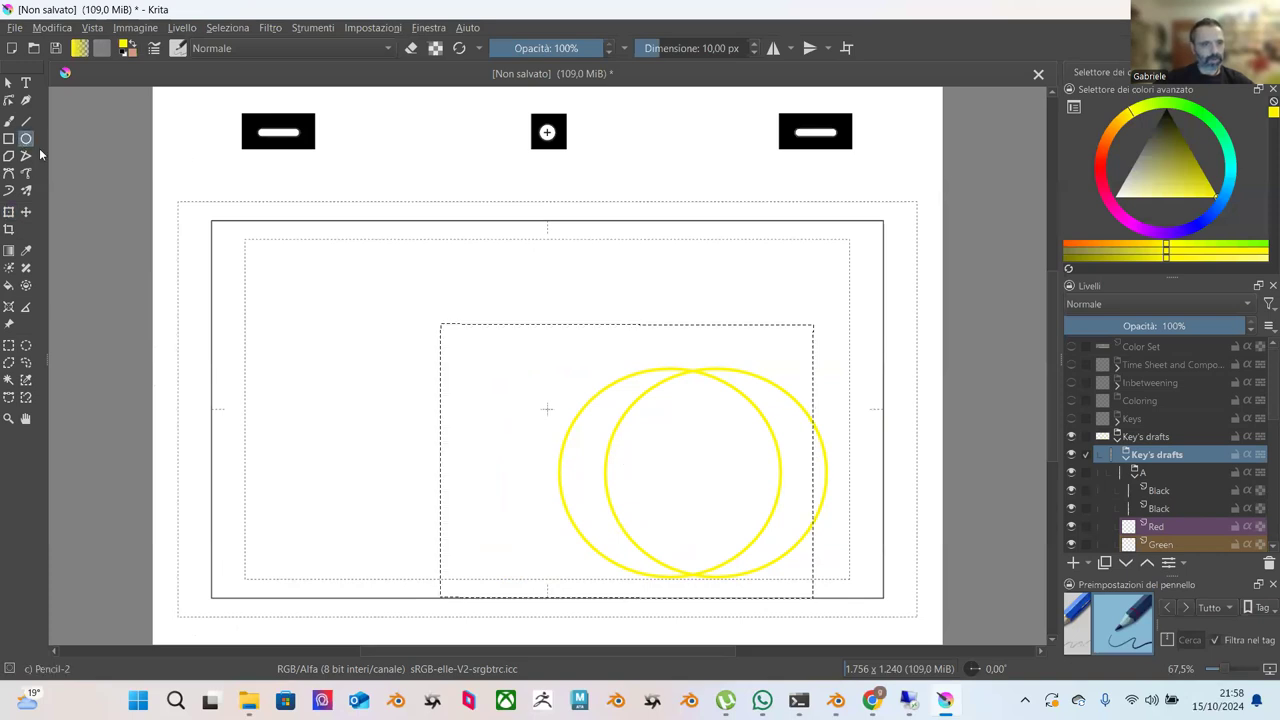
pyautogui.click(216, 32)
pyautogui.click(252, 64)
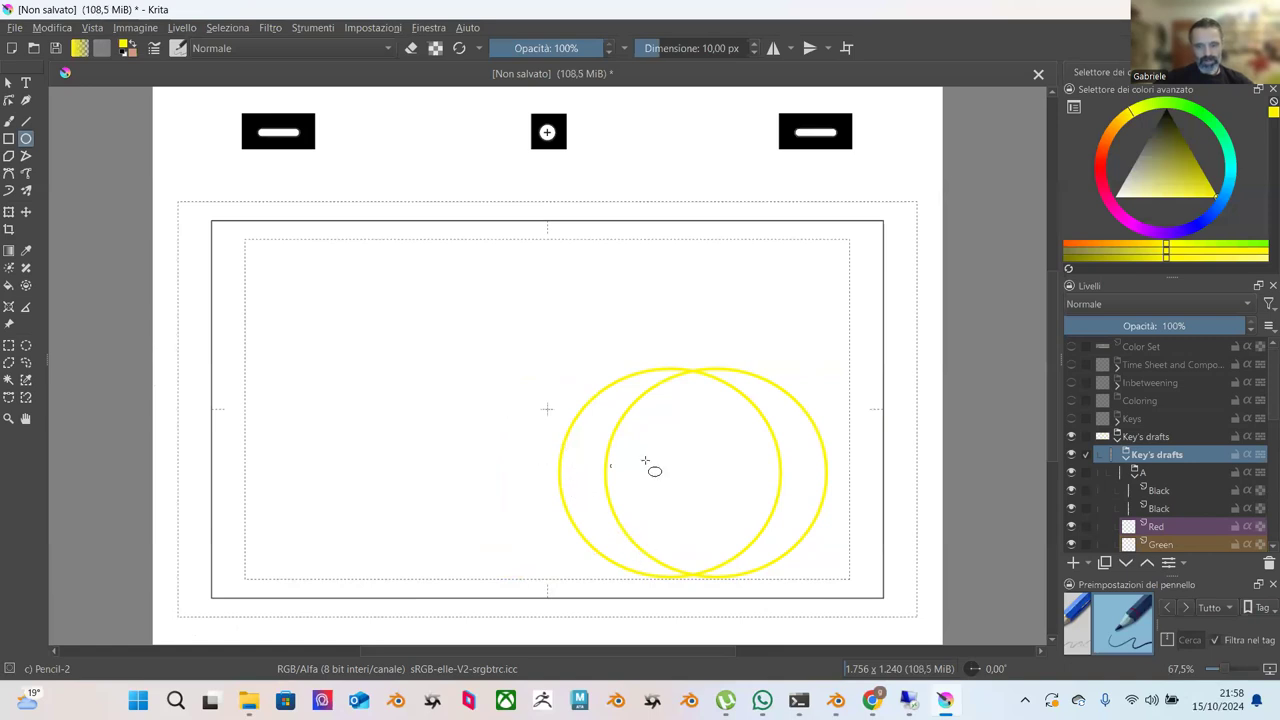
pyautogui.click(1150, 437)
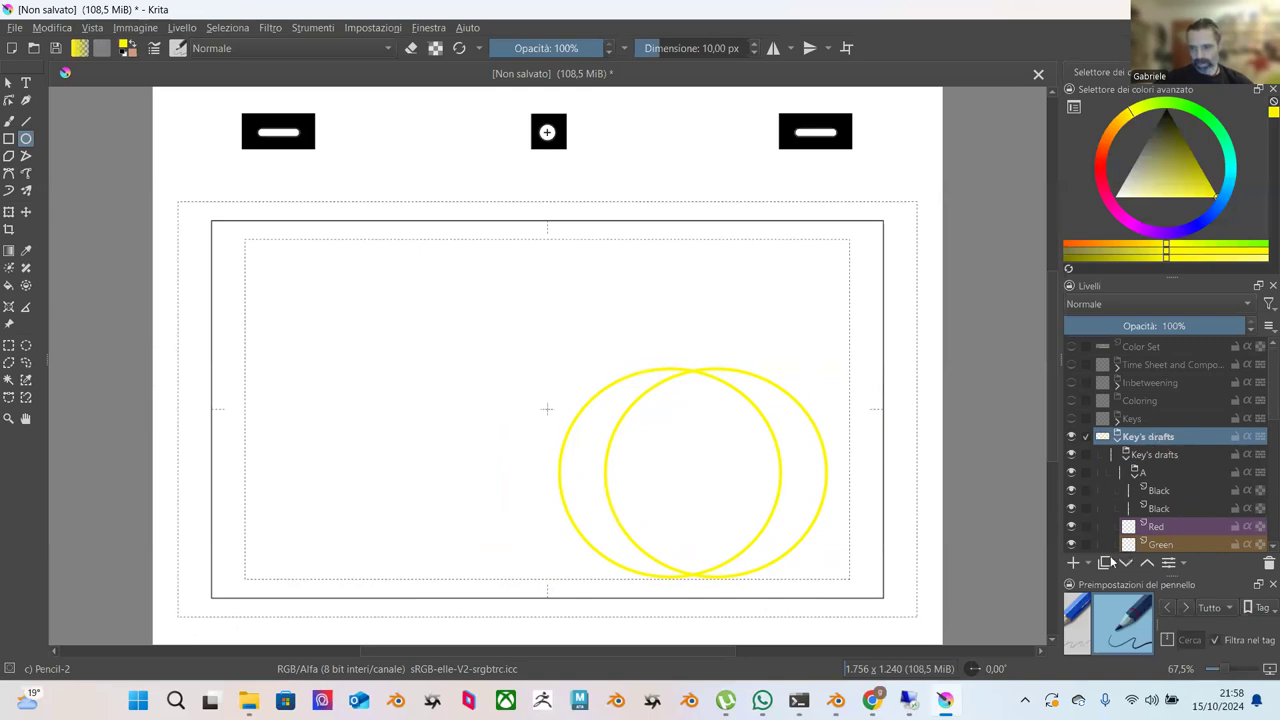
pyautogui.click(1074, 563)
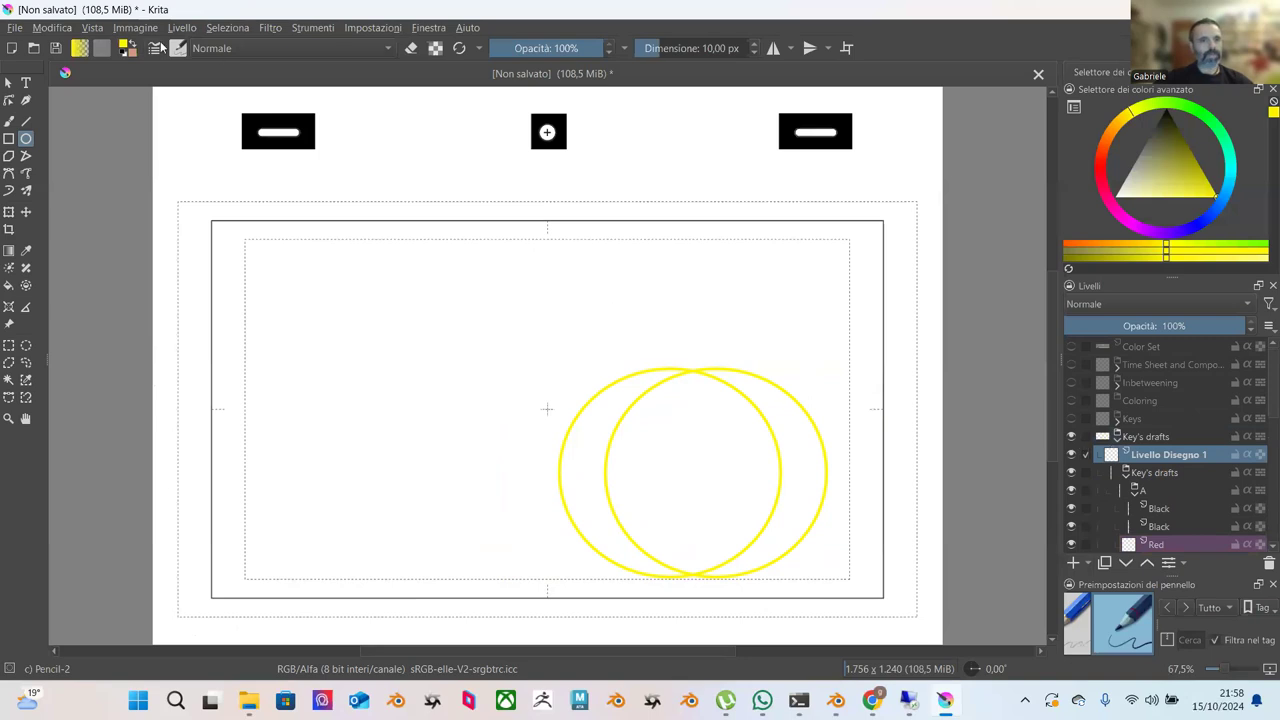
# Create a new 3840×2160 document from the Film 16:9 4K preset.
pyautogui.click(15, 27)
pyautogui.click(45, 45)
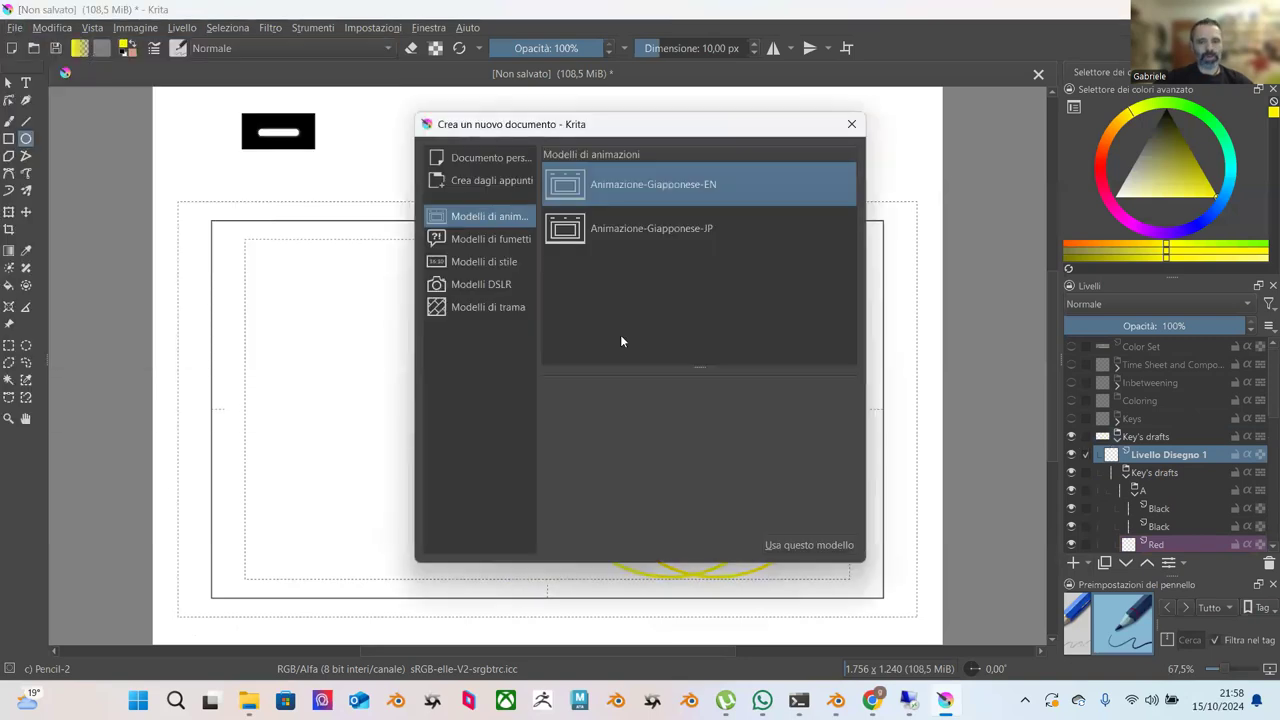
pyautogui.click(484, 159)
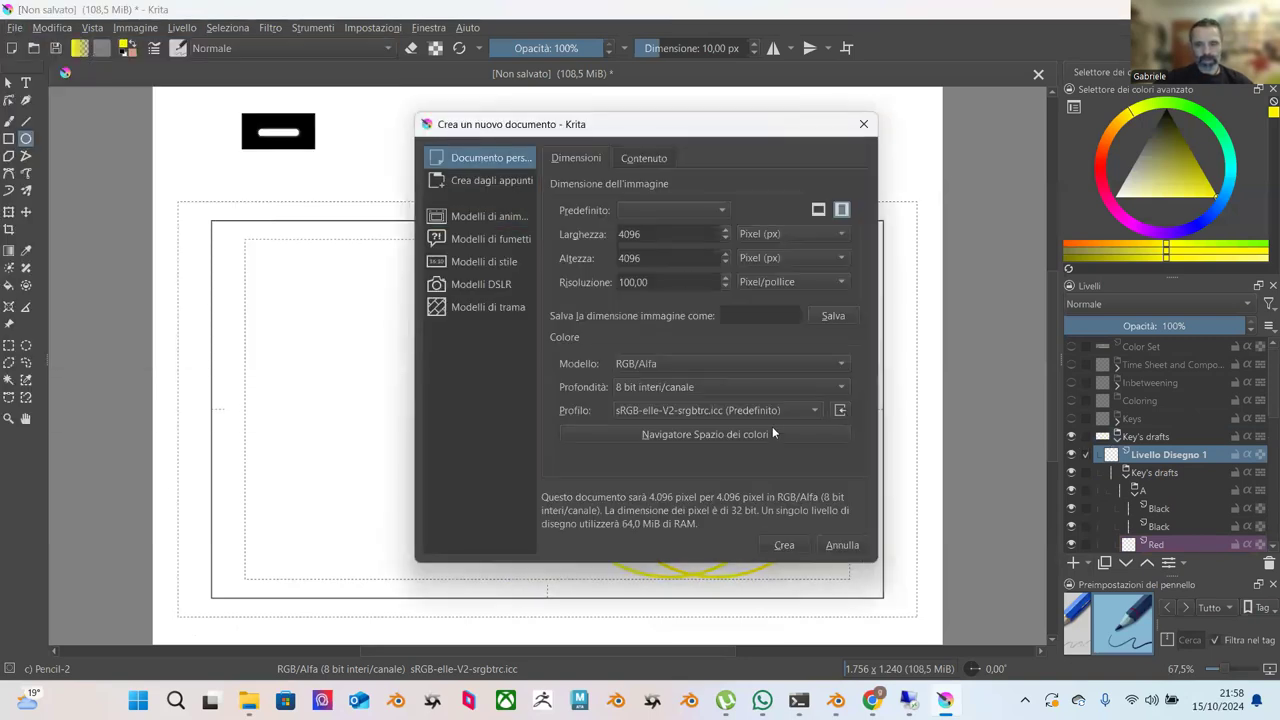
pyautogui.click(666, 210)
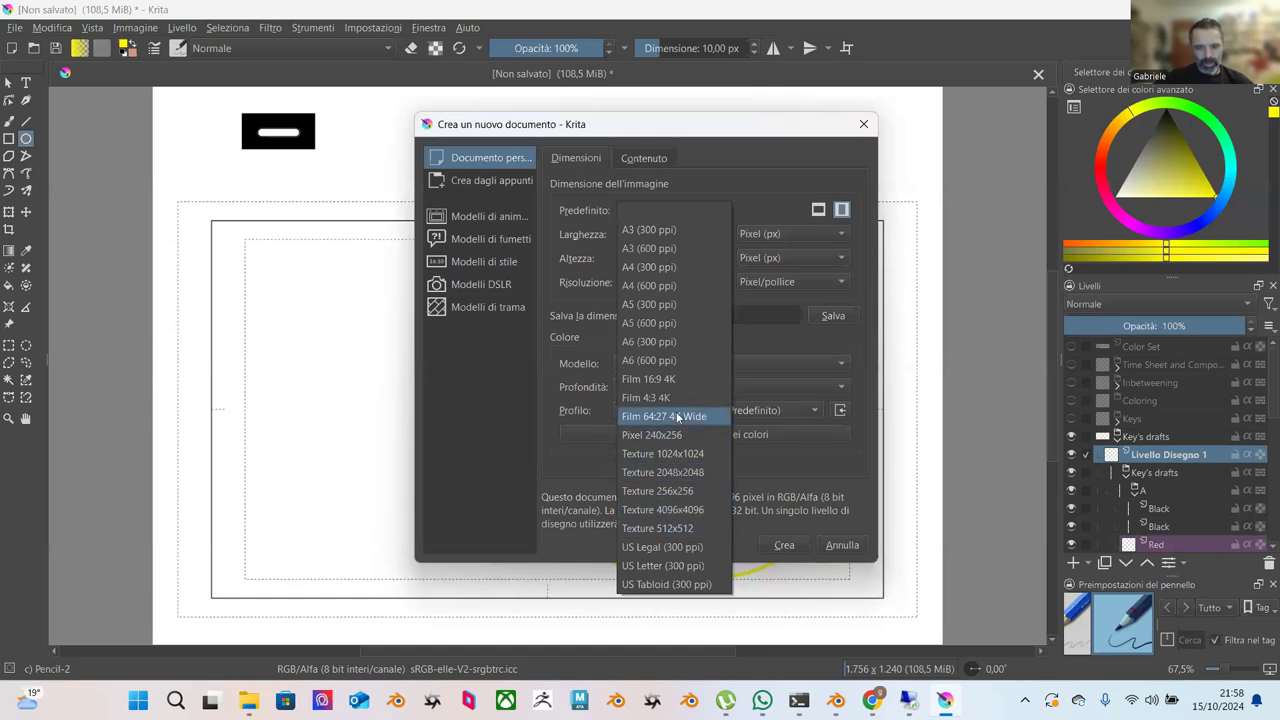
pyautogui.click(668, 379)
pyautogui.click(784, 545)
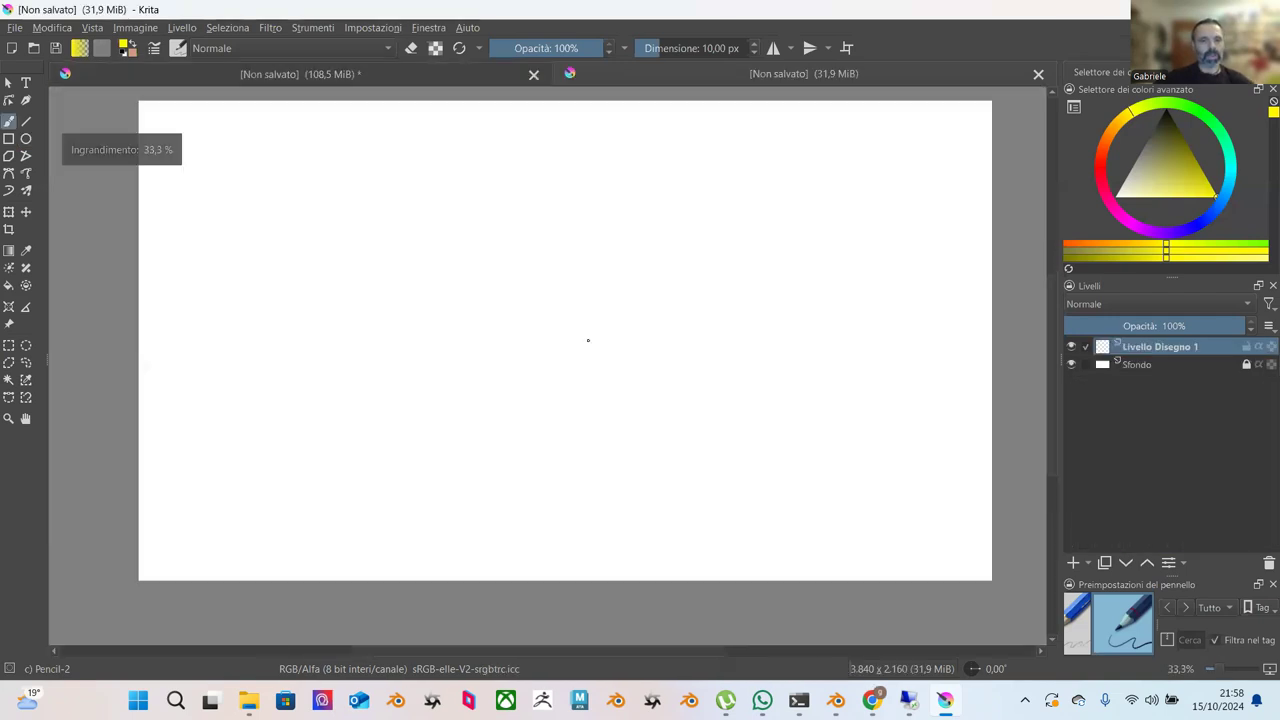
# Draw trial yellow circles, then delete that layer to start over.
pyautogui.click(27, 140)
pyautogui.moveTo(695, 340); pyautogui.dragTo(914, 558)
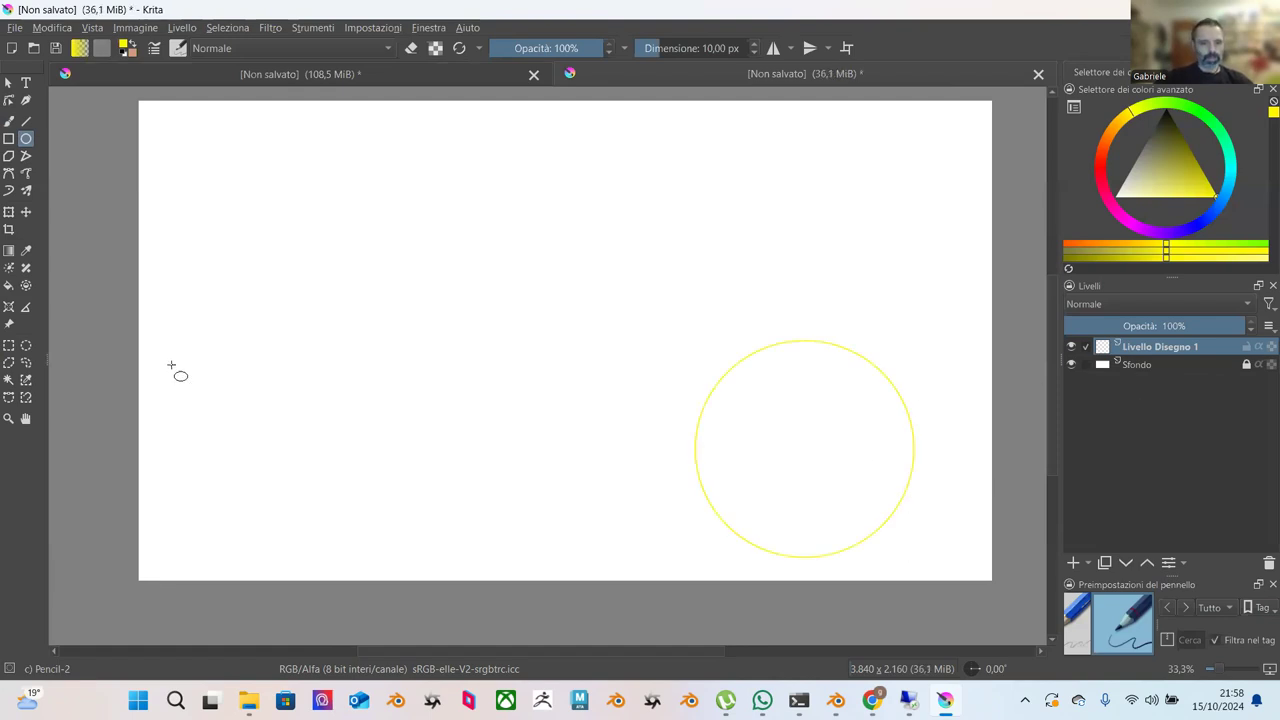
pyautogui.moveTo(152, 361)
pyautogui.mouseDown()
pyautogui.moveTo(177, 398)
pyautogui.moveTo(360, 550)
pyautogui.moveTo(346, 554)
pyautogui.moveTo(366, 533)
pyautogui.mouseUp()
pyautogui.hotkey('shift', 'Delete')
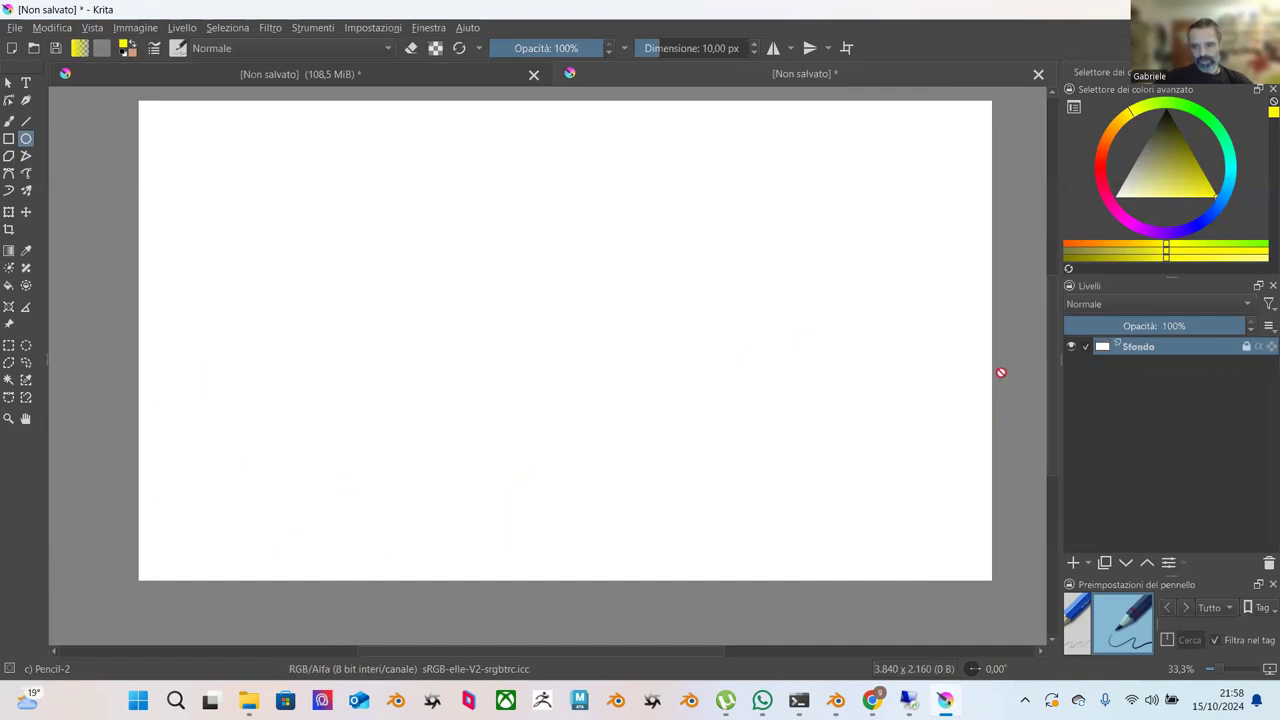
# Draw a yellow circle near the canvas's right side on a fresh layer and duplicate the layer.
pyautogui.click(1073, 562)
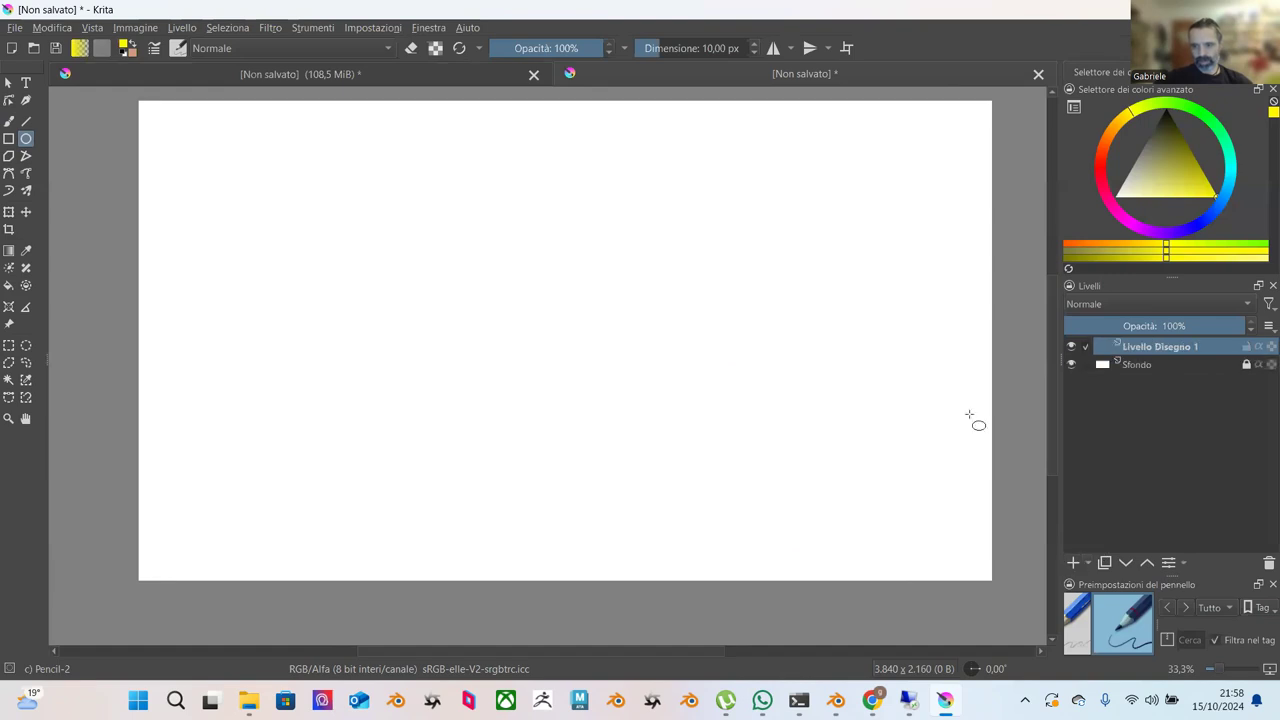
pyautogui.moveTo(740, 327)
pyautogui.mouseDown()
pyautogui.moveTo(917, 528)
pyautogui.moveTo(972, 558)
pyautogui.mouseUp()
pyautogui.rightClick(1149, 354)
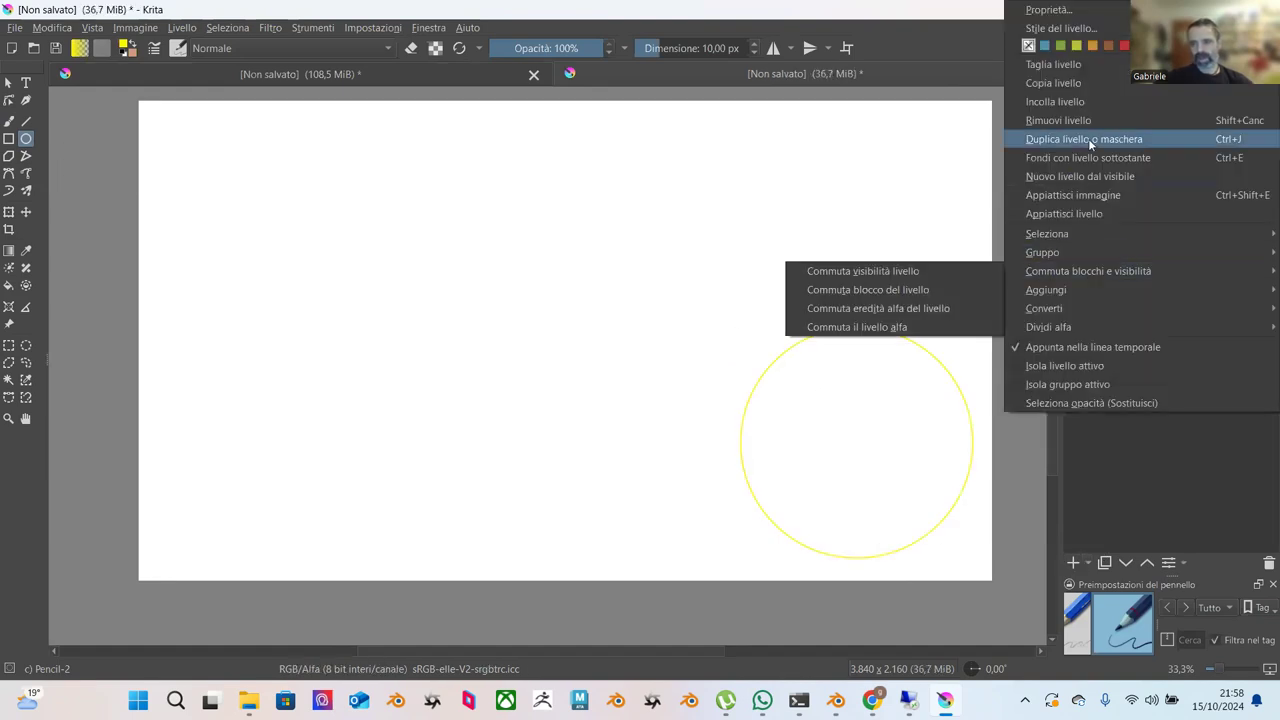
pyautogui.click(1066, 88)
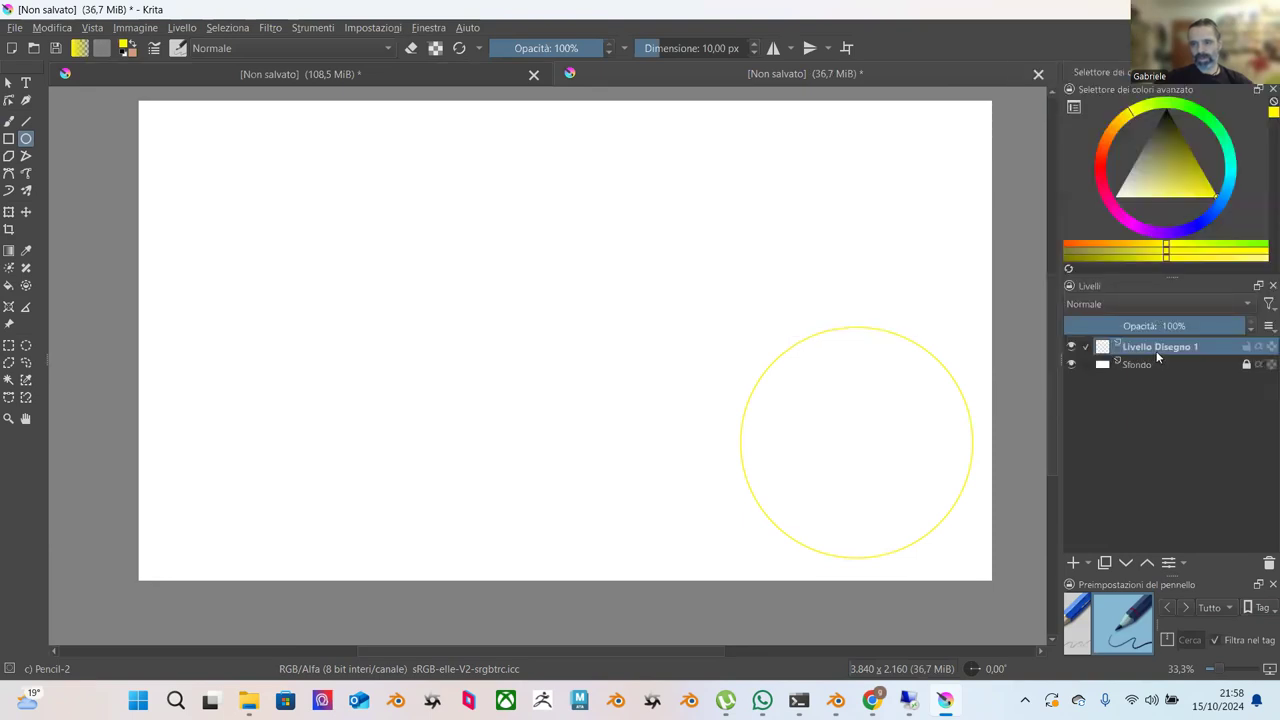
pyautogui.rightClick(1156, 351)
pyautogui.click(1062, 103)
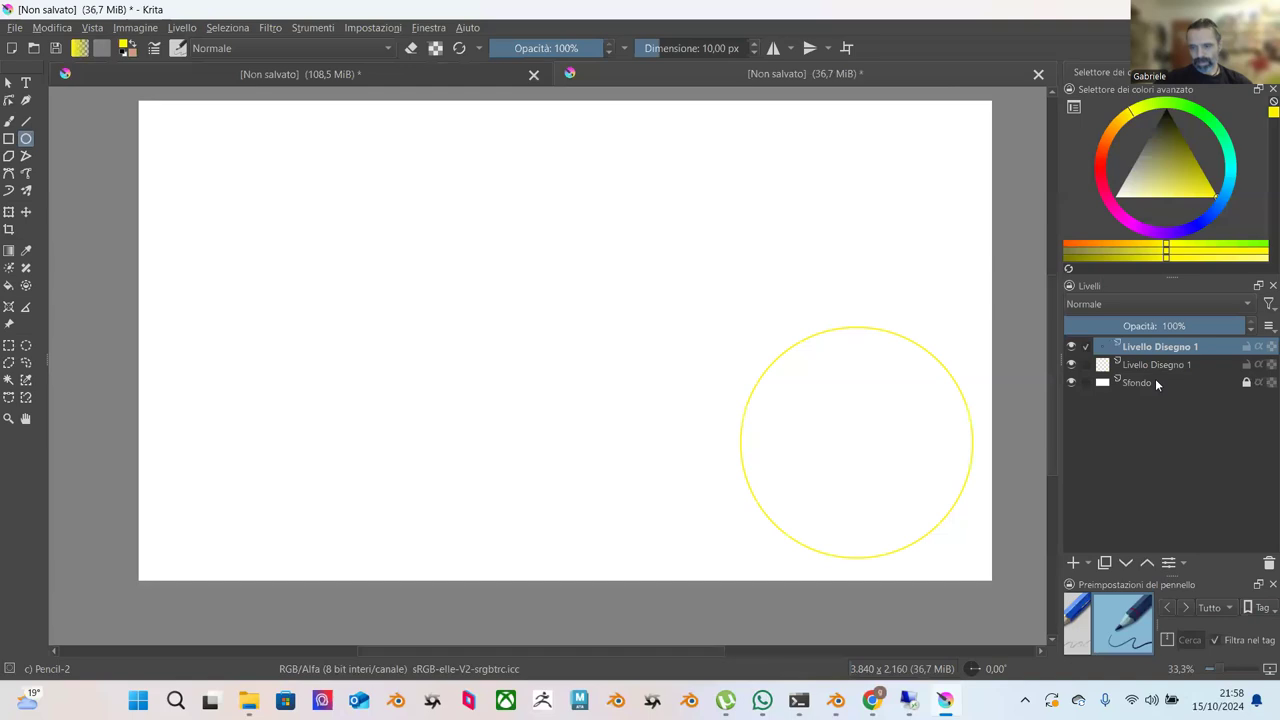
# Move the copied yellow circle to the far left of the canvas.
pyautogui.click(8, 212)
pyautogui.moveTo(820, 423); pyautogui.dragTo(234, 431)
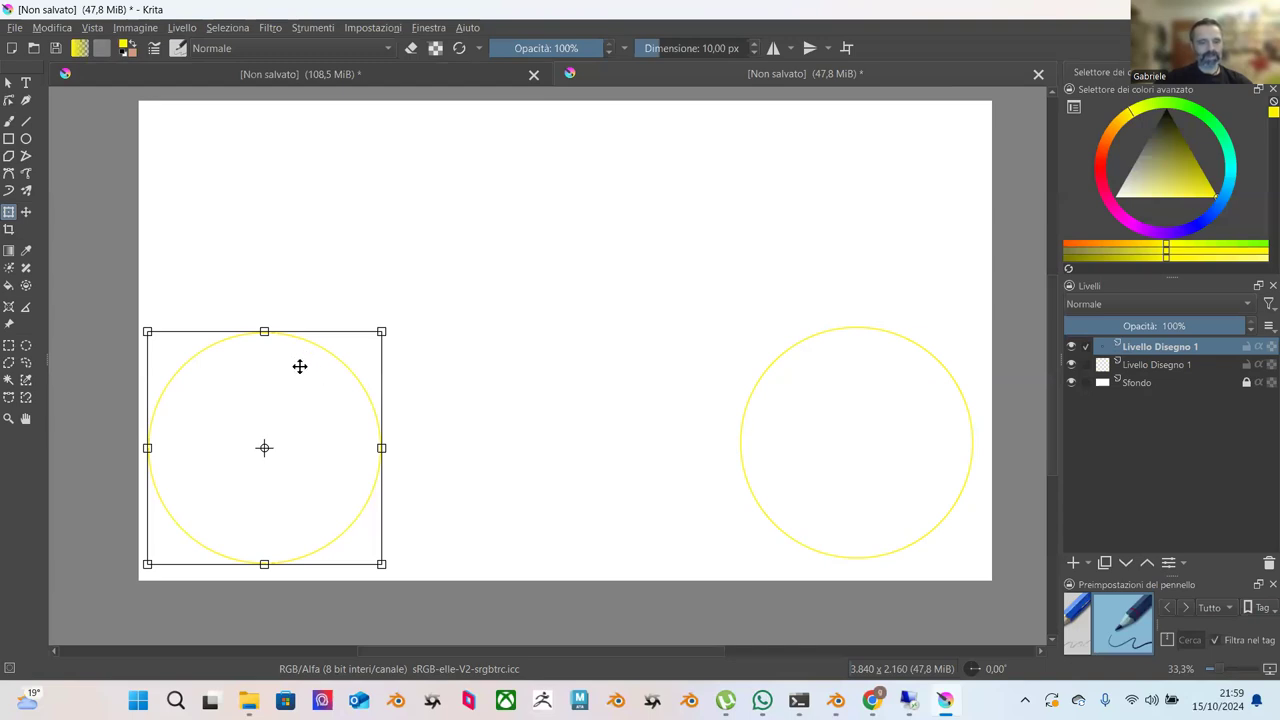
pyautogui.moveTo(338, 396); pyautogui.dragTo(337, 393)
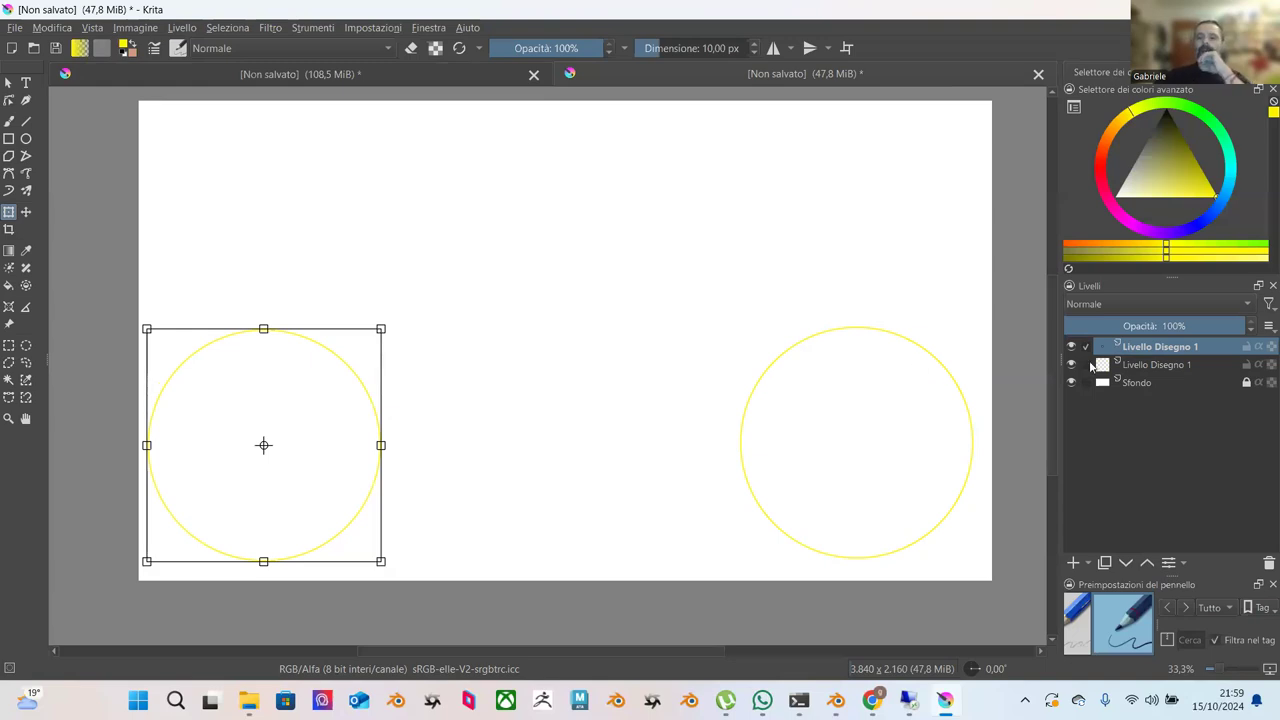
# Paste another circle copy slightly overlapping the left one, then draw a yellow arc above the circles.
pyautogui.rightClick(1140, 348)
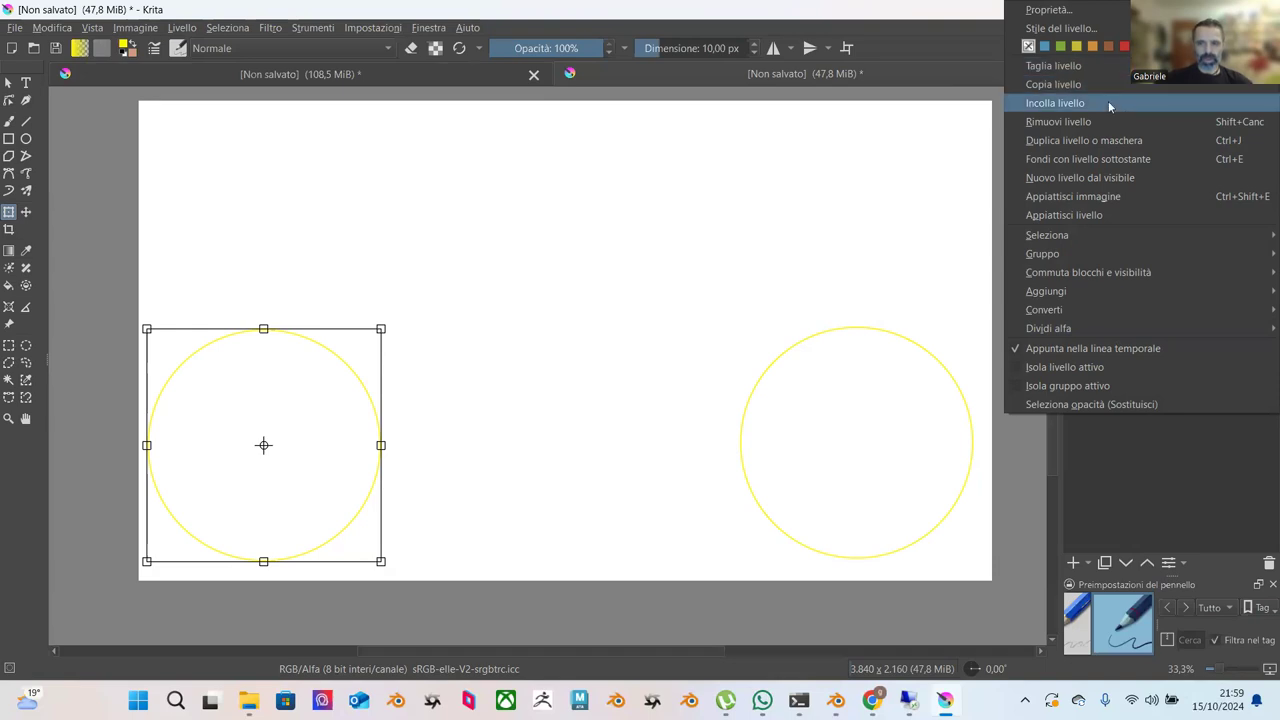
pyautogui.click(1108, 103)
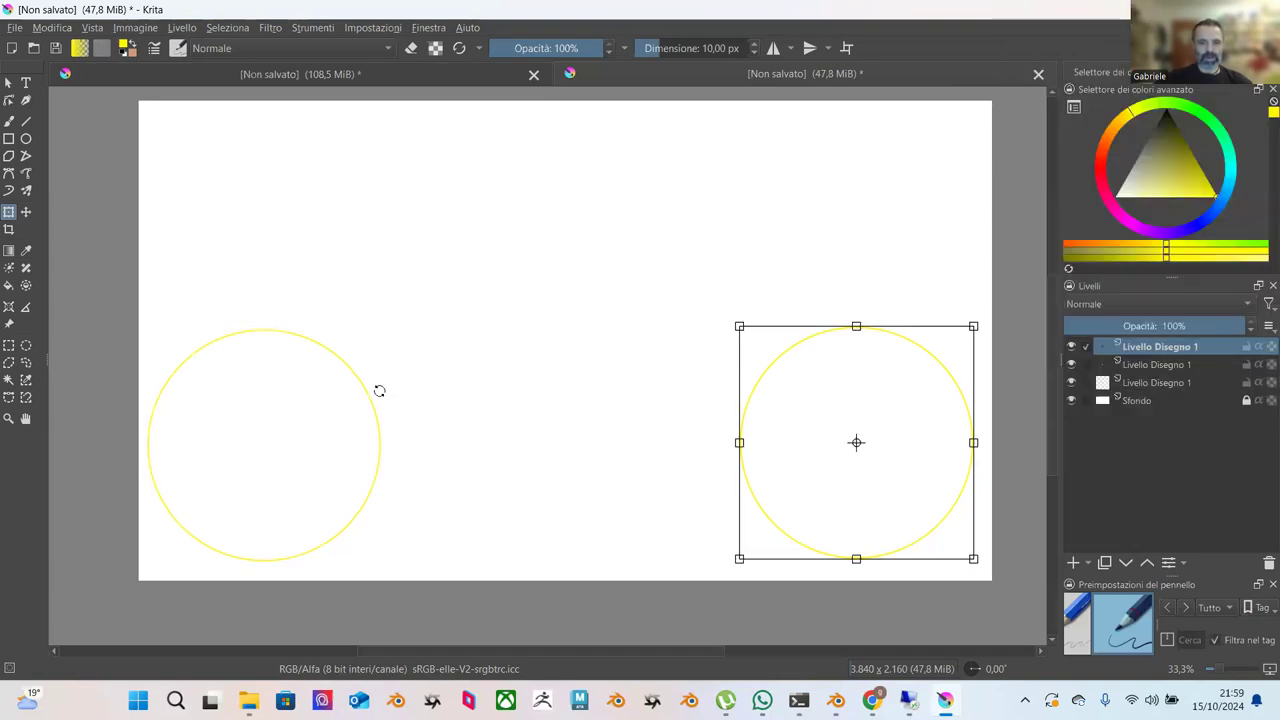
pyautogui.moveTo(806, 403); pyautogui.dragTo(285, 397)
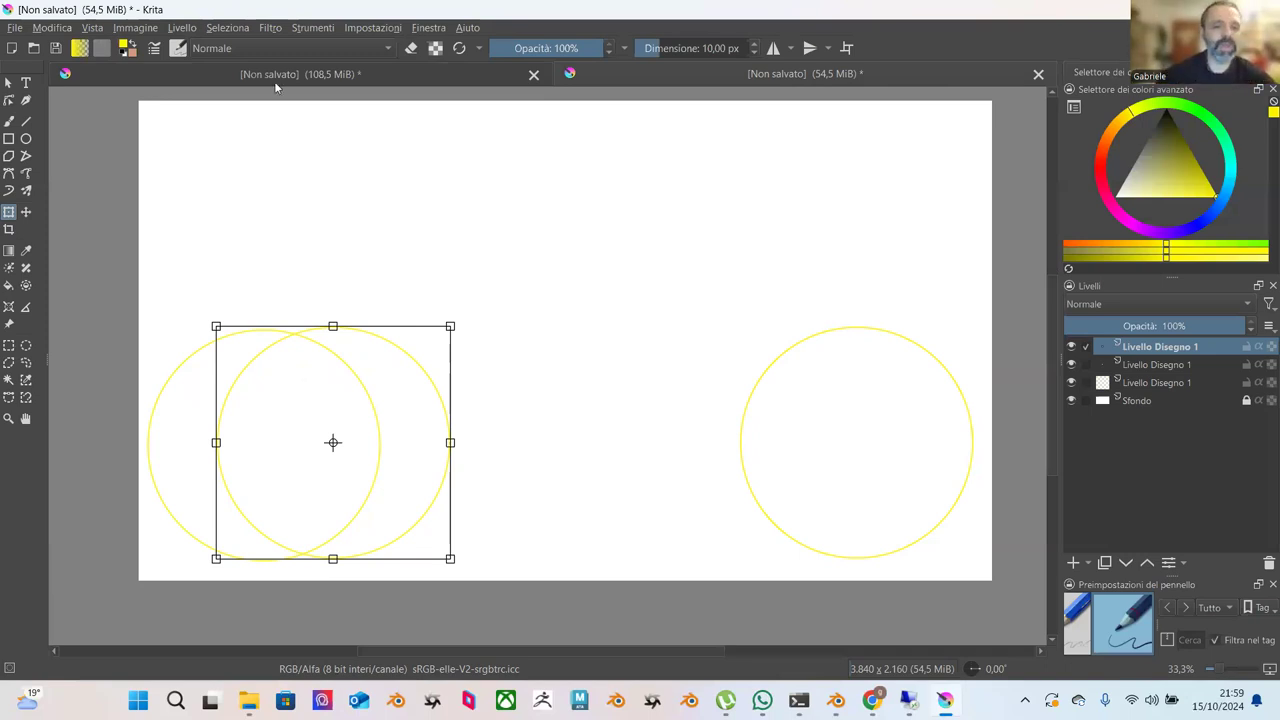
pyautogui.moveTo(401, 359); pyautogui.dragTo(427, 363)
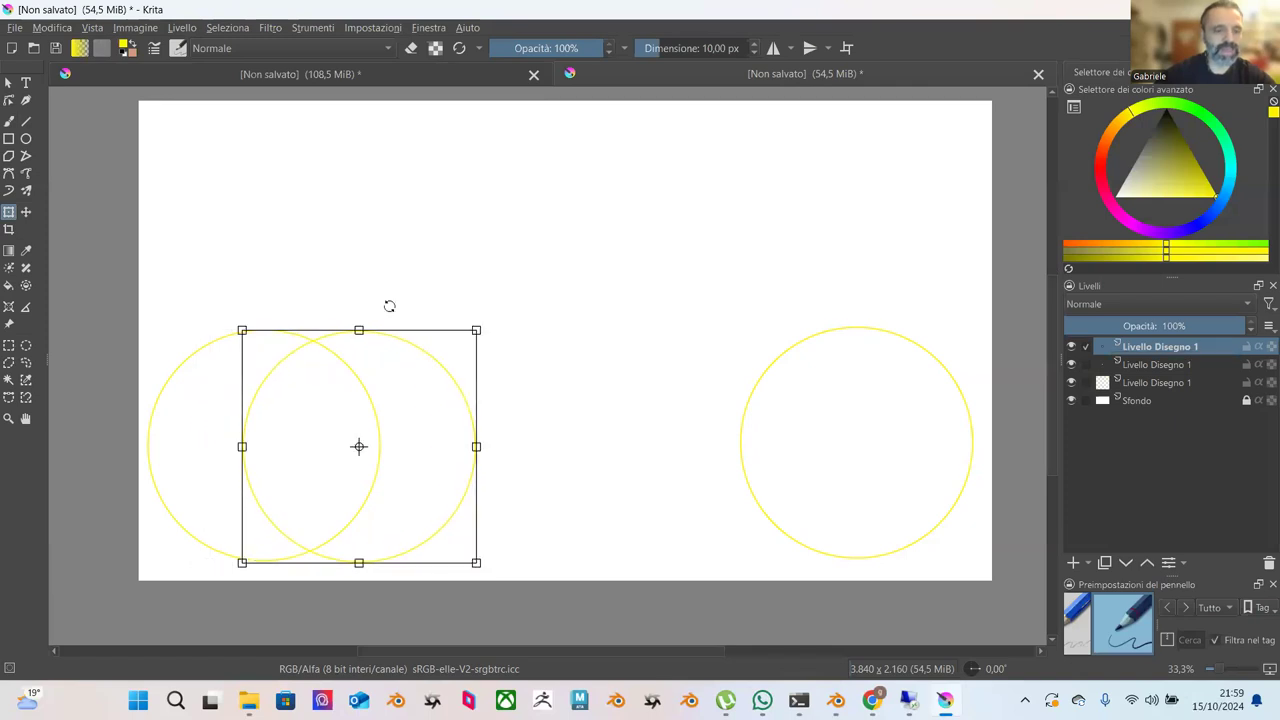
pyautogui.click(9, 120)
pyautogui.moveTo(220, 209)
pyautogui.mouseDown()
pyautogui.moveTo(466, 209)
pyautogui.moveTo(520, 225)
pyautogui.mouseUp()
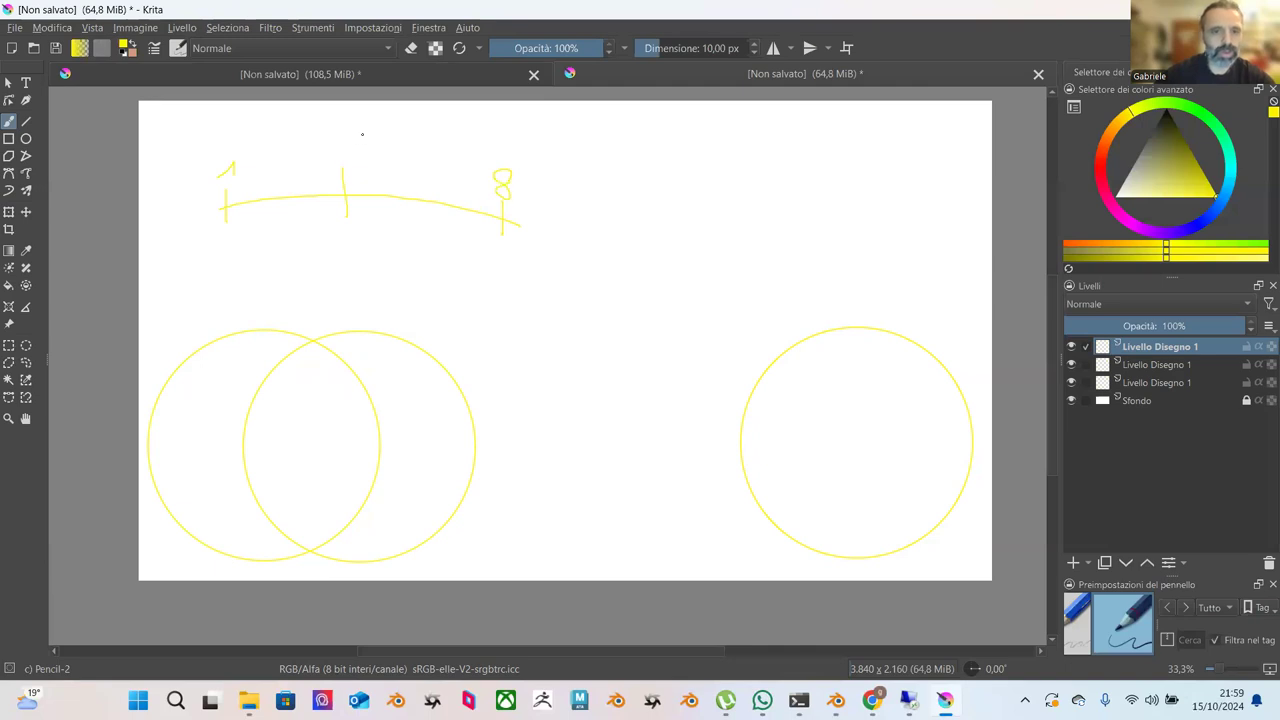
# Add numbered tick marks such as 4 and 7 to the yellow timing arc, undoing unwanted strokes.
pyautogui.moveTo(363, 138); pyautogui.dragTo(361, 168)
pyautogui.moveTo(457, 200); pyautogui.dragTo(457, 214)
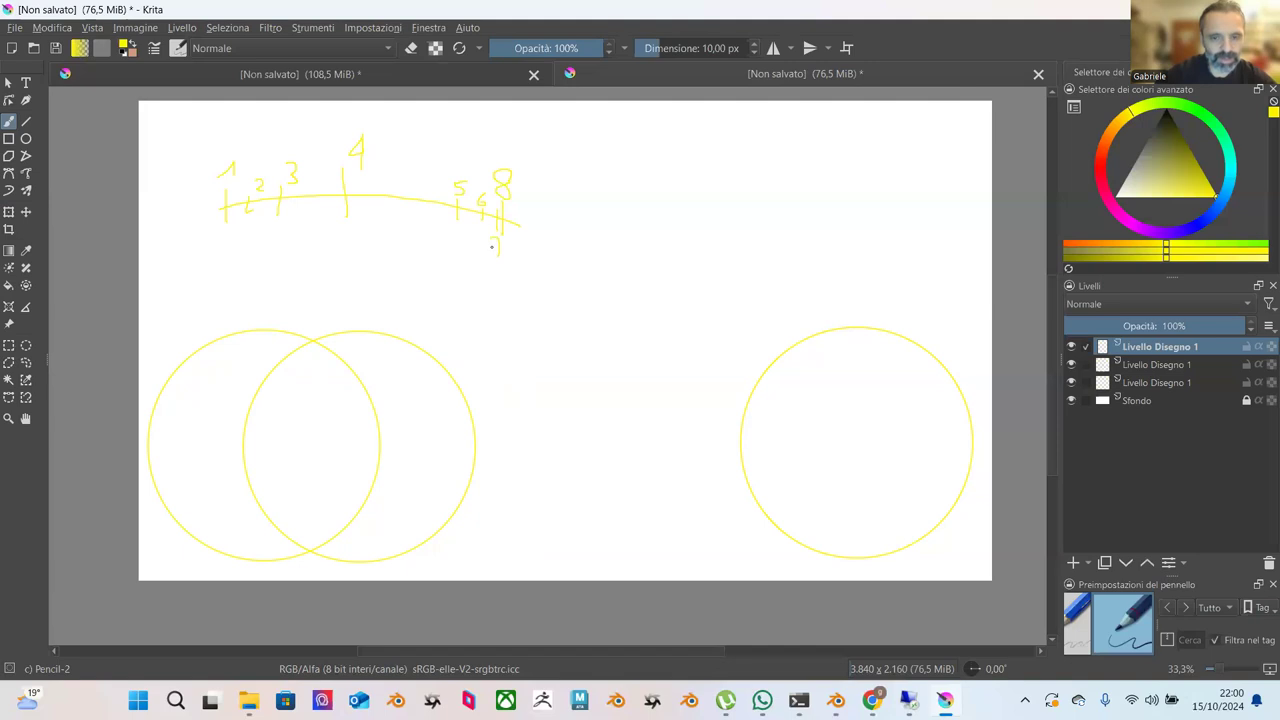
pyautogui.moveTo(501, 244); pyautogui.dragTo(495, 255)
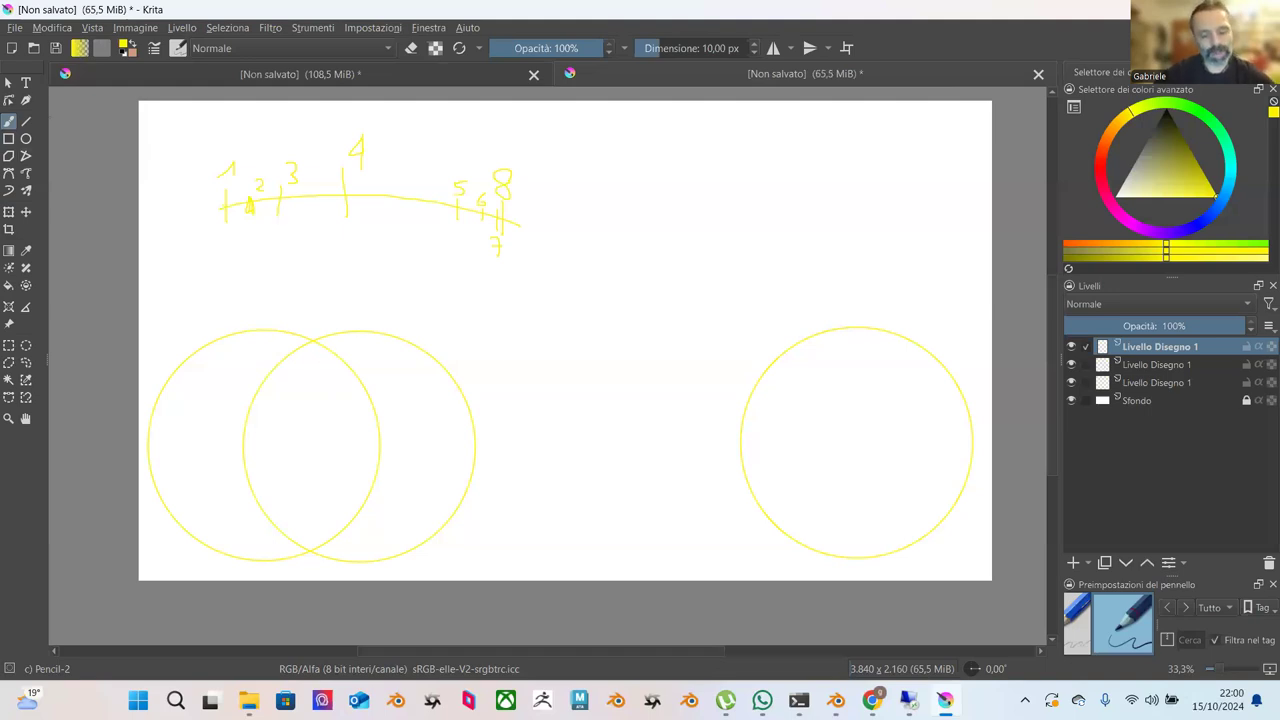
pyautogui.hotkey('ctrl', 'z')
pyautogui.hotkey('ctrl', 'z')
pyautogui.hotkey('ctrl', 'z')
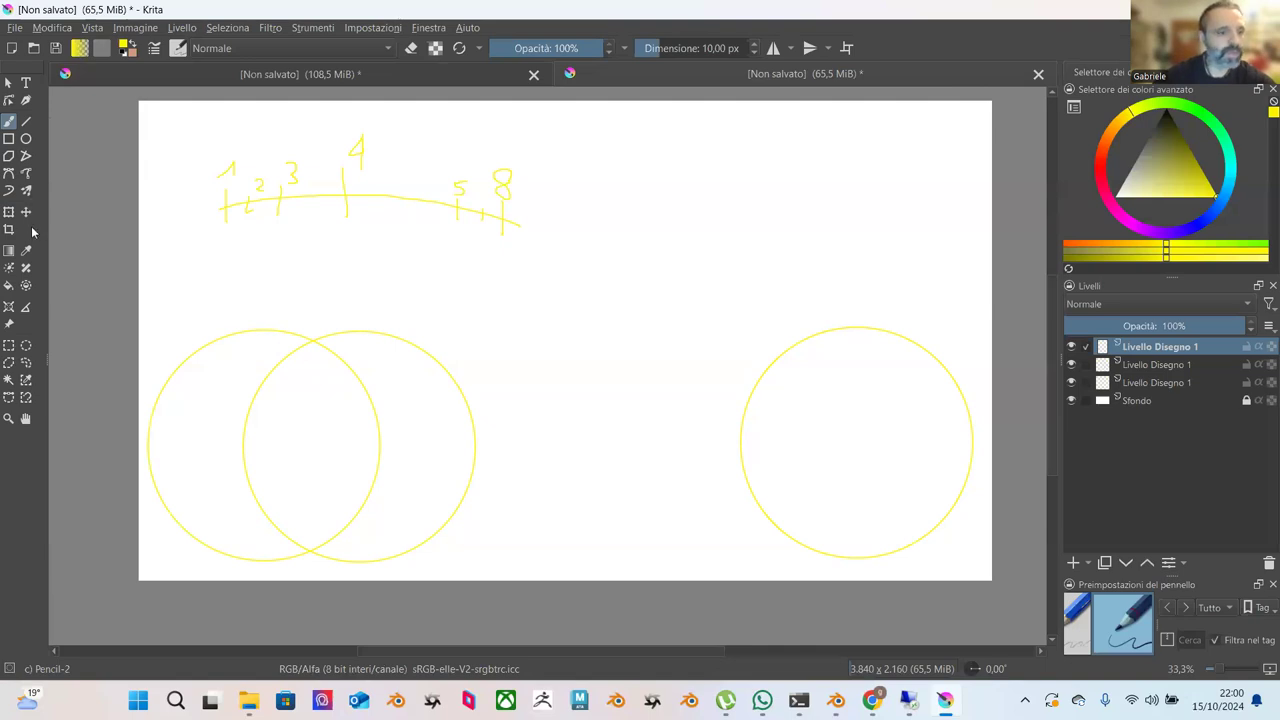
# Wipe out the timing chart with an eraser of about 716 px.
pyautogui.click(413, 49)
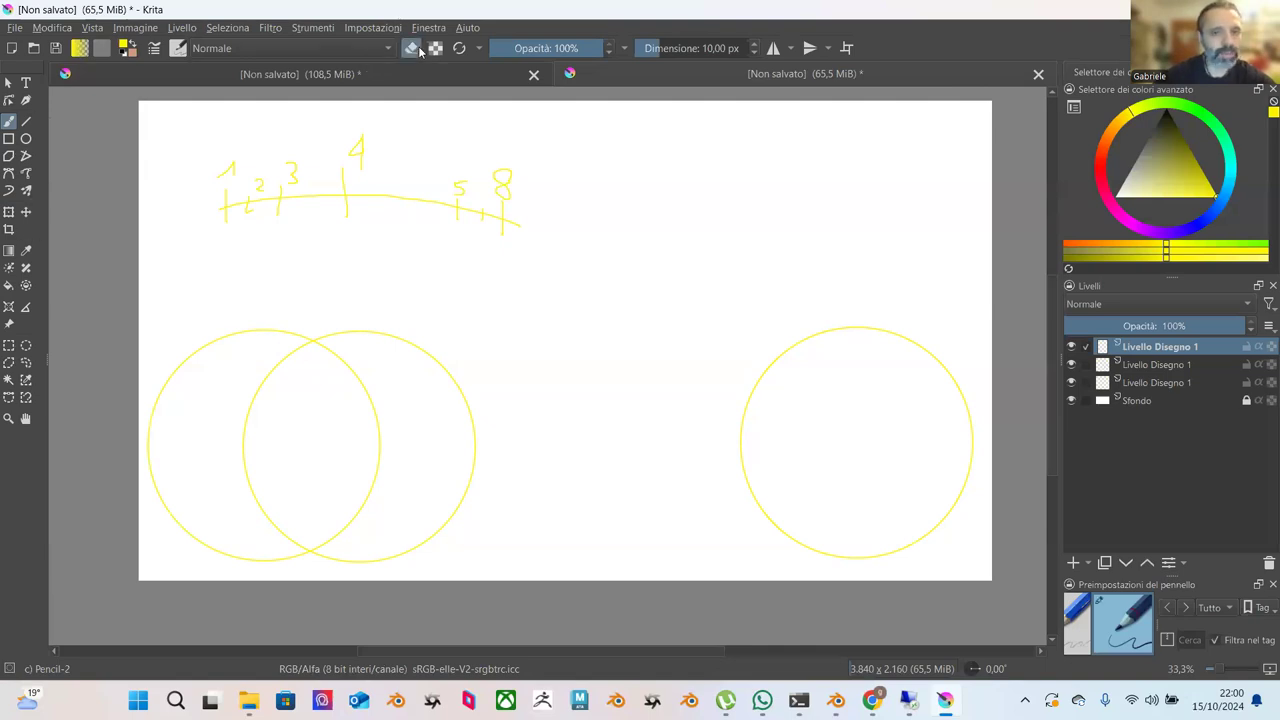
pyautogui.moveTo(645, 57); pyautogui.dragTo(740, 57)
pyautogui.moveTo(560, 220)
pyautogui.mouseDown()
pyautogui.moveTo(236, 195)
pyautogui.moveTo(486, 182)
pyautogui.moveTo(90, 95)
pyautogui.mouseUp()
# Move the middle circle left so it overlaps the first circle, then duplicate its layer.
pyautogui.click(8, 84)
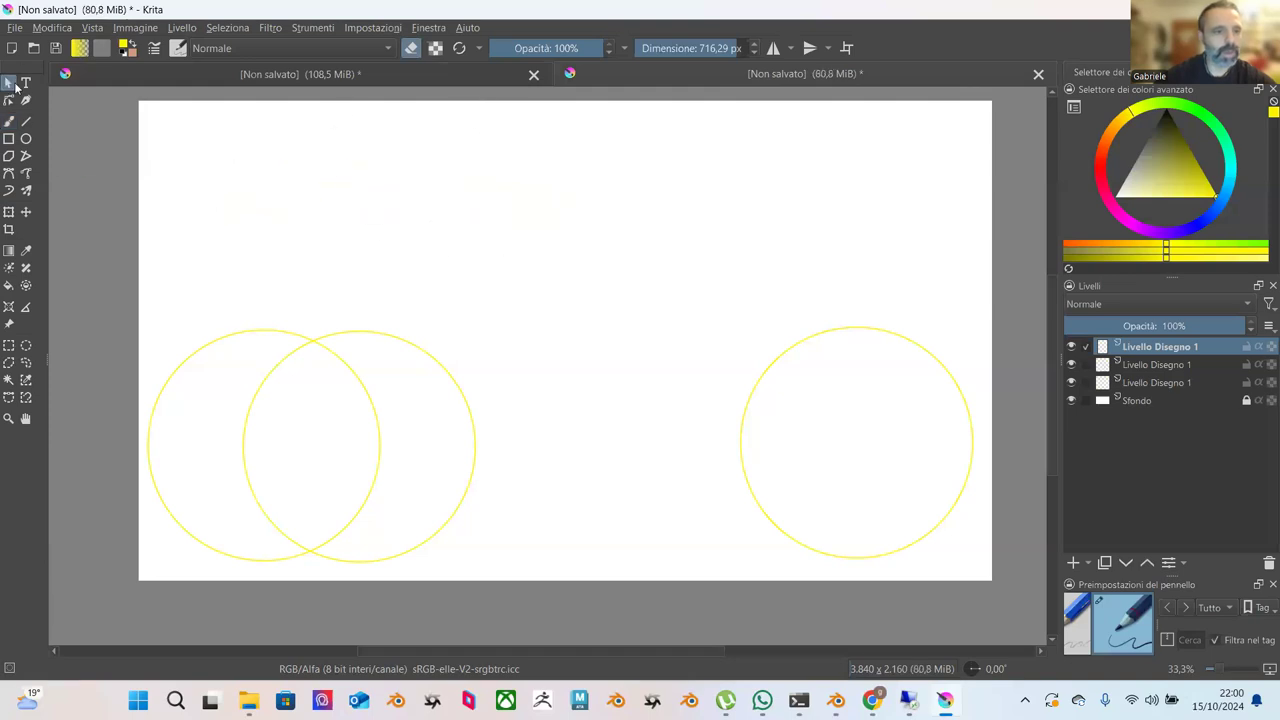
pyautogui.rightClick(1149, 353)
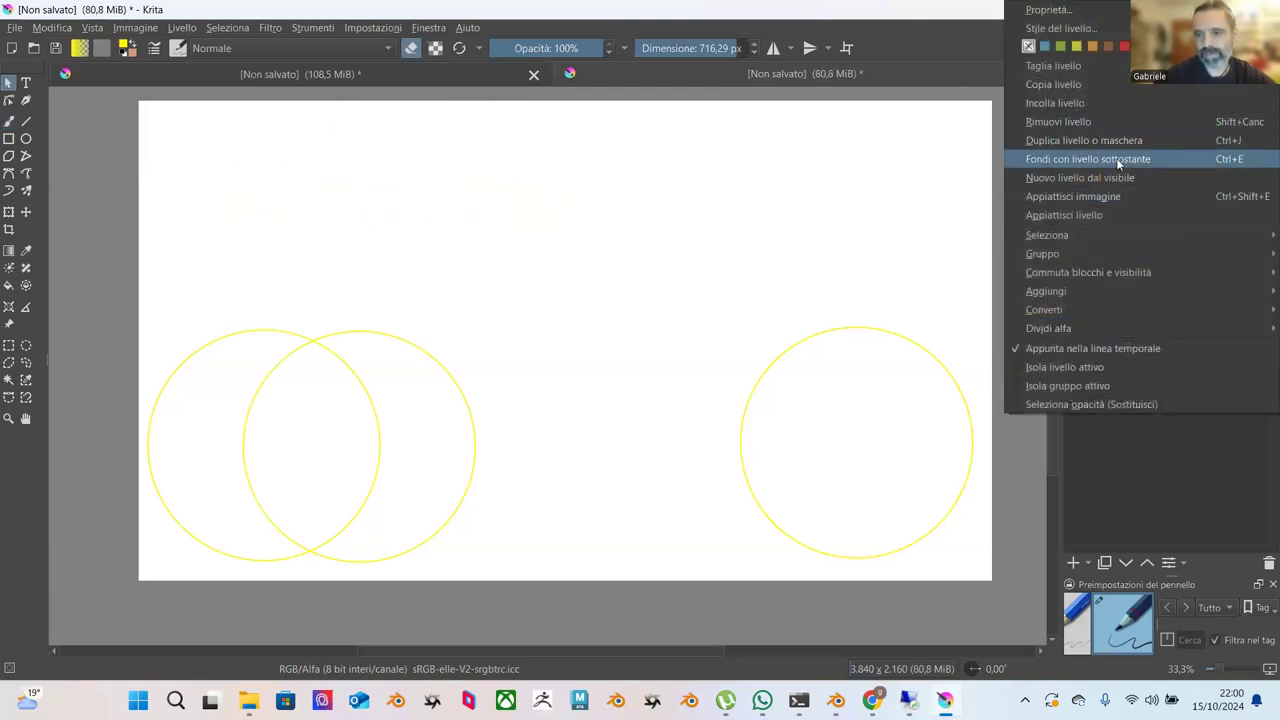
pyautogui.click(8, 211)
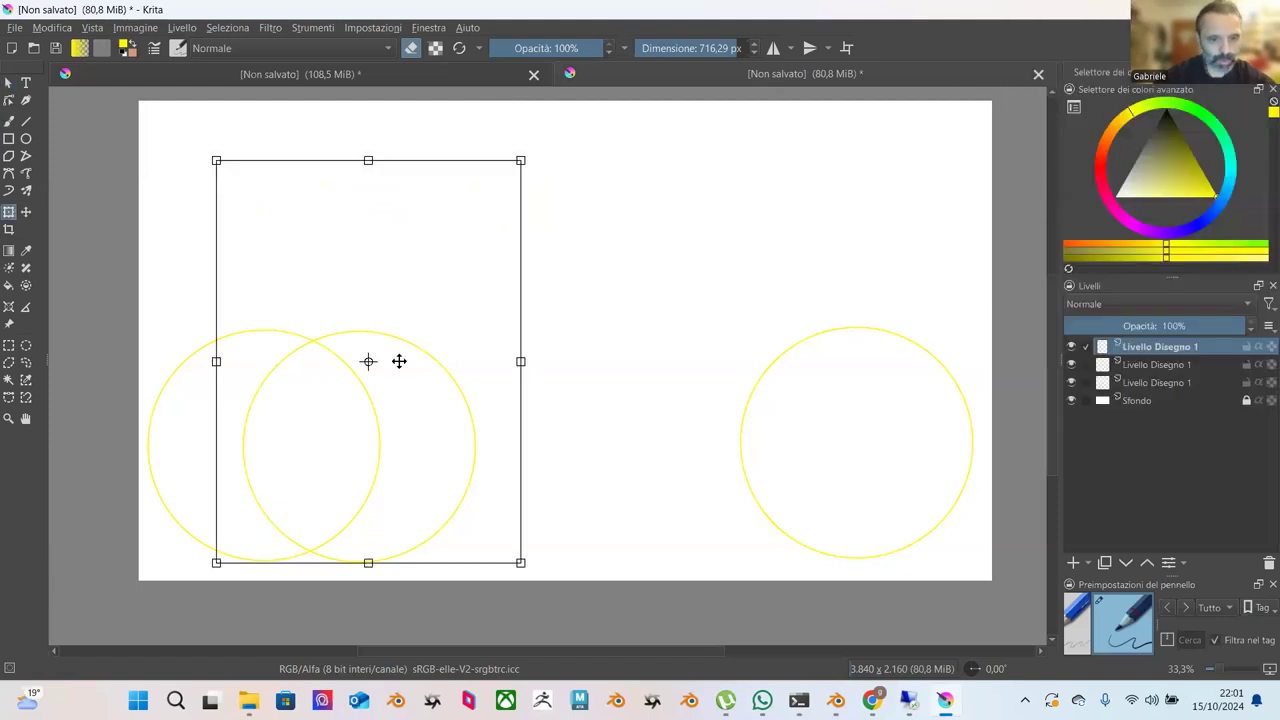
pyautogui.moveTo(400, 342); pyautogui.dragTo(552, 340)
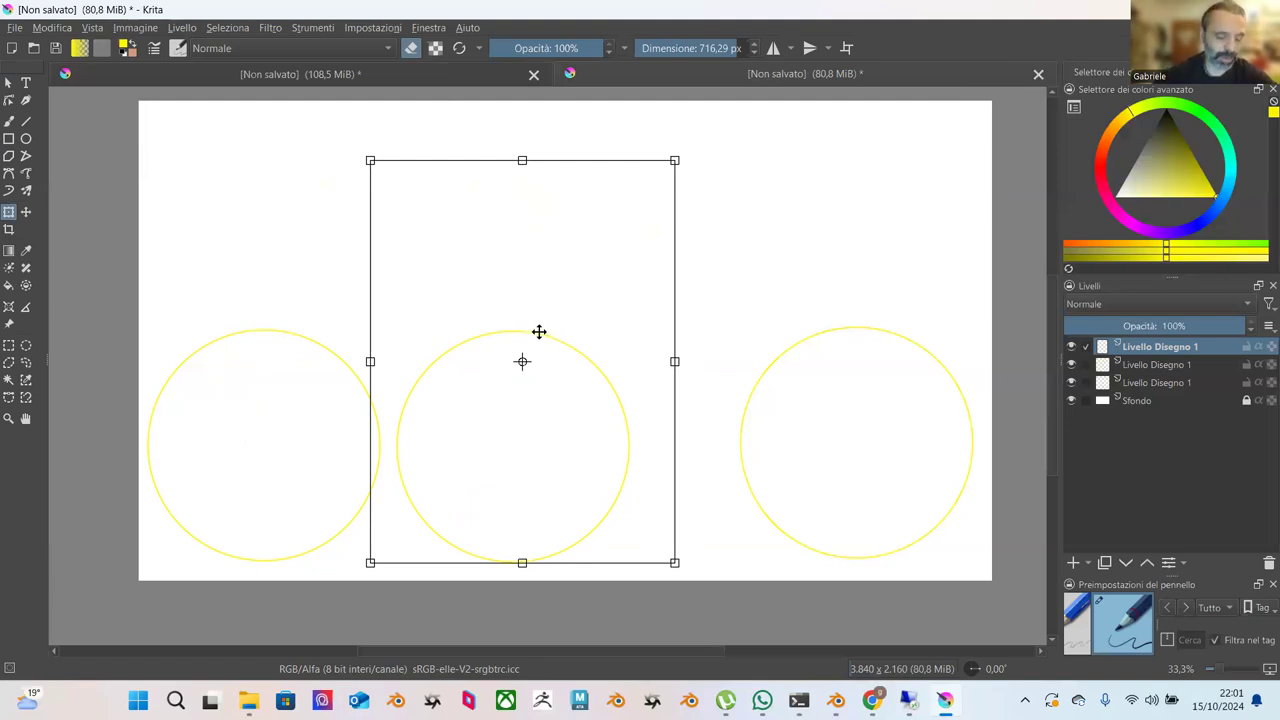
pyautogui.moveTo(539, 332); pyautogui.dragTo(336, 328)
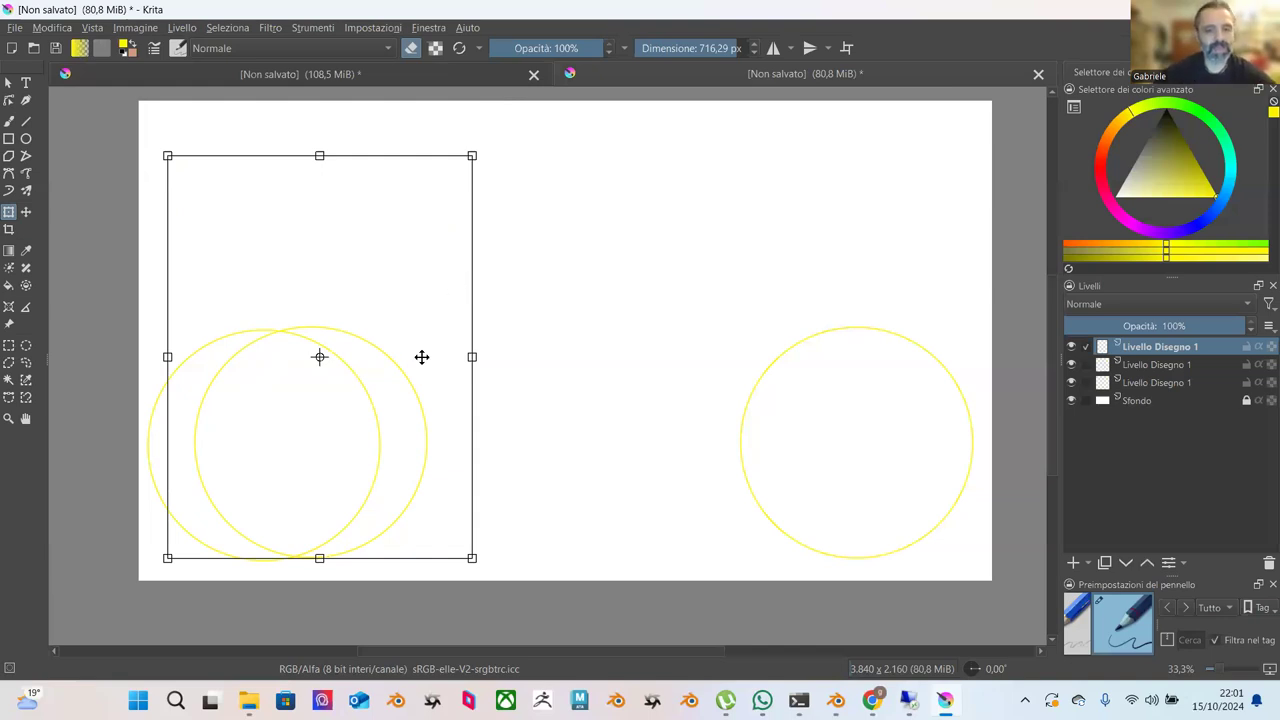
pyautogui.hotkey('ctrl', 'j')
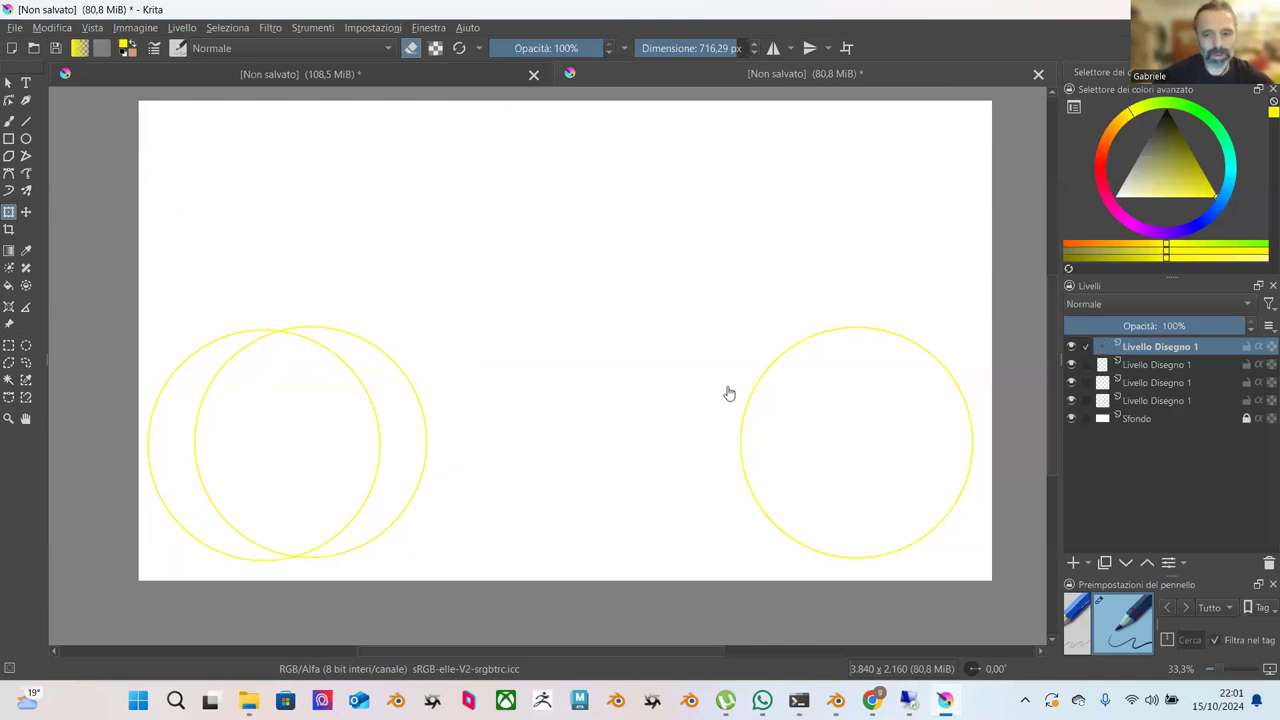
# Place duplicated circles toward the middle, overlapping the middle circle.
pyautogui.moveTo(749, 380)
pyautogui.mouseDown()
pyautogui.moveTo(417, 374)
pyautogui.moveTo(429, 374)
pyautogui.mouseUp()
pyautogui.hotkey('ctrl', 'j')
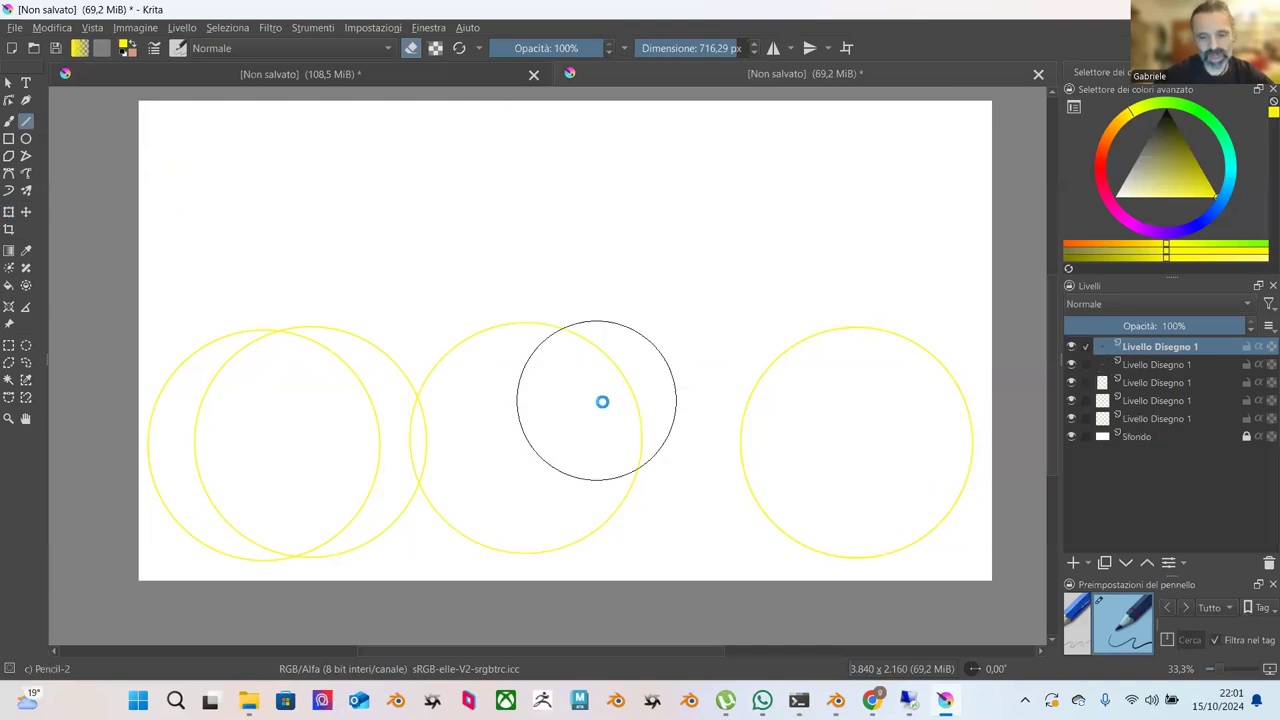
pyautogui.moveTo(774, 371); pyautogui.dragTo(621, 370)
pyautogui.hotkey('ctrl', 'j')
pyautogui.moveTo(800, 337); pyautogui.dragTo(743, 334)
# Duplicate the circle again and shift the rightmost copy slightly, undoing an accidental slant.
pyautogui.hotkey('ctrl', 'j')
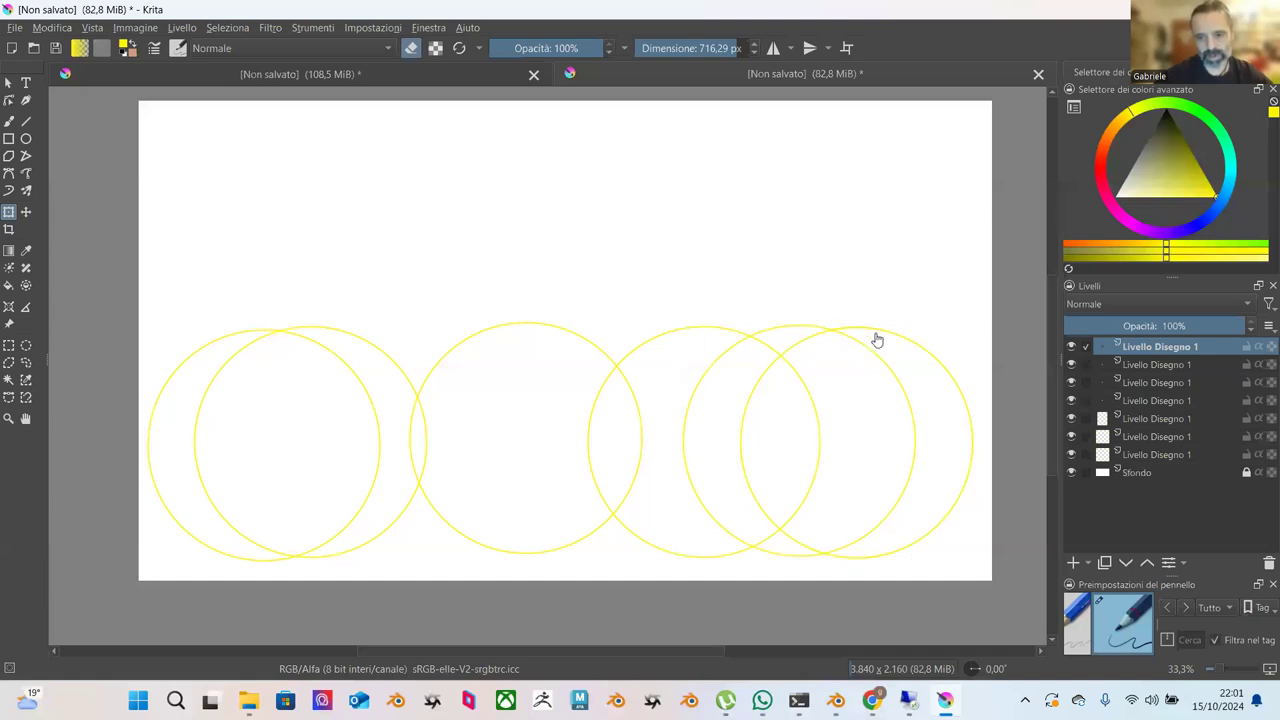
pyautogui.moveTo(825, 330); pyautogui.dragTo(780, 320)
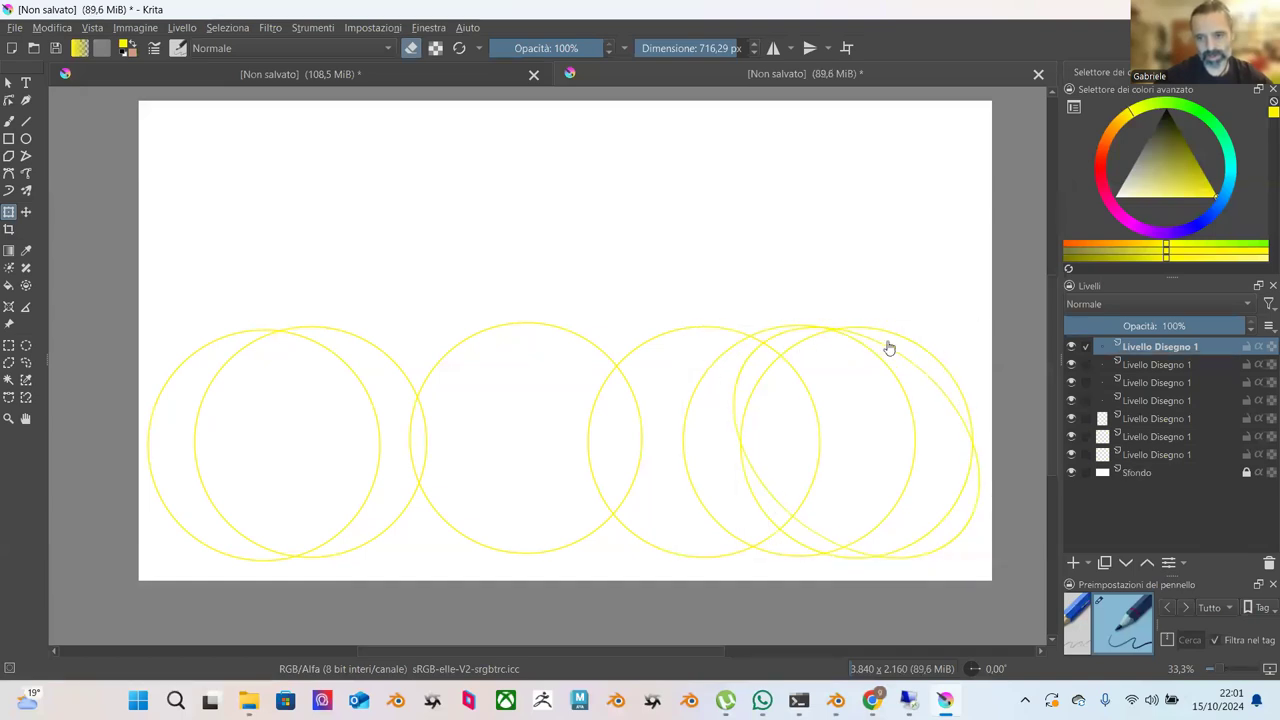
pyautogui.hotkey('ctrl', 'z')
pyautogui.moveTo(909, 349)
pyautogui.mouseDown()
pyautogui.moveTo(889, 342)
pyautogui.moveTo(927, 345)
pyautogui.mouseUp()
# Add one more rightmost circle copy nudged slightly right, then switch back to Blender.
pyautogui.hotkey('ctrl', 'j')
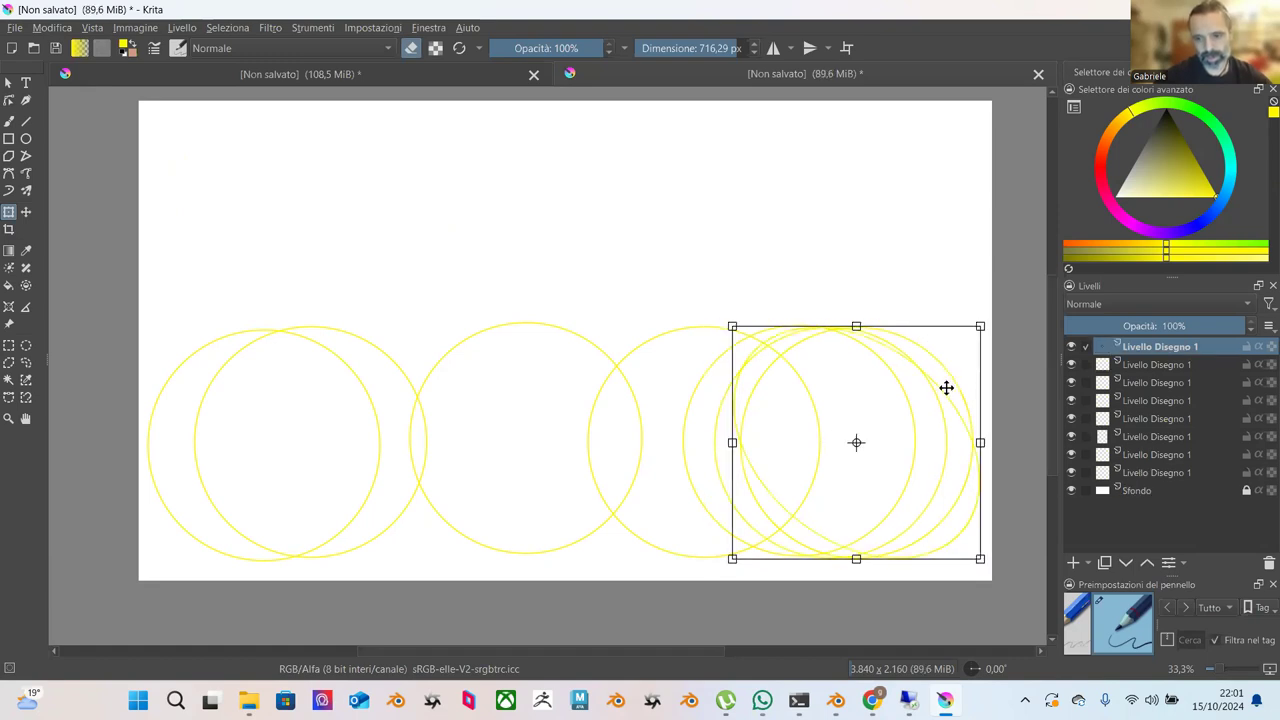
pyautogui.hotkey('ctrl', 'z')
pyautogui.hotkey('ctrl', 'z')
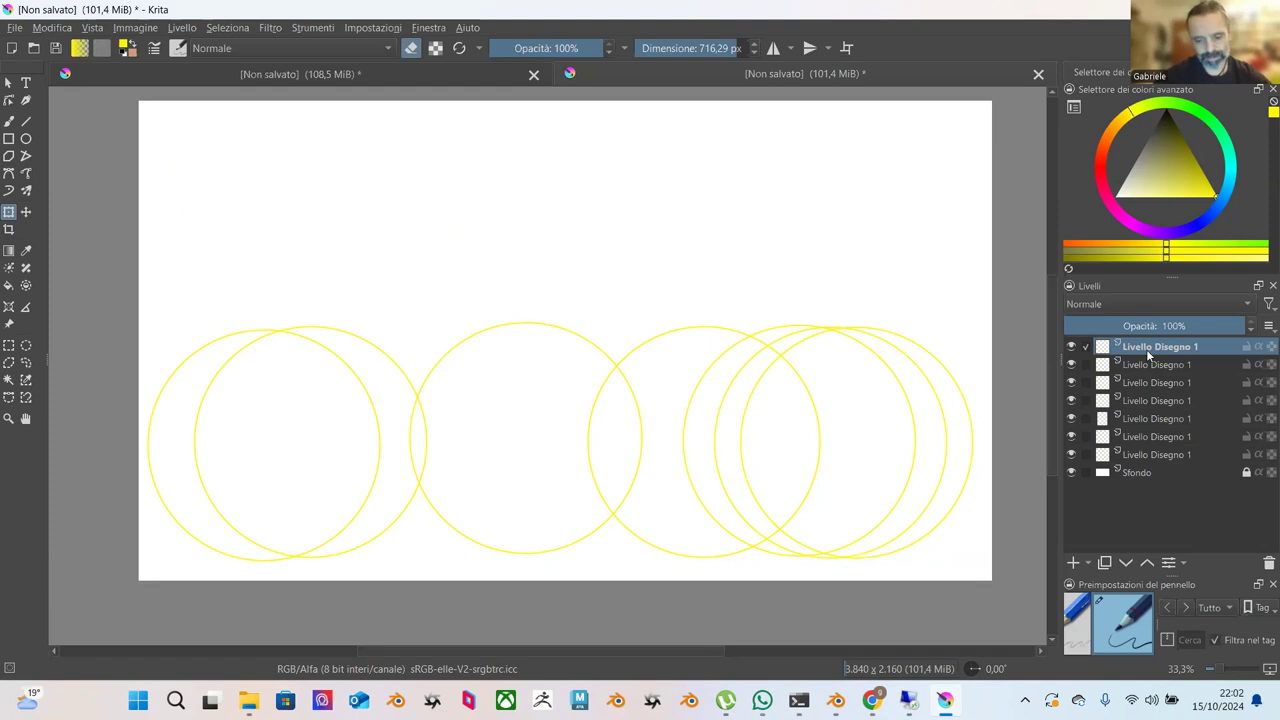
pyautogui.hotkey('ctrl', 'j')
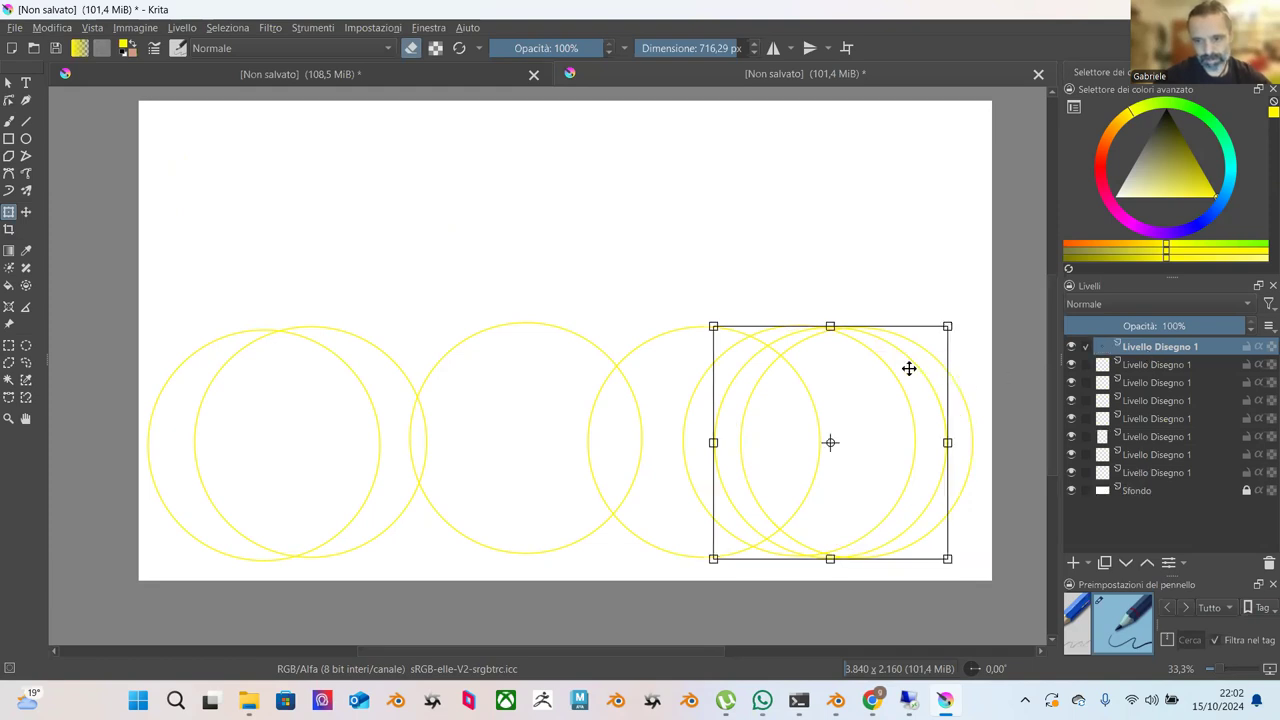
pyautogui.moveTo(908, 368); pyautogui.dragTo(920, 370)
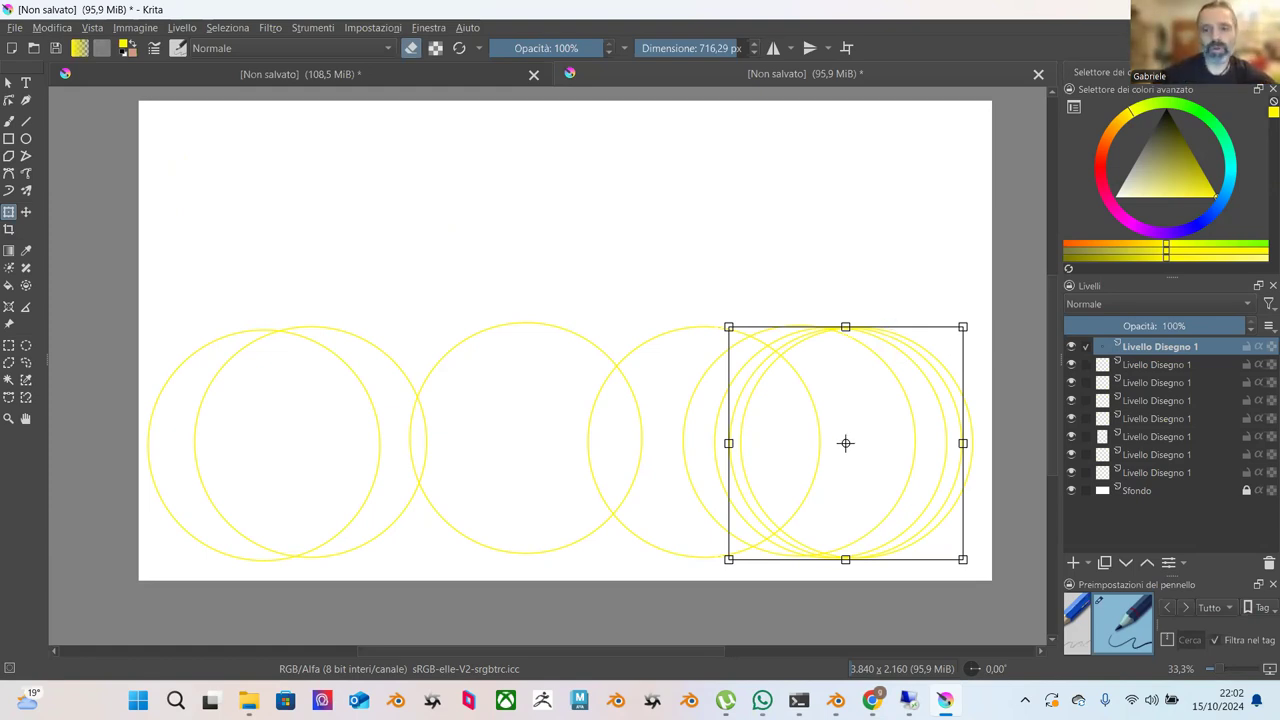
pyautogui.hotkey('alt', 'Tab')
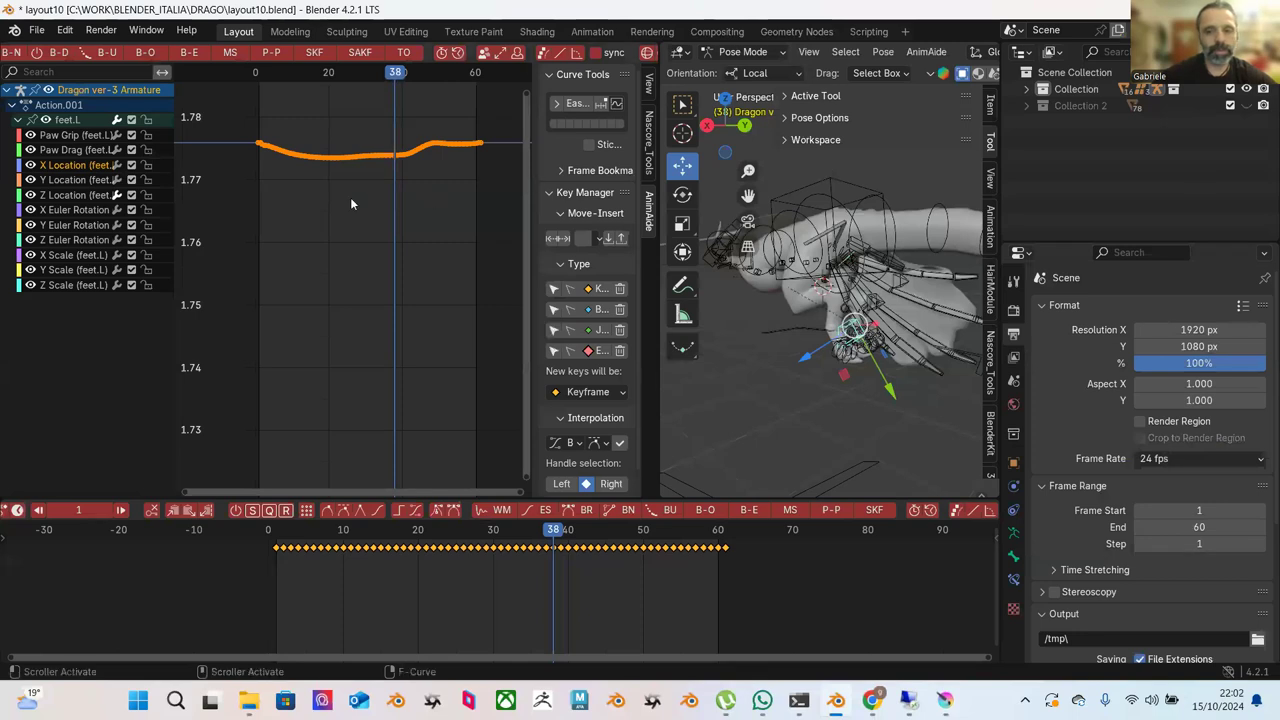
# Zoom the graph view and display the foot's X, Y and Z Location channels.
pyautogui.keyDown('ctrl'); pyautogui.moveTo(366, 260); pyautogui.dragTo(460, 311, button='middle'); pyautogui.keyUp('ctrl')
pyautogui.click(491, 330)
pyautogui.keyDown('ctrl'); pyautogui.moveTo(406, 377); pyautogui.dragTo(454, 368, button='middle'); pyautogui.keyUp('ctrl')
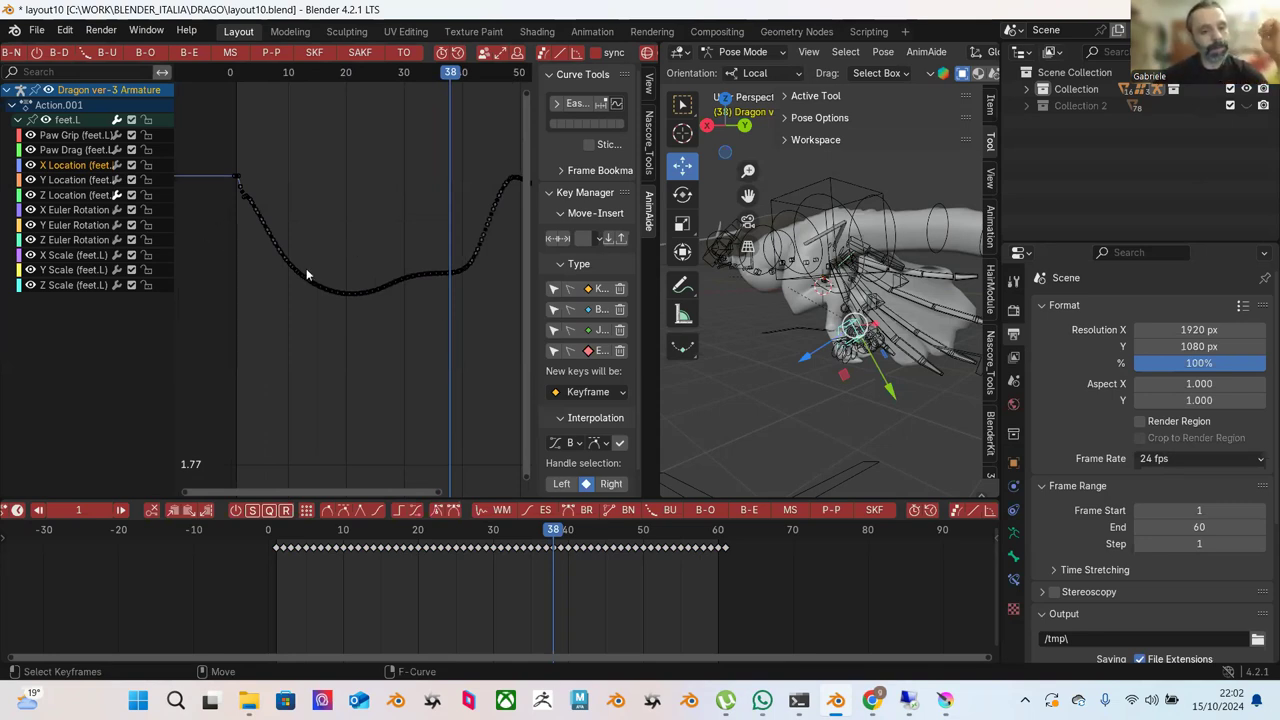
pyautogui.keyDown('shift'); pyautogui.click(86, 196); pyautogui.keyUp('shift')
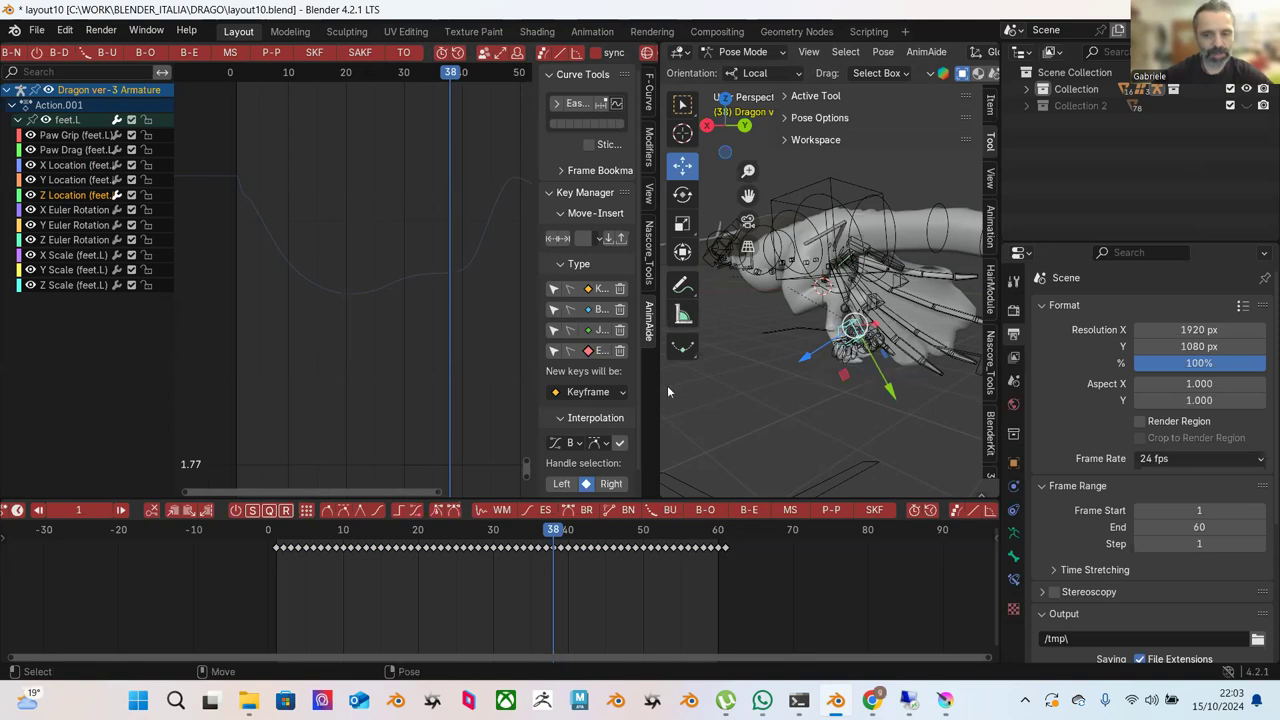
# Preview the animation, stop at frame 38, and frame all curves in the graph.
pyautogui.press('space')
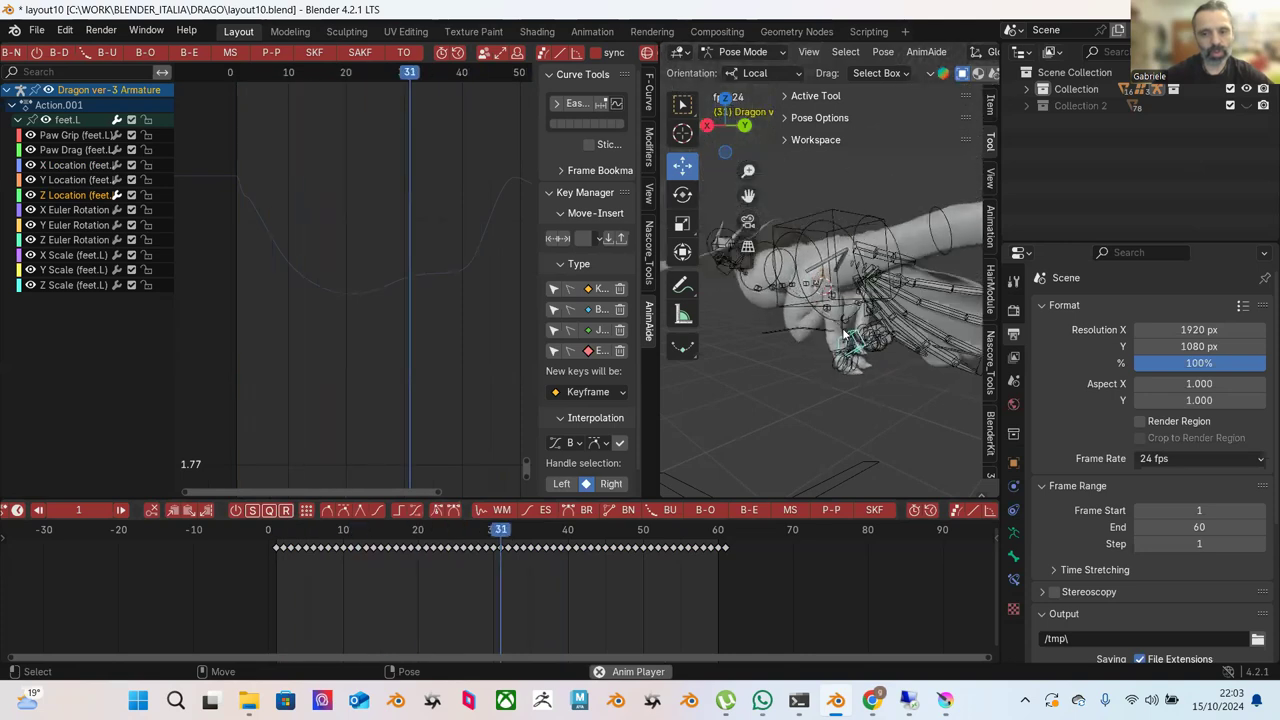
pyautogui.press('Escape')
pyautogui.click(302, 206)
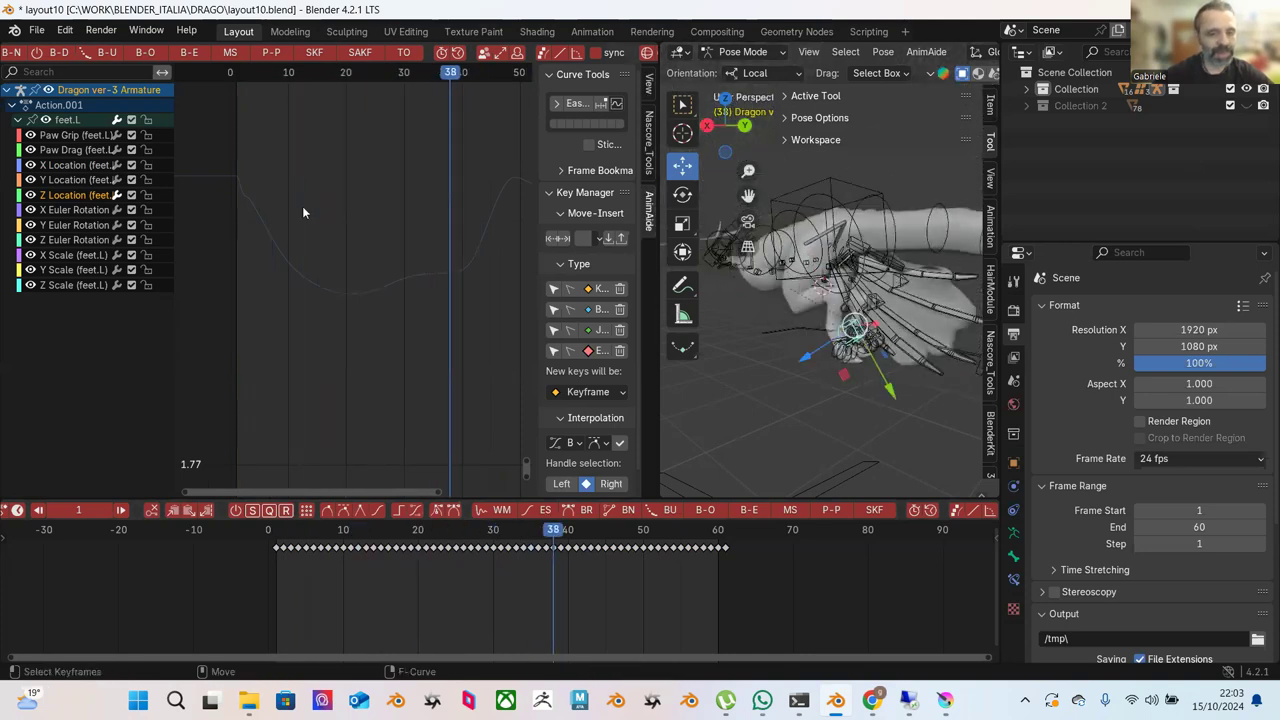
pyautogui.press('Home')
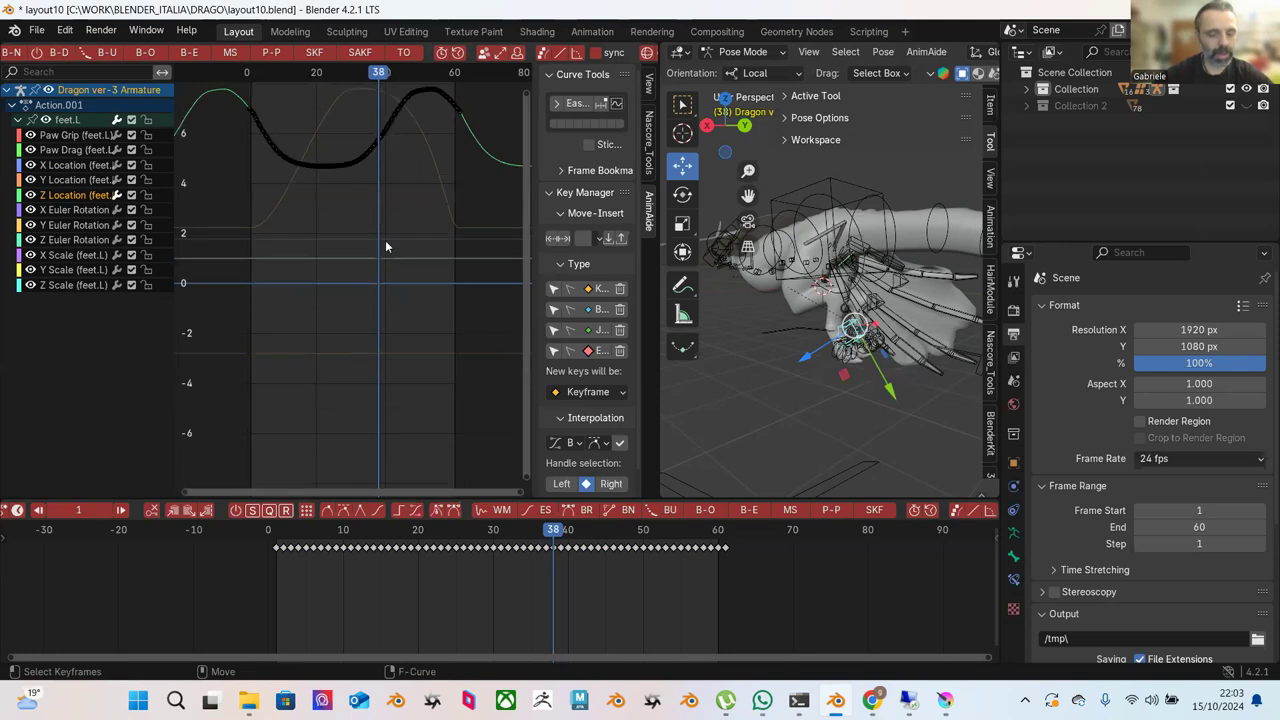
# Box-select the Z Location keys and Push-Pull them so the peaks and dips swing wider.
pyautogui.keyDown('ctrl'); pyautogui.moveTo(395, 261); pyautogui.dragTo(405, 387, button='middle'); pyautogui.keyUp('ctrl')
pyautogui.moveTo(293, 207); pyautogui.dragTo(465, 442)
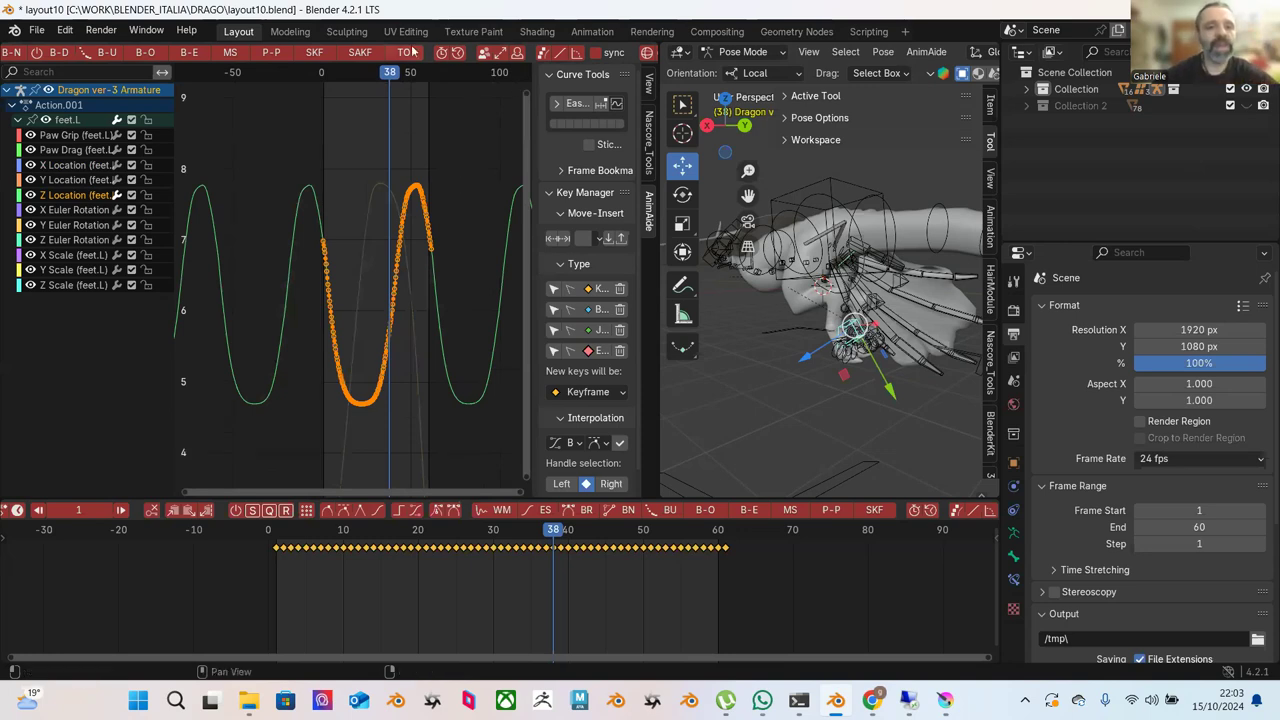
pyautogui.click(273, 53)
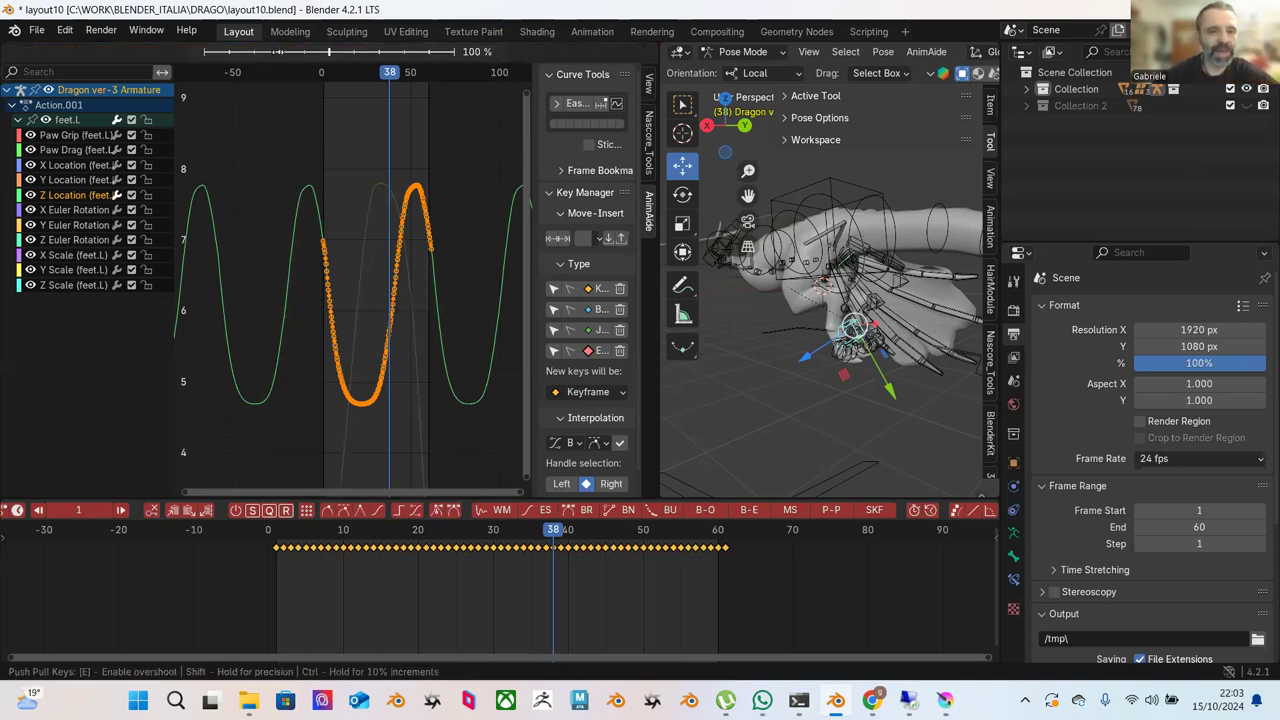
pyautogui.moveTo(294, 57)
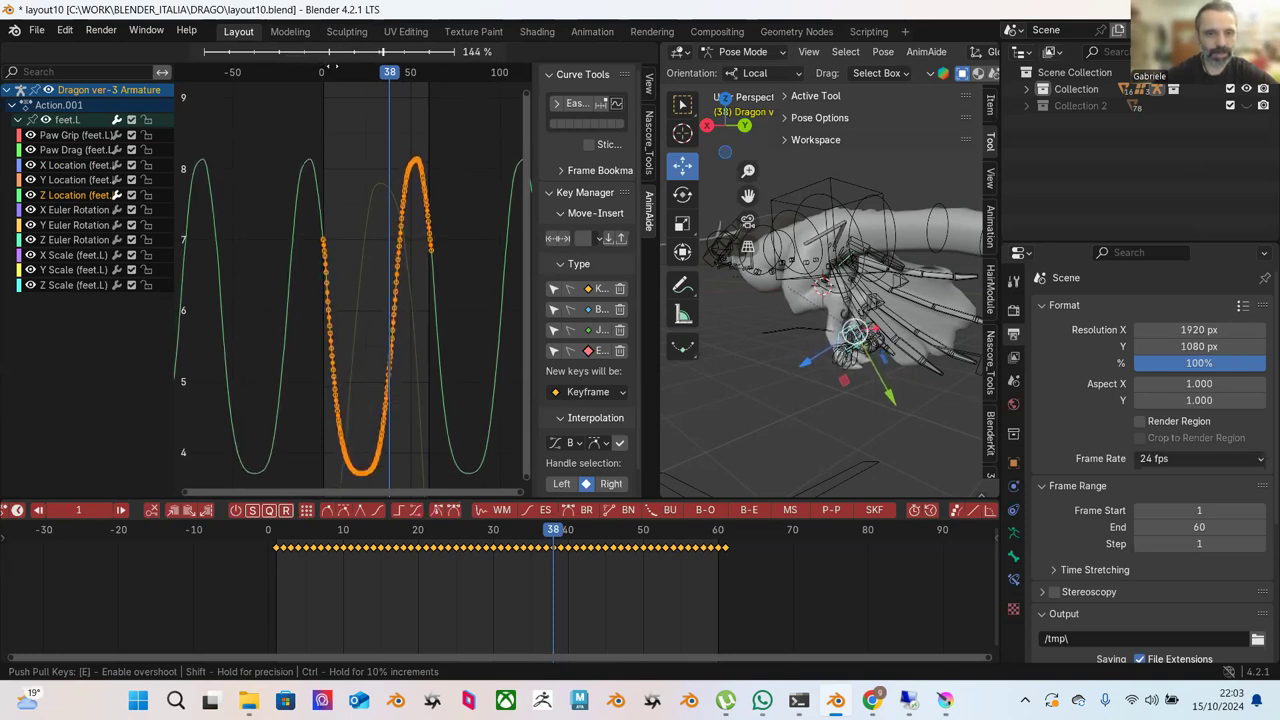
pyautogui.click(333, 67)
# Play the animation from the start, then step forward a few frames to review.
pyautogui.moveTo(314, 555); pyautogui.dragTo(262, 545)
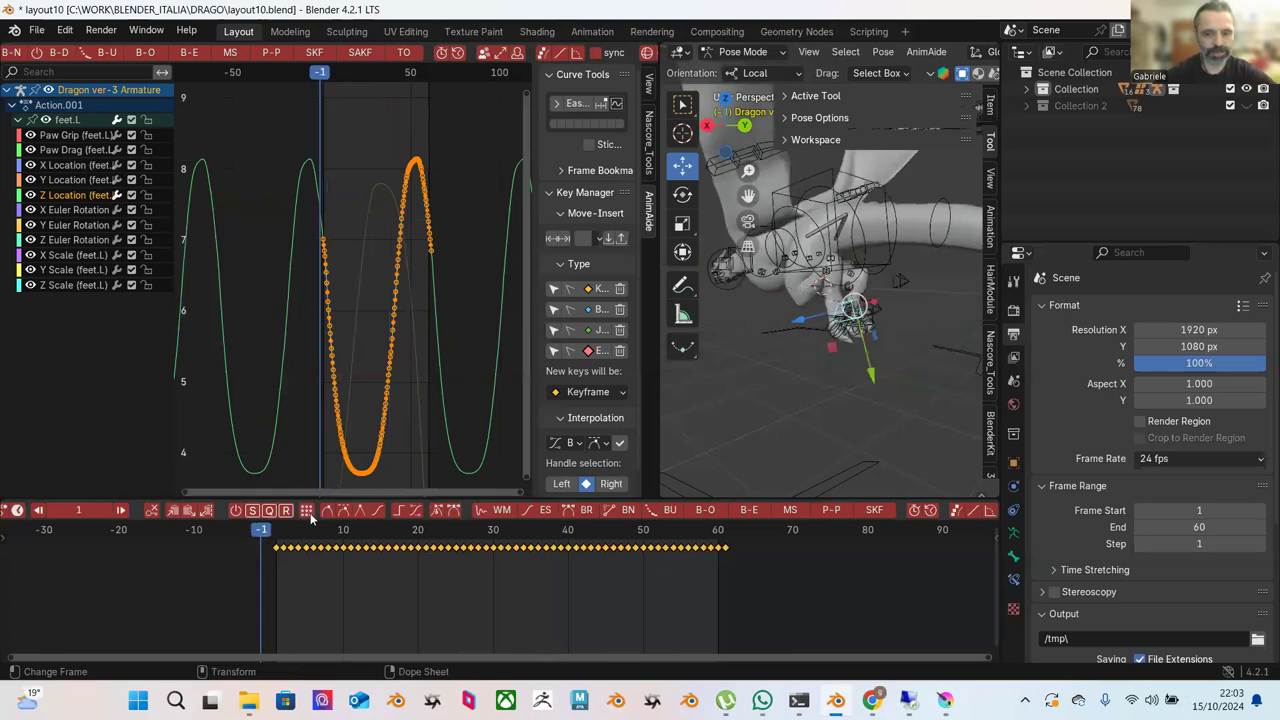
pyautogui.press('space')
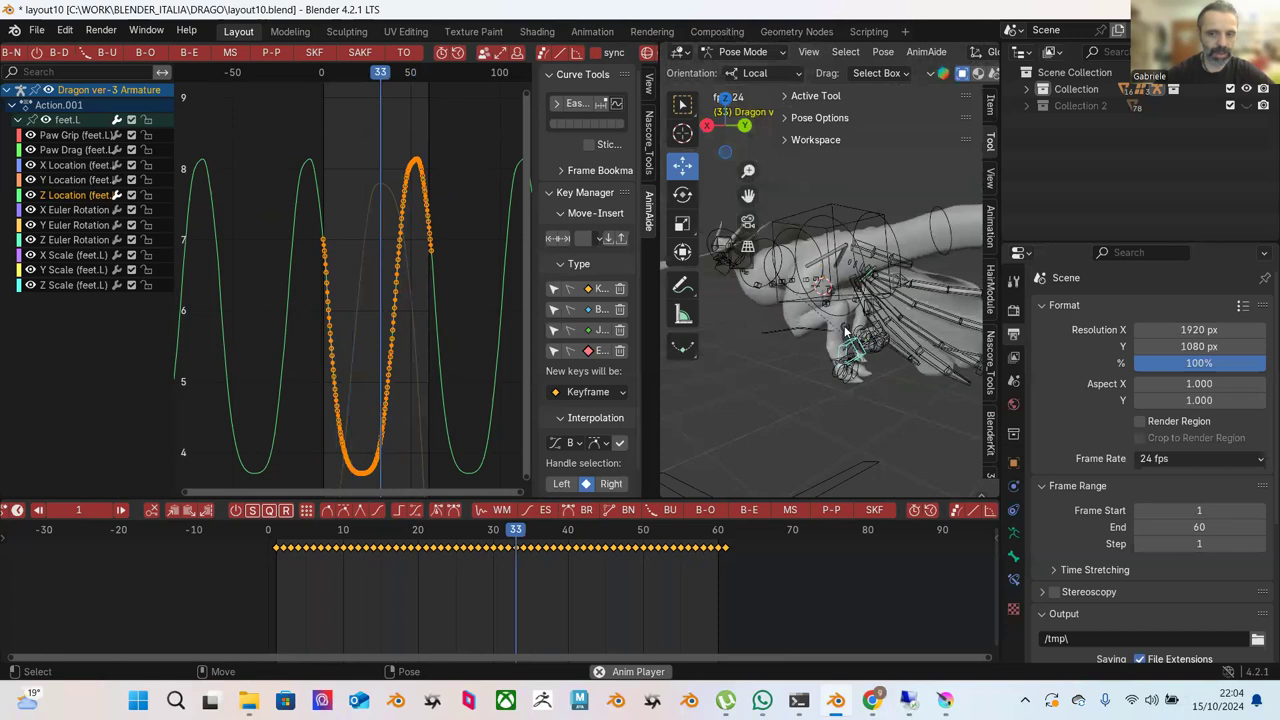
pyautogui.press('space')
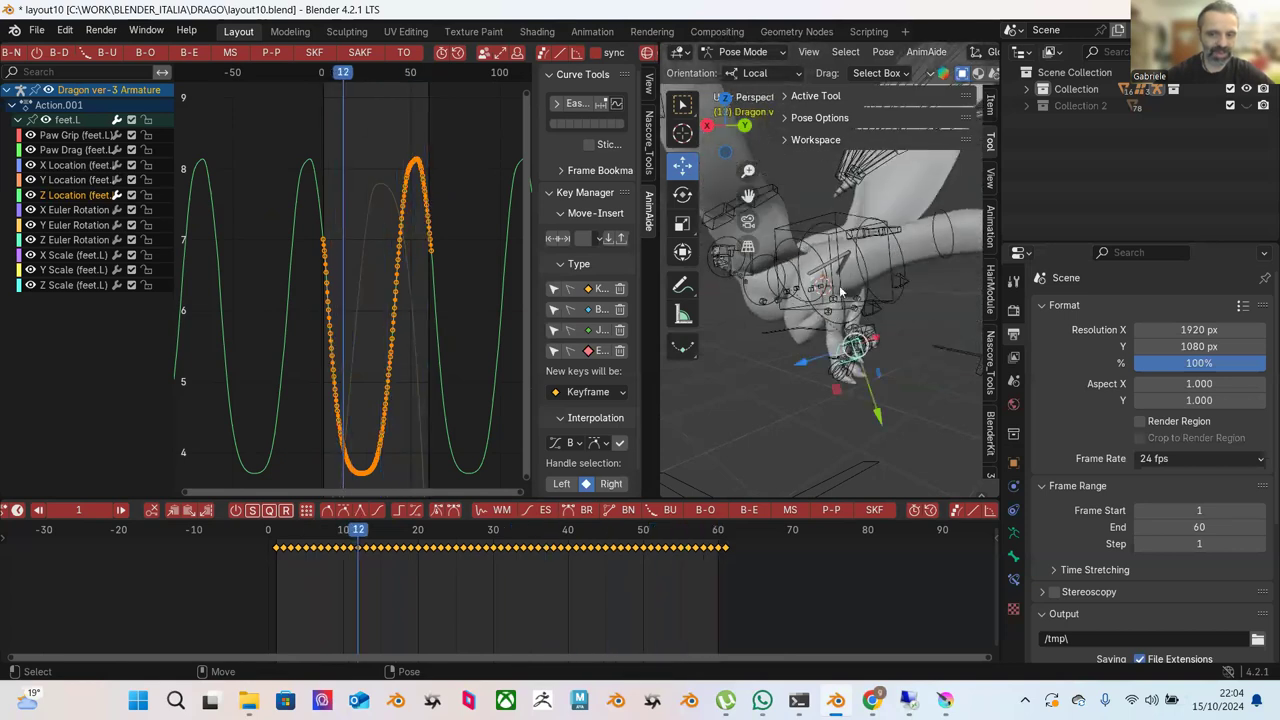
pyautogui.press('Right')
pyautogui.press('Right')
pyautogui.press('Right')
pyautogui.press('Right')
pyautogui.press('Right')
pyautogui.press('Right')
pyautogui.press('Right')
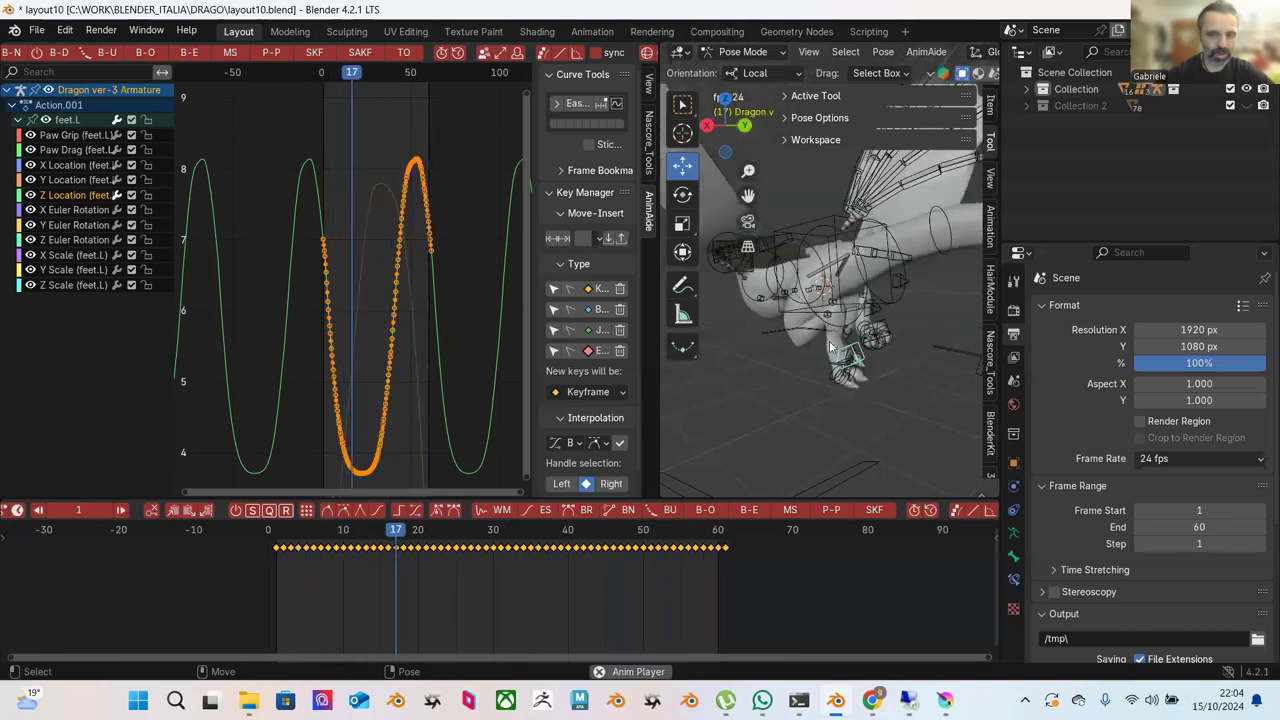
pyautogui.press('Right')
pyautogui.press('Right')
pyautogui.press('Right')
pyautogui.press('Right')
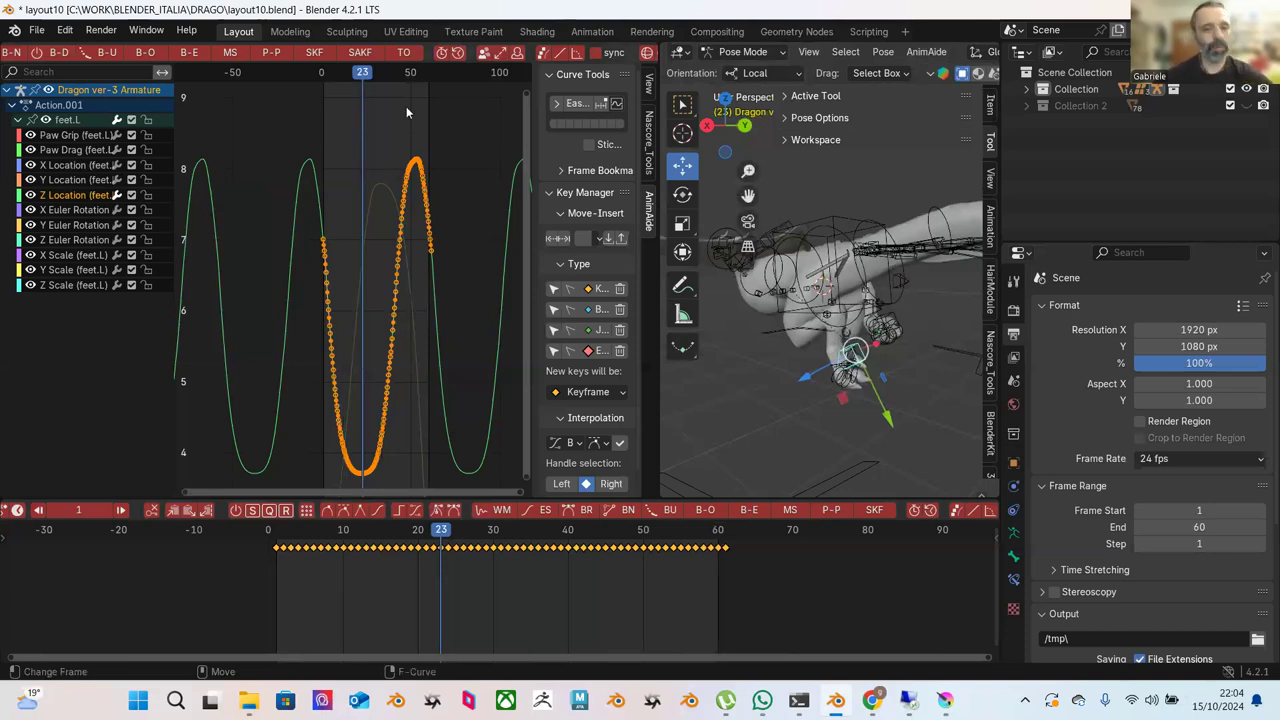
# Shift the selected Z Location keys 18 frames later and play back from frame 5.
pyautogui.scroll(-2, 340, 259)
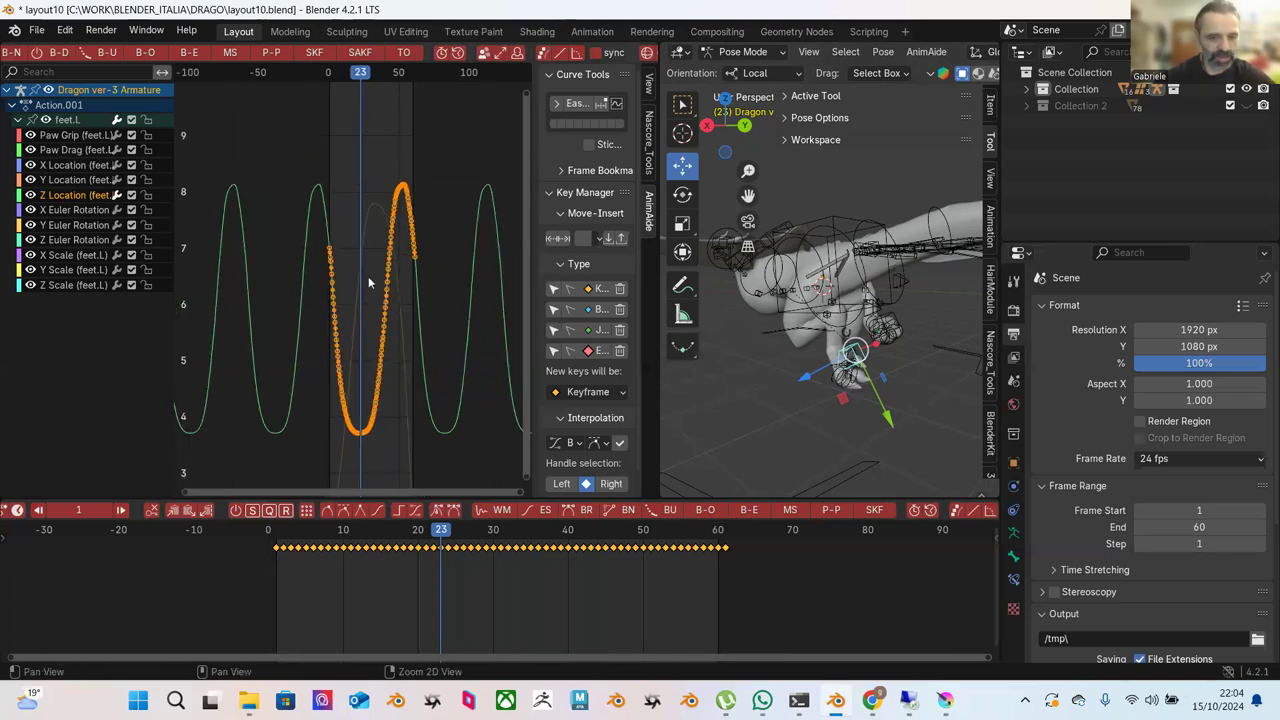
pyautogui.moveTo(368, 276); pyautogui.dragTo(368, 259, button='middle')
pyautogui.scroll(1, 368, 265)
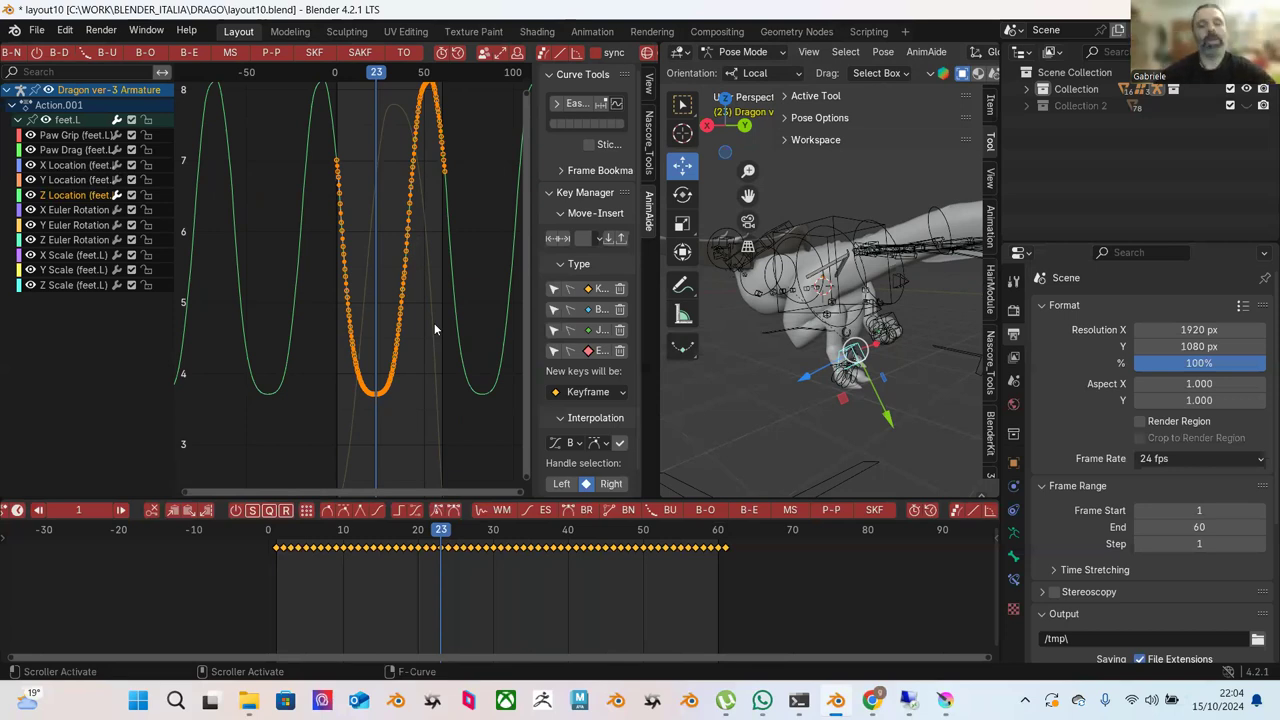
pyautogui.press('g')
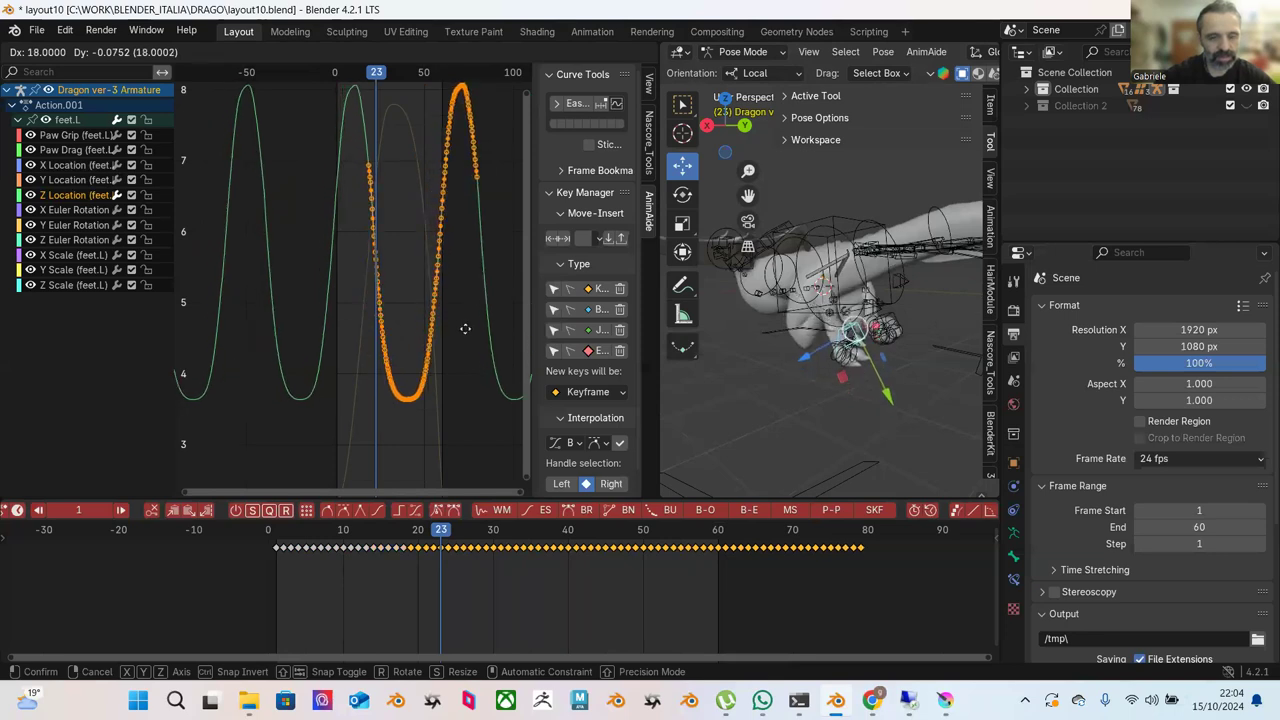
pyautogui.click(455, 327)
pyautogui.moveTo(416, 517); pyautogui.dragTo(330, 514)
pyautogui.press('space')
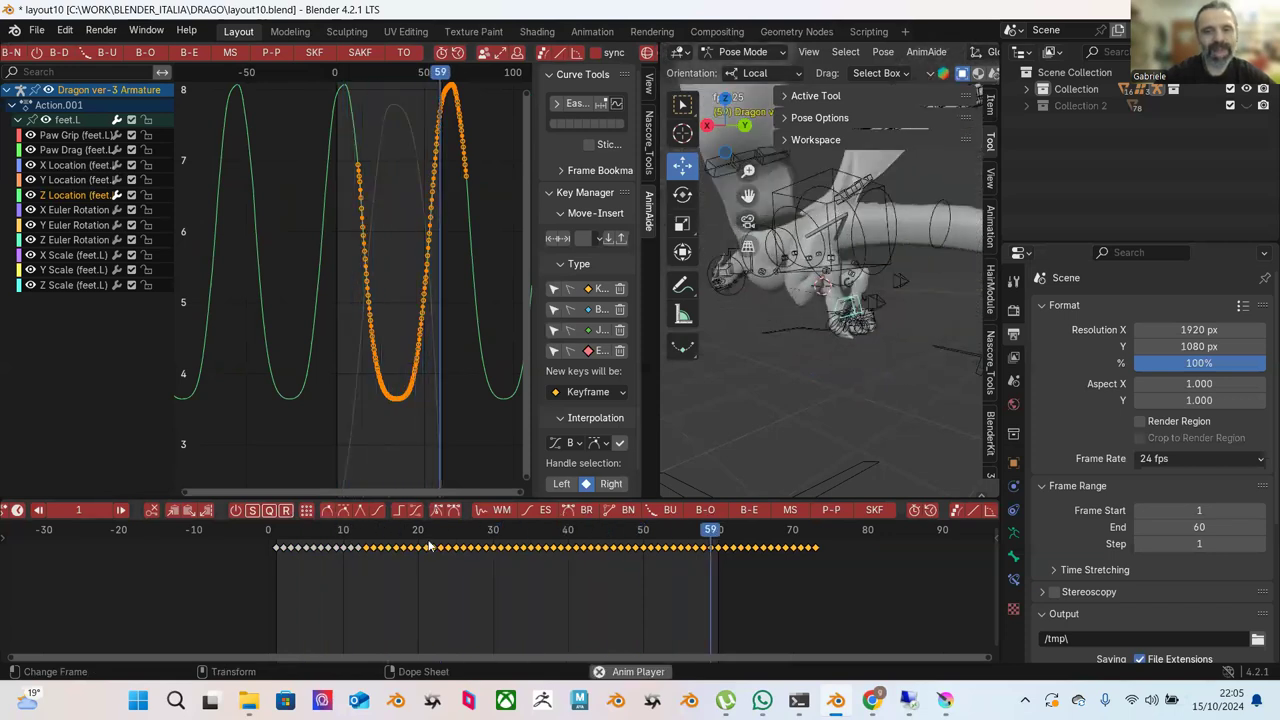
pyautogui.press('space')
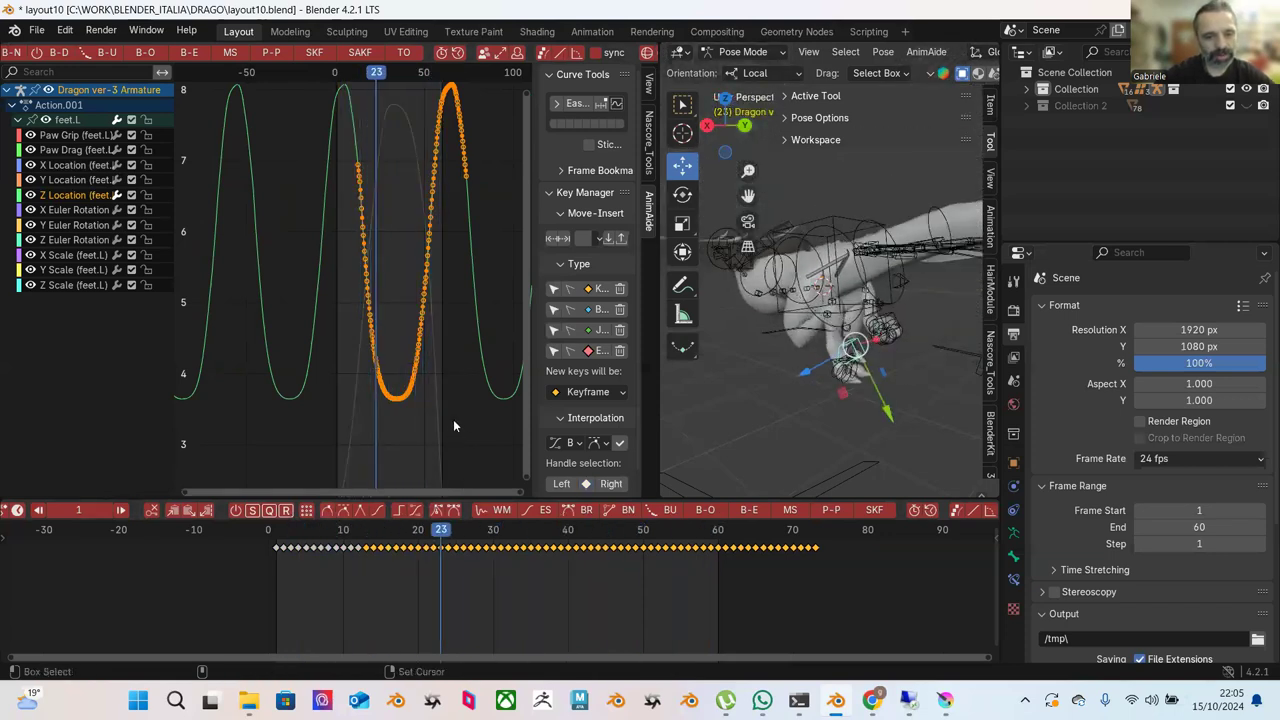
# Undo the 18-frame shift, move the keys 4 frames later instead, and replay.
pyautogui.hotkey('ctrl', 'z')
pyautogui.hotkey('shift', 'd')
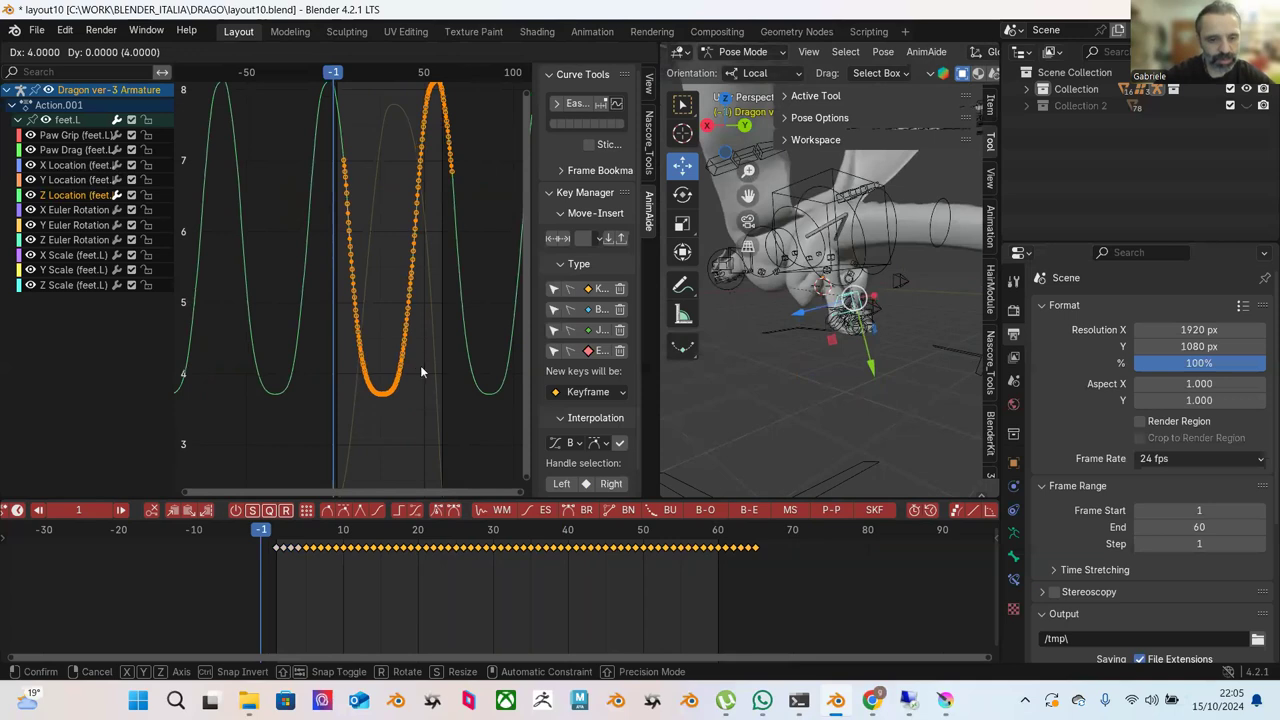
pyautogui.click(421, 365)
pyautogui.press('space')
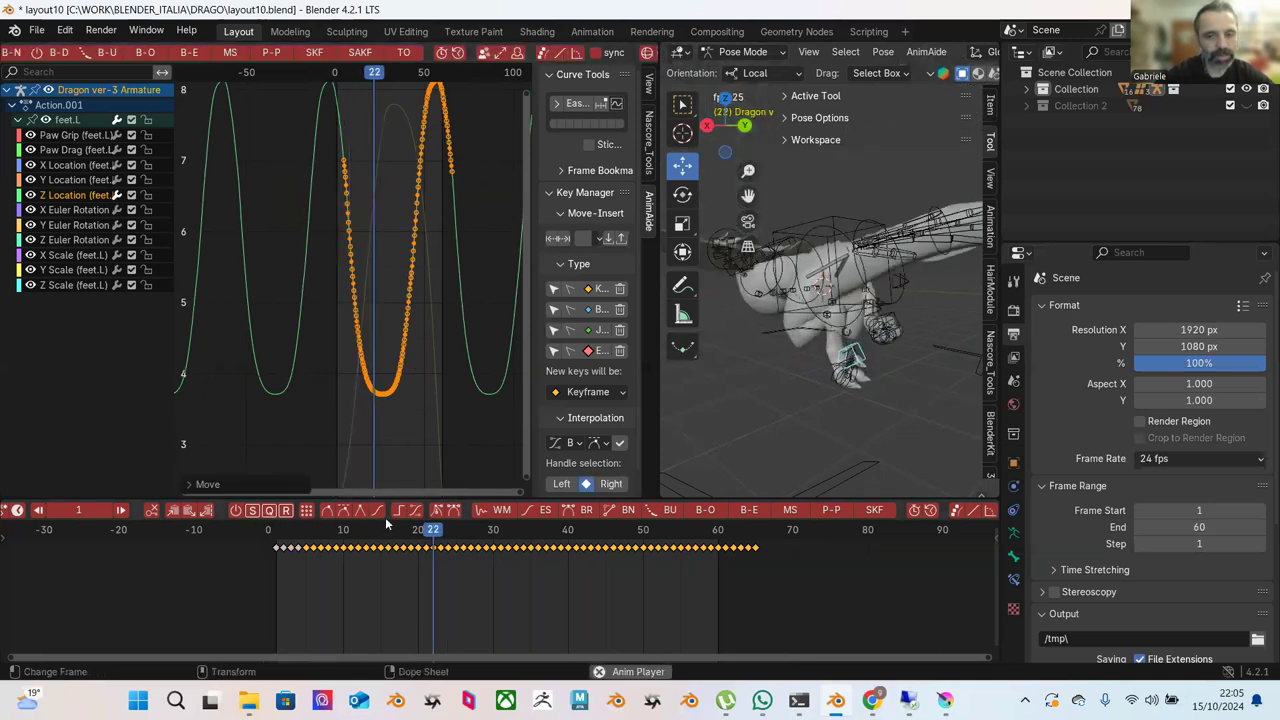
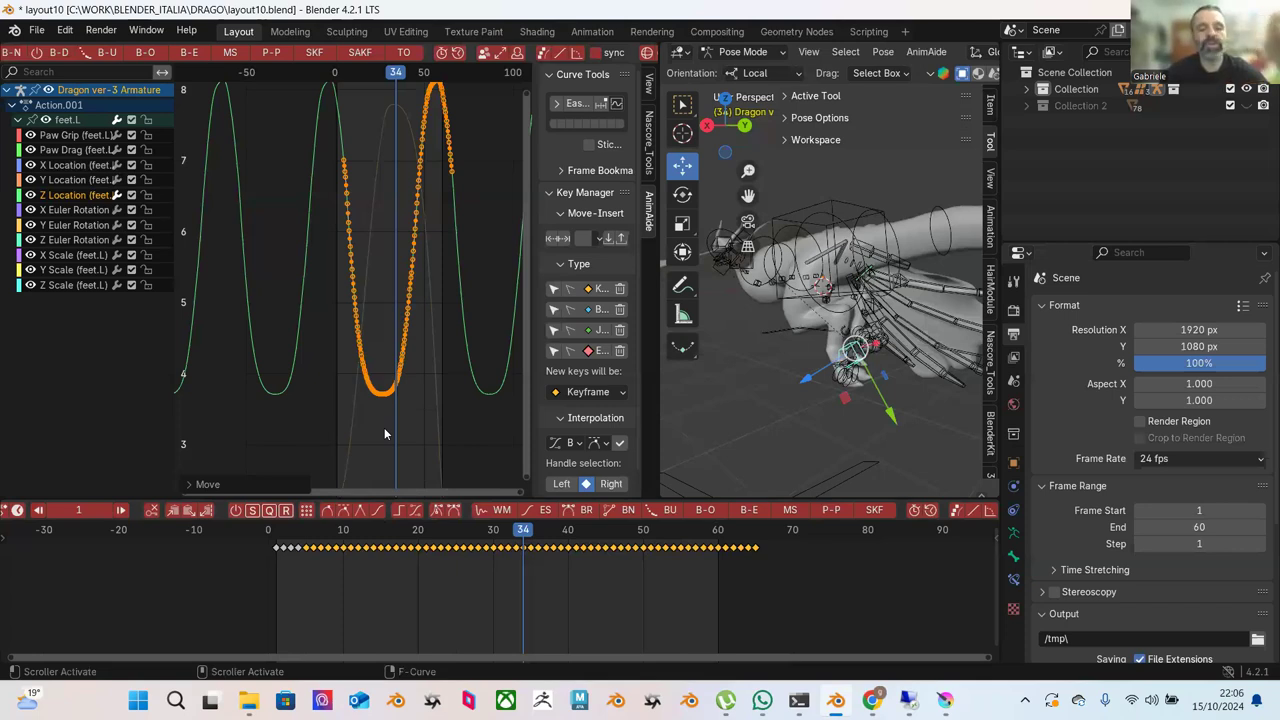
# Select all Z Location keys and try rotating and moving them without changing their timing.
pyautogui.click(383, 296)
pyautogui.hotkey('ctrl', 'z')
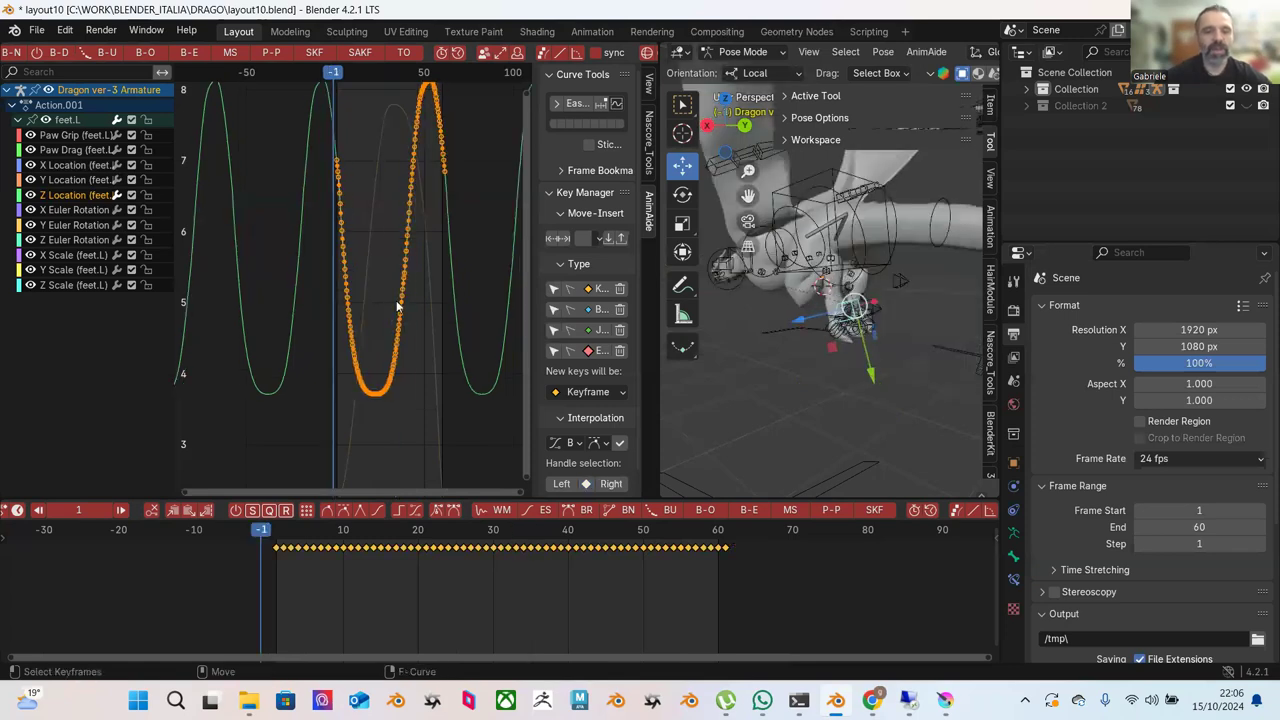
pyautogui.press('r')
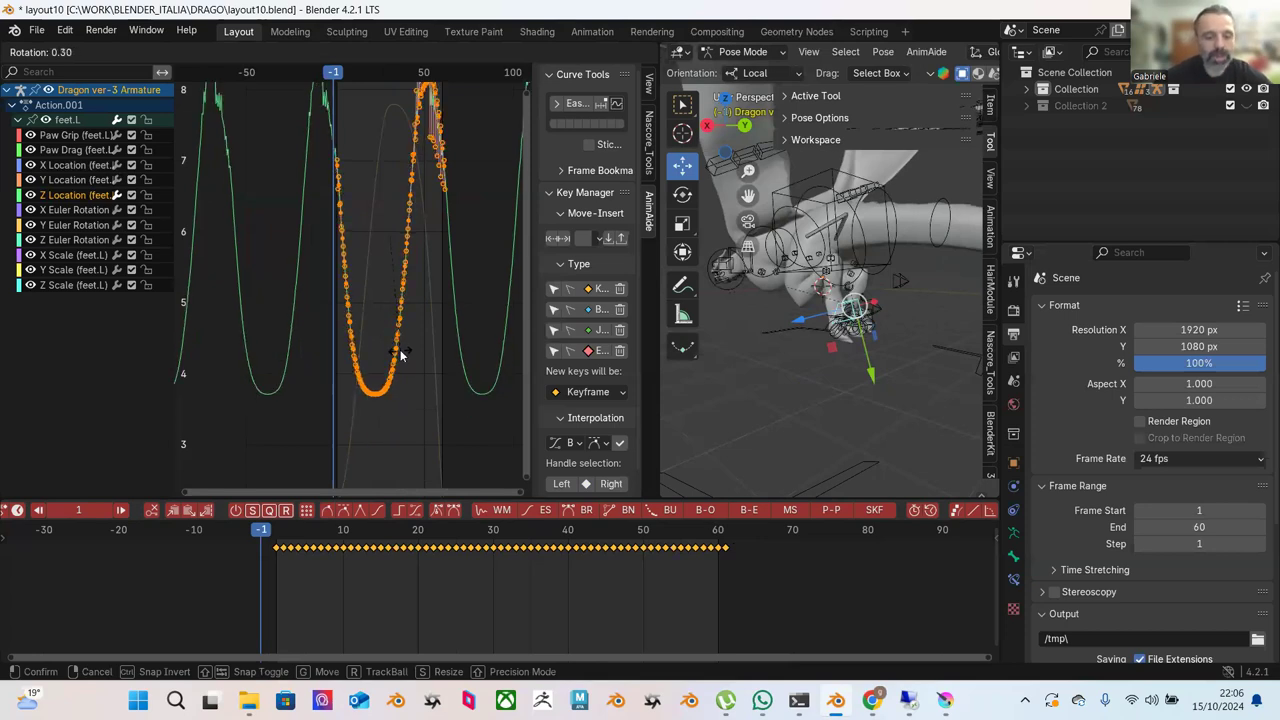
pyautogui.click(400, 355)
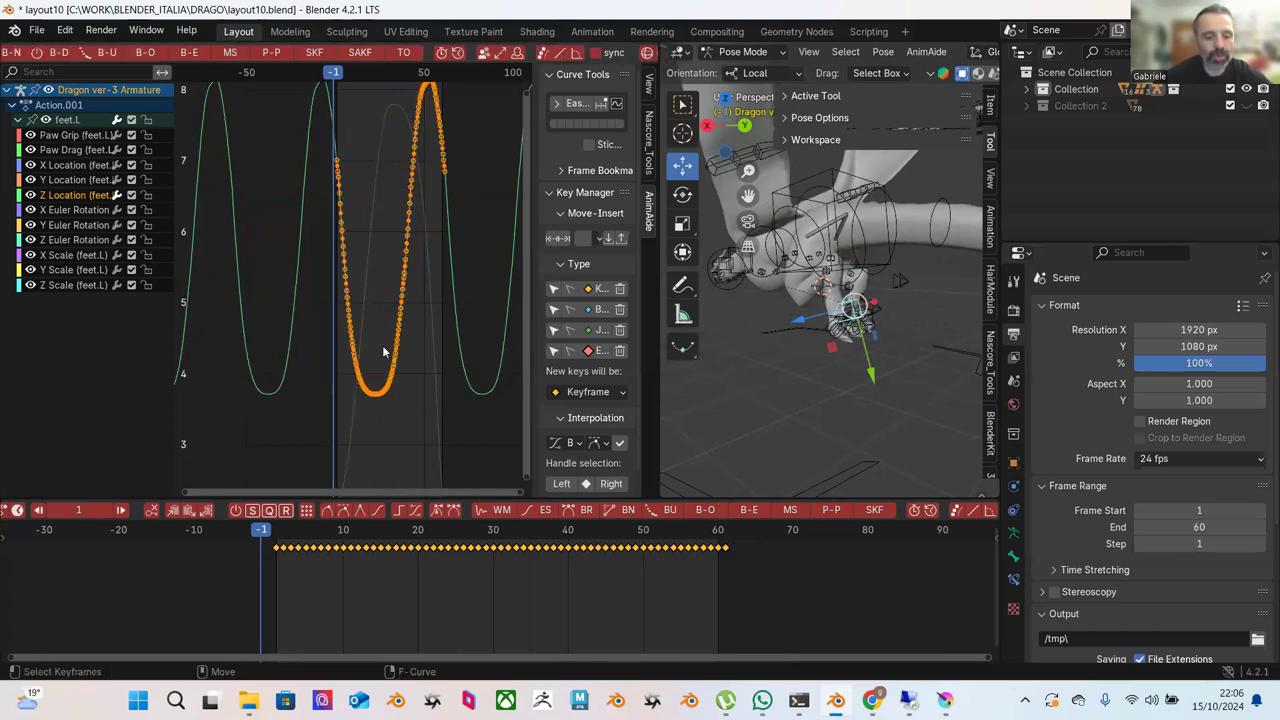
pyautogui.press('g')
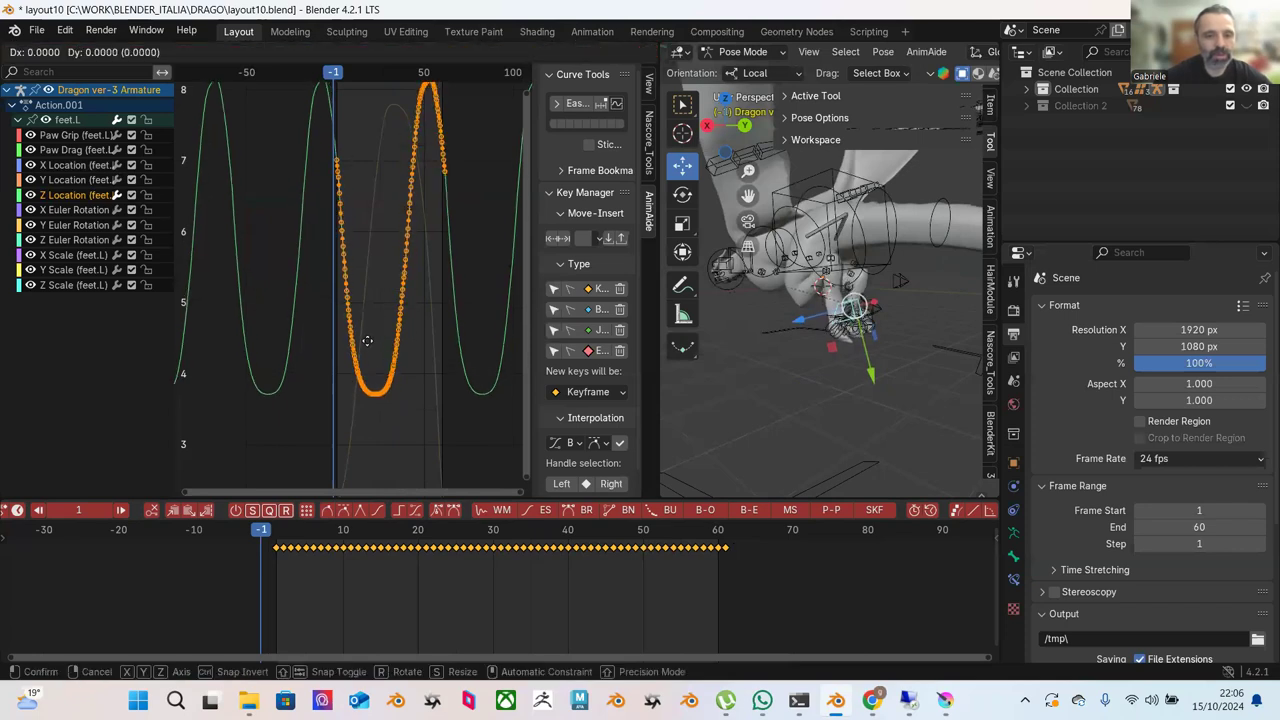
pyautogui.click(367, 341)
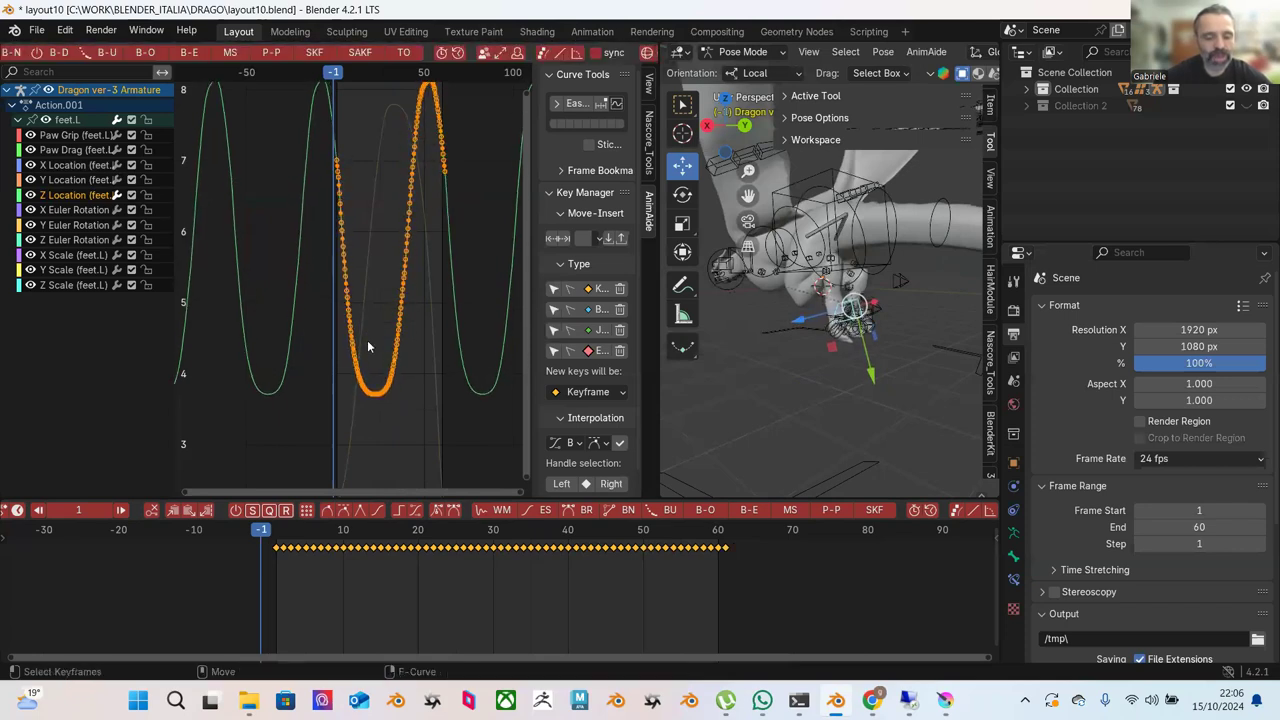
# Move the selected keys two frames later and play the animation back.
pyautogui.press('g')
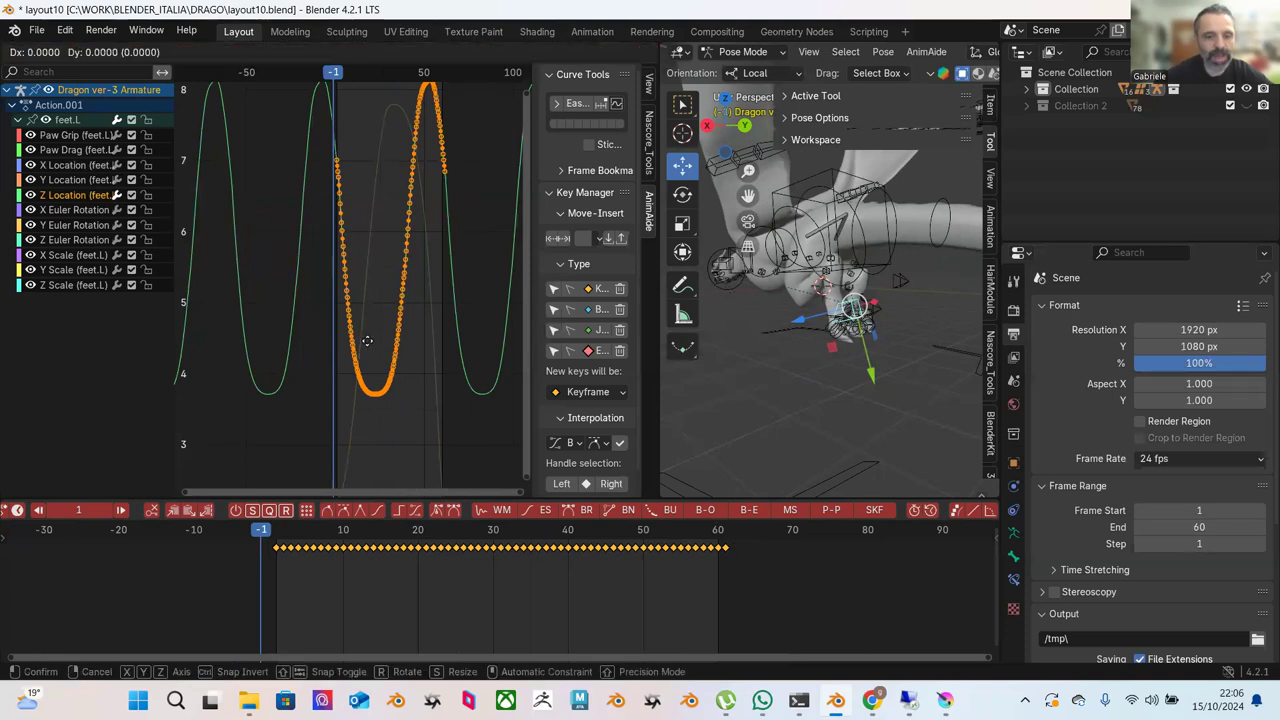
pyautogui.press('1')
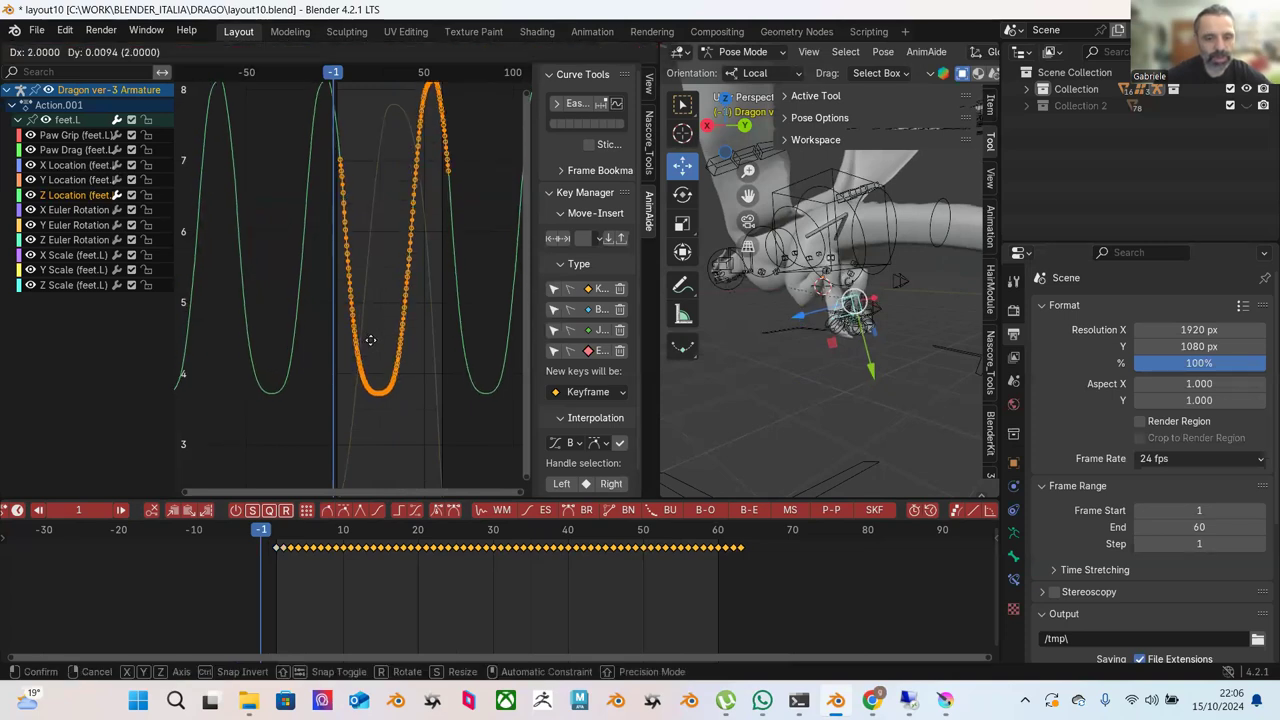
pyautogui.press('Return')
pyautogui.click(285, 511)
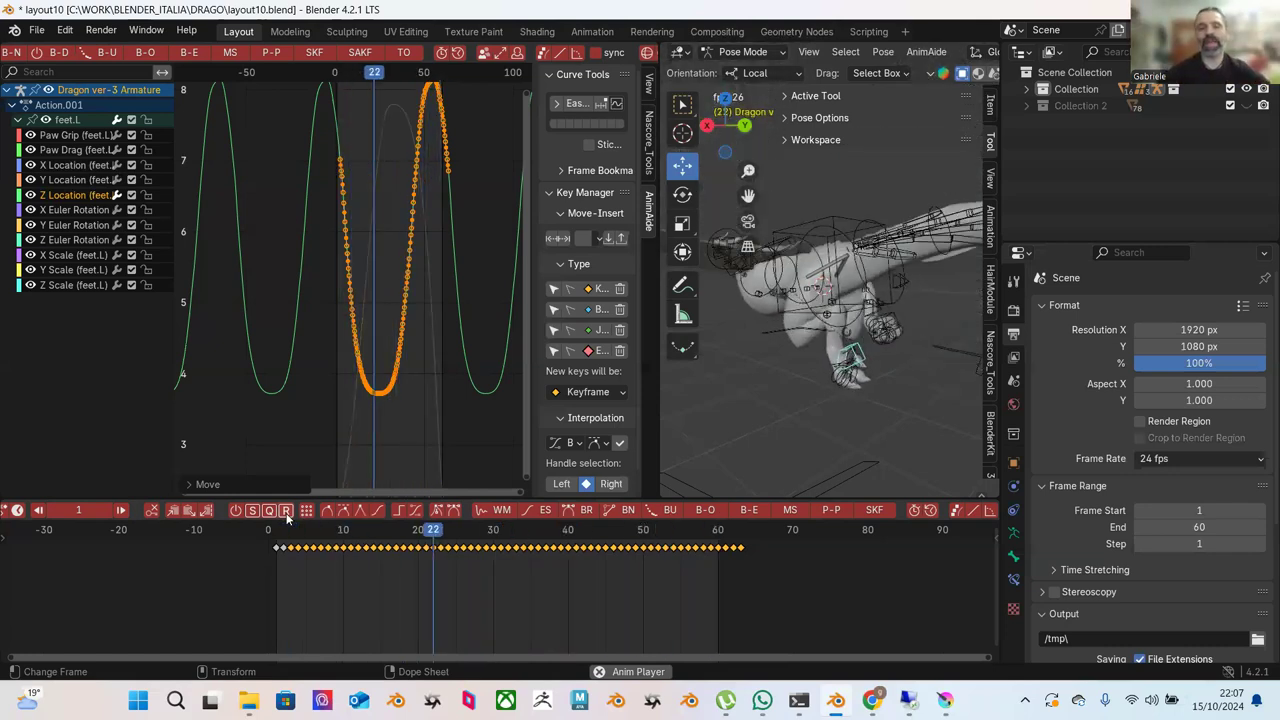
# Stop playback, zoom into the Z valley, and Blend to Ease its falling-side keys by about 4%.
pyautogui.press('space')
pyautogui.click(309, 409)
pyautogui.scroll(2, 315, 405)
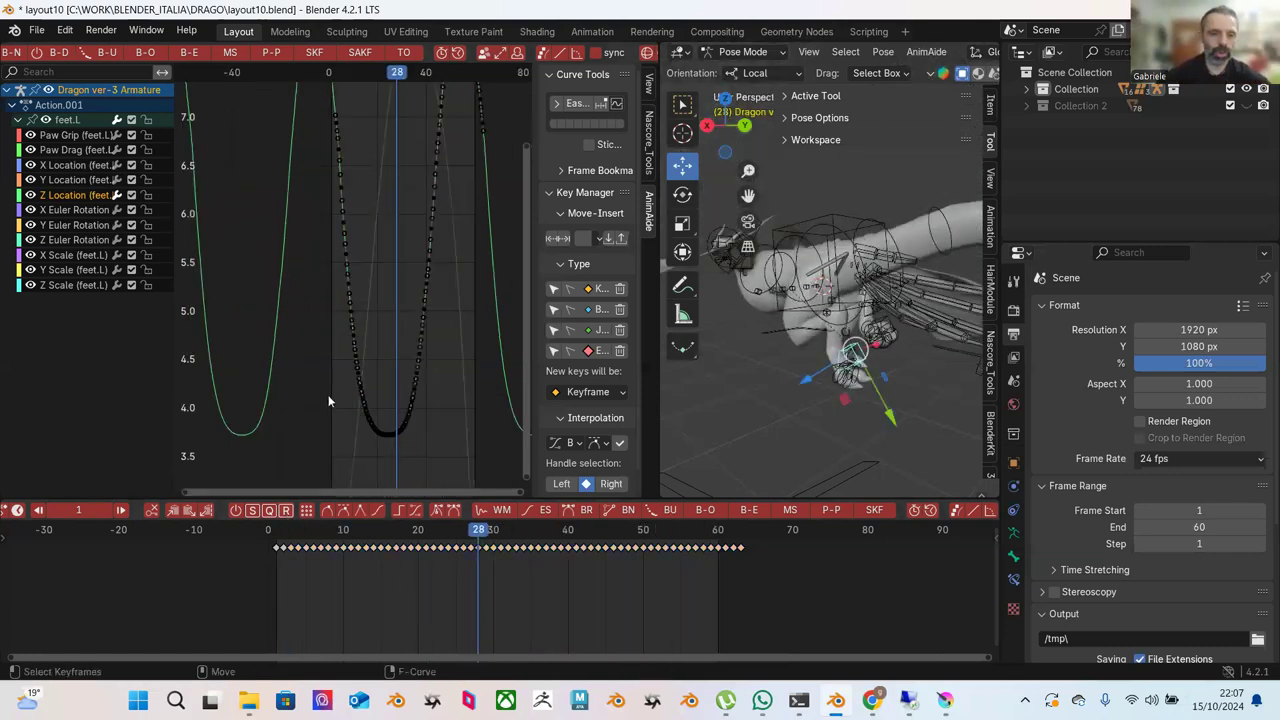
pyautogui.keyDown('ctrl'); pyautogui.moveTo(357, 400); pyautogui.dragTo(338, 347, button='middle'); pyautogui.keyUp('ctrl')
pyautogui.moveTo(313, 183); pyautogui.dragTo(387, 466)
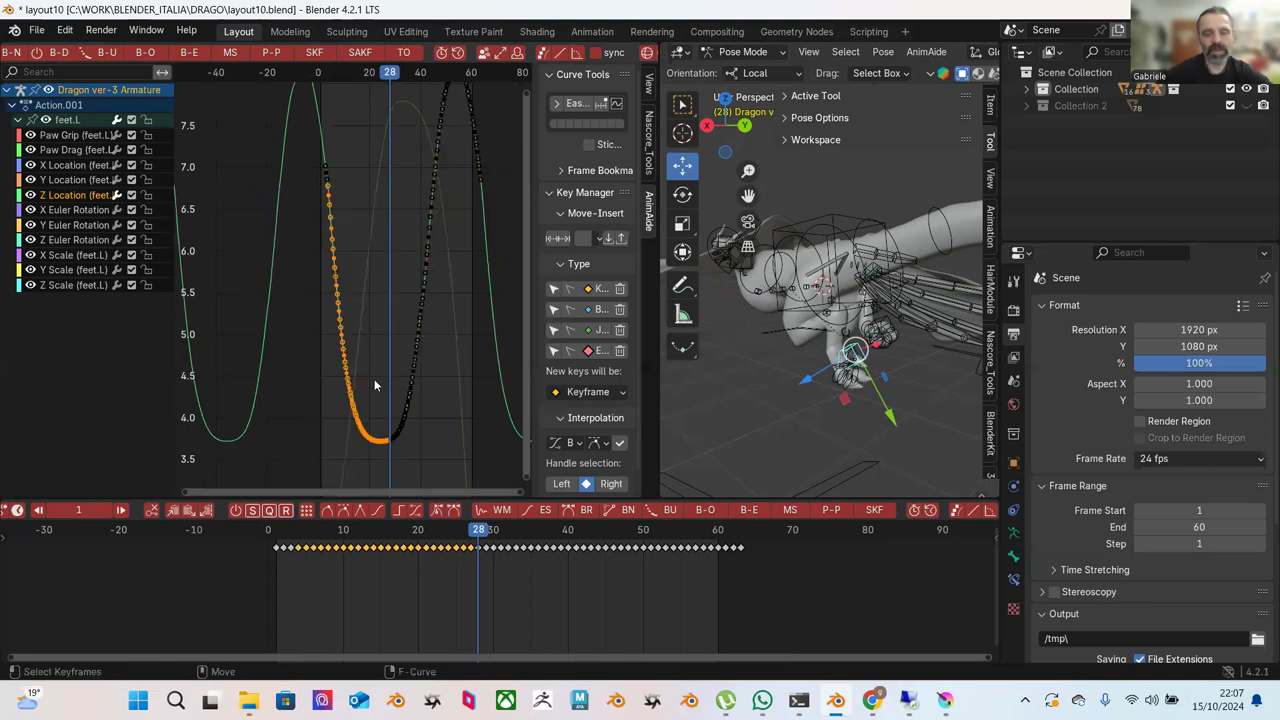
pyautogui.click(189, 51)
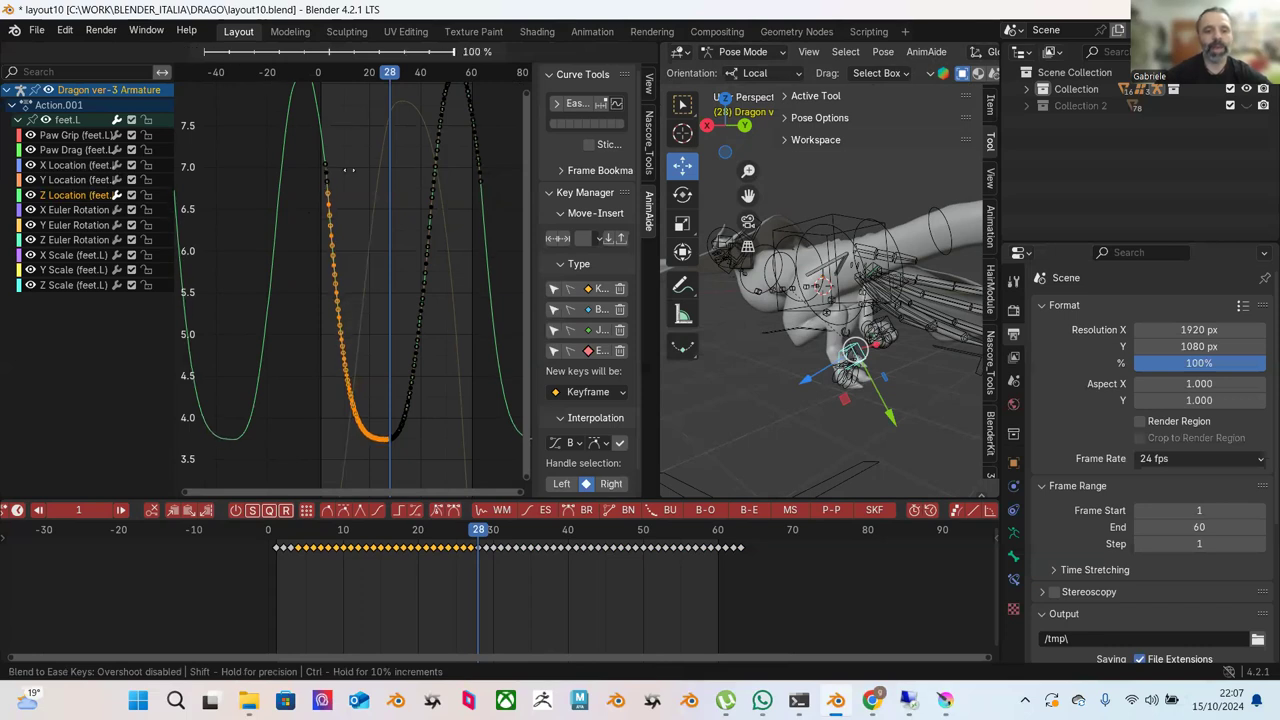
pyautogui.moveTo(203, 198)
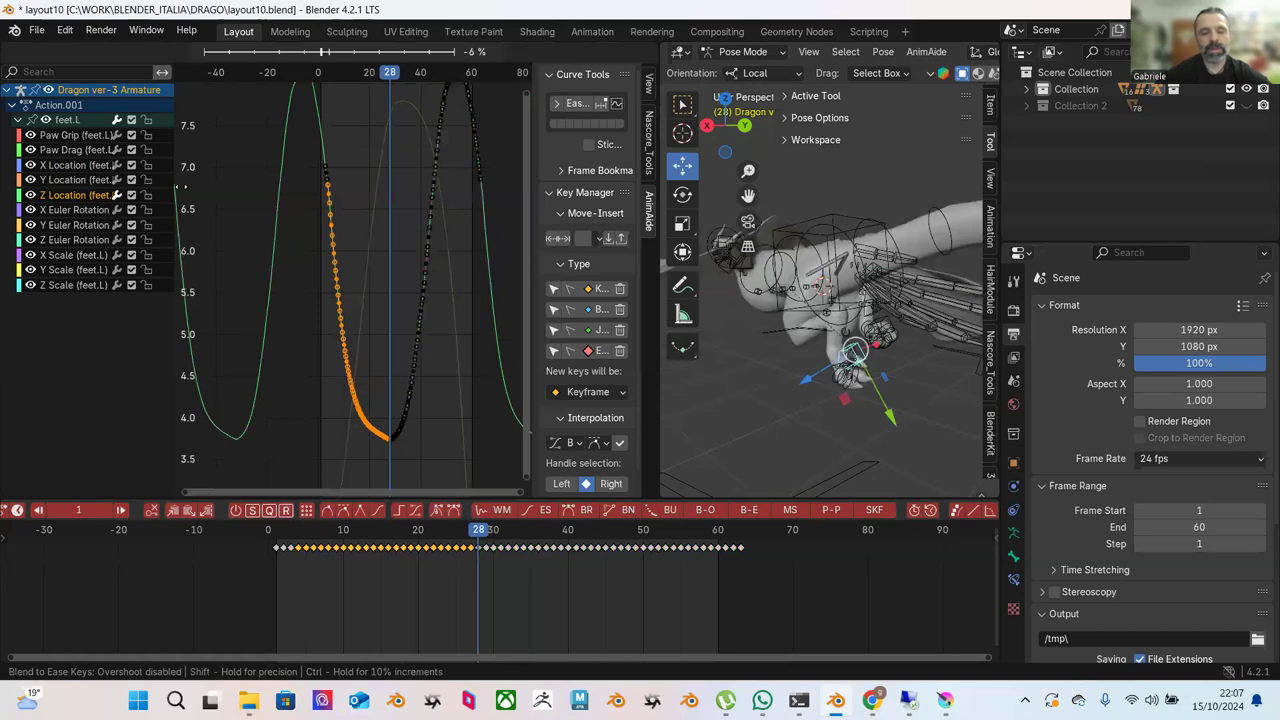
pyautogui.click(194, 204)
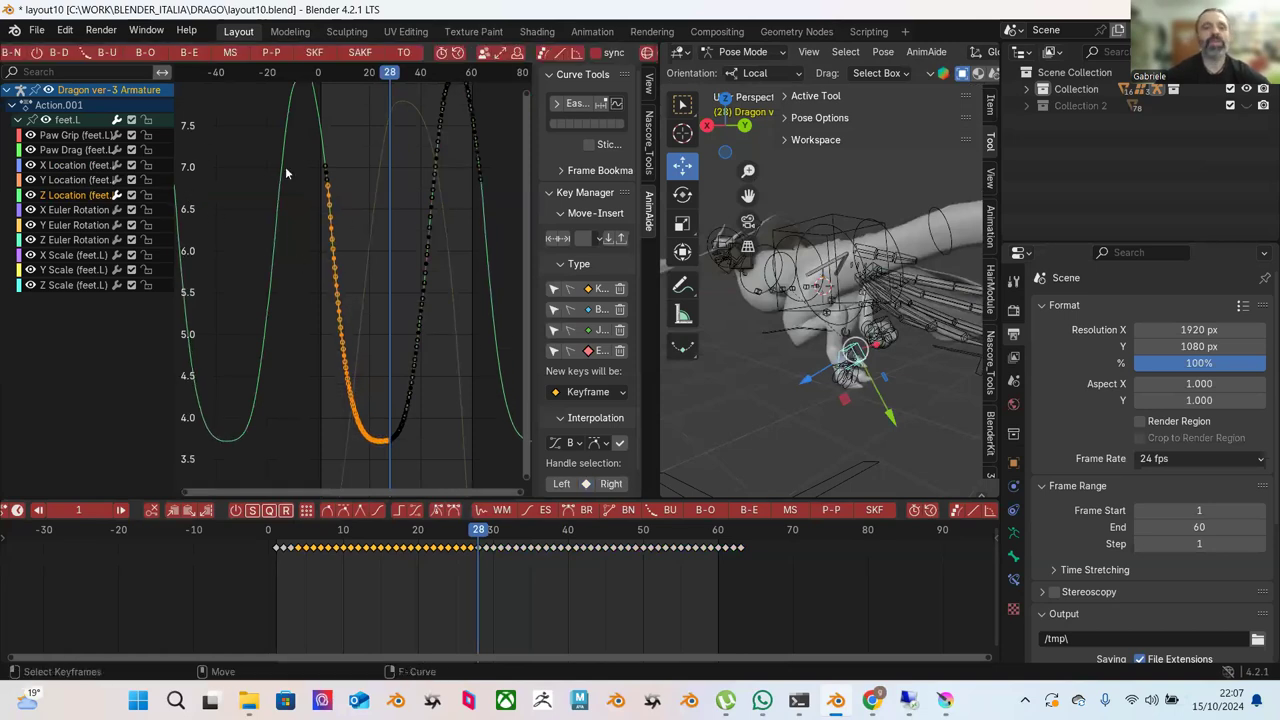
pyautogui.moveTo(302, 204); pyautogui.dragTo(388, 468)
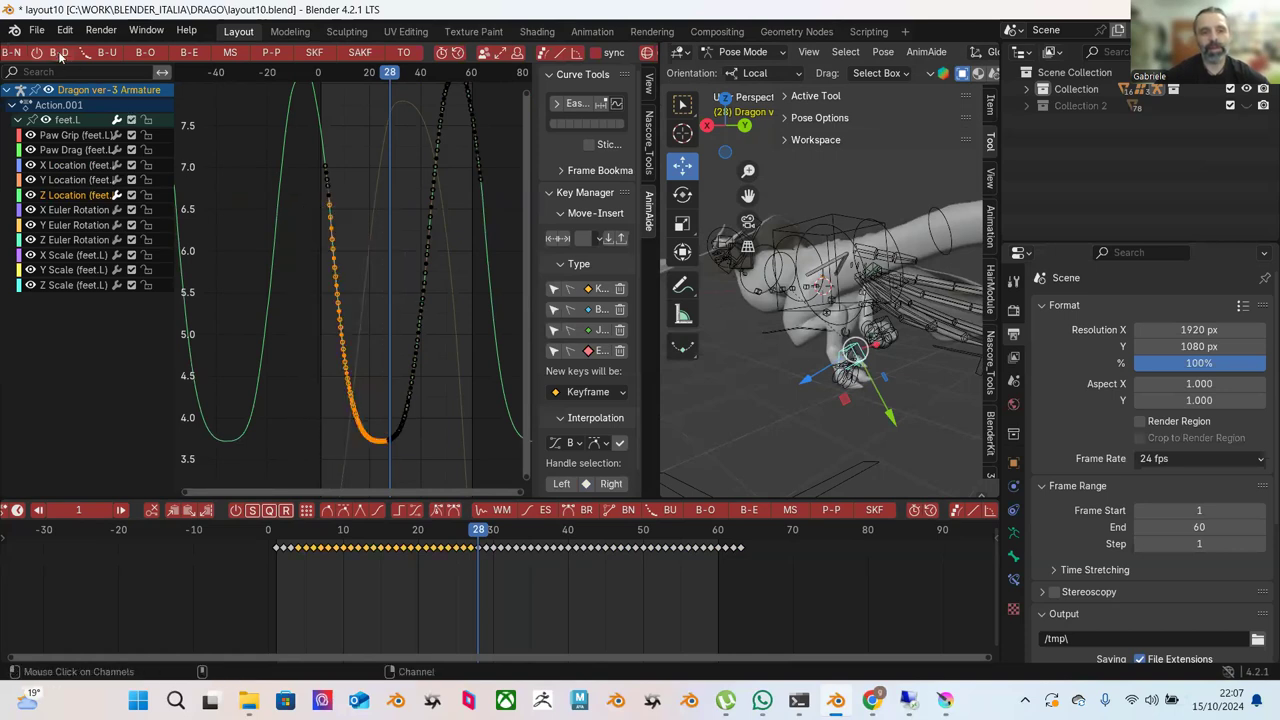
pyautogui.scroll(3, 116, 55)
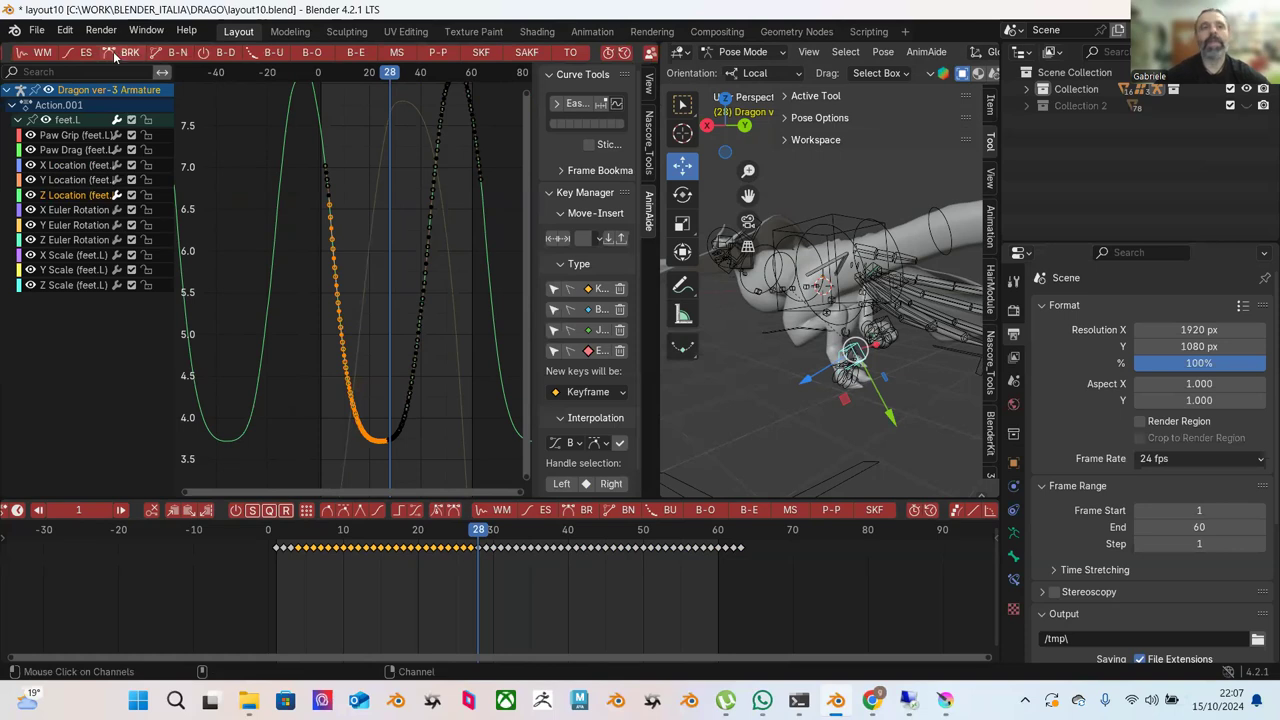
pyautogui.scroll(3, 126, 55)
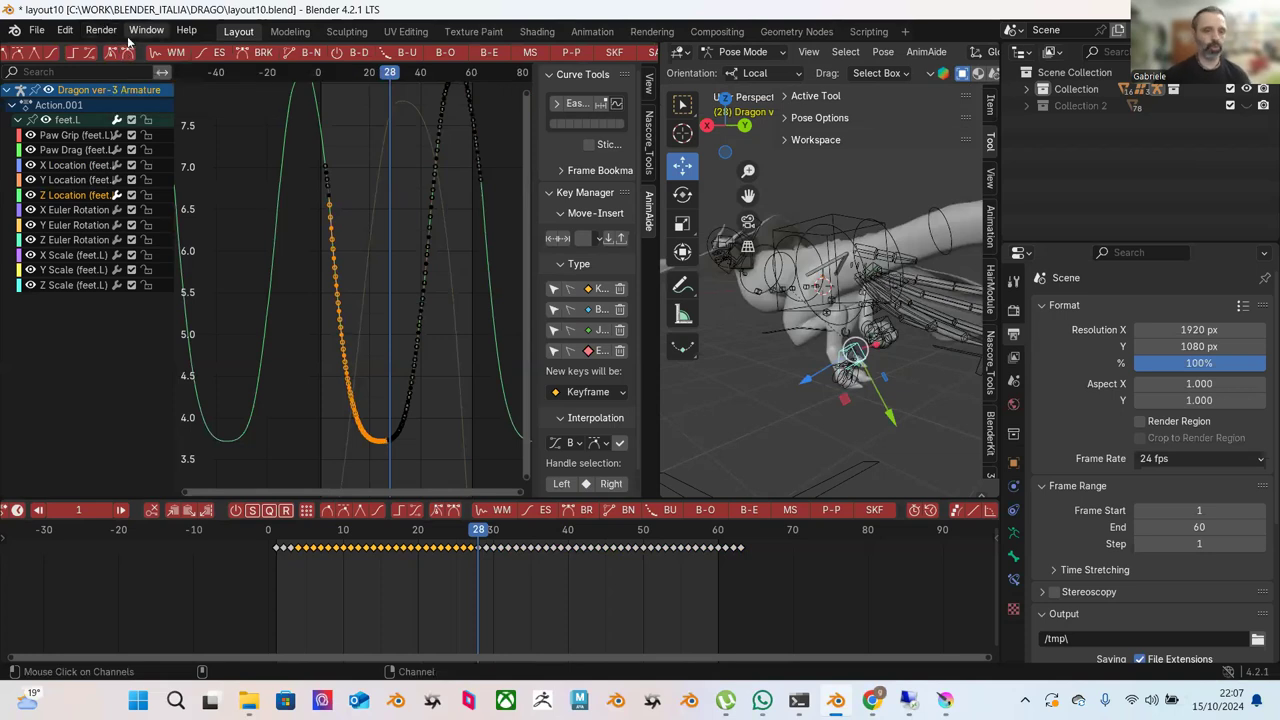
pyautogui.hscroll(-3, 126, 58)
pyautogui.hscroll(4, 126, 62)
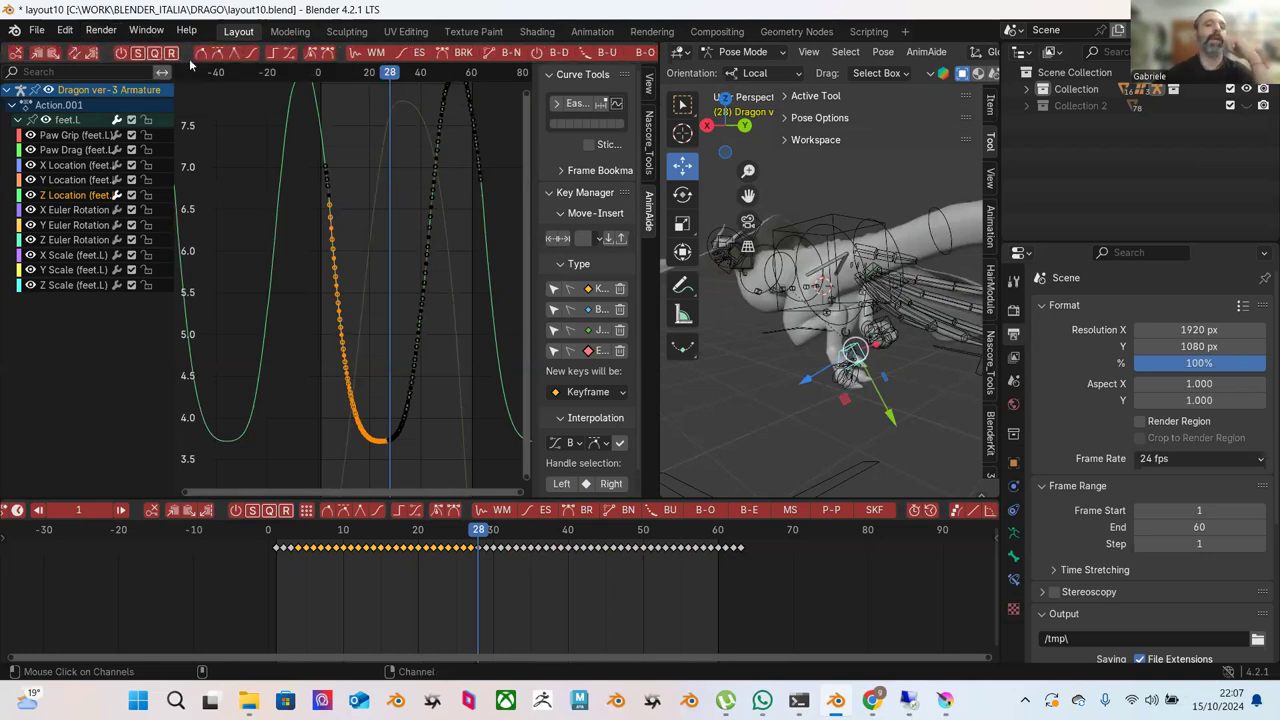
pyautogui.scroll(-2, 246, 66)
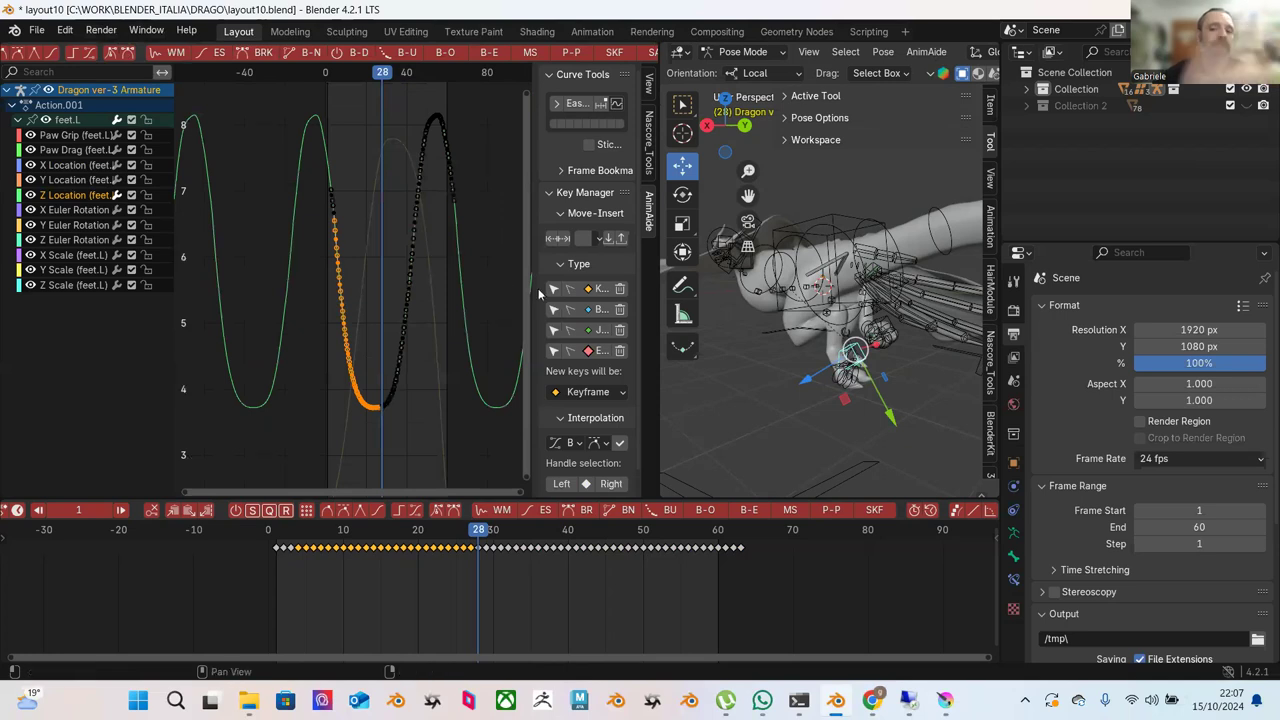
# Zoom in on the Z Location valley and Blend to Ease the keys descending into it.
pyautogui.click(402, 364)
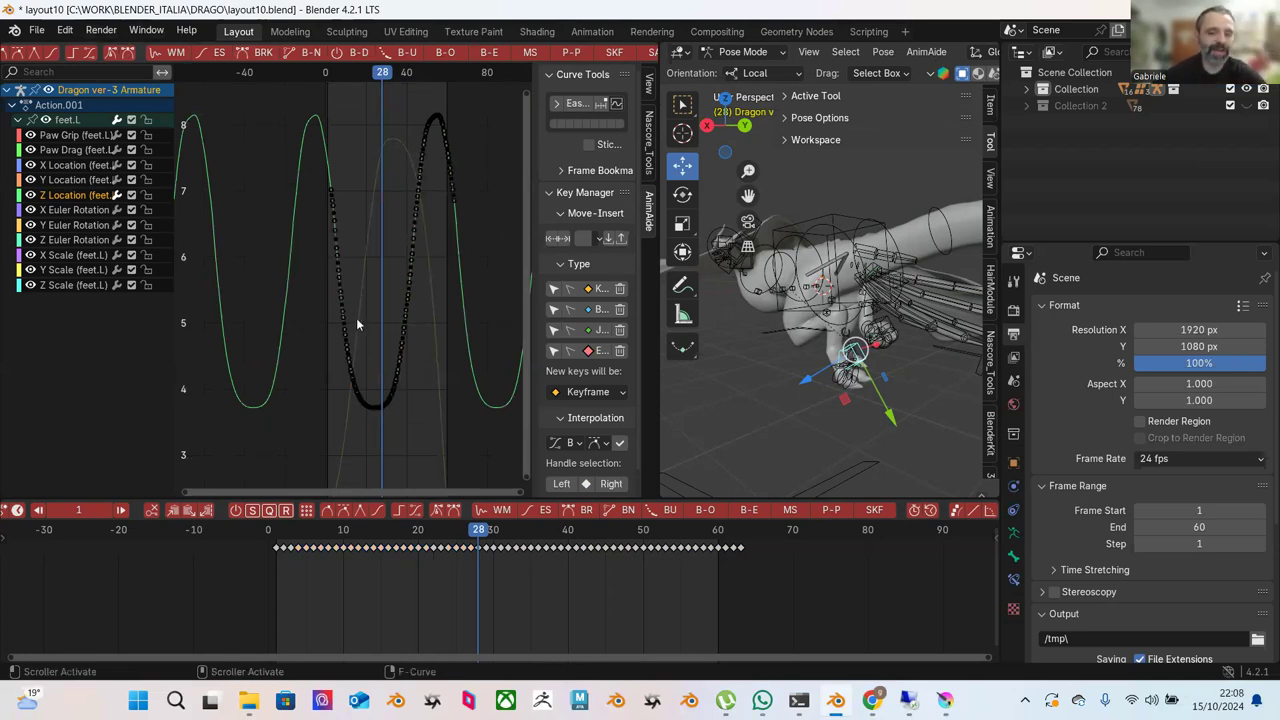
pyautogui.keyDown('ctrl'); pyautogui.moveTo(384, 302); pyautogui.dragTo(378, 257, button='middle'); pyautogui.keyUp('ctrl')
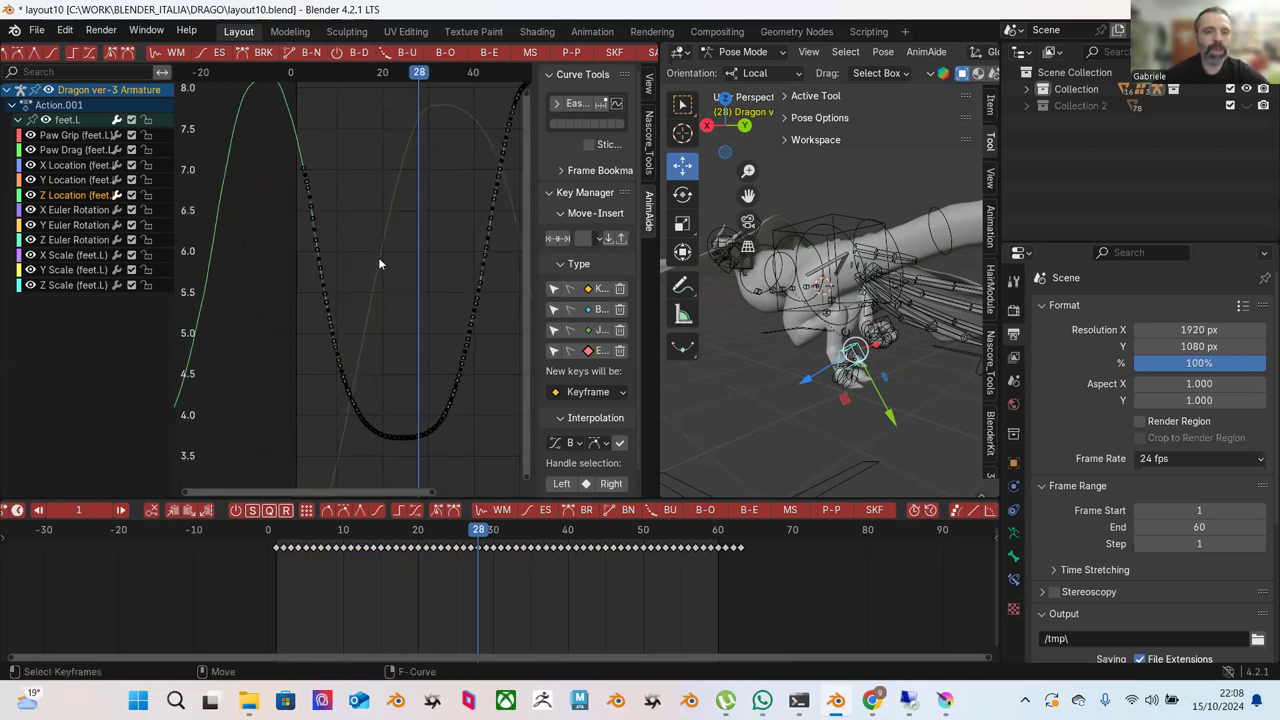
pyautogui.moveTo(281, 174); pyautogui.dragTo(419, 464)
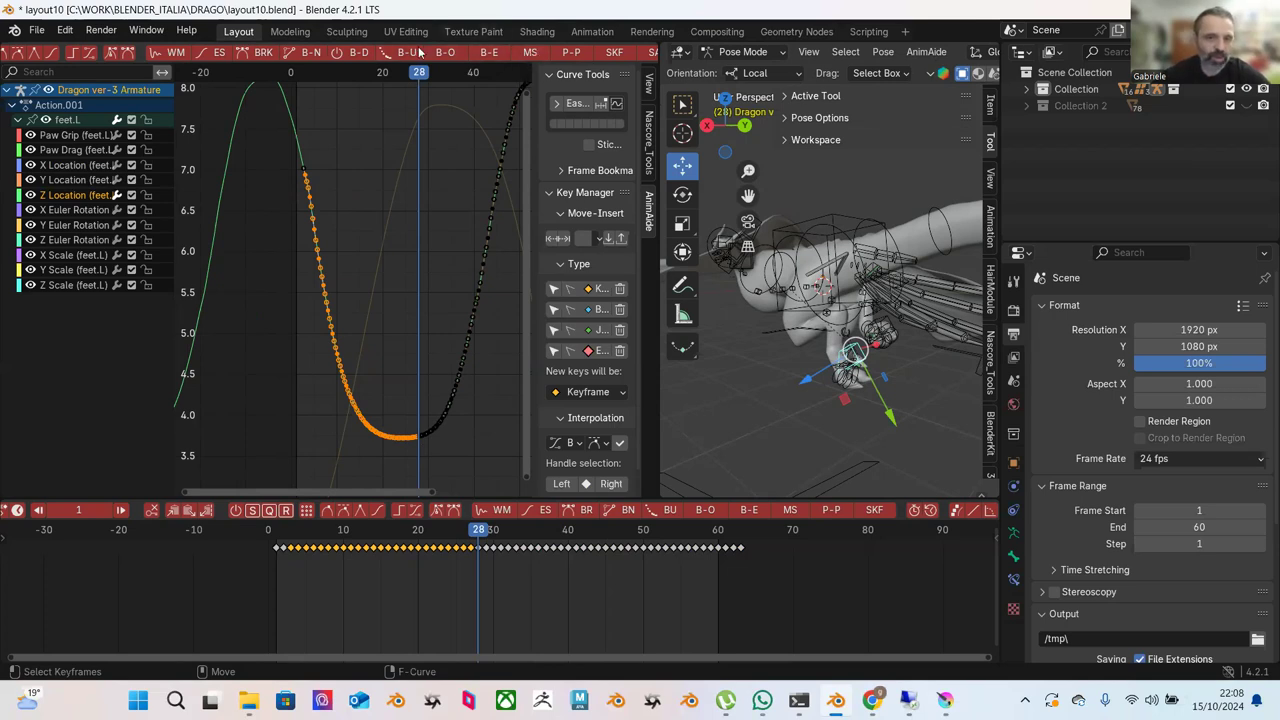
pyautogui.click(489, 55)
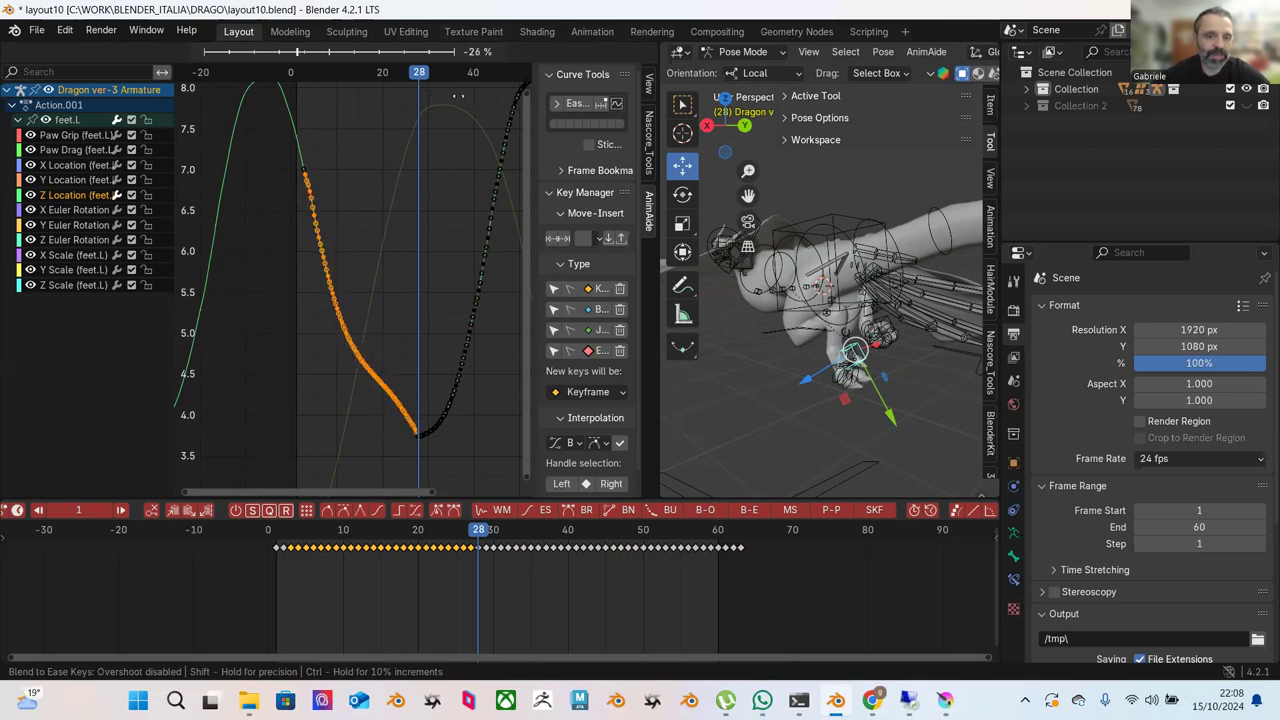
pyautogui.click(348, 92)
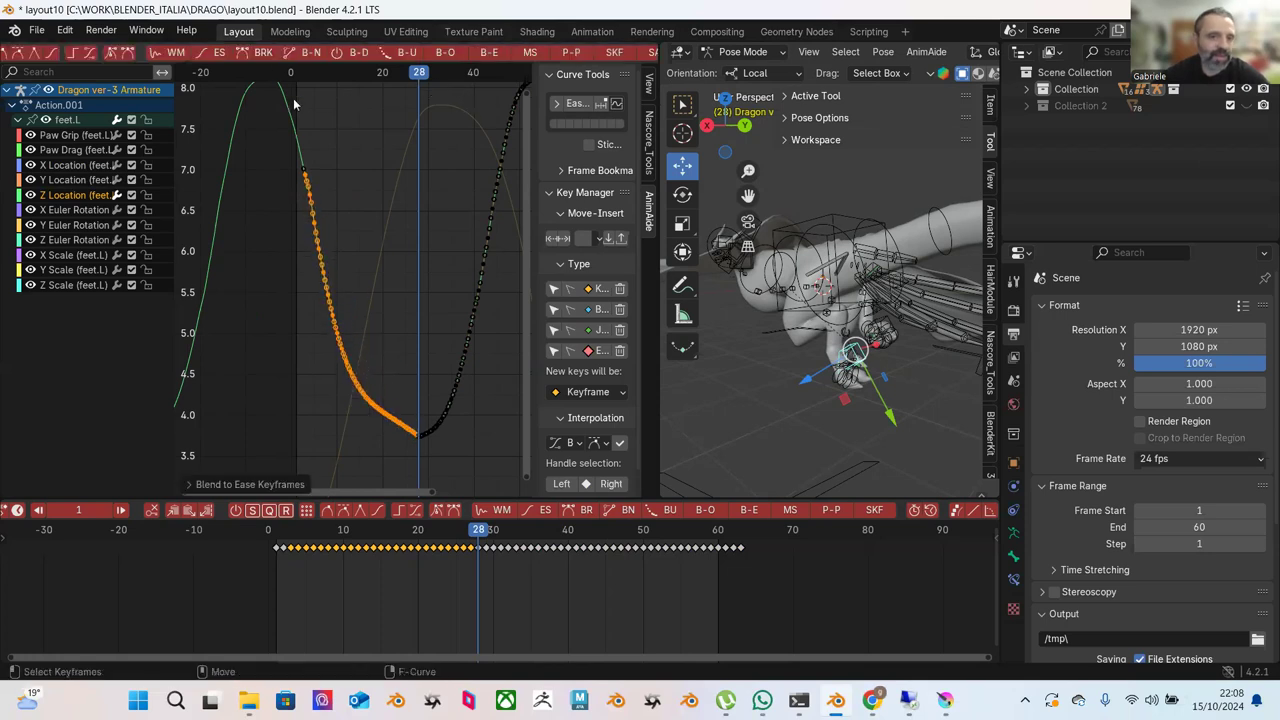
# Select the lower section of the descent and Blend to Ease it.
pyautogui.click(351, 157)
pyautogui.moveTo(306, 309); pyautogui.dragTo(417, 446)
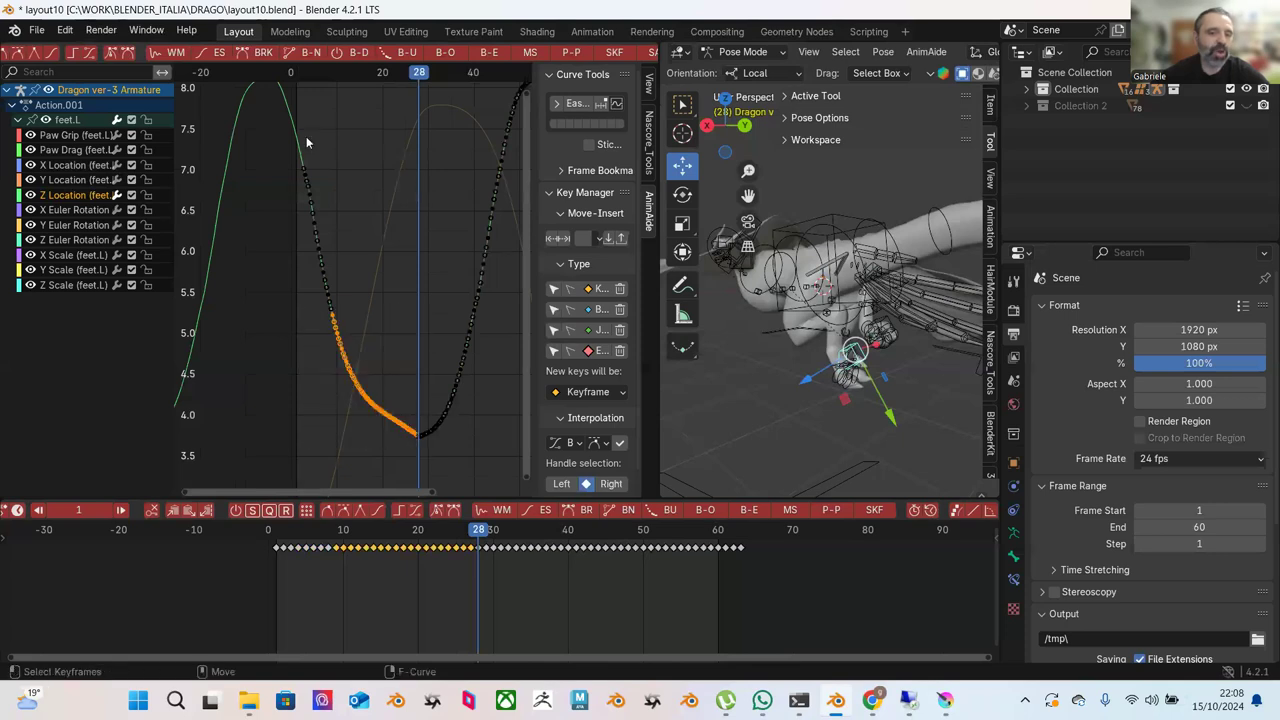
pyautogui.click(219, 52)
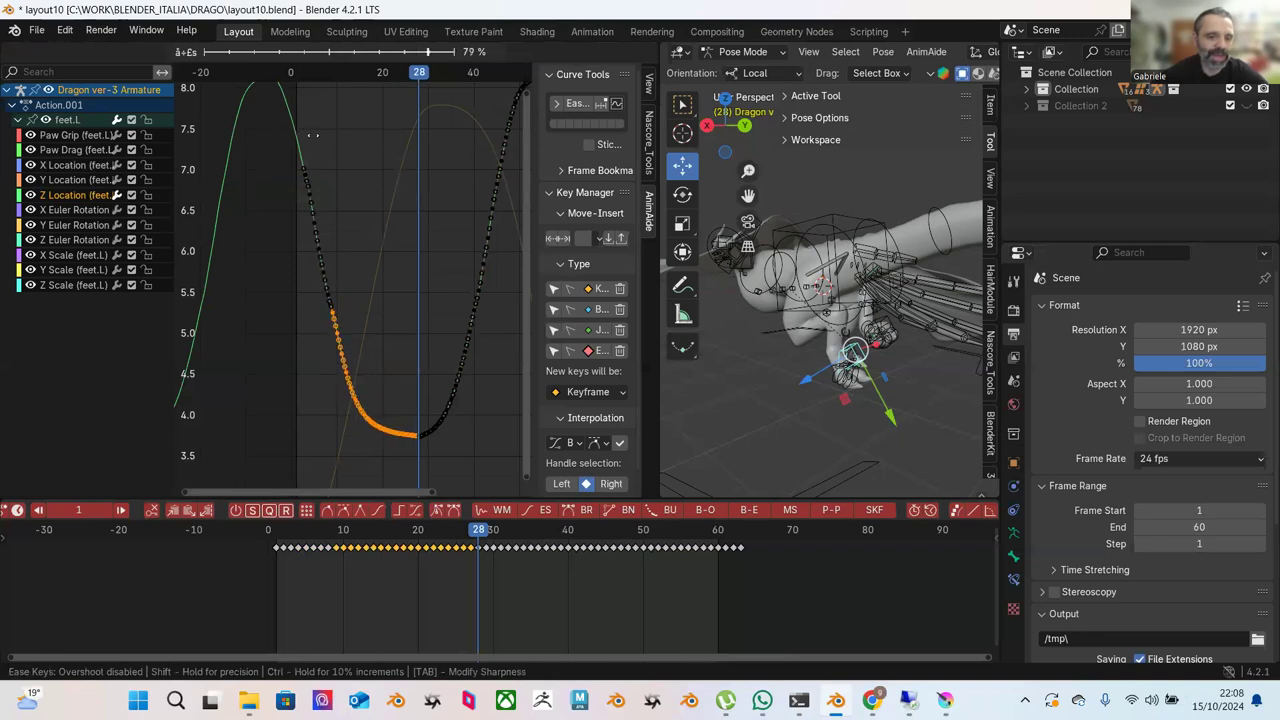
pyautogui.press('Escape')
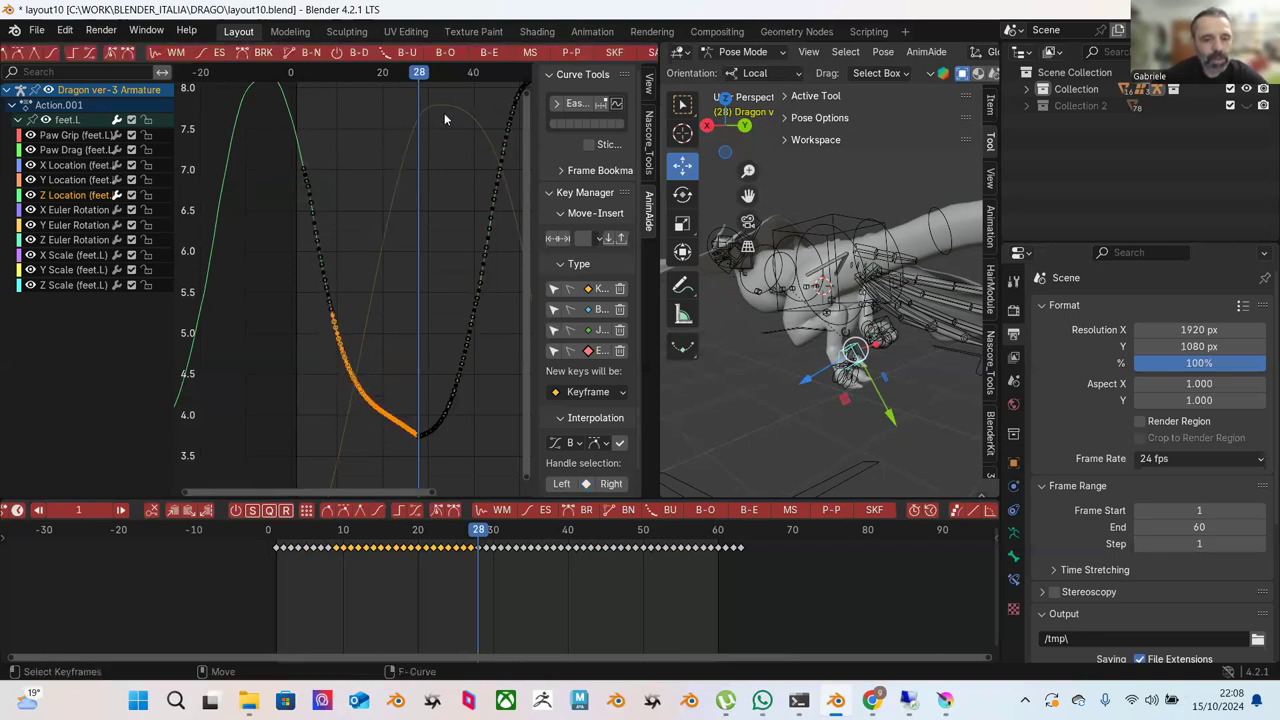
pyautogui.click(490, 58)
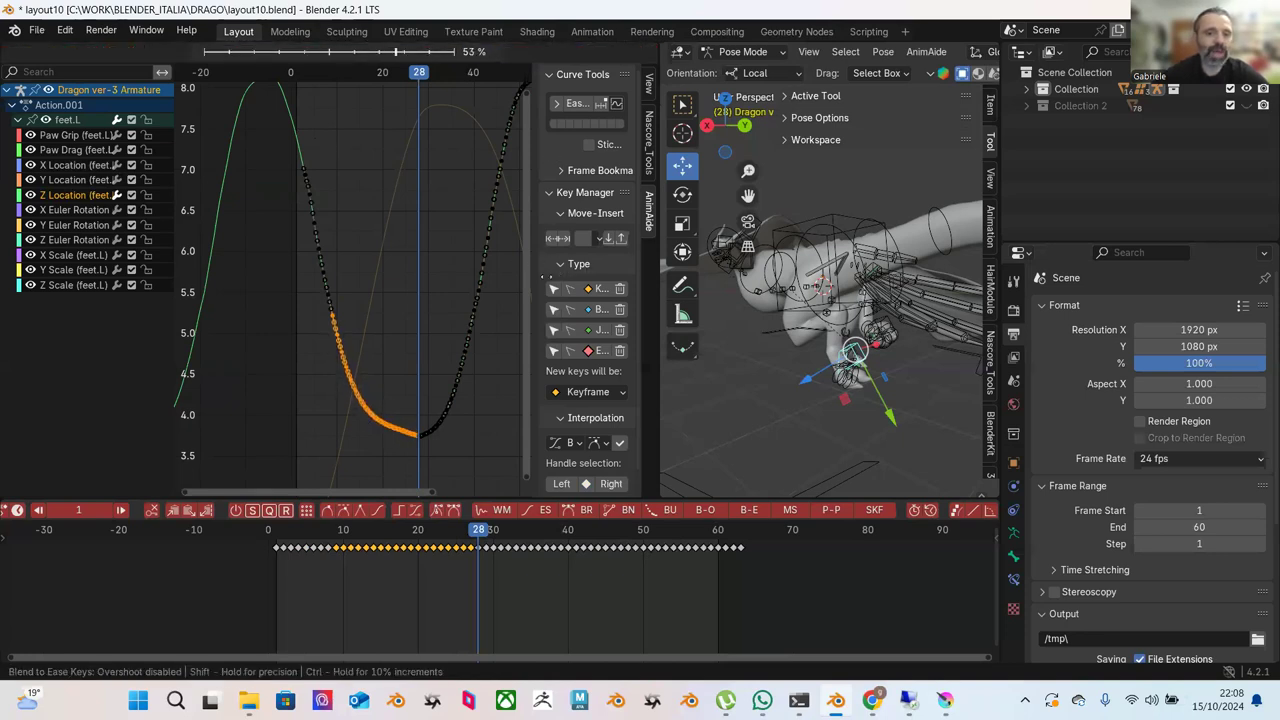
pyautogui.click(312, 242)
# Blend to Ease two more stretches of the lower descent, about 54%, then pick a single key.
pyautogui.moveTo(302, 208); pyautogui.dragTo(413, 421)
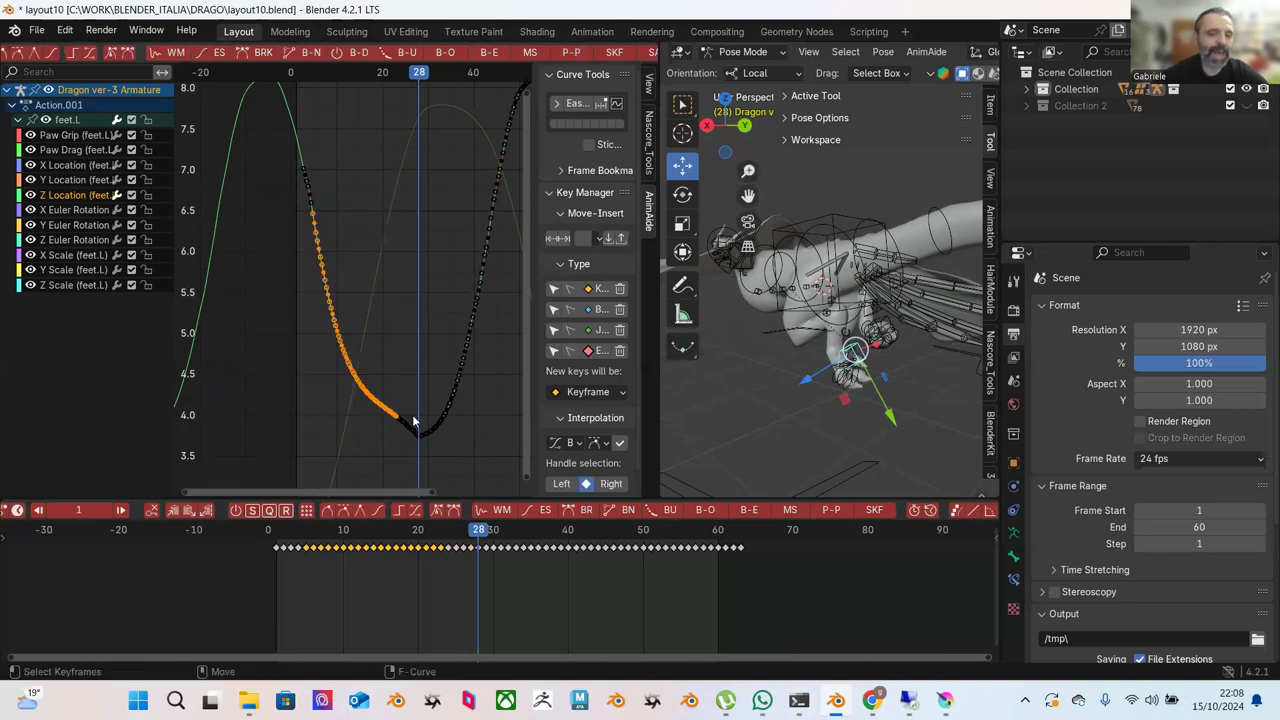
pyautogui.click(487, 52)
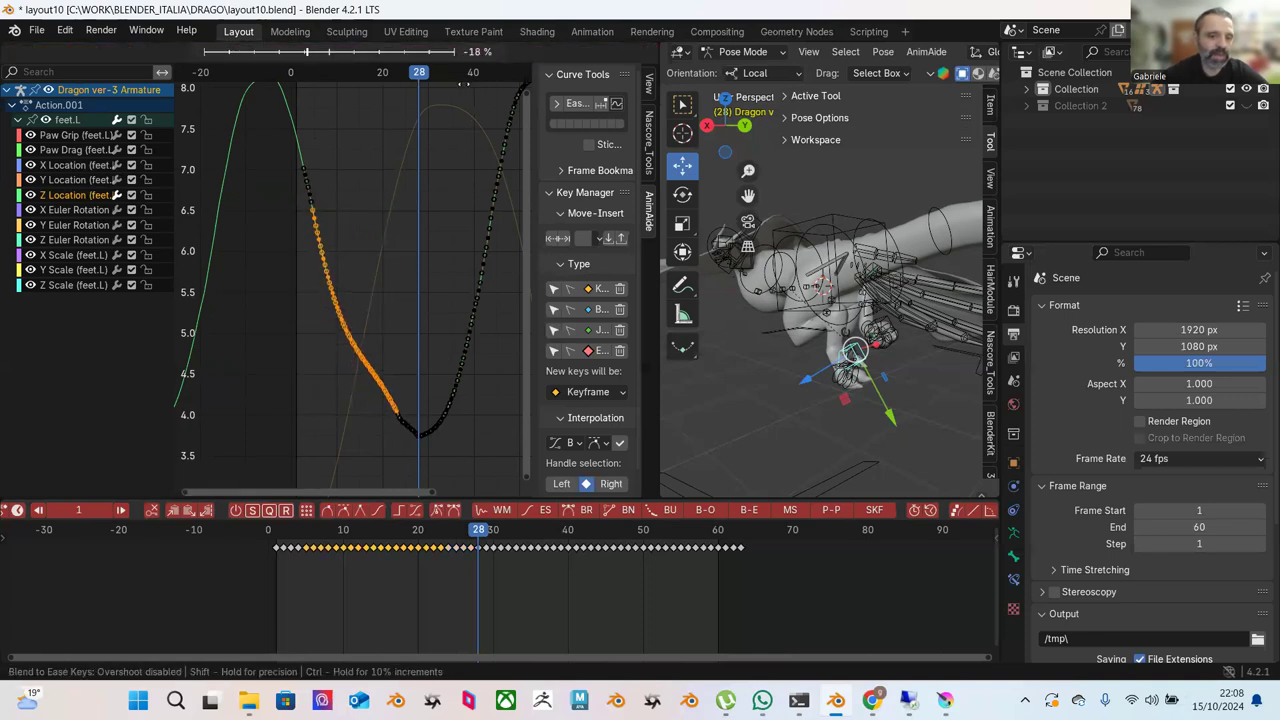
pyautogui.click(351, 261)
pyautogui.moveTo(311, 272); pyautogui.dragTo(422, 462)
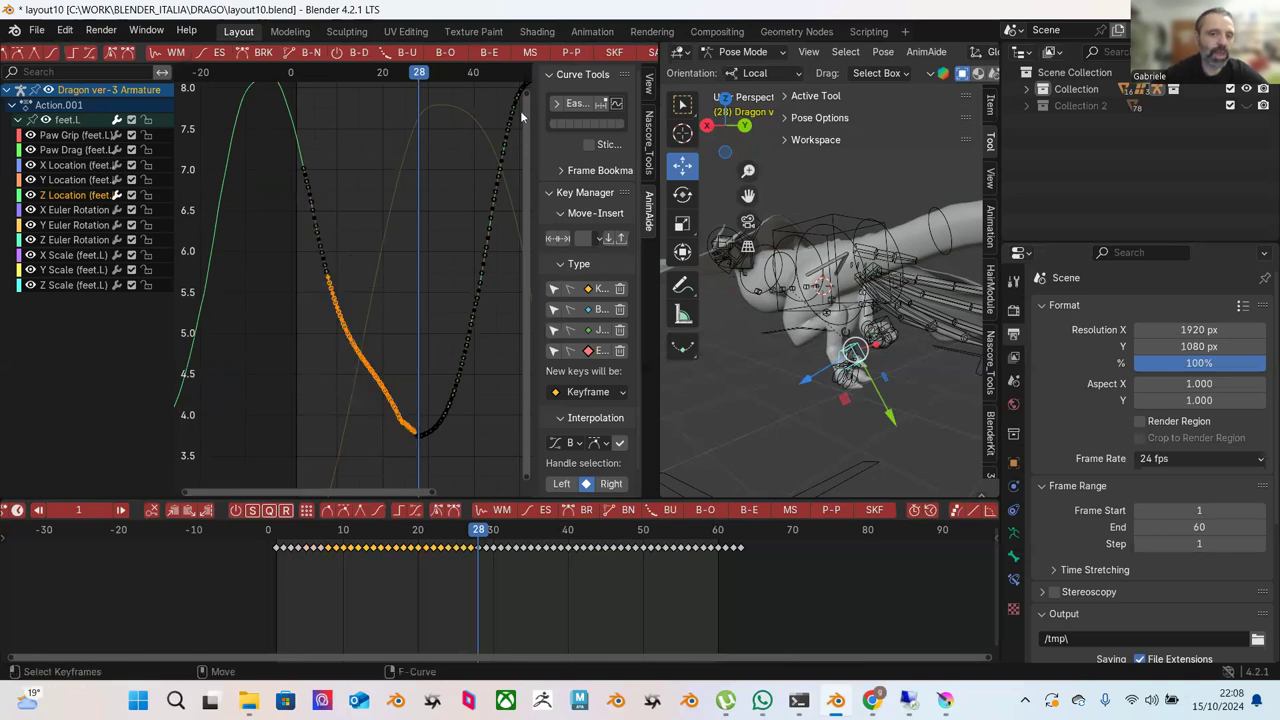
pyautogui.click(490, 55)
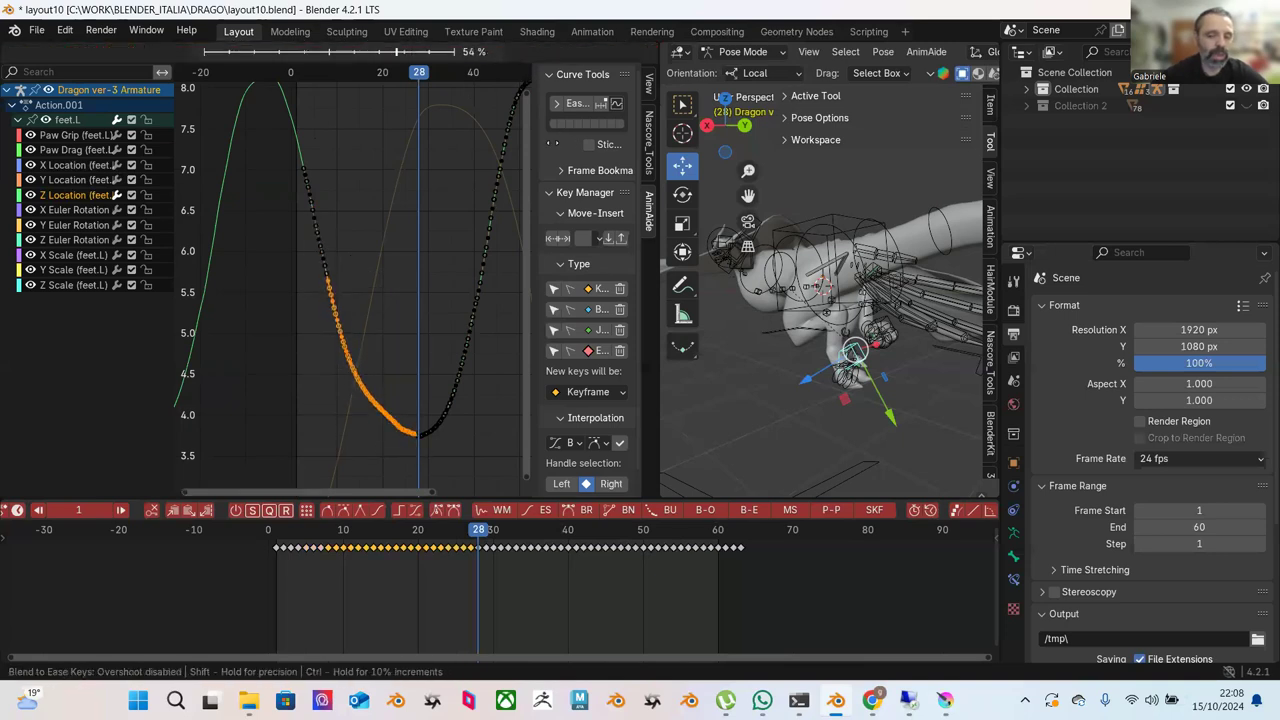
pyautogui.click(407, 279)
pyautogui.click(407, 279)
pyautogui.click(360, 389)
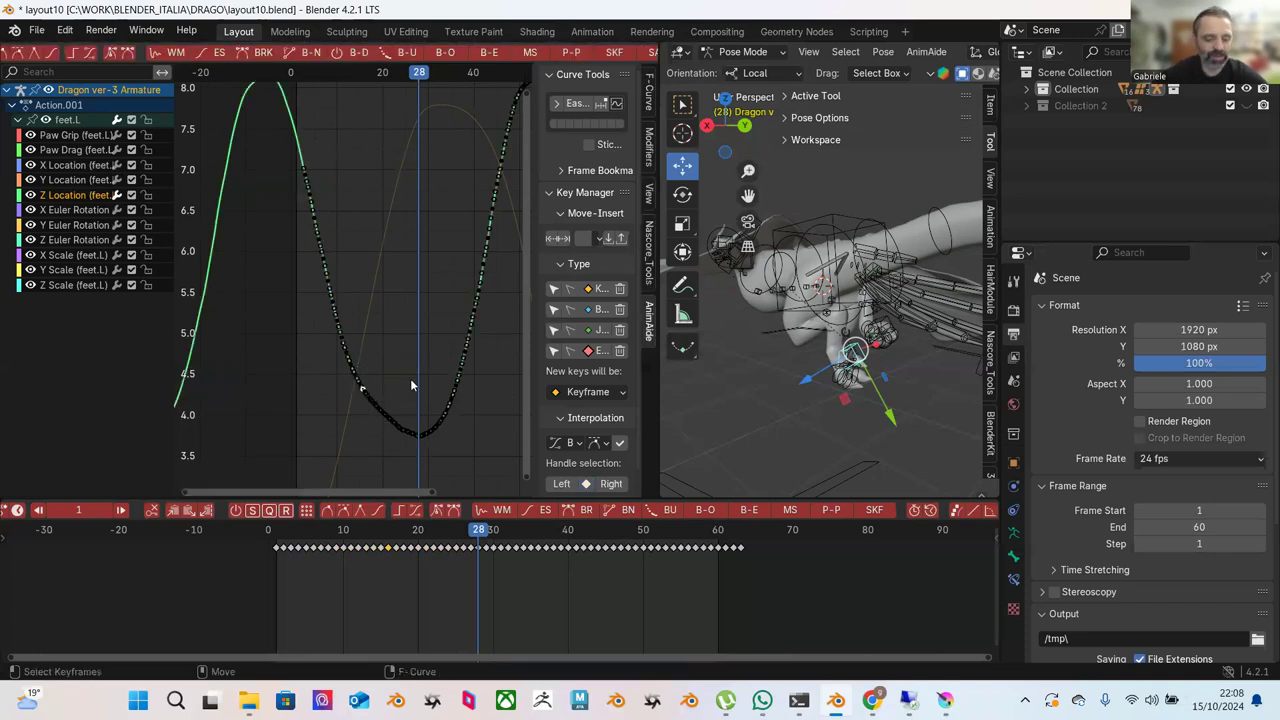
# Frame the V-shaped dip and Blend to Ease the keys on the valley's left branch.
pyautogui.press('KP_Decimal')
pyautogui.scroll(-10, 410, 319)
pyautogui.moveTo(425, 268); pyautogui.dragTo(350, 222, button='middle')
pyautogui.press('b')
pyautogui.moveTo(218, 184); pyautogui.dragTo(396, 443)
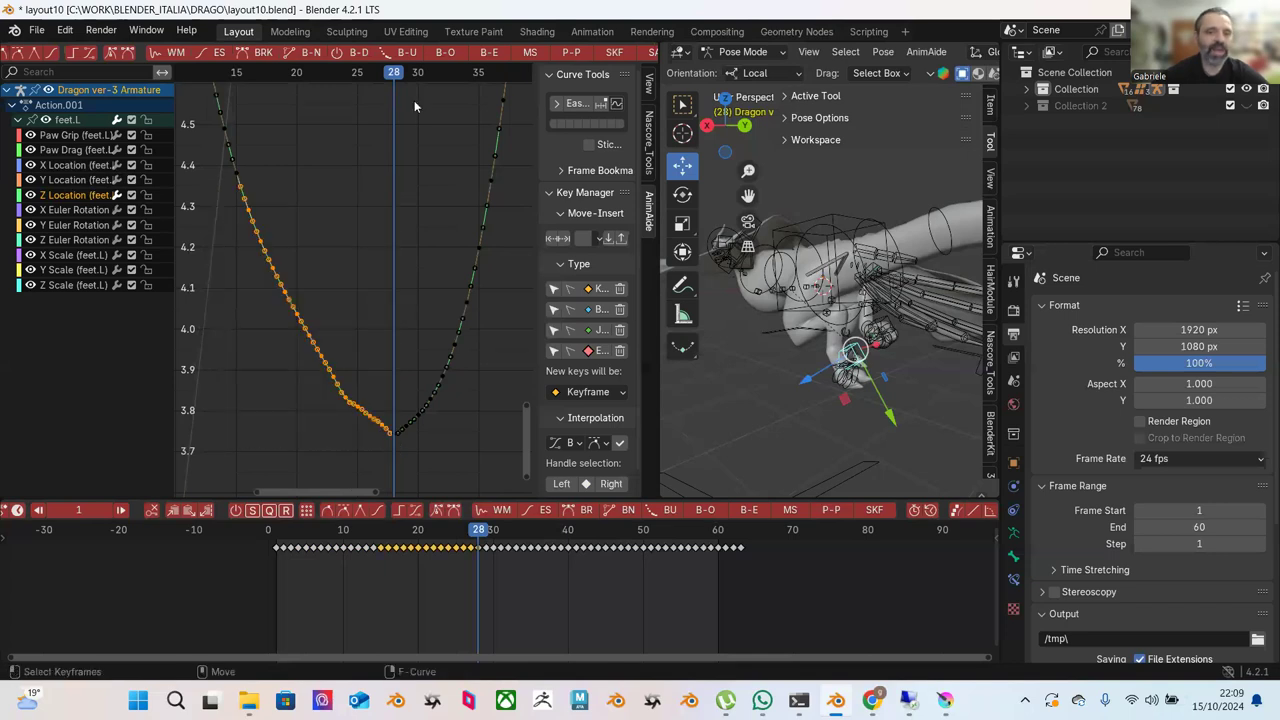
pyautogui.click(492, 58)
pyautogui.click(452, 265)
pyautogui.click(452, 265)
# Ease the lower-left branch keys into the valley at about half strength.
pyautogui.moveTo(314, 320); pyautogui.dragTo(393, 437)
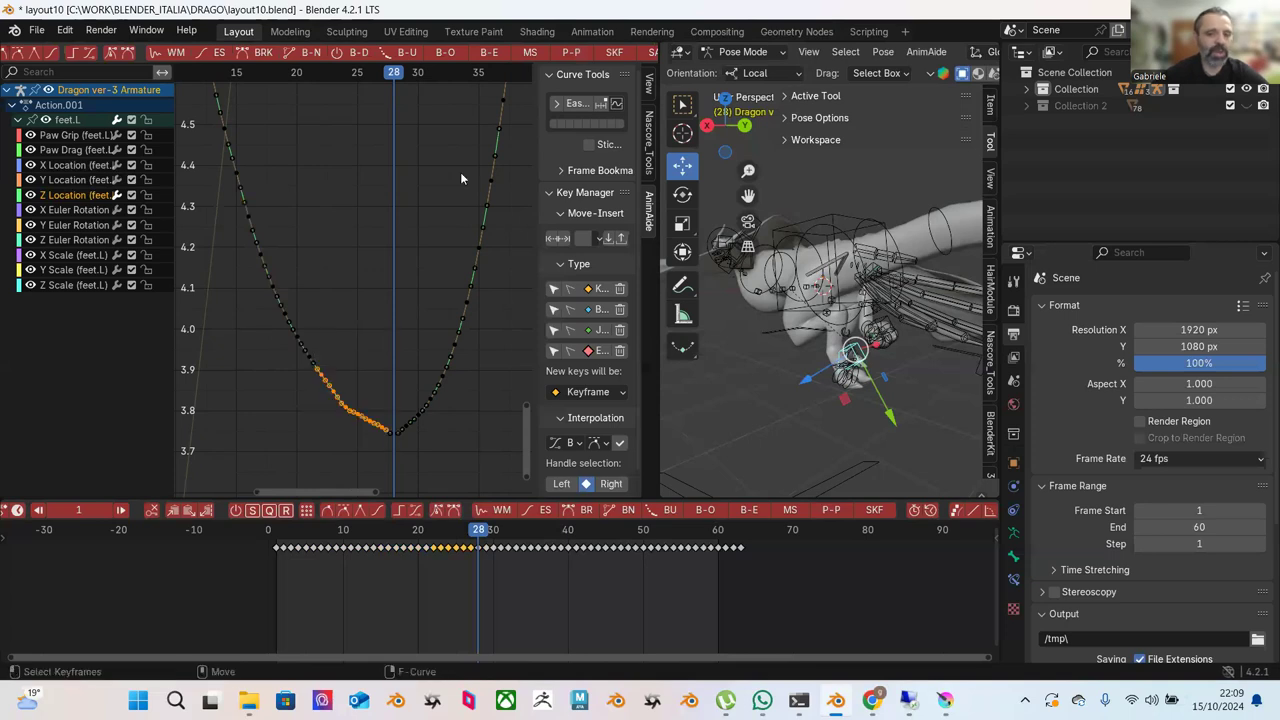
pyautogui.click(487, 60)
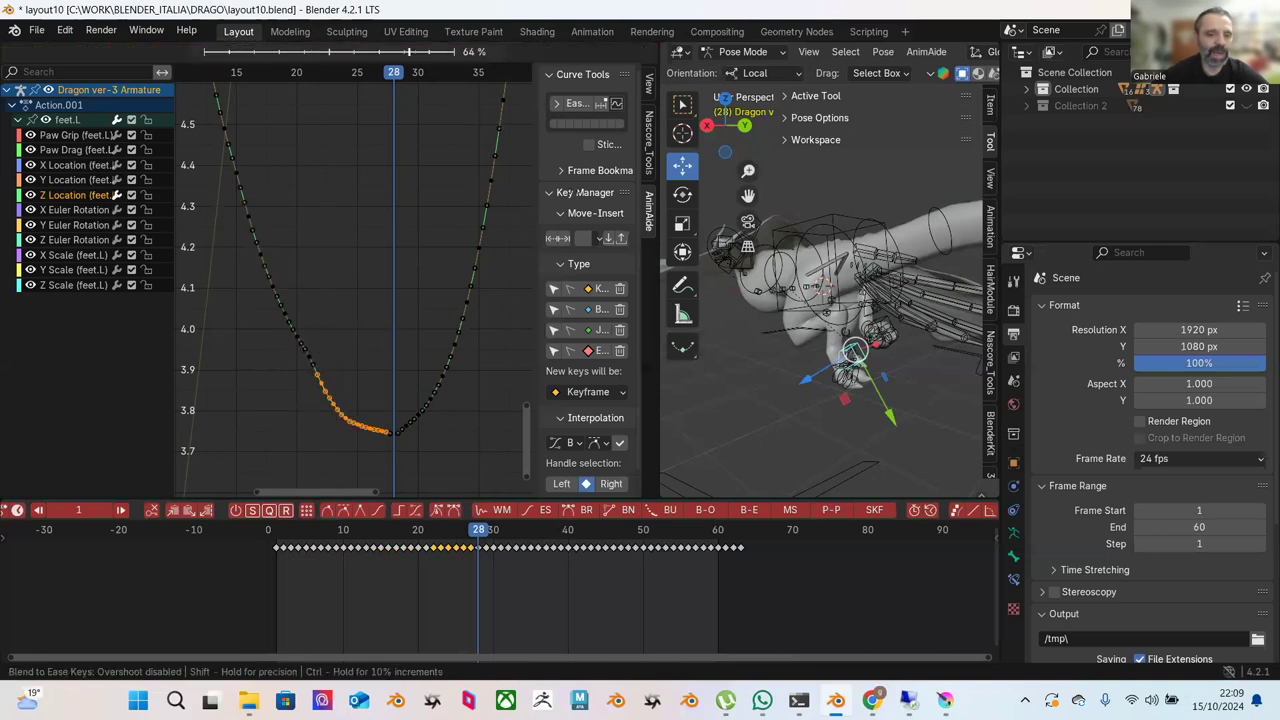
pyautogui.moveTo(549, 273)
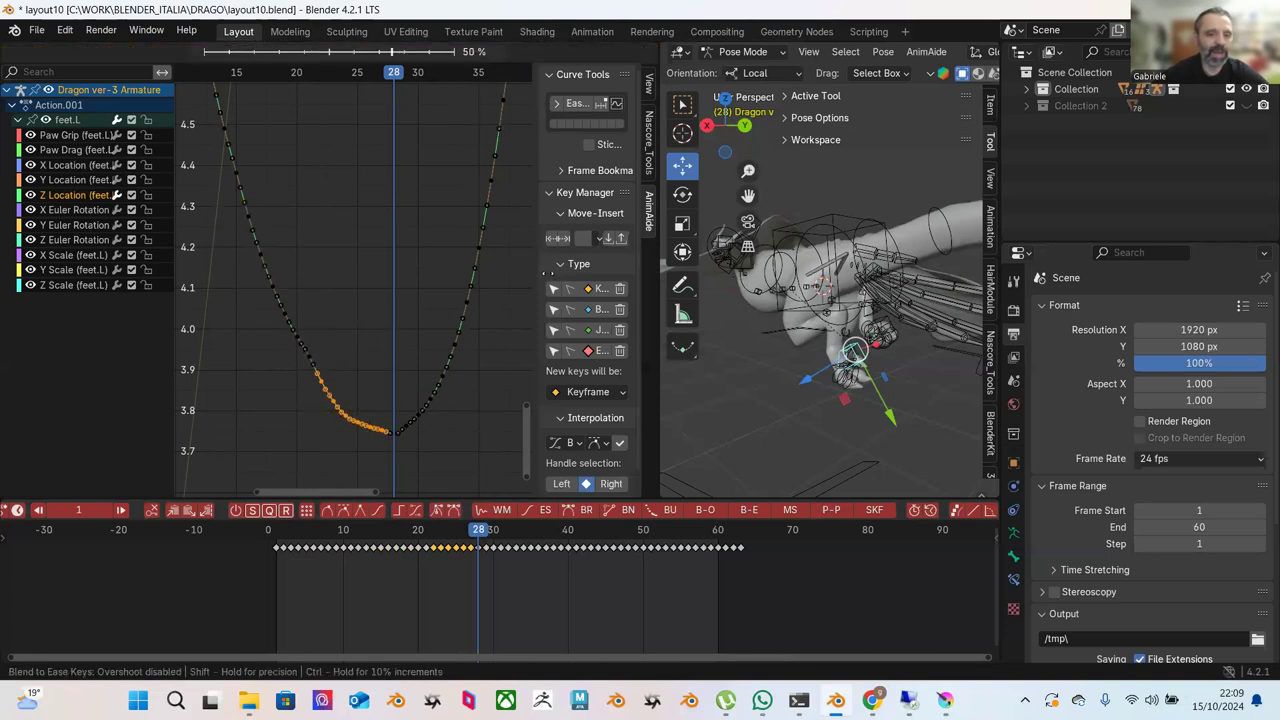
pyautogui.click(513, 315)
# Adjust the height of one key on the lower slope, moving it twice with G.
pyautogui.scroll(4, 374, 317)
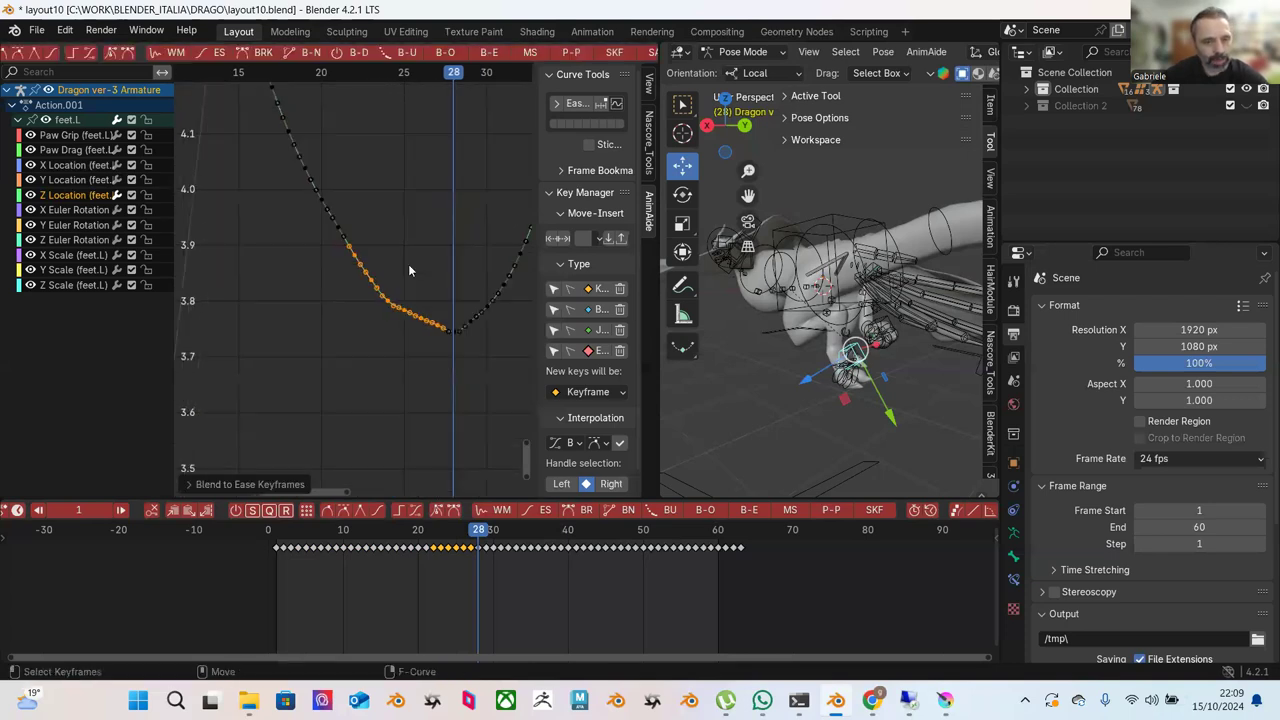
pyautogui.scroll(3, 410, 265)
pyautogui.click(410, 308)
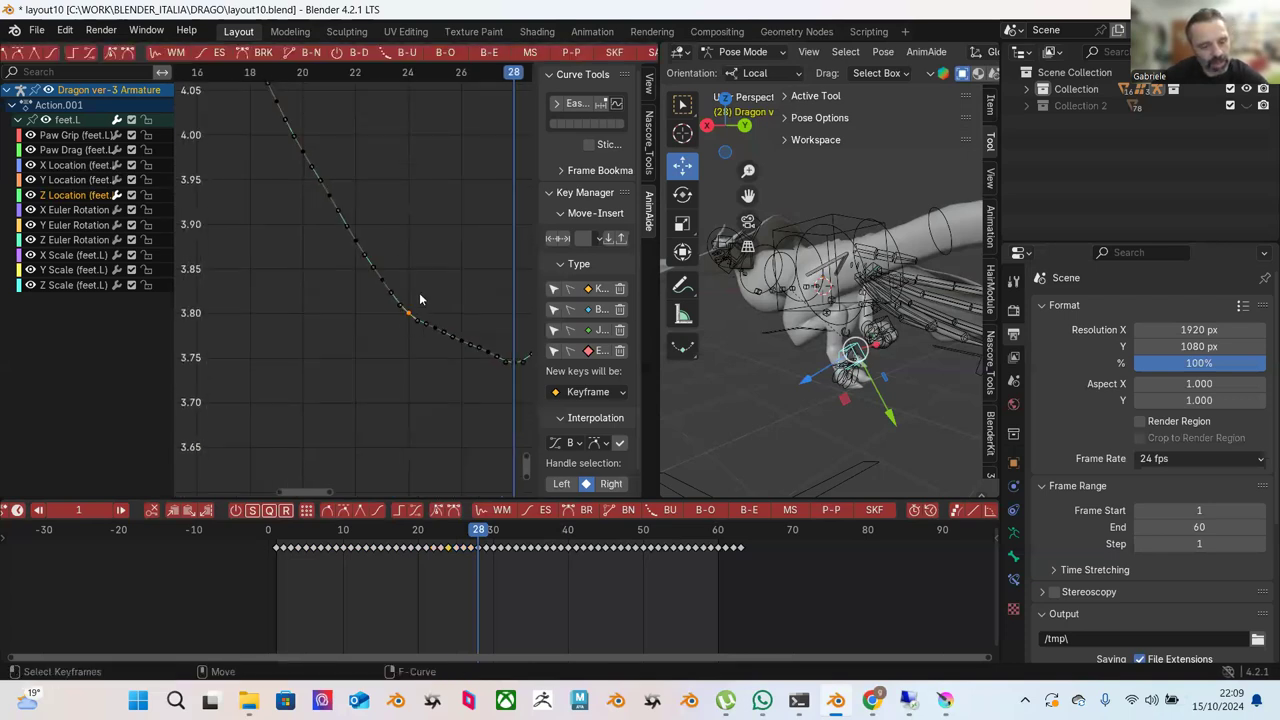
pyautogui.press('g')
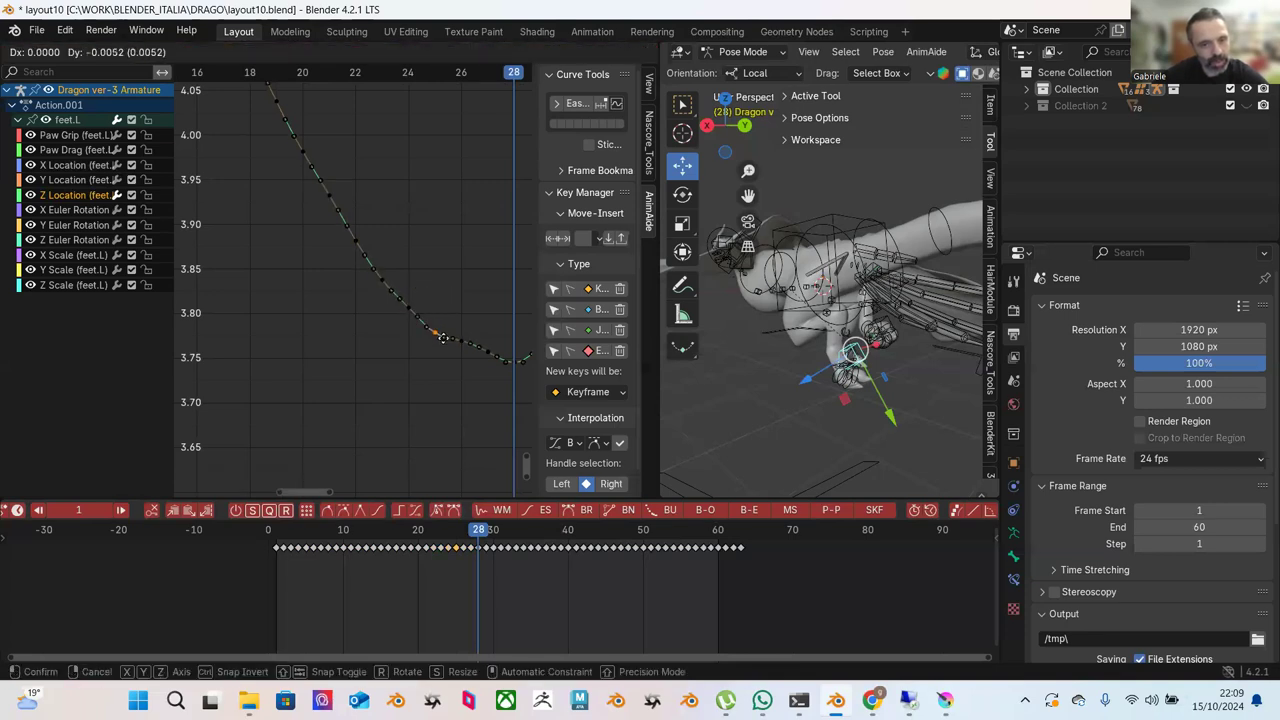
pyautogui.click(445, 336)
pyautogui.press('g')
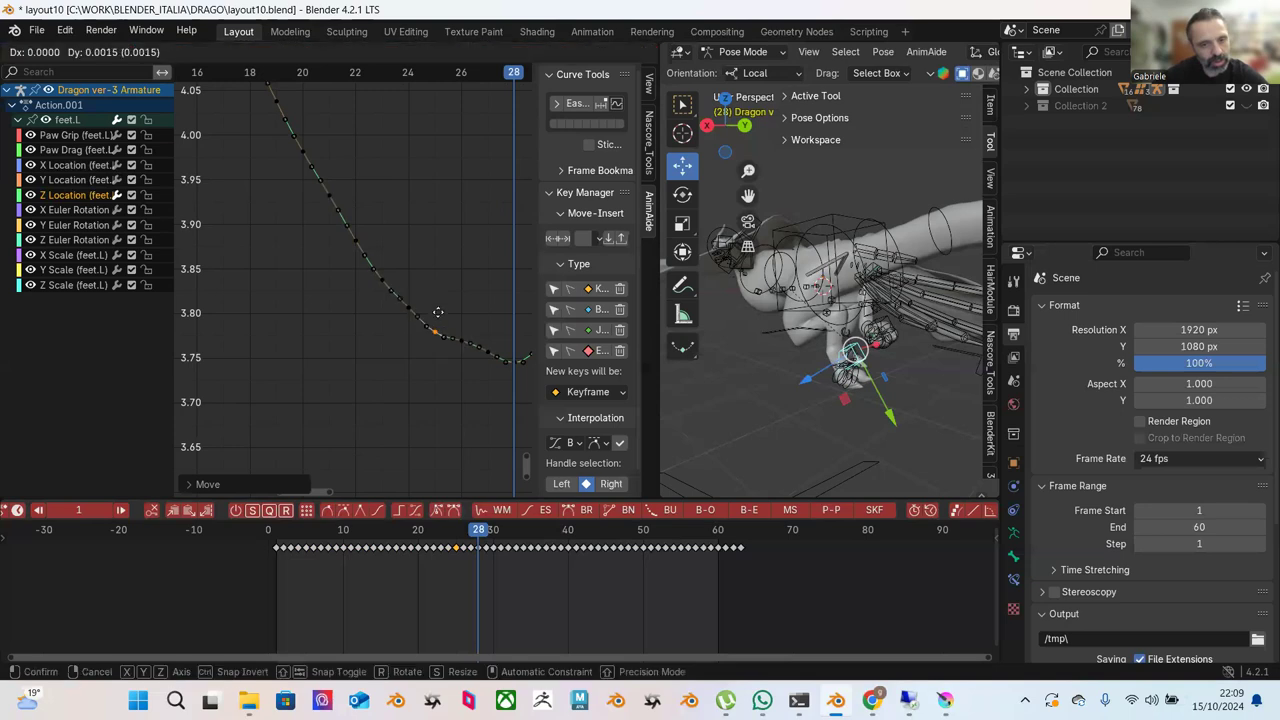
pyautogui.click(439, 310)
# Lower the key near frame 26 and nudge the keys at the valley bottom and left slope.
pyautogui.click(464, 349)
pyautogui.press('g')
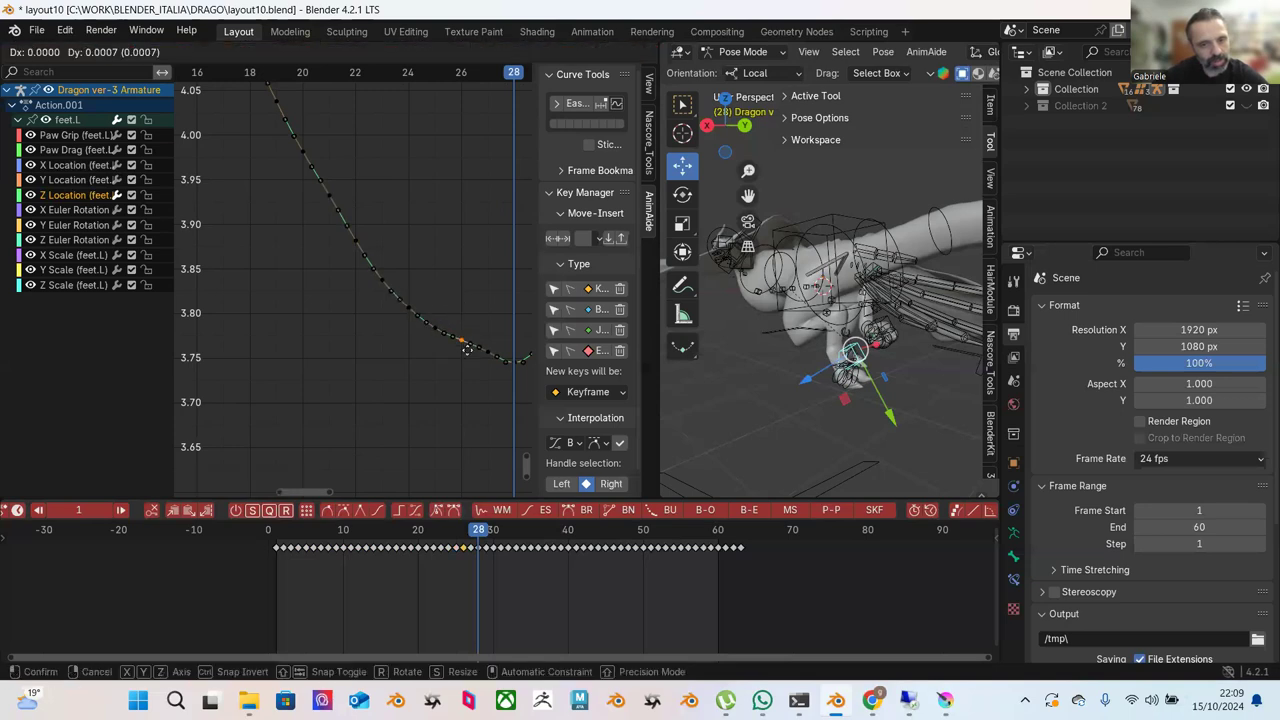
pyautogui.click(467, 355)
pyautogui.click(487, 353)
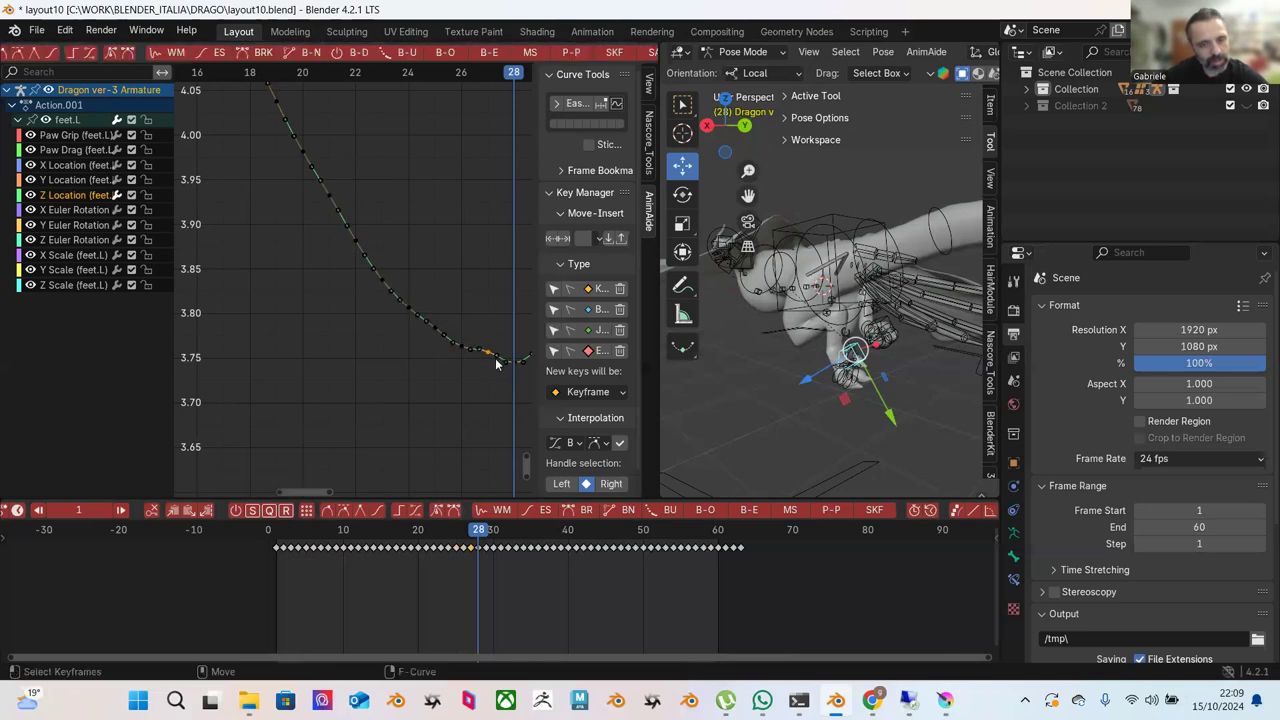
pyautogui.press('g')
pyautogui.click(495, 365)
pyautogui.scroll(-2, 486, 328)
pyautogui.moveTo(372, 250); pyautogui.dragTo(389, 274)
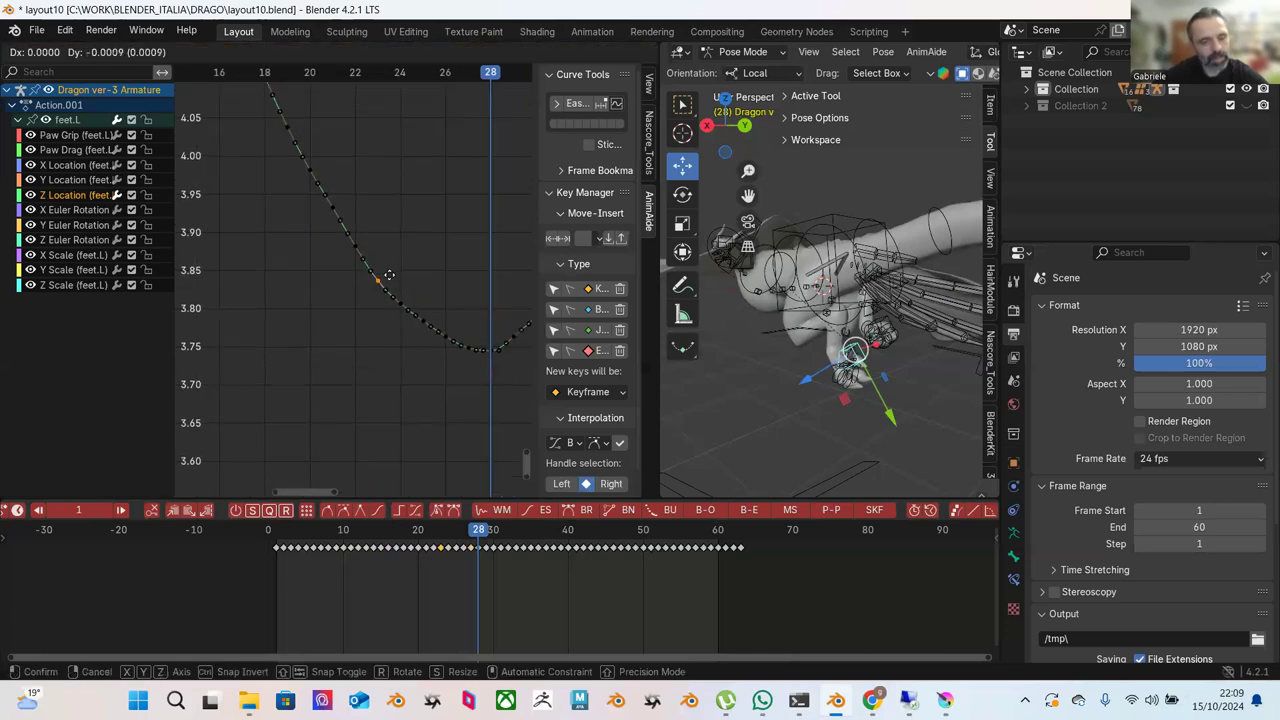
pyautogui.click(390, 275)
# Apply a very slight ease to the lower-left keys and the keys between frames 18 and 23.
pyautogui.scroll(-2, 426, 262)
pyautogui.moveTo(328, 176); pyautogui.dragTo(458, 352)
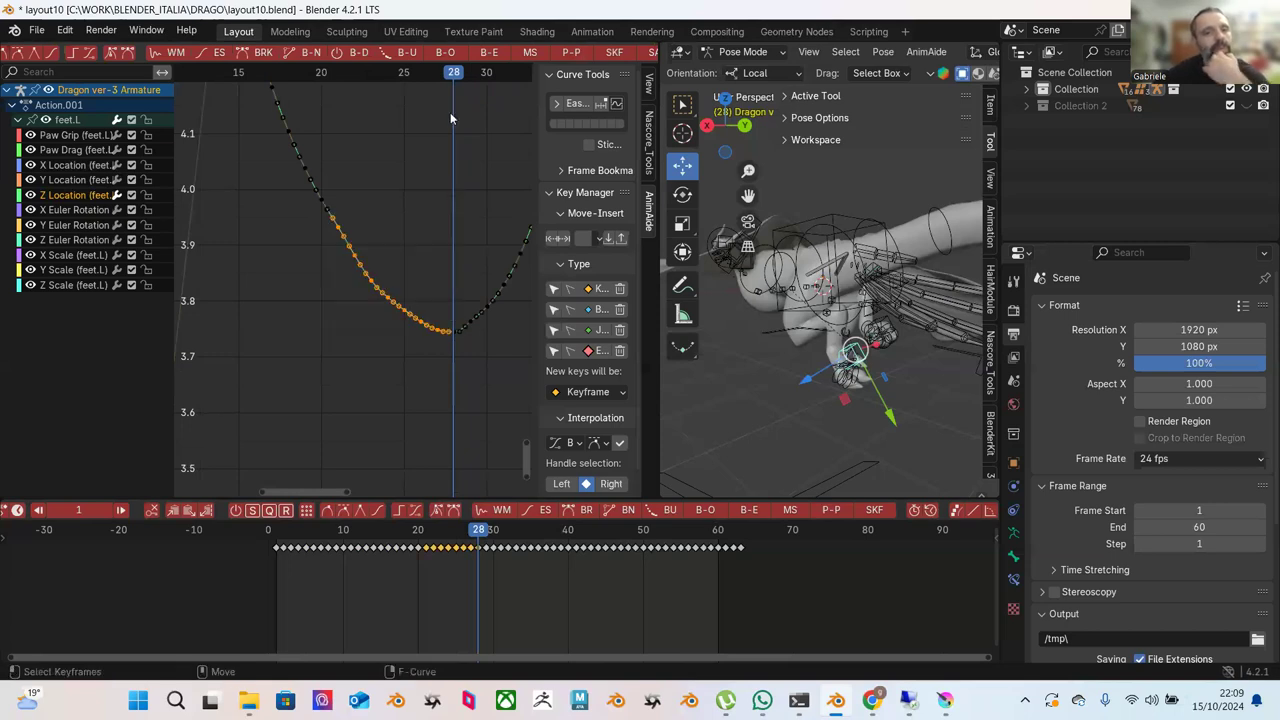
pyautogui.click(490, 54)
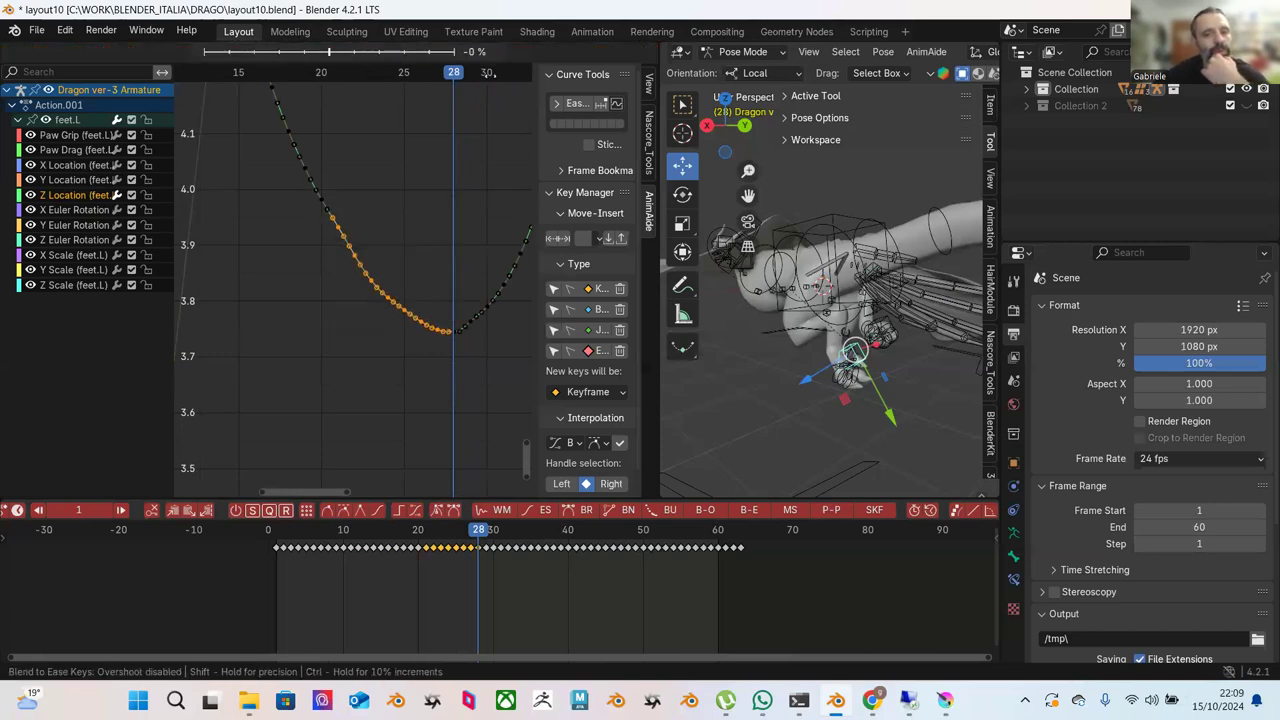
pyautogui.click(489, 187)
pyautogui.click(404, 222)
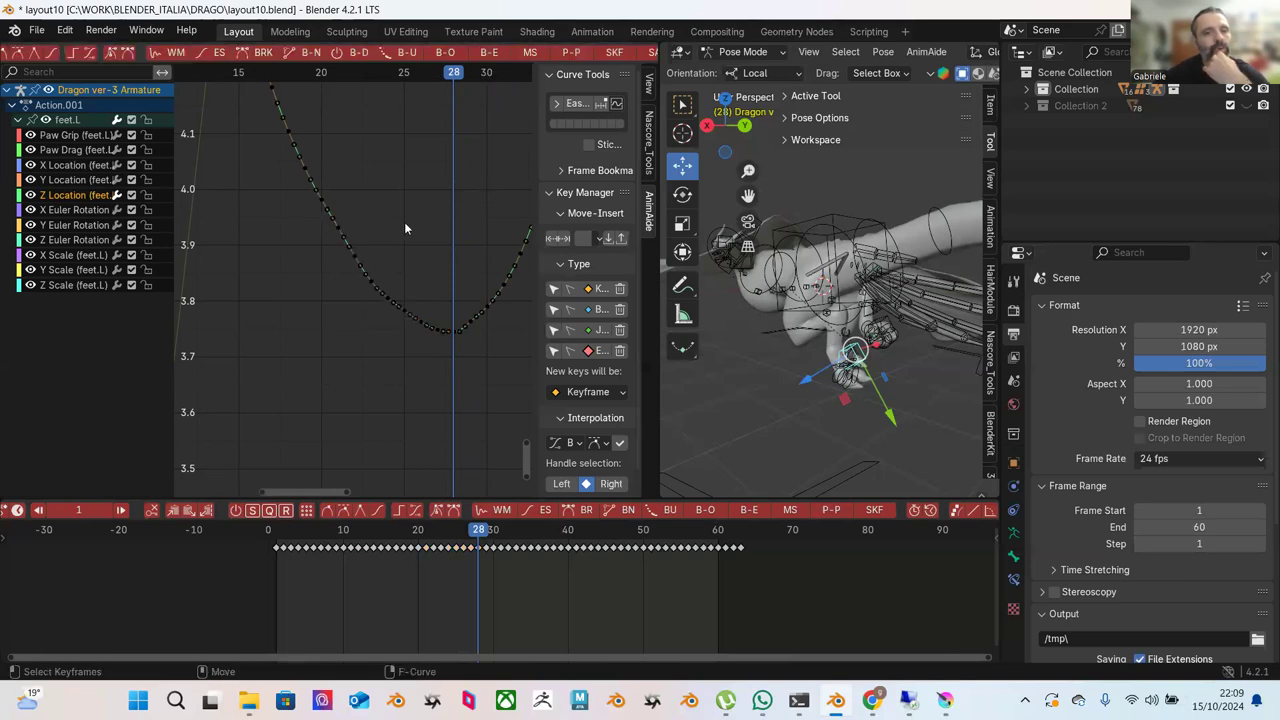
pyautogui.moveTo(341, 199); pyautogui.dragTo(404, 310)
pyautogui.click(490, 55)
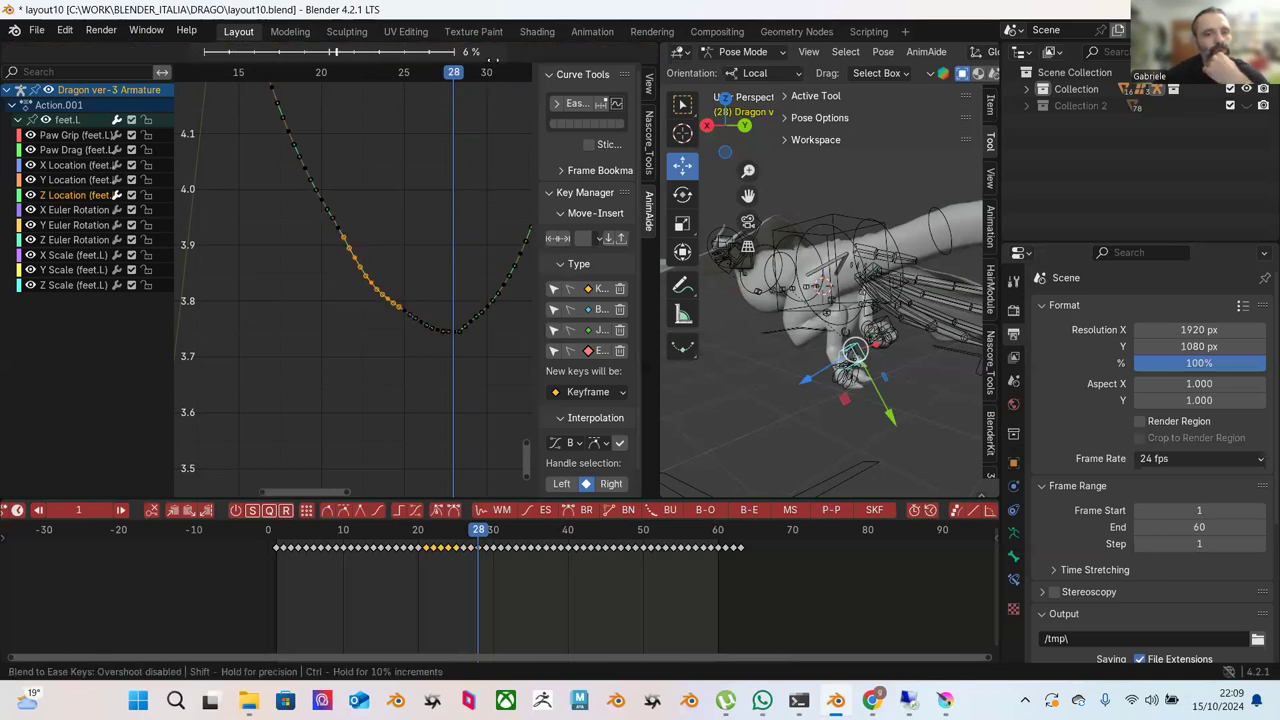
pyautogui.click(478, 70)
pyautogui.click(474, 173)
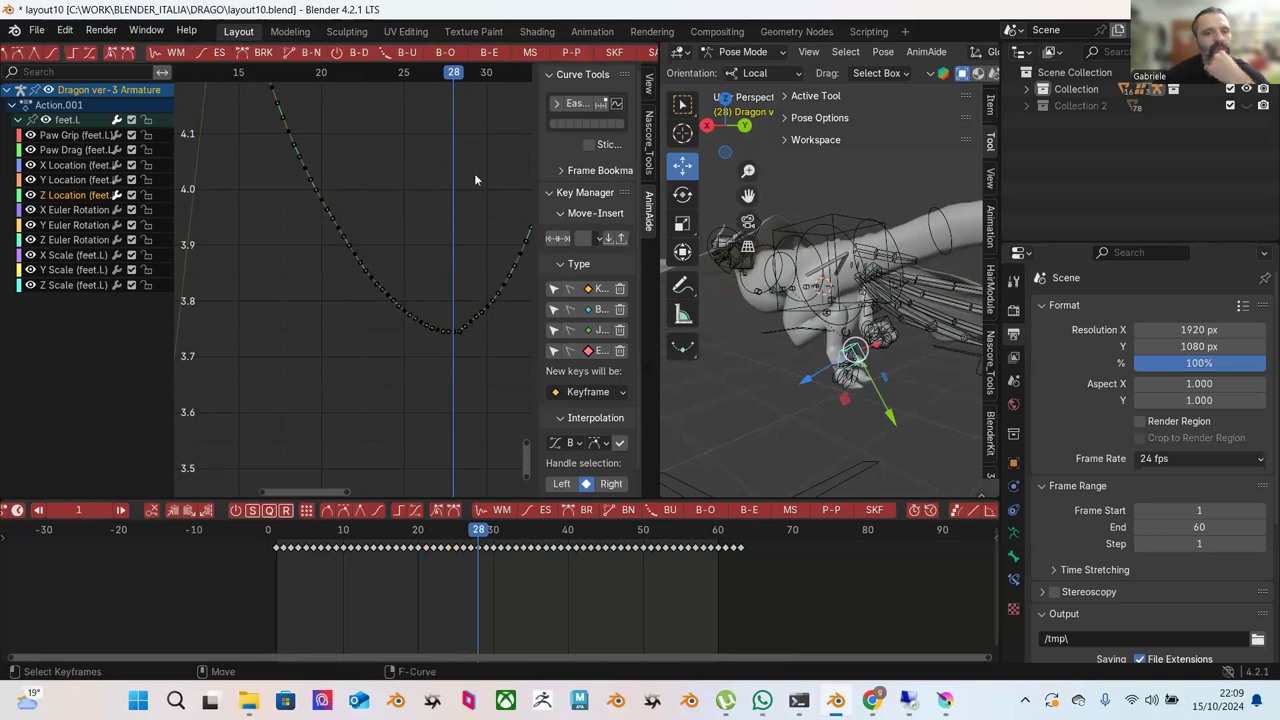
# Blend the keys on the valley's rising right side in the opposite direction.
pyautogui.scroll(-2, 474, 173)
pyautogui.moveTo(480, 229); pyautogui.dragTo(417, 263, button='middle')
pyautogui.scroll(1, 446, 251)
pyautogui.press('b')
pyautogui.moveTo(451, 233); pyautogui.dragTo(355, 410)
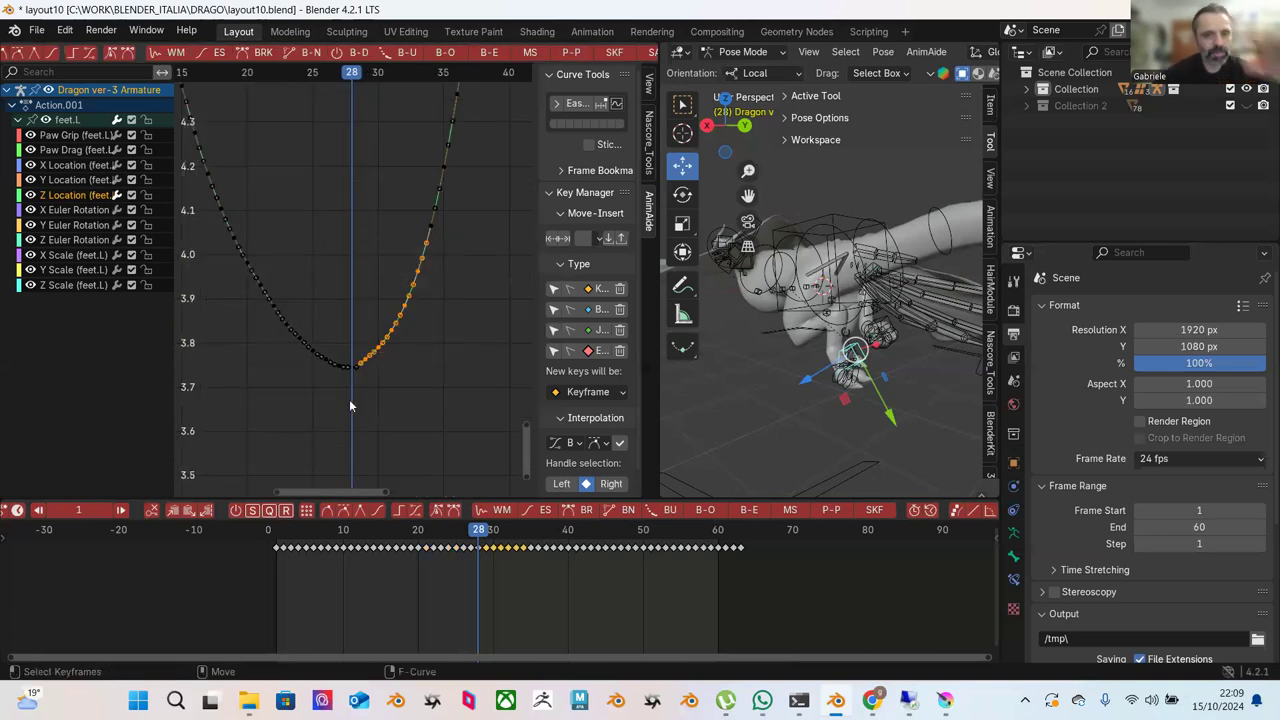
pyautogui.click(491, 54)
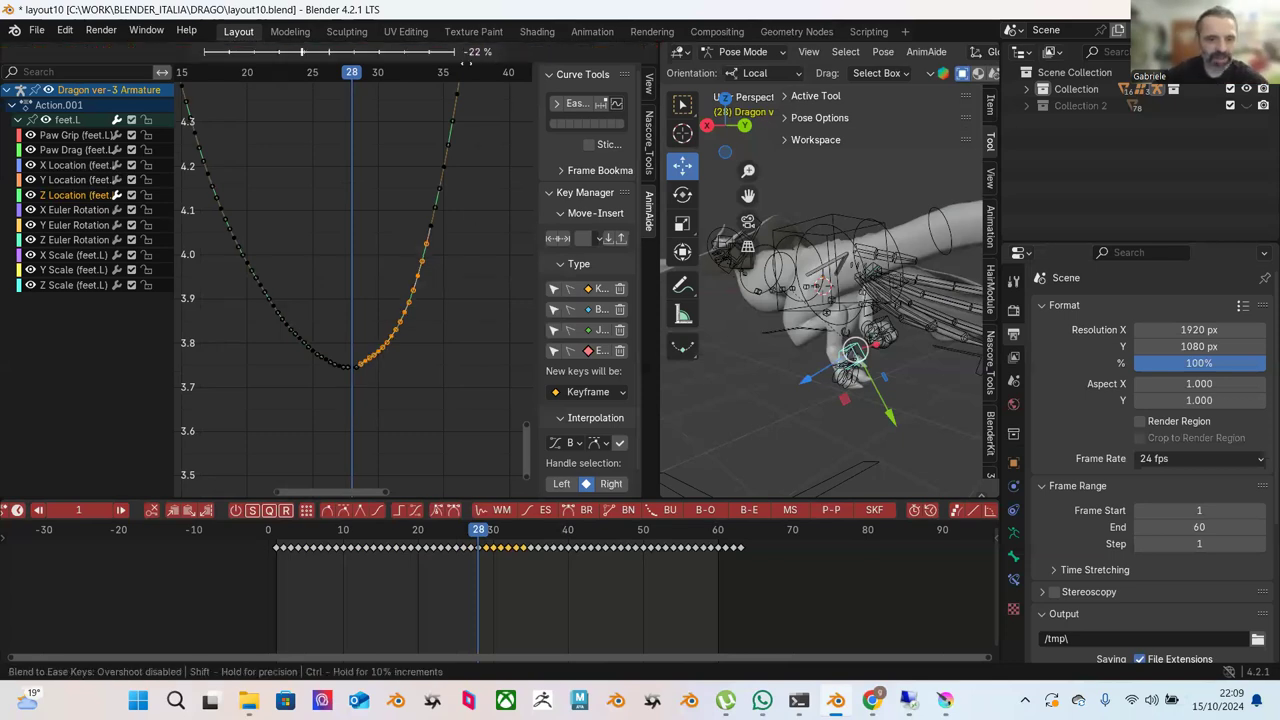
pyautogui.click(498, 259)
pyautogui.click(468, 381)
# Blend the lower rising-side keys at minus 38 percent.
pyautogui.scroll(2, 444, 351)
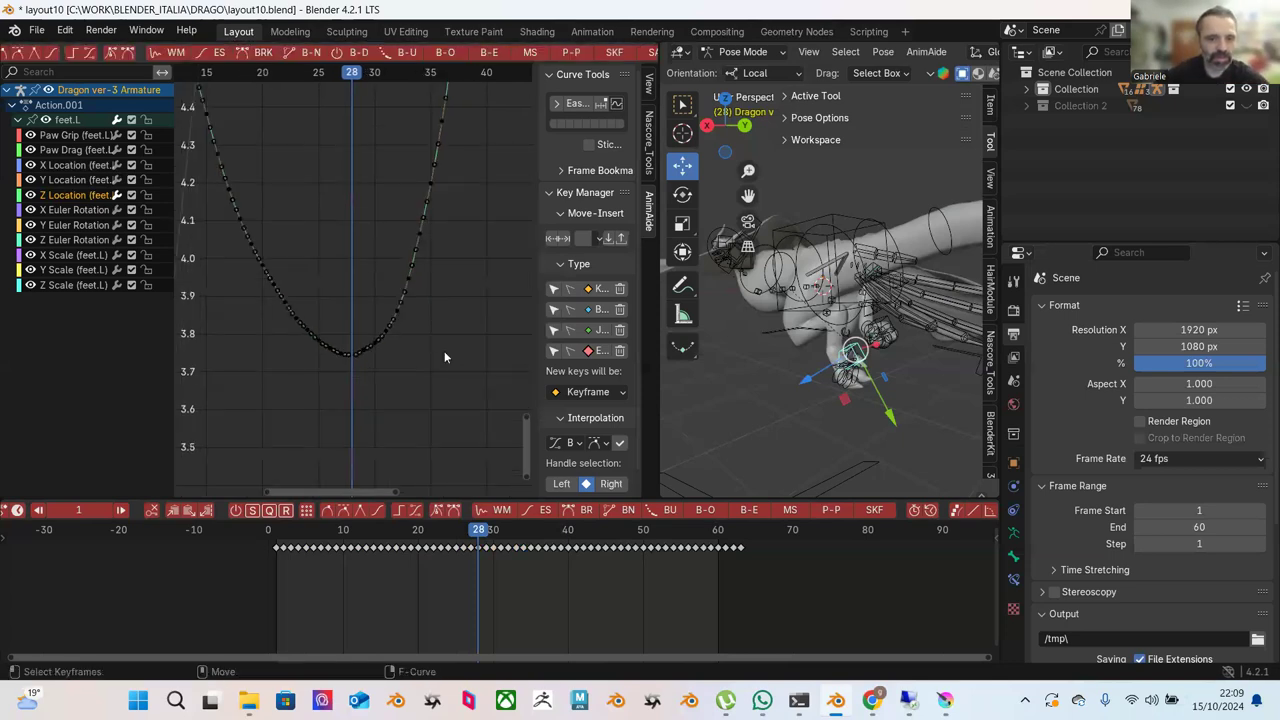
pyautogui.moveTo(435, 319); pyautogui.dragTo(357, 440)
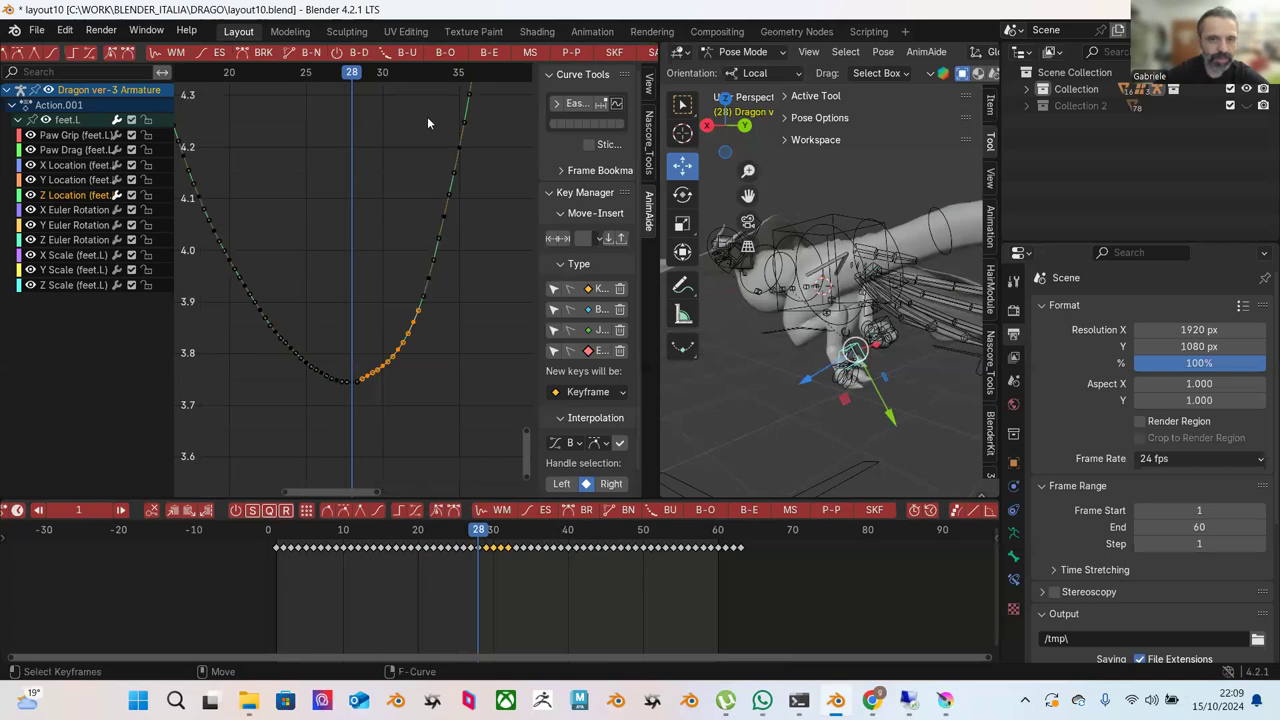
pyautogui.click(490, 53)
pyautogui.click(479, 146)
pyautogui.click(479, 146)
pyautogui.scroll(-4, 490, 251)
# Play the animation from the start, zoom the graph out, stop it, and orbit to the dragon's feet.
pyautogui.hotkey('shift', 'Left')
pyautogui.press('space')
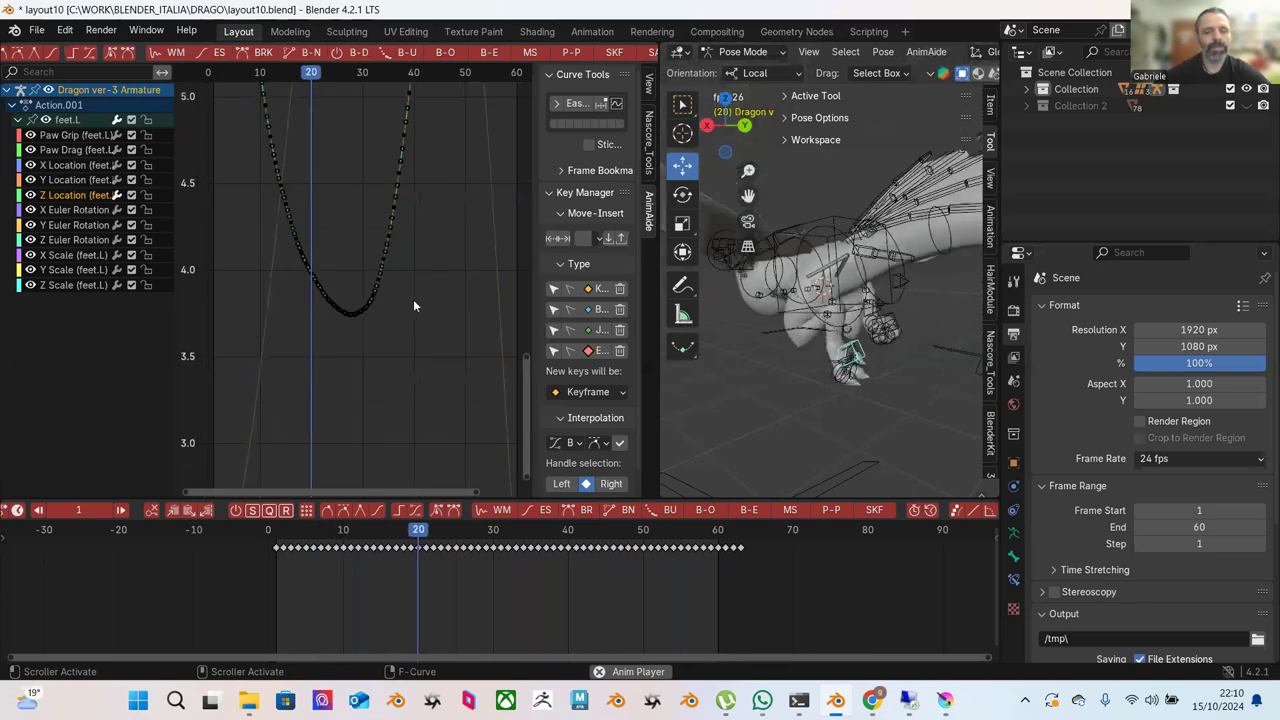
pyautogui.scroll(-4, 414, 290)
pyautogui.scroll(-4, 408, 270)
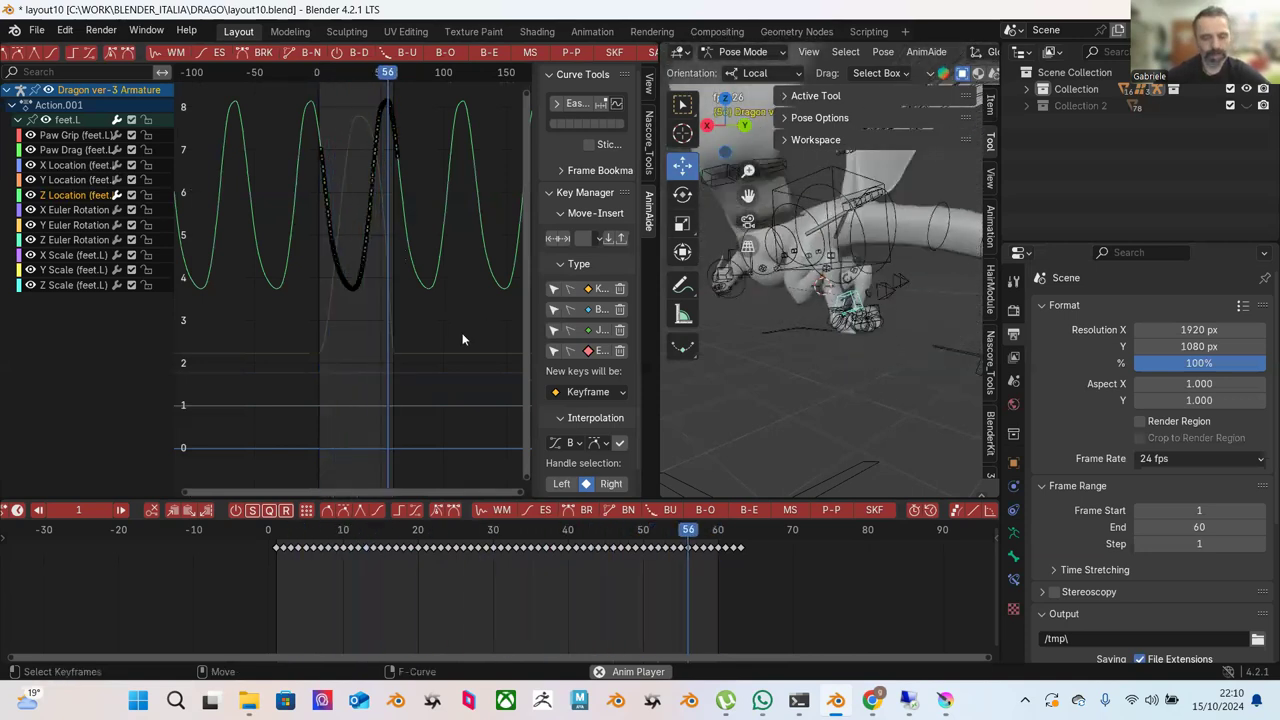
pyautogui.press('space')
pyautogui.moveTo(905, 312); pyautogui.dragTo(872, 358, button='middle')
pyautogui.click(832, 366)
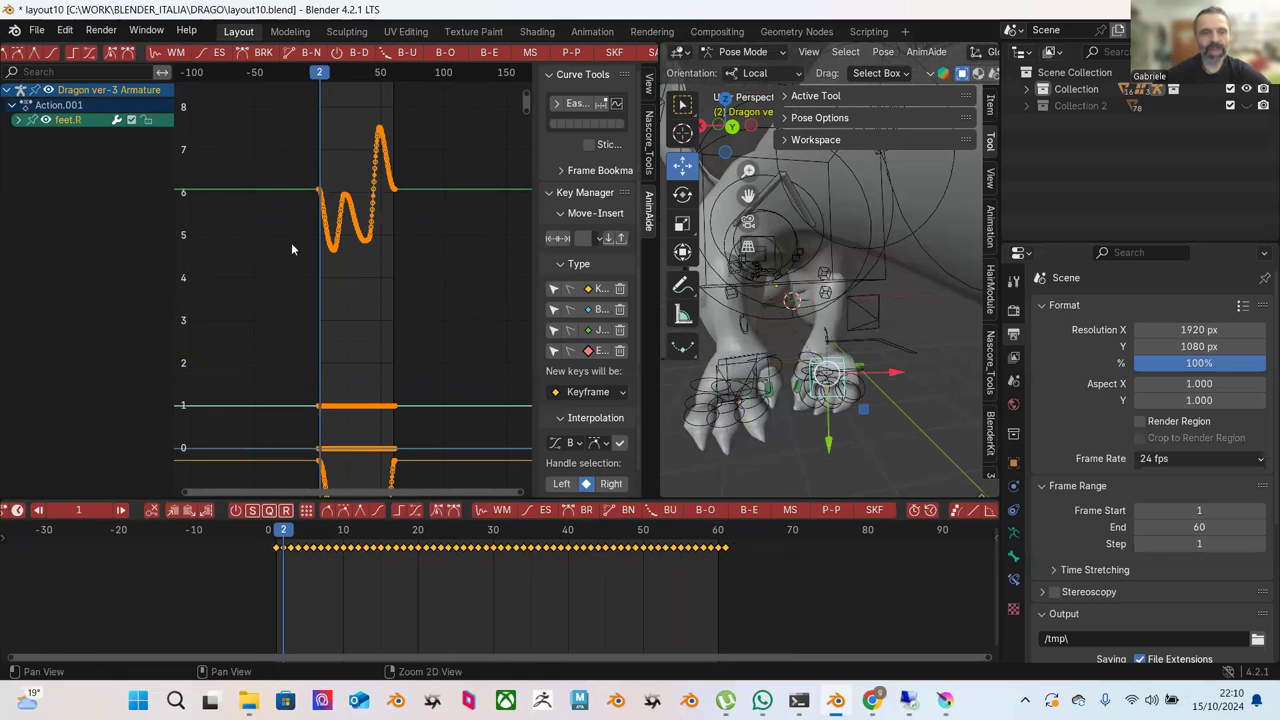
pyautogui.keyDown('ctrl'); pyautogui.hscroll(-1, 340, 230); pyautogui.keyUp('ctrl')
pyautogui.click(15, 120)
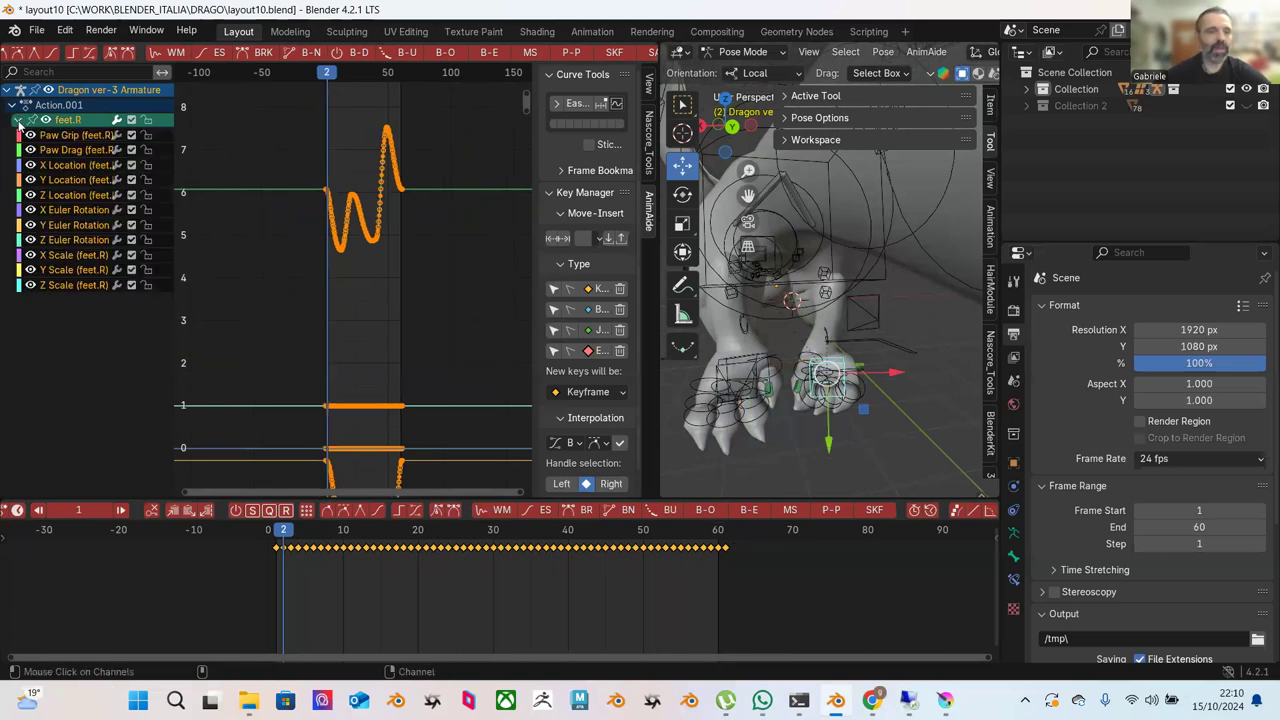
pyautogui.click(69, 192)
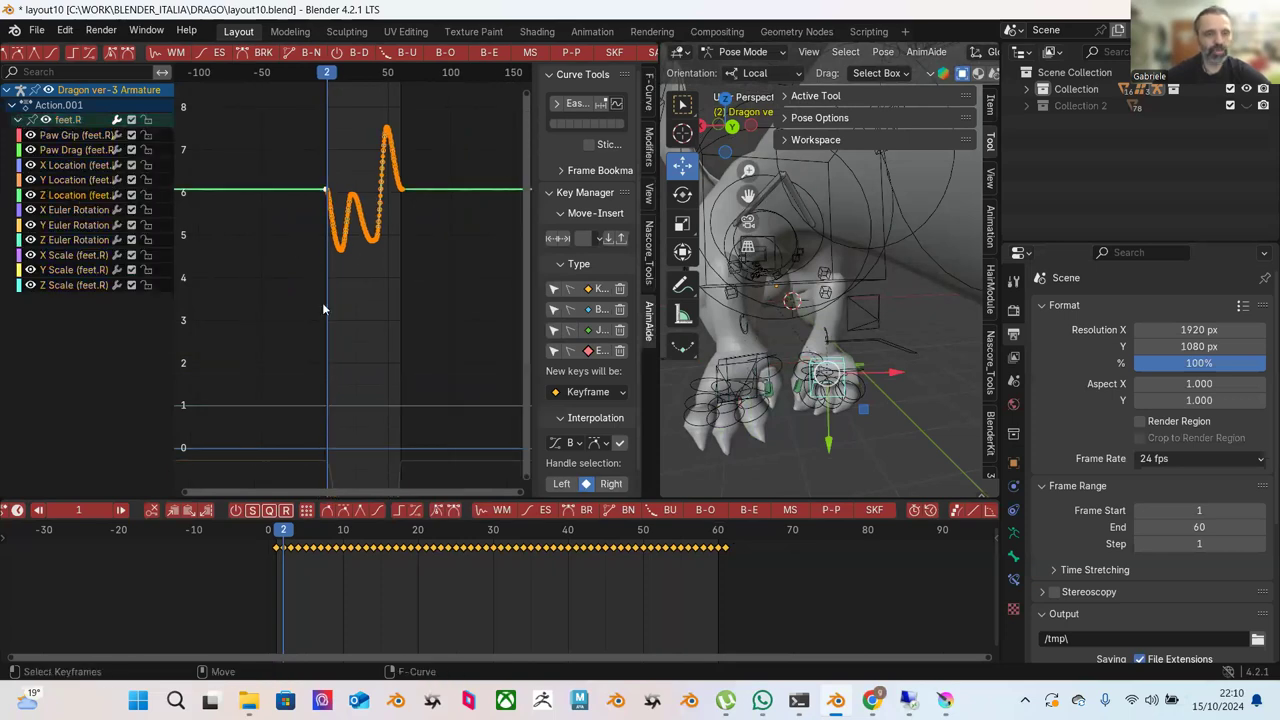
pyautogui.press('Home')
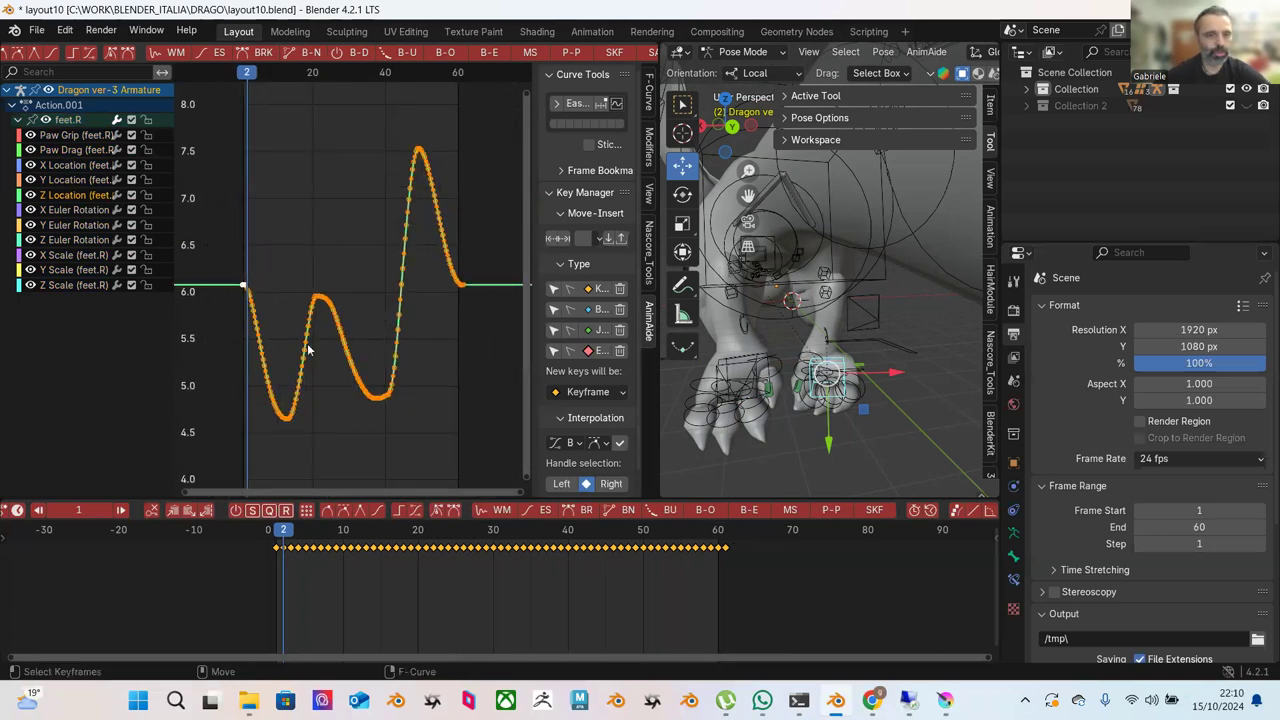
pyautogui.scroll(-3, 305, 220)
pyautogui.moveTo(223, 134); pyautogui.dragTo(506, 406)
pyautogui.click(74, 181)
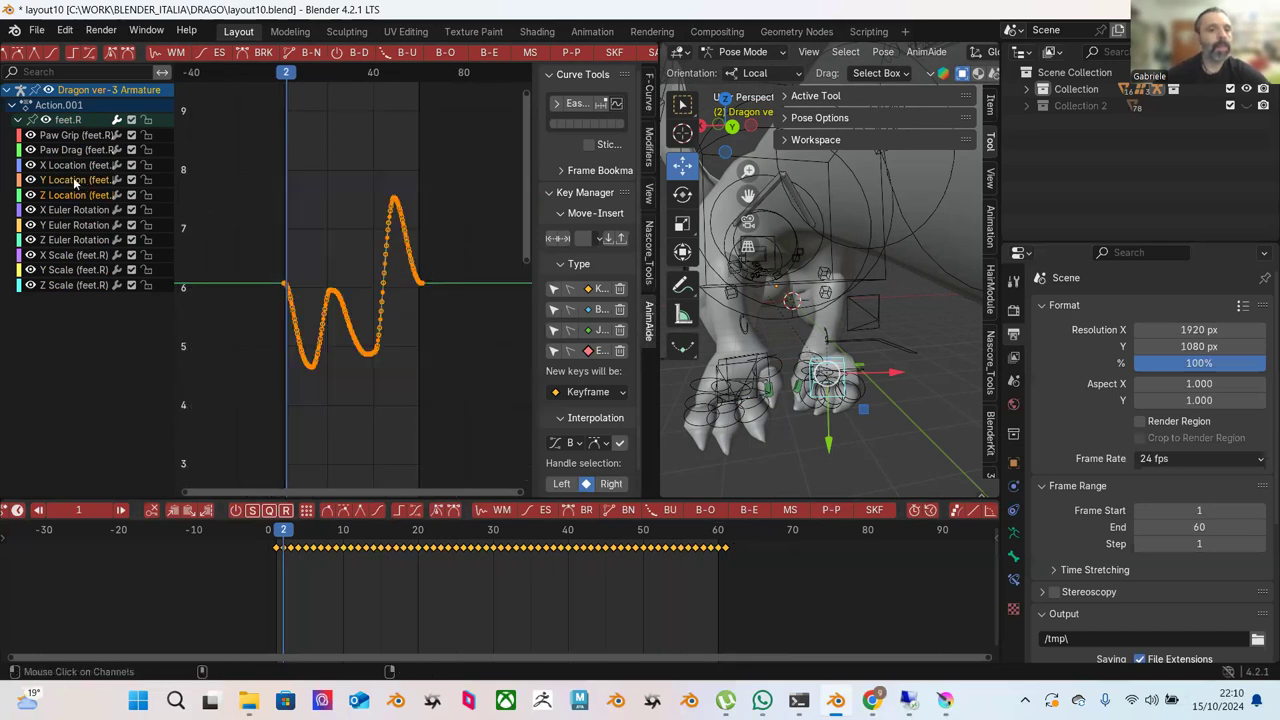
pyautogui.moveTo(222, 114); pyautogui.dragTo(510, 406)
pyautogui.click(392, 213)
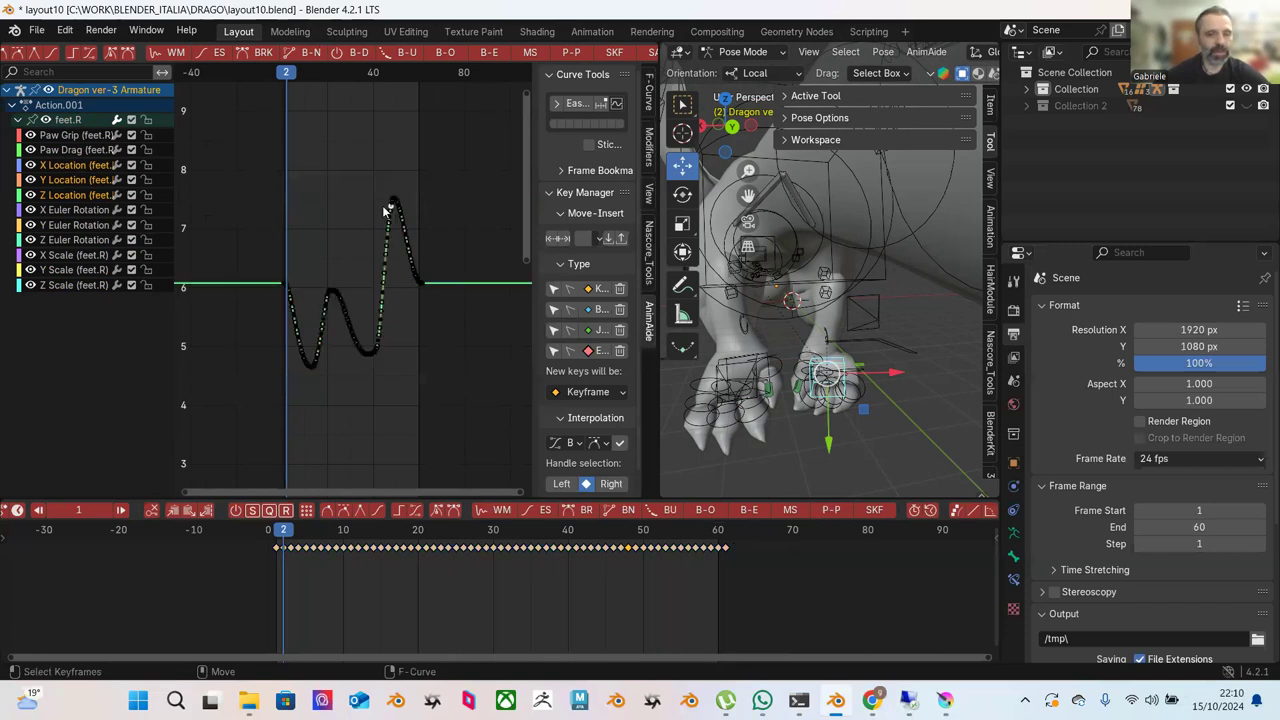
pyautogui.press('KP_Decimal')
pyautogui.scroll(-2, 382, 240)
pyautogui.scroll(-10, 375, 222)
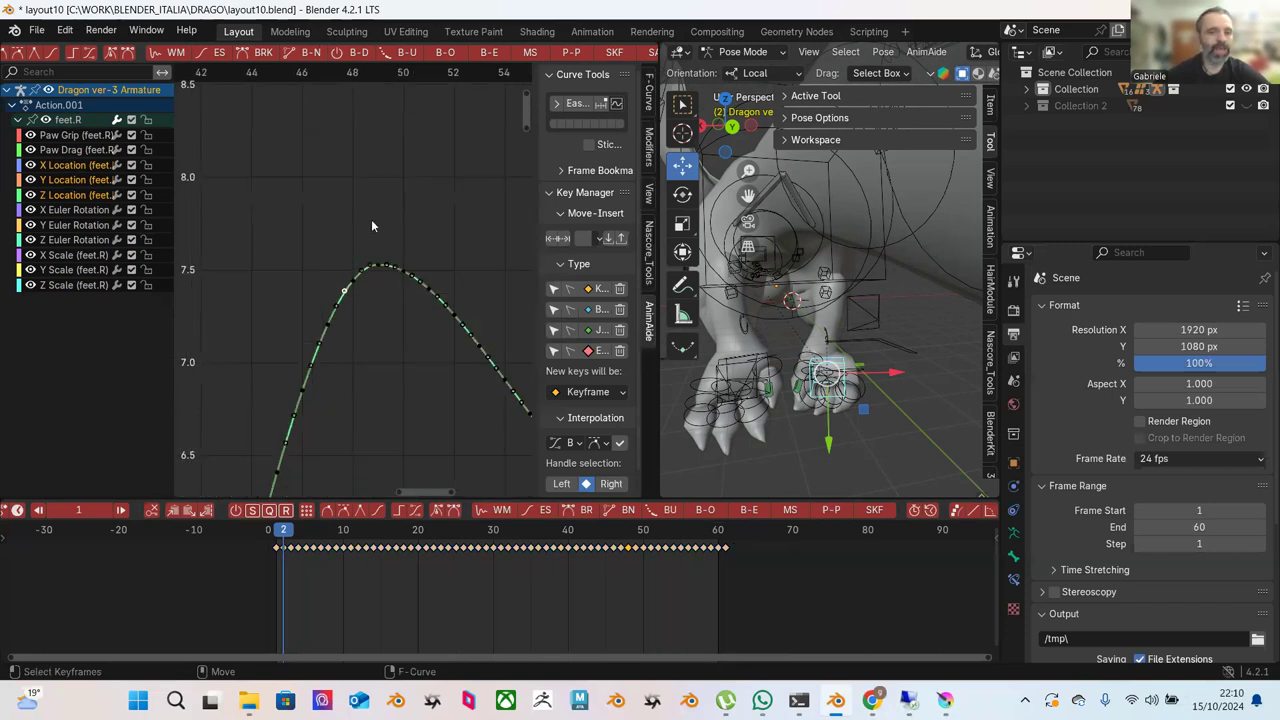
pyautogui.scroll(-1, 353, 218)
pyautogui.moveTo(251, 212); pyautogui.dragTo(422, 444)
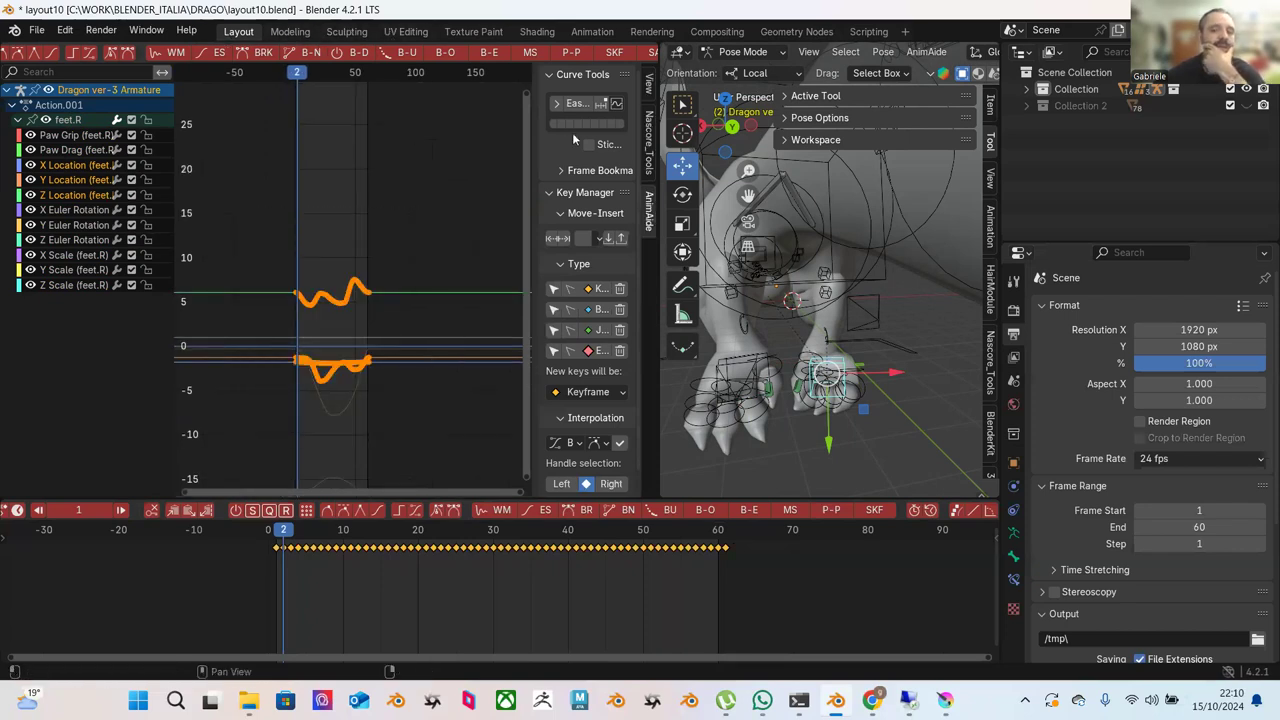
pyautogui.scroll(-10, 502, 57)
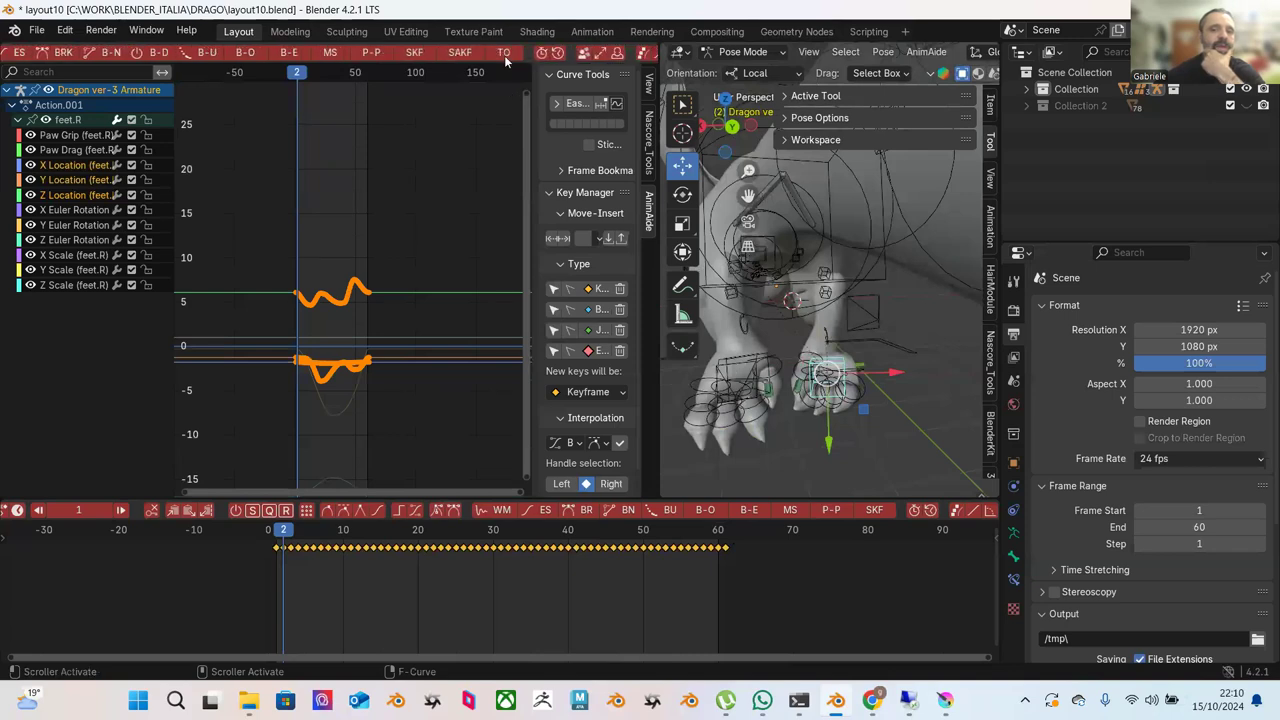
pyautogui.scroll(-5, 515, 55)
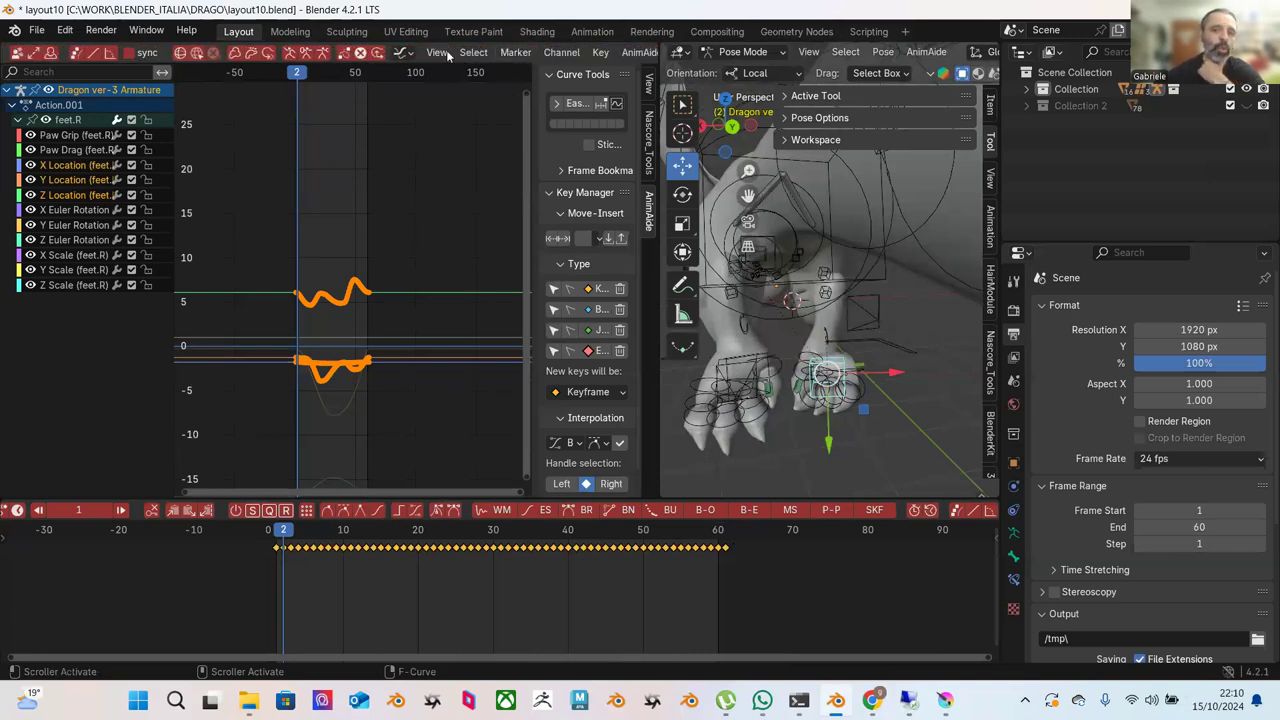
# Add a Cycles F-Curve modifier to the feet.R location curves.
pyautogui.click(437, 52)
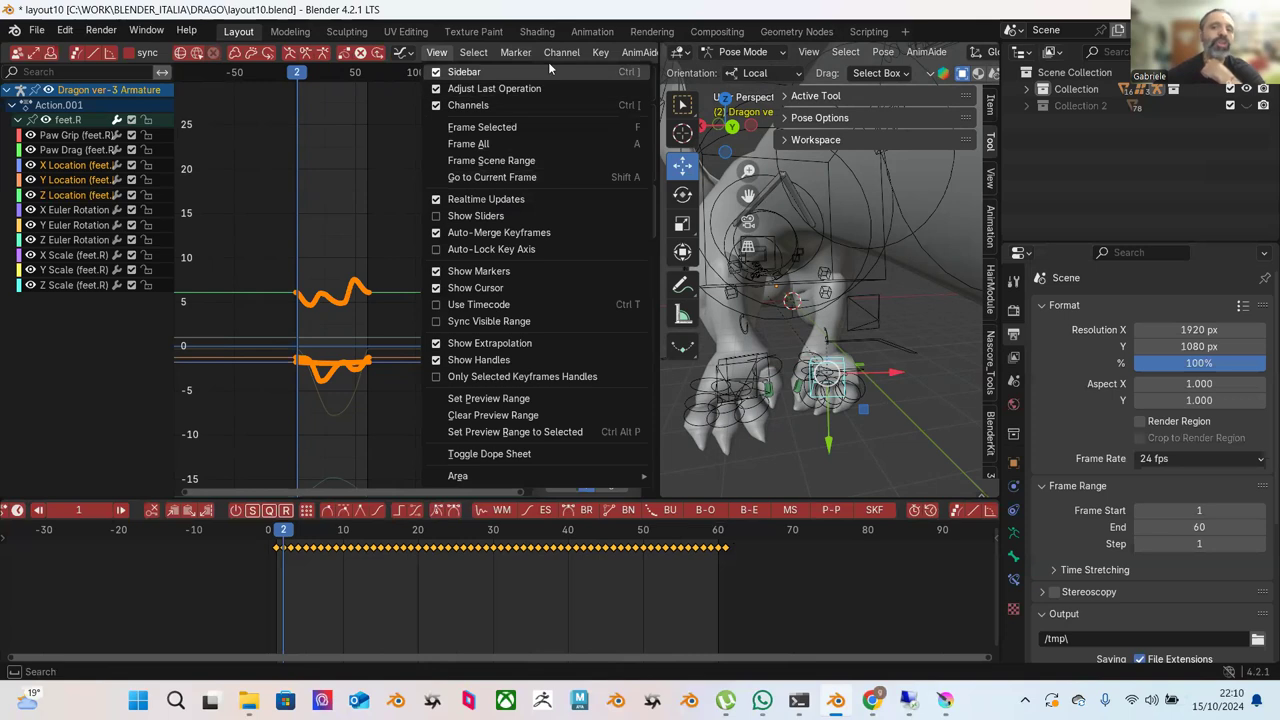
pyautogui.click(549, 70)
pyautogui.scroll(-3, 513, 52)
pyautogui.click(461, 52)
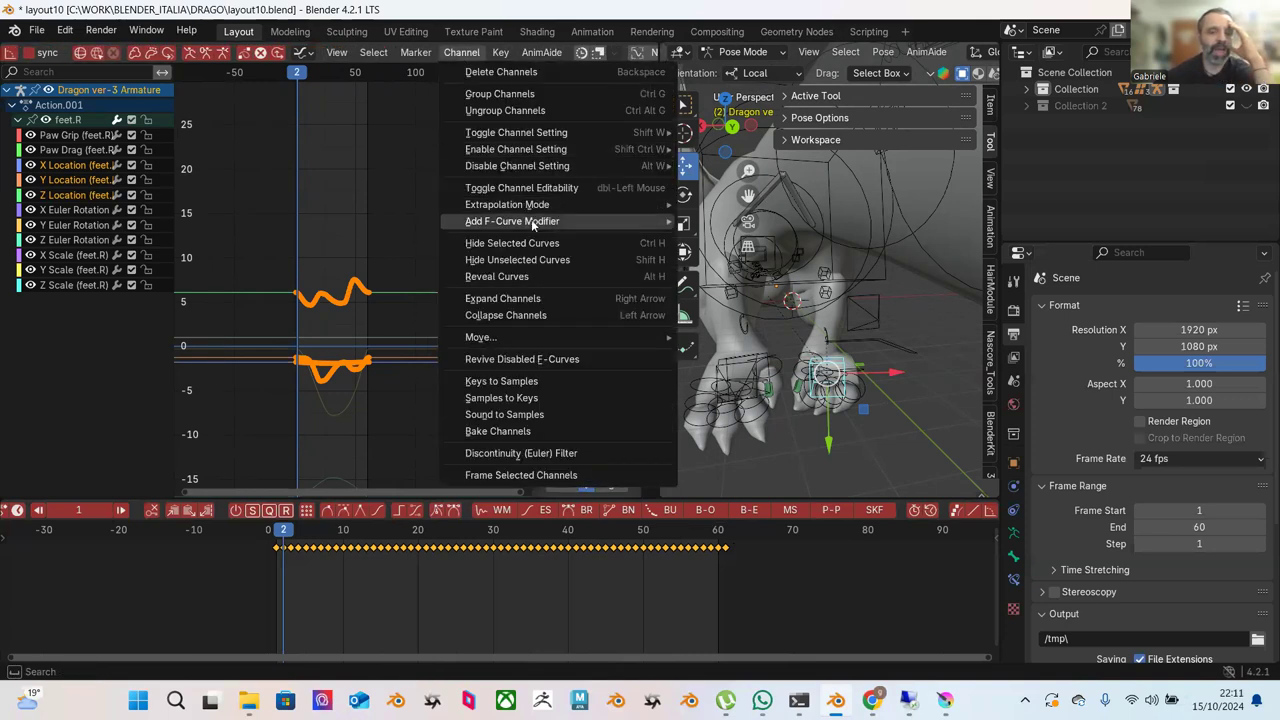
pyautogui.moveTo(533, 225)
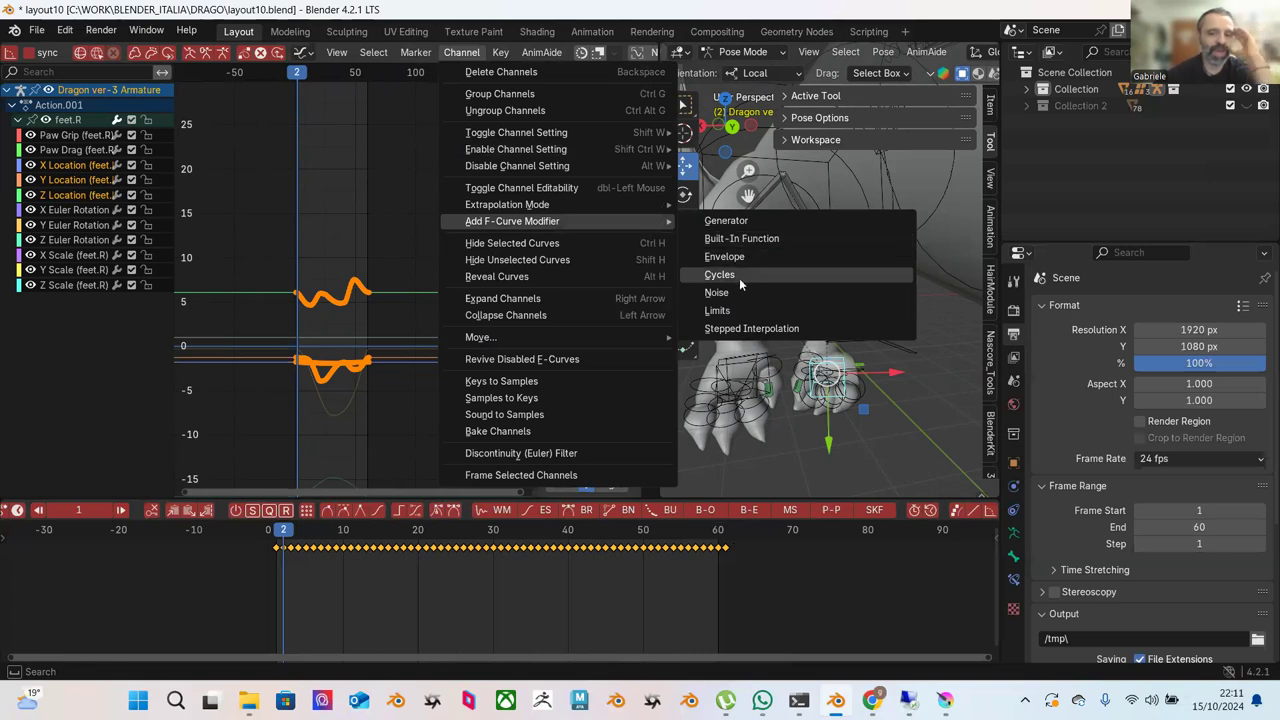
pyautogui.click(739, 278)
# Select only the Z Location channel and box-select all its keyframes.
pyautogui.click(415, 230)
pyautogui.scroll(1, 386, 228)
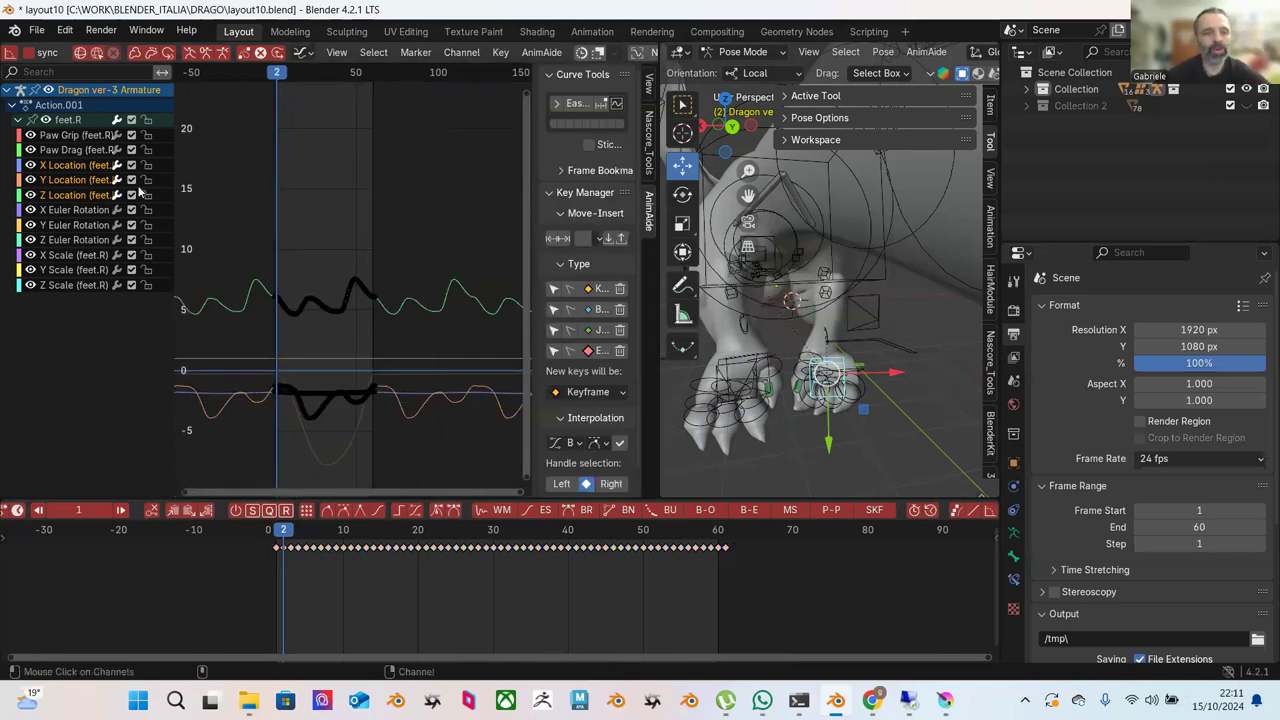
pyautogui.click(75, 179)
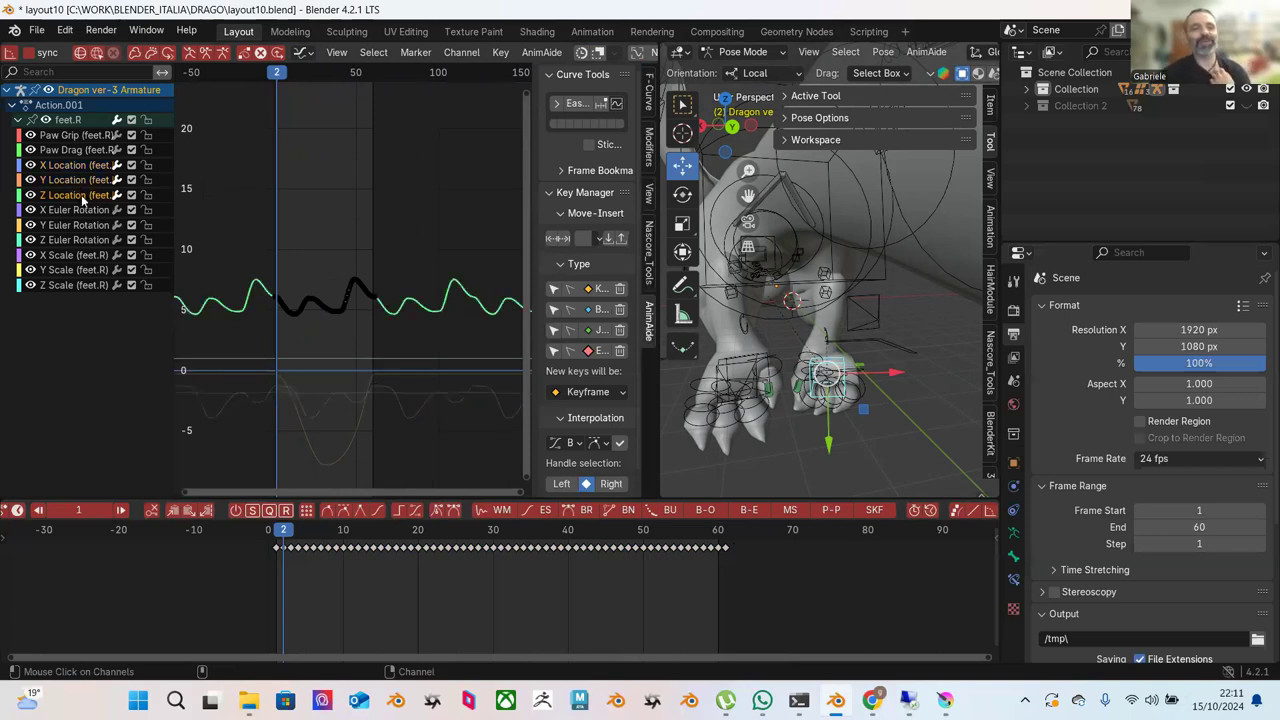
pyautogui.moveTo(227, 184); pyautogui.dragTo(391, 386)
# Frame the keys, move the playhead to frame 25, and zoom in around frames 0–50.
pyautogui.press('KP_Decimal')
pyautogui.click(316, 203)
pyautogui.scroll(-2, 318, 227)
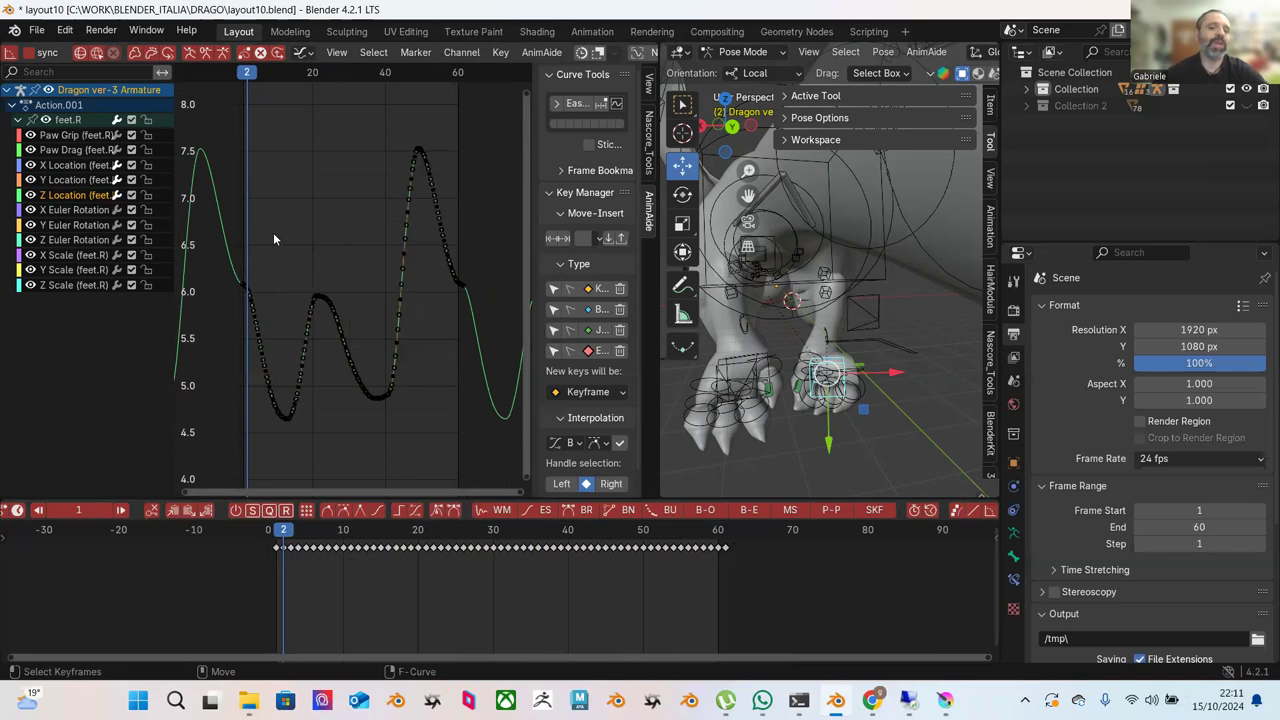
pyautogui.moveTo(306, 541); pyautogui.dragTo(455, 547)
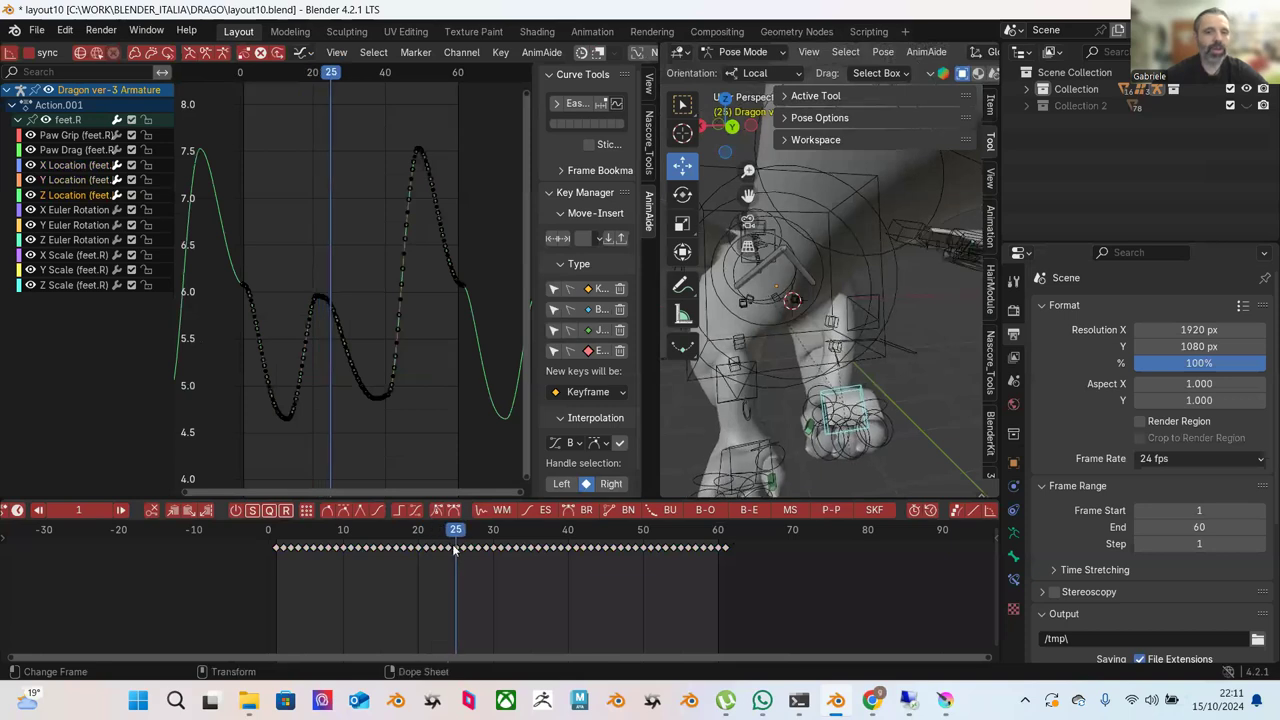
pyautogui.scroll(3, 364, 380)
pyautogui.moveTo(366, 344); pyautogui.dragTo(373, 214, button='middle')
pyautogui.scroll(2, 372, 214)
# Drag the frame-25 key down to about 4.6, then box-select neighbouring keys.
pyautogui.click(378, 165)
pyautogui.click(382, 165)
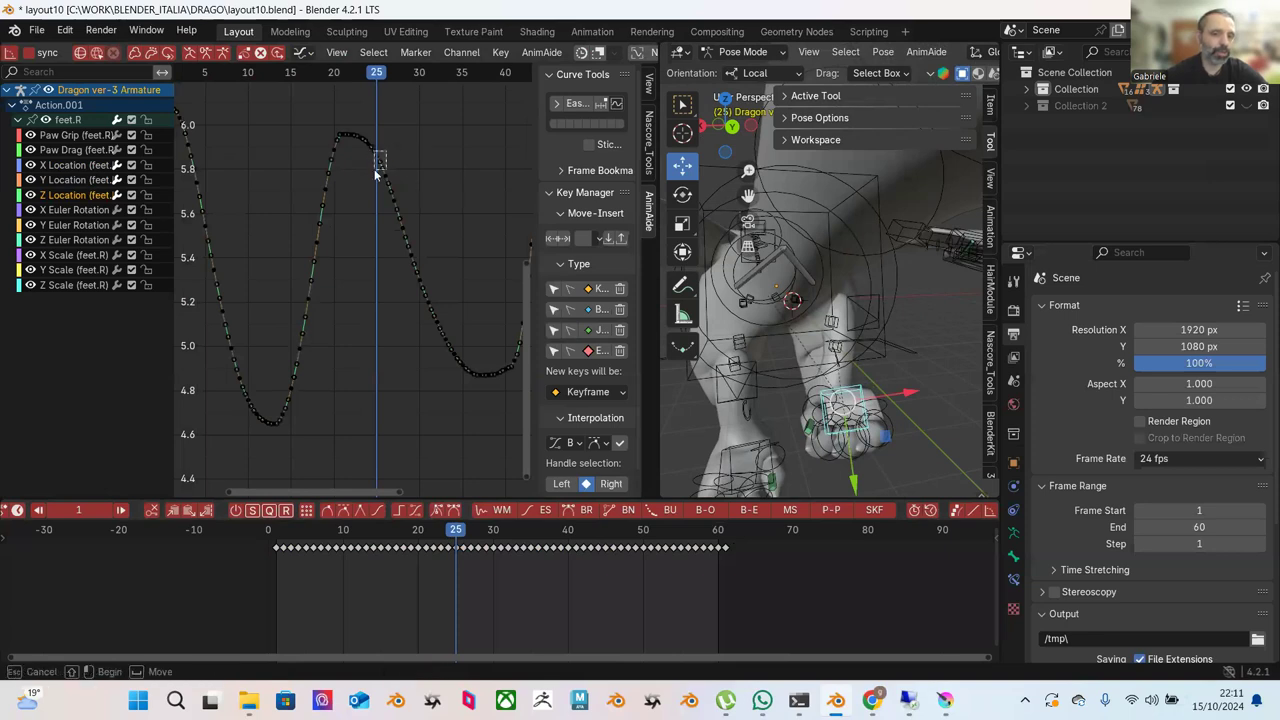
pyautogui.press('g')
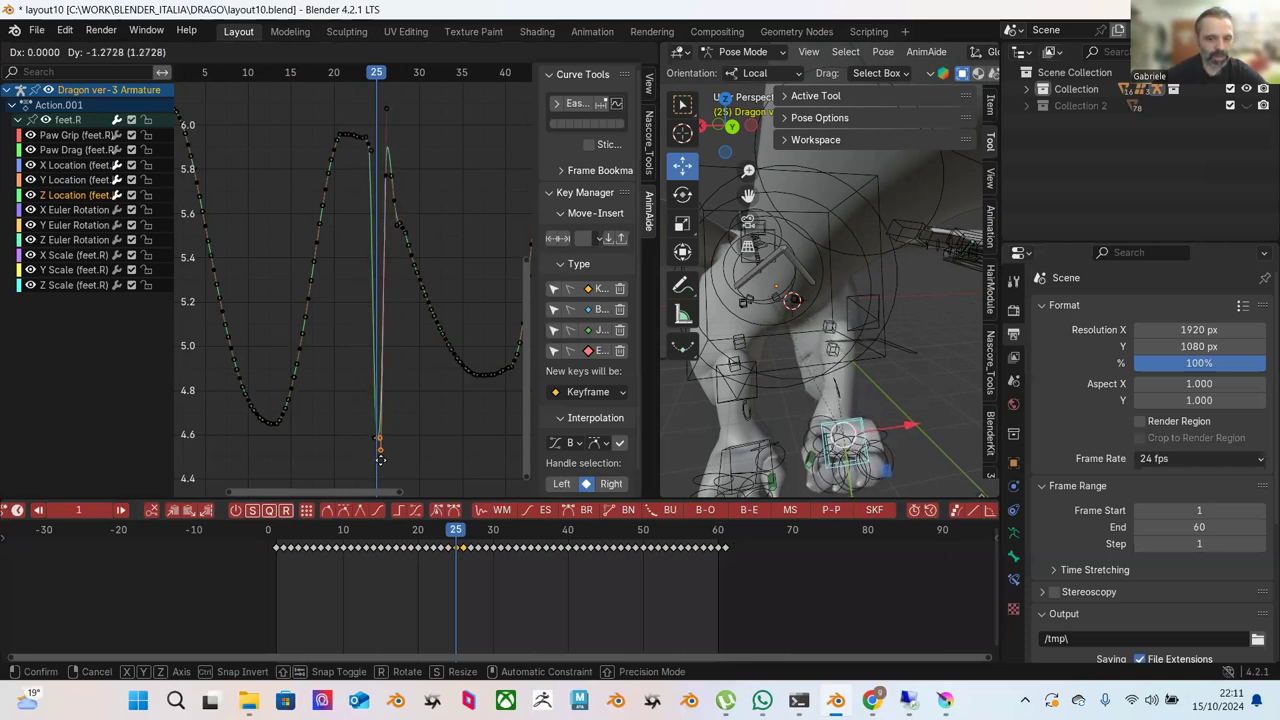
pyautogui.click(380, 458)
pyautogui.scroll(-4, 405, 400)
pyautogui.moveTo(263, 134); pyautogui.dragTo(362, 379)
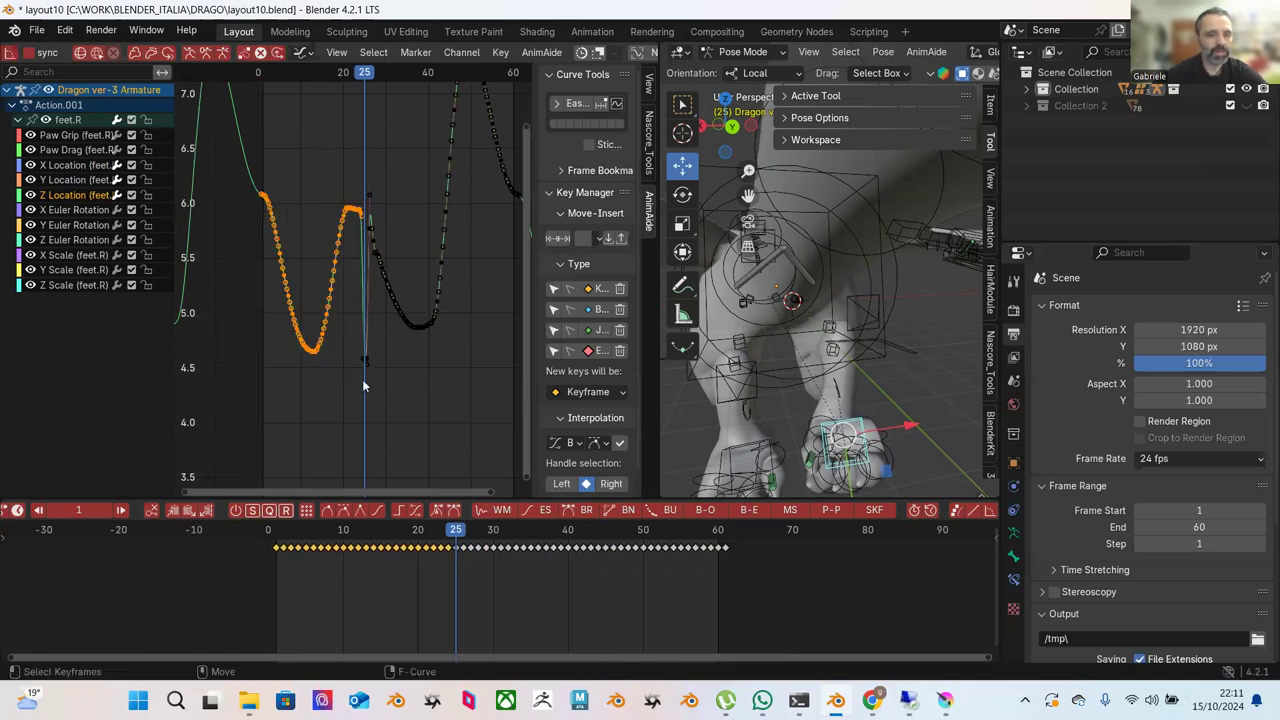
pyautogui.moveTo(262, 127); pyautogui.dragTo(450, 355)
# Try a breakdown on the selected Z Location keys, then cancel and undo it.
pyautogui.hscroll(-15, 150, 52)
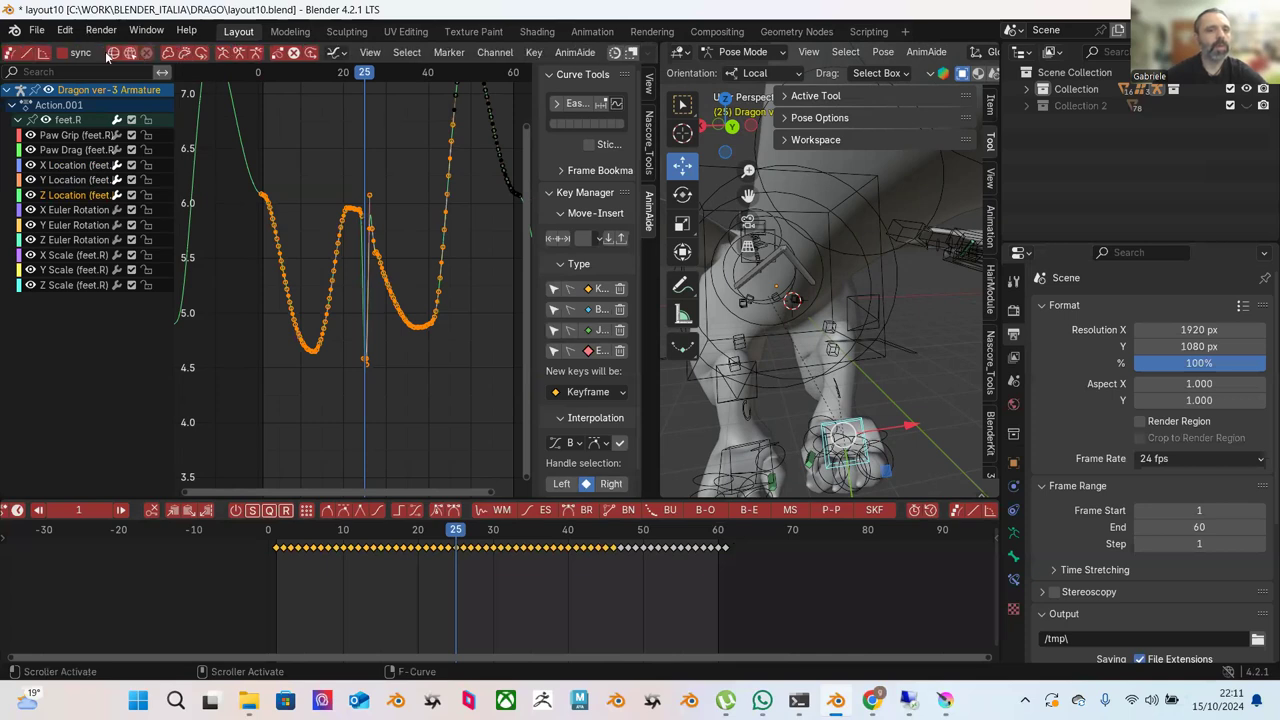
pyautogui.hscroll(-4, 113, 55)
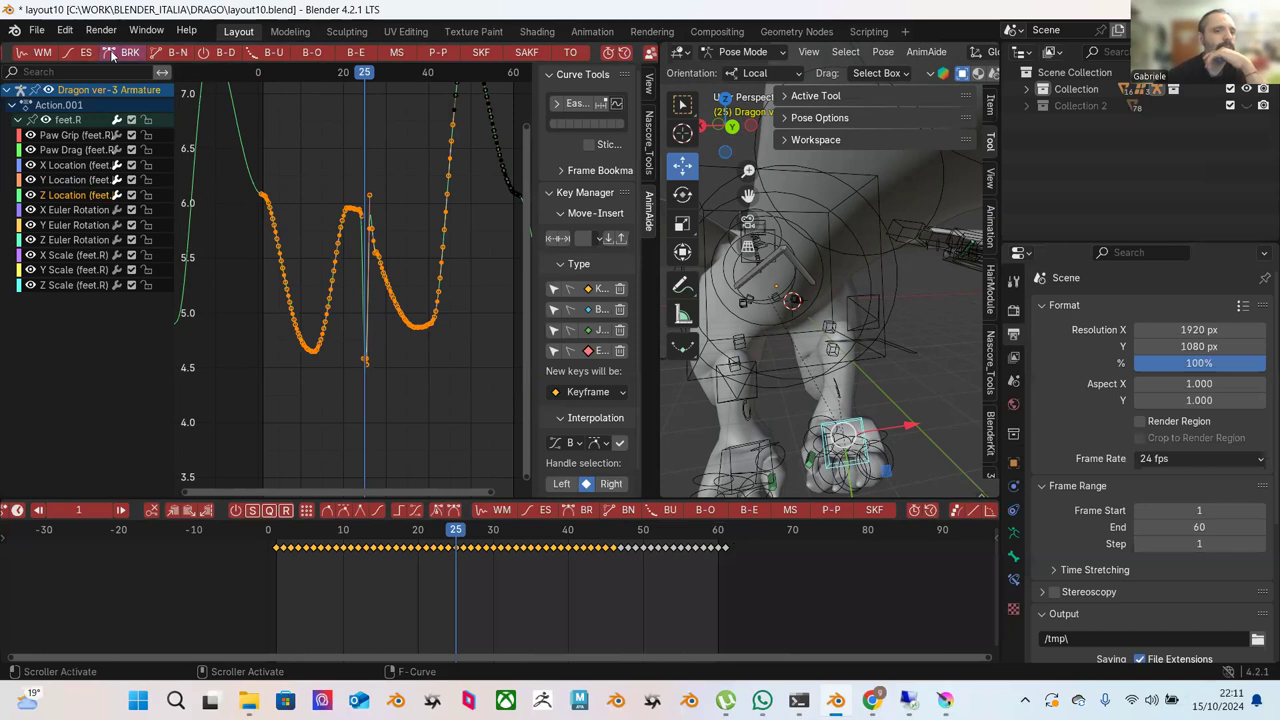
pyautogui.click(113, 55)
pyautogui.press('Escape')
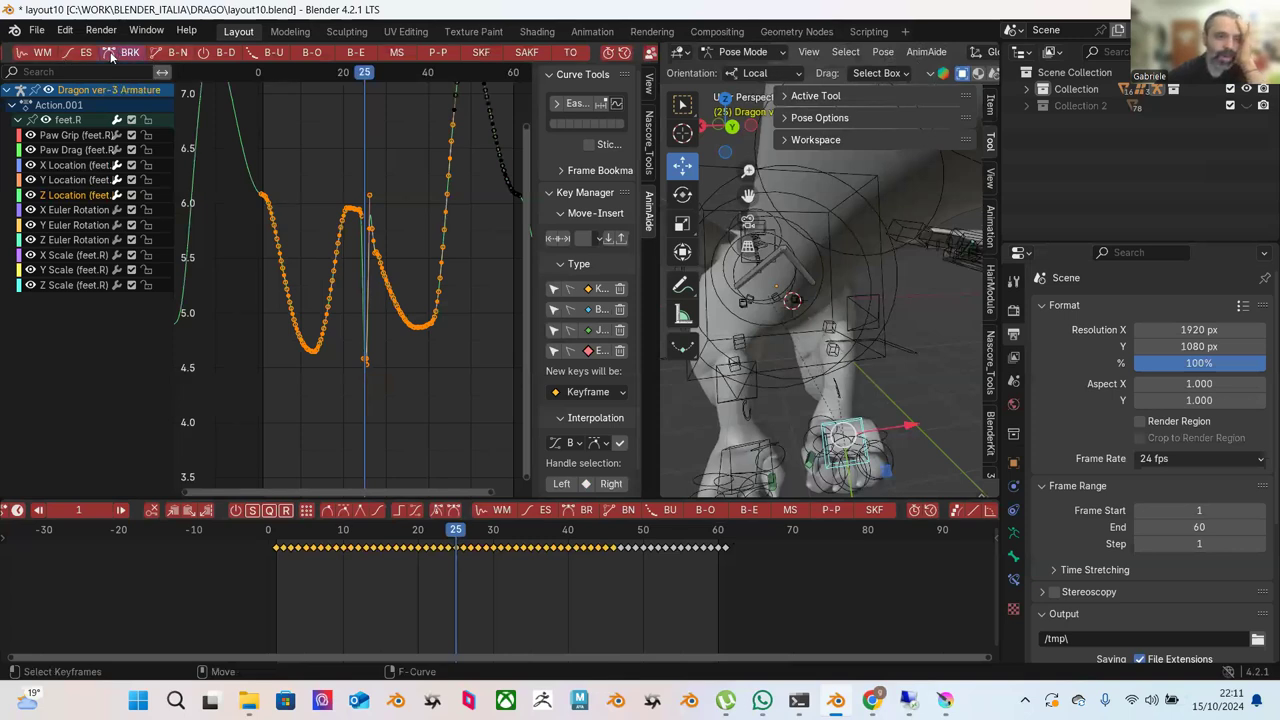
pyautogui.click(110, 54)
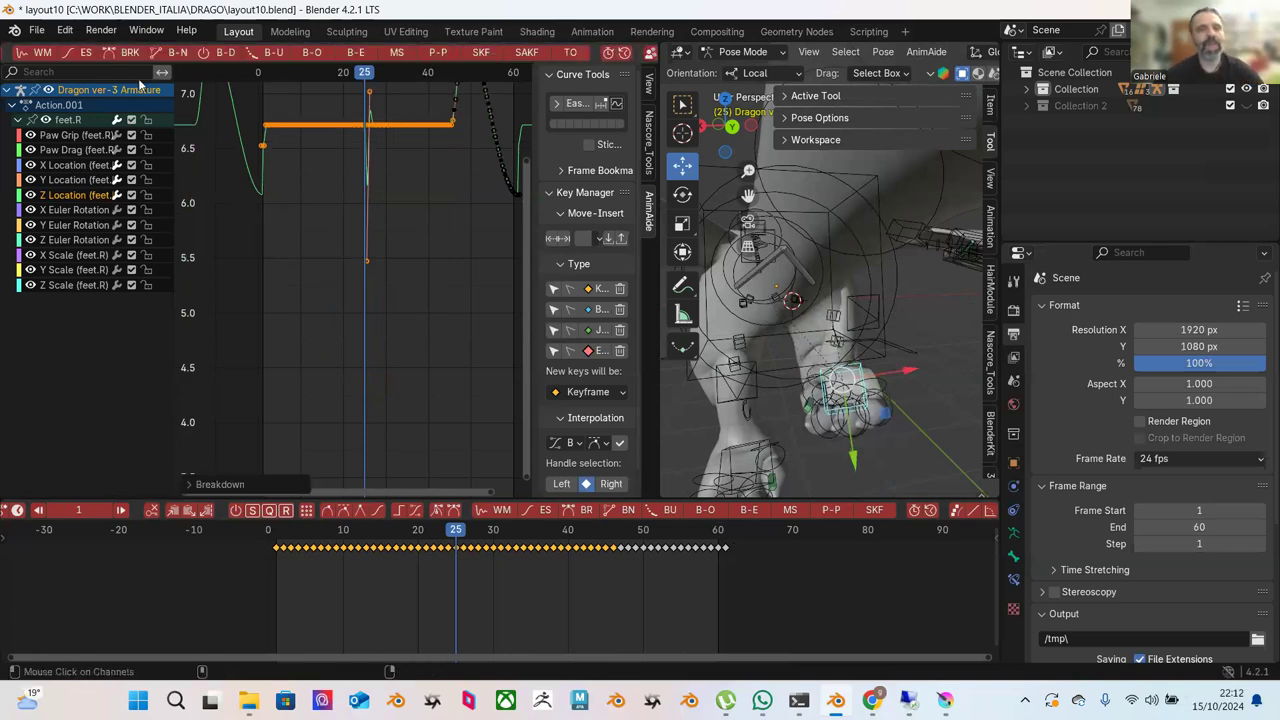
pyautogui.hotkey('ctrl', 'z')
# Blend the keys leading into the frame-25 dip toward an ease.
pyautogui.scroll(5, 172, 54)
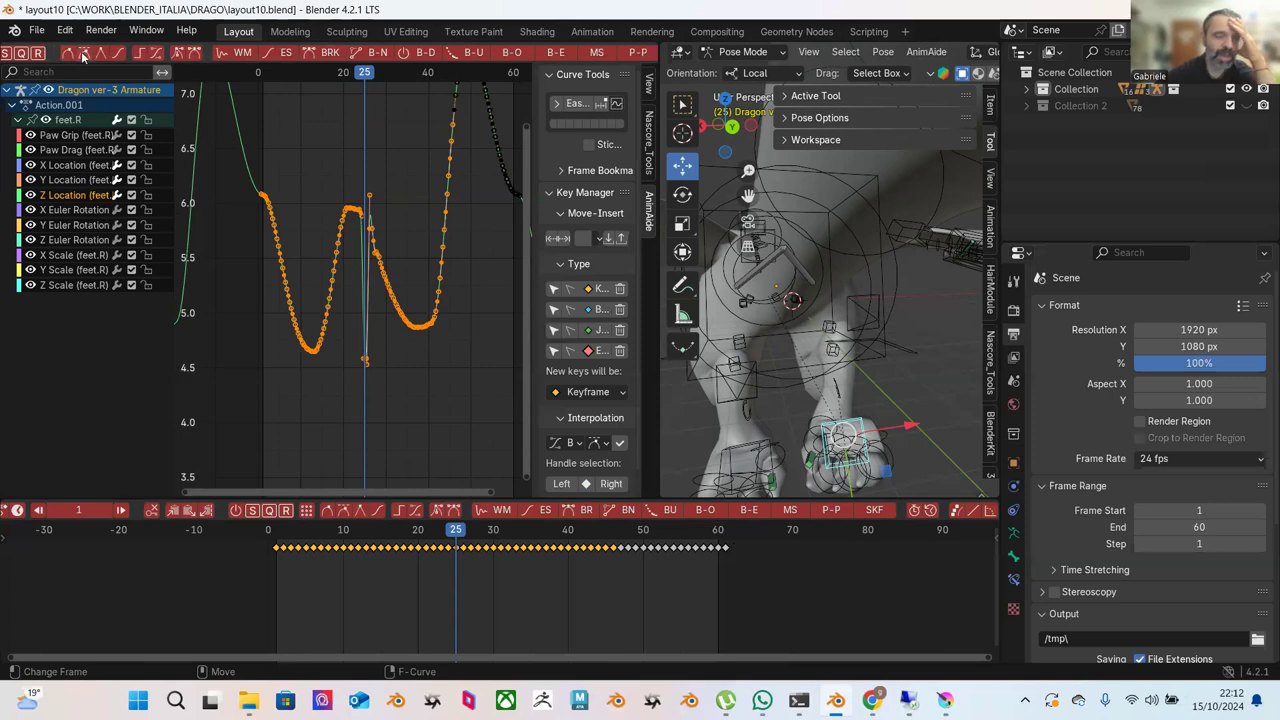
pyautogui.click(77, 54)
pyautogui.click(84, 56)
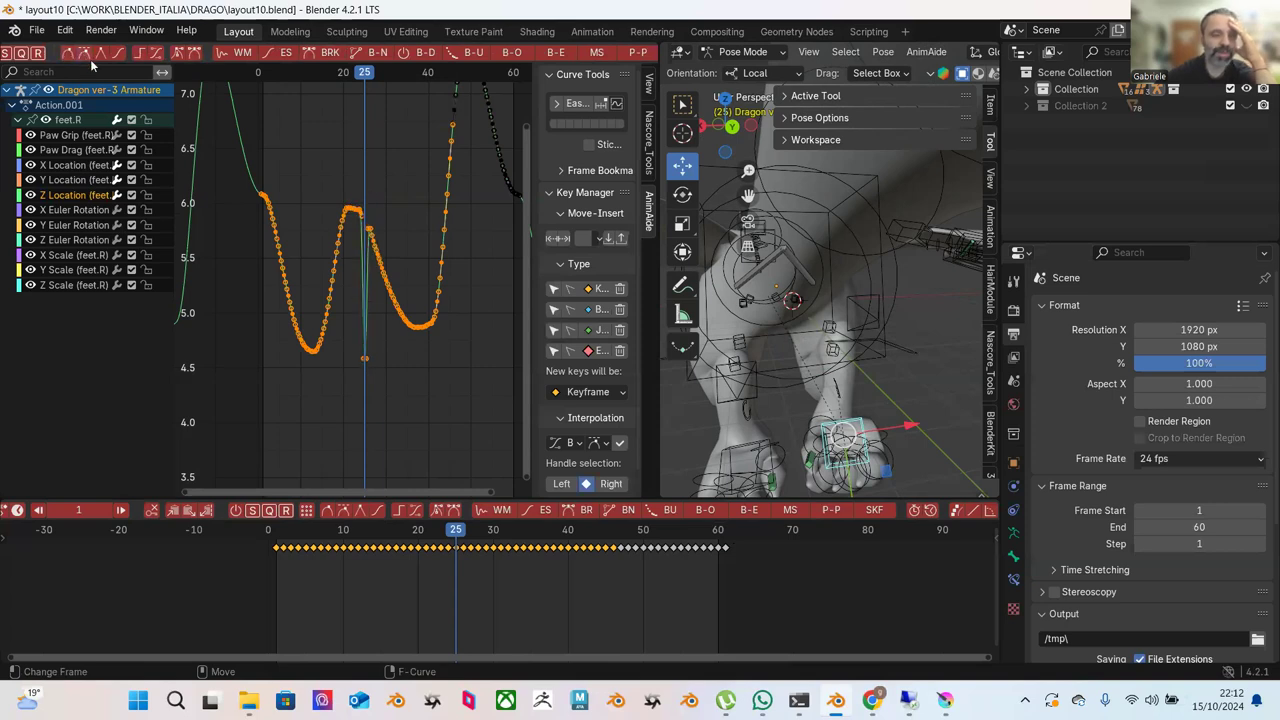
pyautogui.moveTo(257, 148); pyautogui.dragTo(363, 388)
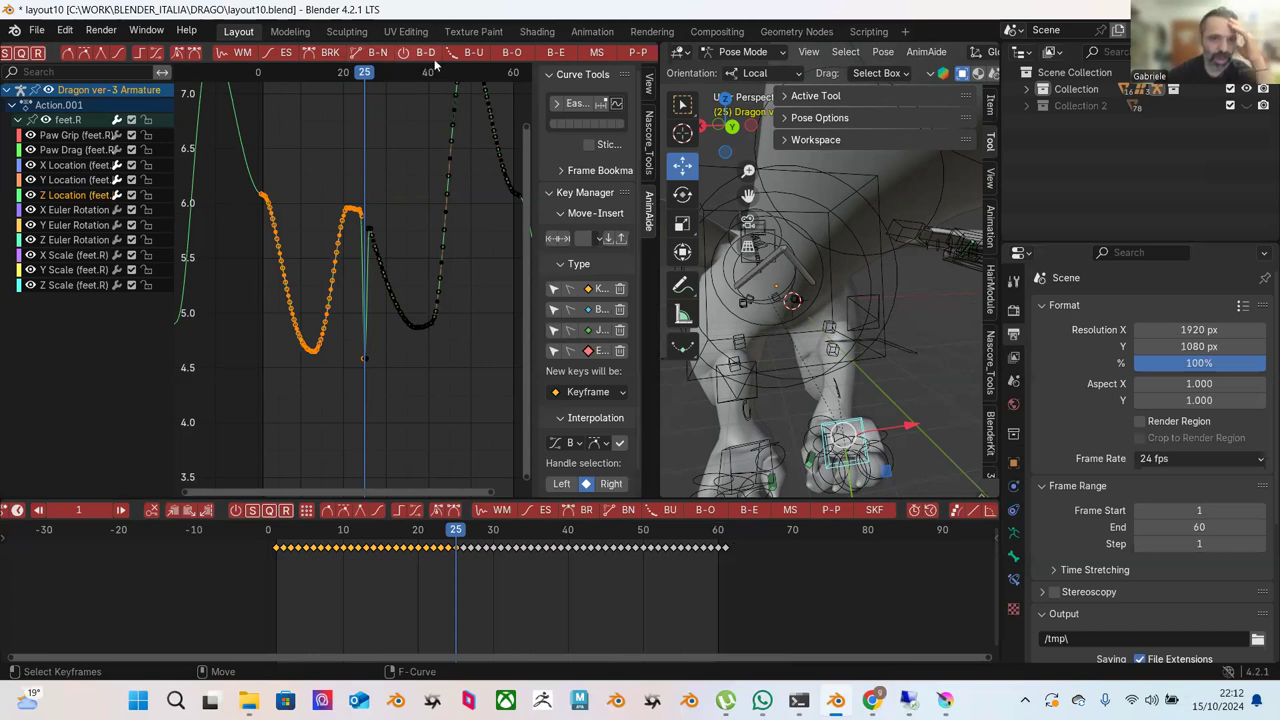
pyautogui.click(563, 55)
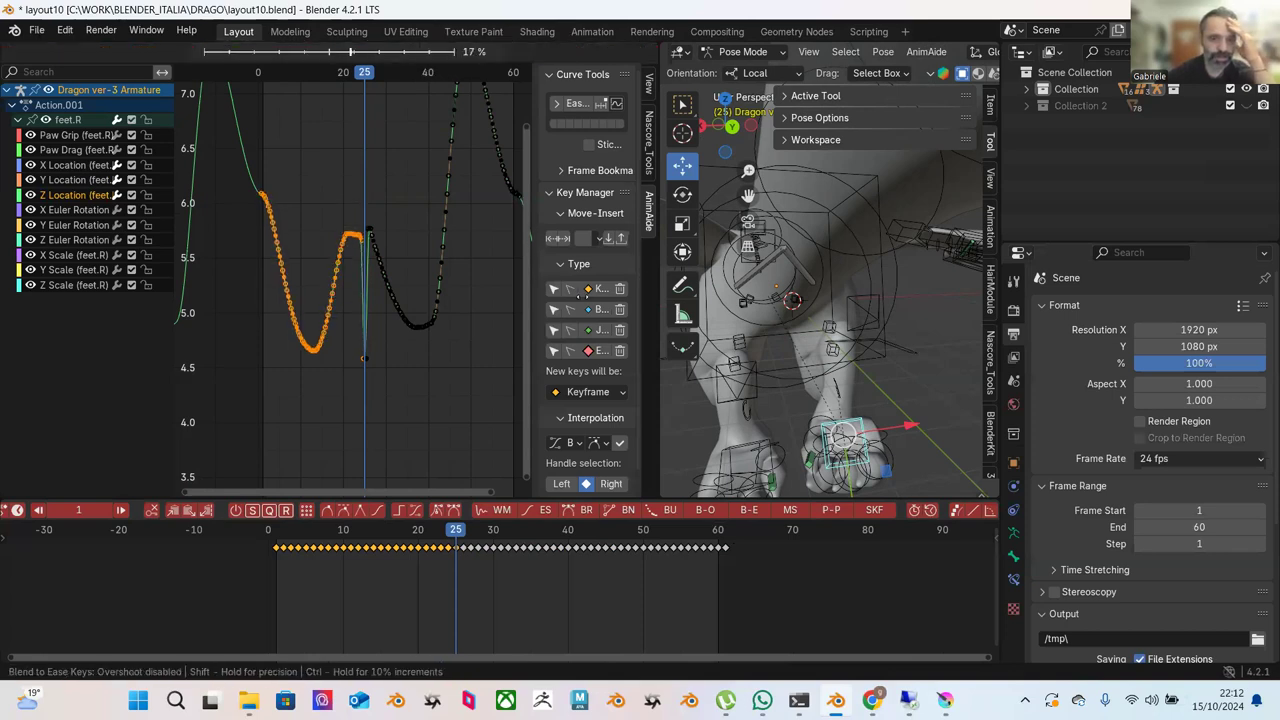
pyautogui.click(403, 281)
# Ease the descending keys before the frame-25 low point in two blend passes.
pyautogui.click(266, 161)
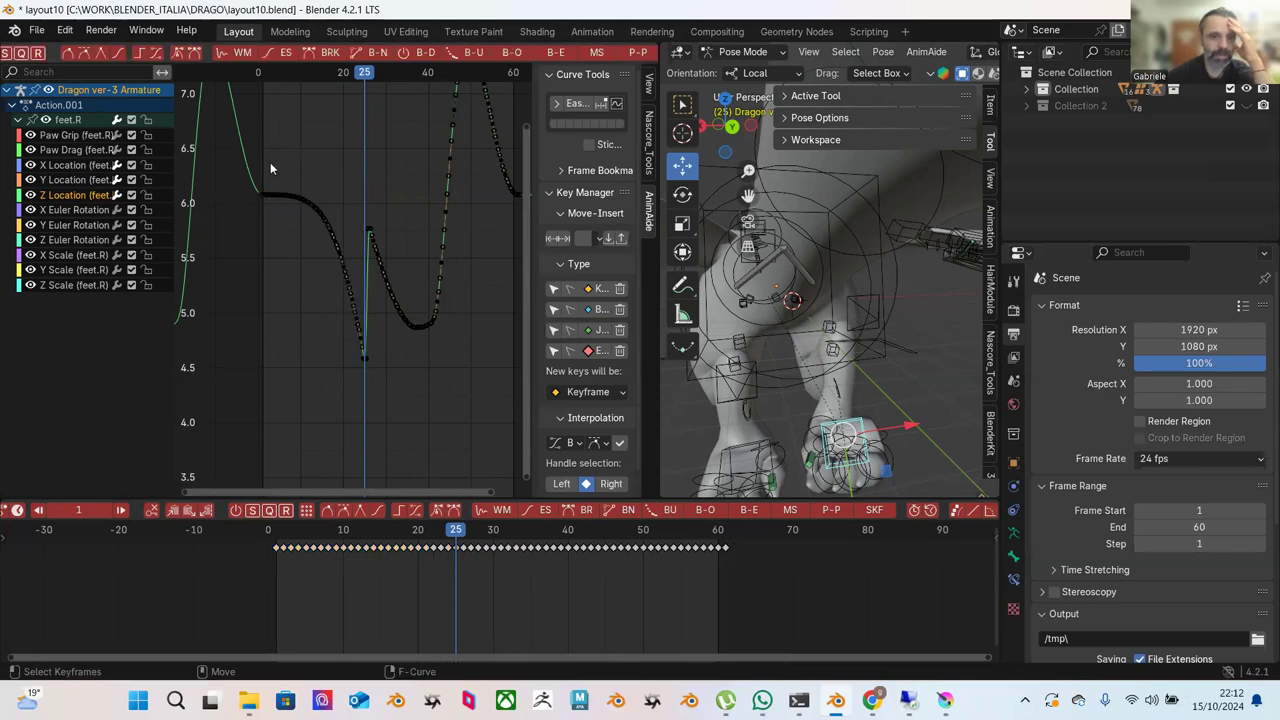
pyautogui.moveTo(266, 161); pyautogui.dragTo(364, 378)
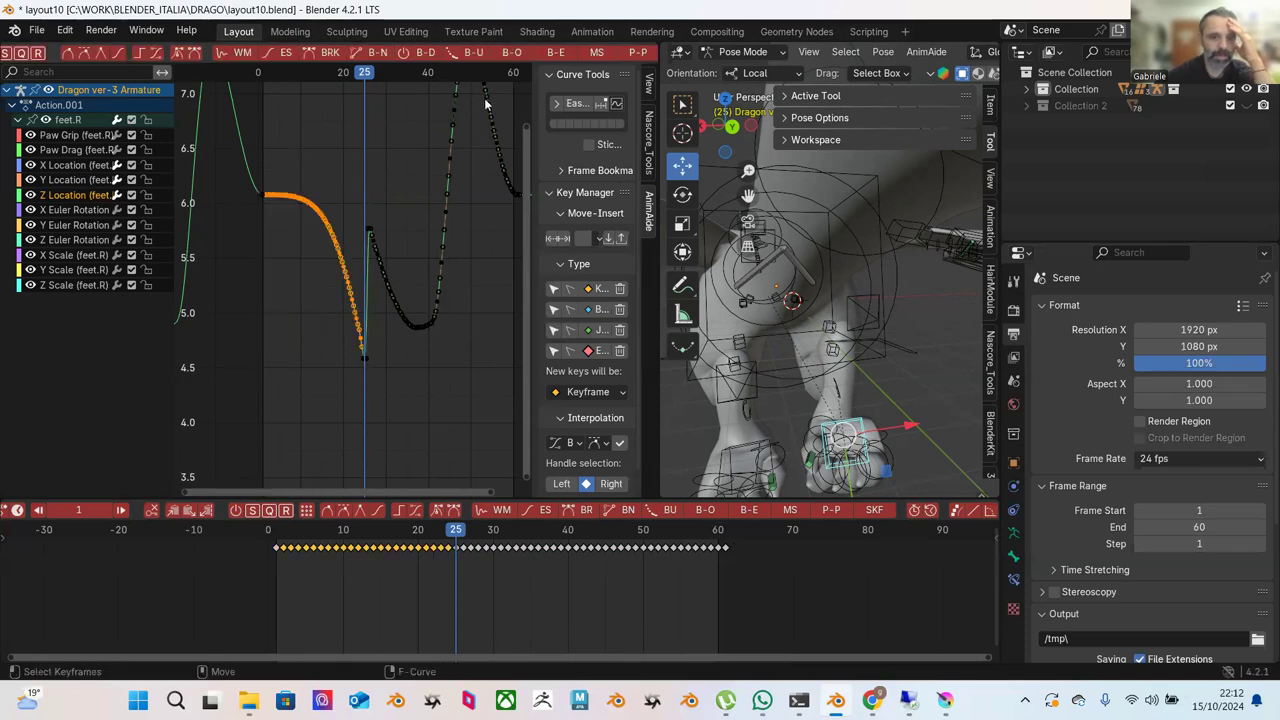
pyautogui.hotkey('alt', 'd')
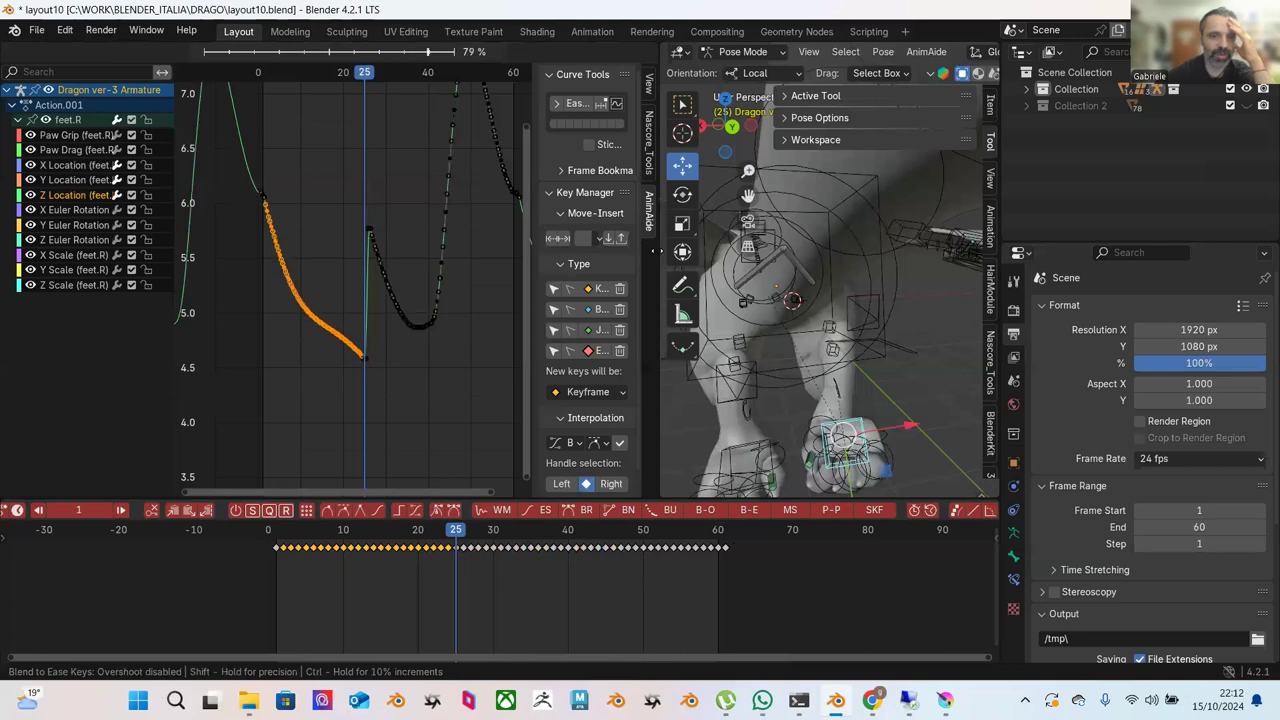
pyautogui.click(426, 188)
pyautogui.click(274, 167)
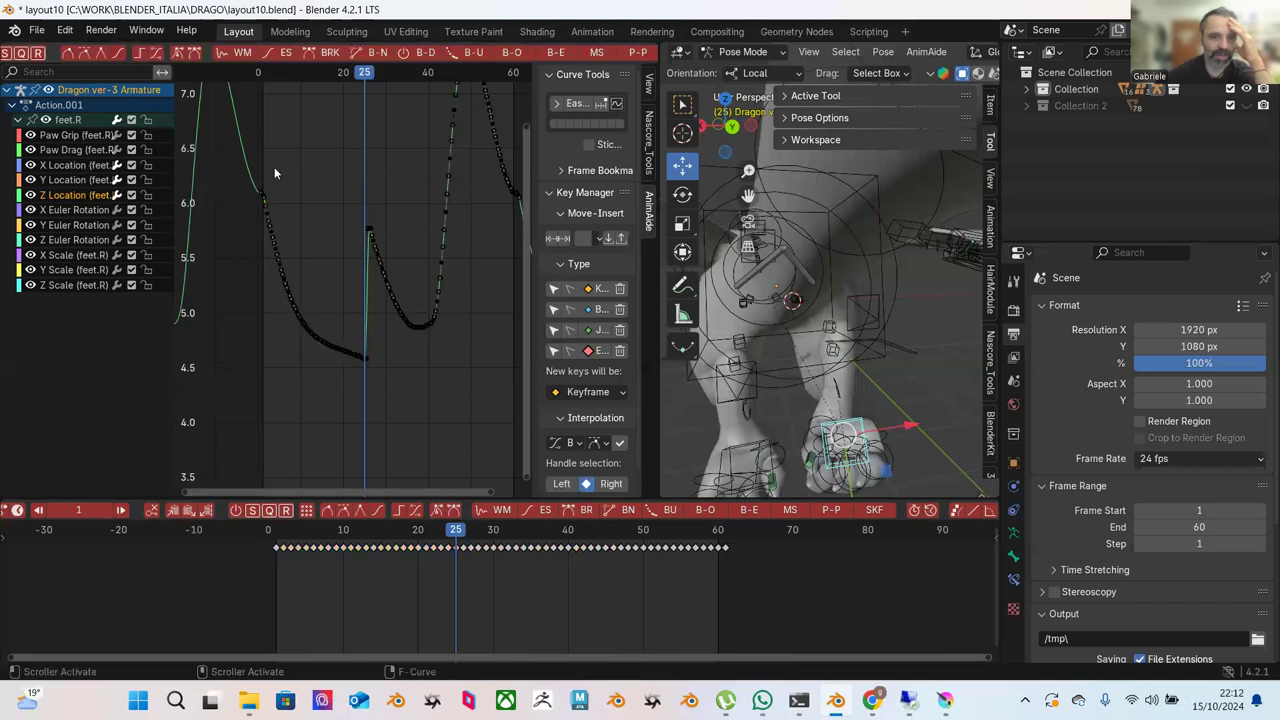
pyautogui.moveTo(262, 176); pyautogui.dragTo(364, 380)
pyautogui.click(552, 51)
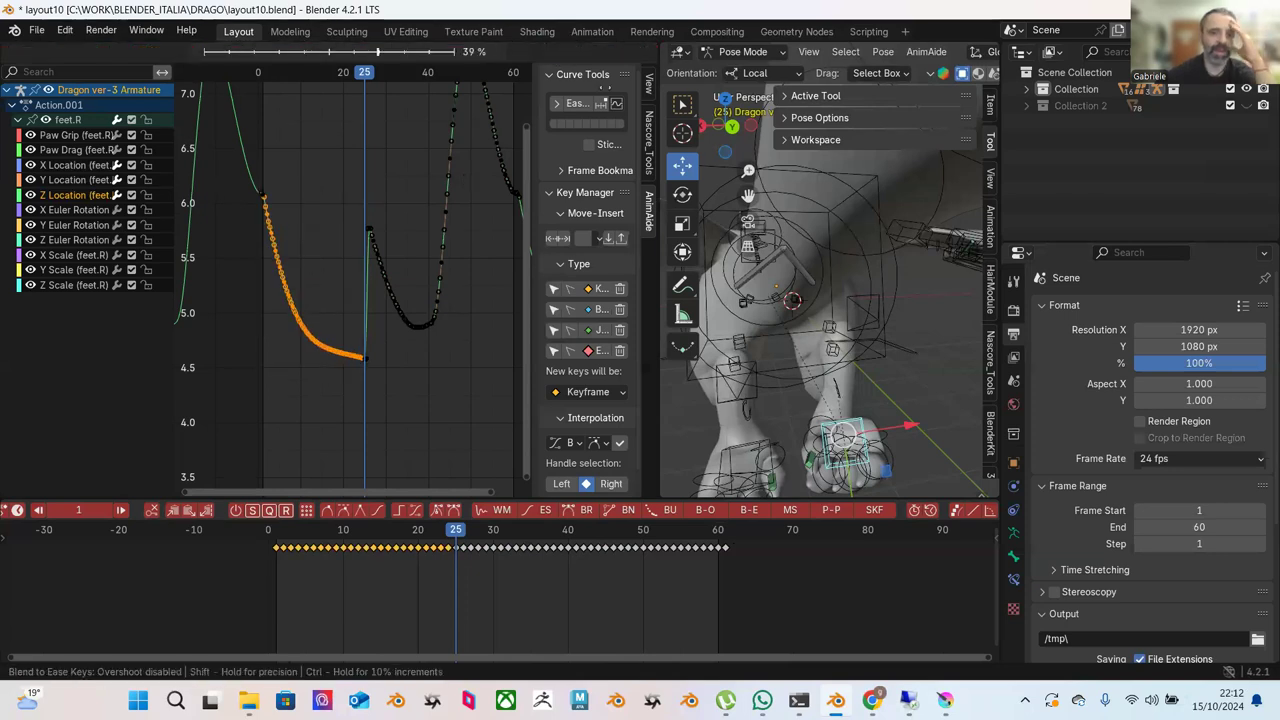
pyautogui.click(664, 187)
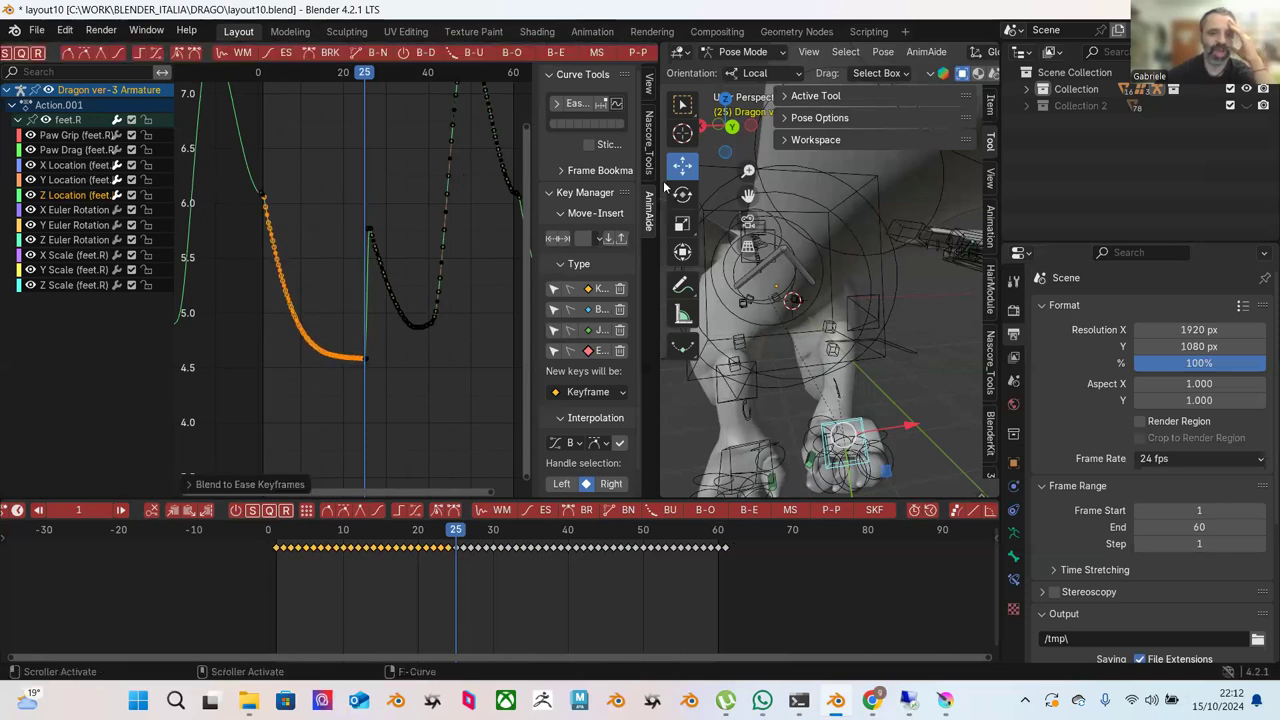
# Blend the keys rising after frame 25 toward an ease, twice.
pyautogui.click(478, 195)
pyautogui.moveTo(492, 156); pyautogui.dragTo(362, 428)
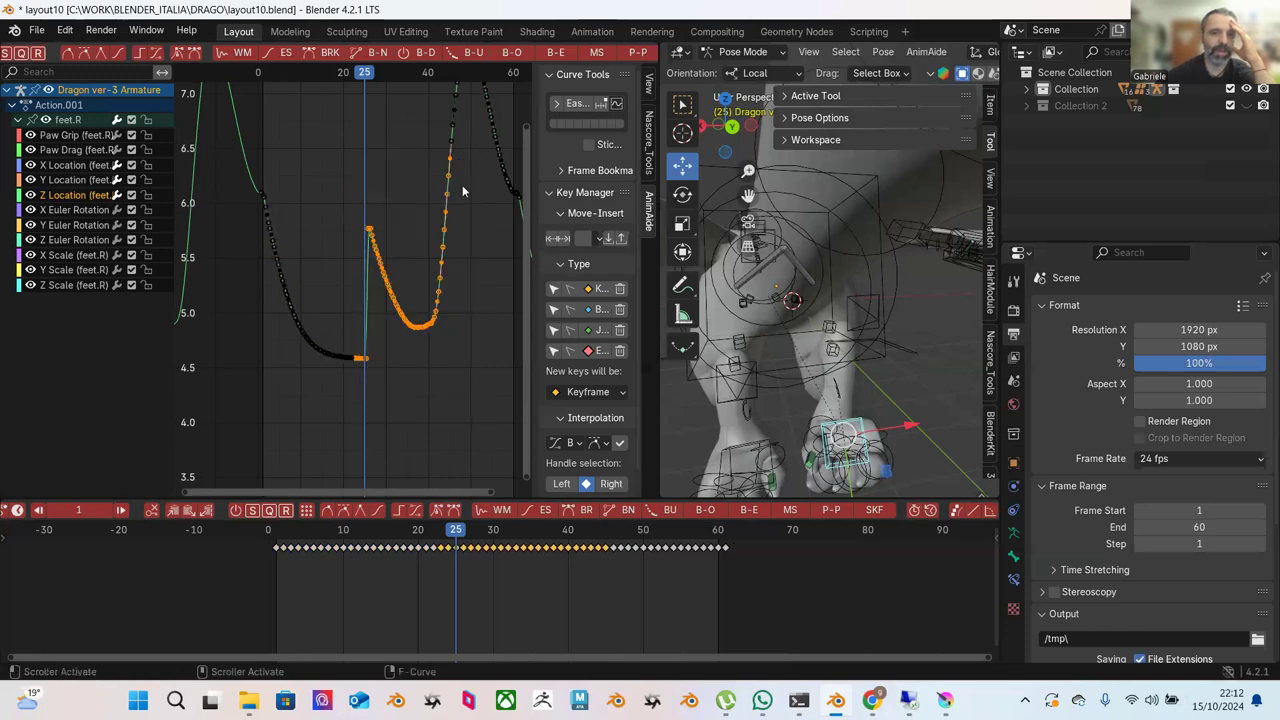
pyautogui.click(558, 55)
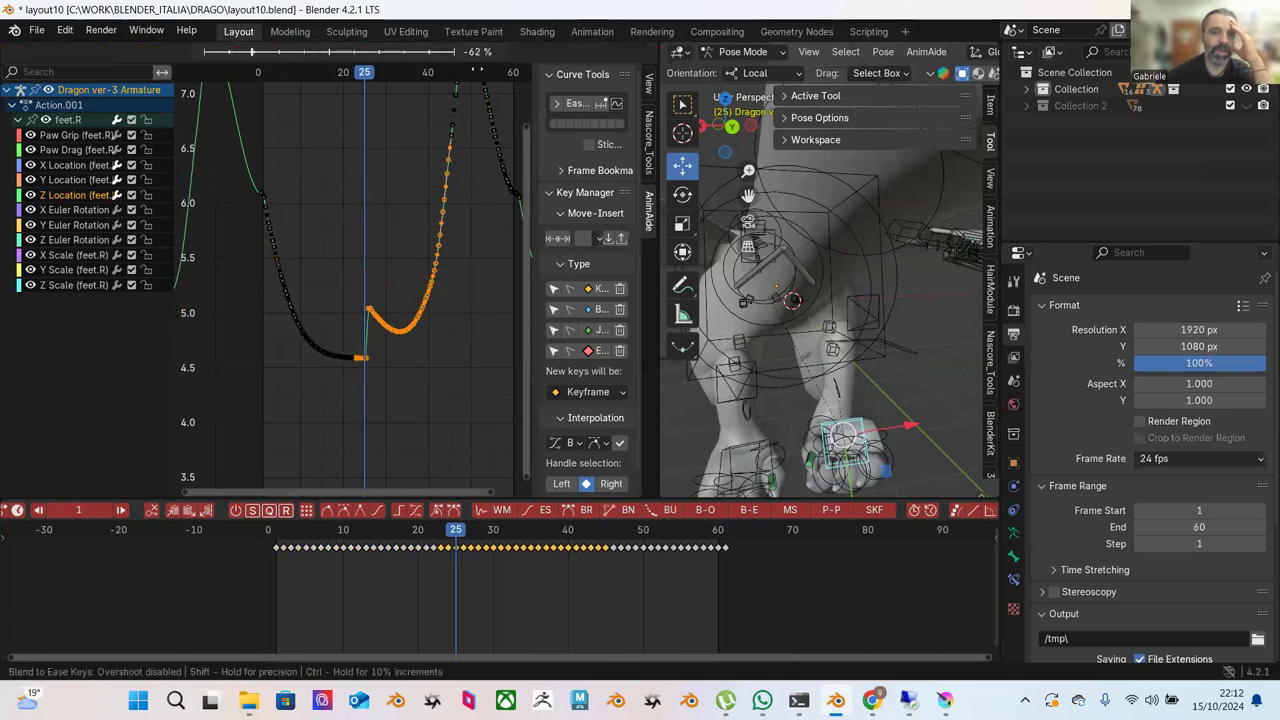
pyautogui.click(403, 109)
pyautogui.click(428, 158)
pyautogui.keyDown('ctrl'); pyautogui.moveTo(428, 158); pyautogui.dragTo(452, 211, button='middle'); pyautogui.keyUp('ctrl')
pyautogui.moveTo(452, 209); pyautogui.dragTo(351, 400)
pyautogui.click(556, 55)
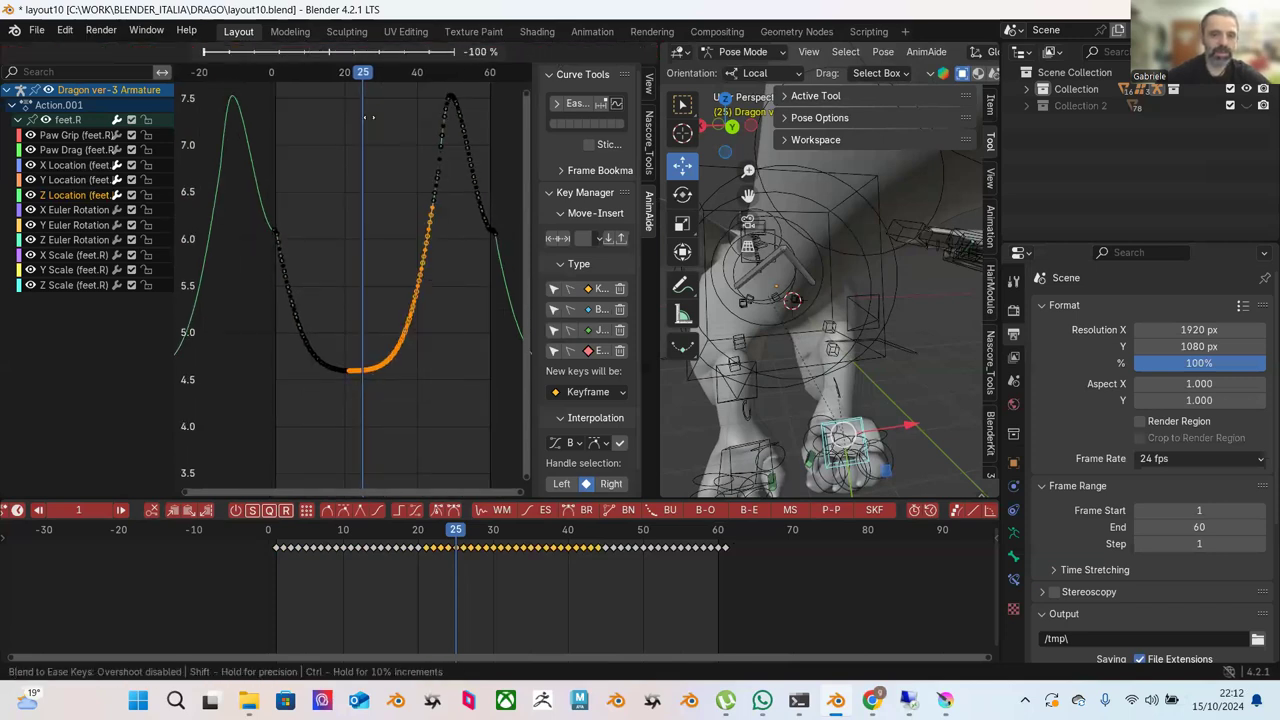
pyautogui.click(370, 165)
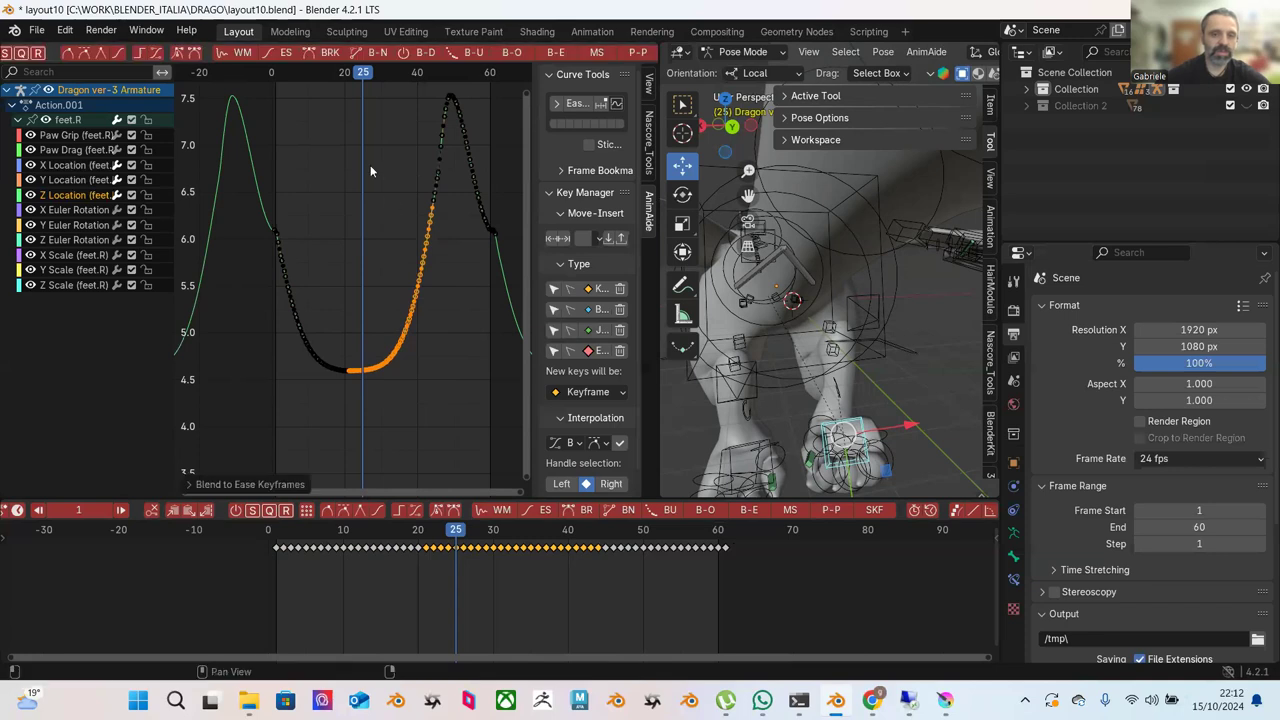
pyautogui.click(430, 267)
# Ease the keys rising out of the valley, then a shorter run of them.
pyautogui.scroll(2, 408, 389)
pyautogui.scroll(1, 408, 389)
pyautogui.moveTo(458, 267); pyautogui.dragTo(352, 412)
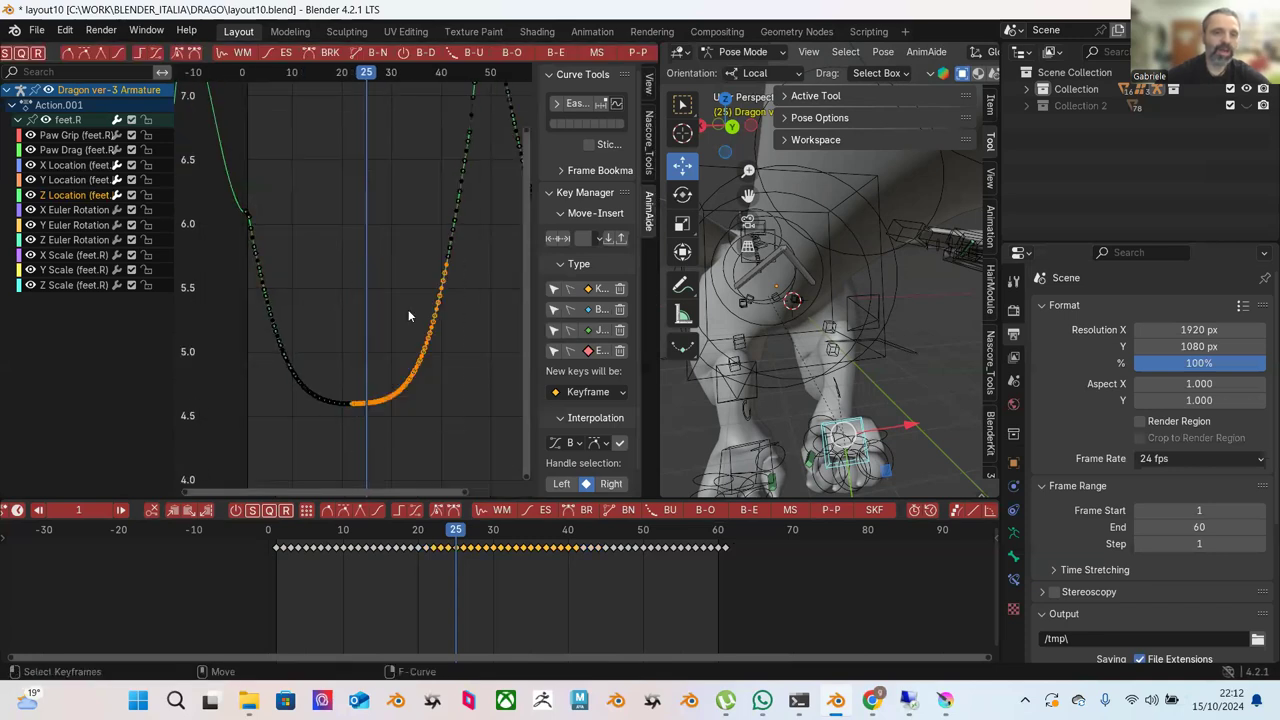
pyautogui.click(556, 55)
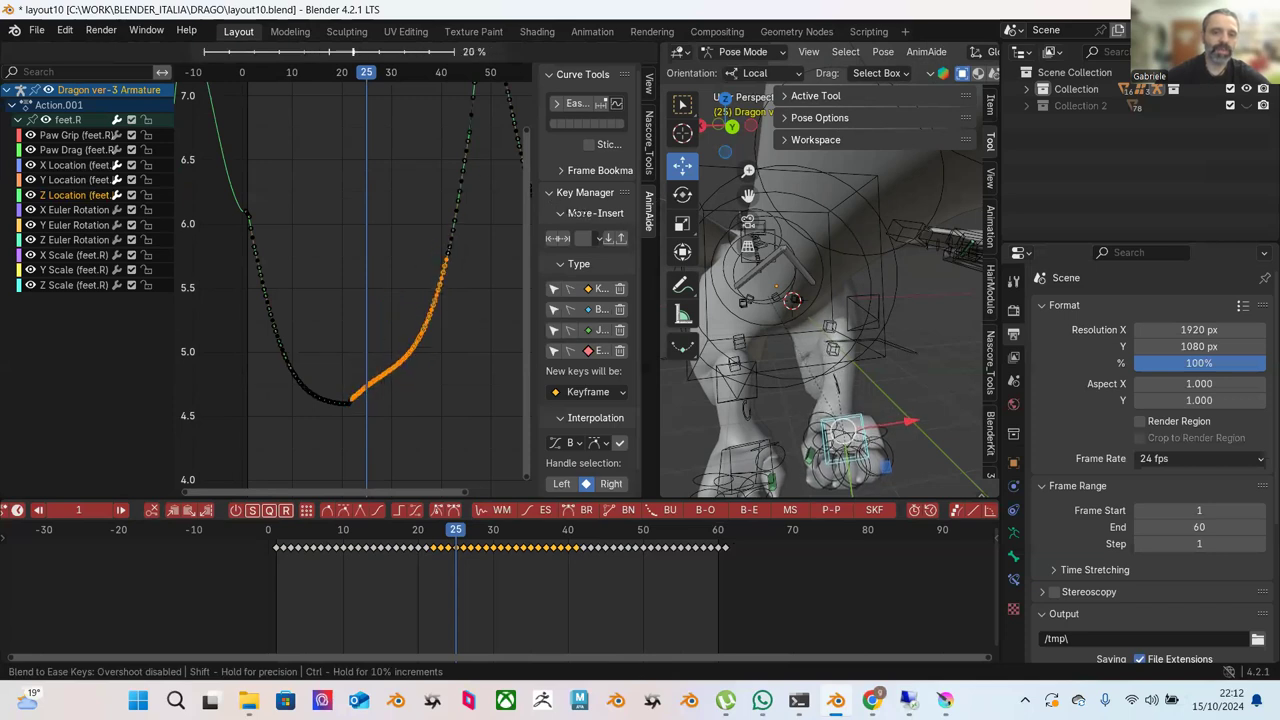
pyautogui.click(462, 312)
pyautogui.click(454, 322)
pyautogui.moveTo(454, 322); pyautogui.dragTo(349, 471)
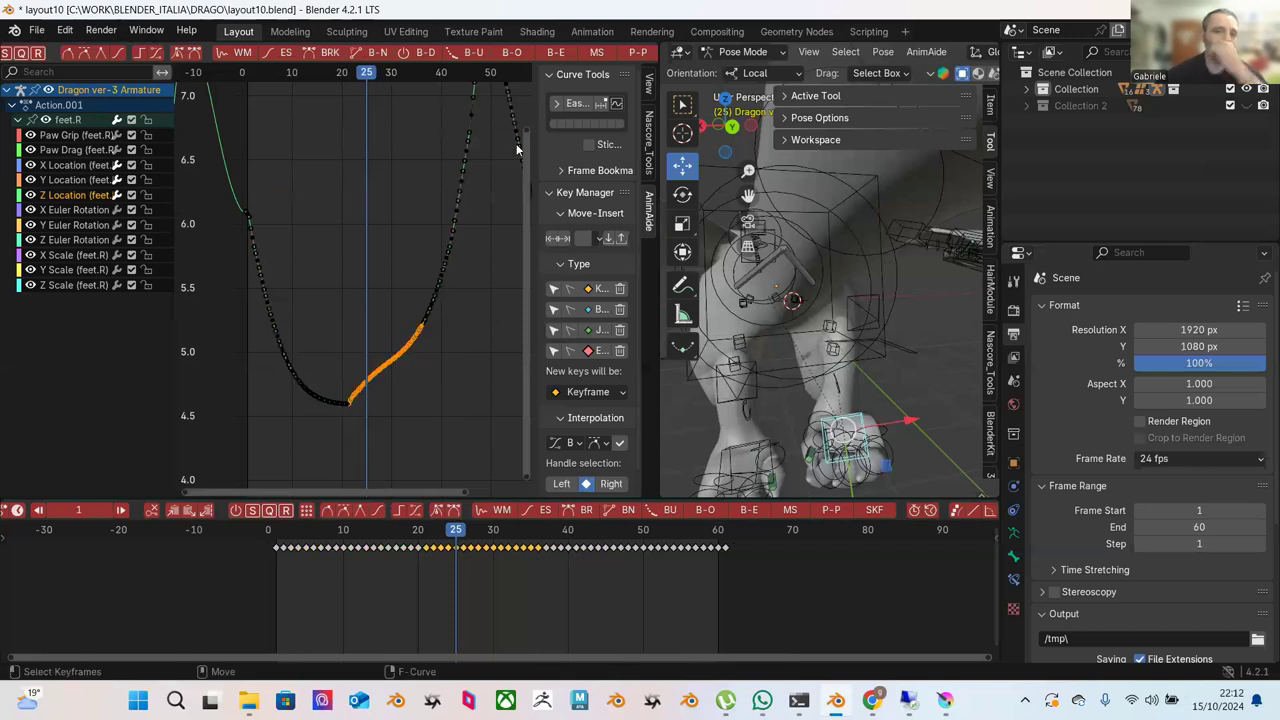
pyautogui.click(556, 52)
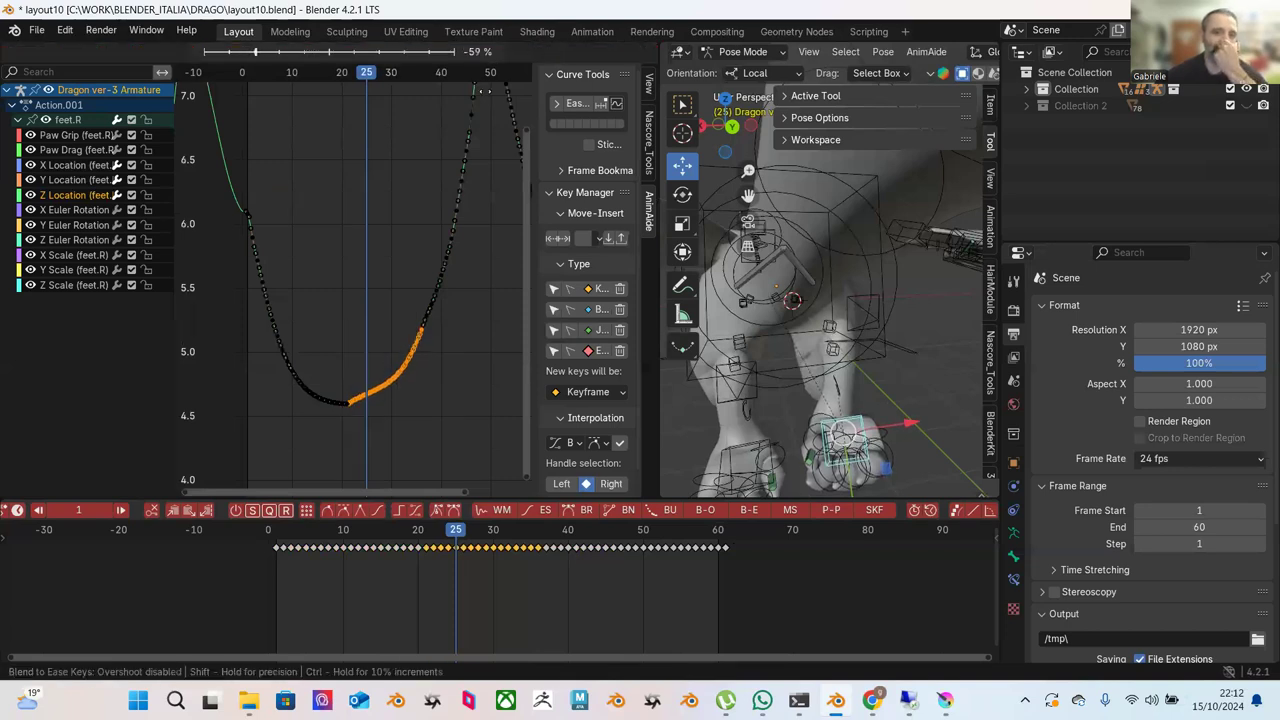
pyautogui.click(401, 293)
pyautogui.click(406, 360)
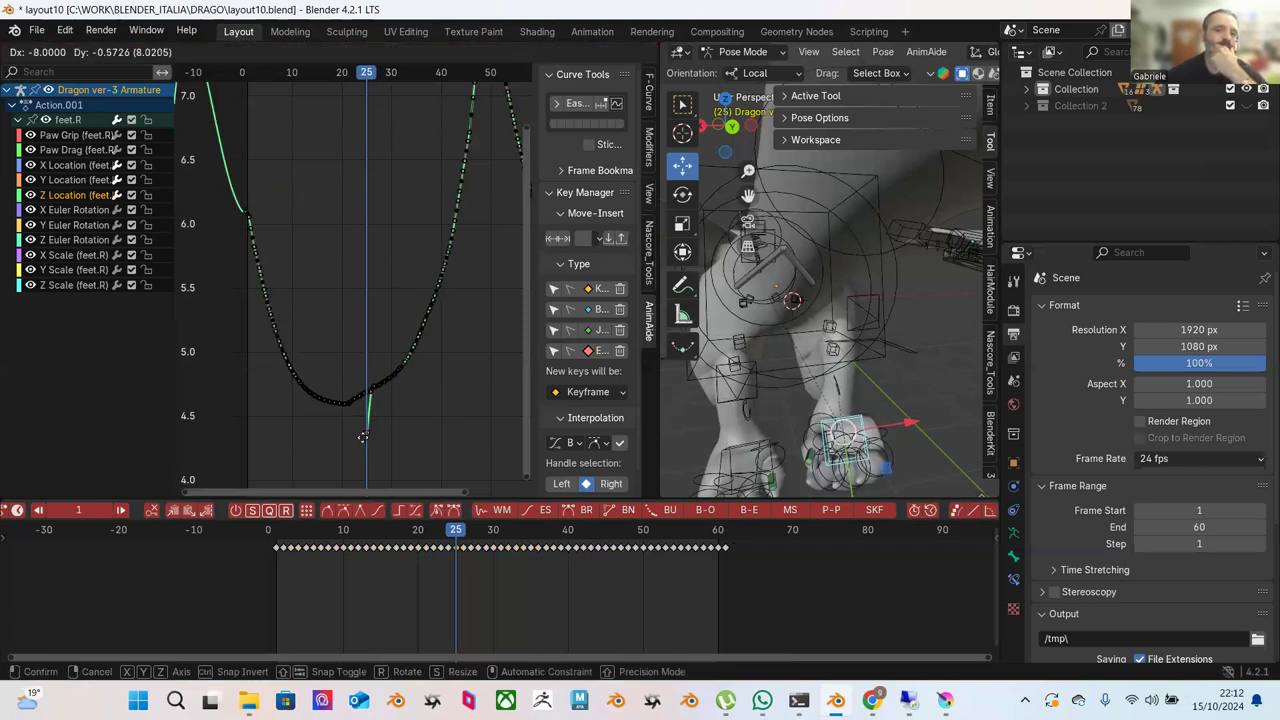
# Ease the right-branch keys above the Z curve's valley.
pyautogui.scroll(4, 405, 375)
pyautogui.moveTo(403, 342); pyautogui.dragTo(460, 247, button='middle')
pyautogui.moveTo(456, 214); pyautogui.dragTo(336, 441)
pyautogui.click(445, 270)
pyautogui.moveTo(438, 238); pyautogui.dragTo(332, 428)
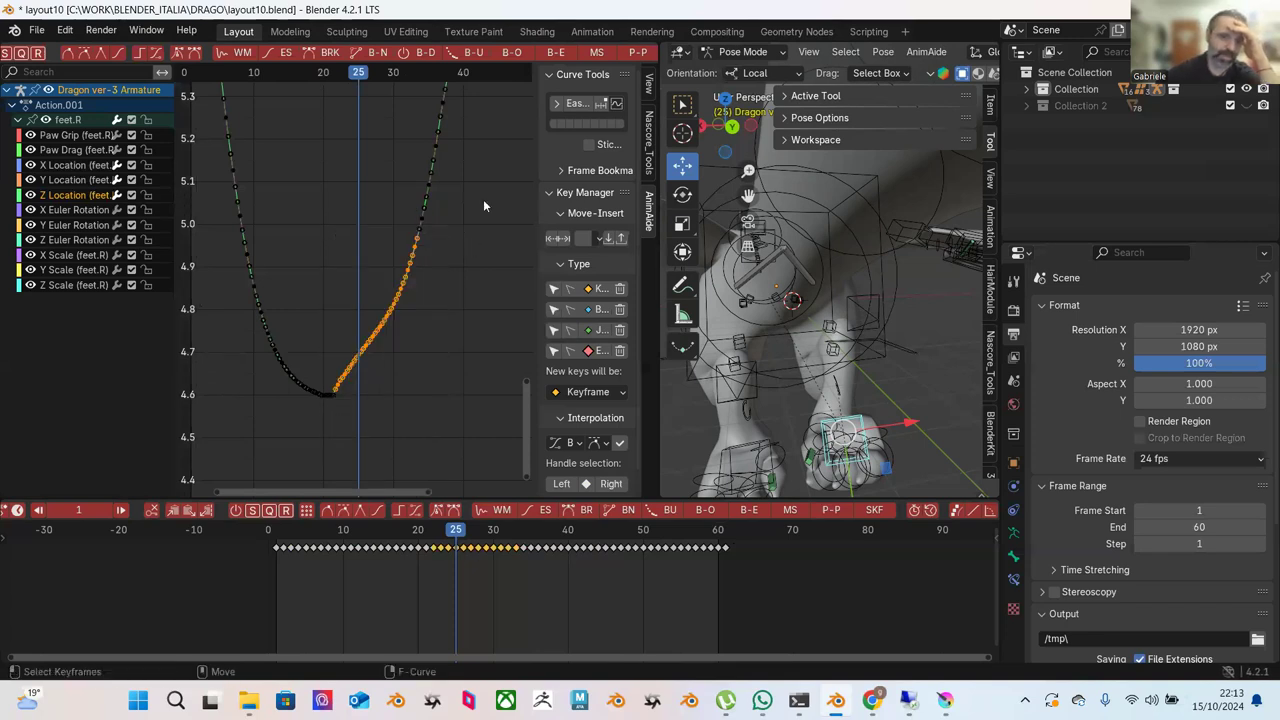
pyautogui.click(551, 56)
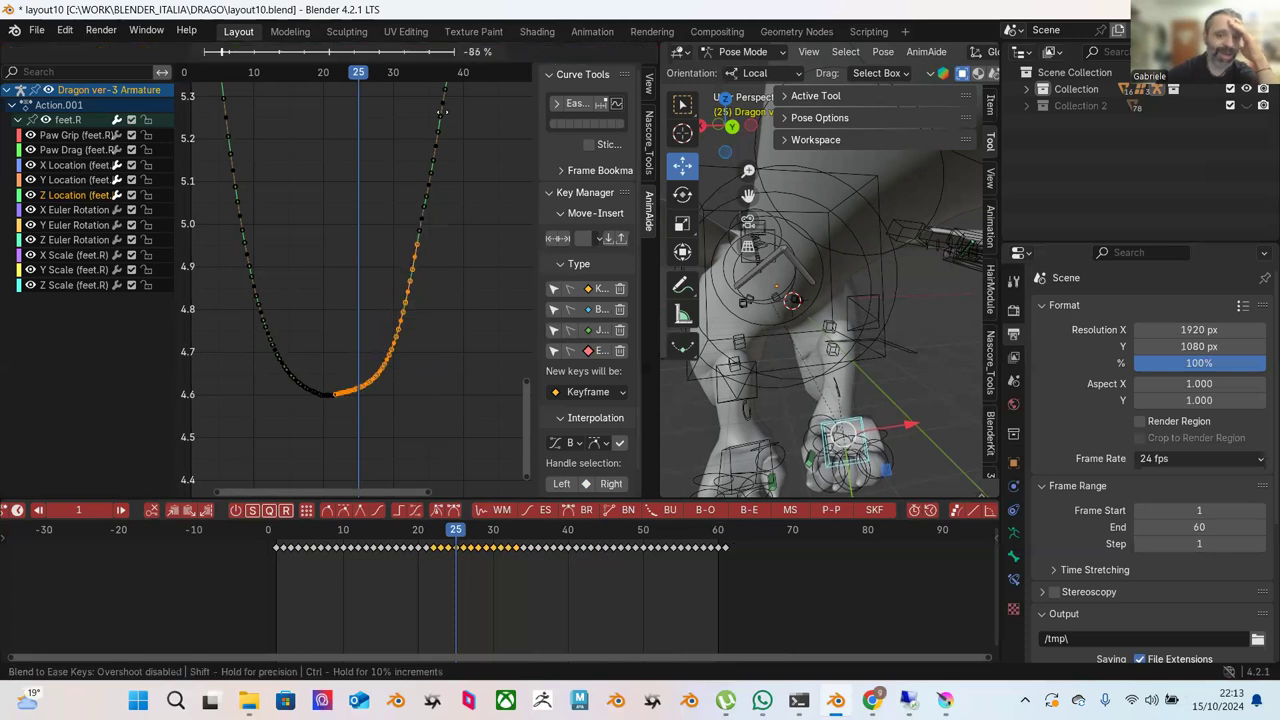
pyautogui.click(477, 143)
# Ease the lower right-branch keys and those just right of the valley.
pyautogui.click(431, 324)
pyautogui.moveTo(425, 314); pyautogui.dragTo(334, 429)
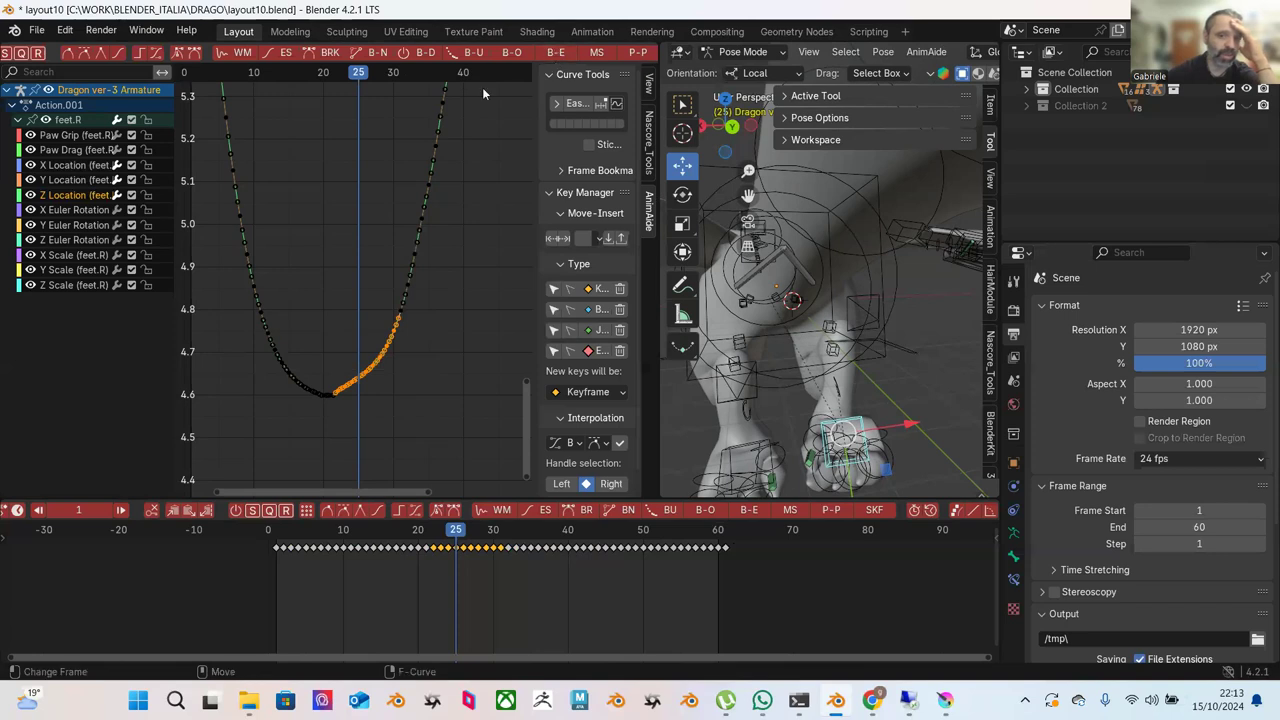
pyautogui.click(572, 56)
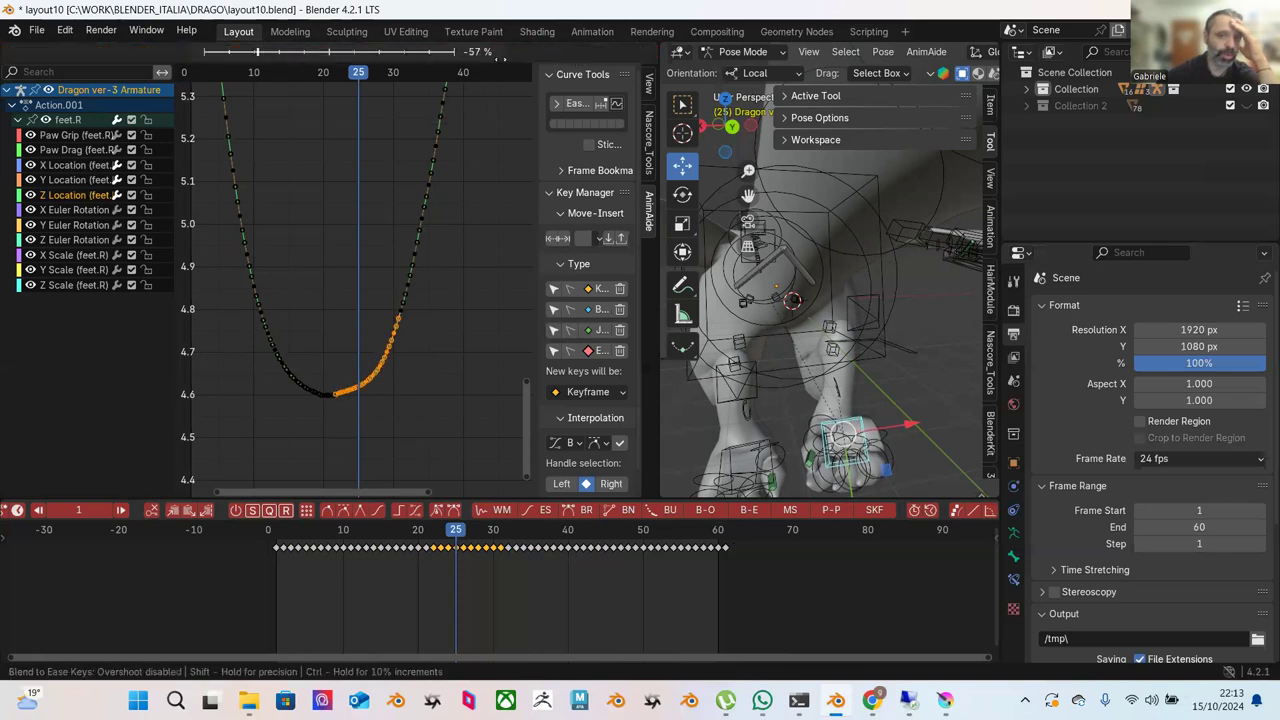
pyautogui.click(520, 115)
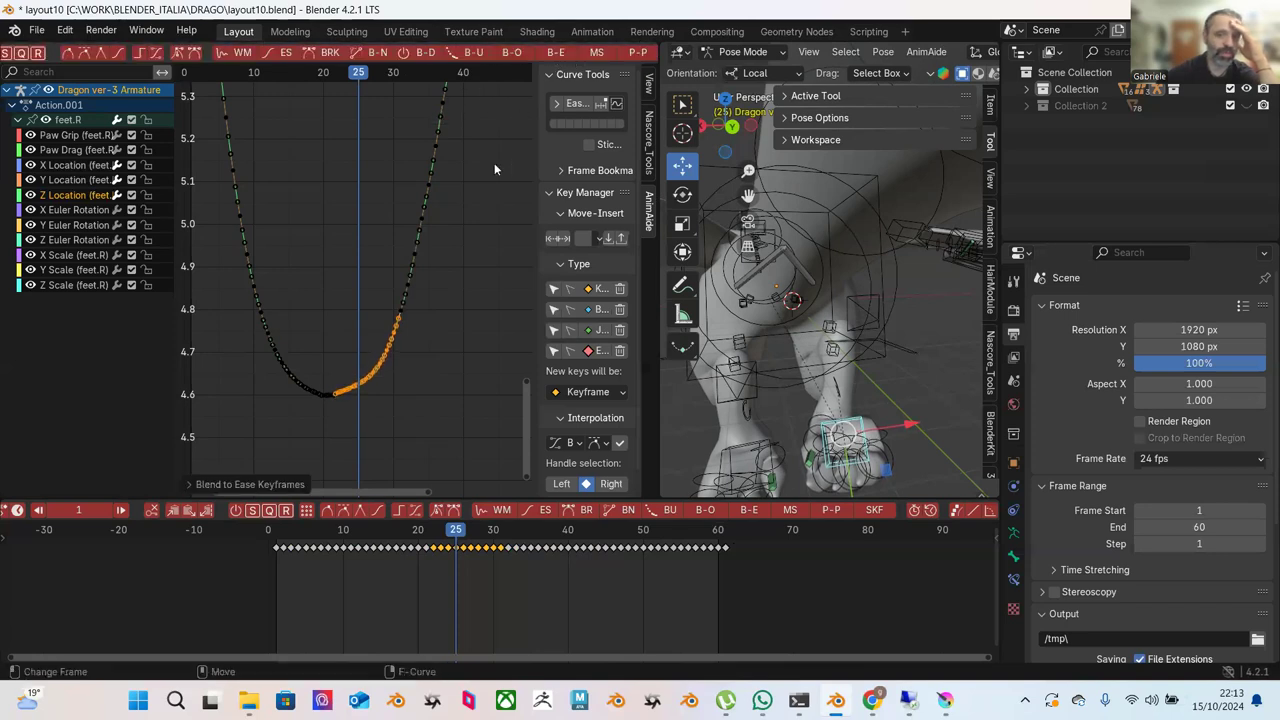
pyautogui.click(338, 314)
pyautogui.moveTo(409, 357); pyautogui.dragTo(327, 430)
pyautogui.click(550, 52)
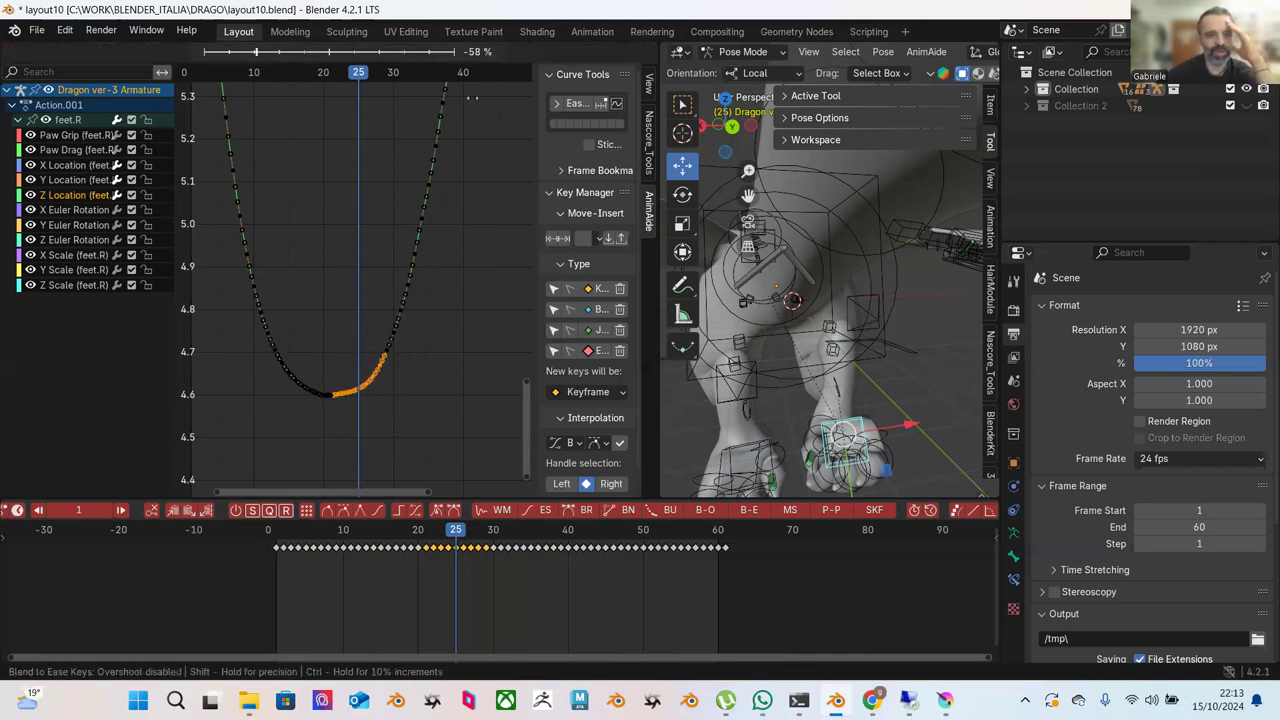
pyautogui.click(498, 147)
# Ease the keys on the valley's left side into the bottom at frame 25.
pyautogui.click(337, 240)
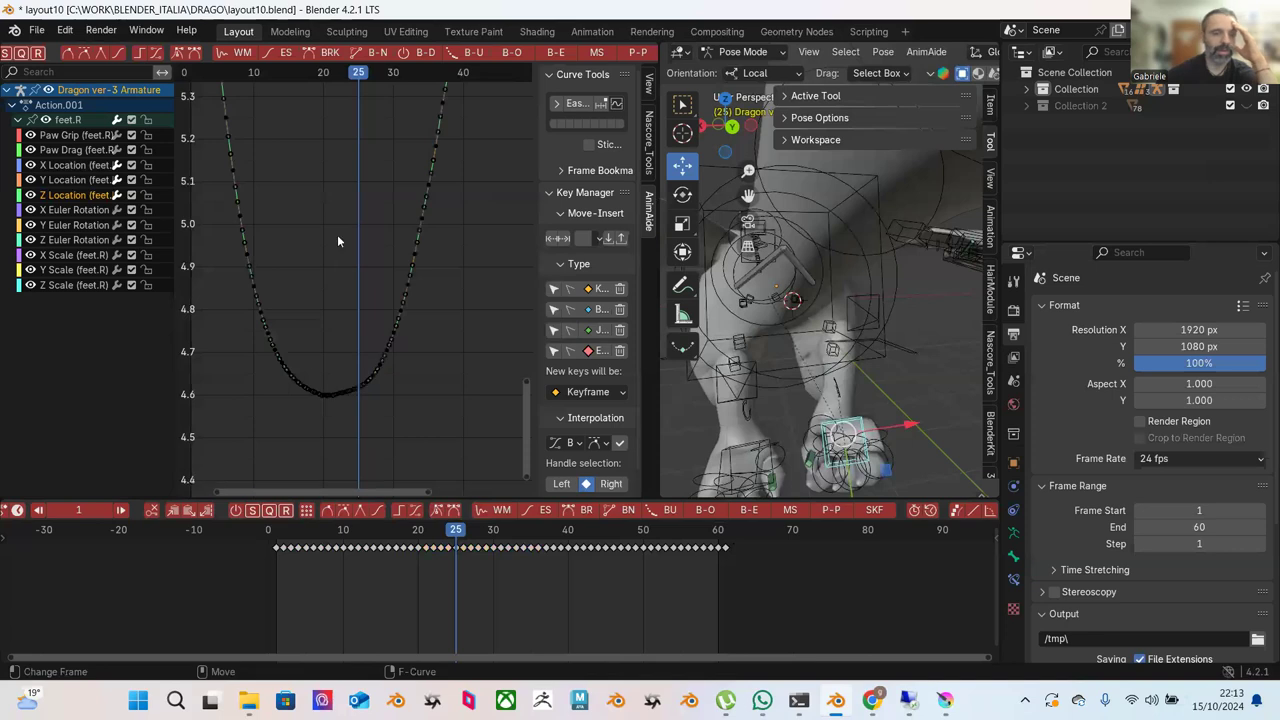
pyautogui.moveTo(243, 272); pyautogui.dragTo(345, 405)
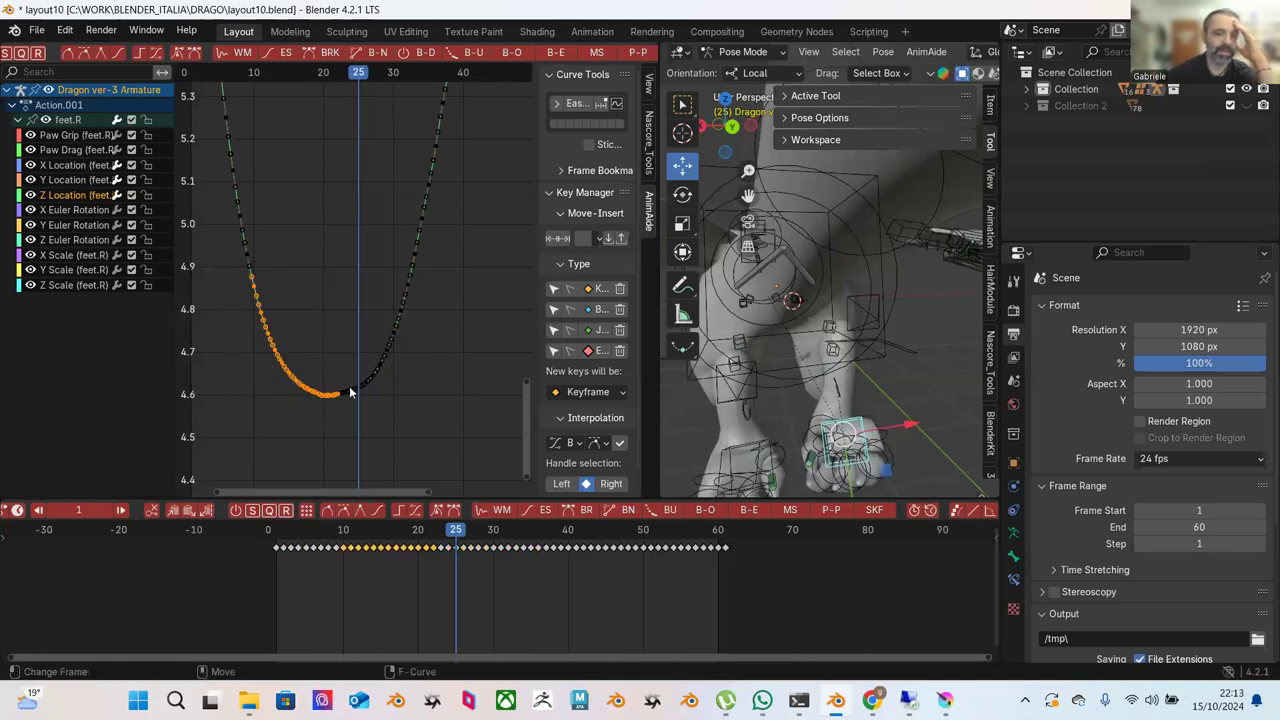
pyautogui.click(555, 53)
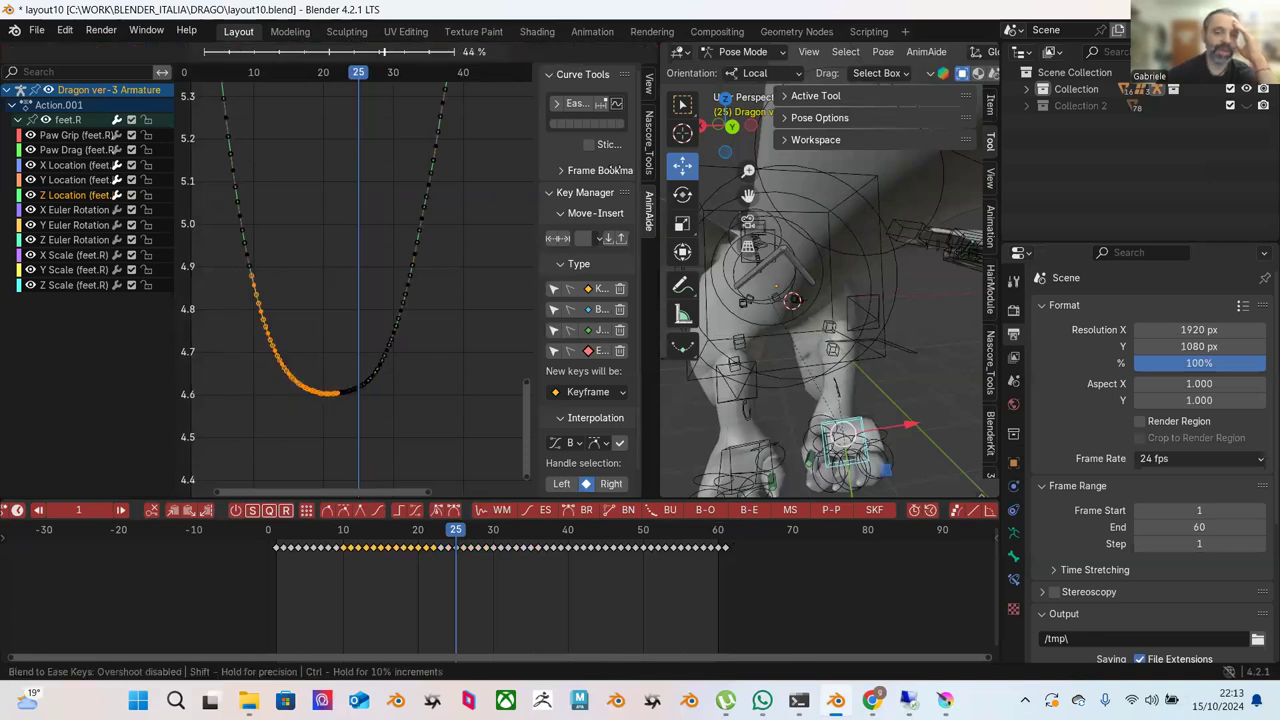
pyautogui.click(486, 217)
pyautogui.click(486, 217)
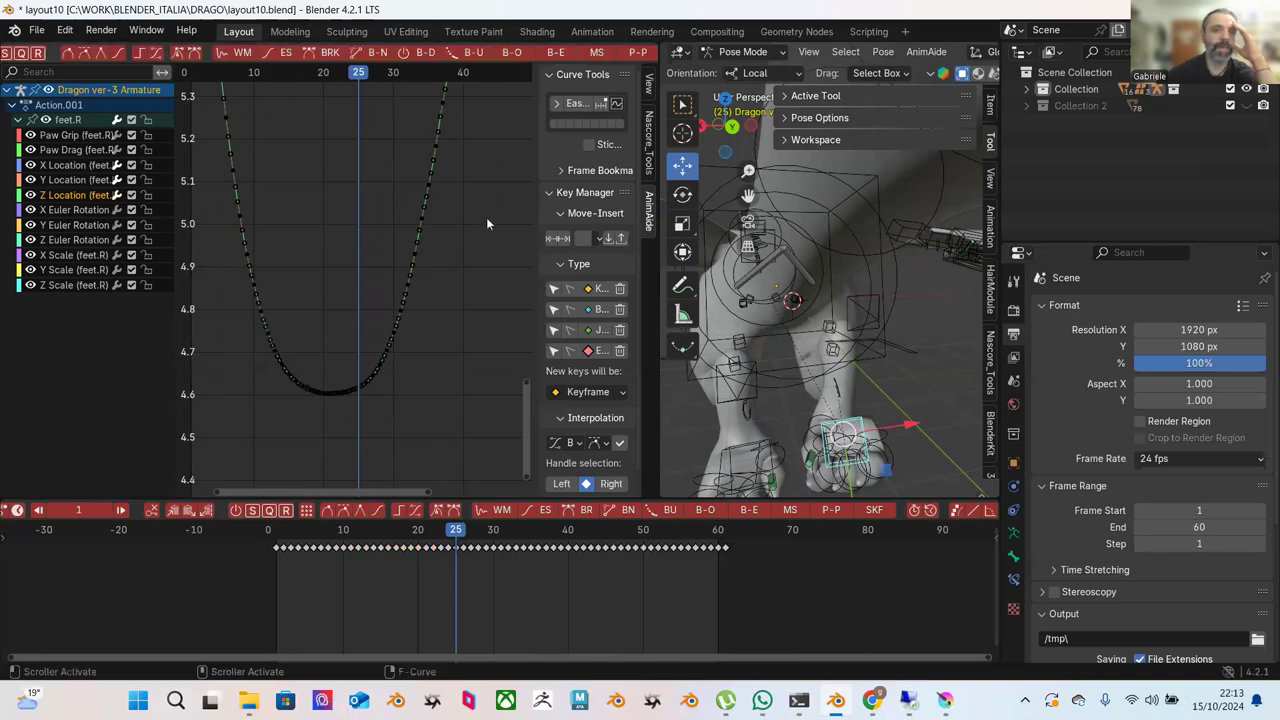
pyautogui.scroll(-4, 484, 228)
pyautogui.keyDown('ctrl'); pyautogui.moveTo(451, 206); pyautogui.dragTo(431, 289, button='middle'); pyautogui.keyUp('ctrl')
# Blend the keys descending after the Z curve's peak toward an ease, twice.
pyautogui.keyDown('ctrl'); pyautogui.moveTo(436, 270); pyautogui.dragTo(336, 107, button='middle'); pyautogui.keyUp('ctrl')
pyautogui.moveTo(310, 88); pyautogui.dragTo(406, 378)
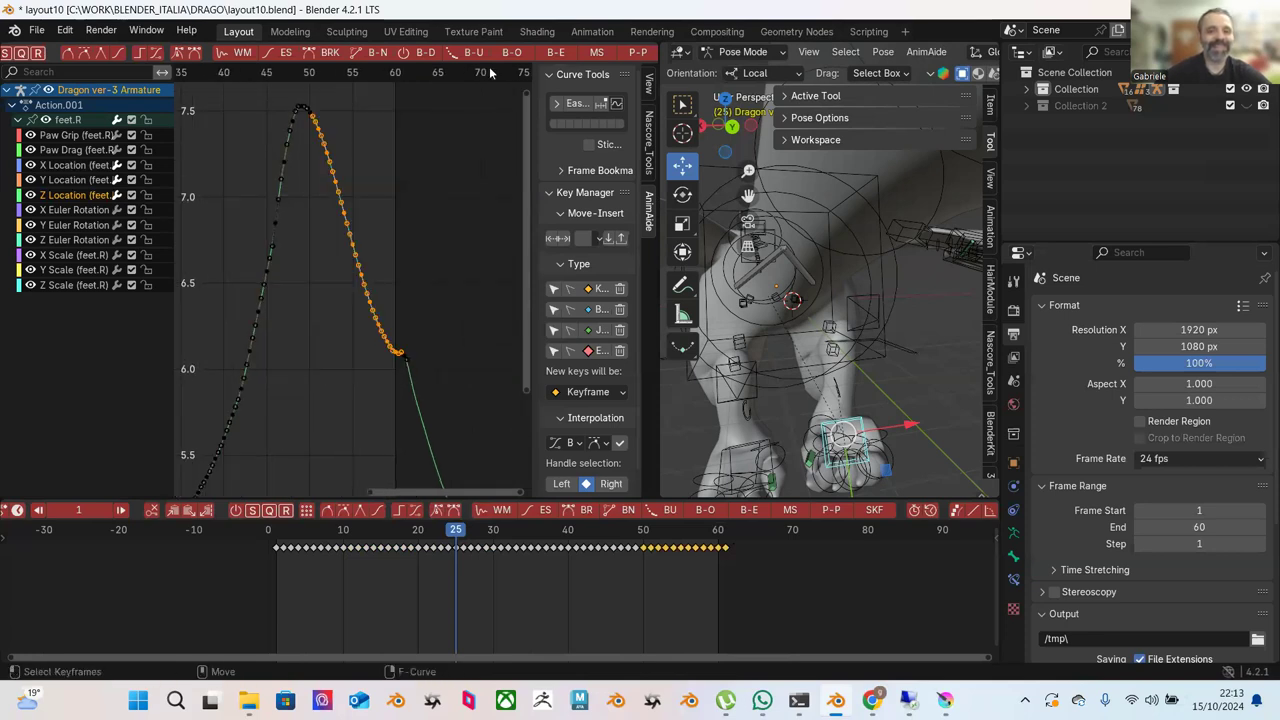
pyautogui.click(555, 53)
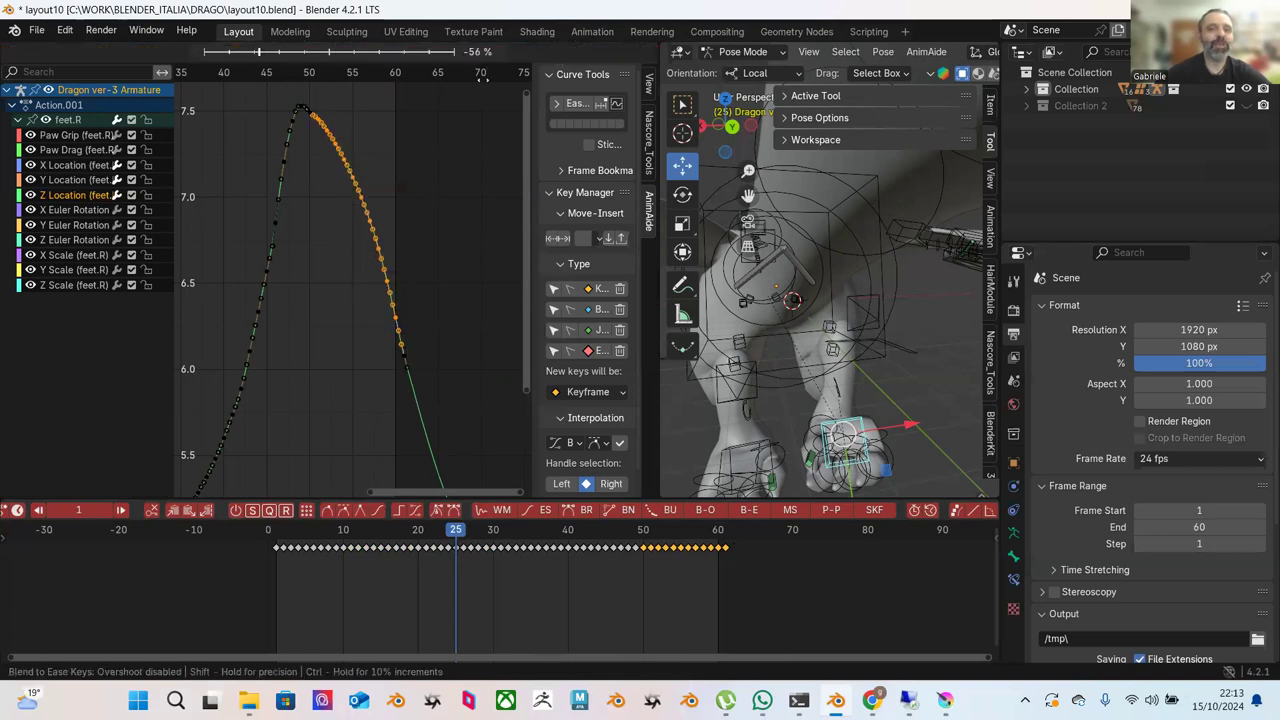
pyautogui.click(481, 93)
pyautogui.moveTo(447, 159); pyautogui.dragTo(457, 178, button='middle')
pyautogui.moveTo(328, 117); pyautogui.dragTo(373, 161)
pyautogui.moveTo(321, 114); pyautogui.dragTo(408, 228)
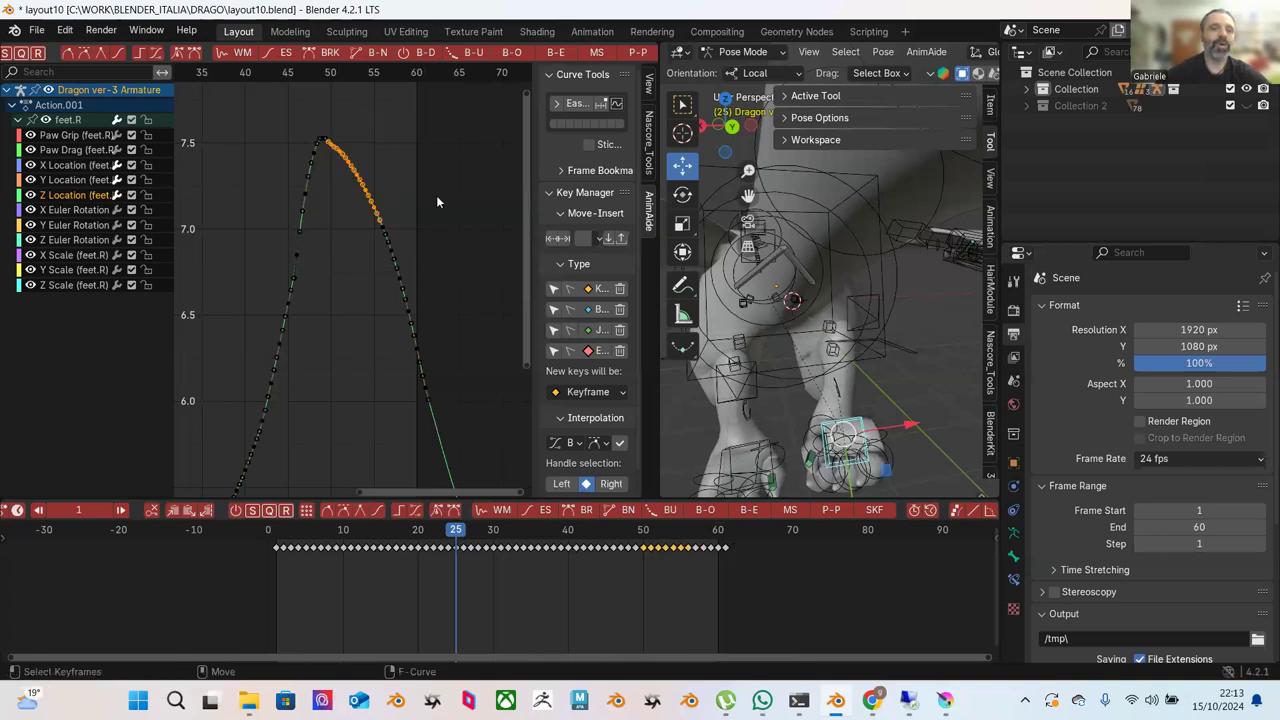
pyautogui.click(548, 52)
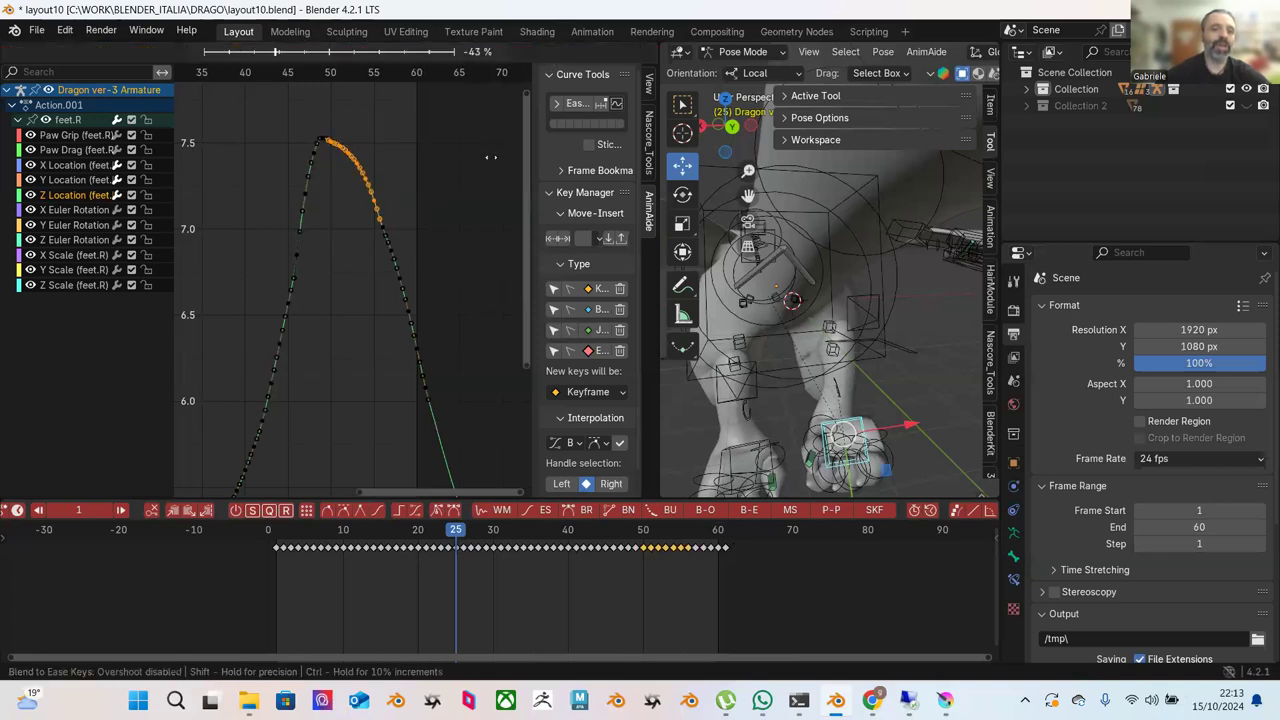
pyautogui.click(506, 221)
pyautogui.click(478, 206)
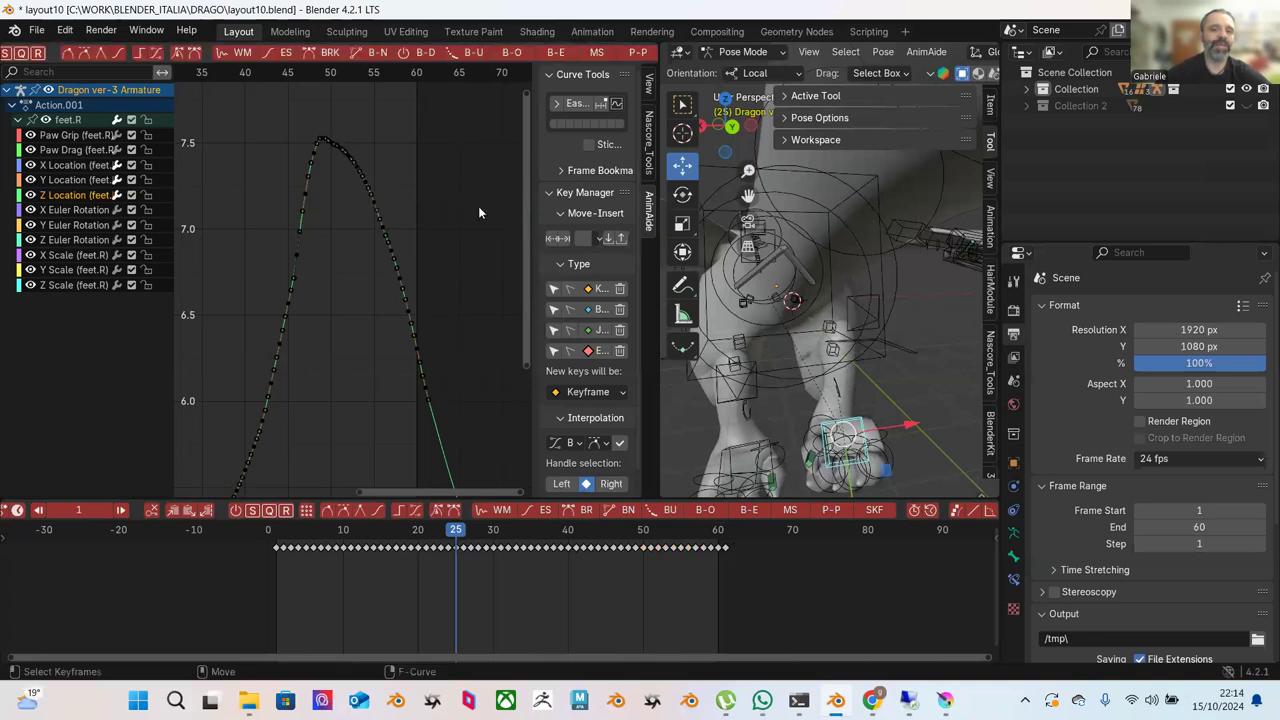
# Move the peak keyframe of the Z Location curve to a lower height.
pyautogui.scroll(2, 486, 215)
pyautogui.keyDown('ctrl'); pyautogui.moveTo(450, 200); pyautogui.dragTo(390, 143, button='middle'); pyautogui.keyUp('ctrl')
pyautogui.click(404, 172)
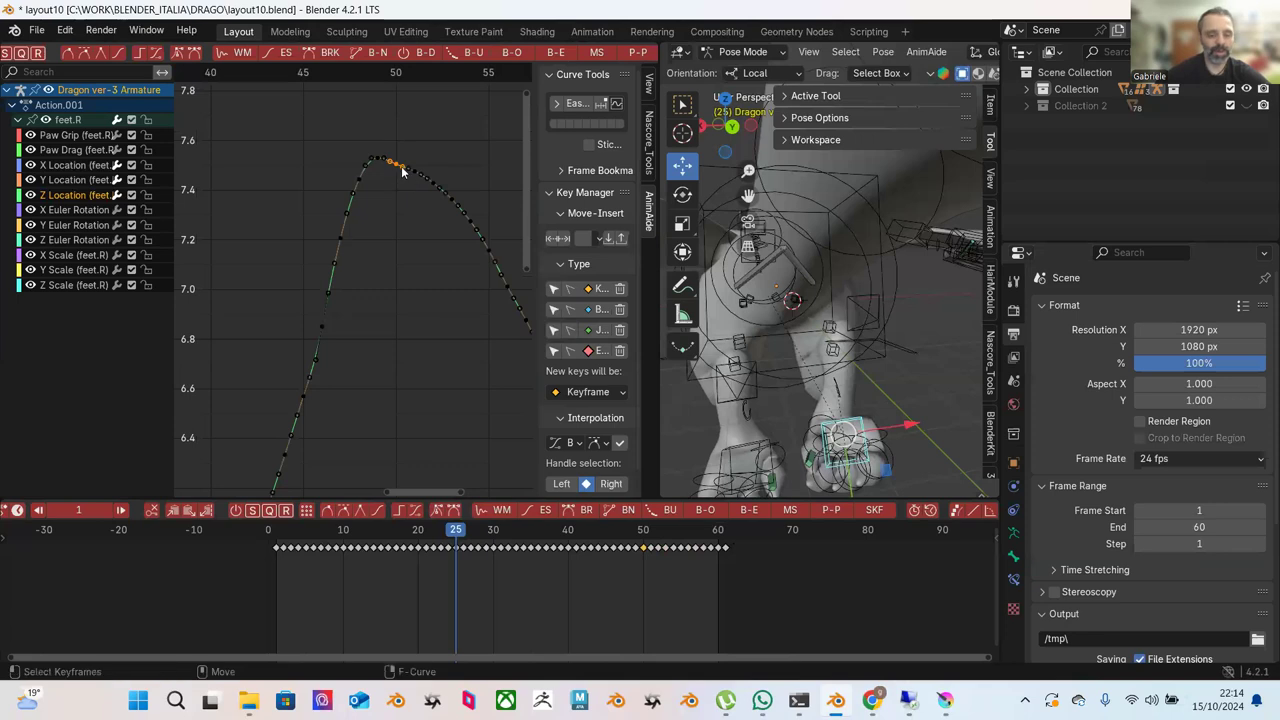
pyautogui.press('g')
pyautogui.press('Escape')
pyautogui.click(422, 143)
# Ease the keys right of the peak and the rising keys left of it.
pyautogui.scroll(-1, 410, 150)
pyautogui.moveTo(378, 141); pyautogui.dragTo(488, 318)
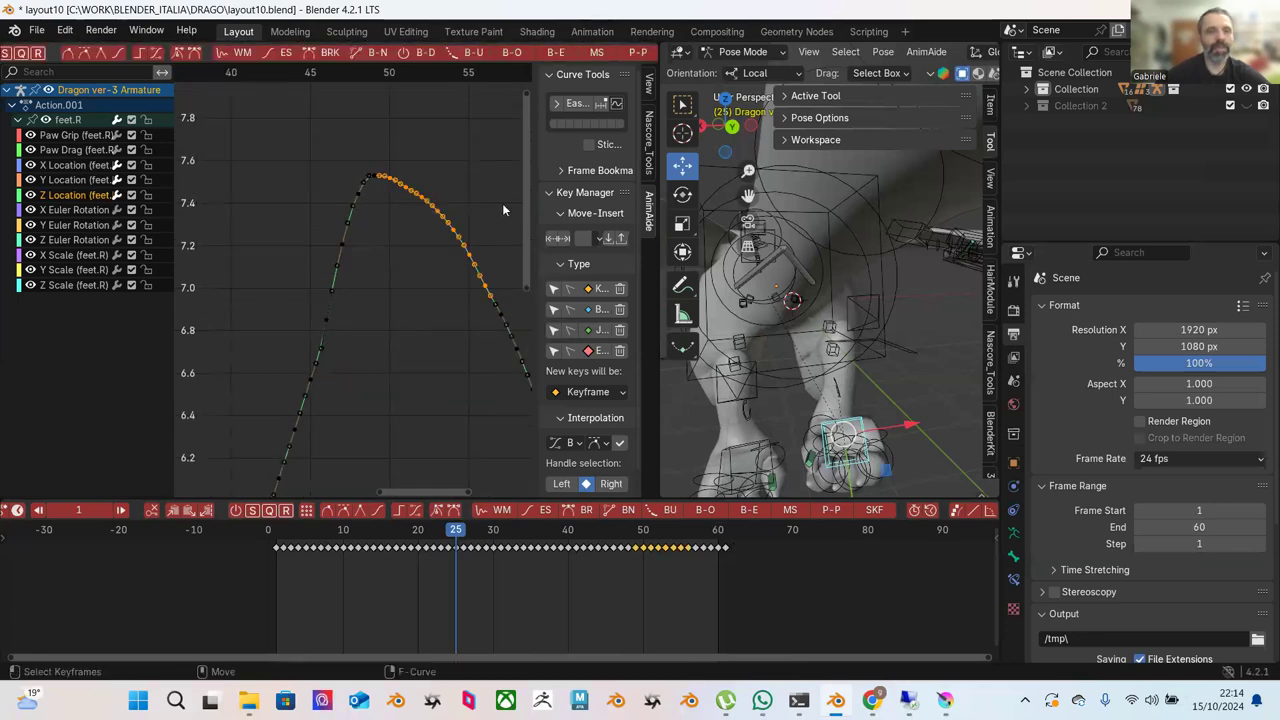
pyautogui.click(558, 55)
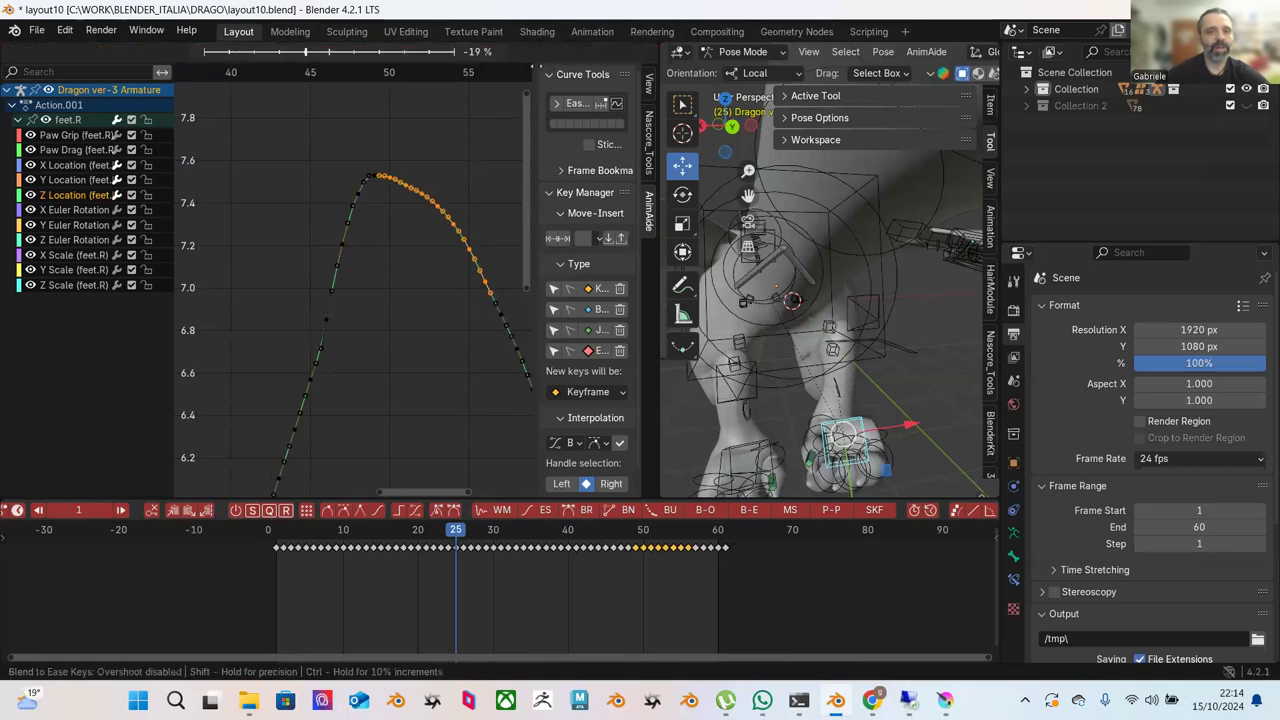
pyautogui.click(493, 130)
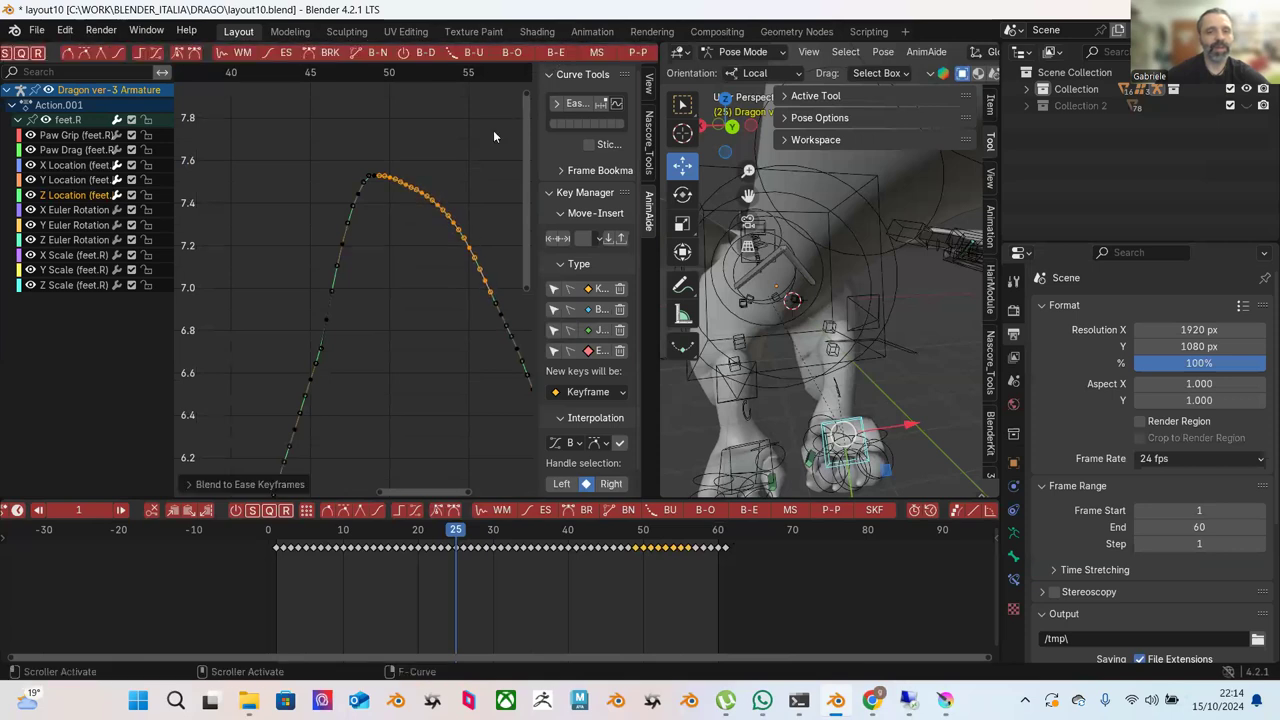
pyautogui.click(440, 170)
pyautogui.scroll(-2, 428, 178)
pyautogui.scroll(1, 418, 188)
pyautogui.moveTo(322, 120); pyautogui.dragTo(400, 283)
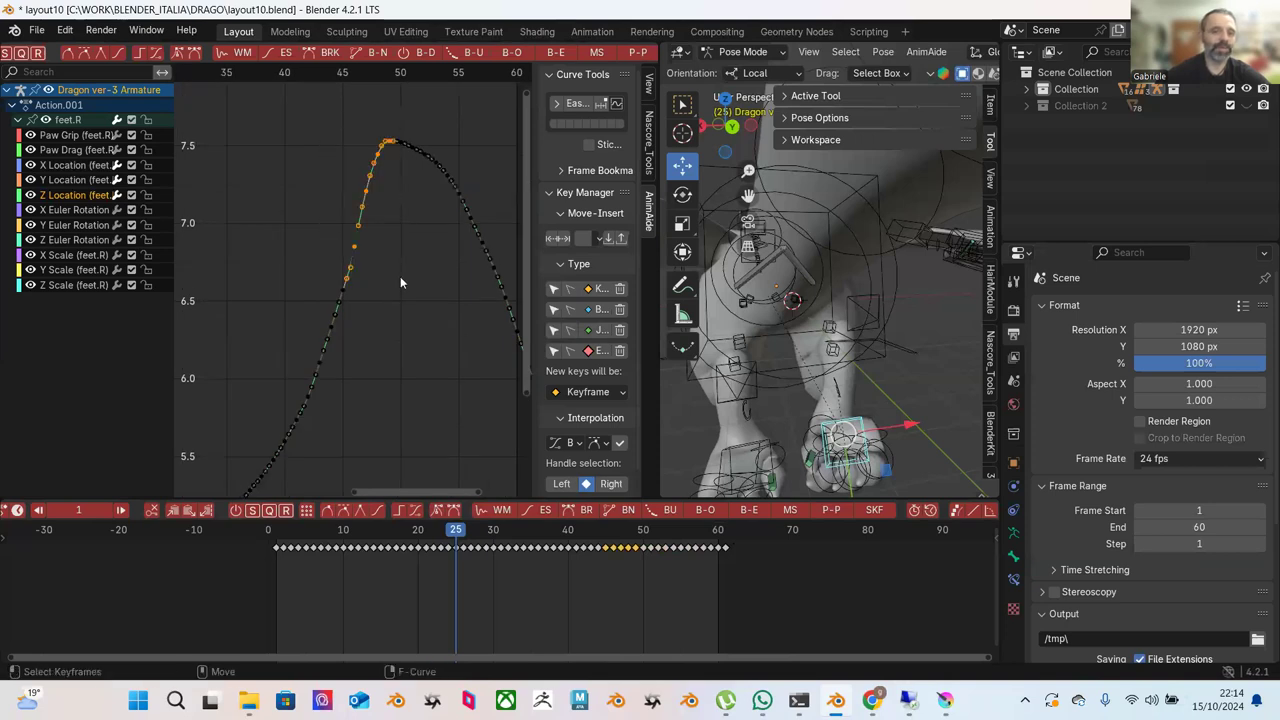
pyautogui.click(556, 53)
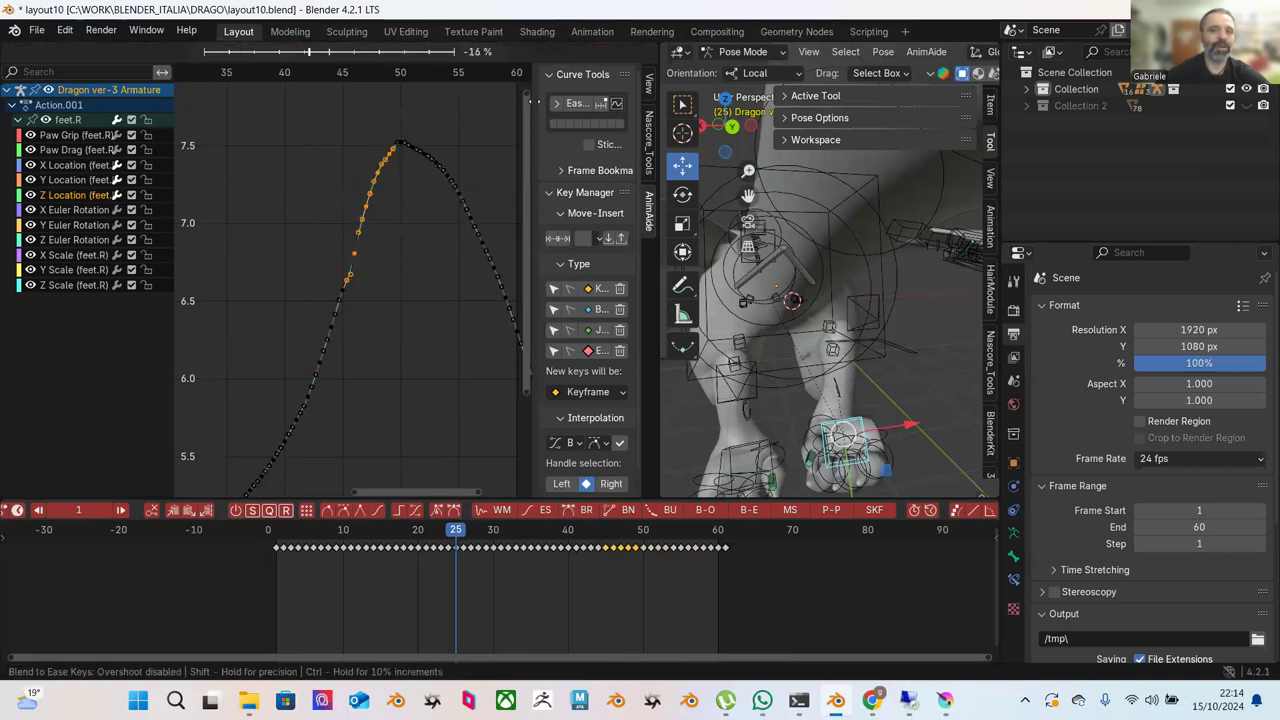
pyautogui.click(480, 131)
pyautogui.click(482, 134)
# Ease the keys climbing from the valley to the peak.
pyautogui.scroll(-1, 381, 226)
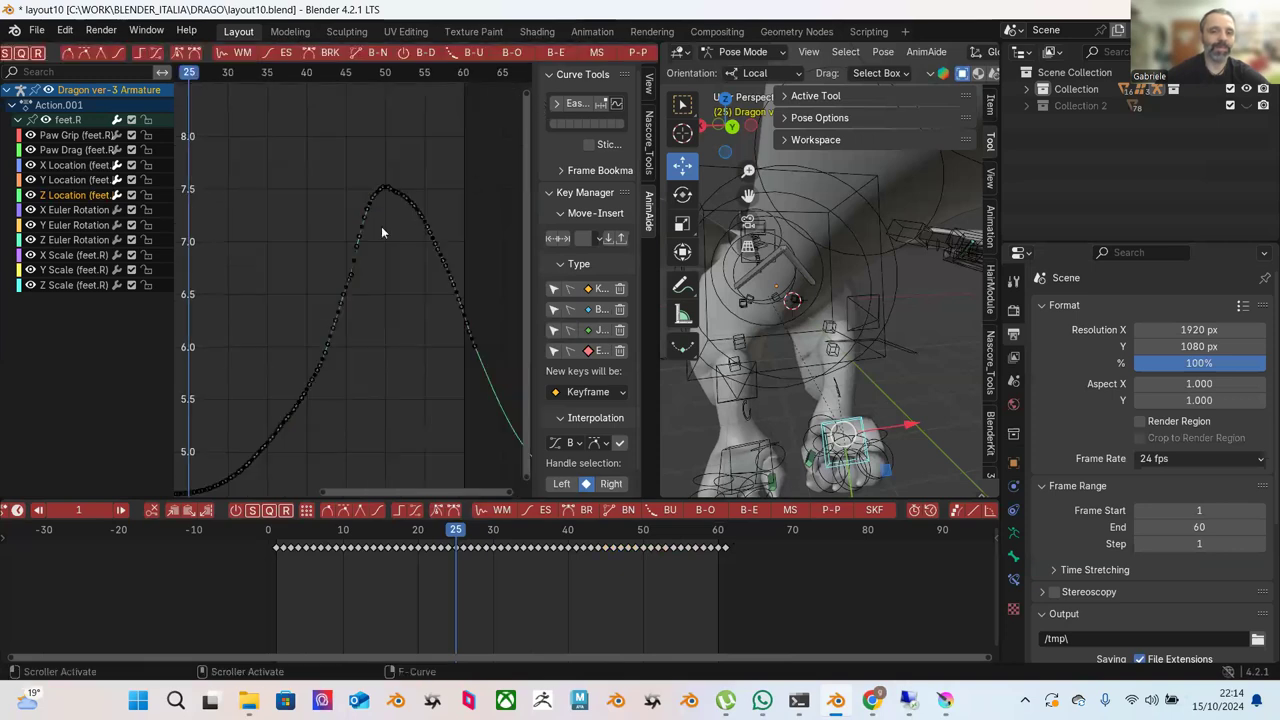
pyautogui.moveTo(423, 294); pyautogui.dragTo(457, 132, button='middle')
pyautogui.scroll(-1, 457, 132)
pyautogui.moveTo(461, 112); pyautogui.dragTo(252, 425)
pyautogui.scroll(-2, 347, 333)
pyautogui.click(464, 163)
pyautogui.moveTo(464, 163); pyautogui.dragTo(283, 434)
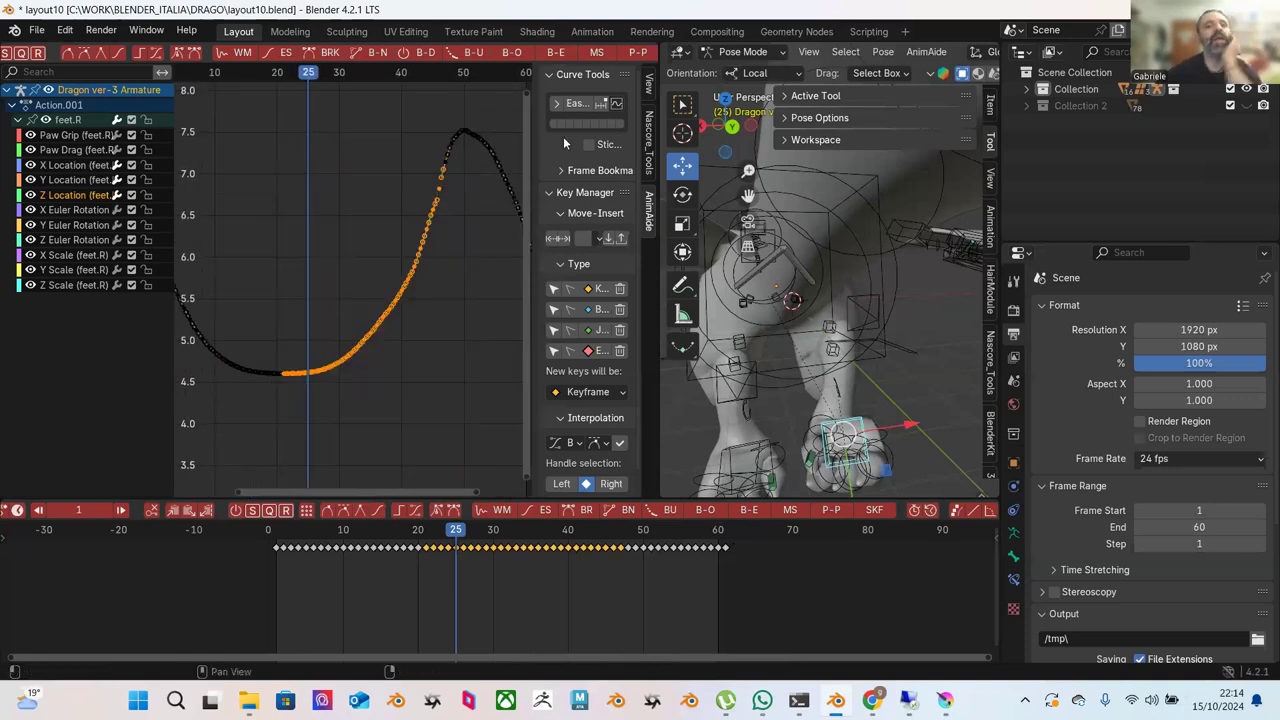
pyautogui.click(555, 55)
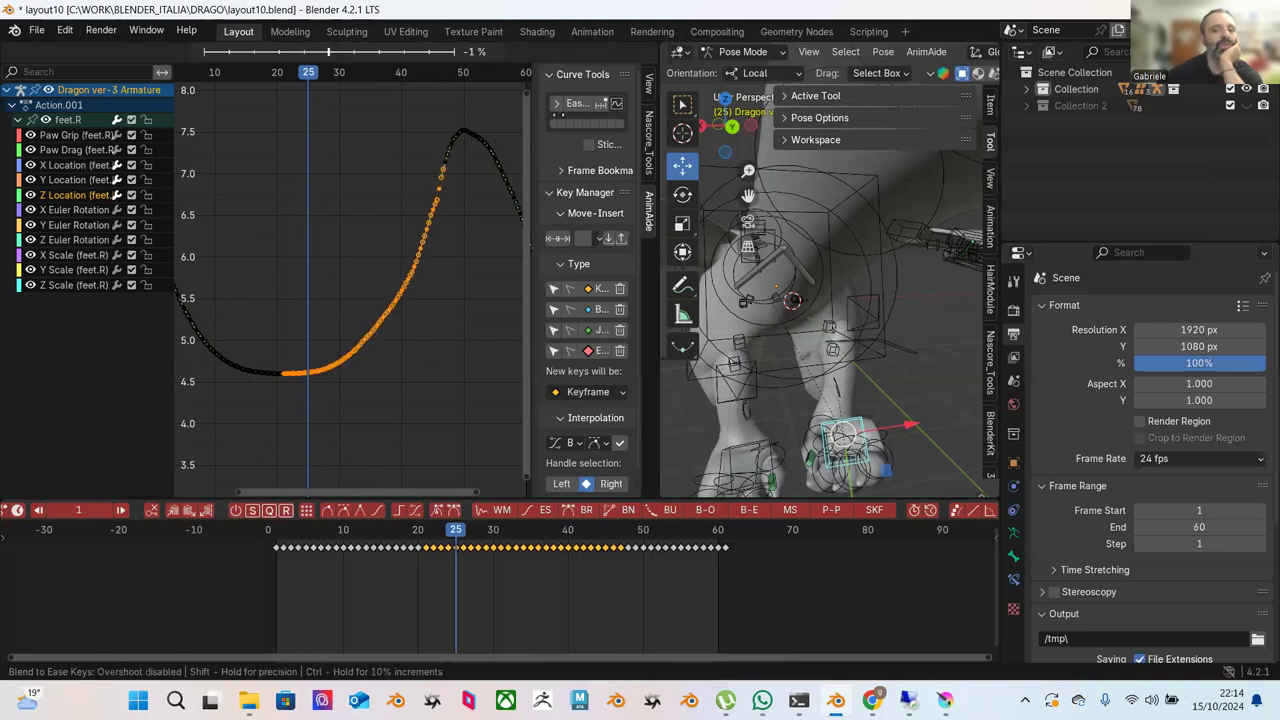
pyautogui.click(575, 130)
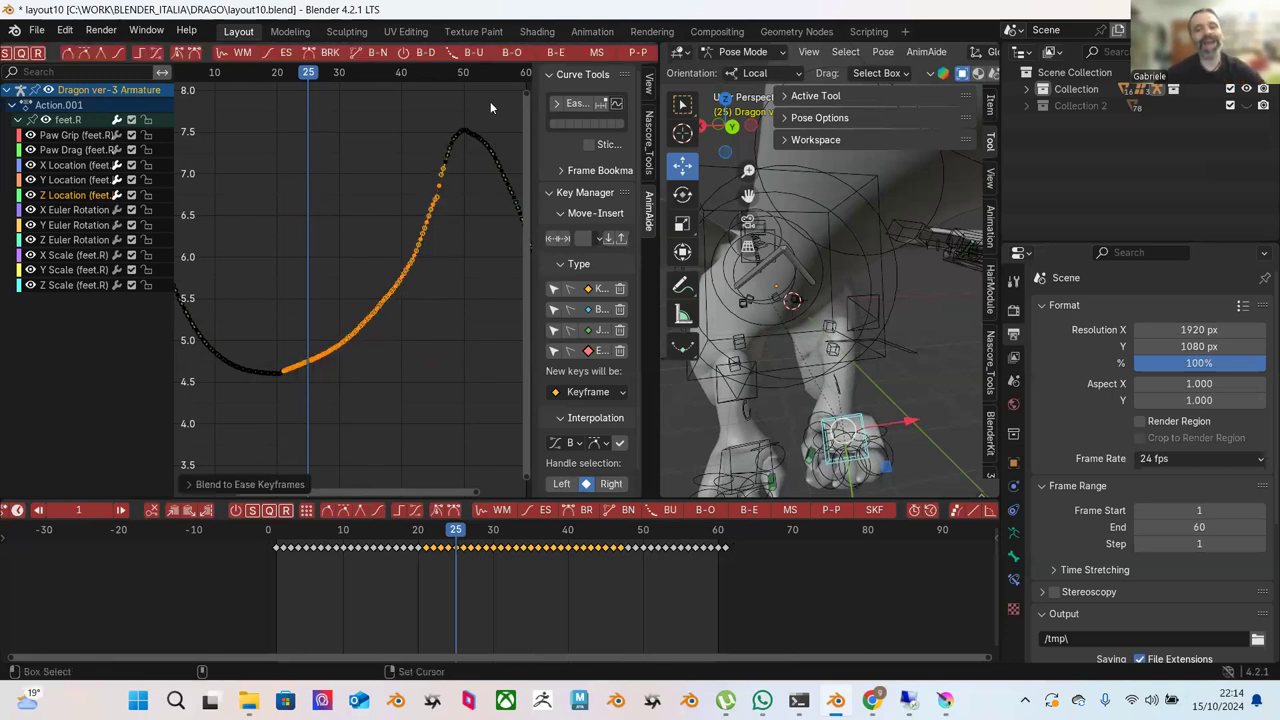
# Undo that ease and re-apply blend-to-ease on the same keys at -82 %.
pyautogui.hotkey('ctrl', 'z')
pyautogui.click(557, 52)
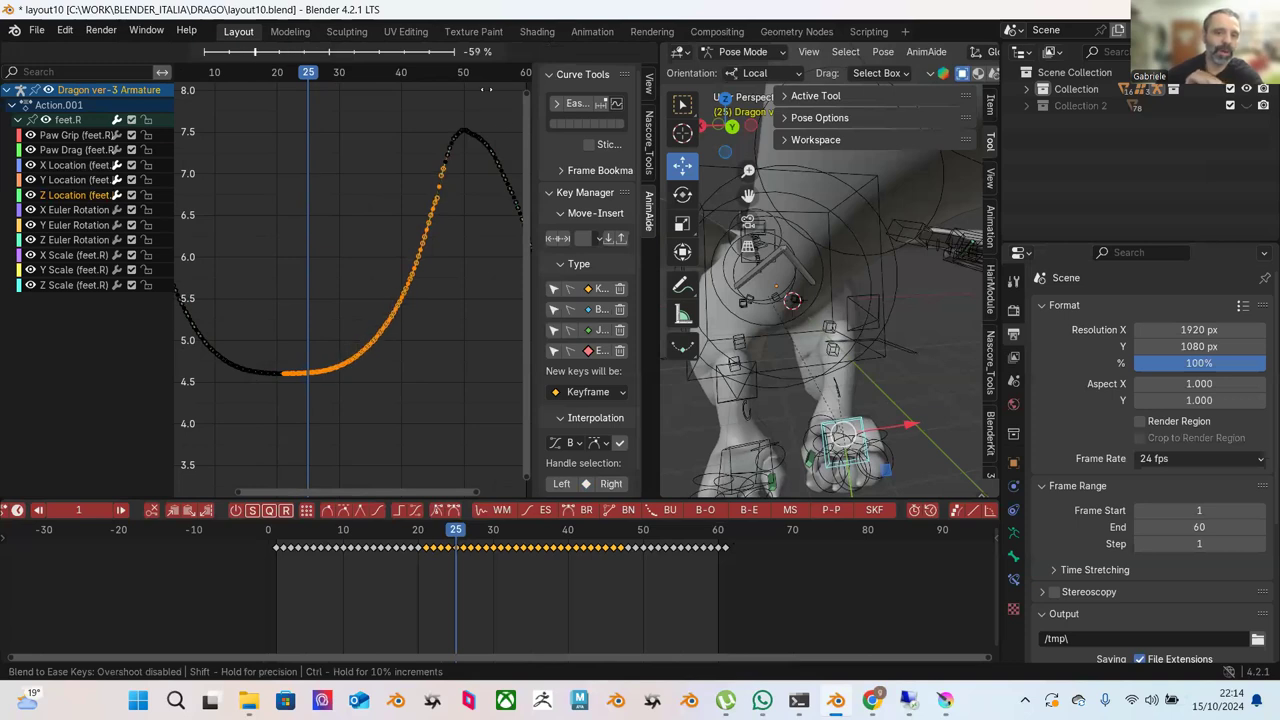
pyautogui.click(463, 170)
pyautogui.click(444, 223)
pyautogui.scroll(1, 405, 244)
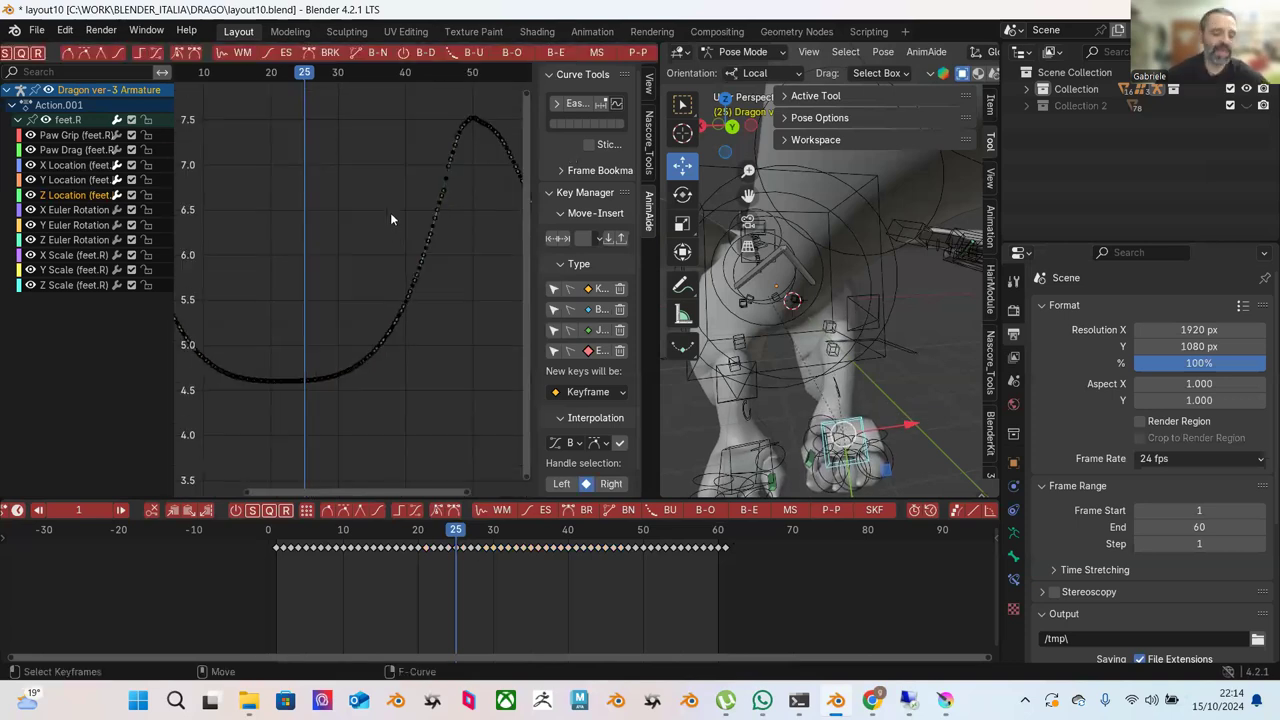
# Blend the keys on the dip's left half toward an ease at about -9 %.
pyautogui.keyDown('ctrl'); pyautogui.moveTo(390, 190); pyautogui.dragTo(376, 179, button='middle'); pyautogui.keyUp('ctrl')
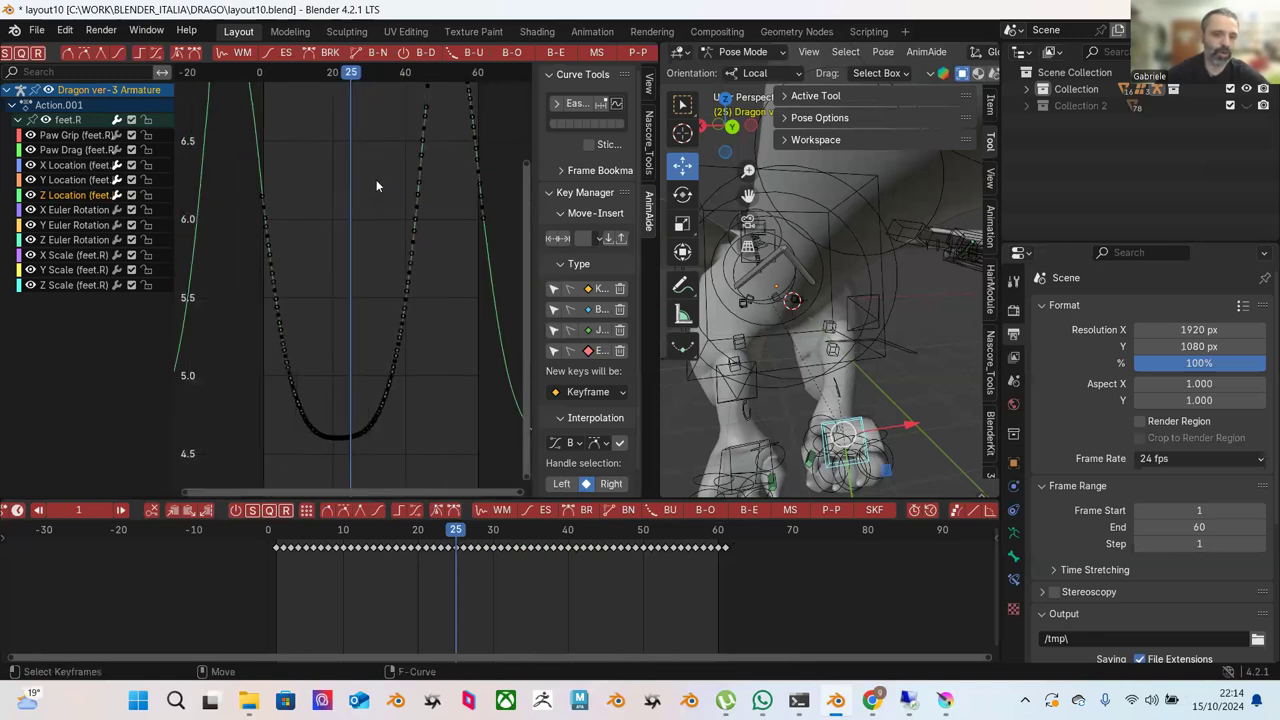
pyautogui.moveTo(260, 223); pyautogui.dragTo(357, 449)
pyautogui.click(561, 54)
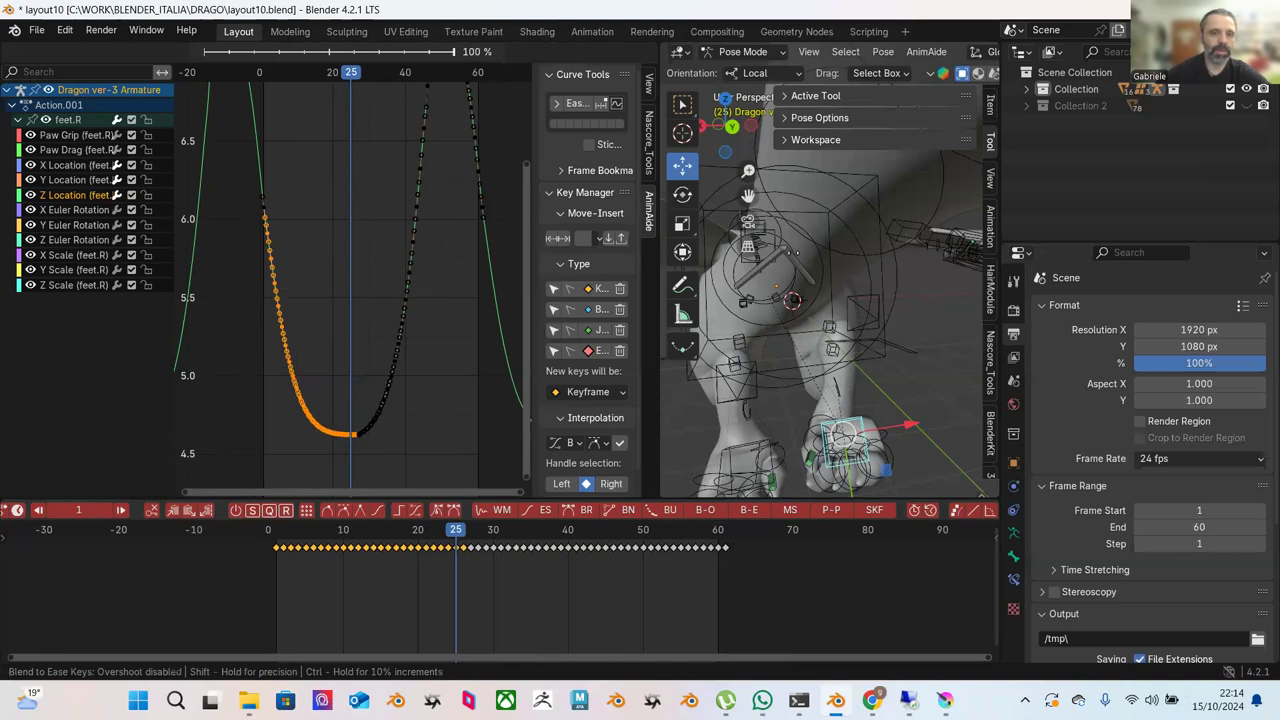
pyautogui.click(374, 209)
pyautogui.click(236, 244)
pyautogui.moveTo(243, 257); pyautogui.dragTo(352, 450)
pyautogui.click(575, 52)
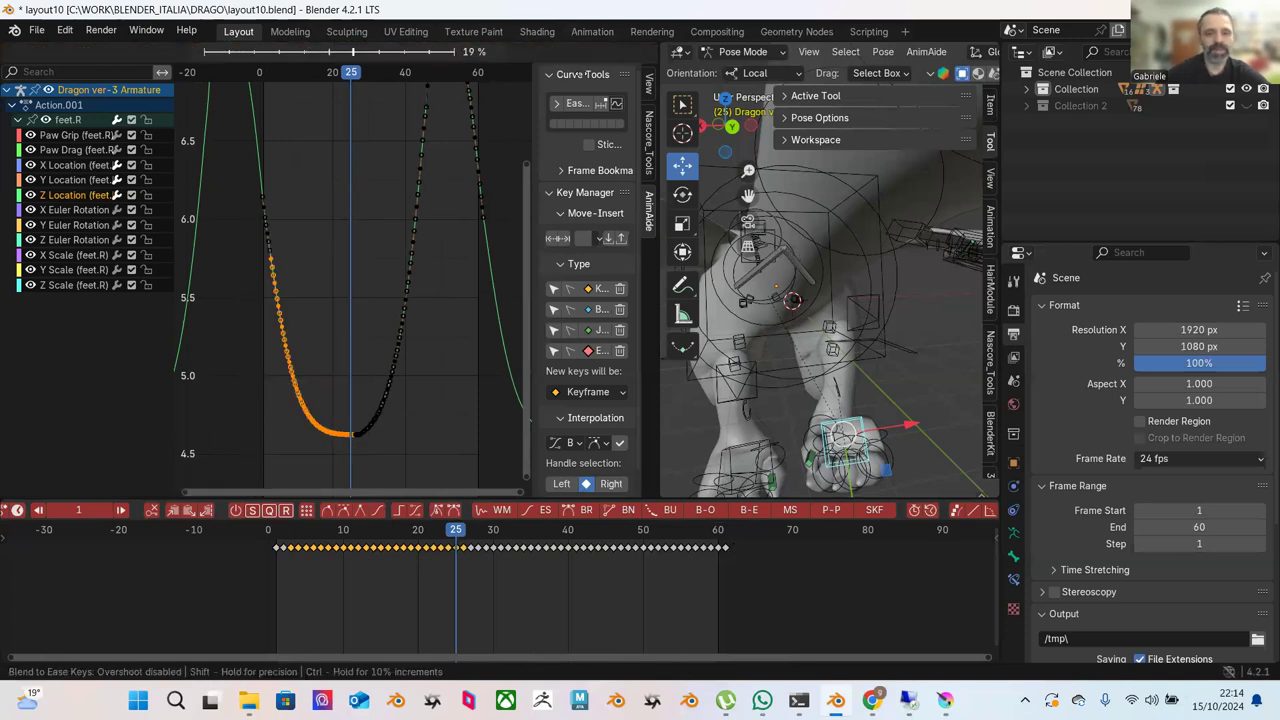
pyautogui.moveTo(543, 155)
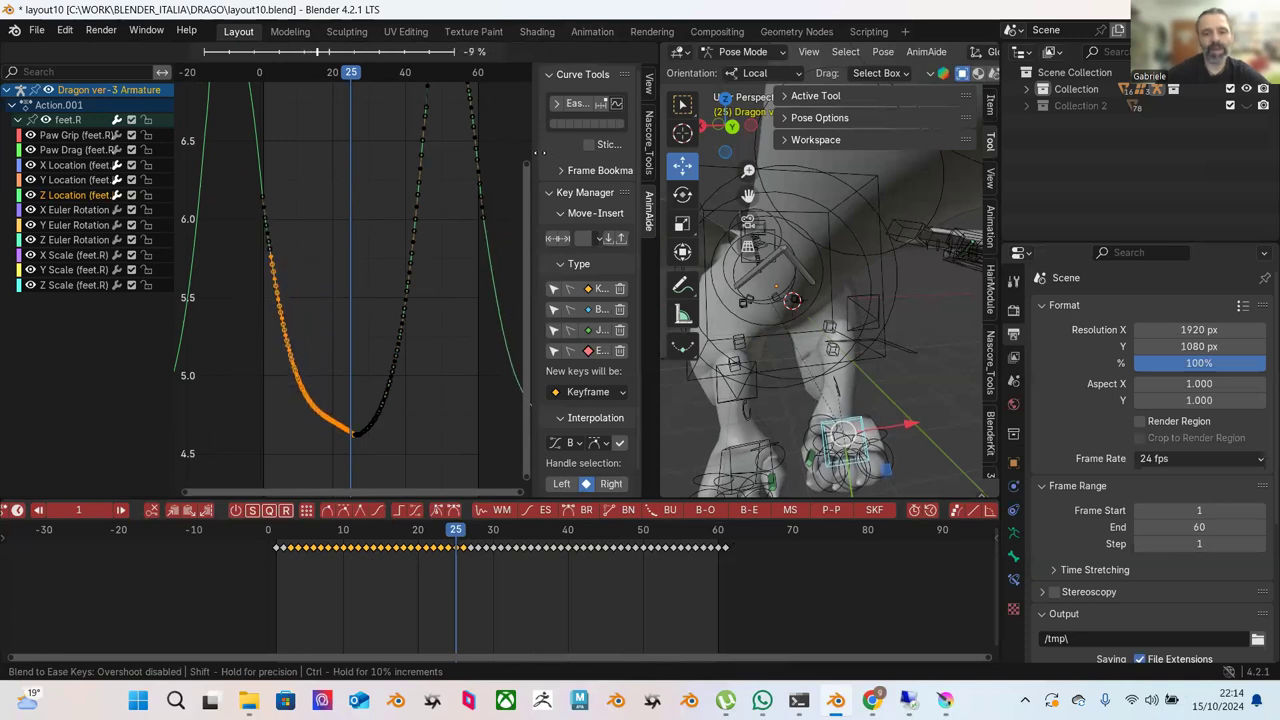
pyautogui.click(530, 151)
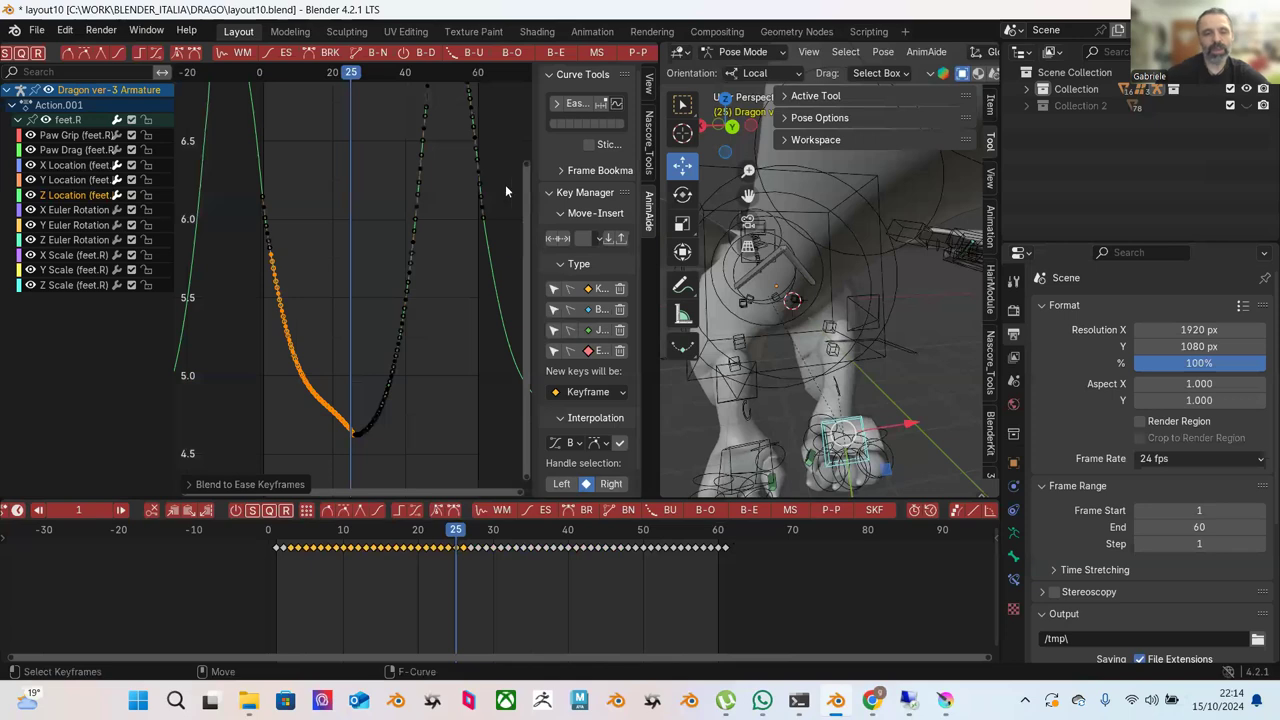
pyautogui.keyDown('ctrl'); pyautogui.moveTo(380, 410); pyautogui.dragTo(396, 235, button='middle'); pyautogui.keyUp('ctrl')
# Undo the accidental key drag and blend the Z valley's left-side keys toward an ease.
pyautogui.click(304, 195)
pyautogui.moveTo(304, 195); pyautogui.dragTo(380, 326)
pyautogui.hotkey('ctrl', 'z')
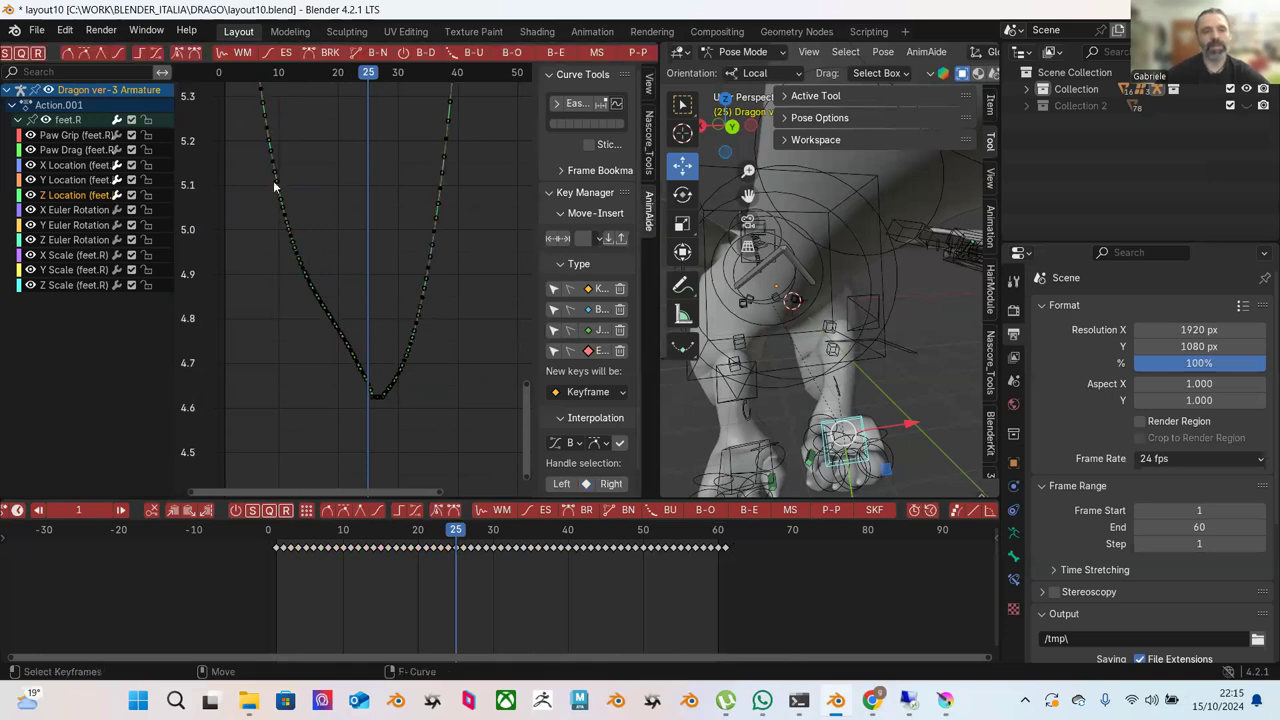
pyautogui.moveTo(259, 177); pyautogui.dragTo(372, 404)
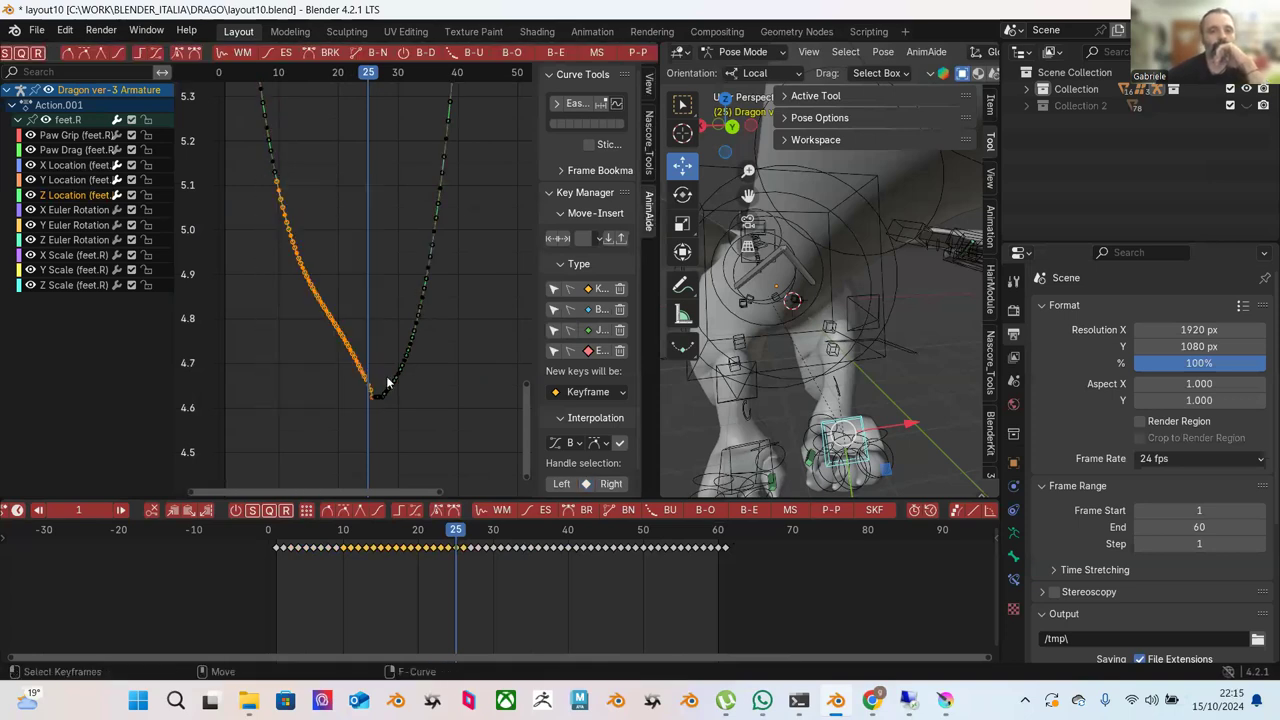
pyautogui.click(557, 53)
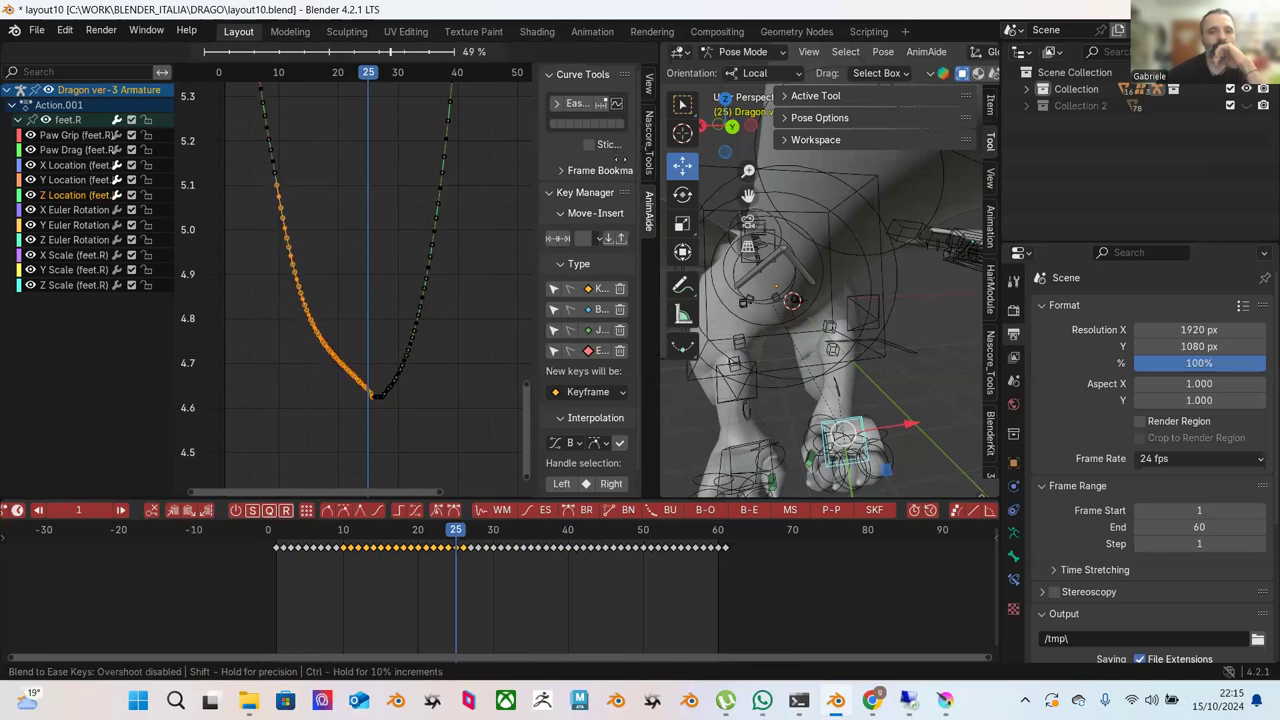
pyautogui.click(466, 291)
pyautogui.click(466, 291)
# Apply two more blend-to-ease passes to the dip's lower-left keys, the second at 39 %.
pyautogui.moveTo(318, 278); pyautogui.dragTo(385, 413)
pyautogui.moveTo(296, 248); pyautogui.dragTo(374, 406)
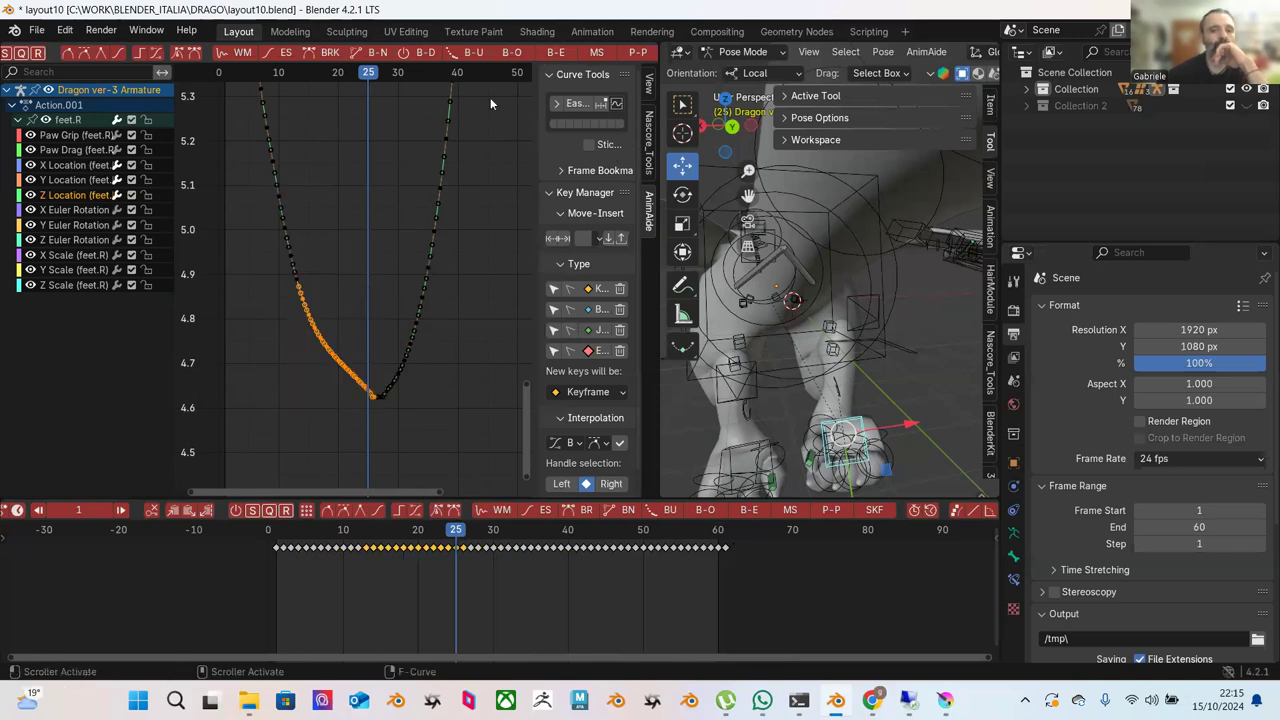
pyautogui.click(555, 53)
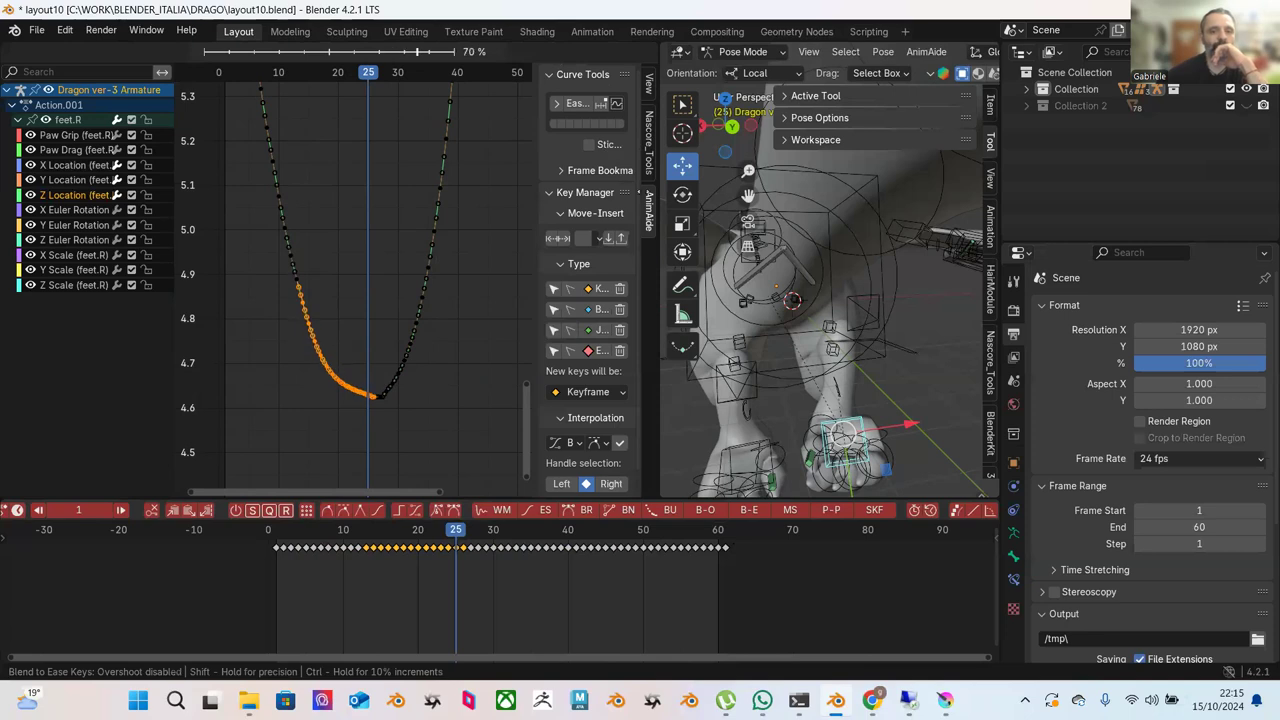
pyautogui.click(346, 199)
pyautogui.click(346, 199)
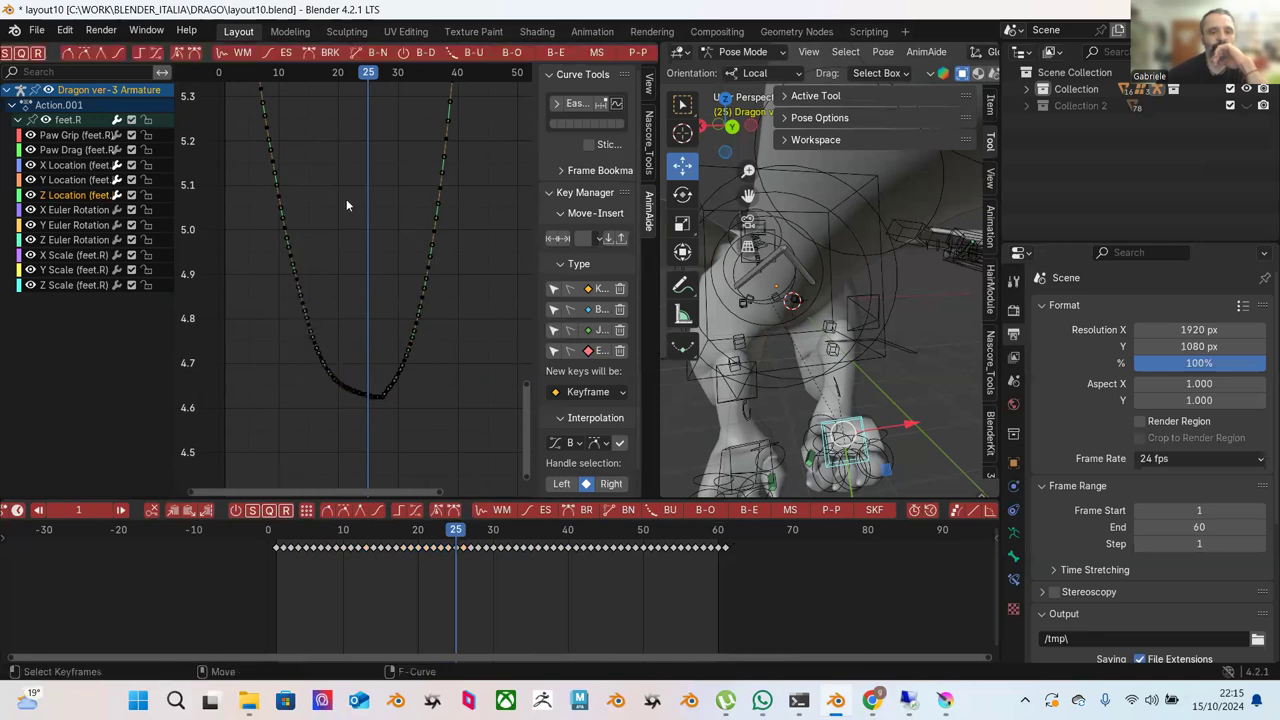
pyautogui.moveTo(265, 153); pyautogui.dragTo(379, 410)
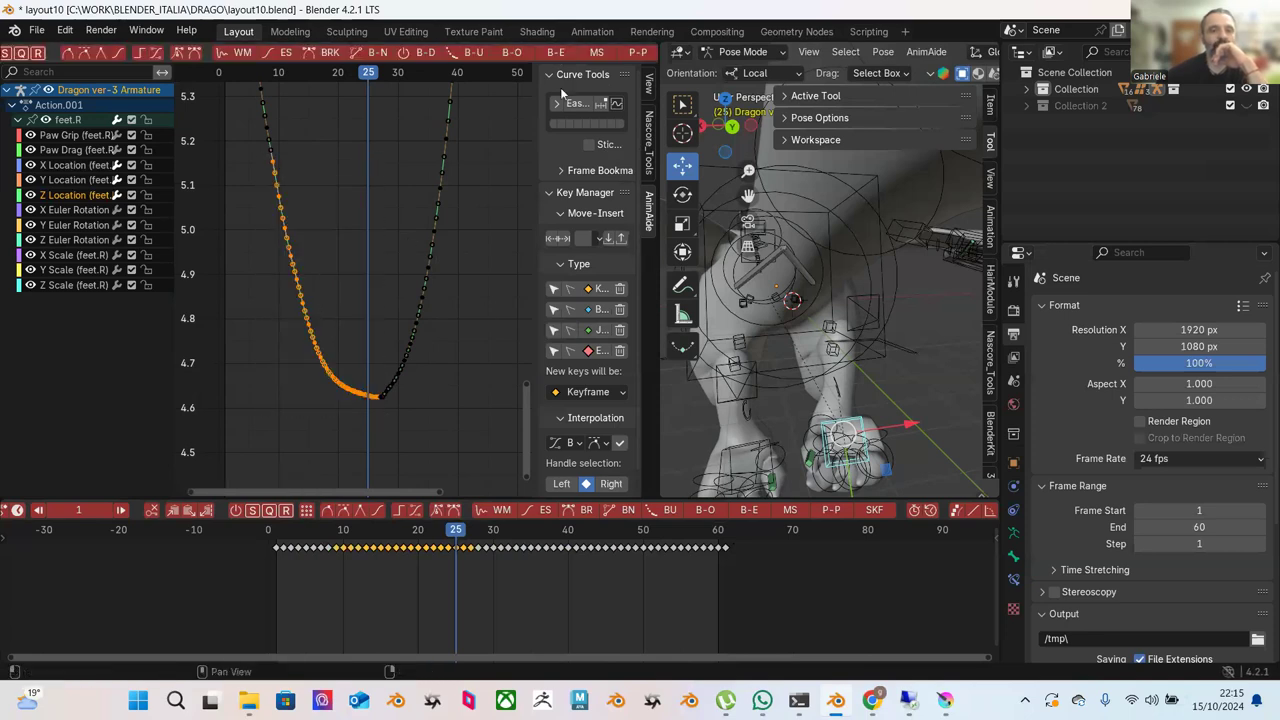
pyautogui.click(555, 53)
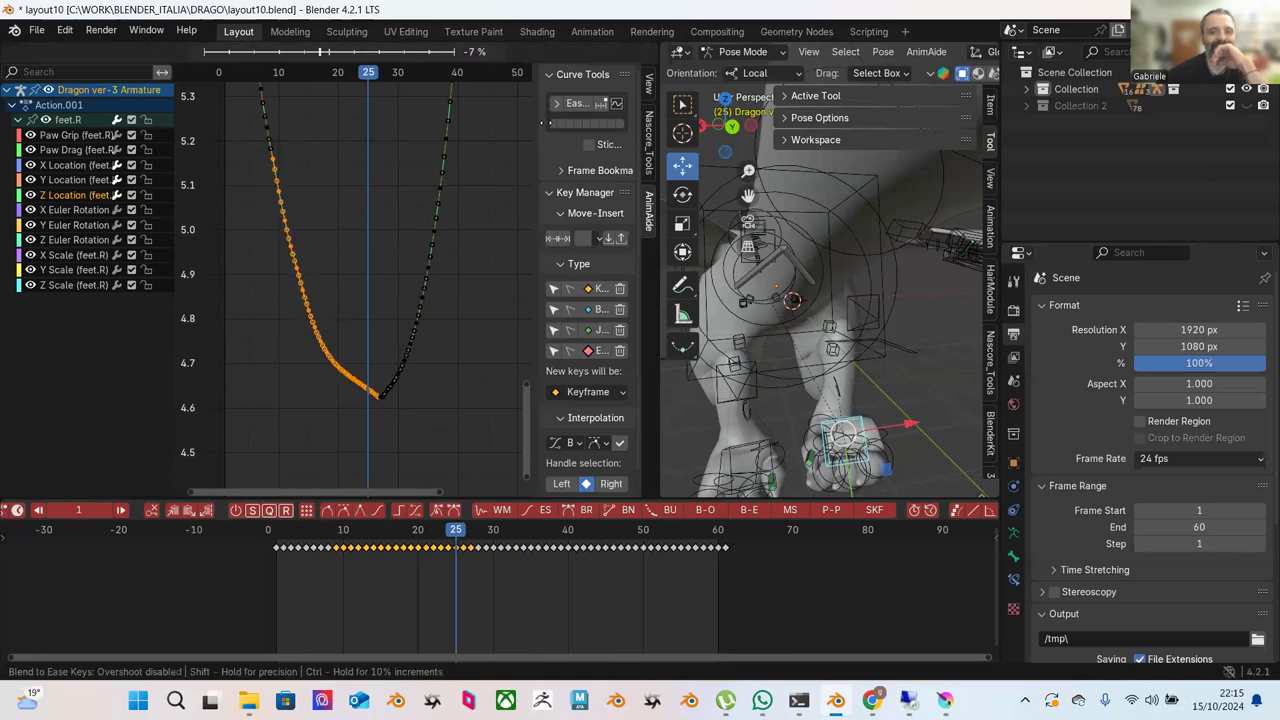
pyautogui.click(603, 207)
pyautogui.click(478, 275)
# Blend a wider selection of the dip's right-side keys toward an ease.
pyautogui.moveTo(464, 268); pyautogui.dragTo(368, 410)
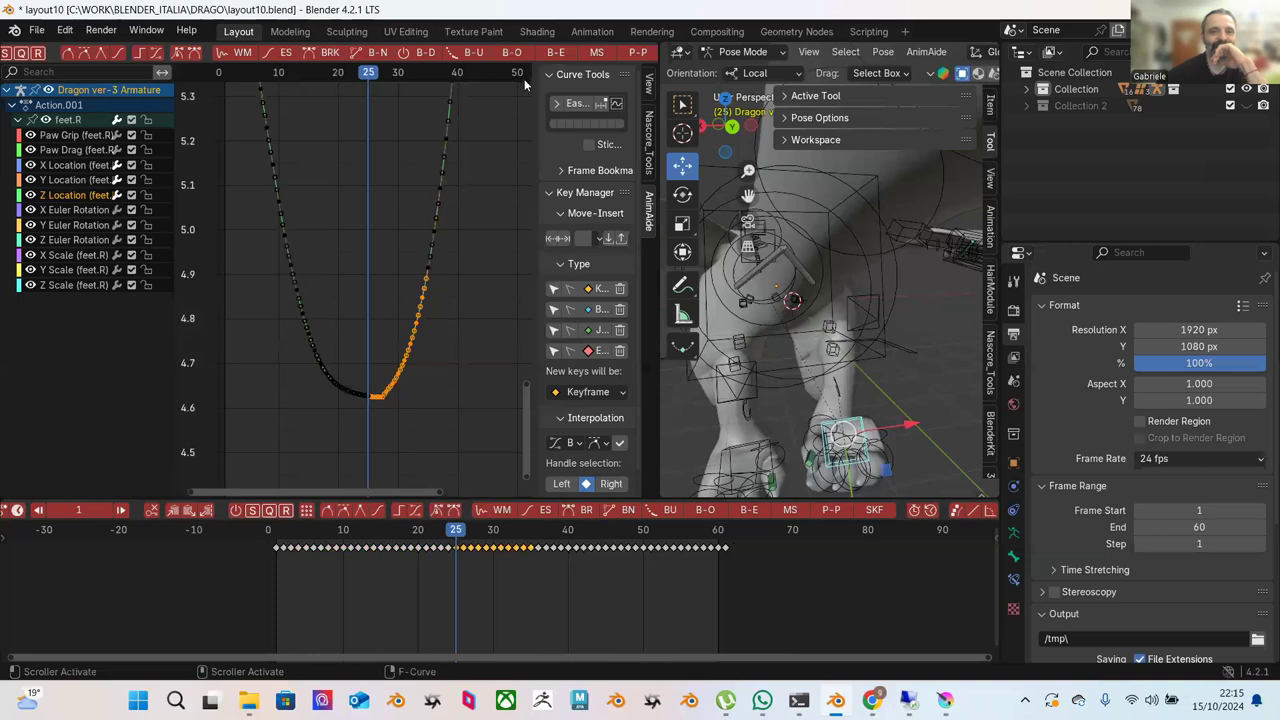
pyautogui.click(555, 52)
pyautogui.press('Escape')
pyautogui.moveTo(472, 180); pyautogui.dragTo(354, 432)
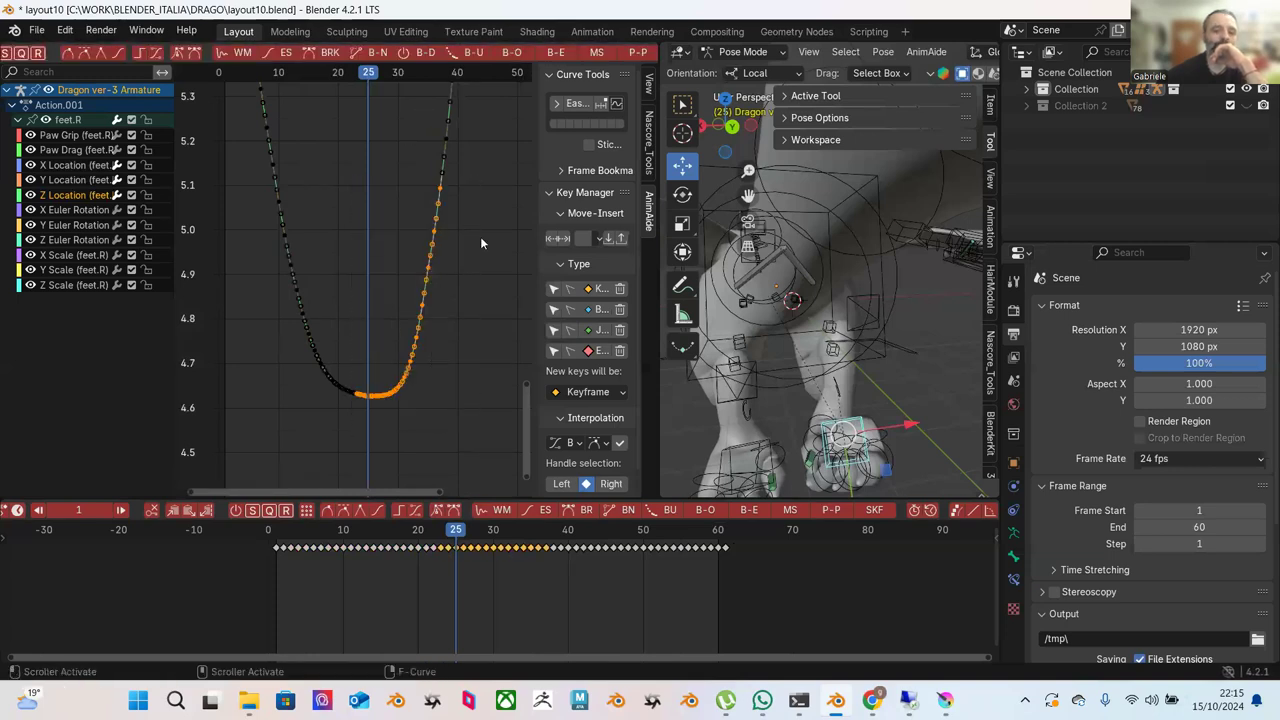
pyautogui.click(555, 52)
pyautogui.click(396, 152)
pyautogui.click(396, 156)
# Blend the left slope twice more toward an ease, rounding the bottom near 4.65, then deselect.
pyautogui.moveTo(260, 230); pyautogui.dragTo(368, 420)
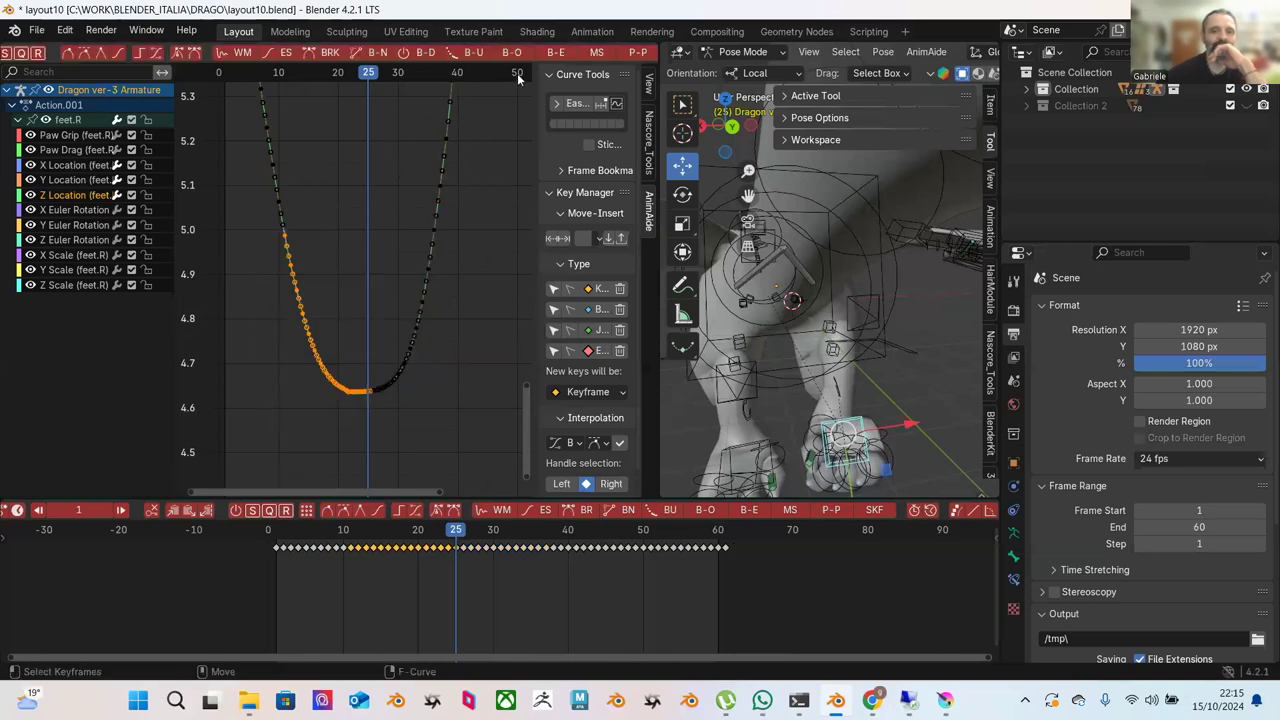
pyautogui.click(553, 52)
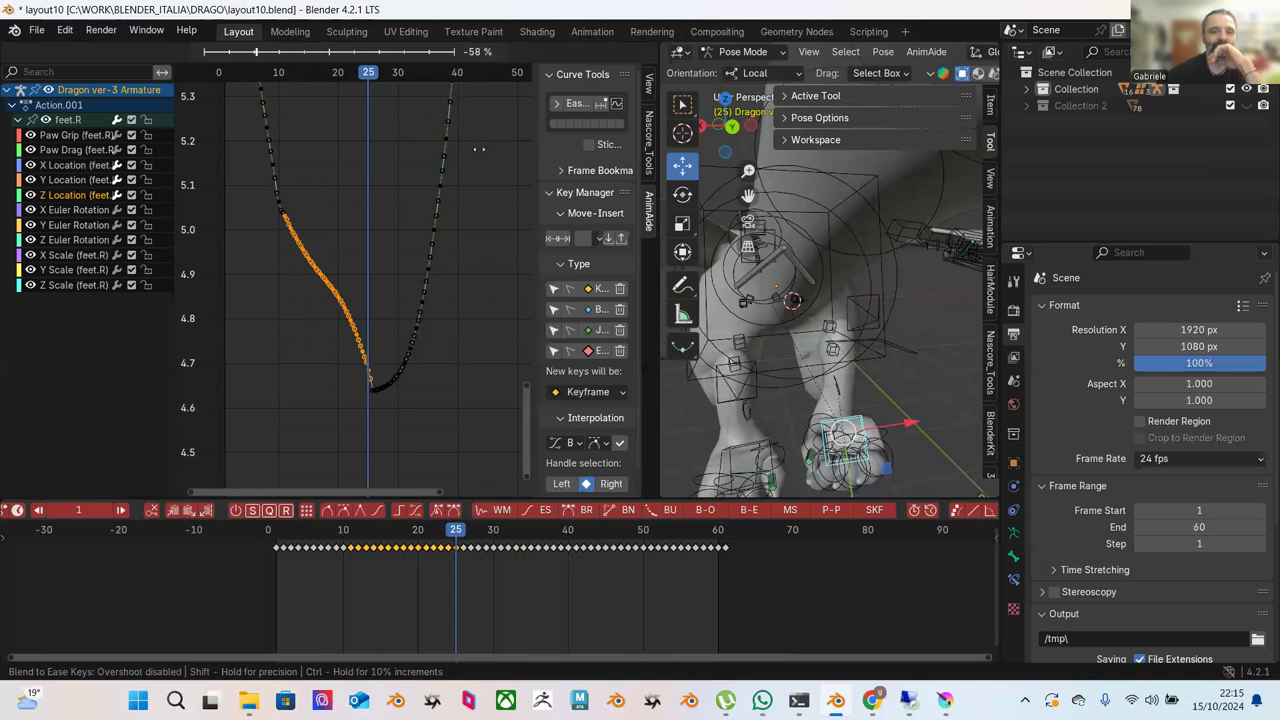
pyautogui.click(547, 185)
pyautogui.click(488, 210)
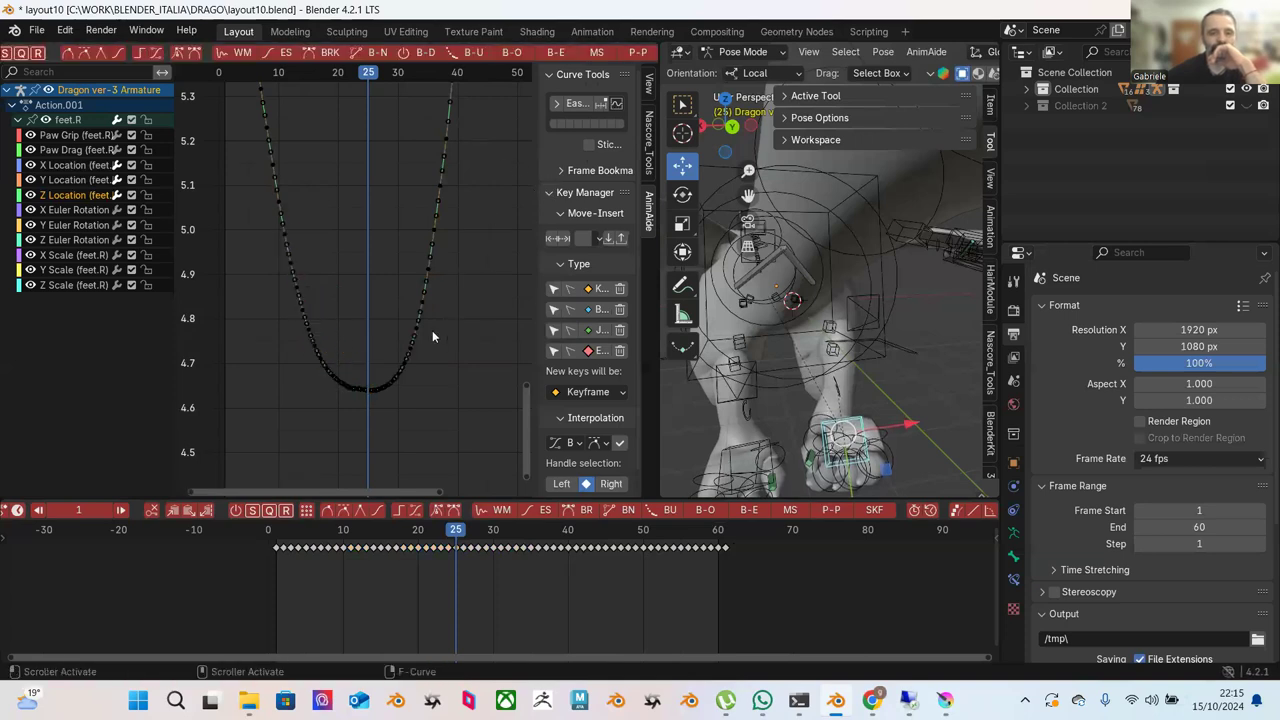
pyautogui.moveTo(234, 92); pyautogui.dragTo(376, 400)
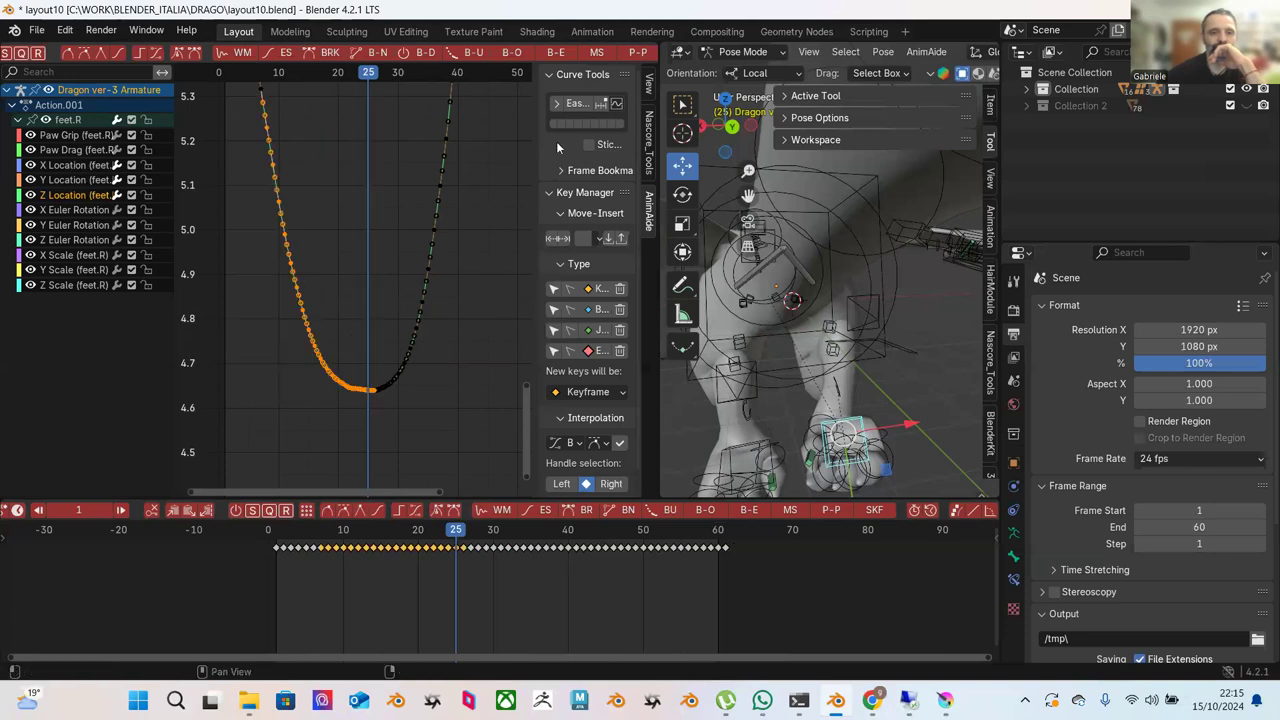
pyautogui.click(560, 56)
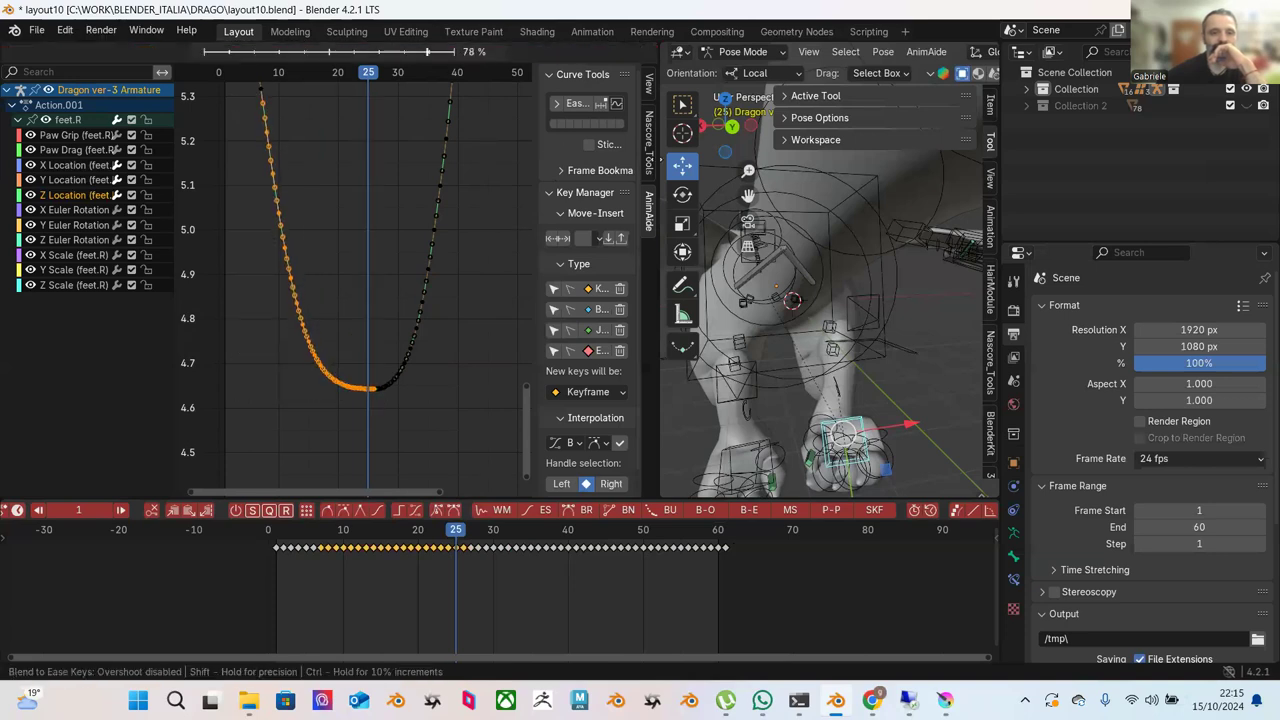
pyautogui.click(546, 241)
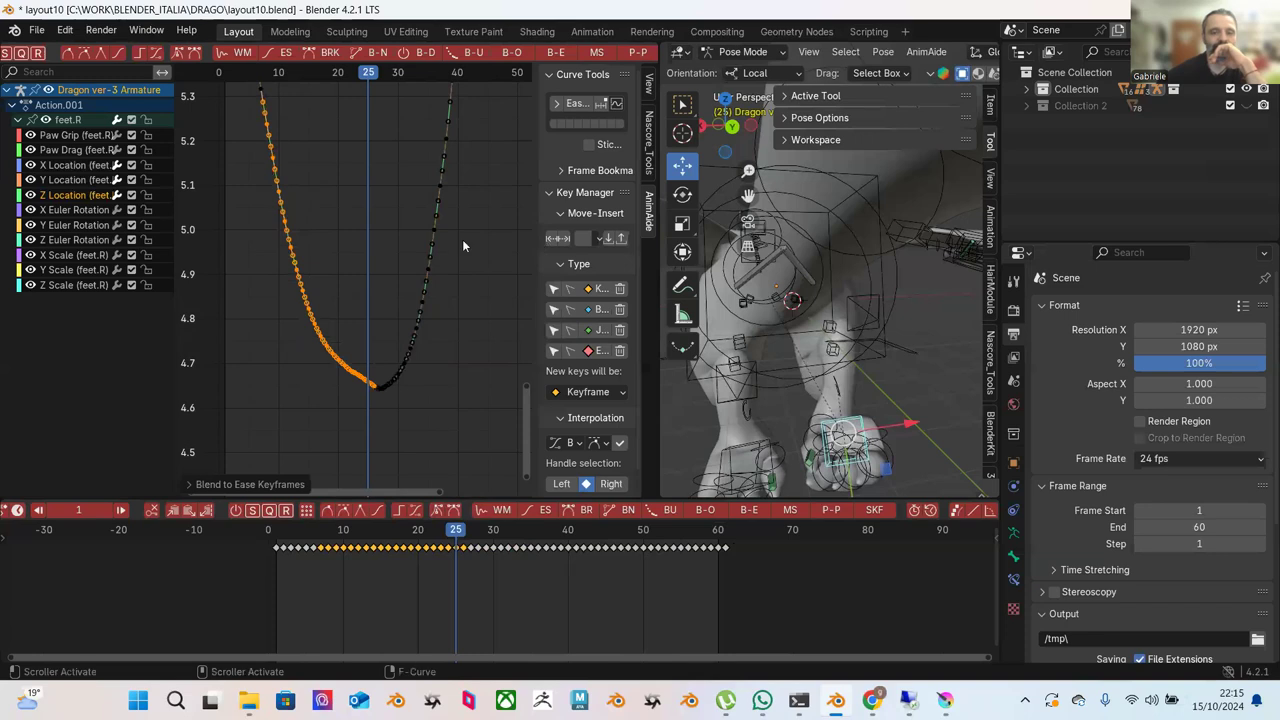
pyautogui.hotkey('alt', 'a')
# Blend the valley's lower-left keys to ease at 52 %.
pyautogui.scroll(2, 309, 272)
pyautogui.moveTo(280, 240); pyautogui.dragTo(386, 444)
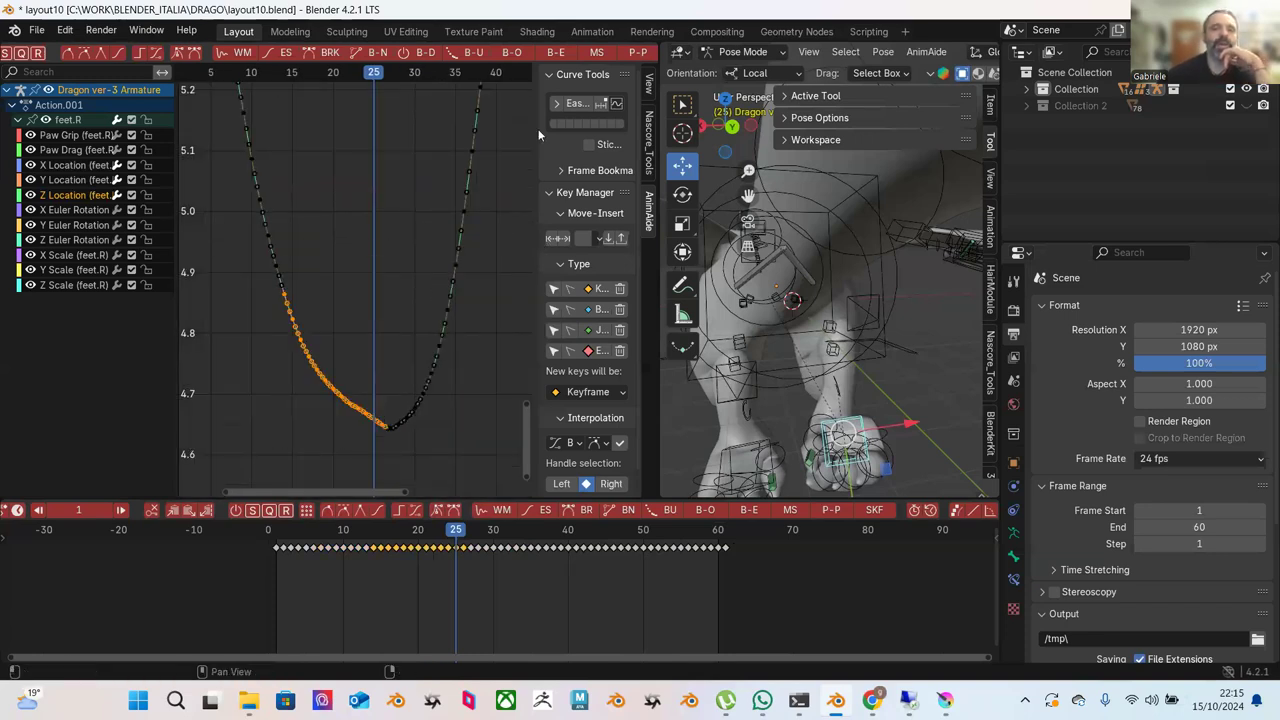
pyautogui.click(572, 103)
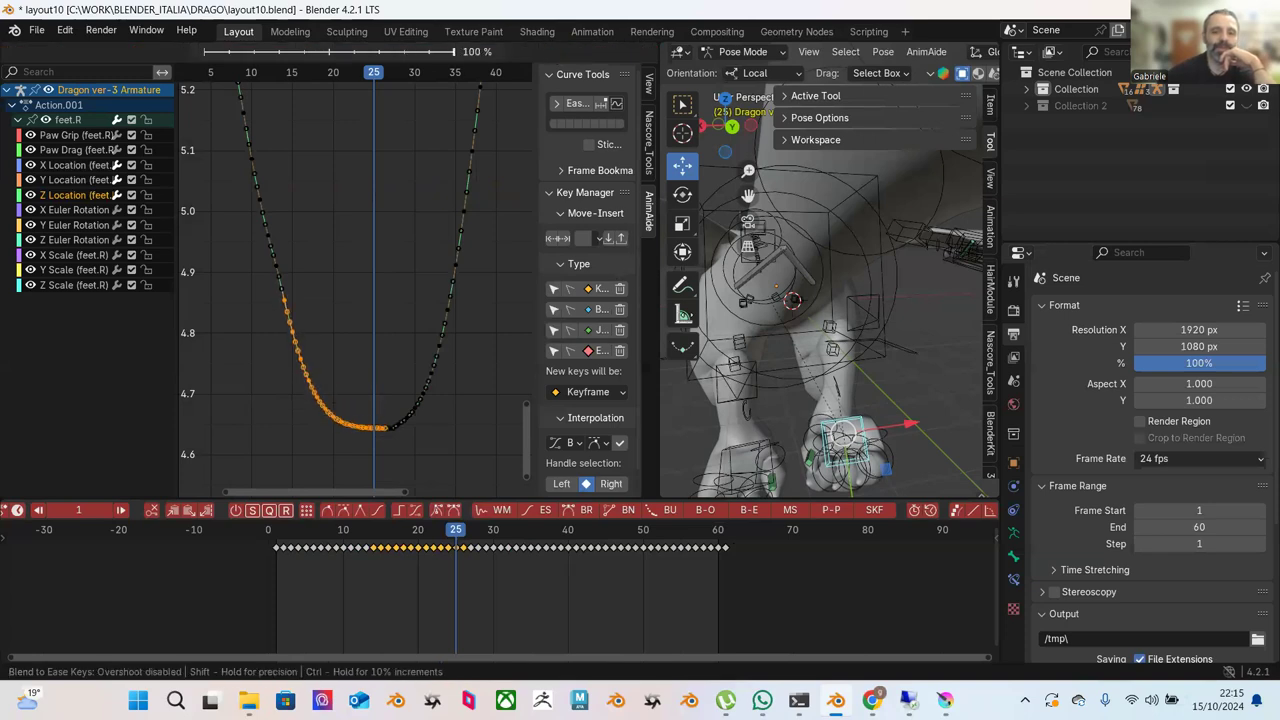
pyautogui.click(474, 304)
# Blend the right rising side to ease at -100 % for a symmetric rounded dip.
pyautogui.moveTo(476, 270); pyautogui.dragTo(380, 462)
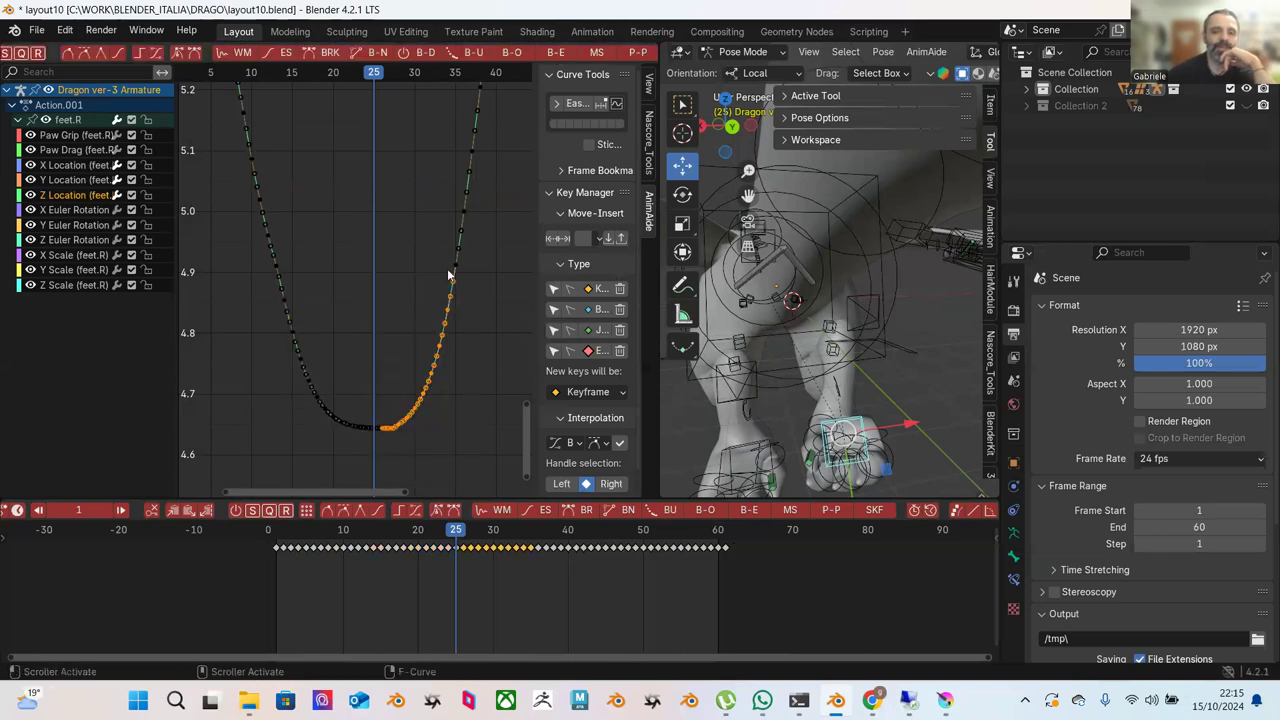
pyautogui.moveTo(468, 344); pyautogui.dragTo(356, 441)
pyautogui.click(557, 53)
pyautogui.click(381, 108)
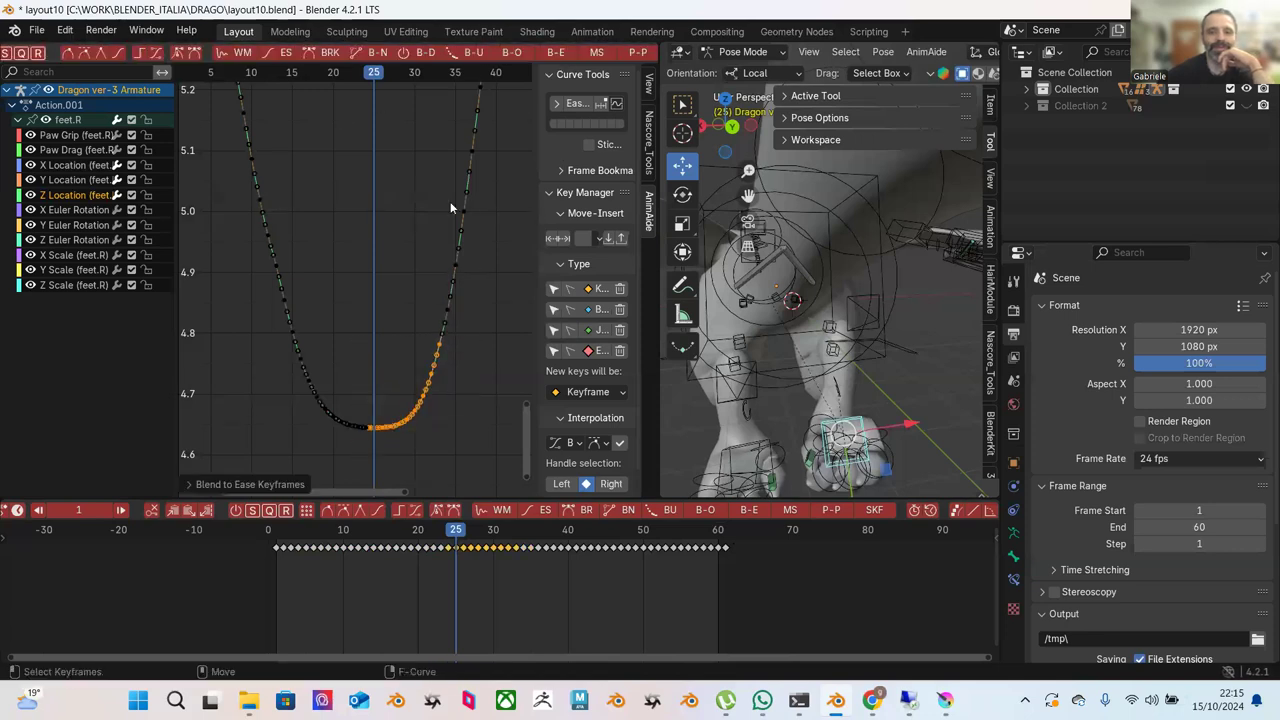
pyautogui.keyDown('shift'); pyautogui.moveTo(488, 180); pyautogui.dragTo(380, 436); pyautogui.keyUp('shift')
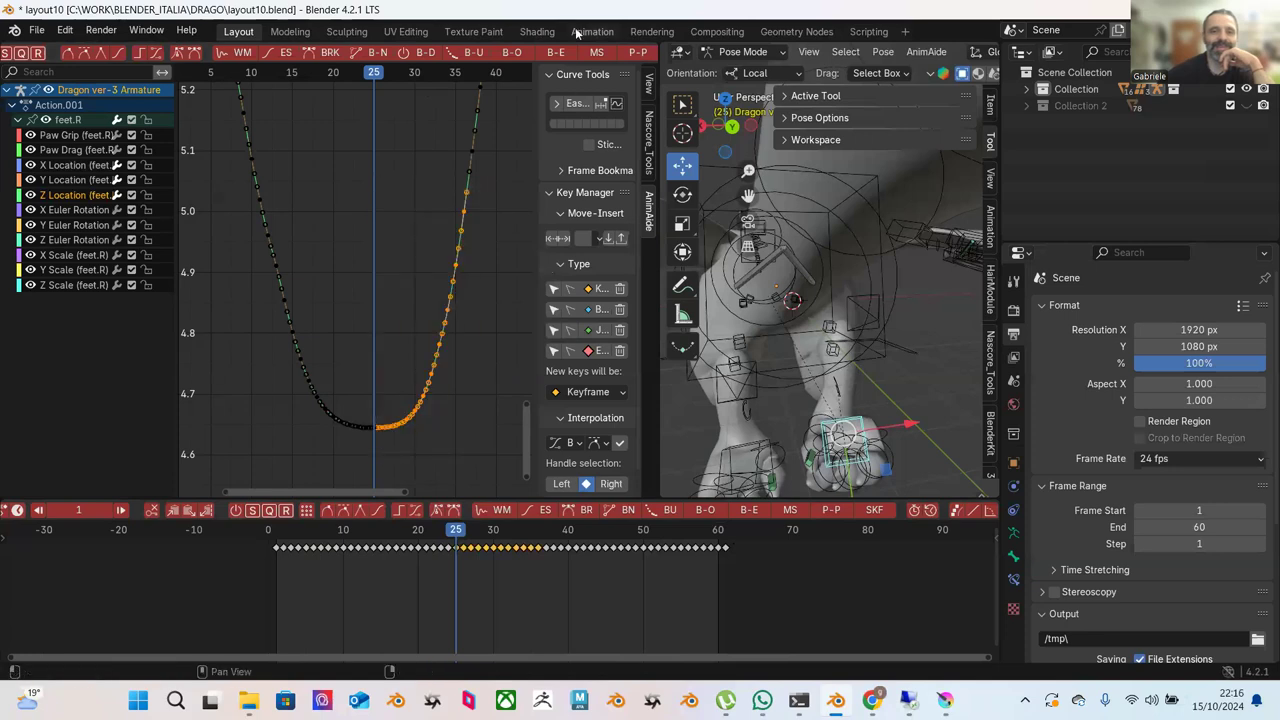
pyautogui.click(555, 55)
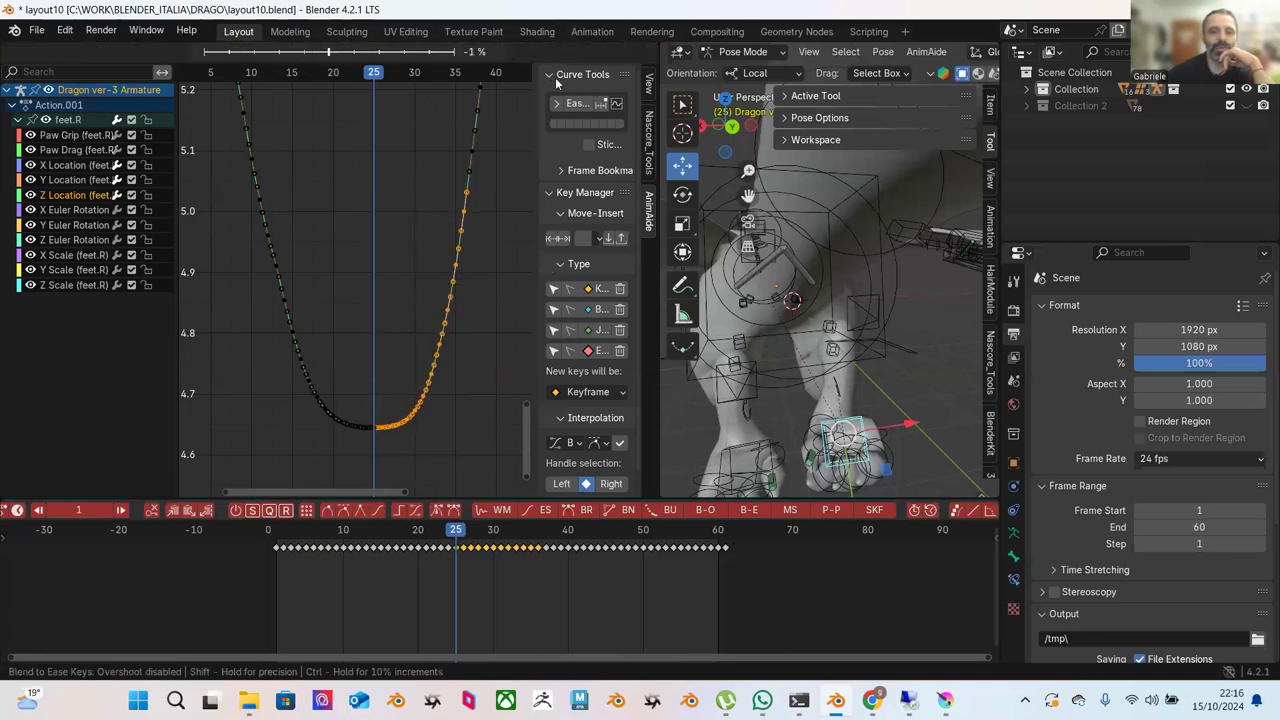
pyautogui.click(557, 83)
pyautogui.click(417, 188)
pyautogui.scroll(-5, 420, 179)
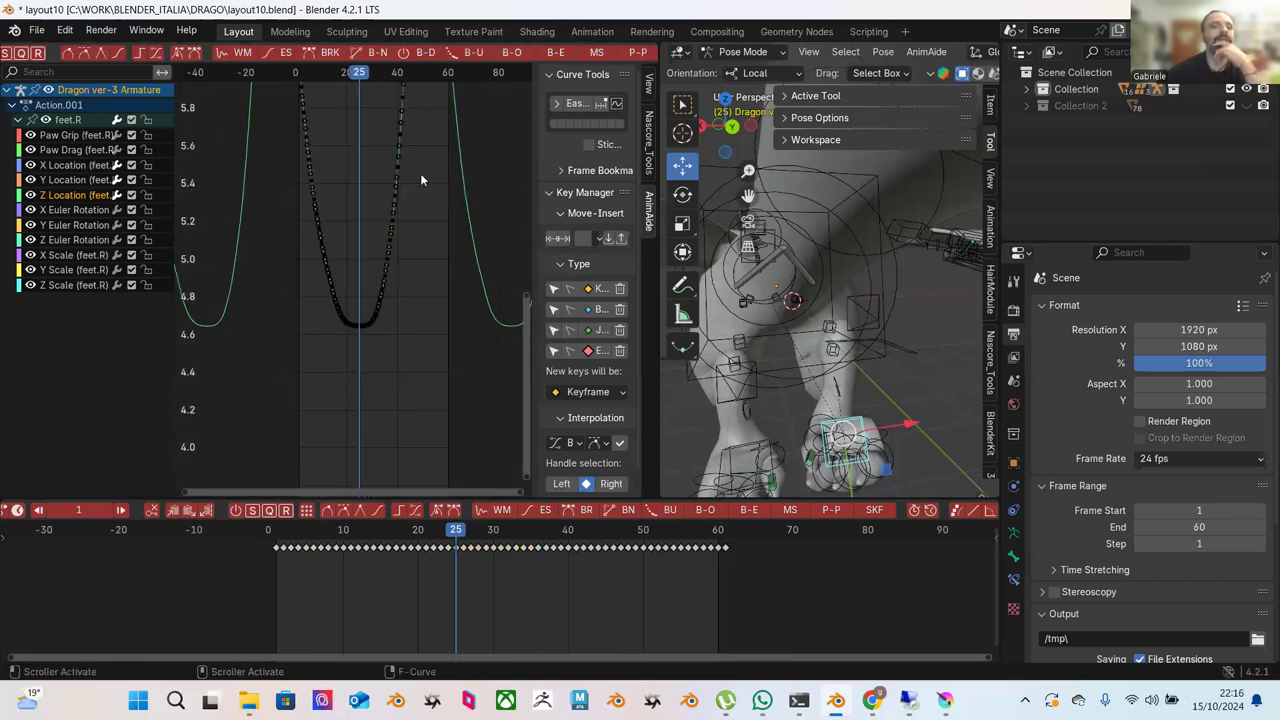
# Blend the Z curve's left-branch keys toward an ease, undoing a stray key move.
pyautogui.scroll(-2, 420, 173)
pyautogui.moveTo(404, 224)
pyautogui.keyDown('ctrl'); pyautogui.mouseDown(button='middle')
pyautogui.moveTo(429, 252)
pyautogui.moveTo(398, 248)
pyautogui.moveTo(407, 200)
pyautogui.moveTo(401, 243)
pyautogui.moveTo(419, 241)
pyautogui.moveTo(422, 218)
pyautogui.moveTo(396, 217)
pyautogui.moveTo(426, 204)
pyautogui.moveTo(411, 179)
pyautogui.moveTo(430, 175)
pyautogui.mouseUp(button='middle'); pyautogui.keyUp('ctrl')
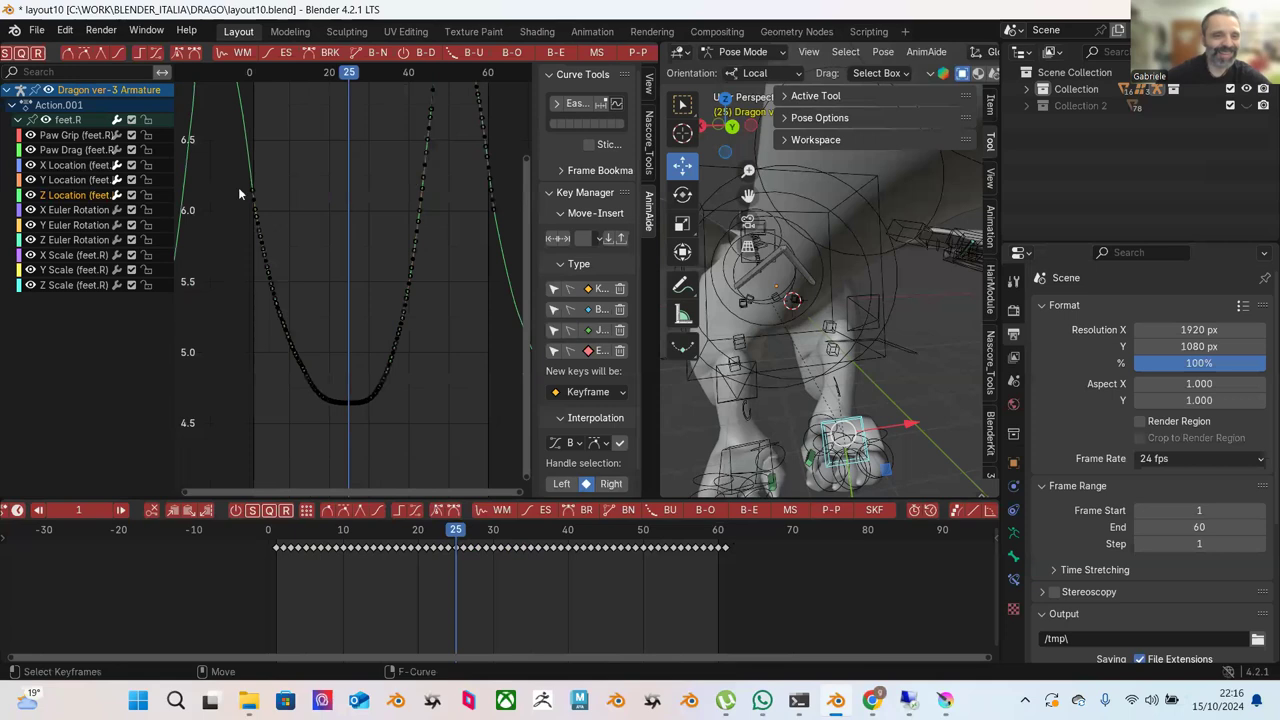
pyautogui.moveTo(233, 198); pyautogui.dragTo(320, 414)
pyautogui.moveTo(248, 200); pyautogui.dragTo(357, 438)
pyautogui.hotkey('ctrl', 'z')
pyautogui.click(558, 52)
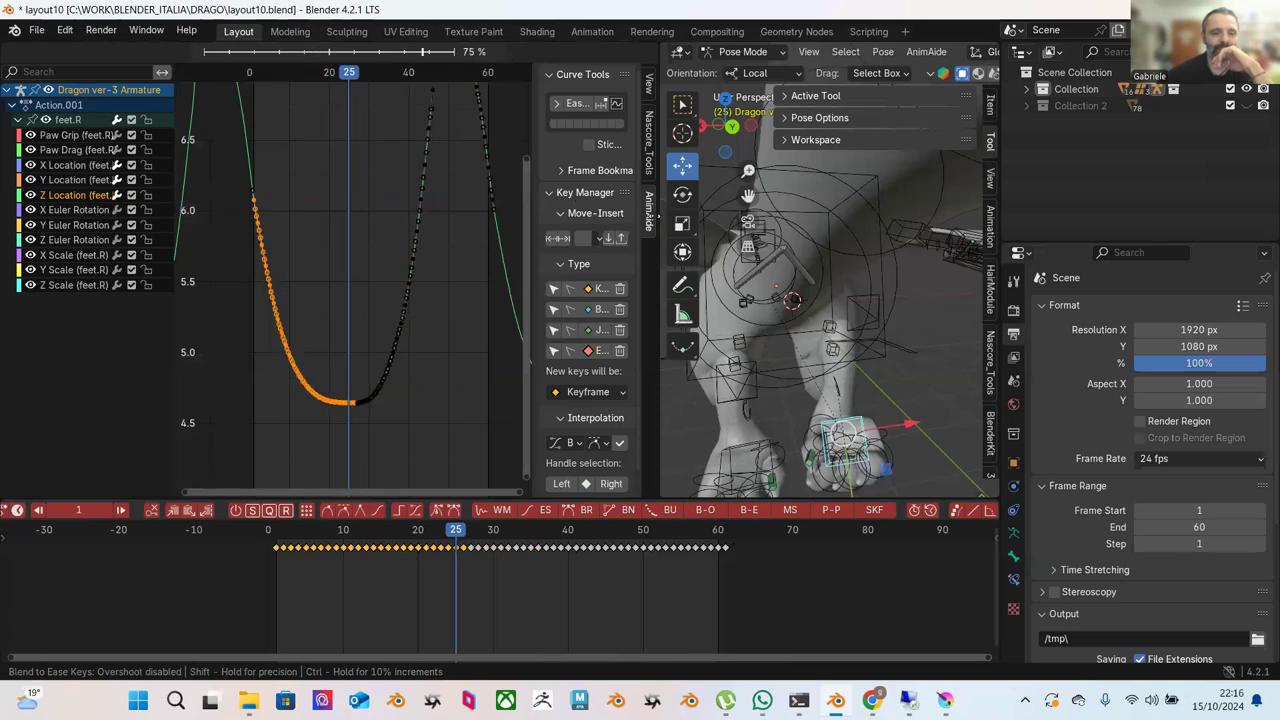
pyautogui.click(460, 260)
# Blend the right-branch keys to ease at -100 %, widening the flat bottom near 4.6.
pyautogui.moveTo(463, 258); pyautogui.dragTo(352, 440)
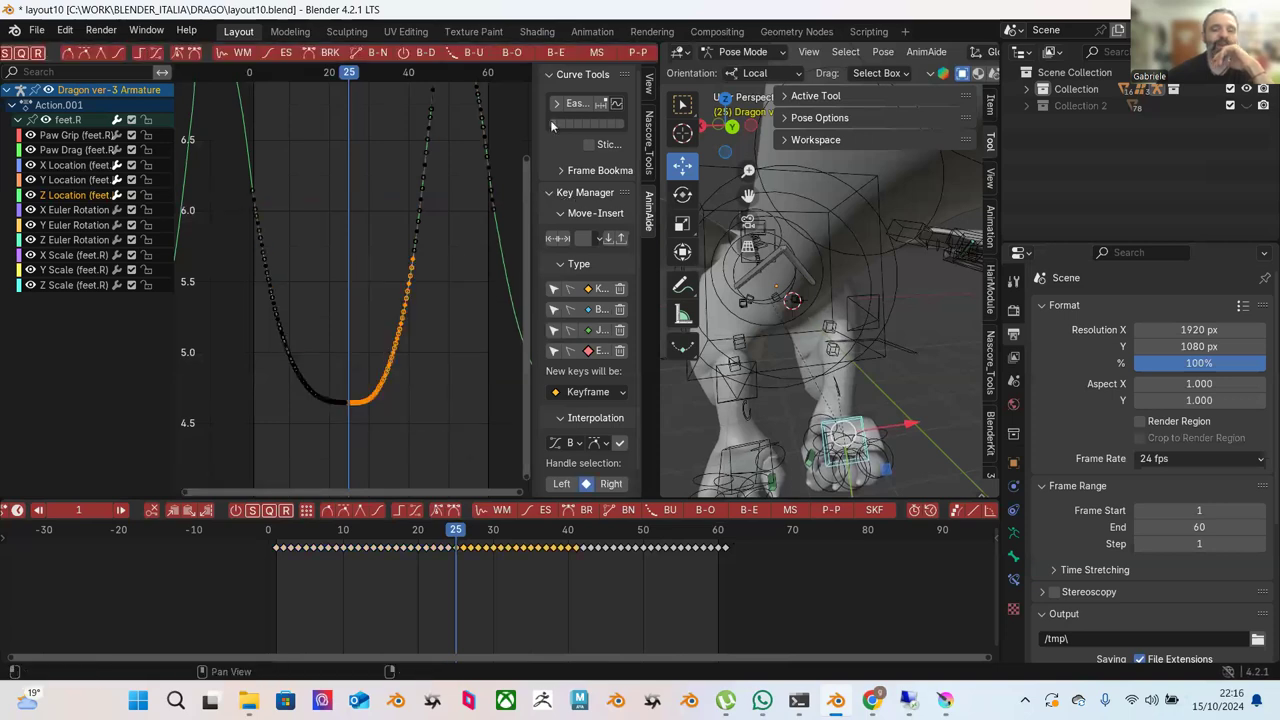
pyautogui.moveTo(442, 292); pyautogui.dragTo(333, 467)
pyautogui.click(557, 55)
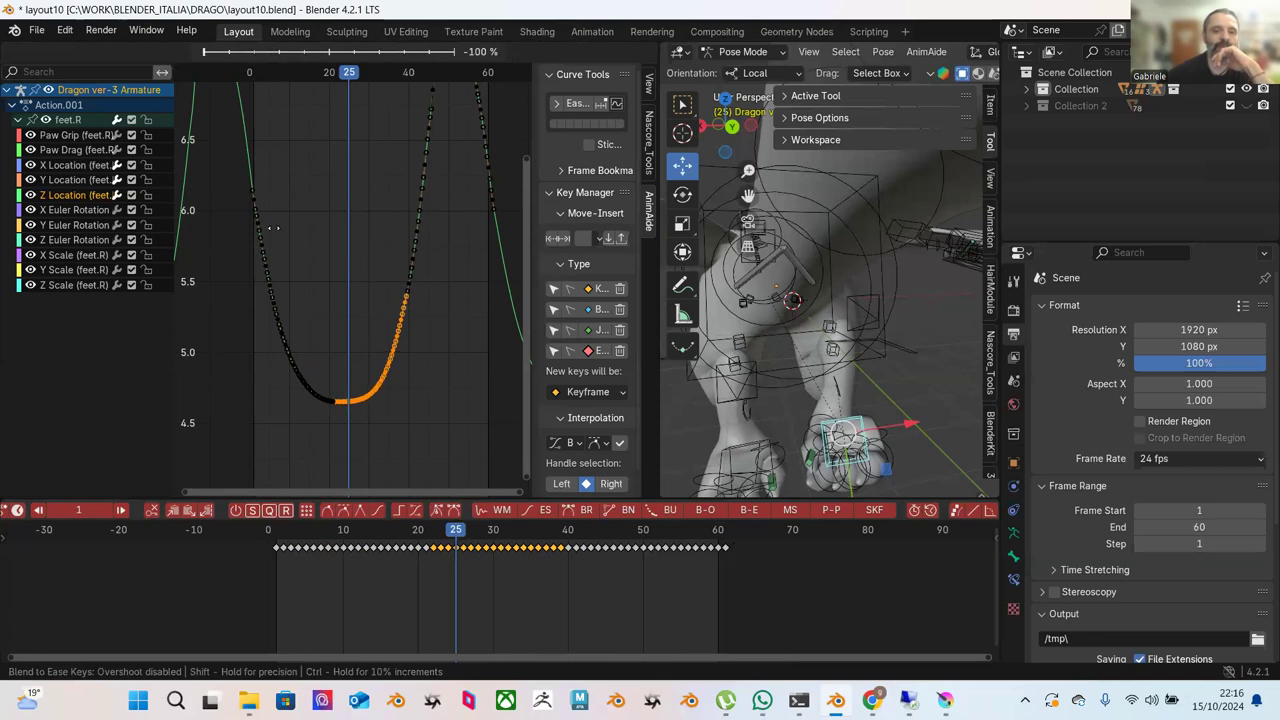
pyautogui.click(318, 181)
pyautogui.click(354, 181)
pyautogui.scroll(-2, 364, 165)
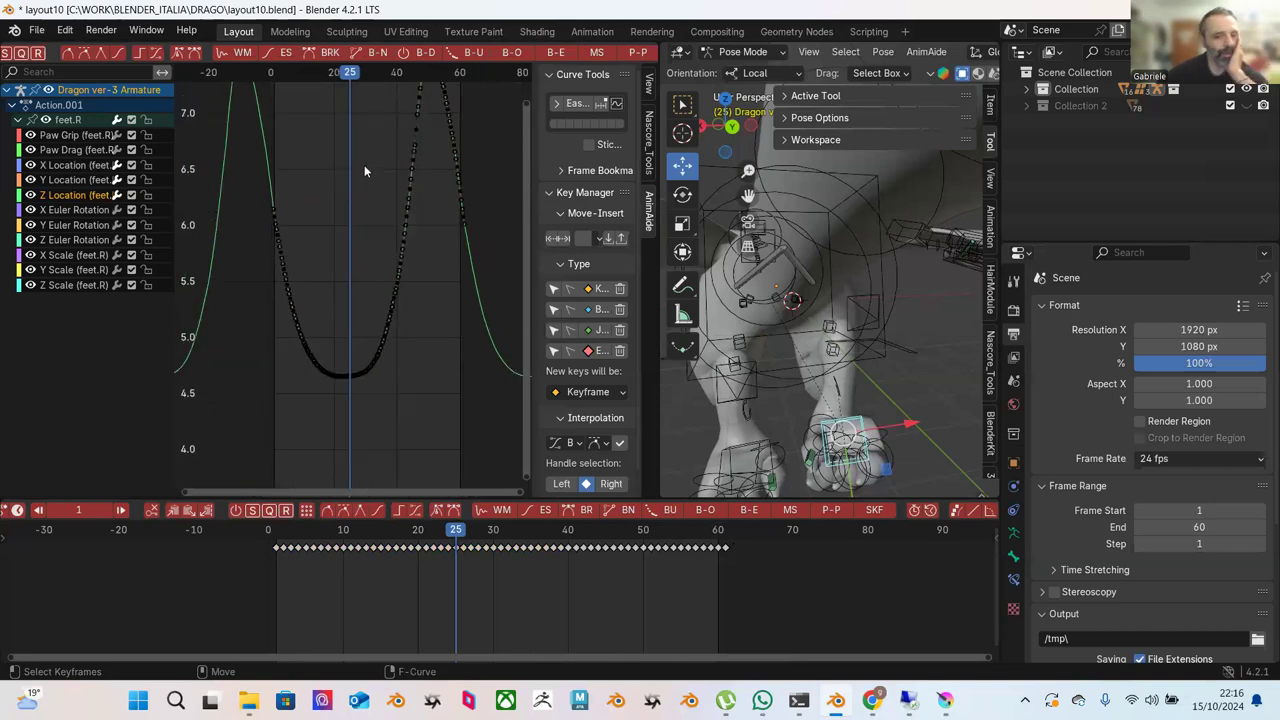
pyautogui.scroll(-1, 364, 165)
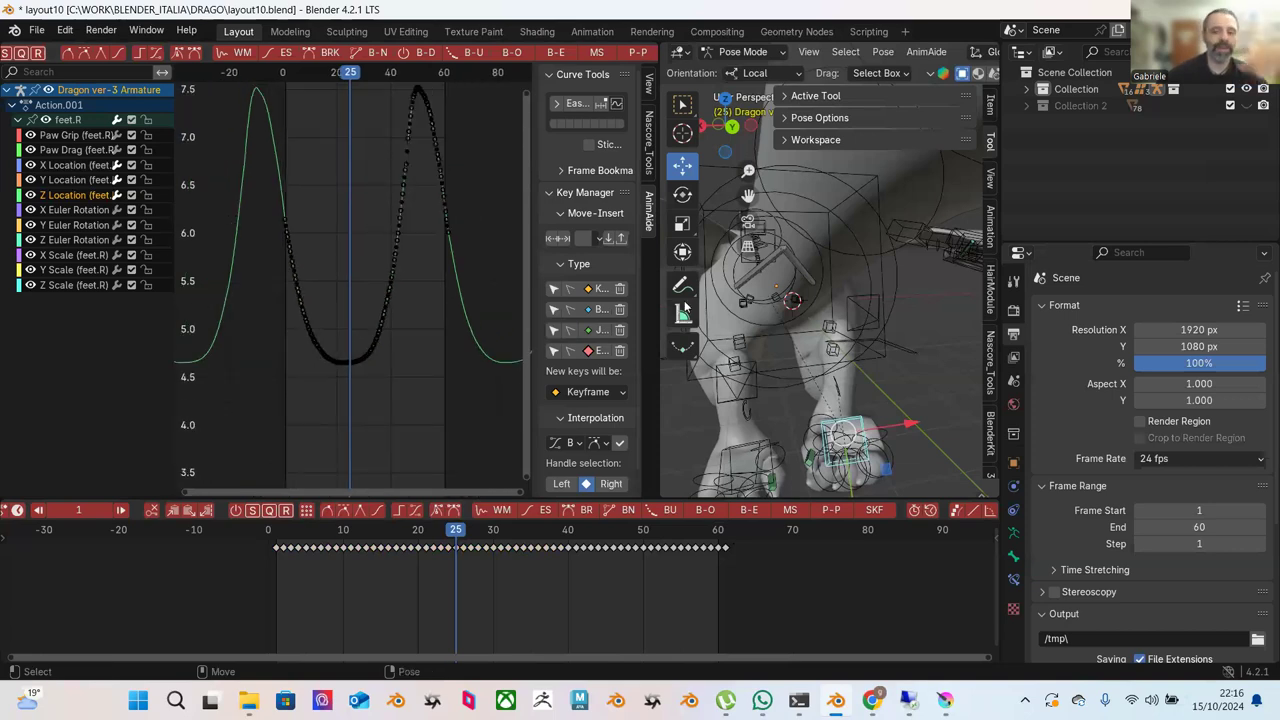
# Replay the foot animation from the start, orbiting the viewport around the foot and hand.
pyautogui.hotkey('shift', 'Left')
pyautogui.press('space')
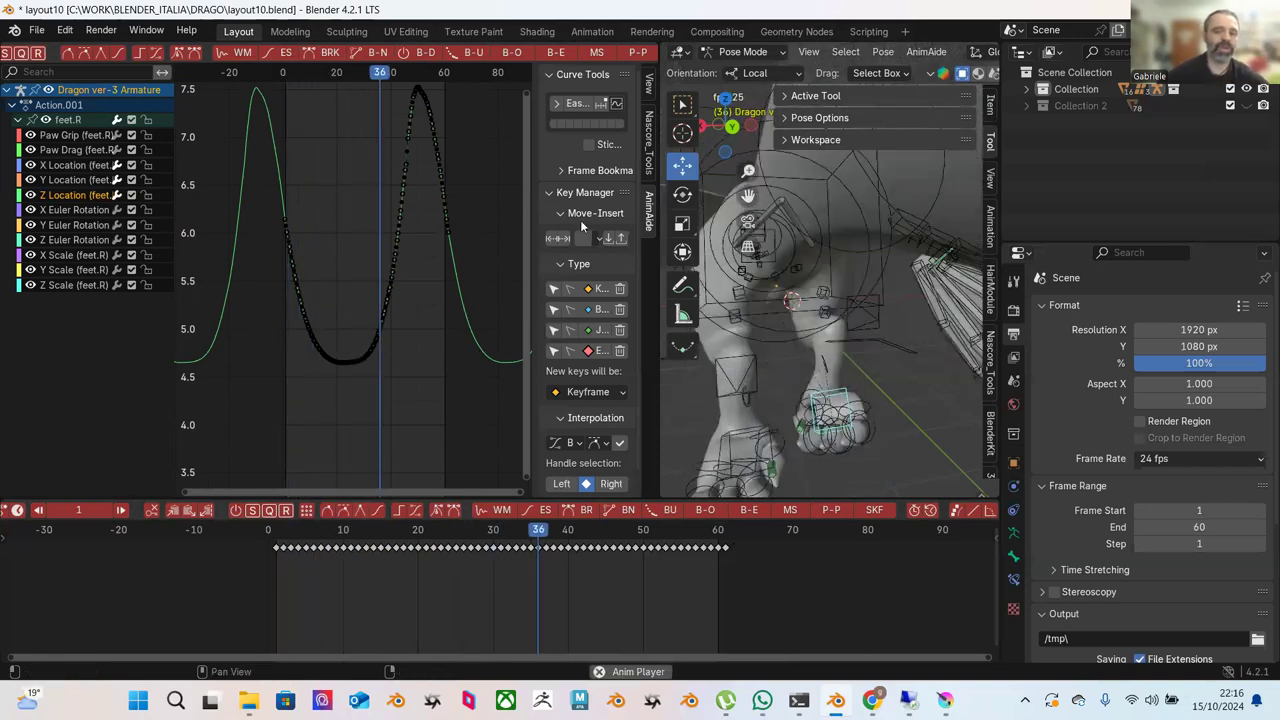
pyautogui.press('space')
pyautogui.moveTo(790, 290); pyautogui.dragTo(840, 320, button='middle')
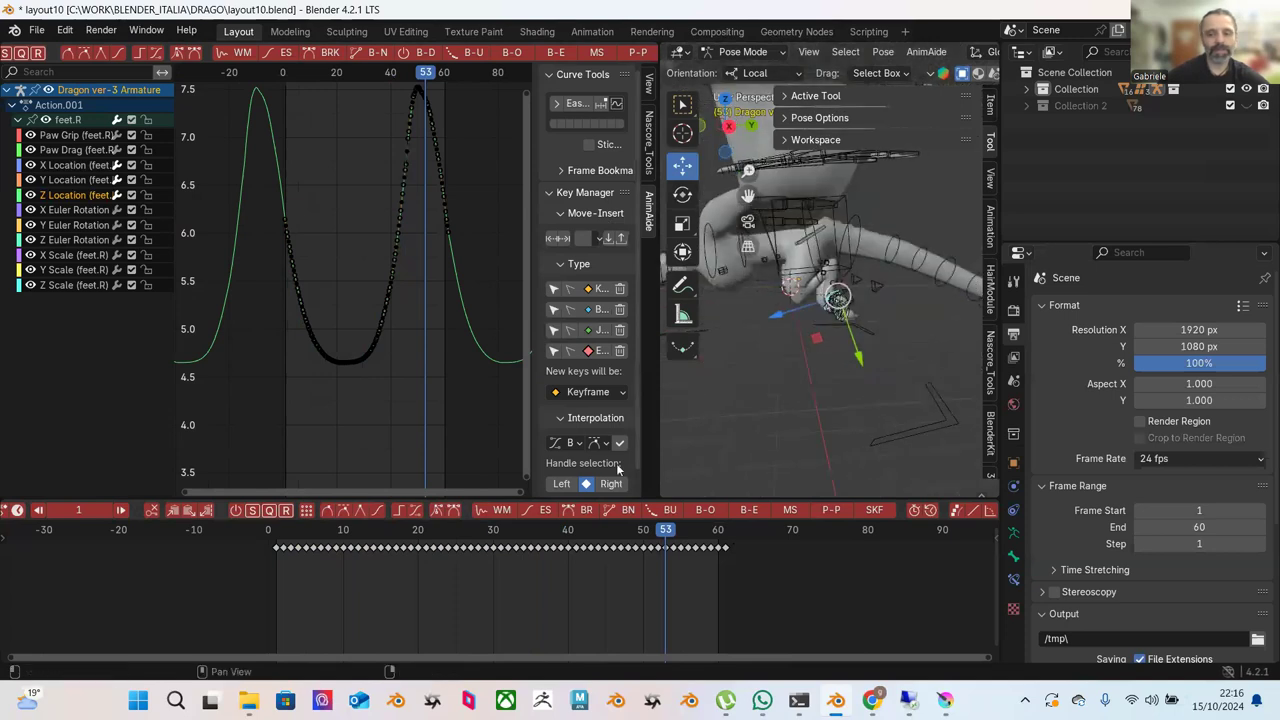
pyautogui.click(358, 532)
pyautogui.press('space')
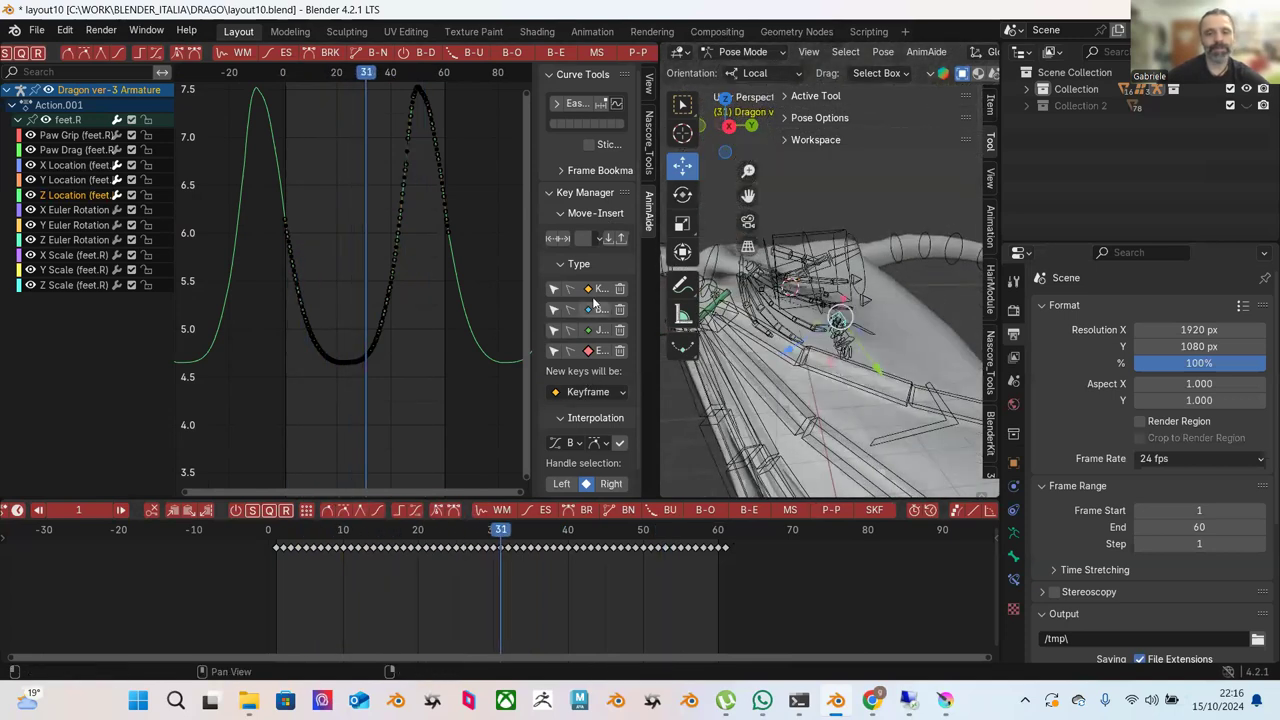
pyautogui.hotkey('shift', 'Left')
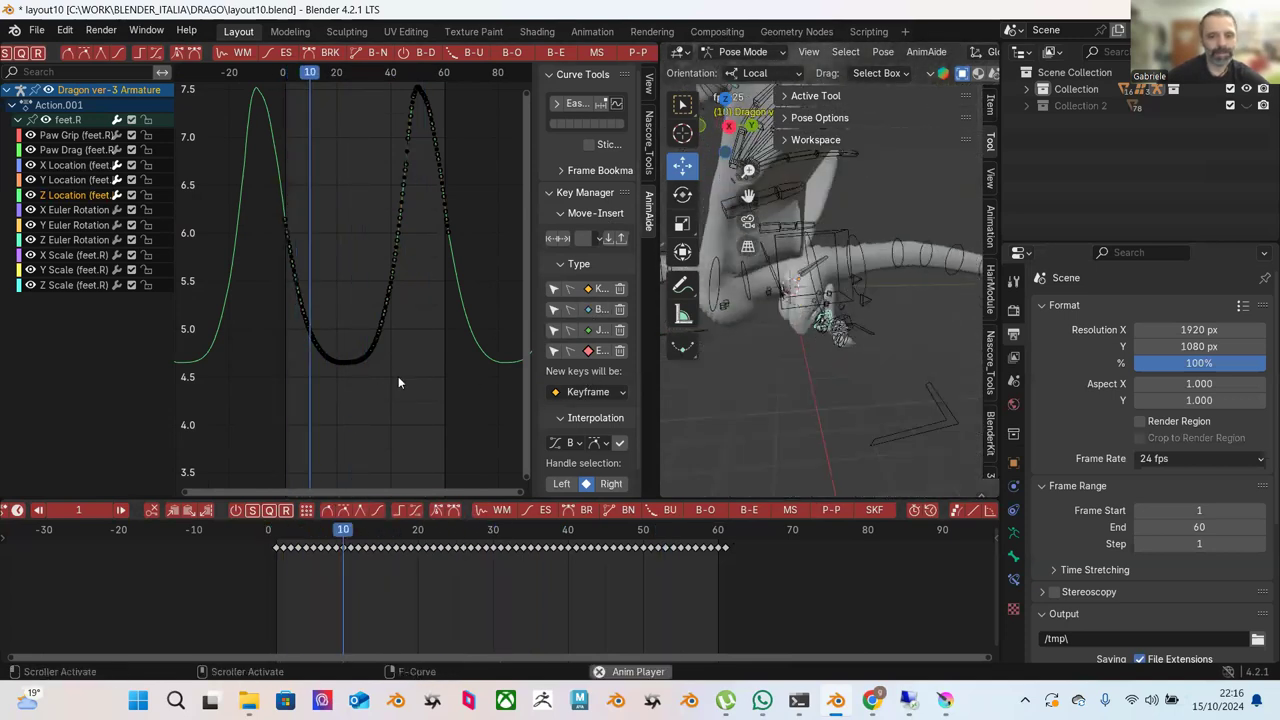
pyautogui.press('space')
pyautogui.scroll(3, 688, 240)
pyautogui.moveTo(688, 240); pyautogui.dragTo(740, 287, button='middle')
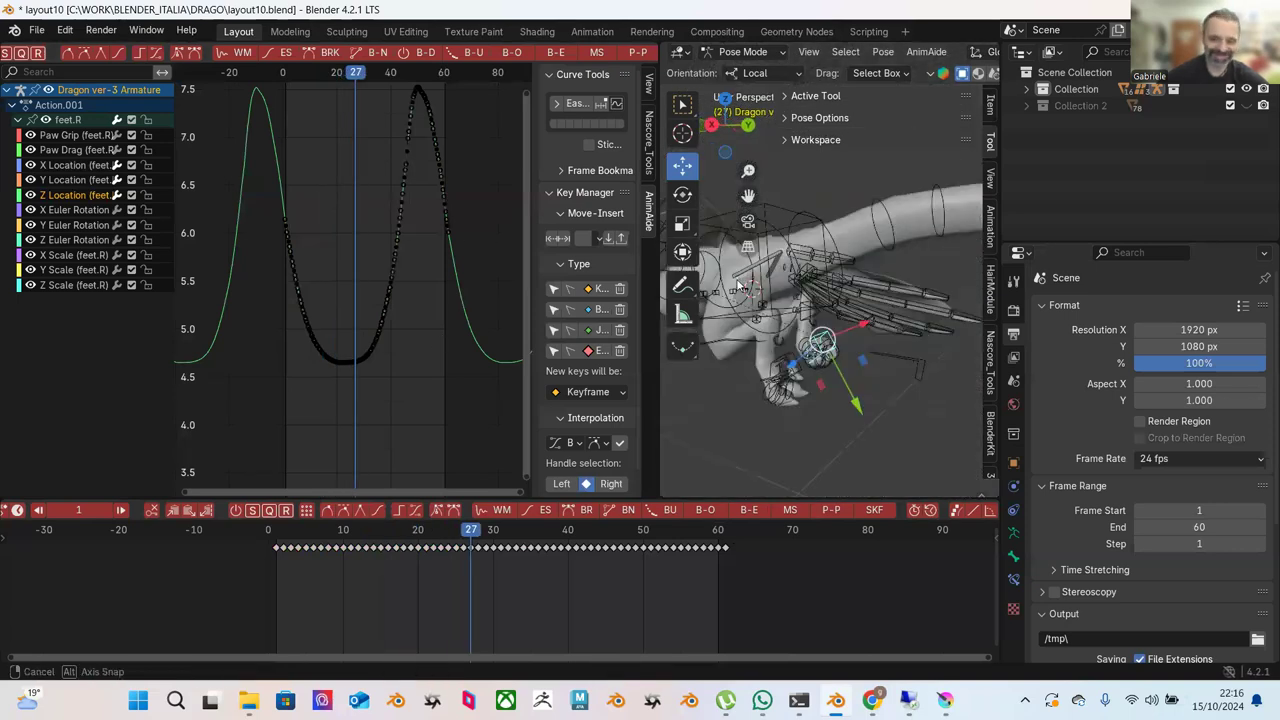
# Frame the feet.R X Location keys in the graph, then show the Y Location curve.
pyautogui.click(81, 168)
pyautogui.moveTo(342, 250)
pyautogui.keyDown('ctrl'); pyautogui.mouseDown(button='middle')
pyautogui.moveTo(358, 276)
pyautogui.moveTo(304, 276)
pyautogui.moveTo(346, 251)
pyautogui.mouseUp(button='middle'); pyautogui.keyUp('ctrl')
pyautogui.moveTo(332, 236); pyautogui.dragTo(462, 408)
pyautogui.press('KP_Decimal')
pyautogui.keyDown('ctrl'); pyautogui.moveTo(452, 354); pyautogui.dragTo(430, 303, button='middle'); pyautogui.keyUp('ctrl')
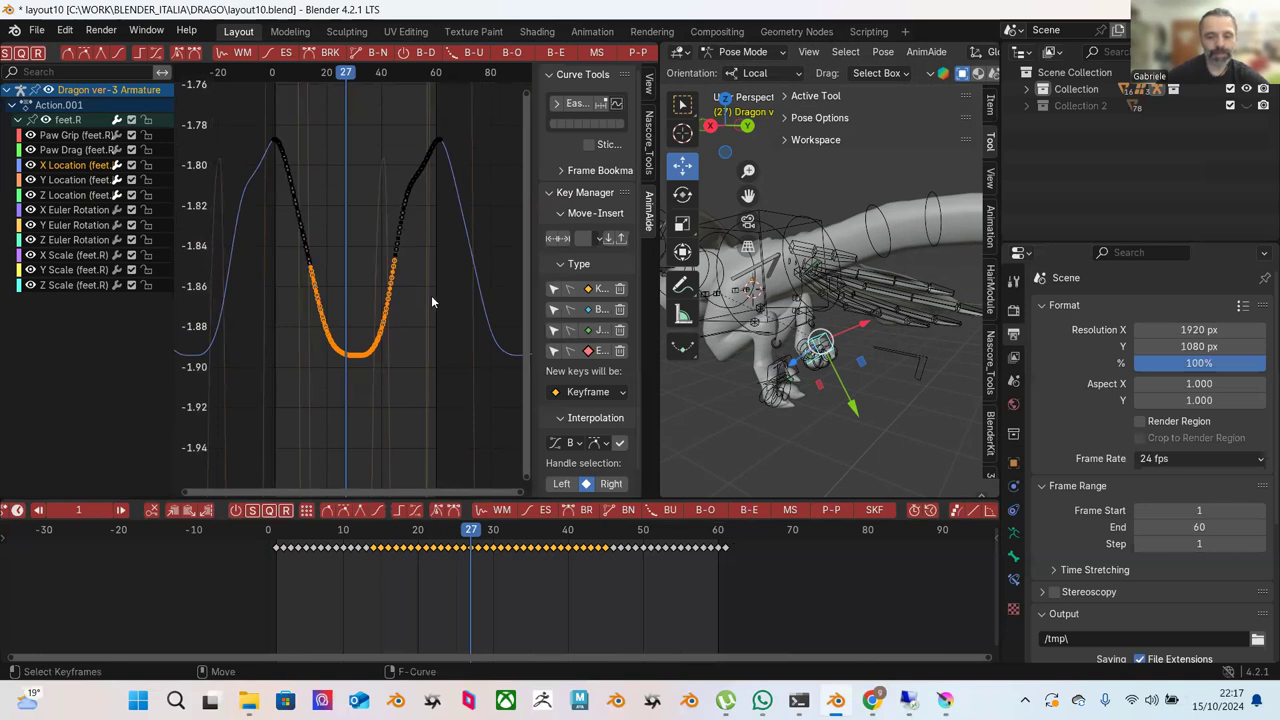
pyautogui.click(944, 700)
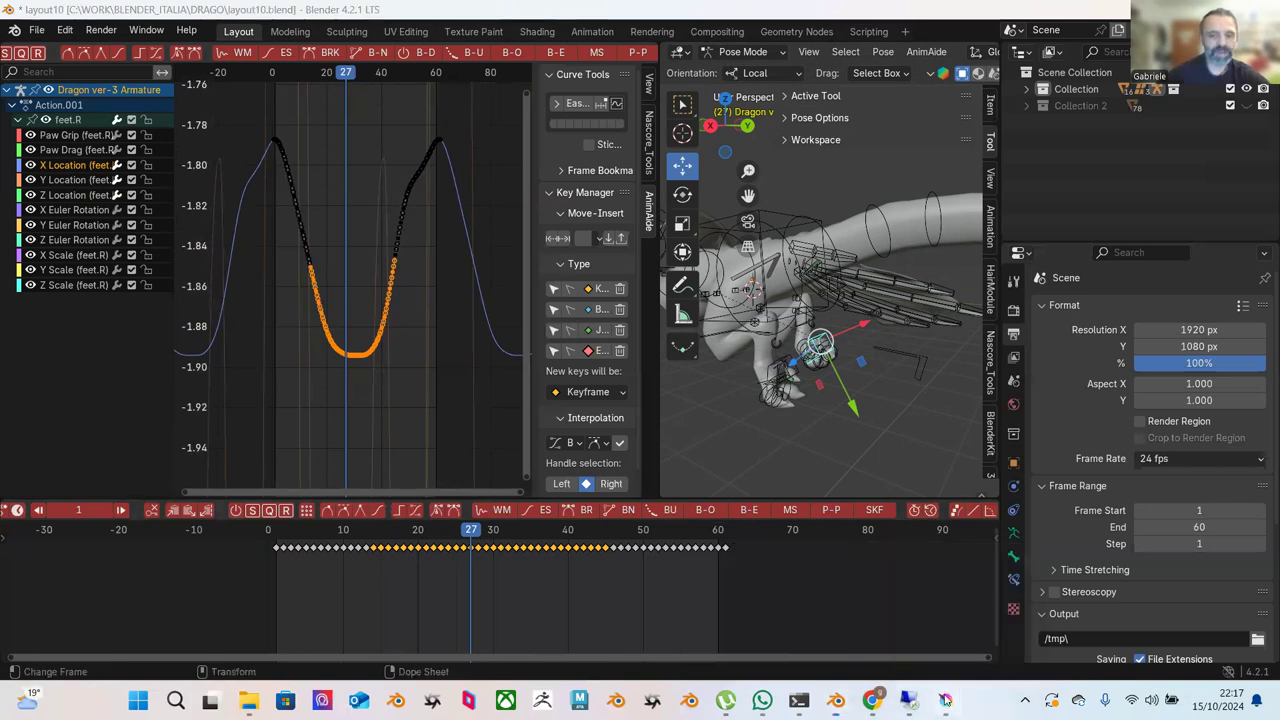
pyautogui.click(944, 700)
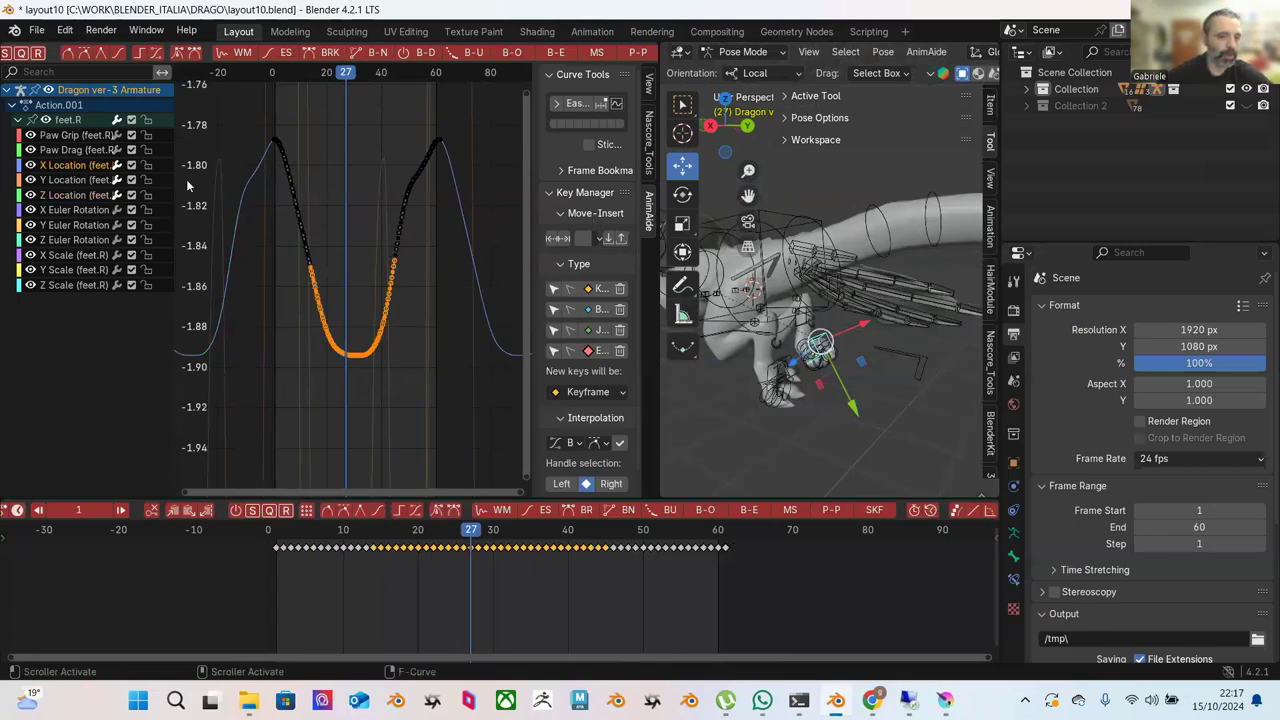
pyautogui.click(73, 181)
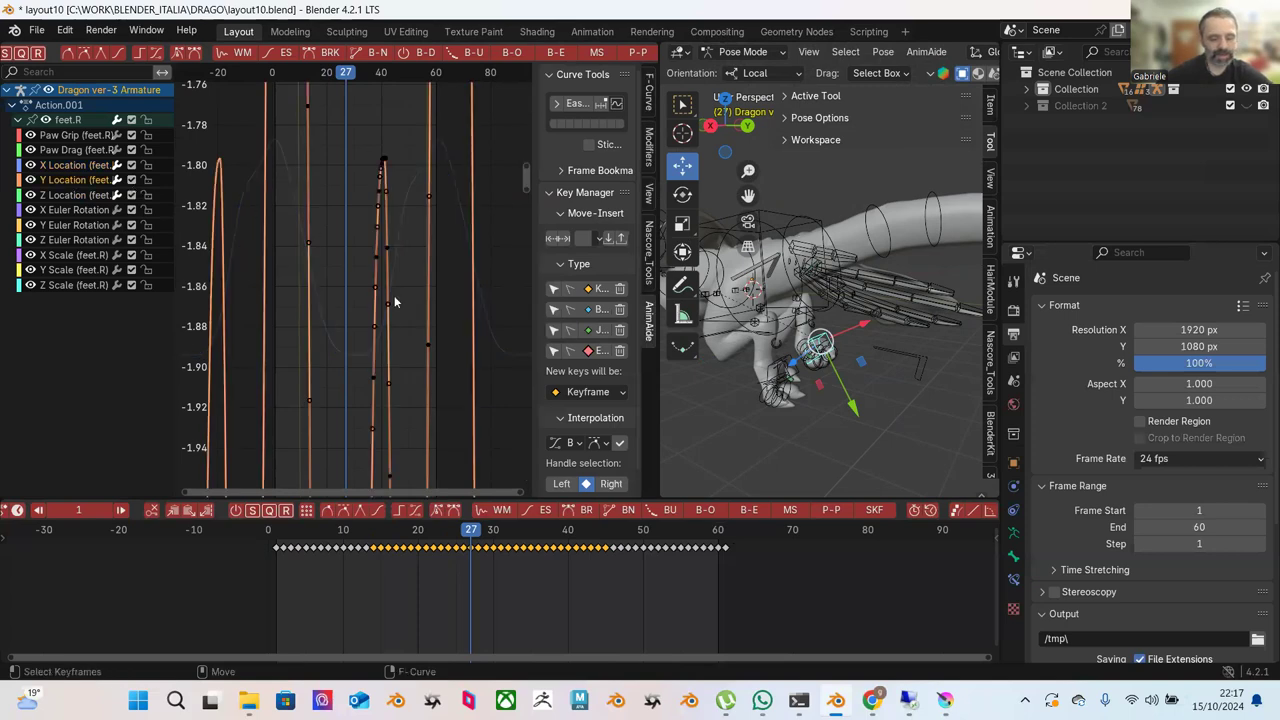
# Push-pull the Y Location keys to 0 %, flattening them to a straight line near -1.3, then replay.
pyautogui.press('Home')
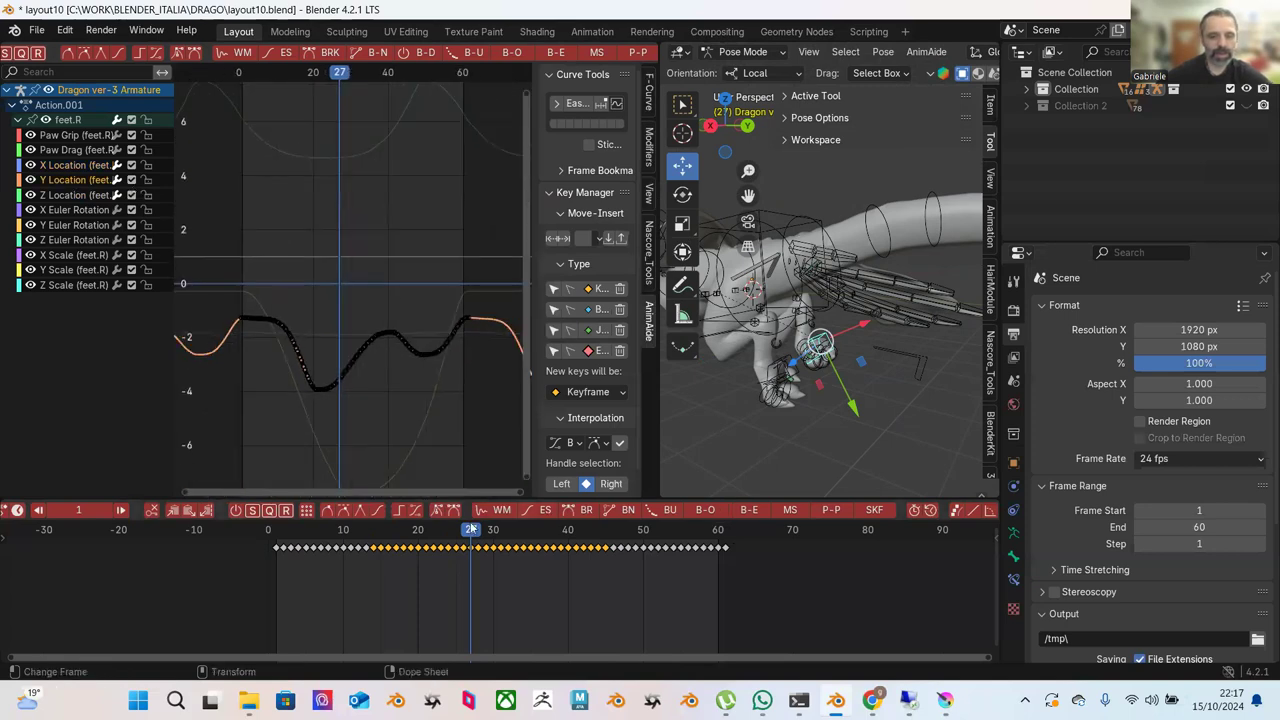
pyautogui.press('space')
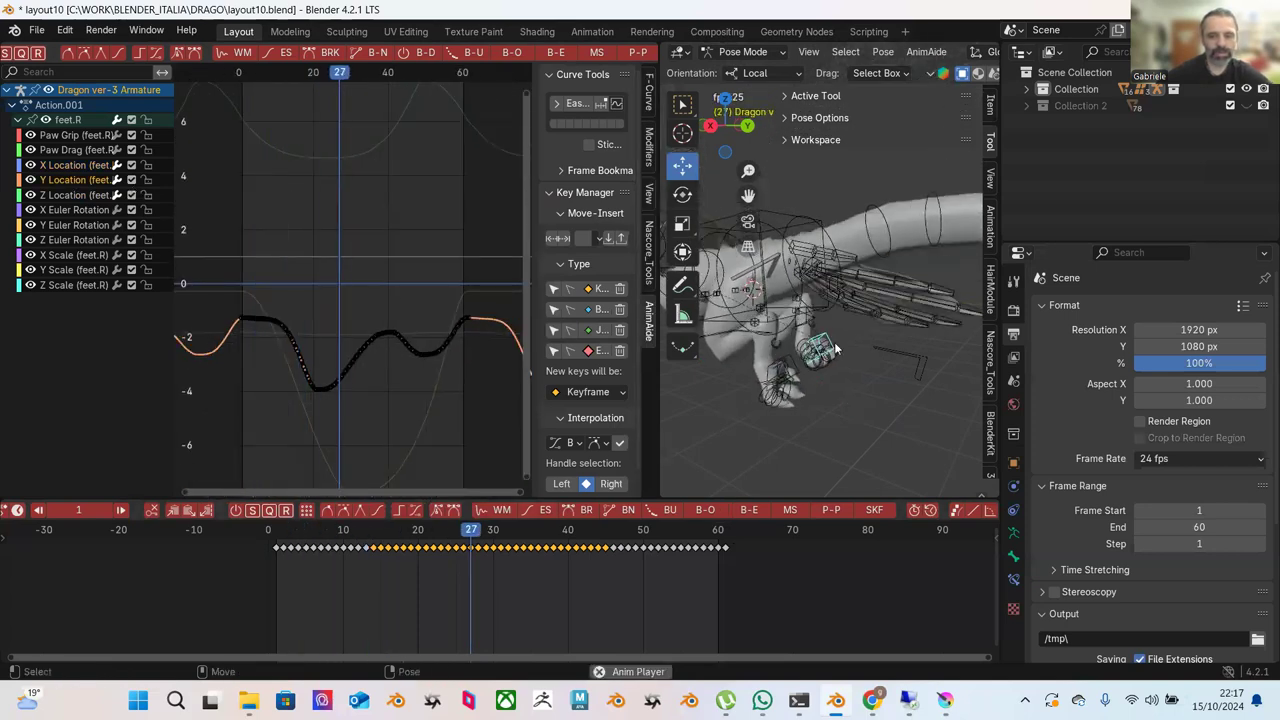
pyautogui.press('space')
pyautogui.moveTo(232, 253); pyautogui.dragTo(532, 444)
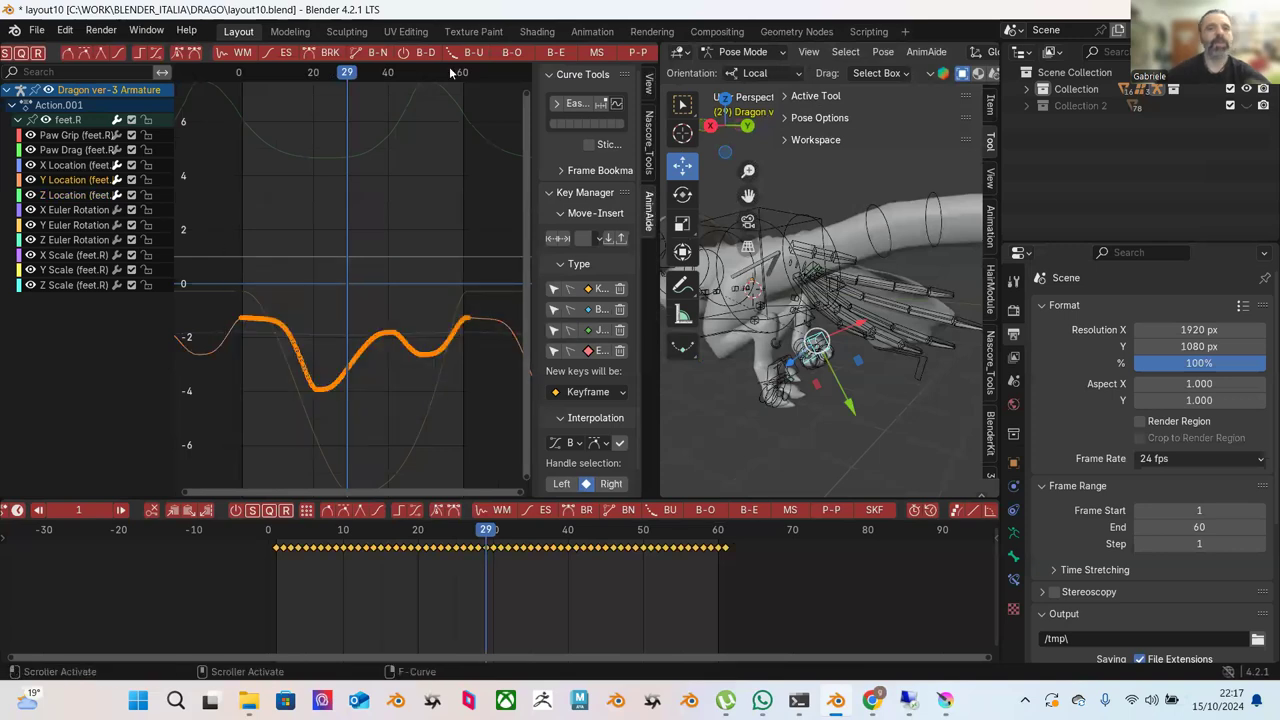
pyautogui.click(634, 57)
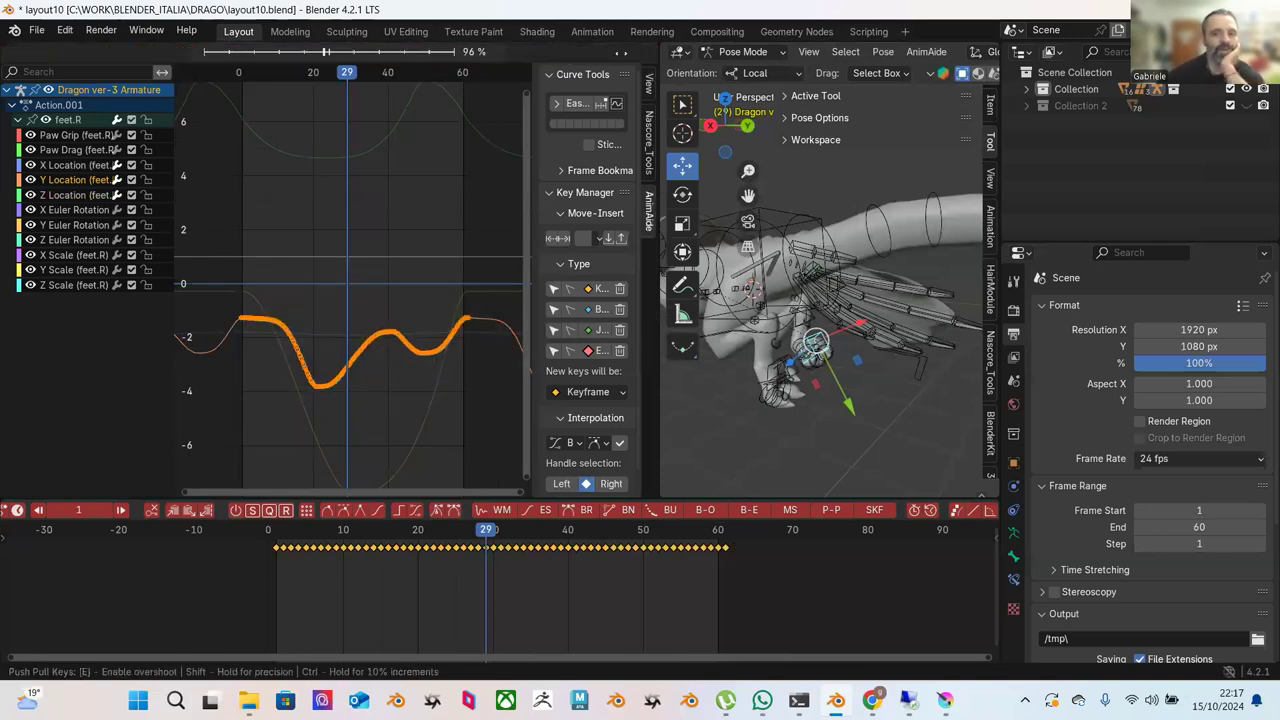
pyautogui.click(510, 115)
pyautogui.click(300, 540)
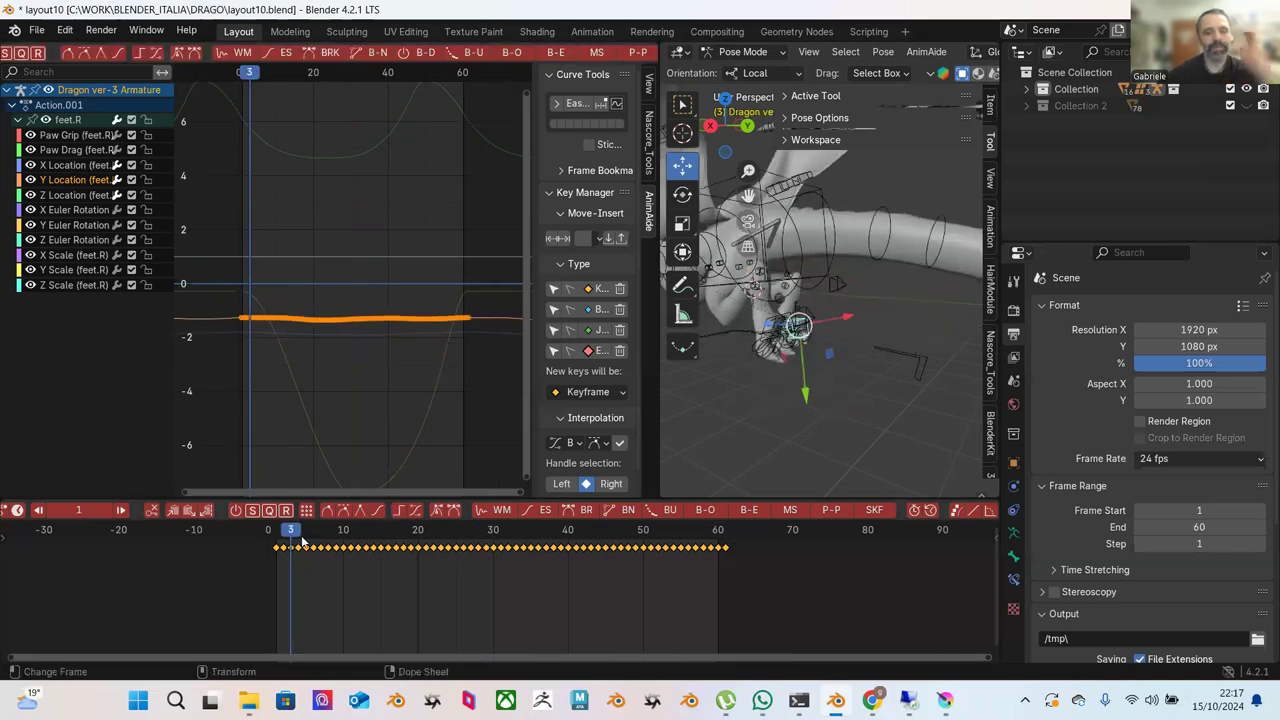
pyautogui.press('space')
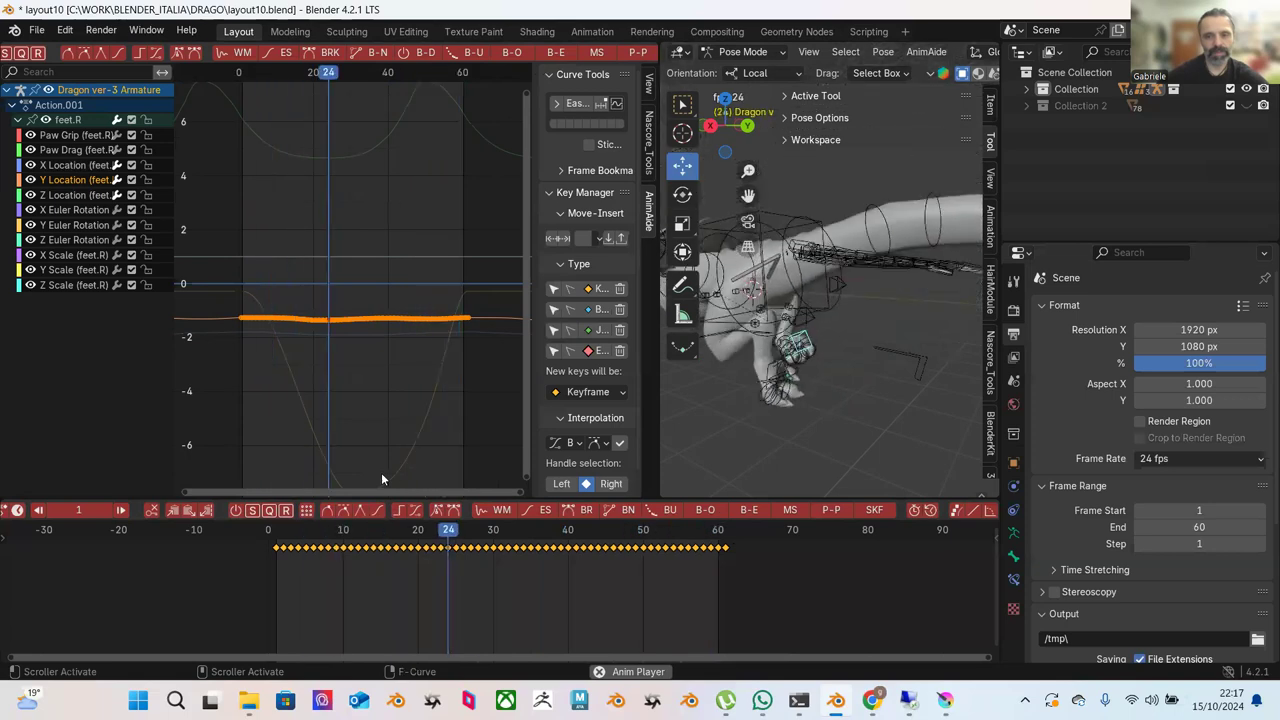
# Blend the X Location curve's rising-segment keys toward an ease.
pyautogui.click(74, 170)
pyautogui.moveTo(255, 245)
pyautogui.keyDown('ctrl'); pyautogui.mouseDown(button='middle')
pyautogui.moveTo(299, 268)
pyautogui.moveTo(258, 247)
pyautogui.mouseUp(button='middle'); pyautogui.keyUp('ctrl')
pyautogui.keyDown('ctrl'); pyautogui.moveTo(431, 411); pyautogui.dragTo(321, 153, button='middle'); pyautogui.keyUp('ctrl')
pyautogui.moveTo(316, 122); pyautogui.dragTo(228, 212)
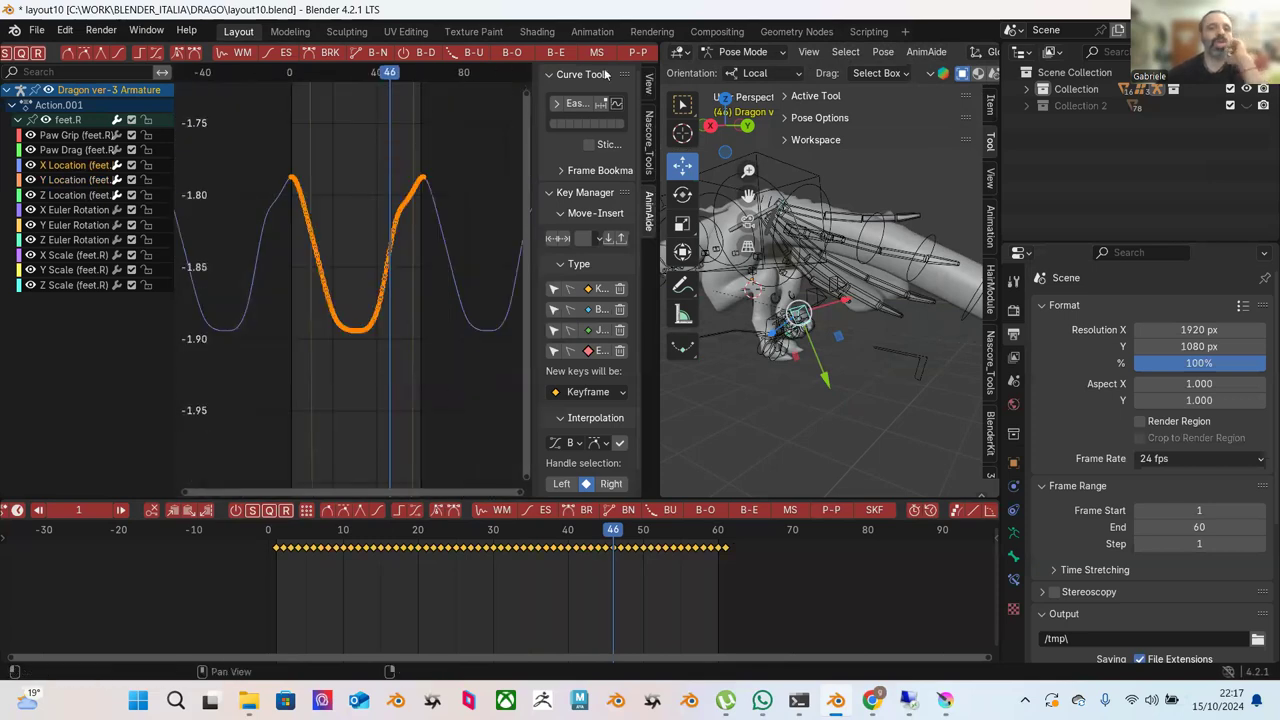
pyautogui.keyDown('ctrl'); pyautogui.moveTo(384, 156); pyautogui.dragTo(350, 205, button='middle'); pyautogui.keyUp('ctrl')
pyautogui.moveTo(306, 143); pyautogui.dragTo(415, 346)
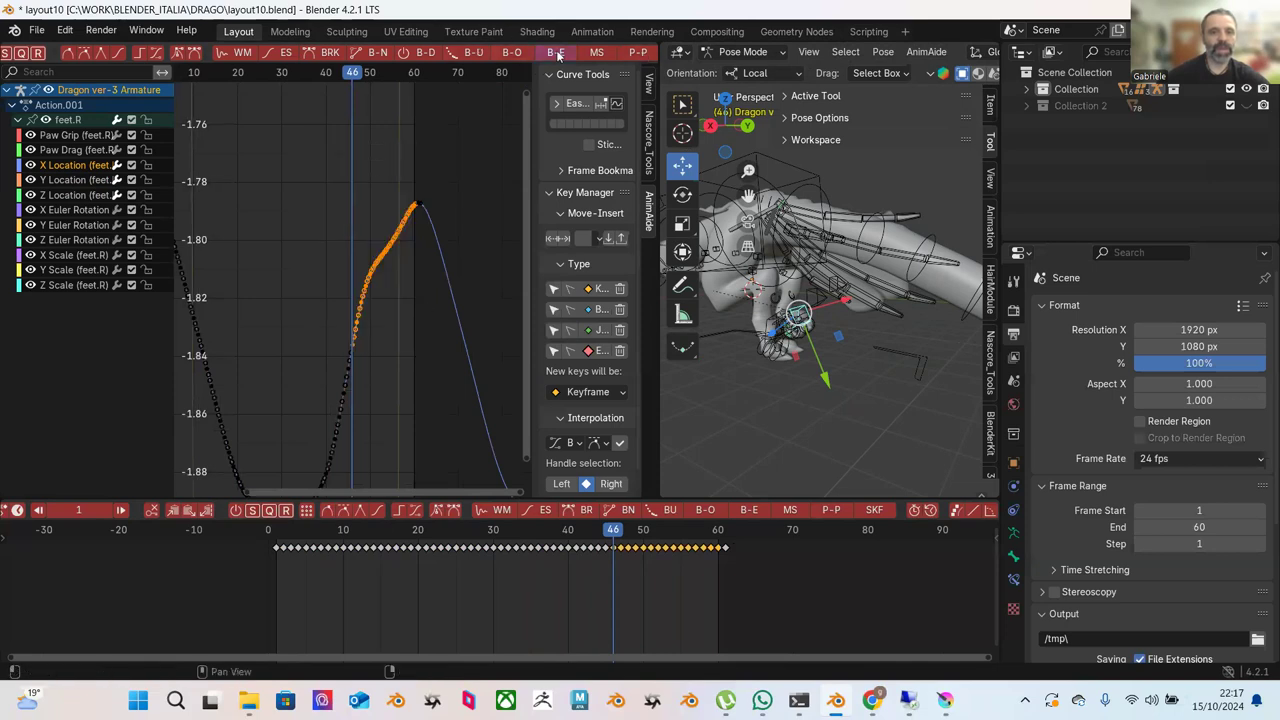
pyautogui.click(557, 55)
pyautogui.click(472, 230)
pyautogui.click(472, 230)
# Push-pull the X Location wave keys to about 11 % for a shallow dip near -1.79, then play back.
pyautogui.moveTo(222, 298); pyautogui.dragTo(222, 135, button='middle')
pyautogui.moveTo(216, 129); pyautogui.dragTo(348, 324)
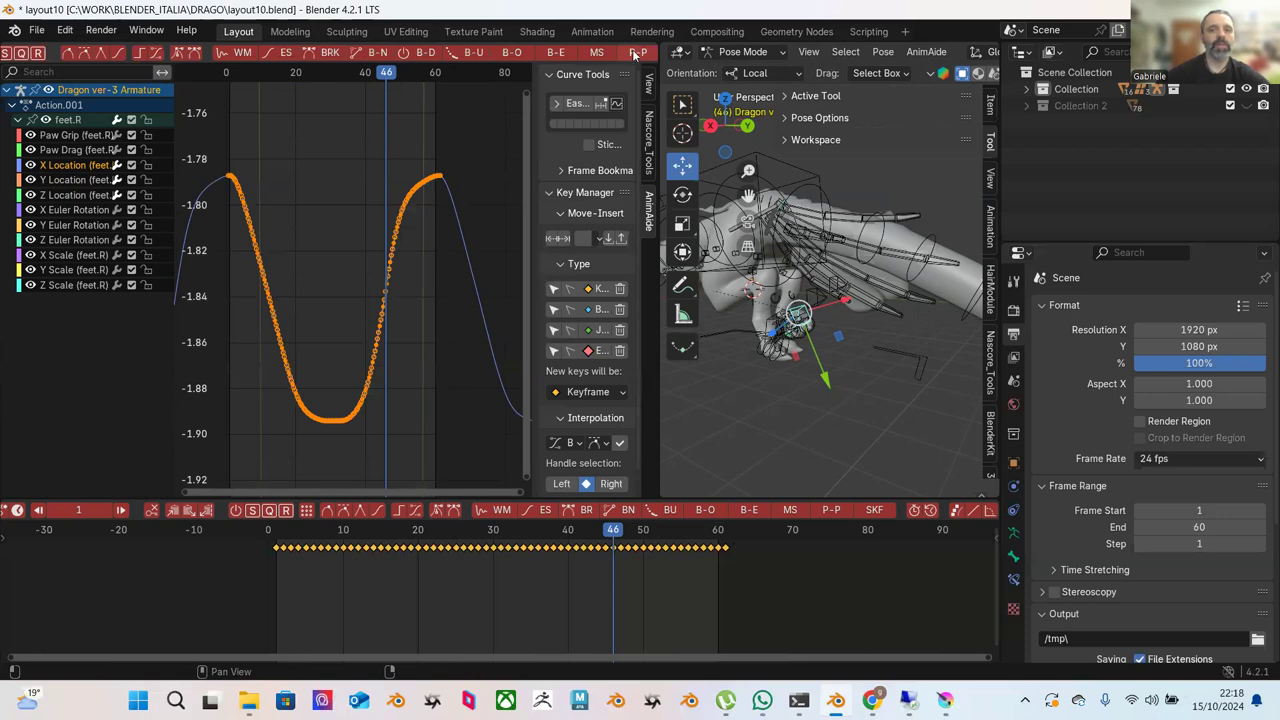
pyautogui.click(632, 49)
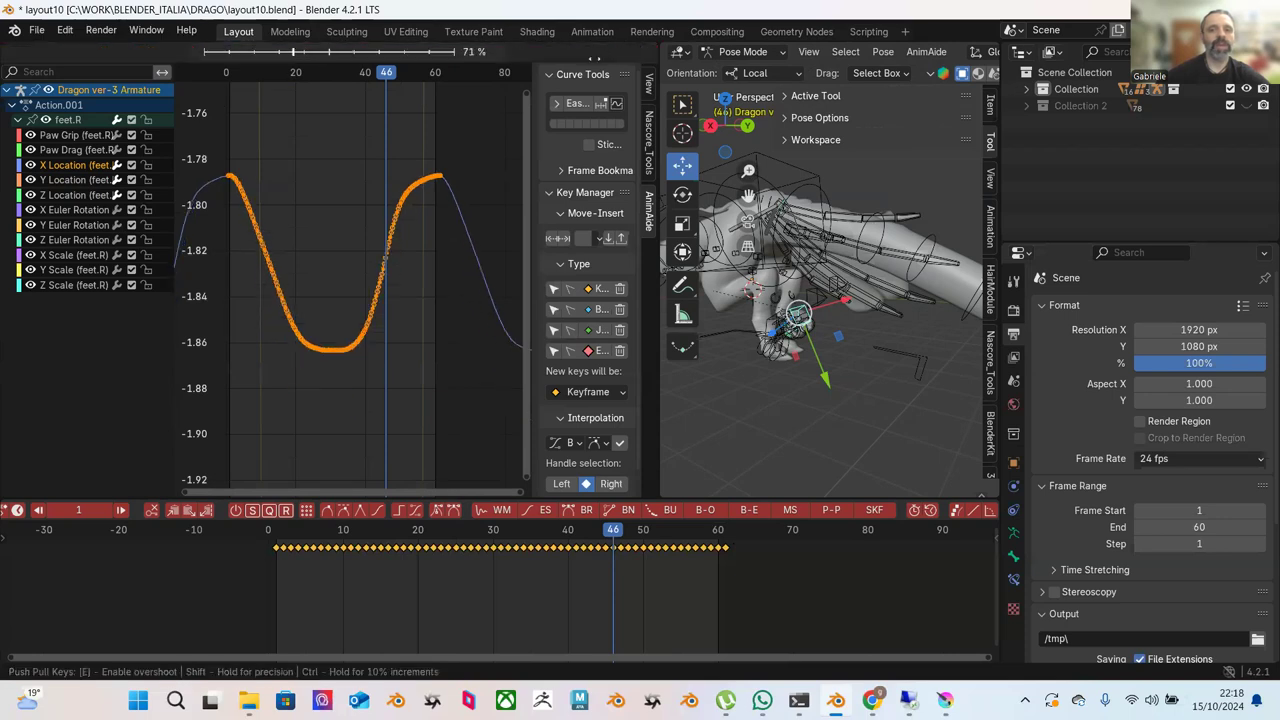
pyautogui.click(521, 88)
pyautogui.scroll(-4, 486, 272)
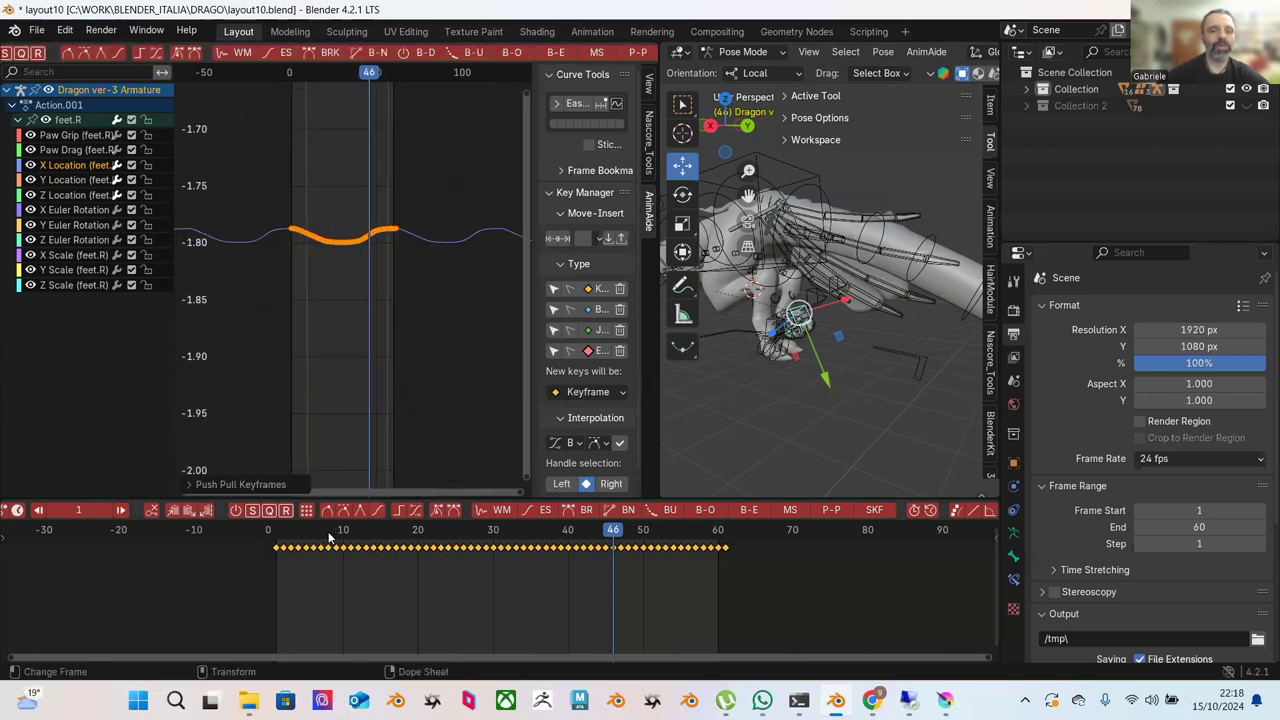
pyautogui.press('space')
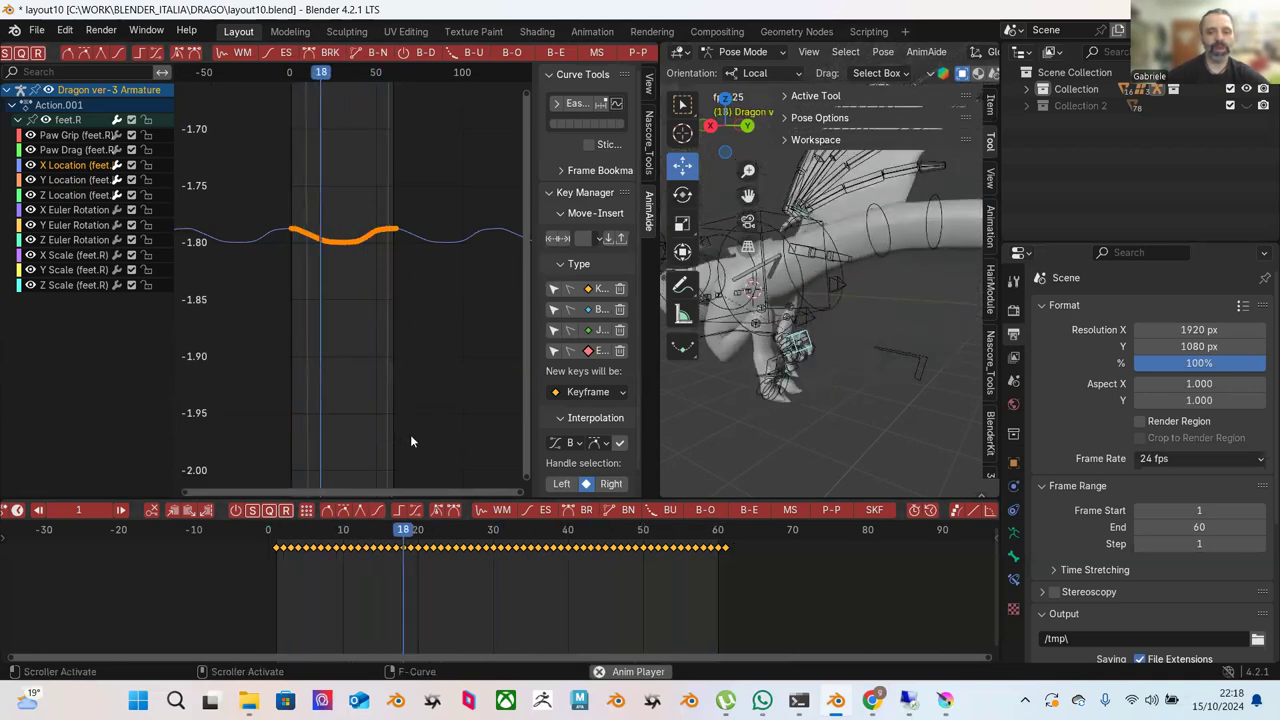
pyautogui.press('space')
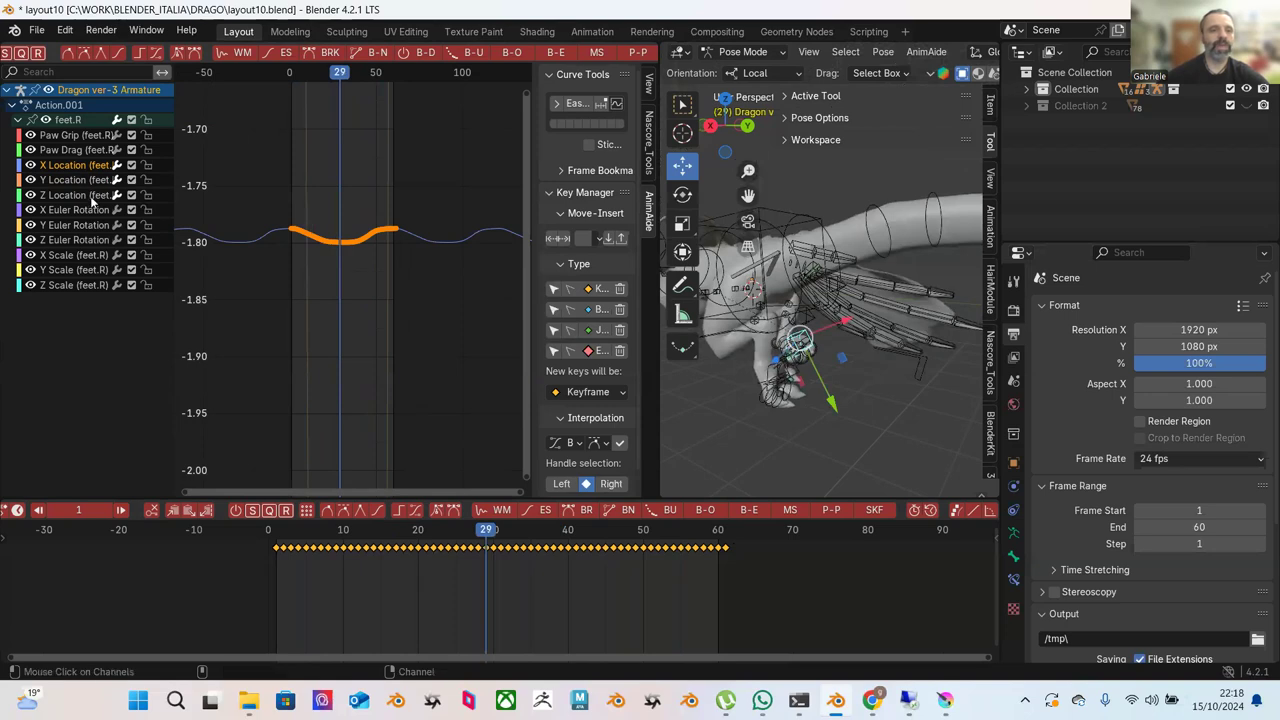
# Show and frame the Z Location curve, then adjust the amplitude of its valley and peak keys.
pyautogui.click(91, 198)
pyautogui.press('Home')
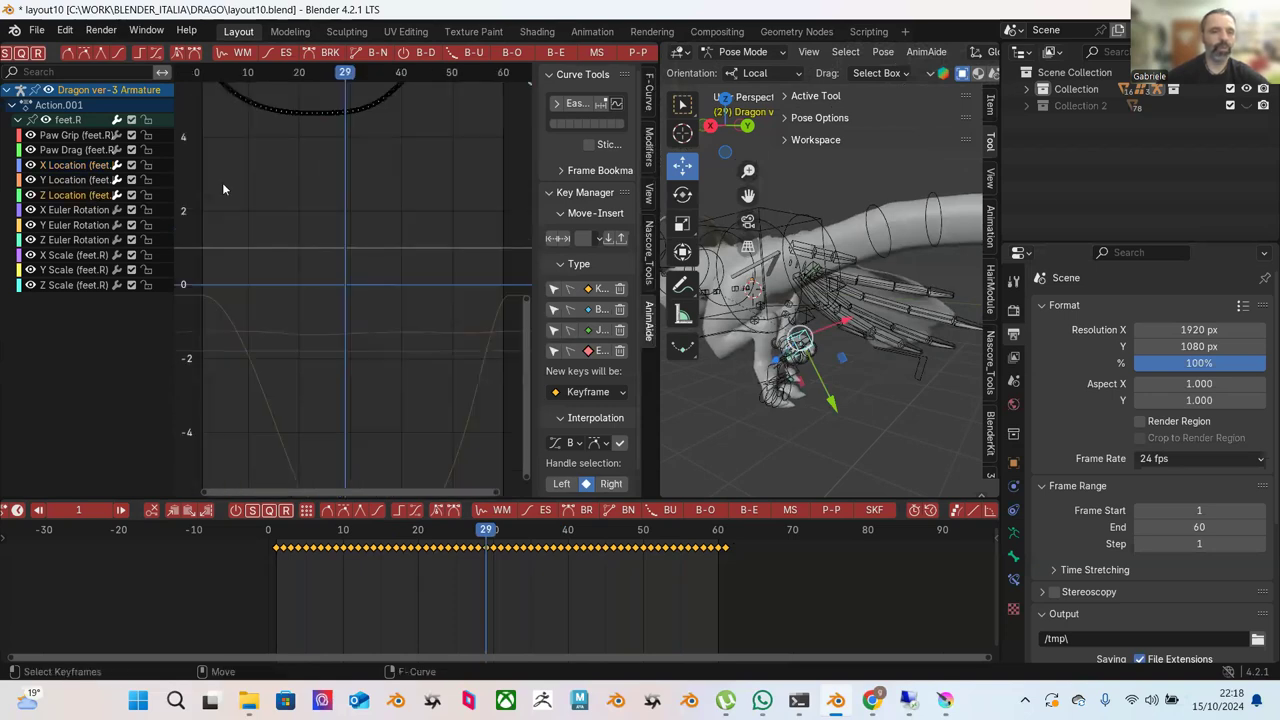
pyautogui.press('Home')
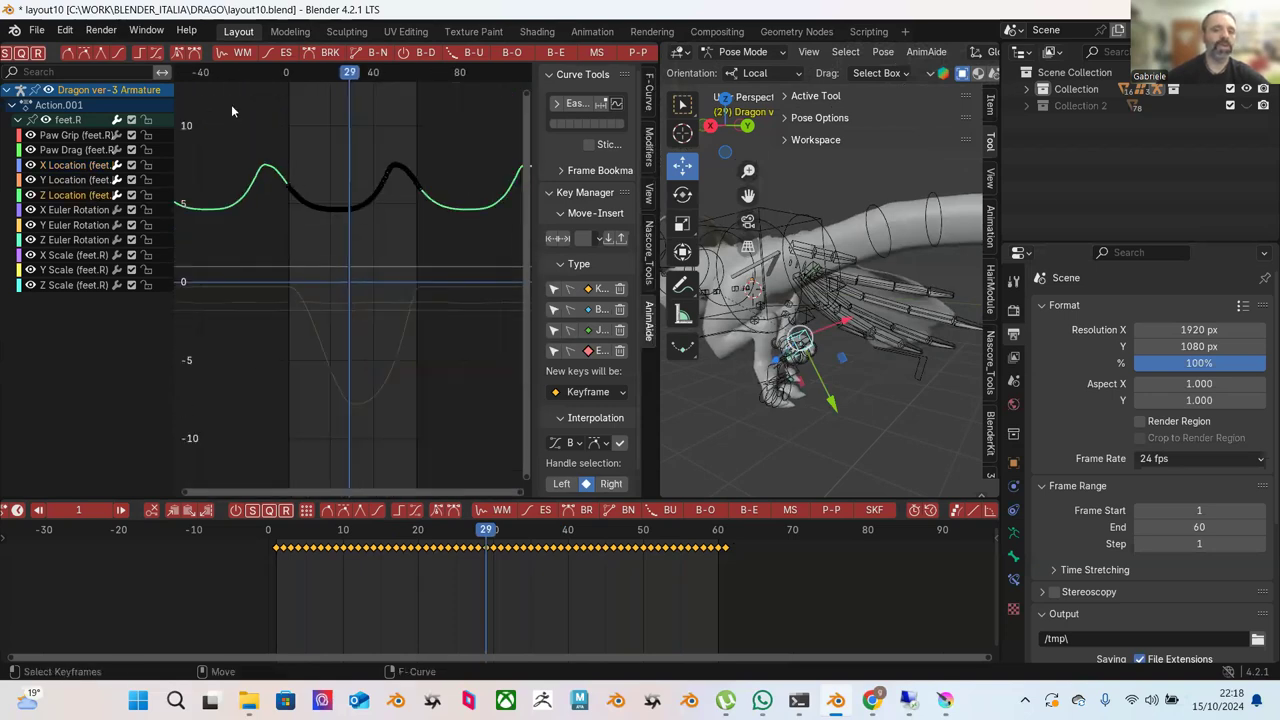
pyautogui.moveTo(231, 104); pyautogui.dragTo(428, 226)
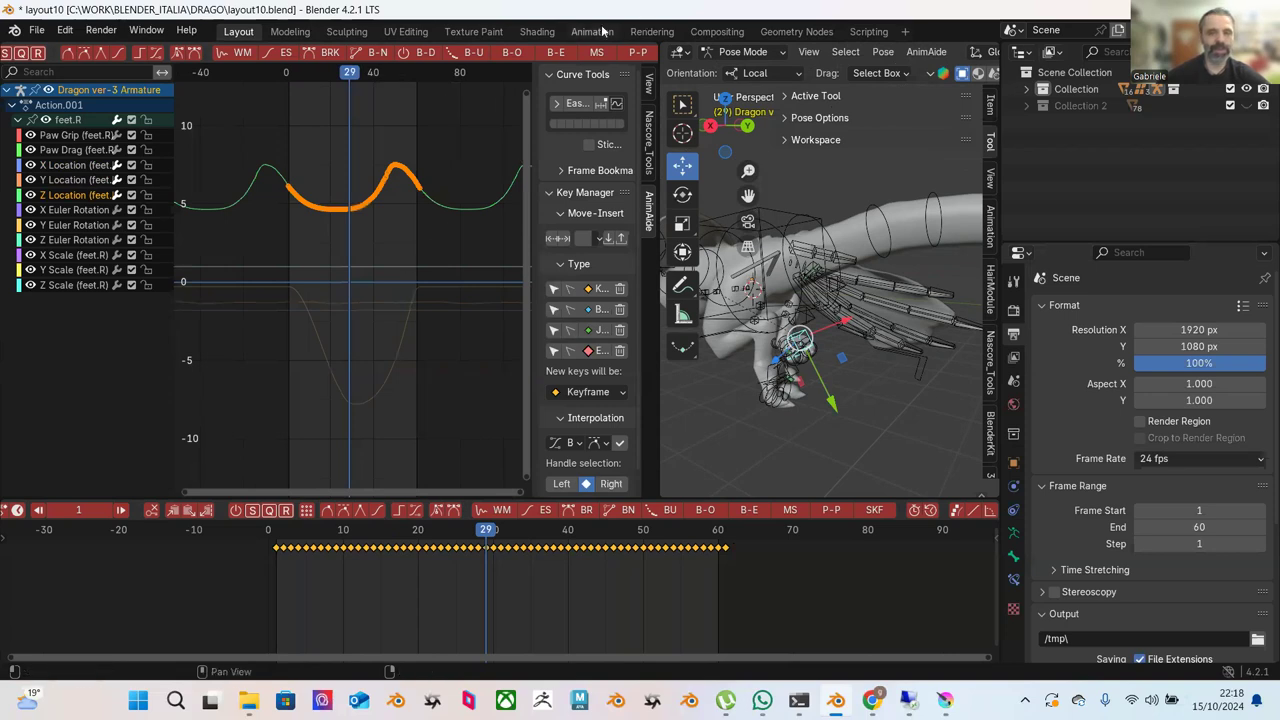
pyautogui.click(638, 52)
pyautogui.moveTo(577, 46)
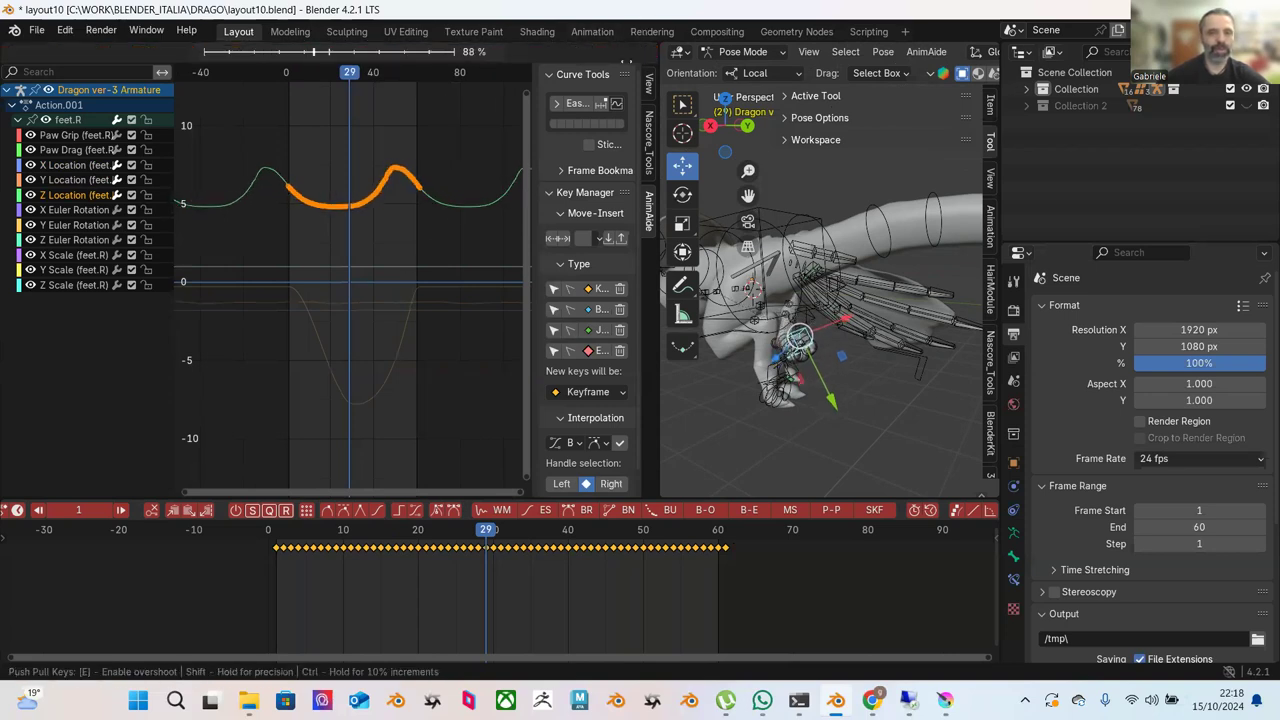
pyautogui.click(80, 139)
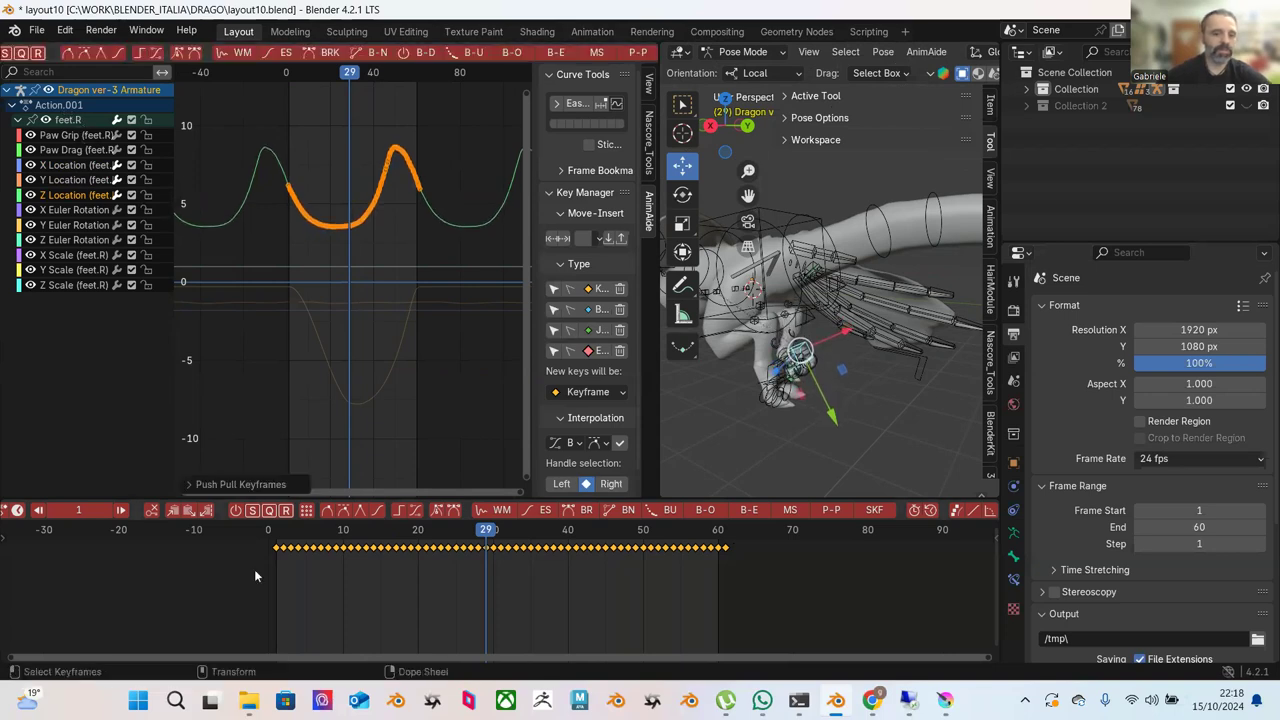
# Play from the start, frame the selected Z Location keys, and scrub through the animation.
pyautogui.hotkey('shift', 'Left')
pyautogui.press('space')
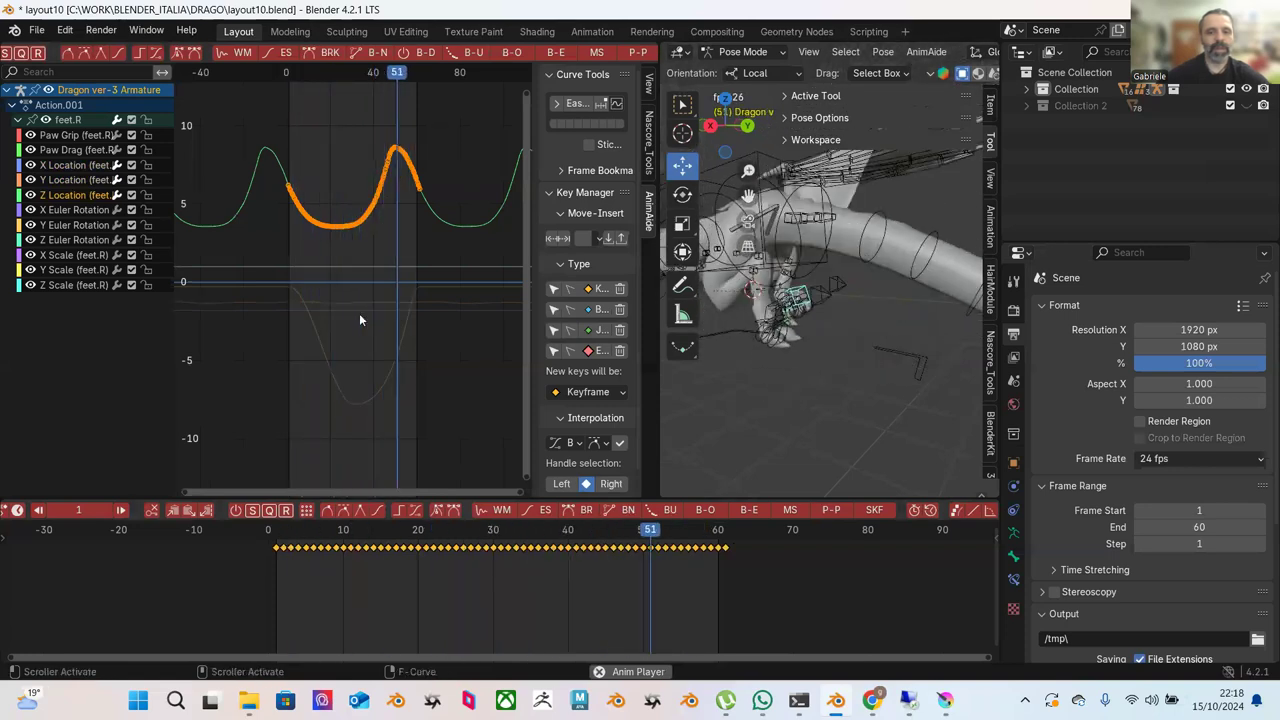
pyautogui.press('KP_Decimal')
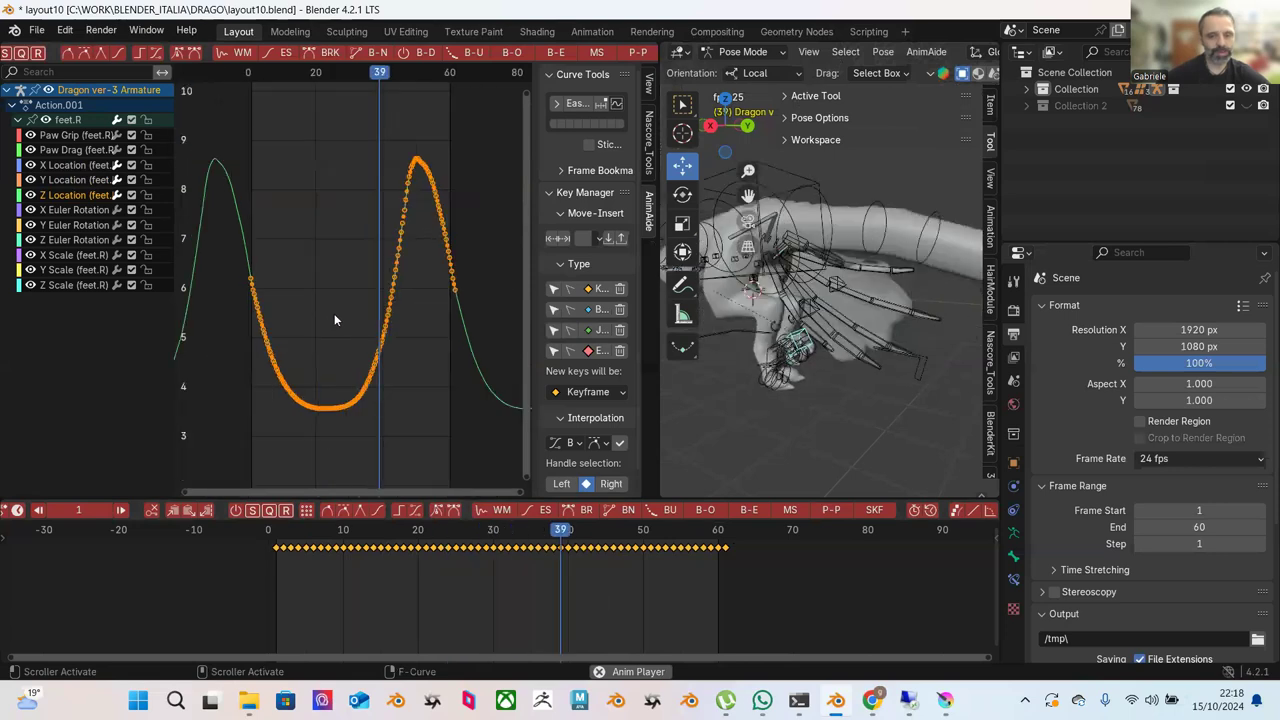
pyautogui.moveTo(272, 540); pyautogui.dragTo(644, 592)
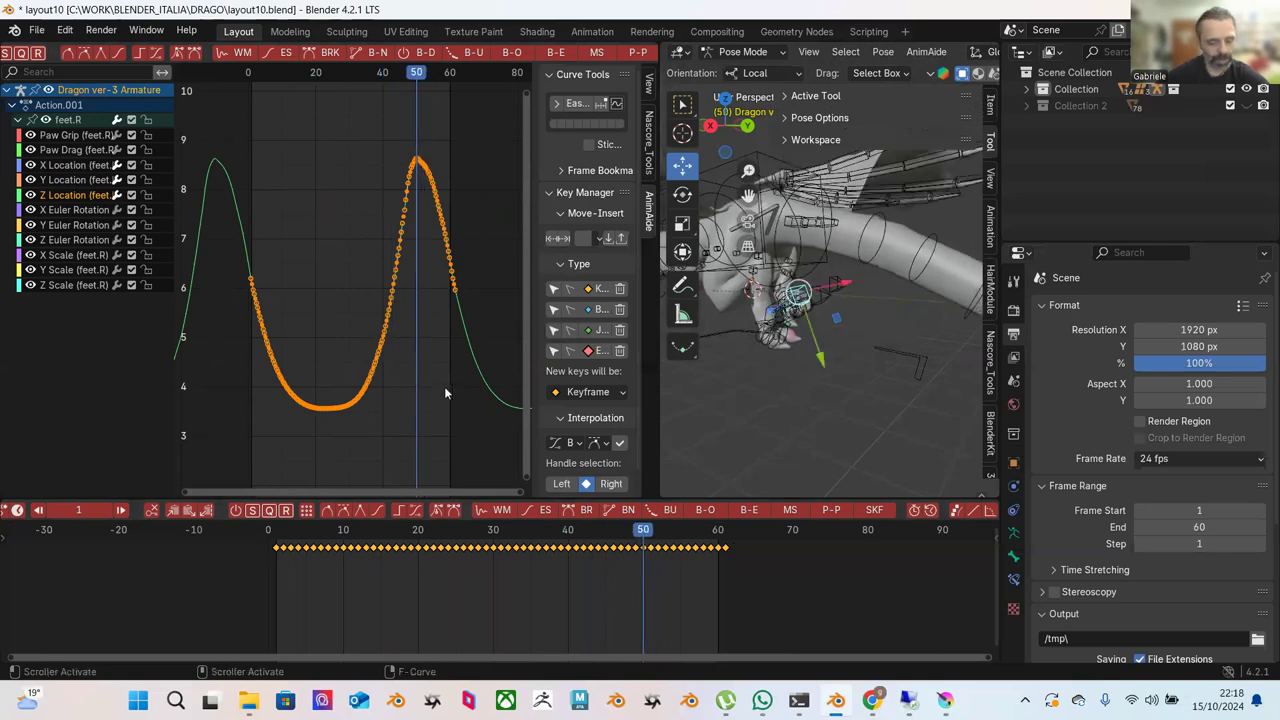
# Raise the selected Z Location keys to a dip near 4.8 and peak near 10, then replay.
pyautogui.press('g')
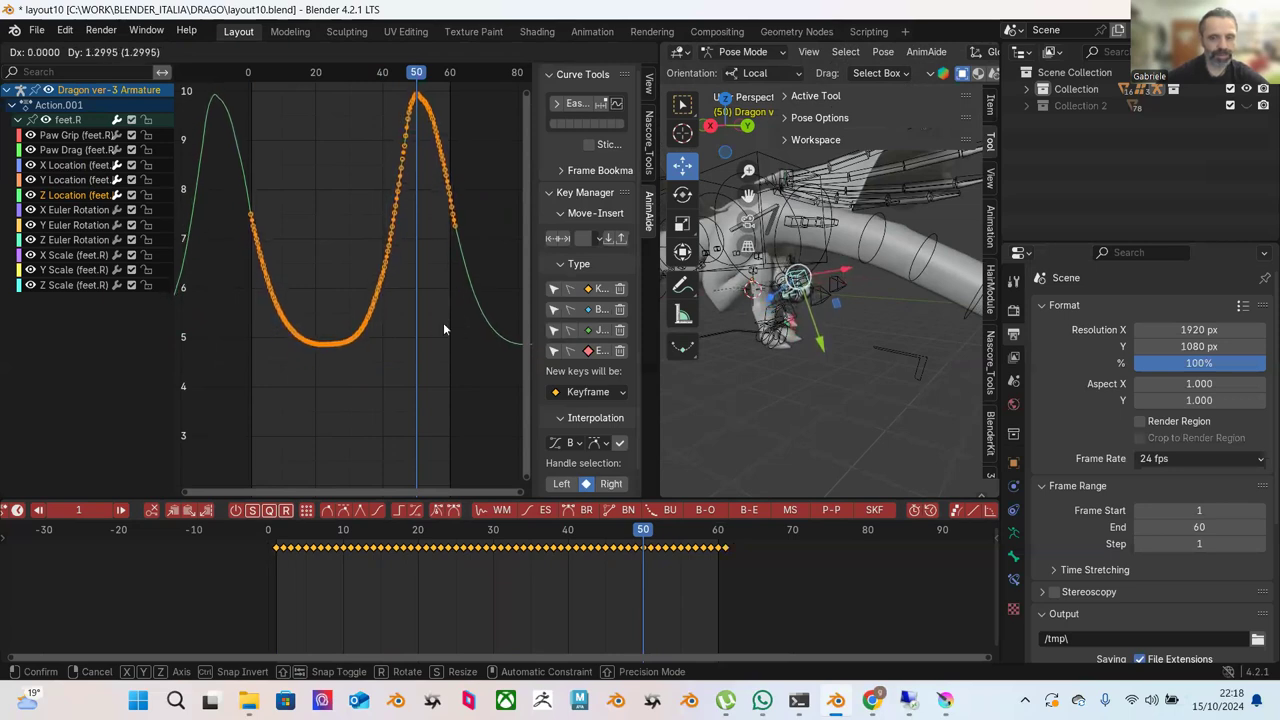
pyautogui.click(444, 325)
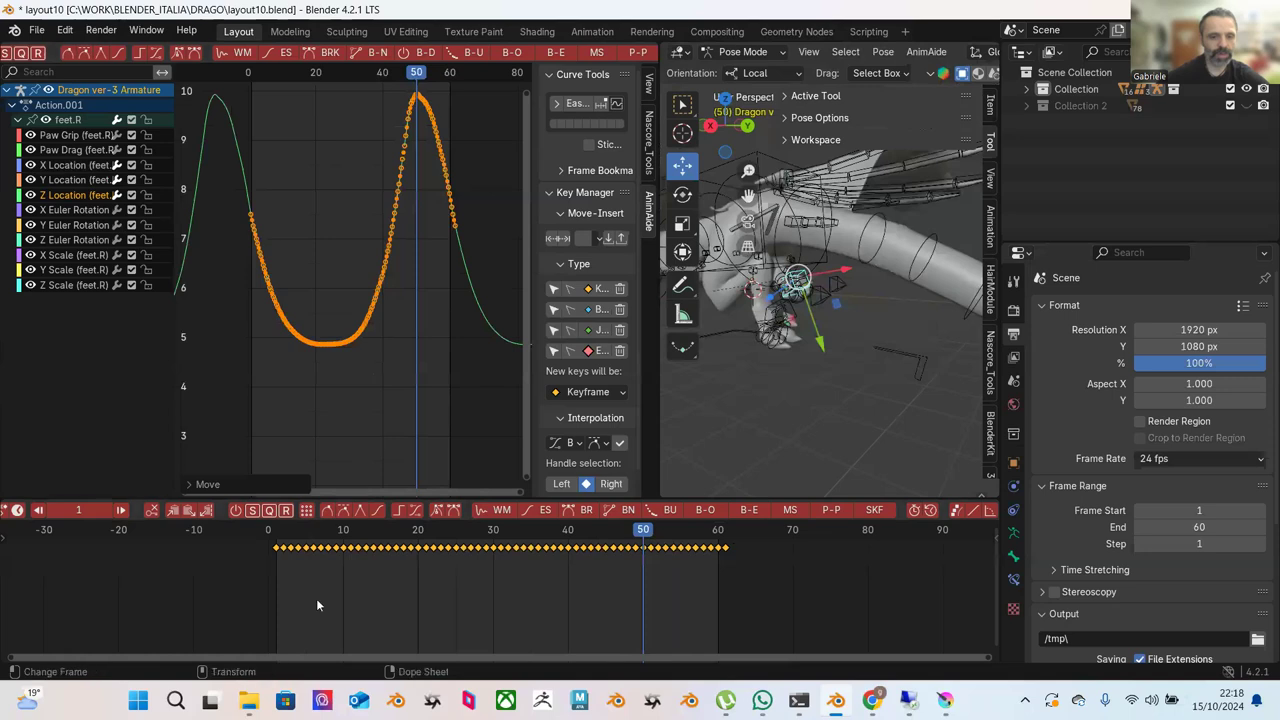
pyautogui.click(278, 533)
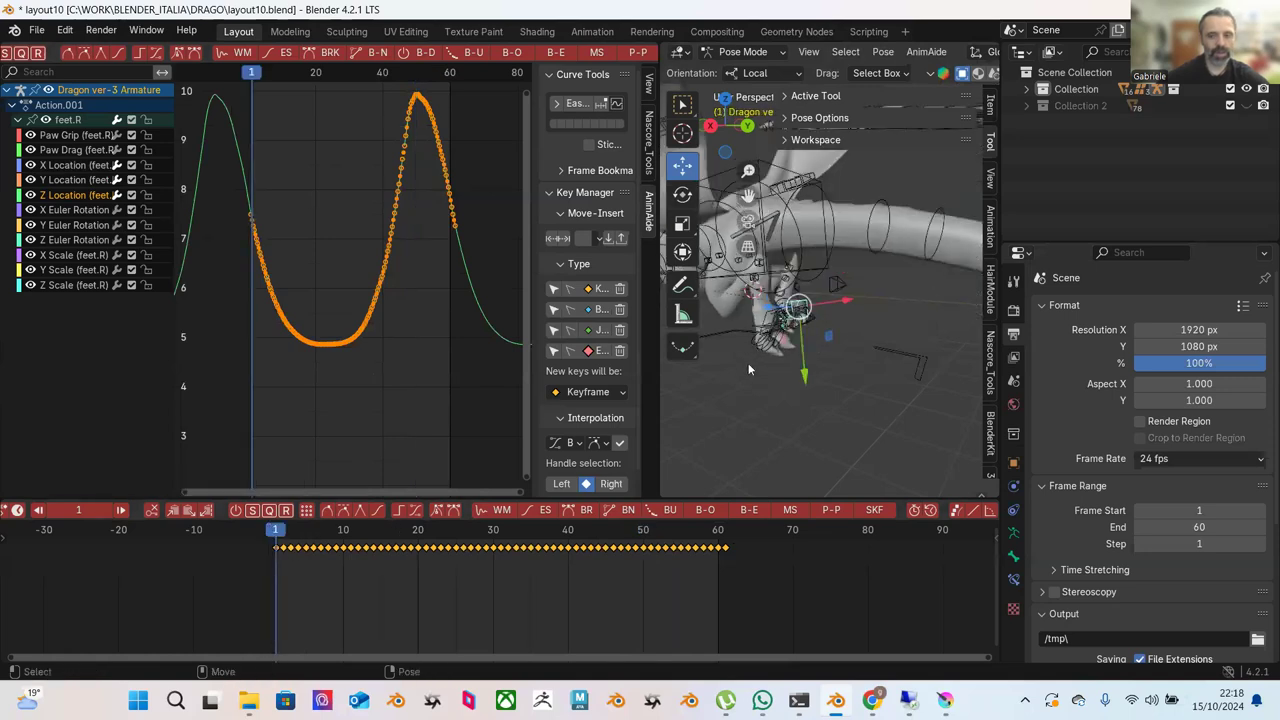
pyautogui.press('space')
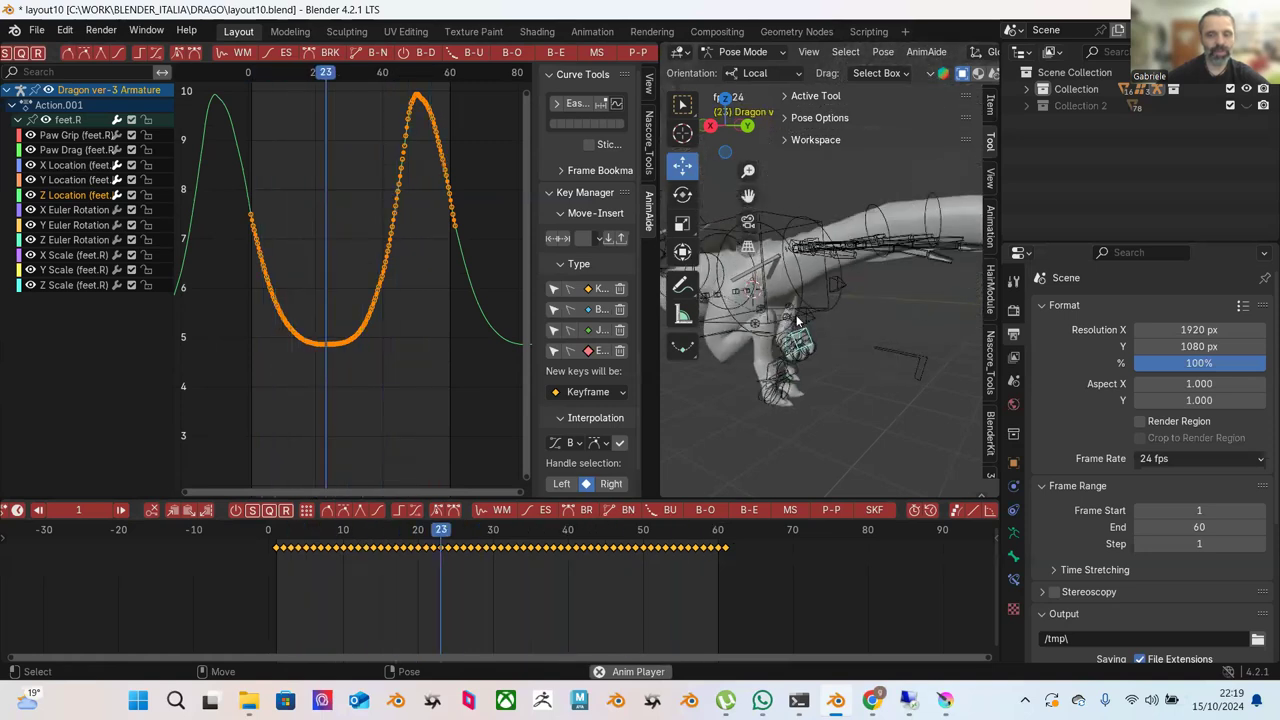
pyautogui.press('space')
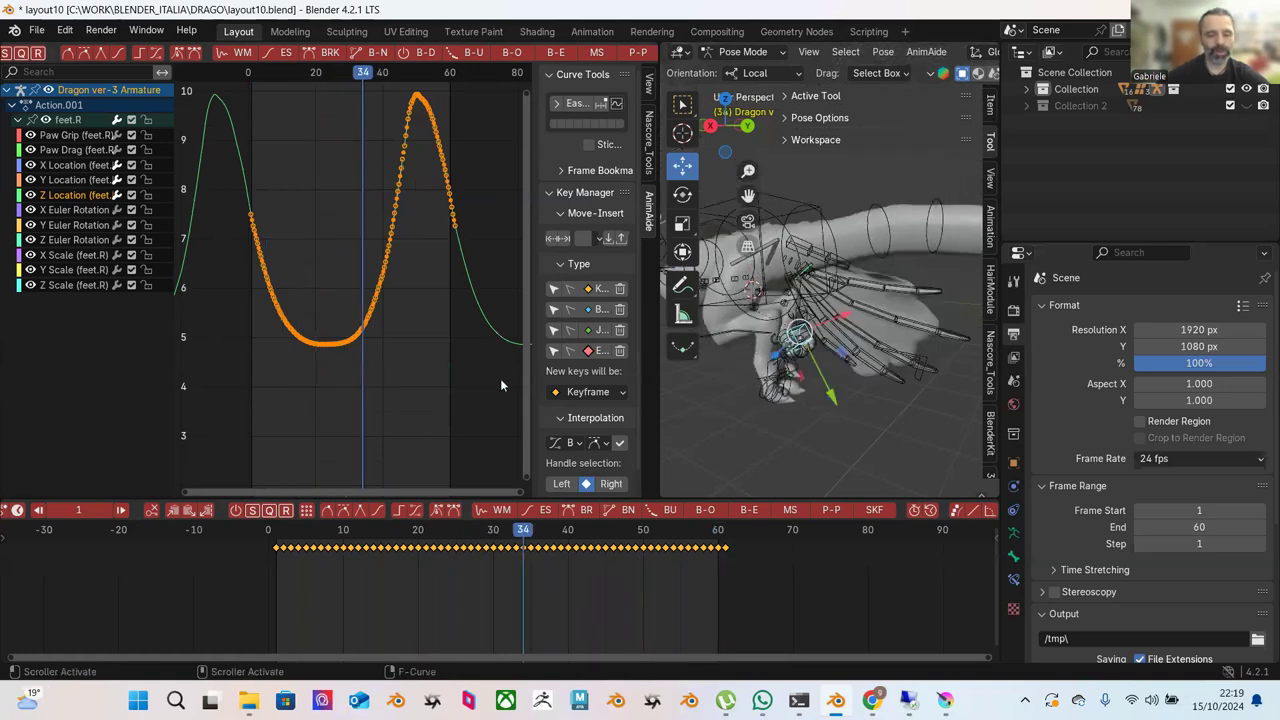
pyautogui.moveTo(290, 546); pyautogui.dragTo(457, 542)
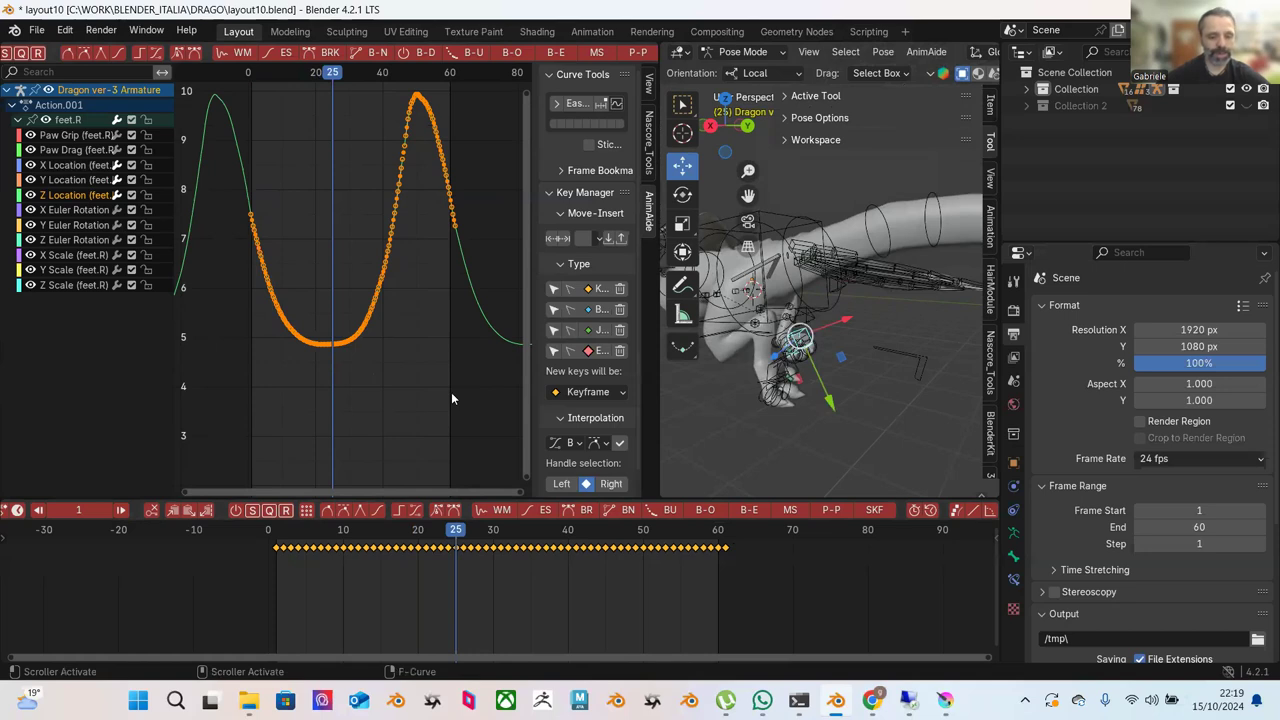
pyautogui.press('g')
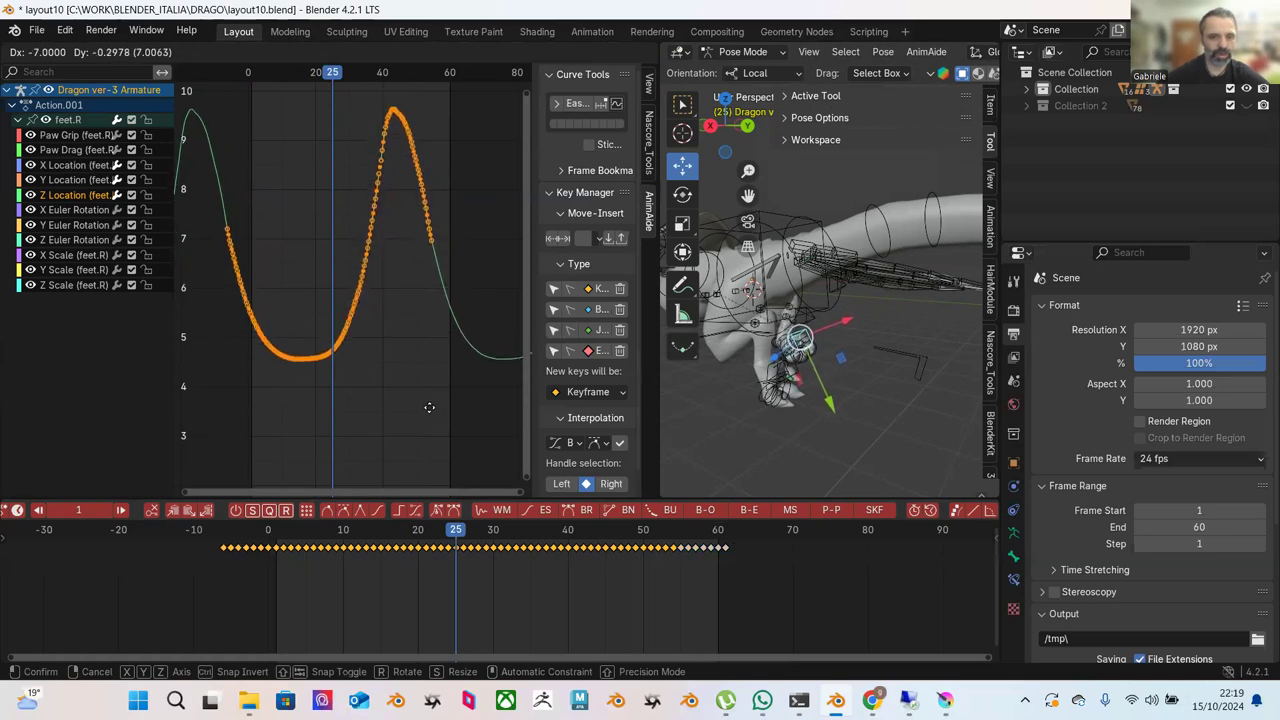
# Place the selected Z Location keys 7 frames earlier and play back to review.
pyautogui.click(430, 410)
pyautogui.moveTo(367, 533); pyautogui.dragTo(262, 537)
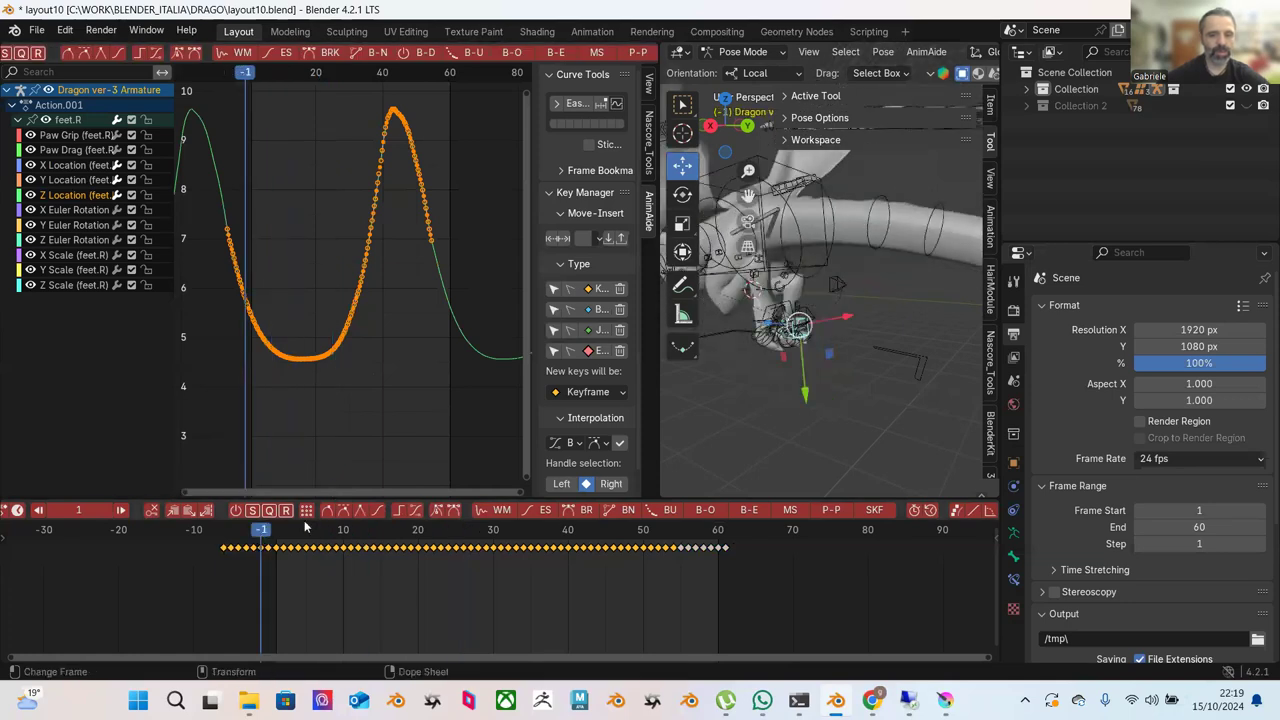
pyautogui.press('space')
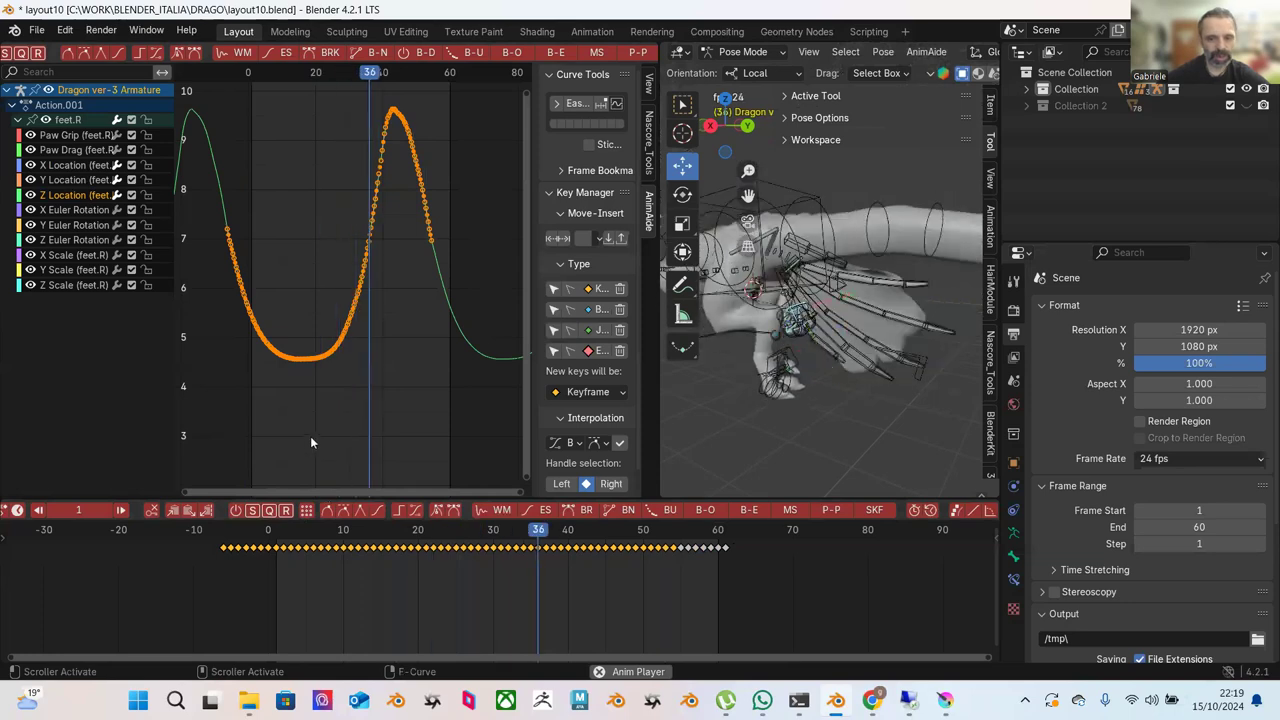
# Shift the keys two frames later so the peak lands near frame 47, and replay.
pyautogui.press('g')
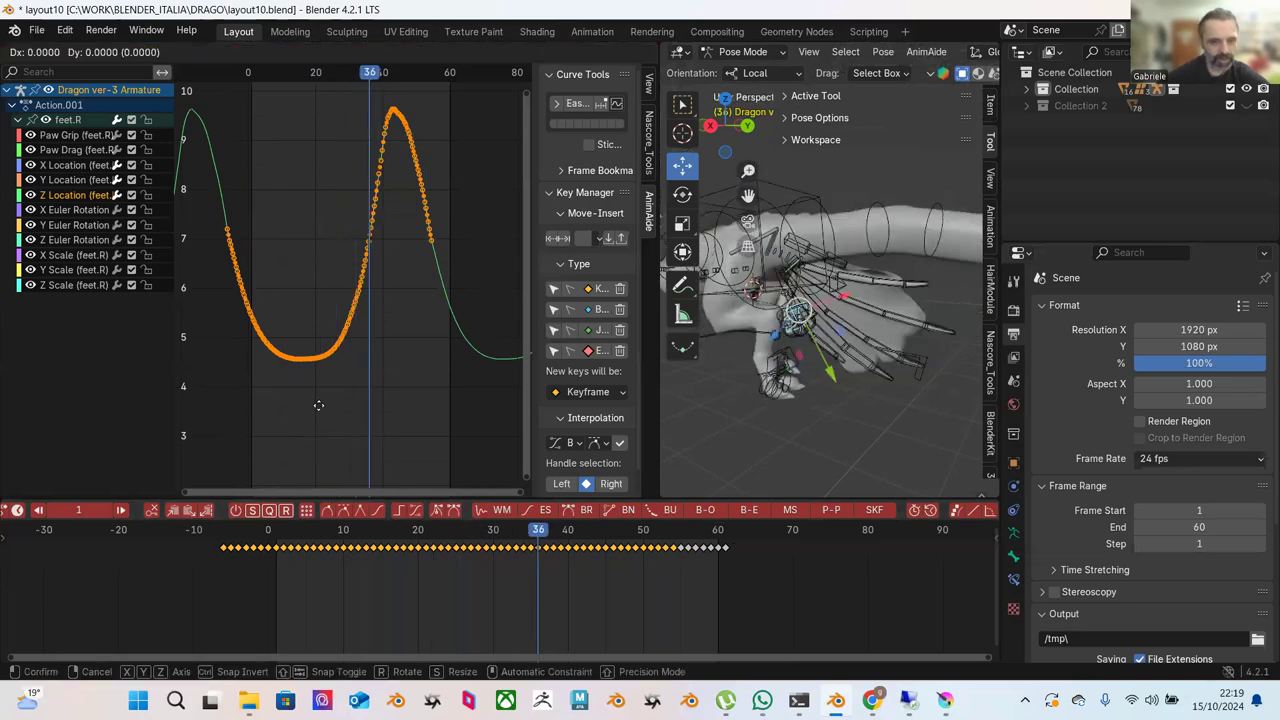
pyautogui.click(330, 410)
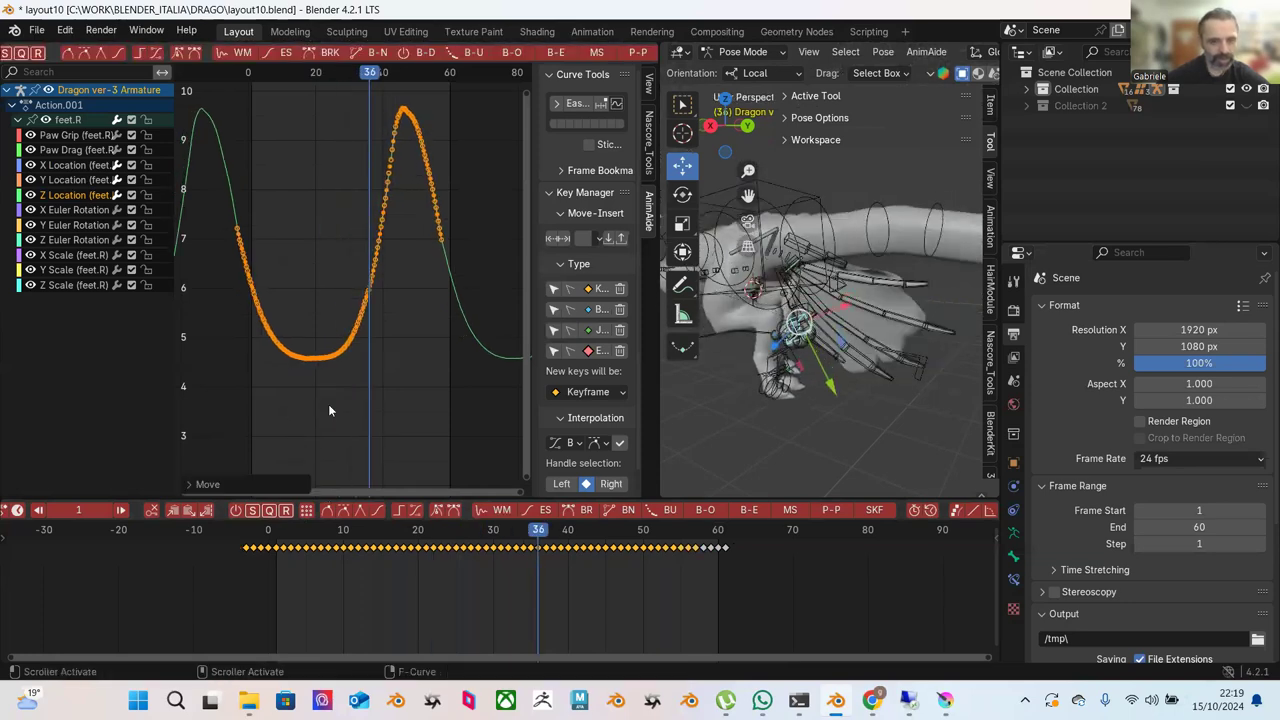
pyautogui.hotkey('shift', 'Left')
pyautogui.press('space')
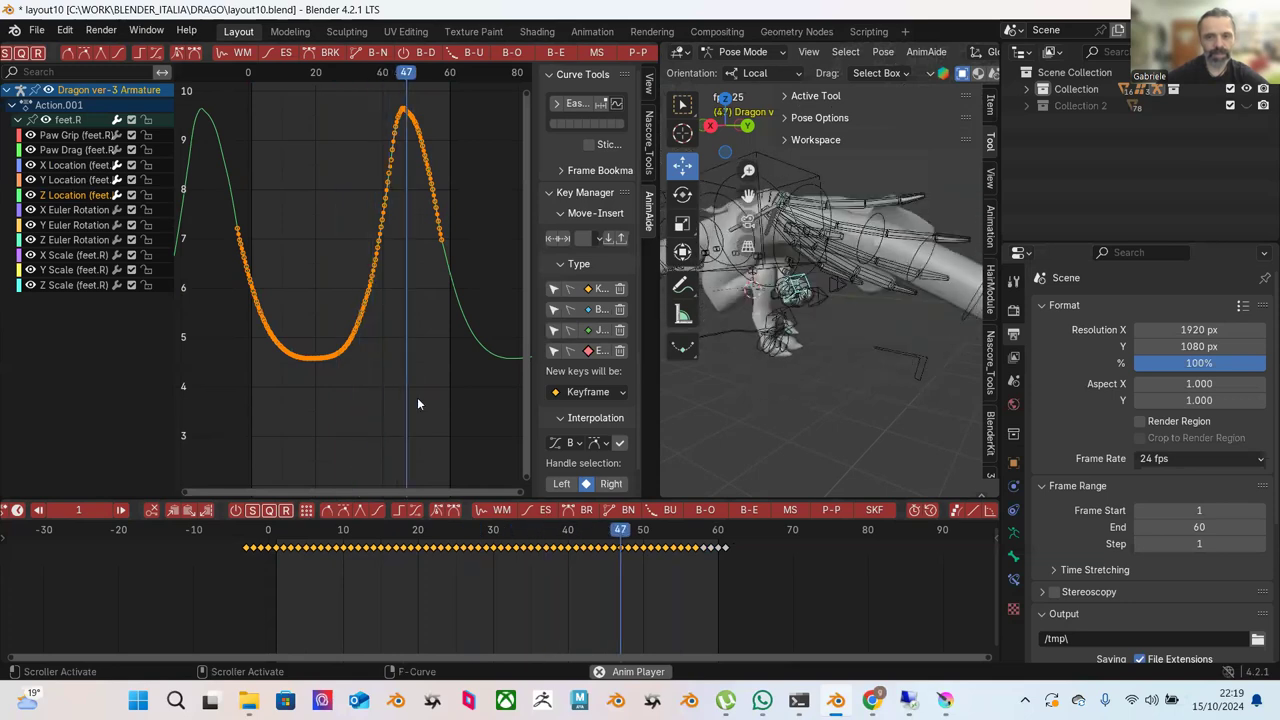
# Push-pull the Z Location keys so the curve dips to about 5.3 and peaks near 9, then replay and deselect.
pyautogui.press('space')
pyautogui.hotkey('alt', 'd')
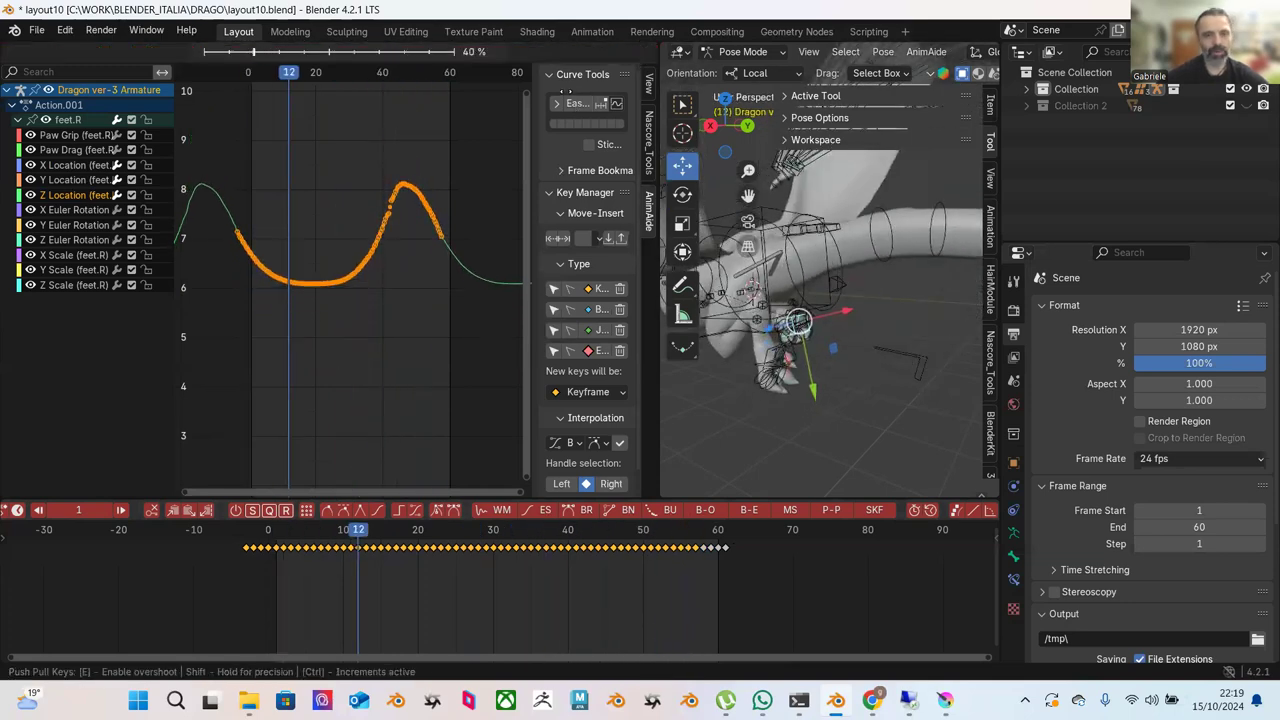
pyautogui.click(585, 80)
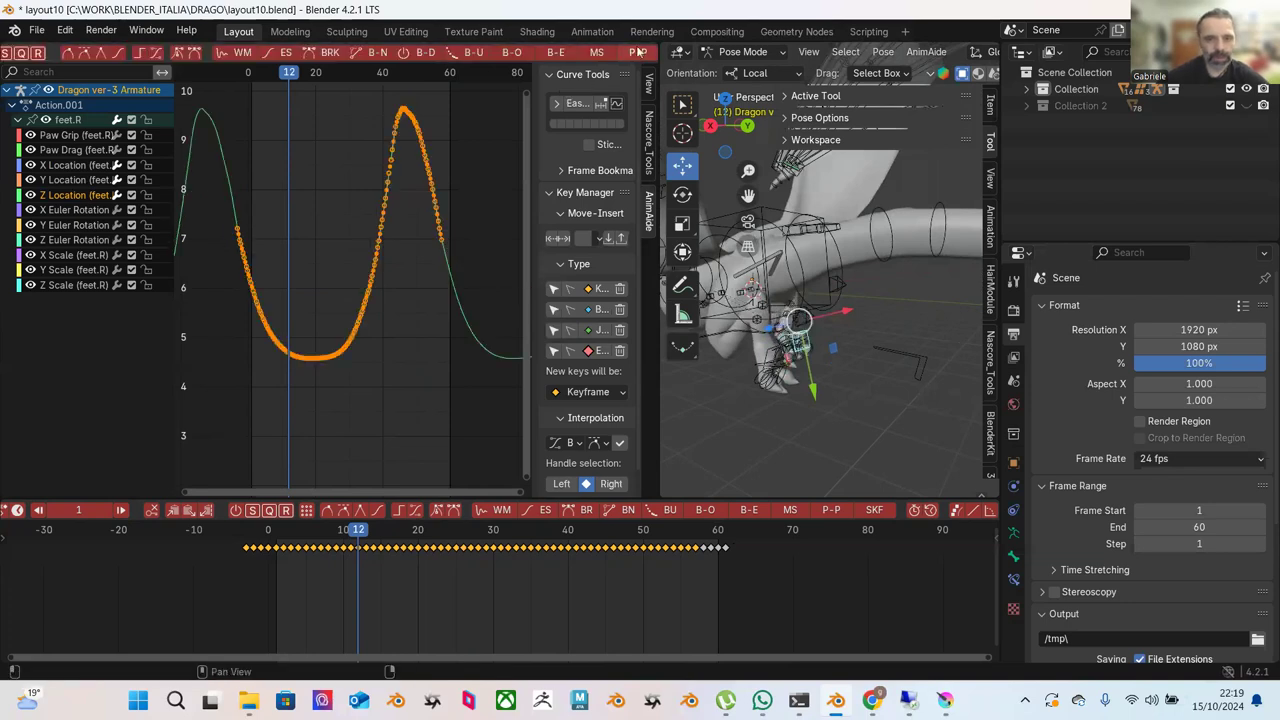
pyautogui.click(638, 52)
pyautogui.click(600, 68)
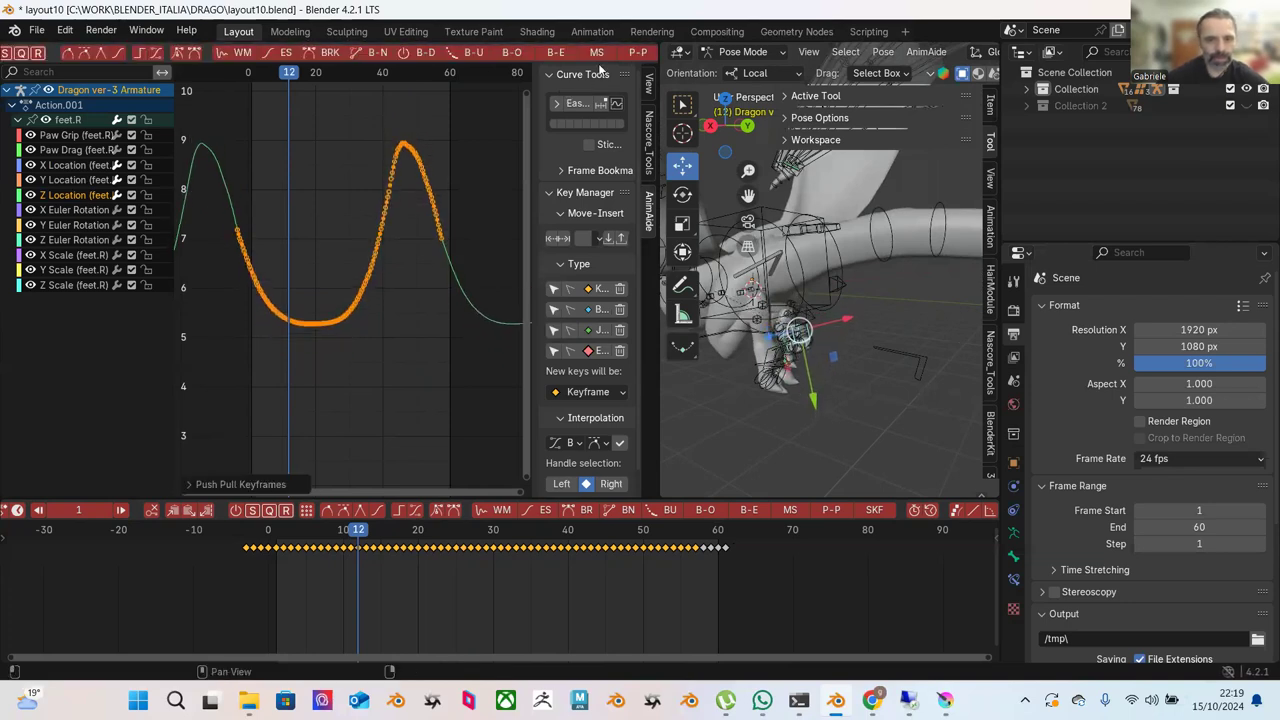
pyautogui.press('space')
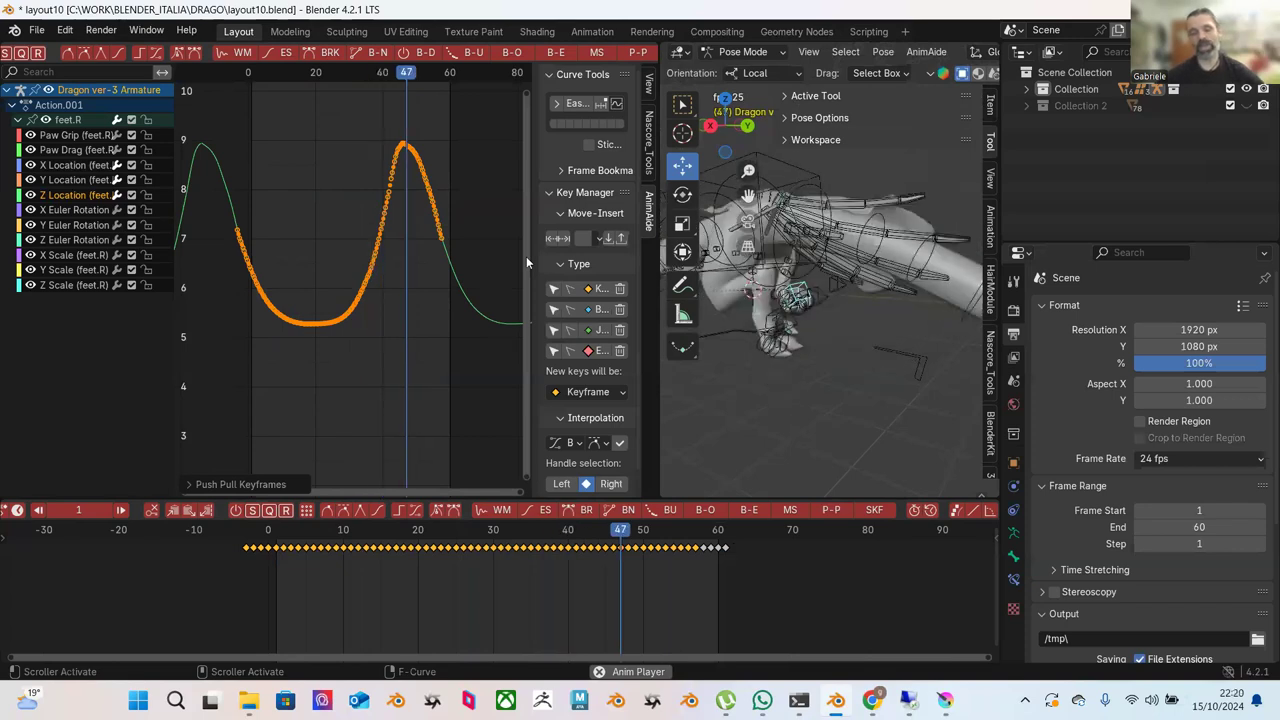
pyautogui.click(318, 187)
# Frame the feet.R Z Location curve and zoom in on its valley near frame 25.
pyautogui.press('Home')
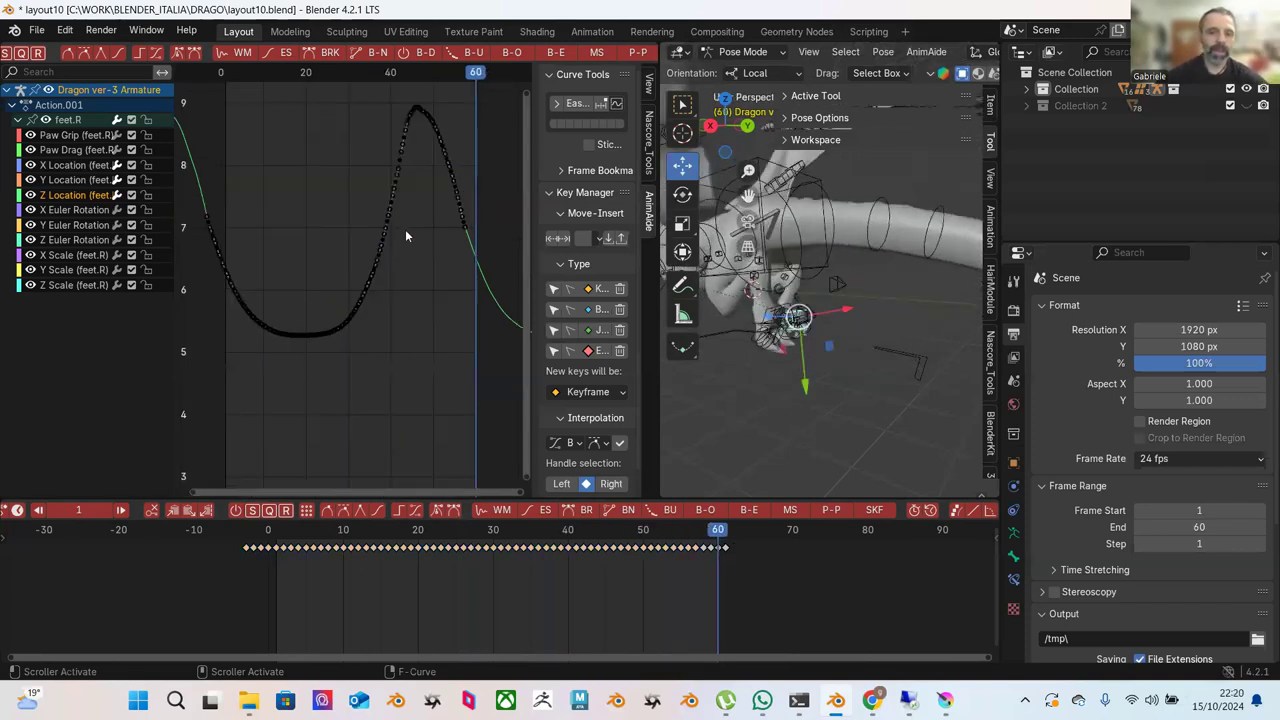
pyautogui.keyDown('ctrl'); pyautogui.moveTo(338, 236); pyautogui.dragTo(345, 202, button='middle'); pyautogui.keyUp('ctrl')
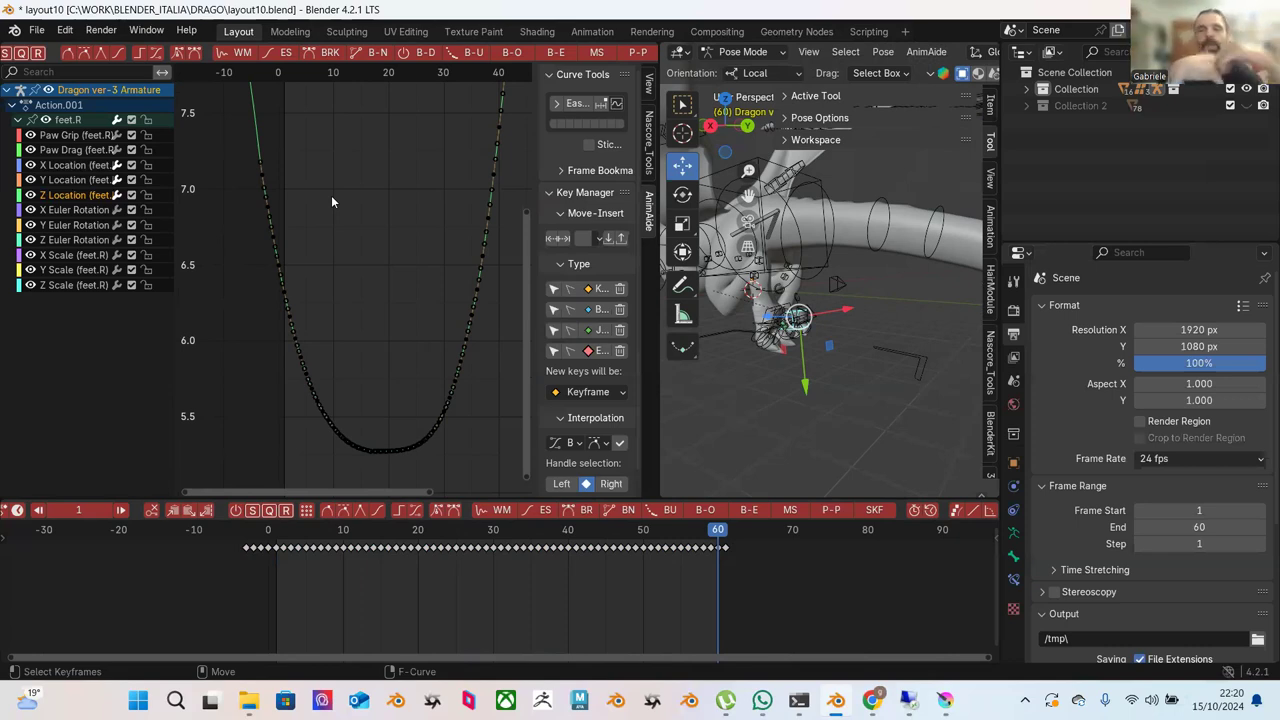
pyautogui.scroll(1, 263, 205)
pyautogui.moveTo(313, 217)
pyautogui.keyDown('ctrl'); pyautogui.mouseDown(button='middle')
pyautogui.moveTo(343, 203)
pyautogui.moveTo(334, 189)
pyautogui.moveTo(370, 202)
pyautogui.moveTo(322, 250)
pyautogui.moveTo(340, 231)
pyautogui.moveTo(374, 229)
pyautogui.moveTo(407, 185)
pyautogui.moveTo(318, 212)
pyautogui.mouseUp(button='middle'); pyautogui.keyUp('ctrl')
# Blend-to-ease the keys on the valley's left side, then its lower-left keys.
pyautogui.moveTo(284, 233); pyautogui.dragTo(393, 482)
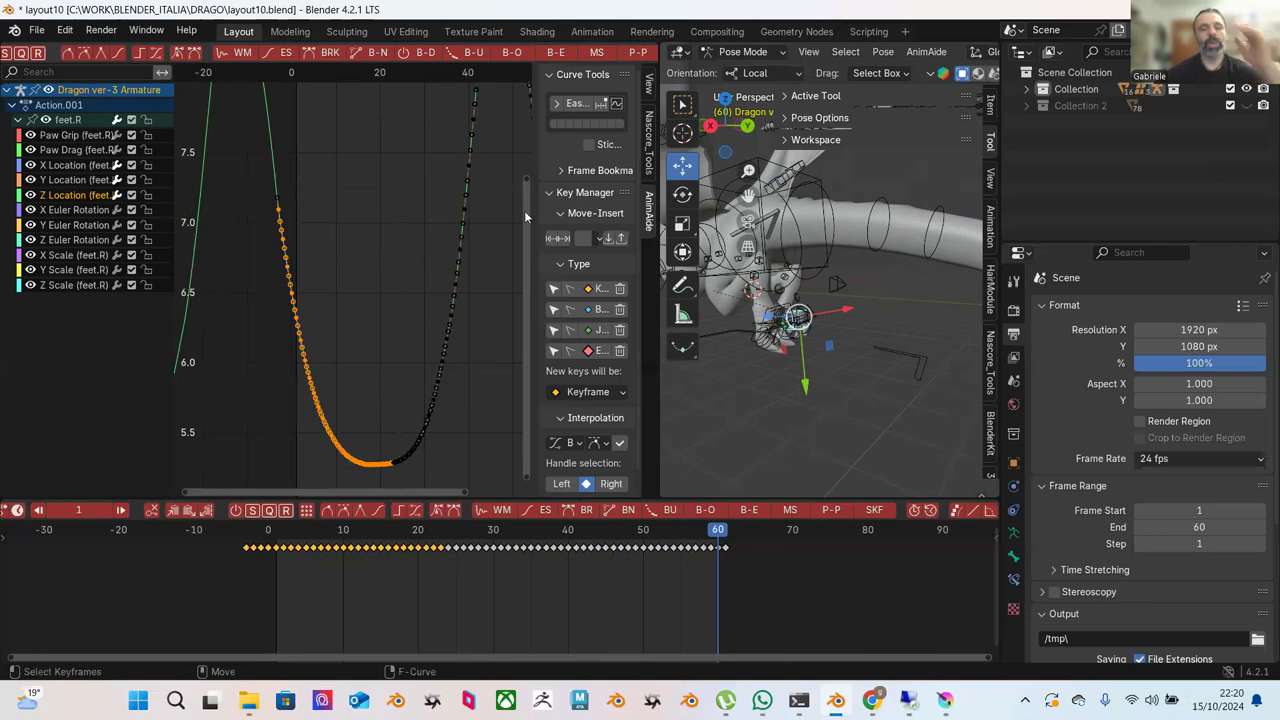
pyautogui.click(555, 53)
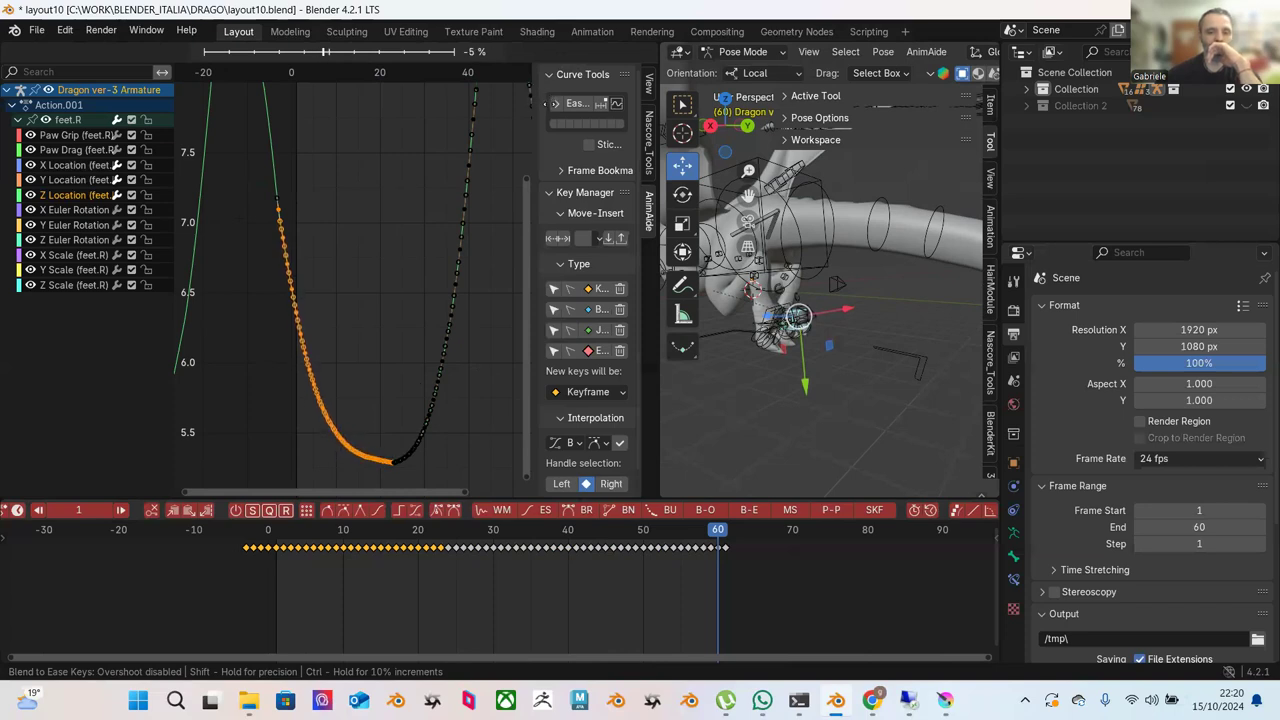
pyautogui.click(548, 105)
pyautogui.click(349, 378)
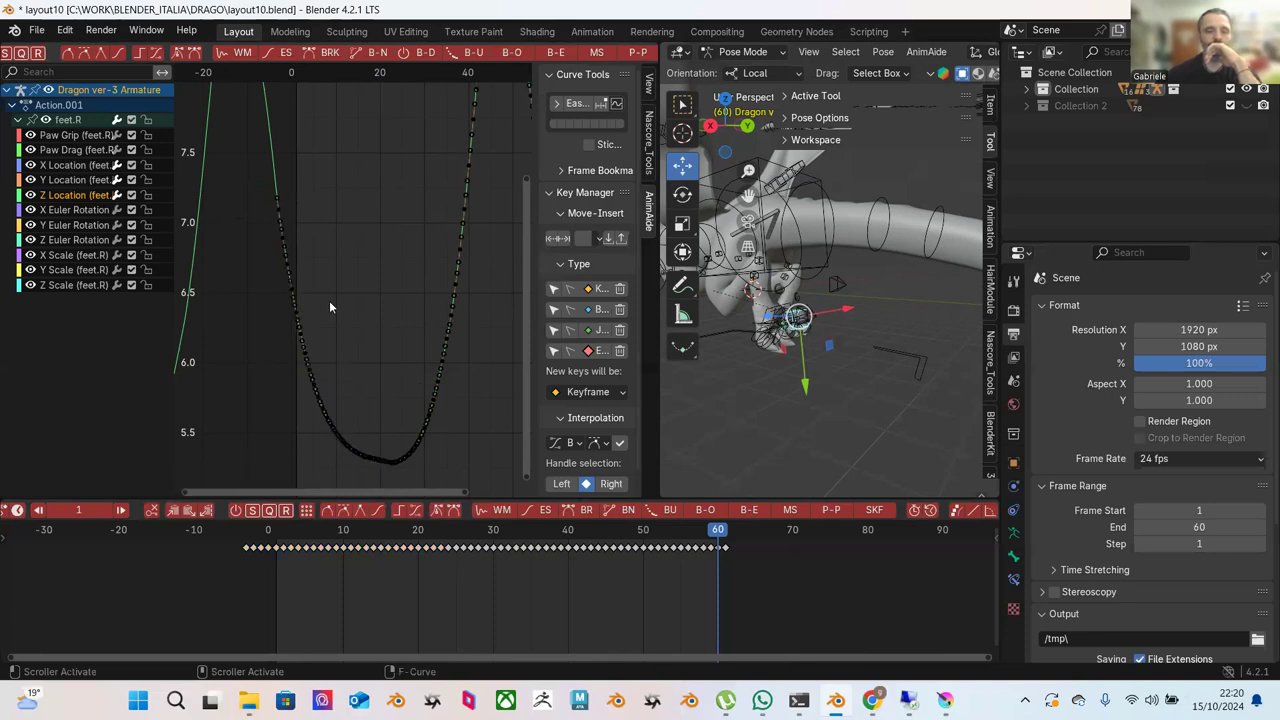
pyautogui.moveTo(310, 281); pyautogui.dragTo(400, 497)
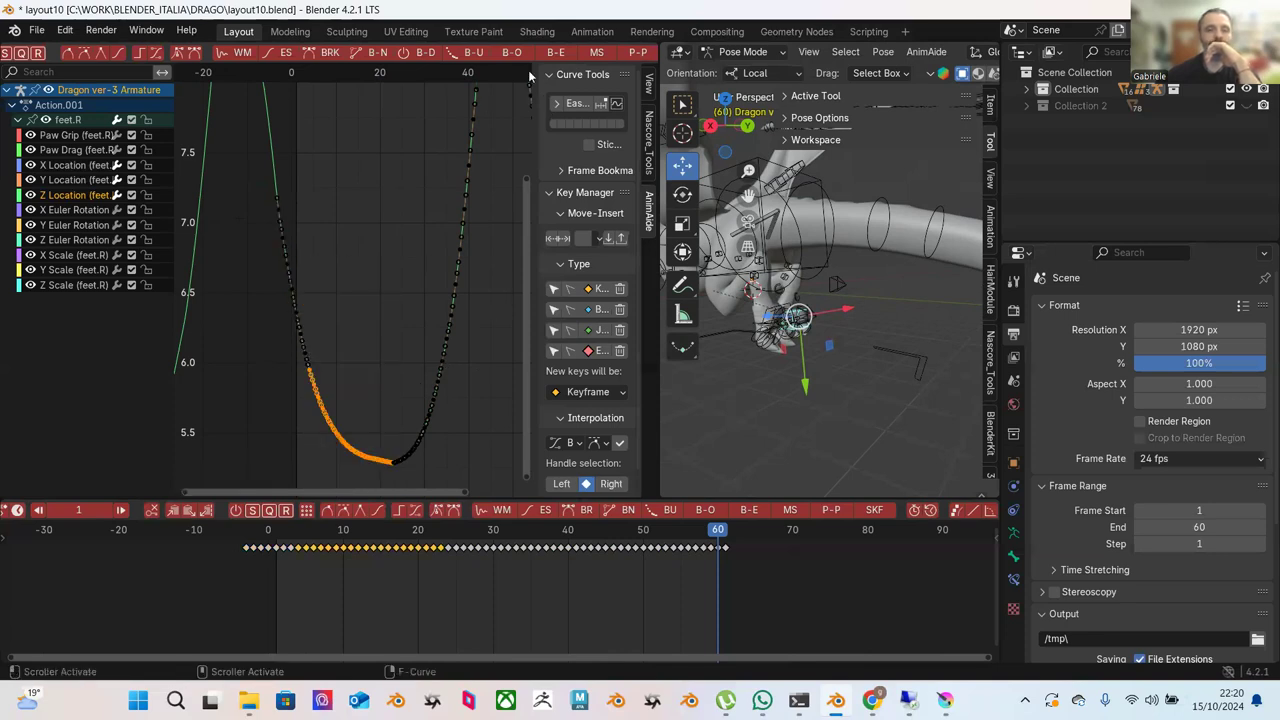
pyautogui.click(555, 54)
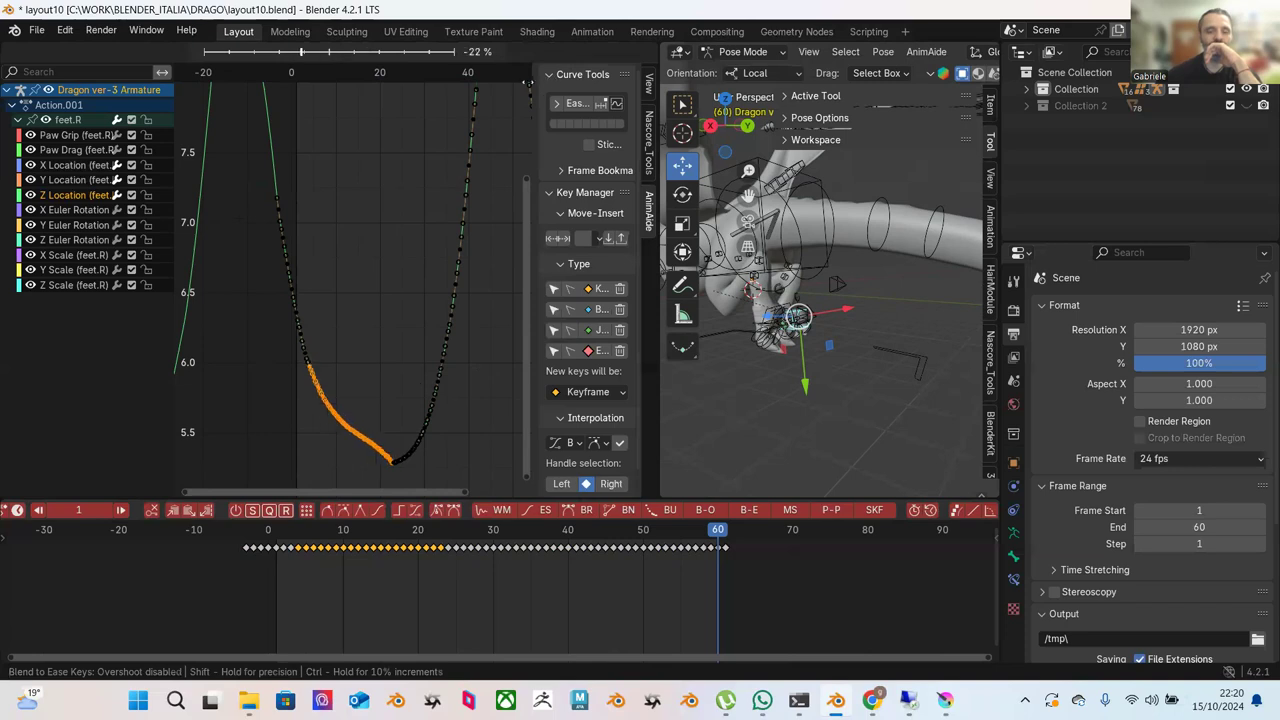
pyautogui.press('Return')
pyautogui.click(462, 243)
# Magnify the valley bottom and blend-to-ease the keys on its left slope.
pyautogui.scroll(2, 383, 352)
pyautogui.keyDown('ctrl'); pyautogui.moveTo(392, 374); pyautogui.dragTo(364, 185, button='middle'); pyautogui.keyUp('ctrl')
pyautogui.moveTo(289, 232); pyautogui.dragTo(382, 428)
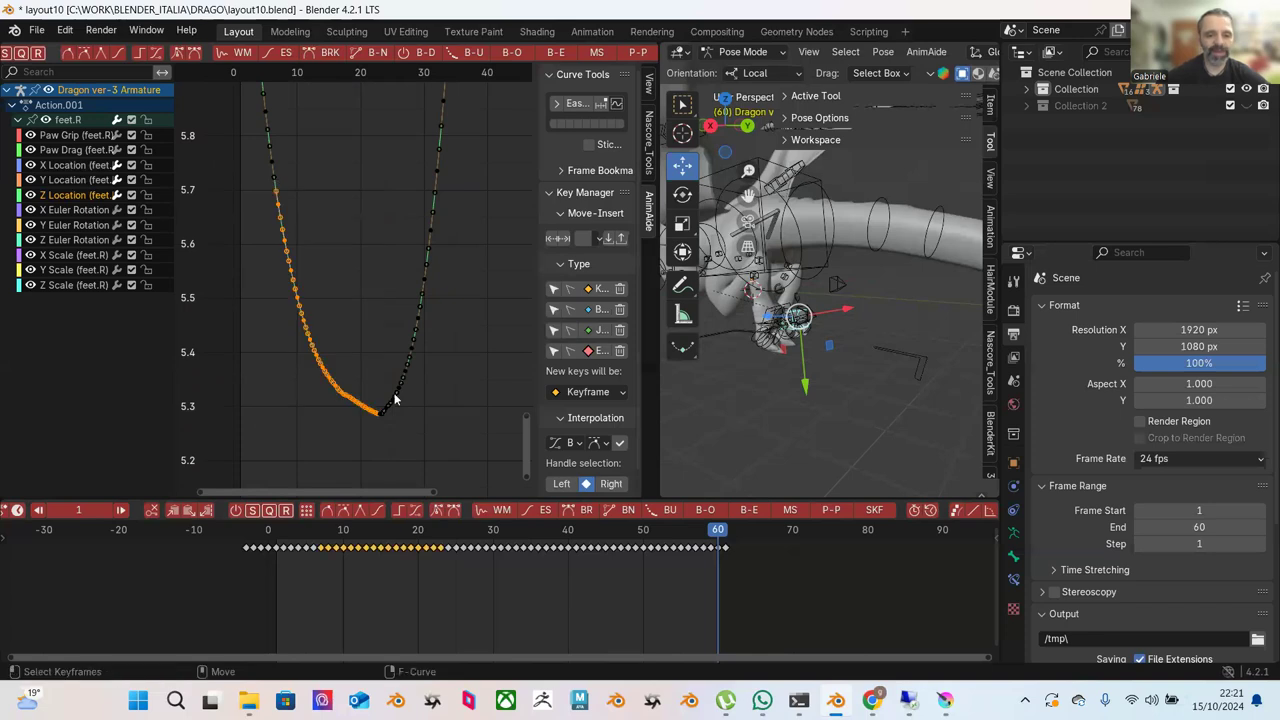
pyautogui.click(562, 56)
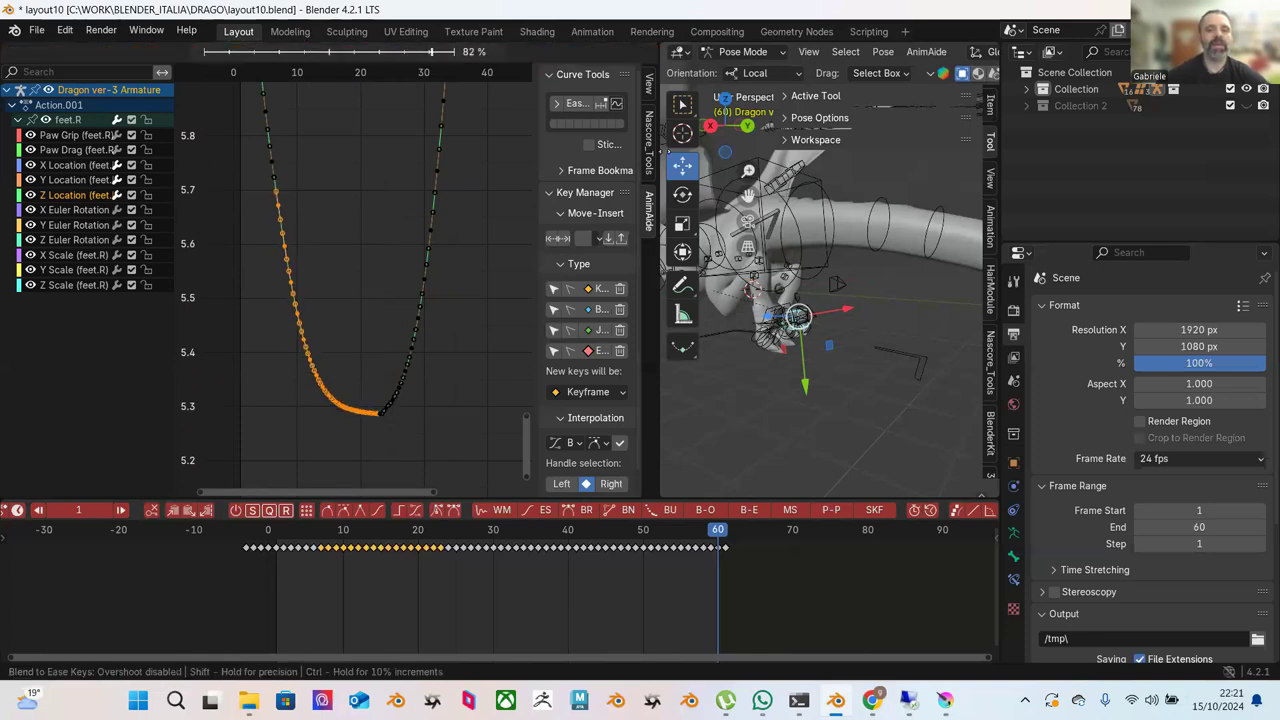
pyautogui.click(437, 288)
pyautogui.click(452, 281)
# Ease the valley's right-branch keys, then apply a negative ease blend to the bottom keys.
pyautogui.moveTo(471, 240); pyautogui.dragTo(352, 436)
pyautogui.click(551, 56)
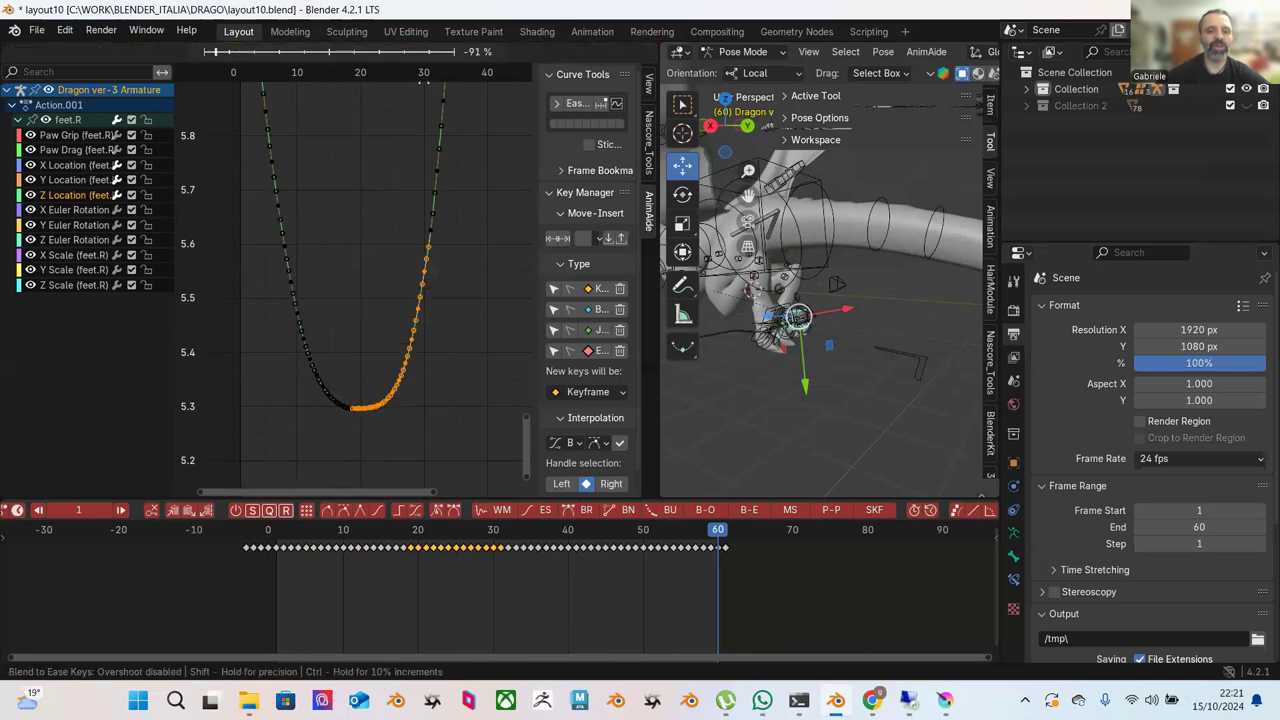
pyautogui.click(338, 112)
pyautogui.click(448, 223)
pyautogui.moveTo(450, 290); pyautogui.dragTo(356, 444)
pyautogui.click(558, 53)
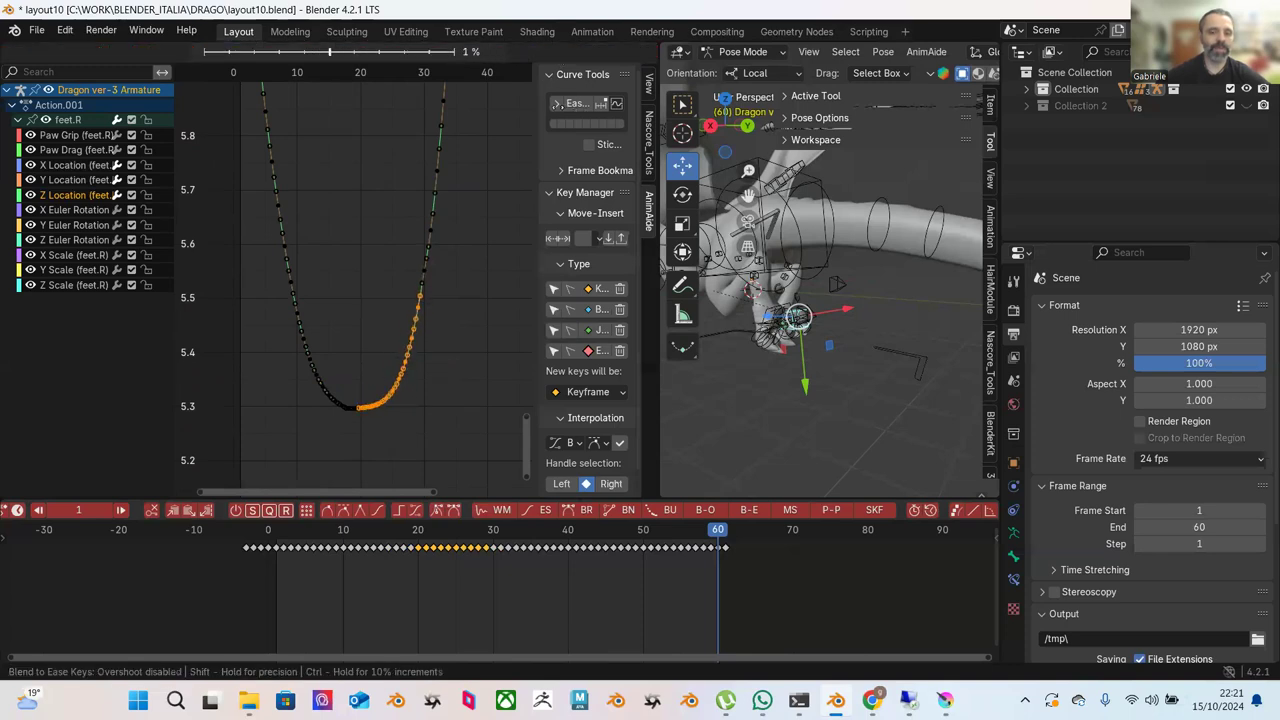
pyautogui.click(560, 107)
# Blend-to-ease the keys on the valley's left branch.
pyautogui.moveTo(258, 288); pyautogui.dragTo(352, 421)
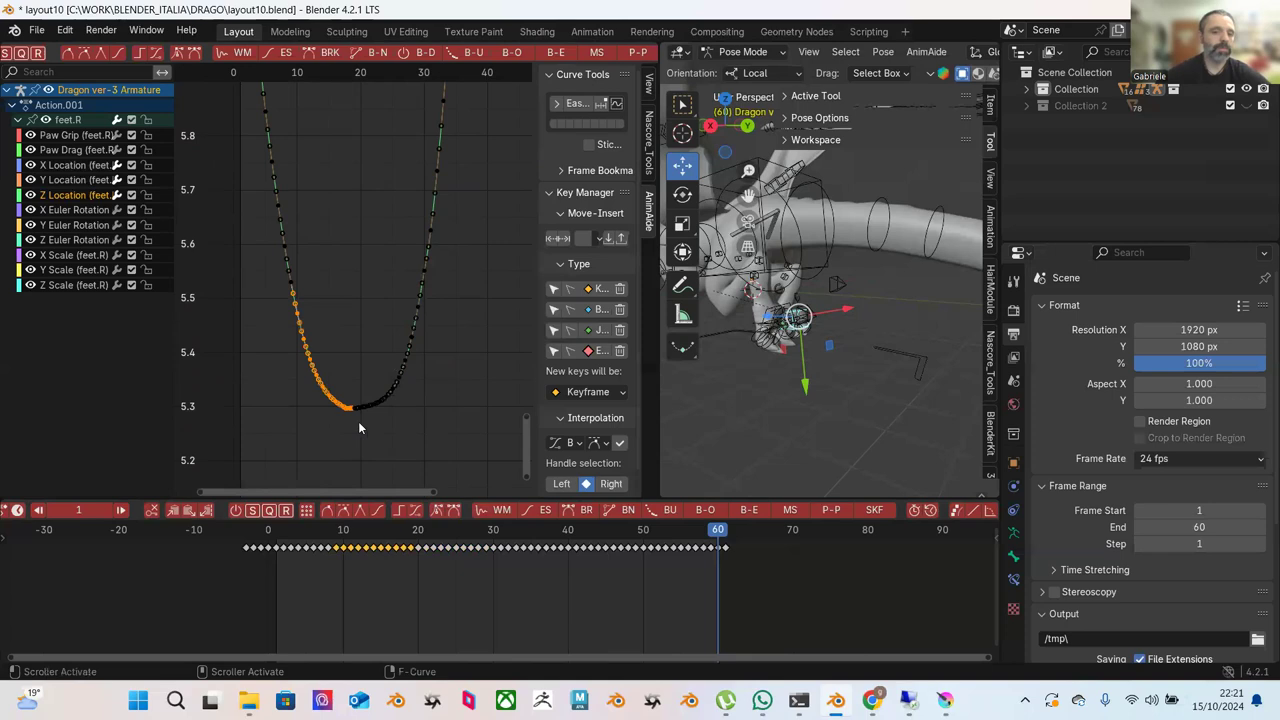
pyautogui.click(558, 53)
pyautogui.click(509, 255)
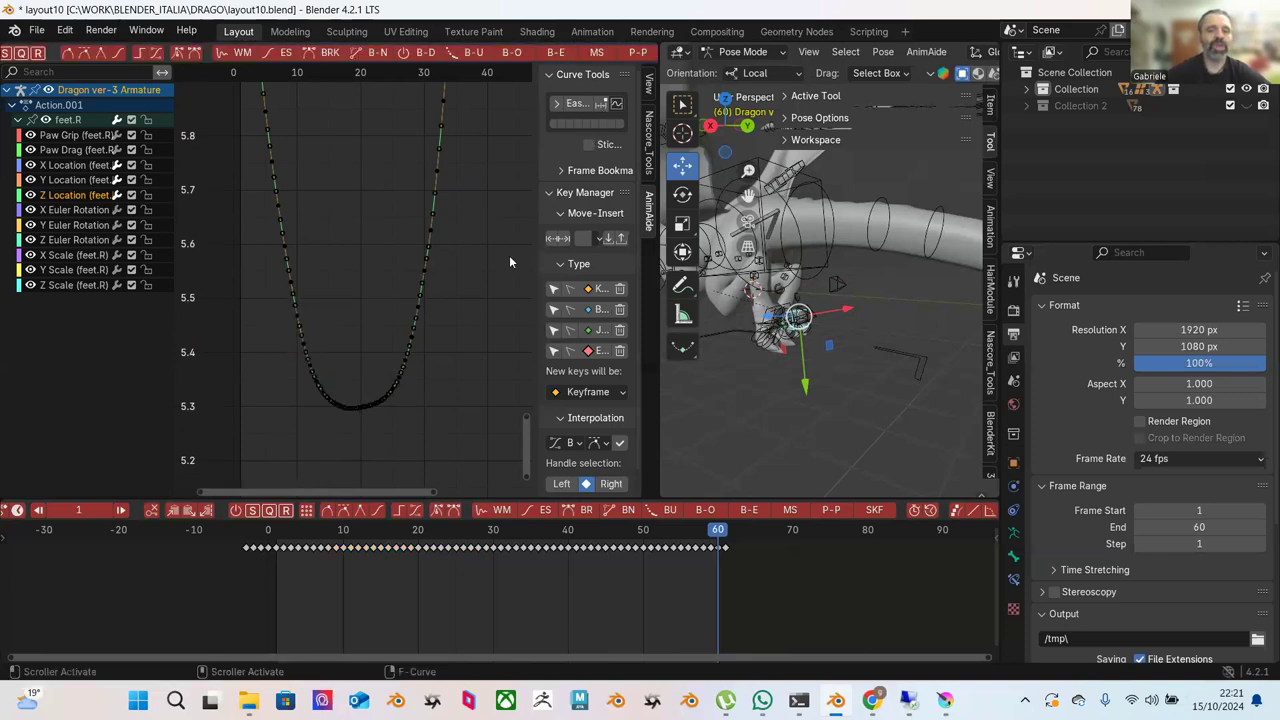
pyautogui.click(500, 281)
# Blend-to-ease the keys on the left part of the Z curve.
pyautogui.scroll(-3, 463, 318)
pyautogui.scroll(1, 463, 318)
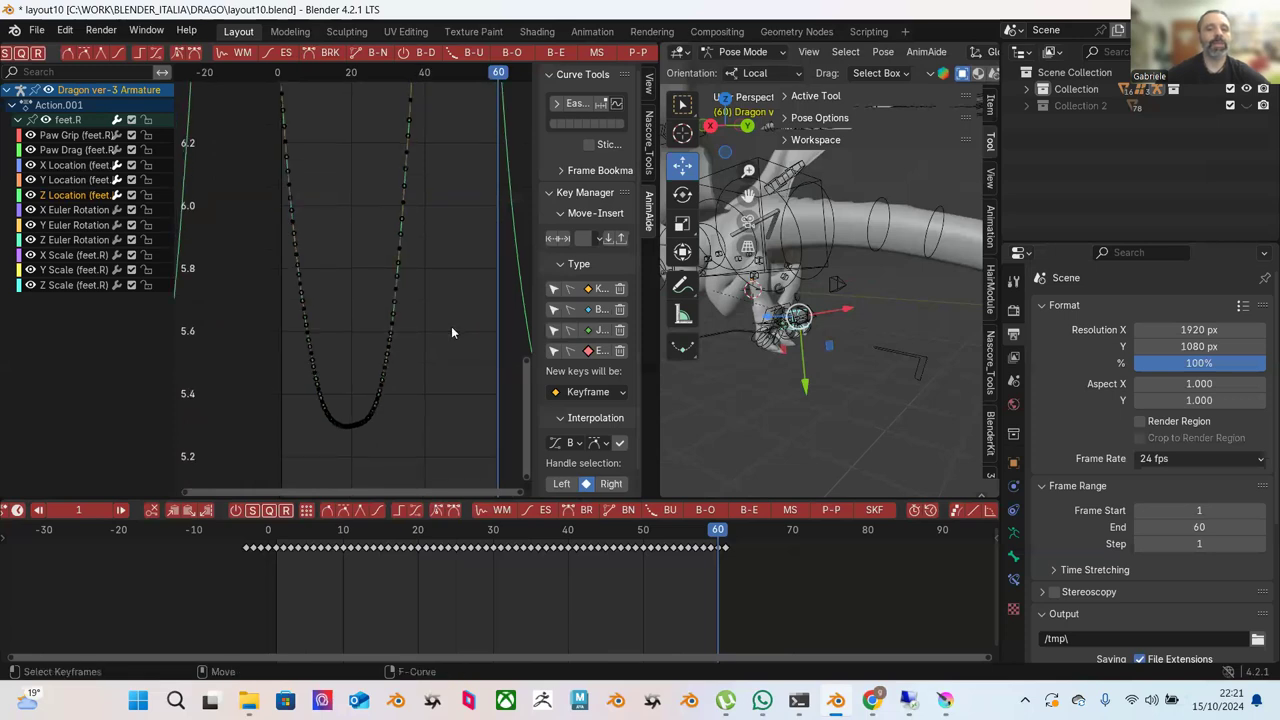
pyautogui.moveTo(236, 107); pyautogui.dragTo(352, 449)
pyautogui.click(557, 52)
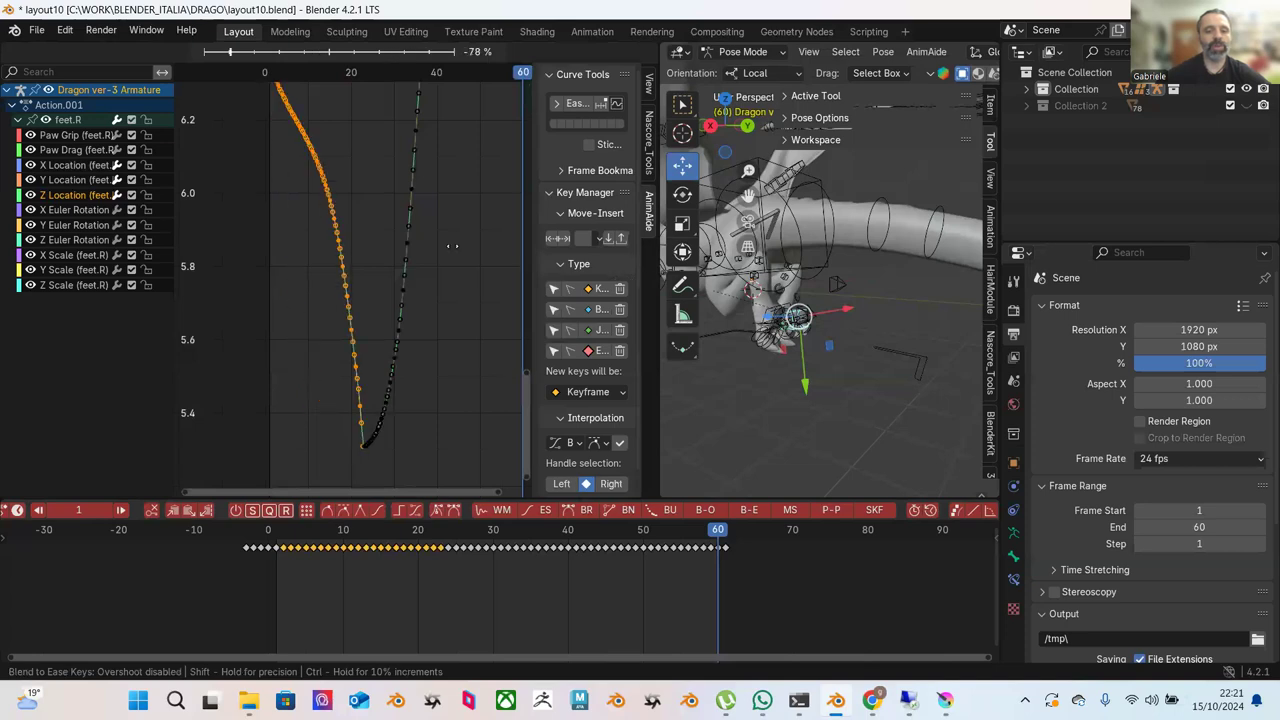
pyautogui.moveTo(549, 287)
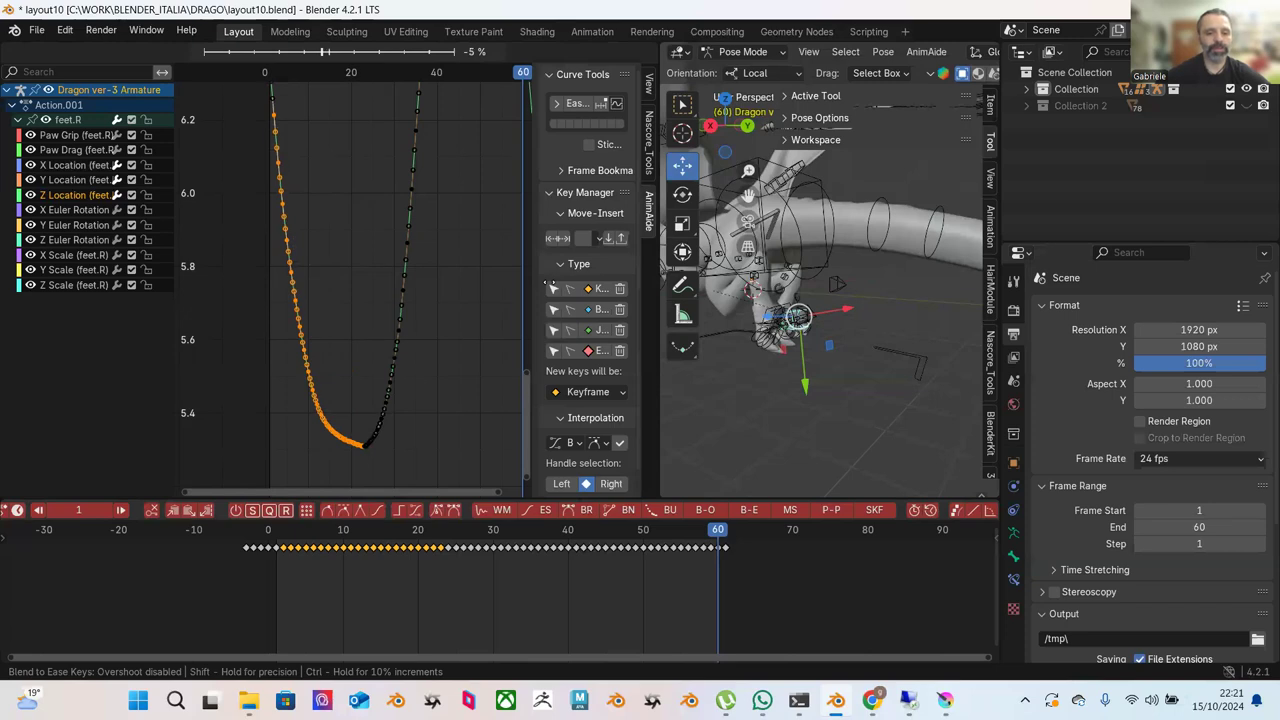
pyautogui.click(549, 287)
# Centre the valley in view and ease only the keys along its bottom.
pyautogui.scroll(1, 352, 322)
pyautogui.moveTo(364, 325); pyautogui.dragTo(377, 236, button='middle')
pyautogui.scroll(2, 382, 253)
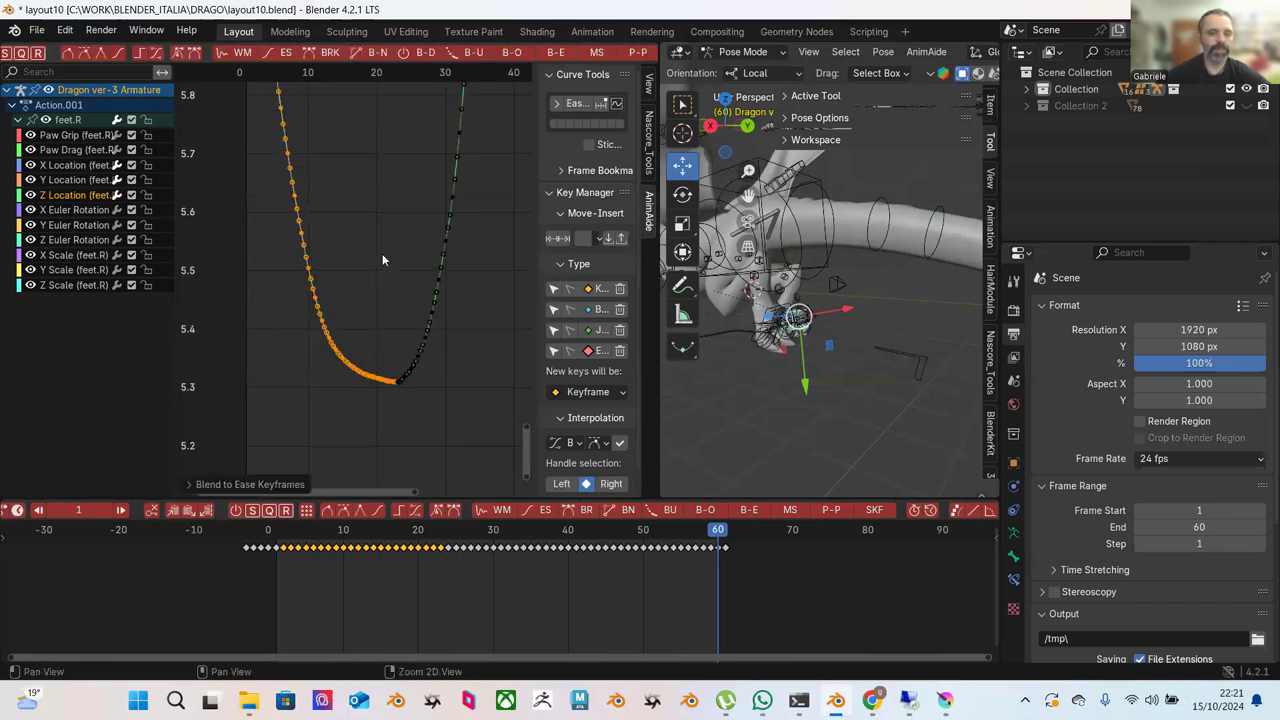
pyautogui.moveTo(252, 182); pyautogui.dragTo(392, 394)
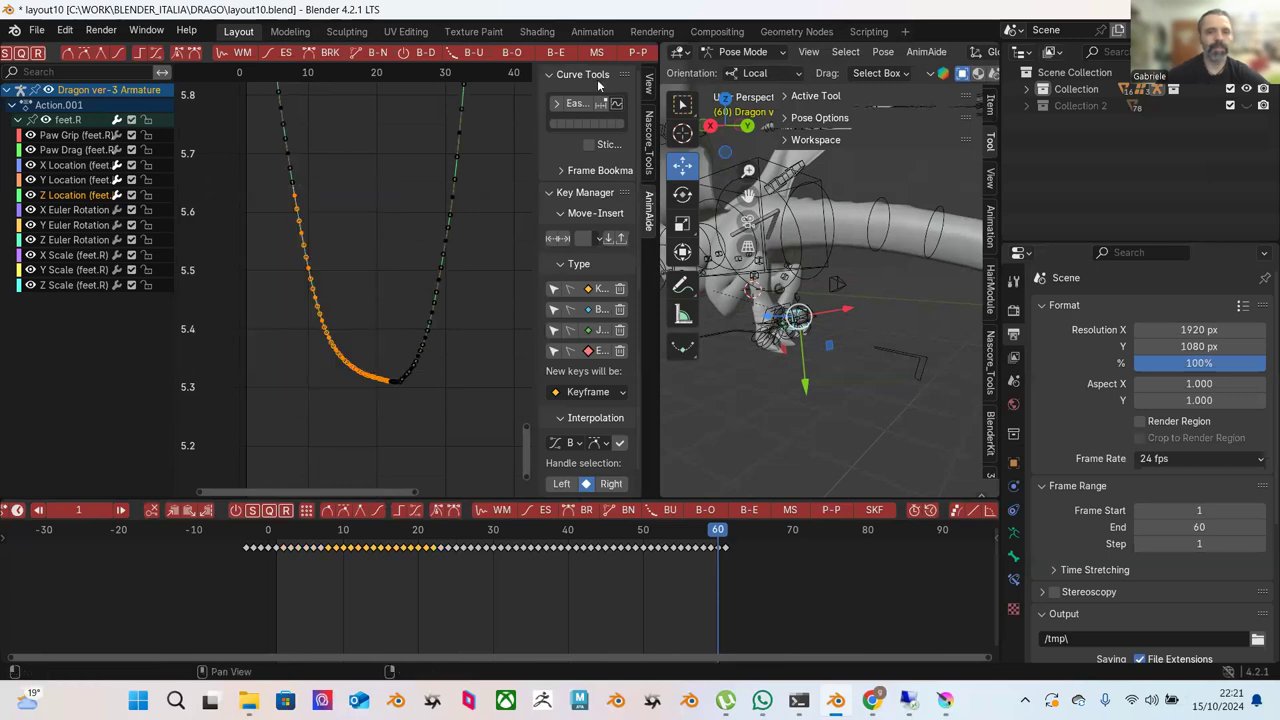
pyautogui.click(555, 52)
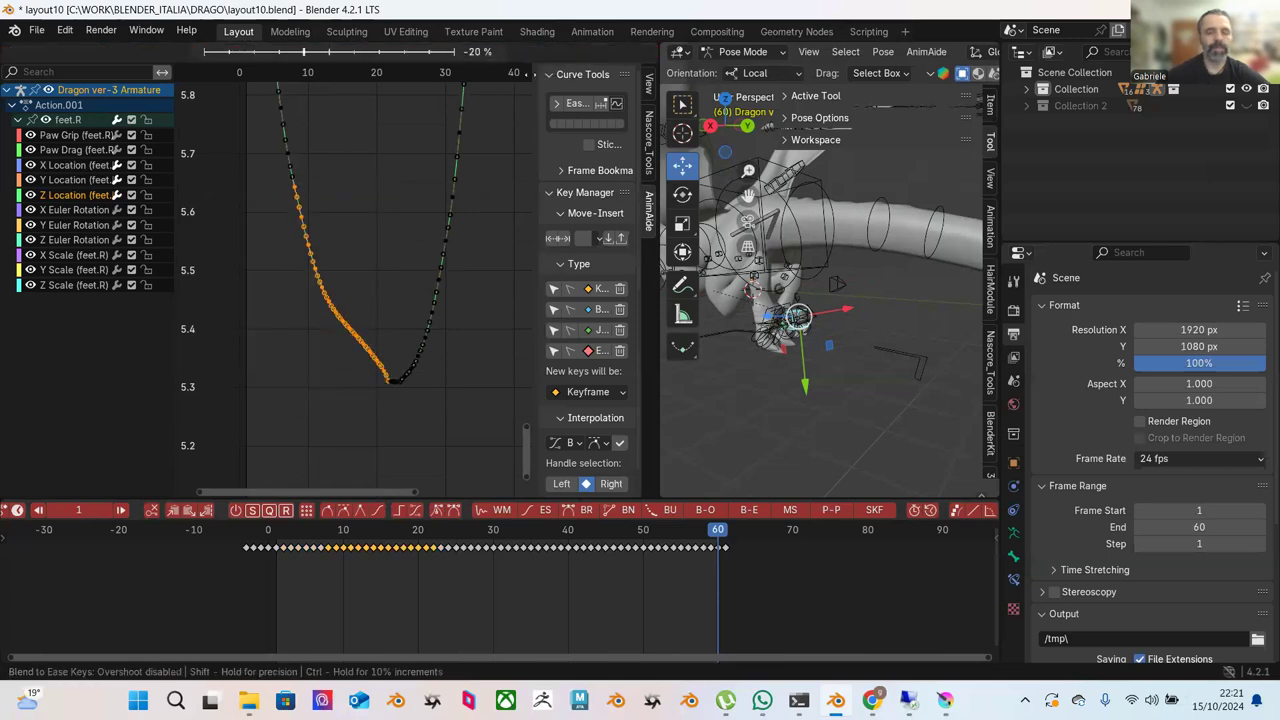
pyautogui.click(330, 52)
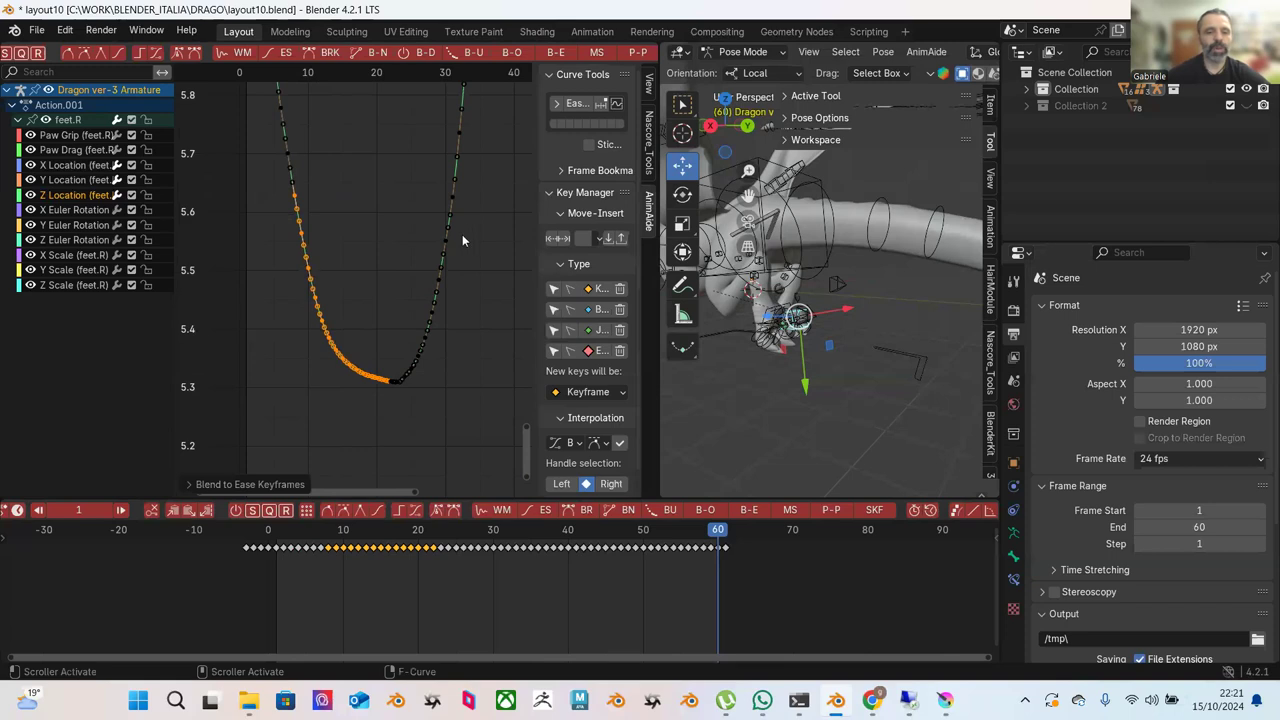
# Blend-to-ease the valley's right slope keys, then its left slope keys.
pyautogui.moveTo(493, 249); pyautogui.dragTo(382, 415)
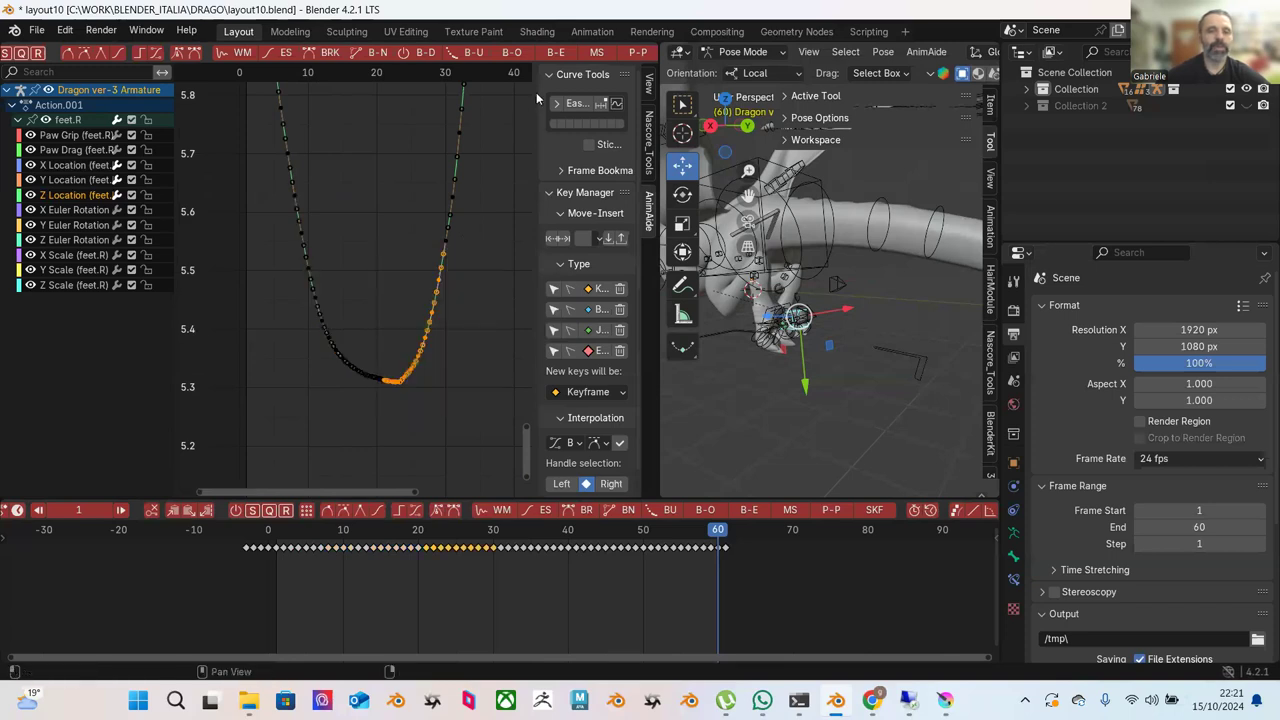
pyautogui.click(576, 103)
pyautogui.click(463, 80)
pyautogui.click(328, 237)
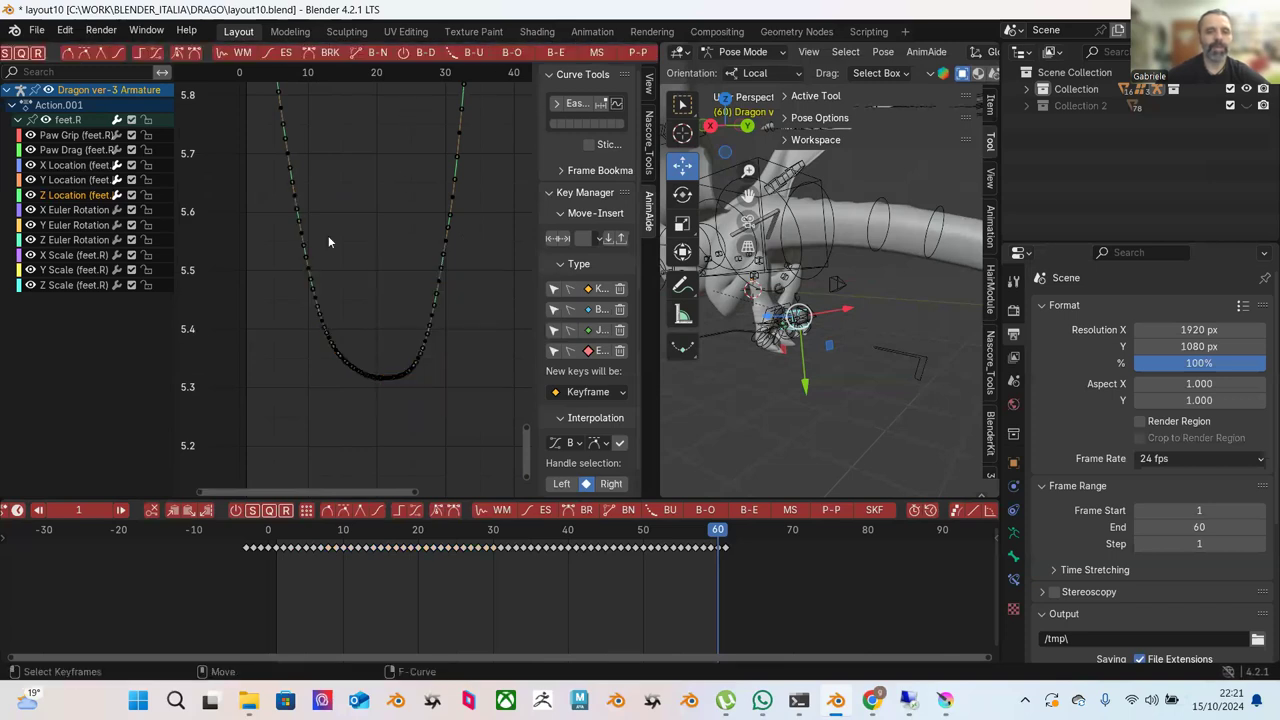
pyautogui.moveTo(267, 206); pyautogui.dragTo(380, 388)
pyautogui.click(552, 56)
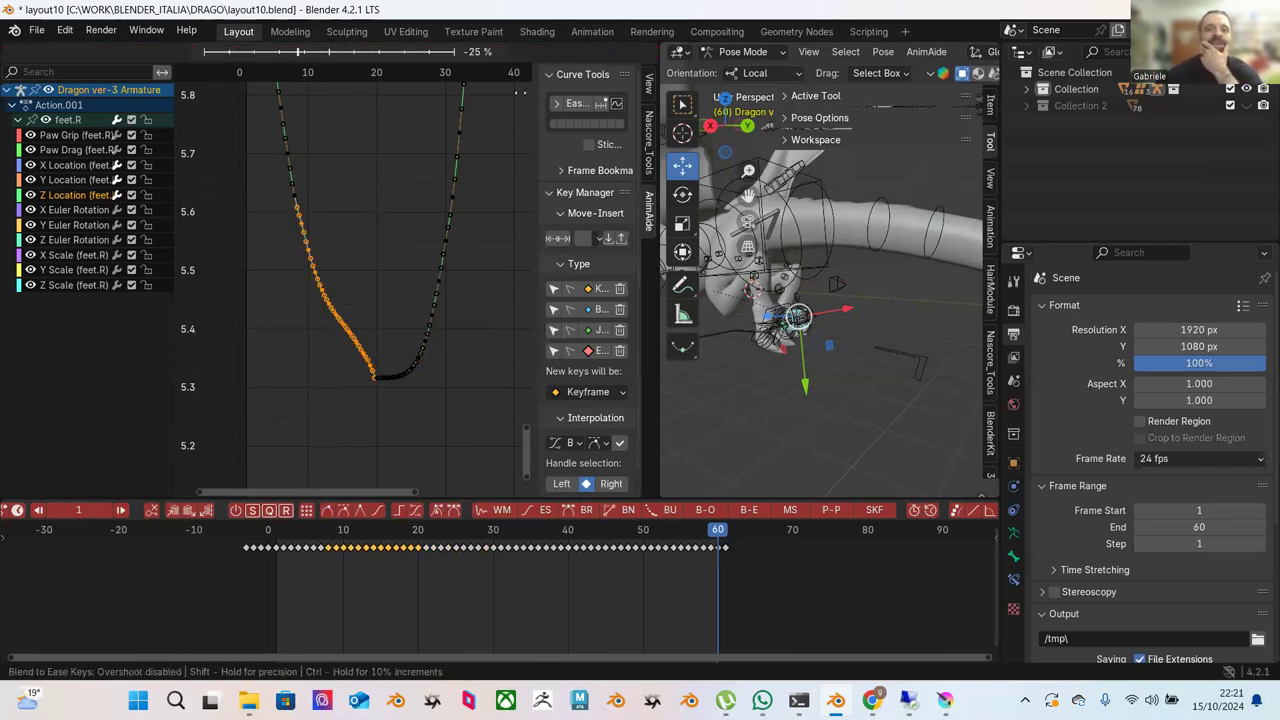
pyautogui.click(548, 112)
pyautogui.click(418, 224)
# Ease the lower-left valley keys and a longer left-slope stretch at full strength.
pyautogui.moveTo(271, 248); pyautogui.dragTo(387, 403)
pyautogui.click(559, 57)
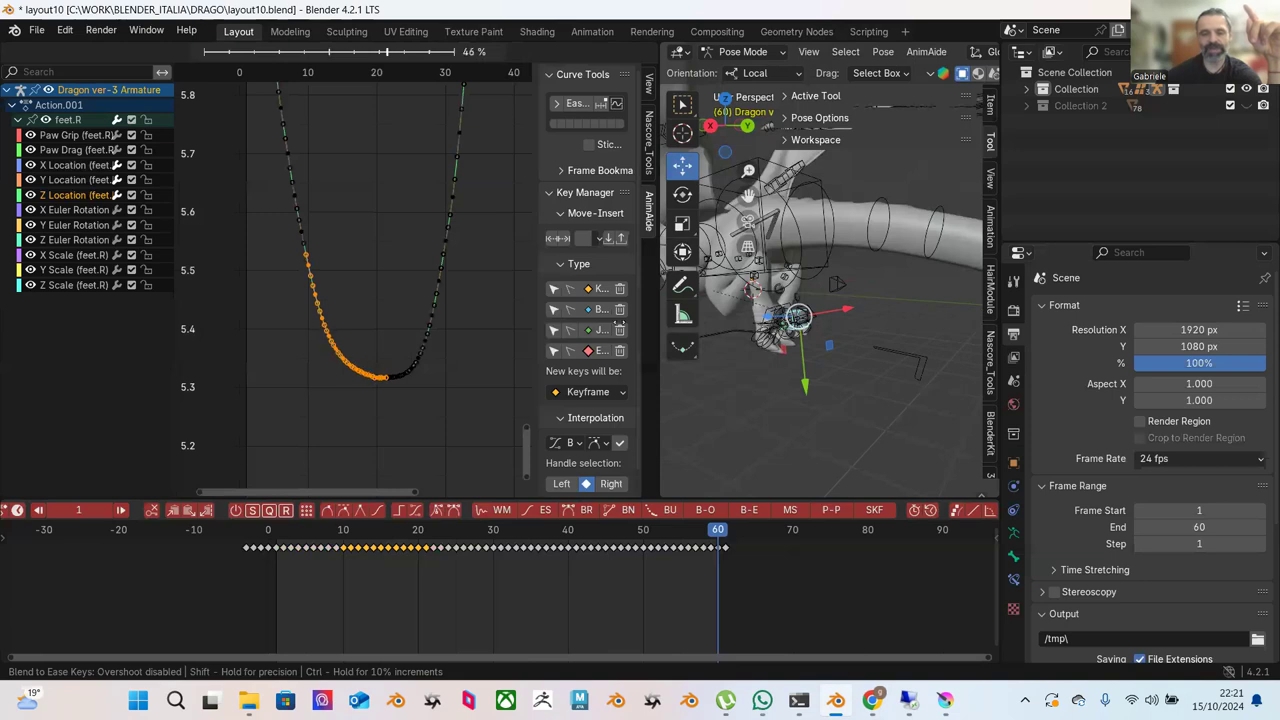
pyautogui.click(758, 424)
pyautogui.moveTo(257, 143); pyautogui.dragTo(399, 398)
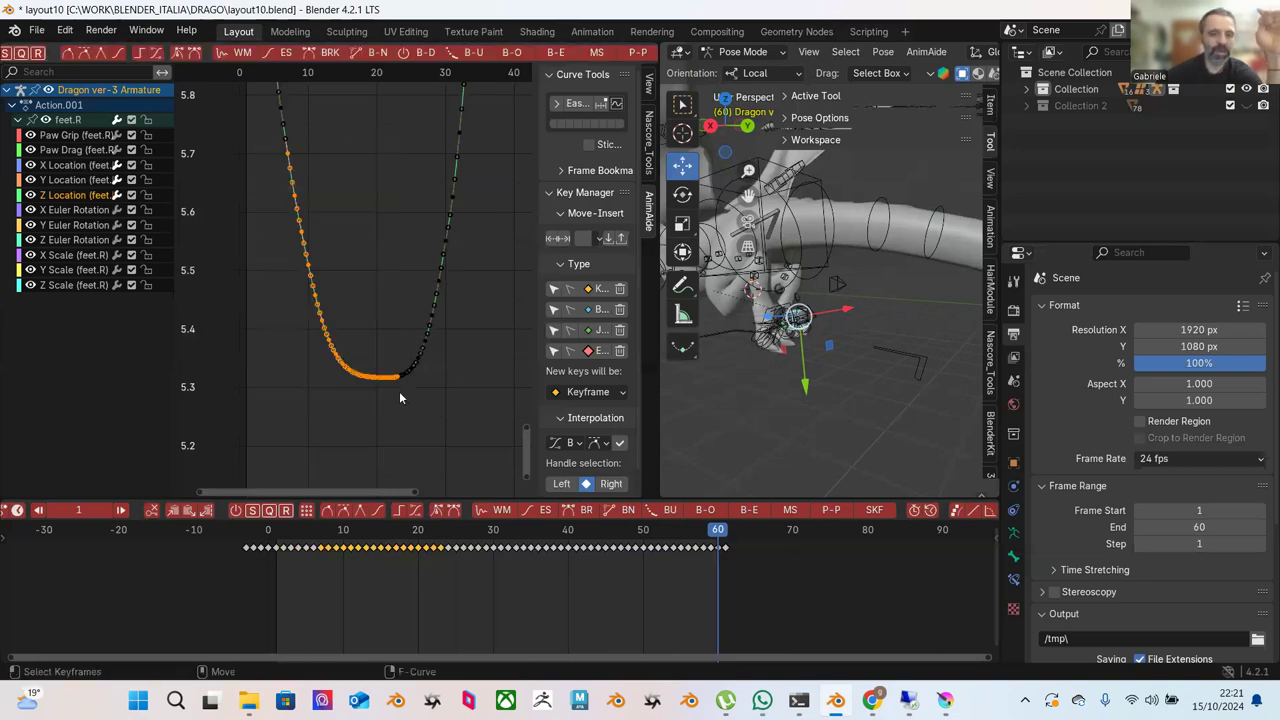
pyautogui.click(556, 51)
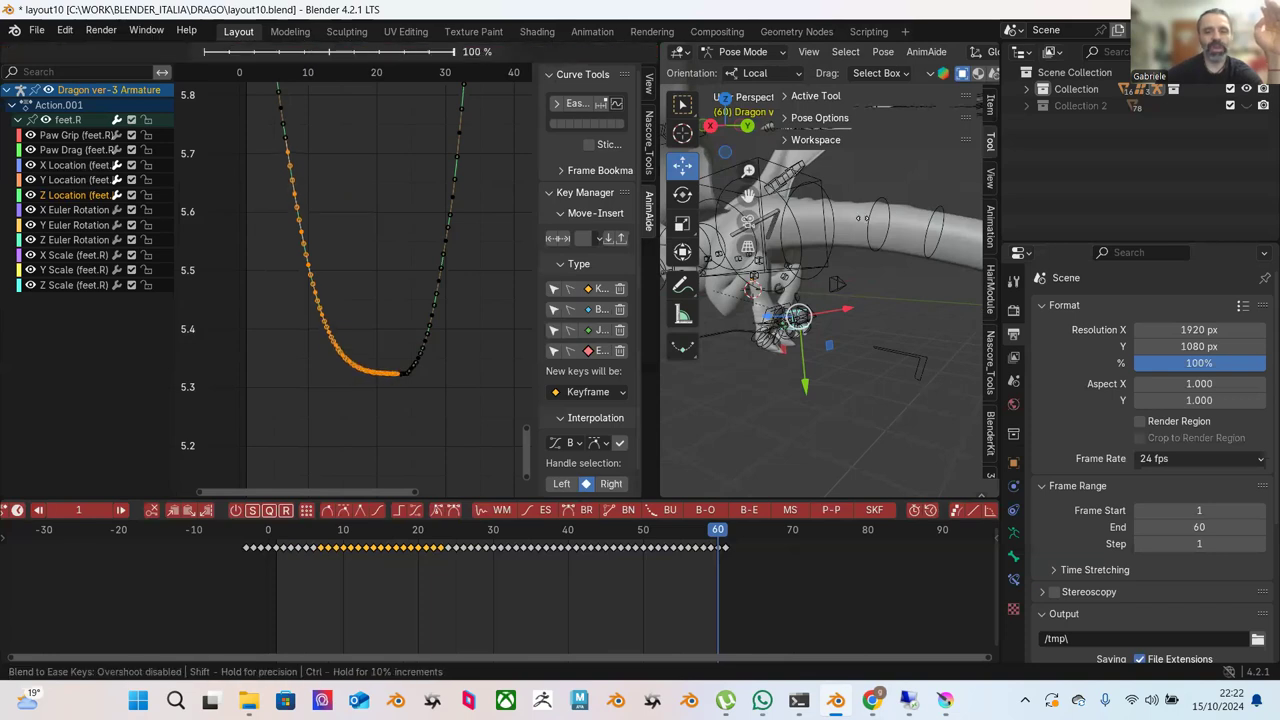
pyautogui.click(884, 238)
pyautogui.click(358, 188)
# Blend the keys on the right part of the curve to ease at -100%.
pyautogui.moveTo(500, 254); pyautogui.dragTo(376, 422)
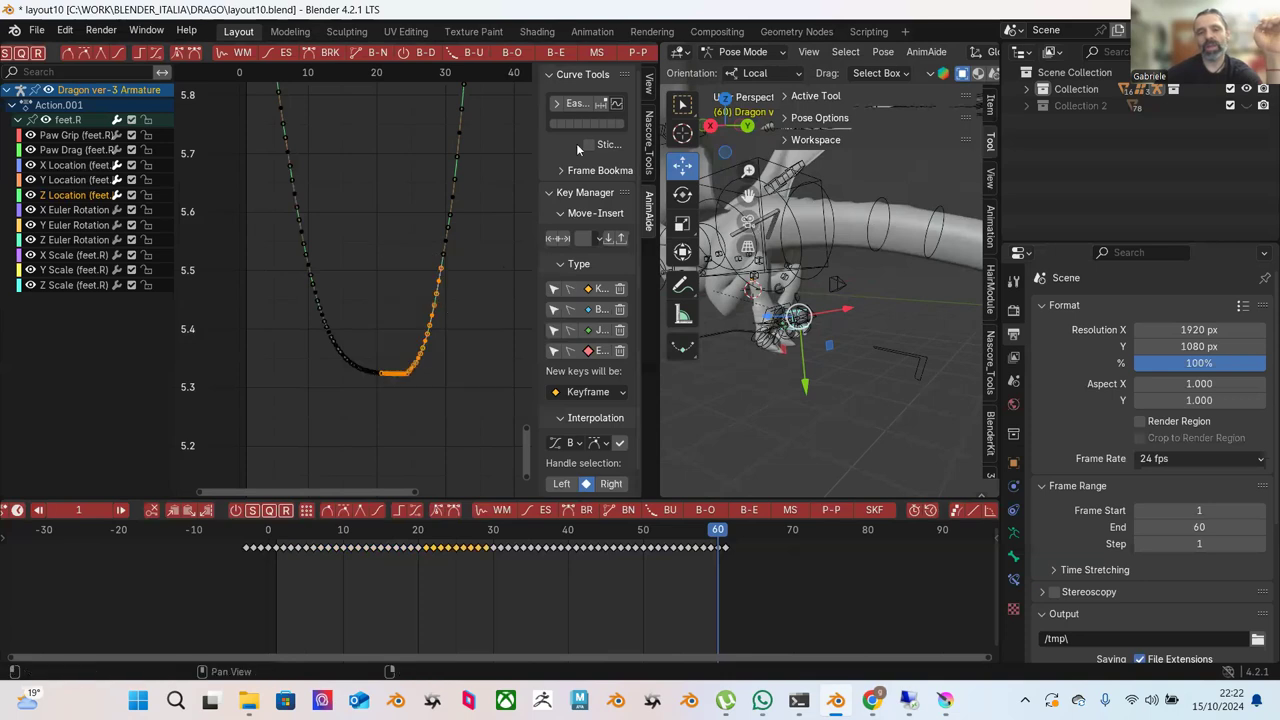
pyautogui.click(556, 52)
pyautogui.click(380, 125)
pyautogui.click(415, 187)
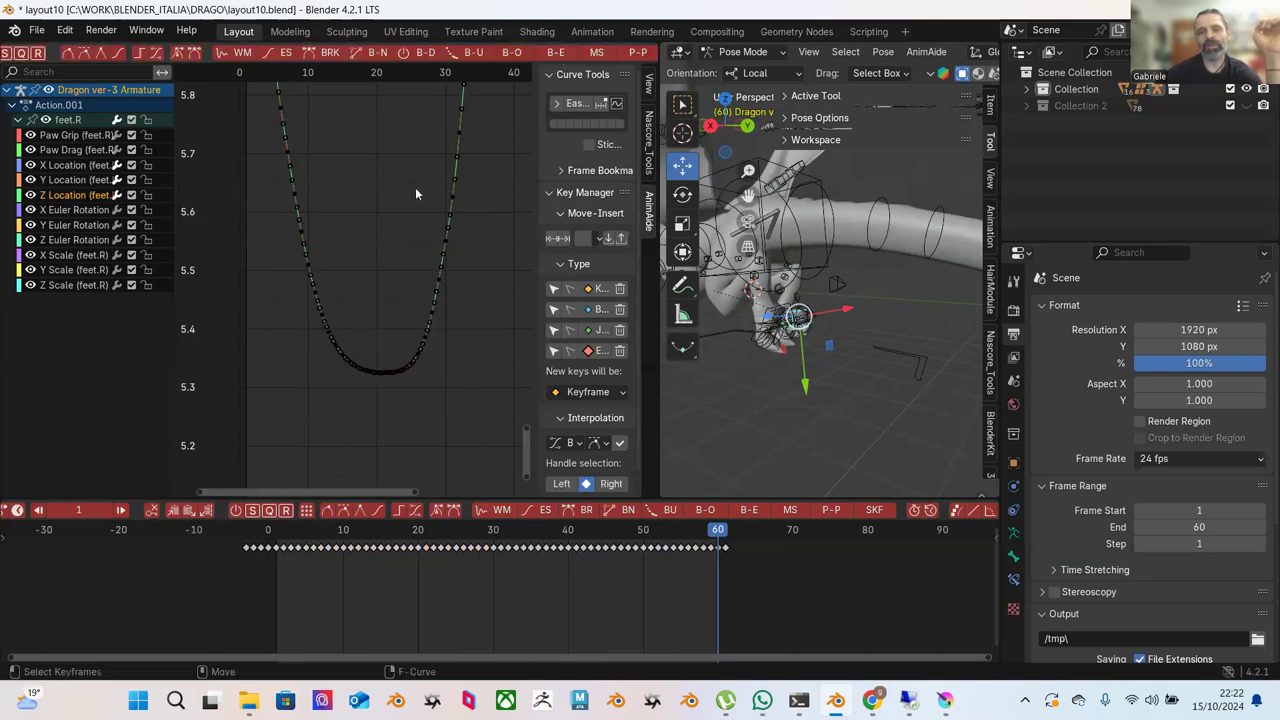
pyautogui.scroll(-5, 420, 220)
pyautogui.scroll(-2, 425, 257)
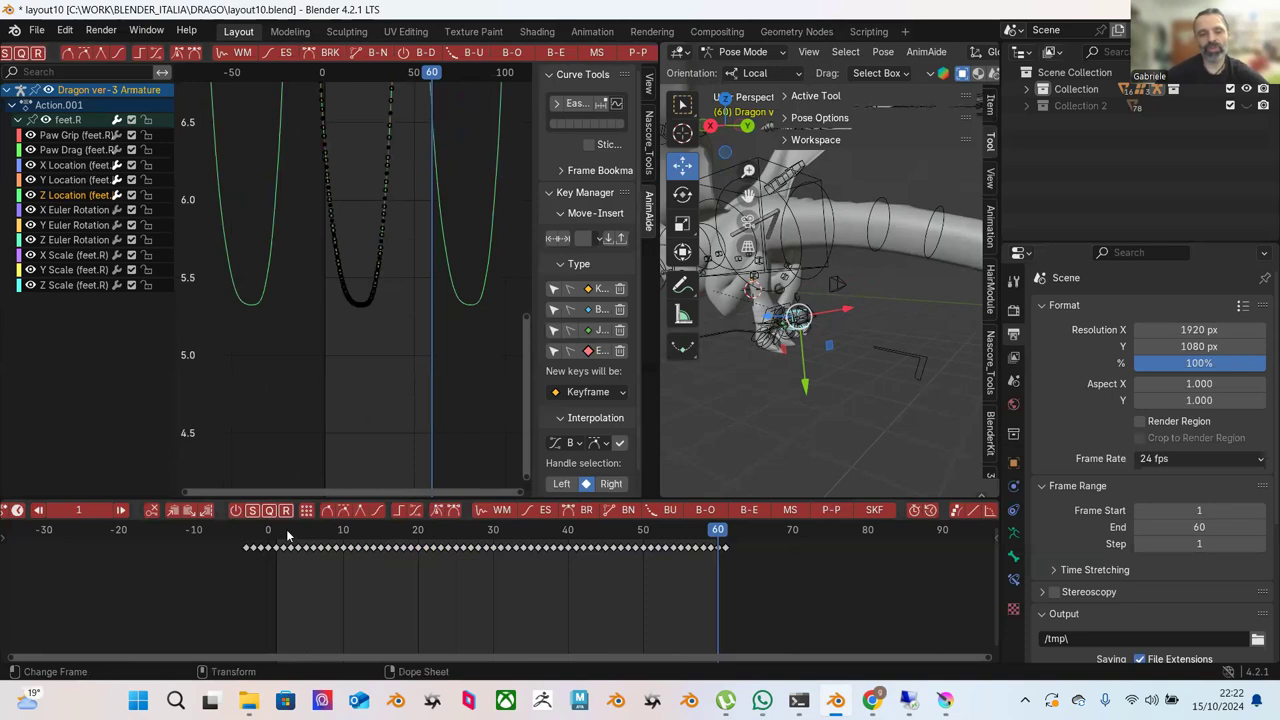
pyautogui.press('space')
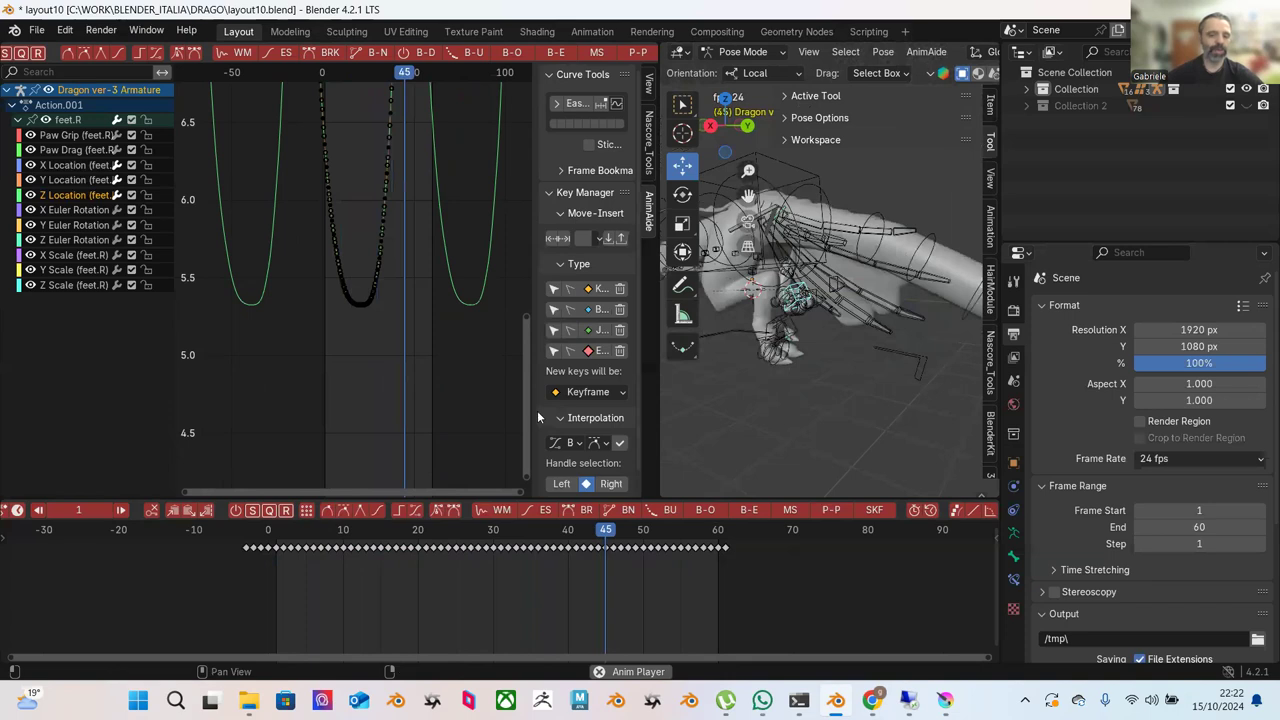
pyautogui.press('space')
pyautogui.keyDown('ctrl'); pyautogui.moveTo(396, 346); pyautogui.dragTo(370, 350, button='middle'); pyautogui.keyUp('ctrl')
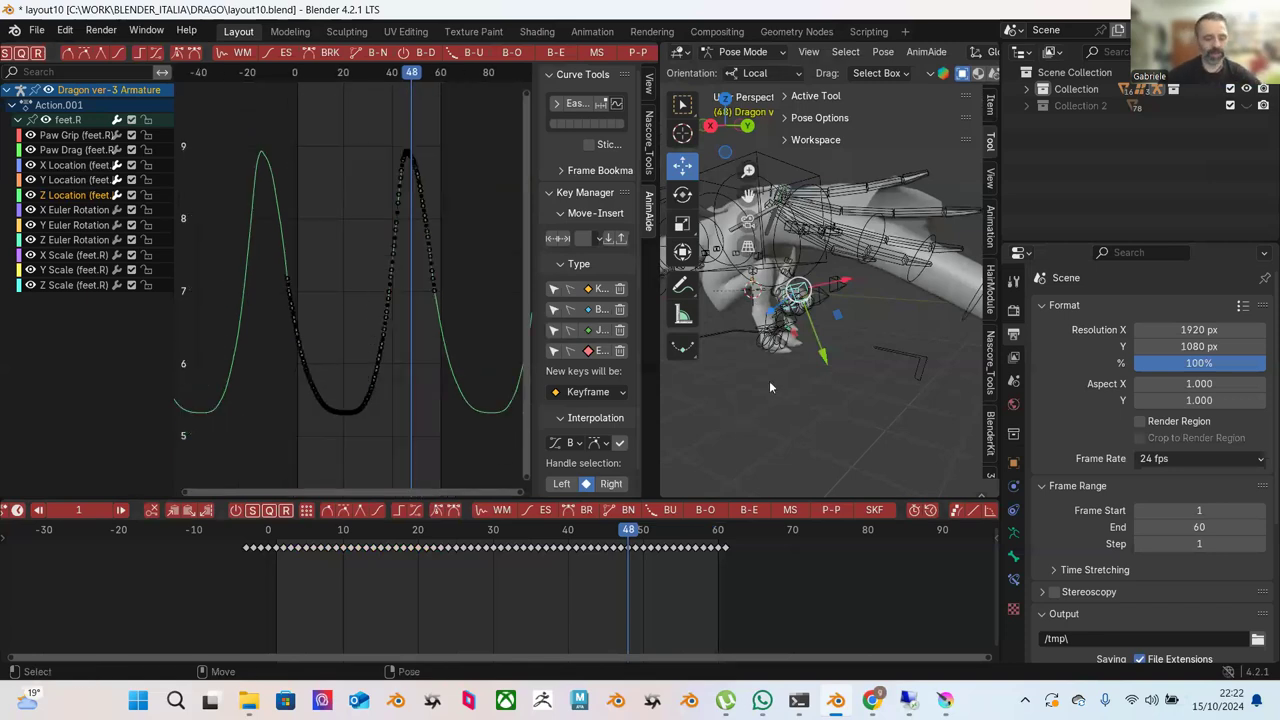
pyautogui.moveTo(819, 374); pyautogui.dragTo(975, 370, button='middle')
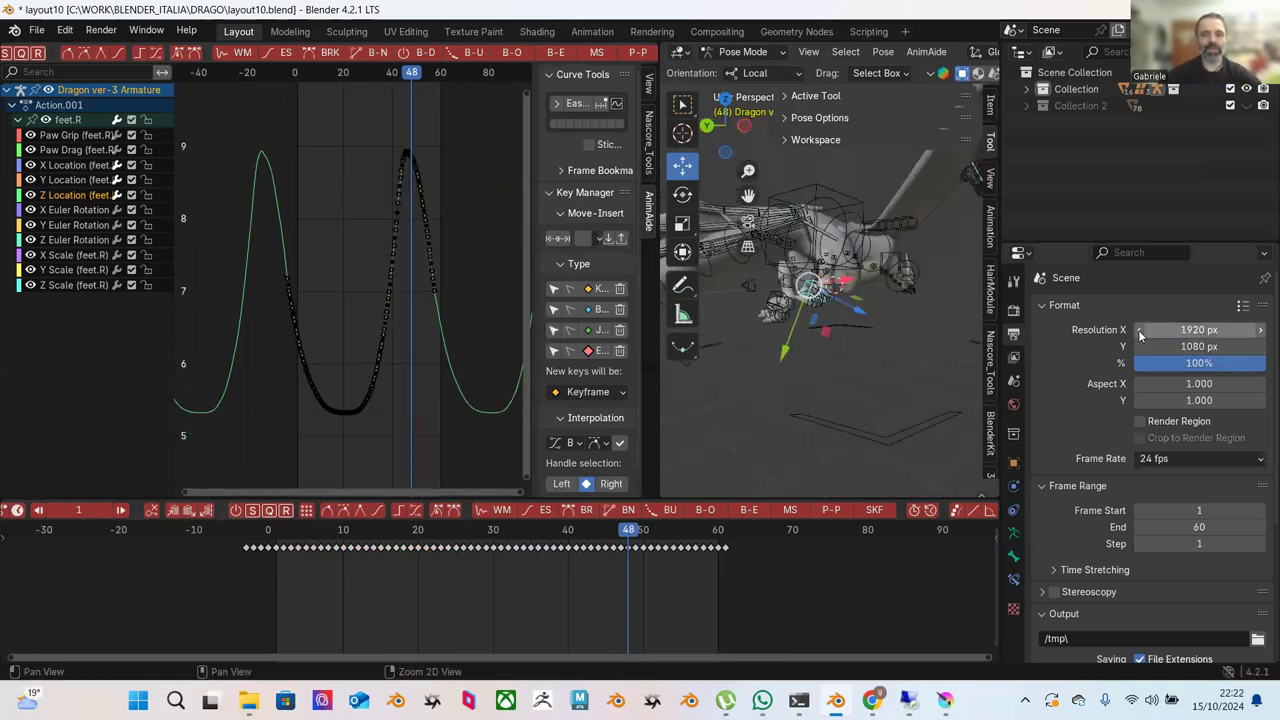
pyautogui.scroll(3, 850, 320)
pyautogui.moveTo(850, 320); pyautogui.dragTo(719, 315, button='middle')
# Lower the valley-to-peak keys by about 0.72, then play the animation from frame 1.
pyautogui.moveTo(224, 122); pyautogui.dragTo(468, 430)
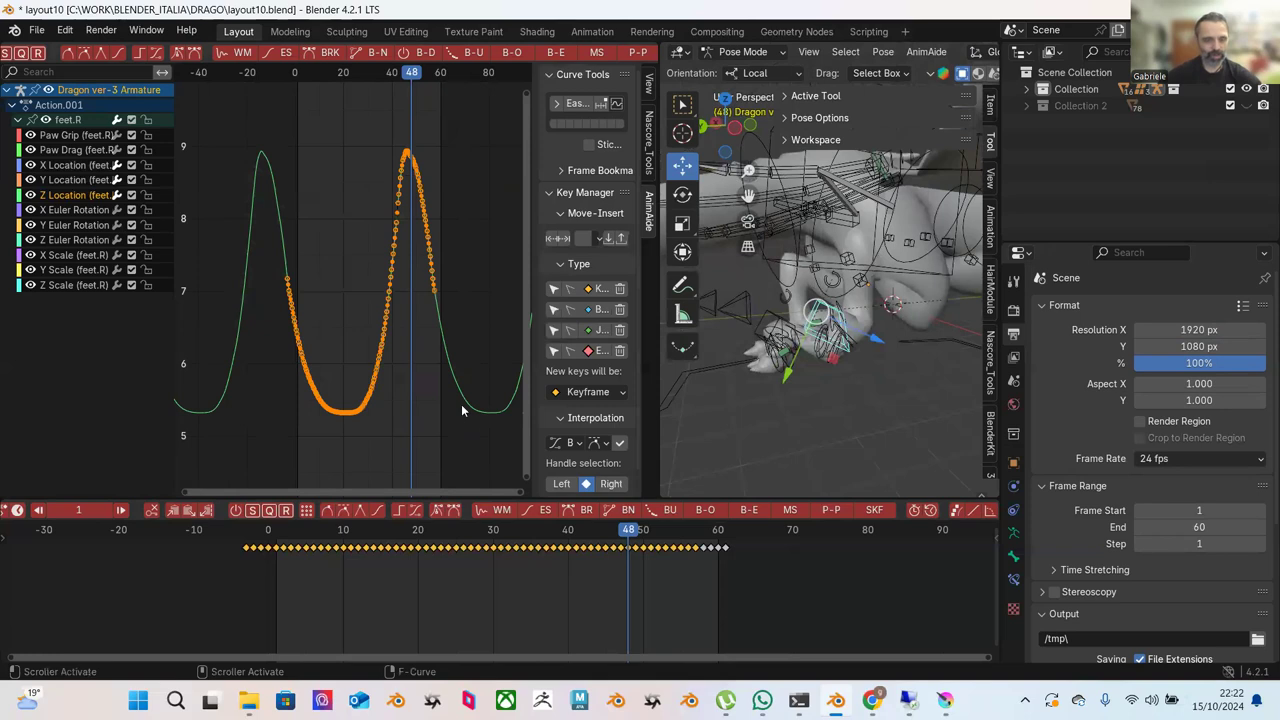
pyautogui.press('g')
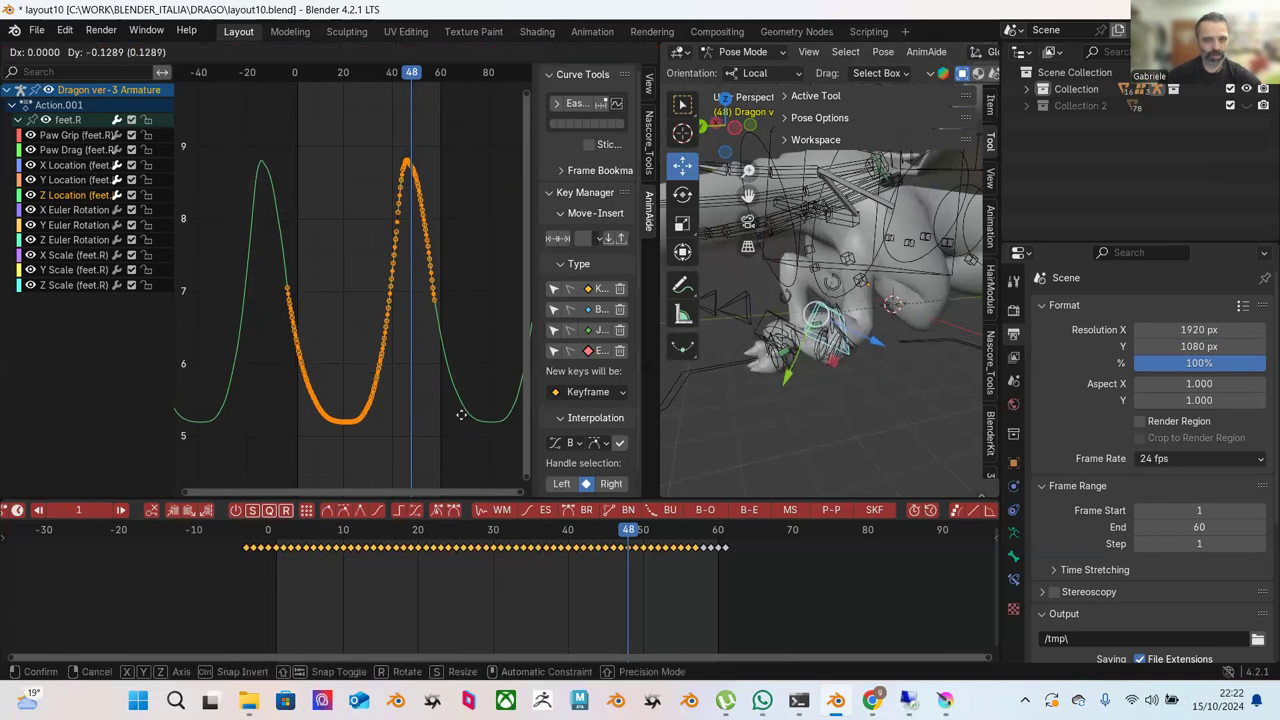
pyautogui.moveTo(461, 456)
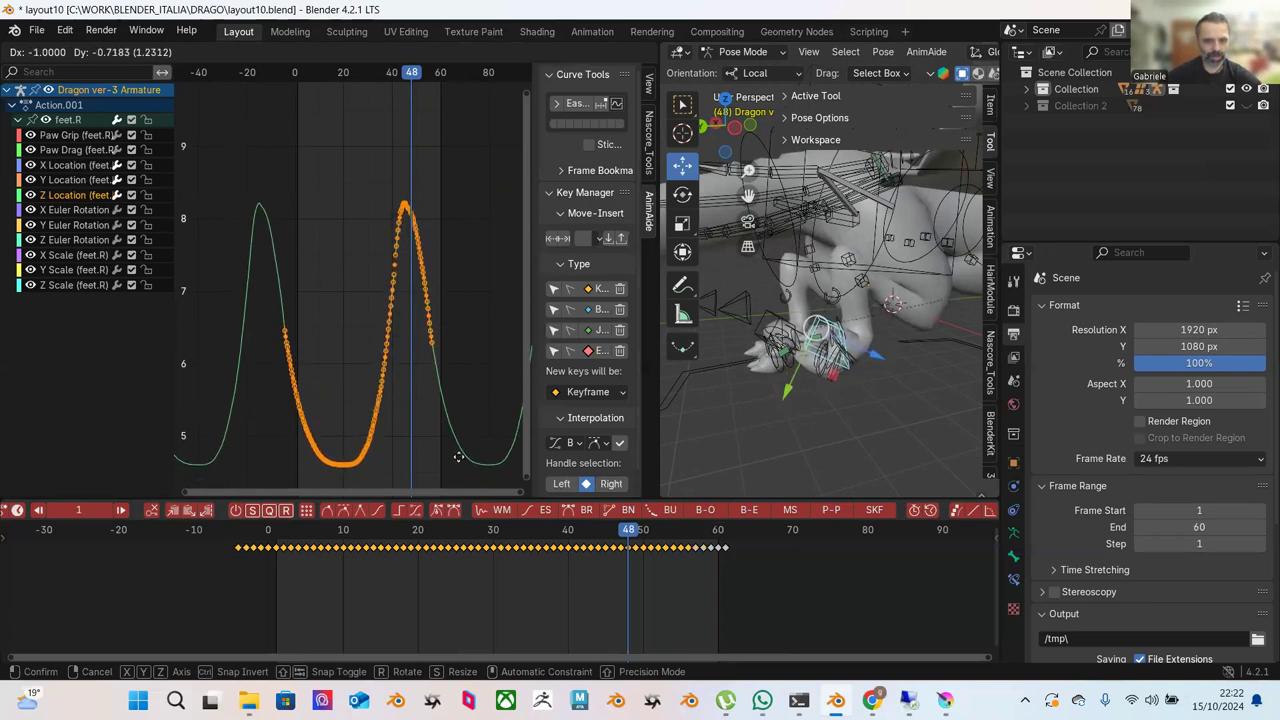
pyautogui.click(458, 458)
pyautogui.moveTo(323, 541); pyautogui.dragTo(279, 537)
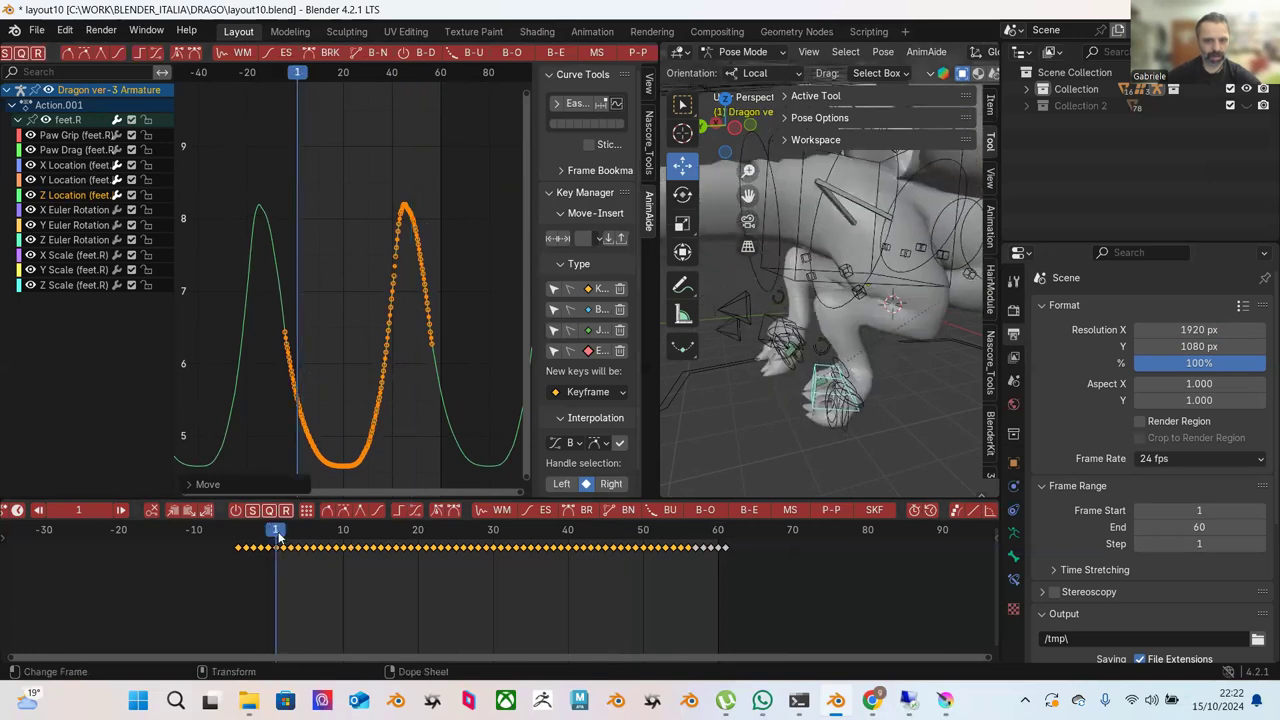
pyautogui.press('space')
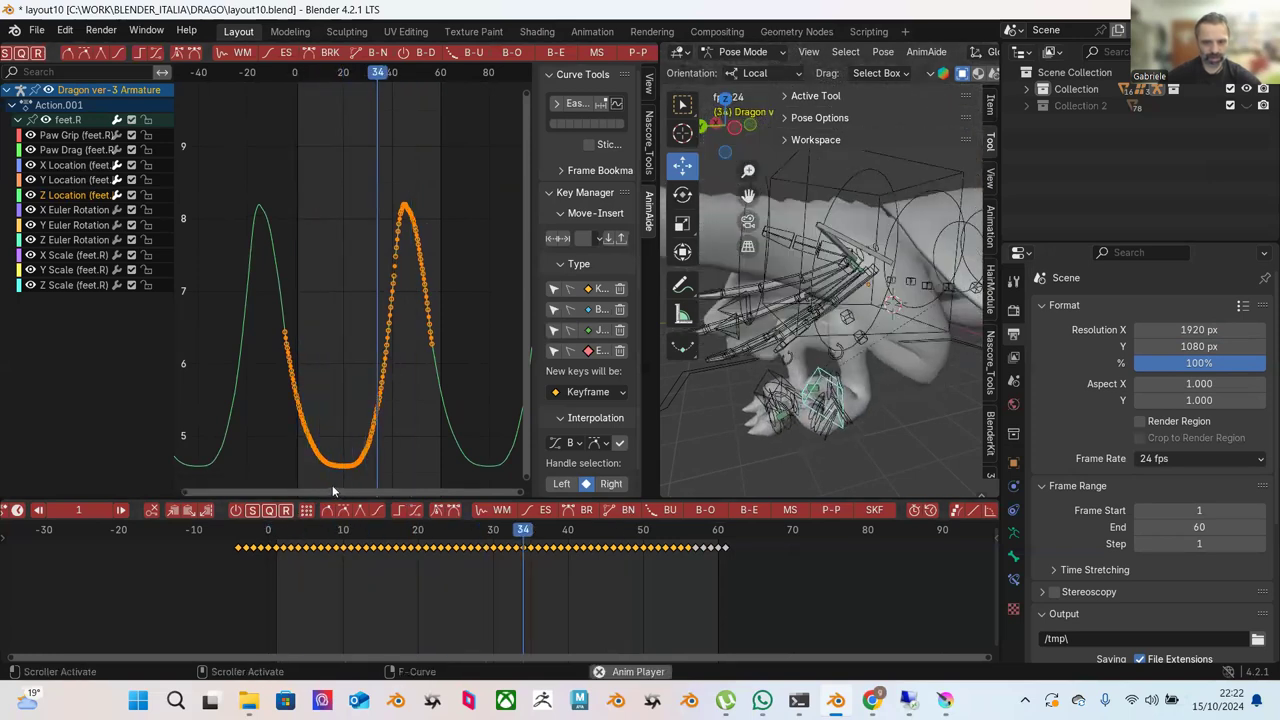
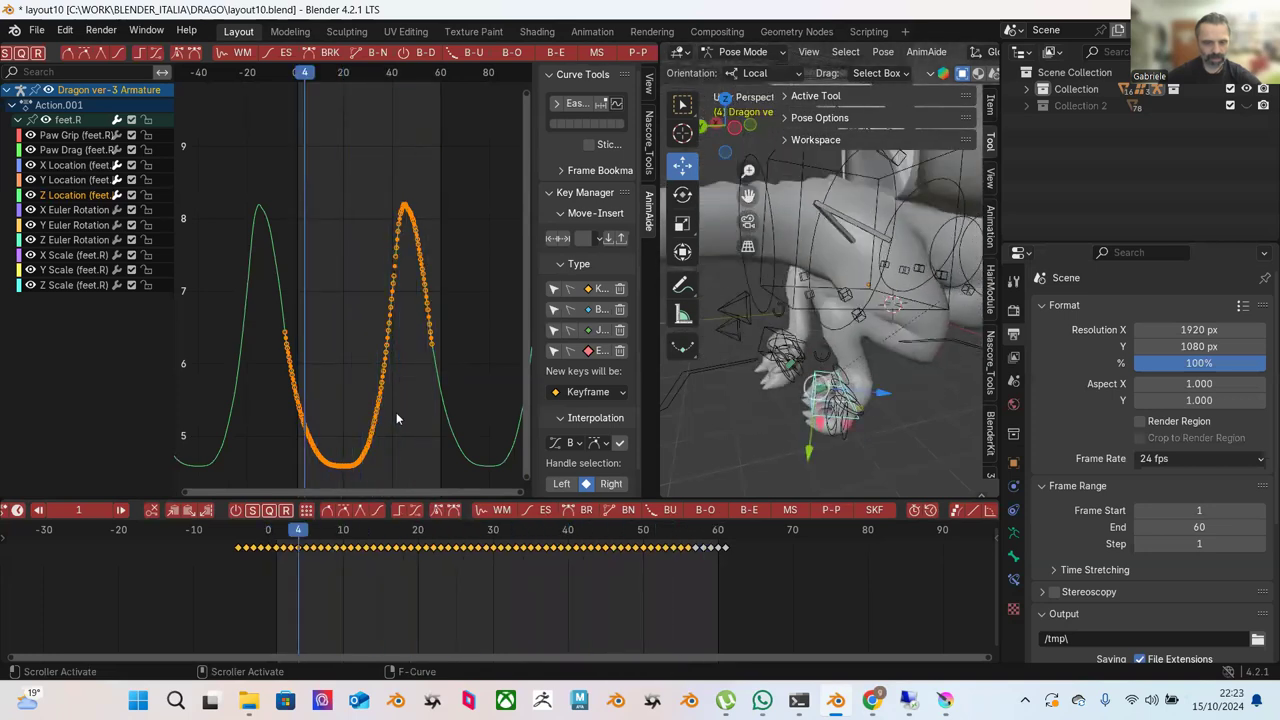
# Inspect the left foot's curves while scrubbing through frames 21 to 27.
pyautogui.moveTo(298, 530); pyautogui.dragTo(425, 545)
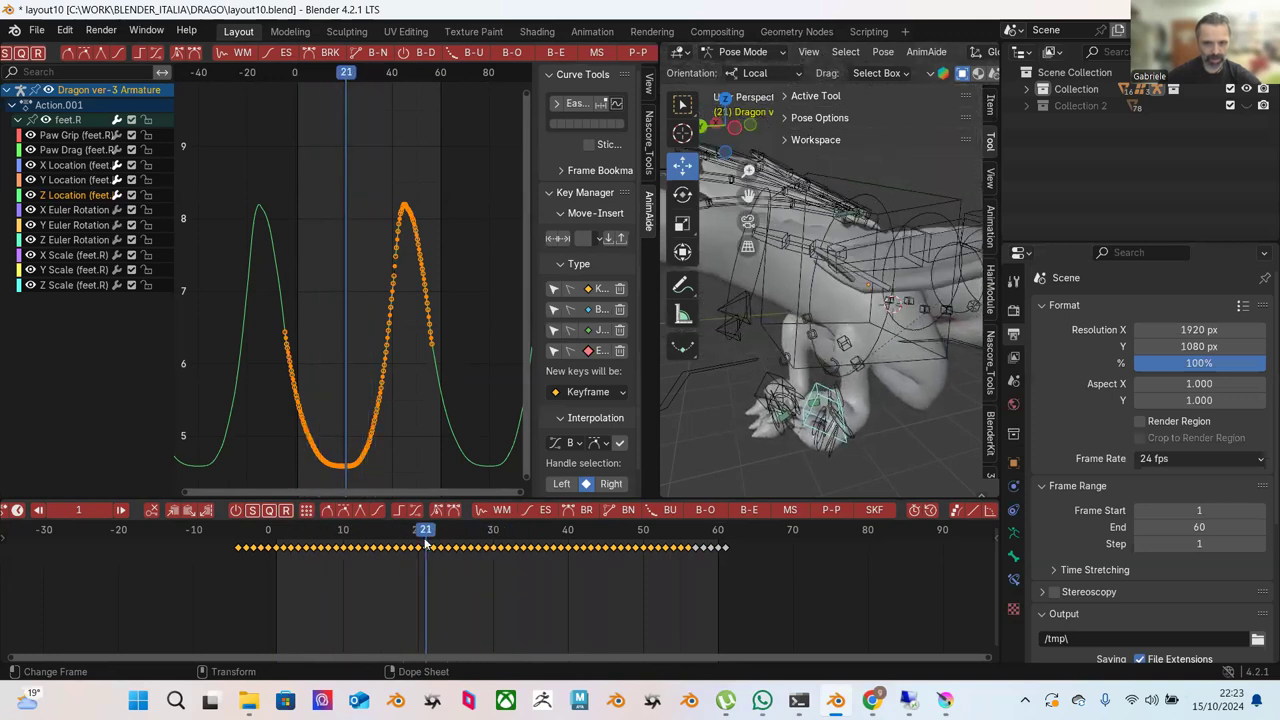
pyautogui.click(769, 378)
pyautogui.moveTo(470, 410); pyautogui.dragTo(450, 340, button='middle')
pyautogui.moveTo(427, 535); pyautogui.dragTo(479, 536)
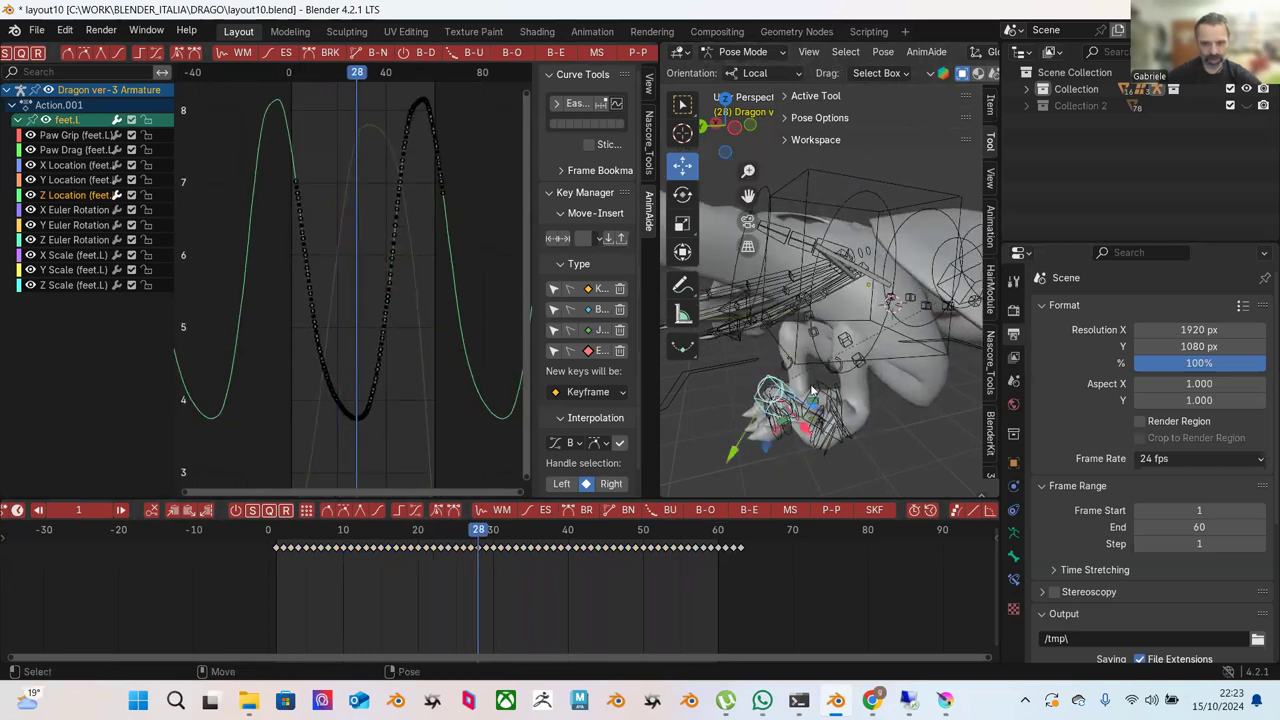
# Shift the right foot's selected keys seven frames later and play the animation back.
pyautogui.click(812, 390)
pyautogui.press('g')
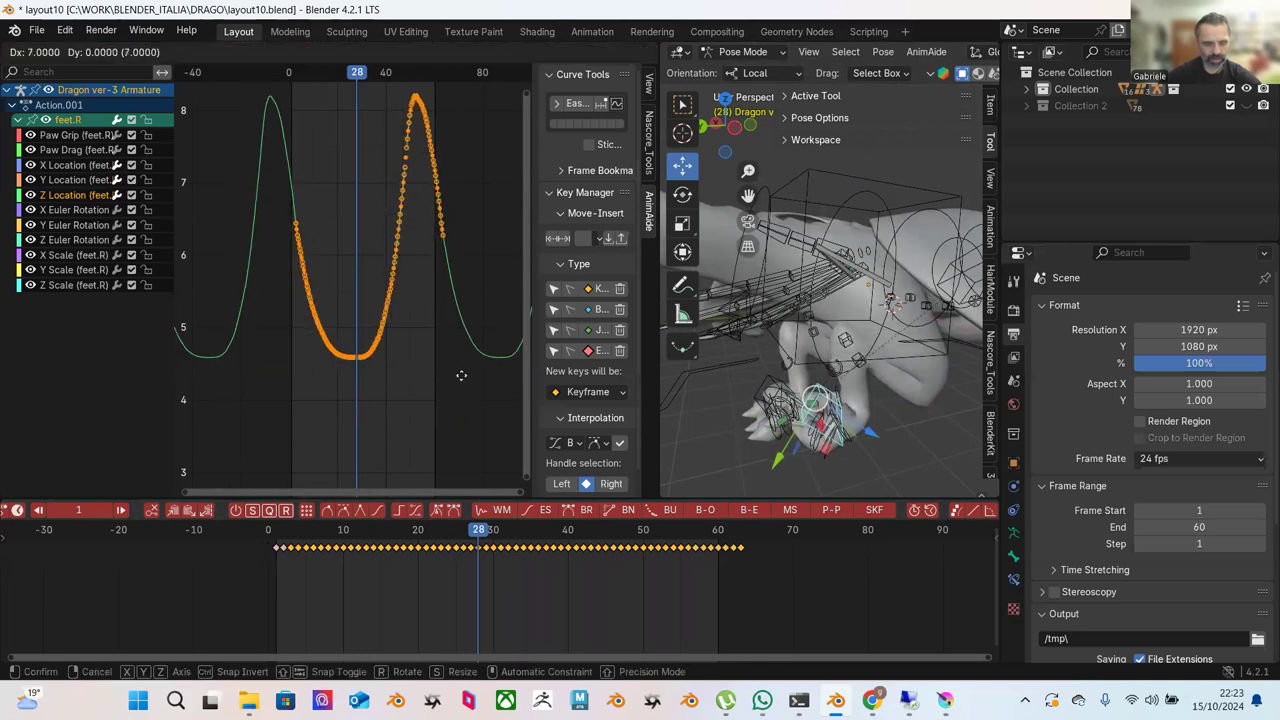
pyautogui.click(459, 380)
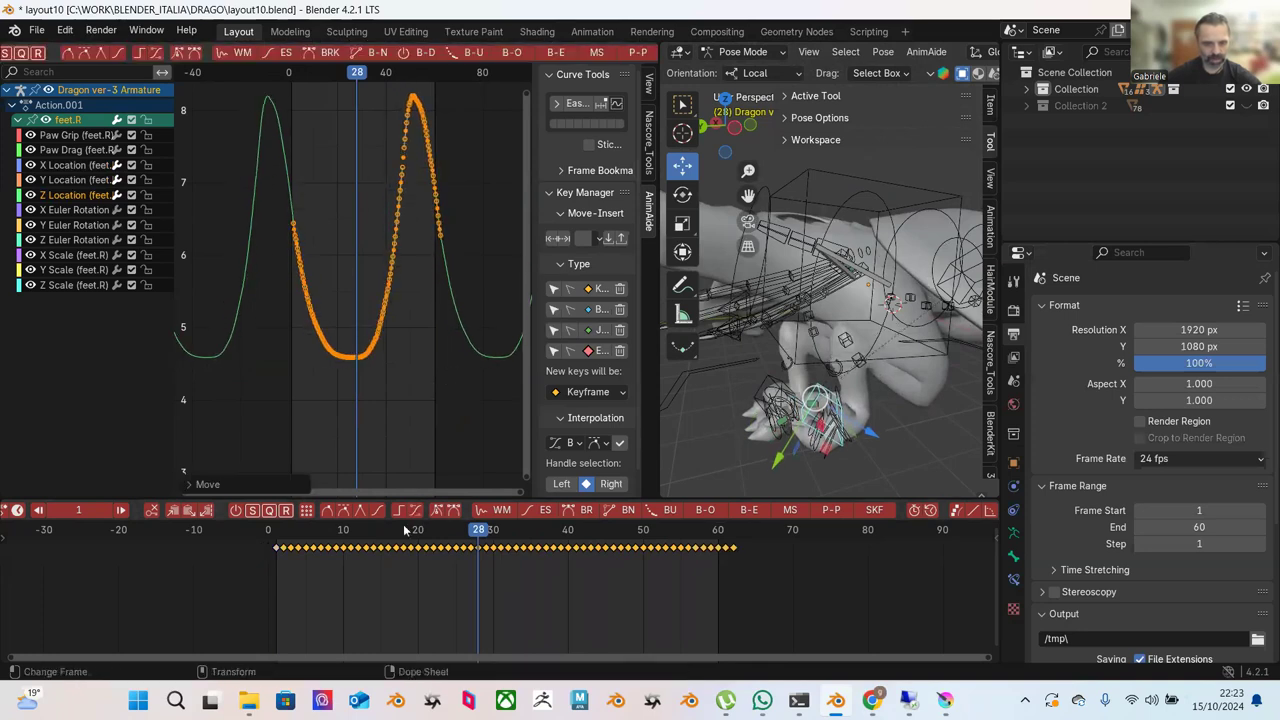
pyautogui.hotkey('shift', 'Left')
pyautogui.press('space')
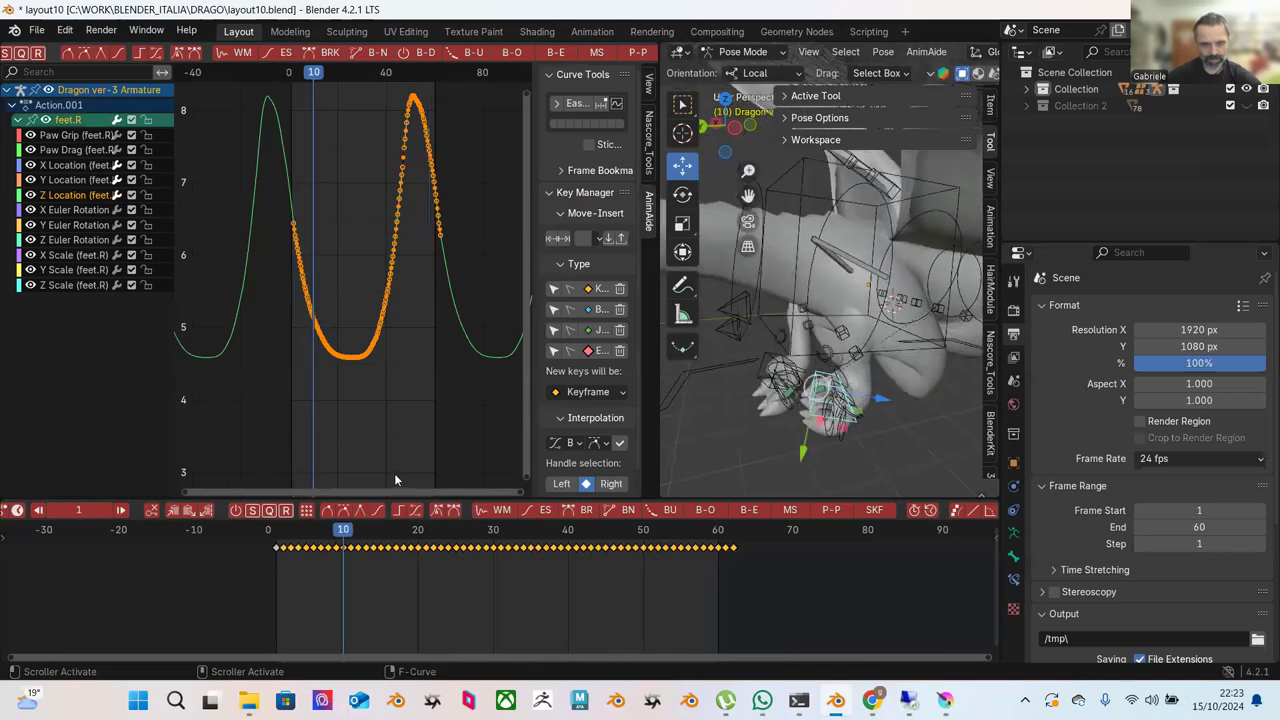
pyautogui.moveTo(345, 535); pyautogui.dragTo(455, 540)
# Nudge the right foot's keys one frame earlier and replay from frame 3, orbiting the dragon.
pyautogui.press('g')
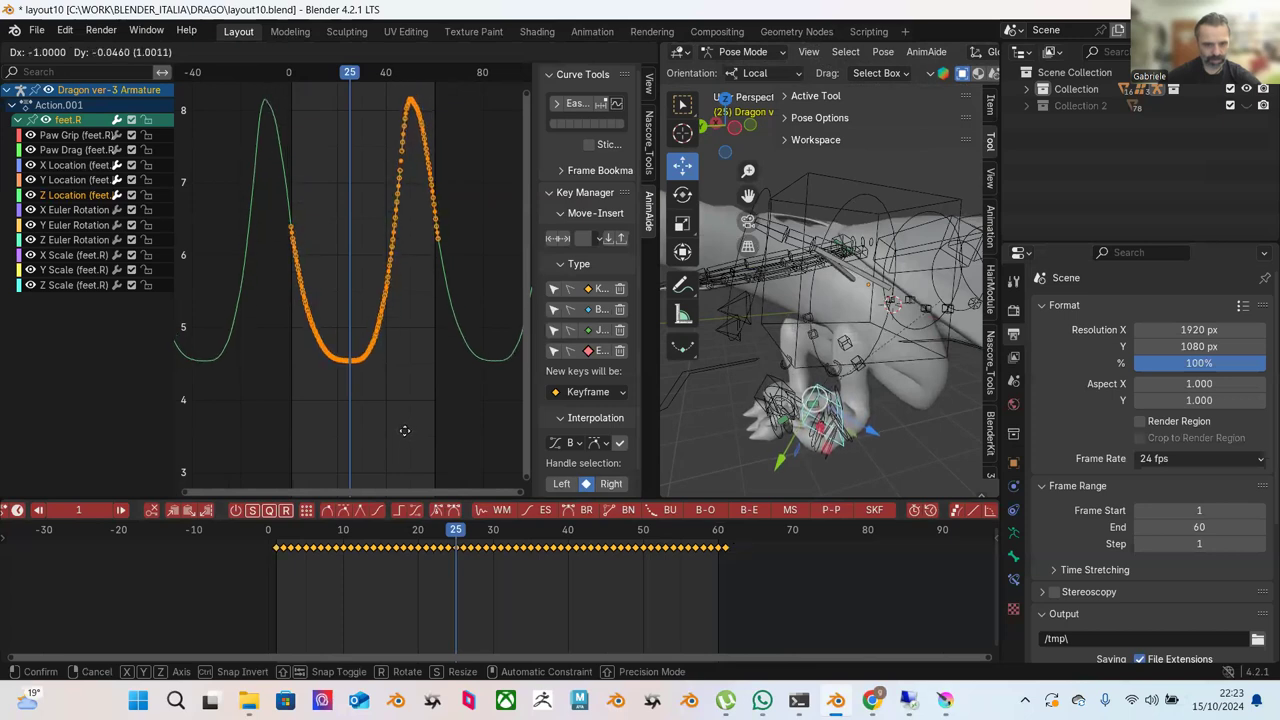
pyautogui.click(404, 430)
pyautogui.click(288, 530)
pyautogui.press('space')
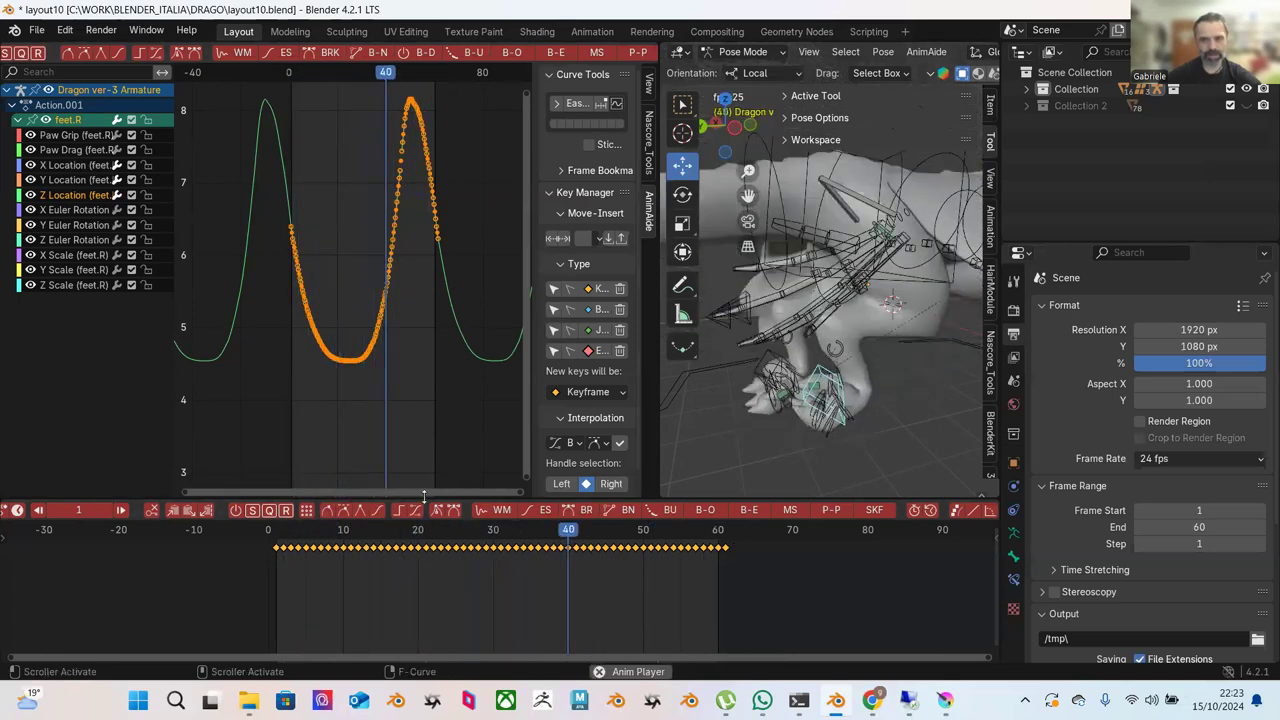
pyautogui.moveTo(834, 405); pyautogui.dragTo(884, 361, button='middle')
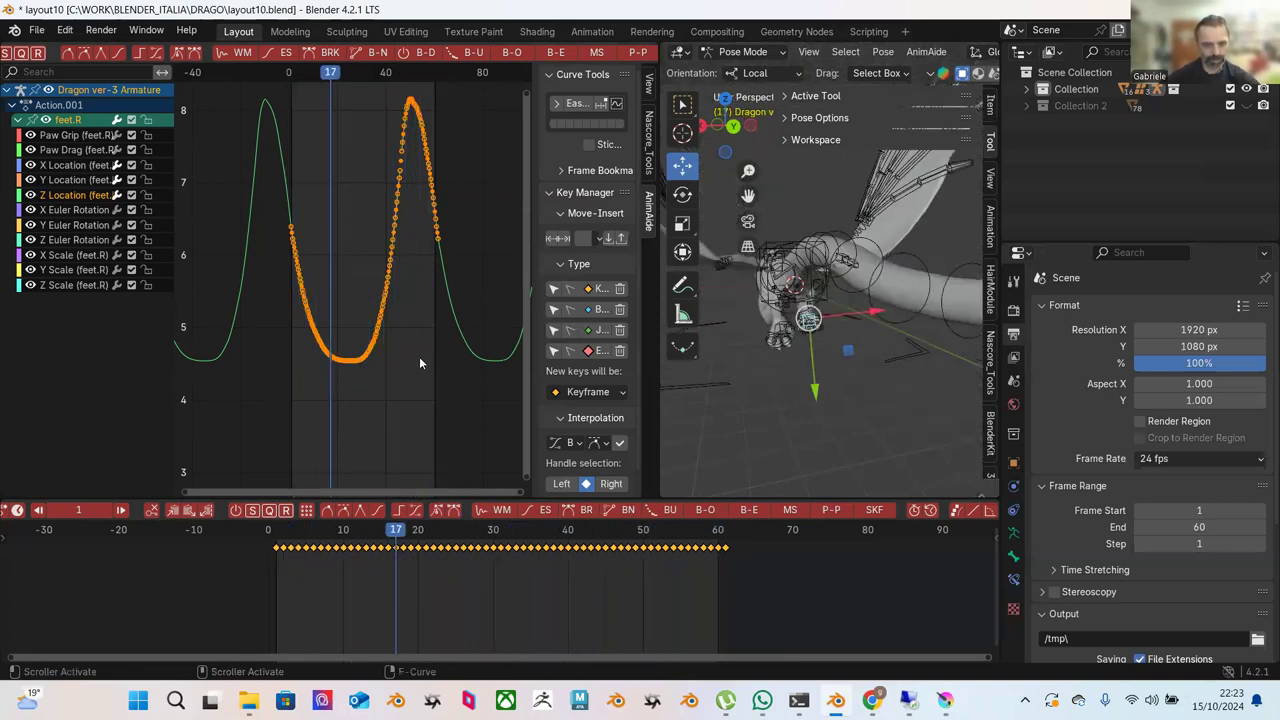
# Box-select the feet.R curve's left descending keys and apply AnimAide Blend to Neighbor to raise them.
pyautogui.scroll(2, 456, 410)
pyautogui.click(424, 402)
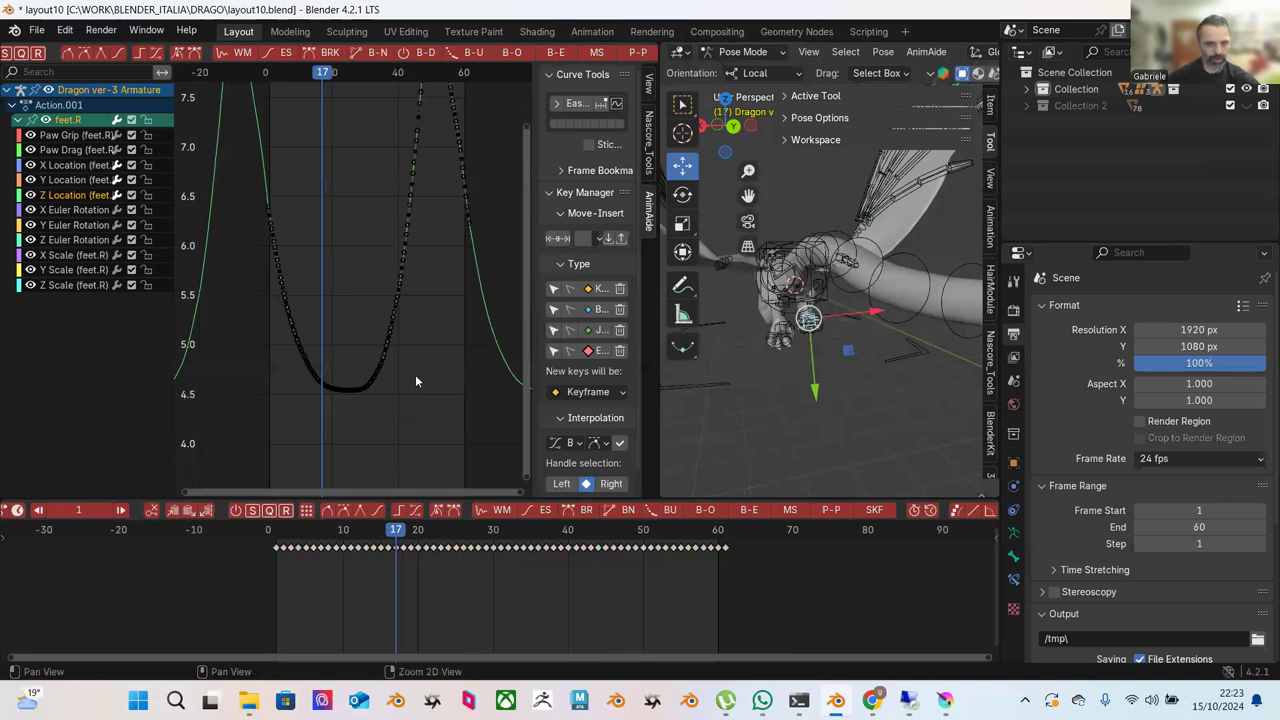
pyautogui.scroll(2, 404, 347)
pyautogui.moveTo(232, 198); pyautogui.dragTo(343, 416)
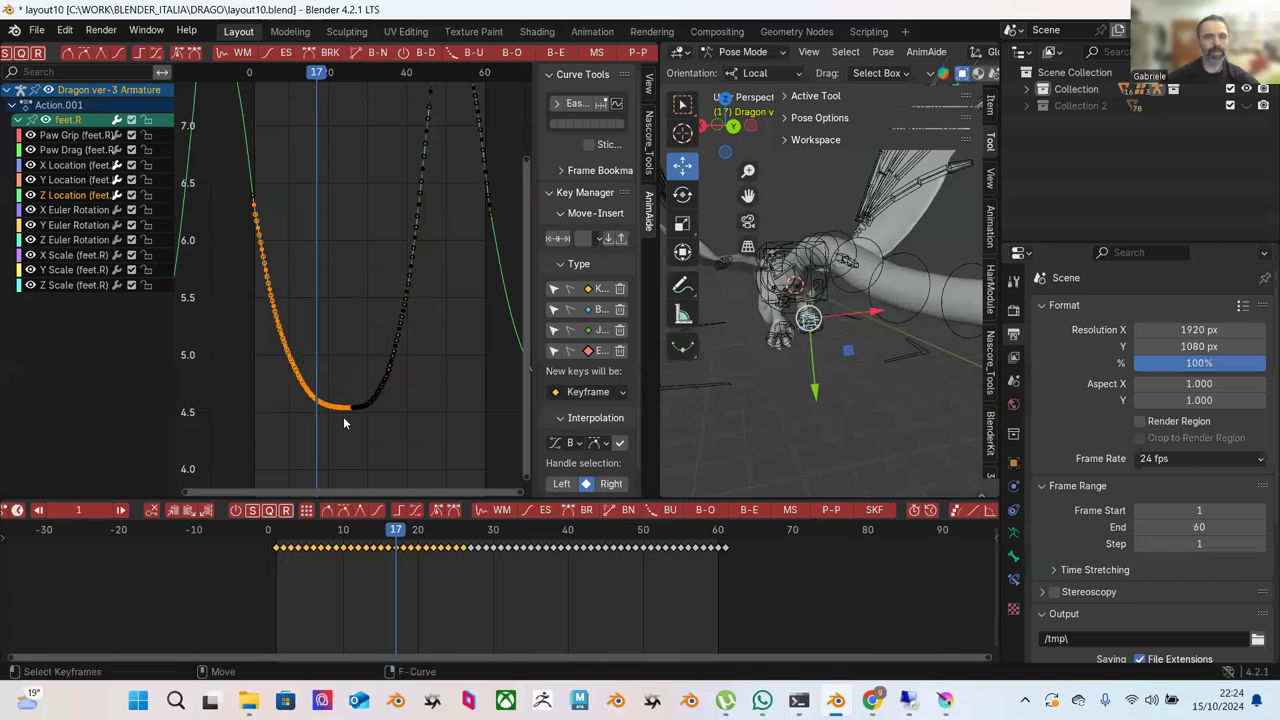
pyautogui.scroll(6, 245, 58)
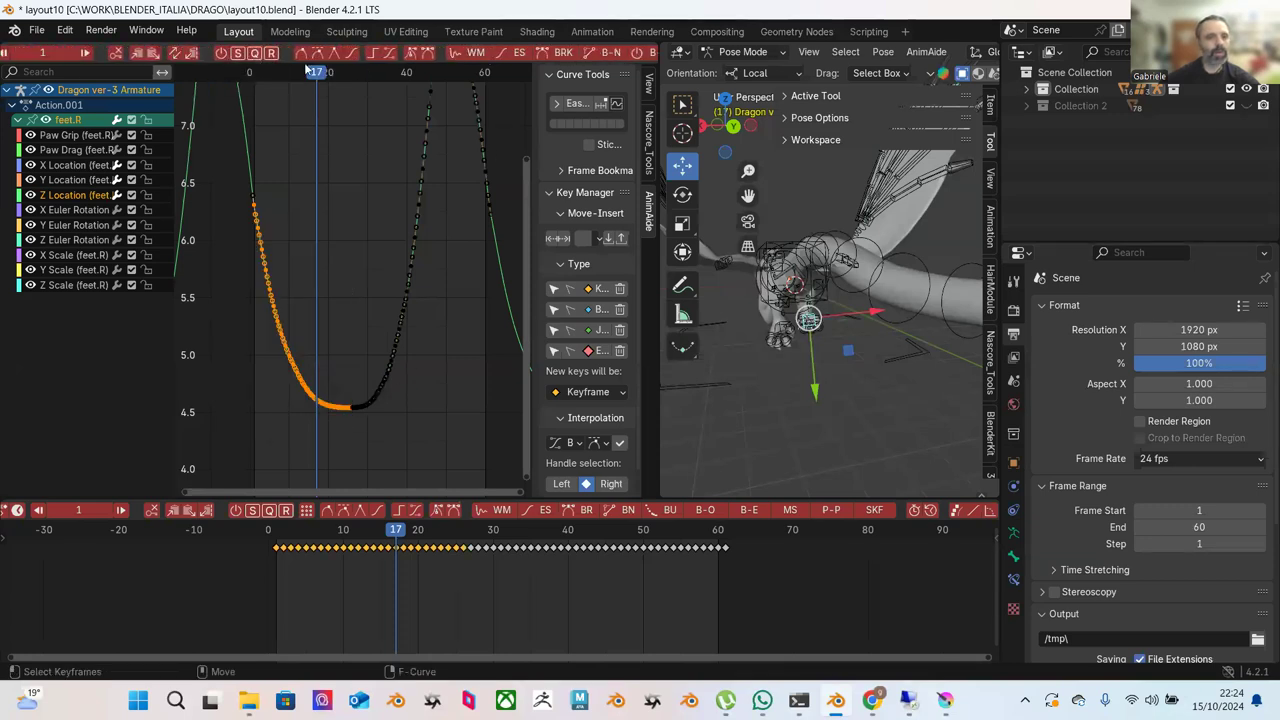
pyautogui.scroll(-6, 443, 63)
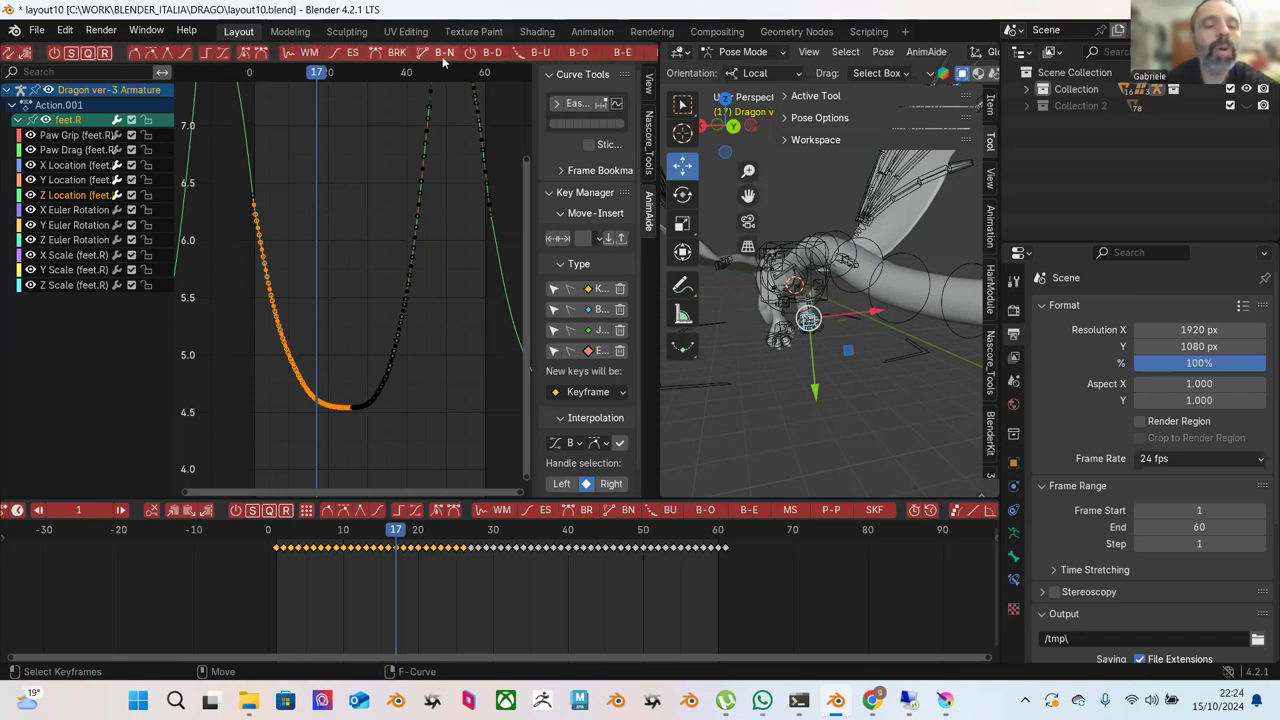
pyautogui.click(440, 58)
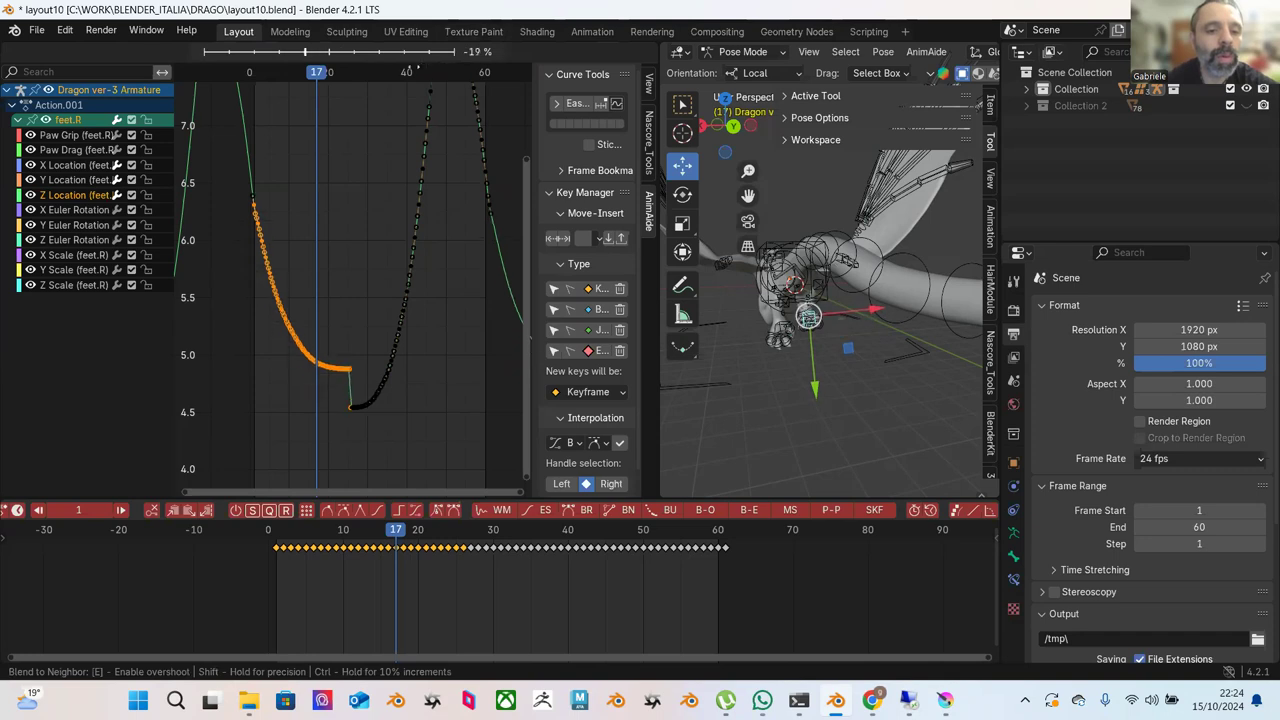
pyautogui.click(487, 105)
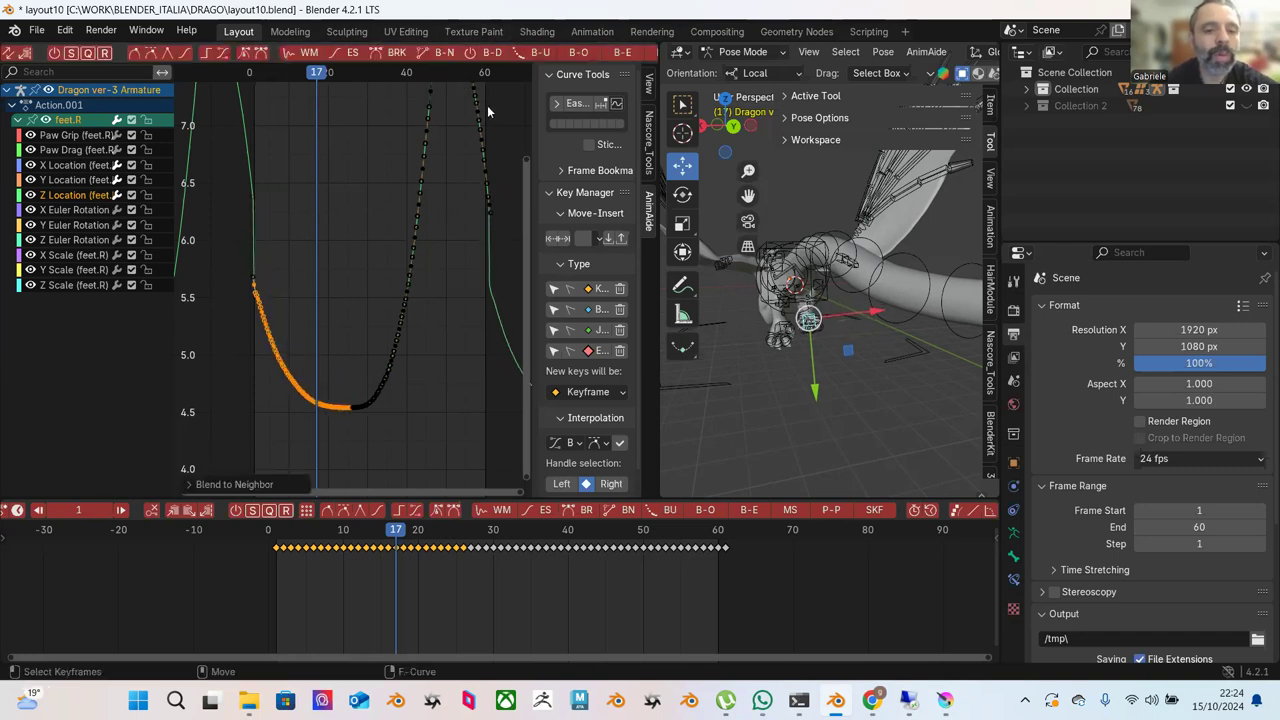
pyautogui.click(535, 56)
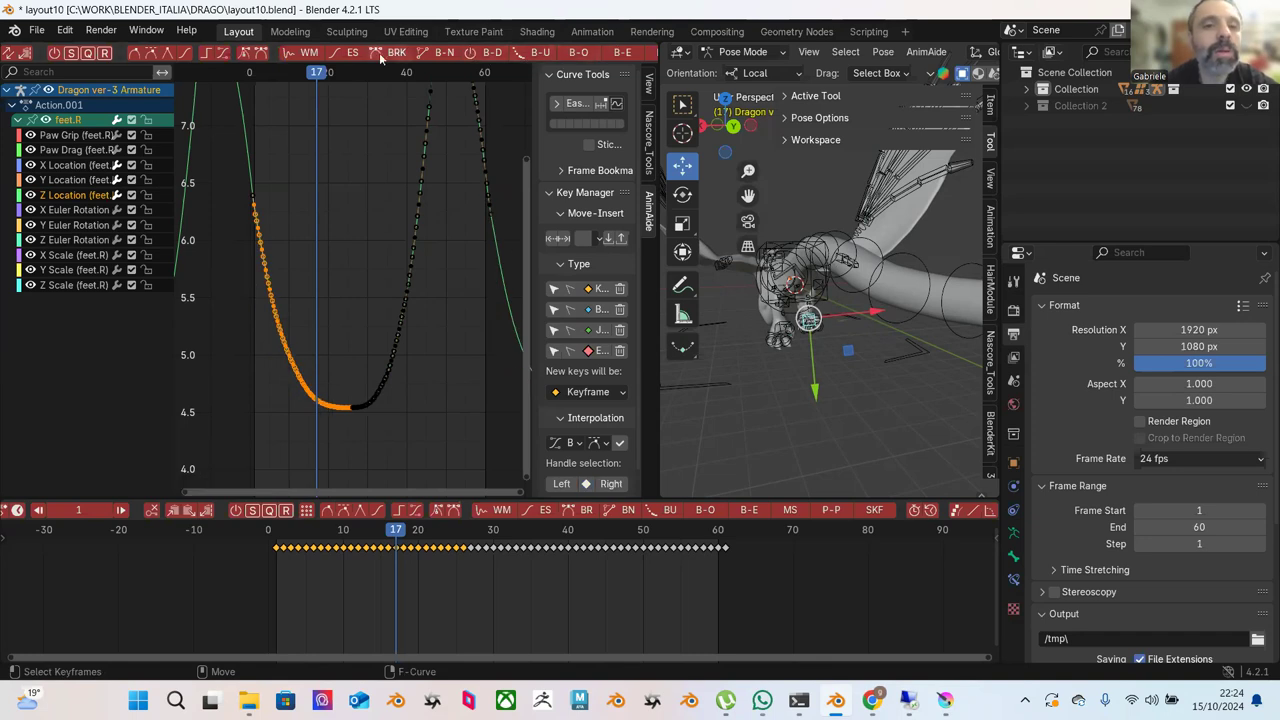
# Try AnimAide's shear, scale-to-average and time-offset tools on the selected feet.R keys.
pyautogui.scroll(-5, 574, 55)
pyautogui.click(550, 55)
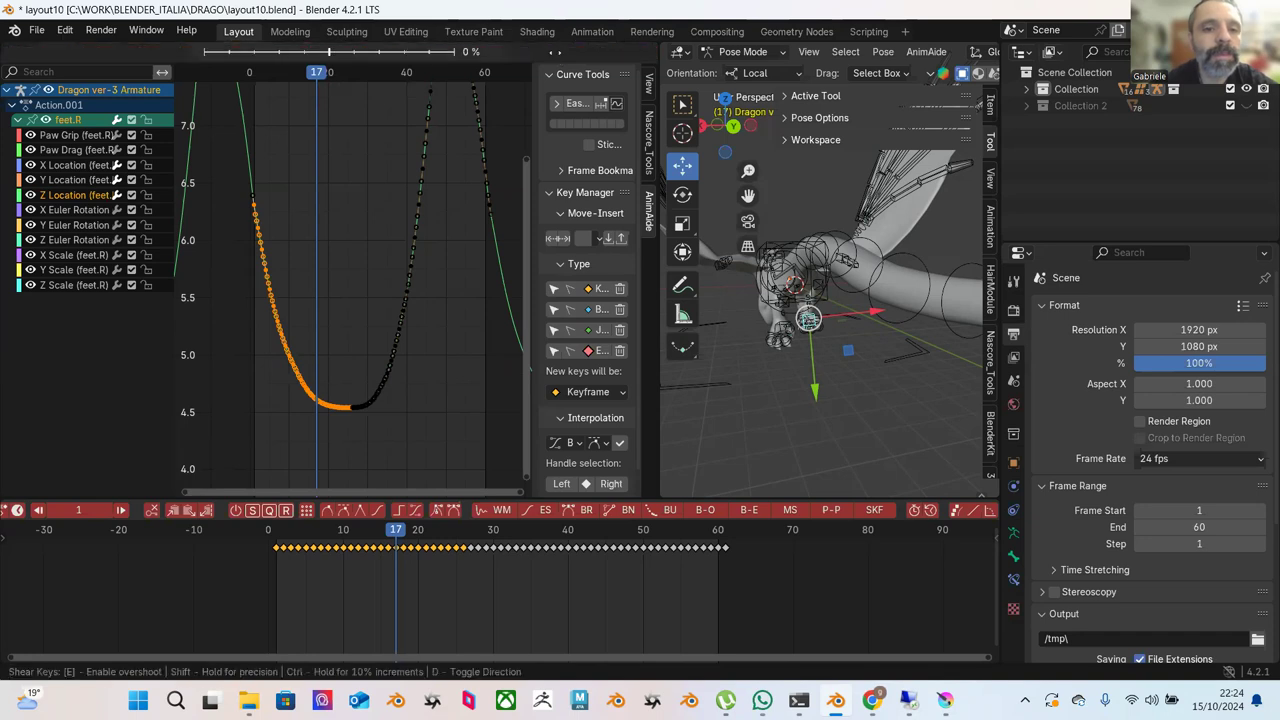
pyautogui.click(510, 75)
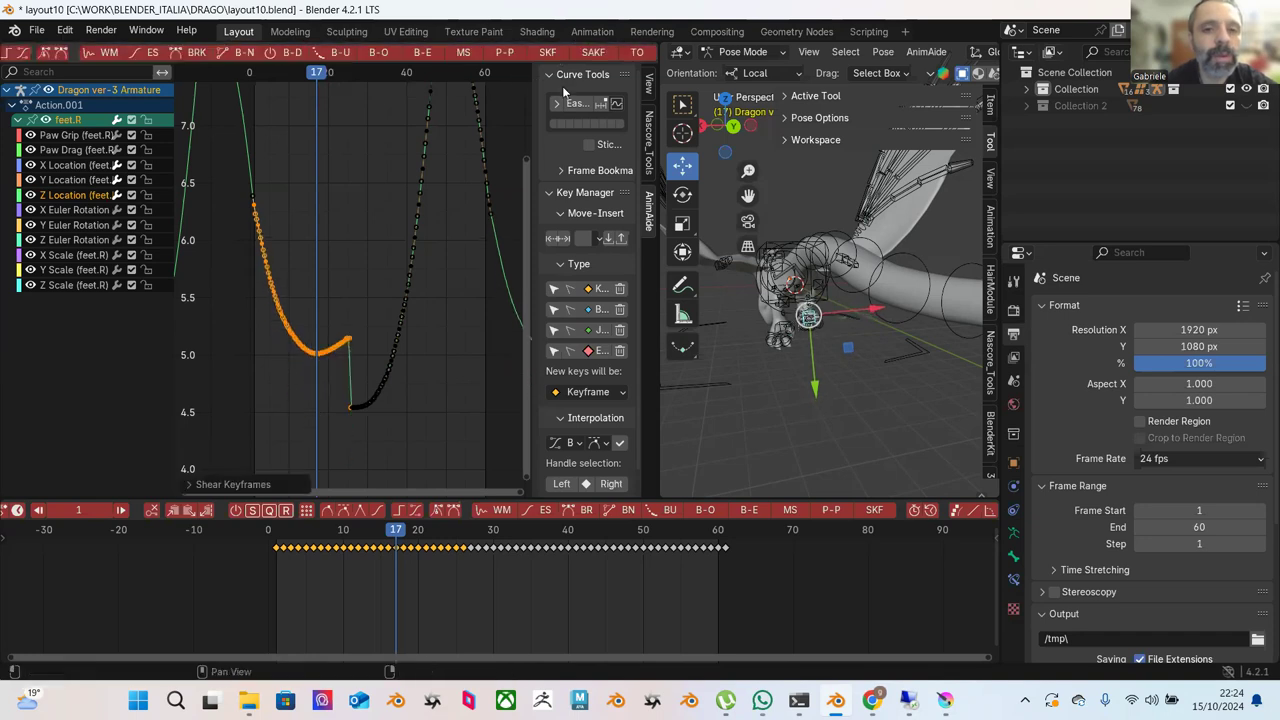
pyautogui.click(585, 52)
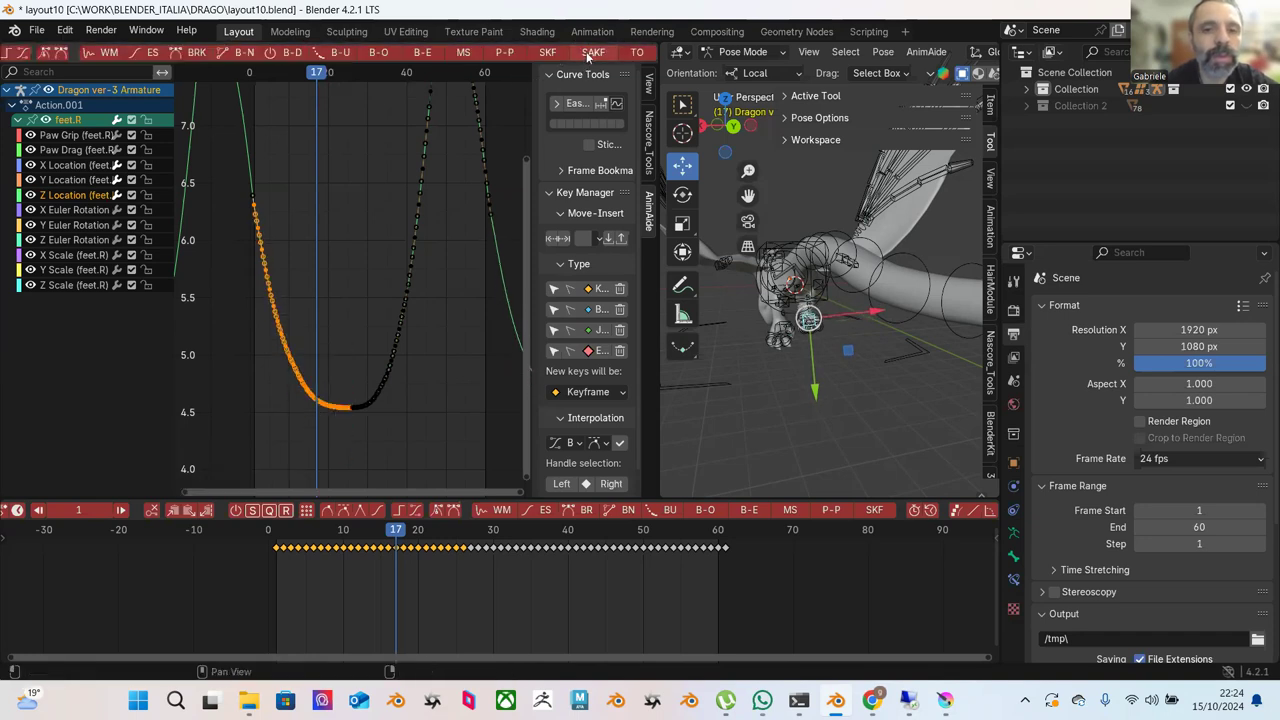
pyautogui.click(587, 55)
pyautogui.click(557, 76)
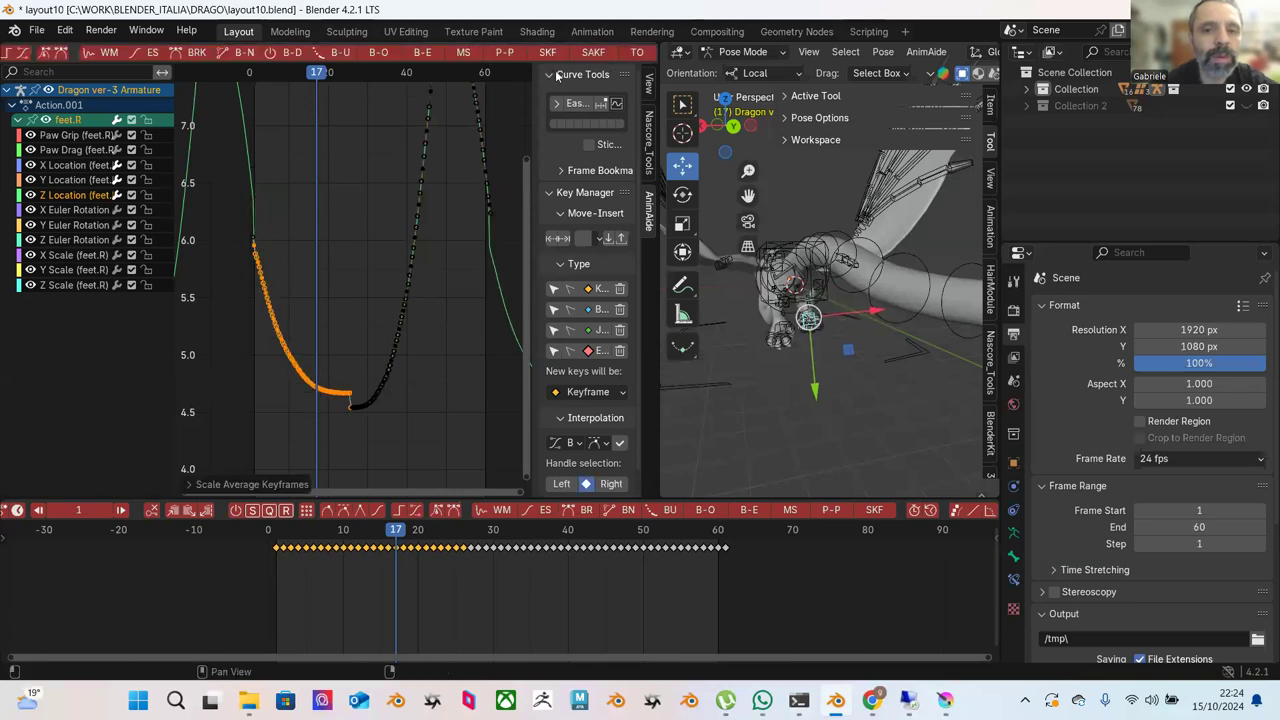
pyautogui.click(637, 52)
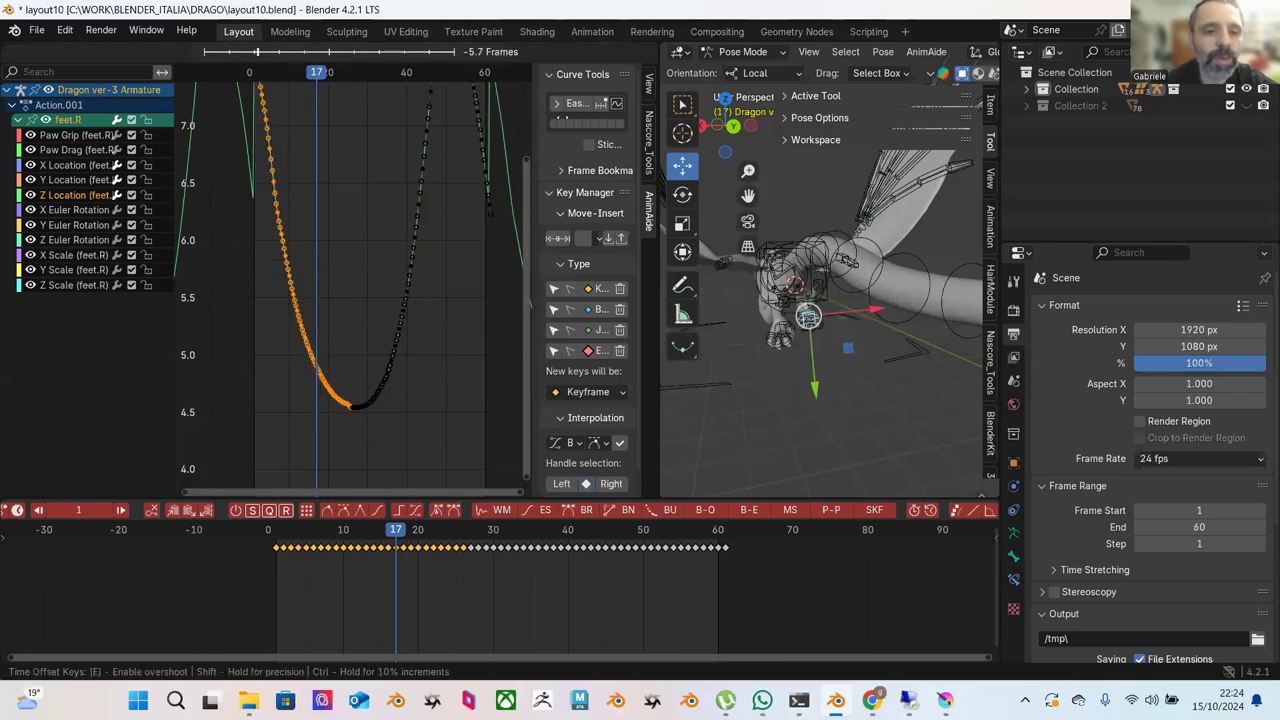
pyautogui.click(592, 125)
# Start an AnimAide Blend to Ease on the section, dragging it to about -17%.
pyautogui.scroll(6, 576, 57)
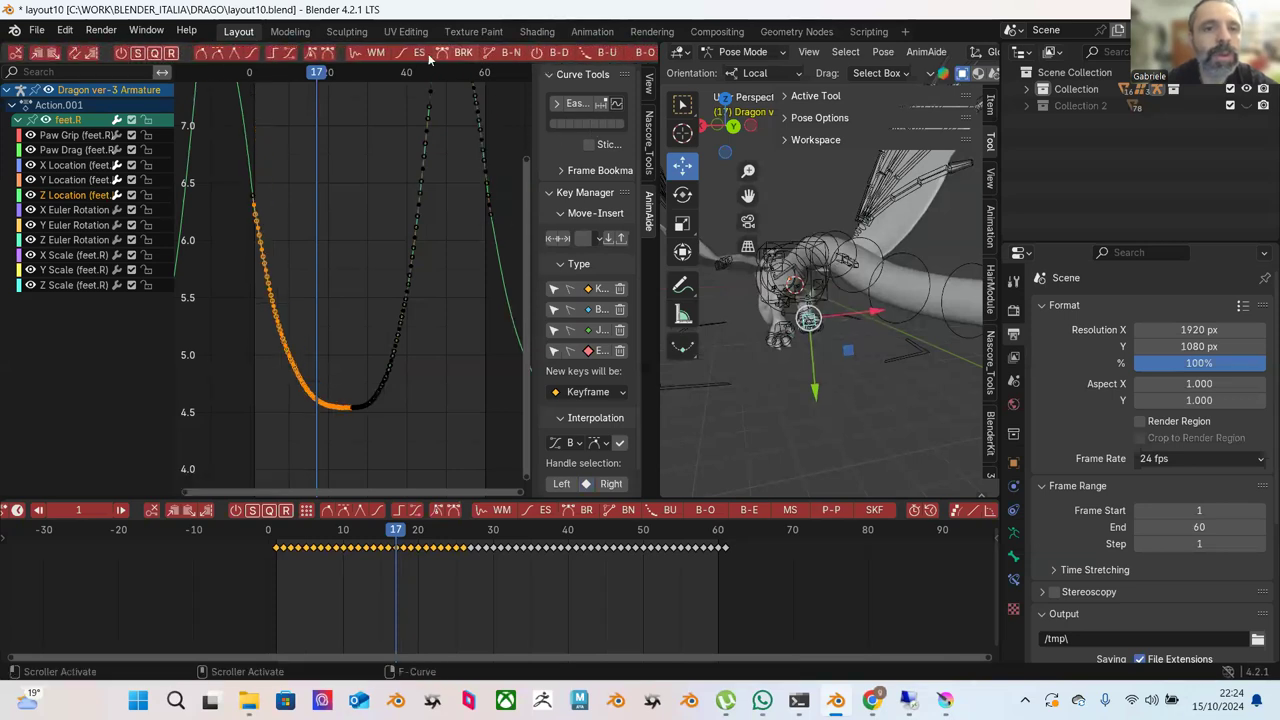
pyautogui.scroll(-2, 603, 56)
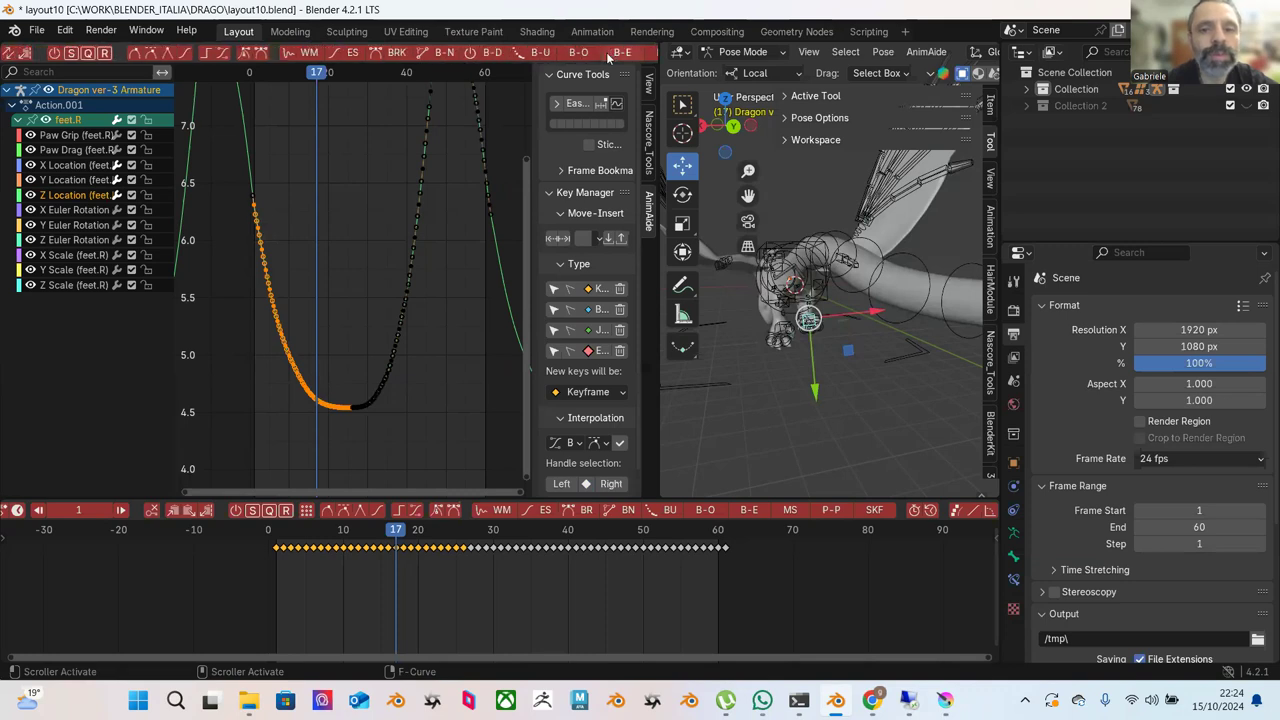
pyautogui.click(603, 57)
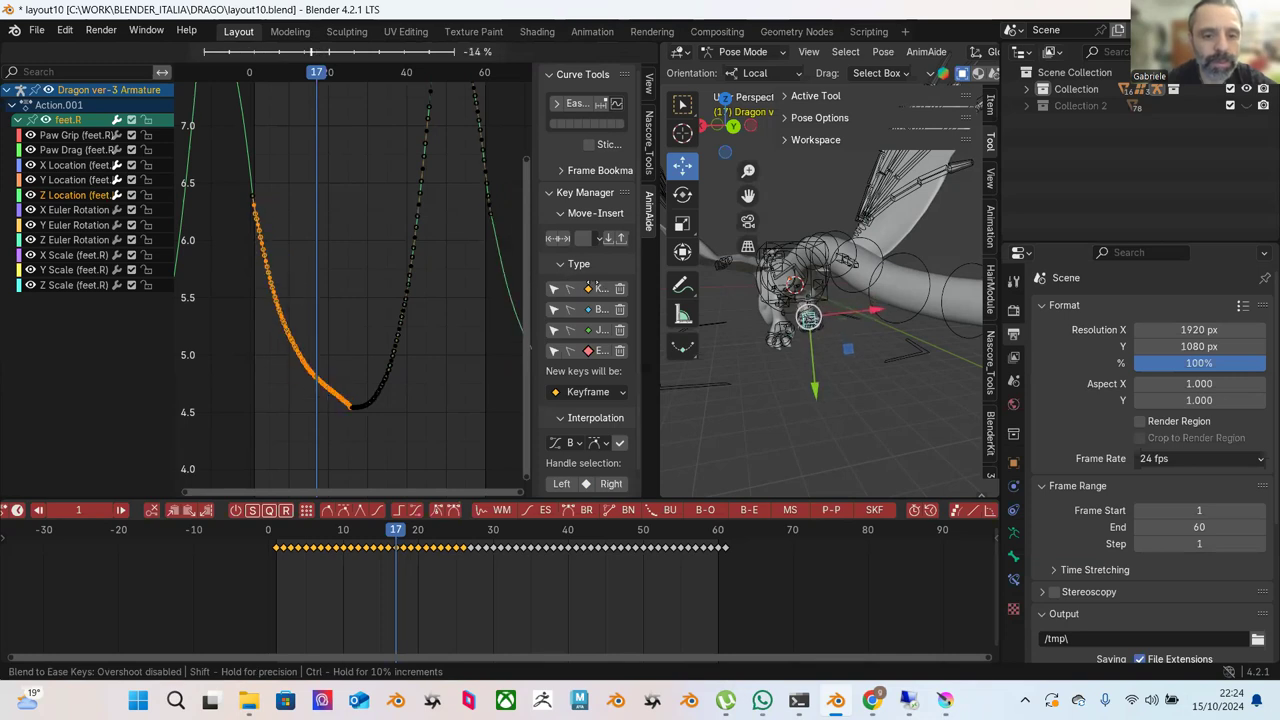
pyautogui.moveTo(587, 276)
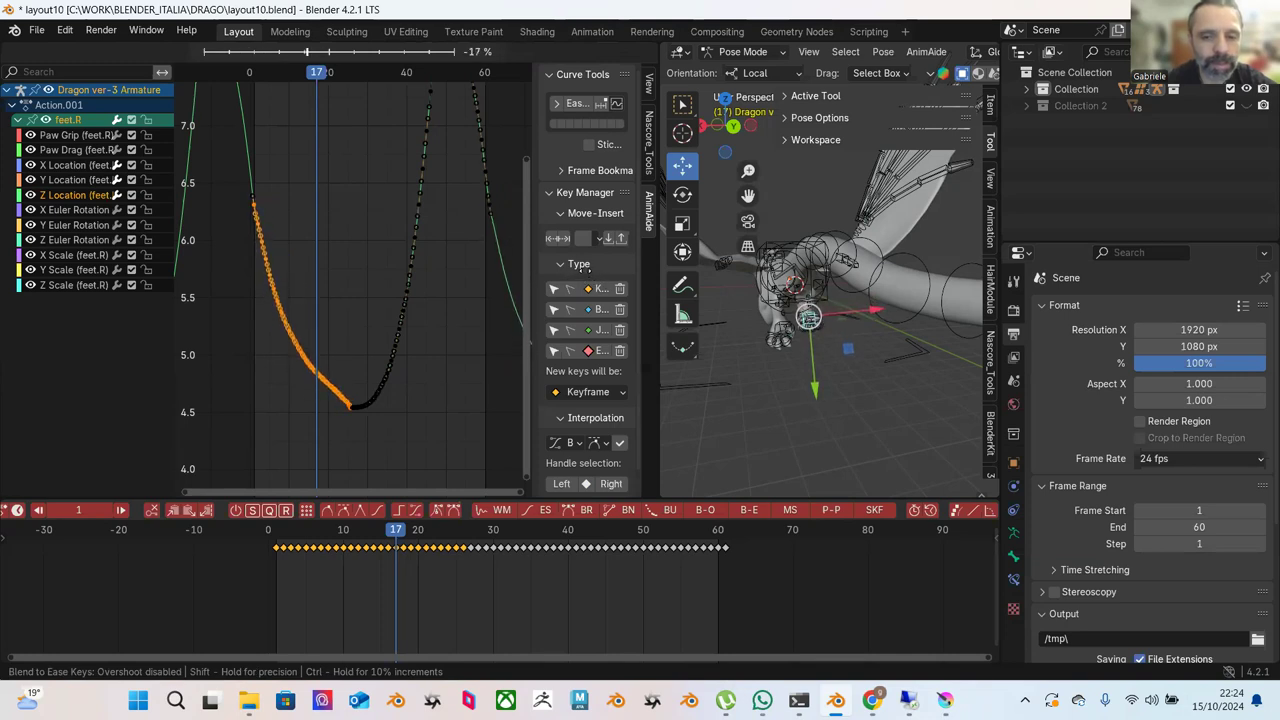
# Apply the Blend to Ease at about -17% and zoom onto the curve's dip.
pyautogui.click(369, 273)
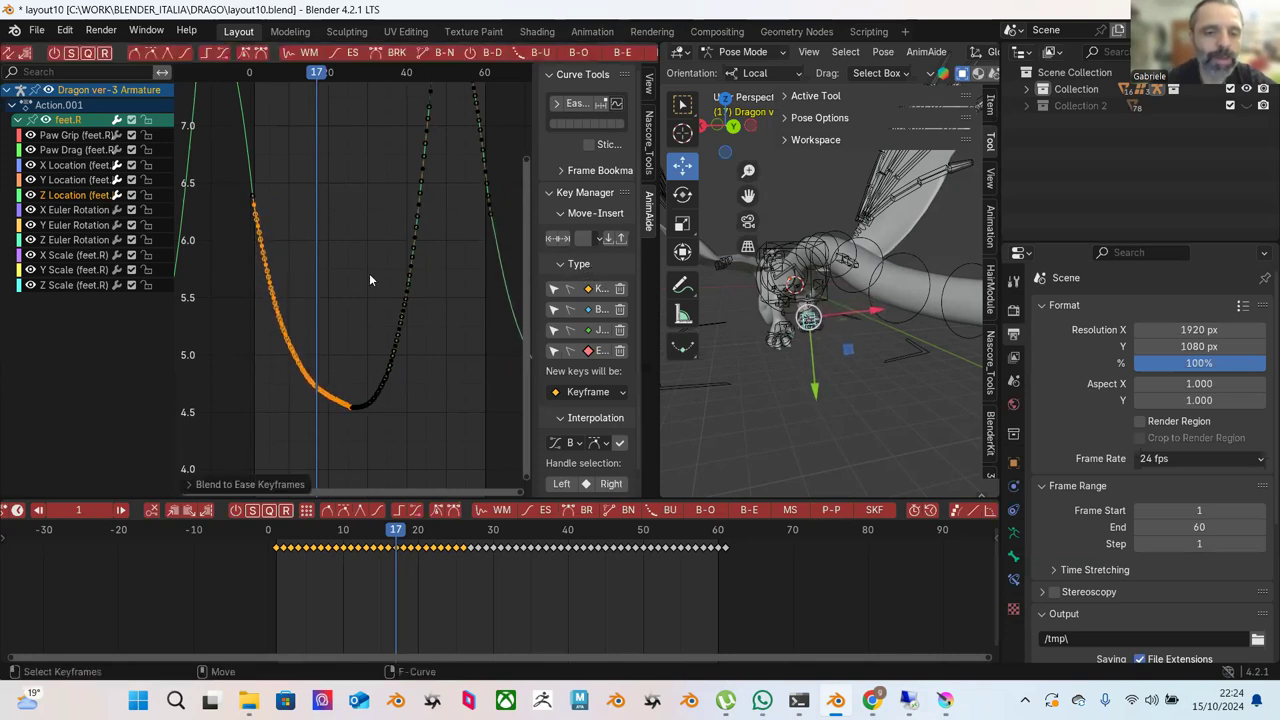
pyautogui.scroll(1, 372, 274)
pyautogui.moveTo(369, 272); pyautogui.dragTo(432, 151, button='middle')
pyautogui.scroll(2, 412, 181)
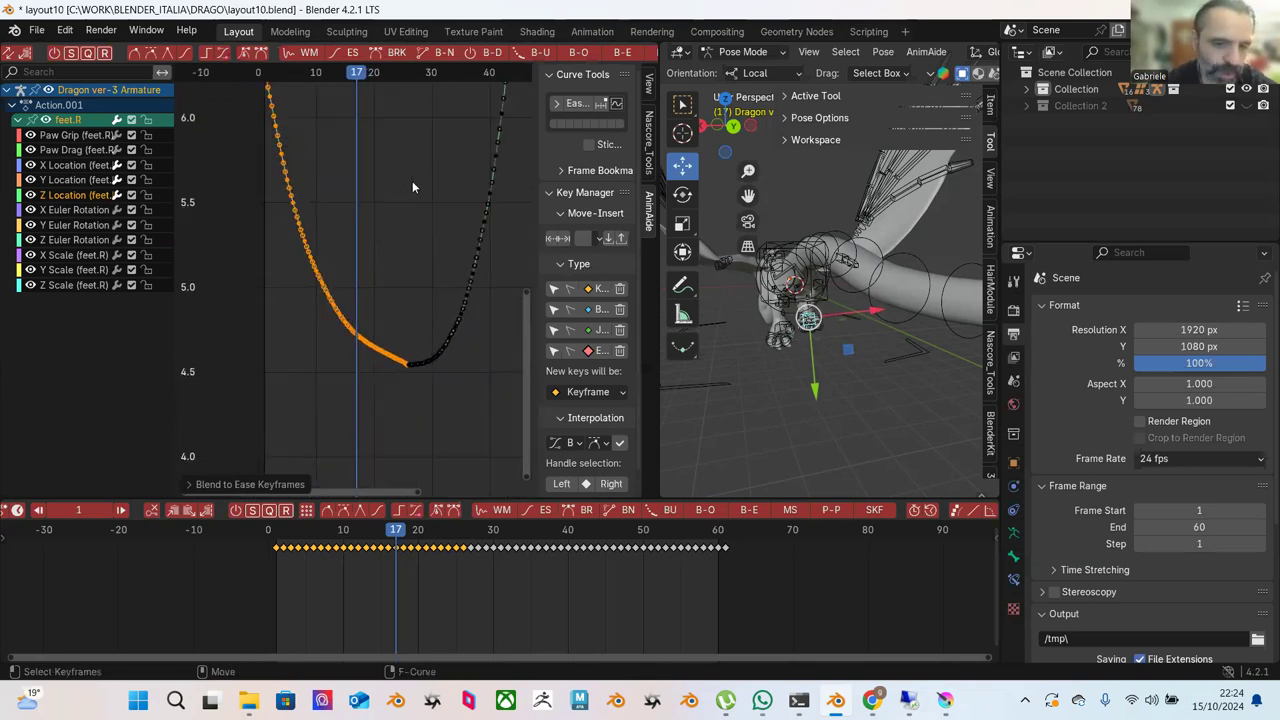
# Blend to Ease the lower descending keys, then the keys on the curve's left half.
pyautogui.moveTo(260, 124); pyautogui.dragTo(417, 363)
pyautogui.click(622, 53)
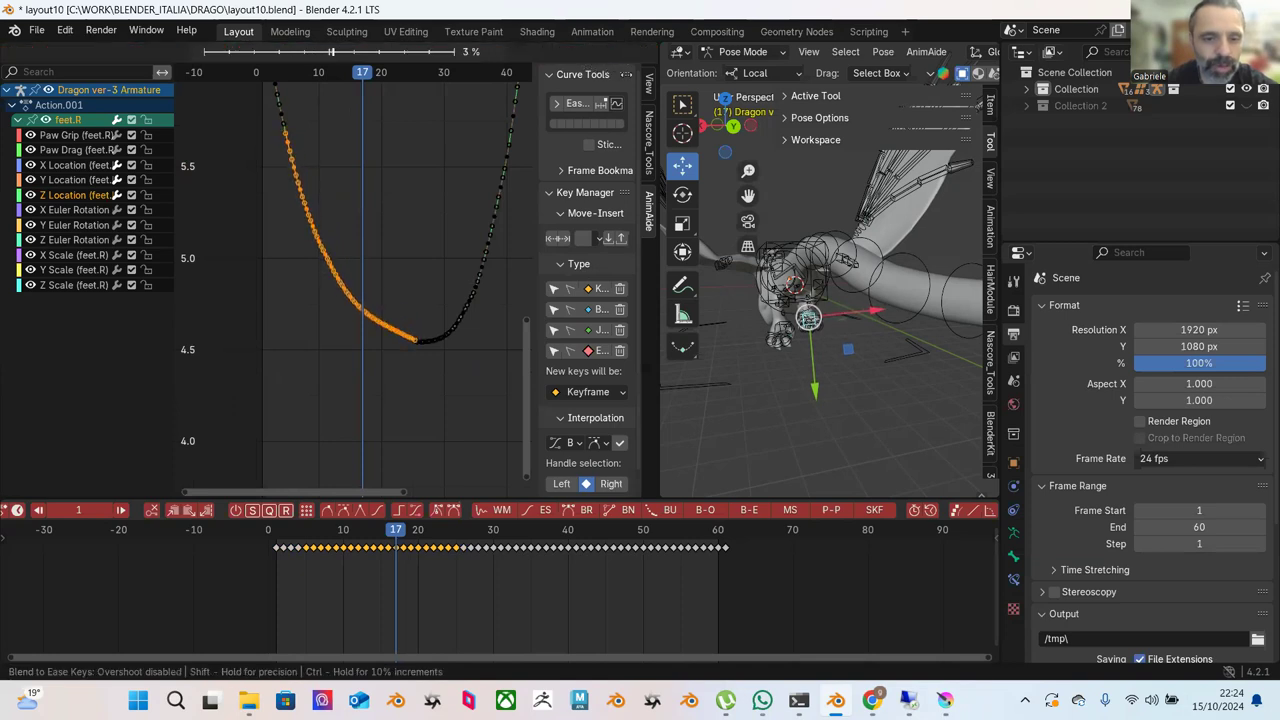
pyautogui.click(458, 222)
pyautogui.click(458, 222)
pyautogui.scroll(1, 335, 200)
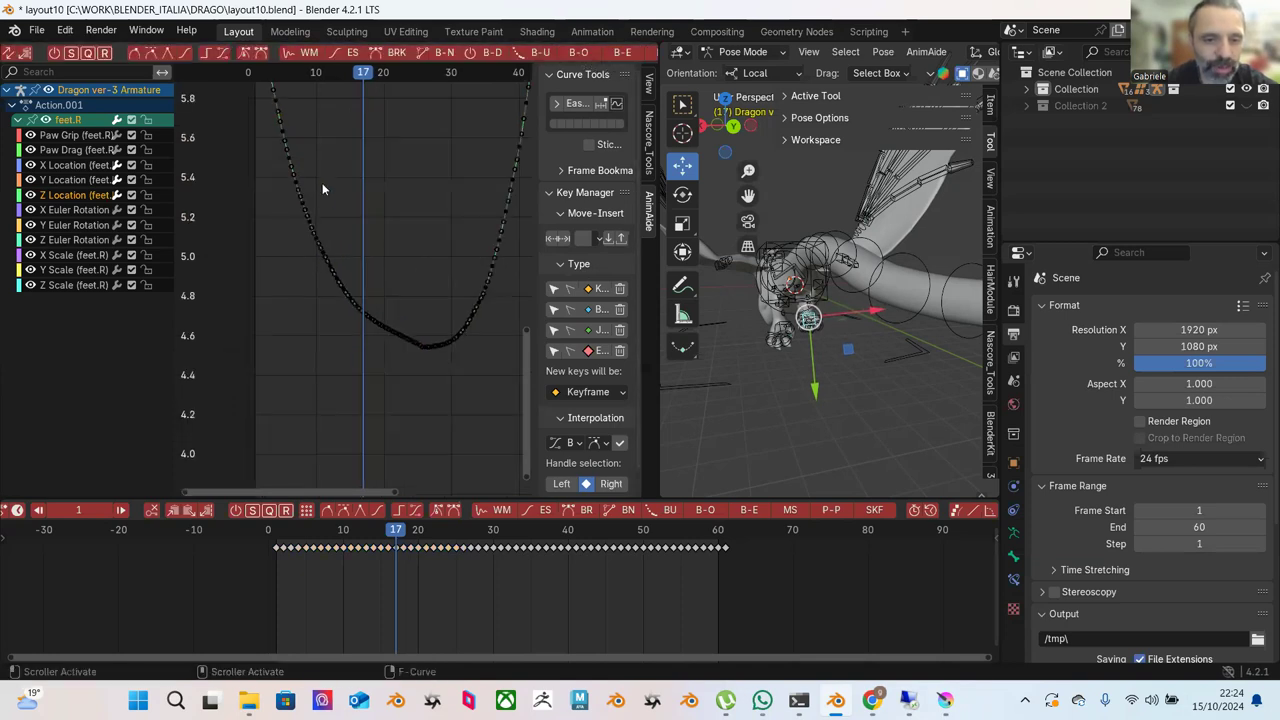
pyautogui.moveTo(265, 133); pyautogui.dragTo(416, 347)
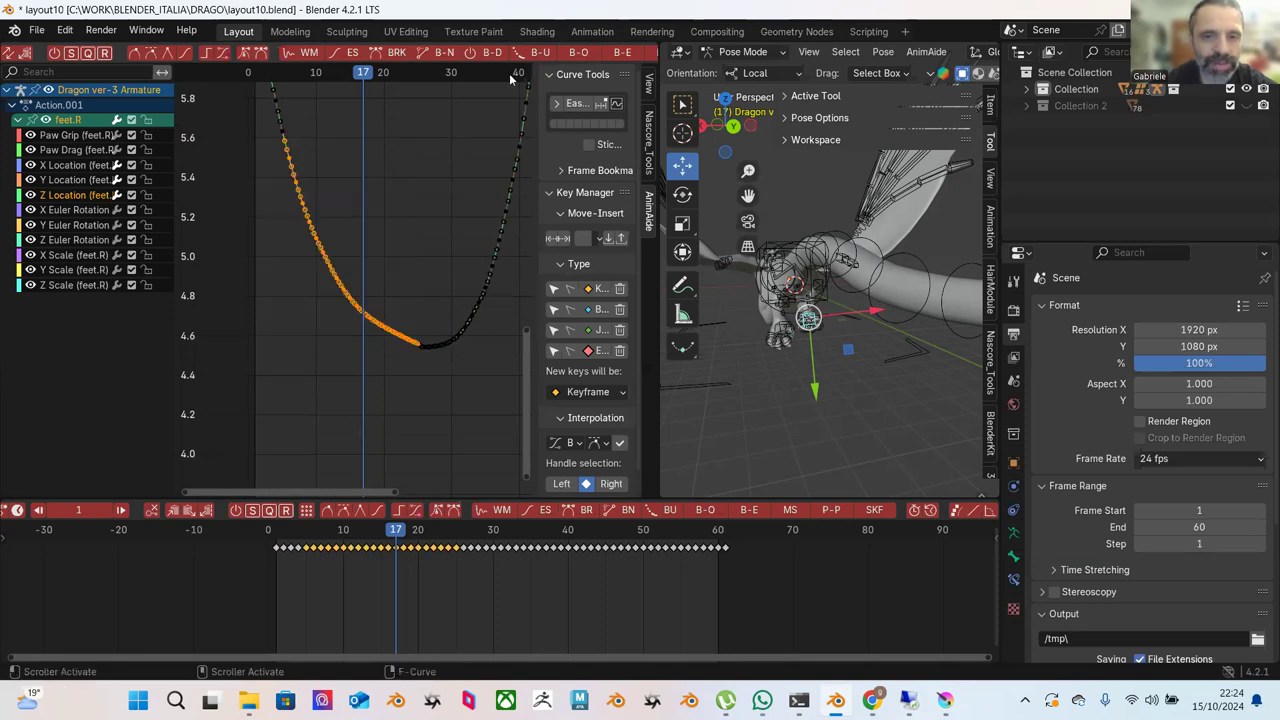
pyautogui.click(575, 103)
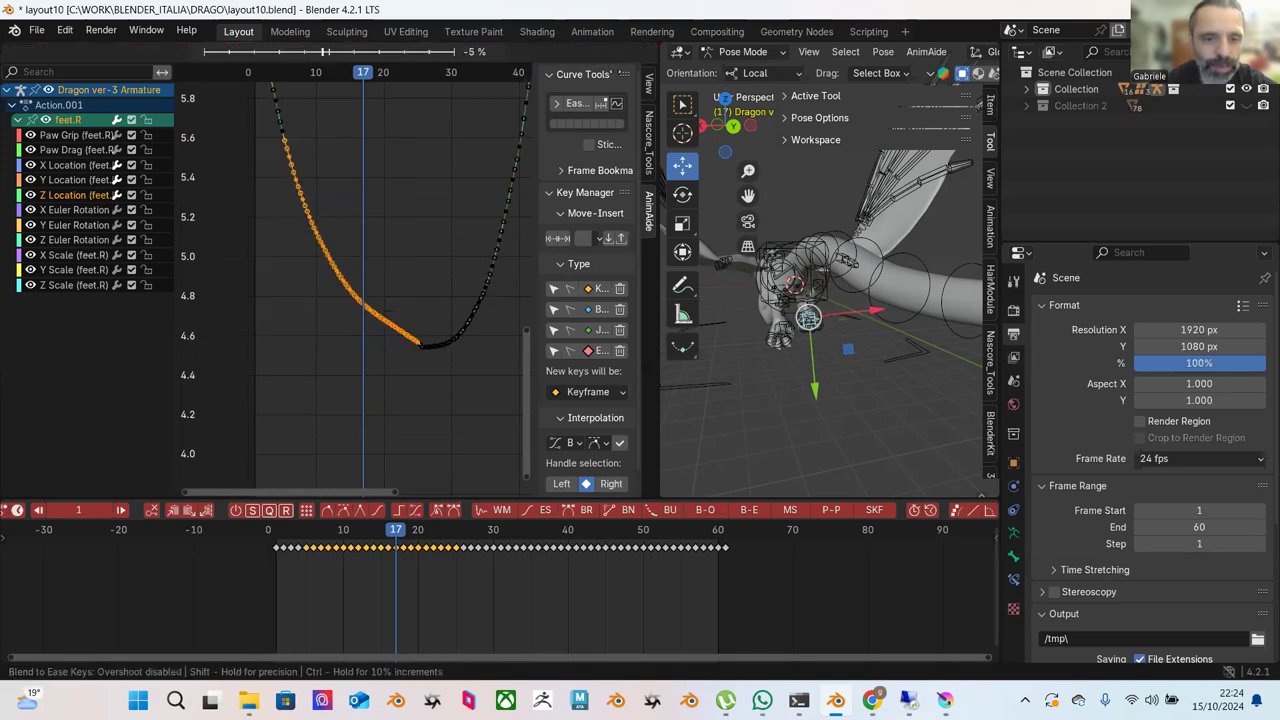
pyautogui.click(435, 186)
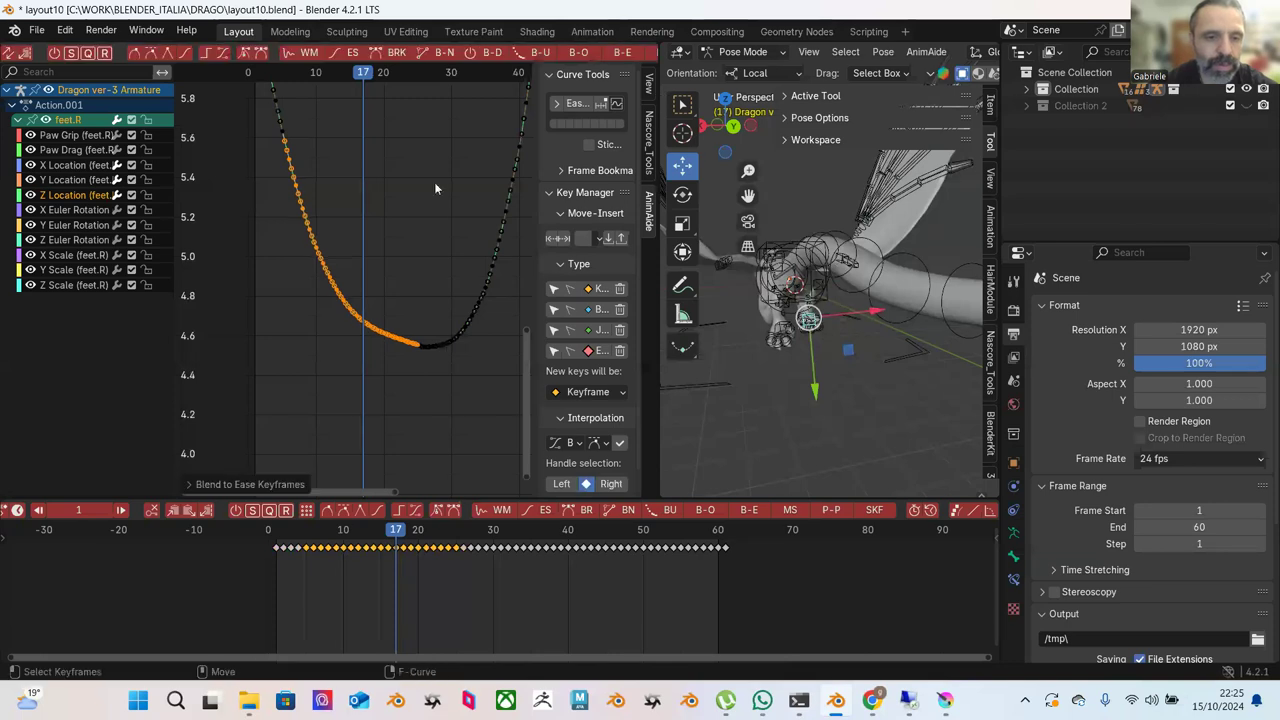
# Blend to Ease the middle keyframes of the descent and deselect them.
pyautogui.click(268, 173)
pyautogui.moveTo(288, 215); pyautogui.dragTo(400, 354)
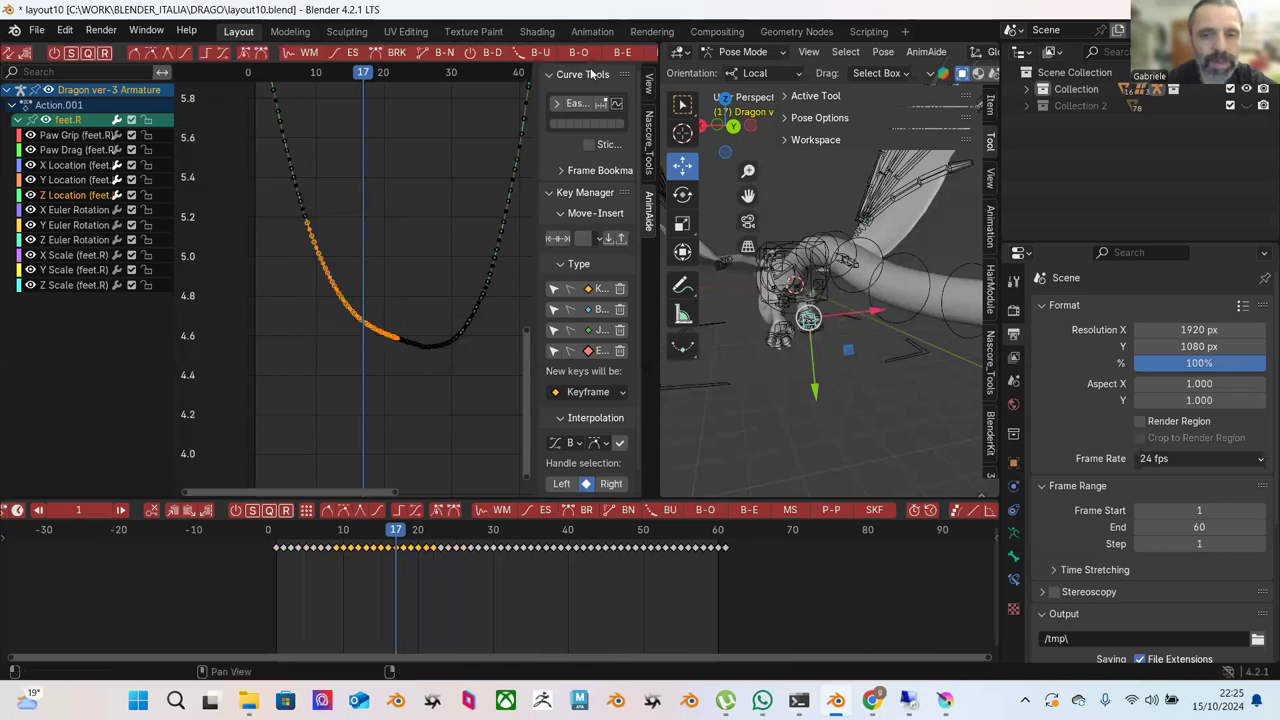
pyautogui.click(575, 103)
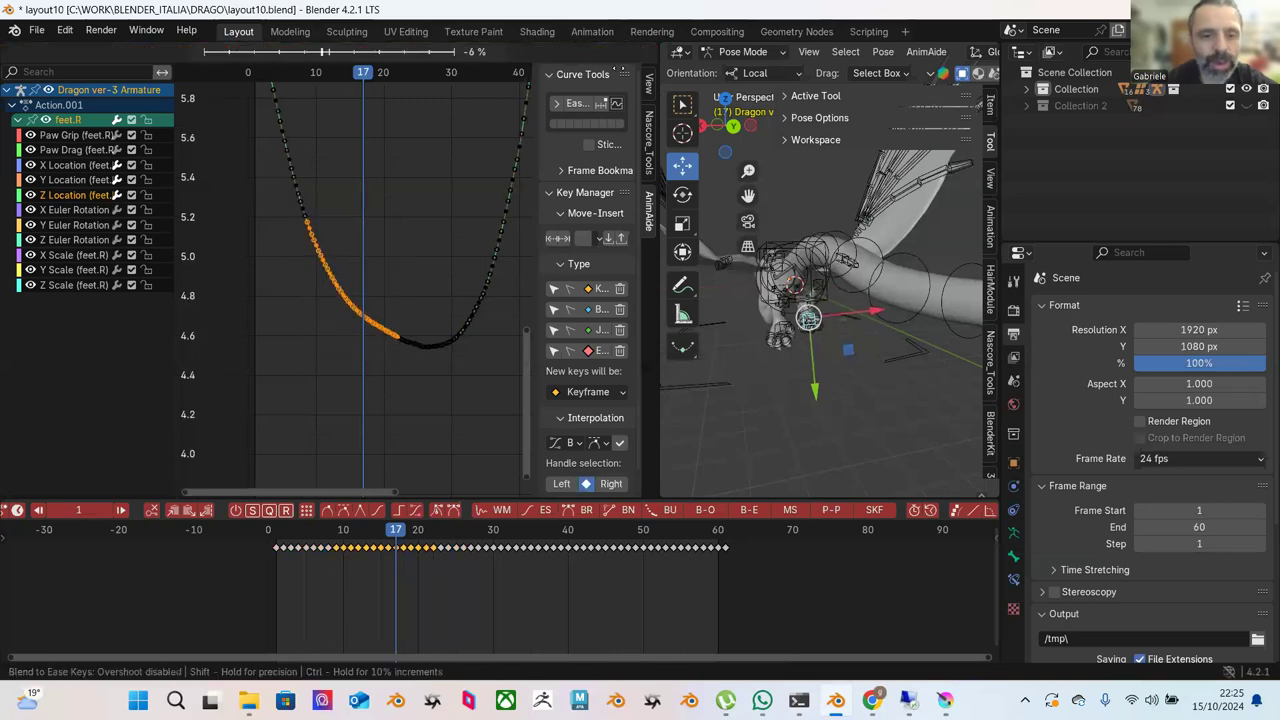
pyautogui.press('Return')
pyautogui.click(449, 223)
pyautogui.scroll(2, 413, 247)
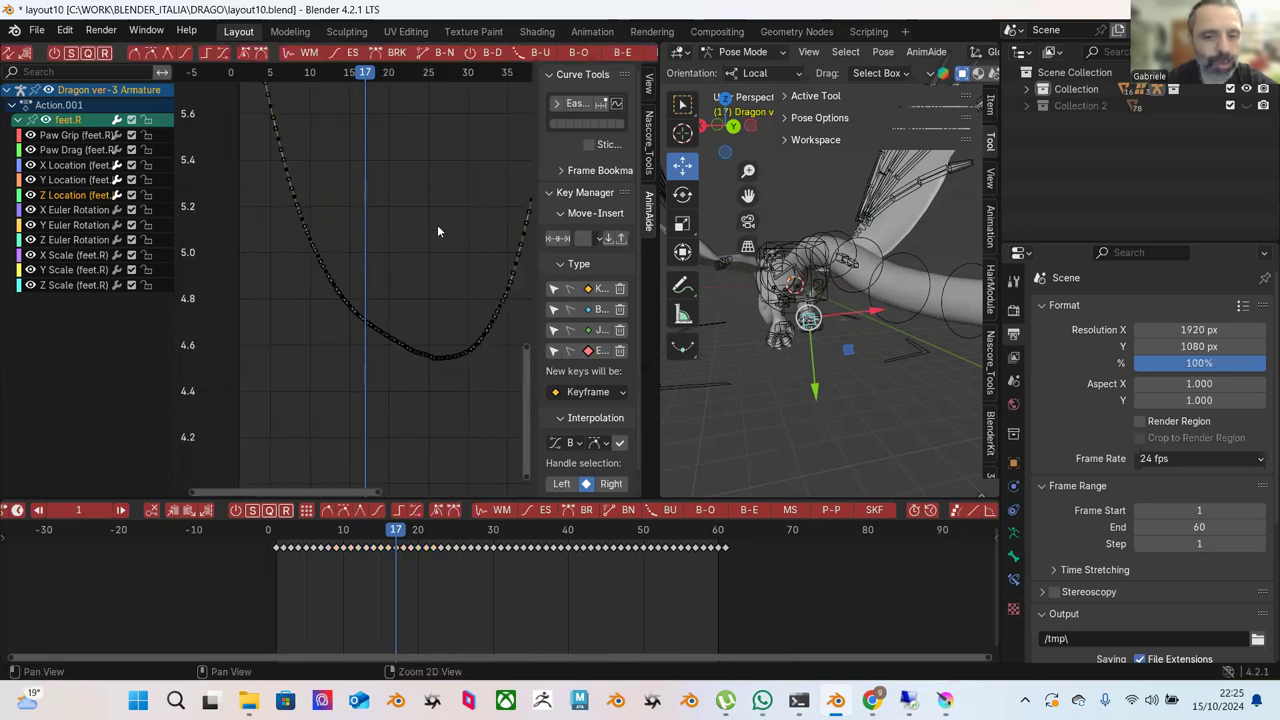
pyautogui.scroll(-3, 374, 212)
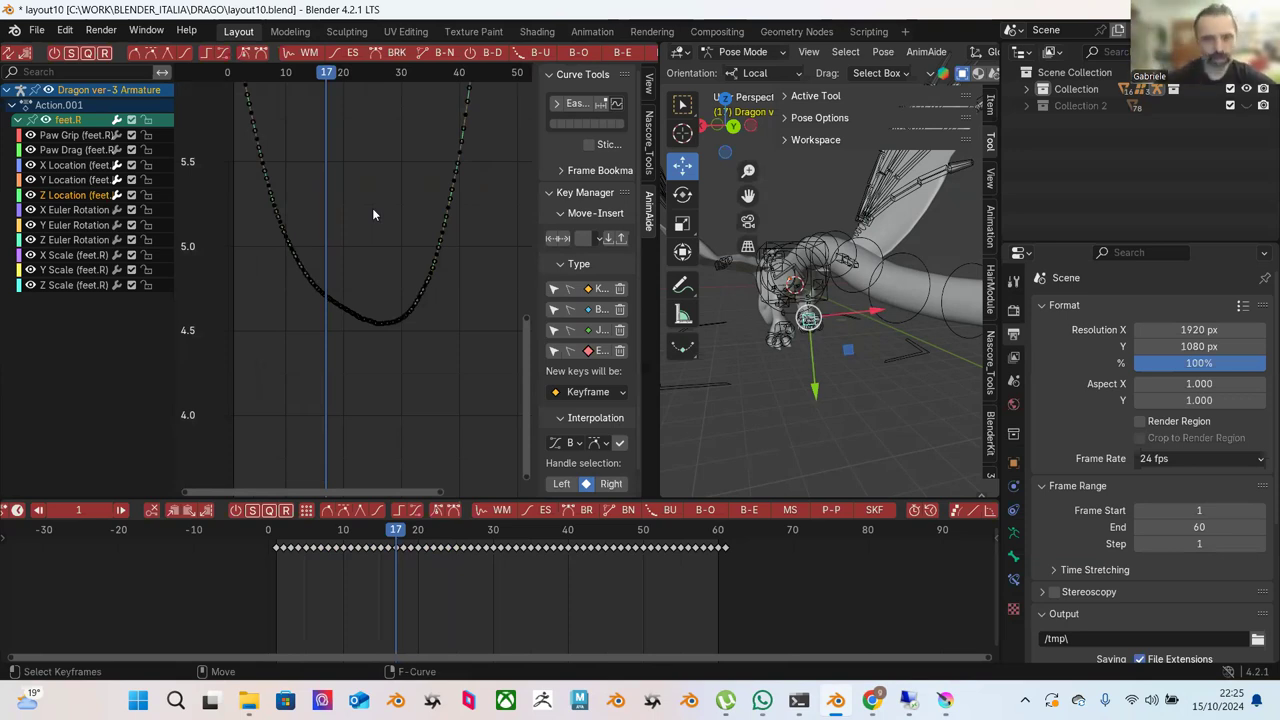
pyautogui.scroll(-2, 439, 210)
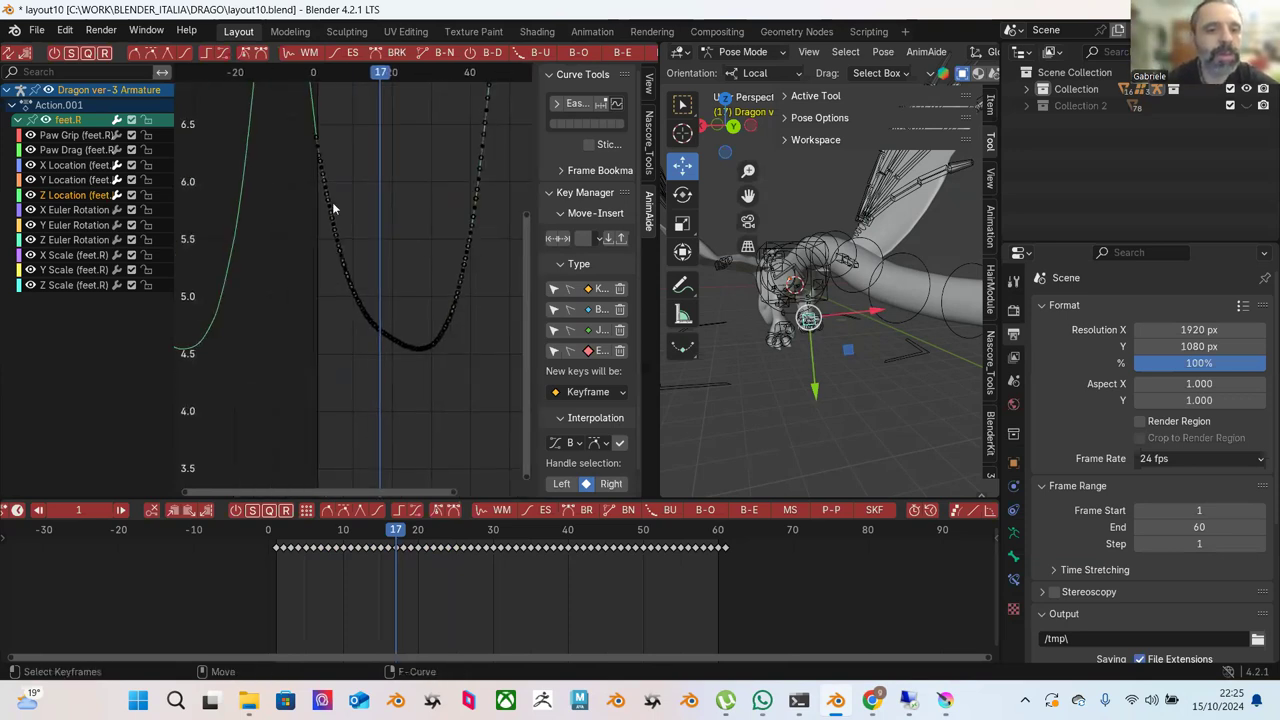
# Ease the descending keys down to the low point, then a shorter run of them.
pyautogui.moveTo(282, 152); pyautogui.dragTo(424, 352)
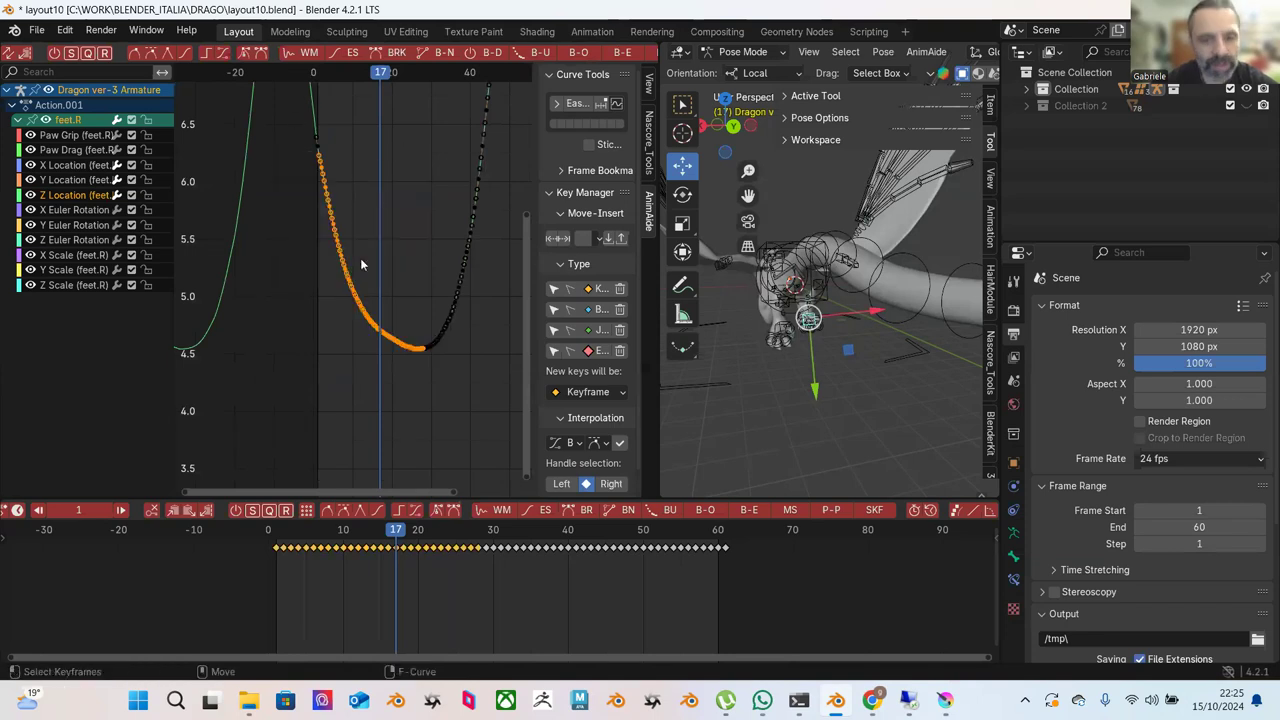
pyautogui.click(621, 58)
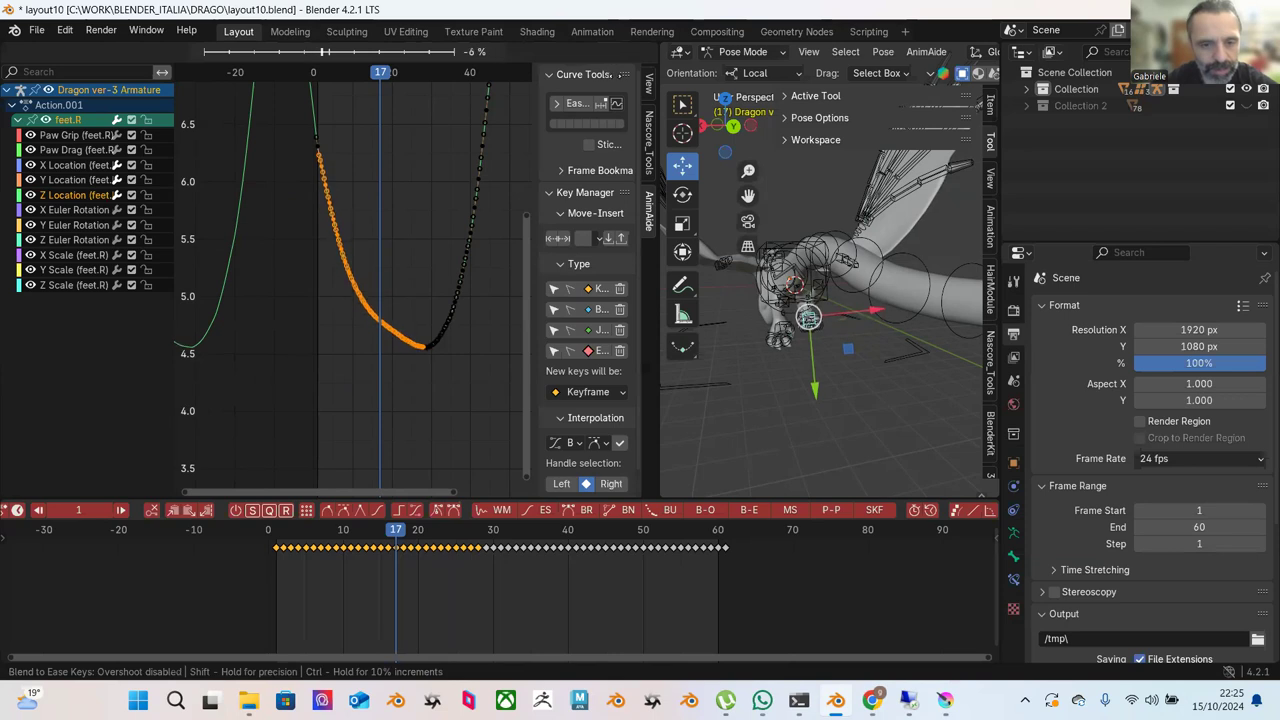
pyautogui.press('Return')
pyautogui.moveTo(300, 186); pyautogui.dragTo(416, 318)
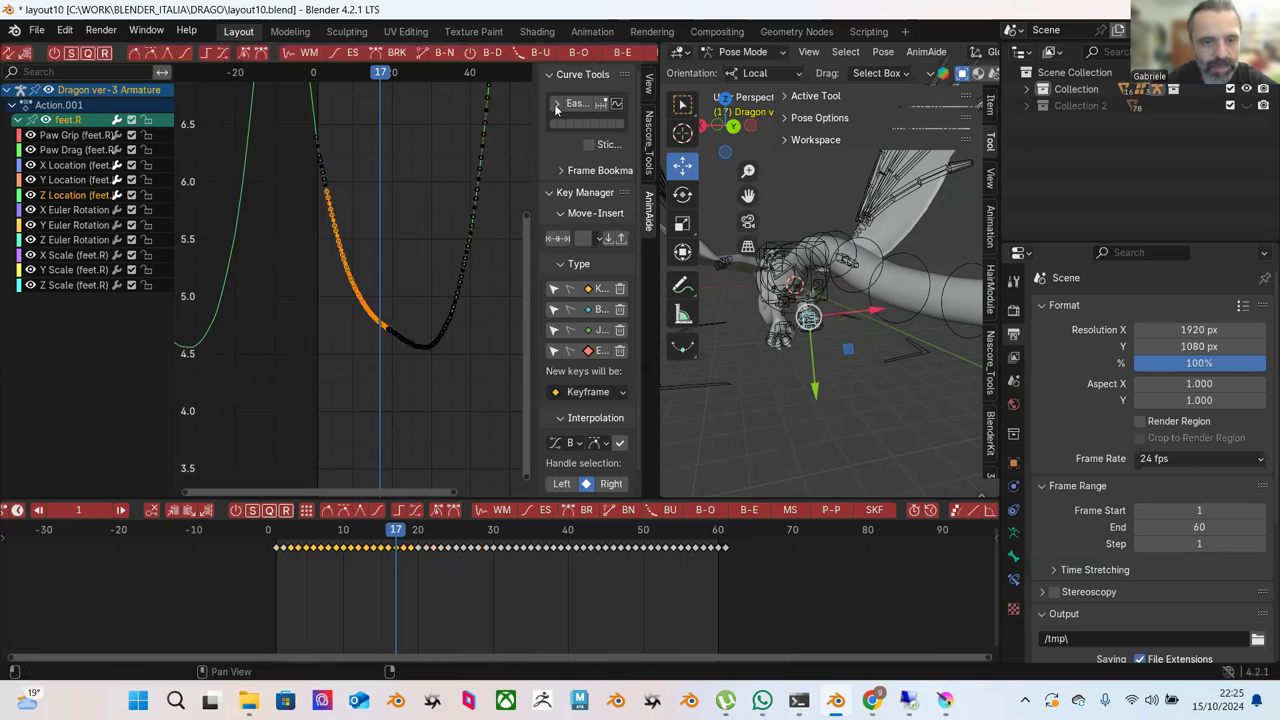
pyautogui.click(625, 57)
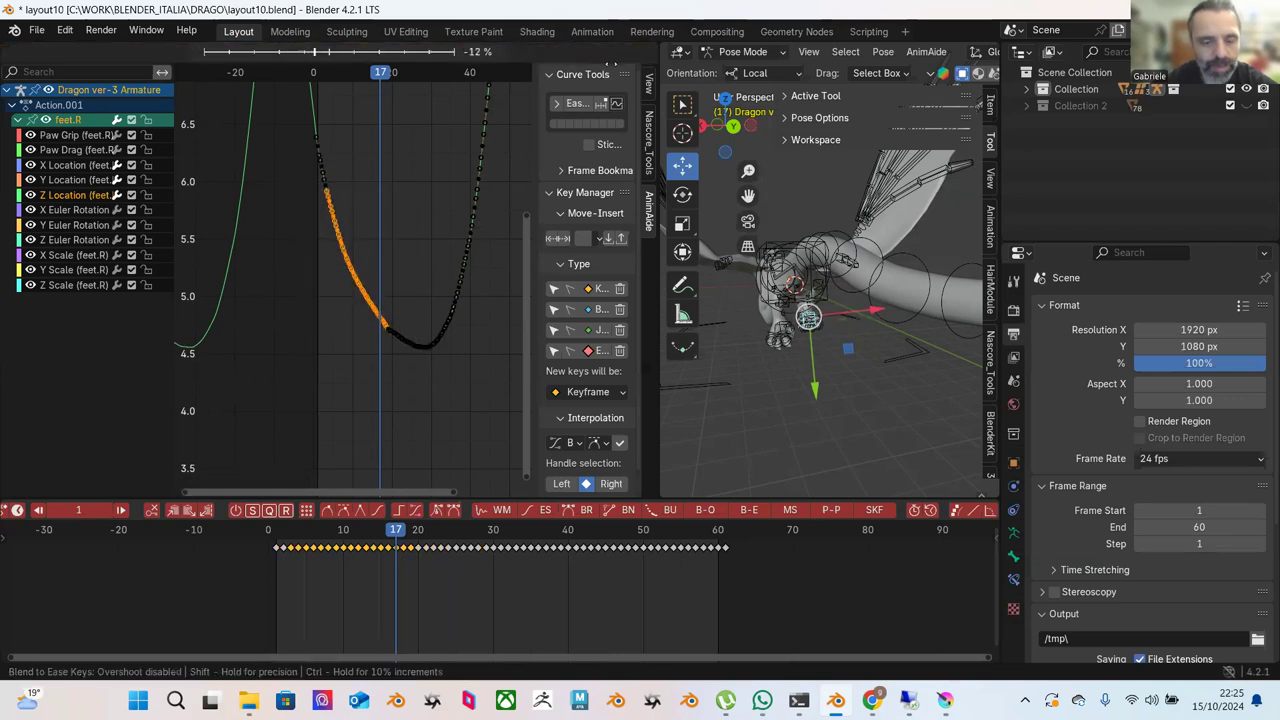
pyautogui.click(444, 209)
# Ease the keys just before the 4.55 low point and clear the selection.
pyautogui.moveTo(364, 237); pyautogui.dragTo(425, 350)
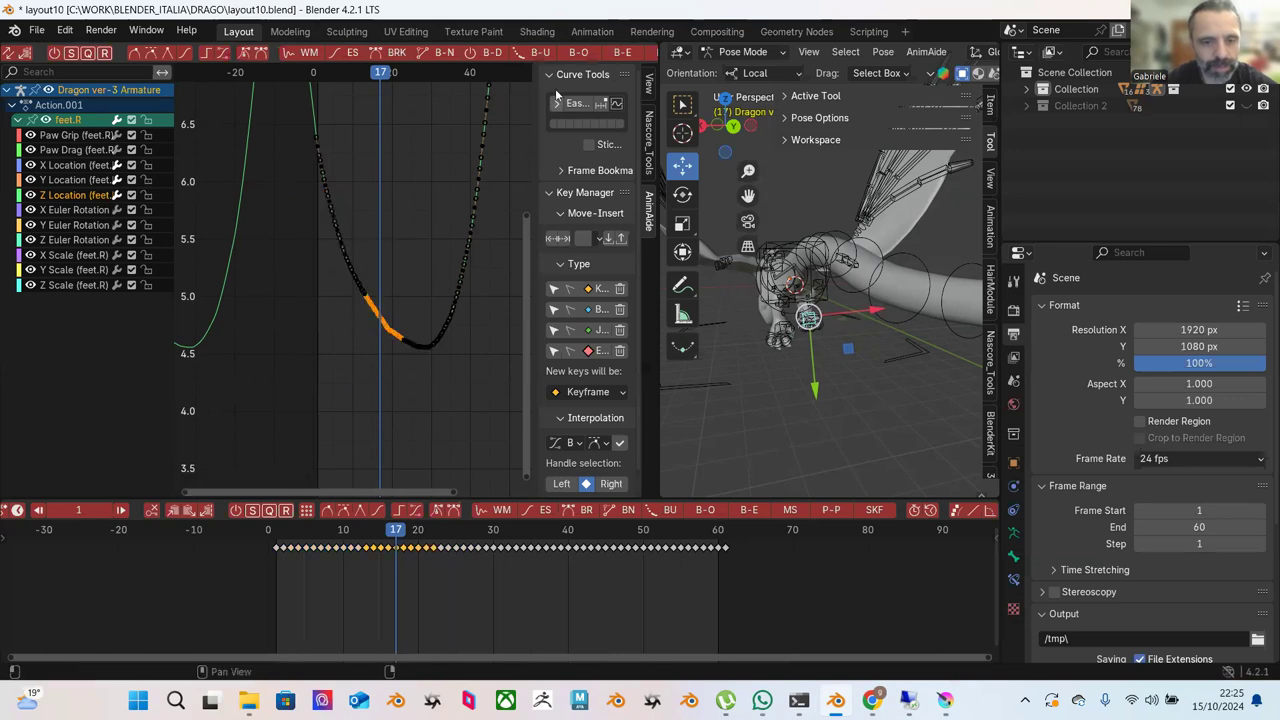
pyautogui.click(621, 53)
pyautogui.click(450, 260)
pyautogui.click(450, 260)
pyautogui.scroll(4, 385, 360)
# Nudge the selected key and the frame 21 and 22 keys slightly down along the dip.
pyautogui.scroll(6, 416, 260)
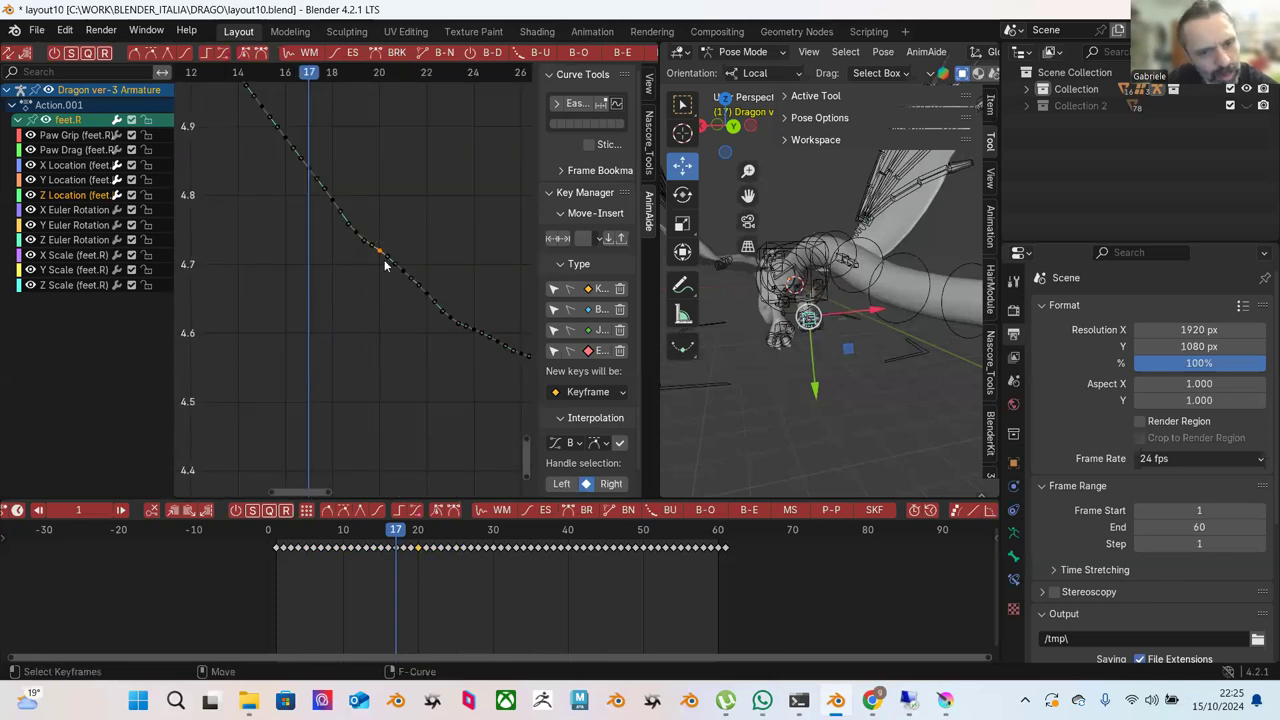
pyautogui.press('g')
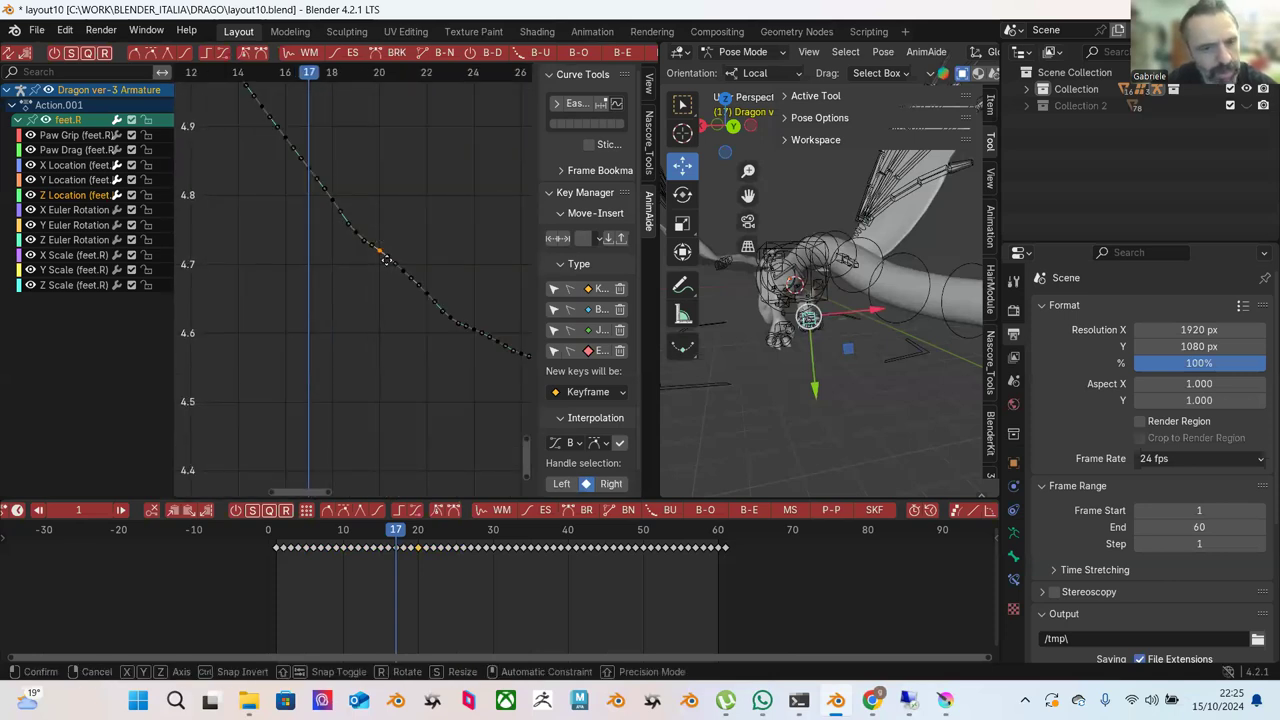
pyautogui.click(386, 264)
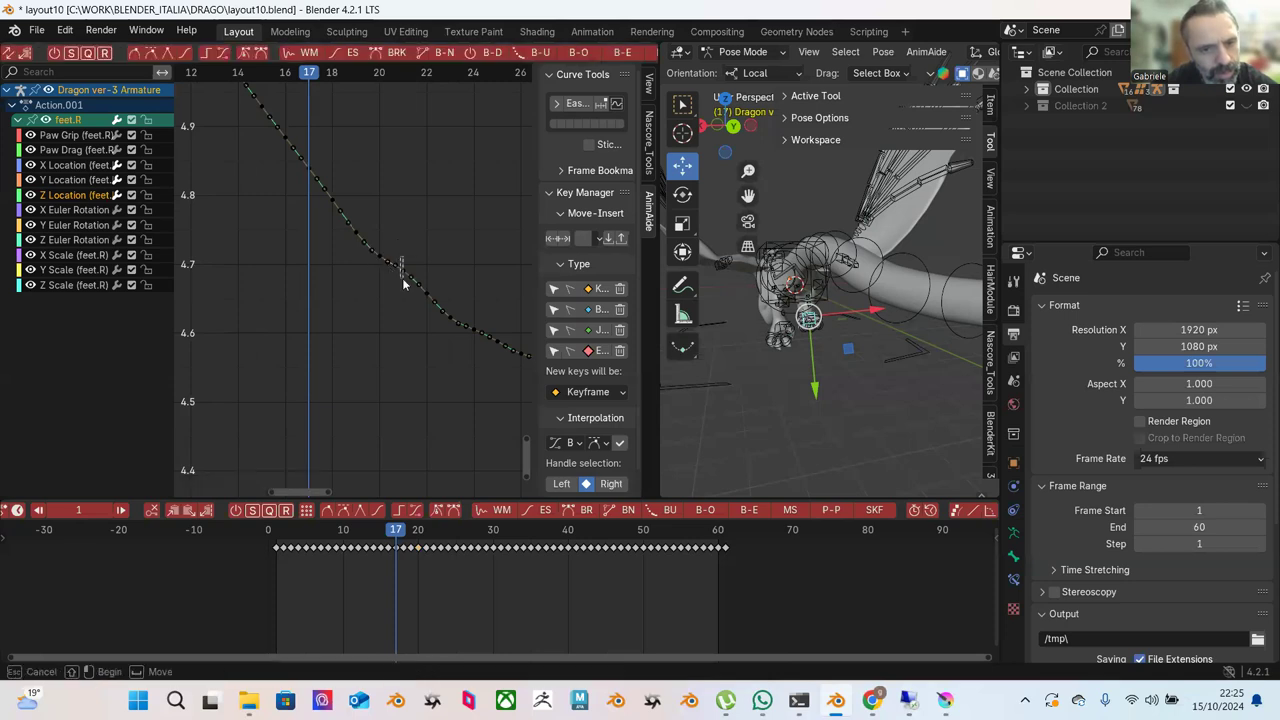
pyautogui.click(403, 273)
pyautogui.press('g')
pyautogui.click(405, 291)
pyautogui.click(428, 297)
pyautogui.press('g')
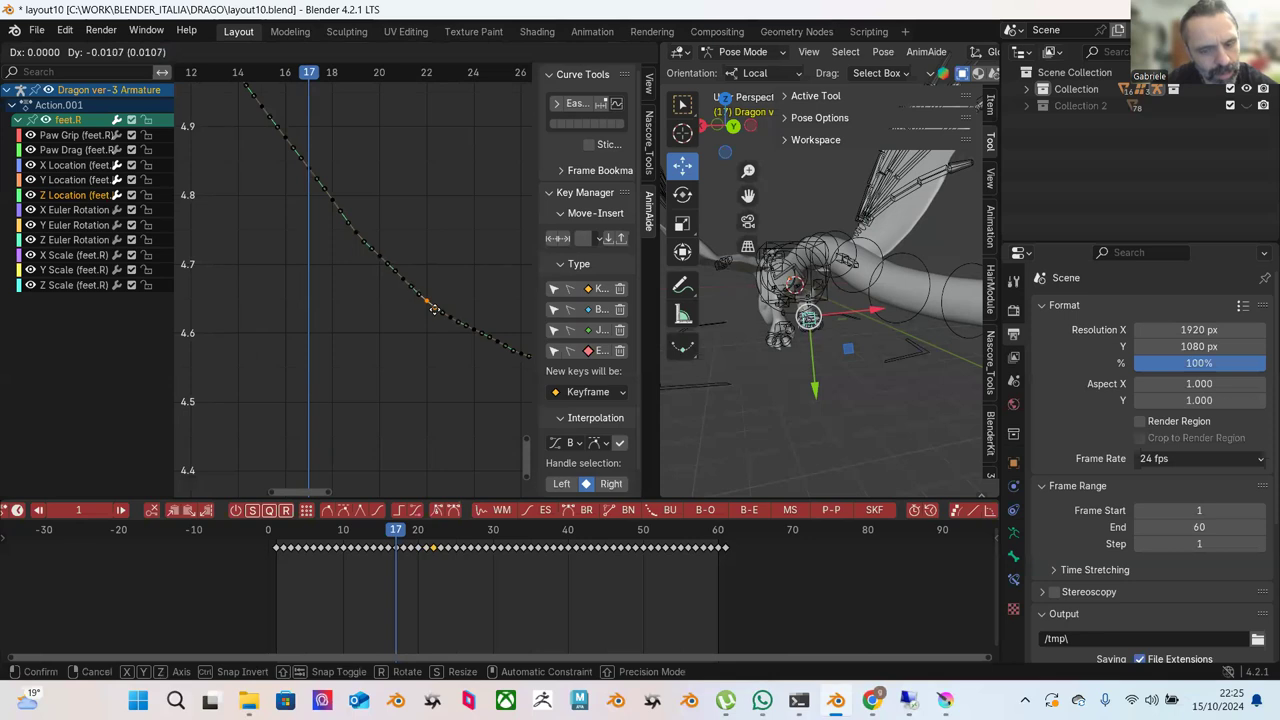
pyautogui.click(433, 309)
# Reposition the key near frame 23 and the next key along the curve.
pyautogui.press('a')
pyautogui.hotkey('alt', 'a')
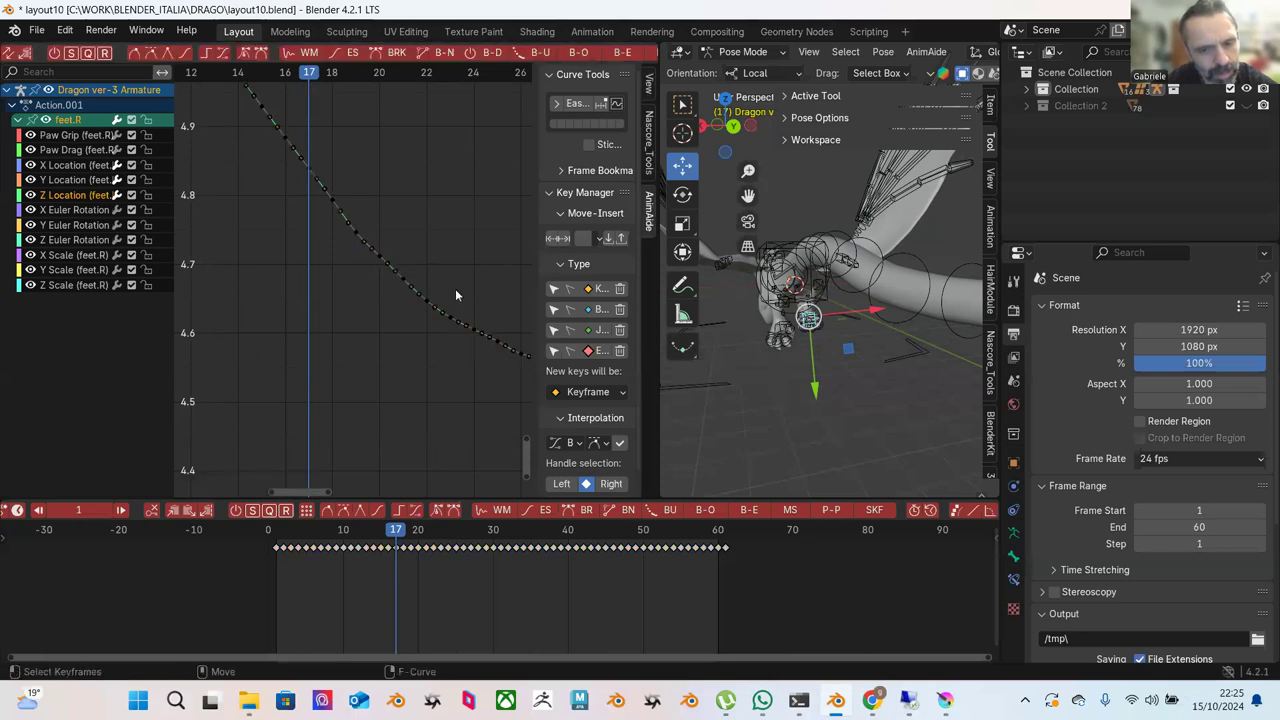
pyautogui.click(451, 317)
pyautogui.press('g')
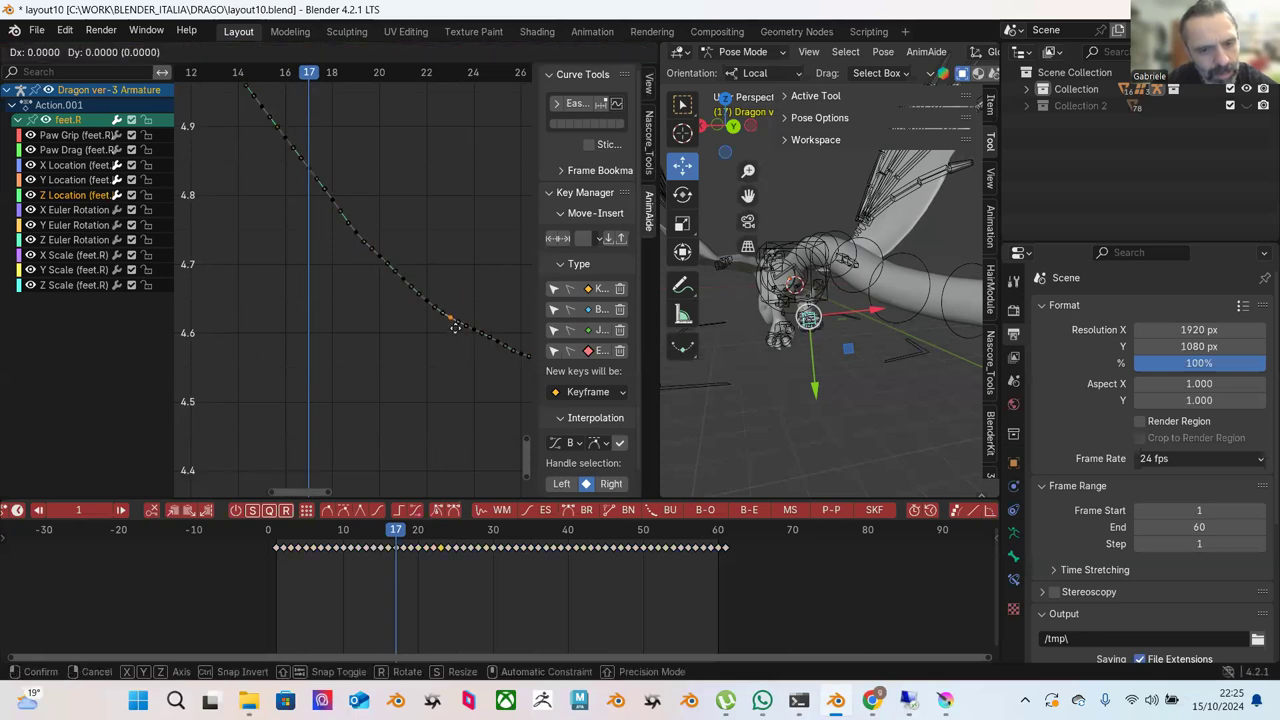
pyautogui.click(455, 327)
pyautogui.scroll(-2, 394, 207)
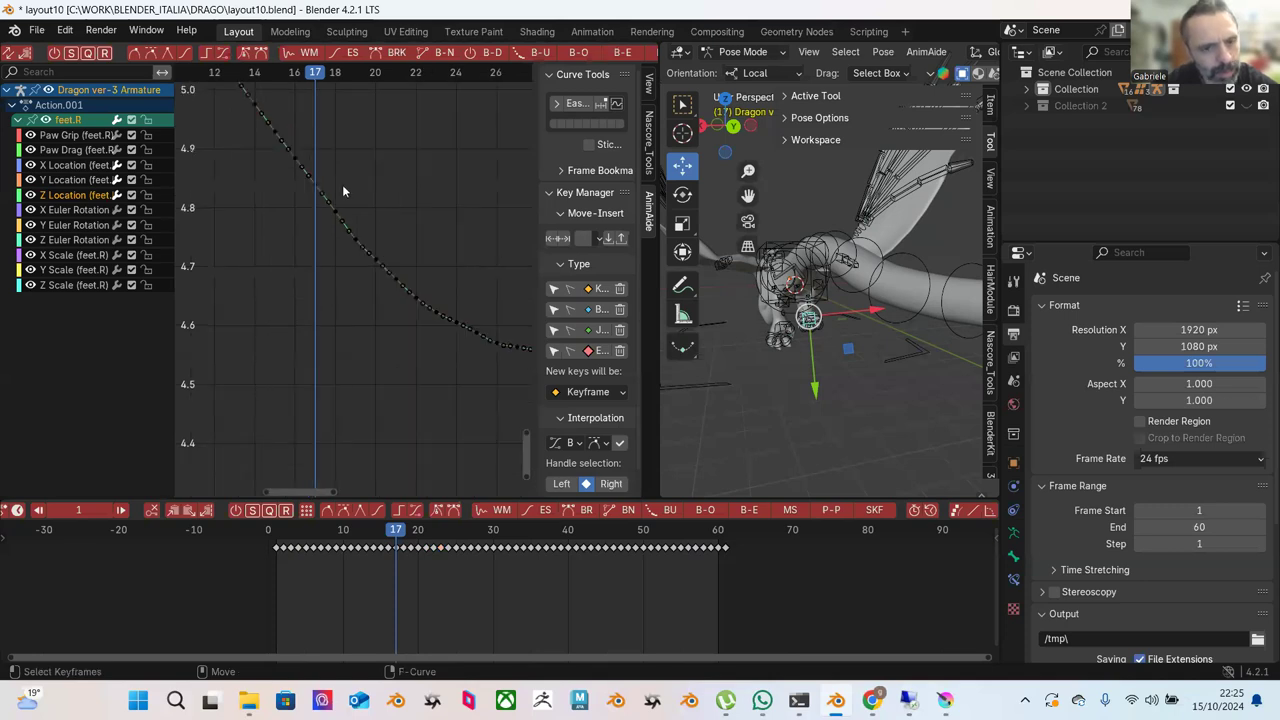
pyautogui.scroll(1, 342, 190)
pyautogui.click(357, 228)
pyautogui.press('g')
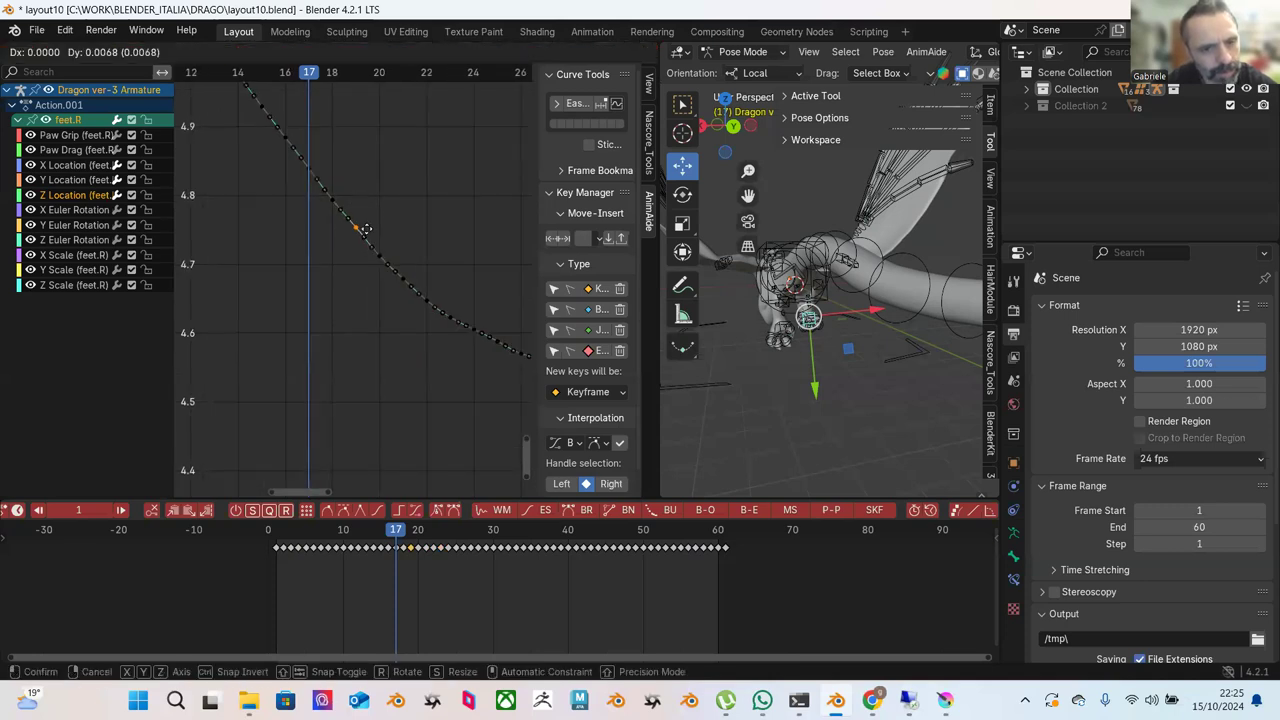
pyautogui.click(366, 229)
# Adjust two more keys along the dip vertically, then frame the view on the dip.
pyautogui.scroll(-2, 432, 237)
pyautogui.scroll(1, 464, 281)
pyautogui.moveTo(464, 281); pyautogui.dragTo(384, 214, button='middle')
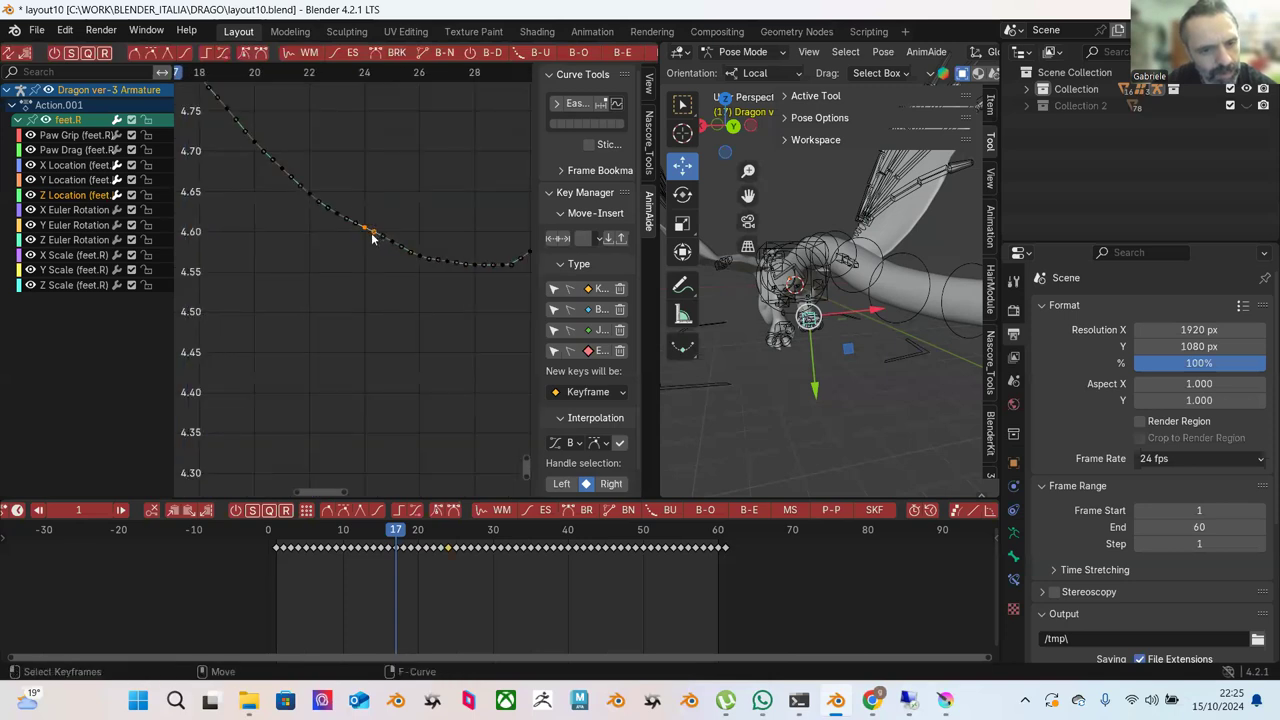
pyautogui.press('g')
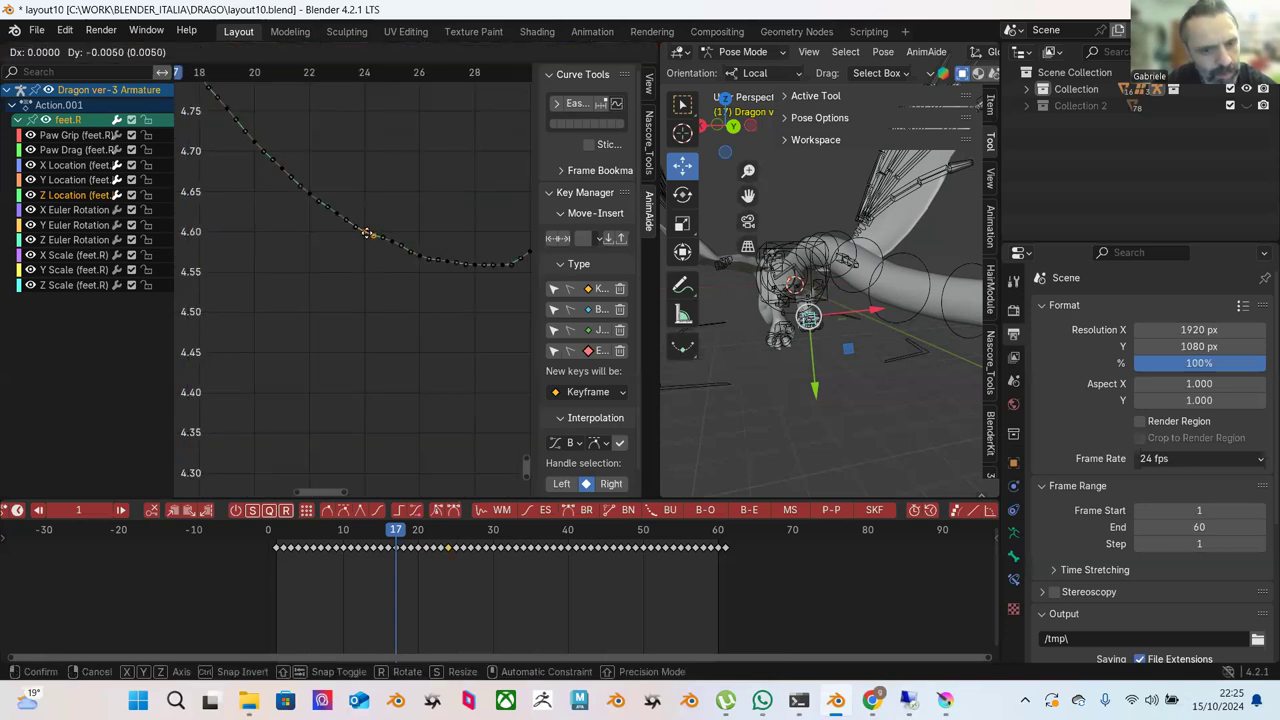
pyautogui.click(367, 232)
pyautogui.click(399, 249)
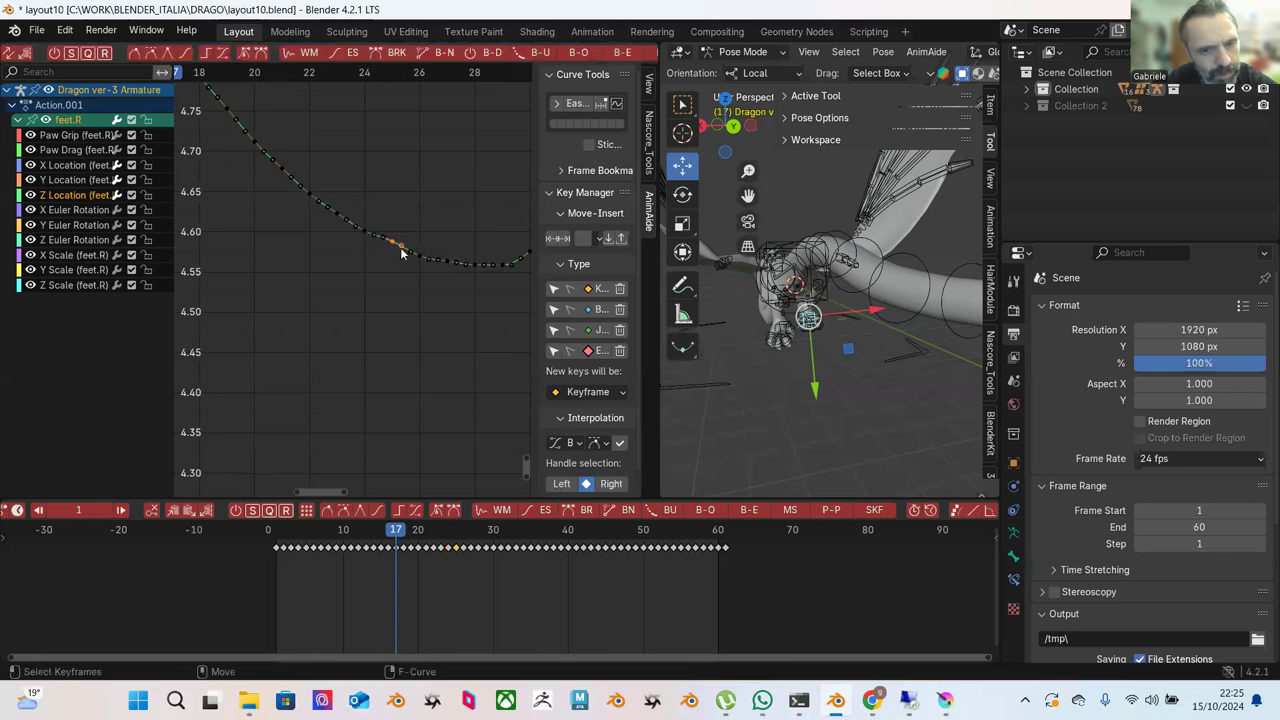
pyautogui.press('g')
pyautogui.click(399, 256)
pyautogui.click(420, 229)
pyautogui.press('KP_Decimal')
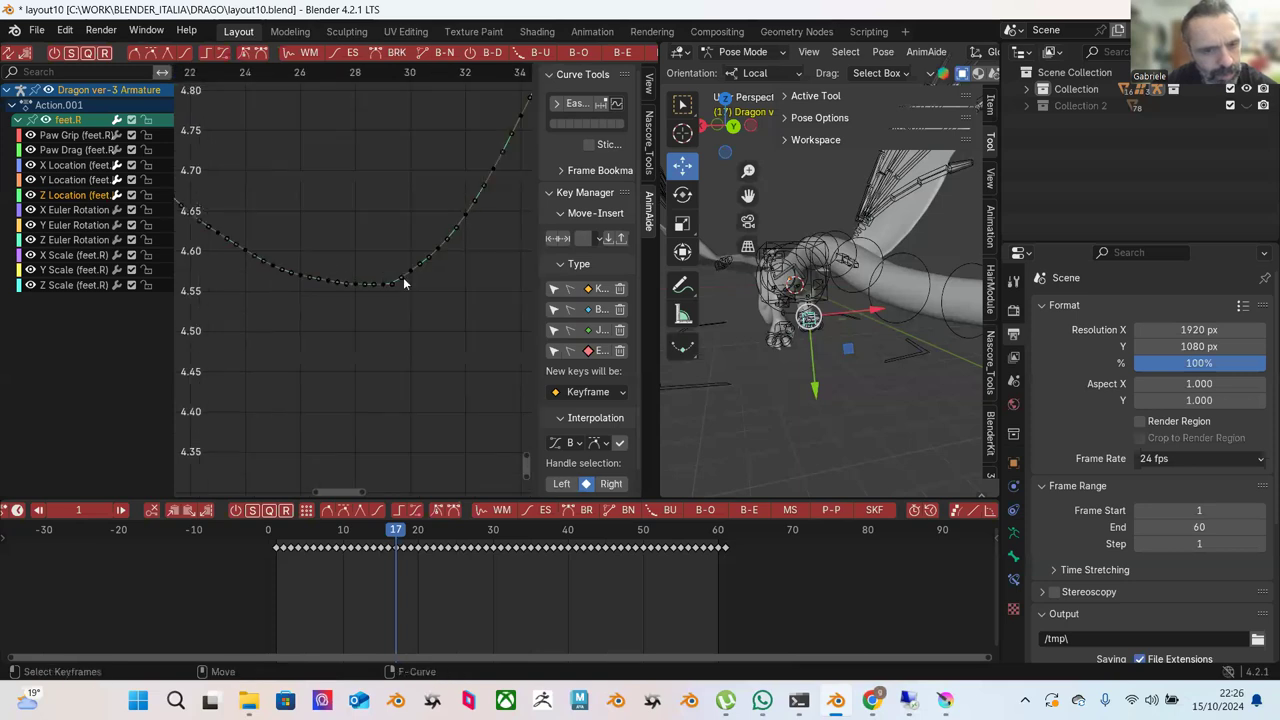
# Raise the frame-29 key slightly and play the animation from the start.
pyautogui.click(390, 293)
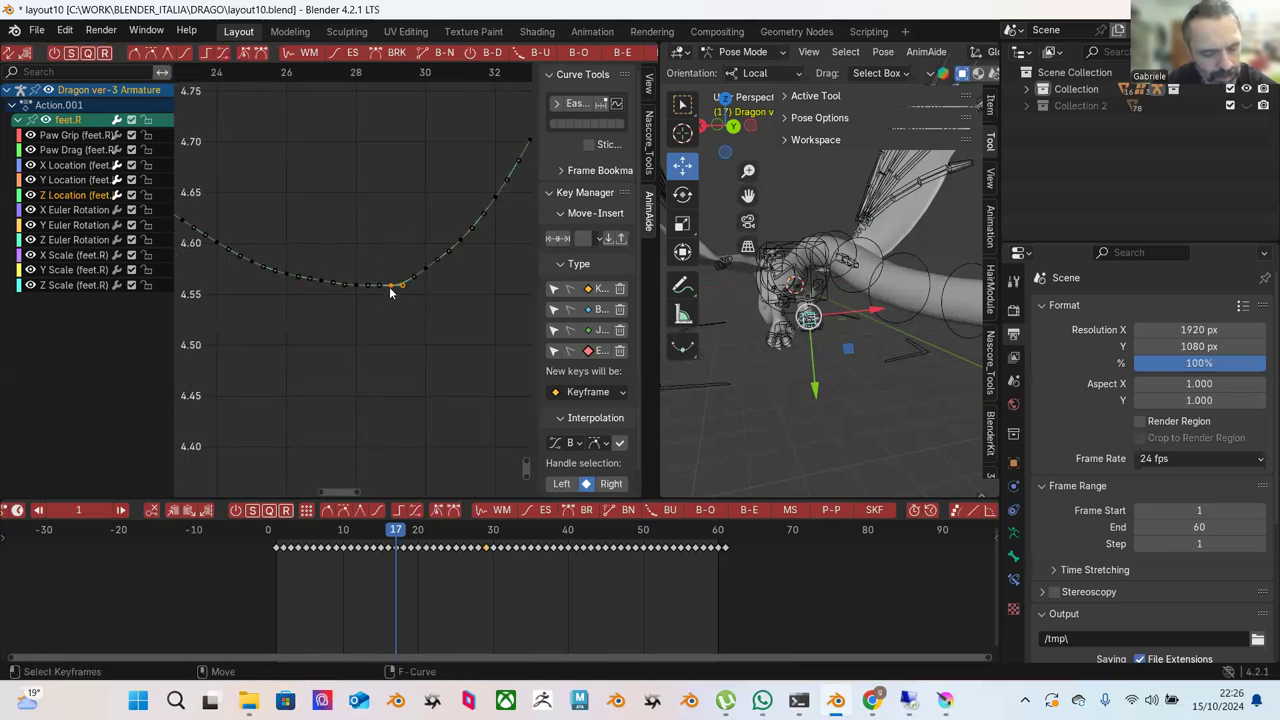
pyautogui.press('g')
pyautogui.click(390, 282)
pyautogui.scroll(-3, 405, 238)
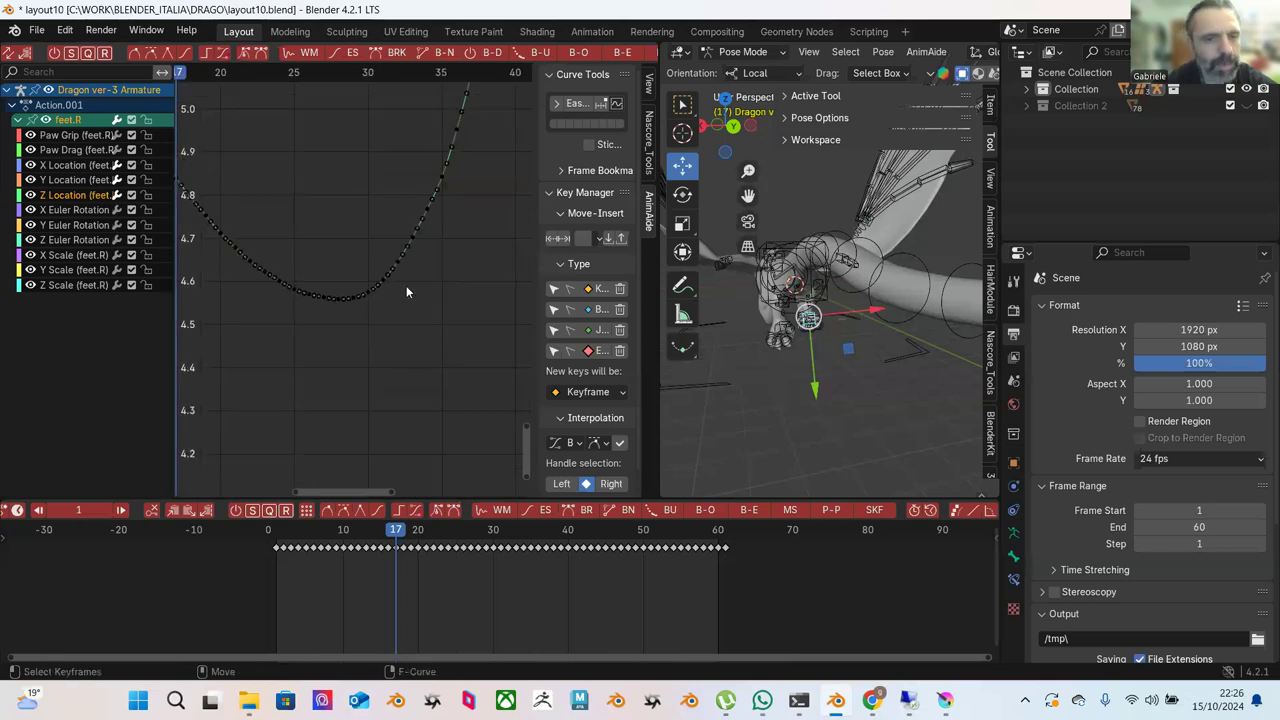
pyautogui.scroll(-8, 405, 300)
pyautogui.hotkey('shift', 'Left')
pyautogui.press('space')
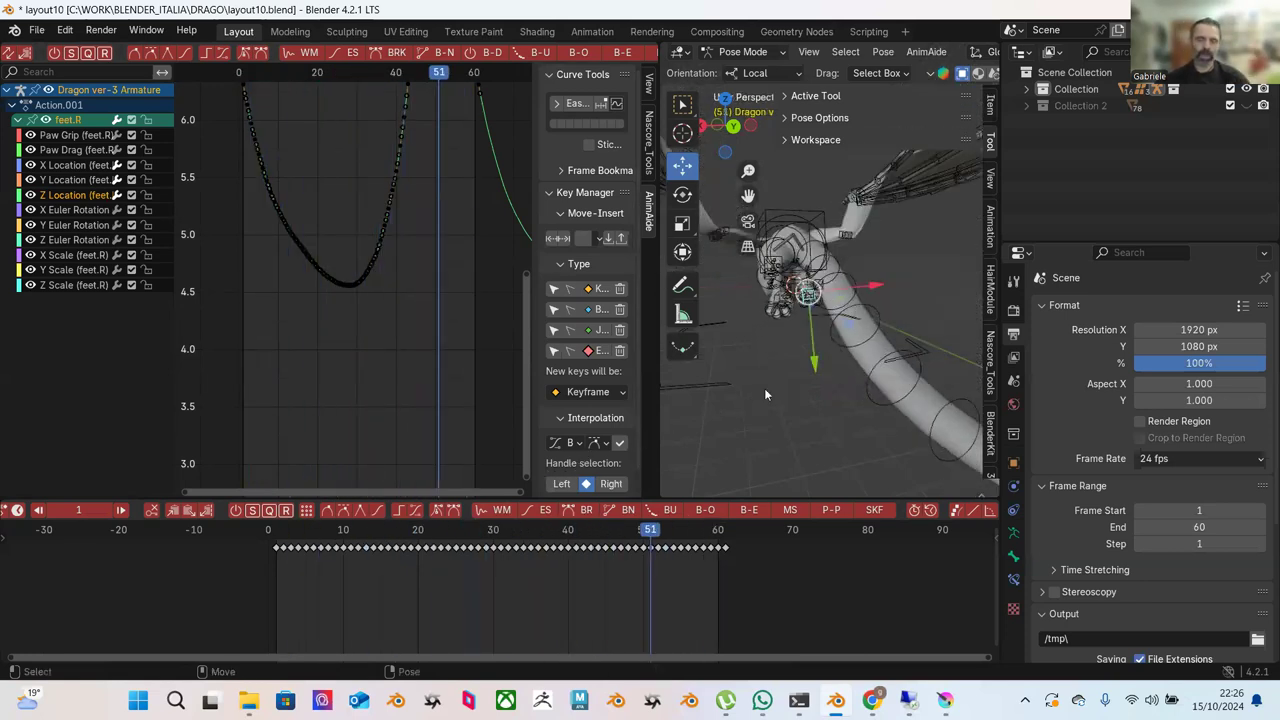
# Enlarge the 3D viewport, orbit and zoom around the dragon, and select the spine.003 bone.
pyautogui.moveTo(659, 397); pyautogui.dragTo(470, 397)
pyautogui.moveTo(630, 351); pyautogui.dragTo(768, 375, button='middle')
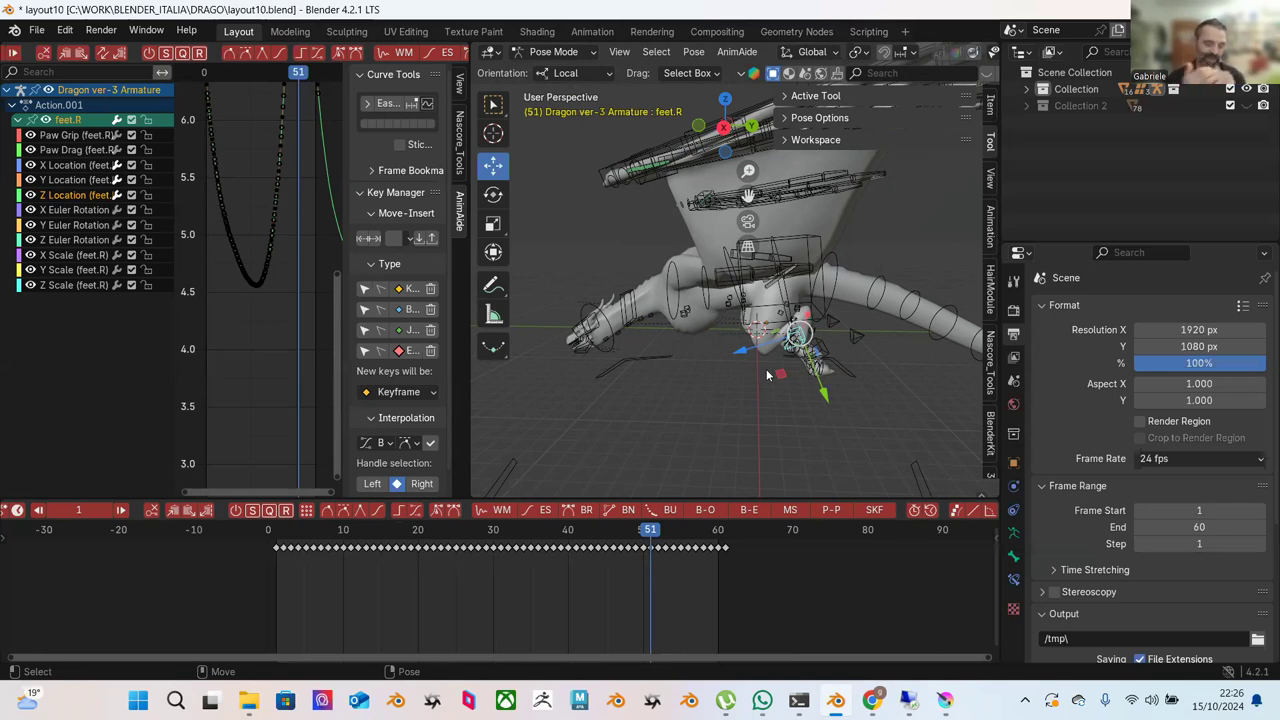
pyautogui.scroll(5, 811, 372)
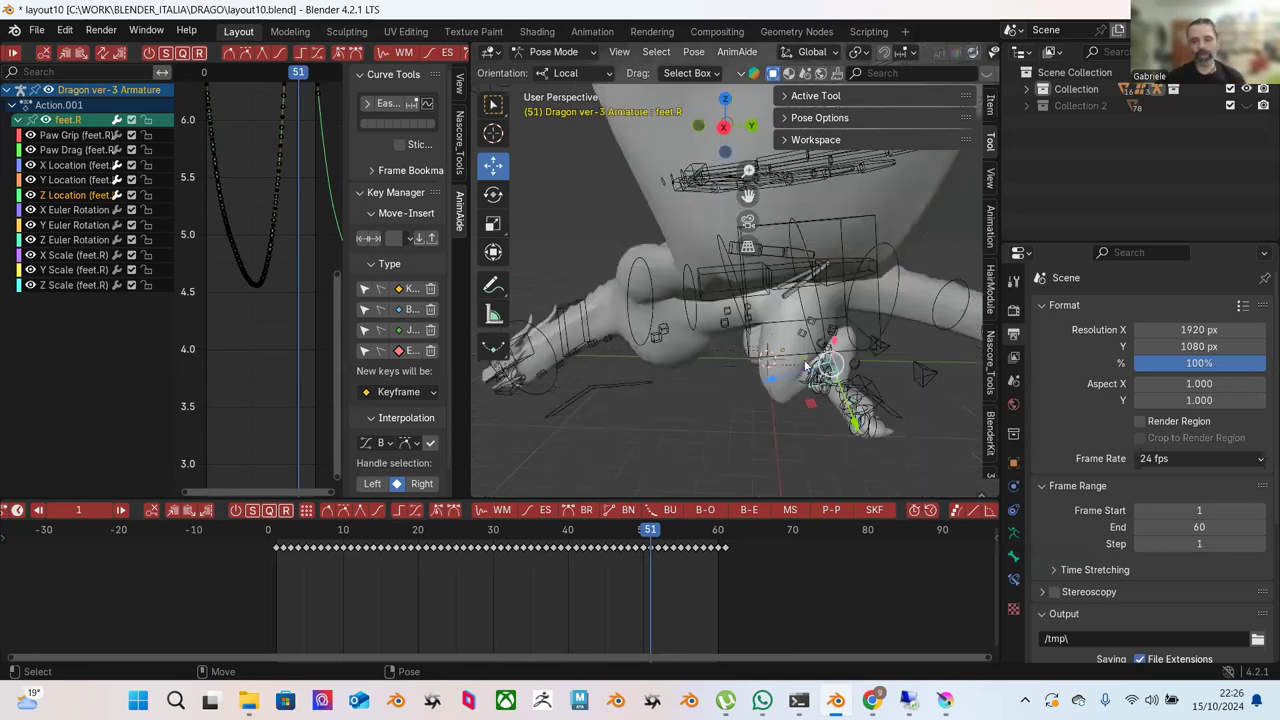
pyautogui.scroll(-2, 811, 372)
pyautogui.scroll(-2, 738, 367)
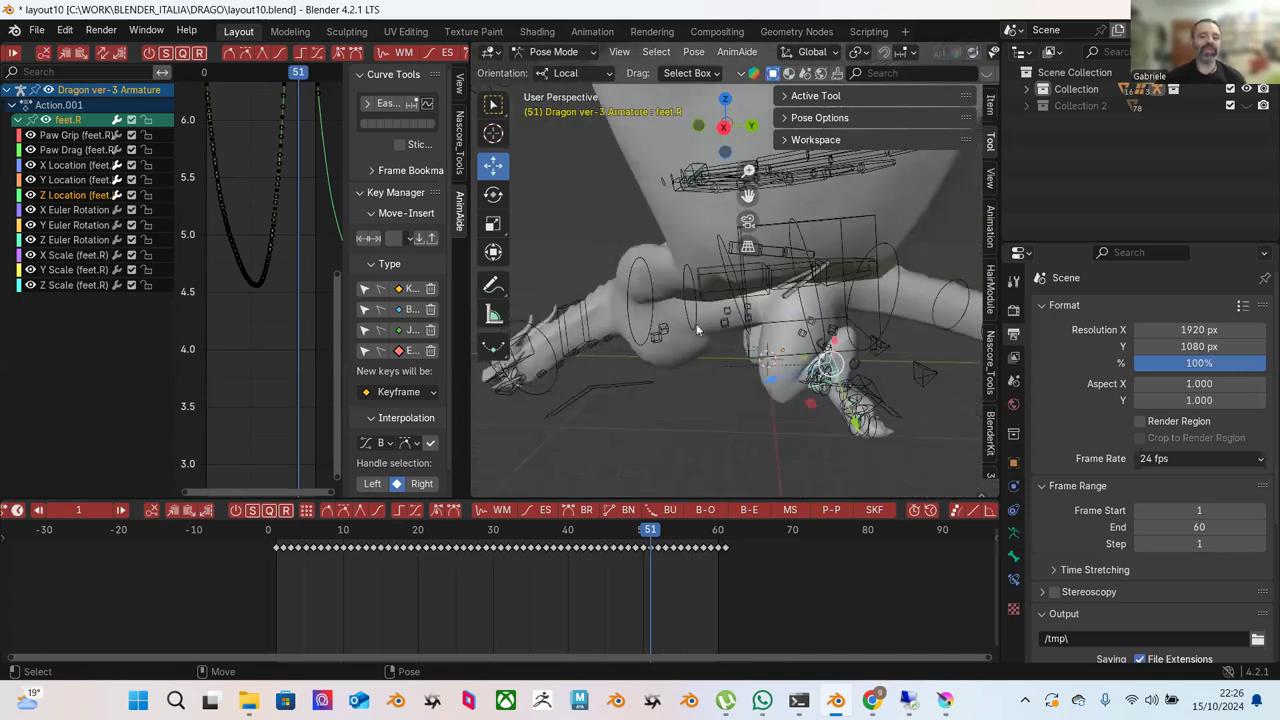
pyautogui.click(713, 240)
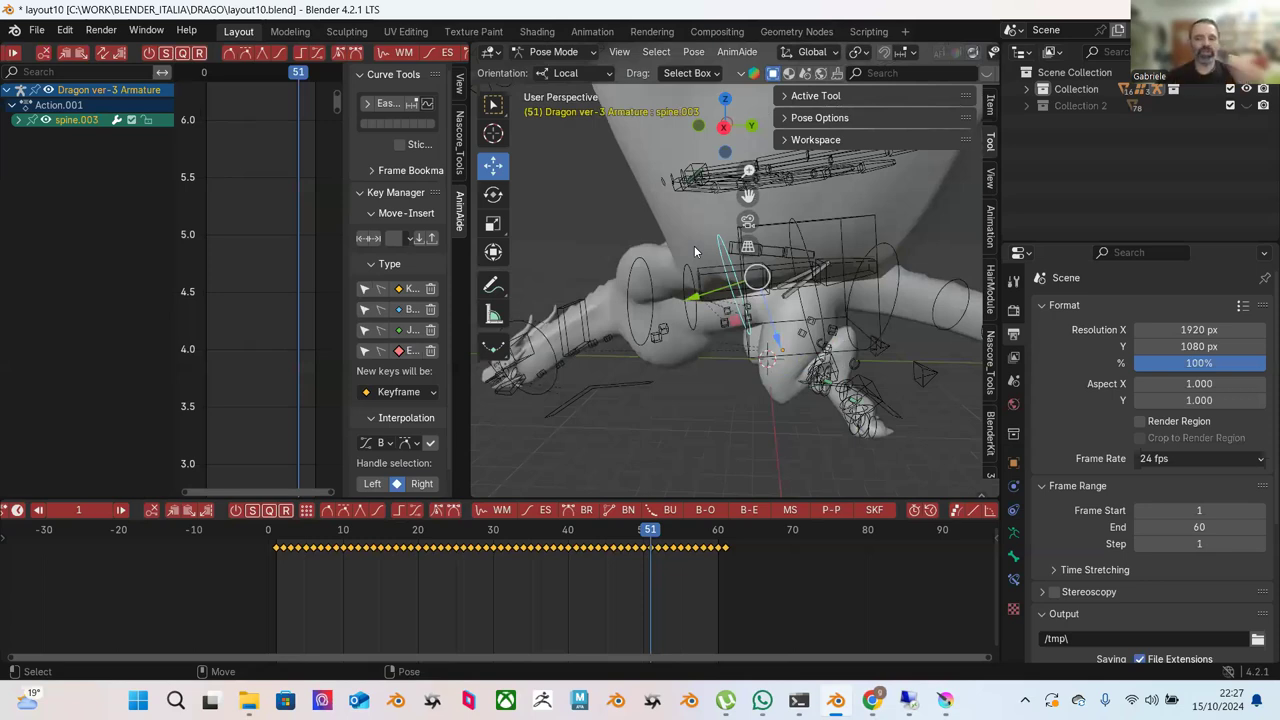
# Widen the Graph Editor, expand spine.003's channels and box-select keys on its W Quaternion curve.
pyautogui.moveTo(467, 300); pyautogui.dragTo(542, 334)
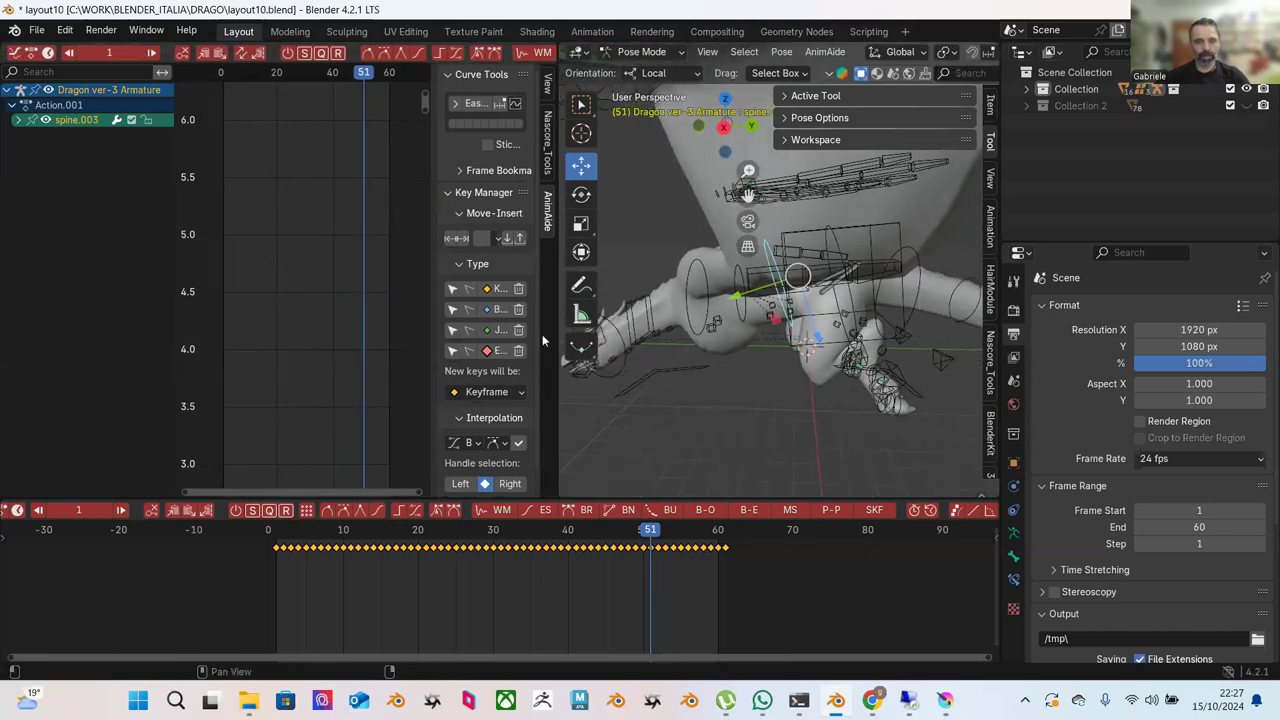
pyautogui.click(18, 120)
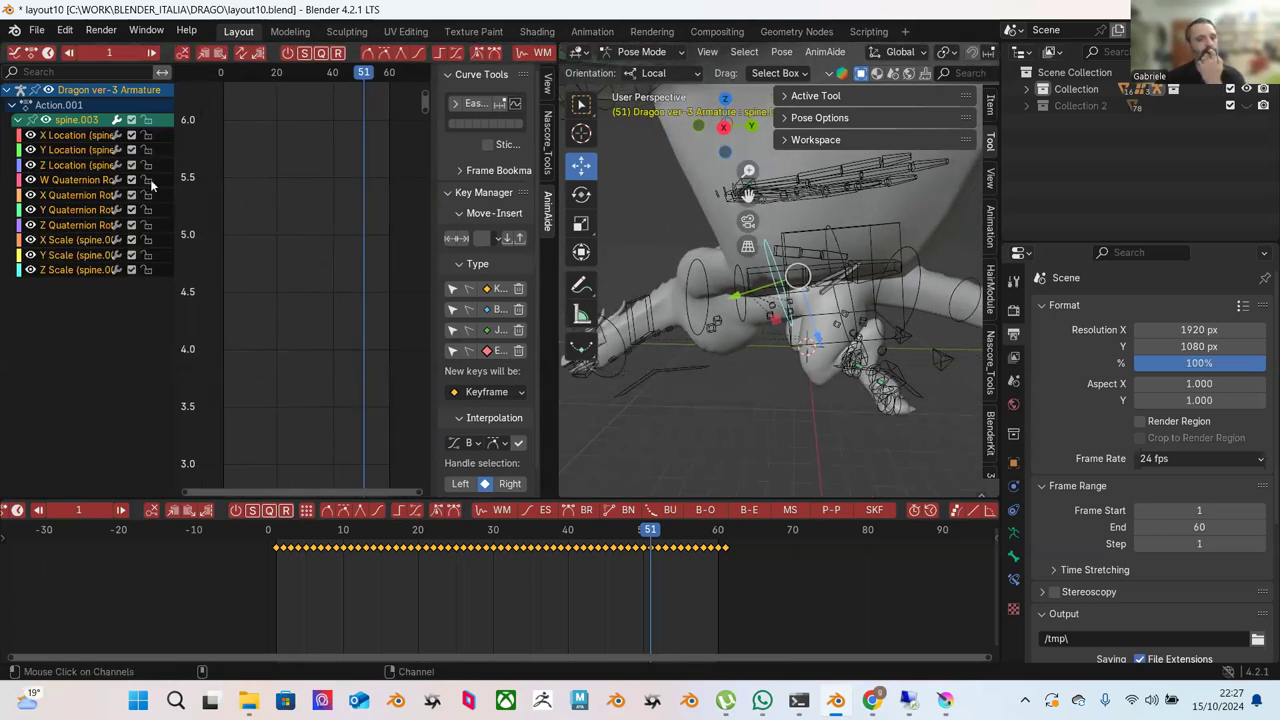
pyautogui.click(77, 182)
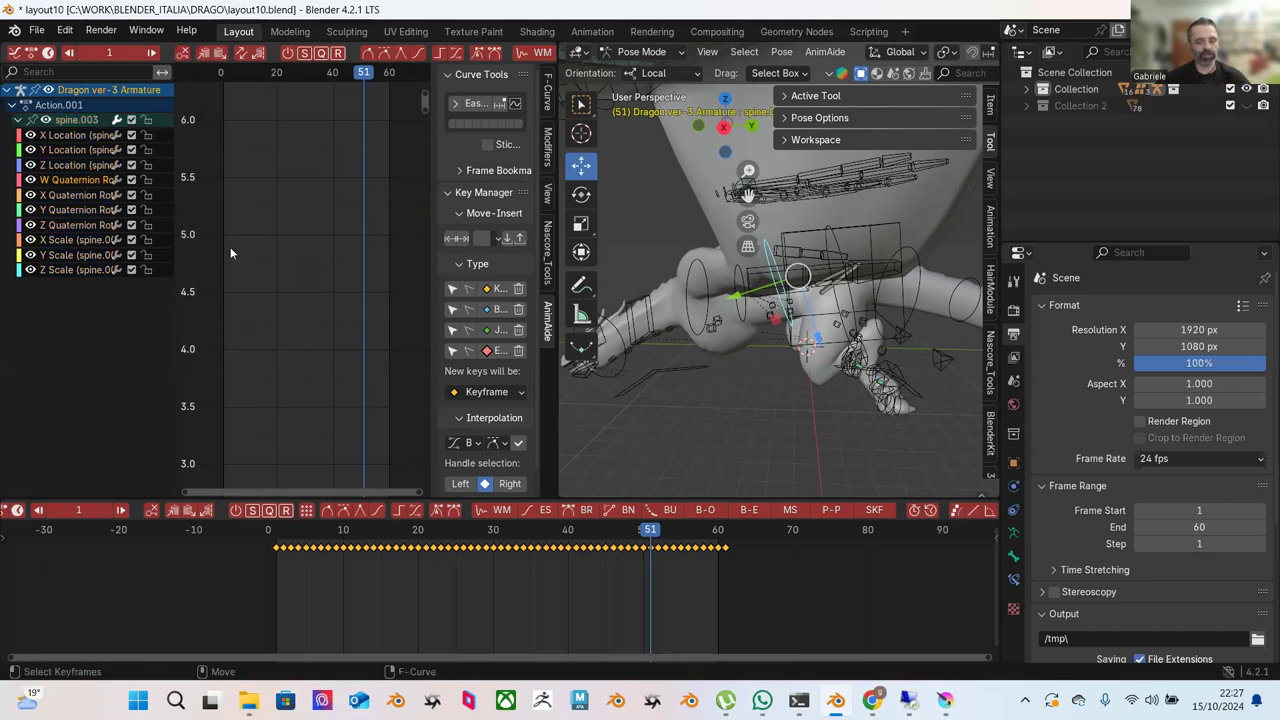
pyautogui.press('Home')
pyautogui.scroll(-2, 301, 288)
pyautogui.moveTo(271, 104); pyautogui.dragTo(356, 204)
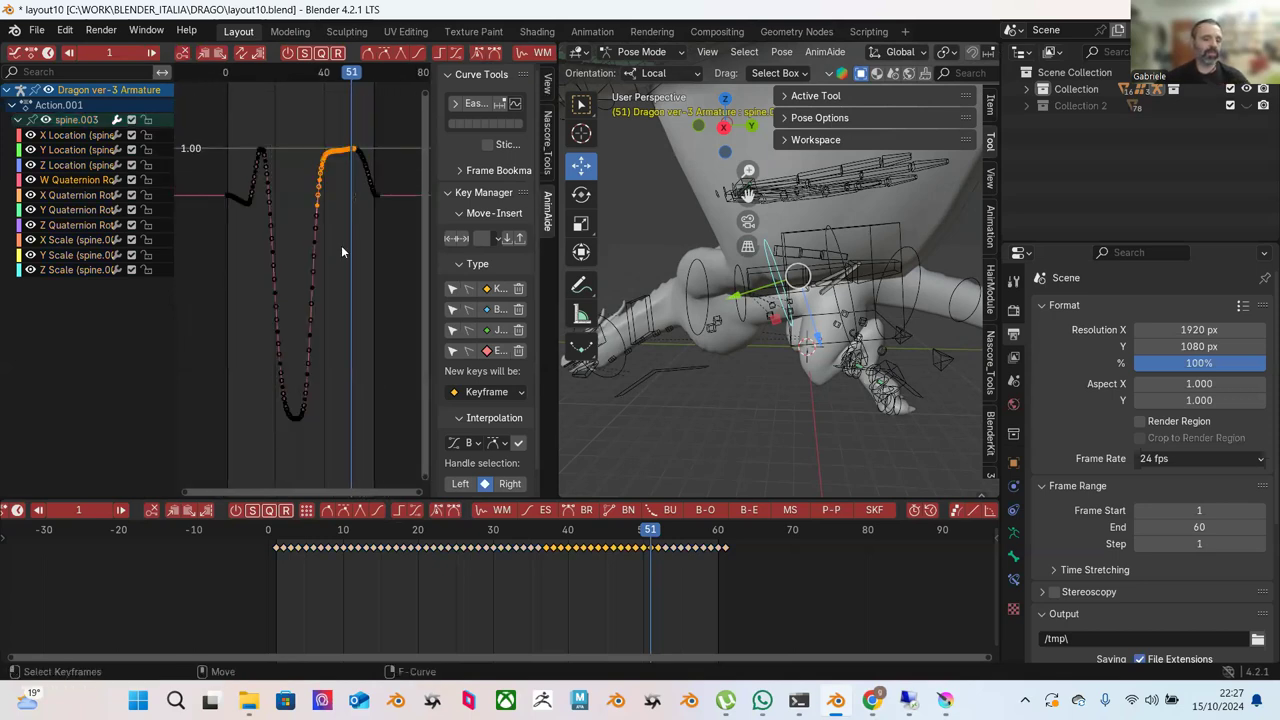
# At frame 40, switch to the Scale tool and scale the selected spine bones up.
pyautogui.moveTo(336, 531); pyautogui.dragTo(568, 522)
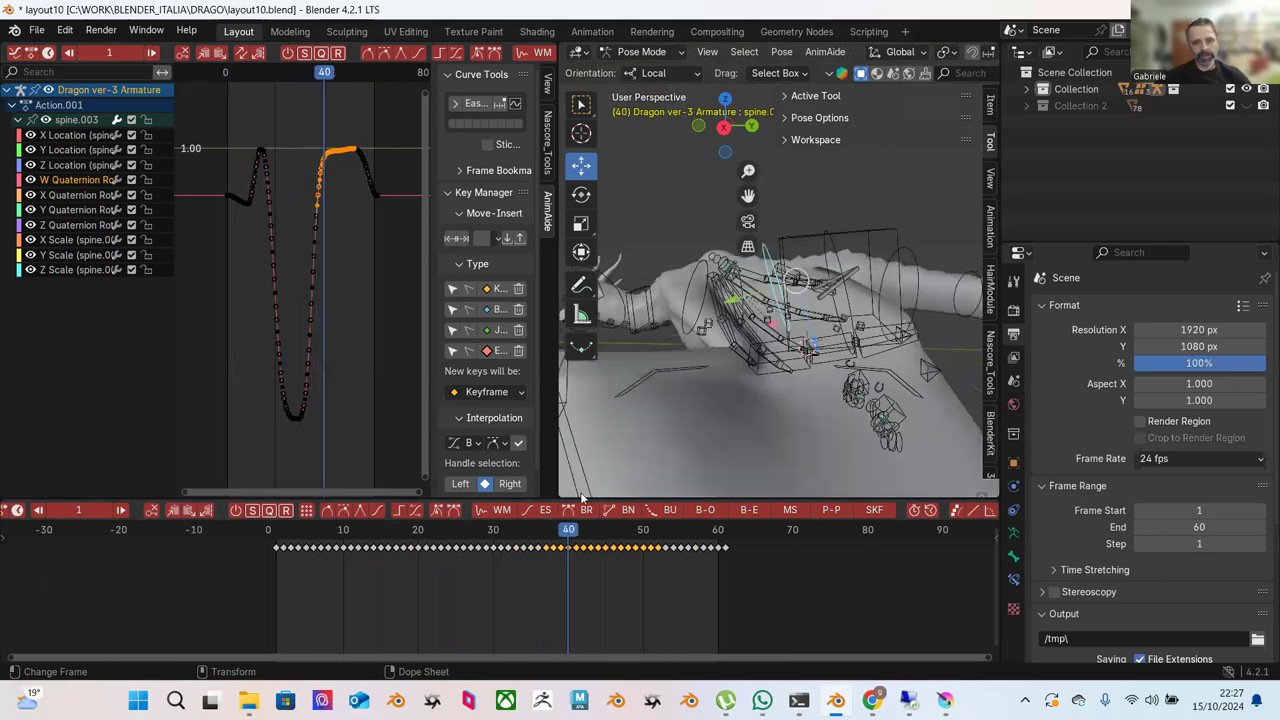
pyautogui.moveTo(795, 302); pyautogui.dragTo(798, 328, button='middle')
pyautogui.hotkey('shift', 'space')
pyautogui.press('s')
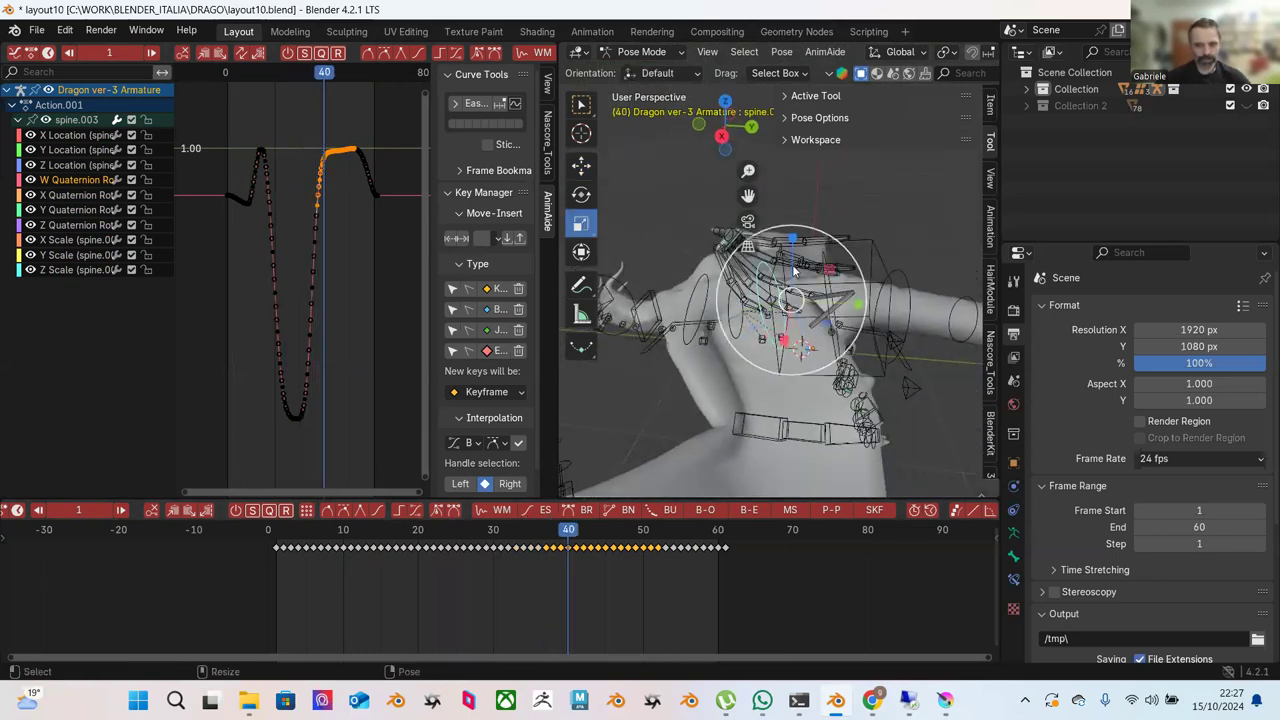
pyautogui.moveTo(790, 297); pyautogui.dragTo(784, 272)
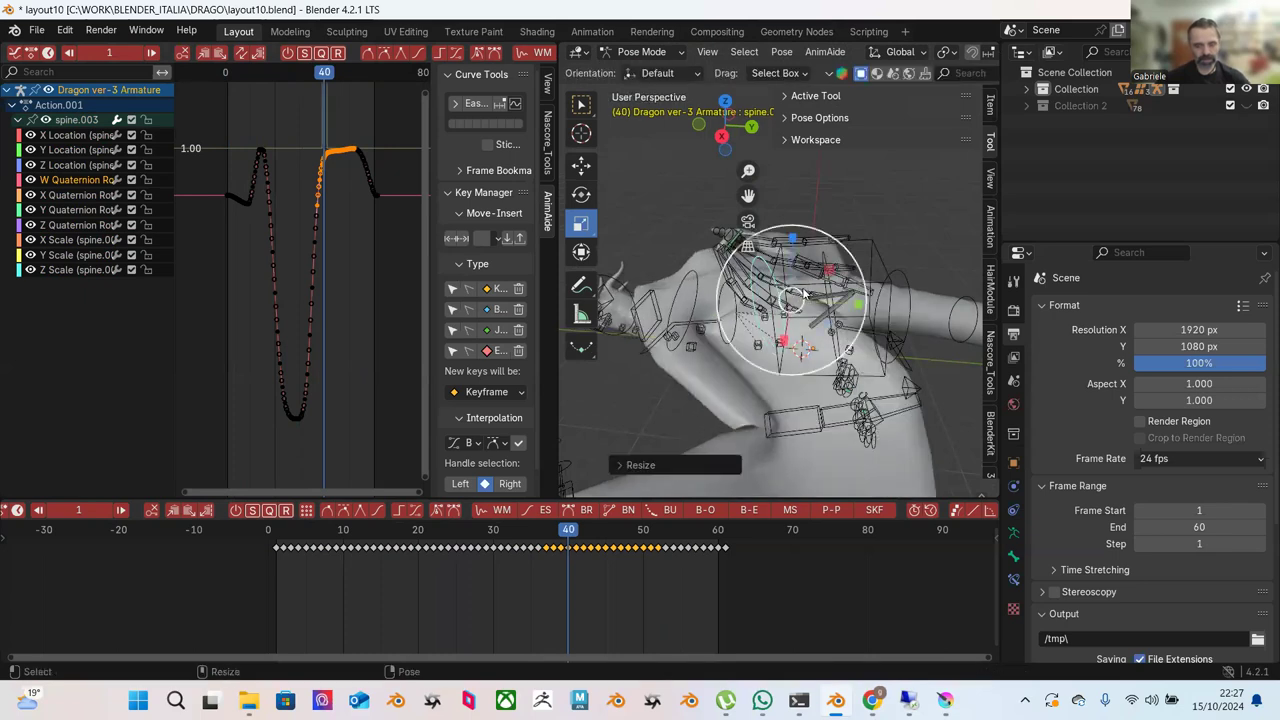
# Select spine.002, test stretching it along Z, then cancel the scaling.
pyautogui.moveTo(785, 273); pyautogui.dragTo(660, 263, button='middle')
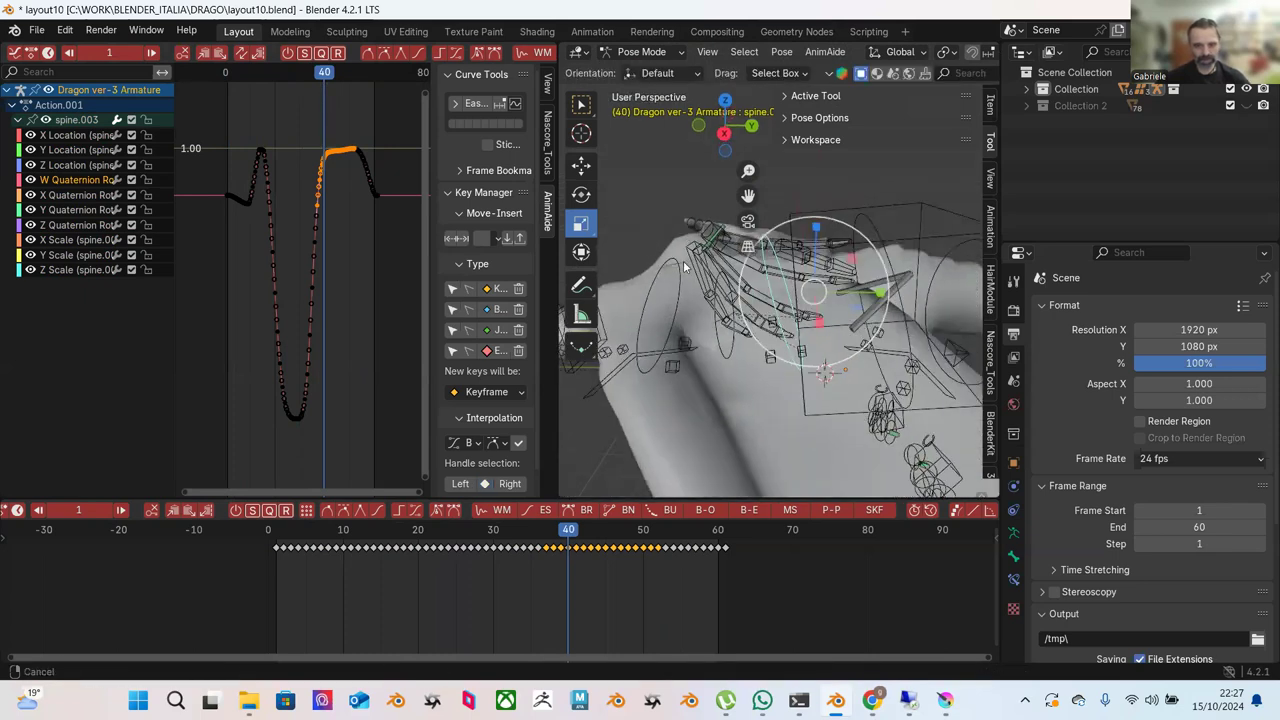
pyautogui.click(662, 266)
pyautogui.moveTo(690, 314); pyautogui.dragTo(728, 280, button='middle')
pyautogui.moveTo(728, 280); pyautogui.dragTo(737, 337)
pyautogui.rightClick(737, 337)
# Select the spine.001 bone and test a transform on it.
pyautogui.moveTo(752, 345); pyautogui.dragTo(699, 267, button='middle')
pyautogui.click(699, 267)
pyautogui.click(685, 362)
pyautogui.moveTo(710, 340); pyautogui.dragTo(770, 316, button='middle')
pyautogui.moveTo(740, 313); pyautogui.dragTo(879, 212)
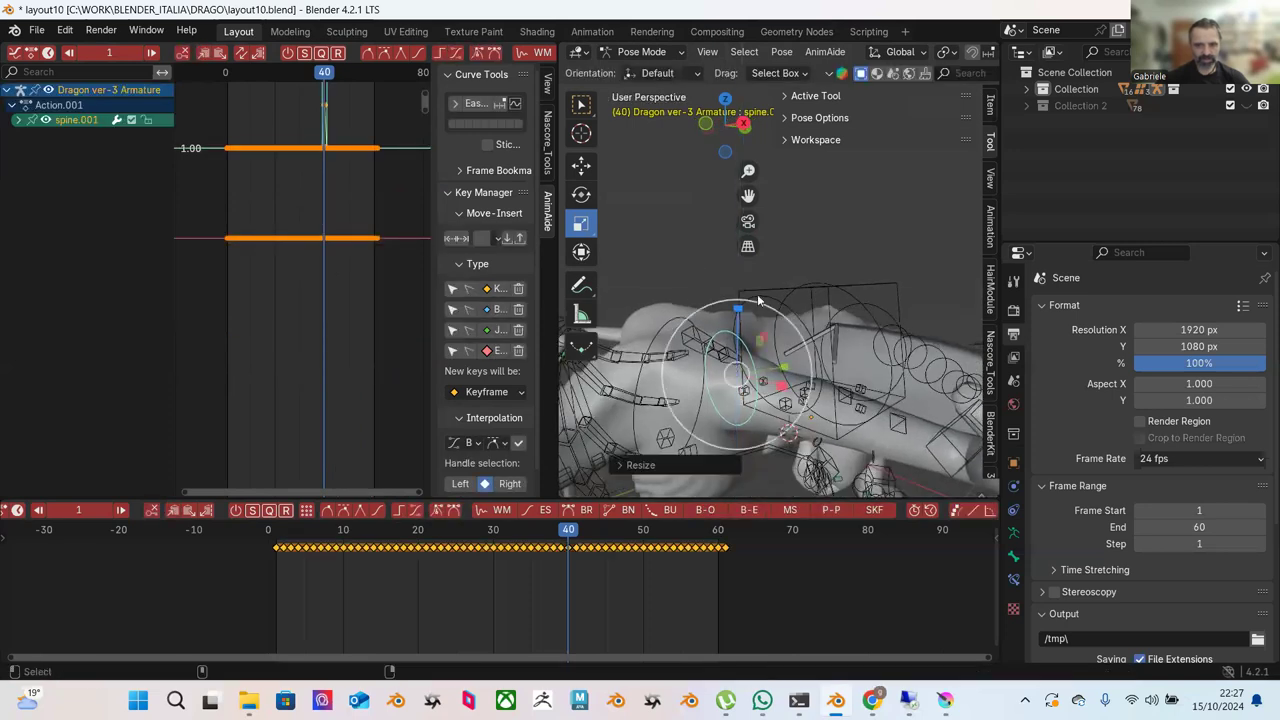
# Undo the trial transform and switch the sidebar from Tool settings to the bone's transform values.
pyautogui.hotkey('ctrl', 'z')
pyautogui.keyDown('ctrl'); pyautogui.scroll(1, 825, 95); pyautogui.keyUp('ctrl')
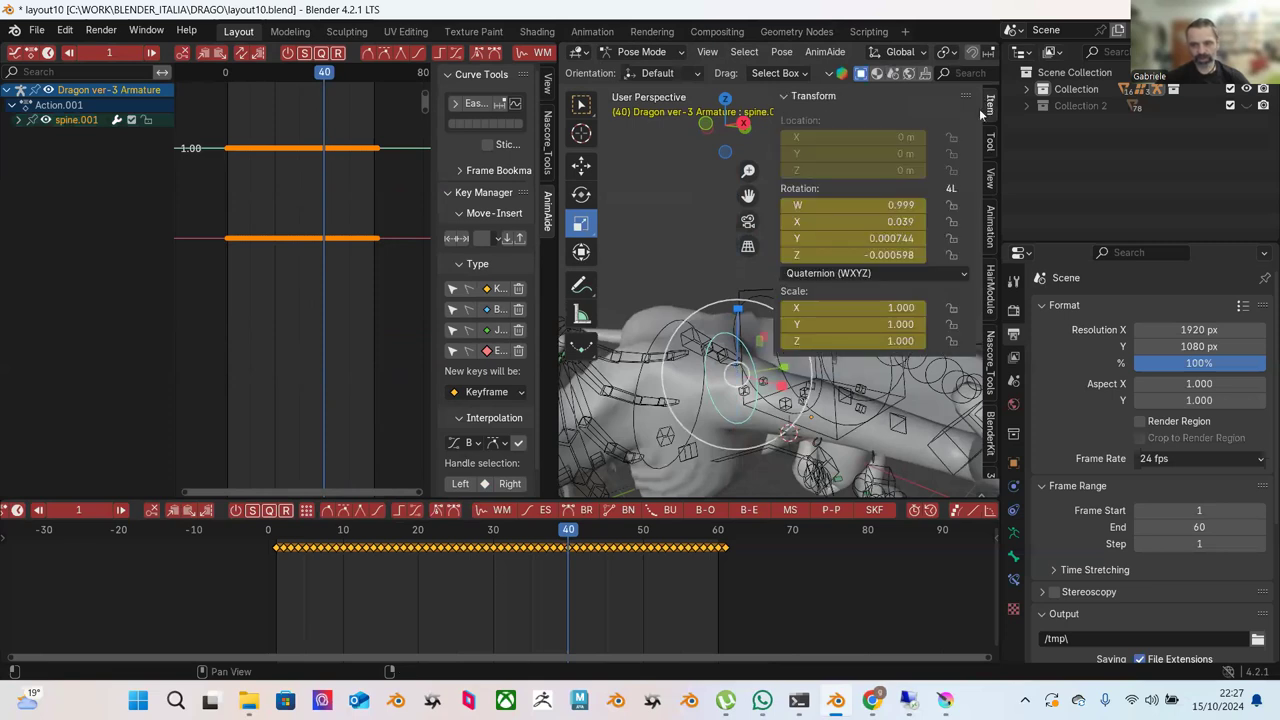
pyautogui.click(991, 142)
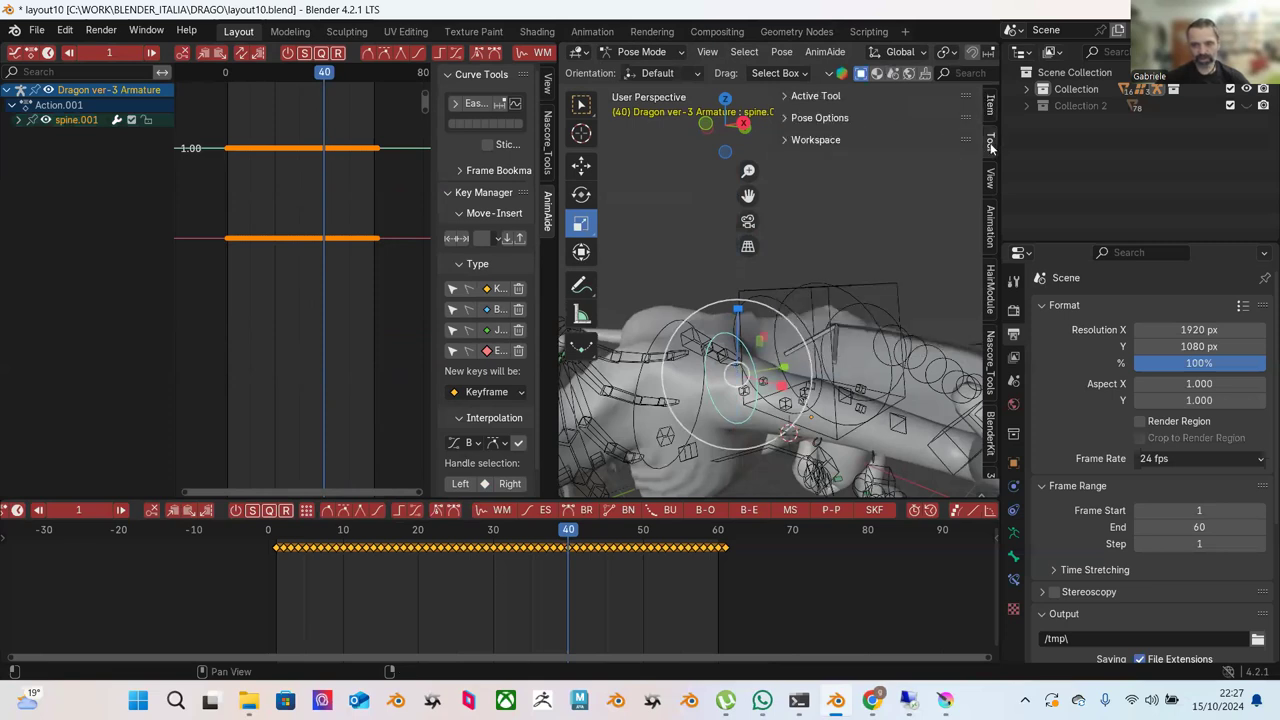
pyautogui.click(805, 96)
pyautogui.click(805, 96)
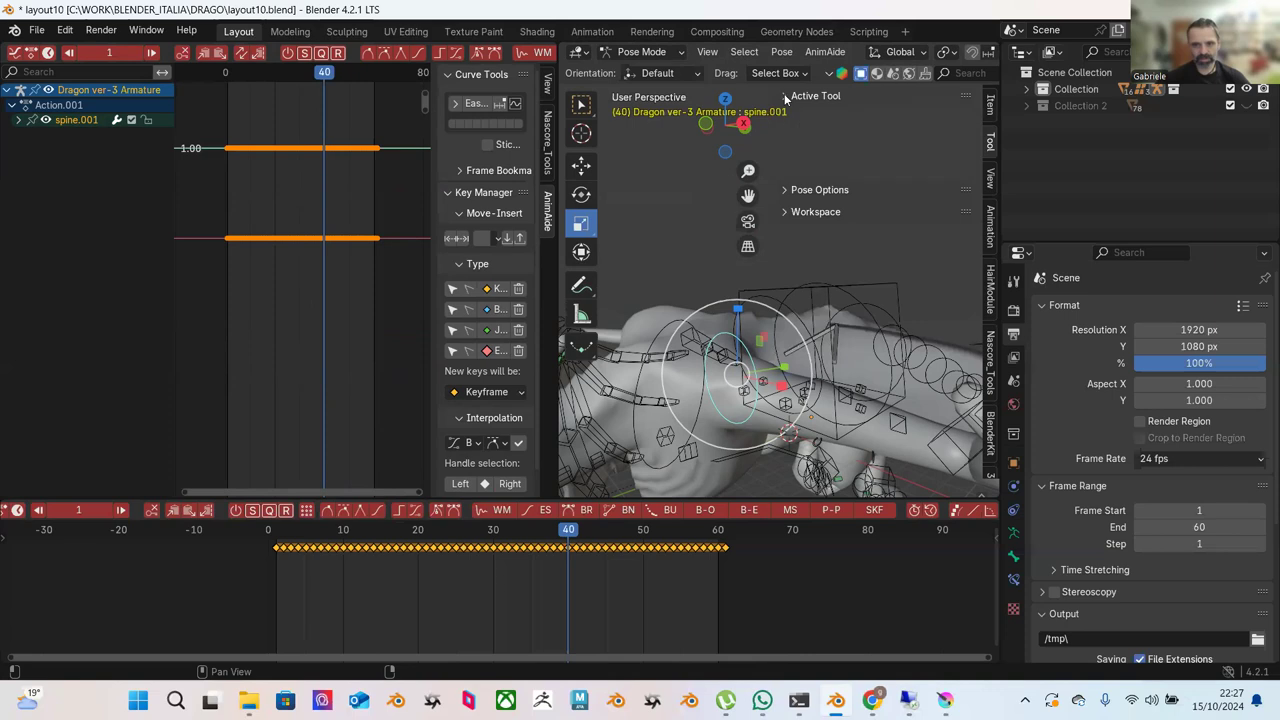
pyautogui.click(988, 104)
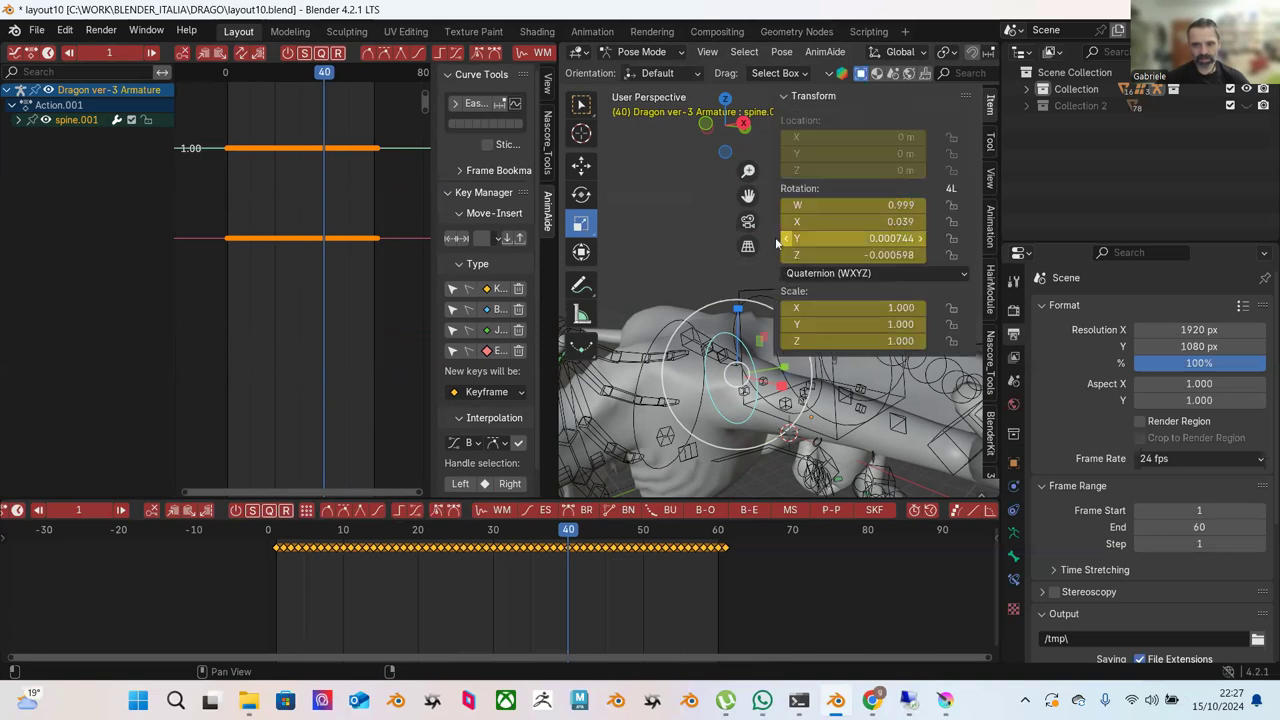
# Select the spine.006 bone, then the root bone, to compare their transforms.
pyautogui.click(714, 256)
pyautogui.scroll(-3, 728, 278)
pyautogui.moveTo(728, 278); pyautogui.dragTo(694, 377, button='middle')
pyautogui.click(689, 285)
pyautogui.click(696, 381)
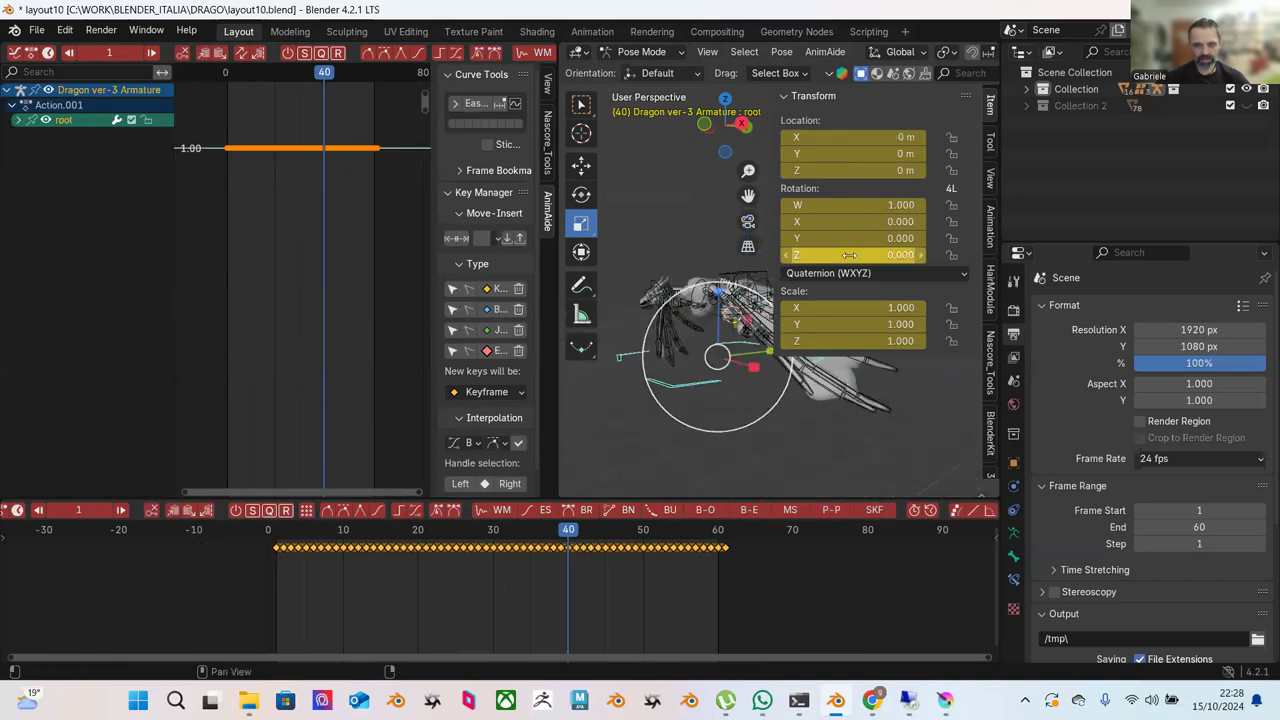
# Browse the sidebar's Tool tab, expanding and collapsing the pose options, active tool and workspace panels.
pyautogui.click(990, 145)
pyautogui.click(800, 120)
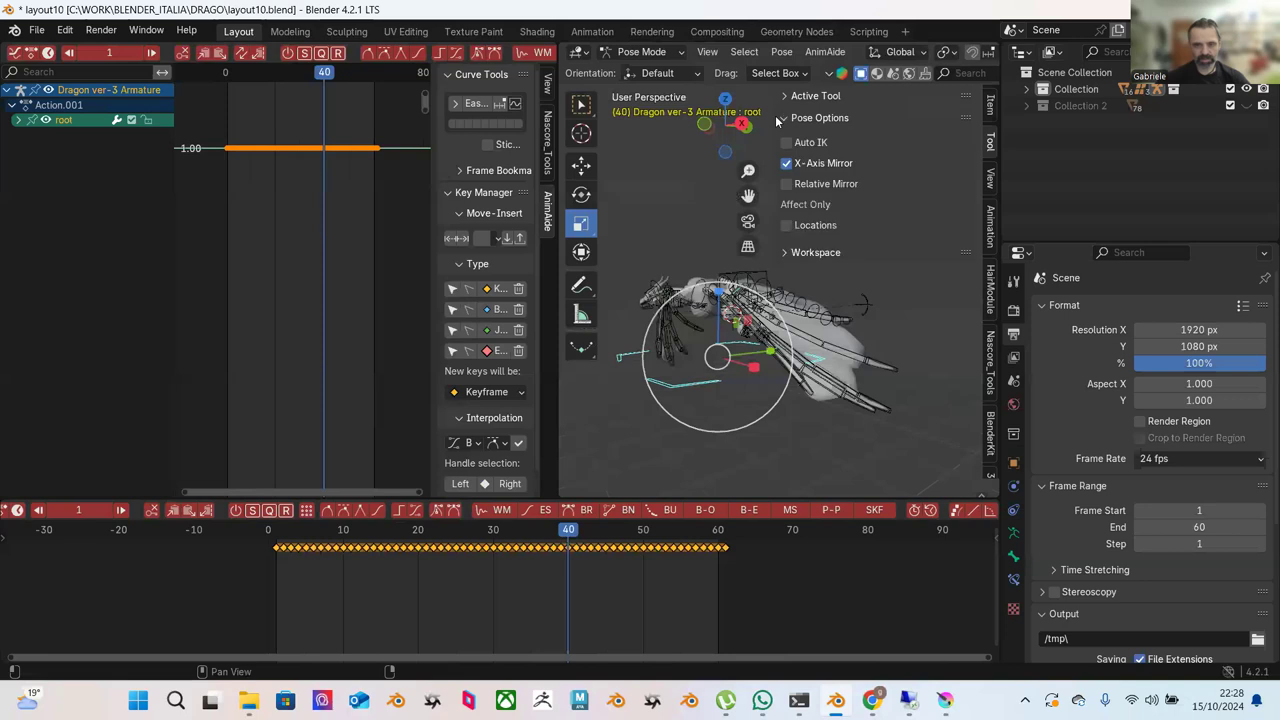
pyautogui.click(784, 110)
pyautogui.click(786, 112)
pyautogui.click(786, 252)
pyautogui.click(785, 254)
pyautogui.click(787, 118)
# Select a spine bone and show its transform values in the sidebar.
pyautogui.click(843, 251)
pyautogui.moveTo(843, 251); pyautogui.dragTo(793, 304, button='middle')
pyautogui.click(762, 305)
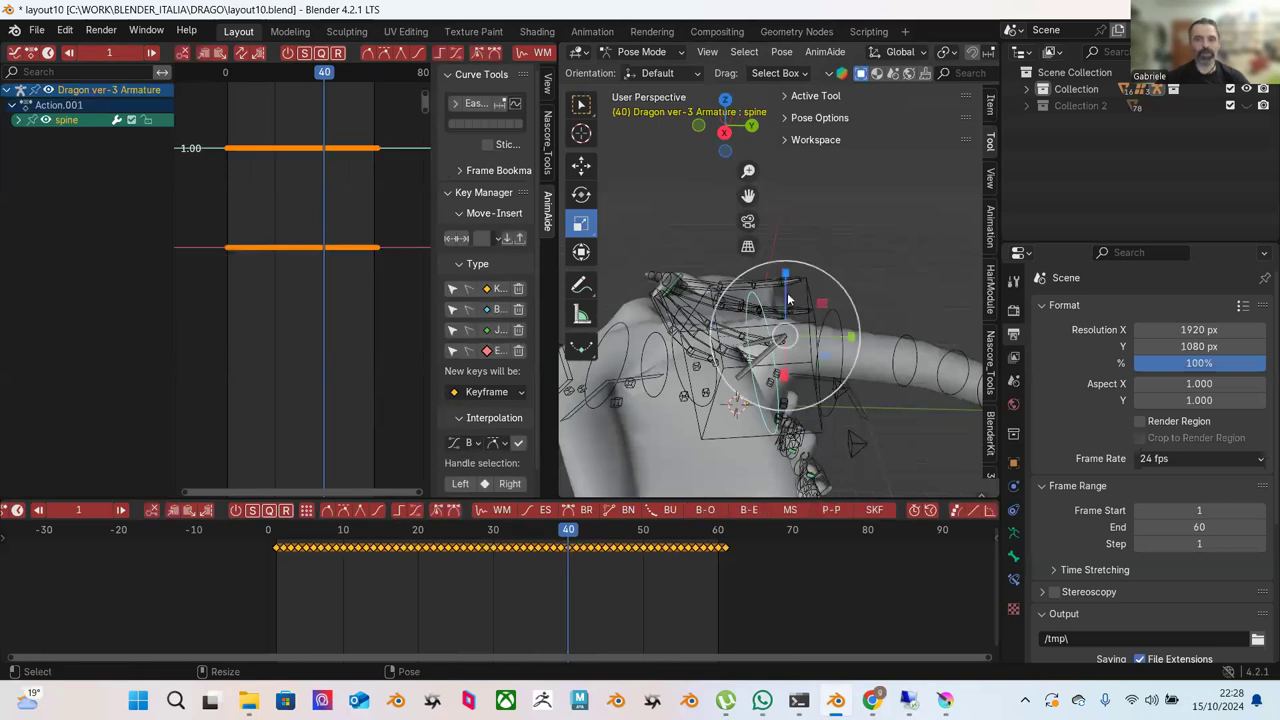
pyautogui.click(834, 96)
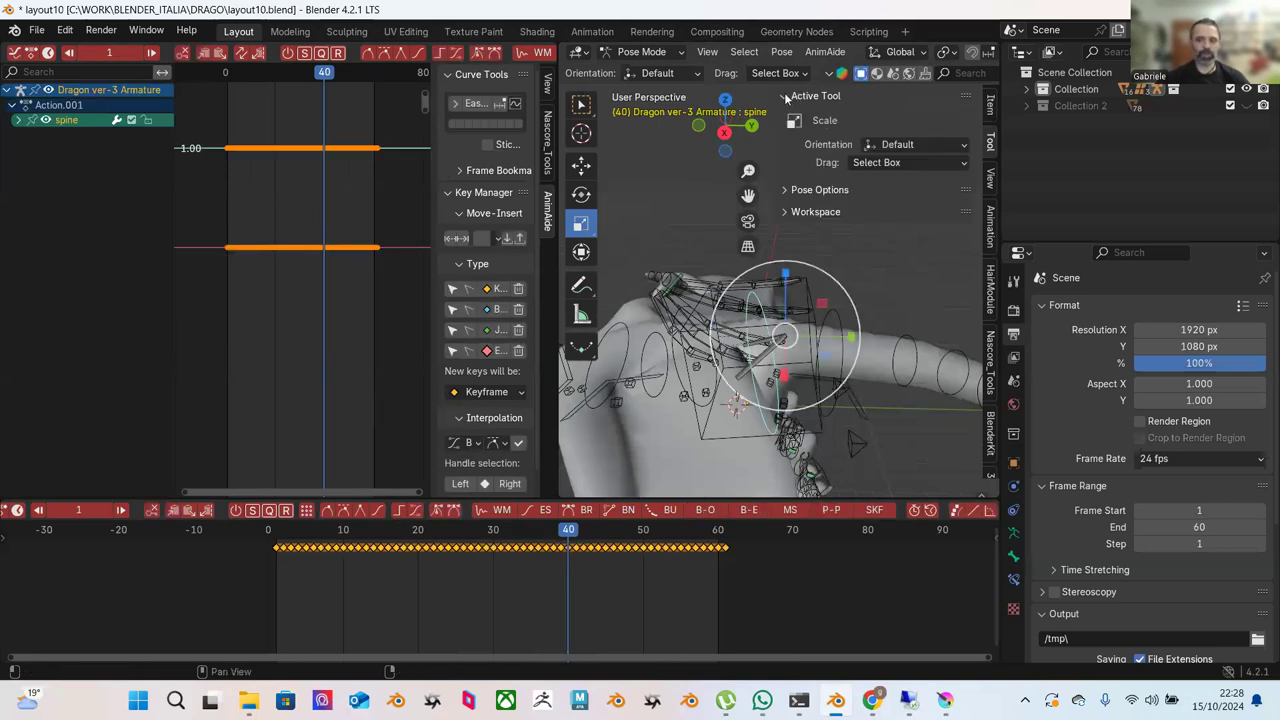
pyautogui.click(930, 97)
pyautogui.click(991, 106)
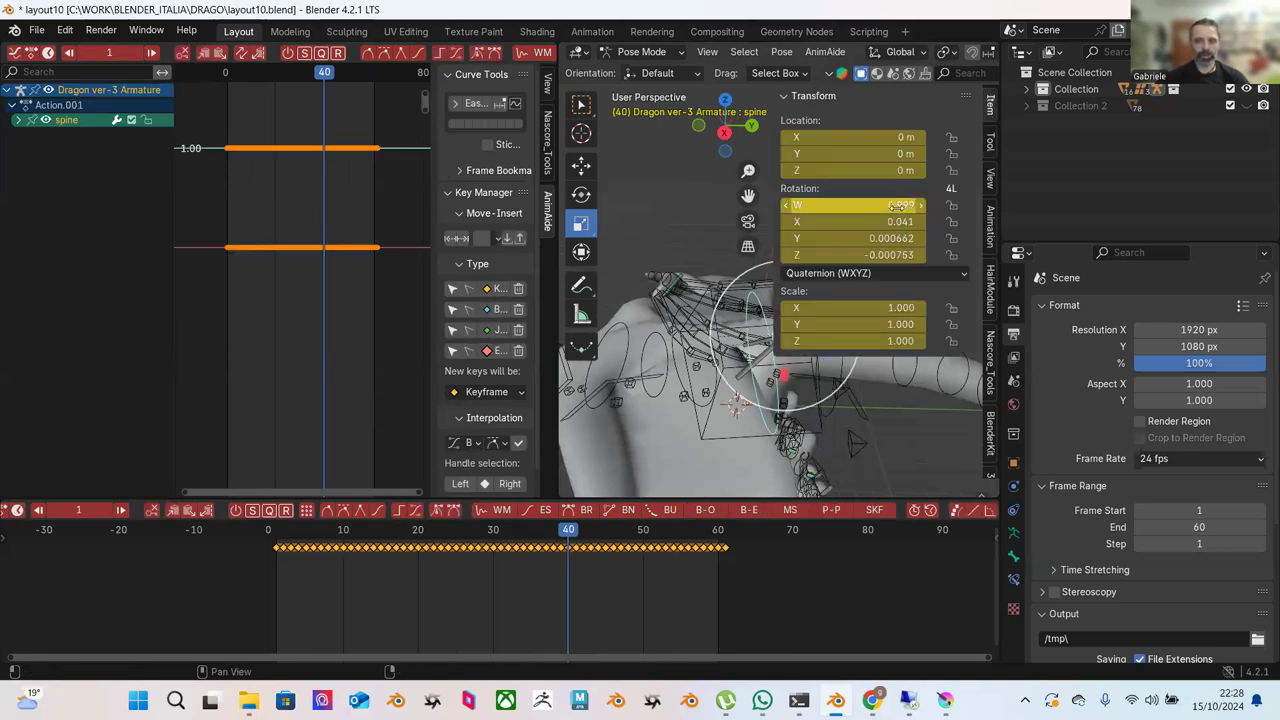
# Collapse the transform panel and select spine.003, then the spine bone, showing its curves.
pyautogui.click(698, 233)
pyautogui.moveTo(698, 233); pyautogui.dragTo(711, 250, button='middle')
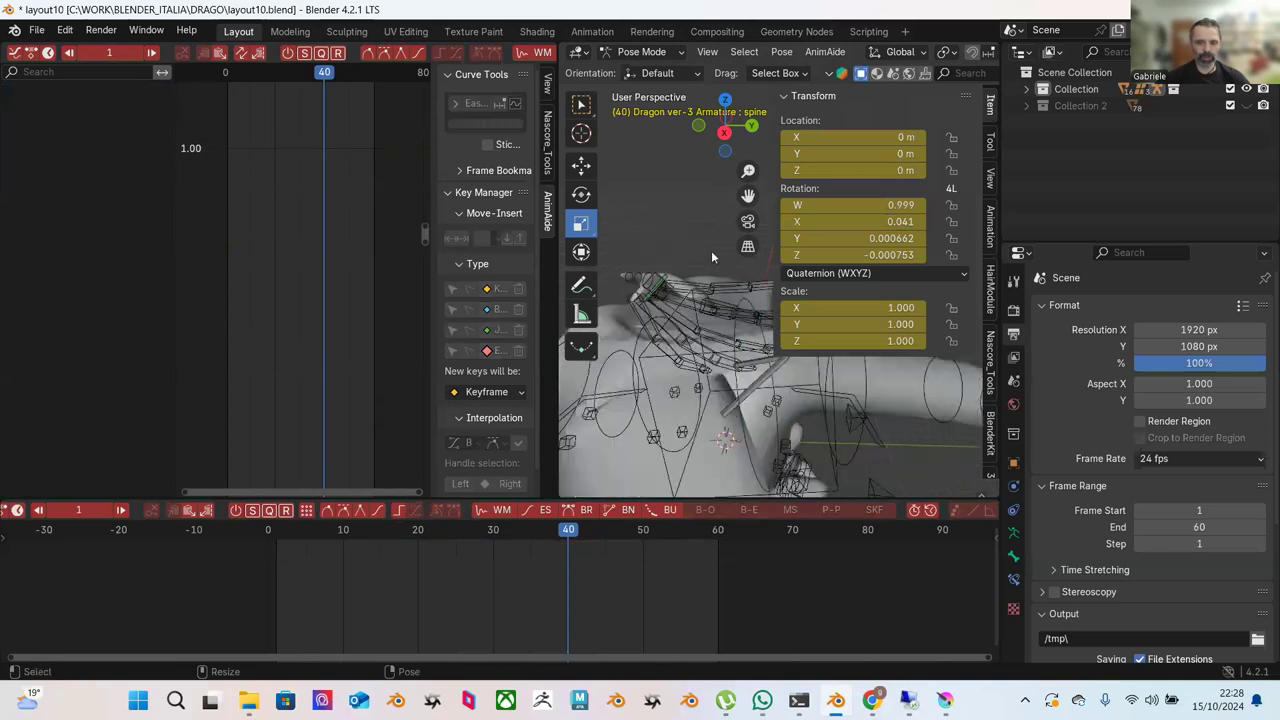
pyautogui.click(790, 96)
pyautogui.moveTo(730, 300); pyautogui.dragTo(822, 245, button='middle')
pyautogui.click(813, 283)
pyautogui.click(822, 239)
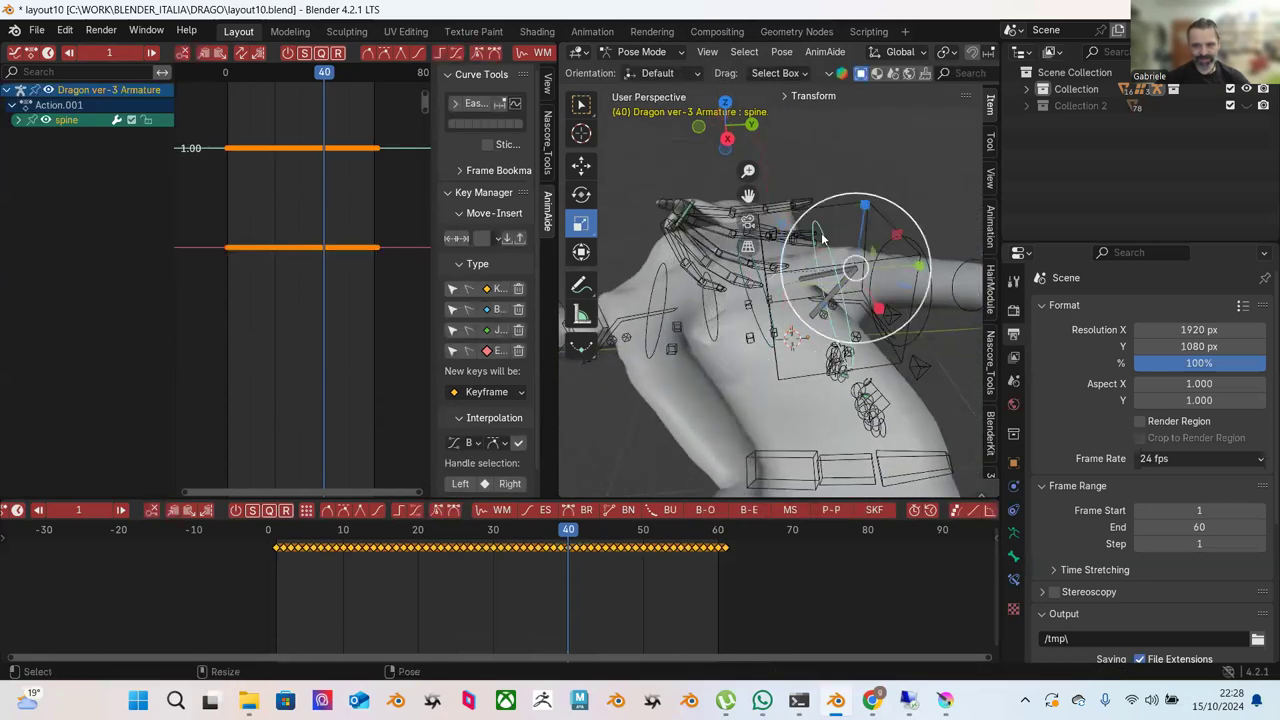
# Give the spine bone two trial rotations.
pyautogui.press('r')
pyautogui.click(836, 280)
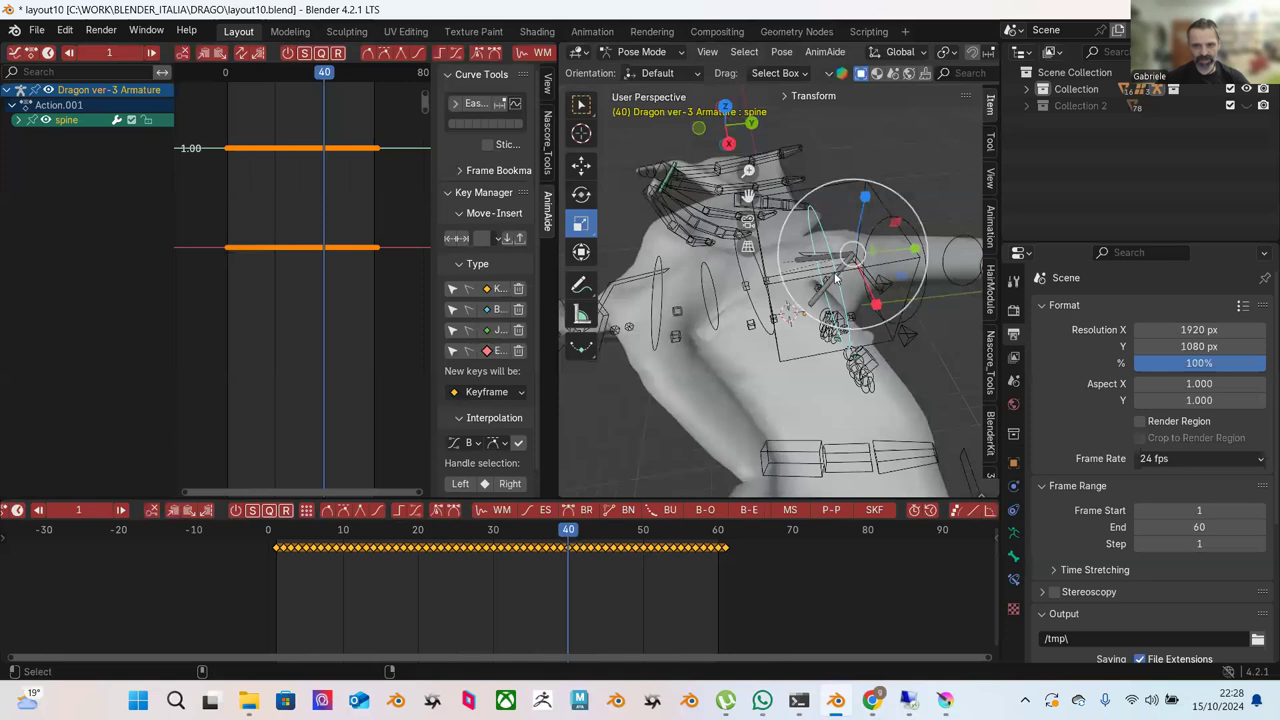
pyautogui.press('r')
pyautogui.click(769, 302)
# Select spine.002 and try scaling it along the Y axis.
pyautogui.moveTo(762, 302); pyautogui.dragTo(725, 280, button='middle')
pyautogui.click(733, 283)
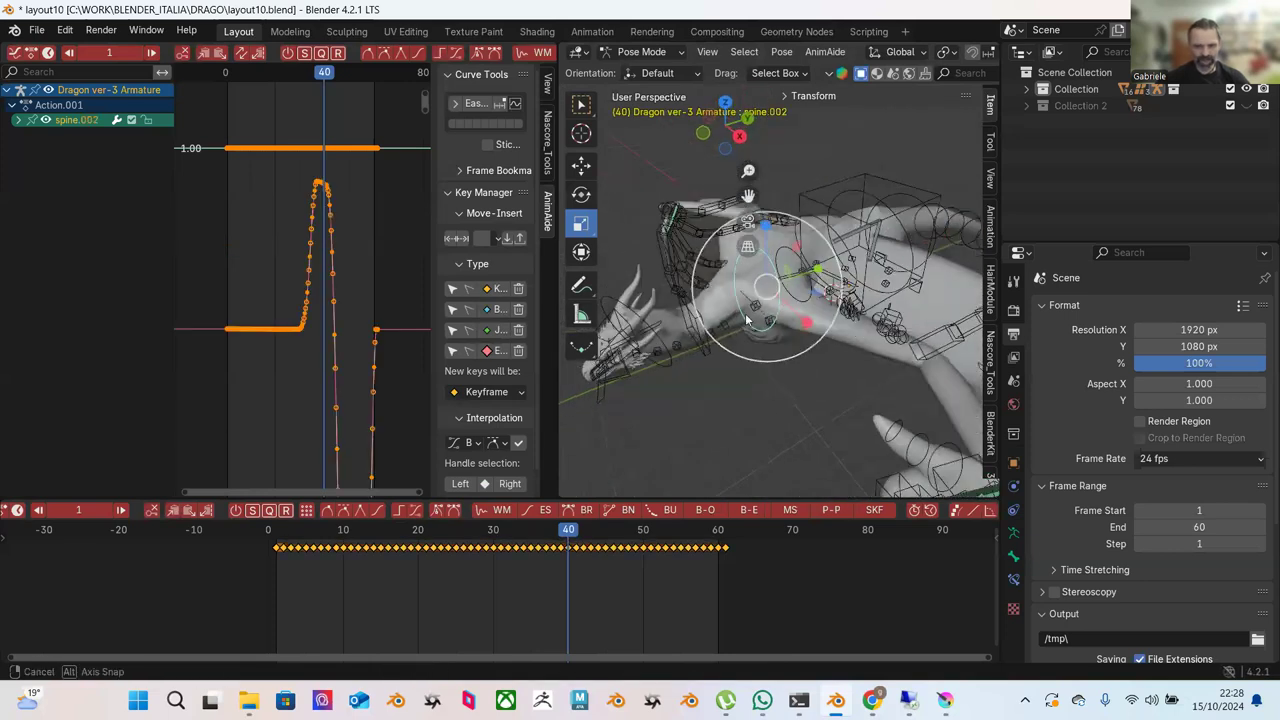
pyautogui.press('s')
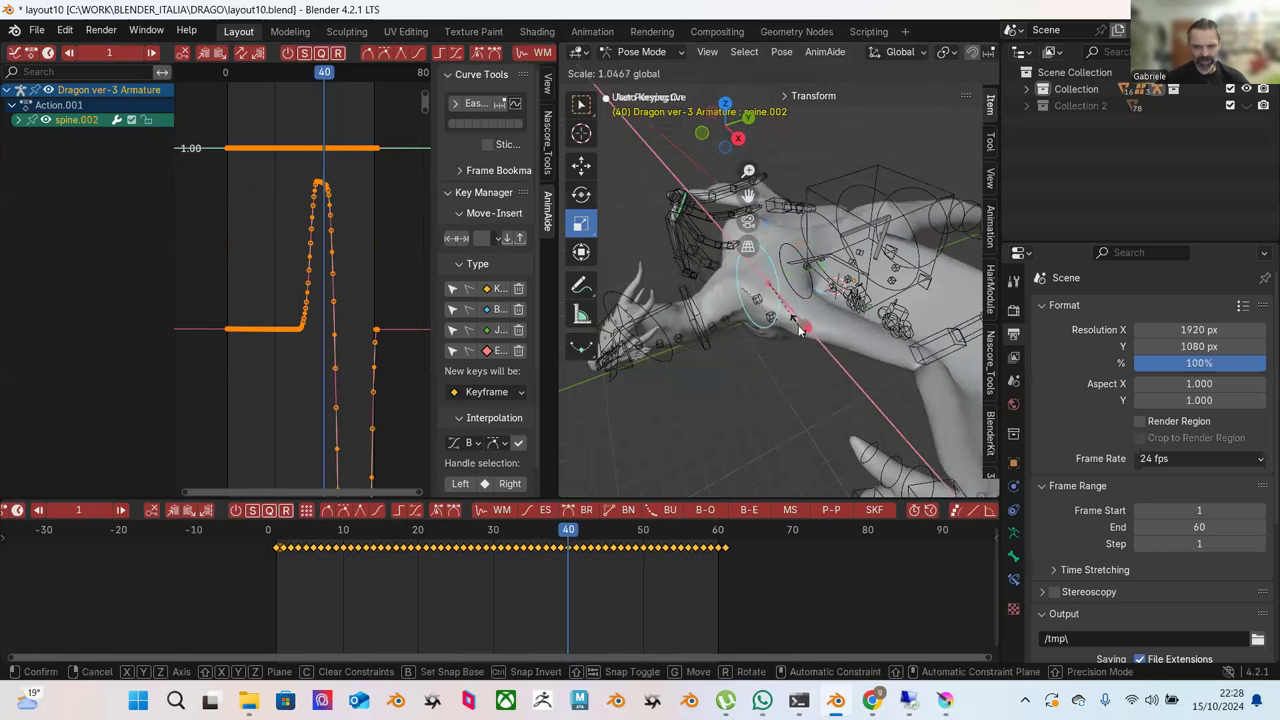
pyautogui.click(797, 322)
pyautogui.moveTo(775, 305); pyautogui.dragTo(815, 272, button='middle')
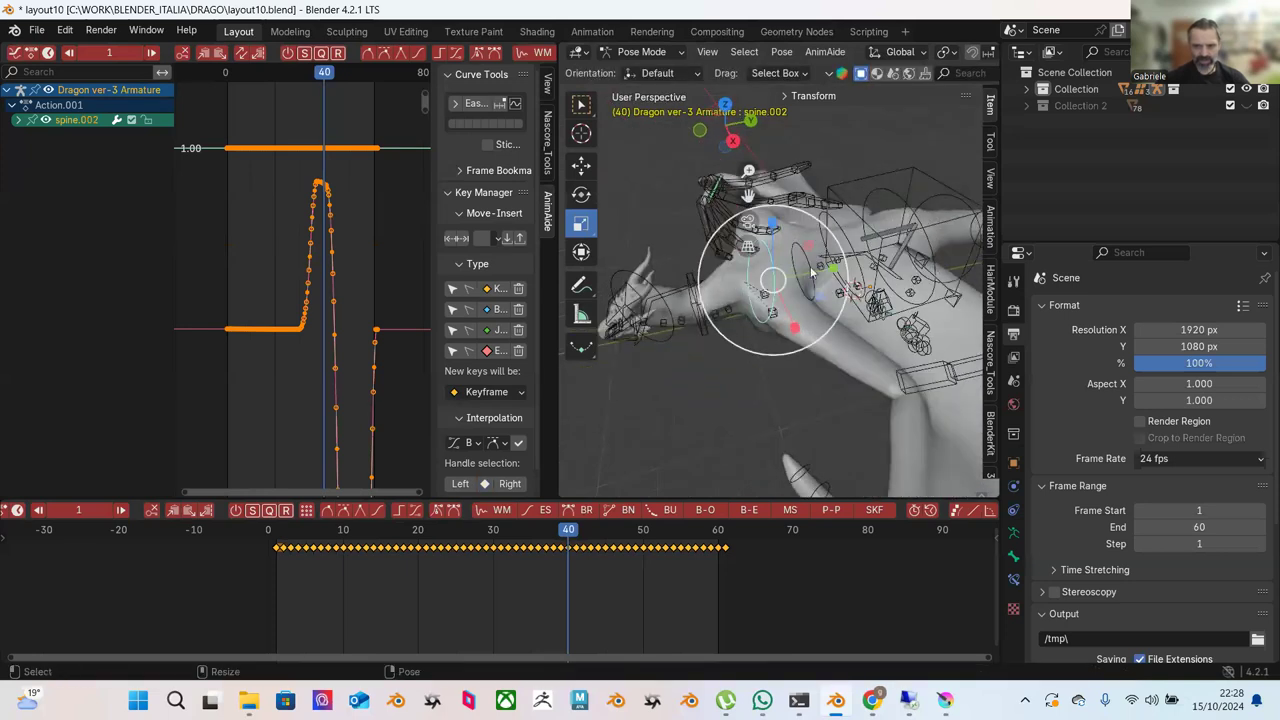
pyautogui.moveTo(820, 270); pyautogui.dragTo(840, 272)
# Check the spine and spine.006 bones, then select spine.003.
pyautogui.moveTo(840, 272); pyautogui.dragTo(743, 262, button='middle')
pyautogui.moveTo(693, 220); pyautogui.dragTo(860, 240, button='middle')
pyautogui.click(914, 268)
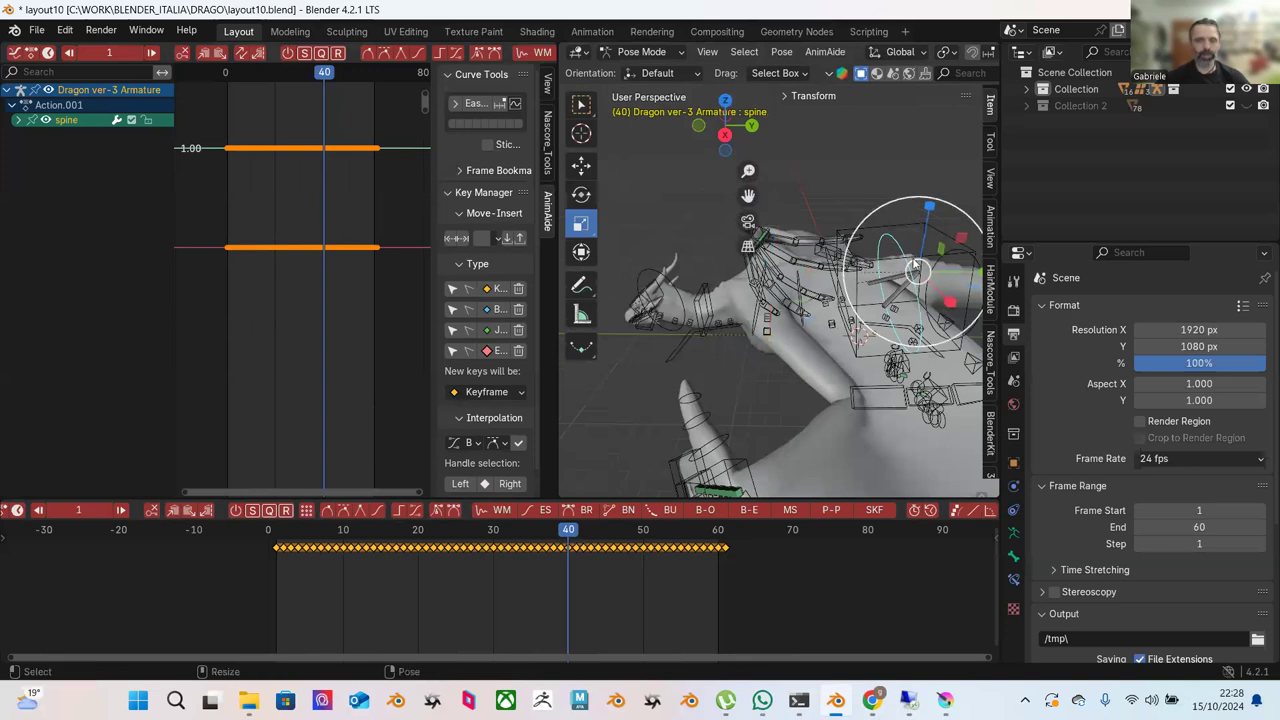
pyautogui.click(861, 187)
pyautogui.click(870, 266)
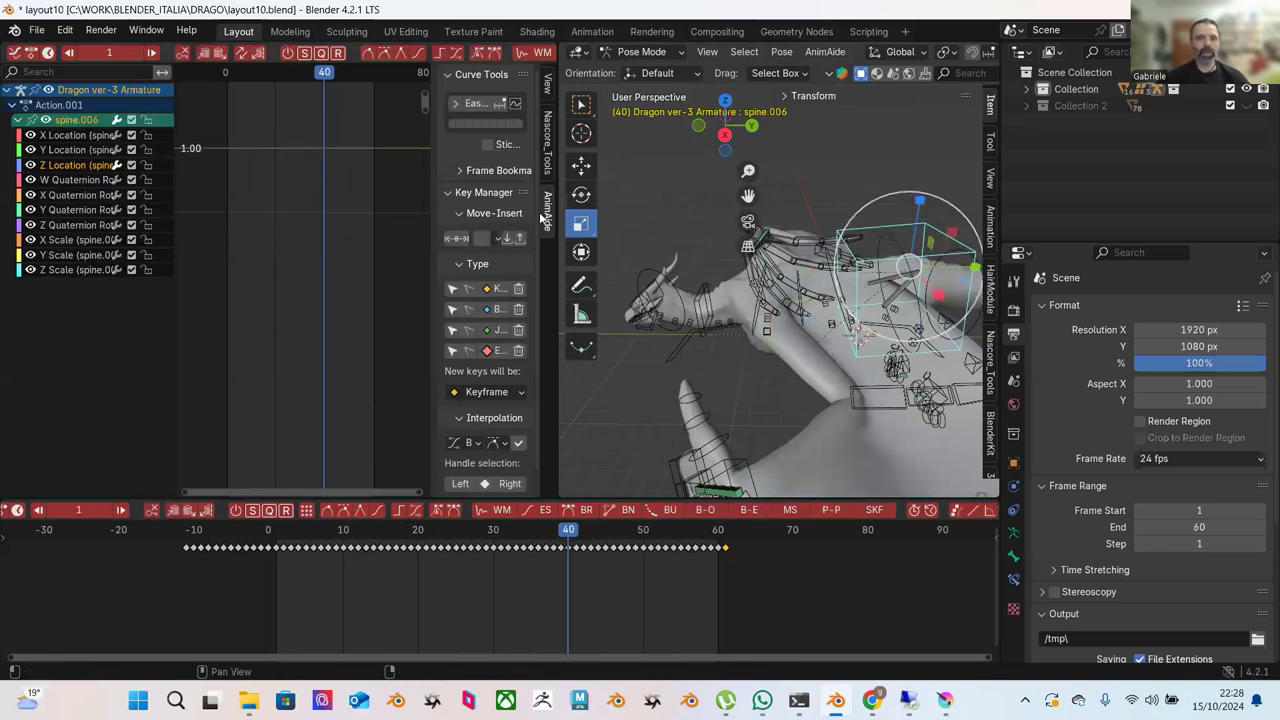
pyautogui.click(842, 216)
pyautogui.scroll(2, 842, 250)
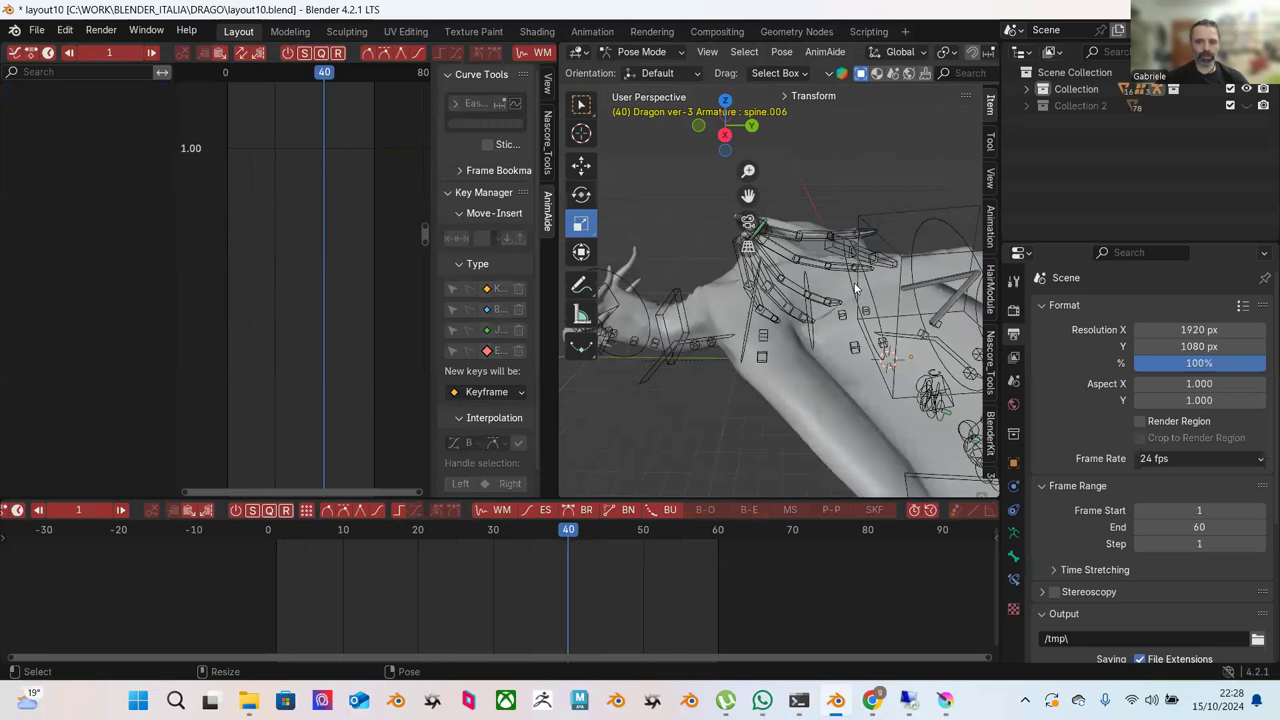
pyautogui.click(850, 287)
# Frame spine.003's quaternion rotation keys in the graph and start a Local-orientation rotation.
pyautogui.moveTo(232, 100); pyautogui.dragTo(366, 346)
pyautogui.press('KP_Decimal')
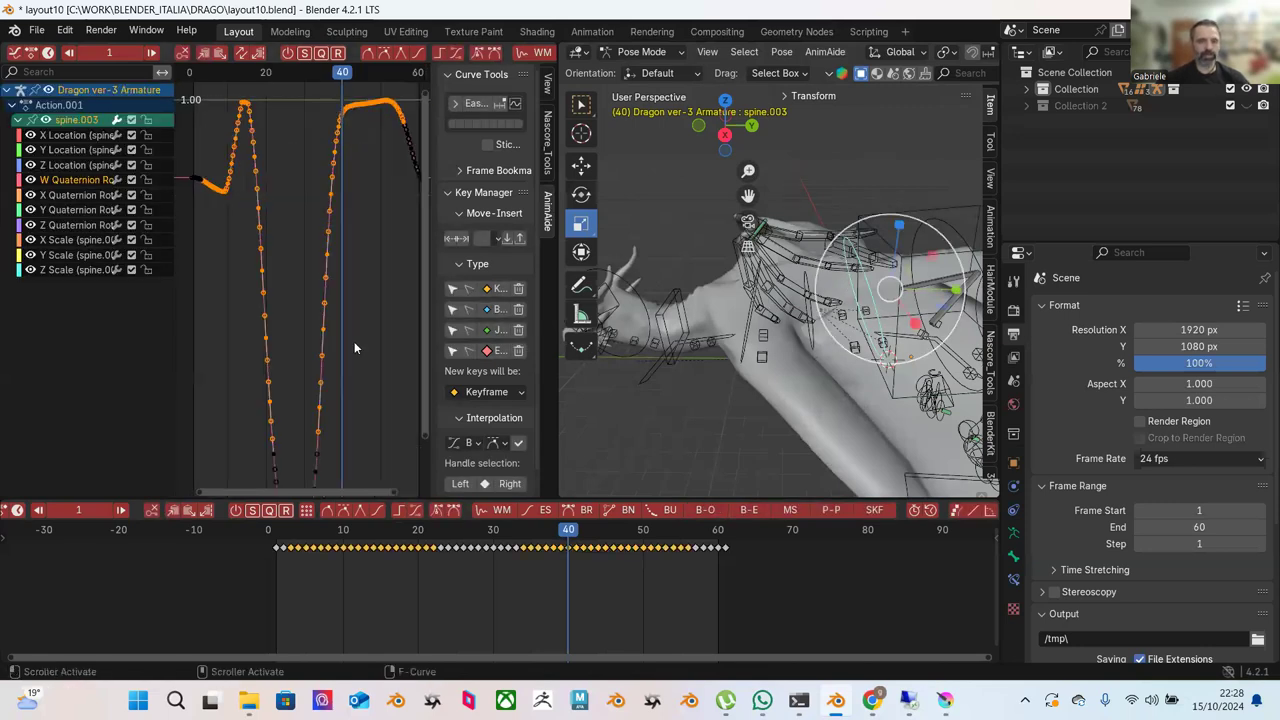
pyautogui.click(392, 300)
pyautogui.press('Home')
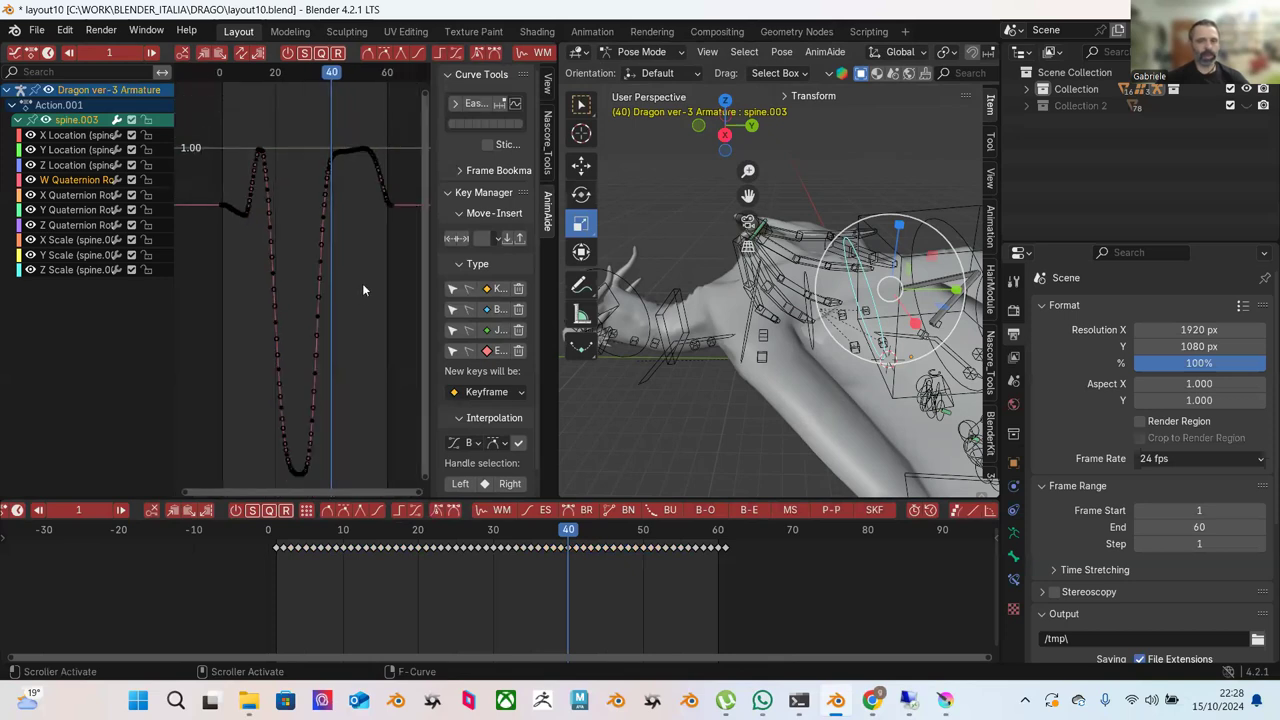
pyautogui.hotkey('shift', 'space')
pyautogui.press('r')
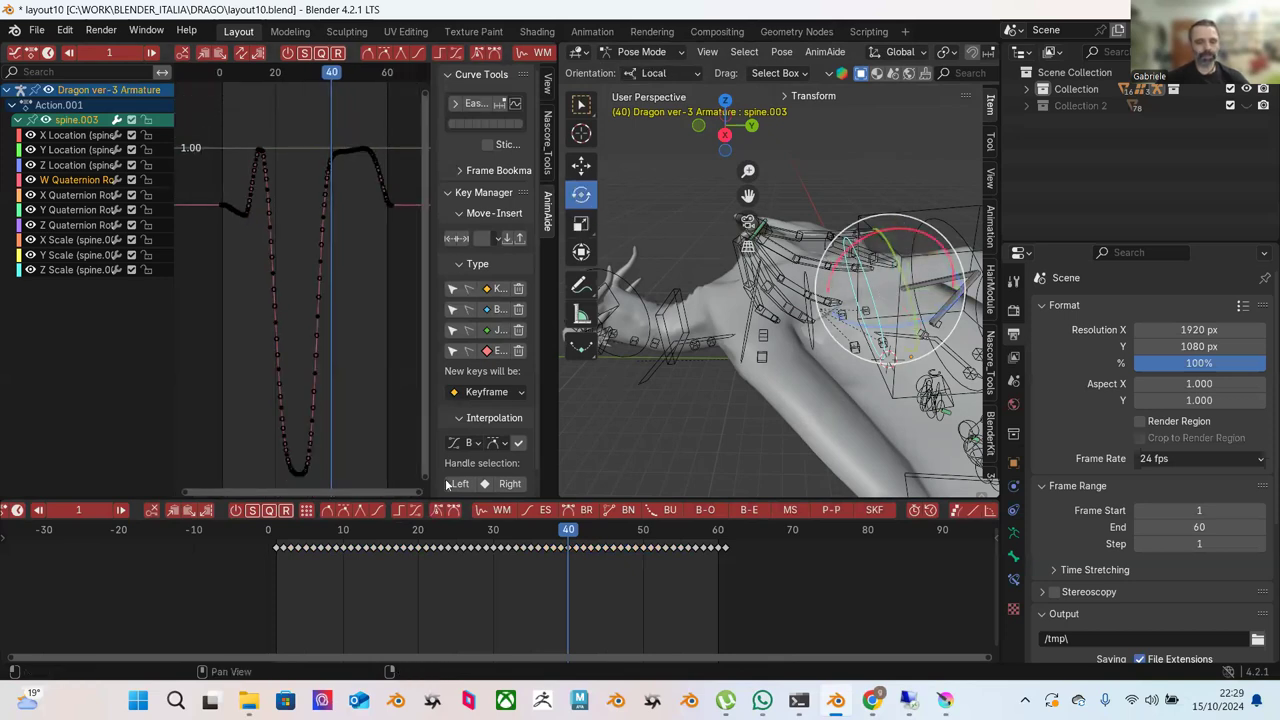
# Scrub back through the animation and select the spine.002 bone.
pyautogui.moveTo(335, 550); pyautogui.dragTo(845, 556)
pyautogui.moveTo(754, 431); pyautogui.dragTo(783, 392, button='middle')
pyautogui.click(688, 314)
pyautogui.moveTo(688, 314); pyautogui.dragTo(795, 322, button='middle')
pyautogui.click(798, 307)
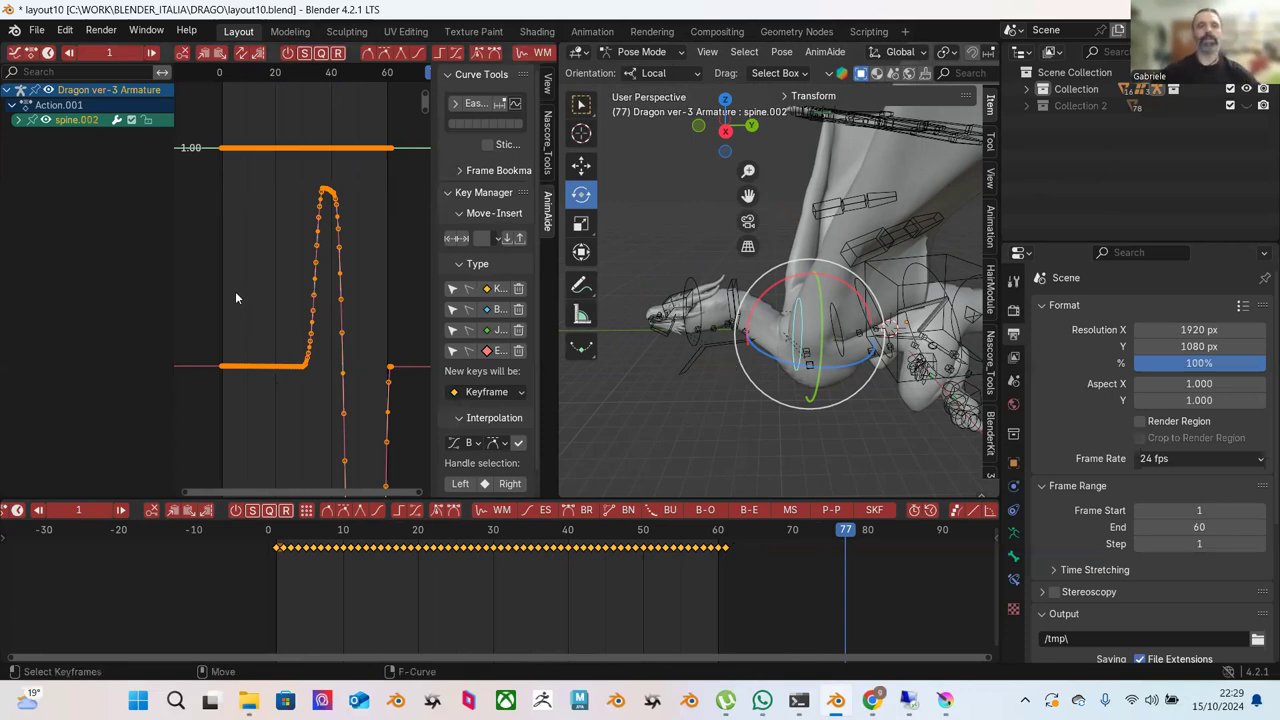
# Expand spine.002's channels and frame its X Quaternion Rotation curve at frame 40.
pyautogui.click(18, 120)
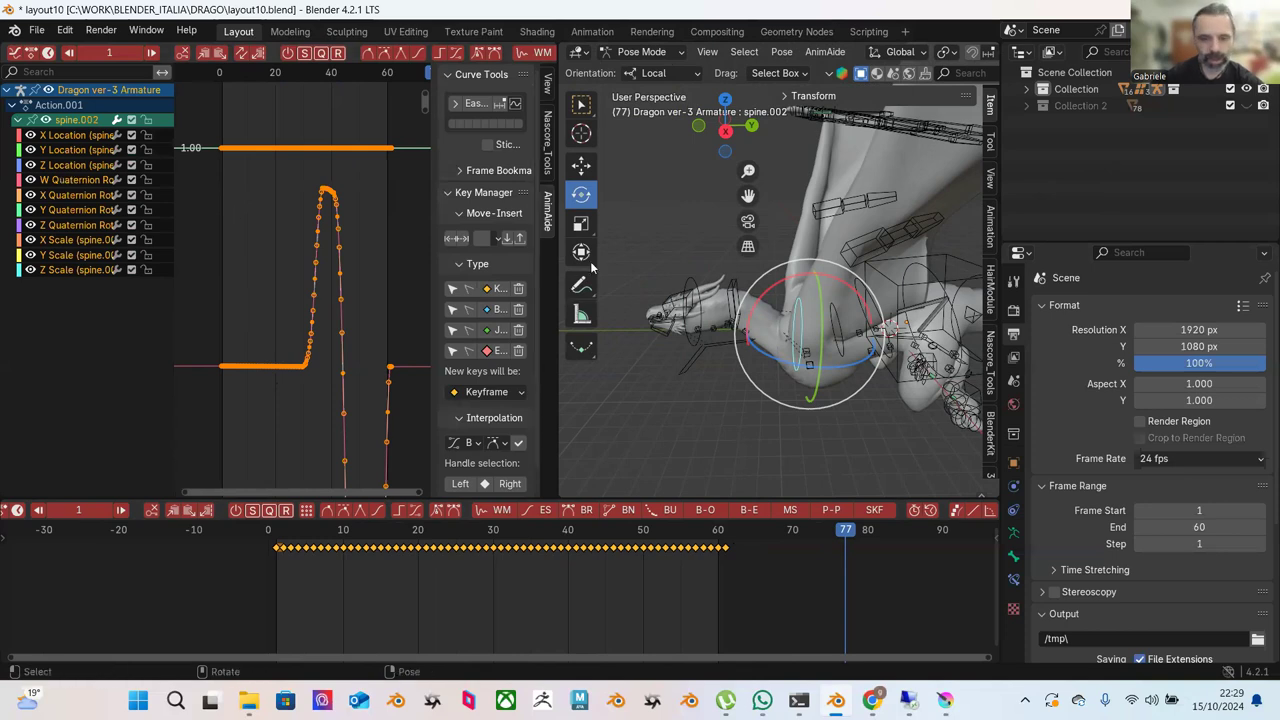
pyautogui.click(75, 195)
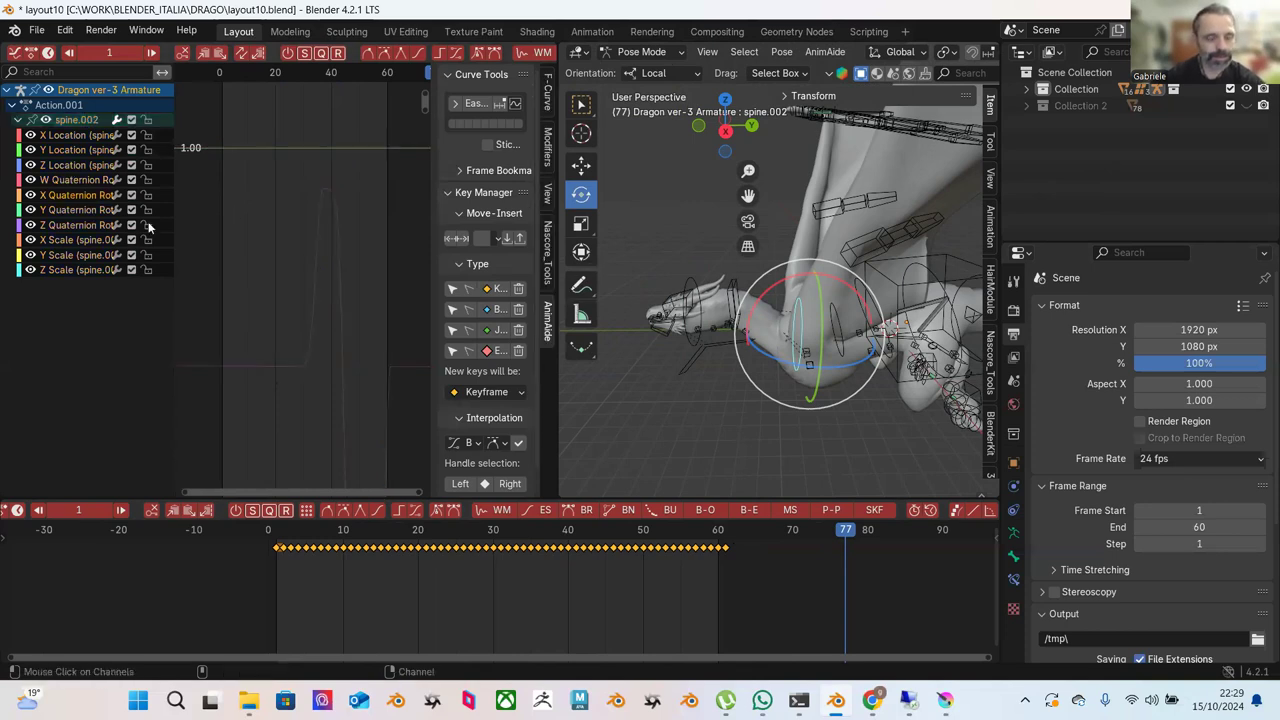
pyautogui.press('KP_Decimal')
pyautogui.scroll(-3, 284, 307)
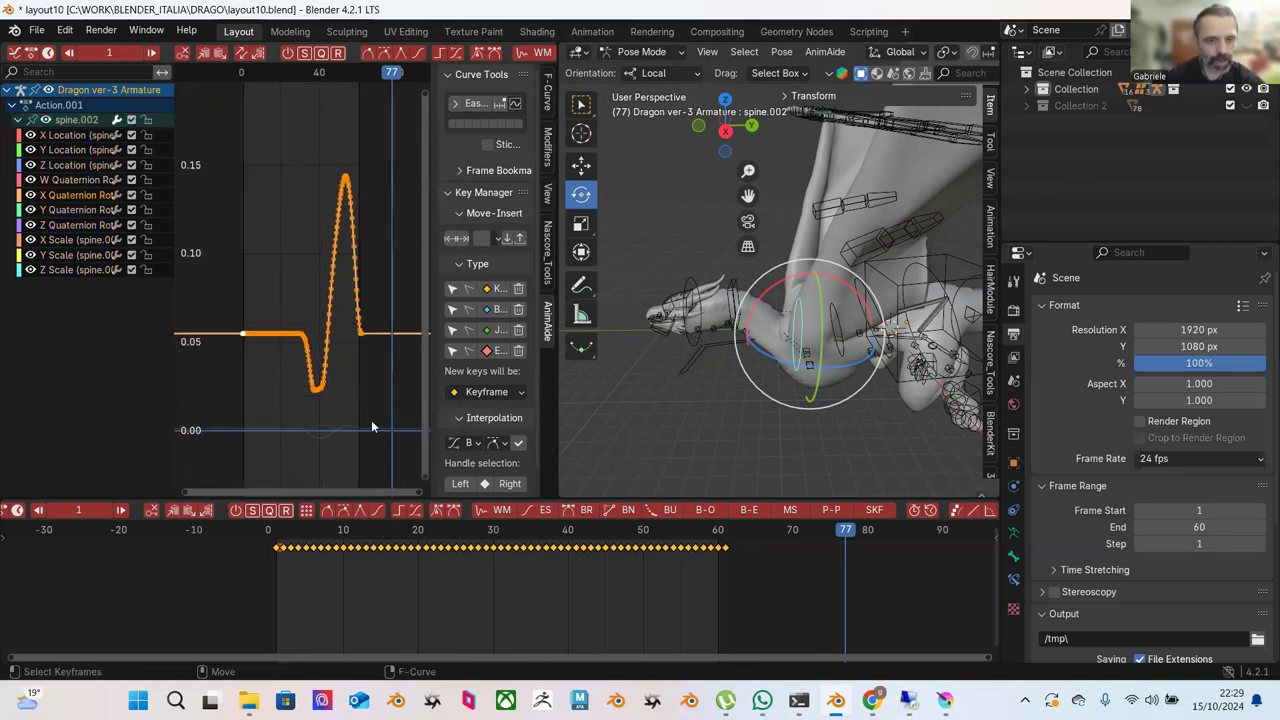
pyautogui.moveTo(307, 541); pyautogui.dragTo(725, 549)
# Test-rotate spine.002, spine.001 and spine.003 to see the neck swing, undoing the last.
pyautogui.moveTo(845, 249); pyautogui.dragTo(832, 302)
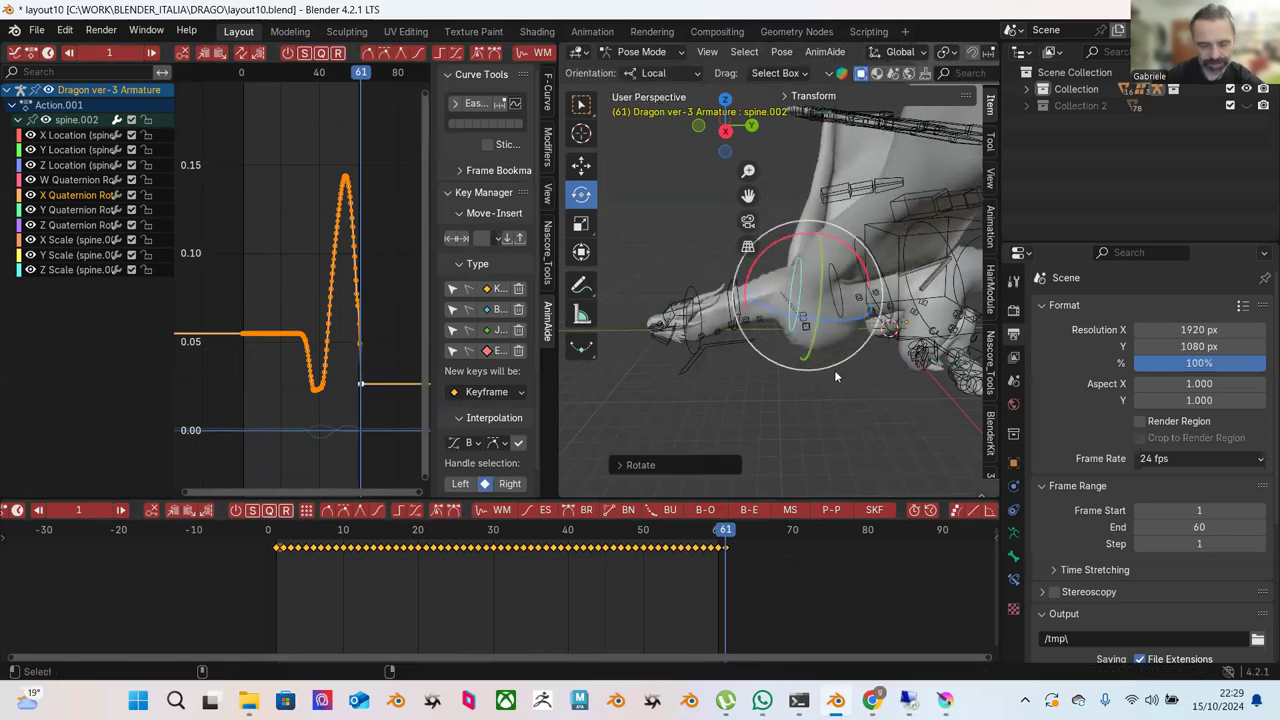
pyautogui.click(856, 303)
pyautogui.click(838, 290)
pyautogui.moveTo(852, 336); pyautogui.dragTo(885, 358)
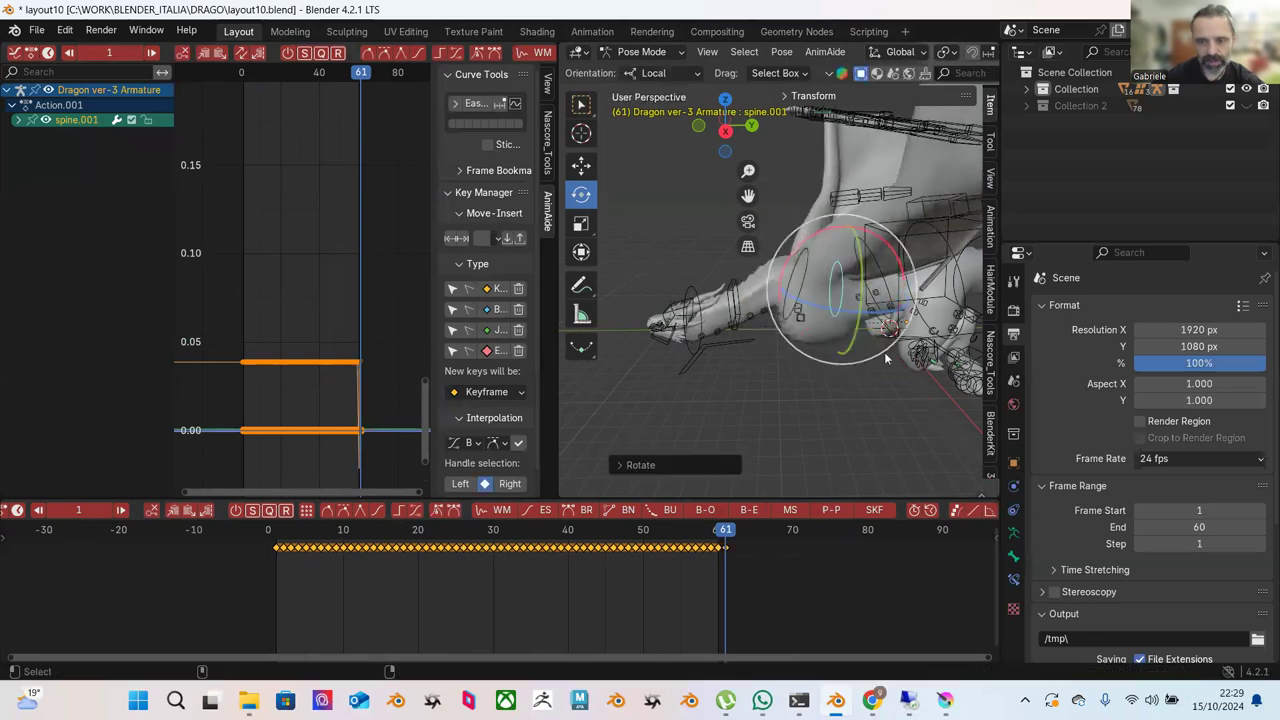
pyautogui.click(876, 411)
pyautogui.click(885, 225)
pyautogui.moveTo(885, 225); pyautogui.dragTo(845, 237)
pyautogui.hotkey('ctrl', 'z')
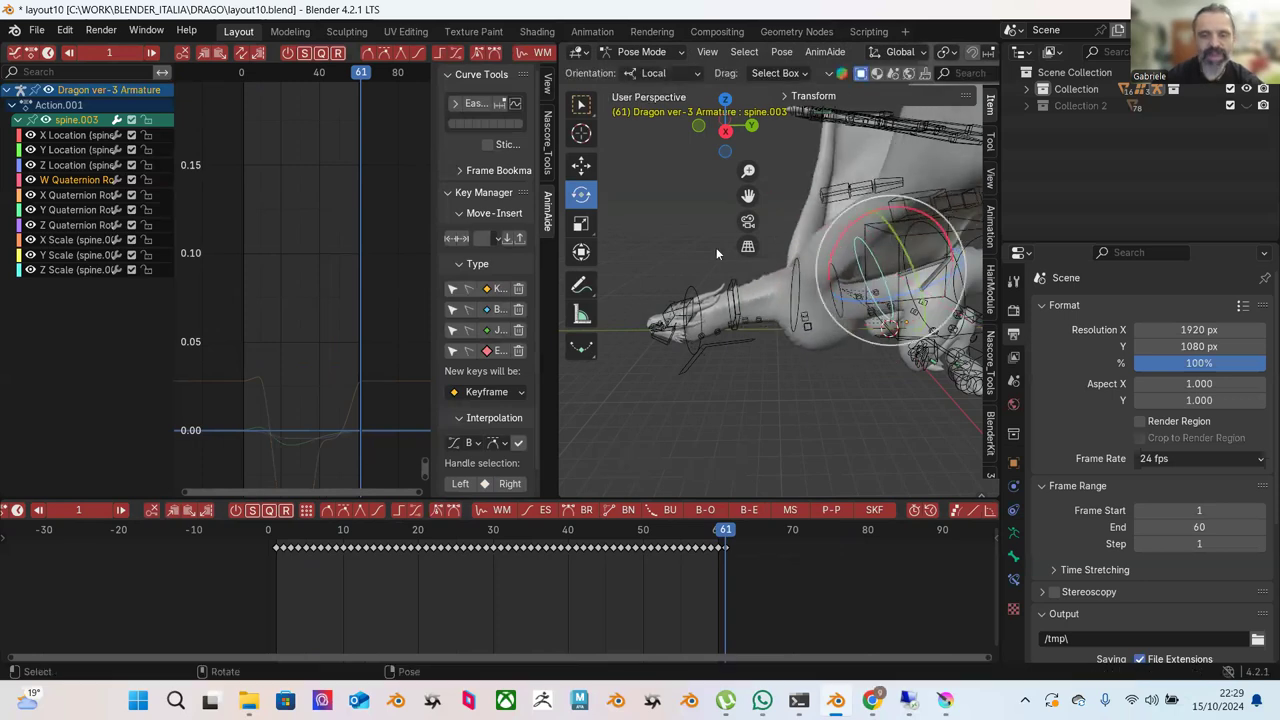
# Select spine.006, then the NECK IK bone at the head.
pyautogui.click(685, 257)
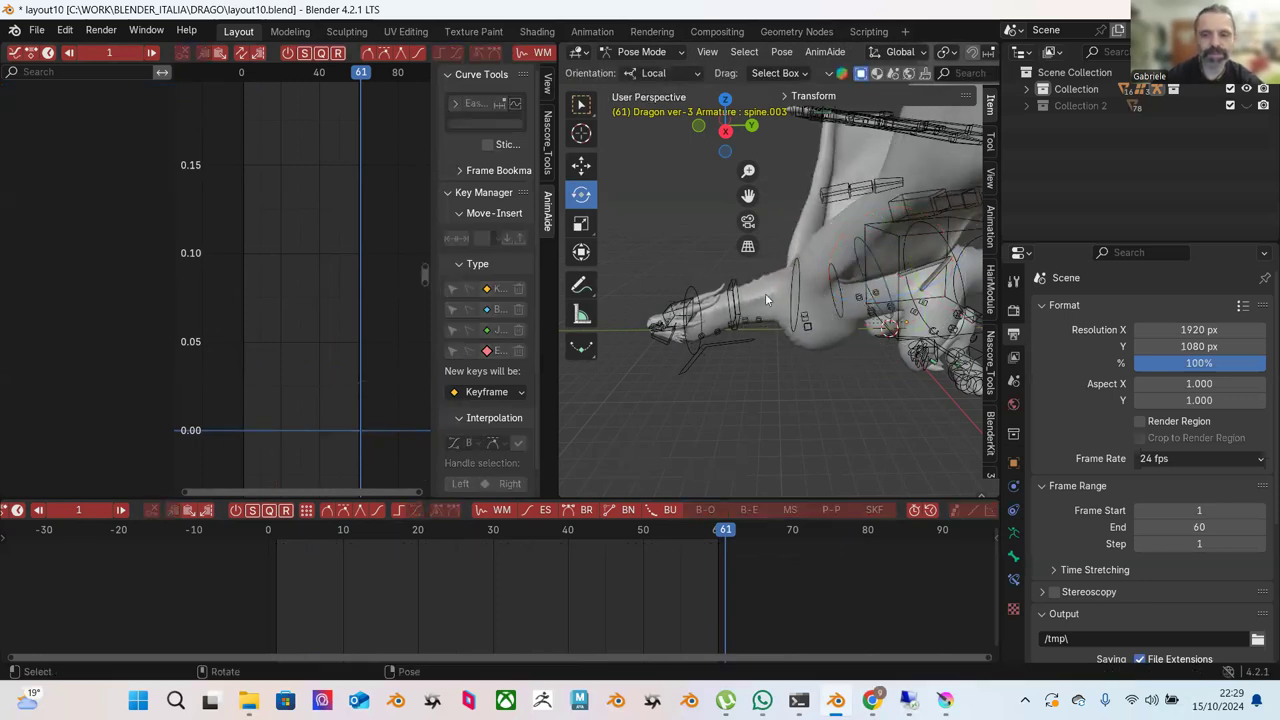
pyautogui.click(922, 229)
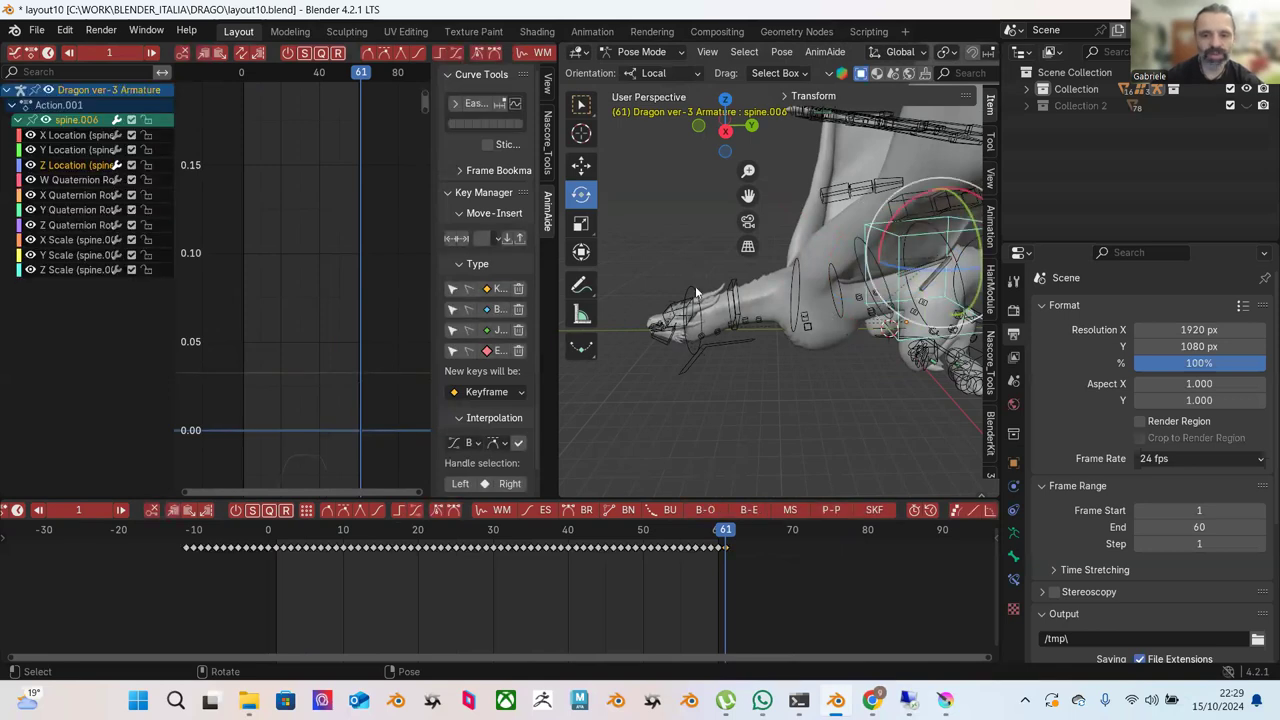
pyautogui.click(697, 291)
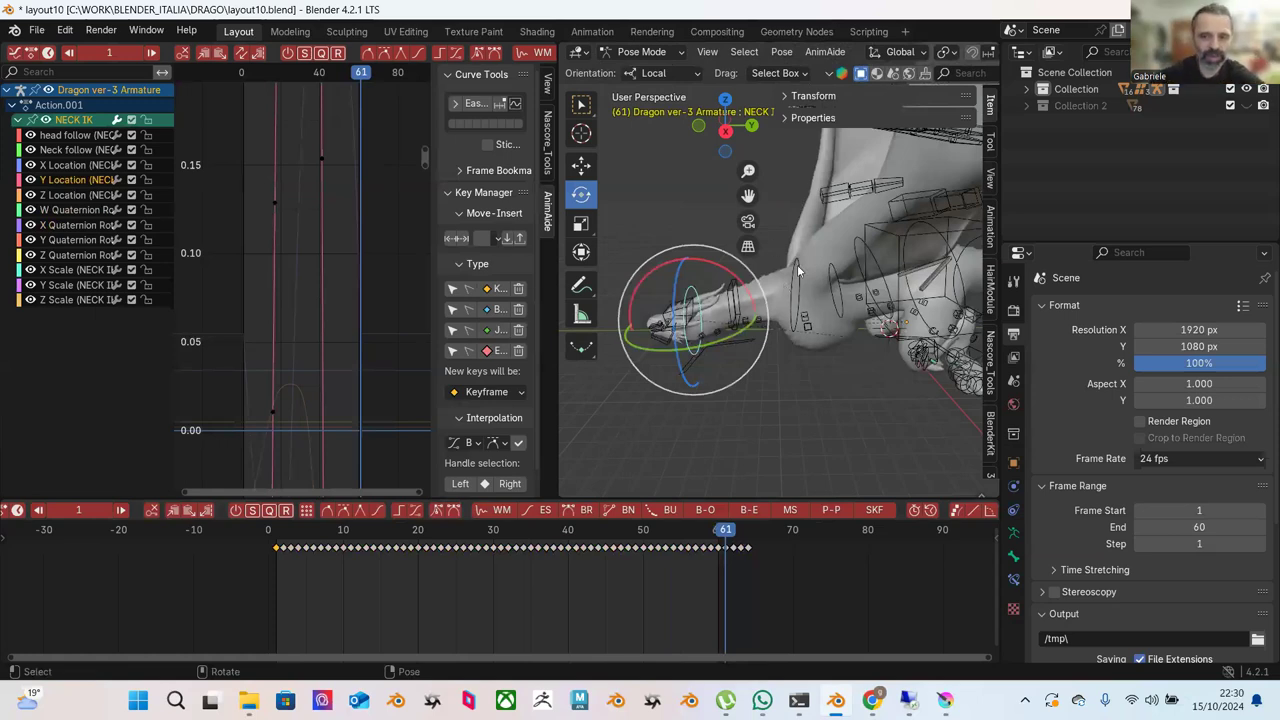
# Trial-move NECK IK along Y and undo it, then widen the graph and scrub to frame 28.
pyautogui.click(797, 264)
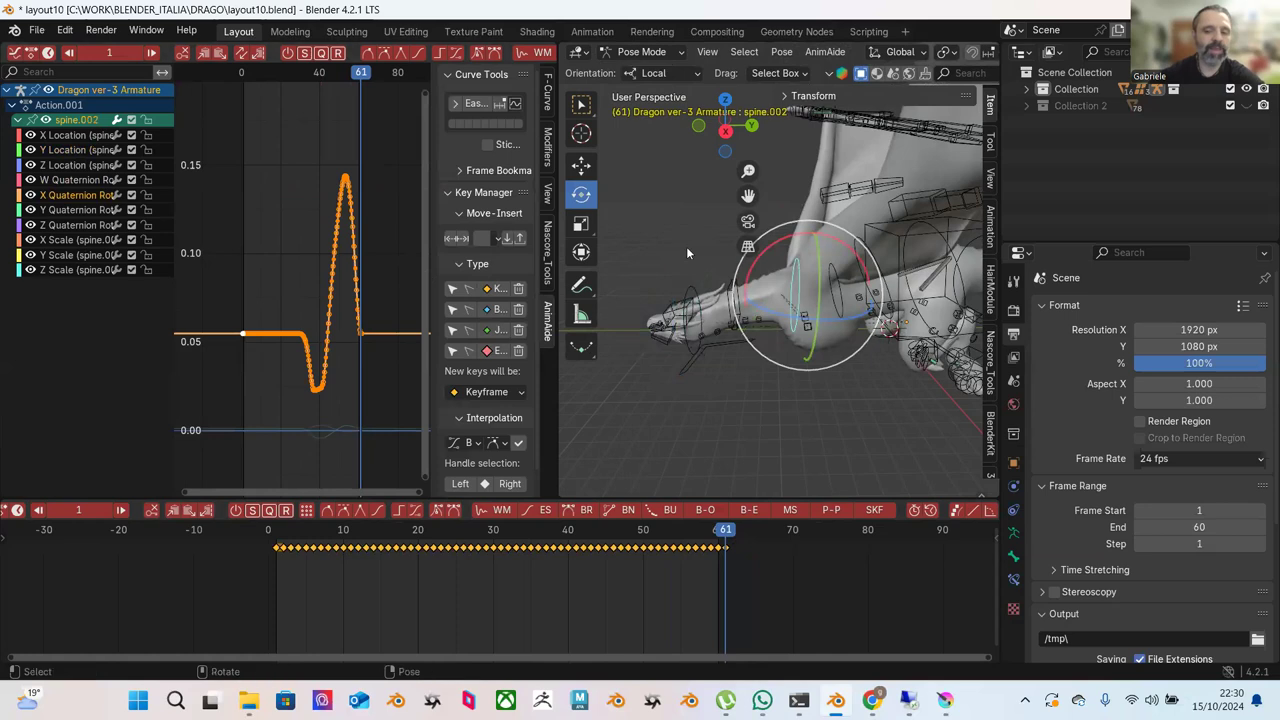
pyautogui.click(690, 290)
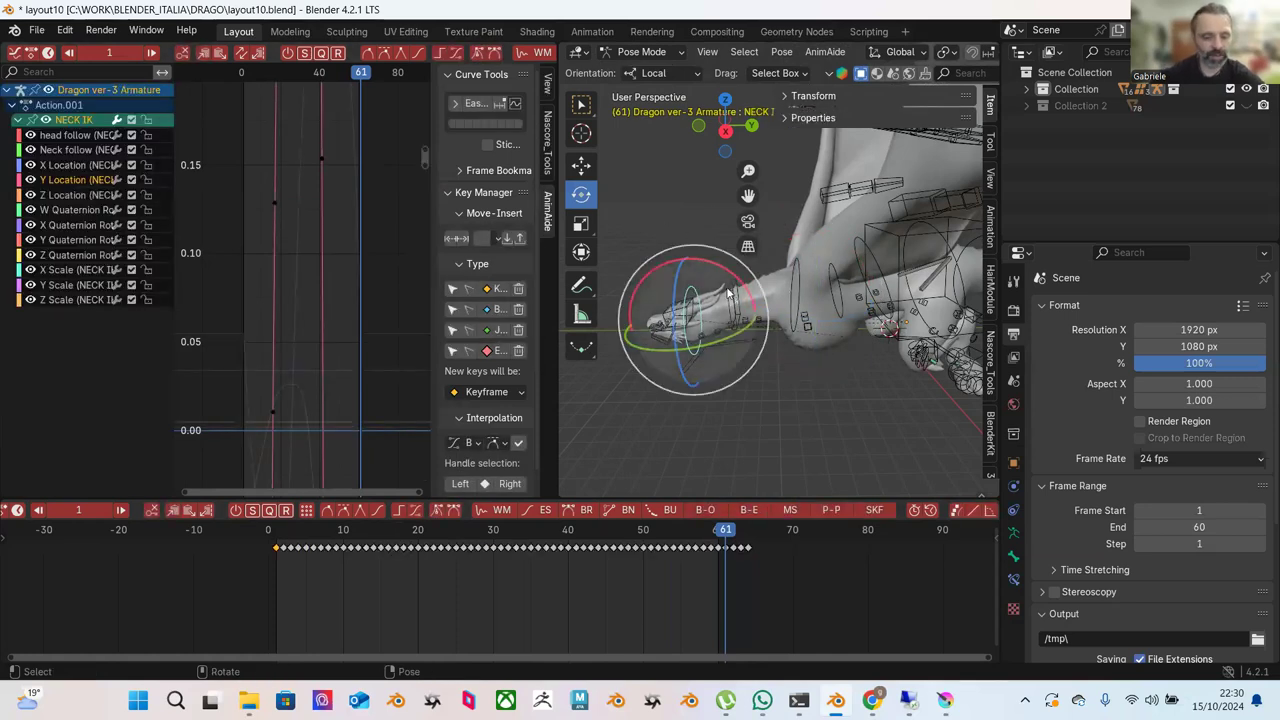
pyautogui.hotkey('shift', 'space')
pyautogui.press('g')
pyautogui.moveTo(686, 258); pyautogui.dragTo(705, 248)
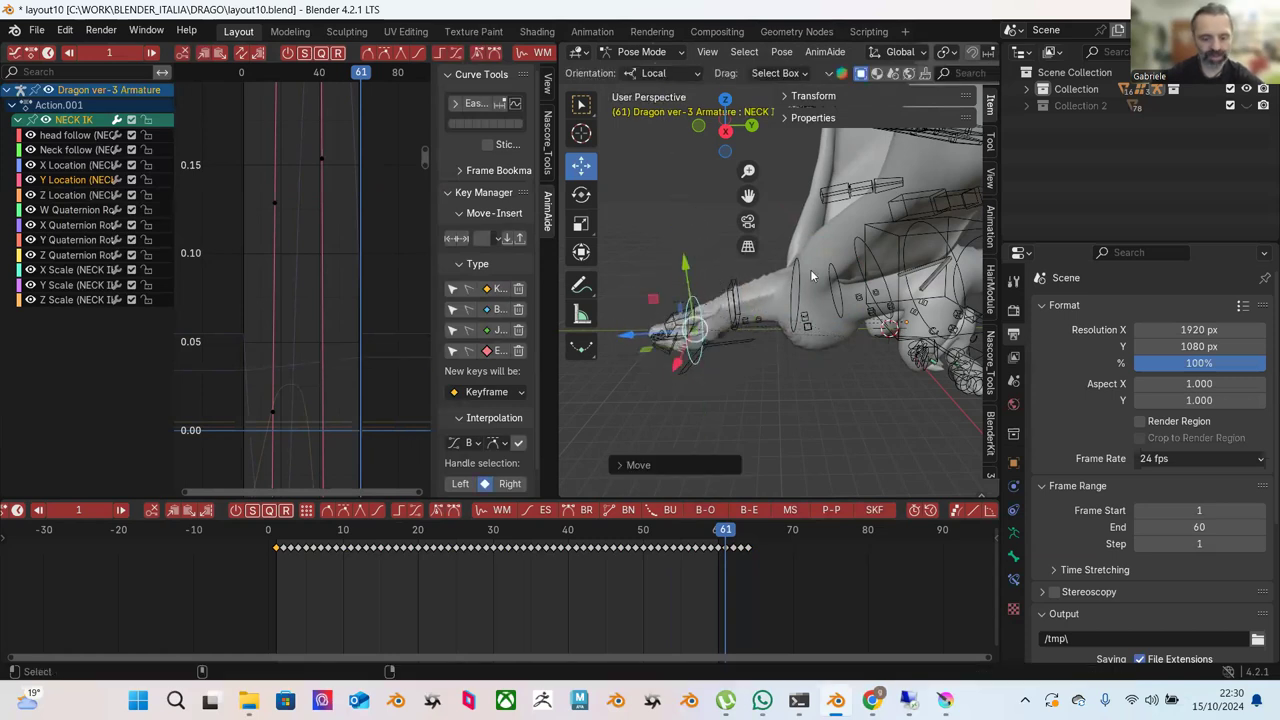
pyautogui.hotkey('ctrl', 'z')
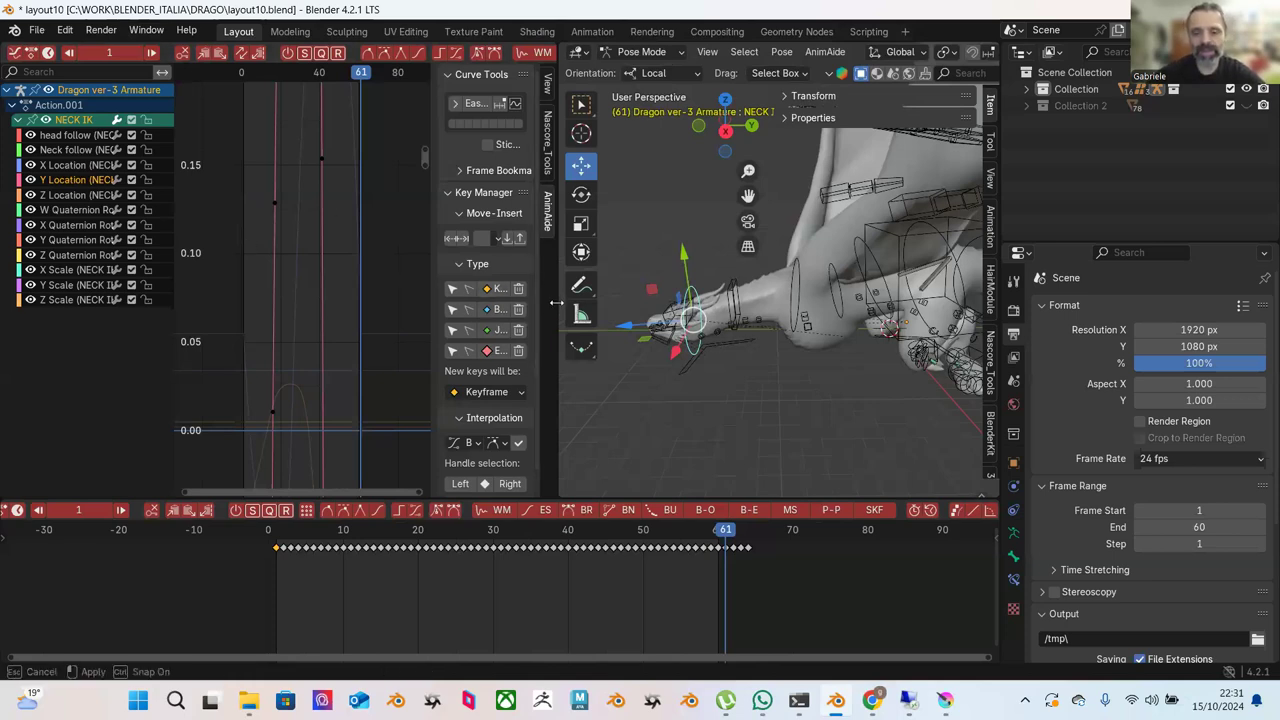
pyautogui.moveTo(557, 308); pyautogui.dragTo(596, 312)
pyautogui.moveTo(285, 535); pyautogui.dragTo(486, 548)
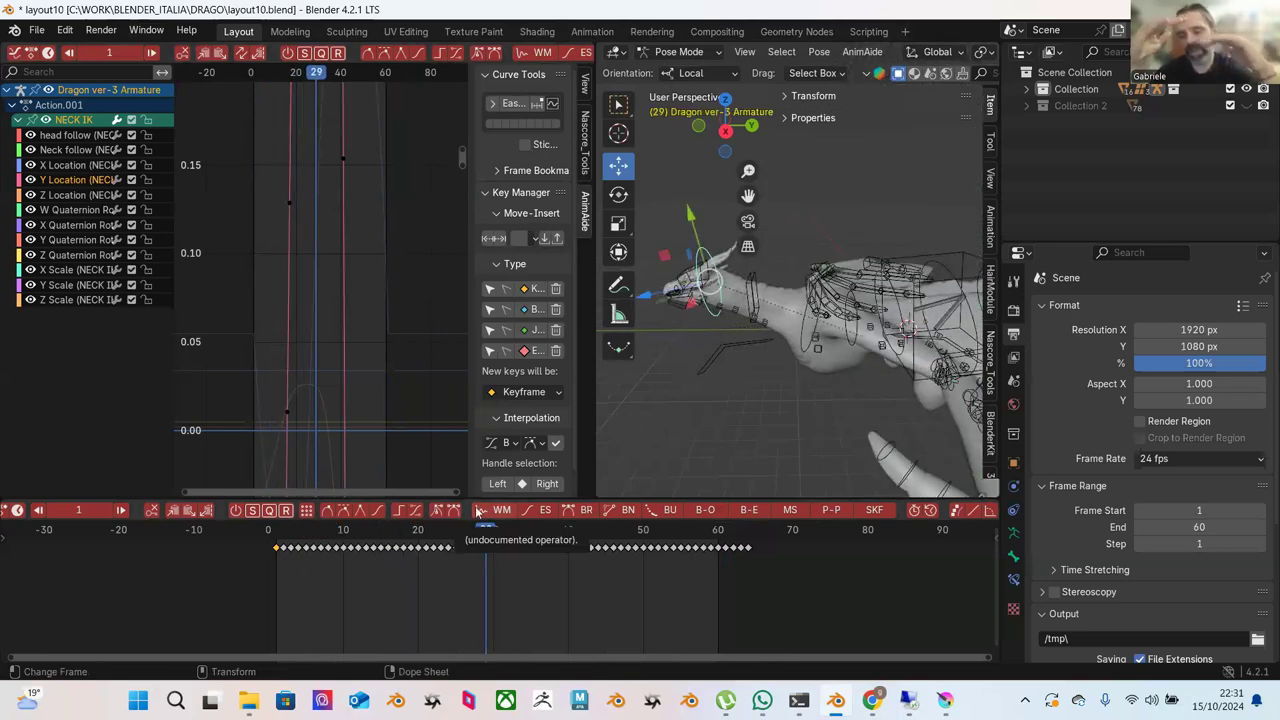
pyautogui.click(806, 354)
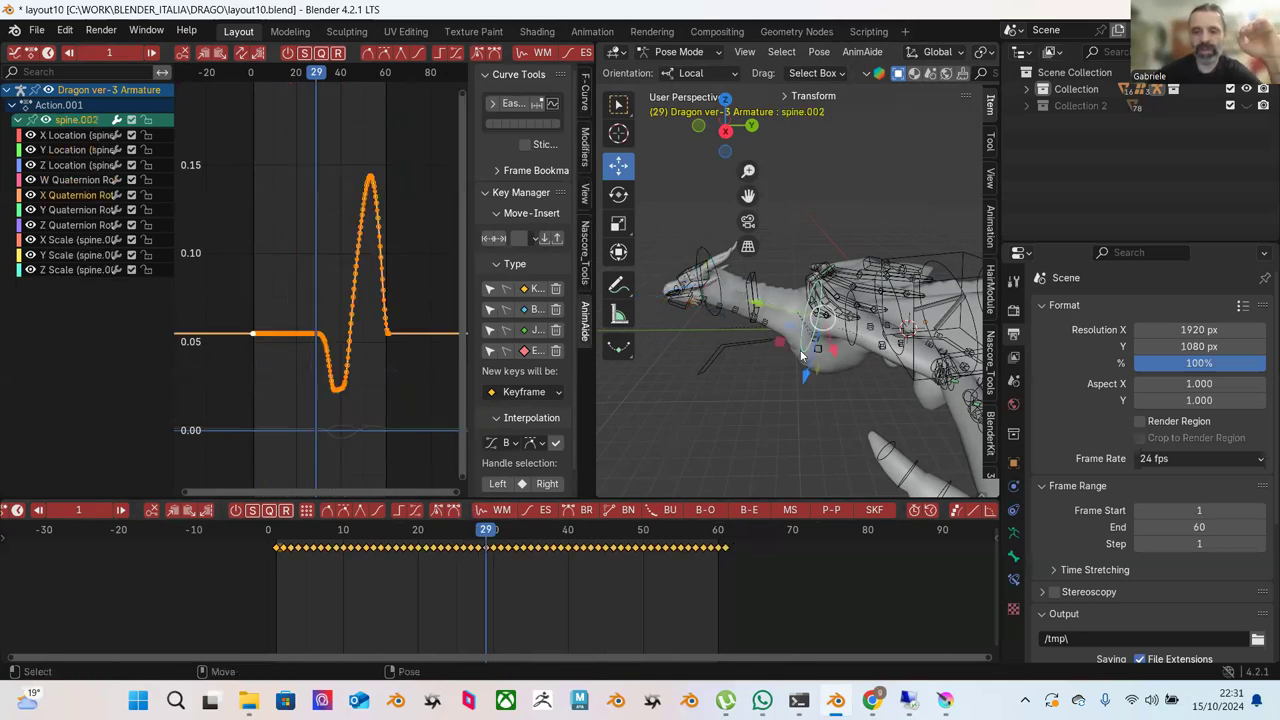
pyautogui.click(277, 244)
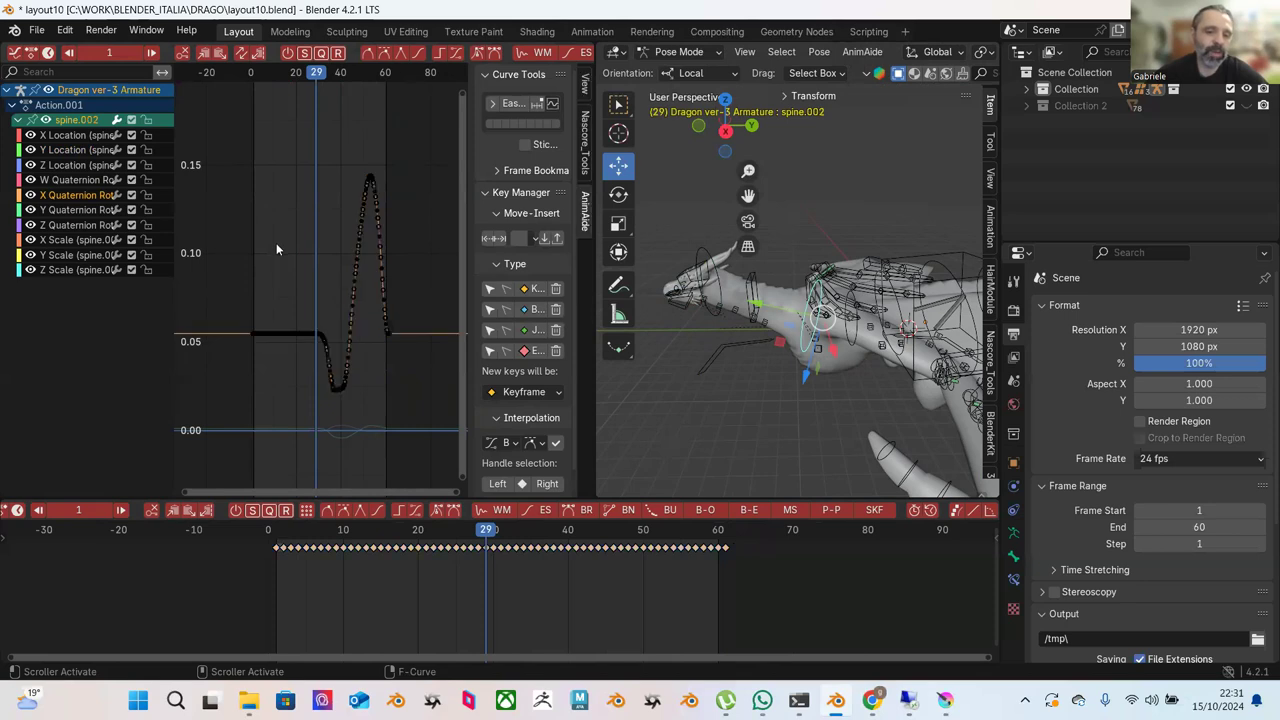
pyautogui.click(298, 531)
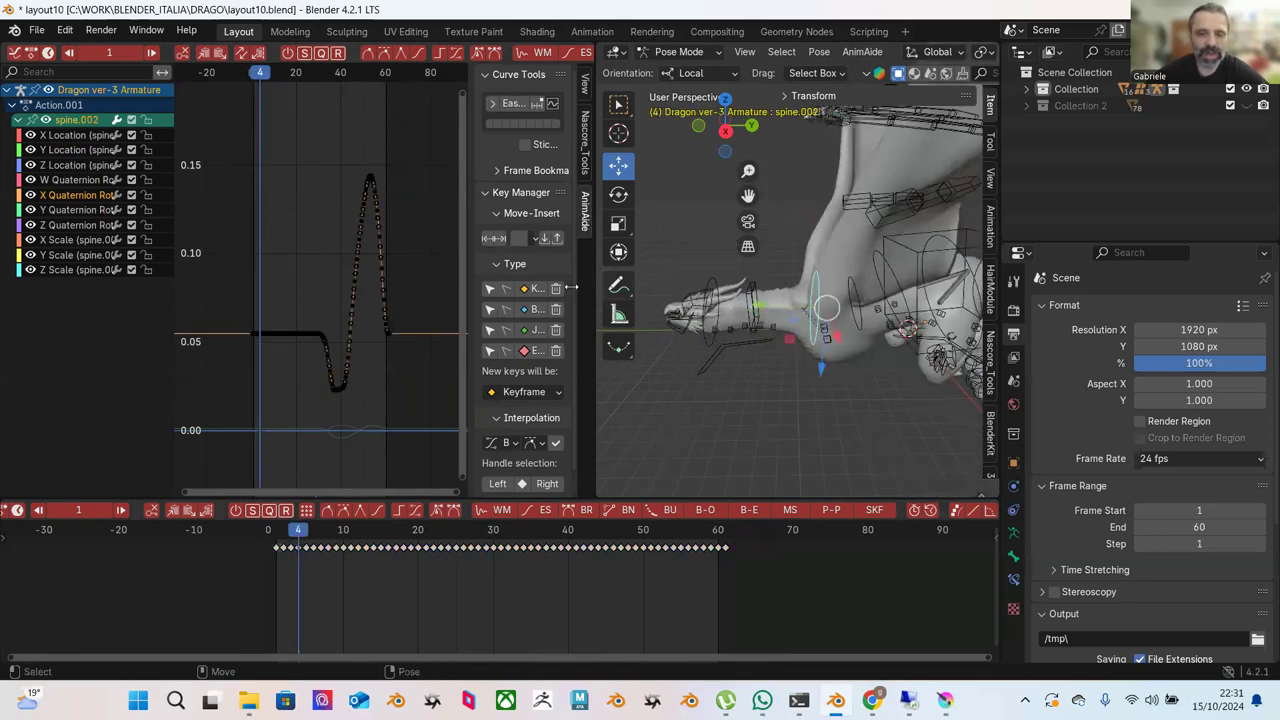
pyautogui.moveTo(228, 132); pyautogui.dragTo(448, 400)
pyautogui.scroll(-10, 542, 56)
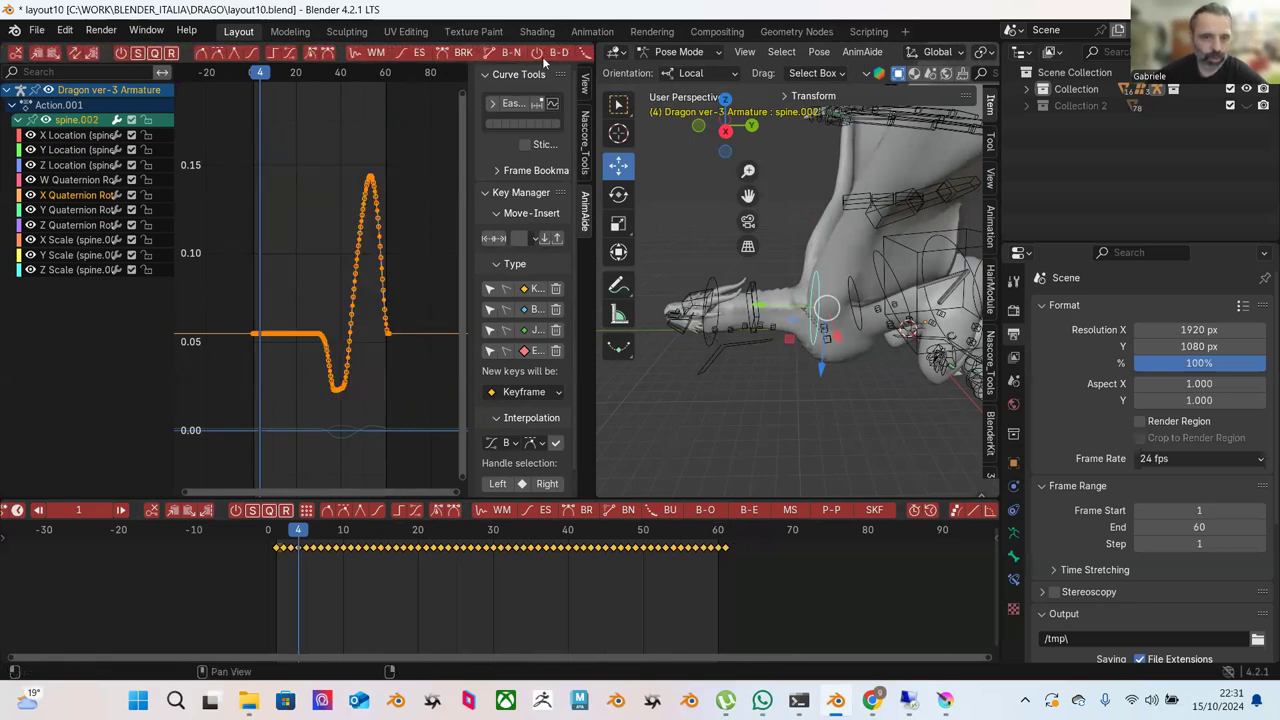
pyautogui.click(558, 56)
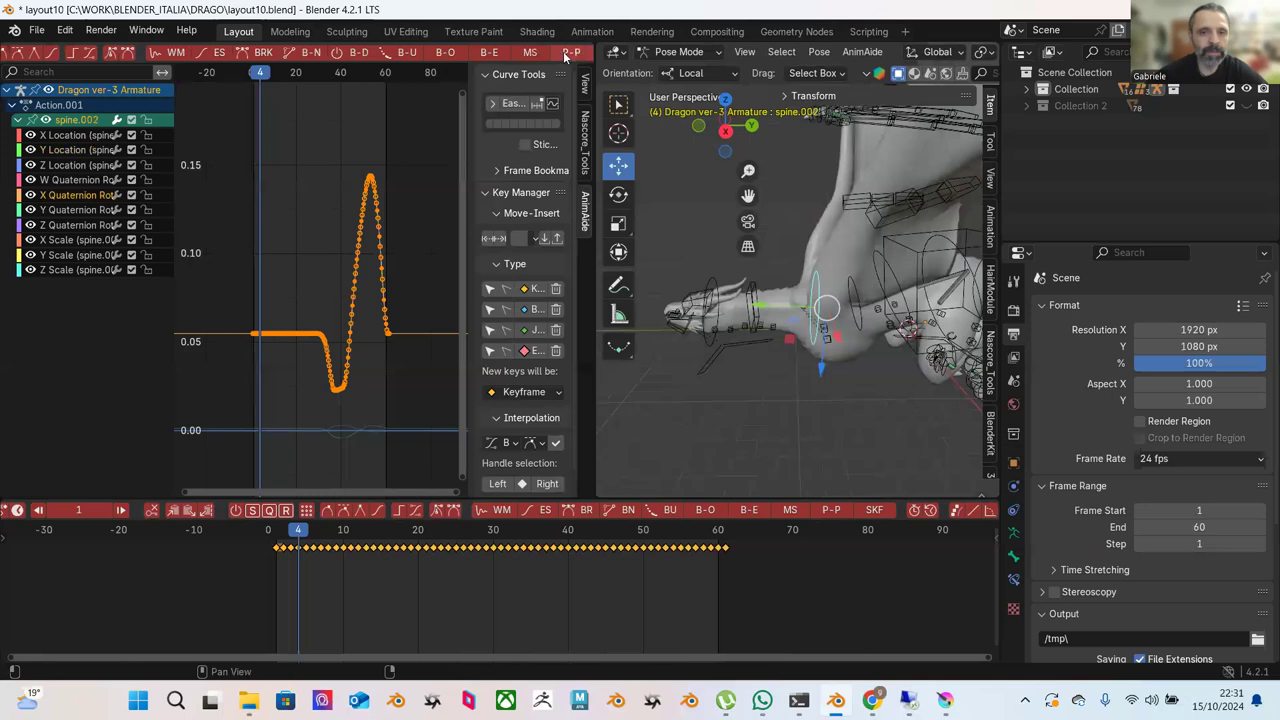
pyautogui.moveTo(558, 243)
pyautogui.press('ctrl')
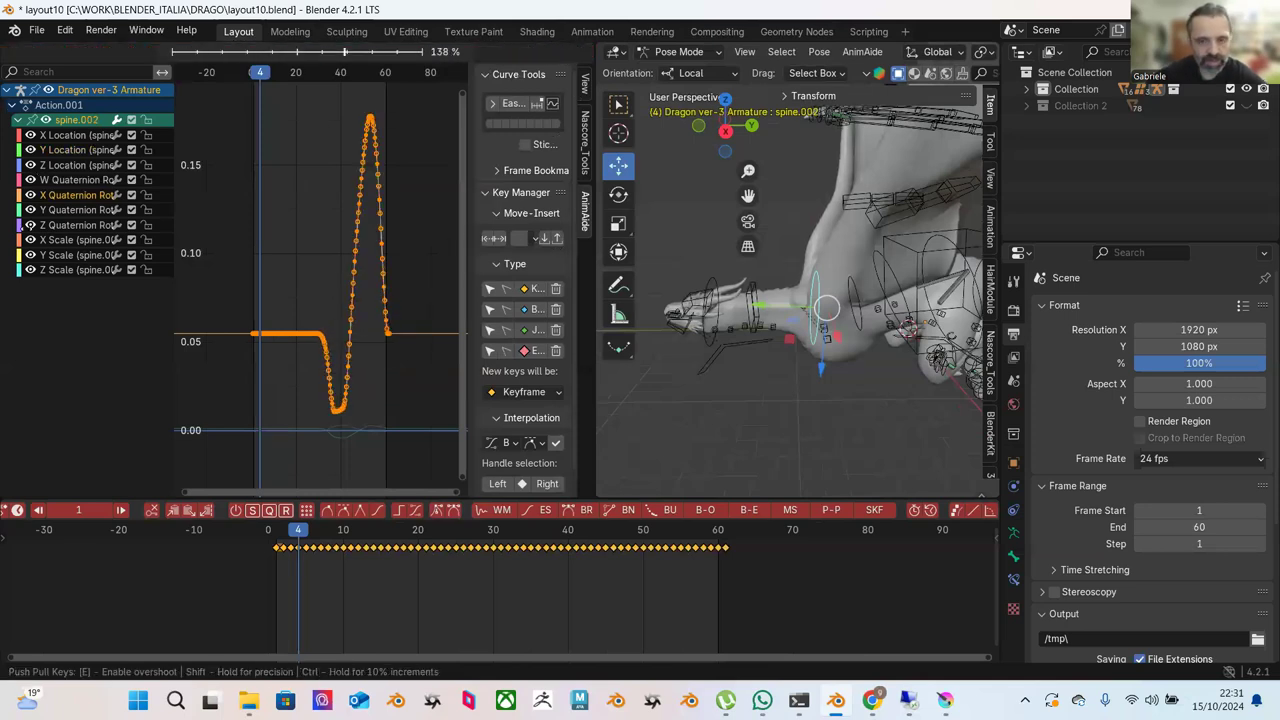
pyautogui.click(22, 240)
pyautogui.hotkey('ctrl', 'z')
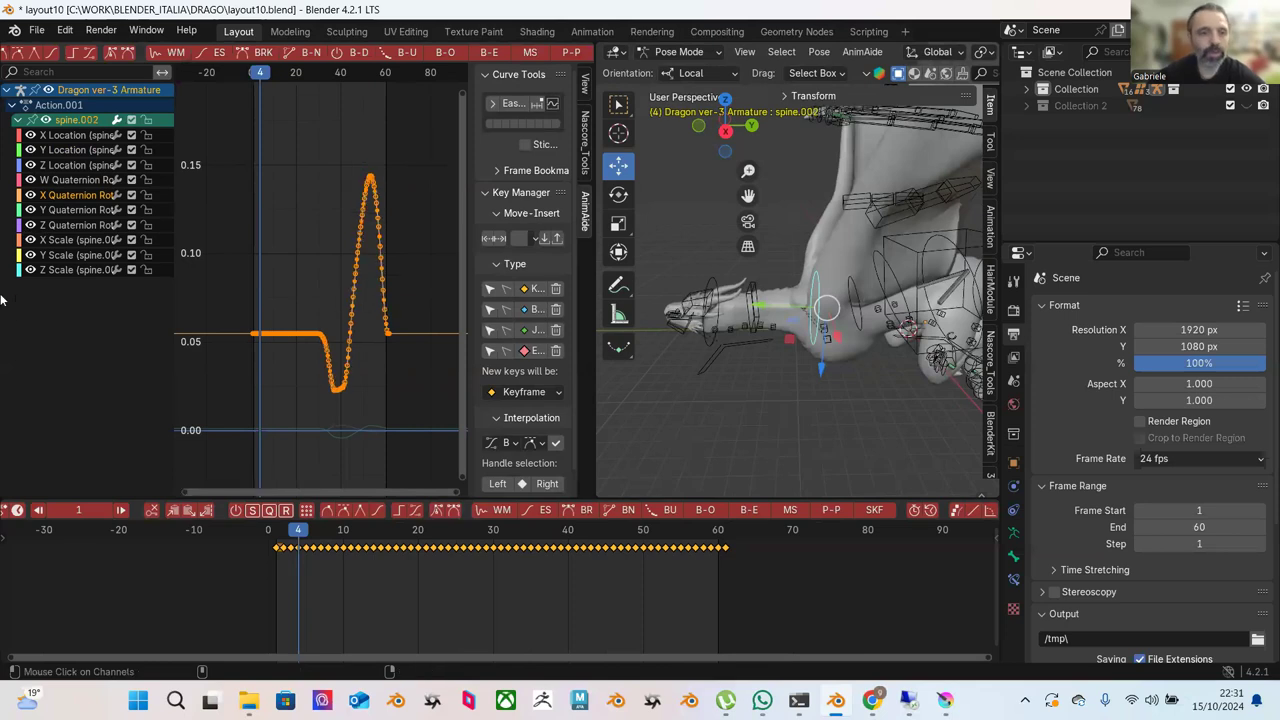
pyautogui.moveTo(298, 540); pyautogui.dragTo(545, 540)
pyautogui.click(571, 51)
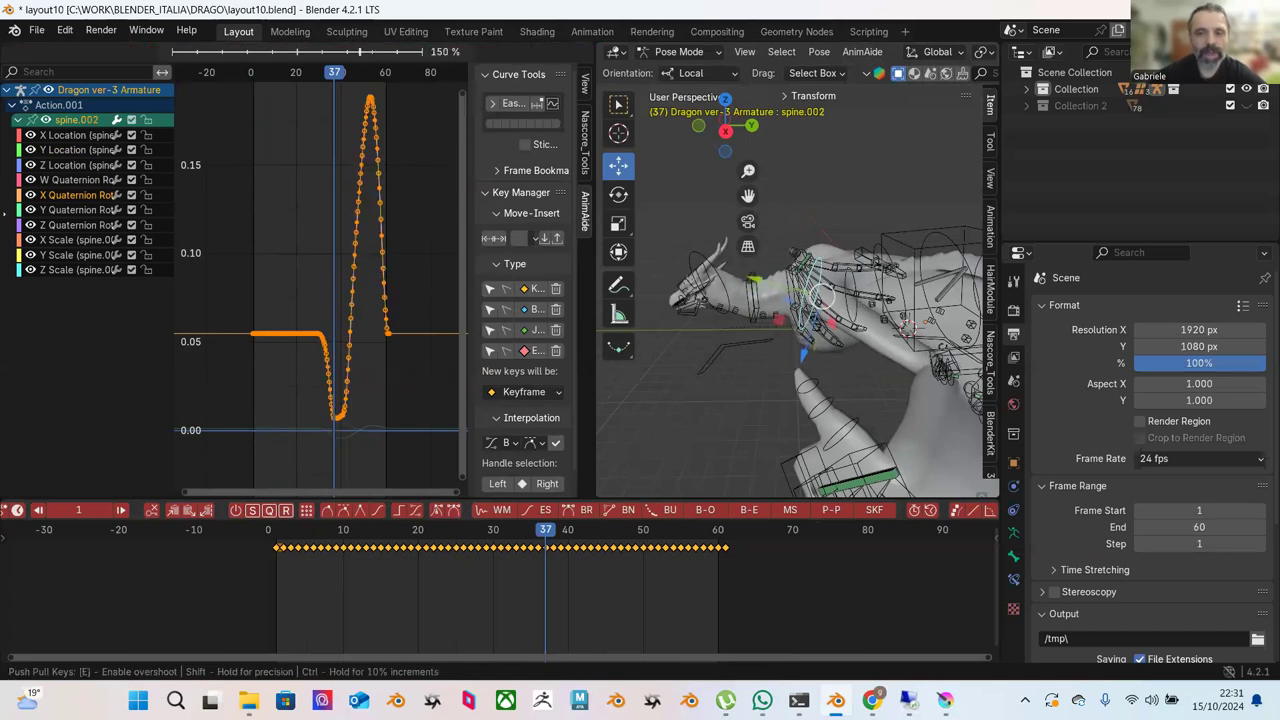
pyautogui.click(180, 275)
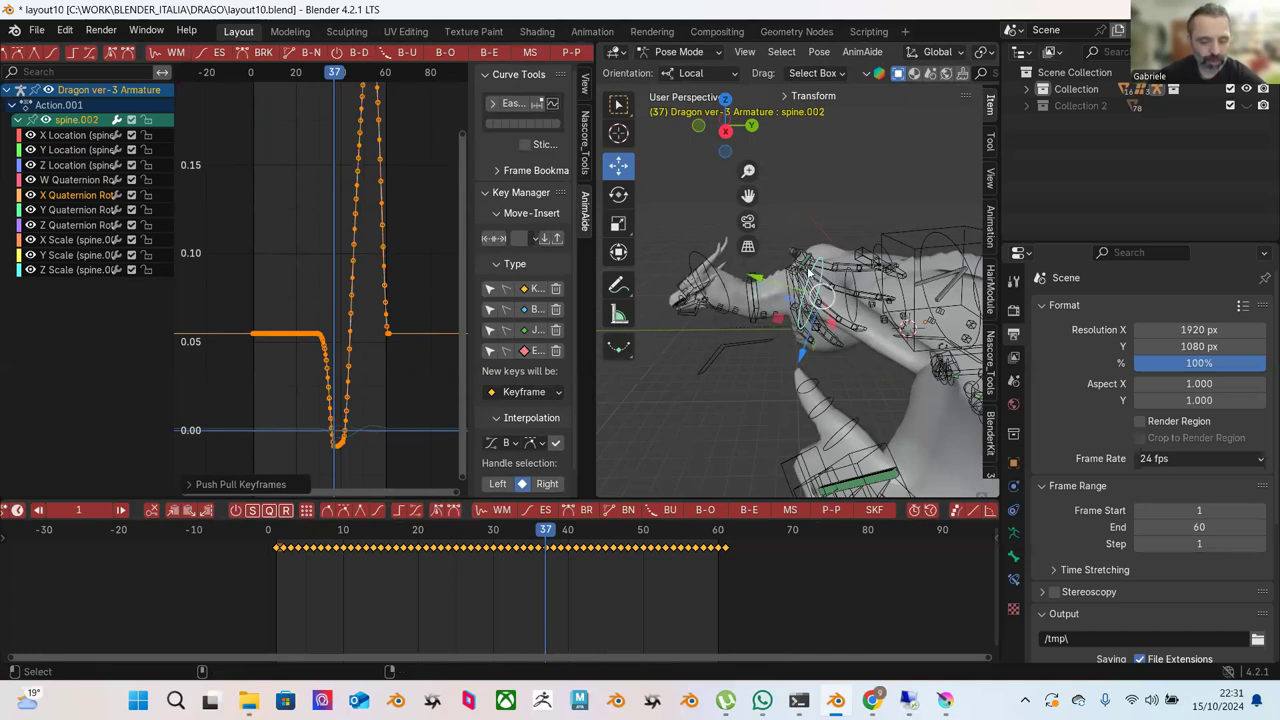
pyautogui.hotkey('ctrl', 'z')
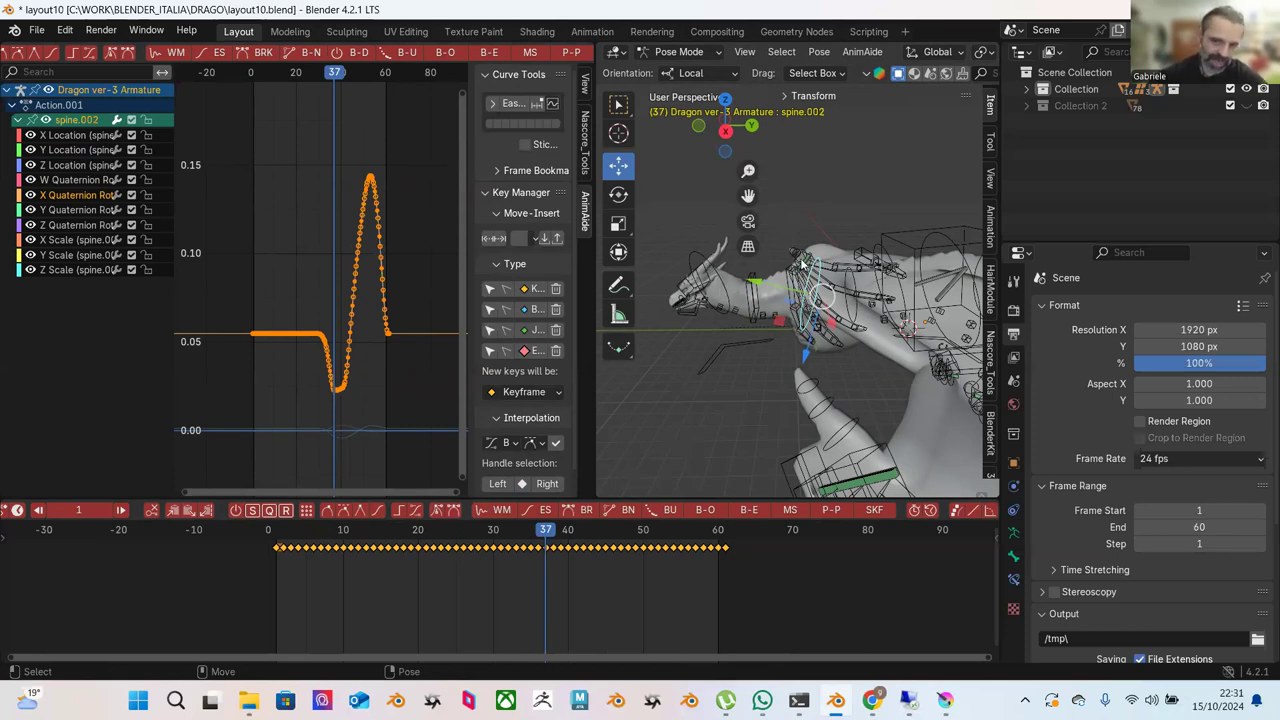
pyautogui.click(692, 257)
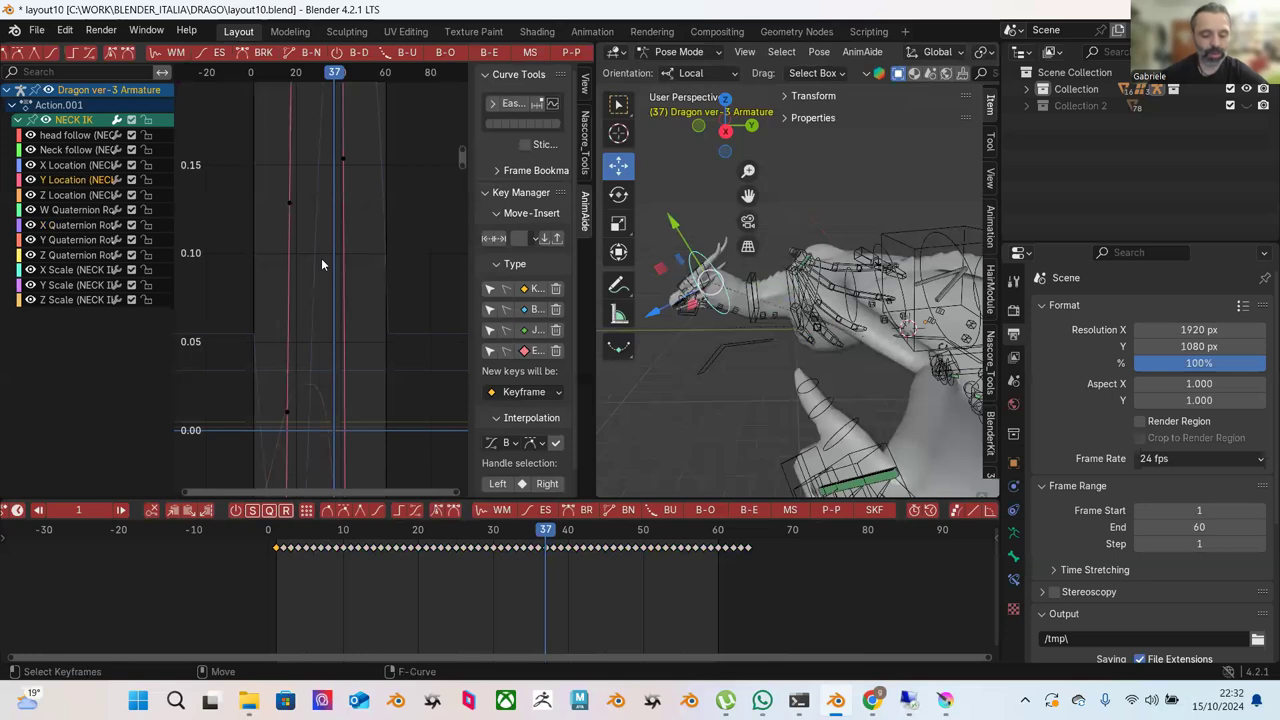
# Frame NECK IK's curve, select all its keys and push-pull them to about 103%.
pyautogui.press('Home')
pyautogui.scroll(-4, 344, 257)
pyautogui.keyDown('ctrl'); pyautogui.moveTo(347, 237); pyautogui.dragTo(316, 292, button='middle'); pyautogui.keyUp('ctrl')
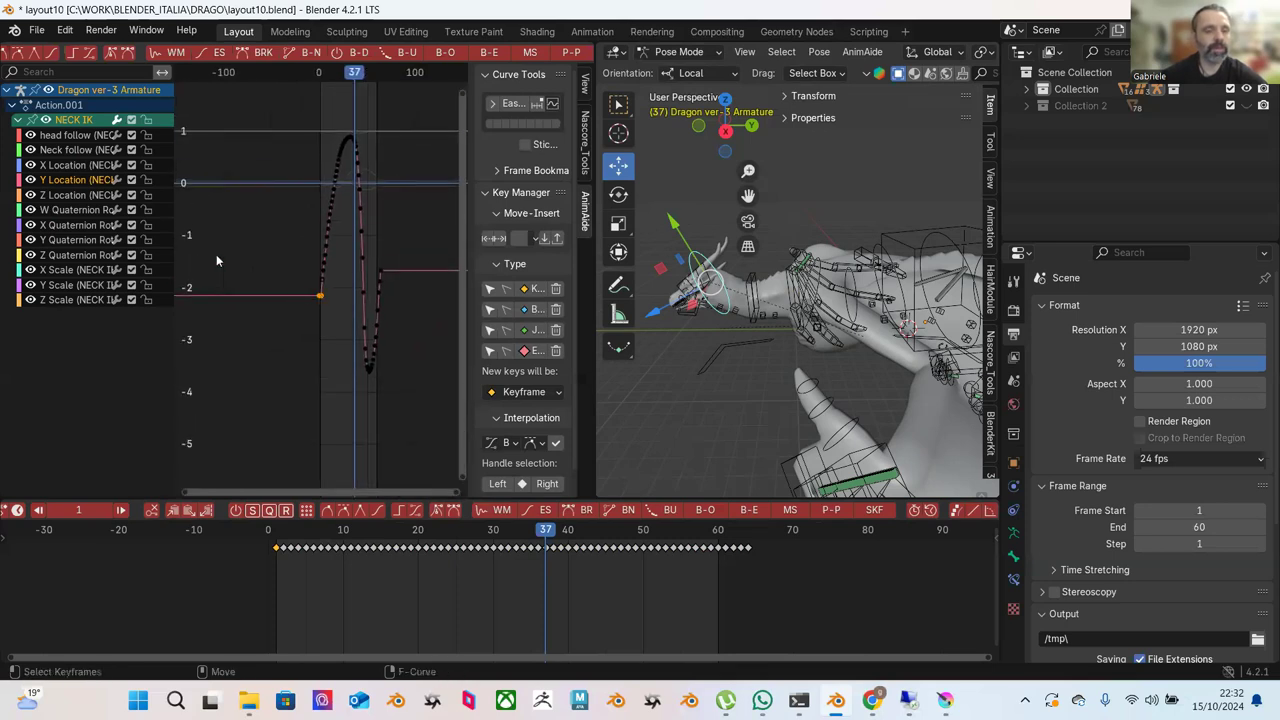
pyautogui.moveTo(274, 122); pyautogui.dragTo(395, 385)
pyautogui.click(568, 52)
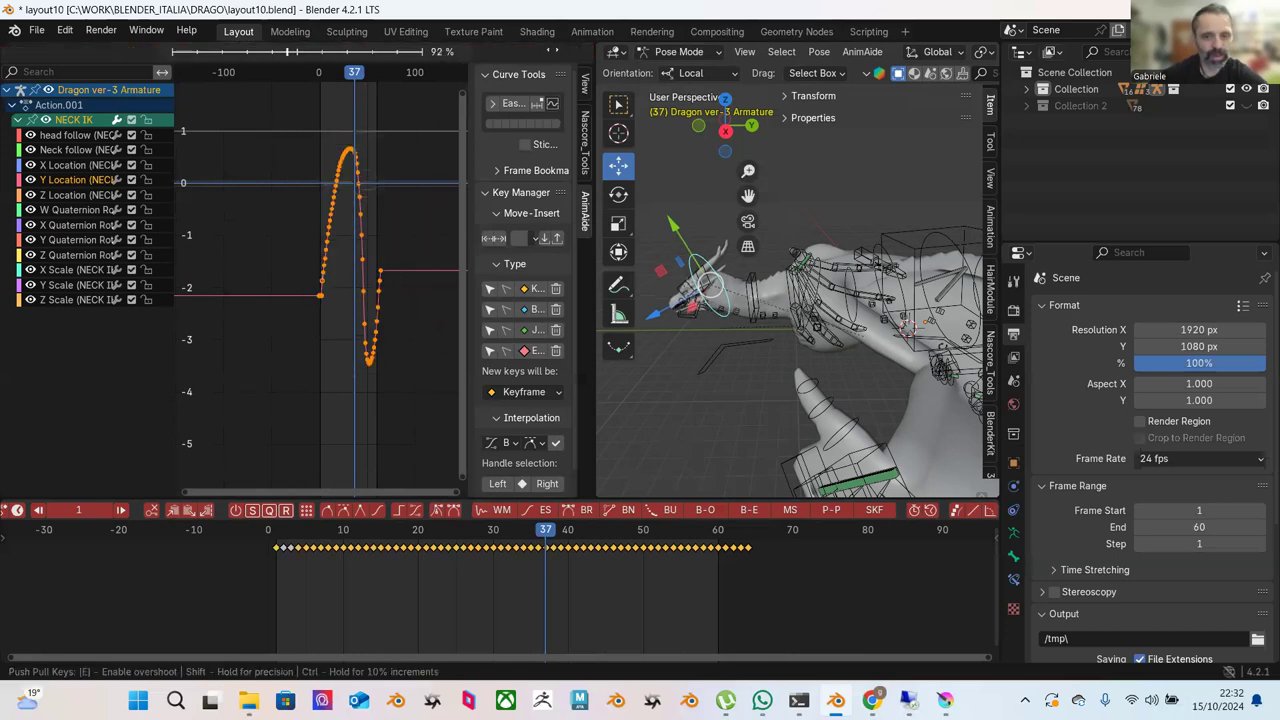
pyautogui.moveTo(449, 98); pyautogui.dragTo(570, 136)
pyautogui.click(562, 148)
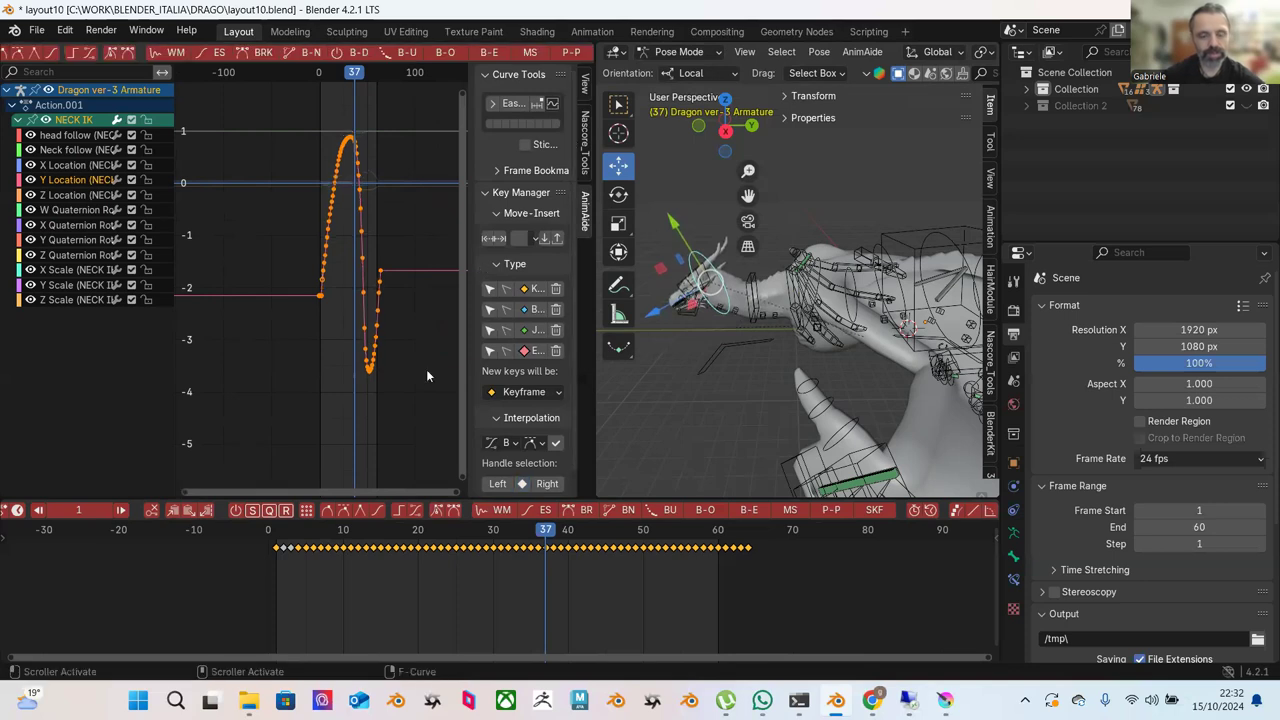
# Scrub frames 1 to 11 and scroll the Graph Editor header to reveal its menus.
pyautogui.moveTo(277, 534); pyautogui.dragTo(575, 548)
pyautogui.scroll(-2, 540, 55)
pyautogui.scroll(6, 545, 55)
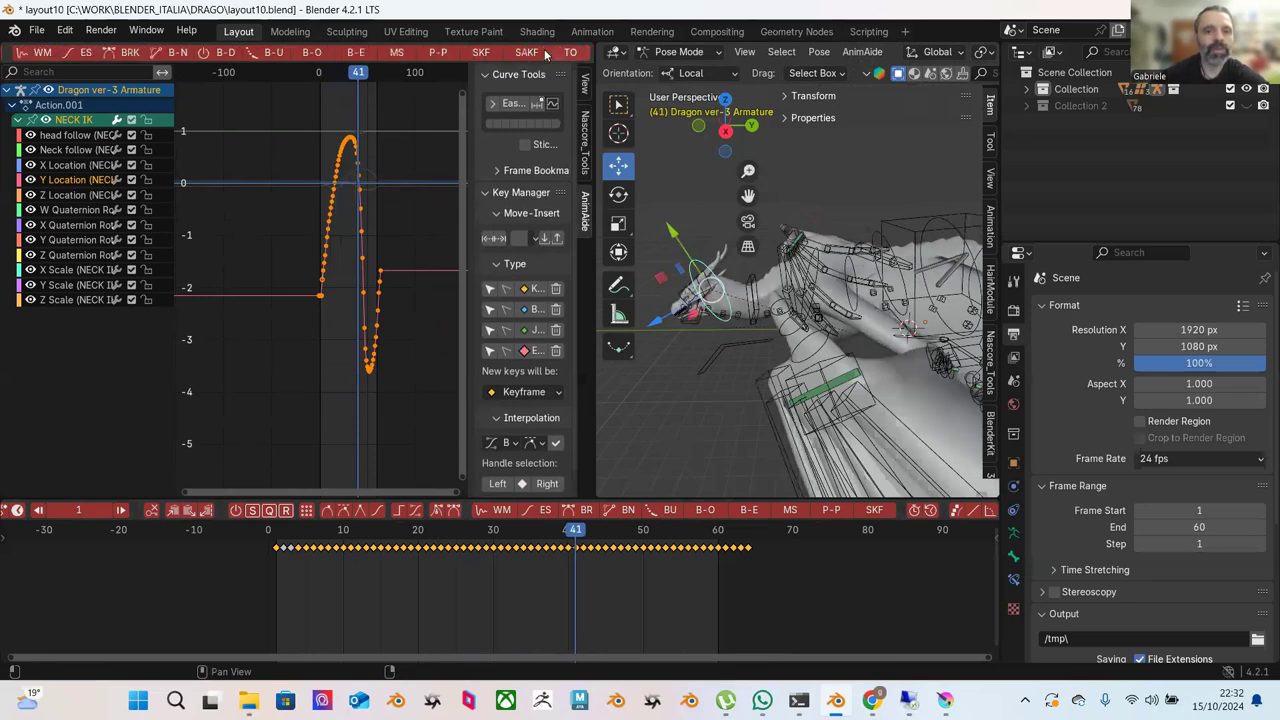
pyautogui.scroll(3, 548, 55)
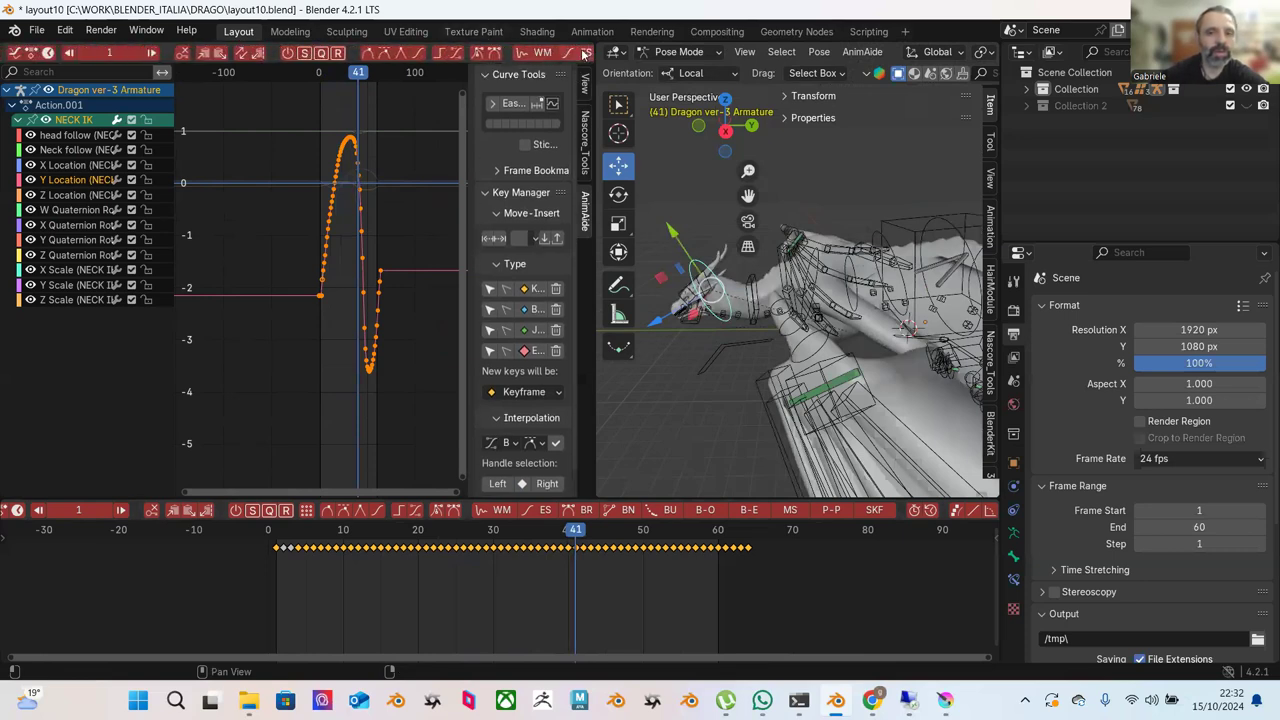
pyautogui.moveTo(594, 52); pyautogui.dragTo(876, 52)
pyautogui.scroll(-5, 773, 59)
pyautogui.scroll(-8, 773, 59)
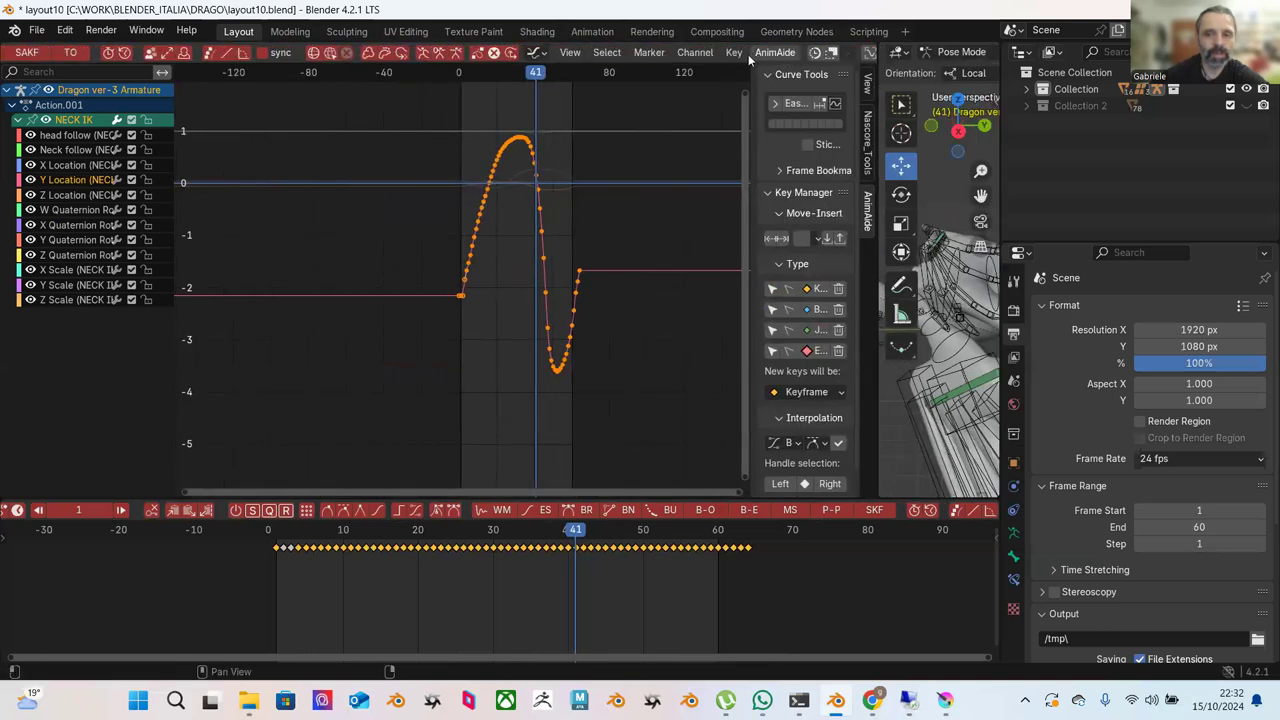
# Add a Cycles F-Curve modifier to the Y Location curve from the Channel menu.
pyautogui.click(696, 53)
pyautogui.moveTo(900, 222)
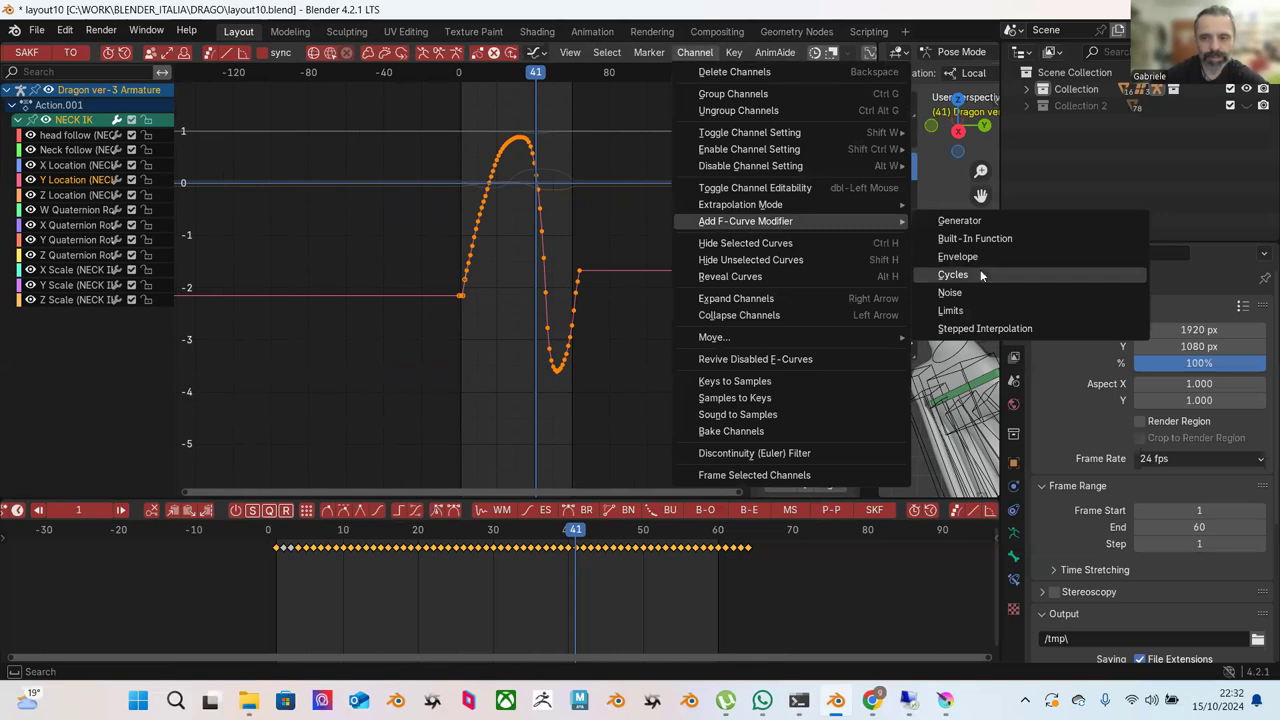
pyautogui.click(980, 276)
pyautogui.click(614, 367)
# Zoom and pan to the repeating curve, return to frame 1, and narrow the Graph Editor.
pyautogui.scroll(3, 619, 343)
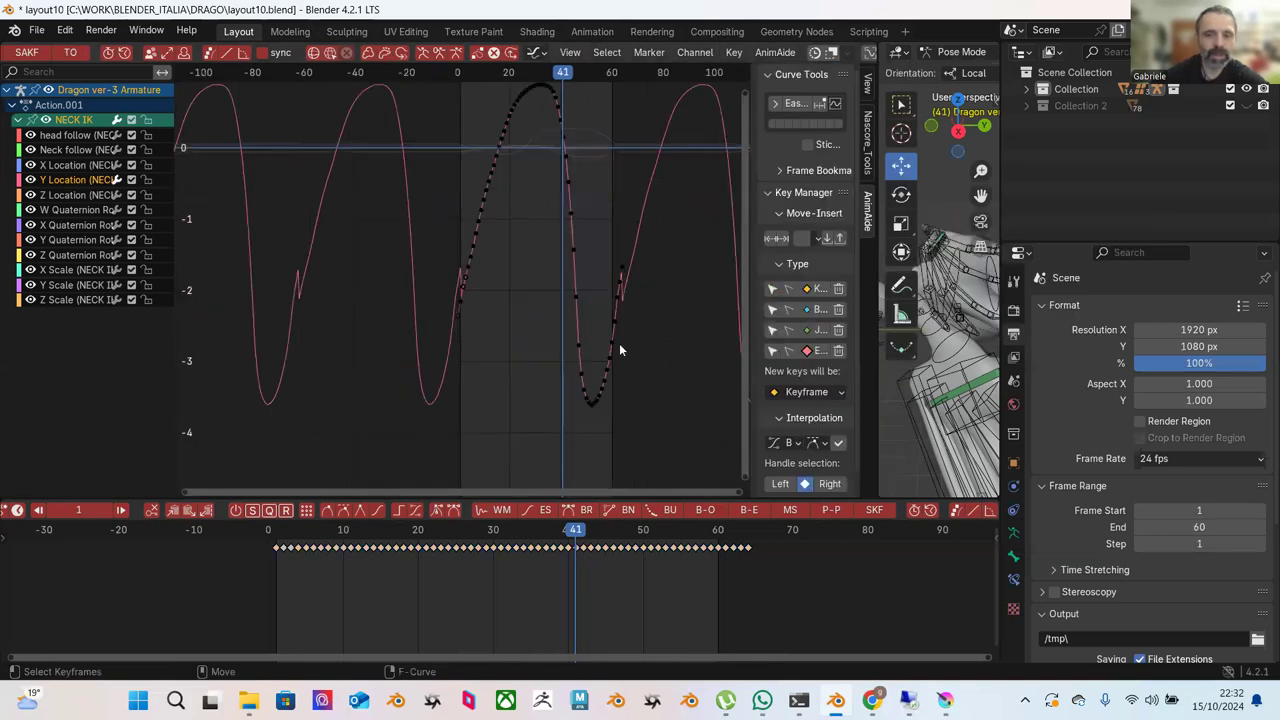
pyautogui.scroll(1, 520, 247)
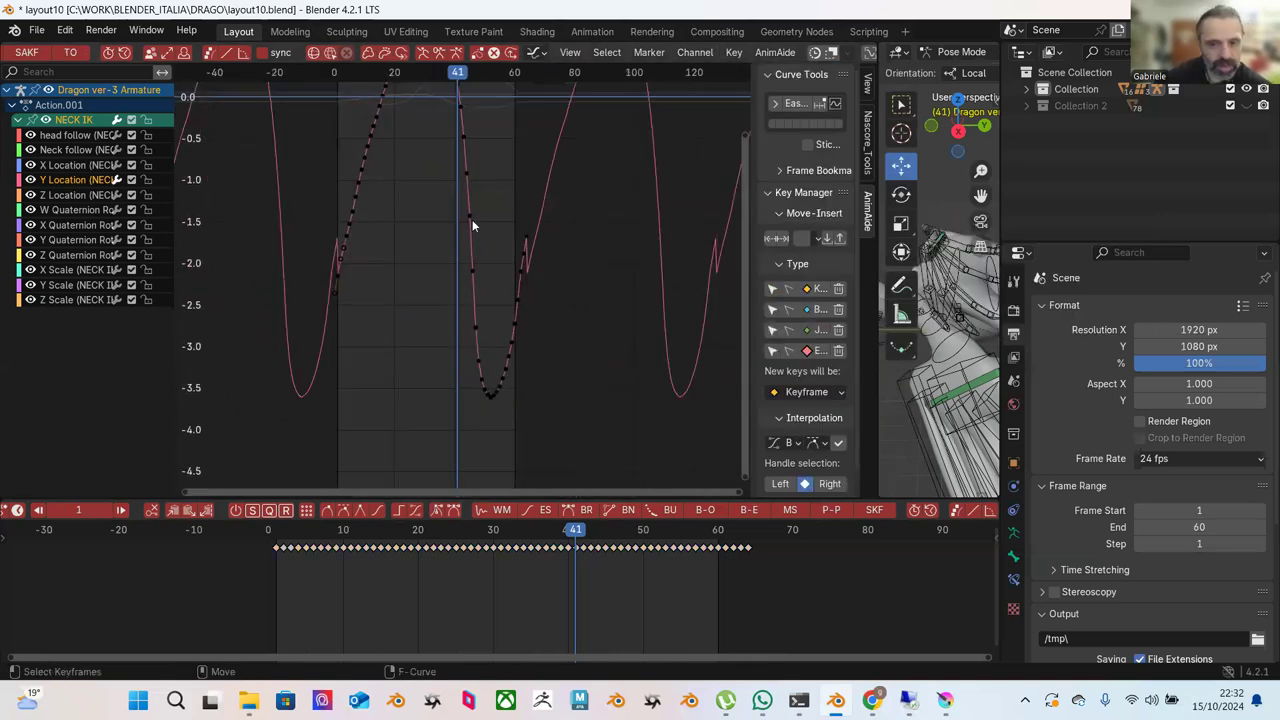
pyautogui.moveTo(394, 250); pyautogui.dragTo(400, 223, button='middle')
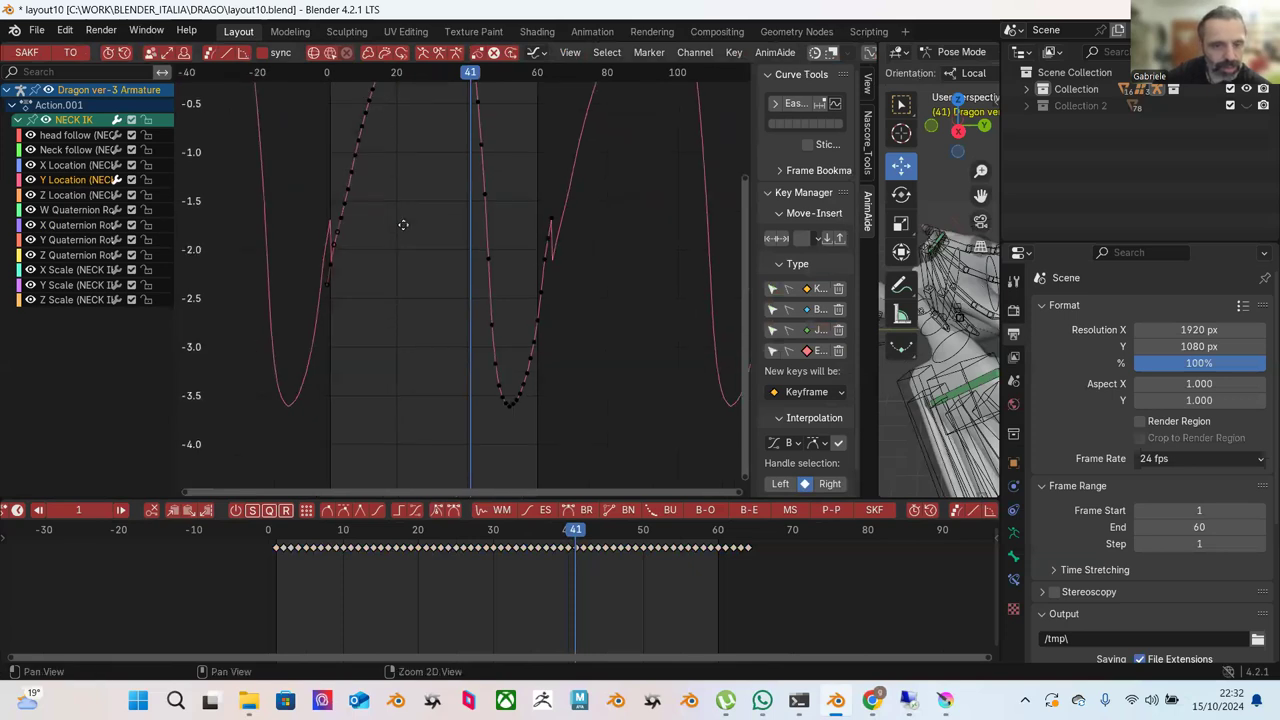
pyautogui.click(749, 545)
pyautogui.click(272, 540)
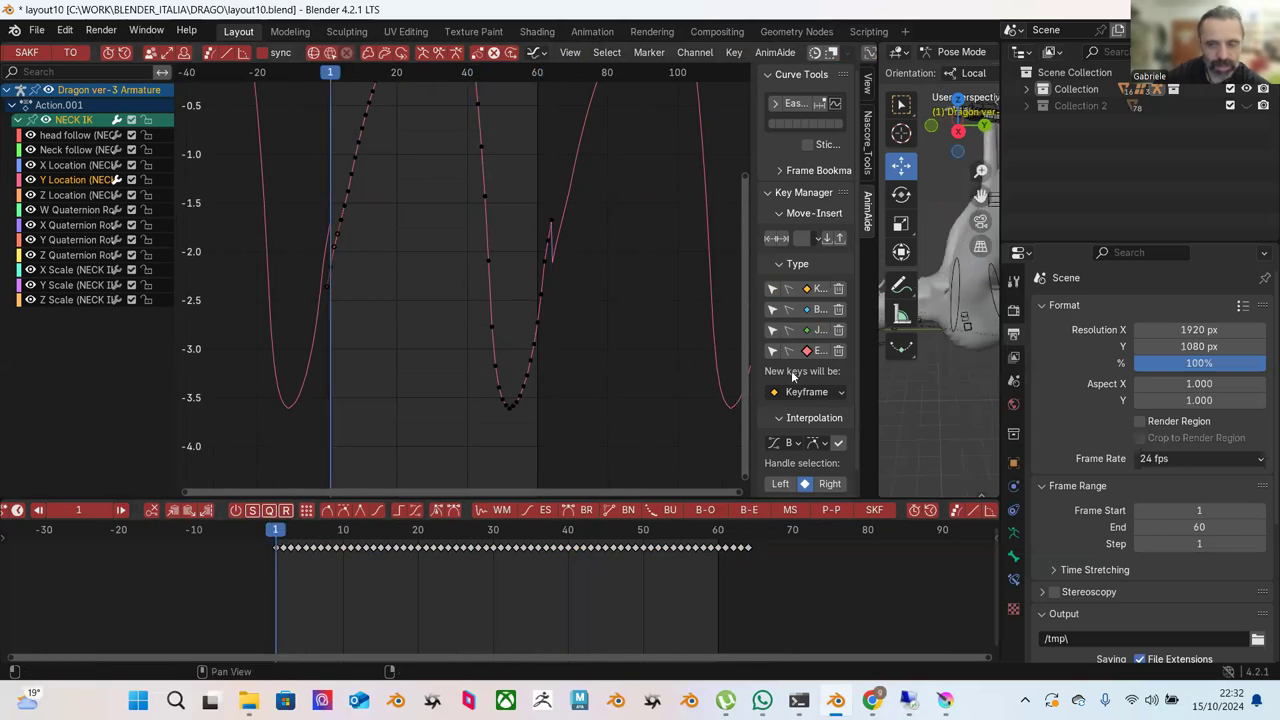
pyautogui.moveTo(875, 403); pyautogui.dragTo(683, 402)
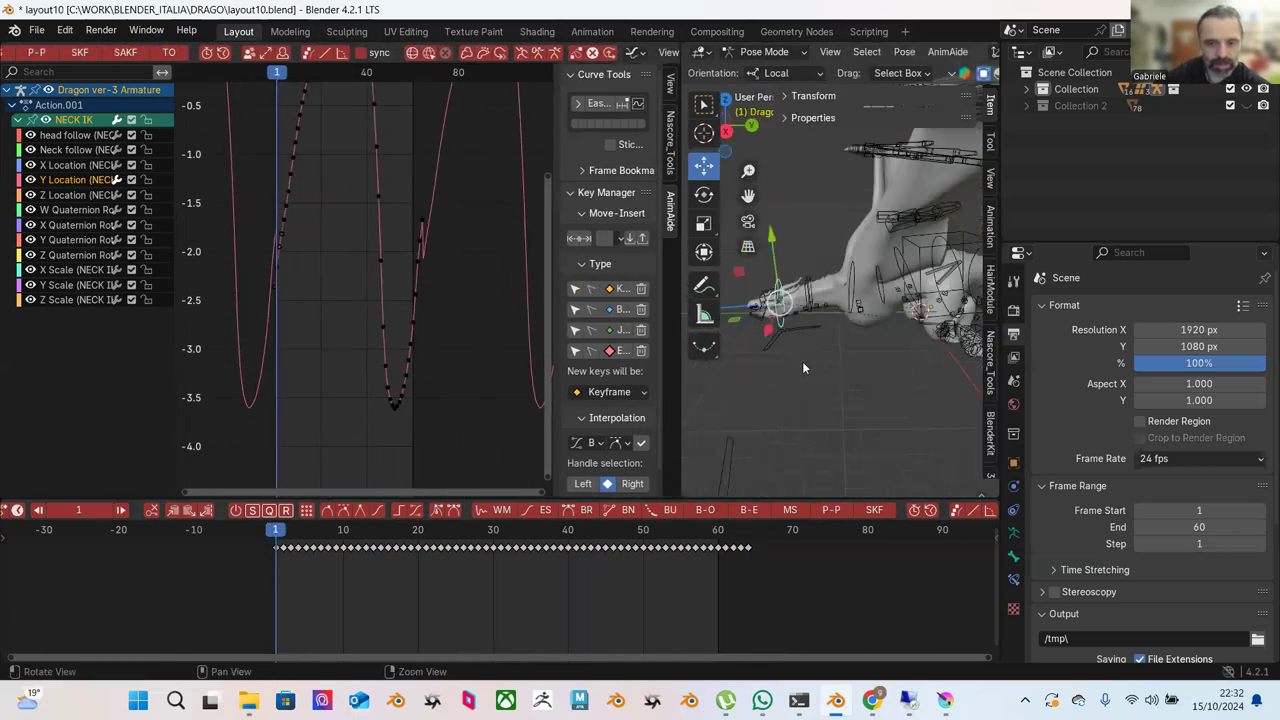
# Copy the NECK IK keyframes and paste them at frame 64, then return to frame 1.
pyautogui.rightClick(276, 550)
pyautogui.click(263, 450)
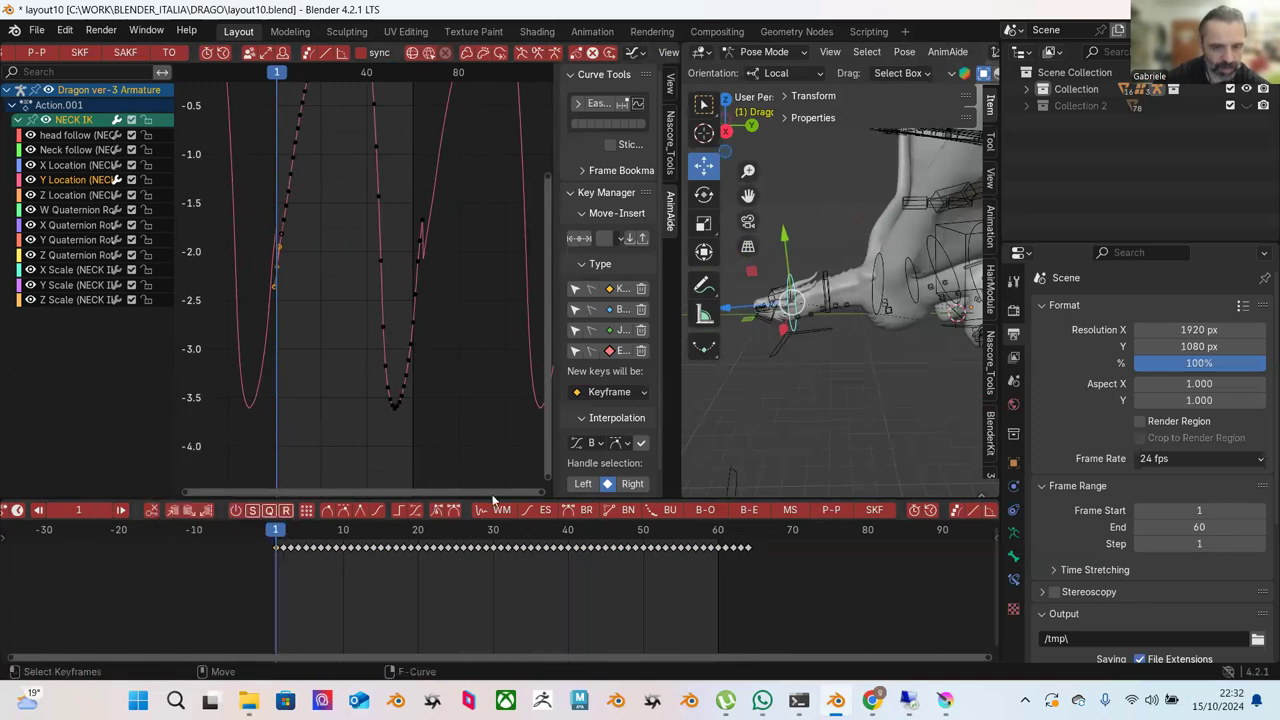
pyautogui.click(748, 550)
pyautogui.rightClick(748, 550)
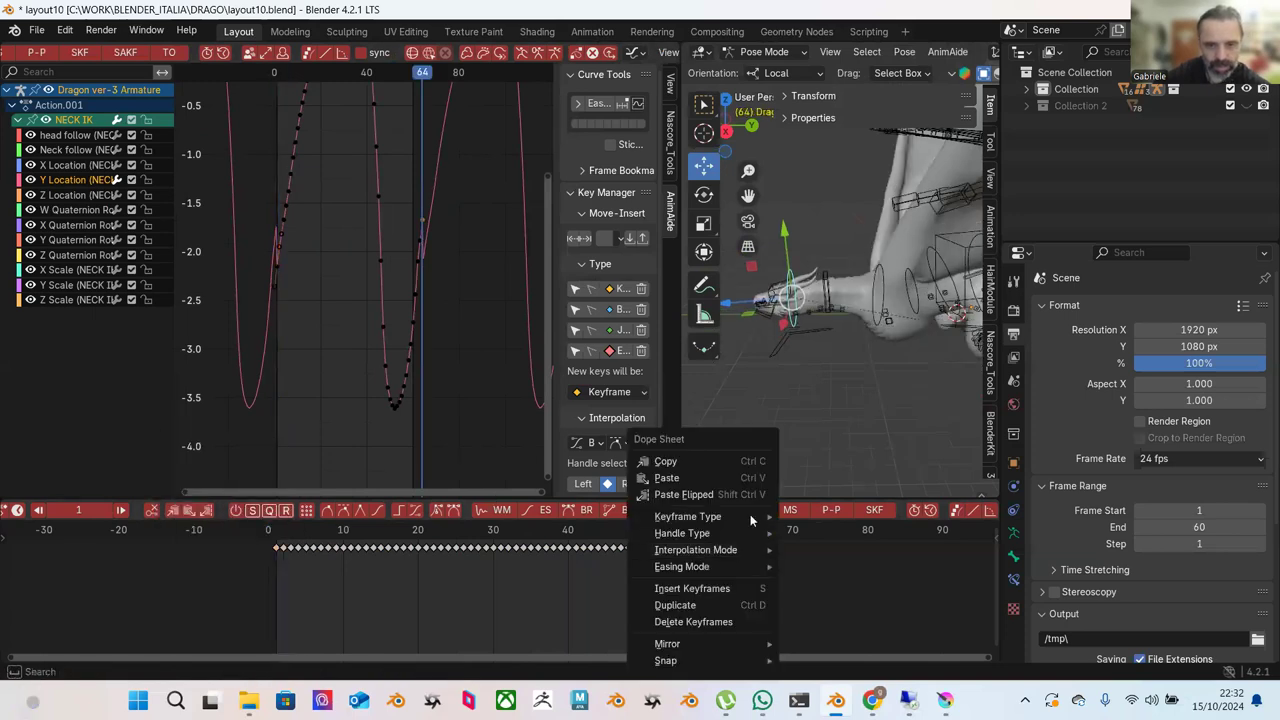
pyautogui.click(733, 476)
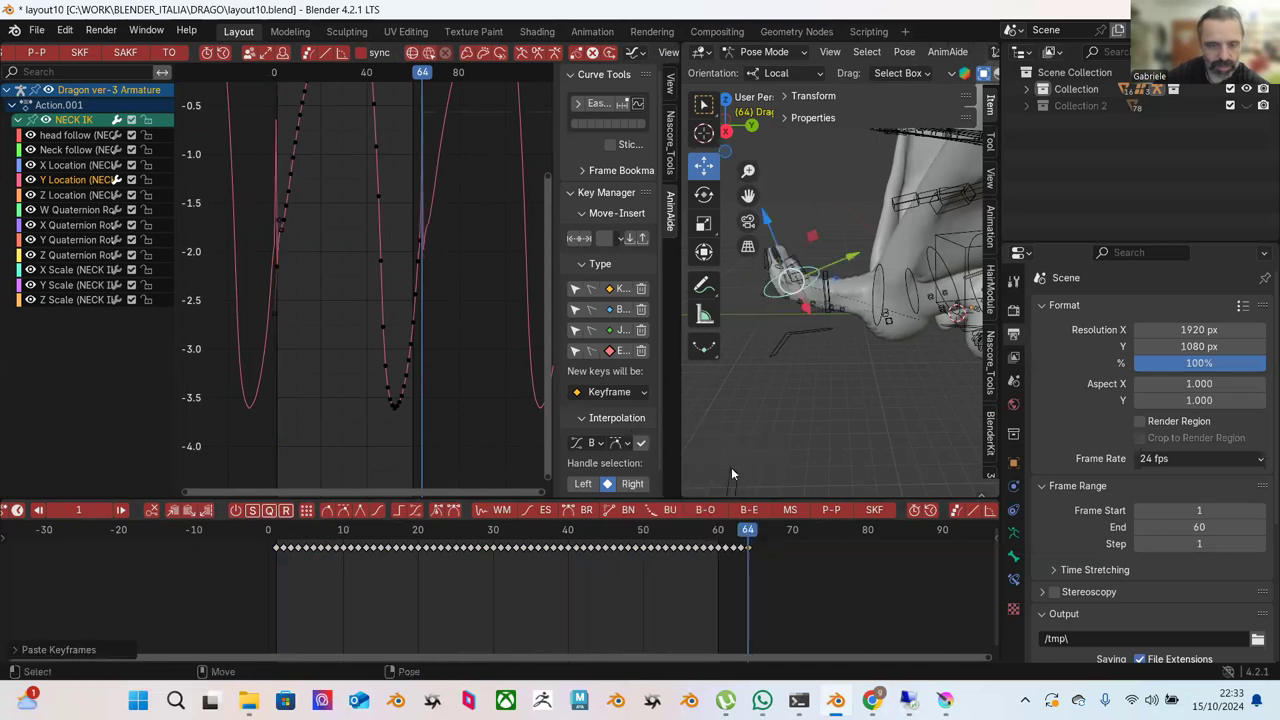
pyautogui.click(276, 530)
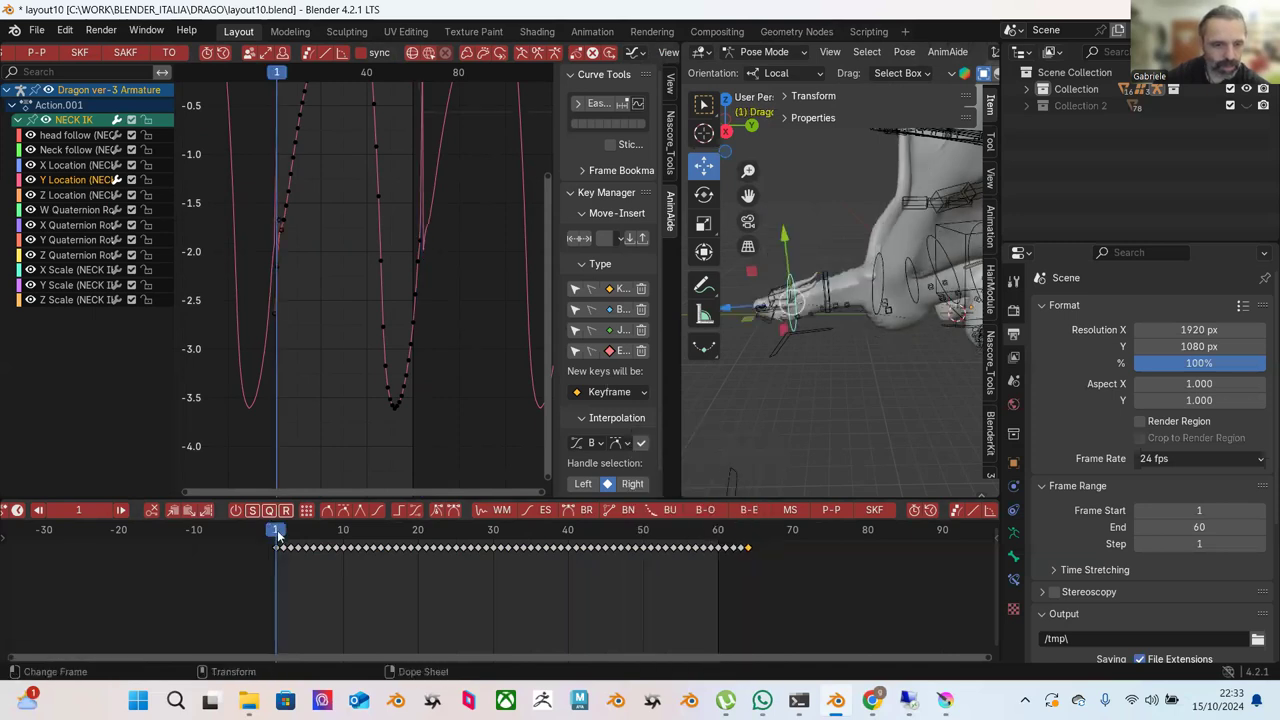
# Try easing the keyframes in the middle of the curve, then undo it.
pyautogui.press('Home')
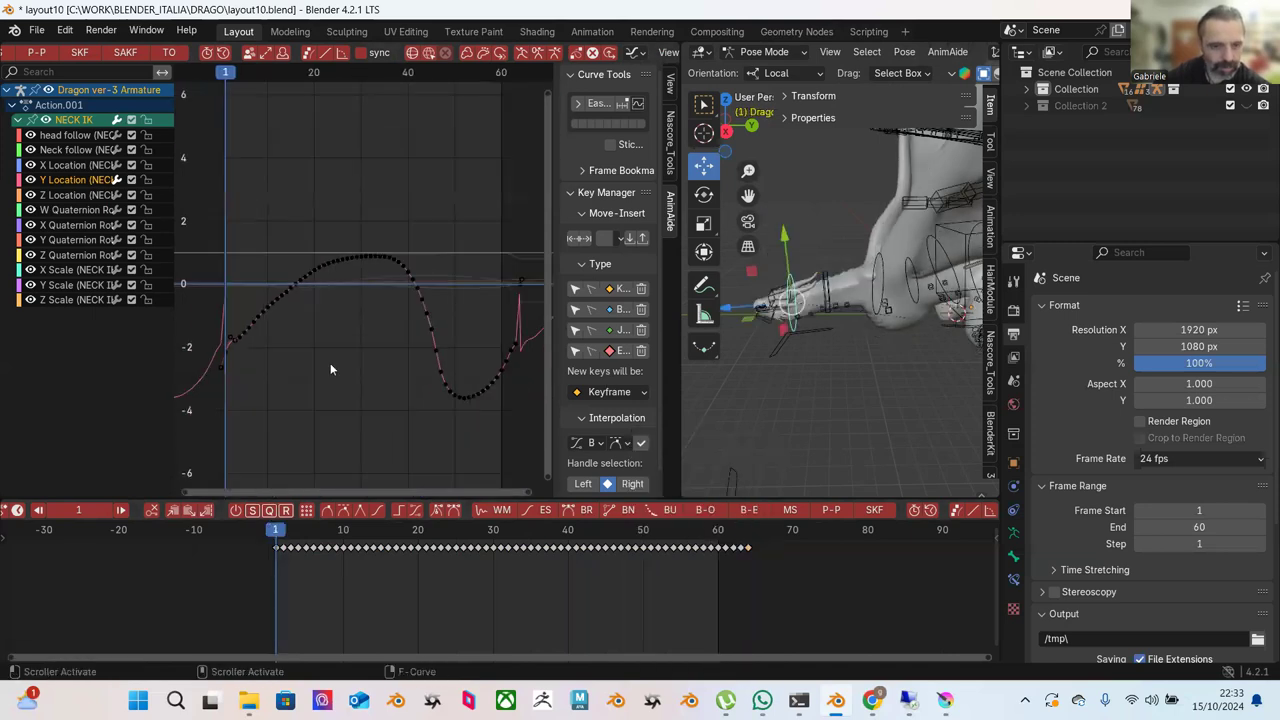
pyautogui.scroll(2, 296, 386)
pyautogui.keyDown('ctrl'); pyautogui.scroll(-5, 330, 352); pyautogui.keyUp('ctrl')
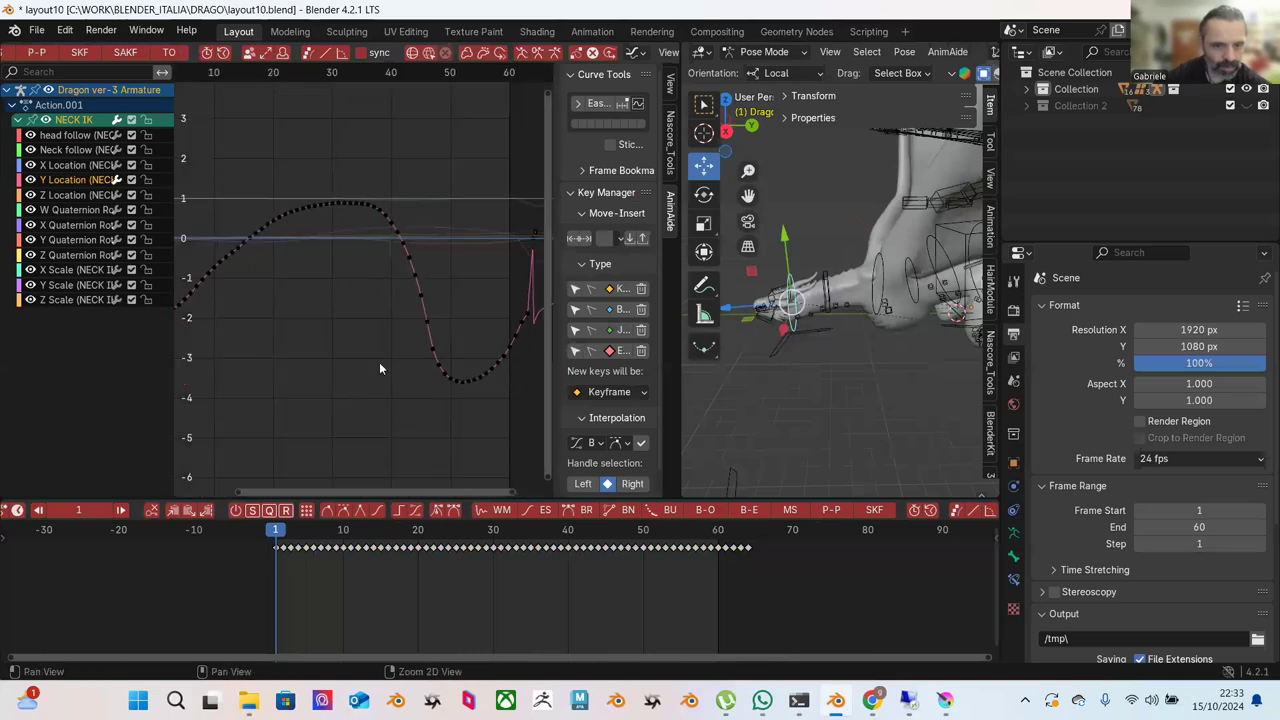
pyautogui.keyDown('ctrl'); pyautogui.scroll(5, 441, 262); pyautogui.keyUp('ctrl')
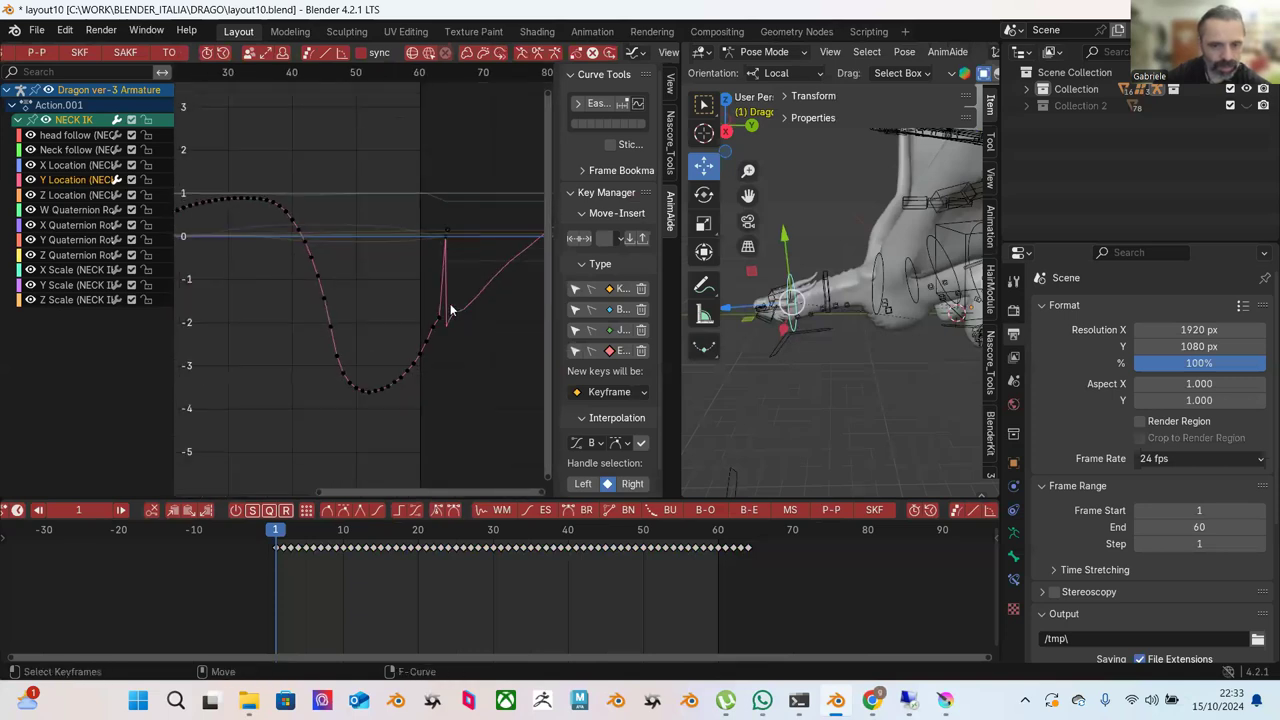
pyautogui.moveTo(270, 175); pyautogui.dragTo(443, 372)
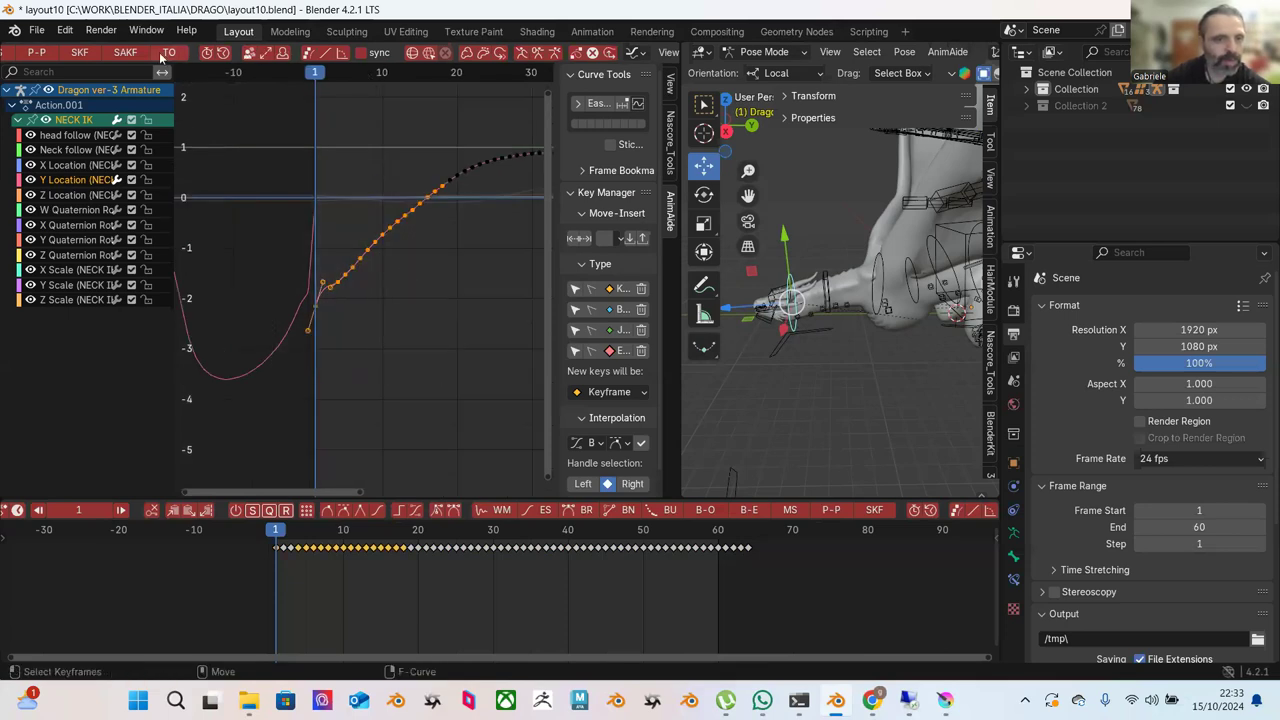
pyautogui.scroll(8, 163, 52)
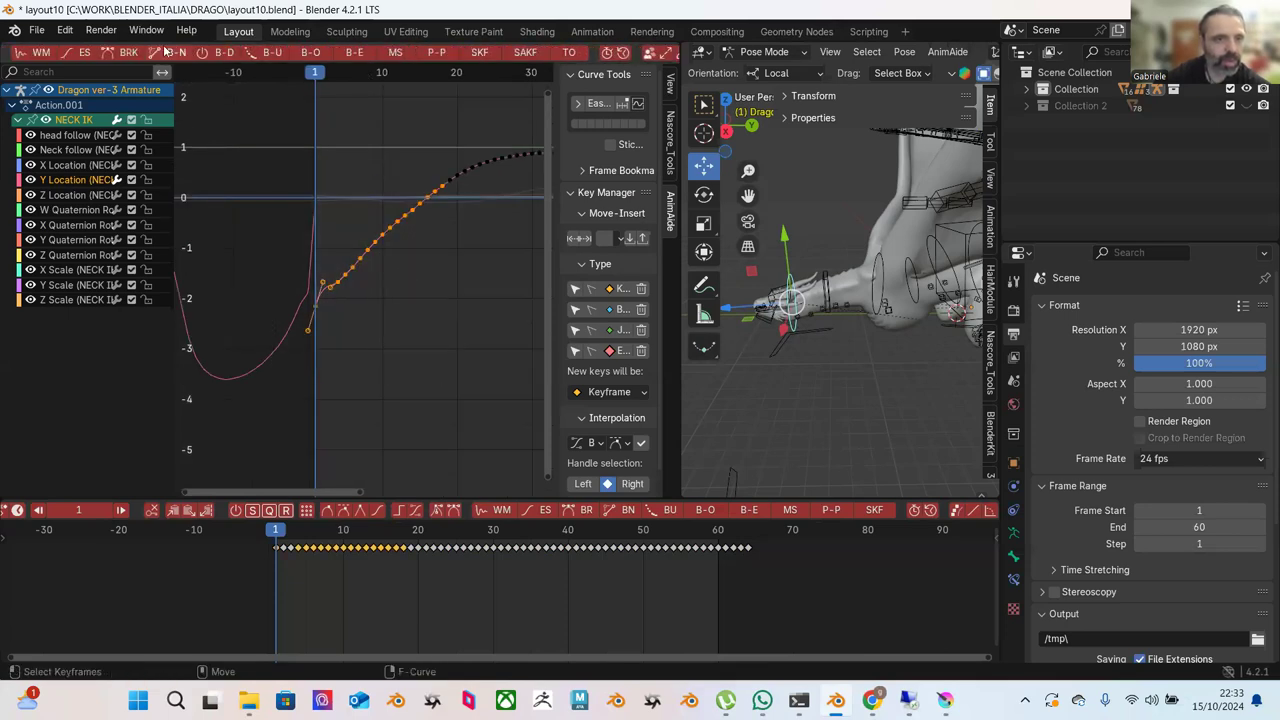
pyautogui.click(144, 53)
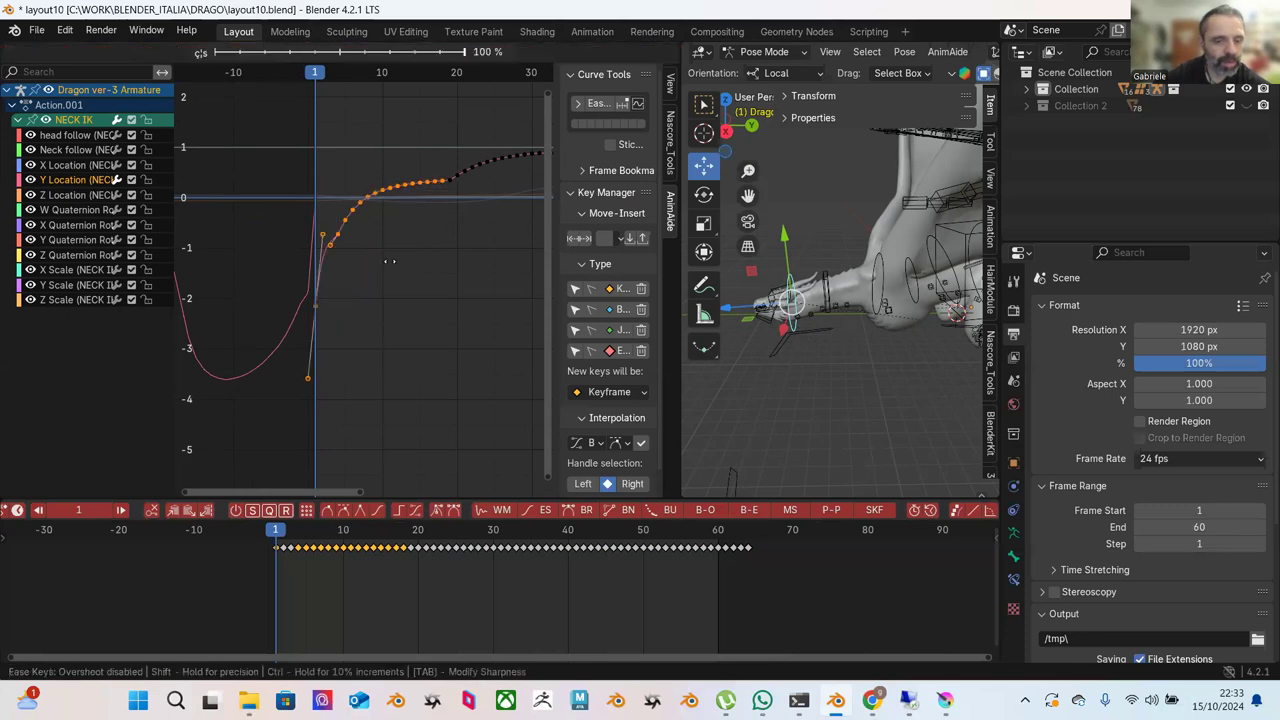
pyautogui.click(382, 287)
pyautogui.hotkey('ctrl', 'z')
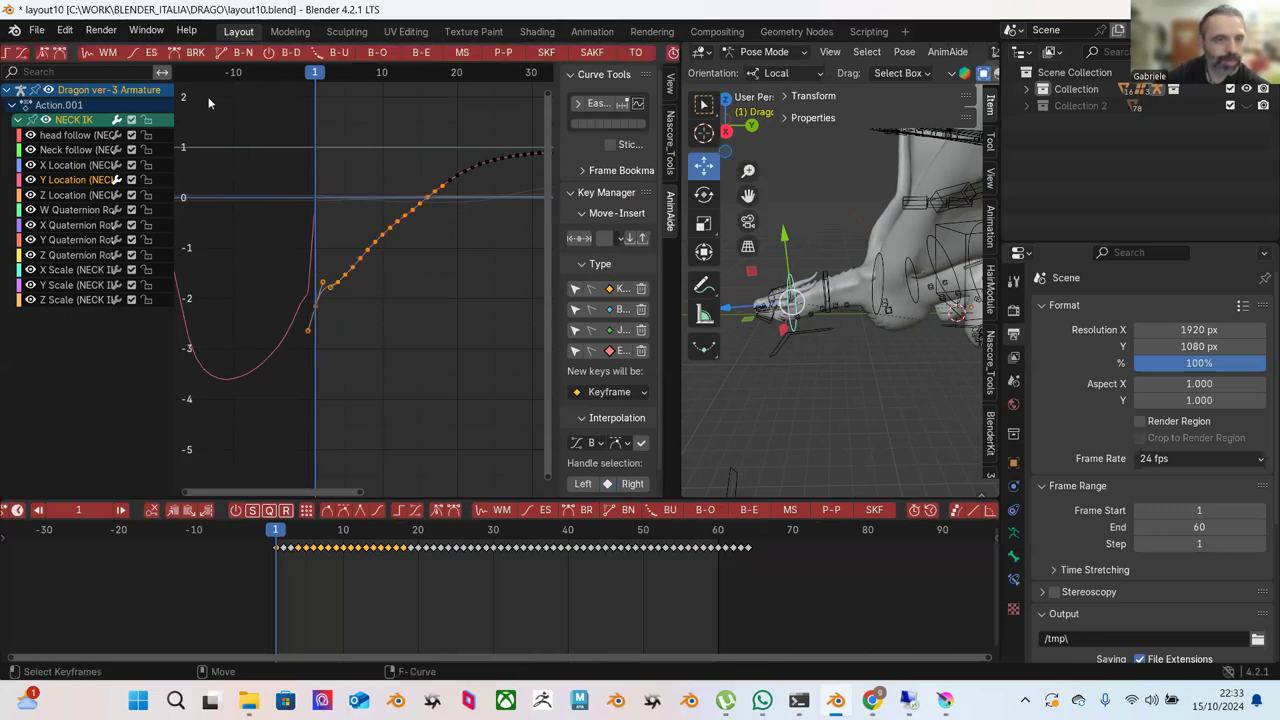
# Make handle selection include both sides and check the pose at frame 3.
pyautogui.scroll(-4, 160, 54)
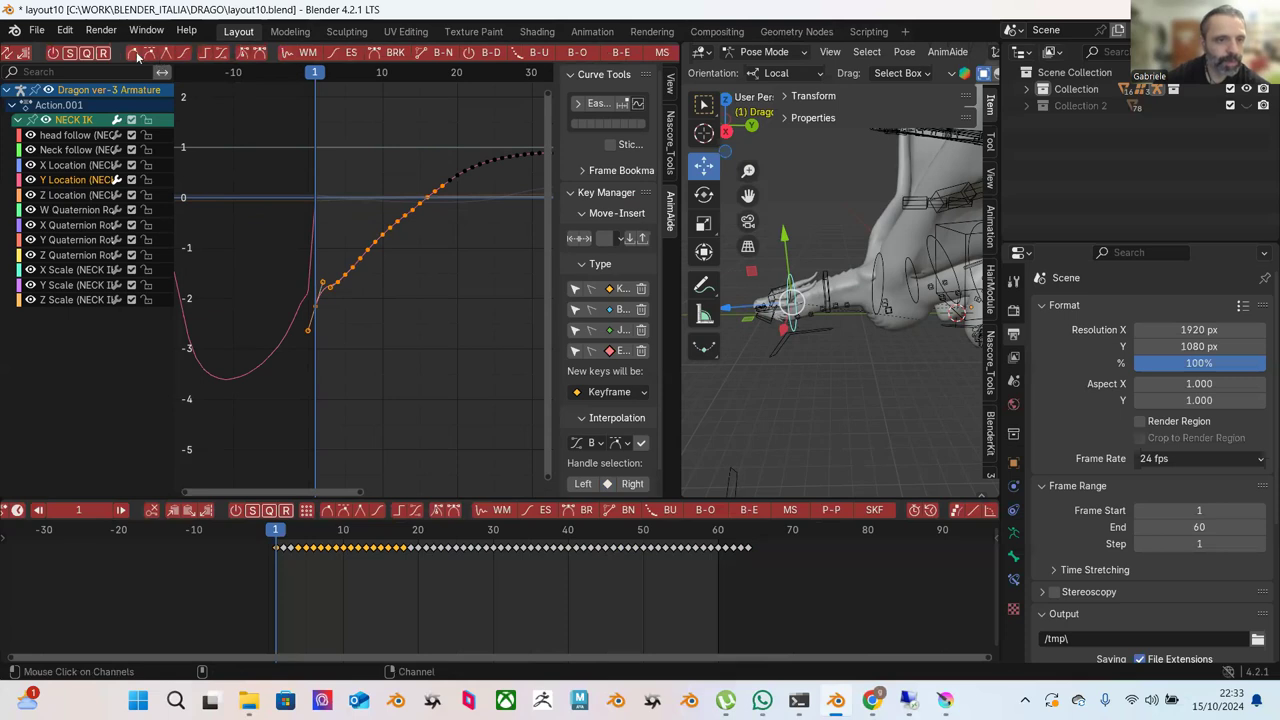
pyautogui.click(151, 51)
pyautogui.click(349, 161)
pyautogui.scroll(3, 368, 194)
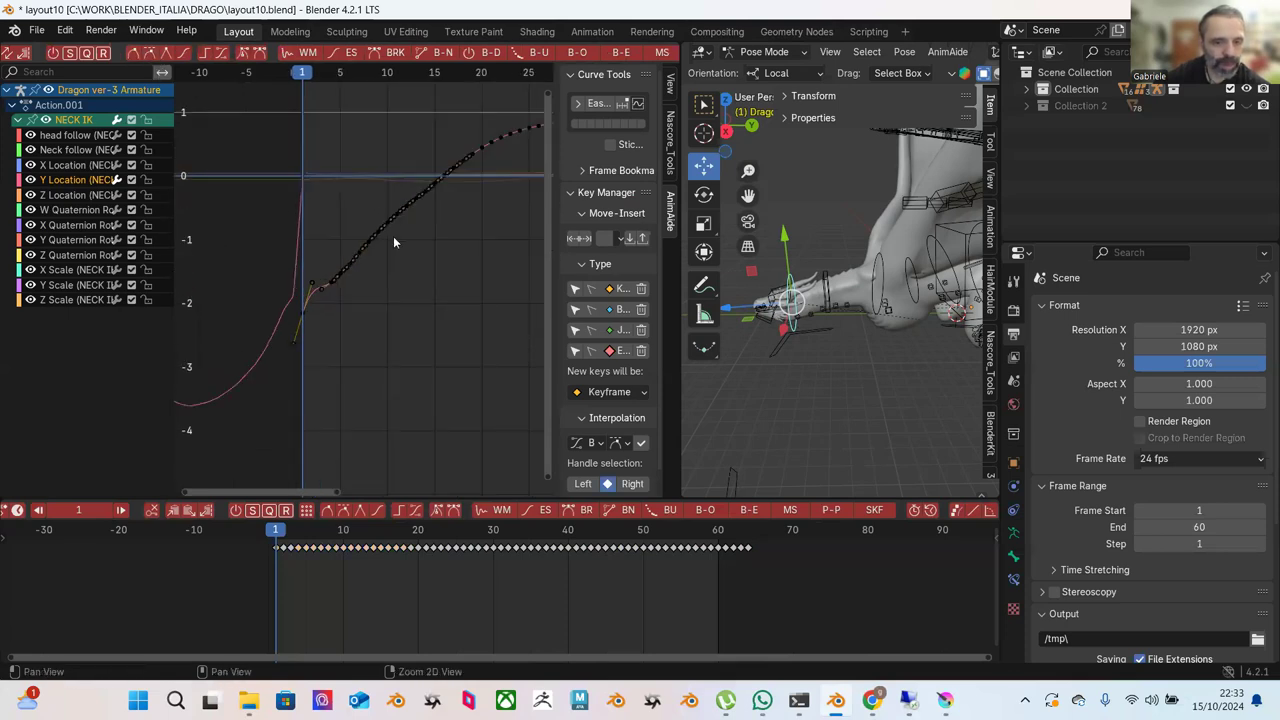
pyautogui.moveTo(272, 531)
pyautogui.mouseDown()
pyautogui.moveTo(291, 531)
pyautogui.moveTo(277, 531)
pyautogui.mouseUp()
# Blend the rising stretch of keys within frames 1–40 toward an eased shape.
pyautogui.keyDown('ctrl'); pyautogui.moveTo(346, 305); pyautogui.dragTo(467, 148, button='middle'); pyautogui.keyUp('ctrl')
pyautogui.moveTo(467, 147); pyautogui.dragTo(232, 418)
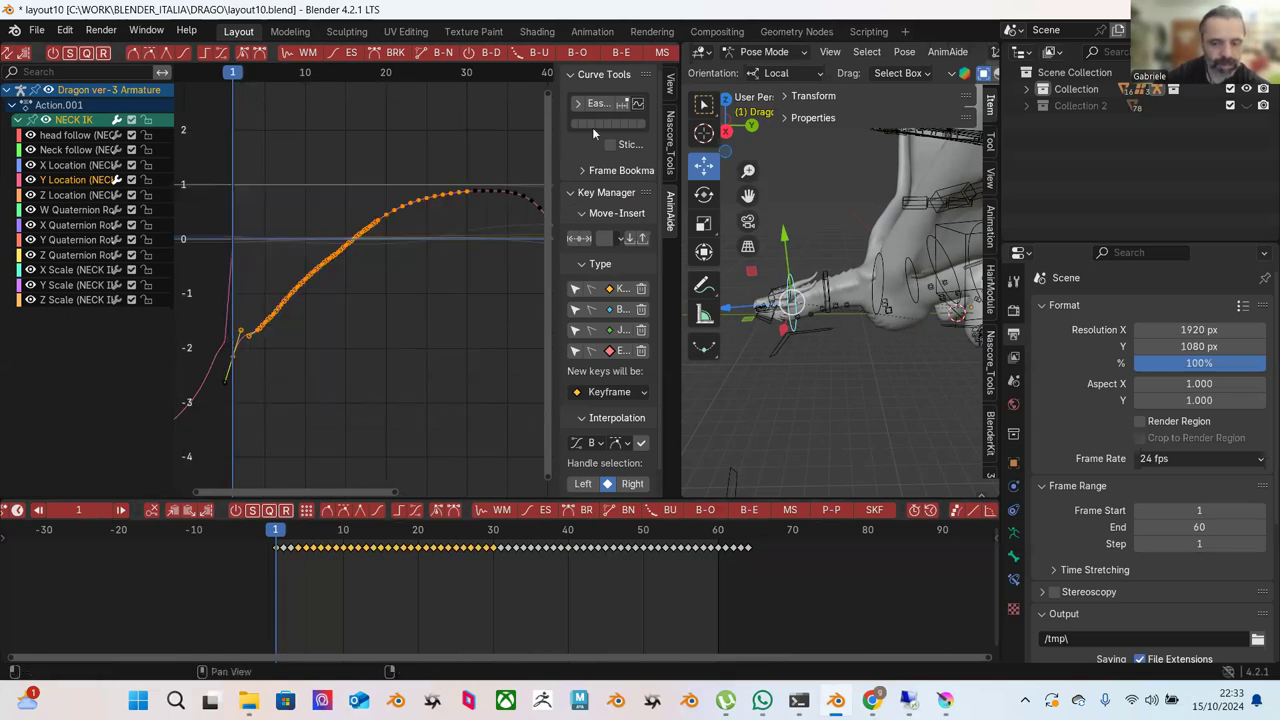
pyautogui.scroll(-2, 532, 54)
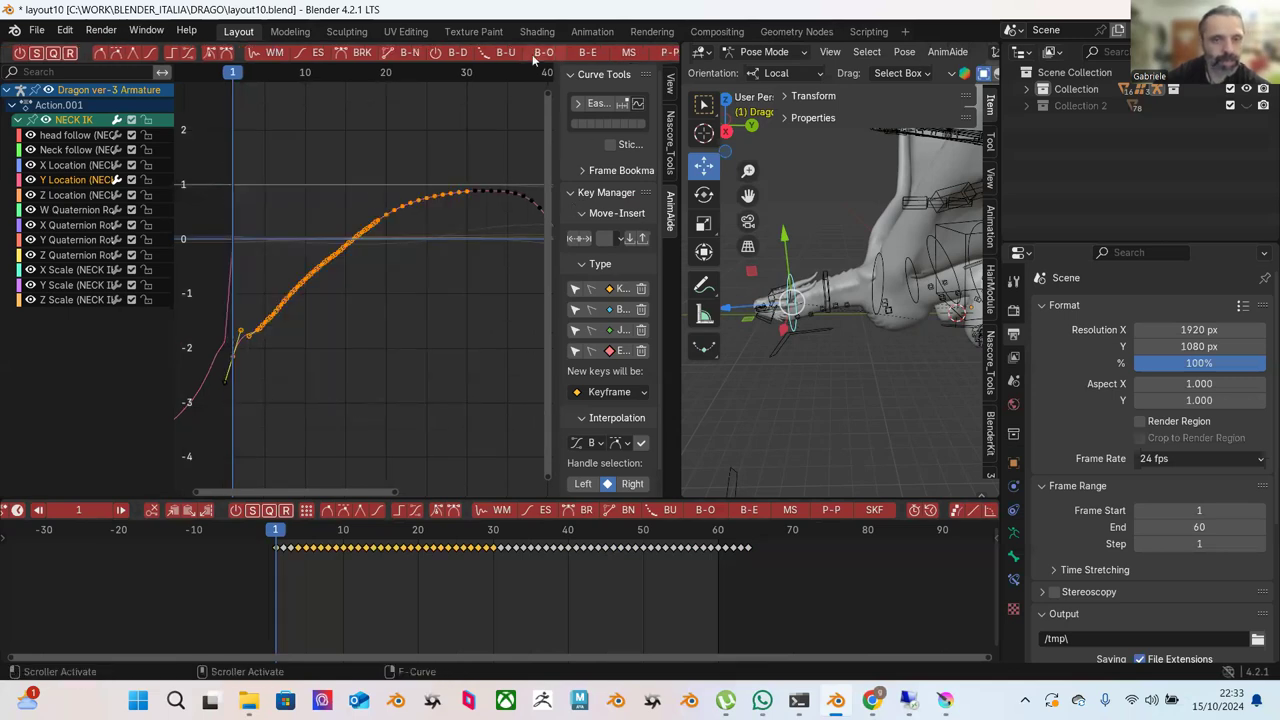
pyautogui.click(588, 52)
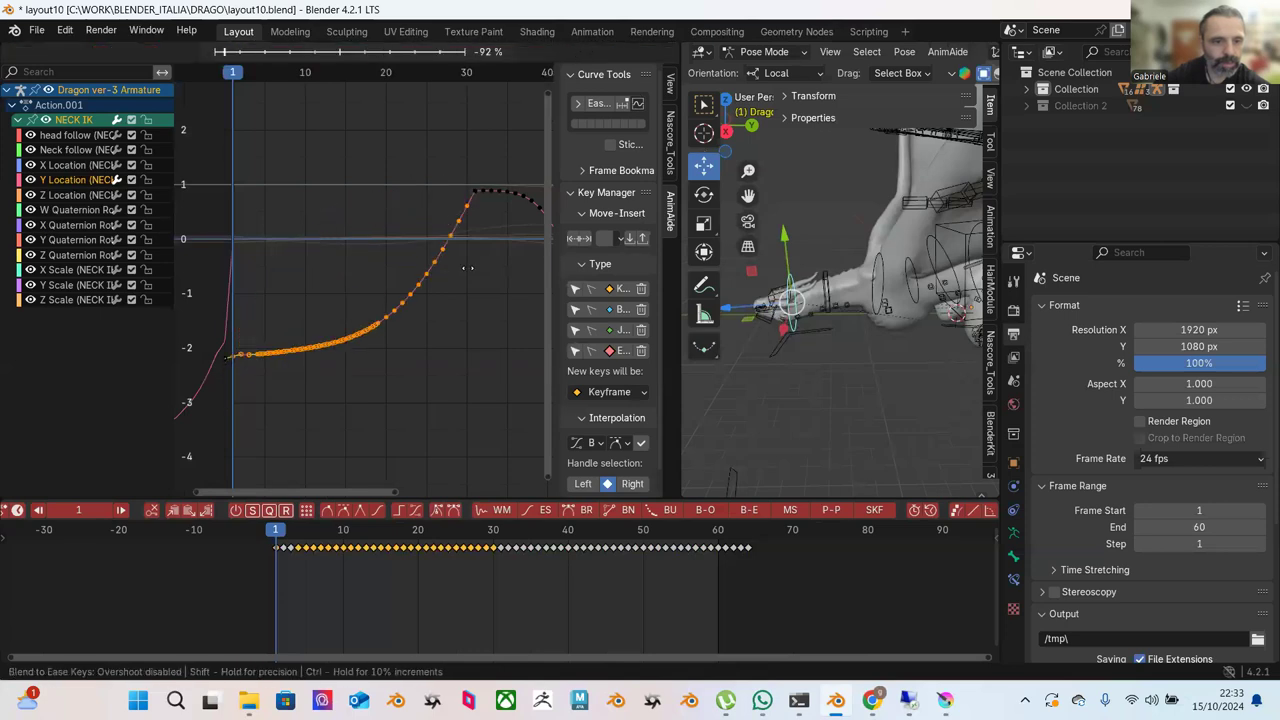
pyautogui.click(463, 324)
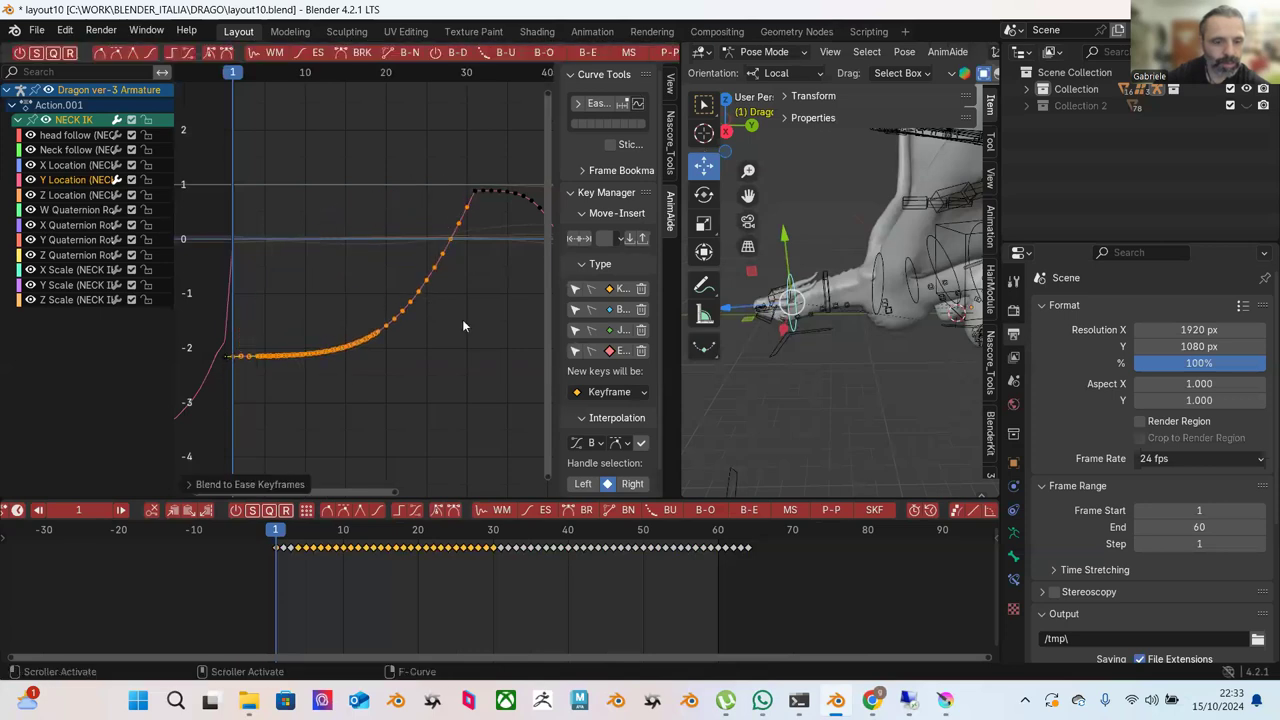
pyautogui.click(344, 425)
# Inspect the yellow-green curve near frame 1 and undo the last change.
pyautogui.moveTo(200, 194); pyautogui.dragTo(337, 373)
pyautogui.click(268, 242)
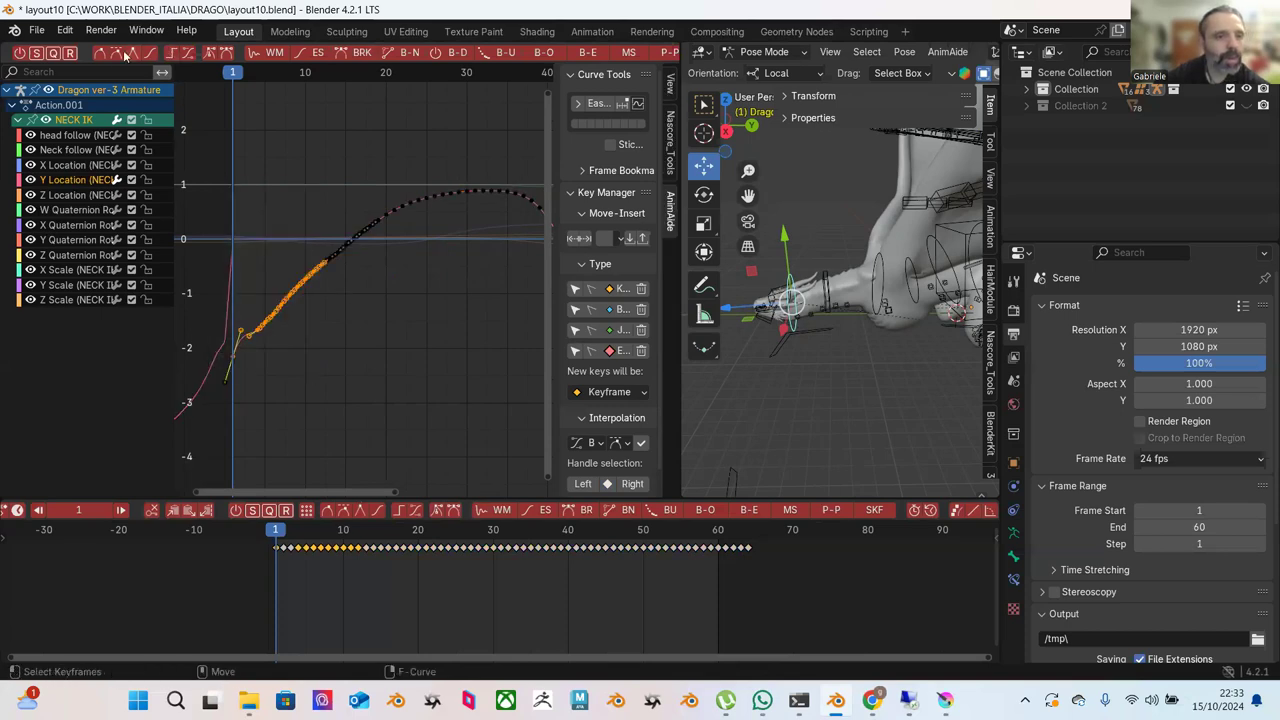
pyautogui.keyDown('ctrl'); pyautogui.moveTo(228, 380); pyautogui.dragTo(267, 270, button='middle'); pyautogui.keyUp('ctrl')
pyautogui.click(283, 292)
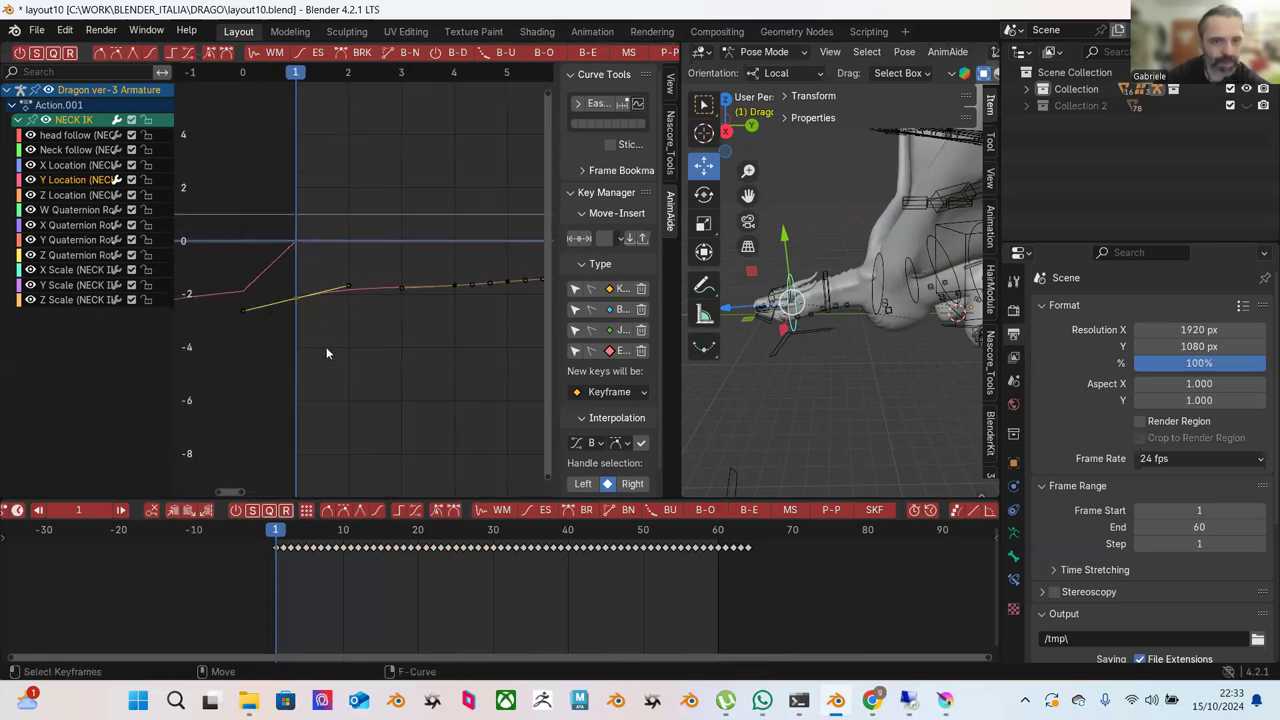
pyautogui.hotkey('ctrl', 'z')
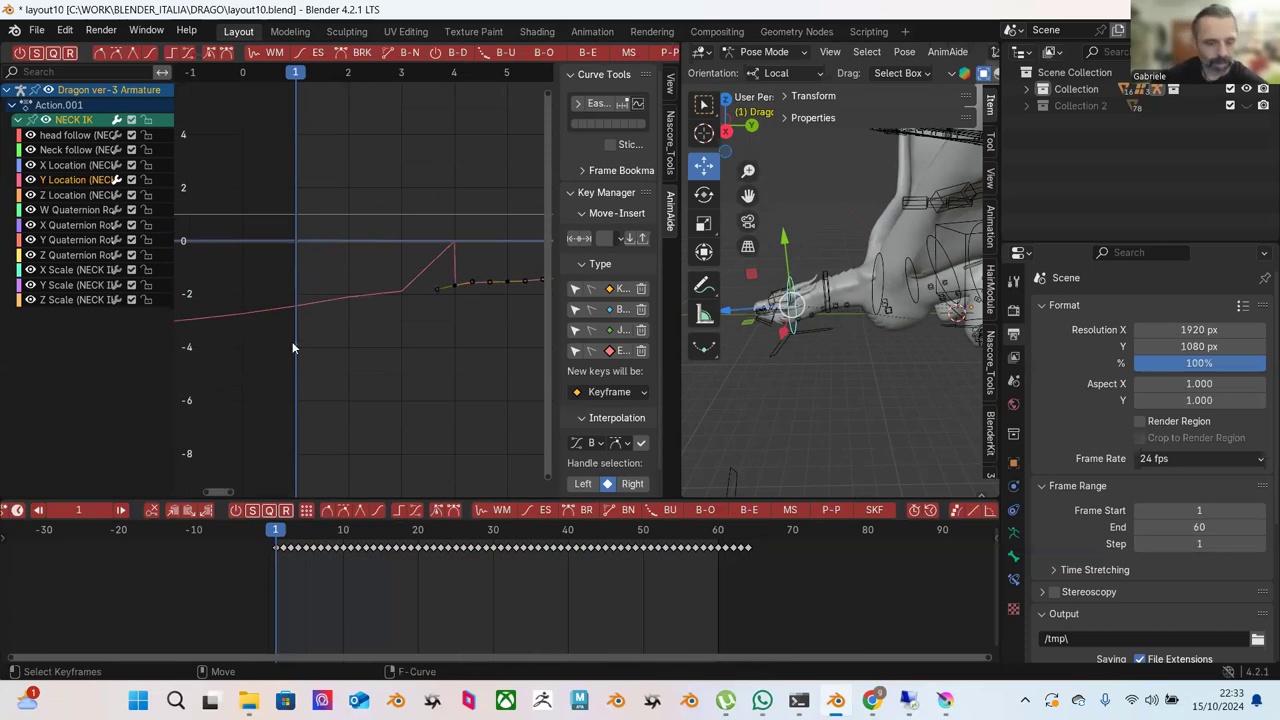
# Copy the timeline keyframes again and paste them starting at frame 1.
pyautogui.rightClick(743, 551)
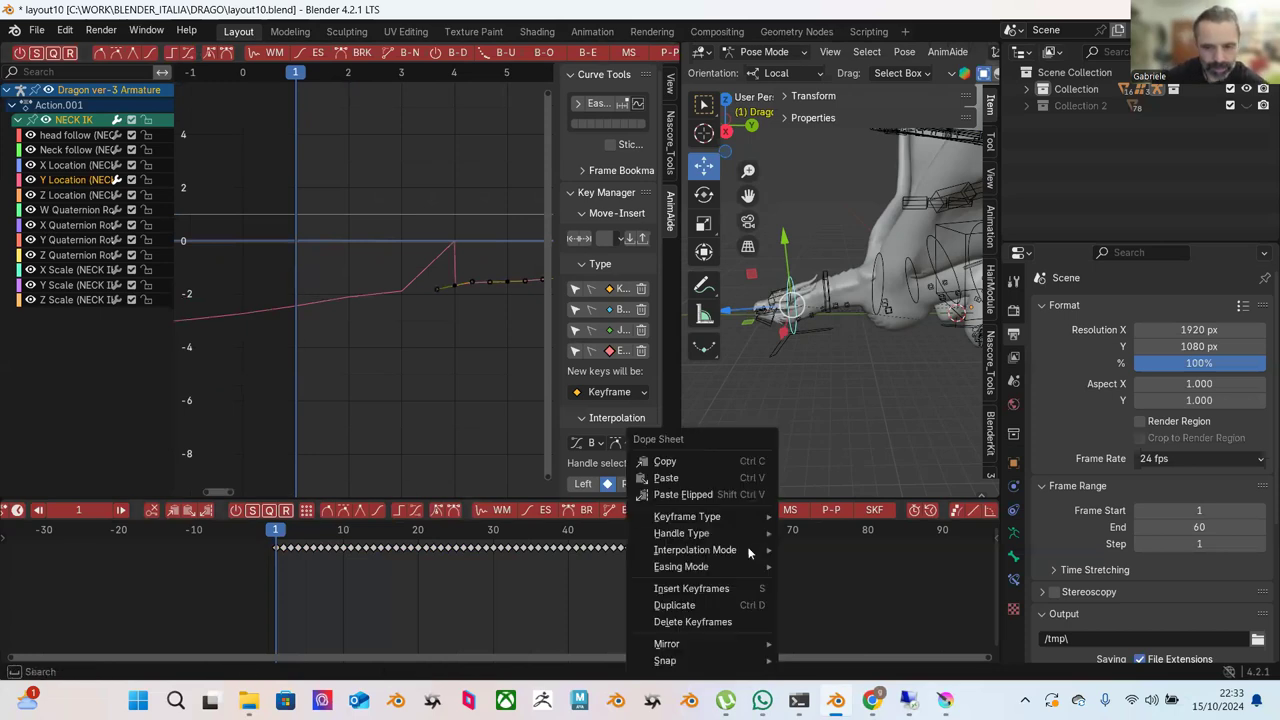
pyautogui.click(696, 452)
pyautogui.rightClick(277, 552)
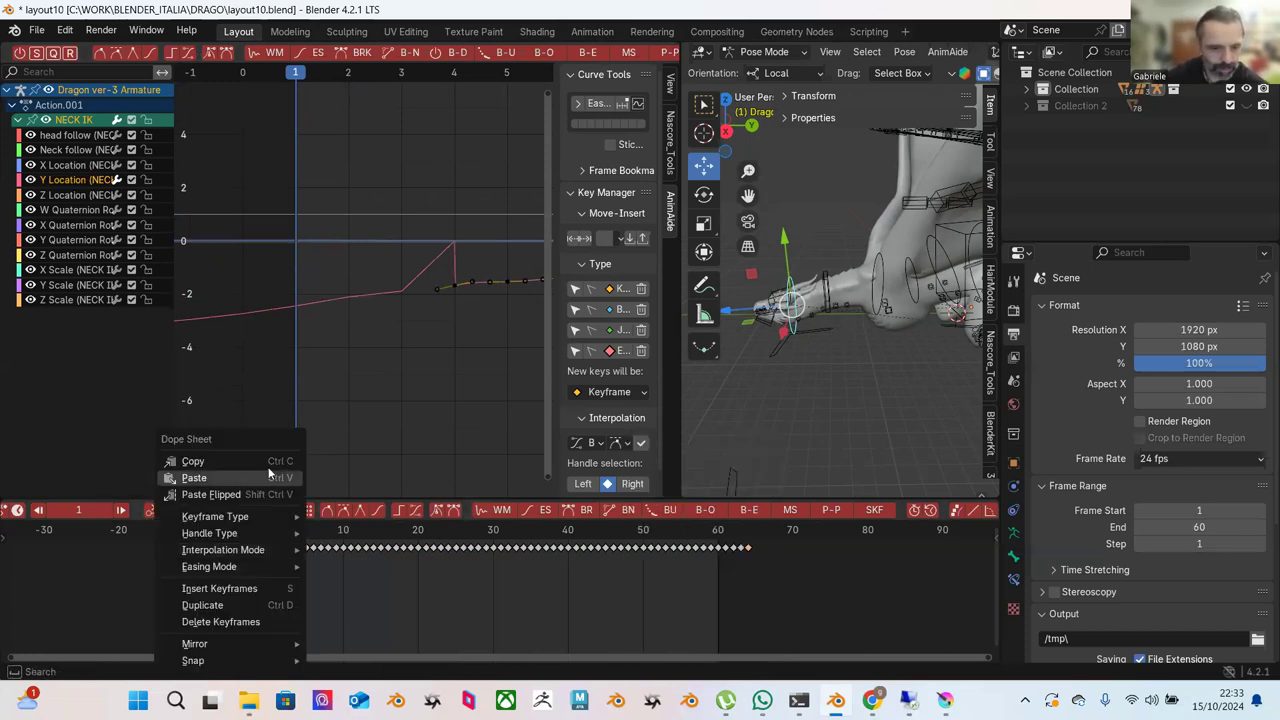
pyautogui.click(257, 474)
pyautogui.scroll(-3, 410, 355)
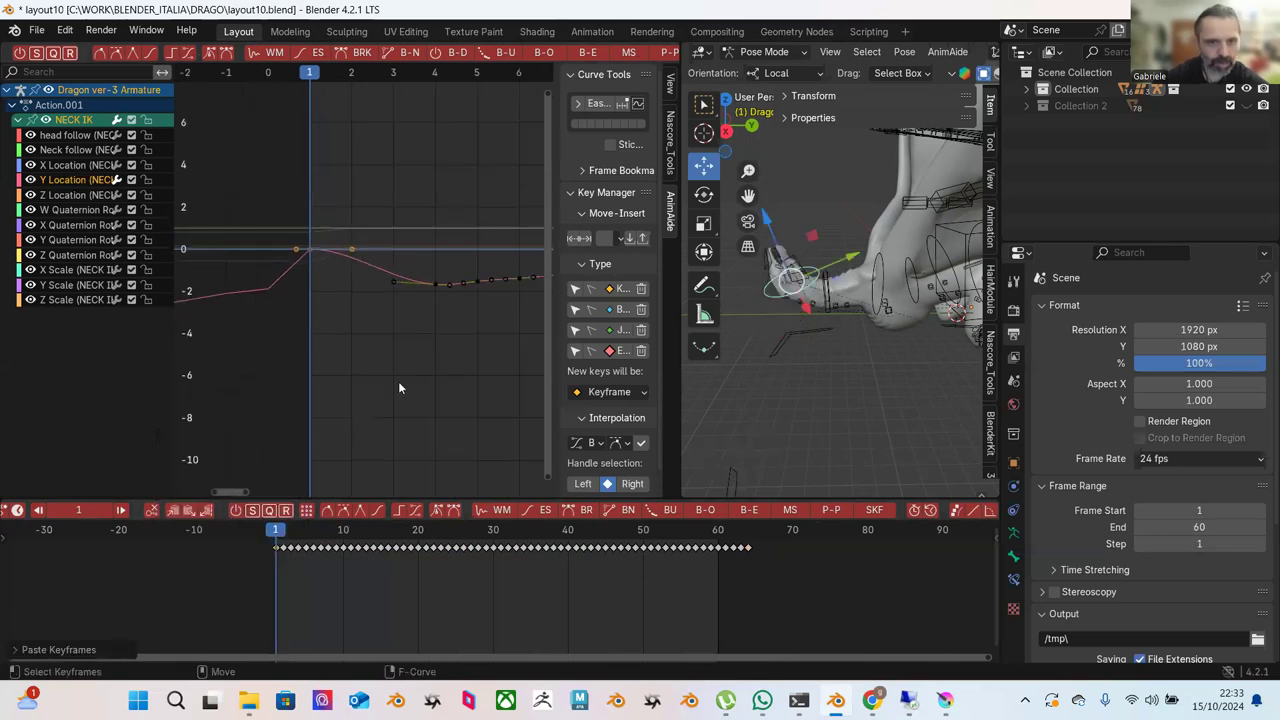
pyautogui.keyDown('ctrl'); pyautogui.moveTo(396, 226); pyautogui.dragTo(326, 225, button='middle'); pyautogui.keyUp('ctrl')
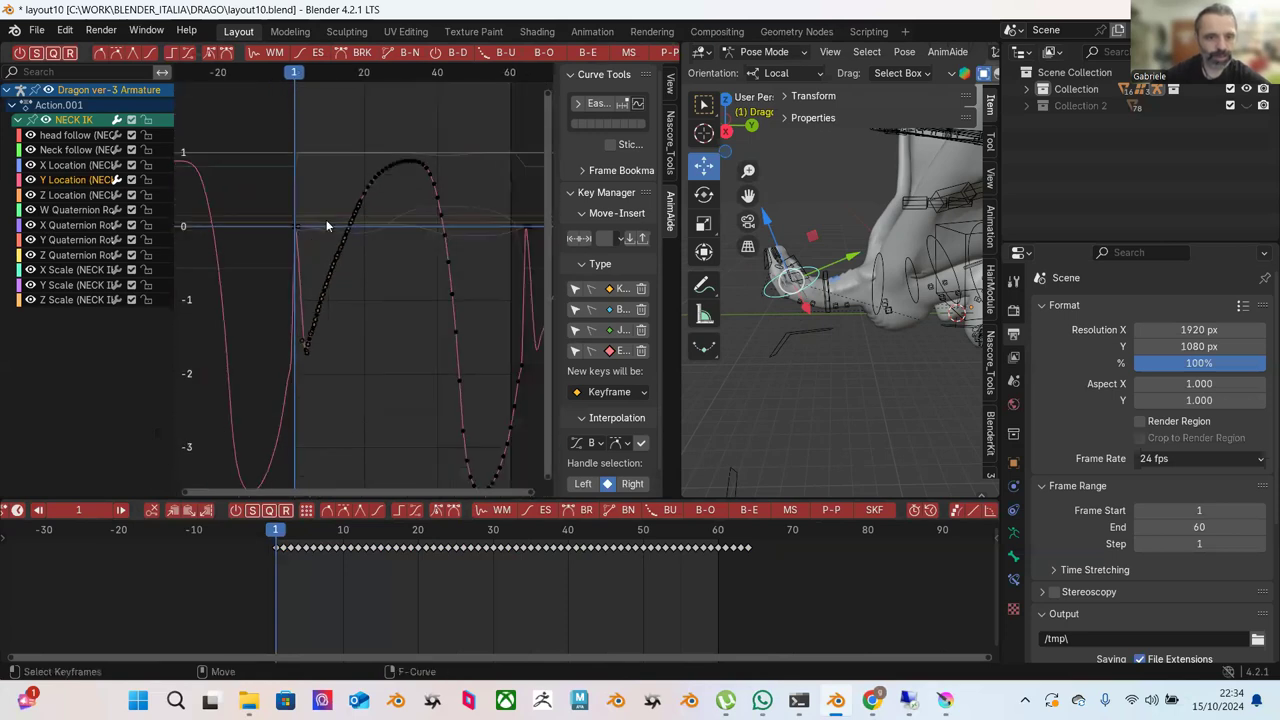
# Ease the rising keys and shift the base keyframe of the rise two frames later.
pyautogui.moveTo(413, 124); pyautogui.dragTo(300, 390)
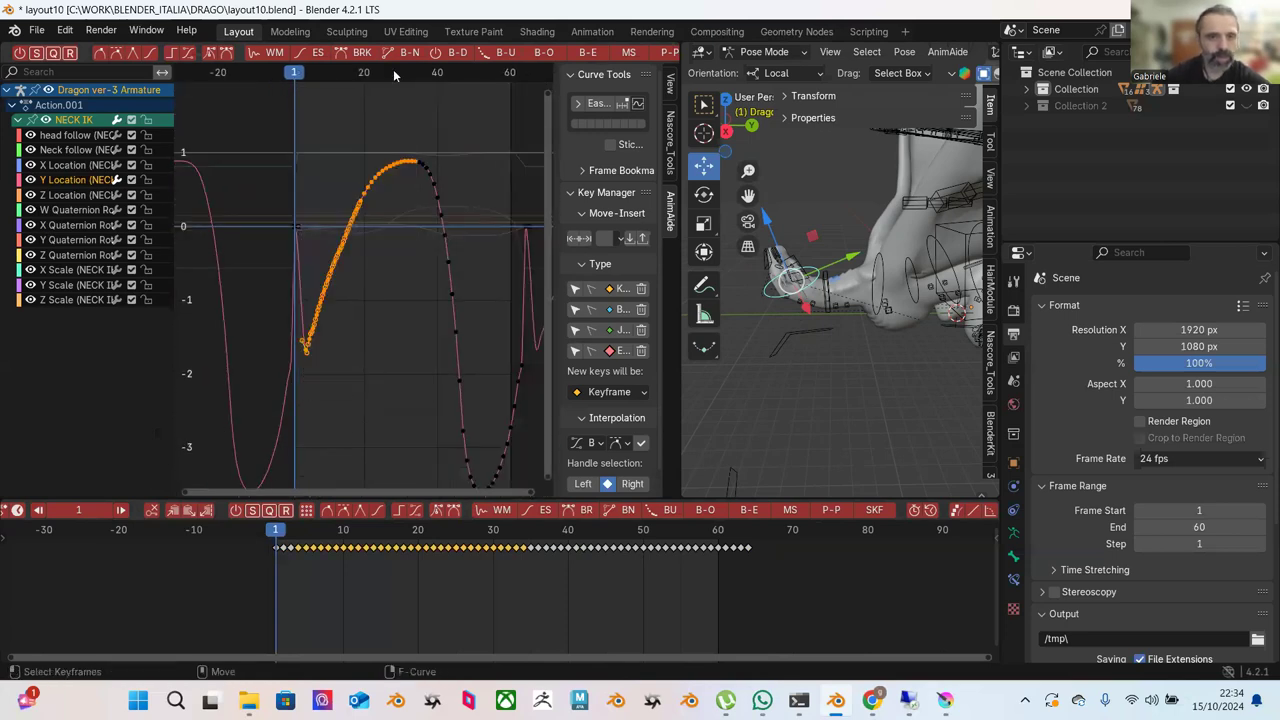
pyautogui.click(591, 50)
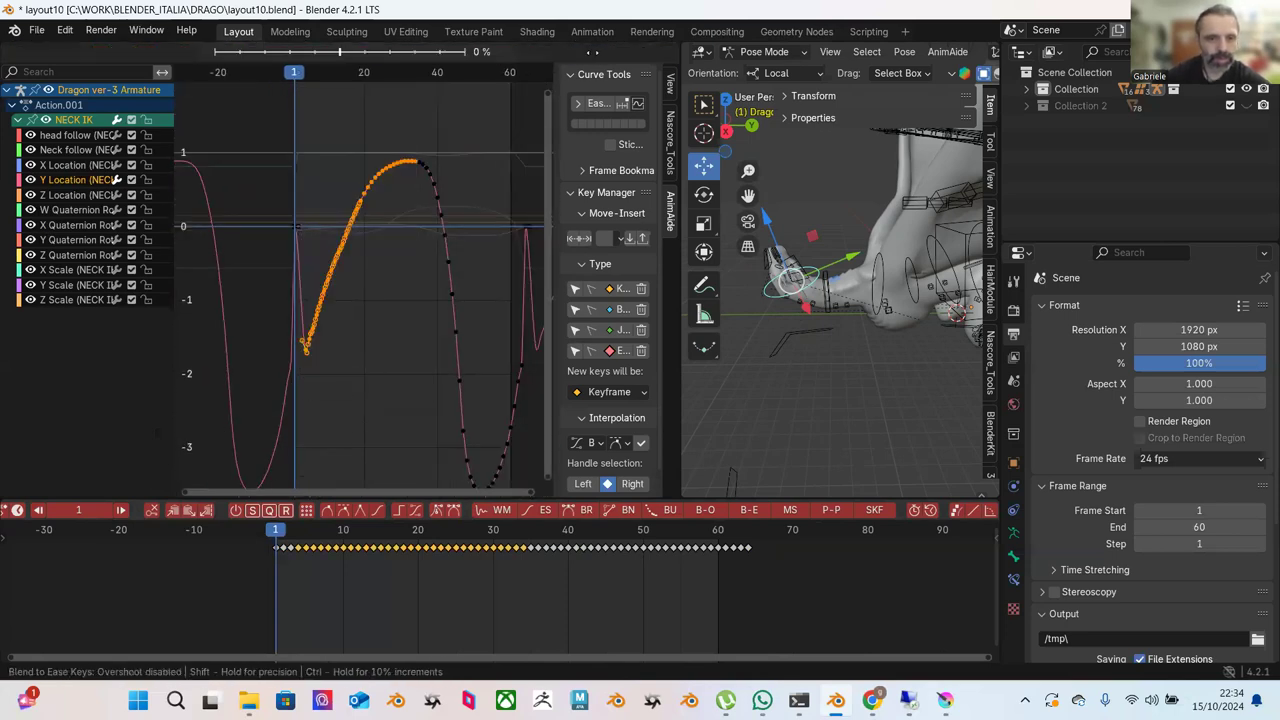
pyautogui.click(372, 242)
pyautogui.click(372, 242)
pyautogui.moveTo(250, 138); pyautogui.dragTo(396, 280)
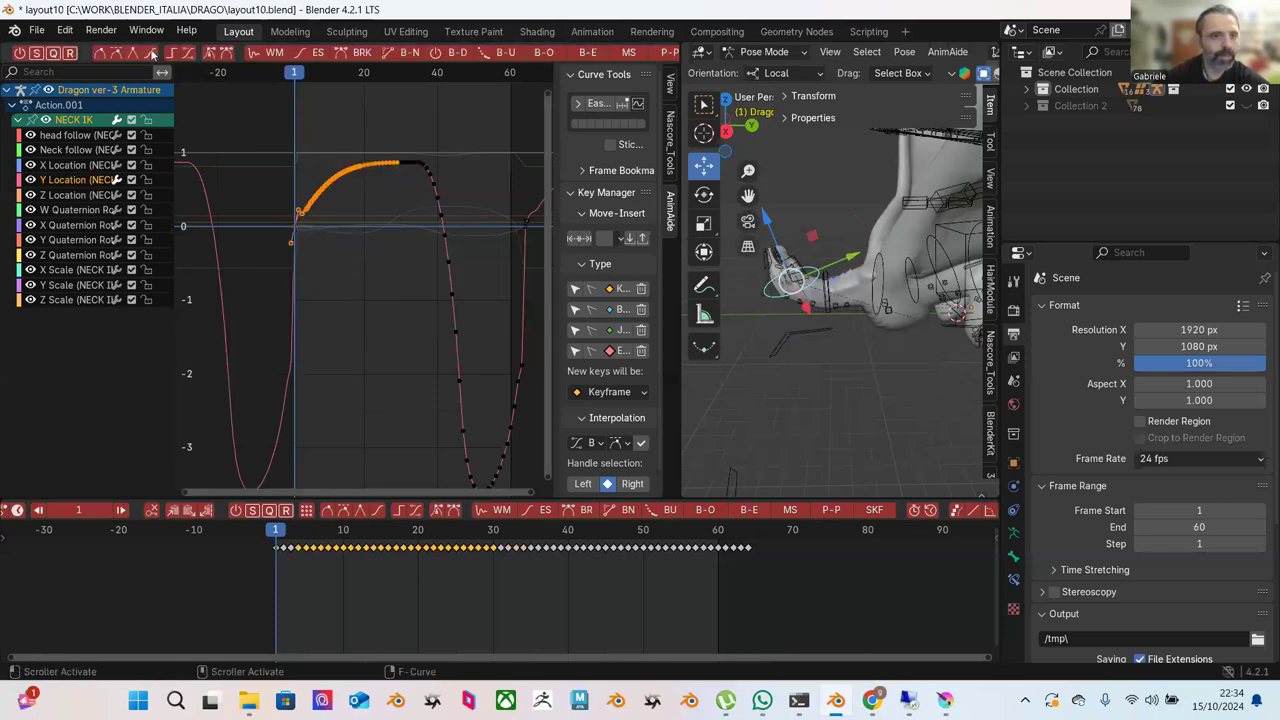
pyautogui.click(287, 165)
pyautogui.keyDown('ctrl'); pyautogui.moveTo(287, 165); pyautogui.dragTo(390, 226, button='middle'); pyautogui.keyUp('ctrl')
pyautogui.click(329, 308)
pyautogui.moveTo(334, 312); pyautogui.dragTo(343, 309)
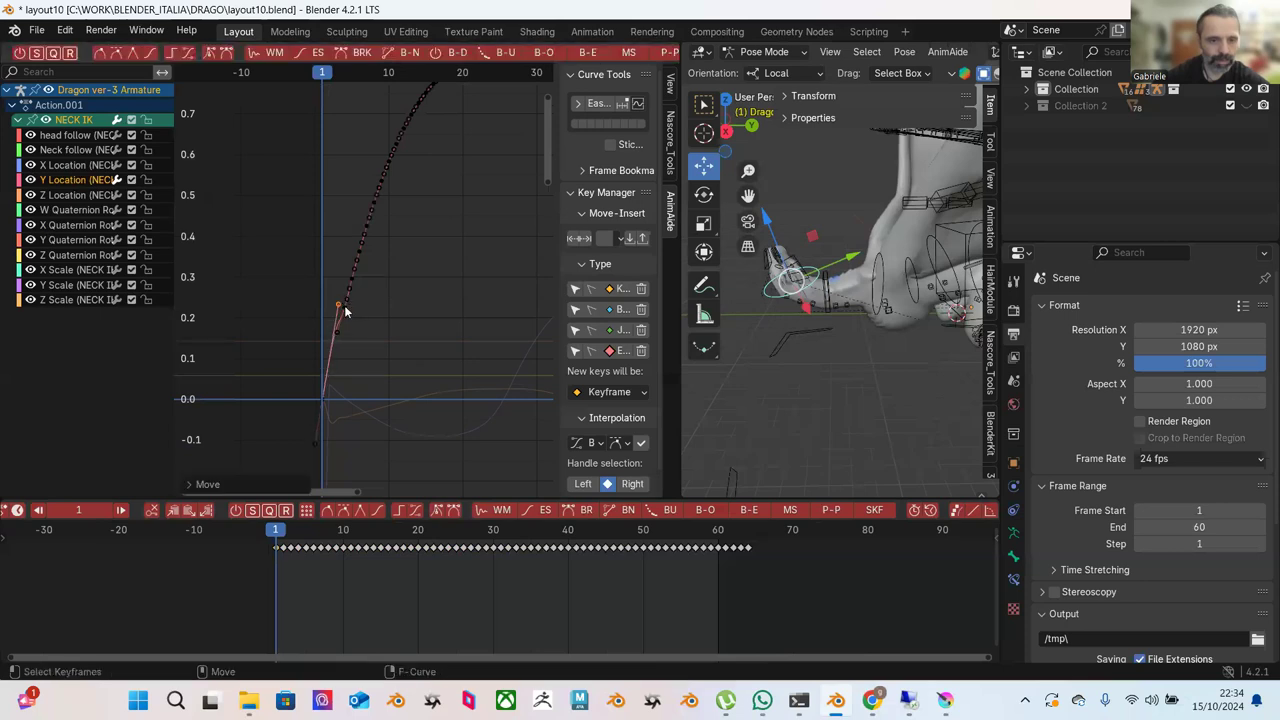
pyautogui.press('Home')
# Apply Blend to Ease to the rising keys and the curve's upper-right keys.
pyautogui.moveTo(467, 123); pyautogui.dragTo(314, 343)
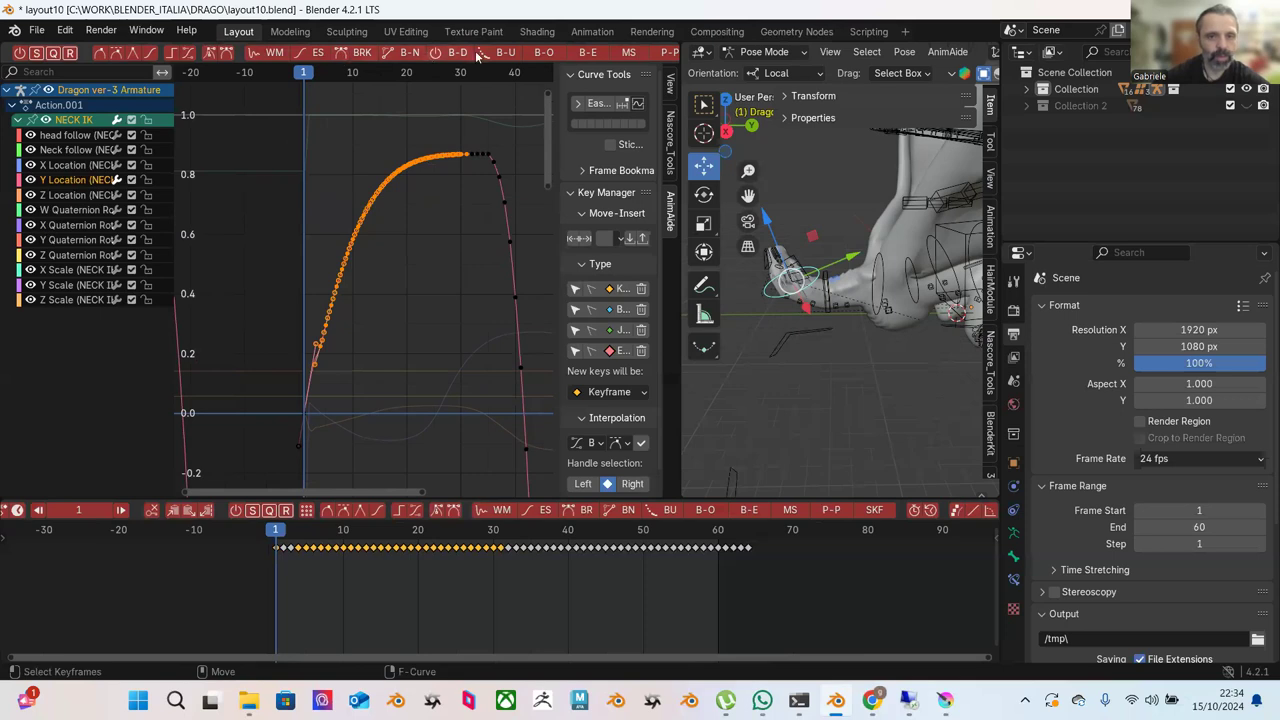
pyautogui.click(583, 54)
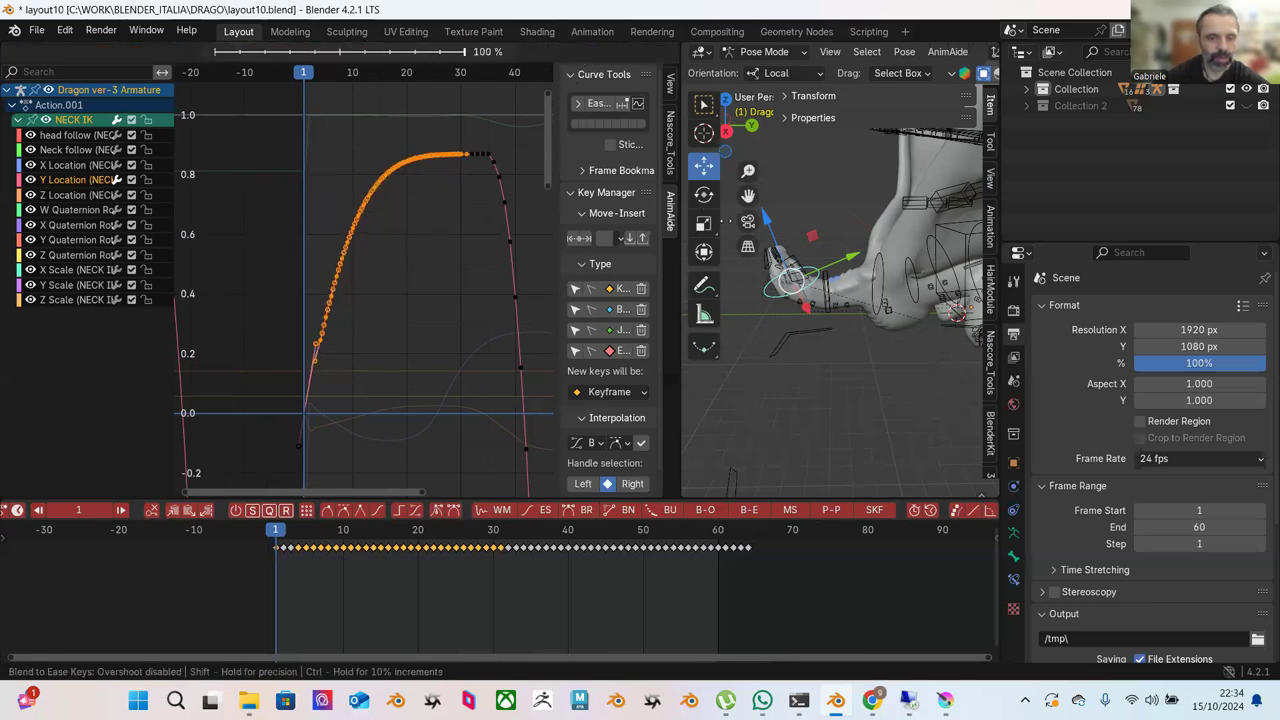
pyautogui.click(408, 118)
pyautogui.moveTo(400, 115); pyautogui.dragTo(552, 310)
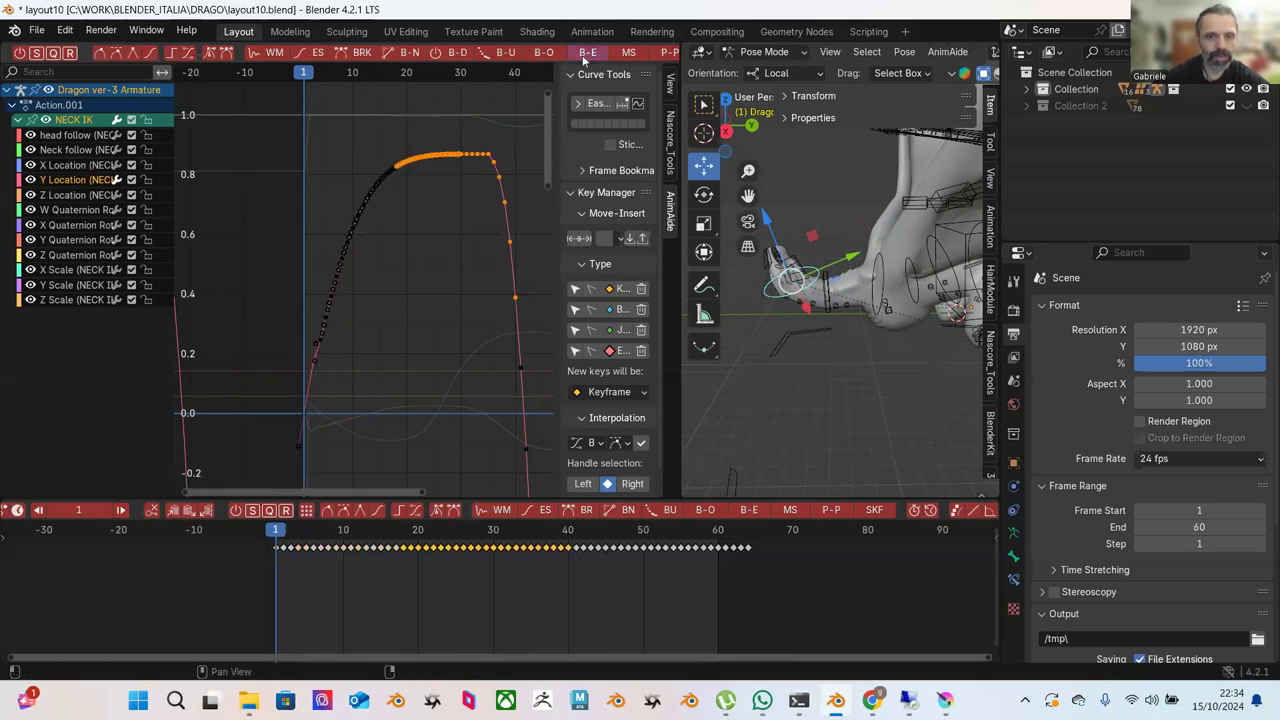
pyautogui.click(583, 58)
pyautogui.click(346, 137)
pyautogui.moveTo(333, 133); pyautogui.dragTo(415, 236)
pyautogui.click(580, 57)
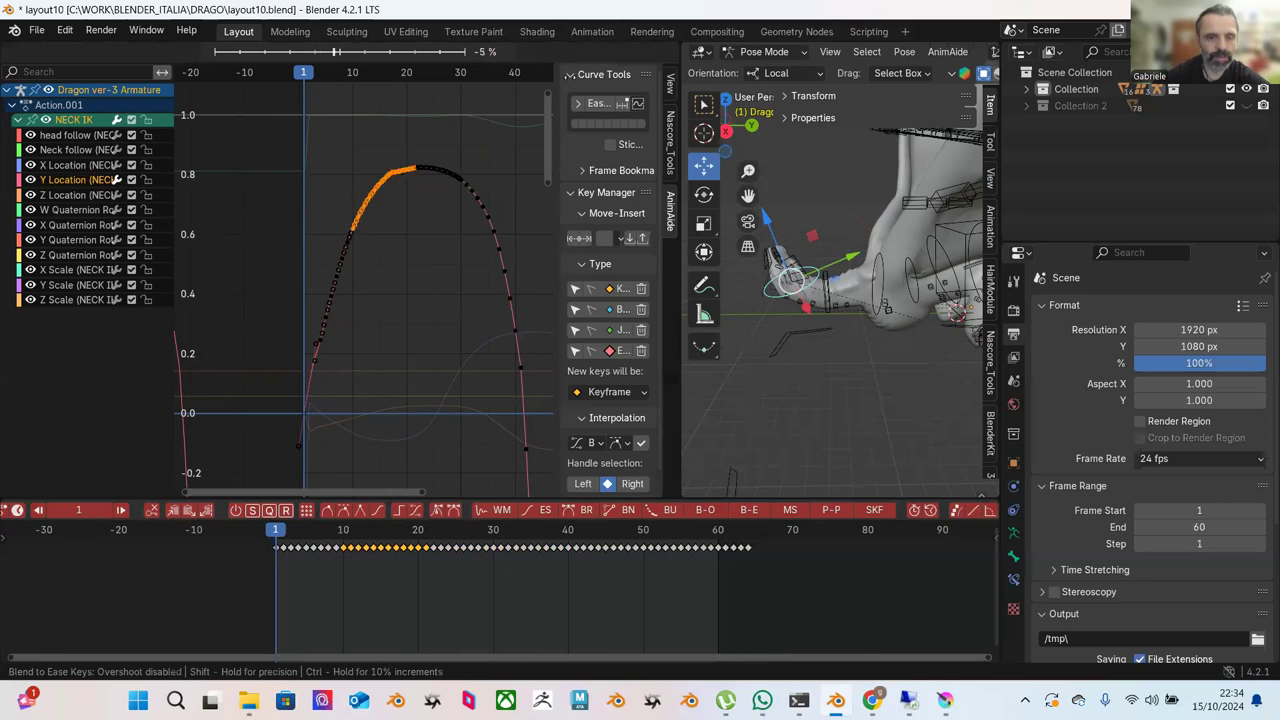
pyautogui.click(560, 97)
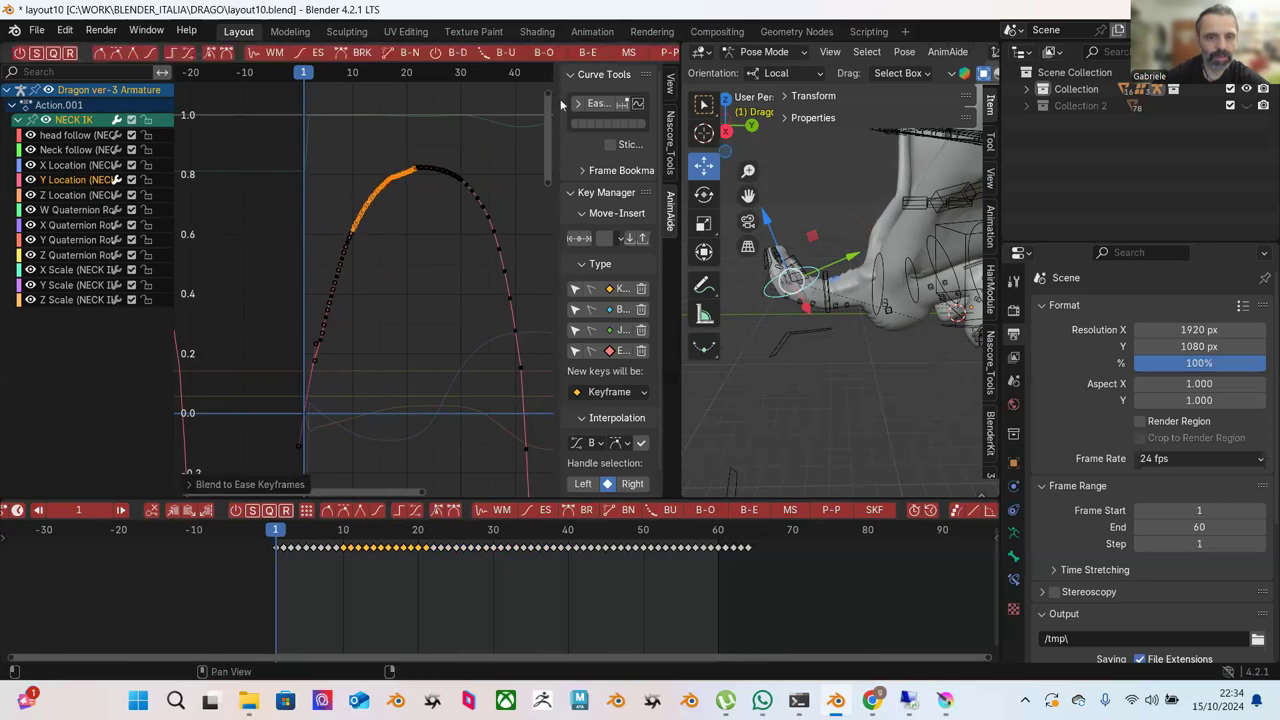
# Round the peak by easing the keys just below it and just past it.
pyautogui.scroll(1, 422, 166)
pyautogui.click(423, 167)
pyautogui.keyDown('ctrl'); pyautogui.moveTo(423, 167); pyautogui.dragTo(405, 295, button='middle'); pyautogui.keyUp('ctrl')
pyautogui.moveTo(346, 158); pyautogui.dragTo(433, 291)
pyautogui.click(581, 52)
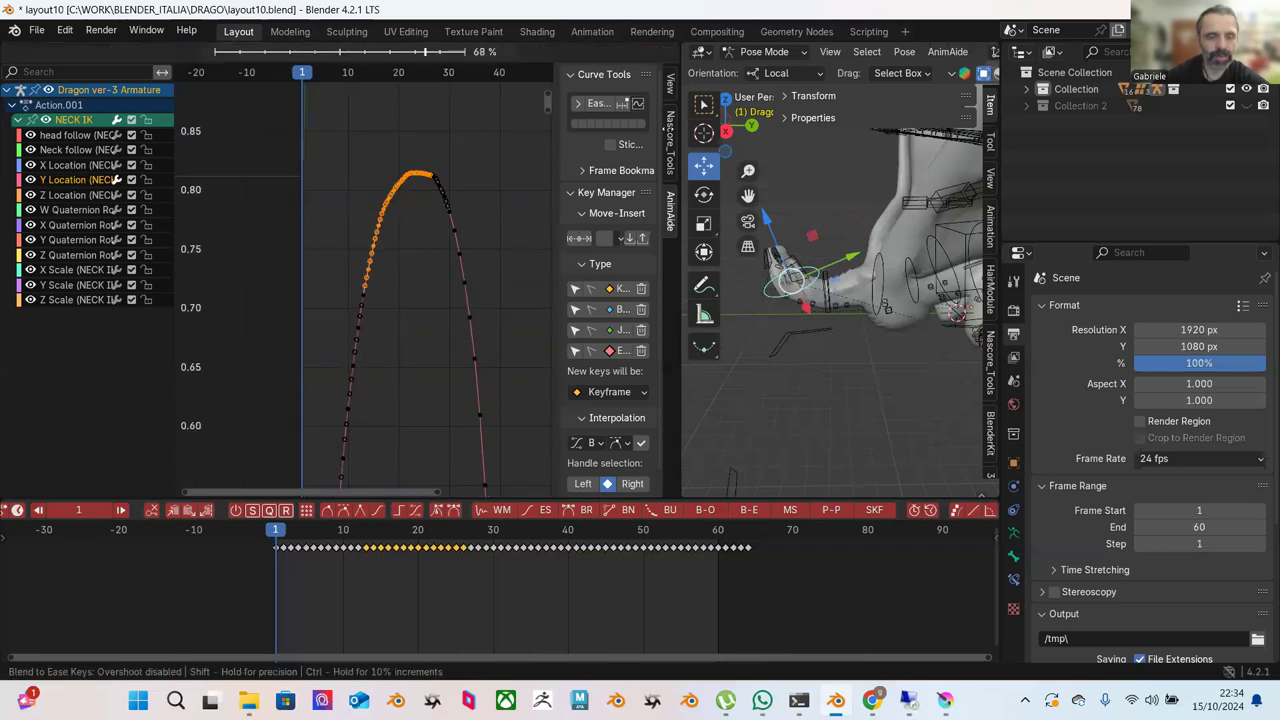
pyautogui.click(706, 168)
pyautogui.click(460, 148)
pyautogui.moveTo(434, 143); pyautogui.dragTo(468, 235)
pyautogui.click(595, 53)
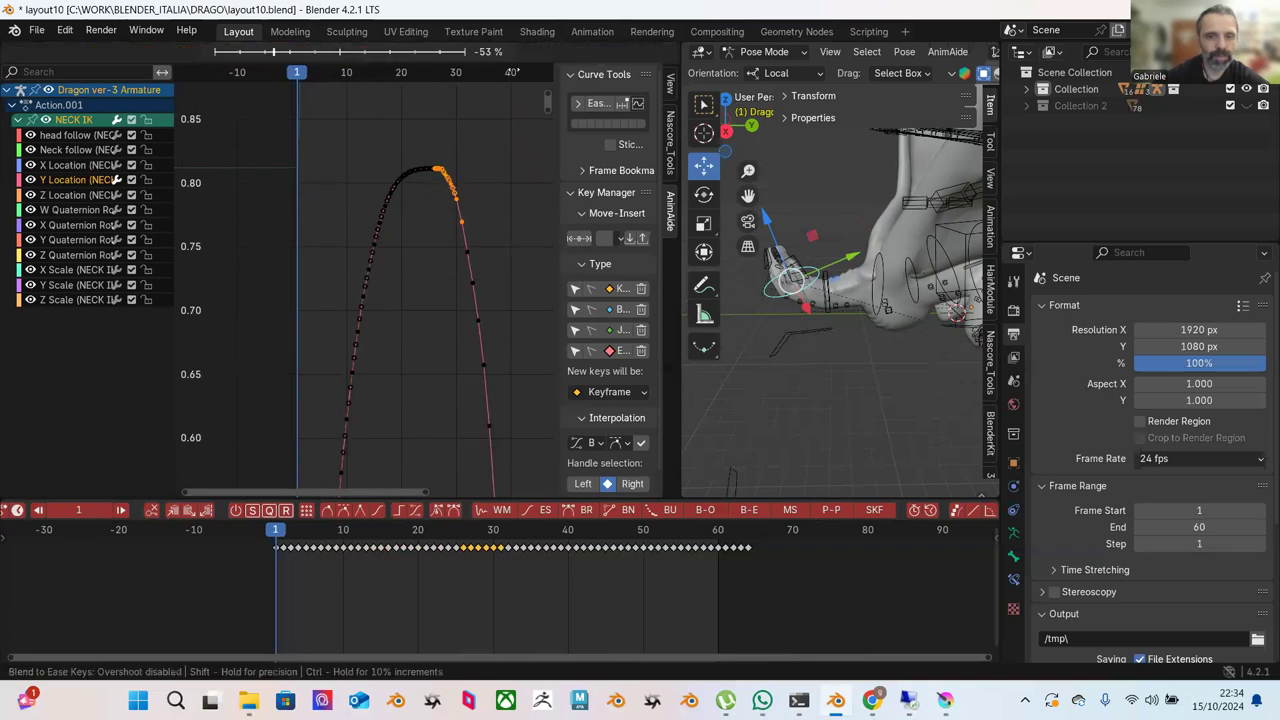
pyautogui.click(467, 113)
pyautogui.click(472, 132)
pyautogui.scroll(-2, 479, 206)
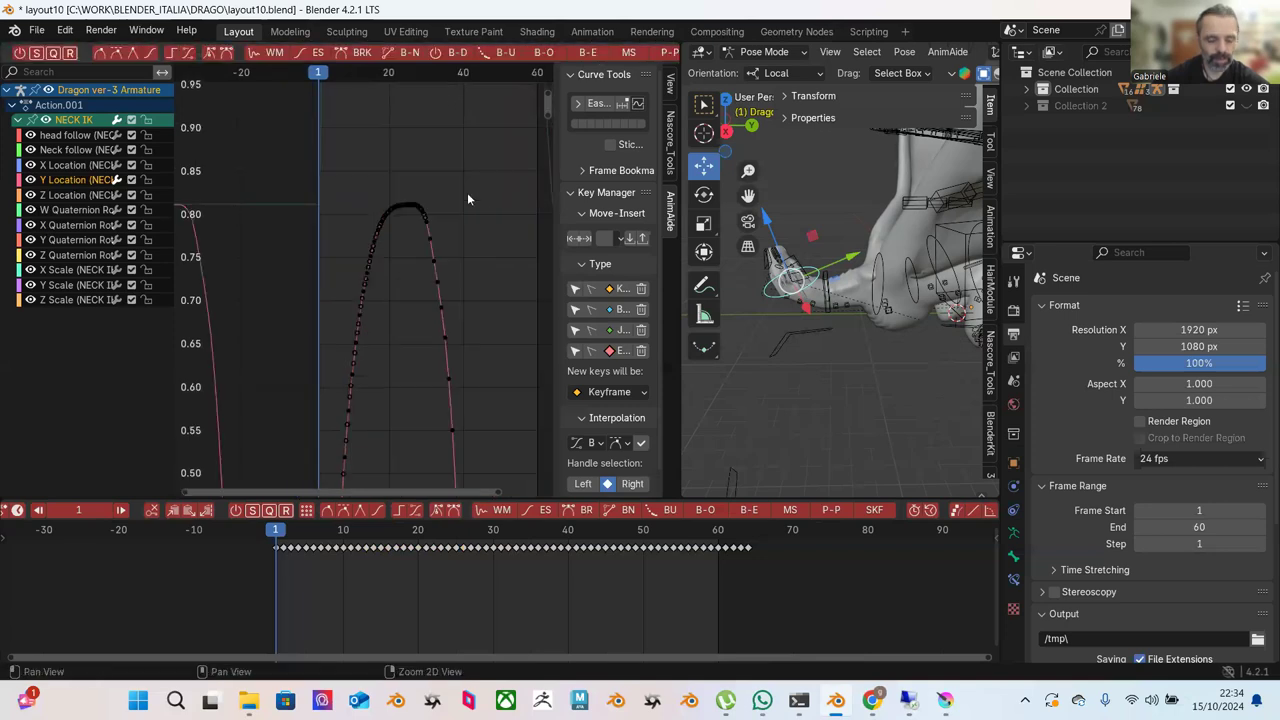
pyautogui.keyDown('ctrl'); pyautogui.moveTo(467, 202); pyautogui.dragTo(376, 176, button='middle'); pyautogui.keyUp('ctrl')
# Ease the keys across the curve's top plateau.
pyautogui.moveTo(319, 96); pyautogui.dragTo(419, 251)
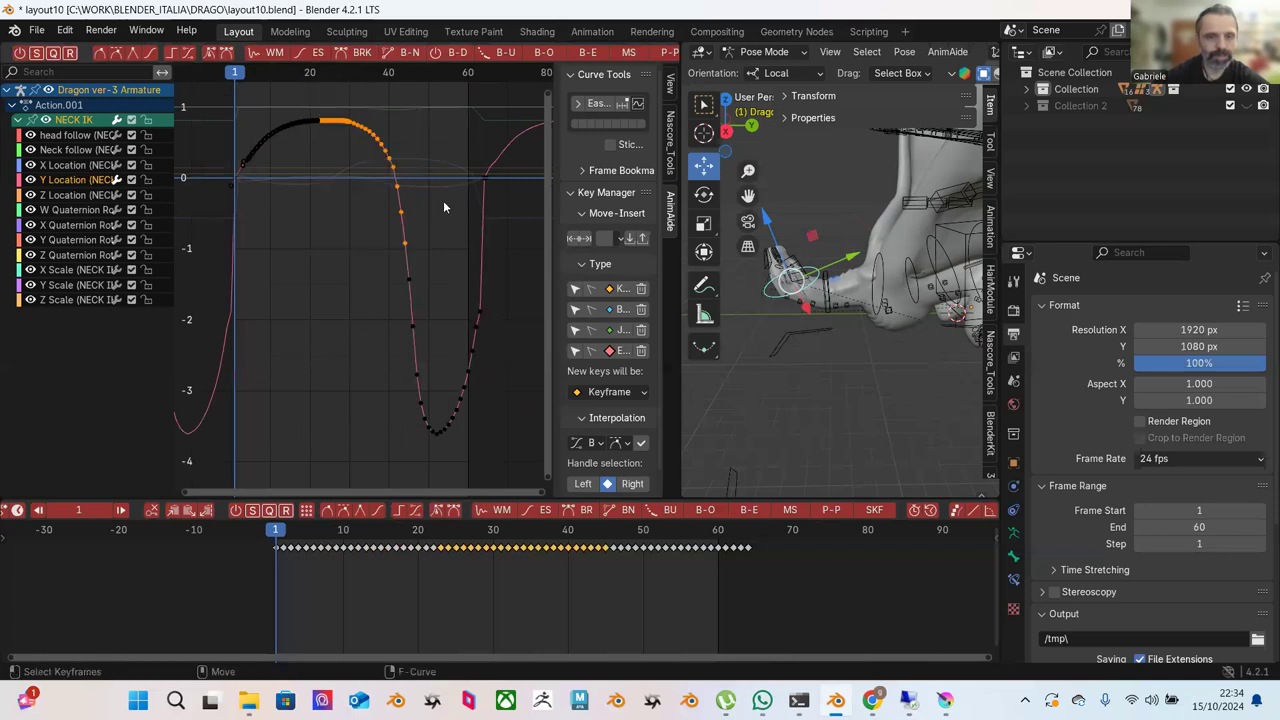
pyautogui.click(591, 56)
pyautogui.click(408, 116)
pyautogui.moveTo(295, 100); pyautogui.dragTo(480, 108)
pyautogui.click(586, 56)
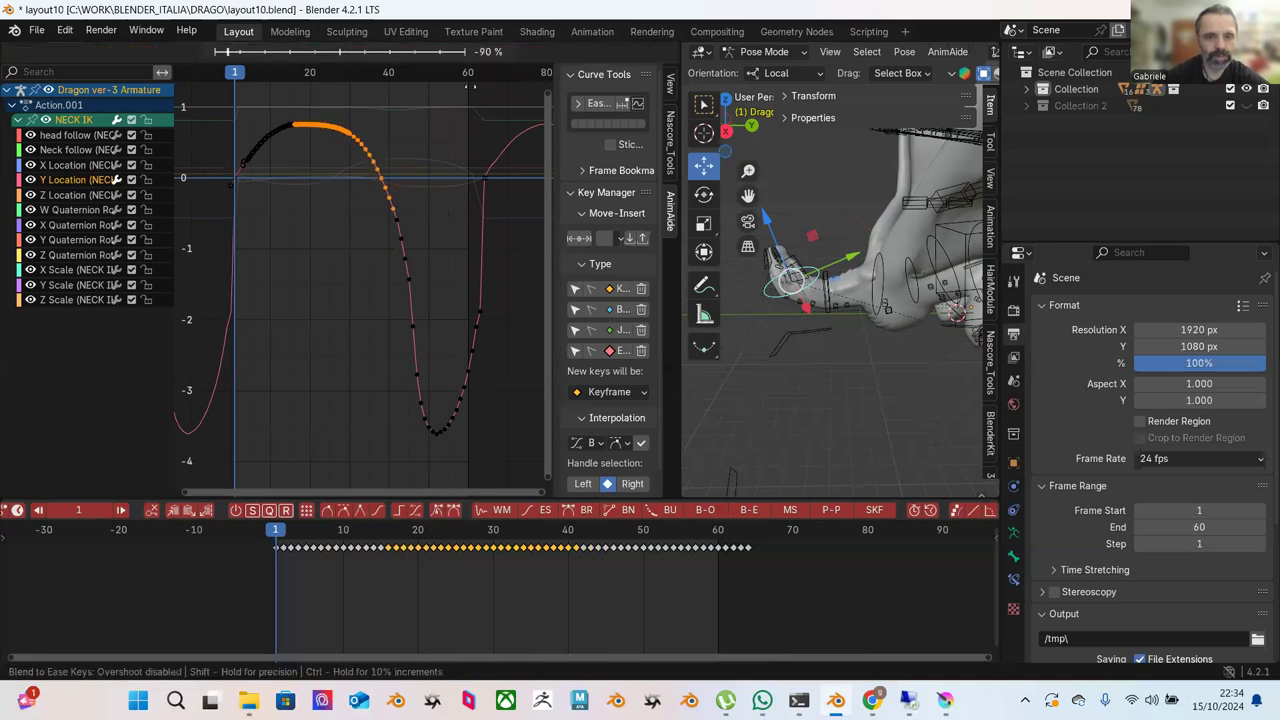
pyautogui.click(499, 98)
pyautogui.click(384, 120)
# Ease the descent into the trough in two passes, upper and lower.
pyautogui.moveTo(366, 118); pyautogui.dragTo(450, 408)
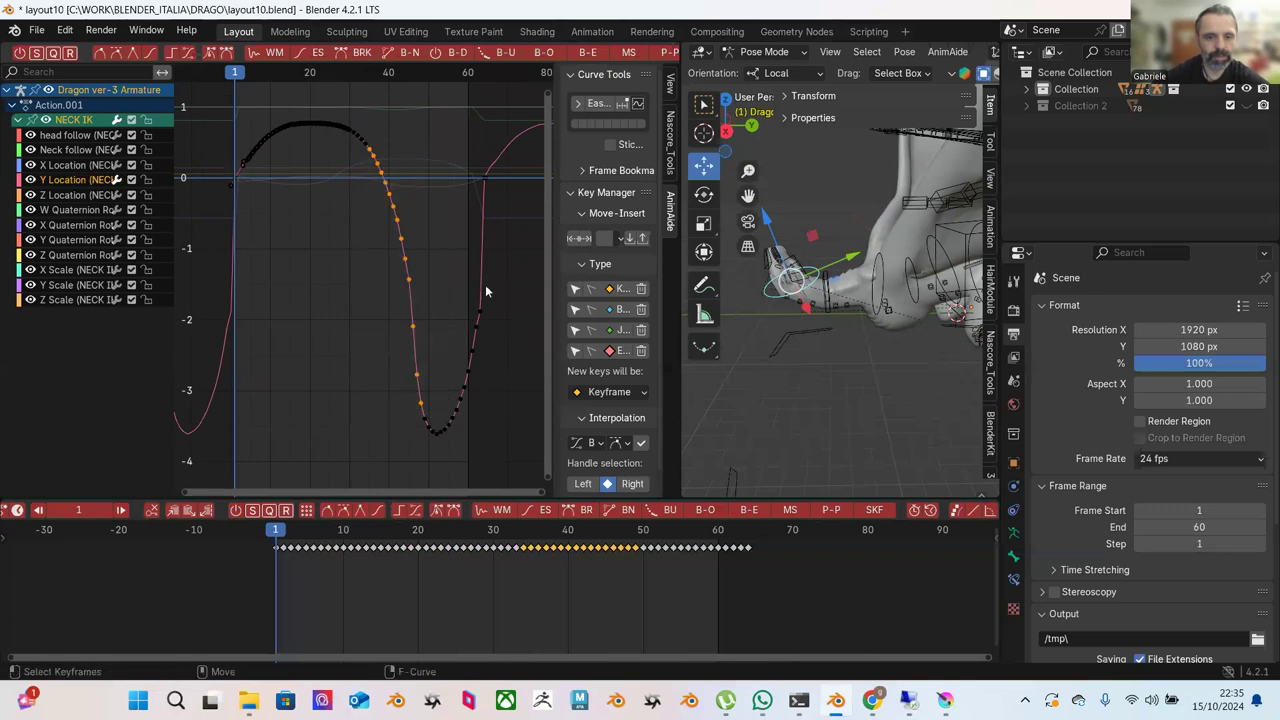
pyautogui.click(586, 56)
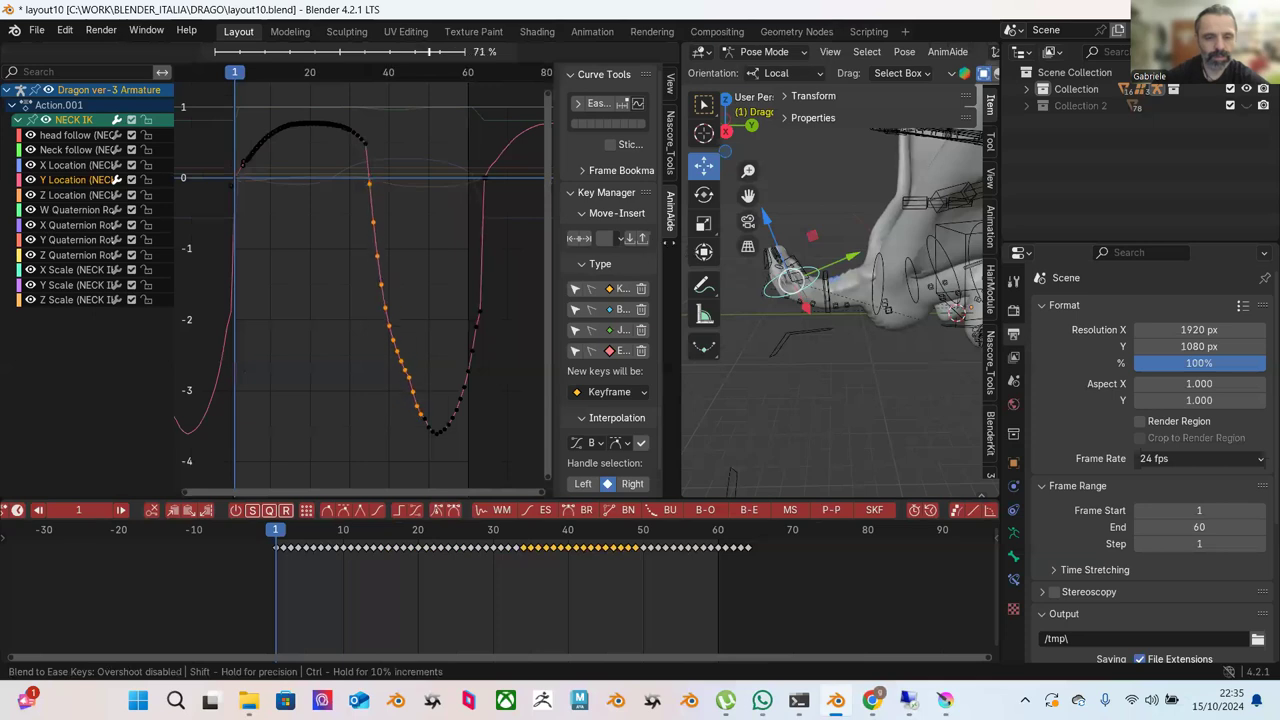
pyautogui.click(332, 297)
pyautogui.moveTo(344, 291); pyautogui.dragTo(440, 436)
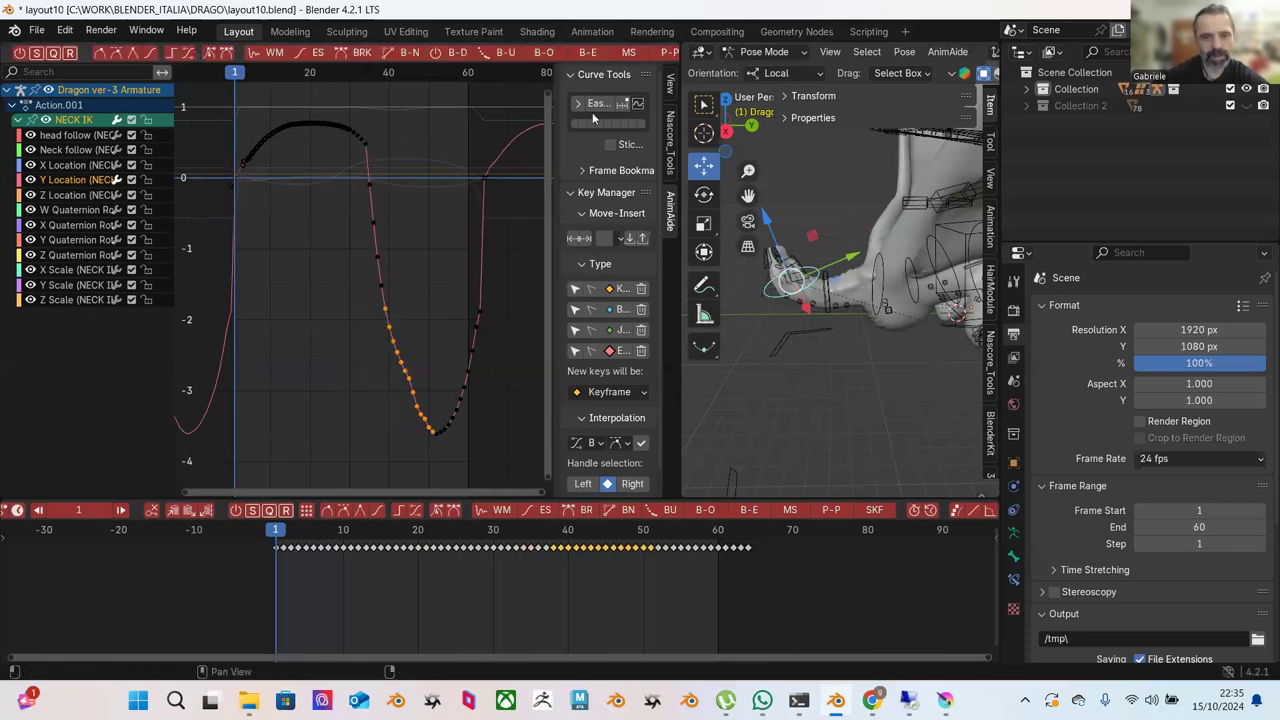
pyautogui.click(587, 53)
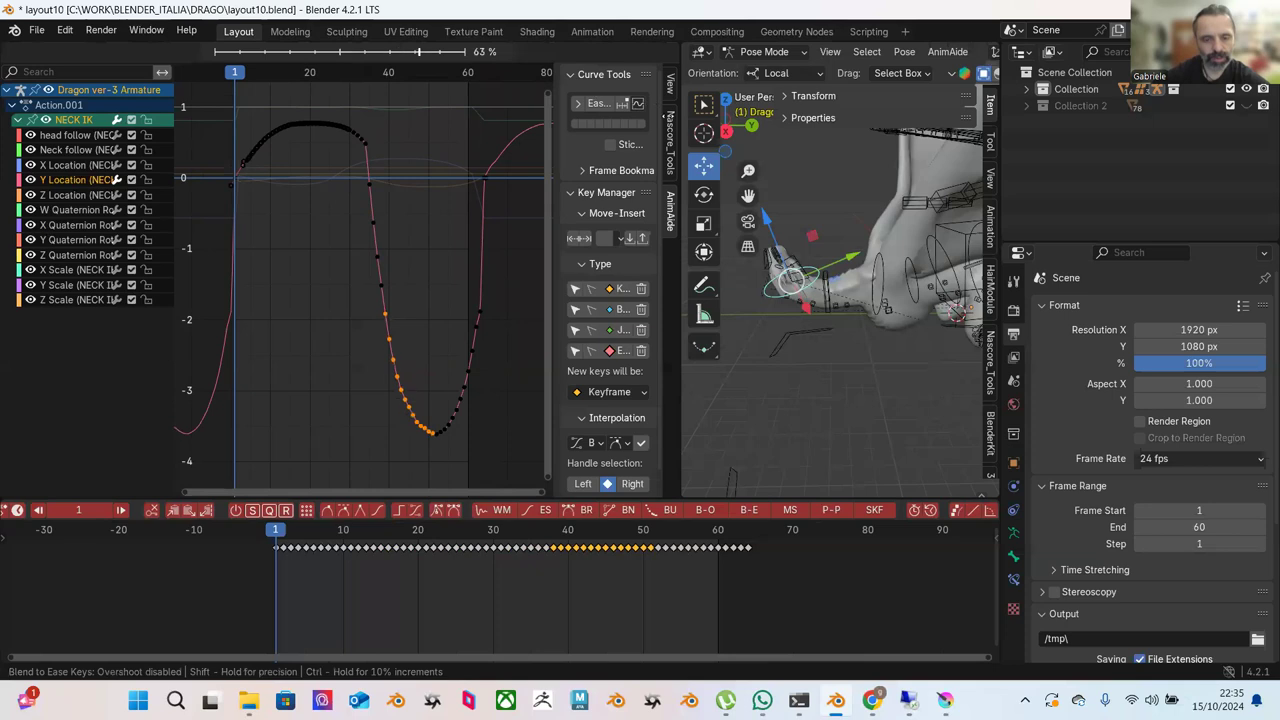
pyautogui.click(366, 95)
# Ease the top keys again, more strongly, for a rounder peak.
pyautogui.moveTo(366, 95); pyautogui.dragTo(316, 158)
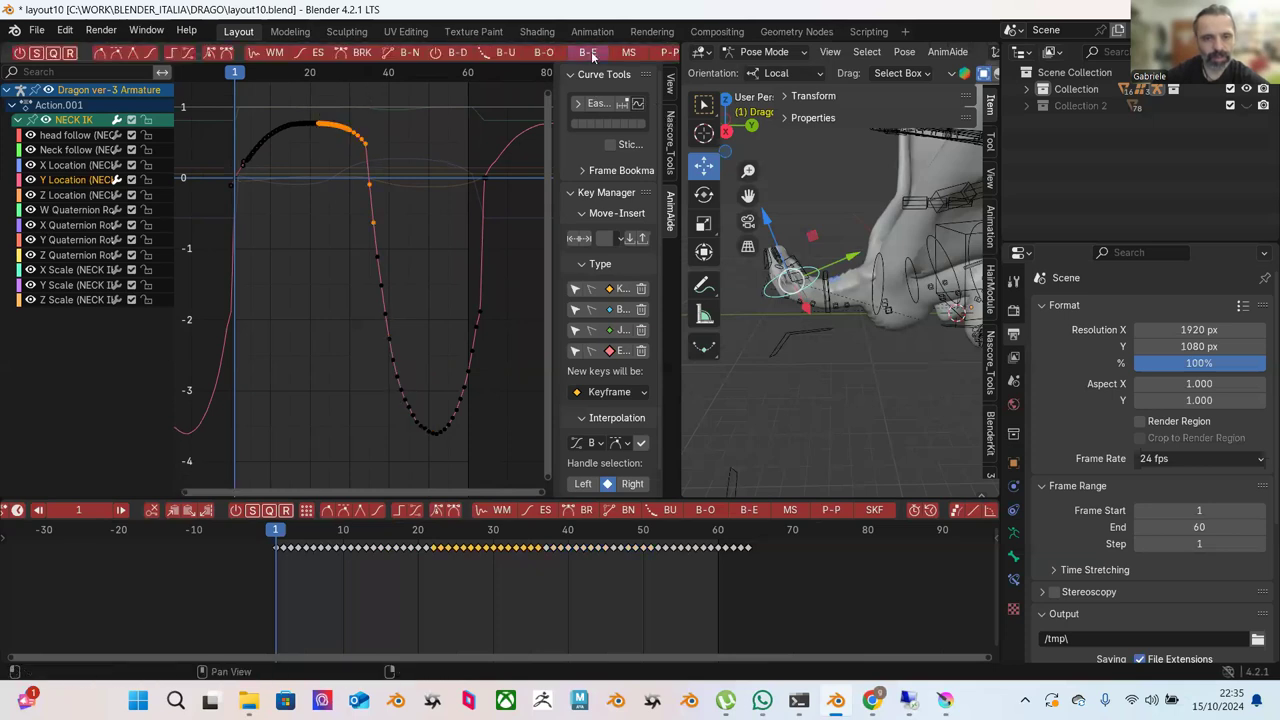
pyautogui.click(589, 52)
pyautogui.click(458, 122)
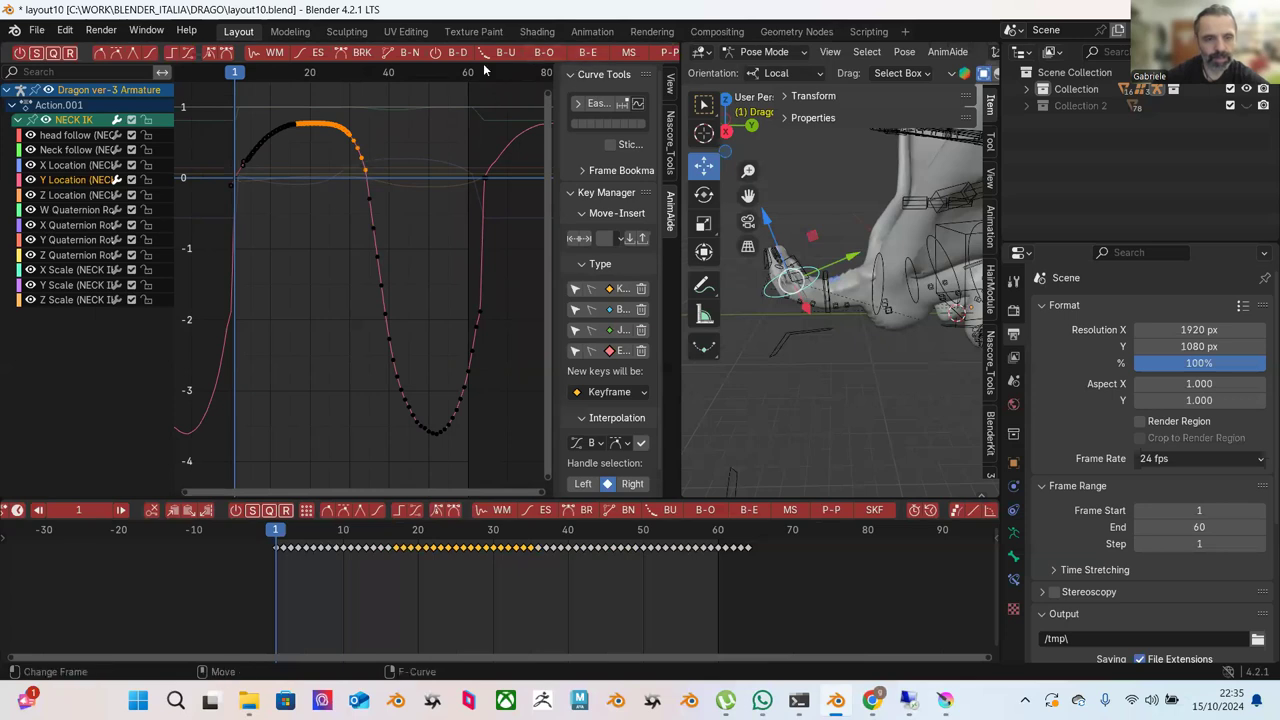
pyautogui.click(594, 53)
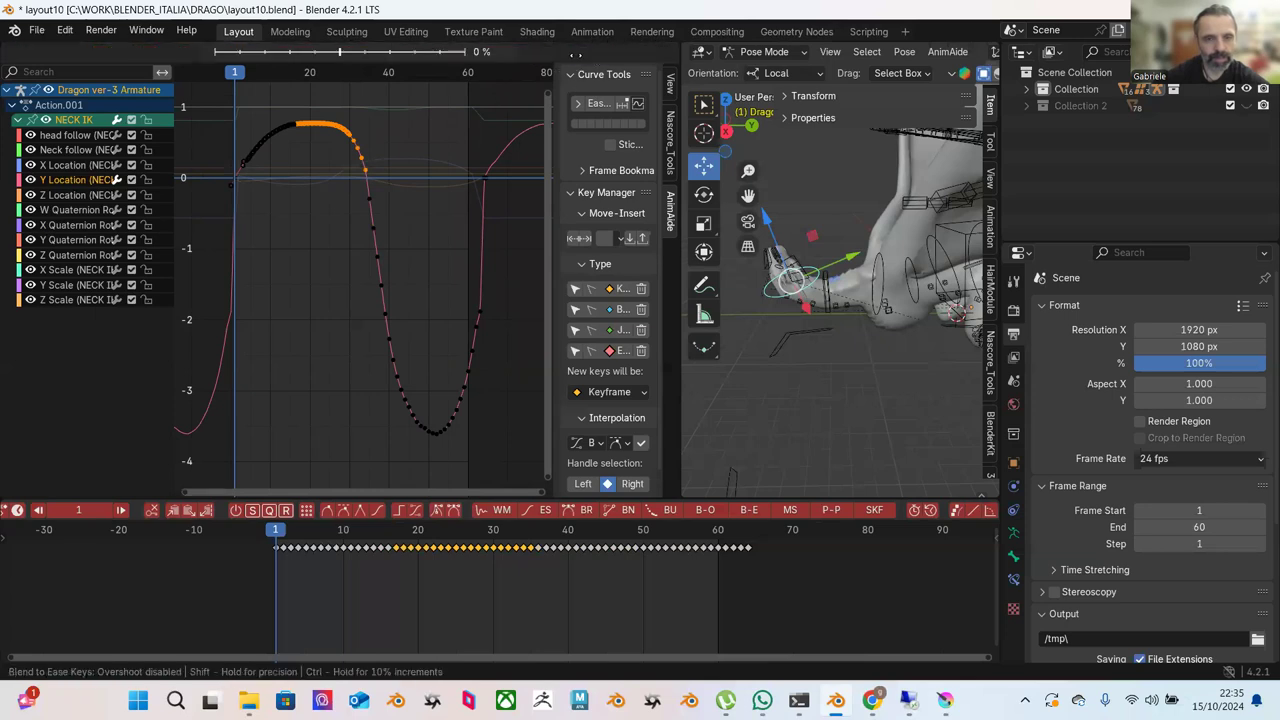
pyautogui.click(487, 97)
pyautogui.click(480, 134)
pyautogui.scroll(-2, 387, 164)
# Ease the keys at the curve's start and rising peak.
pyautogui.moveTo(387, 164); pyautogui.dragTo(434, 163, button='middle')
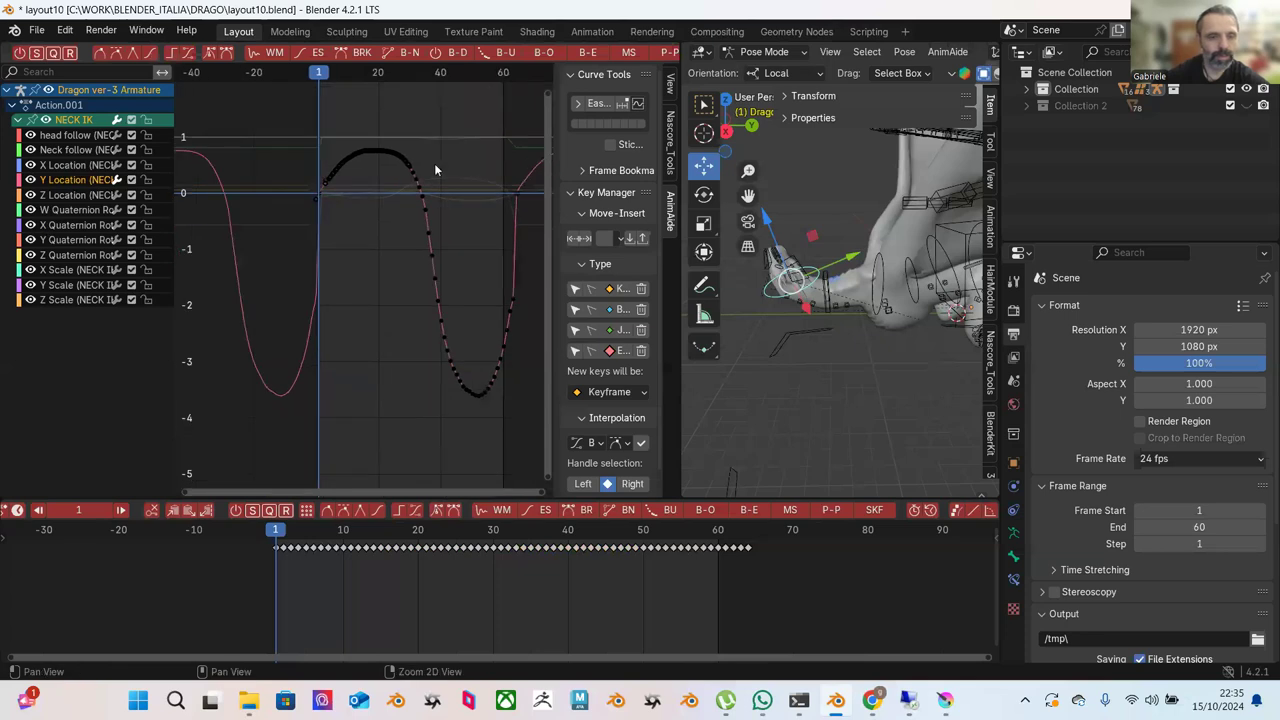
pyautogui.scroll(2, 329, 143)
pyautogui.moveTo(329, 143); pyautogui.dragTo(297, 181, button='middle')
pyautogui.moveTo(270, 137); pyautogui.dragTo(356, 232)
pyautogui.click(589, 52)
pyautogui.click(455, 170)
pyautogui.click(451, 175)
pyautogui.scroll(-1, 451, 175)
# Ease the keys on the right side of the trough.
pyautogui.moveTo(451, 175); pyautogui.dragTo(439, 230, button='middle')
pyautogui.moveTo(464, 232); pyautogui.dragTo(371, 428)
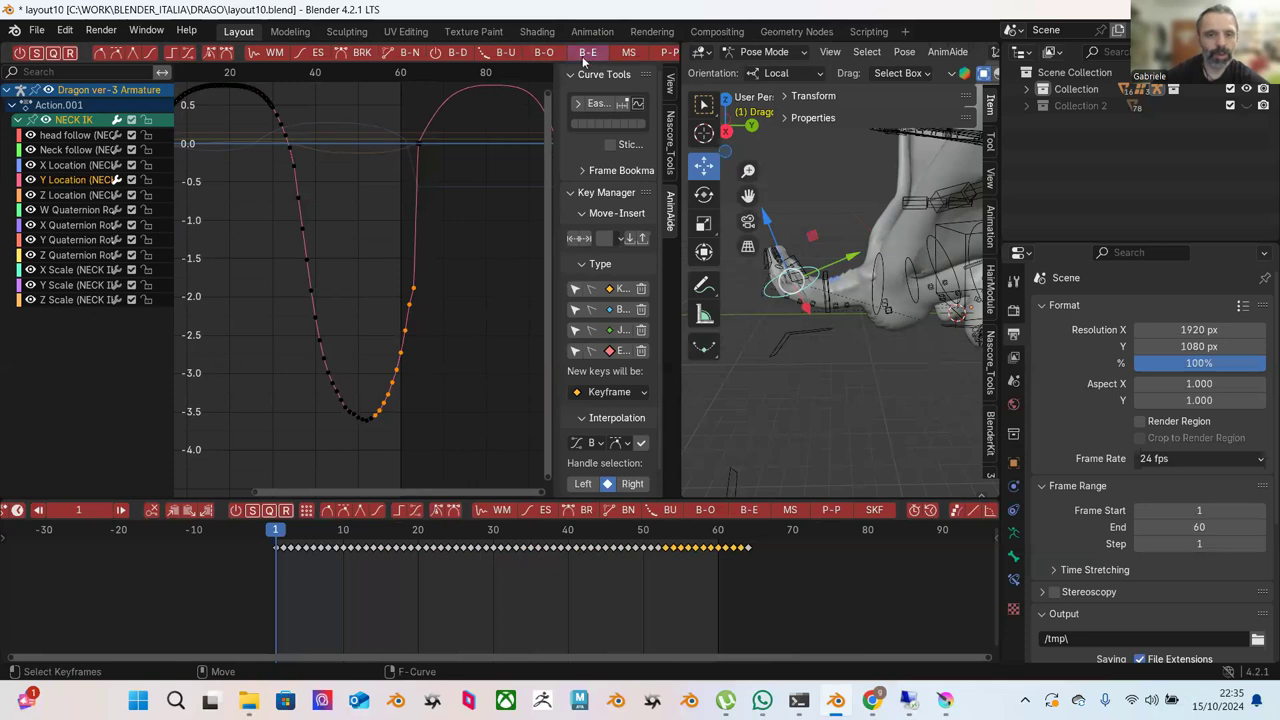
pyautogui.click(584, 53)
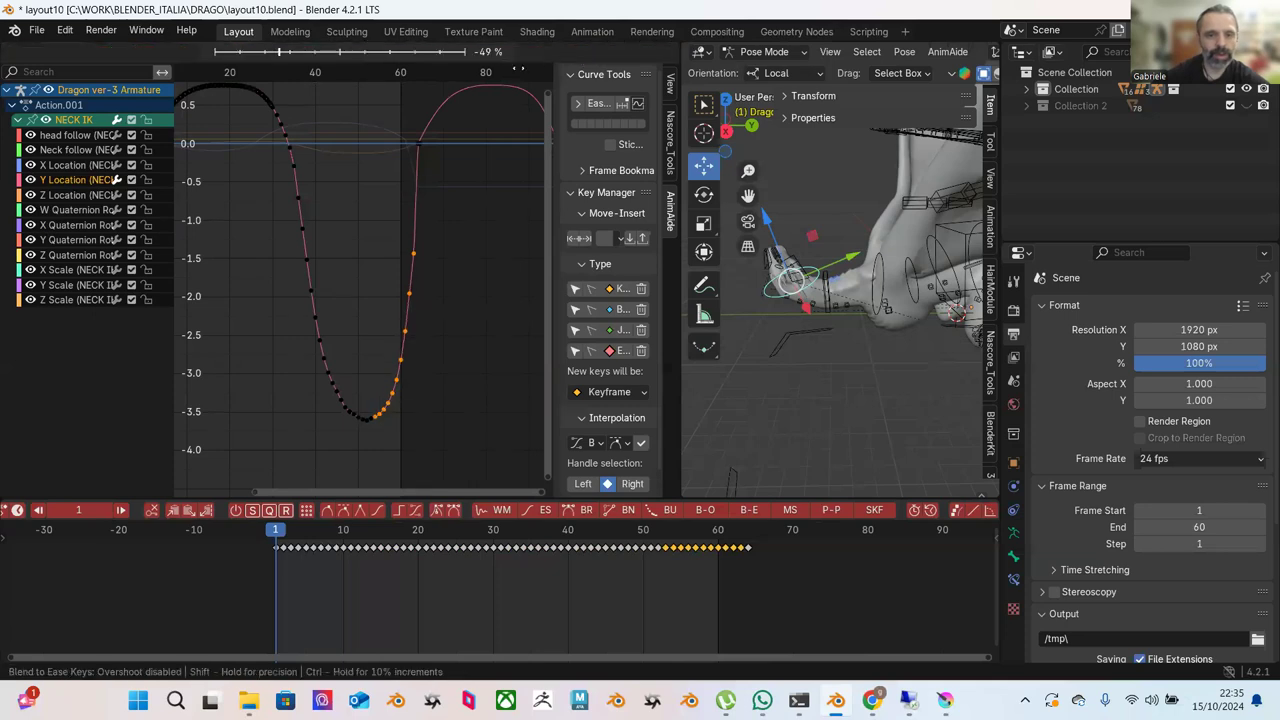
pyautogui.click(479, 113)
pyautogui.click(477, 156)
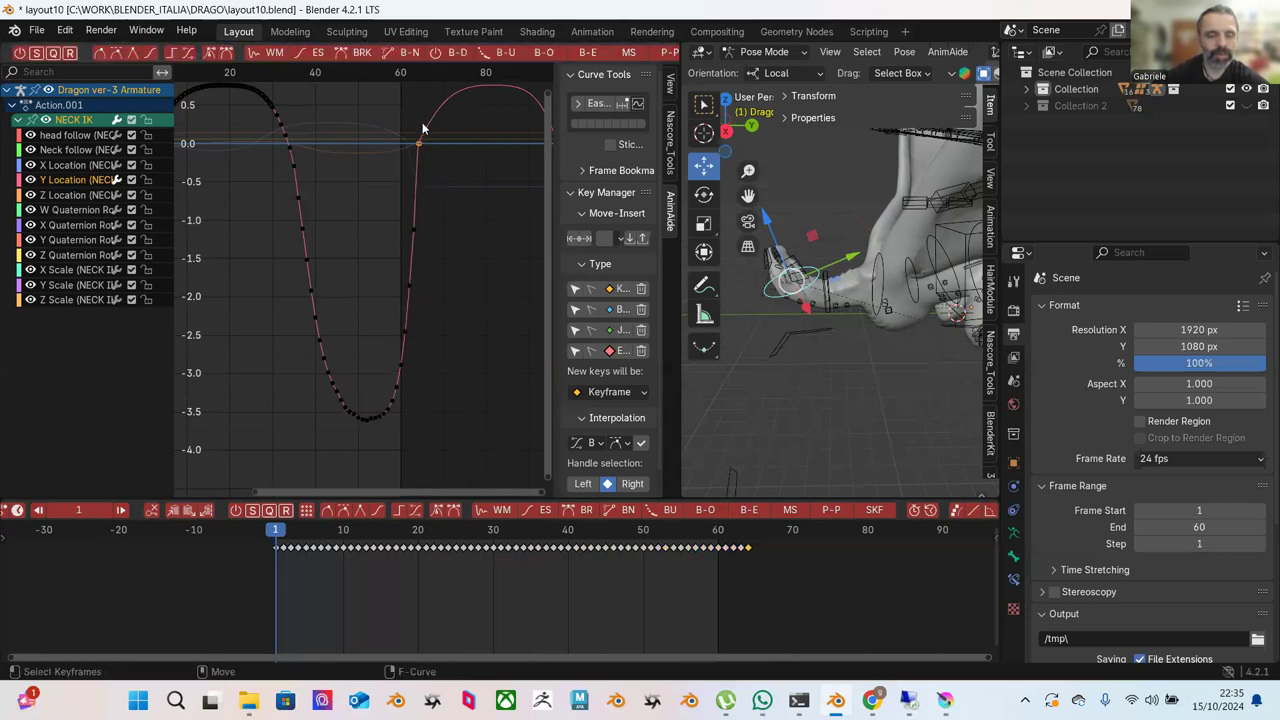
# Move the frame-0 keyframe and its matching end keyframe down together.
pyautogui.moveTo(422, 128); pyautogui.dragTo(434, 152, button='middle')
pyautogui.scroll(2, 294, 173)
pyautogui.moveTo(294, 173); pyautogui.dragTo(433, 145, button='middle')
pyautogui.click(345, 241)
pyautogui.scroll(-3, 350, 244)
pyautogui.click(437, 151)
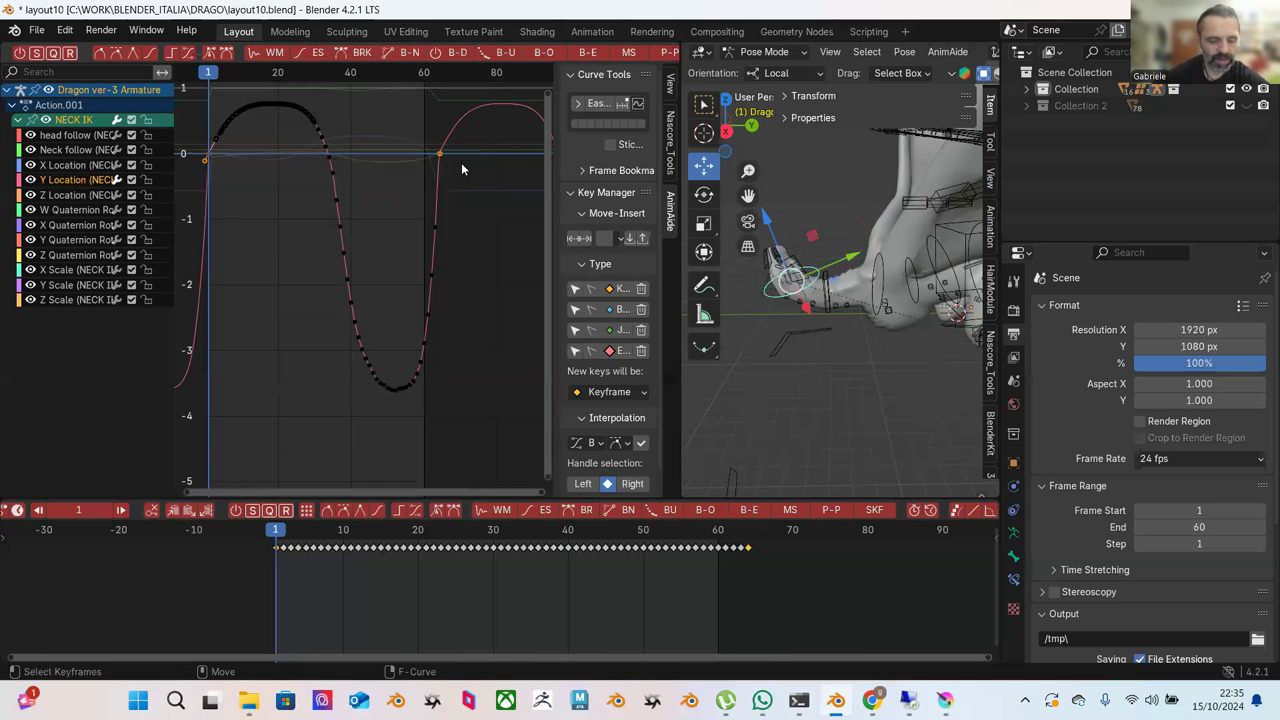
pyautogui.press('g')
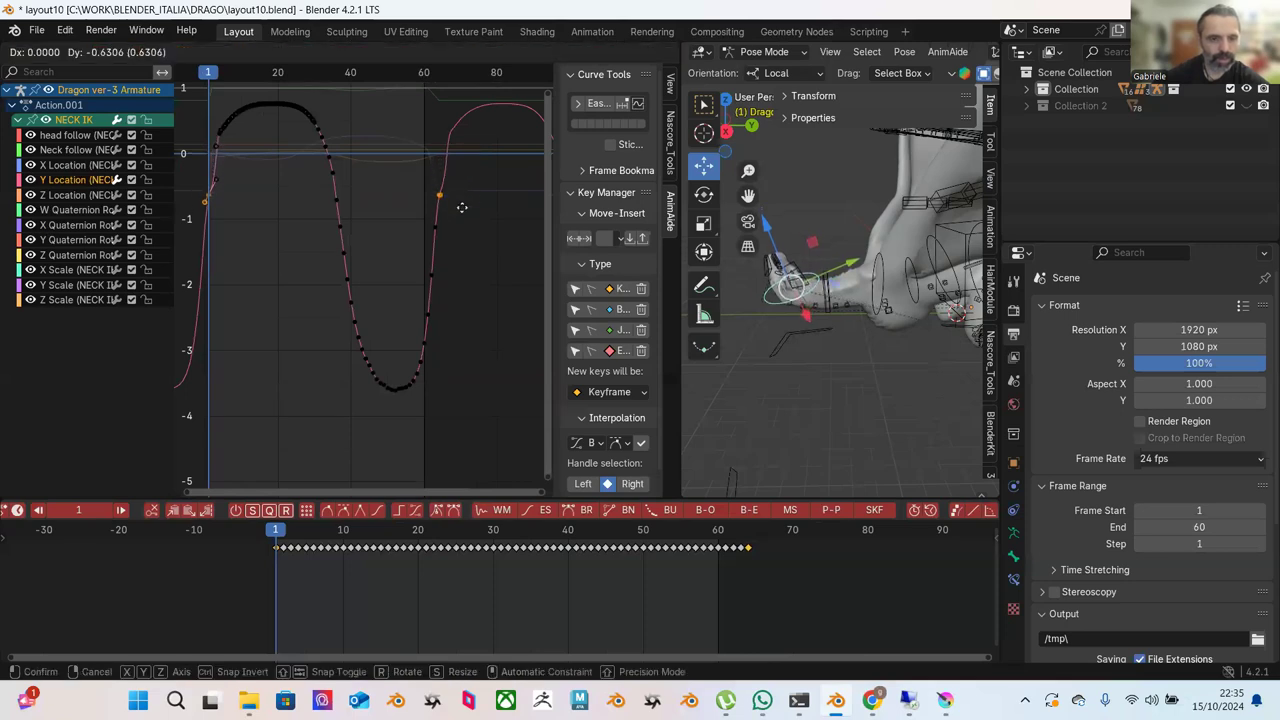
pyautogui.click(458, 208)
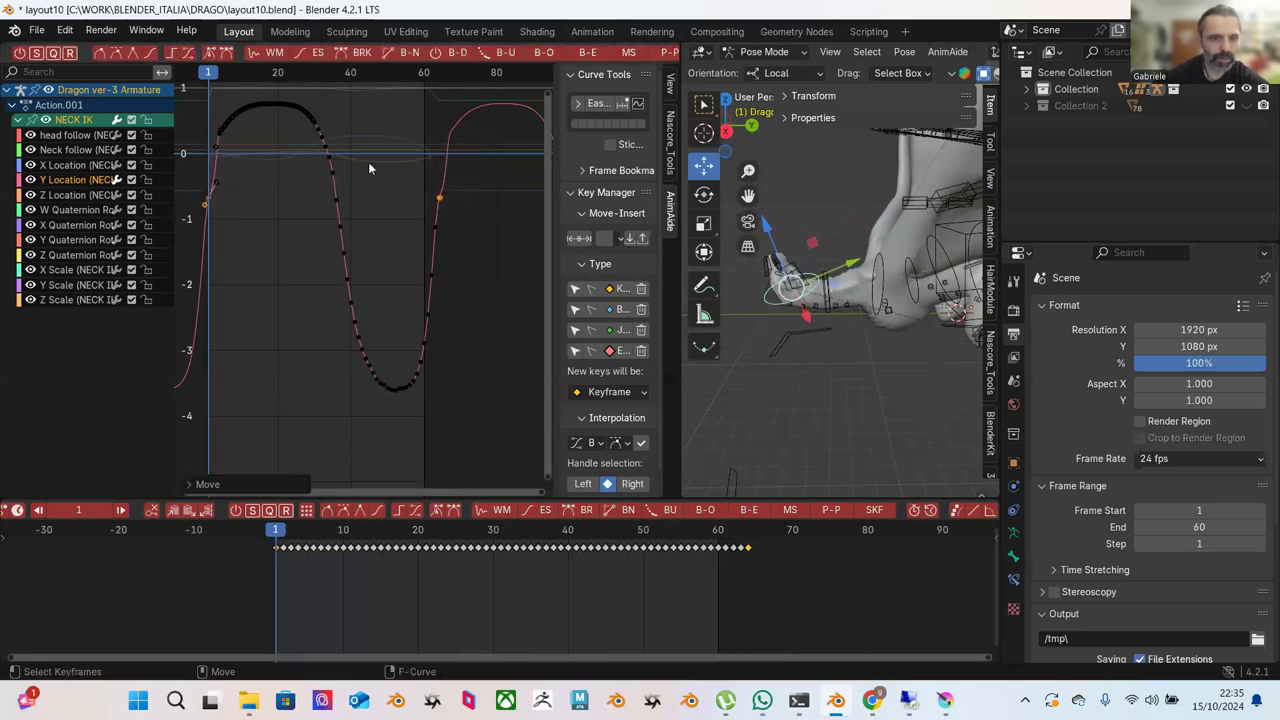
# Apply Blend to Ease to the left and right parts of the hump.
pyautogui.moveTo(286, 154); pyautogui.dragTo(361, 182, button='middle')
pyautogui.moveTo(280, 128); pyautogui.dragTo(360, 200)
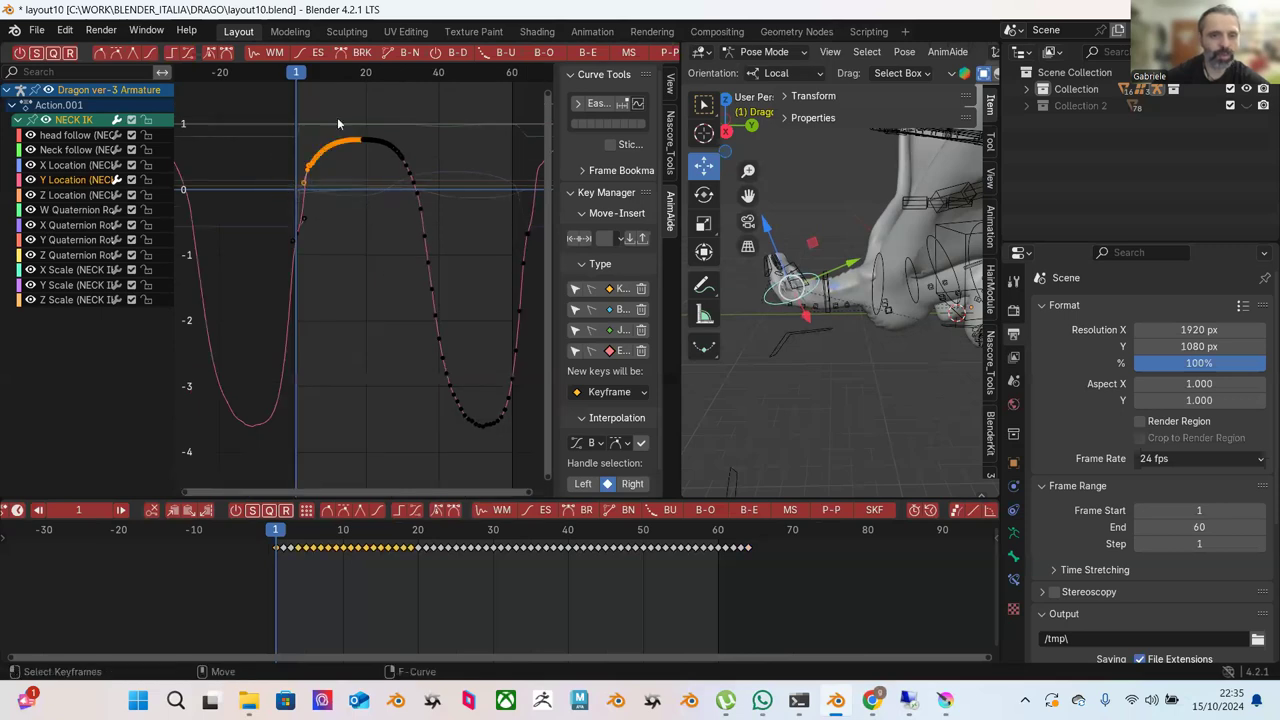
pyautogui.moveTo(281, 125); pyautogui.dragTo(411, 266)
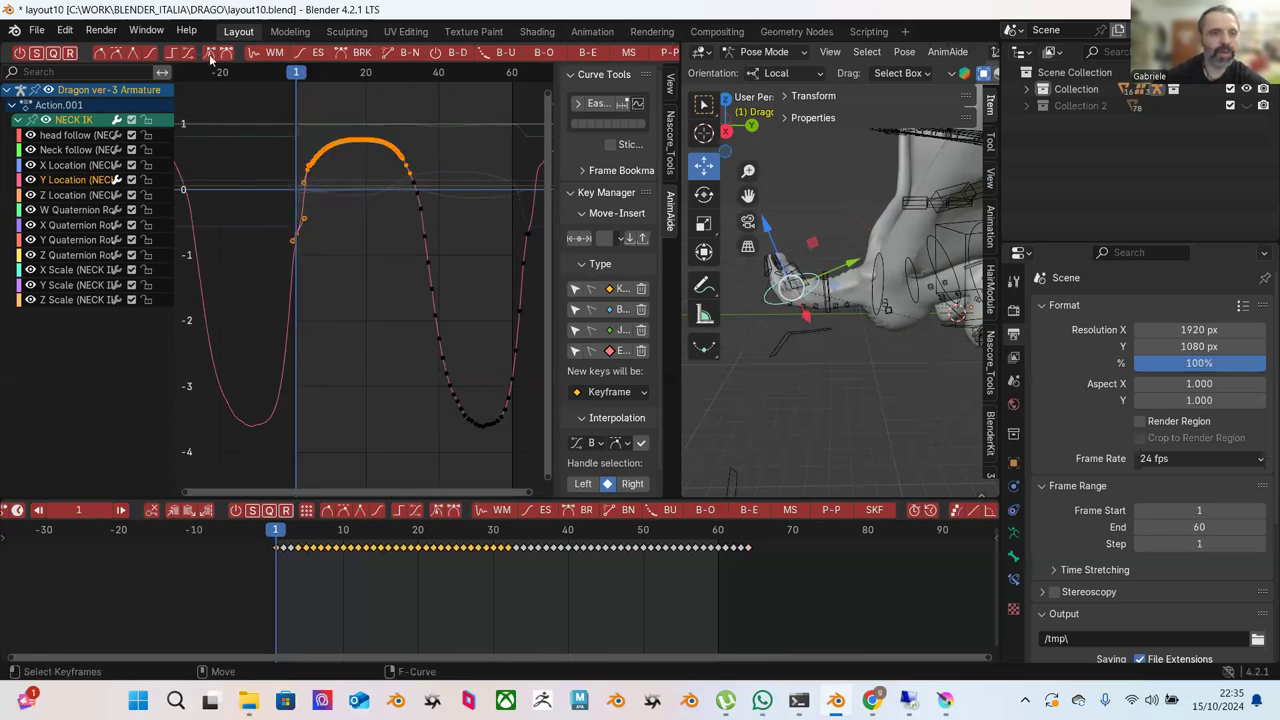
pyautogui.click(284, 127)
pyautogui.moveTo(271, 119); pyautogui.dragTo(371, 214)
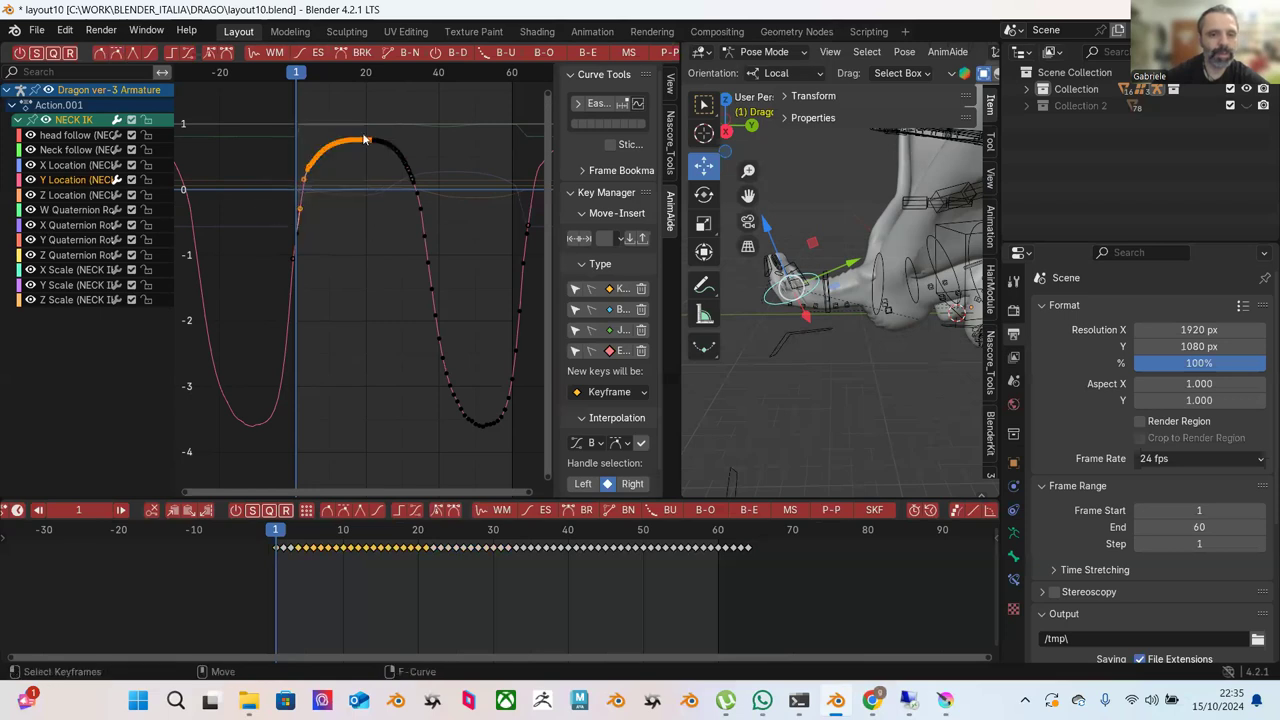
pyautogui.click(597, 57)
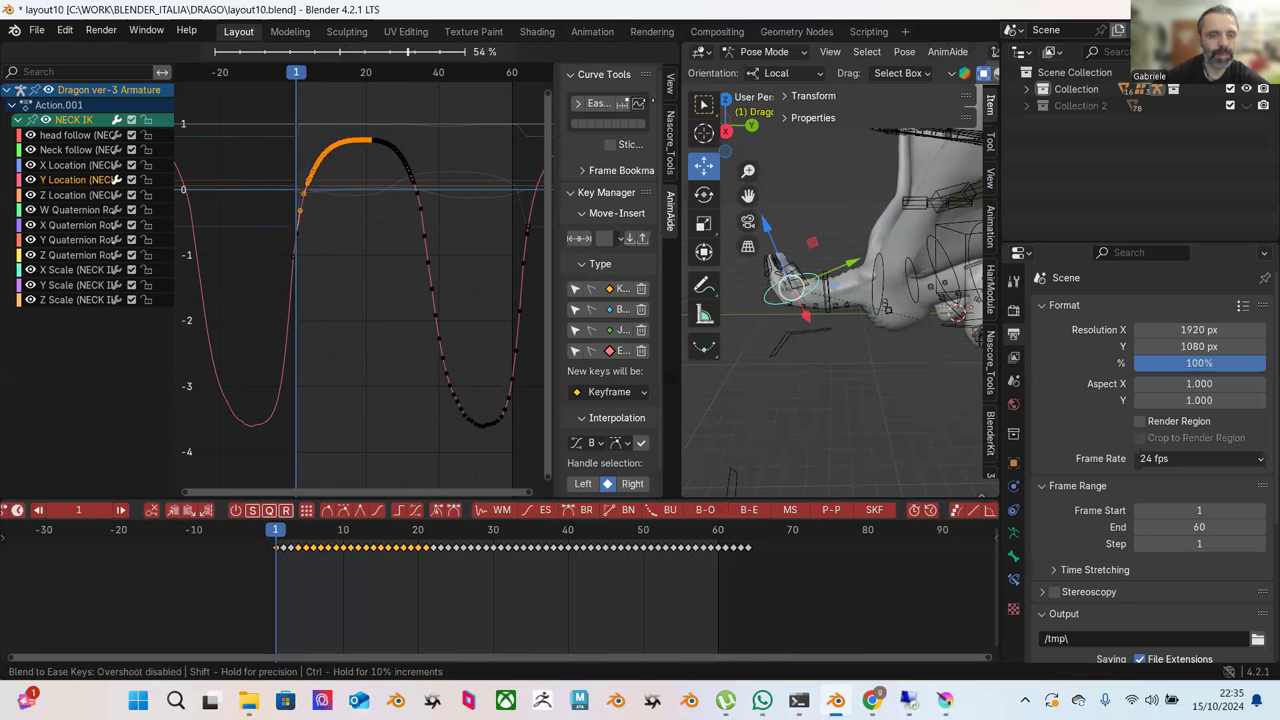
pyautogui.press('Return')
pyautogui.click(449, 128)
pyautogui.moveTo(352, 112); pyautogui.dragTo(437, 208)
pyautogui.click(588, 55)
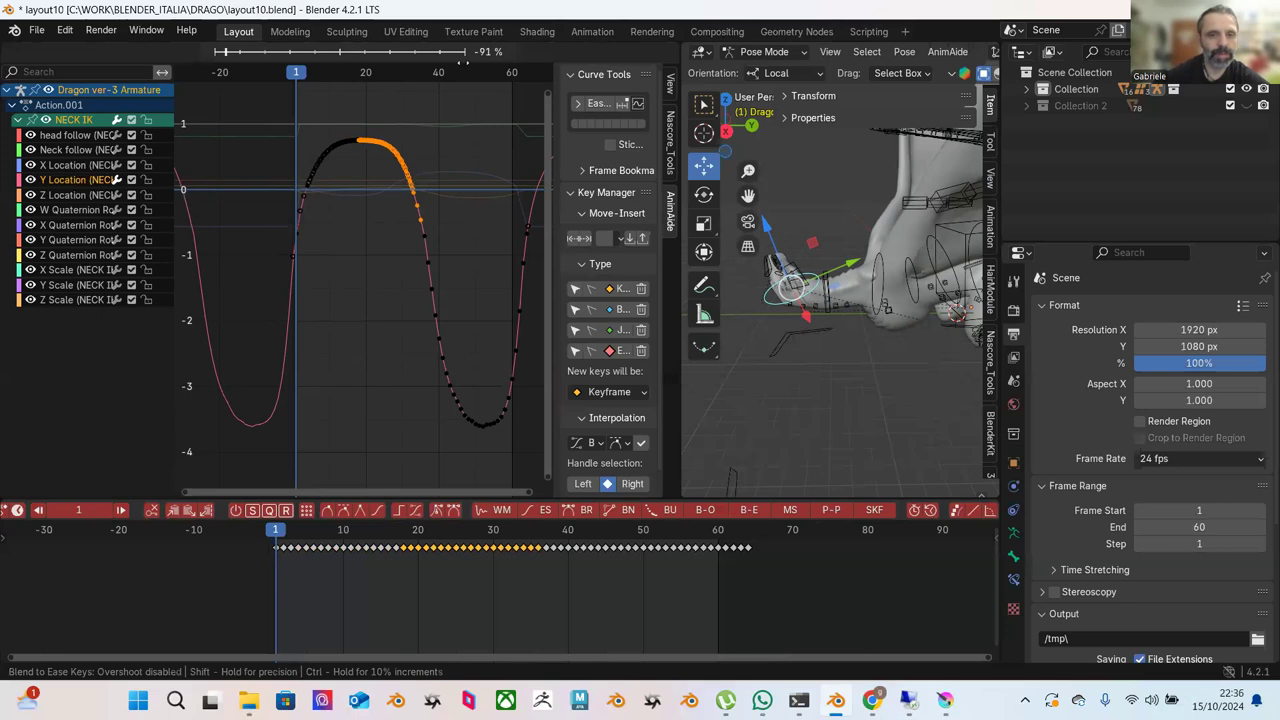
pyautogui.press('Return')
pyautogui.click(446, 120)
# Ease the hump's right slope and left slope once more.
pyautogui.moveTo(374, 102); pyautogui.dragTo(434, 196)
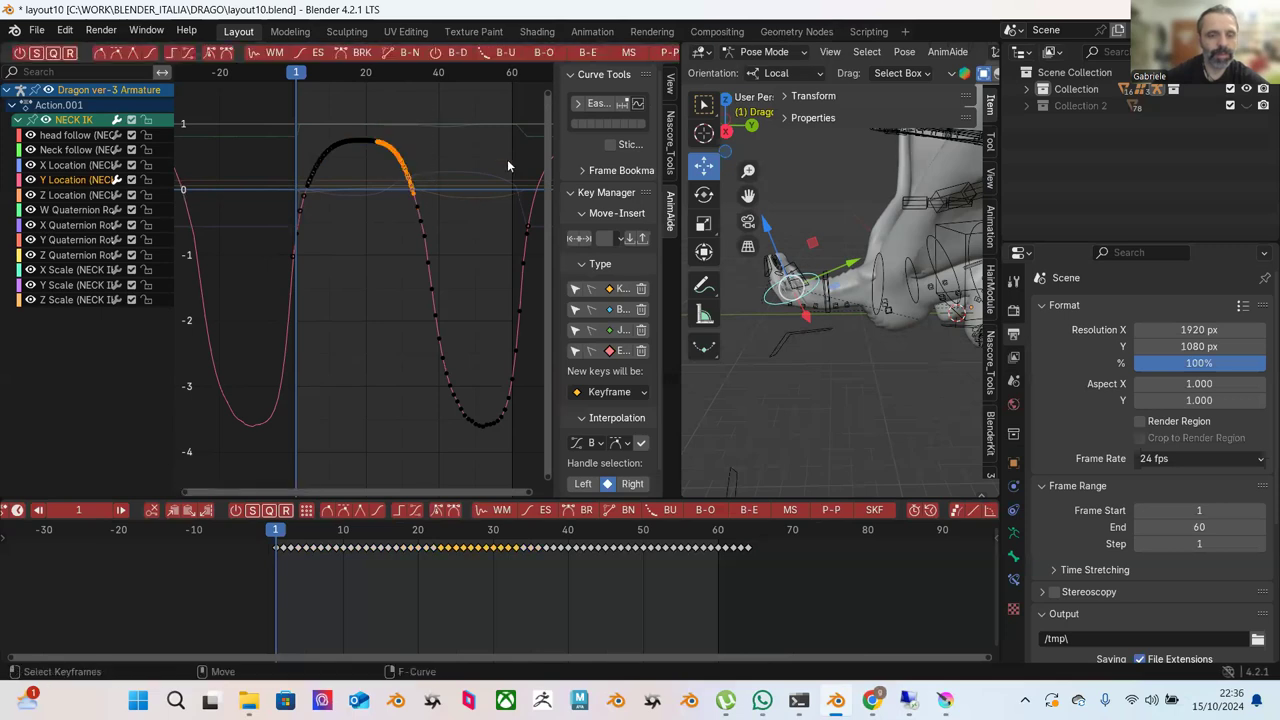
pyautogui.moveTo(356, 105); pyautogui.dragTo(462, 292)
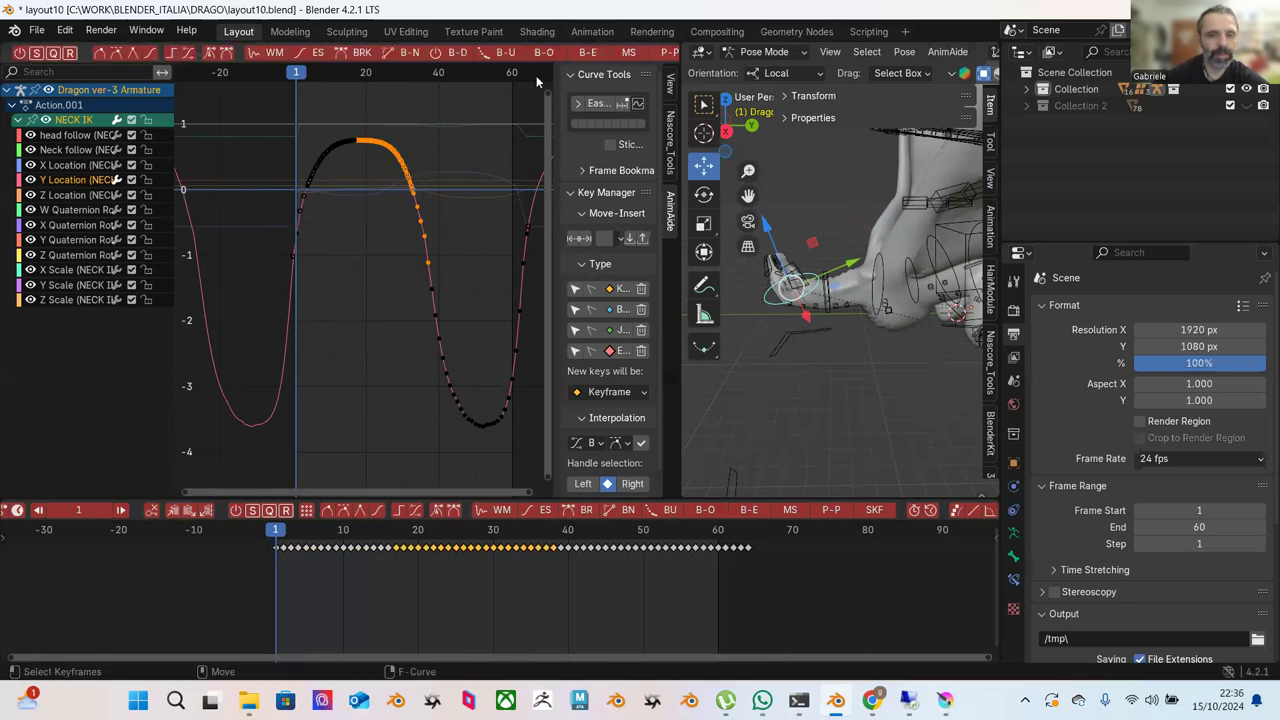
pyautogui.click(589, 54)
pyautogui.press('Return')
pyautogui.click(353, 107)
pyautogui.moveTo(274, 97); pyautogui.dragTo(359, 198)
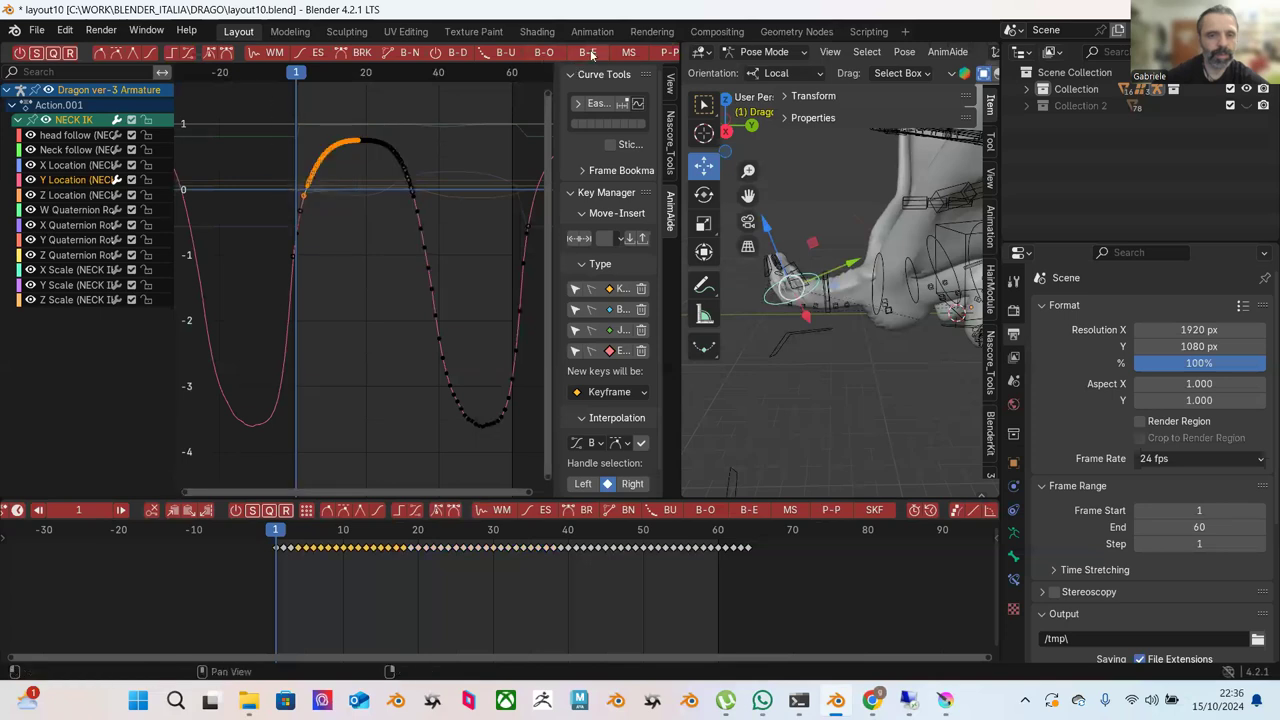
pyautogui.click(589, 54)
pyautogui.moveTo(338, 51)
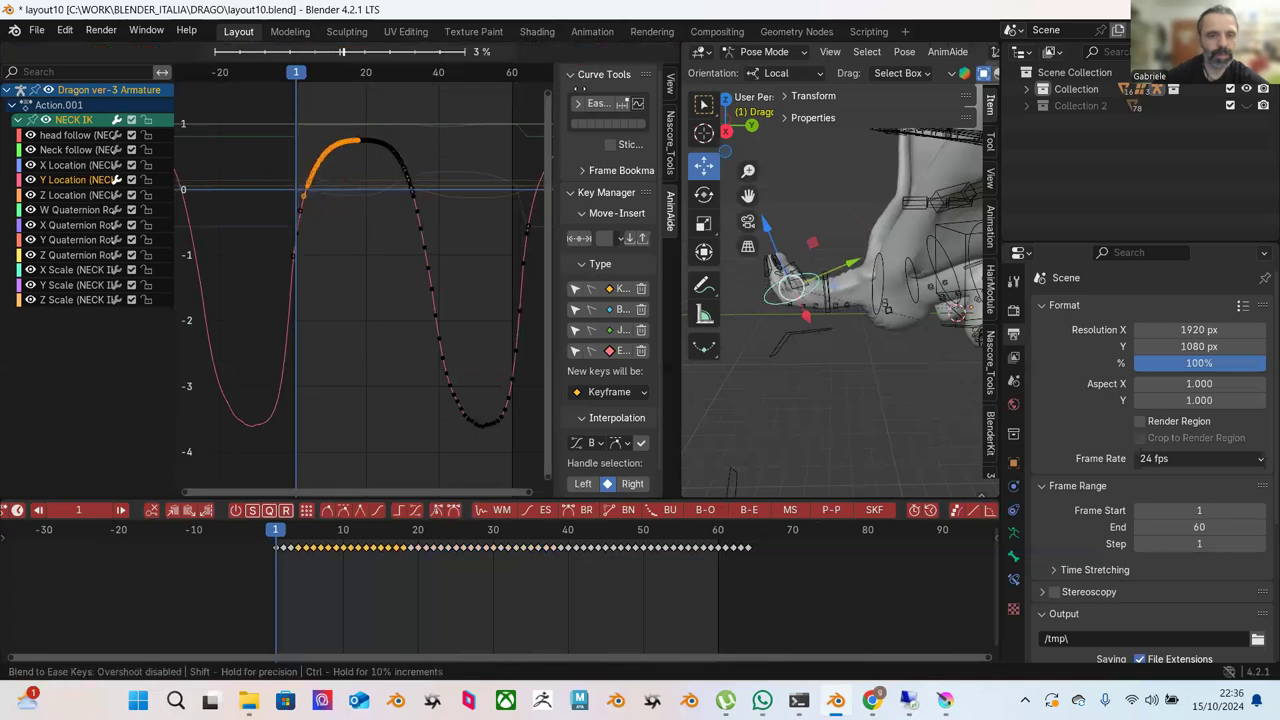
pyautogui.click(482, 128)
pyautogui.click(466, 158)
# Preview the animation playback, then bring up the X Quaternion Rotation curve.
pyautogui.press('Home')
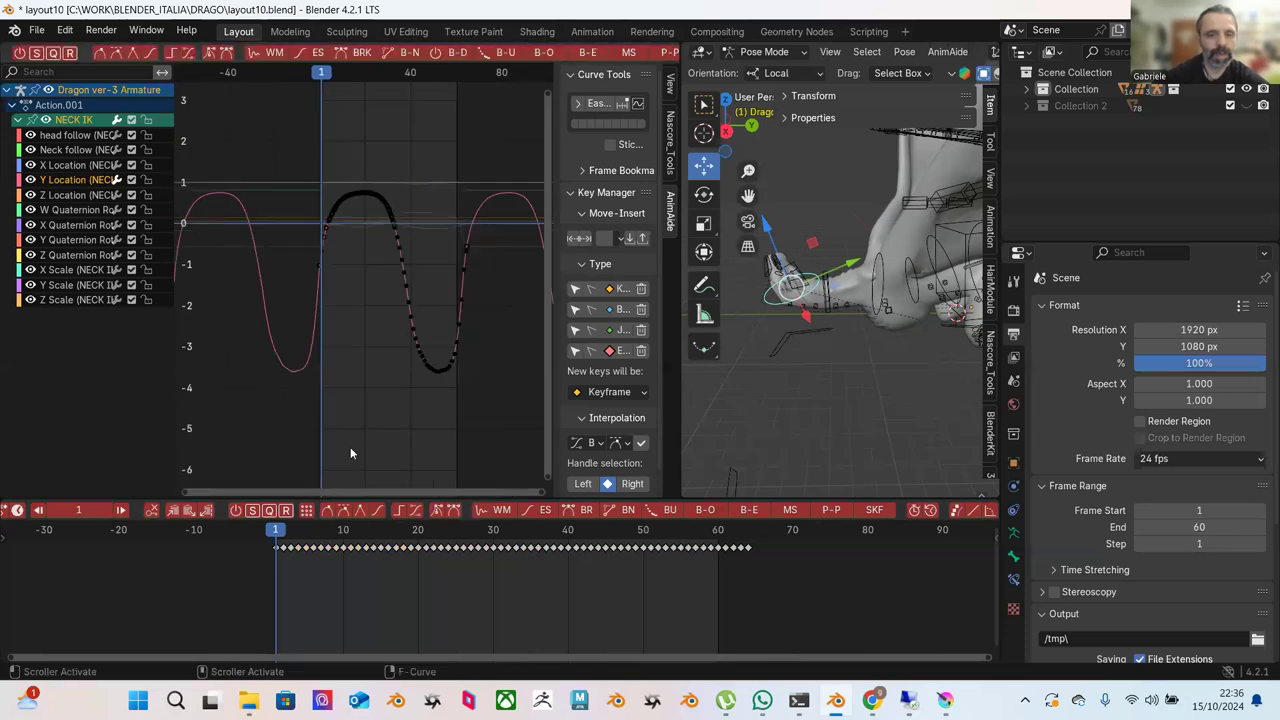
pyautogui.press('space')
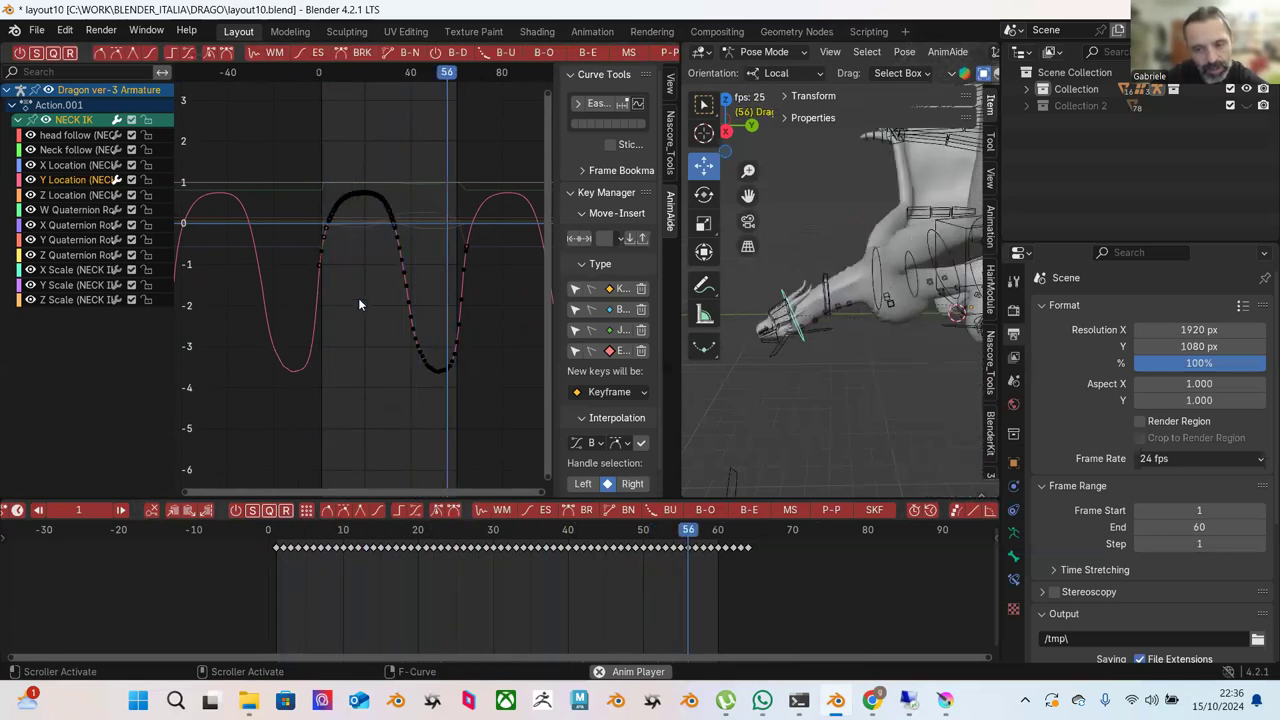
pyautogui.click(278, 530)
pyautogui.click(717, 531)
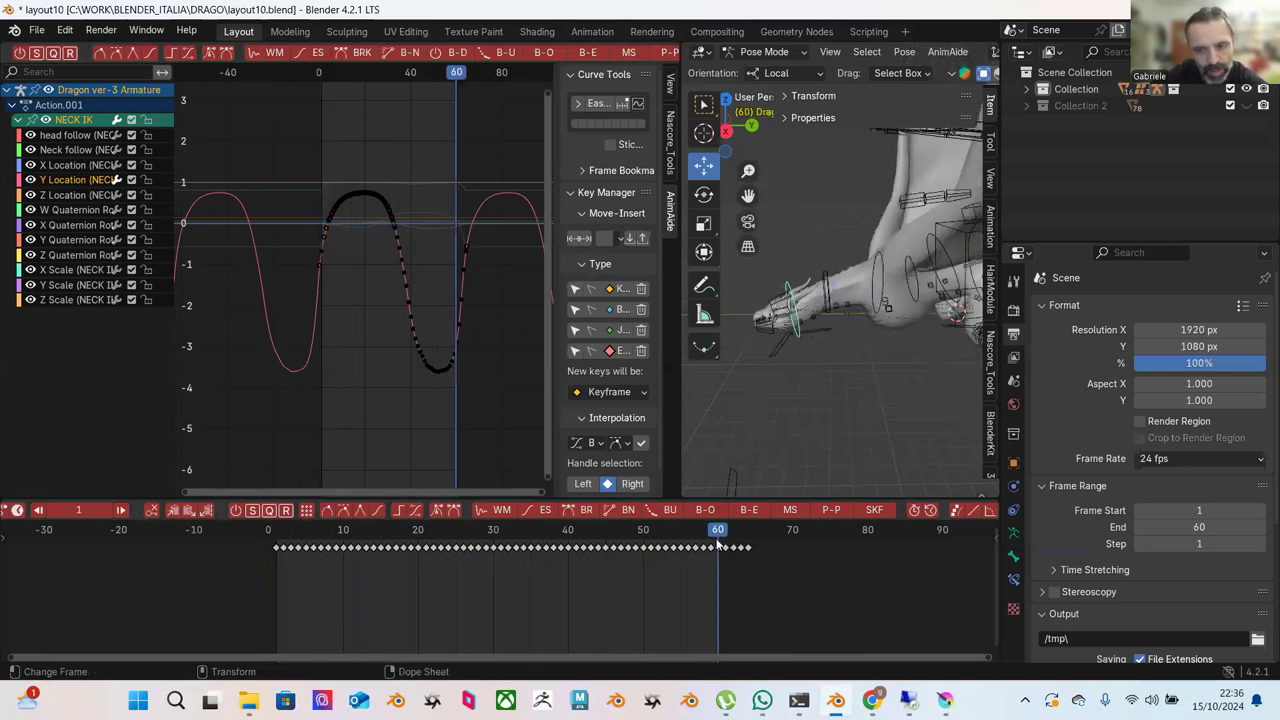
pyautogui.click(279, 538)
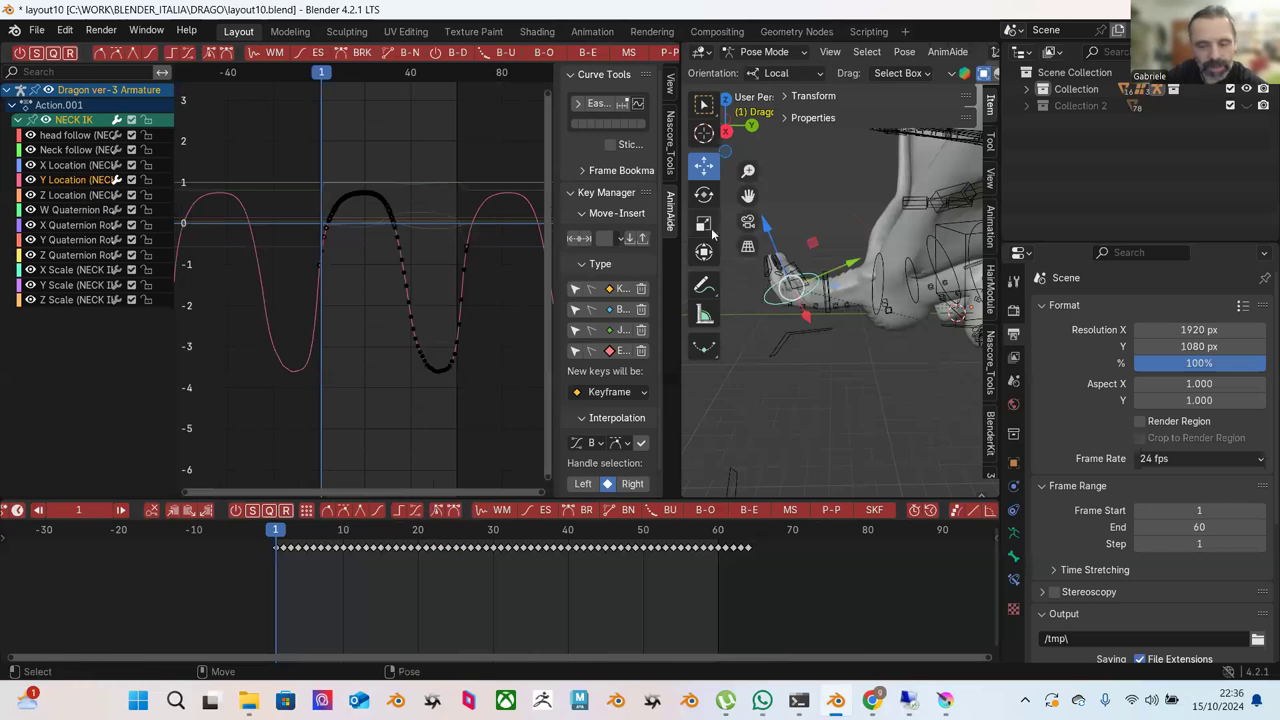
pyautogui.click(88, 226)
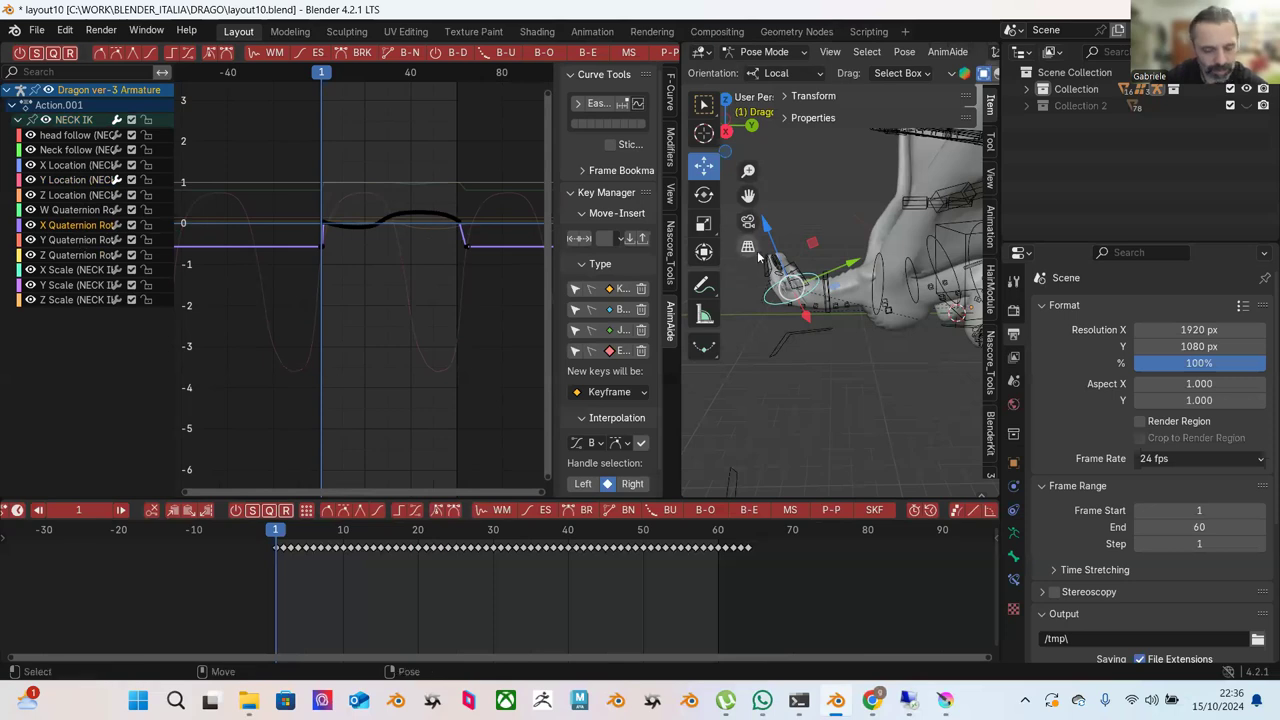
# Try rotating all of the curve's keyframes, then cancel the rotation.
pyautogui.hotkey('shift', 'space')
pyautogui.press('r')
pyautogui.moveTo(286, 168); pyautogui.dragTo(436, 290)
pyautogui.press('r')
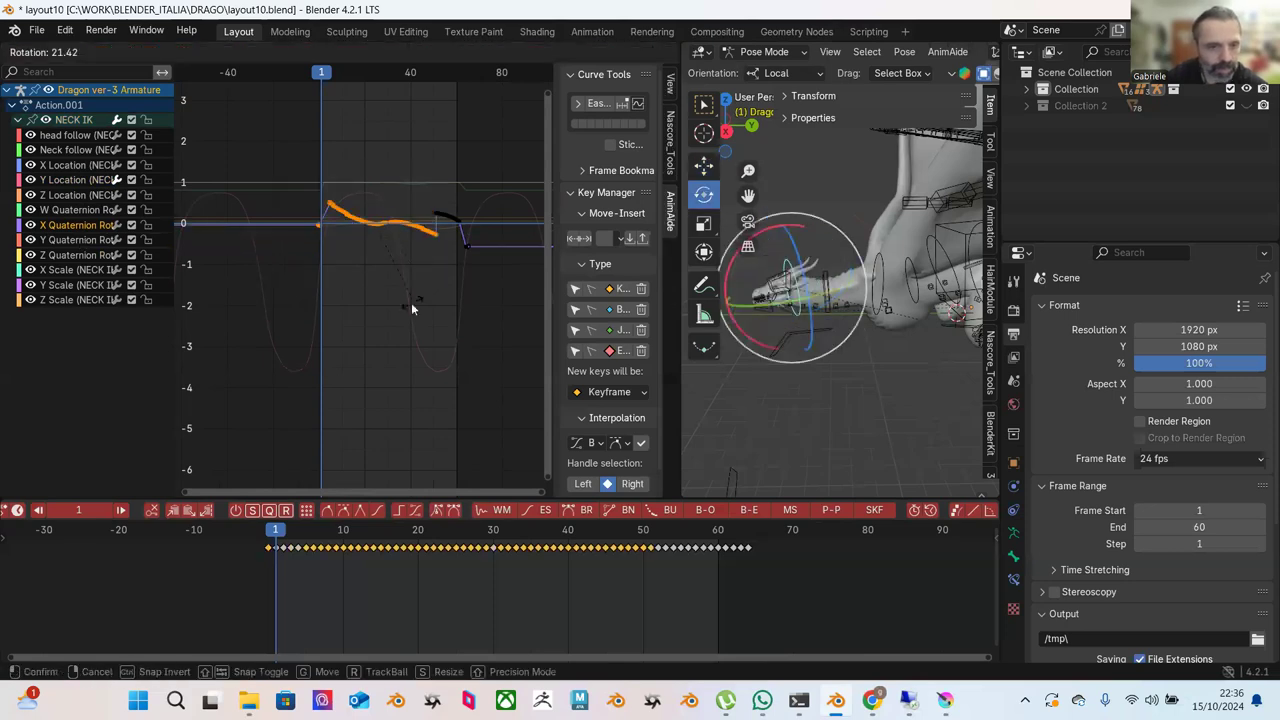
pyautogui.rightClick(407, 281)
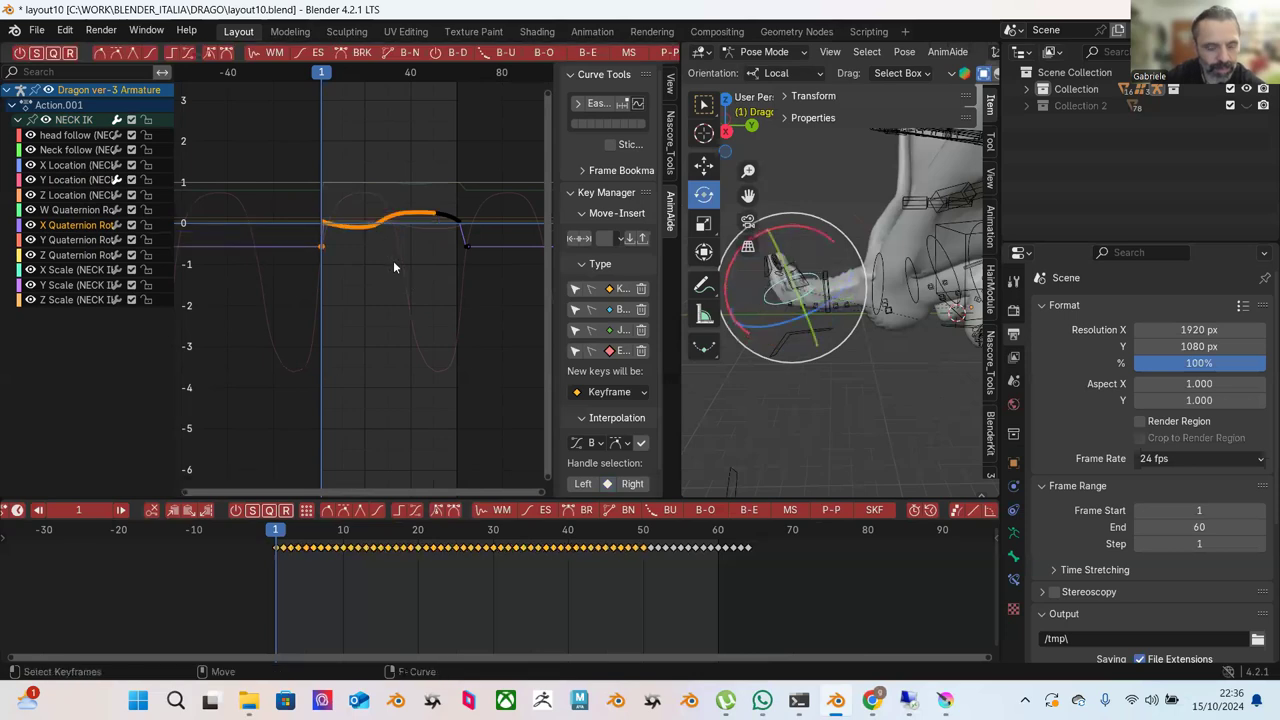
# Frame the low keyframe at frame 1 and scrub back from frame 64 to check the pose.
pyautogui.click(387, 258)
pyautogui.moveTo(286, 222); pyautogui.dragTo(329, 266)
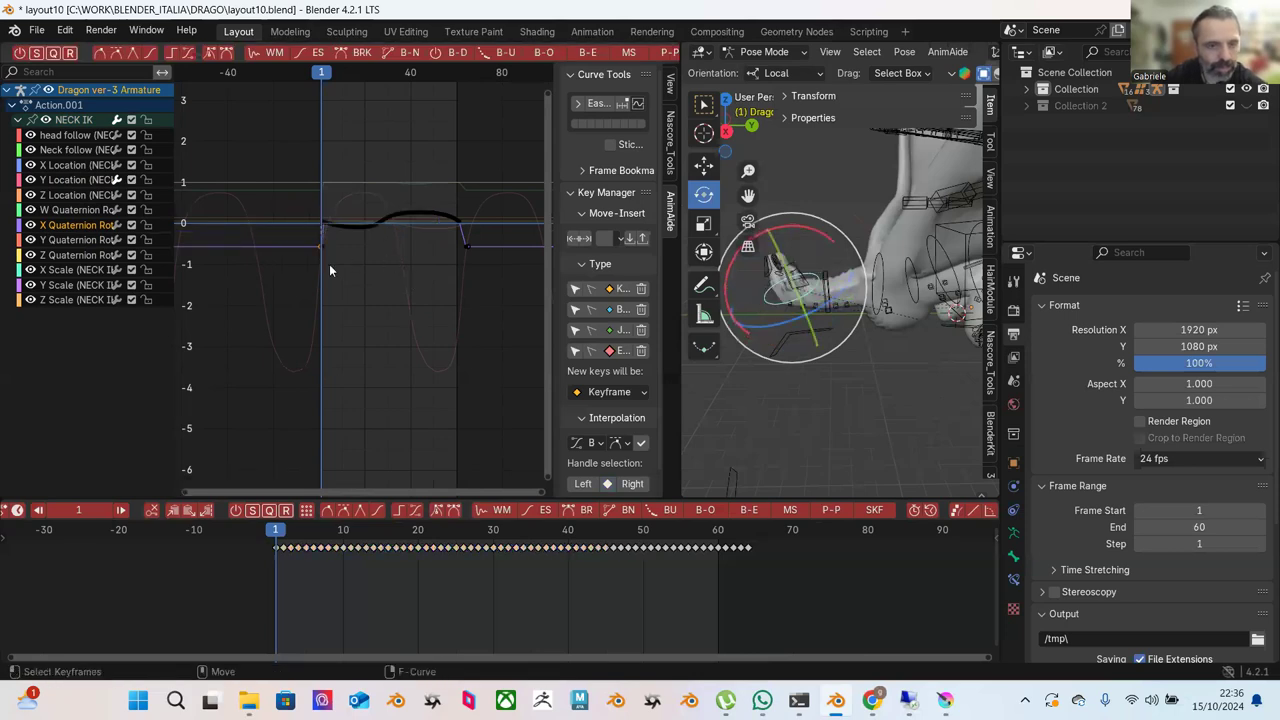
pyautogui.press('KP_Decimal')
pyautogui.keyDown('ctrl'); pyautogui.moveTo(436, 250); pyautogui.dragTo(471, 354, button='middle'); pyautogui.keyUp('ctrl')
pyautogui.scroll(-8, 462, 340)
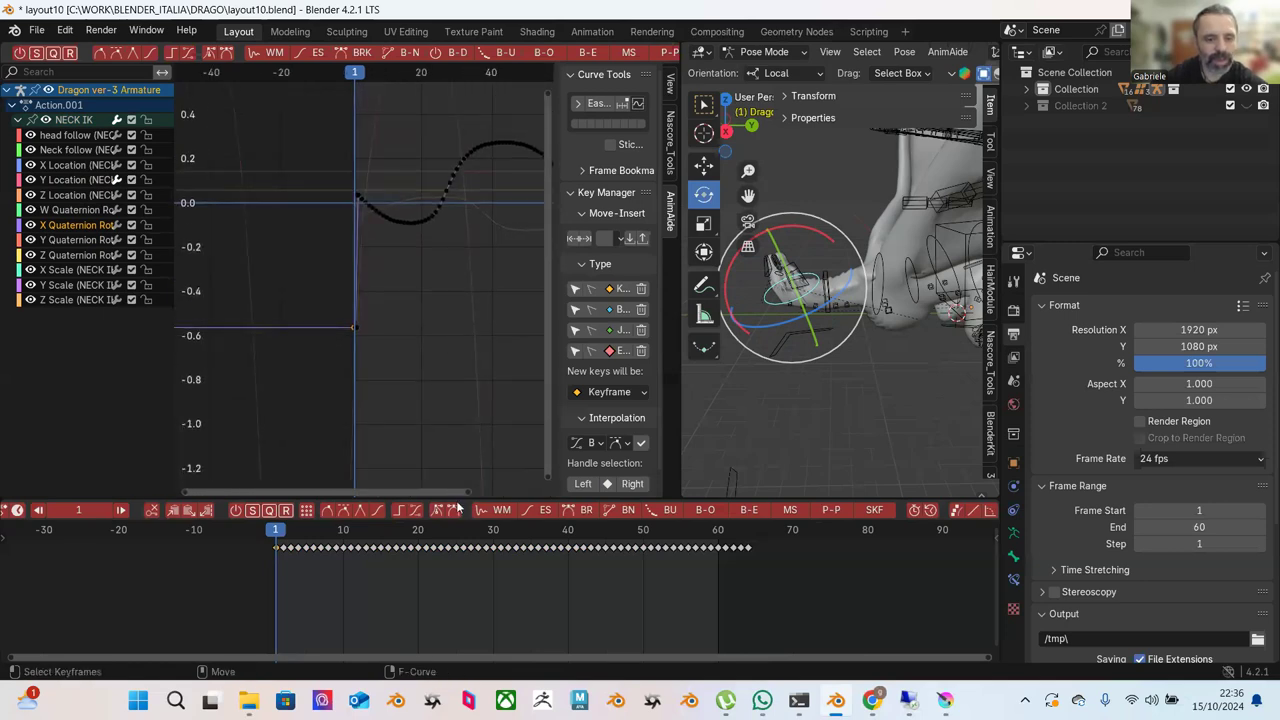
pyautogui.click(752, 541)
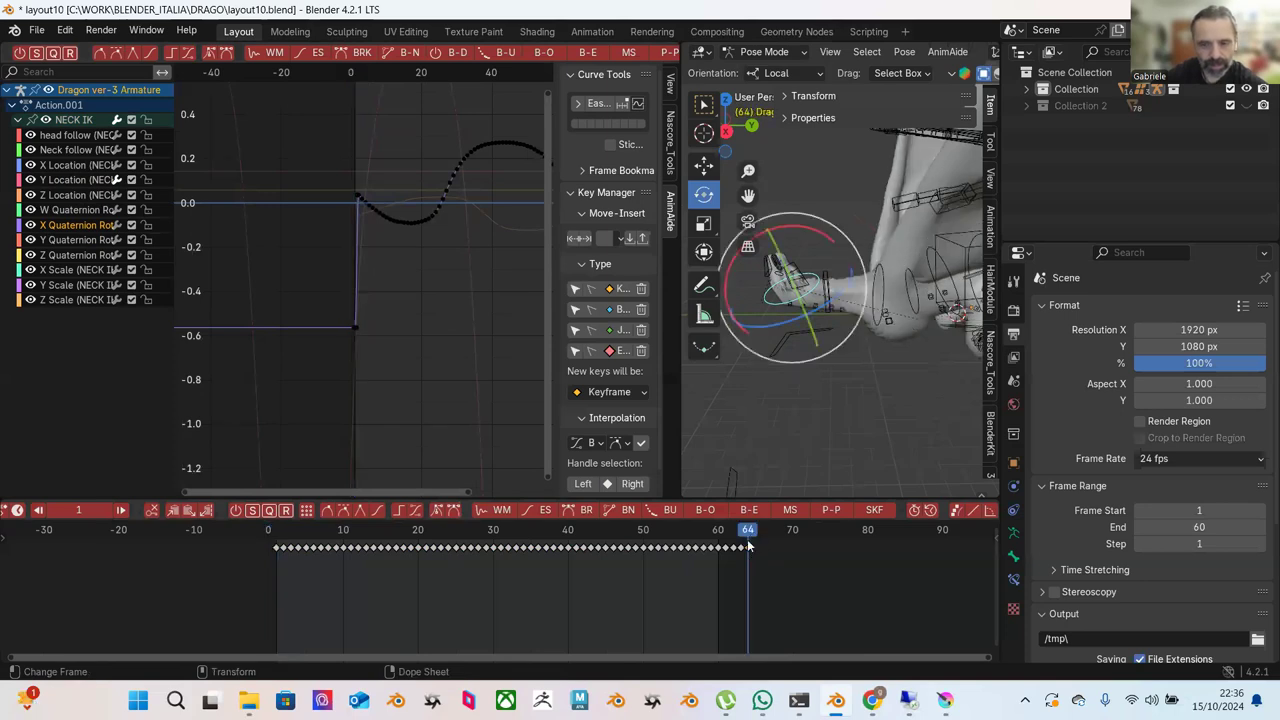
pyautogui.moveTo(745, 532); pyautogui.dragTo(278, 467)
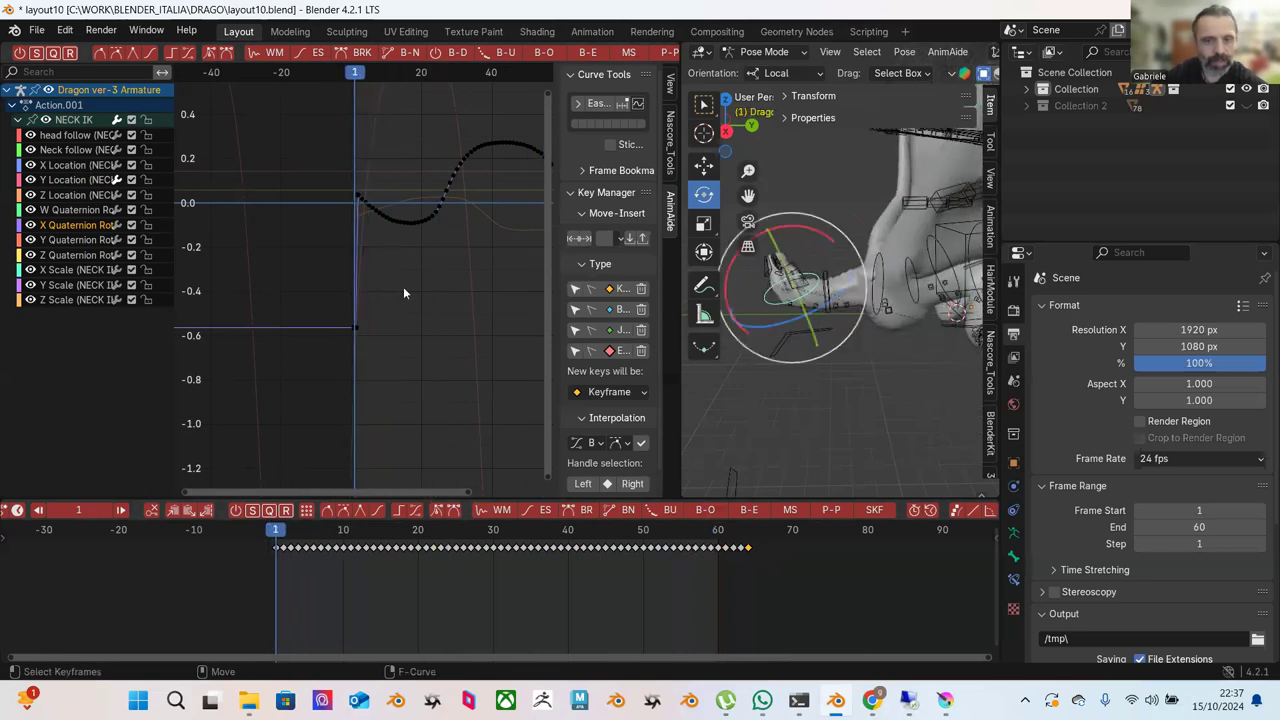
# Delete the stray low keyframe at frame 1.
pyautogui.moveTo(309, 263); pyautogui.dragTo(446, 395)
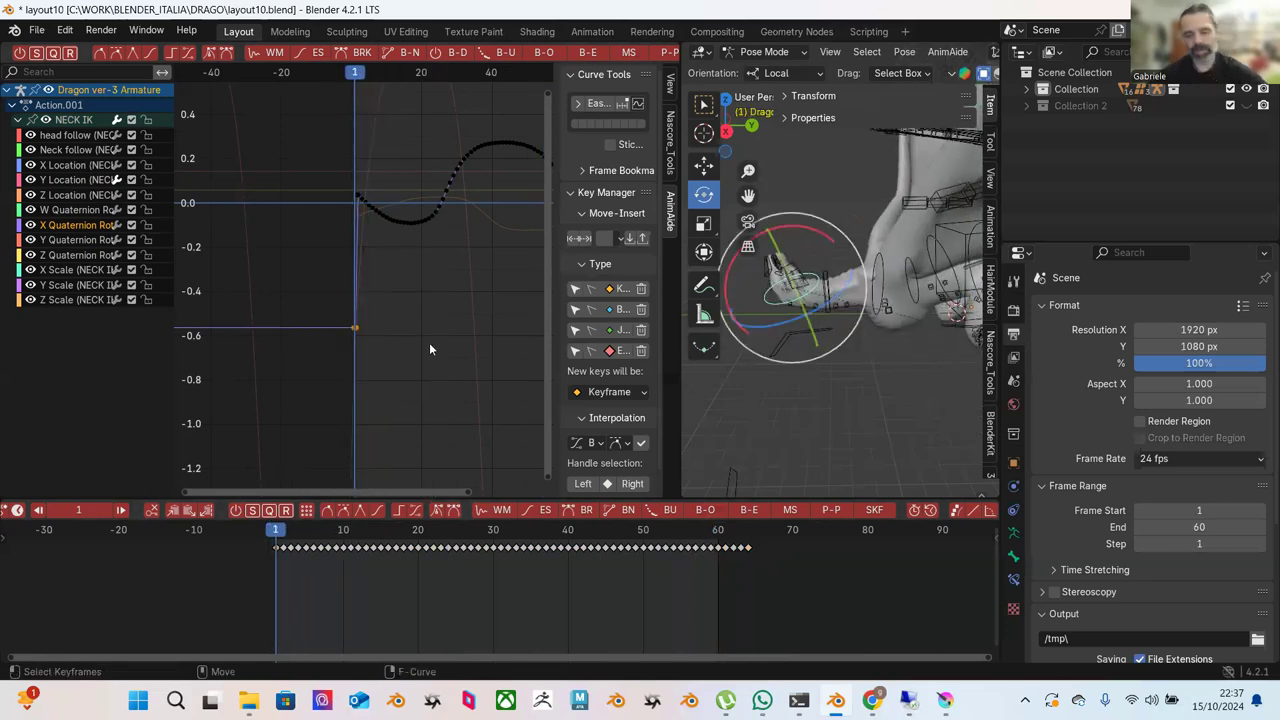
pyautogui.press('Delete')
pyautogui.scroll(-2, 444, 313)
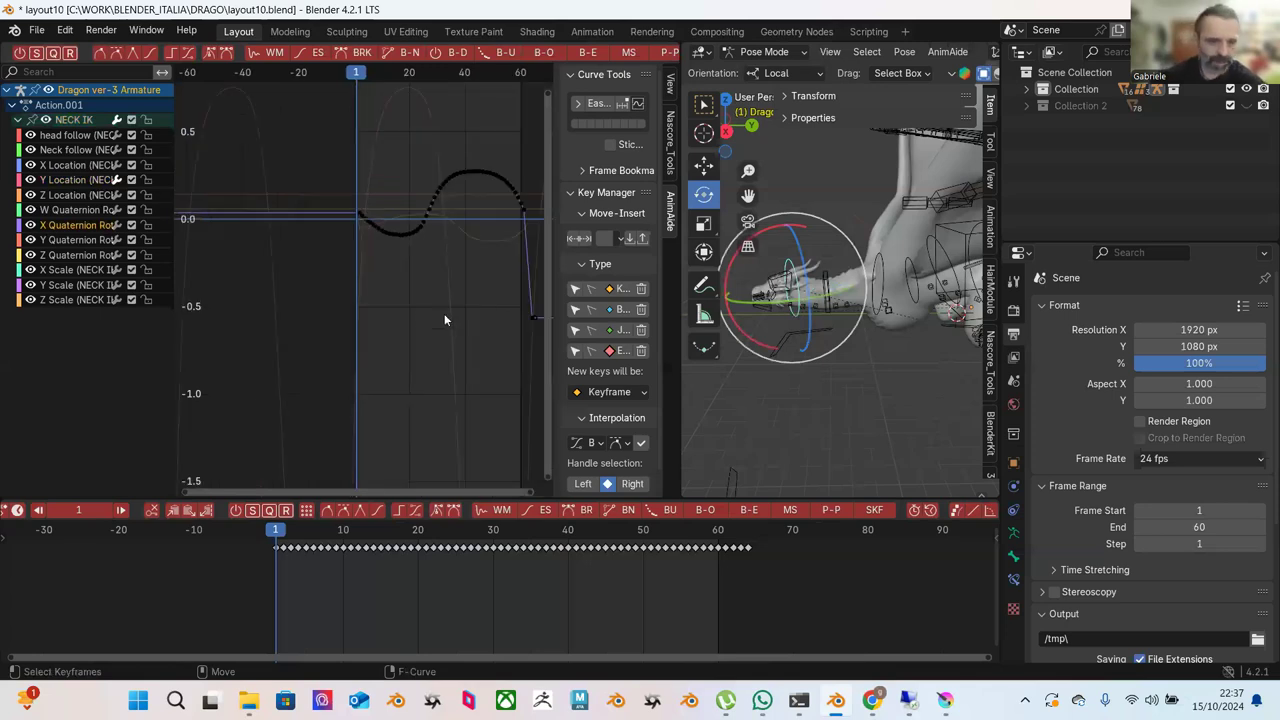
pyautogui.moveTo(439, 323); pyautogui.dragTo(332, 319, button='middle')
# Delete the stray low keyframe at frame 60 with X > Delete Keyframes.
pyautogui.moveTo(364, 258); pyautogui.dragTo(518, 386)
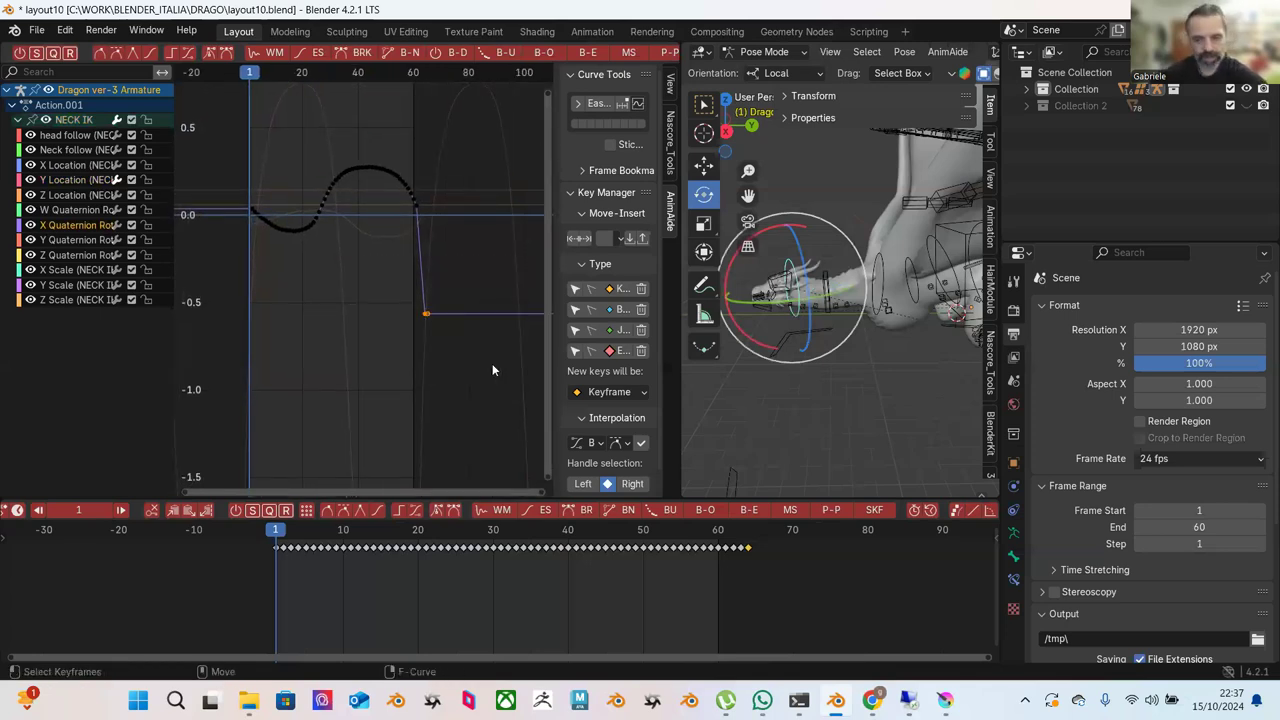
pyautogui.press('x')
pyautogui.click(504, 330)
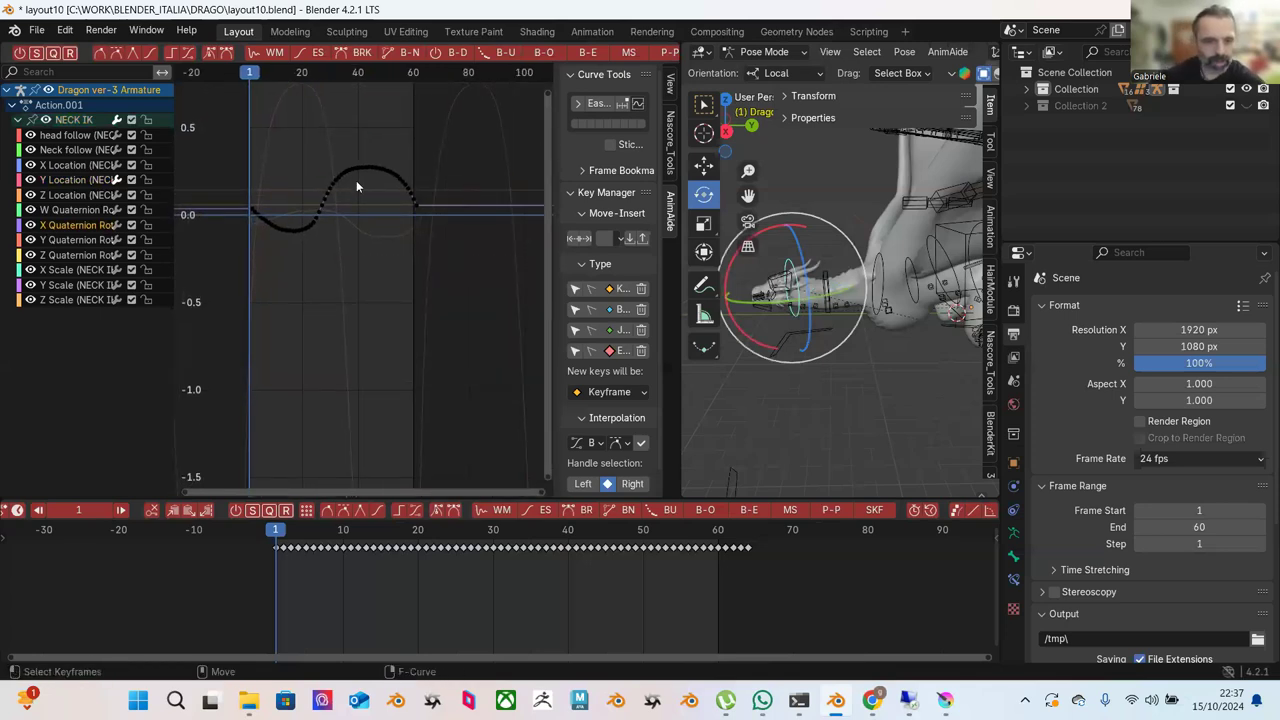
pyautogui.scroll(-1, 356, 186)
# Scrub frames 1 to 56 to check the motion, then select all keys and fit the curve in view.
pyautogui.moveTo(258, 138); pyautogui.dragTo(448, 313)
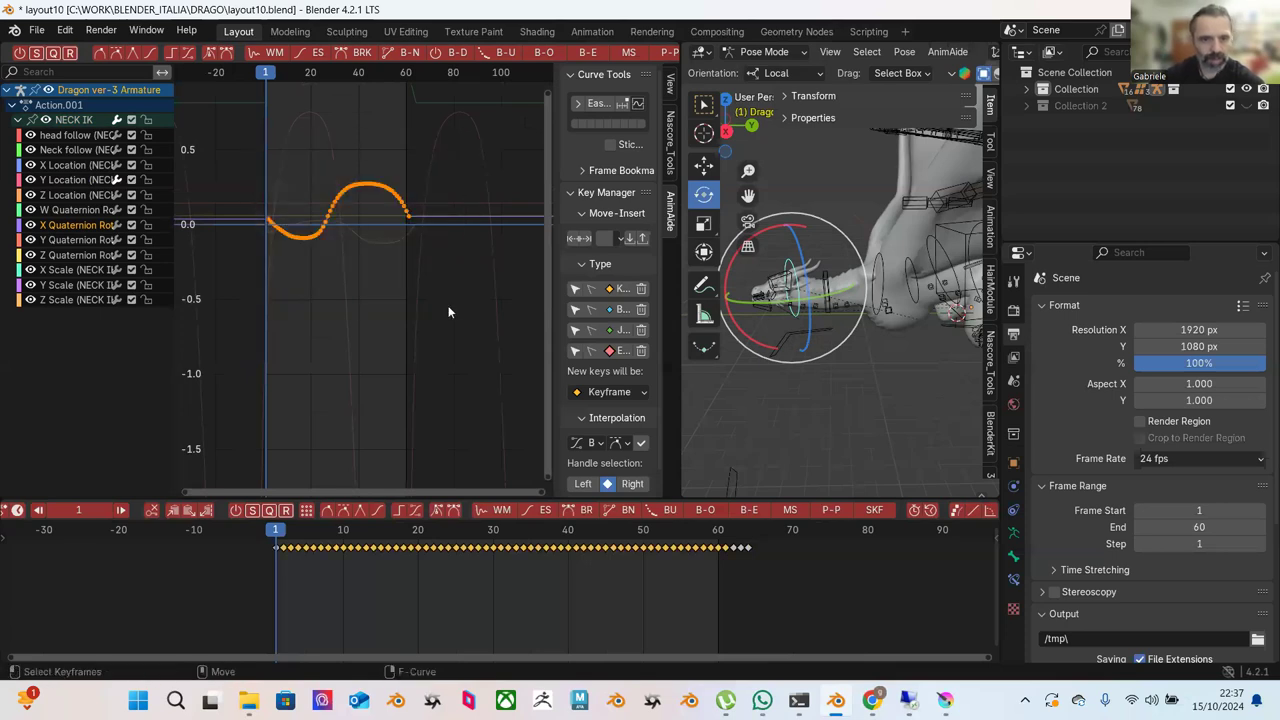
pyautogui.moveTo(300, 528); pyautogui.dragTo(750, 571)
pyautogui.click(279, 531)
pyautogui.click(395, 284)
pyautogui.moveTo(239, 156); pyautogui.dragTo(488, 338)
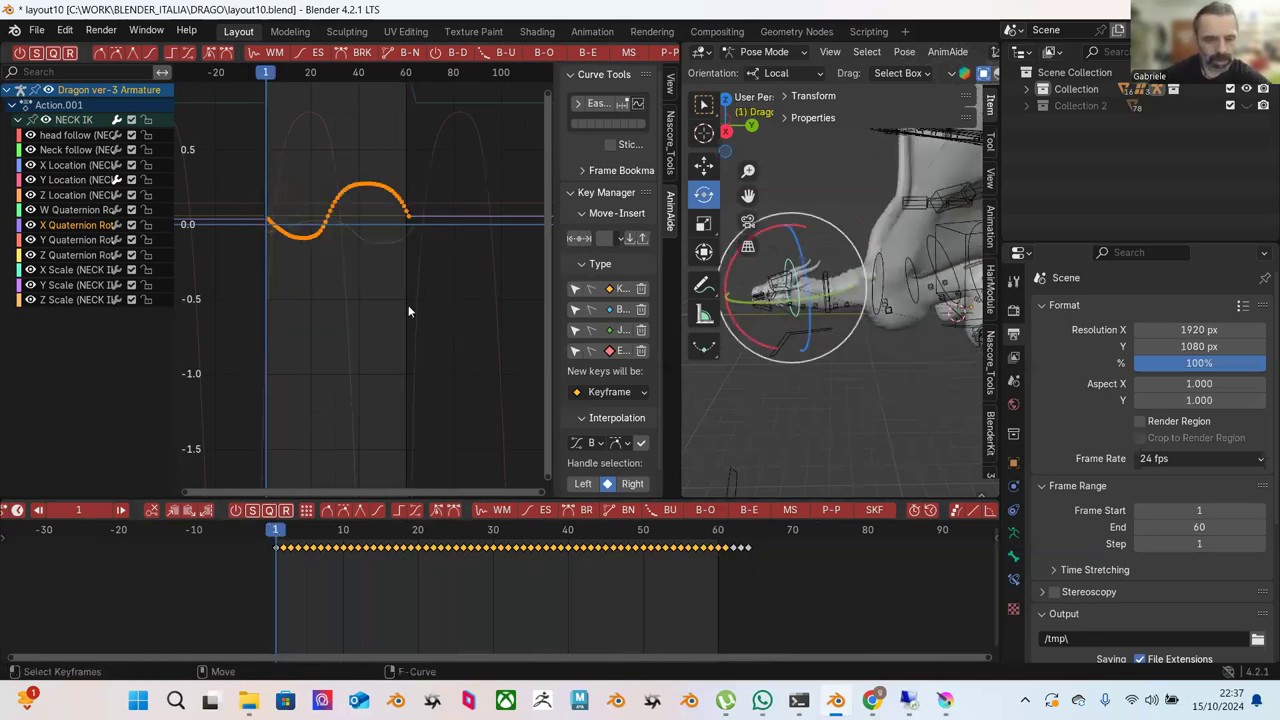
pyautogui.press('Home')
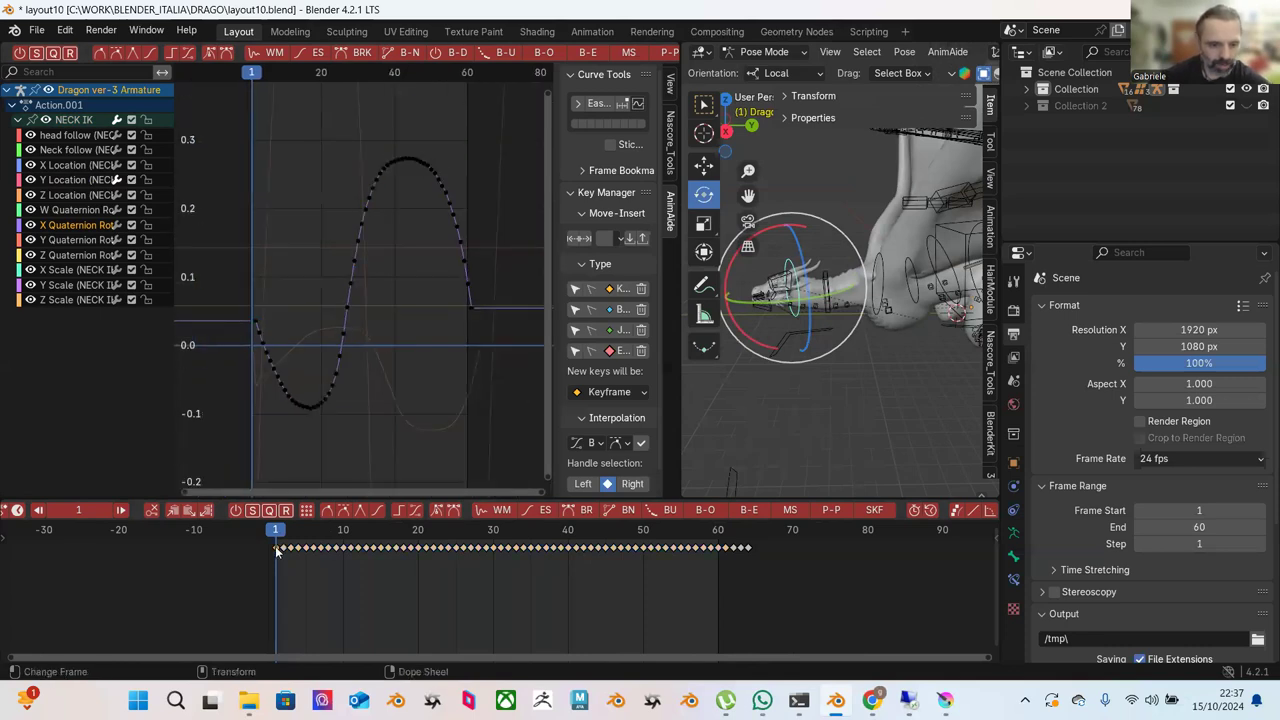
# Copy the selected keyframes in the timeline and paste them at frame 64.
pyautogui.rightClick(277, 551)
pyautogui.click(268, 465)
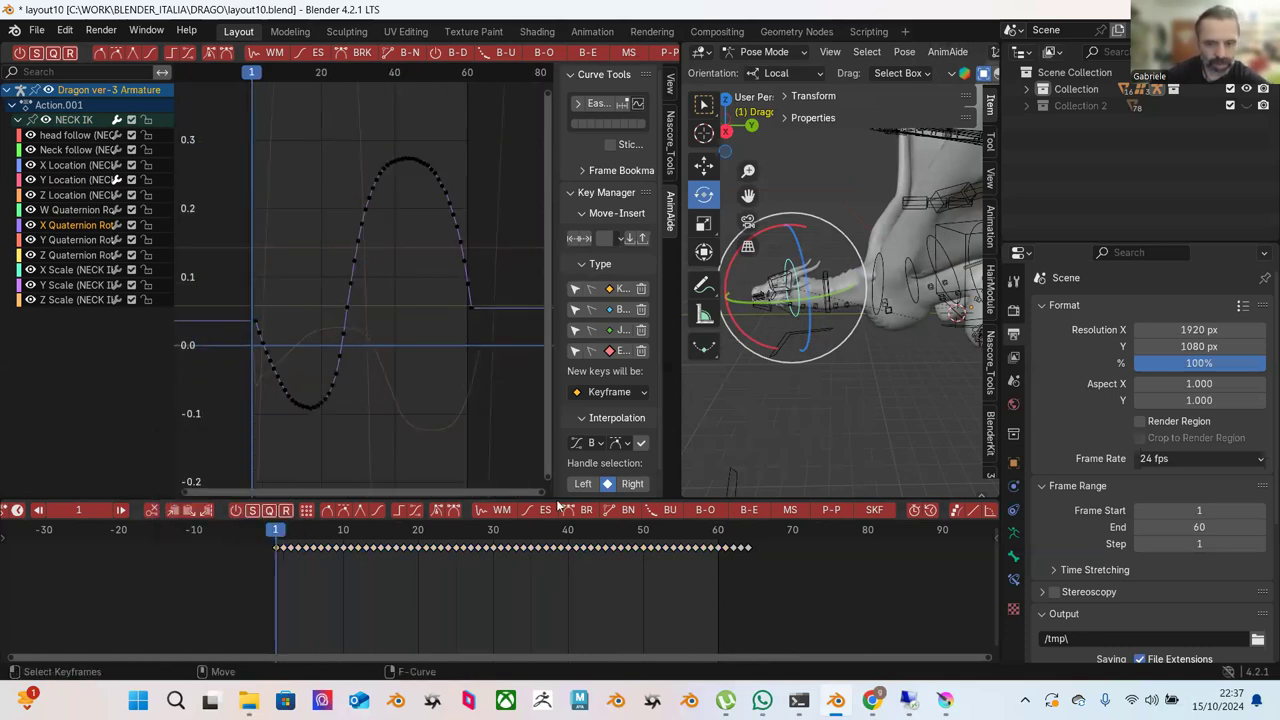
pyautogui.click(748, 532)
pyautogui.rightClick(752, 548)
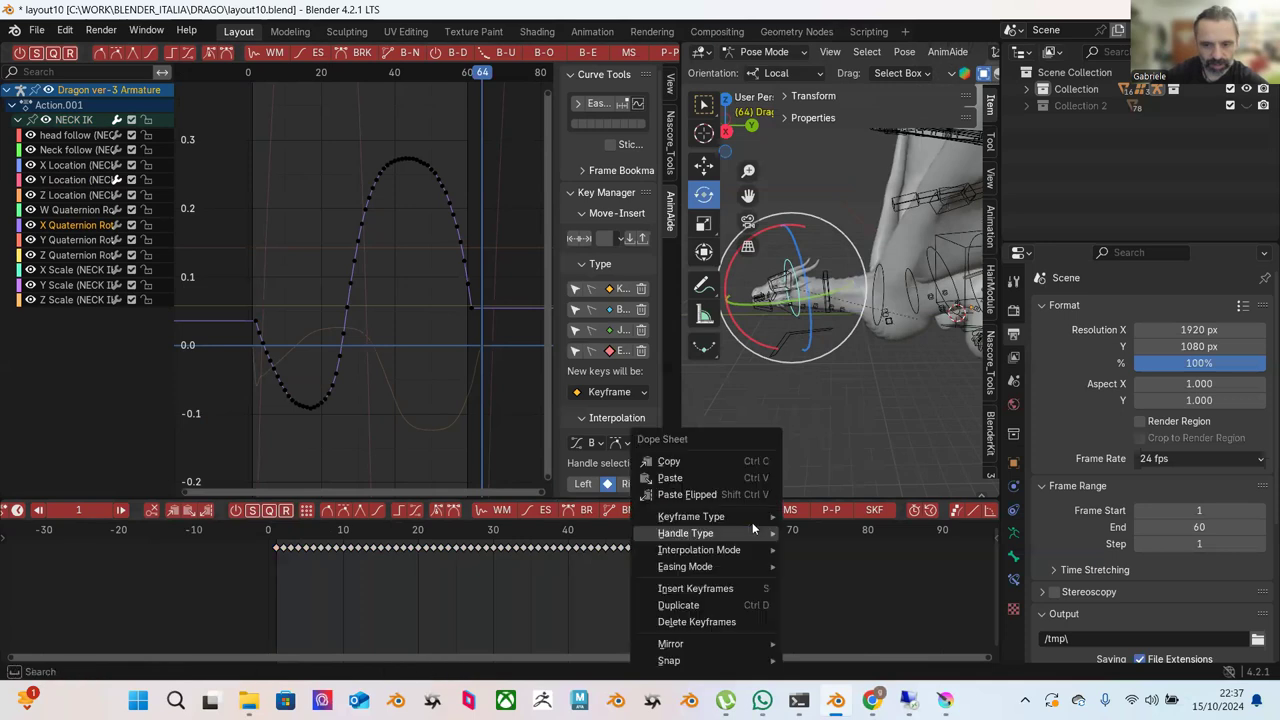
pyautogui.click(738, 474)
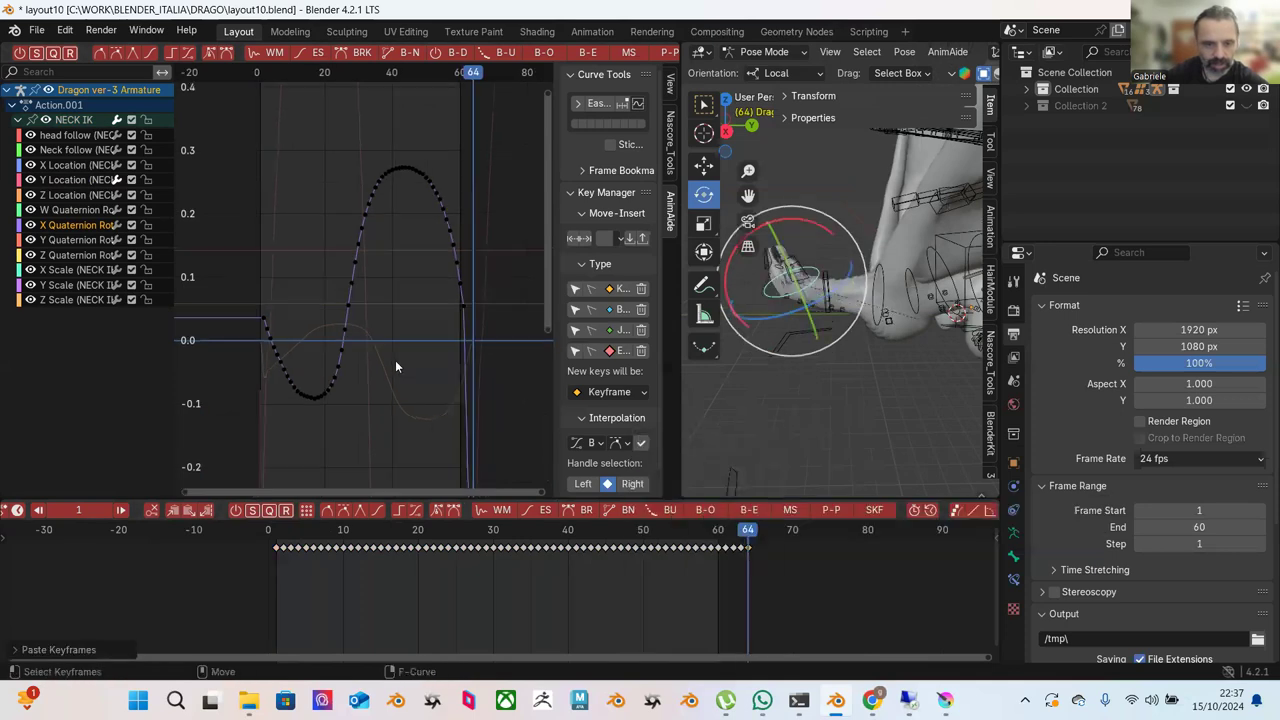
# Zoom in around frame 64 to inspect the pasted keys, then select all keyframes.
pyautogui.press('KP_Decimal')
pyautogui.scroll(-3, 445, 377)
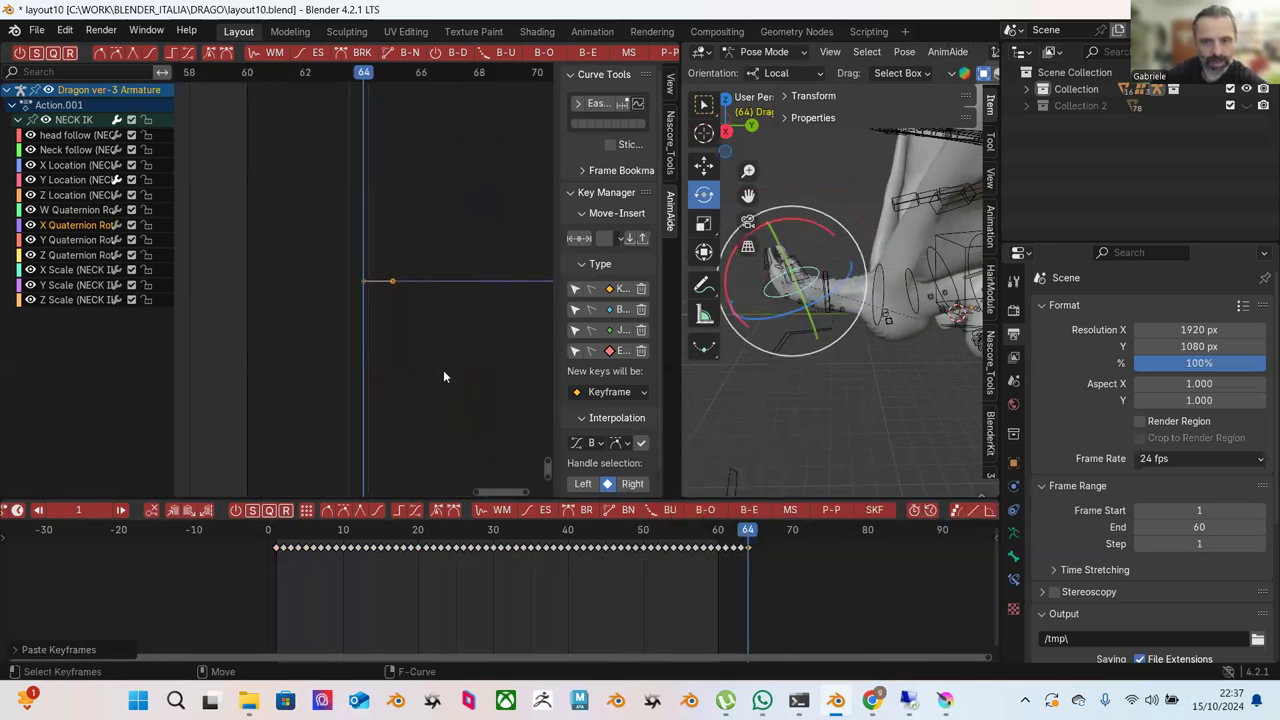
pyautogui.hotkey('ctrl', 'v')
pyautogui.scroll(-2, 453, 350)
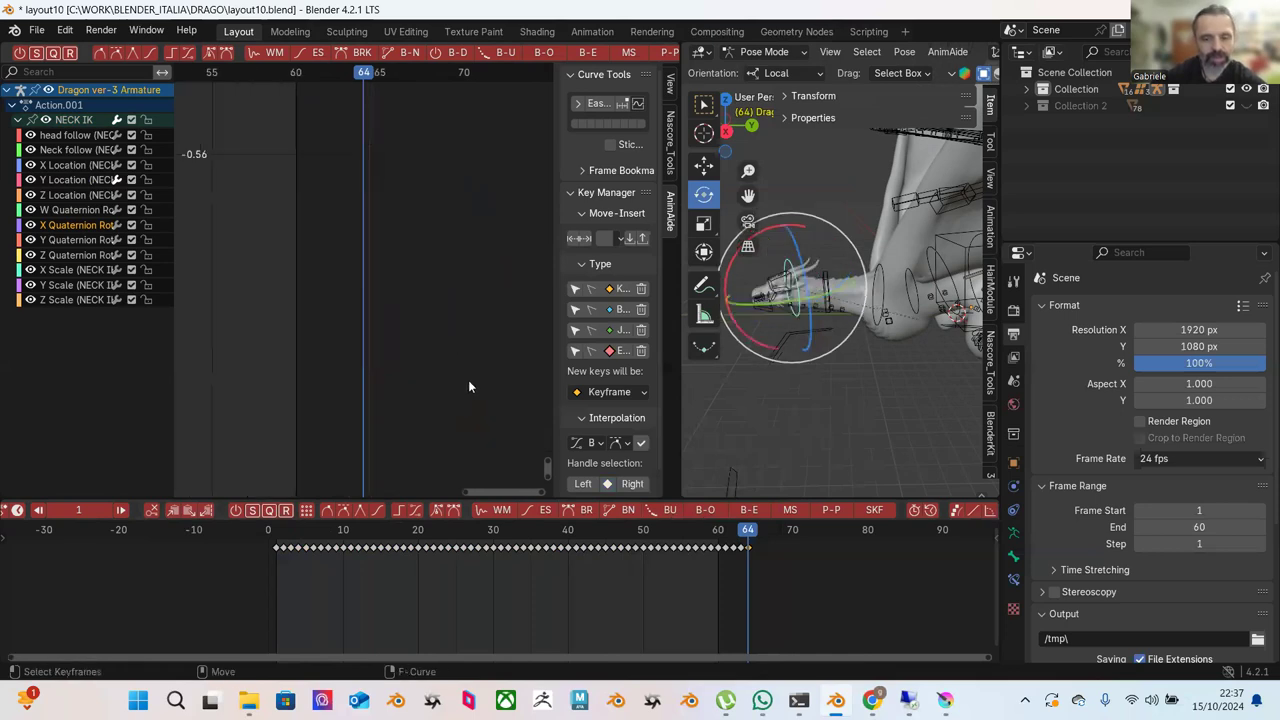
pyautogui.keyDown('ctrl'); pyautogui.moveTo(442, 358); pyautogui.dragTo(410, 326, button='middle'); pyautogui.keyUp('ctrl')
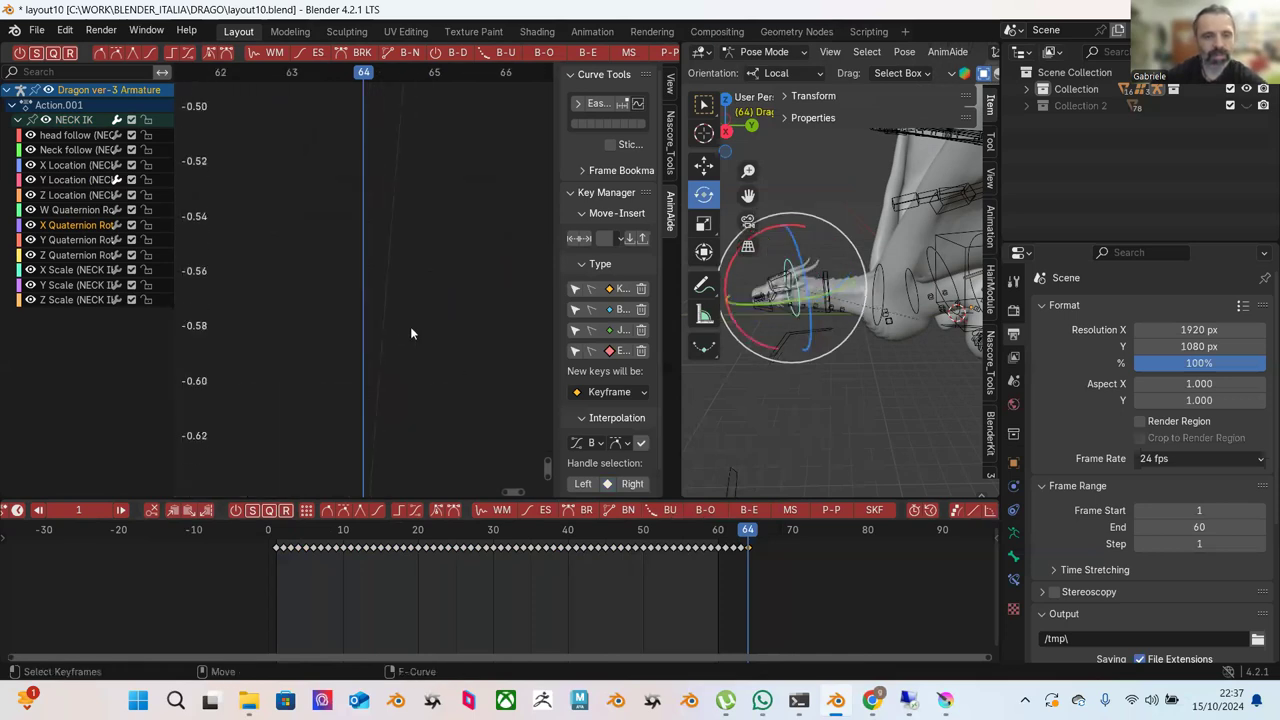
pyautogui.scroll(-5, 380, 324)
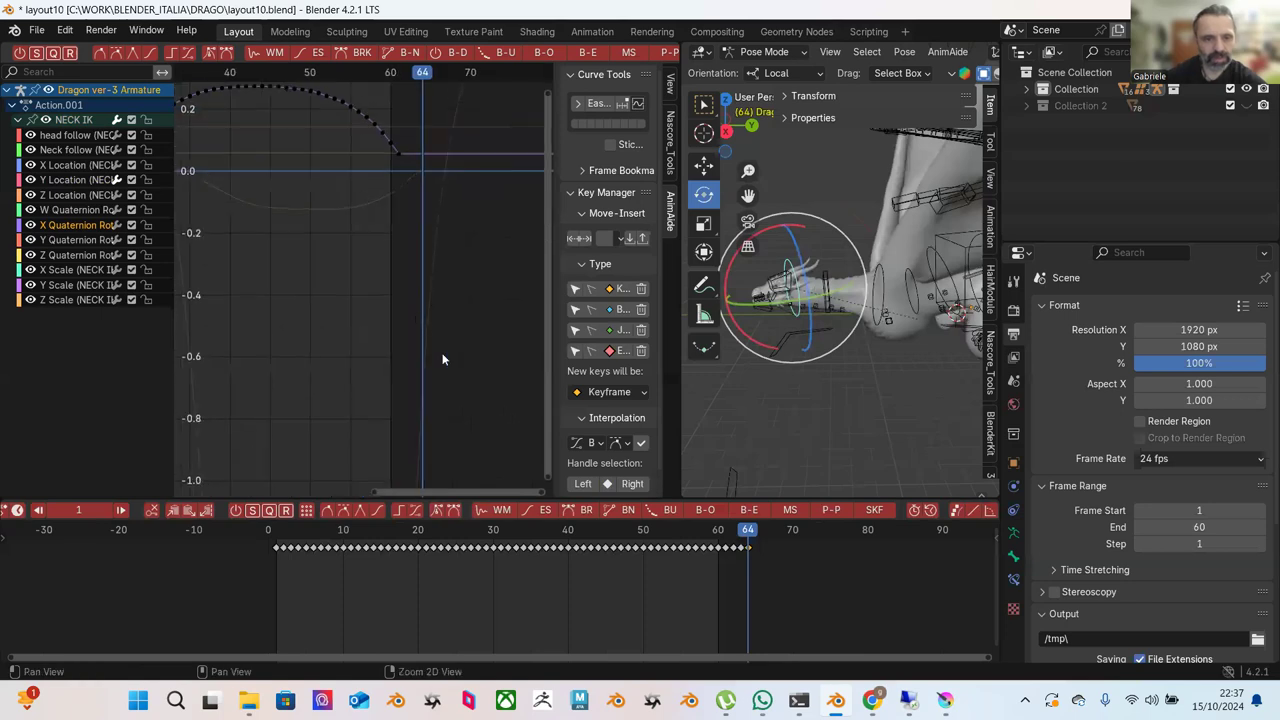
pyautogui.scroll(-4, 412, 325)
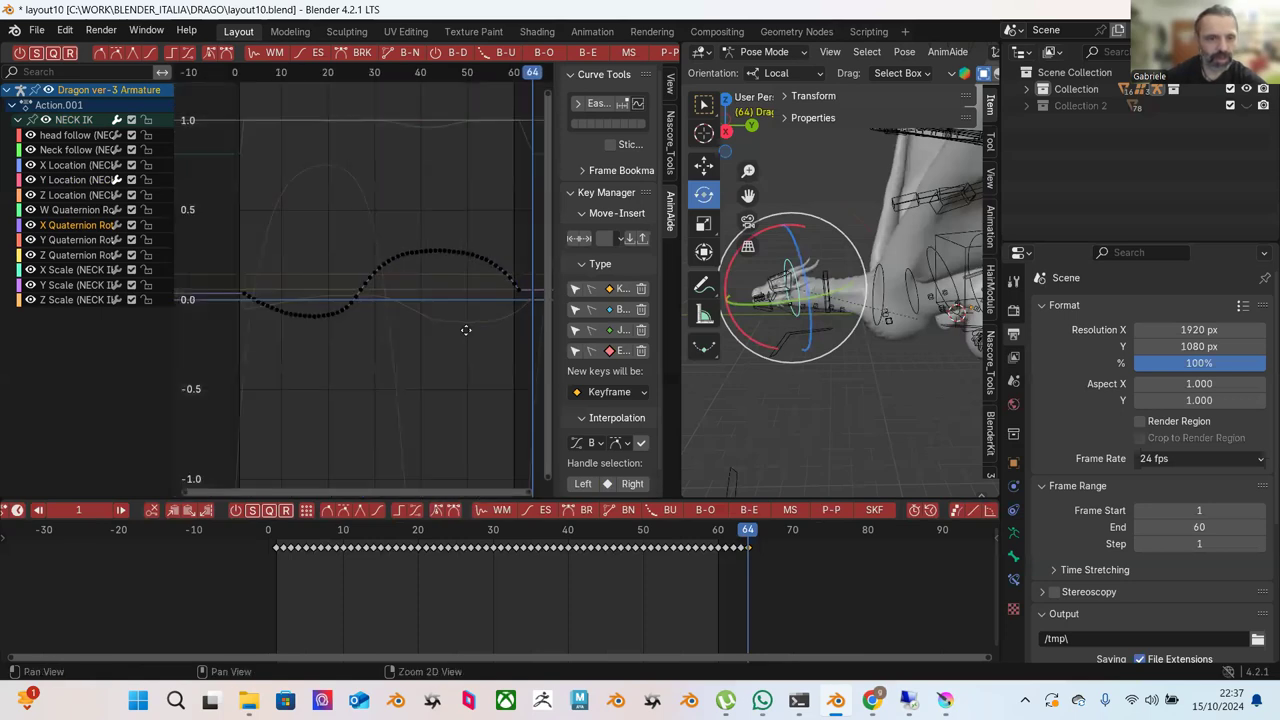
pyautogui.press('a')
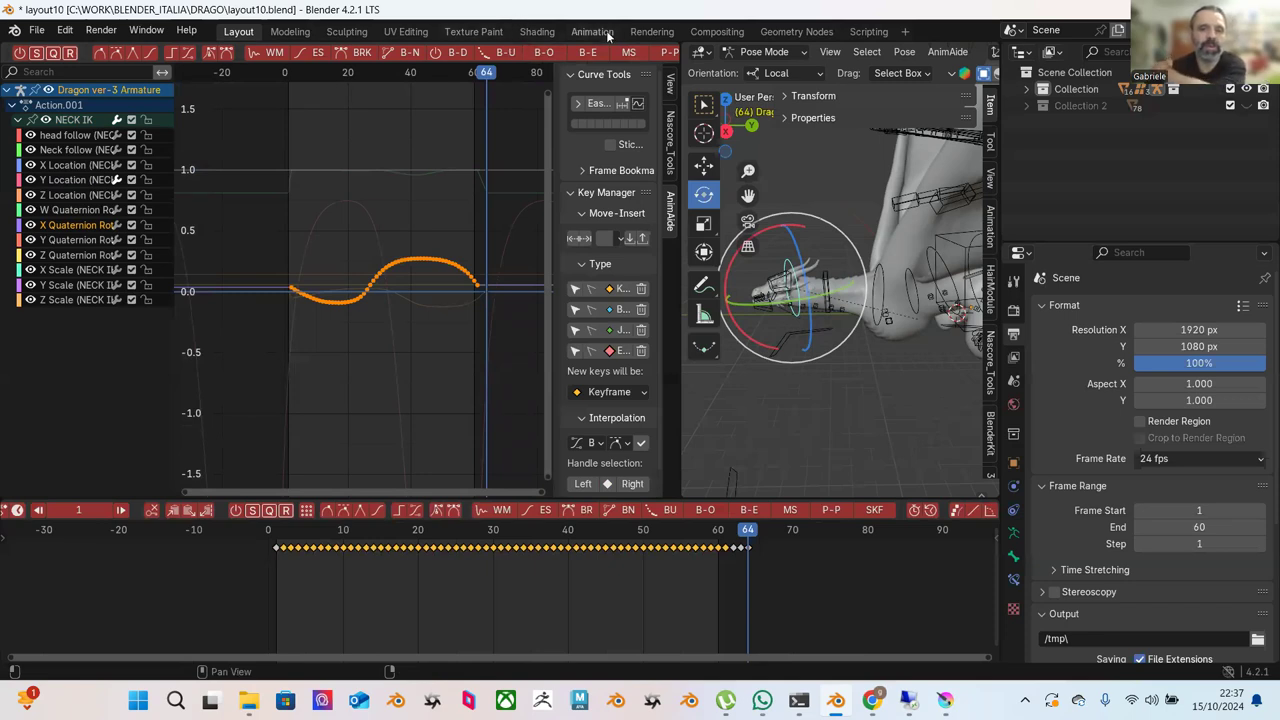
pyautogui.scroll(-5, 604, 51)
pyautogui.scroll(10, 590, 52)
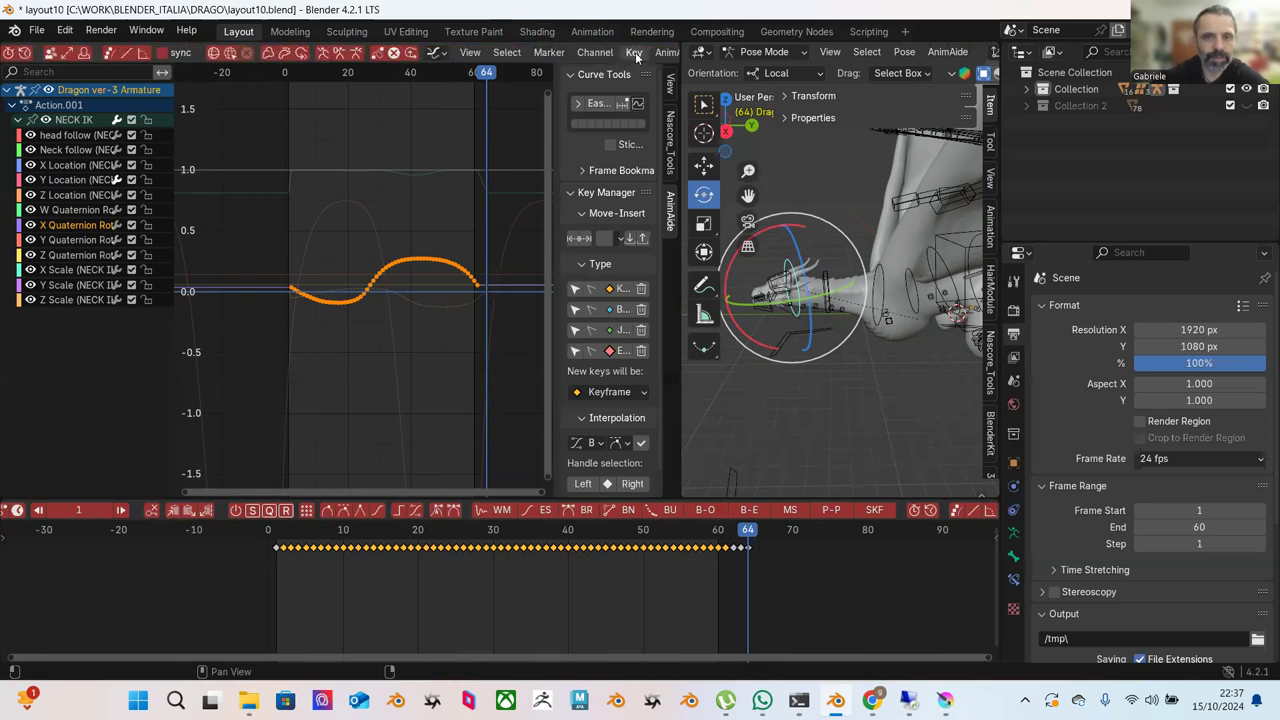
# Add a Cycles F-Curve modifier so the X quaternion curve repeats, and fit it in view.
pyautogui.click(597, 52)
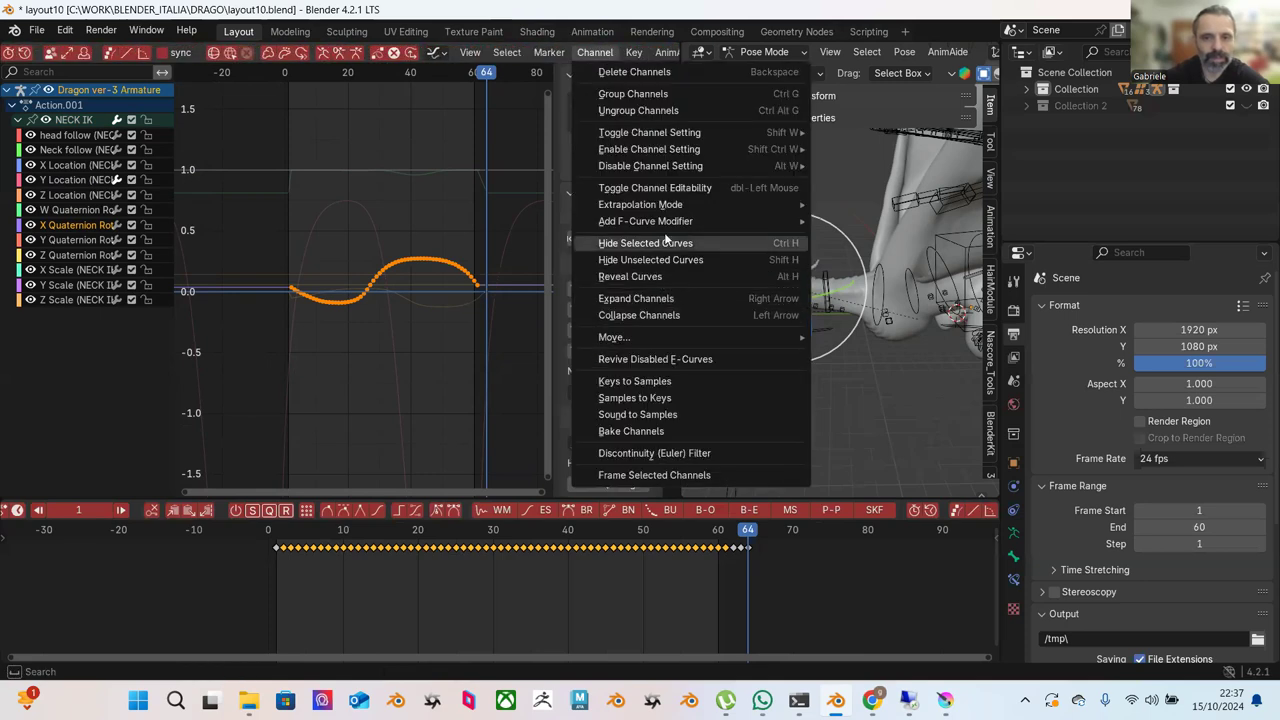
pyautogui.moveTo(677, 221)
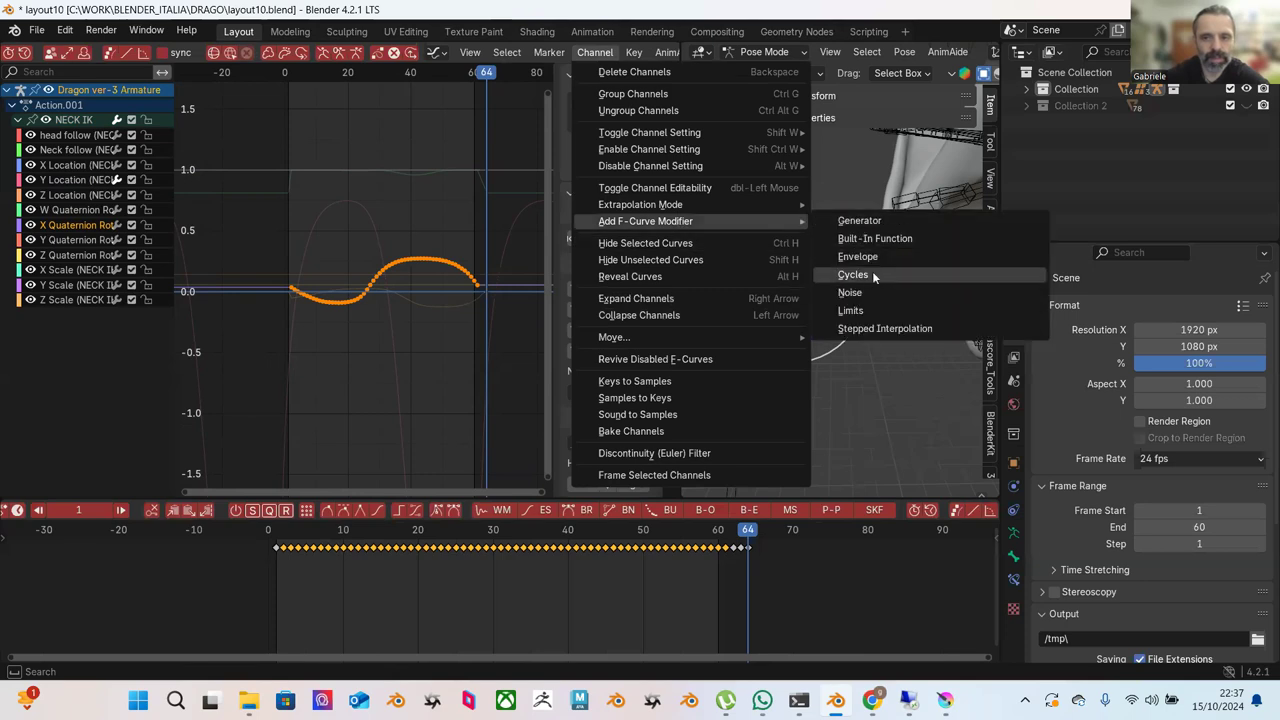
pyautogui.click(872, 272)
pyautogui.press('Home')
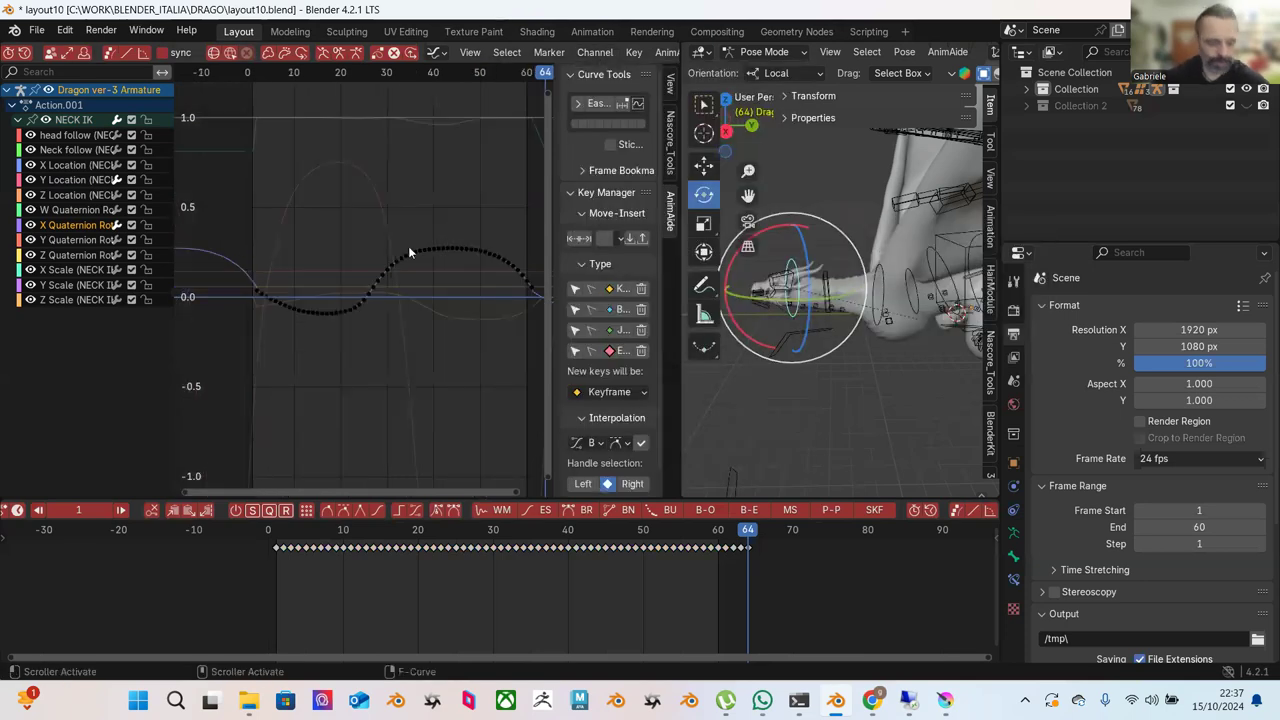
pyautogui.keyDown('ctrl'); pyautogui.moveTo(415, 244); pyautogui.dragTo(332, 152, button='middle'); pyautogui.keyUp('ctrl')
pyautogui.moveTo(337, 239); pyautogui.dragTo(448, 270, button='middle')
# Move the curve's last keyframe one frame later and slightly lower.
pyautogui.moveTo(464, 248); pyautogui.dragTo(507, 285)
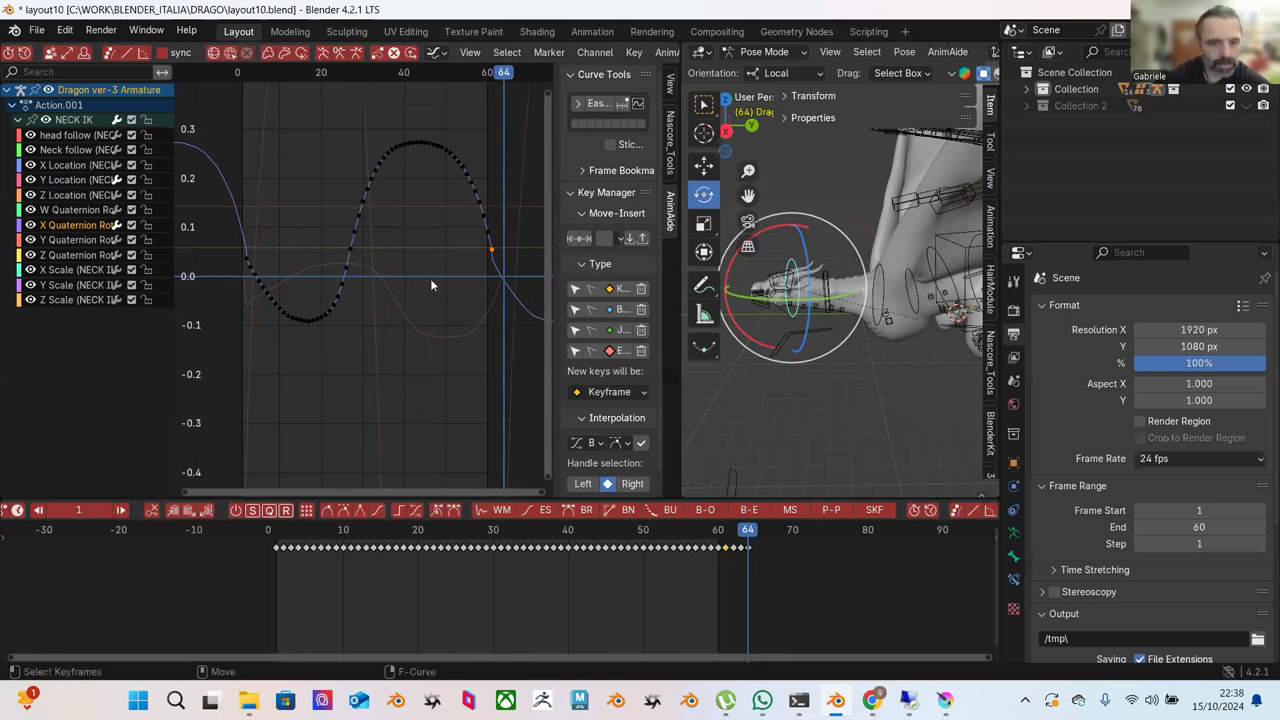
pyautogui.moveTo(229, 245); pyautogui.dragTo(257, 262)
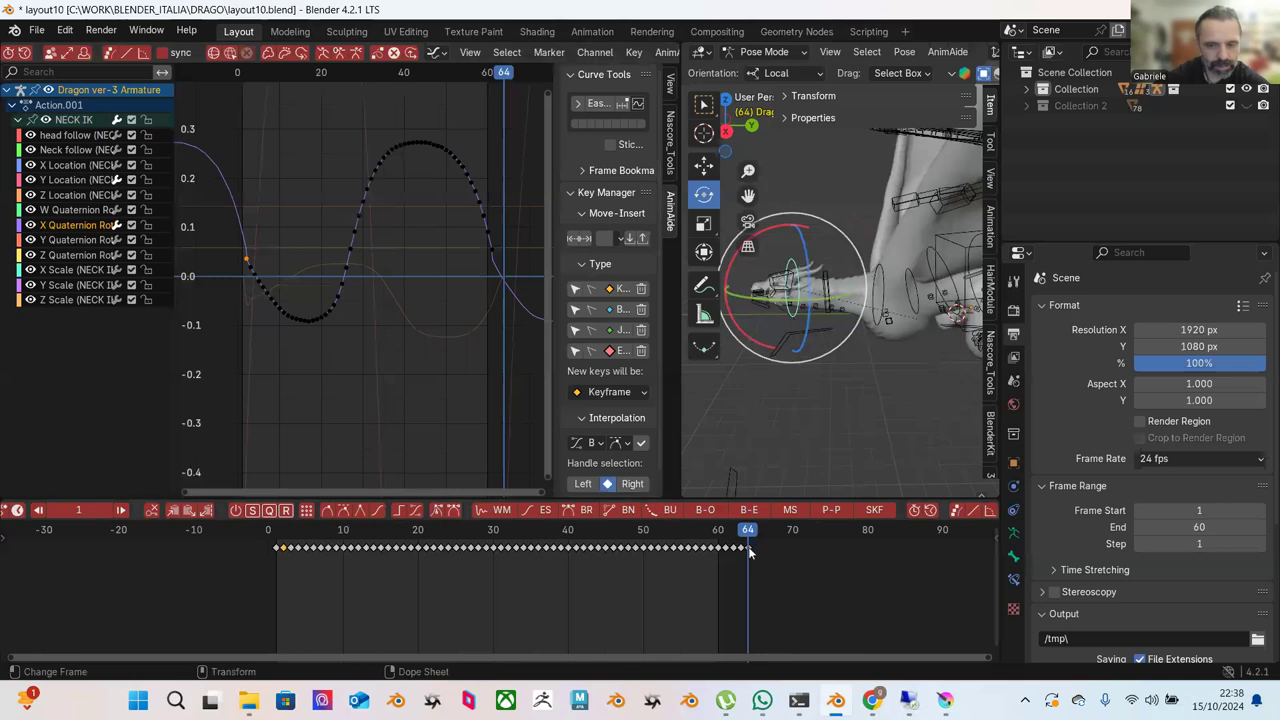
pyautogui.moveTo(475, 242); pyautogui.dragTo(510, 270)
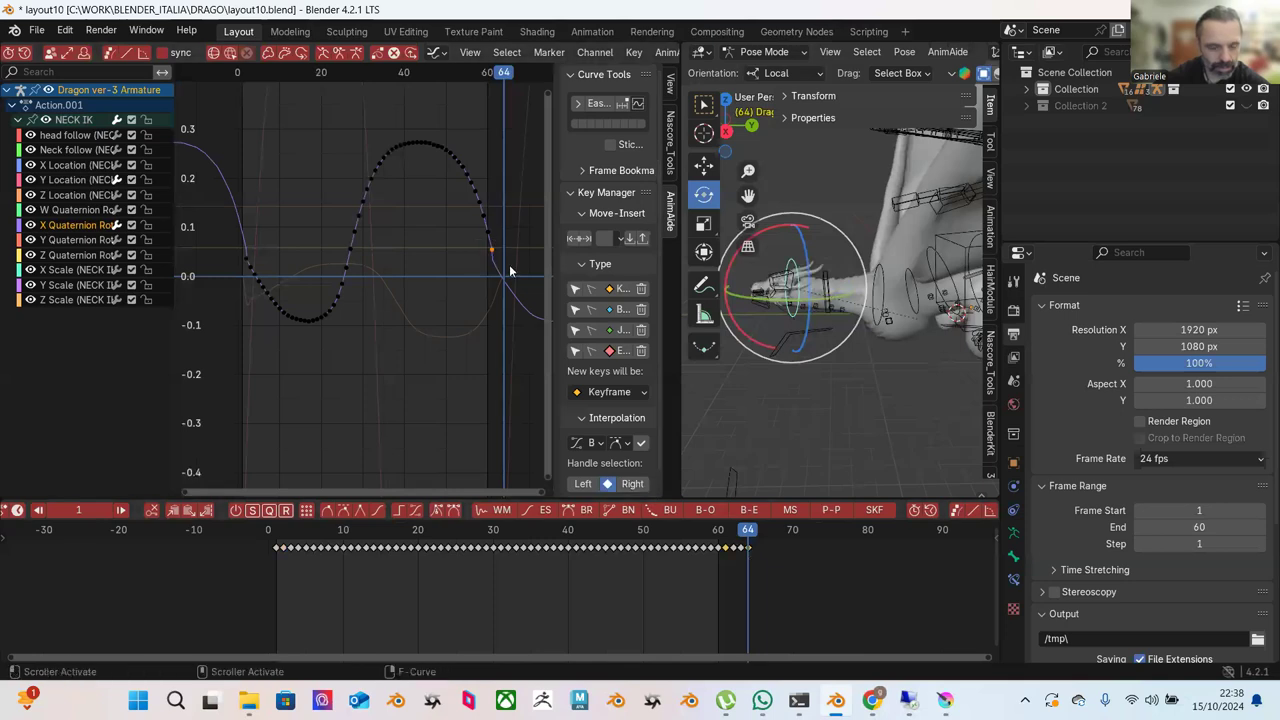
pyautogui.press('g')
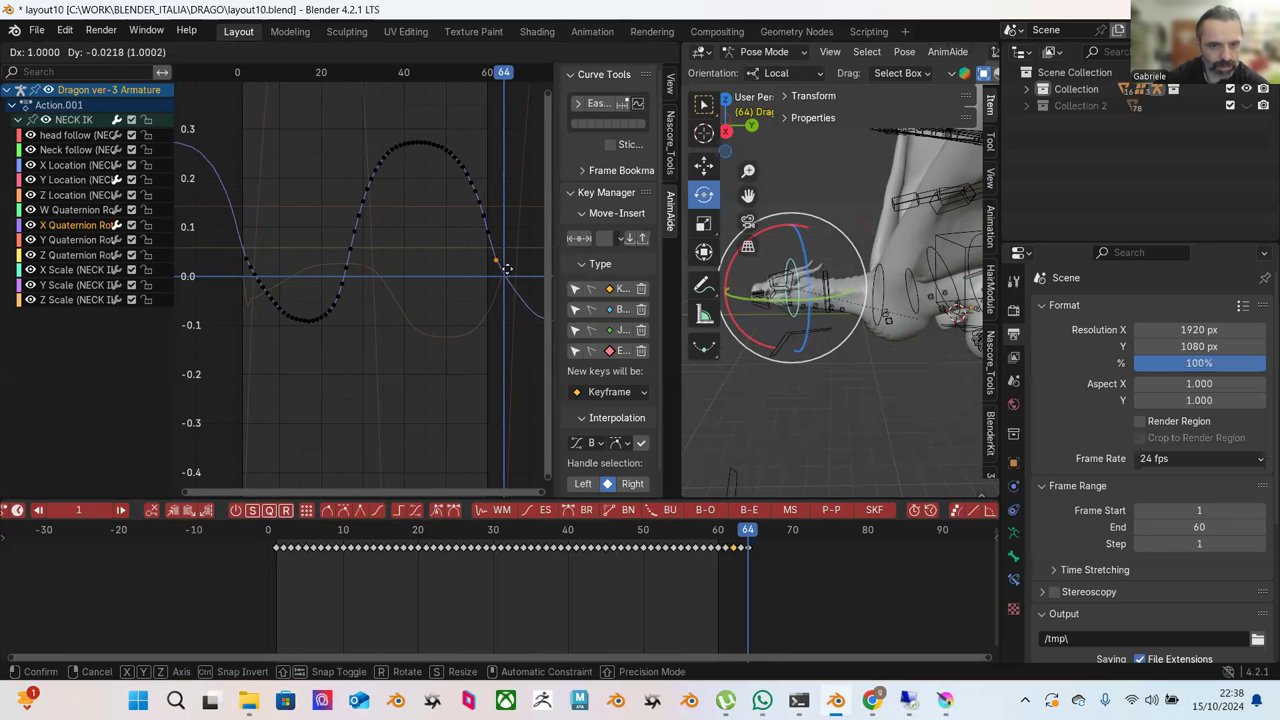
pyautogui.click(509, 266)
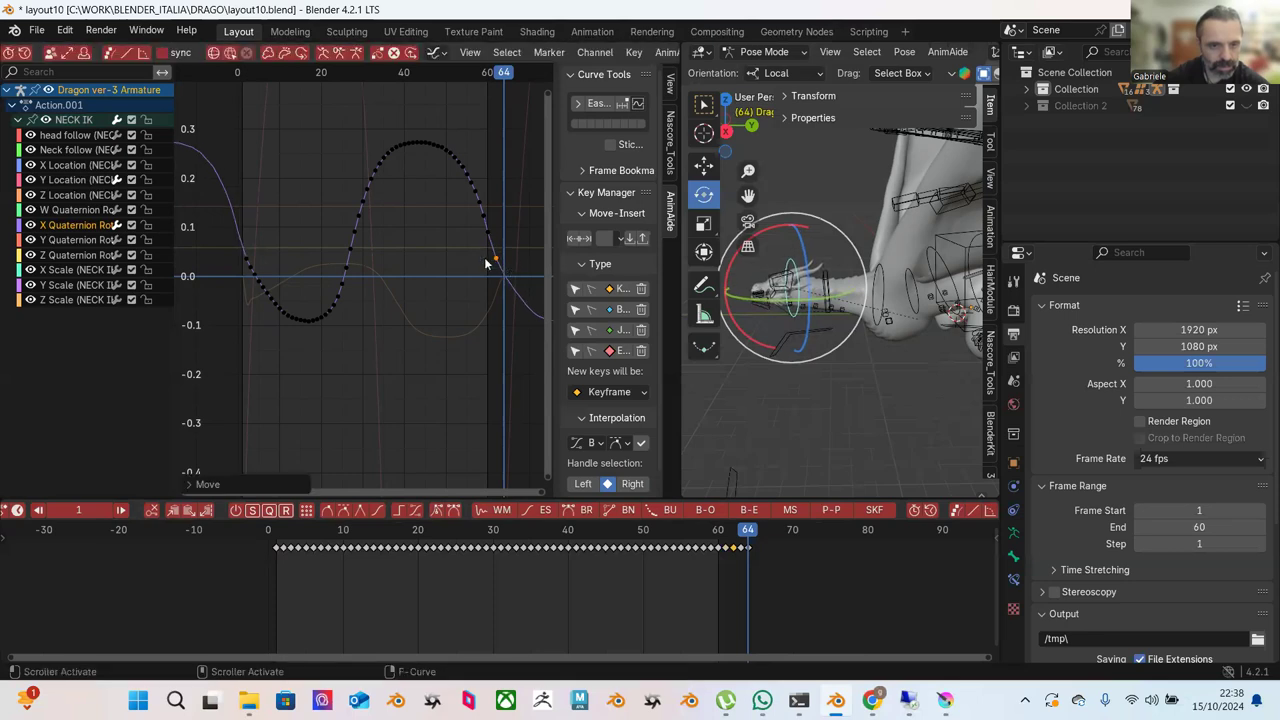
# Box-select the keys from the trough up the rising slope.
pyautogui.click(270, 215)
pyautogui.moveTo(386, 228); pyautogui.dragTo(302, 351)
pyautogui.hscroll(-8, 210, 53)
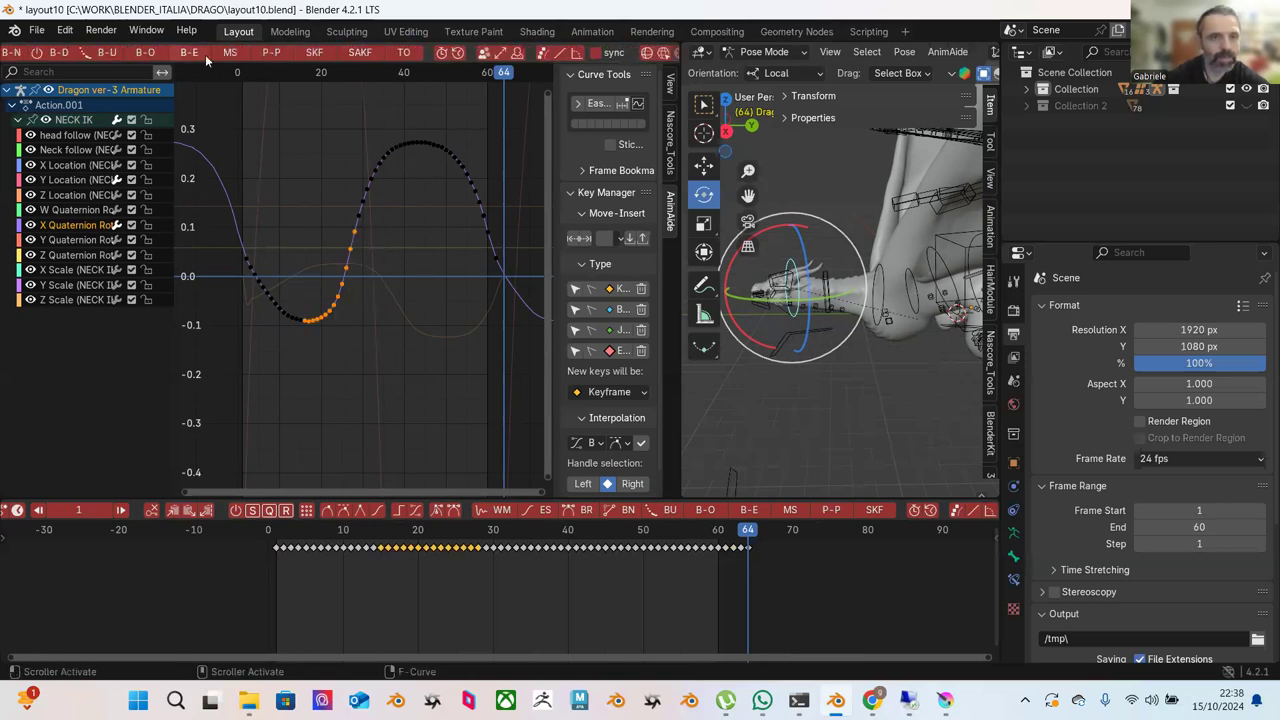
# Apply AnimAide Blend to Ease on the selected trough keys.
pyautogui.click(204, 53)
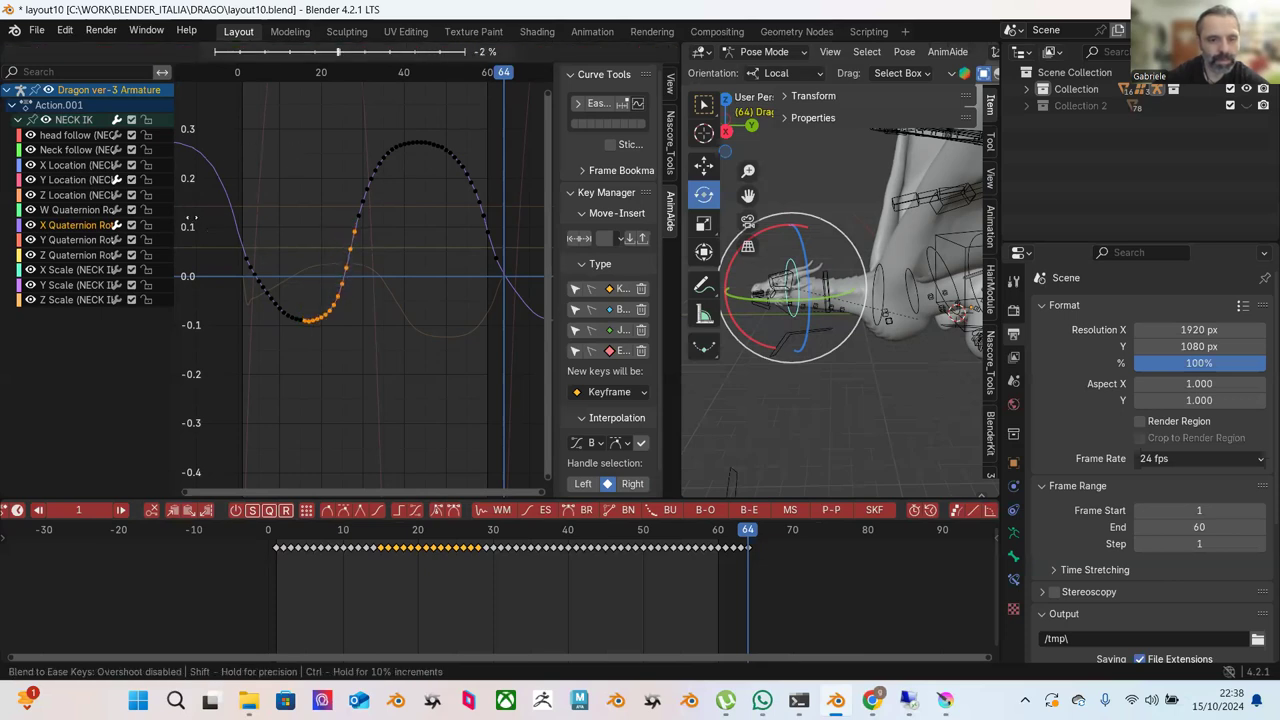
pyautogui.click(203, 221)
pyautogui.click(303, 194)
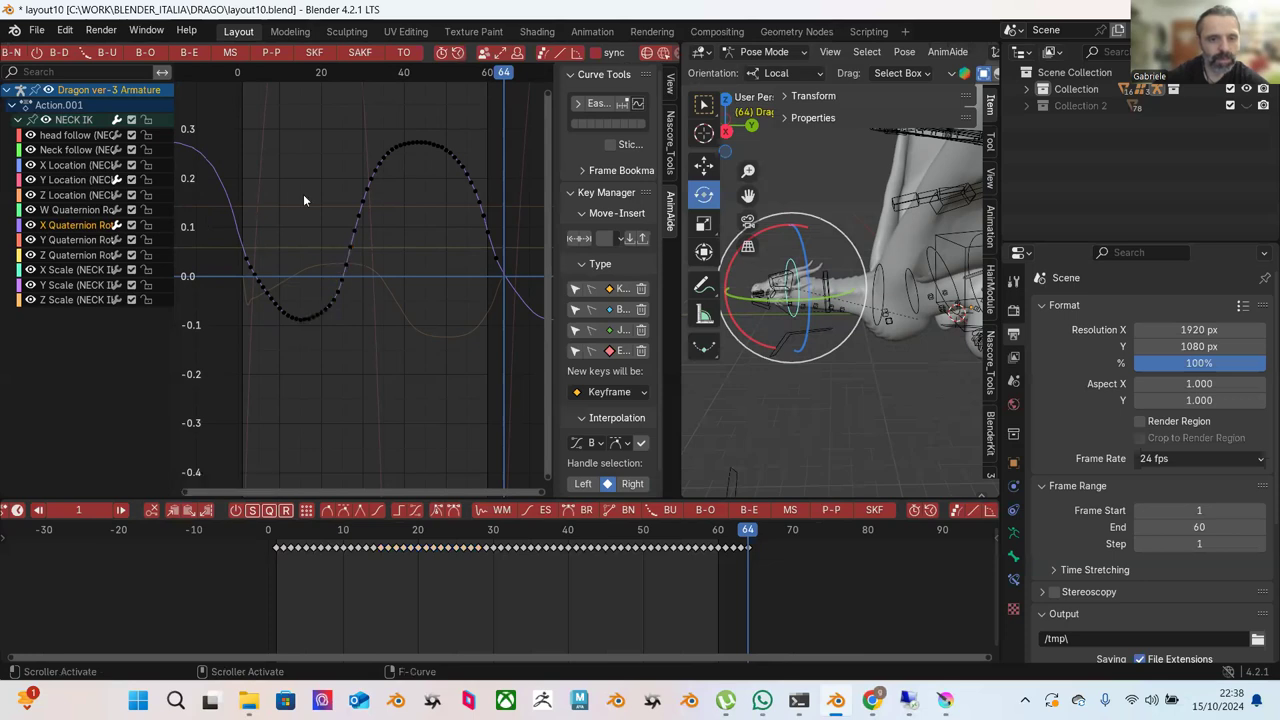
pyautogui.scroll(-2, 303, 194)
pyautogui.scroll(2, 329, 245)
# Ease the keys on the curve's rising section with Blend to Ease.
pyautogui.moveTo(408, 174); pyautogui.dragTo(302, 345)
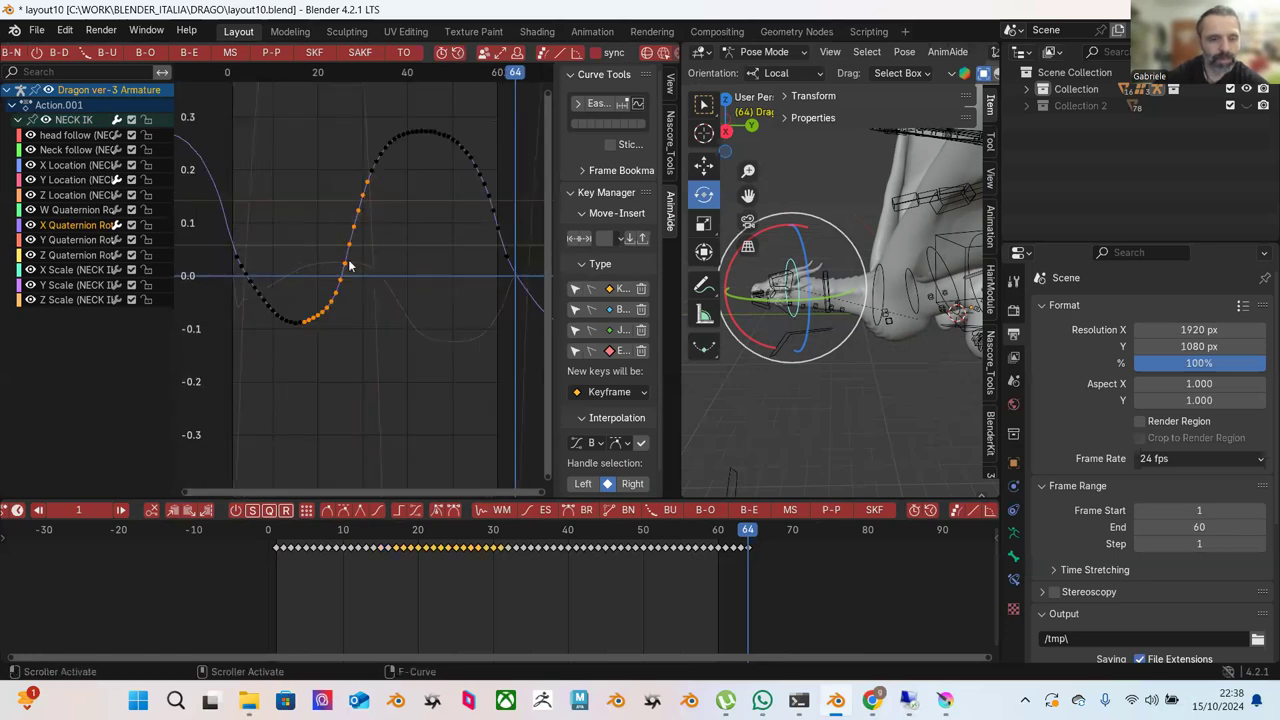
pyautogui.click(190, 53)
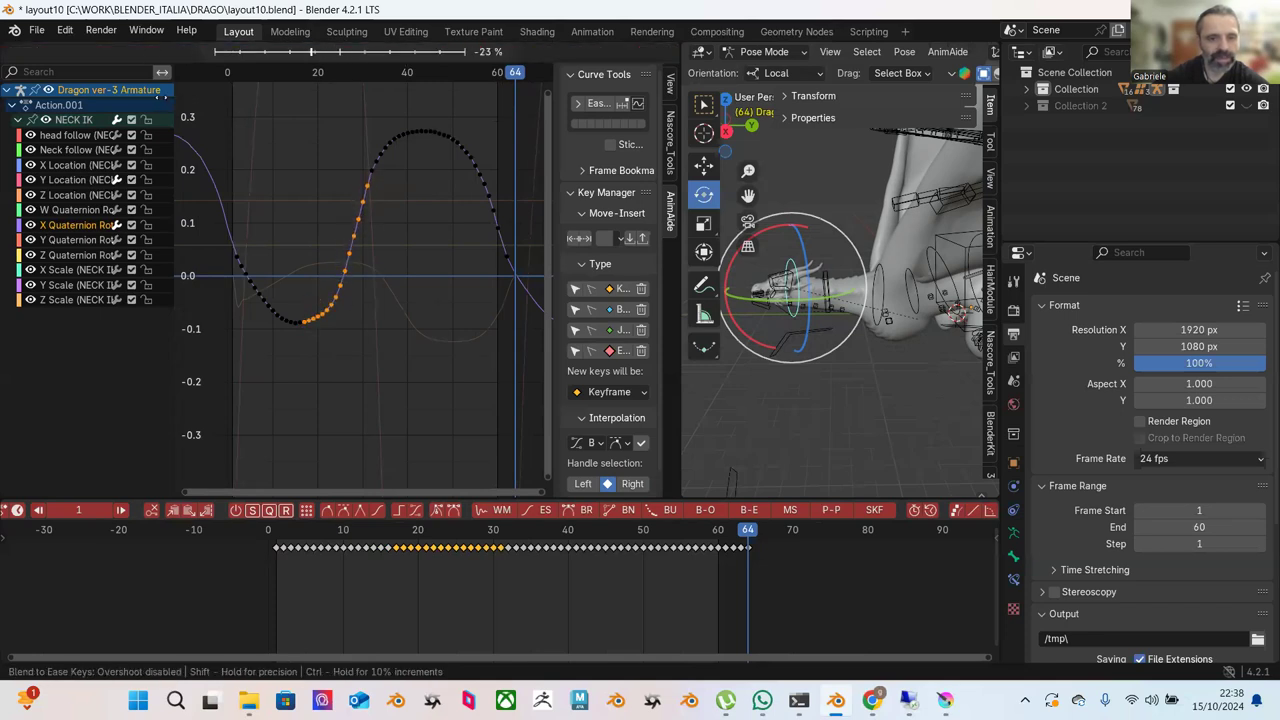
pyautogui.click(168, 105)
pyautogui.click(230, 213)
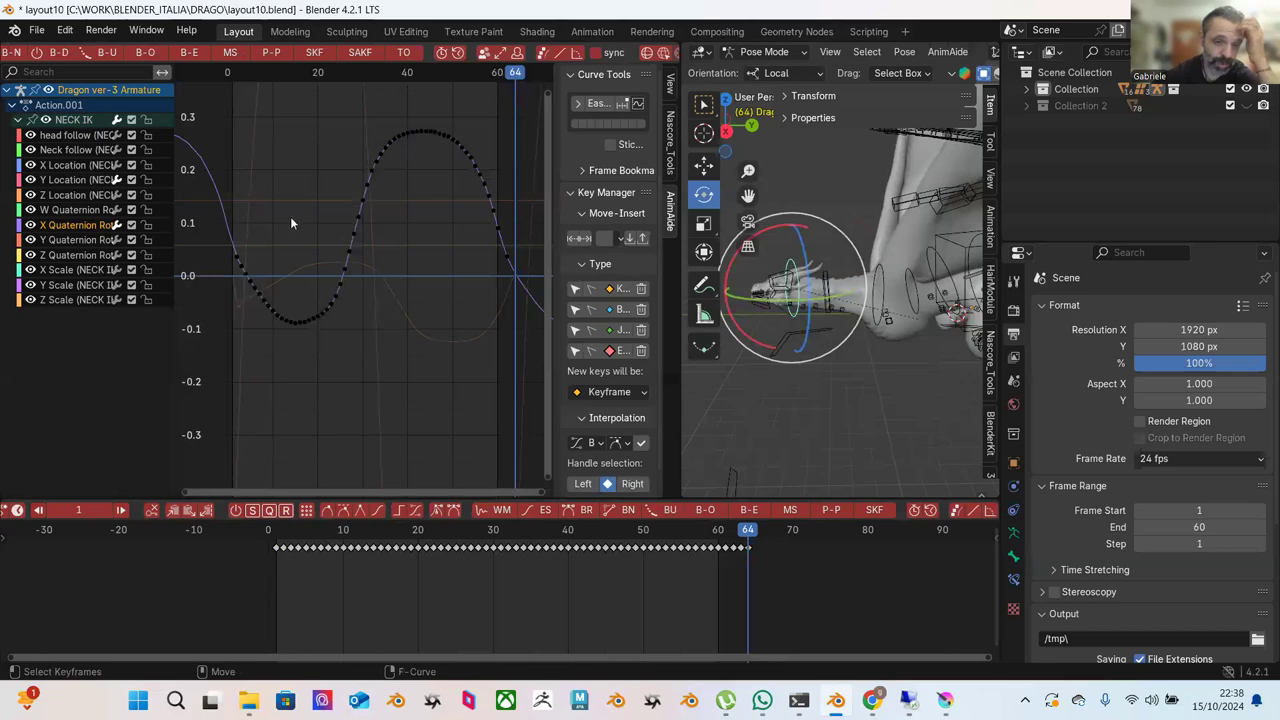
# Scrub the animation to preview the neck, then select all keys and start shifting them in time.
pyautogui.moveTo(290, 532); pyautogui.dragTo(852, 548)
pyautogui.scroll(-2, 488, 336)
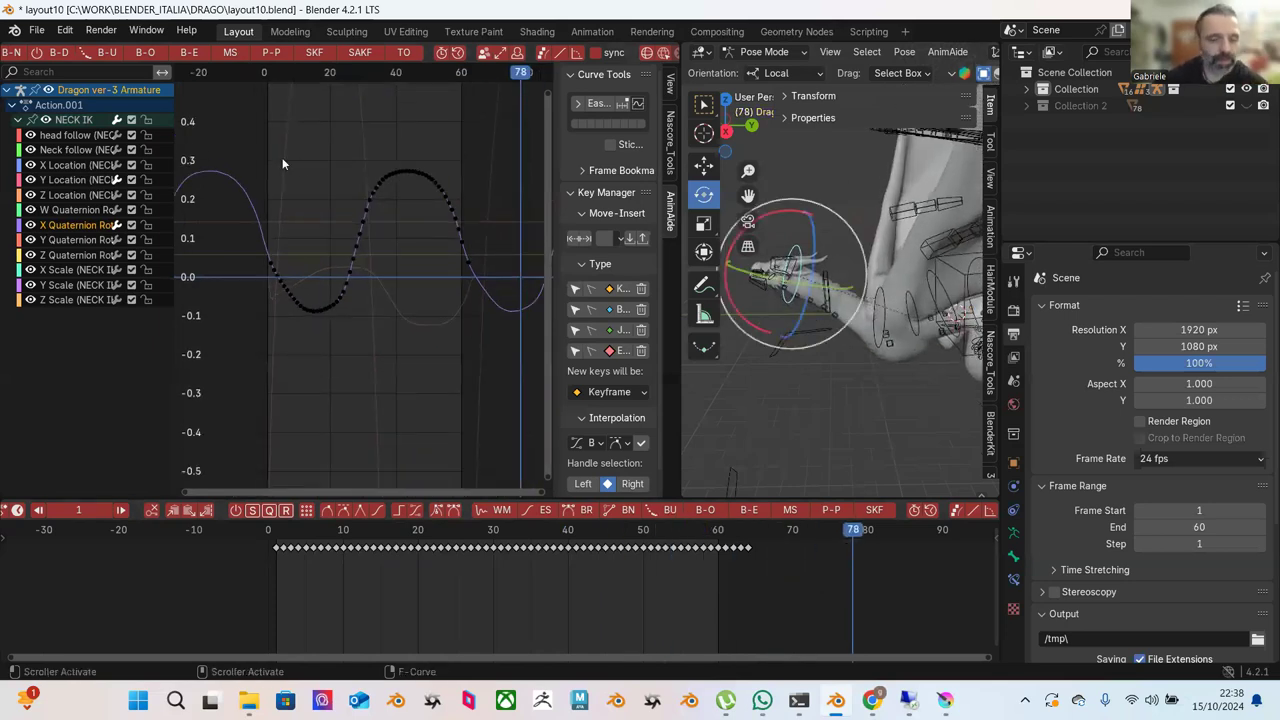
pyautogui.moveTo(288, 531); pyautogui.dragTo(403, 535)
pyautogui.moveTo(229, 131); pyautogui.dragTo(517, 390)
pyautogui.press('g')
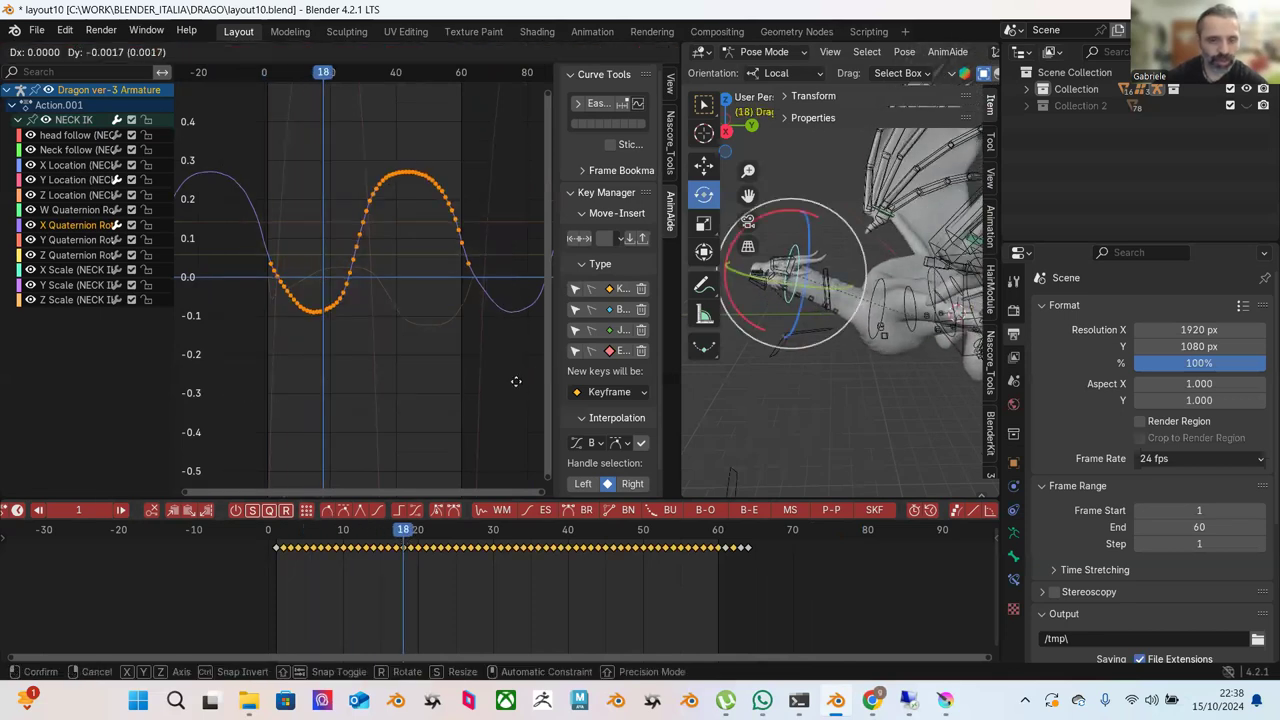
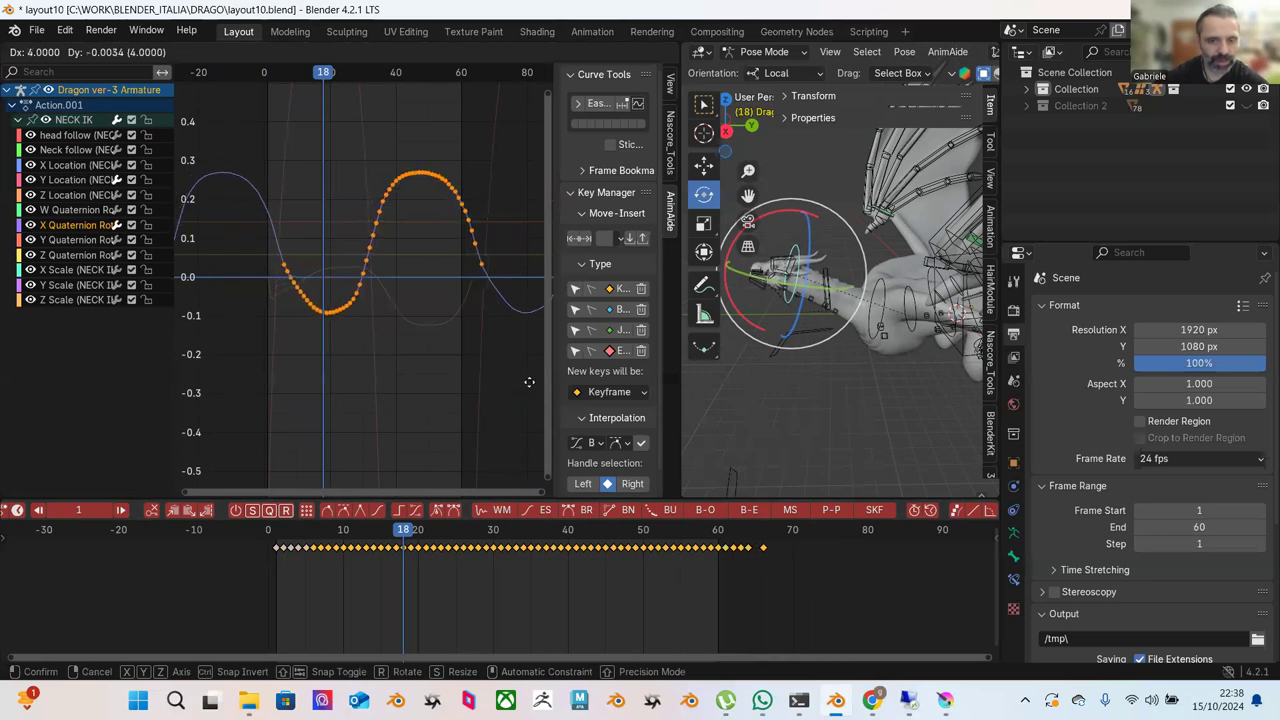
# Confirm shifting the NECK IK keys about two frames earlier and play the loop.
pyautogui.click(529, 382)
pyautogui.press('space')
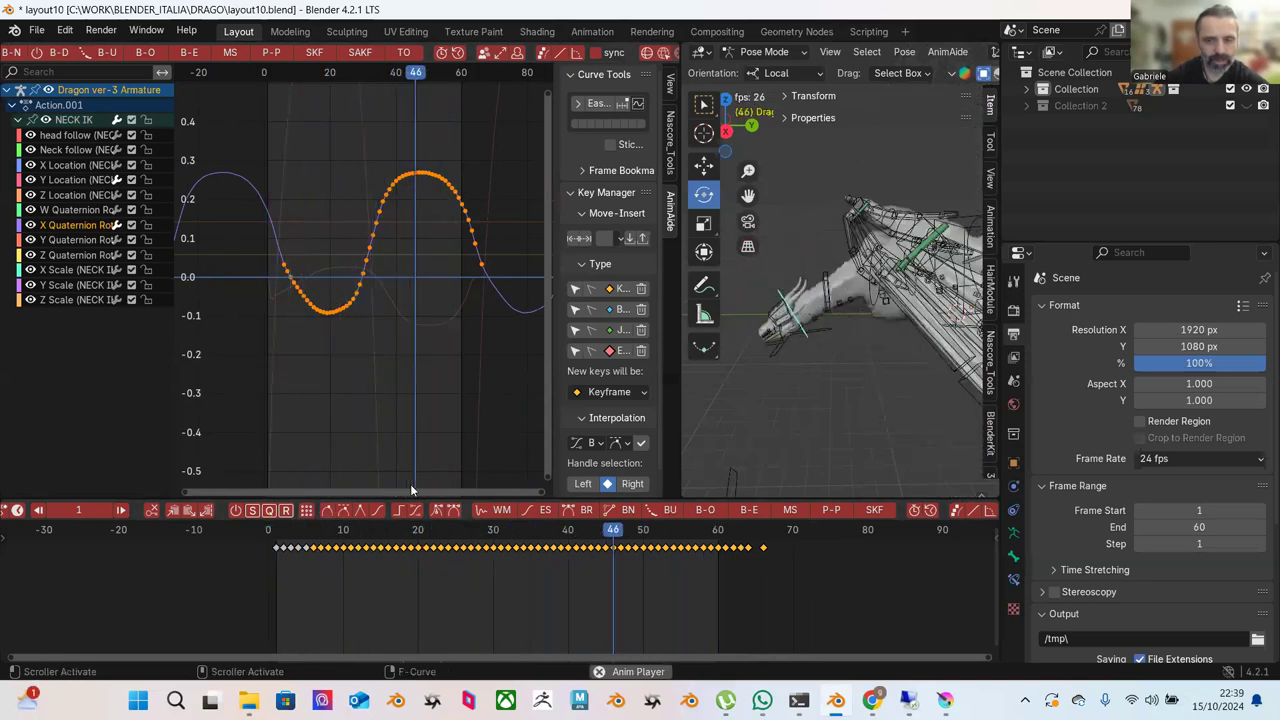
pyautogui.press('space')
# Scrub the neck motion from frame 1 to 56, then retime the selected keys again.
pyautogui.moveTo(733, 545); pyautogui.dragTo(710, 546)
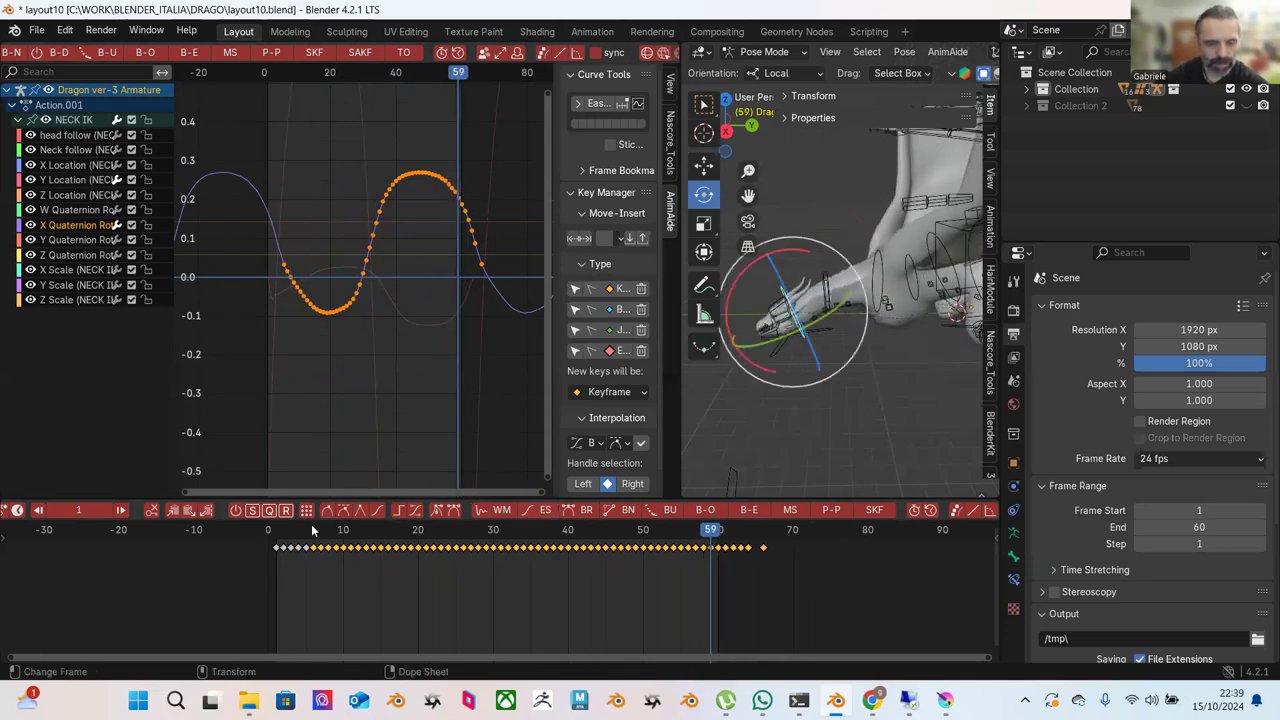
pyautogui.click(276, 530)
pyautogui.moveTo(278, 534); pyautogui.dragTo(722, 596)
pyautogui.hotkey('ctrl', 'z')
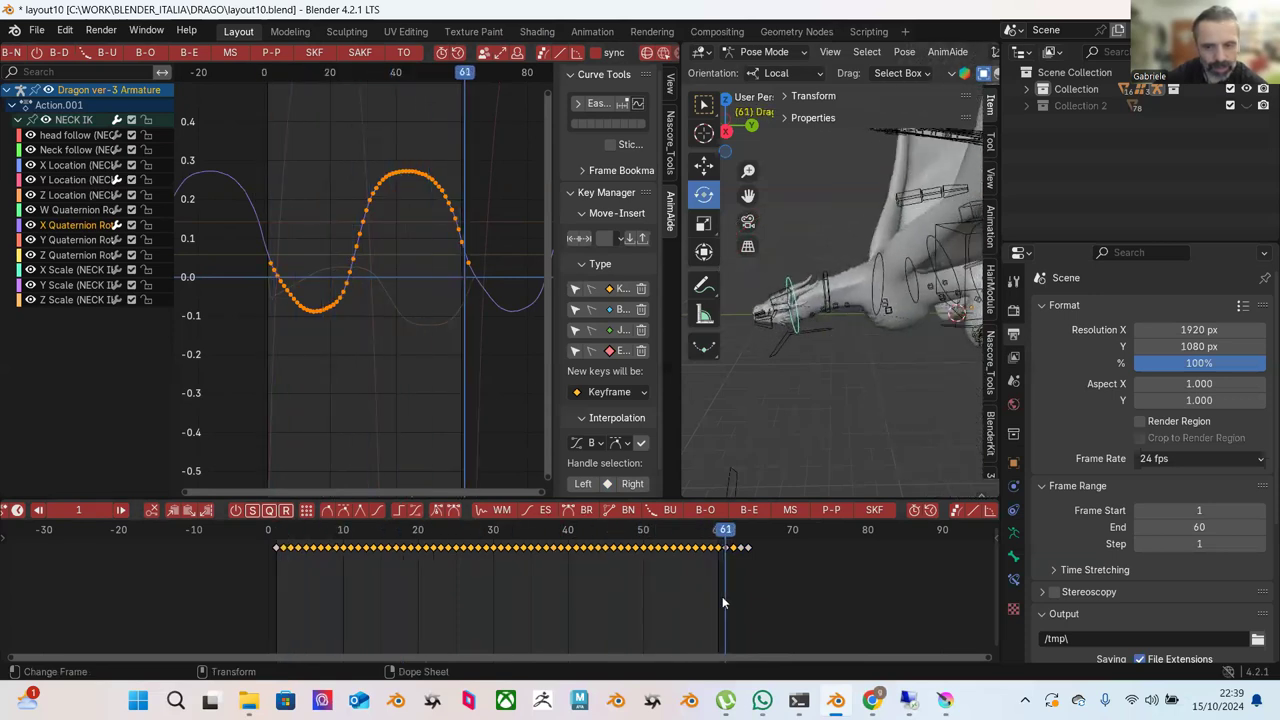
# Compare the poses at frames 1 and 61, reselect NECK IK and copy its frame 1 keyframe.
pyautogui.click(278, 541)
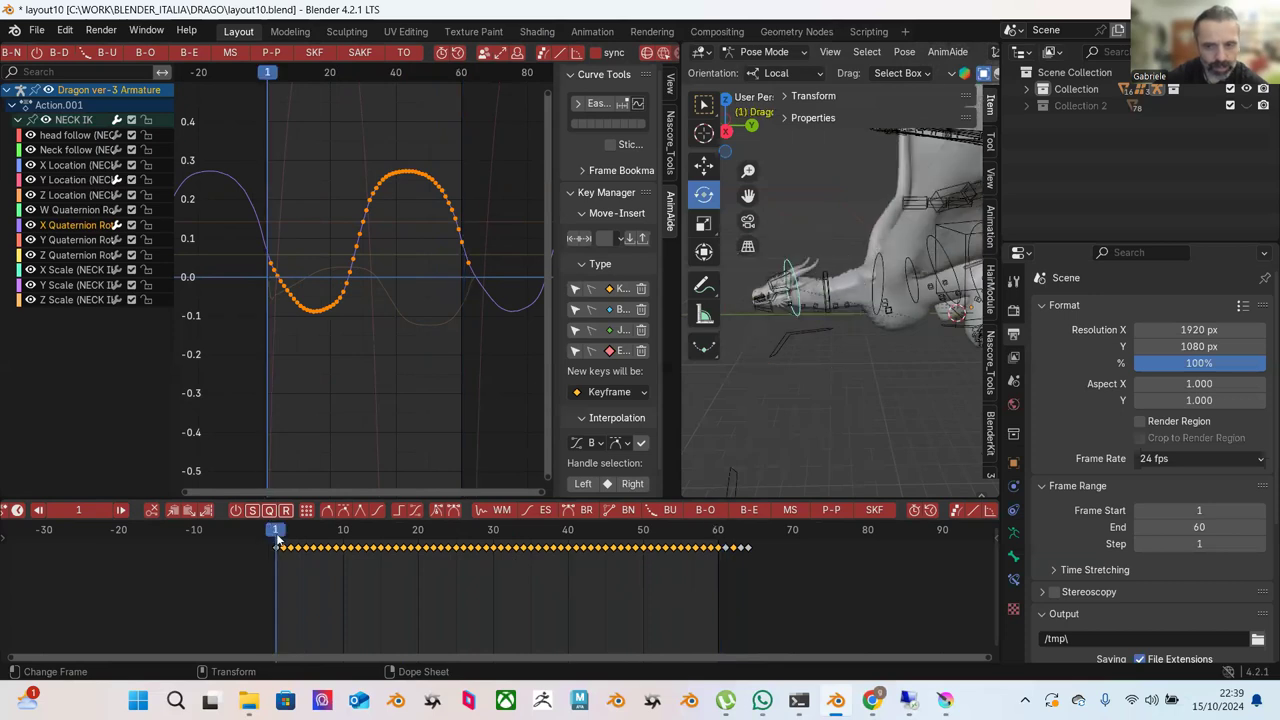
pyautogui.click(726, 546)
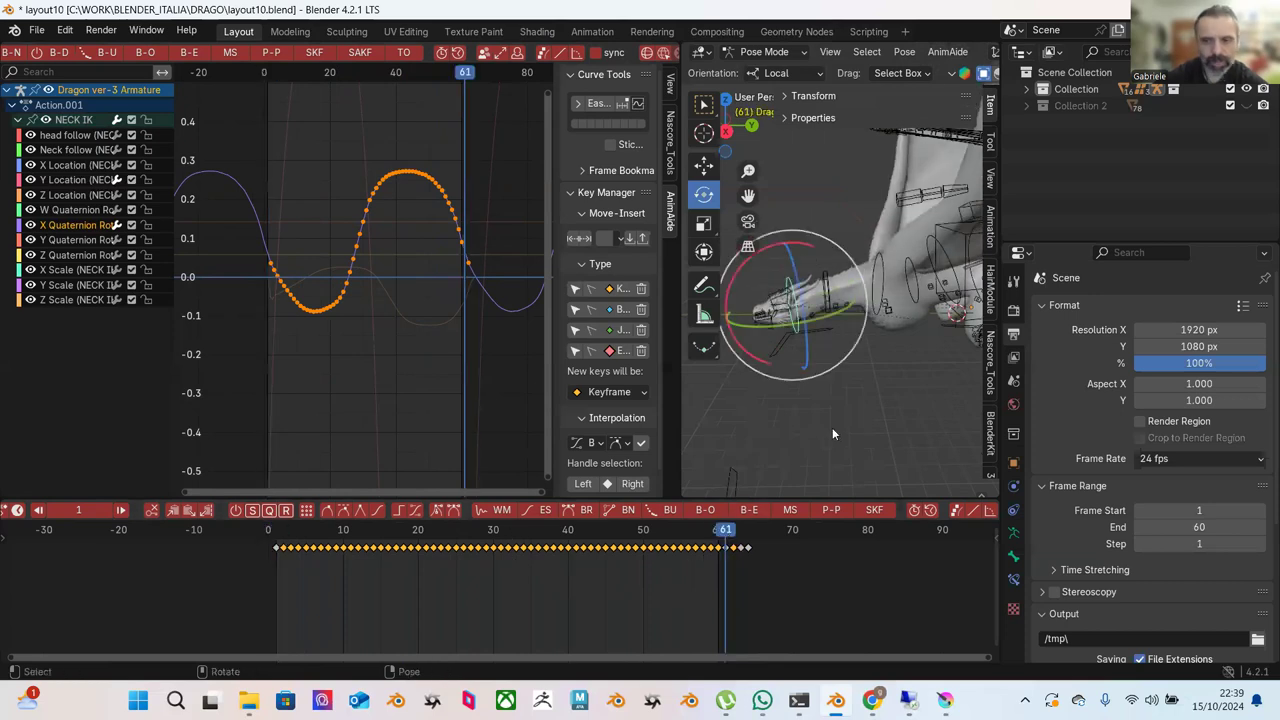
pyautogui.click(795, 300)
pyautogui.hotkey('ctrl', 'z')
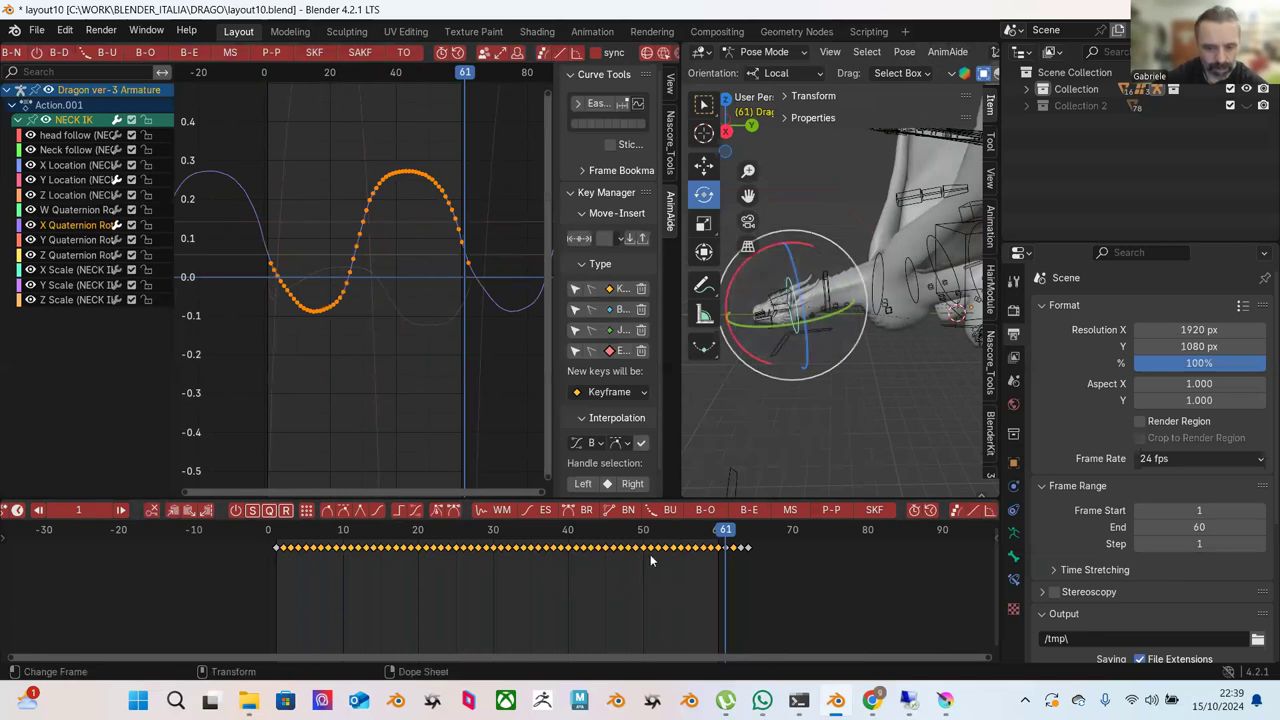
pyautogui.click(276, 549)
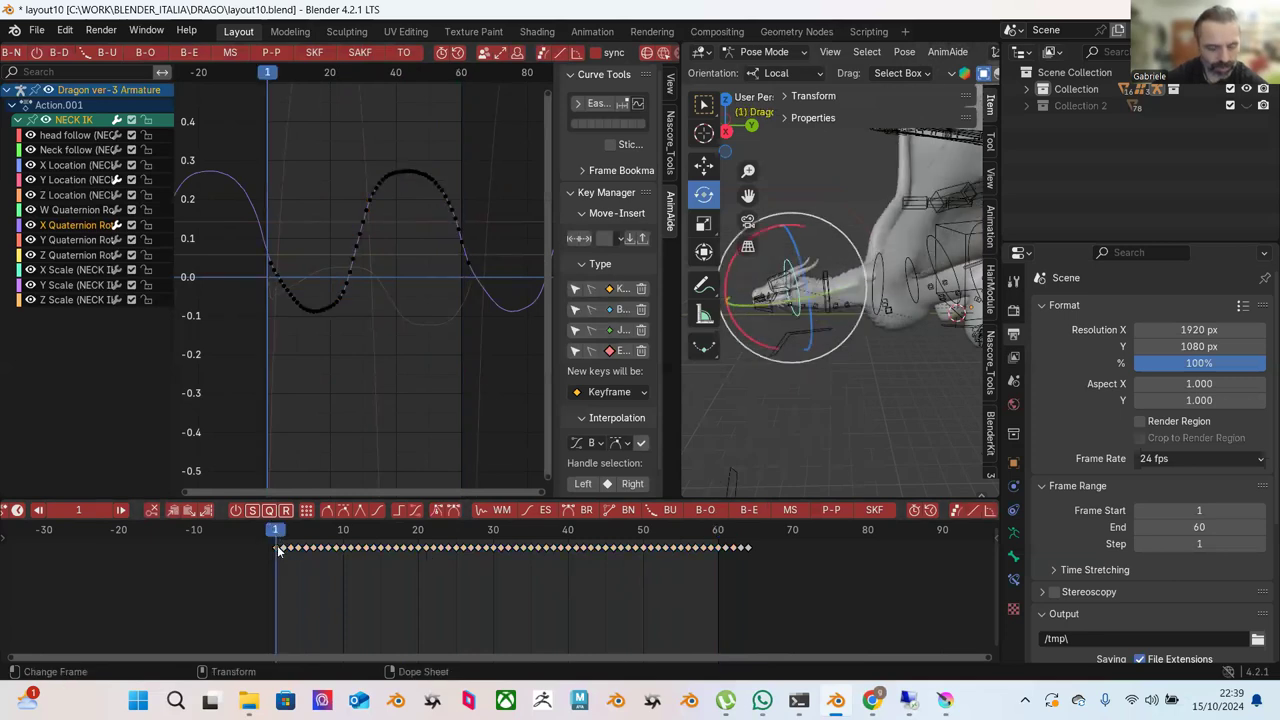
pyautogui.rightClick(278, 549)
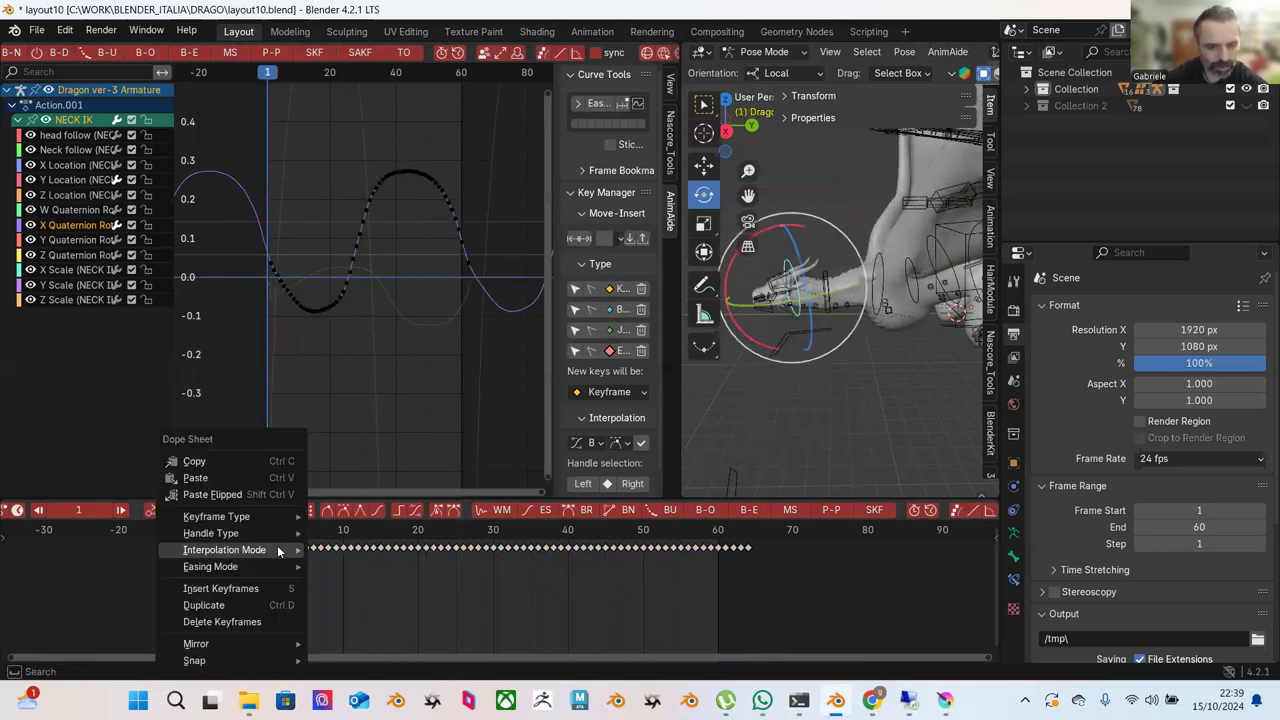
pyautogui.click(258, 461)
# Delete the frame 60 key and paste the copied key at frame 61.
pyautogui.click(722, 544)
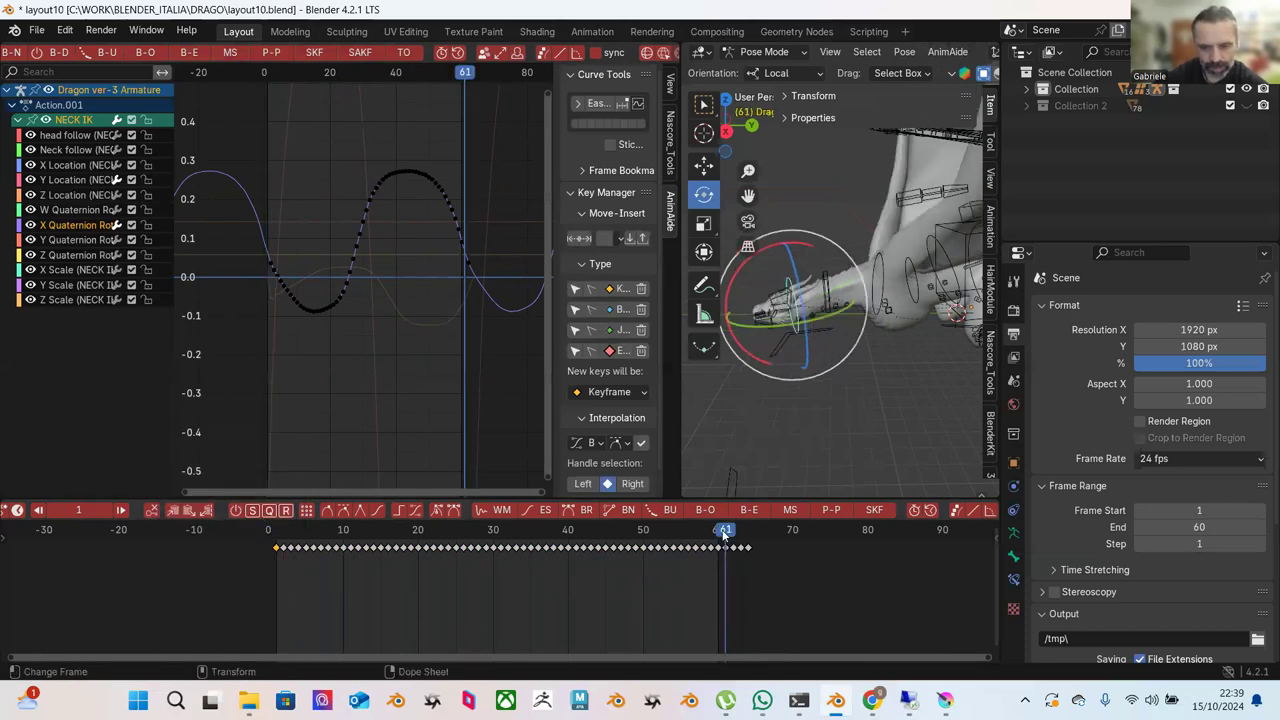
pyautogui.moveTo(781, 546); pyautogui.dragTo(726, 565)
pyautogui.rightClick(736, 549)
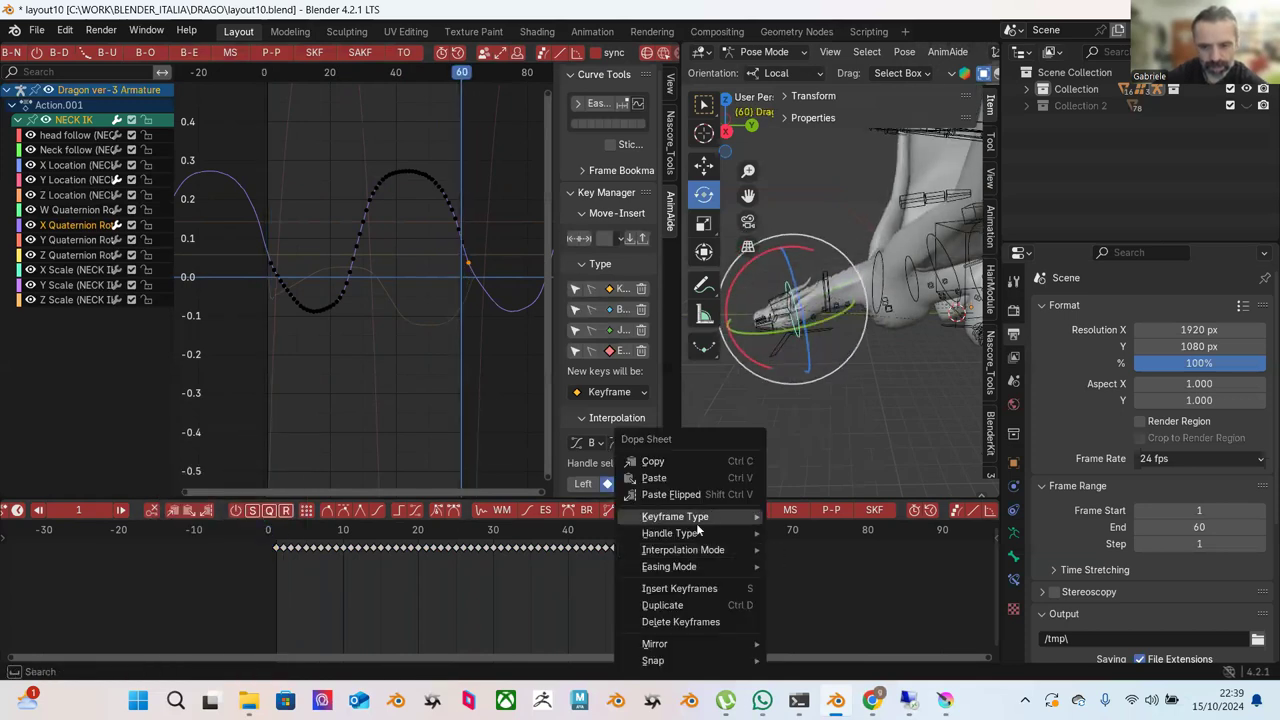
pyautogui.click(686, 622)
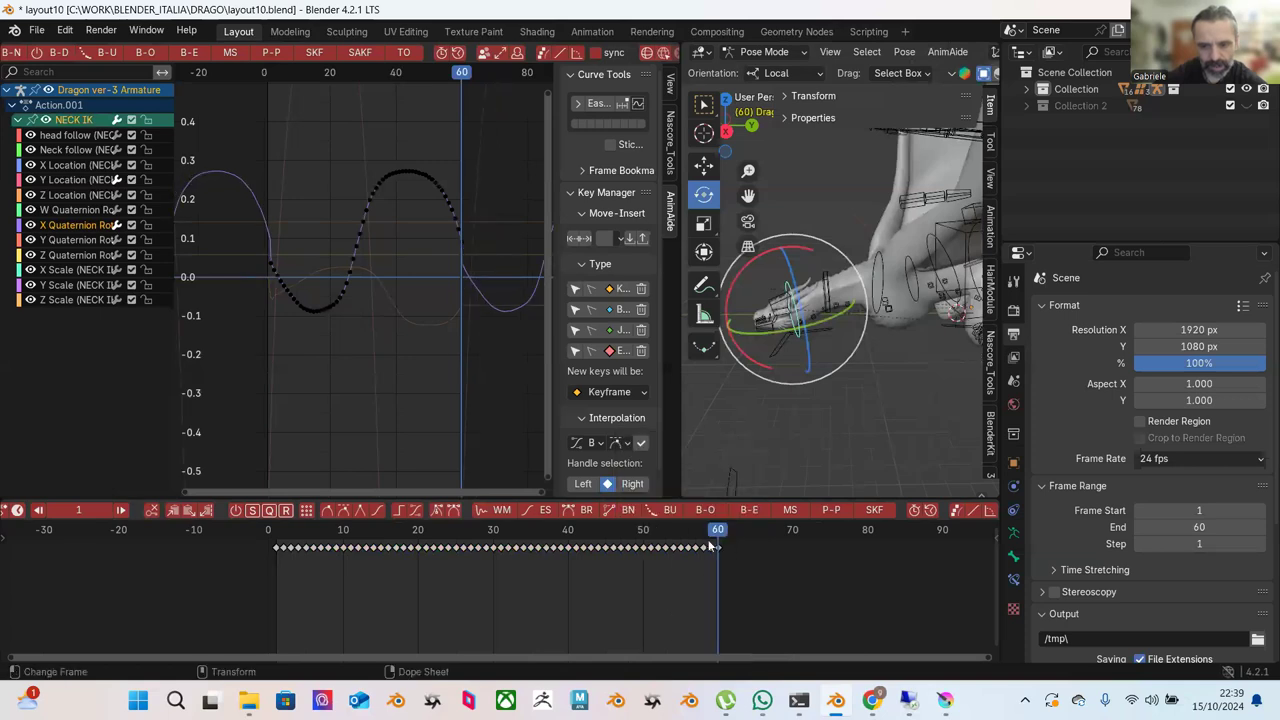
pyautogui.click(724, 545)
pyautogui.rightClick(730, 541)
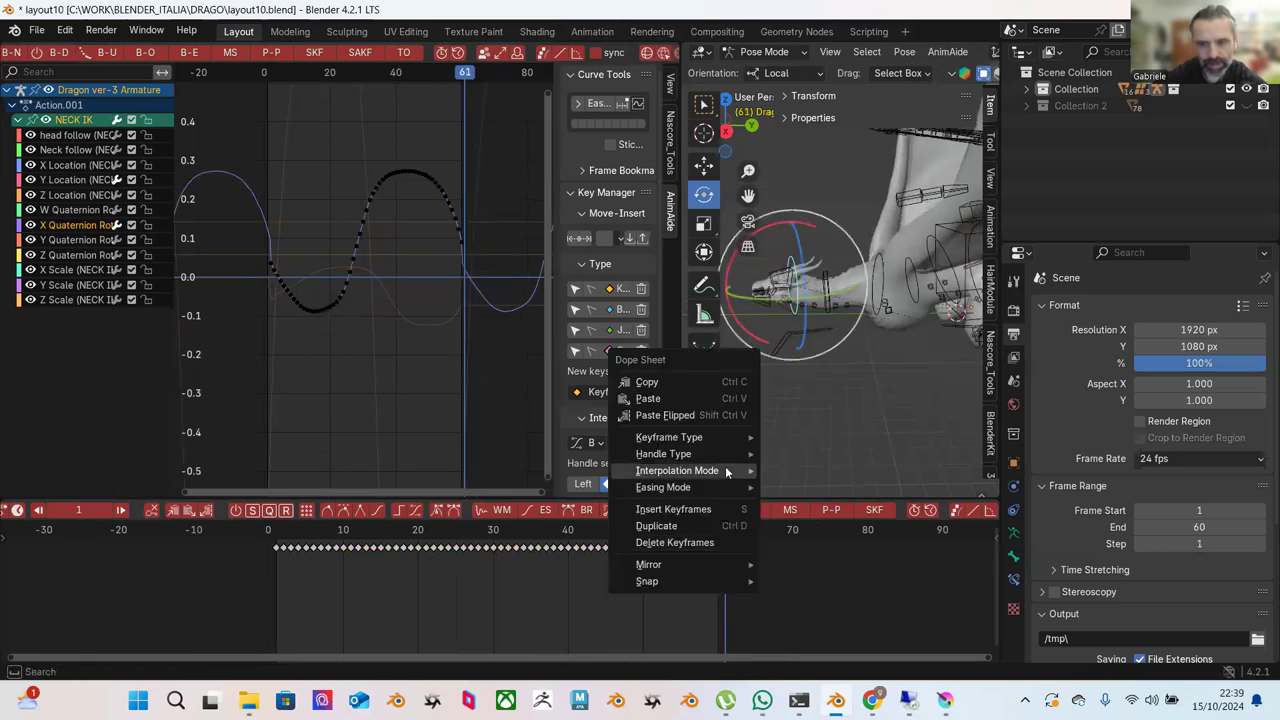
pyautogui.click(689, 401)
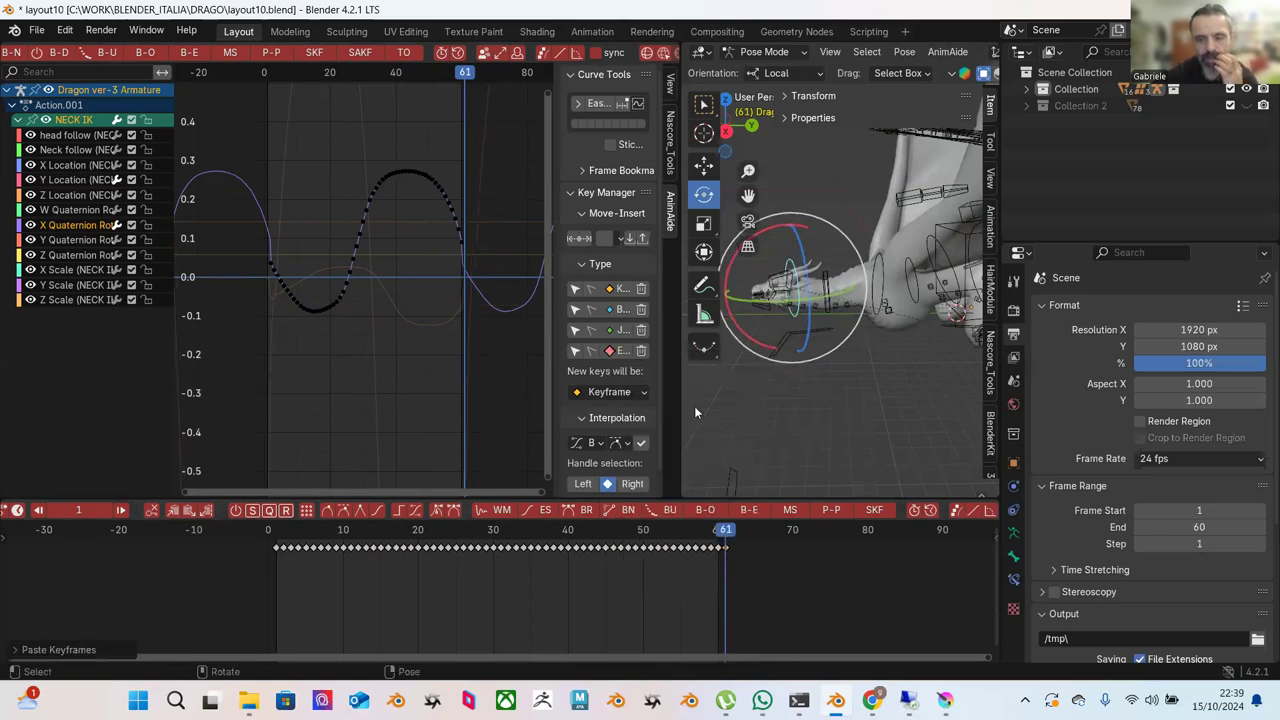
# Replace the frame 61 keys with copies of all frame 1 keys, then scrub the loop to check.
pyautogui.click(278, 528)
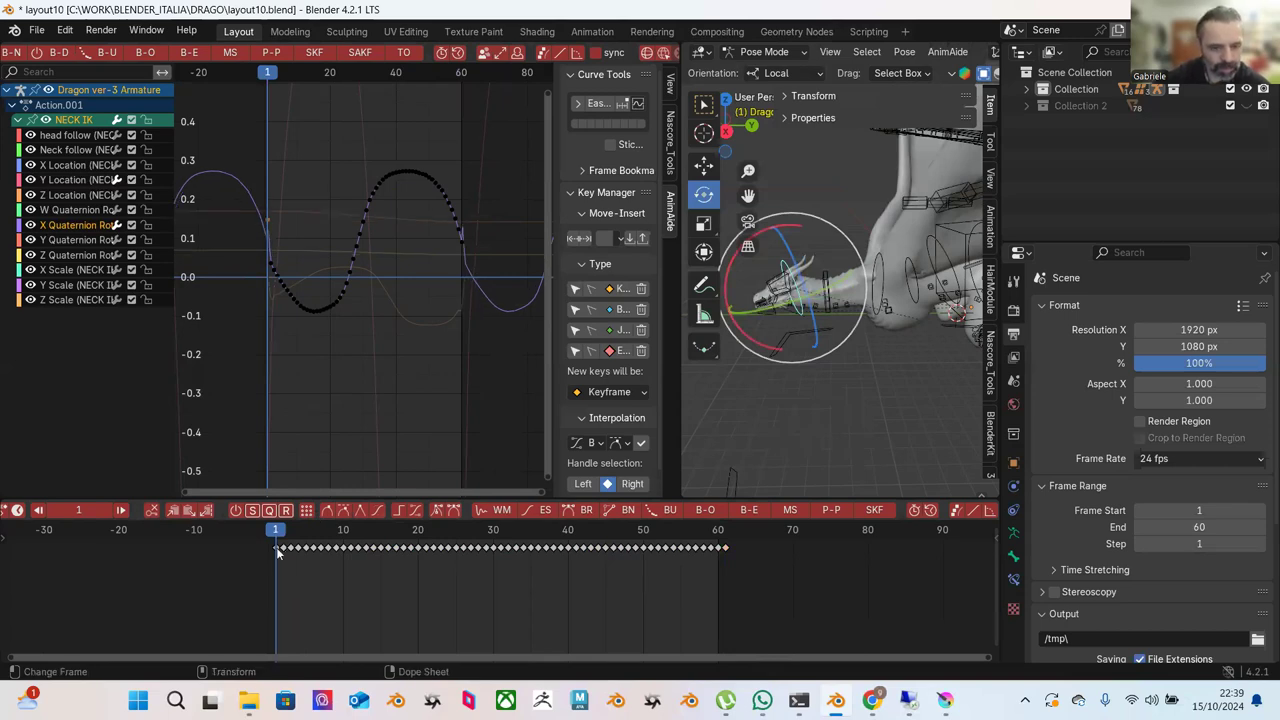
pyautogui.rightClick(276, 547)
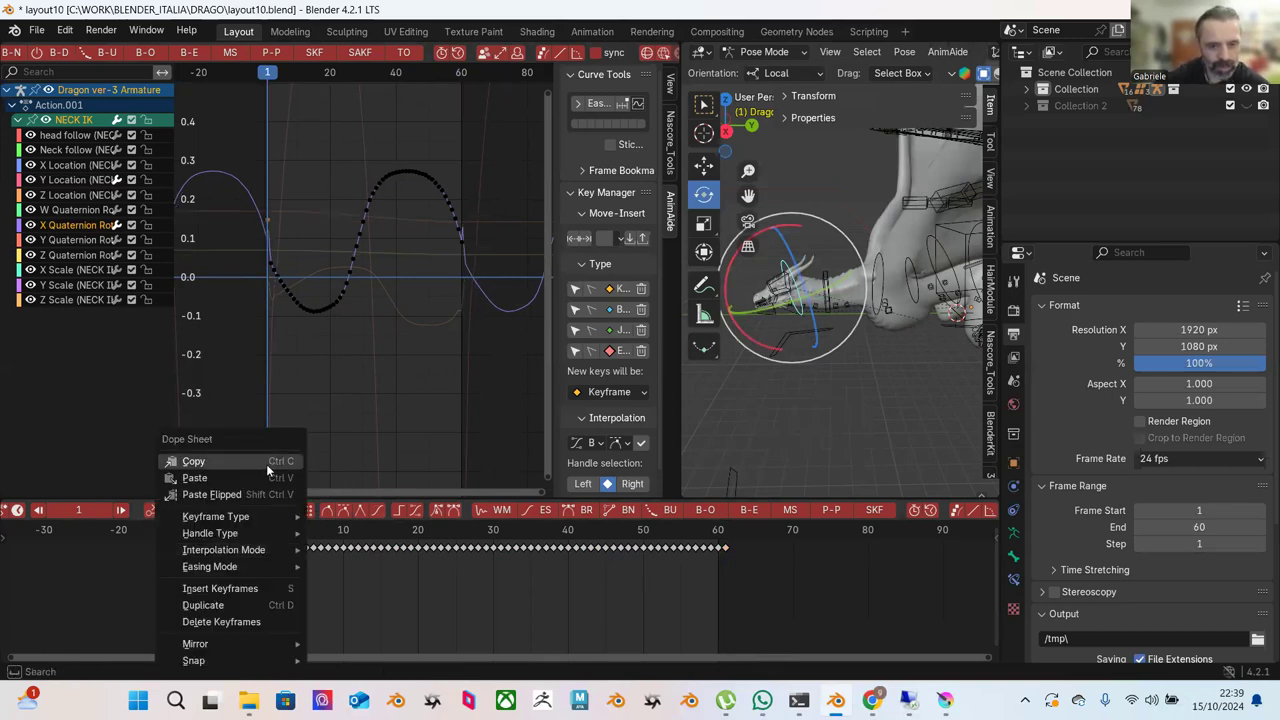
pyautogui.click(265, 464)
pyautogui.click(726, 550)
pyautogui.rightClick(726, 550)
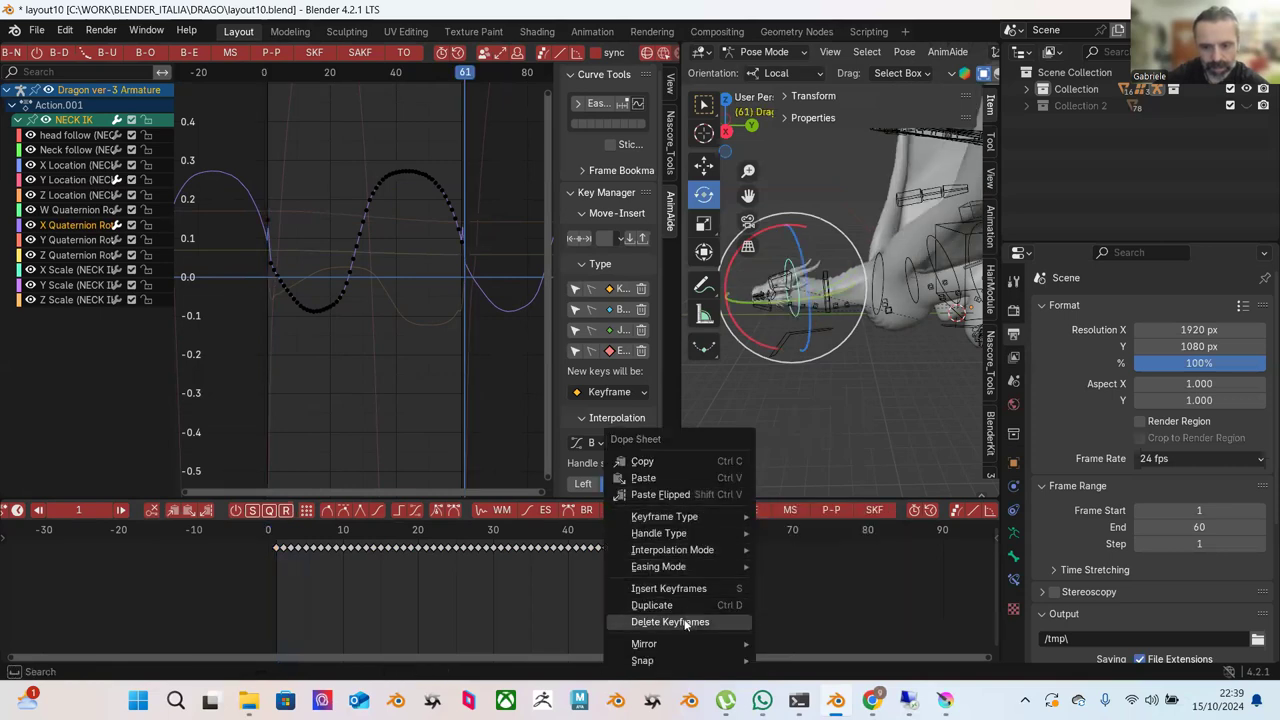
pyautogui.click(686, 622)
pyautogui.rightClick(705, 545)
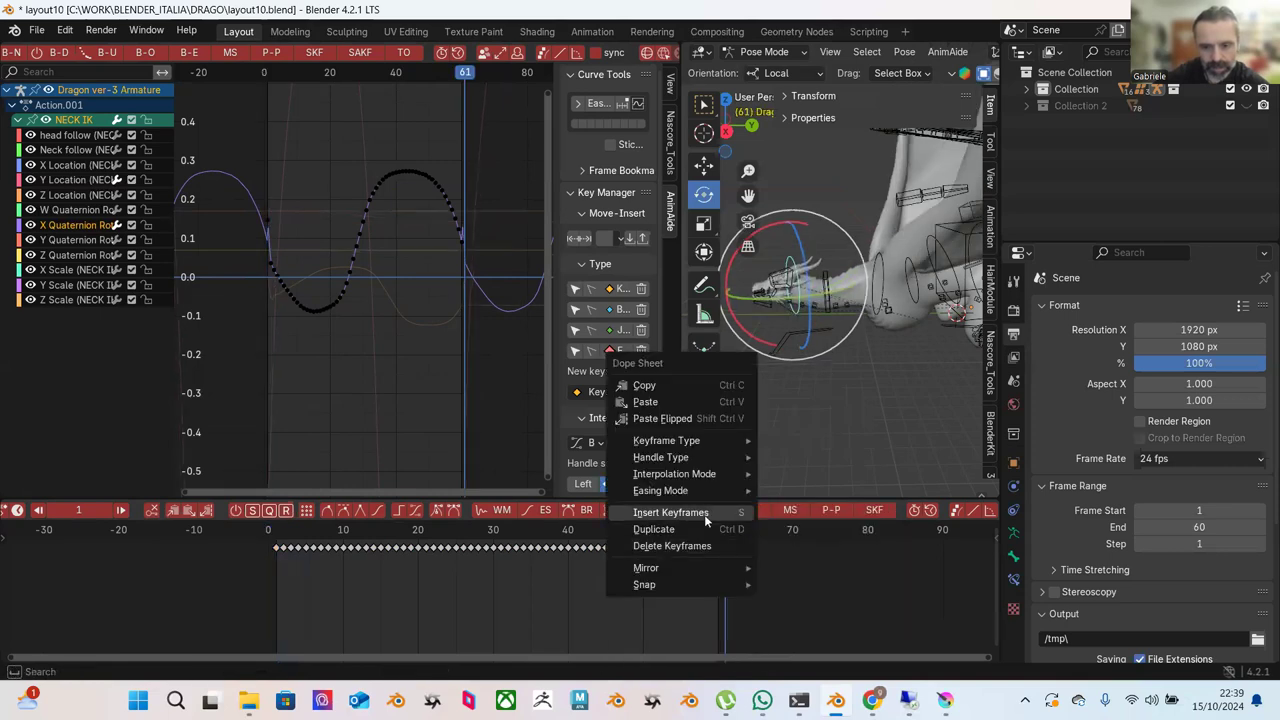
pyautogui.click(645, 402)
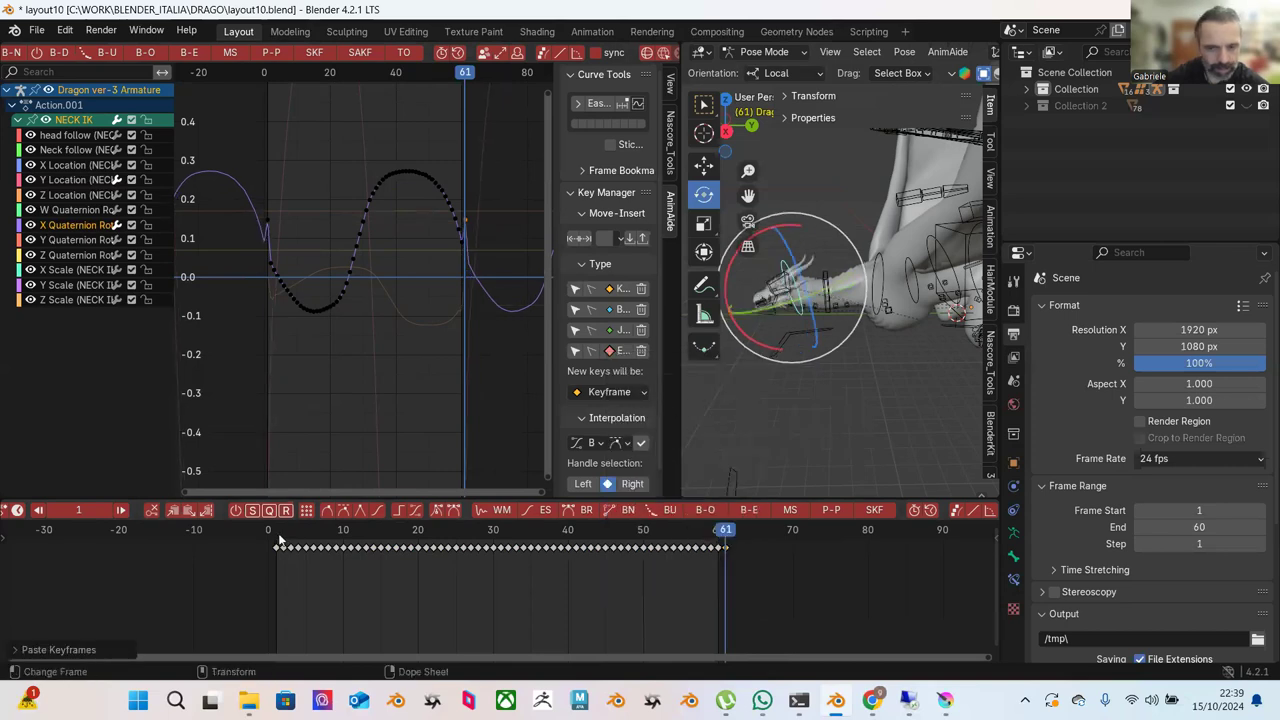
pyautogui.hotkey('shift', 'Left')
pyautogui.moveTo(288, 533); pyautogui.dragTo(720, 591)
# Apply AnimAide Blend to Ease to the keys on the curve's peak and right slope.
pyautogui.press('b')
pyautogui.moveTo(697, 543); pyautogui.dragTo(730, 556)
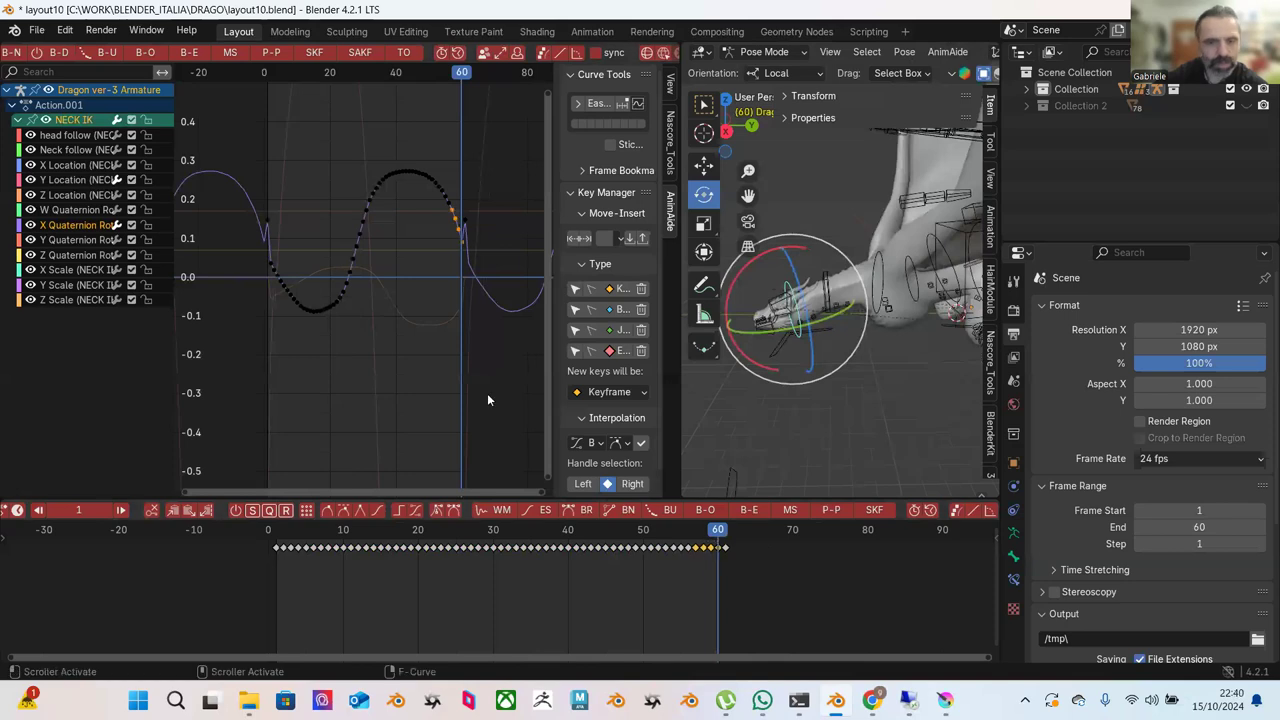
pyautogui.scroll(2, 413, 210)
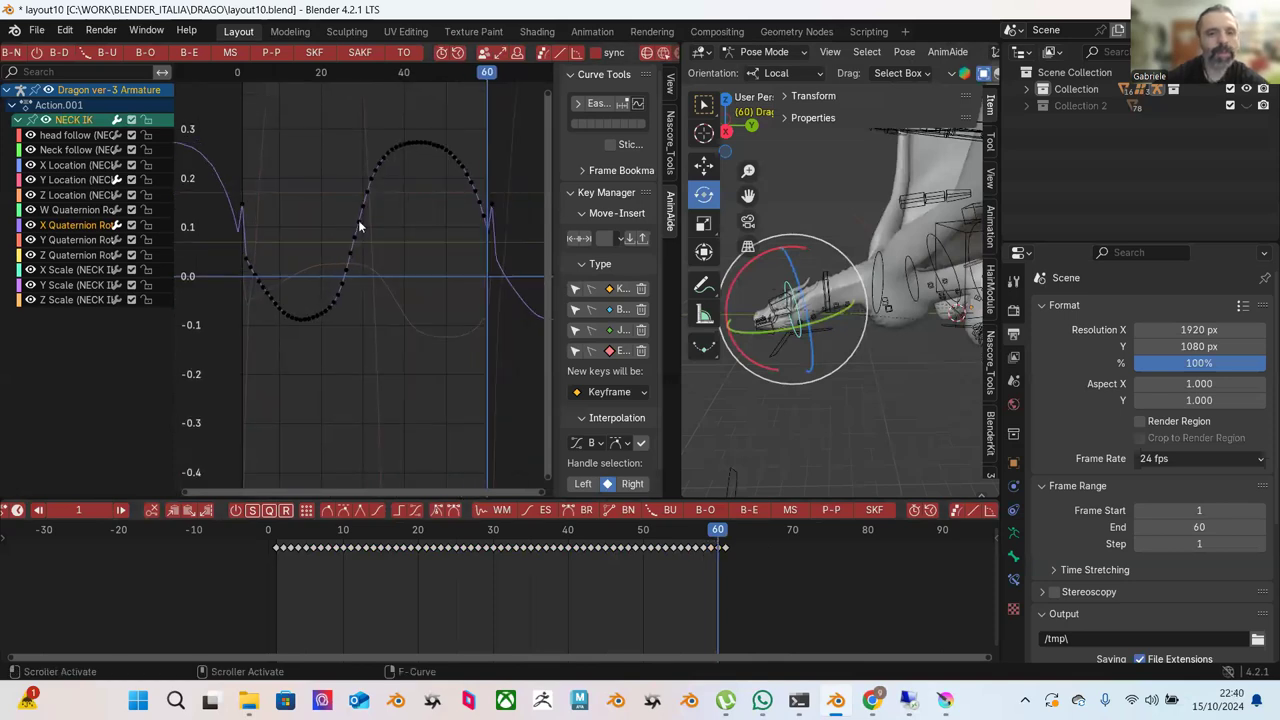
pyautogui.keyDown('ctrl'); pyautogui.moveTo(438, 250); pyautogui.dragTo(355, 195, button='middle'); pyautogui.keyUp('ctrl')
pyautogui.moveTo(292, 127); pyautogui.dragTo(398, 335)
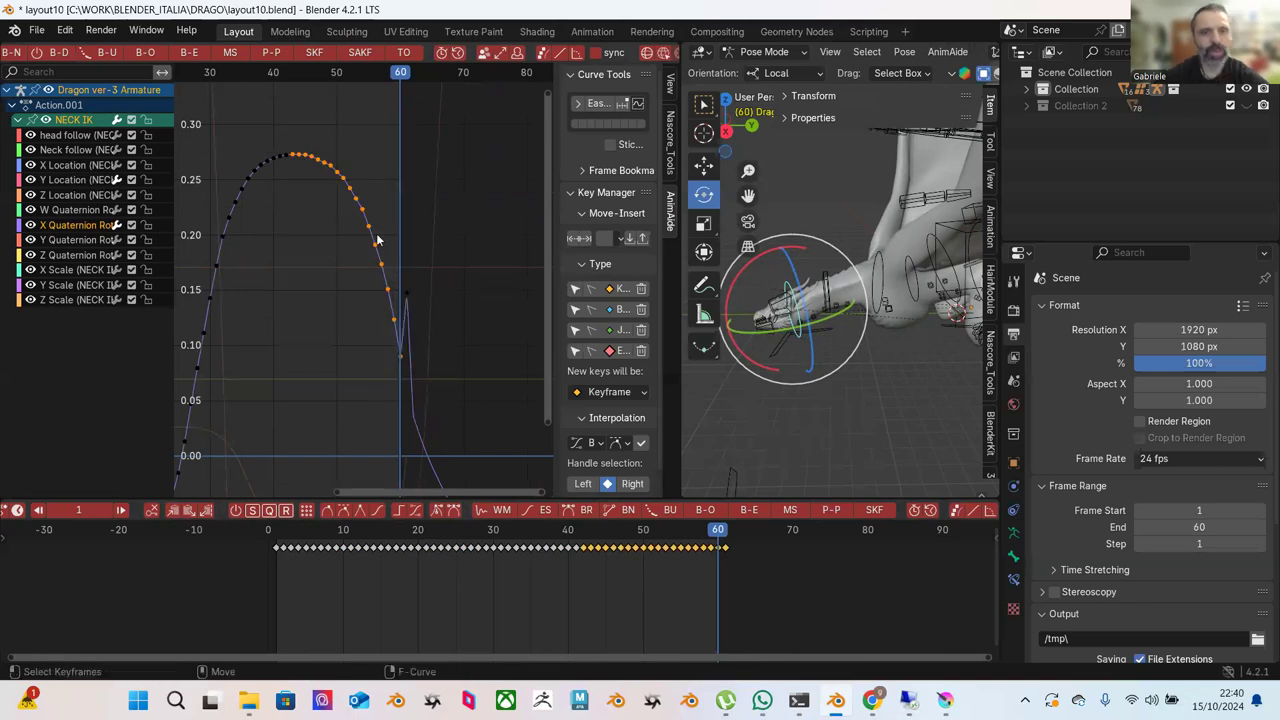
pyautogui.click(189, 52)
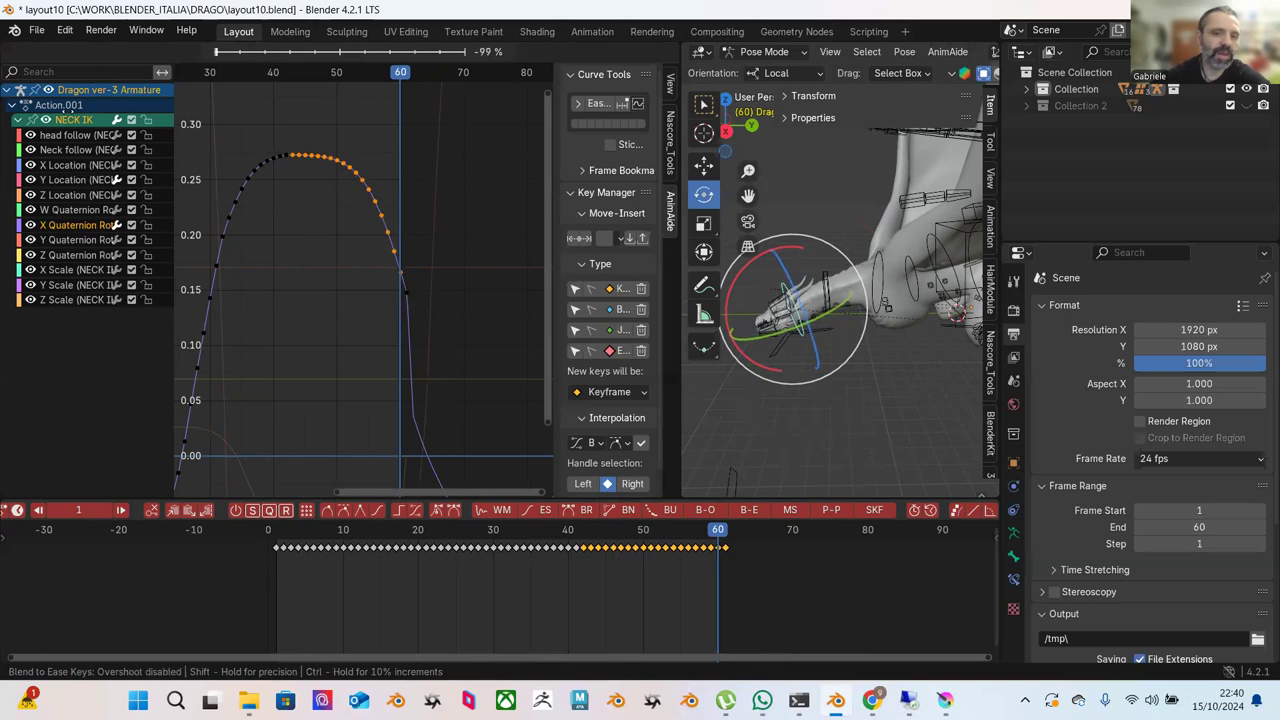
pyautogui.moveTo(53, 195)
pyautogui.press('Return')
# Ease the keys on the upper right of the curve with Blend to Ease.
pyautogui.click(401, 194)
pyautogui.moveTo(310, 116); pyautogui.dragTo(410, 274)
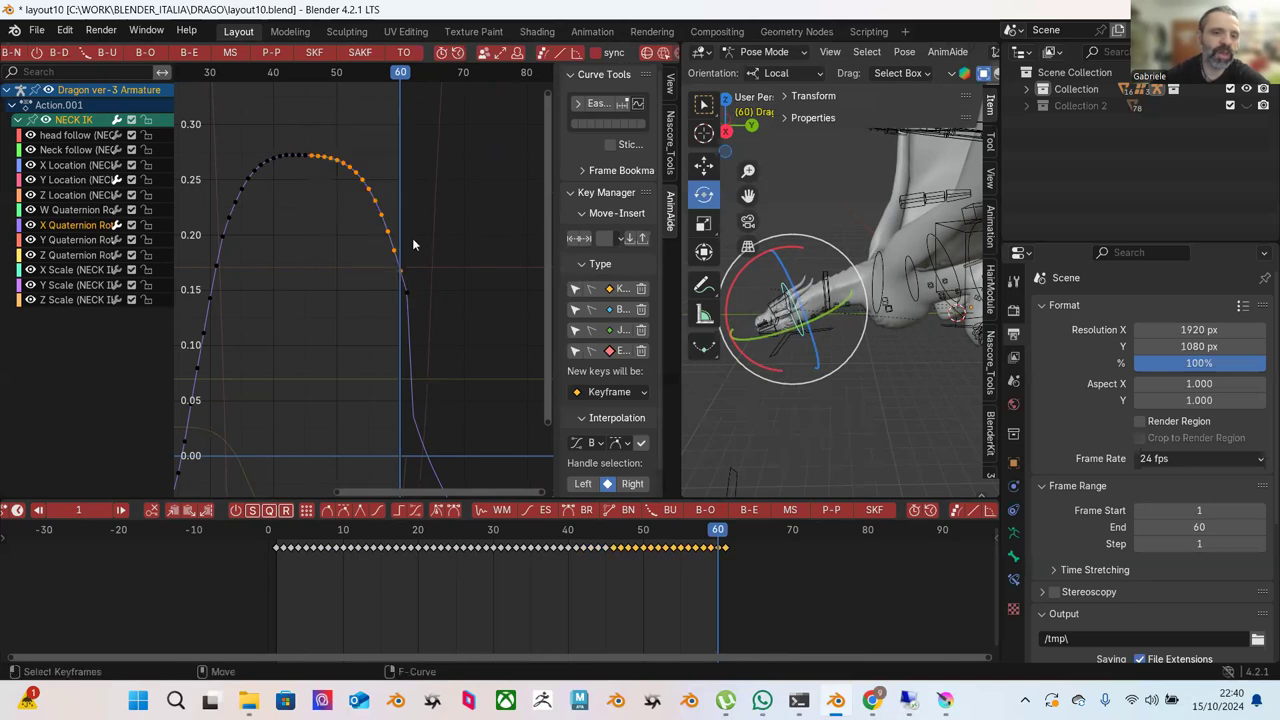
pyautogui.click(190, 52)
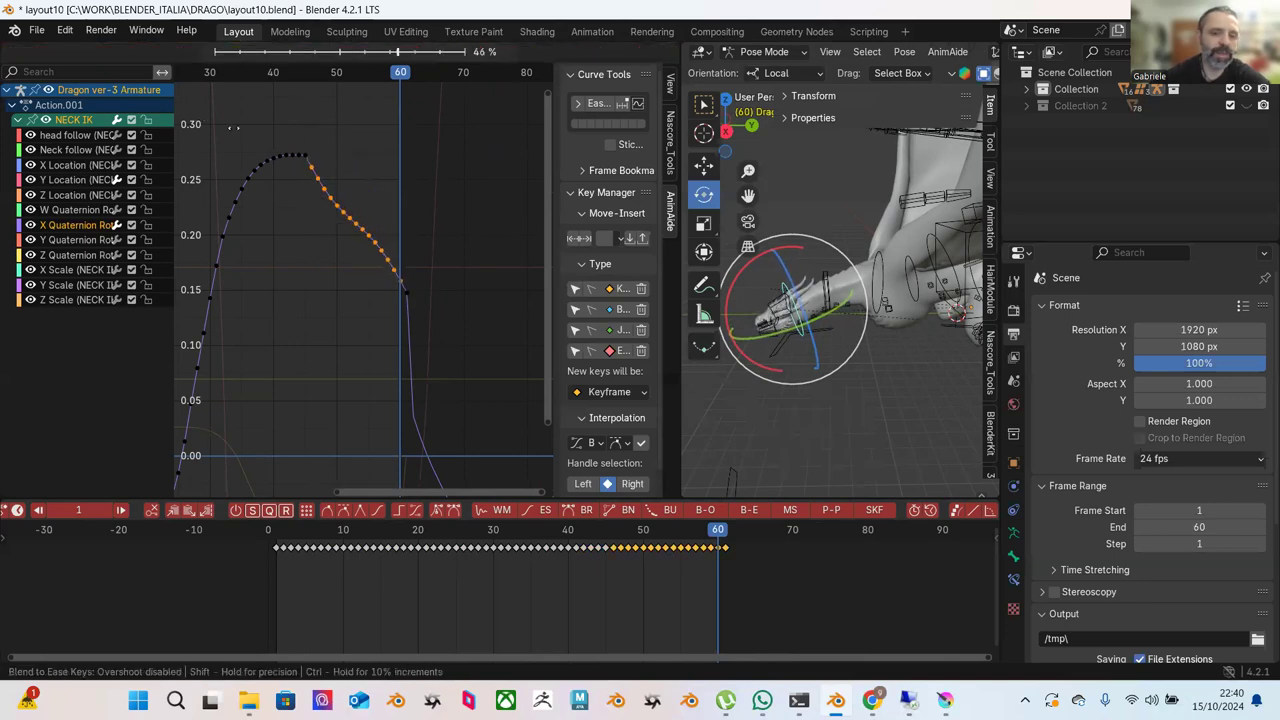
pyautogui.moveTo(169, 122)
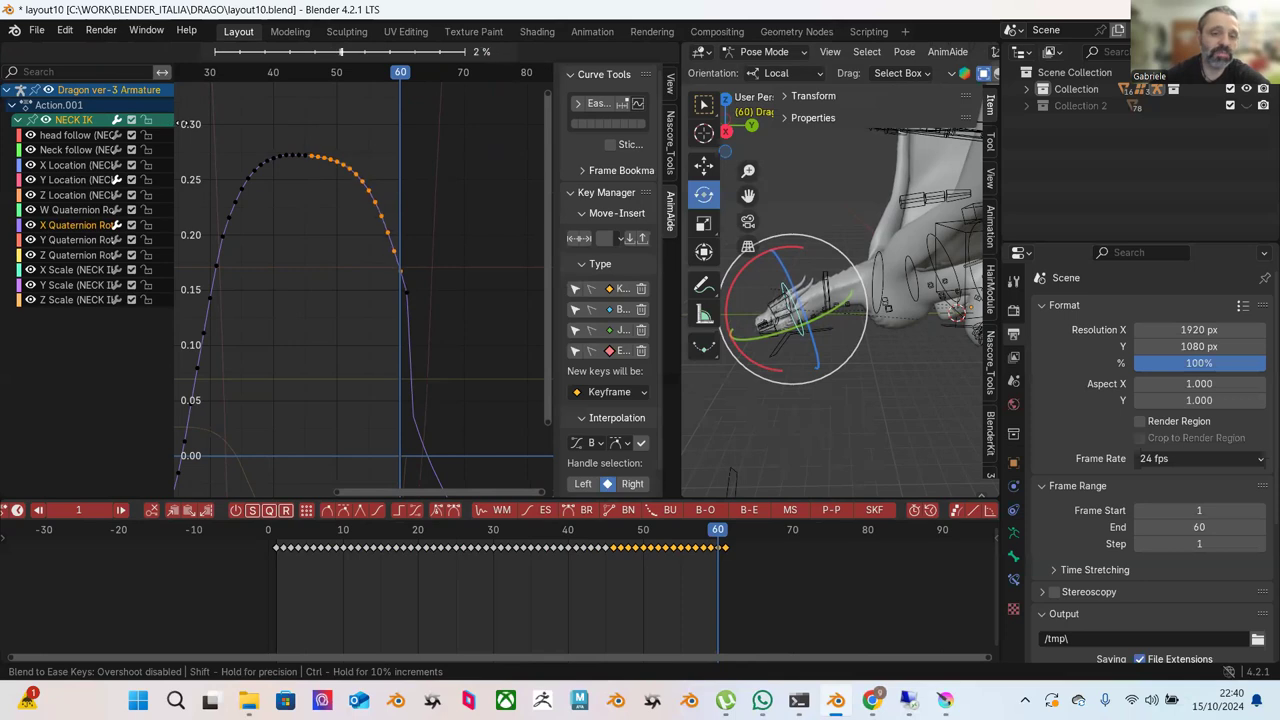
pyautogui.click(184, 123)
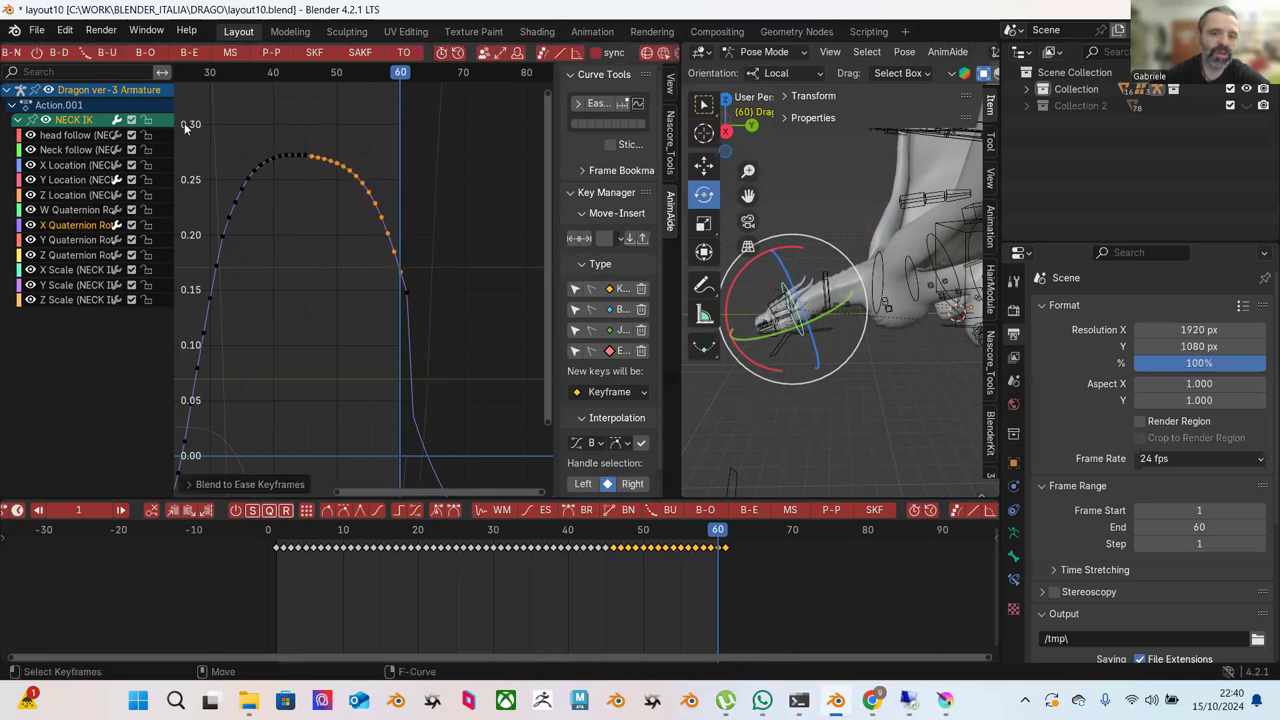
# Blend the rising-slope keys, then the upper rising keys, toward an ease.
pyautogui.scroll(-2, 376, 173)
pyautogui.click(217, 166)
pyautogui.moveTo(217, 166); pyautogui.dragTo(321, 290)
pyautogui.click(190, 52)
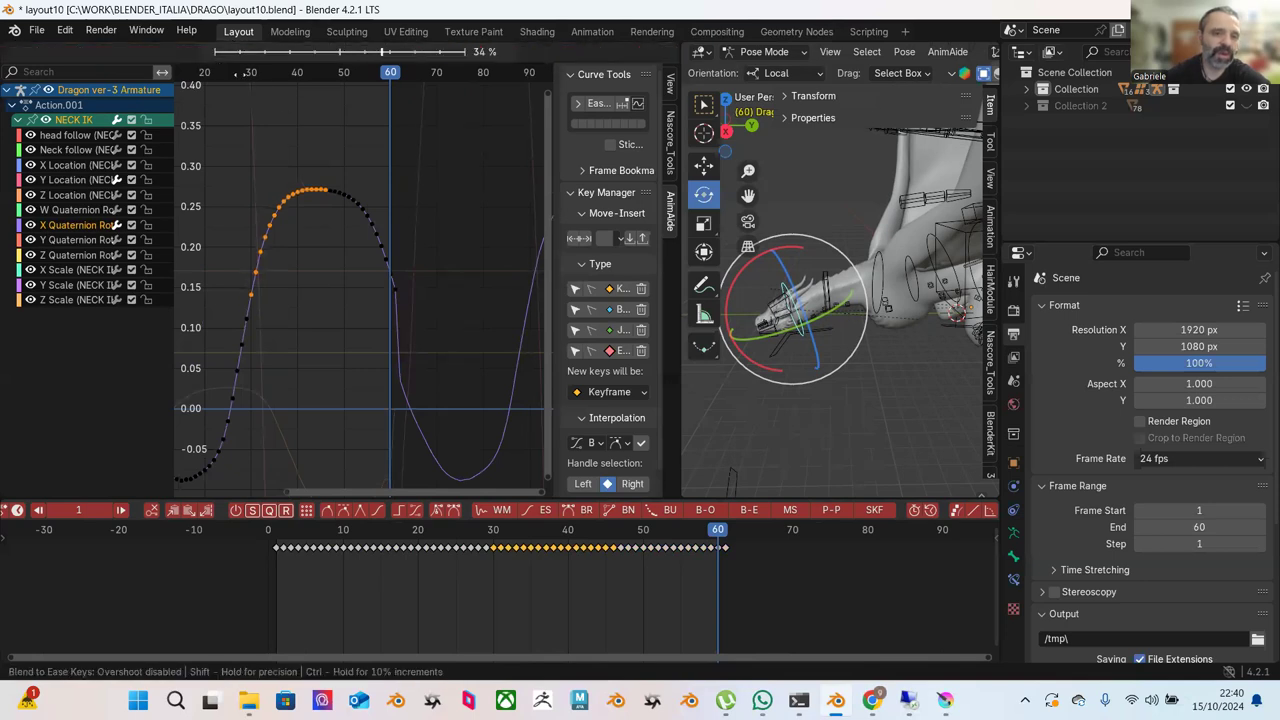
pyautogui.click(343, 163)
pyautogui.moveTo(256, 146); pyautogui.dragTo(326, 244)
pyautogui.click(191, 53)
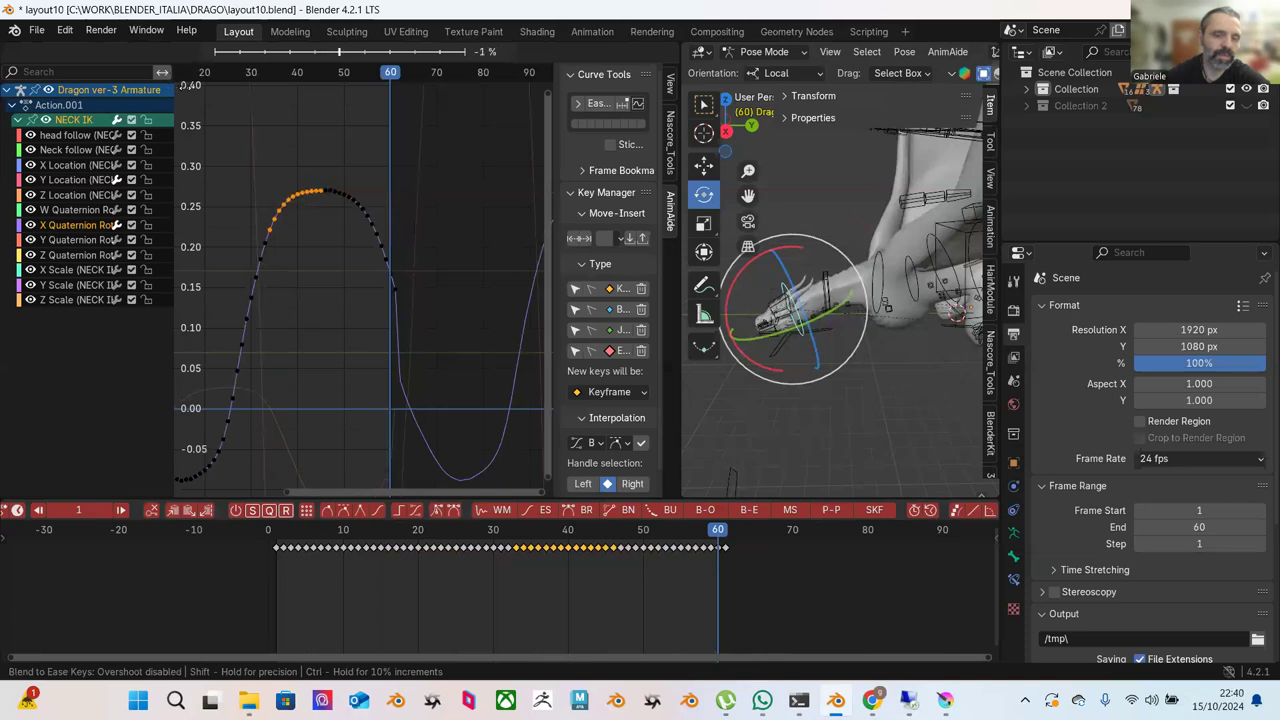
pyautogui.click(325, 180)
pyautogui.click(325, 180)
# Ease the full rising section and the peak keys, then frame all curves.
pyautogui.moveTo(206, 168); pyautogui.dragTo(329, 421)
pyautogui.click(191, 53)
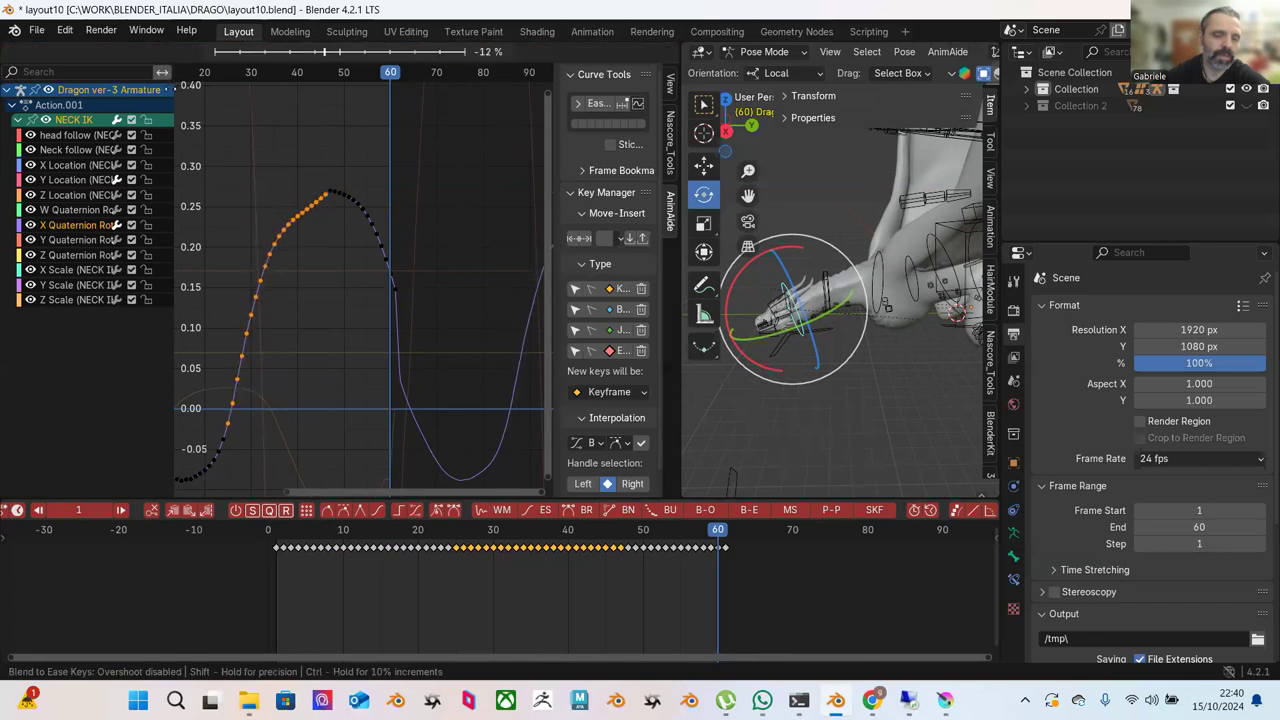
pyautogui.click(222, 149)
pyautogui.click(222, 149)
pyautogui.moveTo(237, 166); pyautogui.dragTo(332, 249)
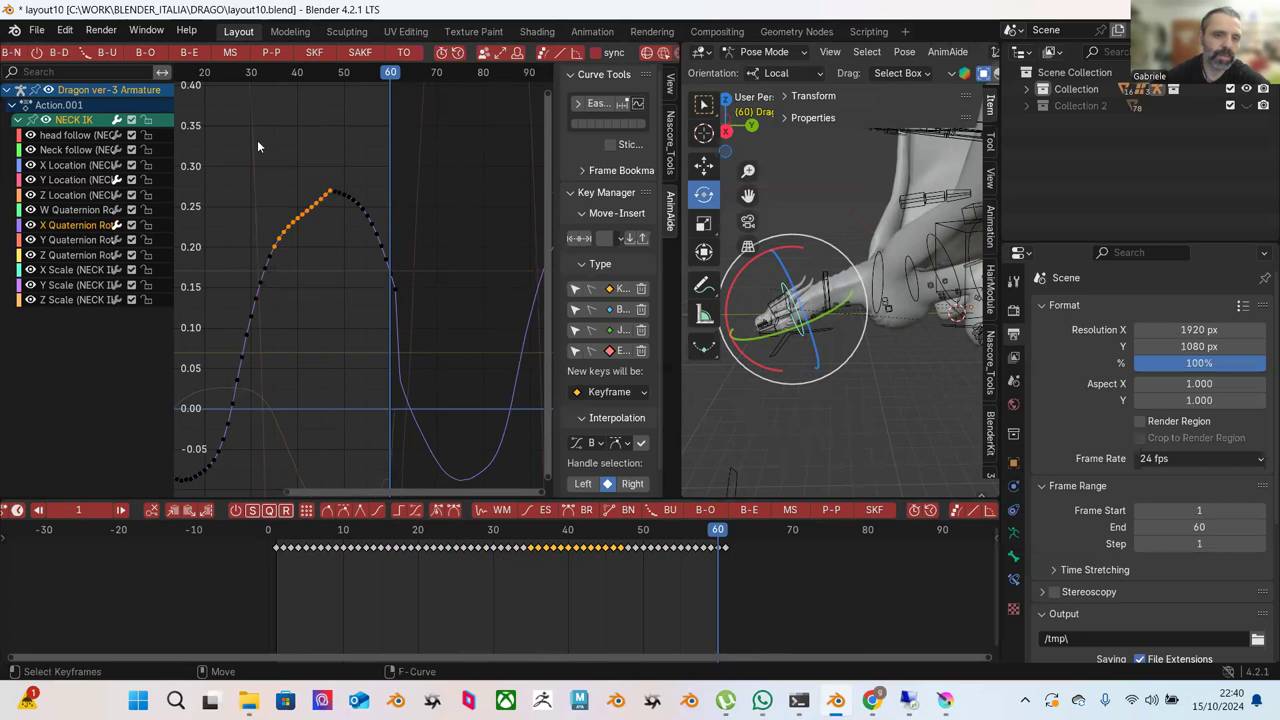
pyautogui.click(194, 56)
pyautogui.click(304, 133)
pyautogui.click(312, 160)
pyautogui.press('Home')
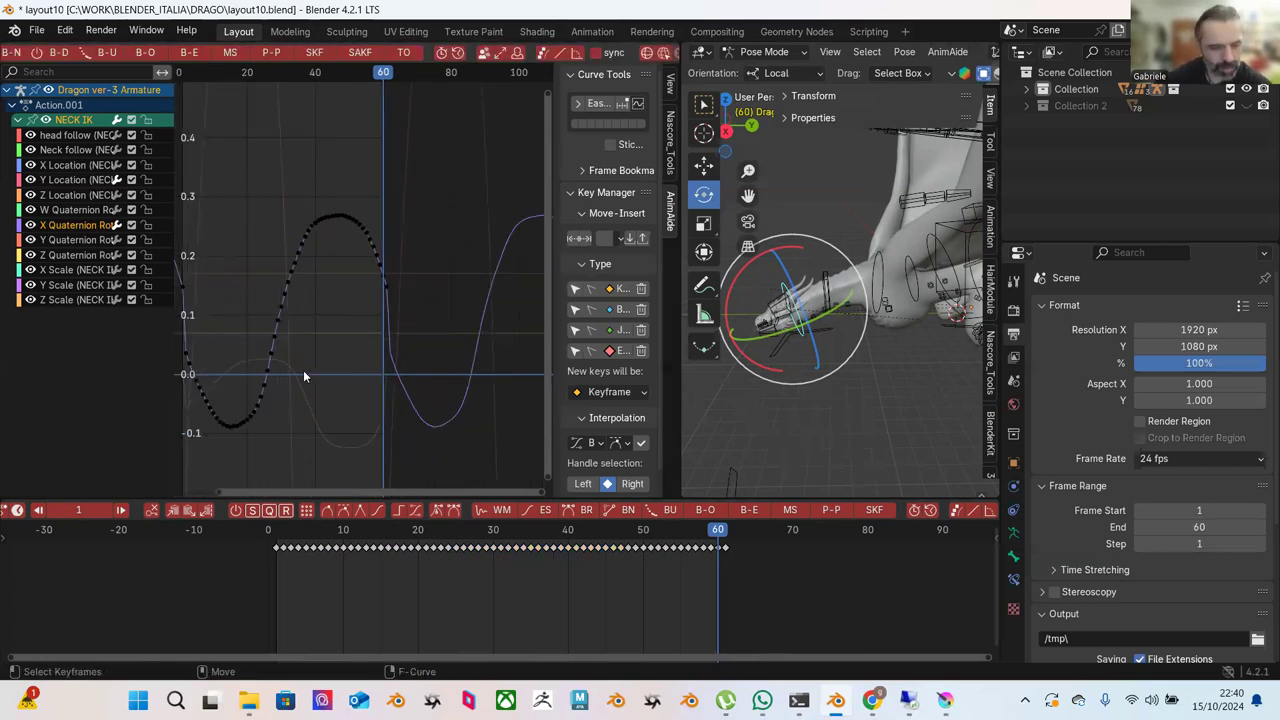
# Apply Blend to Ease to the keys along the dip, then to the lower-curve keys.
pyautogui.press('super')
pyautogui.moveTo(260, 305); pyautogui.dragTo(341, 324, button='middle')
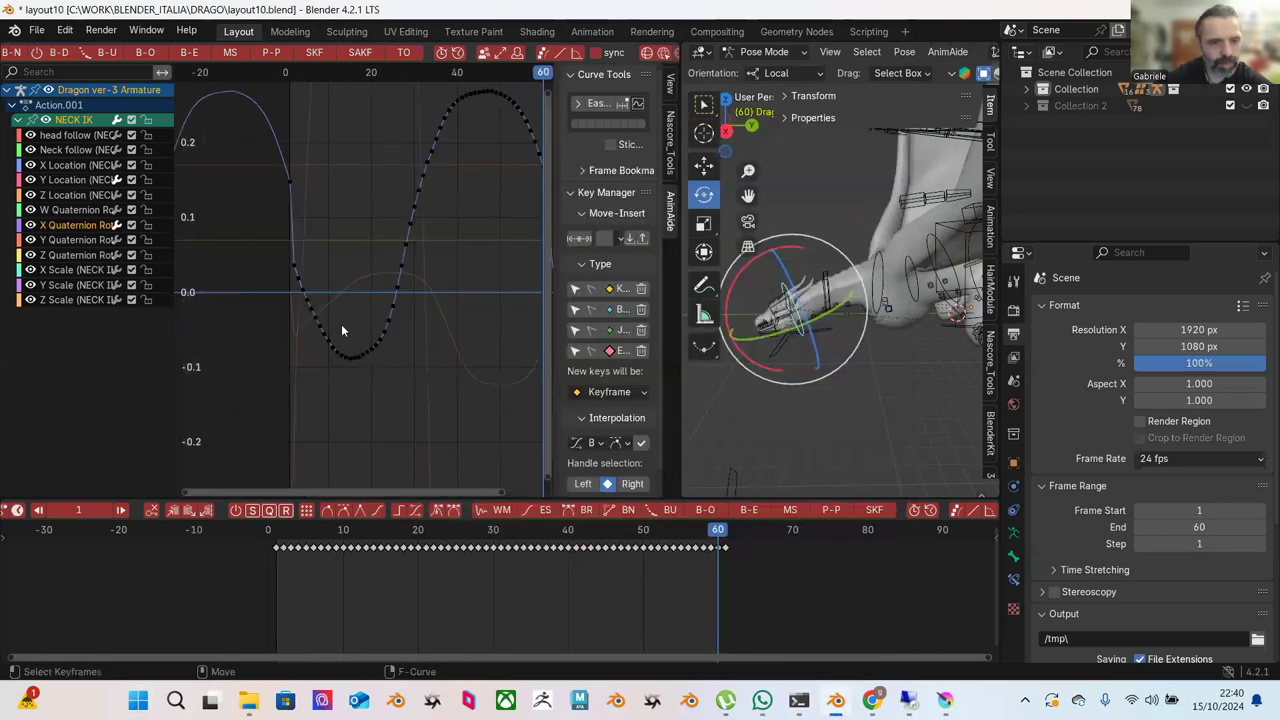
pyautogui.scroll(3, 349, 257)
pyautogui.moveTo(305, 213); pyautogui.dragTo(414, 391)
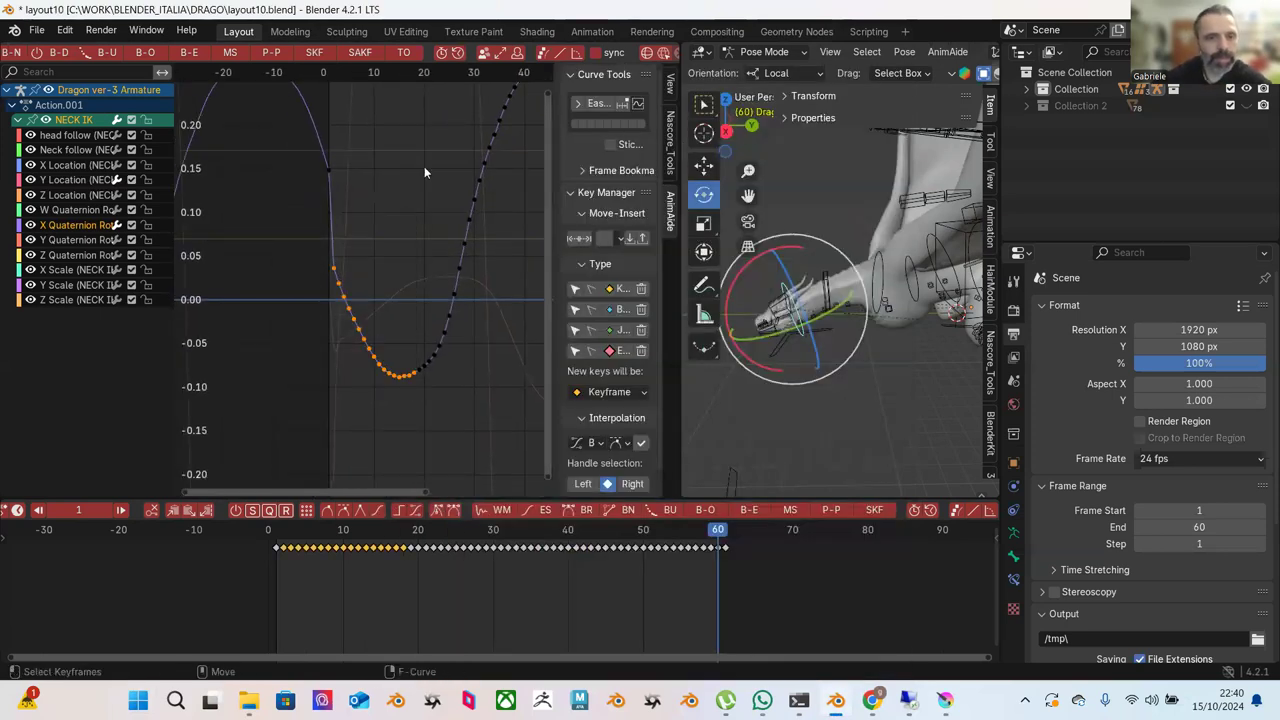
pyautogui.click(189, 52)
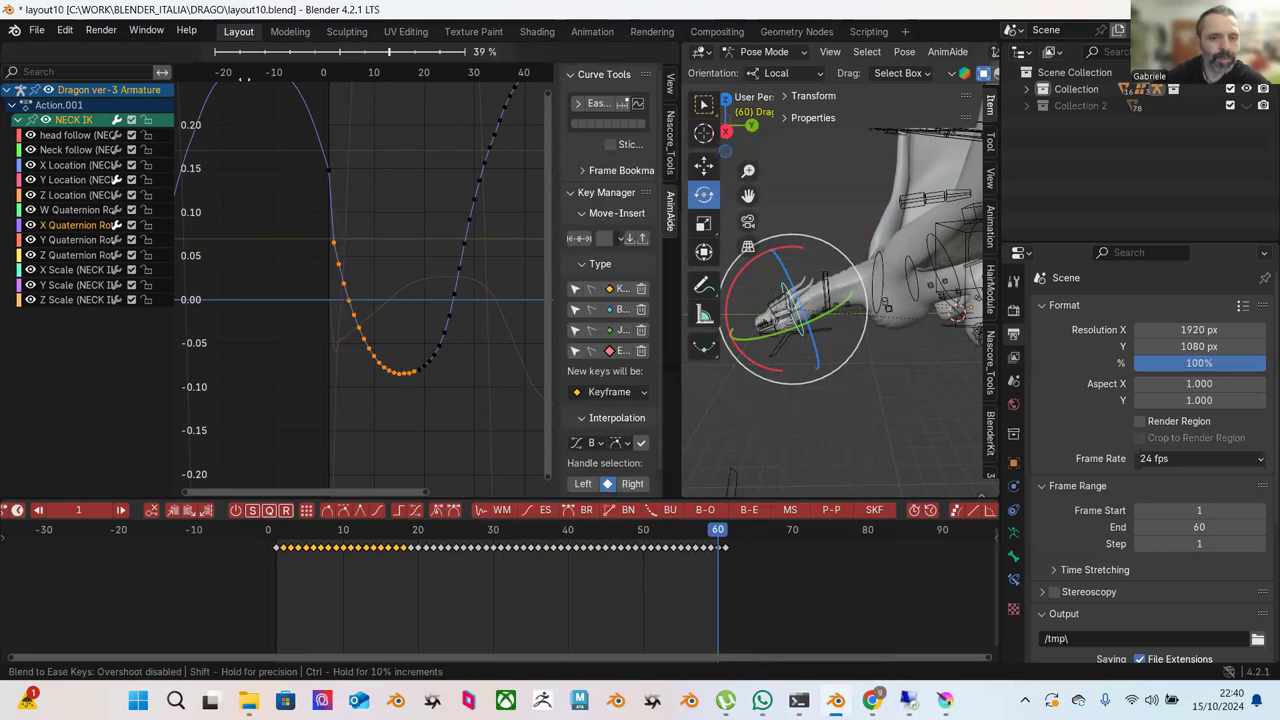
pyautogui.click(344, 129)
pyautogui.moveTo(324, 280); pyautogui.dragTo(422, 384)
pyautogui.click(189, 52)
pyautogui.click(250, 482)
# Ease the right-side keys, then the keys from the rising part down to the bottom.
pyautogui.moveTo(494, 234); pyautogui.dragTo(410, 369)
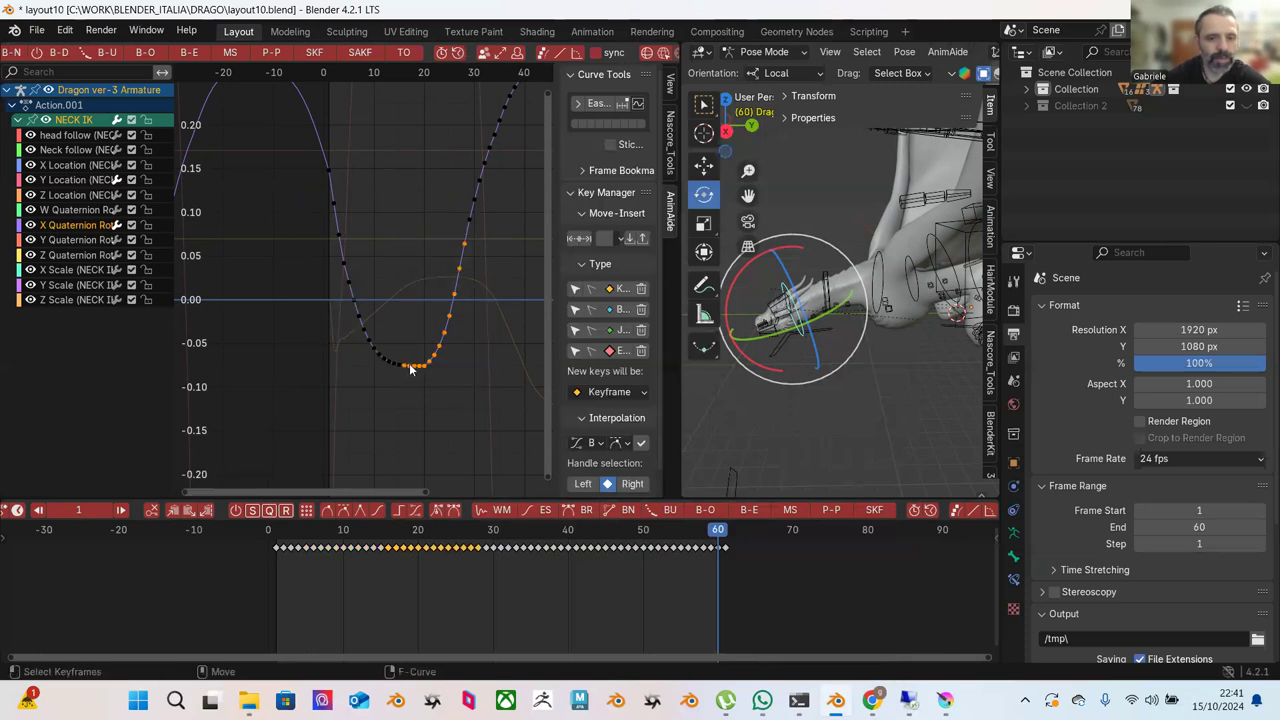
pyautogui.click(190, 52)
pyautogui.click(166, 124)
pyautogui.click(496, 196)
pyautogui.moveTo(507, 143); pyautogui.dragTo(407, 369)
pyautogui.click(195, 56)
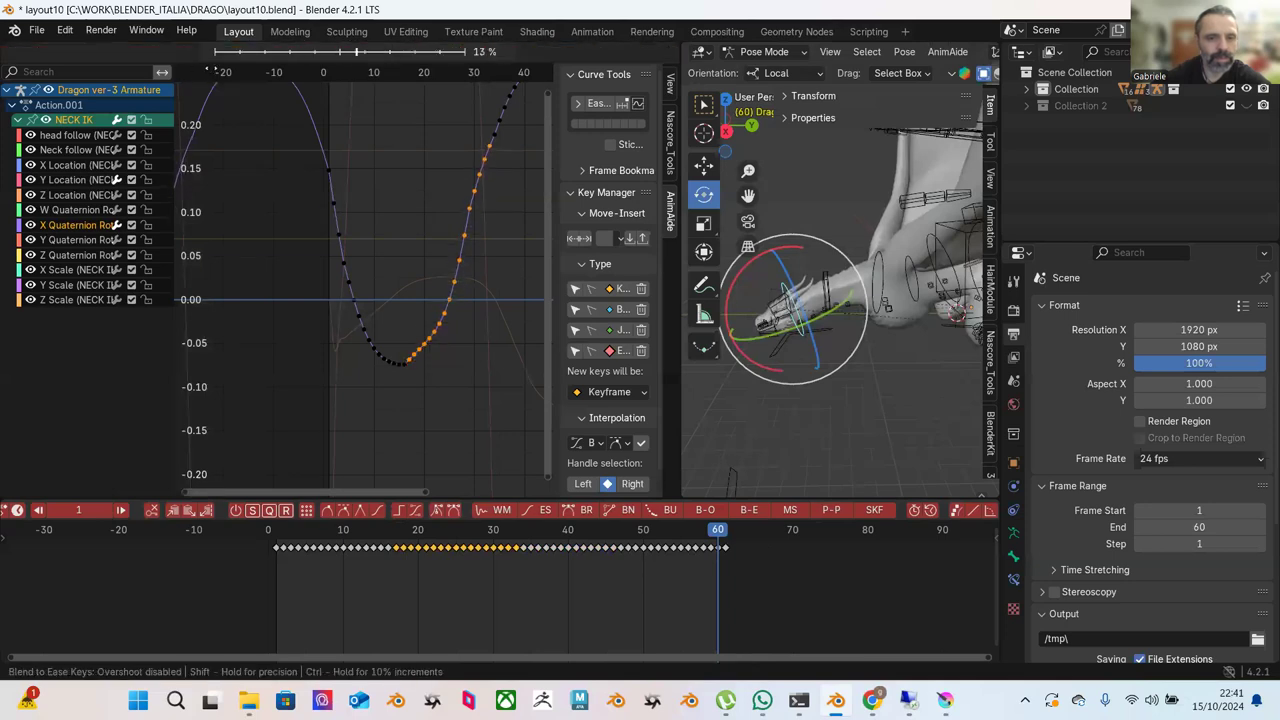
pyautogui.click(197, 66)
# Slightly ease the lower keys, then zoom in and select the right part of the dip.
pyautogui.moveTo(488, 256); pyautogui.dragTo(408, 390)
pyautogui.click(189, 54)
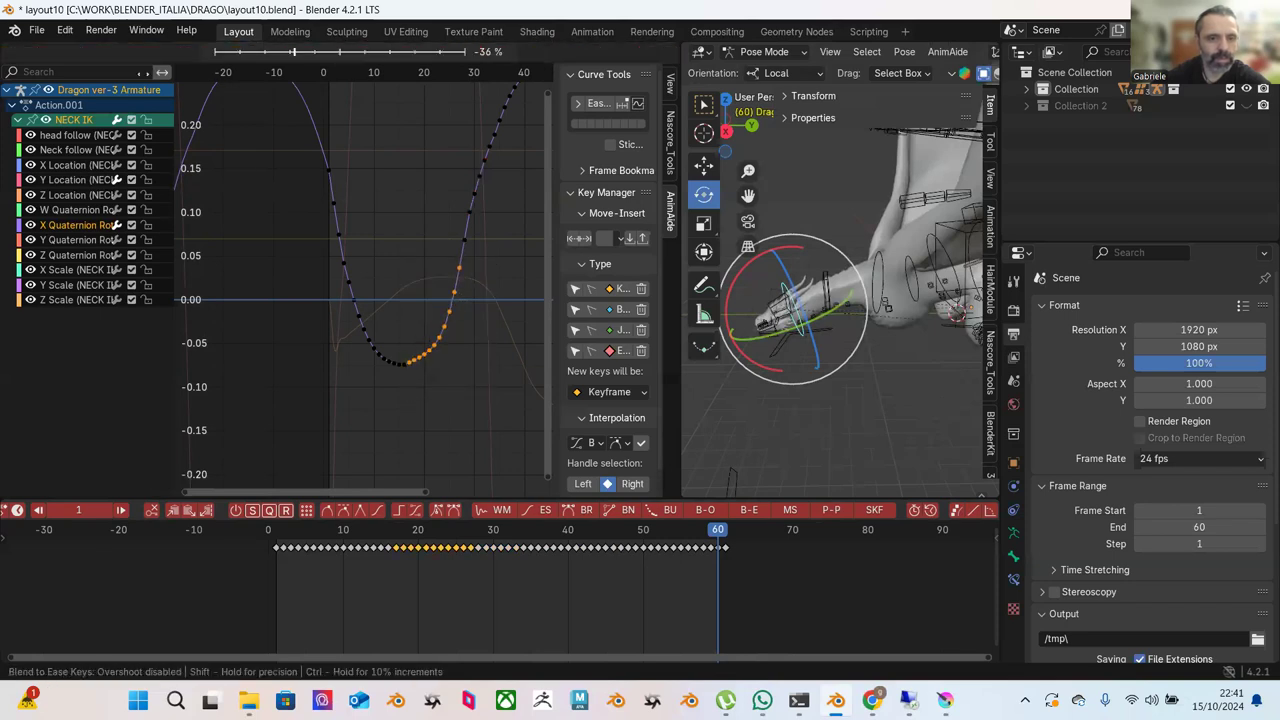
pyautogui.click(352, 179)
pyautogui.click(413, 218)
pyautogui.scroll(2, 463, 355)
pyautogui.keyDown('ctrl'); pyautogui.moveTo(463, 355); pyautogui.dragTo(440, 320, button='middle'); pyautogui.keyUp('ctrl')
pyautogui.moveTo(408, 248); pyautogui.dragTo(498, 347)
# Nudge the keys near the bottom of the dip onto an even curve line.
pyautogui.click(425, 332)
pyautogui.press('g')
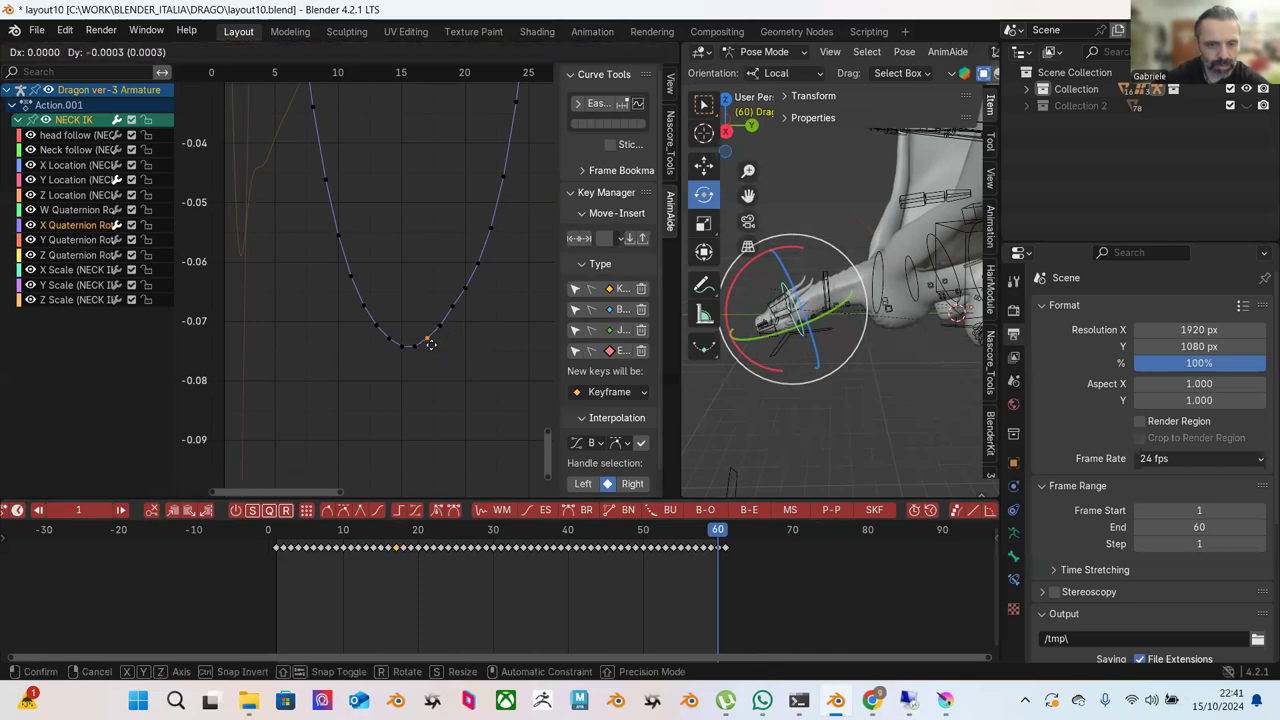
pyautogui.click(431, 347)
pyautogui.click(453, 310)
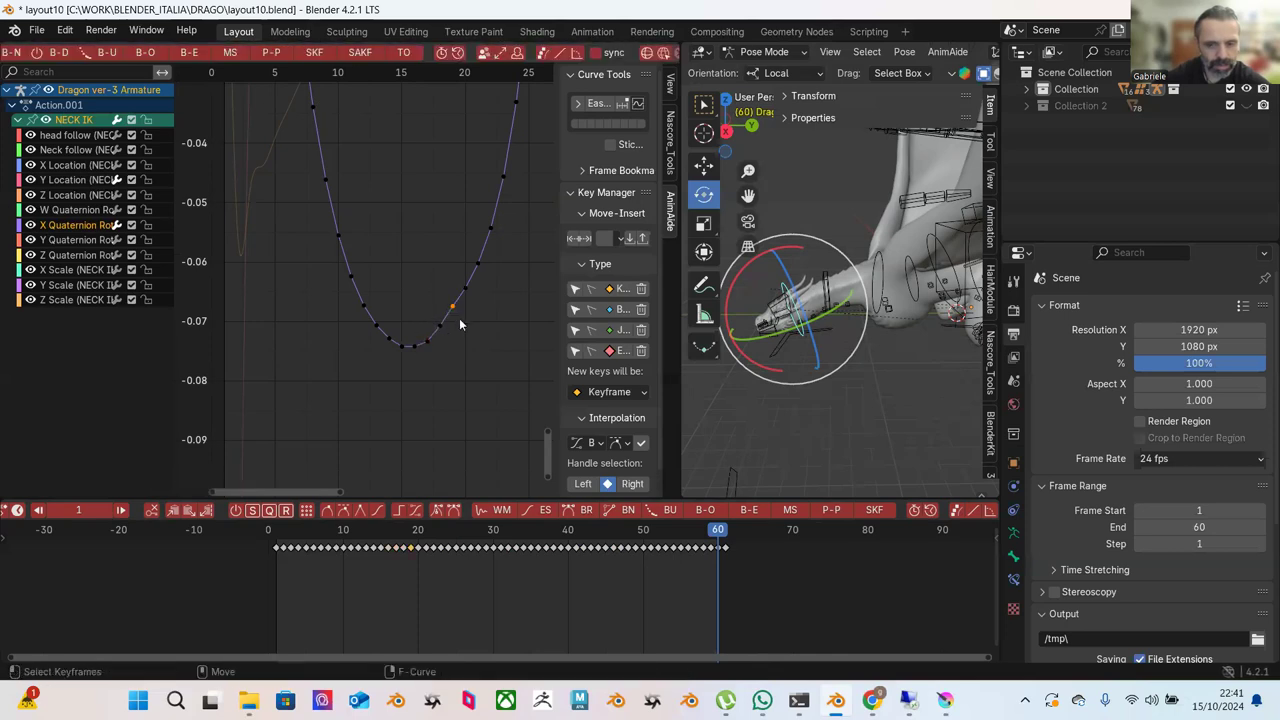
pyautogui.press('g')
pyautogui.click(448, 330)
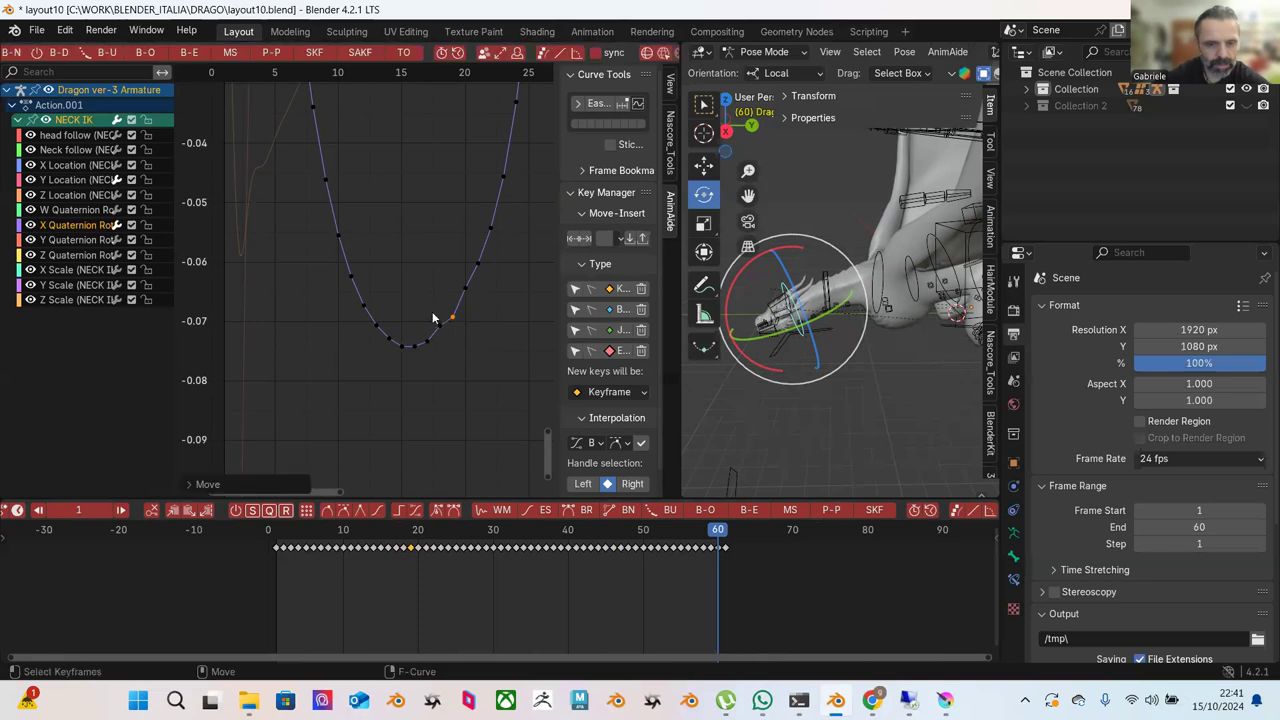
pyautogui.press('g')
pyautogui.click(446, 354)
pyautogui.press('g')
pyautogui.click(470, 312)
pyautogui.hotkey('alt', 'a')
# Adjust the keys just right of the bottom and check the lowest key.
pyautogui.press('b')
pyautogui.moveTo(454, 324); pyautogui.dragTo(454, 324)
pyautogui.press('g')
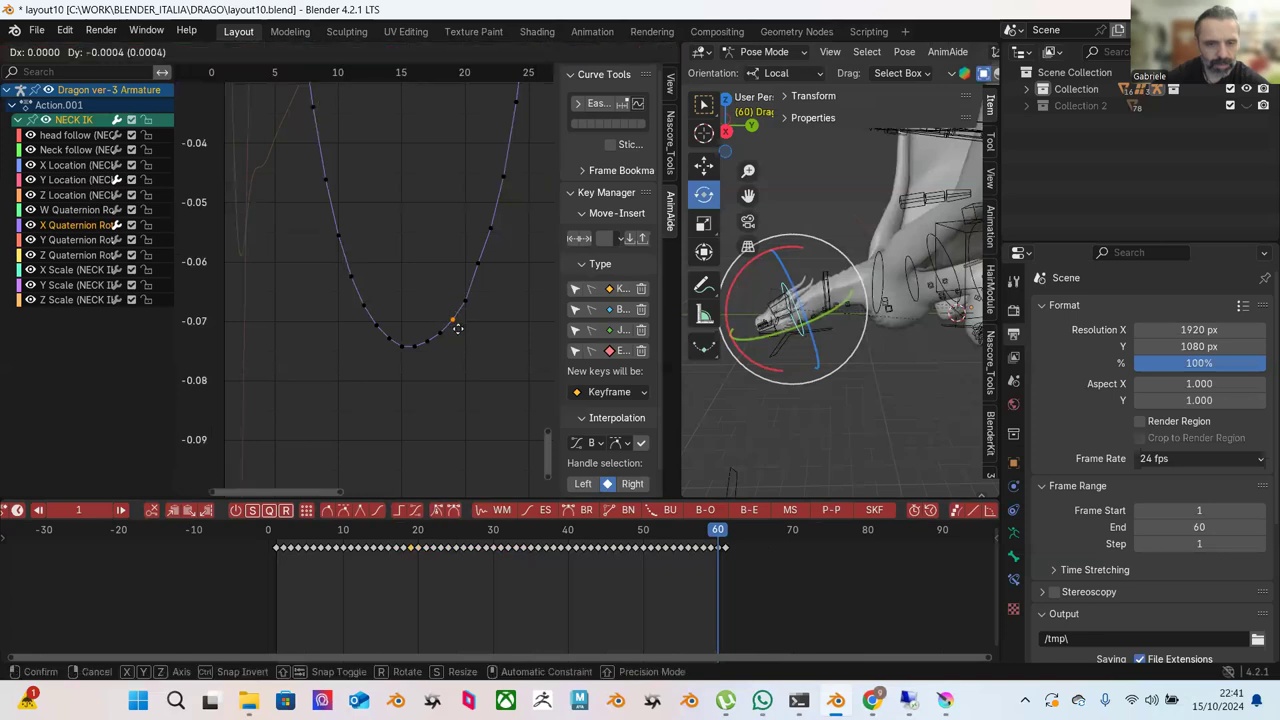
pyautogui.click(455, 331)
pyautogui.click(447, 339)
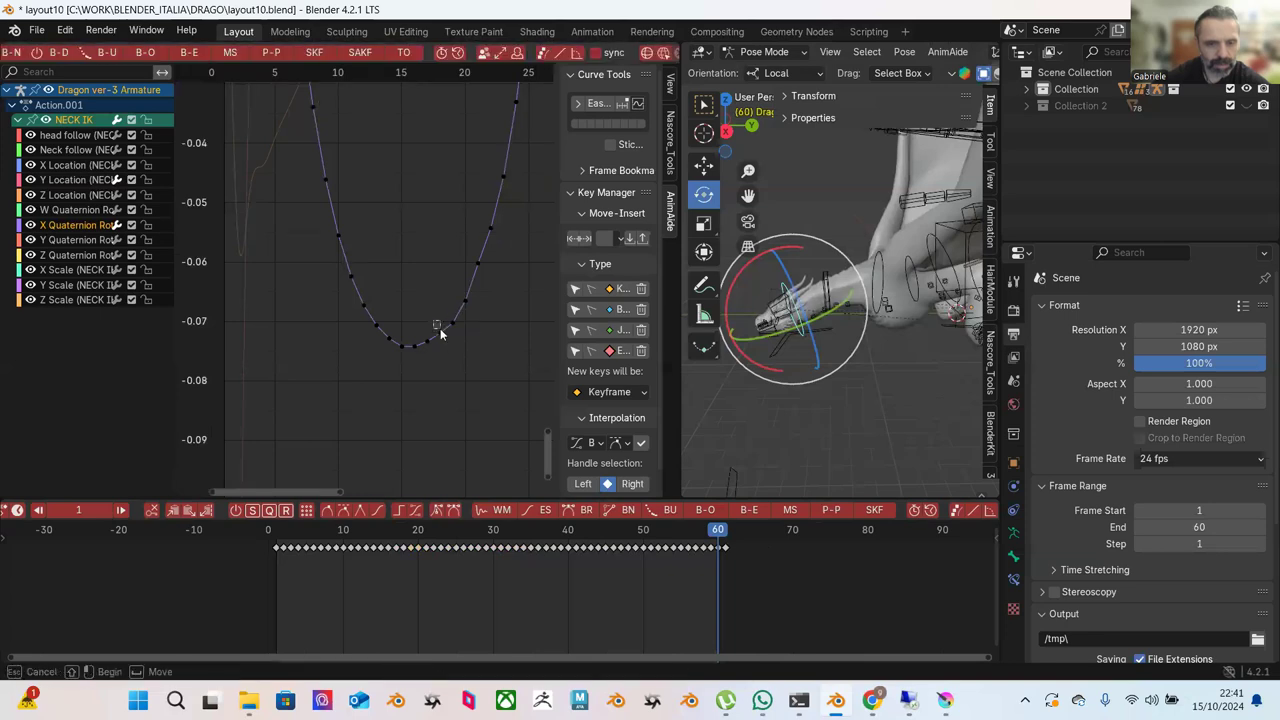
pyautogui.click(449, 351)
pyautogui.moveTo(415, 323); pyautogui.dragTo(431, 345)
pyautogui.press('g')
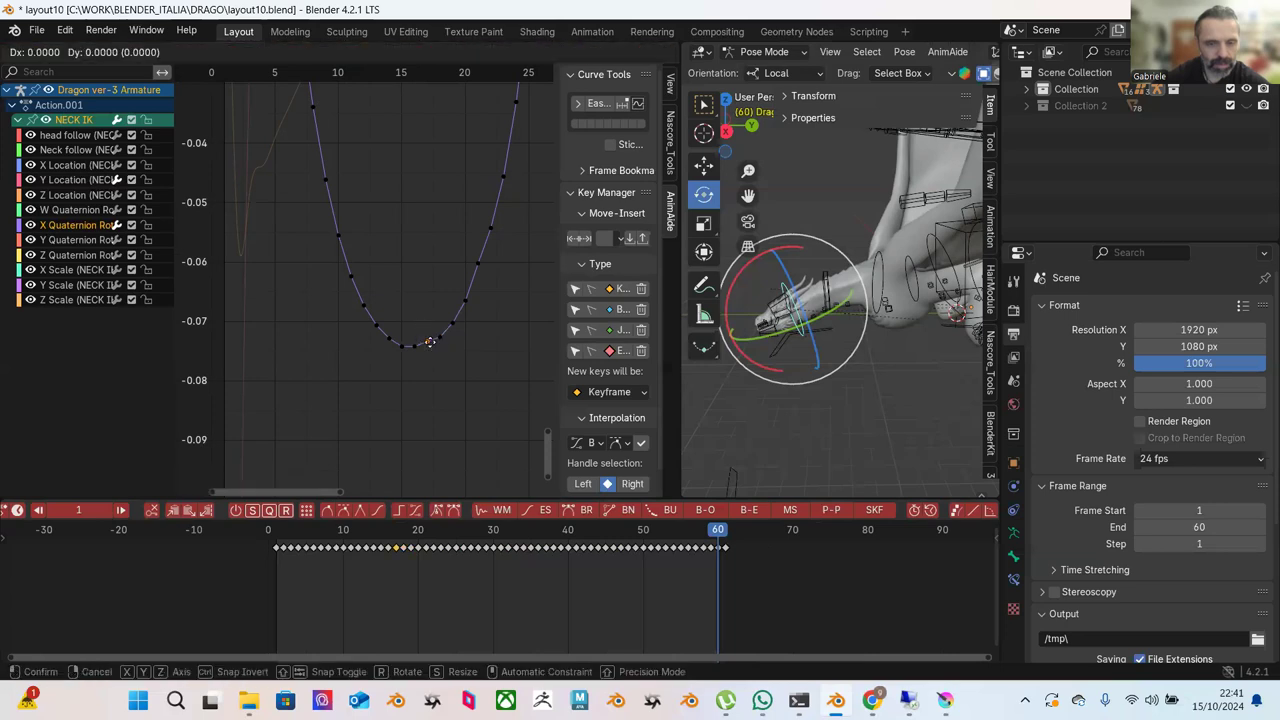
pyautogui.click(430, 344)
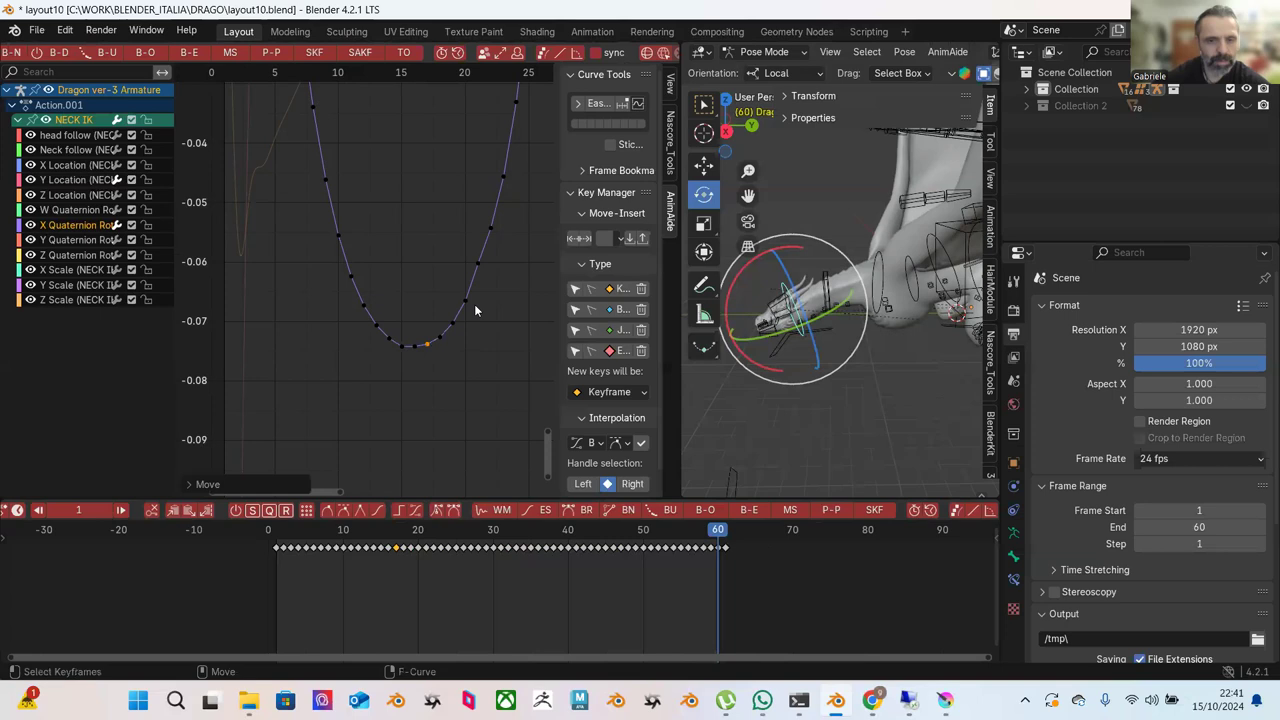
# Reposition the rising-side keys, including the key near frame 22.
pyautogui.click(478, 267)
pyautogui.press('g')
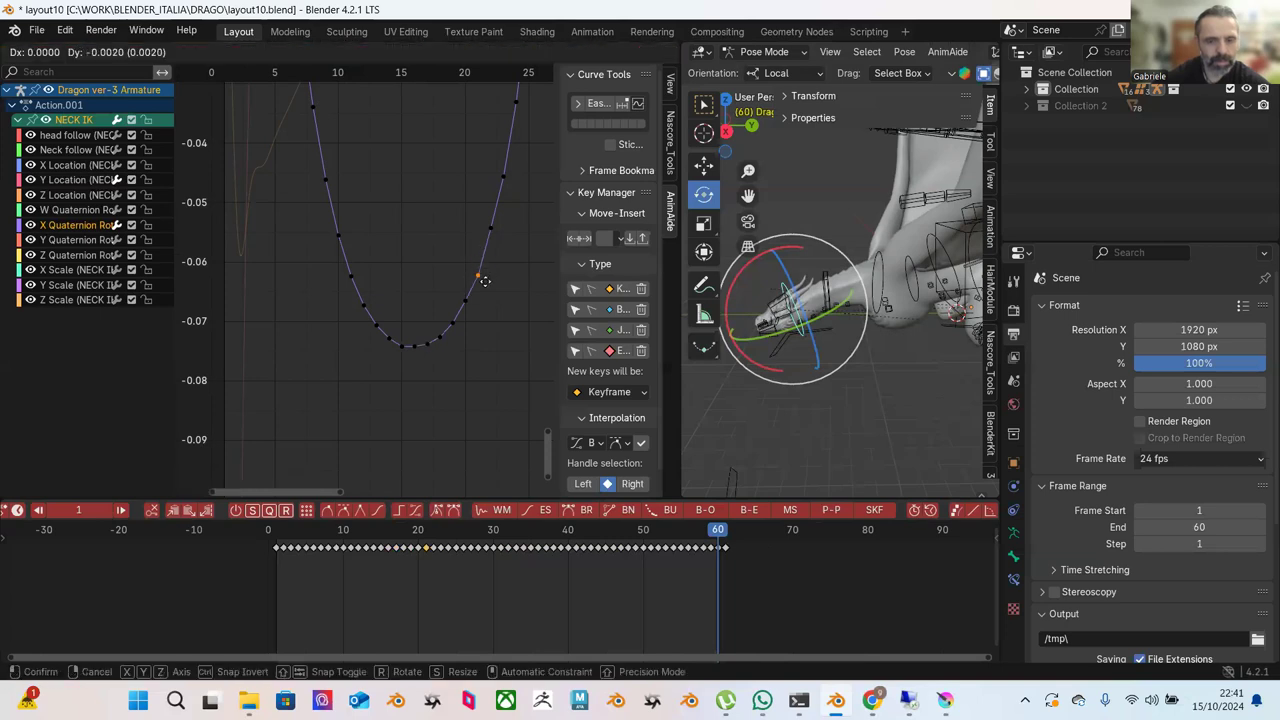
pyautogui.click(484, 278)
pyautogui.moveTo(468, 200); pyautogui.dragTo(505, 230)
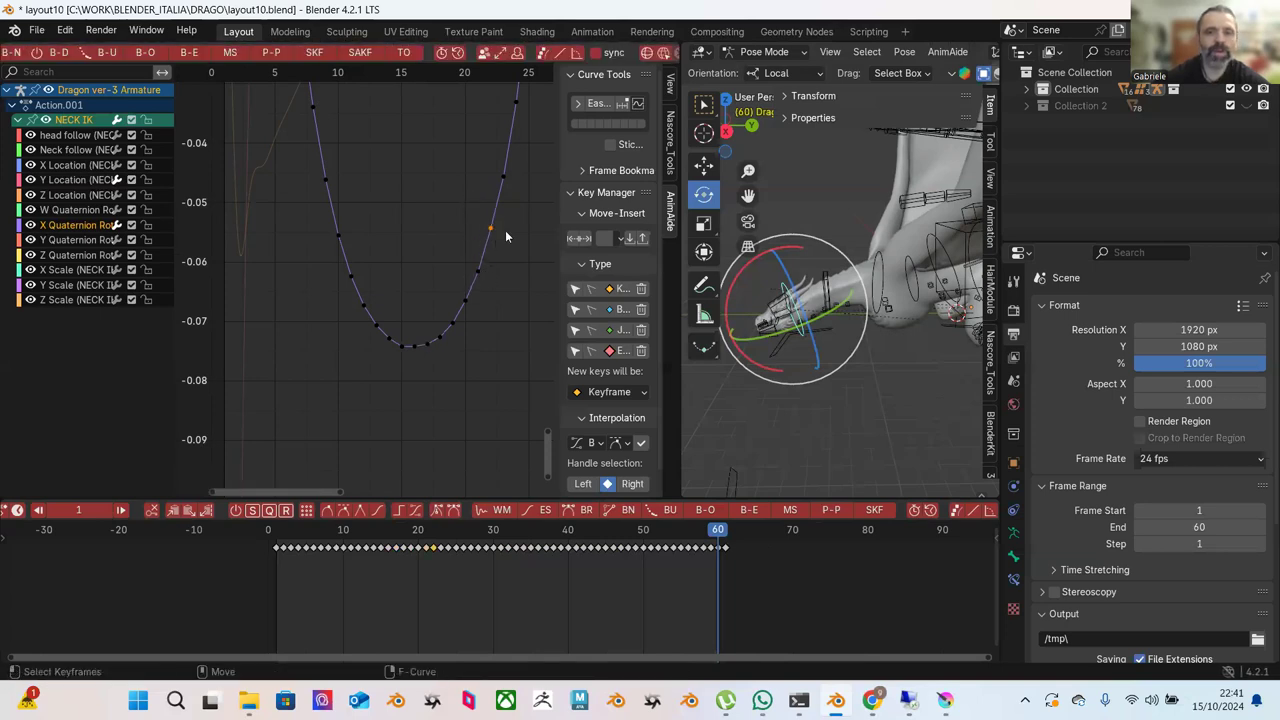
pyautogui.press('g')
pyautogui.click(500, 226)
pyautogui.scroll(-6, 509, 224)
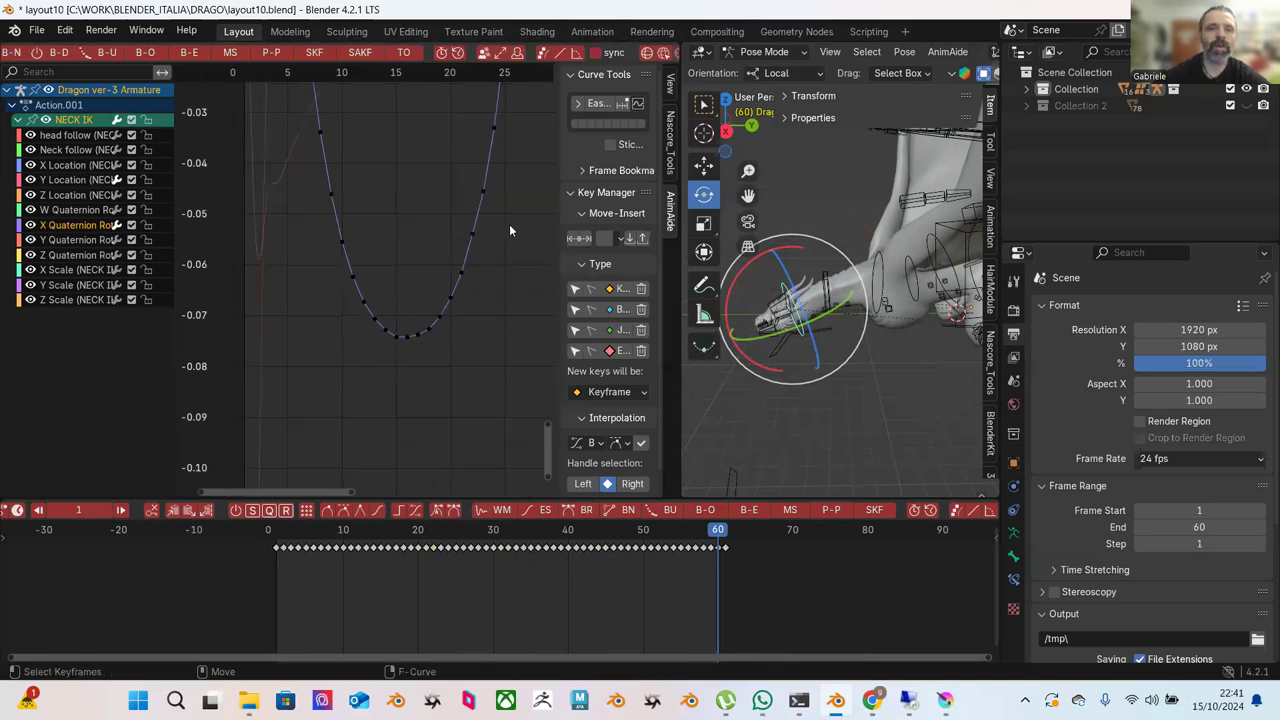
pyautogui.scroll(-1, 490, 248)
pyautogui.rightClick(473, 316)
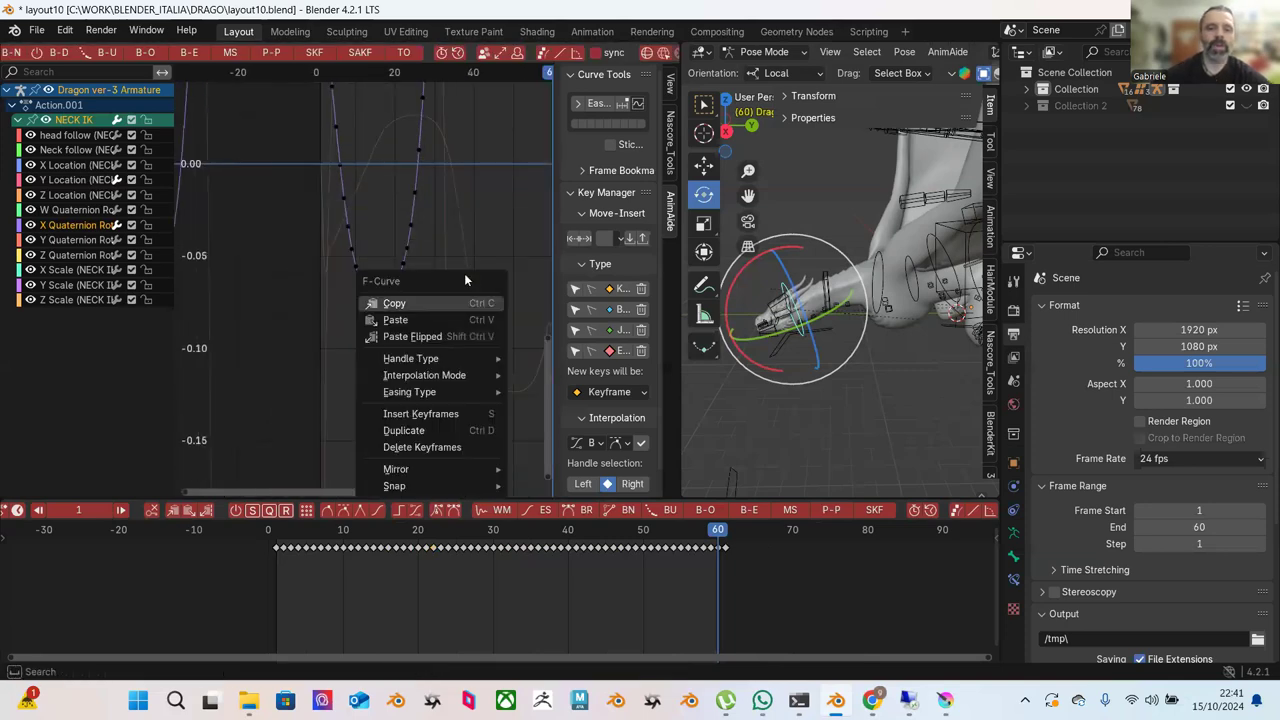
# Ease the keys along the rising part of the wave with Blend to Ease.
pyautogui.keyDown('ctrl'); pyautogui.moveTo(472, 207); pyautogui.dragTo(436, 225, button='middle'); pyautogui.keyUp('ctrl')
pyautogui.moveTo(369, 87); pyautogui.dragTo(464, 266)
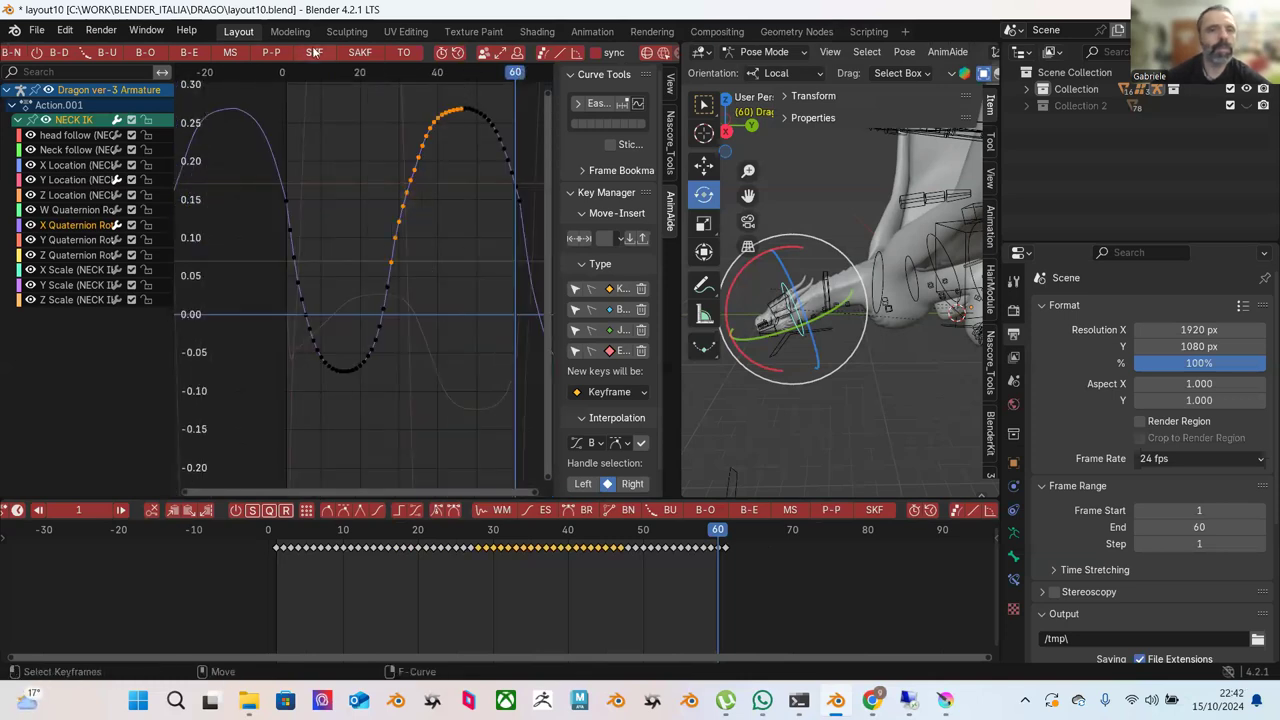
pyautogui.click(189, 54)
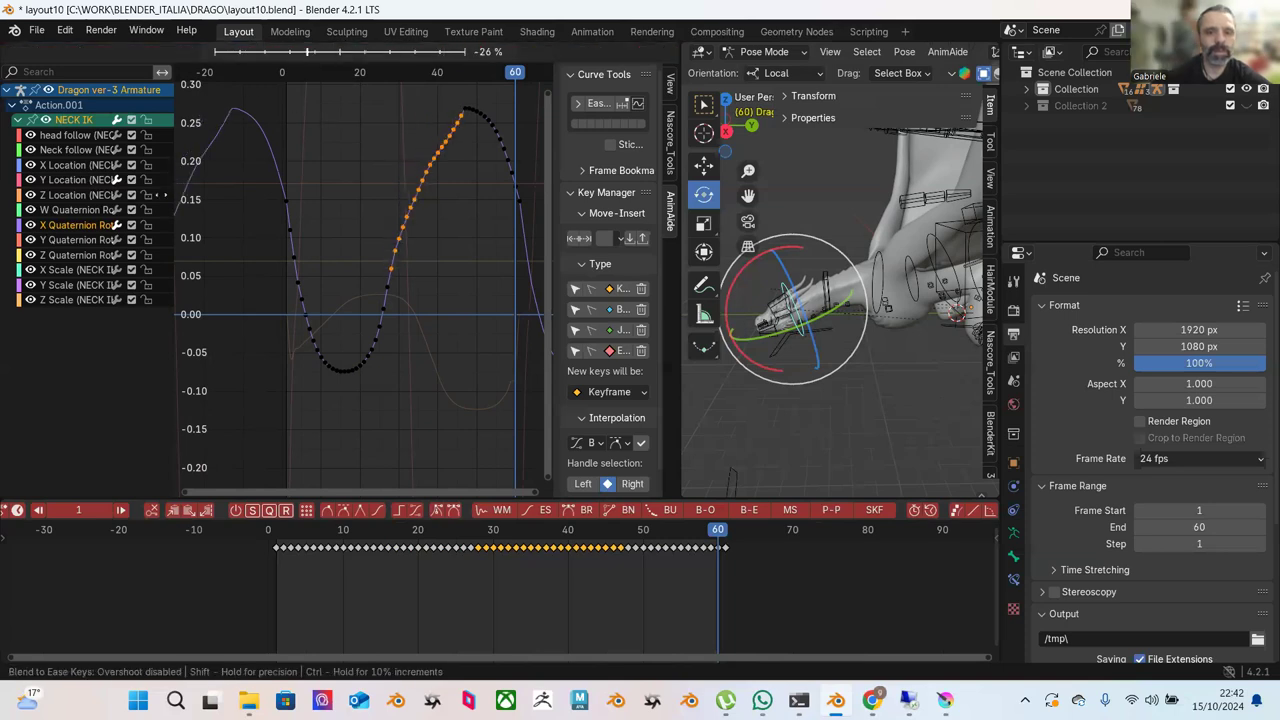
pyautogui.click(311, 198)
pyautogui.click(360, 205)
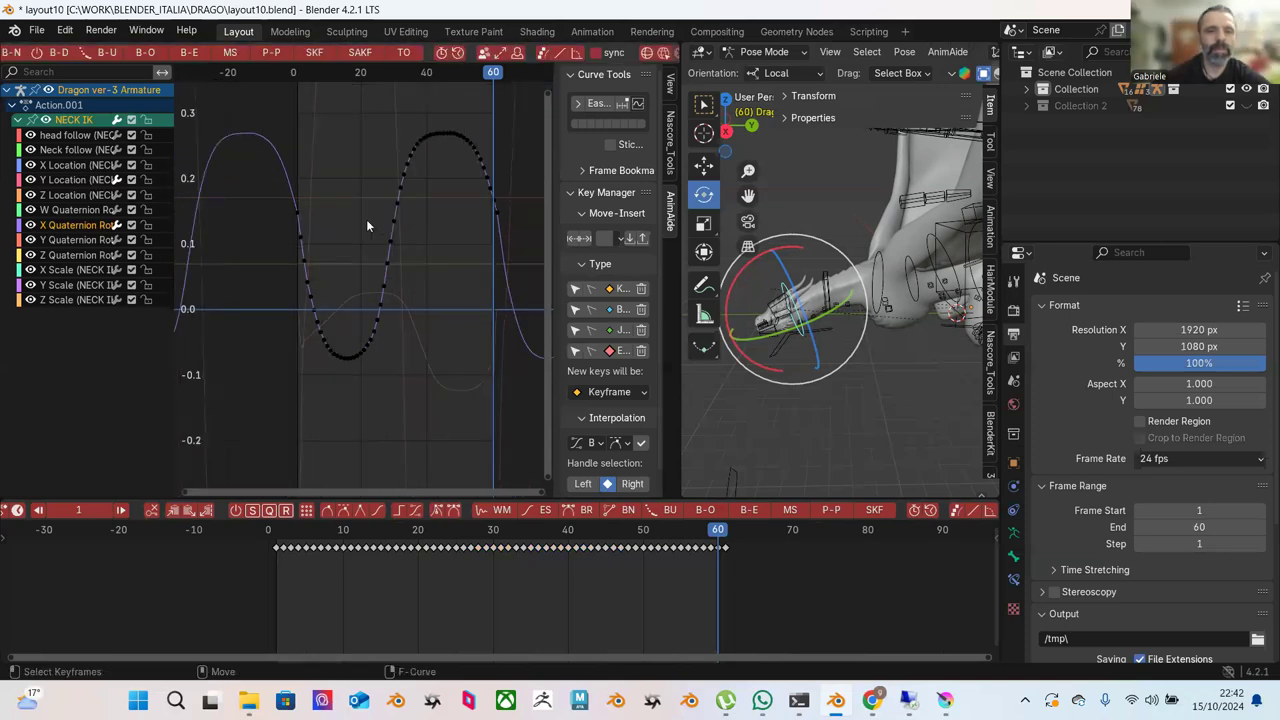
# Play the animation from the start frame and set the current frame to 60.
pyautogui.scroll(-2, 370, 300)
pyautogui.hotkey('shift', 'Left')
pyautogui.press('space')
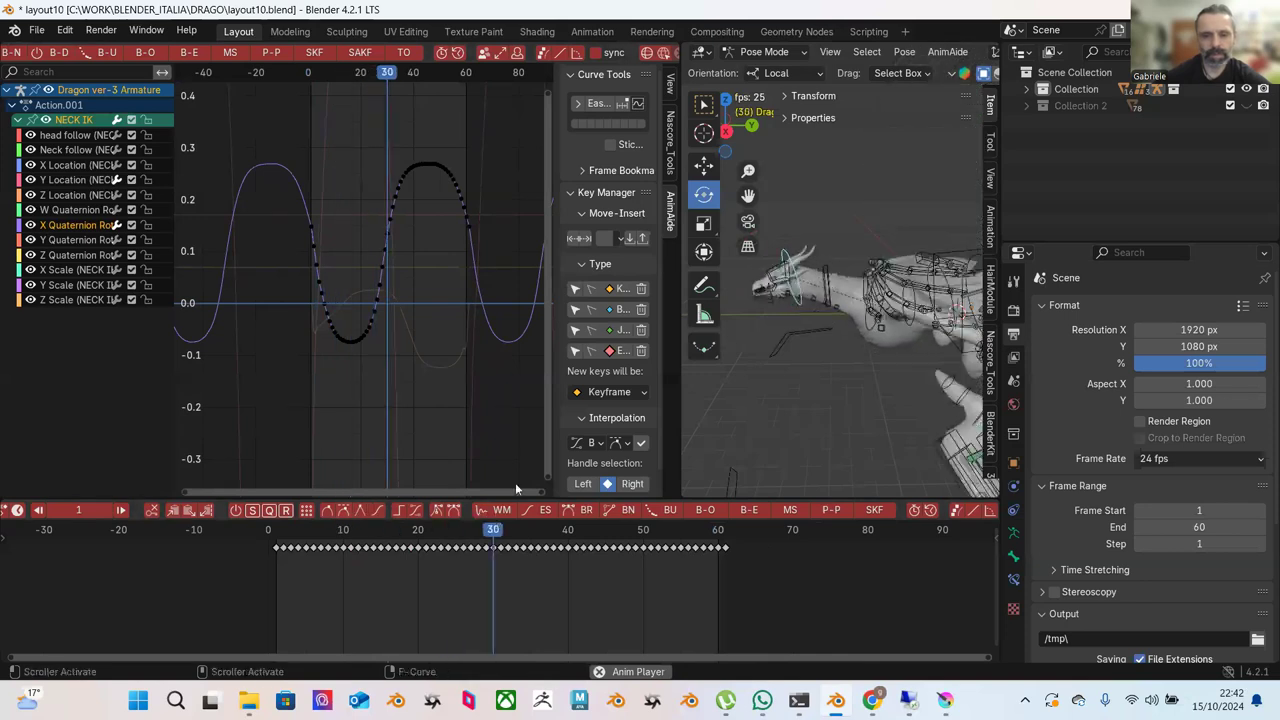
pyautogui.press('space')
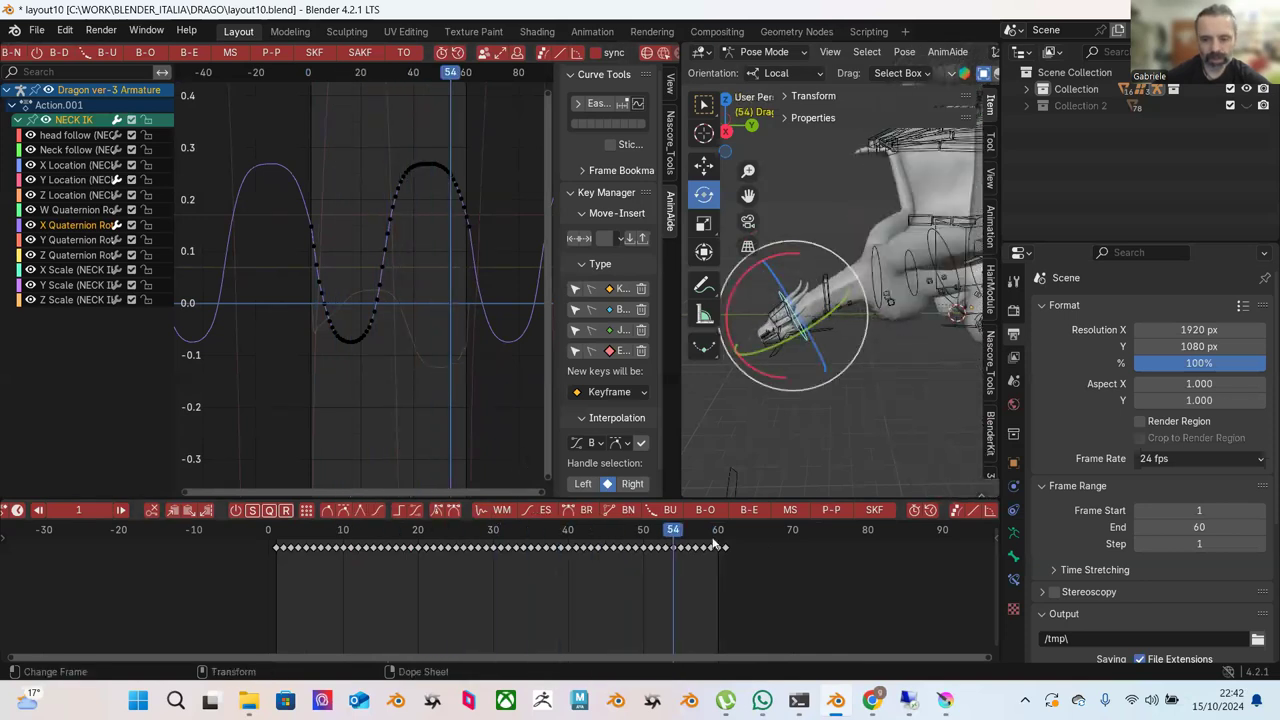
pyautogui.click(724, 537)
pyautogui.moveTo(721, 531); pyautogui.dragTo(717, 531)
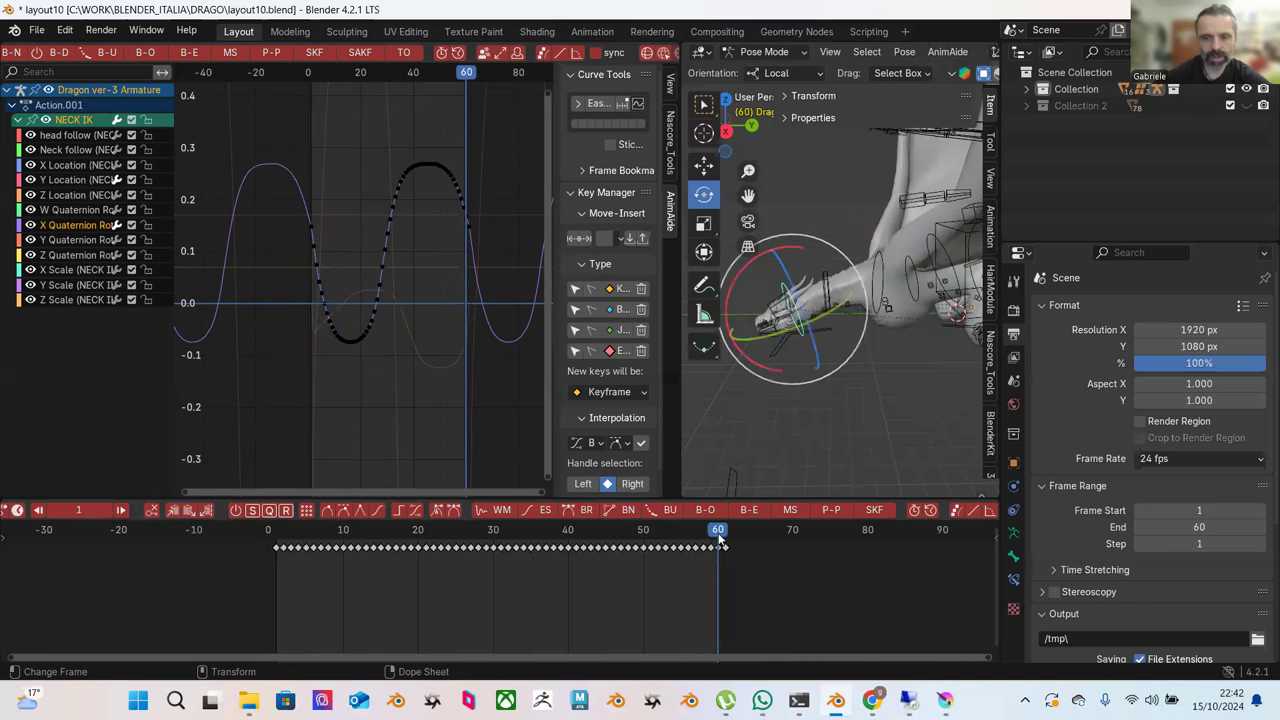
# Display the NECK IK Y Location curve zoomed on its low point, checking the pose after frame 60.
pyautogui.click(70, 181)
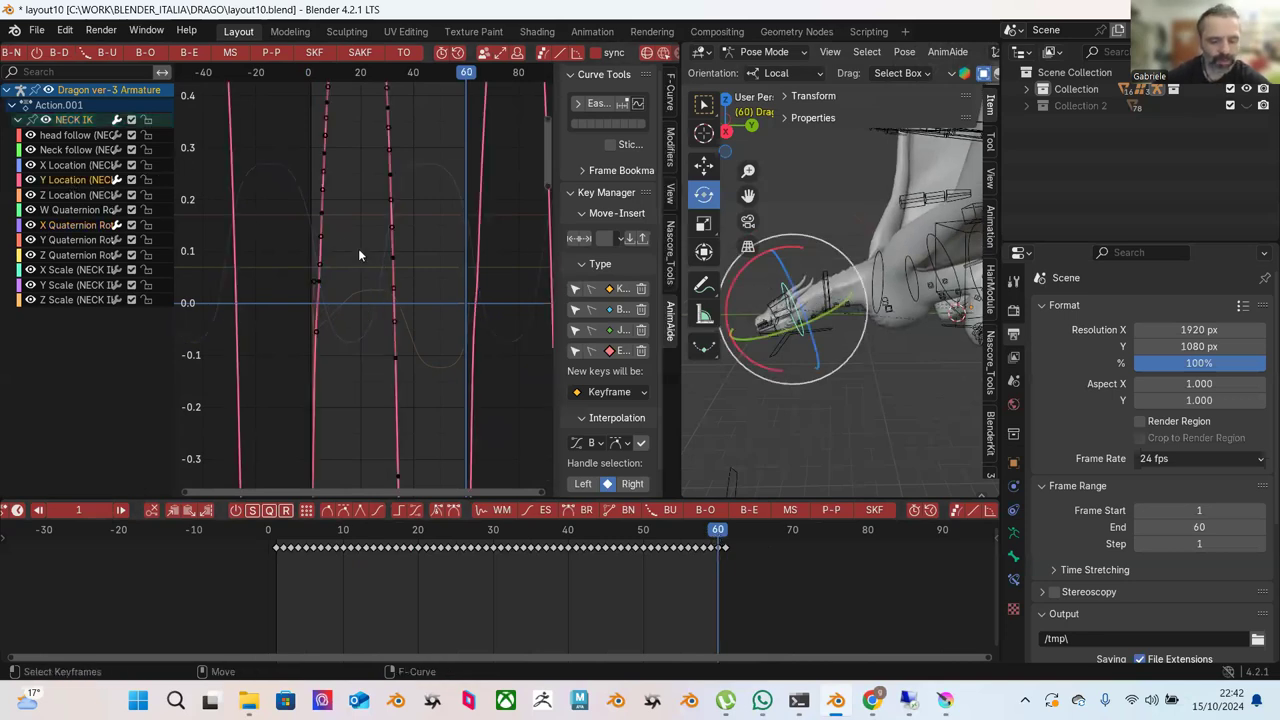
pyautogui.press('Home')
pyautogui.scroll(2, 440, 296)
pyautogui.moveTo(464, 313); pyautogui.dragTo(407, 228, button='middle')
pyautogui.scroll(1, 420, 245)
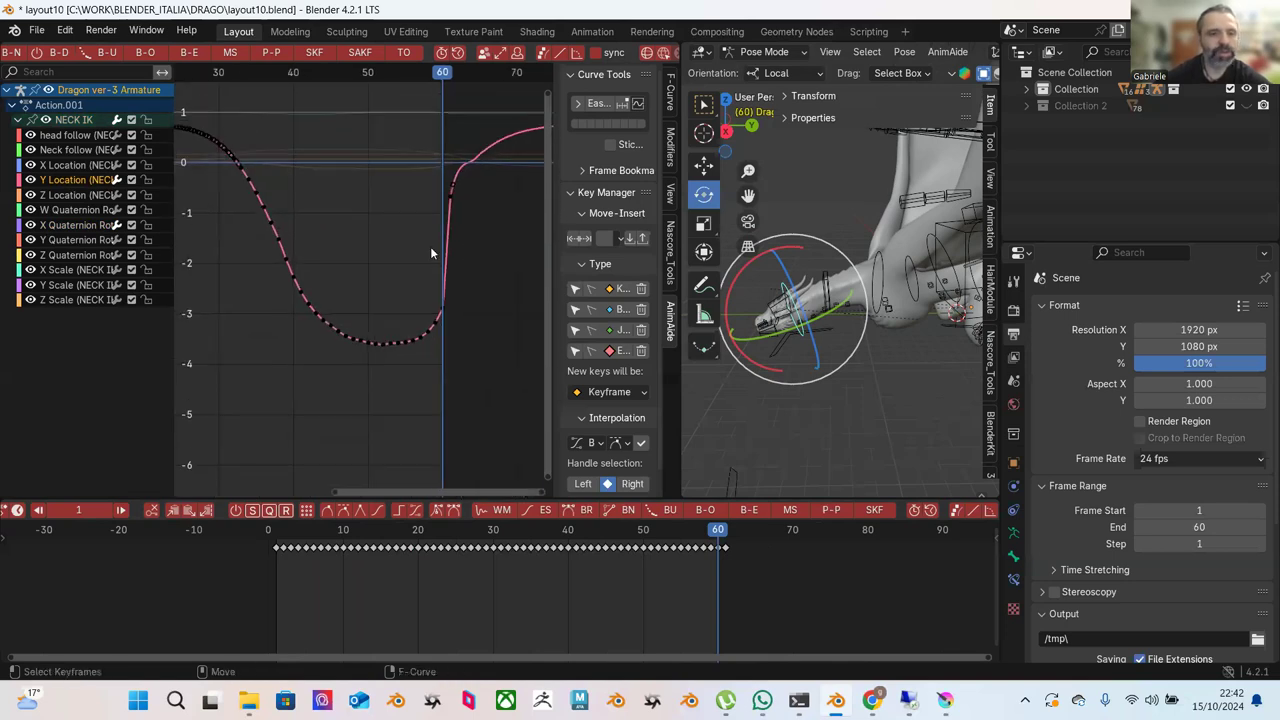
pyautogui.moveTo(723, 530); pyautogui.dragTo(718, 531)
# Ease the keys around the curve's low point, then select the keys at the plateau start.
pyautogui.moveTo(490, 245); pyautogui.dragTo(384, 360)
pyautogui.click(178, 52)
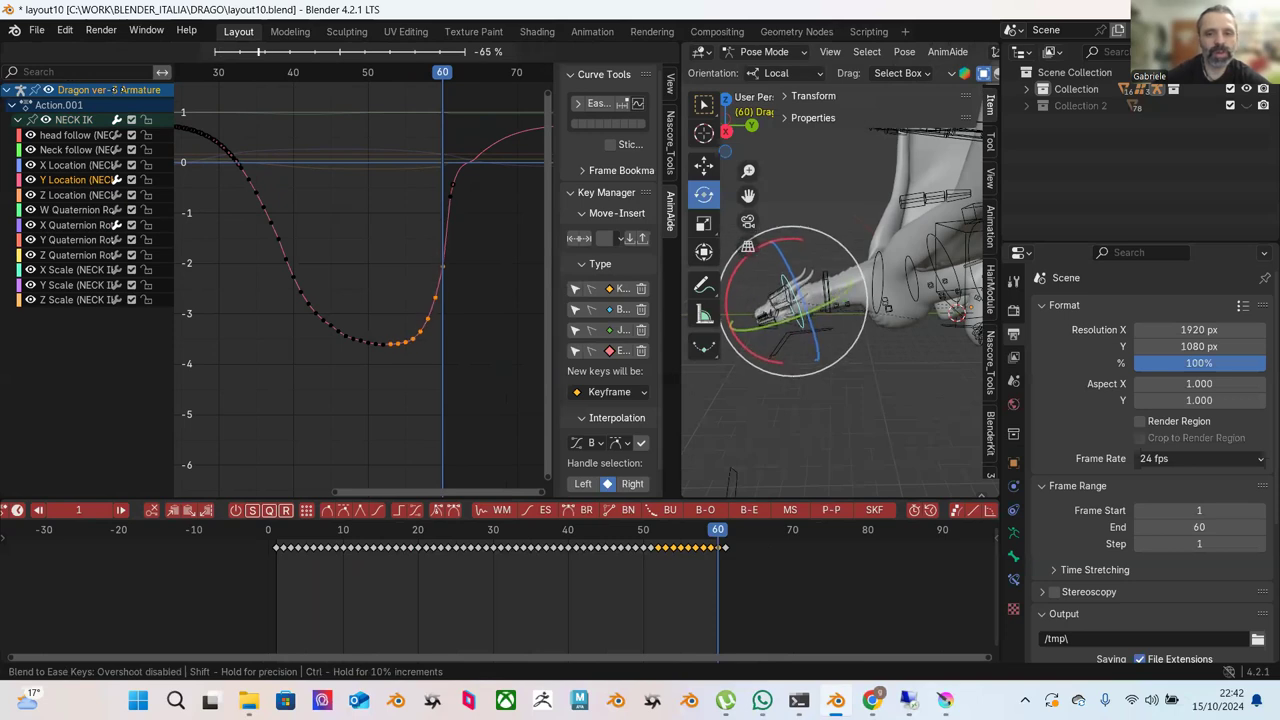
pyautogui.press('Return')
pyautogui.click(280, 196)
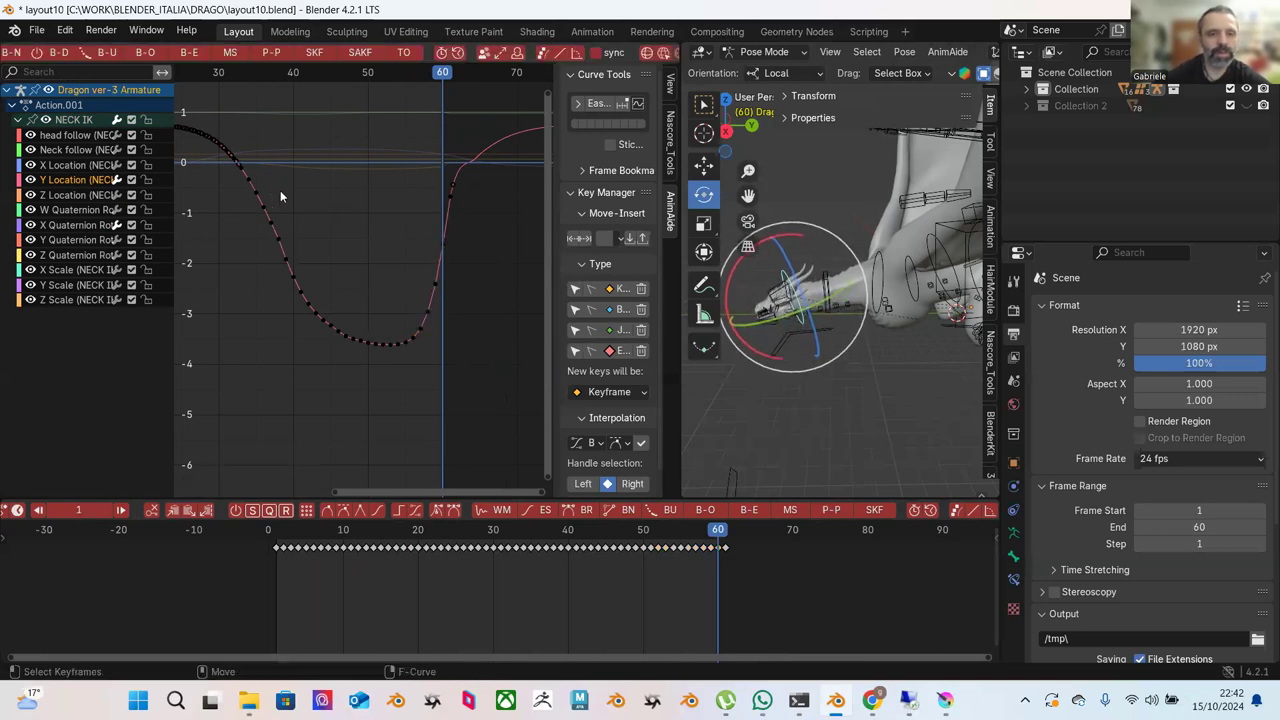
pyautogui.keyDown('ctrl'); pyautogui.scroll(10, 302, 182); pyautogui.keyUp('ctrl')
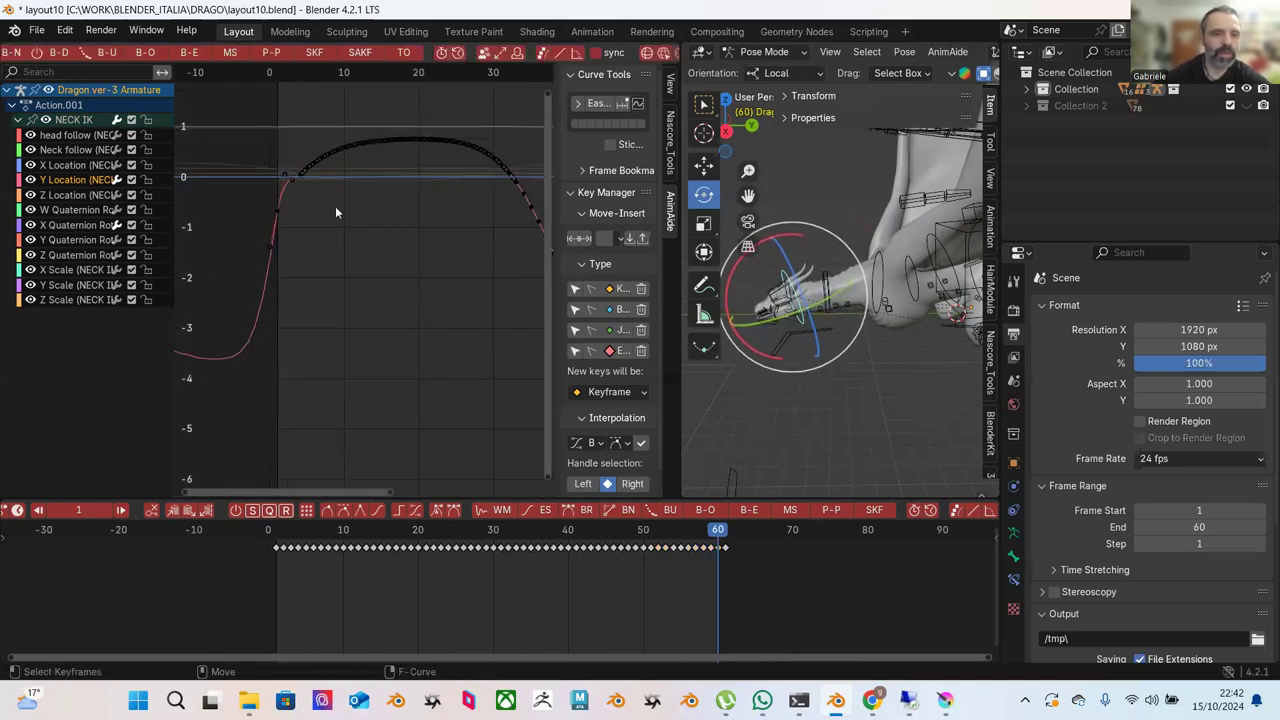
pyautogui.scroll(1, 340, 285)
pyautogui.moveTo(246, 168); pyautogui.dragTo(400, 314)
# Select the keys over the curve's early plateau and rescale the view to show its shape.
pyautogui.click(292, 180)
pyautogui.moveTo(292, 180); pyautogui.dragTo(402, 292)
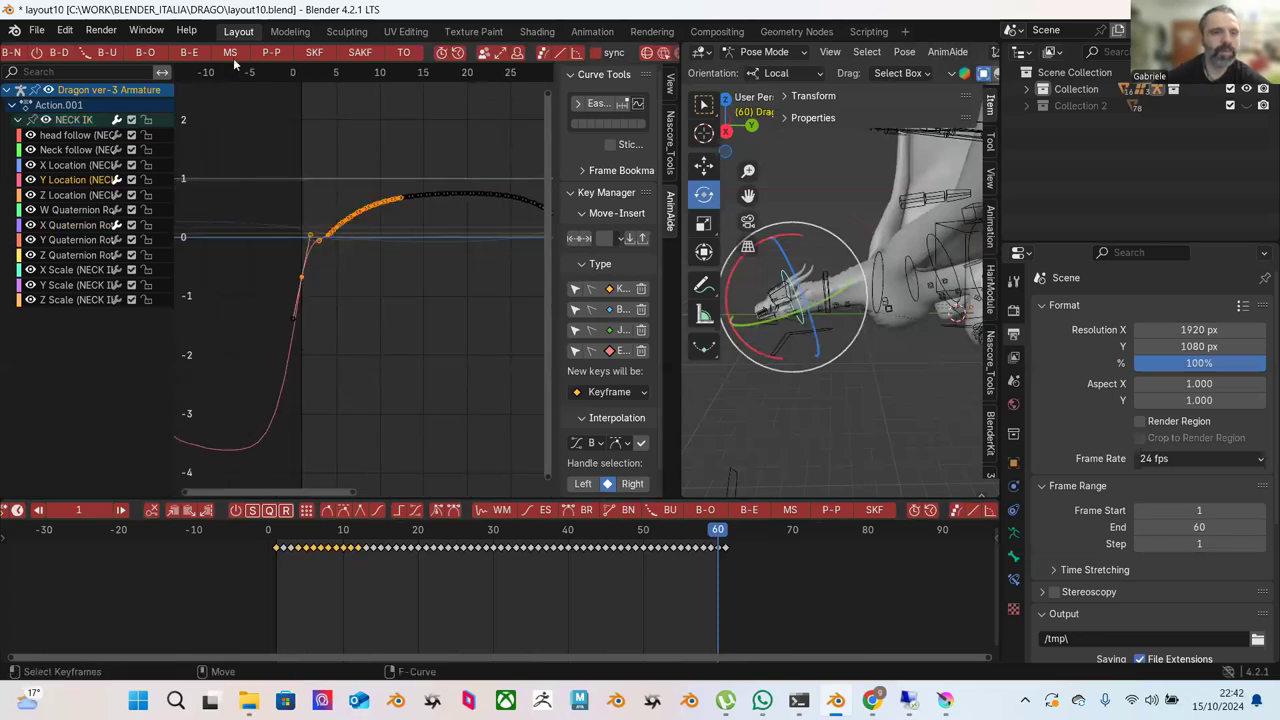
pyautogui.scroll(8, 122, 58)
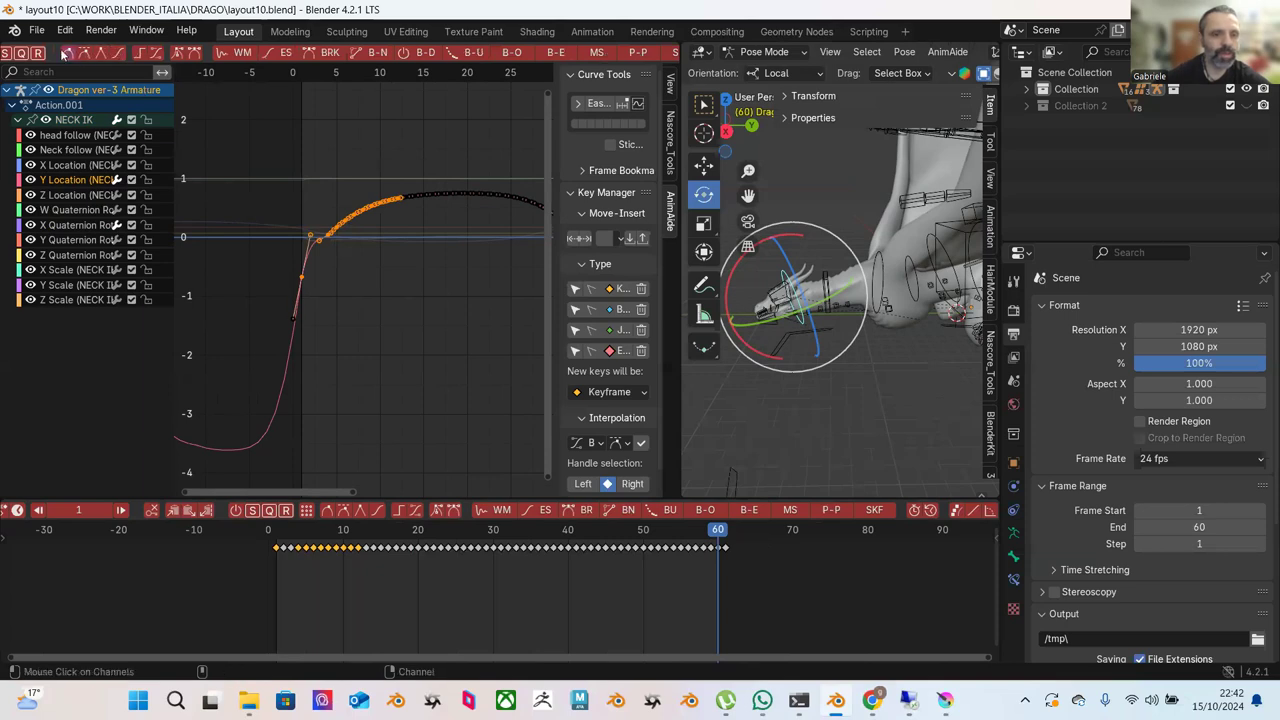
pyautogui.moveTo(287, 203); pyautogui.dragTo(316, 238)
pyautogui.moveTo(282, 144); pyautogui.dragTo(378, 263)
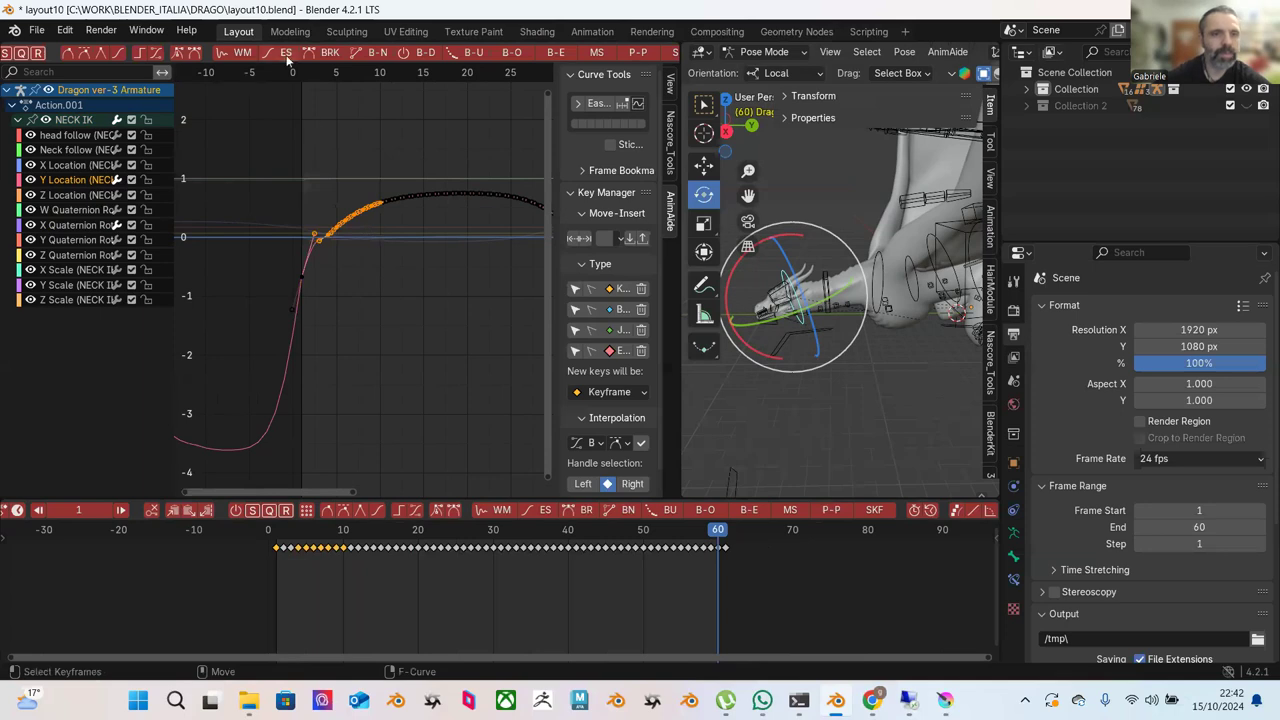
pyautogui.keyDown('ctrl'); pyautogui.moveTo(449, 257); pyautogui.dragTo(447, 316, button='middle'); pyautogui.keyUp('ctrl')
# Apply AnimAide's B-E Blend to Ease to the keys on the rising part of the curve.
pyautogui.click(302, 198)
pyautogui.moveTo(324, 199); pyautogui.dragTo(432, 311)
pyautogui.click(555, 56)
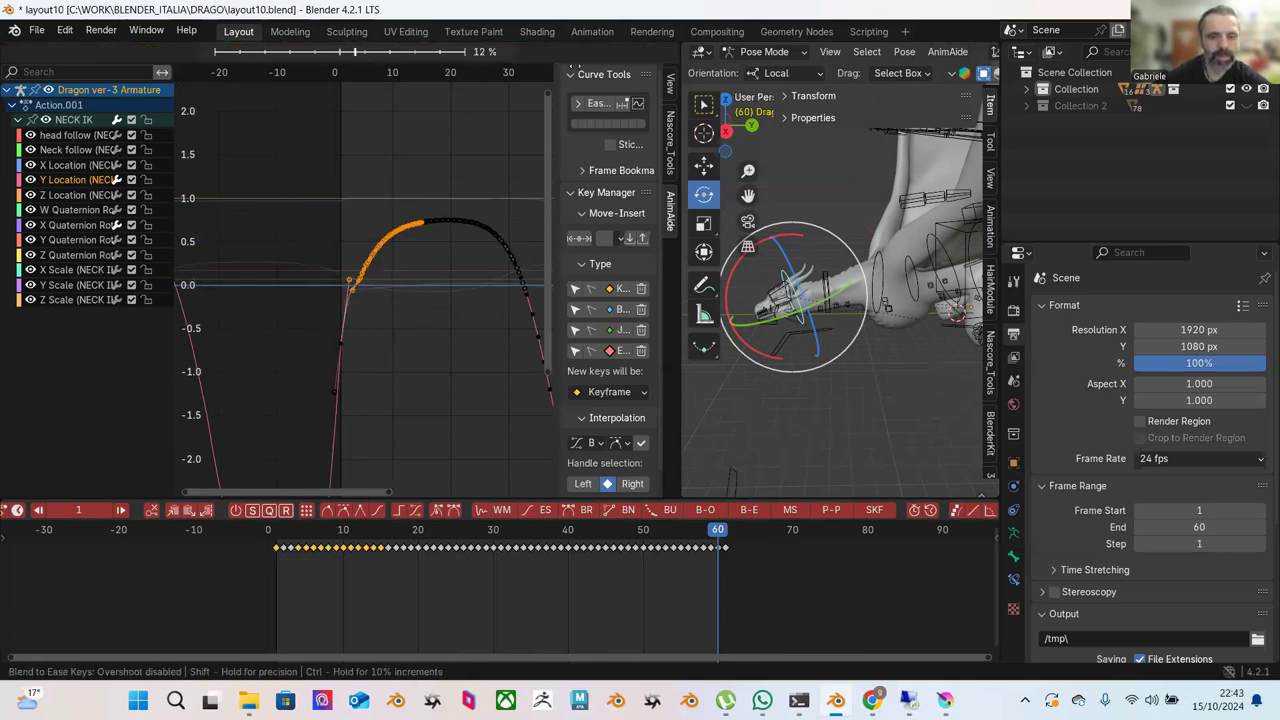
pyautogui.click(403, 308)
pyautogui.scroll(2, 403, 308)
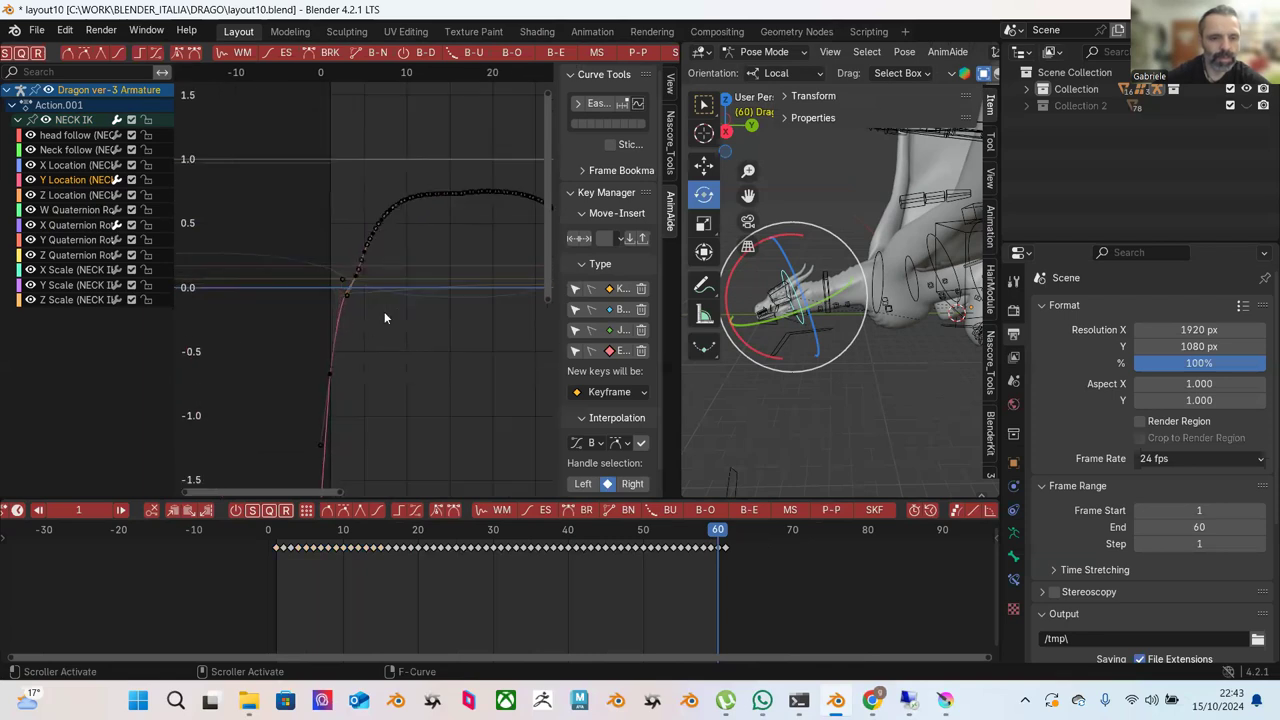
# Nudge the keyframe at the curve's base one frame later.
pyautogui.moveTo(324, 270)
pyautogui.mouseDown()
pyautogui.moveTo(355, 317)
pyautogui.moveTo(334, 272)
pyautogui.mouseUp()
pyautogui.click(342, 282)
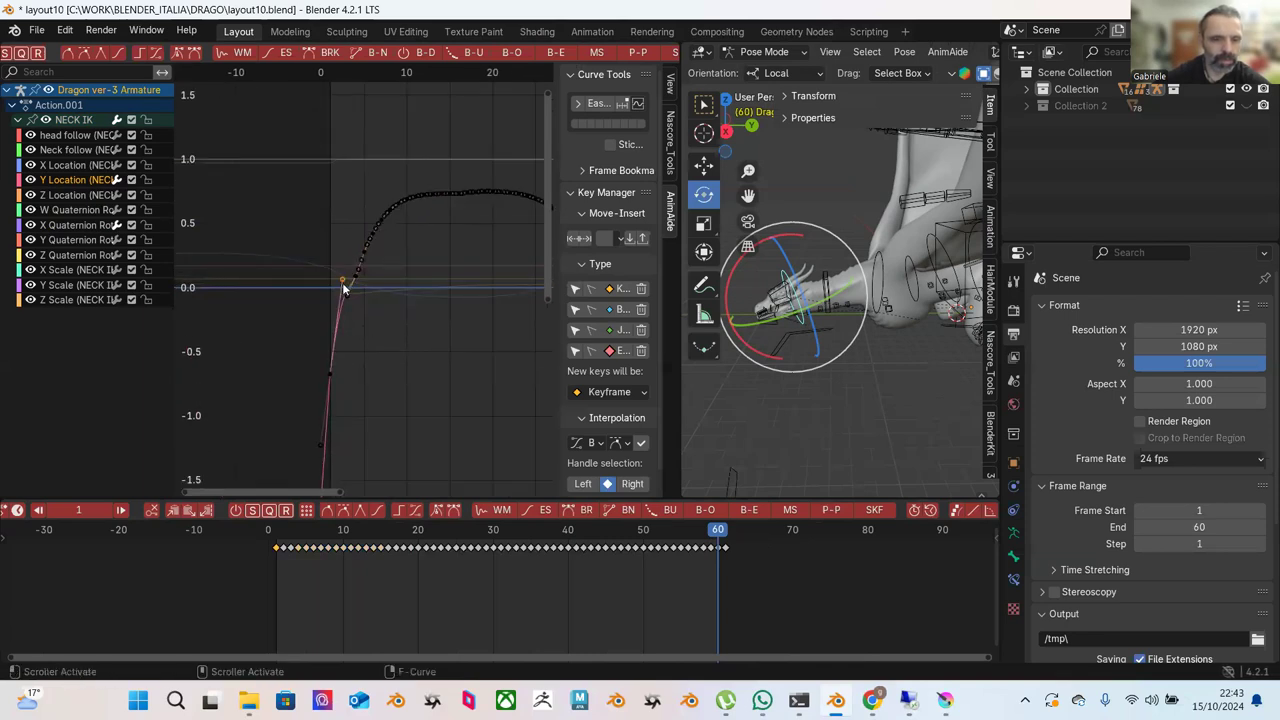
pyautogui.click(343, 282)
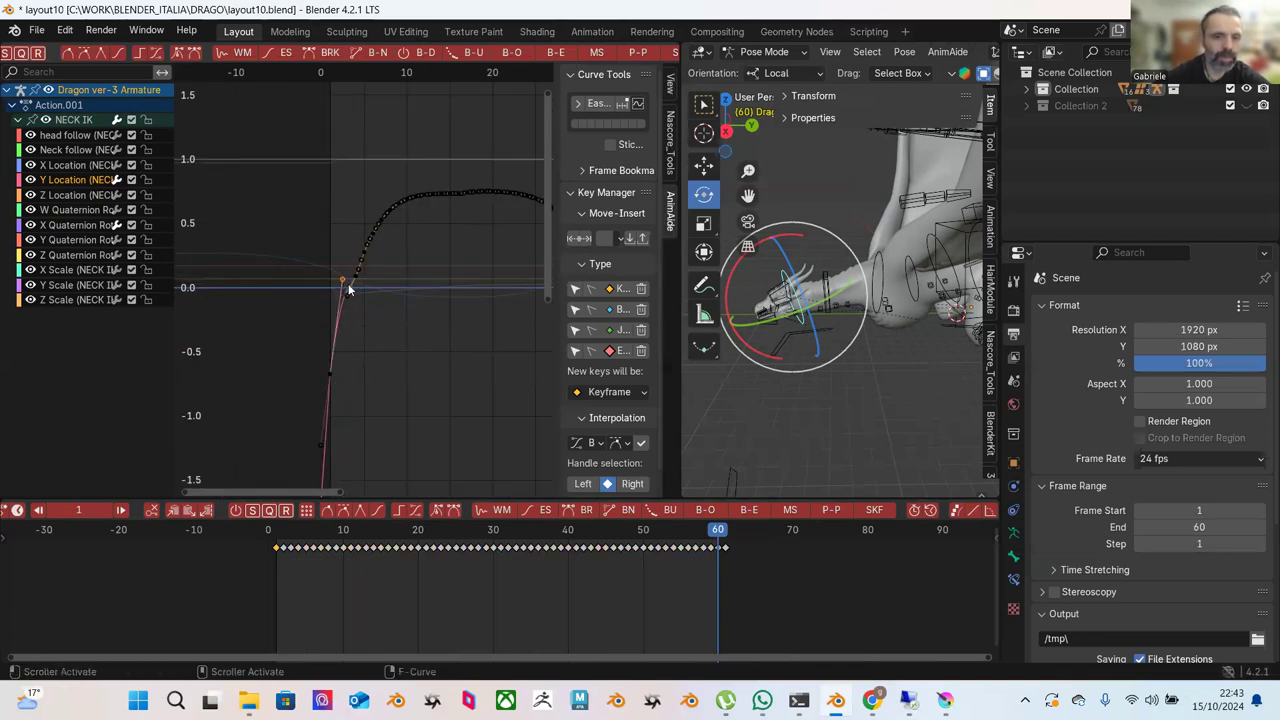
pyautogui.moveTo(340, 281); pyautogui.dragTo(345, 274)
# Try moving a rising key two frames earlier and lower, then undo it.
pyautogui.moveTo(320, 216); pyautogui.dragTo(447, 354)
pyautogui.moveTo(323, 177); pyautogui.dragTo(427, 324)
pyautogui.scroll(1, 427, 324)
pyautogui.click(362, 275)
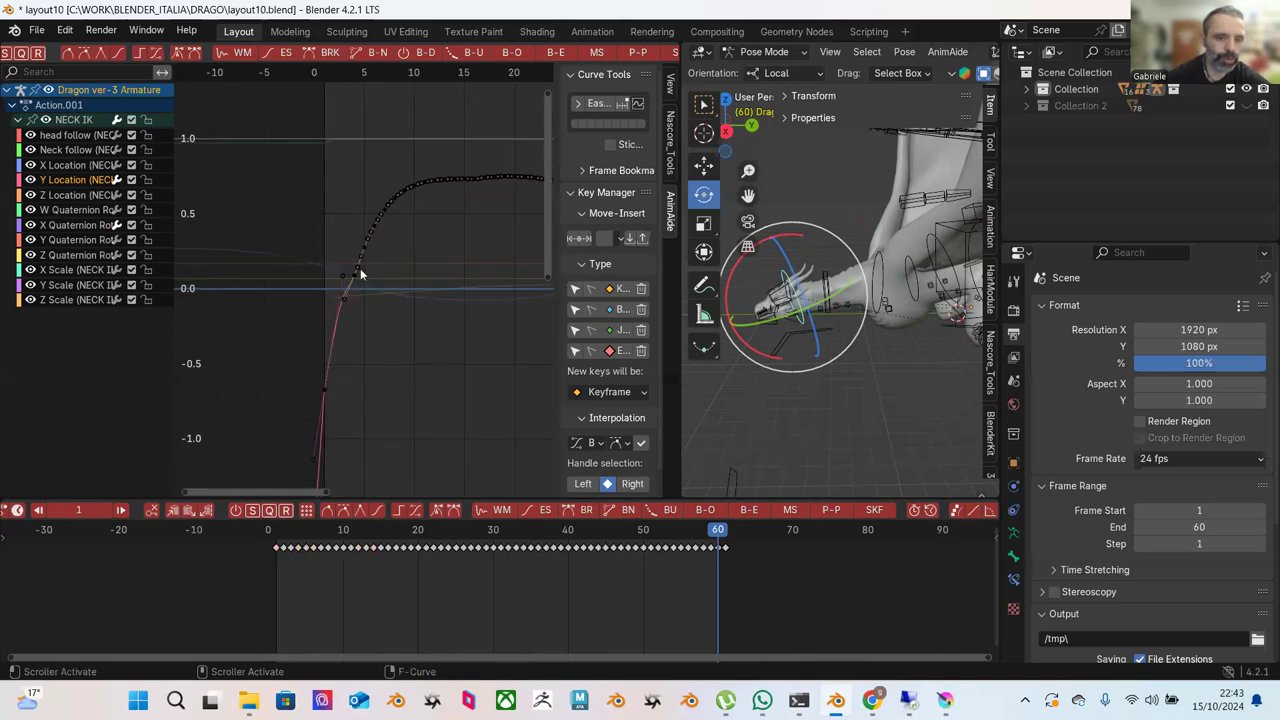
pyautogui.moveTo(357, 288); pyautogui.dragTo(374, 310)
pyautogui.hotkey('ctrl', 'z')
pyautogui.scroll(-1, 416, 299)
# Blend the rising keys to ease again and widen the graph's value range.
pyautogui.moveTo(325, 147); pyautogui.dragTo(484, 292)
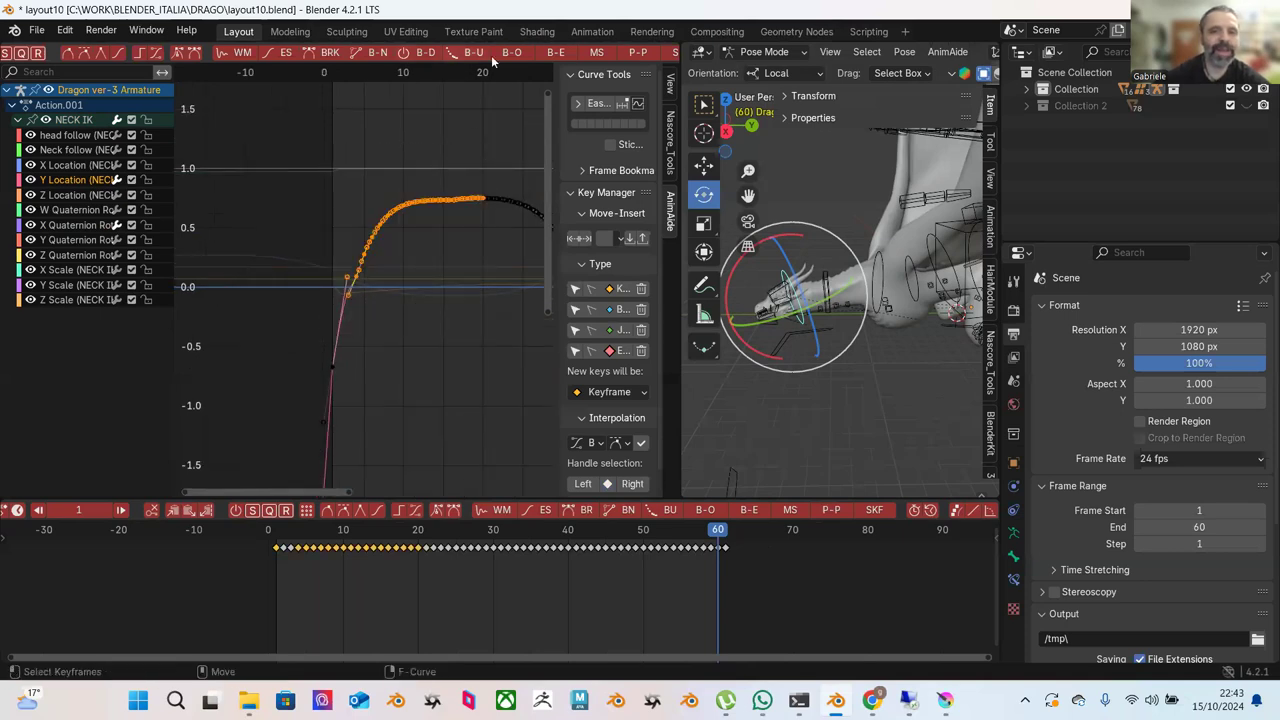
pyautogui.click(548, 52)
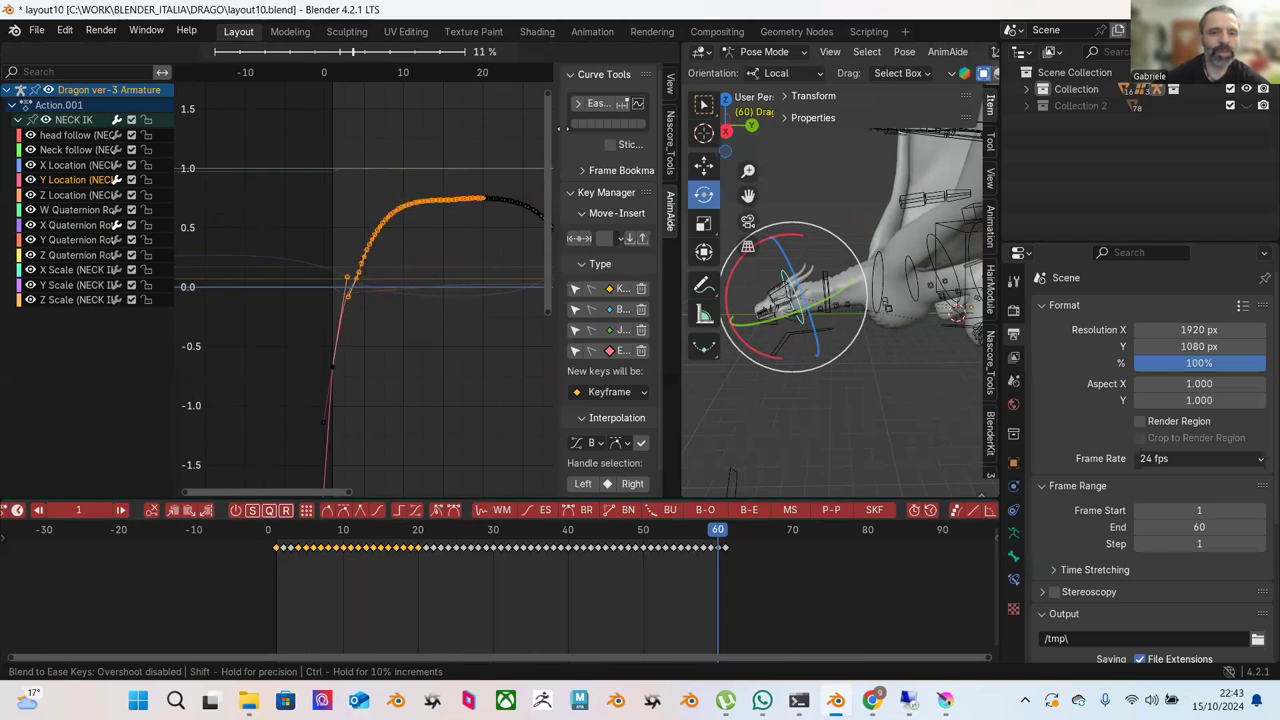
pyautogui.click(470, 218)
pyautogui.click(470, 218)
pyautogui.scroll(-2, 461, 311)
pyautogui.moveTo(461, 318)
pyautogui.keyDown('ctrl'); pyautogui.mouseDown(button='middle')
pyautogui.moveTo(460, 329)
pyautogui.moveTo(463, 306)
pyautogui.moveTo(472, 336)
pyautogui.moveTo(486, 271)
pyautogui.moveTo(471, 314)
pyautogui.mouseUp(button='middle'); pyautogui.keyUp('ctrl')
# Ease the keys on the upper part of the Y Location curve.
pyautogui.scroll(2, 458, 311)
pyautogui.click(310, 296)
pyautogui.moveTo(320, 151); pyautogui.dragTo(517, 302)
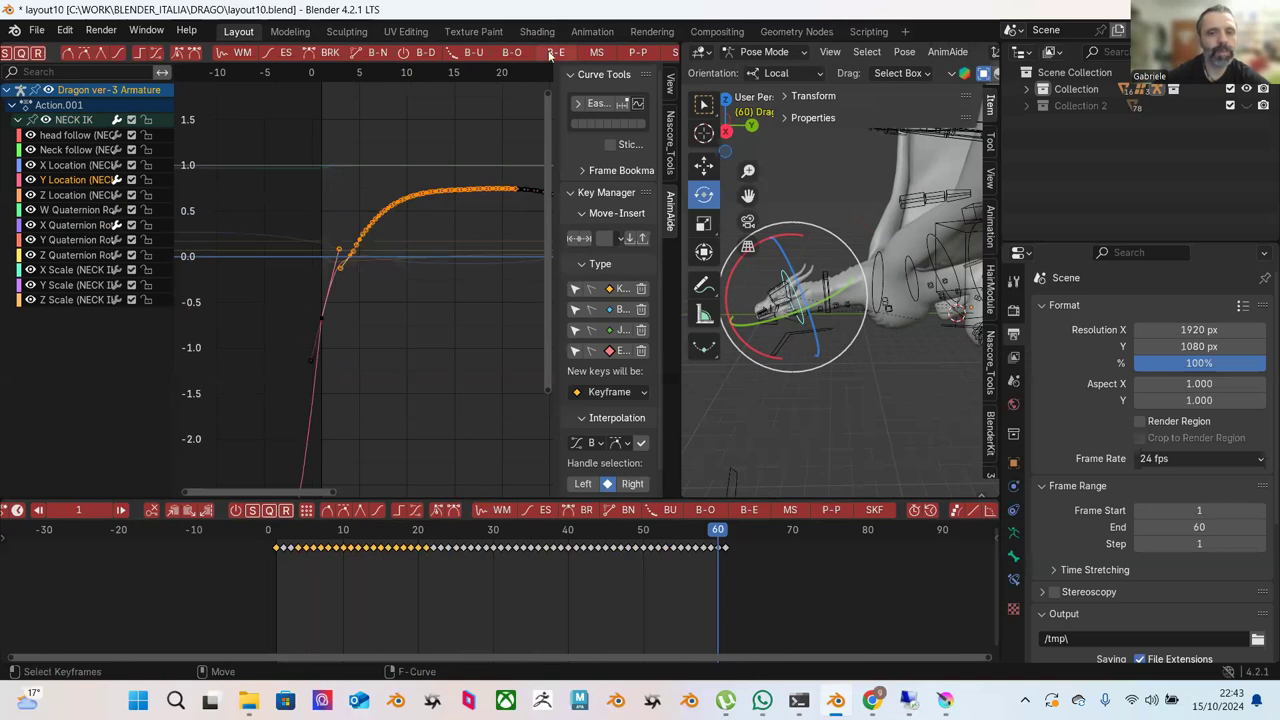
pyautogui.click(549, 55)
pyautogui.click(576, 268)
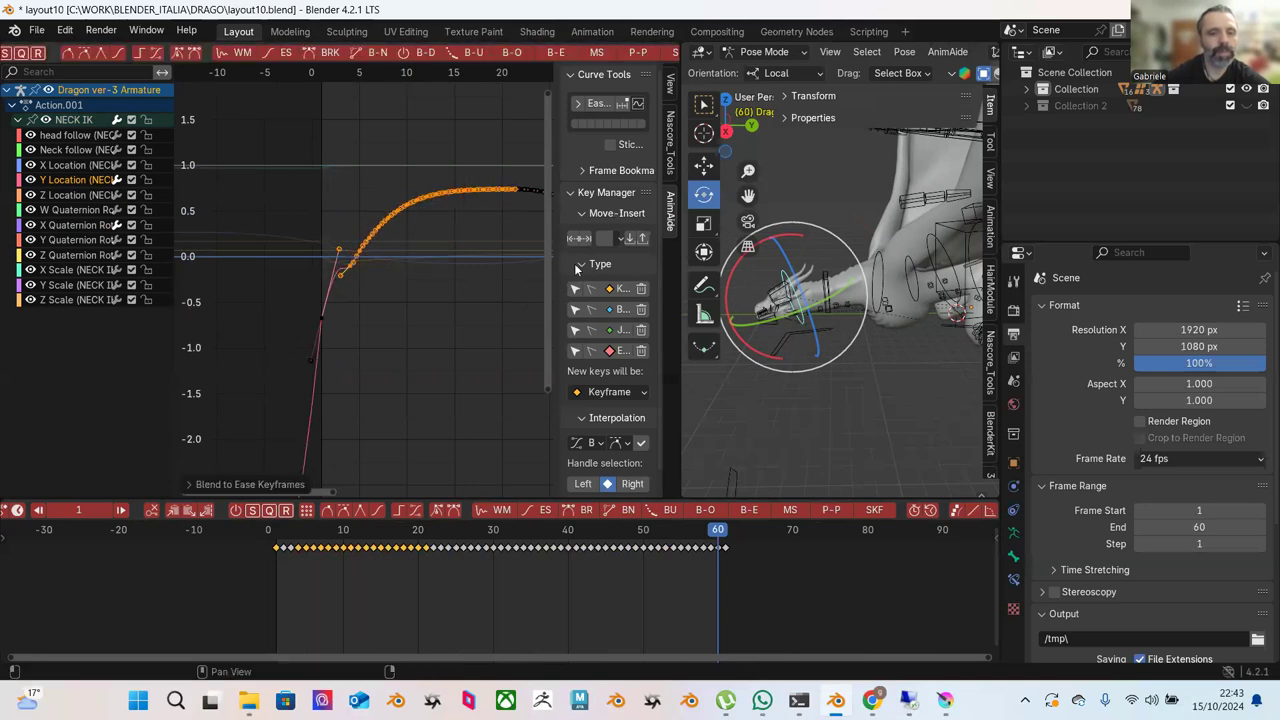
pyautogui.click(84, 55)
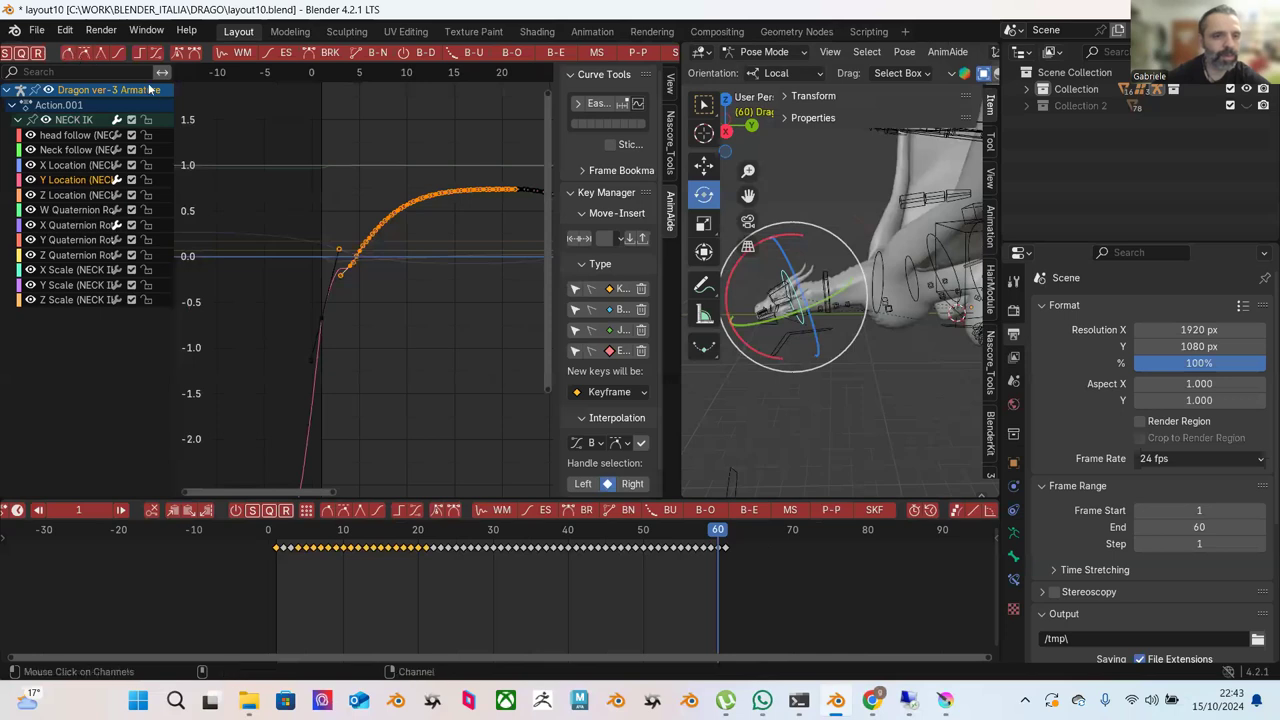
# Apply another ease to the keys on the rising part of the curve.
pyautogui.click(289, 162)
pyautogui.moveTo(280, 141); pyautogui.dragTo(441, 291)
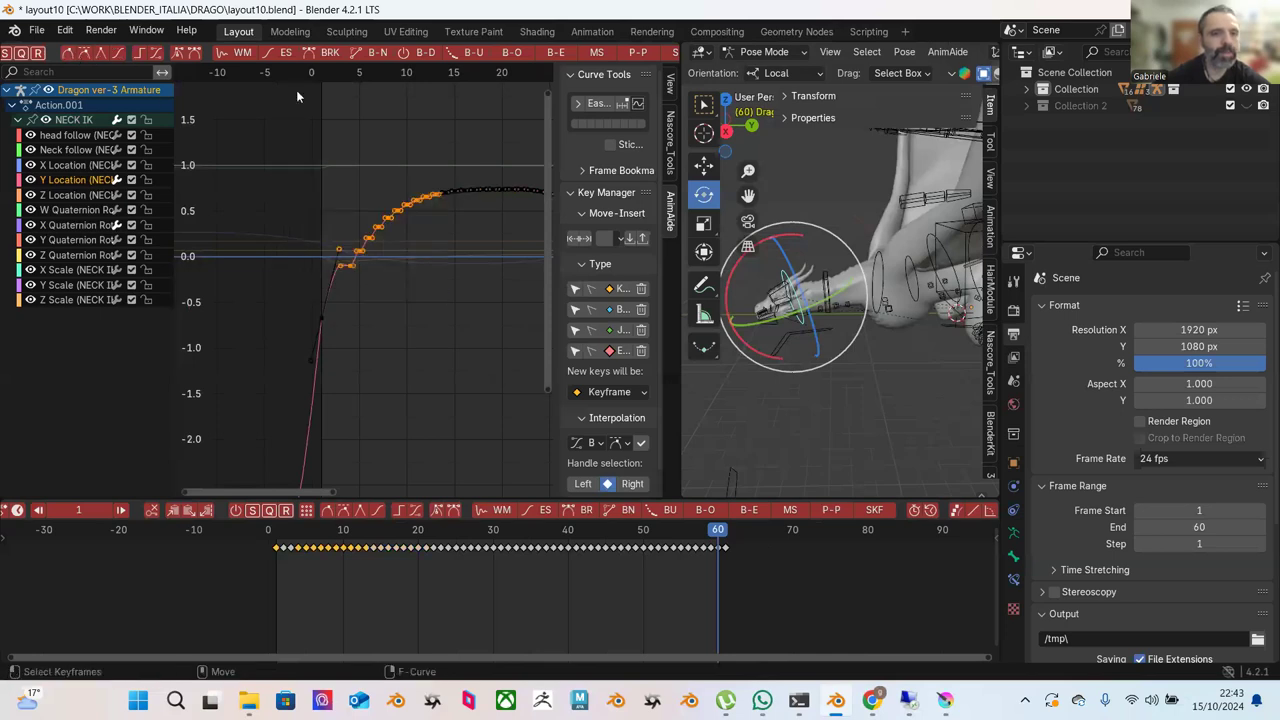
pyautogui.click(85, 54)
pyautogui.click(349, 271)
pyautogui.scroll(1, 350, 278)
# Move the base key one frame later with G and zoom out to the full hump and dip.
pyautogui.moveTo(286, 296); pyautogui.dragTo(328, 336)
pyautogui.press('g')
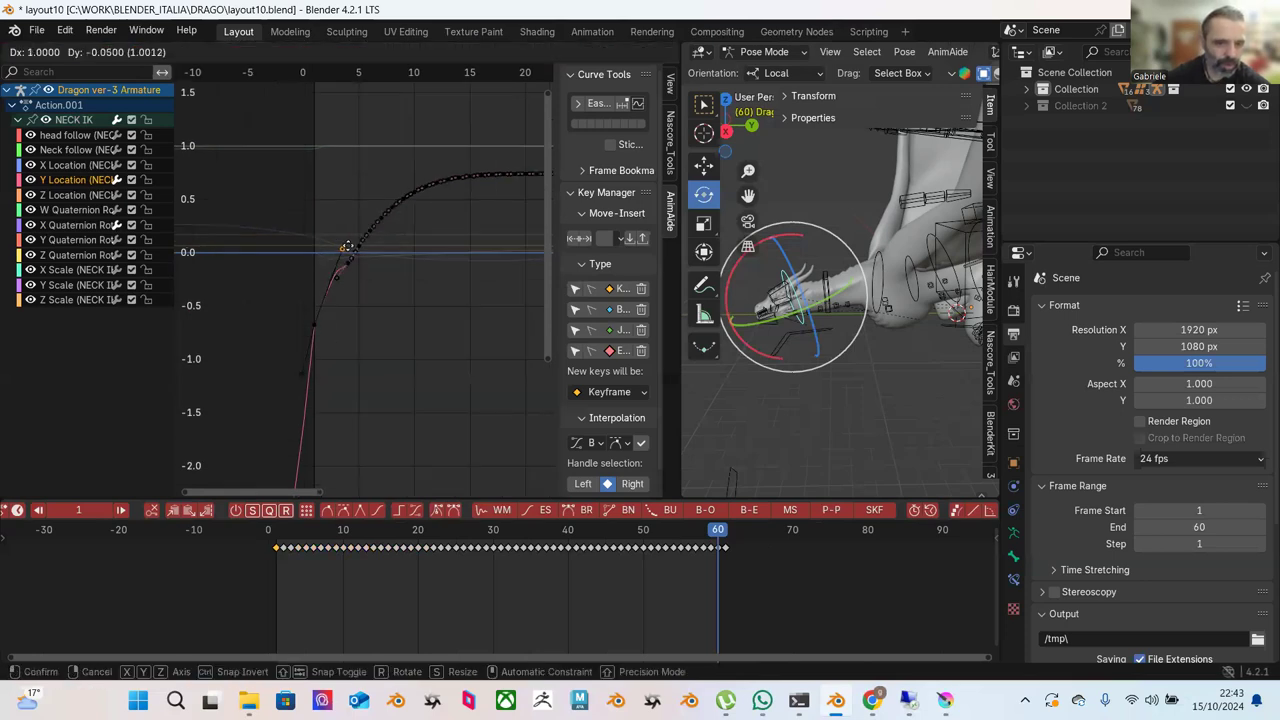
pyautogui.click(335, 245)
pyautogui.moveTo(335, 206); pyautogui.dragTo(343, 349)
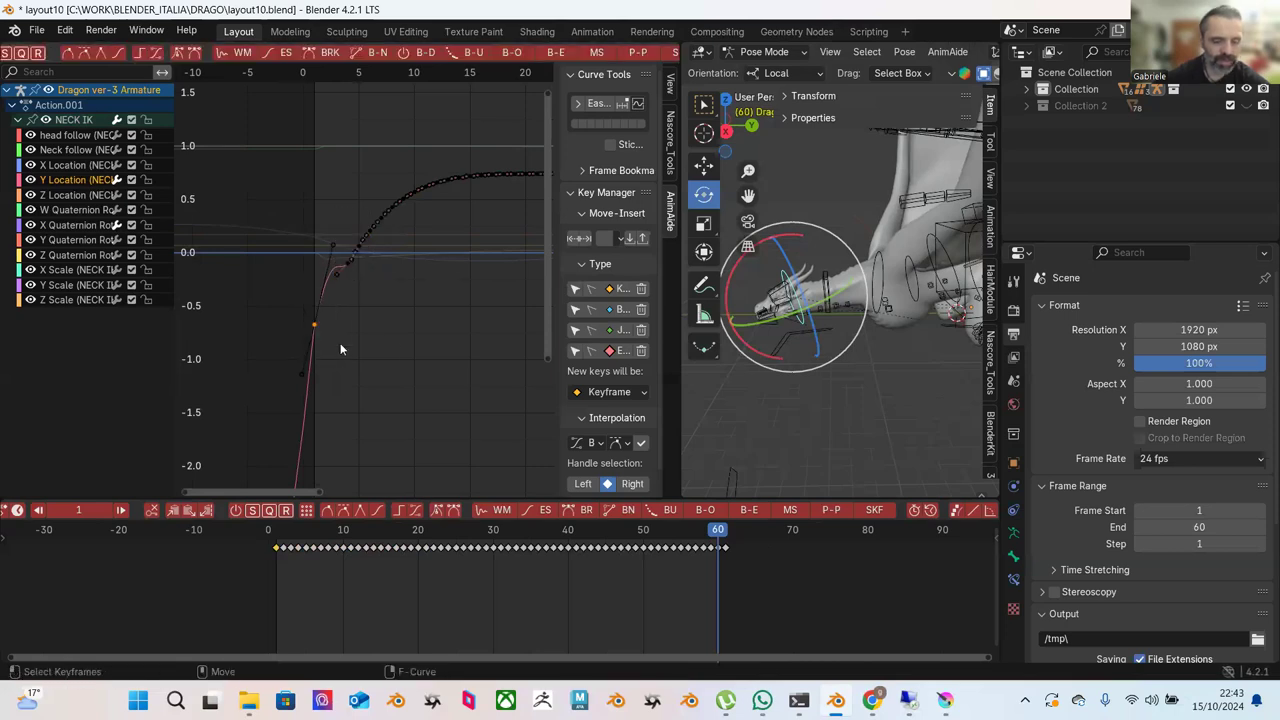
pyautogui.scroll(-2, 396, 354)
pyautogui.scroll(-1, 396, 347)
pyautogui.moveTo(396, 347); pyautogui.dragTo(470, 236, button='middle')
# Lower the curve's first and last keyframes together.
pyautogui.click(488, 247)
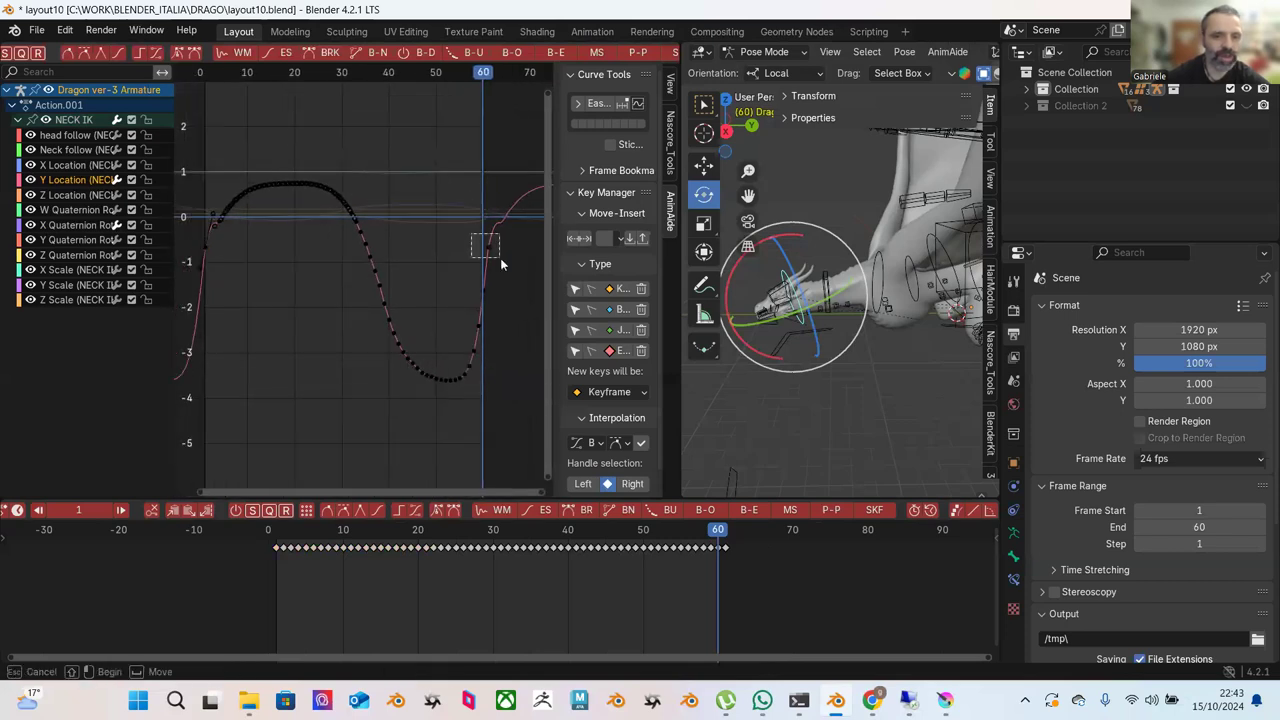
pyautogui.press('g')
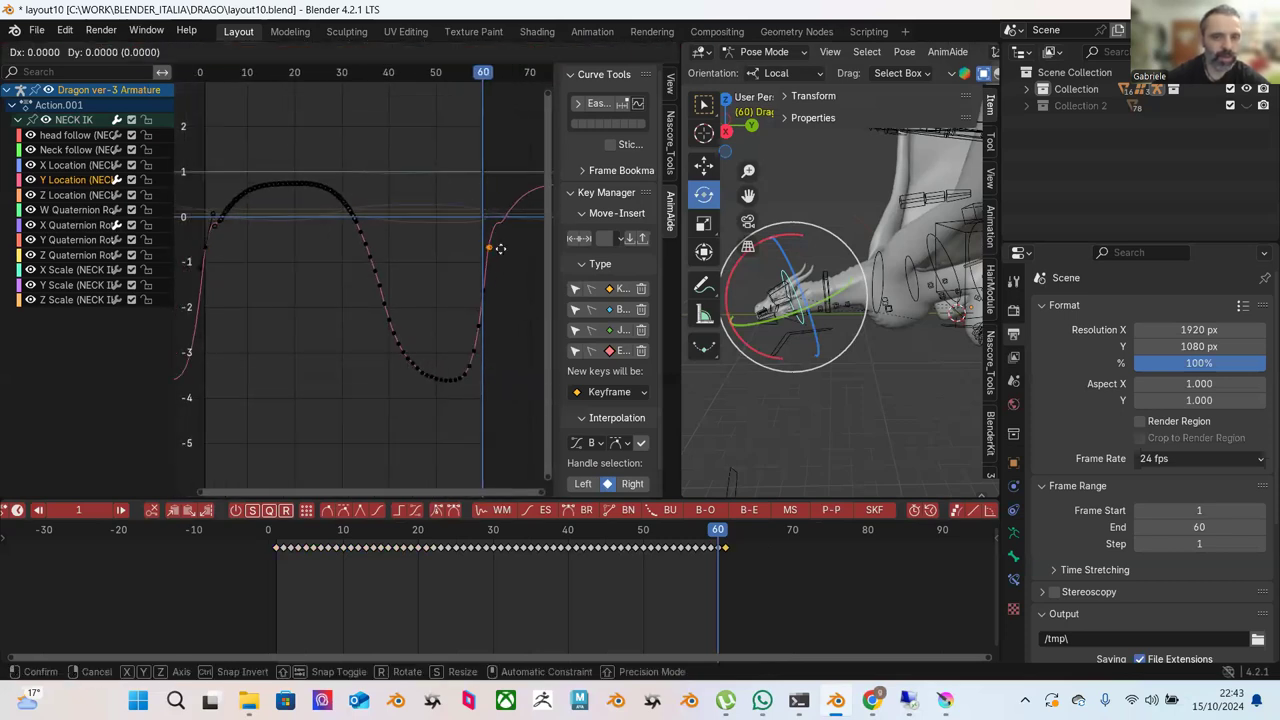
pyautogui.rightClick(500, 267)
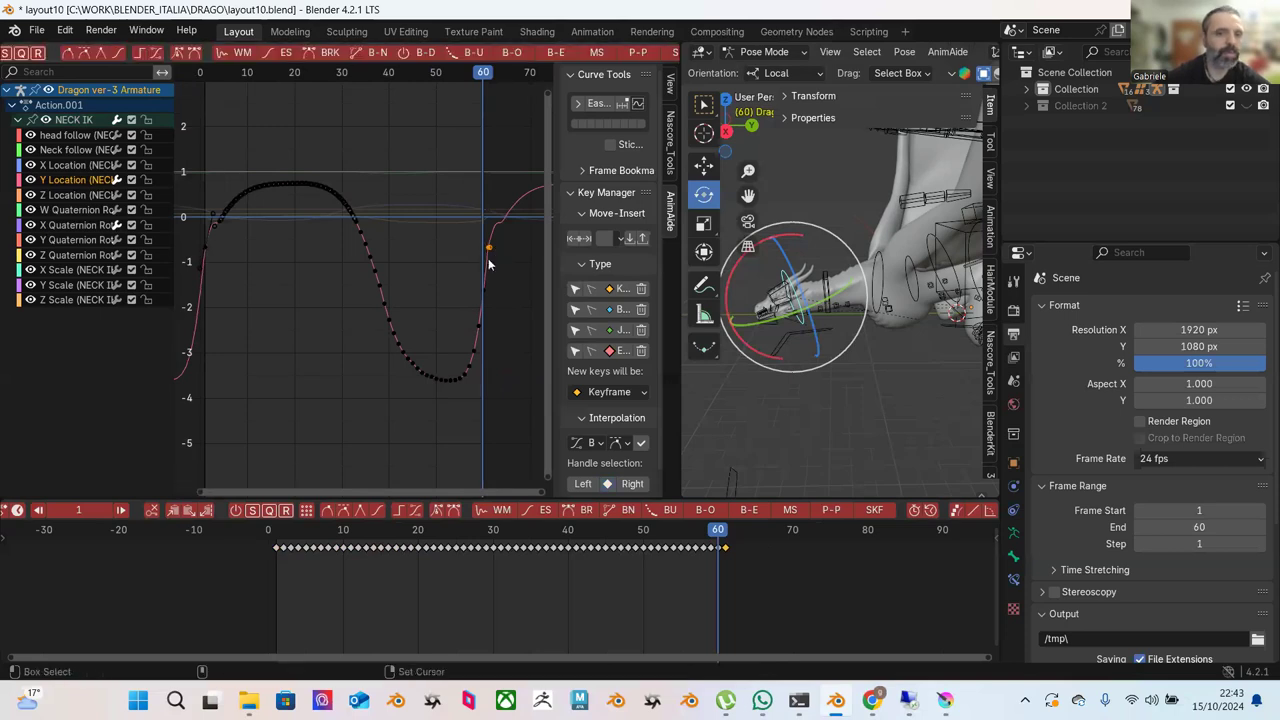
pyautogui.keyDown('shift'); pyautogui.click(205, 247); pyautogui.keyUp('shift')
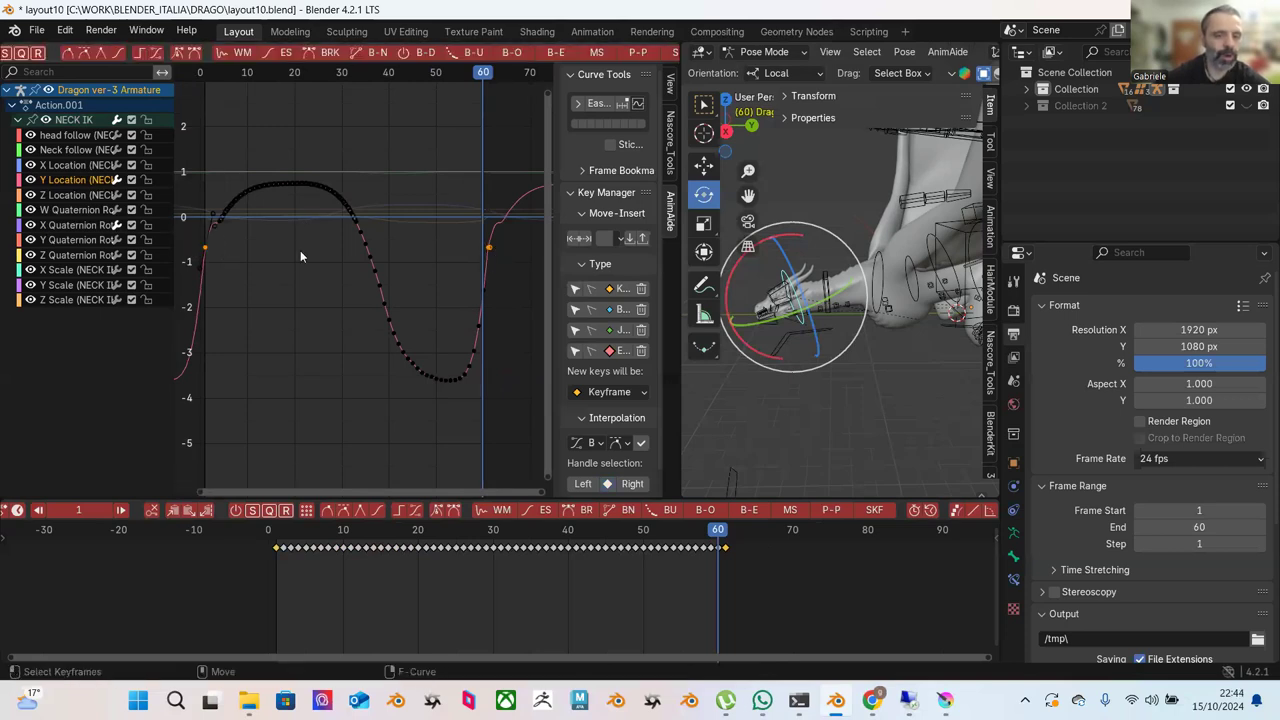
pyautogui.press('g')
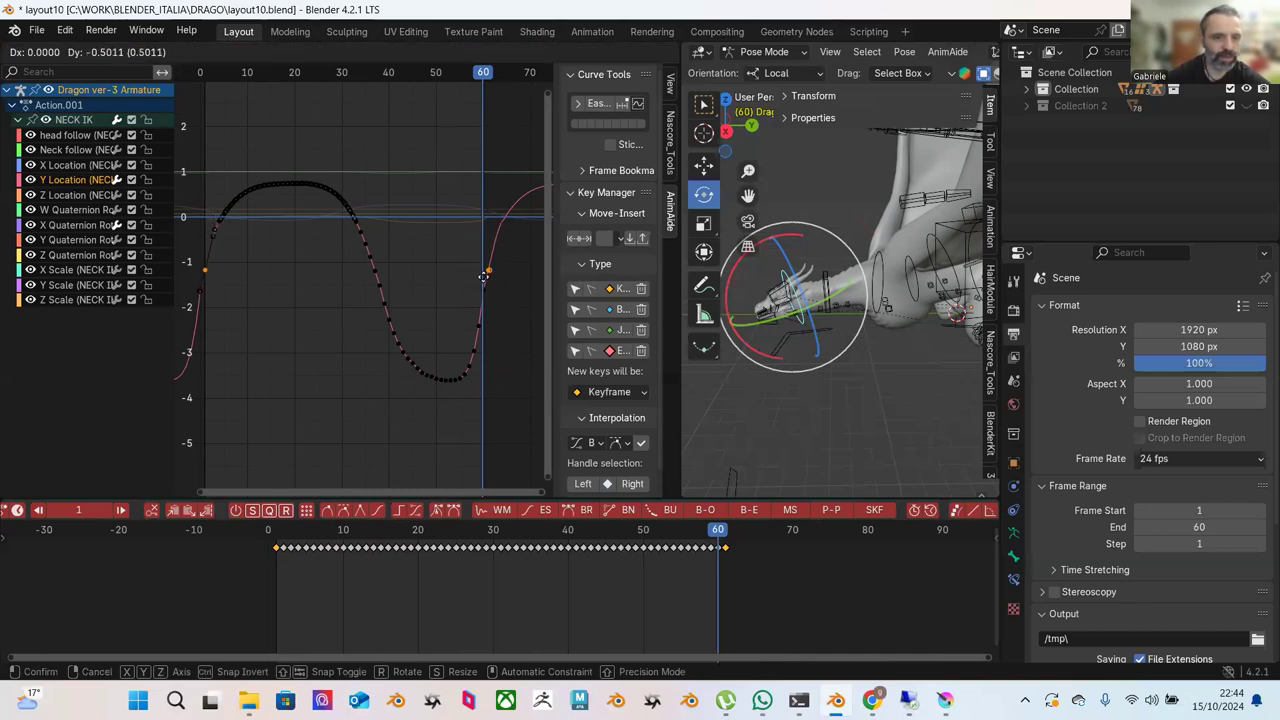
pyautogui.click(483, 275)
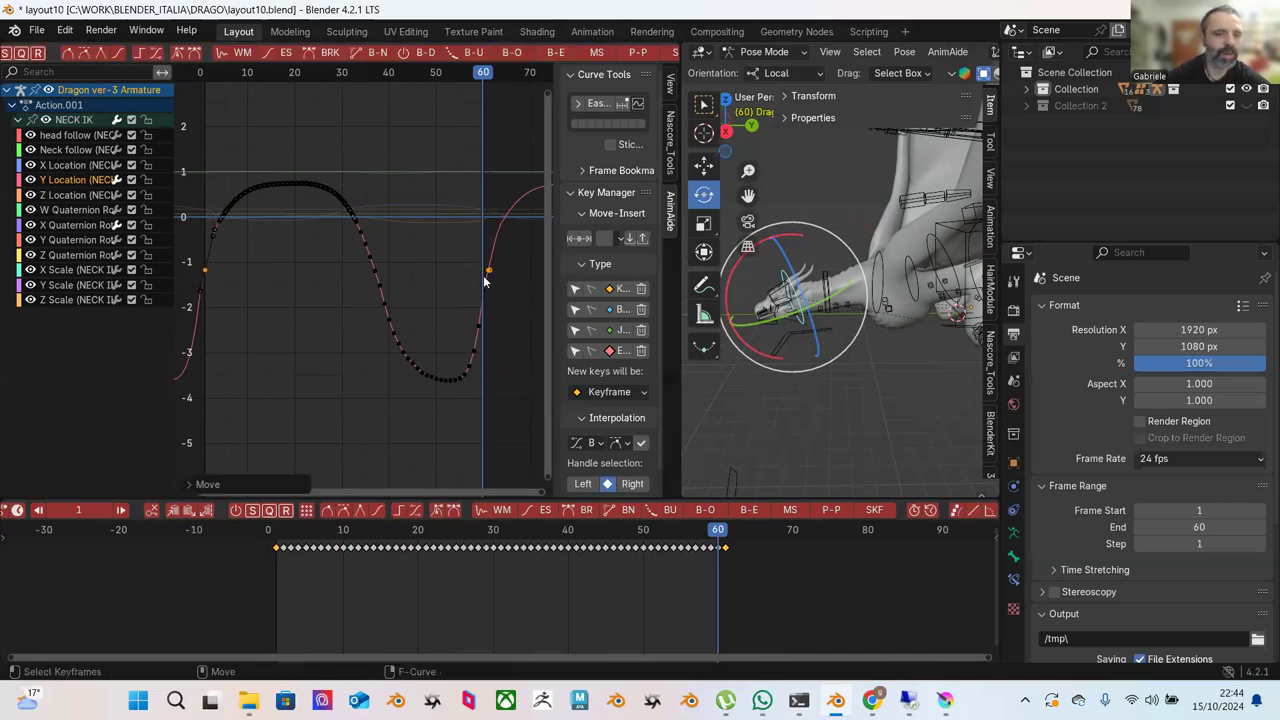
# Blend the keys around the curve's trough to ease.
pyautogui.moveTo(336, 250); pyautogui.dragTo(482, 238, button='middle')
pyautogui.moveTo(482, 238); pyautogui.dragTo(406, 370)
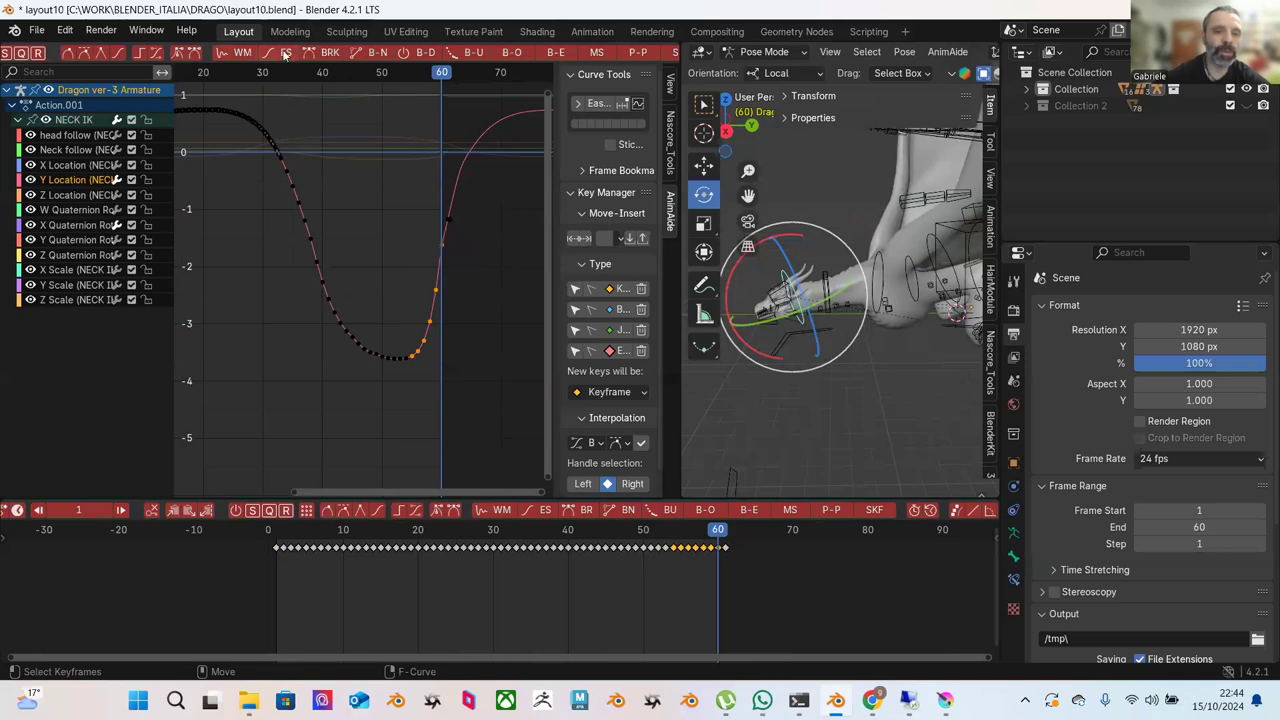
pyautogui.click(557, 58)
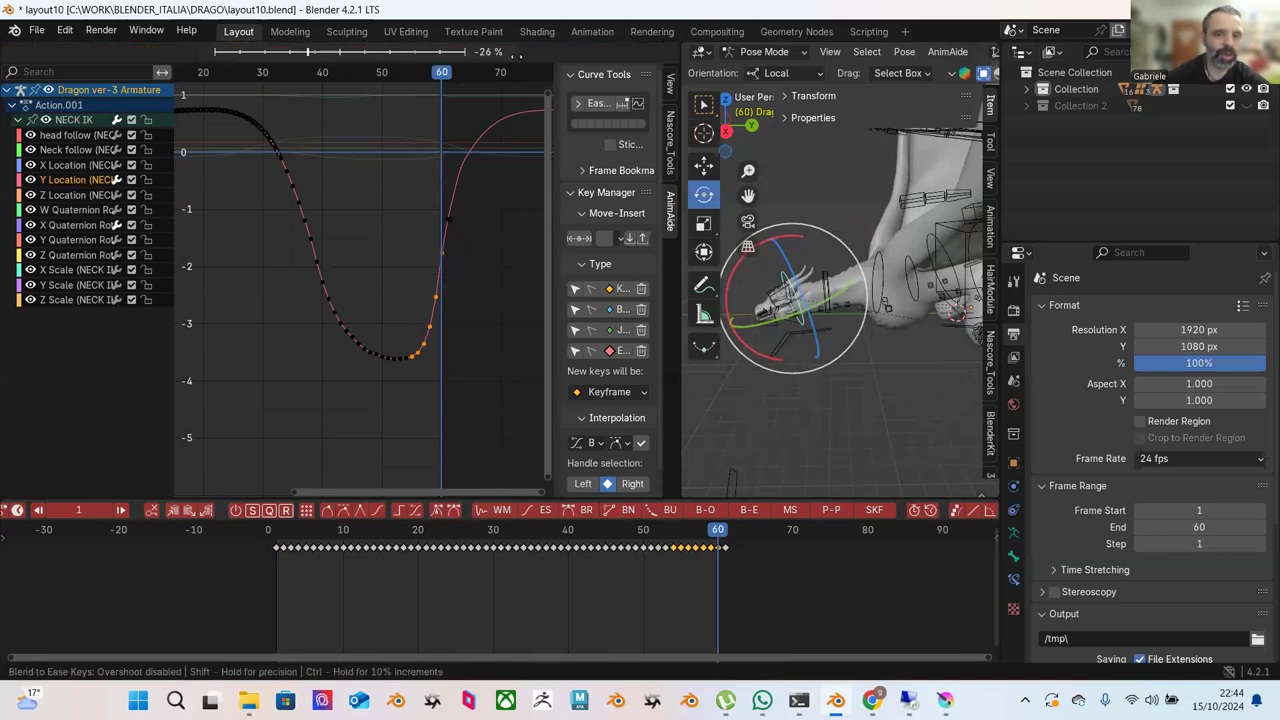
pyautogui.click(458, 103)
# Ease the rising keys once more and frame the whole curve.
pyautogui.moveTo(452, 195); pyautogui.dragTo(353, 231, button='middle')
pyautogui.scroll(5, 340, 205)
pyautogui.scroll(-3, 312, 231)
pyautogui.moveTo(271, 151); pyautogui.dragTo(450, 237)
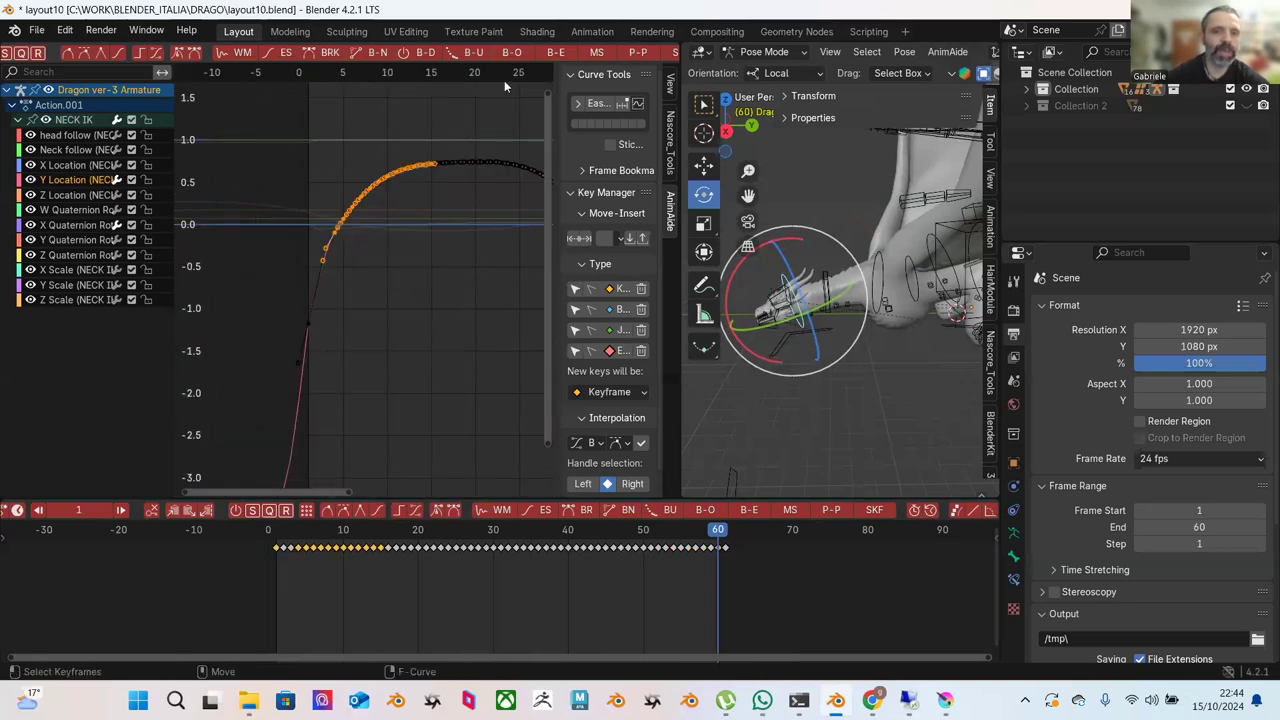
pyautogui.click(551, 55)
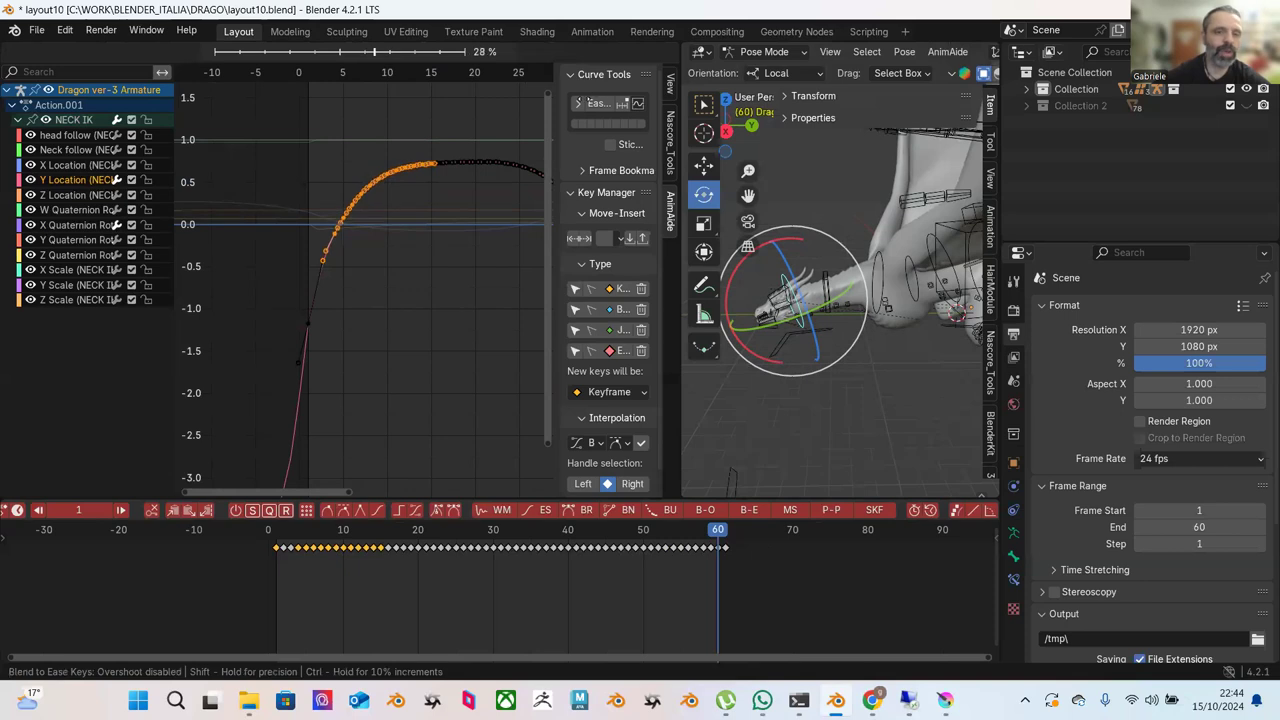
pyautogui.click(462, 221)
pyautogui.click(464, 223)
pyautogui.press('Home')
# Lower the frame-0 and frame-60 end keys by about 0.4.
pyautogui.scroll(-3, 365, 240)
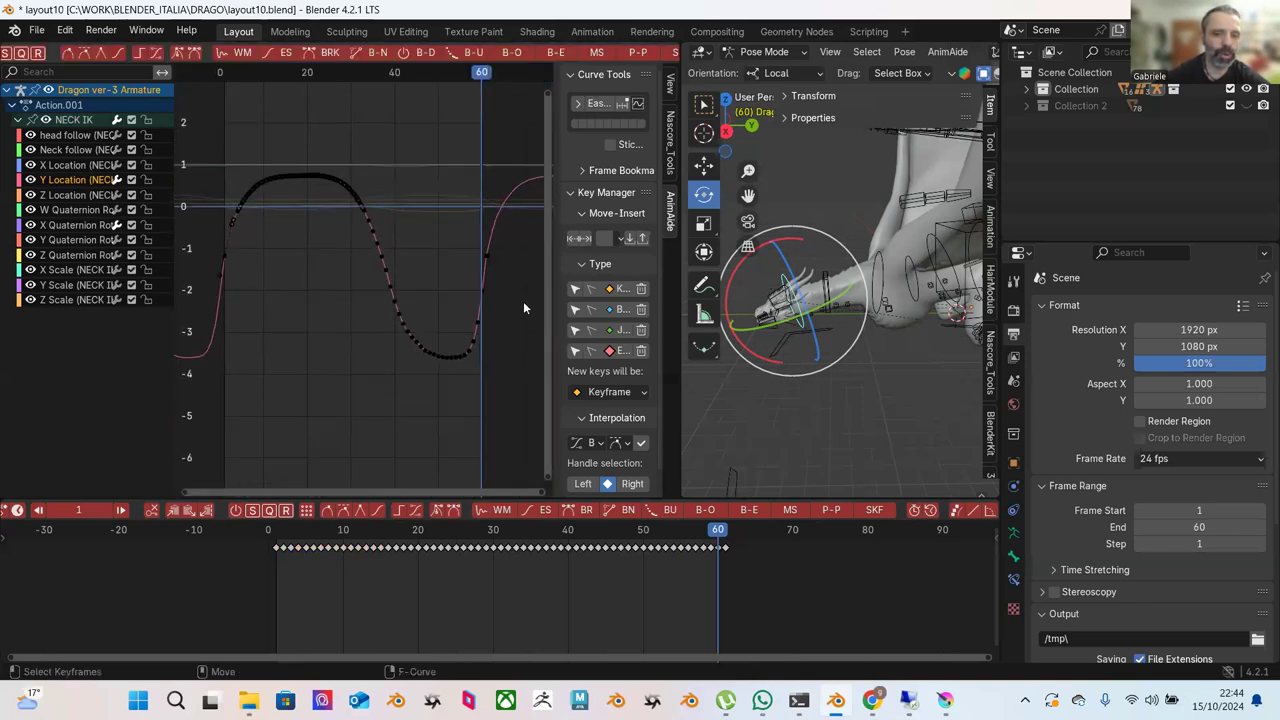
pyautogui.scroll(2, 350, 272)
pyautogui.moveTo(258, 244); pyautogui.dragTo(308, 289)
pyautogui.hscroll(3, 370, 293)
pyautogui.scroll(-1, 365, 298)
pyautogui.keyDown('shift'); pyautogui.moveTo(463, 226); pyautogui.dragTo(512, 292); pyautogui.keyUp('shift')
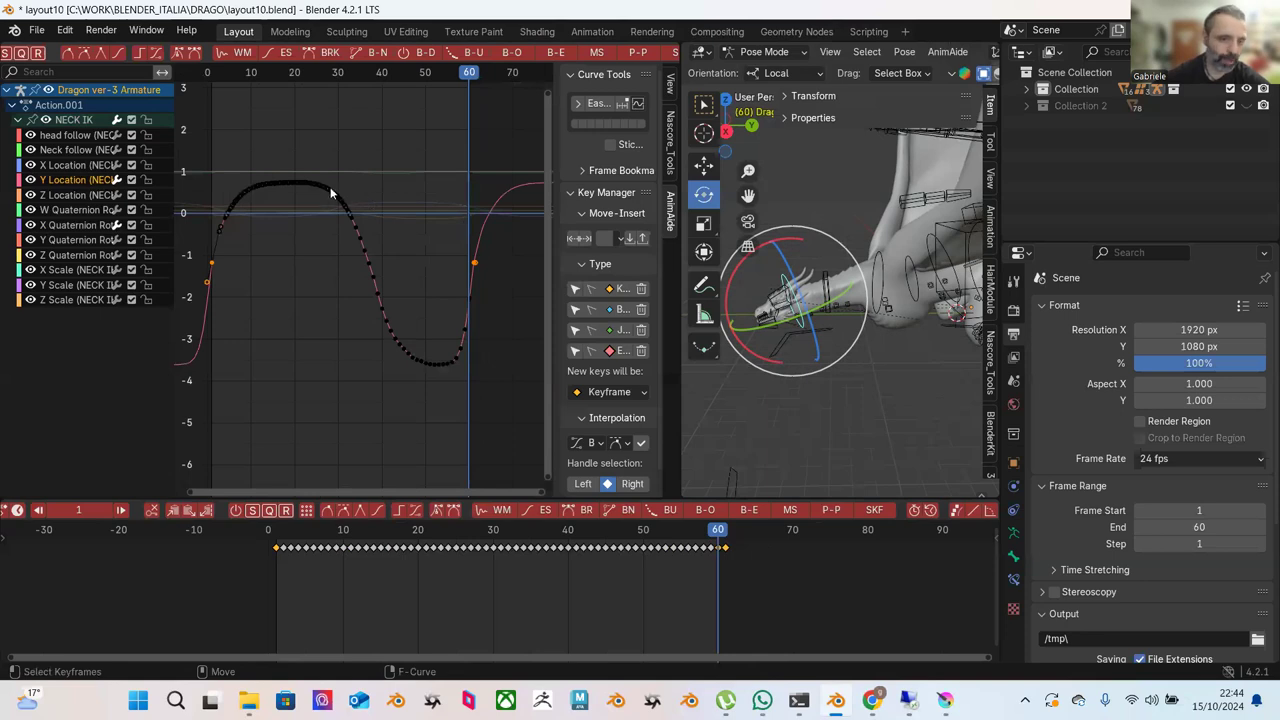
pyautogui.press('g')
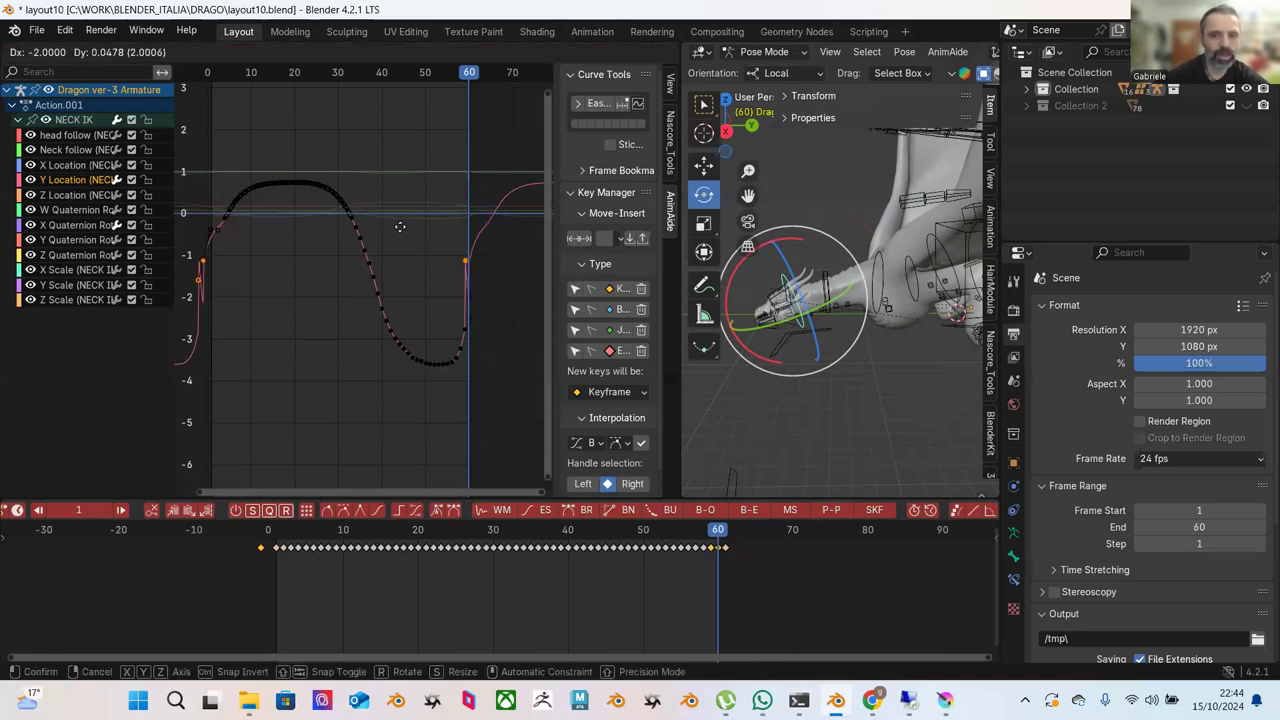
pyautogui.click(404, 234)
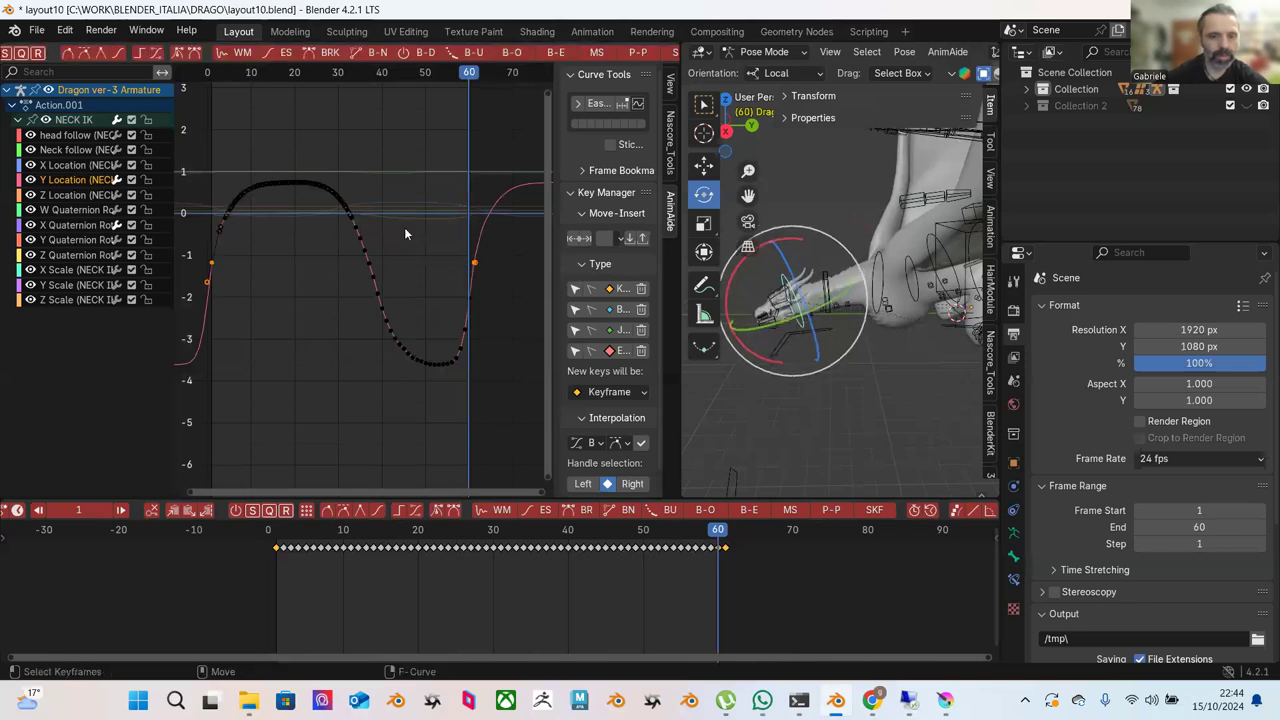
pyautogui.press('g')
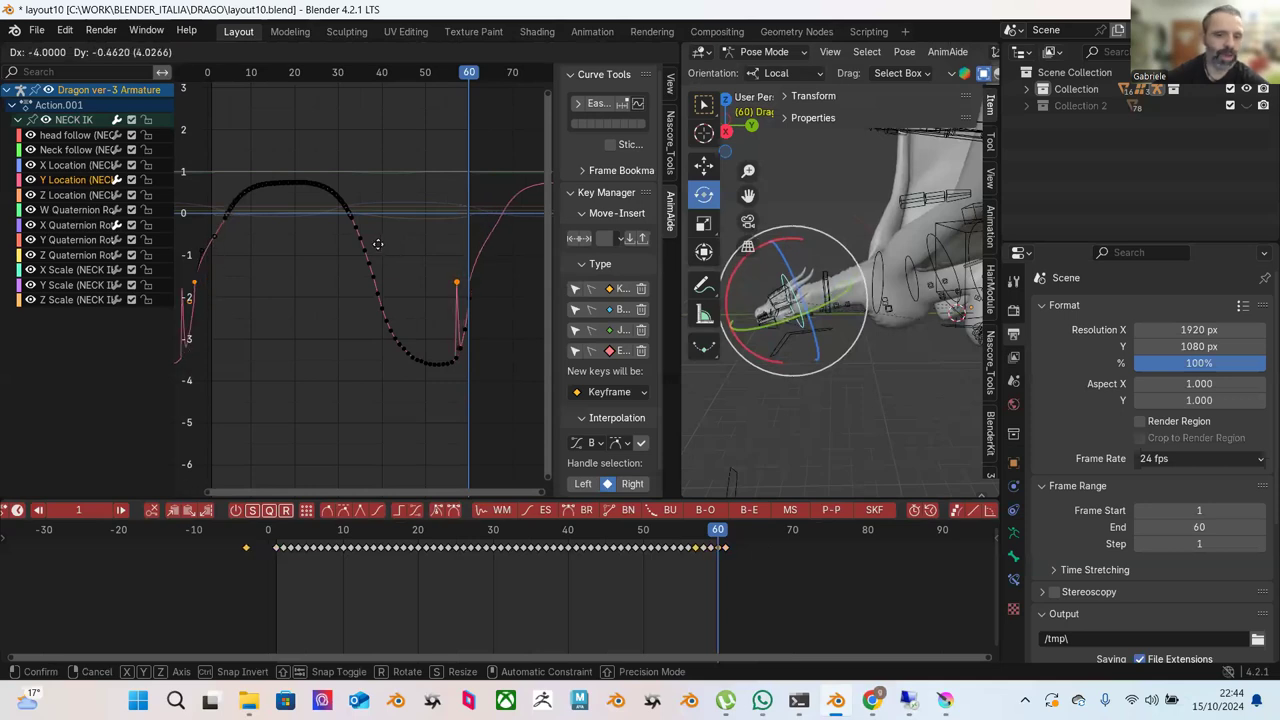
pyautogui.press('Escape')
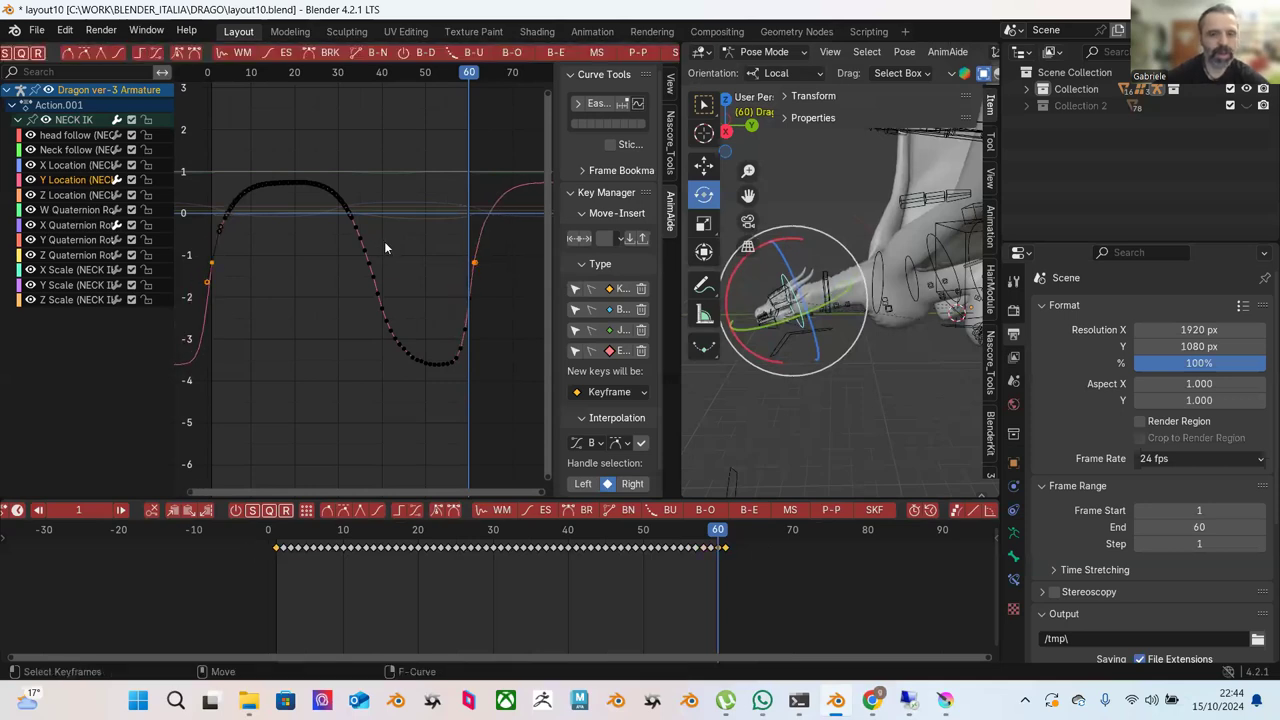
pyautogui.press('g')
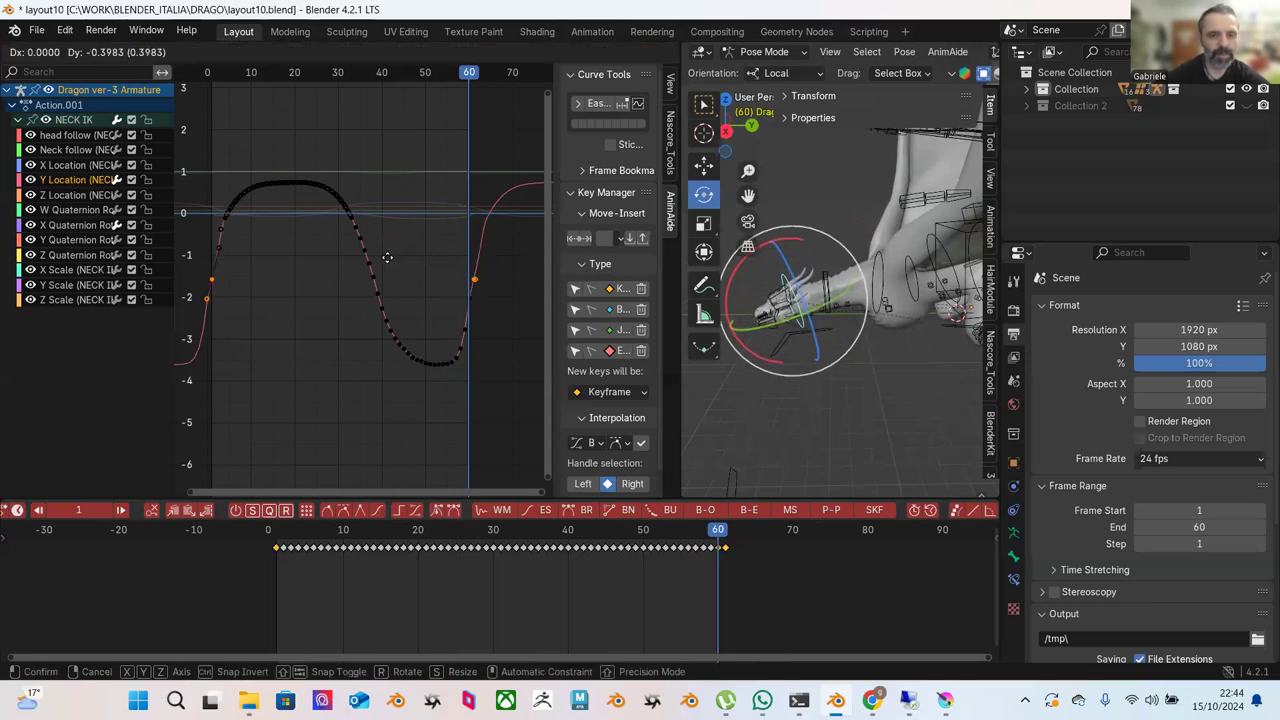
pyautogui.click(390, 261)
# Flatten the keys along the curve's bottom with a full ease.
pyautogui.keyDown('ctrl'); pyautogui.scroll(-3, 408, 267); pyautogui.keyUp('ctrl')
pyautogui.scroll(3, 426, 304)
pyautogui.keyDown('ctrl'); pyautogui.scroll(-2, 437, 266); pyautogui.keyUp('ctrl')
pyautogui.keyDown('shift'); pyautogui.scroll(-2, 459, 243); pyautogui.keyUp('shift')
pyautogui.moveTo(432, 228); pyautogui.dragTo(340, 377)
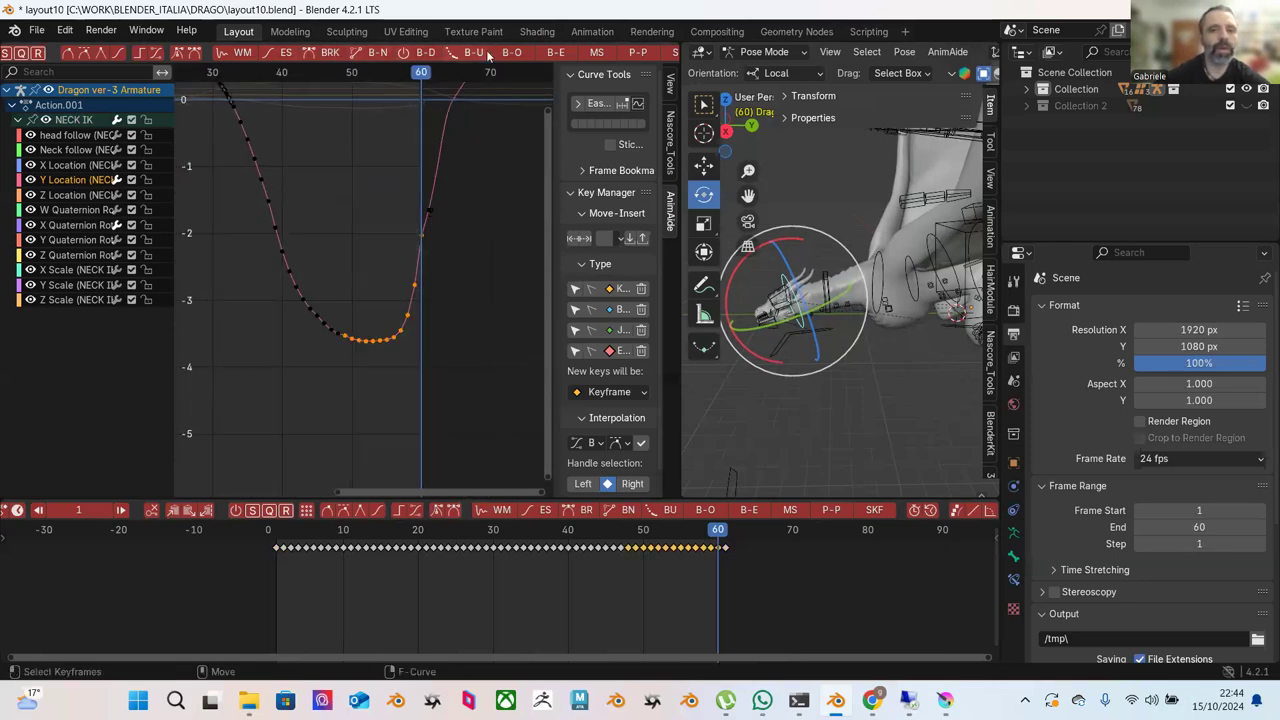
pyautogui.click(556, 52)
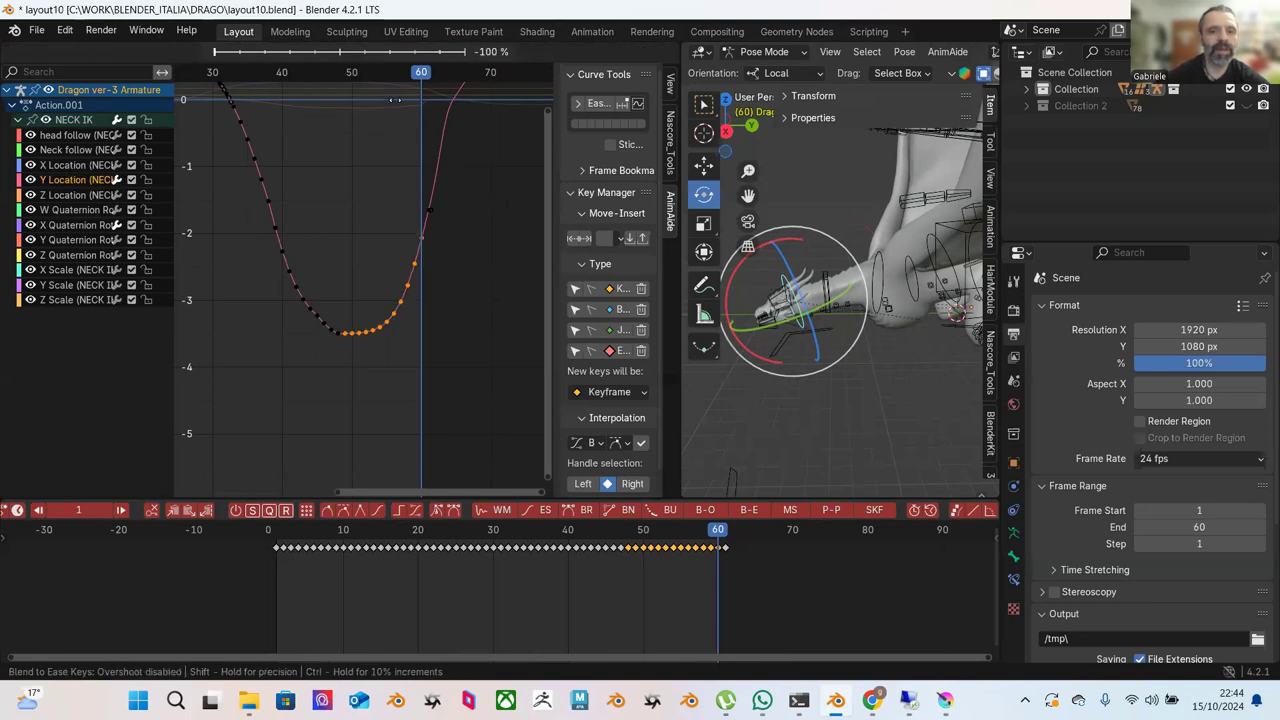
pyautogui.click(467, 197)
# Ease the keys on the lower-left of the curve slightly.
pyautogui.scroll(-1, 440, 229)
pyautogui.moveTo(244, 220); pyautogui.dragTo(341, 350)
pyautogui.click(557, 53)
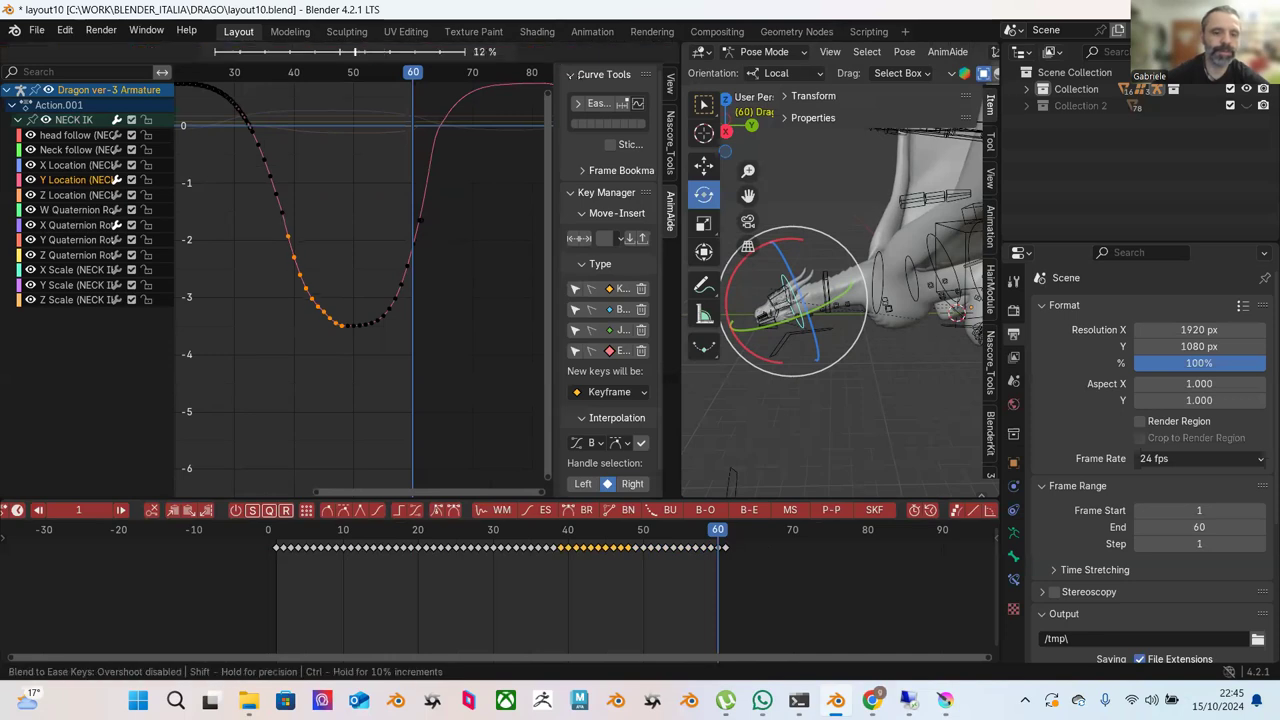
pyautogui.click(588, 135)
# Blend the keys at the curve's peak toward an ease shape.
pyautogui.moveTo(520, 200); pyautogui.dragTo(460, 300, button='middle')
pyautogui.scroll(2, 460, 234)
pyautogui.moveTo(304, 152); pyautogui.dragTo(452, 302)
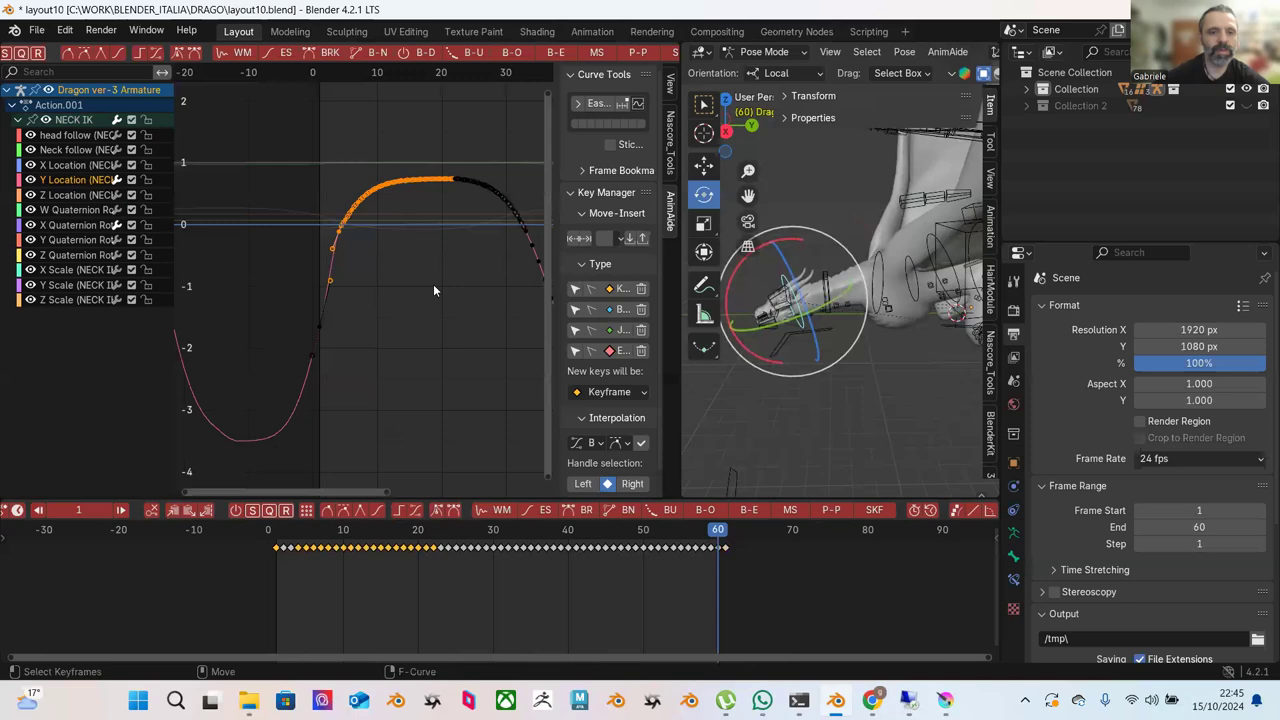
pyautogui.click(549, 55)
pyautogui.click(510, 196)
pyautogui.click(392, 138)
pyautogui.press('Home')
# Ease the top-peak keys again, then play the animation to check the neck motion.
pyautogui.moveTo(332, 103); pyautogui.dragTo(458, 231)
pyautogui.click(550, 55)
pyautogui.moveTo(511, 178)
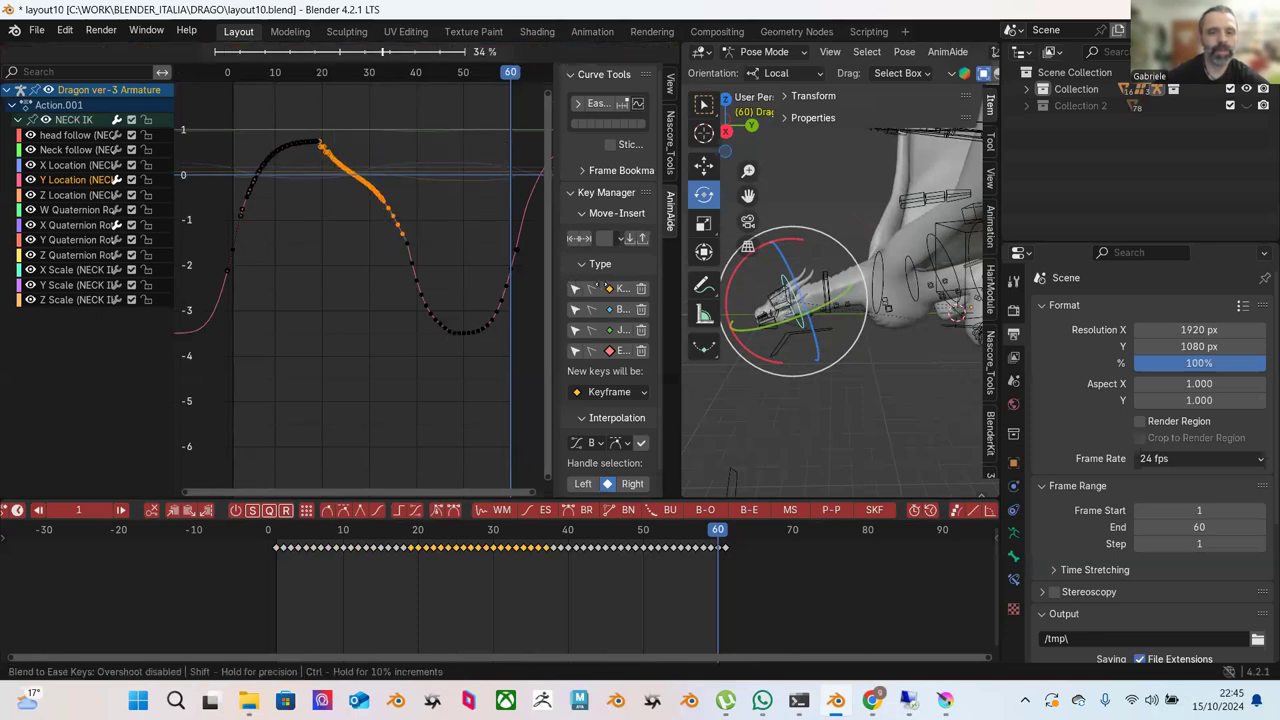
pyautogui.moveTo(538, 260)
pyautogui.moveTo(563, 292)
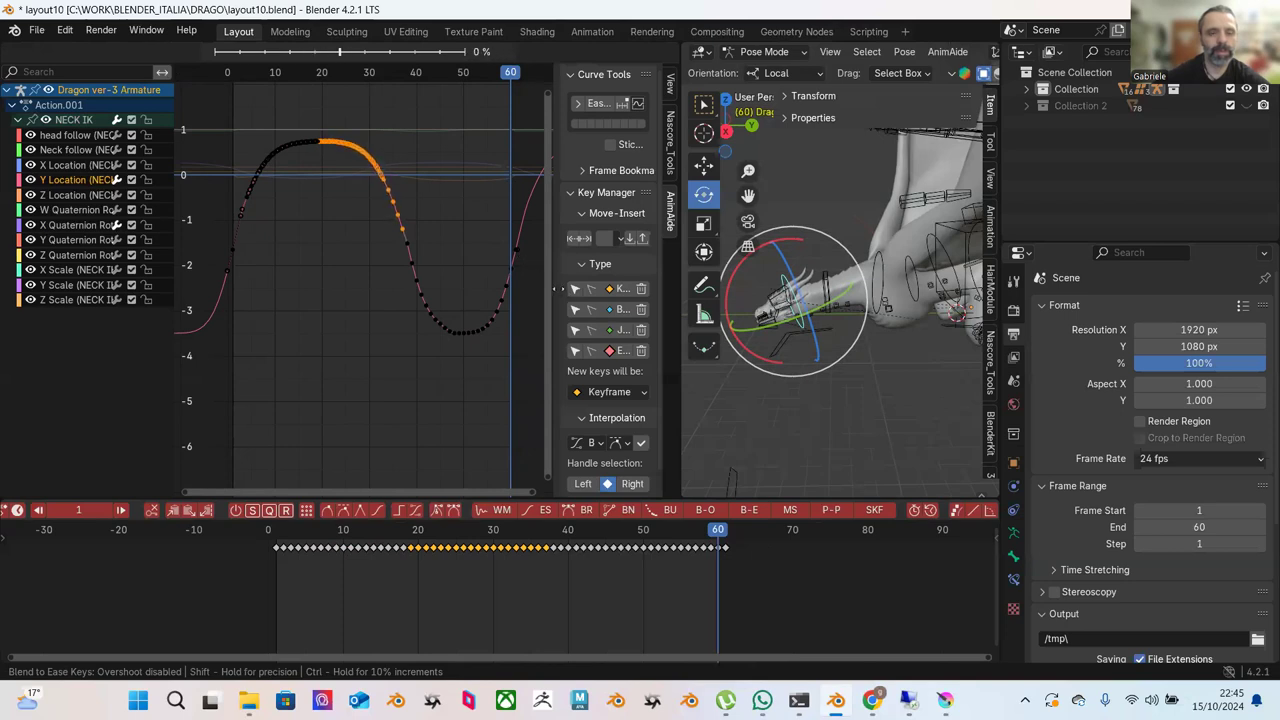
pyautogui.click(476, 202)
pyautogui.moveTo(476, 202); pyautogui.dragTo(413, 309, button='middle')
pyautogui.press('space')
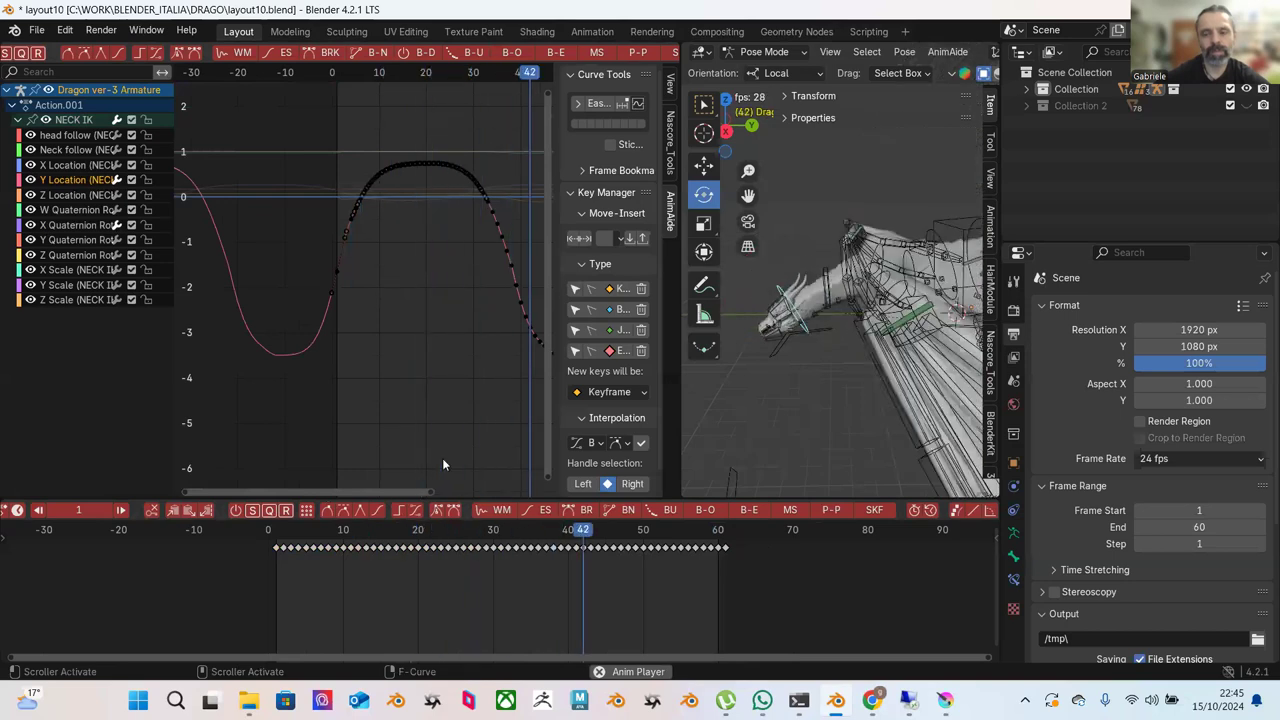
# Save an incremental version of the scene as layout11.blend.
pyautogui.click(36, 30)
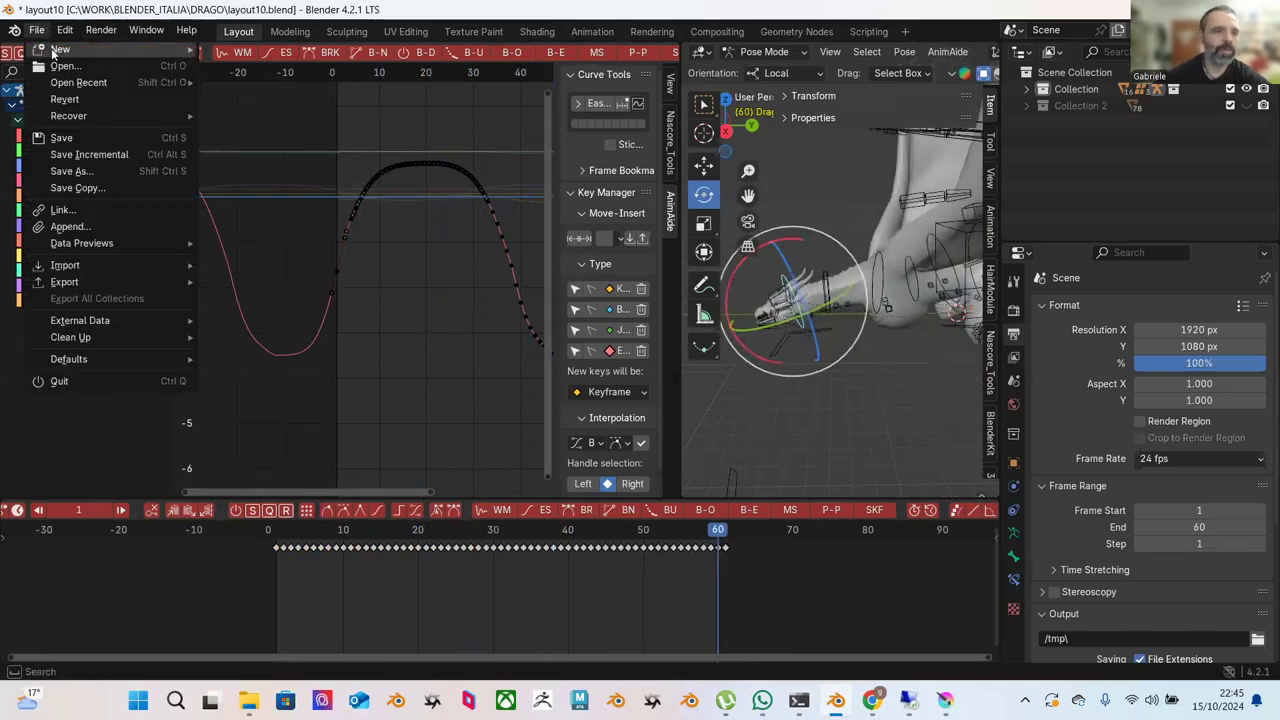
pyautogui.click(75, 151)
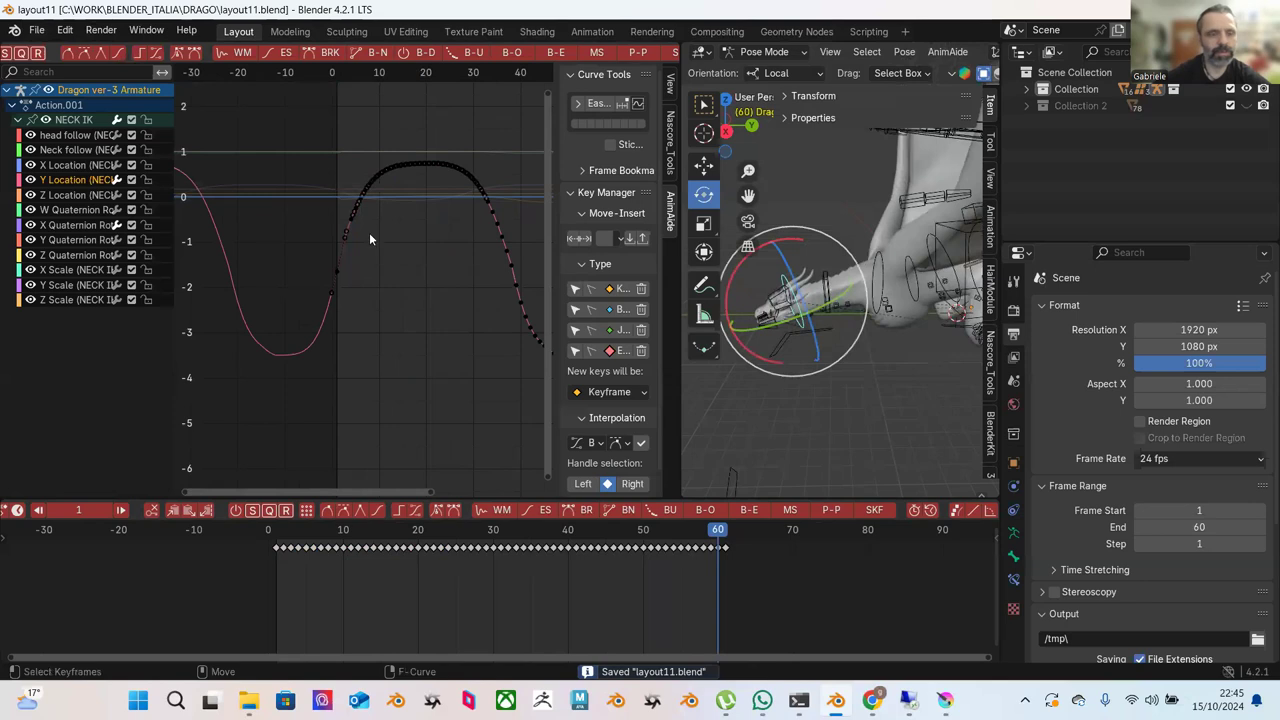
pyautogui.scroll(3, 369, 232)
pyautogui.moveTo(436, 272); pyautogui.dragTo(332, 258, button='middle')
# Blend the keyframes in the curve's dip near frame 60 to ease.
pyautogui.scroll(1, 331, 259)
pyautogui.moveTo(226, 158); pyautogui.dragTo(384, 384)
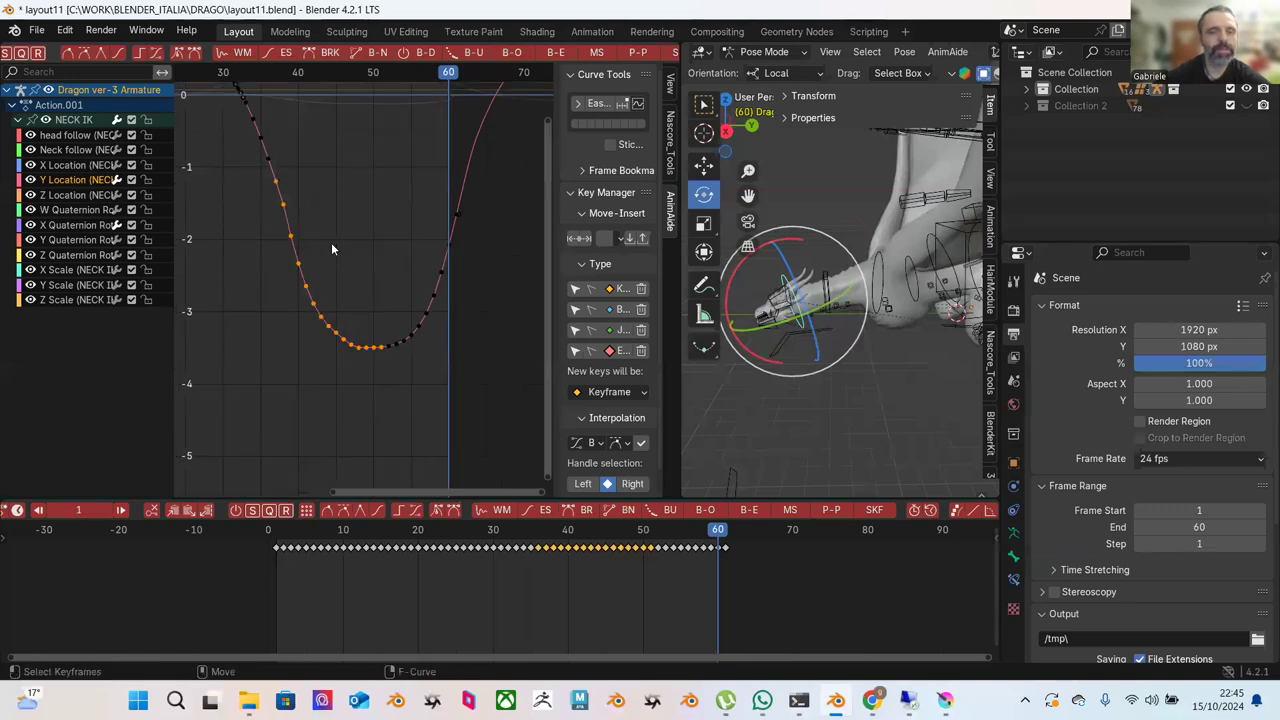
pyautogui.click(554, 52)
pyautogui.click(521, 187)
pyautogui.click(505, 193)
pyautogui.moveTo(474, 204); pyautogui.dragTo(433, 276, button='middle')
pyautogui.scroll(-2, 419, 252)
pyautogui.scroll(5, 400, 235)
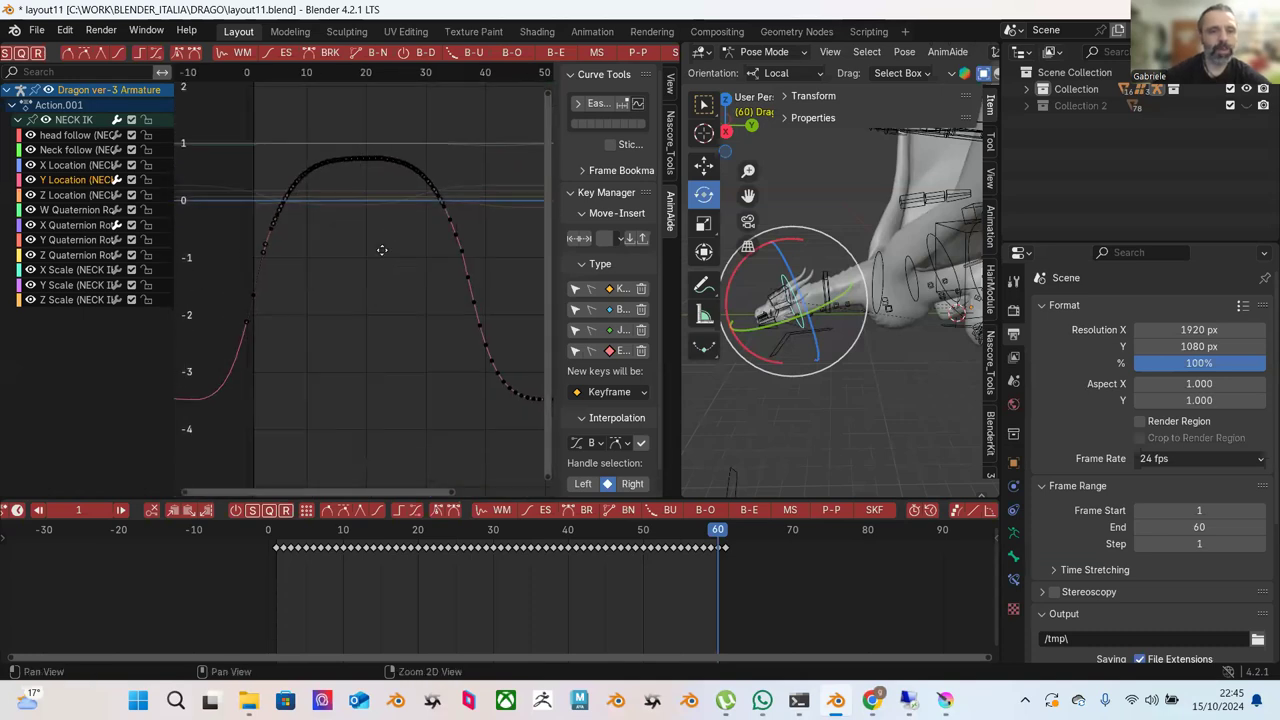
pyautogui.moveTo(373, 216); pyautogui.dragTo(444, 196, button='middle')
# Raise the peak key near frame 20 to 0.80.
pyautogui.click(458, 175)
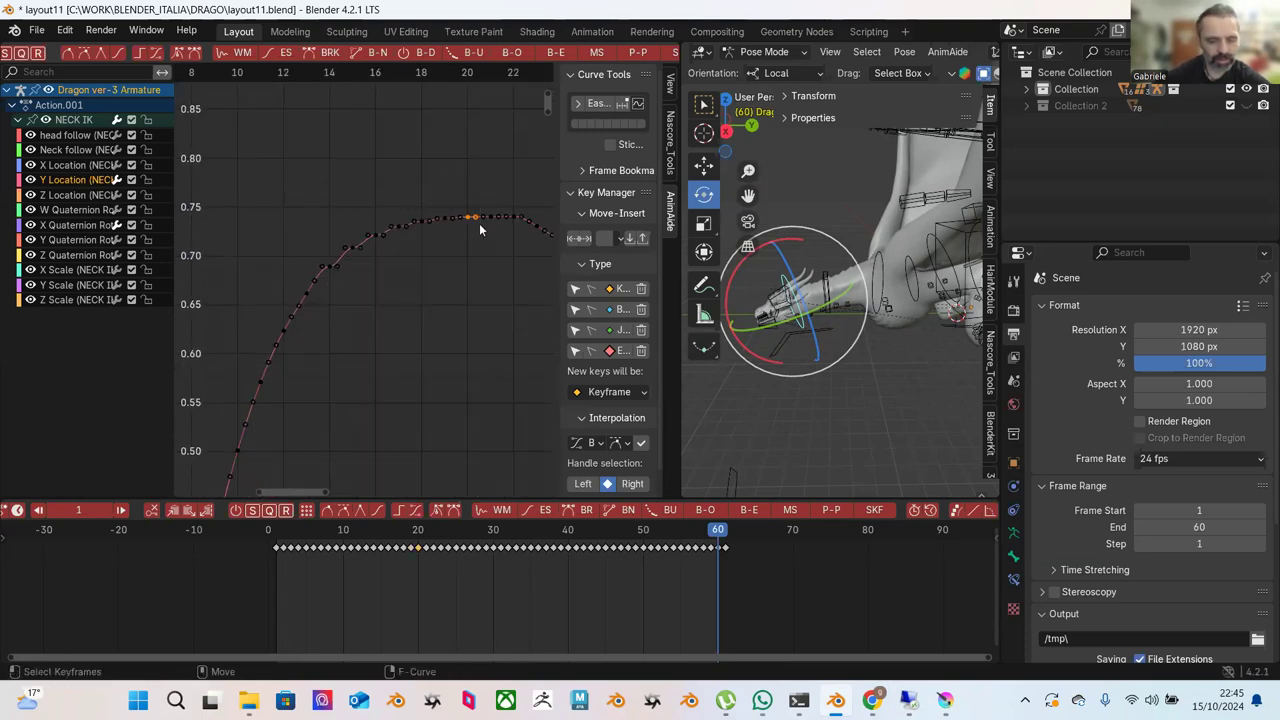
pyautogui.press('g')
pyautogui.click(472, 165)
# Try blending the keys on the rise before the peak to ease, then undo it.
pyautogui.moveTo(270, 137); pyautogui.dragTo(449, 310)
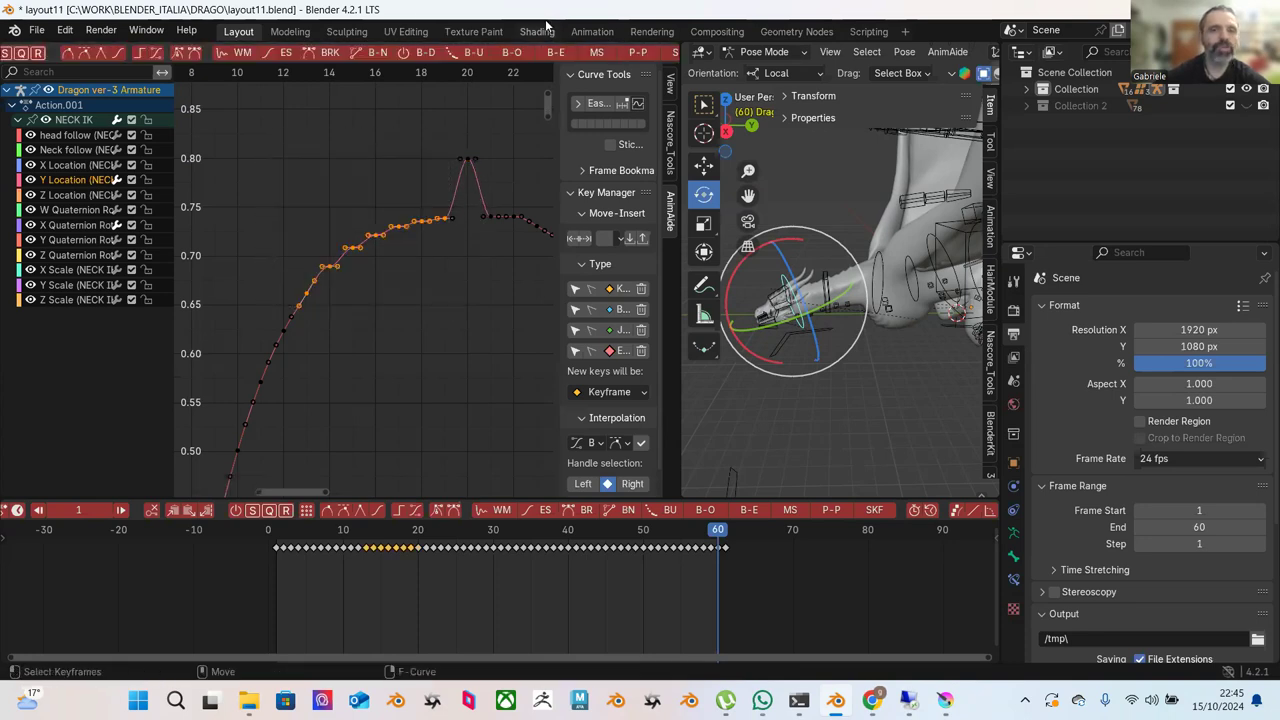
pyautogui.click(81, 54)
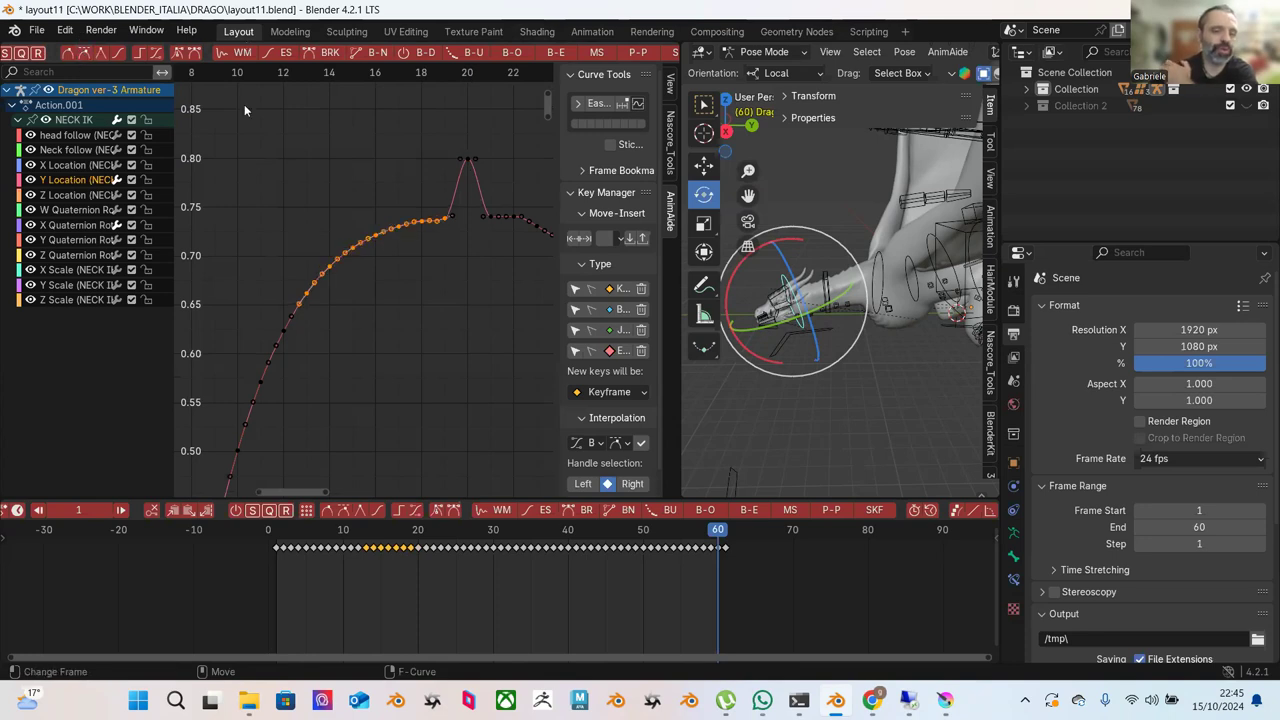
pyautogui.click(553, 53)
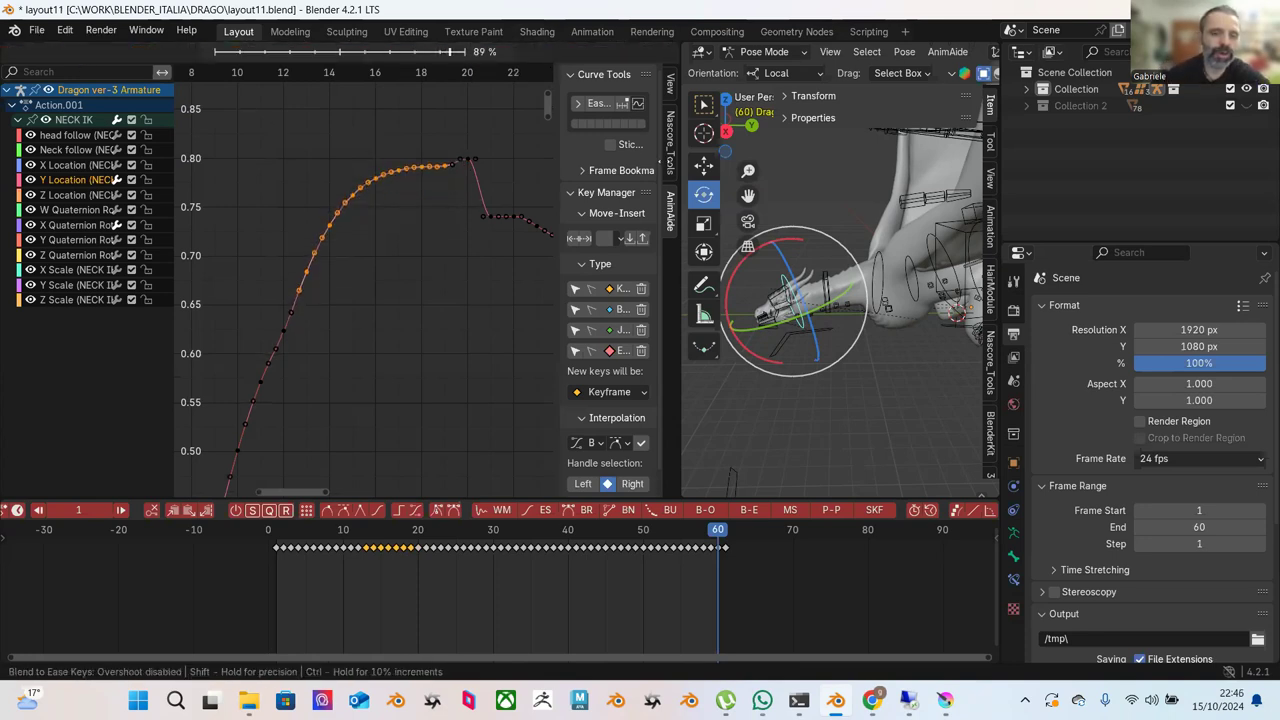
pyautogui.click(484, 169)
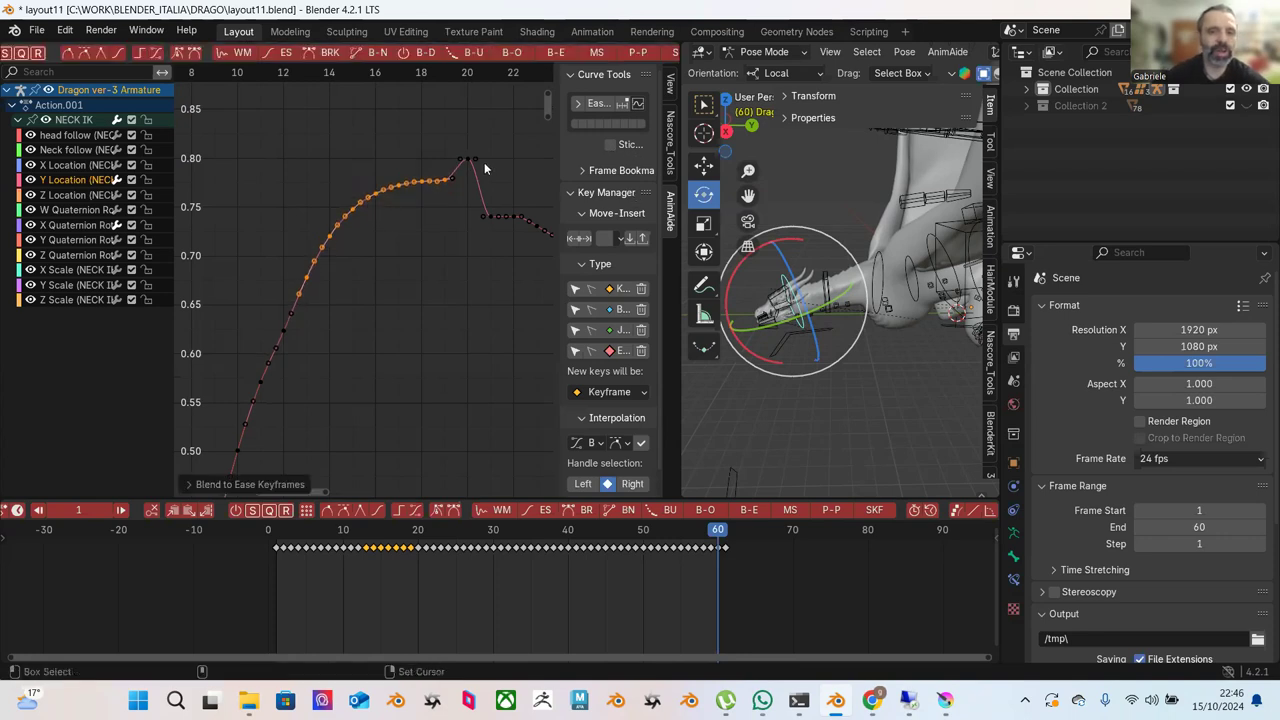
pyautogui.hotkey('ctrl', 'z')
# Try offsetting the frame 16-19 keys up to about 0.78, then undo it.
pyautogui.click(409, 110)
pyautogui.moveTo(466, 190); pyautogui.dragTo(378, 288)
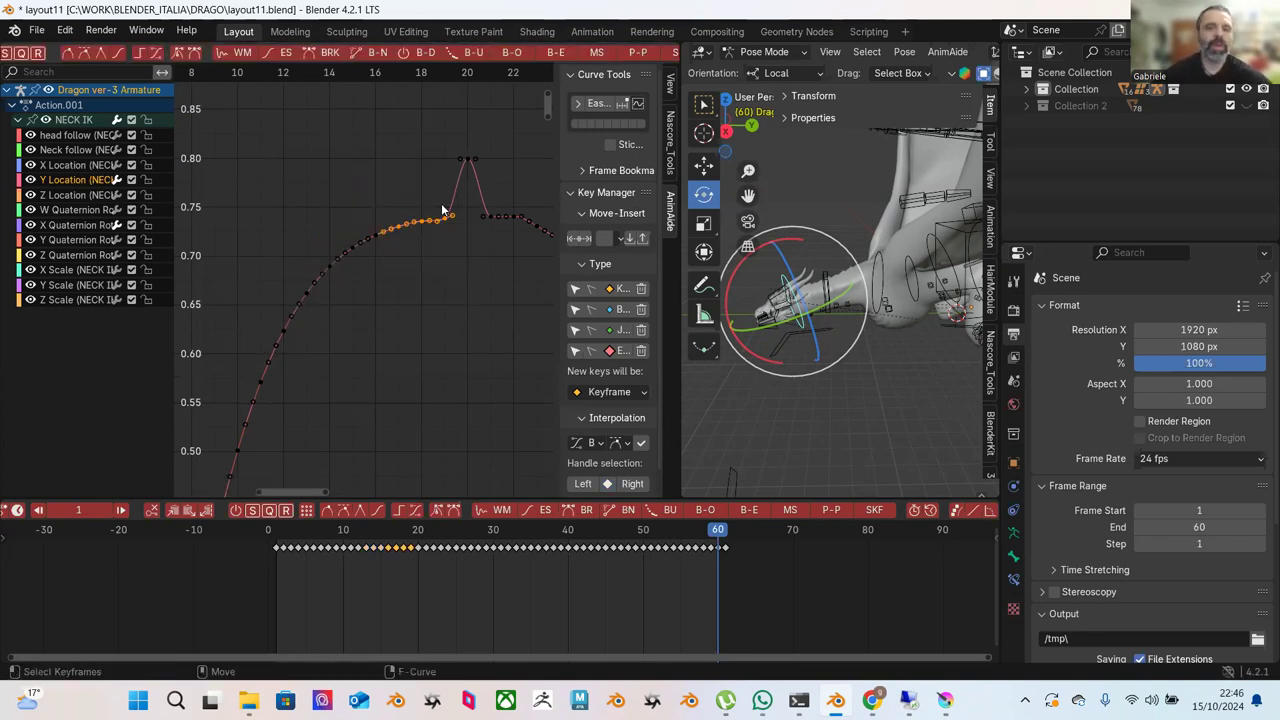
pyautogui.click(511, 52)
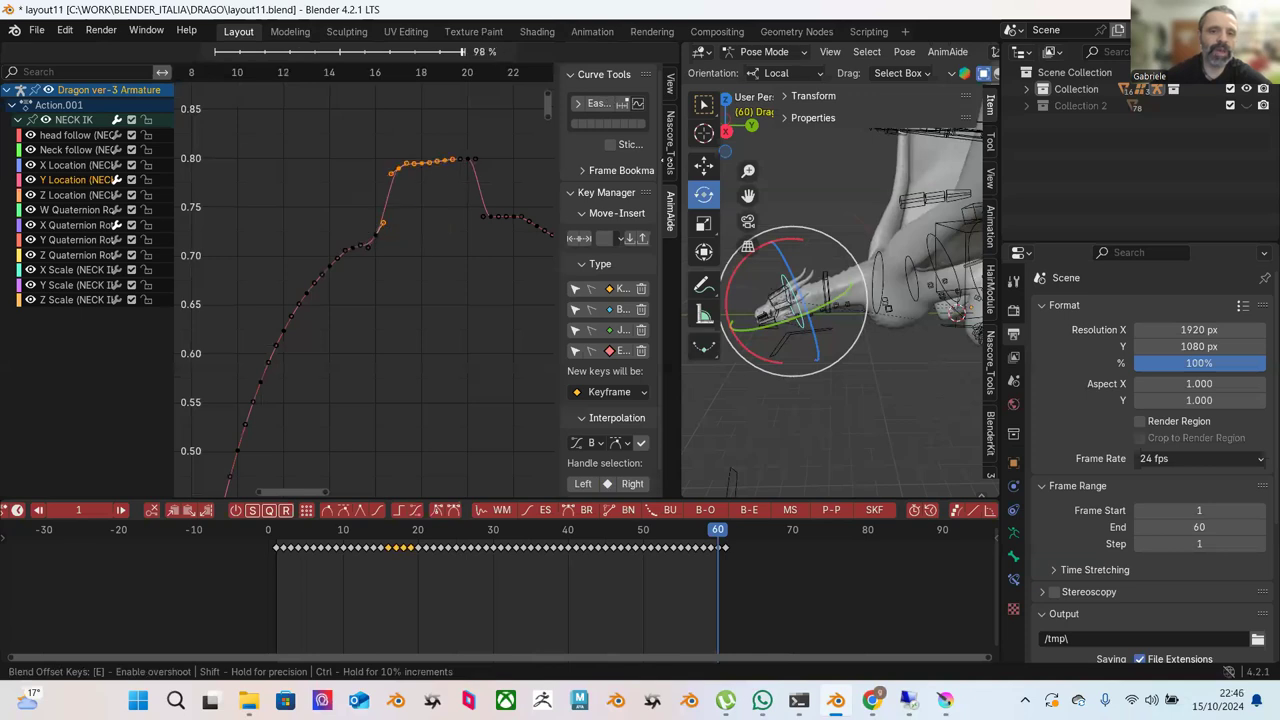
pyautogui.click(484, 191)
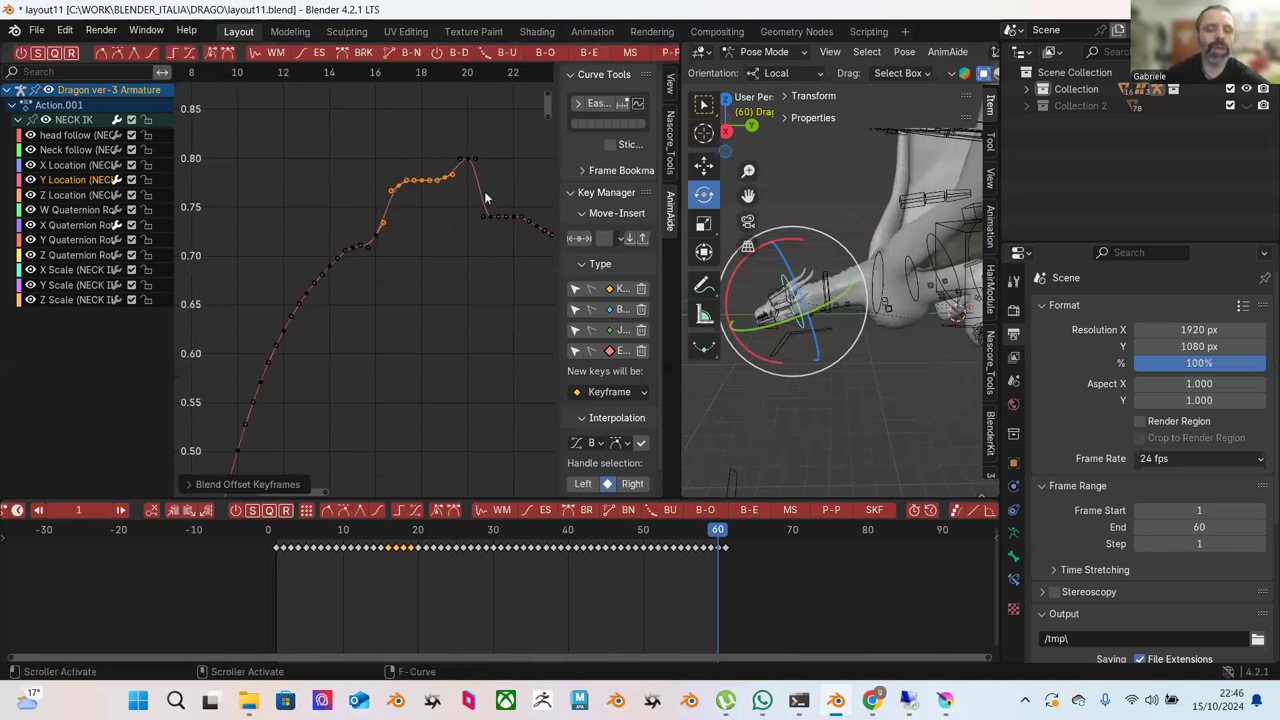
pyautogui.hotkey('ctrl', 'z')
pyautogui.hotkey('ctrl', 'z')
# Ease the keys leading into the peak toward 0.80 at about 82%.
pyautogui.moveTo(308, 148); pyautogui.dragTo(457, 256)
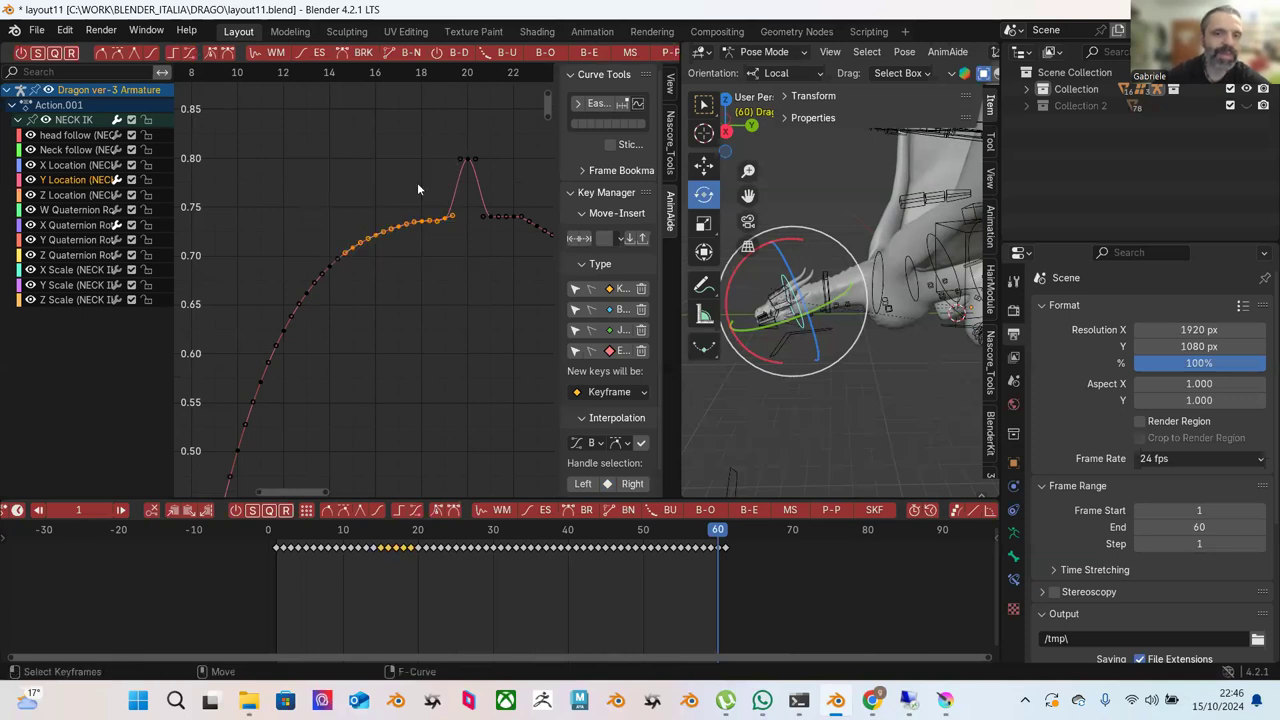
pyautogui.click(321, 55)
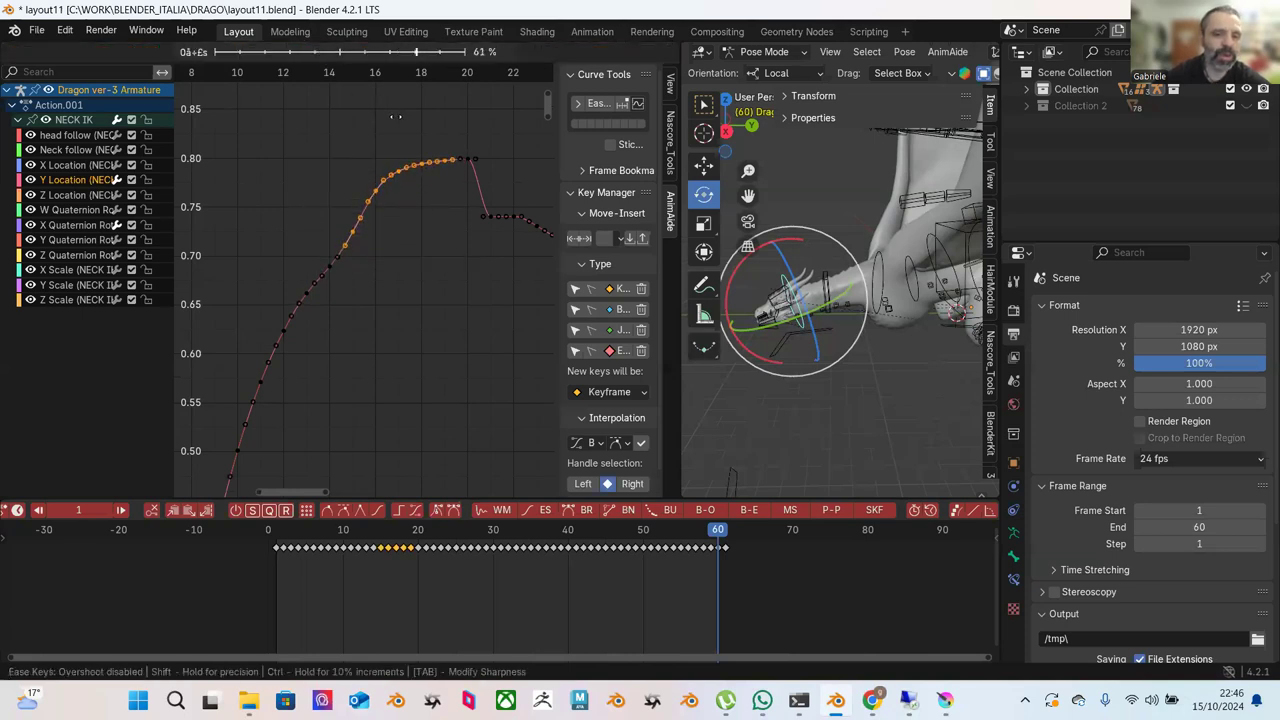
pyautogui.press('Escape')
pyautogui.moveTo(255, 141); pyautogui.dragTo(429, 368)
pyautogui.click(321, 55)
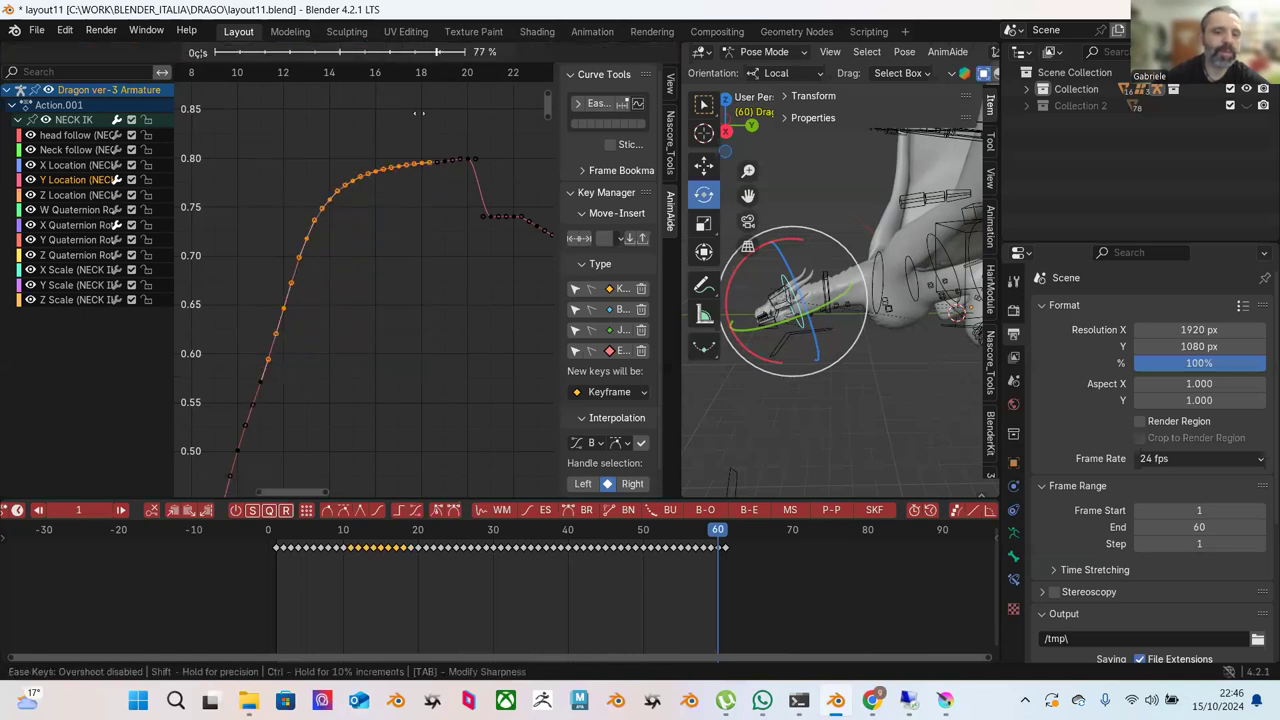
pyautogui.click(280, 111)
# Ease the frame 13-20 keys at 81%, then ease frames 13-18 once more.
pyautogui.moveTo(244, 108); pyautogui.dragTo(456, 263)
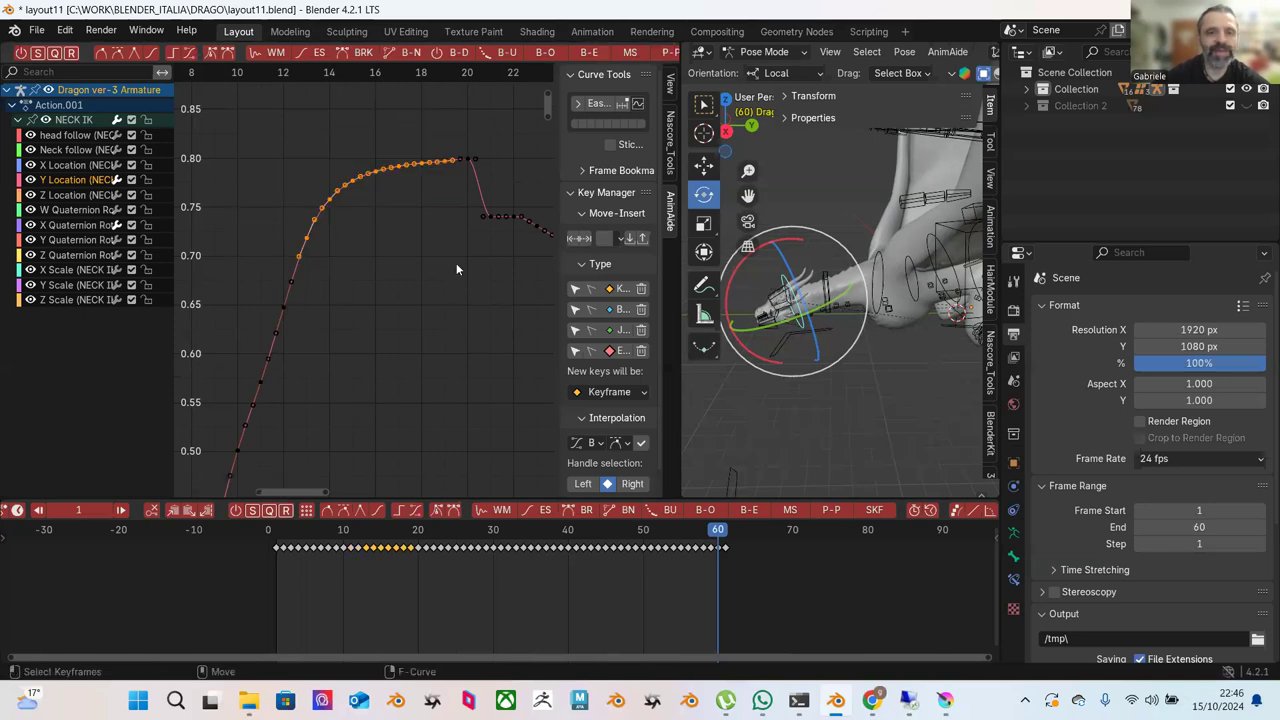
pyautogui.click(321, 55)
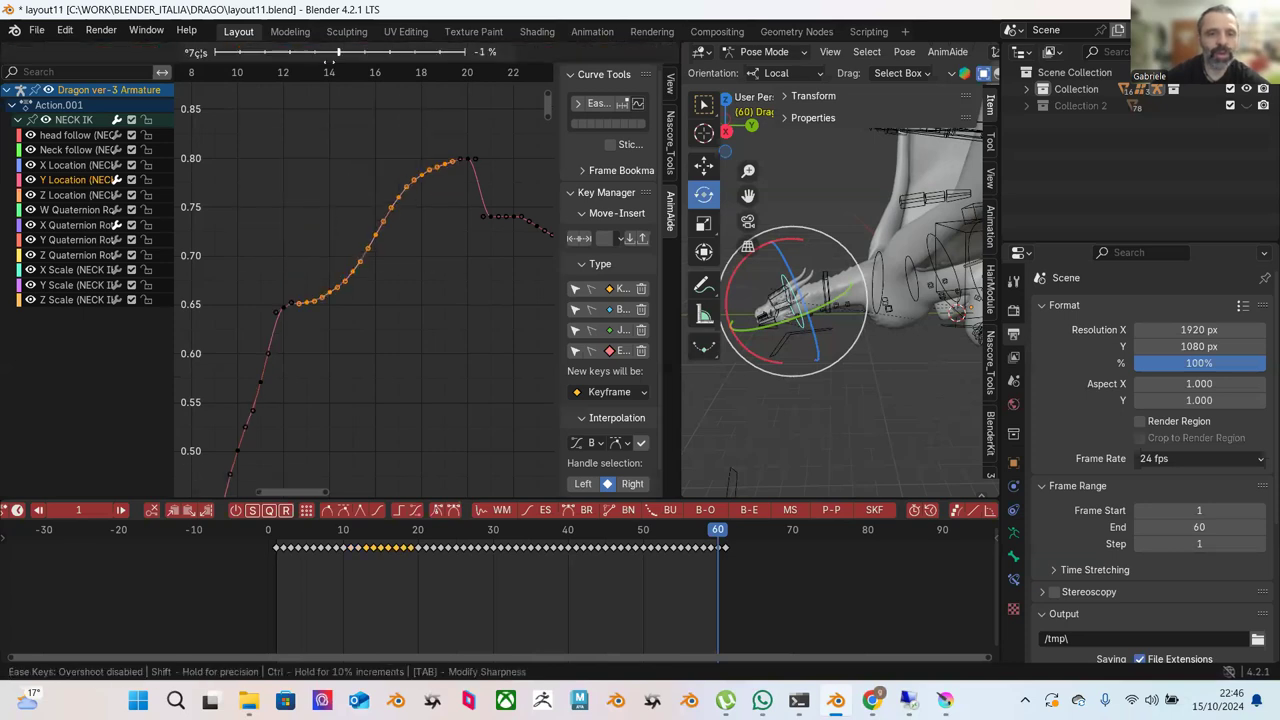
pyautogui.click(418, 116)
pyautogui.moveTo(316, 122); pyautogui.dragTo(416, 224)
pyautogui.click(328, 58)
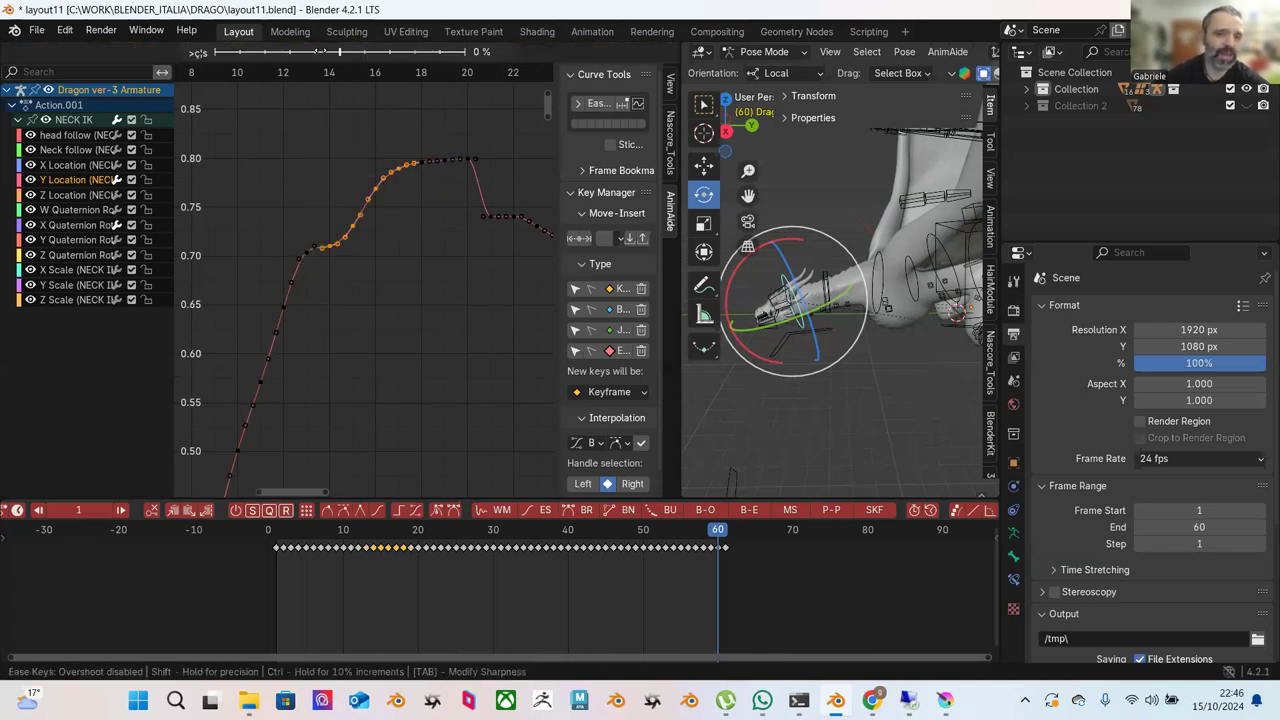
# Finish easing frames 13-18, then ease the keys on the Y Location curve's rising part.
pyautogui.click(409, 100)
pyautogui.scroll(-4, 414, 143)
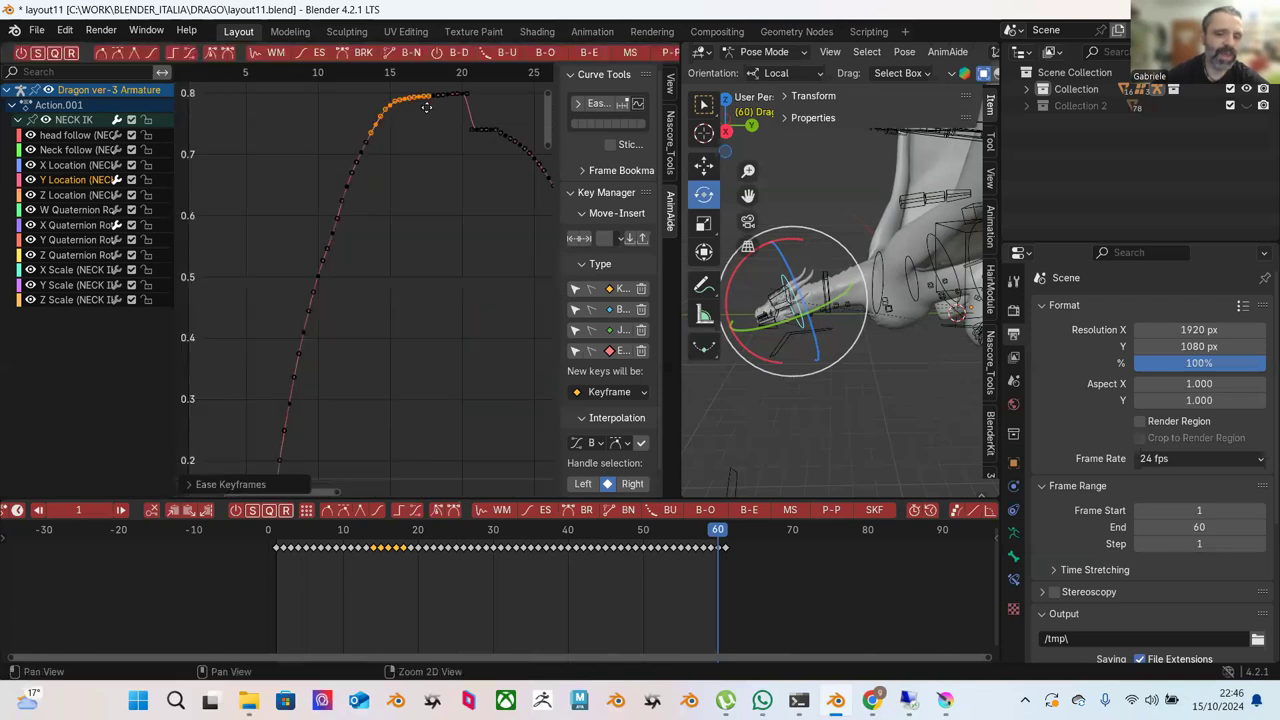
pyautogui.moveTo(290, 113); pyautogui.dragTo(450, 300)
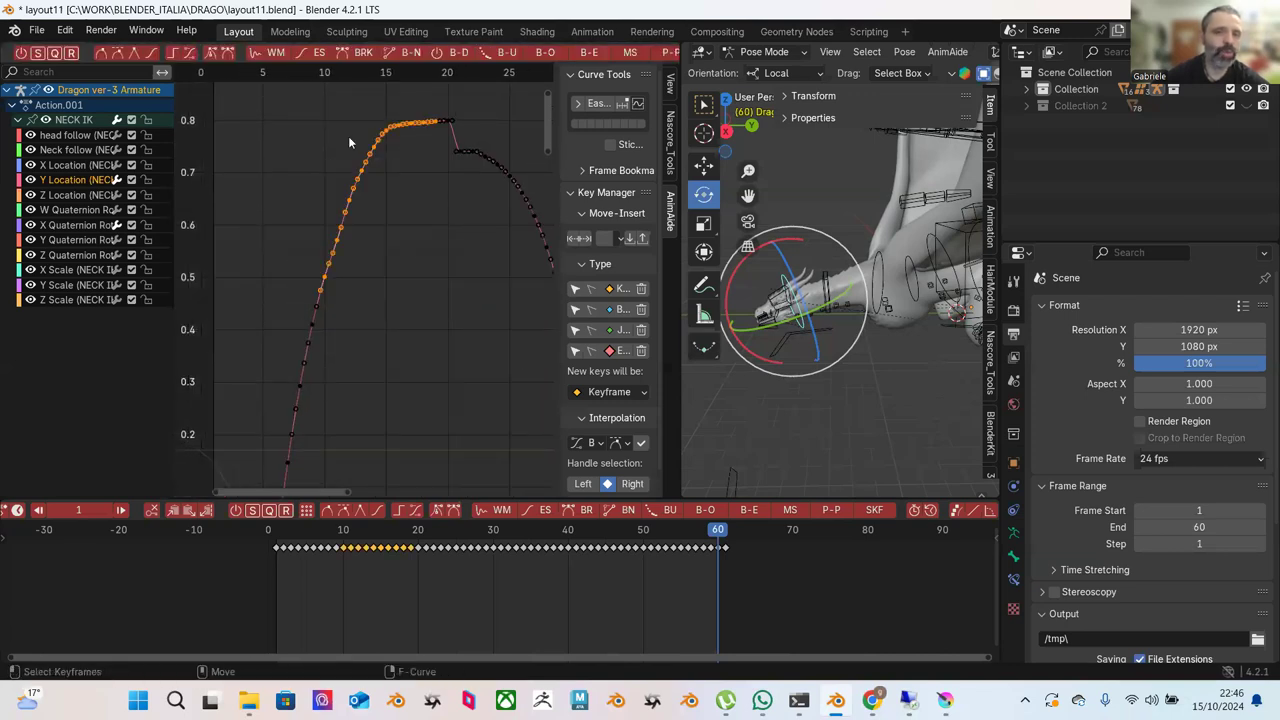
pyautogui.click(316, 57)
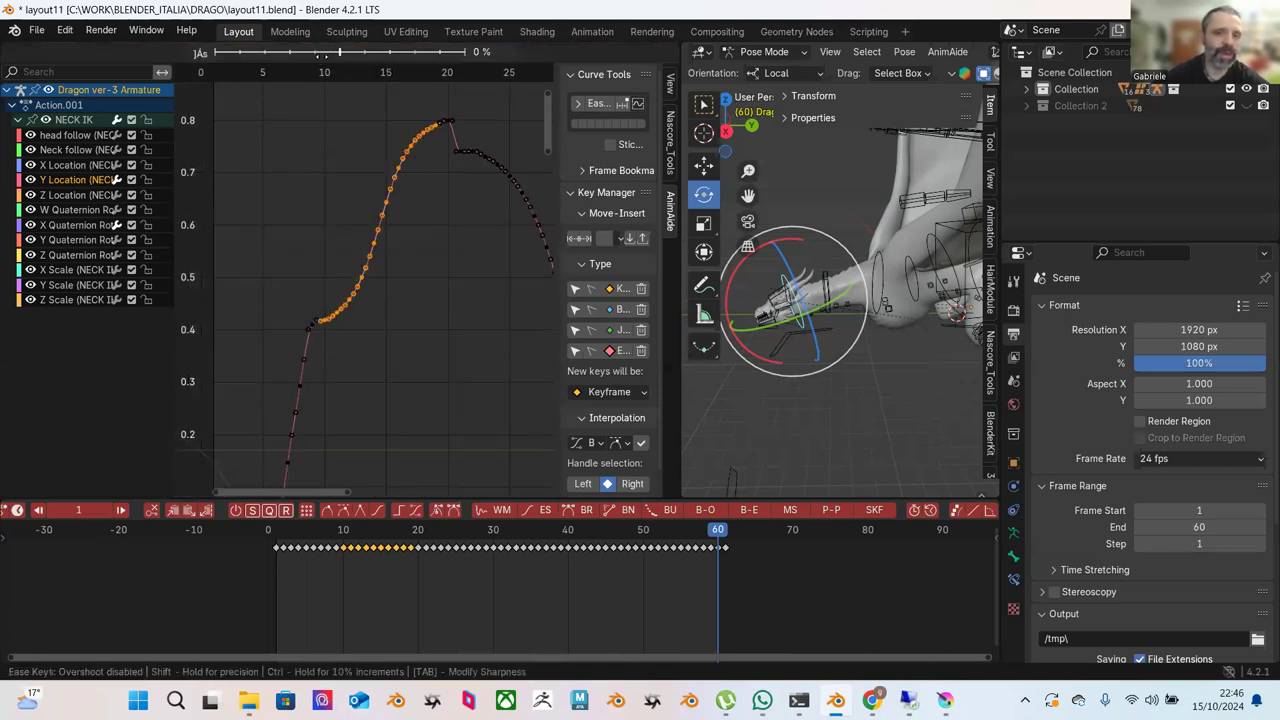
pyautogui.click(380, 93)
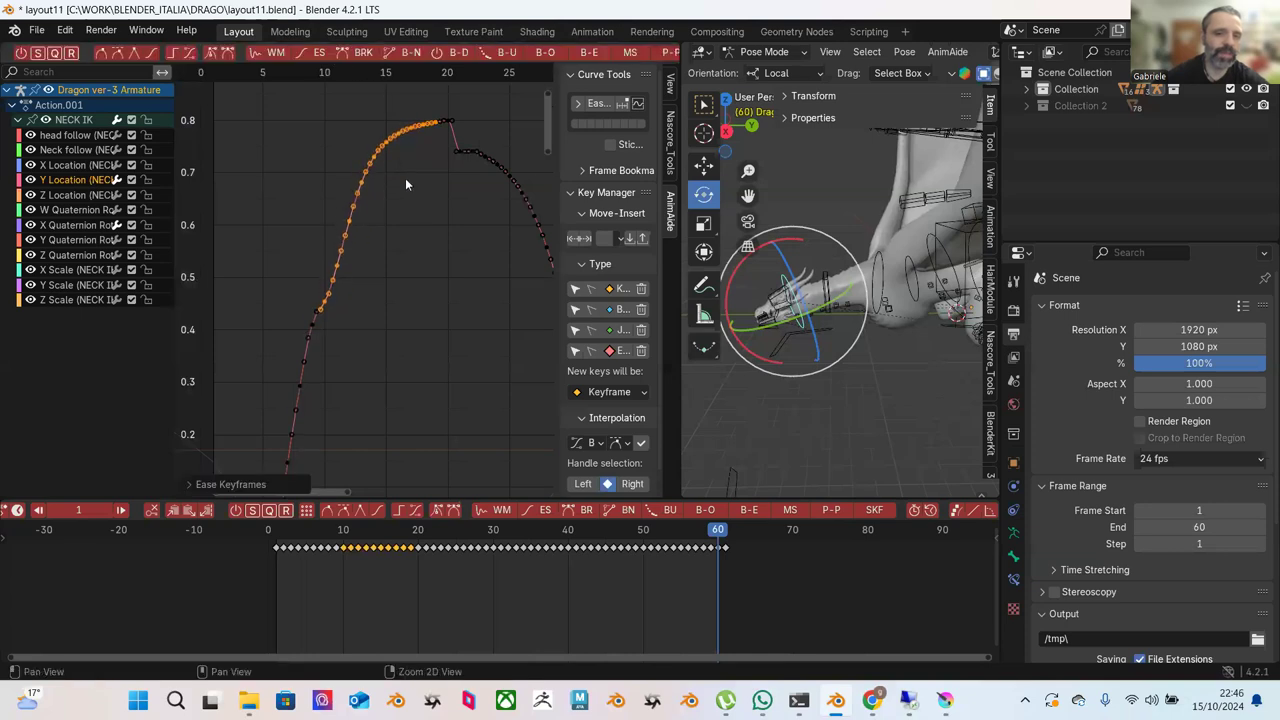
# Blend the lower keys of the rise toward an ease shape in two passes.
pyautogui.scroll(-1, 430, 178)
pyautogui.moveTo(440, 180); pyautogui.dragTo(280, 386)
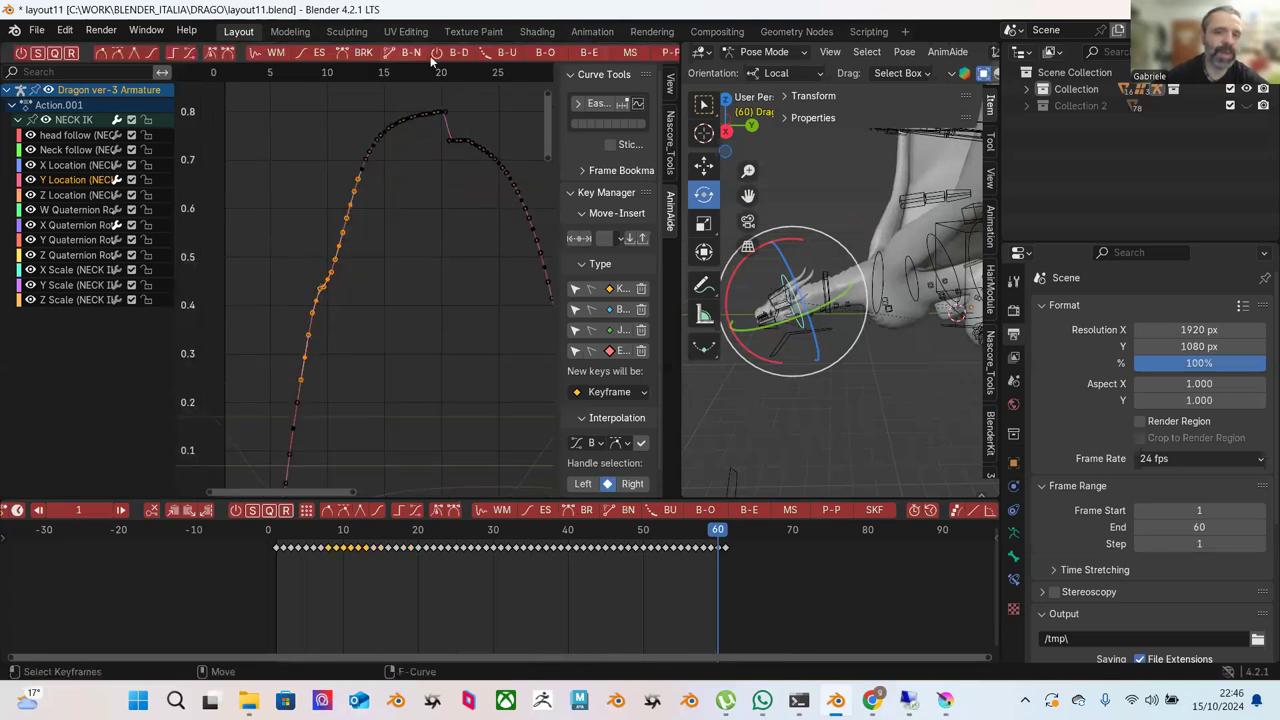
pyautogui.click(592, 56)
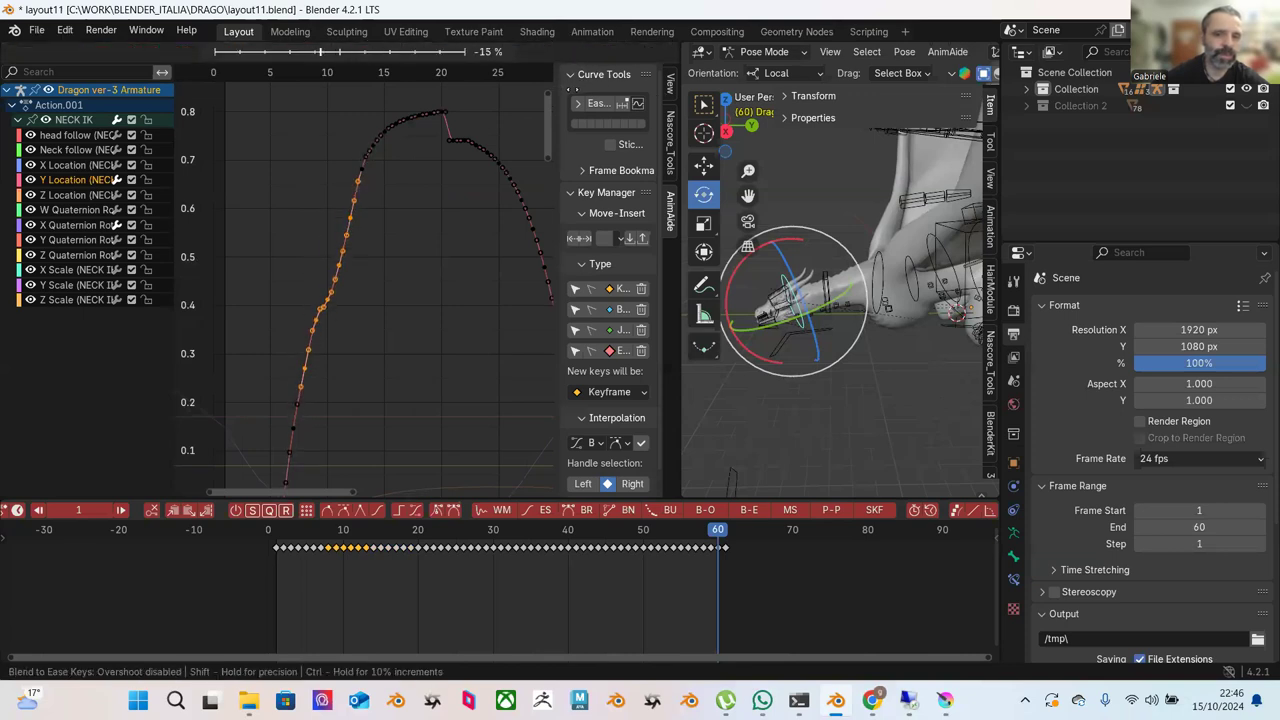
pyautogui.click(426, 241)
pyautogui.keyDown('shift'); pyautogui.scroll(4, 424, 148); pyautogui.keyUp('shift')
pyautogui.moveTo(416, 192)
pyautogui.keyDown('ctrl'); pyautogui.mouseDown(button='middle')
pyautogui.moveTo(423, 200)
pyautogui.moveTo(408, 194)
pyautogui.mouseUp(button='middle'); pyautogui.keyUp('ctrl')
pyautogui.moveTo(408, 194); pyautogui.dragTo(272, 337)
pyautogui.click(589, 52)
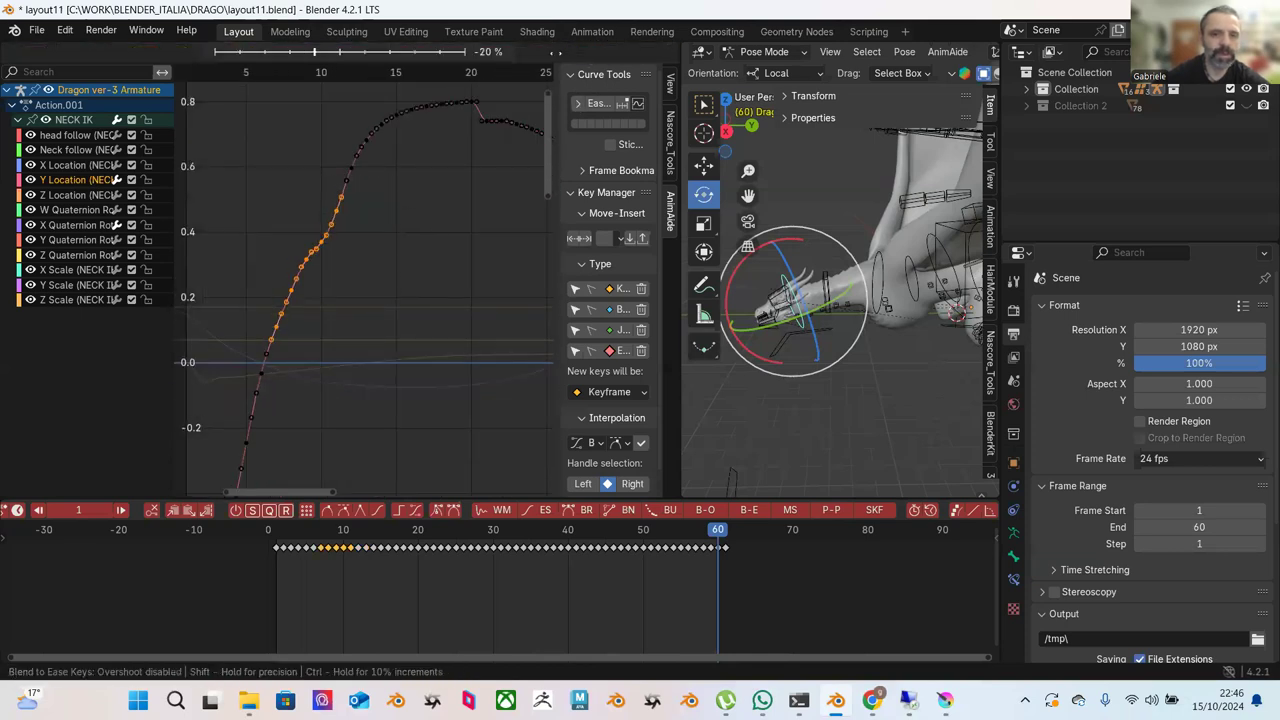
pyautogui.click(549, 80)
# Blend the arch's left side, then its top and right slope, toward ease.
pyautogui.scroll(-2, 376, 241)
pyautogui.moveTo(376, 241); pyautogui.dragTo(364, 306, button='middle')
pyautogui.moveTo(276, 144); pyautogui.dragTo(435, 343)
pyautogui.click(589, 52)
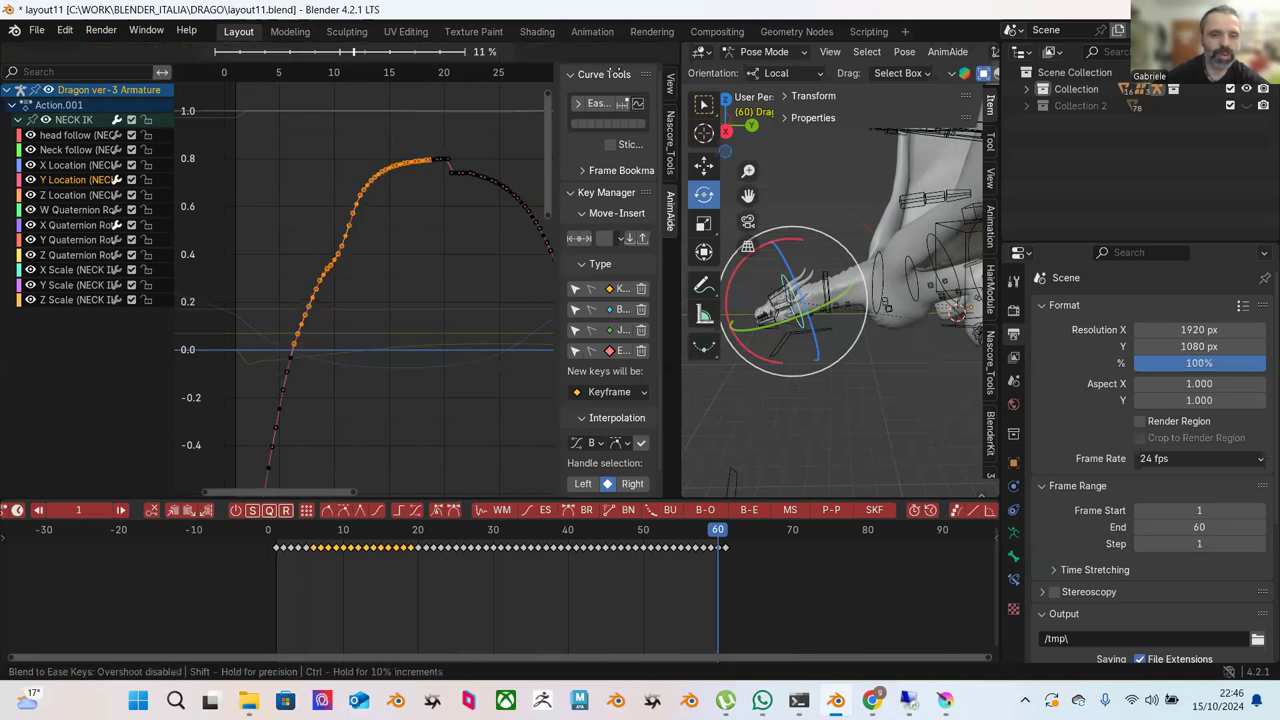
pyautogui.click(711, 131)
pyautogui.scroll(2, 434, 208)
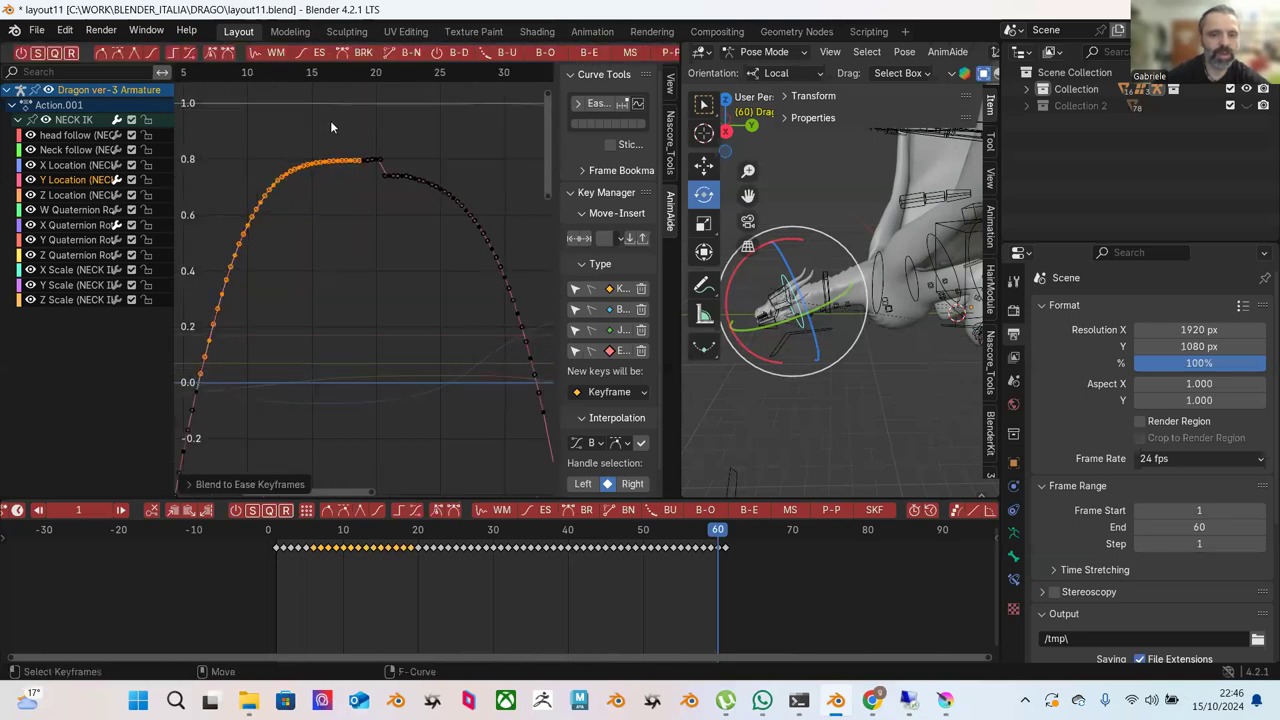
pyautogui.moveTo(316, 124); pyautogui.dragTo(486, 232)
pyautogui.click(597, 103)
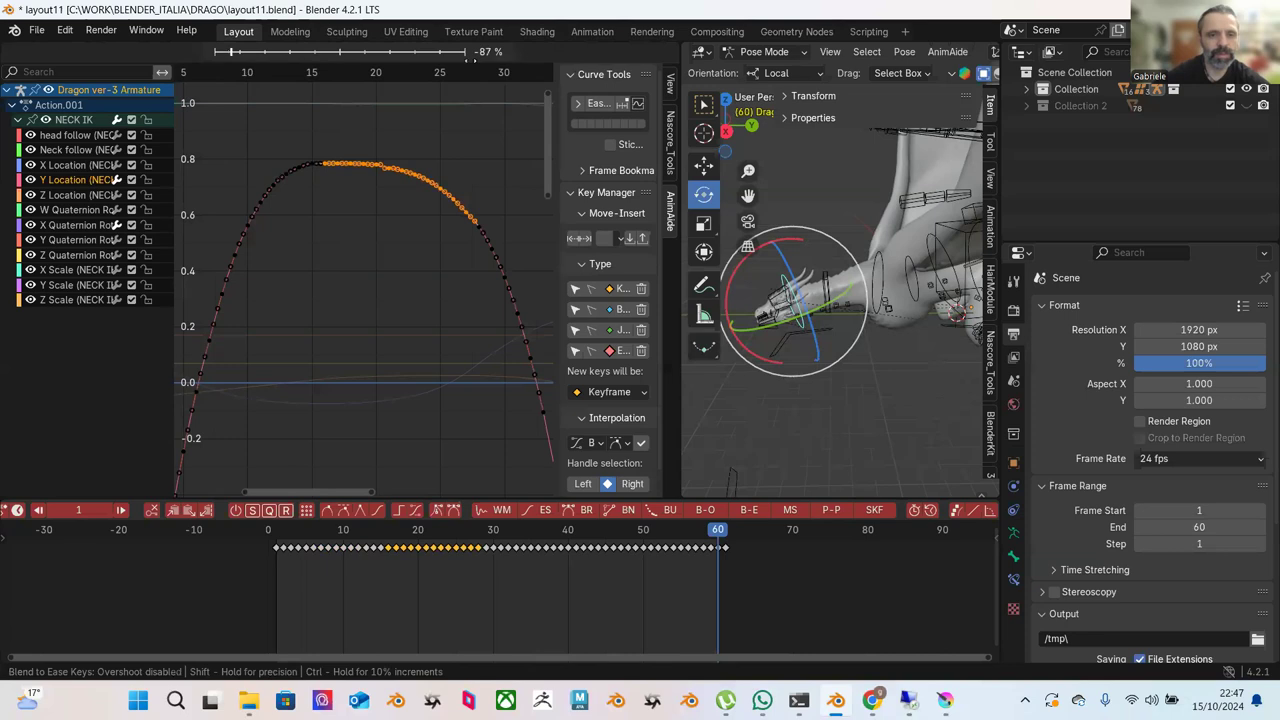
pyautogui.click(442, 123)
# Ease-blend the arch's left rise and top once more, then clear the selection.
pyautogui.moveTo(252, 135); pyautogui.dragTo(398, 287)
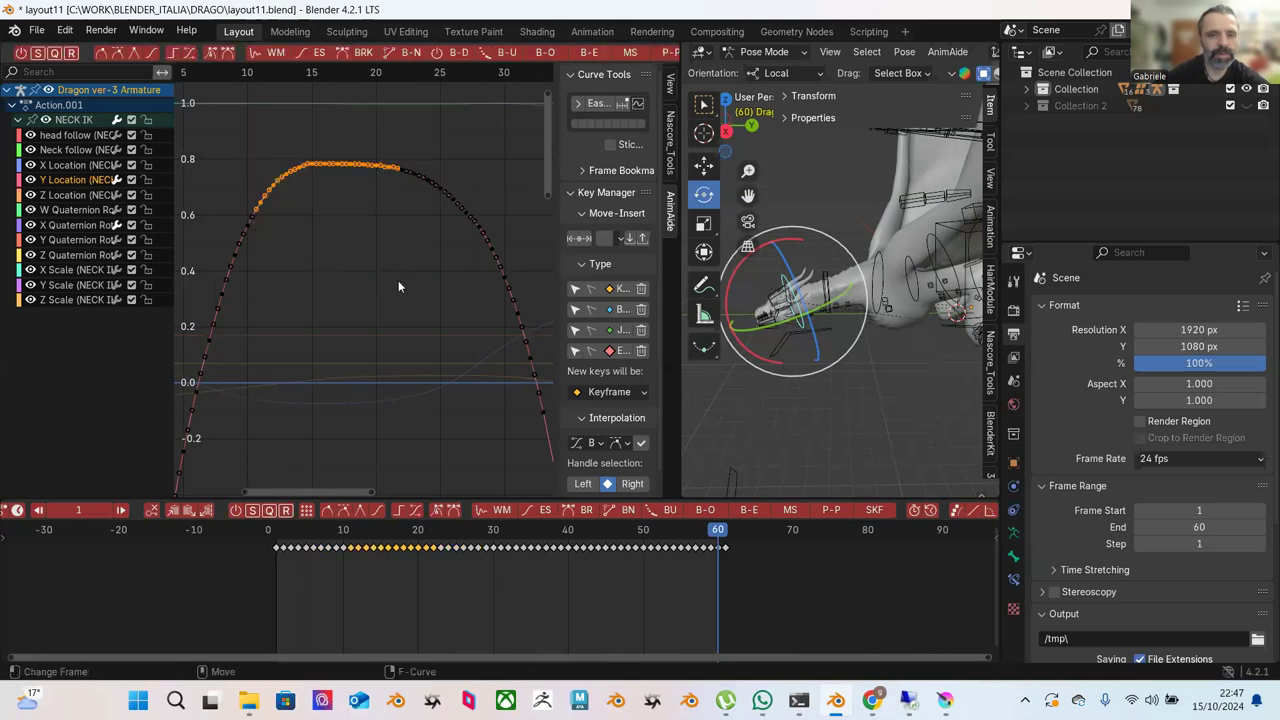
pyautogui.click(588, 53)
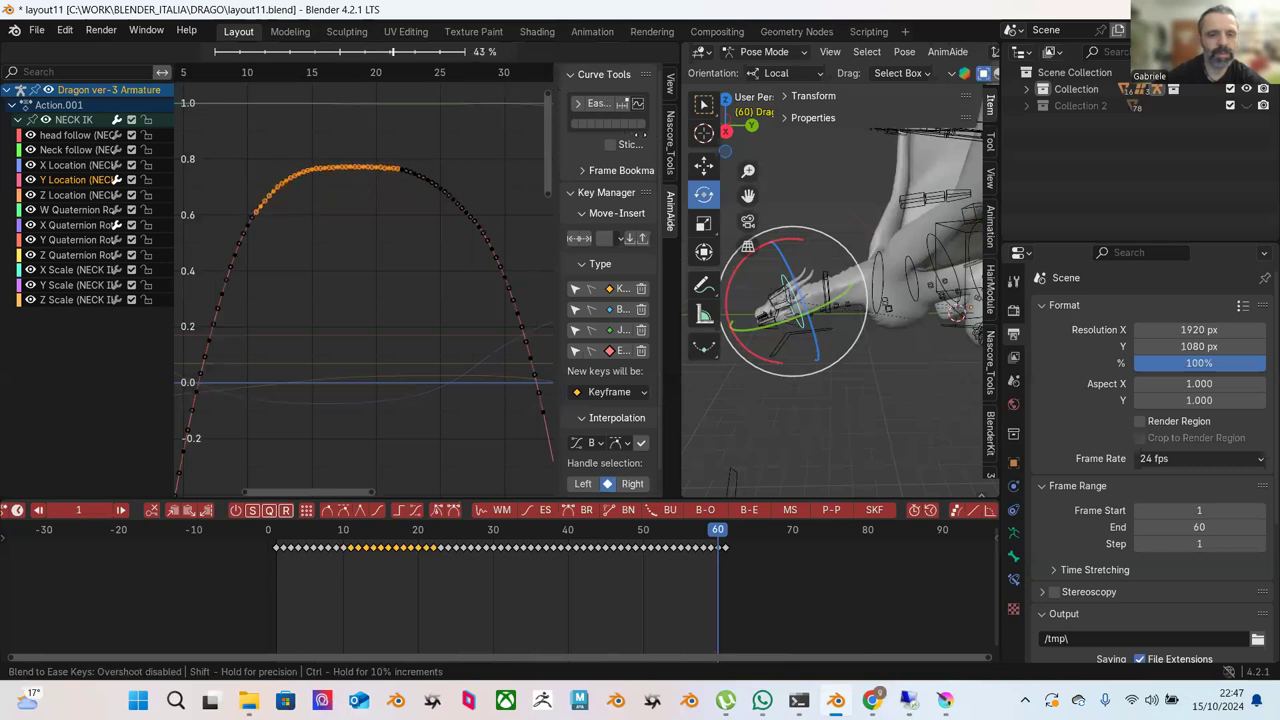
pyautogui.click(648, 136)
pyautogui.click(481, 165)
pyautogui.keyDown('ctrl'); pyautogui.moveTo(481, 165); pyautogui.dragTo(420, 182, button='middle'); pyautogui.keyUp('ctrl')
# Display the NECK IK X Location curve and select its three keyframes.
pyautogui.click(96, 167)
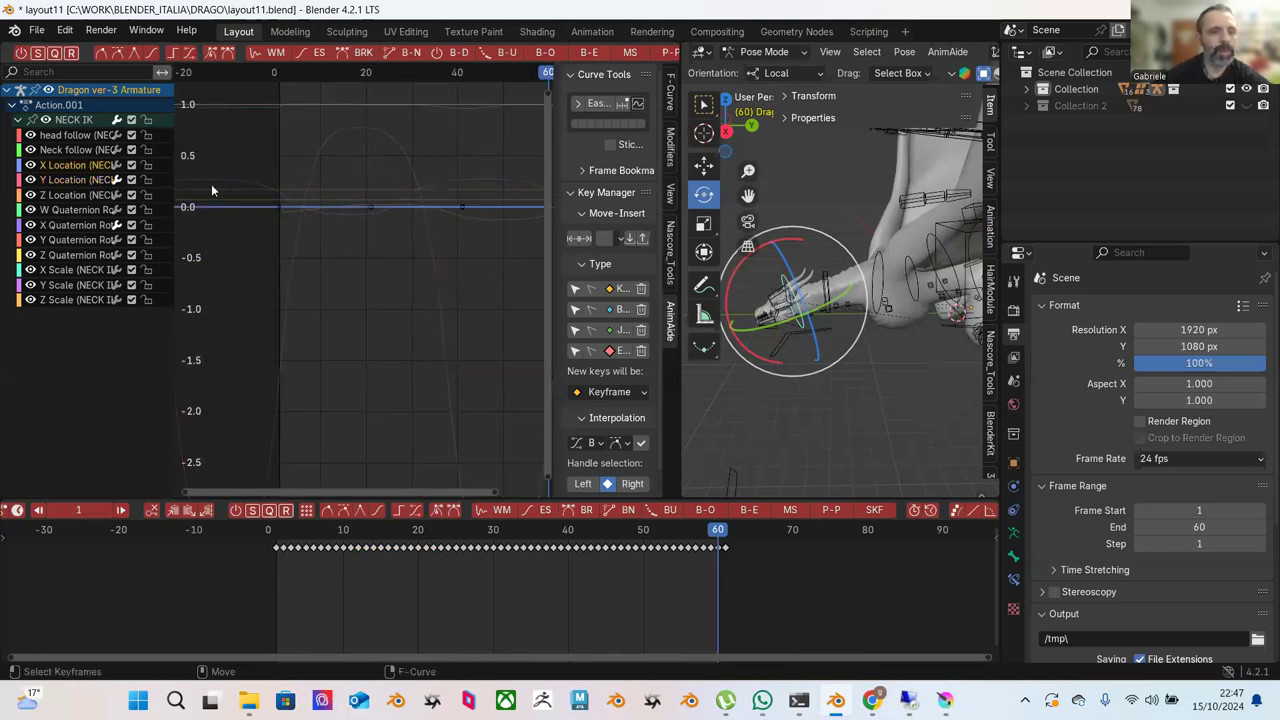
pyautogui.press('Home')
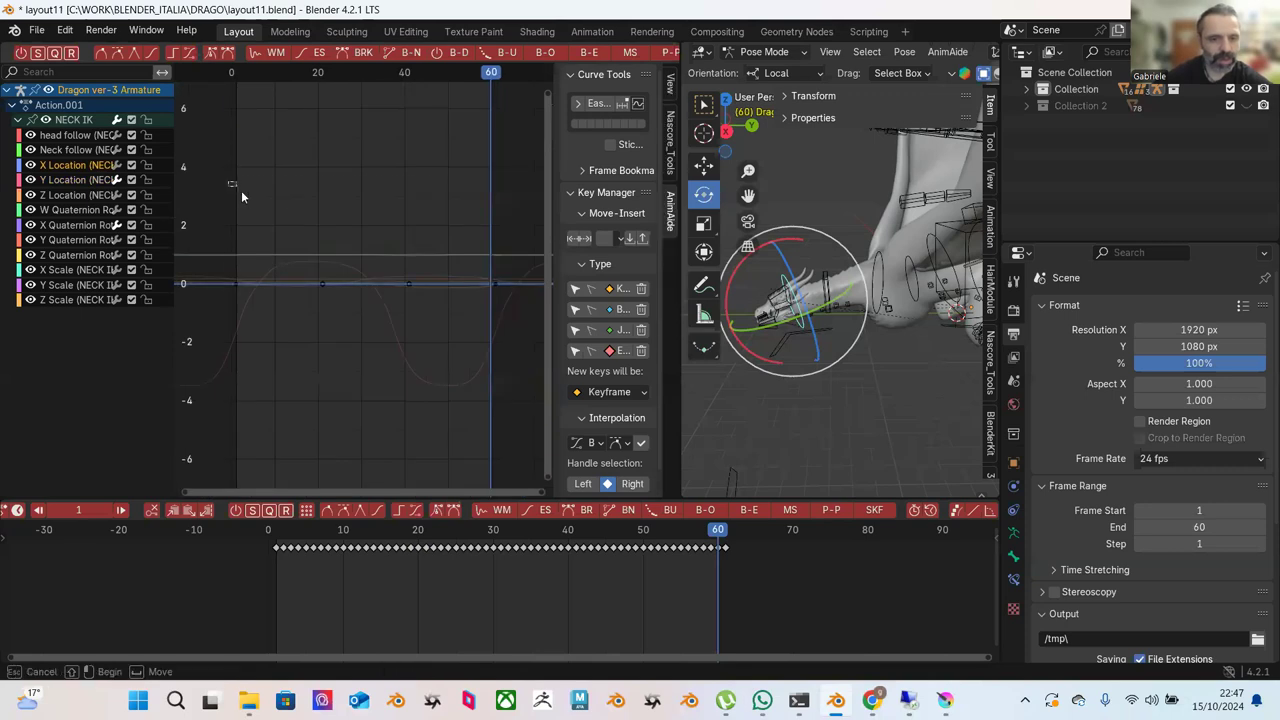
pyautogui.moveTo(241, 190); pyautogui.dragTo(419, 349)
pyautogui.keyDown('ctrl'); pyautogui.moveTo(419, 352); pyautogui.dragTo(380, 262, button='middle'); pyautogui.keyUp('ctrl')
pyautogui.press('Home')
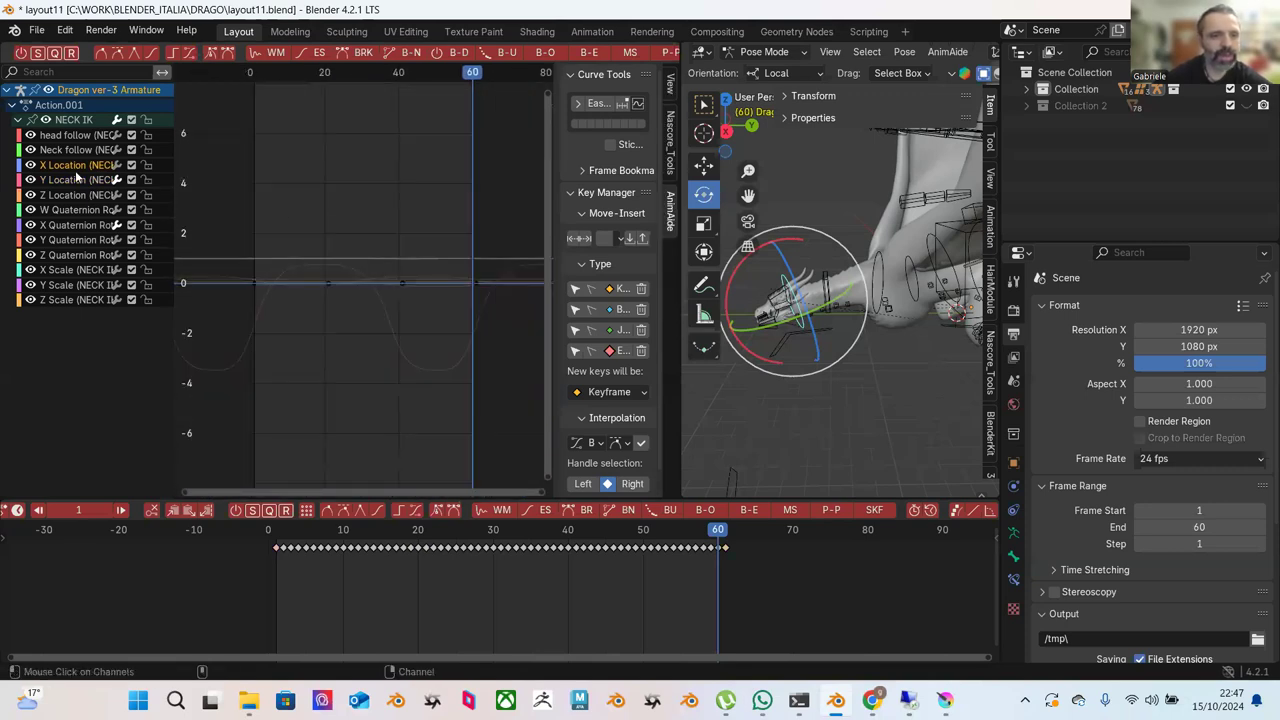
# Show the Y and Z Location curves and frame the Z Location keys in view.
pyautogui.click(80, 179)
pyautogui.click(88, 195)
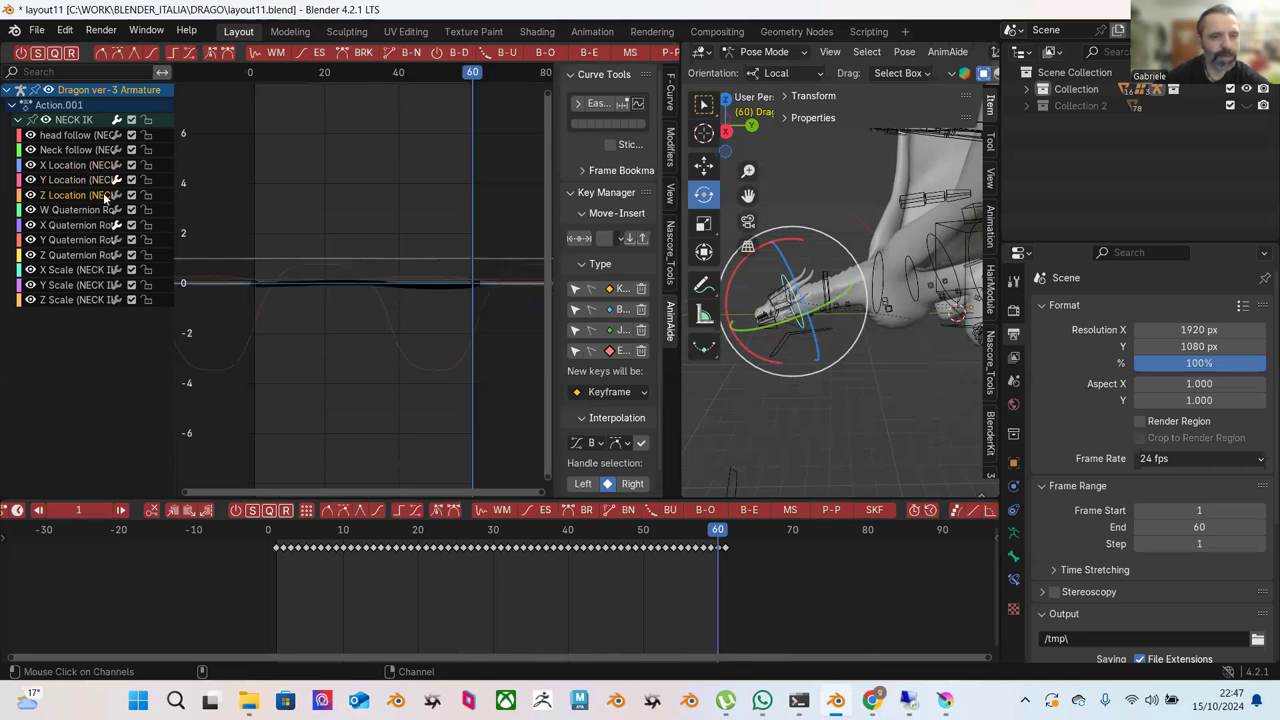
pyautogui.press('Home')
pyautogui.moveTo(270, 188); pyautogui.dragTo(405, 310)
pyautogui.press('KP_Decimal')
pyautogui.press('Home')
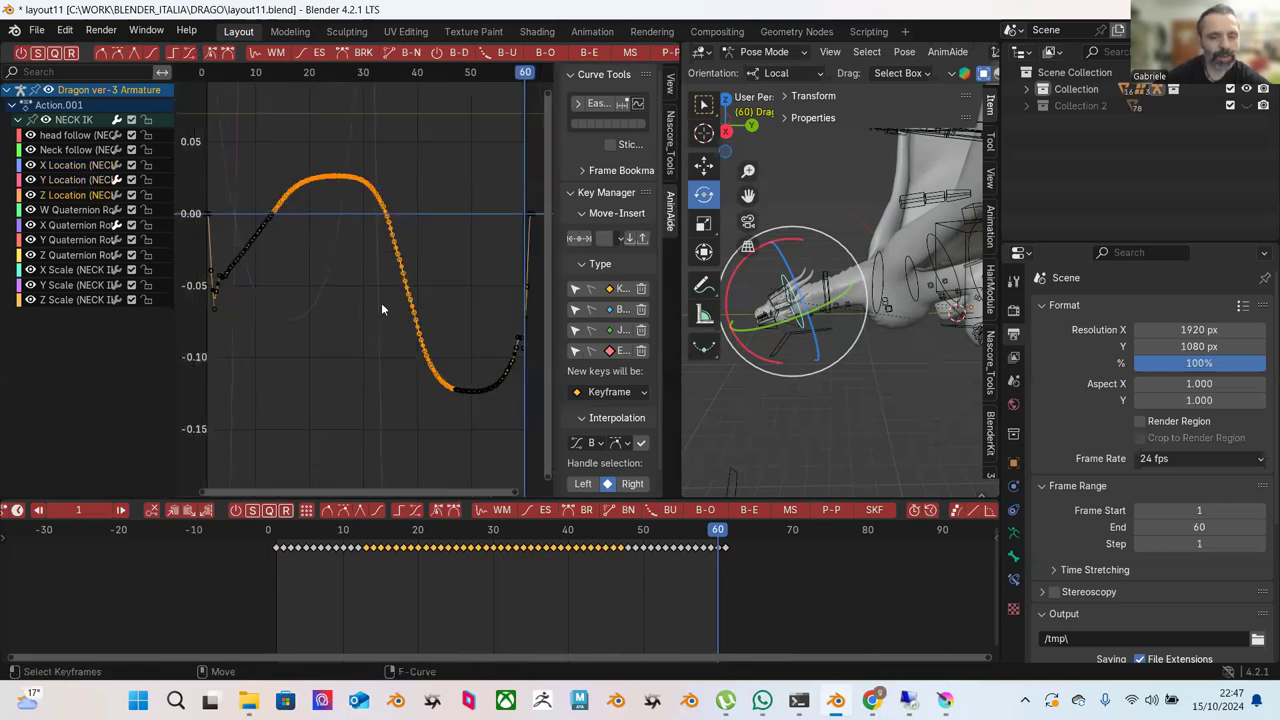
# Push-pull every Z Location key to nearly 0 and play the animation.
pyautogui.moveTo(253, 252); pyautogui.dragTo(508, 416)
pyautogui.moveTo(214, 116); pyautogui.dragTo(520, 418)
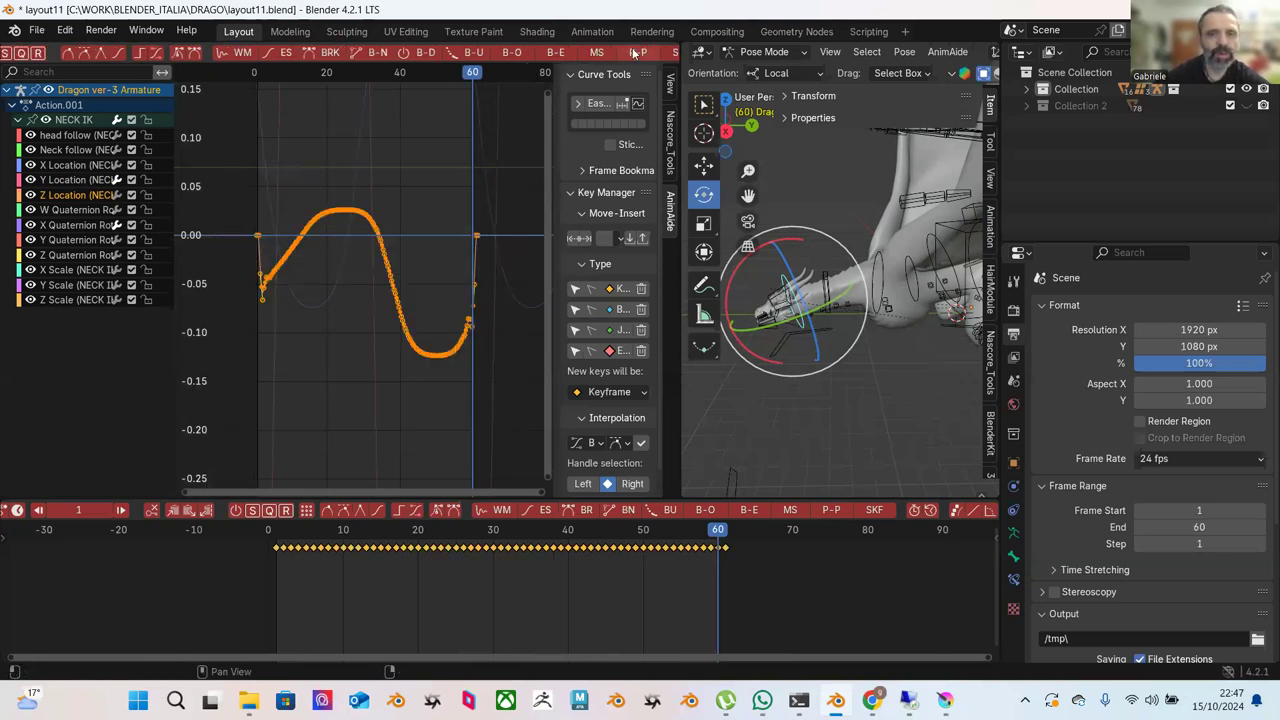
pyautogui.click(648, 51)
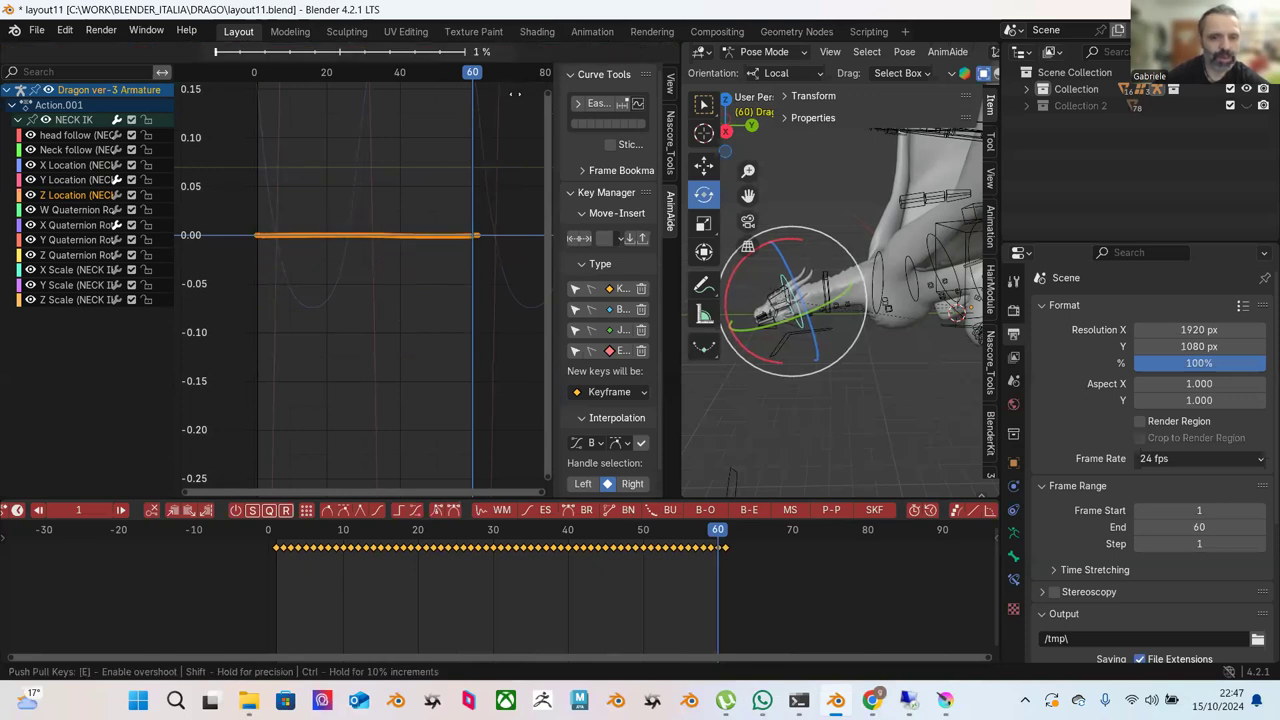
pyautogui.click(489, 143)
pyautogui.press('space')
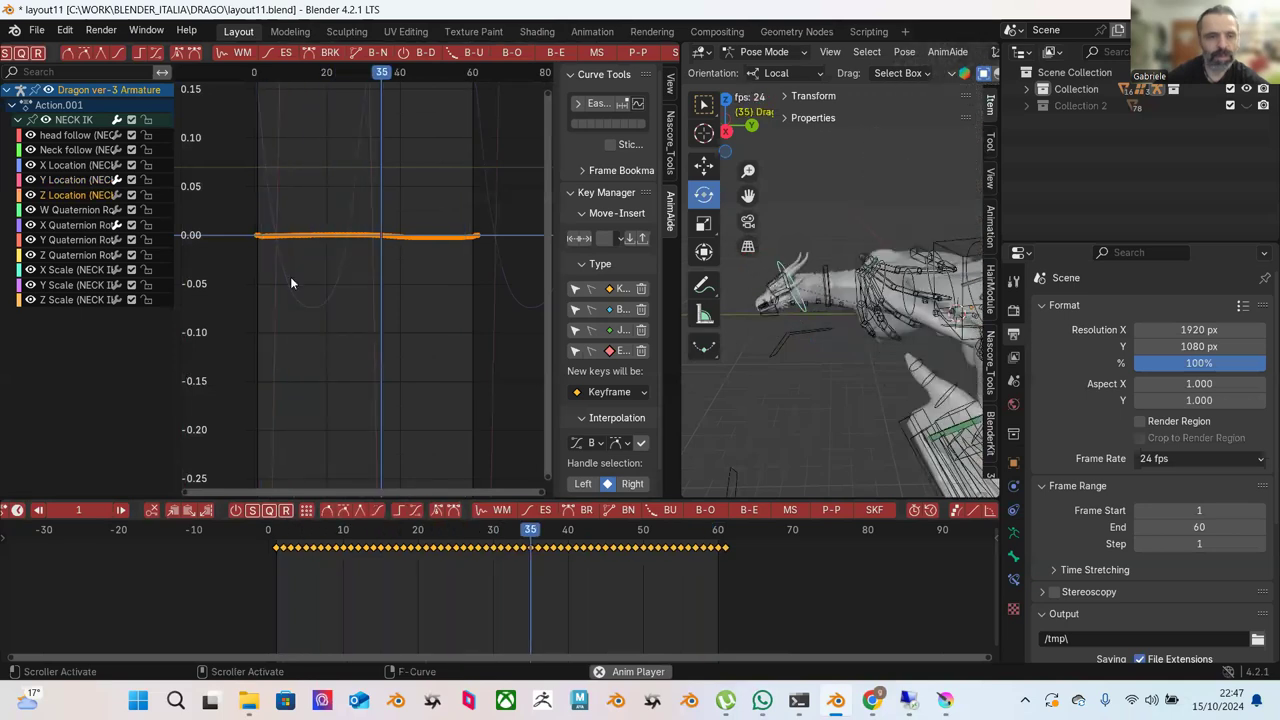
# Select all NECK IK Y Location keys and push-pull them to reduce the swing.
pyautogui.click(80, 181)
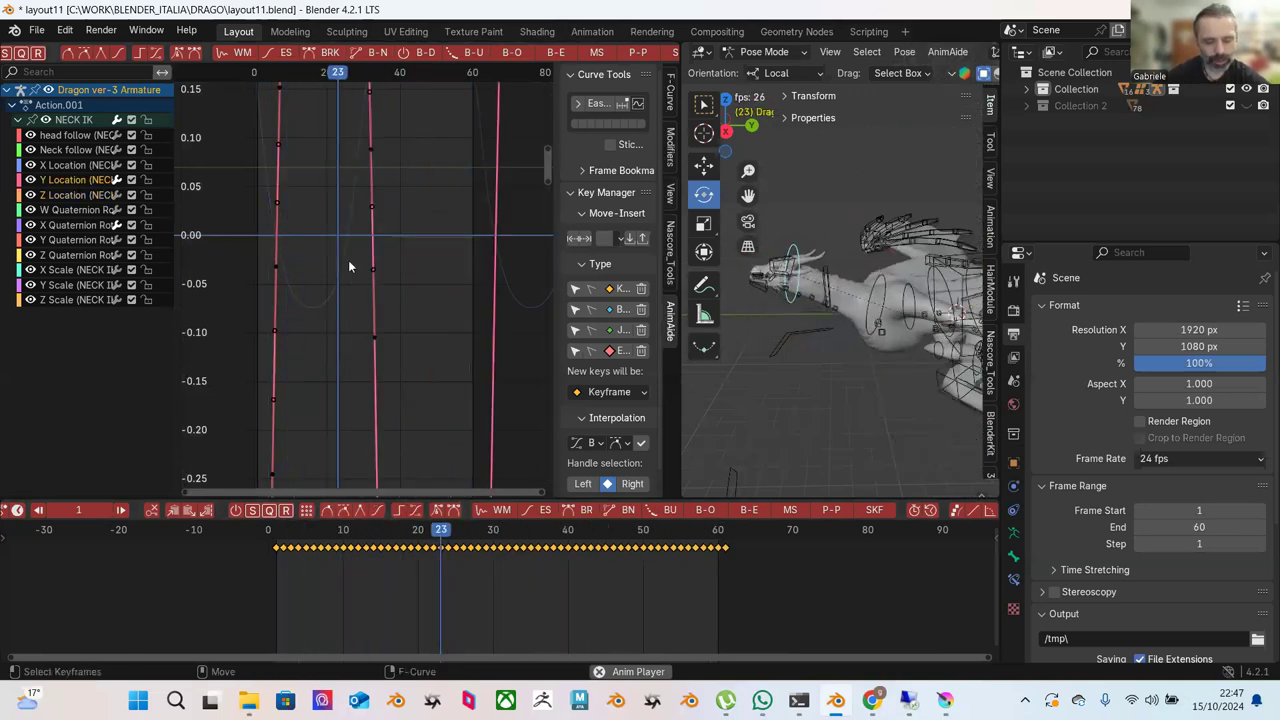
pyautogui.press('Home')
pyautogui.moveTo(238, 193); pyautogui.dragTo(527, 474)
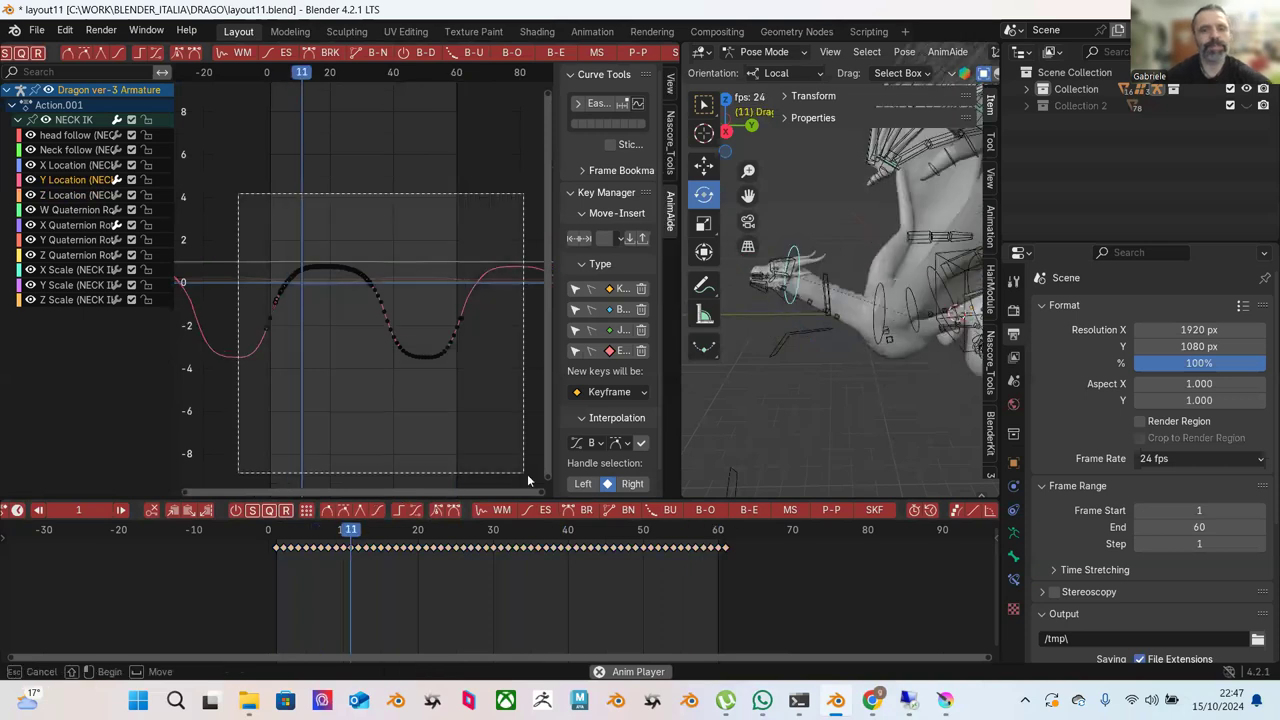
pyautogui.scroll(-1, 527, 474)
pyautogui.click(629, 55)
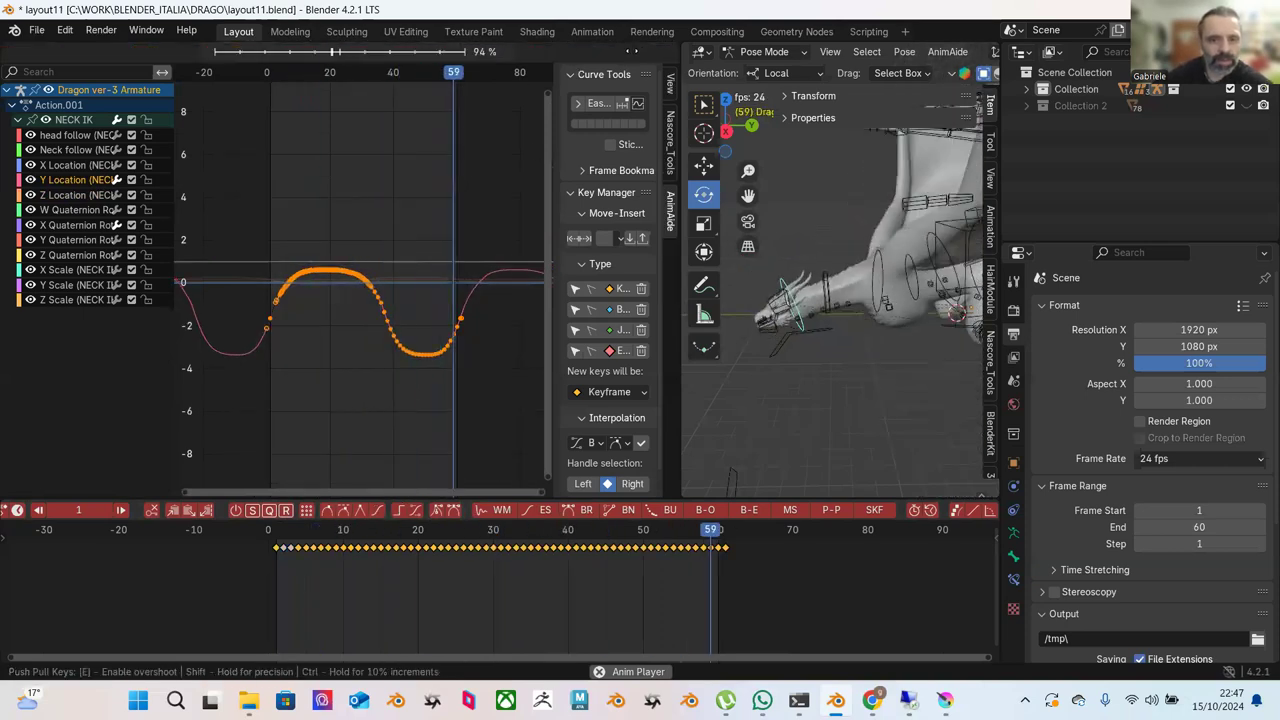
pyautogui.click(575, 88)
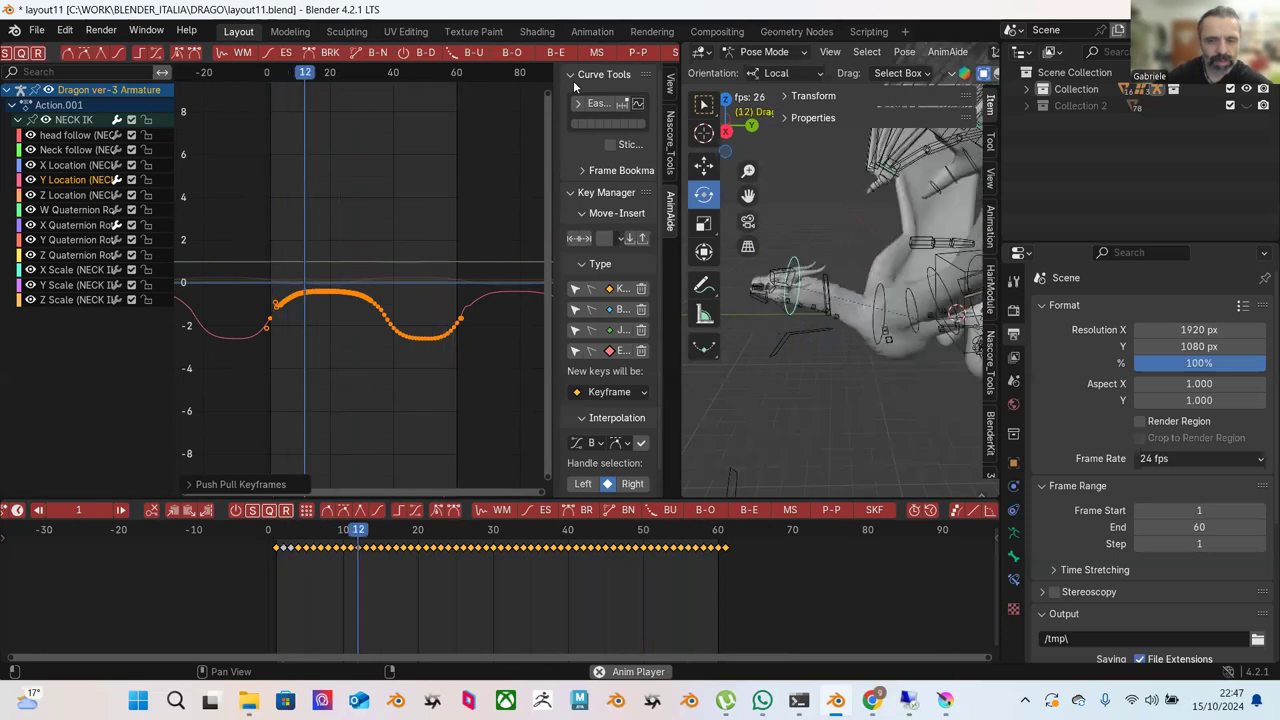
# Retune the Y Location swing with three more Push Pull passes, ending softer.
pyautogui.click(638, 52)
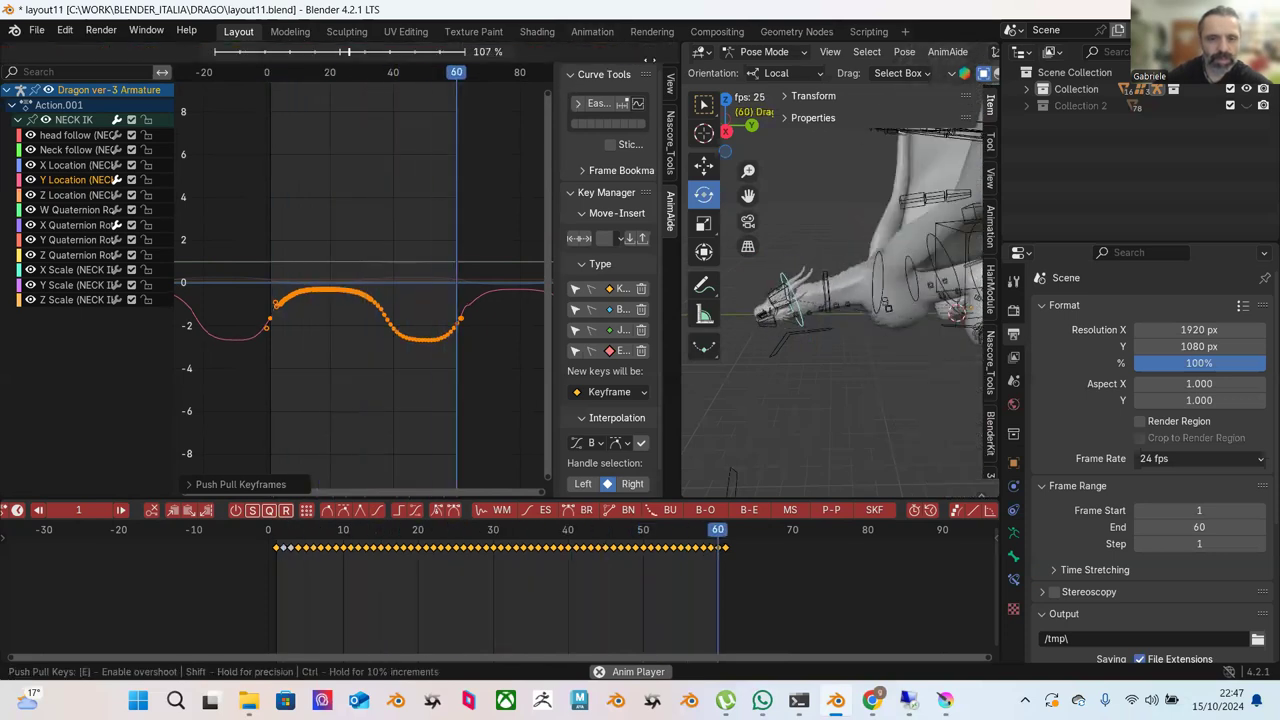
pyautogui.click(194, 194)
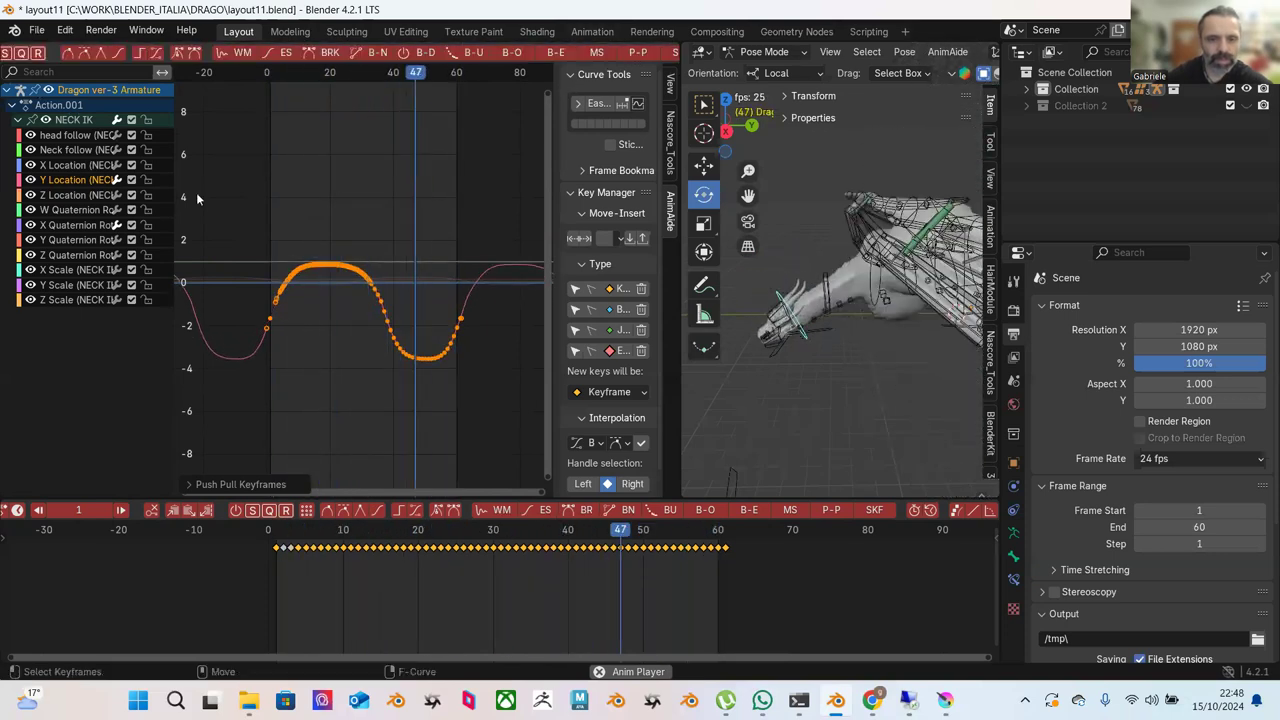
pyautogui.click(638, 52)
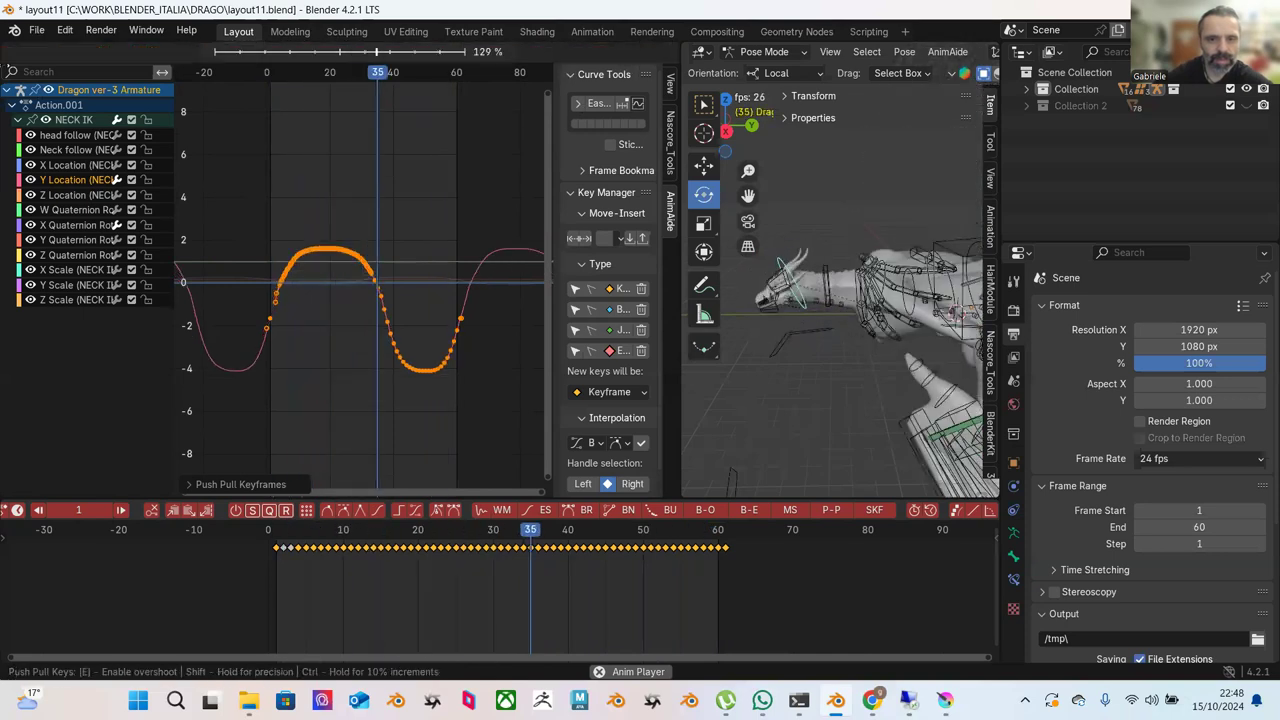
pyautogui.click(57, 105)
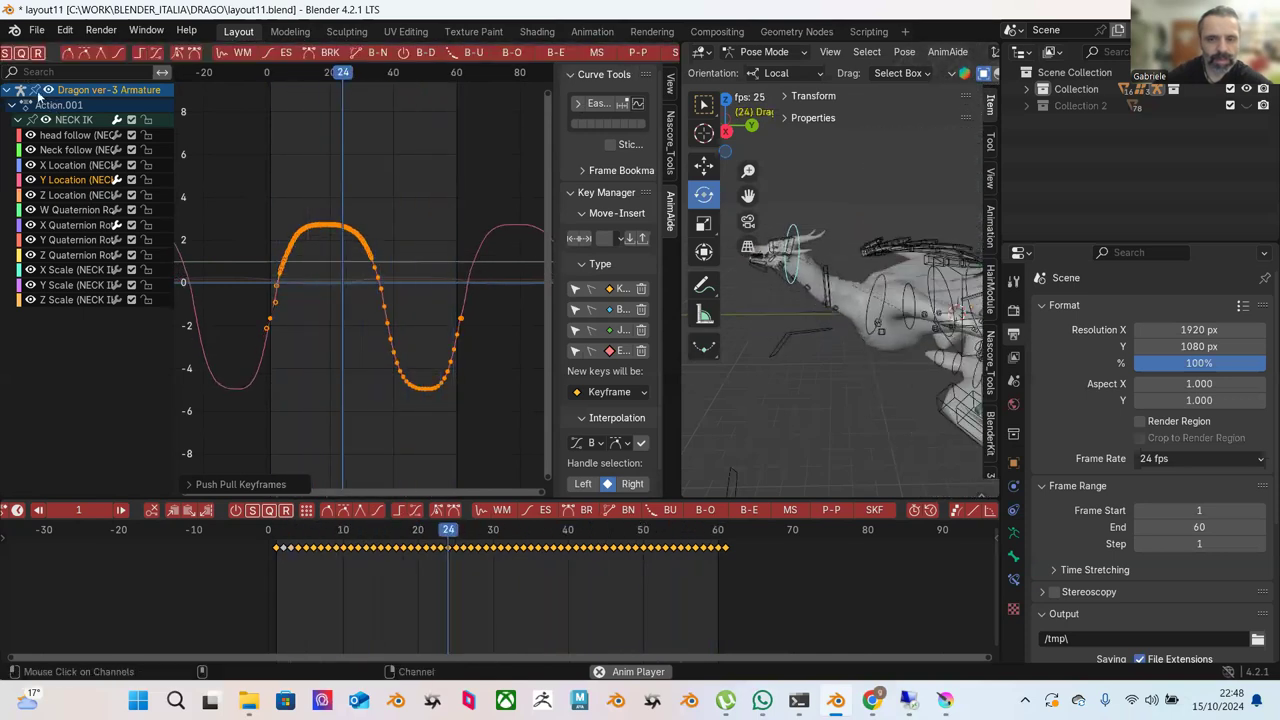
pyautogui.click(638, 52)
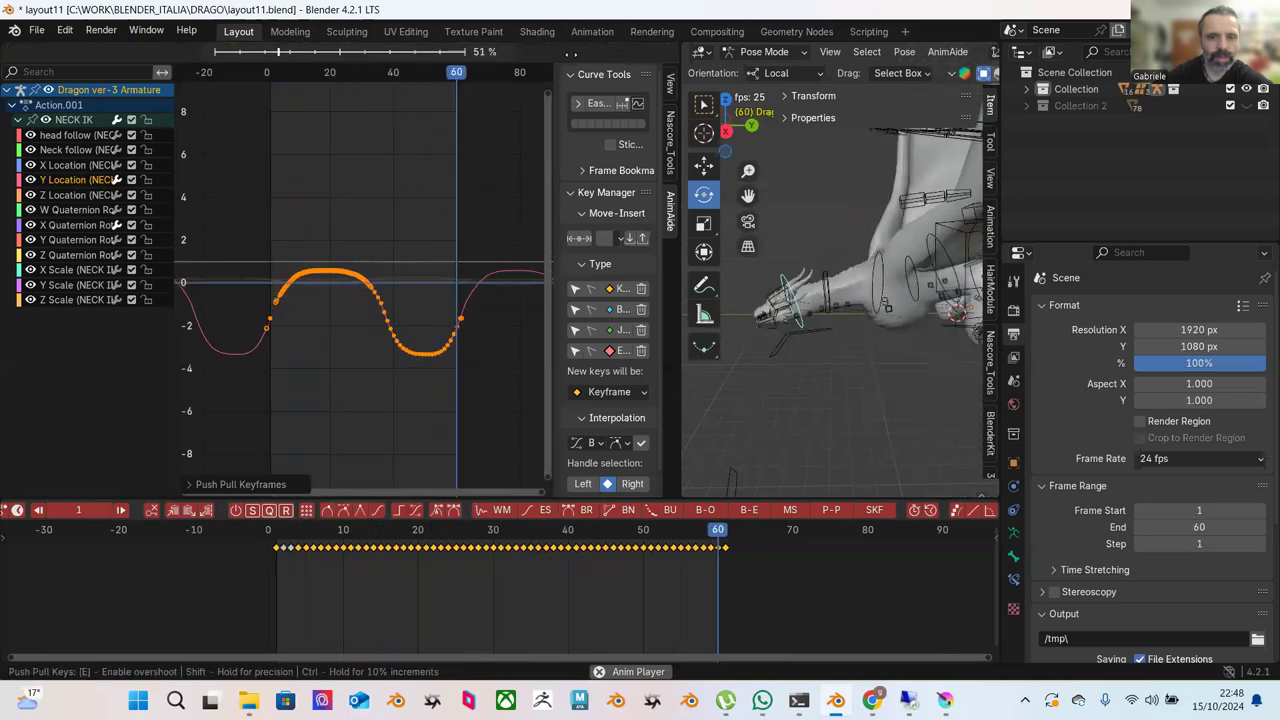
pyautogui.click(610, 126)
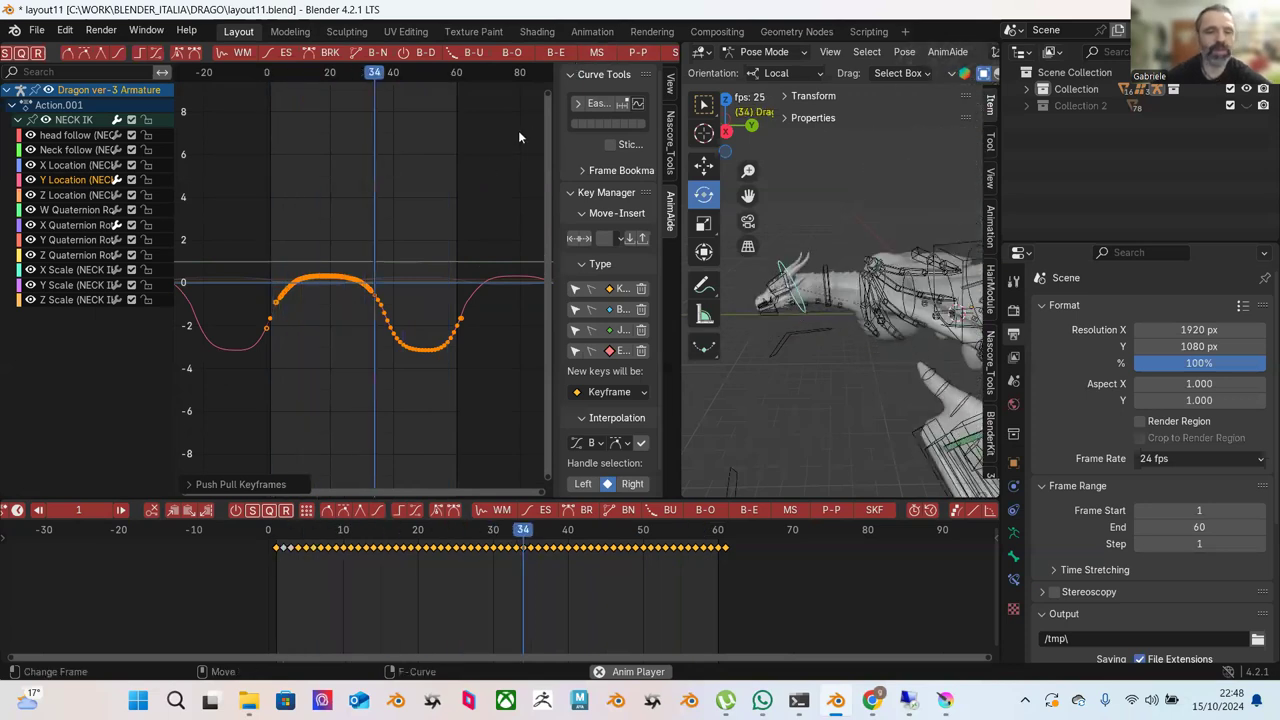
# Stop playback, widen the 3D view and timeline, and show the bone's Transform values.
pyautogui.press('space')
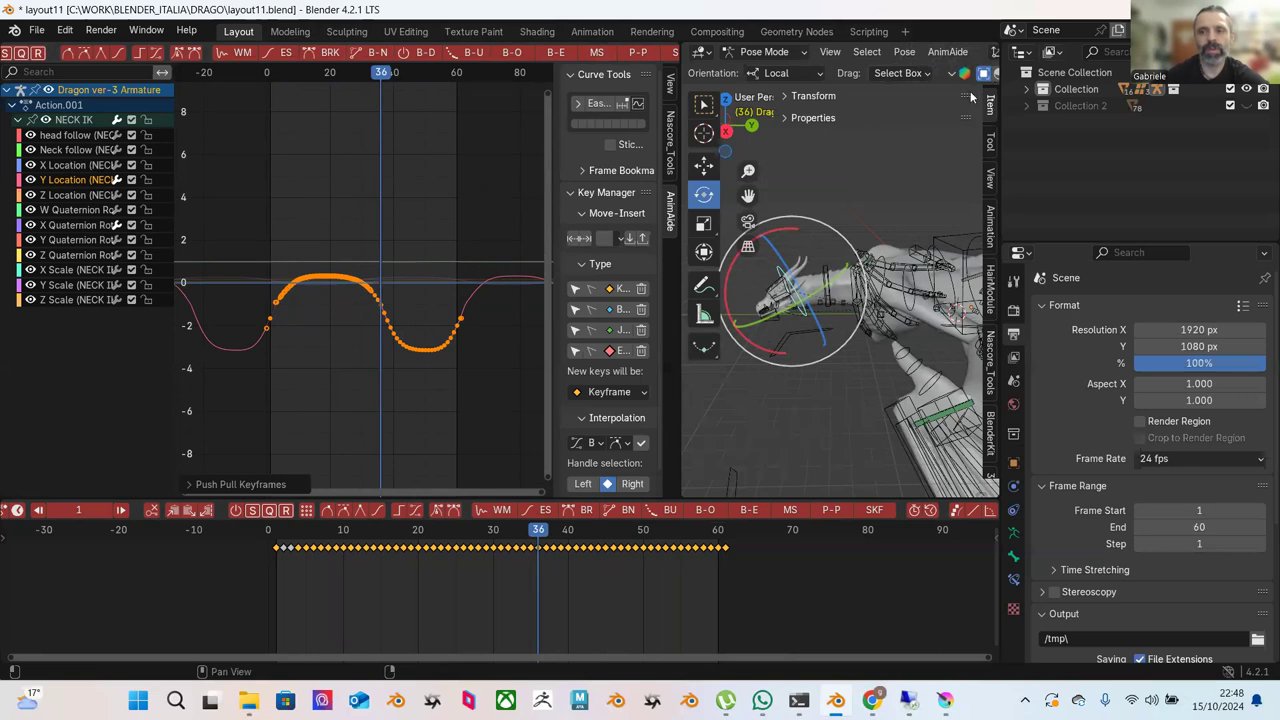
pyautogui.moveTo(1004, 117); pyautogui.dragTo(1157, 120)
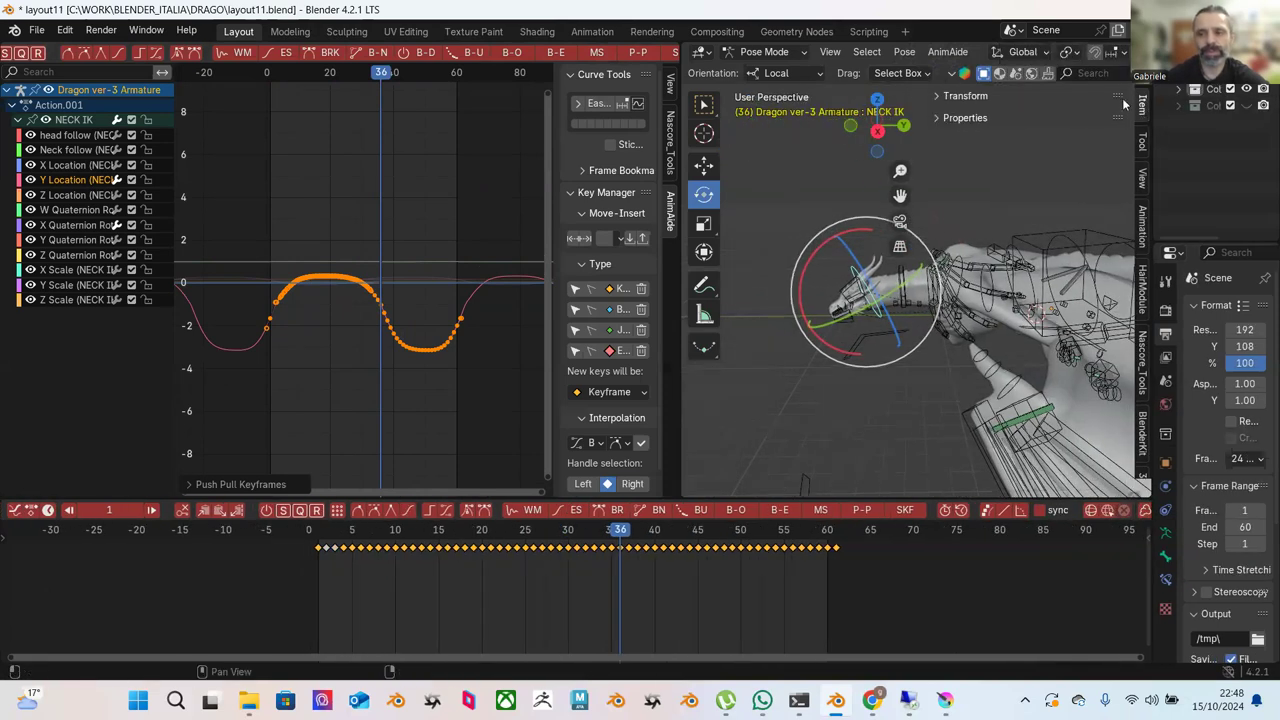
pyautogui.click(942, 95)
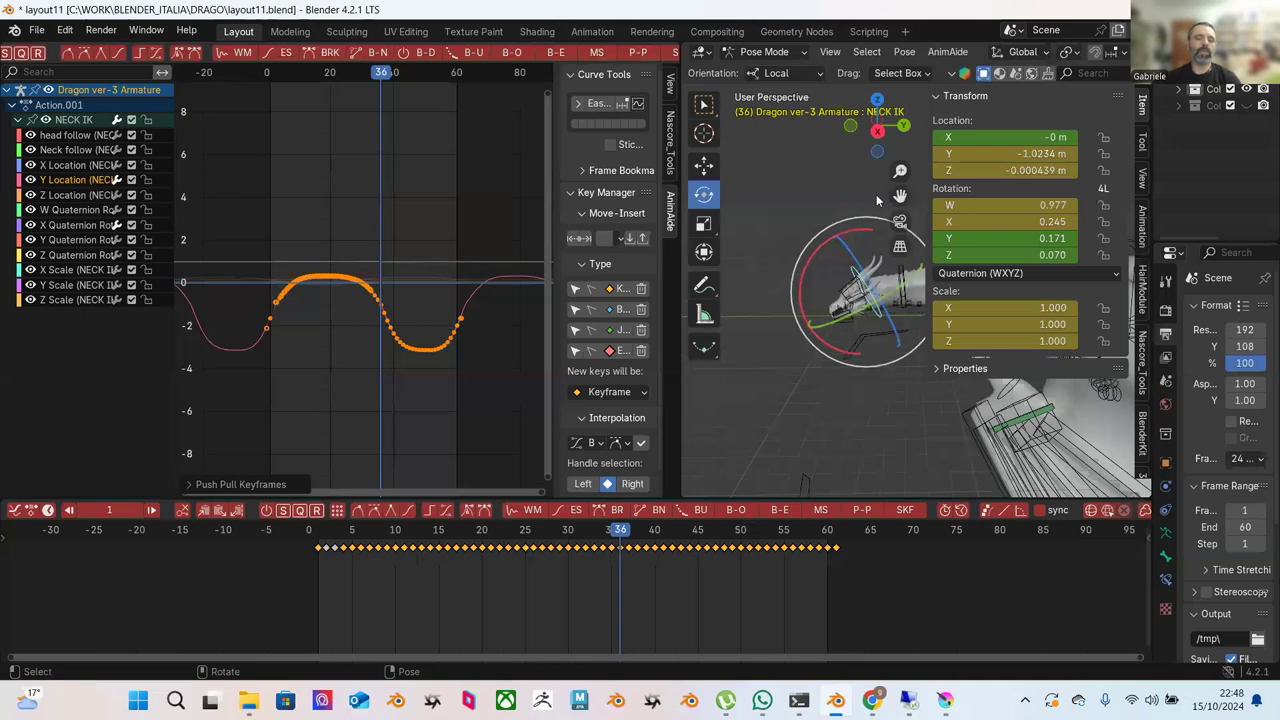
# Select the middle Y Location keys, scrub the neck pose, and show the Z Location curve.
pyautogui.moveTo(264, 203); pyautogui.dragTo(507, 418)
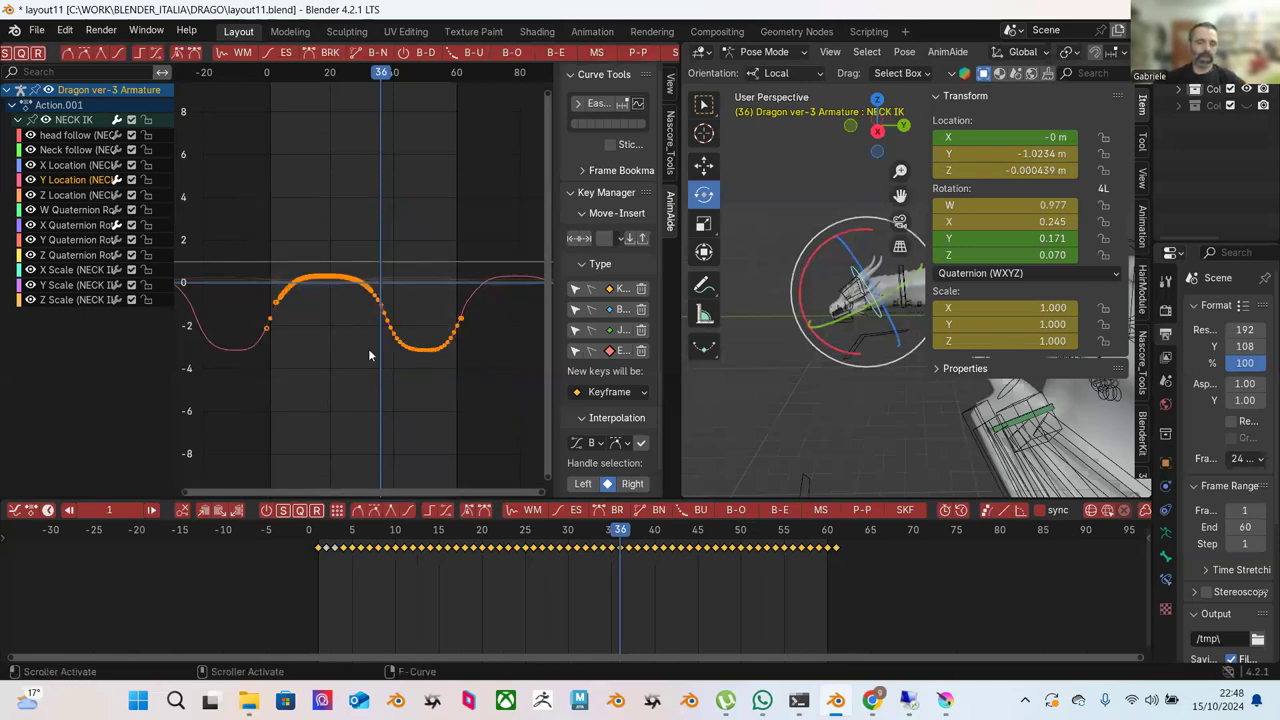
pyautogui.moveTo(393, 529); pyautogui.dragTo(723, 550)
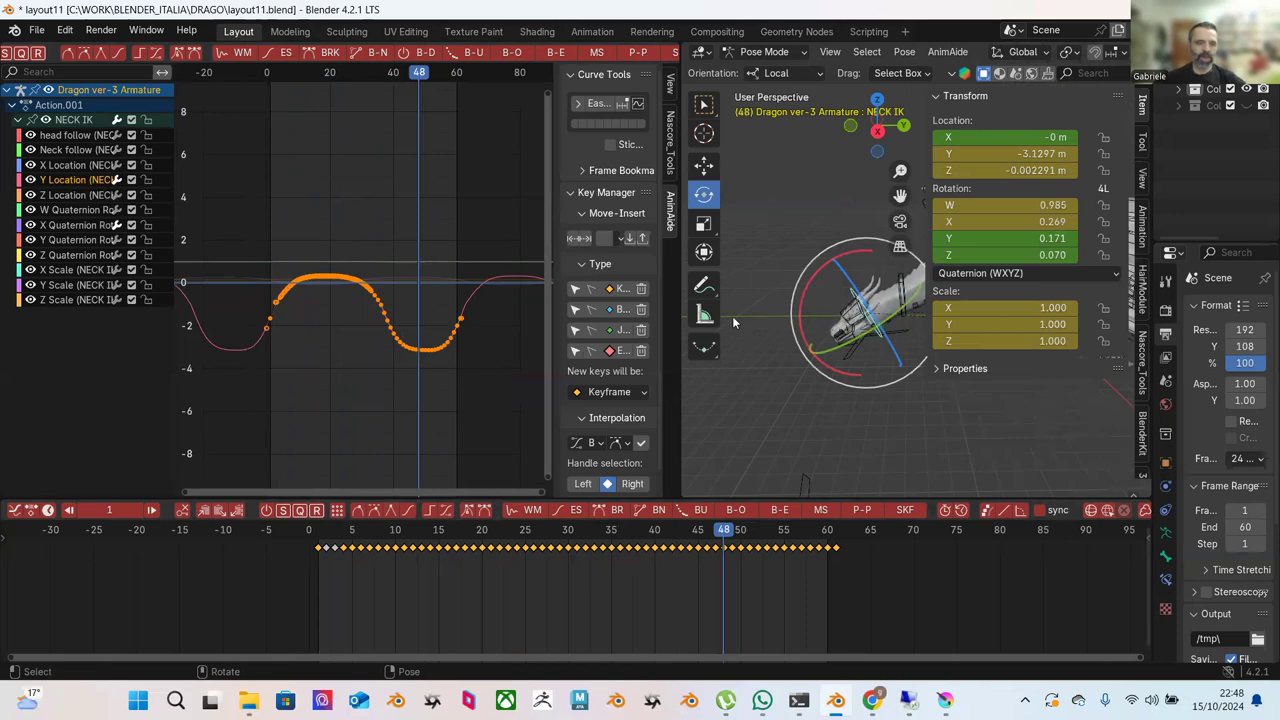
pyautogui.click(77, 196)
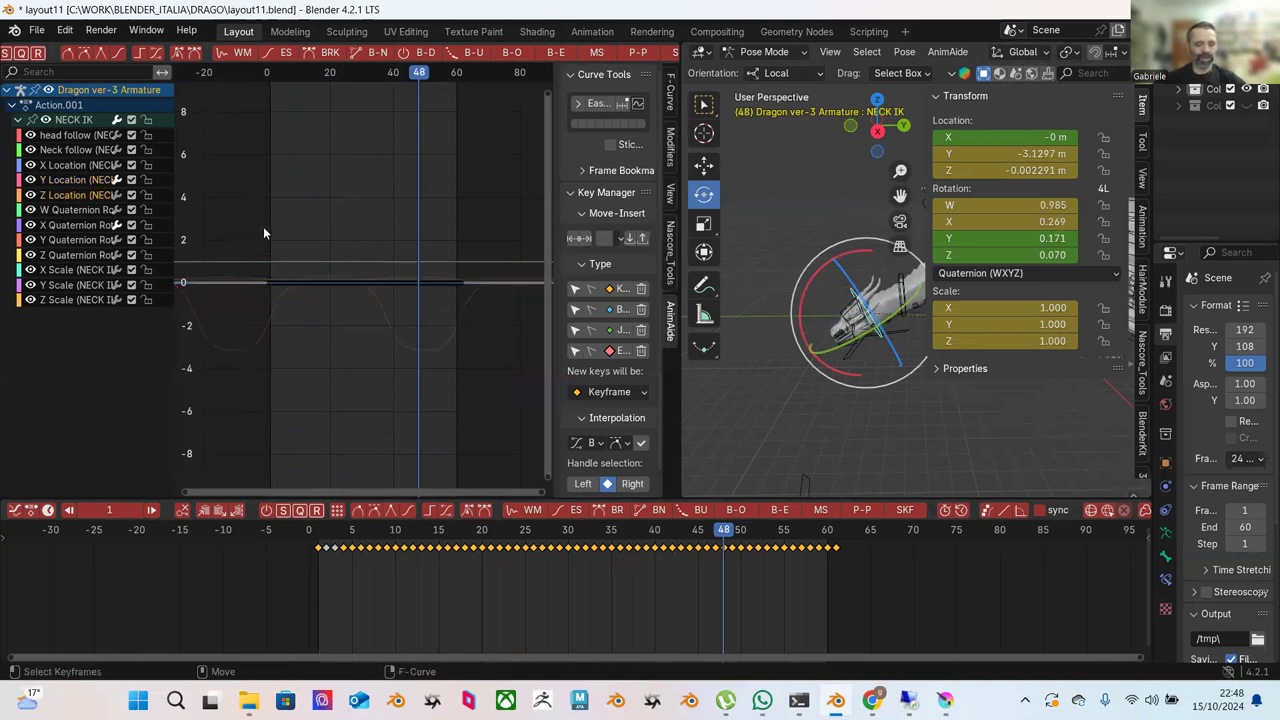
# Frame the Z Location curve at small values, pick the trough keys, and scrub the pose.
pyautogui.scroll(3, 280, 228)
pyautogui.moveTo(304, 249)
pyautogui.keyDown('ctrl'); pyautogui.mouseDown(button='middle')
pyautogui.moveTo(309, 214)
pyautogui.moveTo(396, 297)
pyautogui.moveTo(417, 176)
pyautogui.mouseUp(button='middle'); pyautogui.keyUp('ctrl')
pyautogui.moveTo(330, 257); pyautogui.dragTo(451, 392)
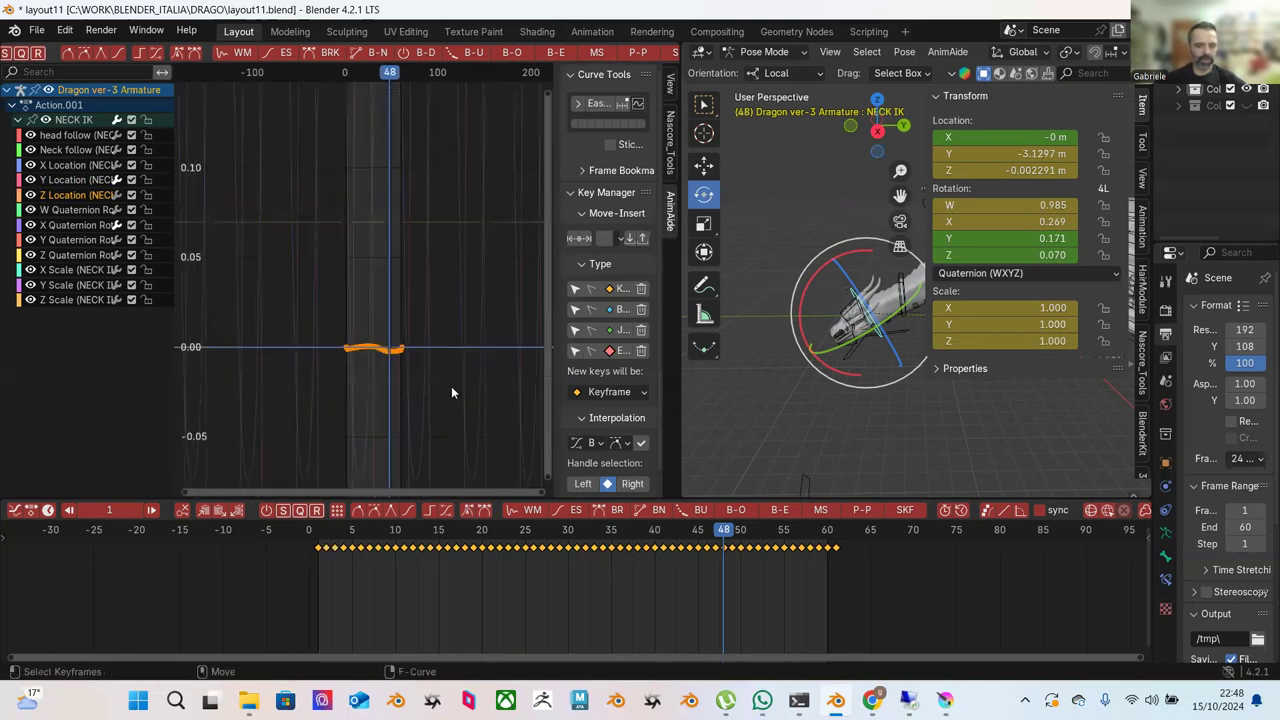
pyautogui.press('Home')
pyautogui.click(502, 257)
pyautogui.moveTo(502, 257); pyautogui.dragTo(432, 458)
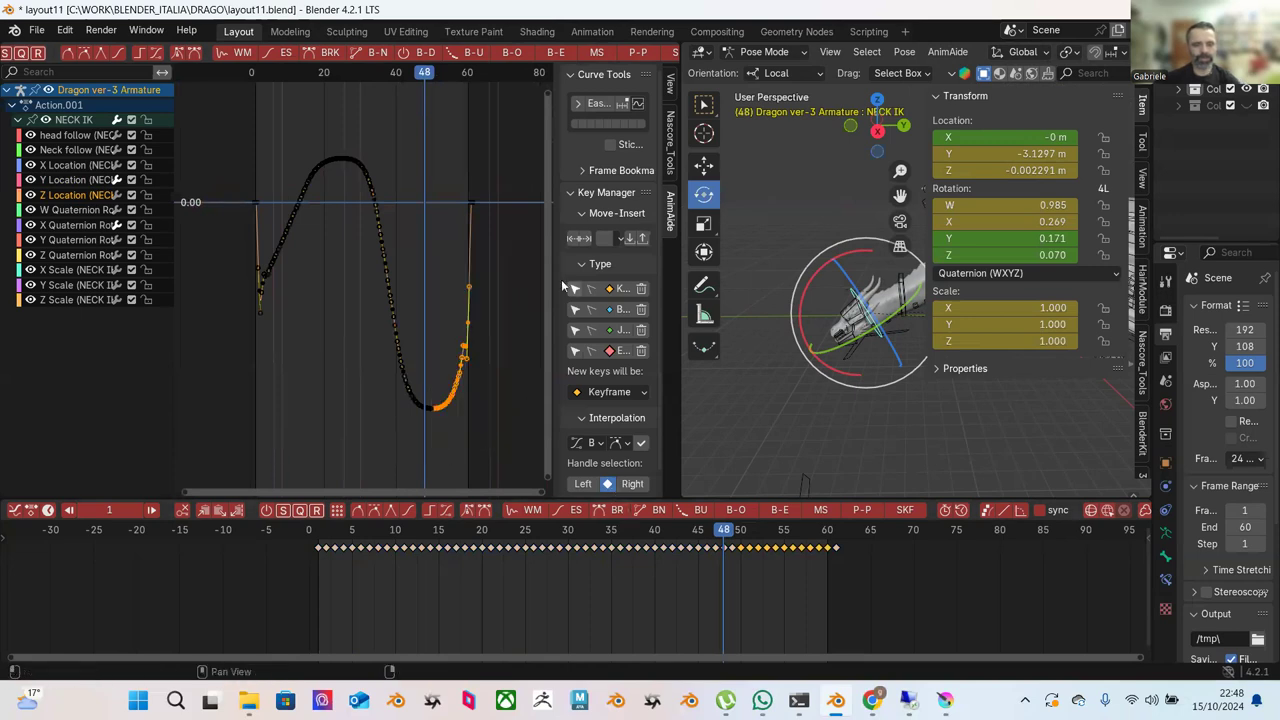
pyautogui.click(468, 347)
pyautogui.click(222, 265)
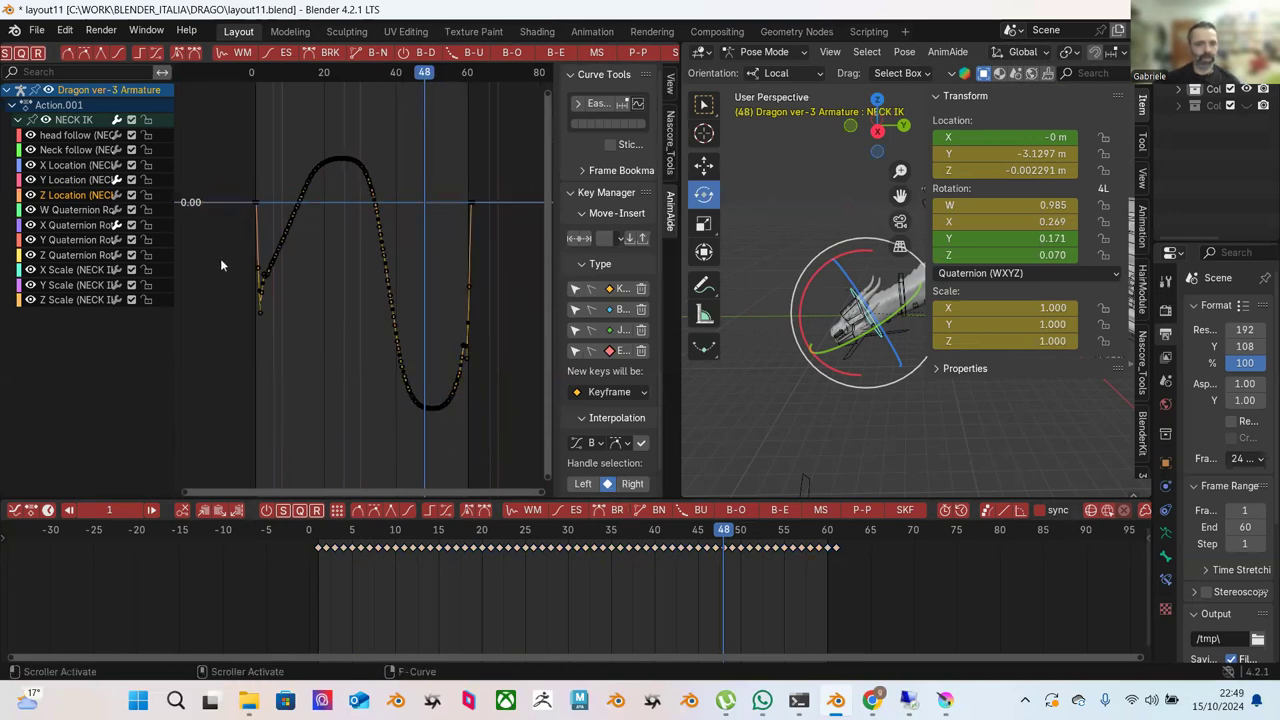
pyautogui.moveTo(327, 545); pyautogui.dragTo(733, 610)
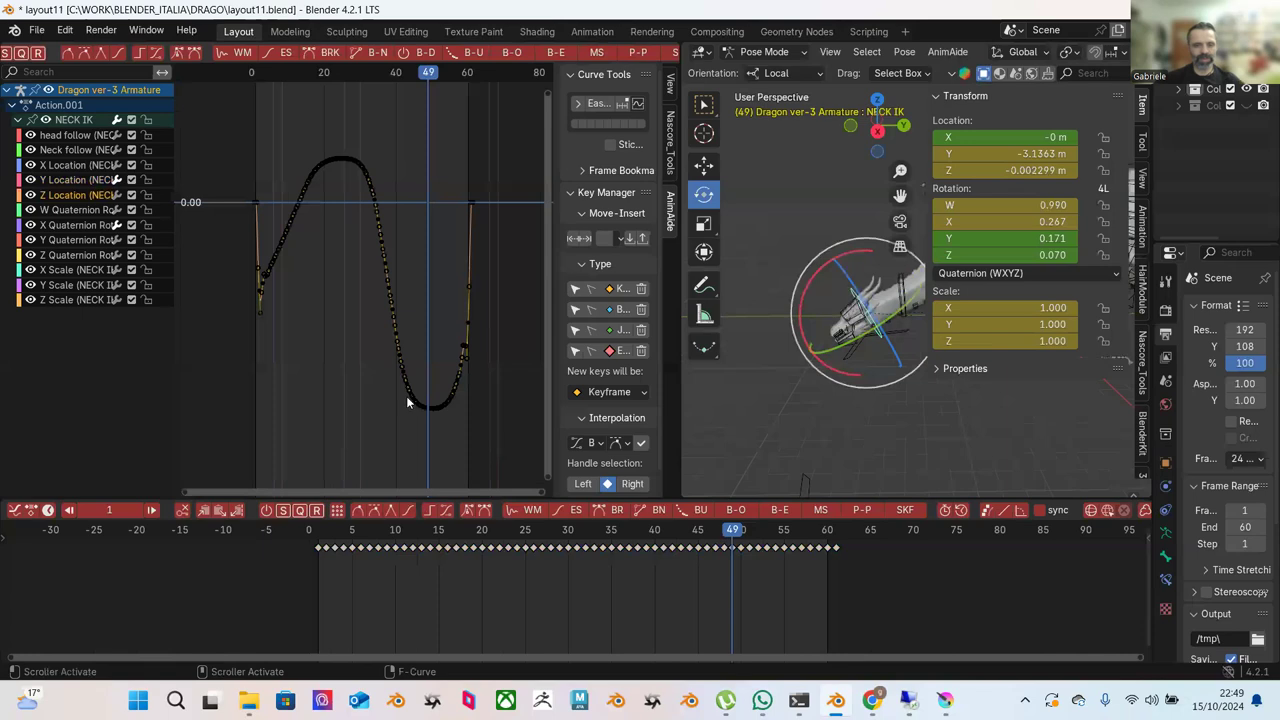
# Move the trough keys downward and exaggerate the selected keys with Push Pull.
pyautogui.press('g')
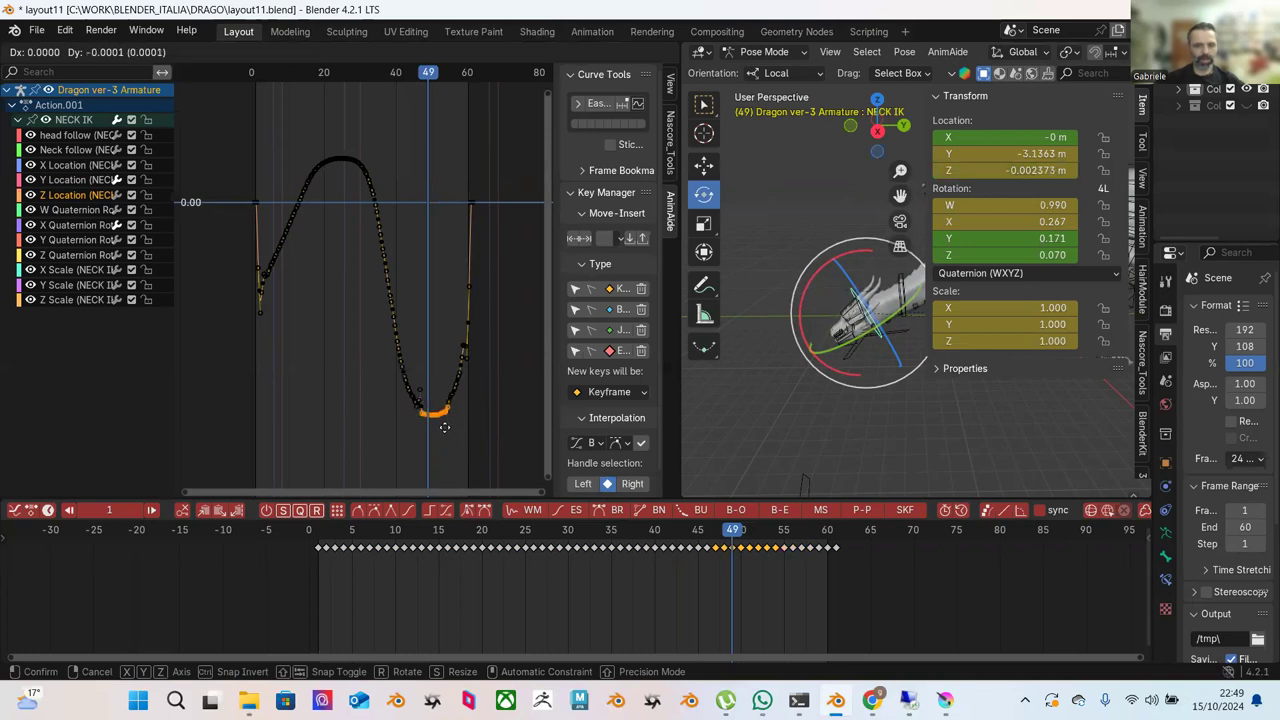
pyautogui.click(444, 425)
pyautogui.scroll(-4, 442, 408)
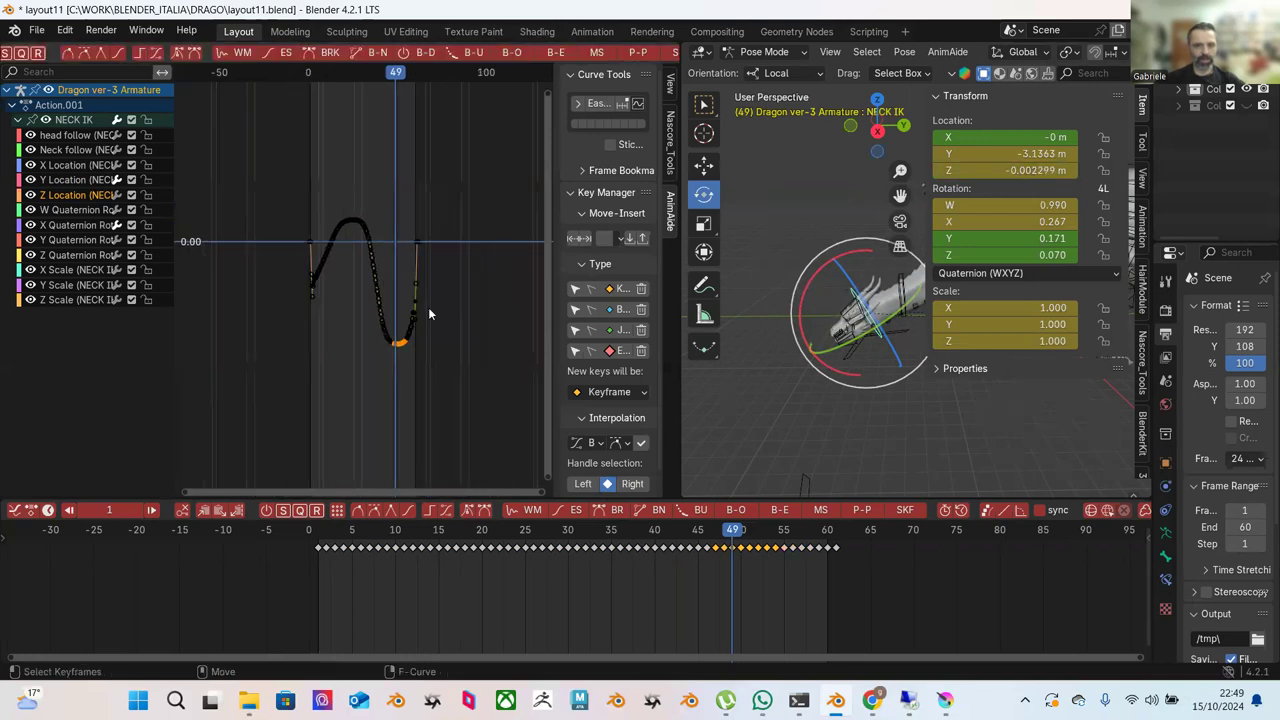
pyautogui.scroll(-2, 430, 314)
pyautogui.hotkey('alt', 'd')
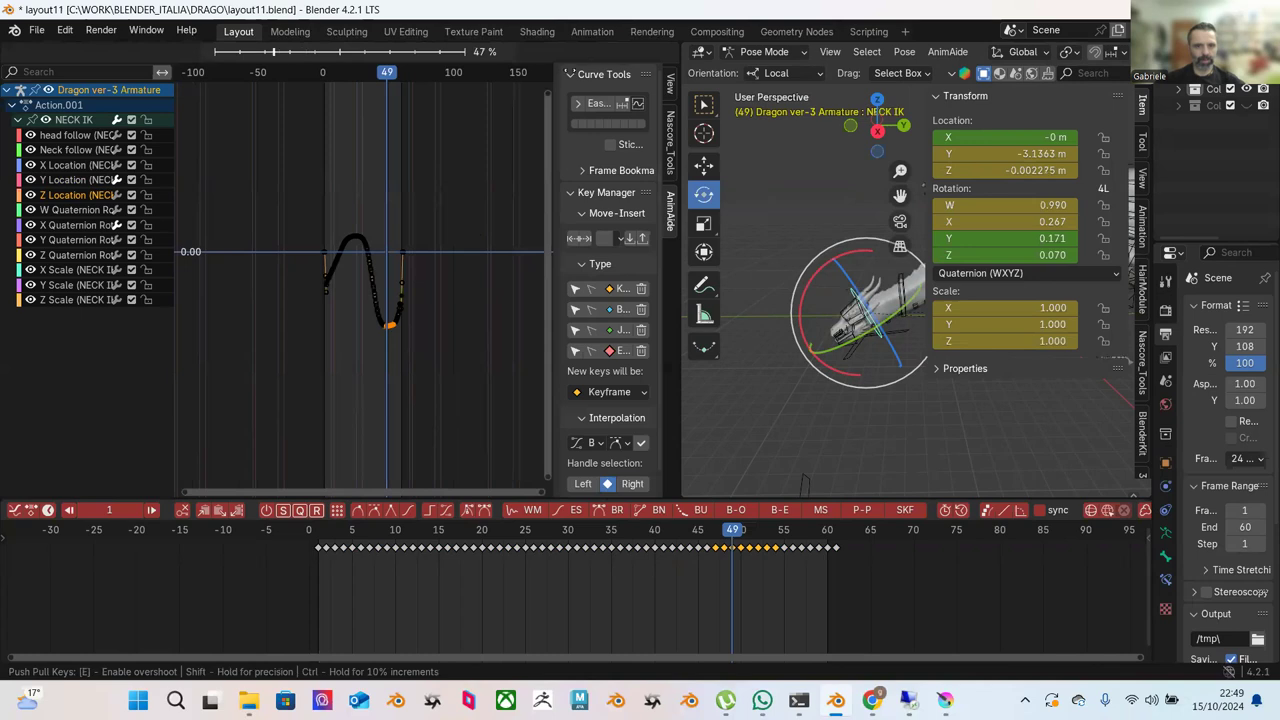
pyautogui.click(312, 338)
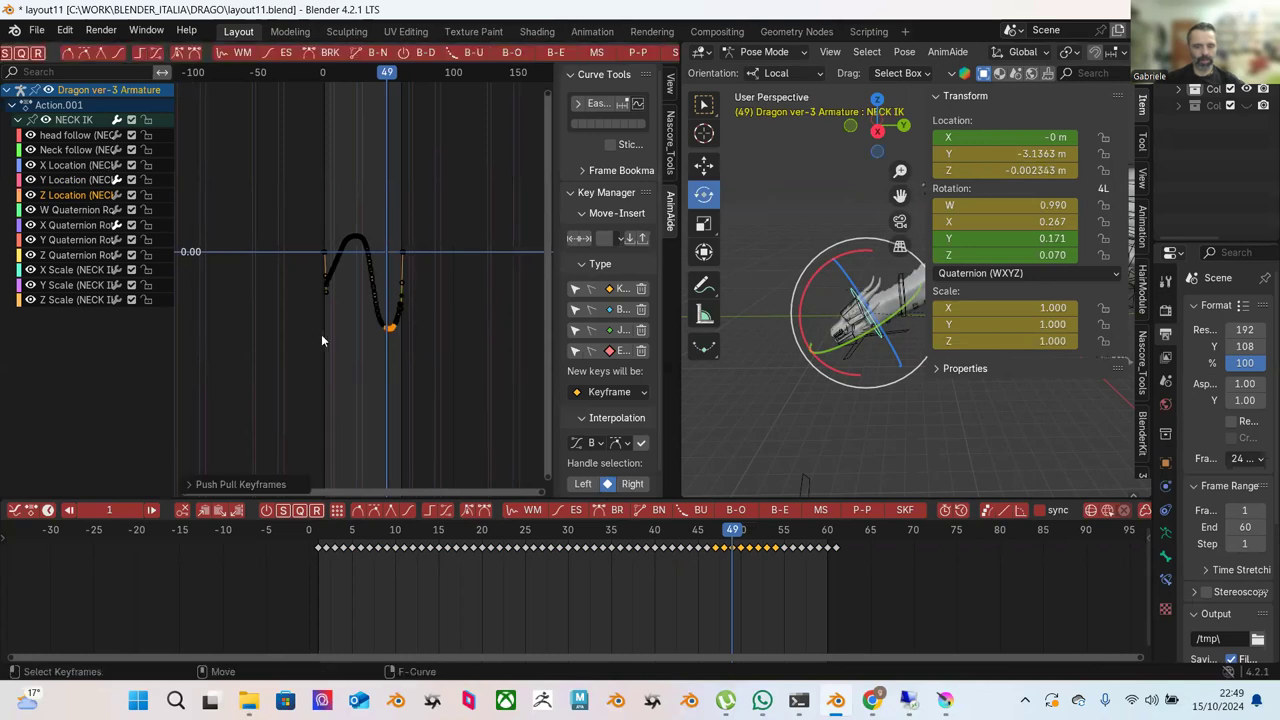
# Try grabbing a keyframe, undo the move, and switch to the Select Box tool.
pyautogui.press('g')
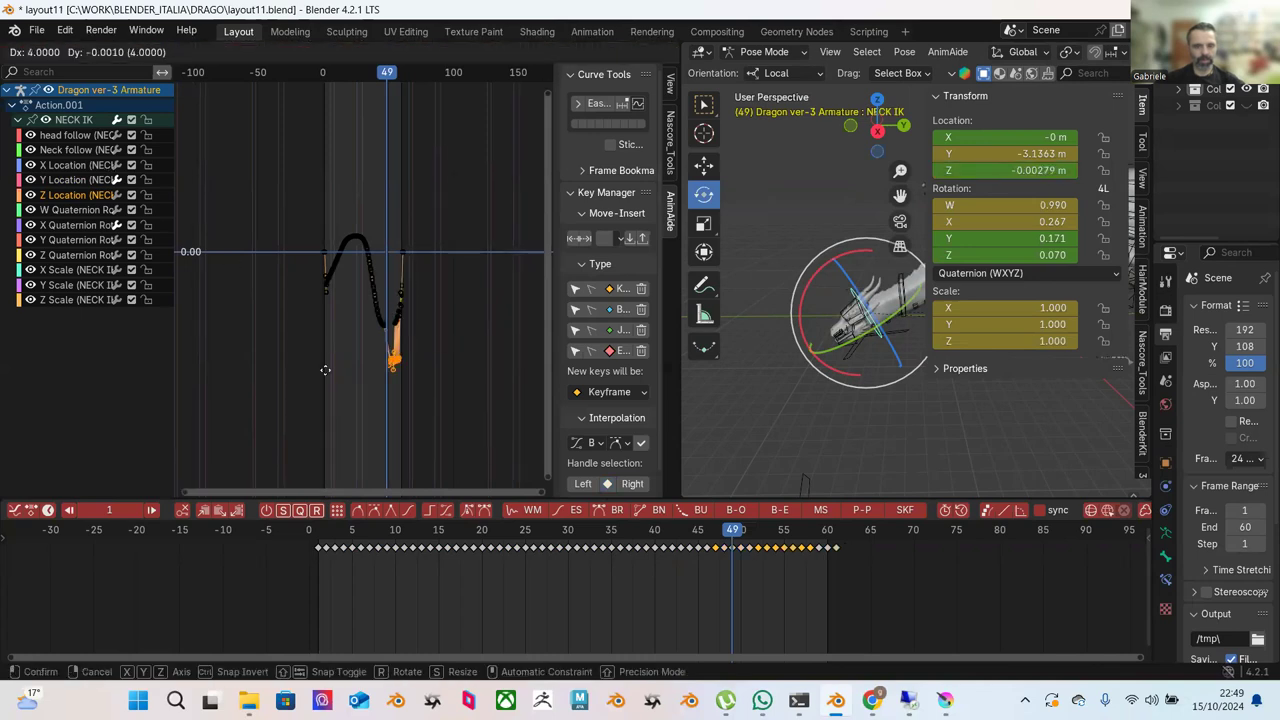
pyautogui.click(324, 439)
pyautogui.hotkey('ctrl', 'z')
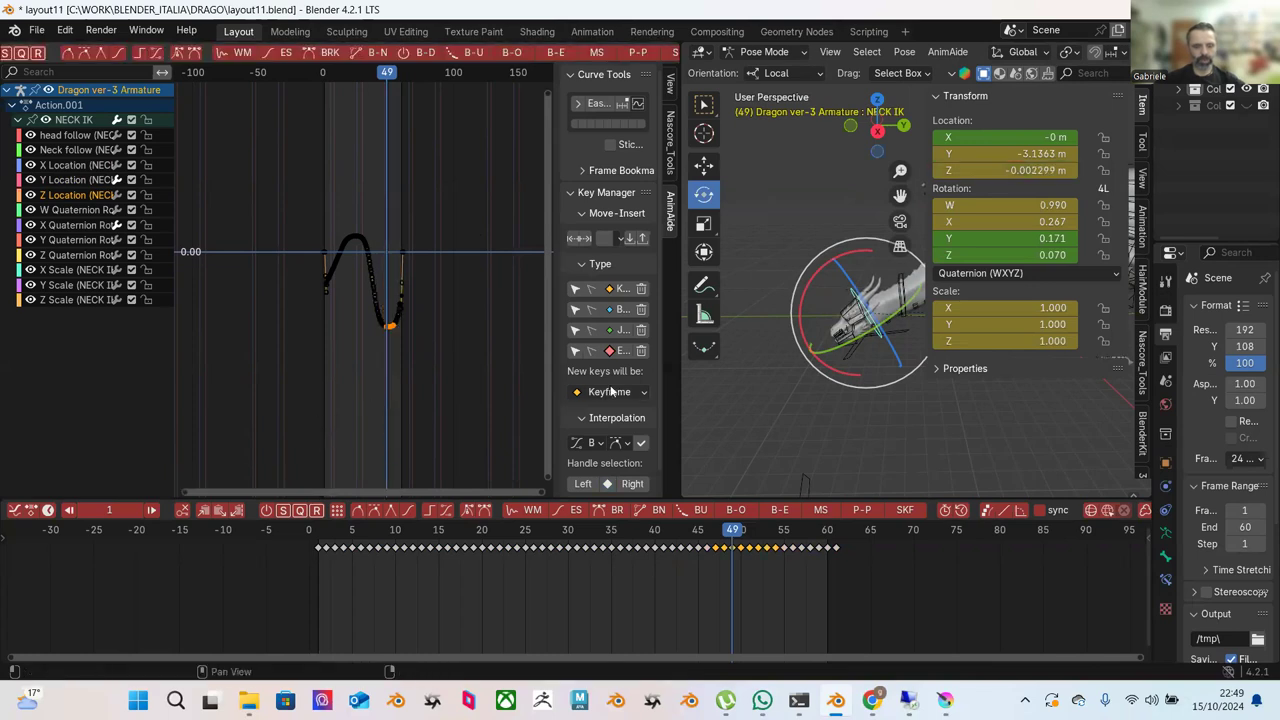
pyautogui.press('w')
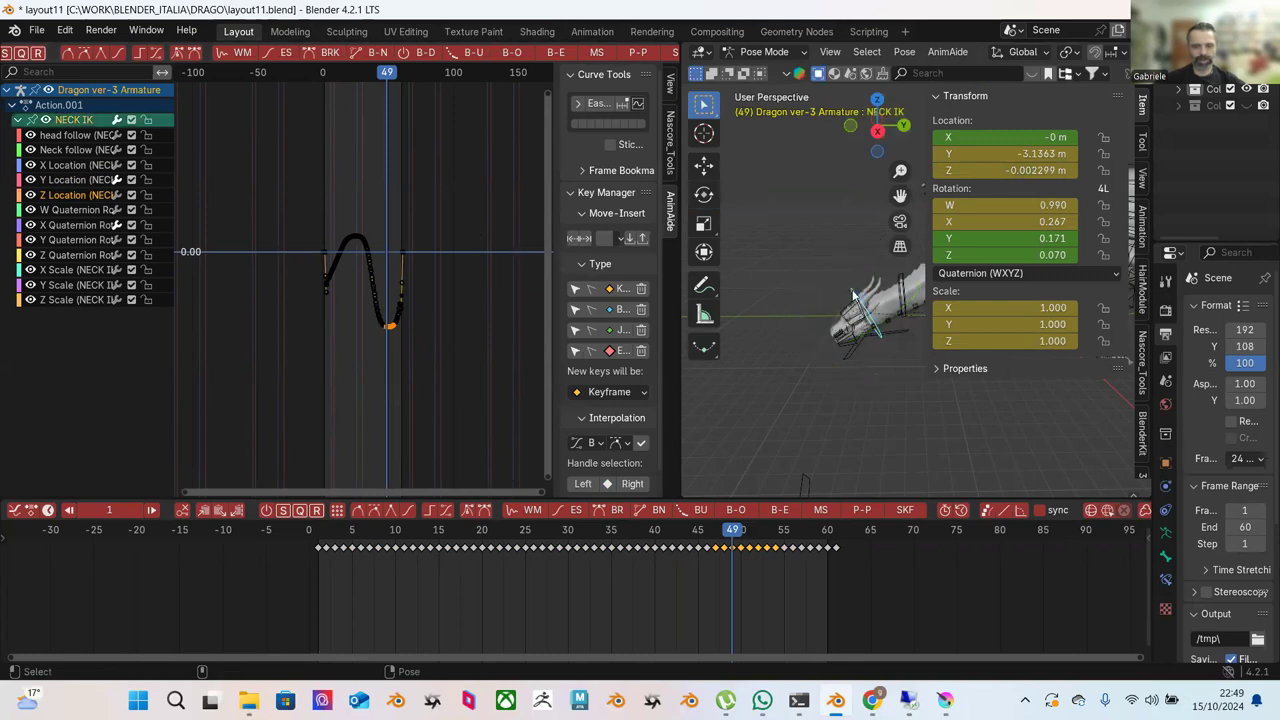
# Pose the NECK IK bone at frame 49 and zoom onto its new key.
pyautogui.hotkey('shift', 'space')
pyautogui.press('g')
pyautogui.moveTo(857, 325); pyautogui.dragTo(847, 328)
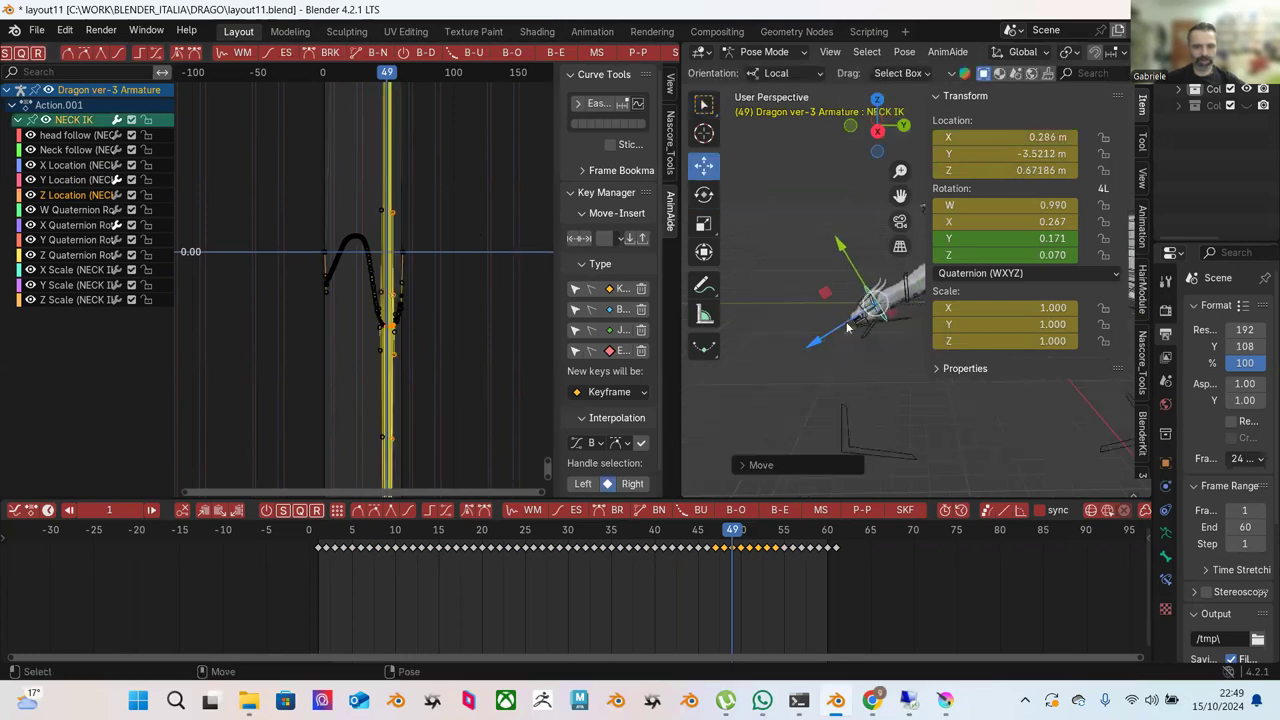
pyautogui.click(420, 272)
pyautogui.press('Home')
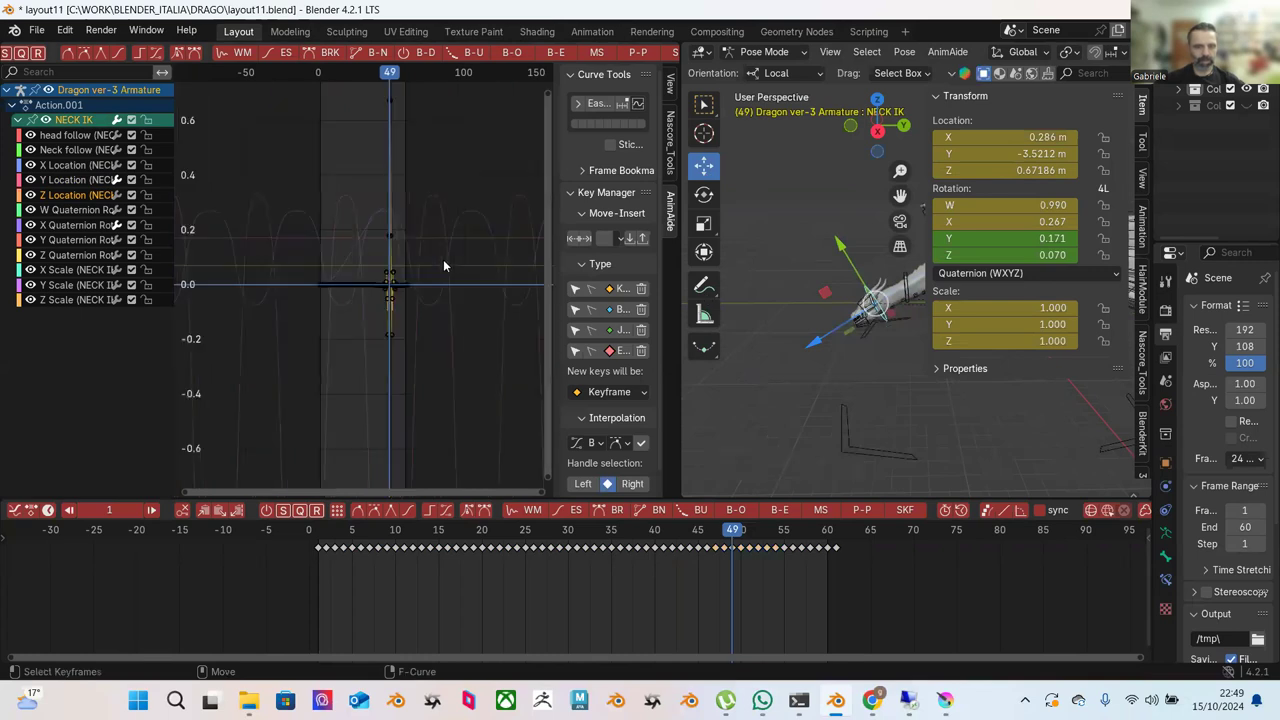
pyautogui.click(454, 265)
pyautogui.press('KP_Decimal')
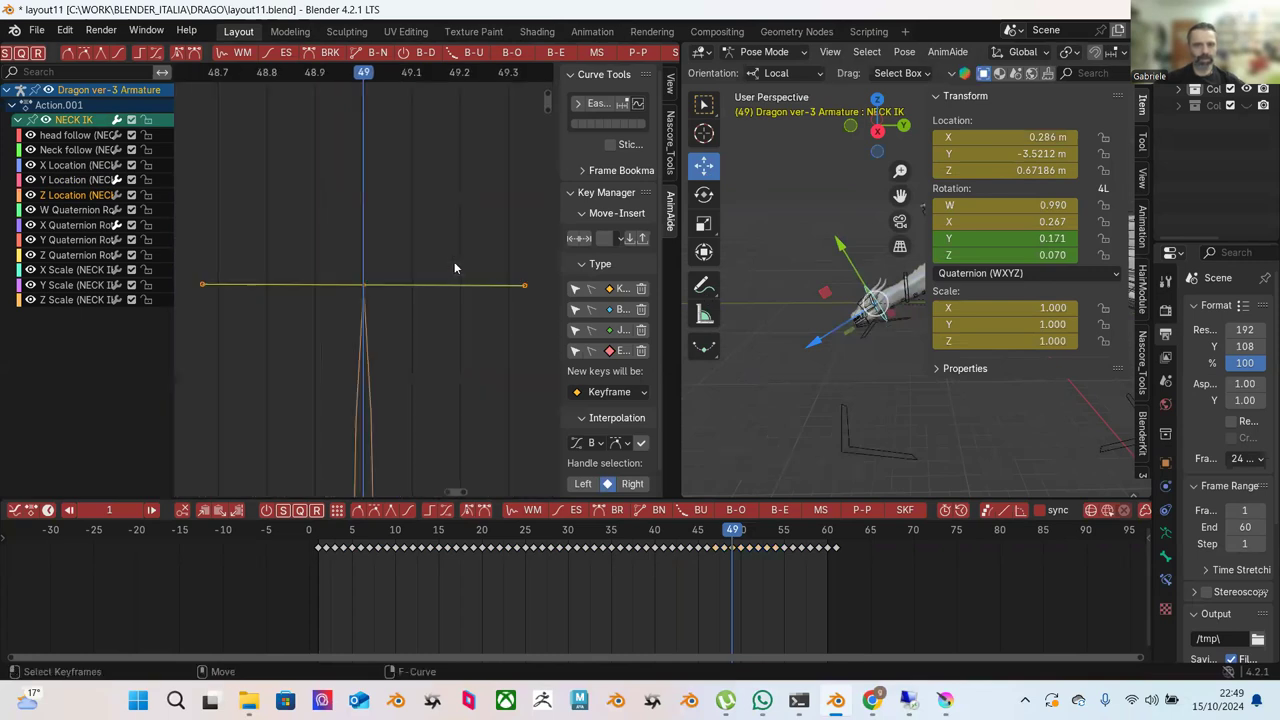
pyautogui.keyDown('ctrl'); pyautogui.moveTo(435, 392); pyautogui.dragTo(494, 381, button='middle'); pyautogui.keyUp('ctrl')
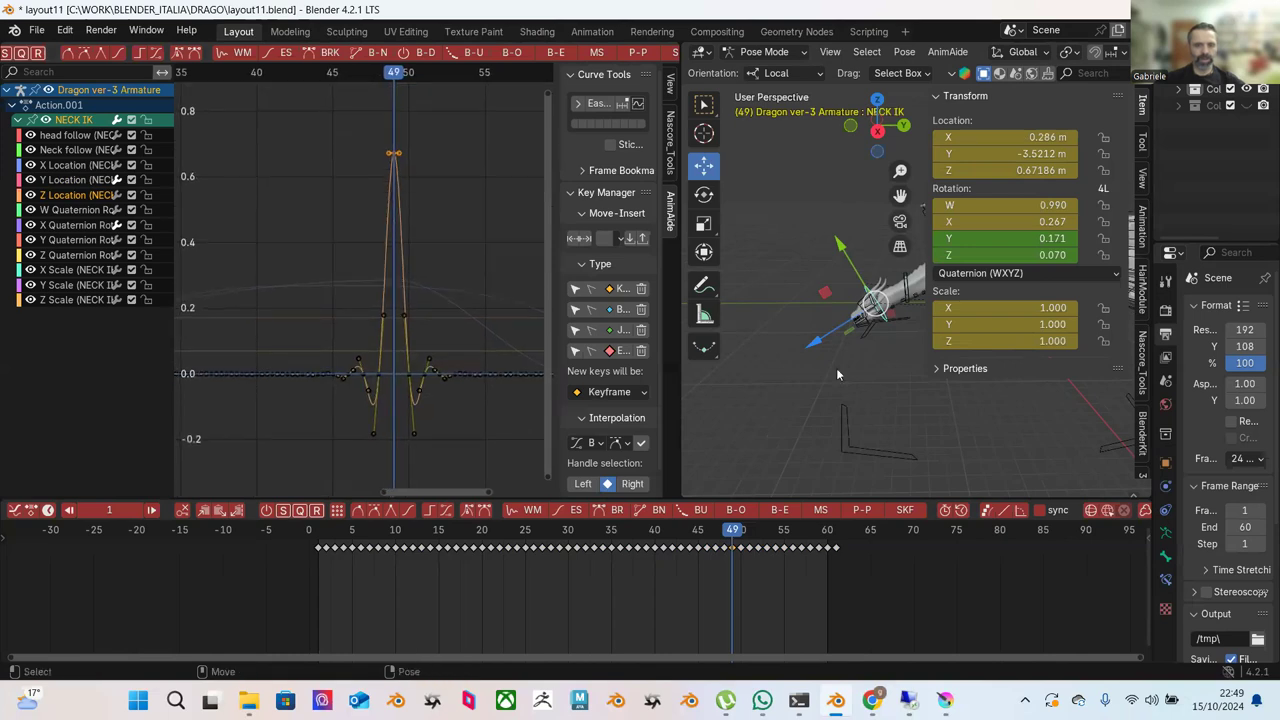
# Pose the NECK IK bone at frame 15 and box-select the keys around frames 15 and 49.
pyautogui.click(717, 564)
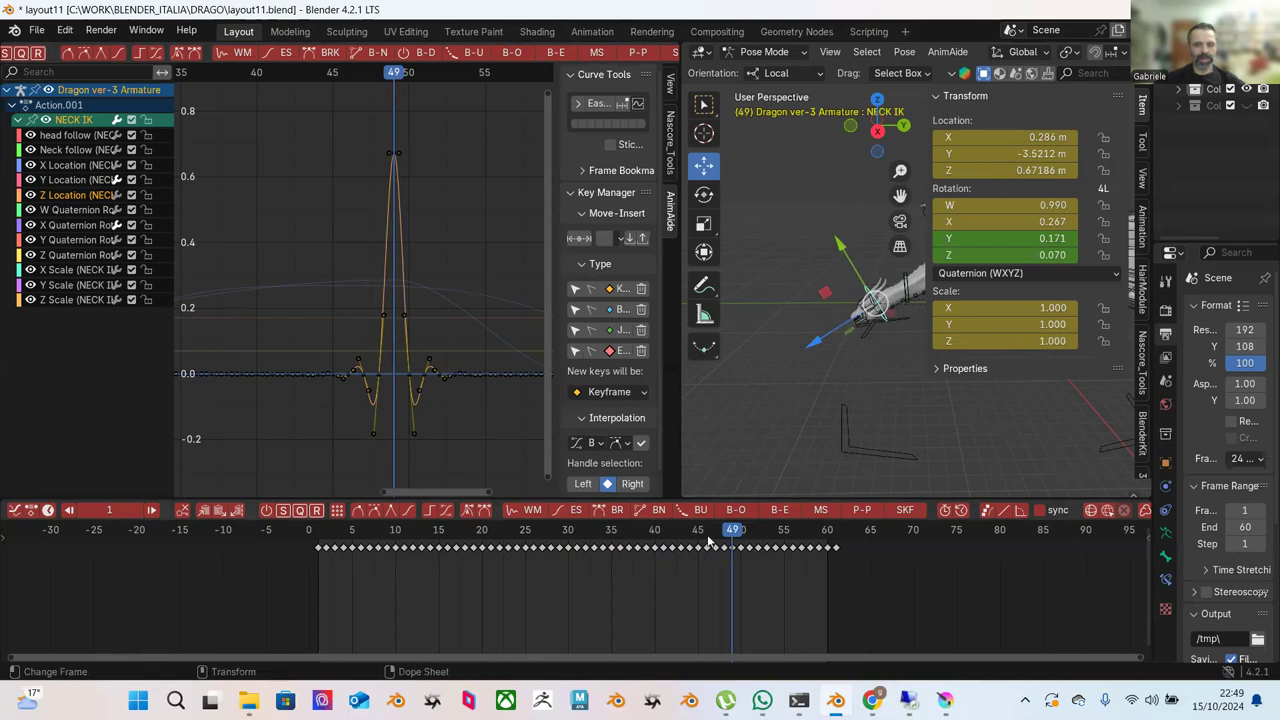
pyautogui.moveTo(733, 531); pyautogui.dragTo(437, 500)
pyautogui.keyDown('ctrl'); pyautogui.moveTo(362, 341); pyautogui.dragTo(420, 315, button='middle'); pyautogui.keyUp('ctrl')
pyautogui.moveTo(275, 294); pyautogui.dragTo(351, 280, button='middle')
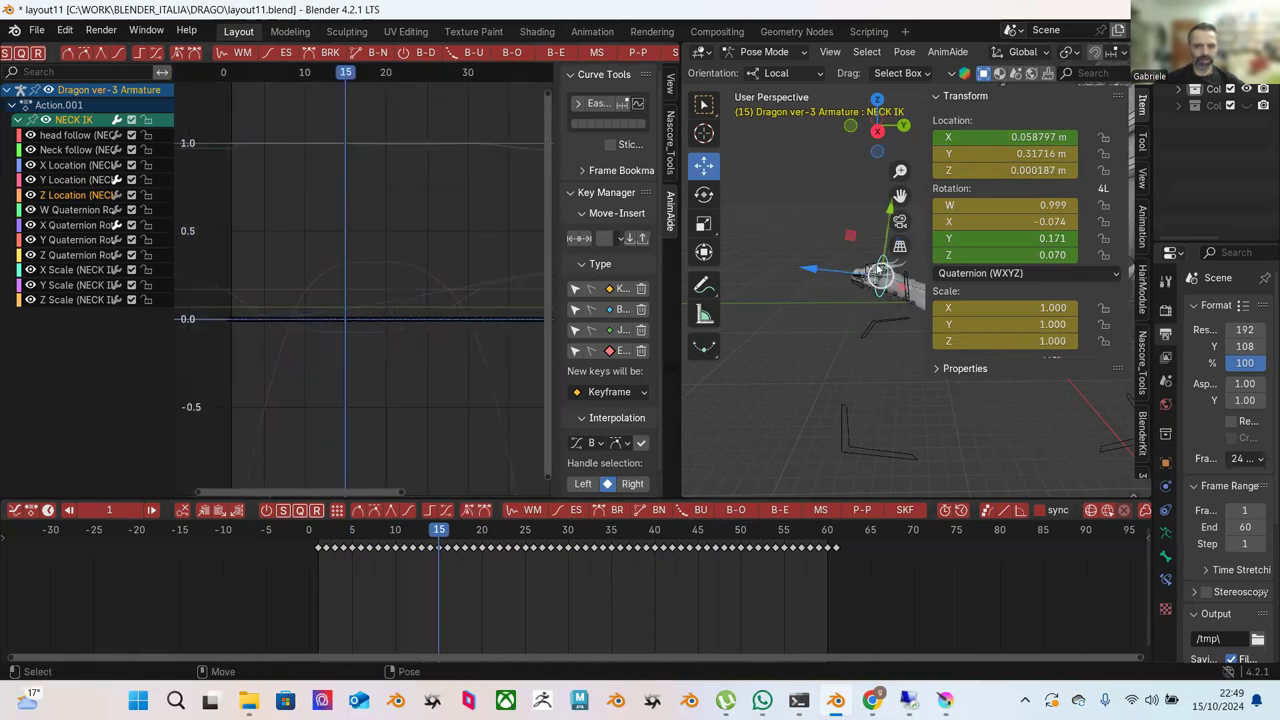
pyautogui.moveTo(840, 275); pyautogui.dragTo(478, 292)
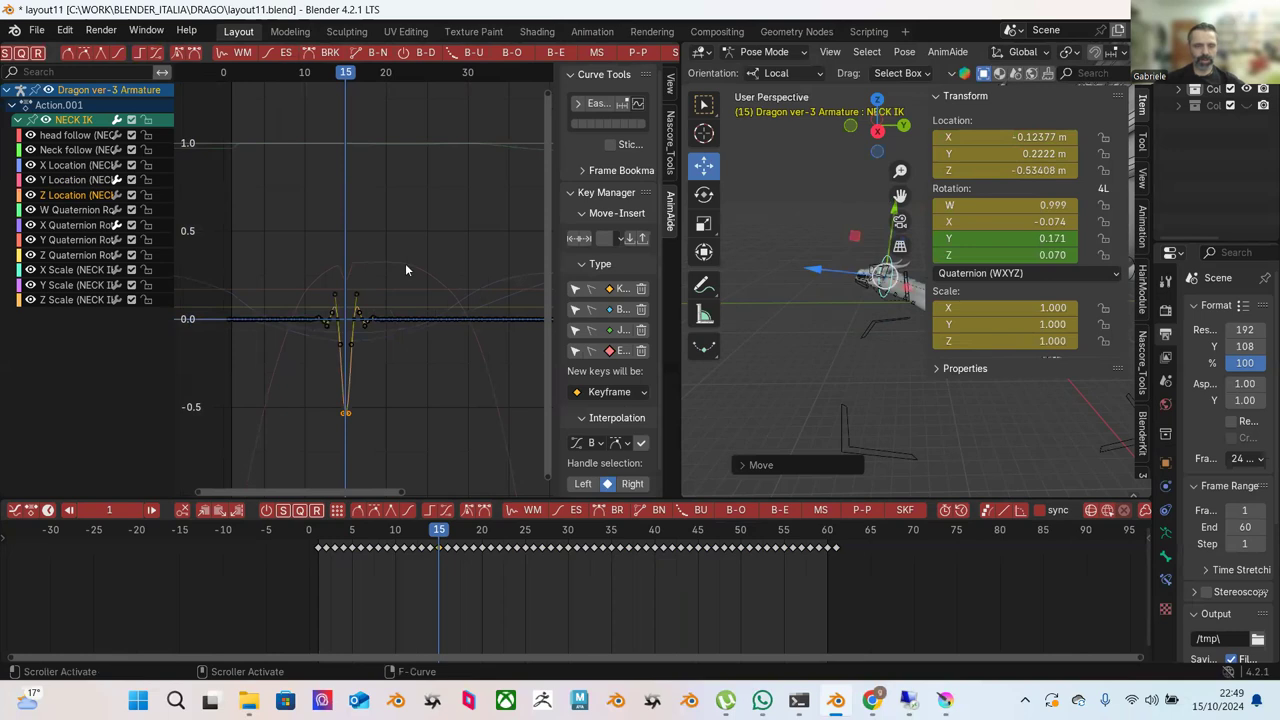
pyautogui.scroll(-4, 405, 270)
pyautogui.moveTo(223, 200); pyautogui.dragTo(510, 412)
pyautogui.hscroll(-6, 112, 55)
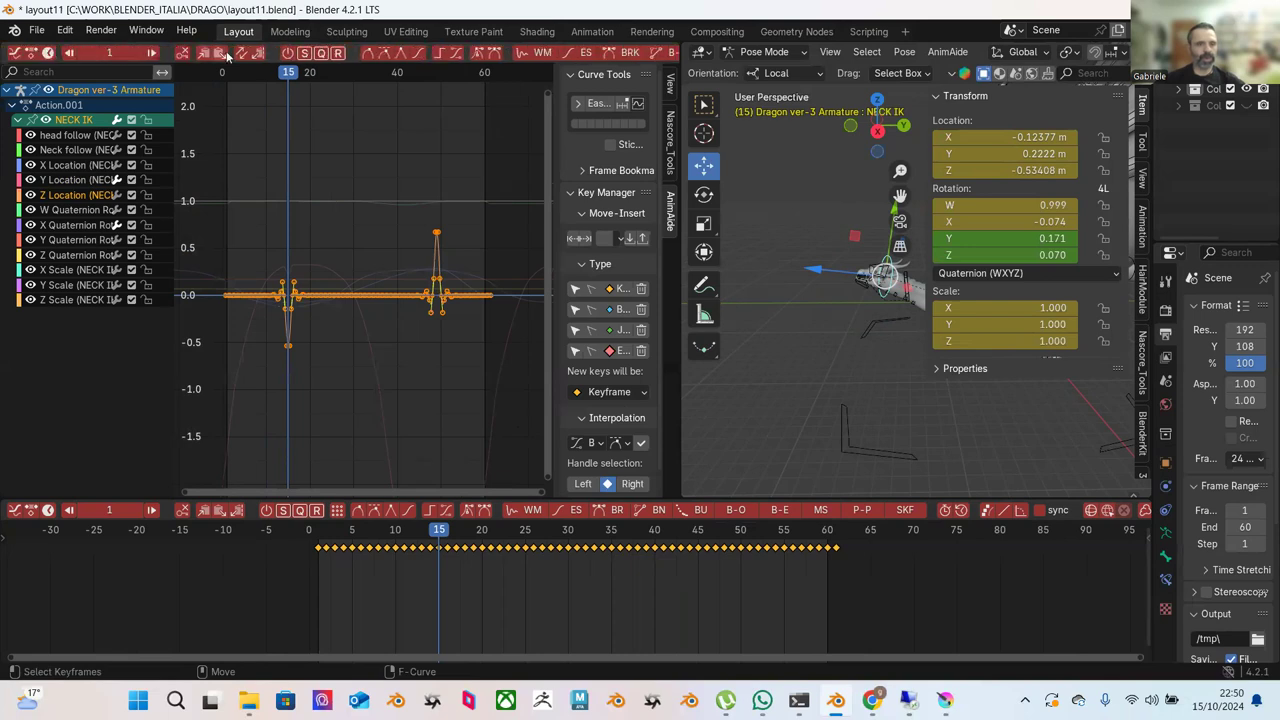
# Remove the flat in-between keys between the frame 15 dip and the frame 49 peak.
pyautogui.hscroll(2, 228, 57)
pyautogui.click(316, 153)
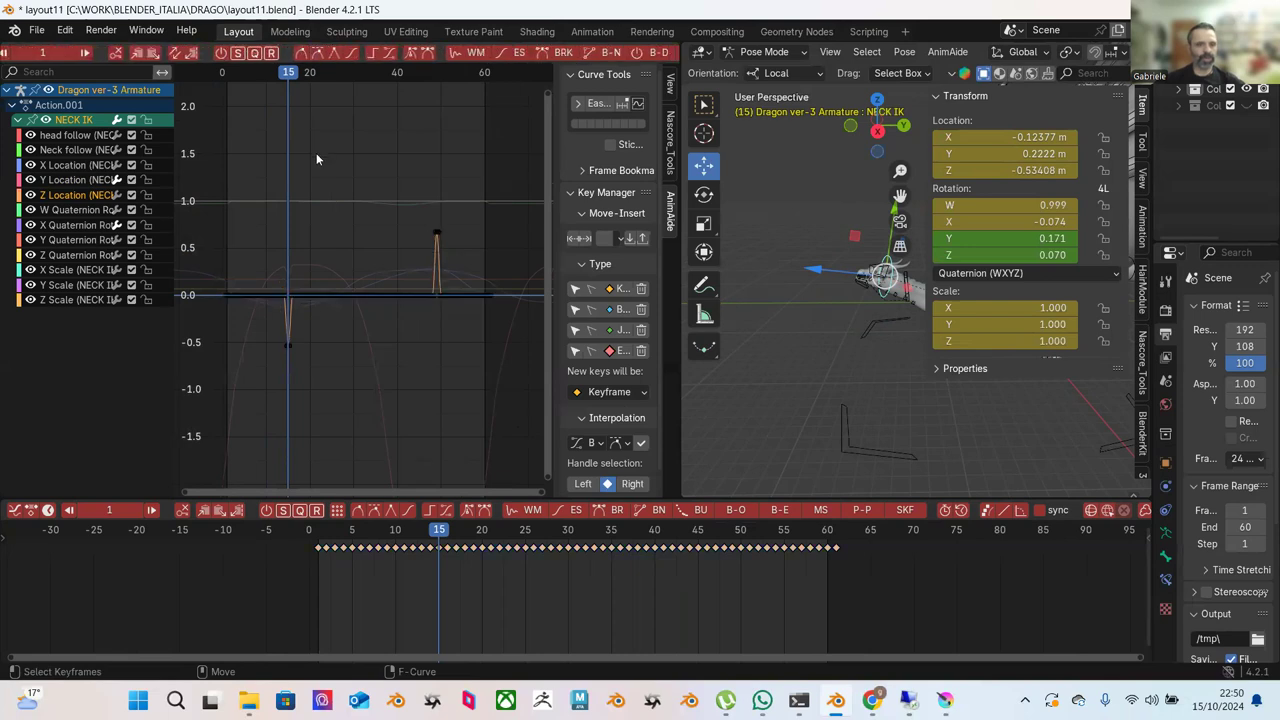
pyautogui.moveTo(224, 226); pyautogui.dragTo(366, 366)
pyautogui.keyDown('ctrl'); pyautogui.moveTo(377, 358); pyautogui.dragTo(380, 217, button='middle'); pyautogui.keyUp('ctrl')
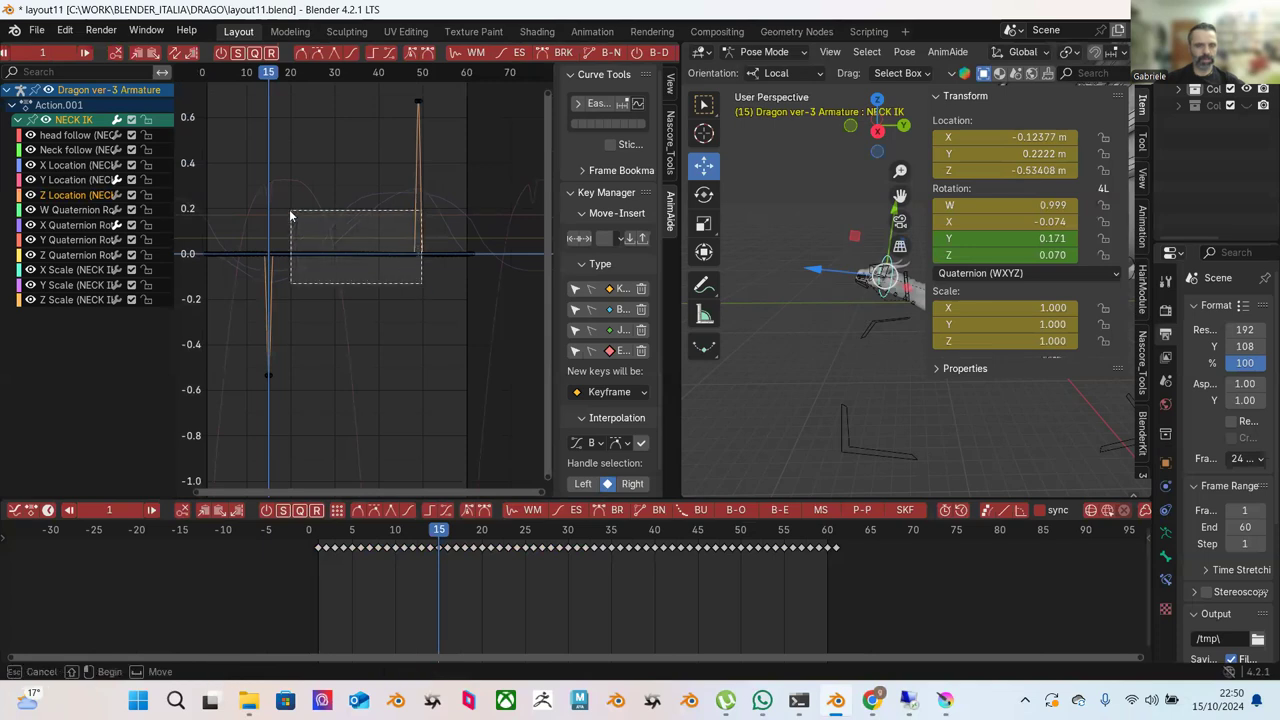
pyautogui.moveTo(270, 212); pyautogui.dragTo(271, 213)
pyautogui.hotkey('ctrl', 'z')
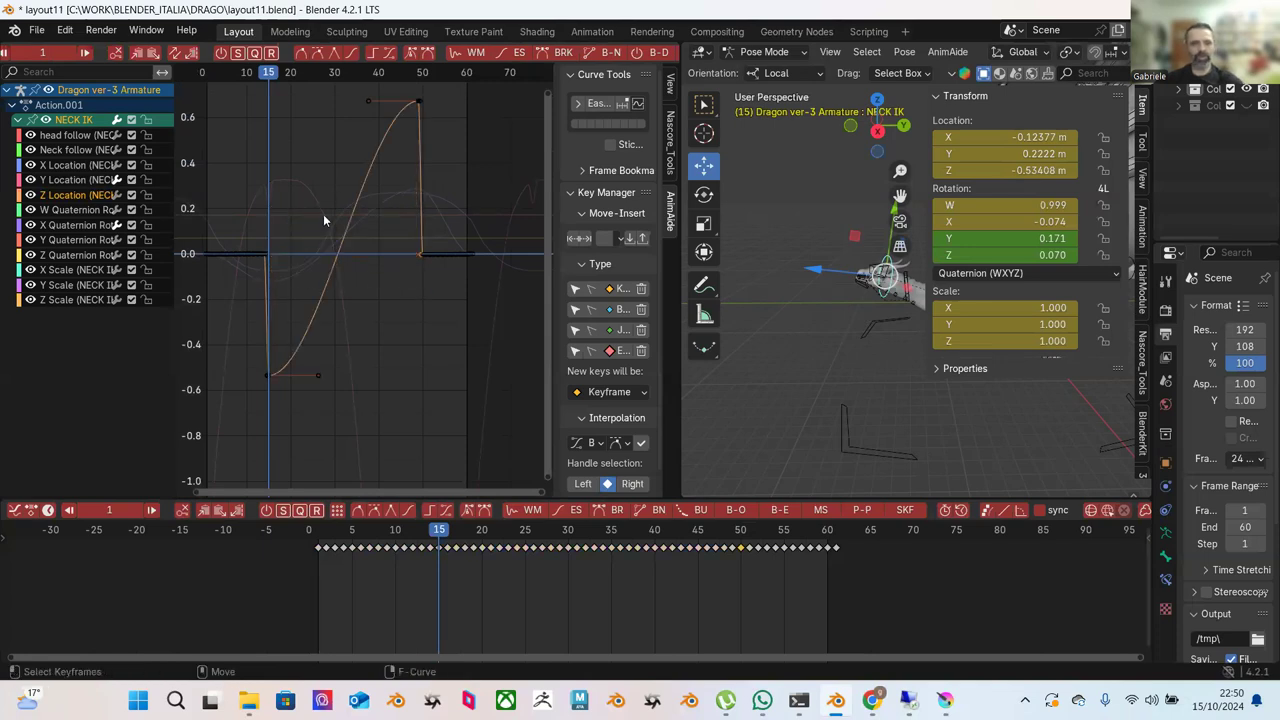
# Select the keys near the curve's right foot and shift one a frame later.
pyautogui.moveTo(400, 201); pyautogui.dragTo(462, 290)
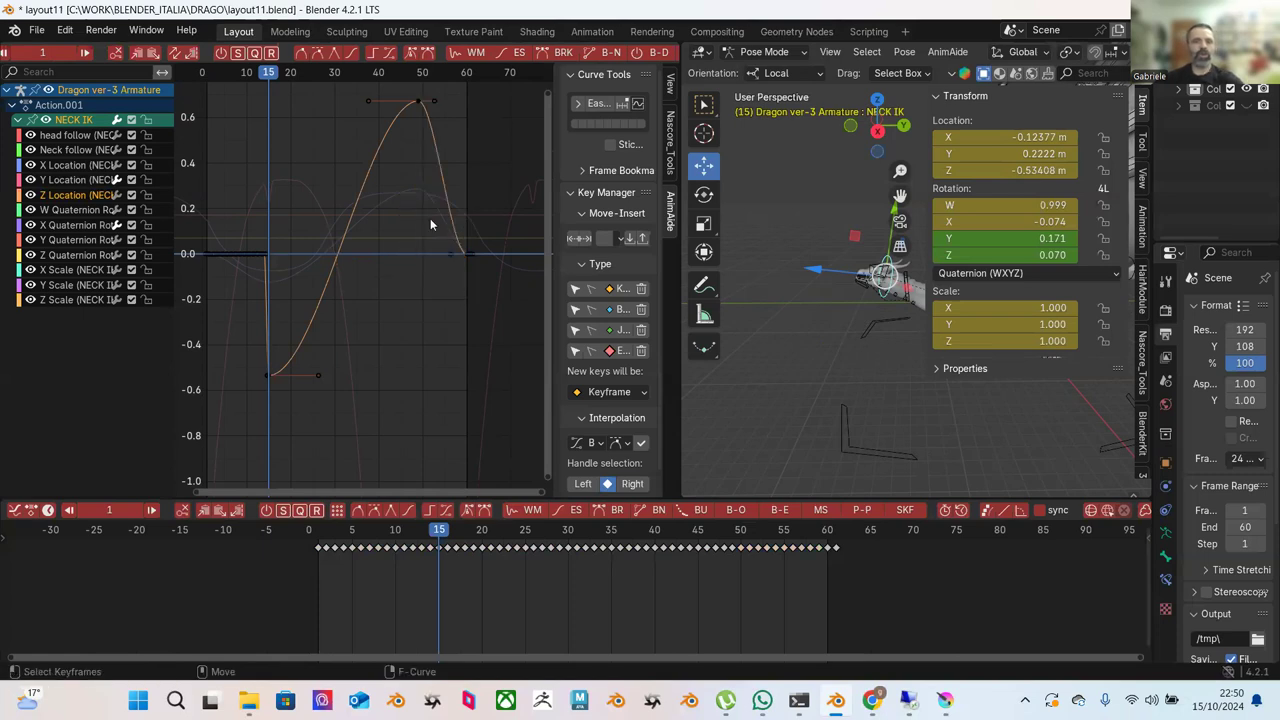
pyautogui.scroll(2, 422, 224)
pyautogui.moveTo(450, 233); pyautogui.dragTo(363, 281, button='middle')
pyautogui.scroll(3, 437, 263)
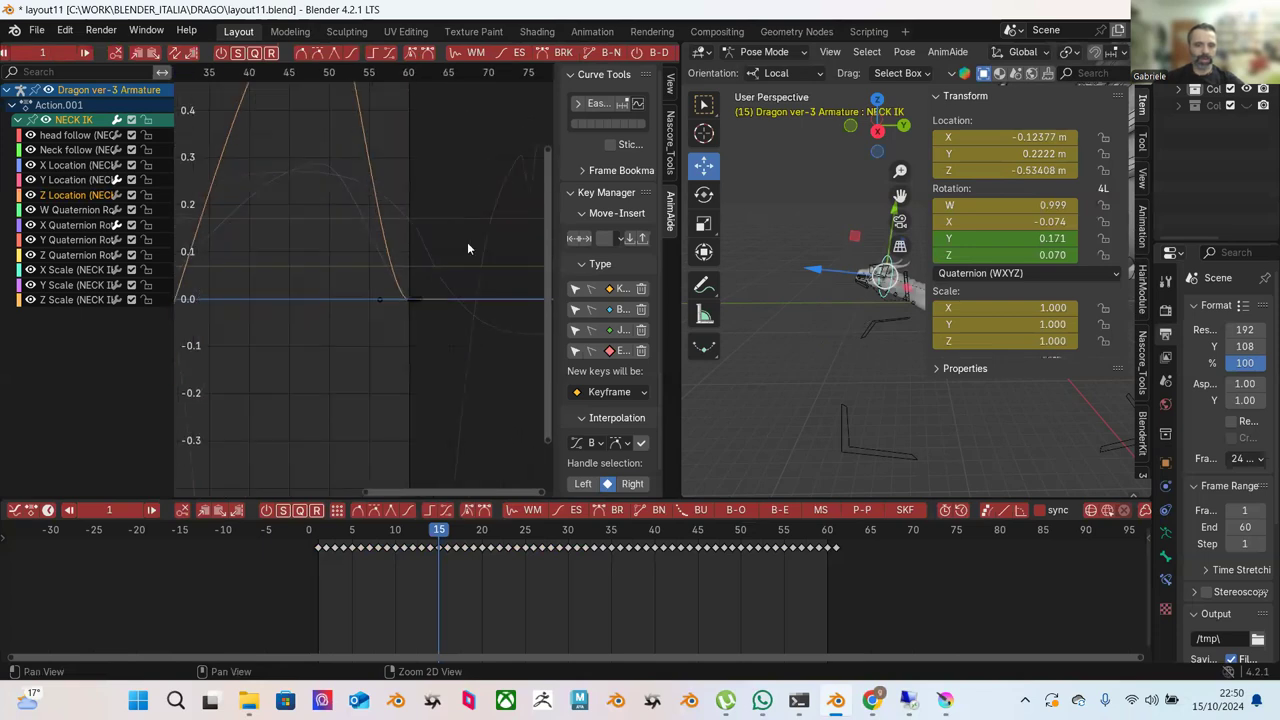
pyautogui.moveTo(345, 225); pyautogui.dragTo(414, 322)
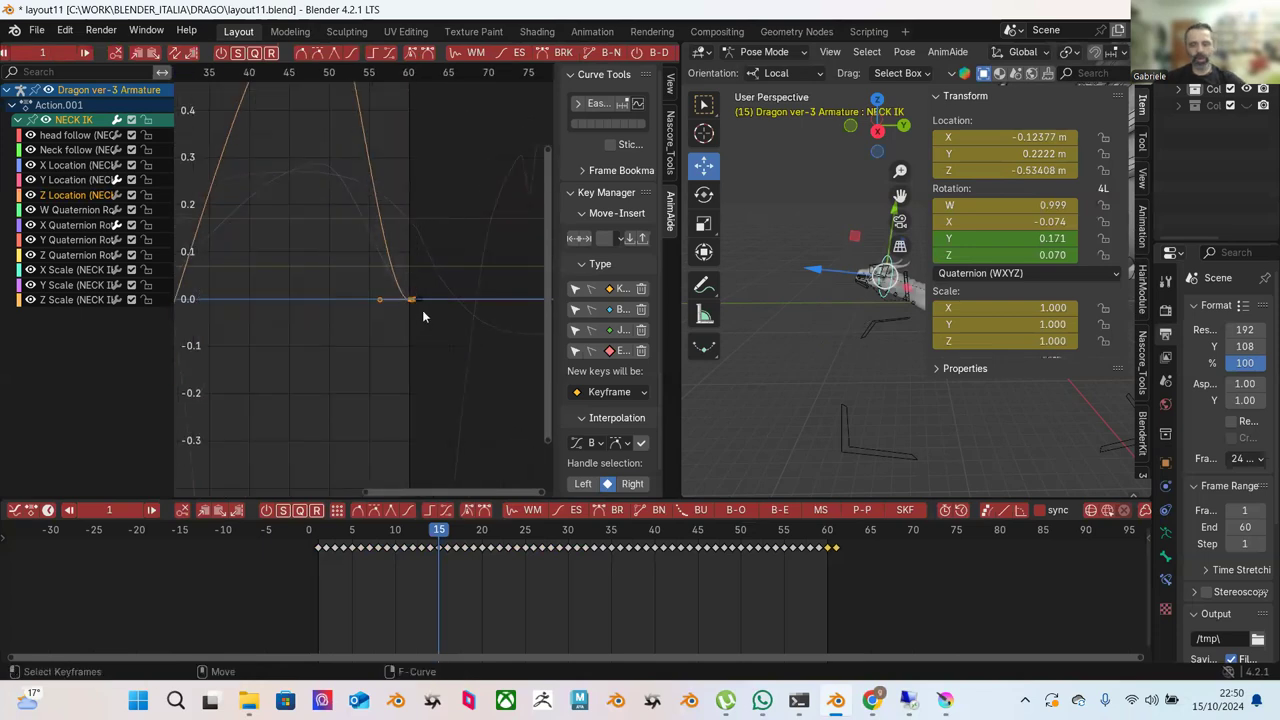
pyautogui.moveTo(404, 266); pyautogui.dragTo(428, 299)
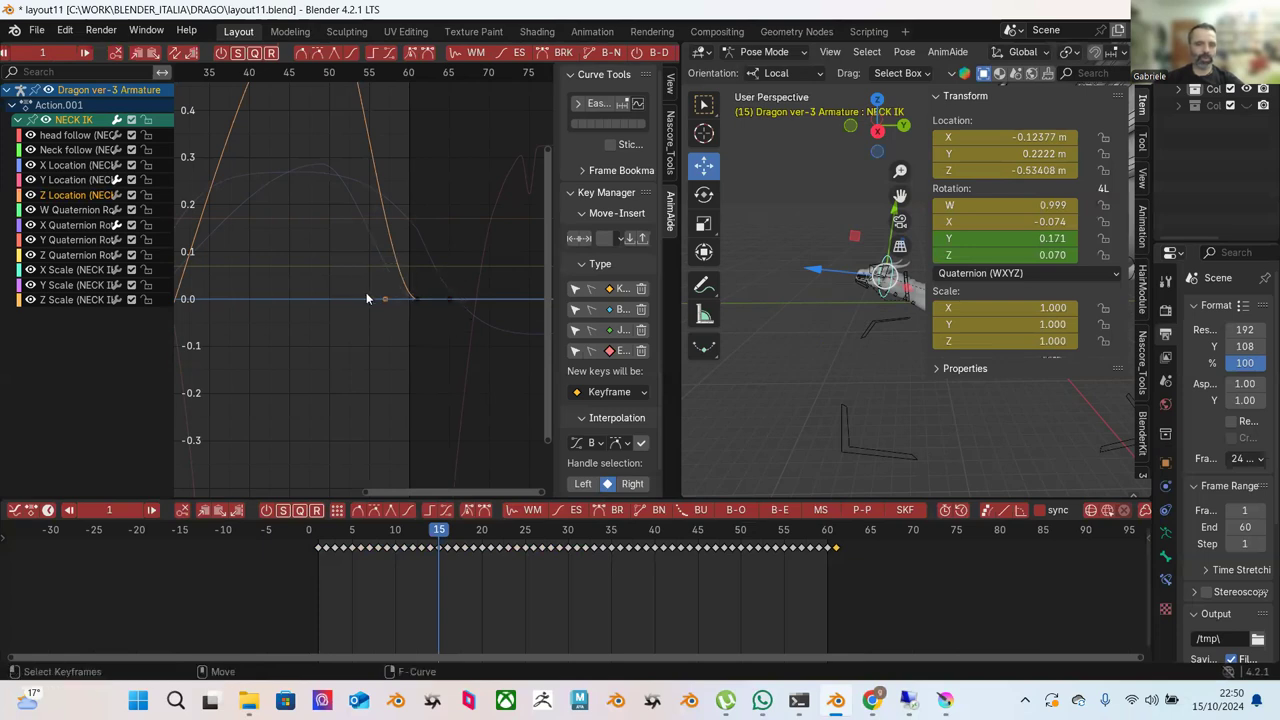
pyautogui.moveTo(386, 302); pyautogui.dragTo(411, 272)
pyautogui.keyDown('ctrl'); pyautogui.moveTo(411, 272); pyautogui.dragTo(305, 231, button='middle'); pyautogui.keyUp('ctrl')
# Move the frame 1 key onto a steeper handle so it drops straight into the frame 15 dip.
pyautogui.moveTo(277, 229); pyautogui.dragTo(381, 316)
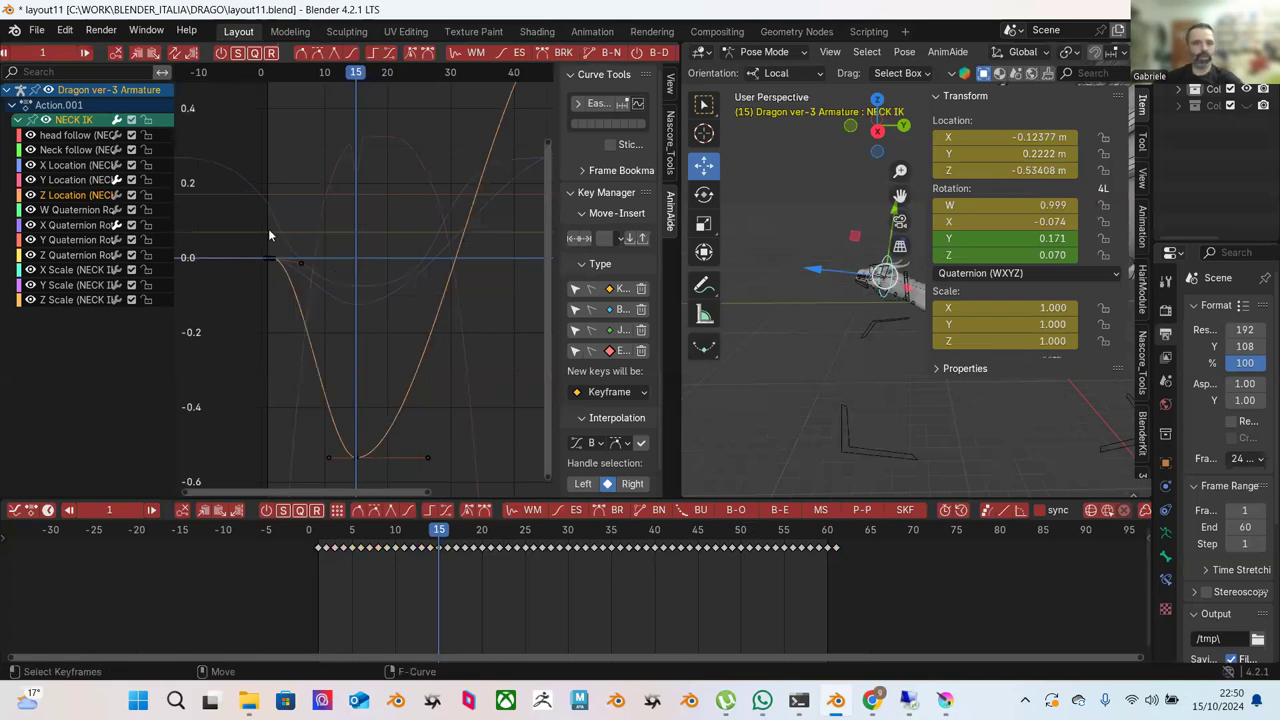
pyautogui.click(300, 250)
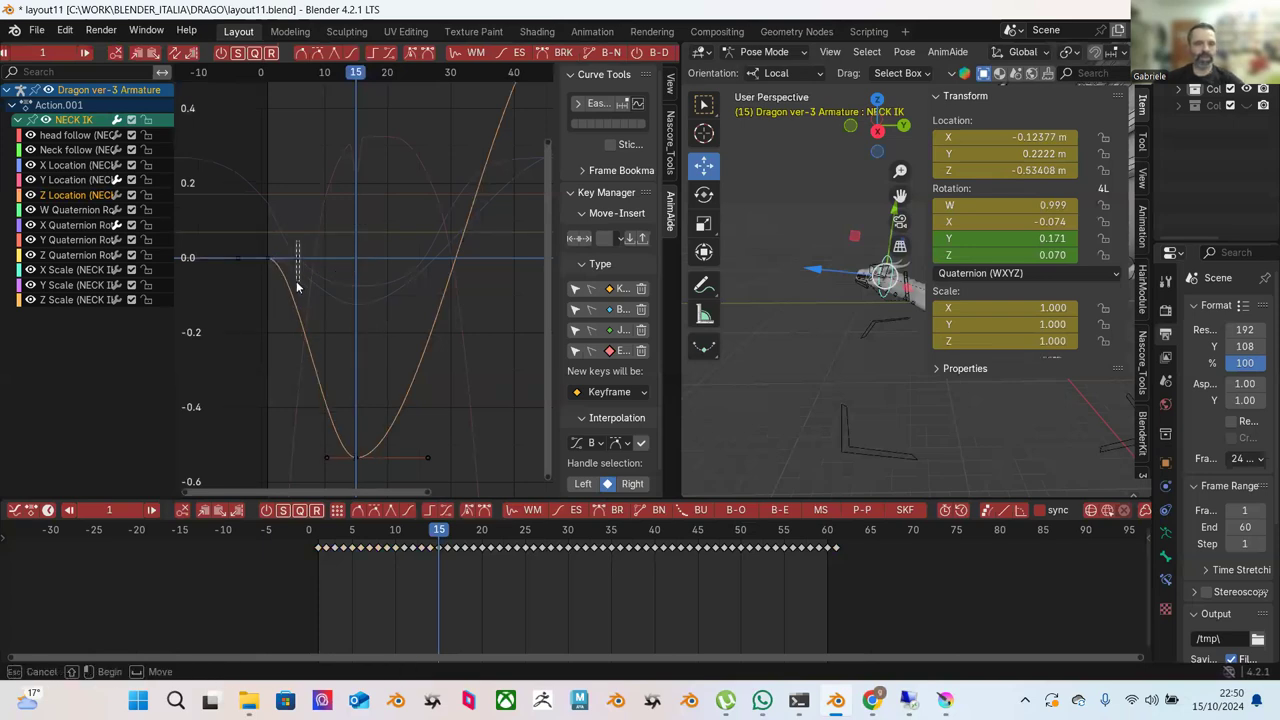
pyautogui.click(299, 258)
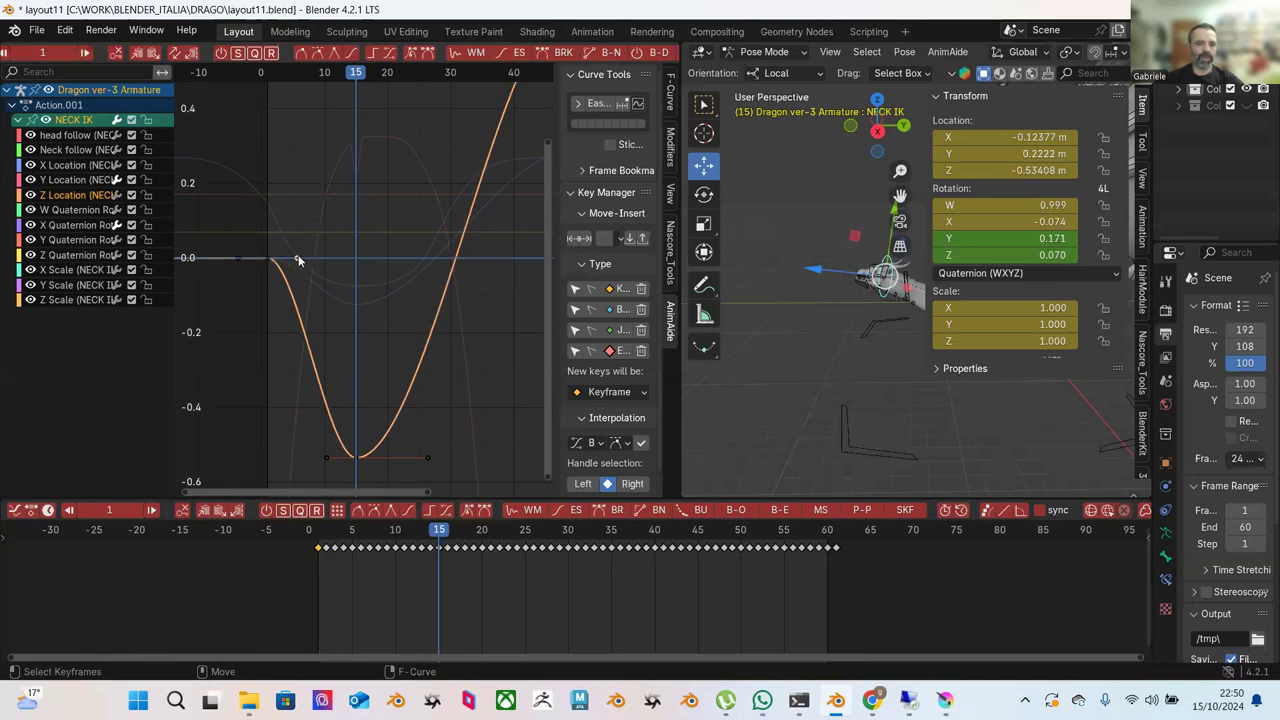
pyautogui.press('g')
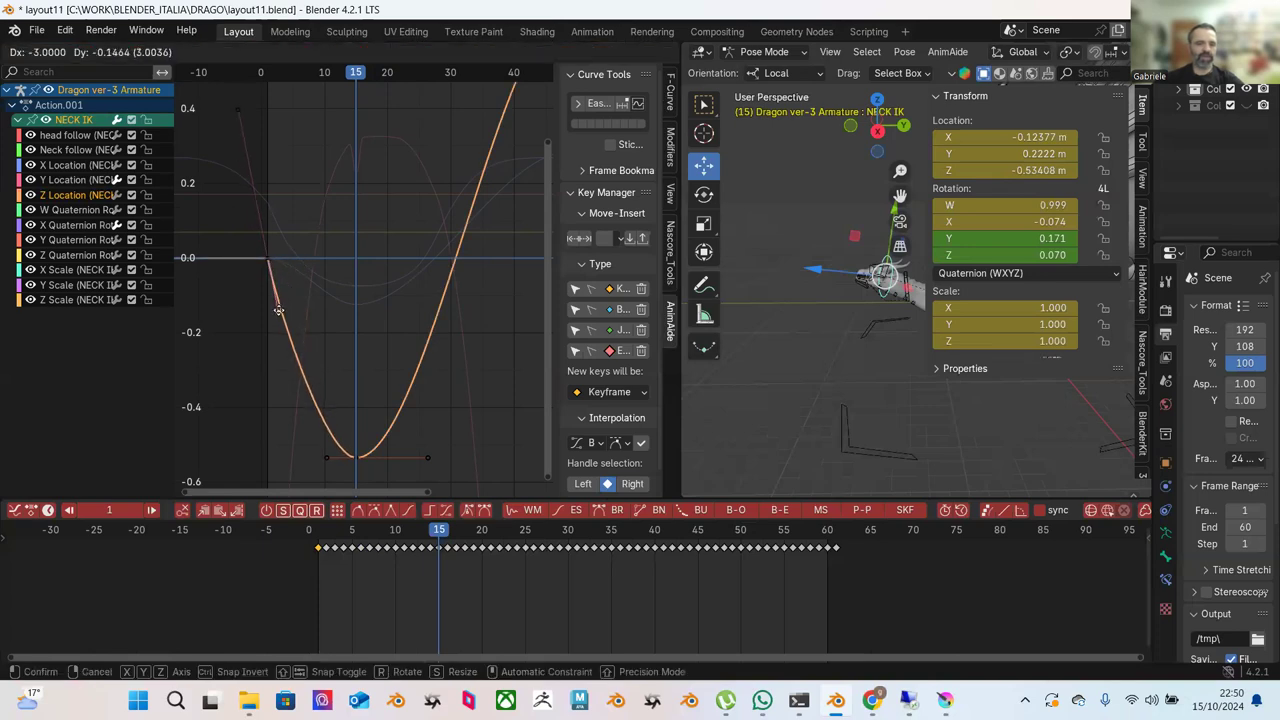
pyautogui.click(279, 311)
pyautogui.scroll(-4, 380, 293)
pyautogui.moveTo(265, 132); pyautogui.dragTo(442, 298)
pyautogui.scroll(-10, 645, 53)
pyautogui.scroll(10, 649, 60)
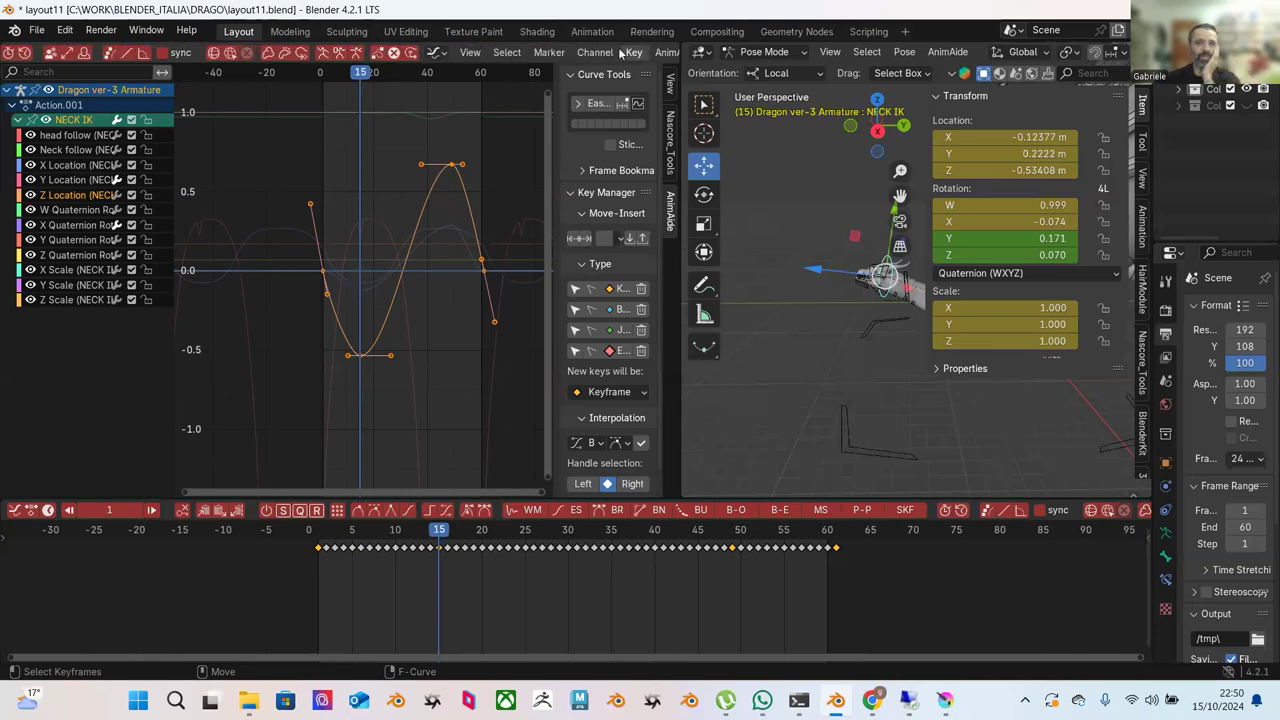
pyautogui.click(600, 52)
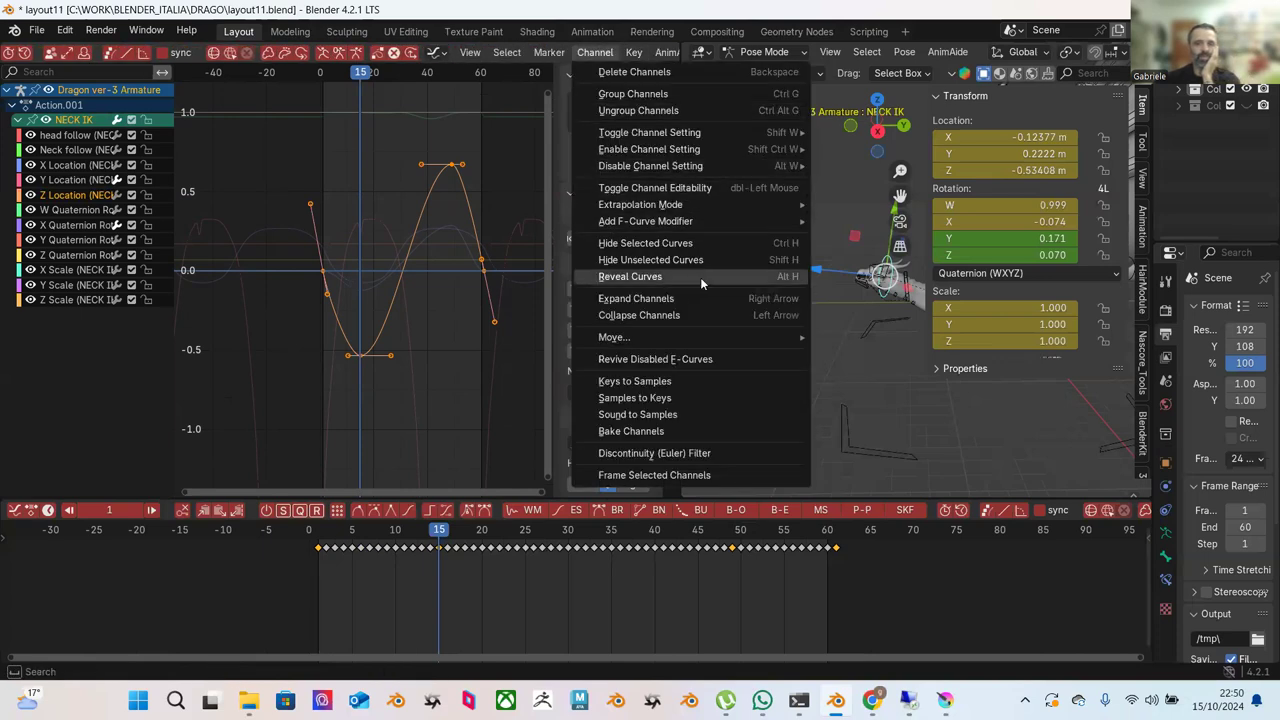
pyautogui.moveTo(690, 222)
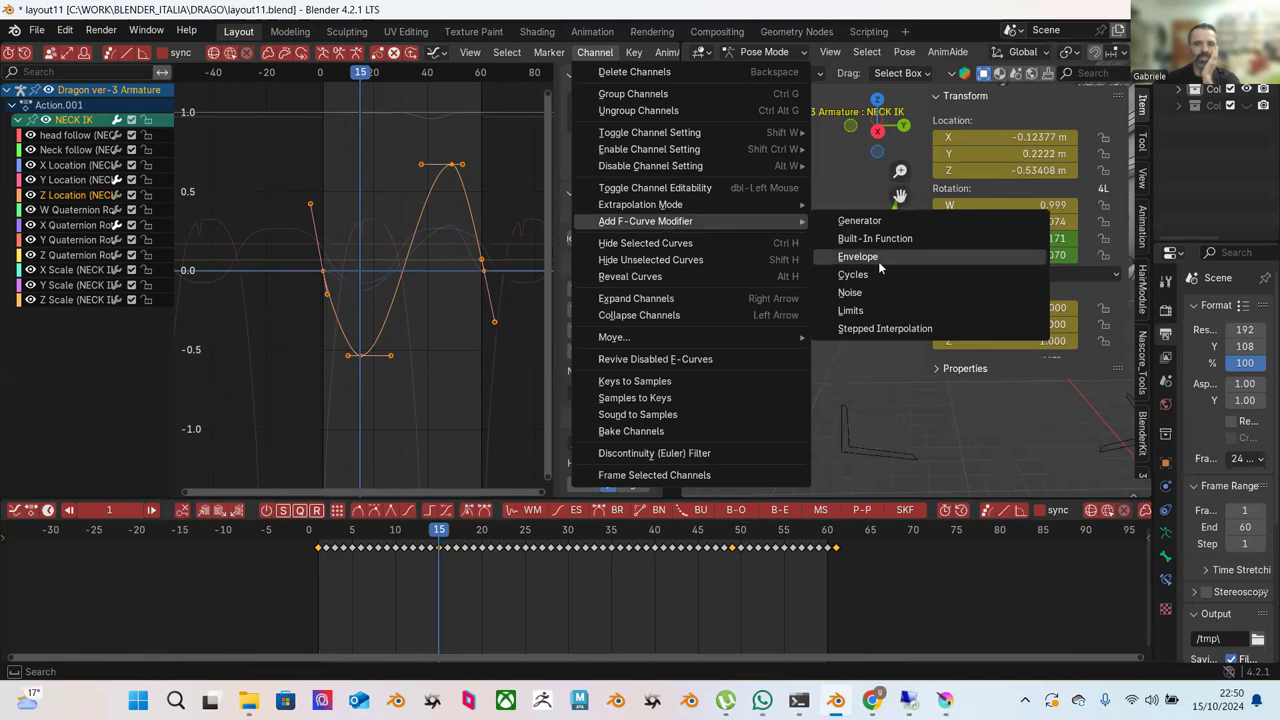
pyautogui.click(872, 274)
pyautogui.click(462, 304)
pyautogui.press('Home')
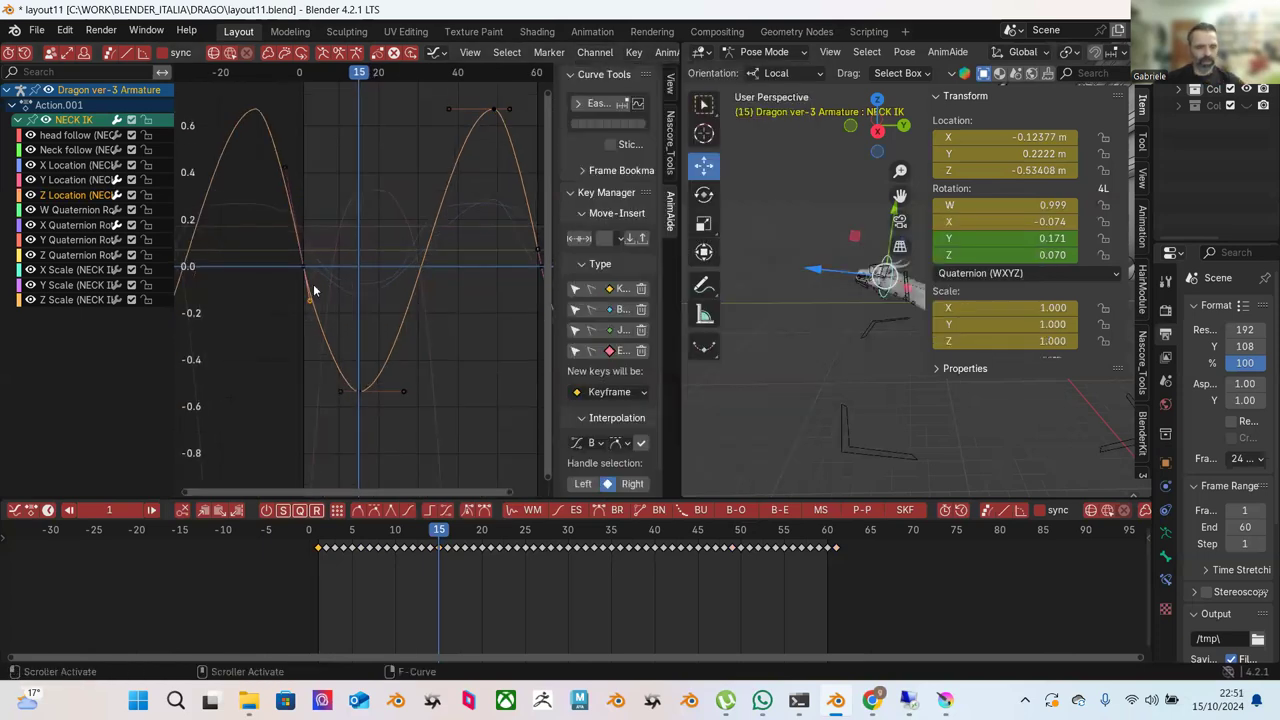
pyautogui.moveTo(309, 299); pyautogui.dragTo(312, 299)
pyautogui.click(338, 393)
pyautogui.press('b')
pyautogui.press('Escape')
pyautogui.moveTo(342, 394); pyautogui.dragTo(337, 390)
pyautogui.scroll(-2, 450, 340)
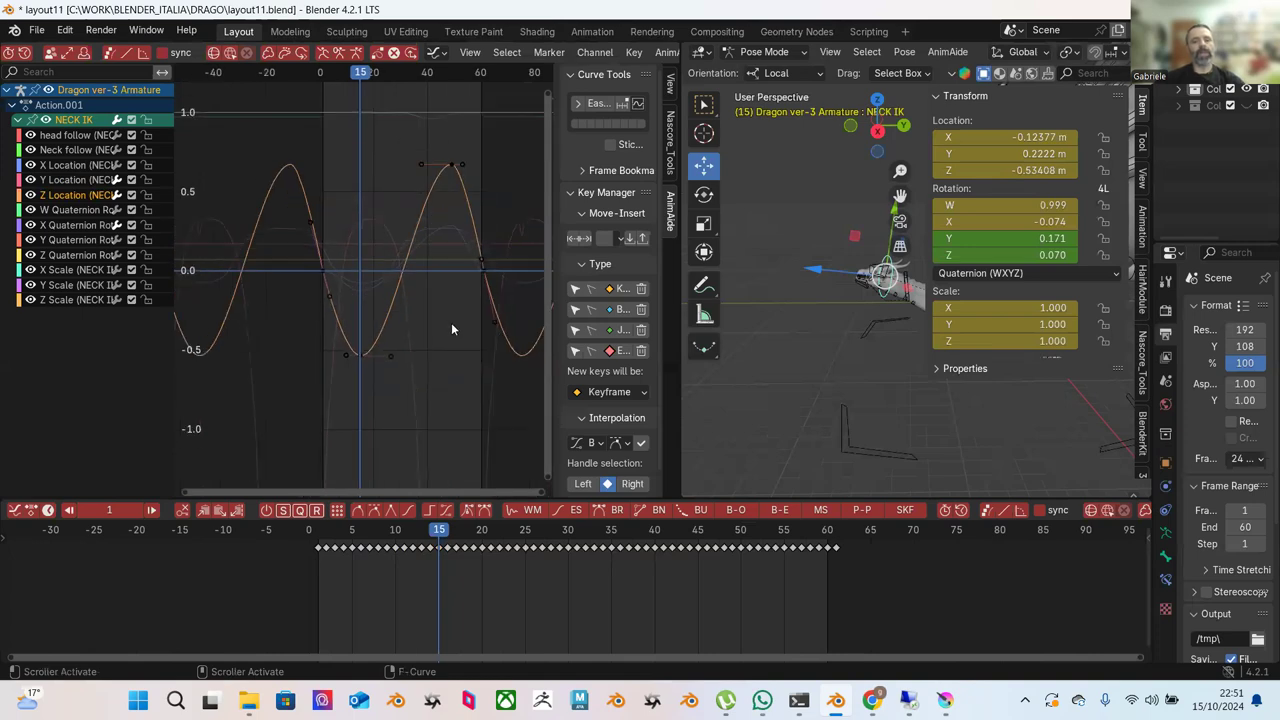
pyautogui.press('super')
pyautogui.click(342, 270)
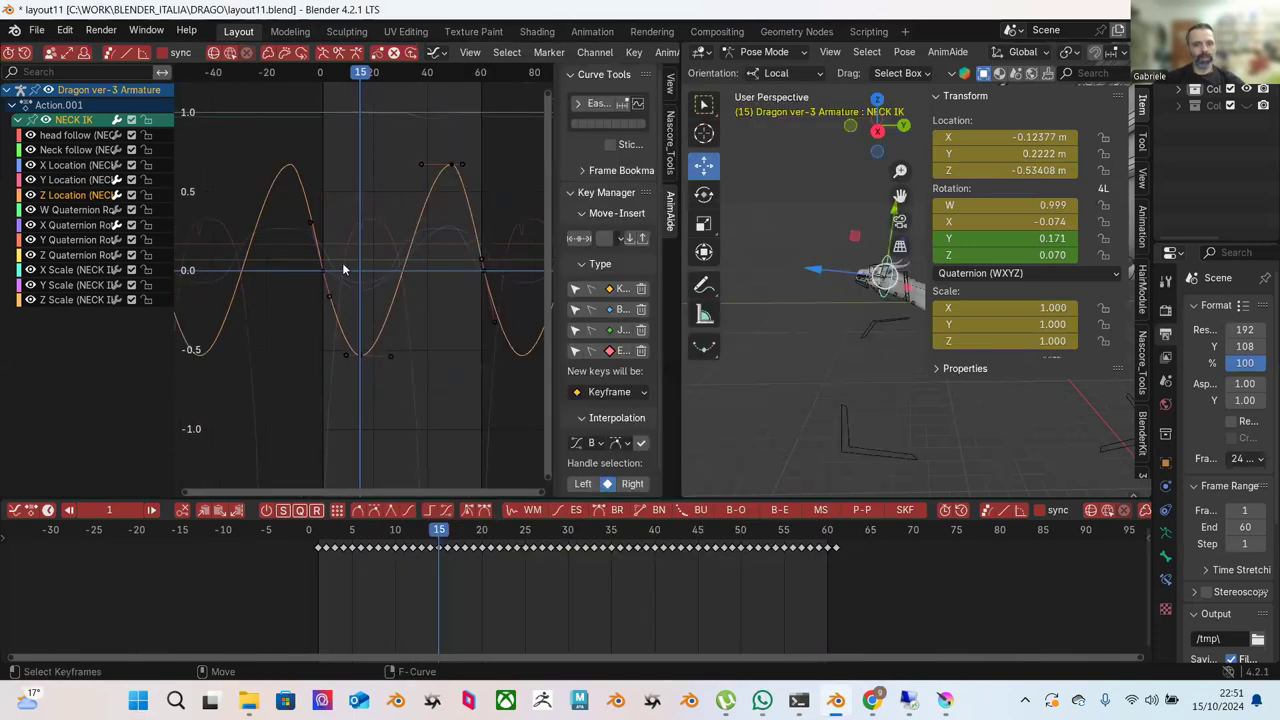
pyautogui.scroll(-7, 345, 250)
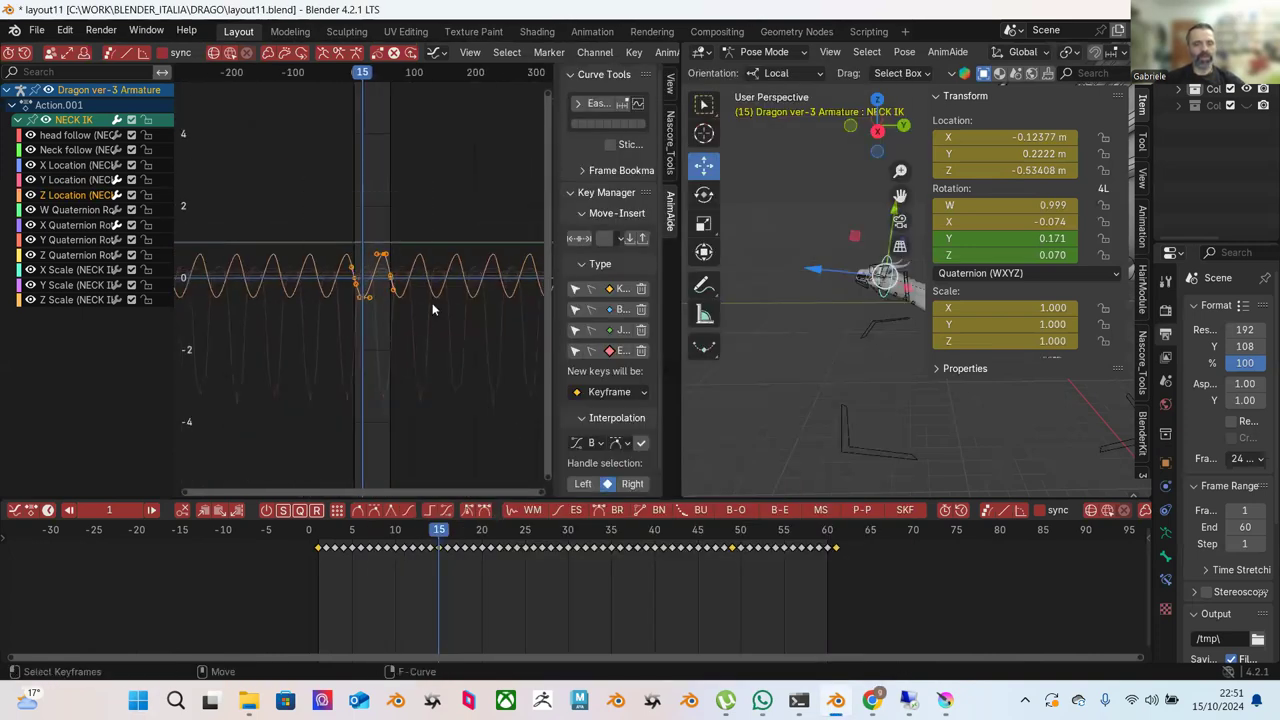
pyautogui.moveTo(408, 537); pyautogui.dragTo(317, 537)
pyautogui.press('space')
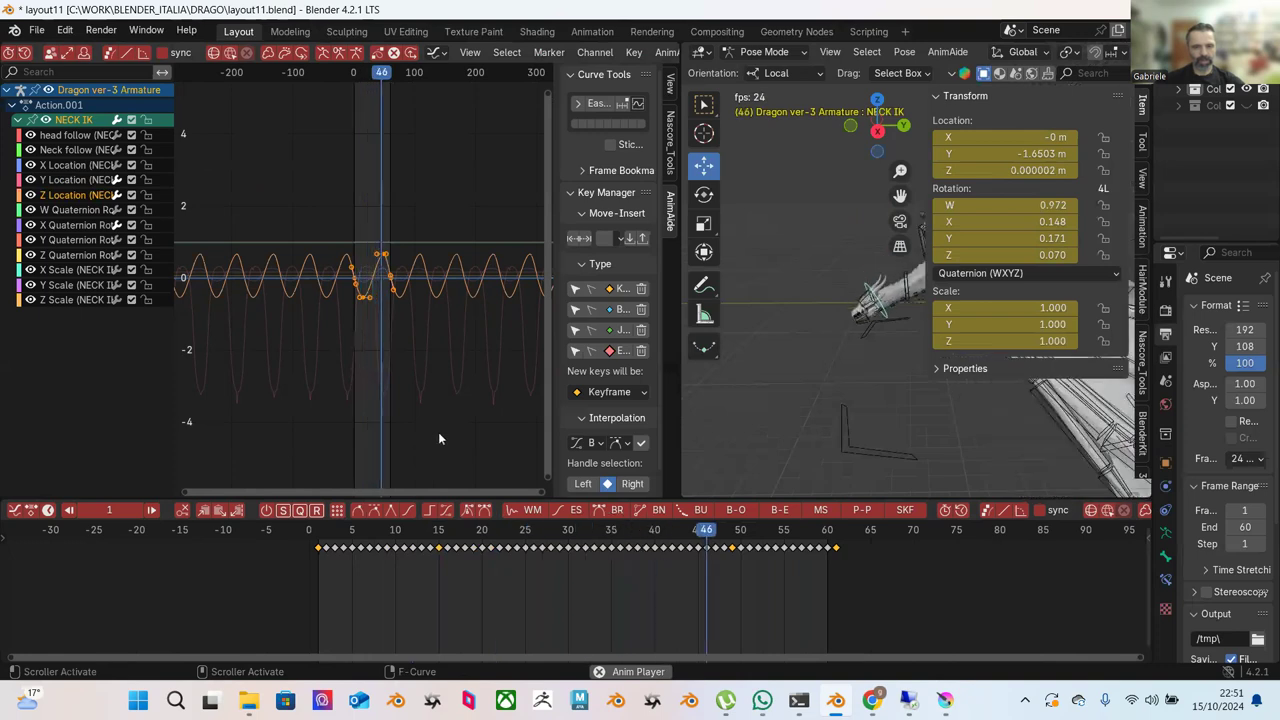
pyautogui.press('space')
pyautogui.scroll(1, 401, 359)
pyautogui.scroll(3, 401, 359)
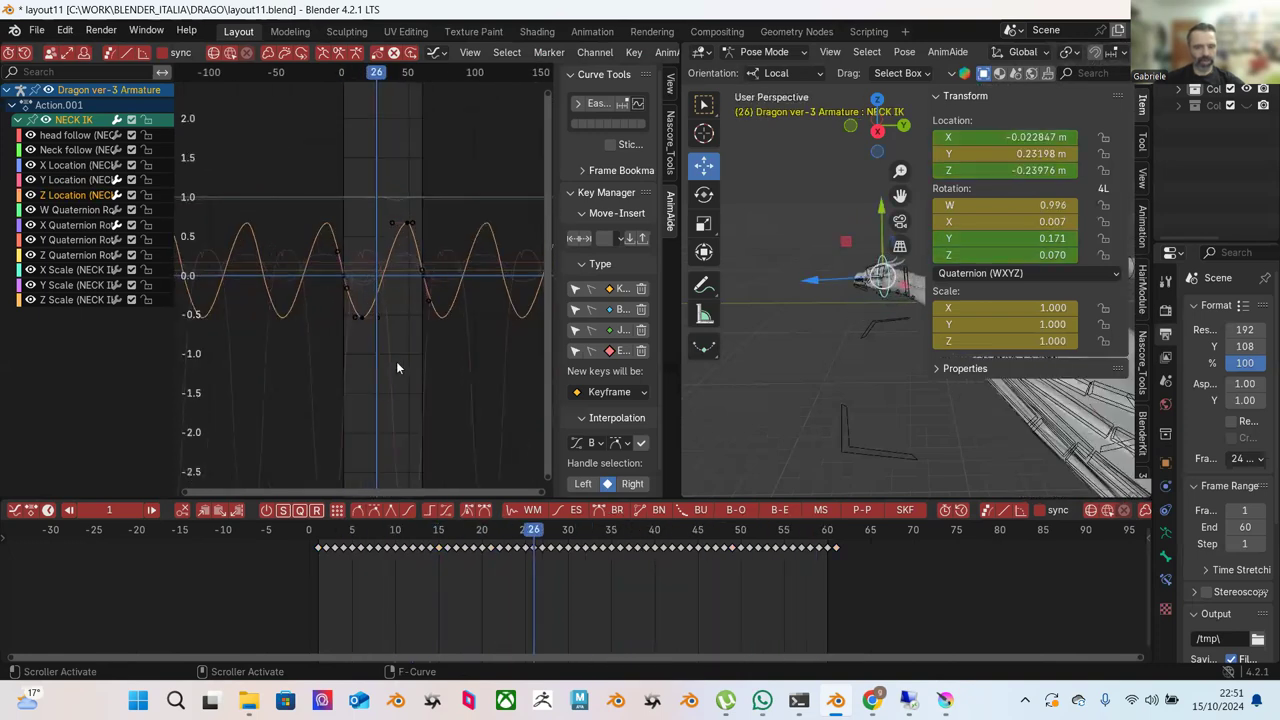
pyautogui.click(322, 535)
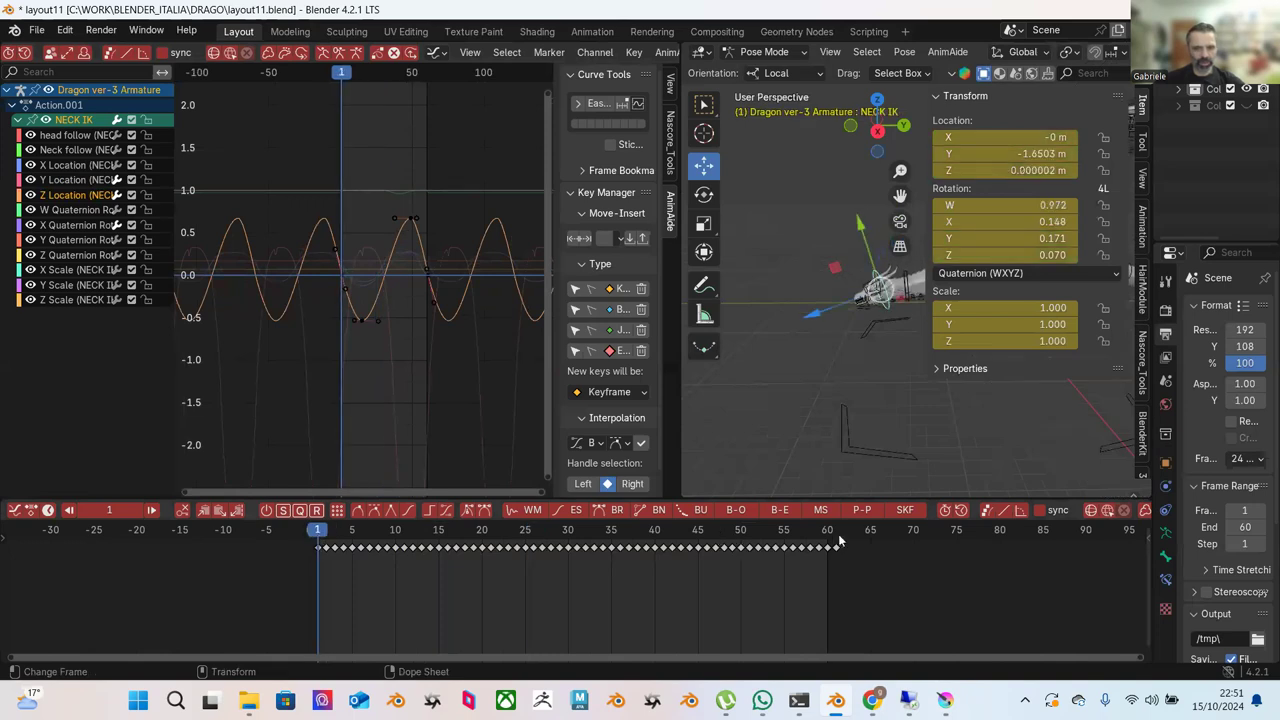
pyautogui.click(839, 541)
pyautogui.click(320, 536)
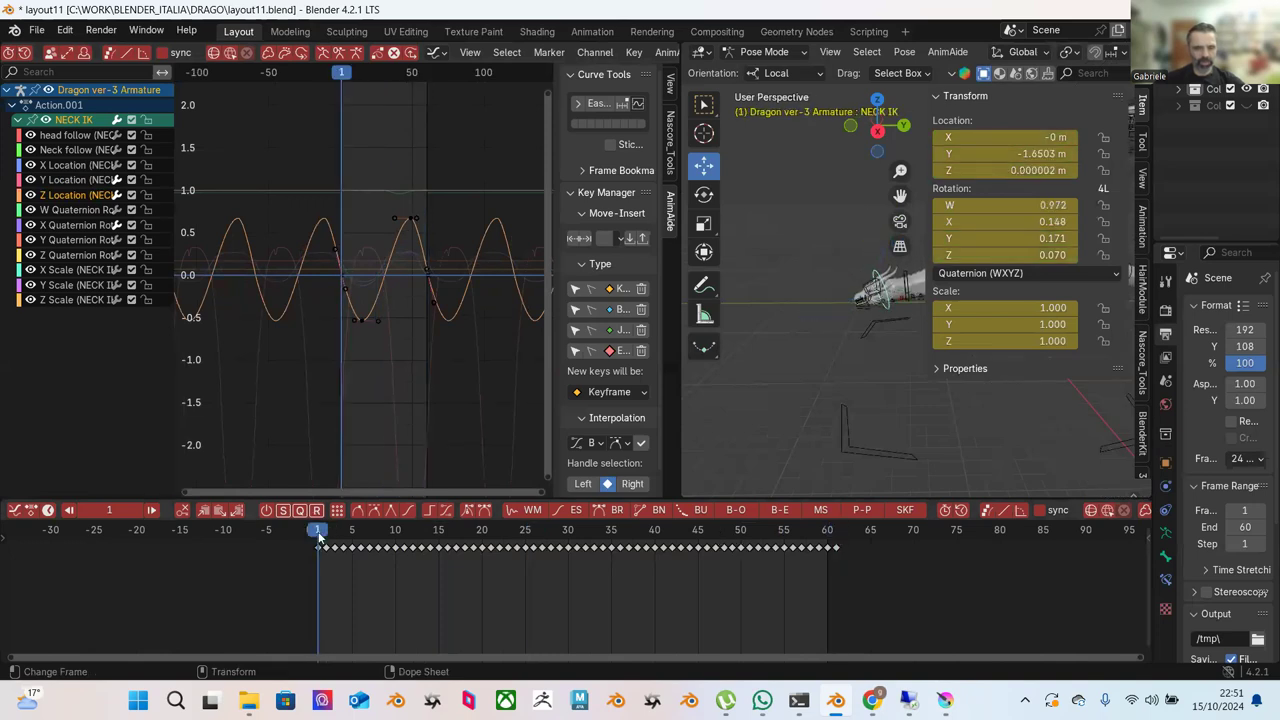
pyautogui.moveTo(320, 537); pyautogui.dragTo(736, 588)
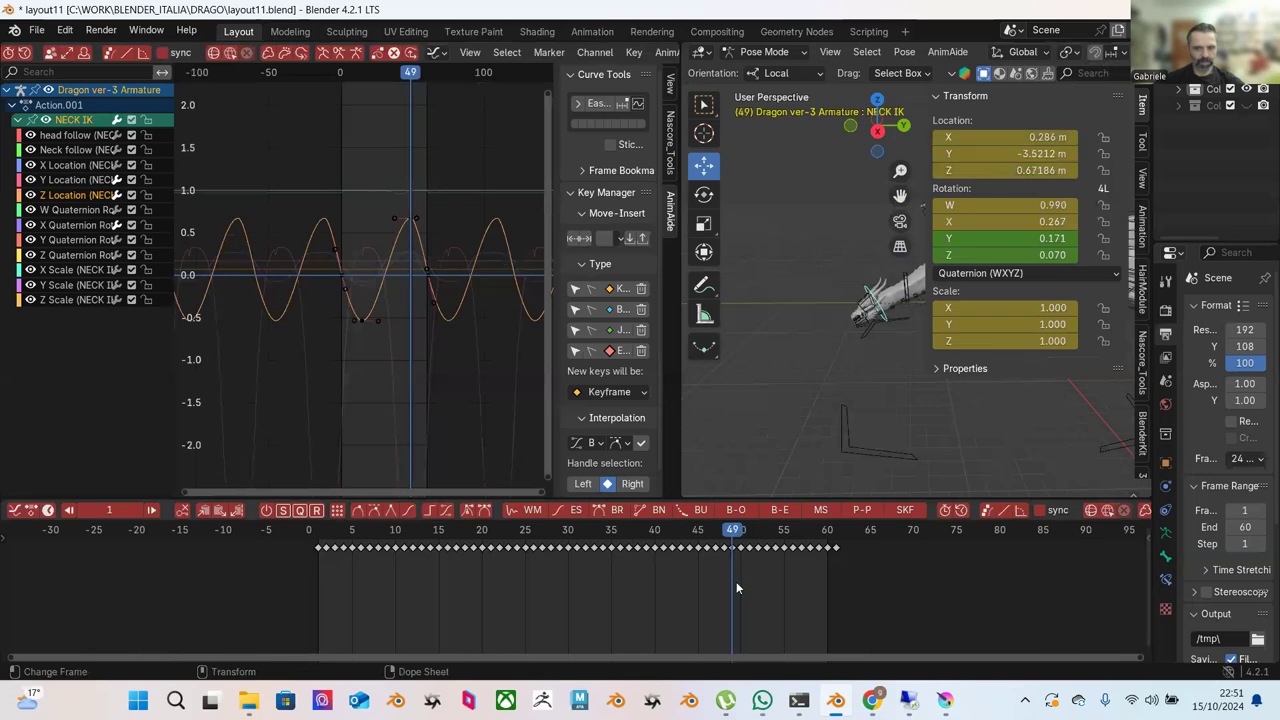
# Delete the V-shaped dip key at frame 49 on the Y Location curve and play the loop.
pyautogui.click(70, 182)
pyautogui.press('Home')
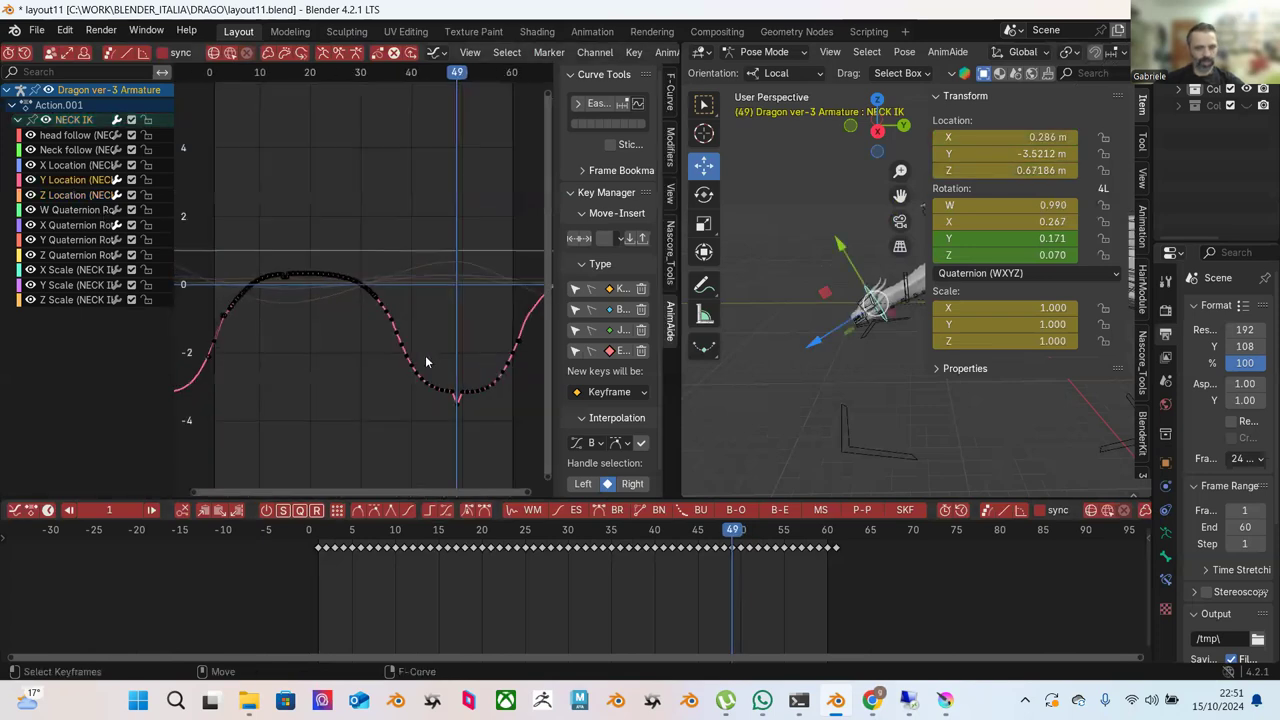
pyautogui.press('super')
pyautogui.press('super')
pyautogui.scroll(2, 441, 396)
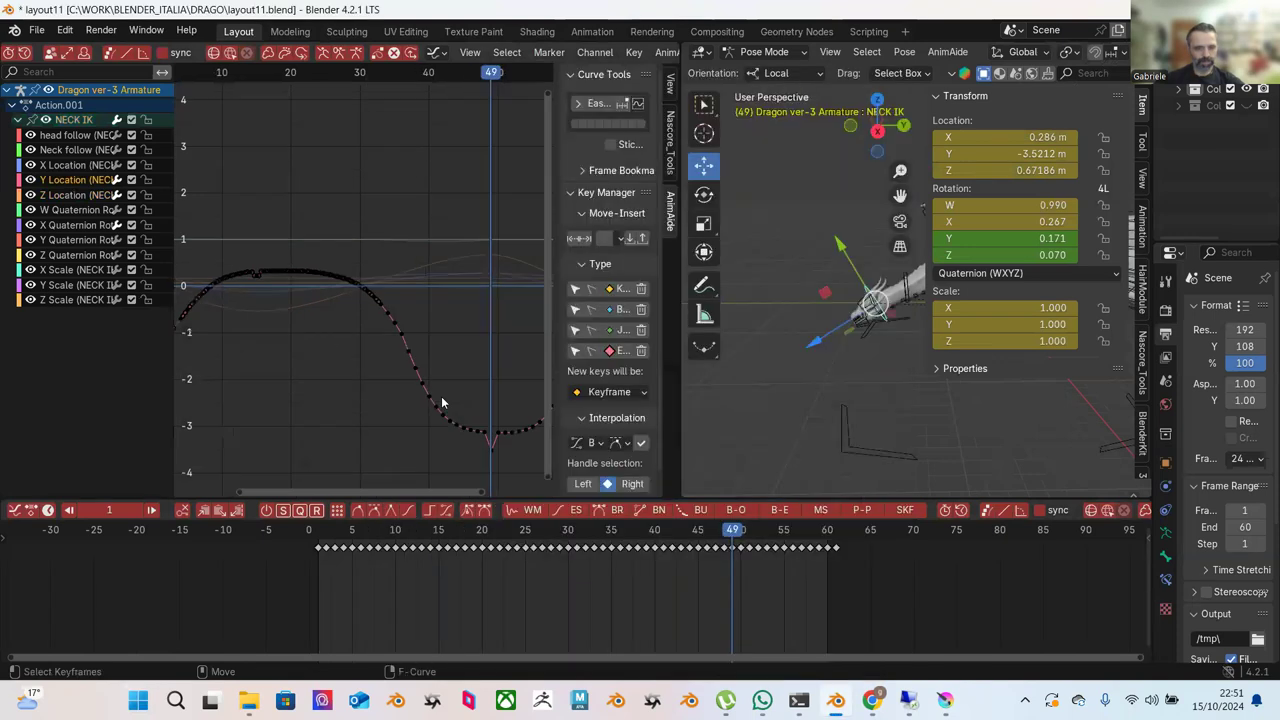
pyautogui.scroll(1, 468, 408)
pyautogui.moveTo(468, 408); pyautogui.dragTo(381, 360, button='middle')
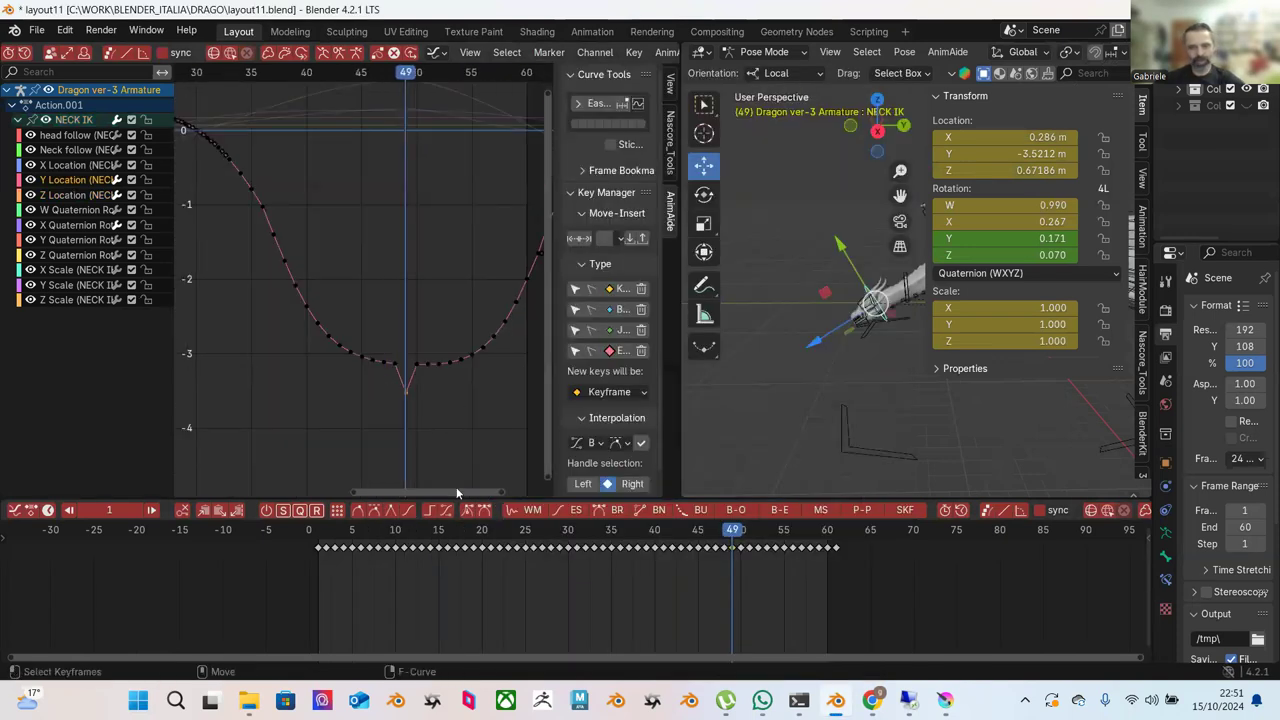
pyautogui.press('Delete')
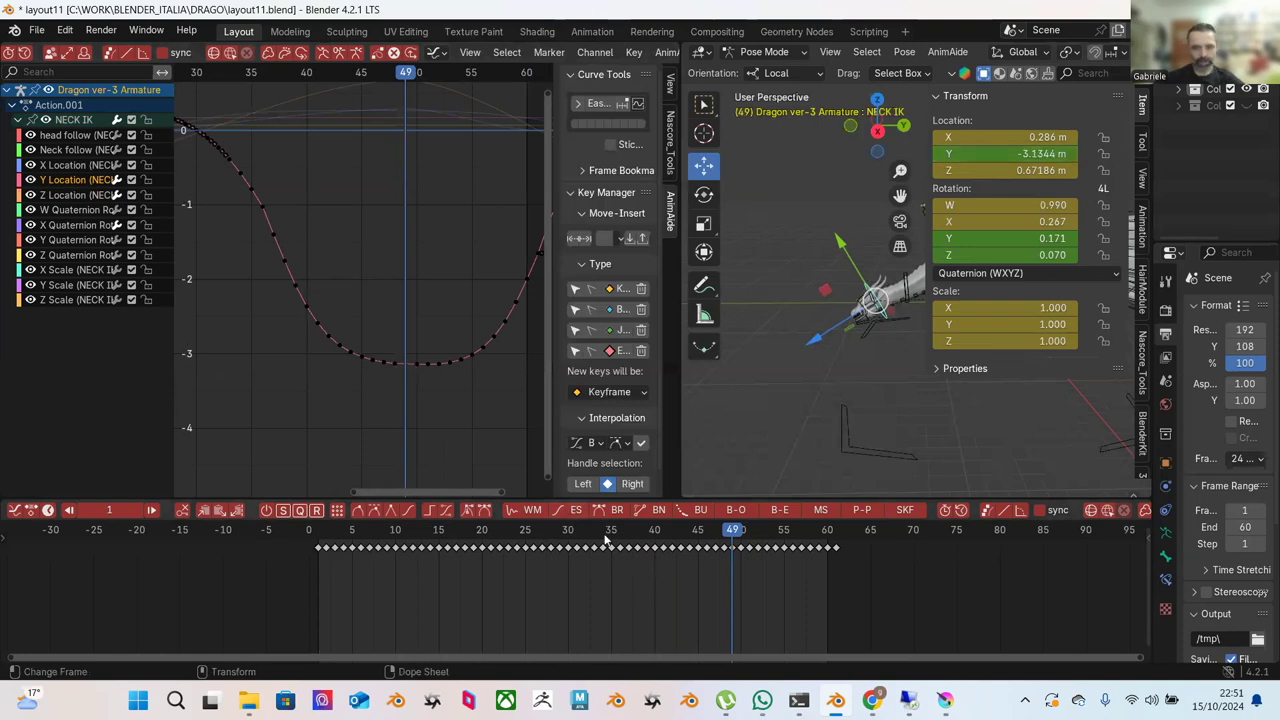
pyautogui.press('space')
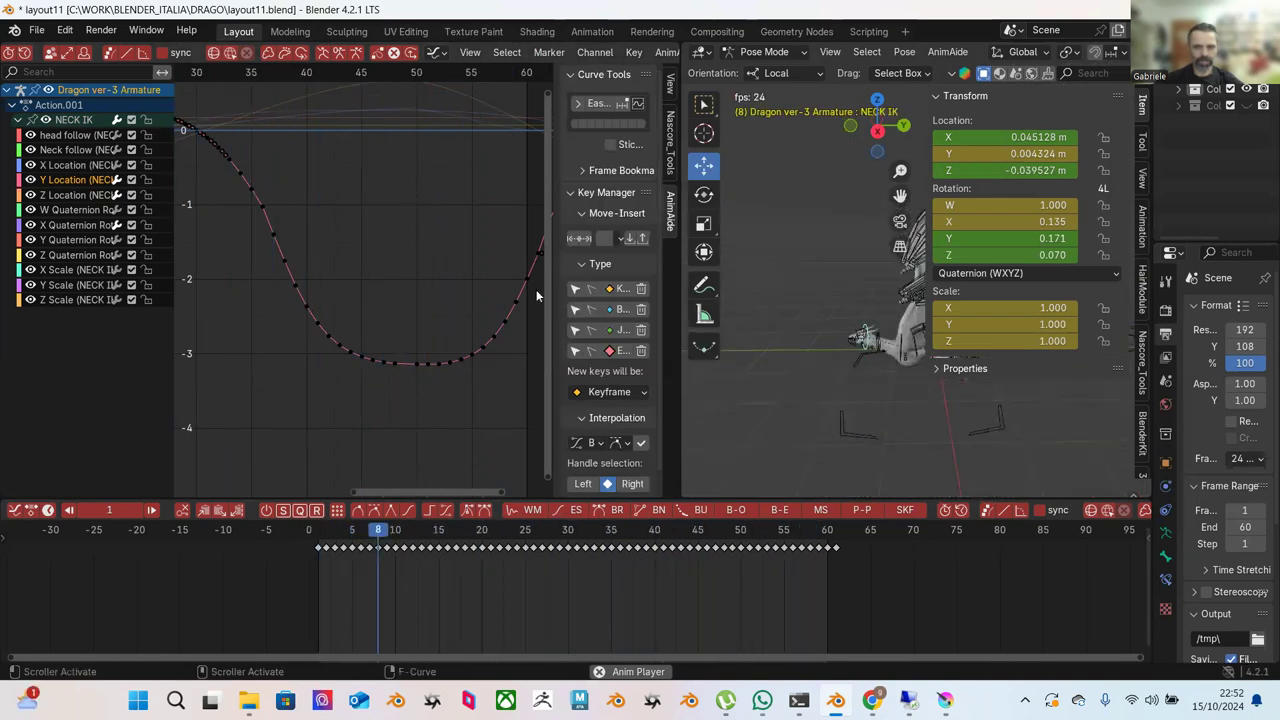
# Stop playback, fit the NECK IK Y Location curve in view, and box-select its main wave keys.
pyautogui.scroll(-1, 441, 276)
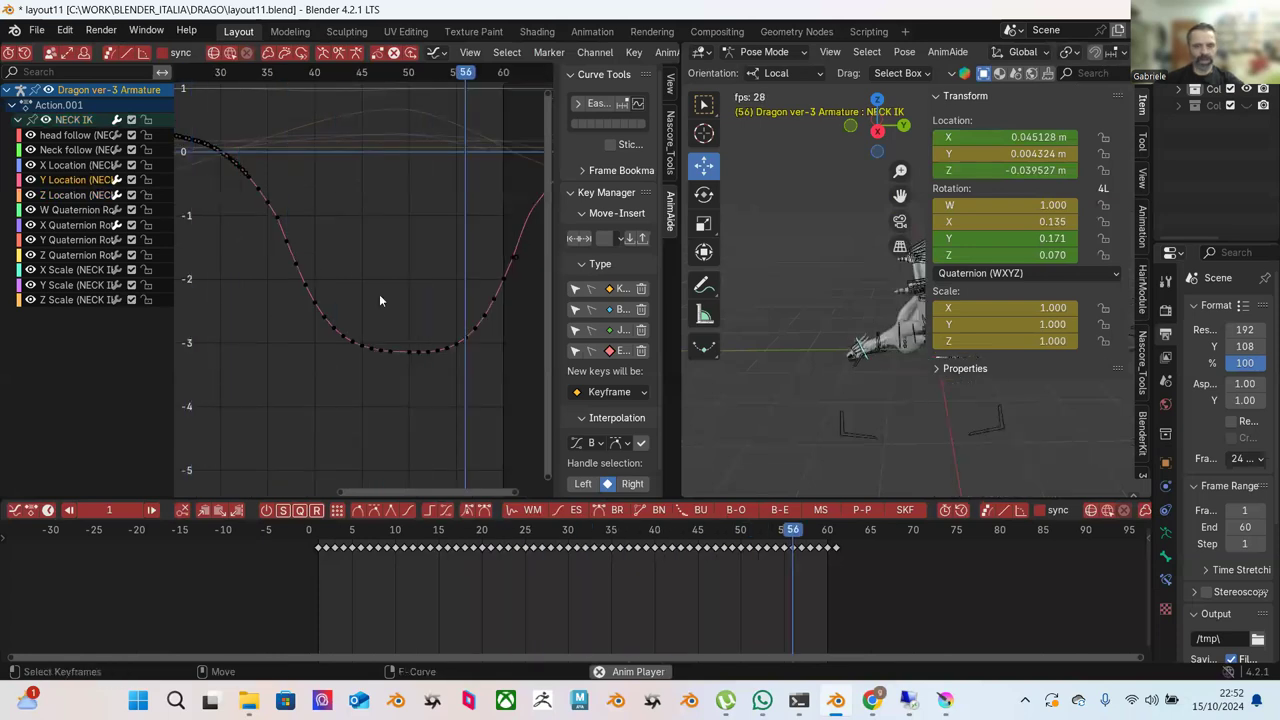
pyautogui.press('space')
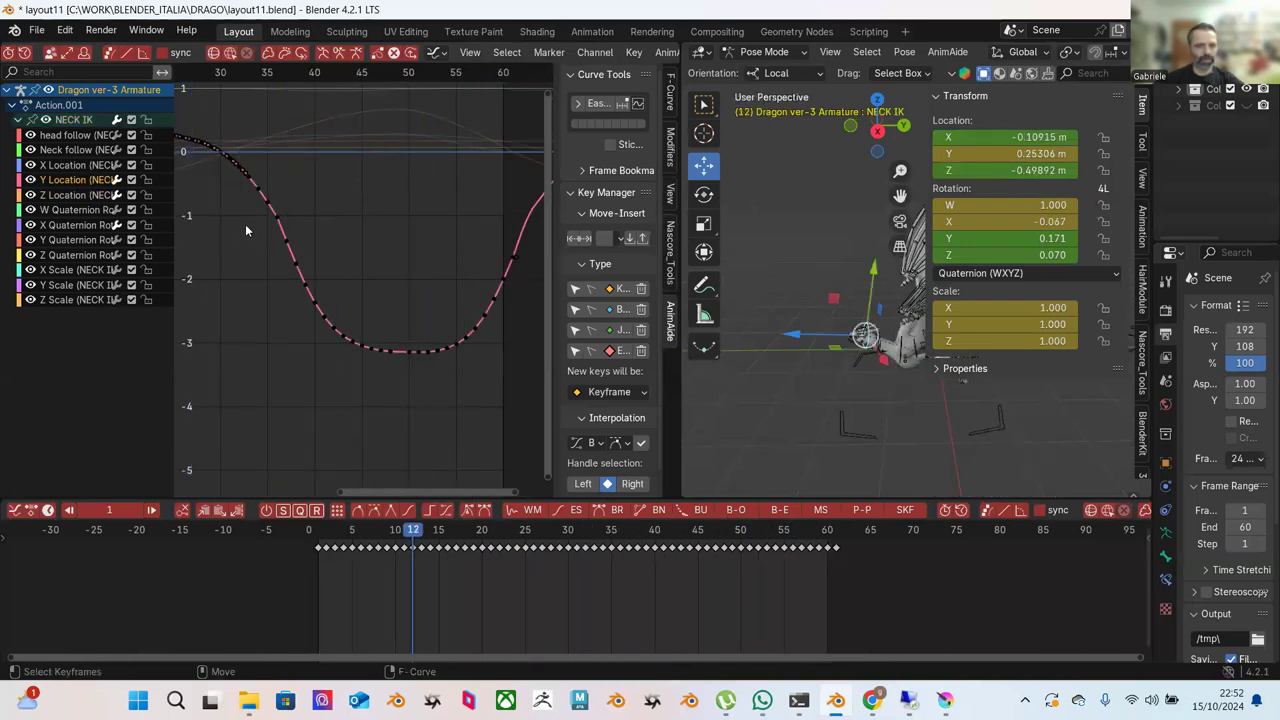
pyautogui.scroll(-4, 250, 215)
pyautogui.scroll(8, 285, 230)
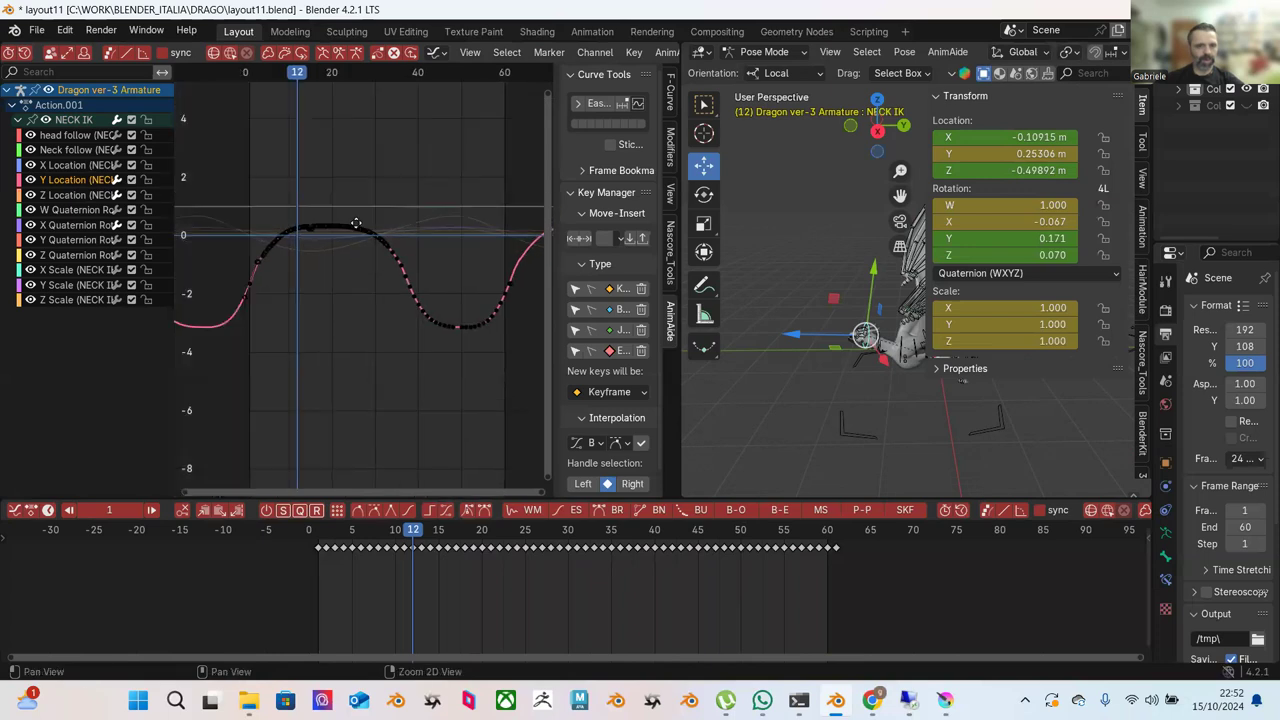
pyautogui.scroll(3, 396, 289)
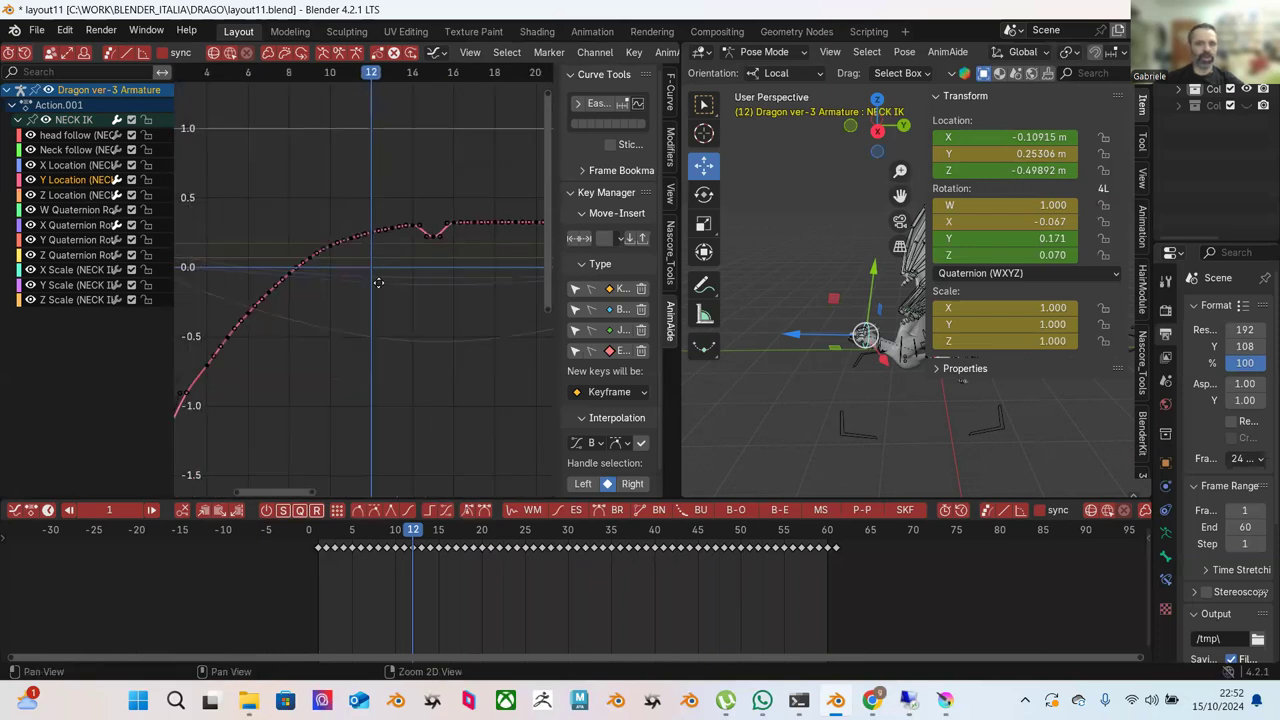
pyautogui.click(442, 238)
pyautogui.click(494, 280)
pyautogui.scroll(-6, 442, 297)
pyautogui.press('Home')
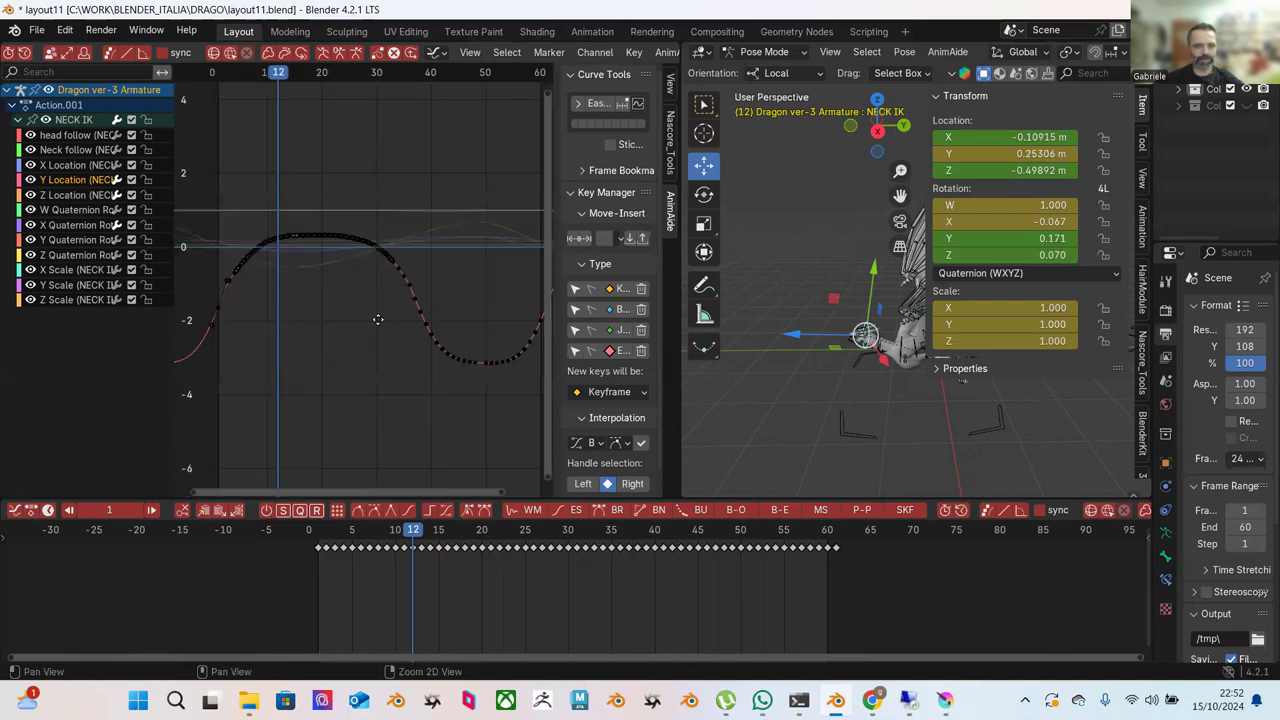
pyautogui.moveTo(236, 176); pyautogui.dragTo(528, 428)
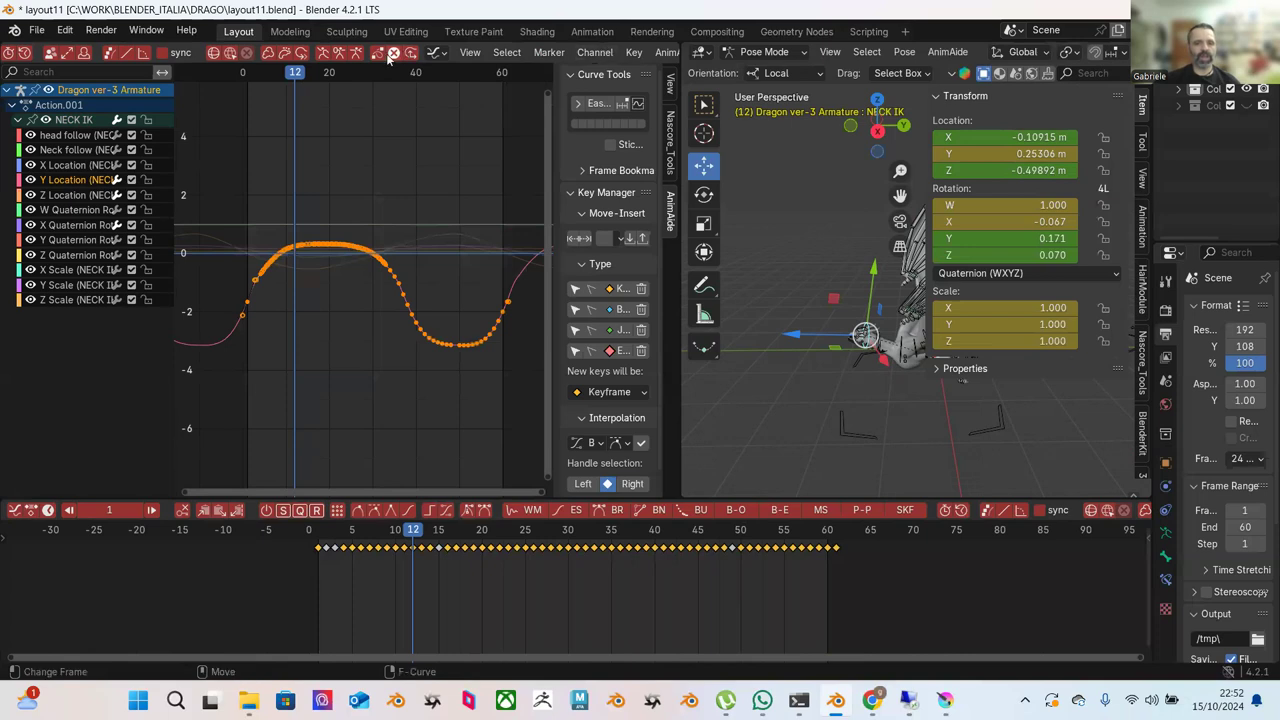
# Push Pull the selected keys so the plateau sits near -0.7 and the trough near -2.3.
pyautogui.hscroll(-10, 557, 55)
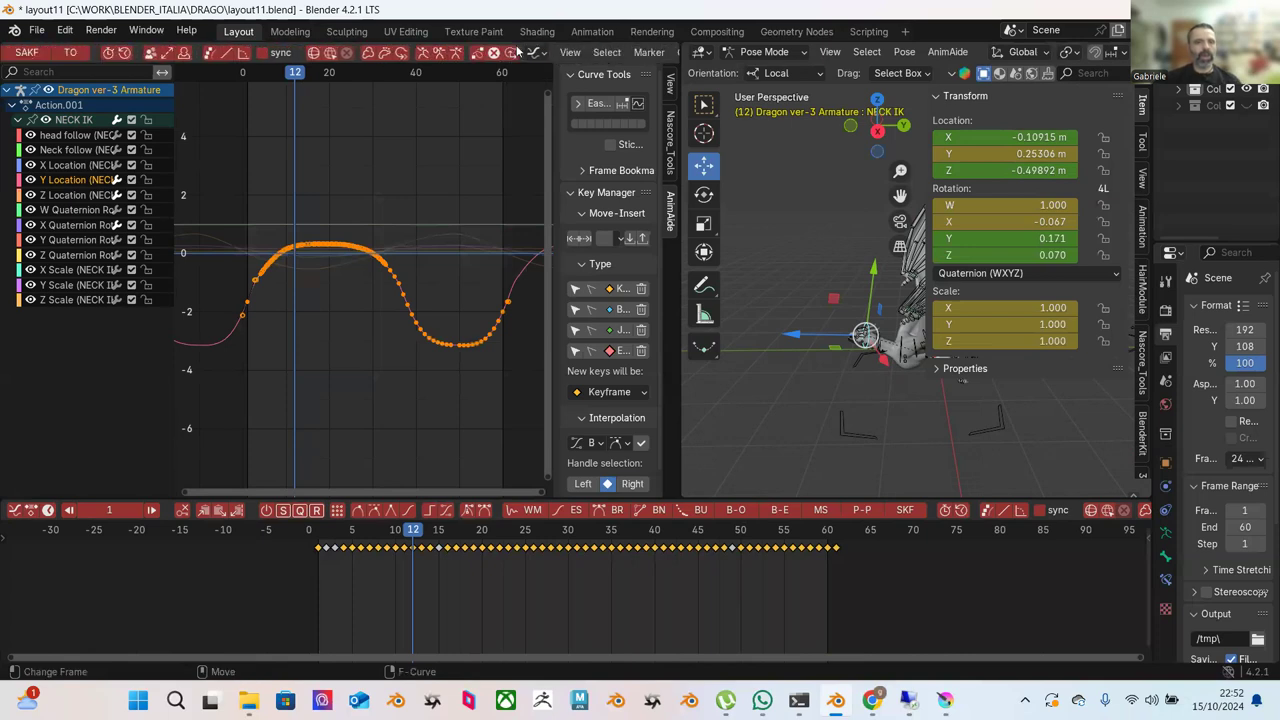
pyautogui.hscroll(-8, 517, 48)
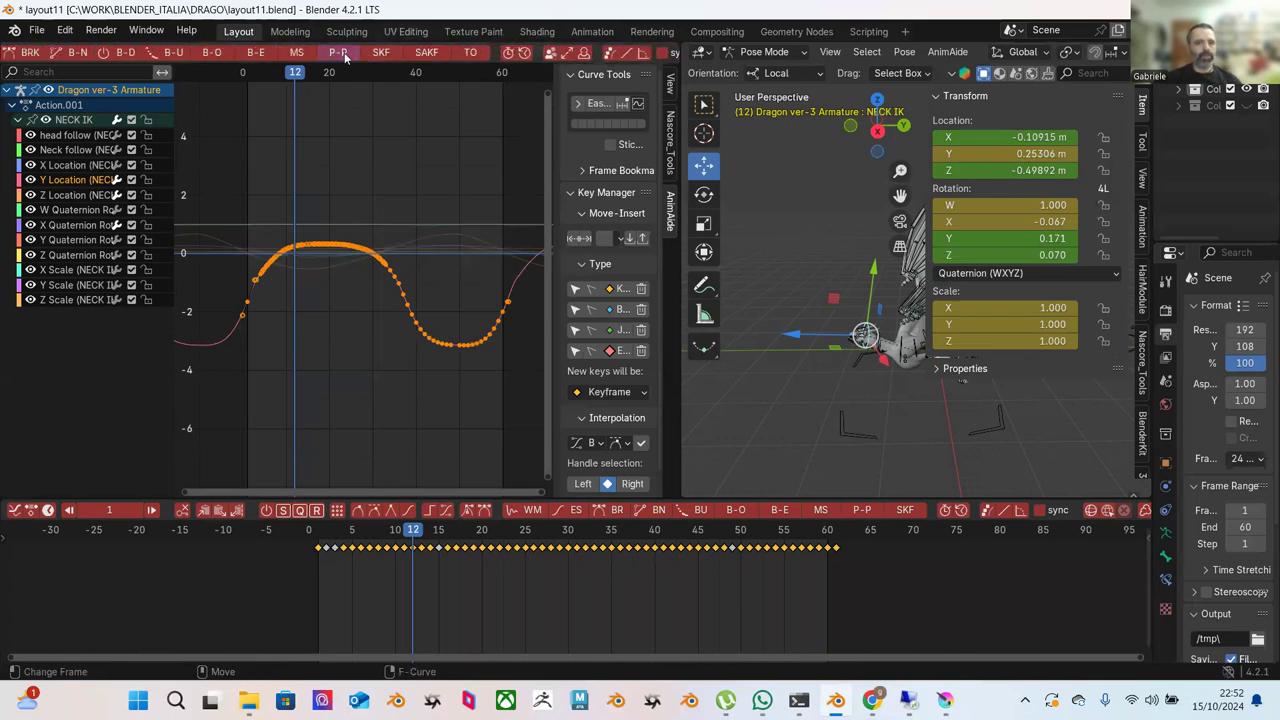
pyautogui.click(345, 58)
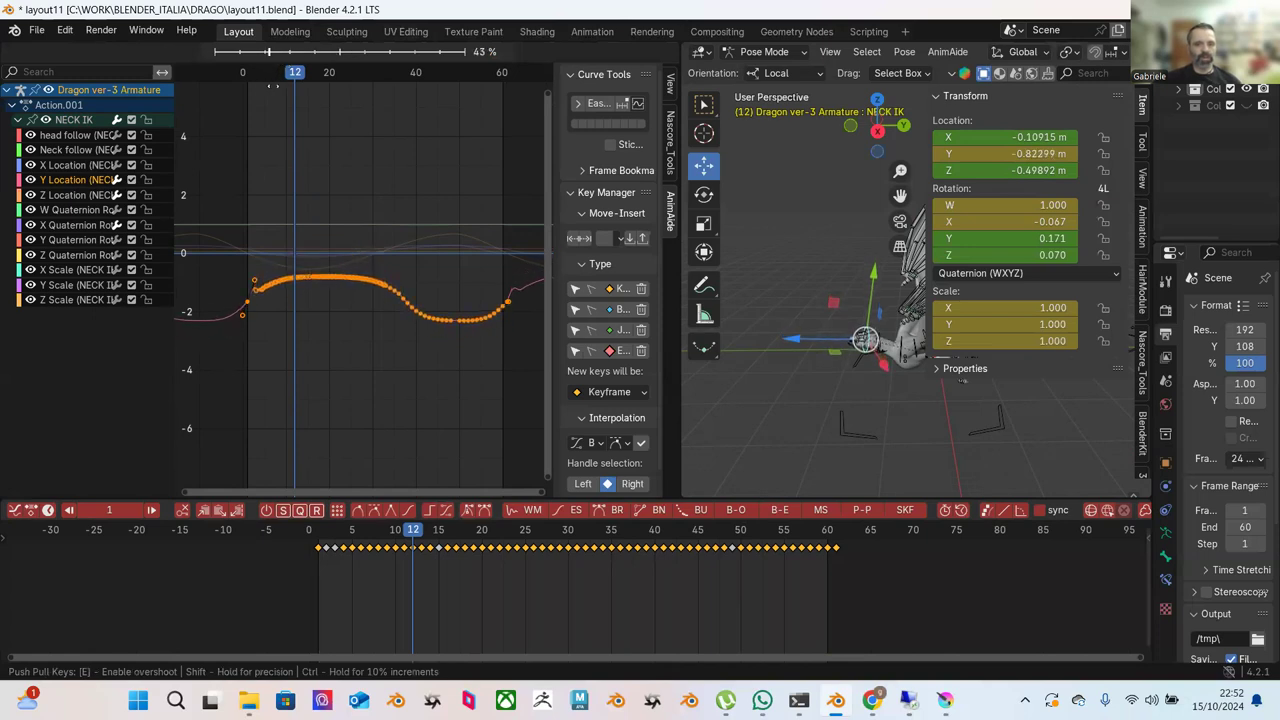
pyautogui.click(273, 91)
pyautogui.scroll(2, 370, 215)
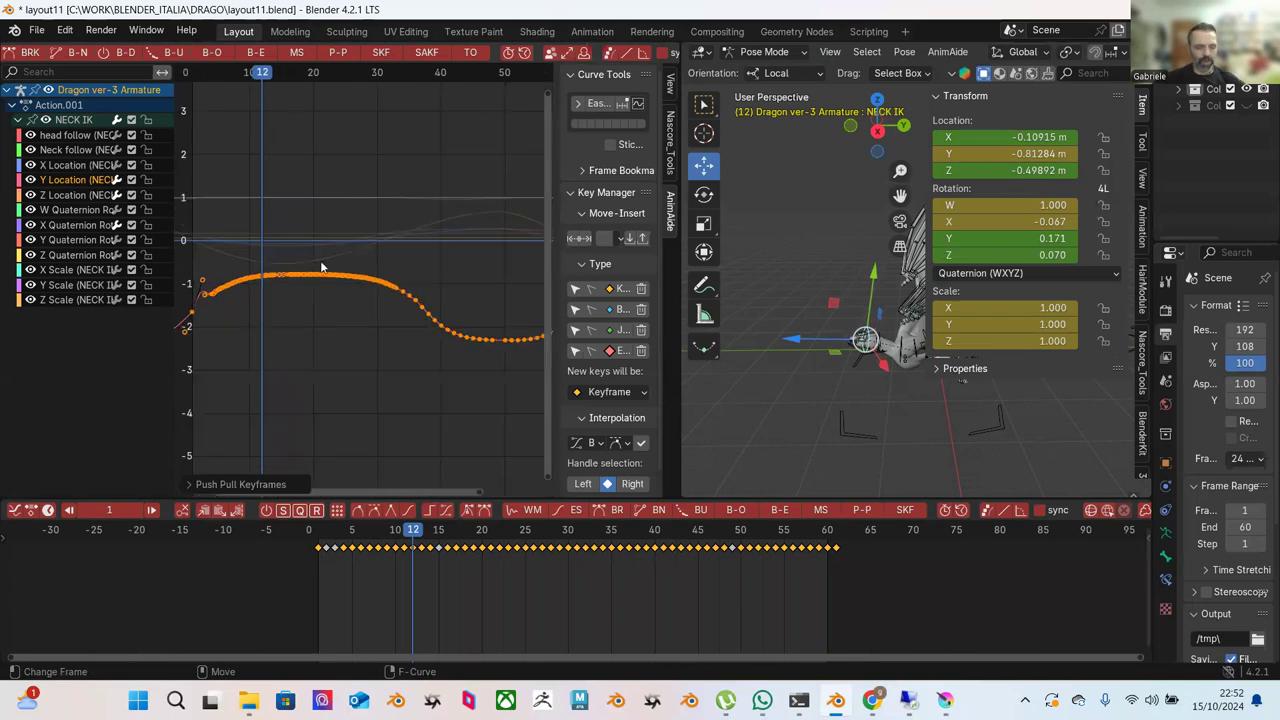
pyautogui.scroll(2, 330, 272)
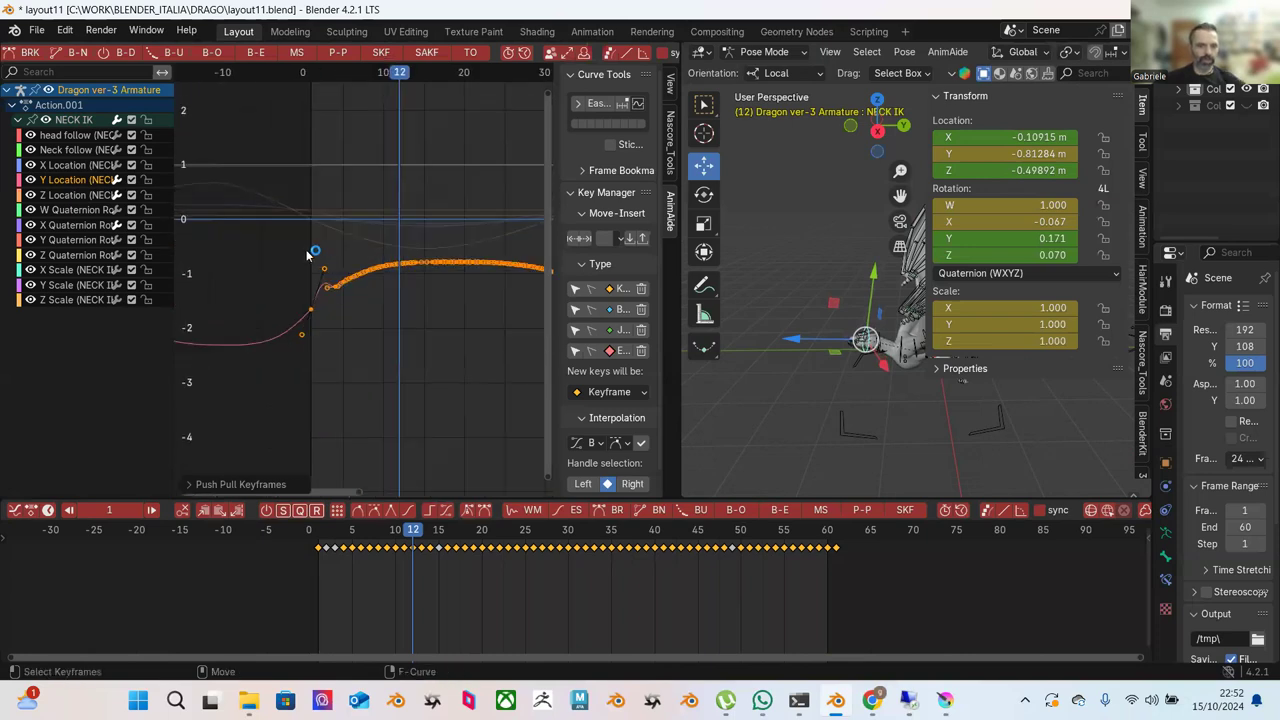
# Move the key handles near frame 0 to reshape the curve's opening rise.
pyautogui.click(310, 255)
pyautogui.press('g')
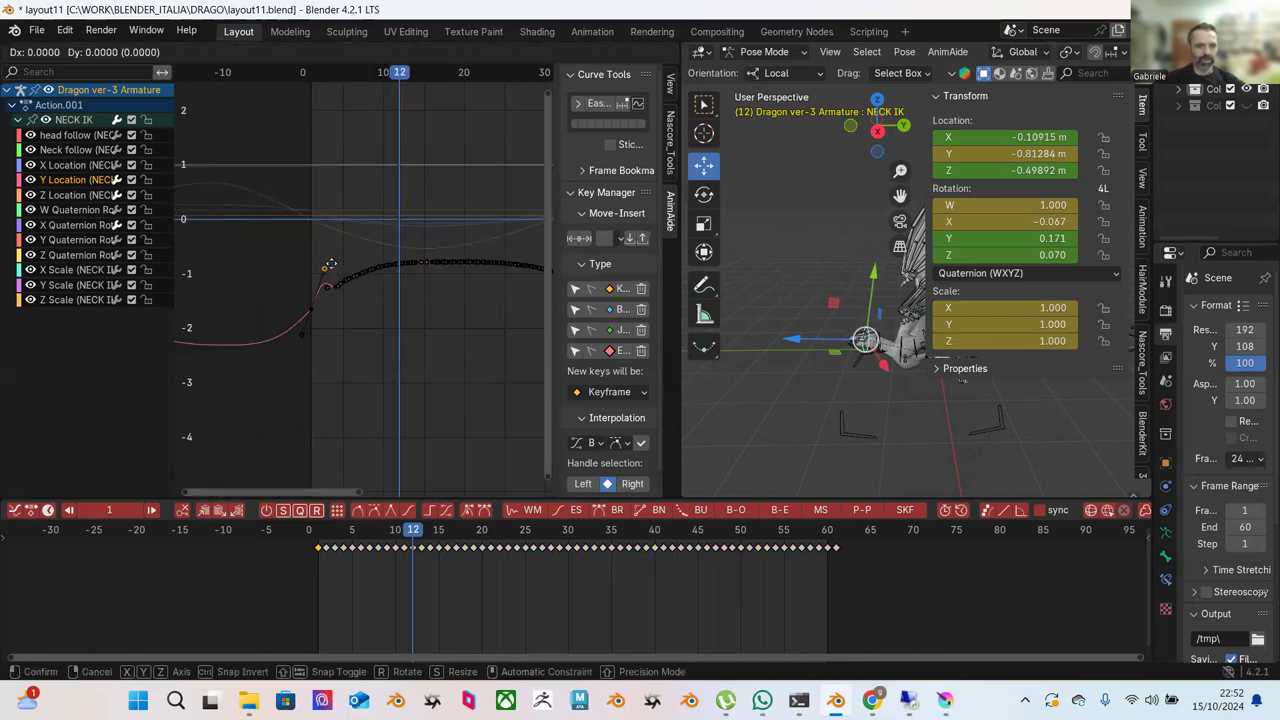
pyautogui.click(343, 274)
pyautogui.moveTo(314, 328); pyautogui.dragTo(297, 343)
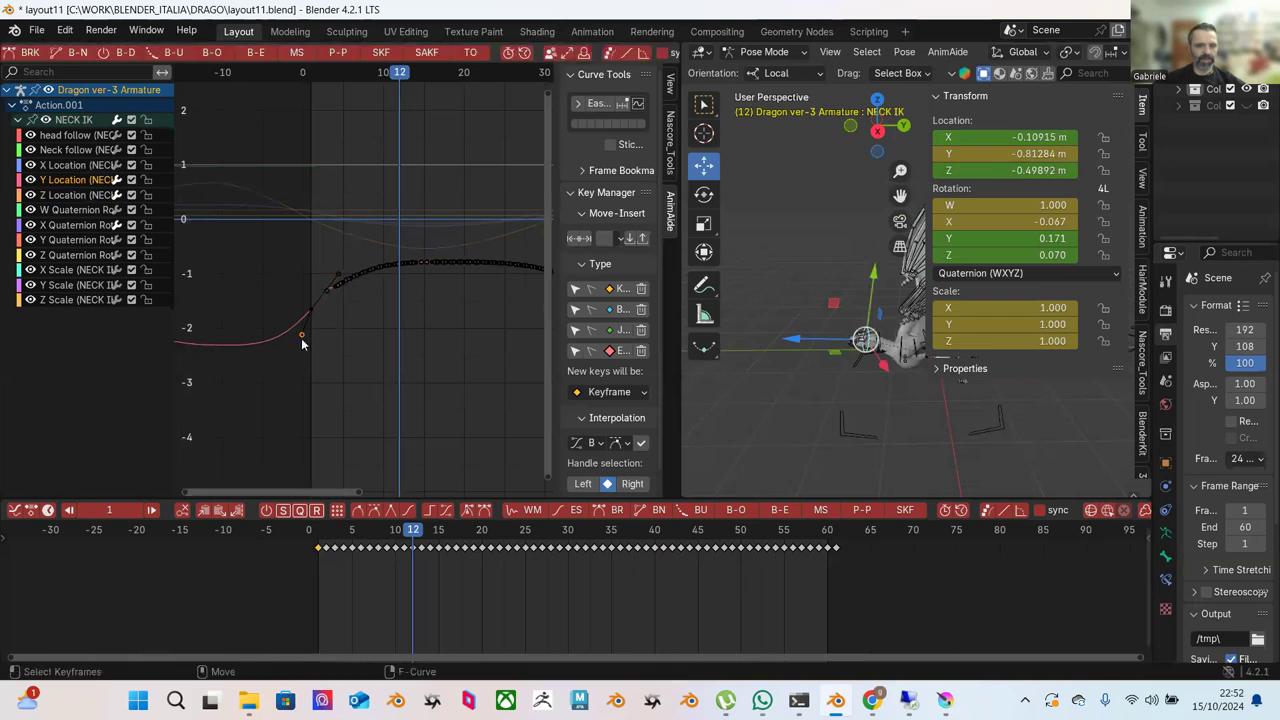
pyautogui.press('g')
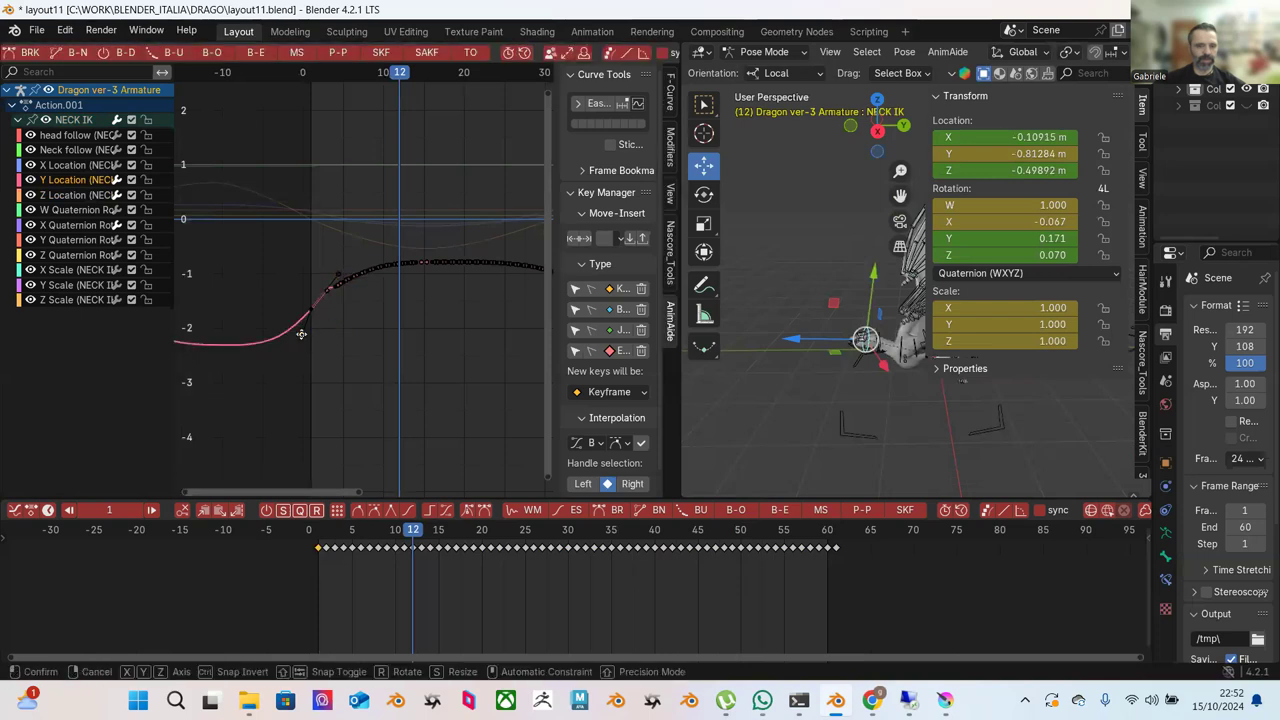
pyautogui.click(288, 329)
# Apply the easing blend to the keys just after the rise.
pyautogui.scroll(2, 350, 320)
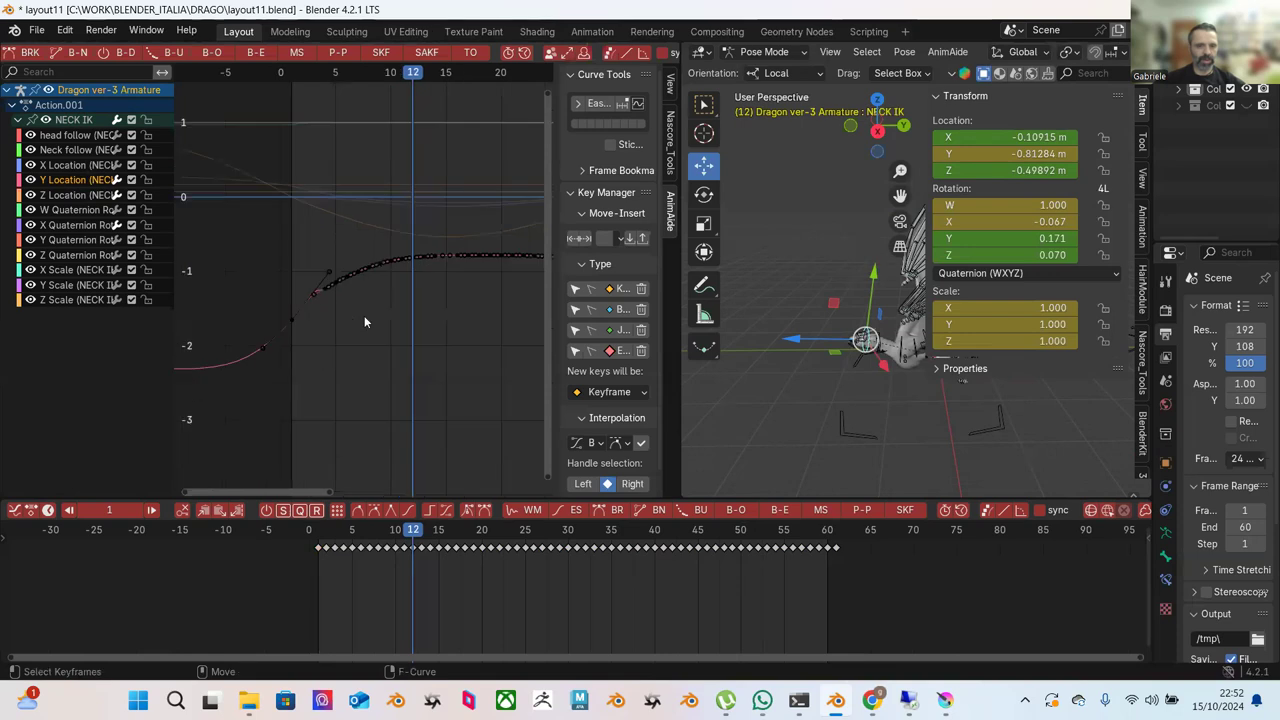
pyautogui.moveTo(378, 347); pyautogui.dragTo(376, 345)
pyautogui.scroll(5, 66, 53)
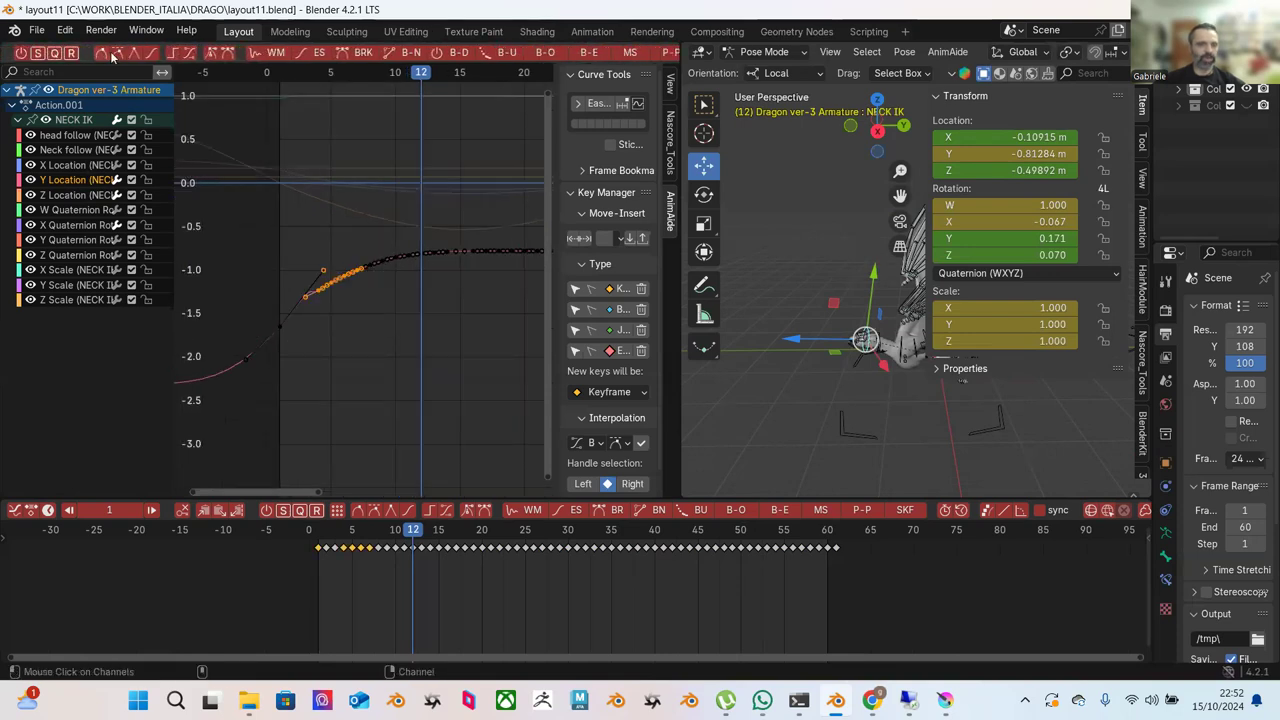
pyautogui.moveTo(203, 139); pyautogui.dragTo(379, 370)
pyautogui.click(151, 52)
pyautogui.click(254, 158)
# Adjust the rise's key handle so the curve climbs smoothly toward the -0.8 plateau.
pyautogui.scroll(2, 342, 260)
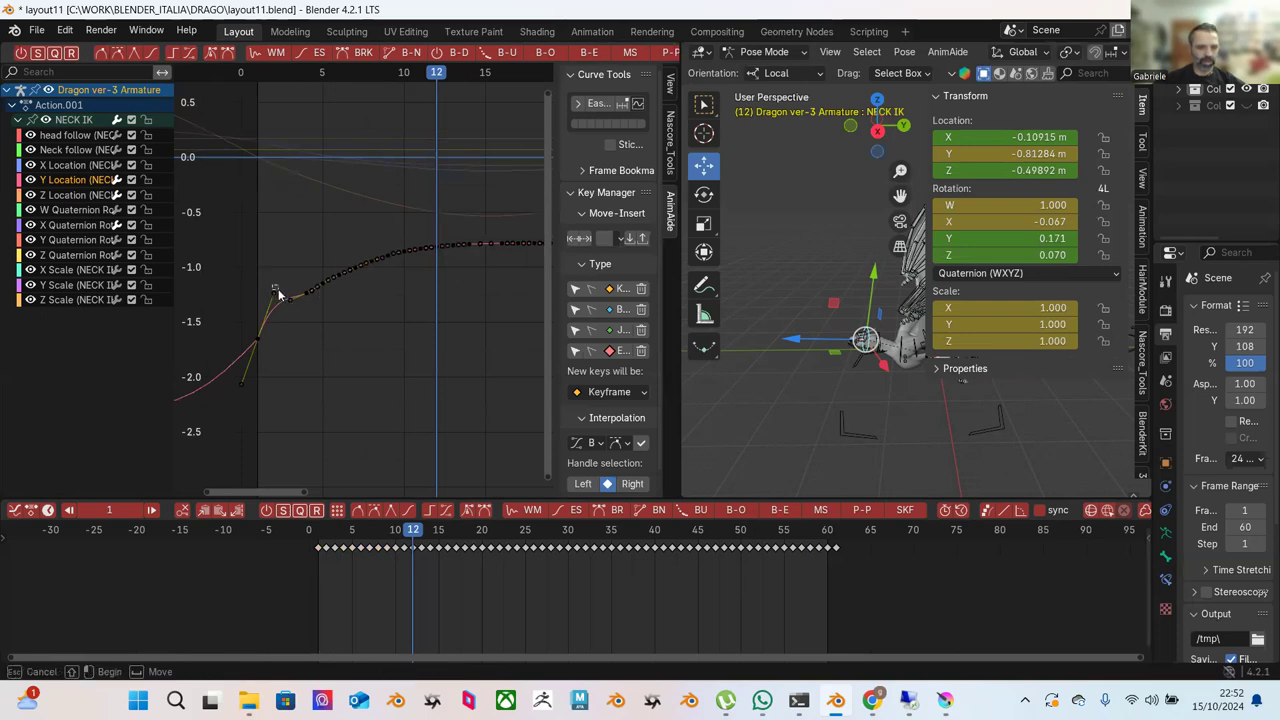
pyautogui.moveTo(248, 388); pyautogui.dragTo(236, 373)
pyautogui.keyDown('ctrl'); pyautogui.moveTo(324, 376); pyautogui.dragTo(329, 463, button='middle'); pyautogui.keyUp('ctrl')
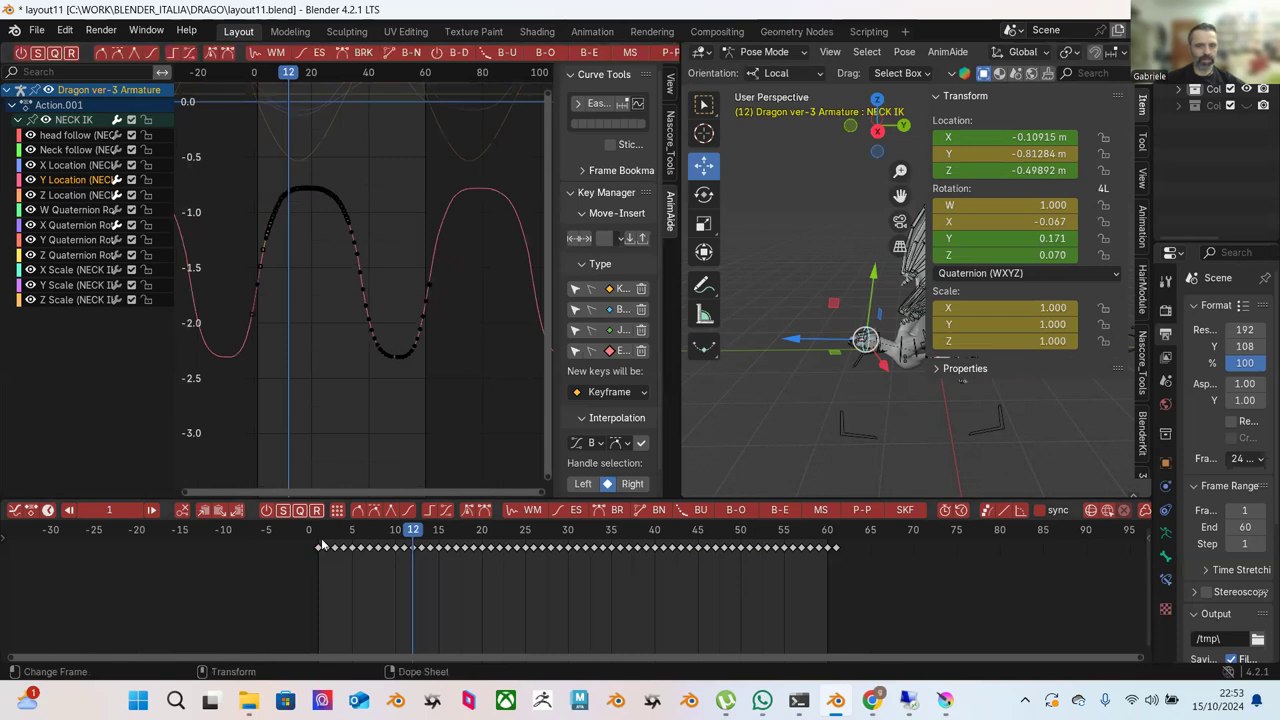
# Review the neck animation and select the first wave's Y Location keys.
pyautogui.press('space')
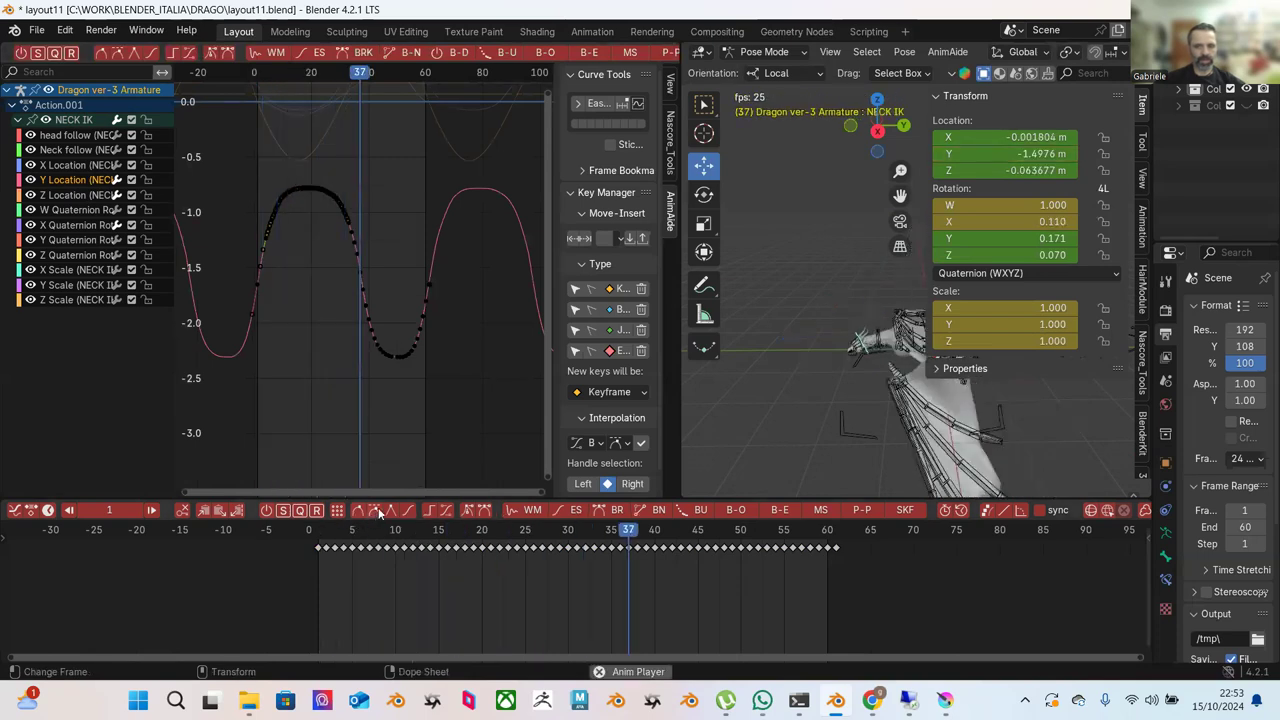
pyautogui.press('space')
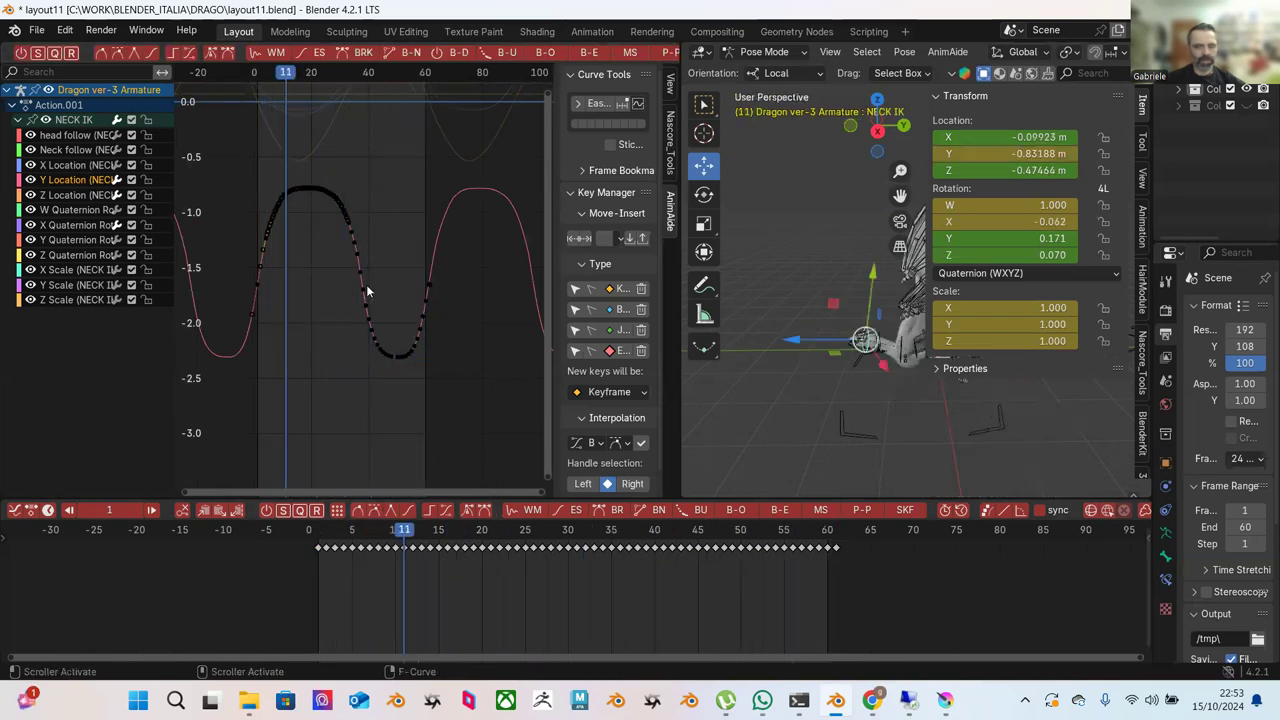
pyautogui.scroll(-2, 366, 284)
pyautogui.moveTo(264, 162); pyautogui.dragTo(464, 377)
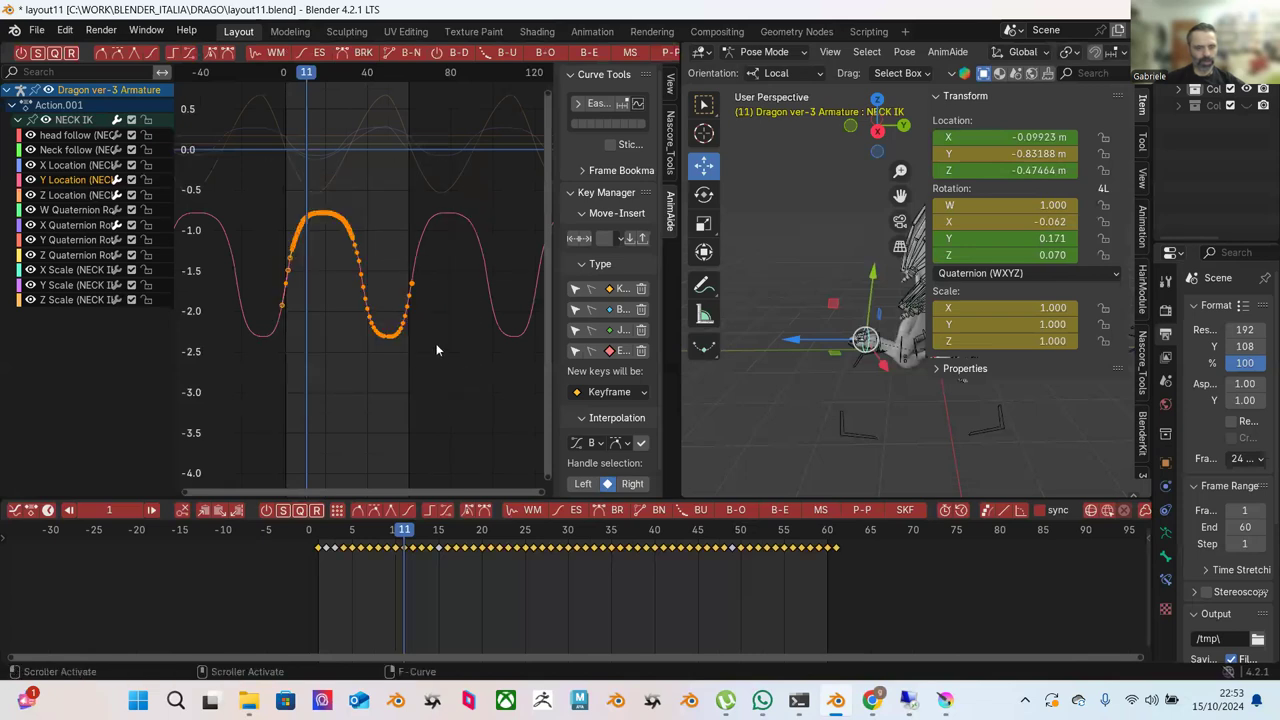
pyautogui.press('g')
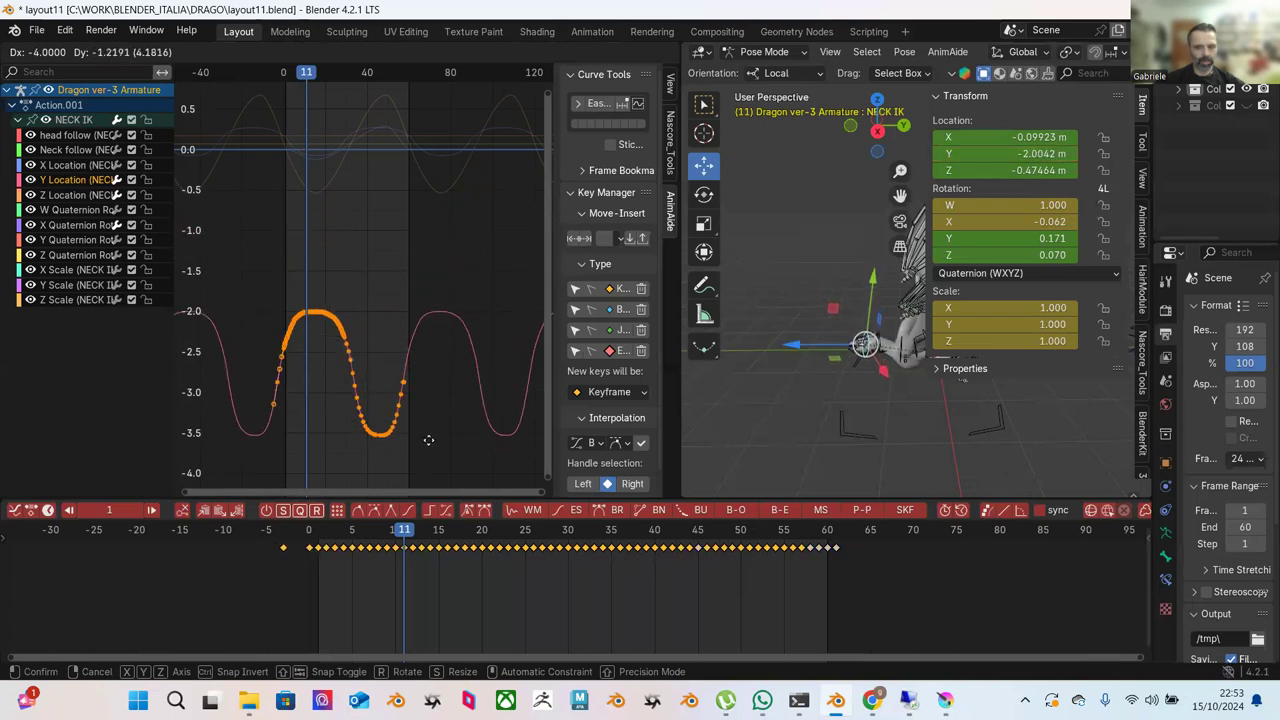
pyautogui.rightClick(424, 404)
pyautogui.scroll(-5, 419, 396)
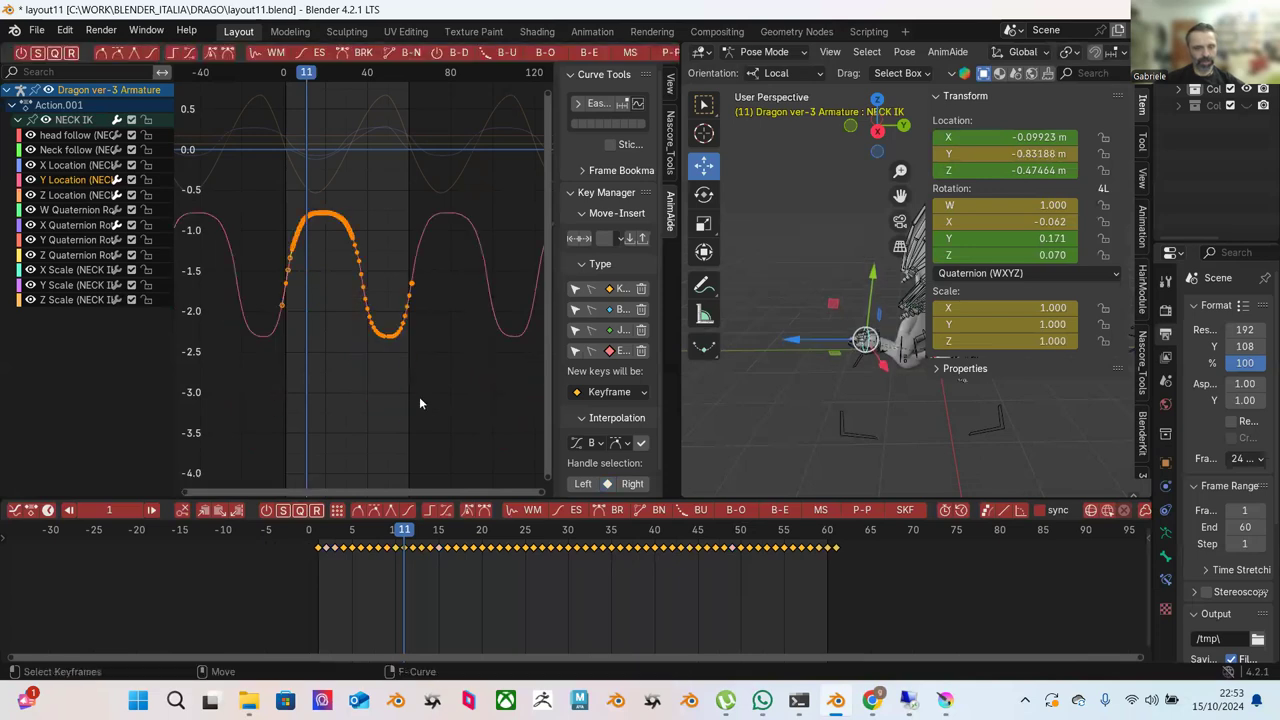
# Push Pull the selected Y Location keys to soften the curve, then review playback.
pyautogui.click(663, 50)
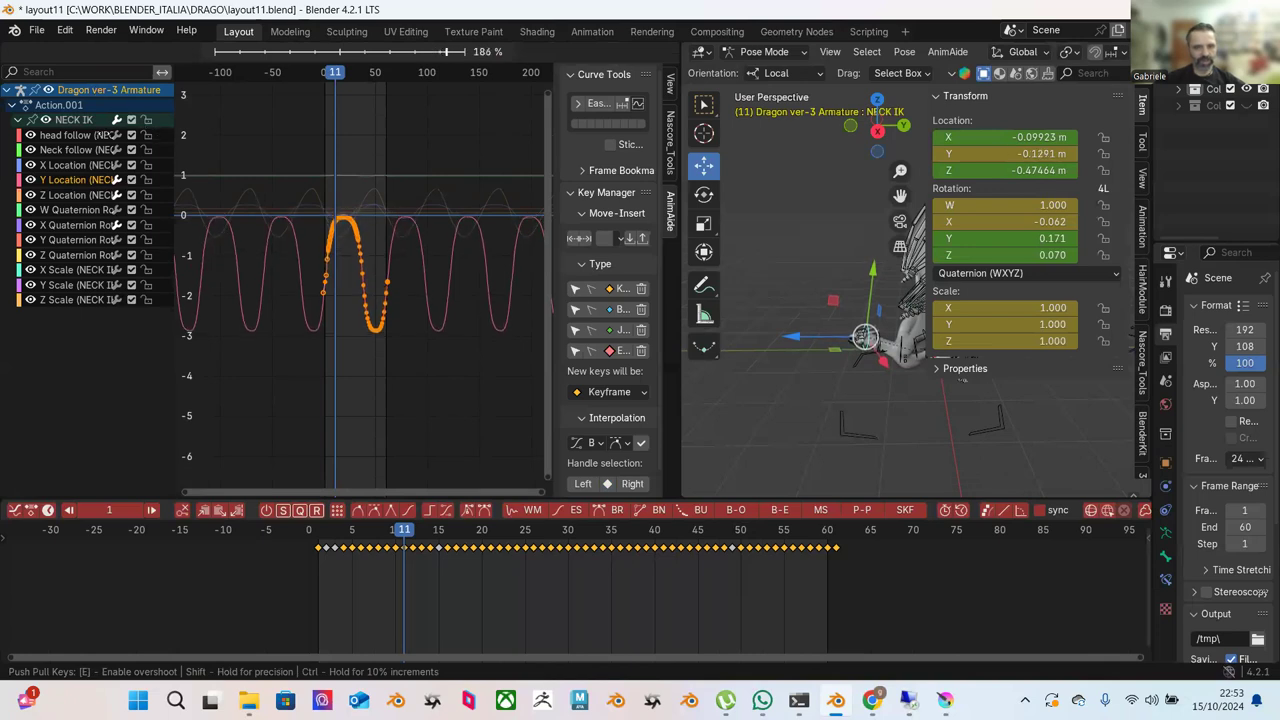
pyautogui.click(141, 196)
pyautogui.press('space')
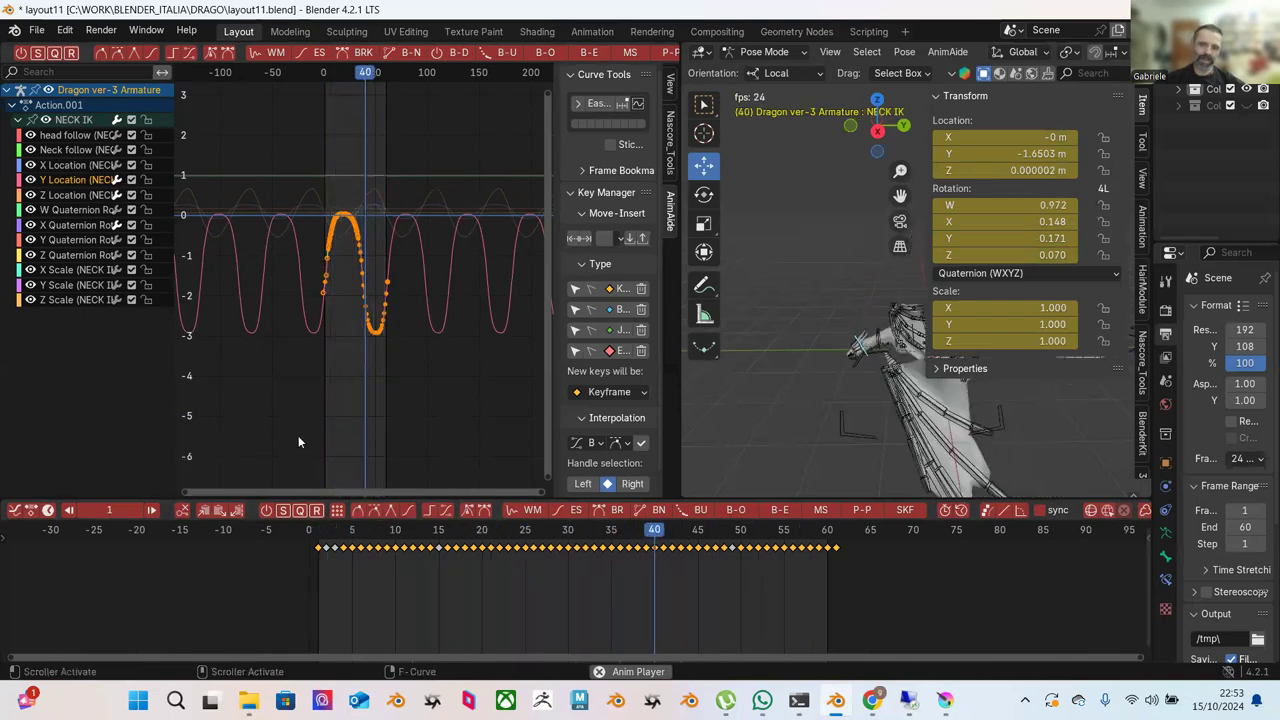
pyautogui.press('space')
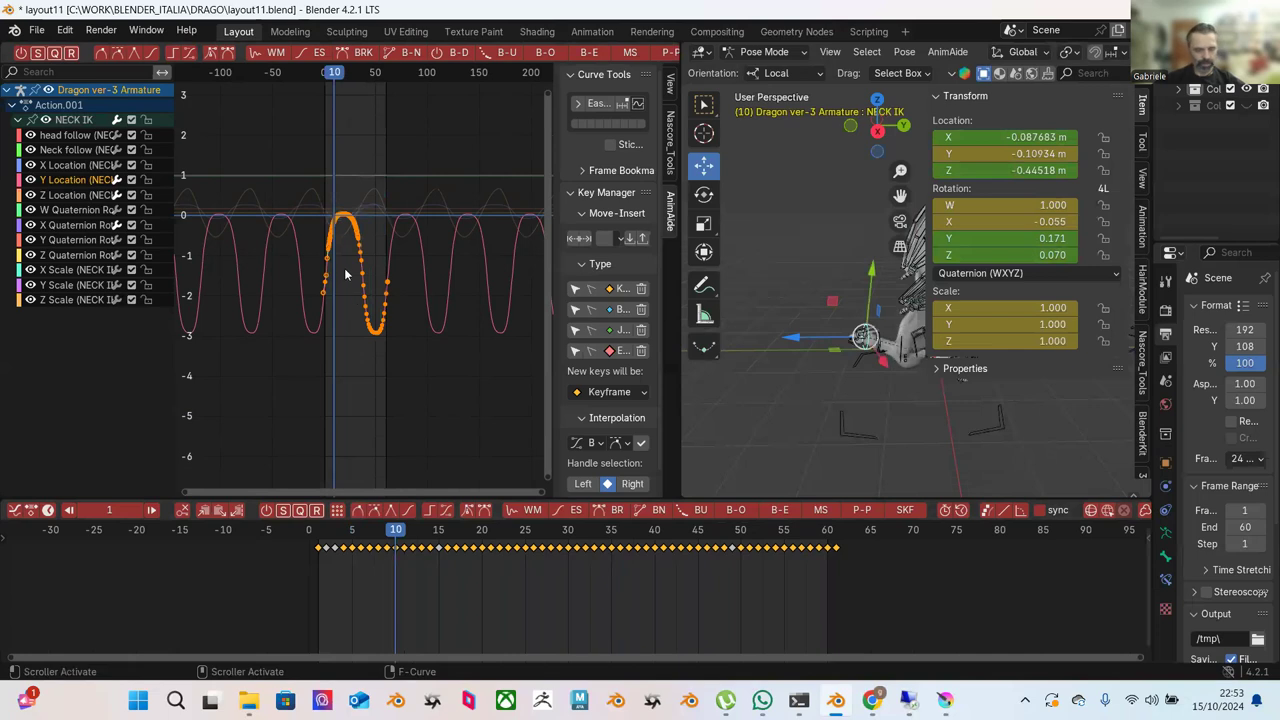
# Shift the keys three frames earlier and about 0.8 lower, then replay from the start.
pyautogui.press('g')
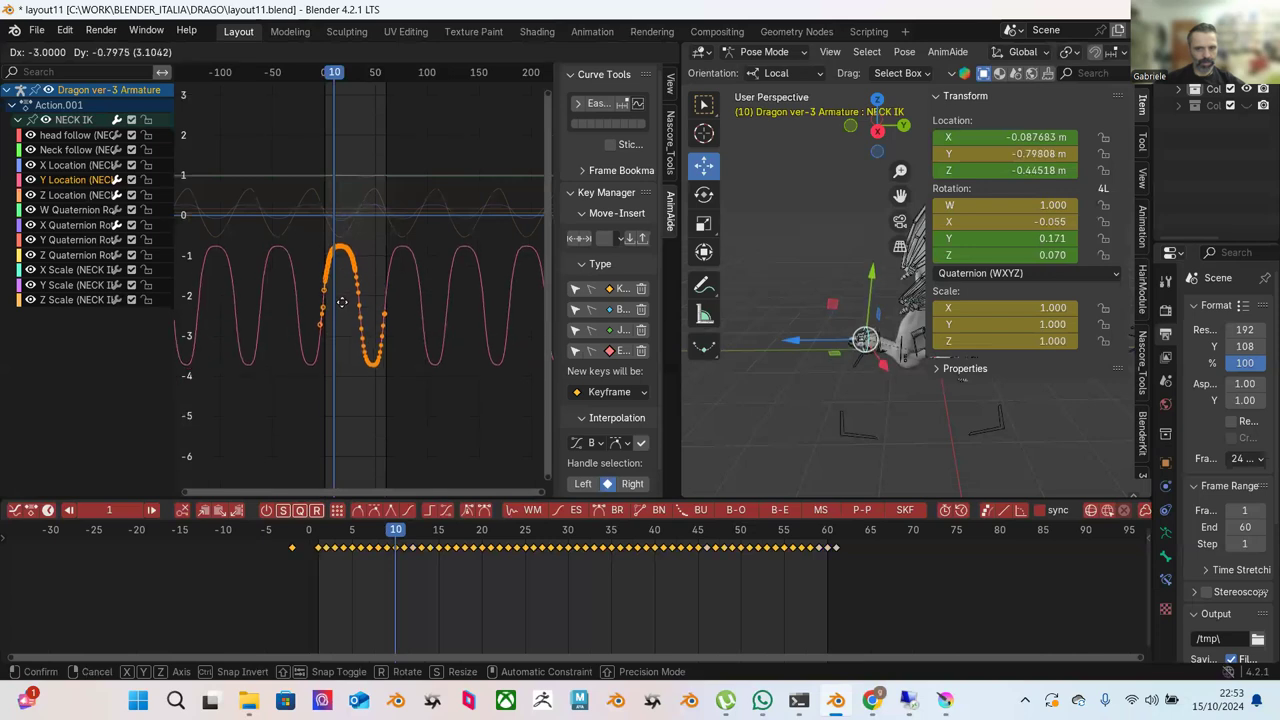
pyautogui.click(342, 311)
pyautogui.click(328, 530)
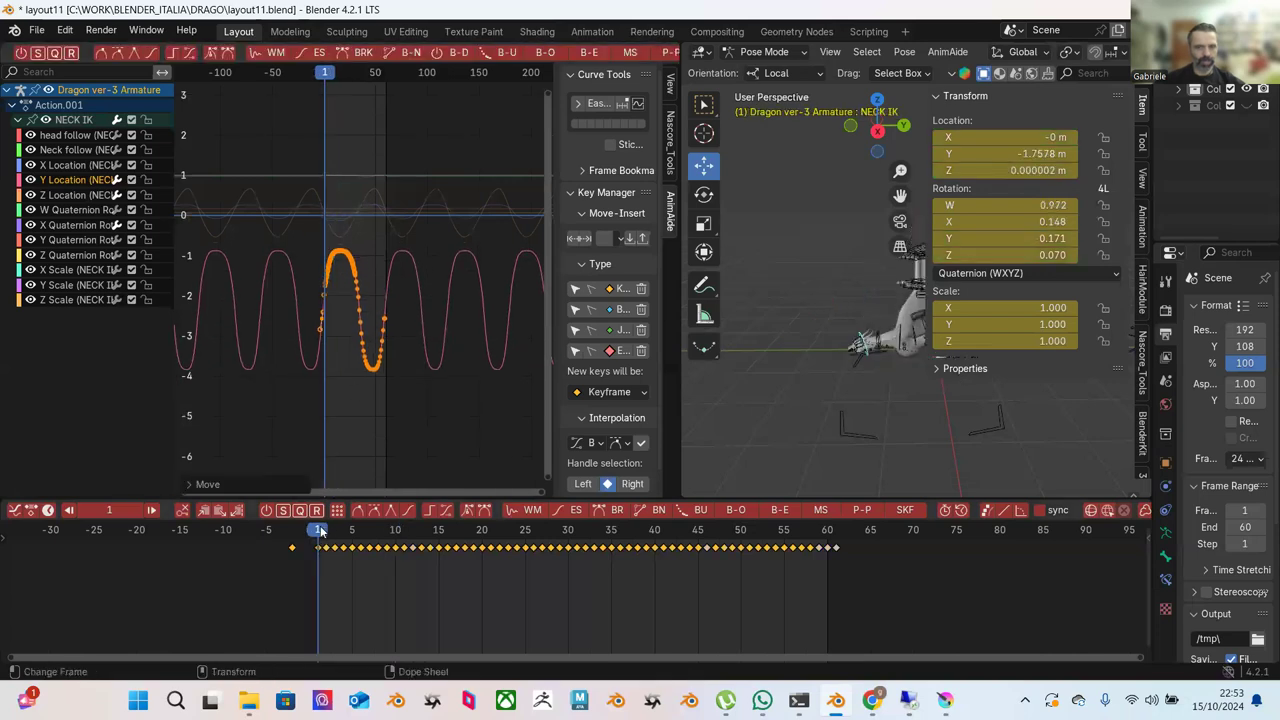
pyautogui.press('space')
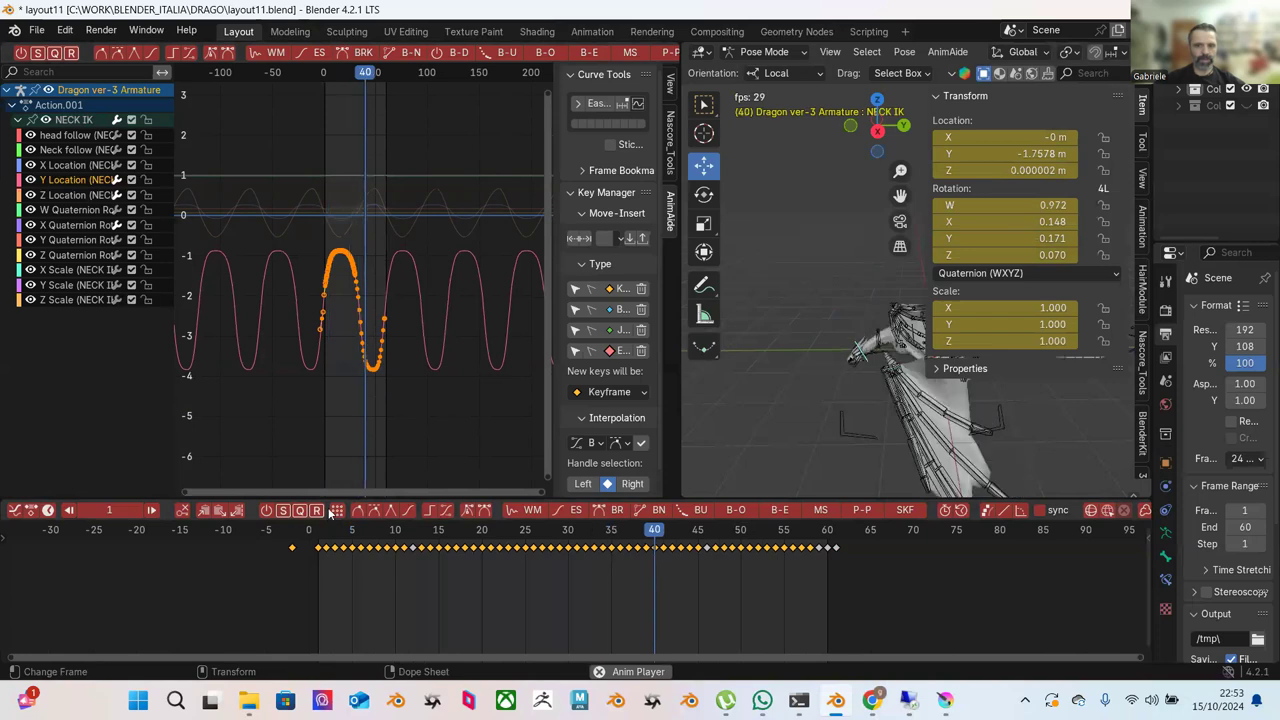
pyautogui.press('space')
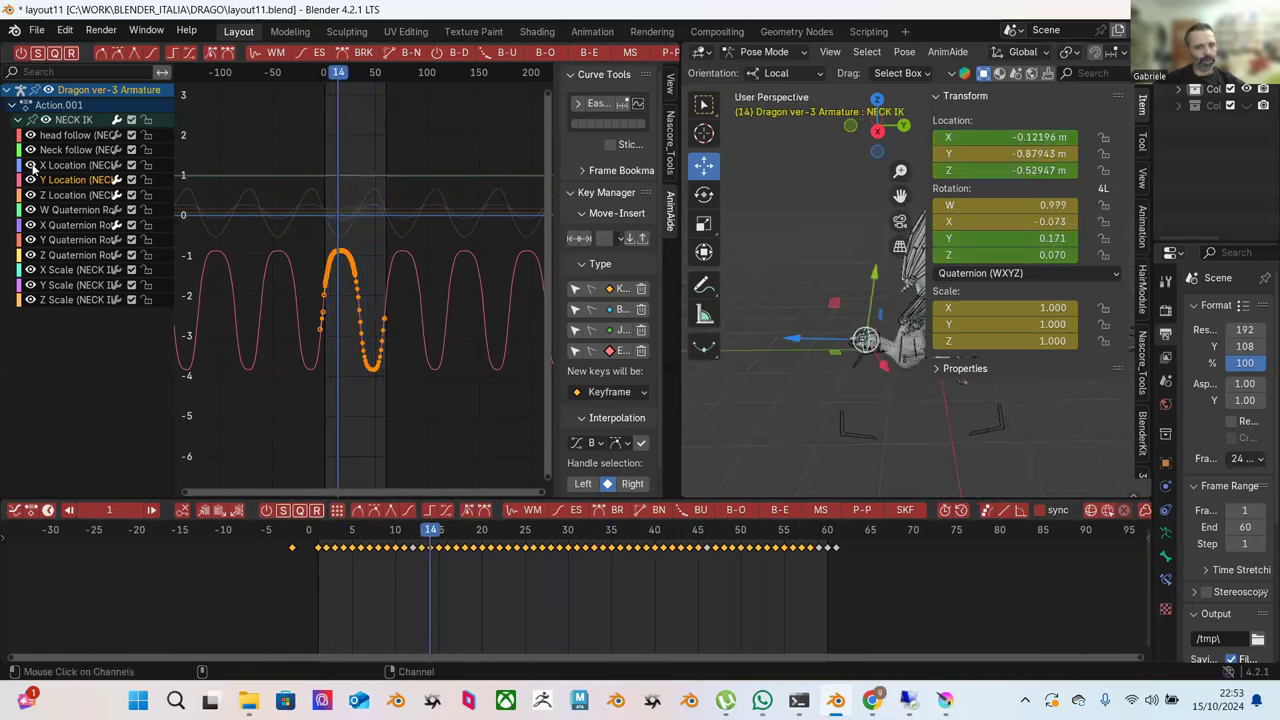
# Raise the NECK IK Z Location keys about 1.2, three frames earlier, then select the neck controller.
pyautogui.click(70, 196)
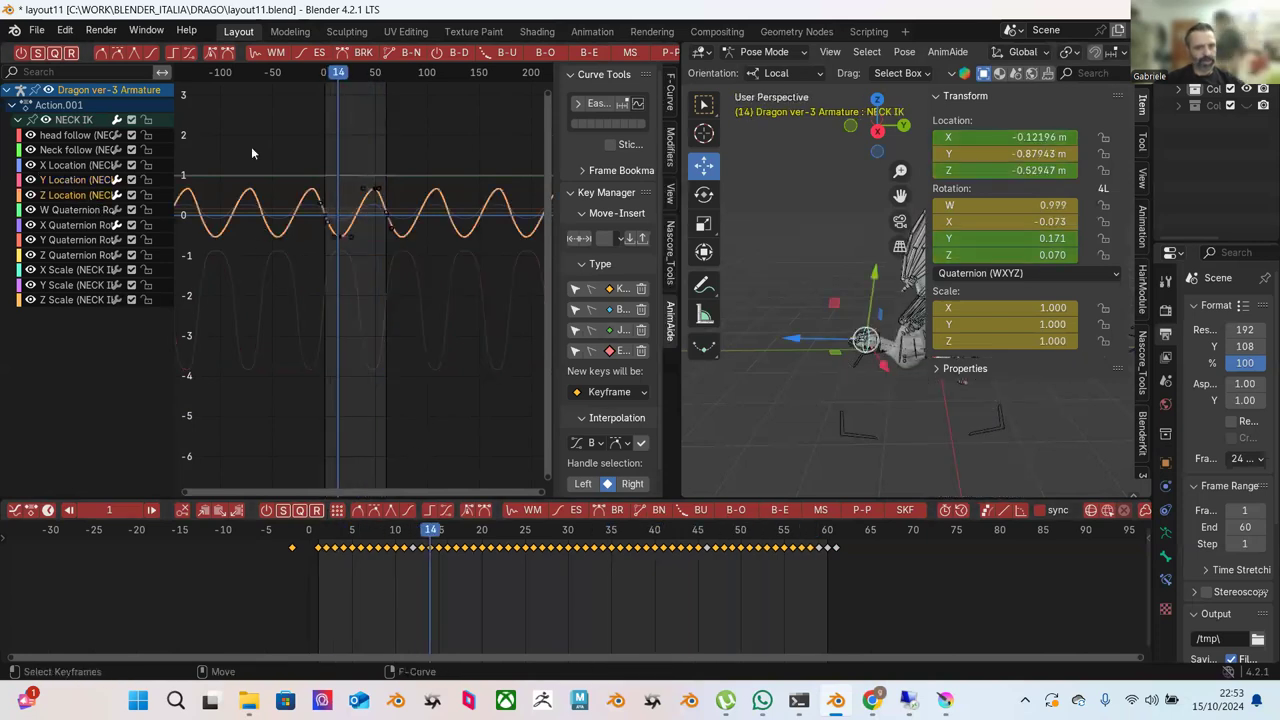
pyautogui.moveTo(251, 146); pyautogui.dragTo(422, 276)
pyautogui.press('g')
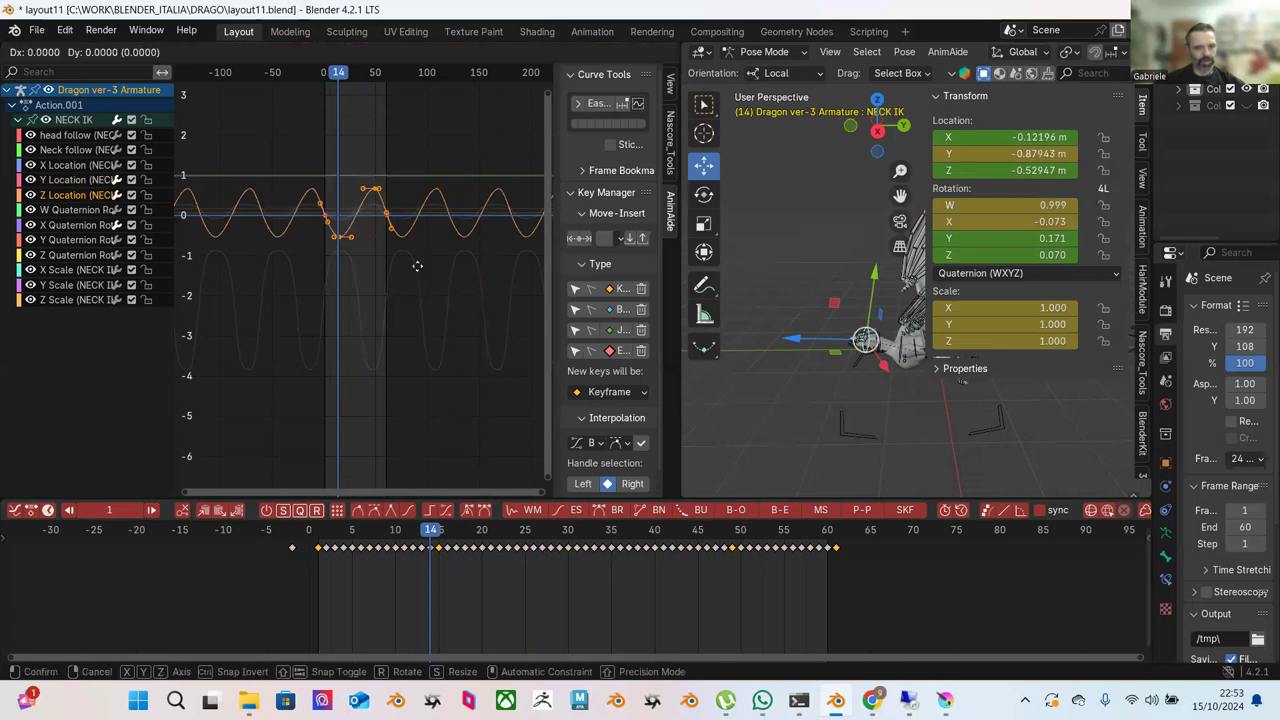
pyautogui.moveTo(403, 229)
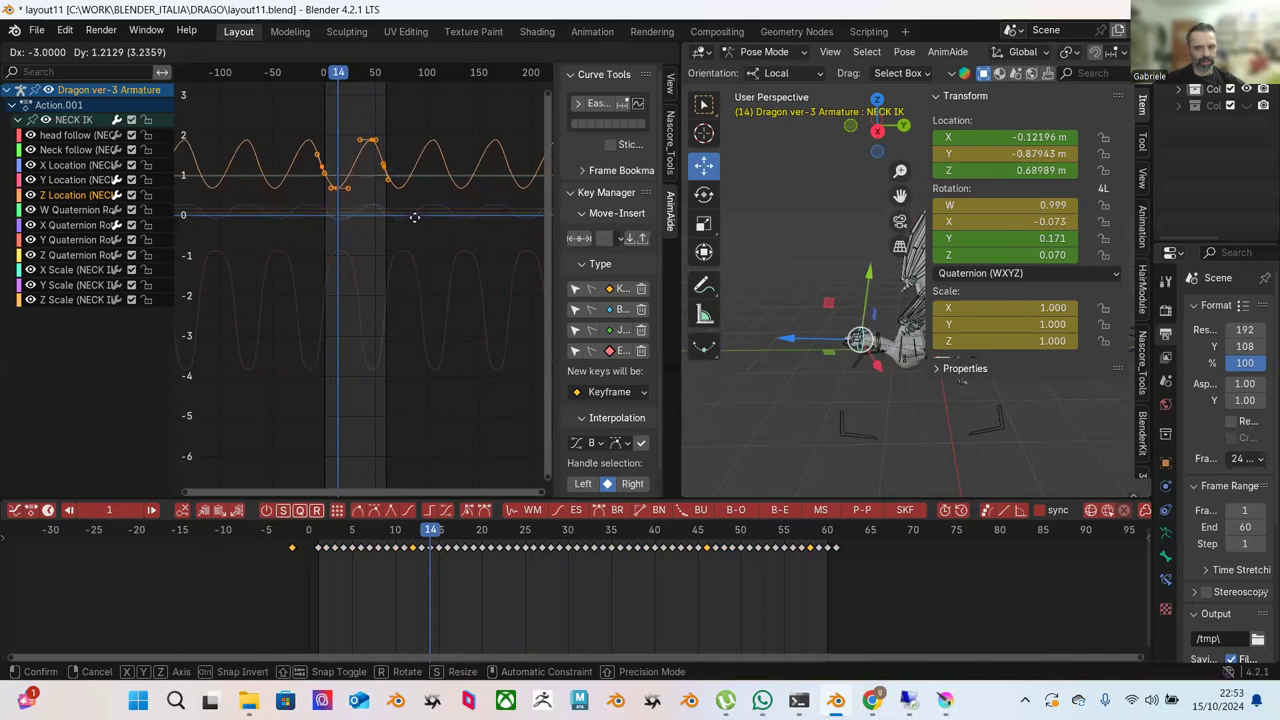
pyautogui.click(414, 217)
pyautogui.press('space')
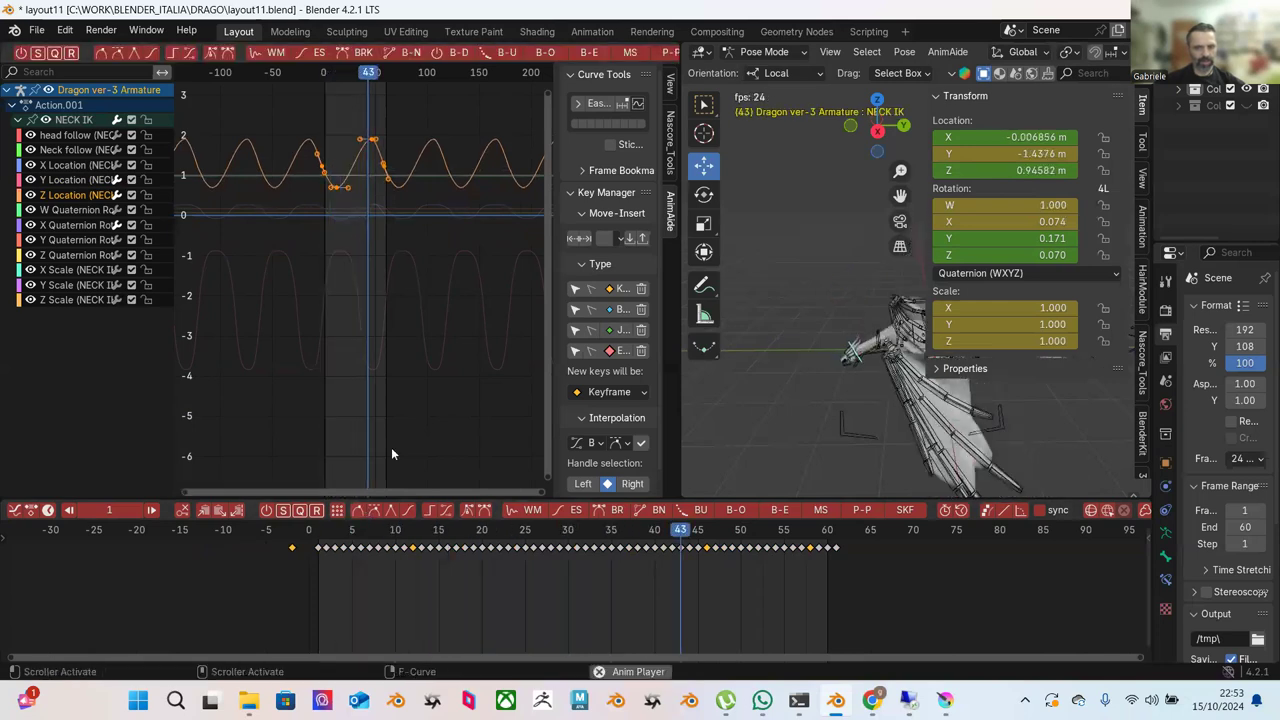
pyautogui.click(879, 341)
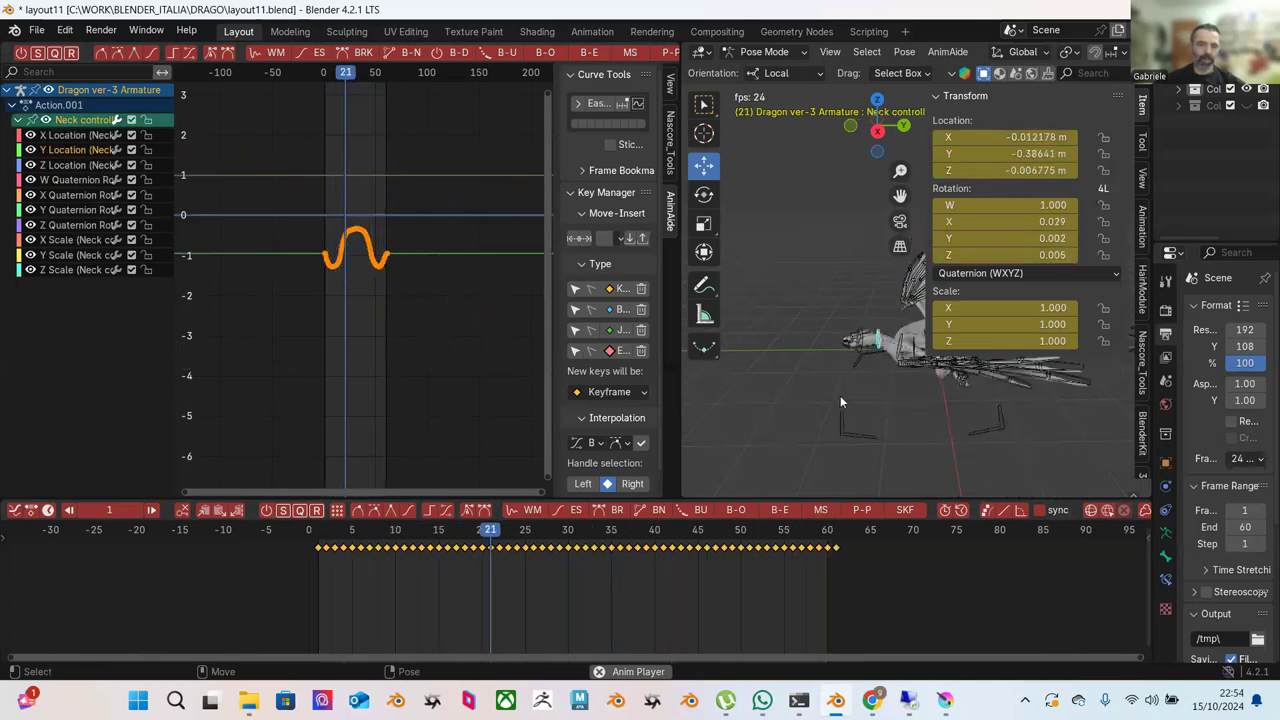
# Delete the neck controller's in-between keyframes, keeping the end keys, and move to frame 19.
pyautogui.press('space')
pyautogui.moveTo(867, 411); pyautogui.dragTo(852, 386, button='middle')
pyautogui.moveTo(318, 578); pyautogui.dragTo(830, 541)
pyautogui.press('Delete')
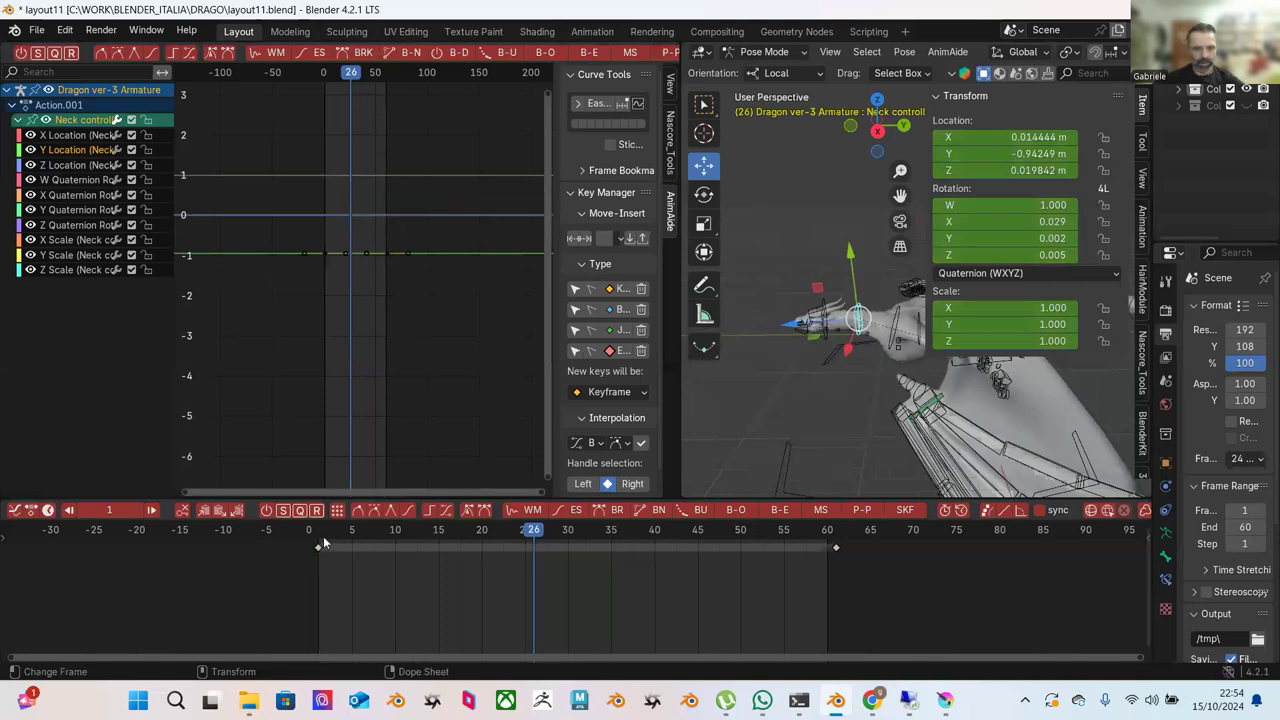
pyautogui.click(320, 540)
pyautogui.moveTo(328, 538); pyautogui.dragTo(497, 537)
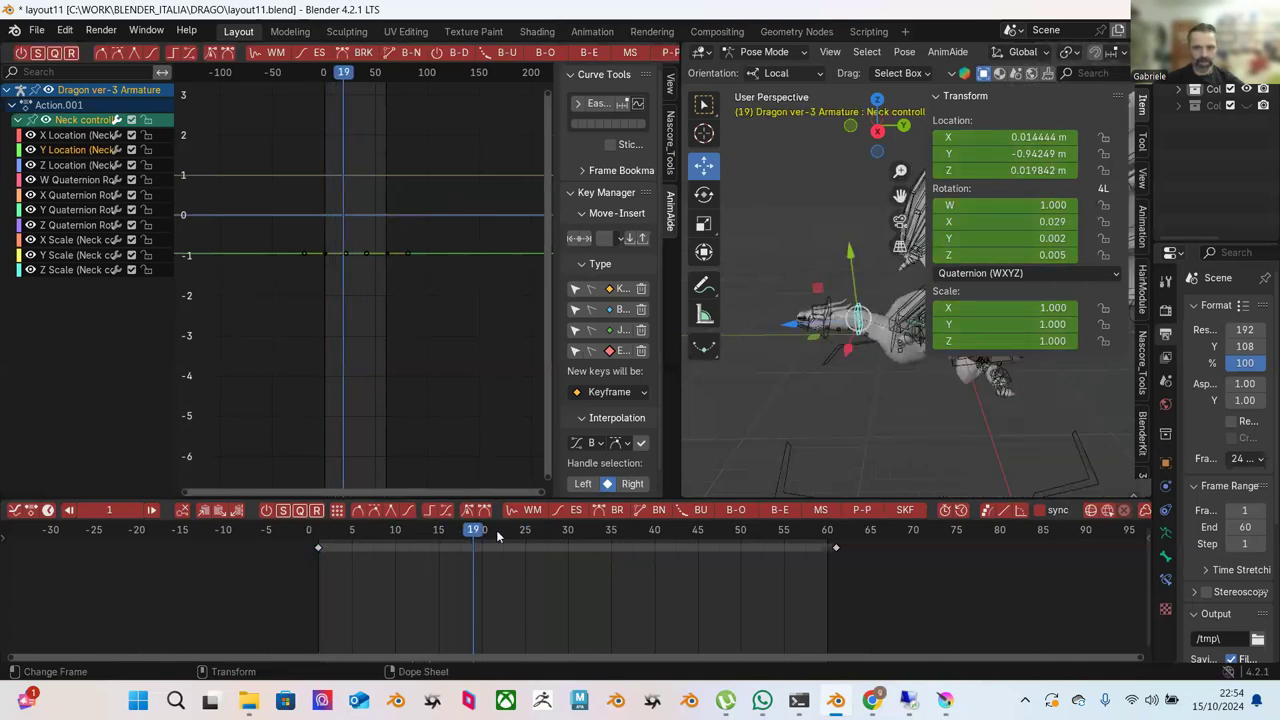
# With Global orientation, key lowered and raised neck controller poses at frames 19, 16 and 55.
pyautogui.click(772, 74)
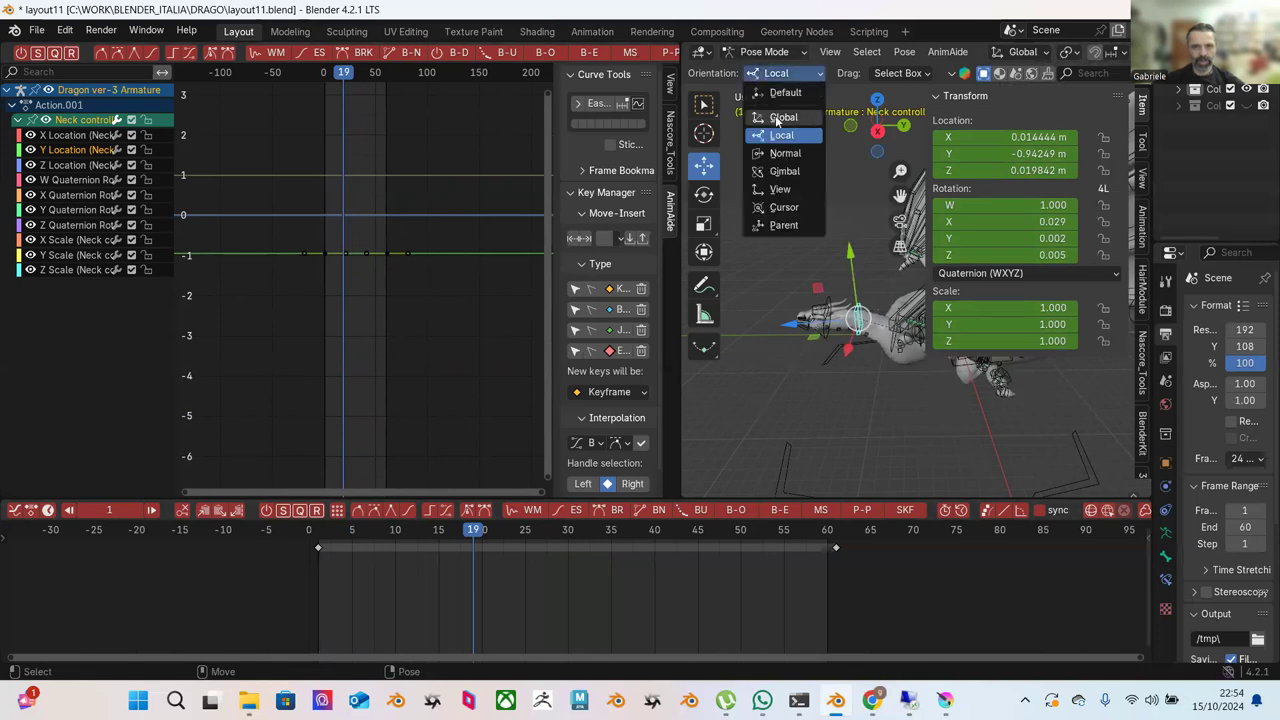
pyautogui.click(779, 118)
pyautogui.moveTo(860, 242); pyautogui.dragTo(854, 258)
pyautogui.moveTo(335, 546); pyautogui.dragTo(680, 552)
pyautogui.moveTo(854, 282); pyautogui.dragTo(849, 256)
pyautogui.moveTo(484, 538); pyautogui.dragTo(787, 534)
pyautogui.moveTo(857, 291); pyautogui.dragTo(550, 489)
# Key a slightly lower controller pose near frame 8, review playback, and select the NECK IK bone.
pyautogui.moveTo(406, 540)
pyautogui.mouseDown()
pyautogui.moveTo(314, 538)
pyautogui.moveTo(388, 538)
pyautogui.mouseUp()
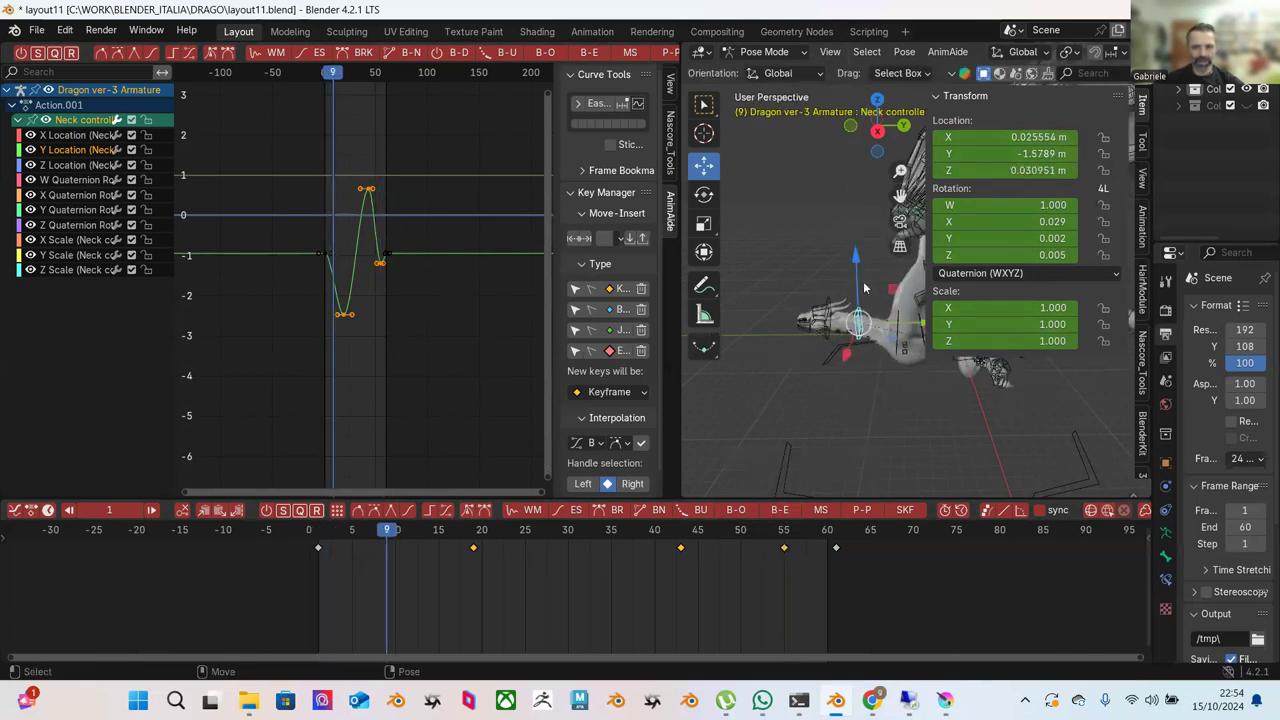
pyautogui.moveTo(856, 288); pyautogui.dragTo(857, 295)
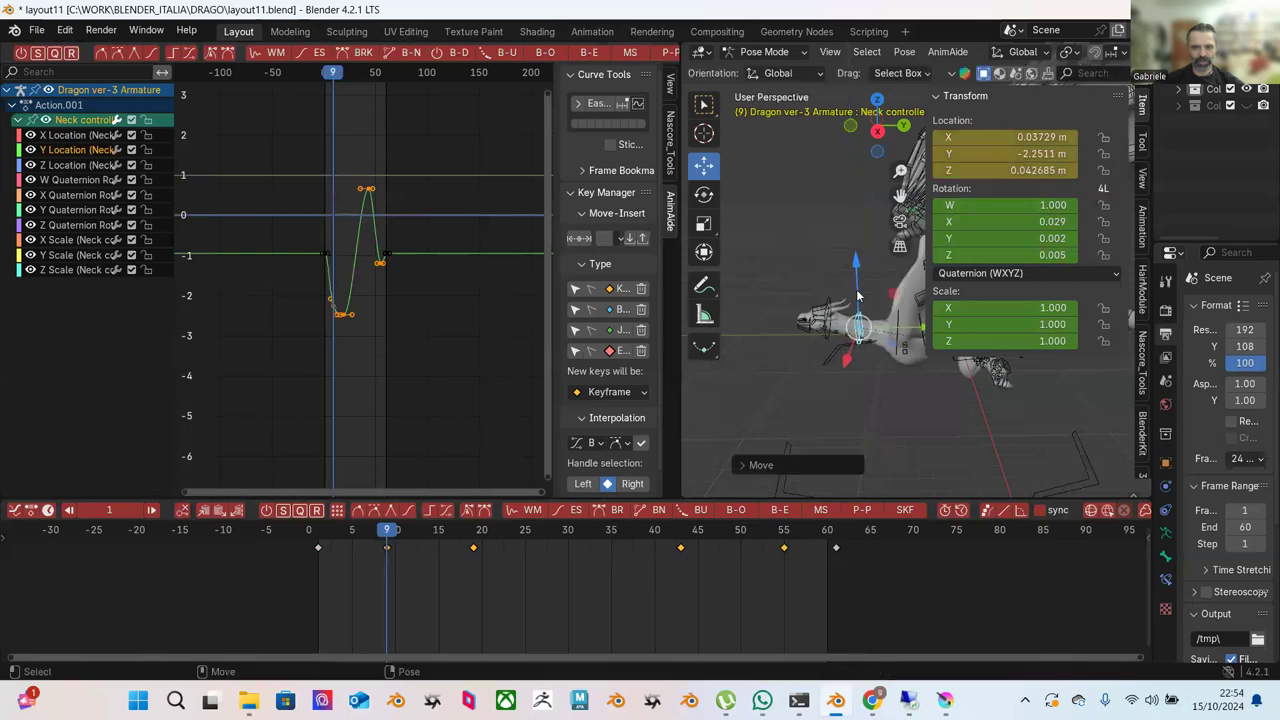
pyautogui.press('space')
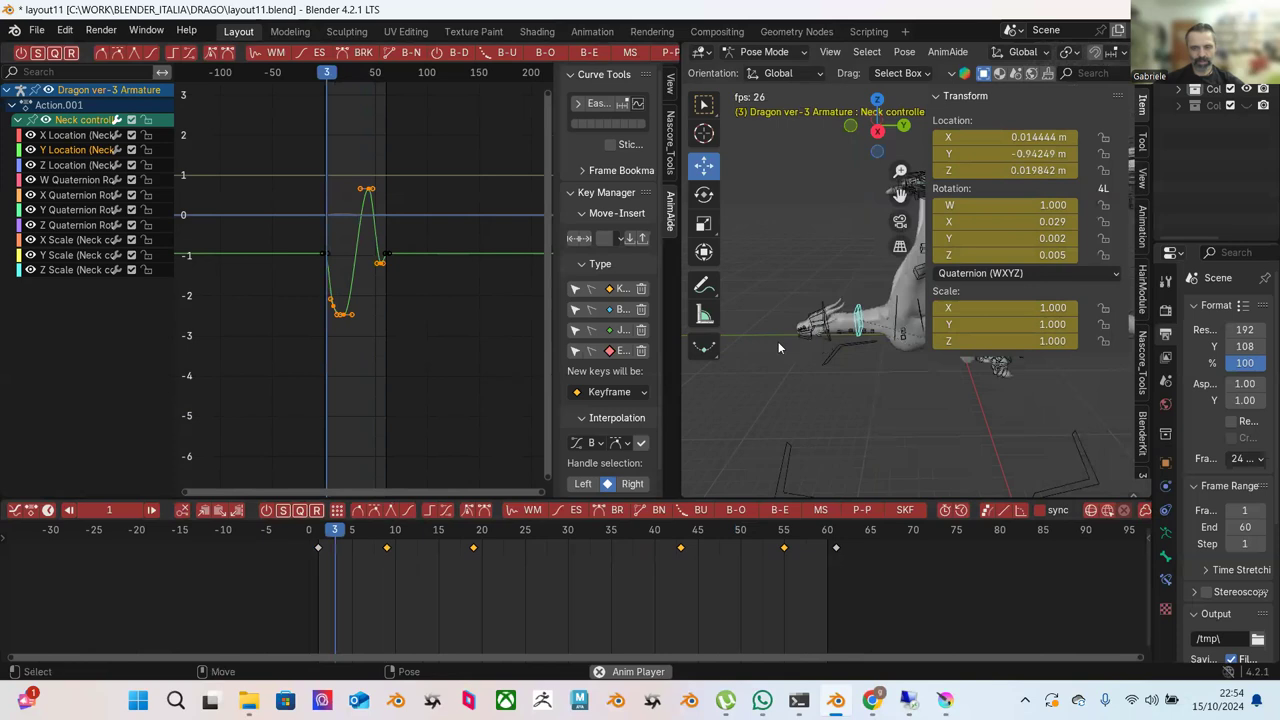
pyautogui.press('space')
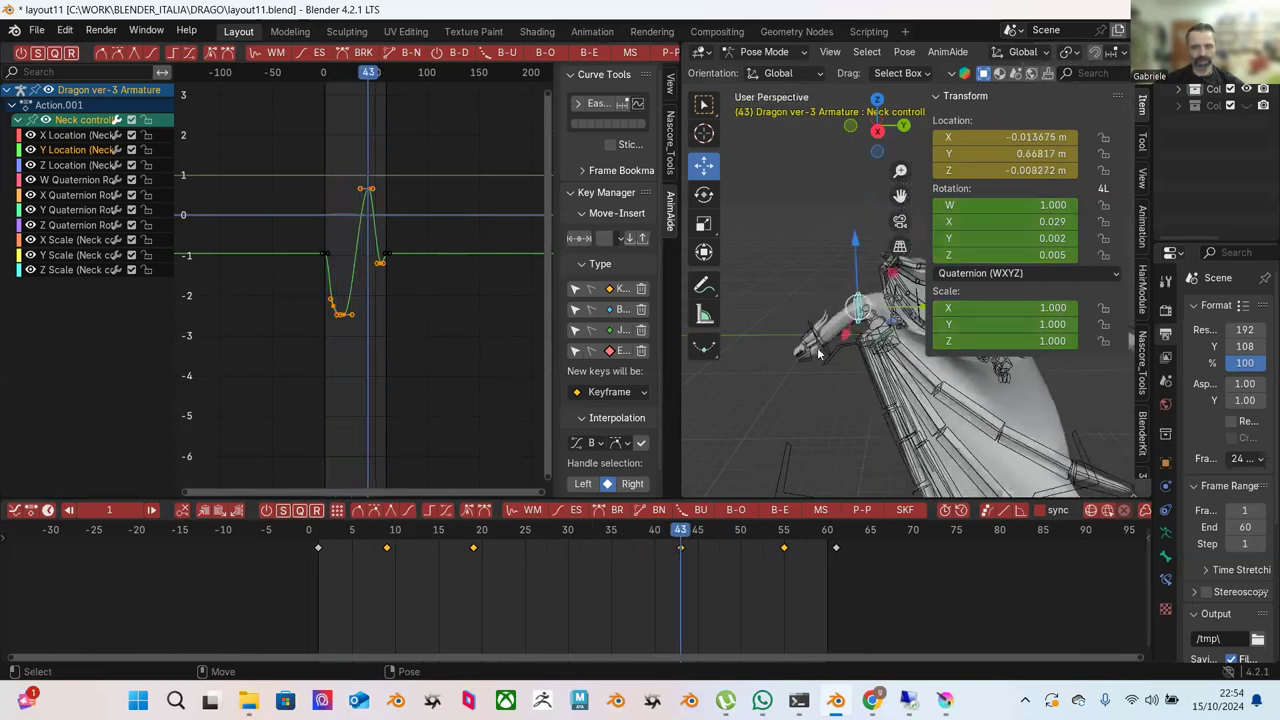
pyautogui.click(812, 328)
# Push Pull the middle NECK IK Z Location keys to a gentler curve and play back.
pyautogui.moveTo(257, 112); pyautogui.dragTo(472, 254)
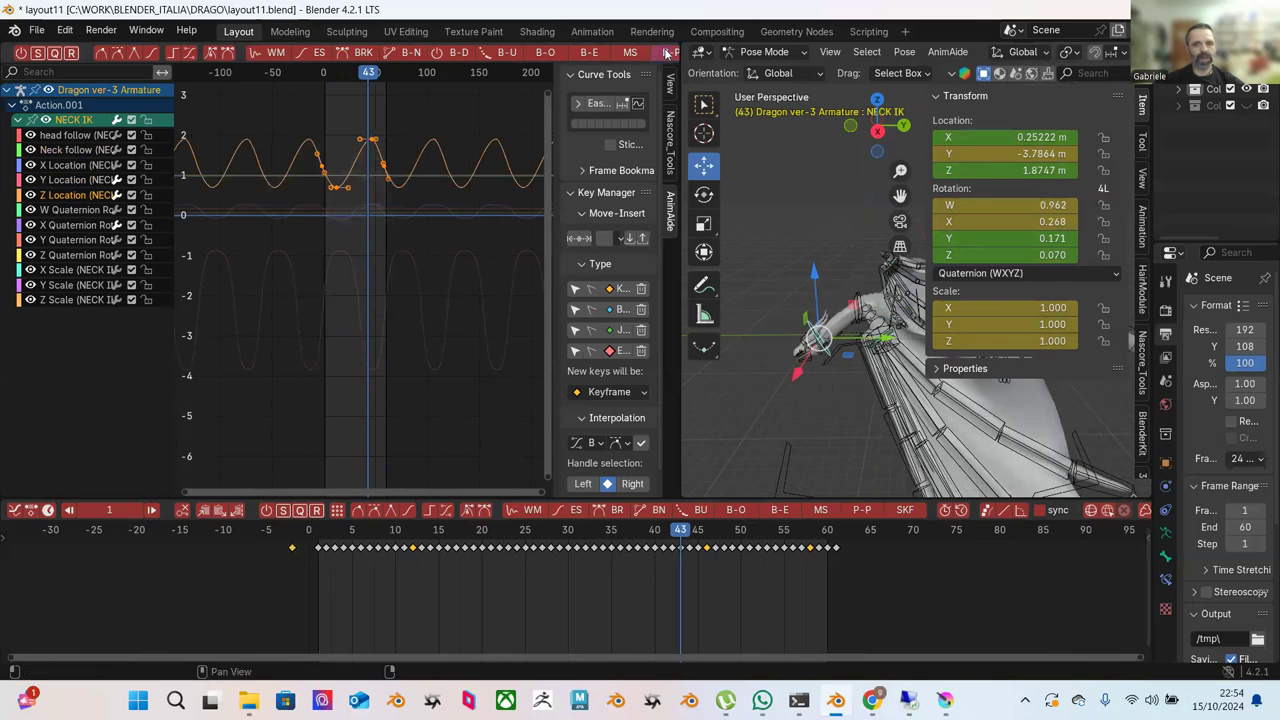
pyautogui.click(667, 52)
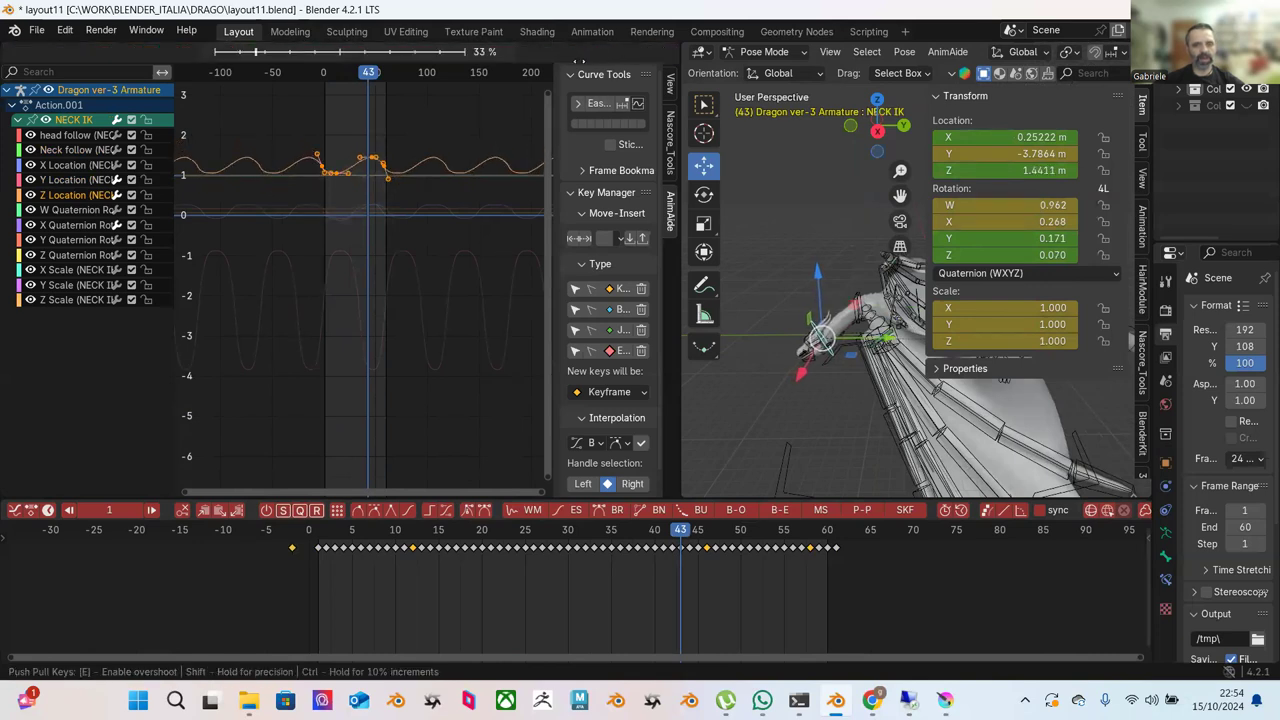
pyautogui.press('Return')
pyautogui.hotkey('shift', 'Left')
pyautogui.press('space')
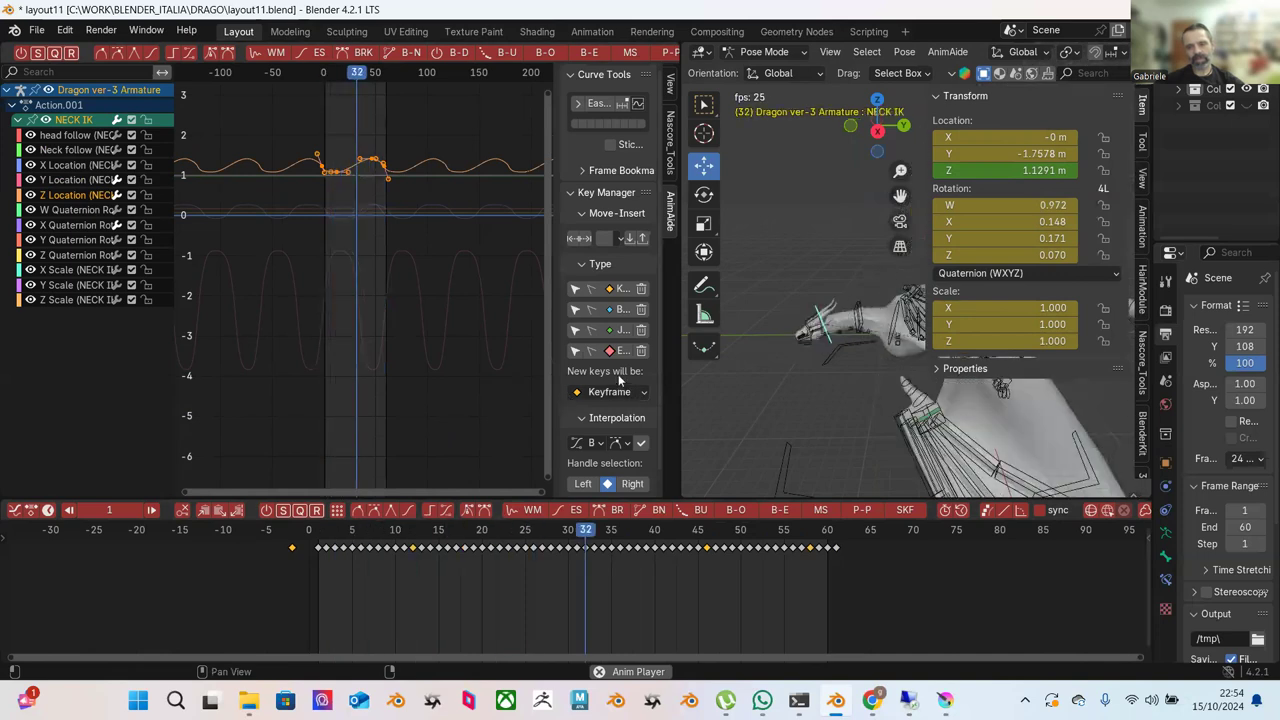
pyautogui.press('space')
# Damp the Y Location keys with Push Pull at 55 %.
pyautogui.click(78, 180)
pyautogui.moveTo(251, 189); pyautogui.dragTo(446, 430)
pyautogui.click(662, 56)
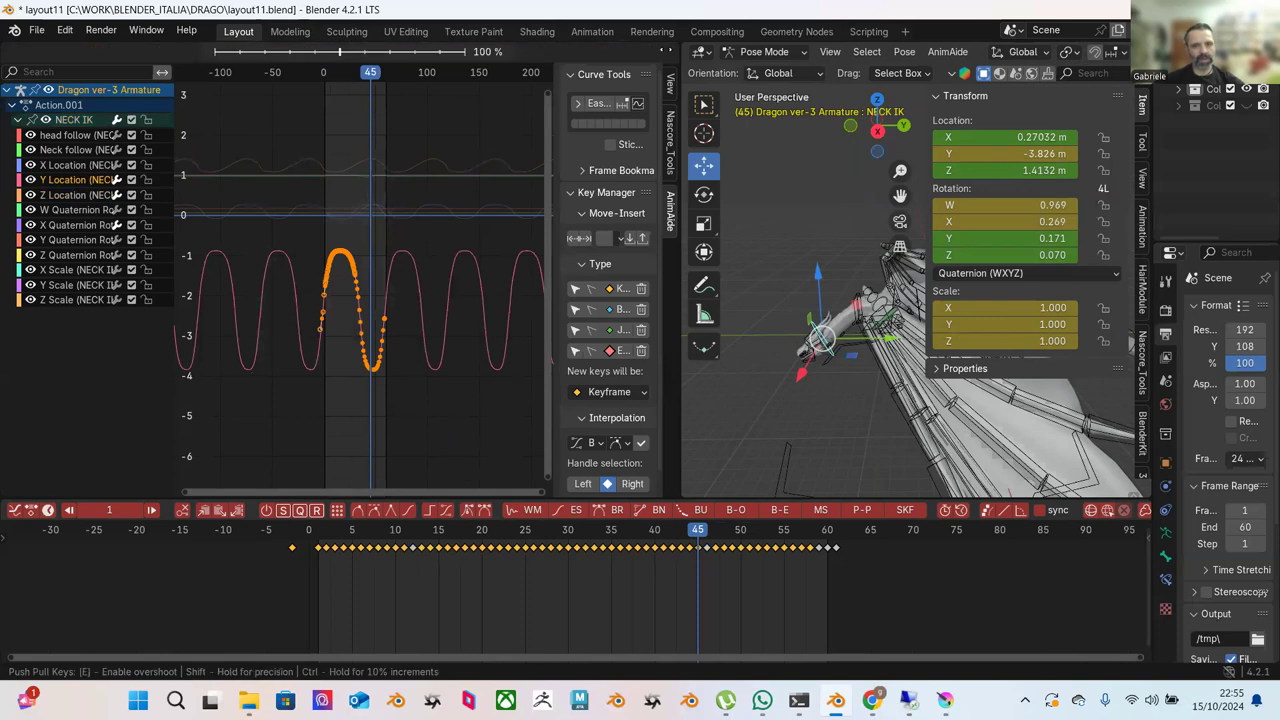
pyautogui.click(207, 147)
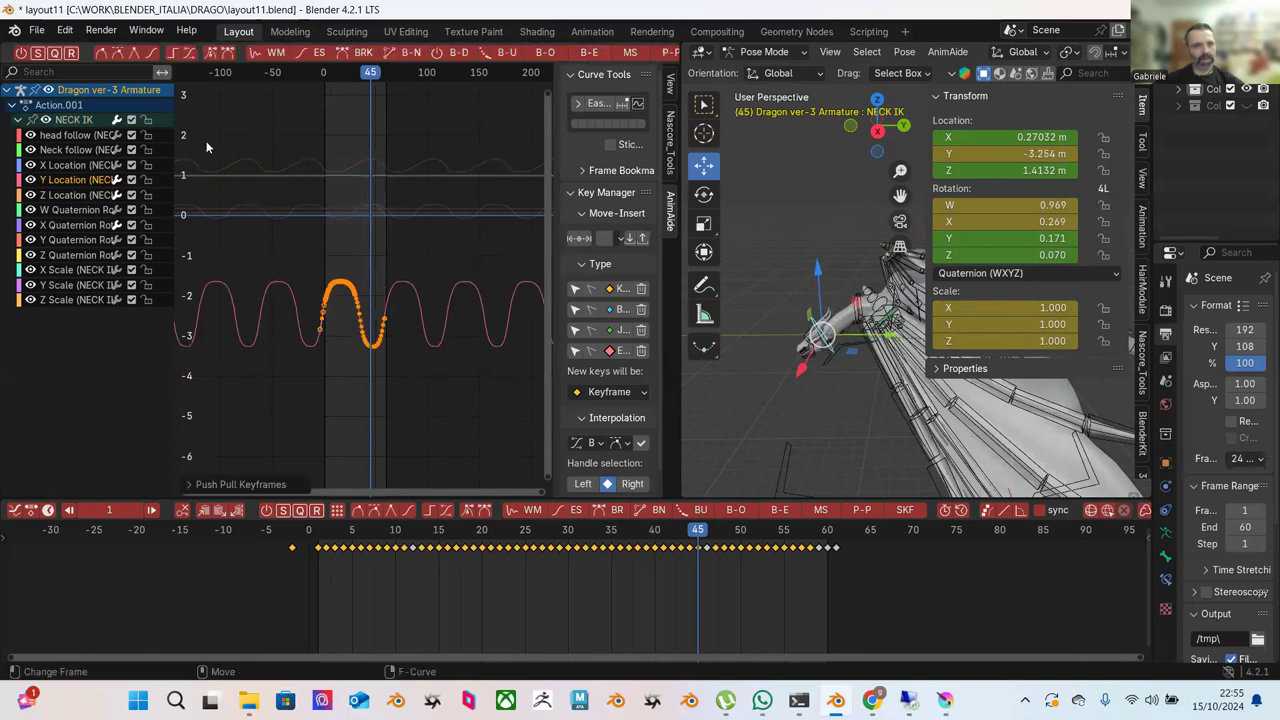
# Damp the X Quaternion Rotation keys to dip near 0.03 and peak about 0.21, then play back.
pyautogui.click(68, 225)
pyautogui.moveTo(246, 138); pyautogui.dragTo(420, 273)
pyautogui.press('KP_Decimal')
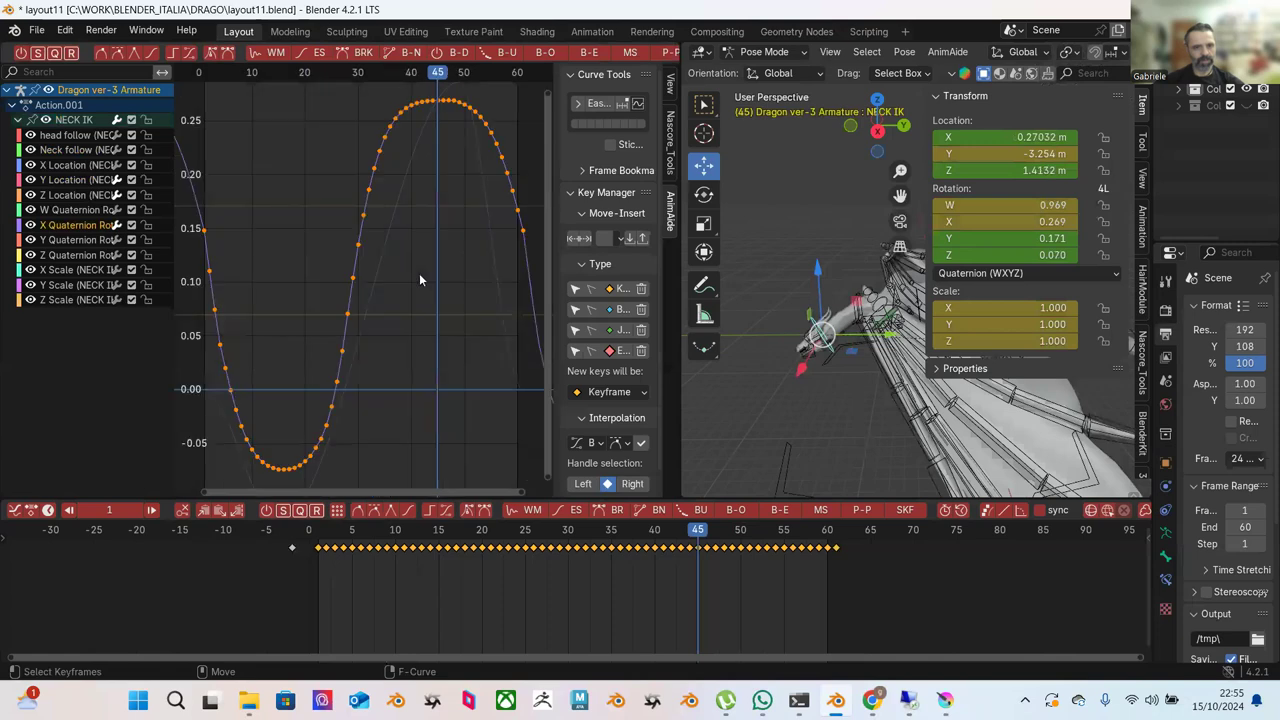
pyautogui.scroll(-3, 410, 275)
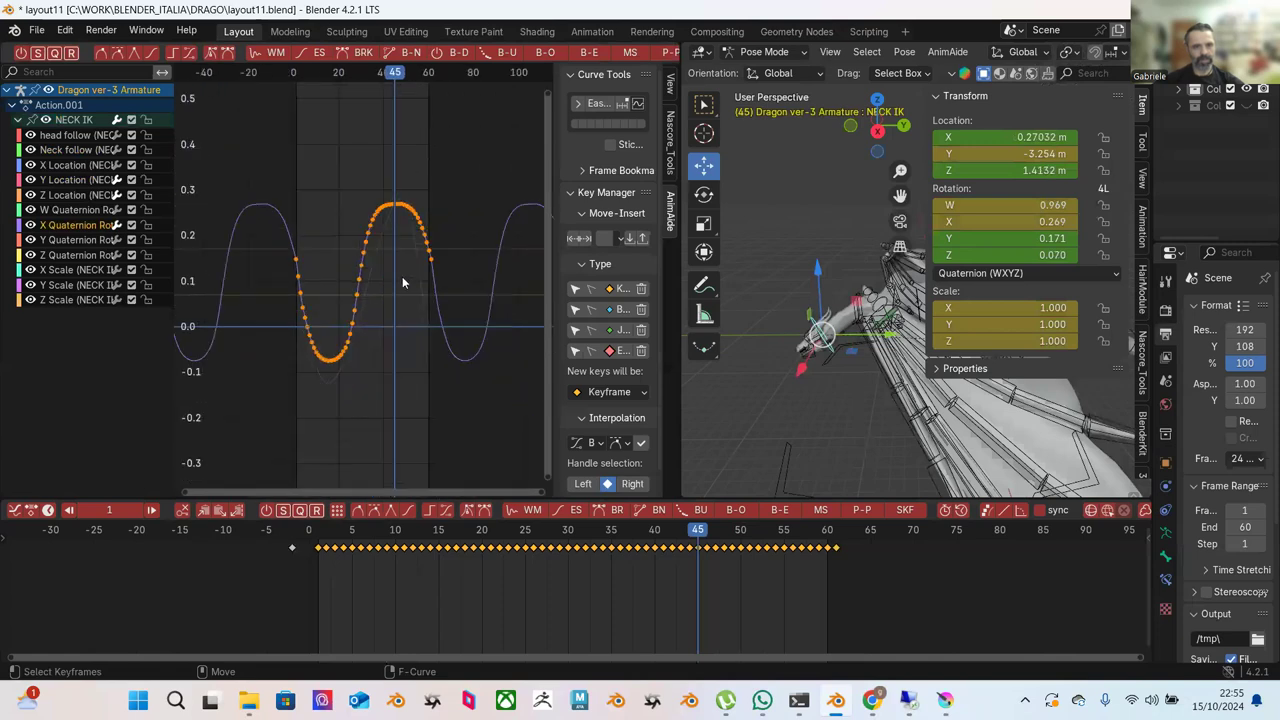
pyautogui.click(666, 54)
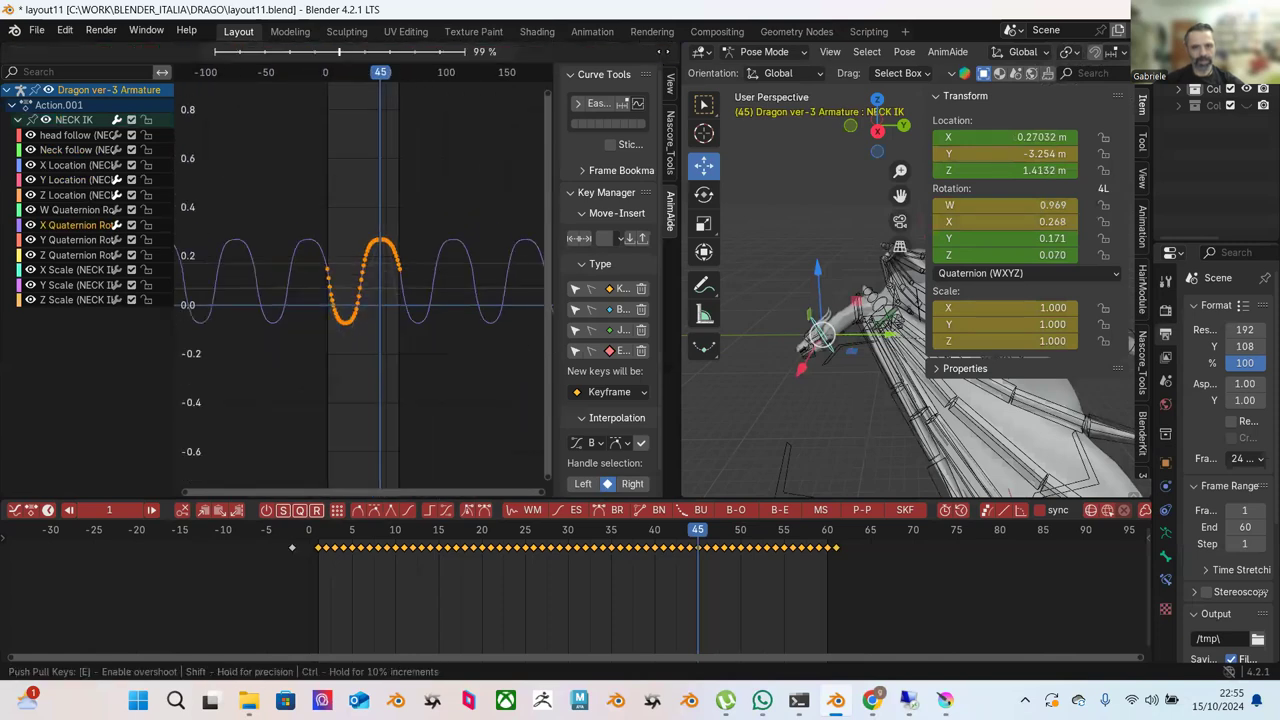
pyautogui.click(614, 79)
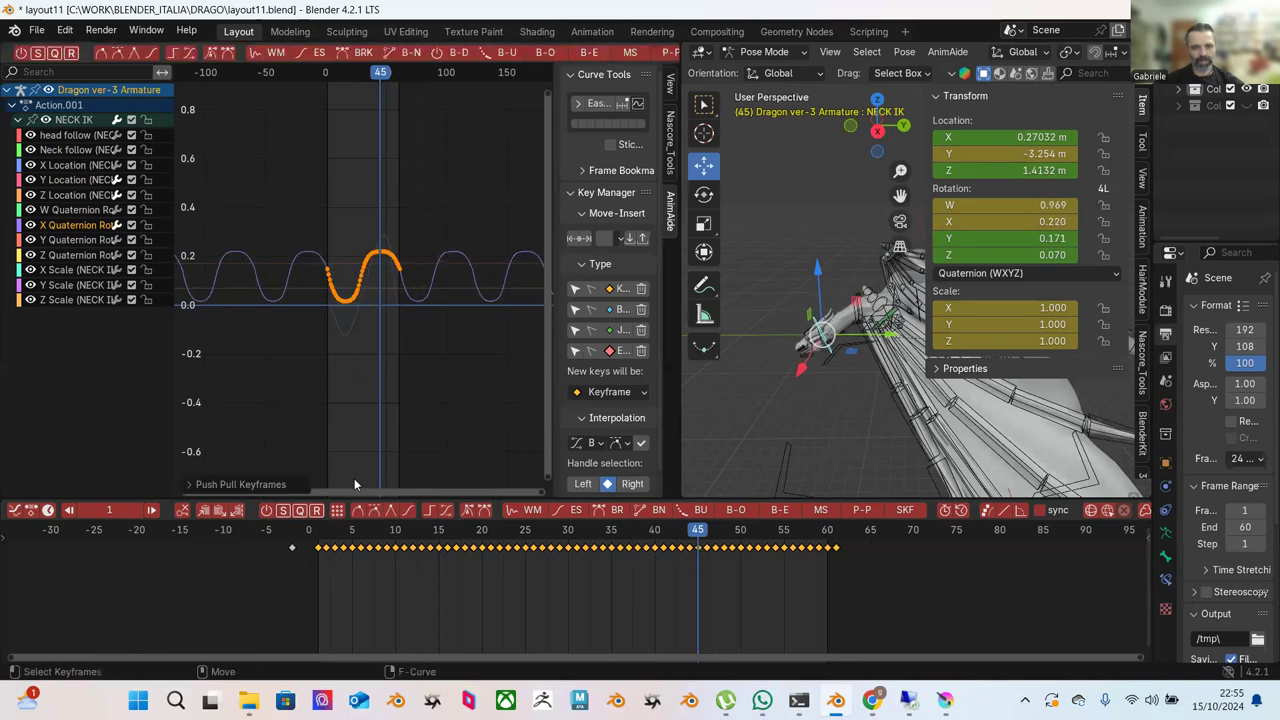
pyautogui.hotkey('shift', 'Left')
pyautogui.press('space')
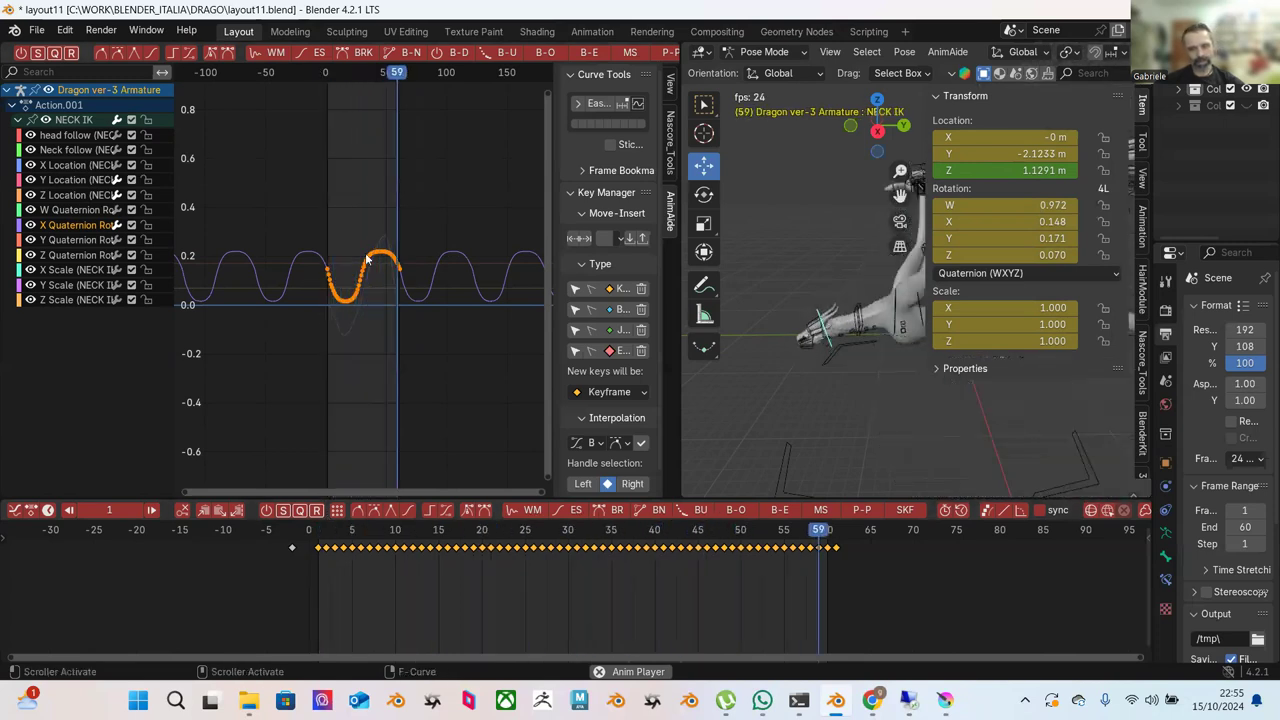
pyautogui.press('space')
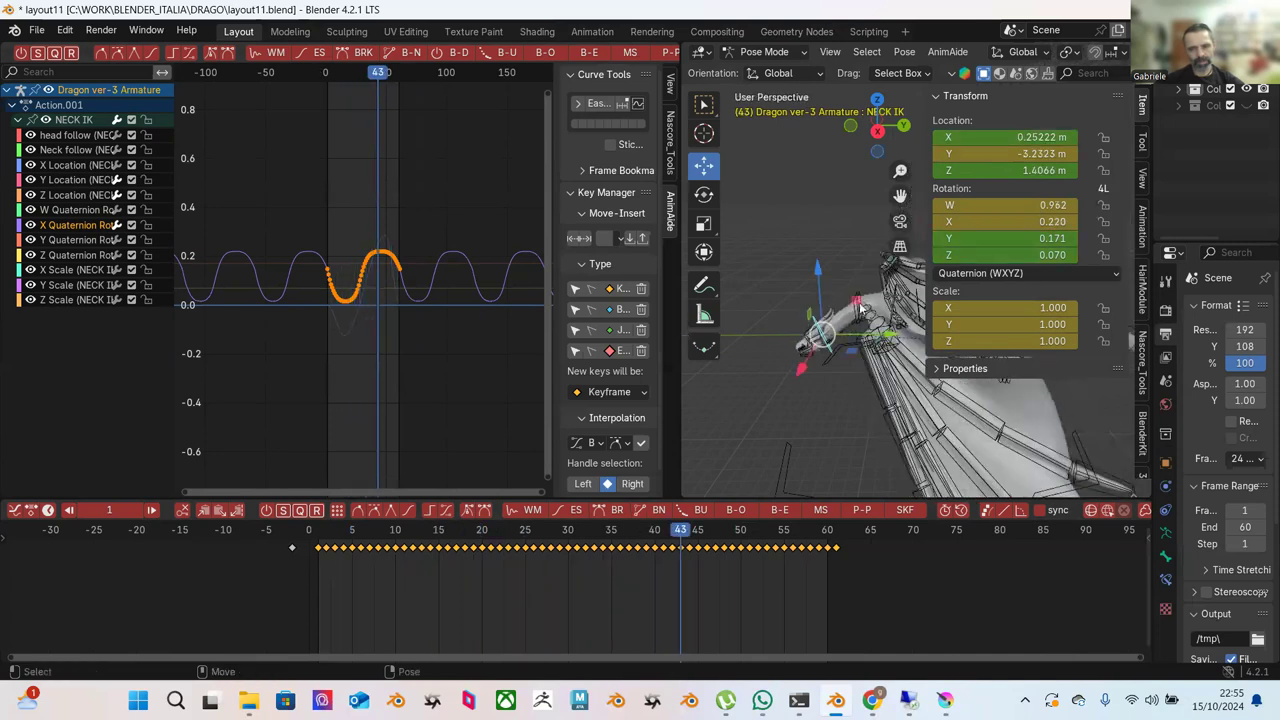
# Select the neck controller, play the loop, and select its Z Location keys near zero.
pyautogui.moveTo(851, 318); pyautogui.dragTo(849, 322, button='middle')
pyautogui.click(839, 319)
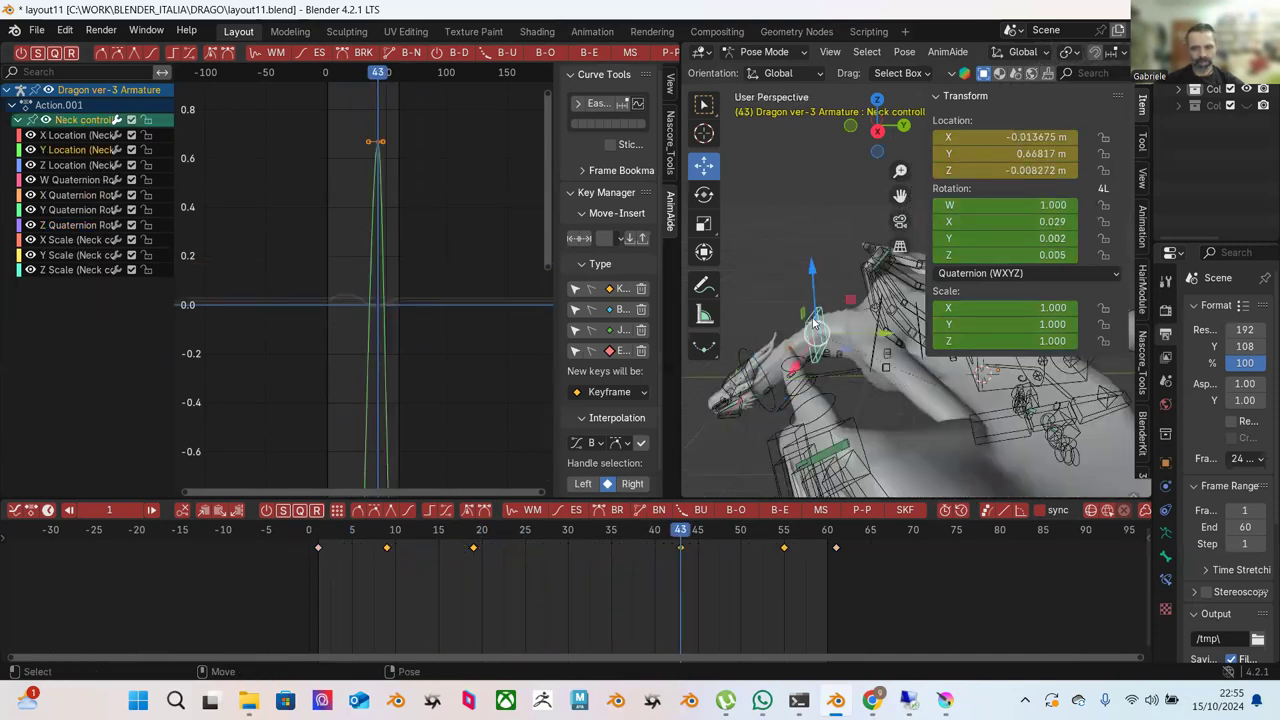
pyautogui.press('space')
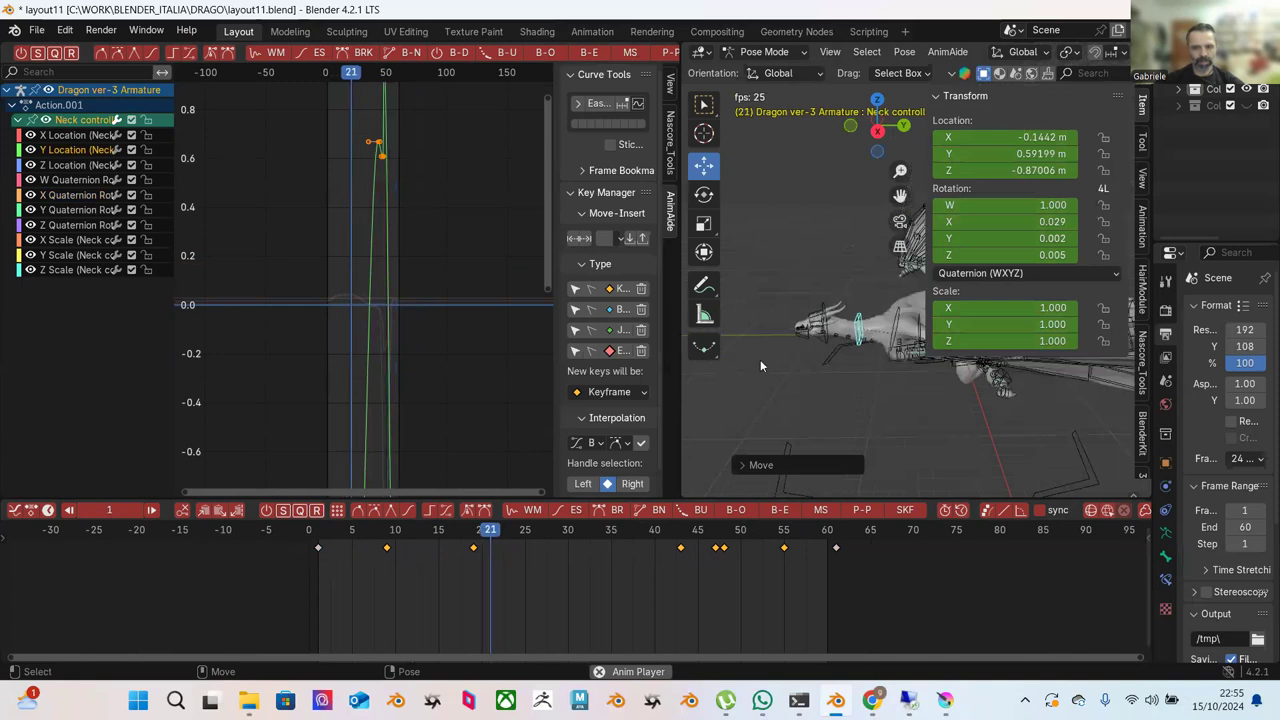
pyautogui.press('space')
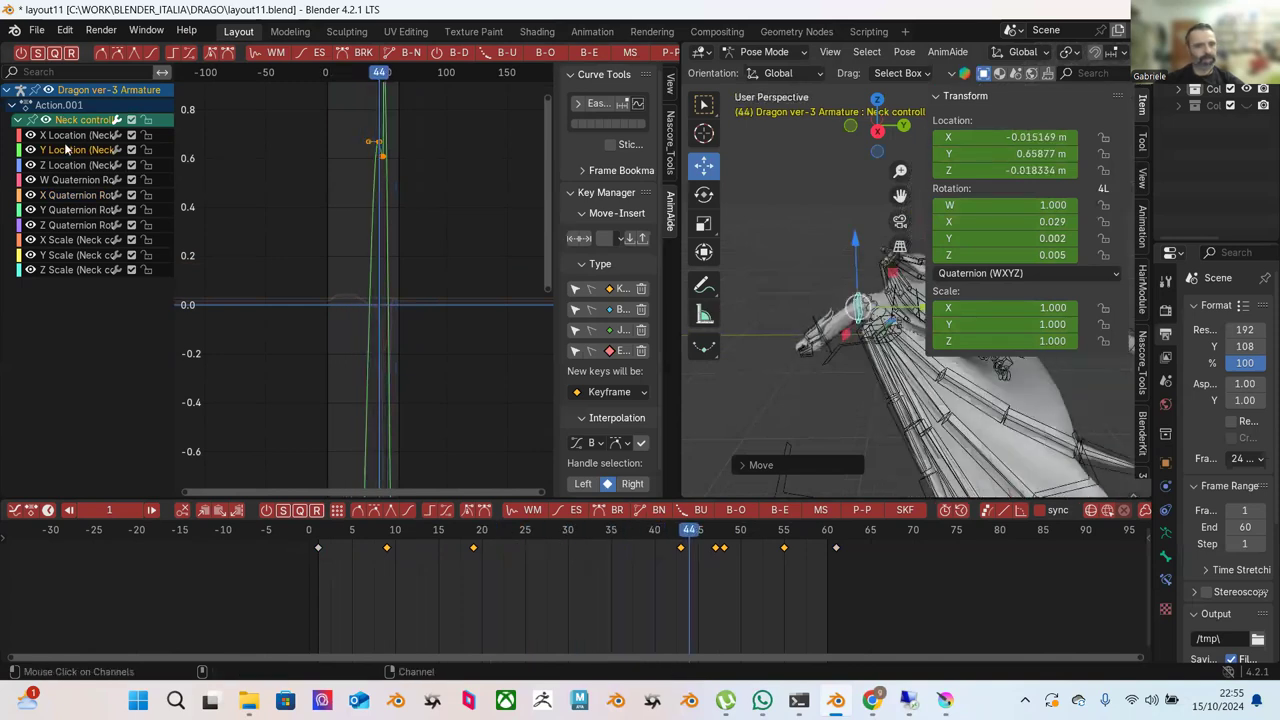
pyautogui.click(78, 165)
pyautogui.click(296, 229)
pyautogui.moveTo(302, 228); pyautogui.dragTo(421, 354)
pyautogui.press('KP_Decimal')
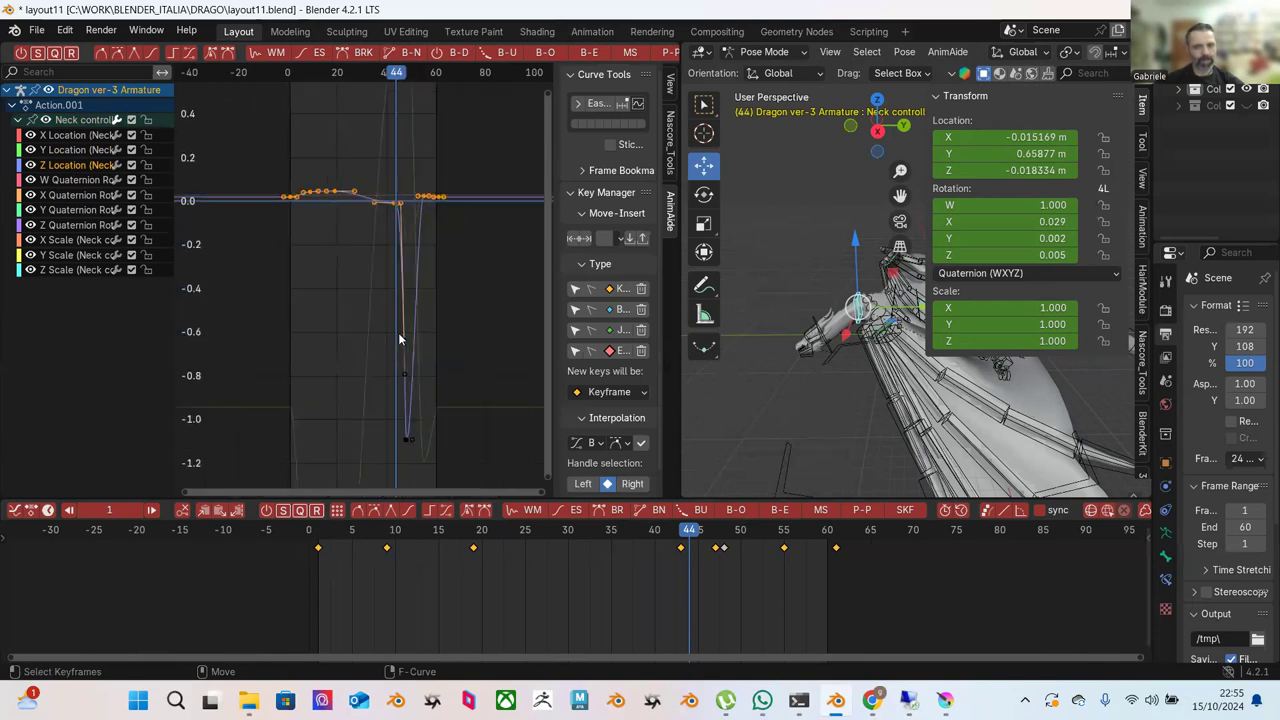
pyautogui.press('Home')
pyautogui.scroll(-1, 312, 236)
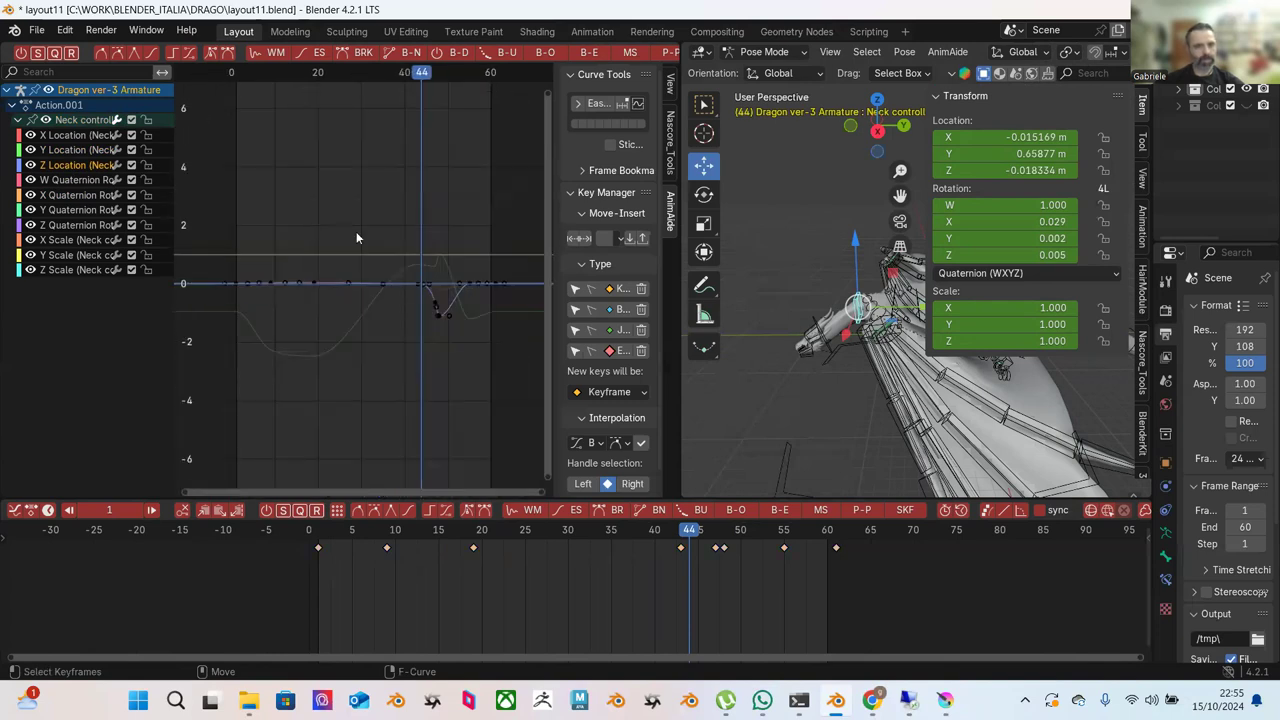
pyautogui.click(770, 327)
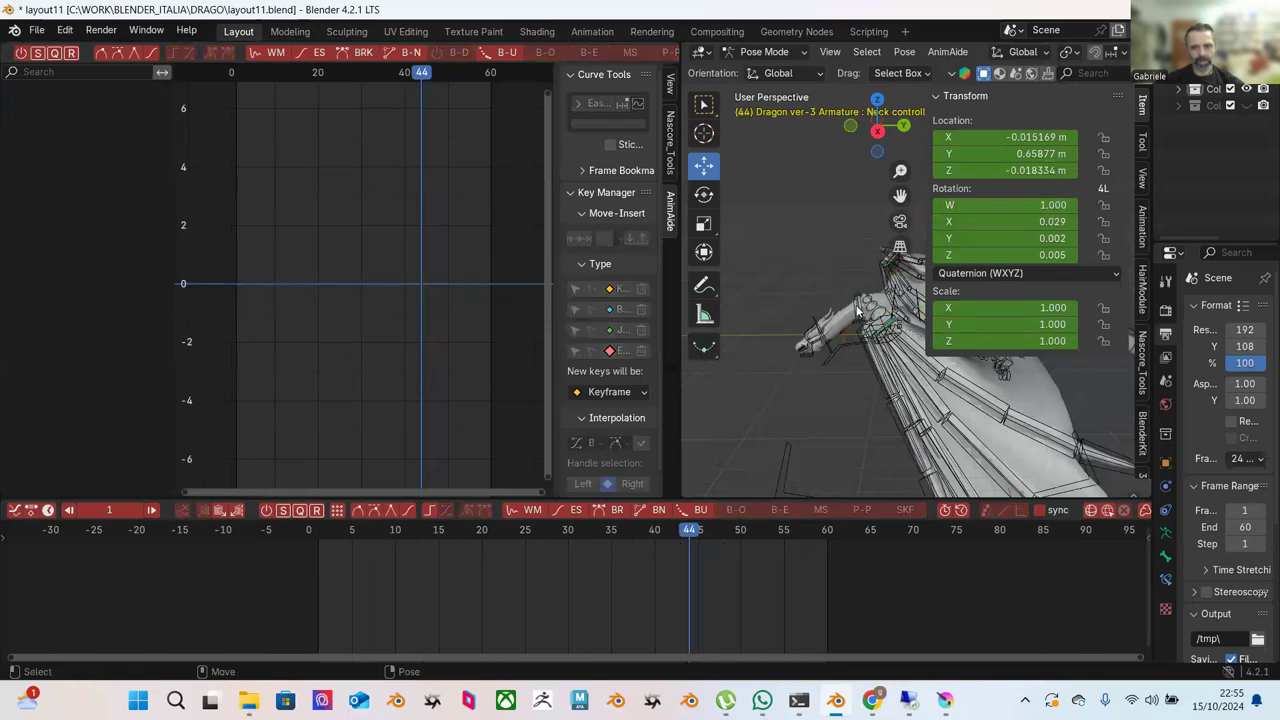
pyautogui.click(857, 312)
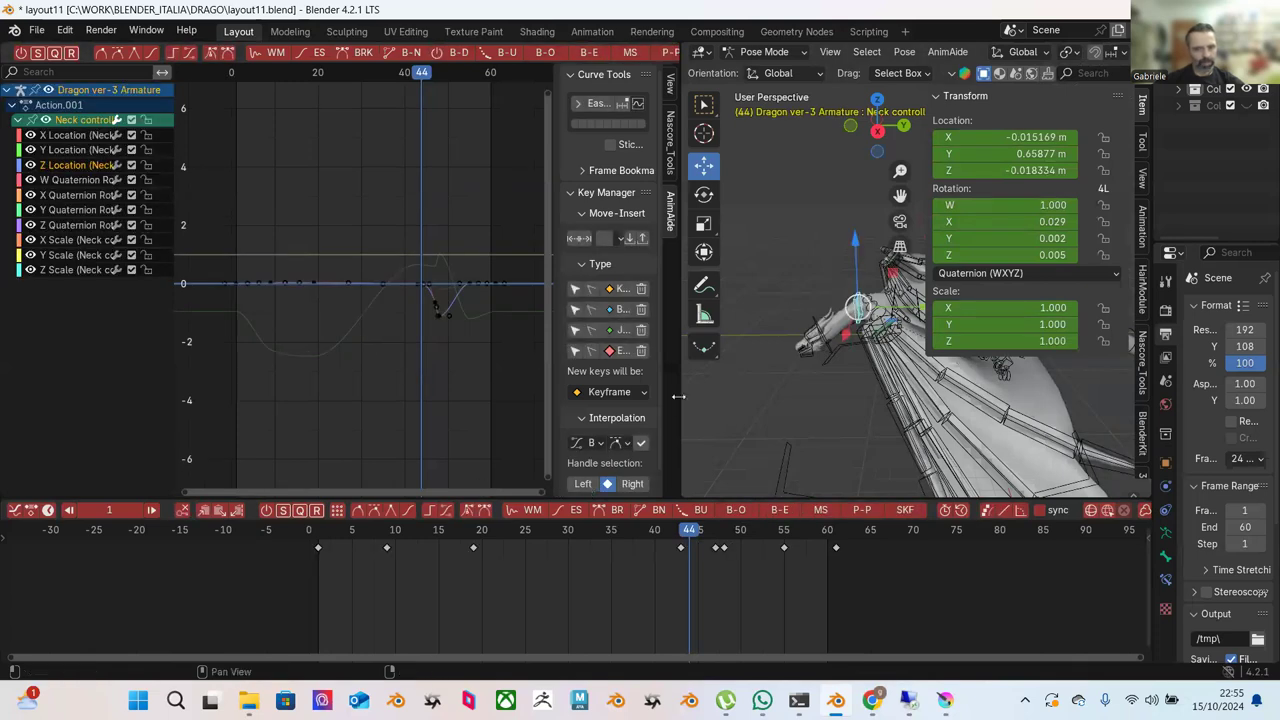
# Select the Y Location peak keys and key a raised neck pose near frame 36.
pyautogui.click(78, 150)
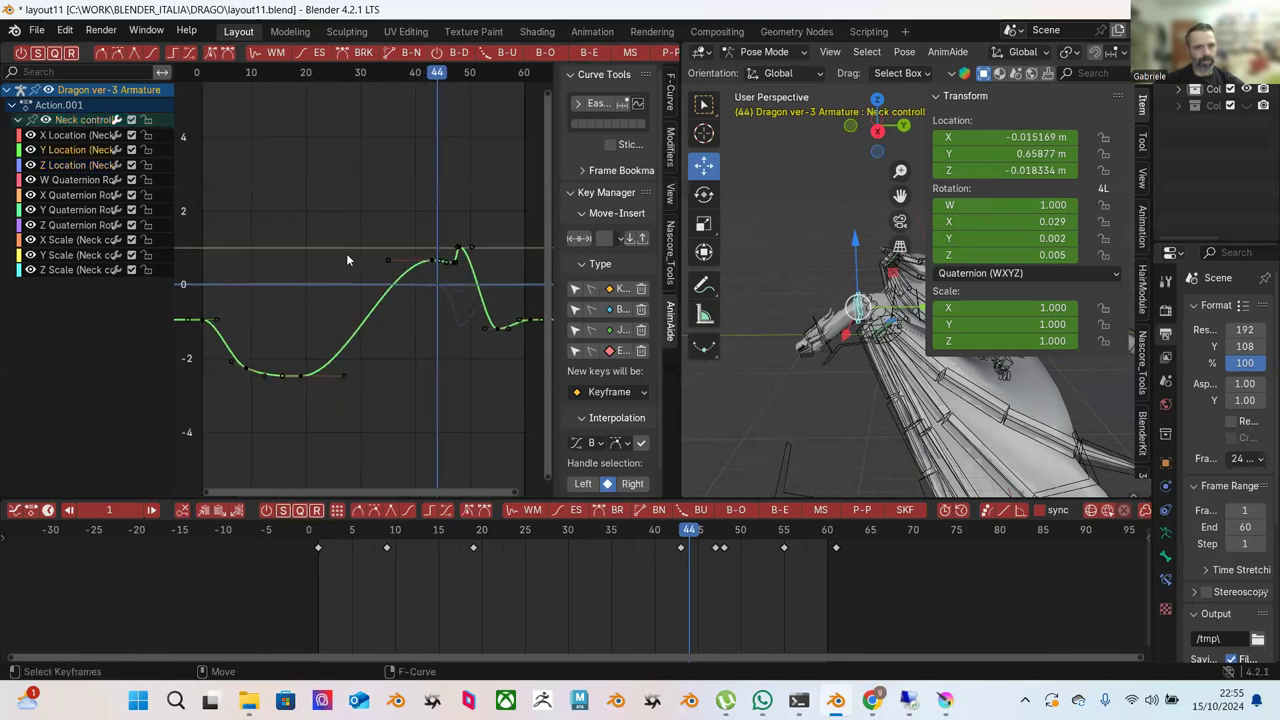
pyautogui.moveTo(336, 205); pyautogui.dragTo(450, 285)
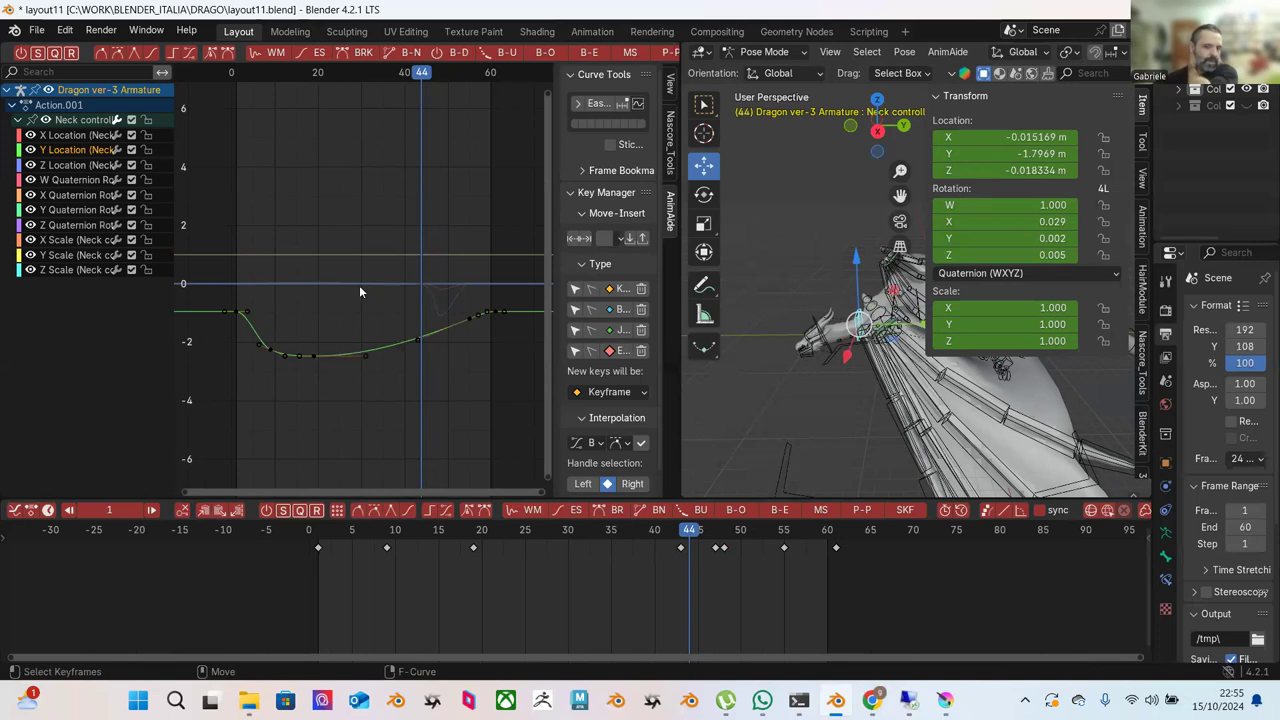
pyautogui.moveTo(372, 545); pyautogui.dragTo(665, 543)
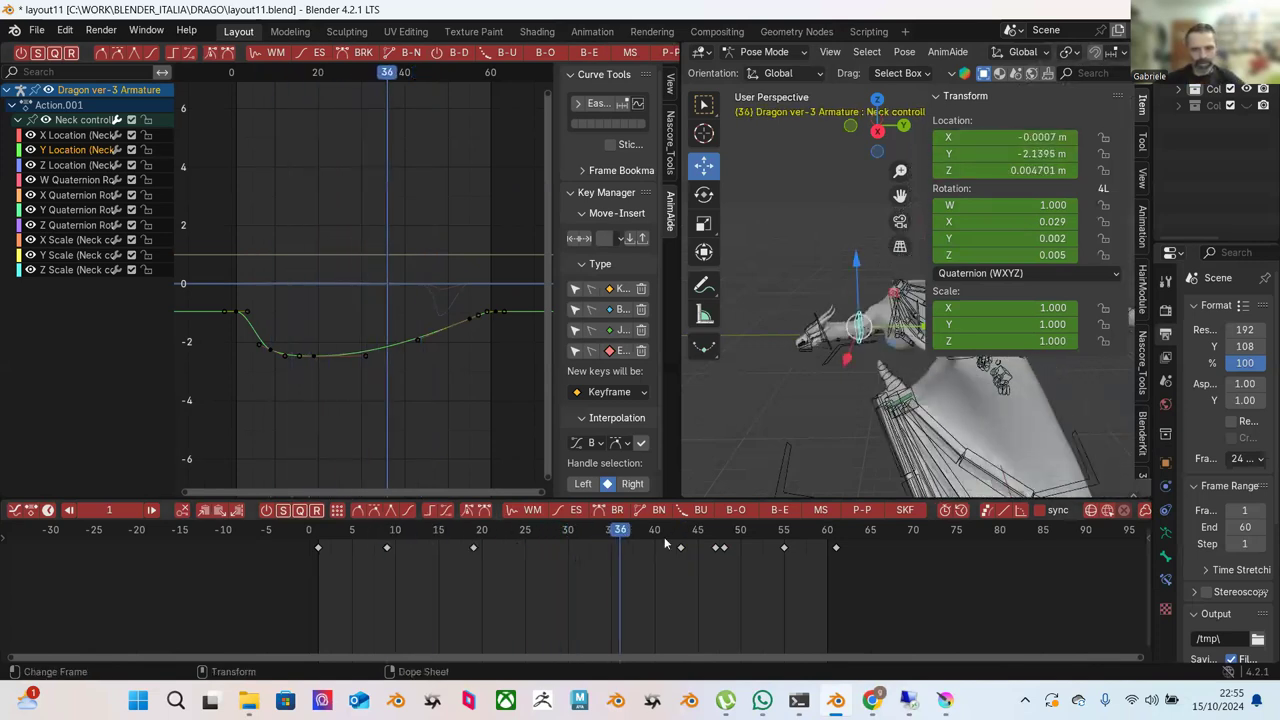
pyautogui.moveTo(856, 292); pyautogui.dragTo(852, 281)
pyautogui.moveTo(378, 535); pyautogui.dragTo(730, 577)
# Delete the neck controller's Z Location dip keys to flatten that curve.
pyautogui.click(101, 167)
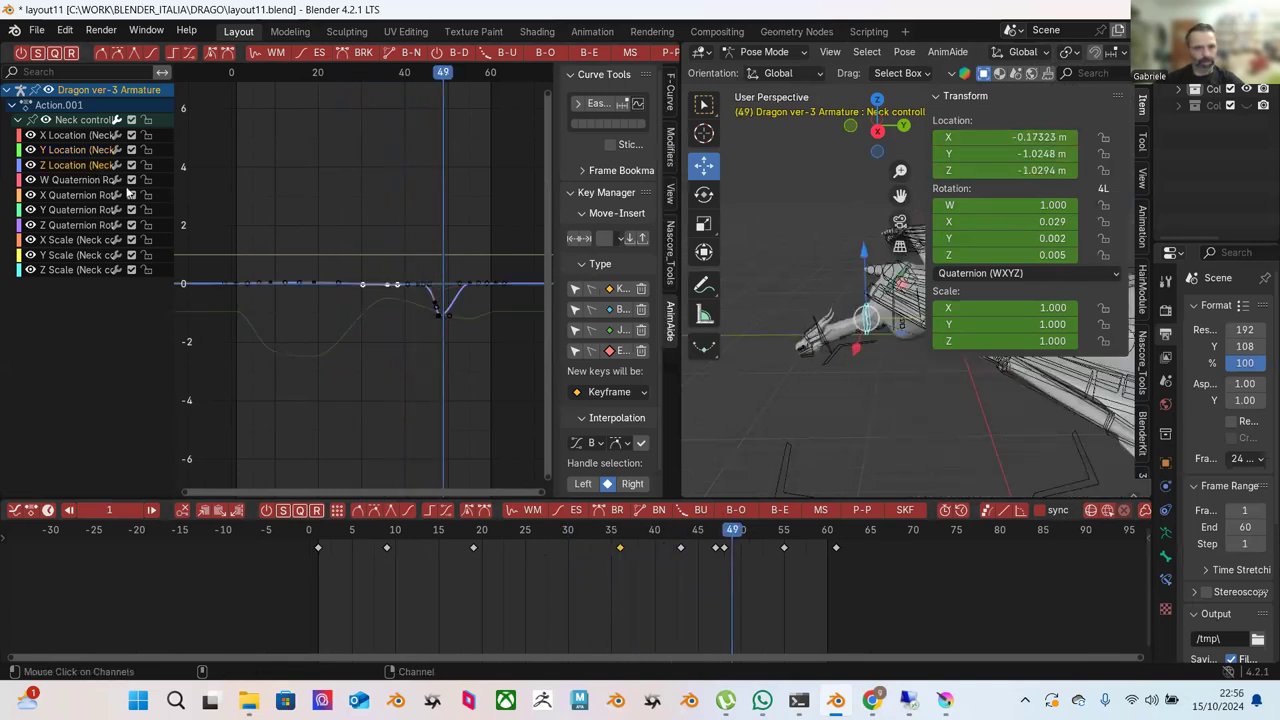
pyautogui.moveTo(416, 235); pyautogui.dragTo(480, 330)
pyautogui.press('Delete')
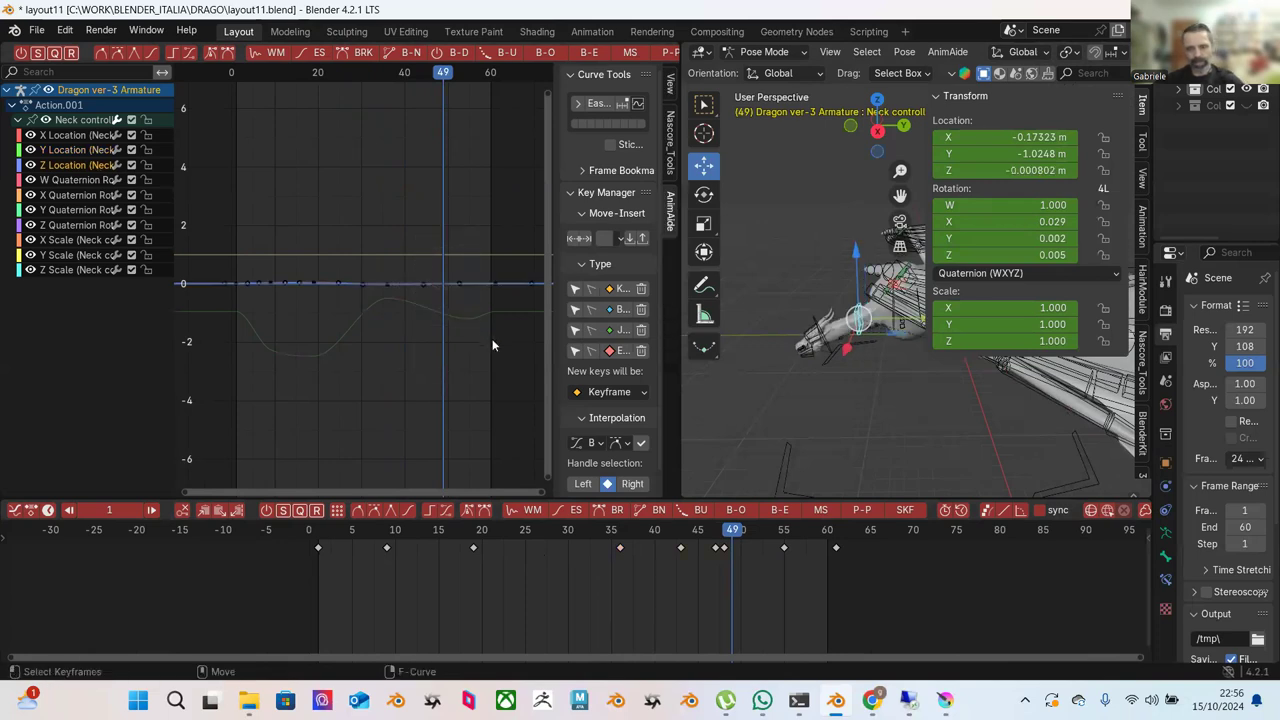
pyautogui.moveTo(408, 537); pyautogui.dragTo(777, 538)
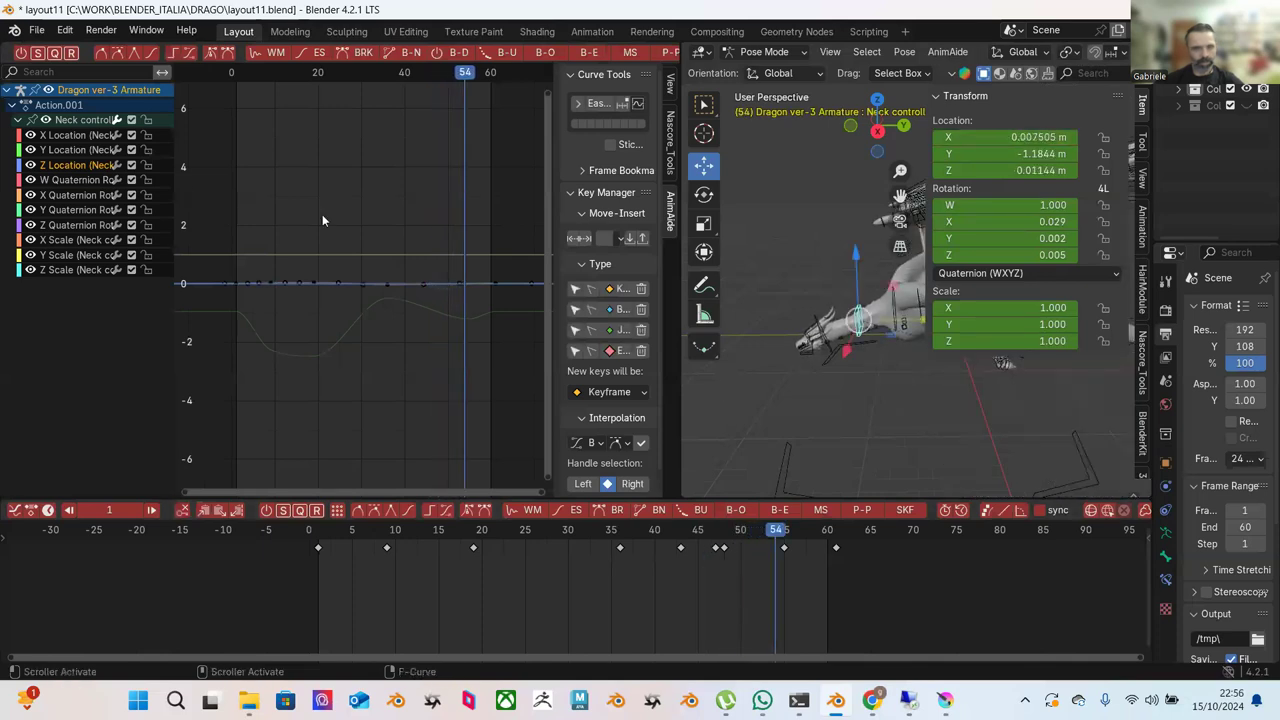
# Lower the Y Location key at frame 54 by about 0.89 to near -2.07, then play back.
pyautogui.click(78, 150)
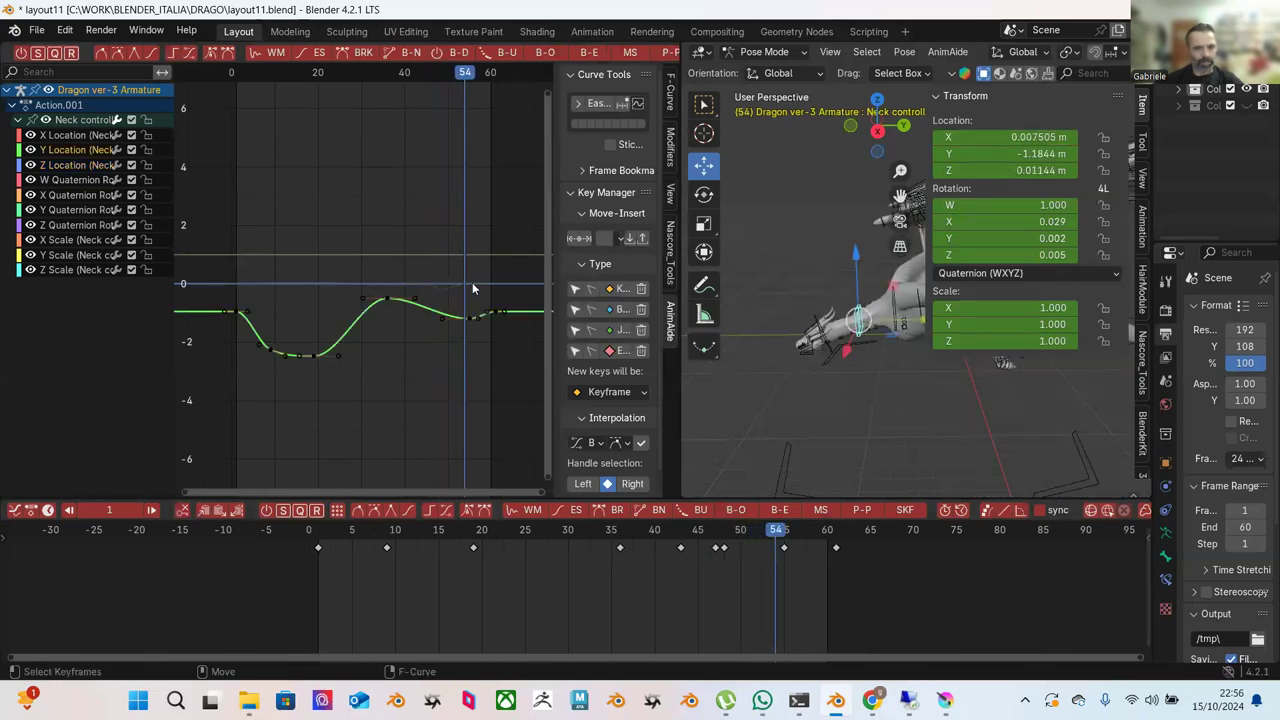
pyautogui.moveTo(478, 333); pyautogui.dragTo(477, 360)
pyautogui.click(363, 531)
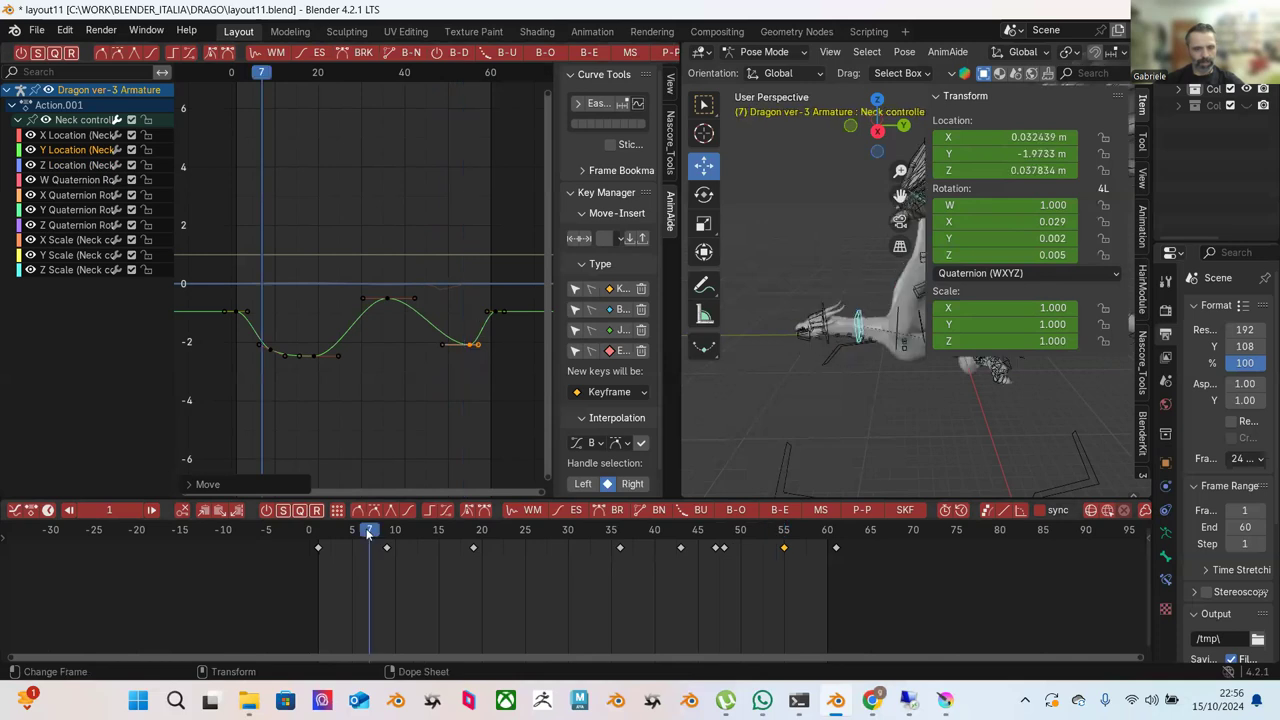
pyautogui.press('space')
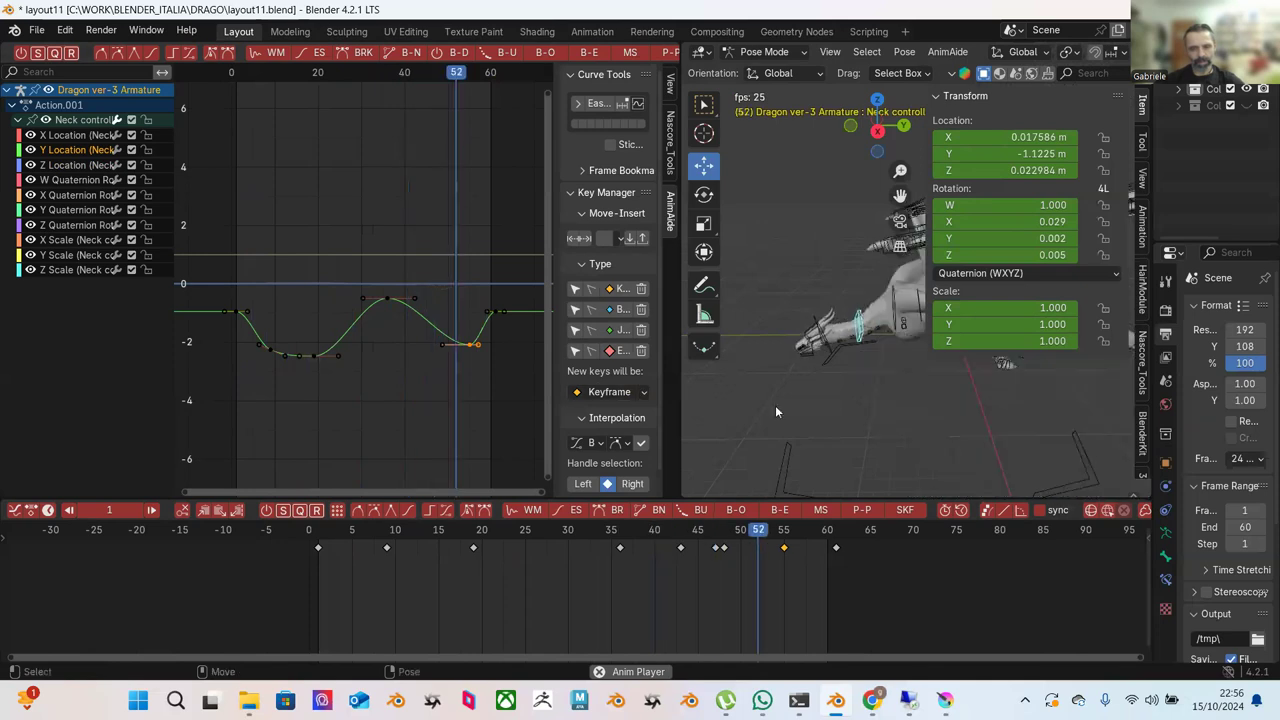
pyautogui.press('space')
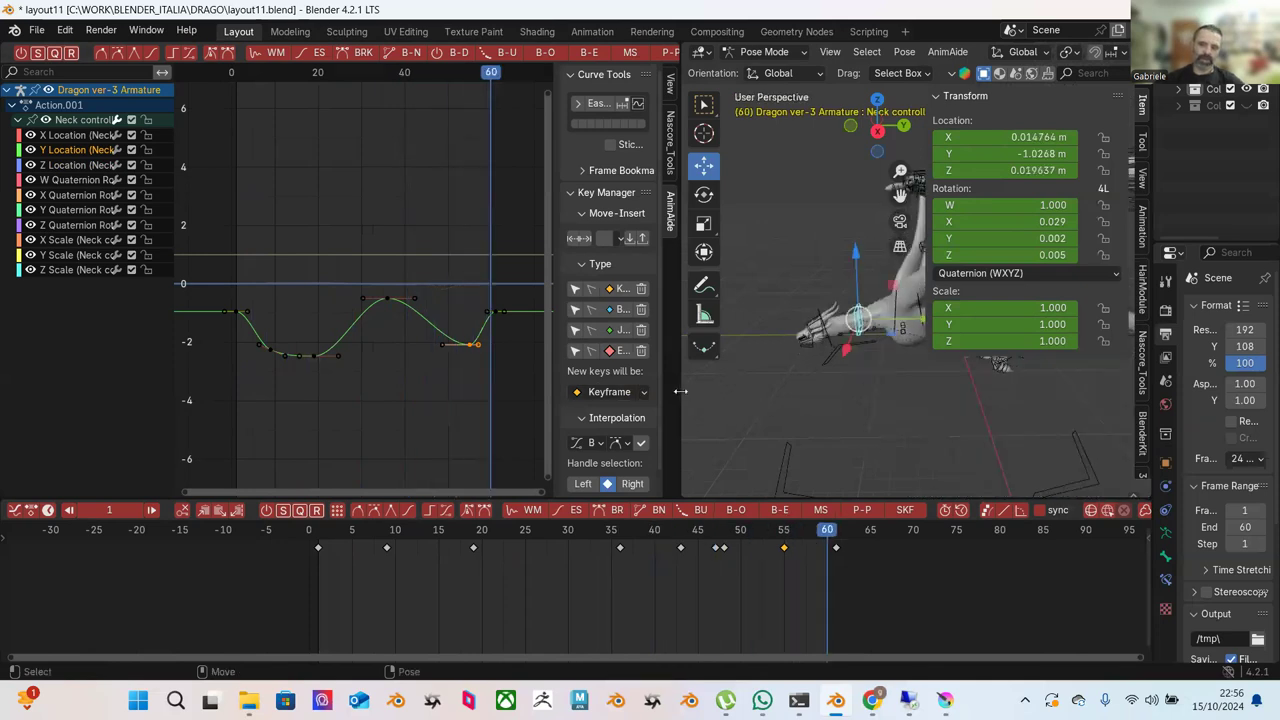
# Widen the 3D view, orbit around the dragon, and go back to about frame 13.
pyautogui.moveTo(679, 391); pyautogui.dragTo(392, 391)
pyautogui.moveTo(700, 380); pyautogui.dragTo(815, 387, button='middle')
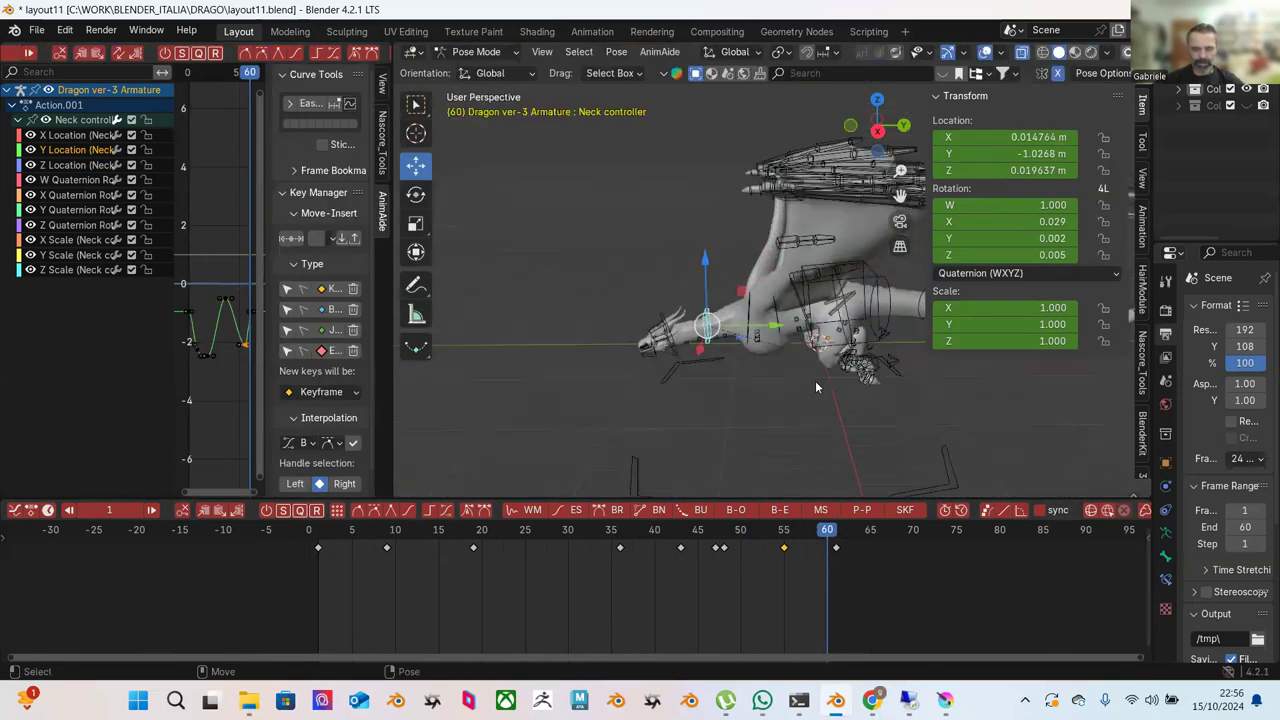
pyautogui.moveTo(519, 530); pyautogui.dragTo(690, 546)
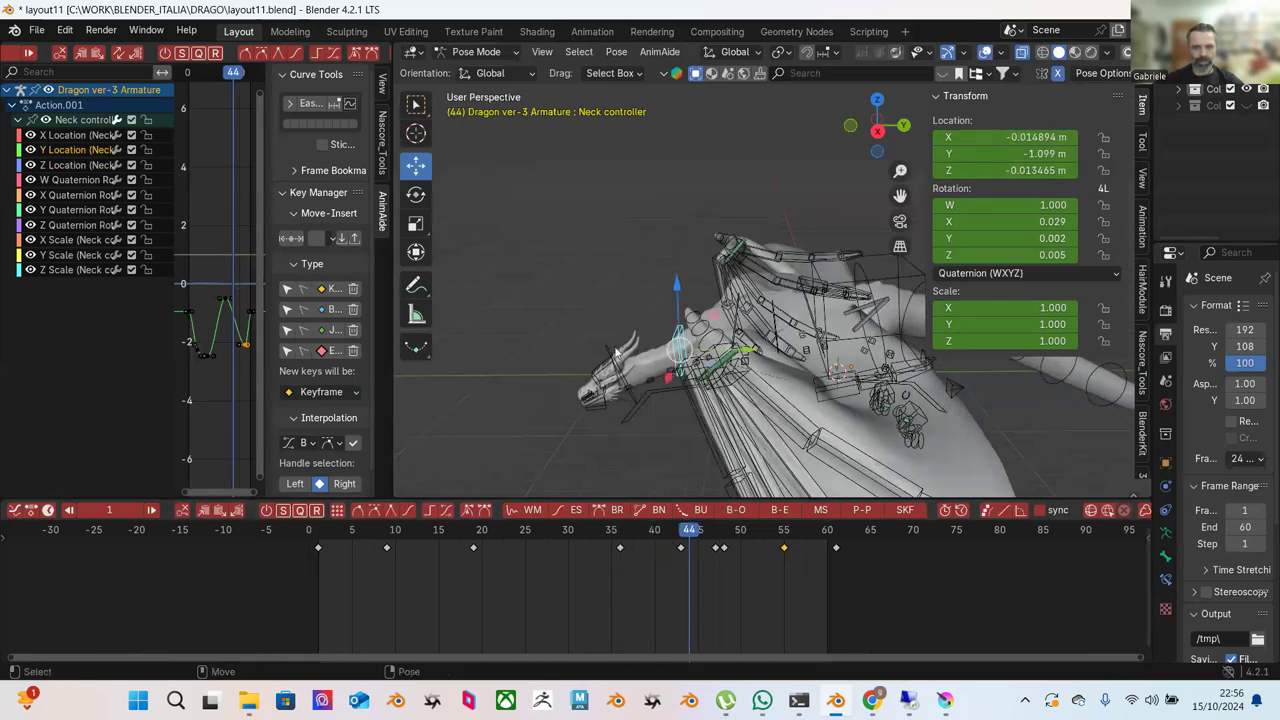
# Check the NECK IK bone's keys around frames 1 and -3, then select spine.006.
pyautogui.click(607, 353)
pyautogui.click(319, 531)
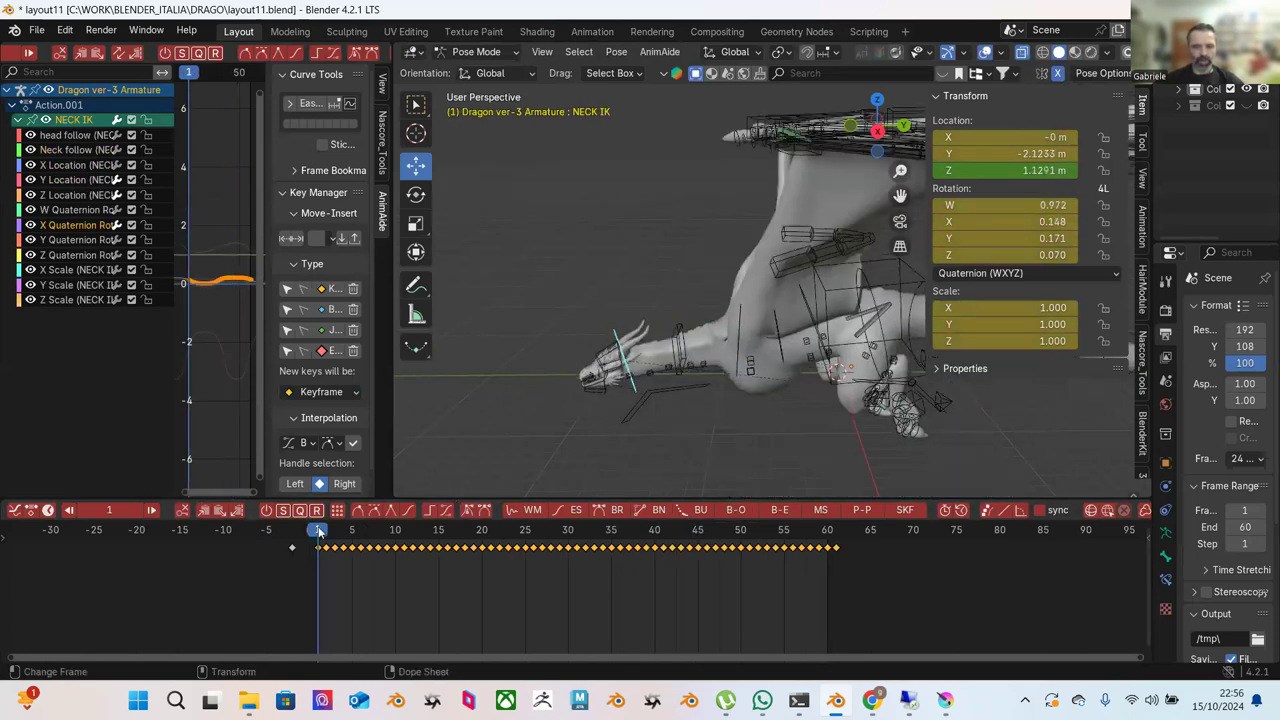
pyautogui.moveTo(318, 531); pyautogui.dragTo(284, 517)
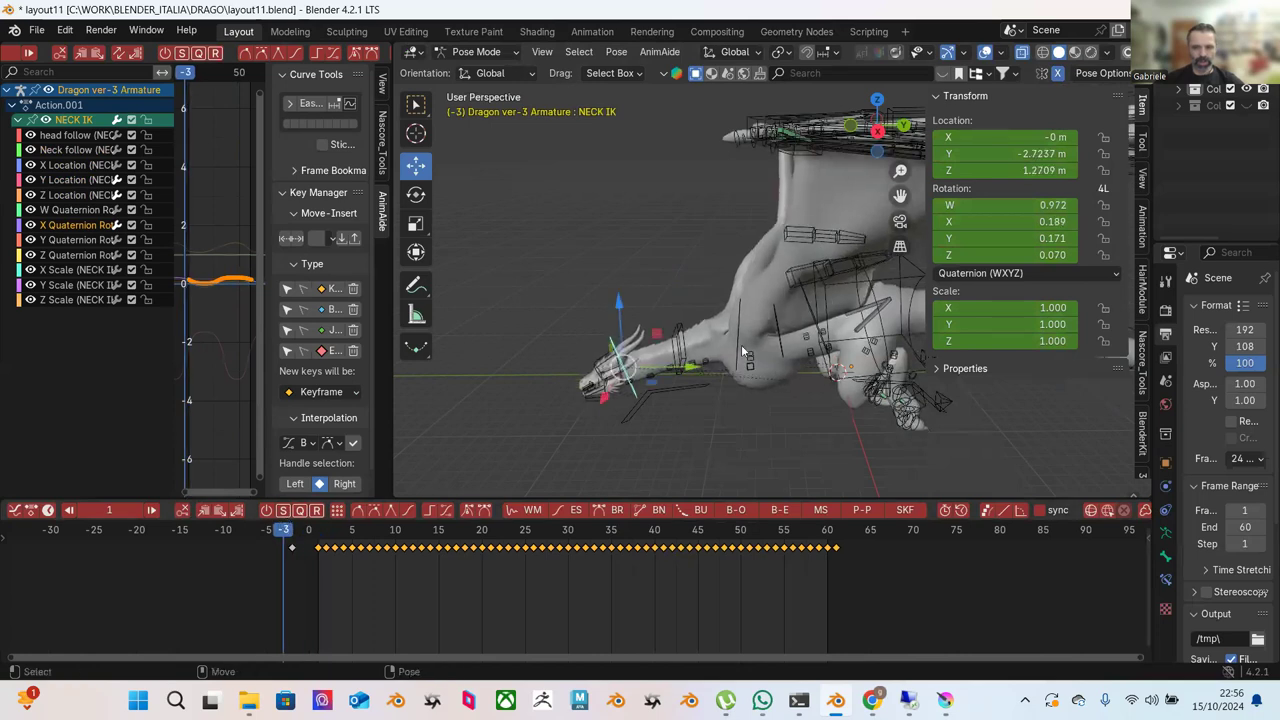
pyautogui.click(830, 284)
pyautogui.moveTo(350, 531); pyautogui.dragTo(832, 538)
# Select the NECK IK bone and trial-slide its keys earlier, then cancel the move.
pyautogui.click(617, 341)
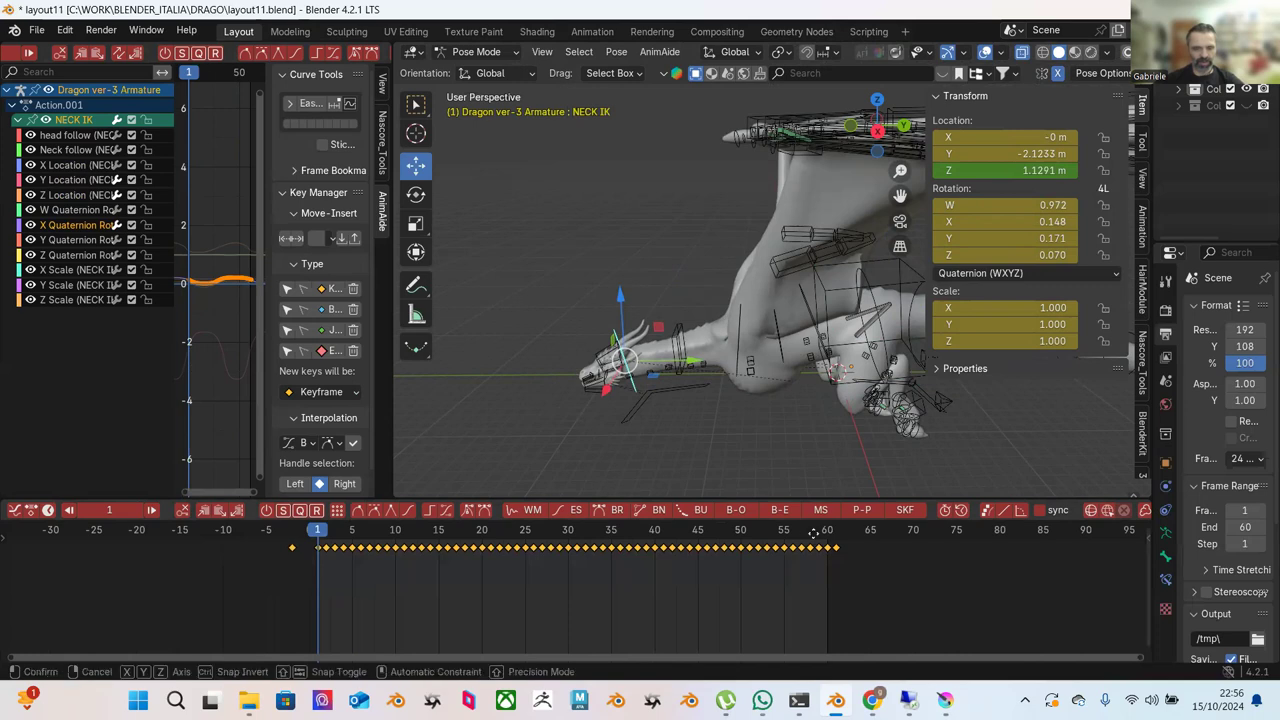
pyautogui.moveTo(815, 533); pyautogui.dragTo(798, 533)
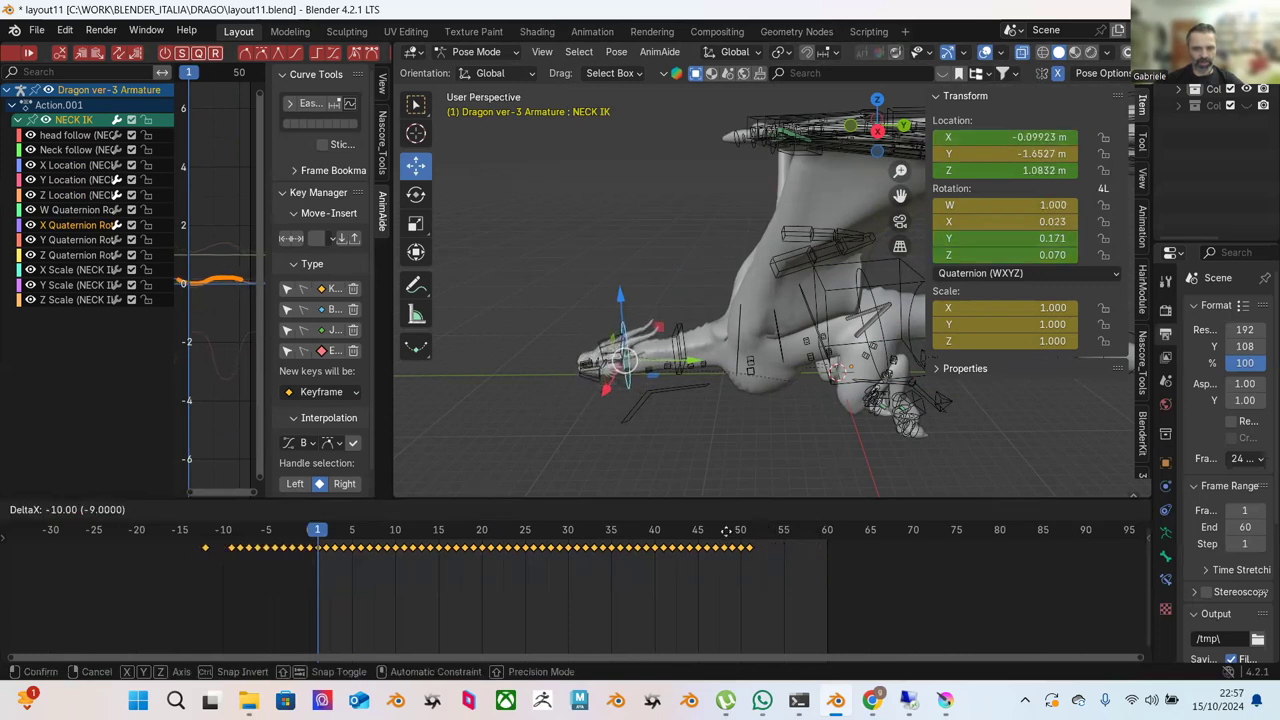
pyautogui.moveTo(697, 529); pyautogui.dragTo(675, 655)
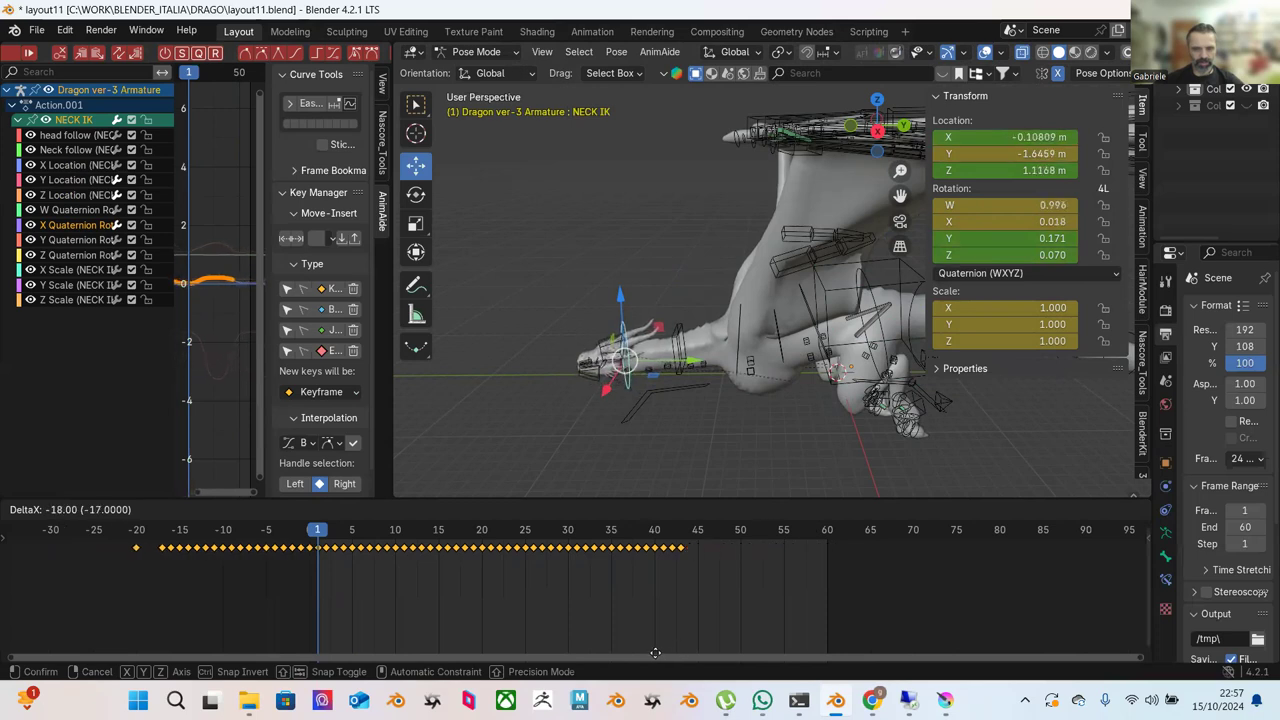
pyautogui.rightClick(650, 651)
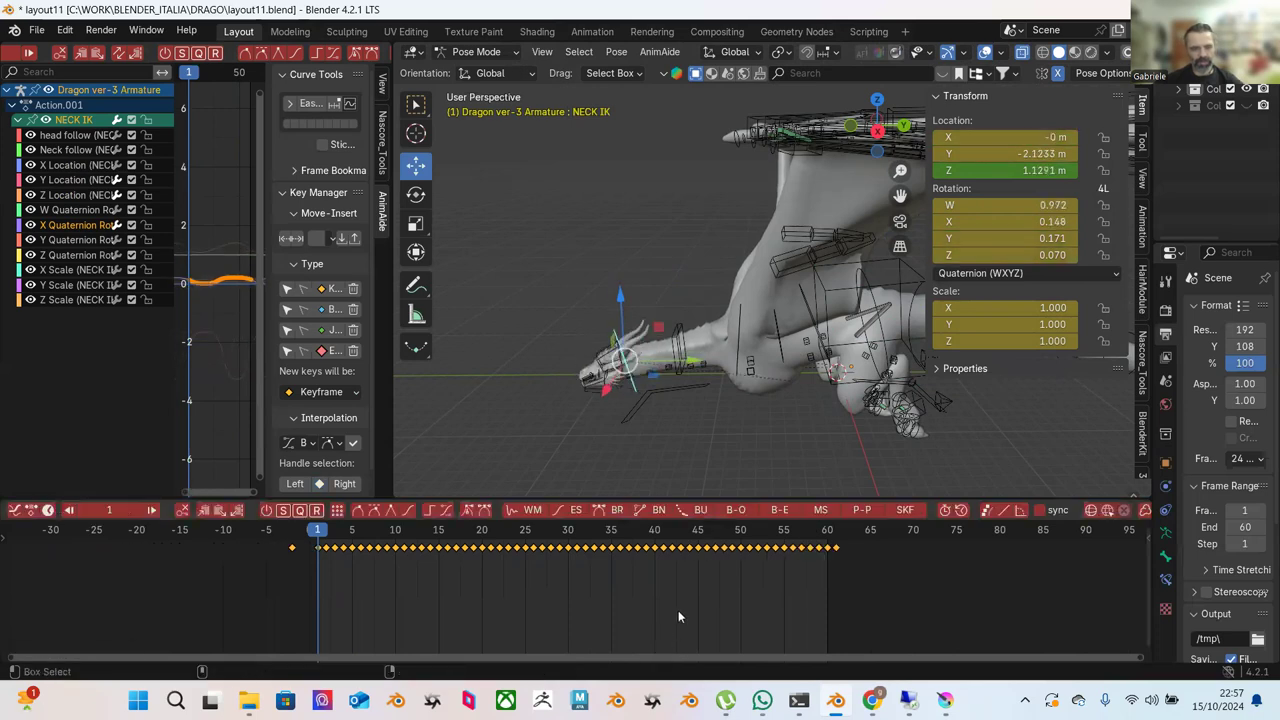
# Shift all NECK IK keyframes 17 frames earlier and play the loop to check the offset.
pyautogui.click(76, 166)
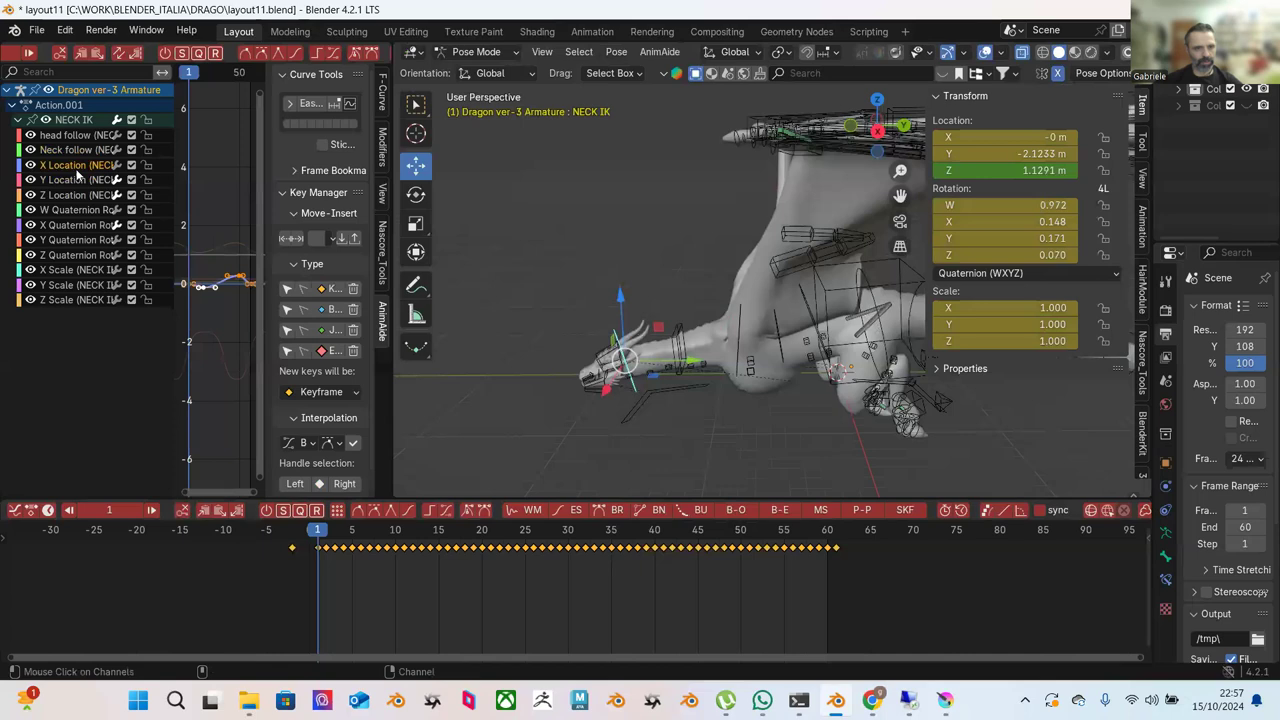
pyautogui.moveTo(245, 588); pyautogui.dragTo(870, 514)
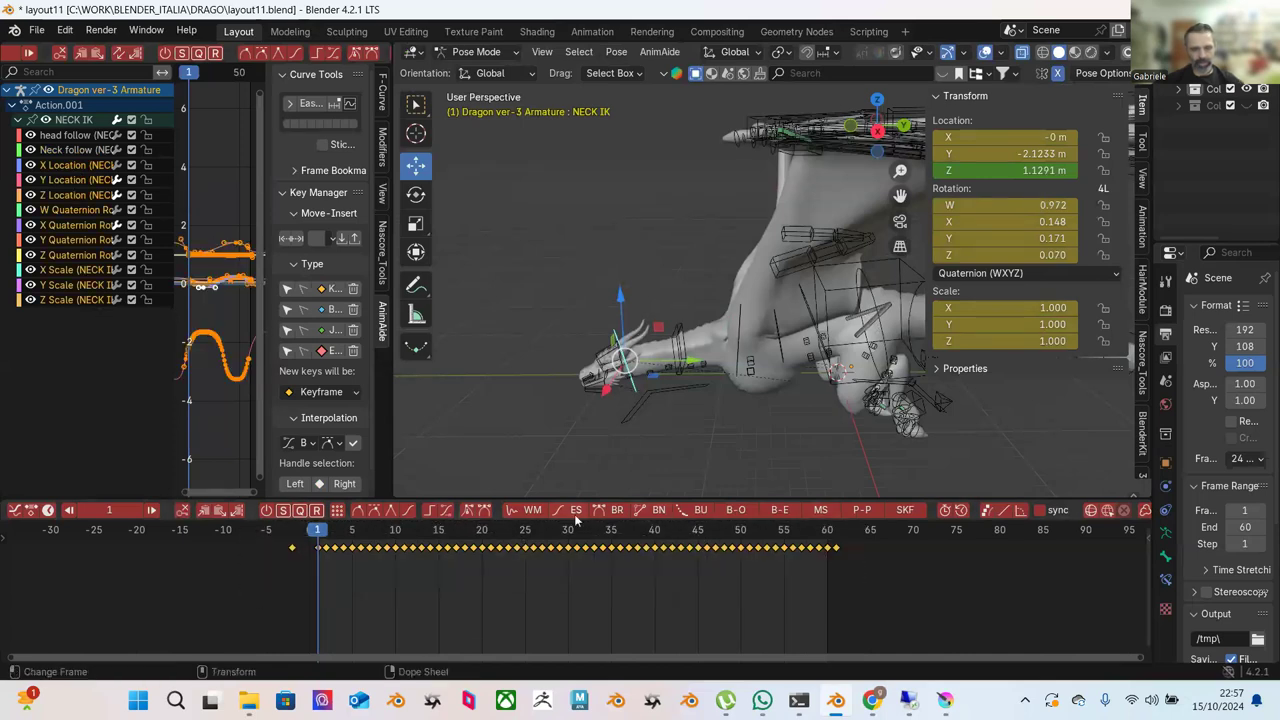
pyautogui.press('g')
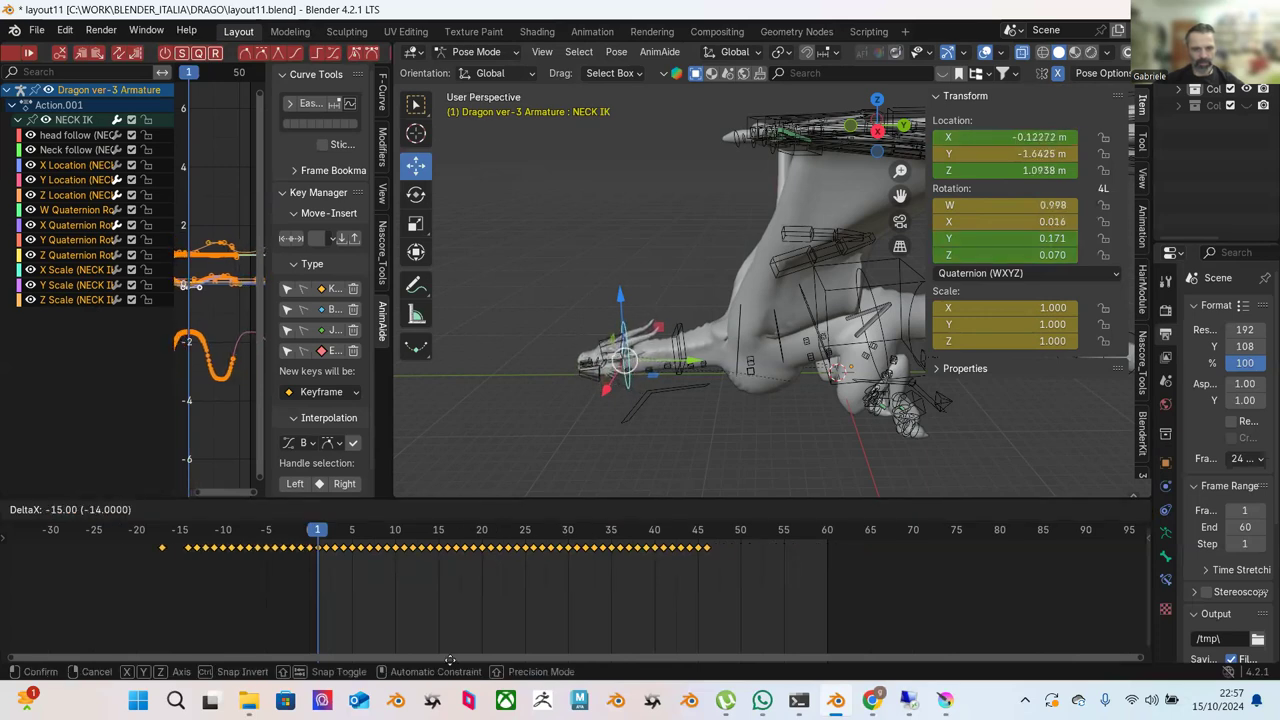
pyautogui.click(440, 524)
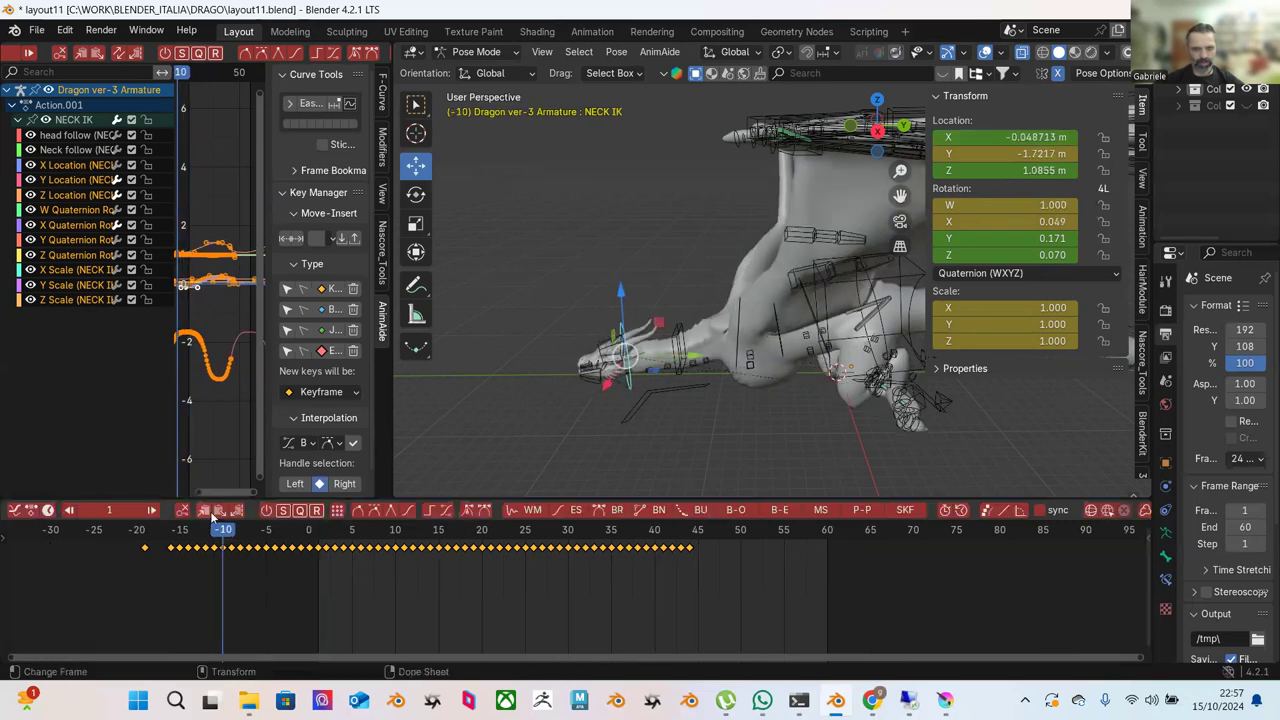
pyautogui.press('space')
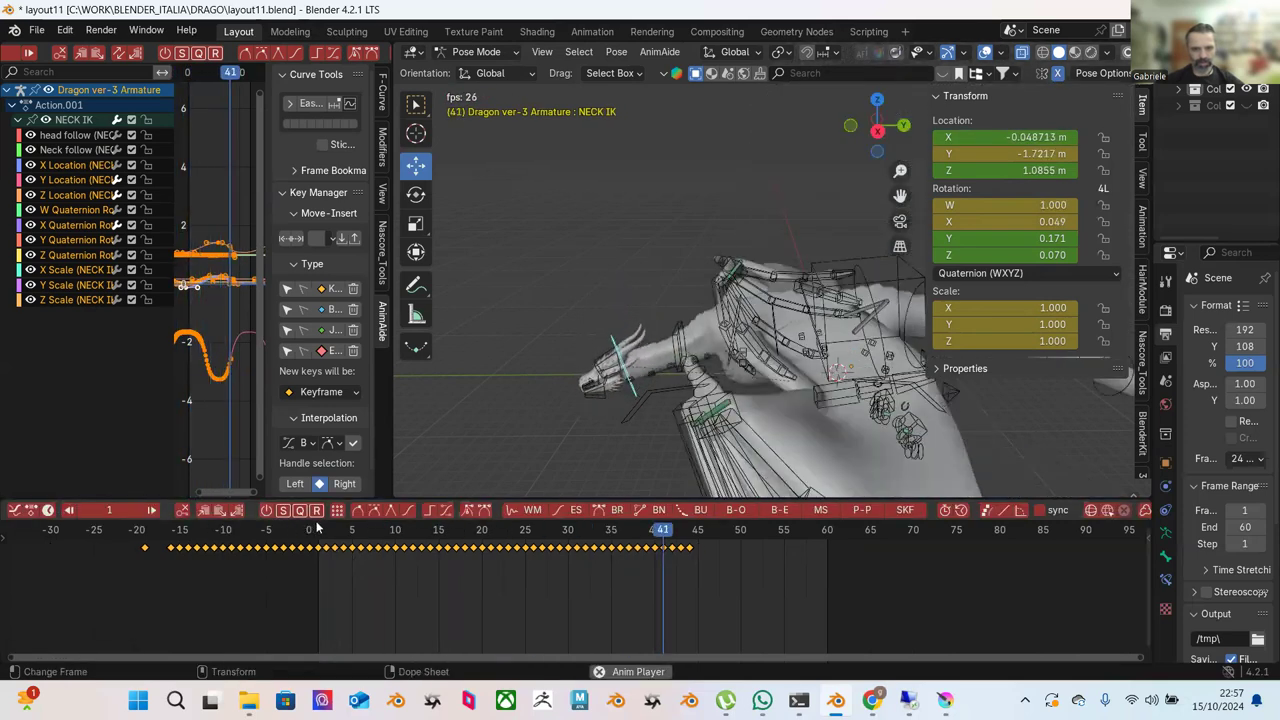
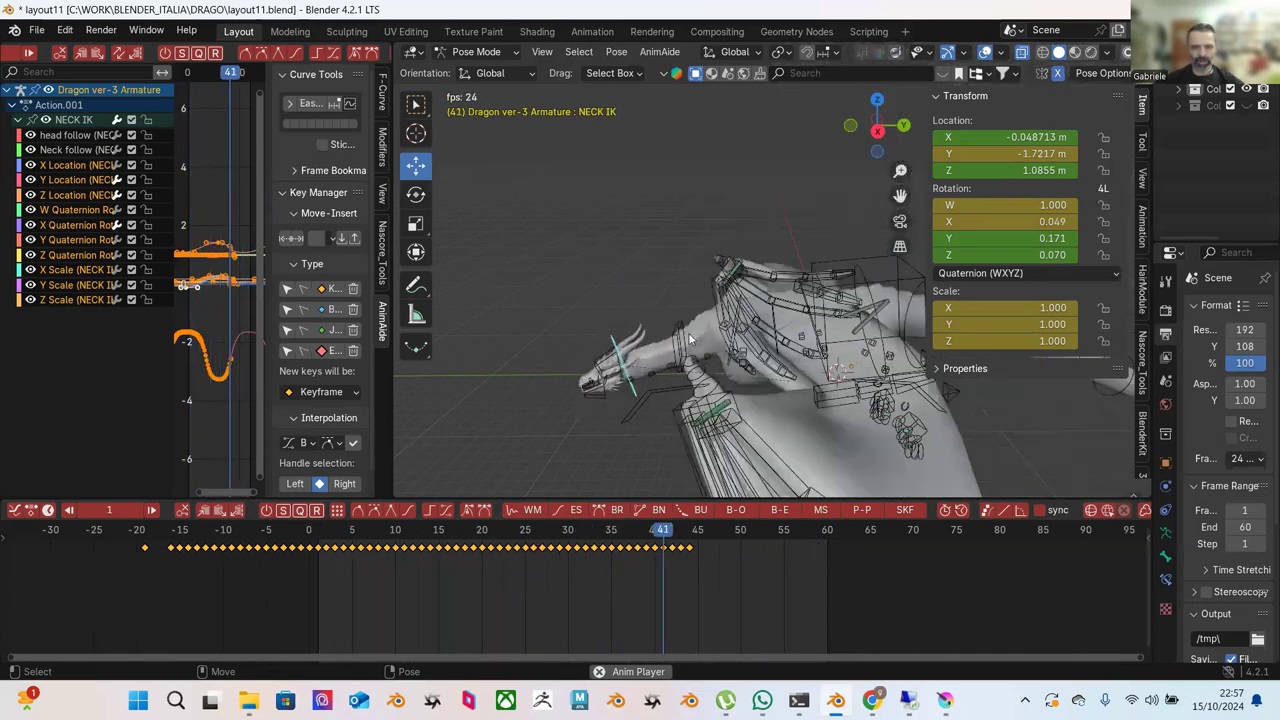
# Stop playback, widen the Graph Editor and box-select the keys near the zero line.
pyautogui.press('space')
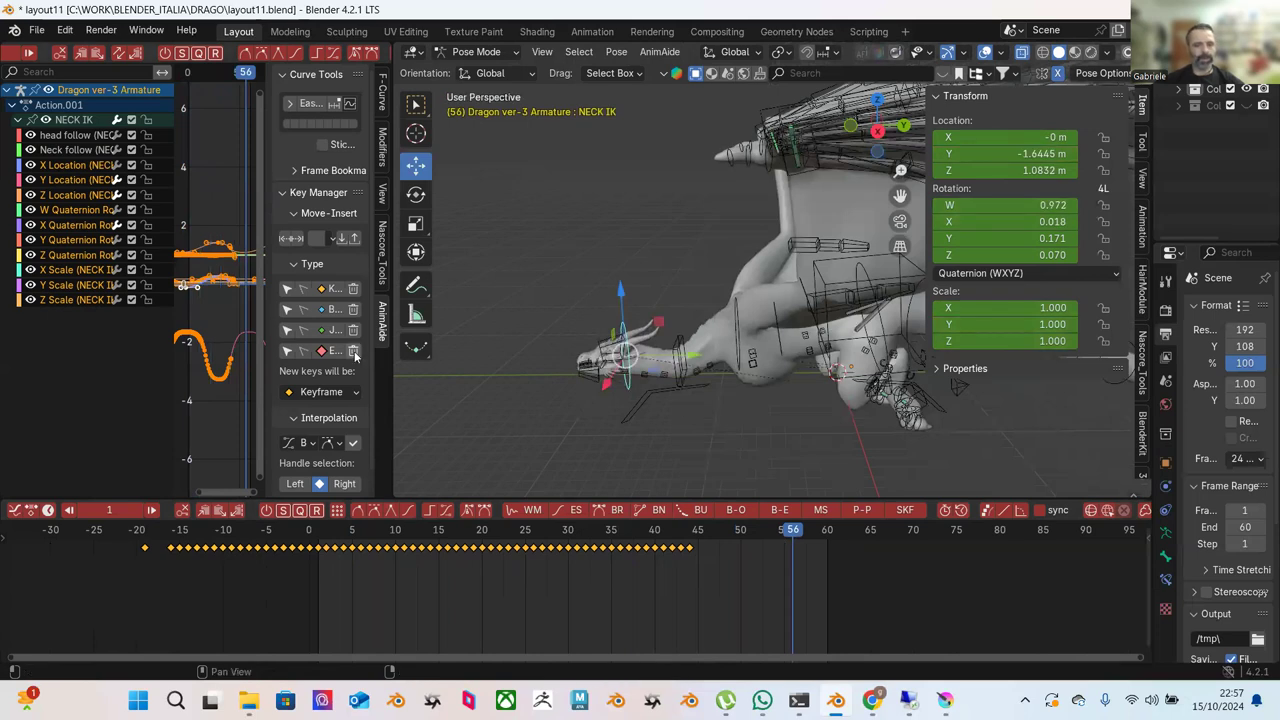
pyautogui.moveTo(393, 300); pyautogui.dragTo(673, 300)
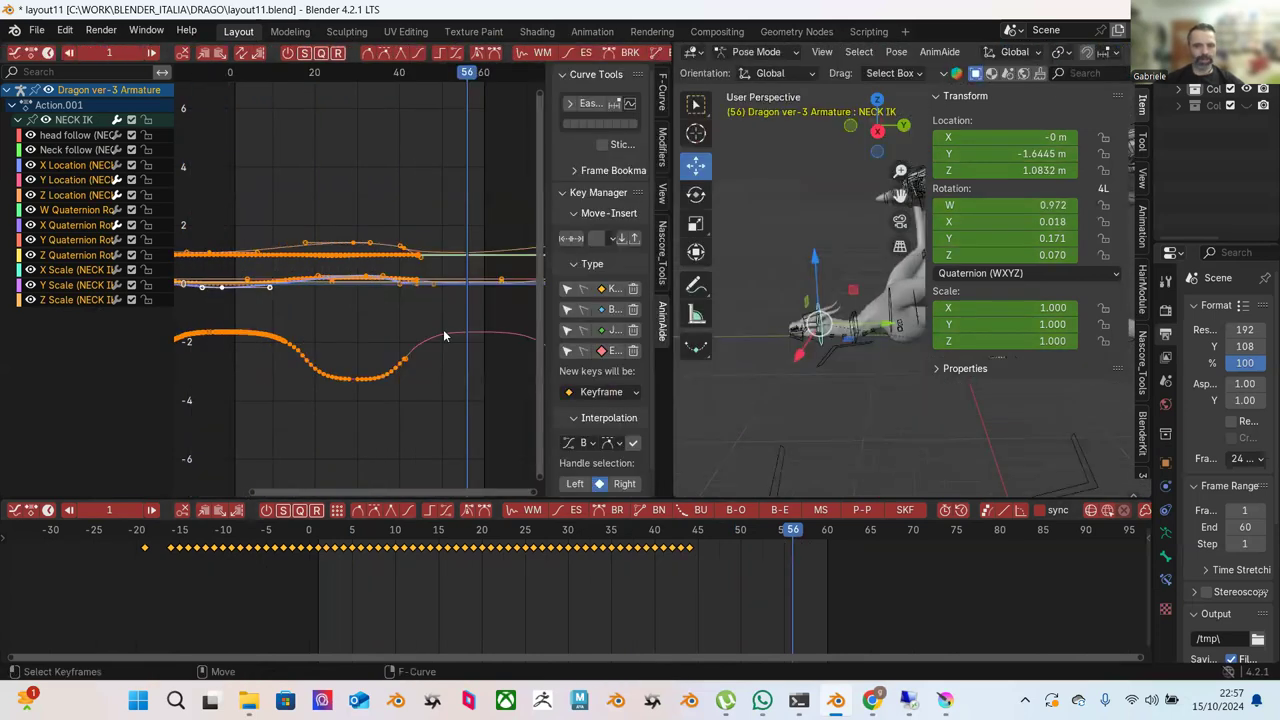
pyautogui.scroll(-3, 443, 329)
pyautogui.moveTo(188, 136); pyautogui.dragTo(394, 272)
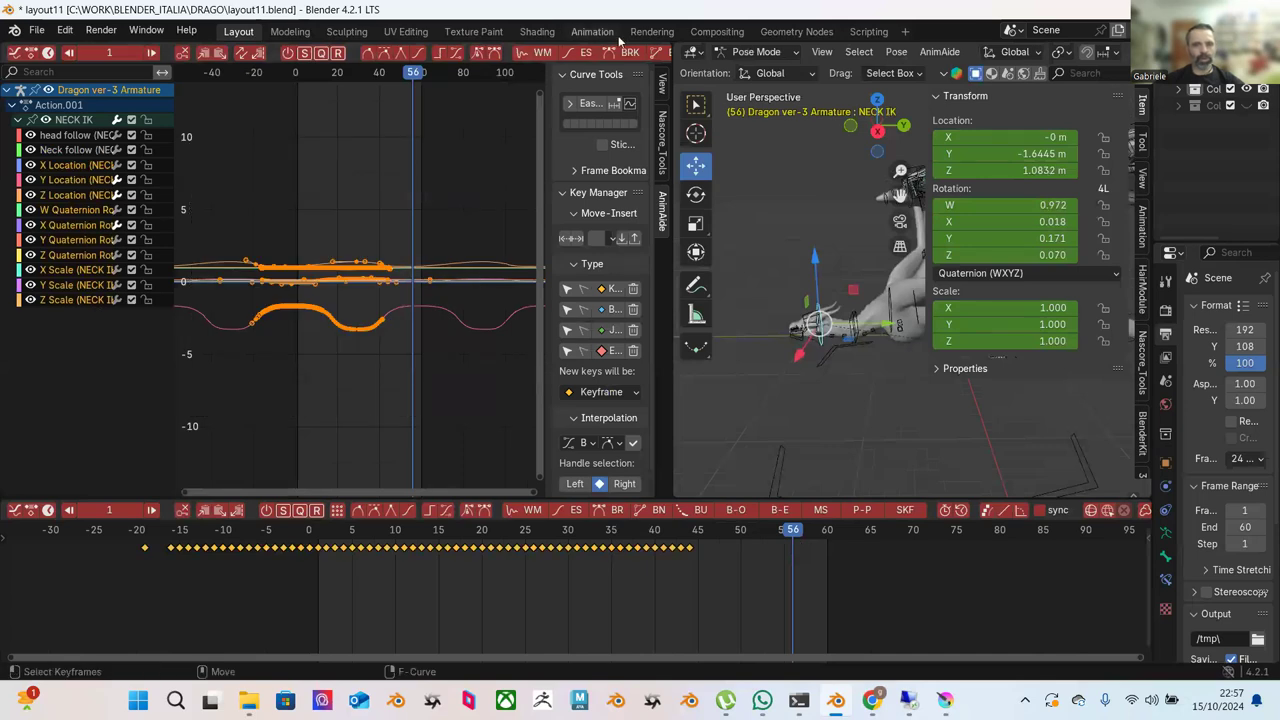
pyautogui.scroll(-10, 637, 52)
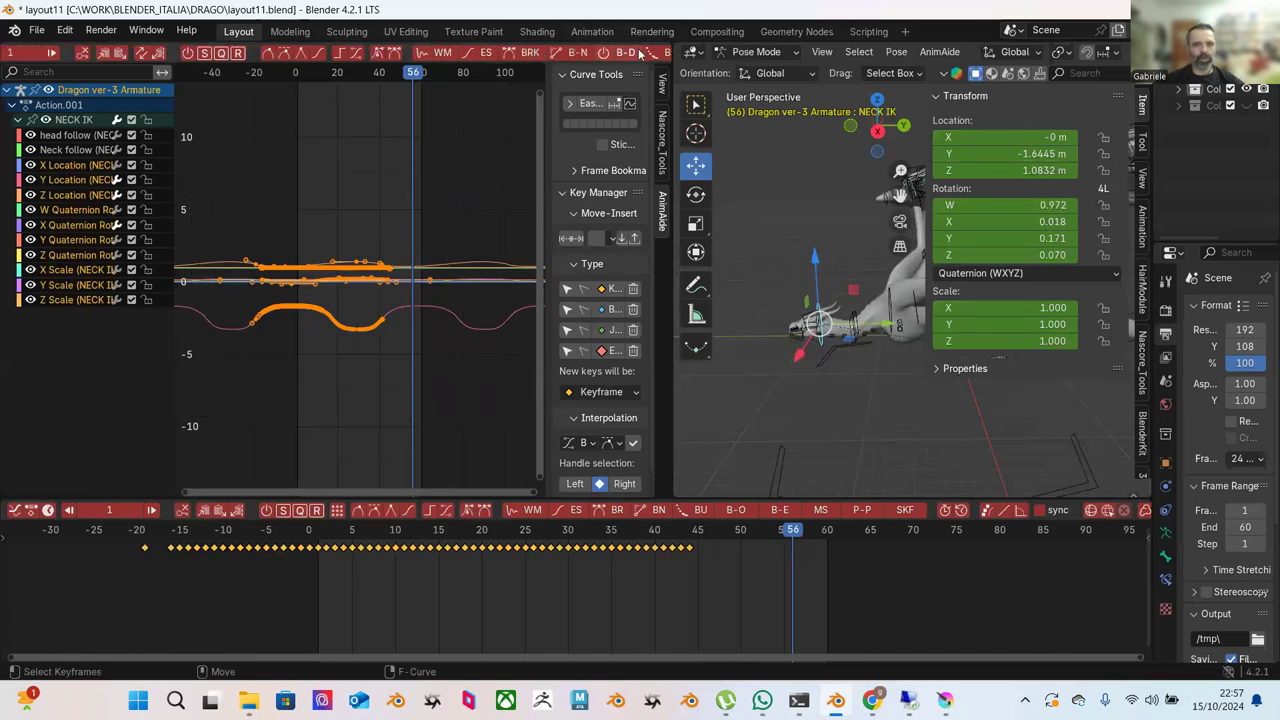
pyautogui.scroll(-6, 636, 55)
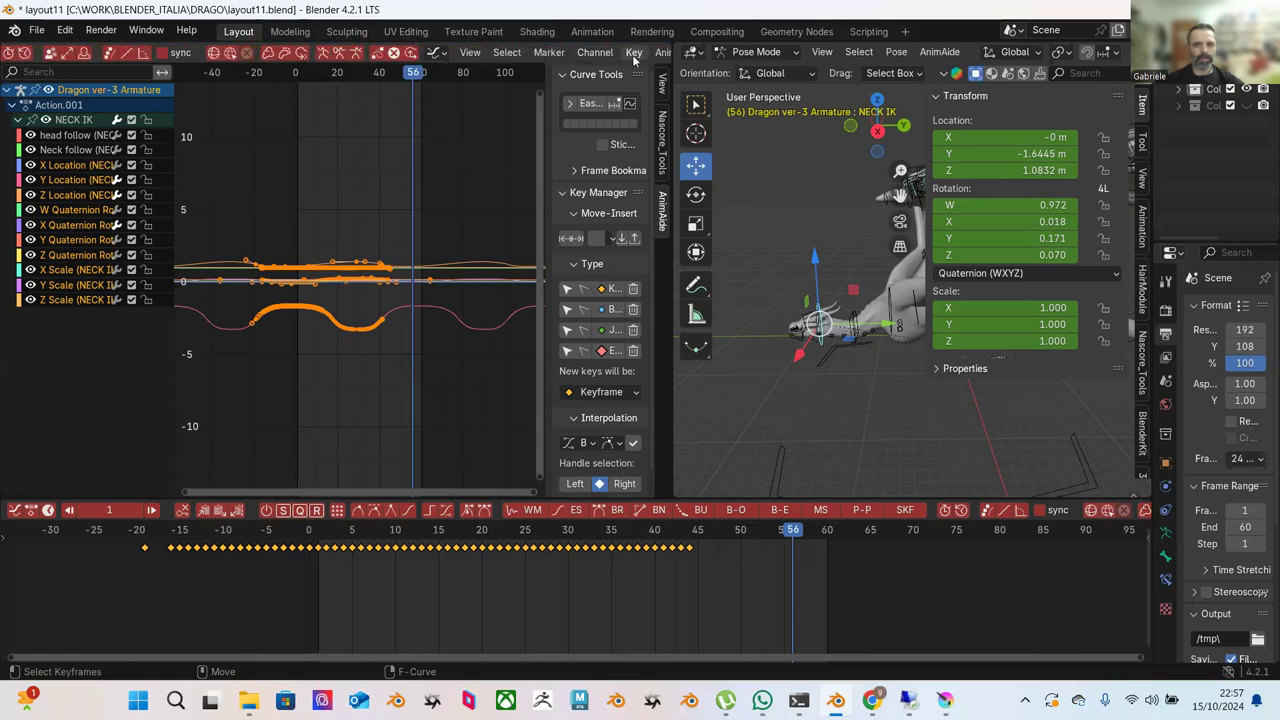
# Try an Envelope F-Curve modifier on the curves and scrub to preview the pose.
pyautogui.click(528, 52)
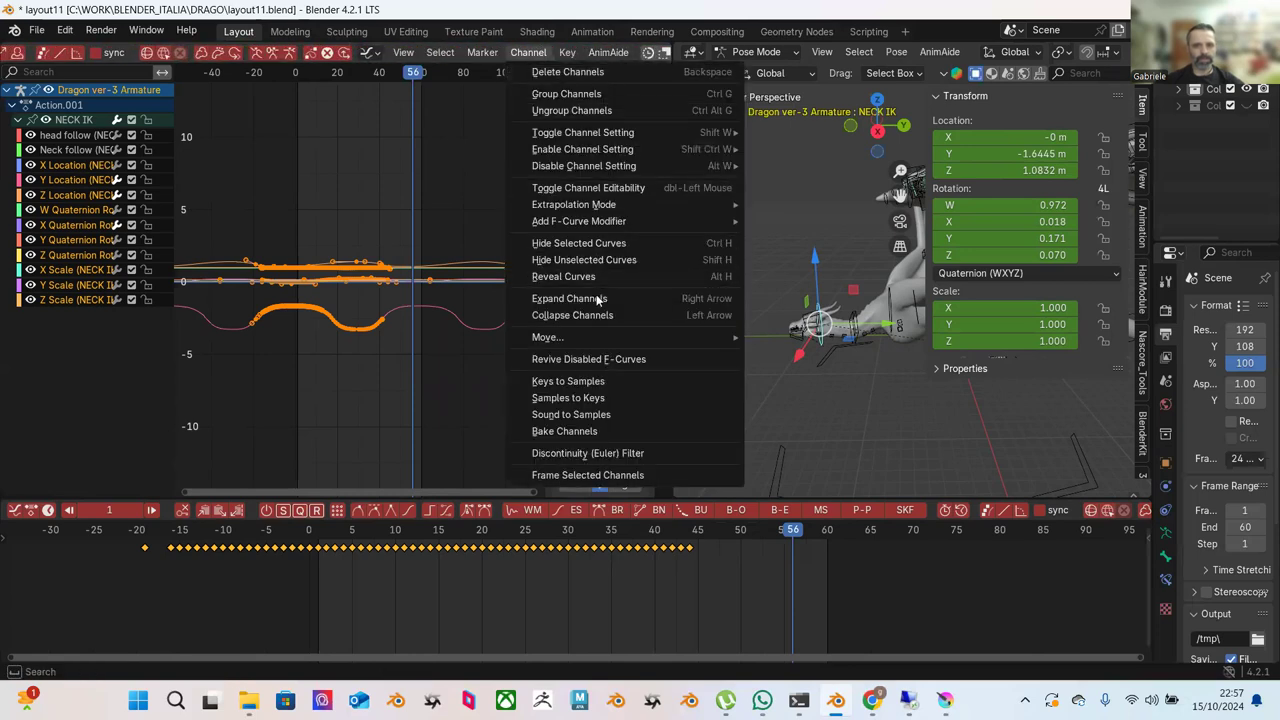
pyautogui.moveTo(602, 225)
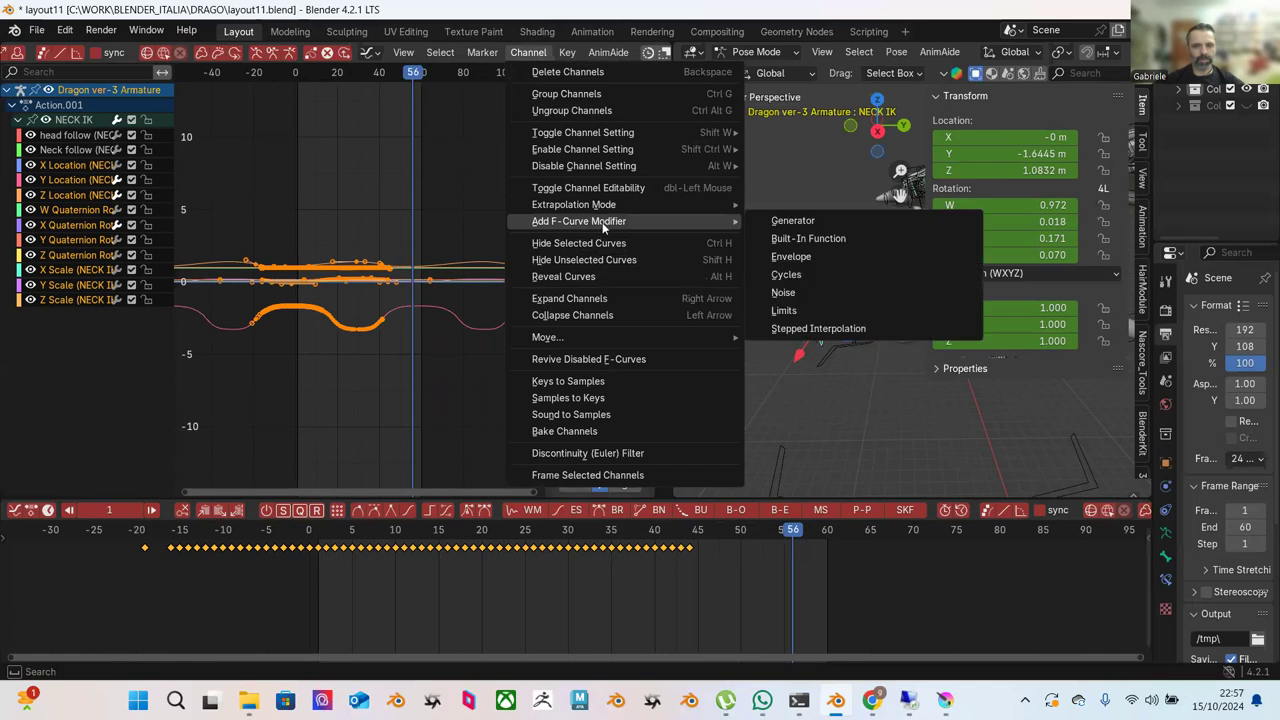
pyautogui.click(784, 260)
pyautogui.moveTo(476, 535); pyautogui.dragTo(833, 546)
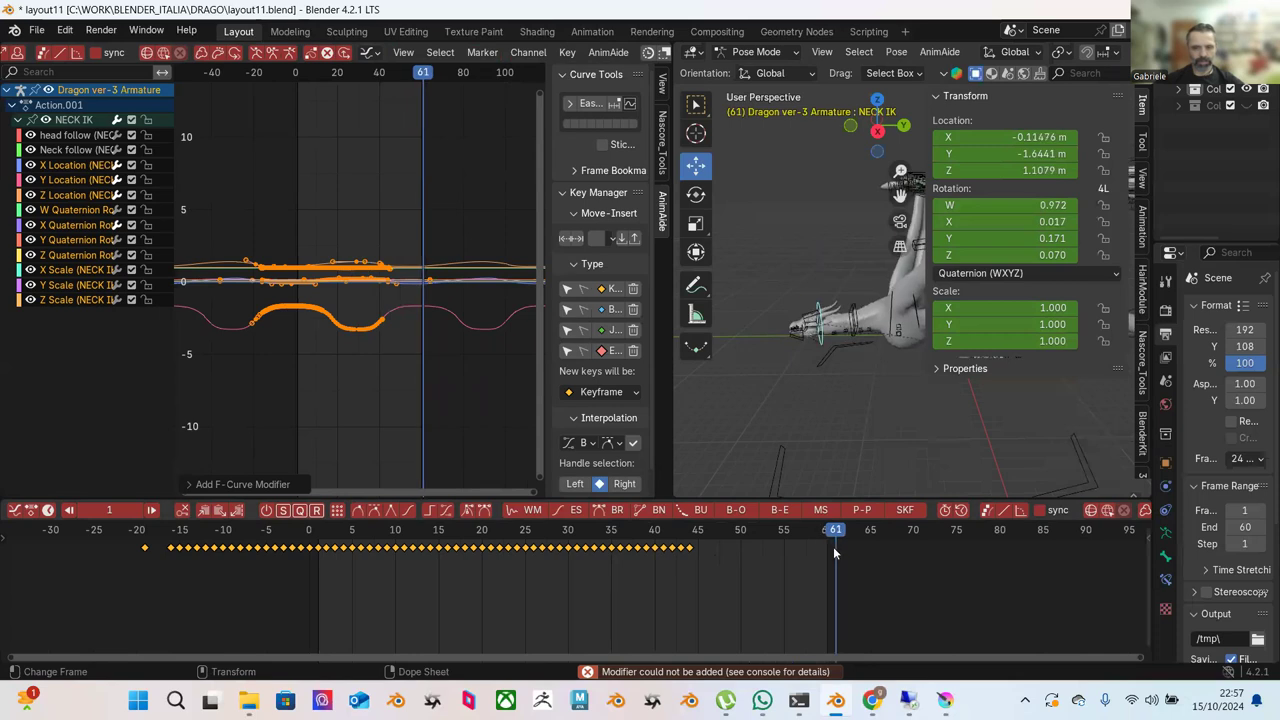
# At frame 1, make the Neck controller active and box-select its keys from frame 10 to 55.
pyautogui.click(316, 529)
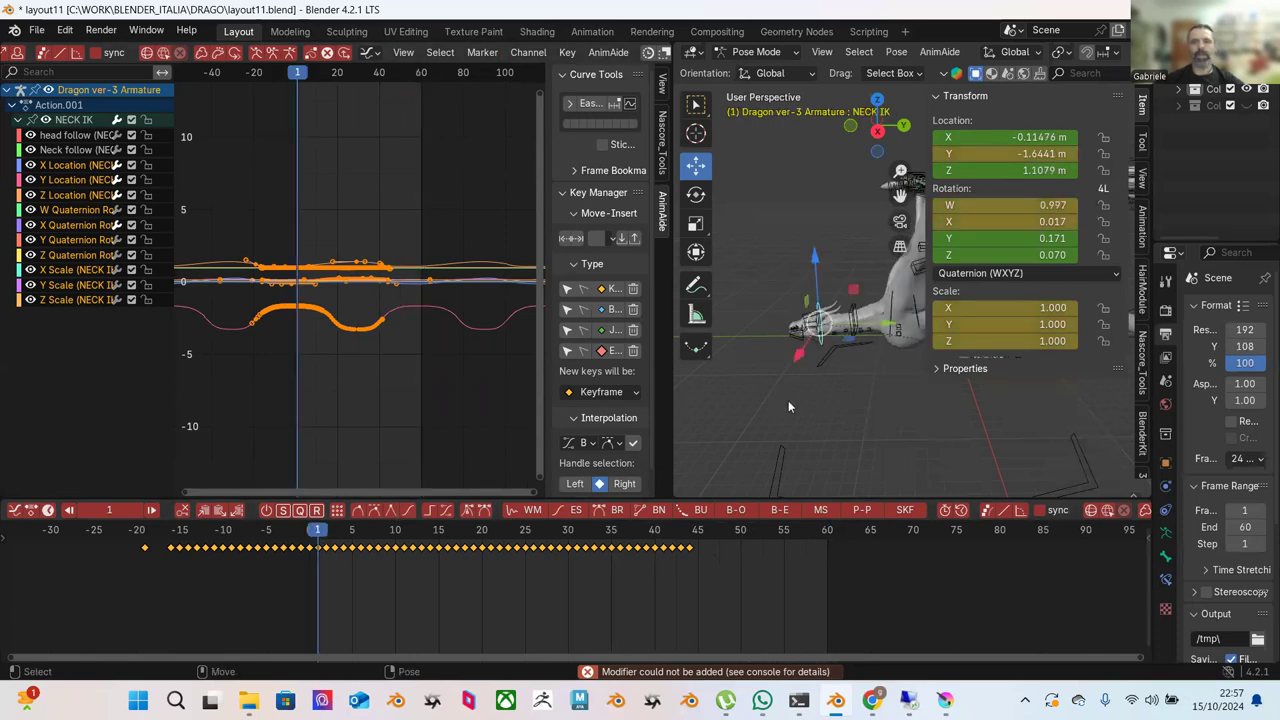
pyautogui.scroll(2, 843, 327)
pyautogui.click(843, 320)
pyautogui.moveTo(378, 531); pyautogui.dragTo(798, 543)
# Delete the middle keys, switch to Local orientation and key a local-Y neck pose near frame 15.
pyautogui.press('Delete')
pyautogui.moveTo(333, 537); pyautogui.dragTo(450, 539)
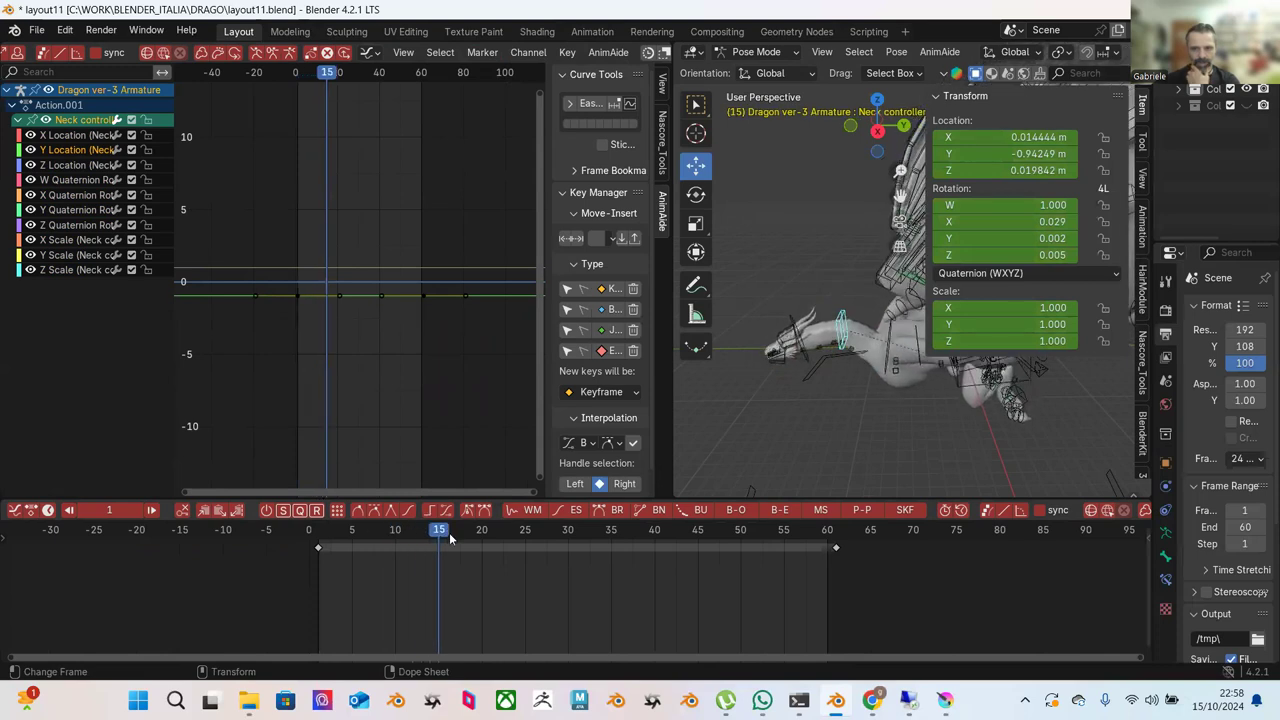
pyautogui.click(759, 75)
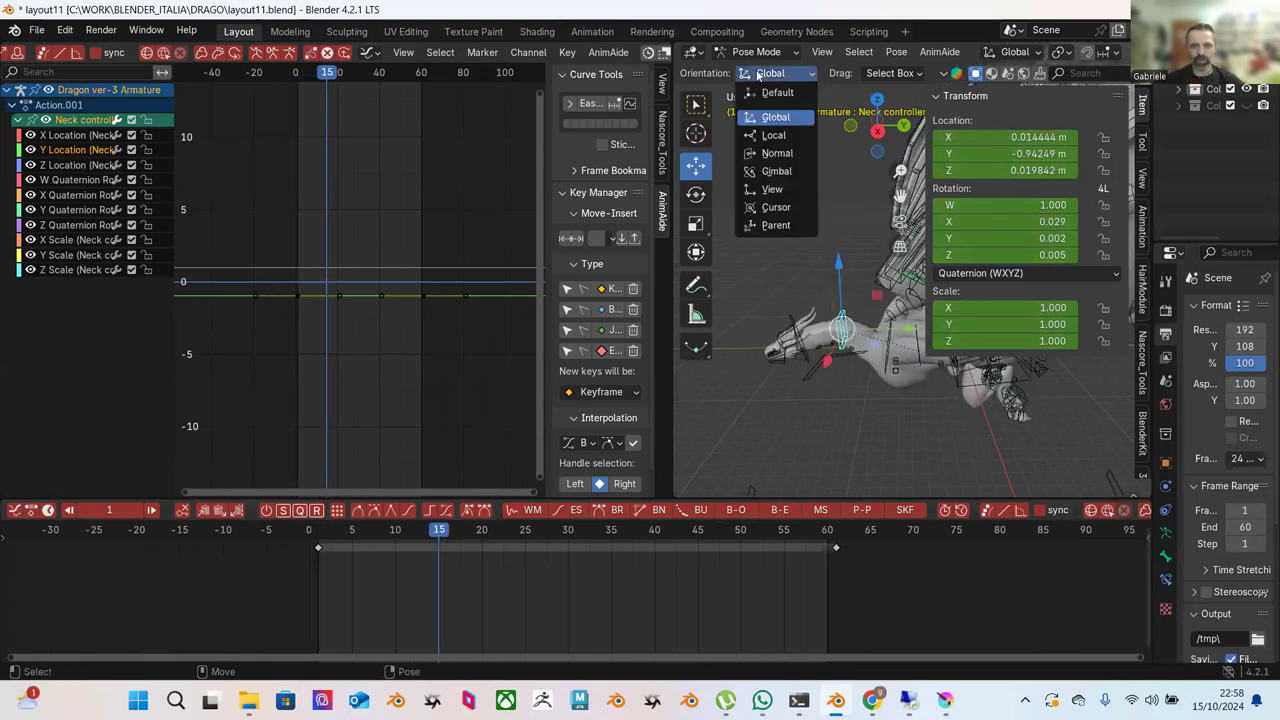
pyautogui.click(772, 135)
pyautogui.moveTo(832, 265); pyautogui.dragTo(834, 285)
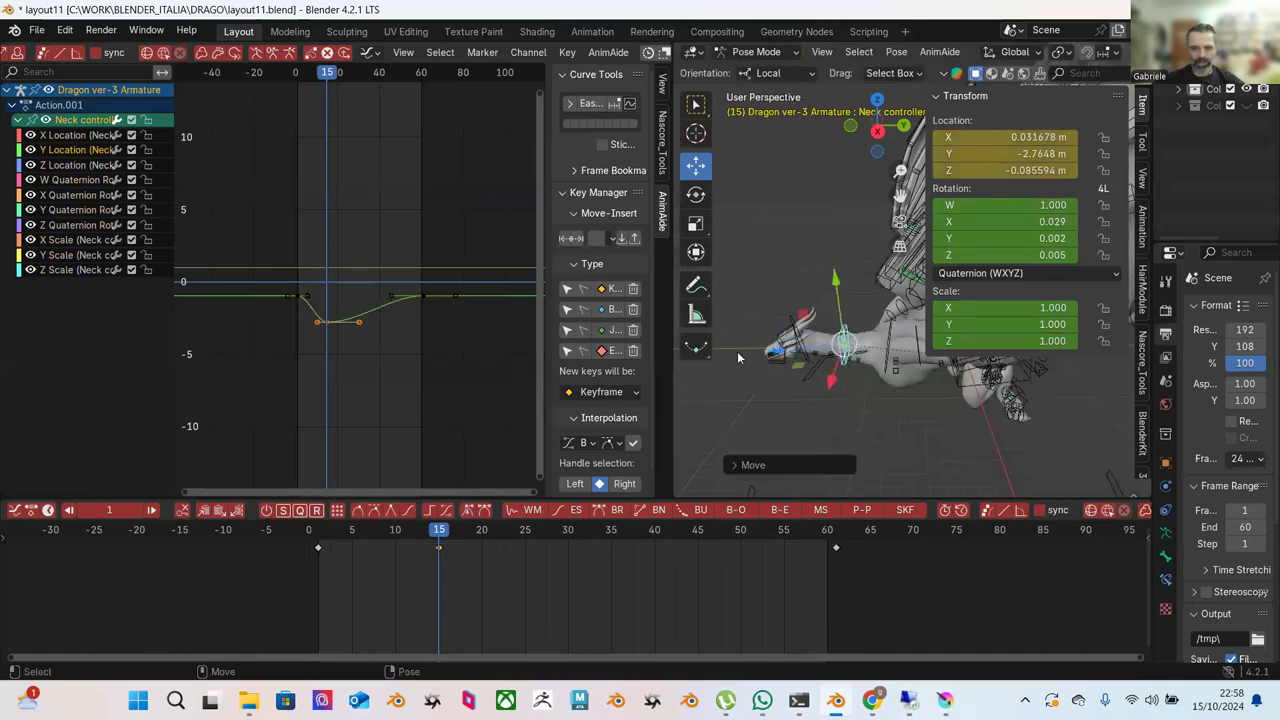
# Key further local-Y neck poses around frames 21 and 36.
pyautogui.moveTo(335, 537); pyautogui.dragTo(396, 530)
pyautogui.moveTo(838, 298); pyautogui.dragTo(836, 285)
pyautogui.moveTo(396, 532); pyautogui.dragTo(498, 534)
pyautogui.moveTo(840, 313); pyautogui.dragTo(837, 313)
pyautogui.press('space')
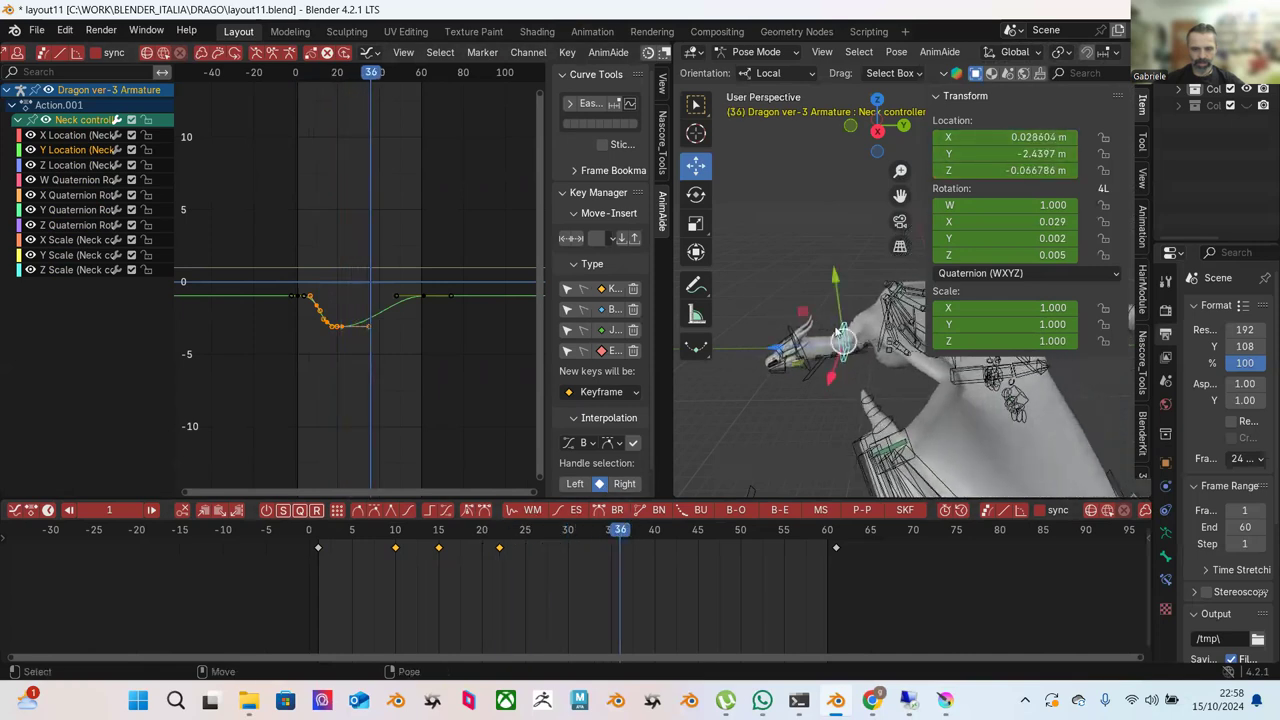
pyautogui.moveTo(840, 313); pyautogui.dragTo(831, 293)
# Key neck poses at frames 44 and 53, then reselect the Neck controller bone.
pyautogui.moveTo(510, 540); pyautogui.dragTo(690, 541)
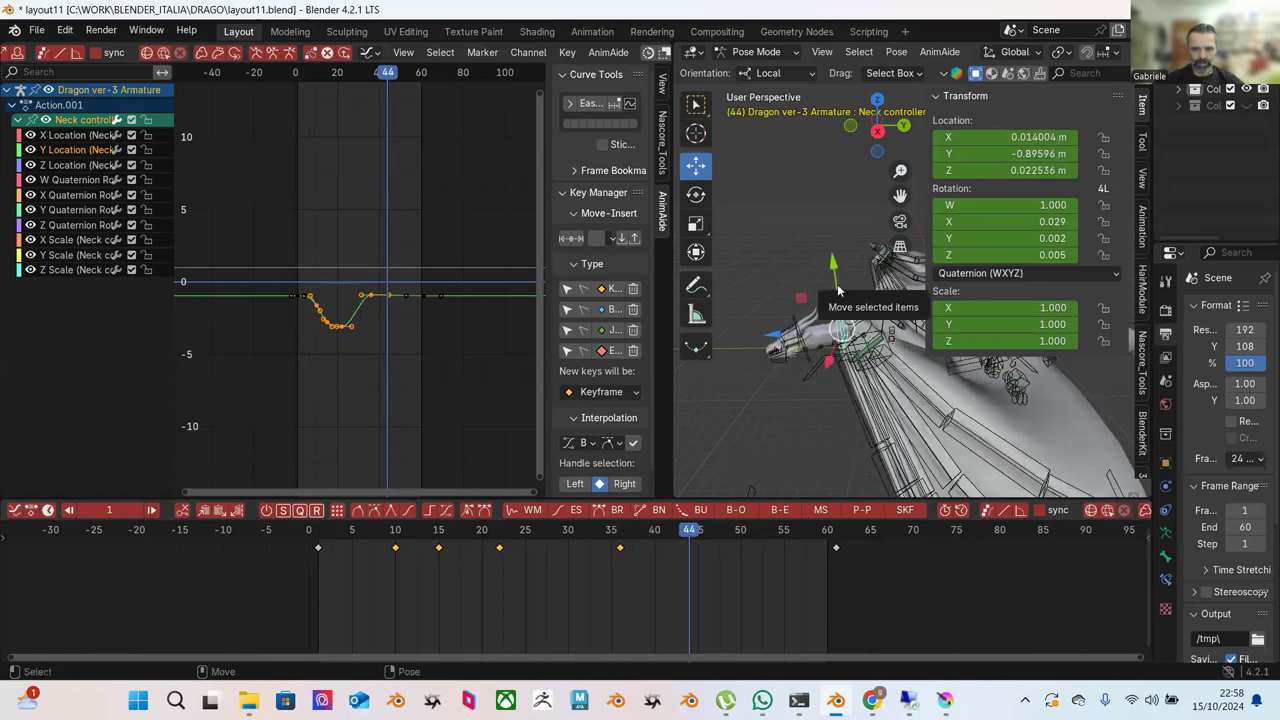
pyautogui.moveTo(836, 287); pyautogui.dragTo(836, 286)
pyautogui.moveTo(735, 516); pyautogui.dragTo(806, 495)
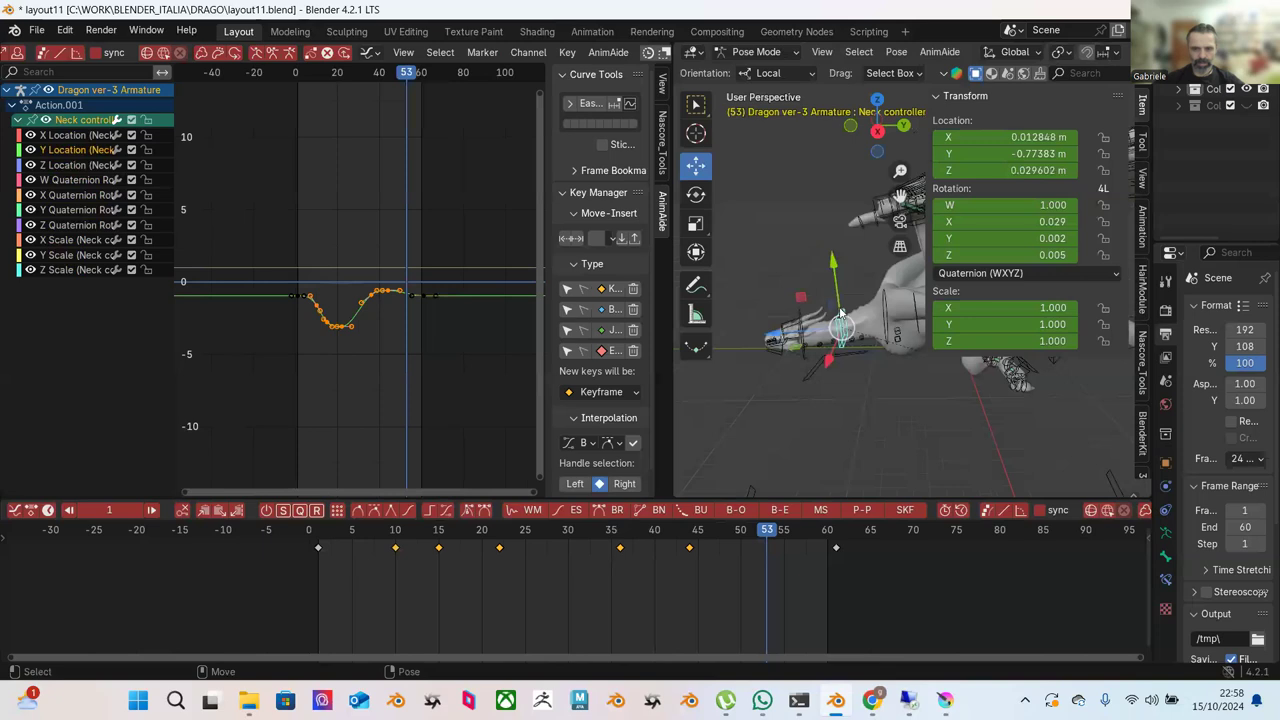
pyautogui.moveTo(838, 302); pyautogui.dragTo(810, 400)
pyautogui.click(795, 451)
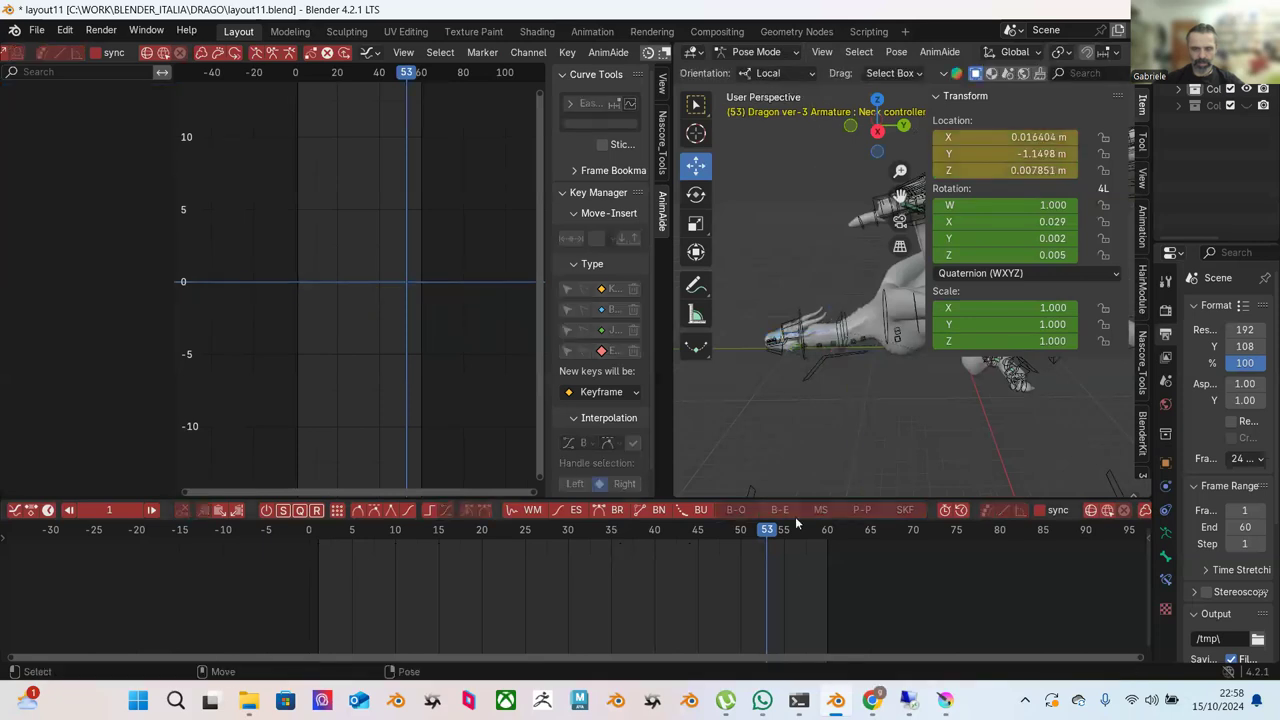
pyautogui.click(856, 335)
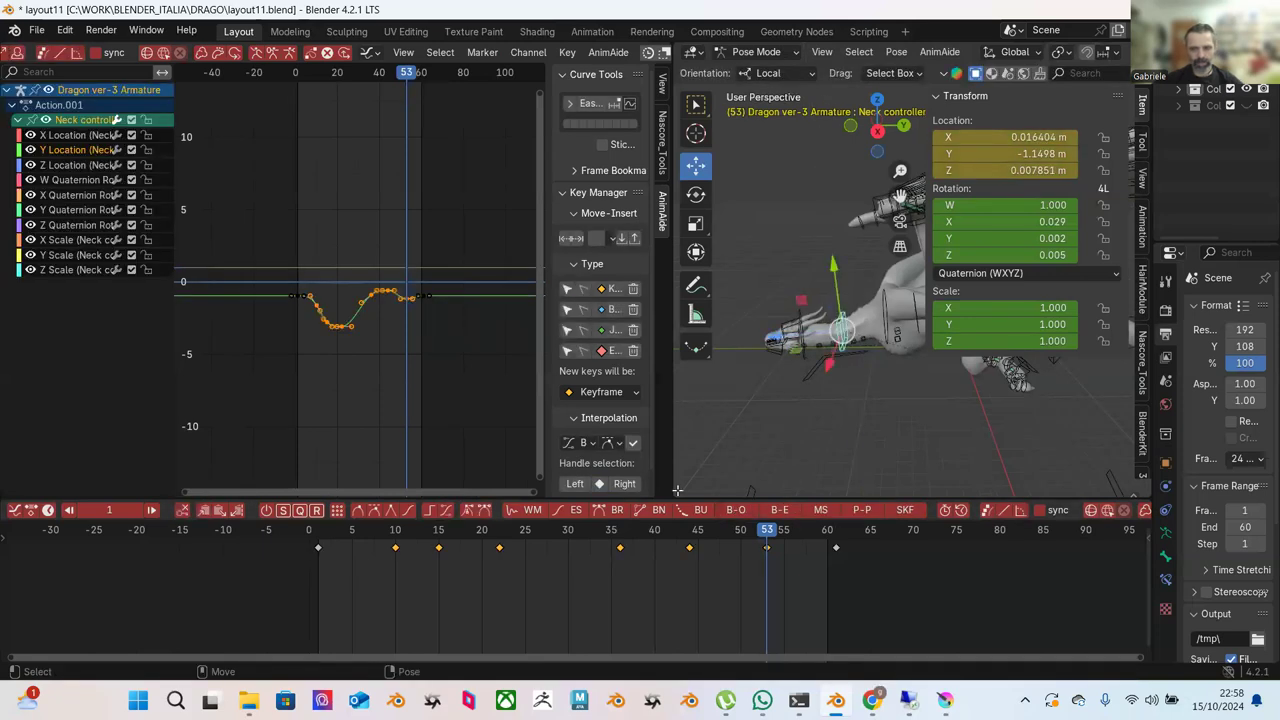
# Review the loop, then reduce the Y Location curve's amplitude with Push Pull.
pyautogui.press('space')
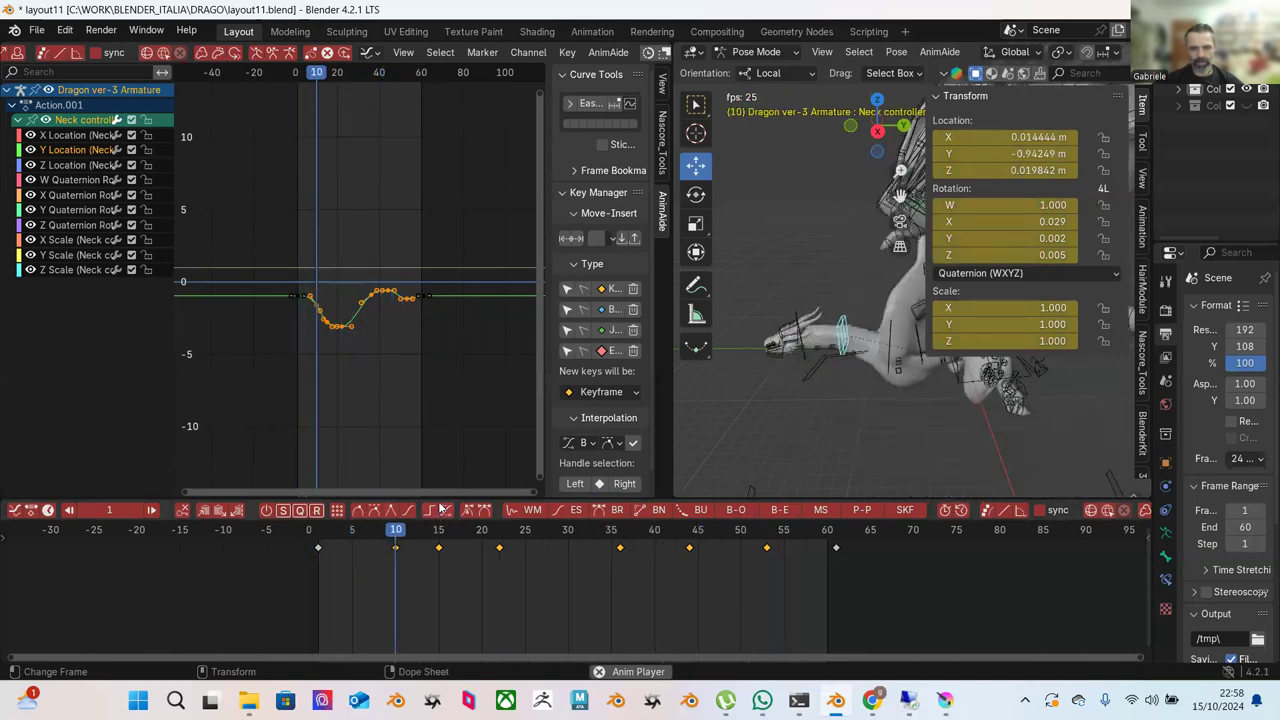
pyautogui.press('space')
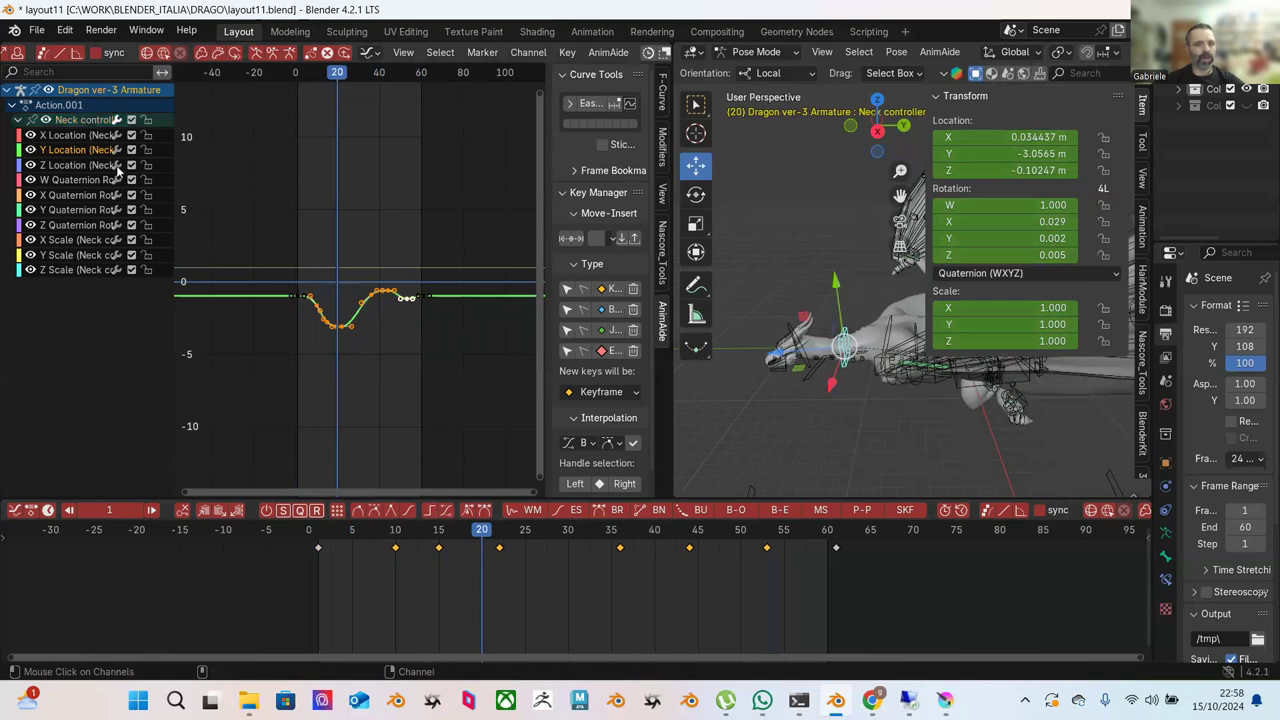
pyautogui.moveTo(266, 199); pyautogui.dragTo(440, 355)
pyautogui.scroll(8, 327, 52)
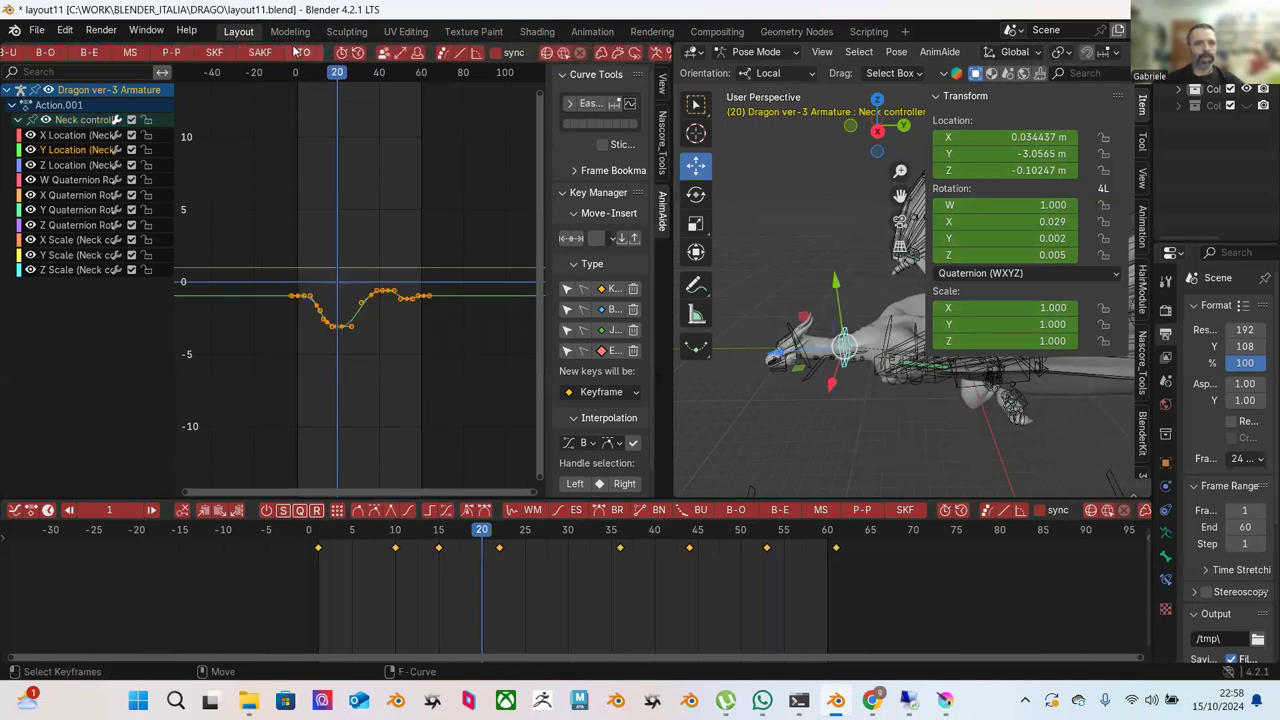
pyautogui.click(202, 52)
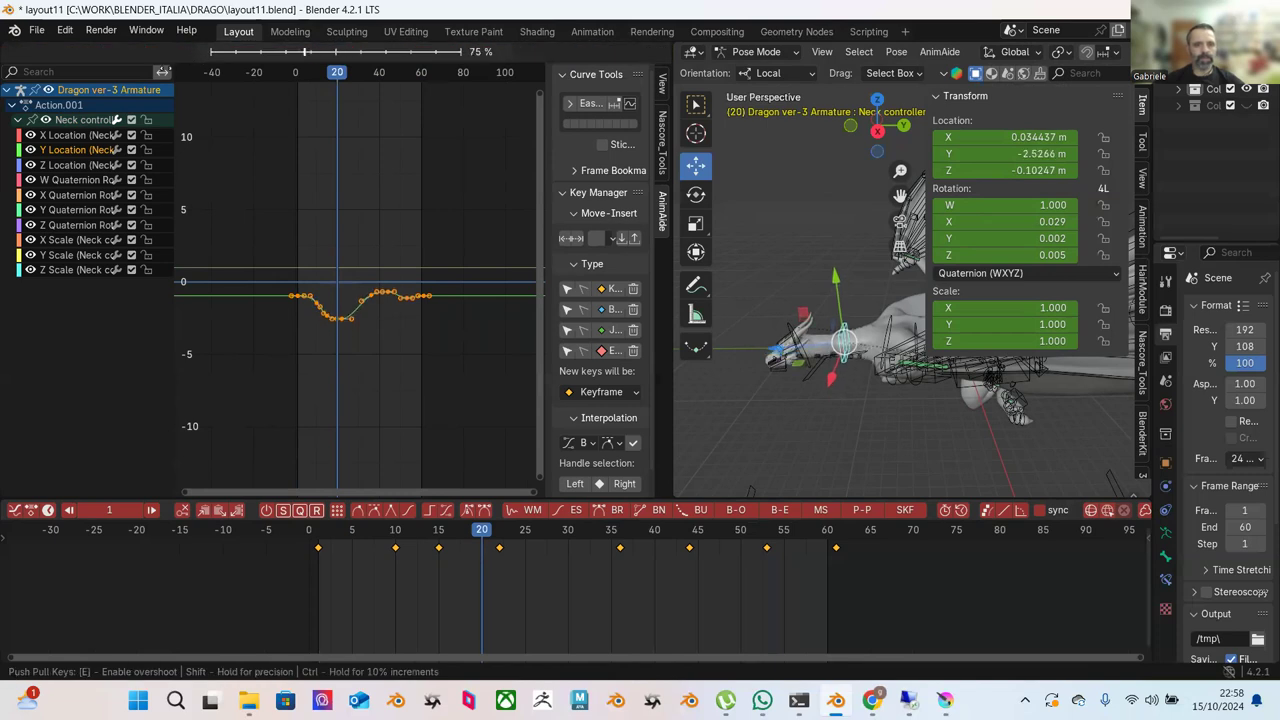
pyautogui.press('Return')
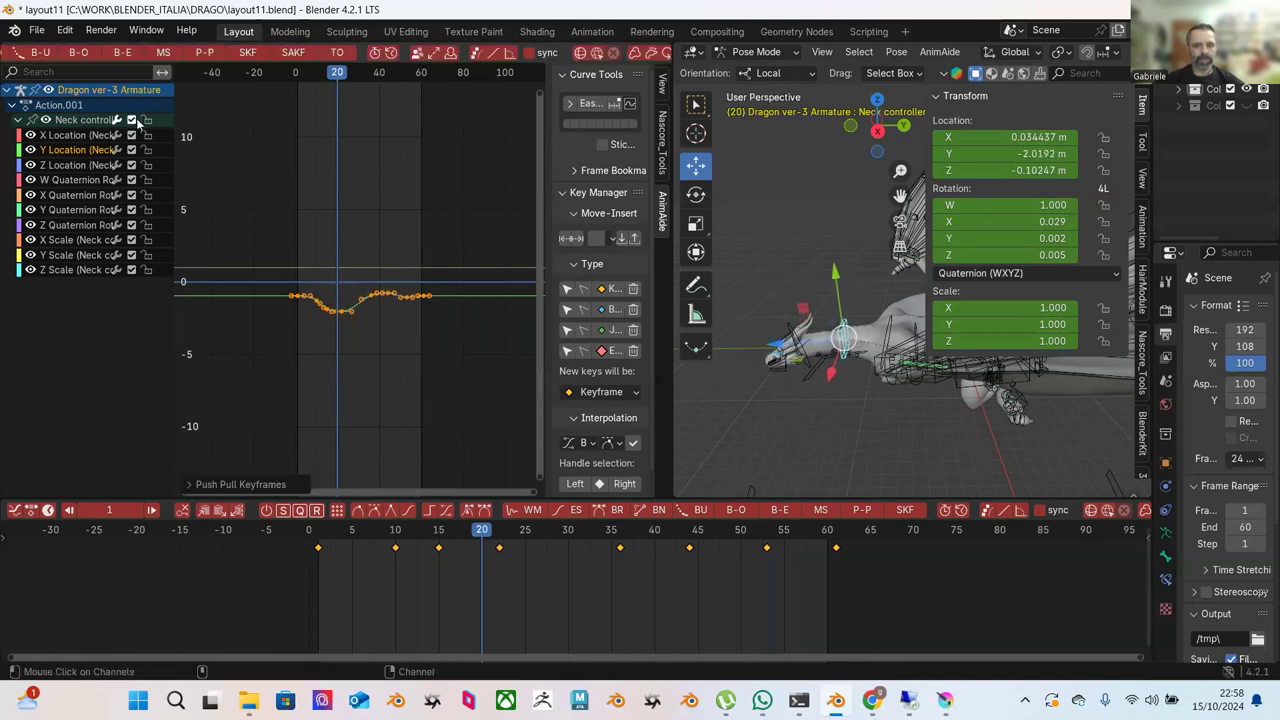
# Frame the Z Location curve and shrink its amplitude with Push Pull.
pyautogui.click(71, 167)
pyautogui.moveTo(182, 193); pyautogui.dragTo(415, 320)
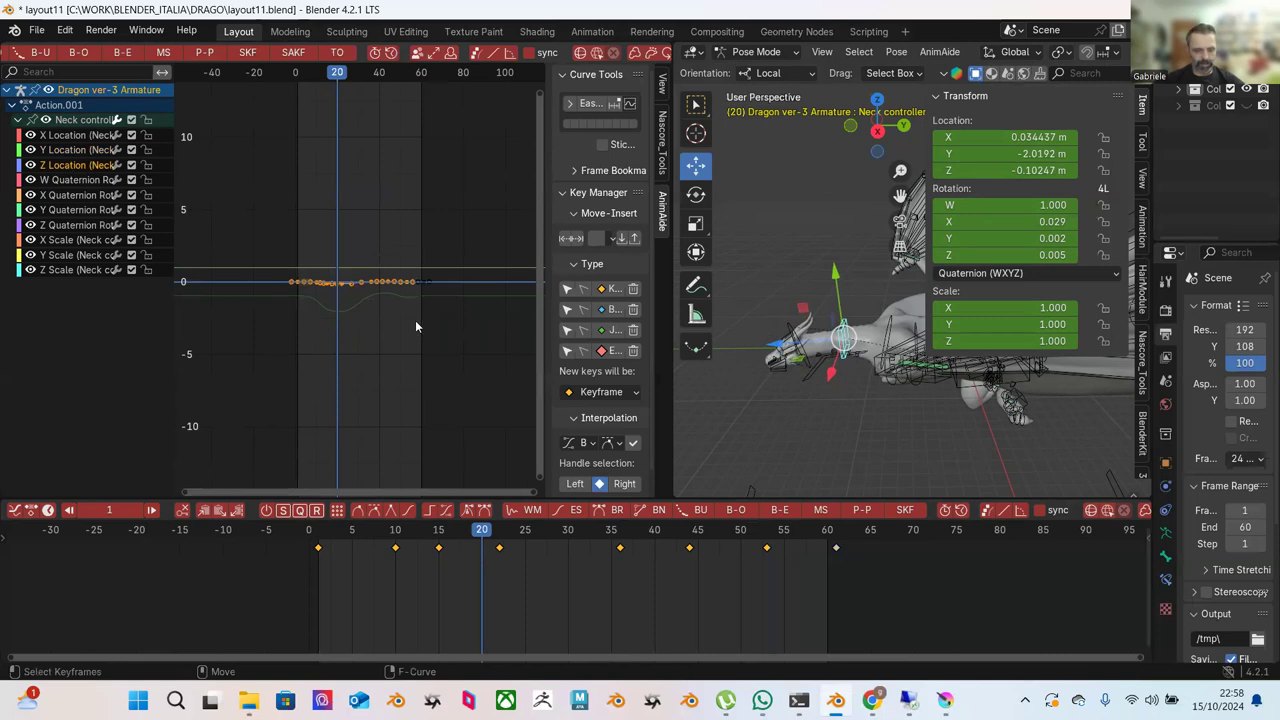
pyautogui.press('KP_Decimal')
pyautogui.moveTo(270, 147); pyautogui.dragTo(436, 382)
pyautogui.click(208, 55)
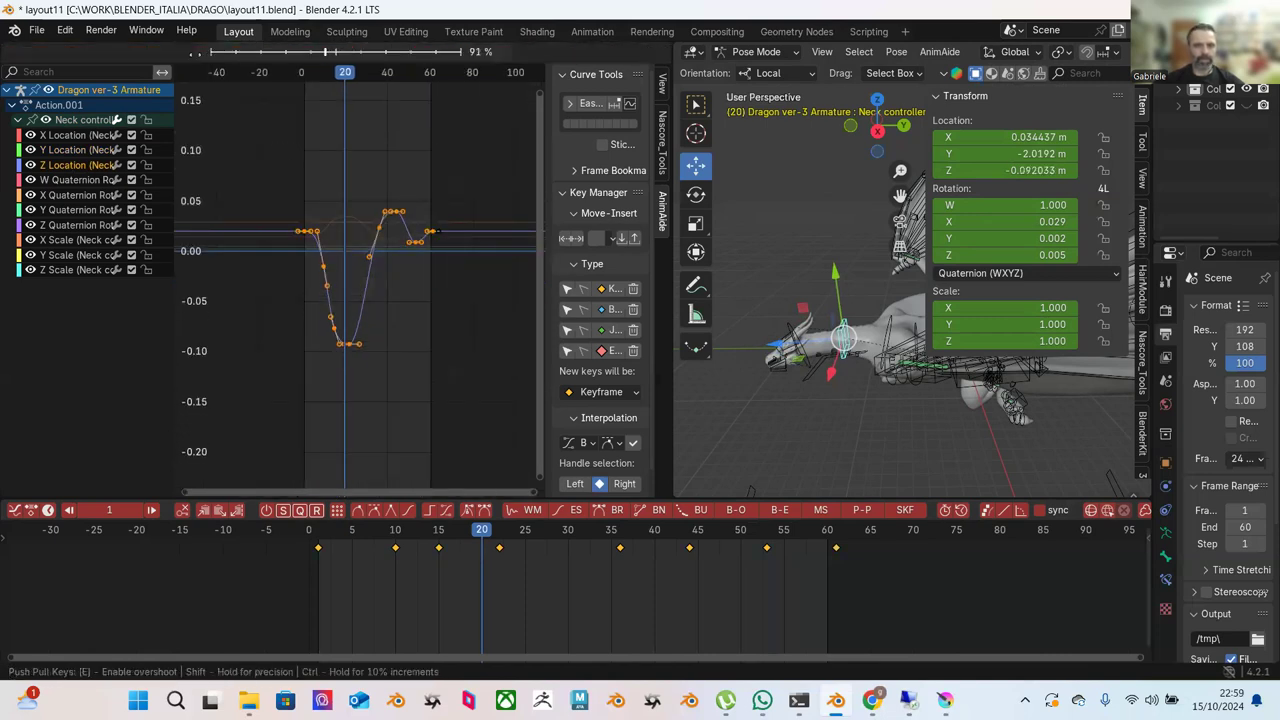
pyautogui.click(110, 113)
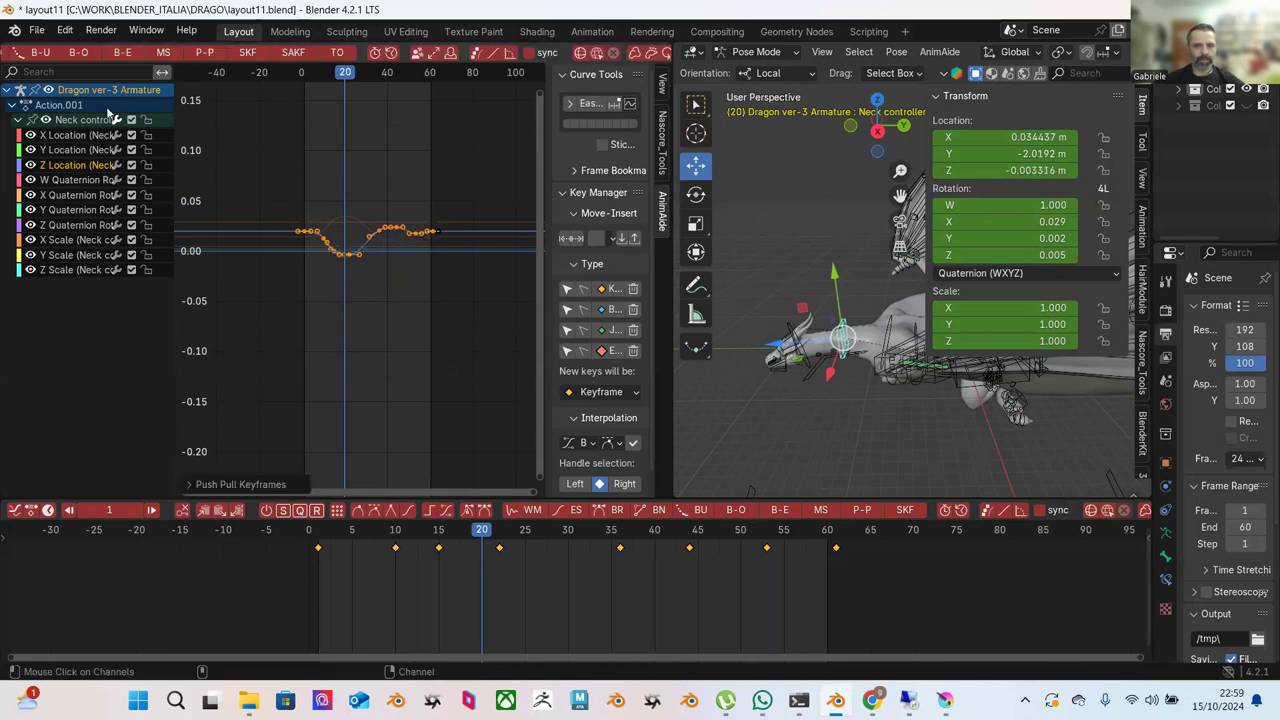
# Lower the X Location peak from about 0.034 to 0.025, then play back from the start.
pyautogui.click(72, 138)
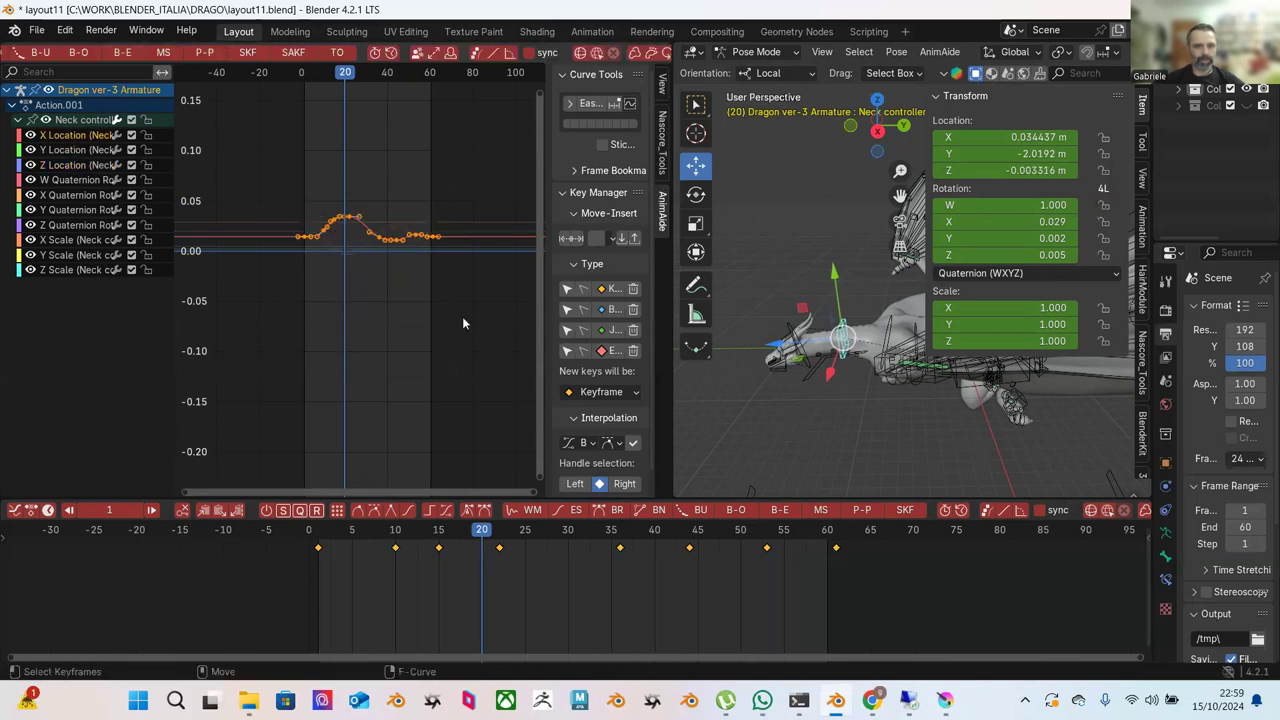
pyautogui.click(212, 57)
pyautogui.click(320, 201)
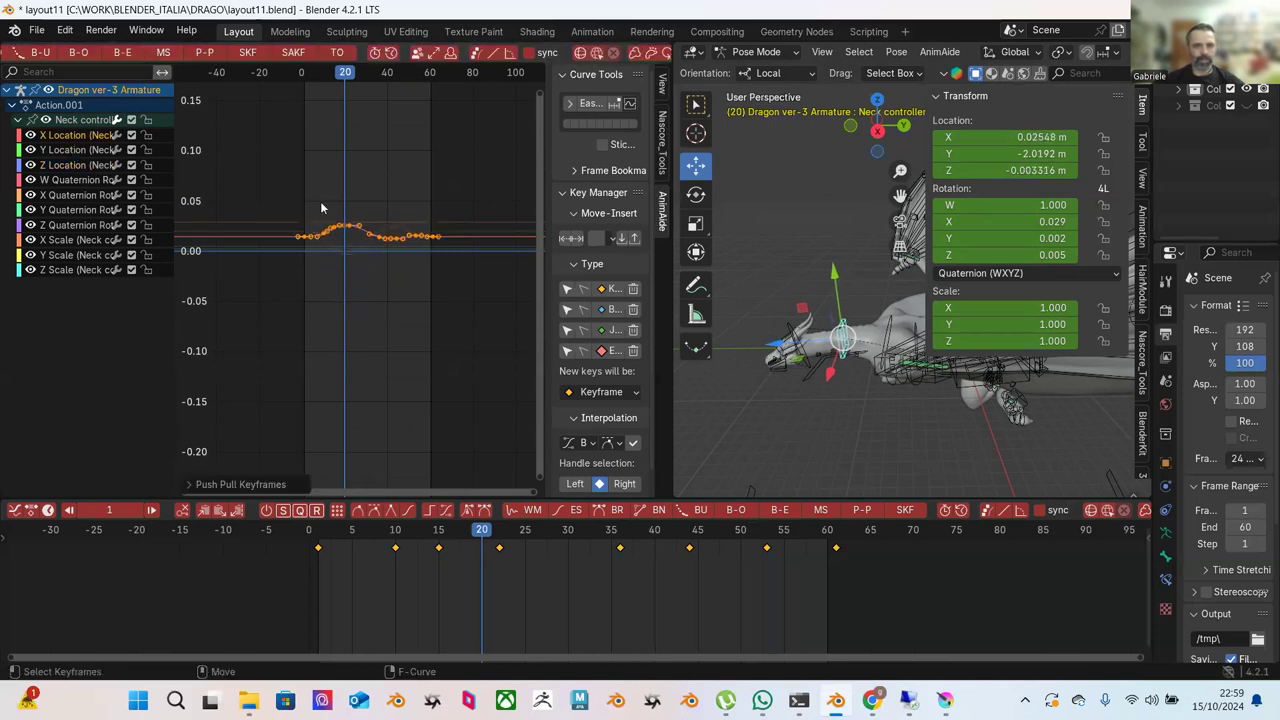
pyautogui.click(326, 540)
pyautogui.press('space')
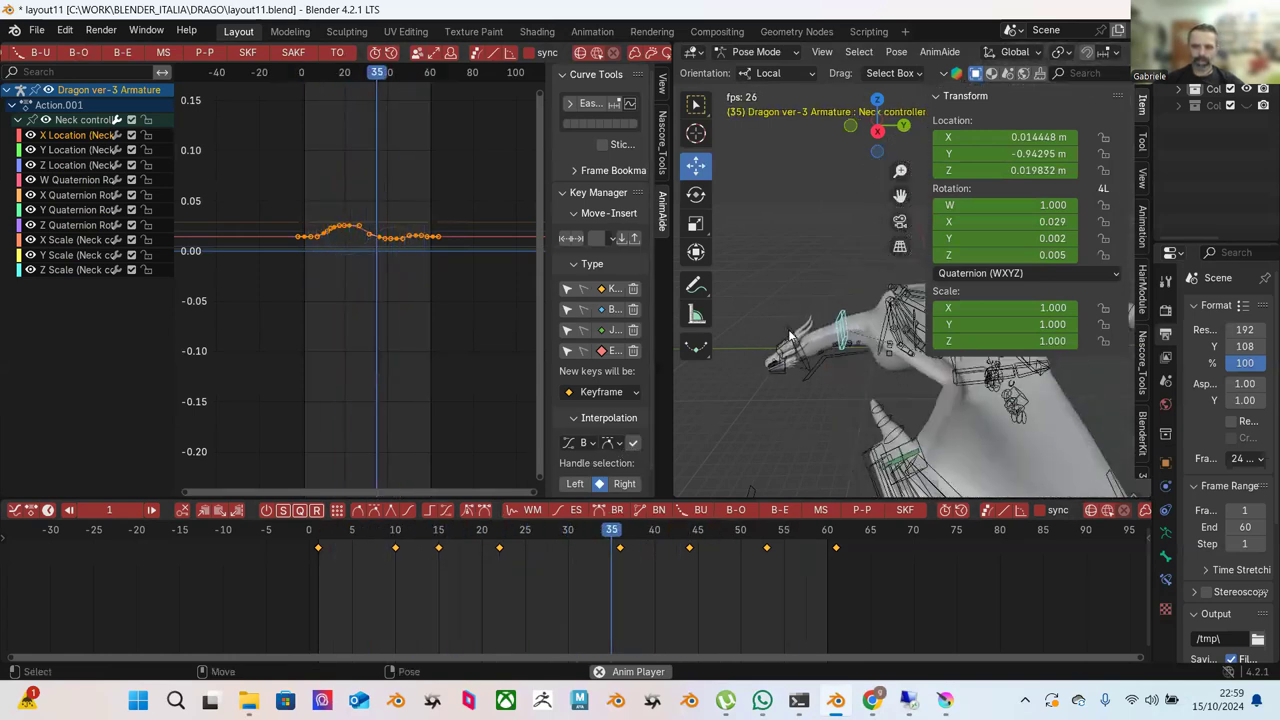
# Make NECK IK active, try Push Pull on the framed Z Location curve, then undo it.
pyautogui.click(800, 333)
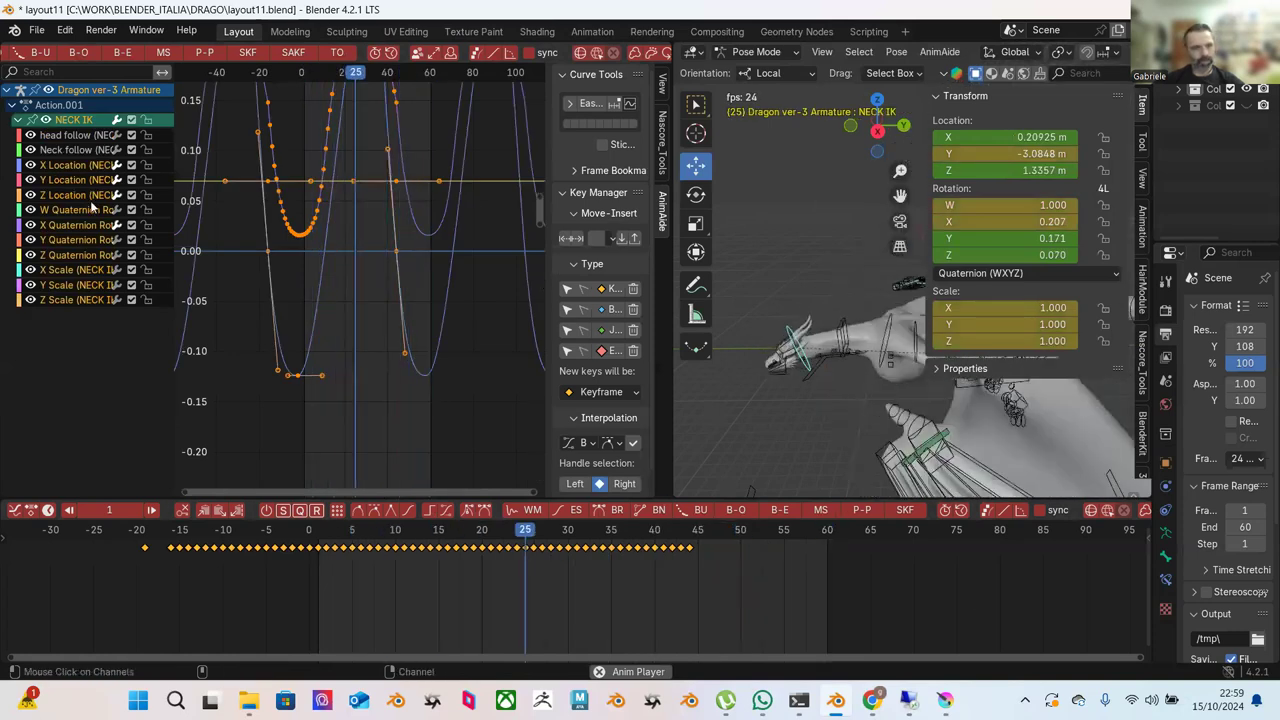
pyautogui.click(290, 279)
pyautogui.press('Home')
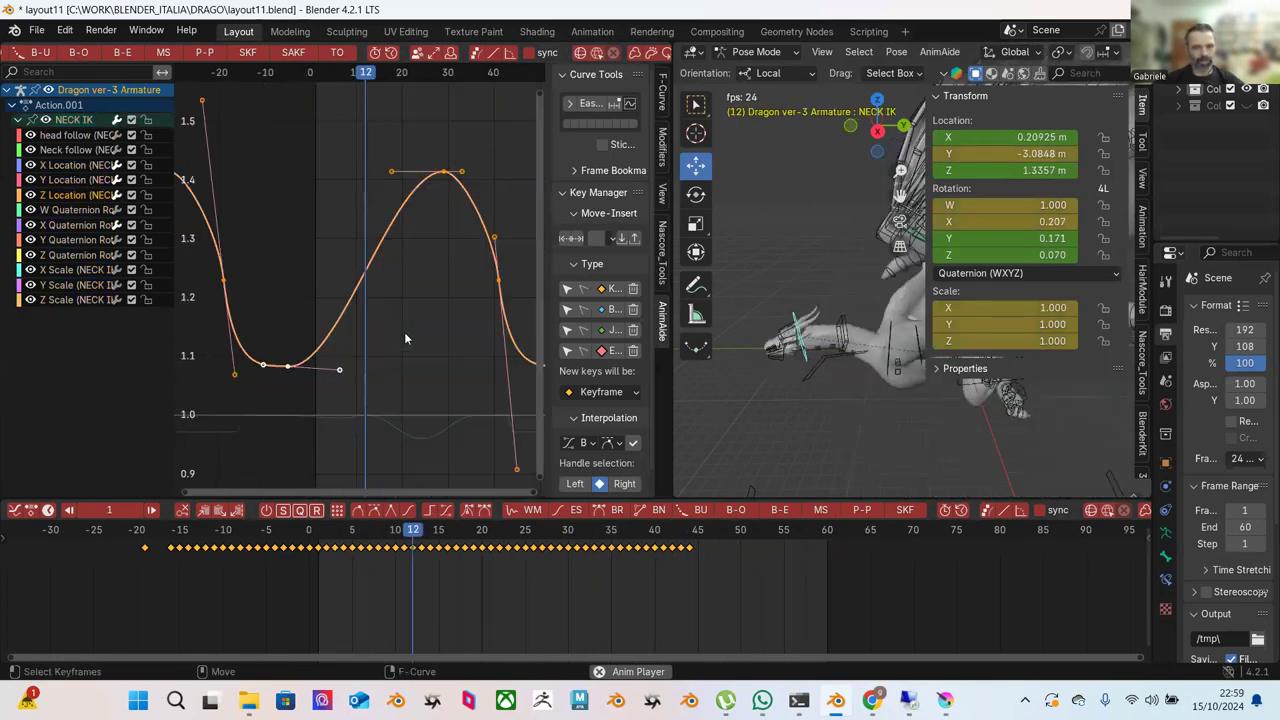
pyautogui.scroll(-3, 402, 335)
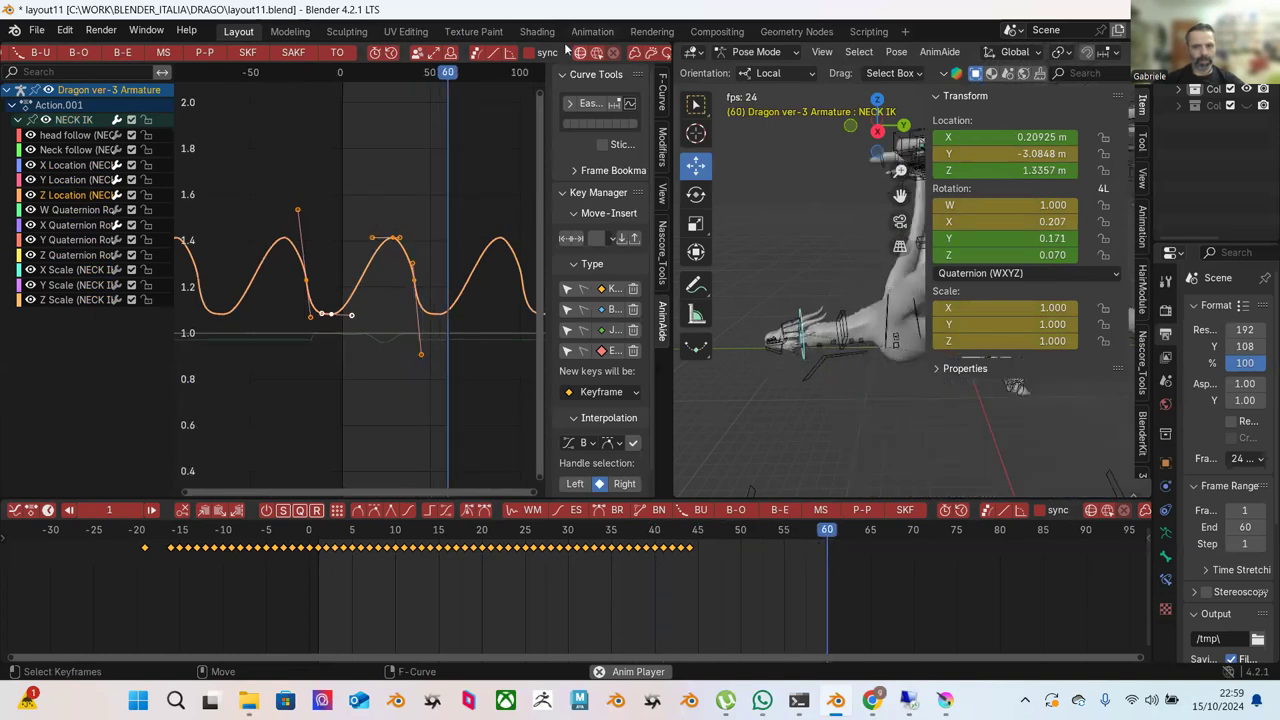
pyautogui.scroll(-5, 555, 54)
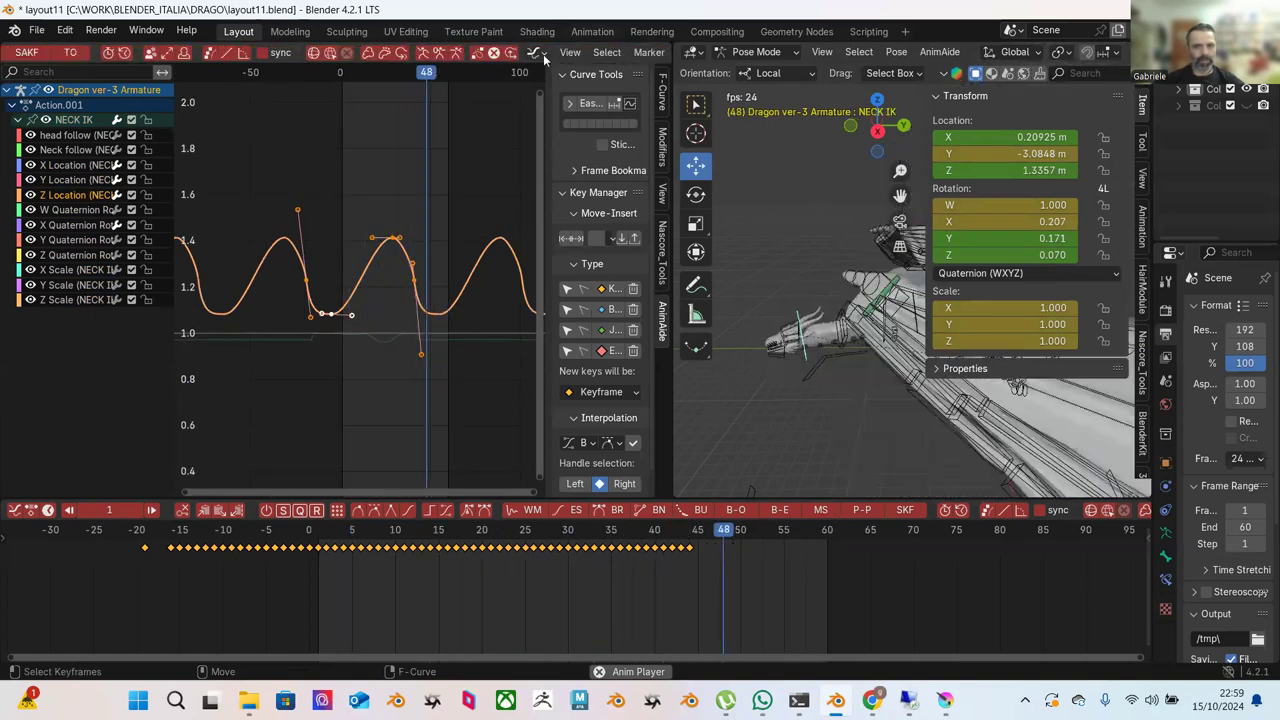
pyautogui.hotkey('ctrl', 'e')
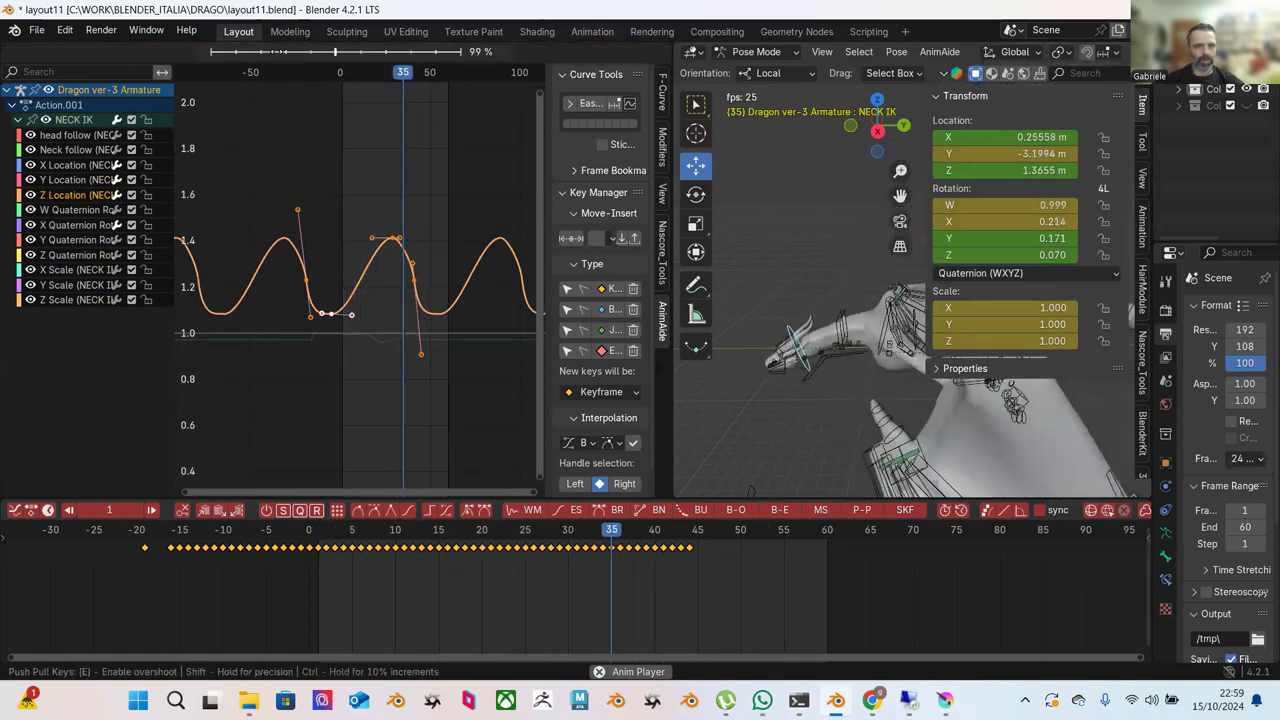
pyautogui.click(209, 57)
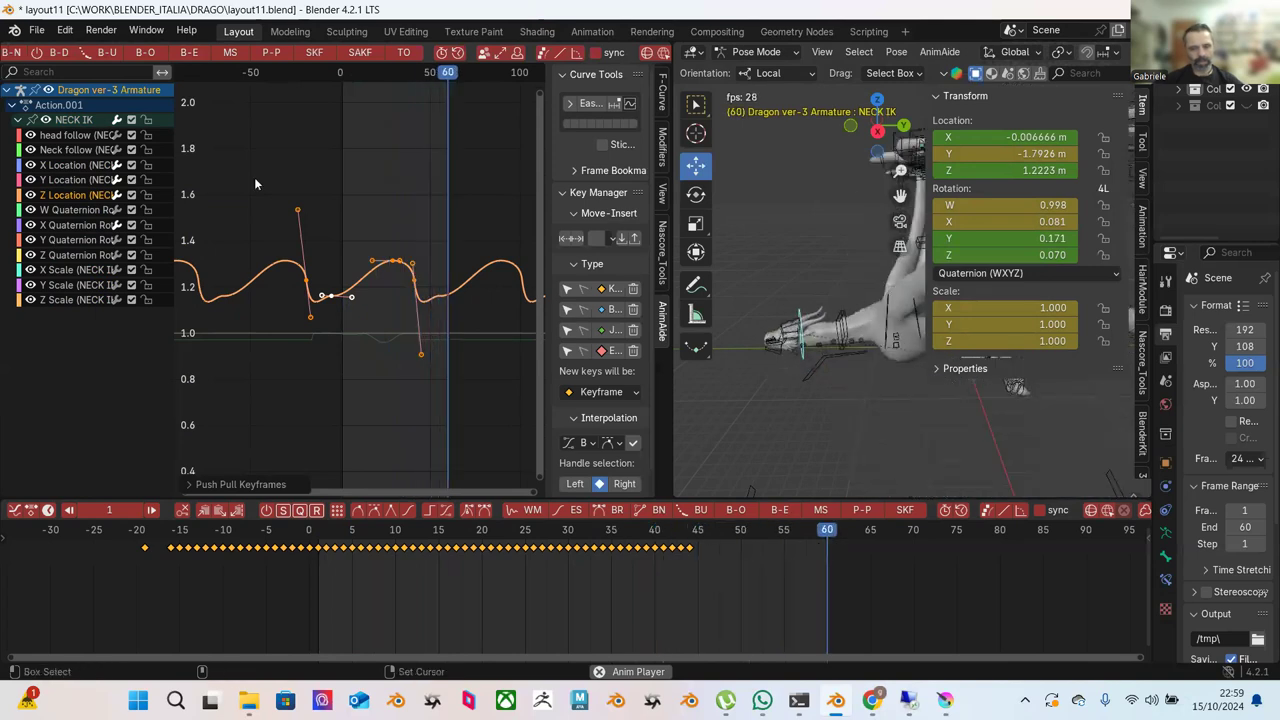
pyautogui.hotkey('ctrl', 'z')
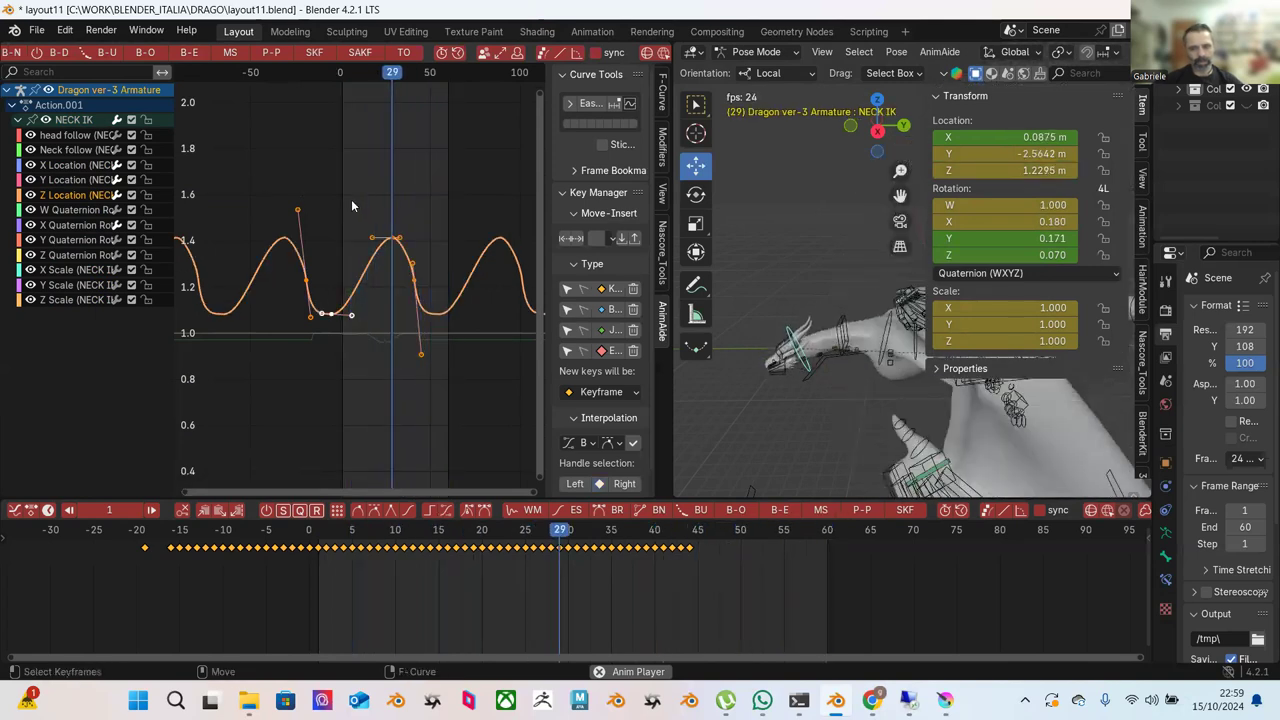
pyautogui.click(349, 200)
pyautogui.press('space')
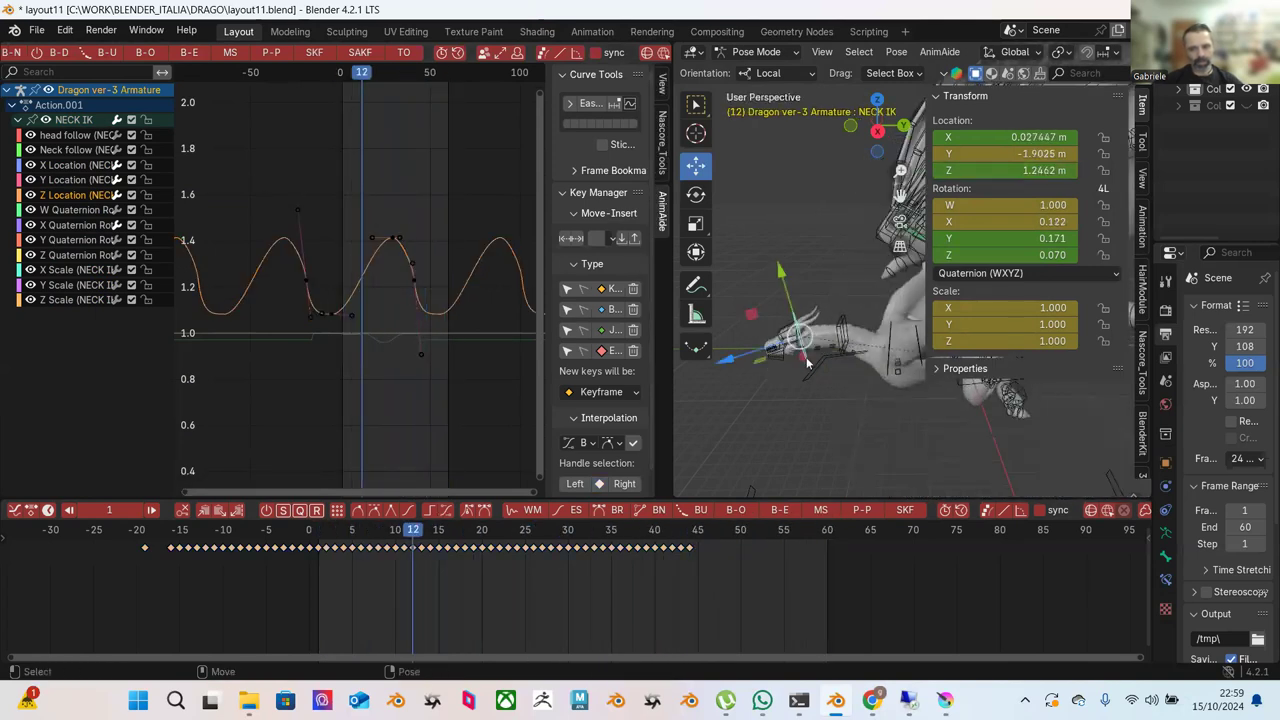
# Box-select a section of the Y Location keys and rescale it with Push Pull.
pyautogui.click(86, 183)
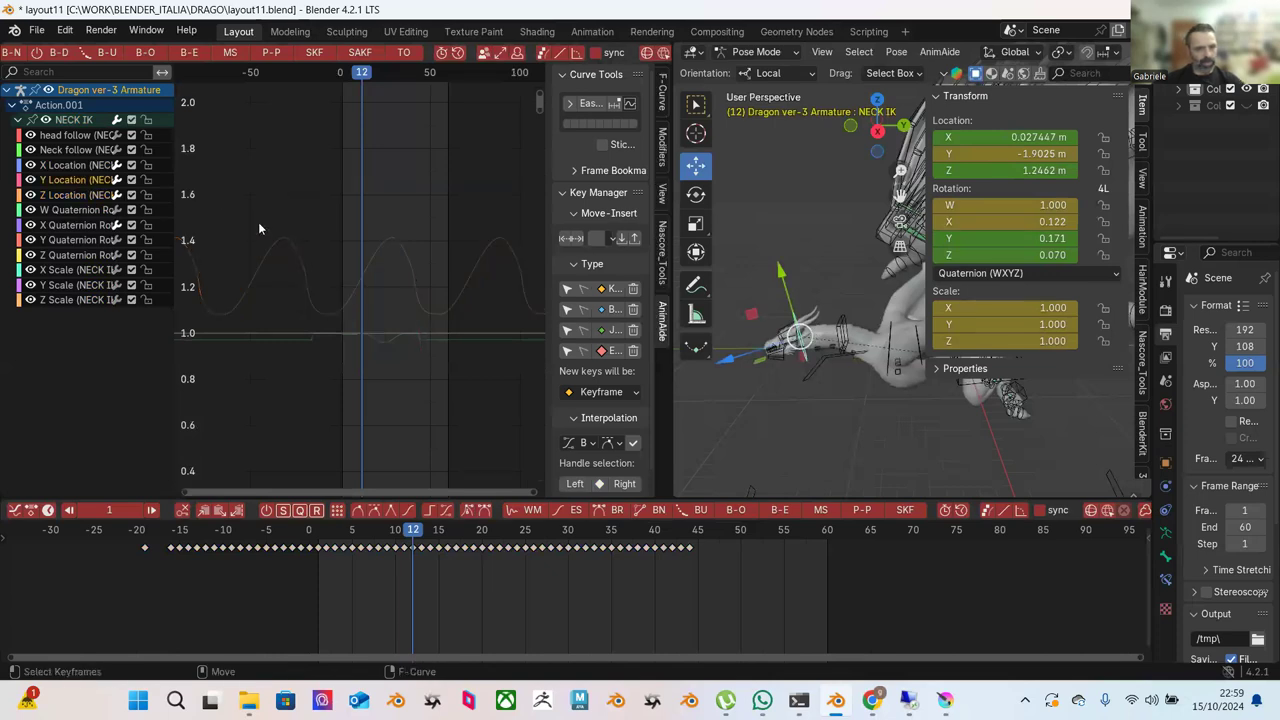
pyautogui.press('Home')
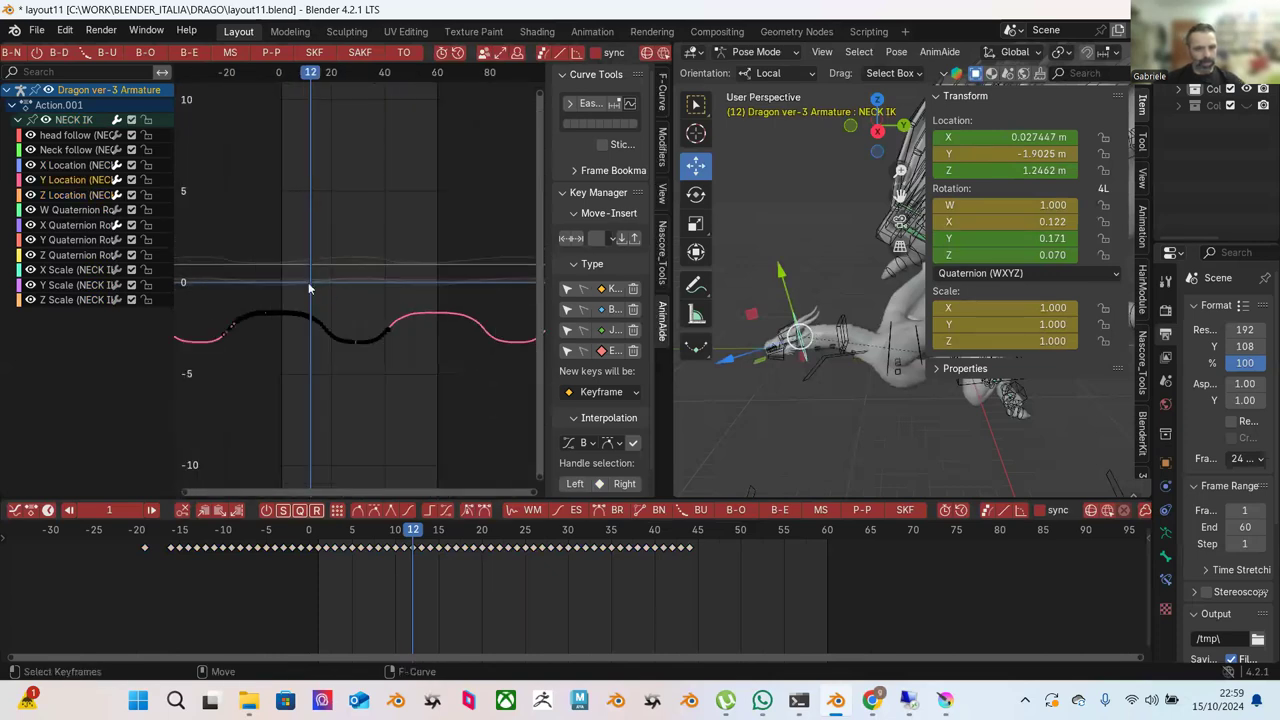
pyautogui.press('b')
pyautogui.moveTo(246, 261); pyautogui.dragTo(470, 347)
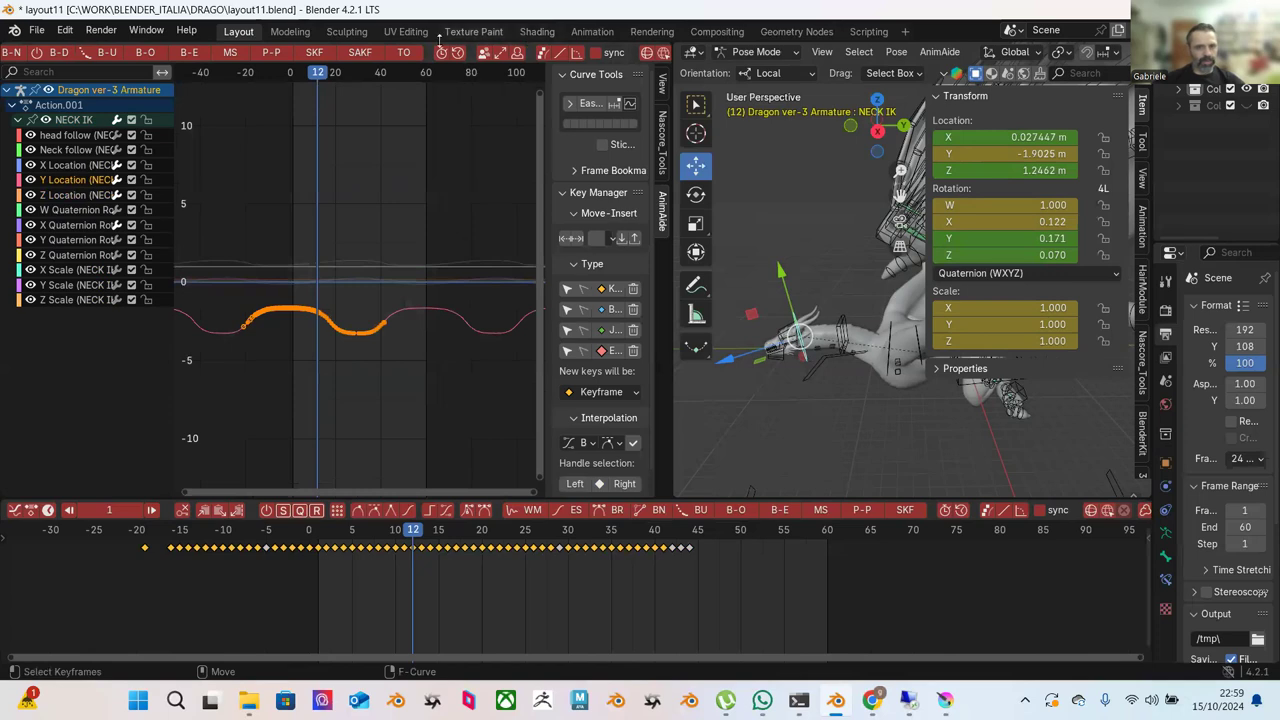
pyautogui.click(270, 53)
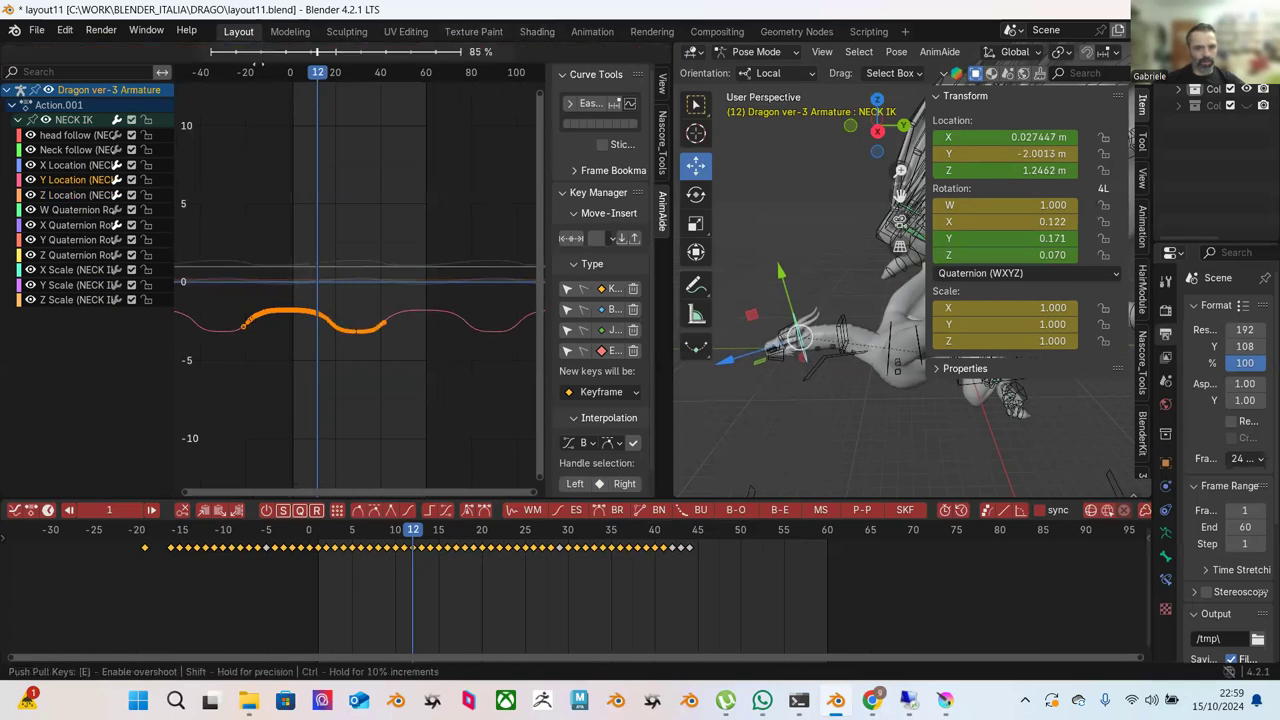
pyautogui.click(380, 136)
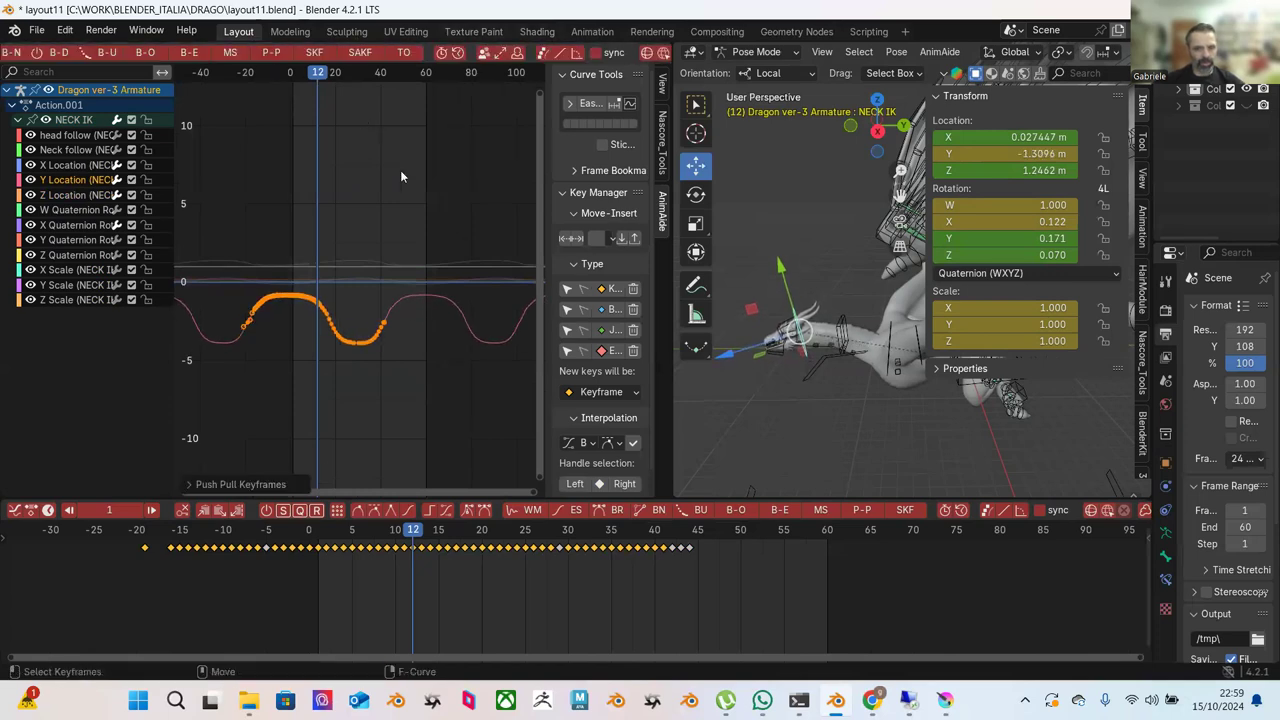
# Review playback, then move the Neck controller at frame 61 to about Y 0.202 m, Z 0.086 m.
pyautogui.click(291, 533)
pyautogui.press('space')
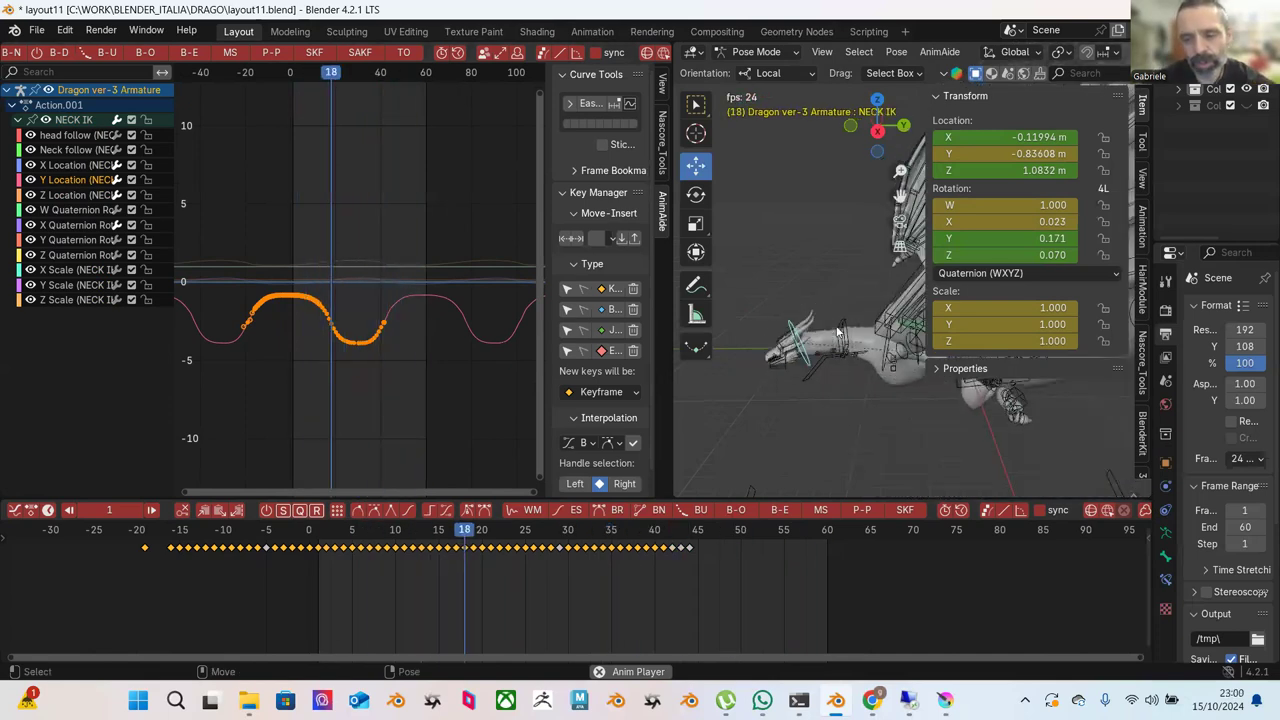
pyautogui.press('space')
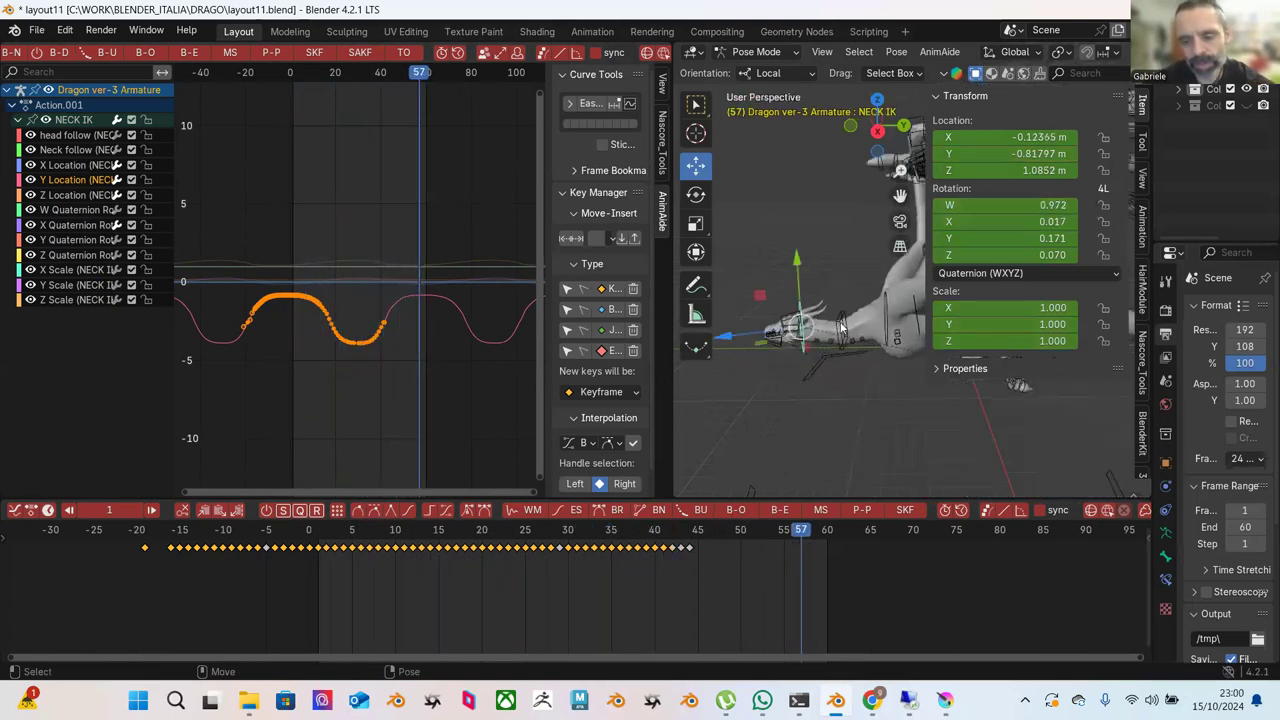
pyautogui.click(843, 312)
pyautogui.moveTo(346, 531); pyautogui.dragTo(836, 565)
pyautogui.moveTo(837, 287); pyautogui.dragTo(831, 266)
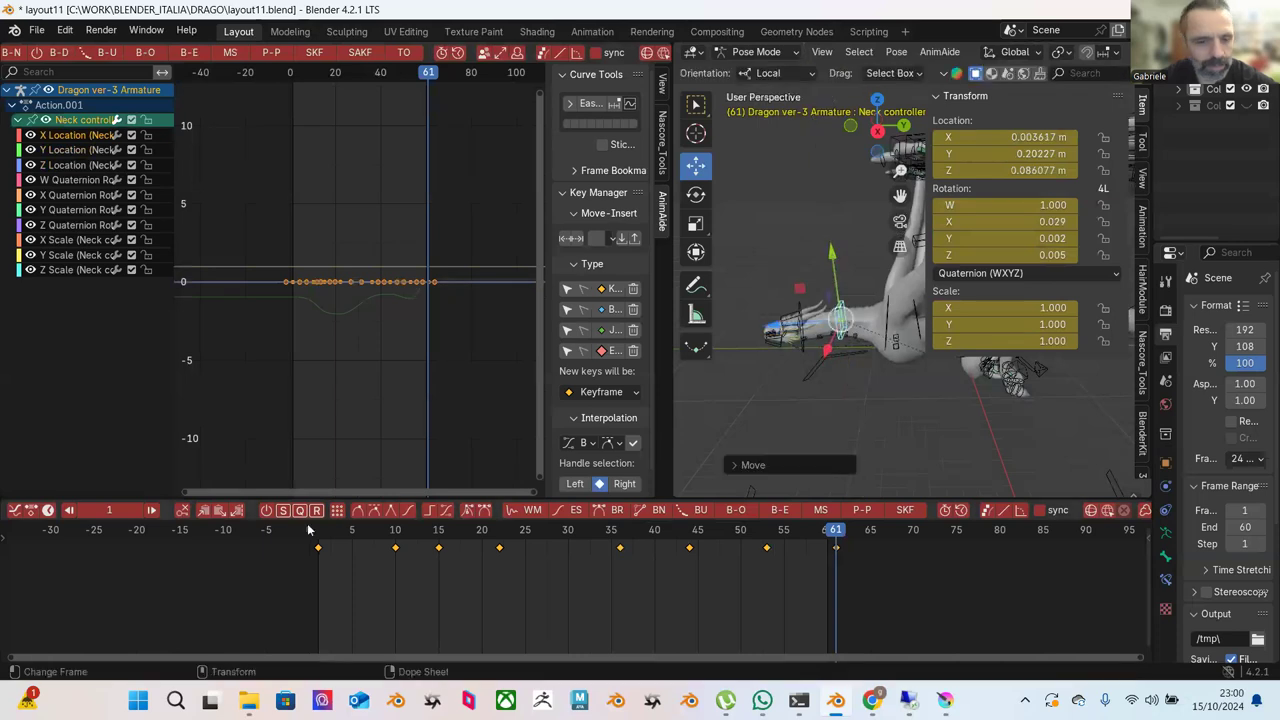
# Copy the frame 61 key toward frame 1, then reselect the Neck controller's frame 61 key.
pyautogui.rightClick(836, 552)
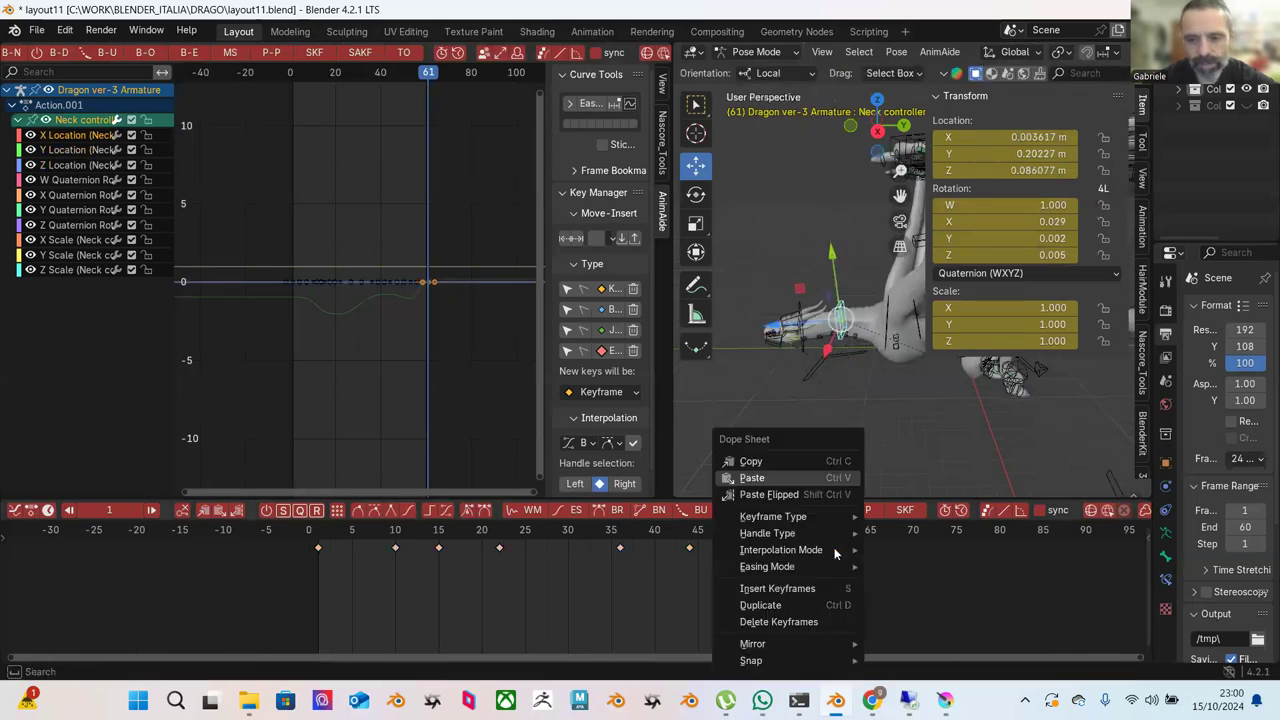
pyautogui.click(792, 460)
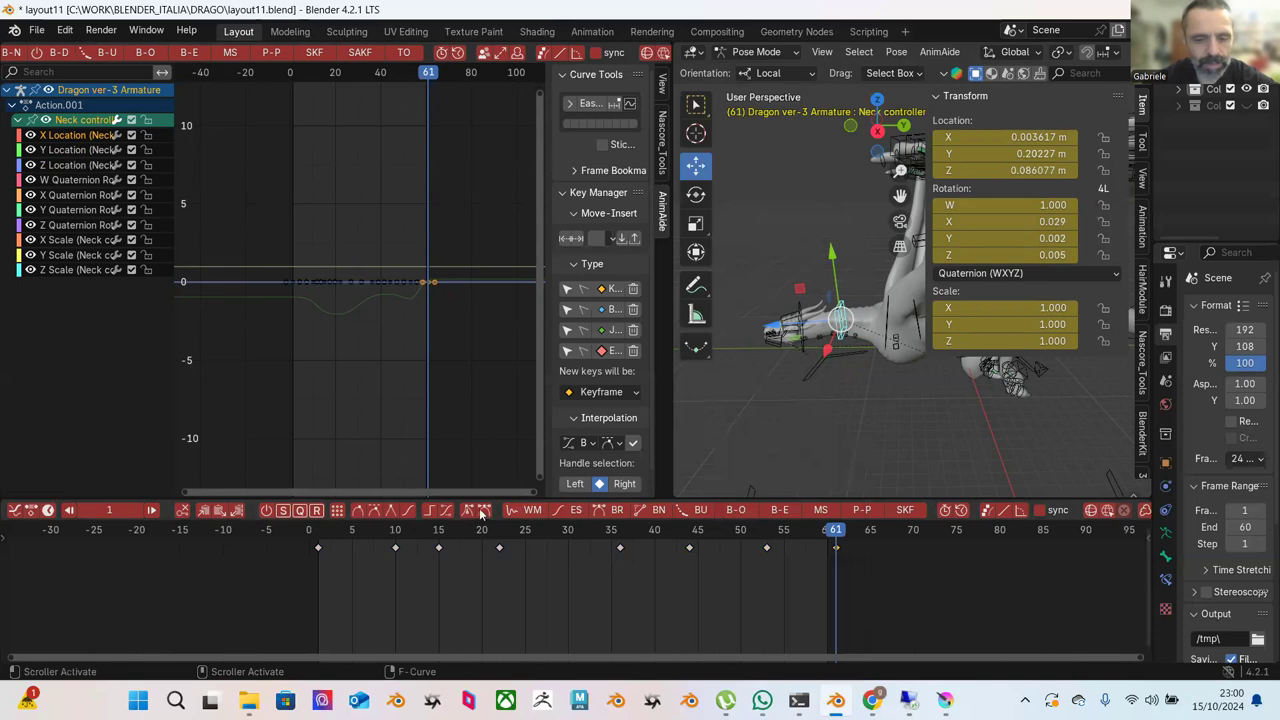
pyautogui.click(316, 534)
pyautogui.rightClick(320, 549)
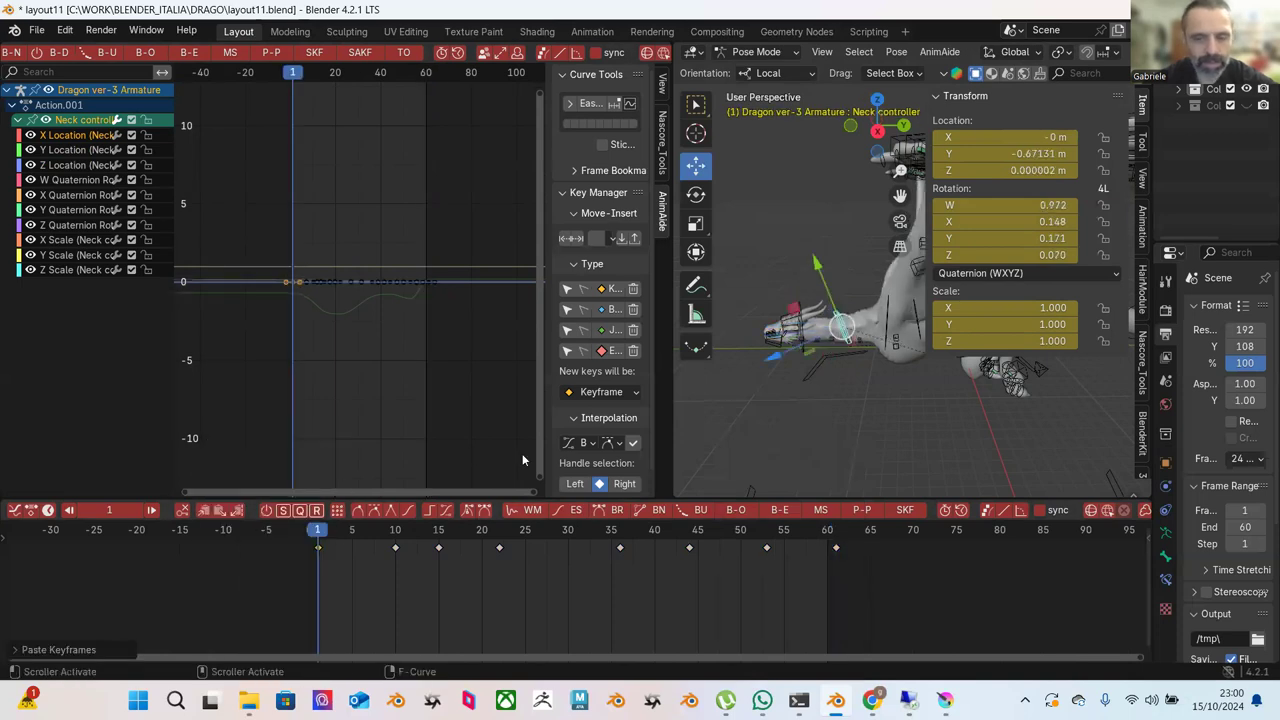
pyautogui.click(843, 340)
pyautogui.click(846, 322)
pyautogui.click(837, 532)
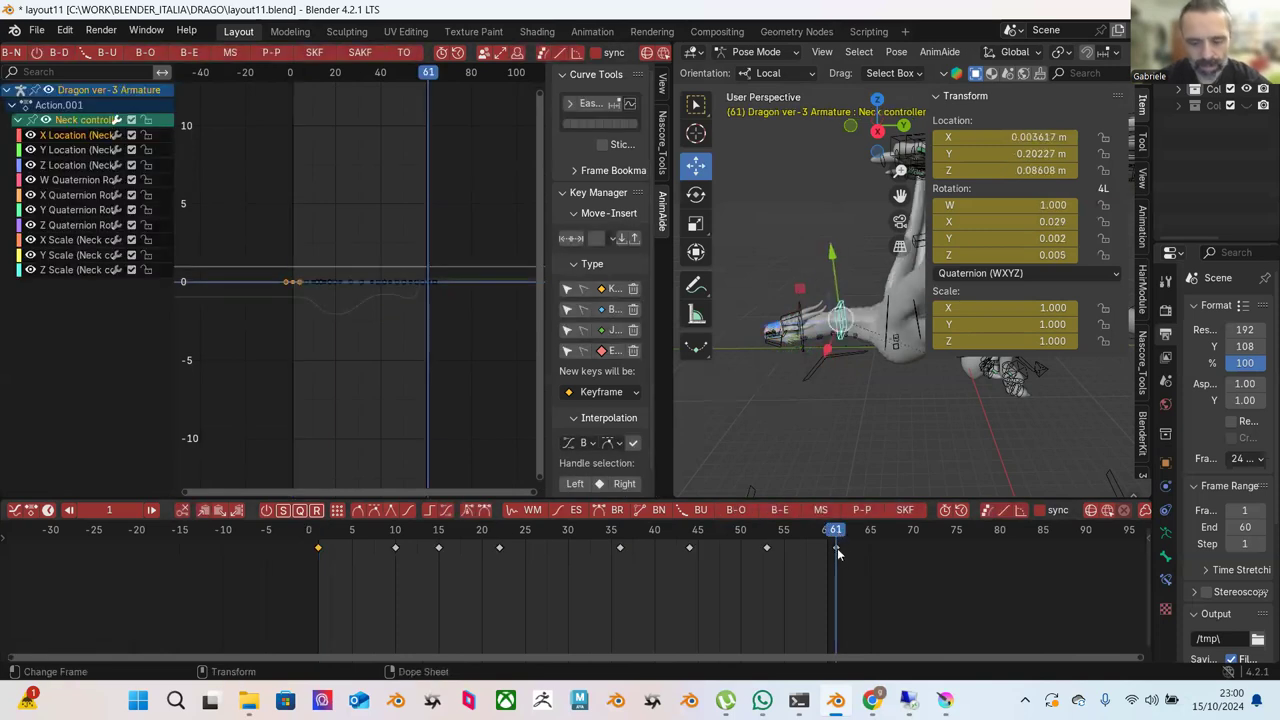
pyautogui.click(837, 548)
pyautogui.rightClick(836, 548)
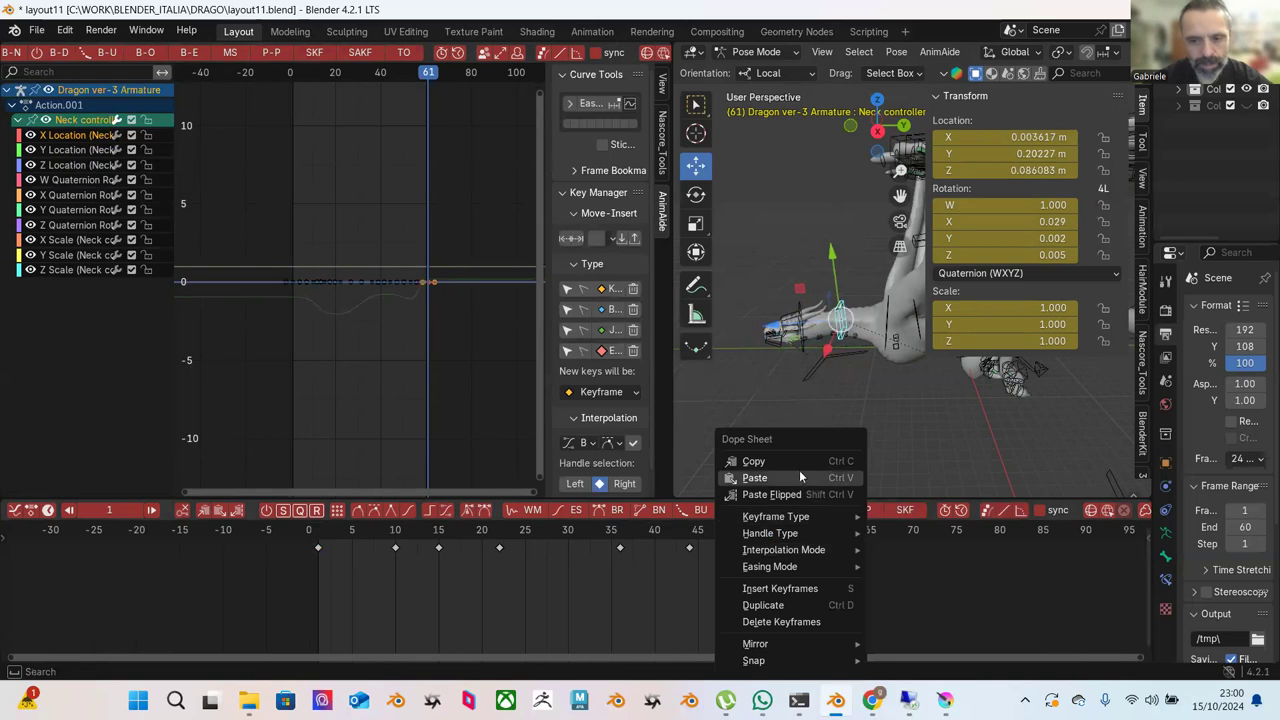
# Show all channels, copy every frame 61 key and paste them at frame 1.
pyautogui.click(113, 268)
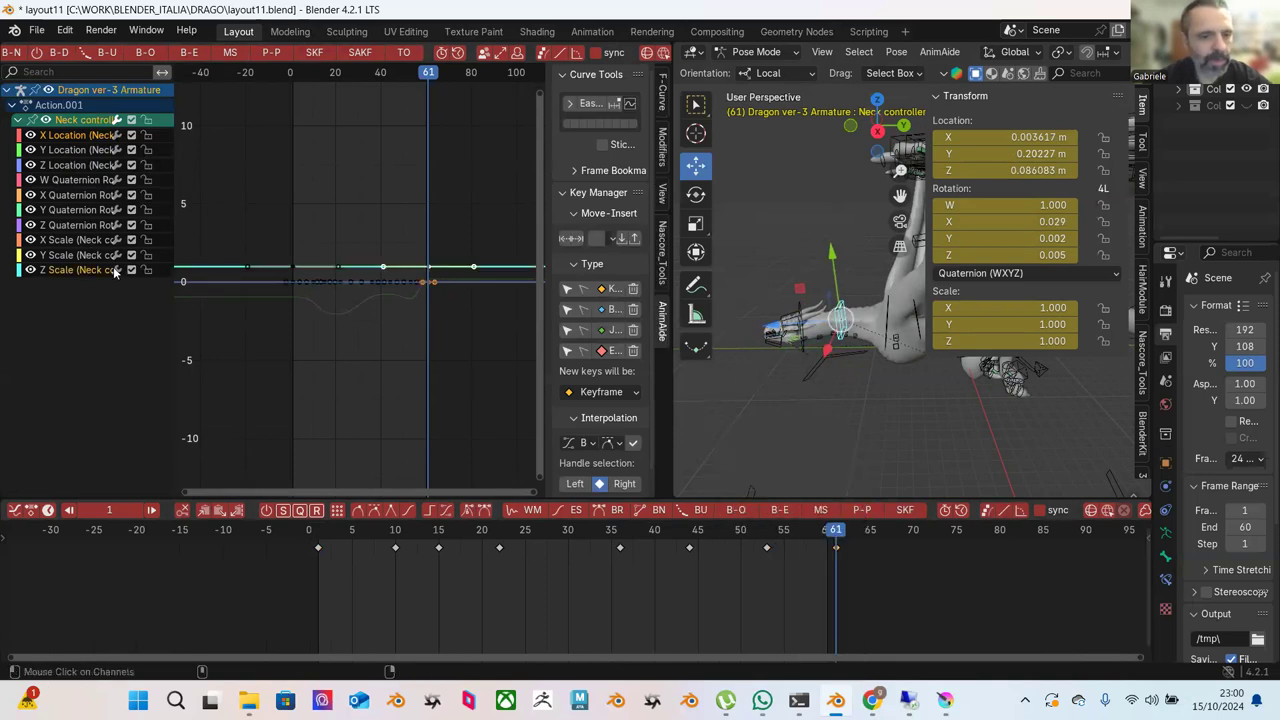
pyautogui.click(60, 139)
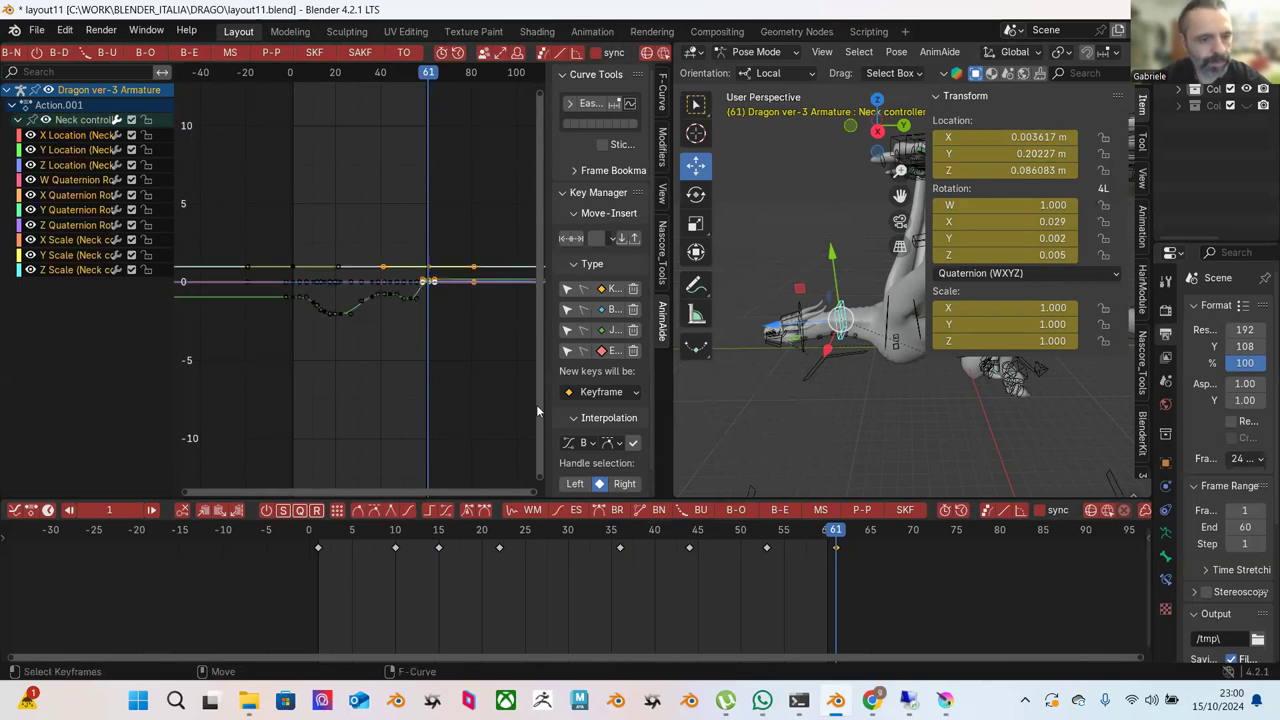
pyautogui.rightClick(838, 554)
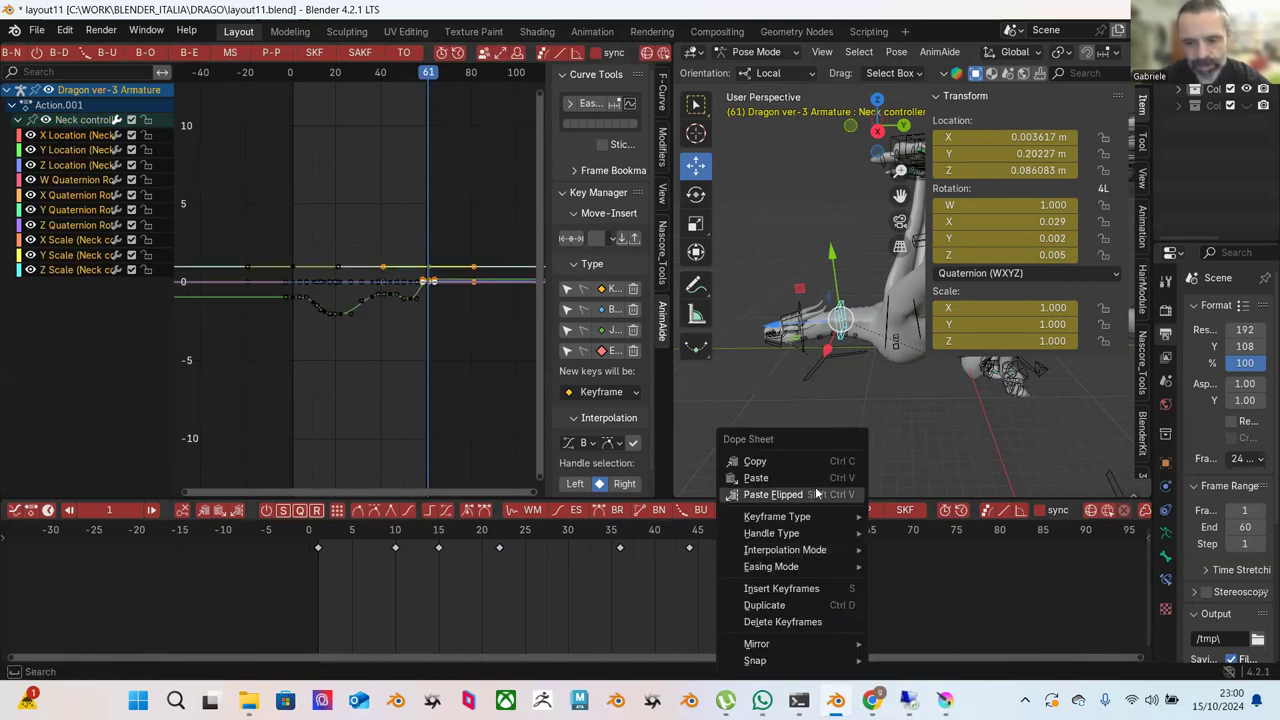
pyautogui.click(756, 462)
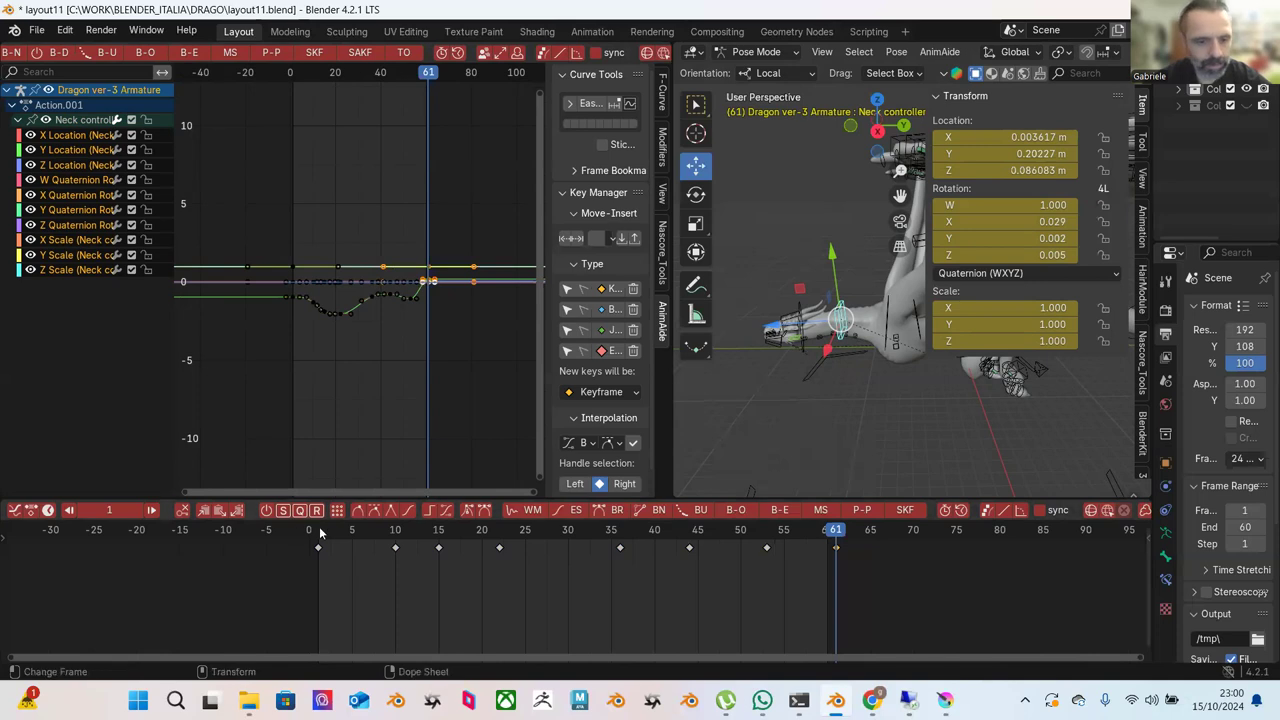
pyautogui.click(320, 533)
pyautogui.rightClick(318, 551)
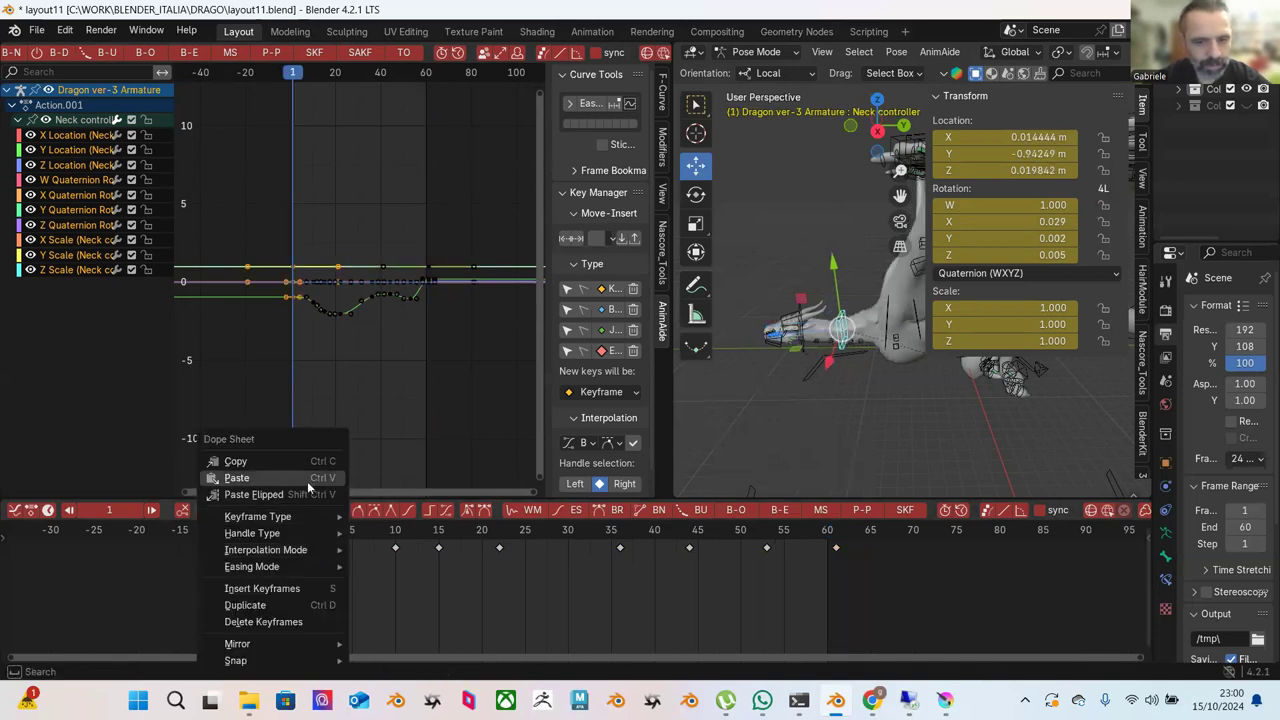
pyautogui.click(310, 480)
# Lower the Neck controller along Y at frame 22 to about -3.10 m.
pyautogui.moveTo(386, 528); pyautogui.dragTo(504, 552)
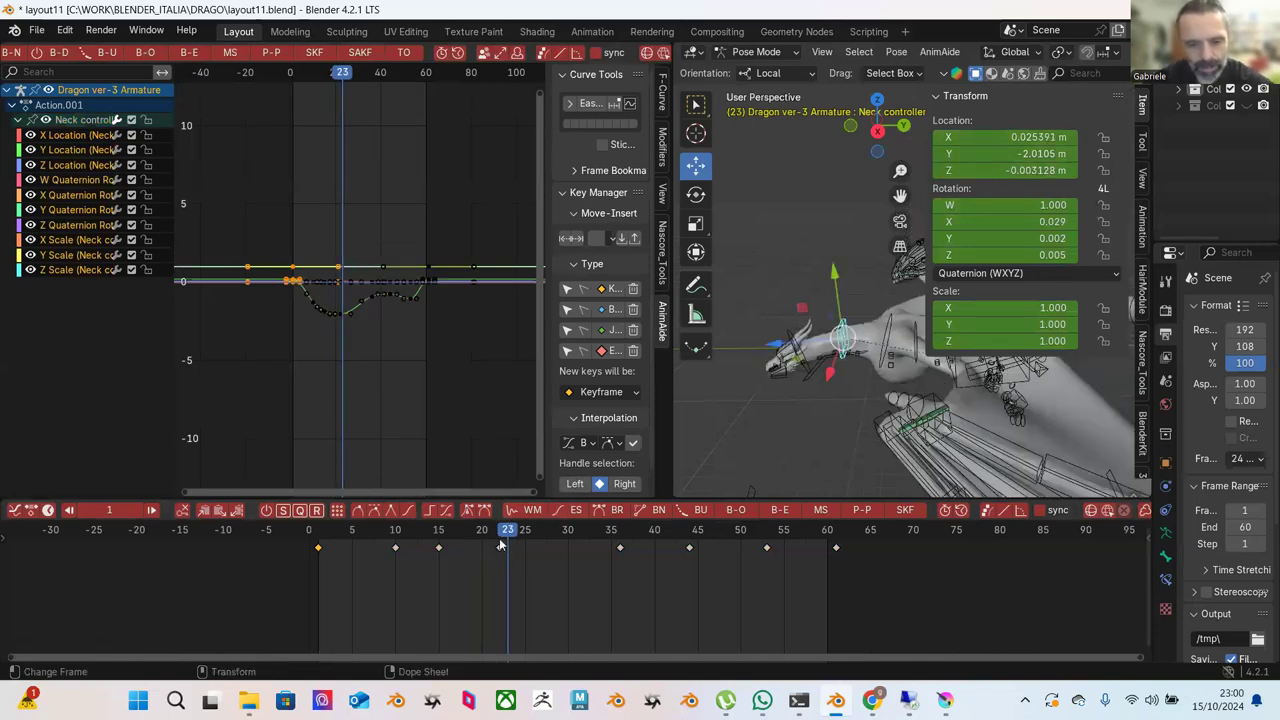
pyautogui.moveTo(501, 544); pyautogui.dragTo(500, 544)
pyautogui.moveTo(836, 287); pyautogui.dragTo(838, 291)
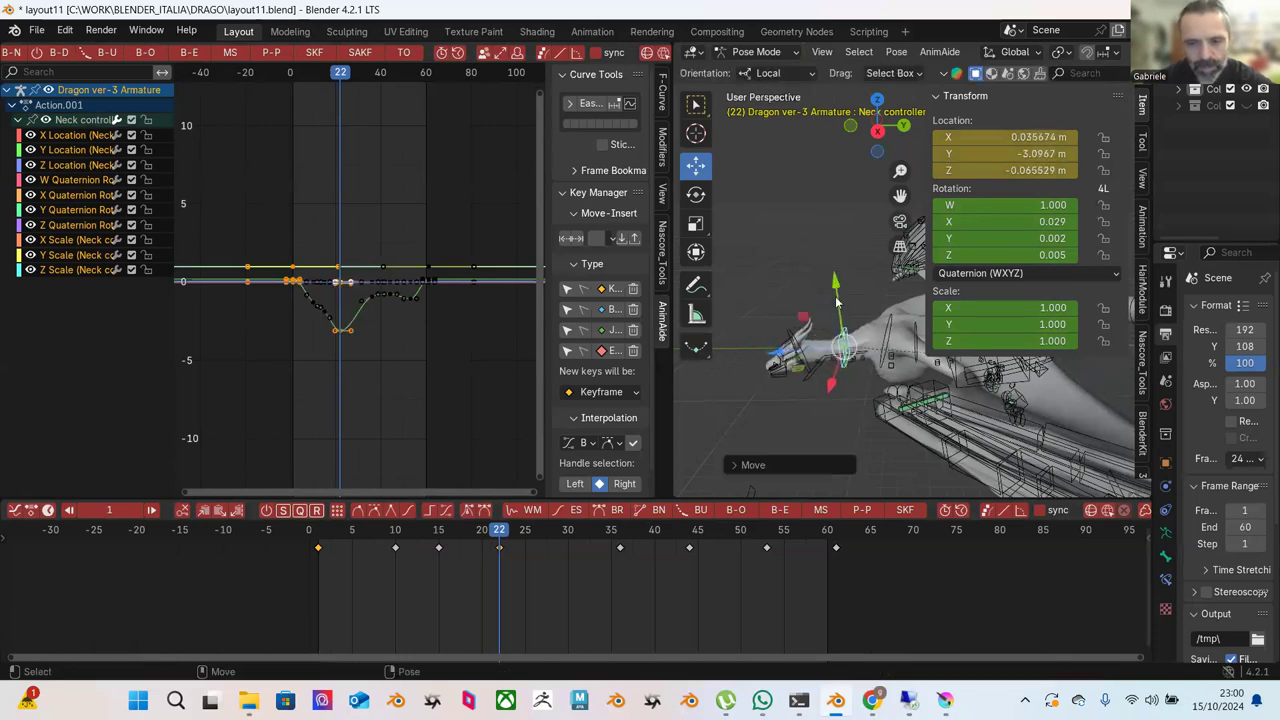
# Delete the selected keys and the keys between frames 46 and 54.
pyautogui.rightClick(452, 540)
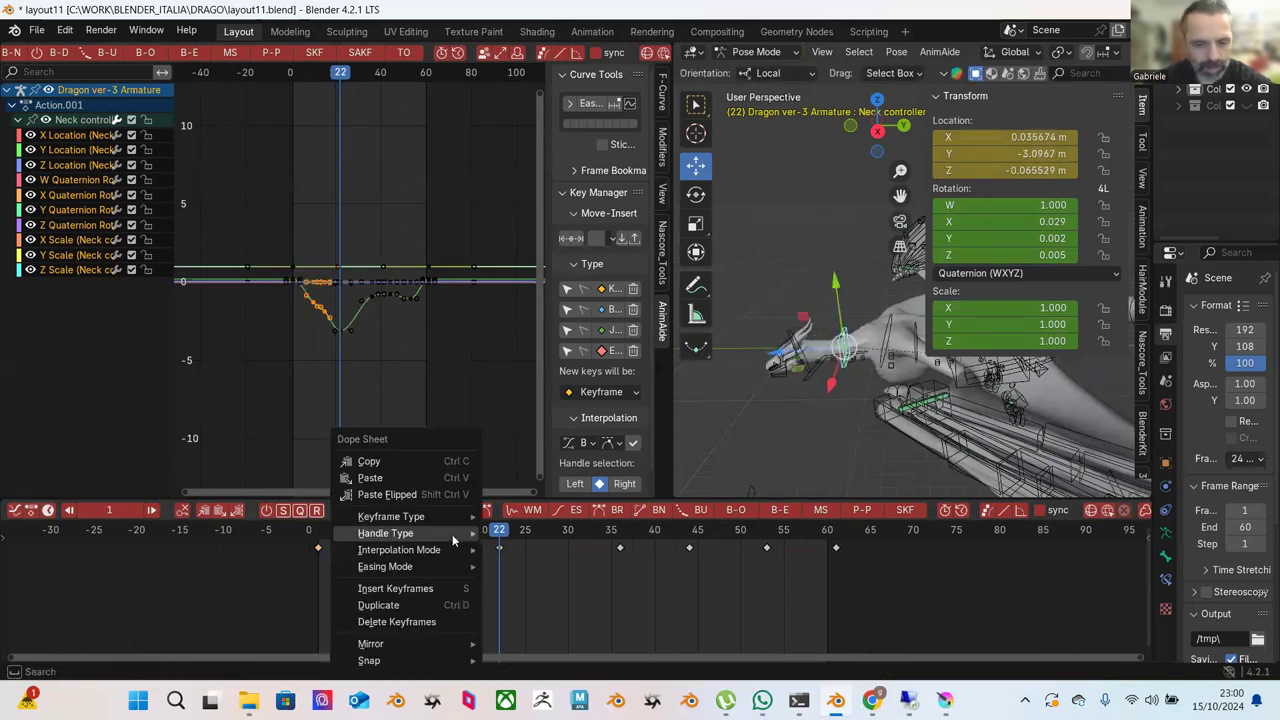
pyautogui.click(397, 621)
pyautogui.moveTo(340, 548); pyautogui.dragTo(799, 579)
pyautogui.moveTo(799, 582); pyautogui.dragTo(648, 525)
pyautogui.rightClick(648, 525)
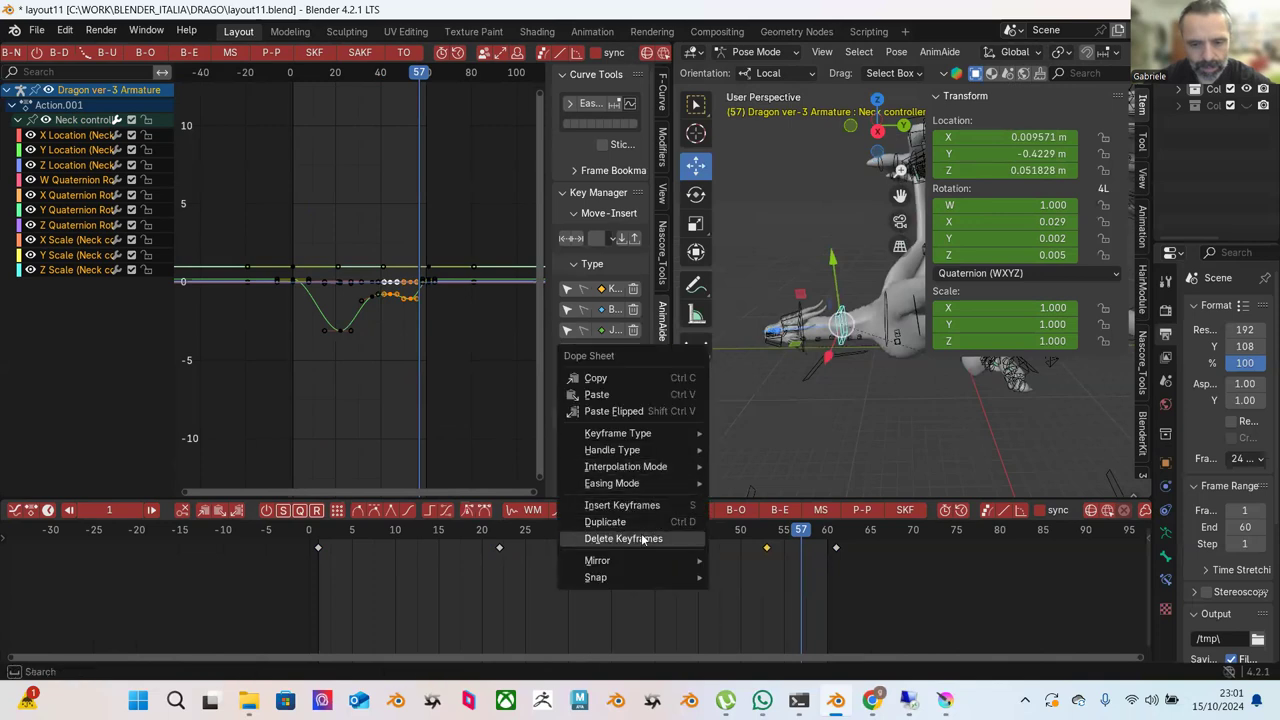
pyautogui.click(643, 541)
# Delete the frame 36 key, move the dip key from 22 to 33, and key Y -1.96 m at frame 36.
pyautogui.moveTo(604, 550); pyautogui.dragTo(621, 538)
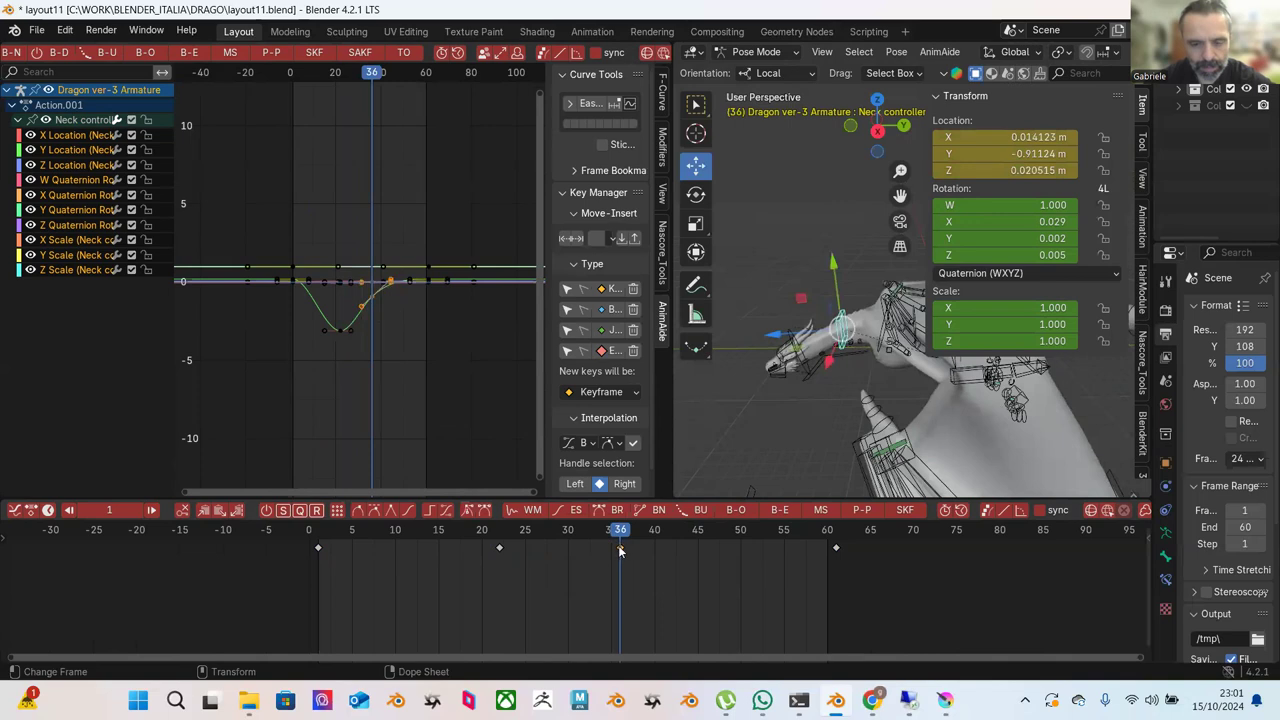
pyautogui.rightClick(620, 550)
pyautogui.click(588, 545)
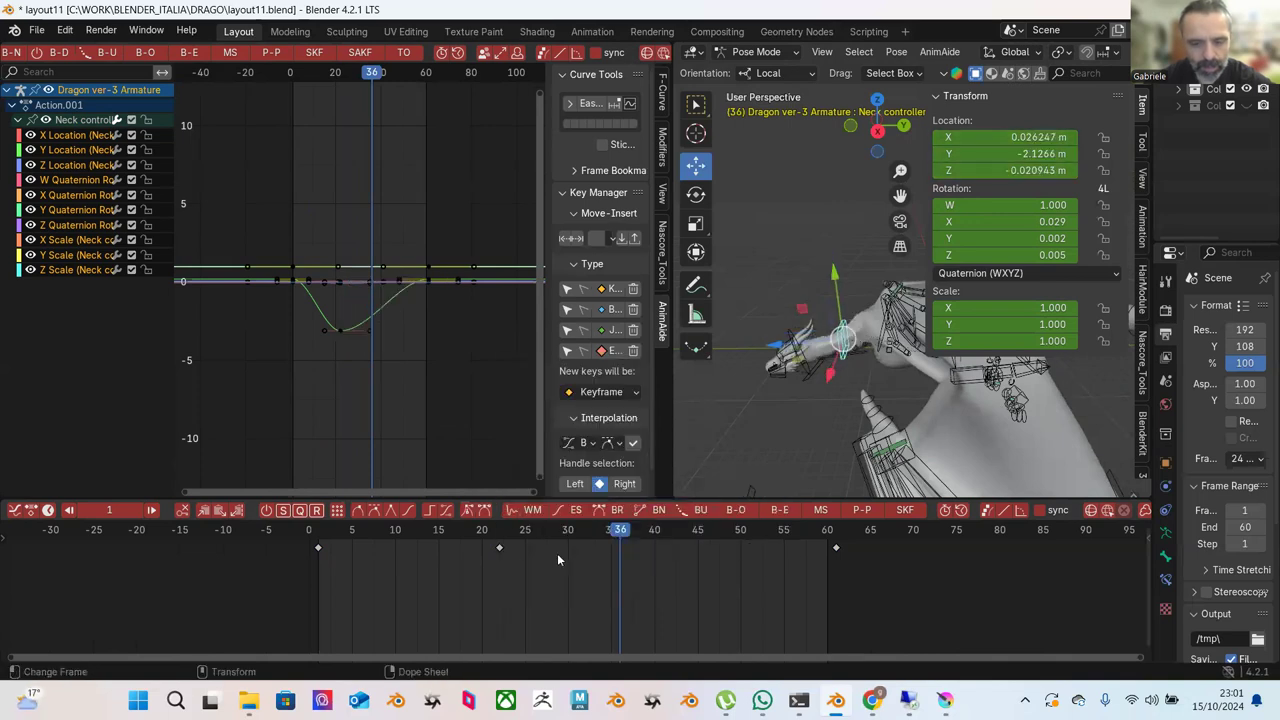
pyautogui.moveTo(504, 547); pyautogui.dragTo(594, 550)
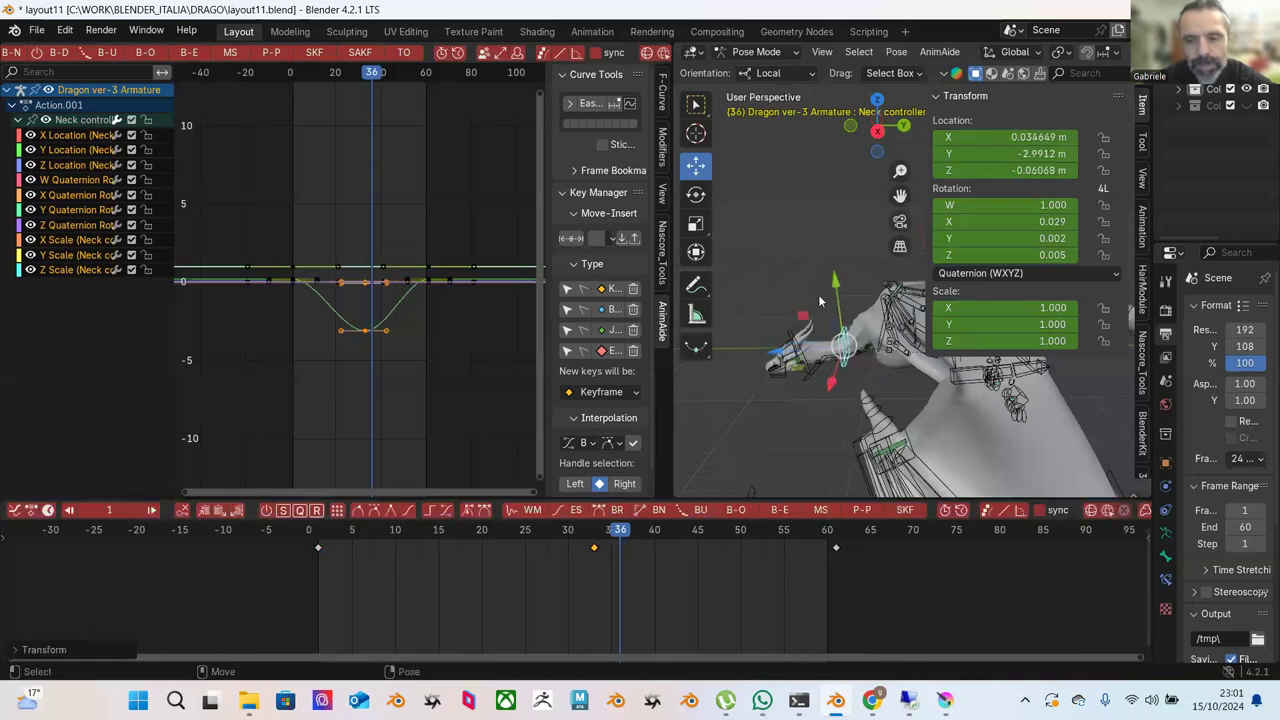
pyautogui.moveTo(836, 296); pyautogui.dragTo(837, 286)
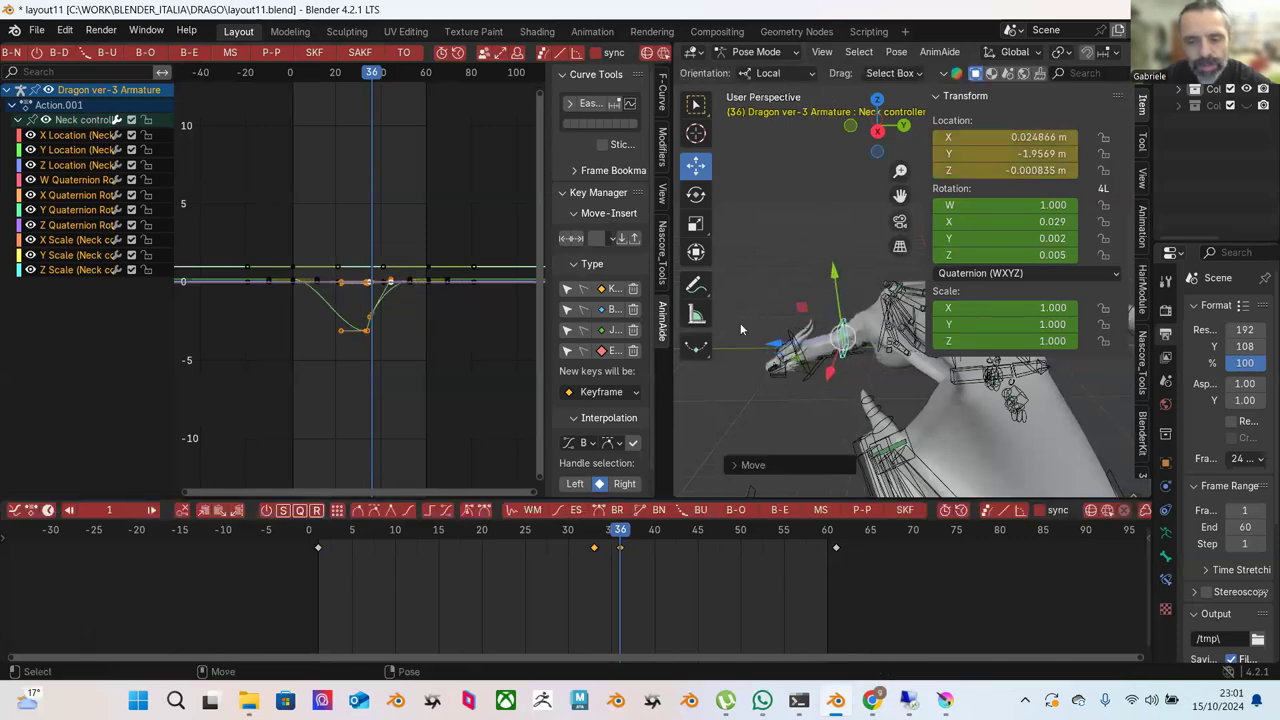
pyautogui.hotkey('shift', 'Left')
pyautogui.press('space')
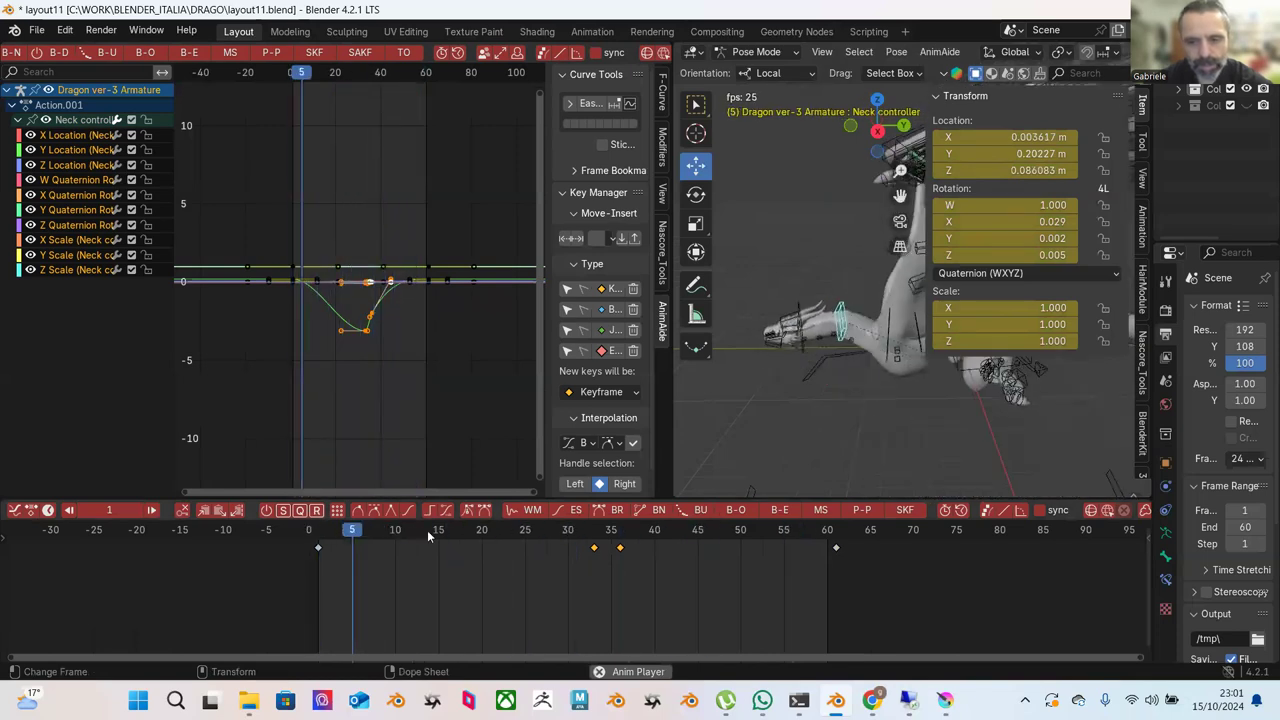
# Delete the frame 33 key, check playback, and shift the Neck controller along local Y.
pyautogui.press('space')
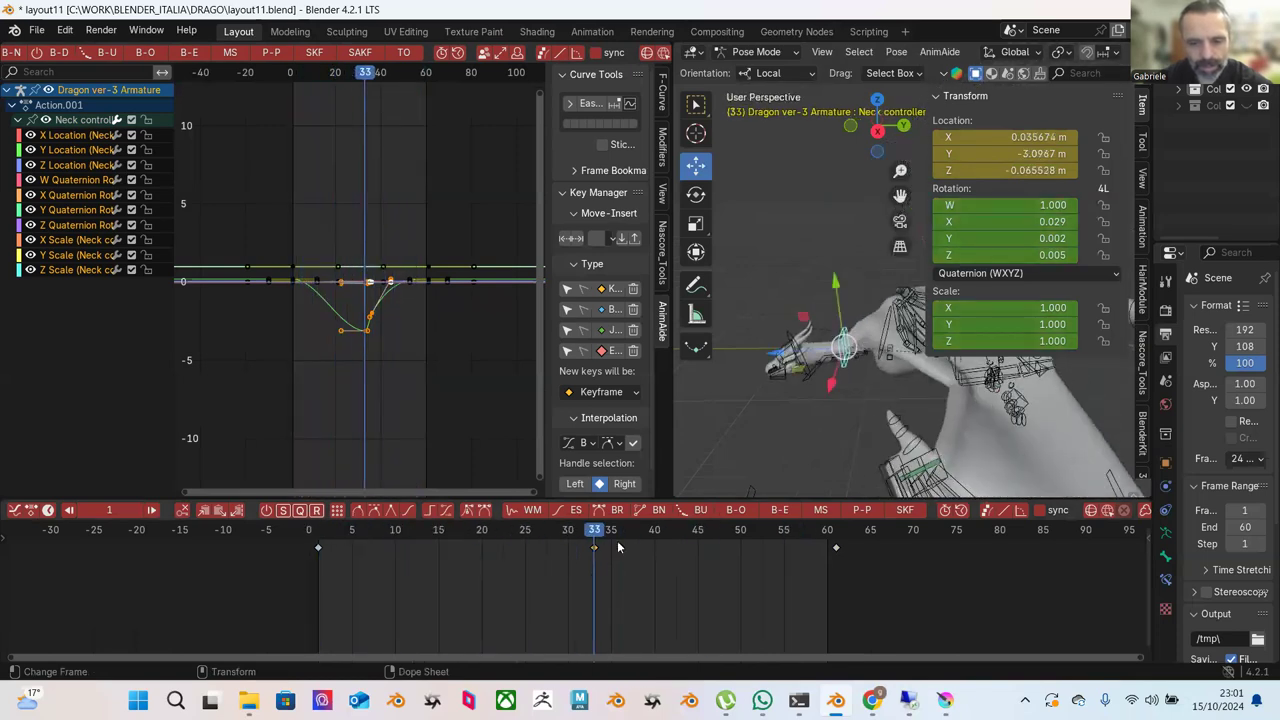
pyautogui.moveTo(609, 532); pyautogui.dragTo(597, 536)
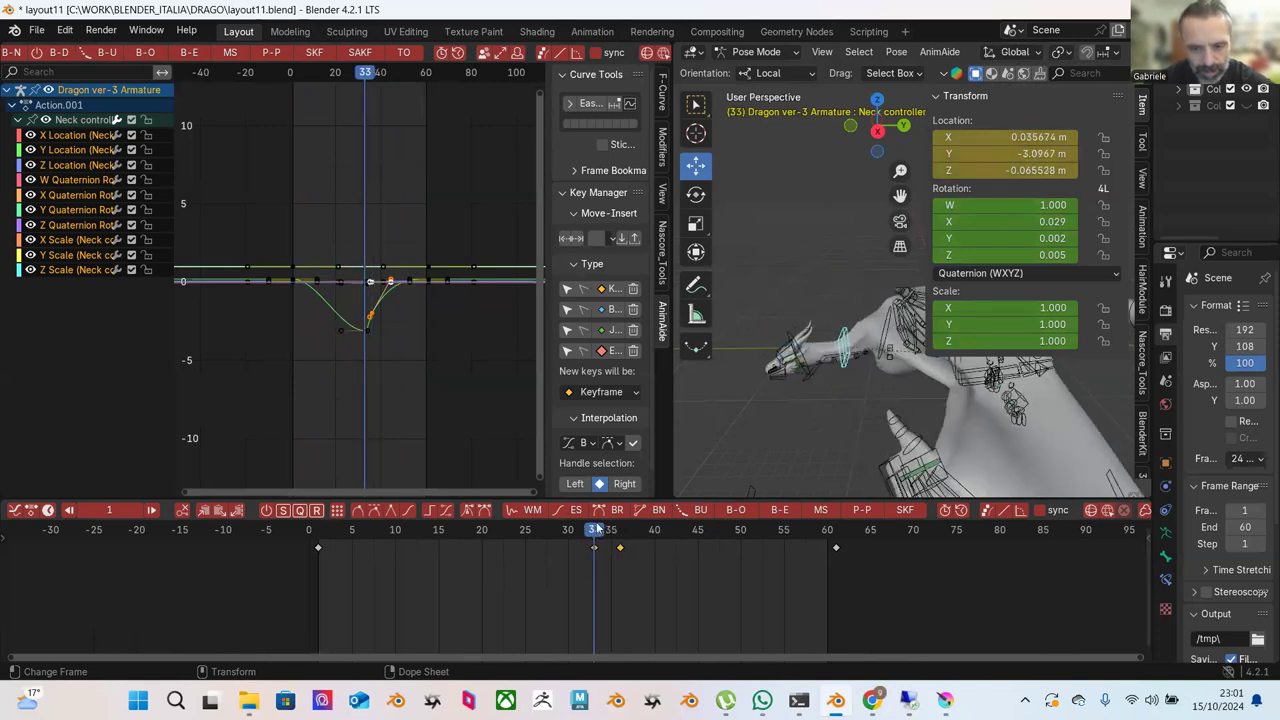
pyautogui.rightClick(595, 545)
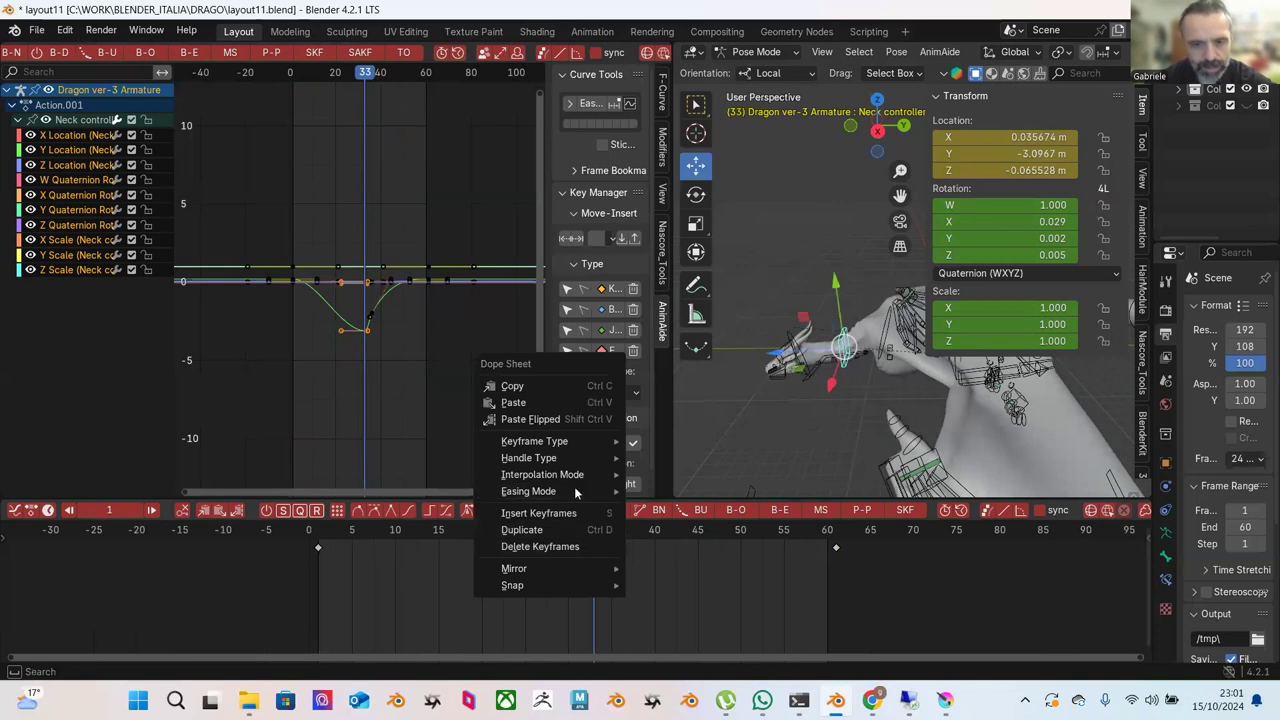
pyautogui.click(562, 548)
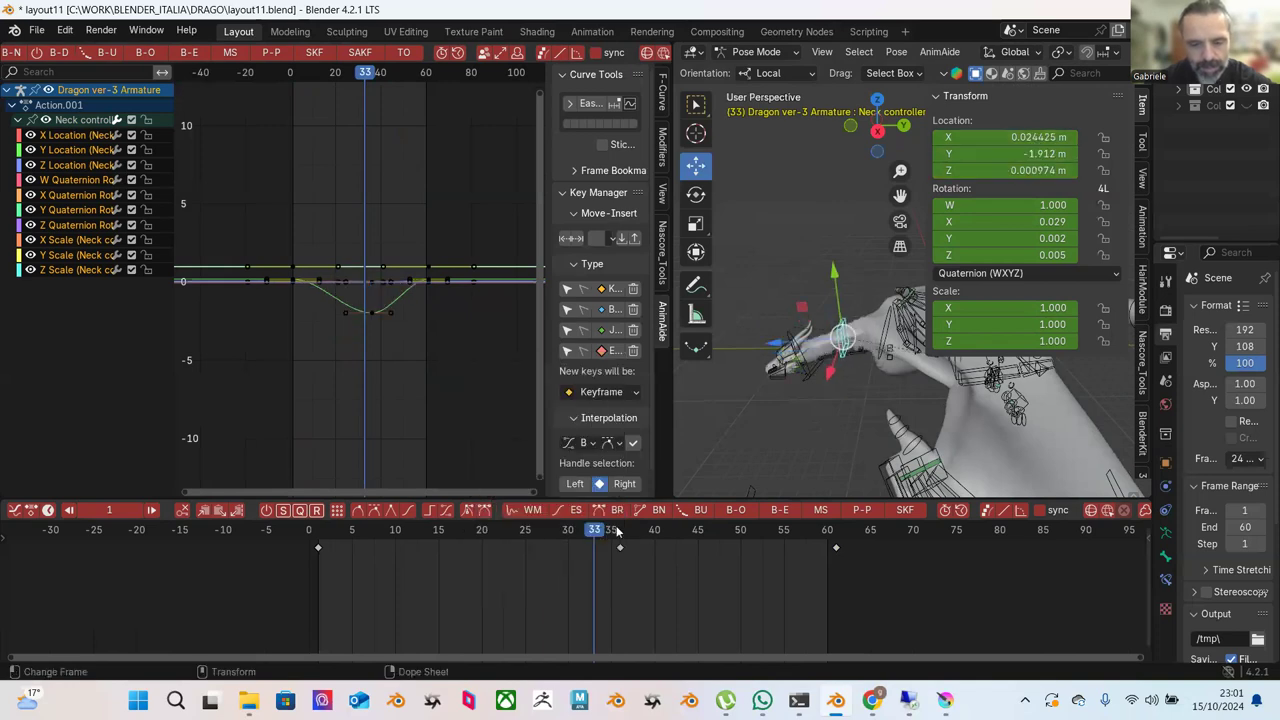
pyautogui.press('space')
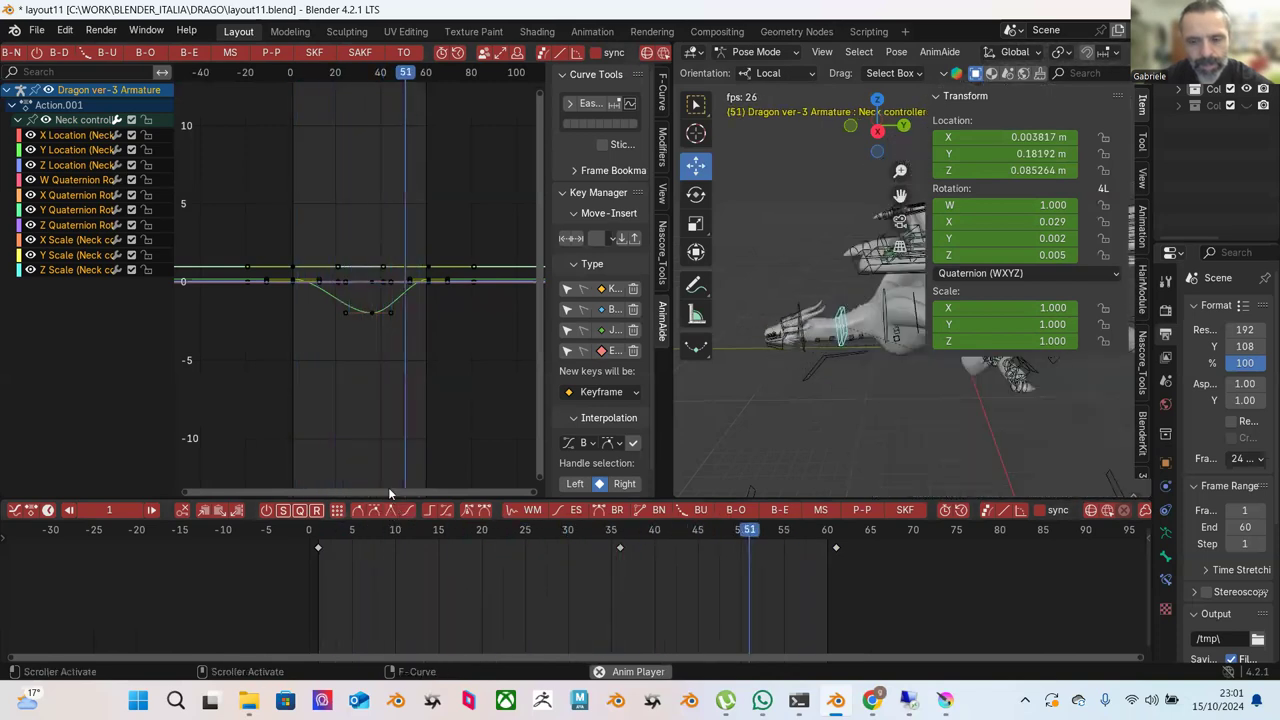
pyautogui.press('space')
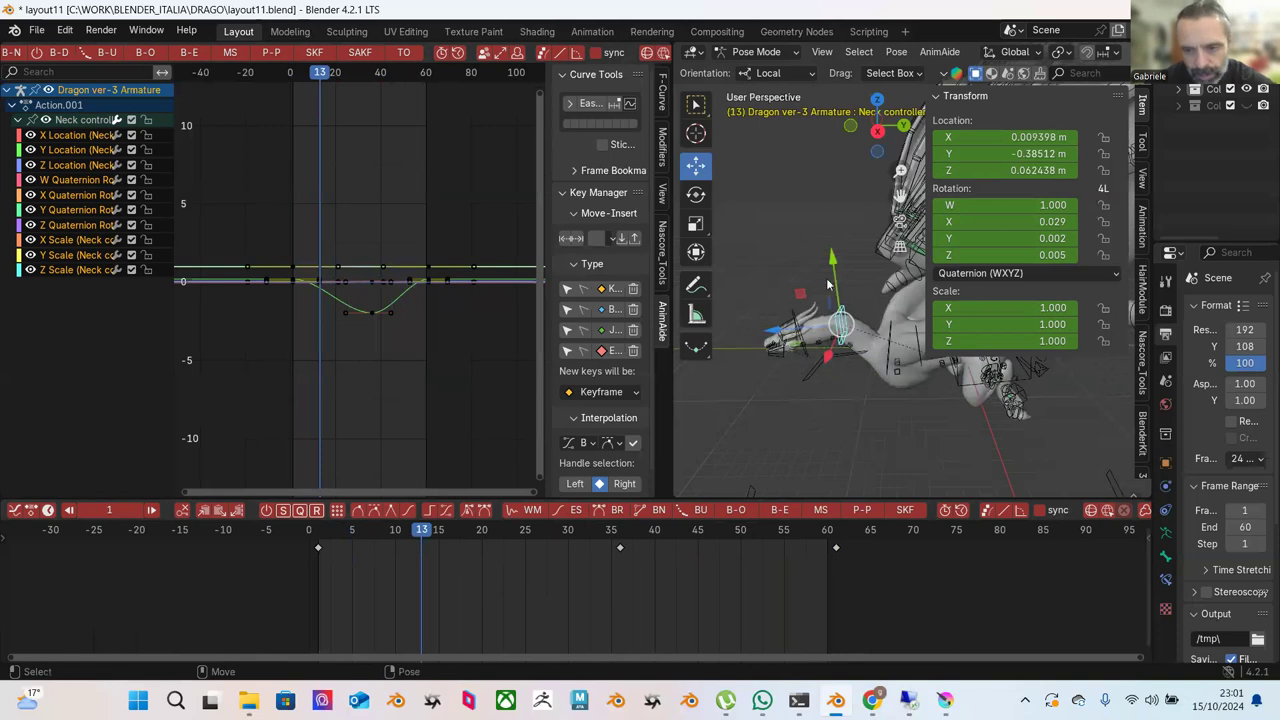
pyautogui.moveTo(831, 262); pyautogui.dragTo(828, 275)
# Key a new Y position for the Neck controller at frame 46 and preview the loop.
pyautogui.hotkey('shift', 'Left')
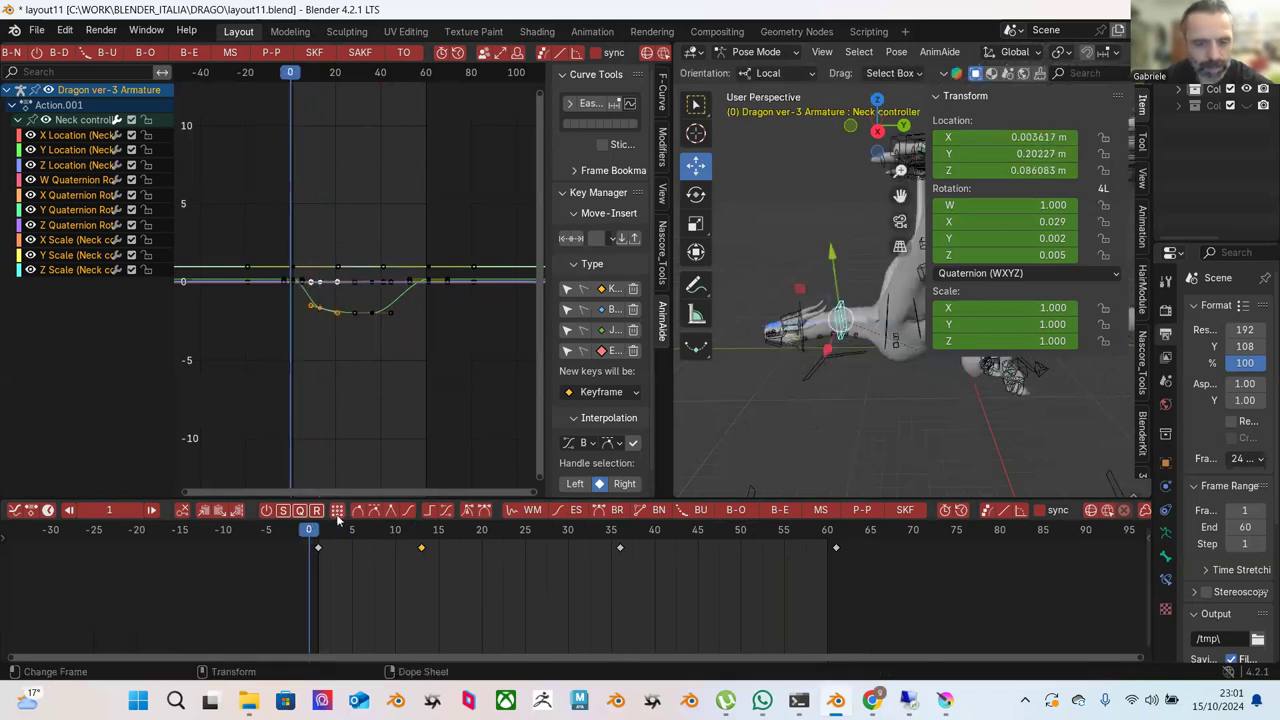
pyautogui.press('space')
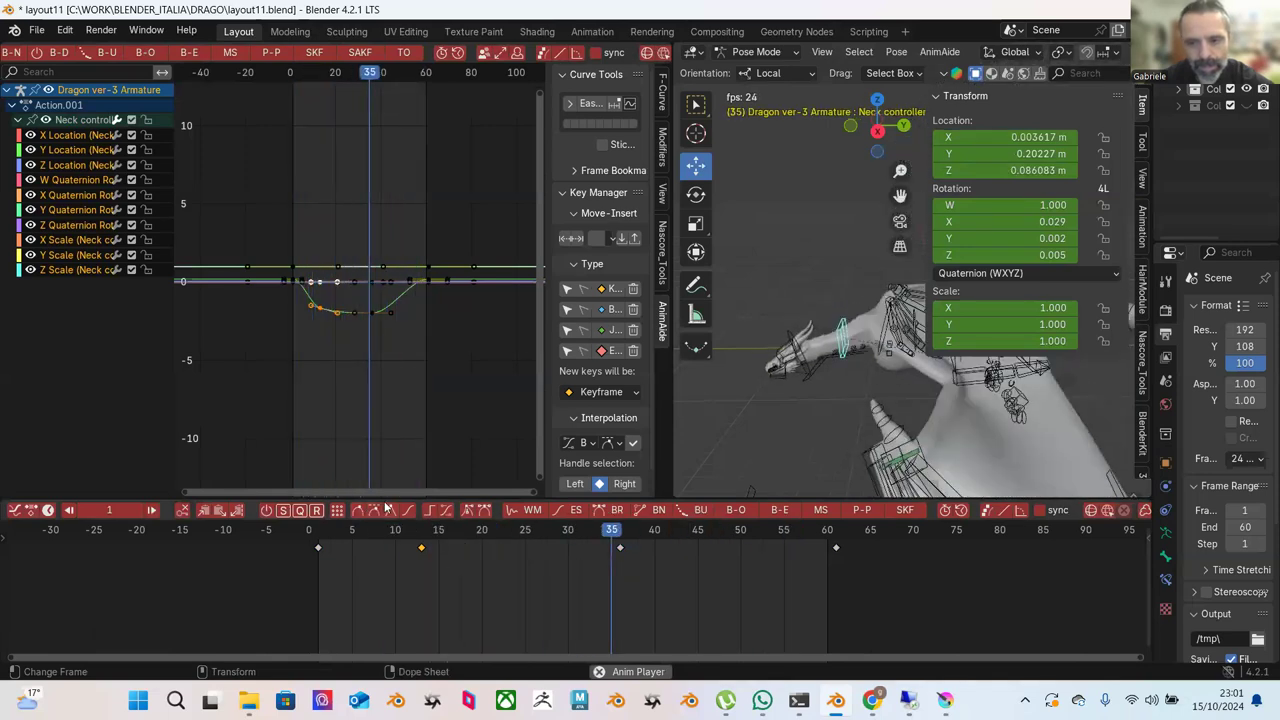
pyautogui.press('space')
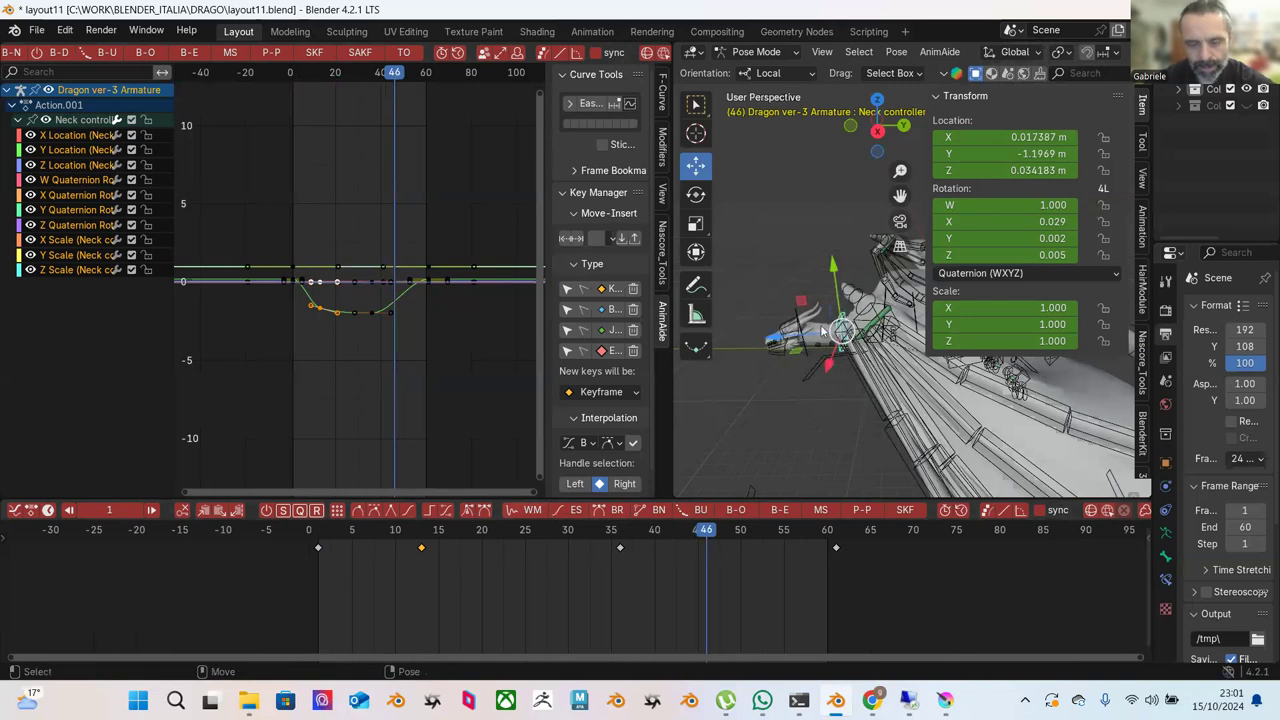
pyautogui.moveTo(890, 384); pyautogui.dragTo(899, 390, button='middle')
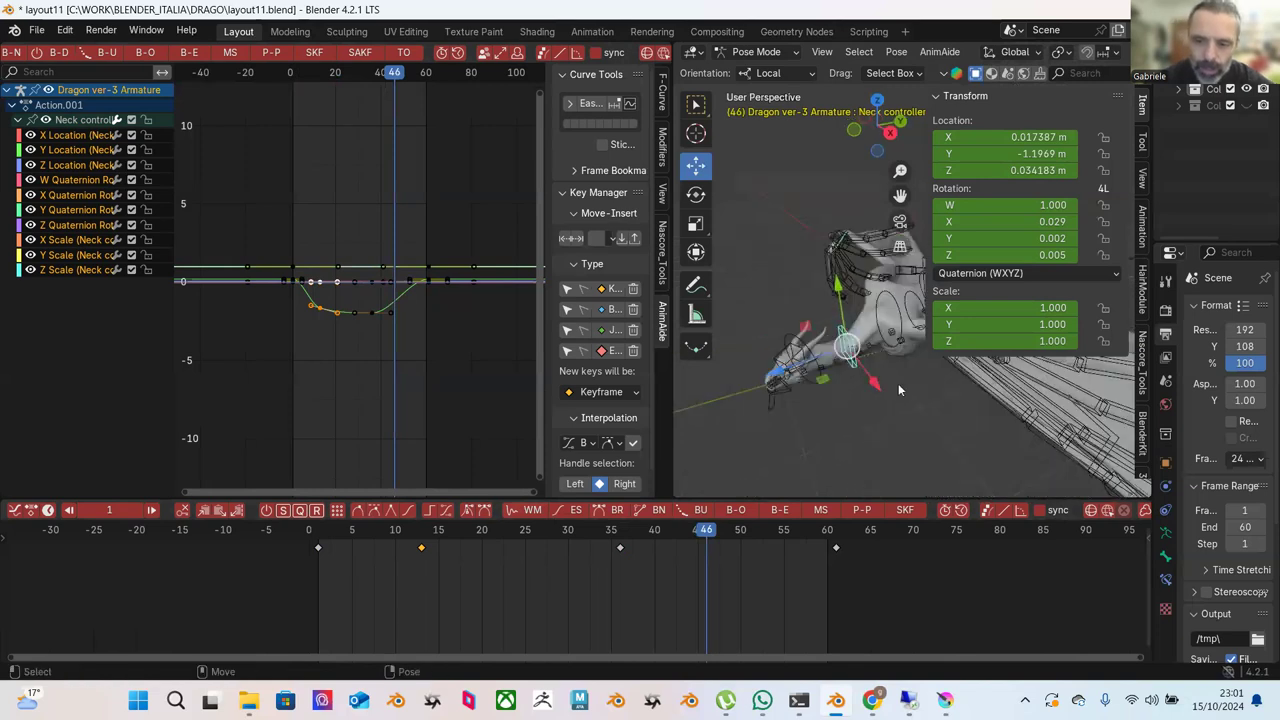
pyautogui.moveTo(868, 346); pyautogui.dragTo(843, 314, button='middle')
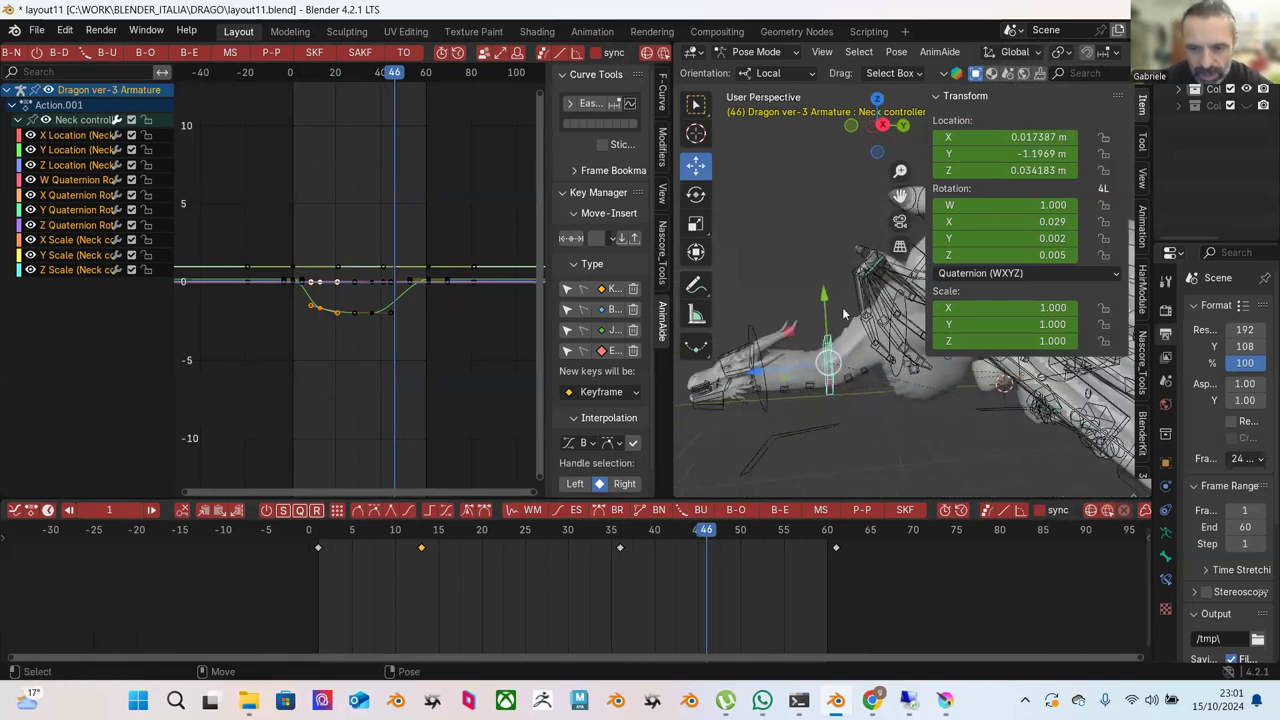
pyautogui.moveTo(830, 300); pyautogui.dragTo(826, 273)
pyautogui.press('space')
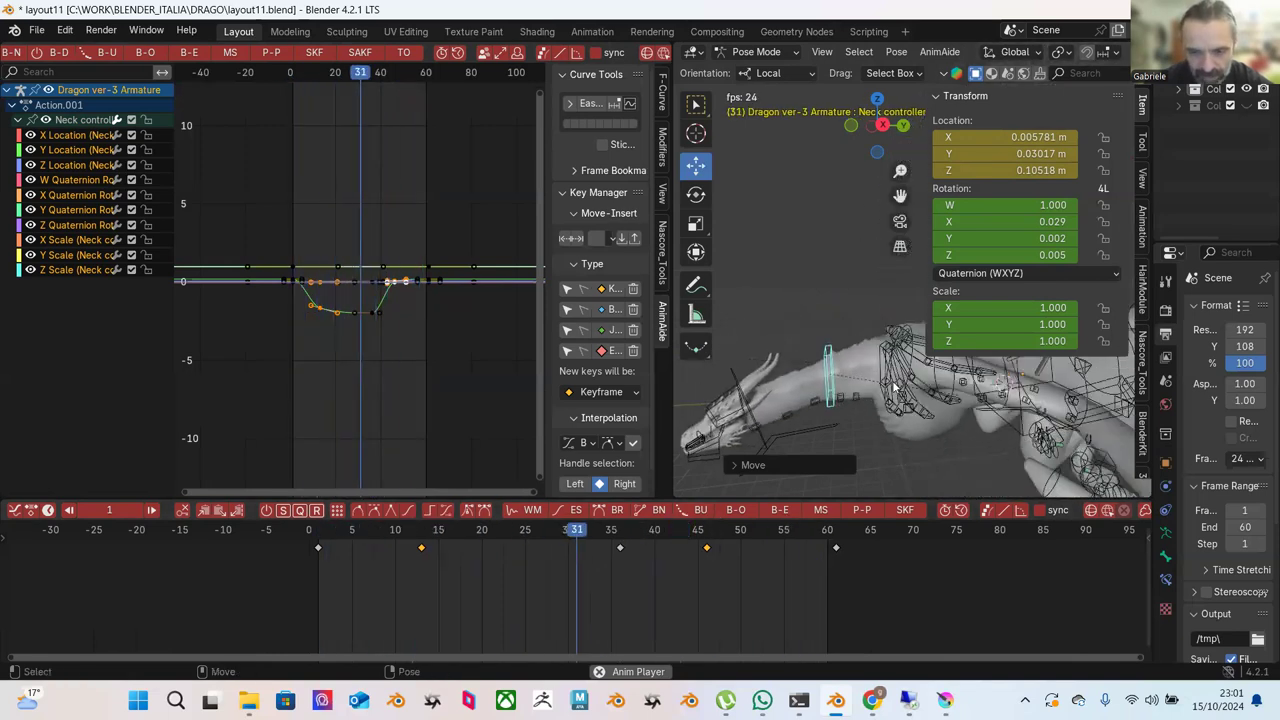
pyautogui.press('space')
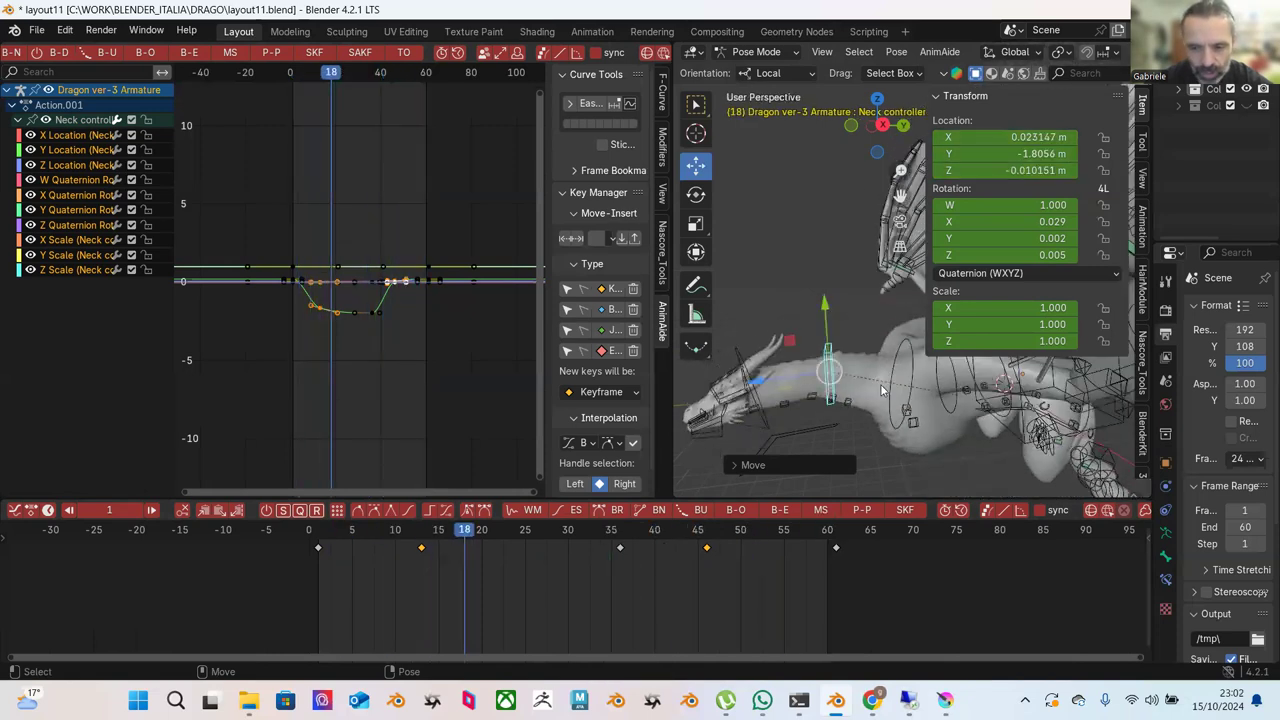
# Key new neck positions at frame 8 and at frame 22 near Y -3.05 m.
pyautogui.moveTo(353, 527)
pyautogui.mouseDown()
pyautogui.moveTo(423, 530)
pyautogui.moveTo(360, 529)
pyautogui.moveTo(378, 529)
pyautogui.mouseUp()
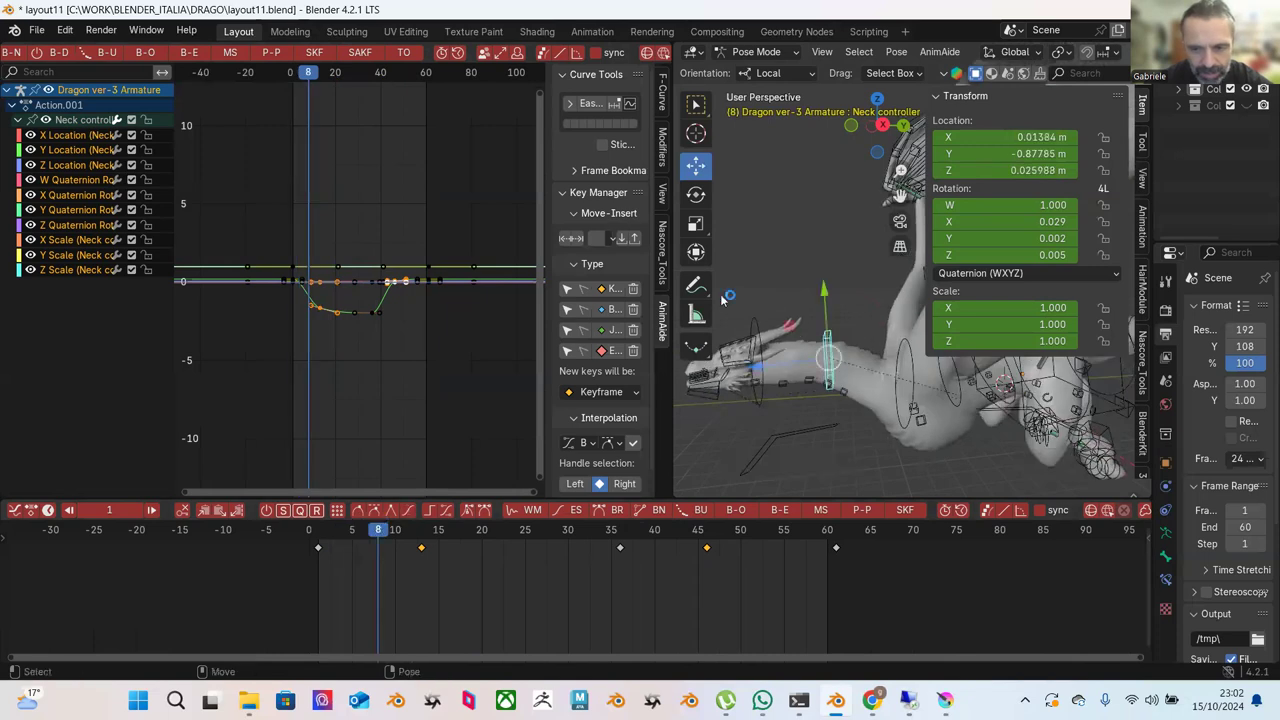
pyautogui.moveTo(818, 291); pyautogui.dragTo(825, 301)
pyautogui.moveTo(421, 540); pyautogui.dragTo(498, 540)
pyautogui.moveTo(825, 307); pyautogui.dragTo(828, 330)
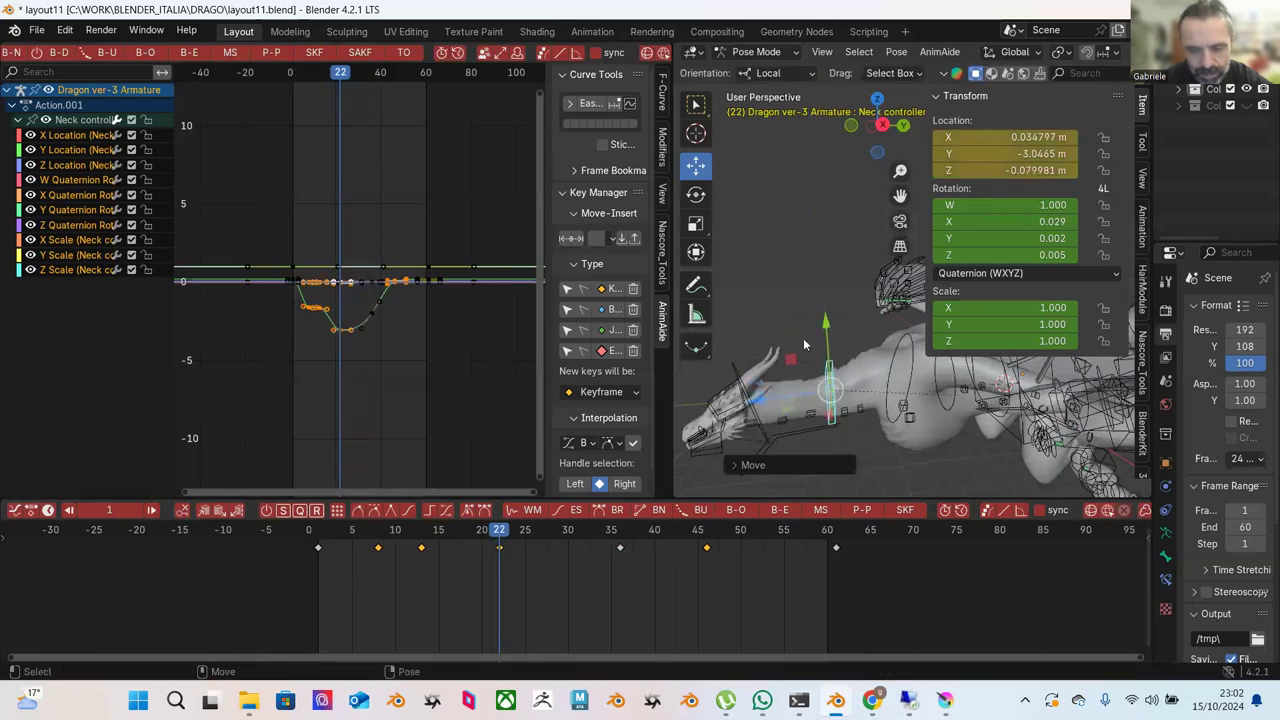
# Adjust the neck at frame 46, key frame 54 near Y -0.04 m, and select spine.002.
pyautogui.moveTo(435, 530); pyautogui.dragTo(706, 534)
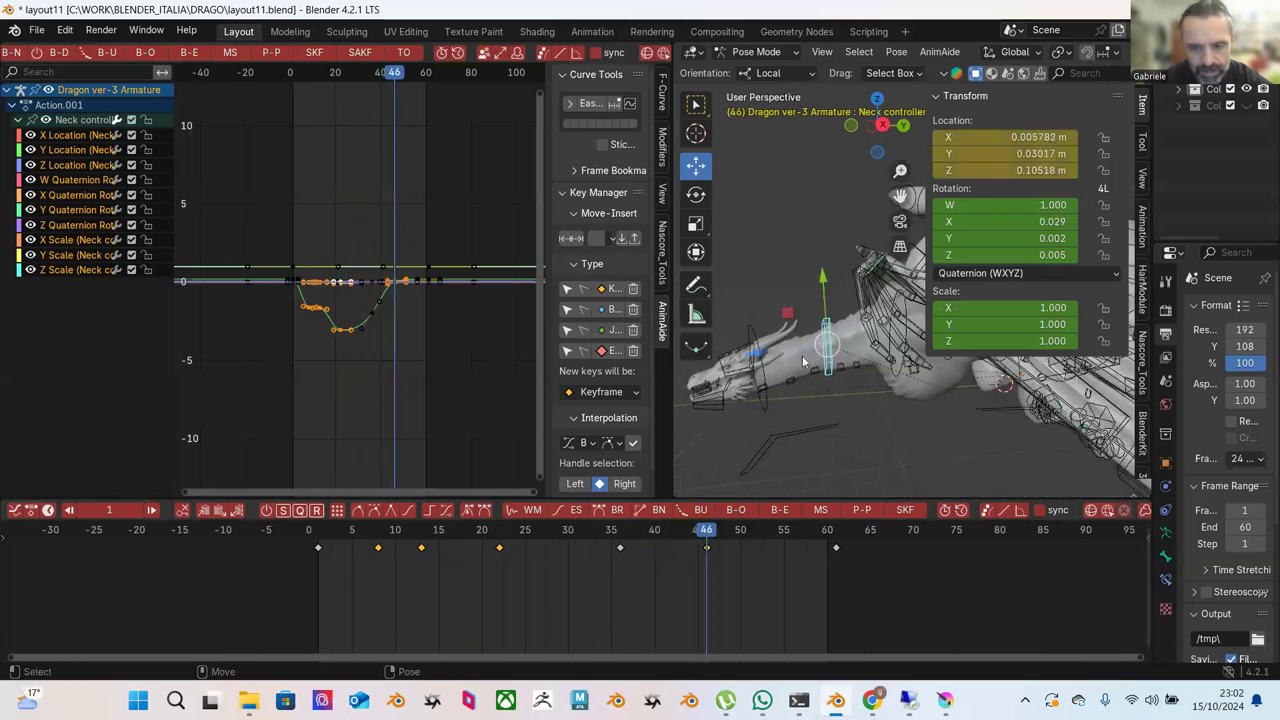
pyautogui.moveTo(823, 278)
pyautogui.mouseDown()
pyautogui.moveTo(826, 262)
pyautogui.moveTo(828, 284)
pyautogui.mouseUp()
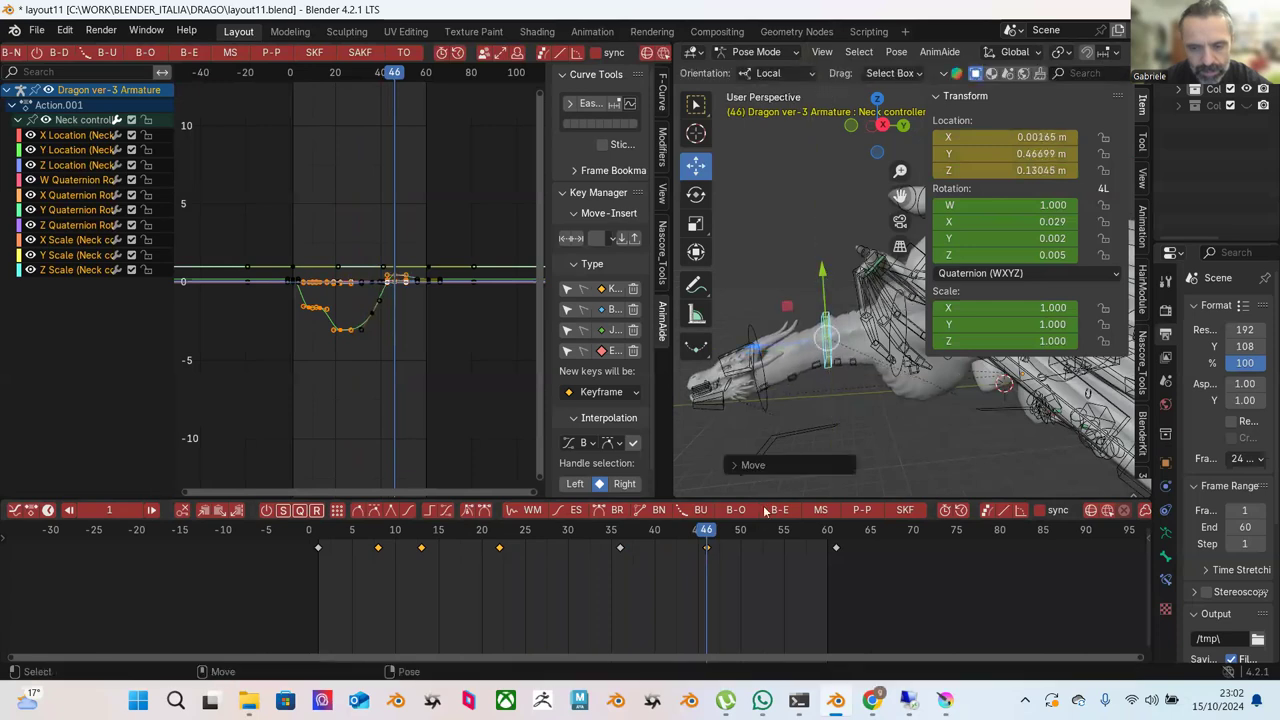
pyautogui.moveTo(768, 530); pyautogui.dragTo(776, 530)
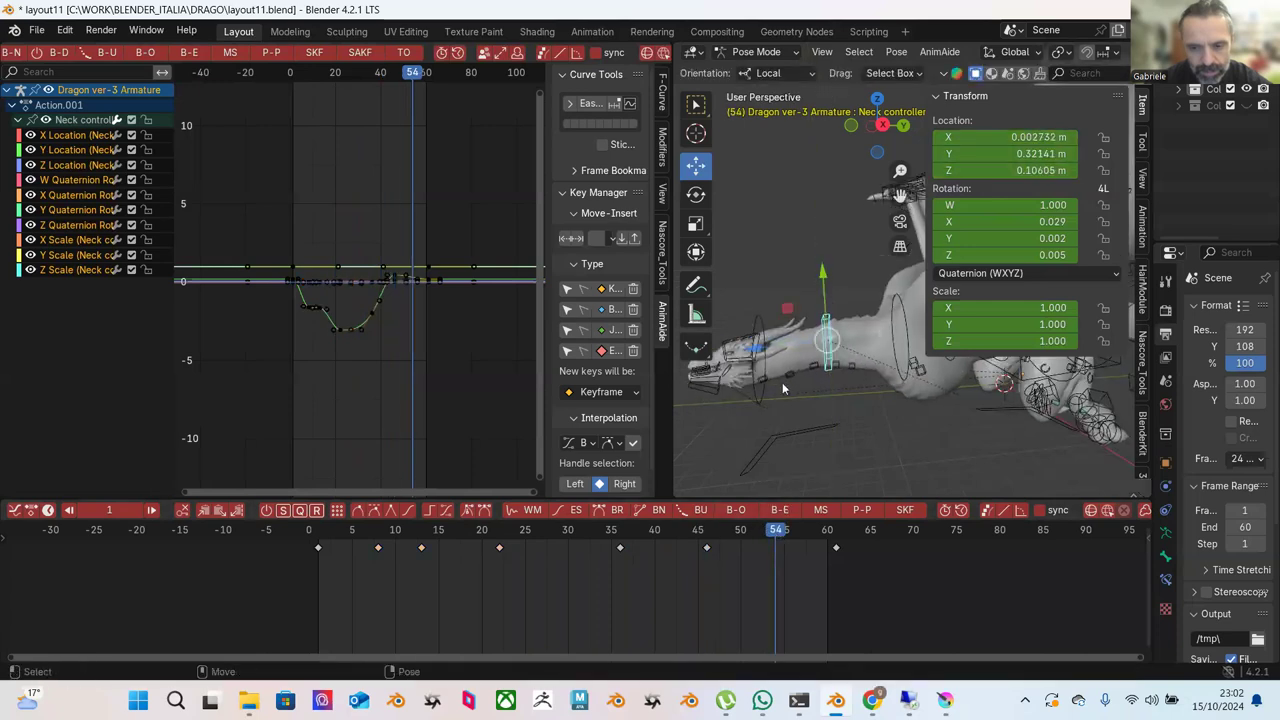
pyautogui.moveTo(826, 277); pyautogui.dragTo(830, 300)
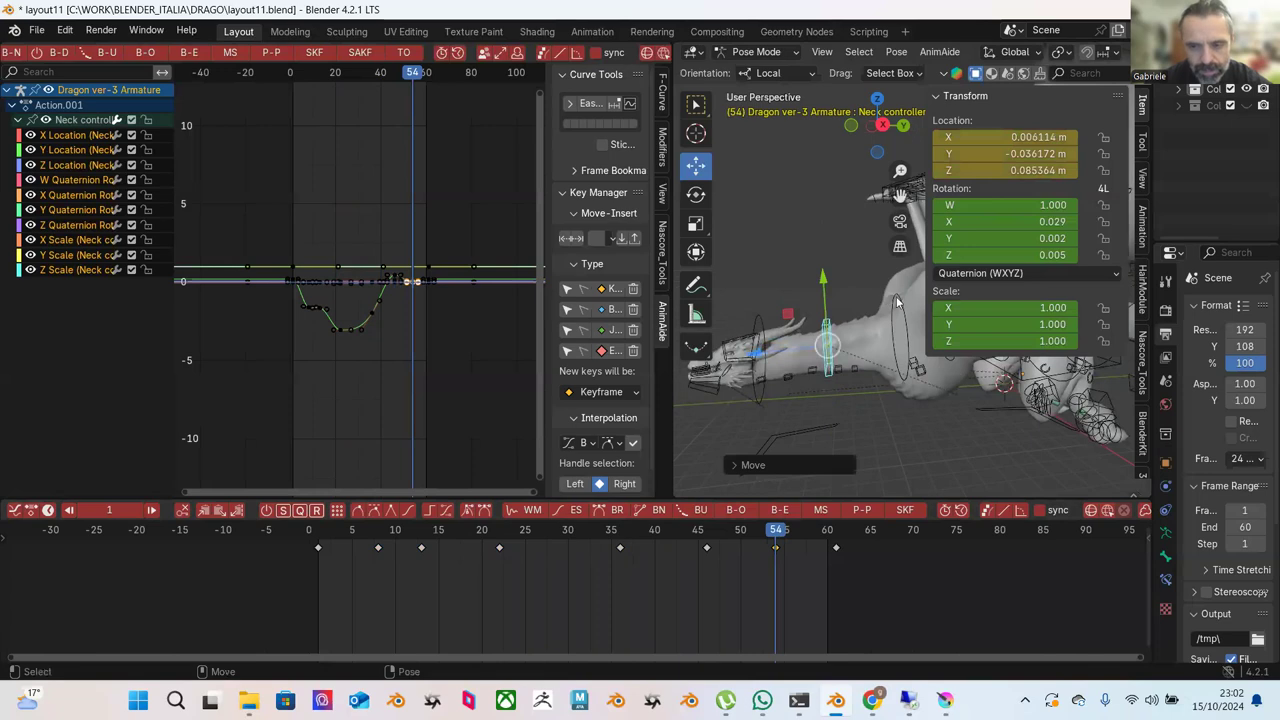
pyautogui.click(842, 321)
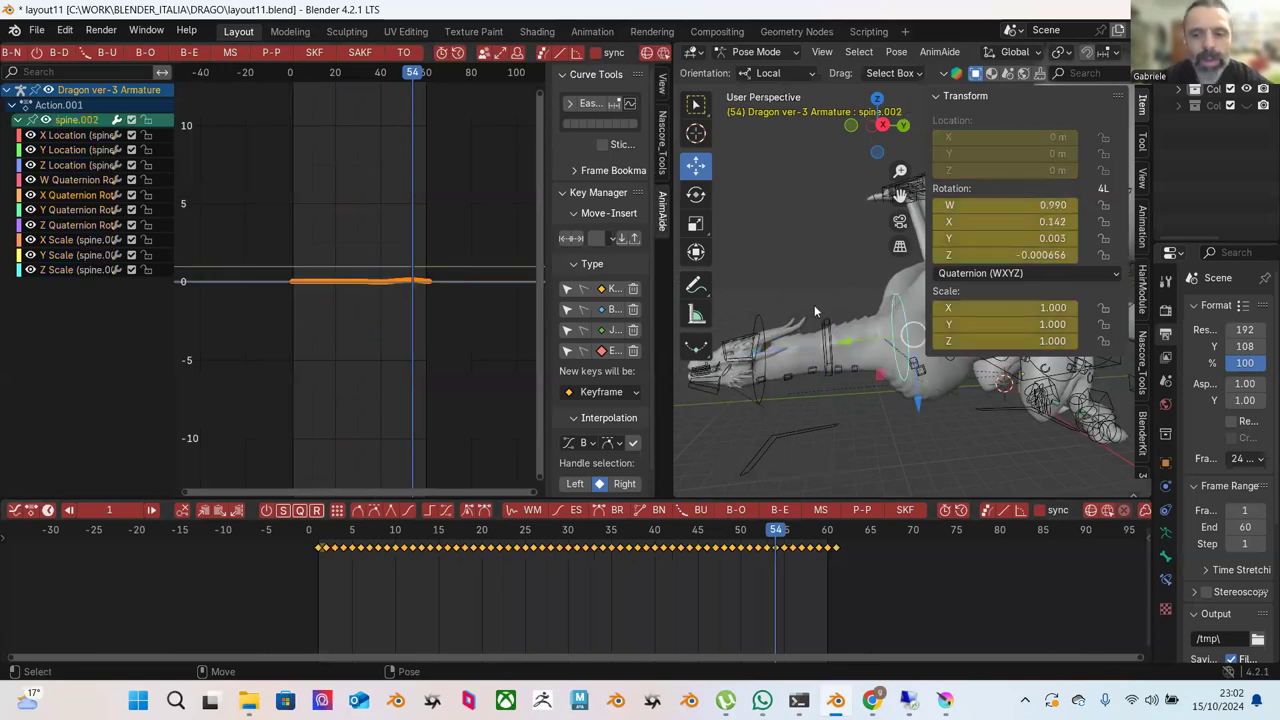
# Rotate spine.003 about 10 degrees, then tilt it around its X axis at frame 12.
pyautogui.moveTo(918, 402); pyautogui.dragTo(819, 409)
pyautogui.moveTo(819, 415); pyautogui.dragTo(856, 315, button='middle')
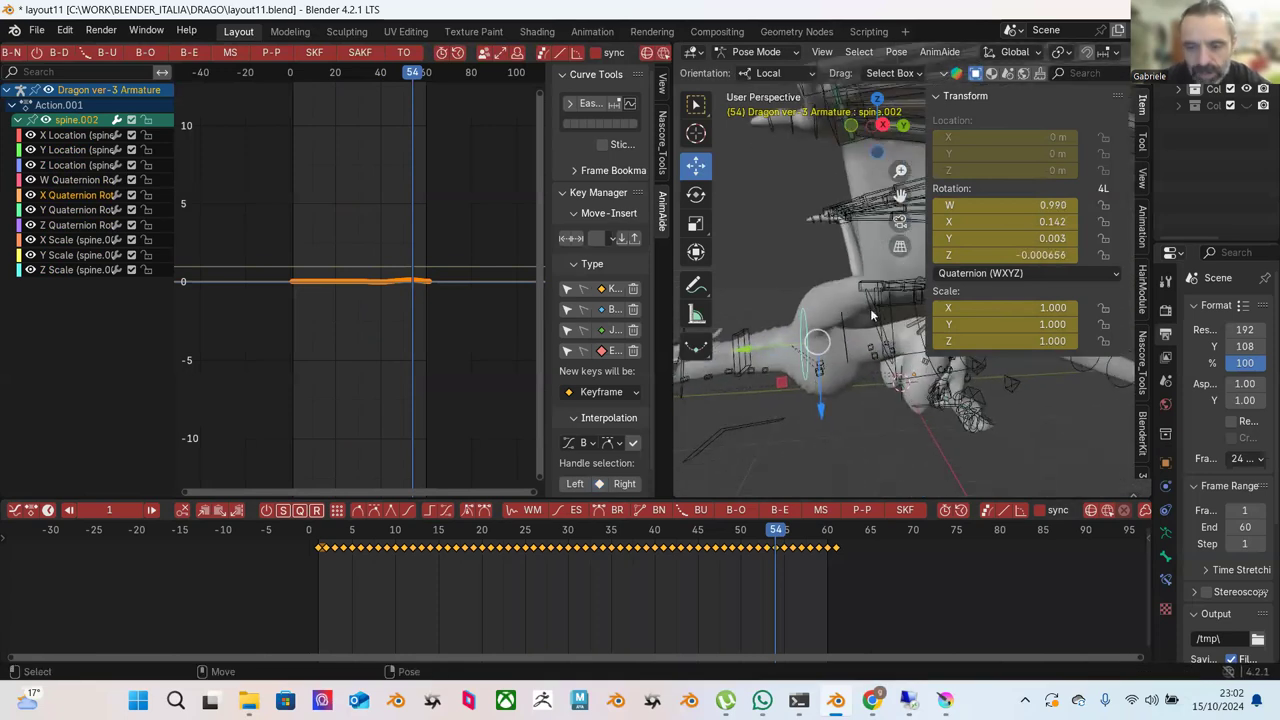
pyautogui.click(867, 313)
pyautogui.press('r')
pyautogui.moveTo(865, 311); pyautogui.dragTo(720, 288)
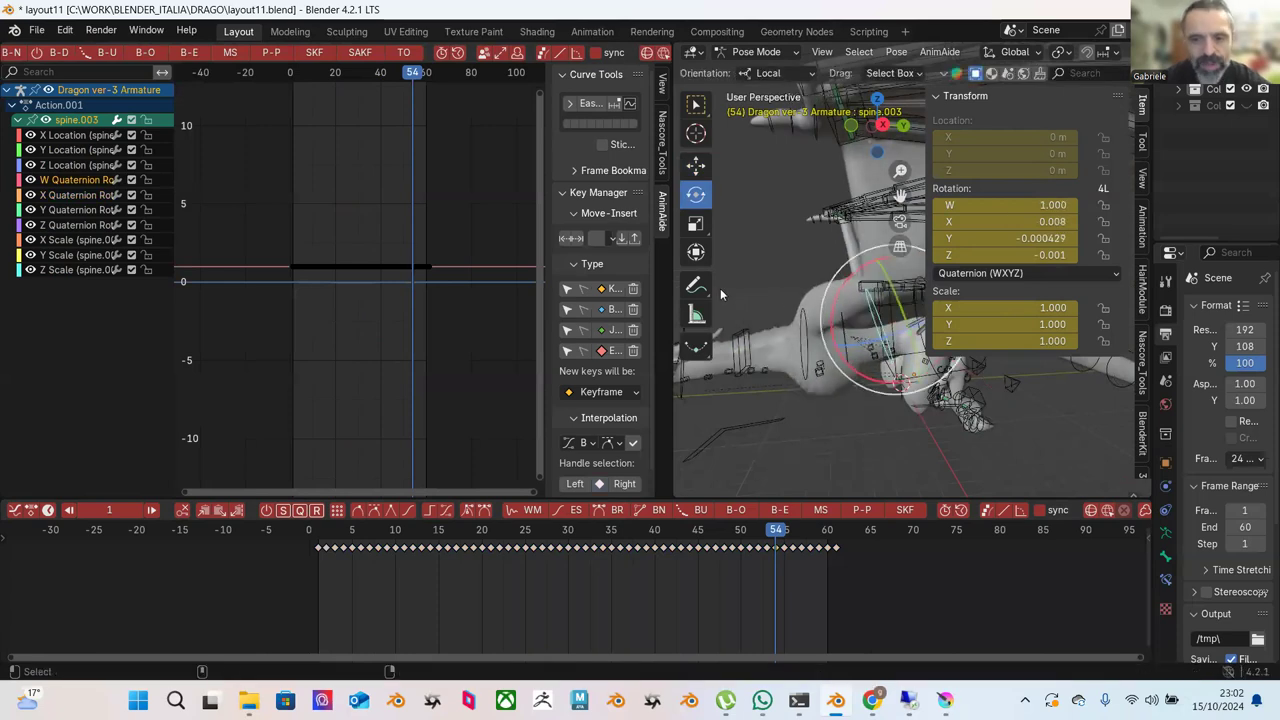
pyautogui.click(412, 528)
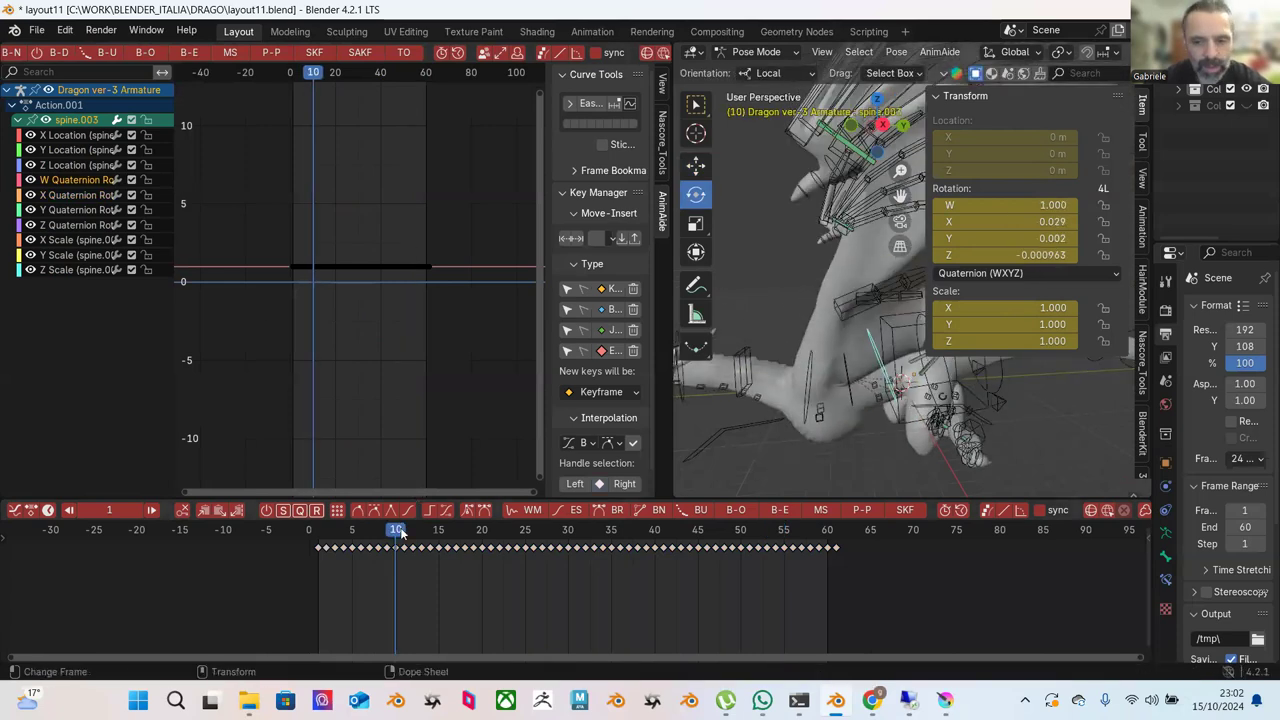
pyautogui.moveTo(850, 322); pyautogui.dragTo(773, 317)
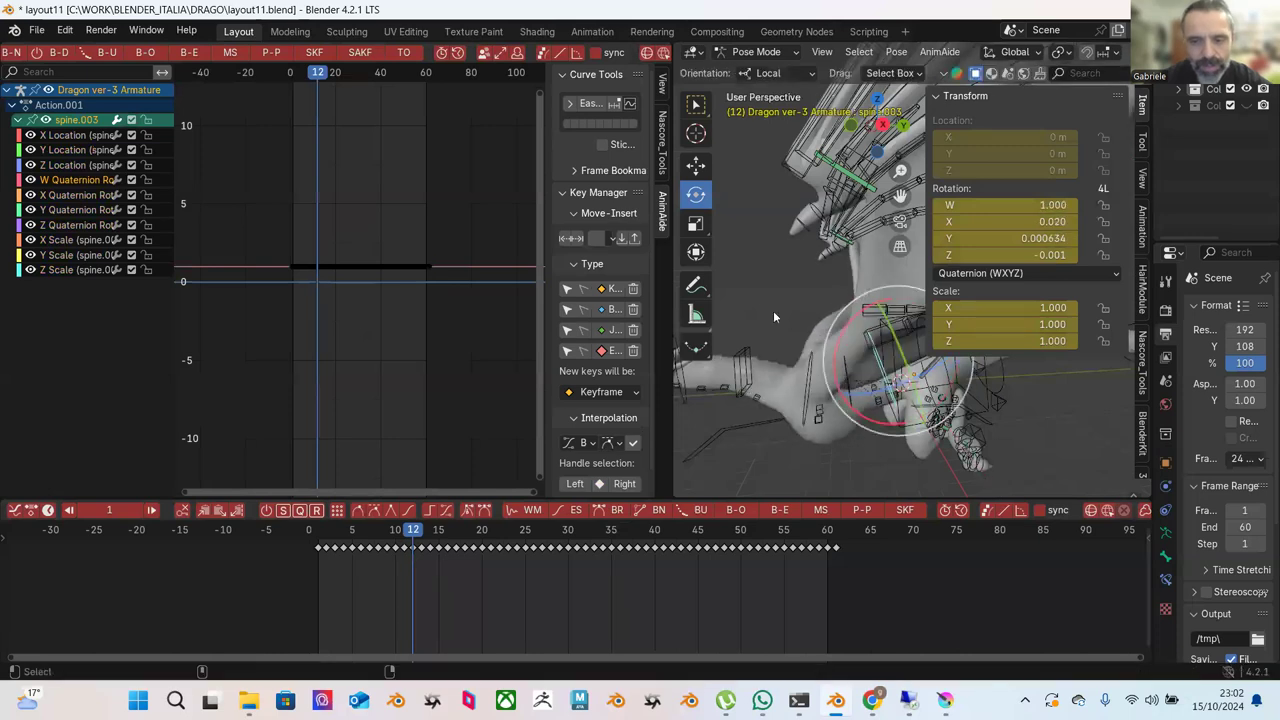
# Show spine.003's X Quaternion curve, select its keys and deepen the dip with Push Pull.
pyautogui.keyDown('ctrl'); pyautogui.click(72, 196); pyautogui.keyUp('ctrl')
pyautogui.moveTo(260, 208); pyautogui.dragTo(420, 342)
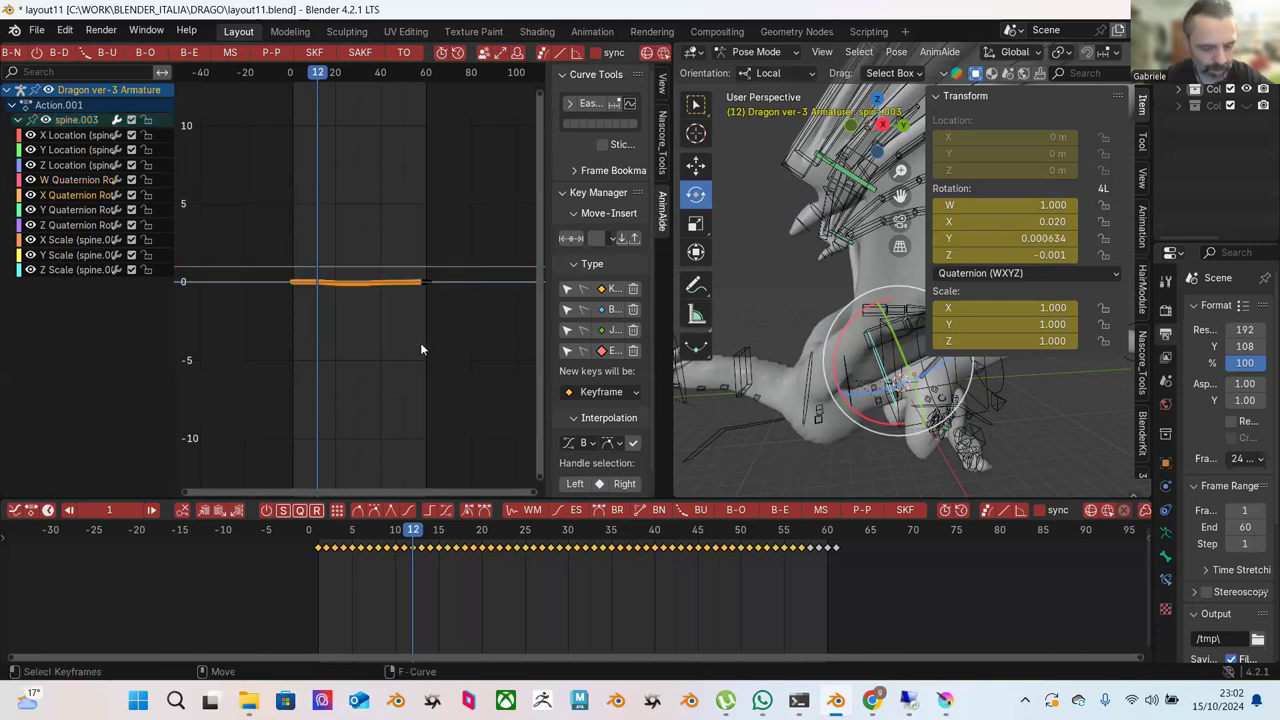
pyautogui.press('Home')
pyautogui.scroll(-3, 420, 332)
pyautogui.moveTo(280, 165); pyautogui.dragTo(473, 375)
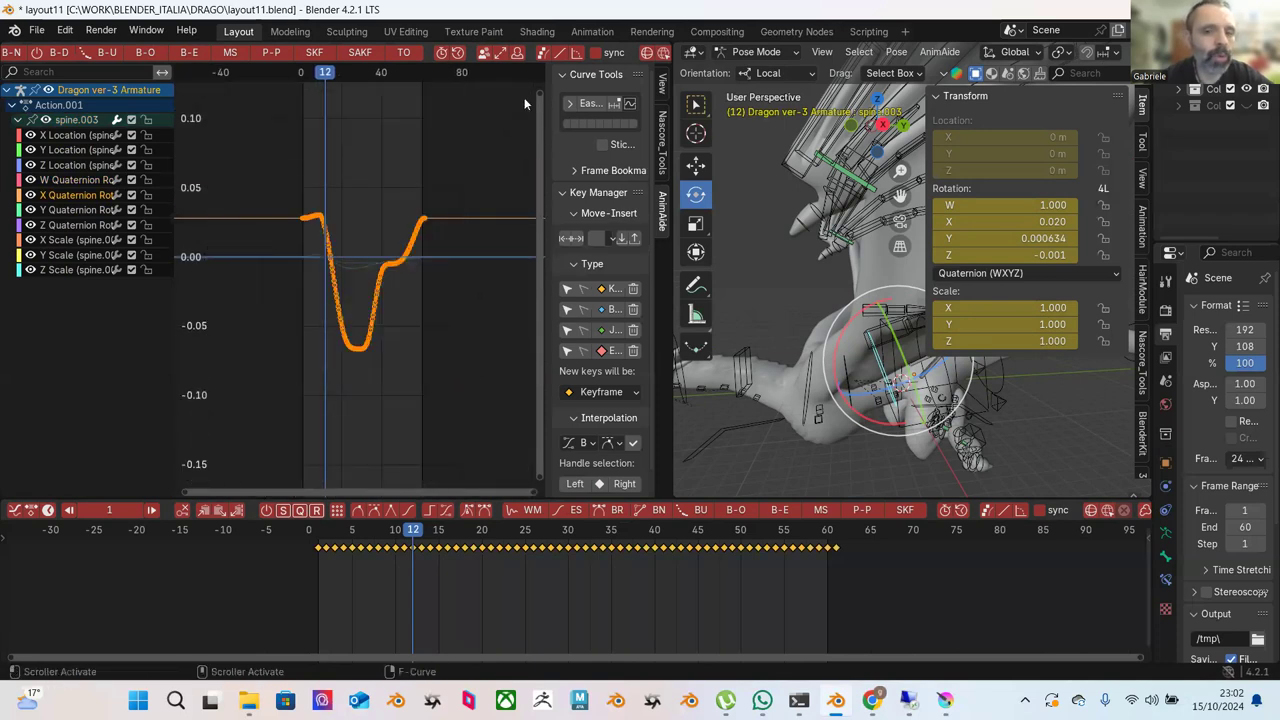
pyautogui.scroll(-5, 578, 55)
pyautogui.scroll(-4, 576, 55)
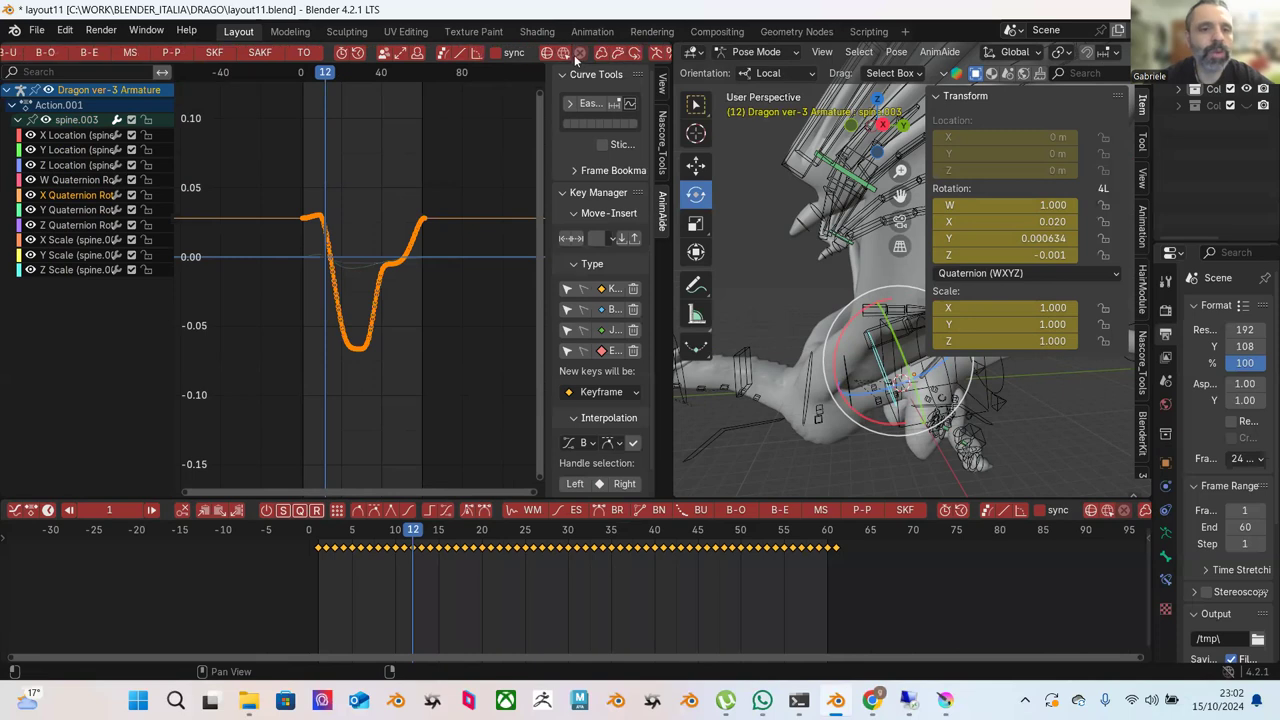
pyautogui.click(378, 53)
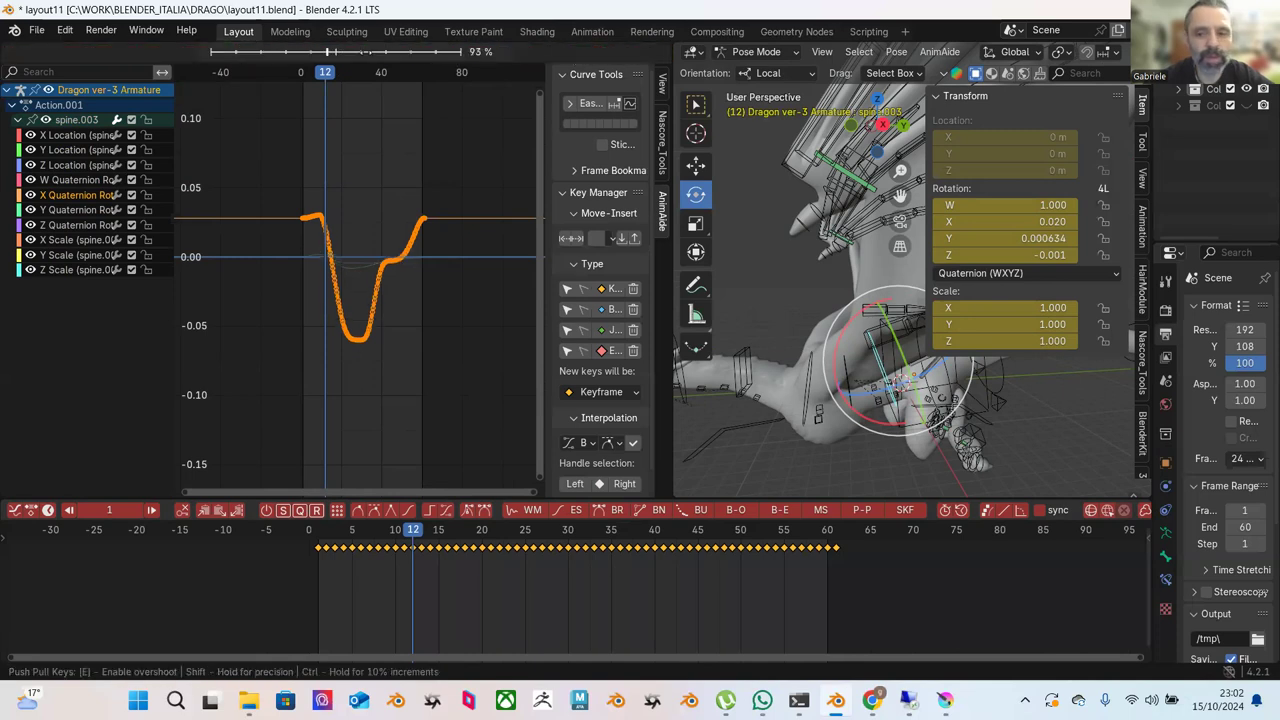
pyautogui.click(381, 80)
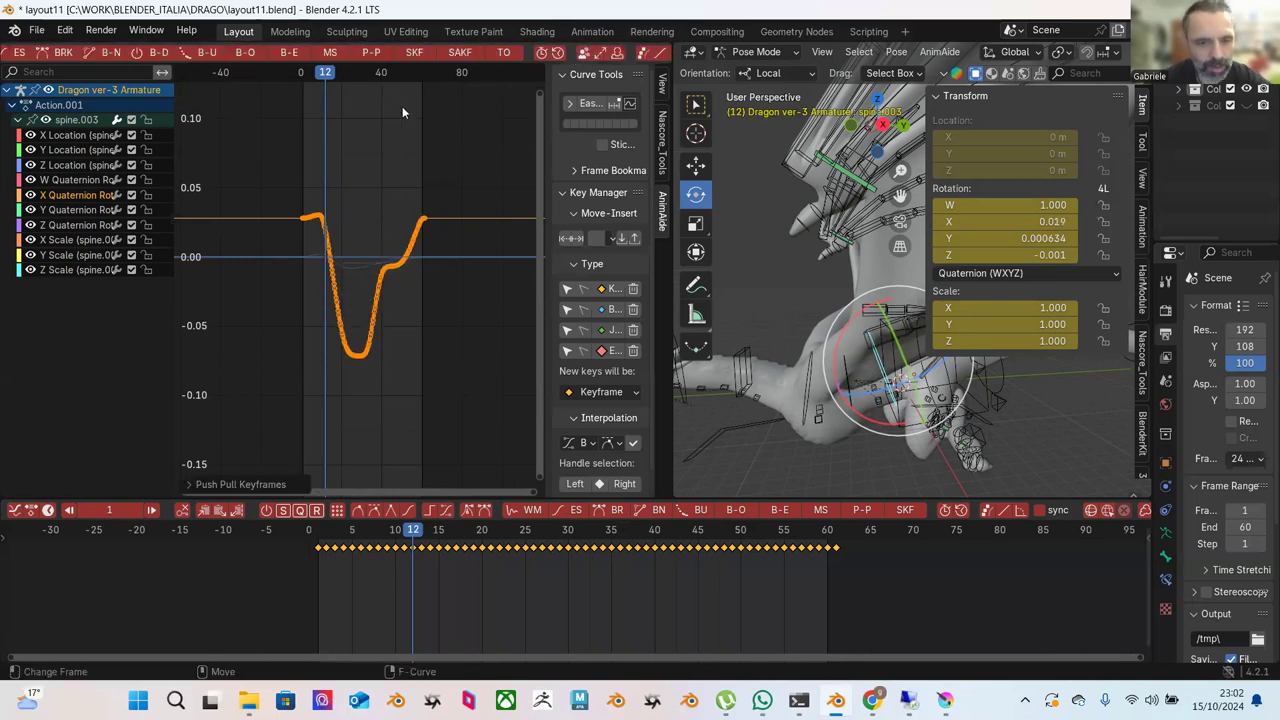
# Undo that Push Pull change and deselect the curve keys.
pyautogui.press('super')
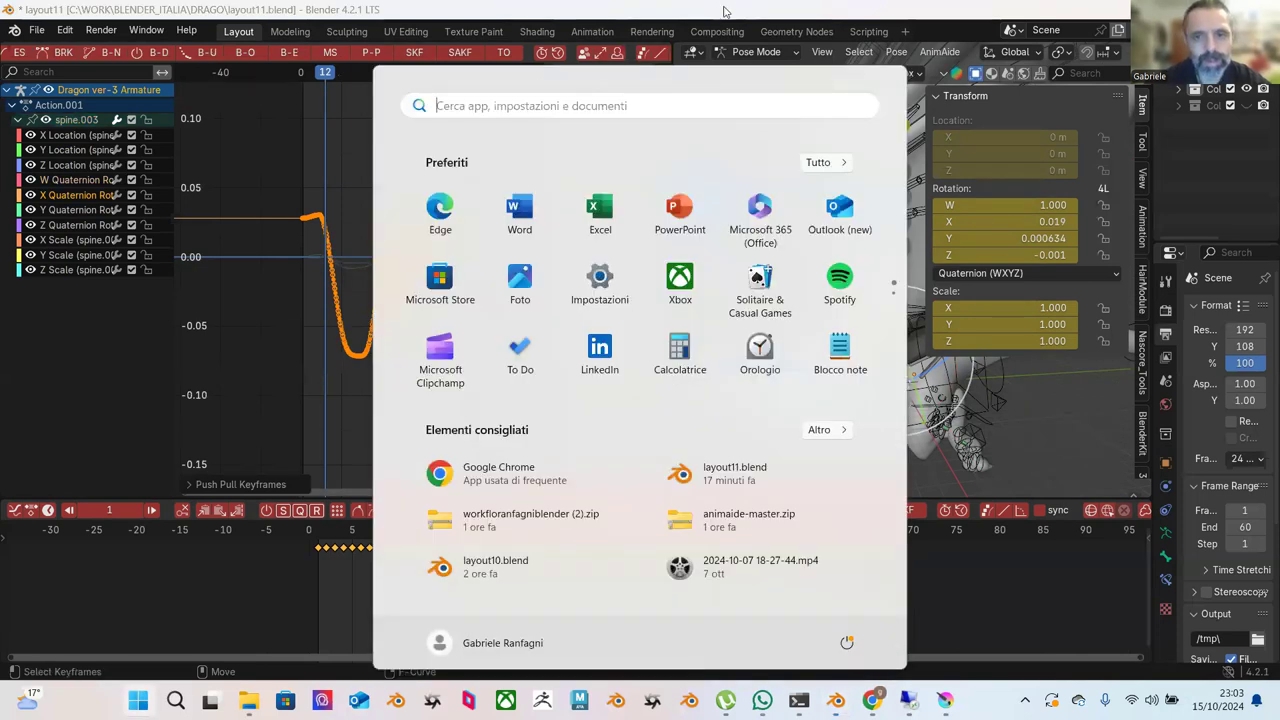
pyautogui.press('Escape')
pyautogui.hotkey('ctrl', 'z')
pyautogui.click(487, 236)
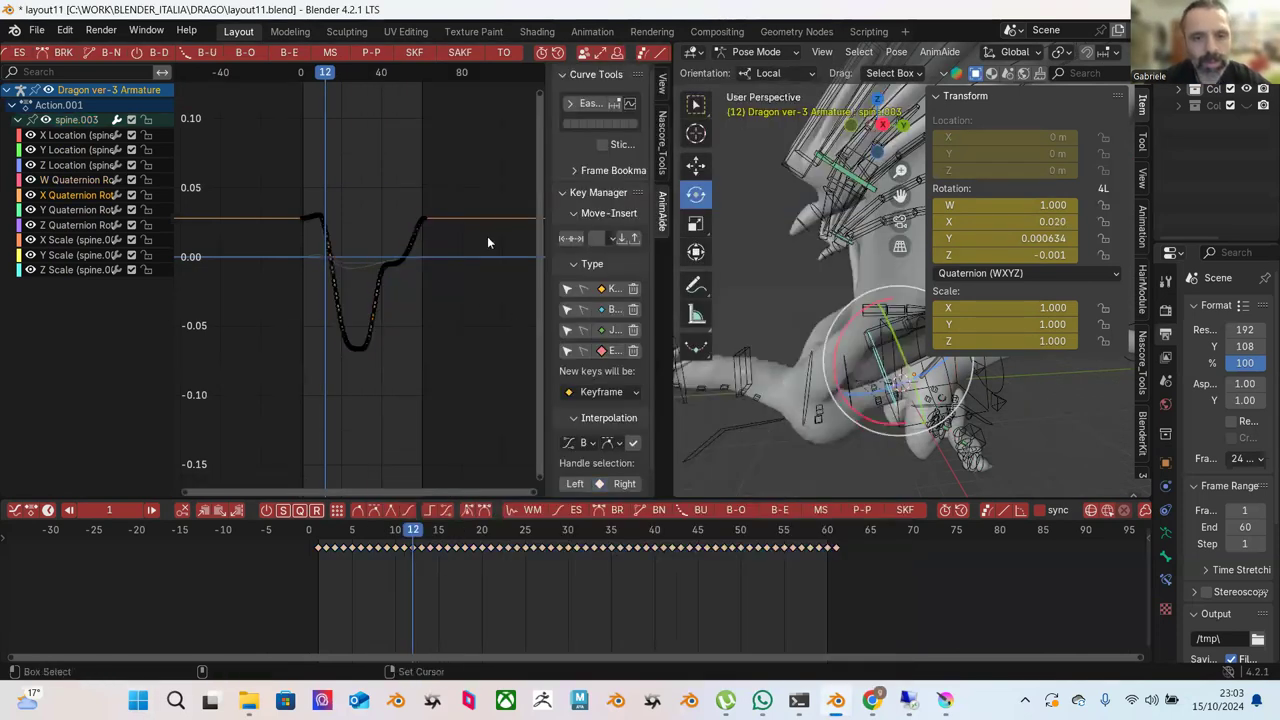
# Try test rotations of the spine bone and undo them.
pyautogui.click(760, 73)
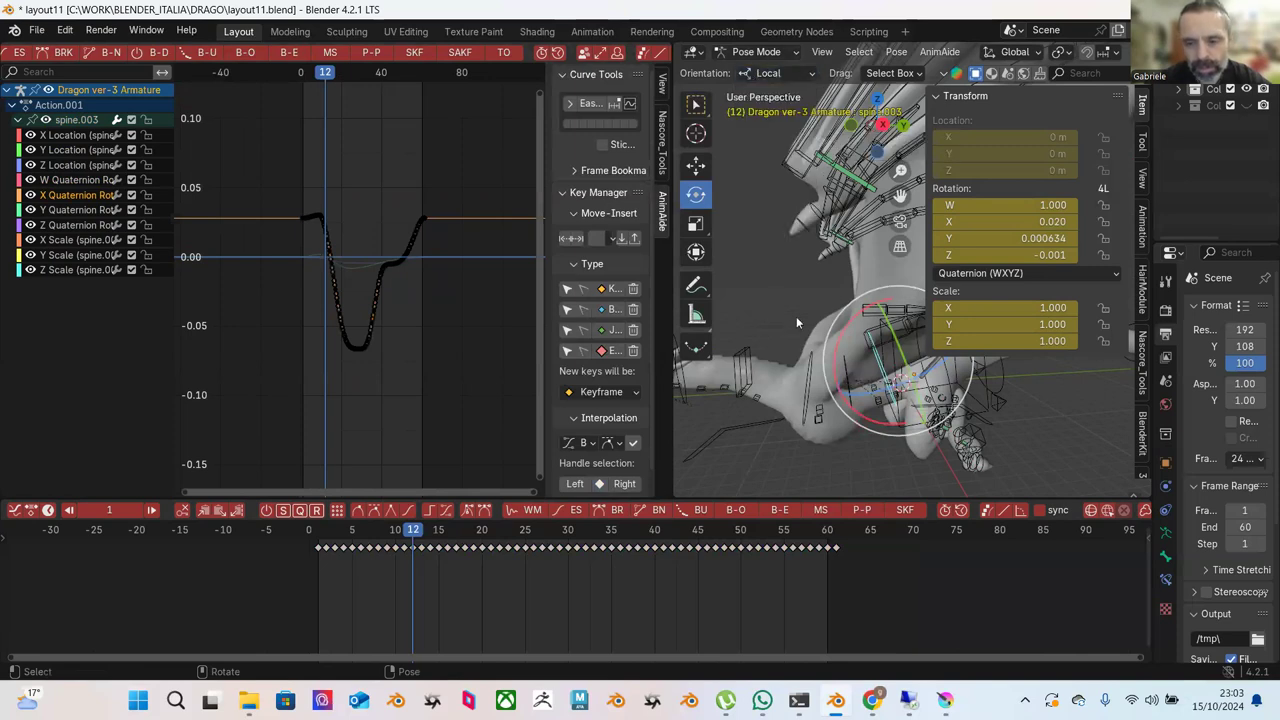
pyautogui.press('r')
pyautogui.click(840, 335)
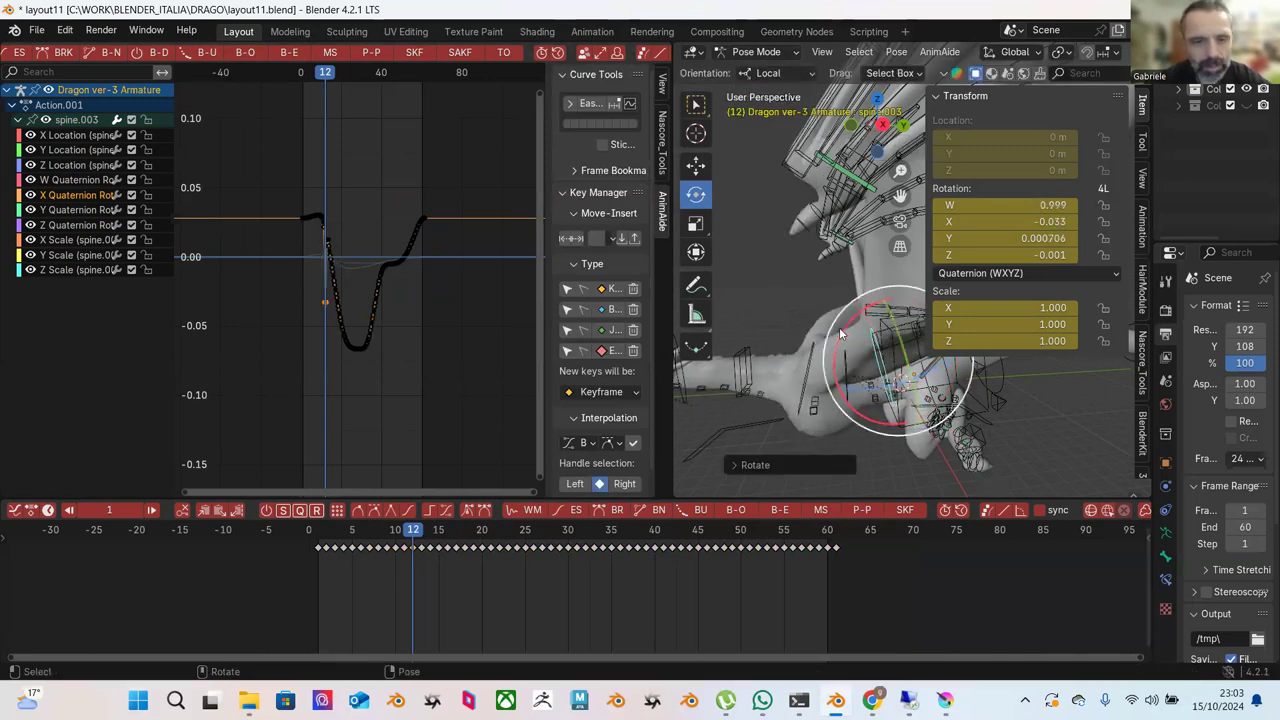
pyautogui.hotkey('ctrl', 'z')
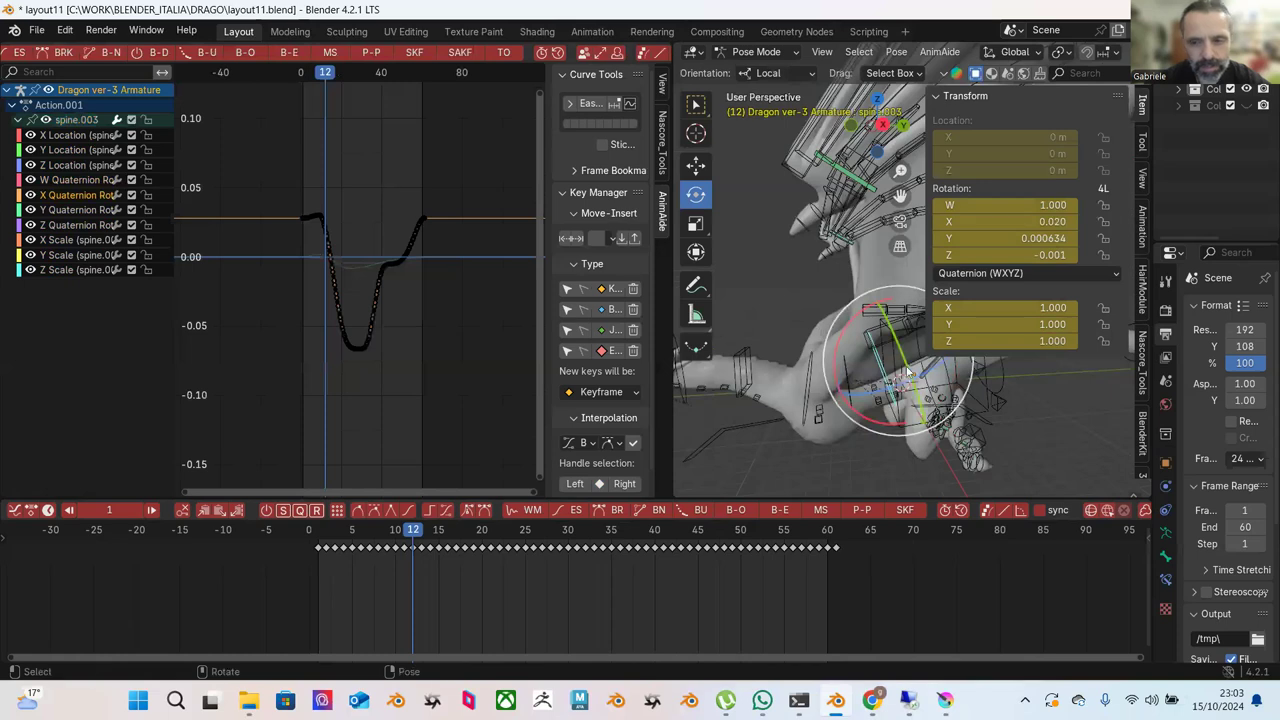
pyautogui.moveTo(900, 390); pyautogui.dragTo(860, 355)
pyautogui.hotkey('ctrl', 'z')
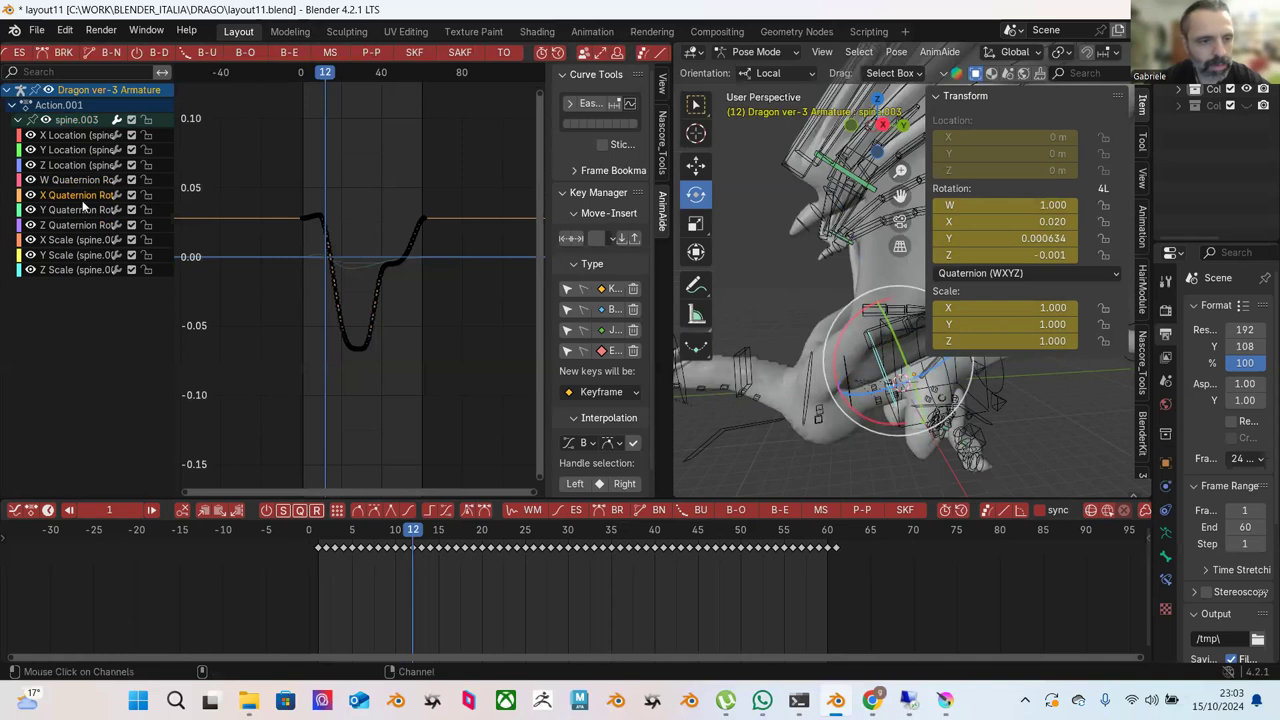
# Flatten the X rotation curve with Push Pull, lower it to about -0.05, and play.
pyautogui.moveTo(281, 158); pyautogui.dragTo(464, 376)
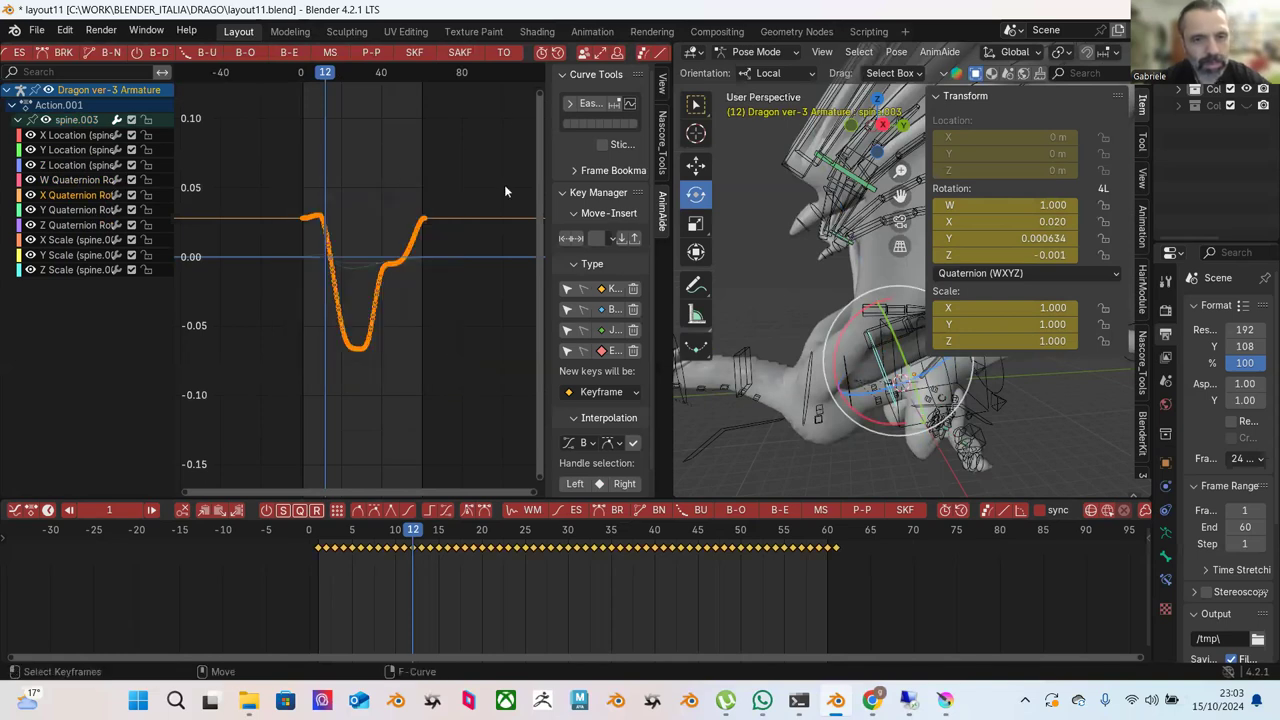
pyautogui.click(373, 52)
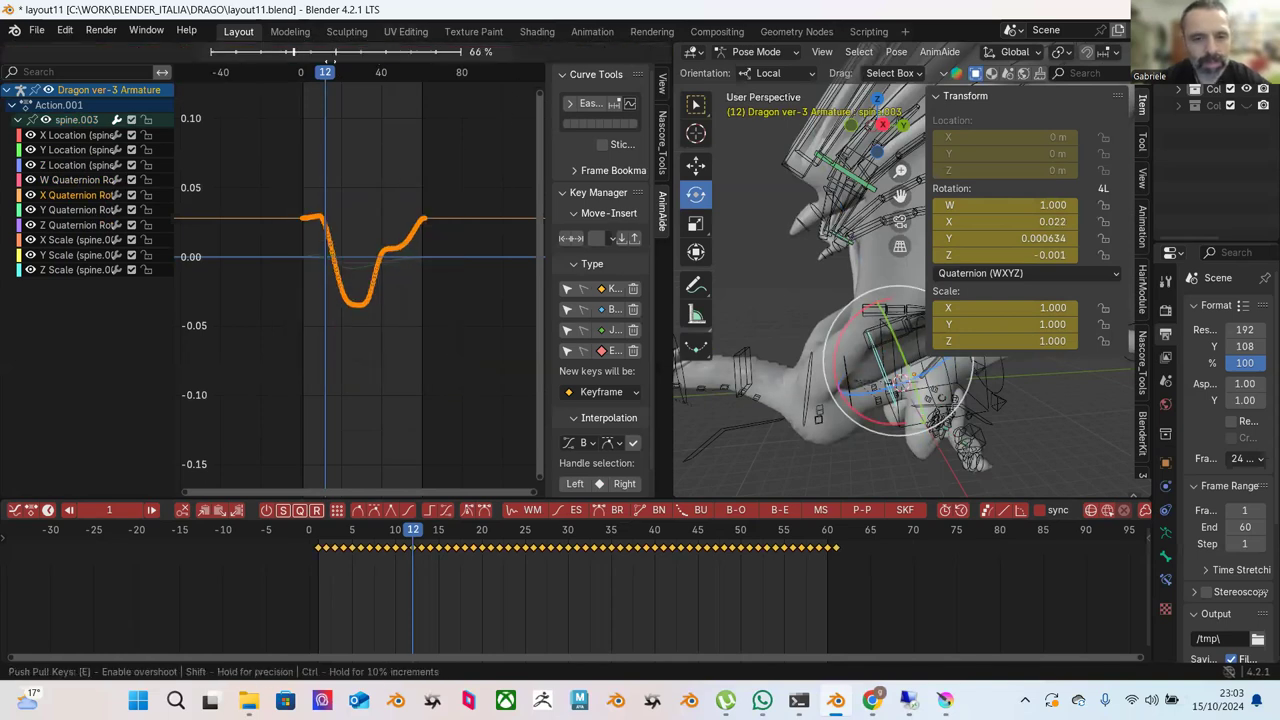
pyautogui.click(277, 140)
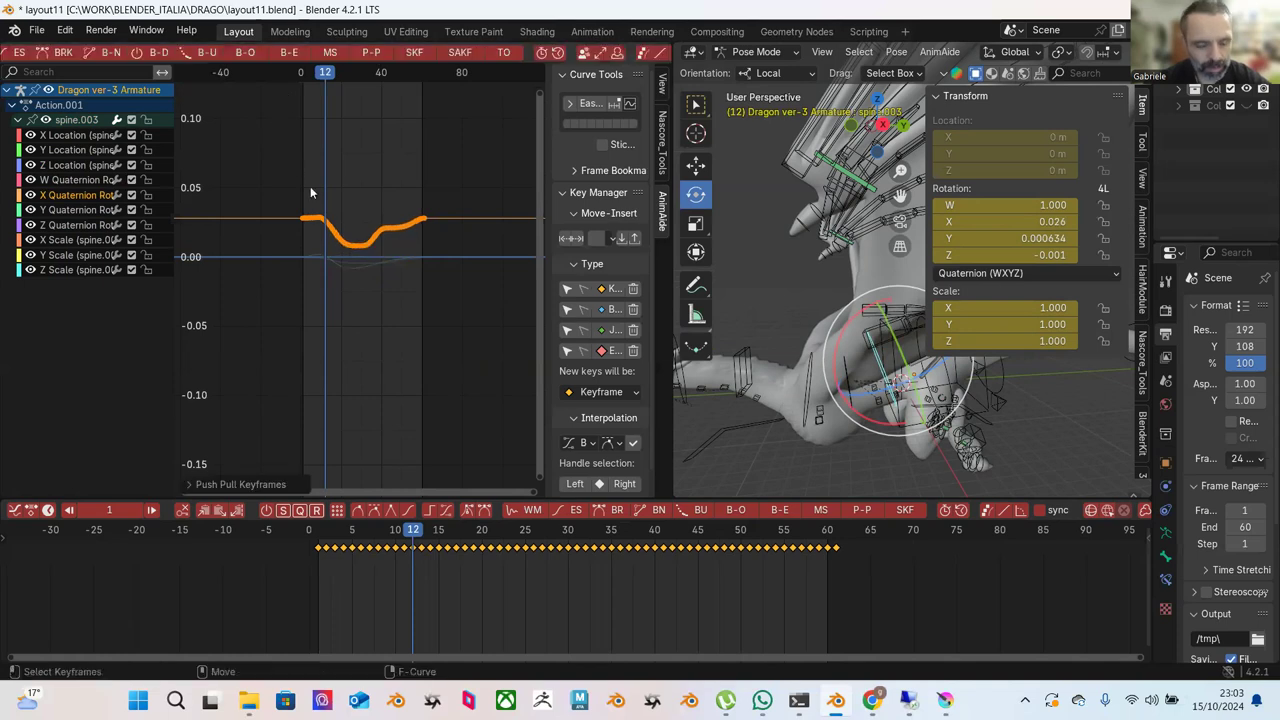
pyautogui.press('g')
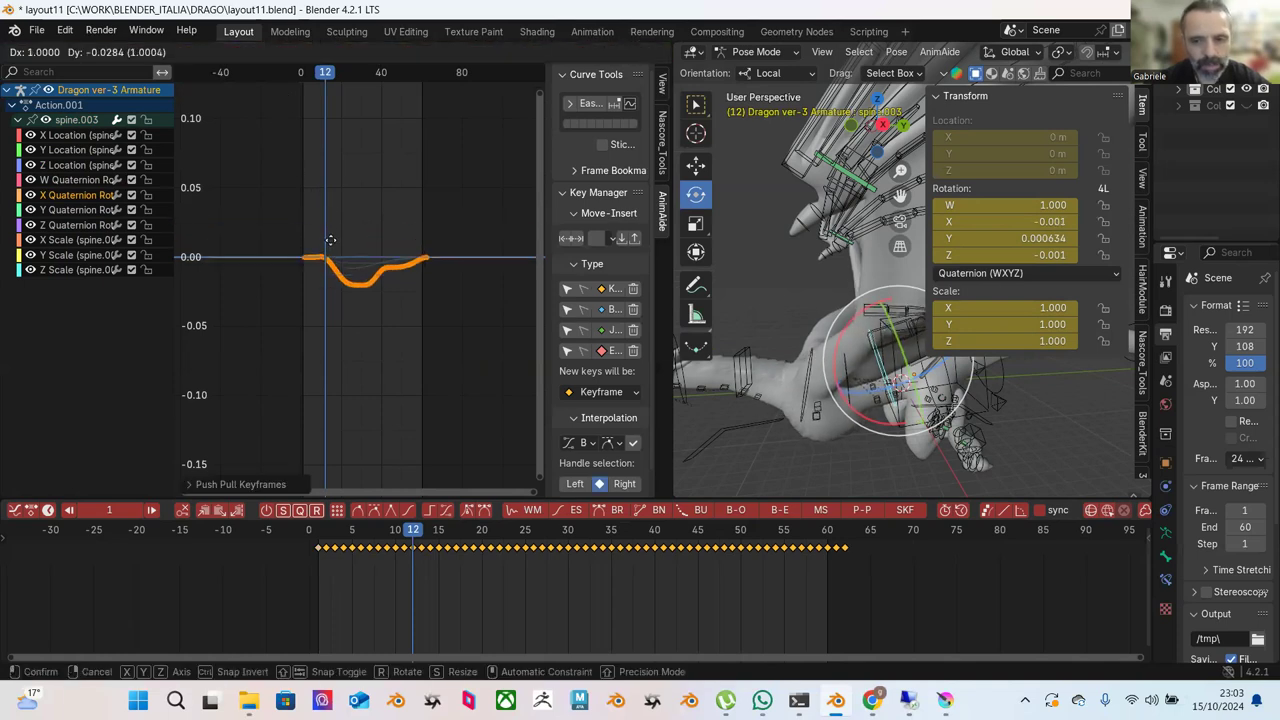
pyautogui.click(333, 296)
pyautogui.press('space')
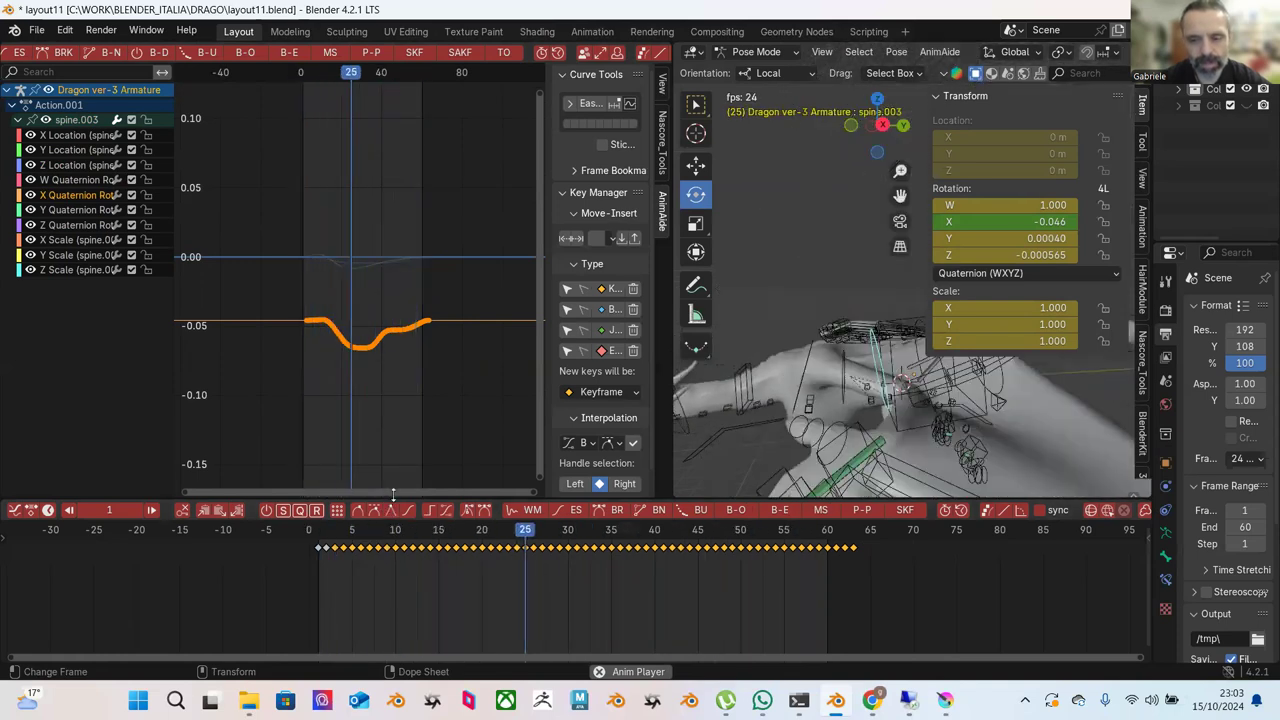
# Stop playback and fit the X Quaternion curve's keys in the graph view.
pyautogui.click(371, 52)
pyautogui.press('Escape')
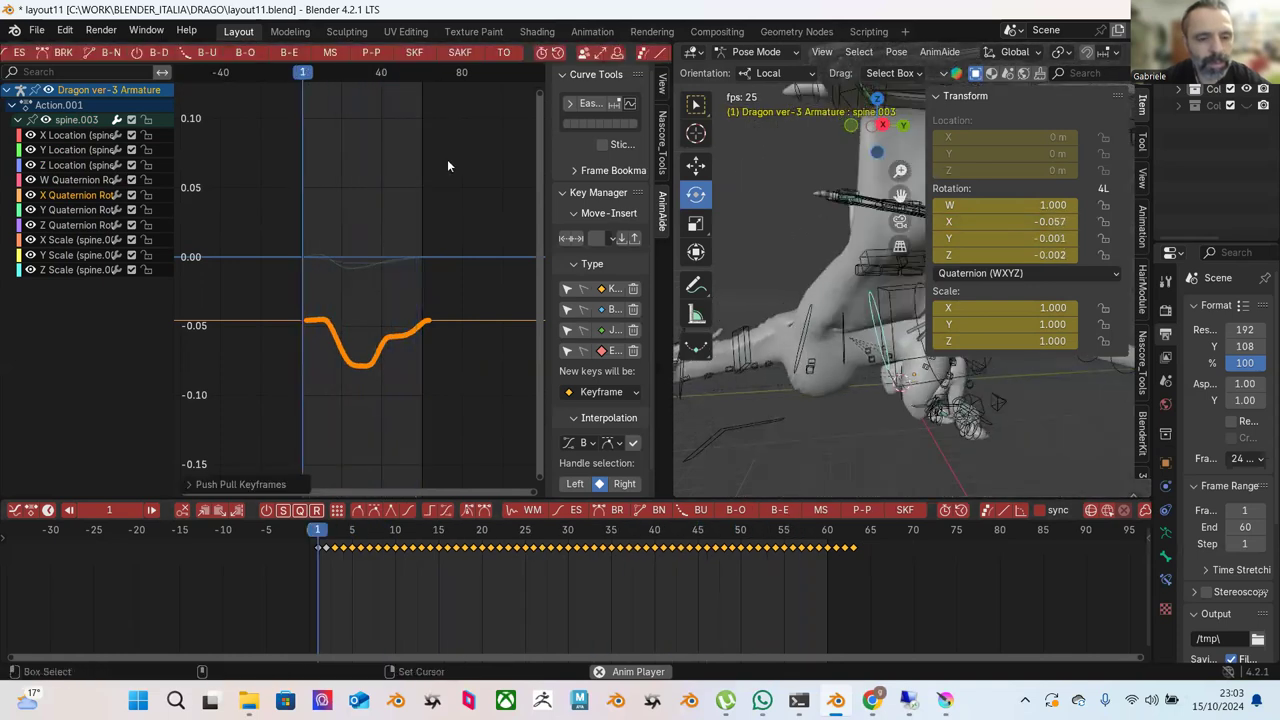
pyautogui.moveTo(373, 334); pyautogui.dragTo(375, 336)
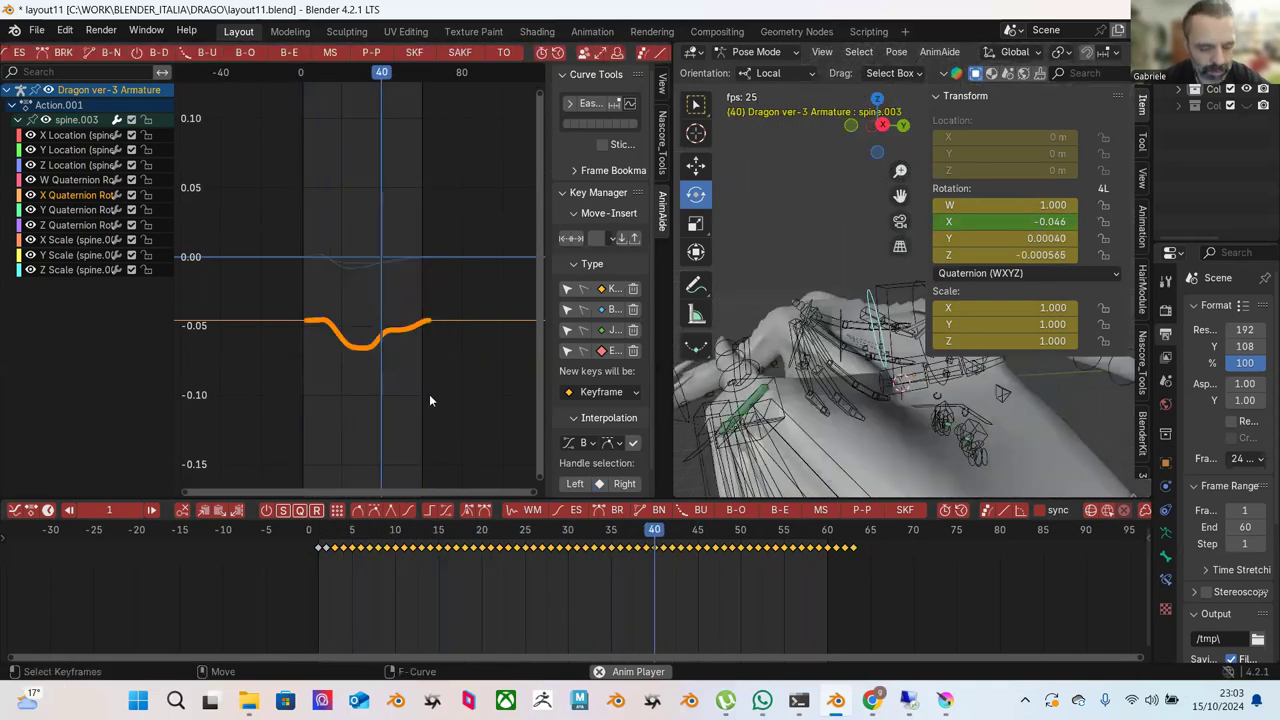
pyautogui.press('Home')
pyautogui.scroll(-4, 401, 346)
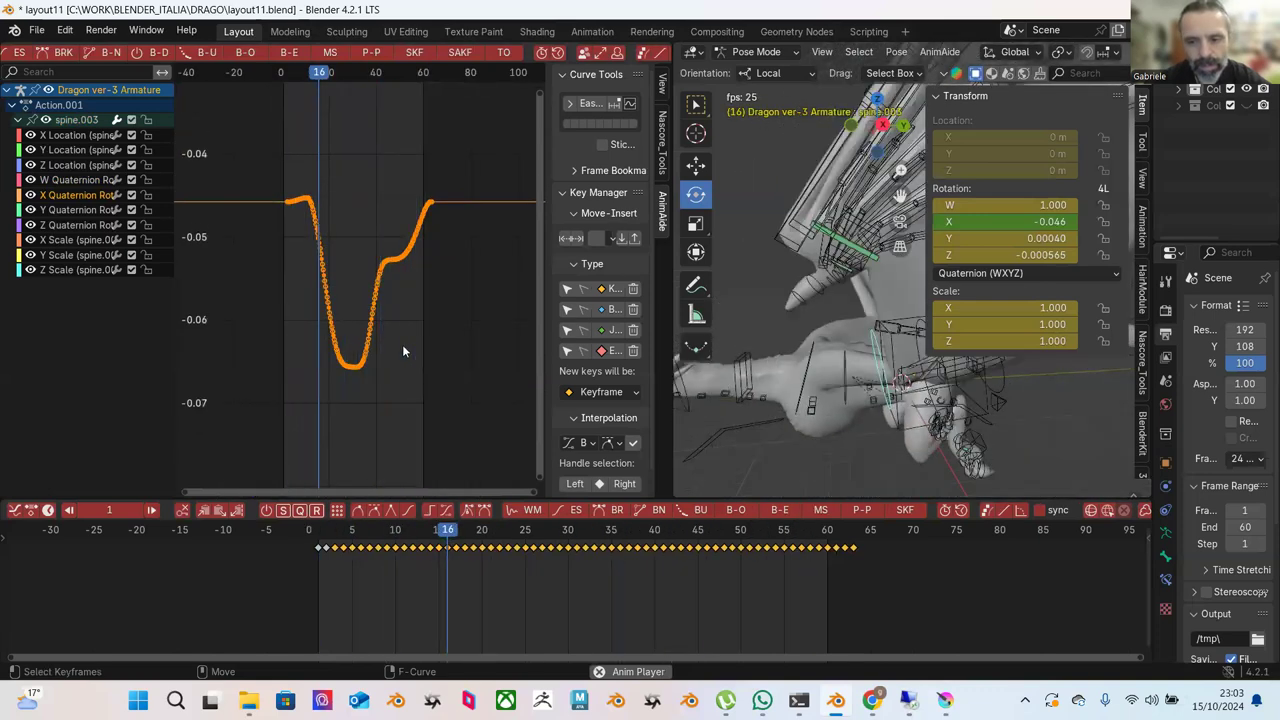
pyautogui.press('space')
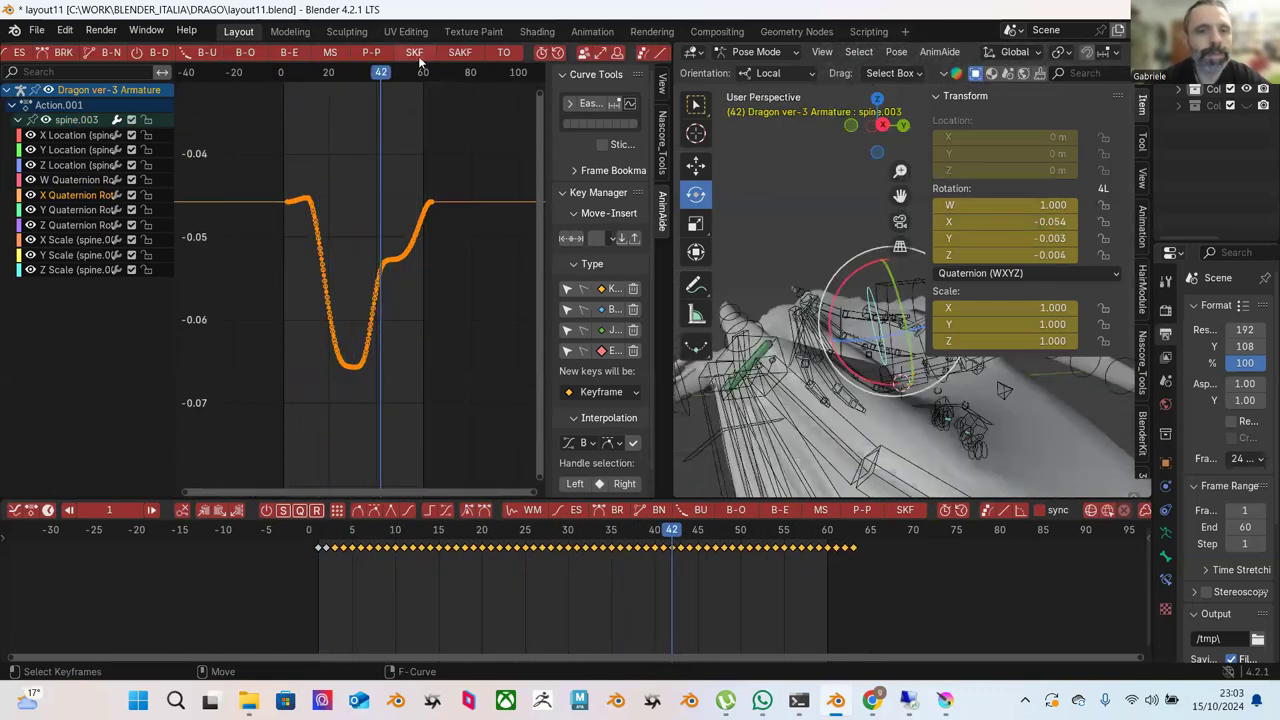
# Amplify the X Quaternion Rotation curve to 157% with Push Pull and replay from frame 1.
pyautogui.click(418, 230)
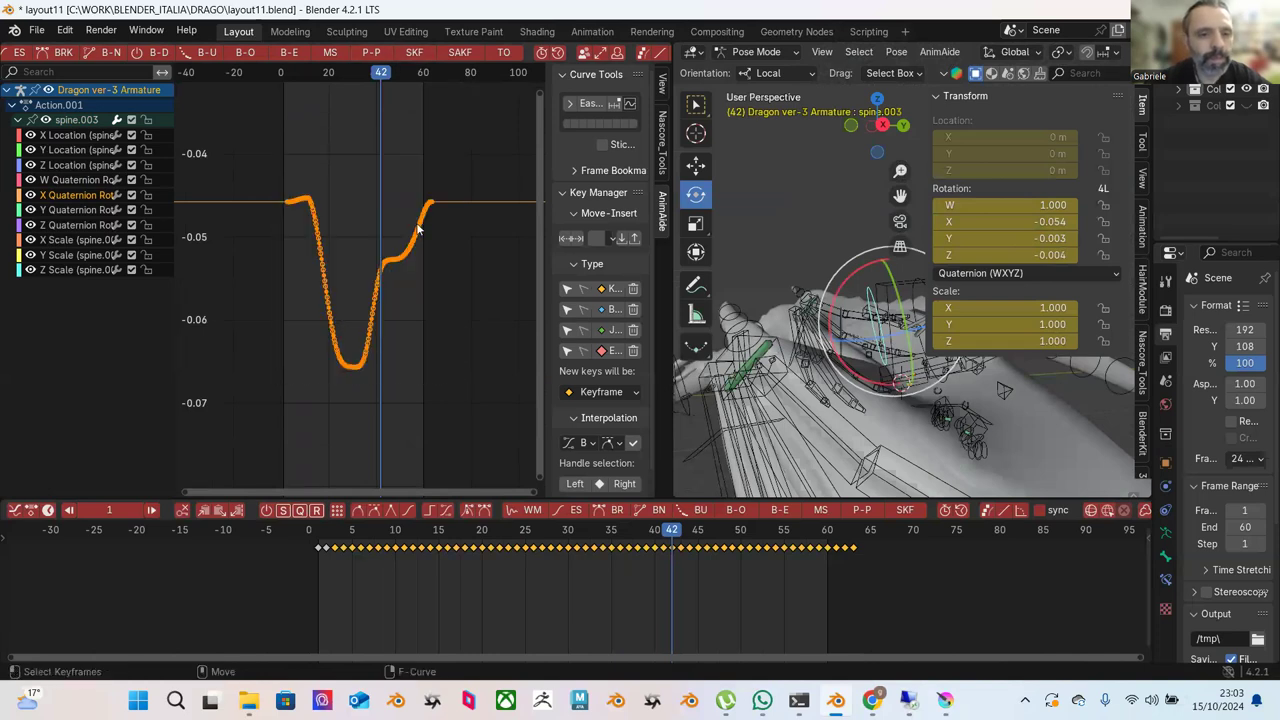
pyautogui.click(379, 55)
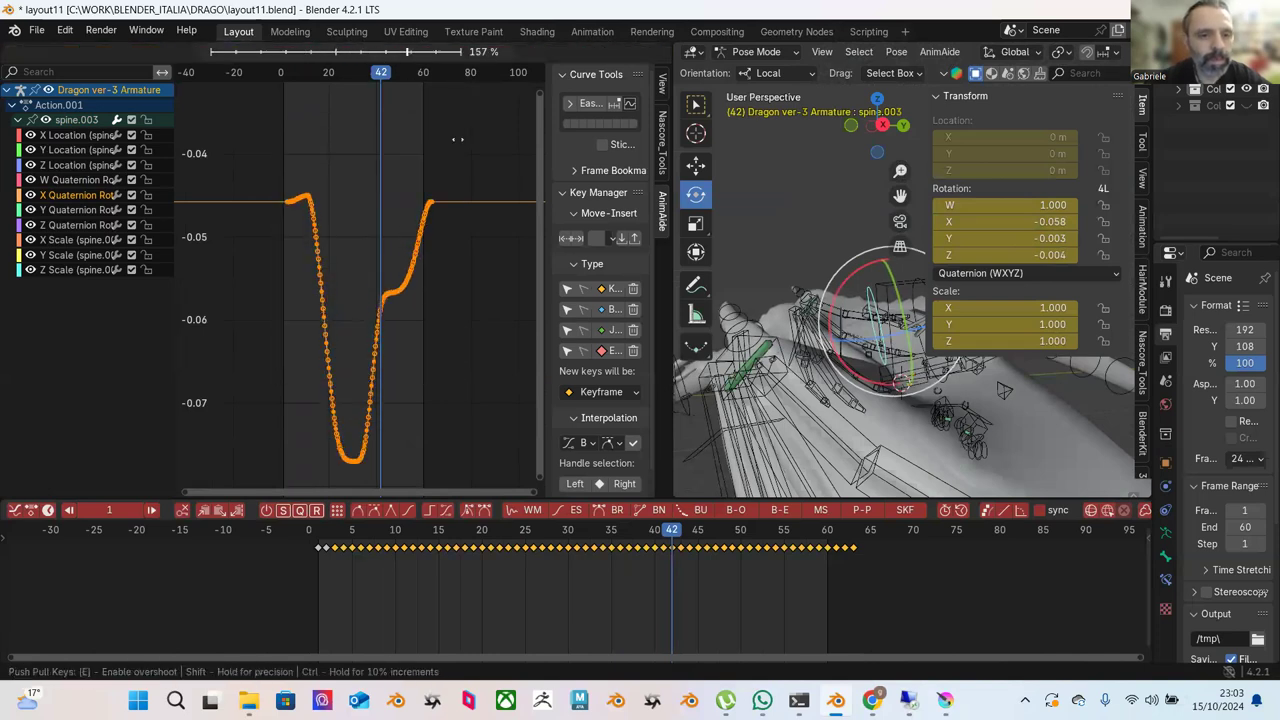
pyautogui.click(466, 200)
pyautogui.hotkey('shift', 'Left')
pyautogui.press('space')
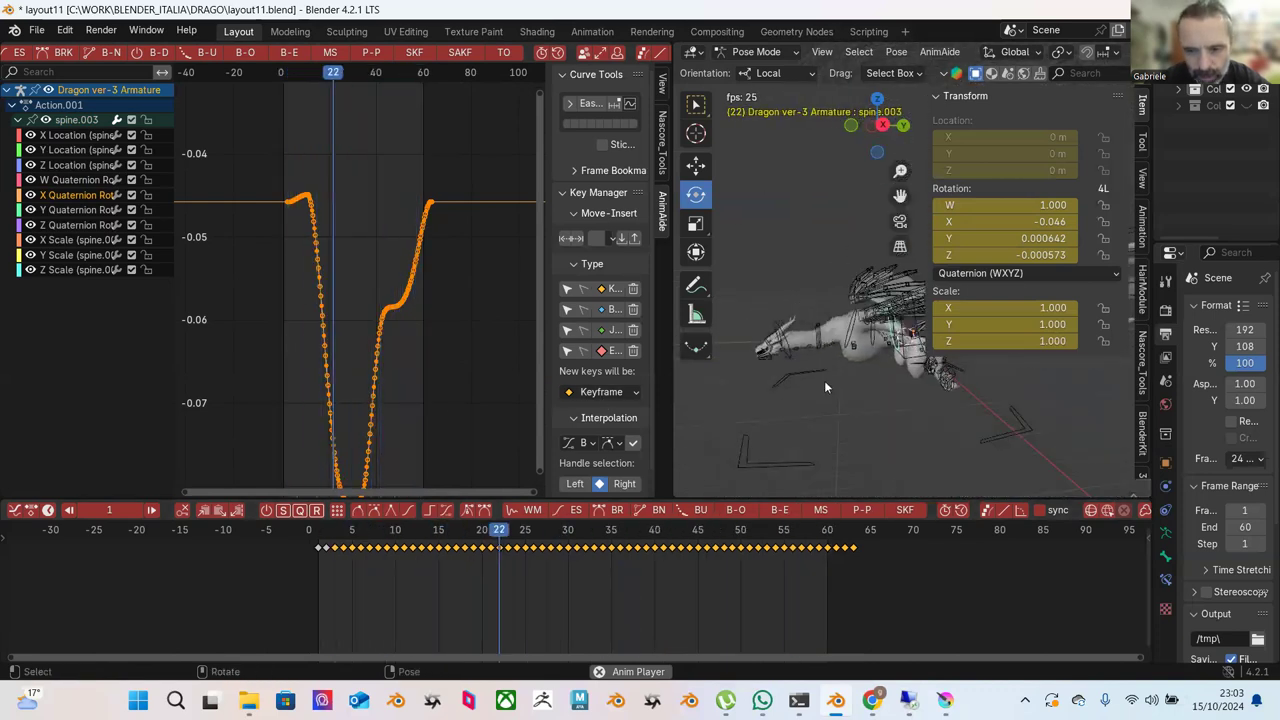
# Select the NECK IK bone, show its location curve, and scrub to preview the neck pose.
pyautogui.press('space')
pyautogui.click(792, 347)
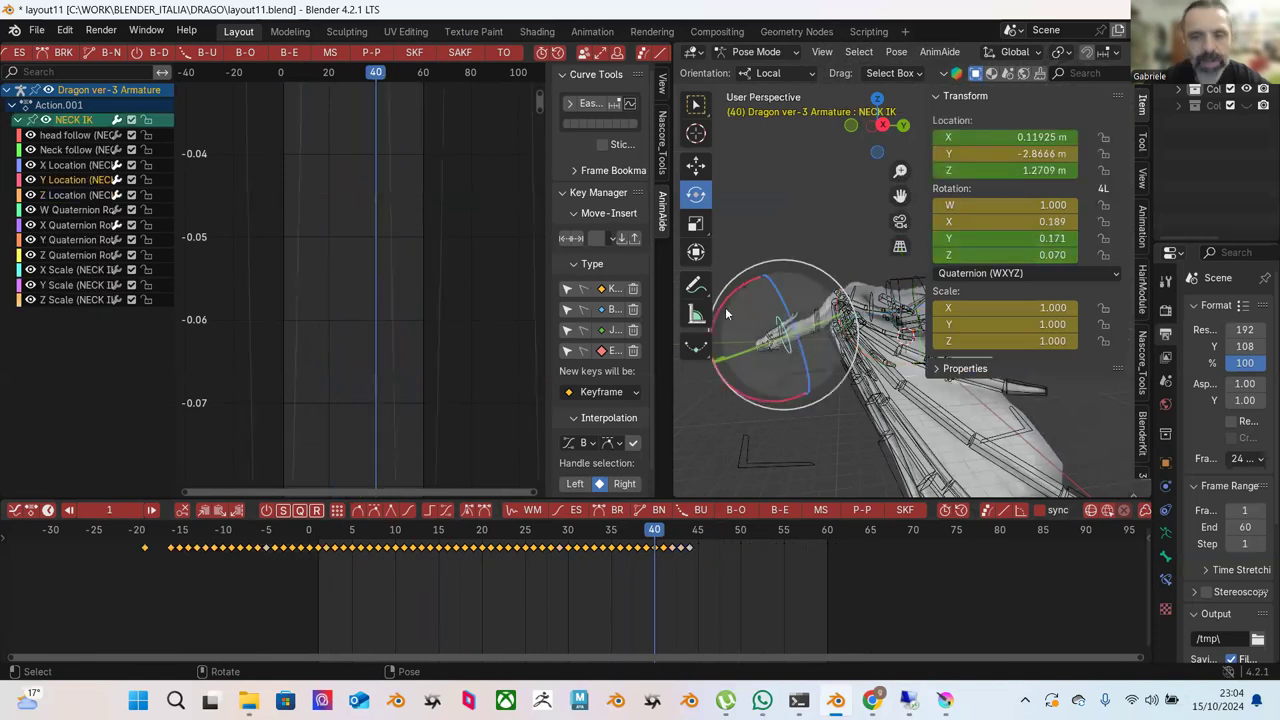
pyautogui.click(70, 196)
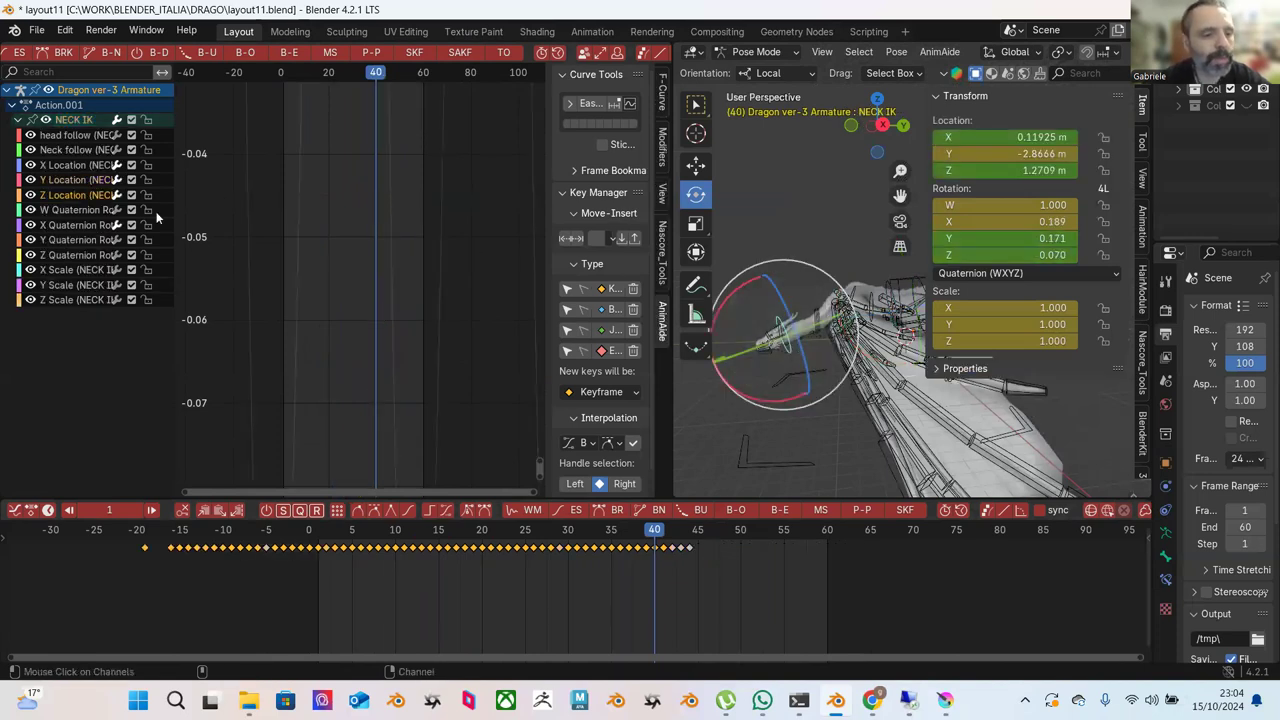
pyautogui.press('Home')
pyautogui.keyDown('ctrl'); pyautogui.moveTo(300, 267); pyautogui.dragTo(364, 263, button='middle'); pyautogui.keyUp('ctrl')
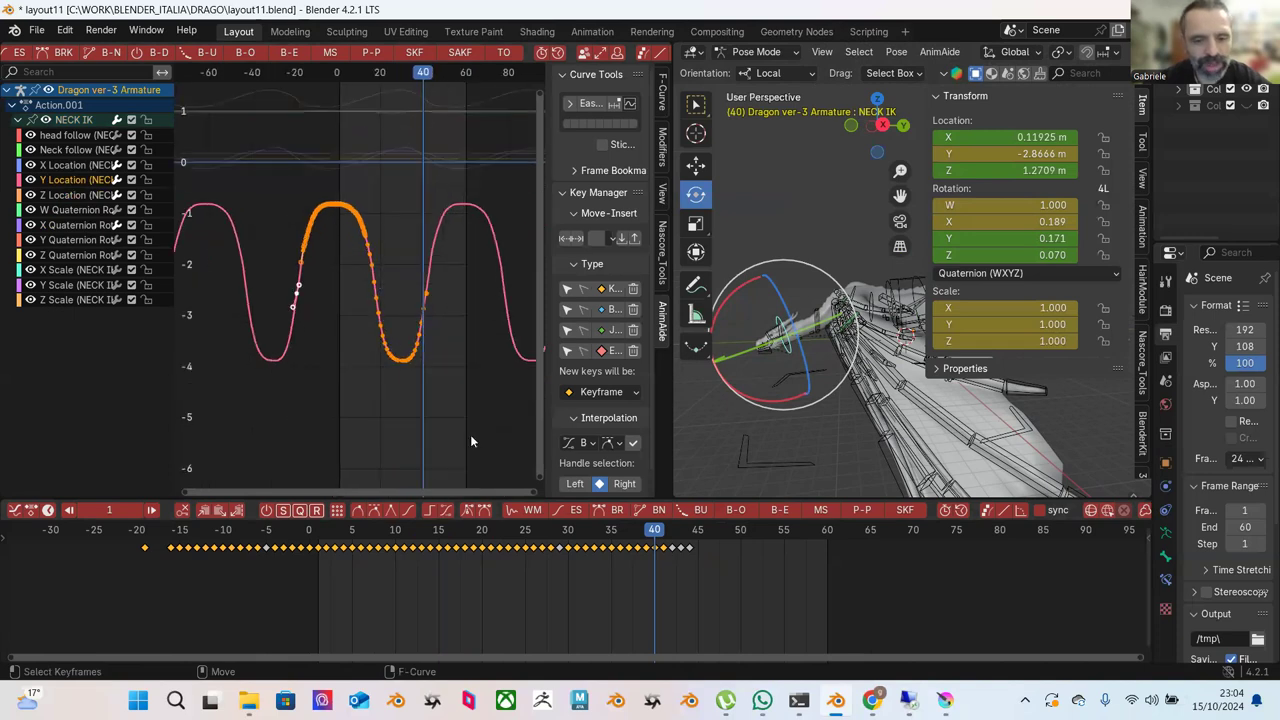
pyautogui.moveTo(359, 537); pyautogui.dragTo(652, 565)
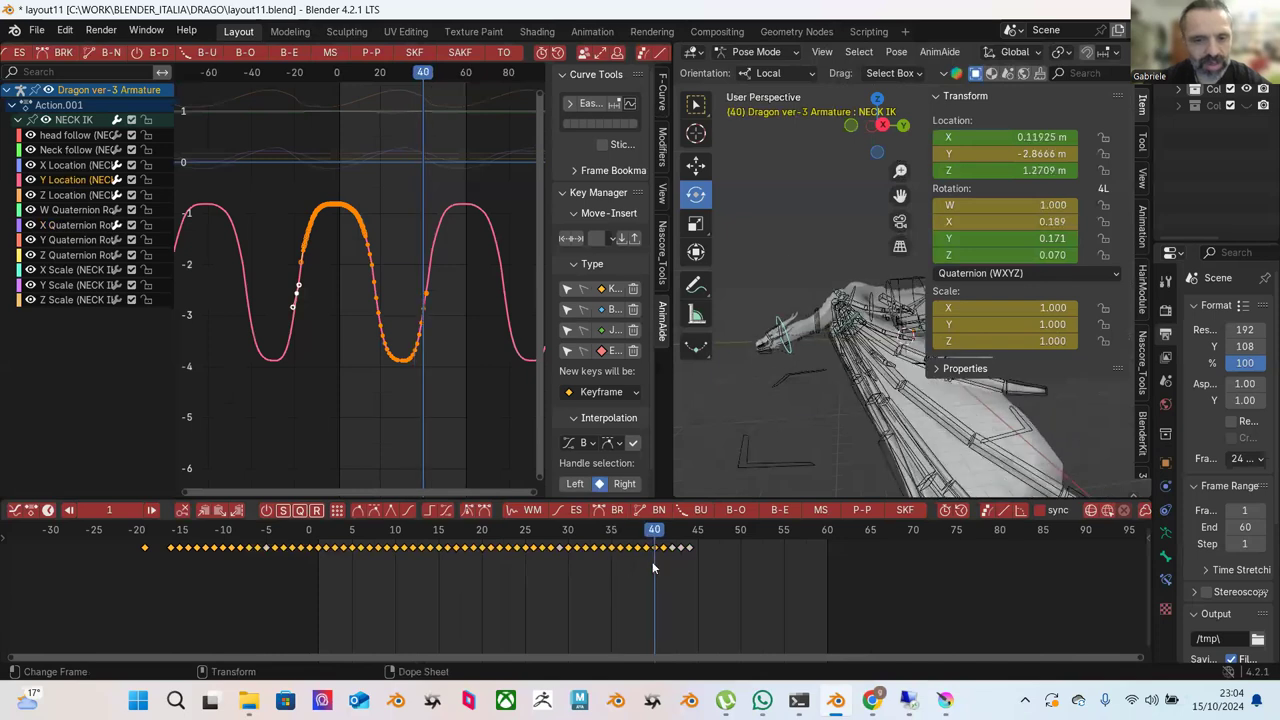
# Slide the location keys 7 frames earlier, play, then shift them about 6 frames later.
pyautogui.press('g')
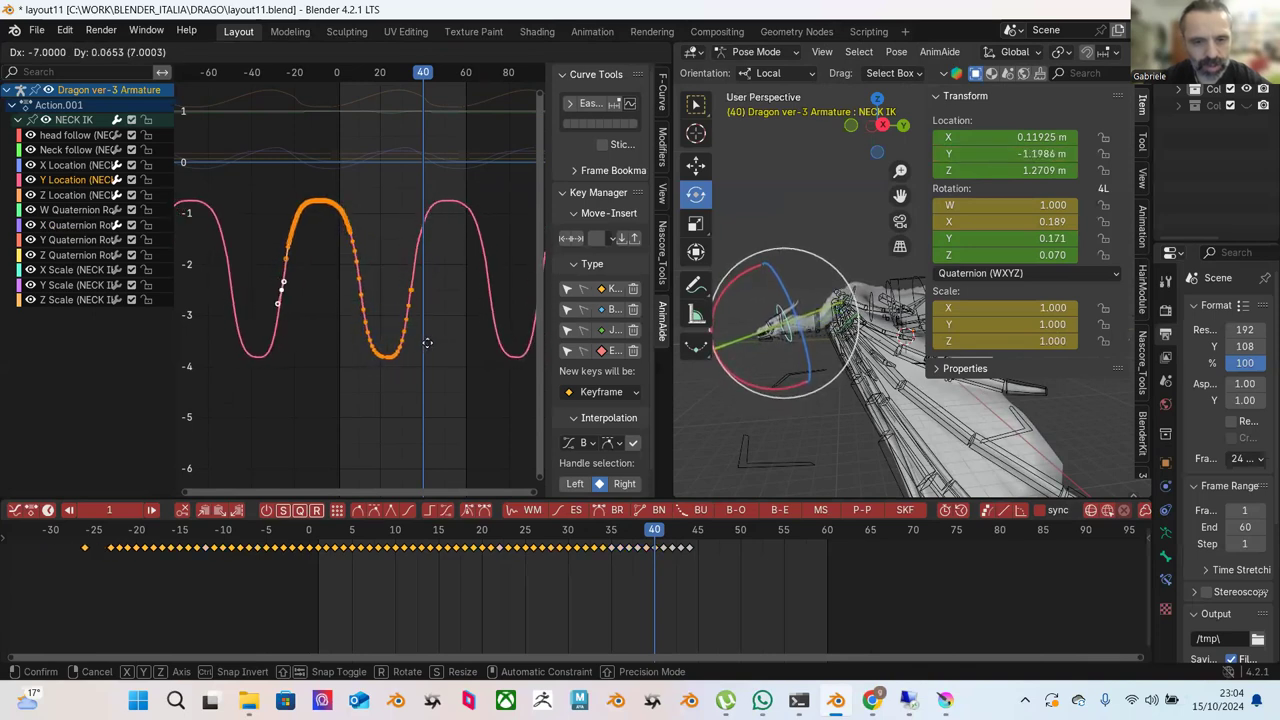
pyautogui.click(429, 347)
pyautogui.press('space')
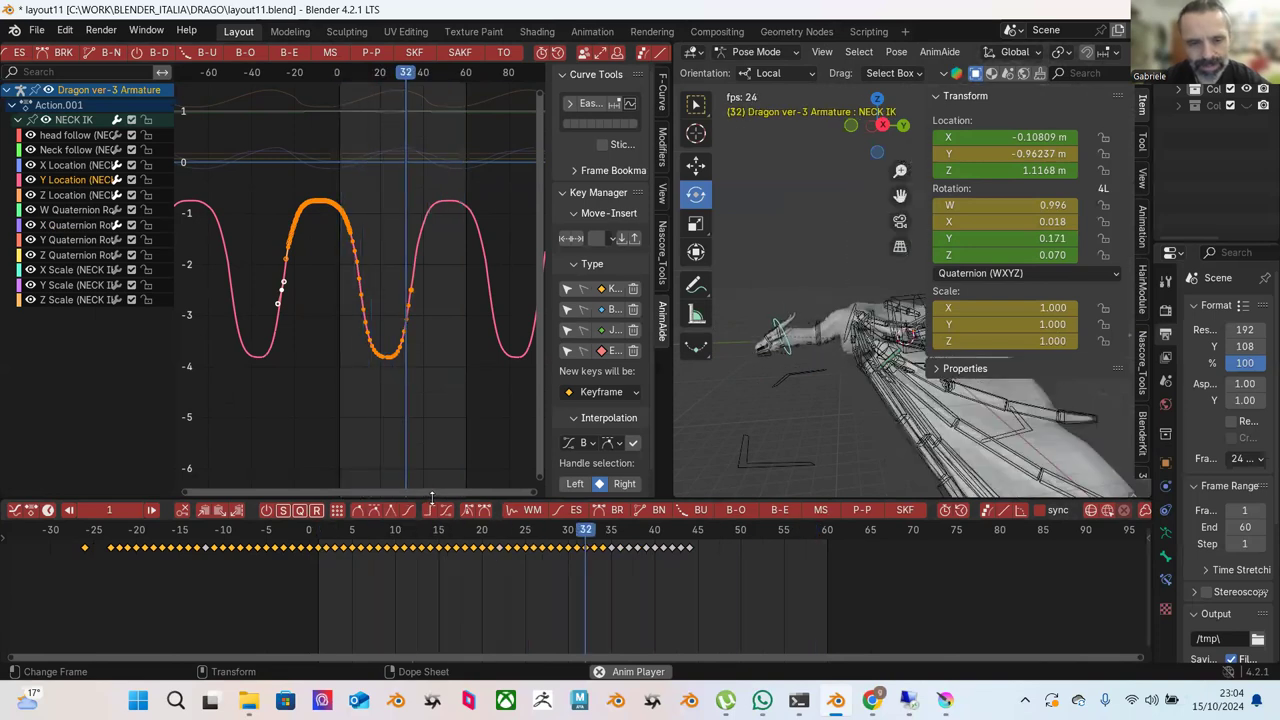
pyautogui.press('g')
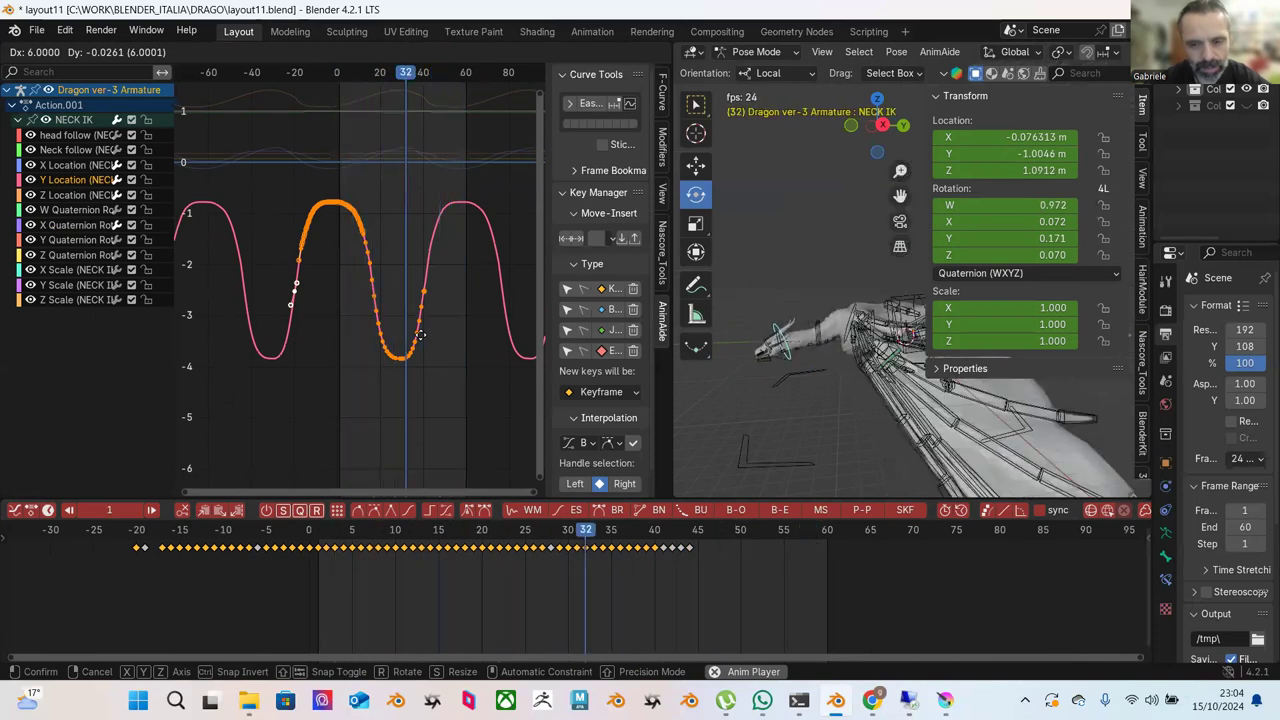
pyautogui.click(410, 335)
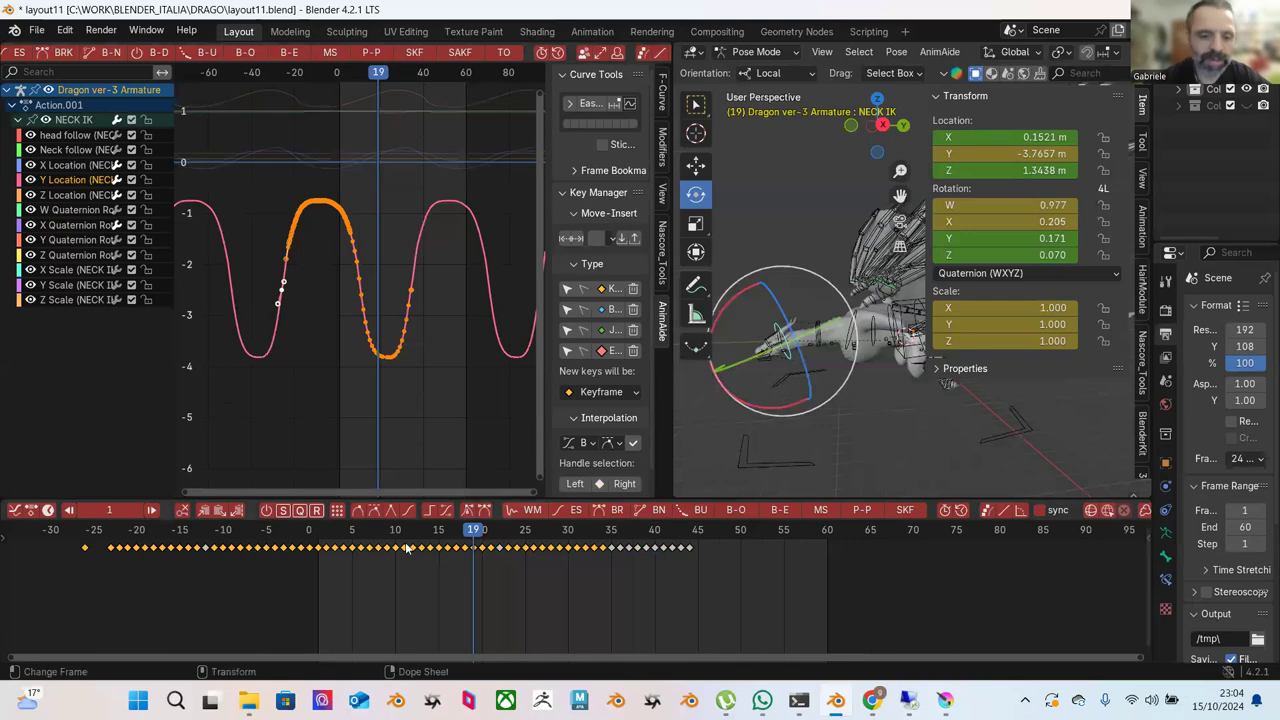
# Delete all of the NECK IK bone's keyframes in the dope sheet.
pyautogui.click(793, 378)
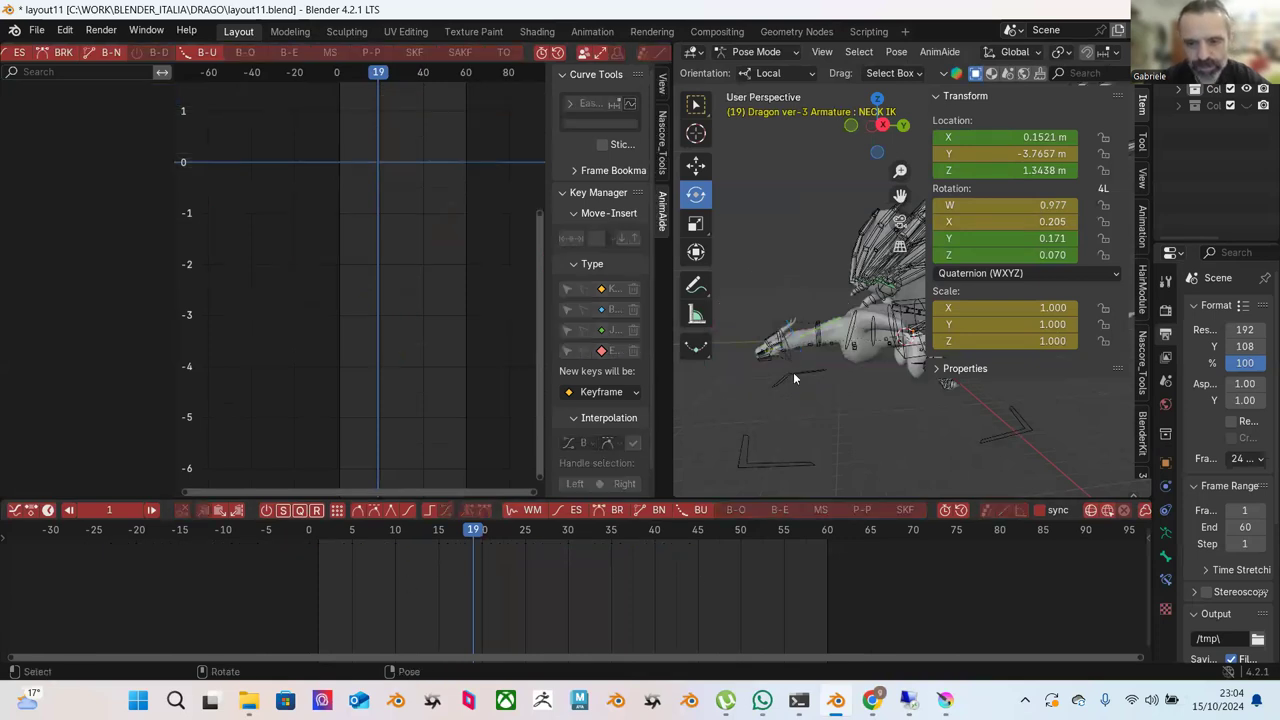
pyautogui.click(793, 363)
pyautogui.moveTo(53, 588); pyautogui.dragTo(727, 538)
pyautogui.press('Delete')
pyautogui.click(599, 483)
# Return to frame 1, switch to the Move tool, and inspect the neck bones.
pyautogui.click(317, 531)
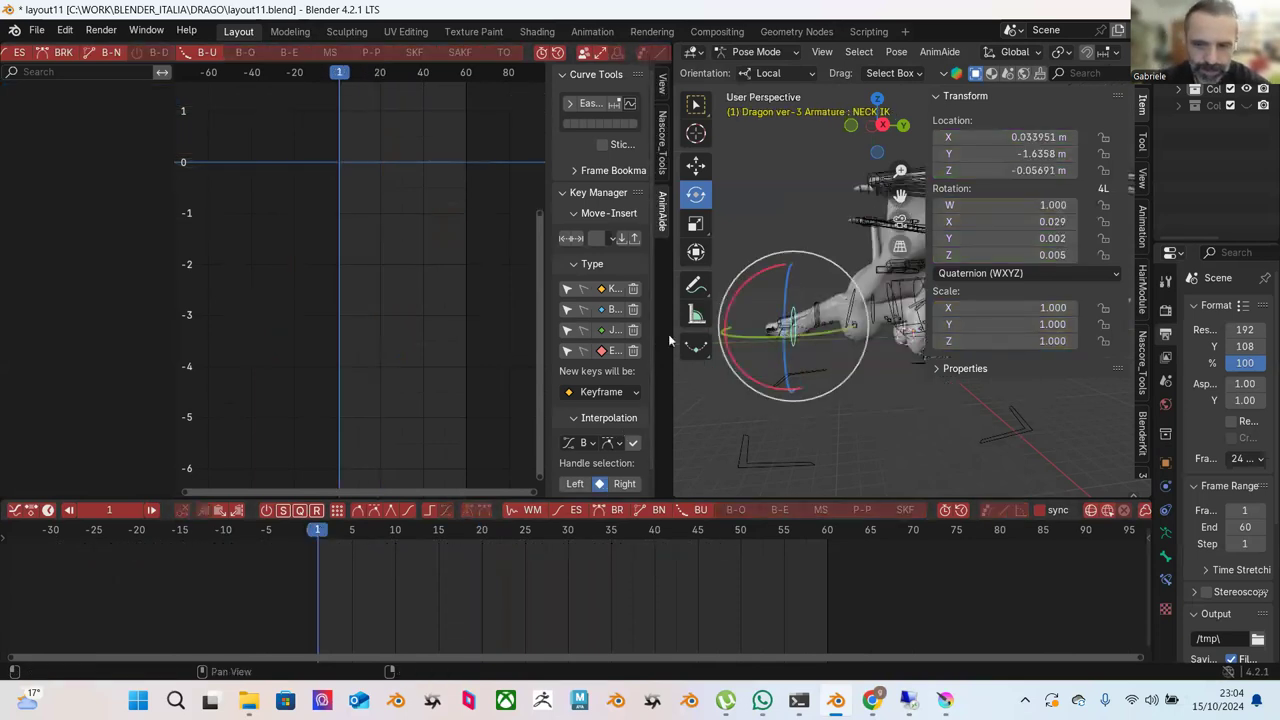
pyautogui.hotkey('shift', 'space')
pyautogui.press('g')
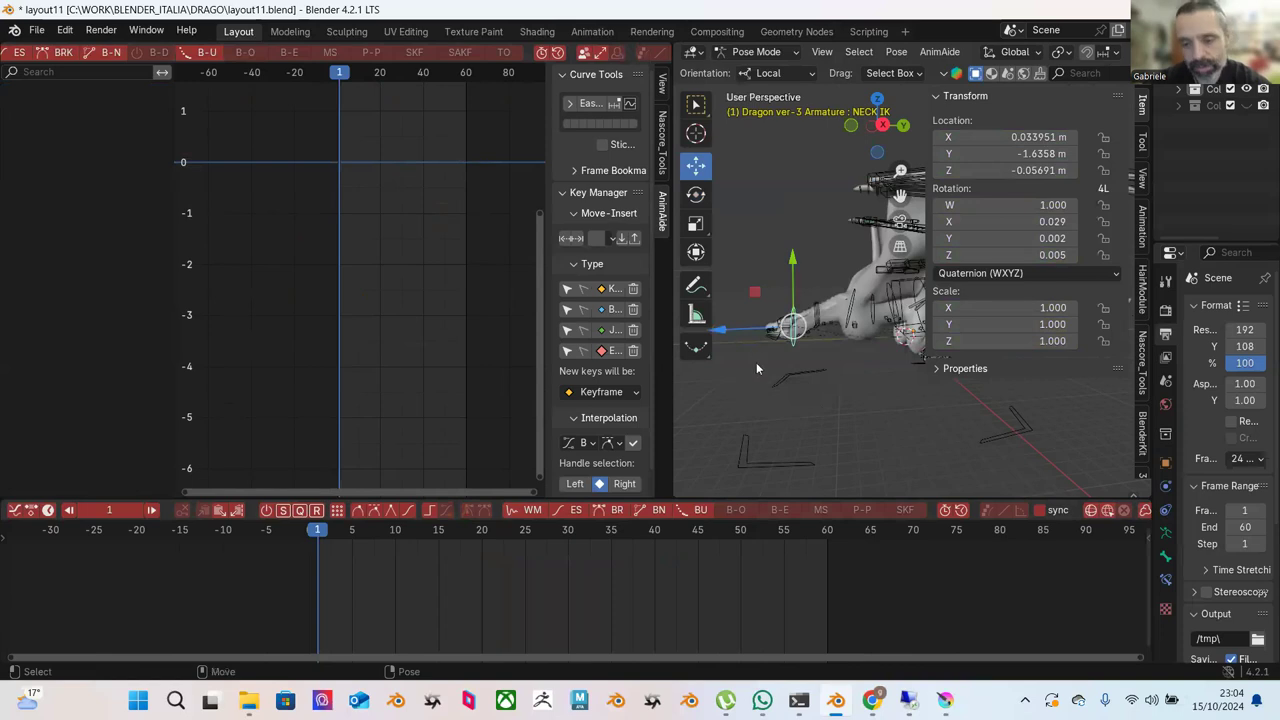
pyautogui.click(810, 394)
pyautogui.click(790, 318)
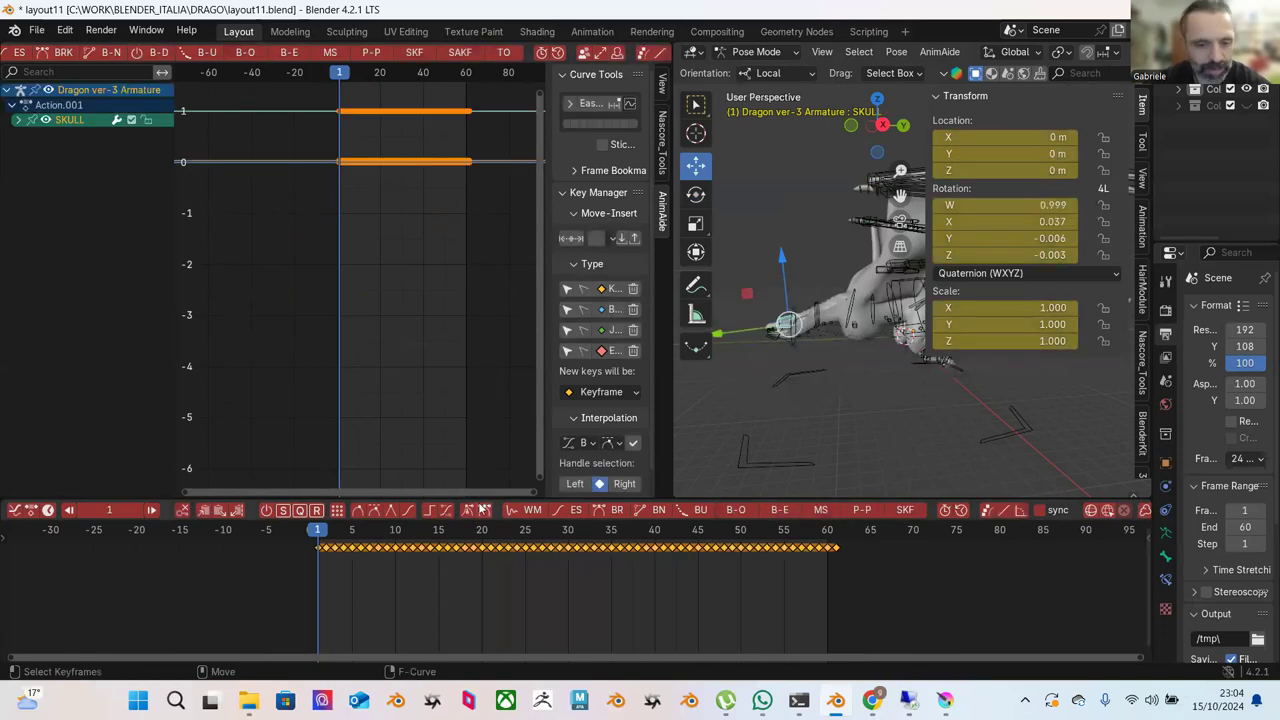
pyautogui.click(811, 338)
pyautogui.click(797, 341)
pyautogui.click(797, 341)
pyautogui.moveTo(797, 341); pyautogui.dragTo(802, 297, button='middle')
# Raise the SKULL bone along Z, then select NECK WIGGLE and finally NECK IK.
pyautogui.click(724, 352)
pyautogui.moveTo(785, 277); pyautogui.dragTo(785, 265)
pyautogui.click(860, 387)
pyautogui.click(802, 362)
pyautogui.click(795, 324)
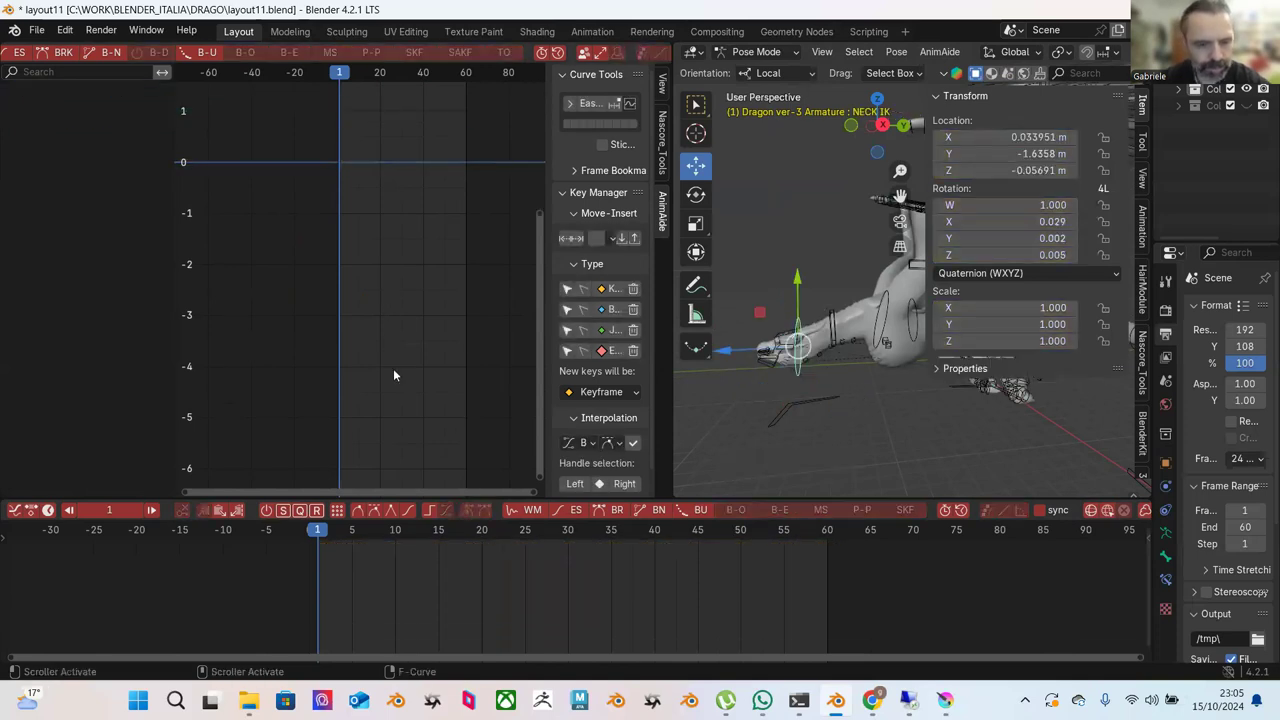
# Key NECK IK pushed along its local Y at frame 1 and pulled back at frame 20.
pyautogui.press('i')
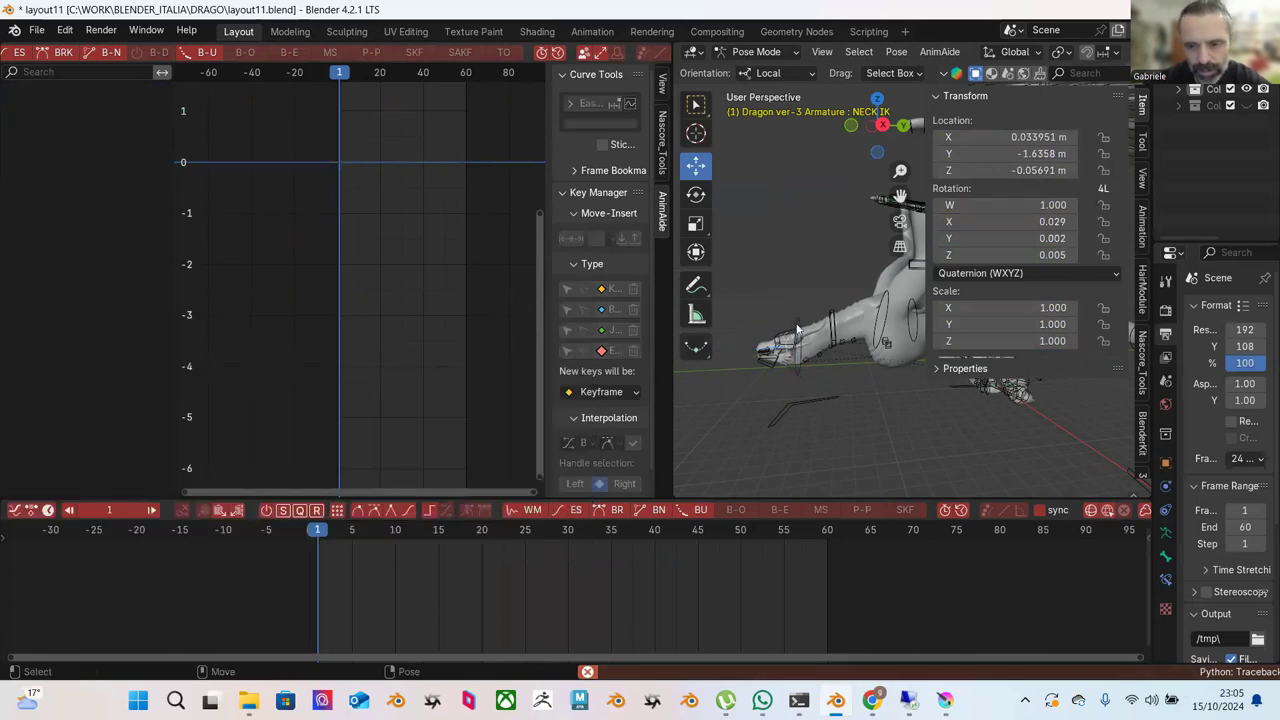
pyautogui.moveTo(797, 300); pyautogui.dragTo(798, 270)
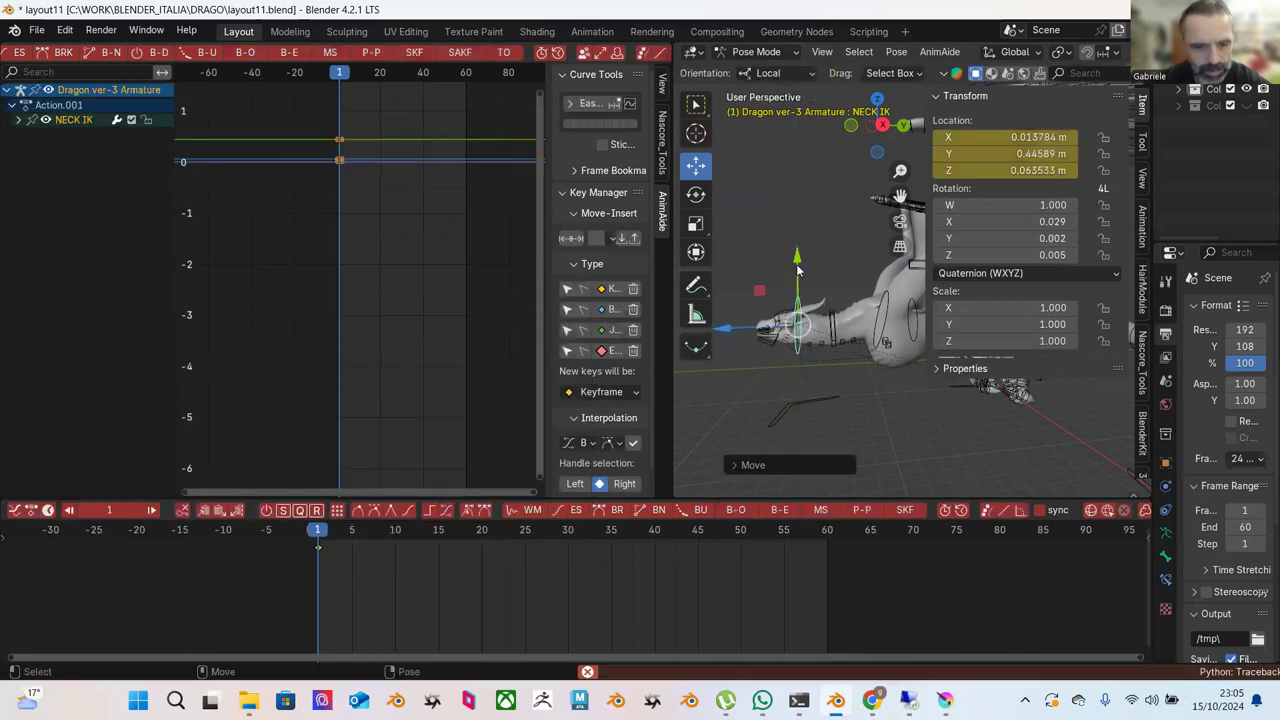
pyautogui.moveTo(390, 533); pyautogui.dragTo(482, 533)
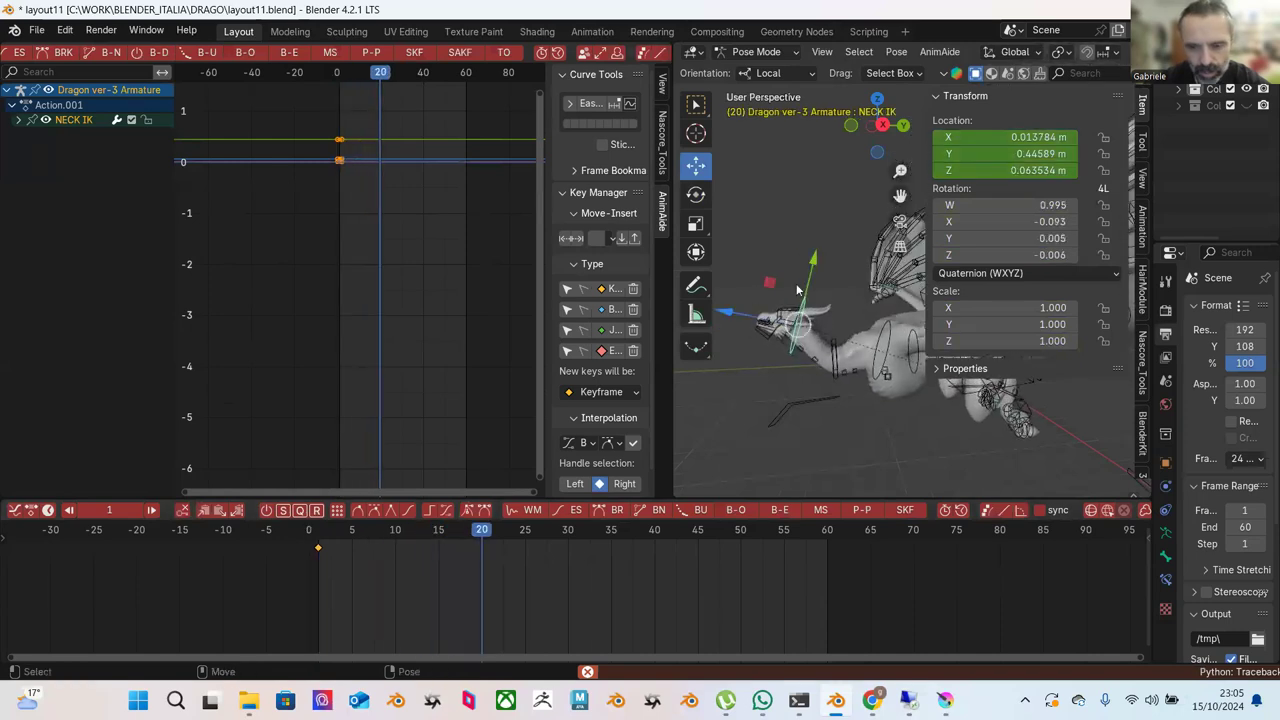
pyautogui.moveTo(813, 278); pyautogui.dragTo(708, 332)
pyautogui.press('r')
pyautogui.moveTo(313, 541); pyautogui.dragTo(594, 552)
# Move NECK IK along Y at frame 33, tilt it, and review the motion.
pyautogui.hotkey('shift', 'space')
pyautogui.press('g')
pyautogui.moveTo(785, 290); pyautogui.dragTo(783, 298)
pyautogui.moveTo(414, 548); pyautogui.dragTo(714, 560)
pyautogui.moveTo(785, 296); pyautogui.dragTo(766, 290)
pyautogui.press('r')
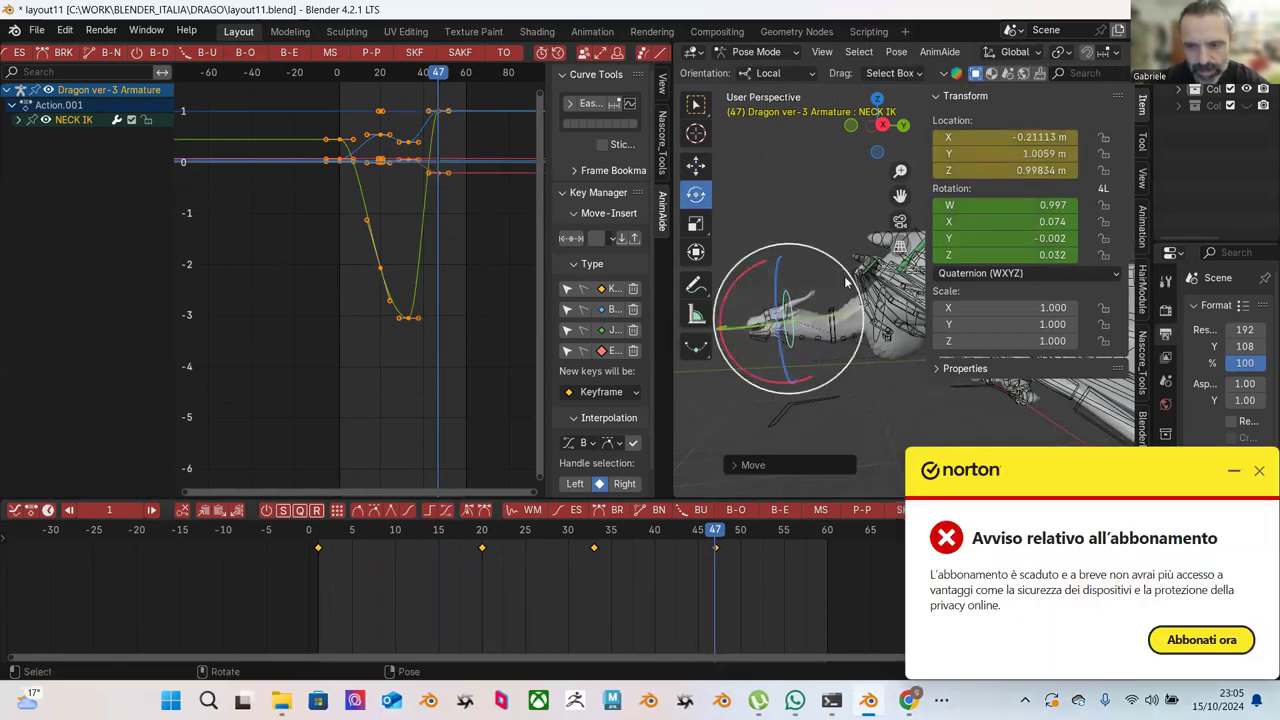
pyautogui.moveTo(860, 287); pyautogui.dragTo(858, 300)
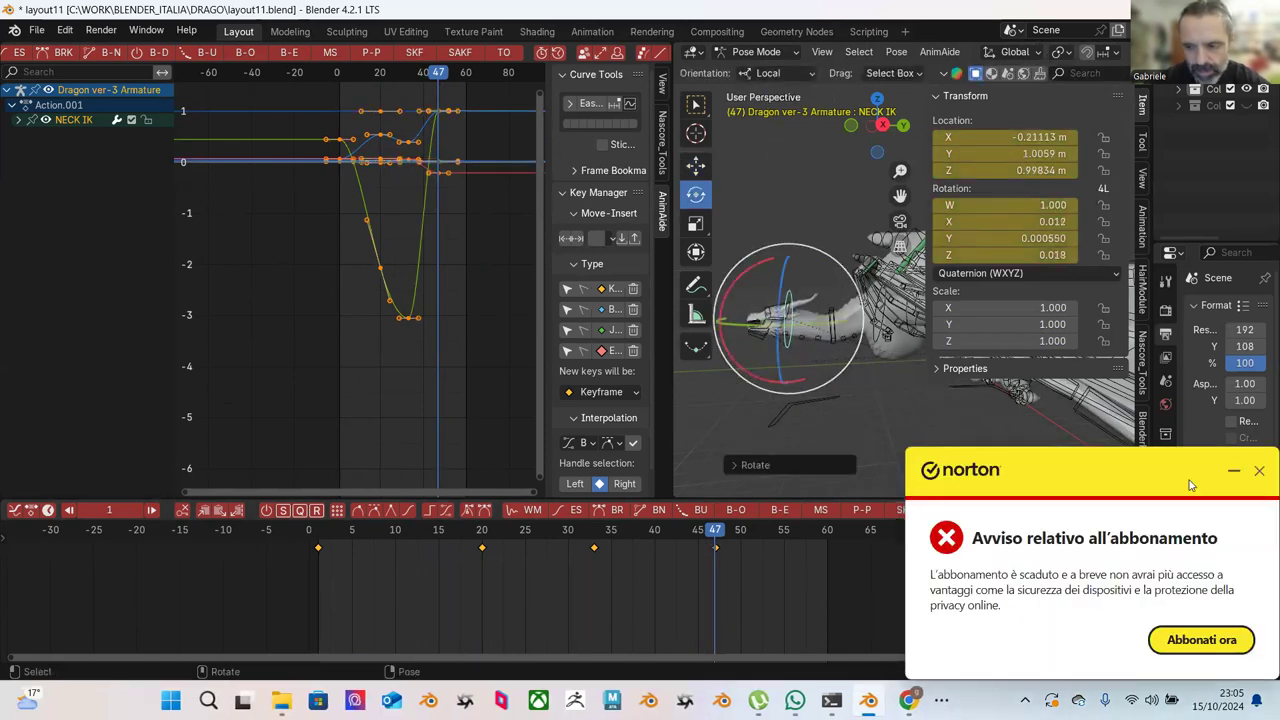
pyautogui.click(1257, 471)
pyautogui.moveTo(322, 535); pyautogui.dragTo(822, 586)
# Copy the frame-1 keyframes and paste that pose at frame 60.
pyautogui.moveTo(329, 531); pyautogui.dragTo(320, 538)
pyautogui.click(318, 547)
pyautogui.rightClick(318, 547)
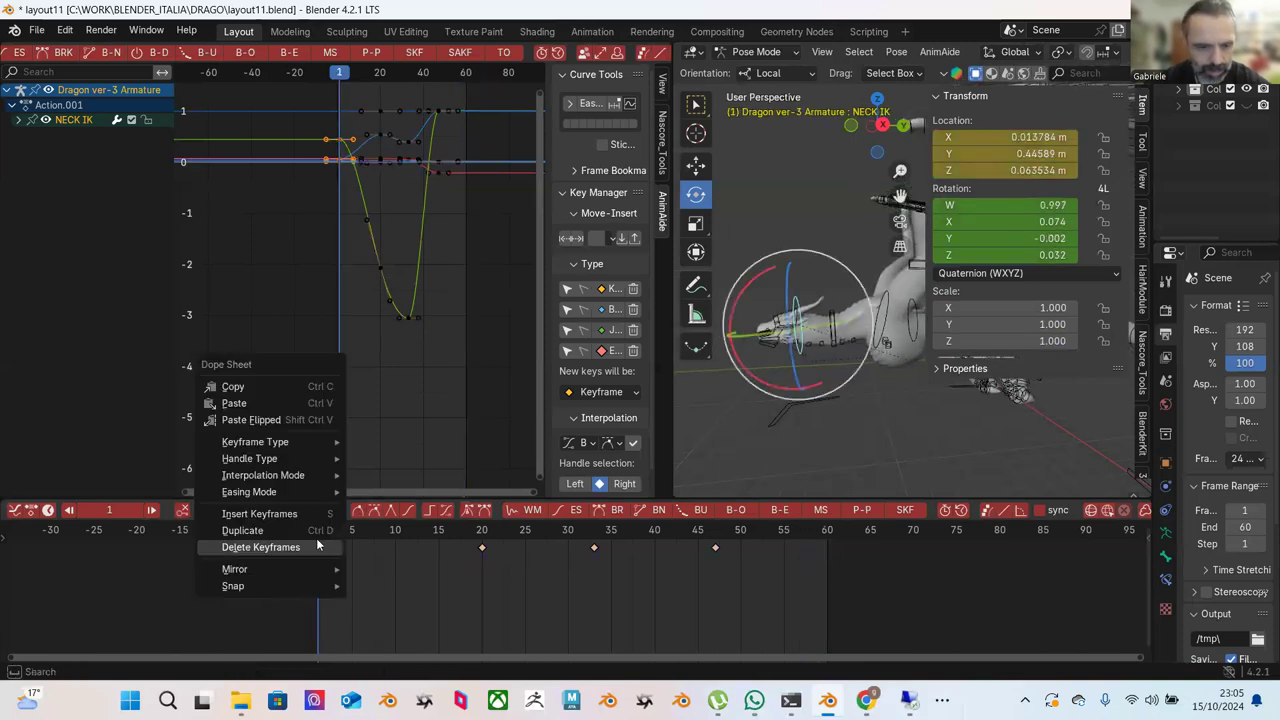
pyautogui.click(267, 390)
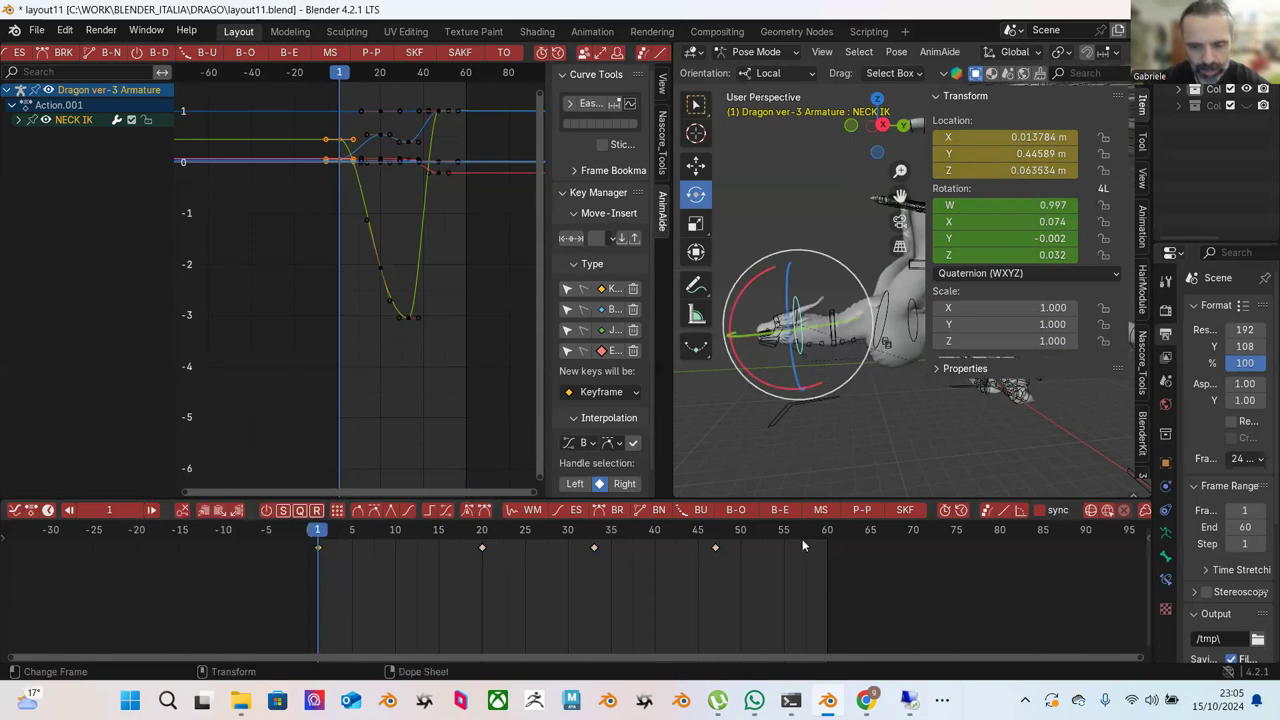
pyautogui.click(827, 531)
pyautogui.rightClick(829, 542)
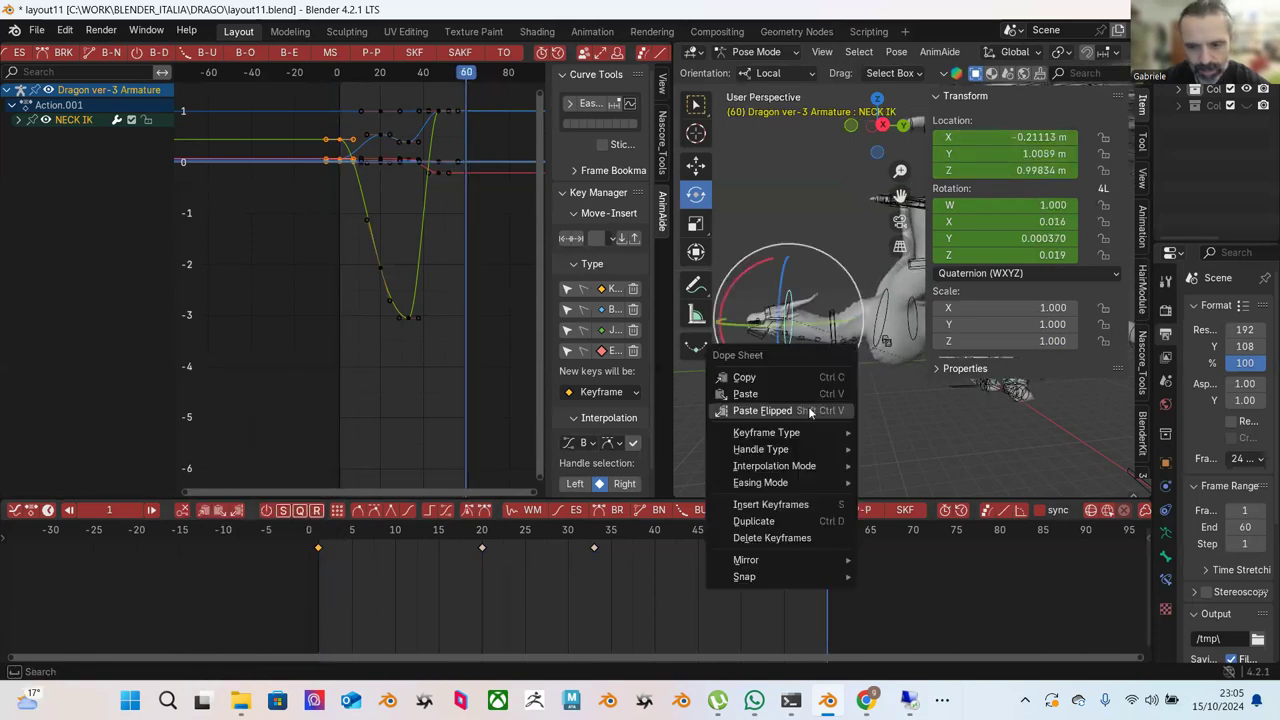
pyautogui.click(796, 393)
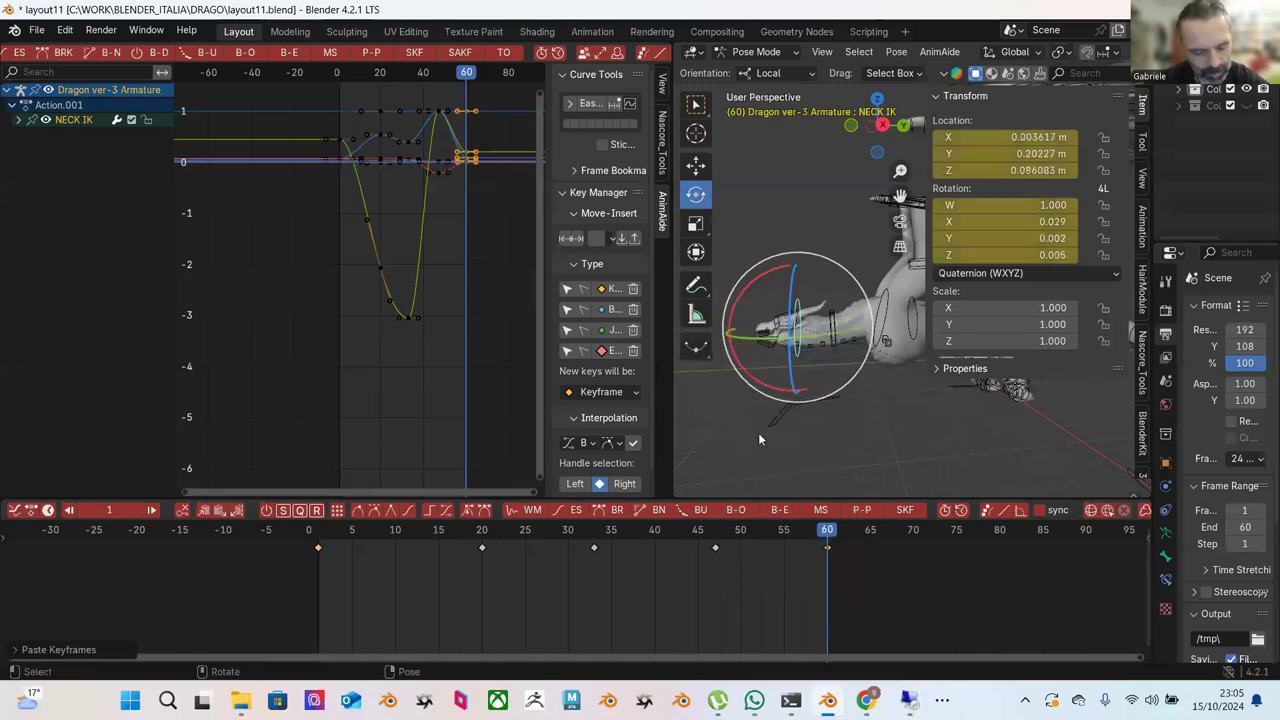
# Expand the NECK IK channels and re-copy all frame-1 keys to frame 60 to close the loop.
pyautogui.click(18, 121)
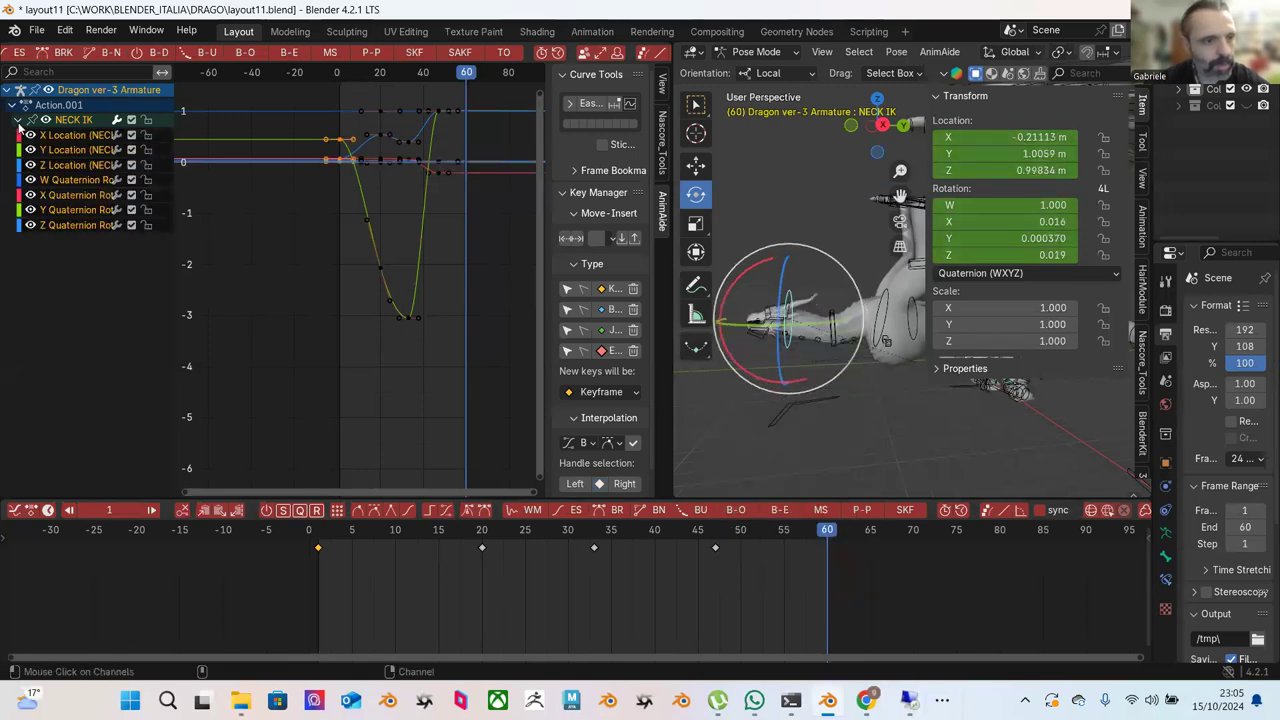
pyautogui.click(318, 541)
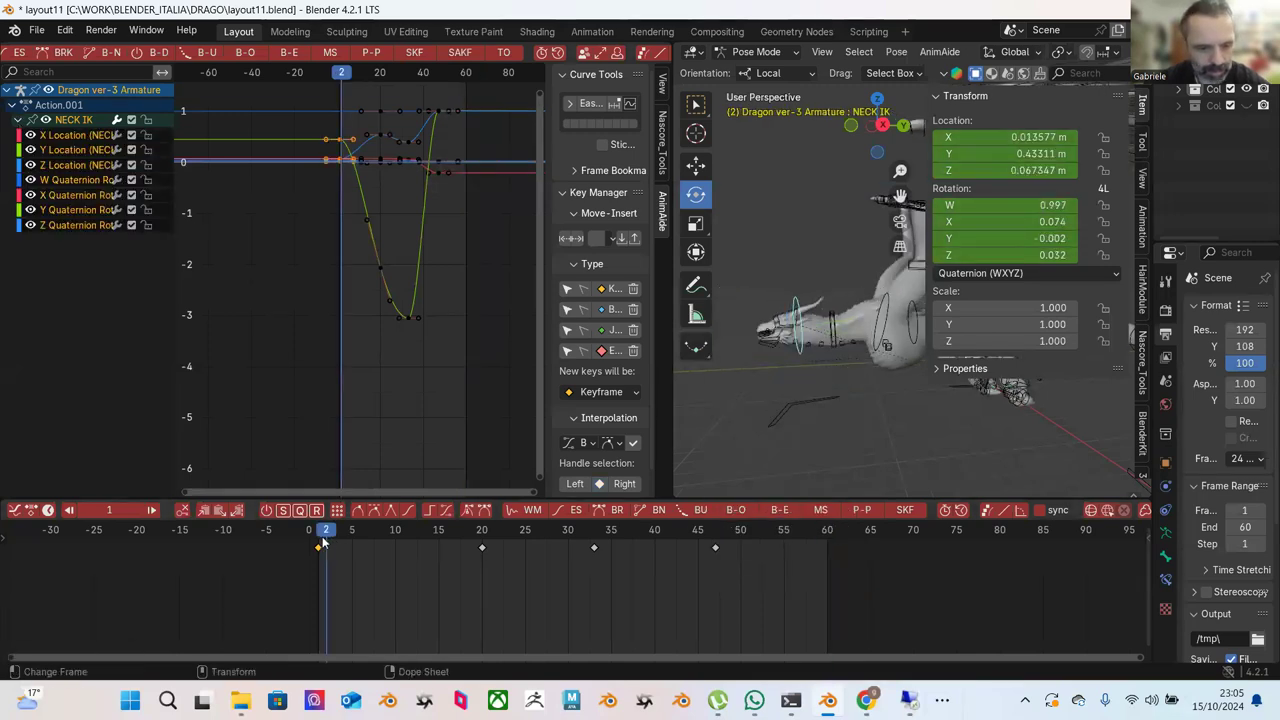
pyautogui.click(320, 540)
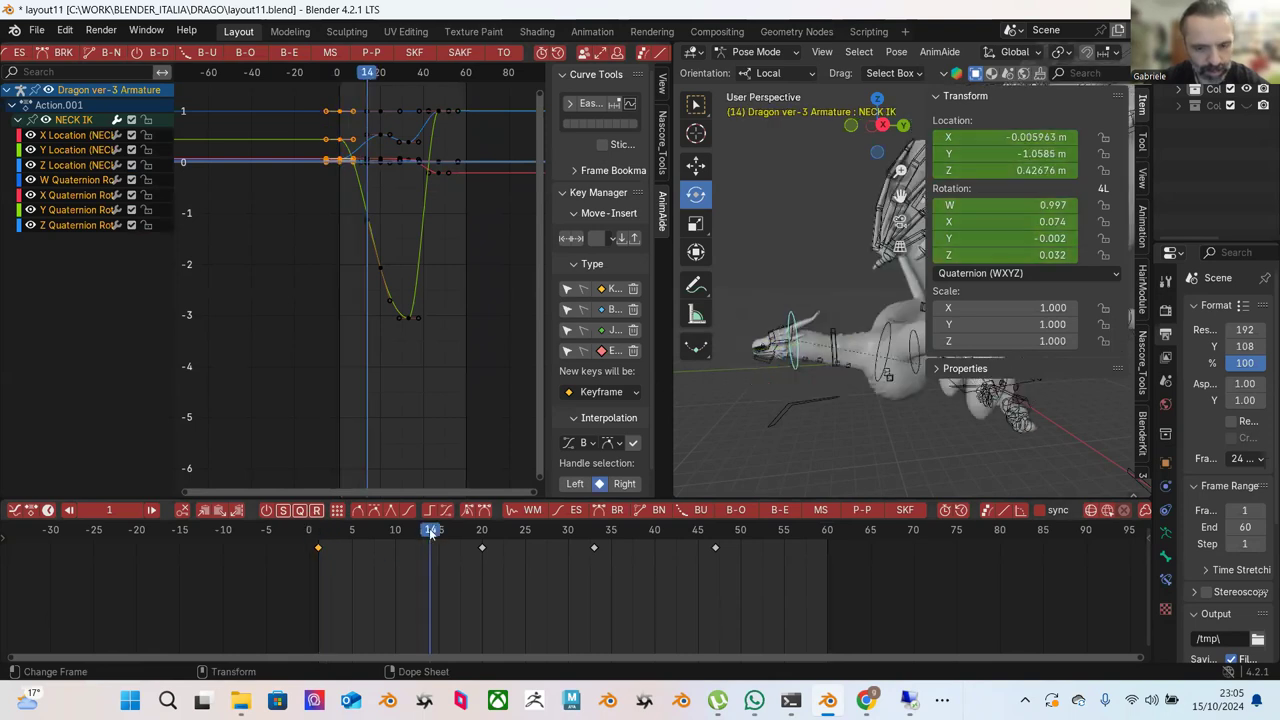
pyautogui.rightClick(326, 551)
pyautogui.click(300, 462)
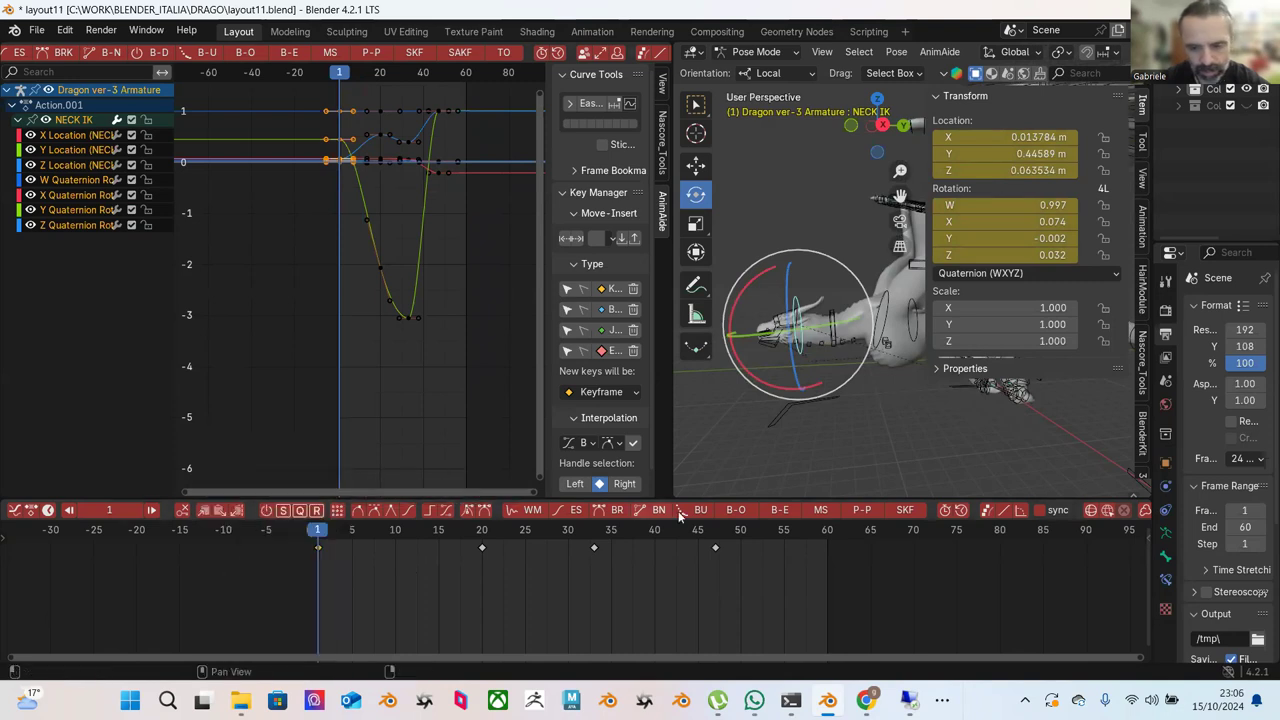
pyautogui.moveTo(701, 530); pyautogui.dragTo(828, 544)
pyautogui.rightClick(828, 536)
pyautogui.click(798, 474)
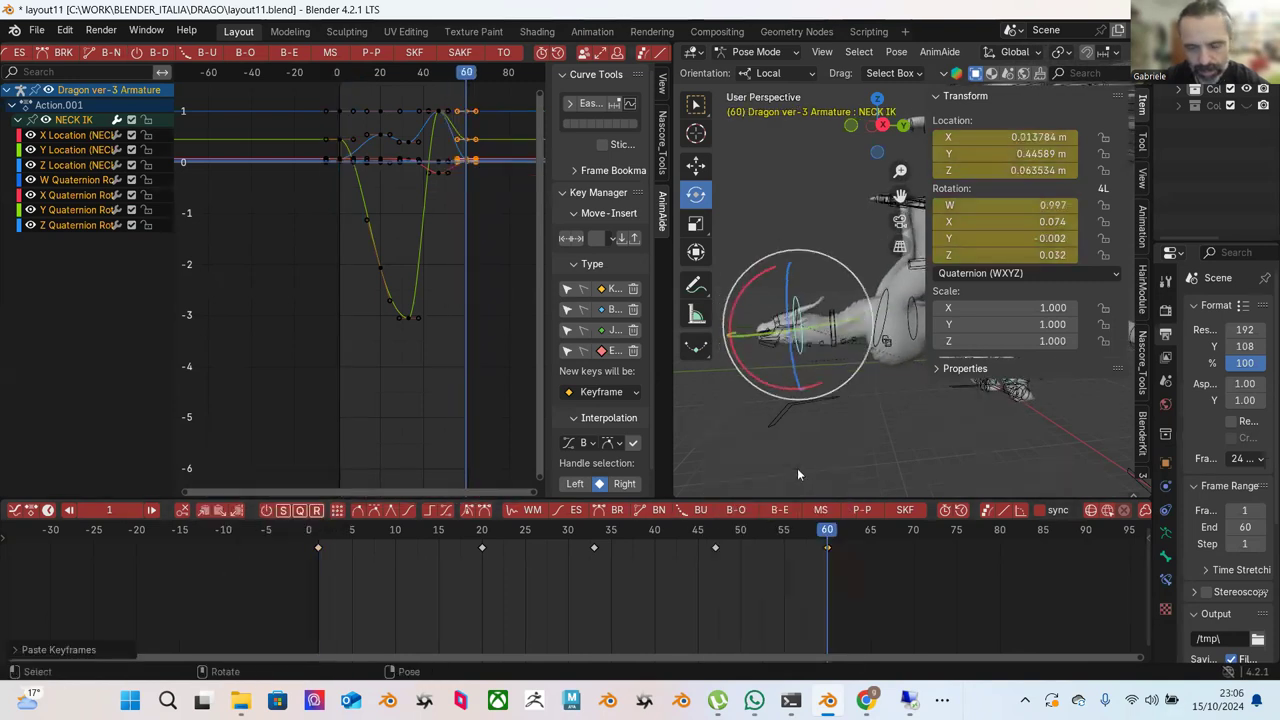
# Reposition the NECK IK bone at frame 47.
pyautogui.click(318, 531)
pyautogui.moveTo(828, 543); pyautogui.dragTo(717, 537)
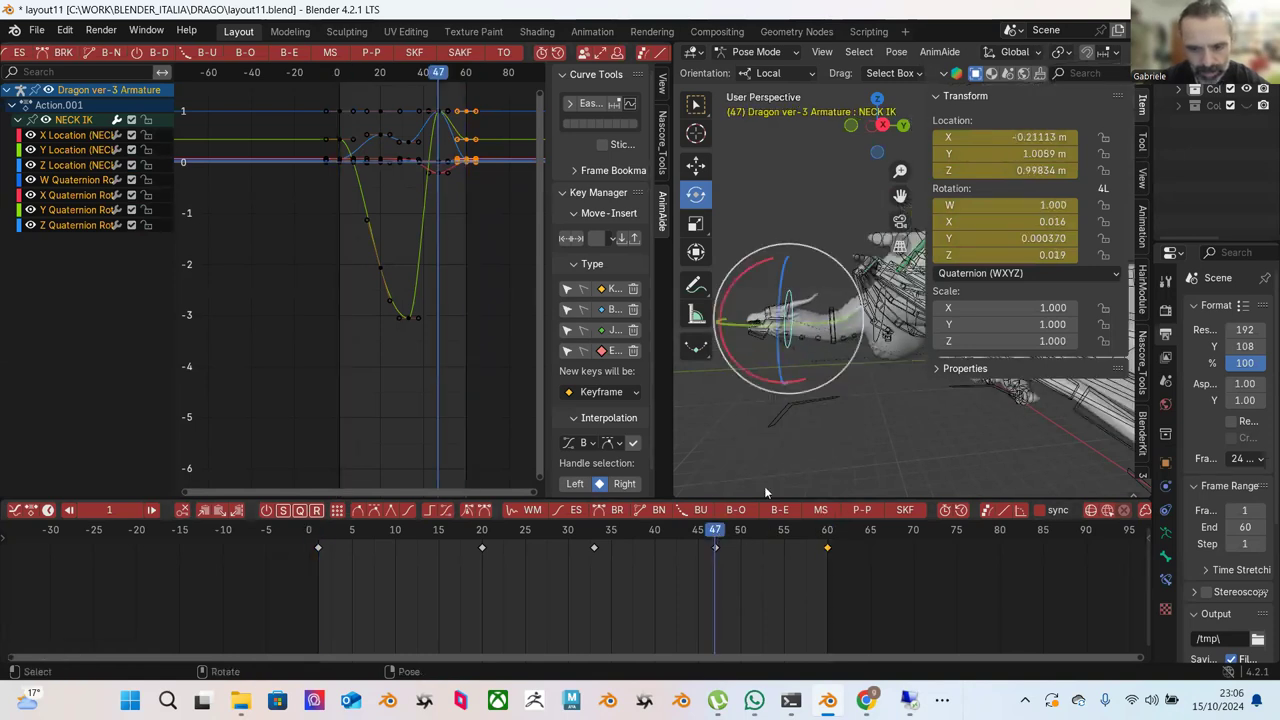
pyautogui.hotkey('shift', 'space')
pyautogui.press('g')
pyautogui.moveTo(788, 276); pyautogui.dragTo(737, 268)
pyautogui.hotkey('shift', 'space')
pyautogui.press('r')
pyautogui.moveTo(783, 530); pyautogui.dragTo(822, 535)
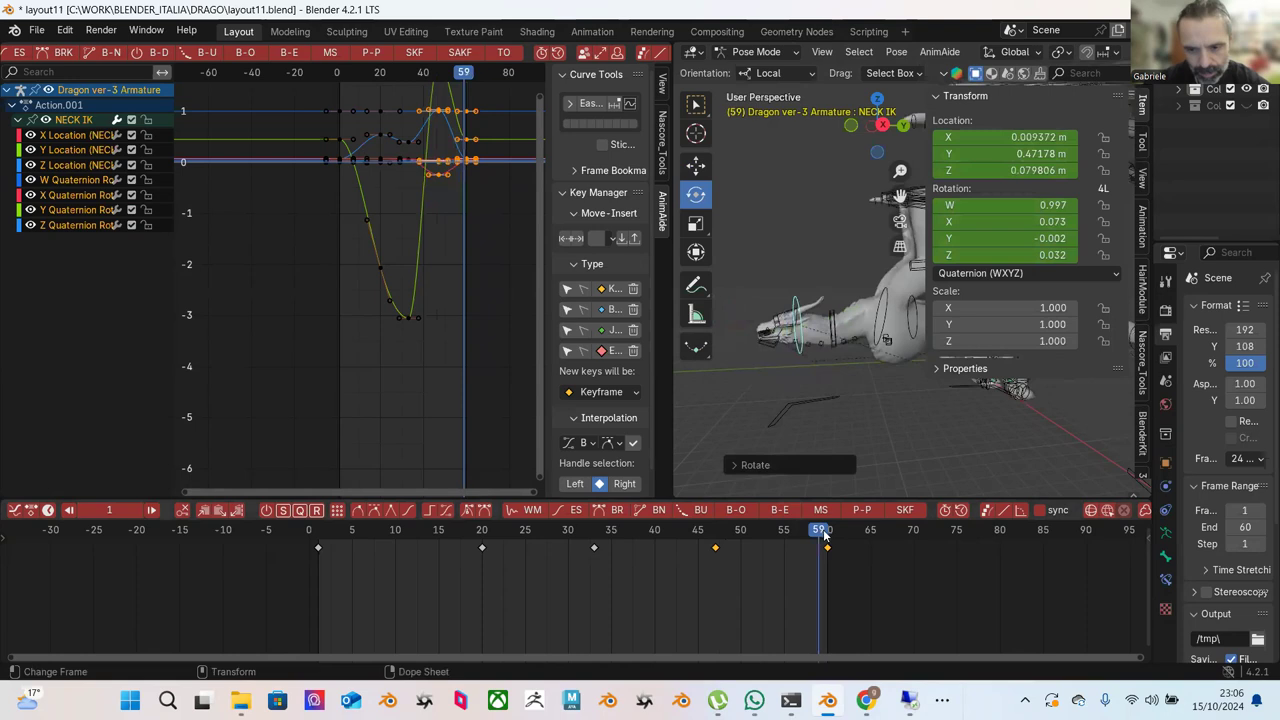
pyautogui.click(714, 537)
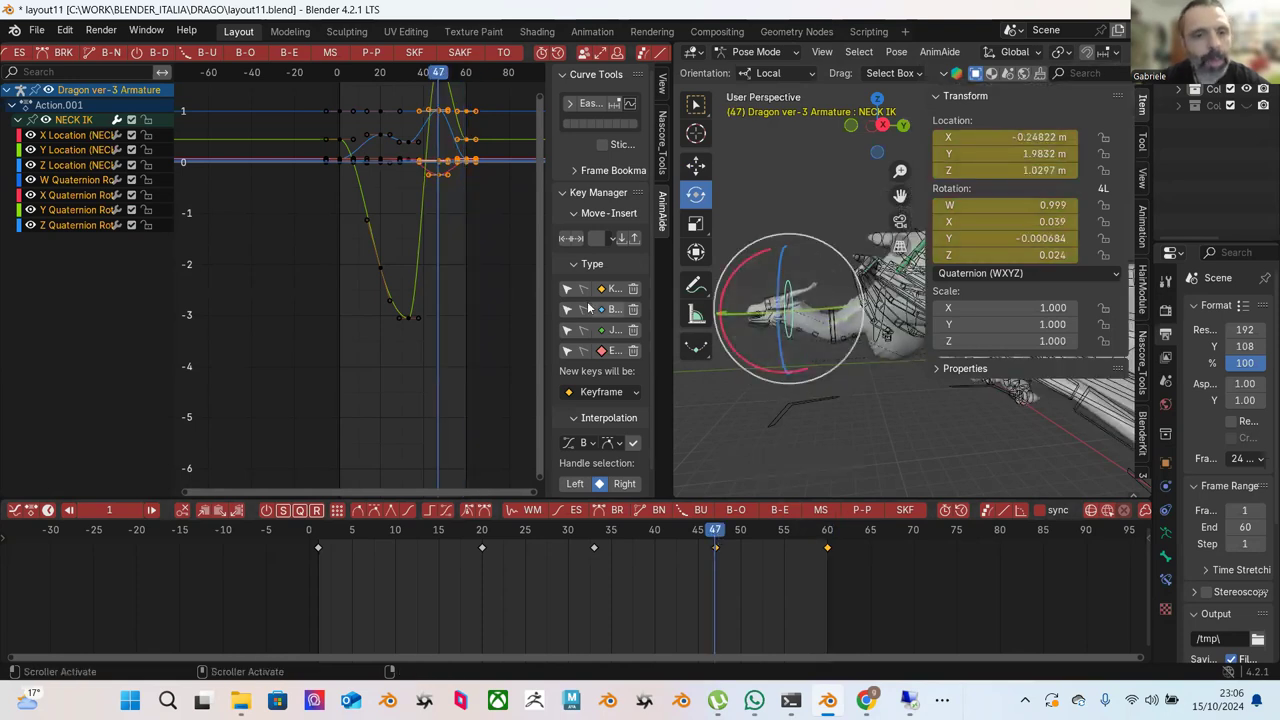
pyautogui.click(756, 52)
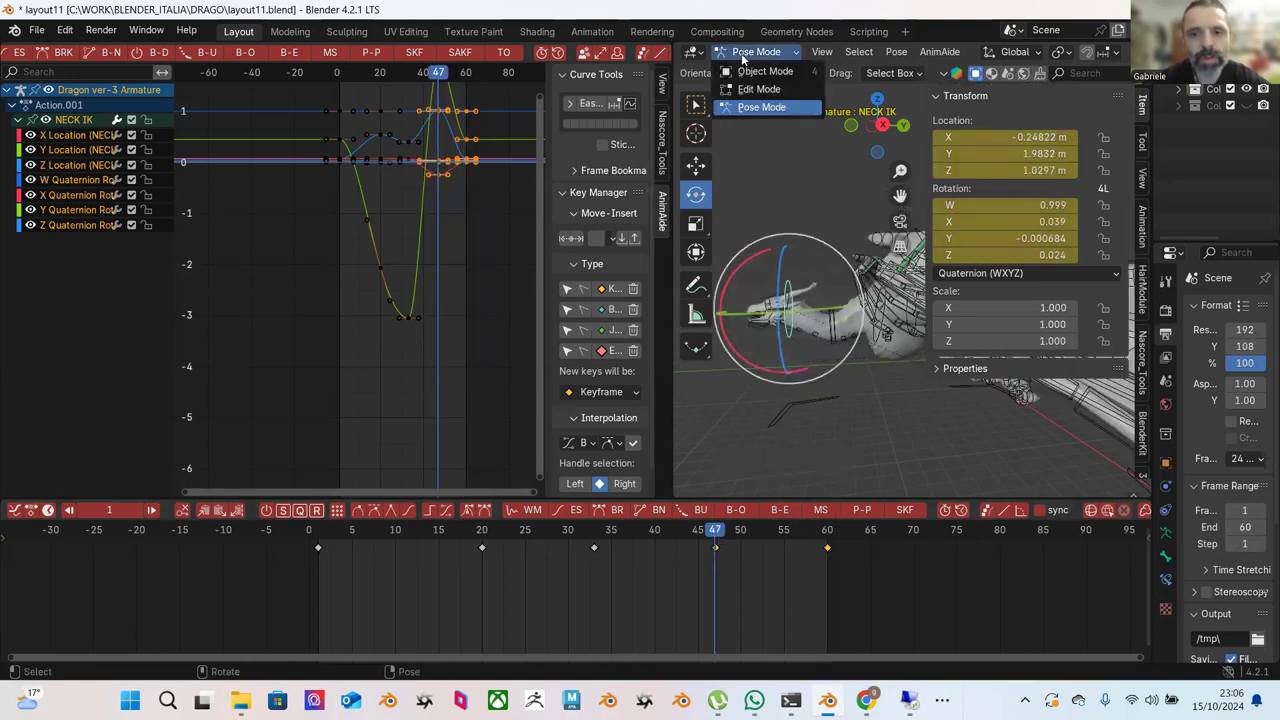
pyautogui.hotkey('shift', 'space')
pyautogui.press('g')
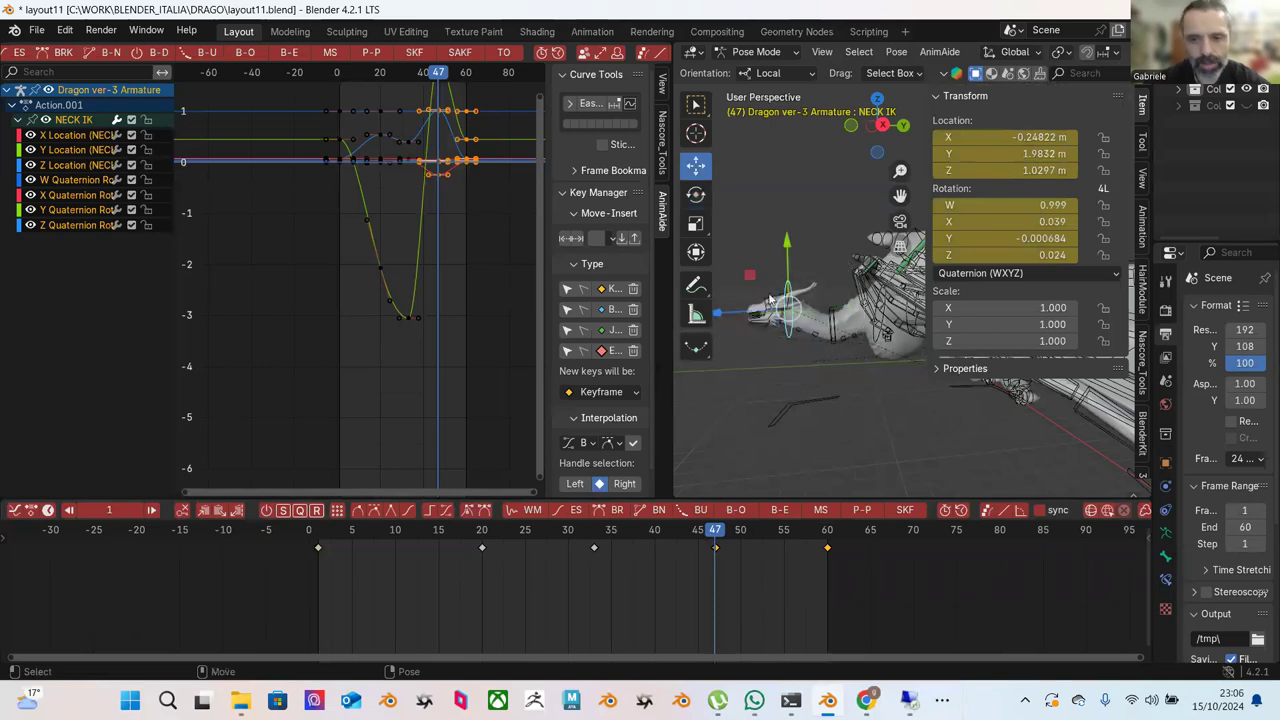
# Remove the Z Location peak keys, play the loop from the start, and select the Neck controller.
pyautogui.click(77, 180)
pyautogui.scroll(-2, 383, 222)
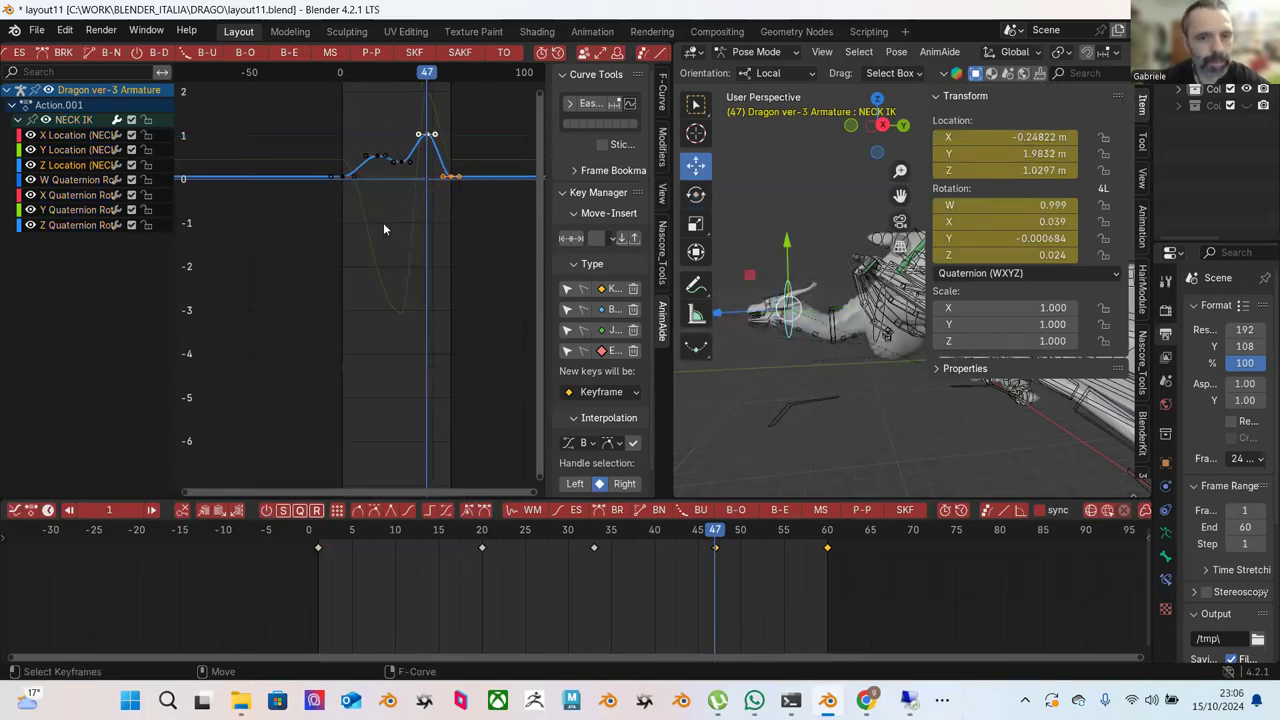
pyautogui.moveTo(330, 188); pyautogui.dragTo(405, 268)
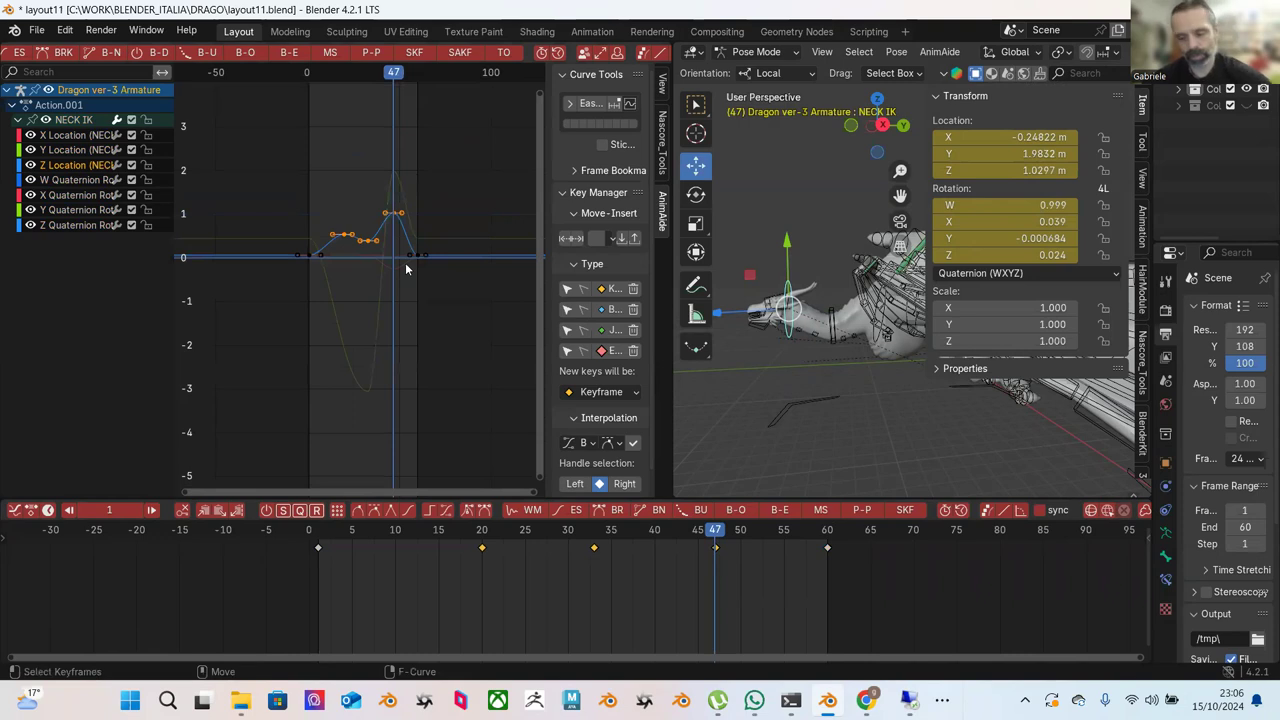
pyautogui.hotkey('ctrl', 'z')
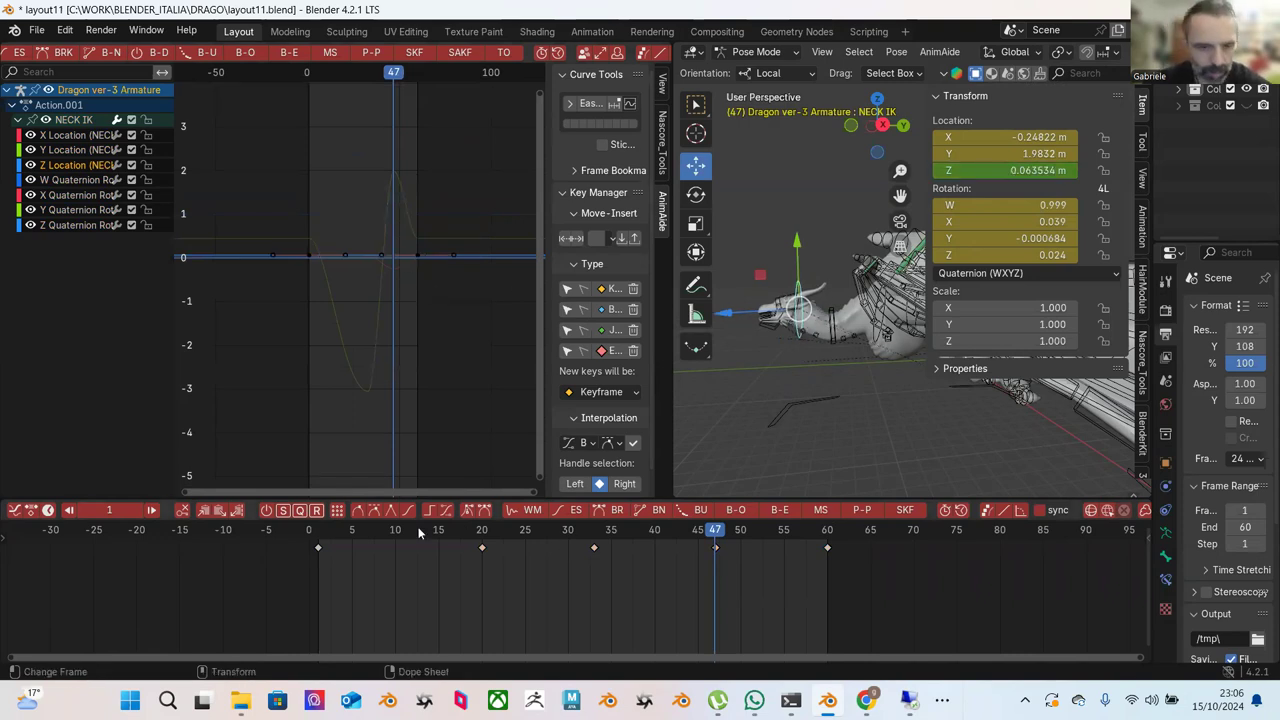
pyautogui.hotkey('shift', 'Left')
pyautogui.press('space')
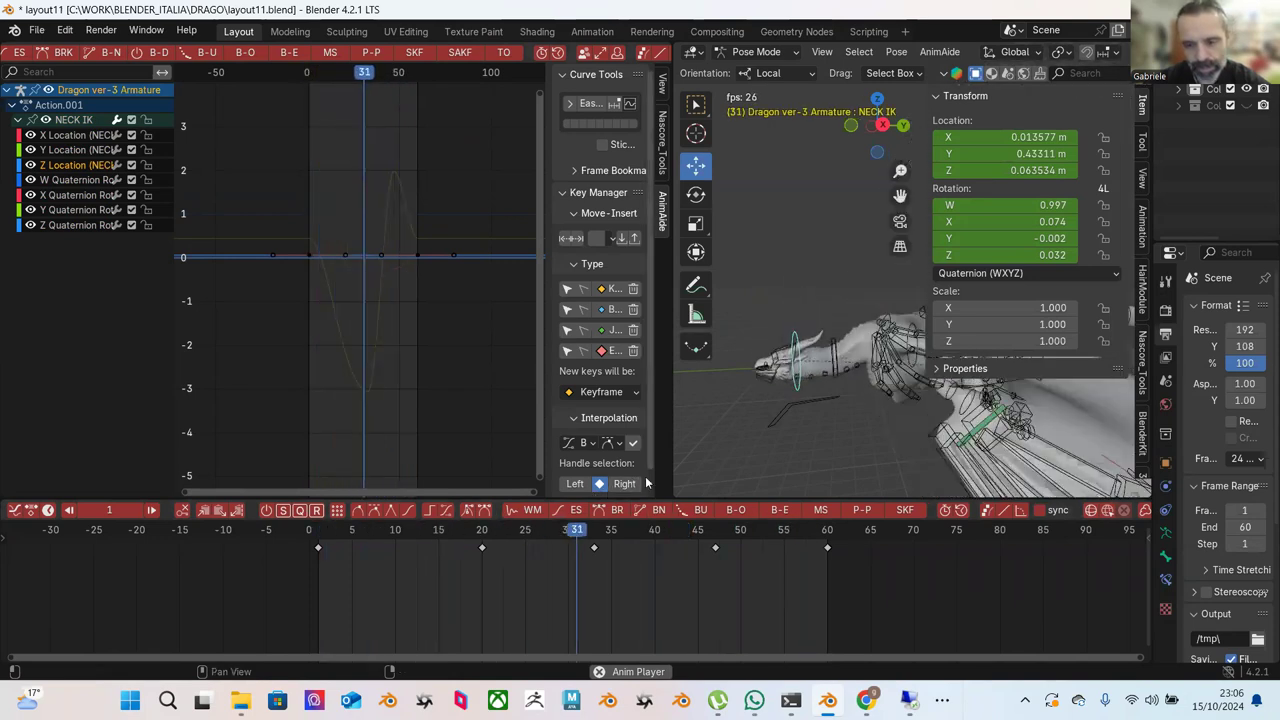
pyautogui.press('space')
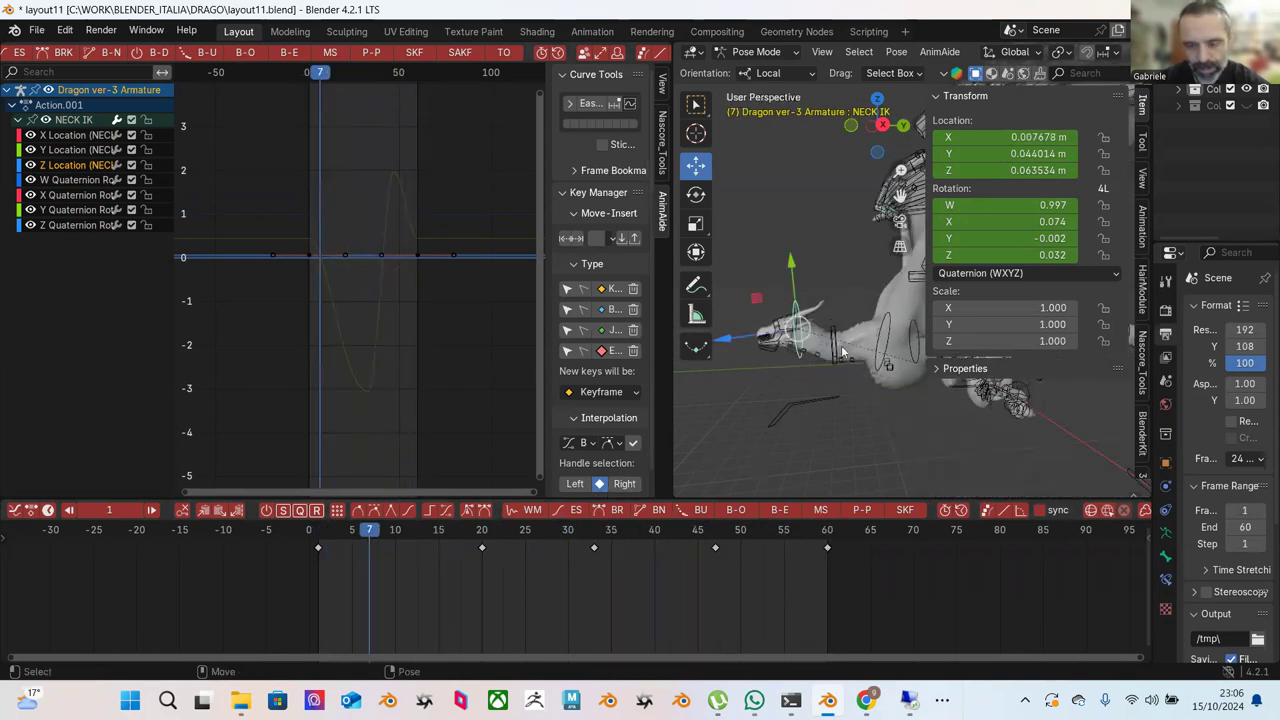
pyautogui.click(836, 350)
# Re-pose the Neck controller along Y at frames 8, 13, 22 and 30.
pyautogui.moveTo(347, 537); pyautogui.dragTo(380, 545)
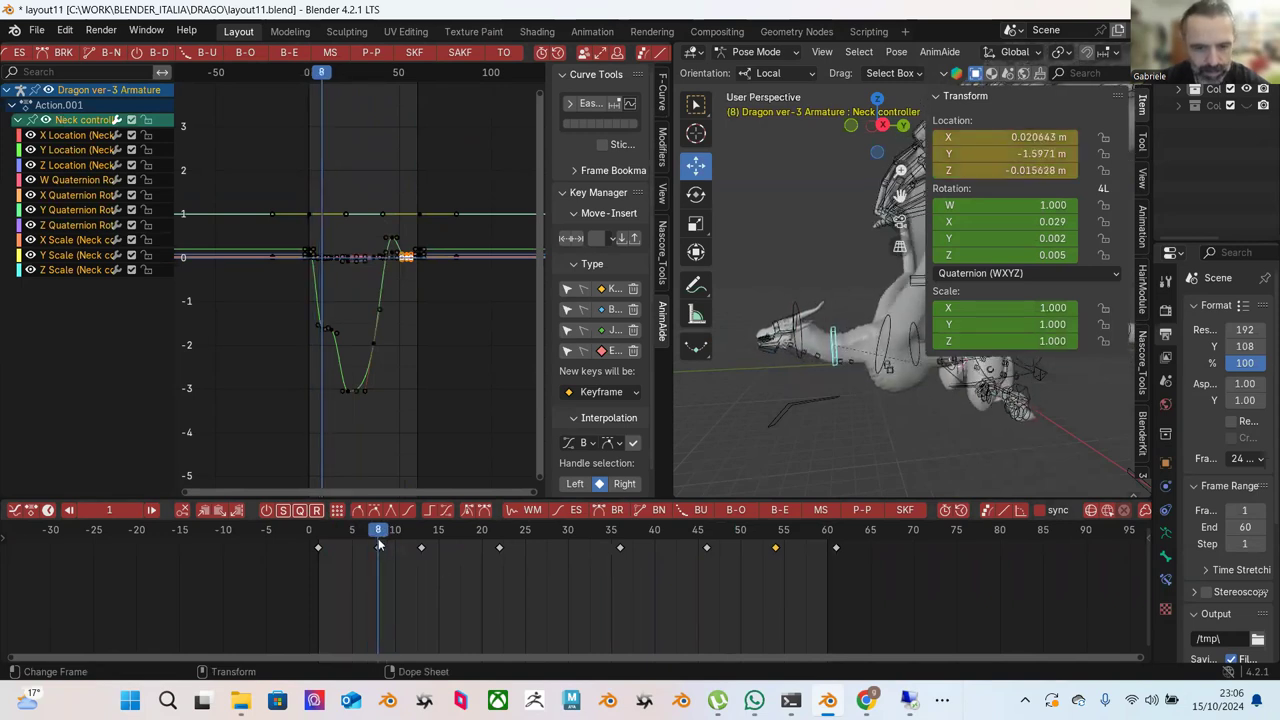
pyautogui.moveTo(827, 282); pyautogui.dragTo(829, 262)
pyautogui.moveTo(322, 532); pyautogui.dragTo(422, 538)
pyautogui.moveTo(829, 287); pyautogui.dragTo(818, 289)
pyautogui.moveTo(366, 535); pyautogui.dragTo(498, 545)
pyautogui.moveTo(836, 303); pyautogui.dragTo(829, 283)
pyautogui.moveTo(348, 530); pyautogui.dragTo(603, 558)
pyautogui.moveTo(608, 558); pyautogui.dragTo(566, 550)
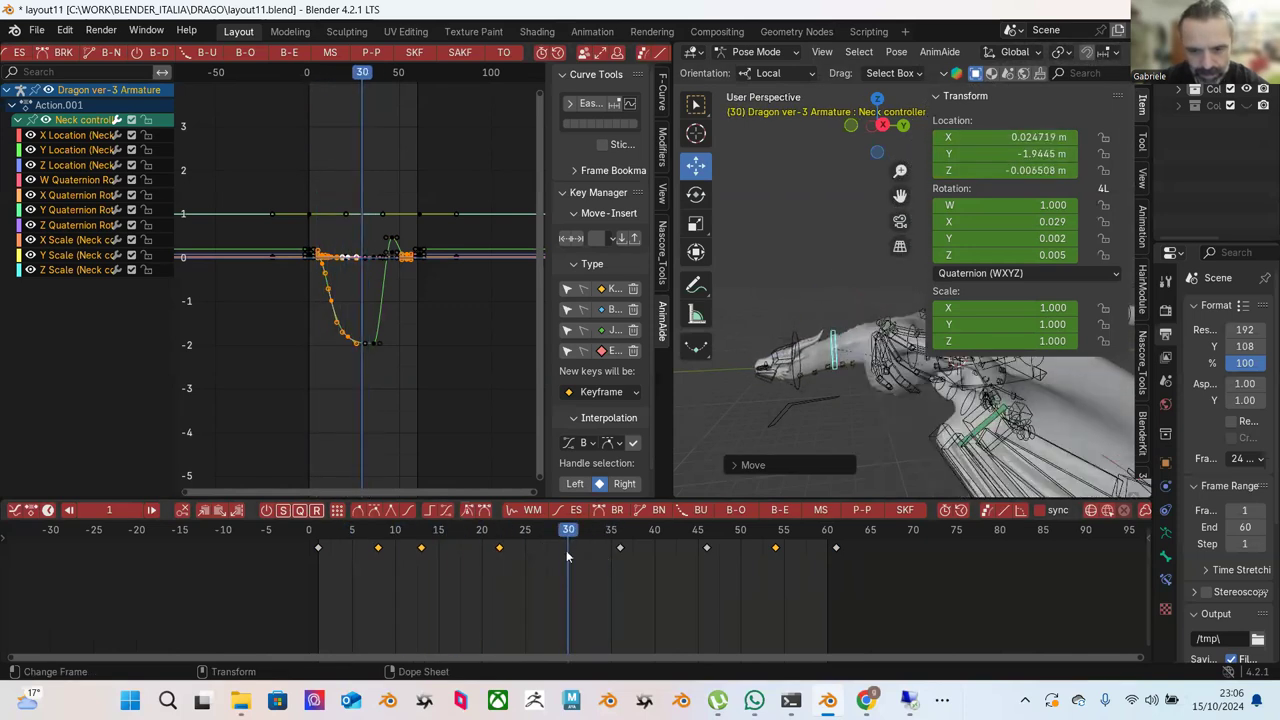
pyautogui.moveTo(830, 296); pyautogui.dragTo(830, 345)
# Adjust the Neck controller's Y location at frames 36 and 46, raising it to 1.5729.
pyautogui.click(621, 540)
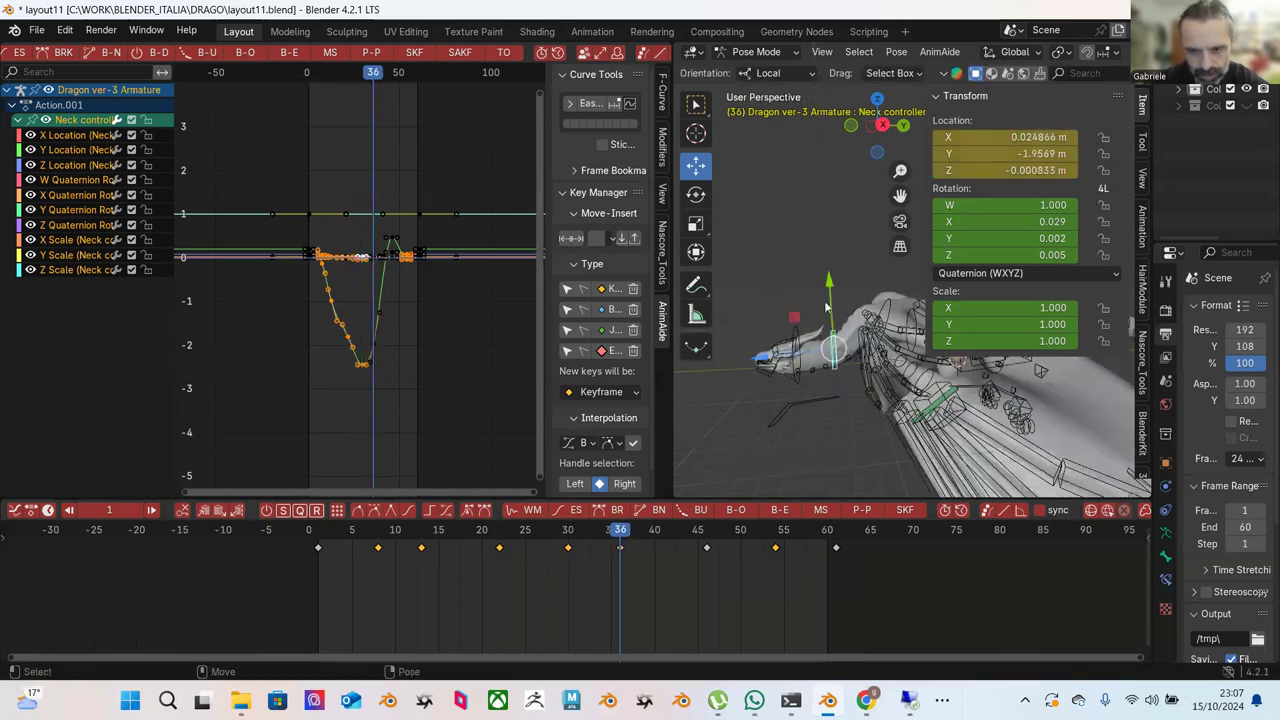
pyautogui.moveTo(833, 284); pyautogui.dragTo(775, 395)
pyautogui.moveTo(667, 539); pyautogui.dragTo(706, 537)
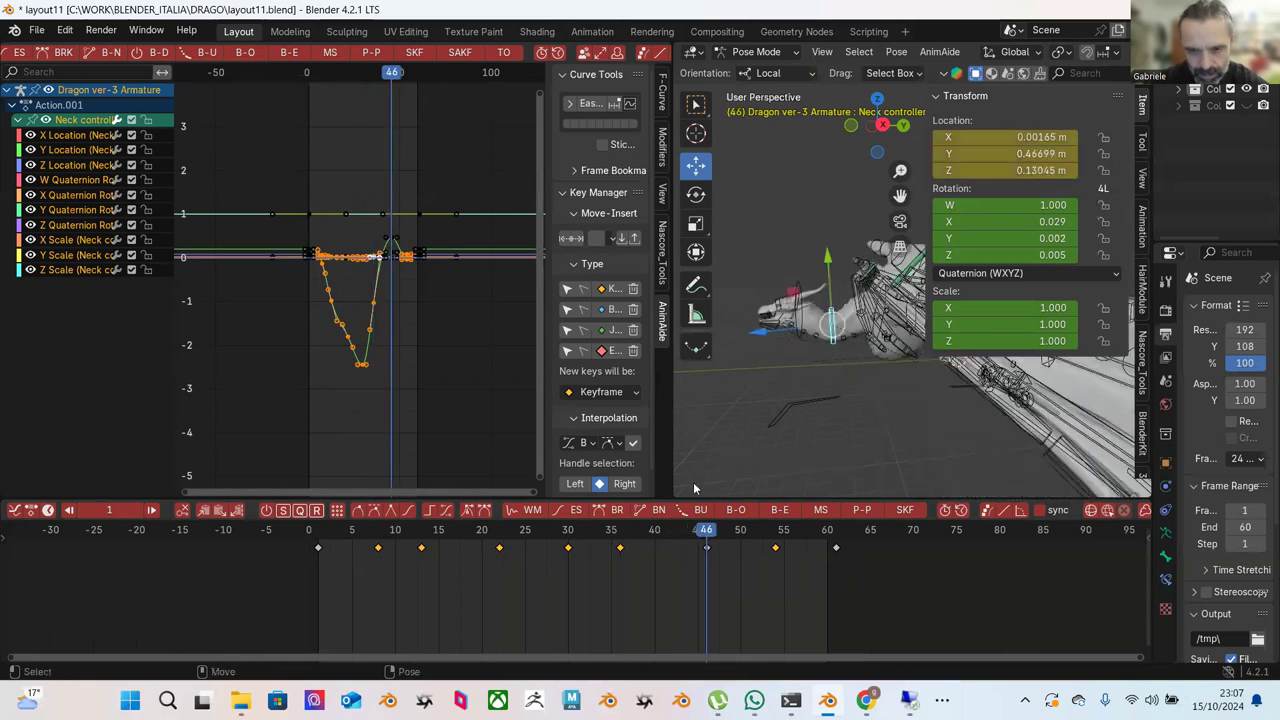
pyautogui.moveTo(830, 270); pyautogui.dragTo(826, 238)
pyautogui.moveTo(666, 535); pyautogui.dragTo(776, 535)
pyautogui.moveTo(830, 265); pyautogui.dragTo(828, 250)
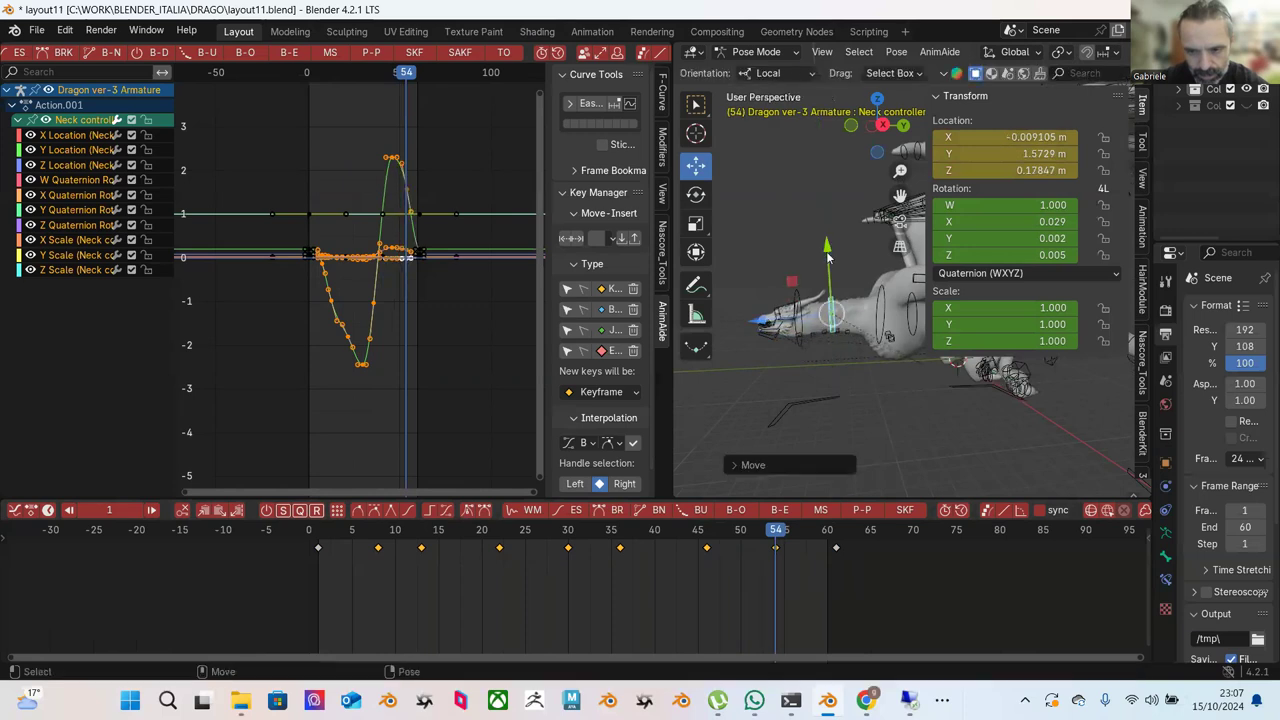
# Set frame 1's Y location to 1.1333, copy those keys to frame 61, and play the loop.
pyautogui.click(318, 538)
pyautogui.moveTo(828, 265); pyautogui.dragTo(828, 251)
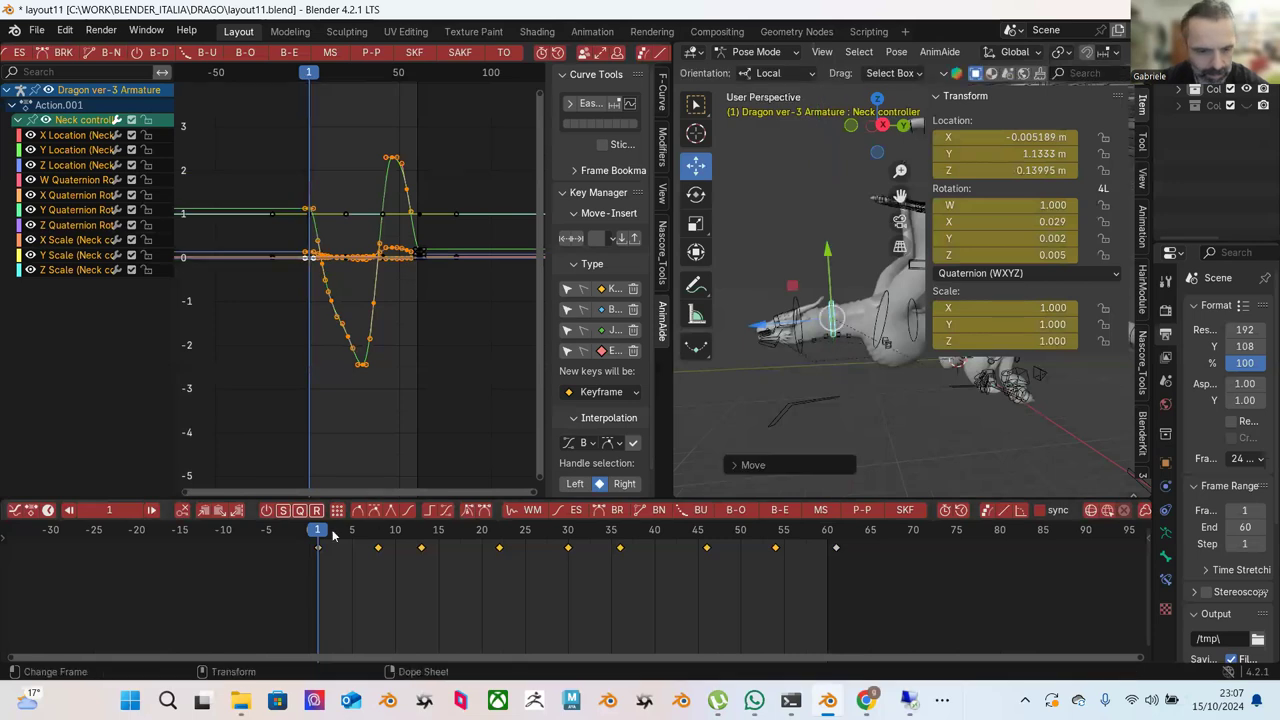
pyautogui.rightClick(329, 552)
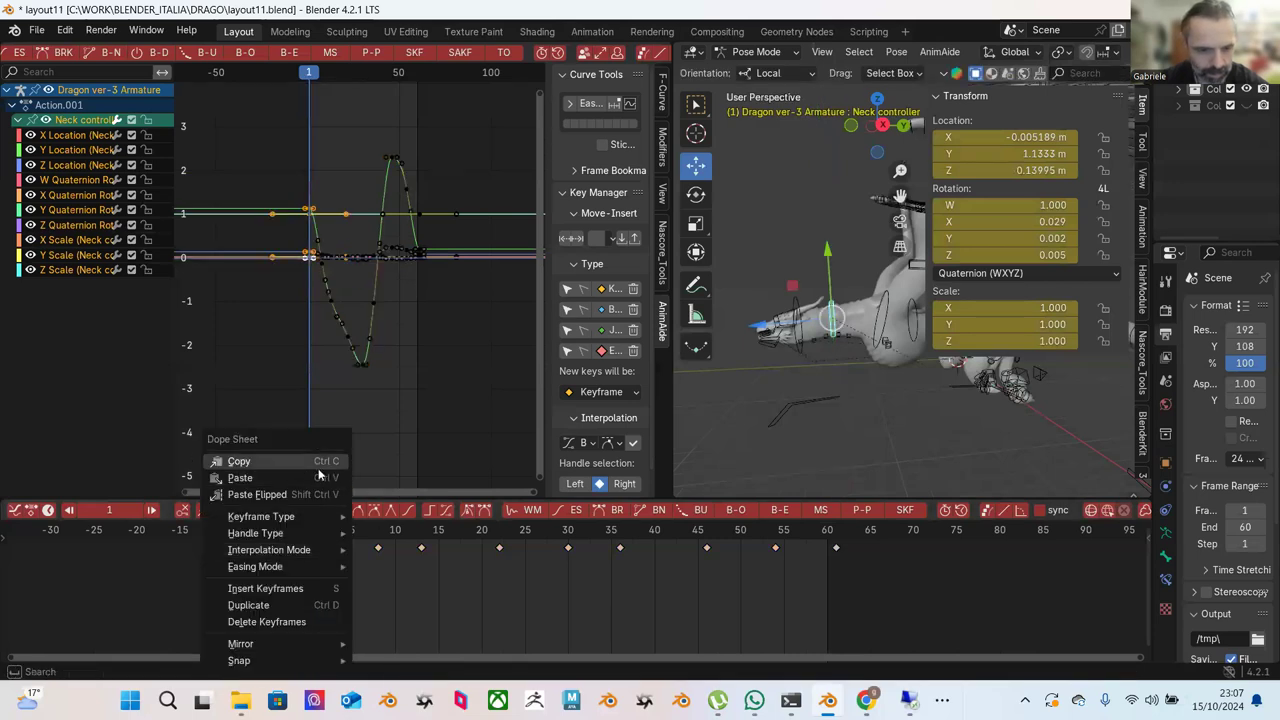
pyautogui.click(454, 484)
pyautogui.moveTo(800, 552); pyautogui.dragTo(836, 552)
pyautogui.rightClick(836, 552)
pyautogui.click(801, 480)
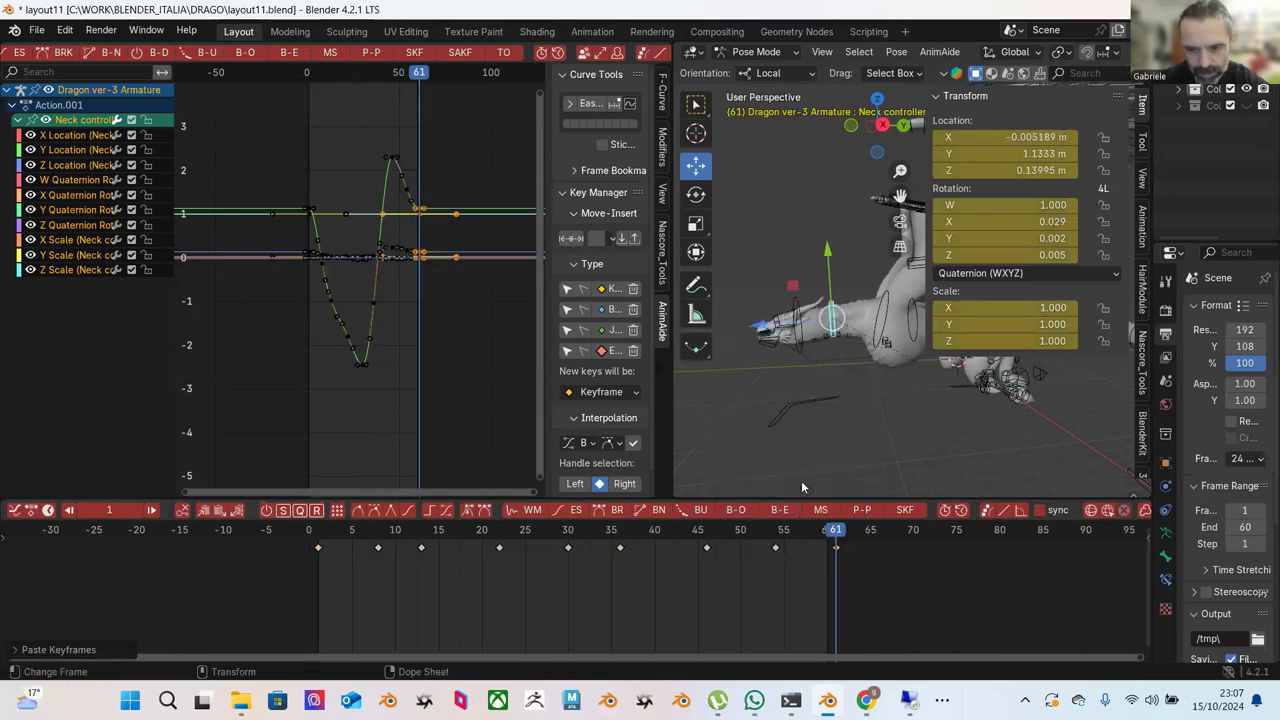
pyautogui.press('space')
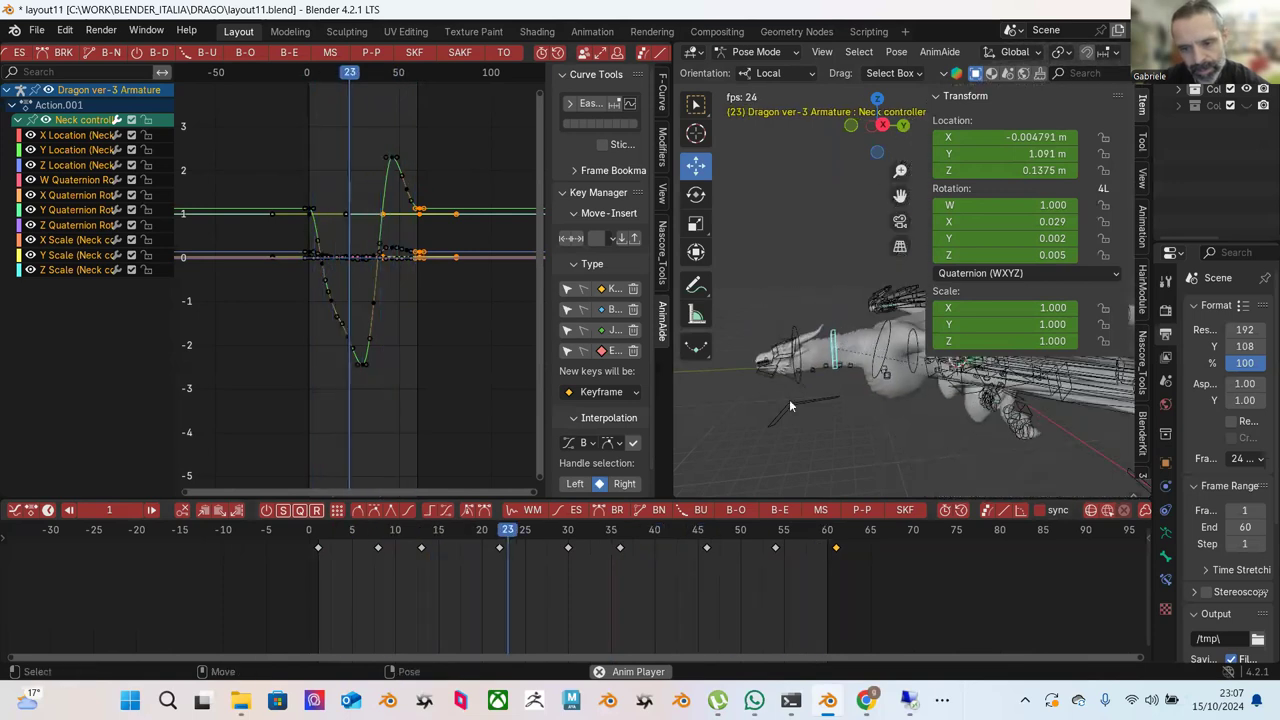
pyautogui.press('space')
# Select the NECK IK bone and frame its X Location keyframes in the Graph Editor.
pyautogui.click(803, 348)
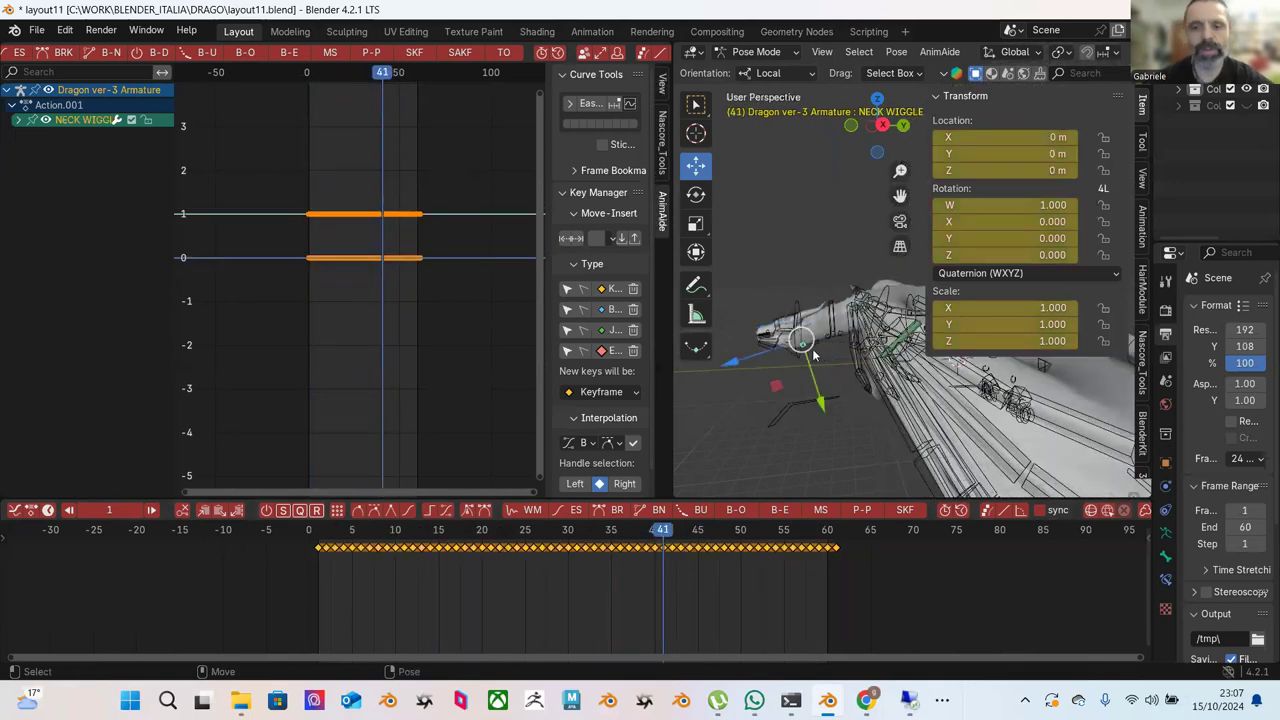
pyautogui.click(801, 310)
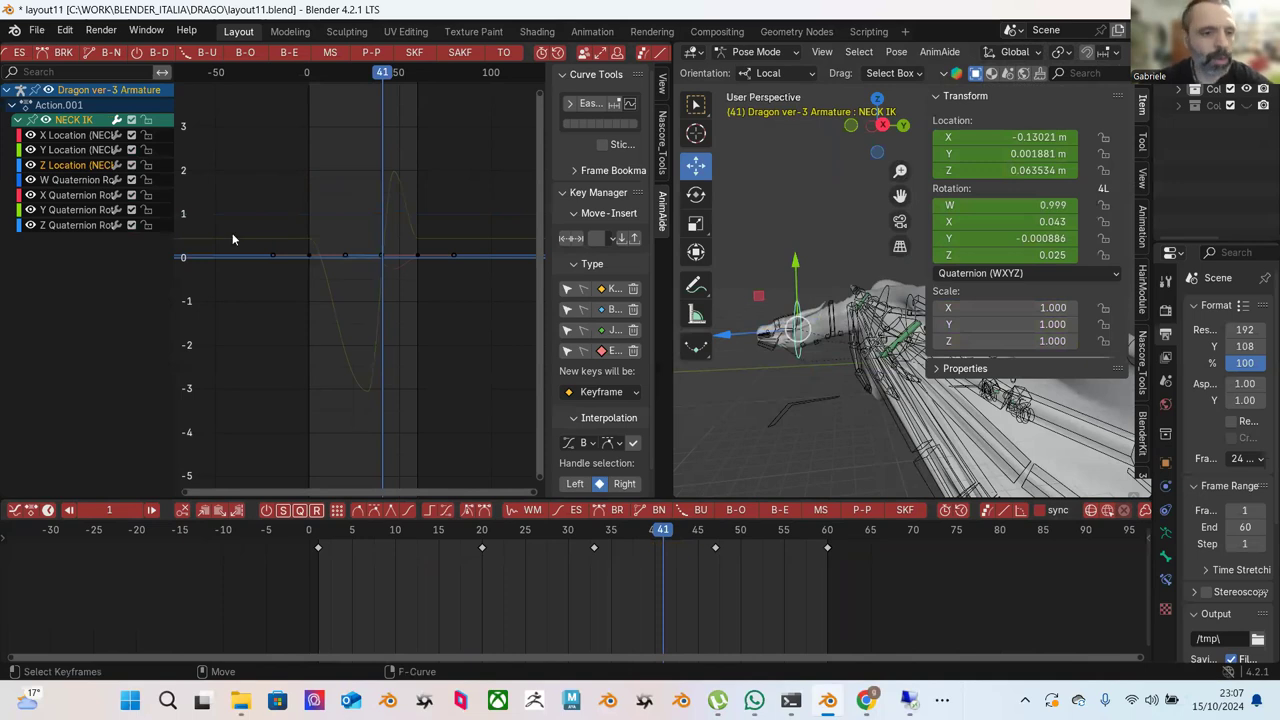
pyautogui.click(74, 141)
pyautogui.moveTo(264, 177); pyautogui.dragTo(421, 325)
pyautogui.press('KP_Decimal')
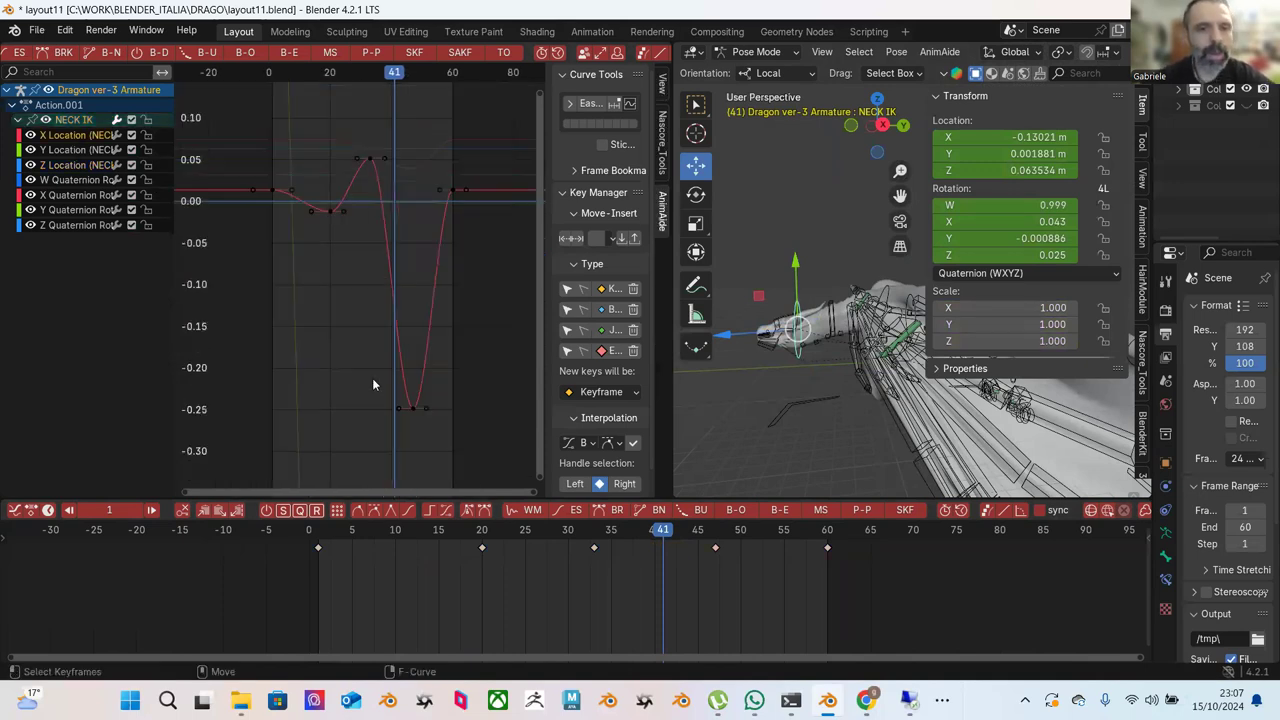
# Save incrementally as layout12.blend, then add the Neck controller with all its curves shown.
pyautogui.click(37, 30)
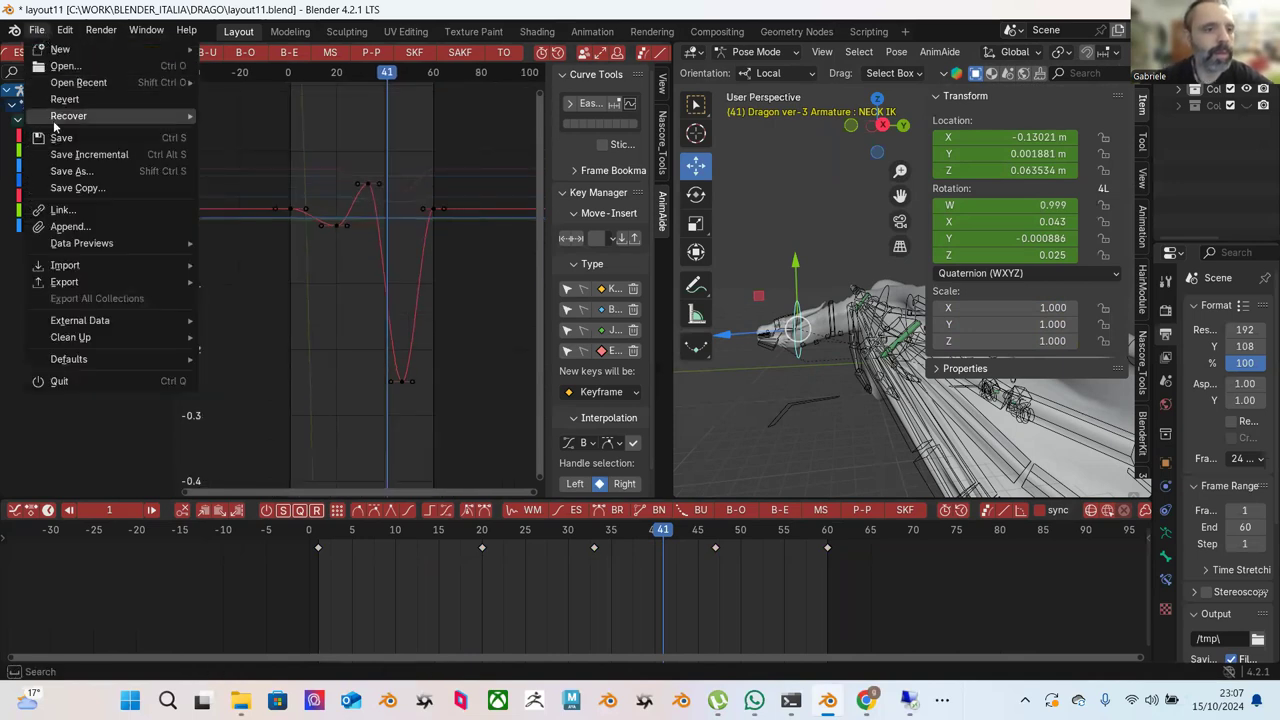
pyautogui.click(105, 154)
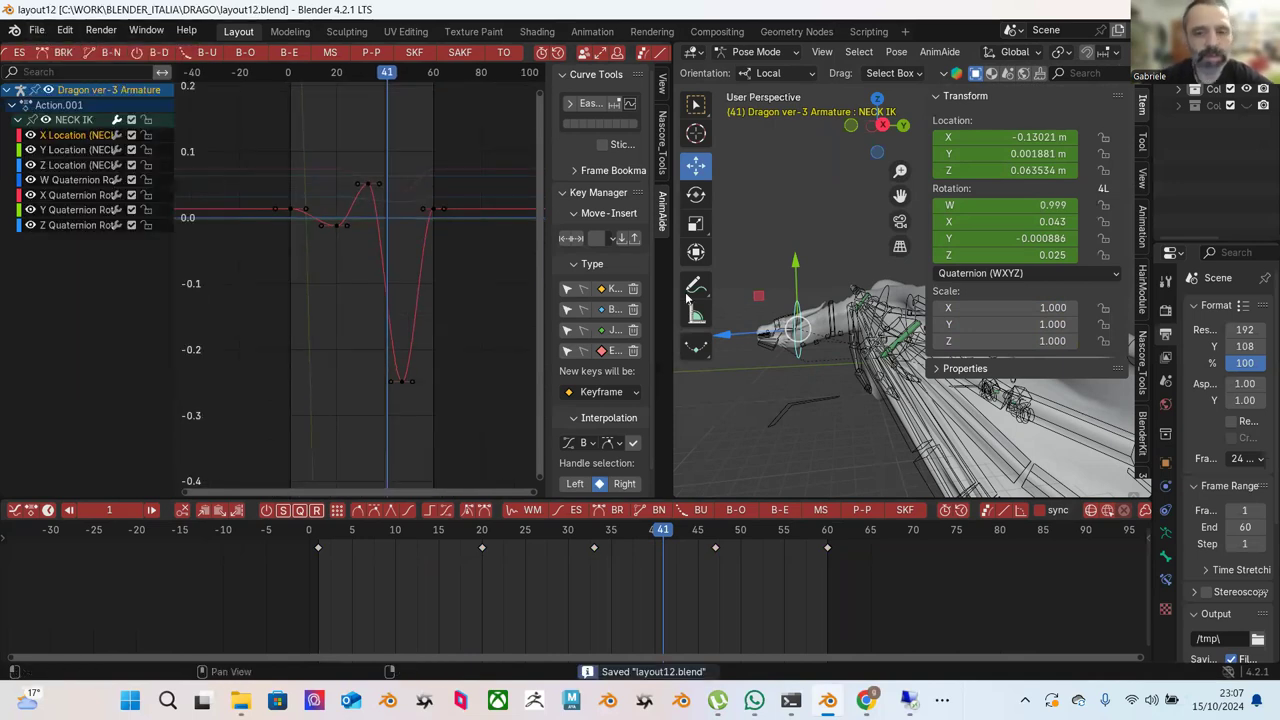
pyautogui.keyDown('shift'); pyautogui.click(834, 318); pyautogui.keyUp('shift')
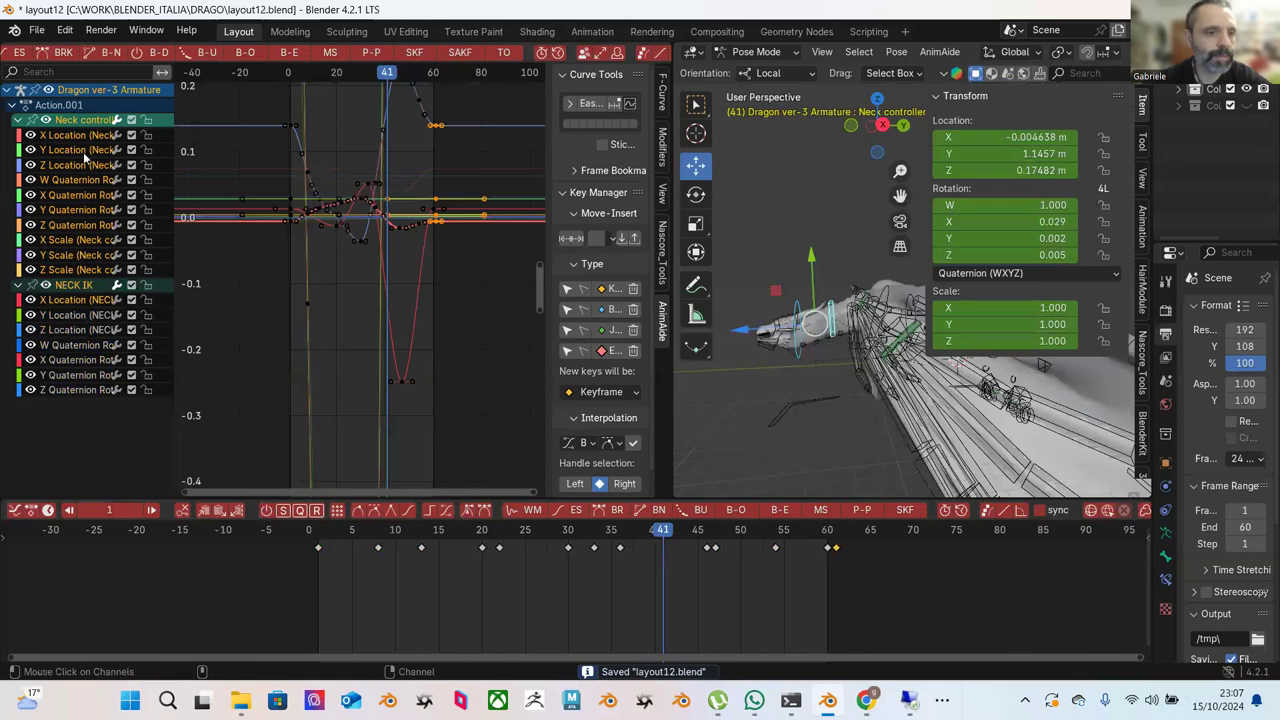
pyautogui.click(86, 196)
pyautogui.press('a')
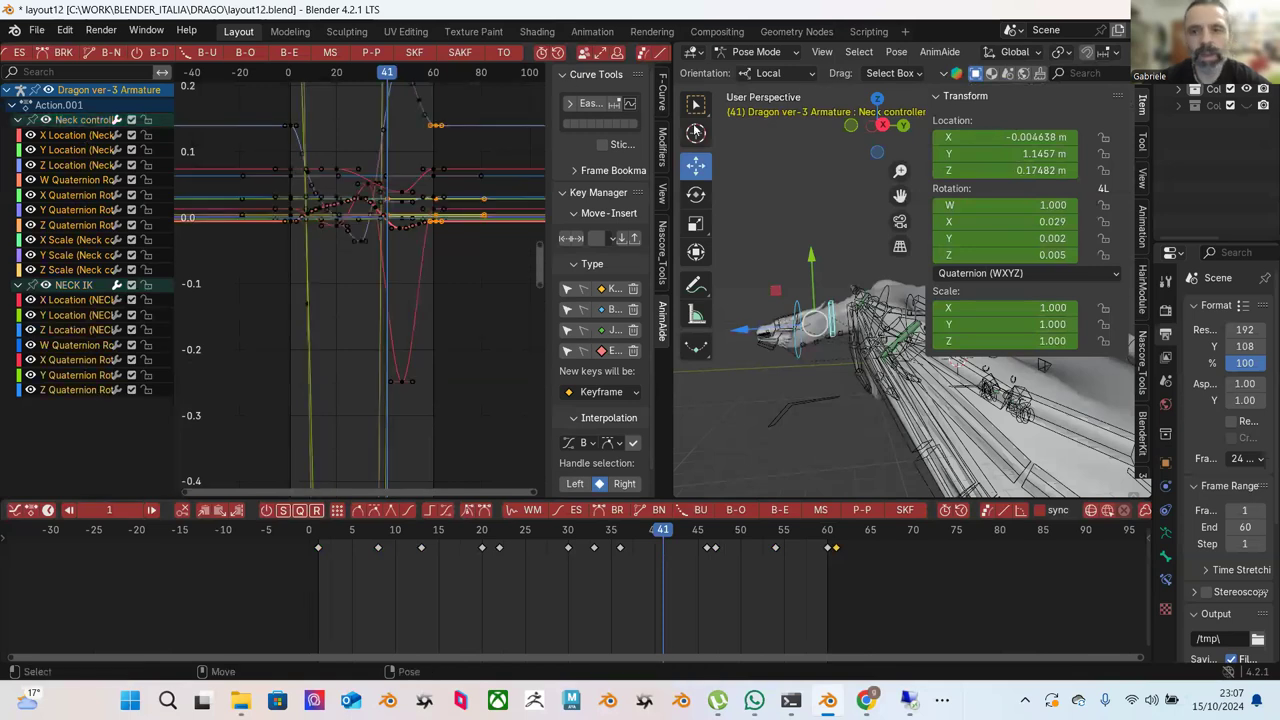
pyautogui.click(905, 53)
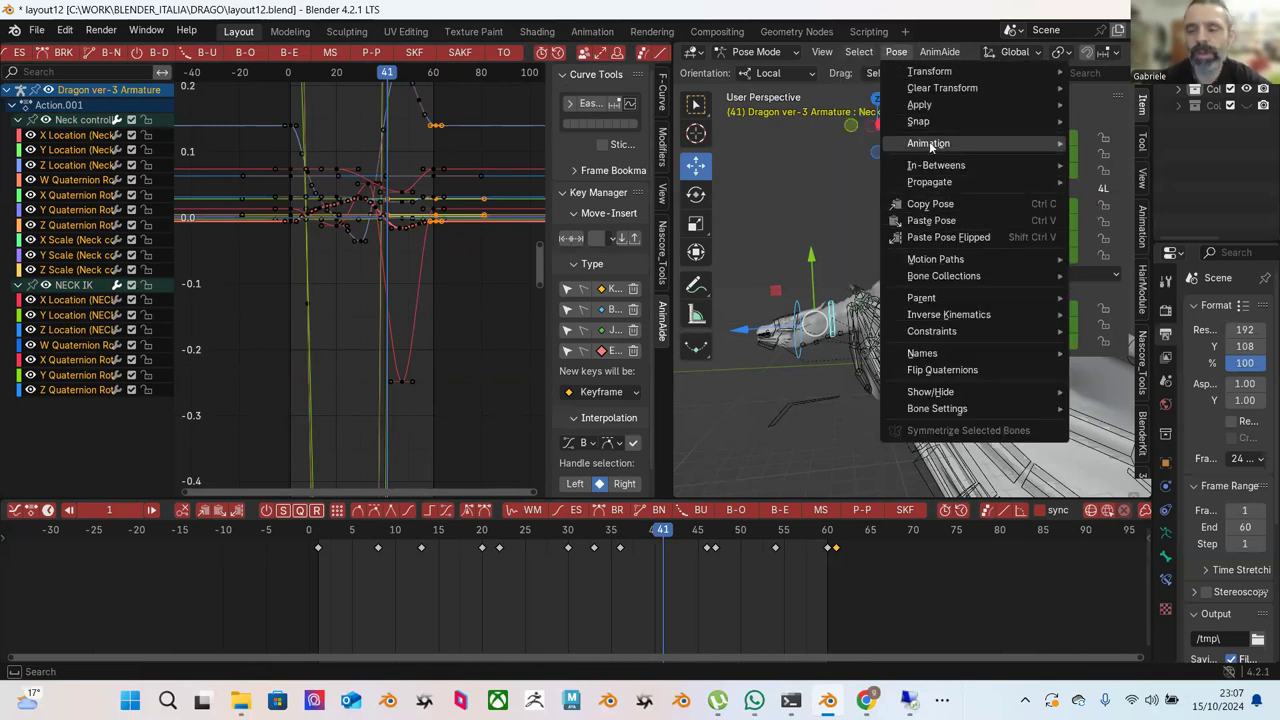
# Bake both neck bones' action to a key on every frame from 1 to 60.
pyautogui.moveTo(930, 143)
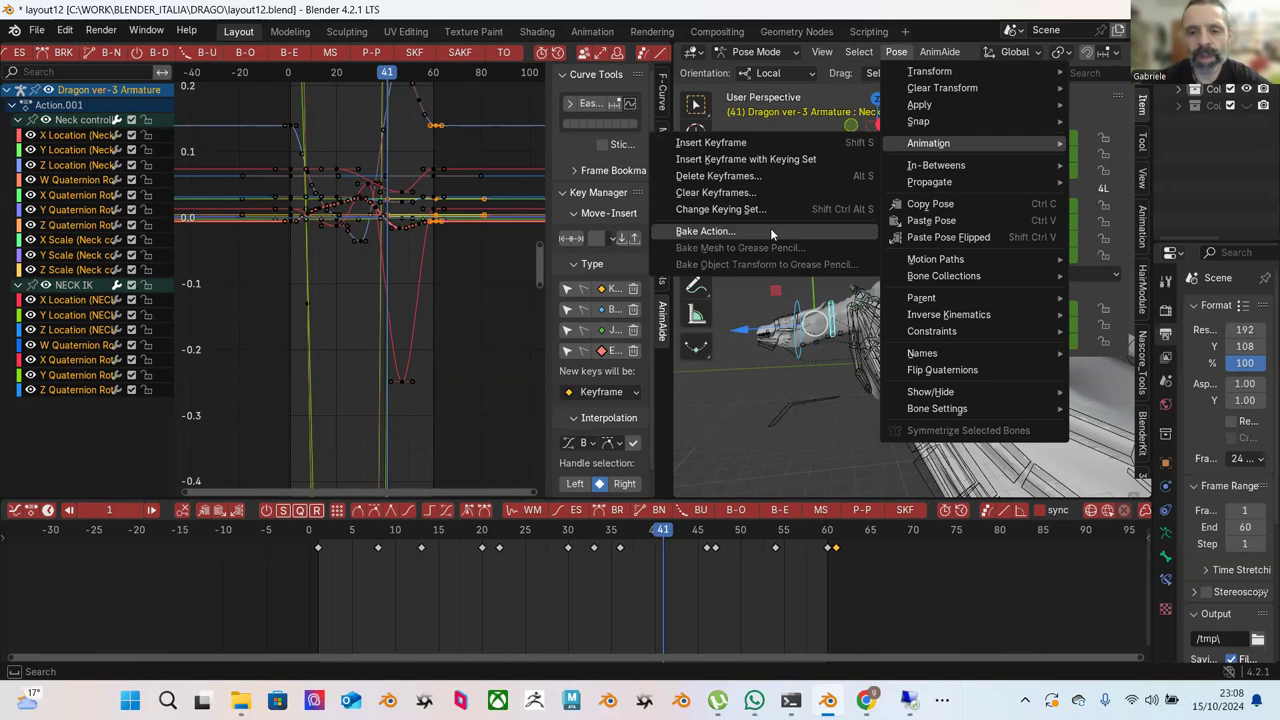
pyautogui.click(770, 231)
pyautogui.click(748, 551)
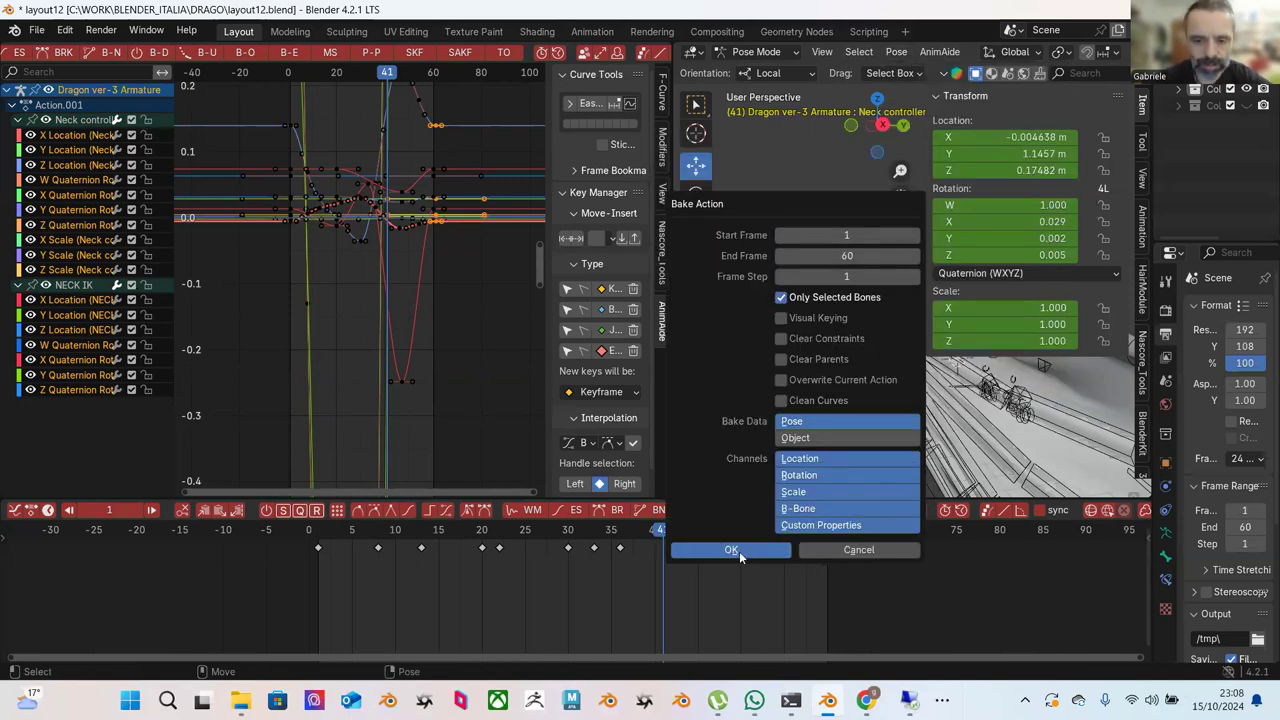
# Scrub and play the baked animation, then undo the bake.
pyautogui.moveTo(360, 531); pyautogui.dragTo(689, 545)
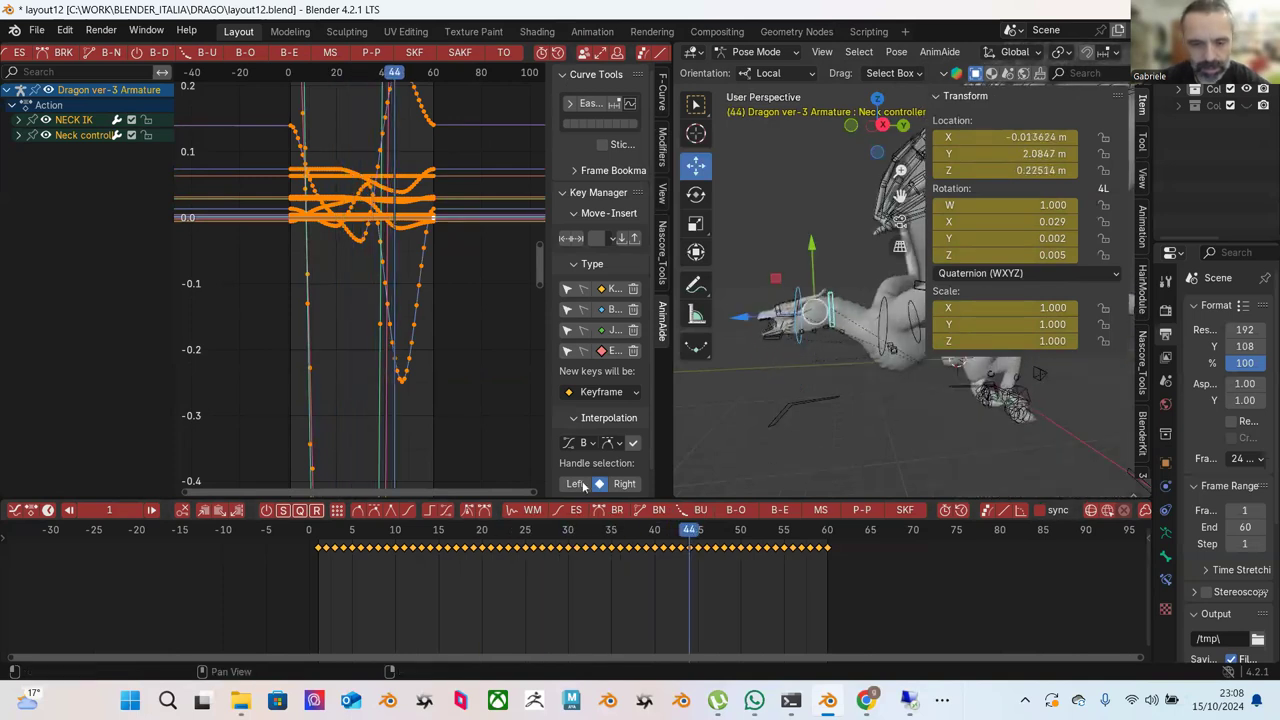
pyautogui.click(352, 530)
pyautogui.click(455, 531)
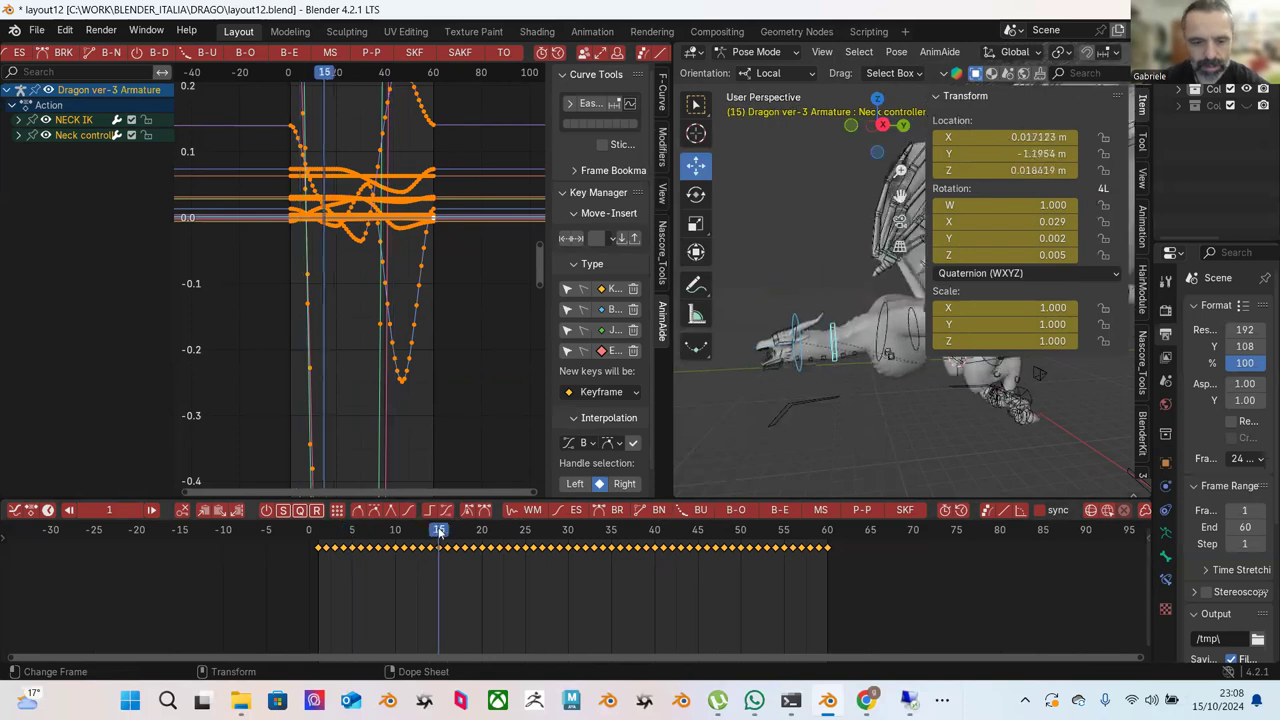
pyautogui.press('space')
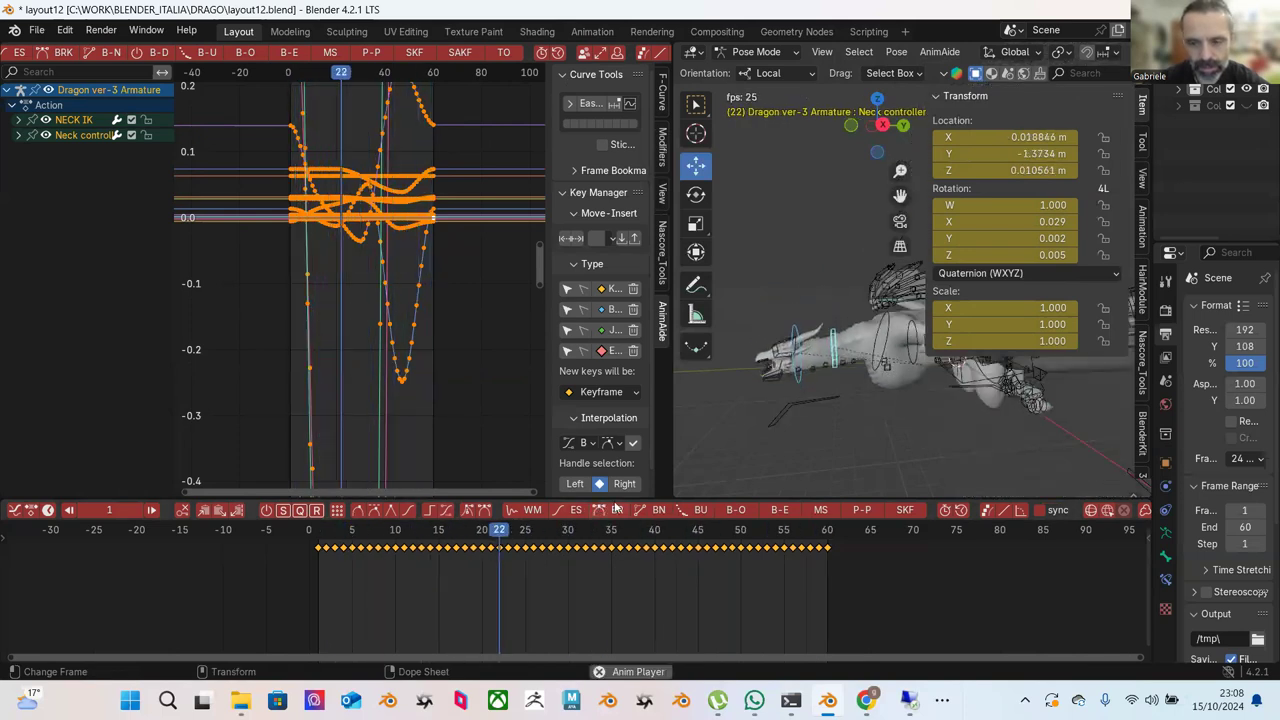
pyautogui.press('space')
pyautogui.moveTo(800, 527); pyautogui.dragTo(828, 545)
pyautogui.hotkey('ctrl', 'z')
pyautogui.hotkey('ctrl', 'z')
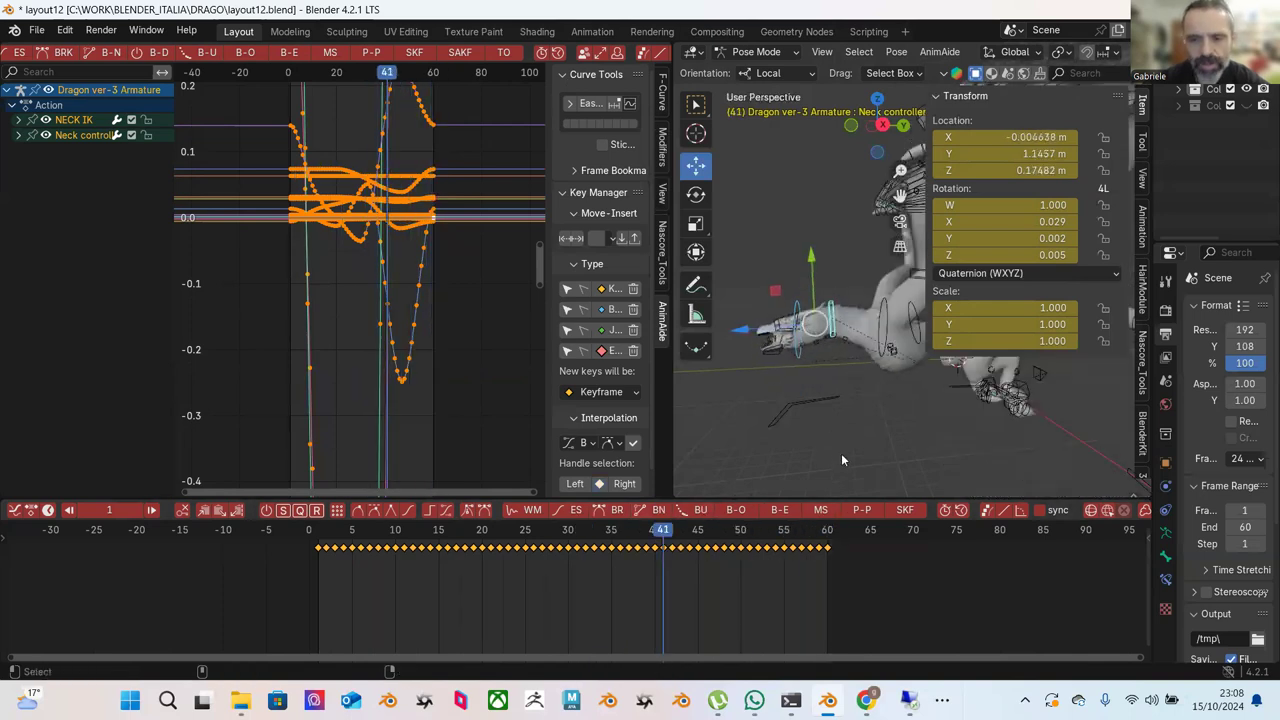
# Undo back to NECK IK as the active bone, reselect it, and show all its curves.
pyautogui.hotkey('ctrl', 'z')
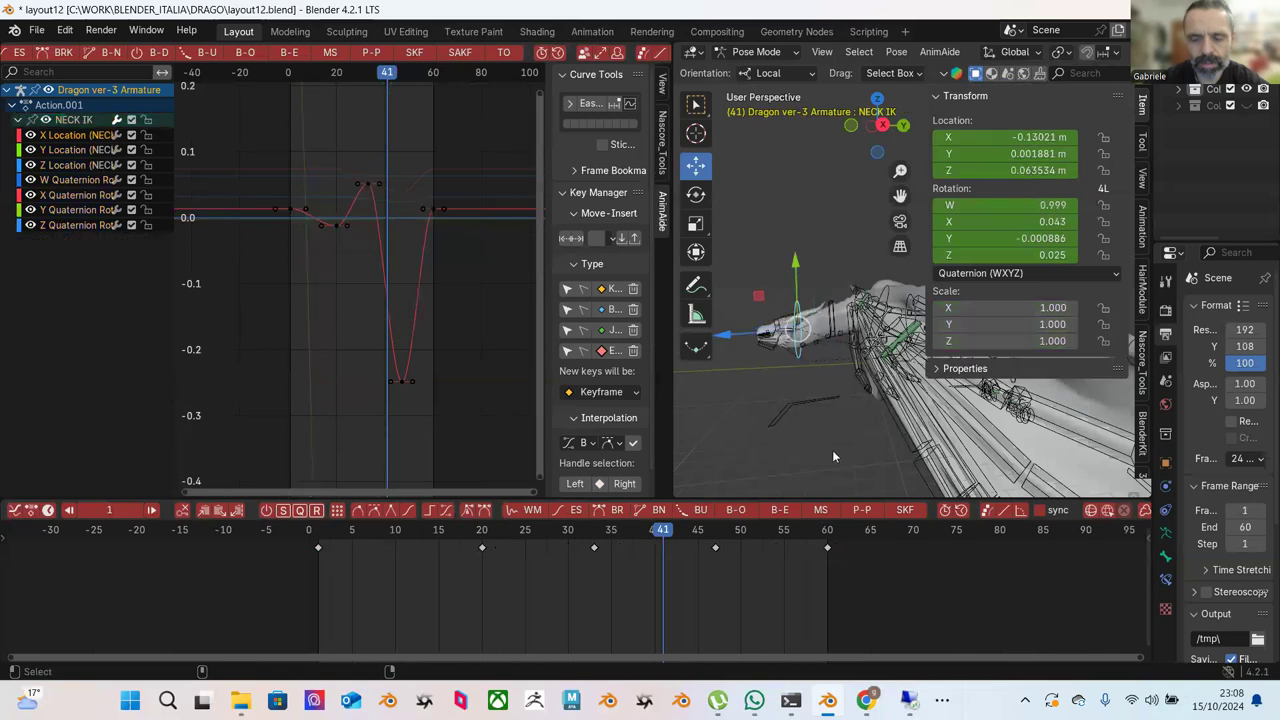
pyautogui.moveTo(363, 546); pyautogui.dragTo(819, 564)
pyautogui.click(819, 252)
pyautogui.click(735, 330)
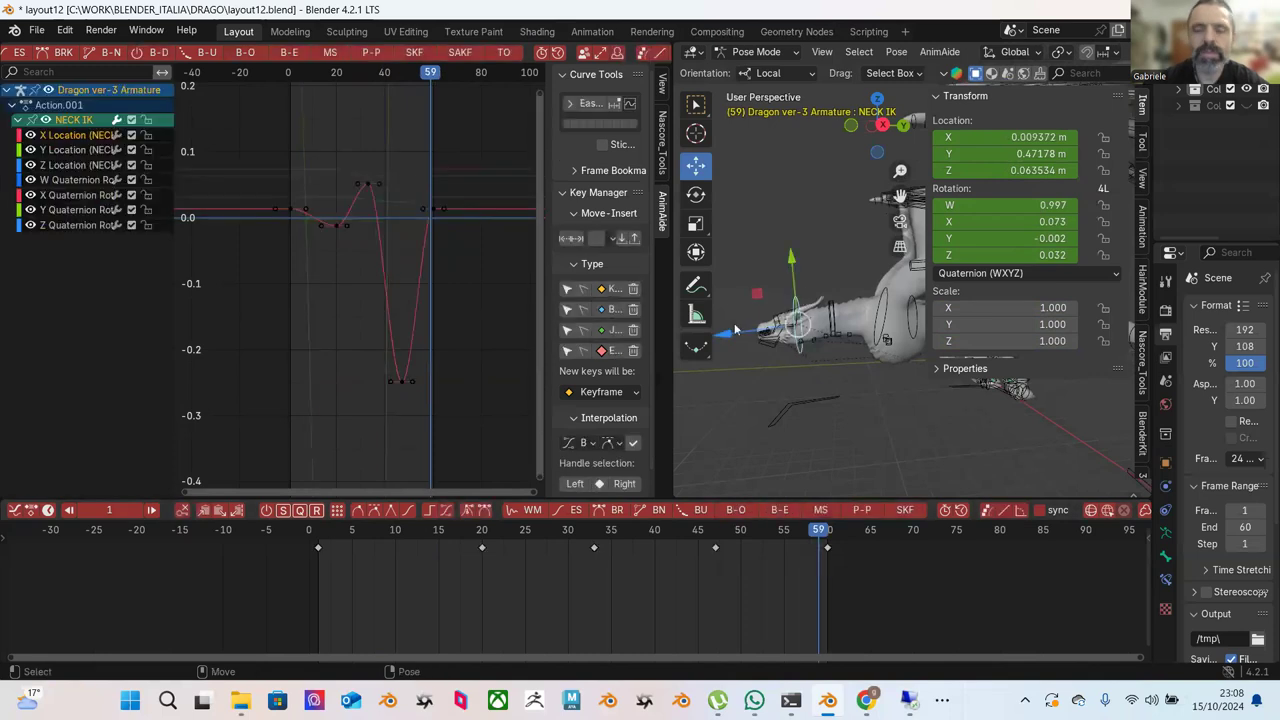
pyautogui.click(939, 58)
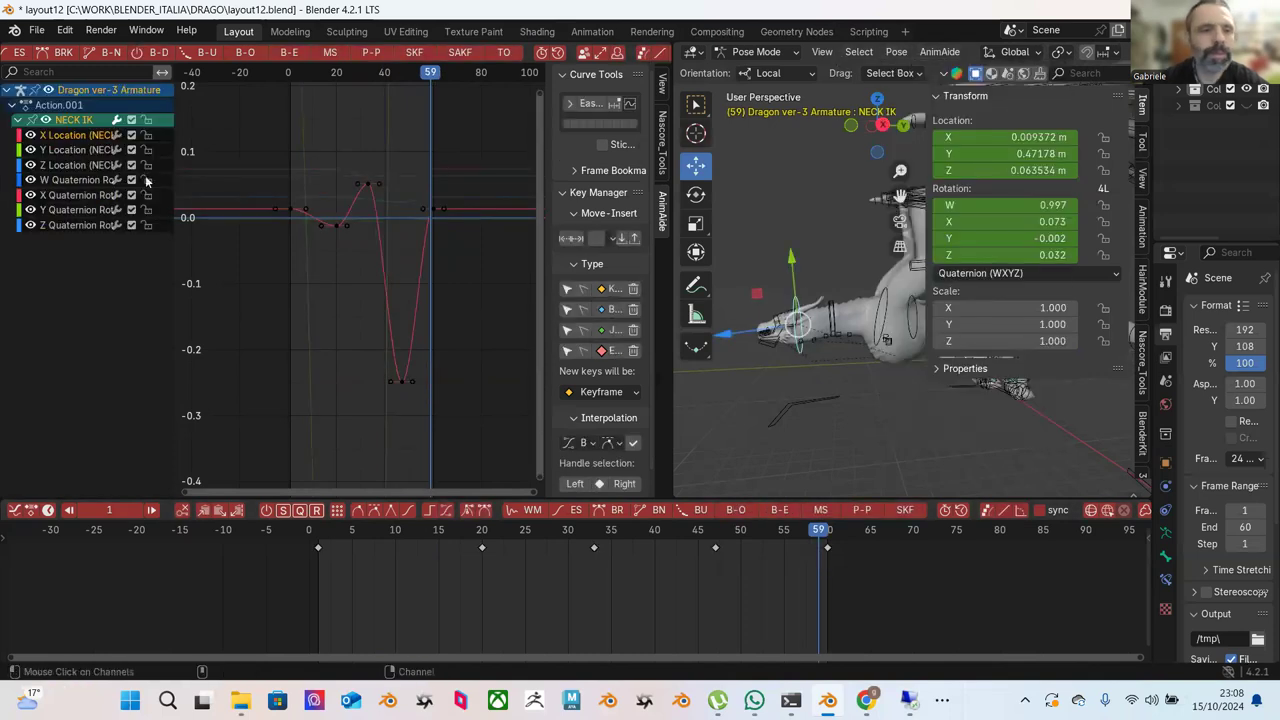
pyautogui.click(68, 138)
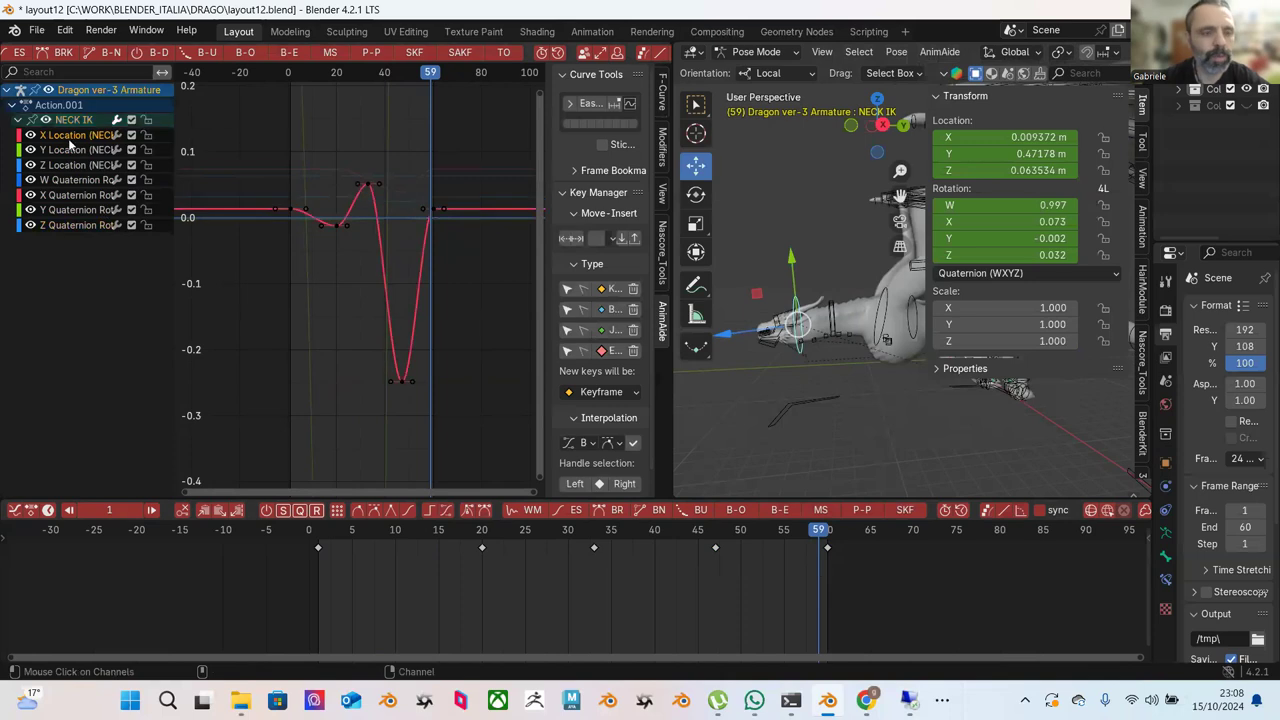
pyautogui.press('a')
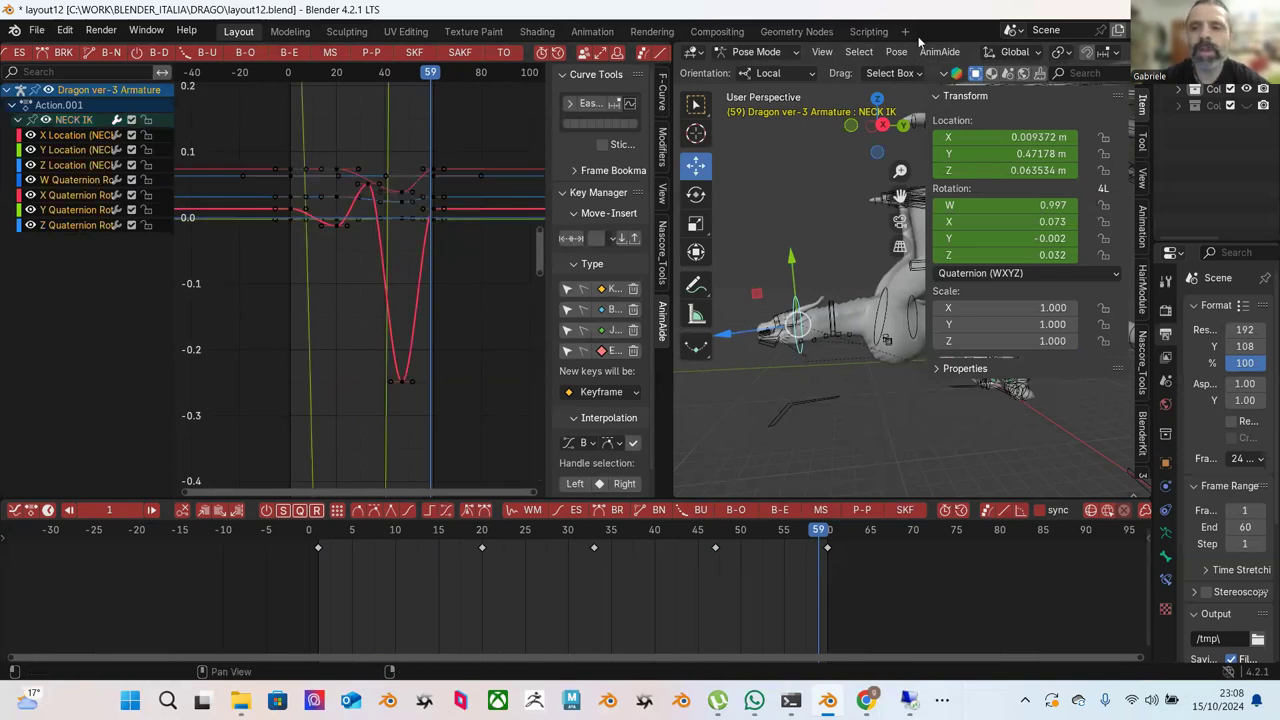
# Browse the Pose menu's Animation, Propagate and Motion Paths submenus.
pyautogui.click(885, 55)
pyautogui.moveTo(888, 142)
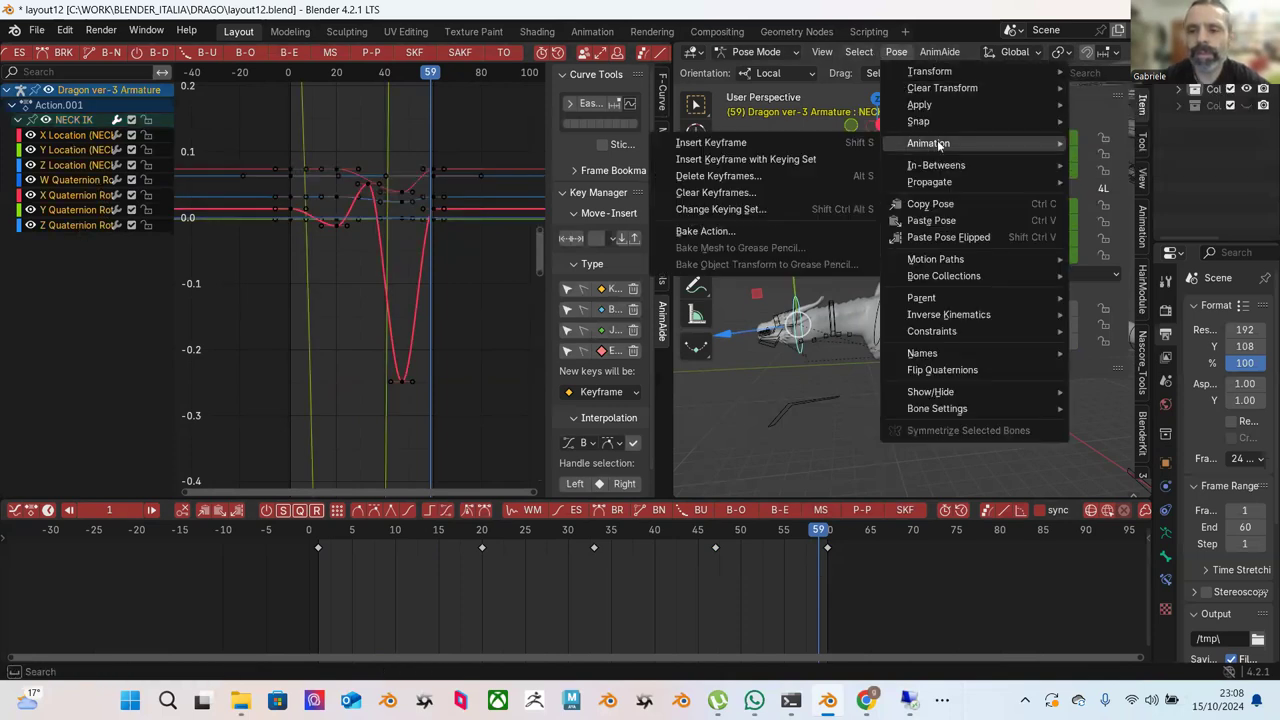
pyautogui.moveTo(940, 189)
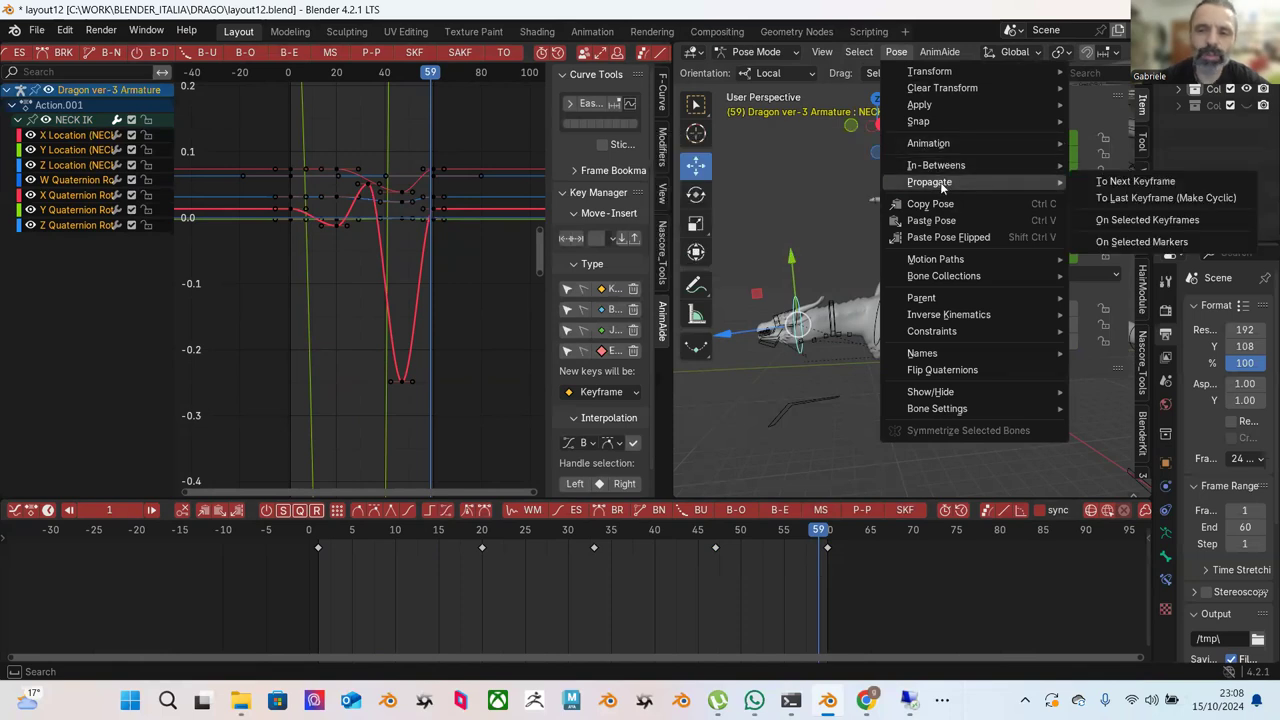
pyautogui.moveTo(951, 268)
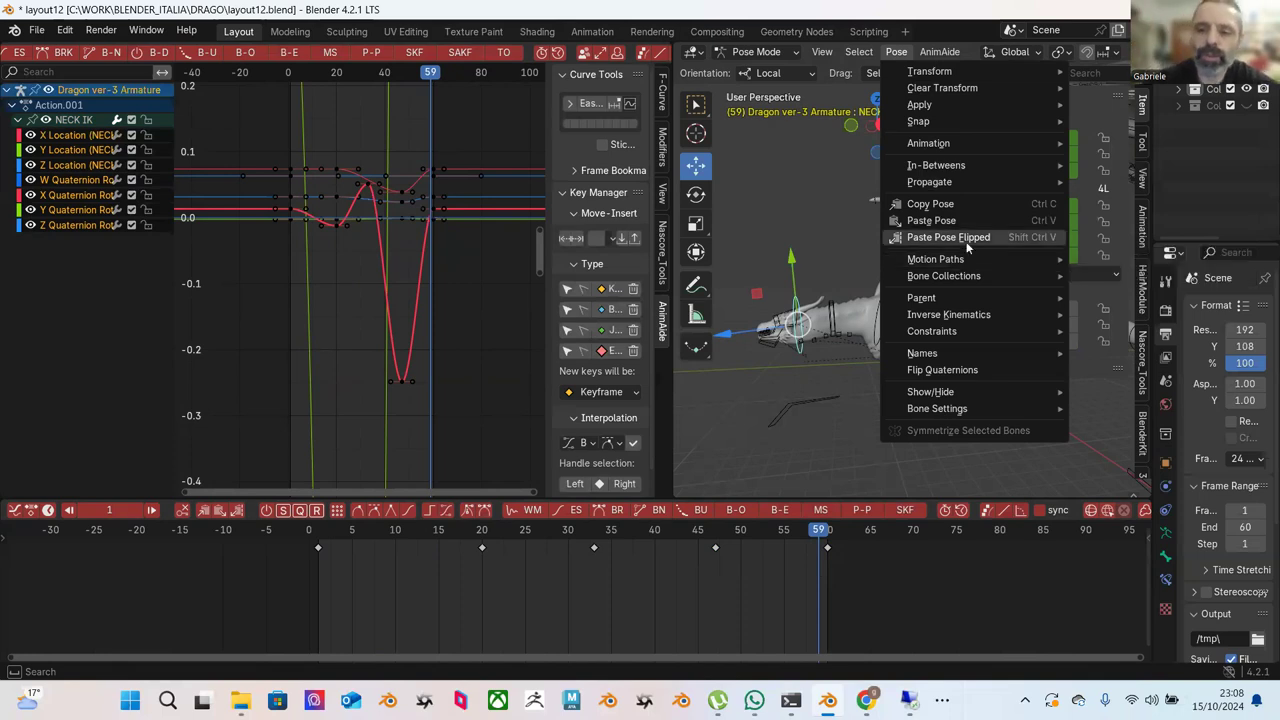
pyautogui.moveTo(956, 146)
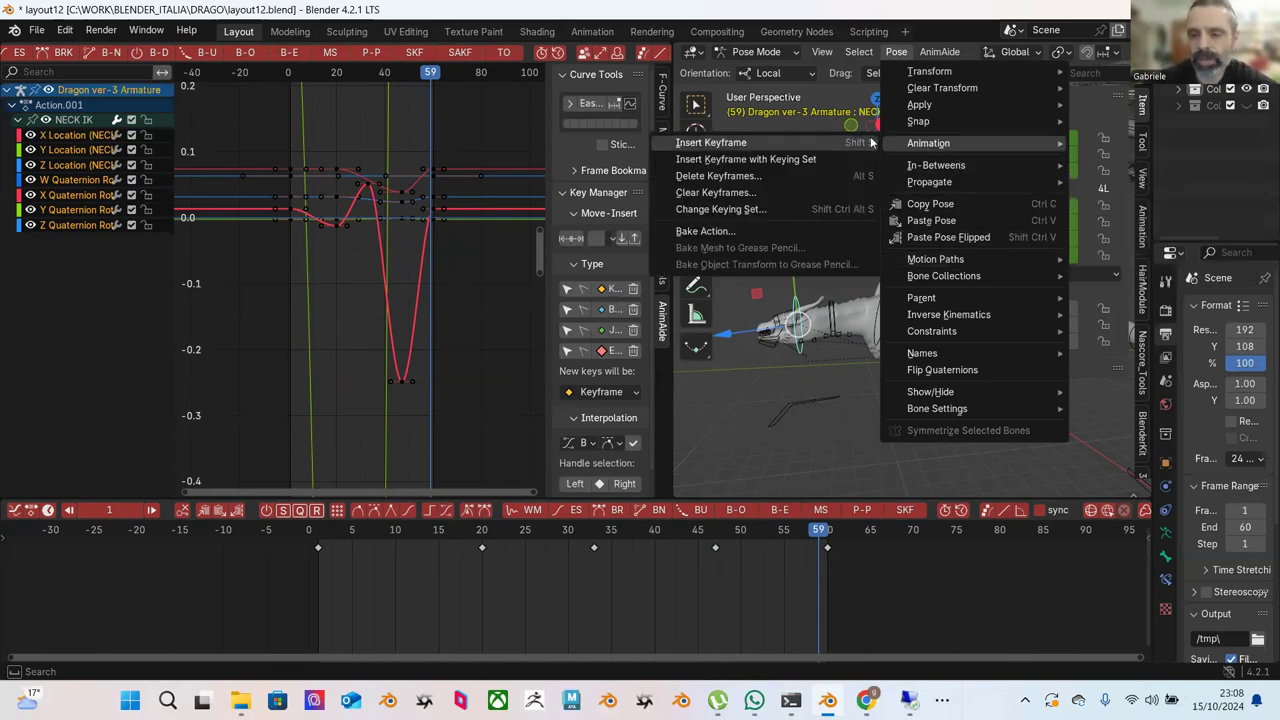
# Bake only the NECK IK Location channels over frames 1–60, then undo the bake.
pyautogui.click(792, 229)
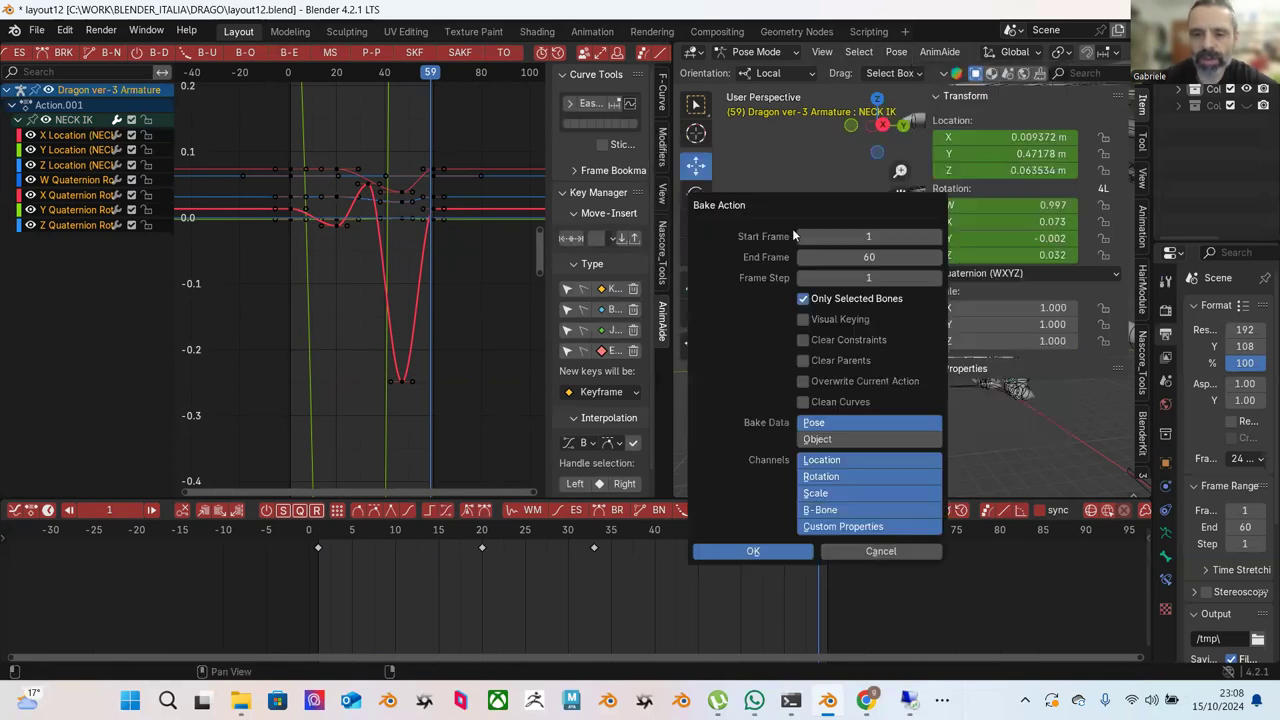
pyautogui.moveTo(825, 208); pyautogui.dragTo(845, 109)
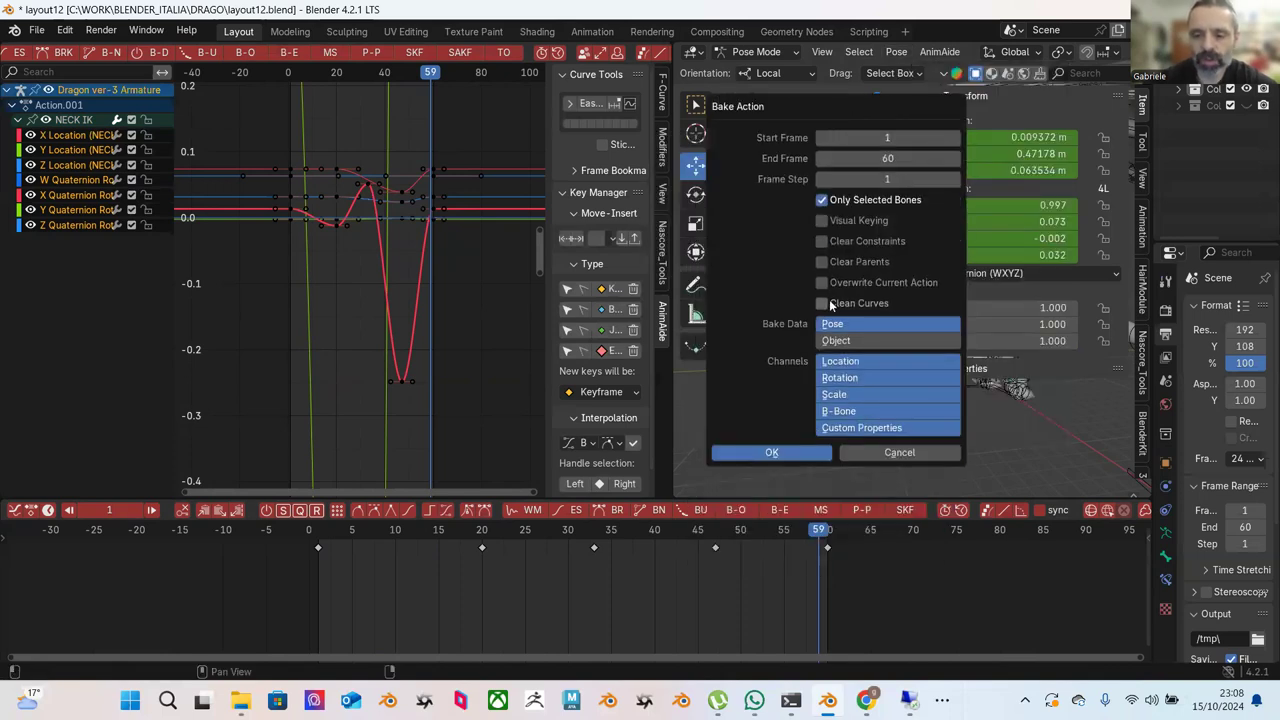
pyautogui.click(856, 367)
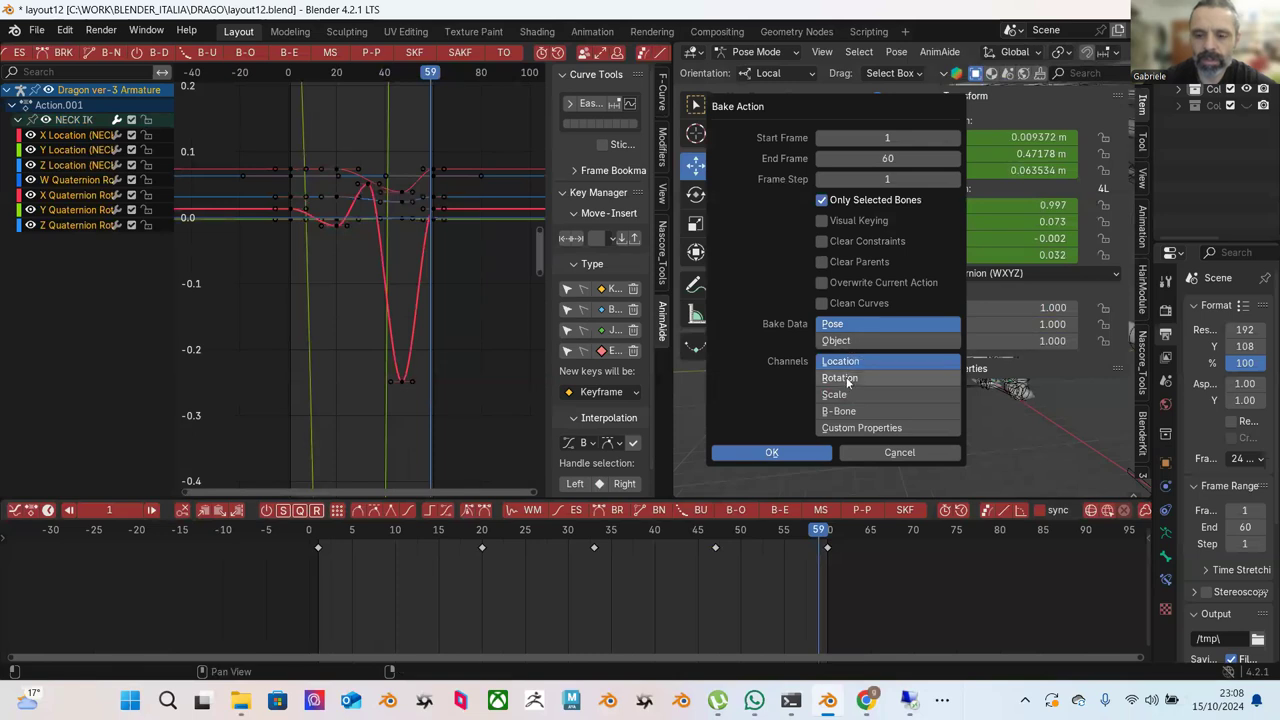
pyautogui.keyDown('shift'); pyautogui.click(848, 384); pyautogui.keyUp('shift')
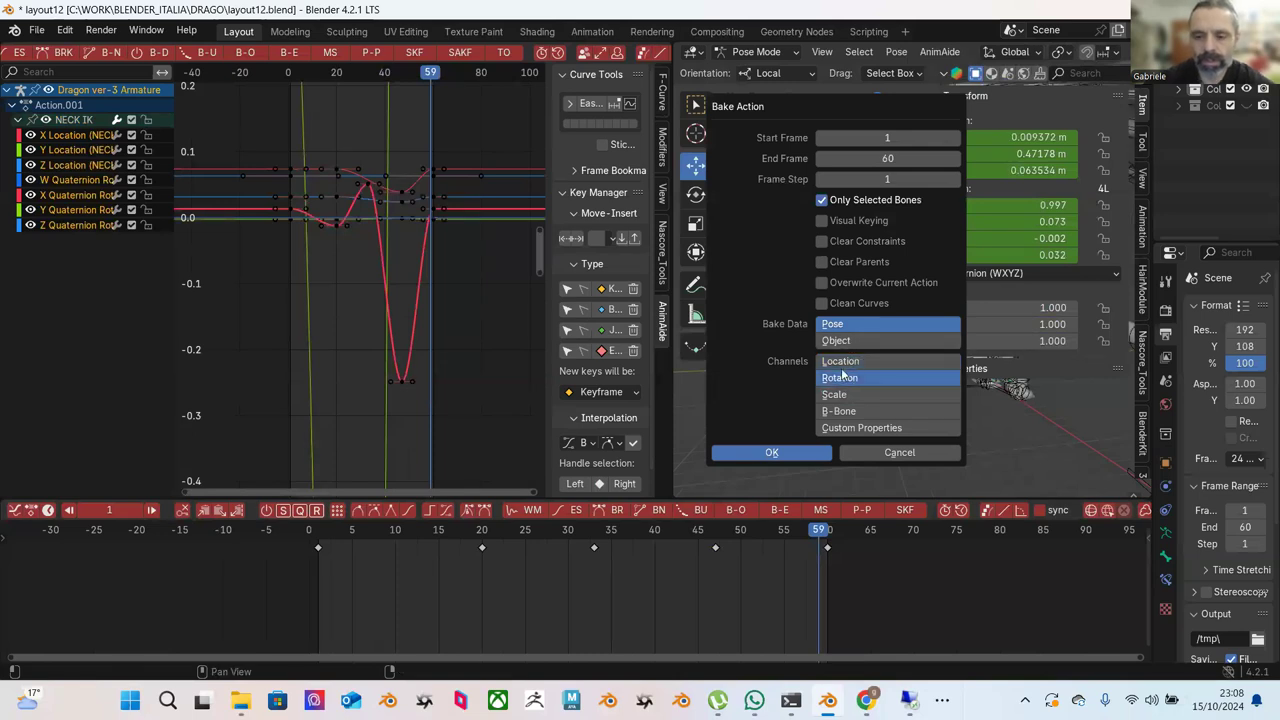
pyautogui.keyDown('shift'); pyautogui.click(847, 383); pyautogui.keyUp('shift')
pyautogui.click(778, 449)
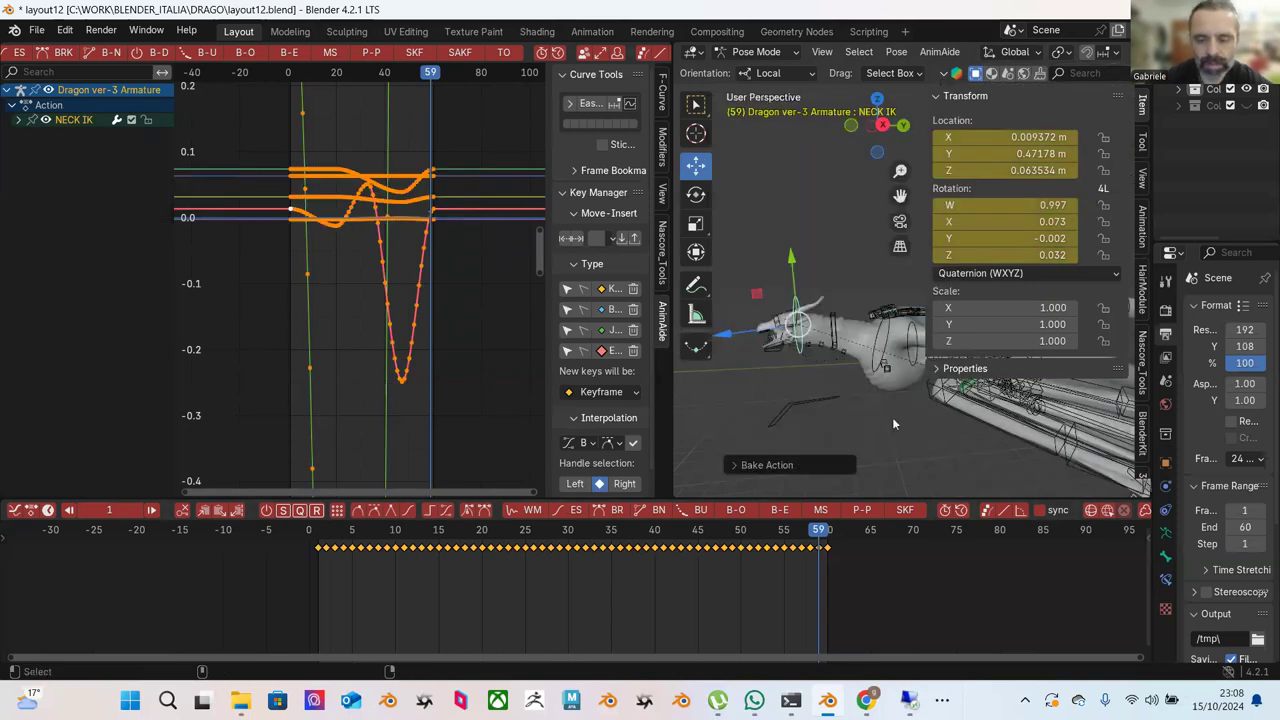
pyautogui.hotkey('ctrl', 'z')
pyautogui.moveTo(352, 545); pyautogui.dragTo(473, 530)
# Isolate and frame the NECK IK X Location curve, returning to frame 1.
pyautogui.click(68, 152)
pyautogui.click(68, 136)
pyautogui.scroll(2, 325, 195)
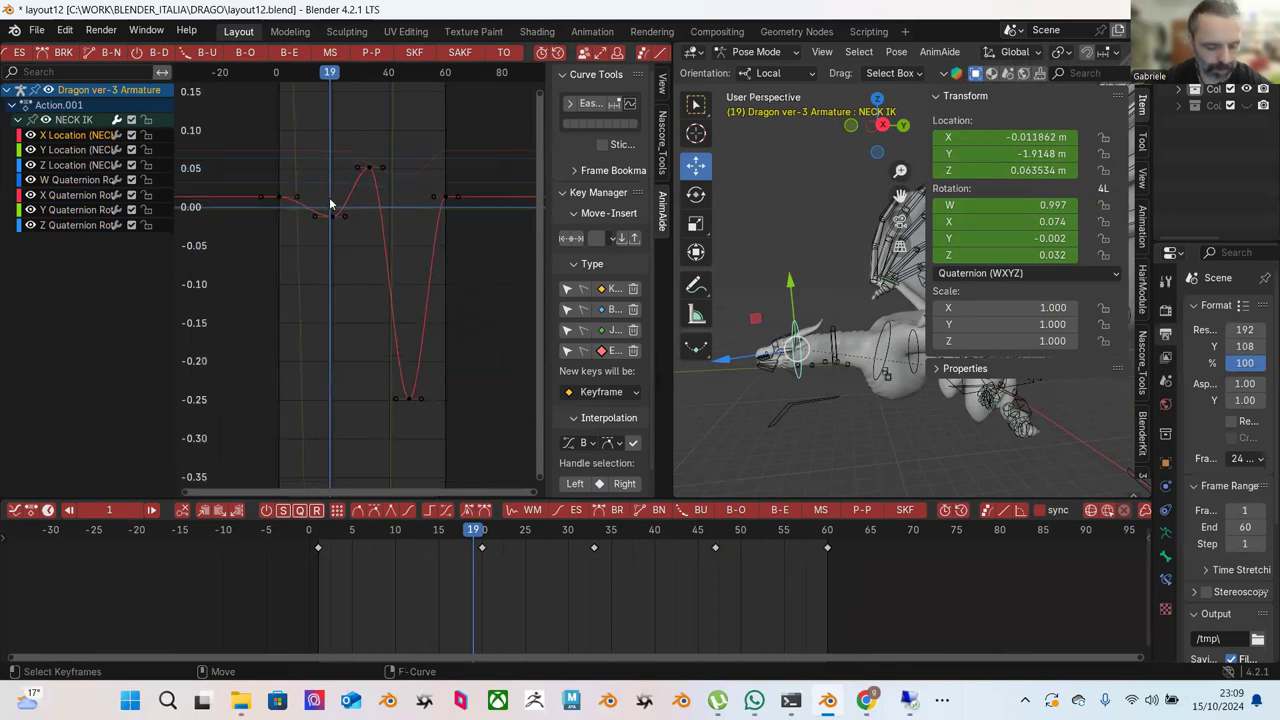
pyautogui.moveTo(350, 204); pyautogui.dragTo(443, 247, button='middle')
pyautogui.click(315, 537)
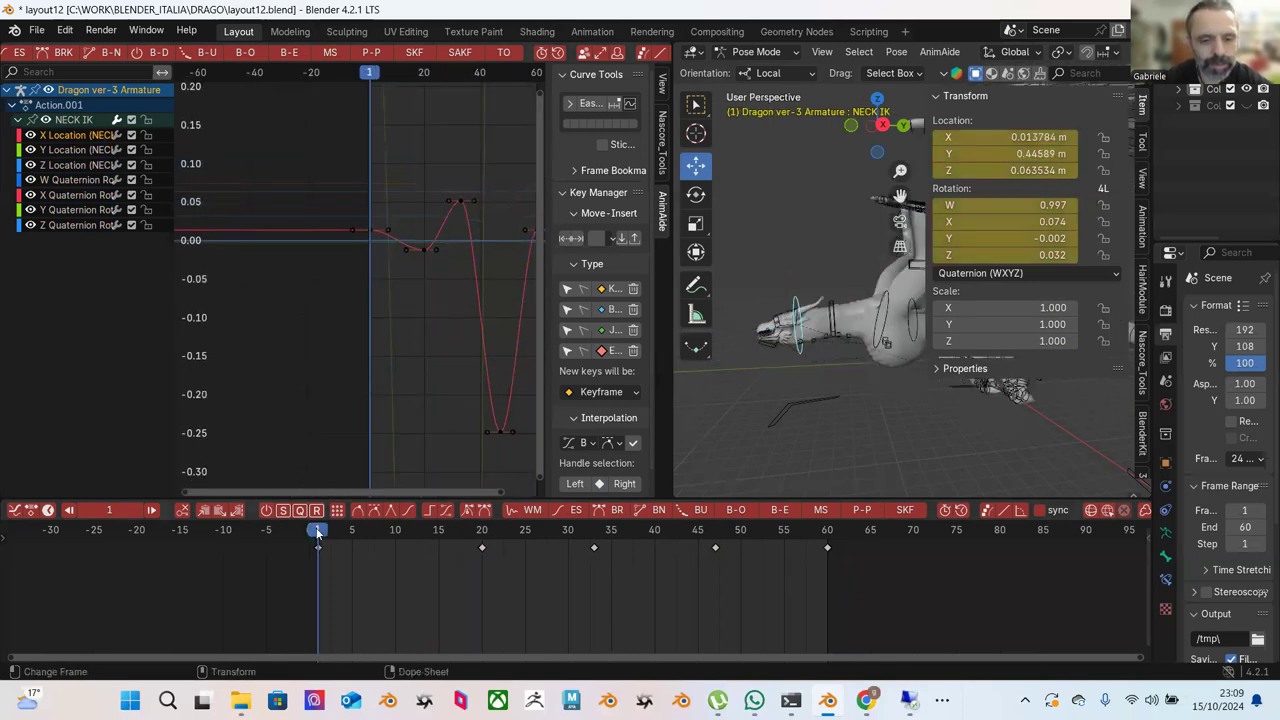
# Open Bake Action and try Location-only, then Rotation-only channel settings.
pyautogui.click(918, 52)
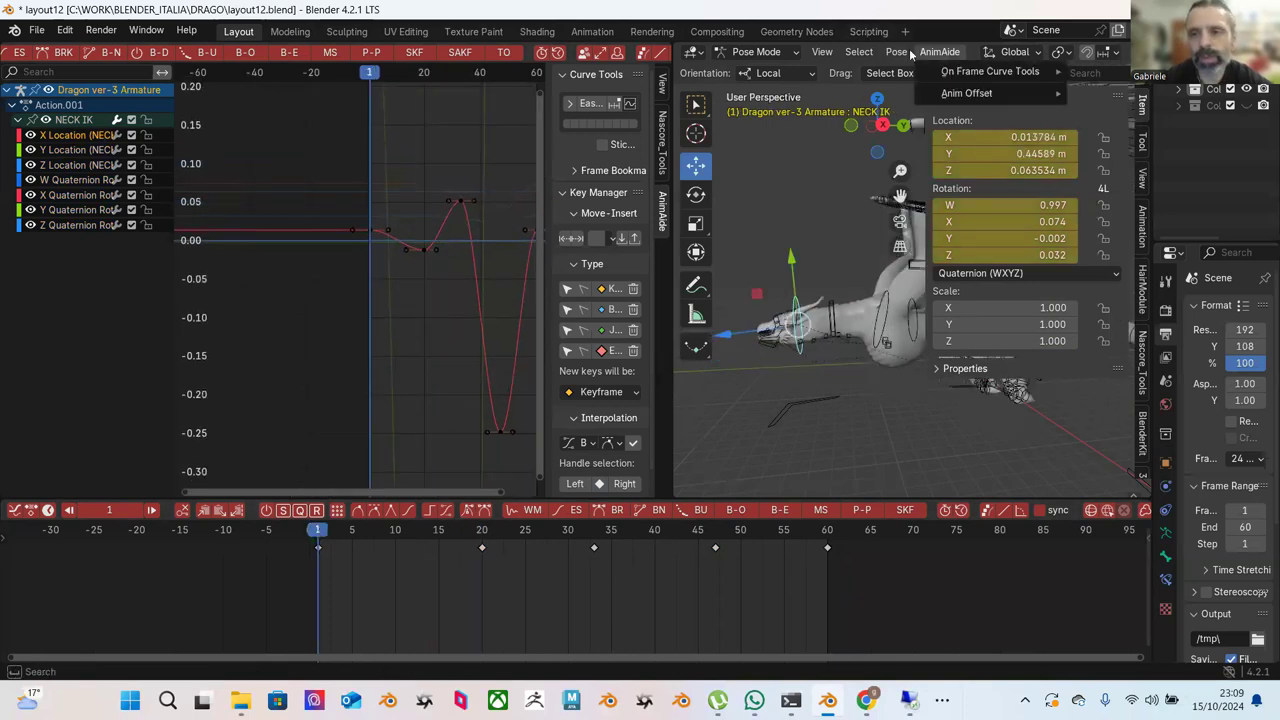
pyautogui.moveTo(905, 50)
pyautogui.moveTo(930, 143)
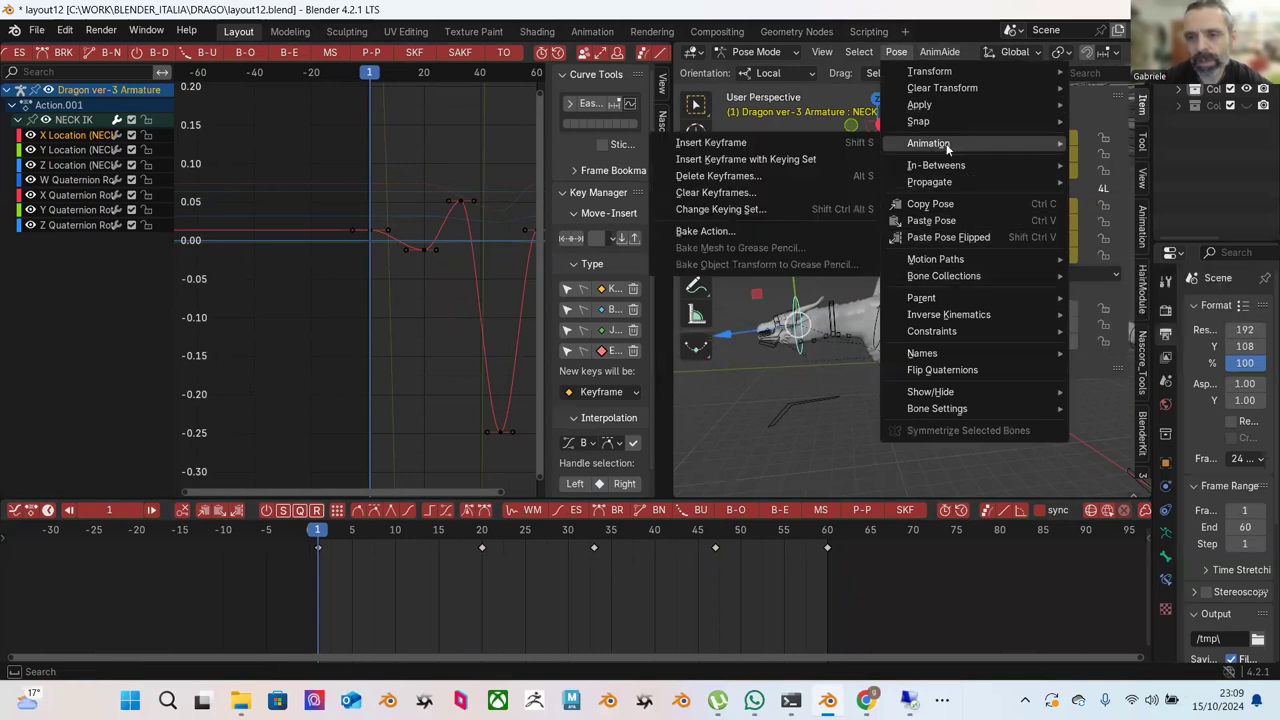
pyautogui.click(790, 234)
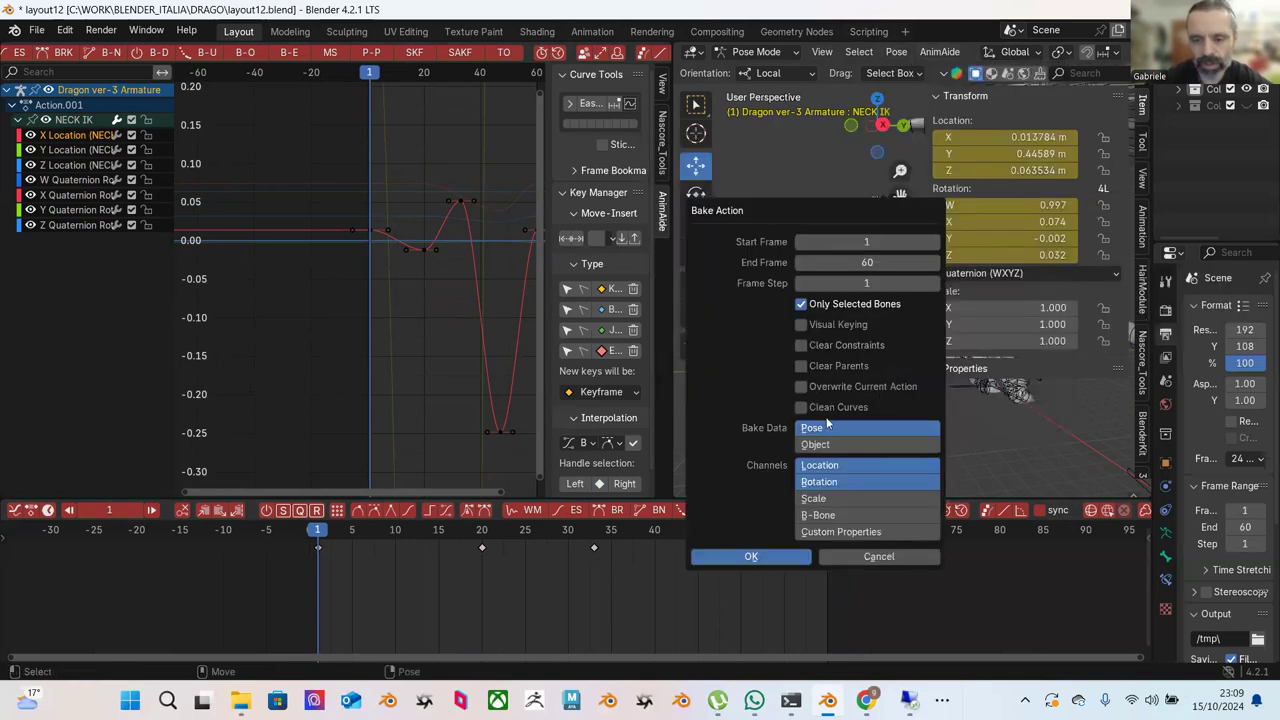
pyautogui.keyDown('shift'); pyautogui.click(818, 482); pyautogui.keyUp('shift')
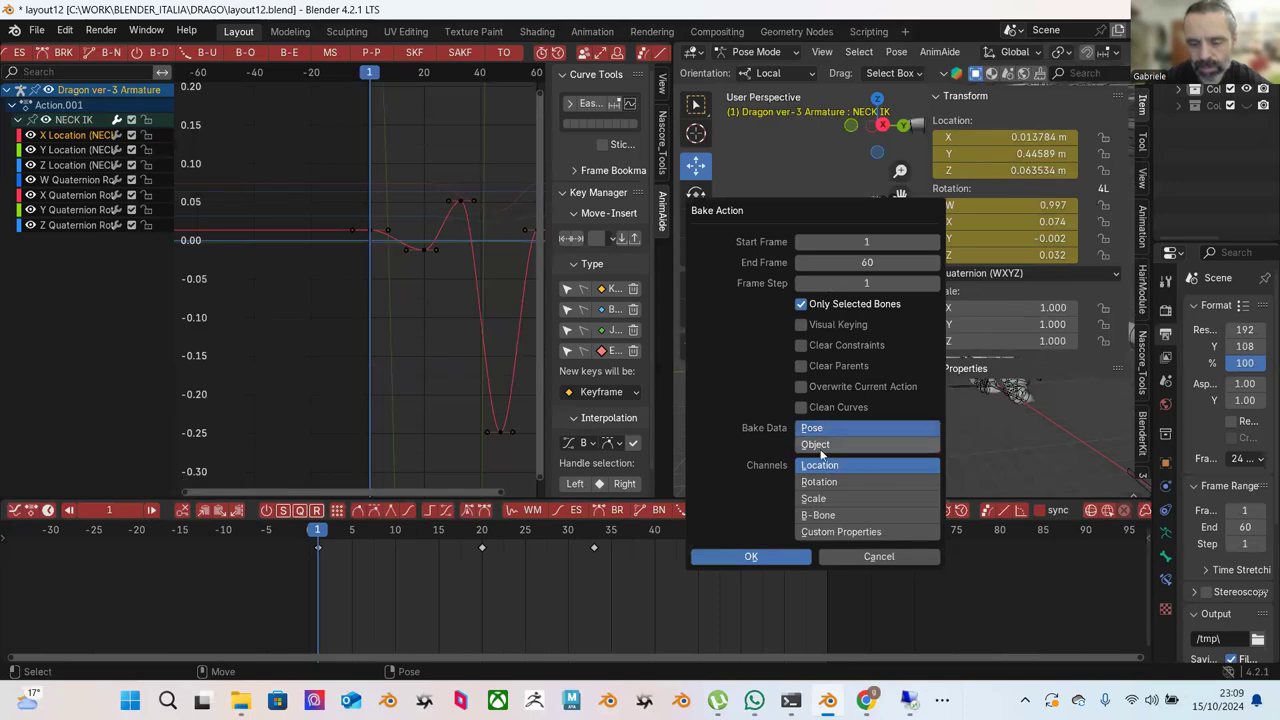
pyautogui.click(818, 482)
# Toggle the Location, Rotation, Scale, B-Bone and Custom Properties bake channels, then run the bake.
pyautogui.click(830, 466)
pyautogui.keyDown('shift'); pyautogui.click(820, 515); pyautogui.keyUp('shift')
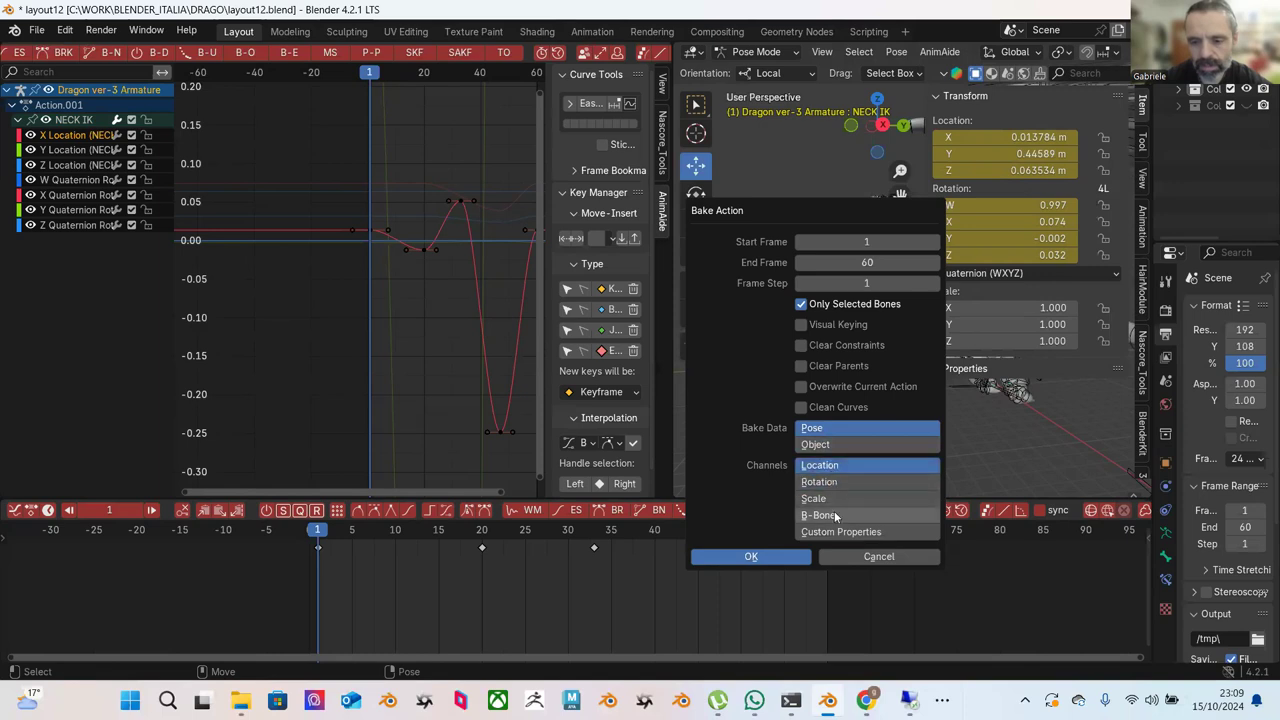
pyautogui.keyDown('shift'); pyautogui.click(839, 531); pyautogui.keyUp('shift')
pyautogui.keyDown('shift'); pyautogui.click(838, 500); pyautogui.keyUp('shift')
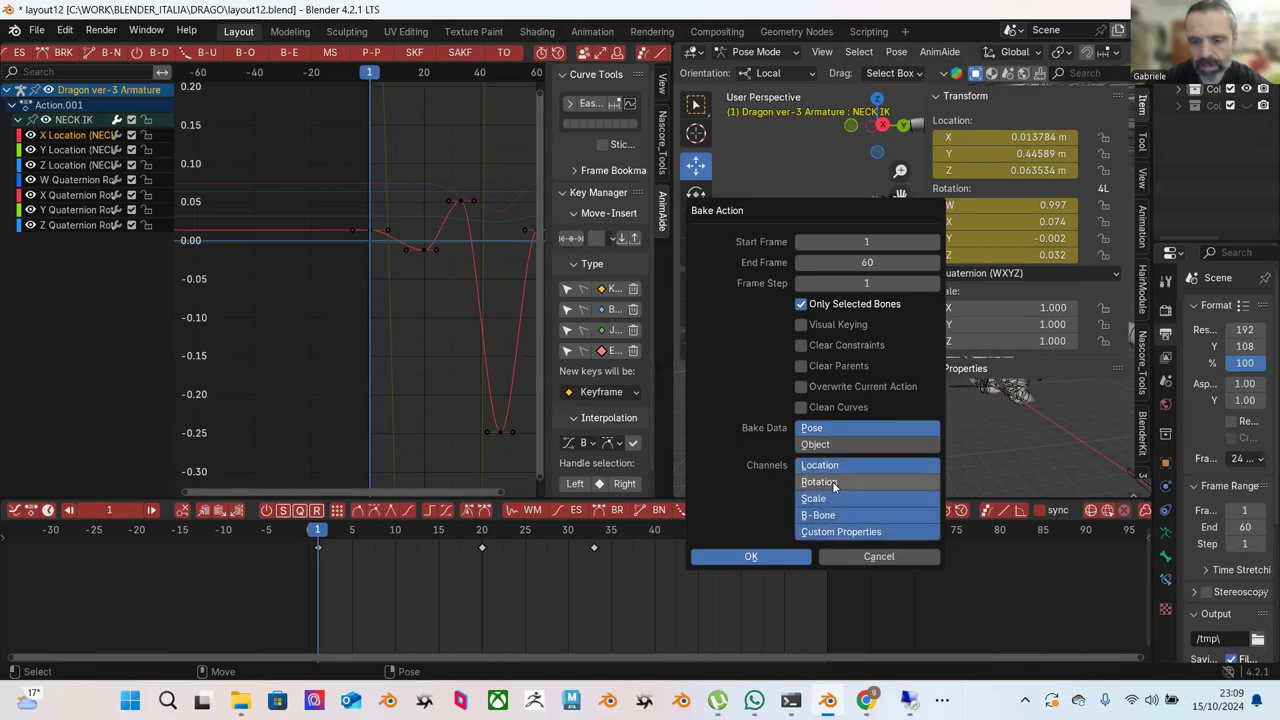
pyautogui.keyDown('shift'); pyautogui.click(836, 466); pyautogui.keyUp('shift')
pyautogui.keyDown('shift'); pyautogui.click(843, 482); pyautogui.keyUp('shift')
pyautogui.keyDown('shift'); pyautogui.click(845, 498); pyautogui.keyUp('shift')
pyautogui.keyDown('shift'); pyautogui.click(847, 515); pyautogui.keyUp('shift')
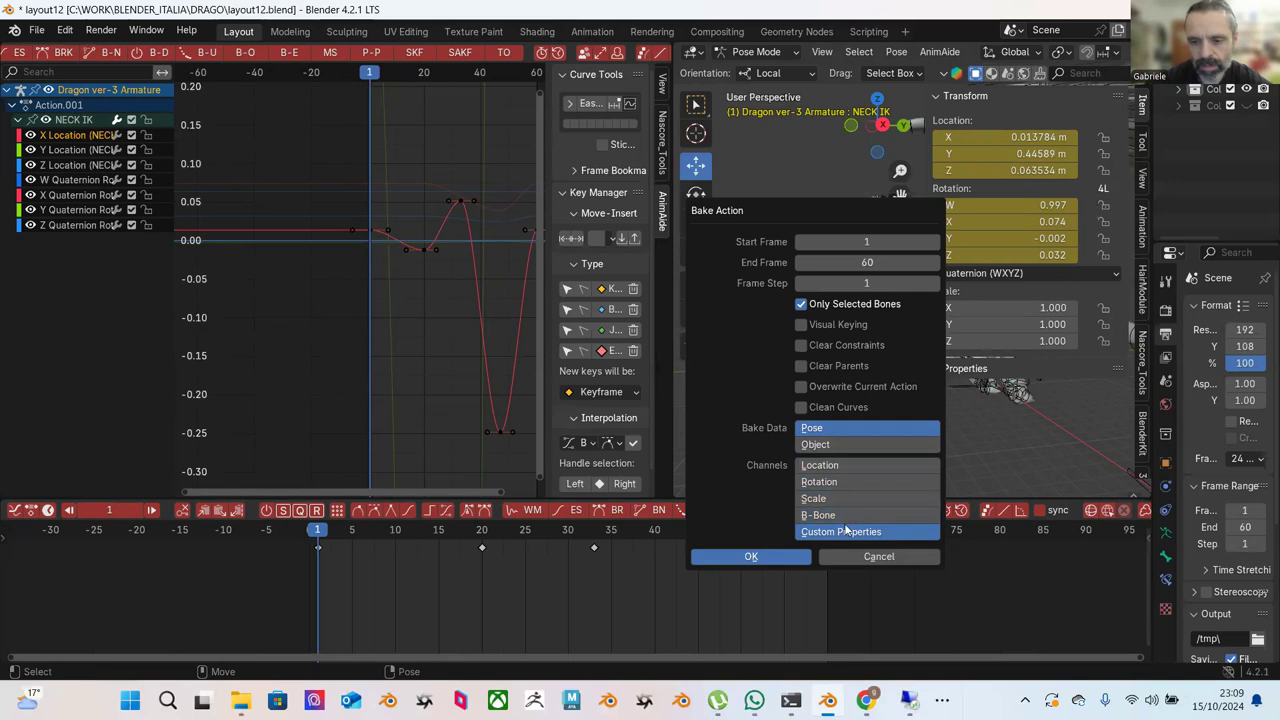
pyautogui.keyDown('shift'); pyautogui.click(848, 531); pyautogui.keyUp('shift')
pyautogui.click(758, 558)
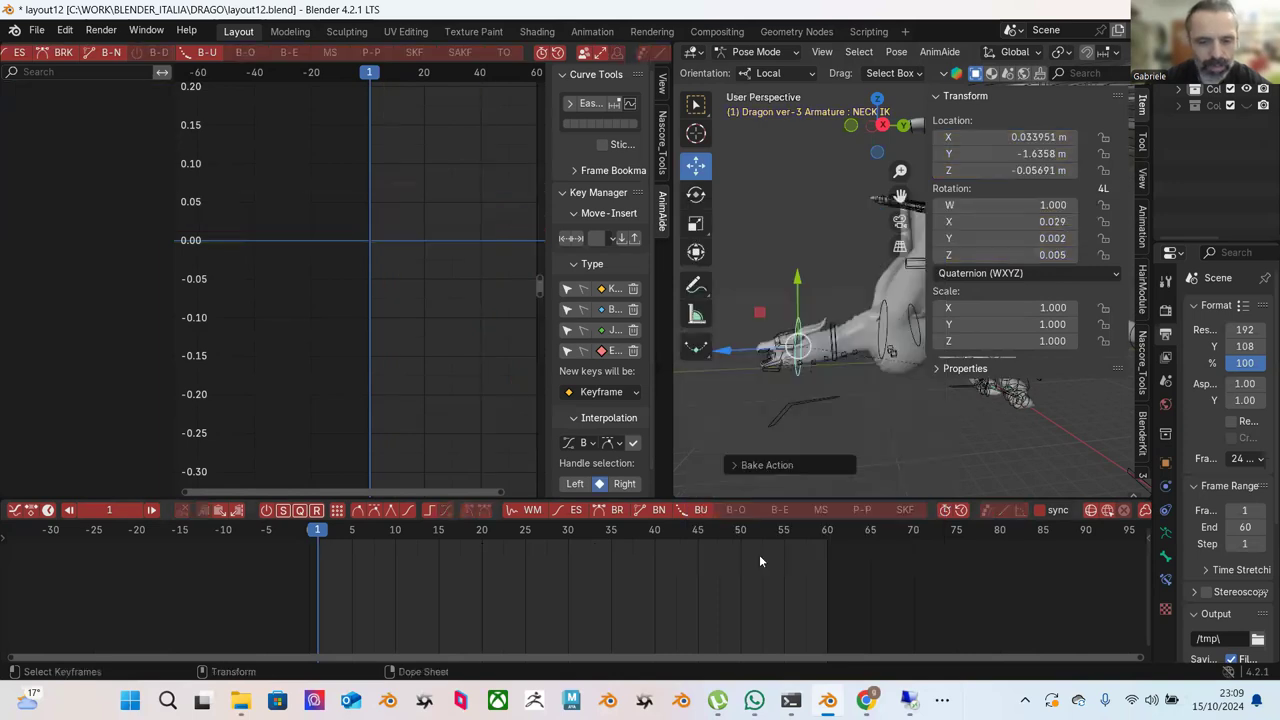
# Undo the bake, then collapse and select the NECK IK channel group.
pyautogui.hotkey('ctrl', 'z')
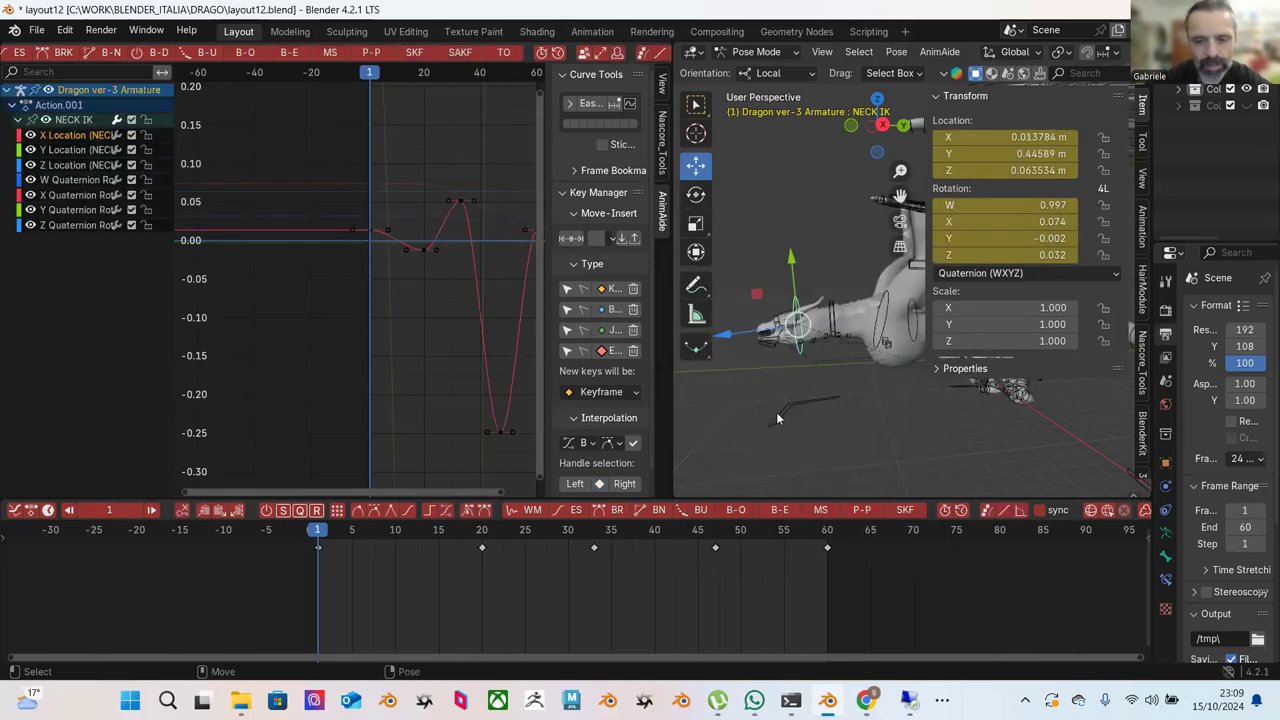
pyautogui.click(756, 52)
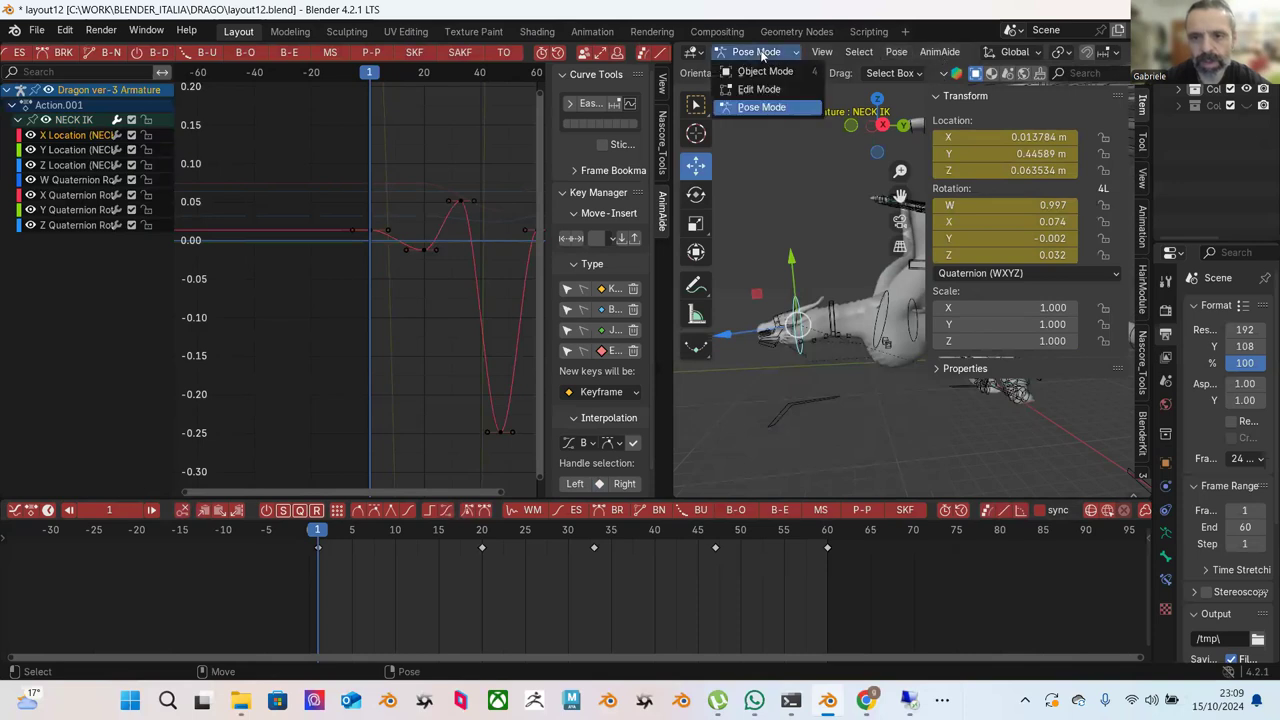
pyautogui.click(896, 52)
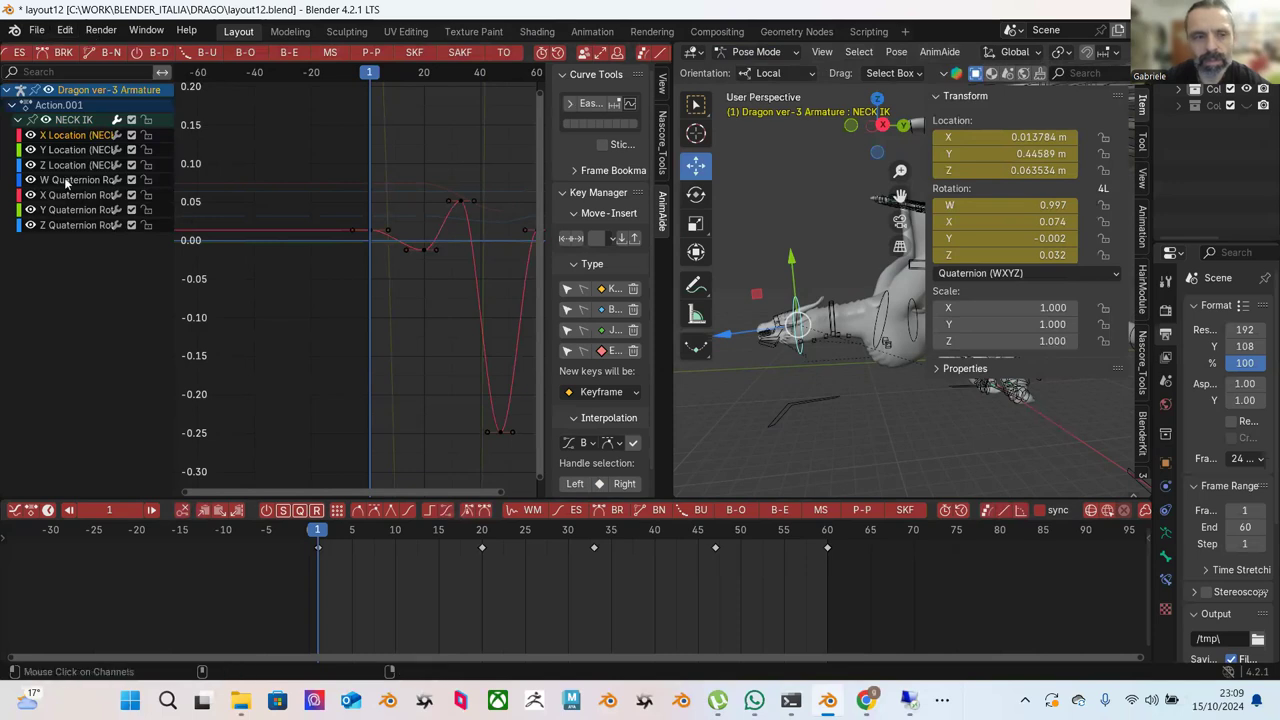
pyautogui.click(17, 119)
pyautogui.click(32, 120)
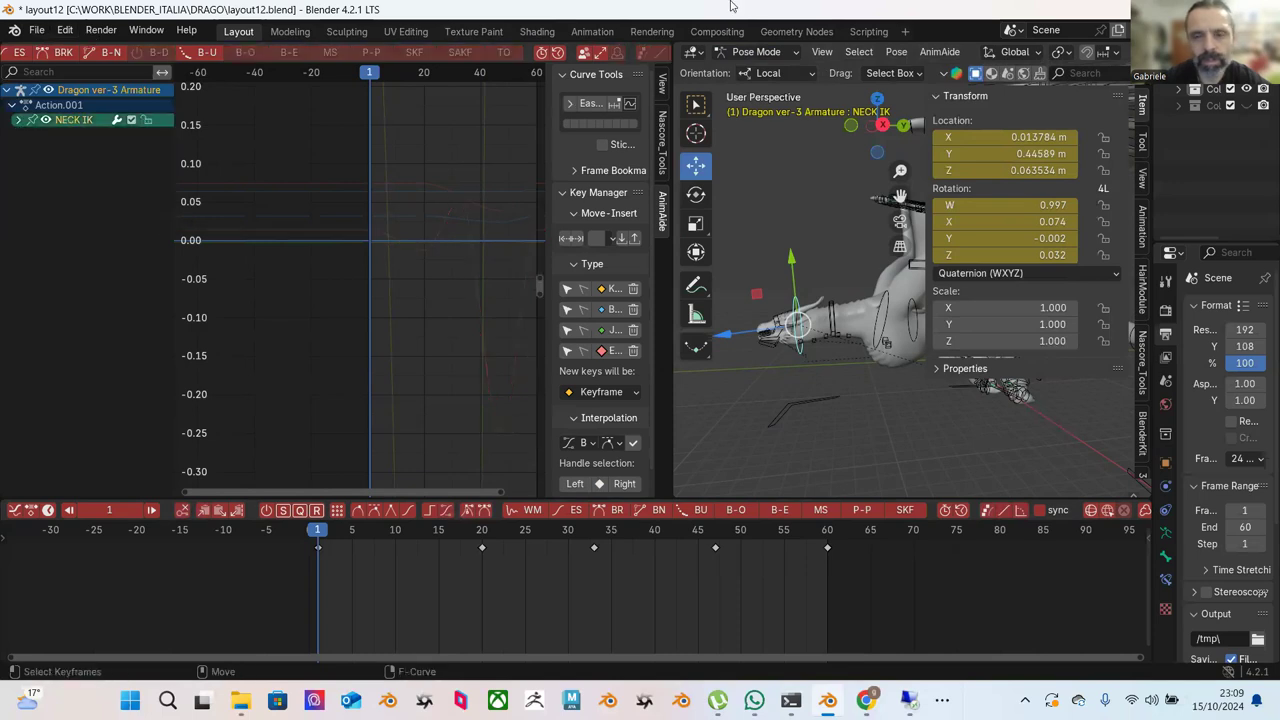
# Run Bake Action on NECK IK with its default settings.
pyautogui.click(893, 54)
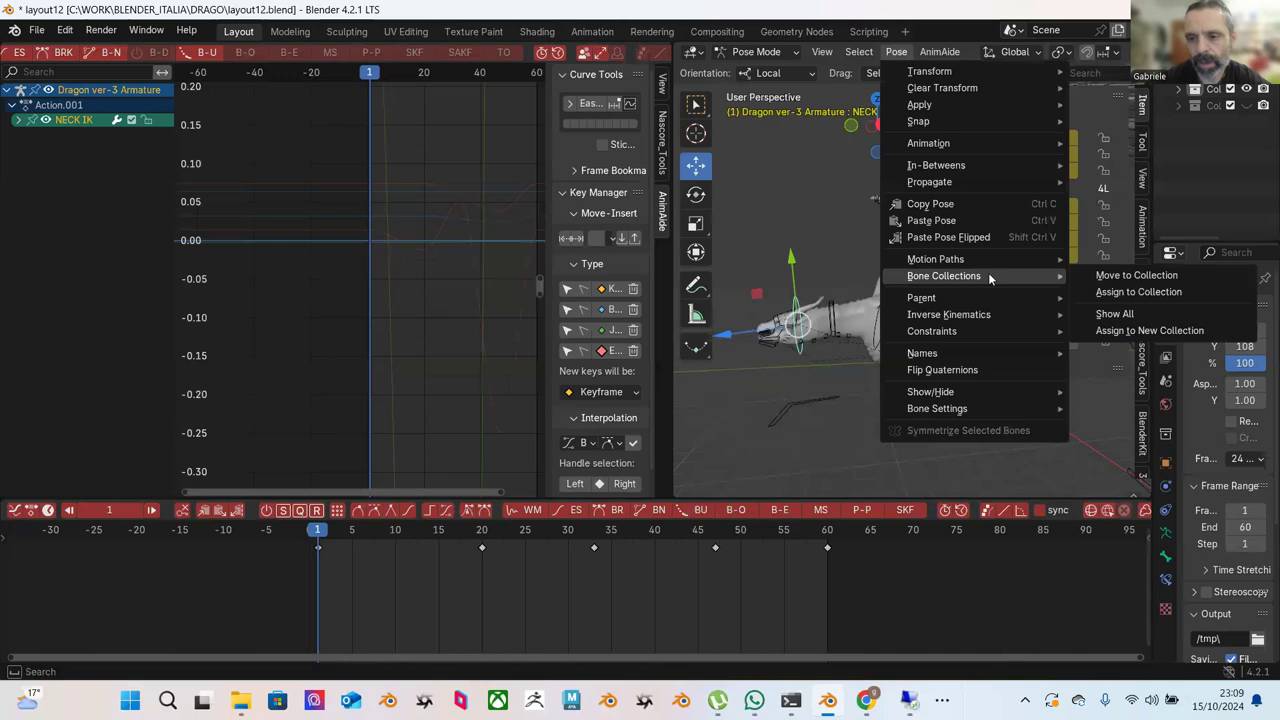
pyautogui.moveTo(970, 144)
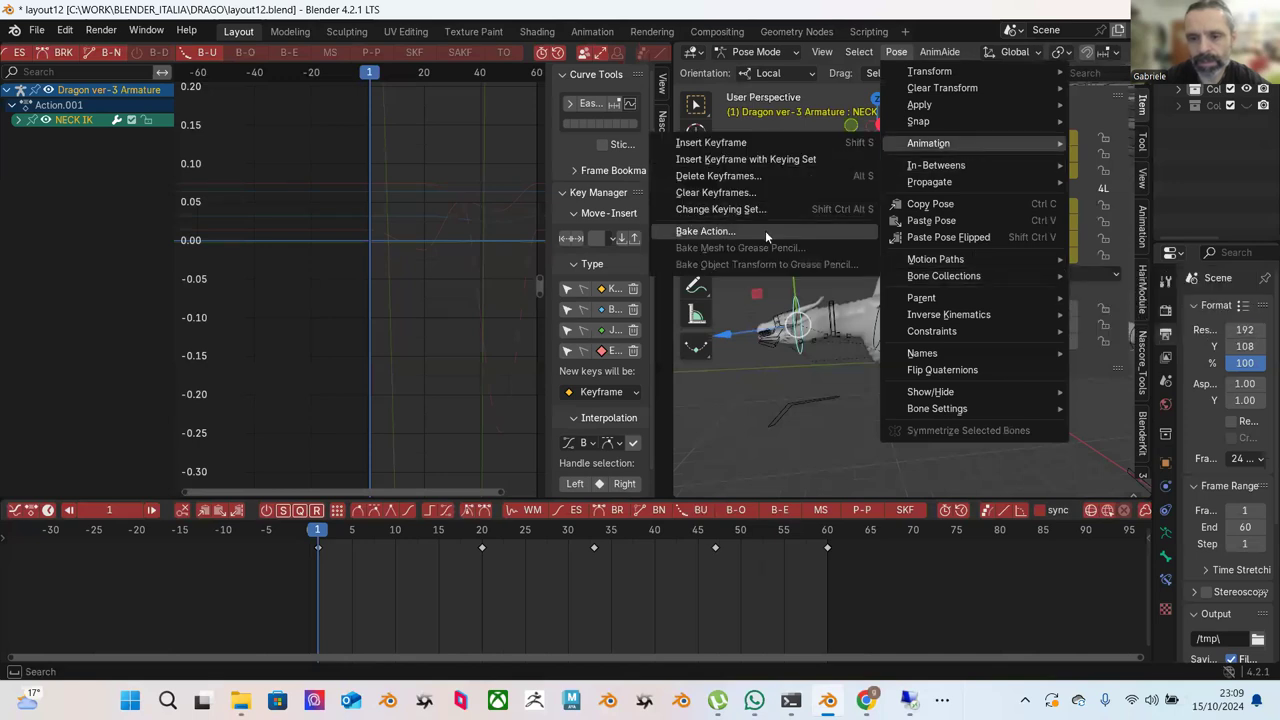
pyautogui.click(765, 230)
pyautogui.click(746, 556)
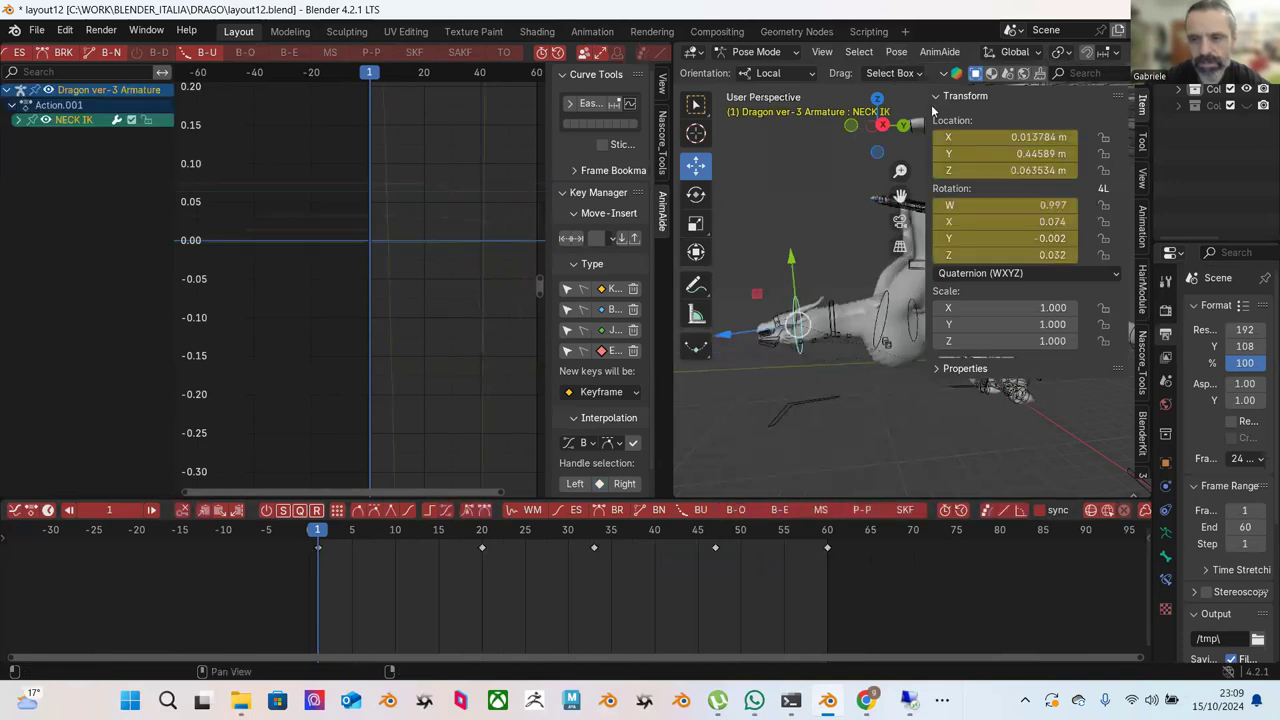
# Bake Location, Rotation and Scale on every frame.
pyautogui.click(903, 55)
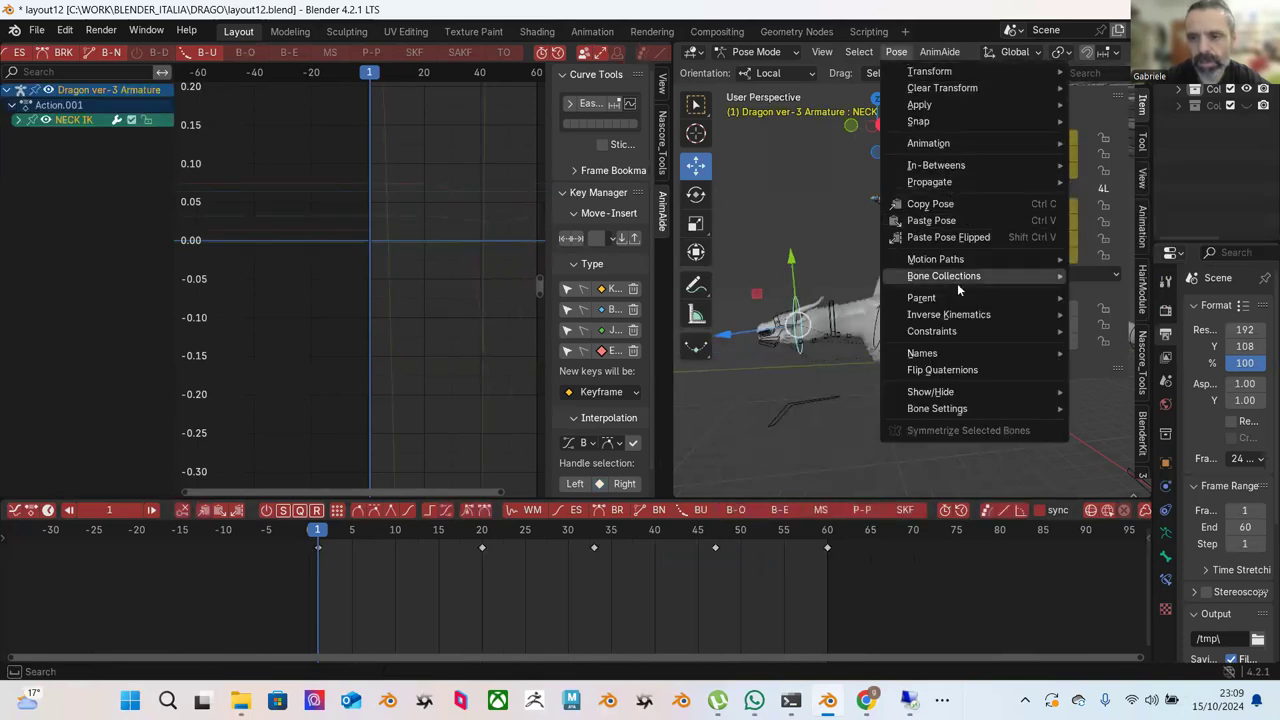
pyautogui.moveTo(928, 143)
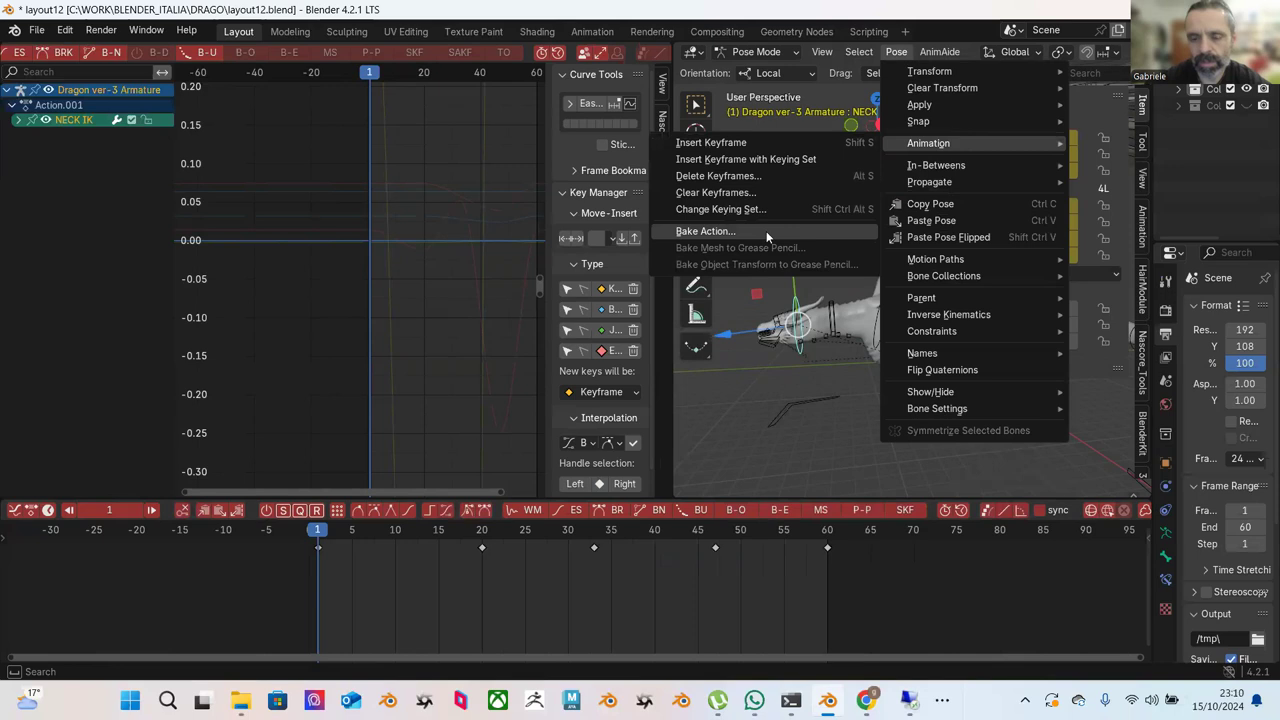
pyautogui.click(766, 231)
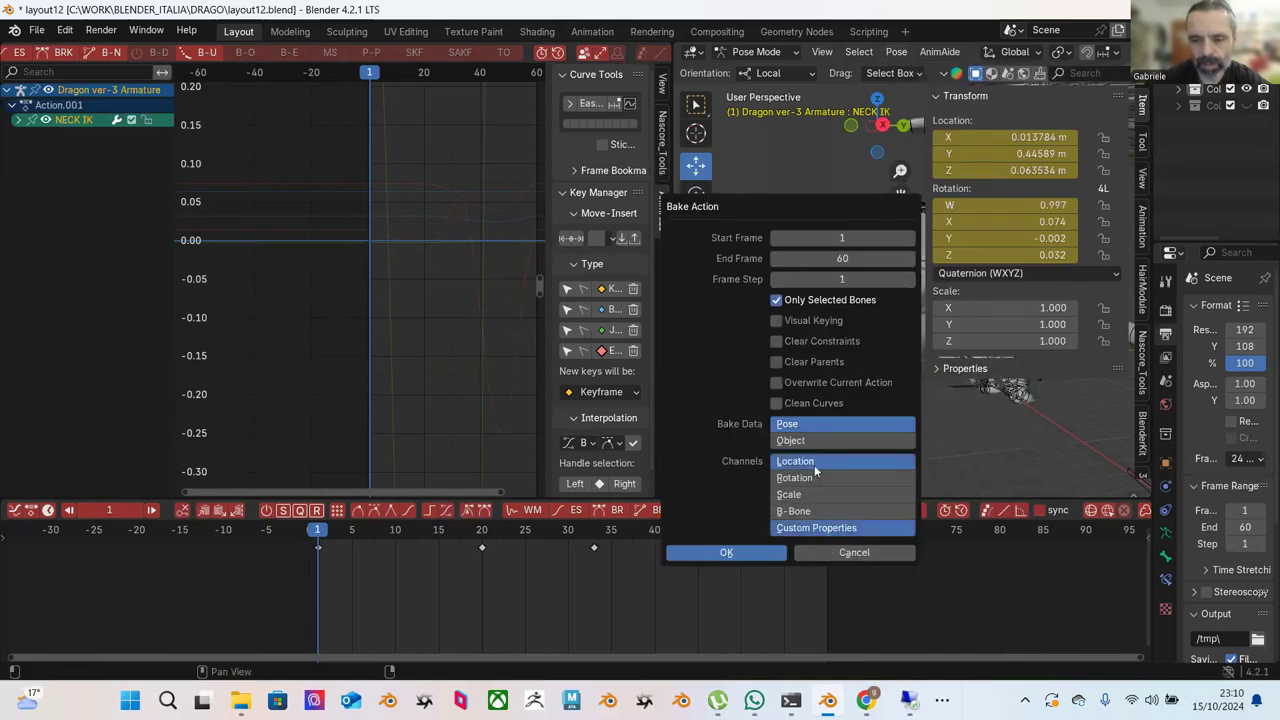
pyautogui.keyDown('shift'); pyautogui.click(814, 463); pyautogui.keyUp('shift')
pyautogui.keyDown('shift'); pyautogui.click(815, 478); pyautogui.keyUp('shift')
pyautogui.keyDown('shift'); pyautogui.click(815, 494); pyautogui.keyUp('shift')
pyautogui.click(741, 555)
# Scrub the baked frames 1–28, undo the bake, and deselect NECK IK.
pyautogui.moveTo(403, 530); pyautogui.dragTo(776, 576)
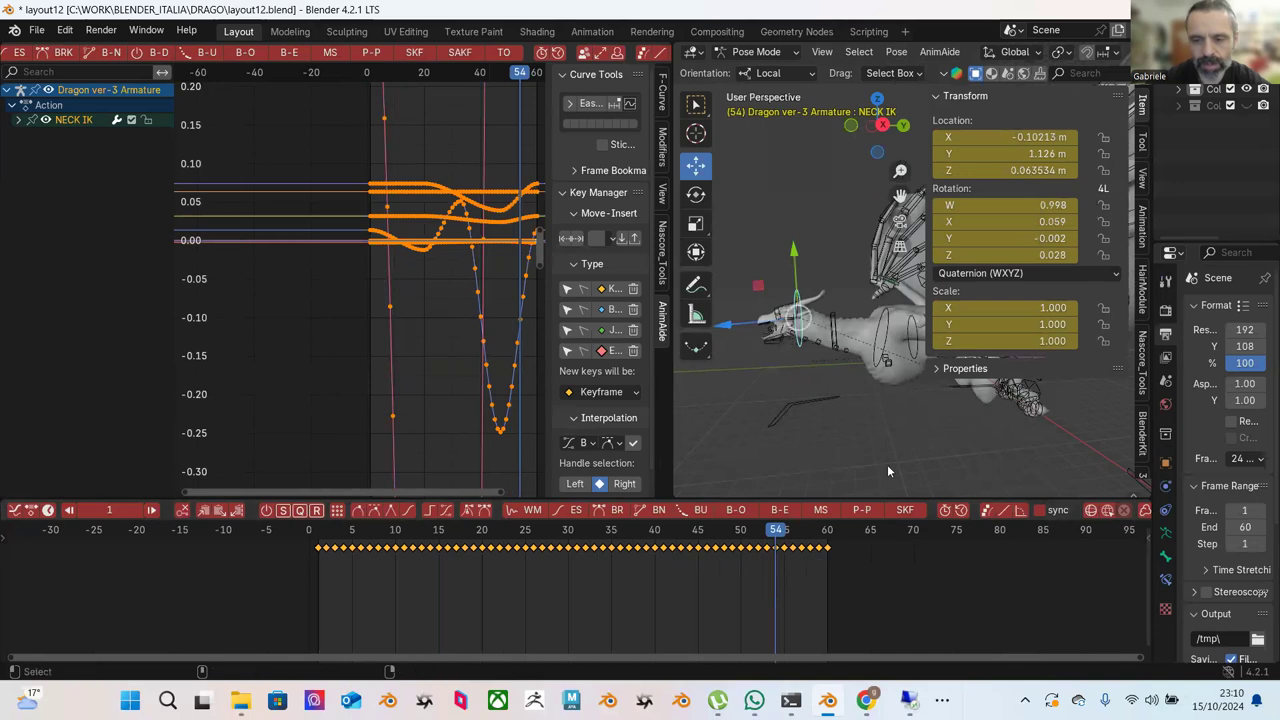
pyautogui.hotkey('ctrl', 'z')
pyautogui.hotkey('ctrl', 'z')
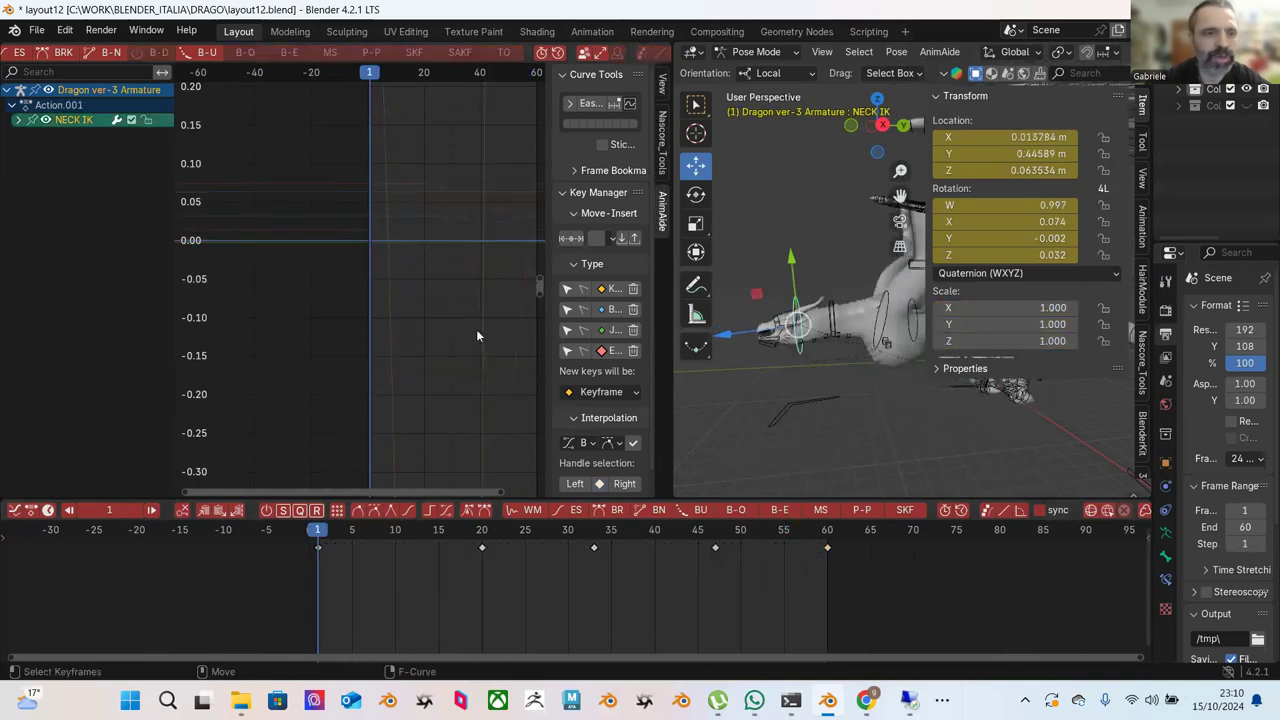
pyautogui.click(799, 299)
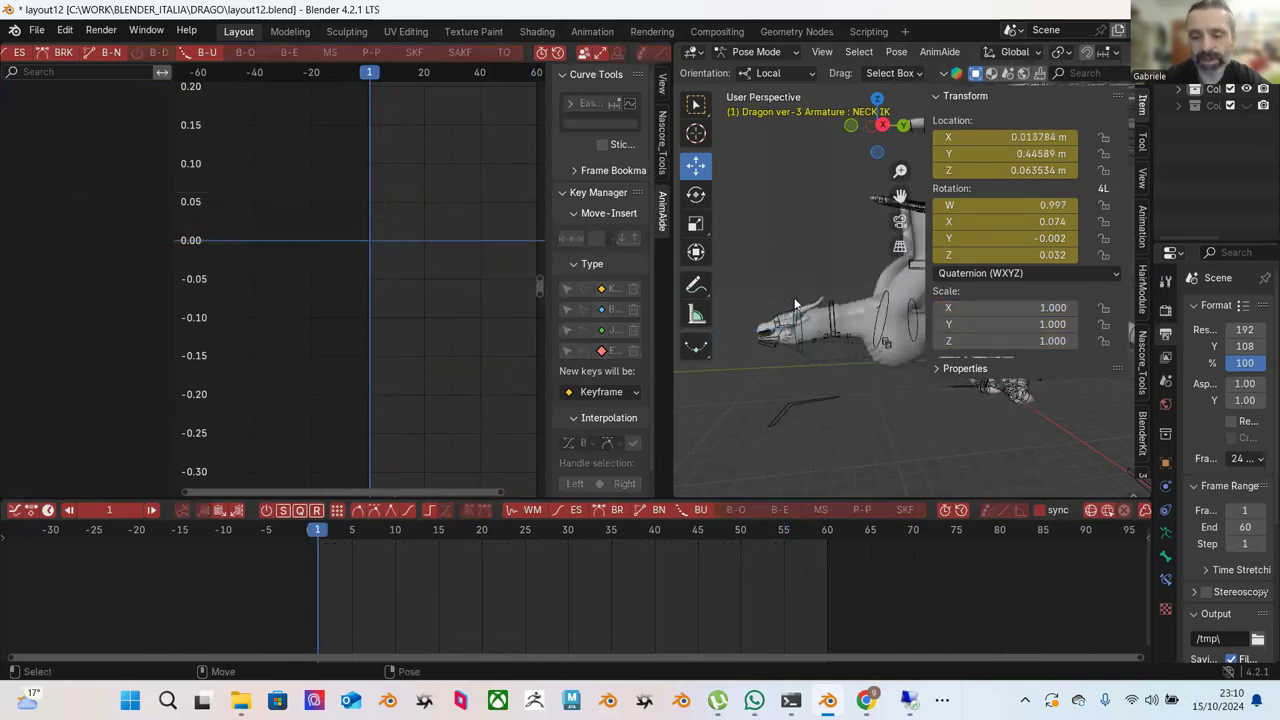
# Reselect NECK IK, expand its channels, and box-select the X Location keys.
pyautogui.click(795, 303)
pyautogui.click(19, 120)
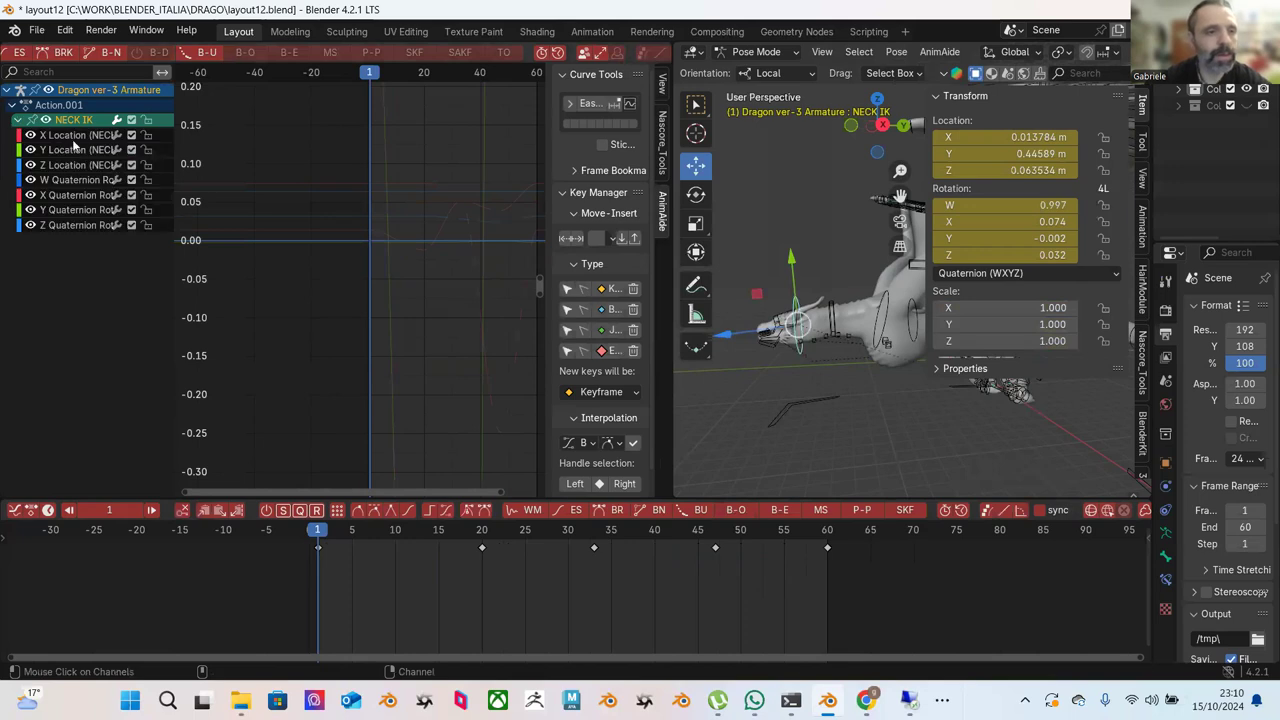
pyautogui.click(72, 139)
pyautogui.moveTo(309, 157); pyautogui.dragTo(477, 279)
pyautogui.moveTo(326, 538); pyautogui.dragTo(552, 553)
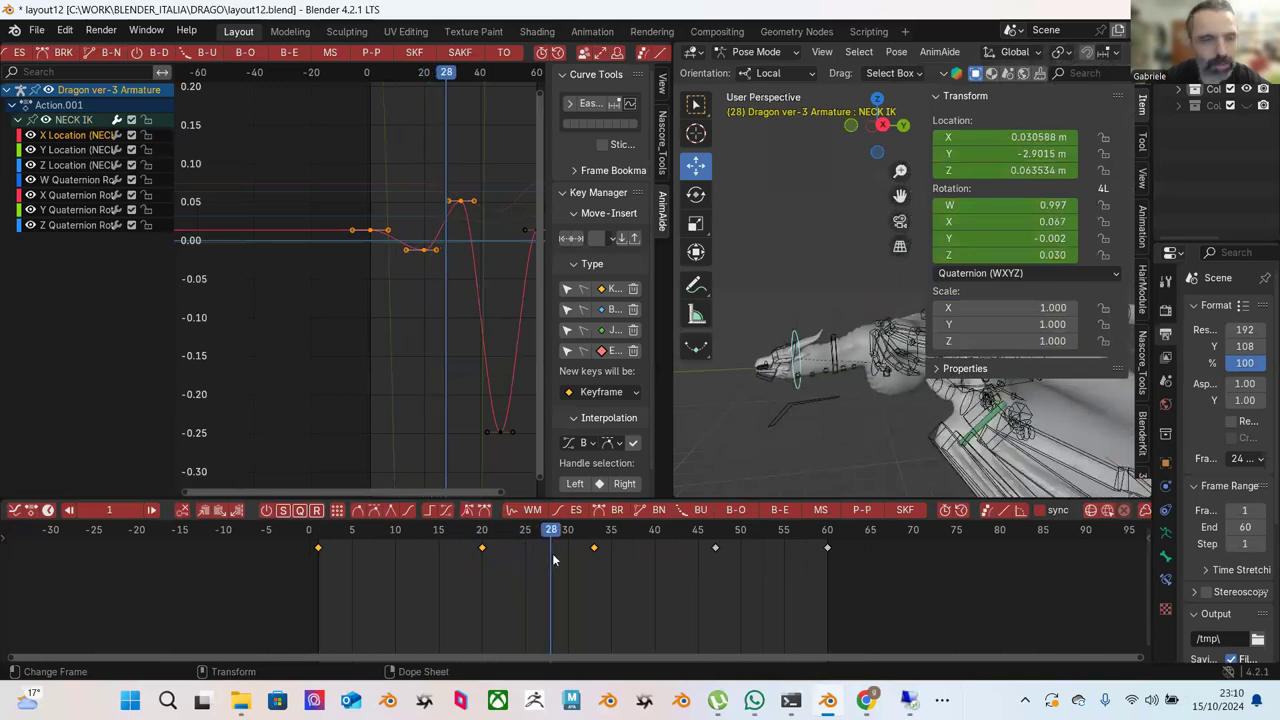
# Frame the Y Location curve, review the neck pose, and select all its keys.
pyautogui.click(74, 149)
pyautogui.press('Home')
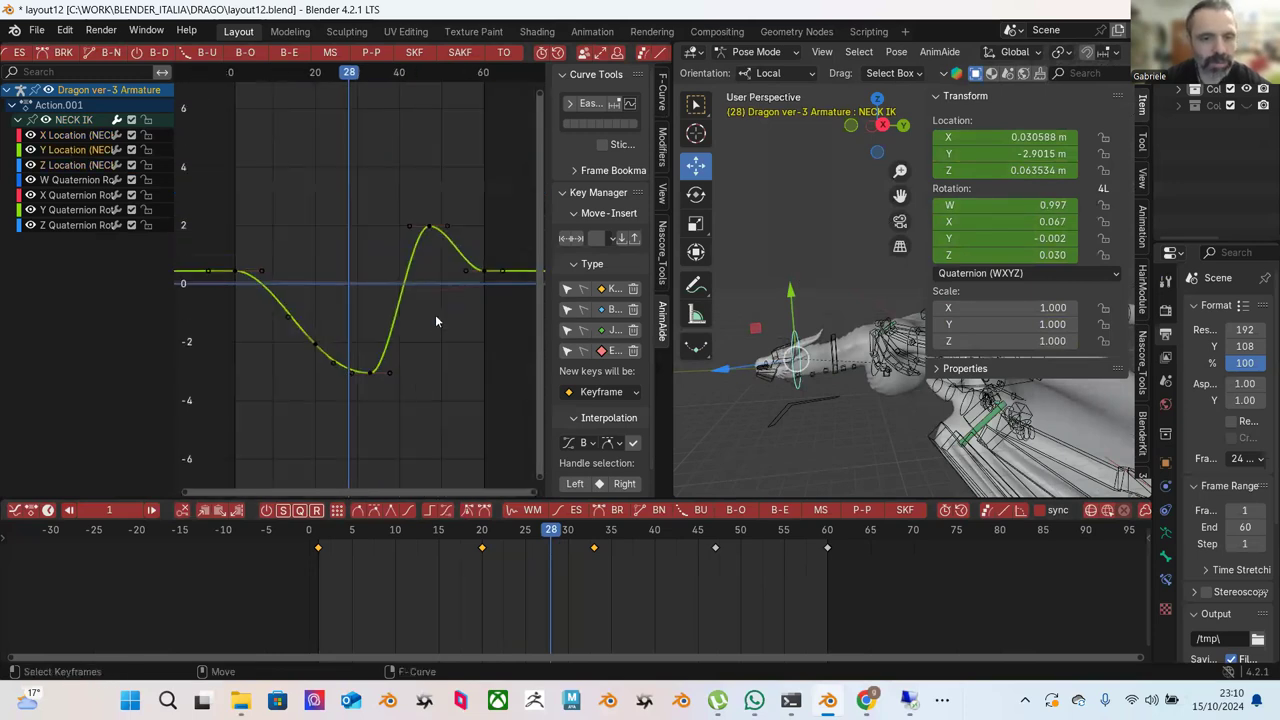
pyautogui.moveTo(340, 540); pyautogui.dragTo(452, 522)
pyautogui.scroll(-5, 353, 292)
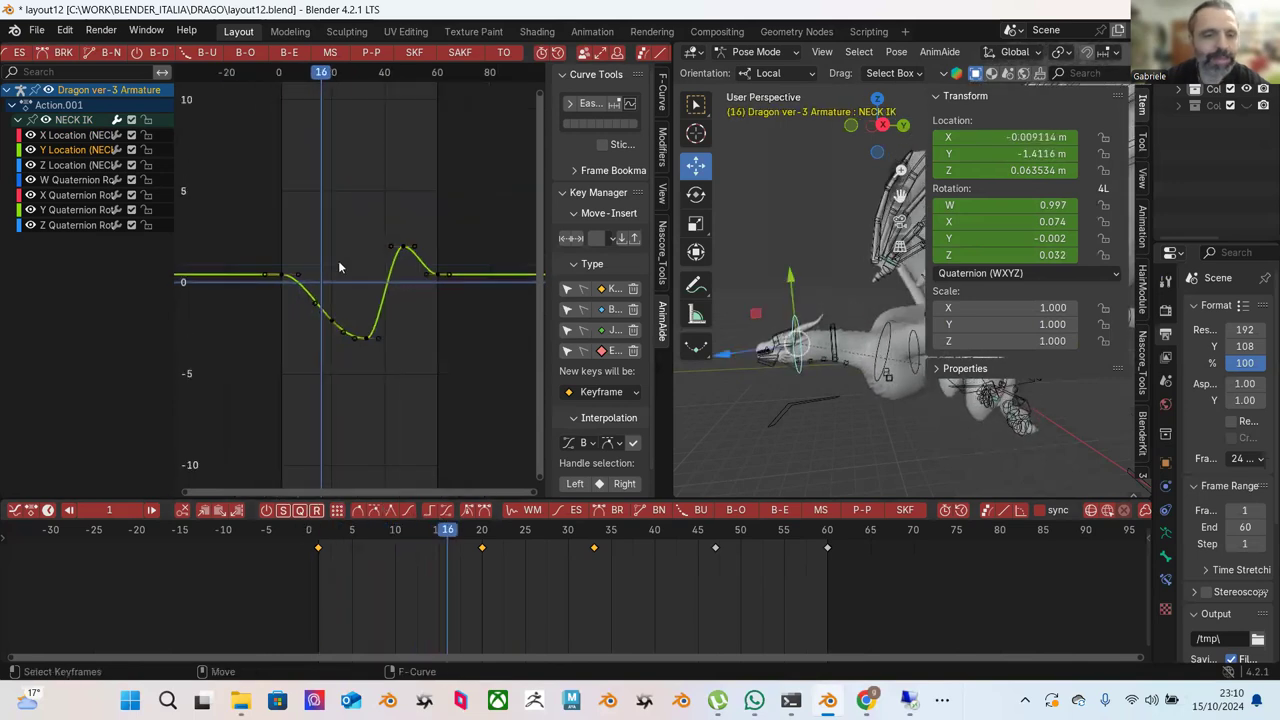
pyautogui.moveTo(239, 153); pyautogui.dragTo(466, 366)
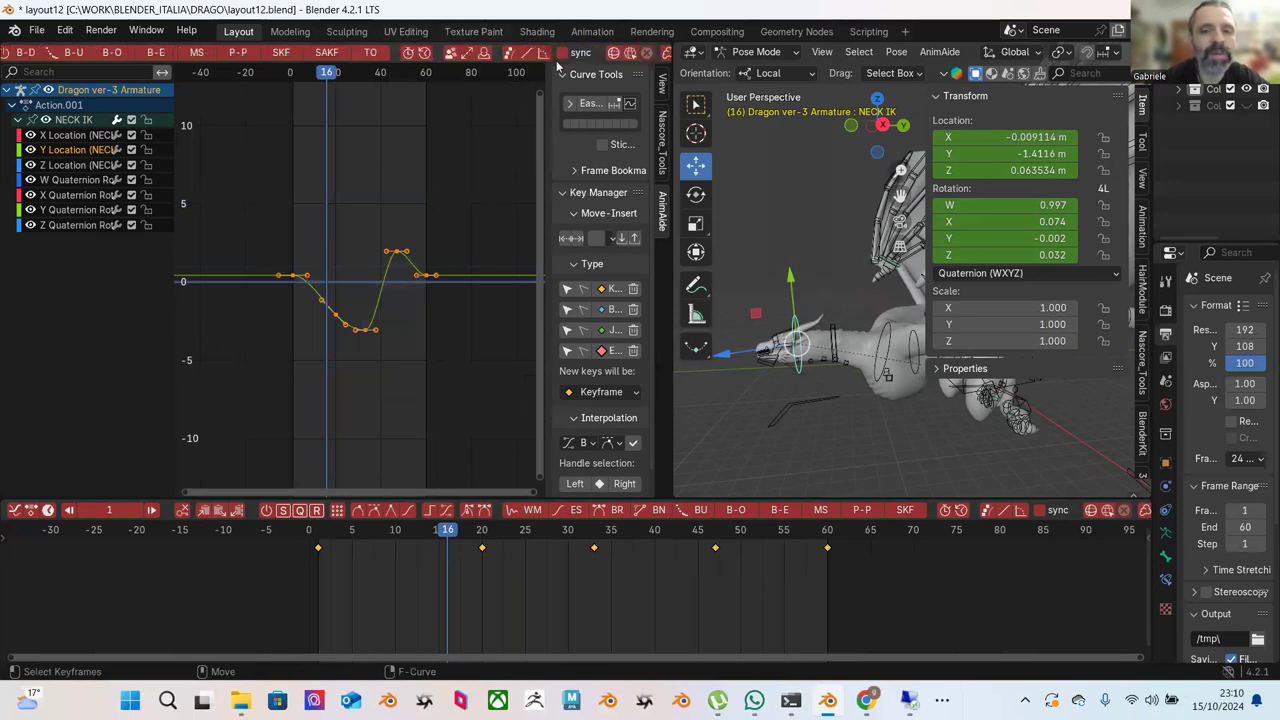
# Add a Cycles F-Curve modifier to the Y Location curve and scrub to check the repeat.
pyautogui.scroll(-5, 566, 62)
pyautogui.click(557, 53)
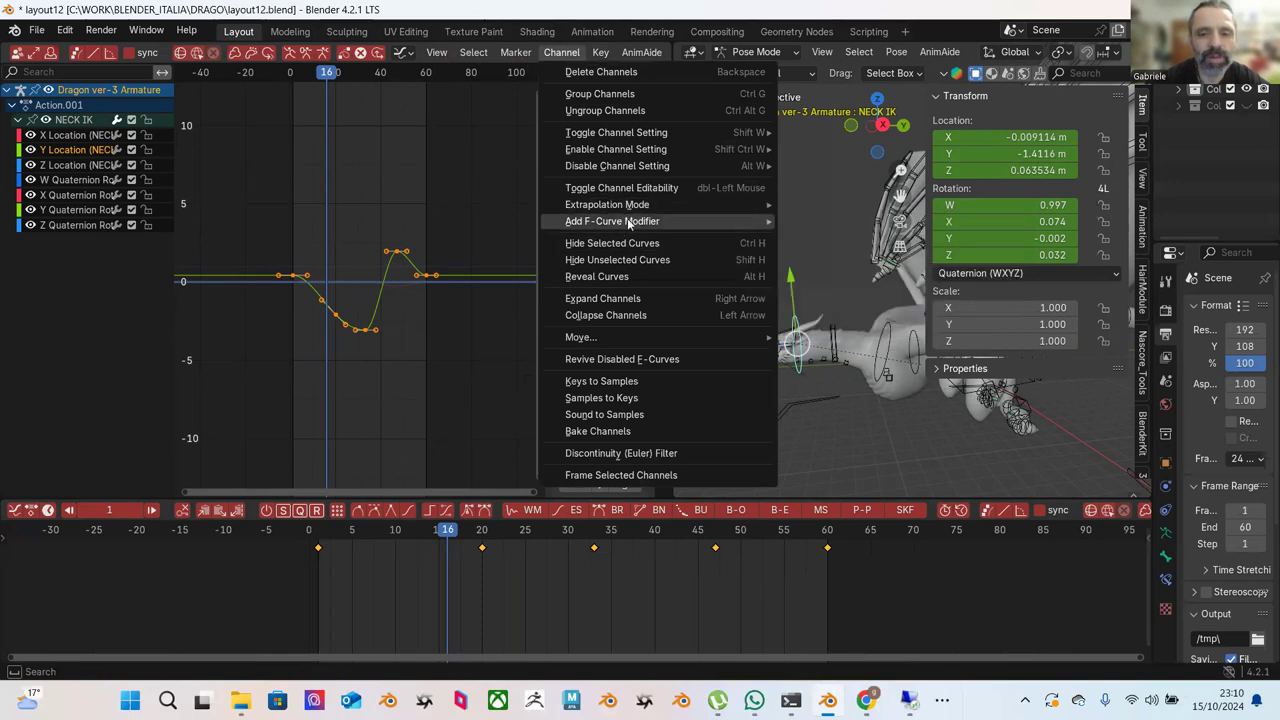
pyautogui.moveTo(630, 222)
pyautogui.click(852, 274)
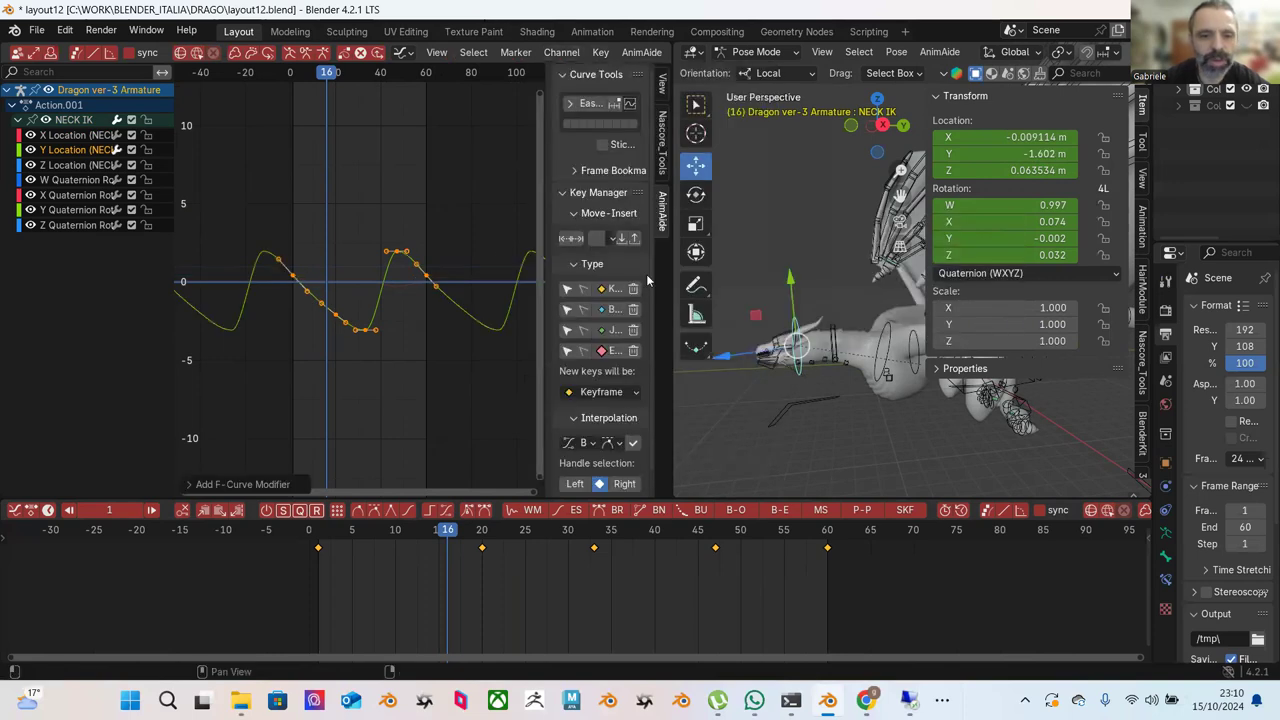
pyautogui.scroll(2, 445, 241)
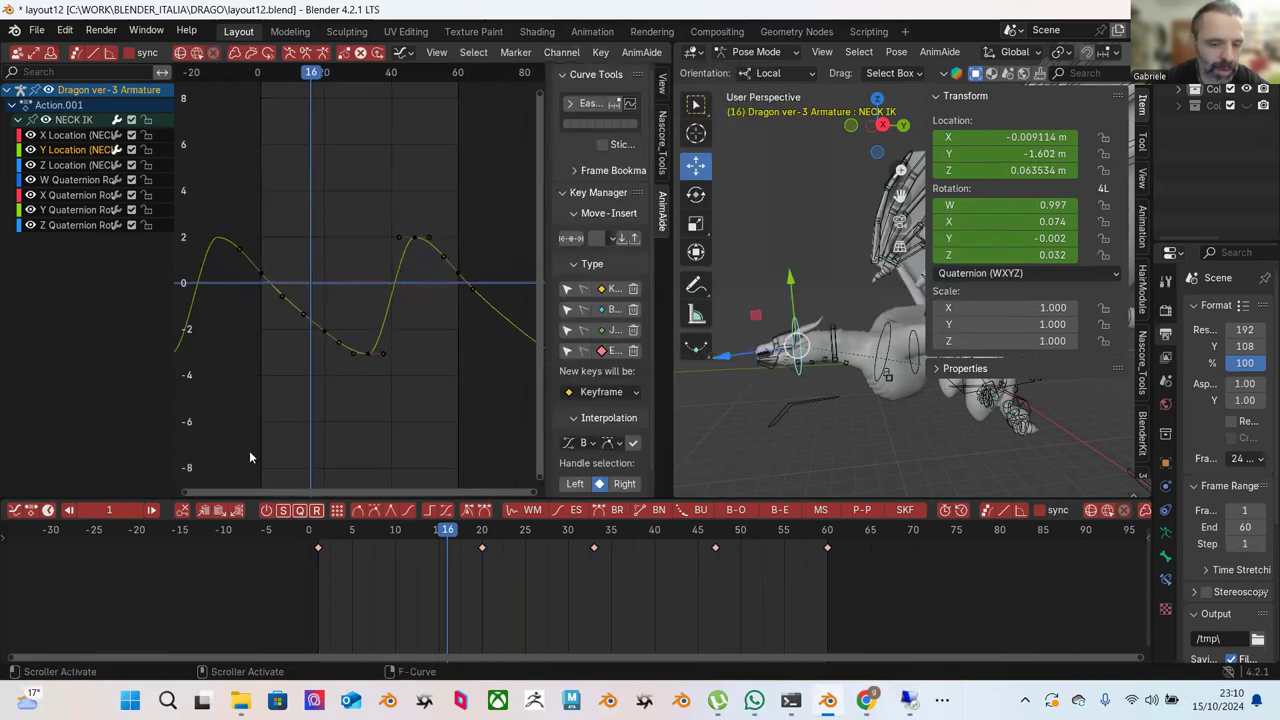
pyautogui.moveTo(325, 531); pyautogui.dragTo(629, 556)
pyautogui.click(934, 96)
# Reselect NECK IK, select all its curve keys, shift them later in time, and play.
pyautogui.click(968, 290)
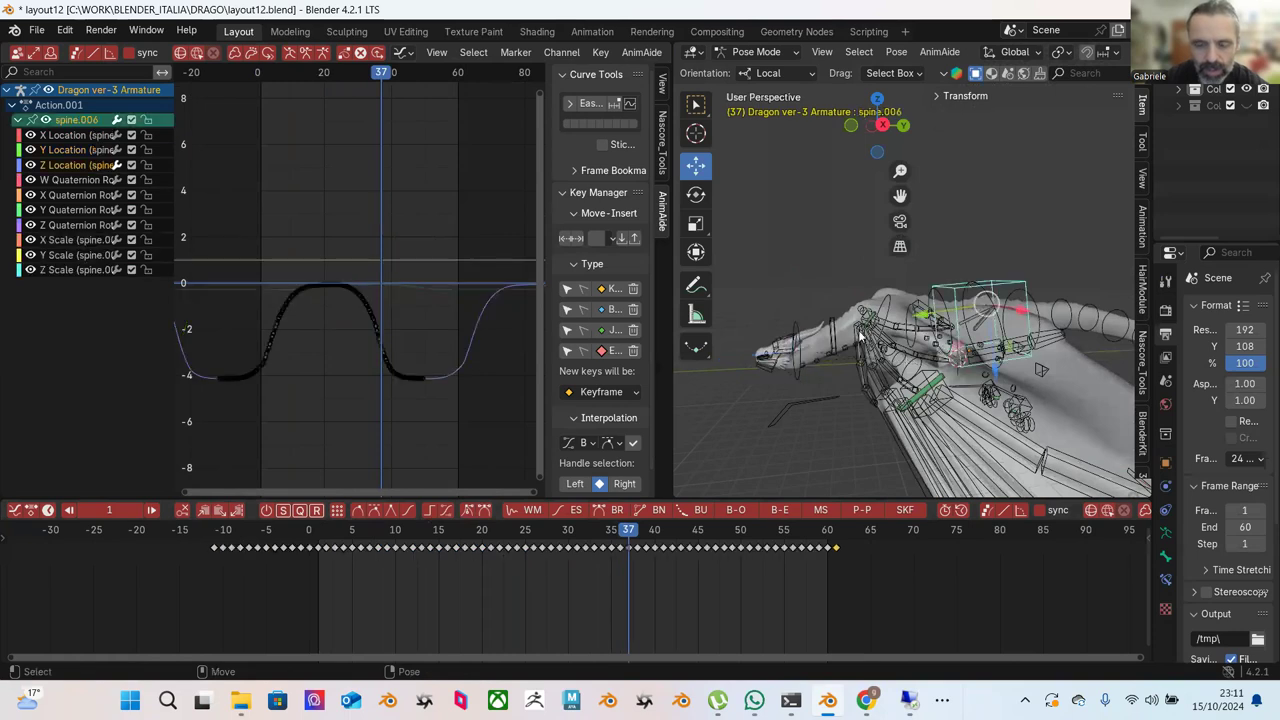
pyautogui.moveTo(640, 540); pyautogui.dragTo(681, 545)
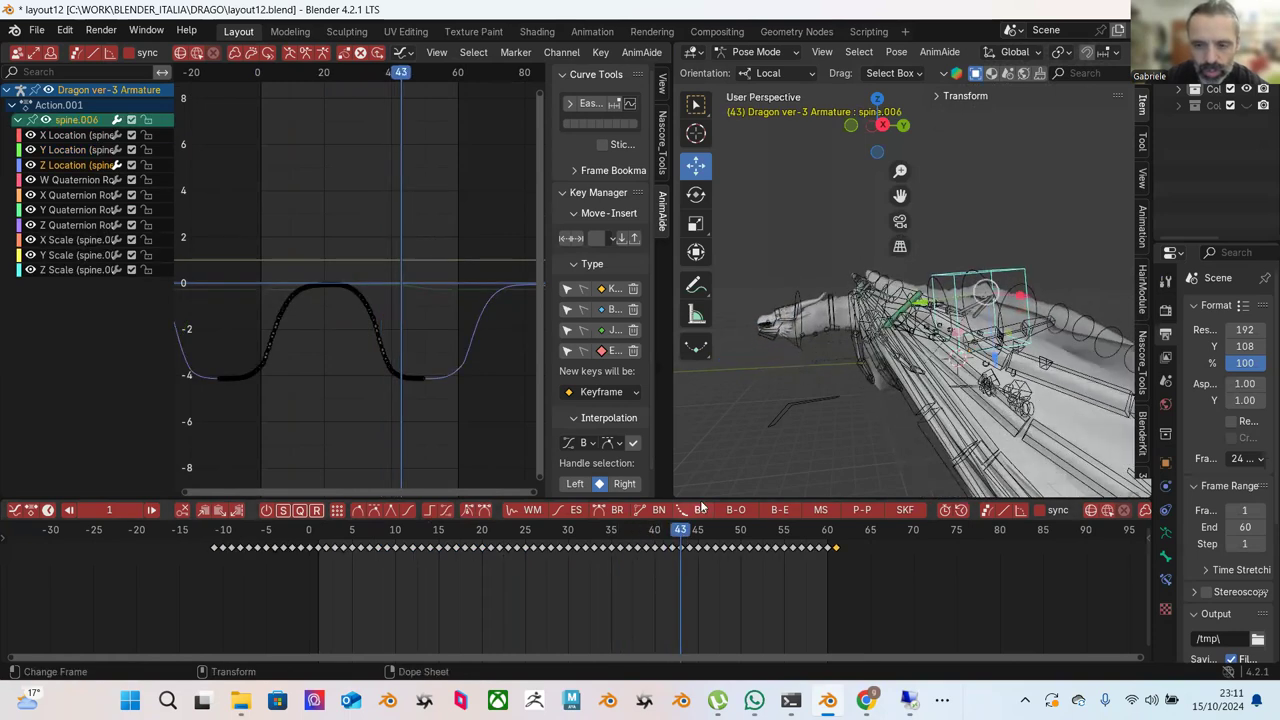
pyautogui.click(800, 298)
pyautogui.moveTo(264, 205); pyautogui.dragTo(498, 421)
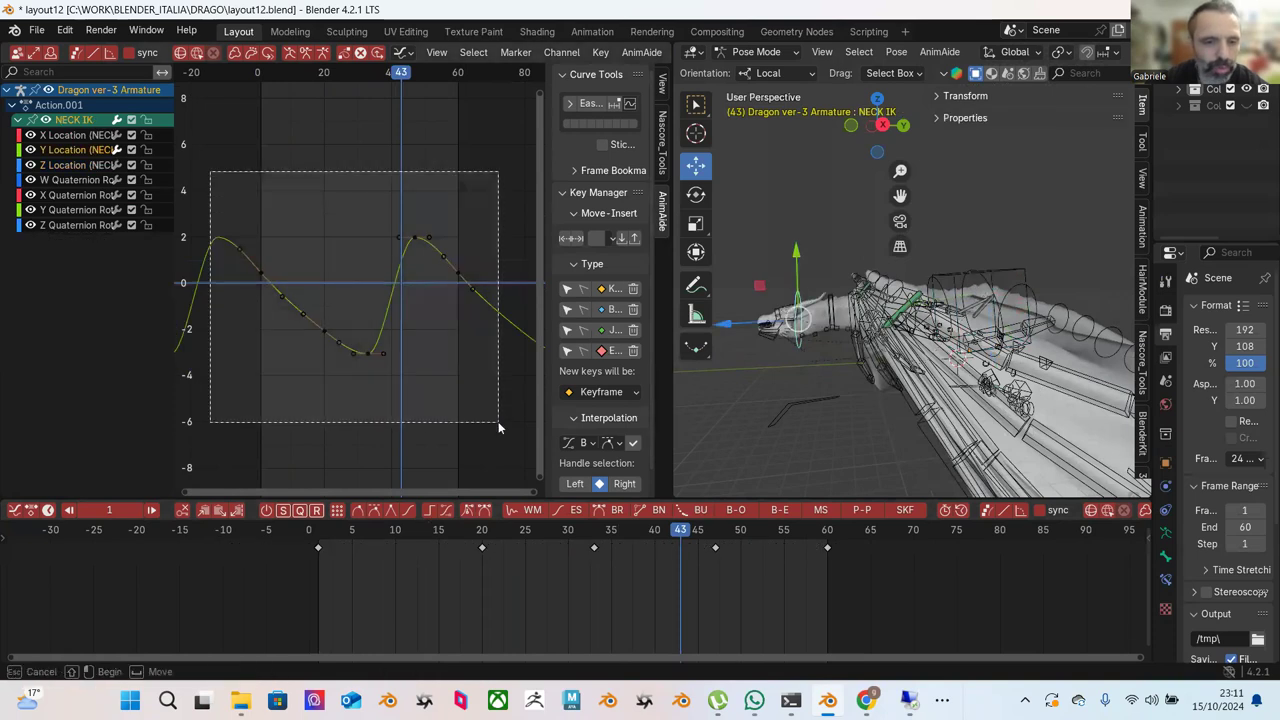
pyautogui.press('g')
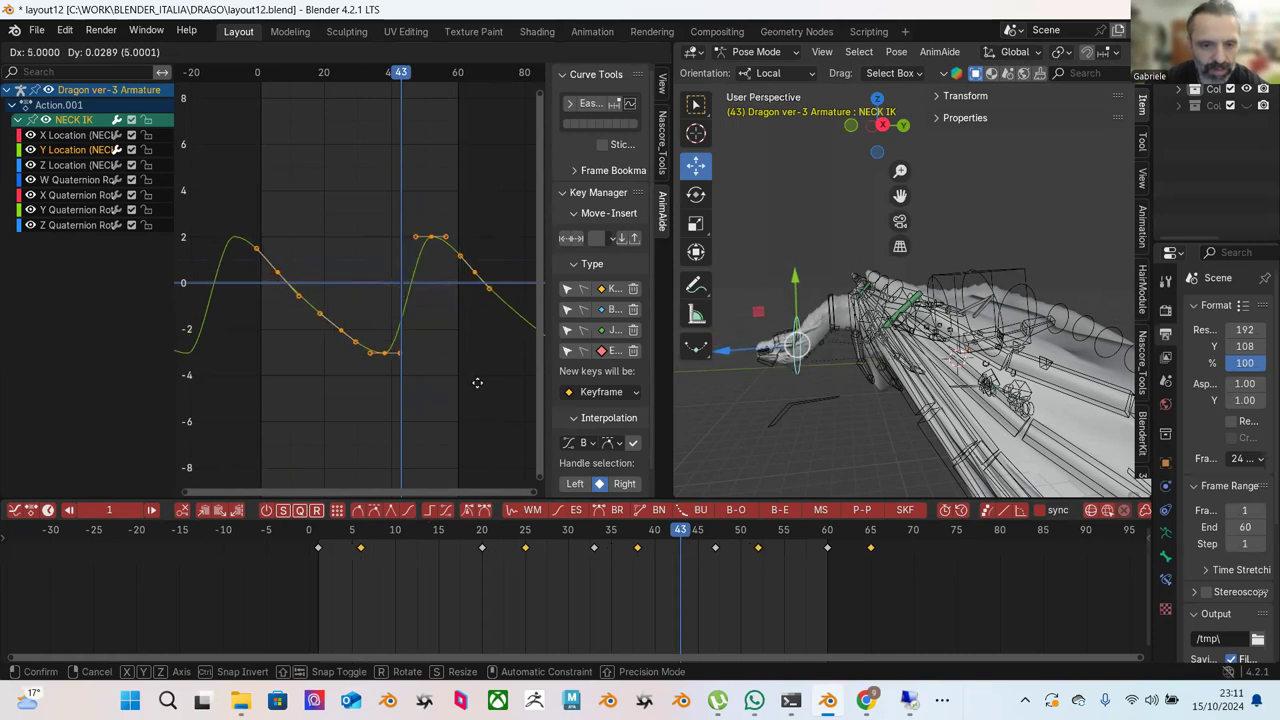
pyautogui.click(472, 383)
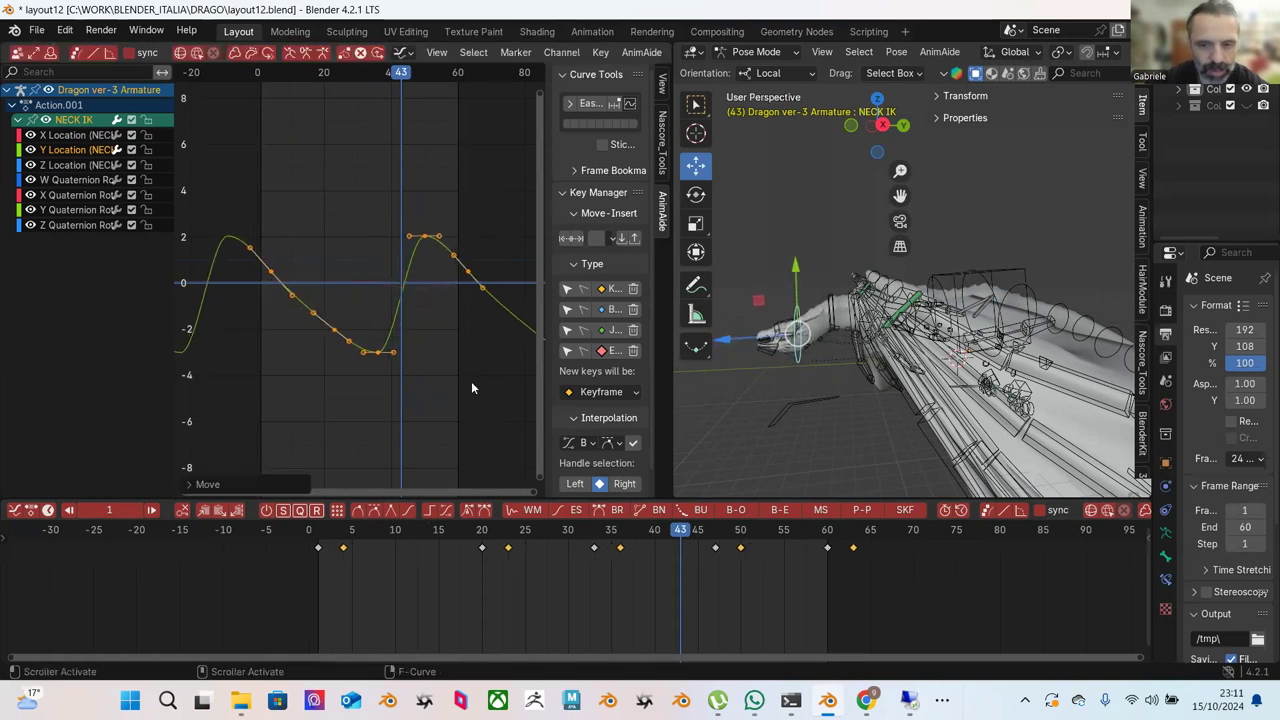
pyautogui.press('space')
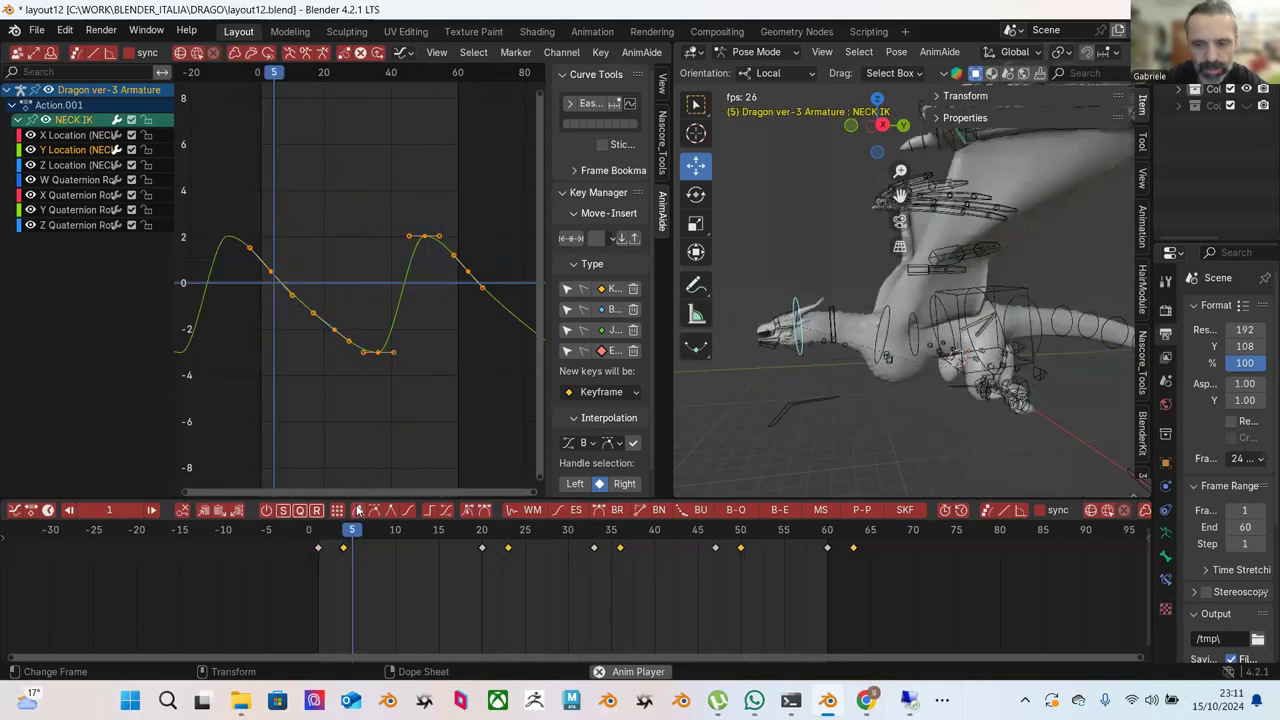
pyautogui.press('space')
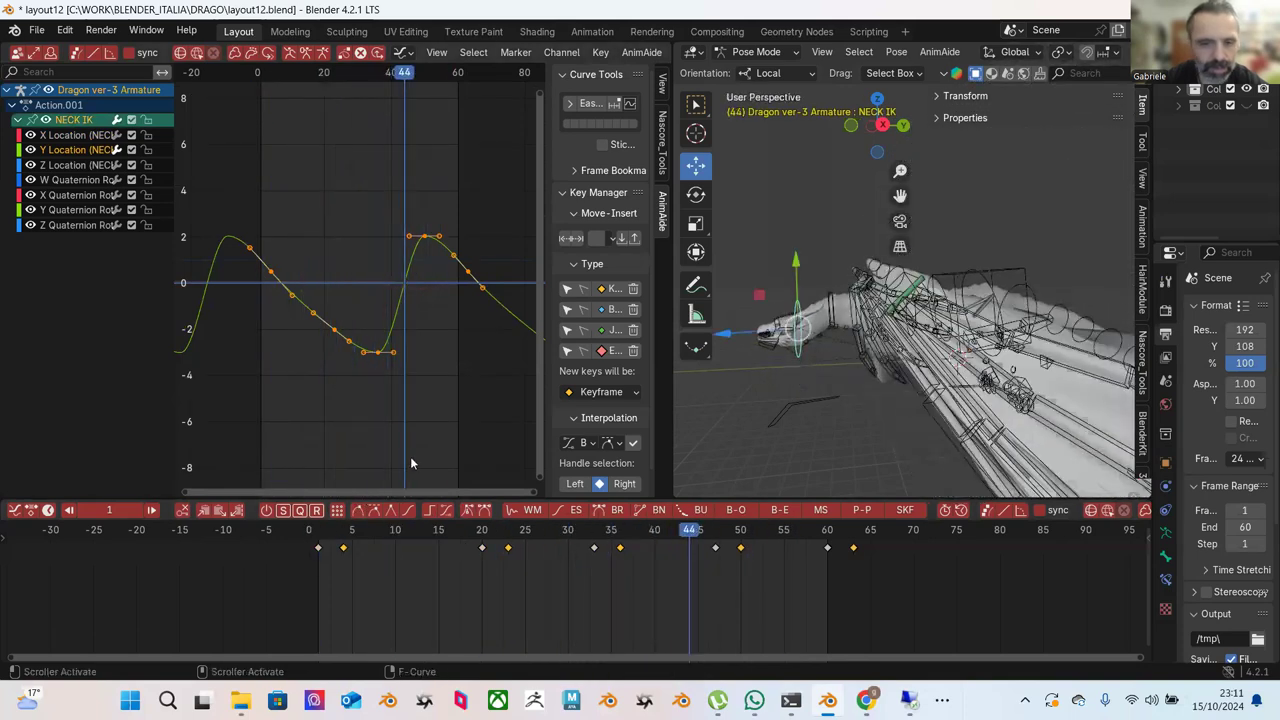
# Undo the shift, duplicate the keys one frame later, and play back.
pyautogui.click(431, 390)
pyautogui.hotkey('ctrl', 'z')
pyautogui.hotkey('ctrl', 'z')
pyautogui.hotkey('ctrl', 'z')
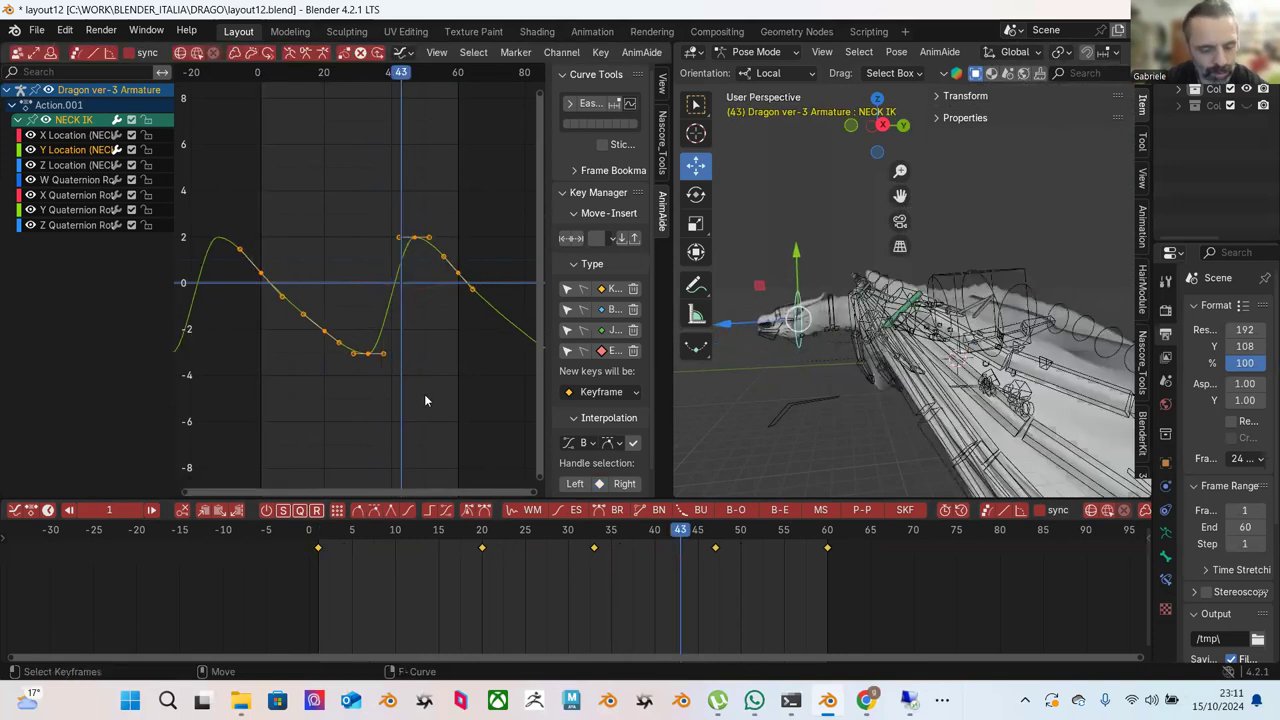
pyautogui.hotkey('shift', 'd')
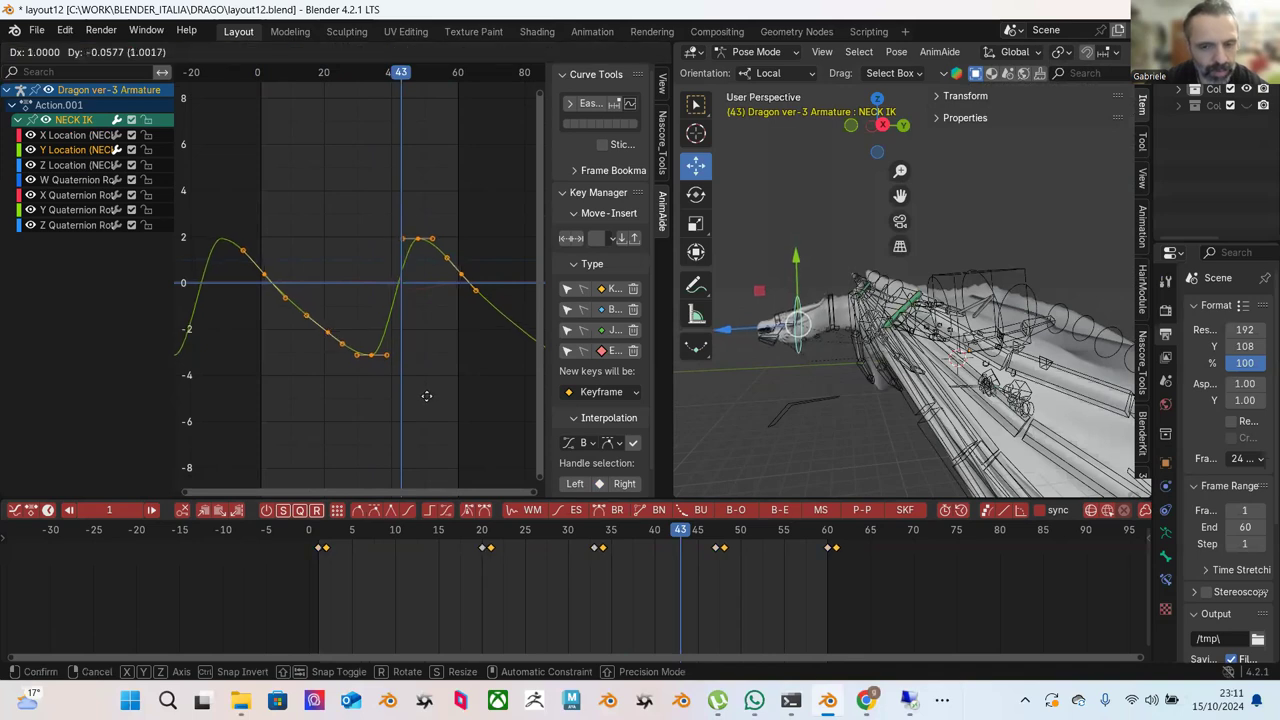
pyautogui.click(426, 396)
pyautogui.press('space')
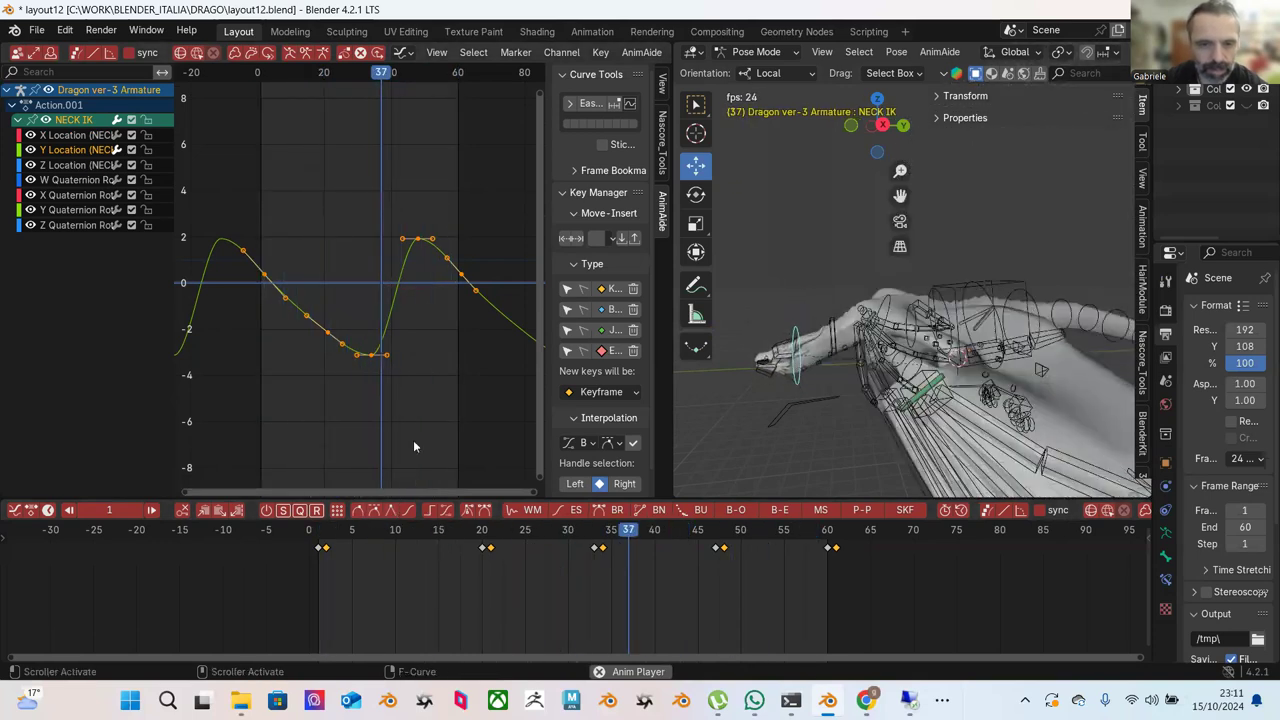
# Stop playback and inspect the Z Location curve, selecting, framing and panning its keys.
pyautogui.press('space')
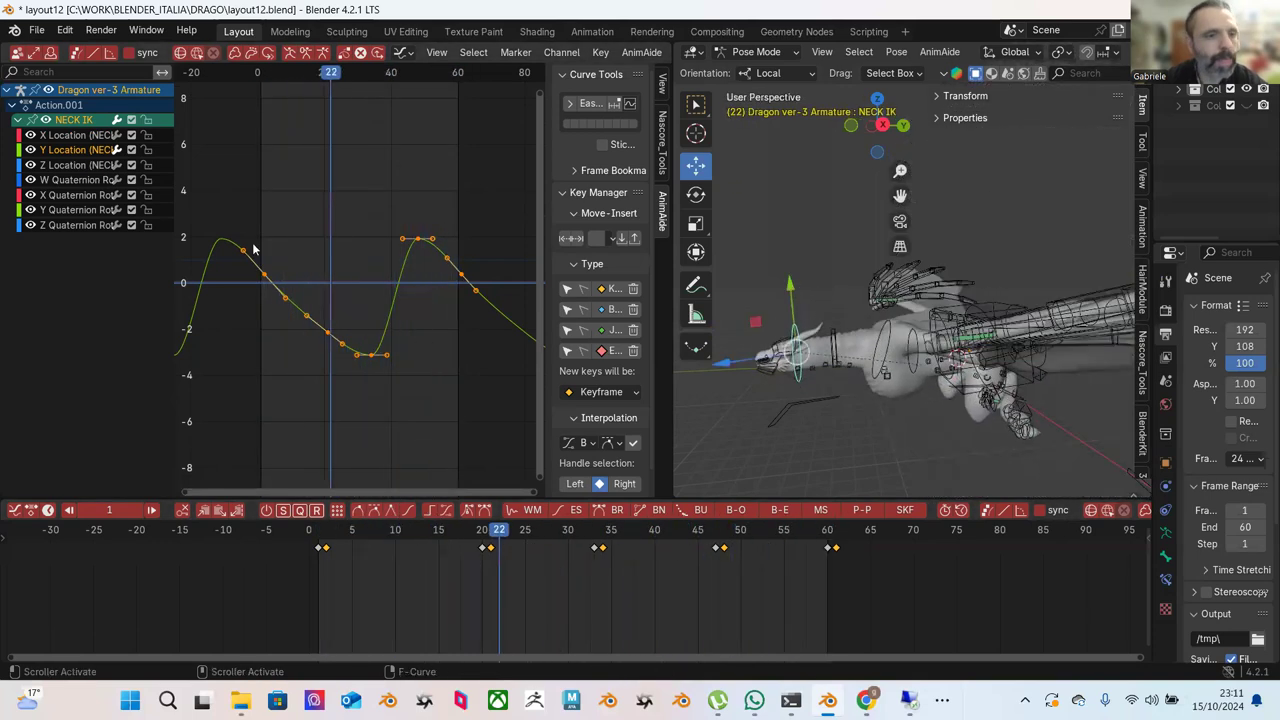
pyautogui.click(85, 165)
pyautogui.moveTo(250, 205); pyautogui.dragTo(464, 362)
pyautogui.press('KP_Decimal')
pyautogui.scroll(-1, 393, 366)
pyautogui.click(386, 345)
pyautogui.moveTo(387, 344); pyautogui.dragTo(322, 258, button='middle')
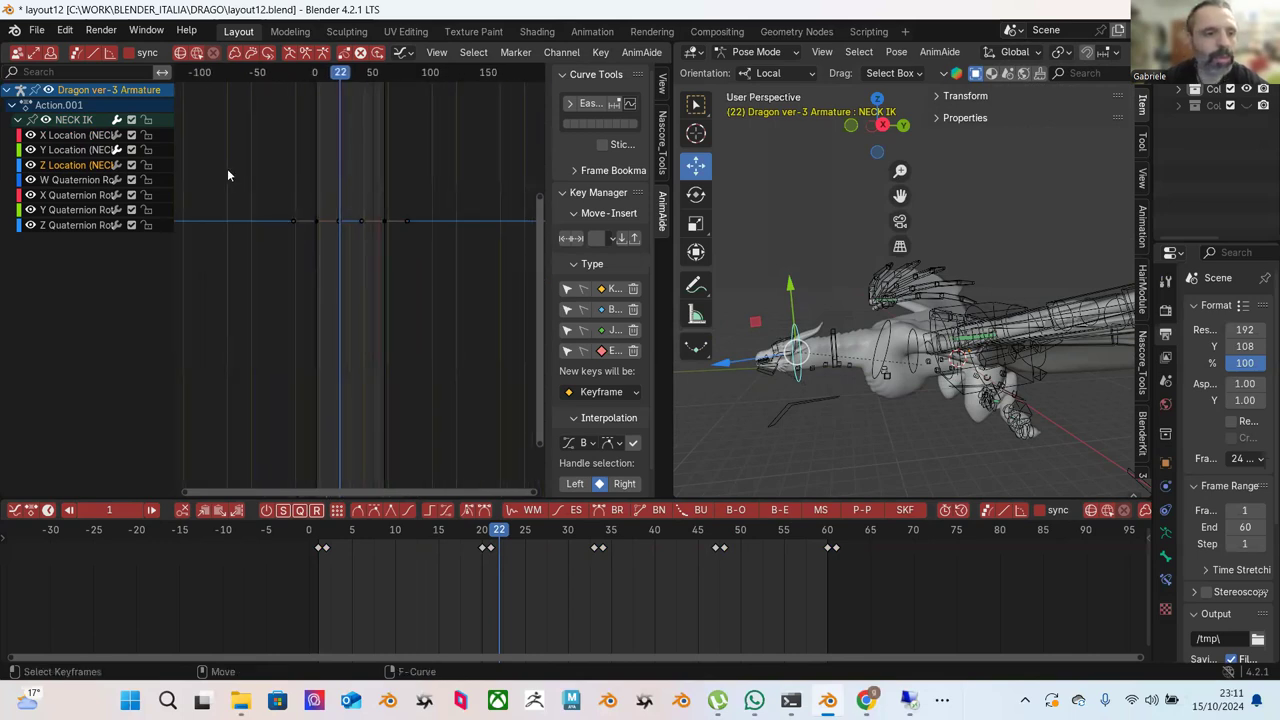
pyautogui.moveTo(216, 153)
pyautogui.mouseDown(button='middle')
pyautogui.moveTo(306, 214)
pyautogui.moveTo(307, 232)
pyautogui.mouseUp(button='middle')
pyautogui.moveTo(387, 294); pyautogui.dragTo(388, 292)
pyautogui.moveTo(429, 338); pyautogui.dragTo(428, 334)
pyautogui.moveTo(404, 306); pyautogui.dragTo(364, 310, button='middle')
# Select all X Location keys, push-pull them to 1%, and replay from the start.
pyautogui.moveTo(256, 181); pyautogui.dragTo(464, 366)
pyautogui.press('KP_Decimal')
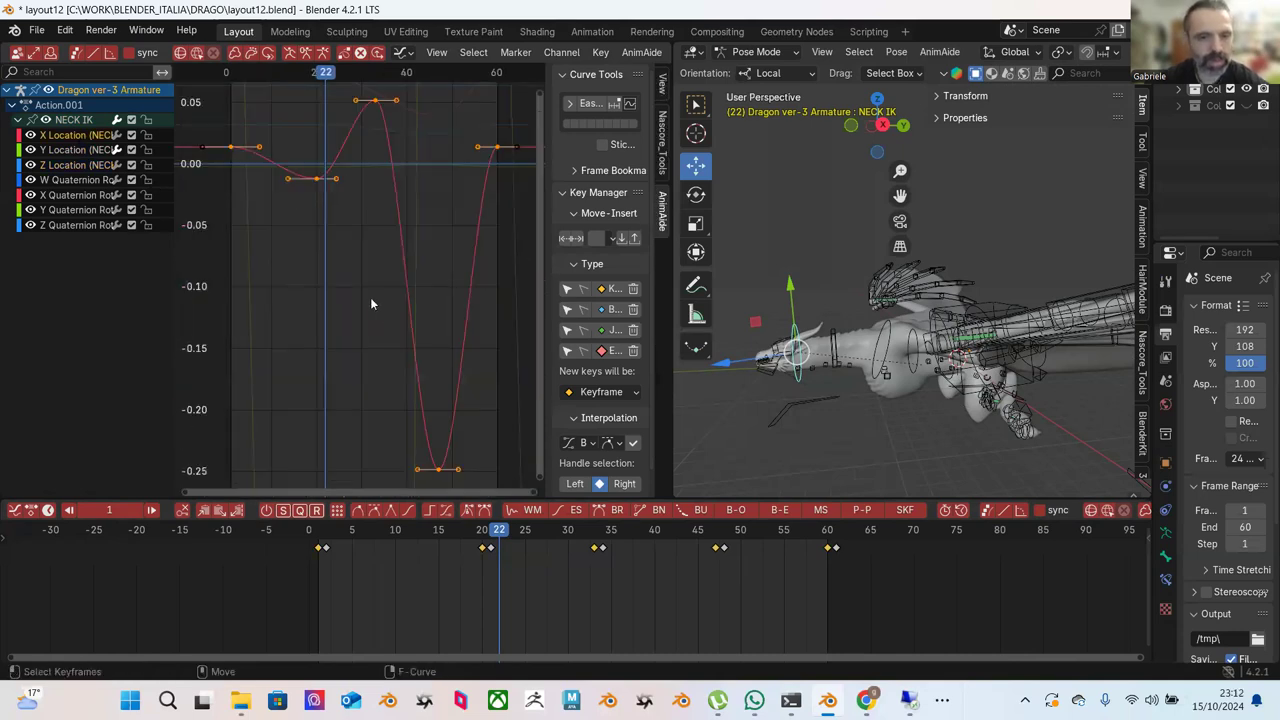
pyautogui.scroll(-4, 350, 310)
pyautogui.moveTo(278, 140); pyautogui.dragTo(410, 380)
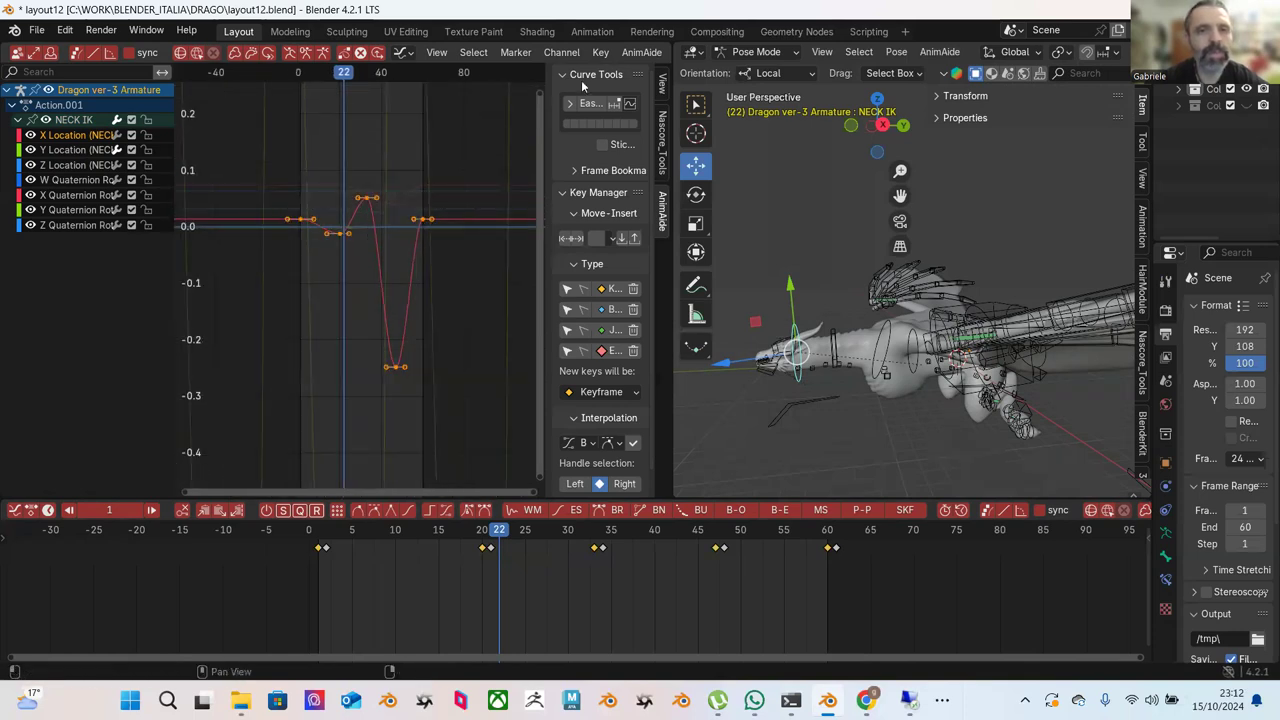
pyautogui.scroll(-2, 631, 58)
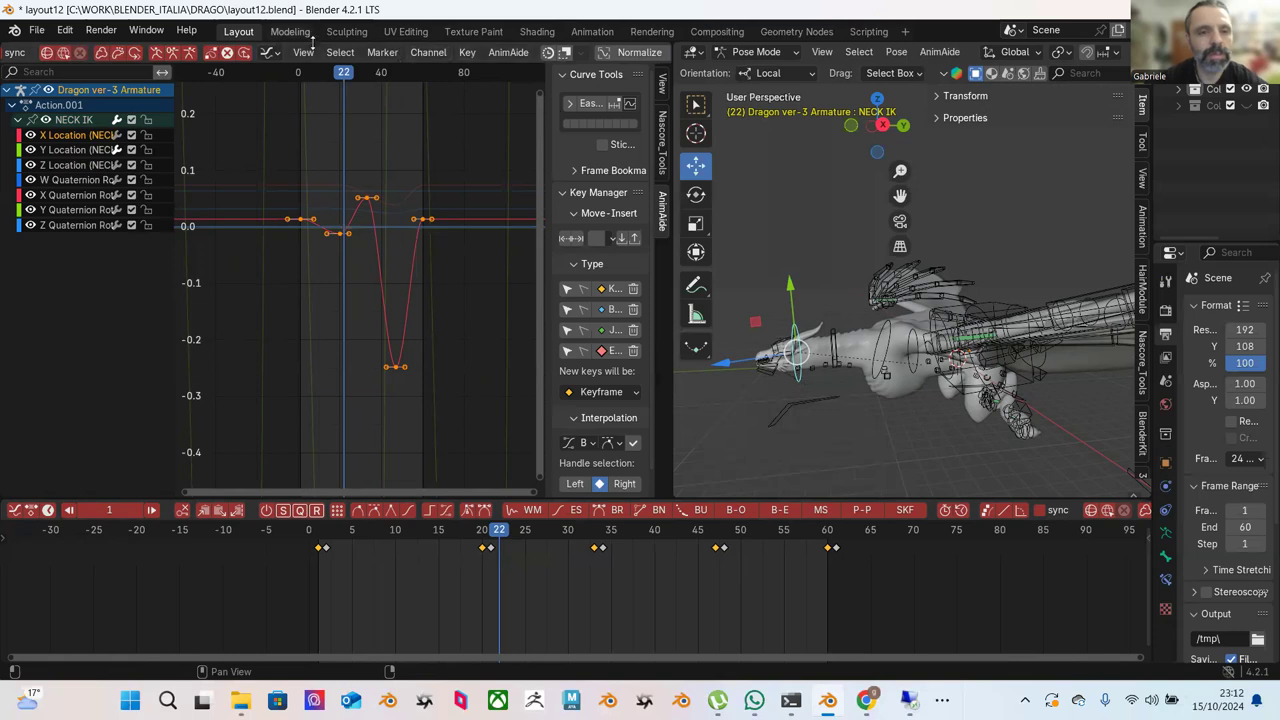
pyautogui.scroll(3, 257, 53)
pyautogui.scroll(10, 254, 55)
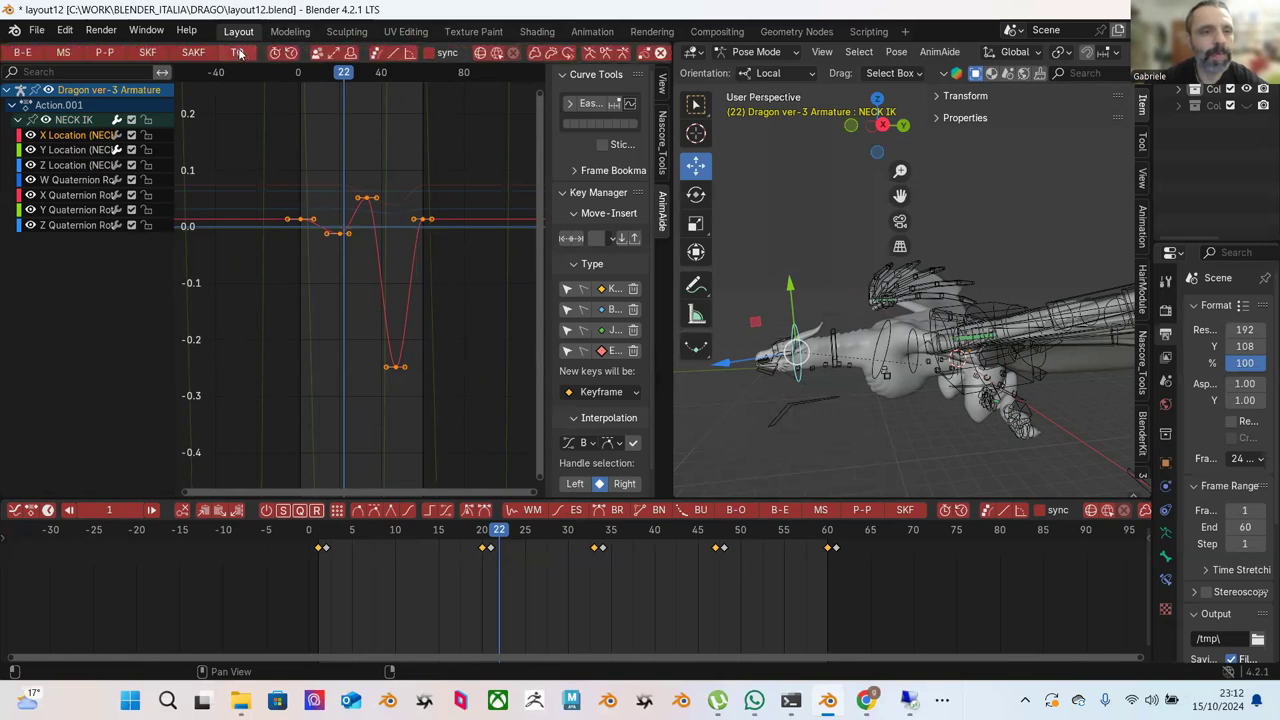
pyautogui.click(172, 56)
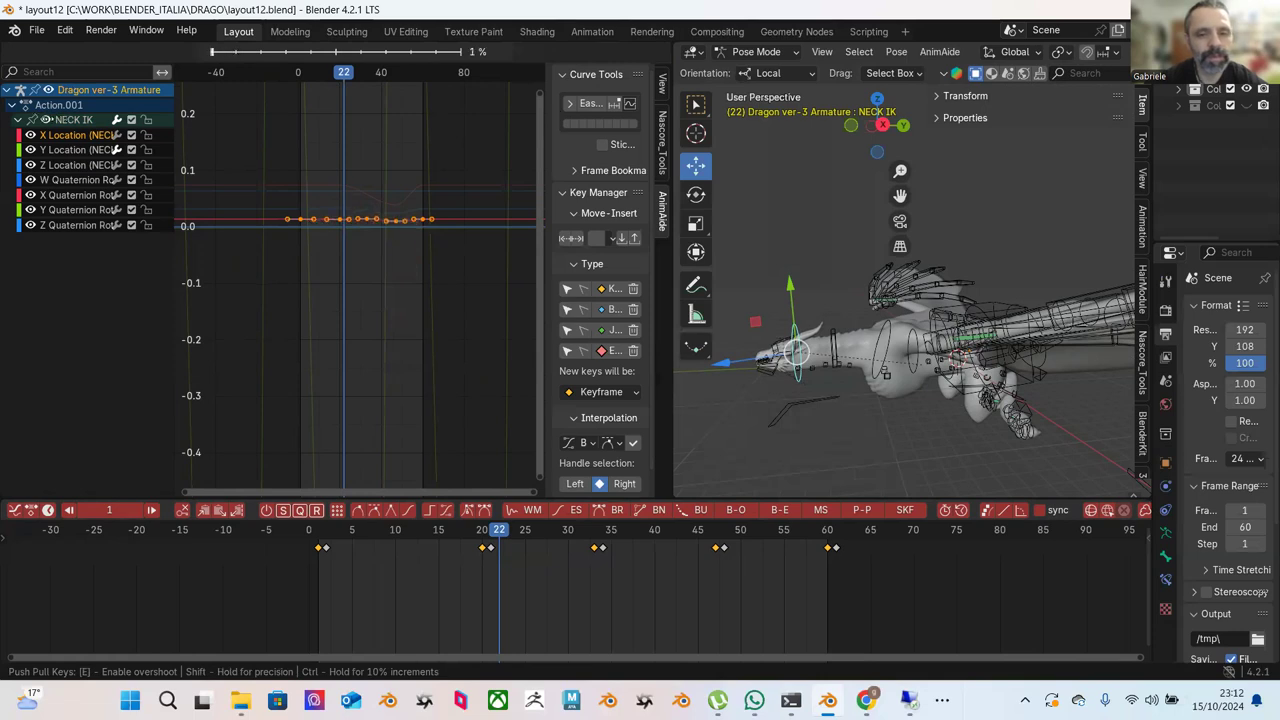
pyautogui.click(137, 178)
pyautogui.hotkey('shift', 'Left')
pyautogui.press('space')
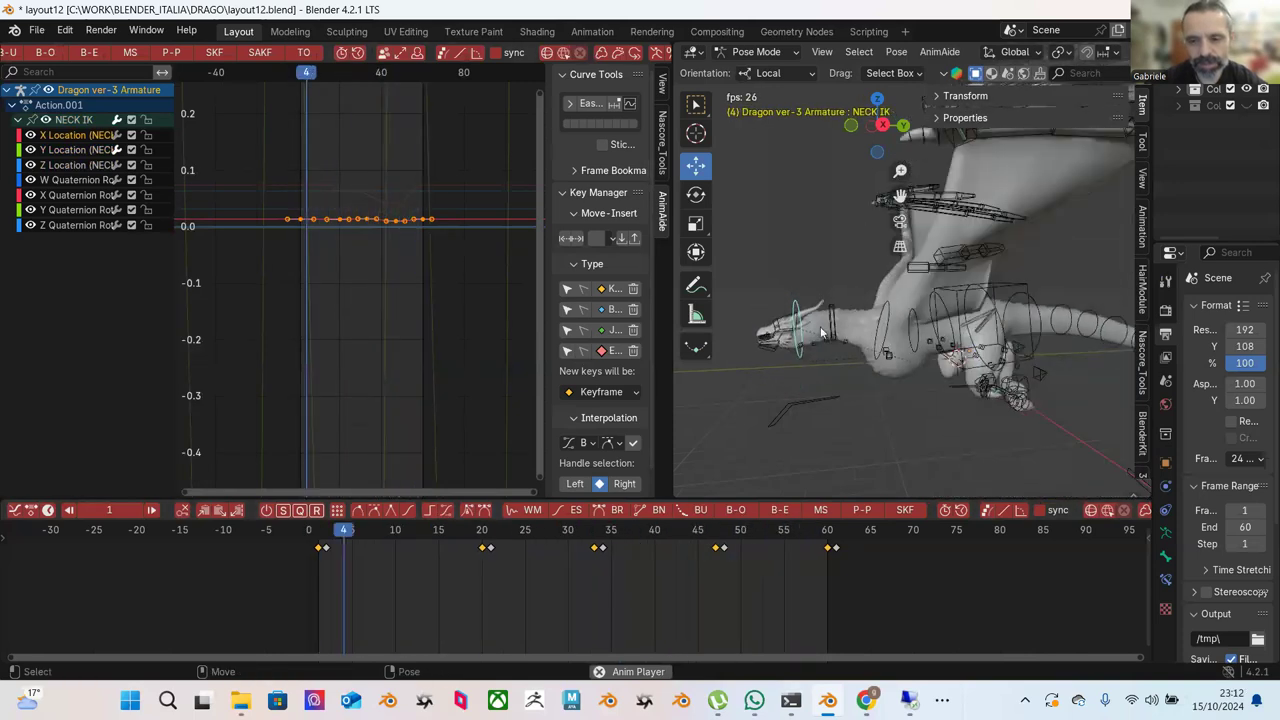
# Isolate and frame the Y Location curve, push-pull all its keys, and preview from frame 1.
pyautogui.press('space')
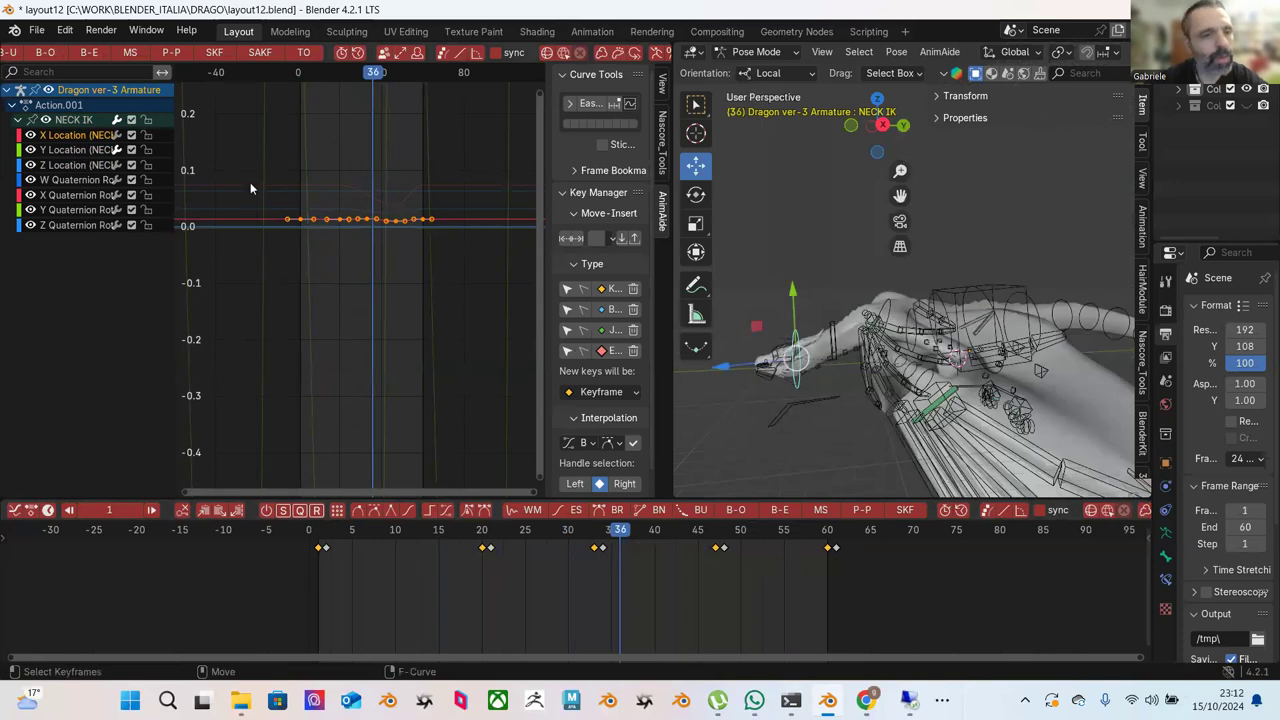
pyautogui.click(86, 150)
pyautogui.click(86, 164)
pyautogui.click(79, 154)
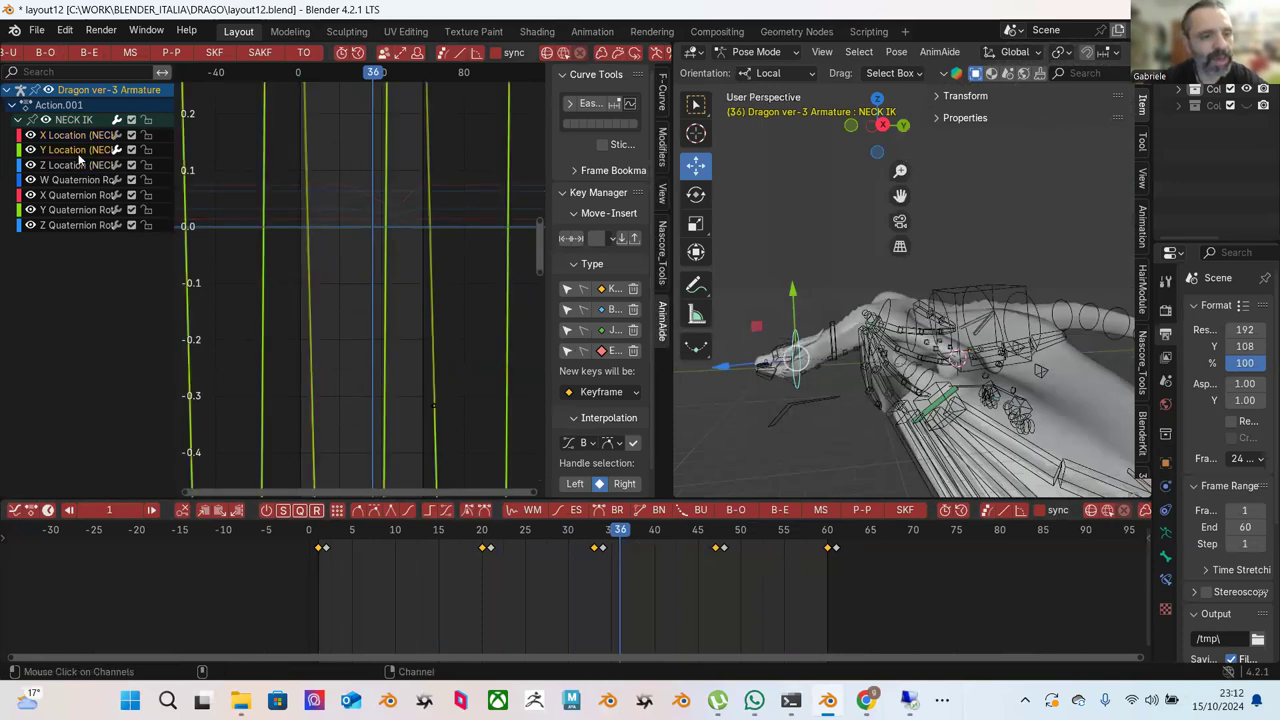
pyautogui.press('Home')
pyautogui.scroll(-4, 315, 258)
pyautogui.moveTo(240, 203); pyautogui.dragTo(427, 370)
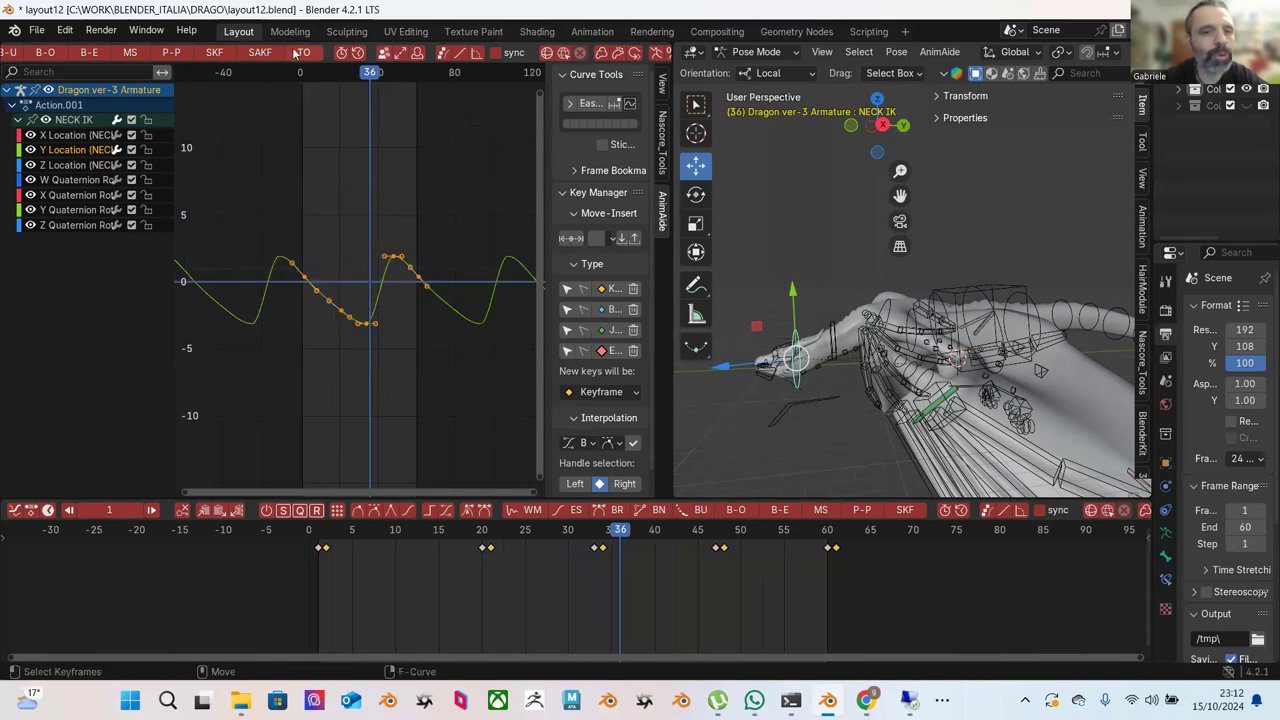
pyautogui.click(173, 54)
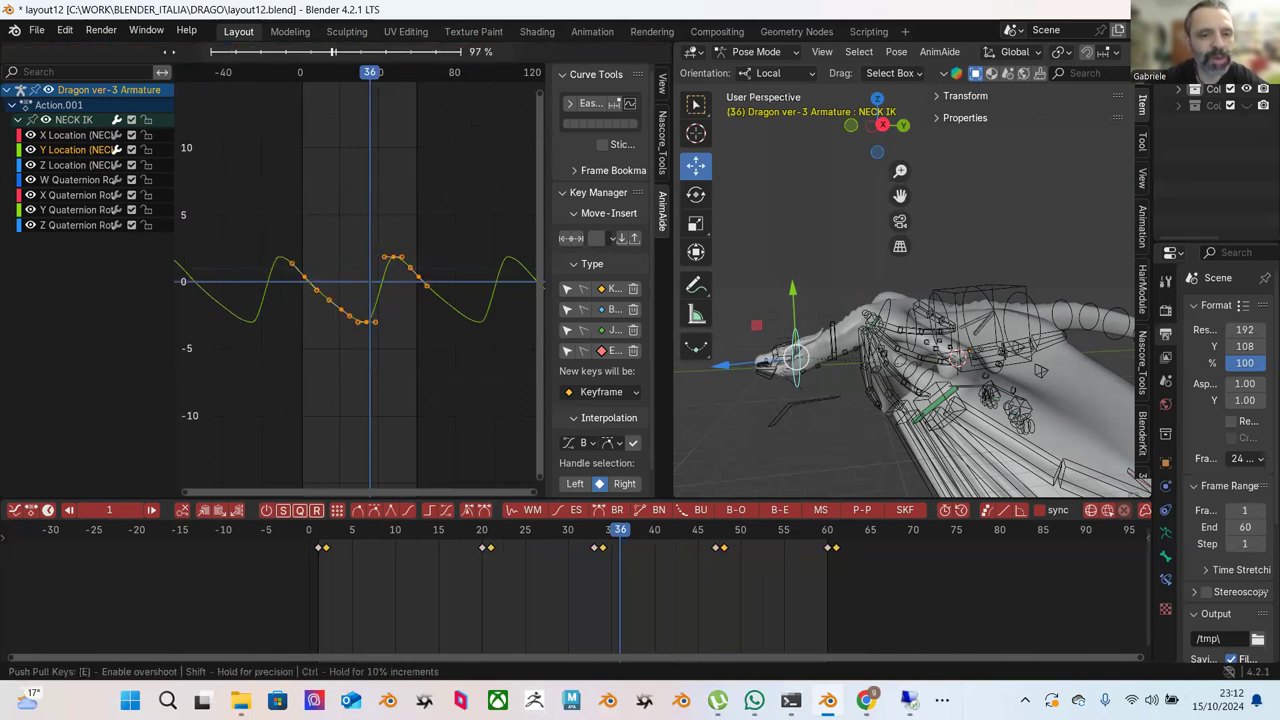
pyautogui.click(118, 70)
pyautogui.click(322, 545)
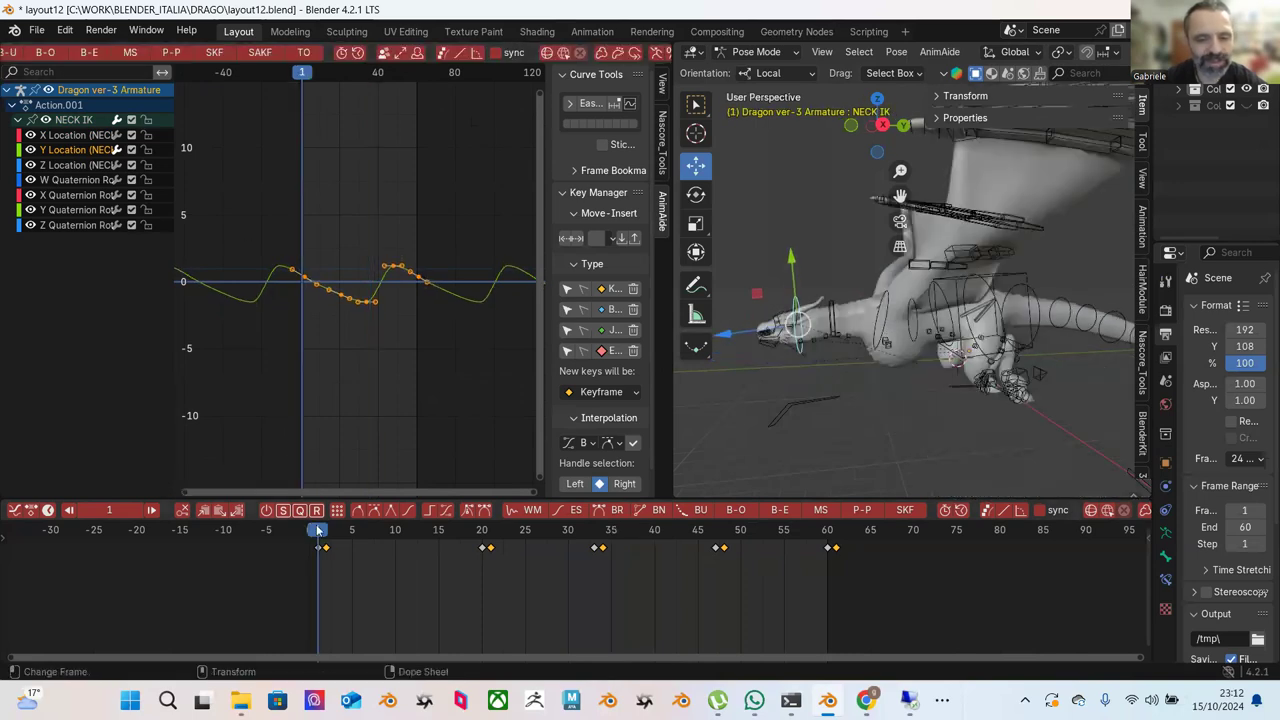
pyautogui.press('space')
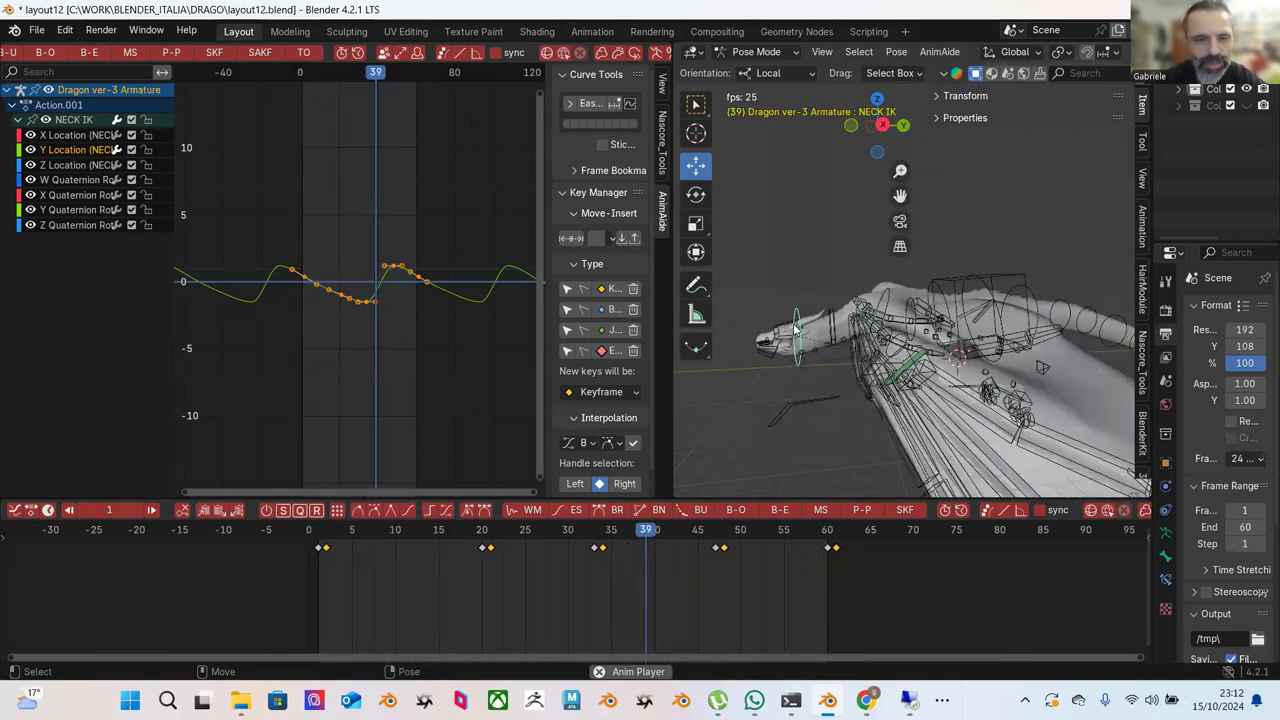
pyautogui.press('space')
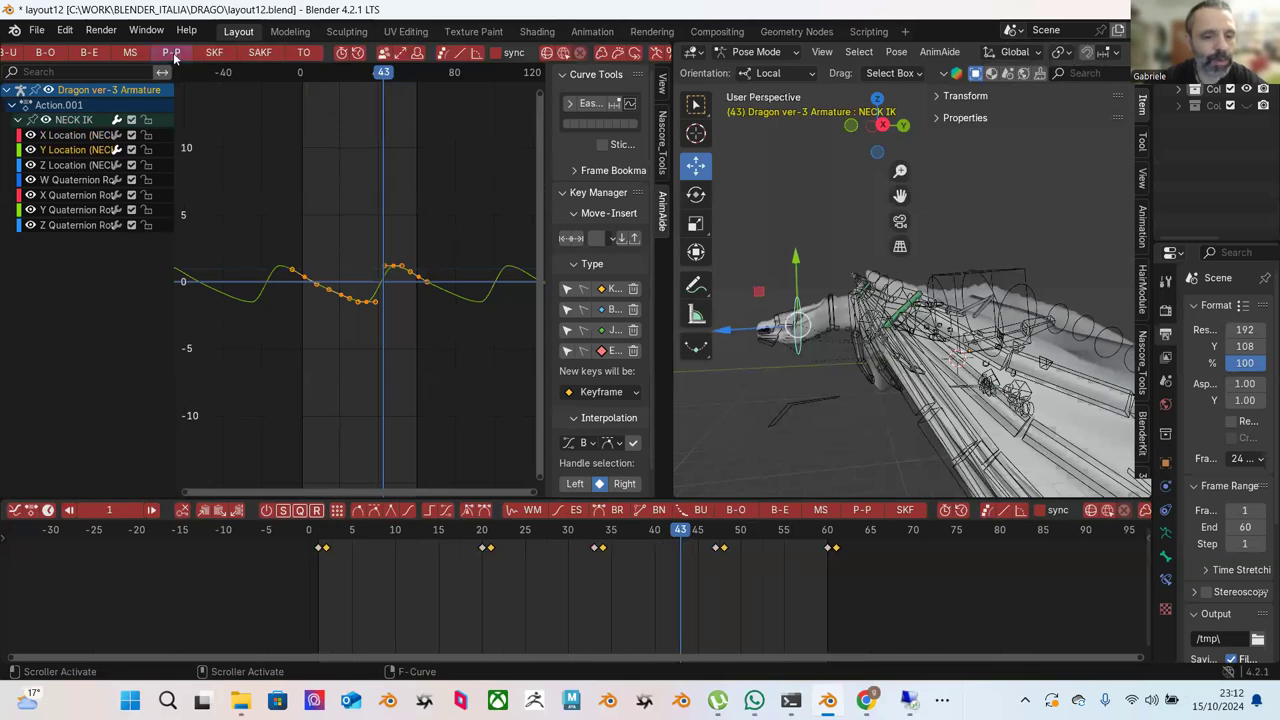
# Push-pull the selected Y Location keys to exaggerate them, then replay from frame 1.
pyautogui.click(172, 53)
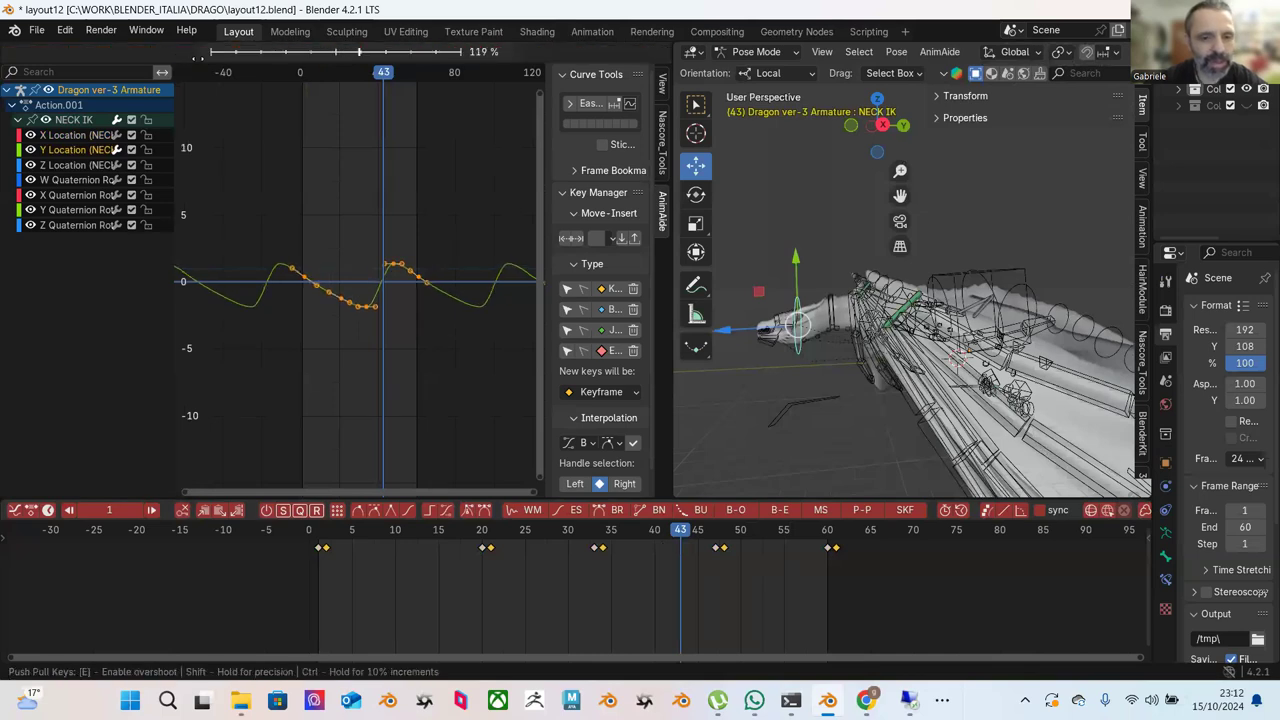
pyautogui.click(206, 61)
pyautogui.click(319, 530)
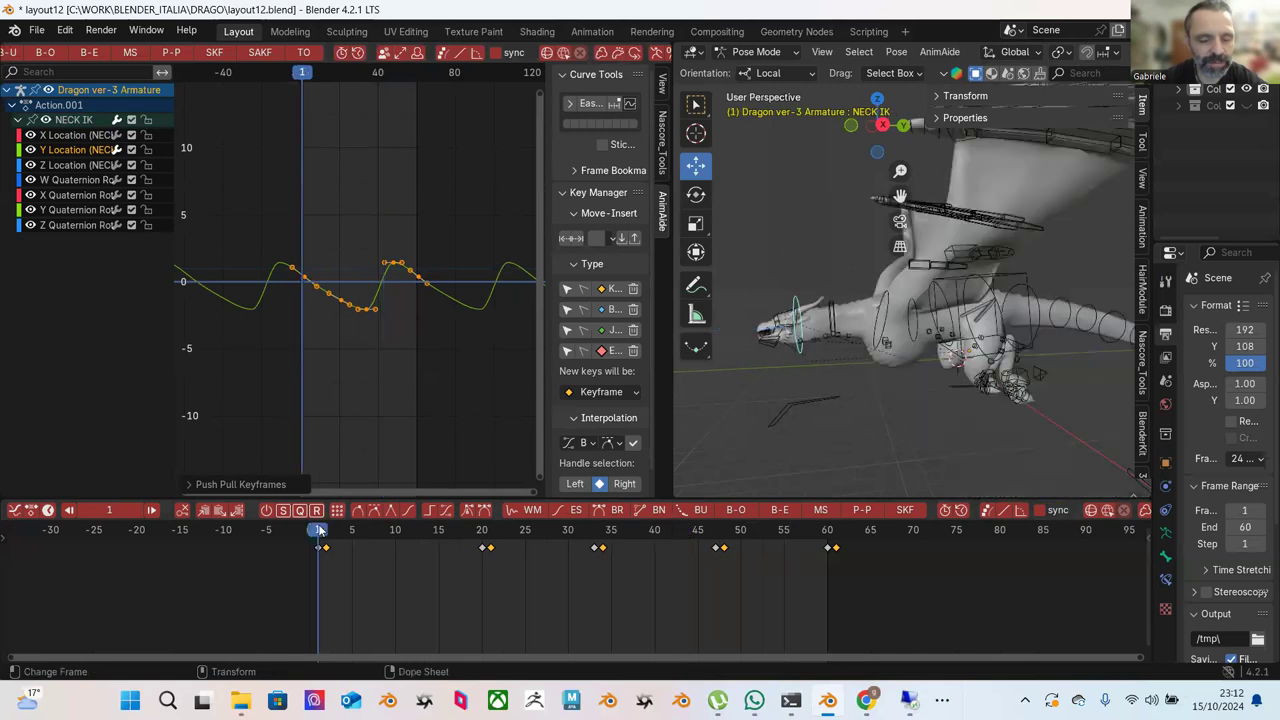
pyautogui.press('space')
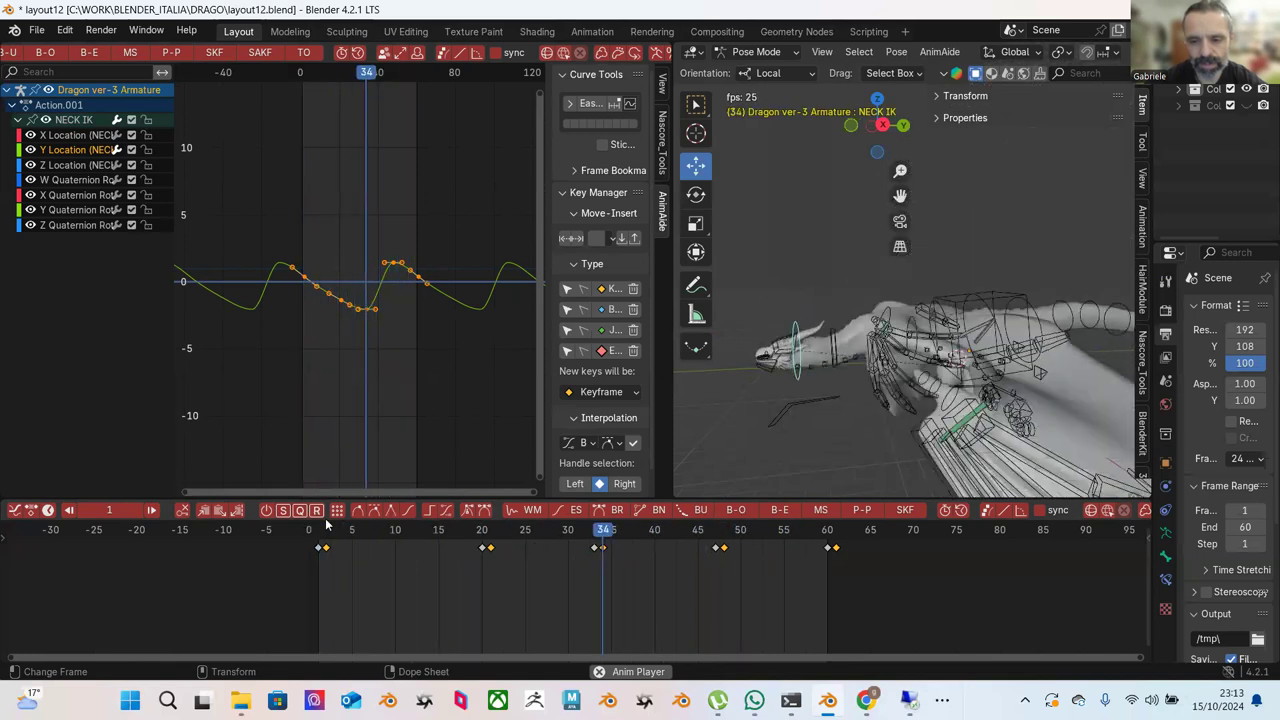
pyautogui.press('space')
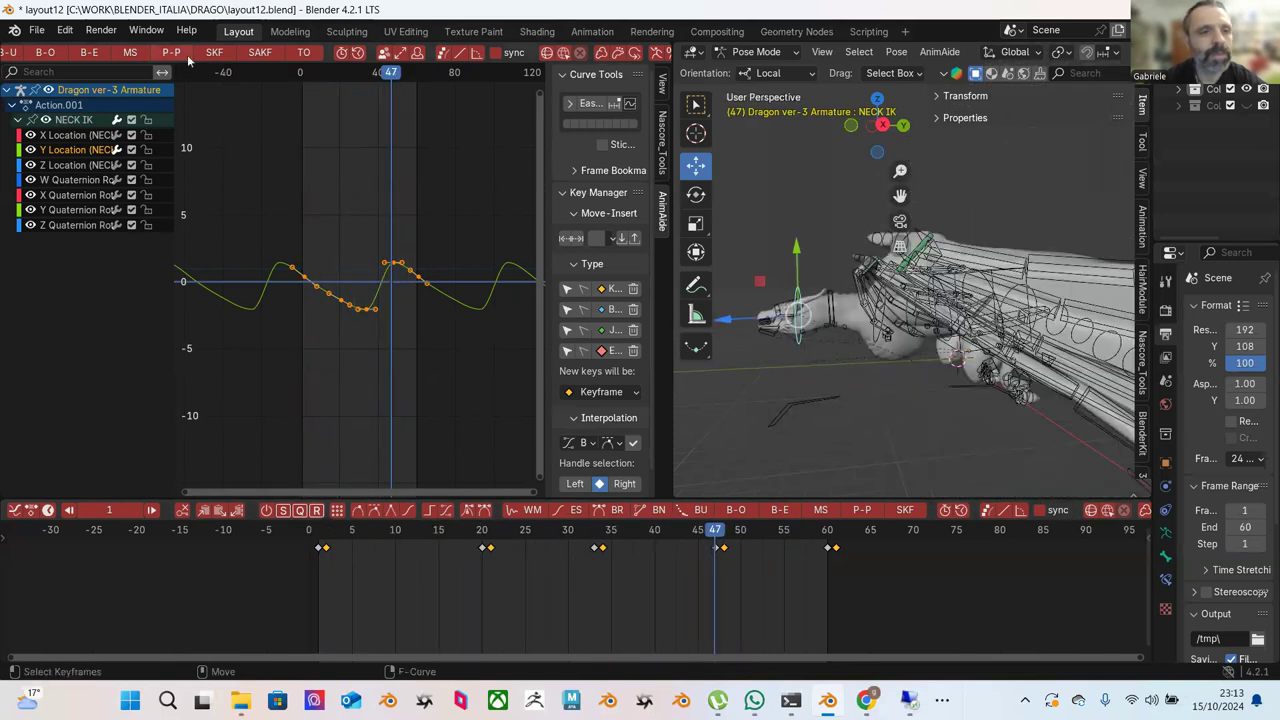
# Apply Push Pull again to reach 102%, slightly deepening the dip, and replay the neck motion.
pyautogui.click(172, 52)
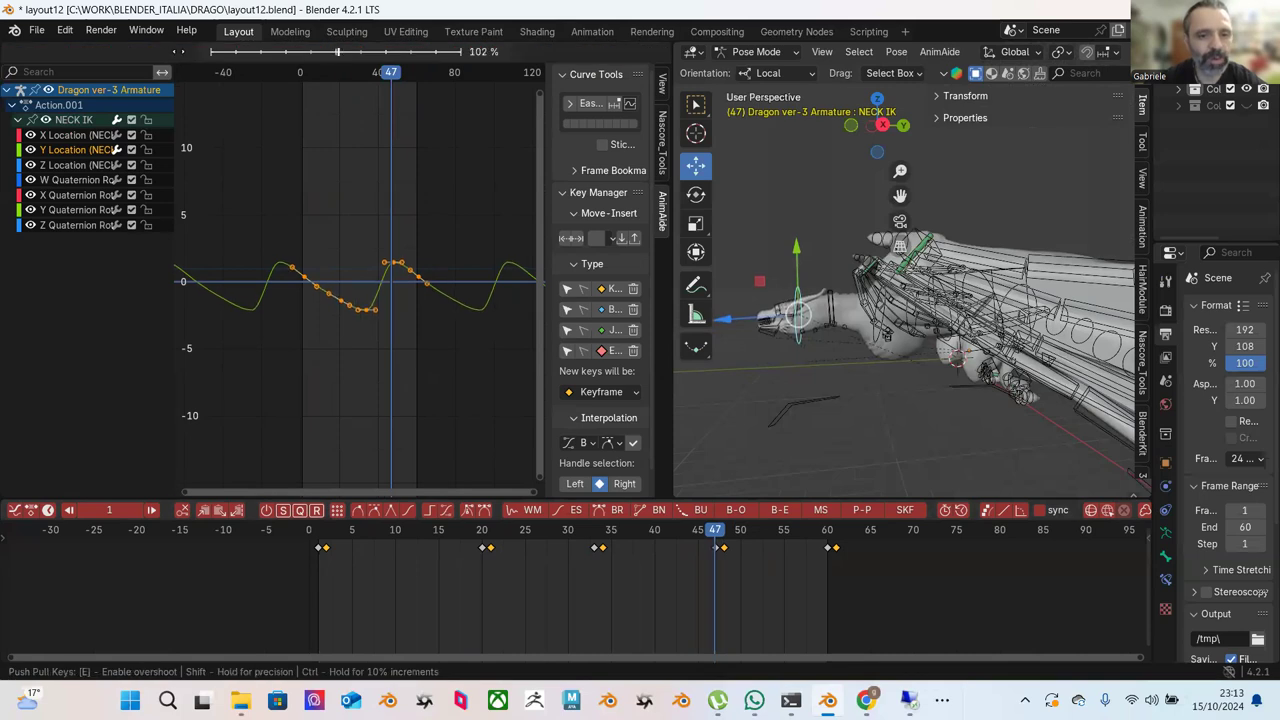
pyautogui.click(307, 372)
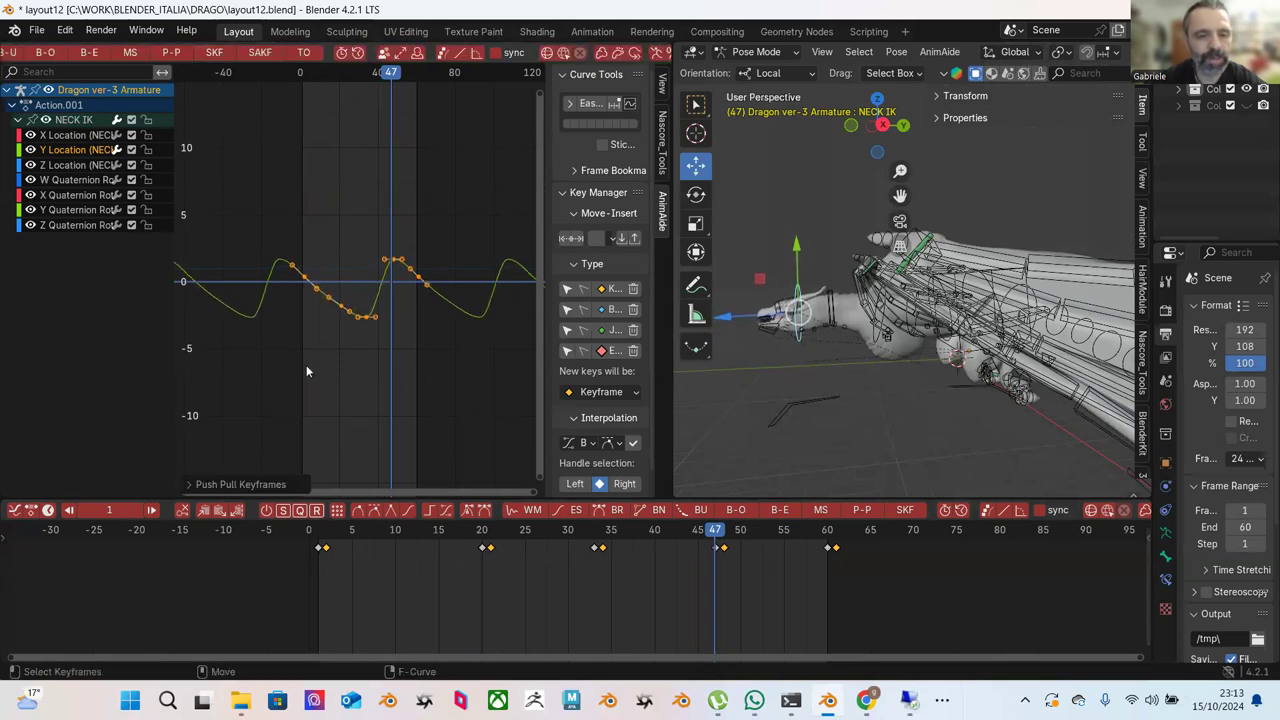
pyautogui.click(320, 527)
pyautogui.press('space')
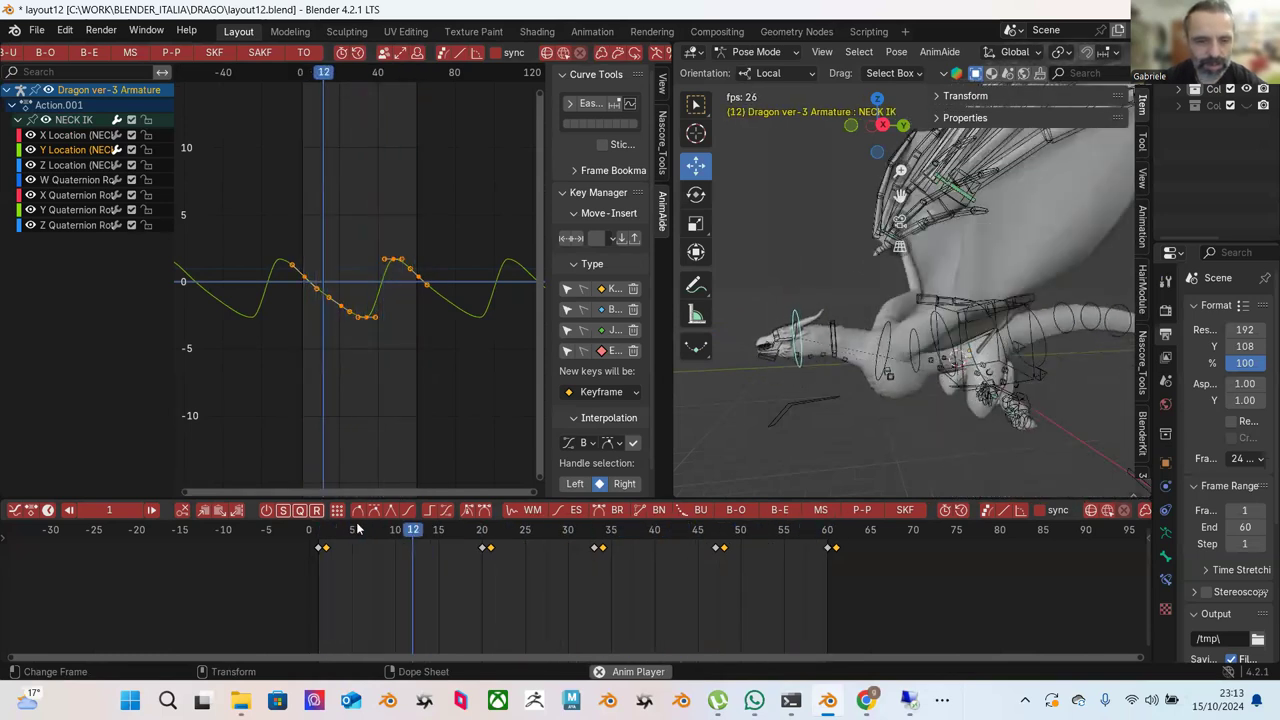
pyautogui.press('space')
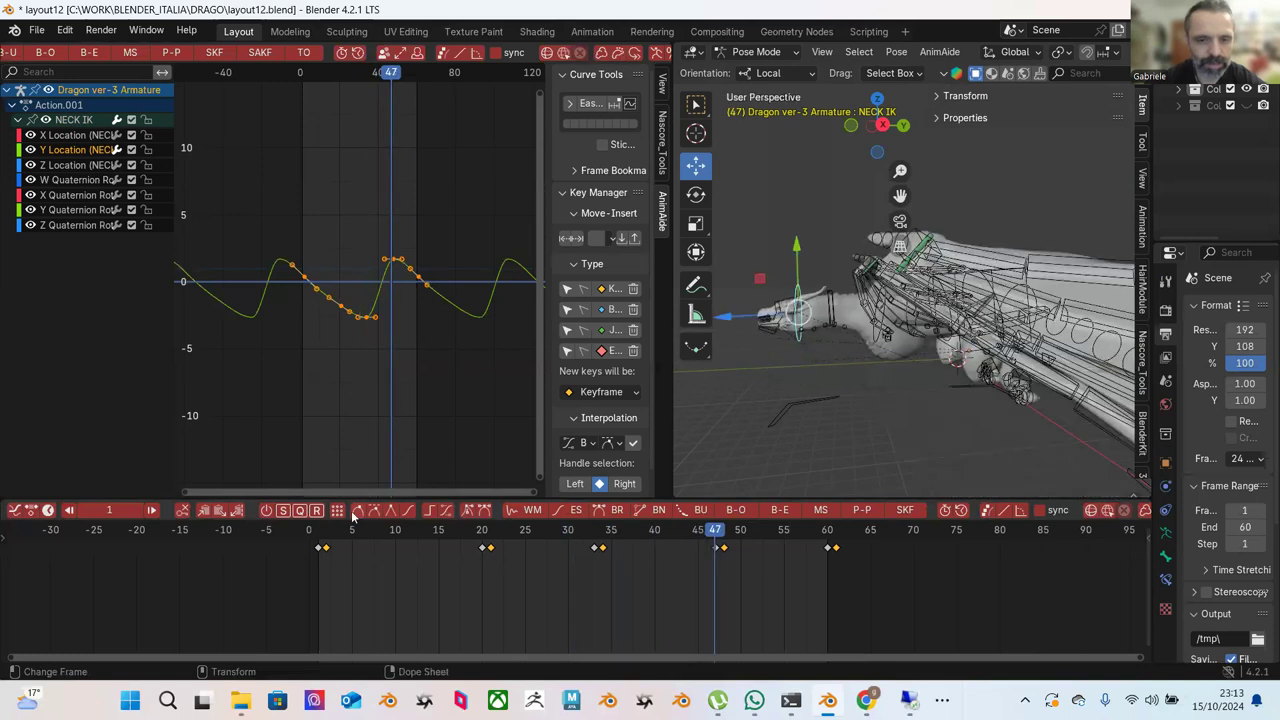
# Move the Y Location peak keys 3 frames later, using frames 48 to 53 as reference.
pyautogui.click(723, 537)
pyautogui.moveTo(727, 537); pyautogui.dragTo(768, 541)
pyautogui.scroll(5, 448, 326)
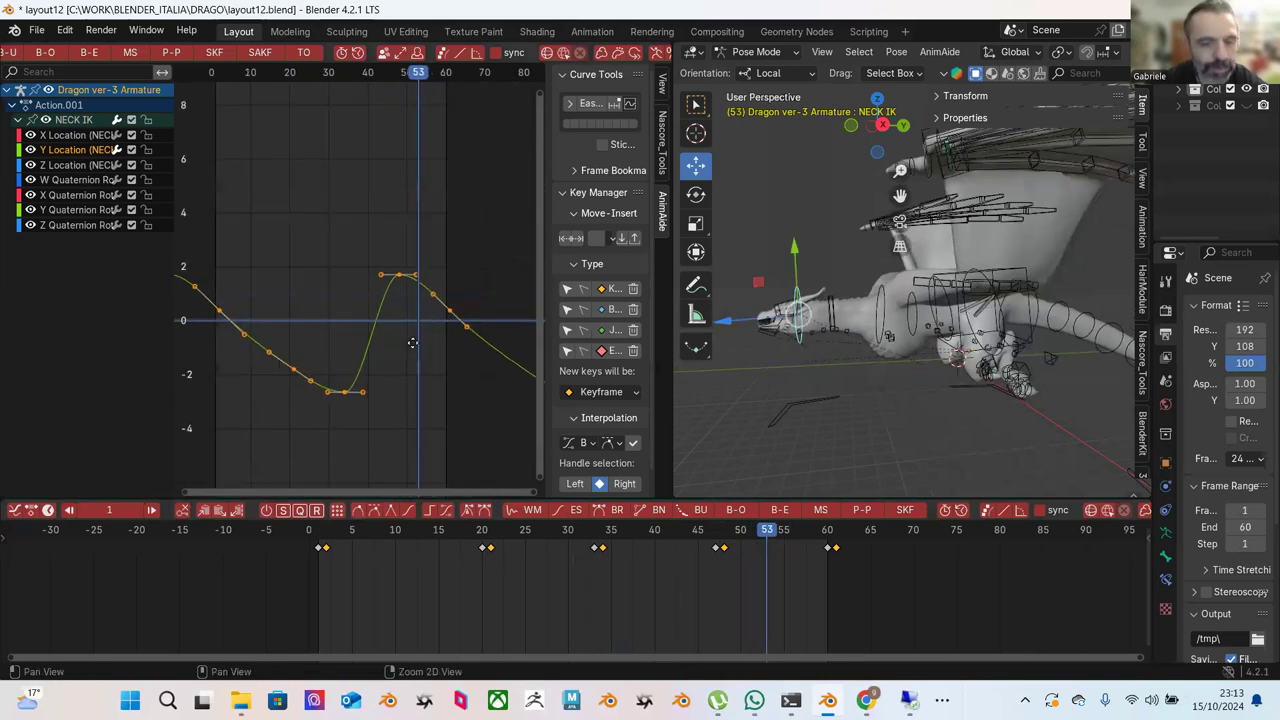
pyautogui.scroll(2, 412, 343)
pyautogui.click(365, 230)
pyautogui.moveTo(377, 284); pyautogui.dragTo(407, 298)
pyautogui.press('g')
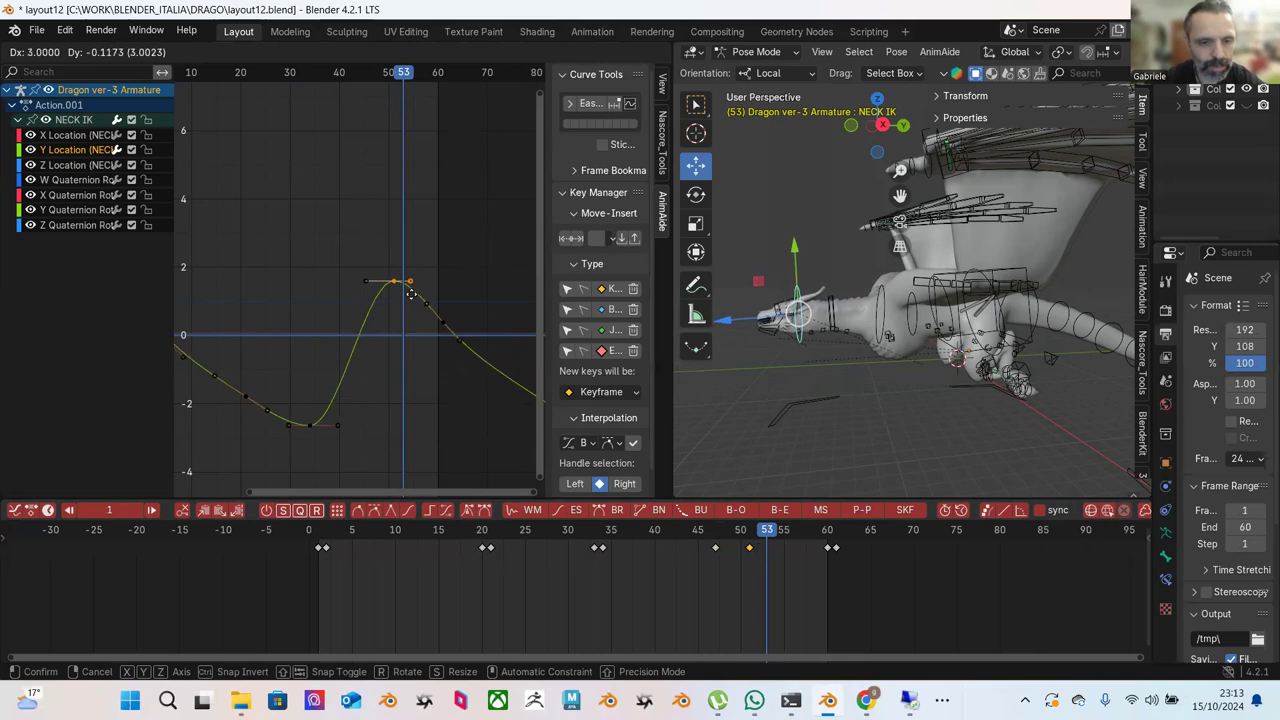
pyautogui.click(400, 297)
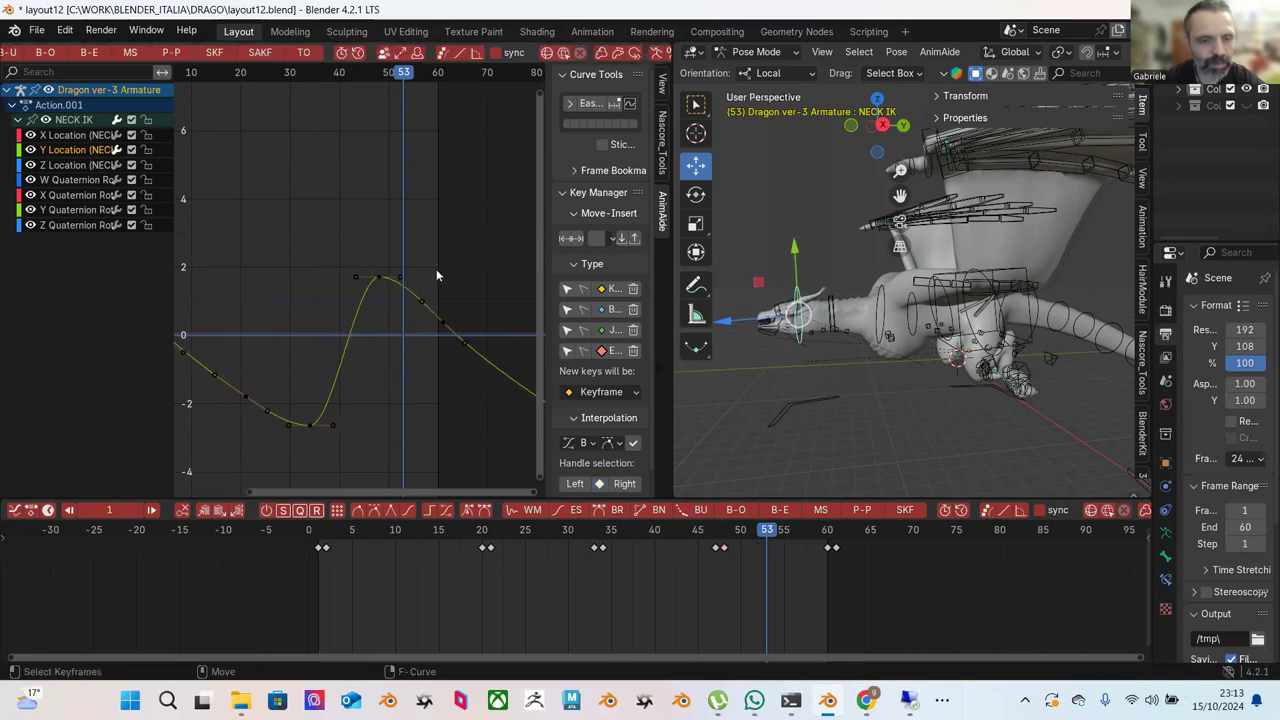
pyautogui.scroll(-1, 428, 271)
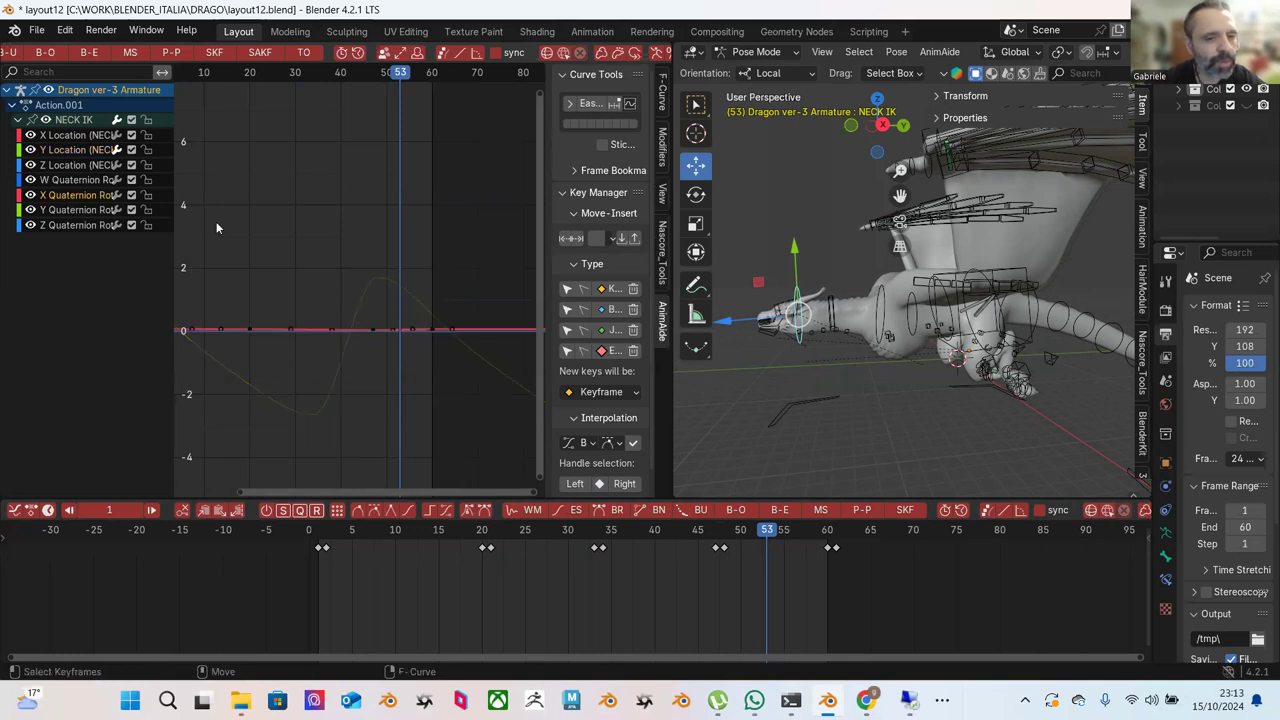
# Frame the X Quaternion curve and shift its selected keys 2 frames later.
pyautogui.scroll(1, 392, 300)
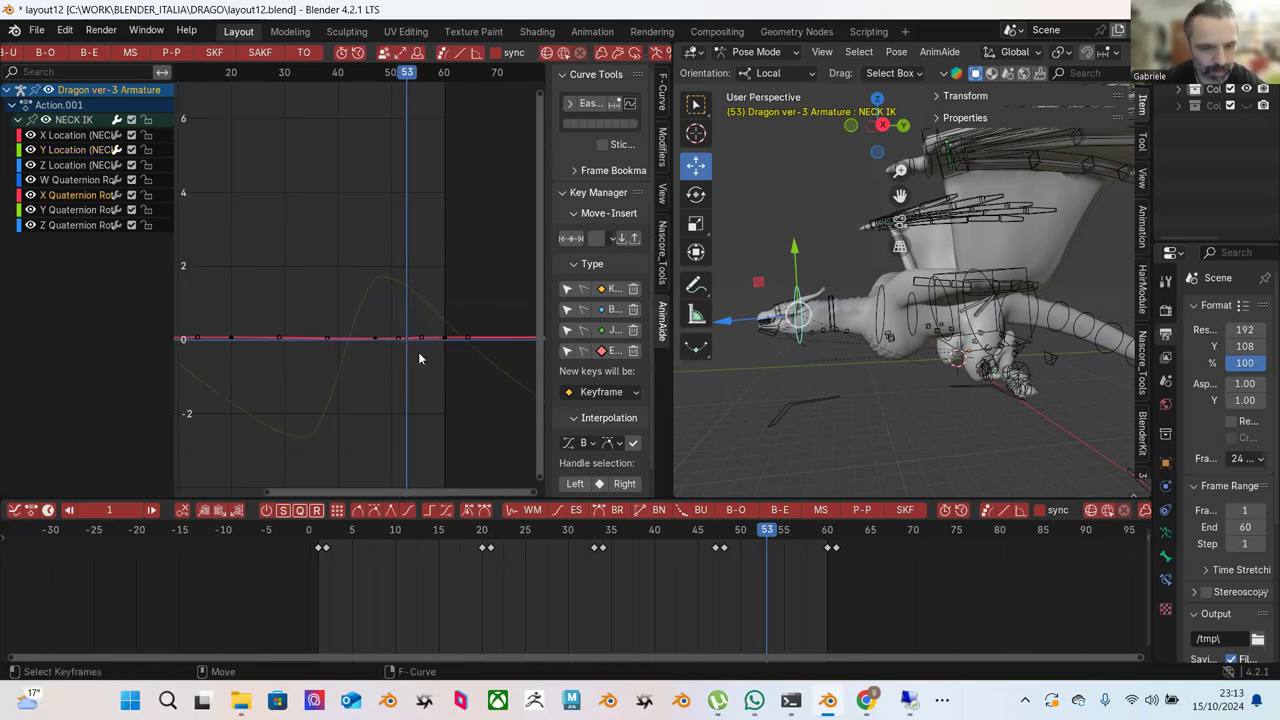
pyautogui.press('Home')
pyautogui.scroll(-4, 409, 362)
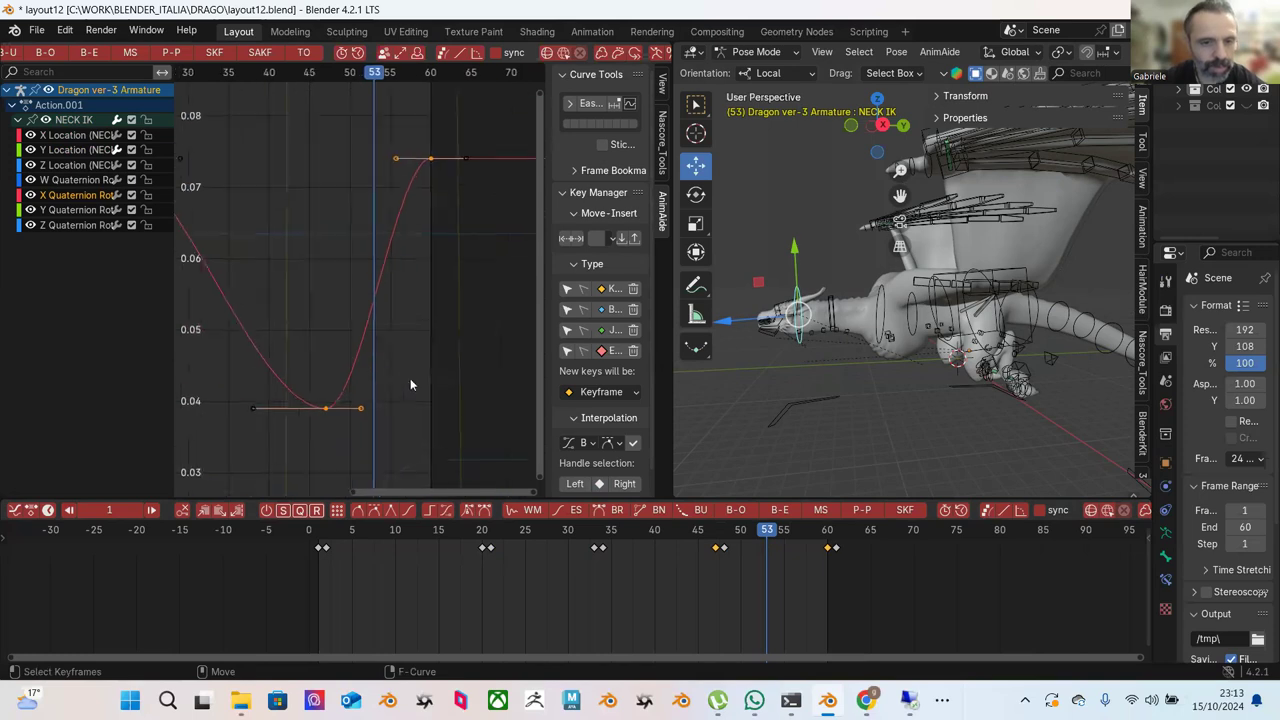
pyautogui.moveTo(400, 356); pyautogui.dragTo(466, 362, button='middle')
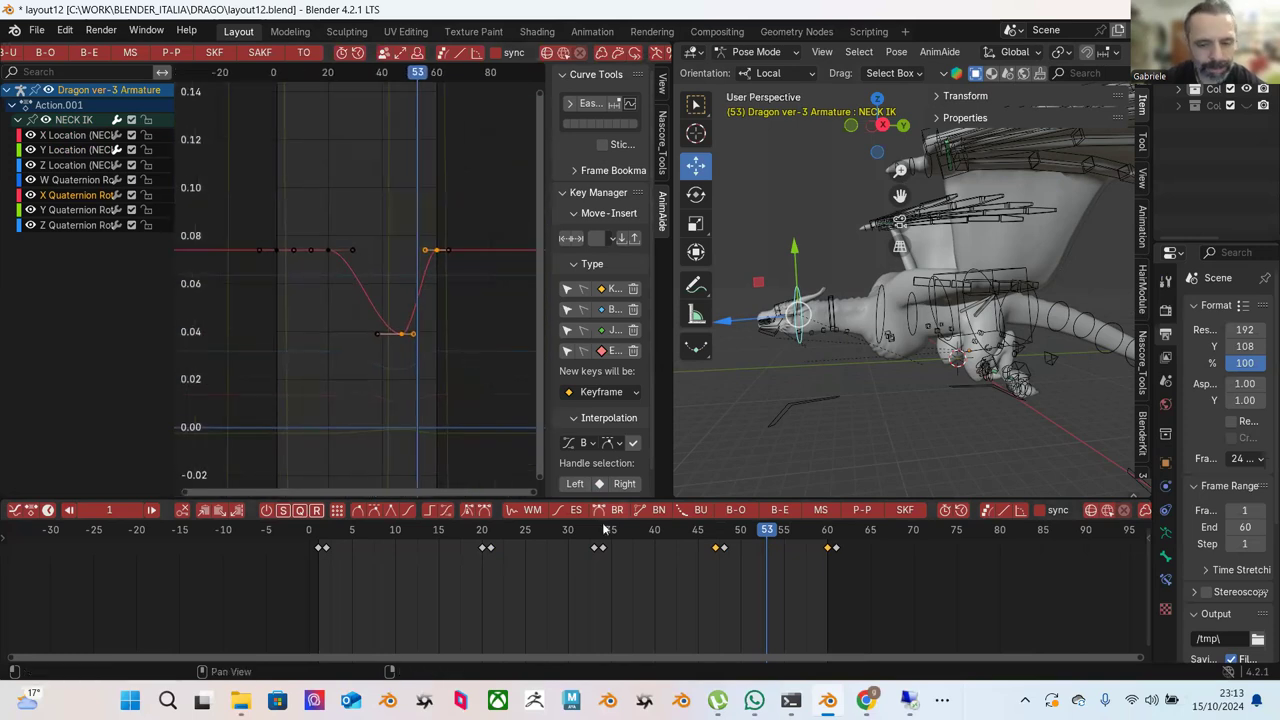
pyautogui.moveTo(695, 532); pyautogui.dragTo(744, 532)
pyautogui.press('g')
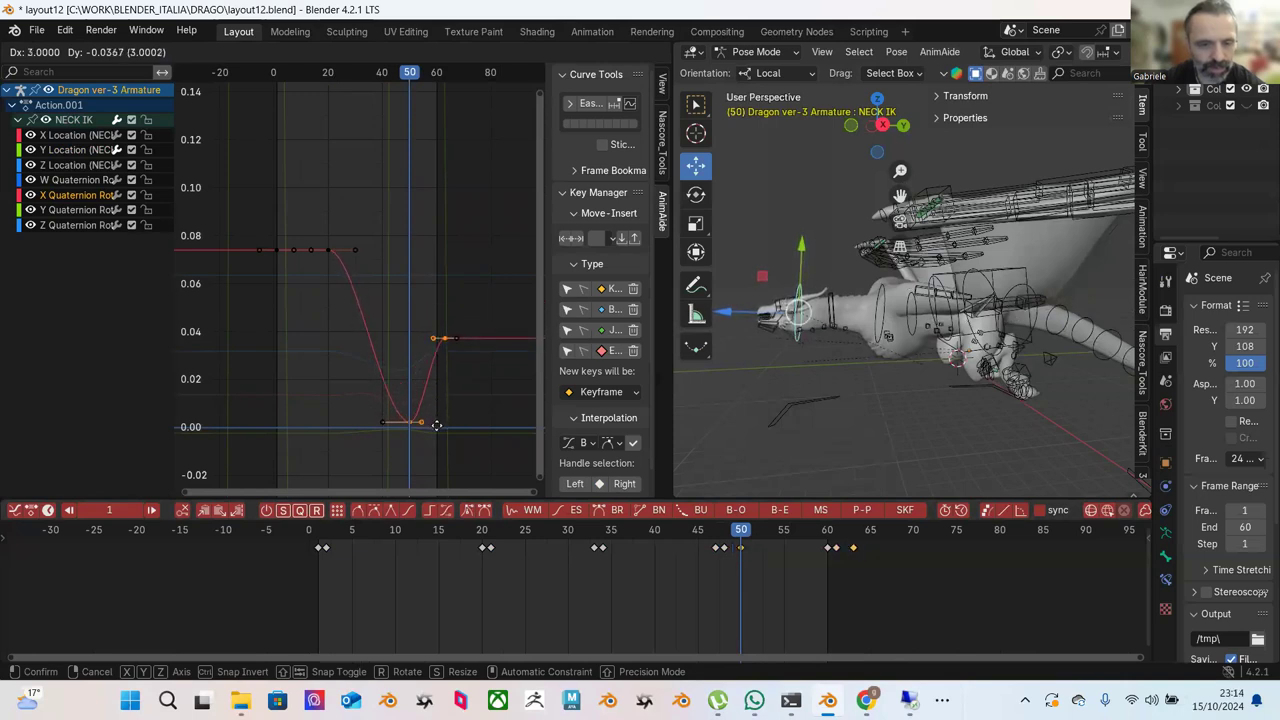
pyautogui.click(437, 431)
# Raise the X Quaternion peak to about 0.12, adjust the neighbouring handles, and preview from frame 2.
pyautogui.moveTo(388, 531); pyautogui.dragTo(472, 530)
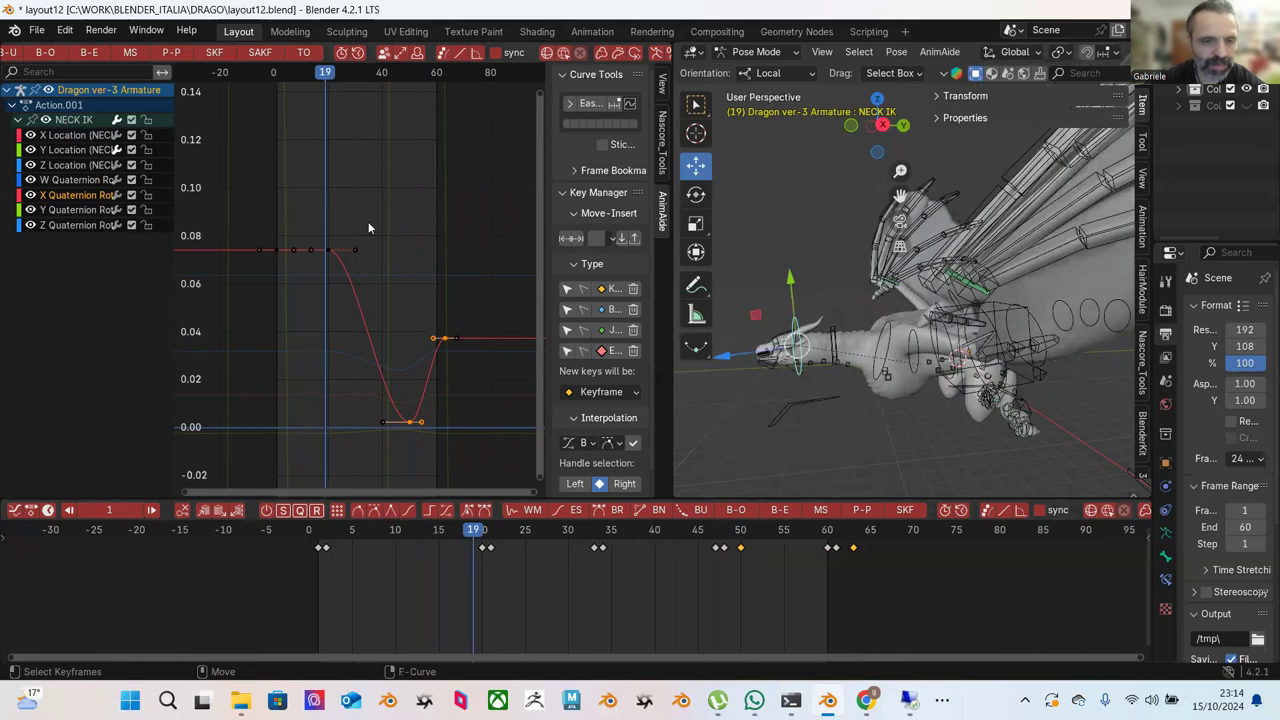
pyautogui.press('g')
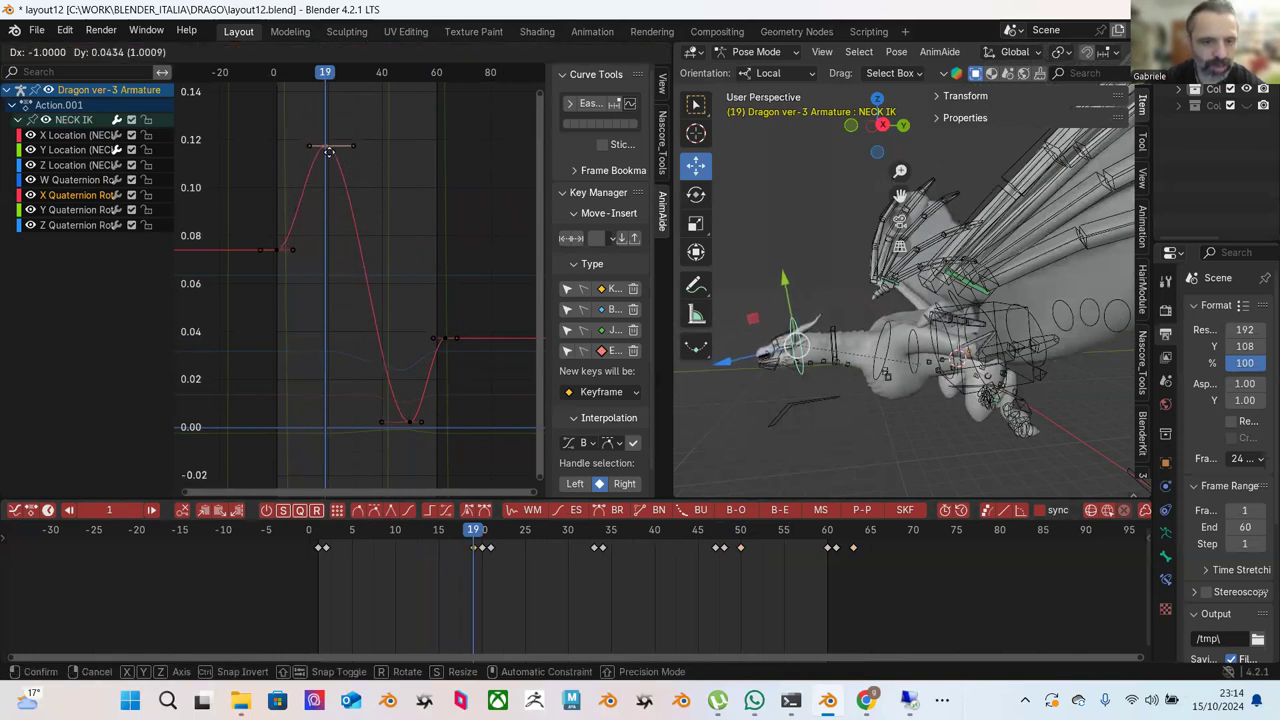
pyautogui.click(329, 145)
pyautogui.moveTo(306, 237); pyautogui.dragTo(294, 253)
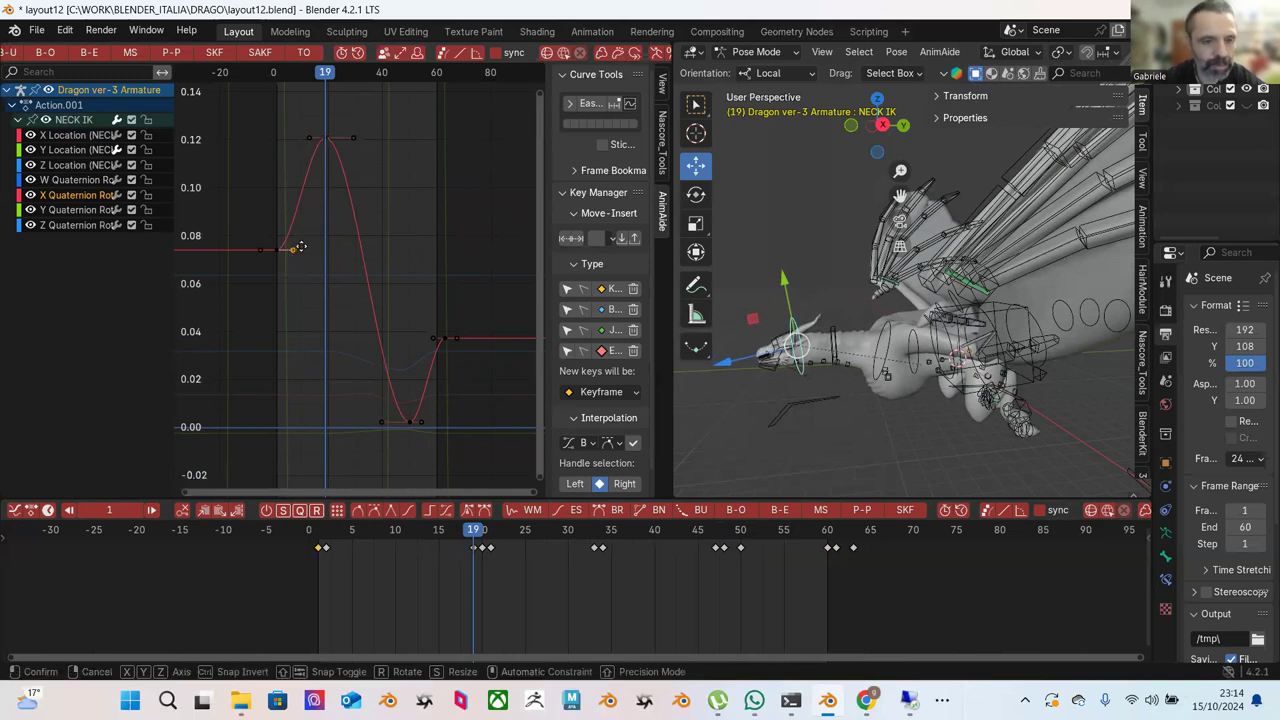
pyautogui.press('g')
pyautogui.click(290, 218)
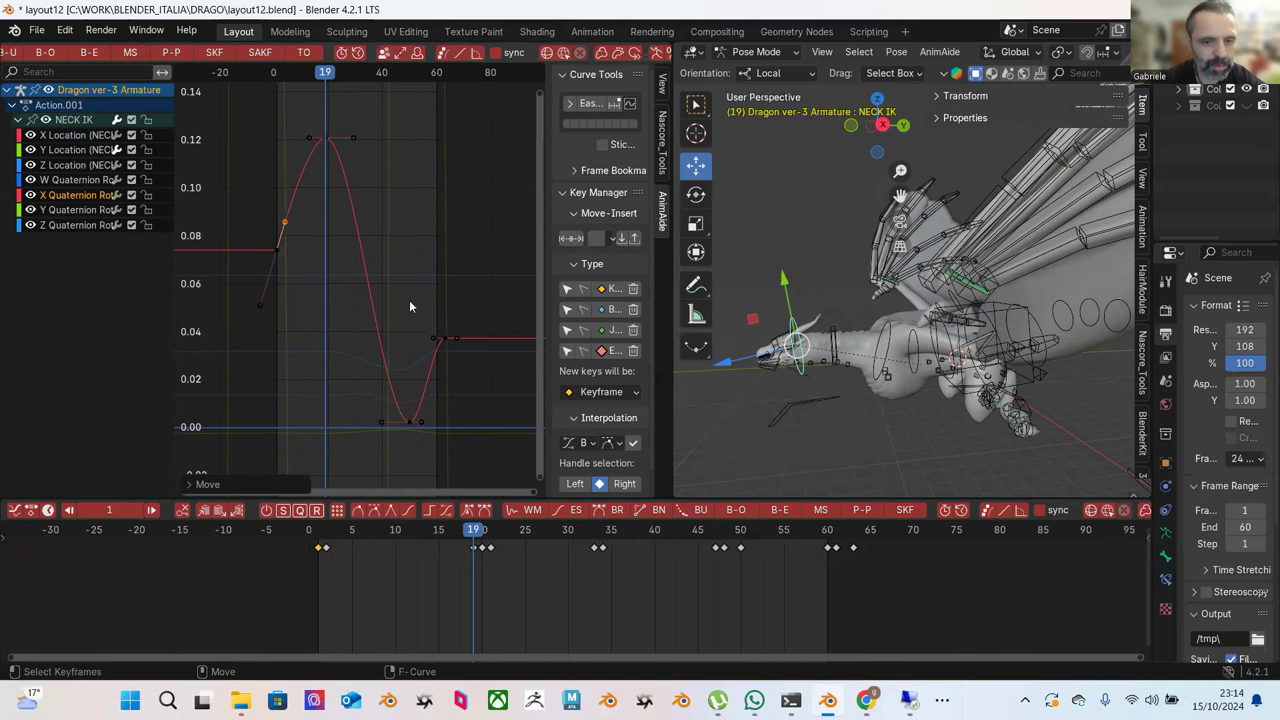
pyautogui.moveTo(412, 308); pyautogui.dragTo(440, 346)
pyautogui.press('g')
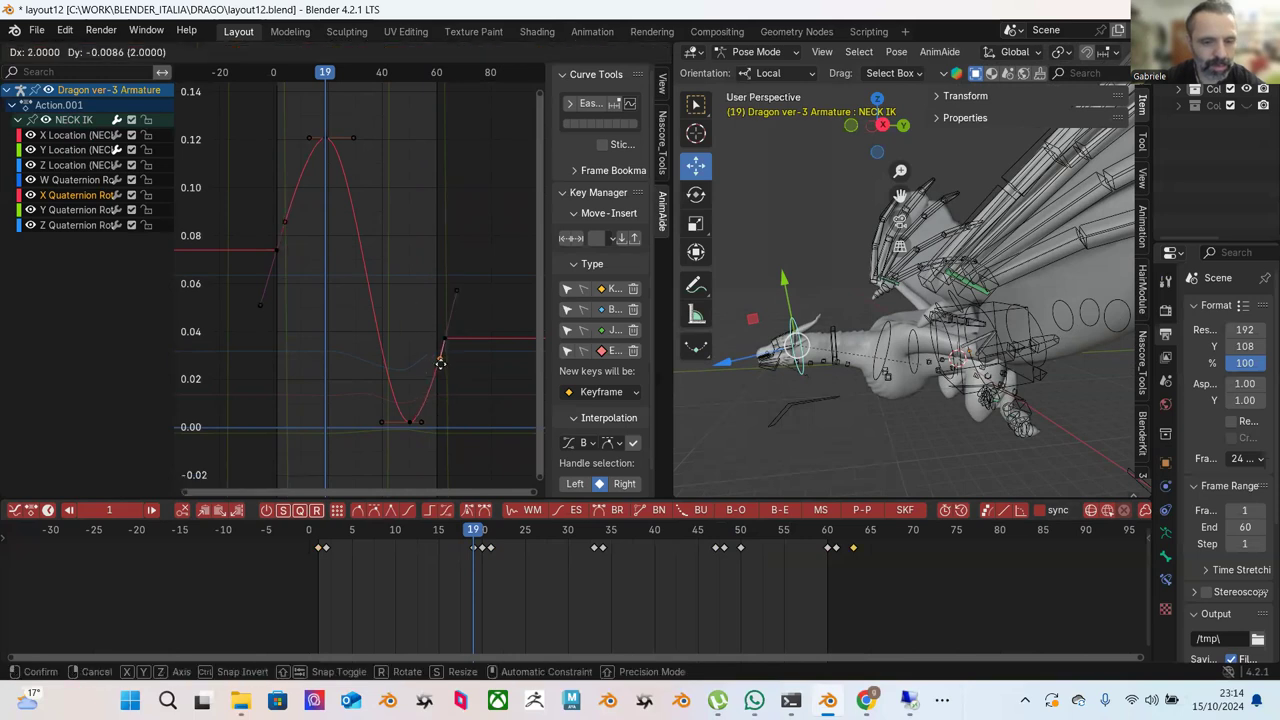
pyautogui.click(440, 363)
pyautogui.moveTo(333, 541); pyautogui.dragTo(327, 538)
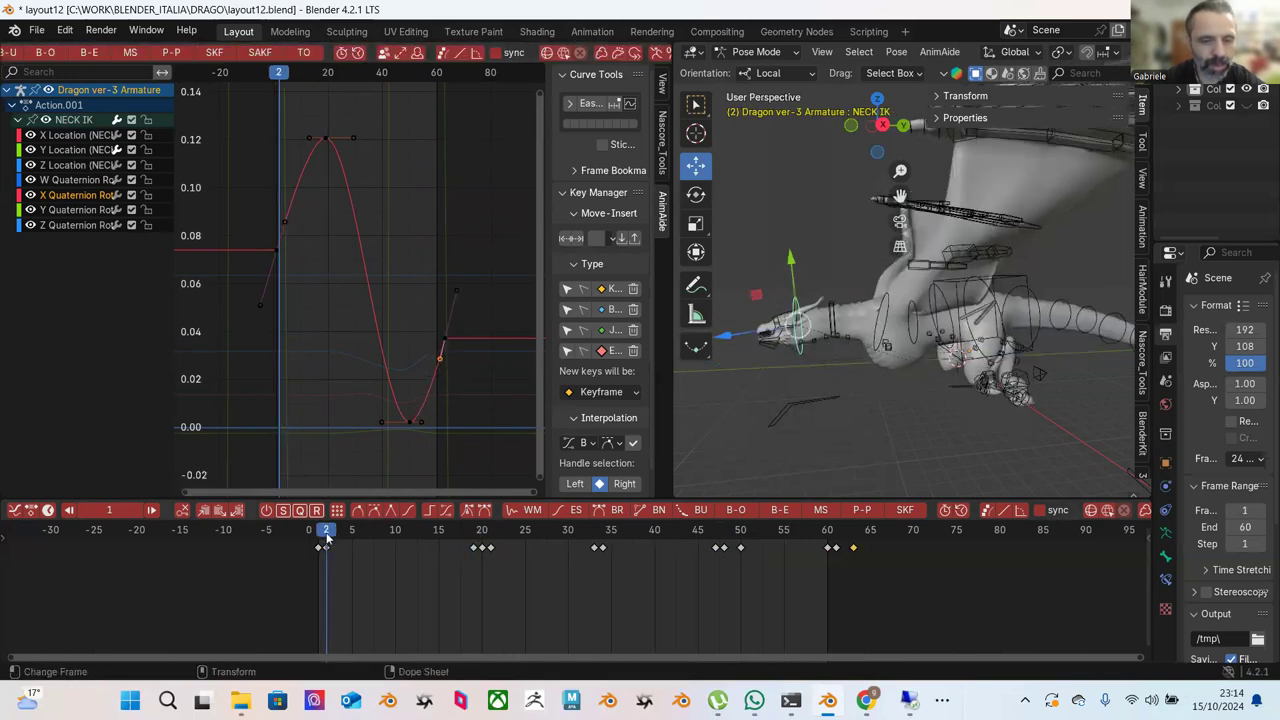
pyautogui.press('space')
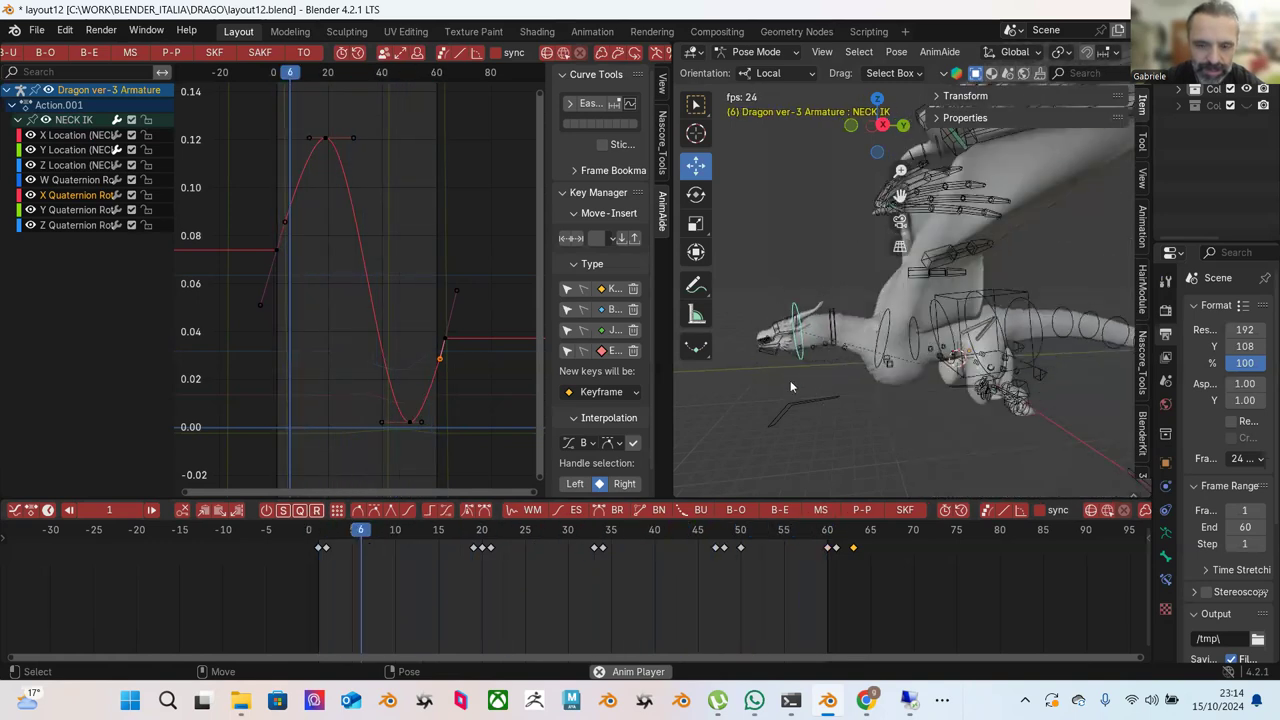
pyautogui.press('space')
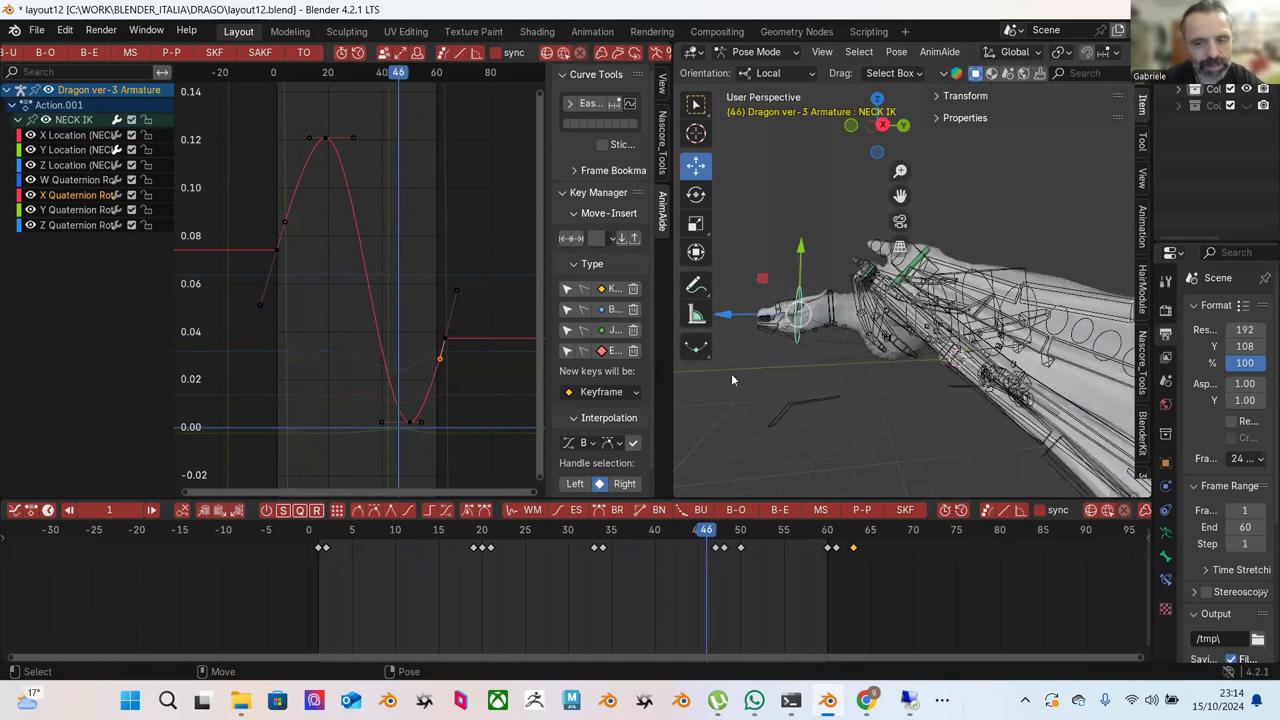
# Select all X Quaternion keys, exaggerate them with Push Pull, and play the loop.
pyautogui.scroll(-3, 360, 280)
pyautogui.moveTo(258, 144); pyautogui.dragTo(352, 252)
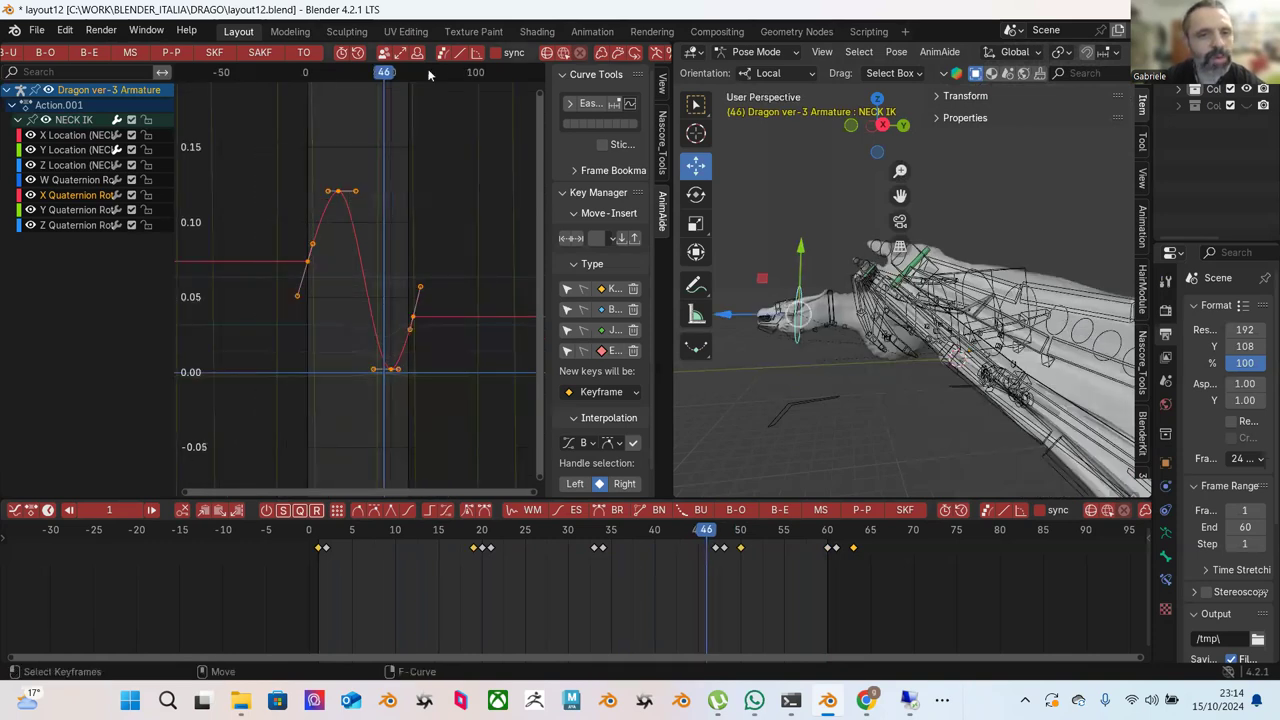
pyautogui.click(192, 57)
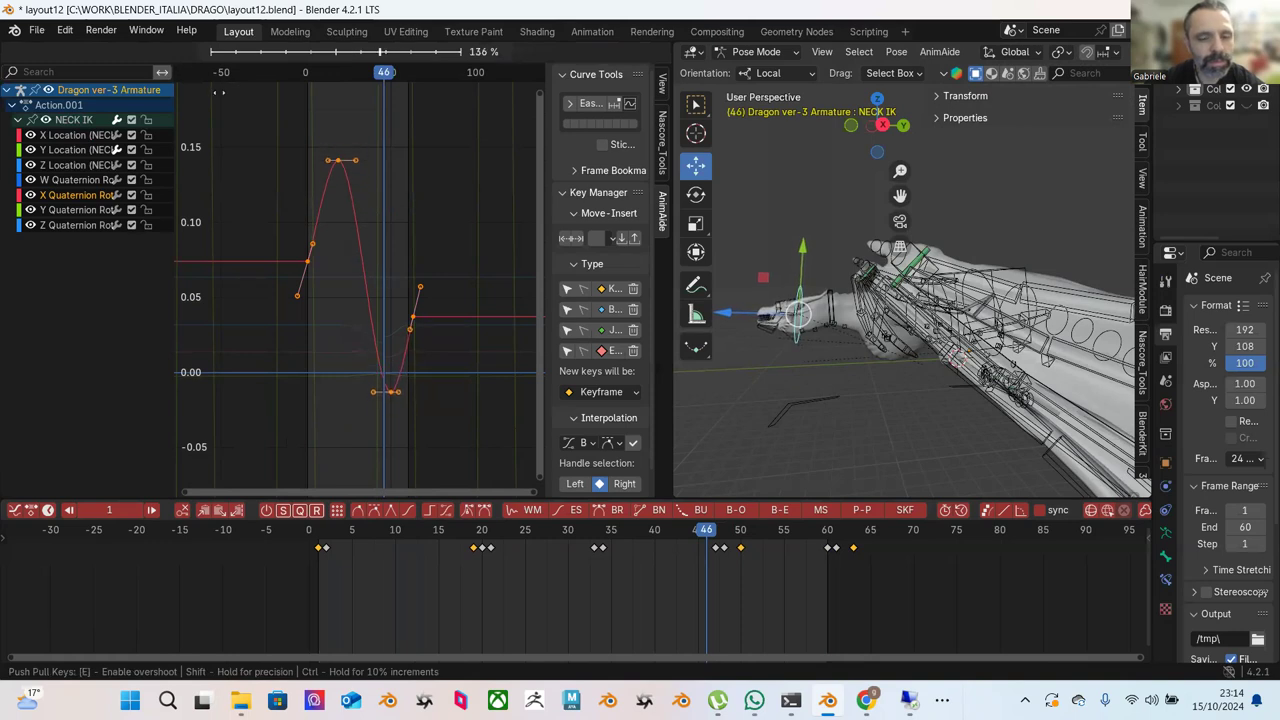
pyautogui.click(304, 180)
pyautogui.press('space')
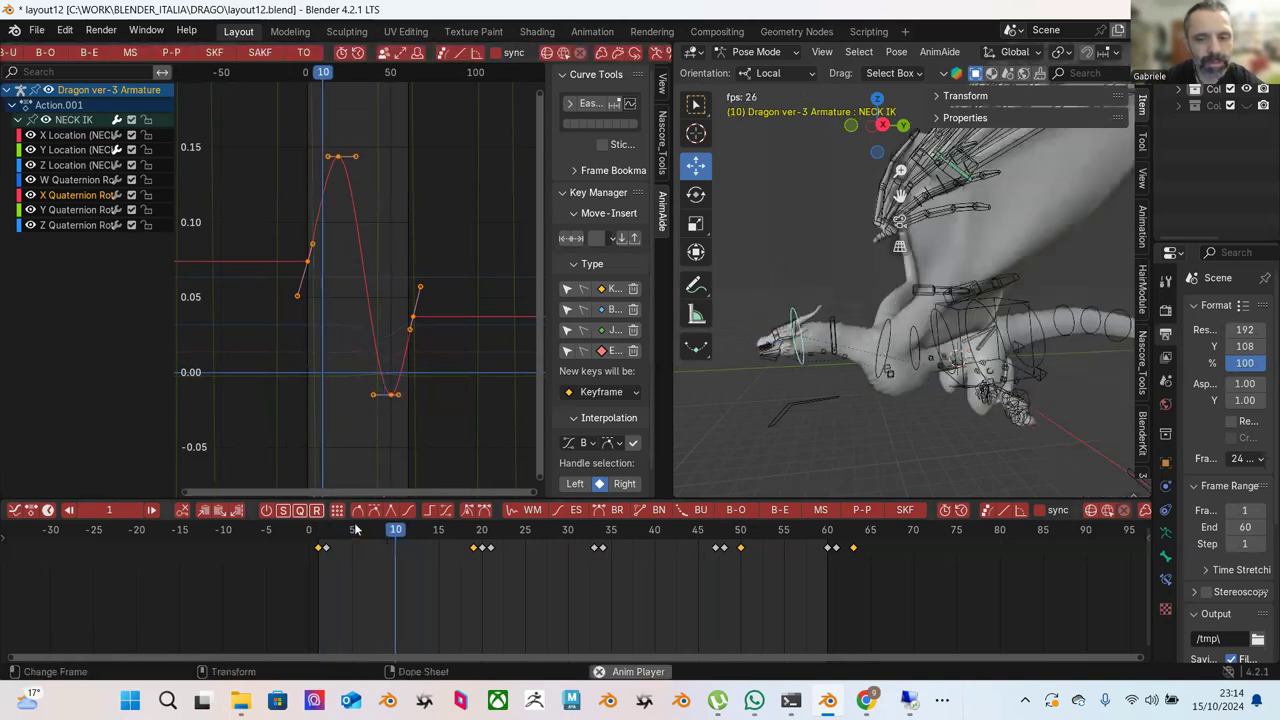
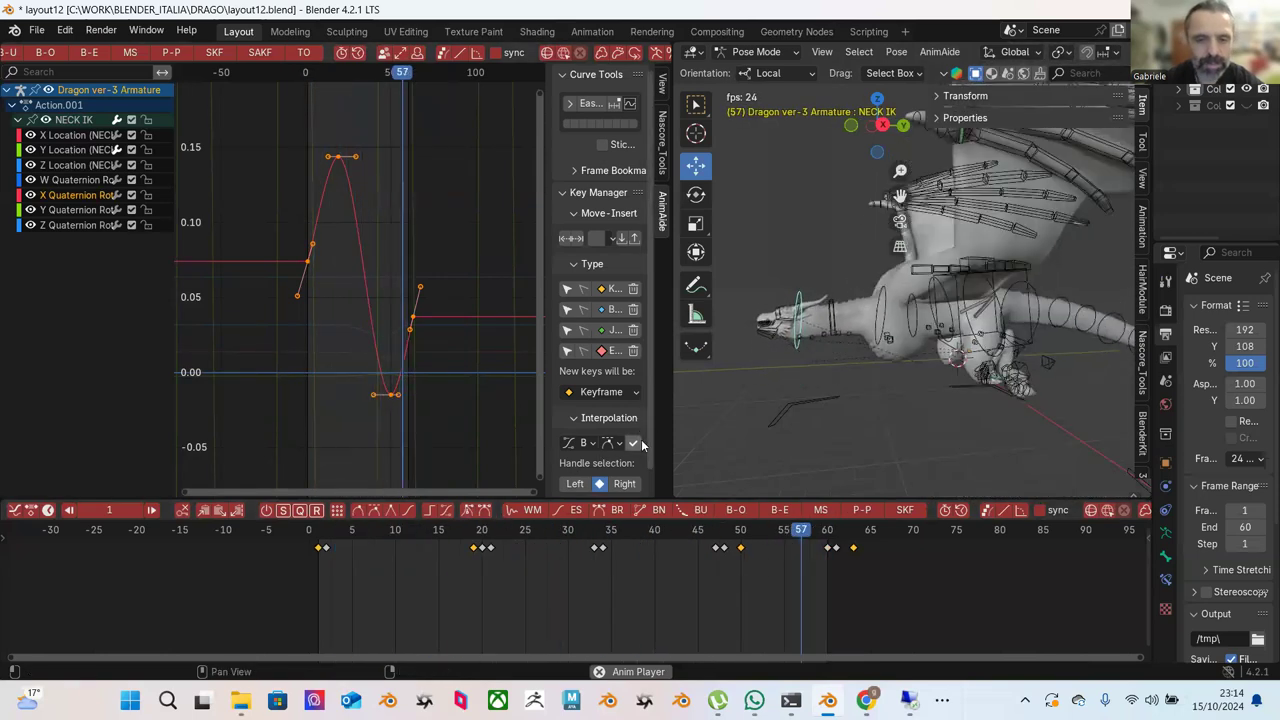
# Stop playback, select the Neck controller, and re-pose it at frames 8 and 1.
pyautogui.press('space')
pyautogui.click(828, 343)
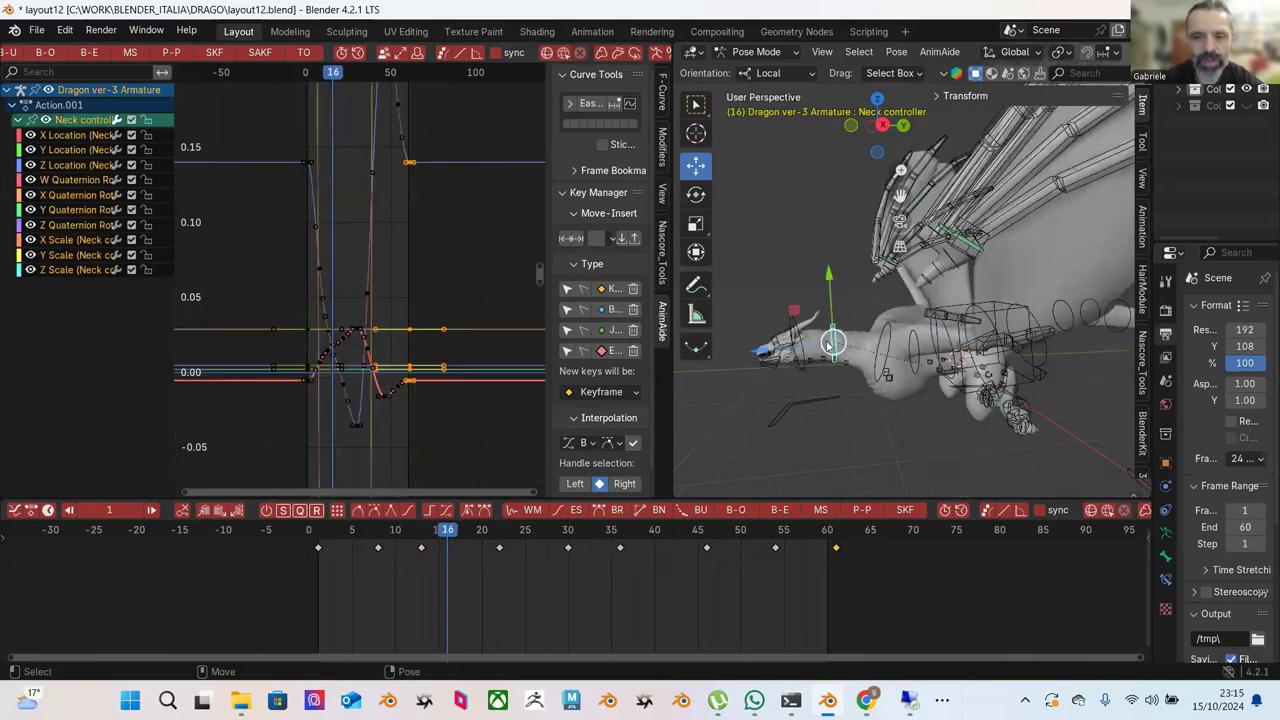
pyautogui.moveTo(362, 535); pyautogui.dragTo(378, 535)
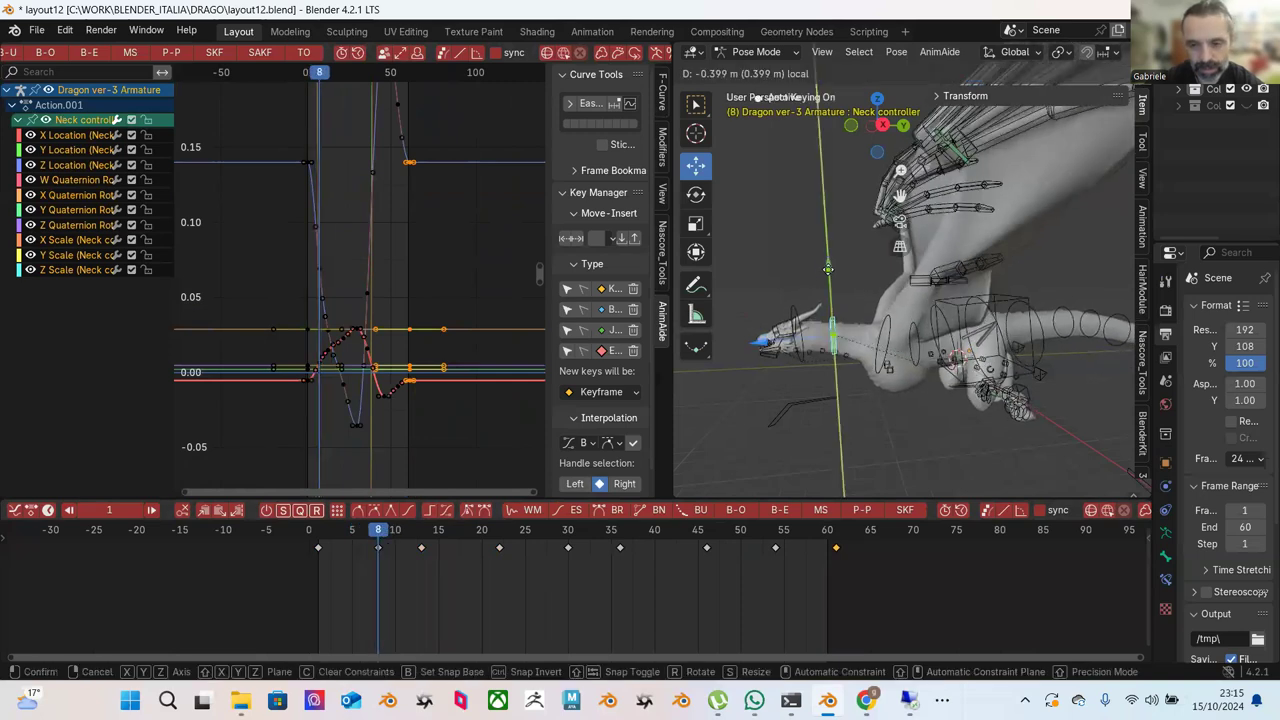
pyautogui.click(829, 270)
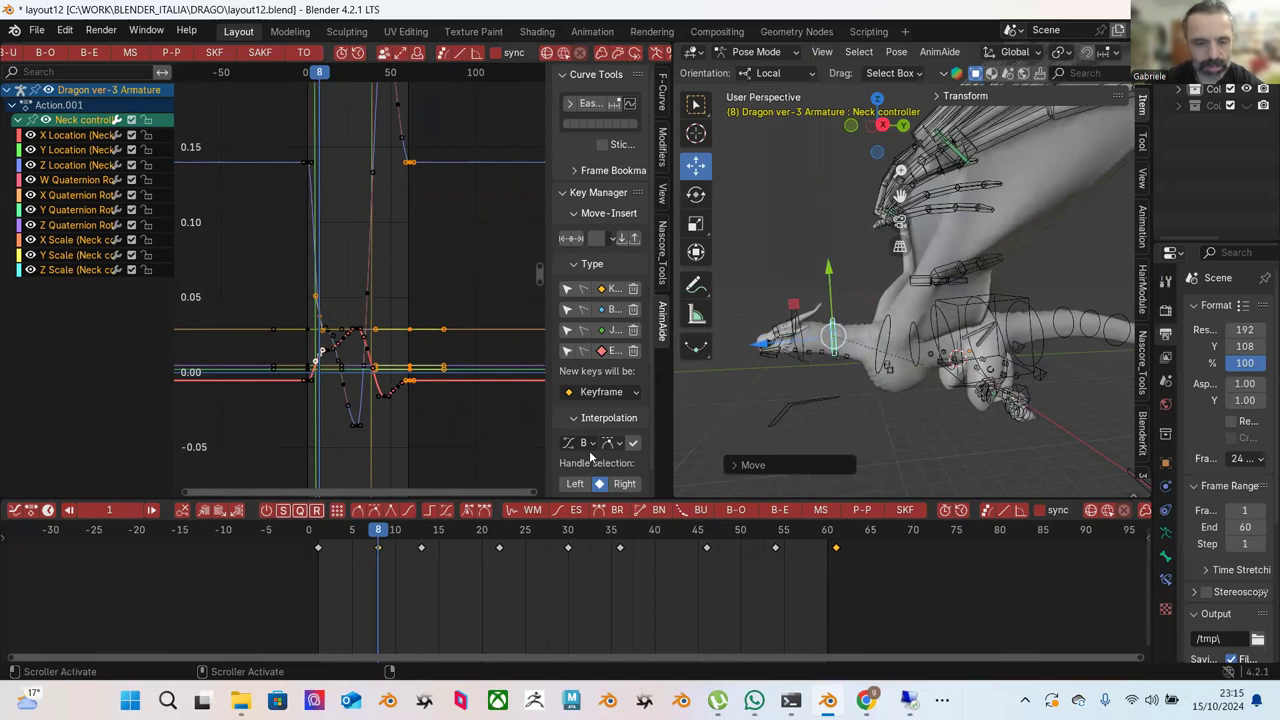
pyautogui.moveTo(323, 537)
pyautogui.mouseDown()
pyautogui.moveTo(381, 533)
pyautogui.moveTo(317, 530)
pyautogui.mouseUp()
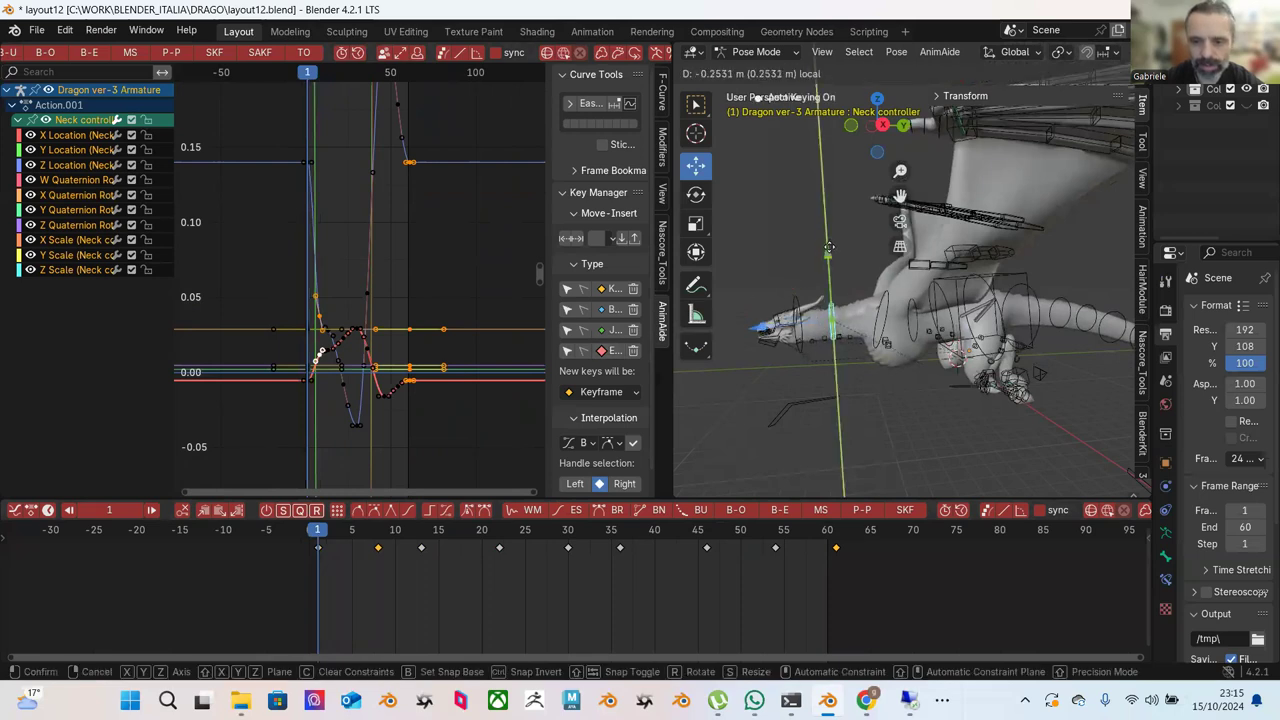
pyautogui.click(770, 300)
# Move the Neck controller vertically at frames 13, 22 and 30.
pyautogui.moveTo(385, 530); pyautogui.dragTo(422, 528)
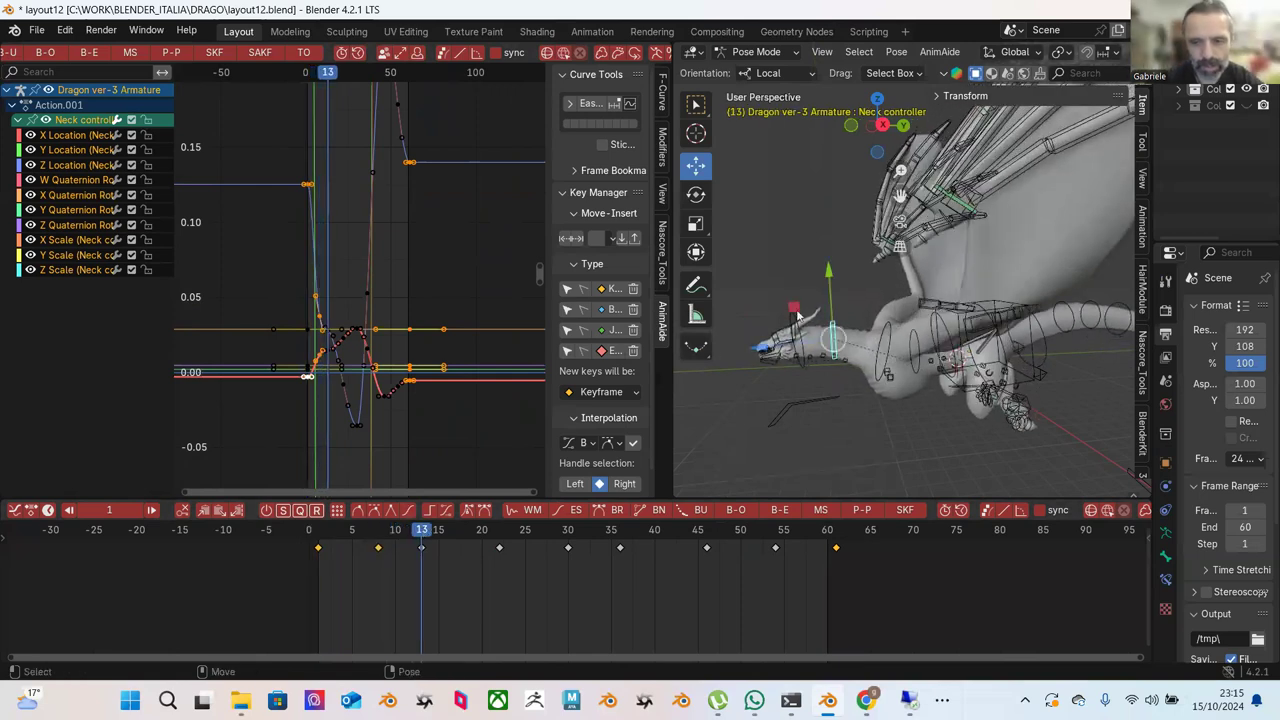
pyautogui.moveTo(829, 271); pyautogui.dragTo(520, 451)
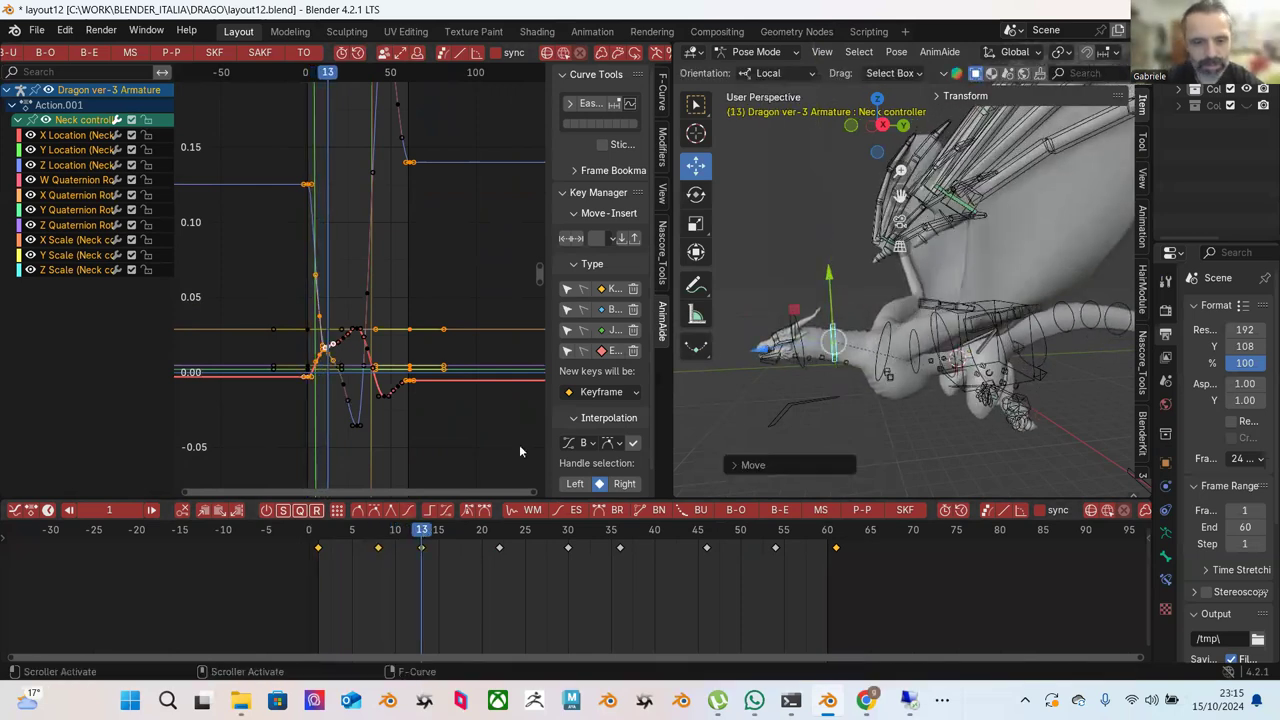
pyautogui.moveTo(447, 533); pyautogui.dragTo(500, 535)
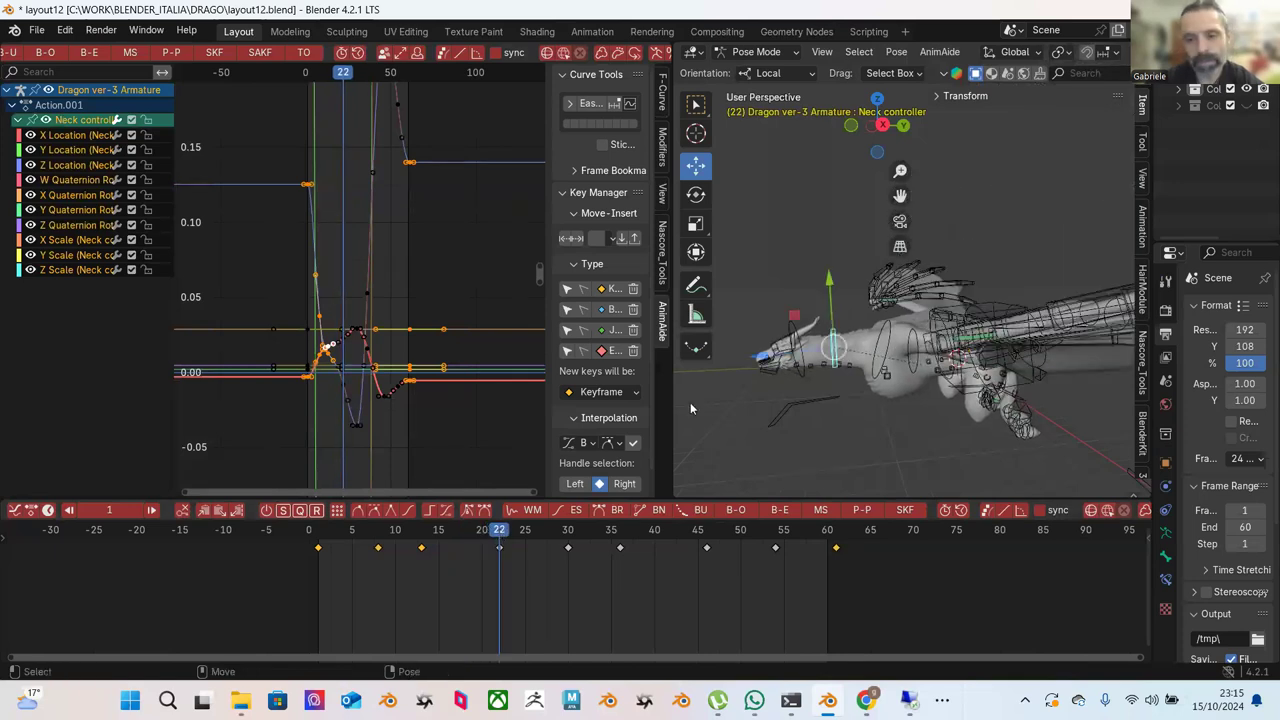
pyautogui.moveTo(829, 278); pyautogui.dragTo(583, 484)
pyautogui.moveTo(395, 528); pyautogui.dragTo(568, 542)
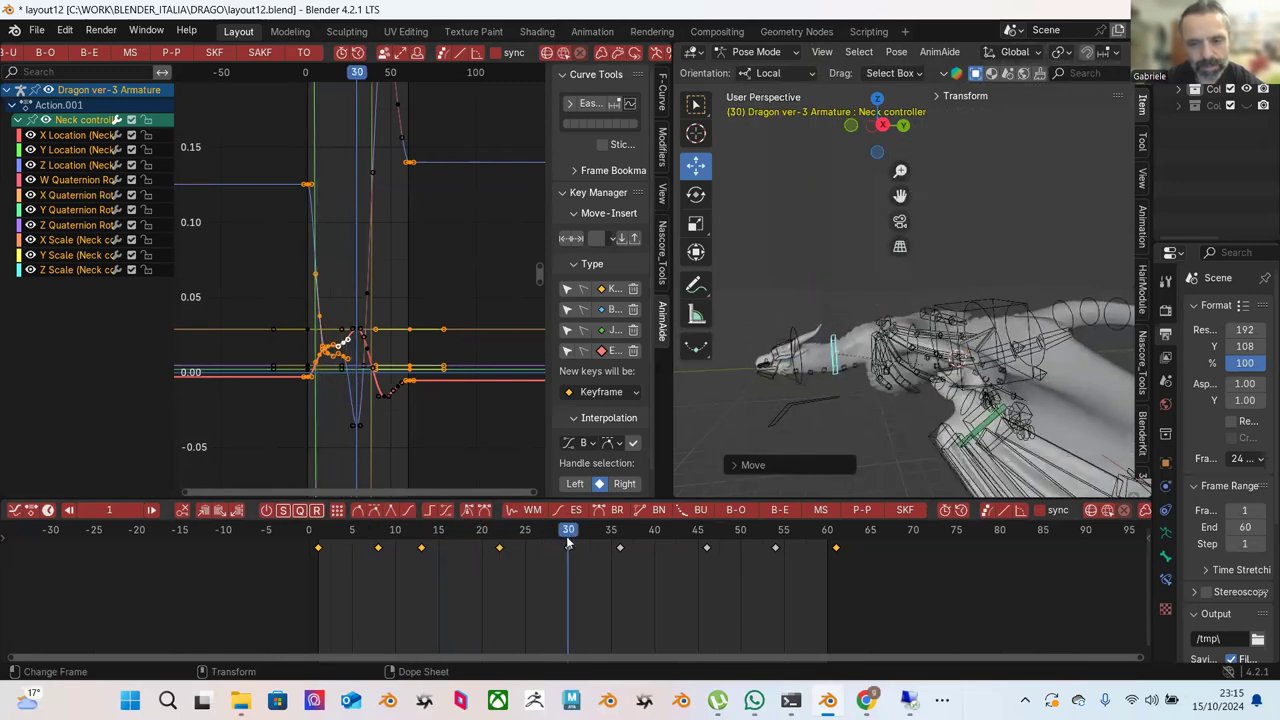
pyautogui.moveTo(829, 288); pyautogui.dragTo(709, 395)
# Re-pose the Neck controller at frames 36, 46 and 54, raising the neck curve's peak.
pyautogui.press('Right')
pyautogui.press('Right')
pyautogui.press('Right')
pyautogui.press('Right')
pyautogui.press('Right')
pyautogui.press('Right')
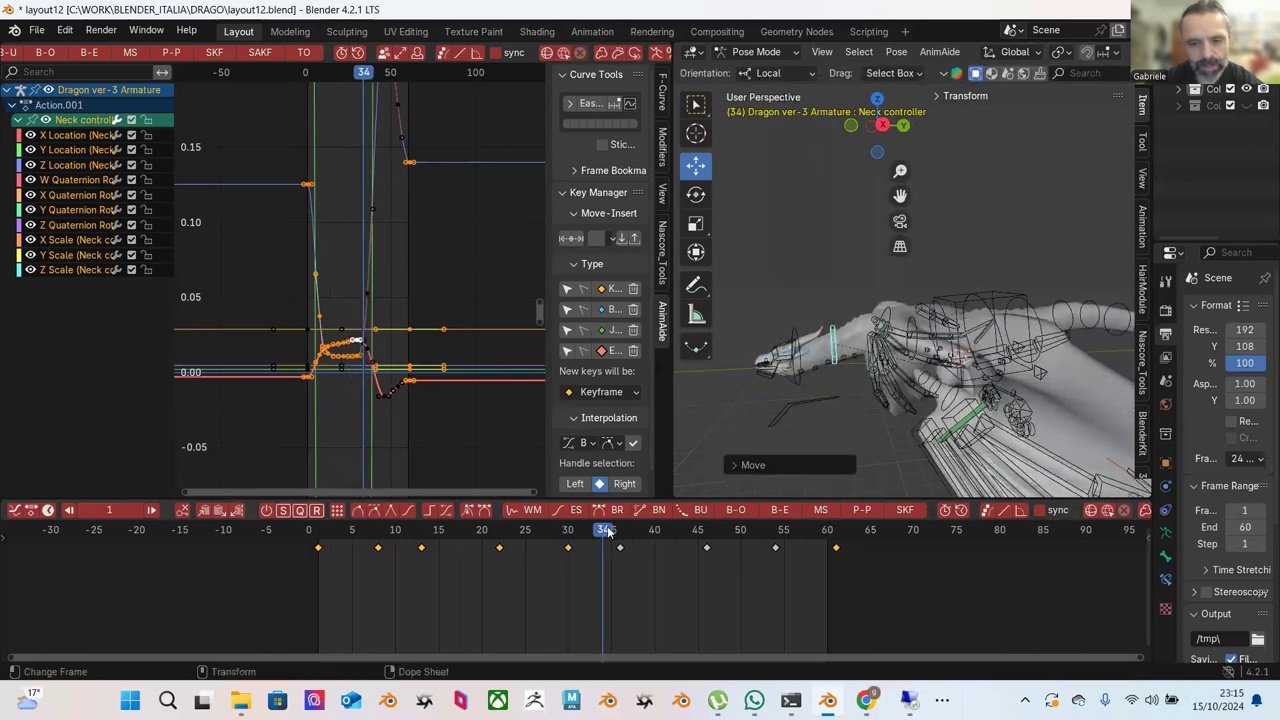
pyautogui.moveTo(829, 272); pyautogui.dragTo(828, 267)
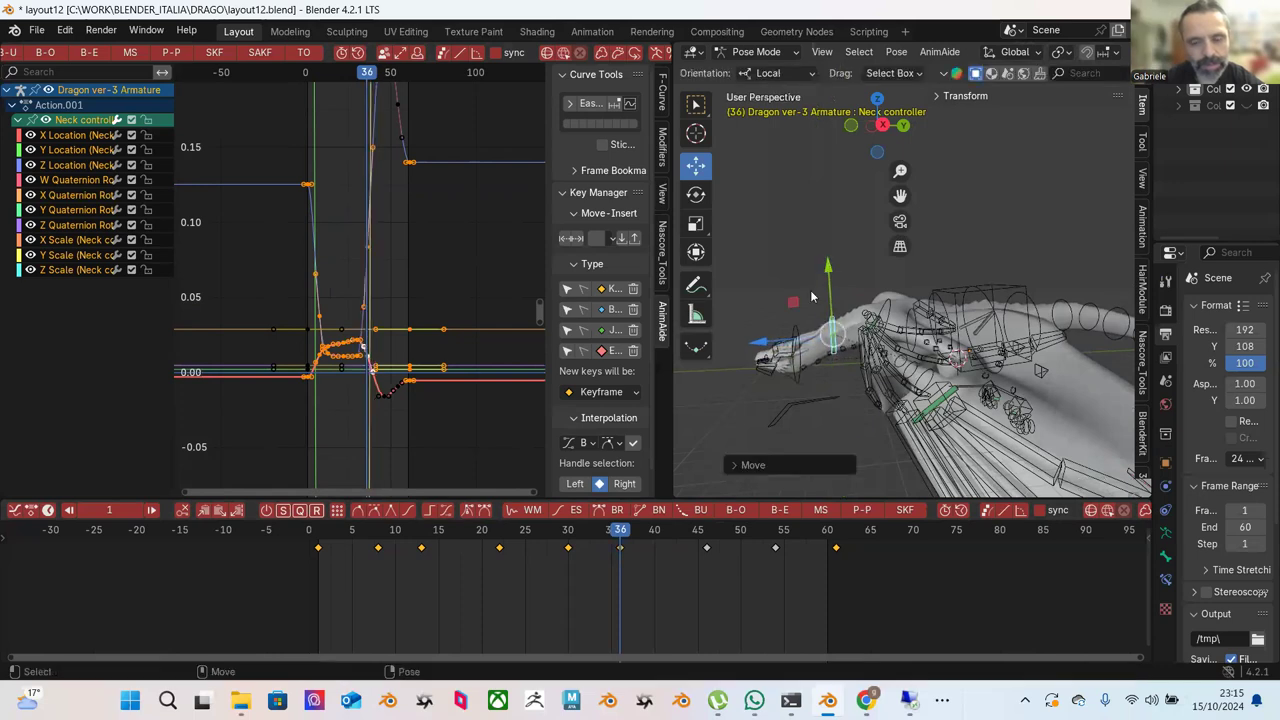
pyautogui.moveTo(565, 540); pyautogui.dragTo(706, 546)
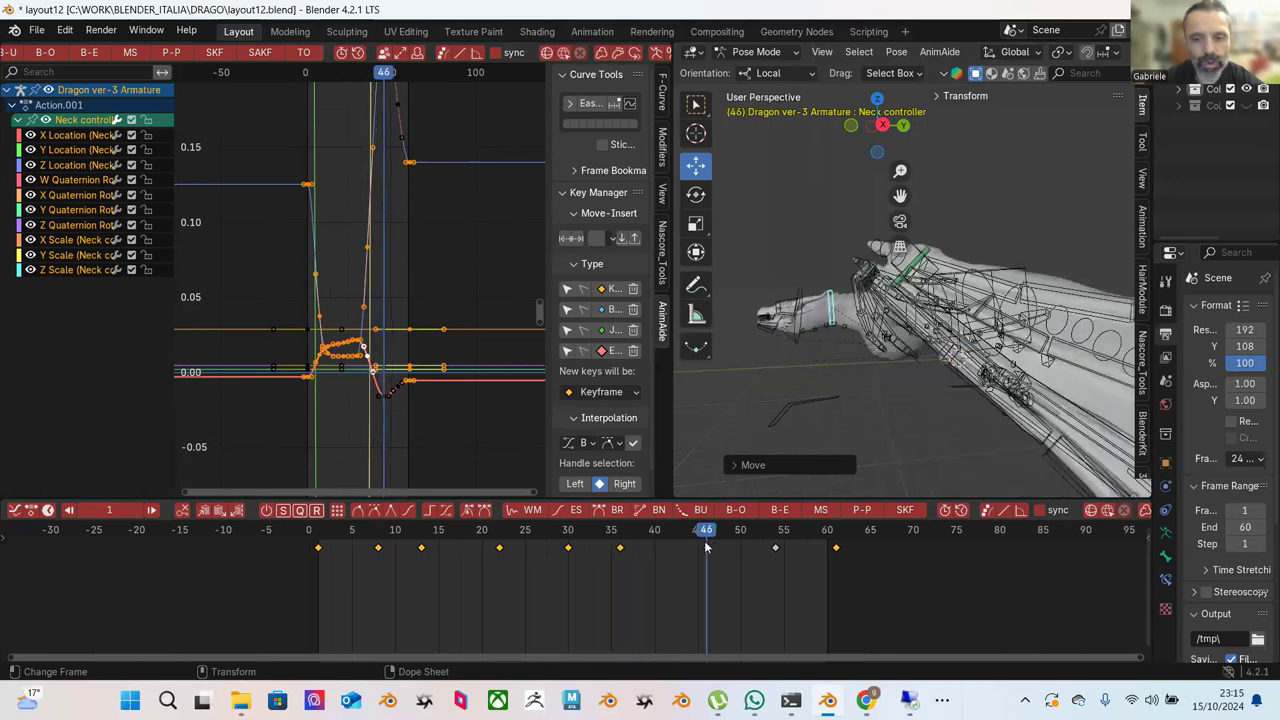
pyautogui.moveTo(828, 259); pyautogui.dragTo(829, 265)
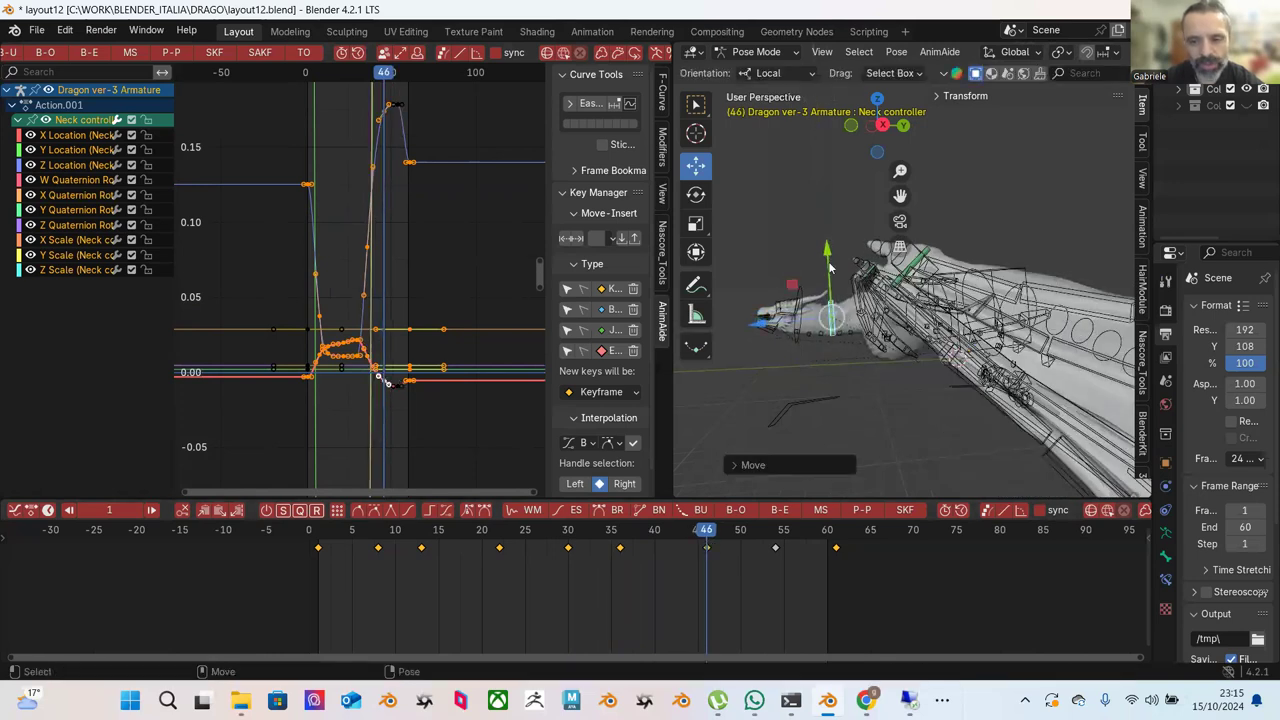
pyautogui.moveTo(627, 541); pyautogui.dragTo(776, 531)
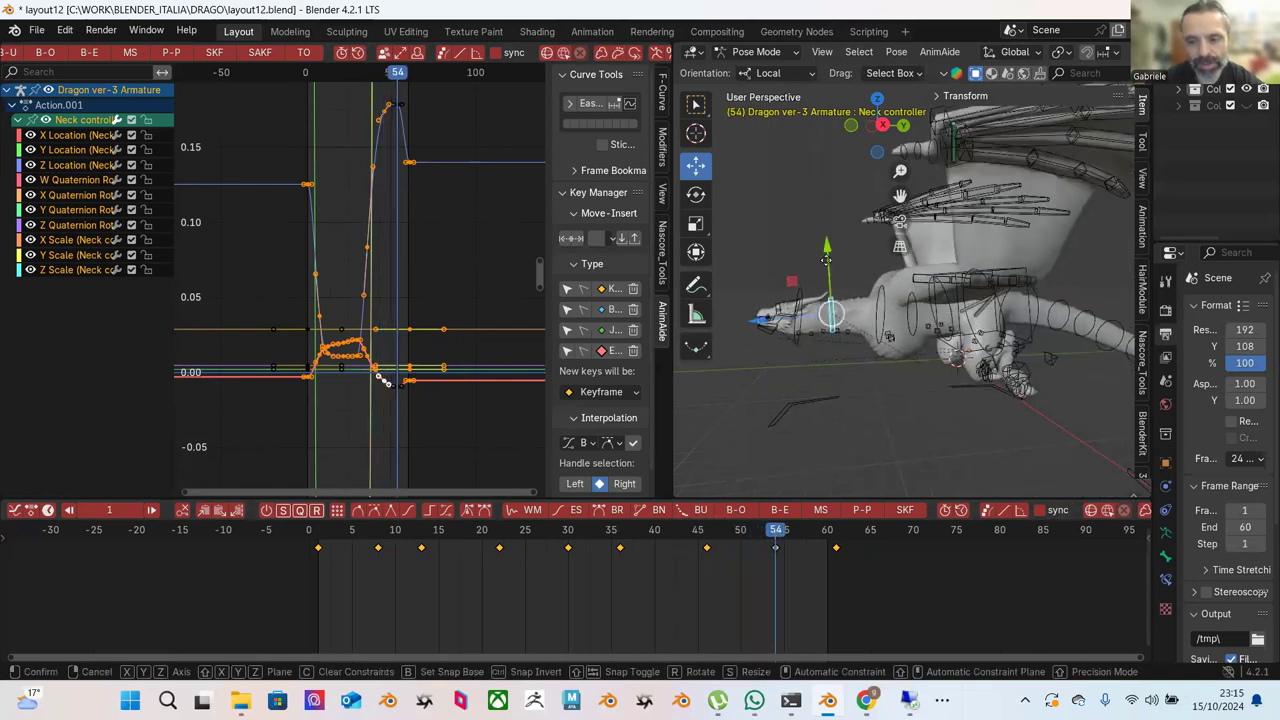
pyautogui.moveTo(824, 262); pyautogui.dragTo(826, 267)
pyautogui.moveTo(786, 534); pyautogui.dragTo(836, 537)
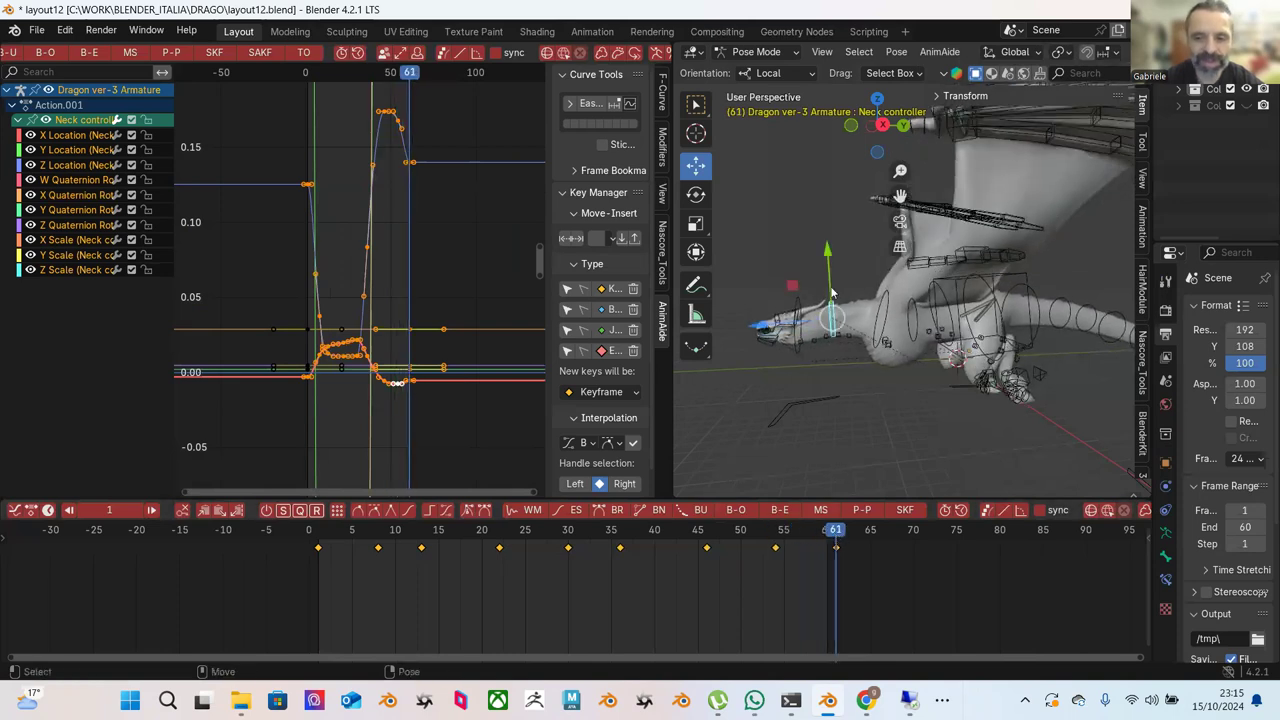
# Play and stop the flight cycle, scrubbing frames 5–33 to review the neck motion.
pyautogui.press('space')
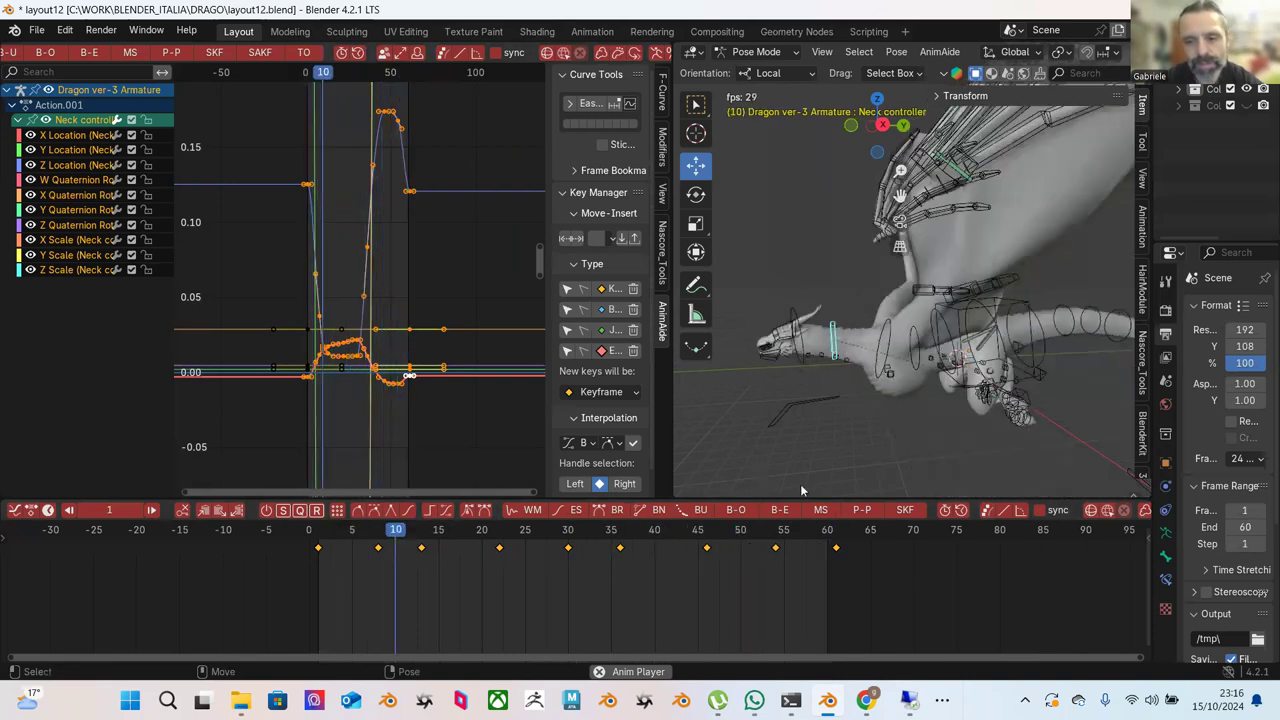
pyautogui.press('space')
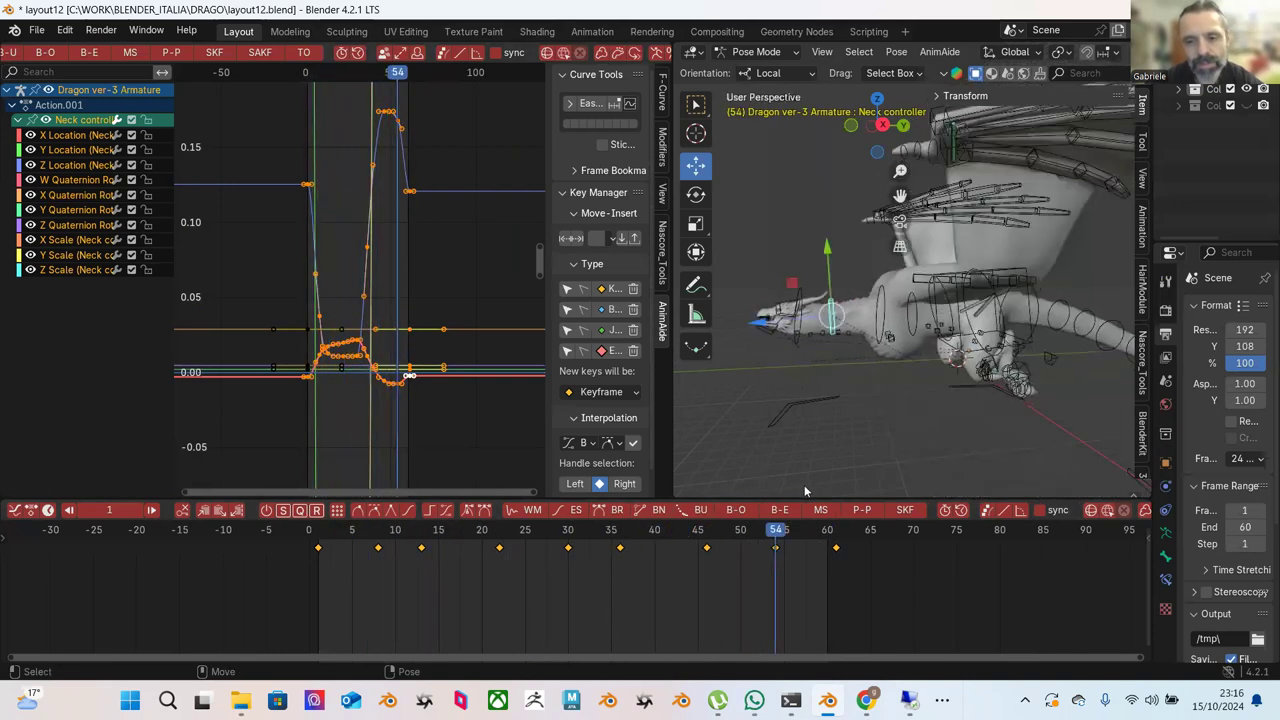
pyautogui.moveTo(824, 524)
pyautogui.mouseDown()
pyautogui.moveTo(782, 530)
pyautogui.moveTo(836, 536)
pyautogui.mouseUp()
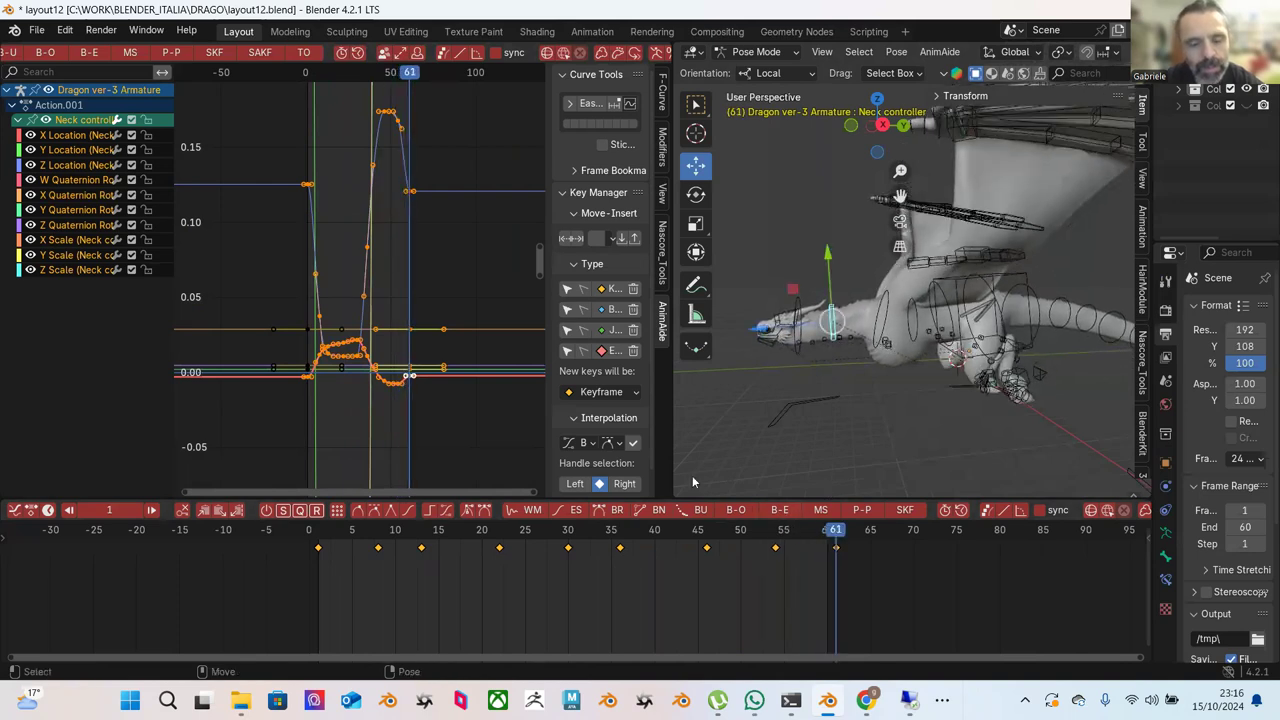
pyautogui.moveTo(329, 530); pyautogui.dragTo(559, 566)
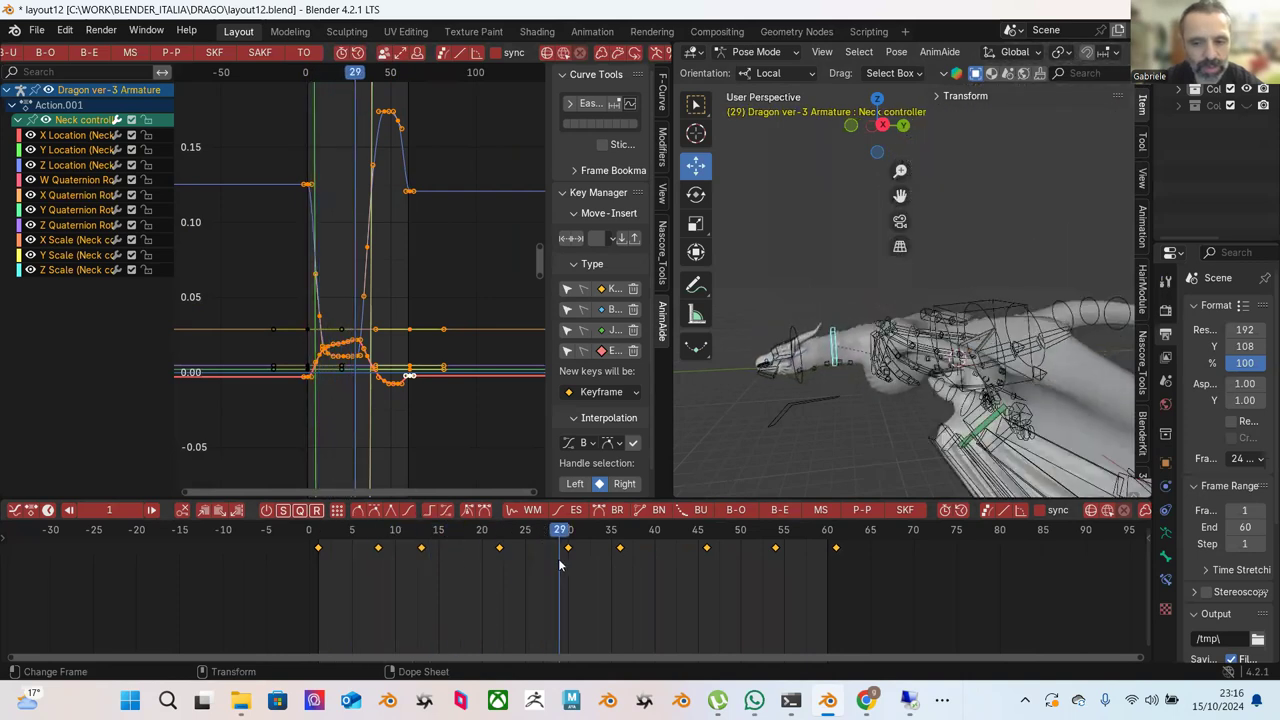
pyautogui.press('space')
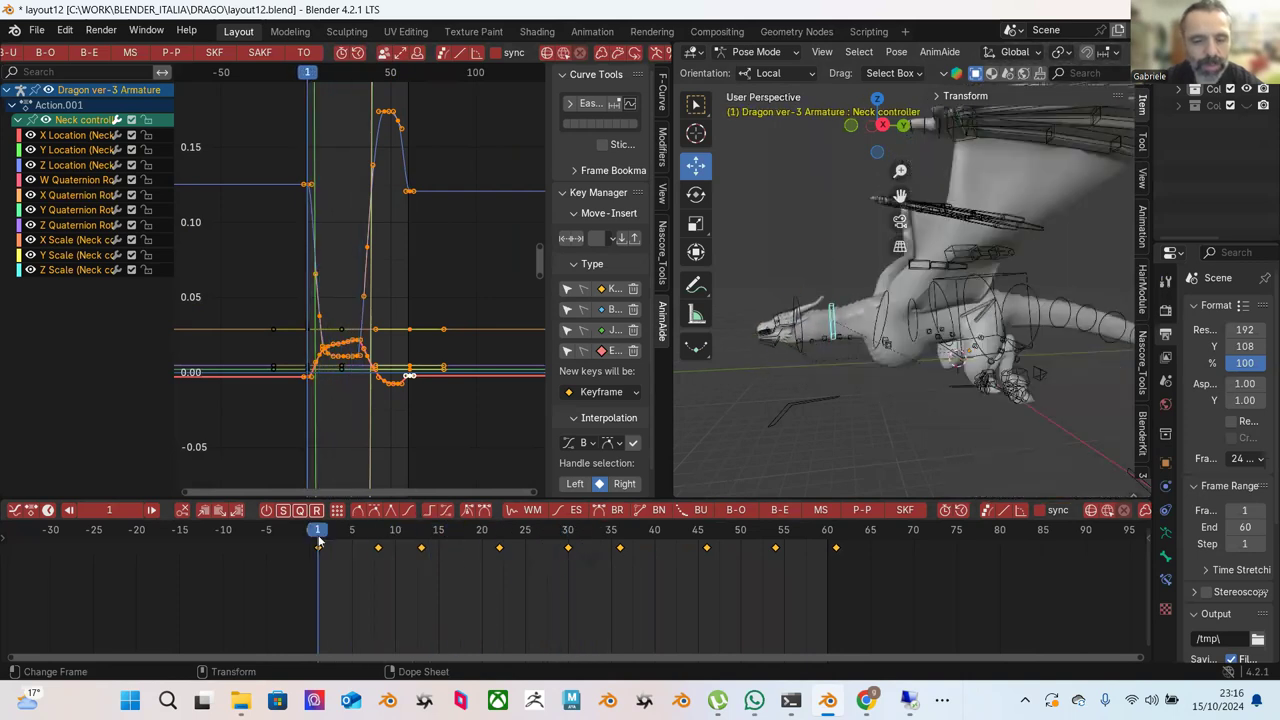
pyautogui.press('space')
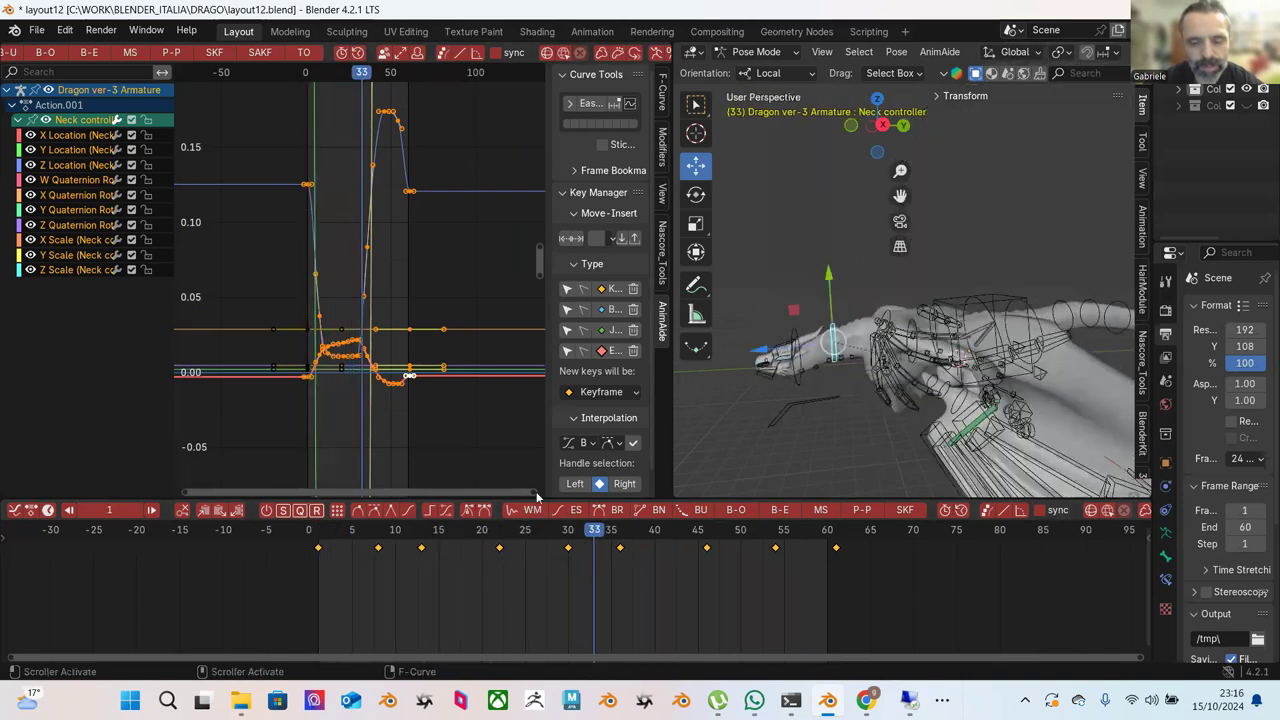
pyautogui.moveTo(435, 540); pyautogui.dragTo(505, 555)
pyautogui.moveTo(430, 530); pyautogui.dragTo(498, 539)
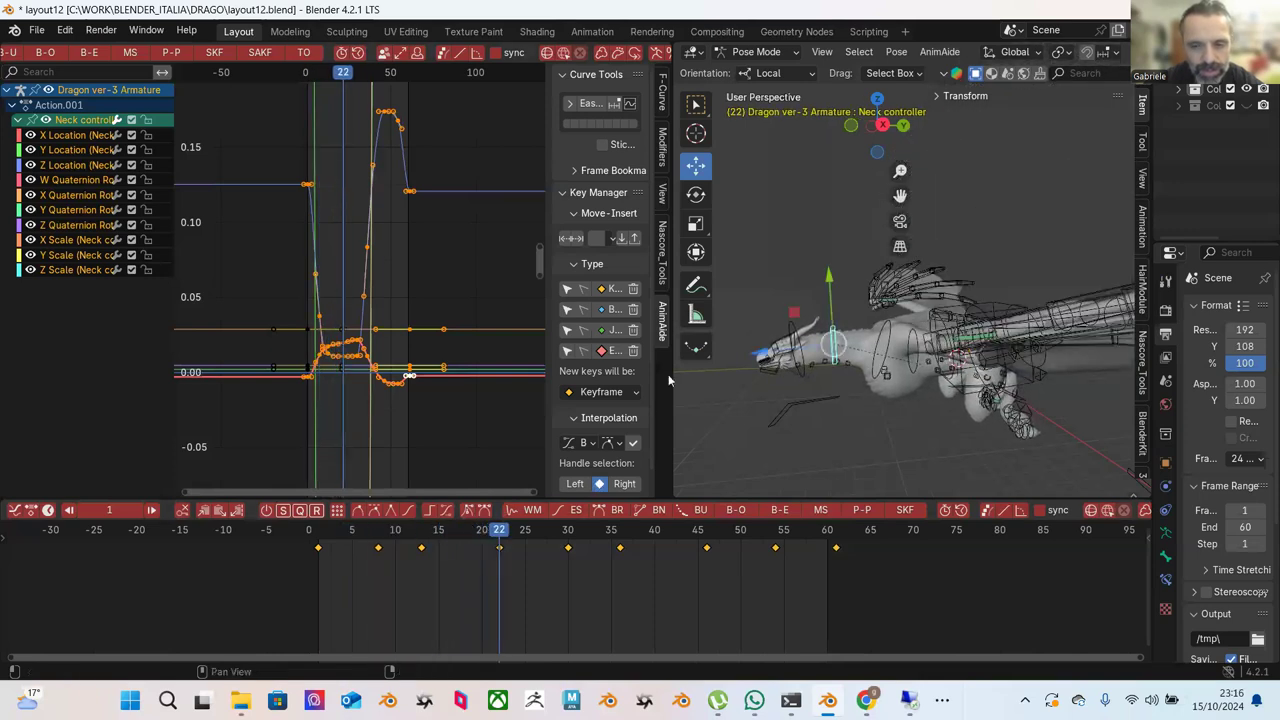
# Adjust the Neck controller along Y at frames 22, 41, 51 and 54, then replay the cycle.
pyautogui.click(830, 302)
pyautogui.moveTo(368, 540); pyautogui.dragTo(661, 548)
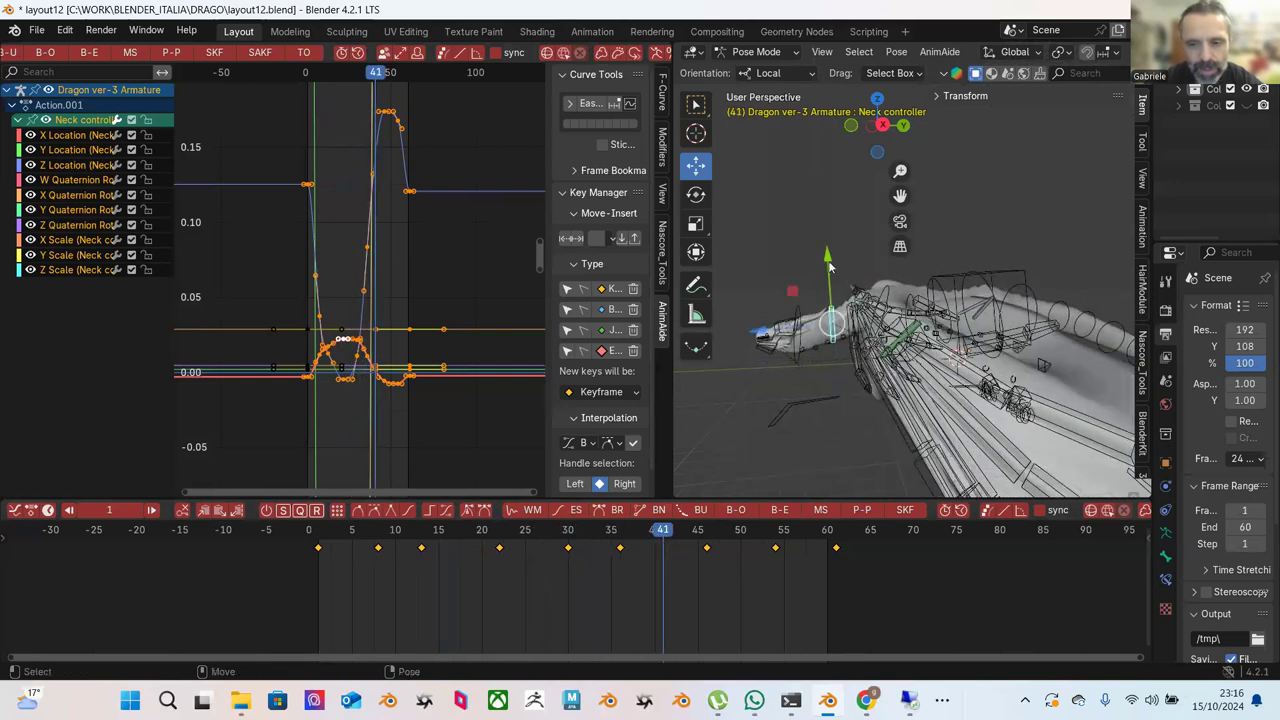
pyautogui.moveTo(830, 267); pyautogui.dragTo(831, 272)
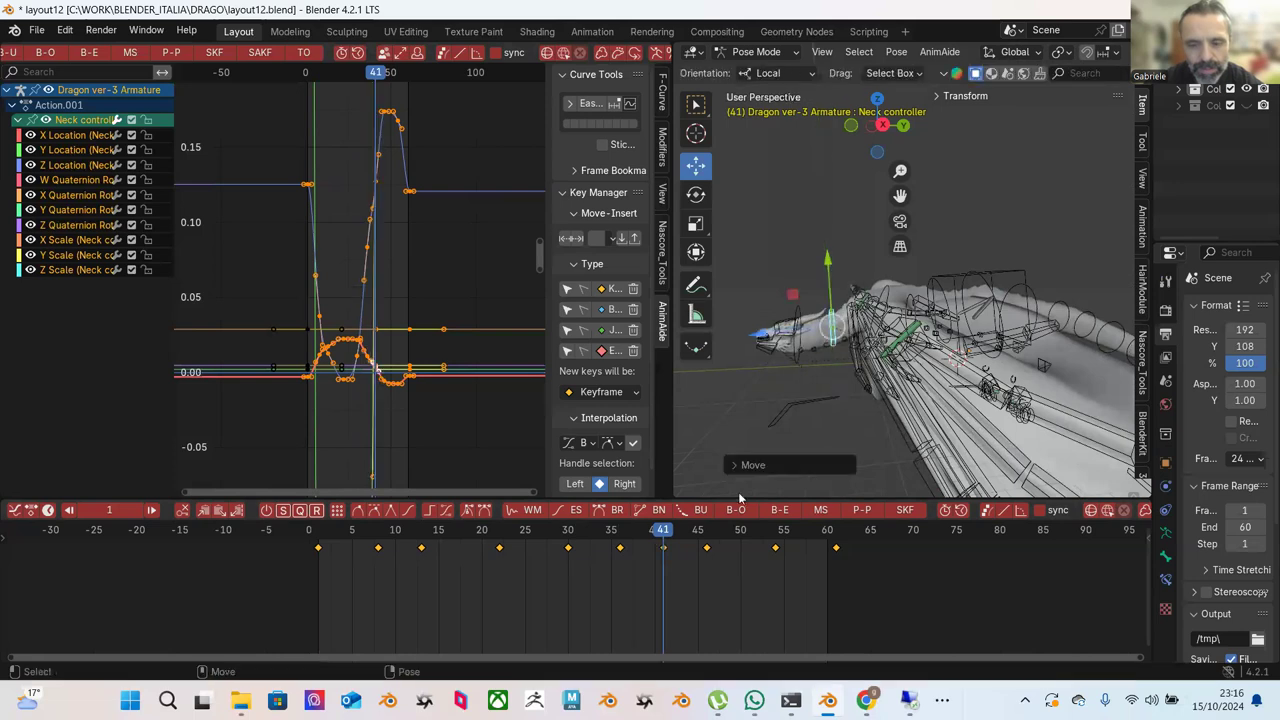
pyautogui.moveTo(673, 528); pyautogui.dragTo(757, 506)
pyautogui.moveTo(832, 277); pyautogui.dragTo(825, 260)
pyautogui.moveTo(765, 528); pyautogui.dragTo(775, 530)
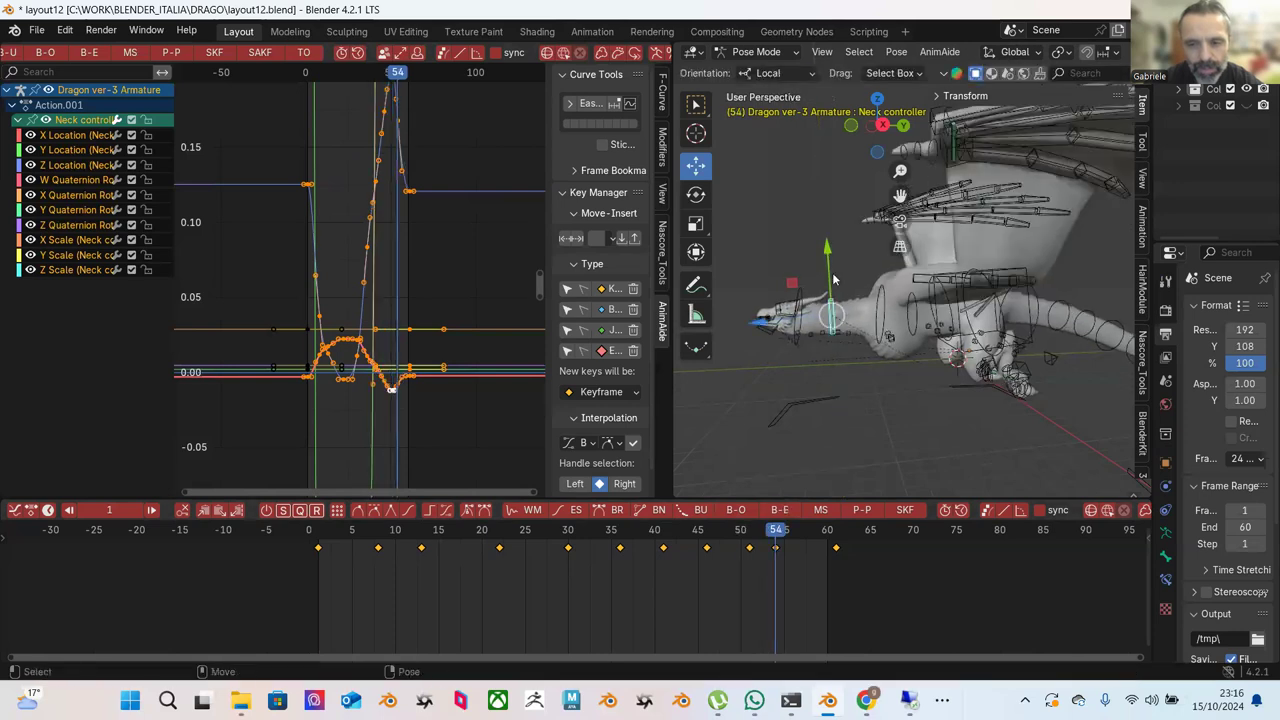
pyautogui.moveTo(827, 273); pyautogui.dragTo(827, 275)
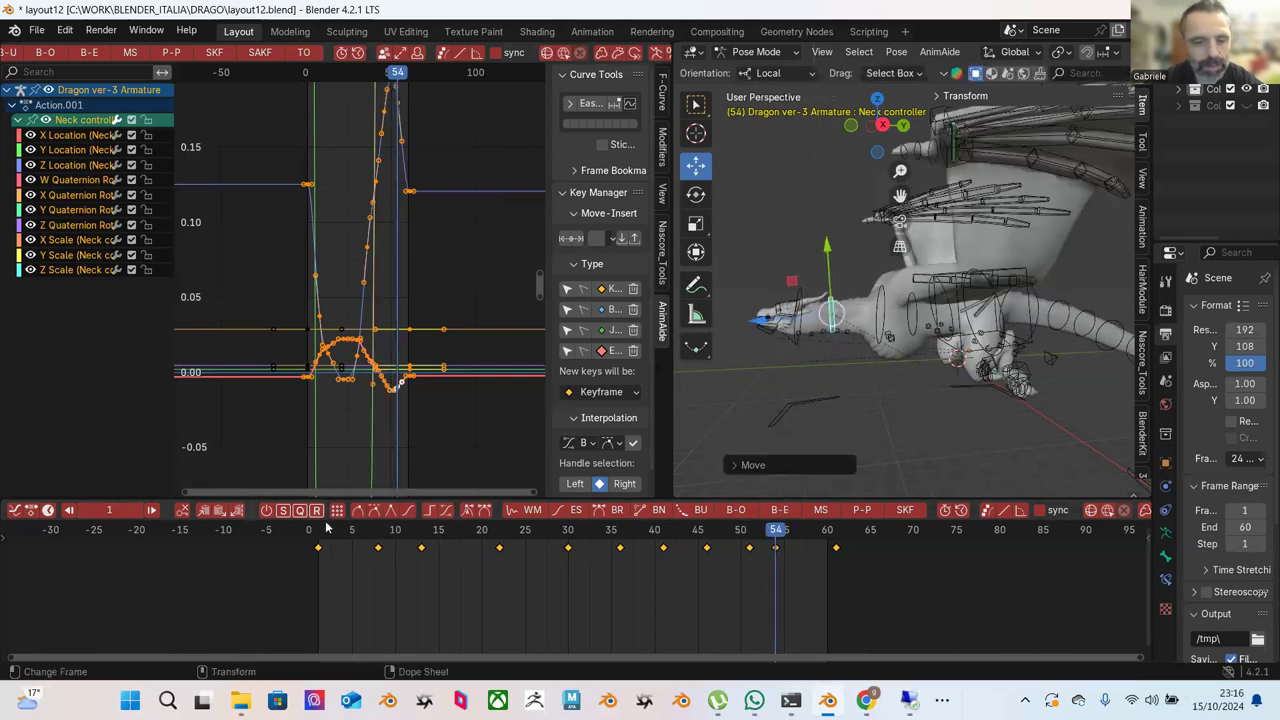
pyautogui.press('space')
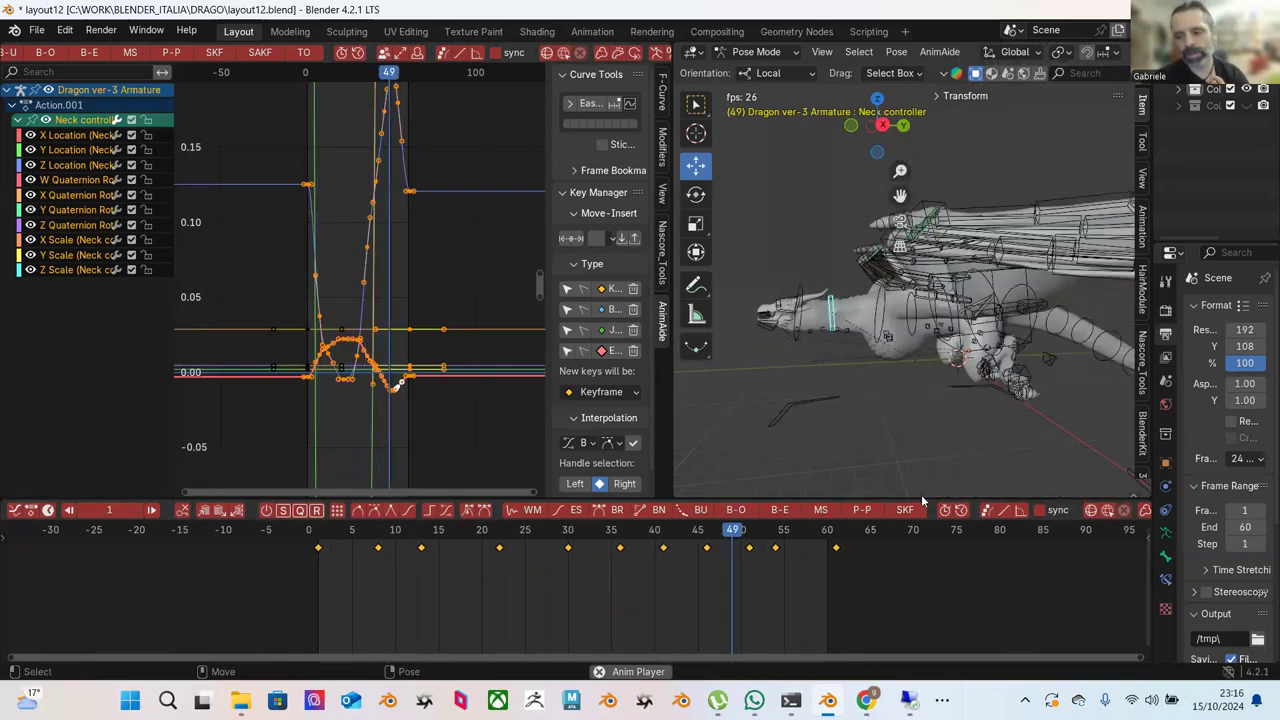
# Orbit around the dragon while the cycle plays, stopping at frame 37 to view the rig.
pyautogui.moveTo(763, 484); pyautogui.dragTo(956, 413, button='middle')
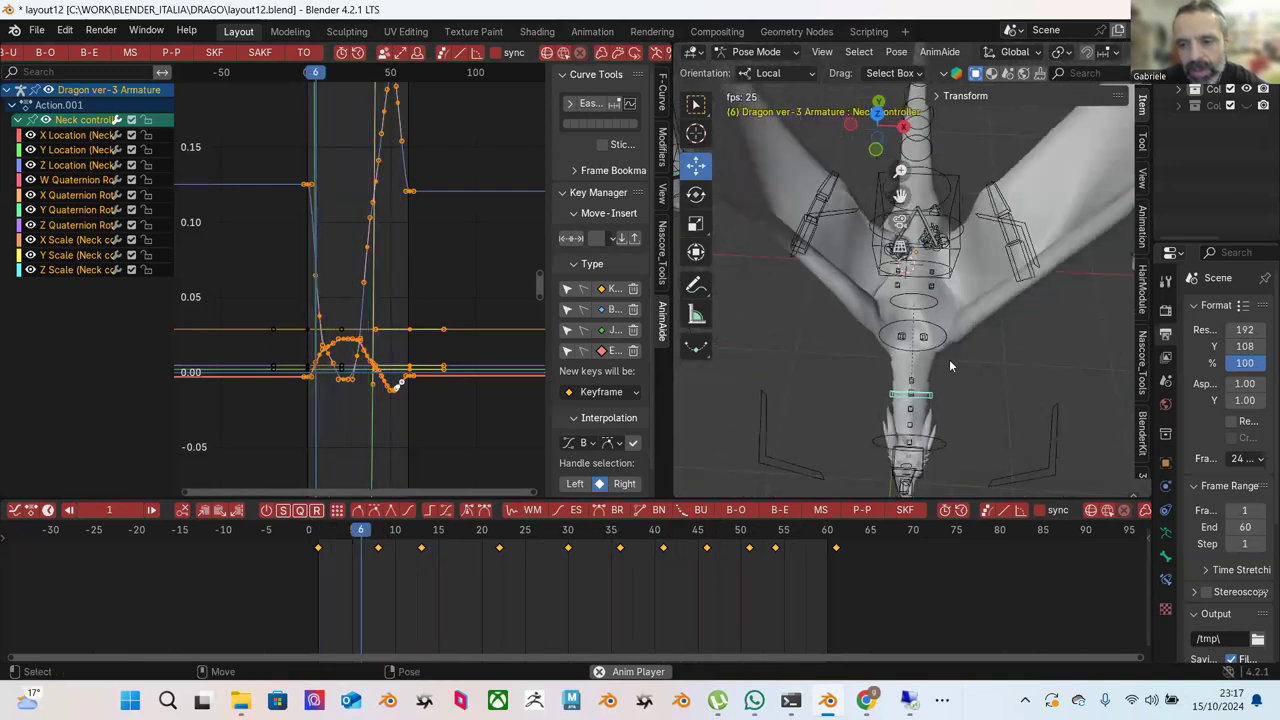
pyautogui.press('space')
pyautogui.press('space')
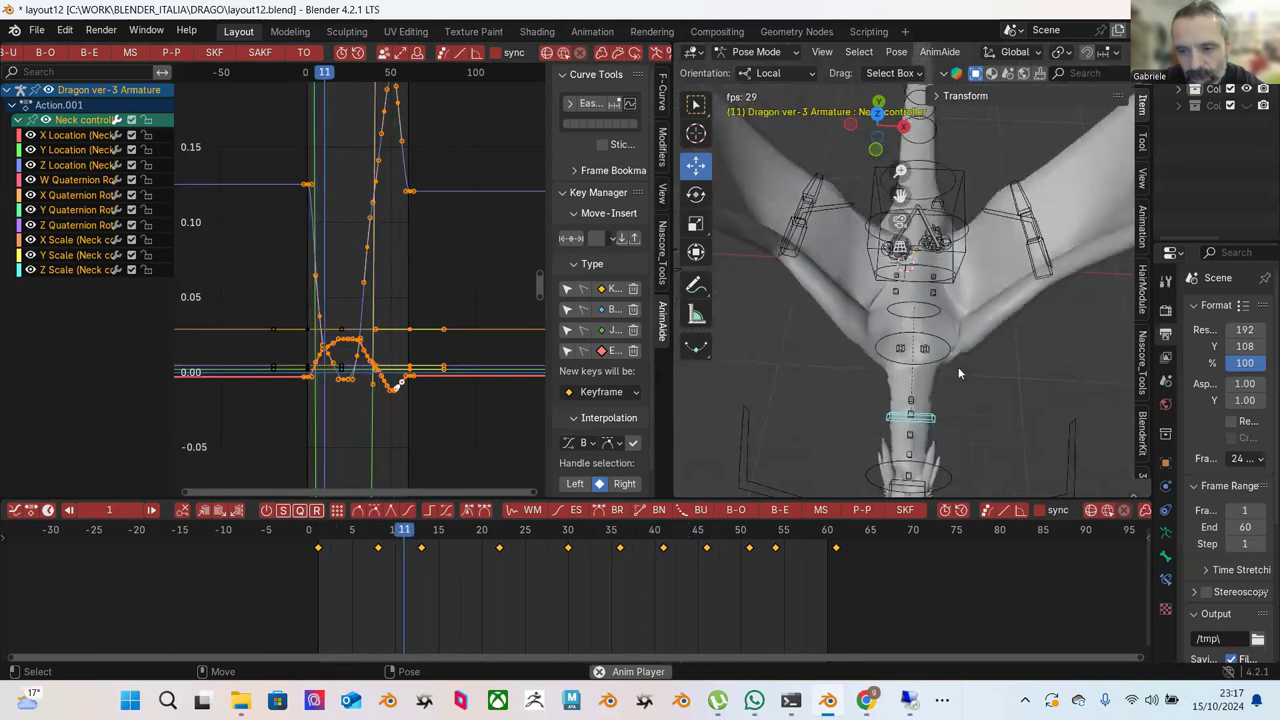
pyautogui.press('space')
pyautogui.moveTo(993, 376); pyautogui.dragTo(958, 388, button='middle')
# Rotate the spine.002 bone slightly to adjust its pose.
pyautogui.click(896, 312)
pyautogui.moveTo(941, 330)
pyautogui.mouseDown()
pyautogui.moveTo(930, 315)
pyautogui.moveTo(936, 326)
pyautogui.mouseUp()
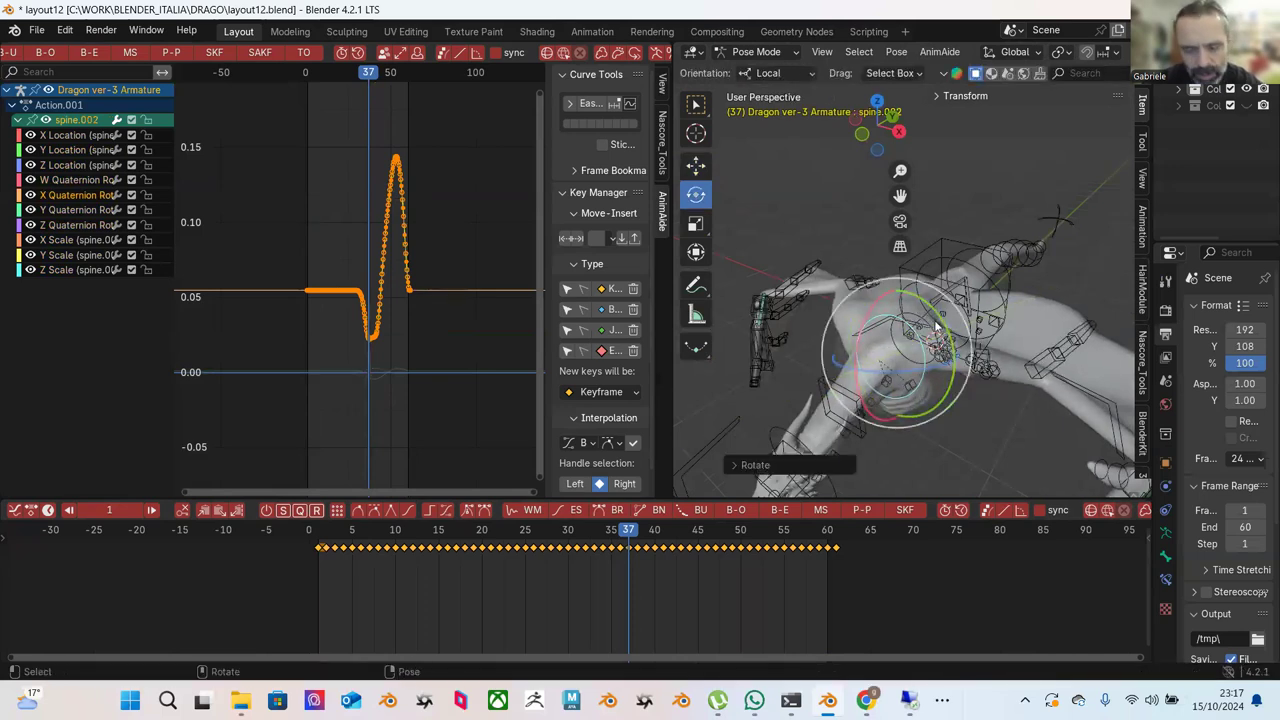
pyautogui.hotkey('alt', 'a')
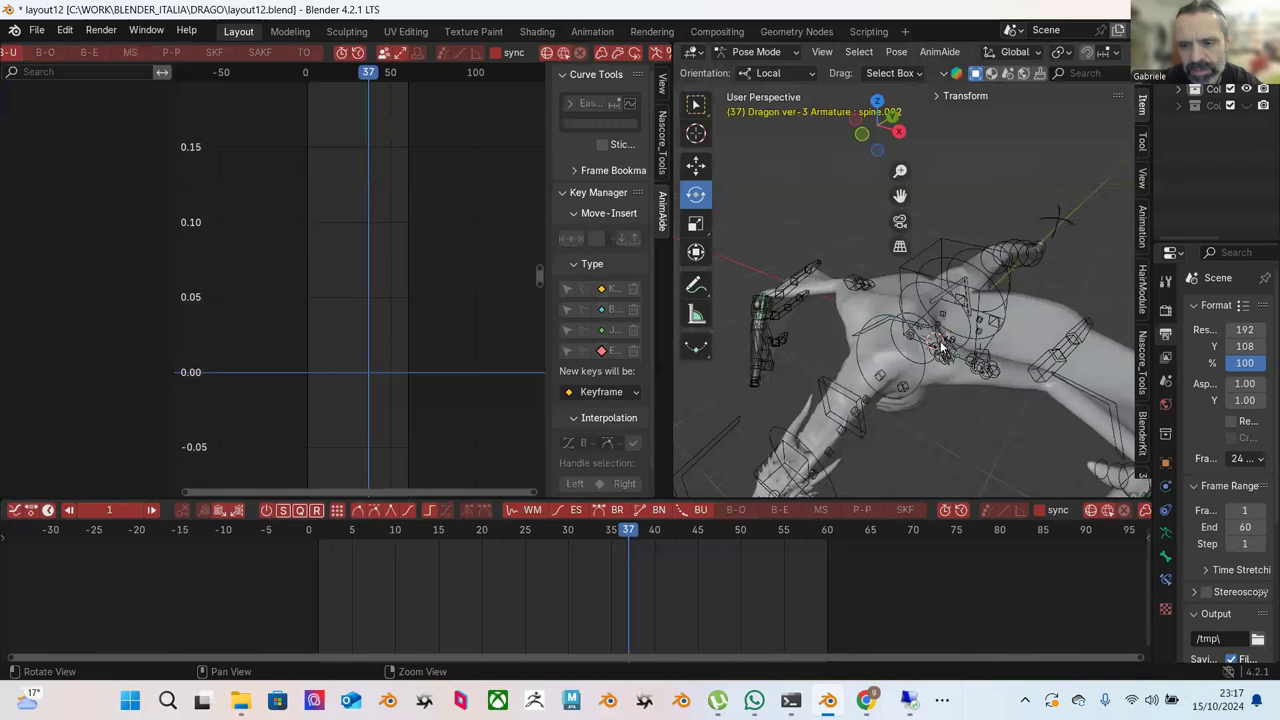
pyautogui.moveTo(943, 318); pyautogui.dragTo(967, 365, button='middle')
pyautogui.click(935, 336)
pyautogui.moveTo(941, 329)
pyautogui.mouseDown()
pyautogui.moveTo(936, 303)
pyautogui.moveTo(928, 337)
pyautogui.mouseUp()
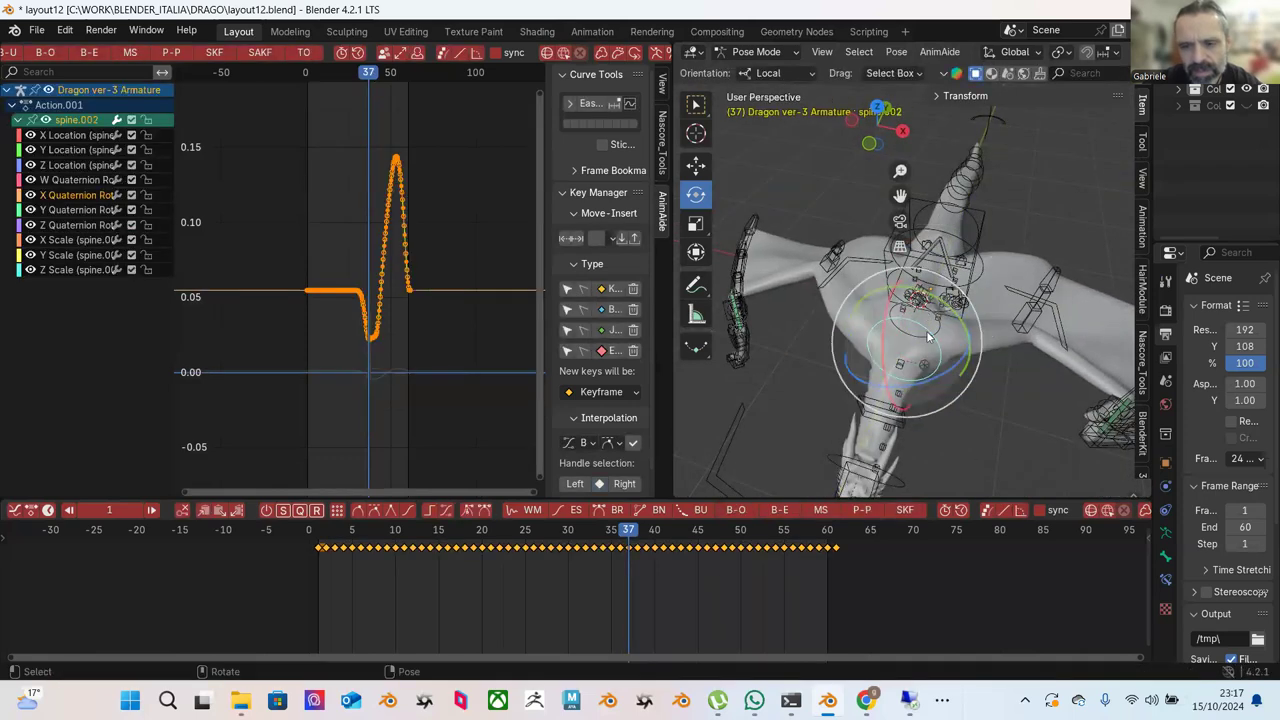
pyautogui.hotkey('alt', 'a')
pyautogui.moveTo(959, 403); pyautogui.dragTo(939, 408, button='middle')
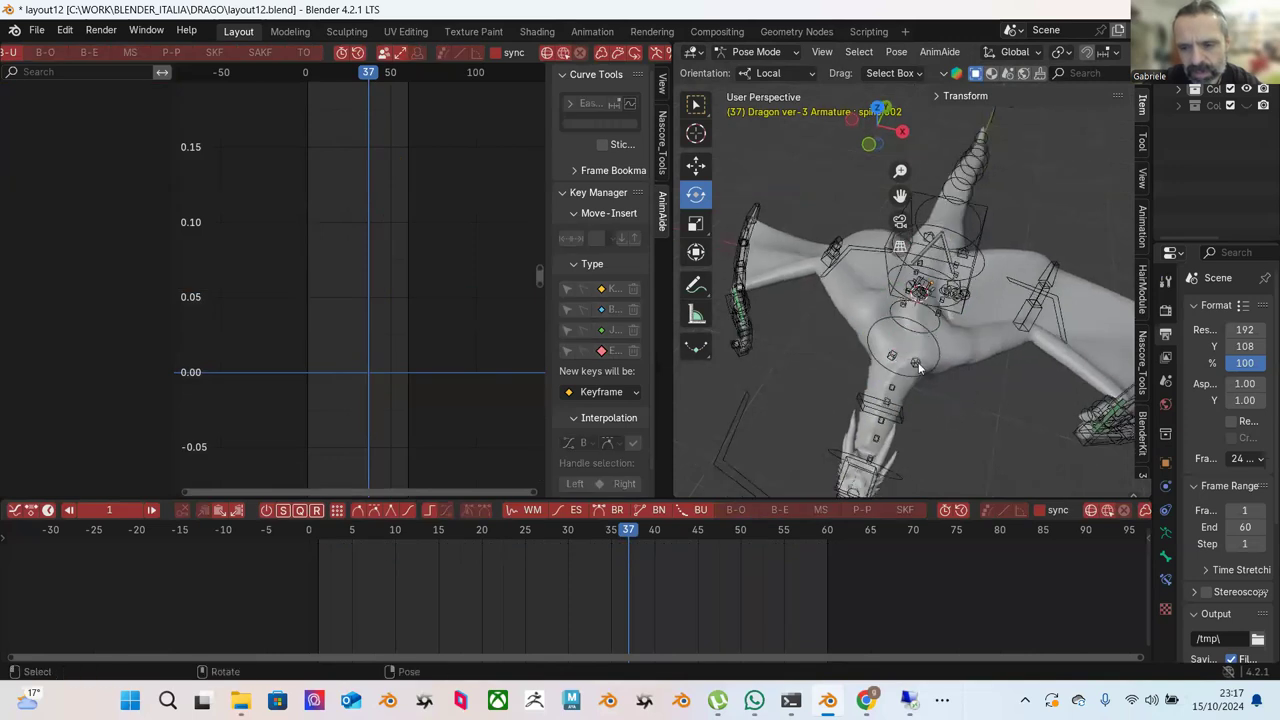
# Move the CHECK WIGGLE controller to a new position and slightly rotate spine.001.
pyautogui.click(918, 366)
pyautogui.hotkey('shift', 'space')
pyautogui.press('g')
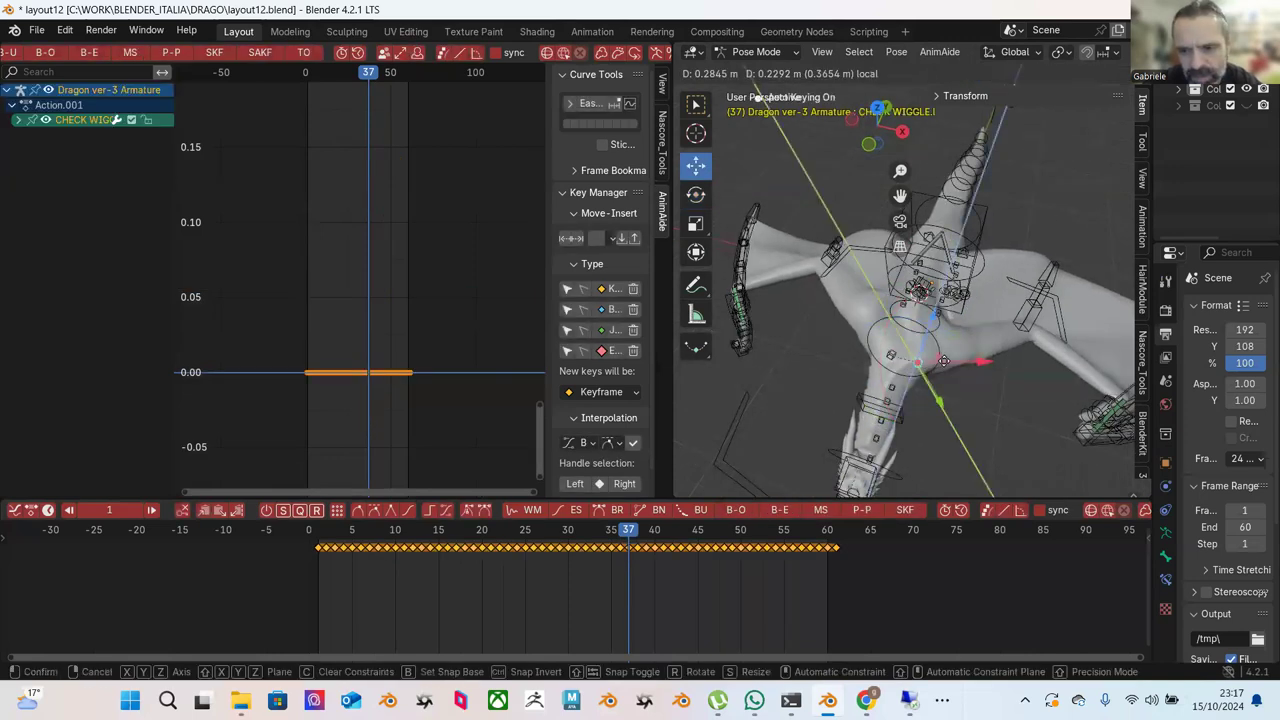
pyautogui.moveTo(962, 393); pyautogui.dragTo(897, 366, button='middle')
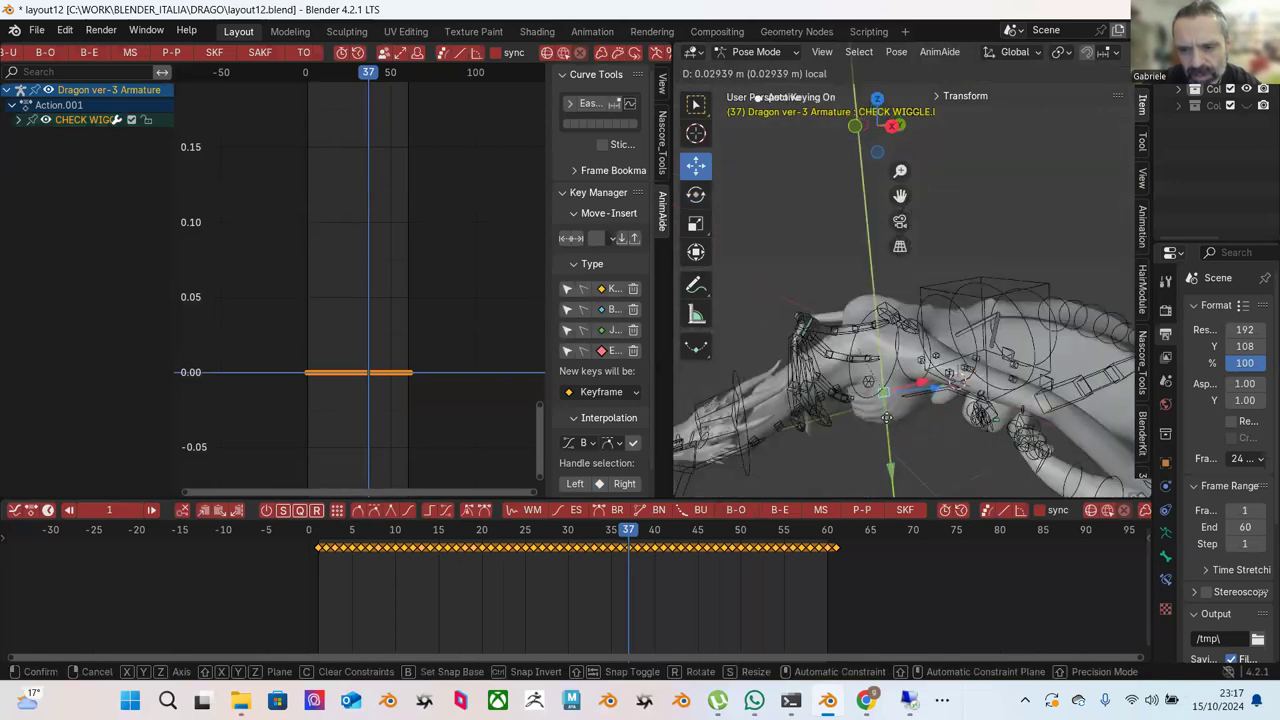
pyautogui.click(893, 437)
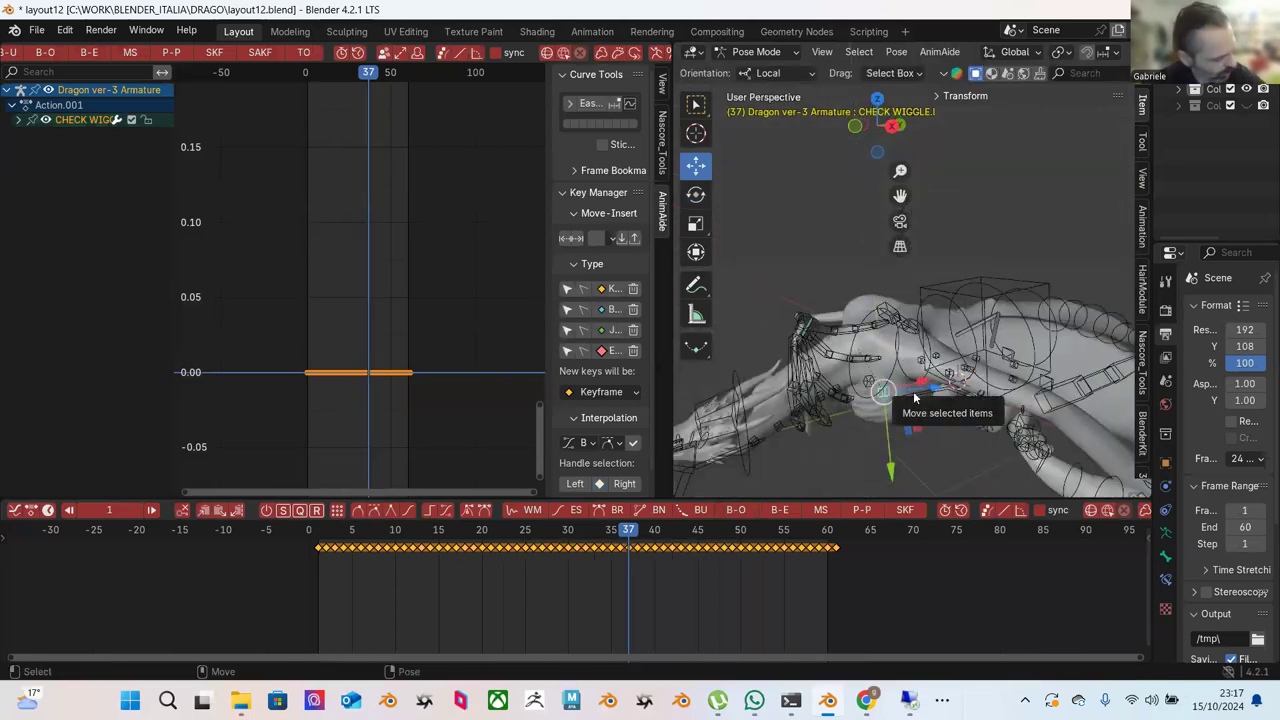
pyautogui.moveTo(904, 421)
pyautogui.mouseDown(button='middle')
pyautogui.moveTo(958, 457)
pyautogui.moveTo(919, 416)
pyautogui.mouseUp(button='middle')
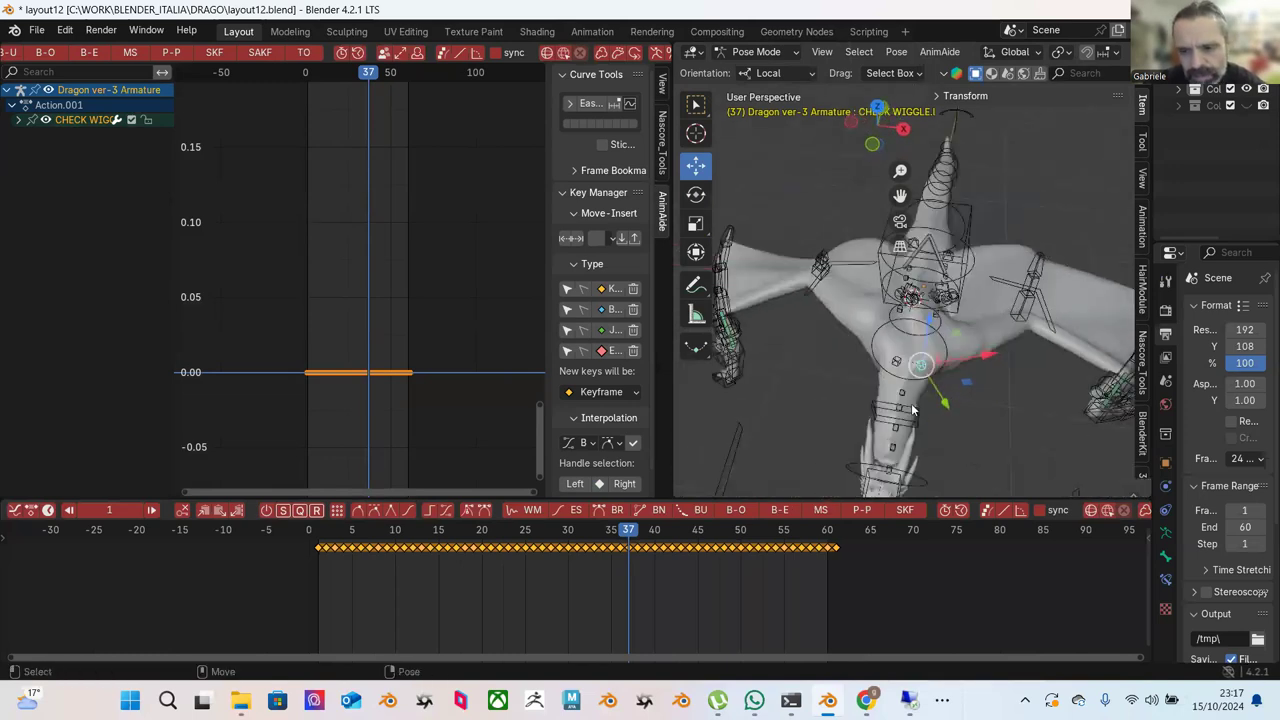
pyautogui.moveTo(918, 368); pyautogui.dragTo(811, 239, button='middle')
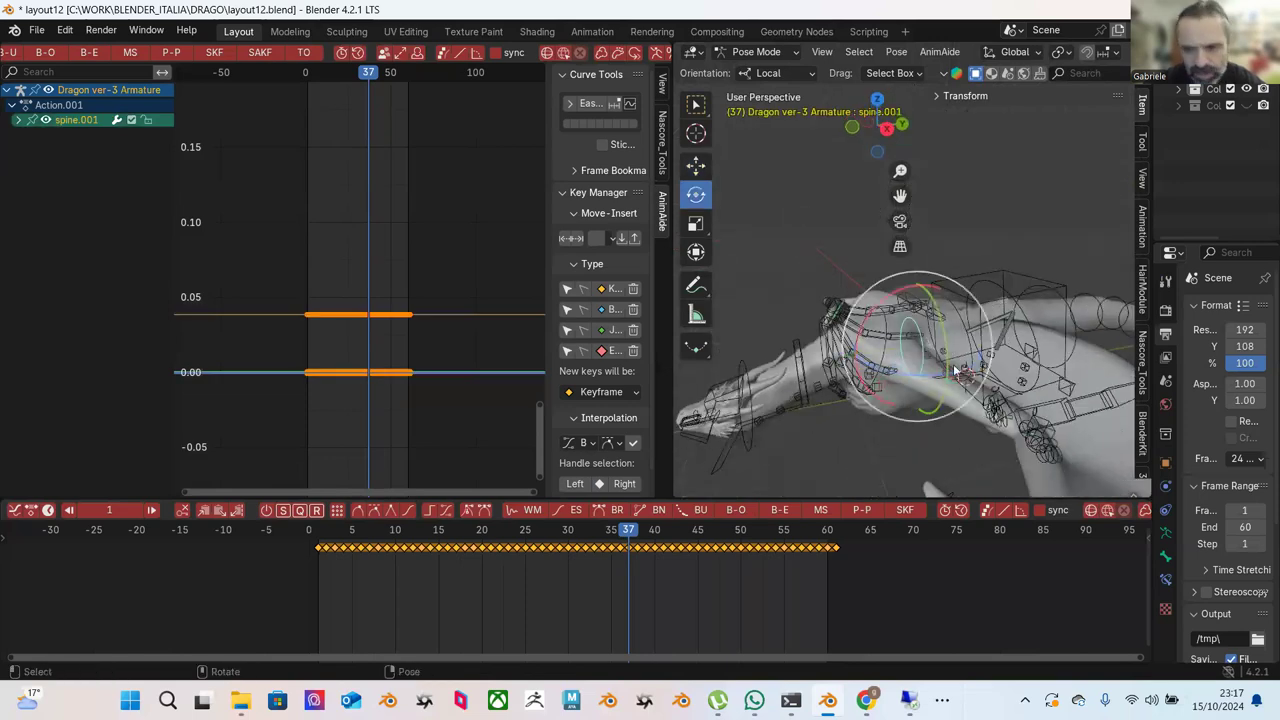
pyautogui.moveTo(938, 340); pyautogui.dragTo(935, 343)
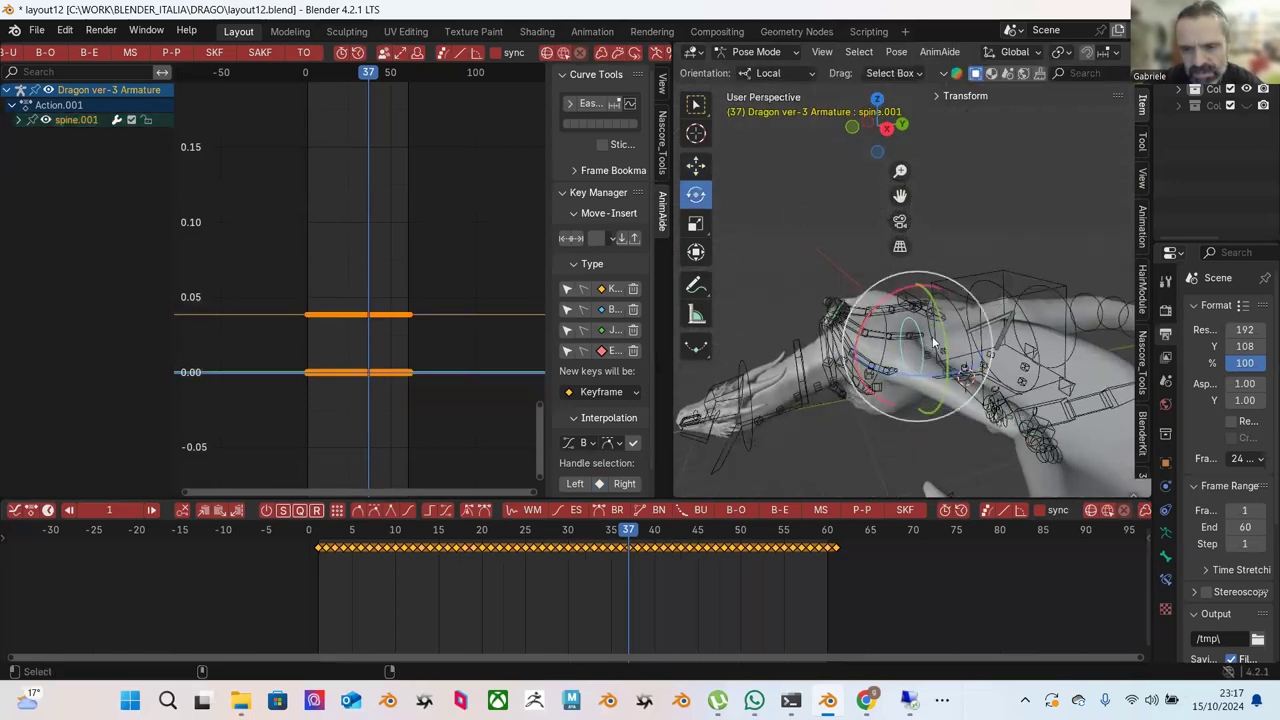
pyautogui.moveTo(928, 383); pyautogui.dragTo(968, 403, button='middle')
# Scrub through the frames and play the flight cycle to review the motion.
pyautogui.moveTo(510, 540); pyautogui.dragTo(655, 536)
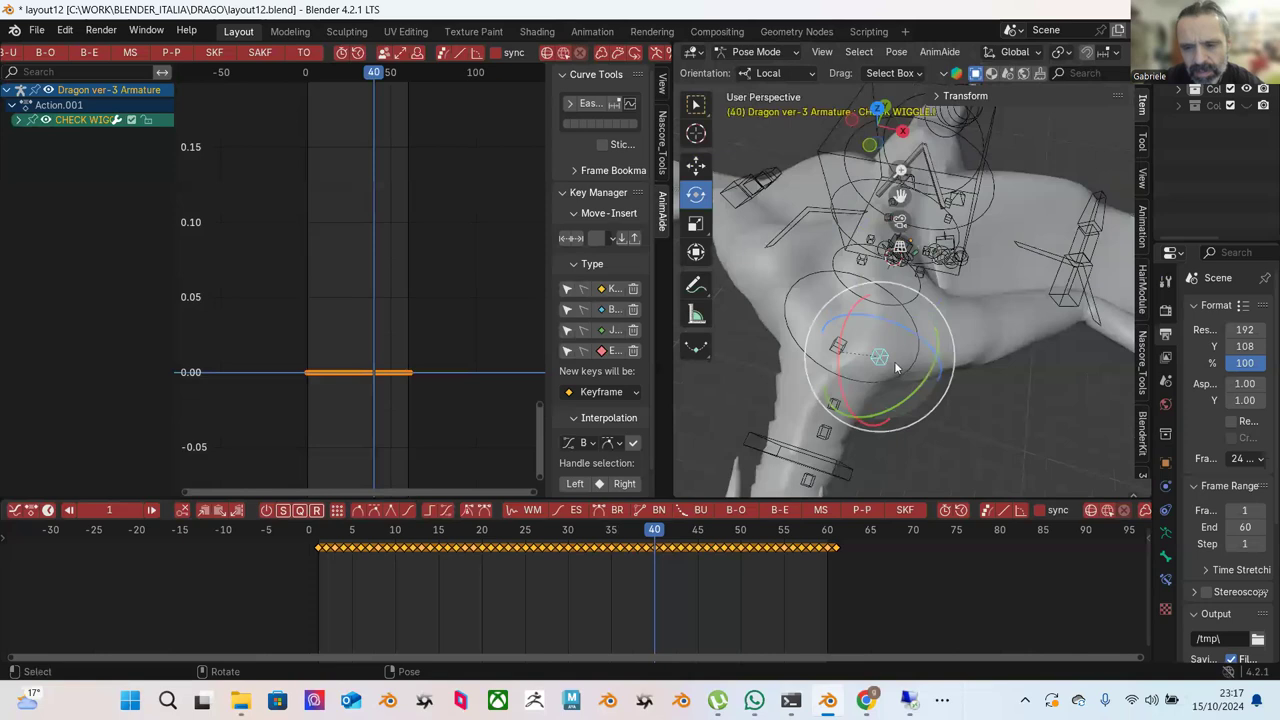
pyautogui.press('space')
pyautogui.press('space')
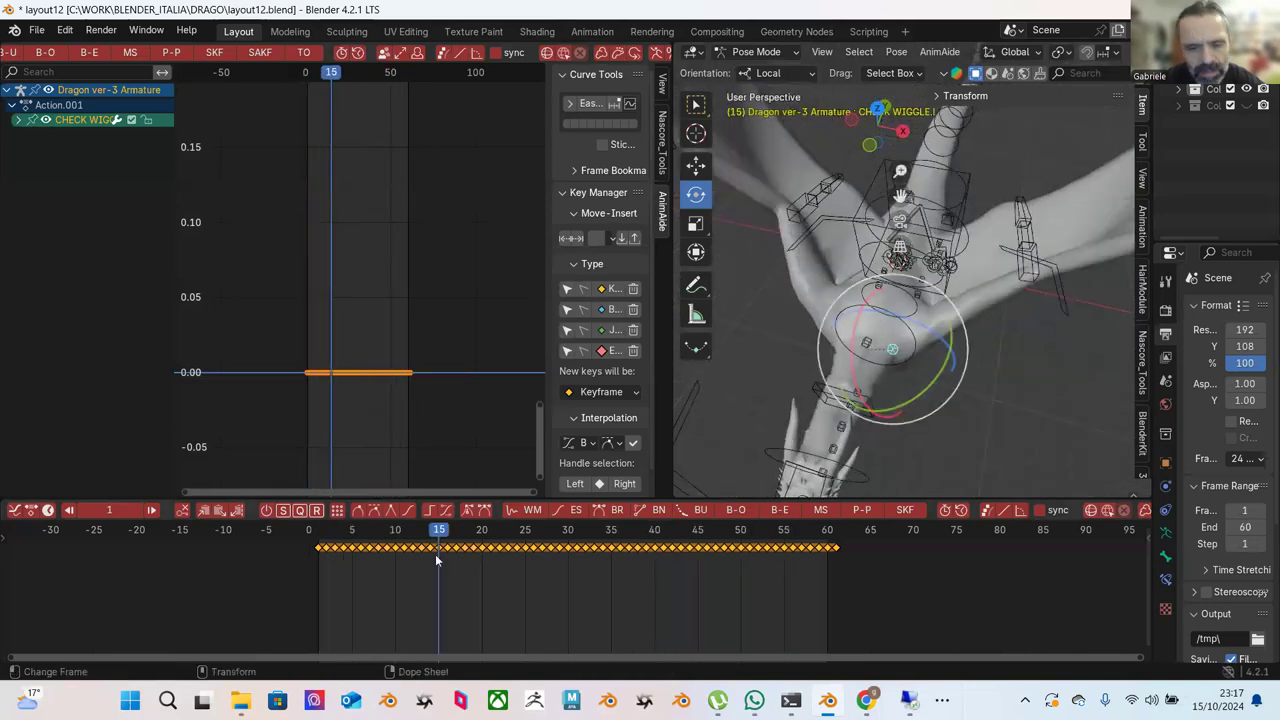
pyautogui.moveTo(378, 543); pyautogui.dragTo(420, 548)
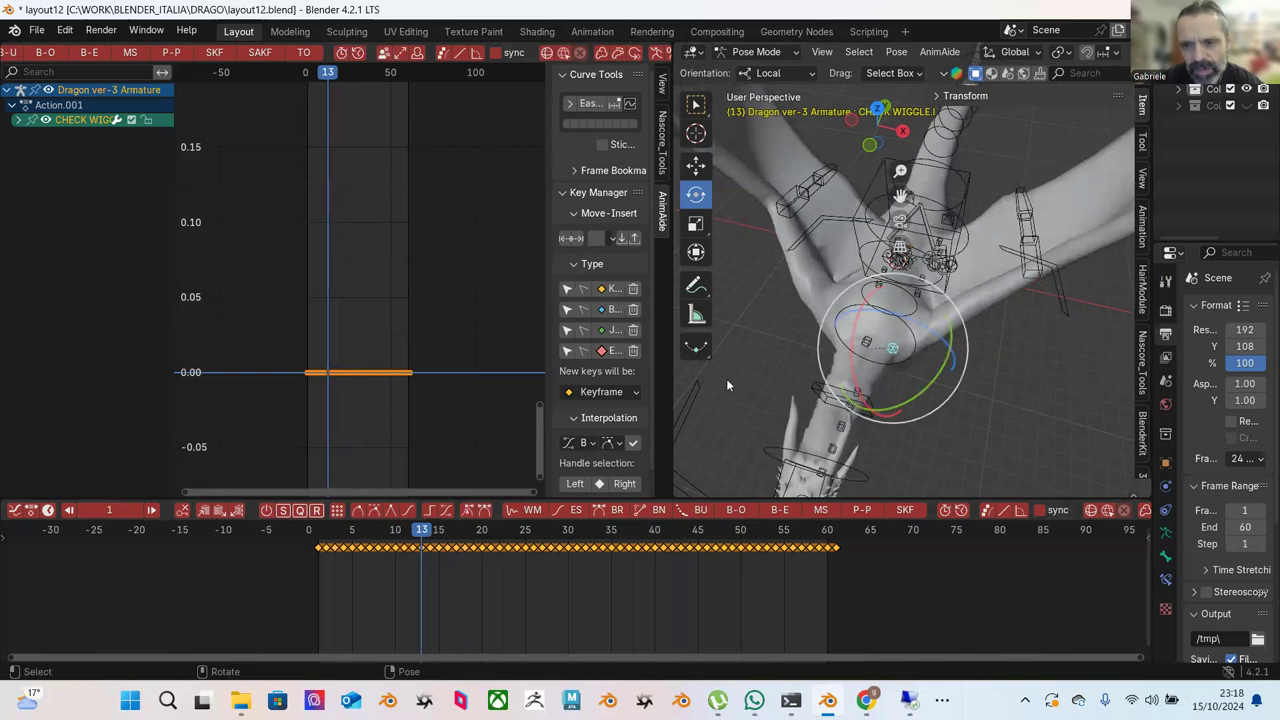
pyautogui.press('space')
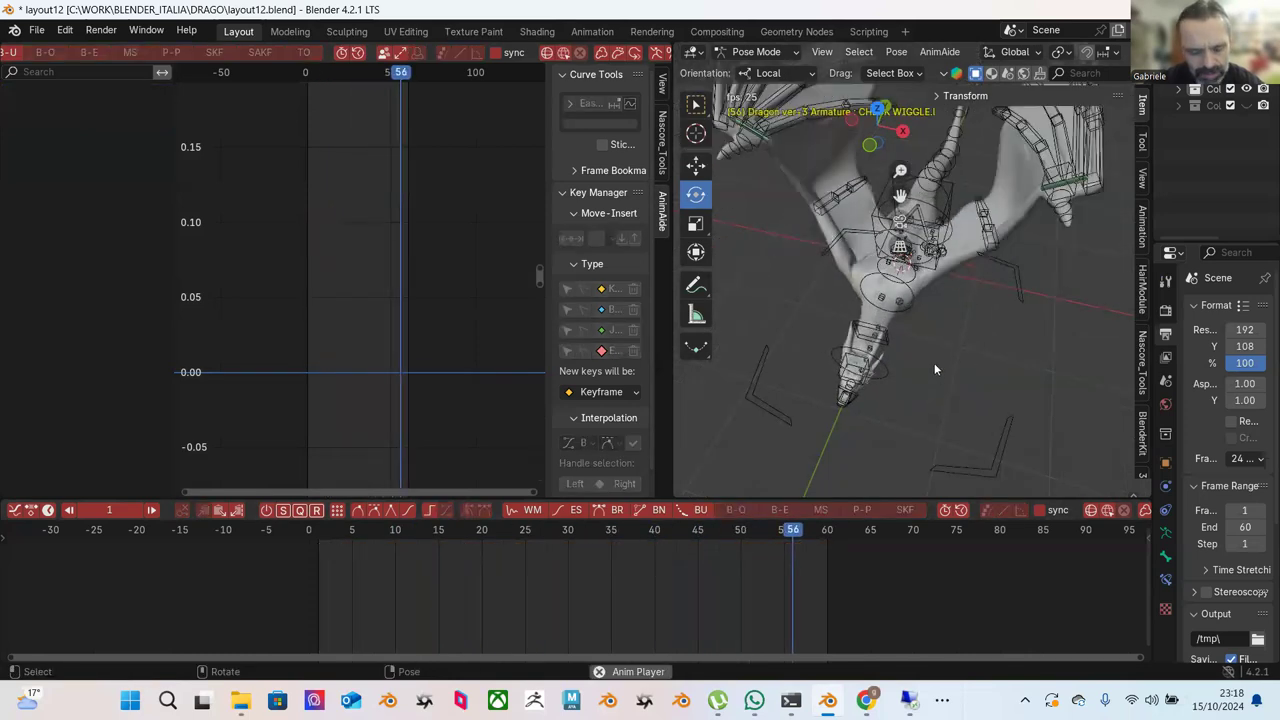
# Select the spine.002 bone and move to frame 17 to show its rotation curves.
pyautogui.moveTo(966, 331); pyautogui.dragTo(1003, 244, button='middle')
pyautogui.click(1003, 244)
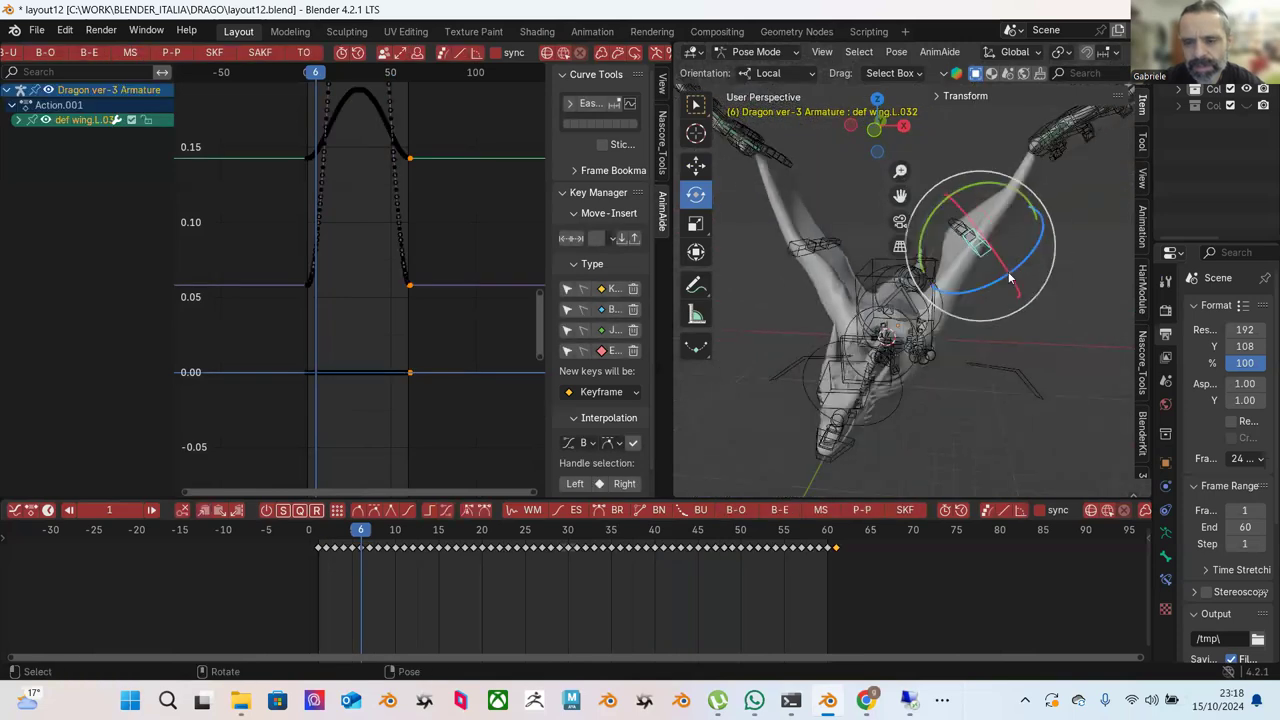
pyautogui.moveTo(985, 313); pyautogui.dragTo(577, 355, button='middle')
pyautogui.click(945, 372)
pyautogui.moveTo(336, 549); pyautogui.dragTo(456, 548)
pyautogui.moveTo(893, 356); pyautogui.dragTo(637, 332, button='middle')
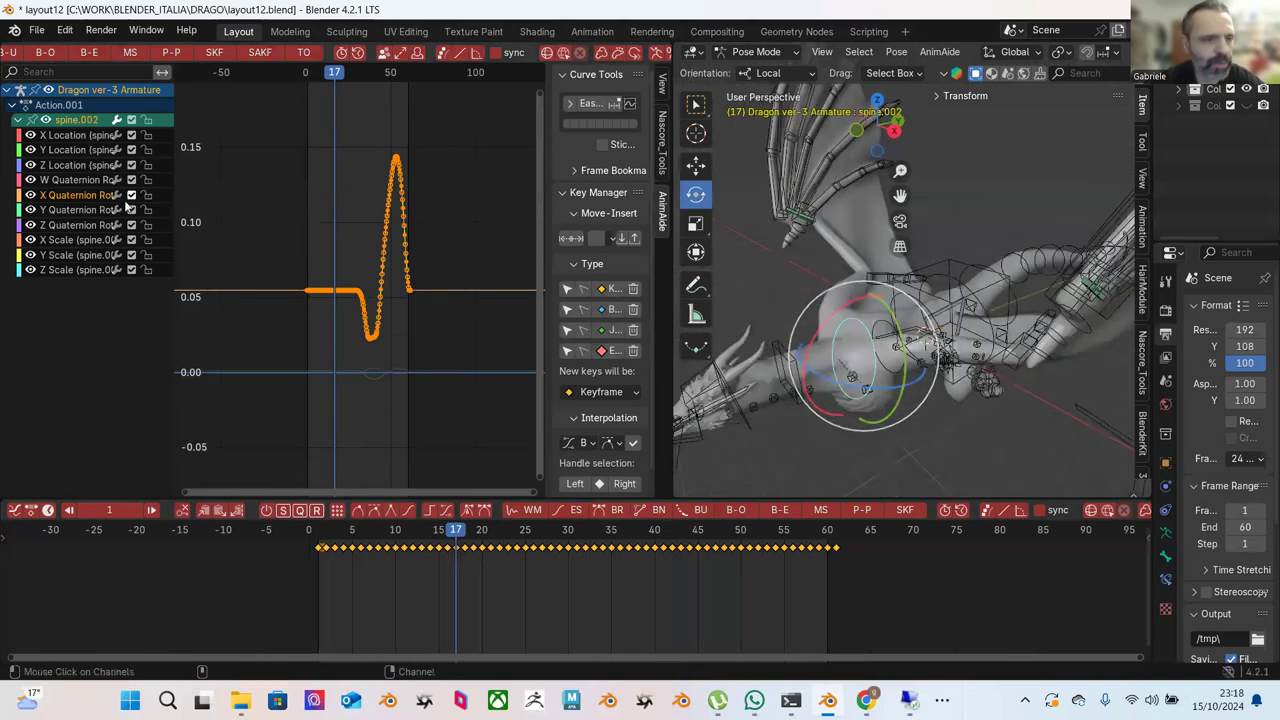
# Select the spine.002 wave curve keys and push-pull them into a gentle, shallow bump.
pyautogui.moveTo(419, 426); pyautogui.dragTo(420, 426)
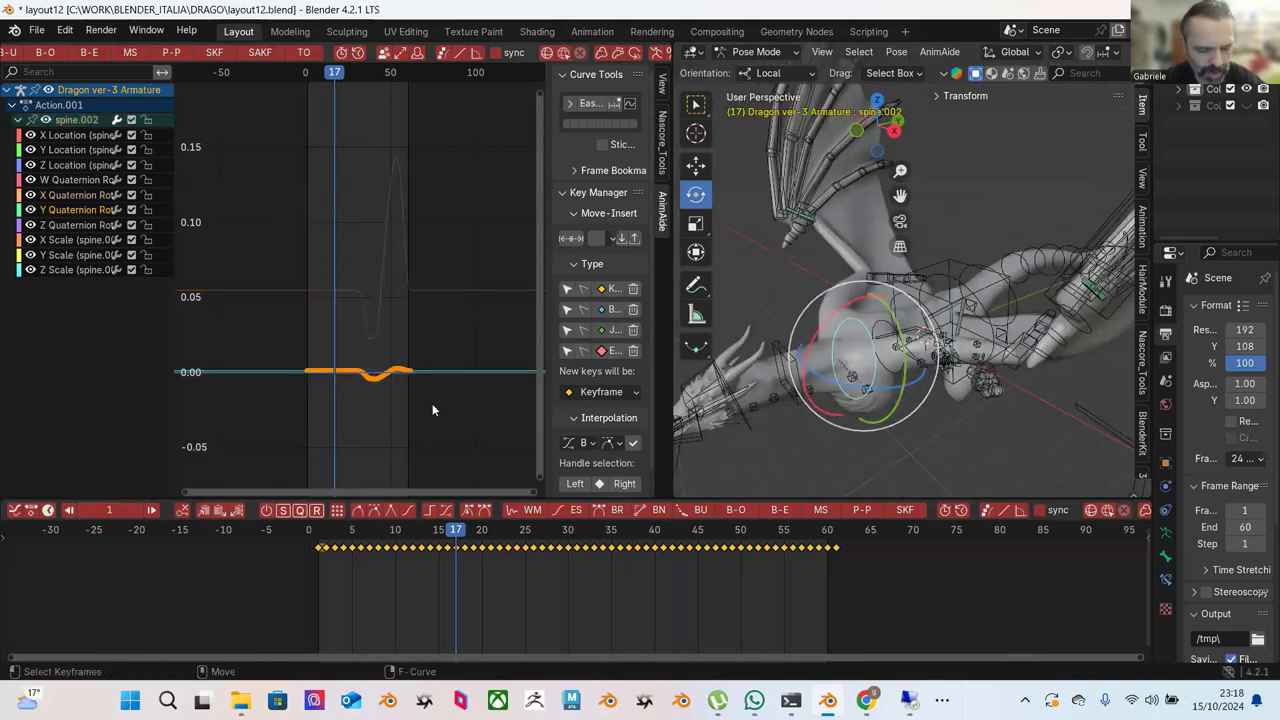
pyautogui.press('Home')
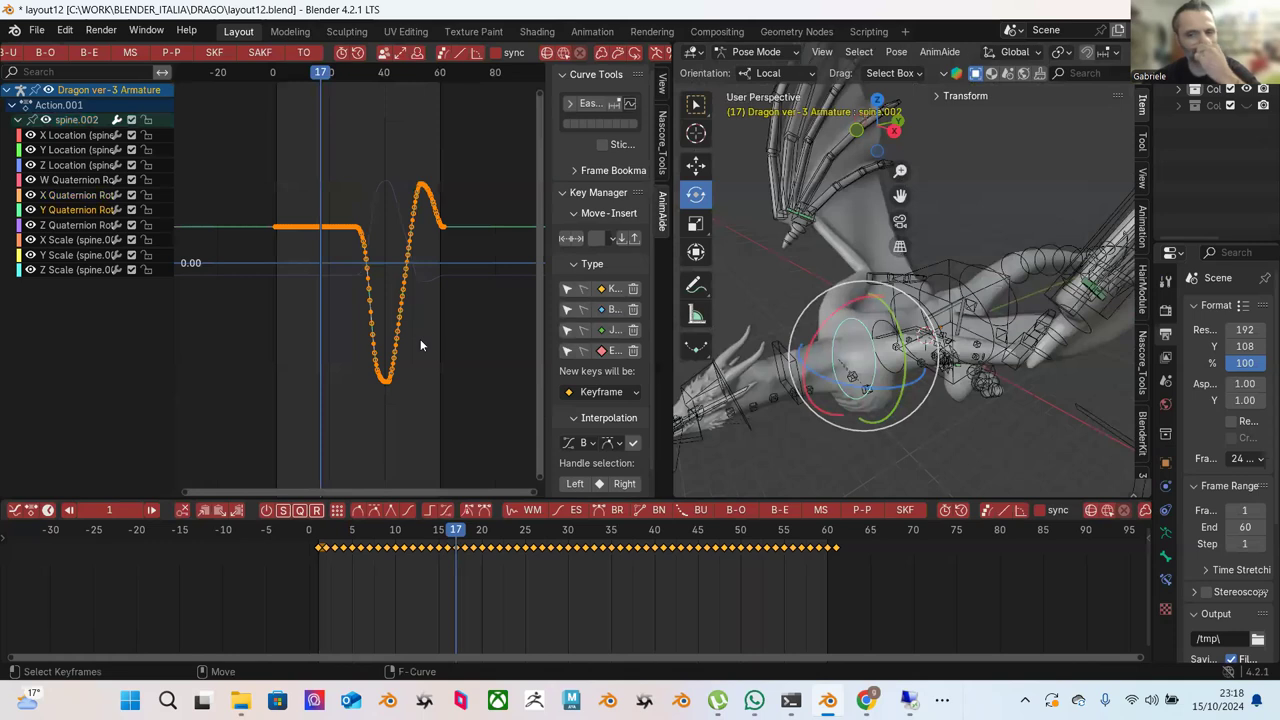
pyautogui.moveTo(230, 117); pyautogui.dragTo(474, 420)
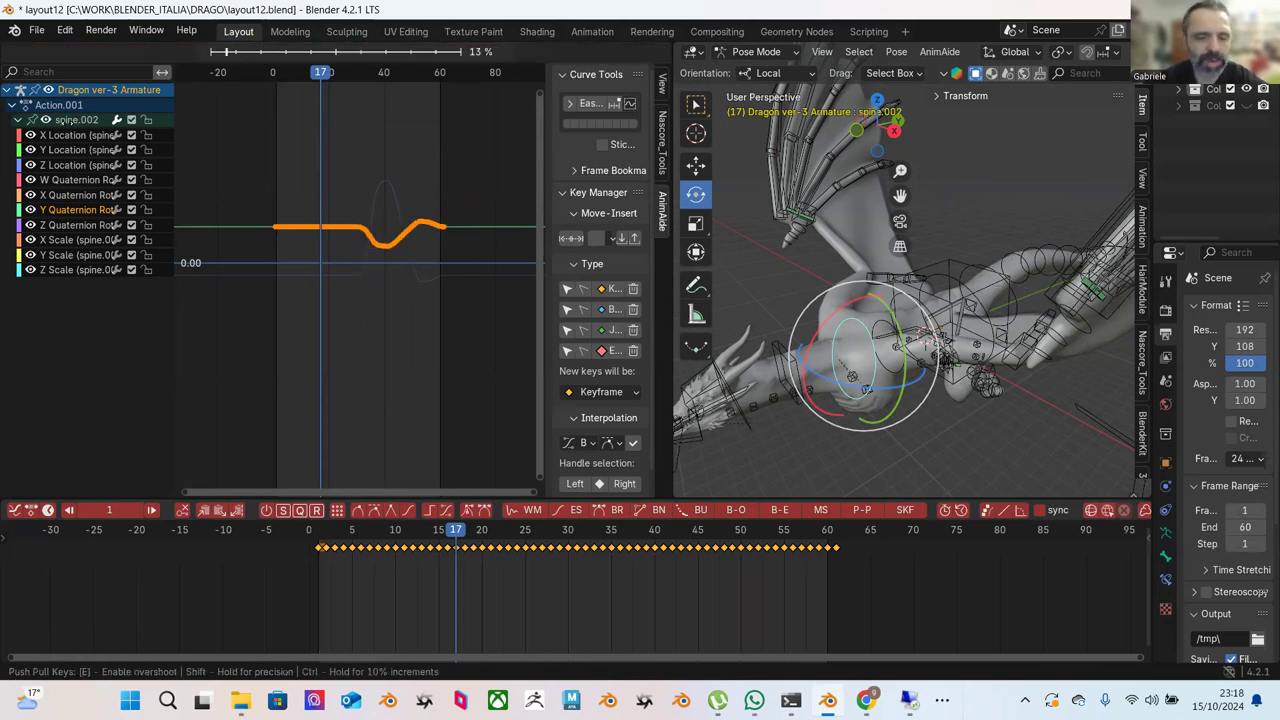
# Play the flight cycle from frame 0, checking the loop between frames 1, 60 and 61.
pyautogui.click(307, 529)
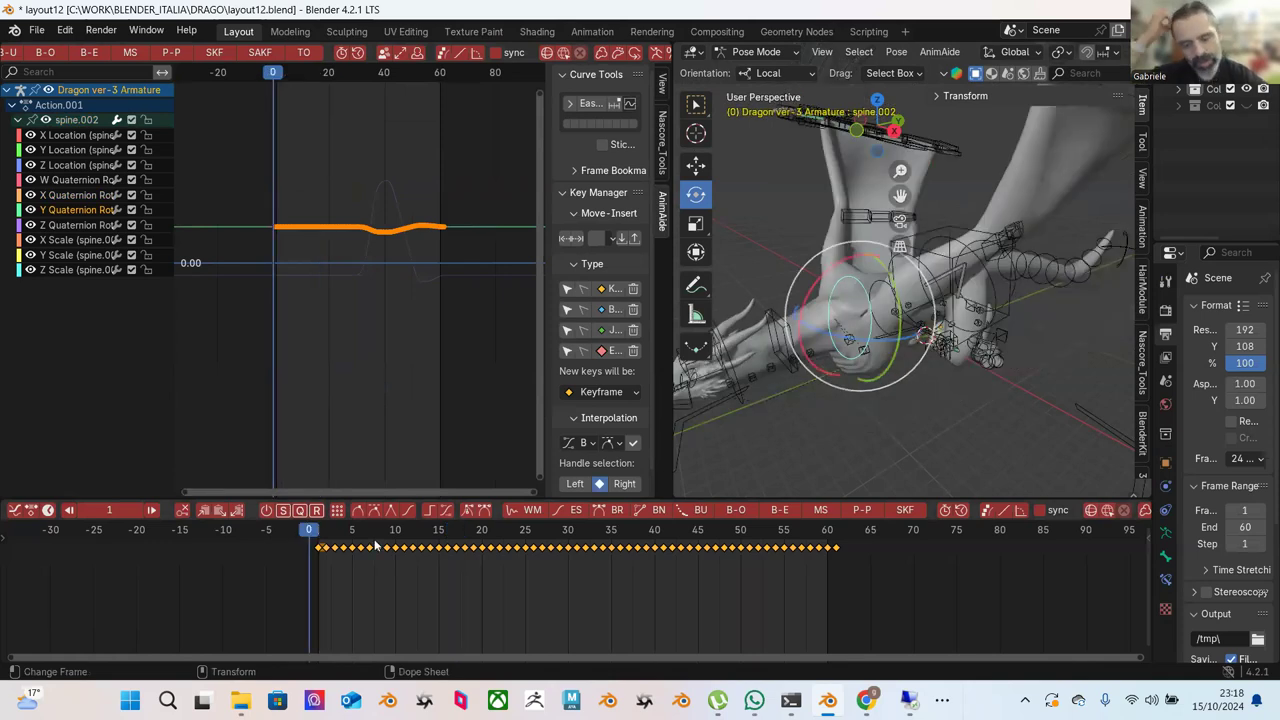
pyautogui.press('space')
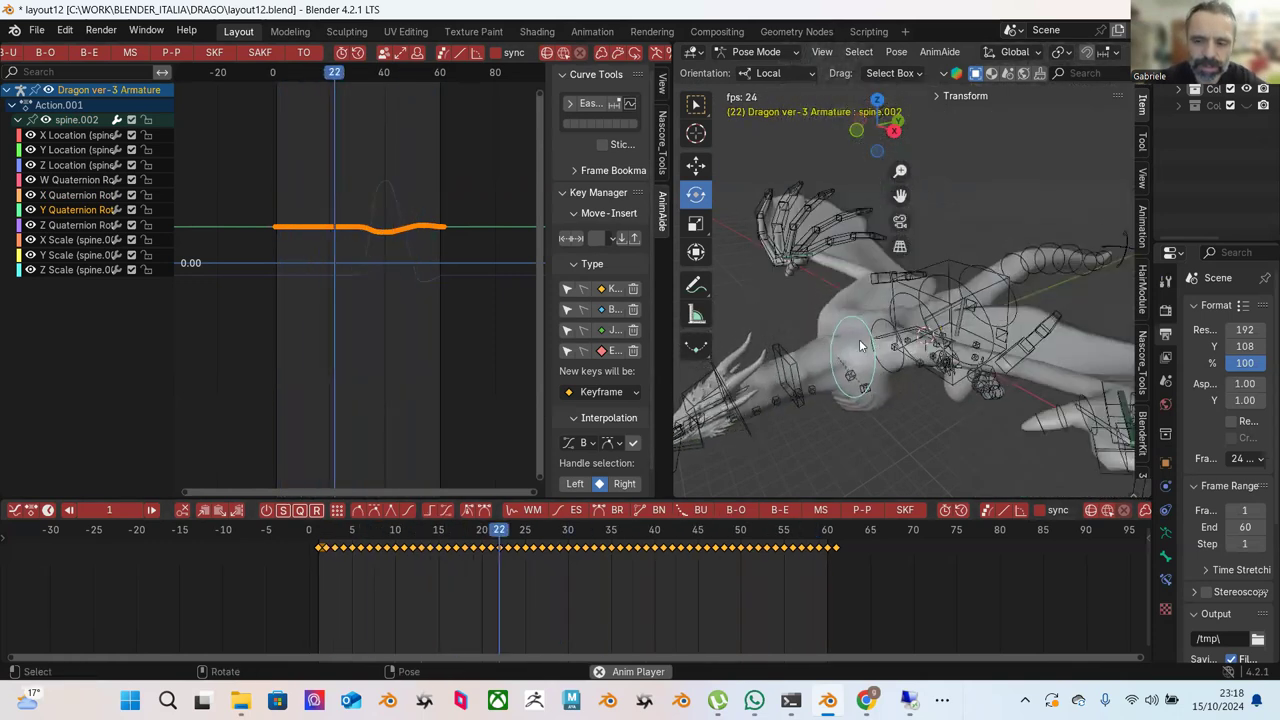
pyautogui.press('space')
pyautogui.click(827, 532)
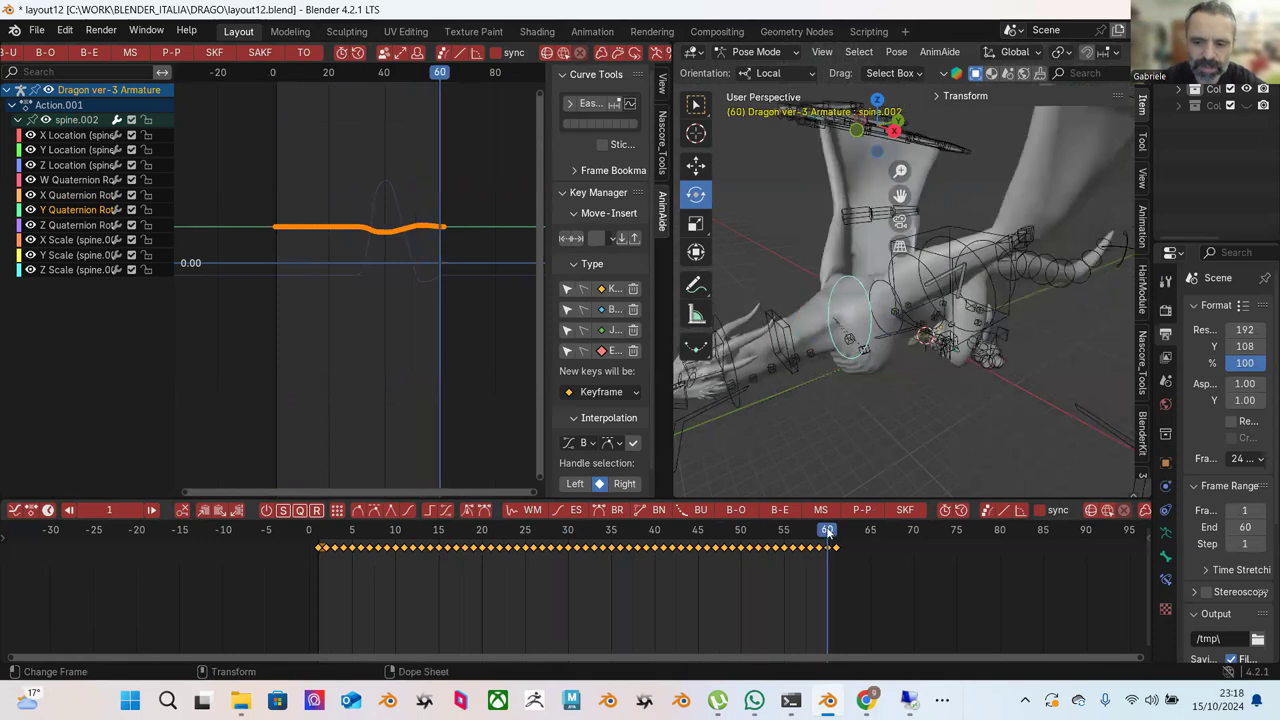
pyautogui.click(319, 543)
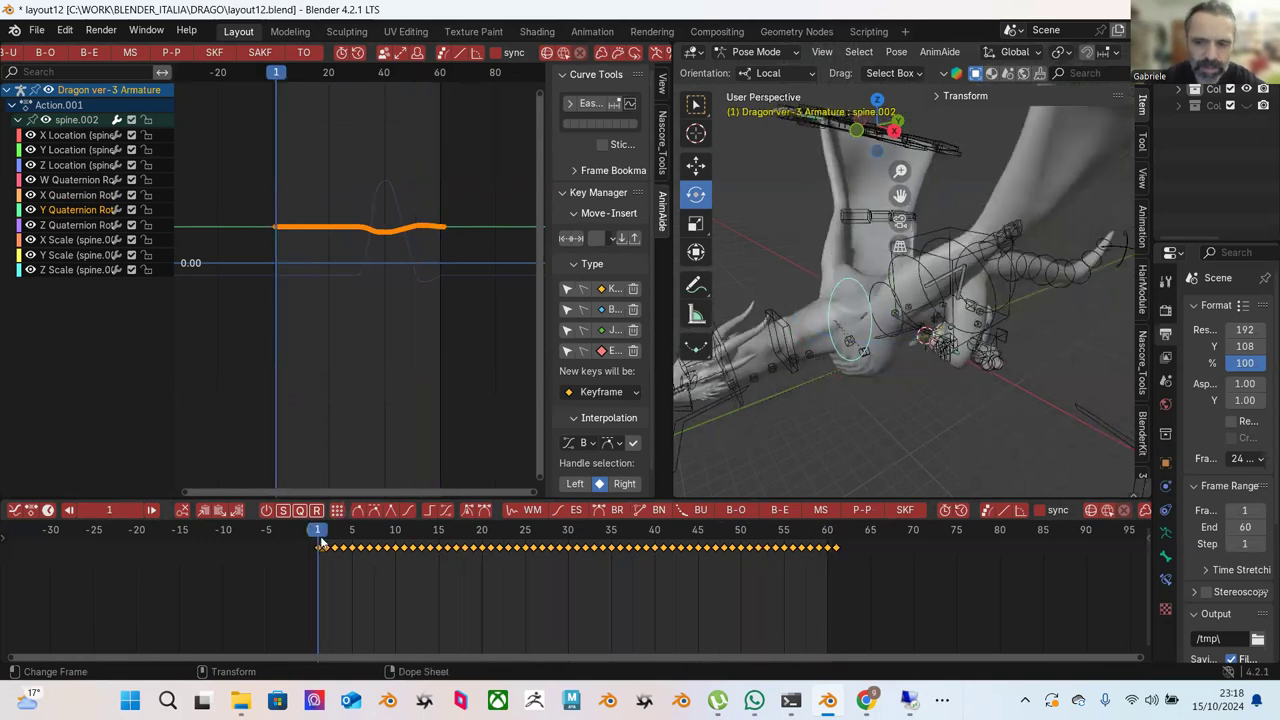
pyautogui.click(838, 541)
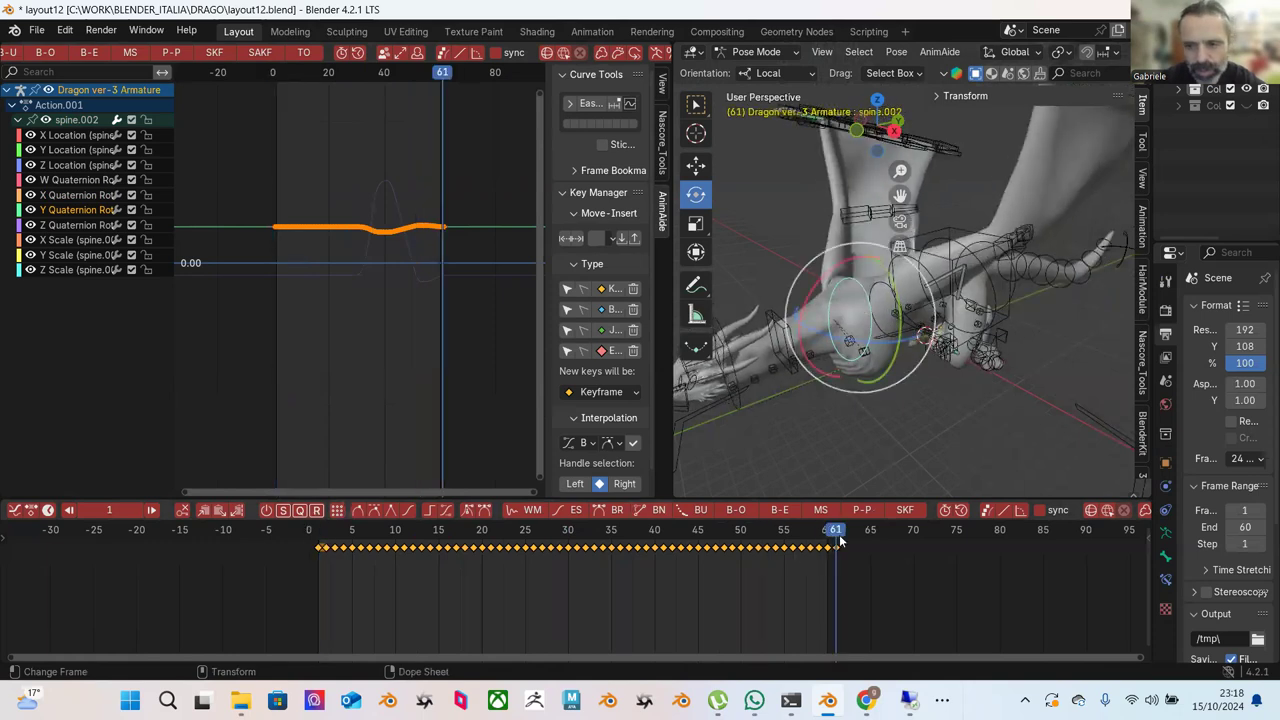
pyautogui.click(319, 541)
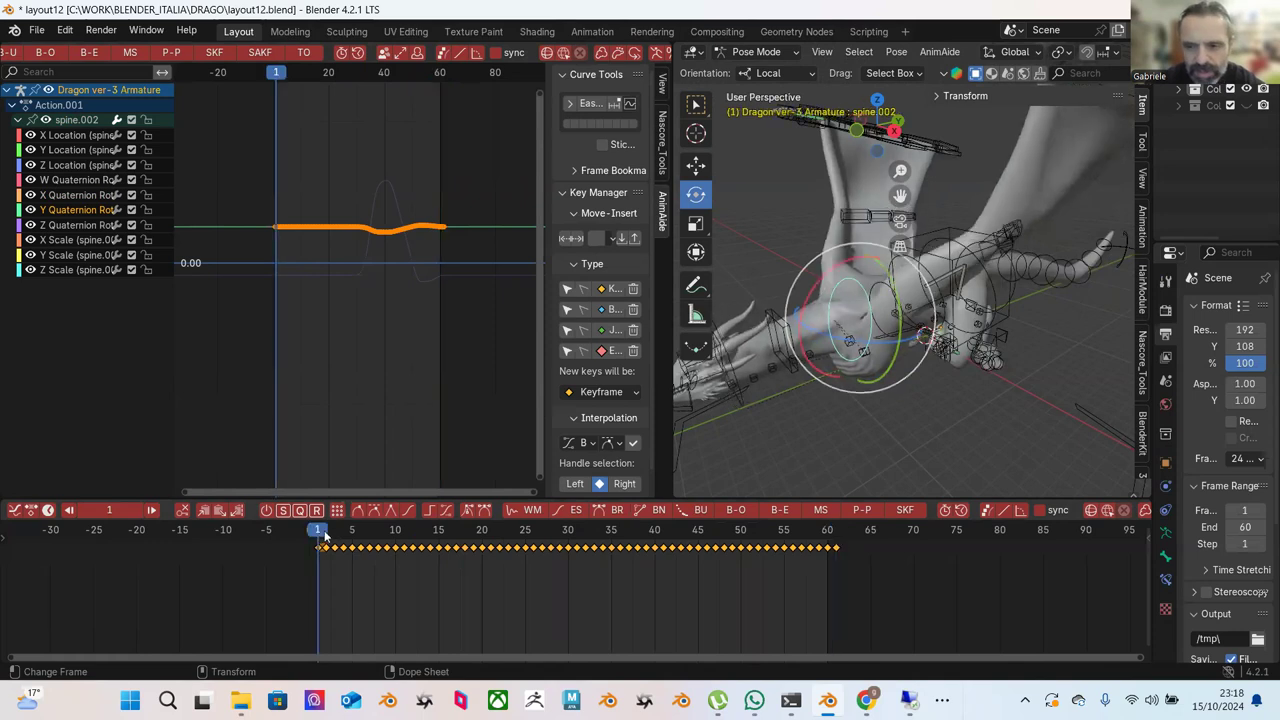
pyautogui.press('space')
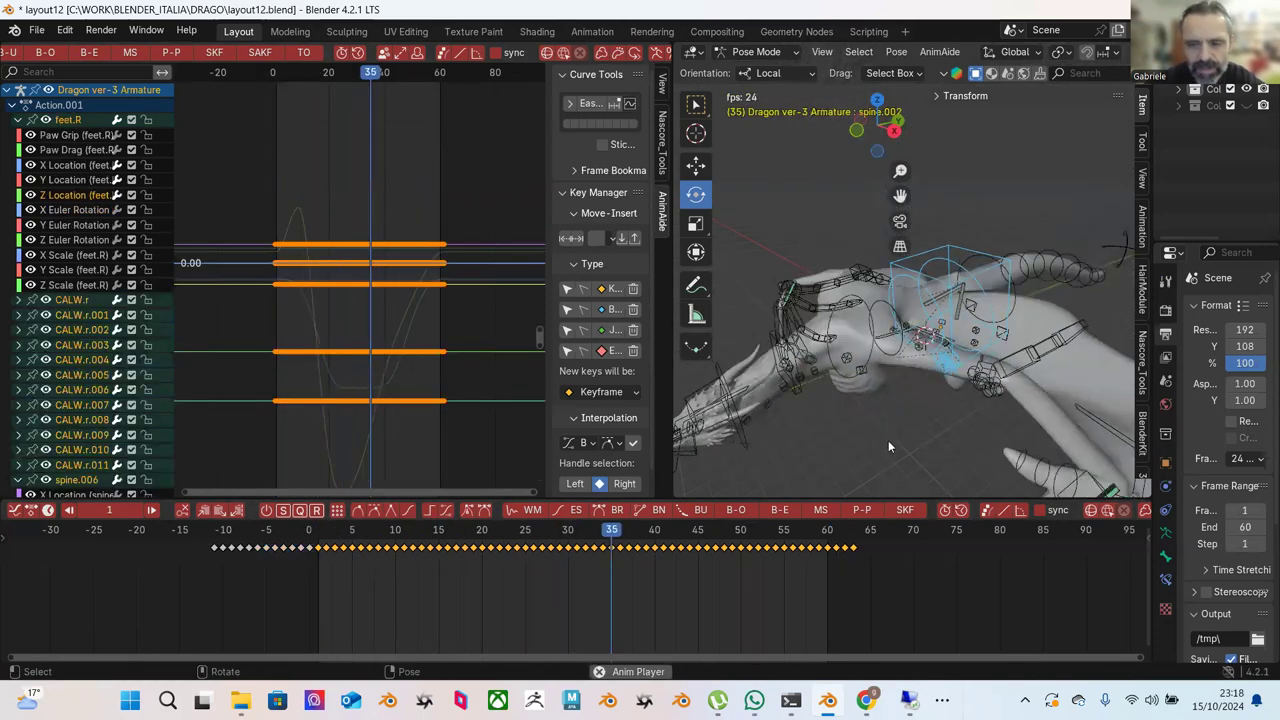
pyautogui.press('space')
pyautogui.click(788, 245)
pyautogui.moveTo(788, 245); pyautogui.dragTo(984, 449, button='middle')
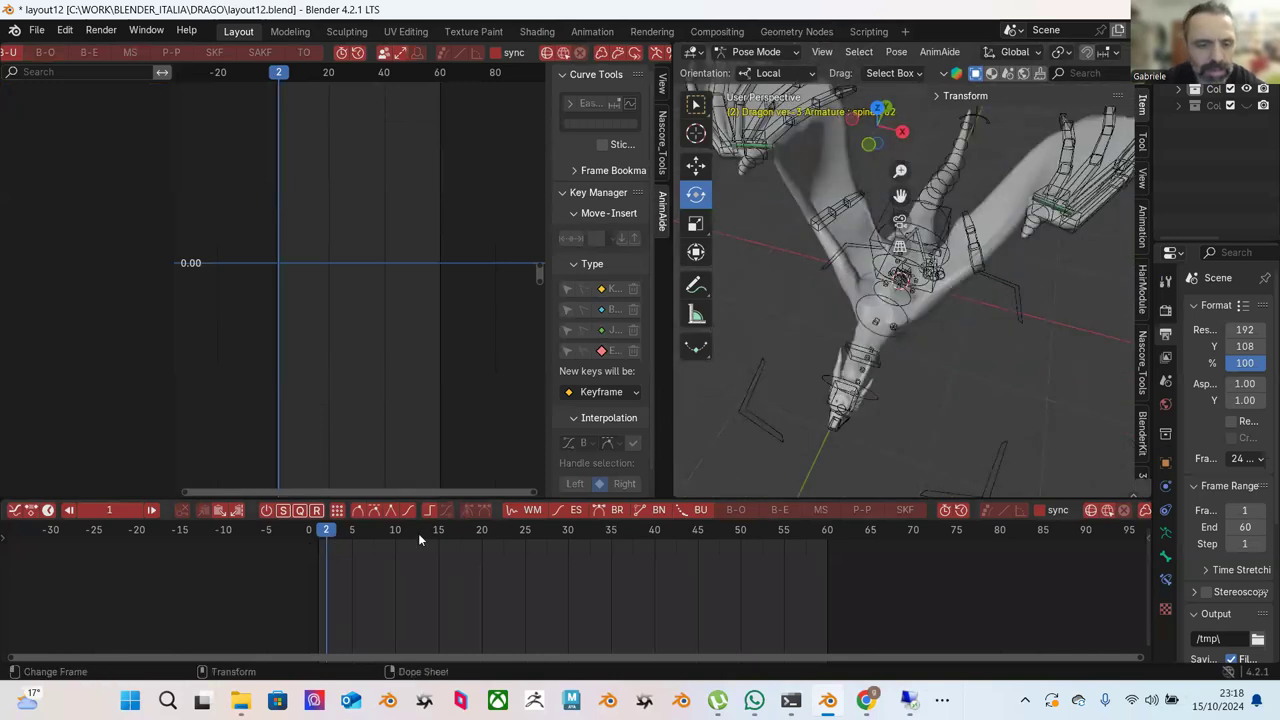
pyautogui.moveTo(332, 531); pyautogui.dragTo(657, 562)
pyautogui.press('space')
pyautogui.click(870, 385)
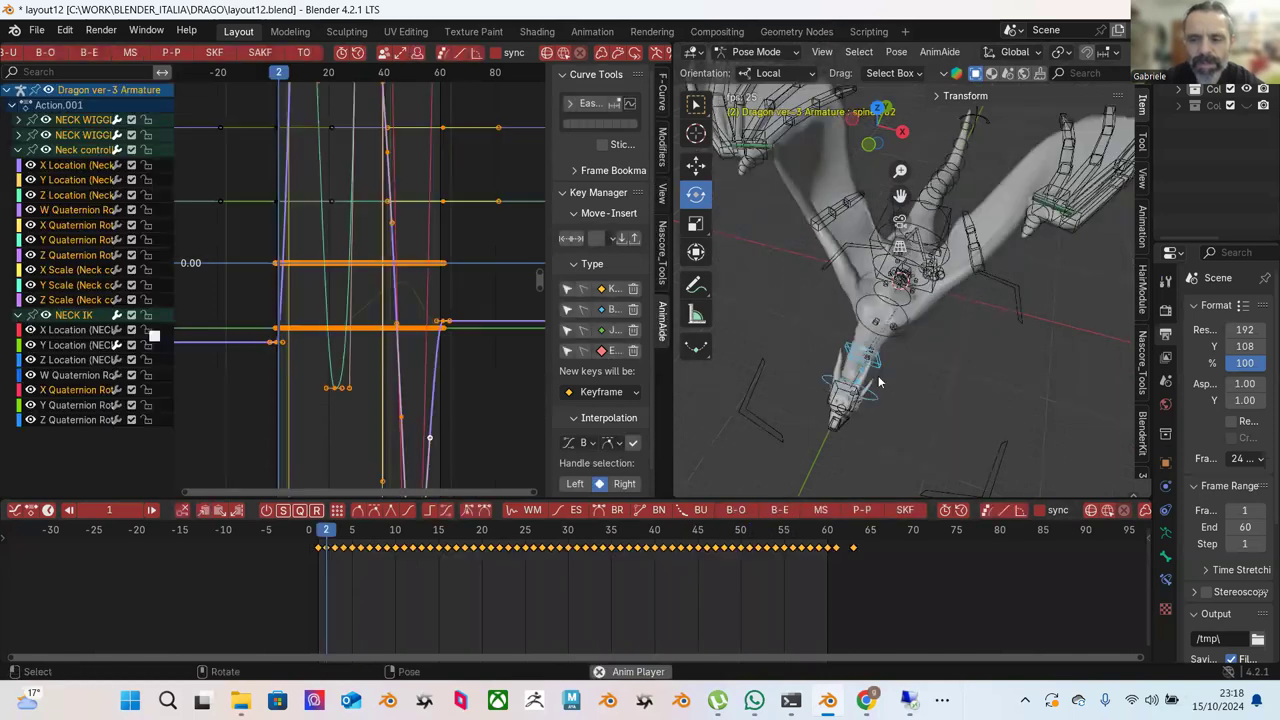
pyautogui.press('space')
pyautogui.click(1007, 436)
pyautogui.moveTo(967, 406)
pyautogui.mouseDown(button='middle')
pyautogui.moveTo(897, 374)
pyautogui.moveTo(972, 346)
pyautogui.moveTo(912, 323)
pyautogui.moveTo(935, 298)
pyautogui.moveTo(897, 361)
pyautogui.moveTo(895, 350)
pyautogui.moveTo(946, 358)
pyautogui.moveTo(922, 308)
pyautogui.moveTo(760, 400)
pyautogui.moveTo(1000, 431)
pyautogui.moveTo(976, 380)
pyautogui.moveTo(970, 402)
pyautogui.mouseUp(button='middle')
pyautogui.hotkey('shift', 'Left')
pyautogui.press('space')
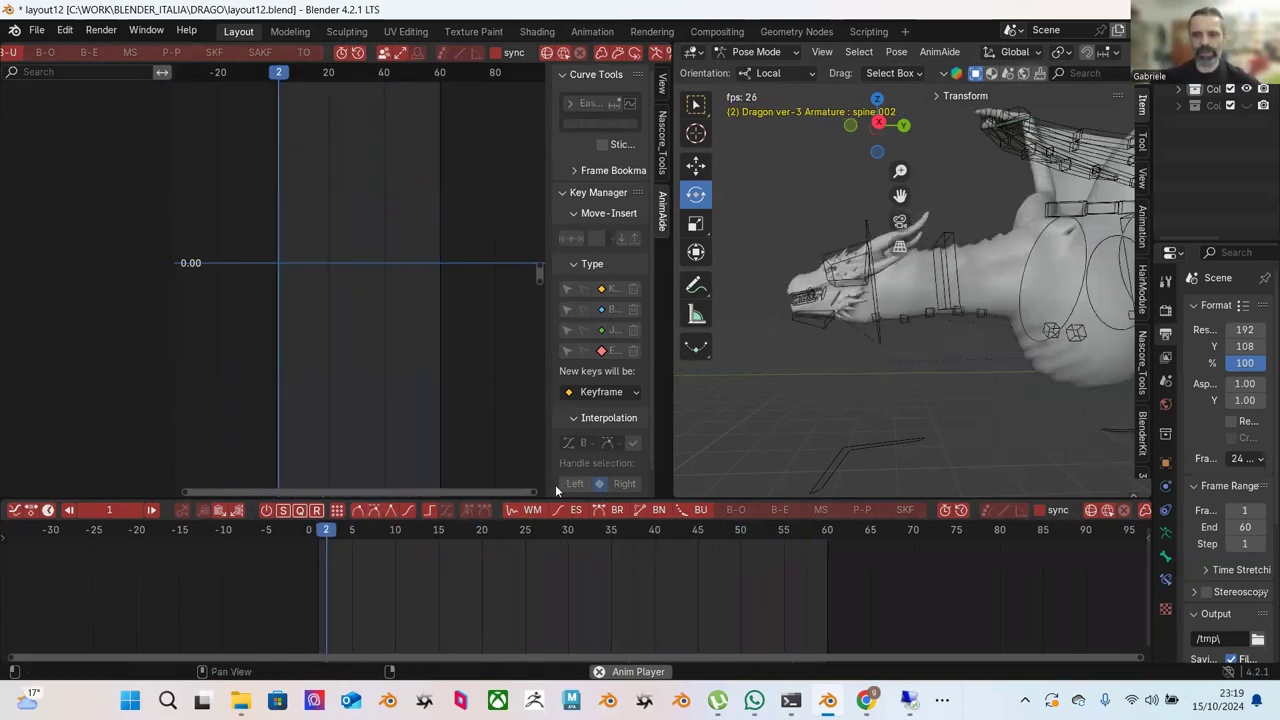
pyautogui.press('space')
pyautogui.moveTo(909, 436); pyautogui.dragTo(956, 405, button='middle')
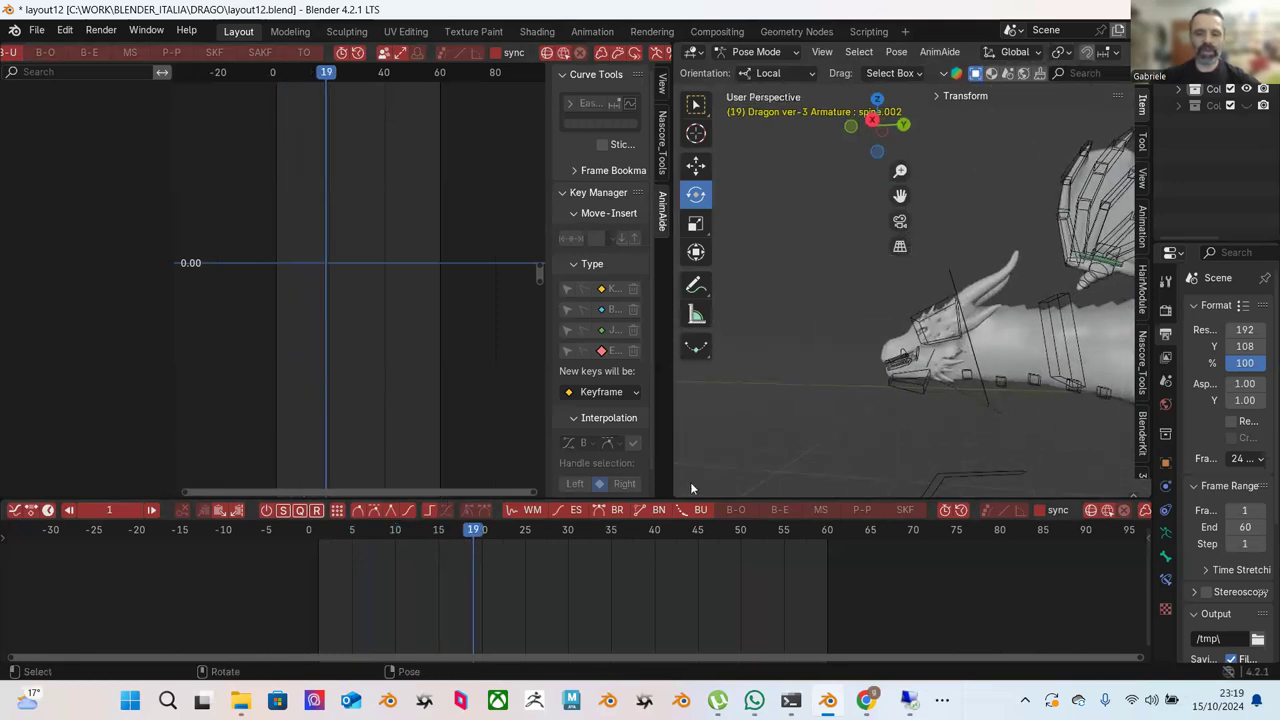
pyautogui.press('space')
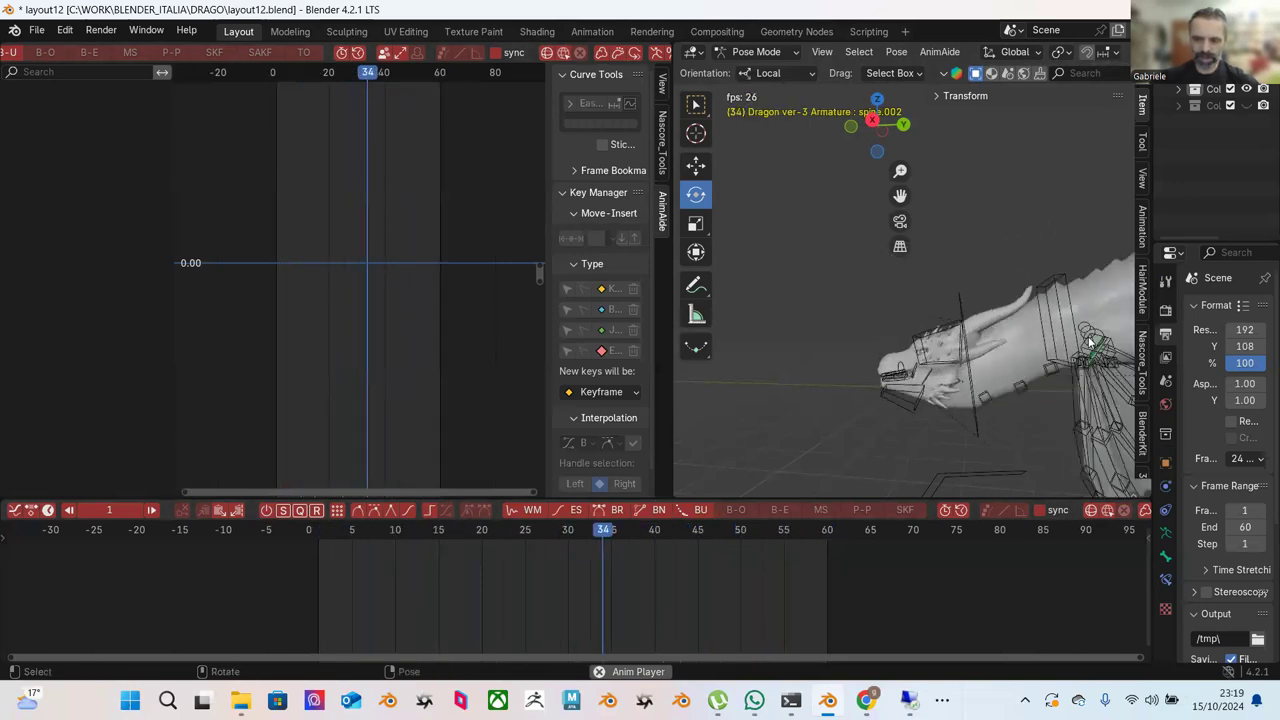
pyautogui.press('space')
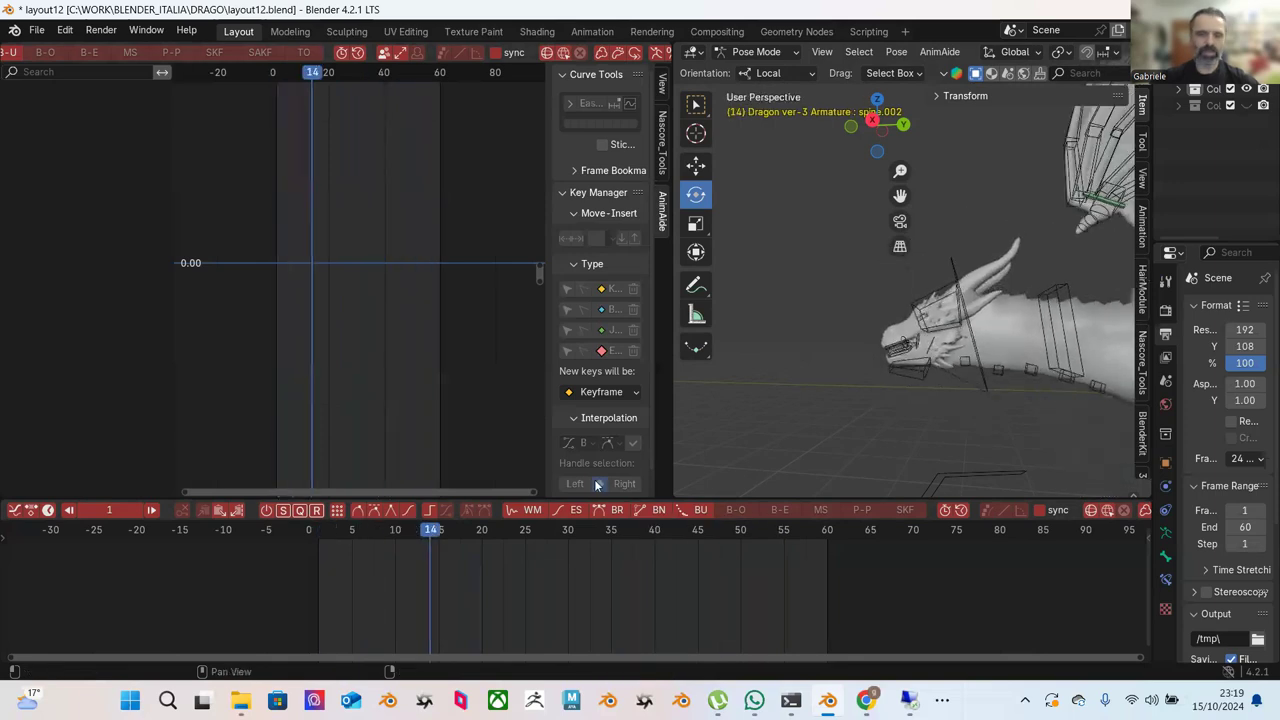
pyautogui.click(308, 529)
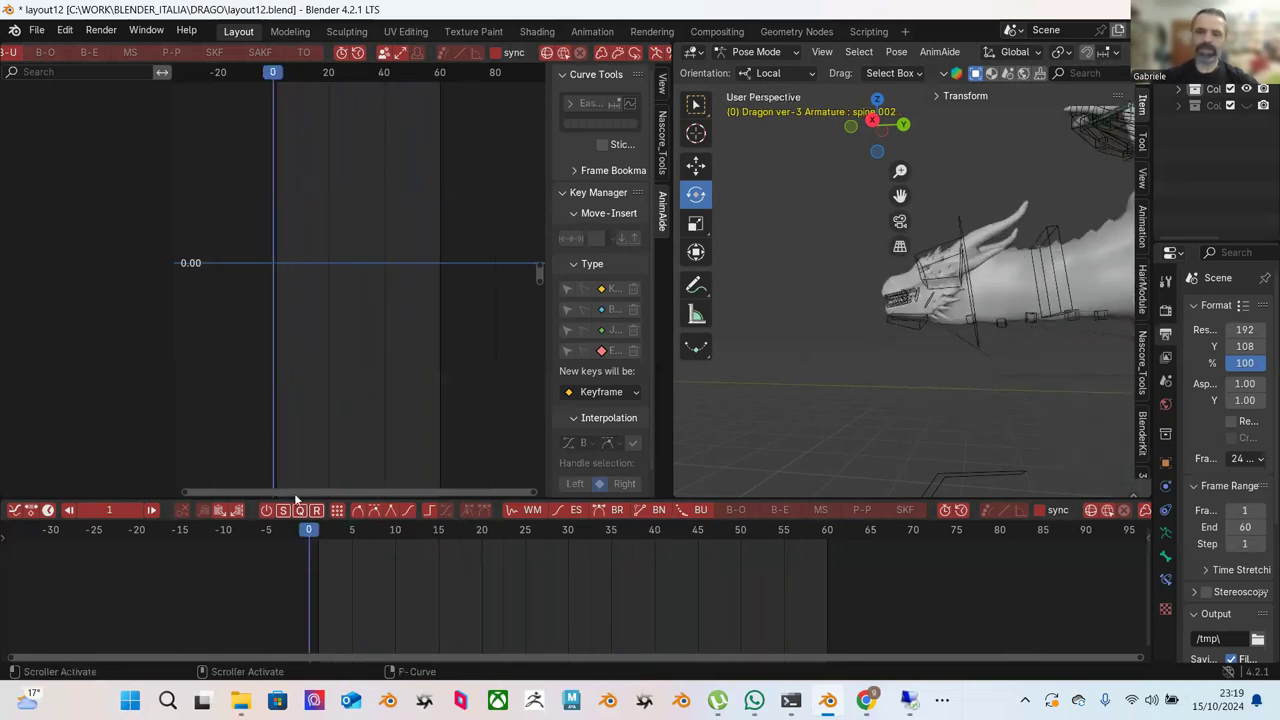
pyautogui.moveTo(923, 420); pyautogui.dragTo(882, 376, button='middle')
pyautogui.moveTo(920, 335); pyautogui.dragTo(985, 360, button='middle')
pyautogui.moveTo(978, 313); pyautogui.dragTo(938, 282, button='middle')
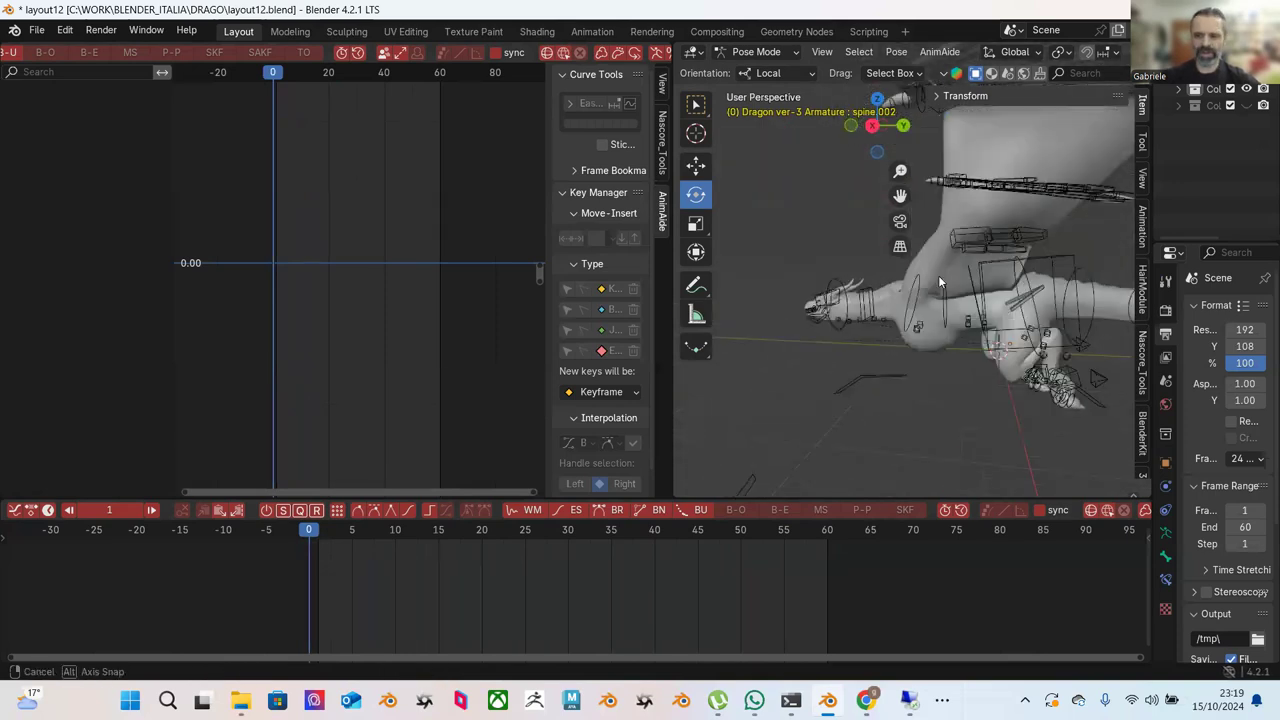
pyautogui.moveTo(932, 337); pyautogui.dragTo(1020, 360, button='middle')
pyautogui.click(985, 338)
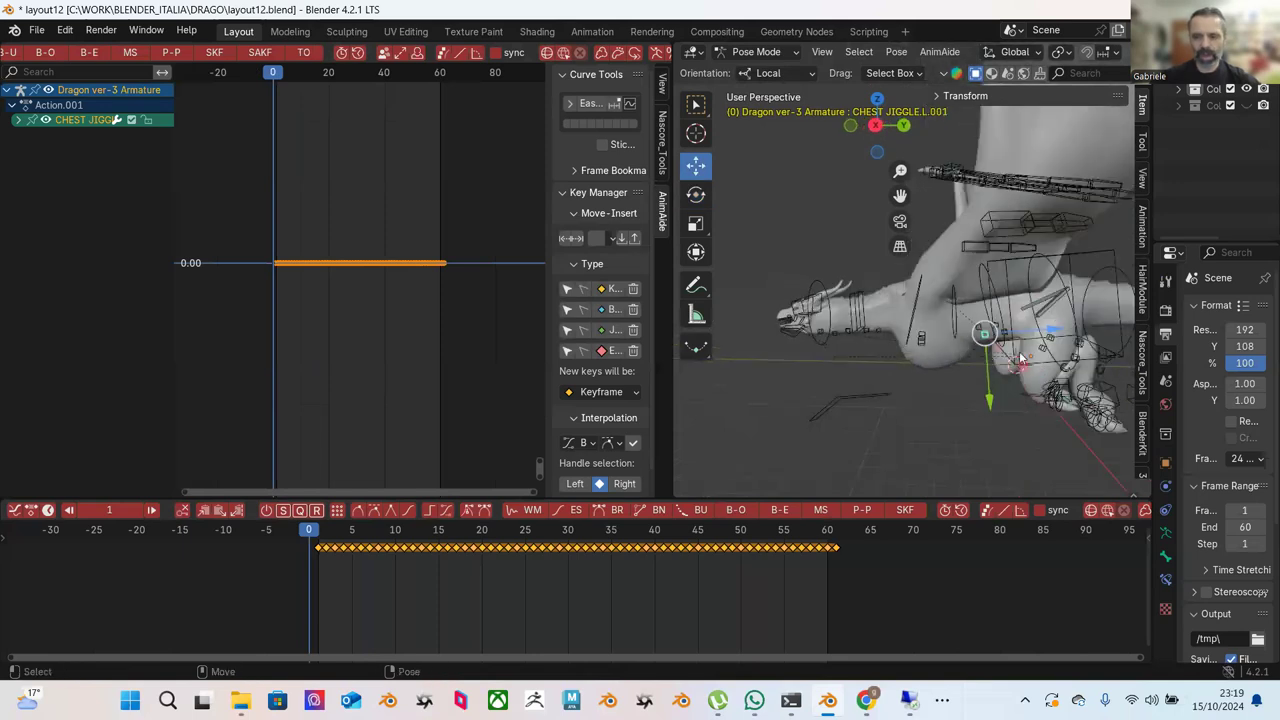
# Nudge the THIGH.r bone slightly along its local Z.
pyautogui.click(983, 380)
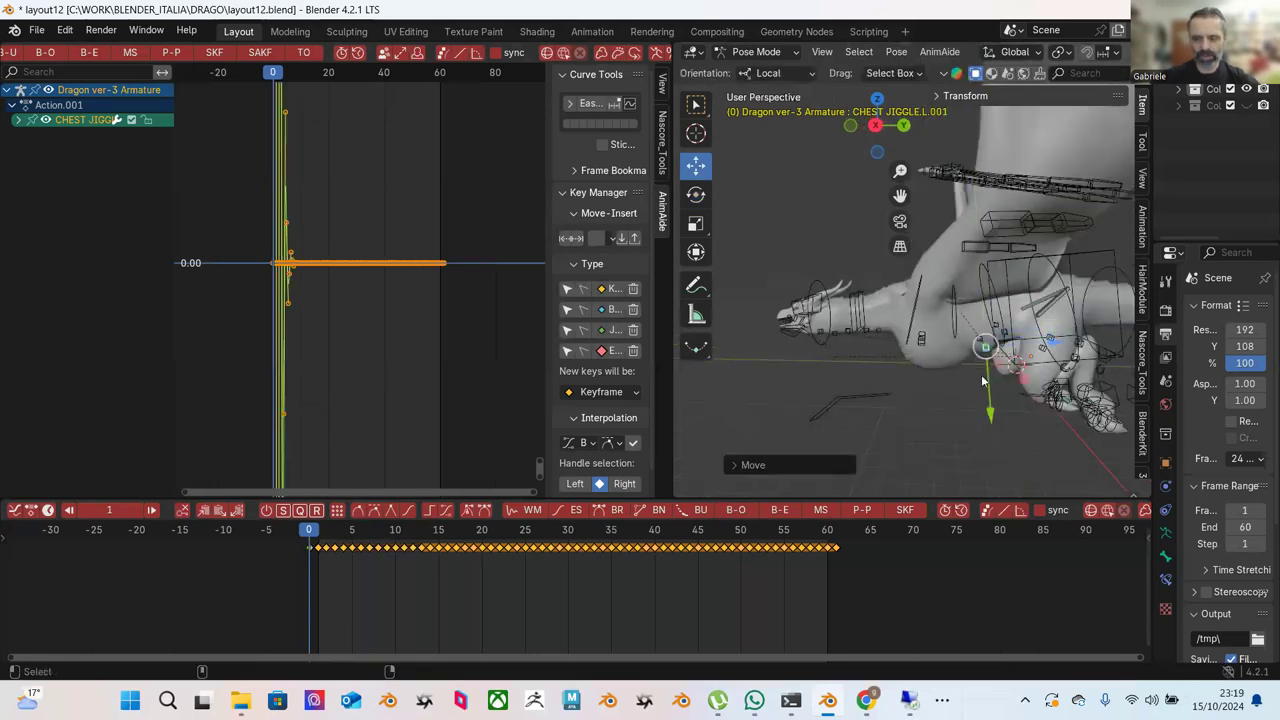
pyautogui.moveTo(950, 366); pyautogui.dragTo(944, 310, button='middle')
pyautogui.moveTo(943, 306); pyautogui.dragTo(946, 320)
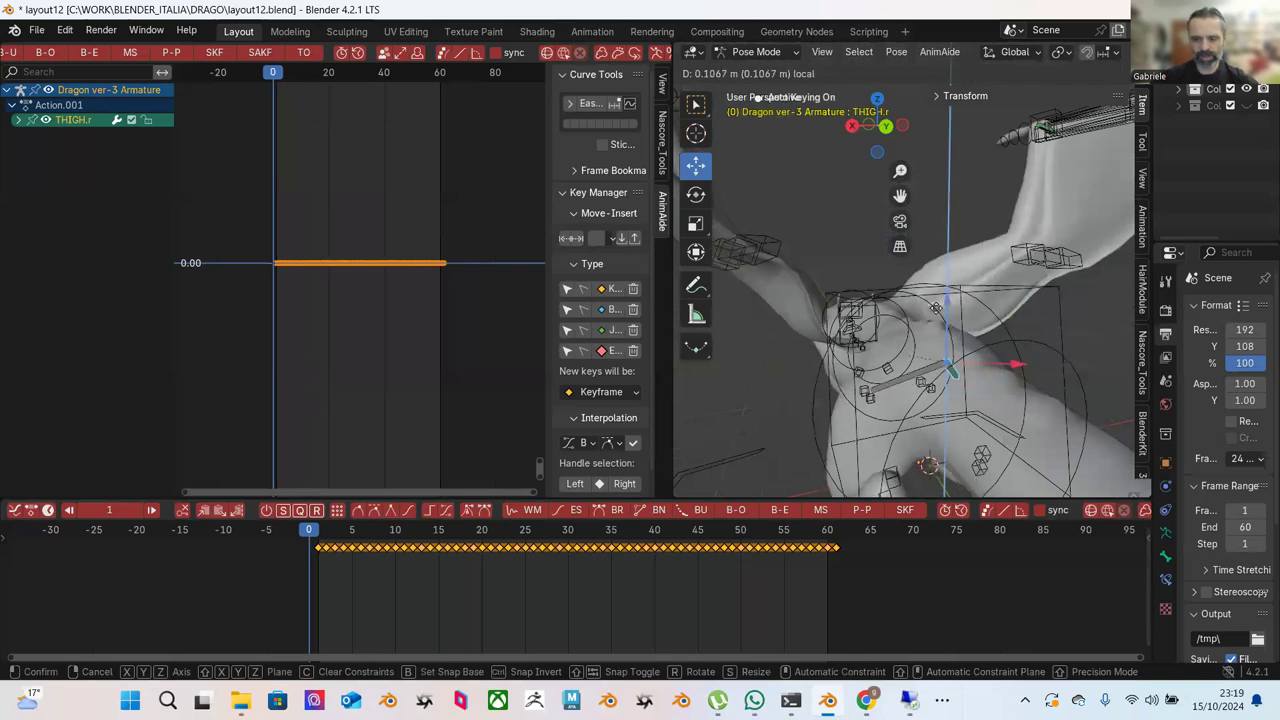
pyautogui.moveTo(950, 366); pyautogui.dragTo(951, 362)
pyautogui.moveTo(951, 355); pyautogui.dragTo(1047, 358, button='middle')
# Scrub to frame 34 and select the NECK IK bone at the head.
pyautogui.click(1013, 285)
pyautogui.moveTo(999, 311); pyautogui.dragTo(985, 320, button='middle')
pyautogui.moveTo(347, 531); pyautogui.dragTo(845, 528)
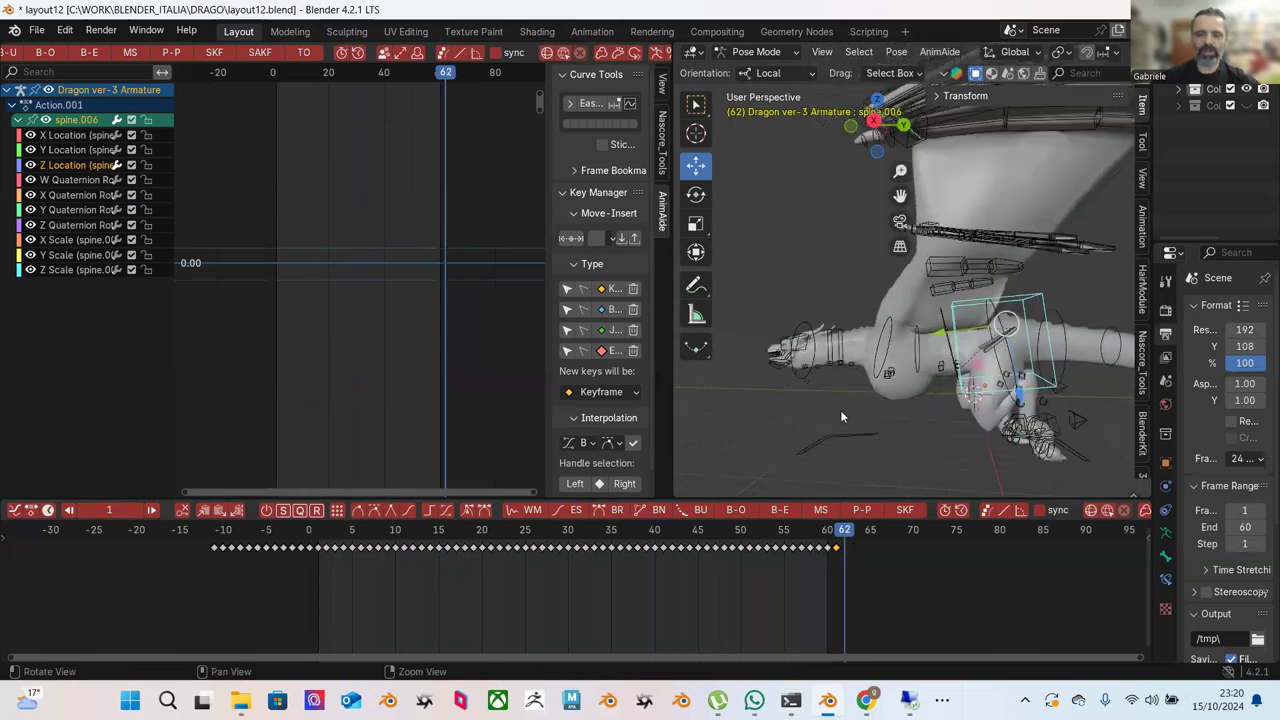
pyautogui.click(805, 320)
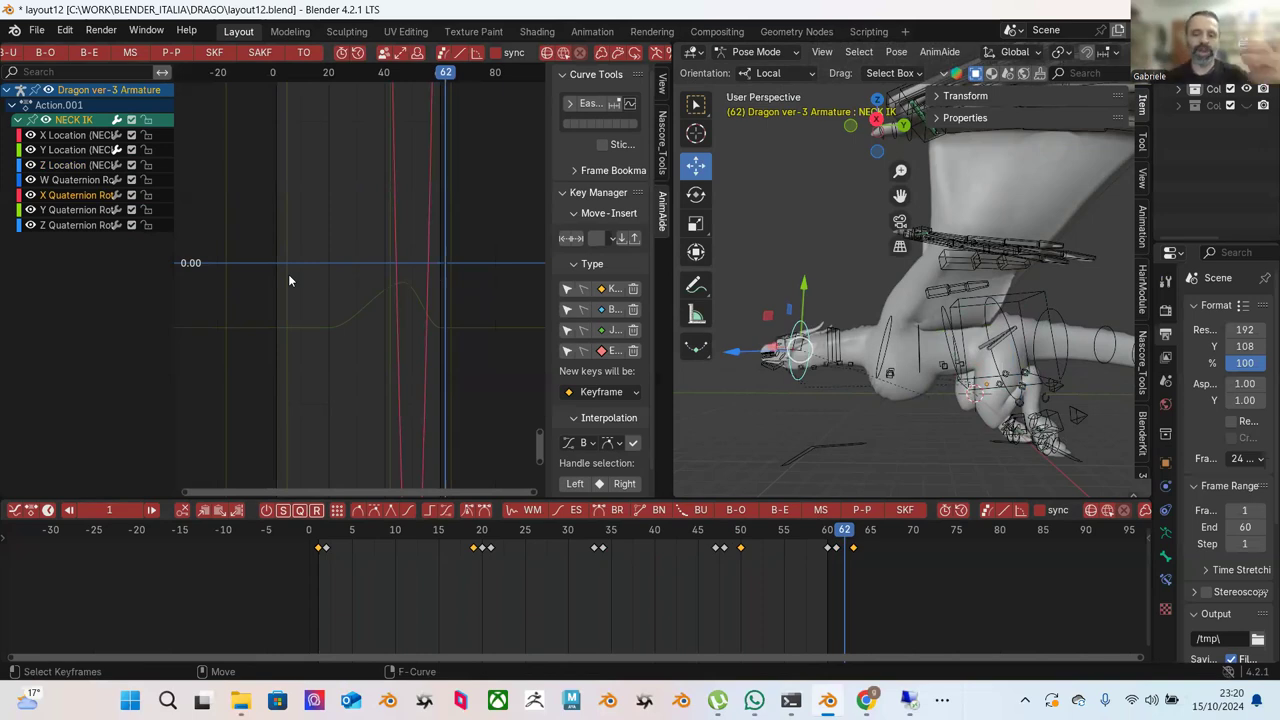
pyautogui.moveTo(799, 300)
pyautogui.mouseDown(button='middle')
pyautogui.moveTo(821, 302)
pyautogui.moveTo(805, 287)
pyautogui.mouseUp(button='middle')
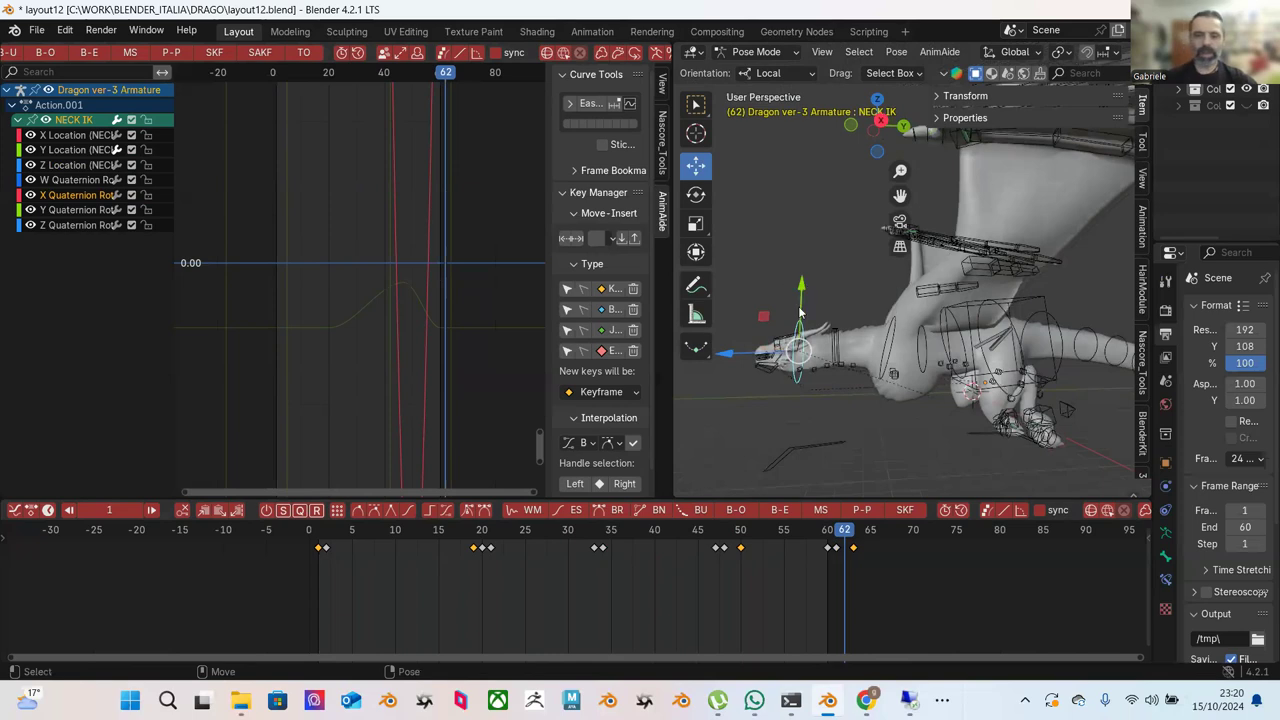
pyautogui.moveTo(386, 525); pyautogui.dragTo(517, 532)
pyautogui.moveTo(980, 349); pyautogui.dragTo(978, 283, button='middle')
pyautogui.click(993, 323)
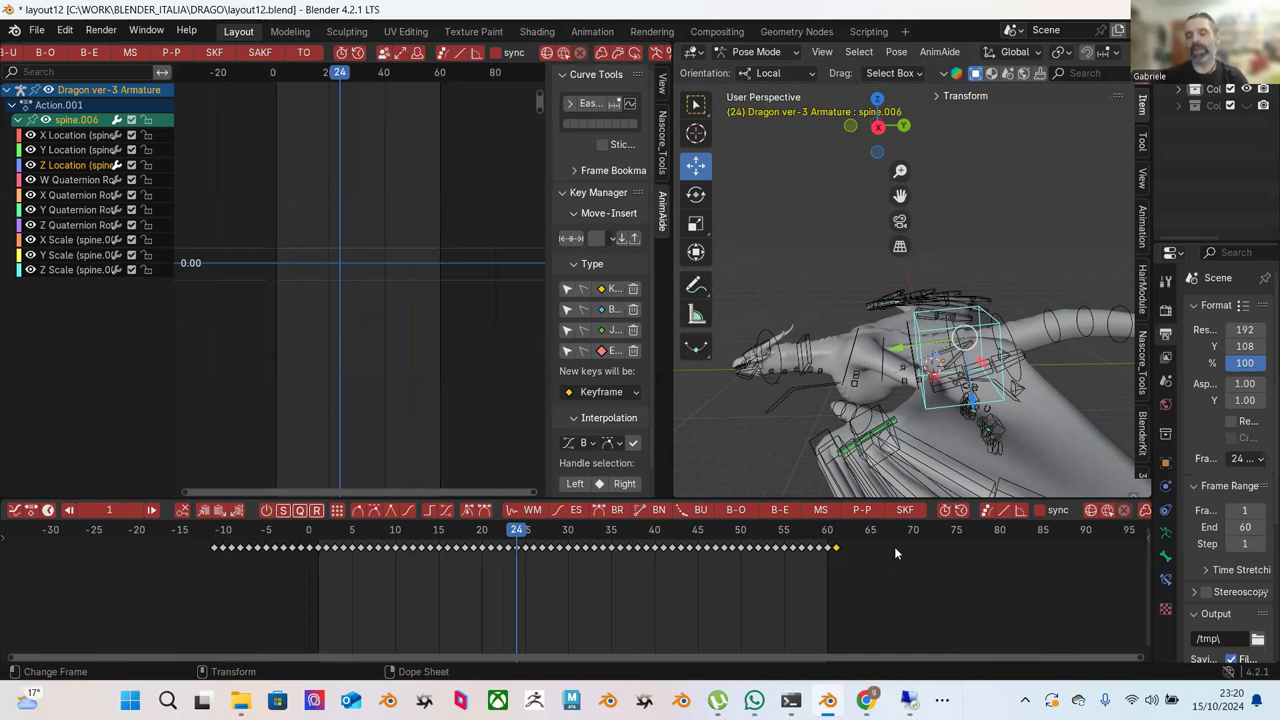
pyautogui.click(777, 337)
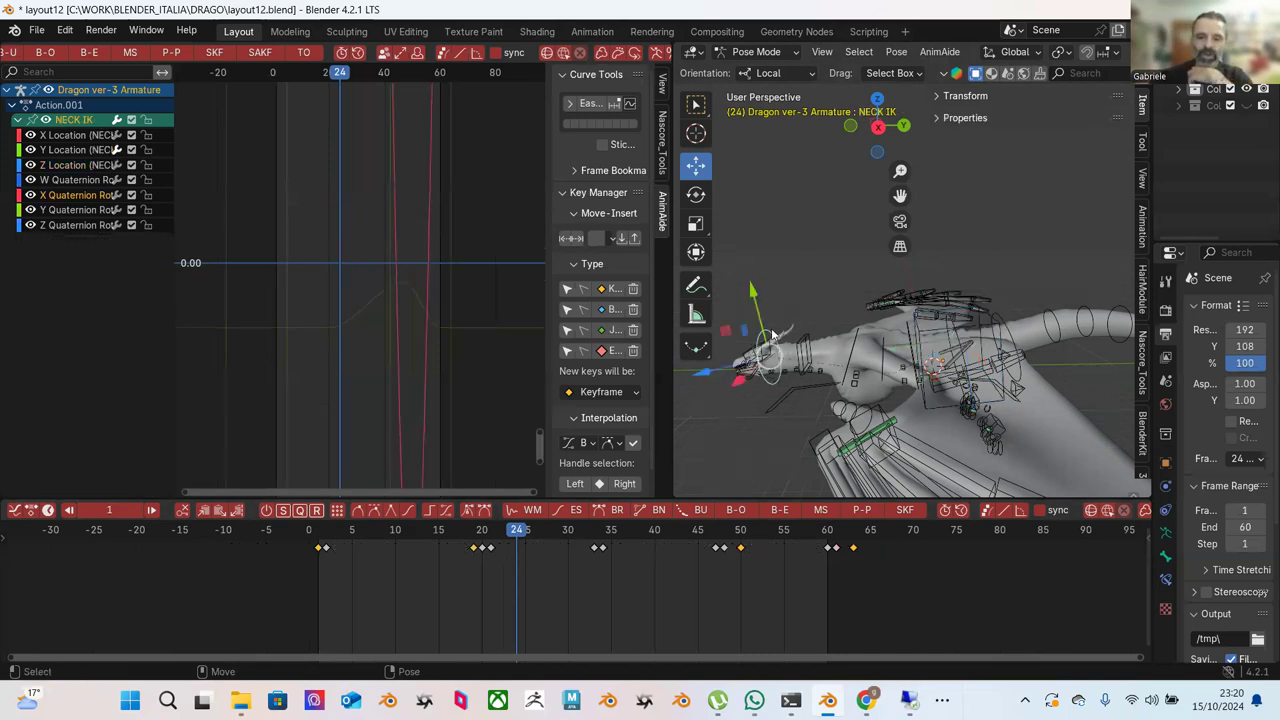
pyautogui.moveTo(418, 535); pyautogui.dragTo(654, 572)
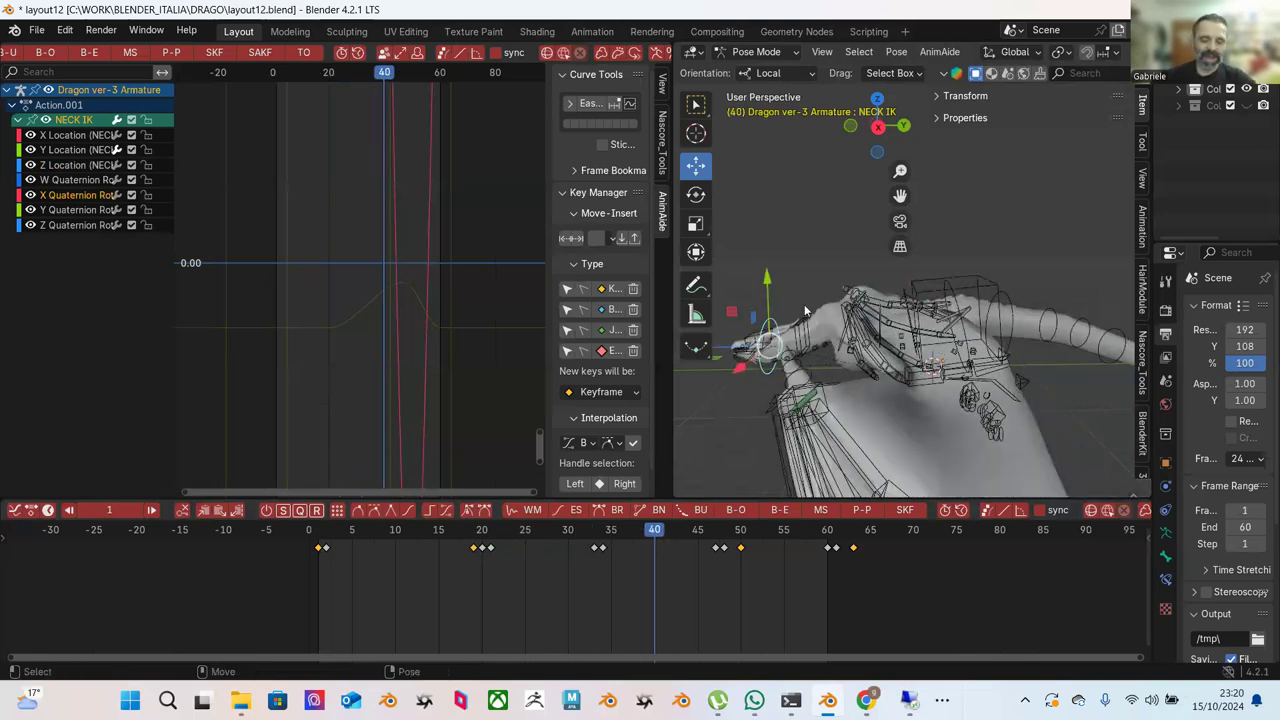
pyautogui.scroll(5, 846, 291)
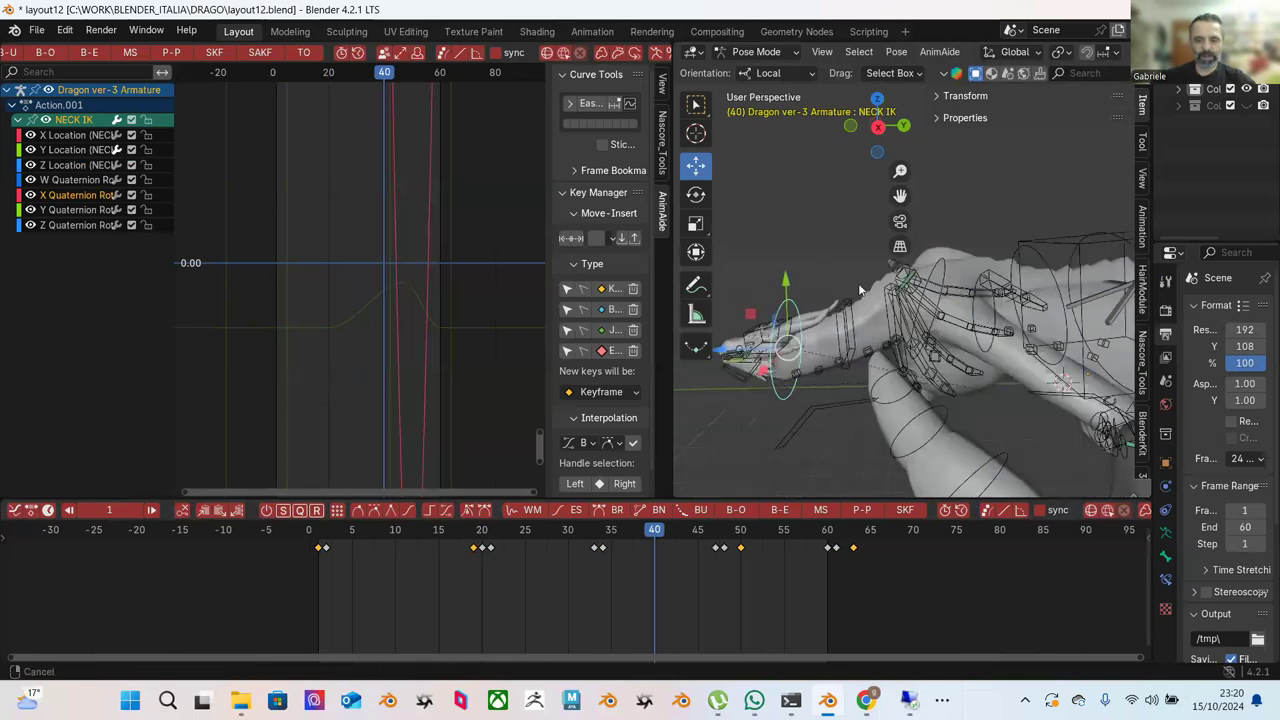
pyautogui.scroll(4, 846, 308)
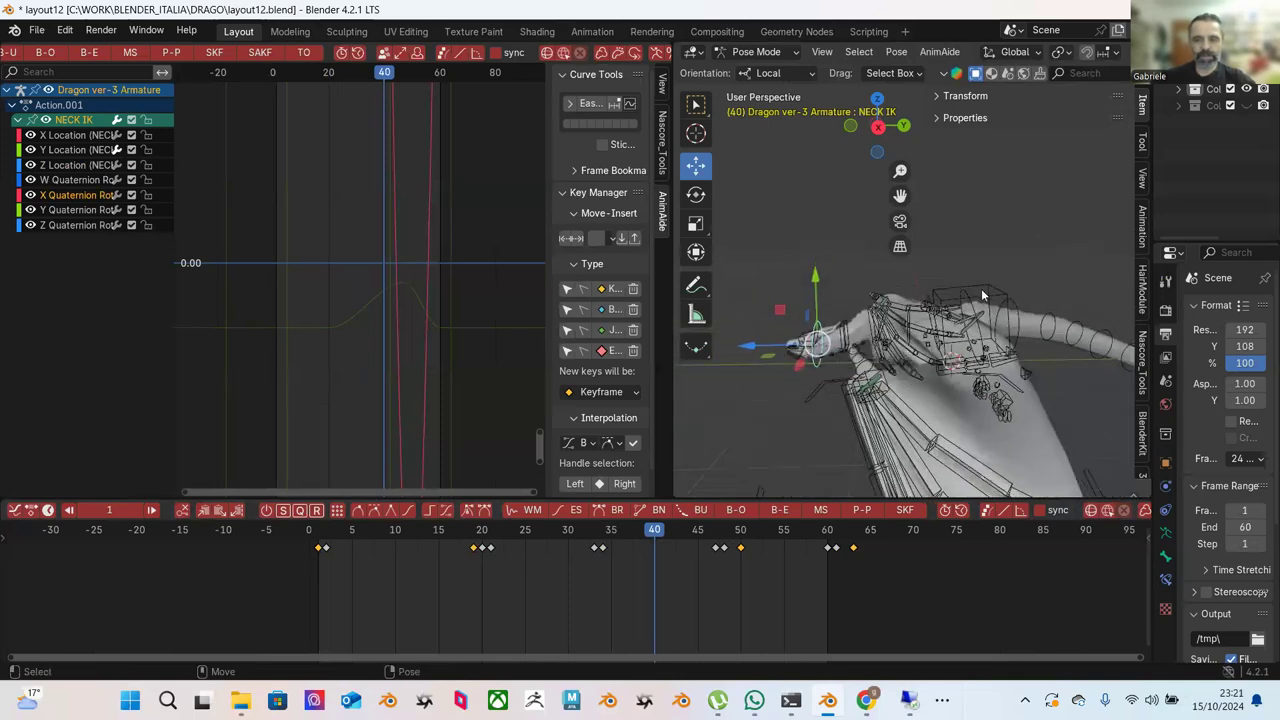
pyautogui.click(982, 288)
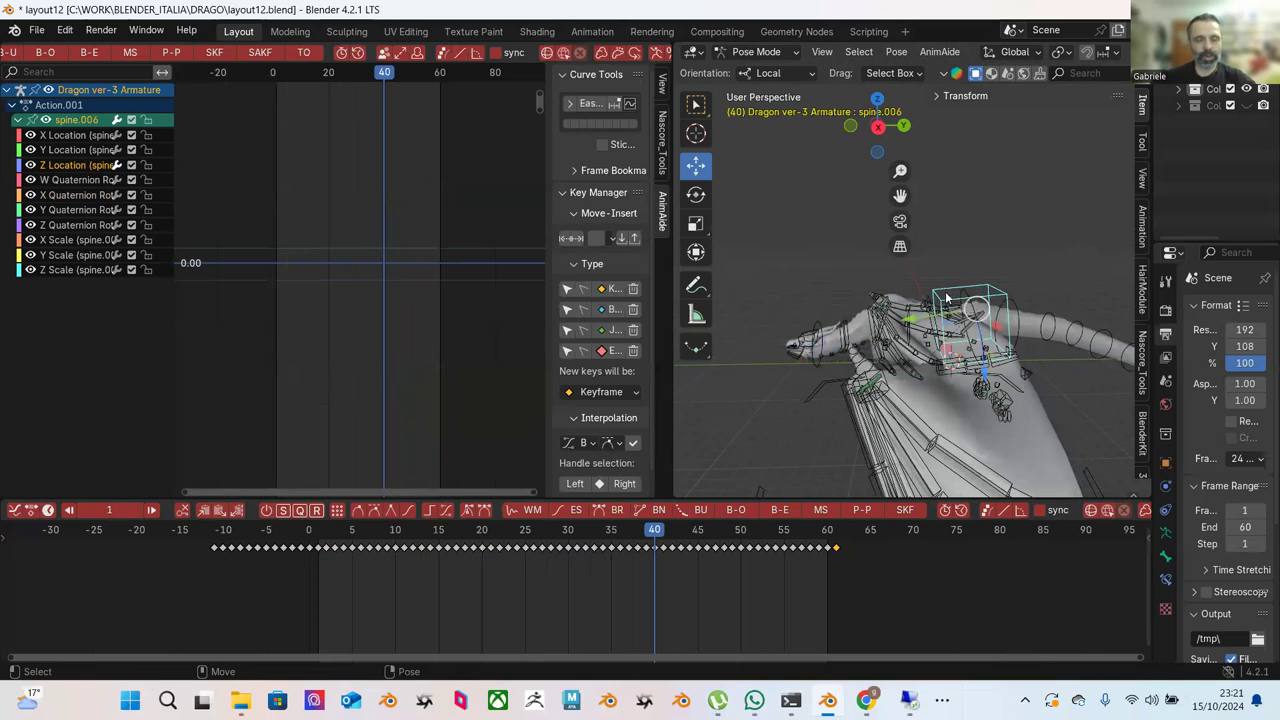
pyautogui.click(815, 331)
pyautogui.moveTo(358, 534); pyautogui.dragTo(696, 566)
pyautogui.moveTo(617, 547); pyautogui.dragTo(749, 553)
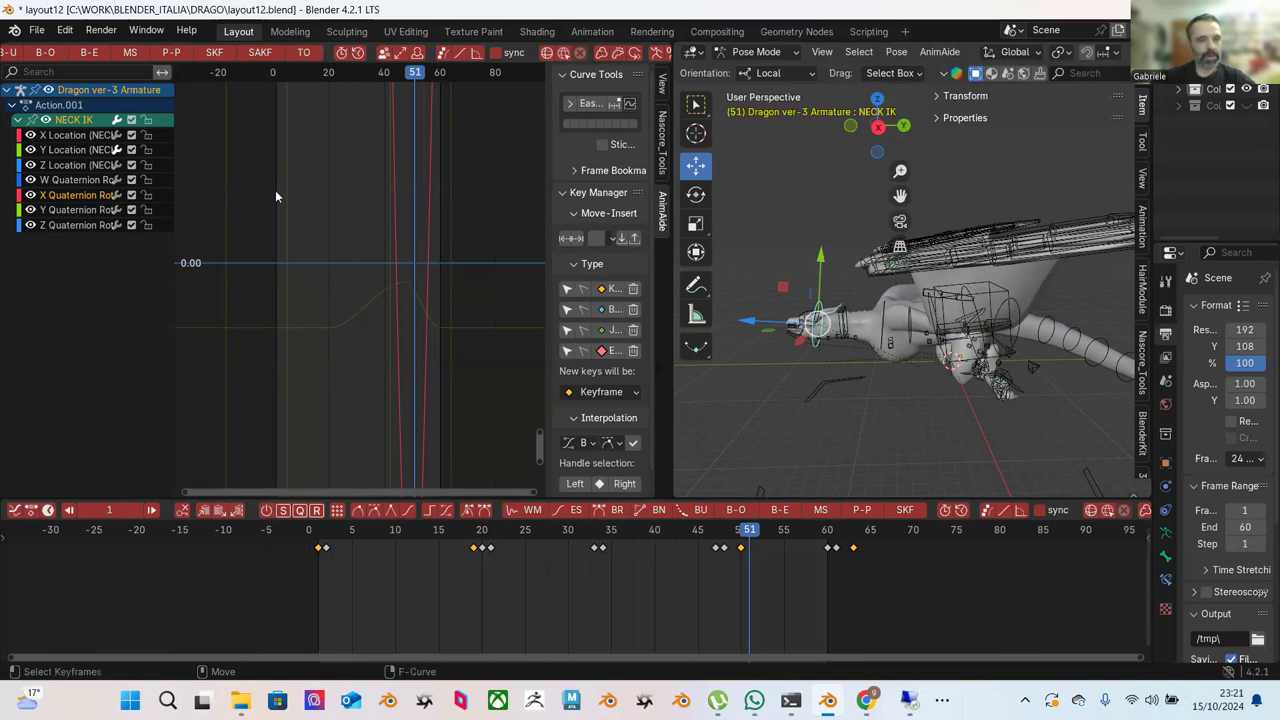
pyautogui.click(82, 164)
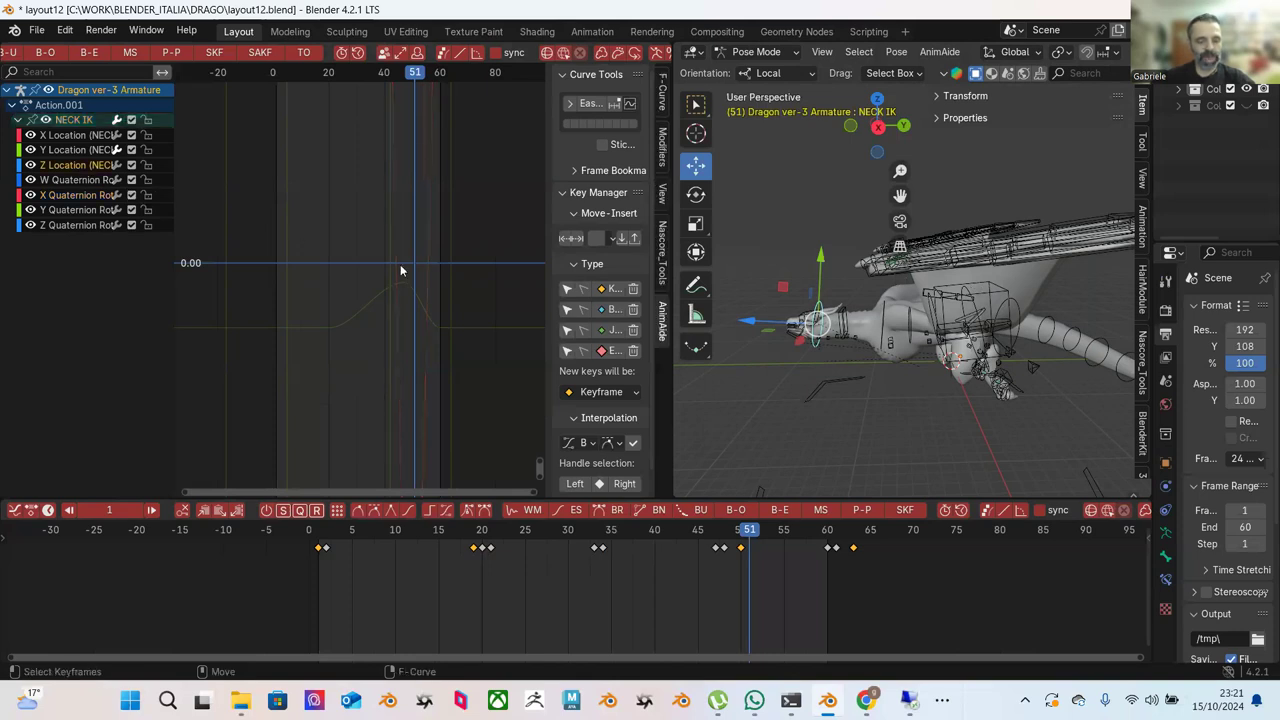
pyautogui.press('Home')
pyautogui.click(80, 149)
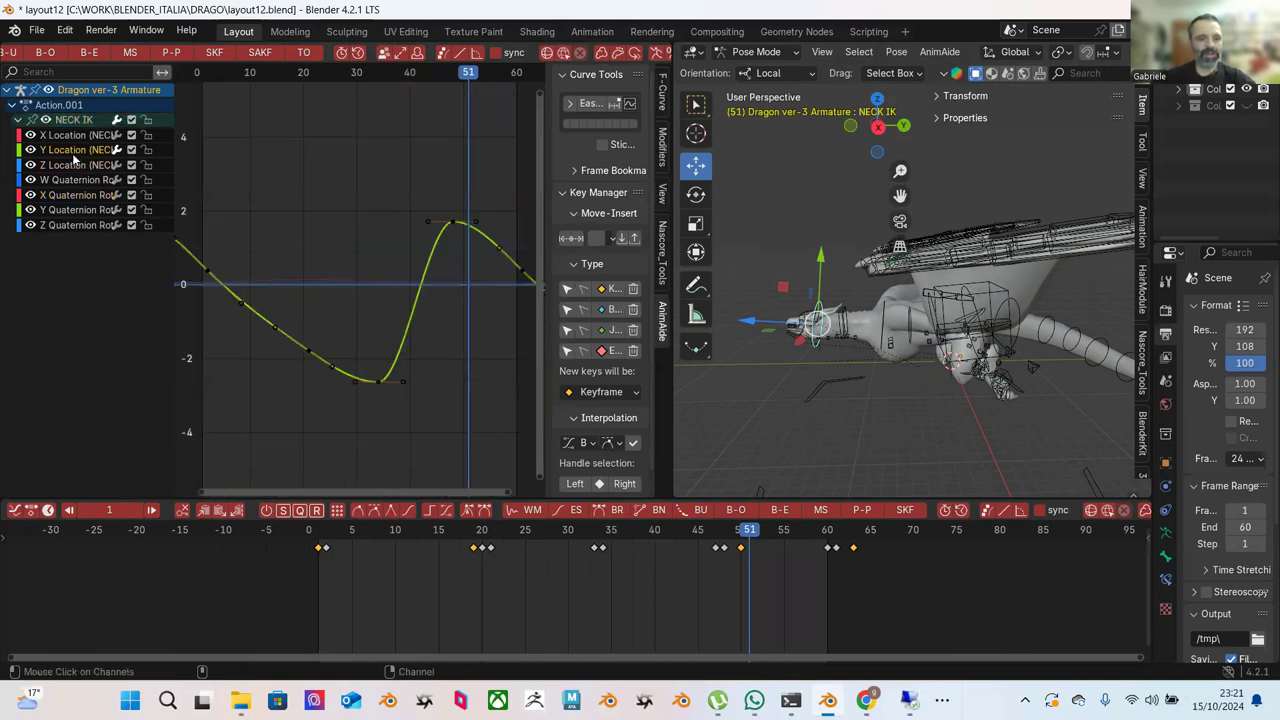
pyautogui.keyDown('ctrl'); pyautogui.moveTo(433, 257); pyautogui.dragTo(391, 251, button='middle'); pyautogui.keyUp('ctrl')
pyautogui.moveTo(386, 216); pyautogui.dragTo(419, 269)
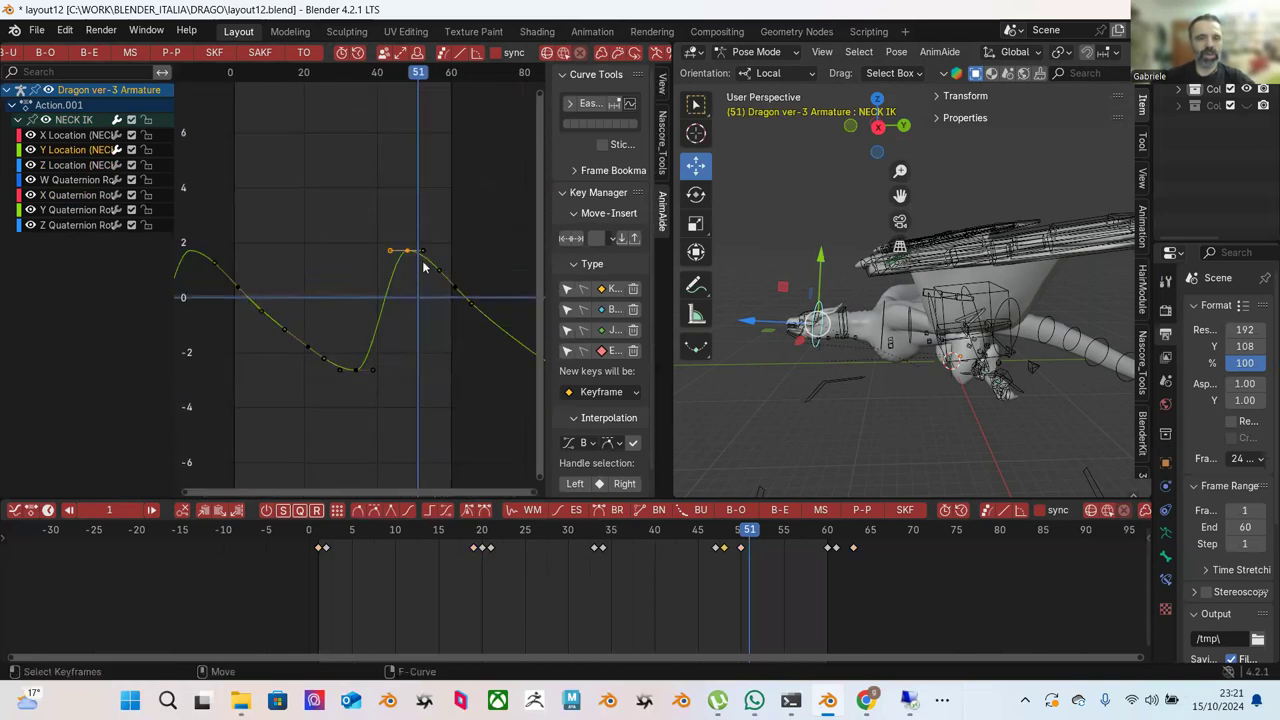
pyautogui.scroll(-2, 430, 265)
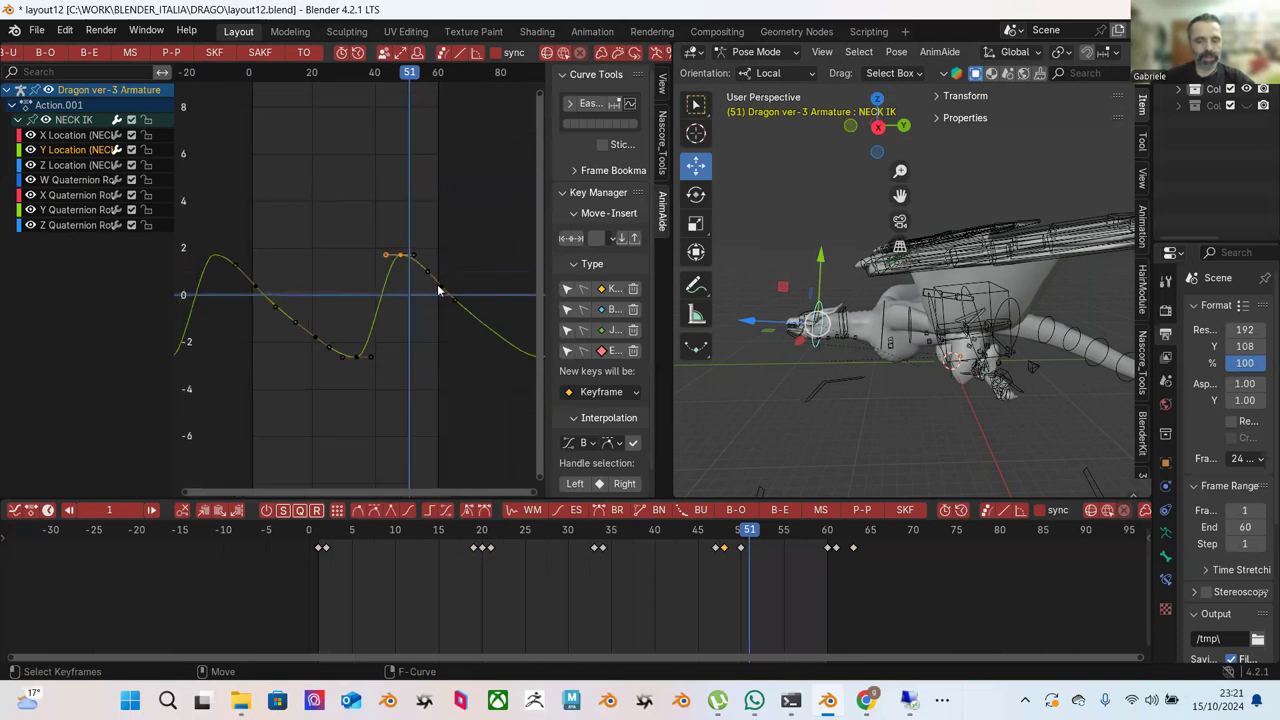
pyautogui.moveTo(343, 183); pyautogui.dragTo(497, 340)
pyautogui.press('g')
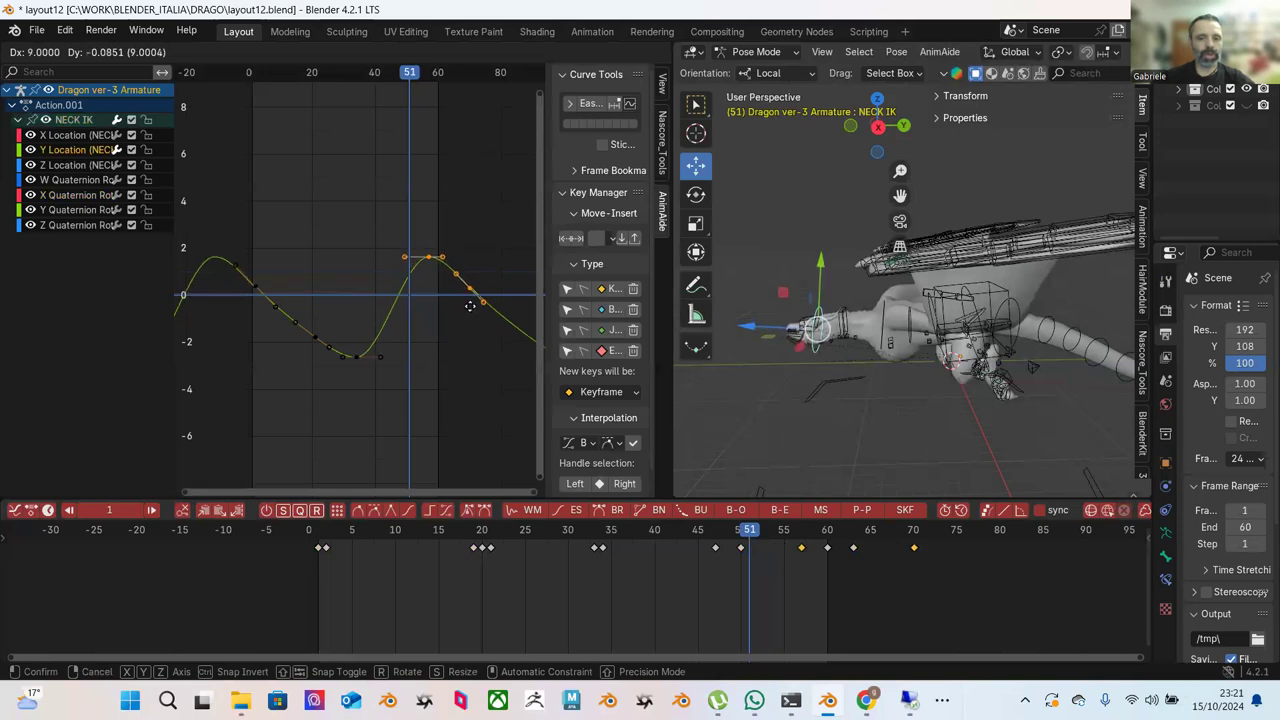
pyautogui.click(474, 309)
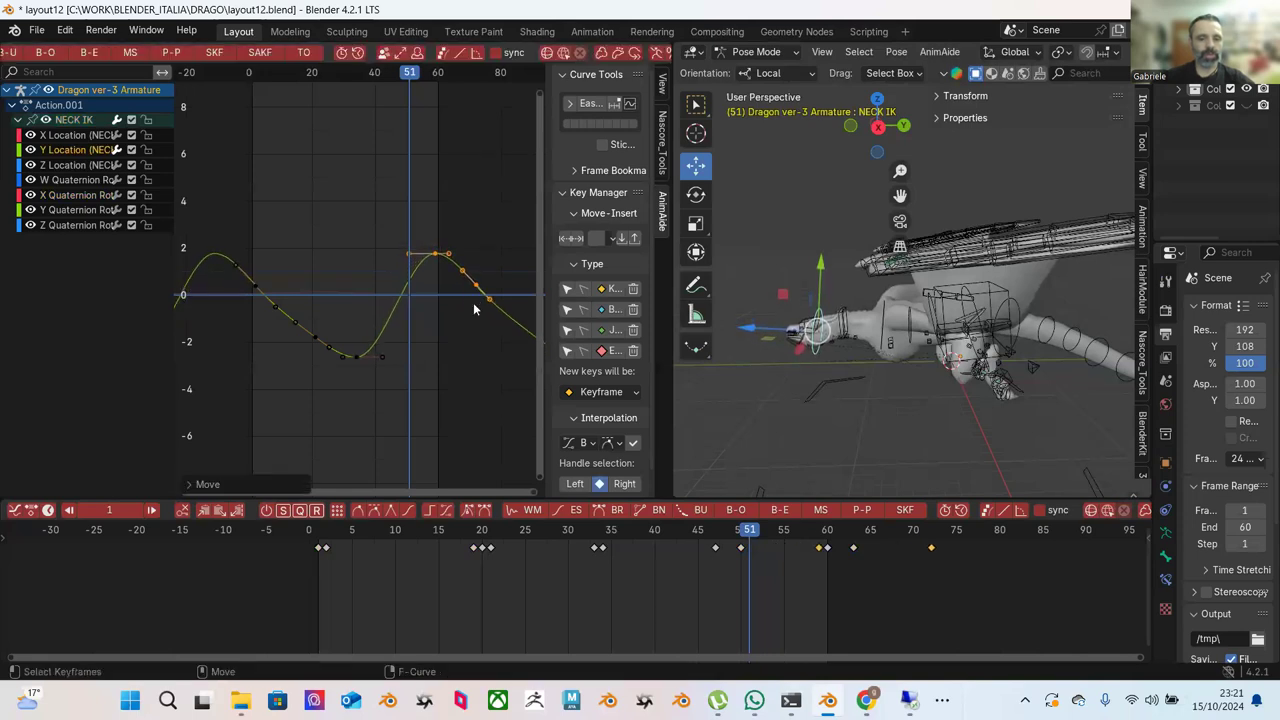
pyautogui.moveTo(750, 536); pyautogui.dragTo(983, 562)
pyautogui.click(856, 316)
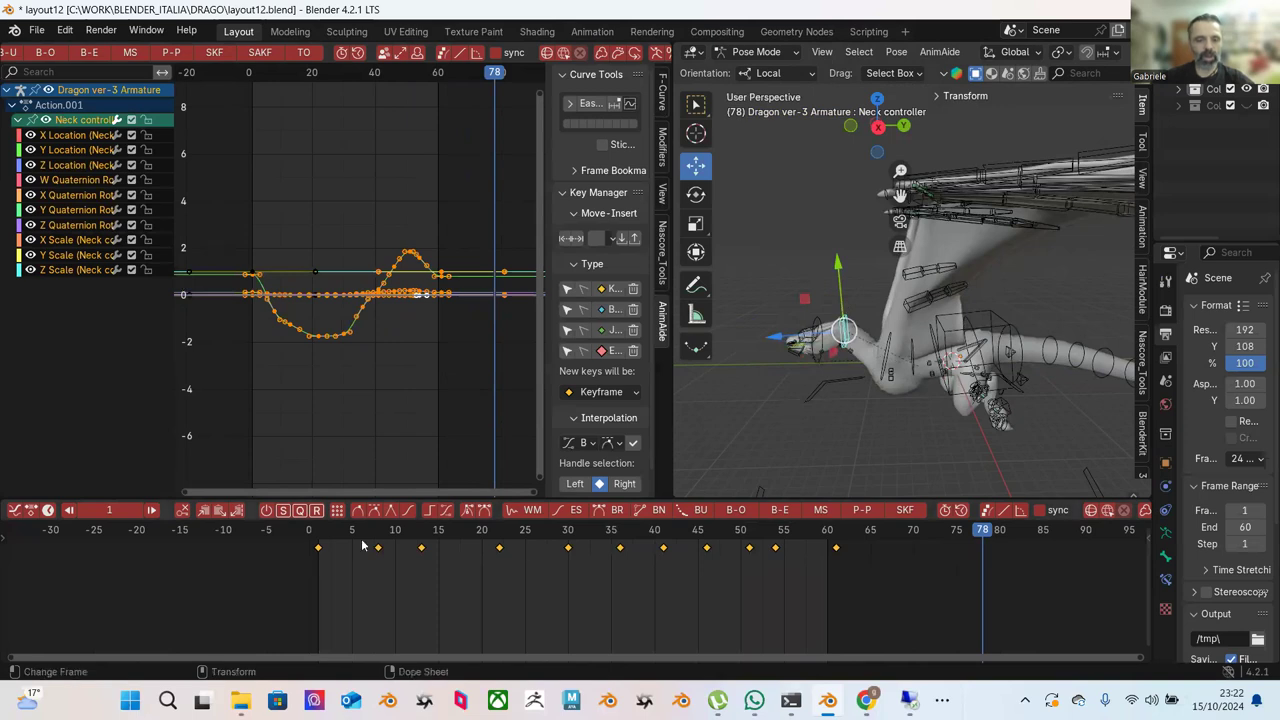
pyautogui.moveTo(338, 540); pyautogui.dragTo(820, 569)
pyautogui.press('space')
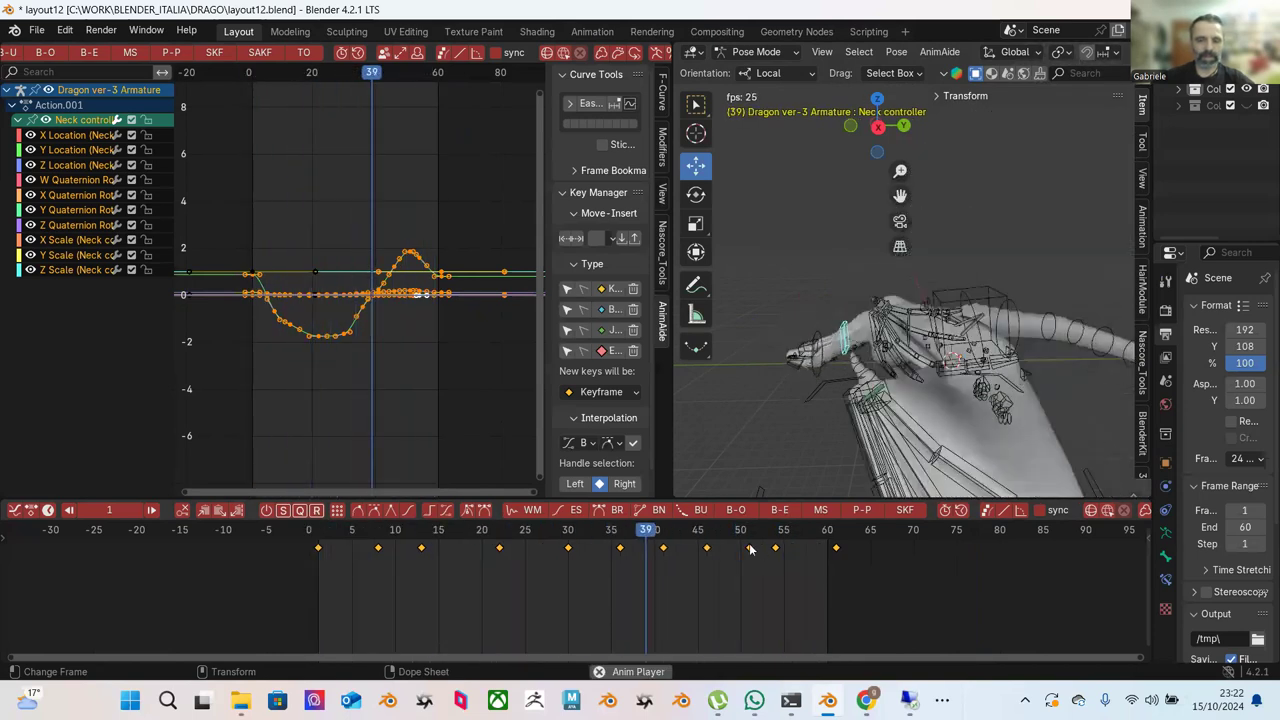
pyautogui.press('space')
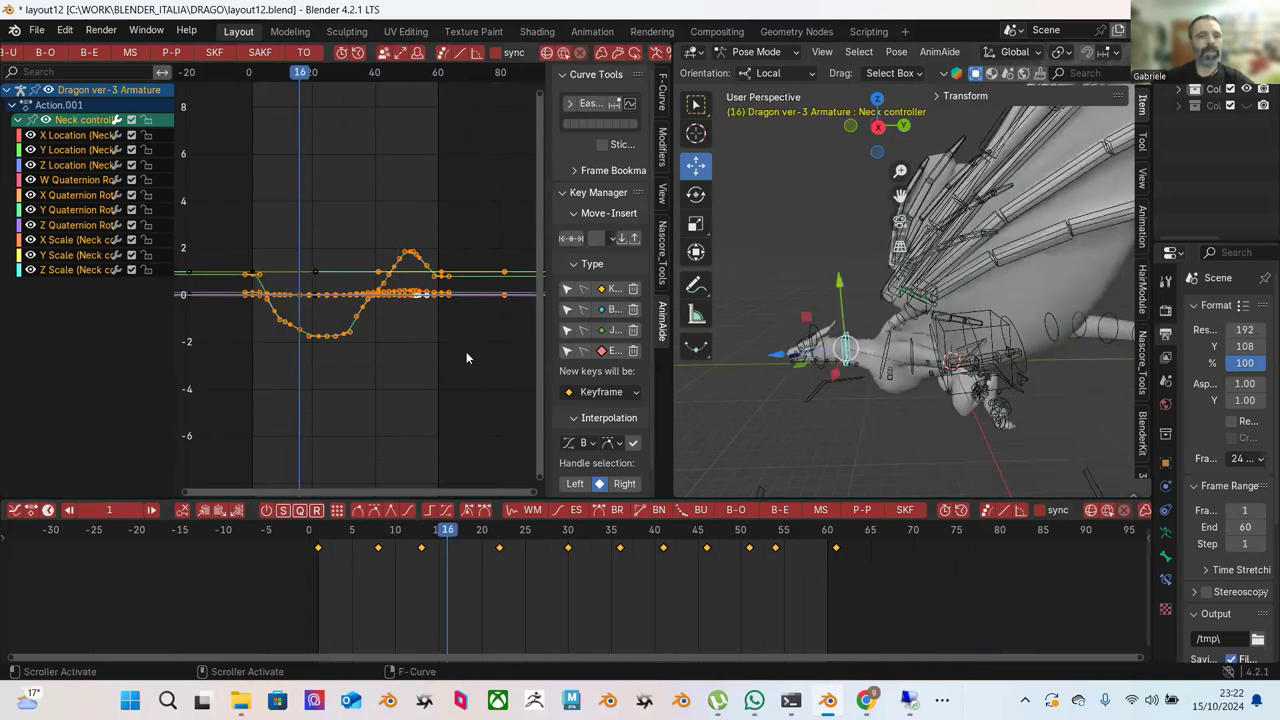
pyautogui.click(467, 370)
pyautogui.click(792, 311)
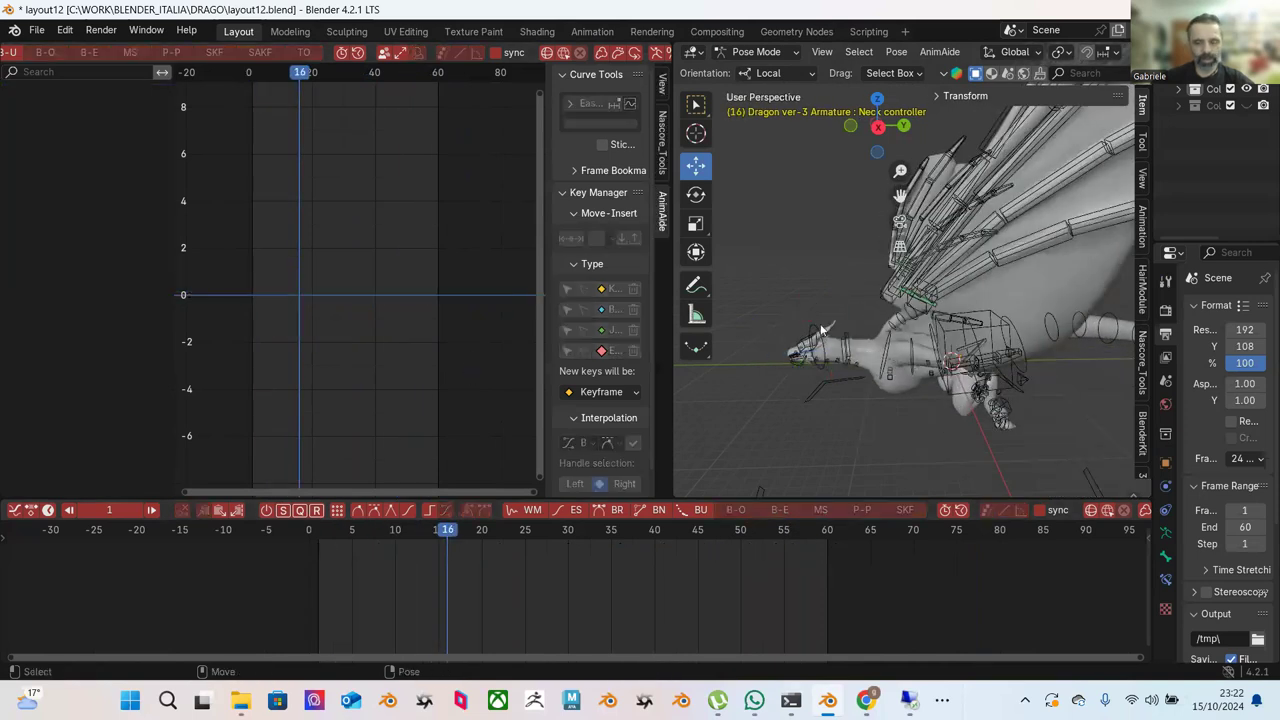
pyautogui.click(826, 541)
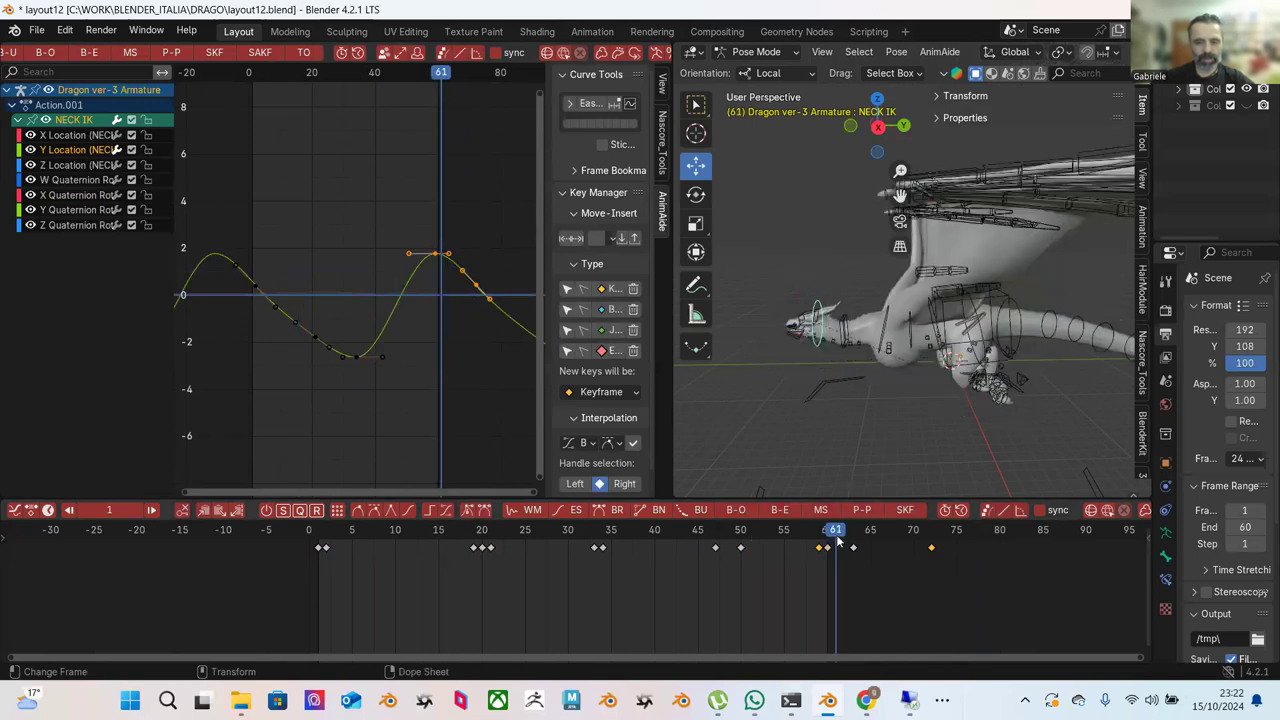
pyautogui.click(320, 533)
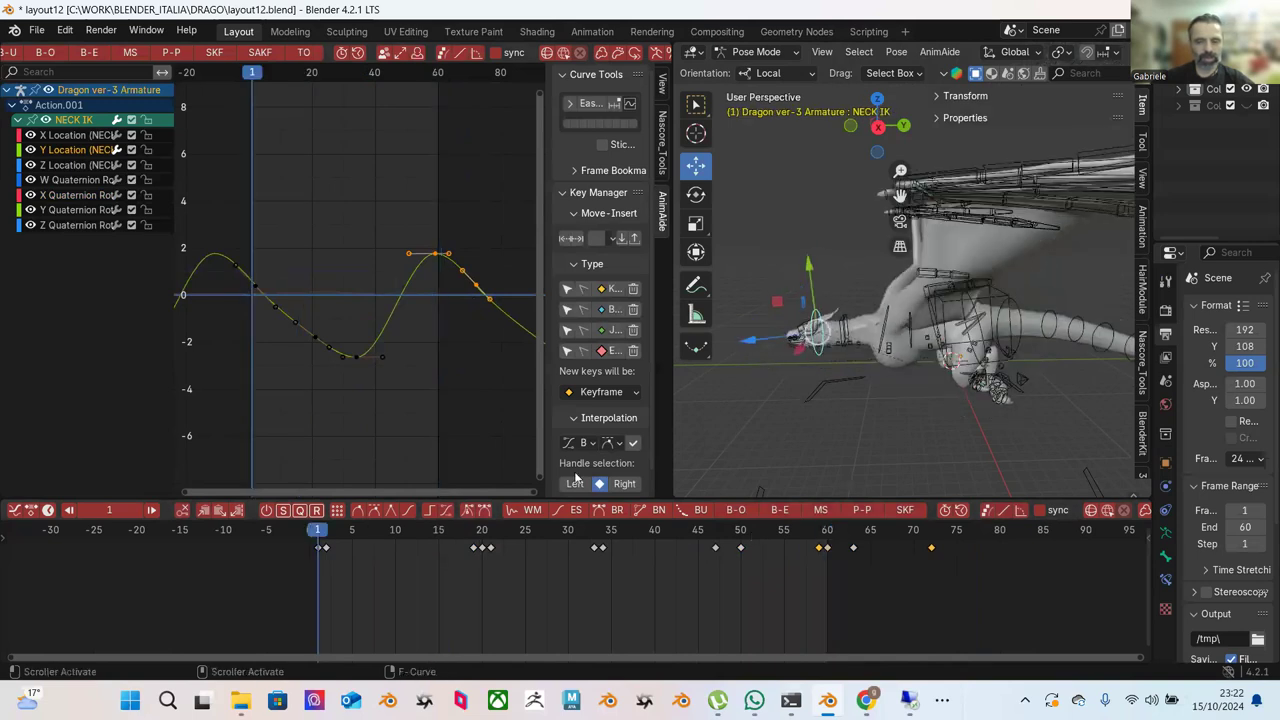
pyautogui.hotkey('ctrl', 'z')
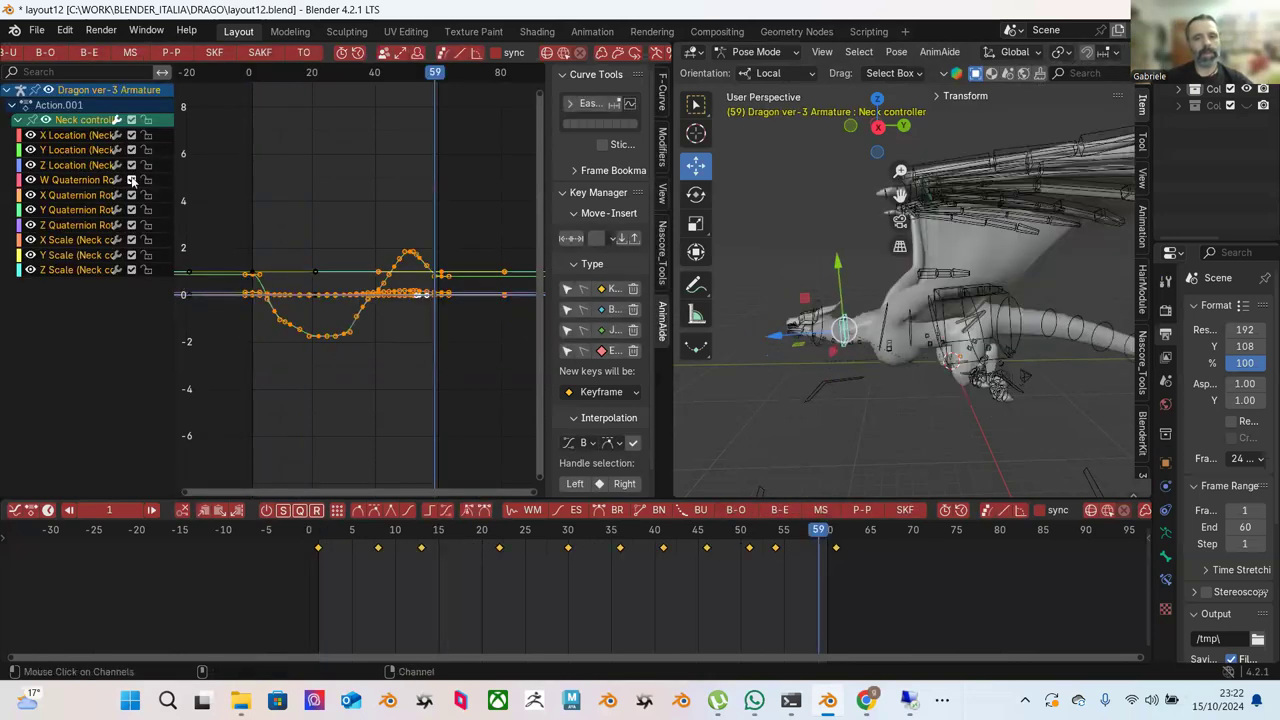
pyautogui.hotkey('ctrl', 'z')
pyautogui.hotkey('ctrl', 'z')
pyautogui.hotkey('ctrl', 'z')
pyautogui.hotkey('ctrl', 'z')
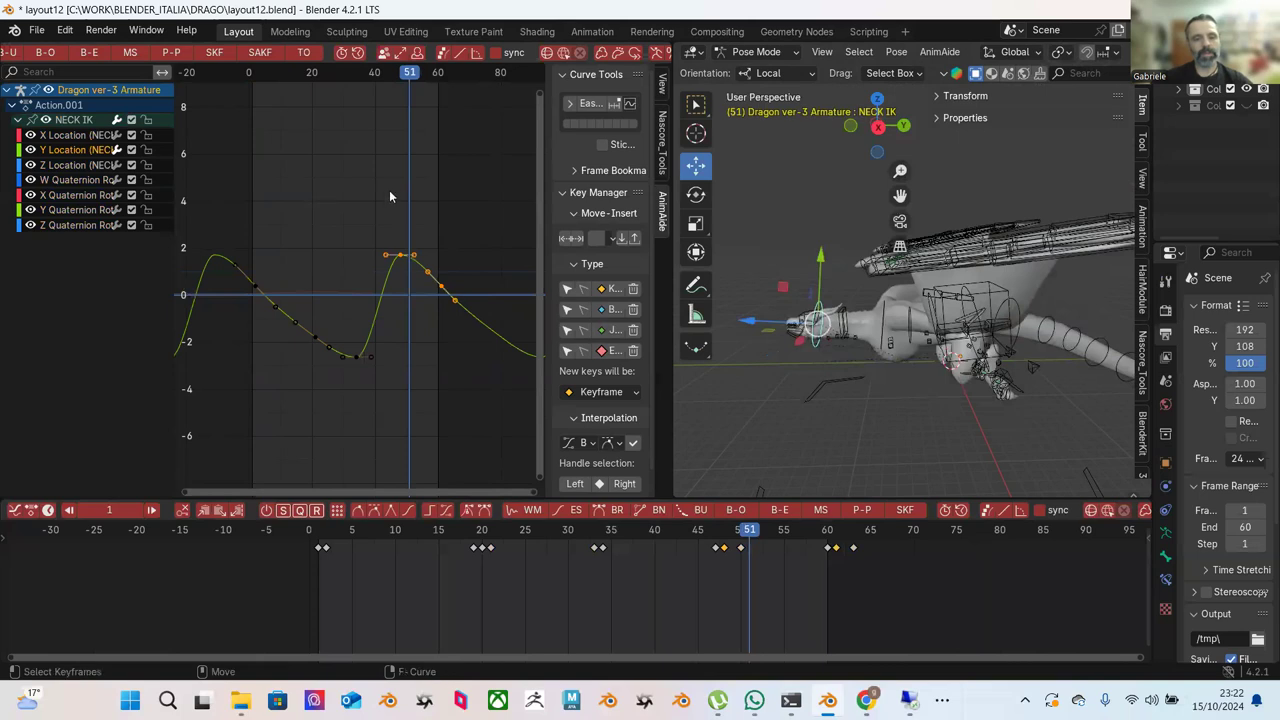
pyautogui.scroll(2, 430, 260)
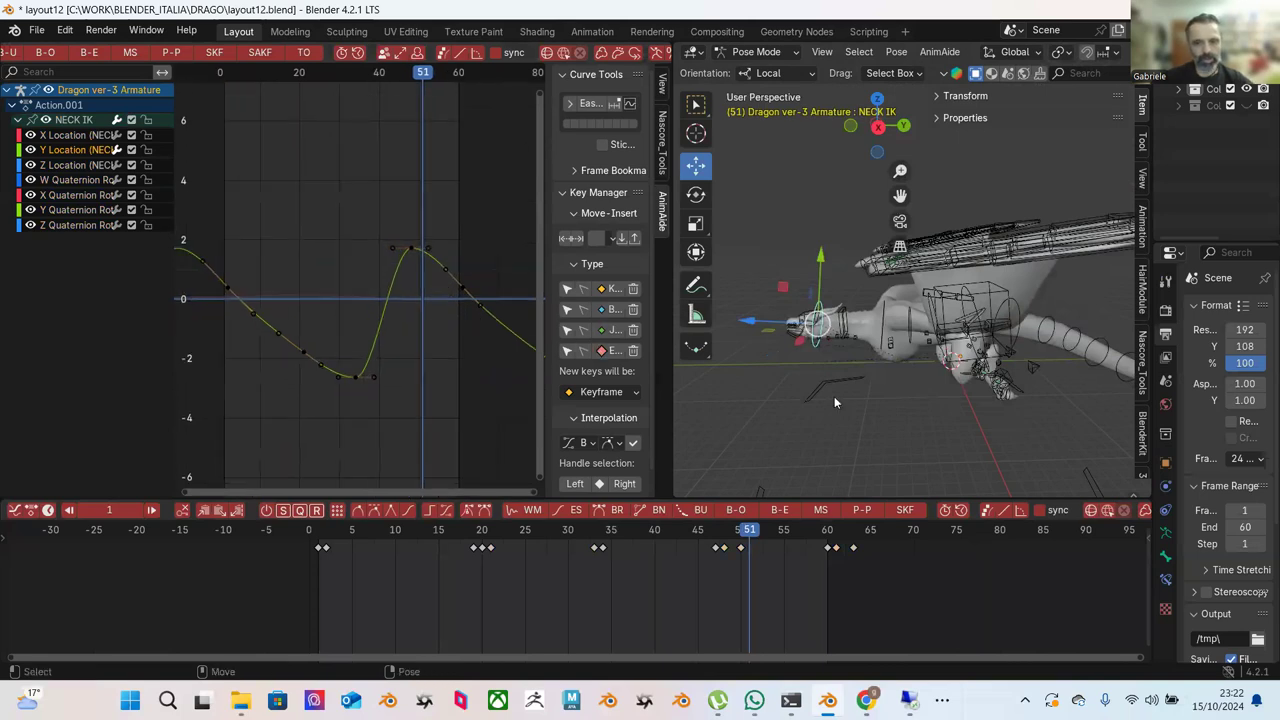
# Inspect the NECK IK X/Y/Z location and W/X/Y quaternion curves, then deselect all keys.
pyautogui.click(83, 141)
pyautogui.keyDown('shift'); pyautogui.click(95, 222); pyautogui.keyUp('shift')
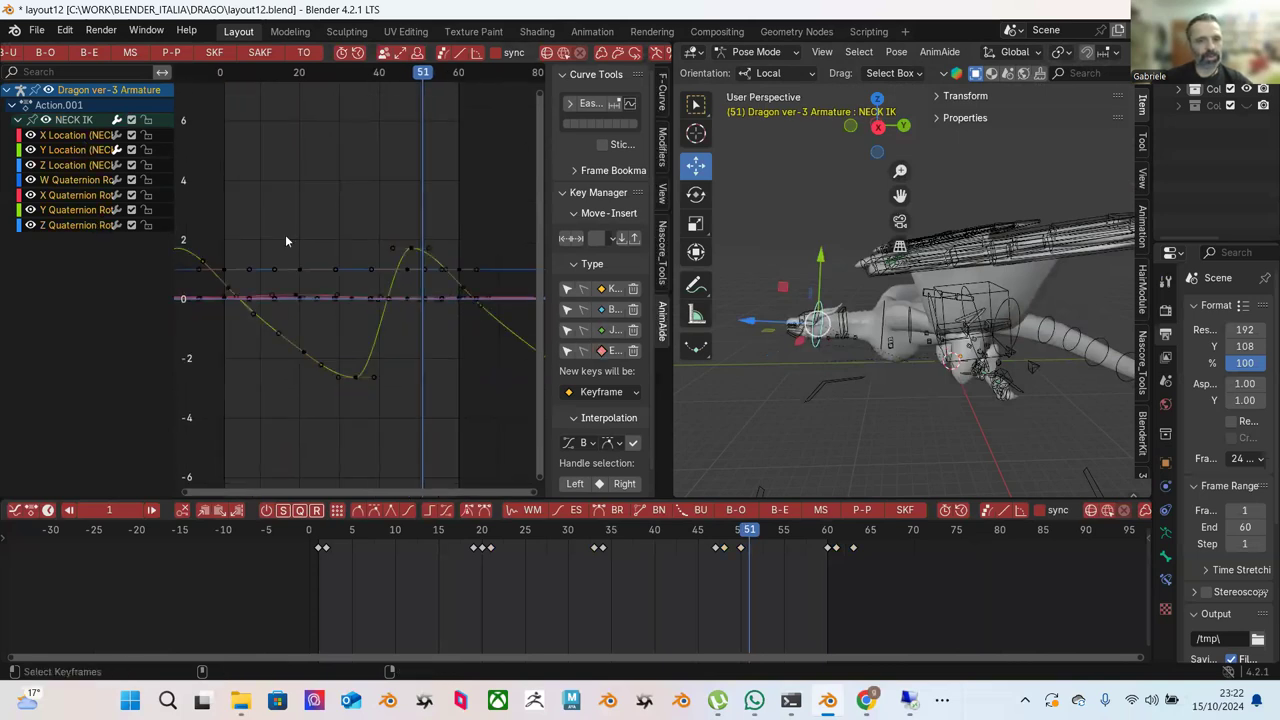
pyautogui.click(80, 141)
pyautogui.click(84, 152)
pyautogui.click(85, 167)
pyautogui.click(86, 183)
pyautogui.click(86, 195)
pyautogui.click(86, 210)
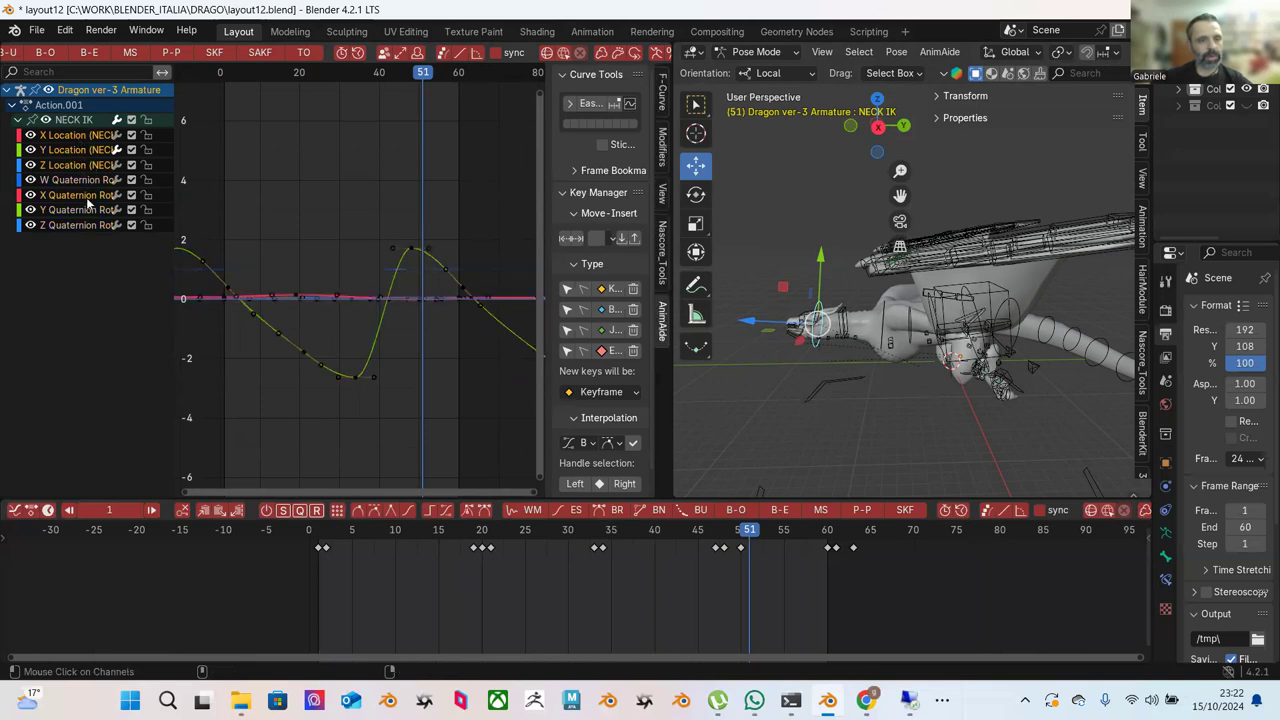
pyautogui.click(326, 197)
# Shift the keys near frames 47–50 and 60 eight frames later and play back.
pyautogui.moveTo(686, 540); pyautogui.dragTo(814, 575)
pyautogui.keyDown('shift'); pyautogui.click(830, 549); pyautogui.keyUp('shift')
pyautogui.press('g')
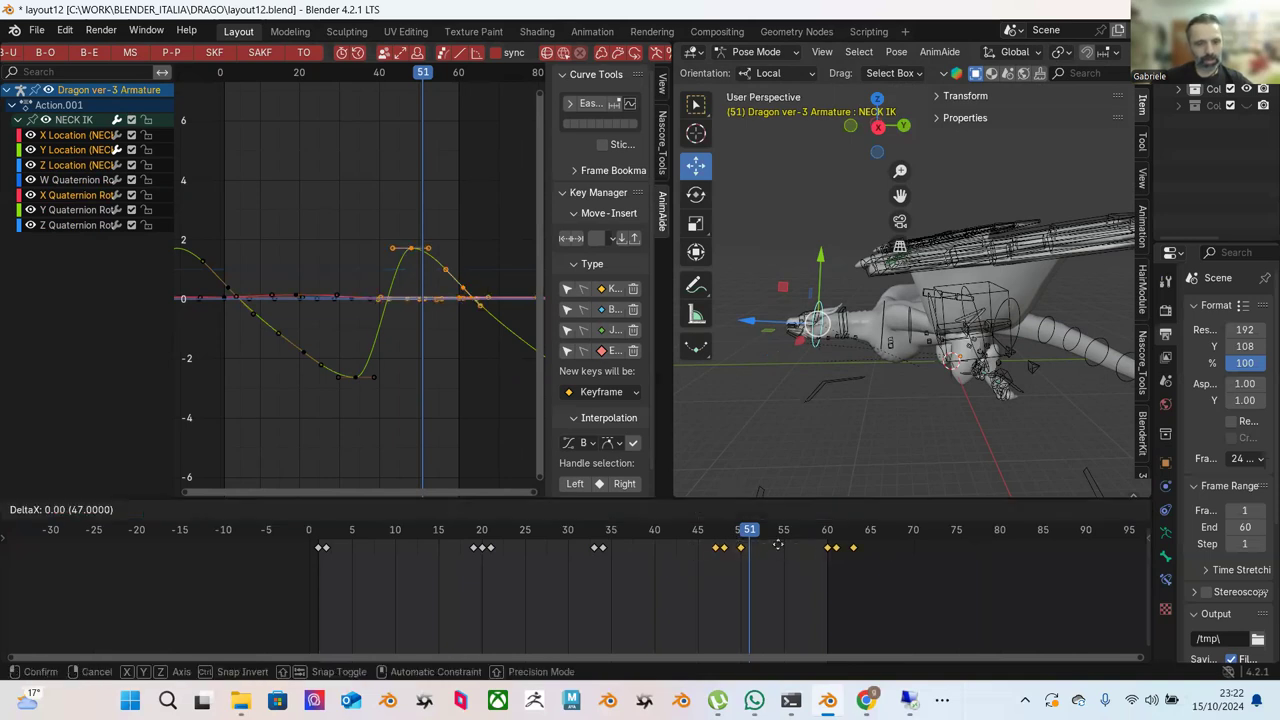
pyautogui.click(845, 551)
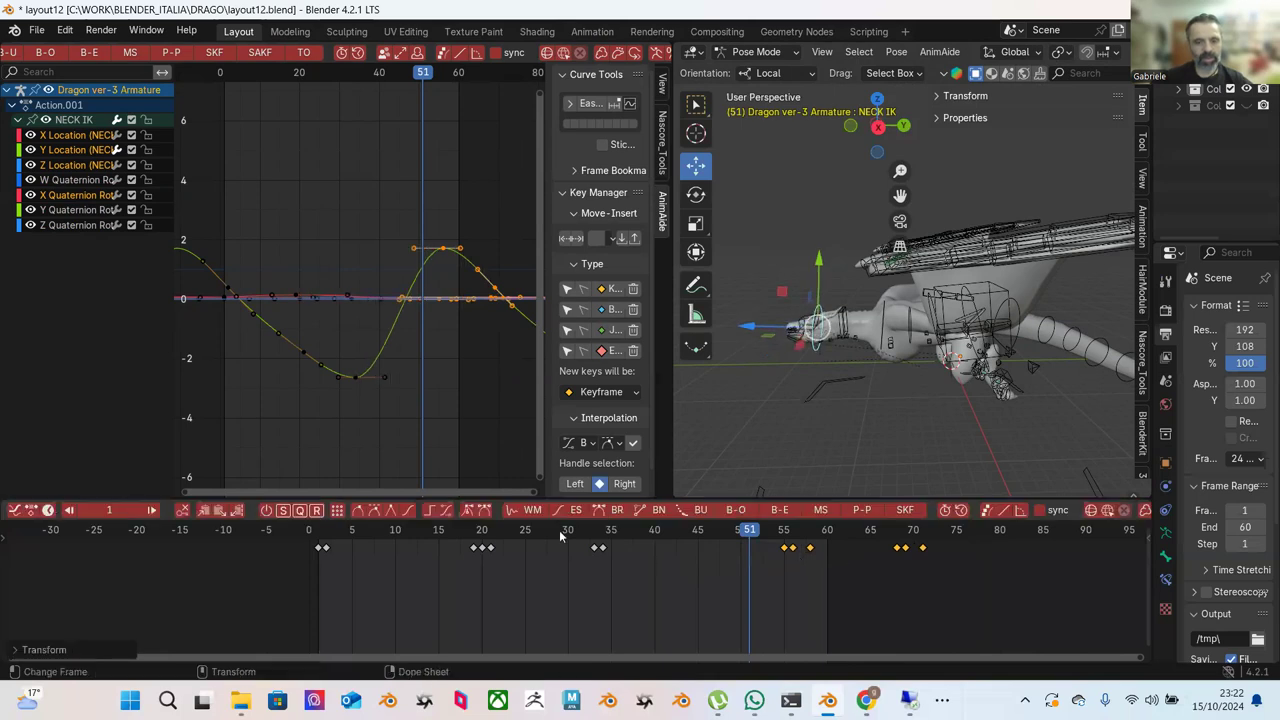
pyautogui.press('space')
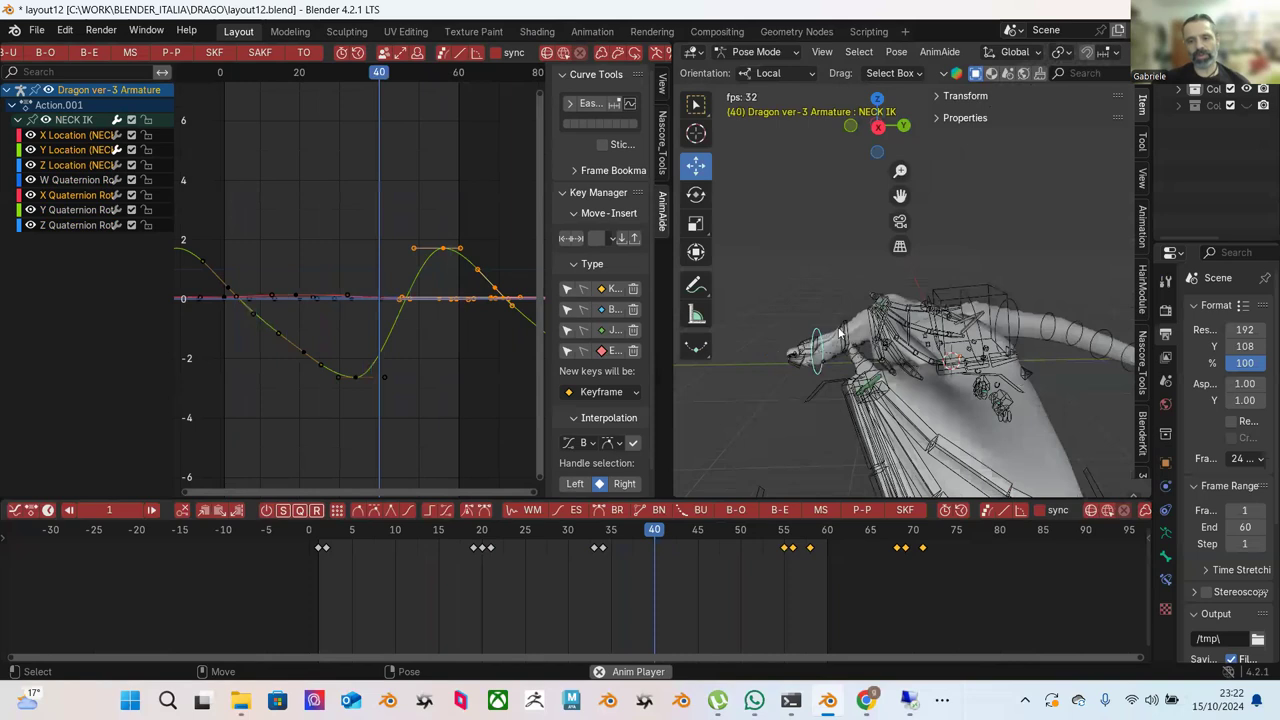
# Stop playback and select the NECK IK bone, comparing its poses at frames 1, 60 and 61.
pyautogui.press('space')
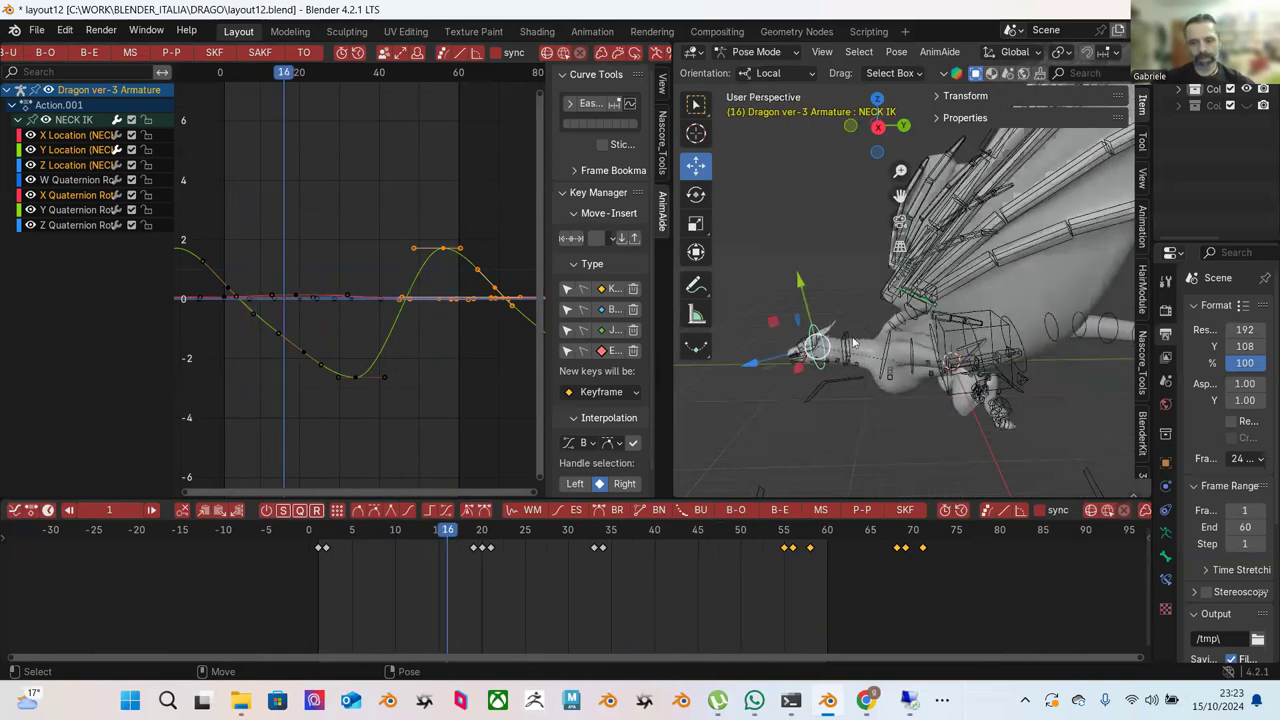
pyautogui.click(853, 343)
pyautogui.click(835, 531)
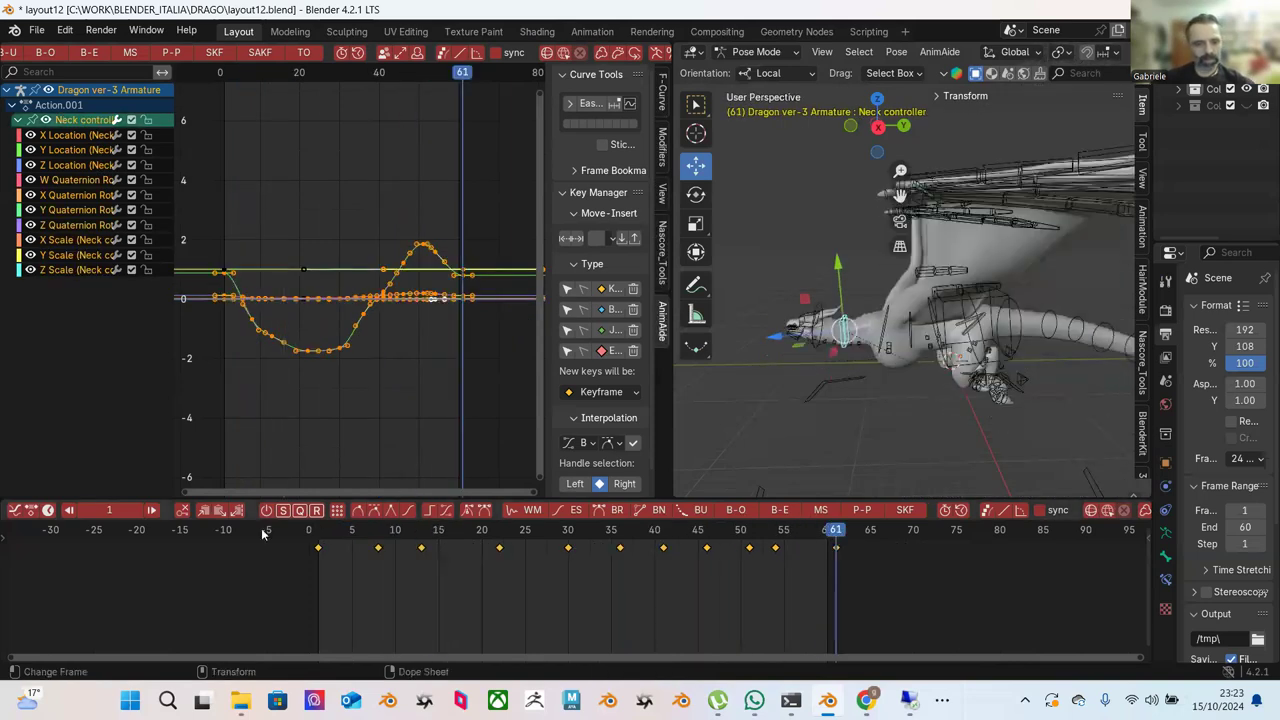
pyautogui.click(317, 540)
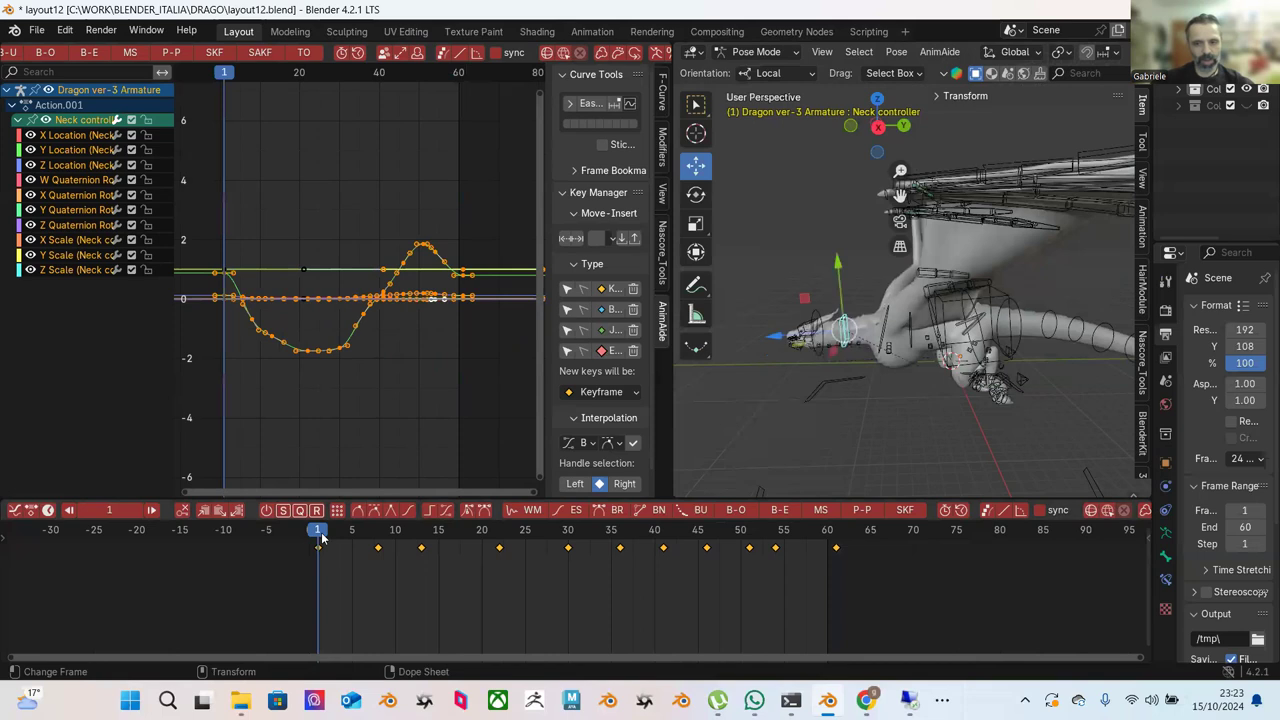
pyautogui.click(838, 539)
pyautogui.click(808, 288)
pyautogui.click(826, 310)
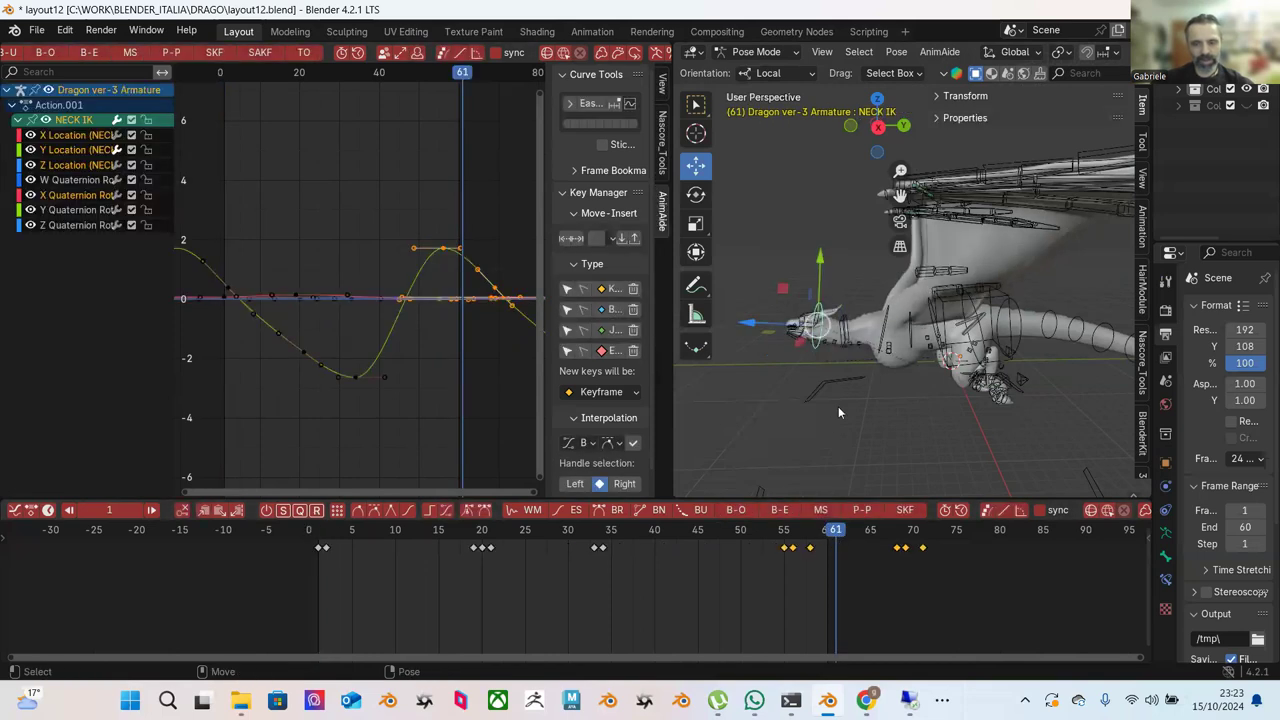
pyautogui.click(320, 540)
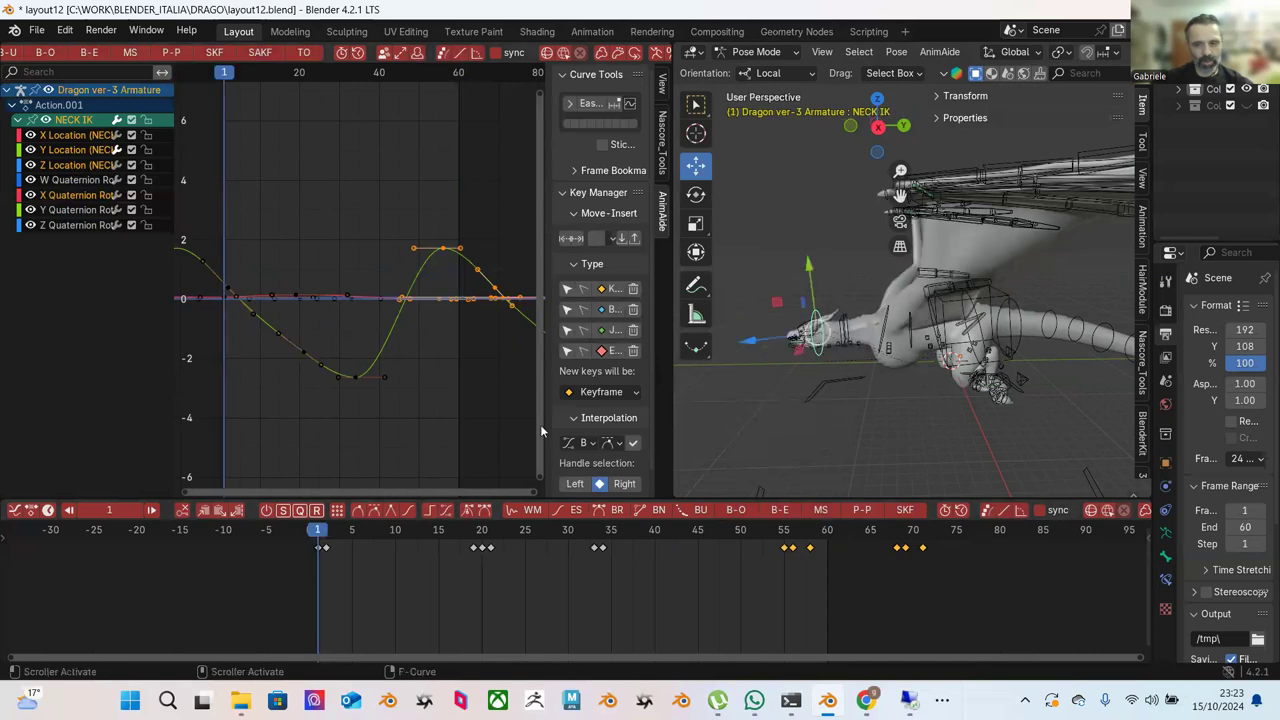
pyautogui.click(827, 540)
pyautogui.hotkey('shift', 'space')
pyautogui.press('r')
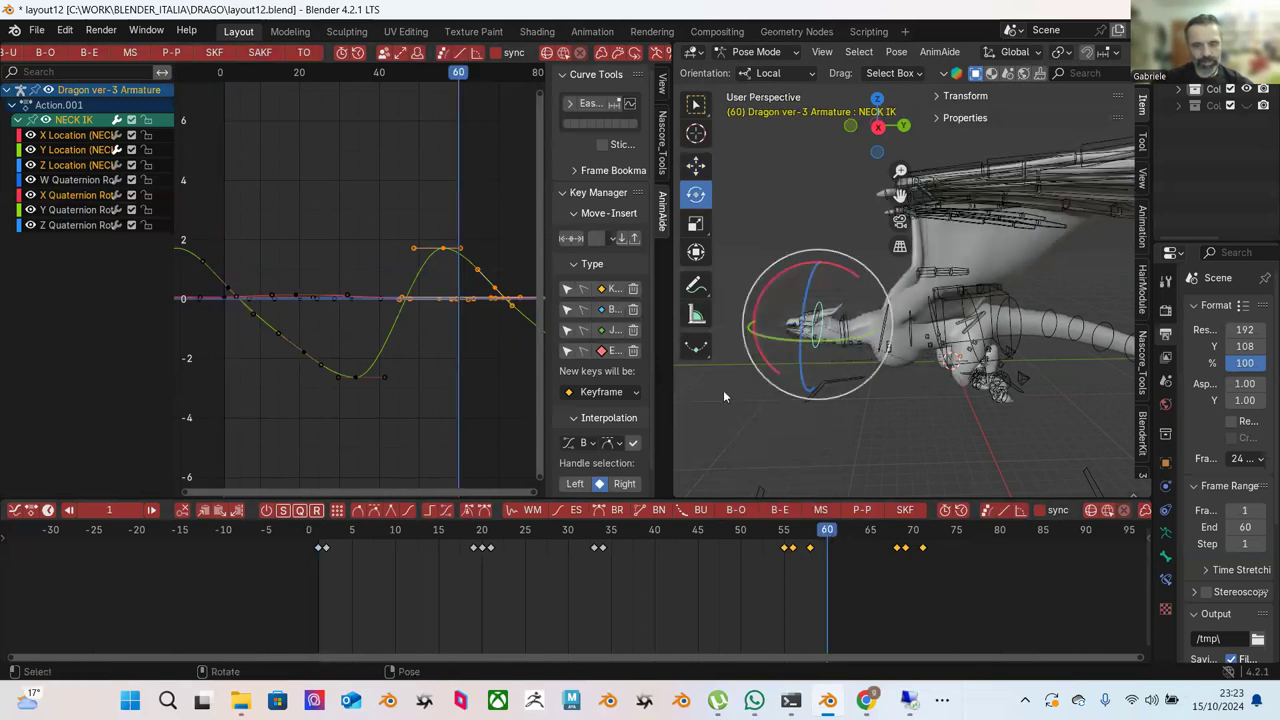
pyautogui.click(318, 535)
# Copy the frame 1 keys of all NECK IK channels.
pyautogui.click(320, 548)
pyautogui.click(89, 219)
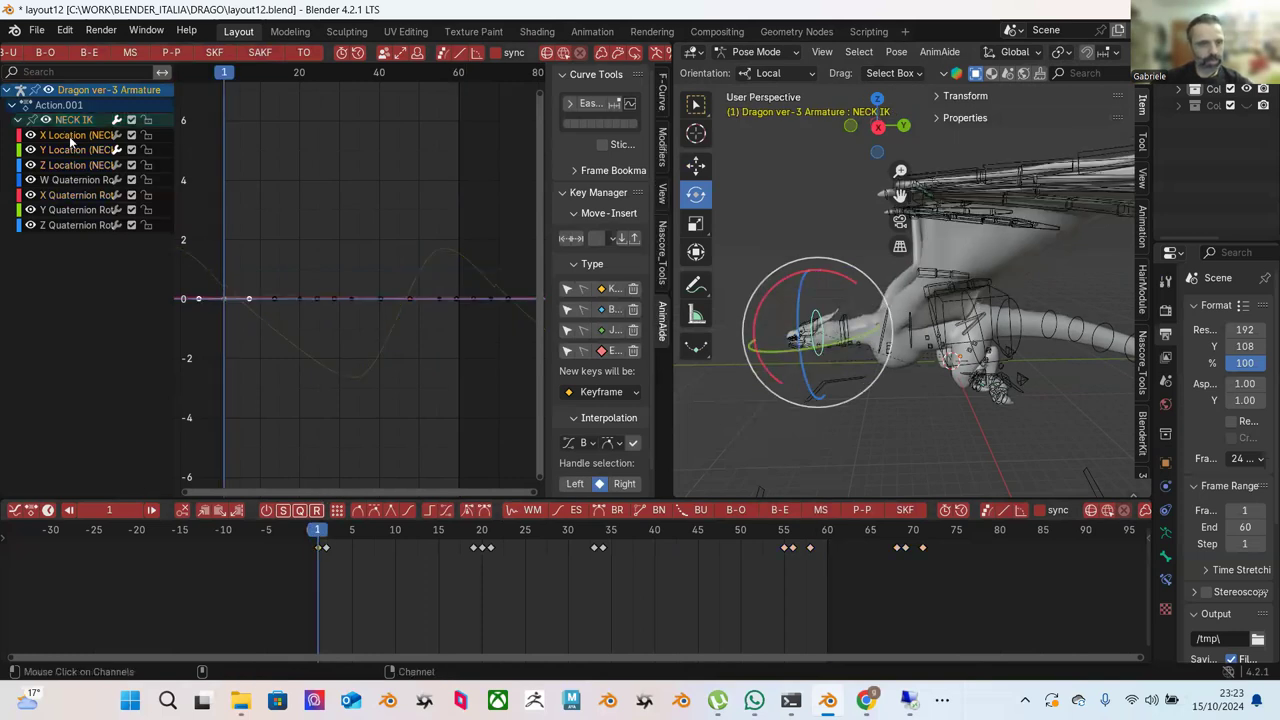
pyautogui.press('a')
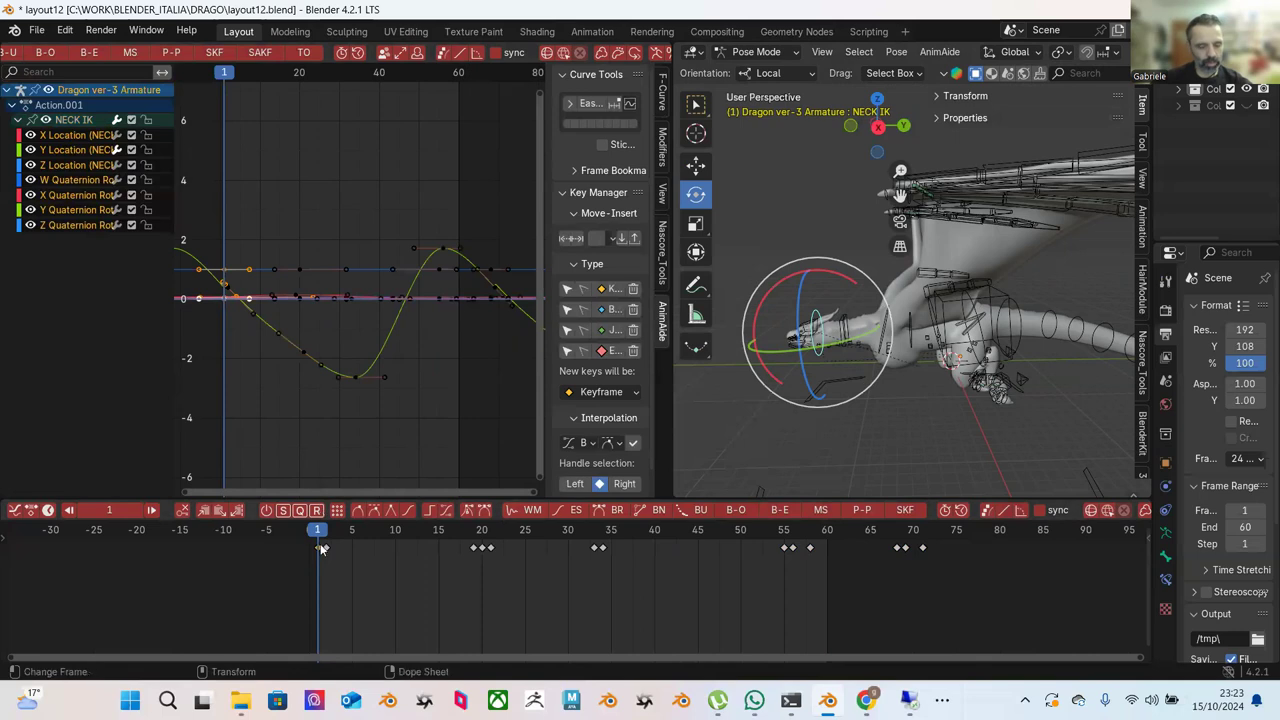
pyautogui.rightClick(323, 549)
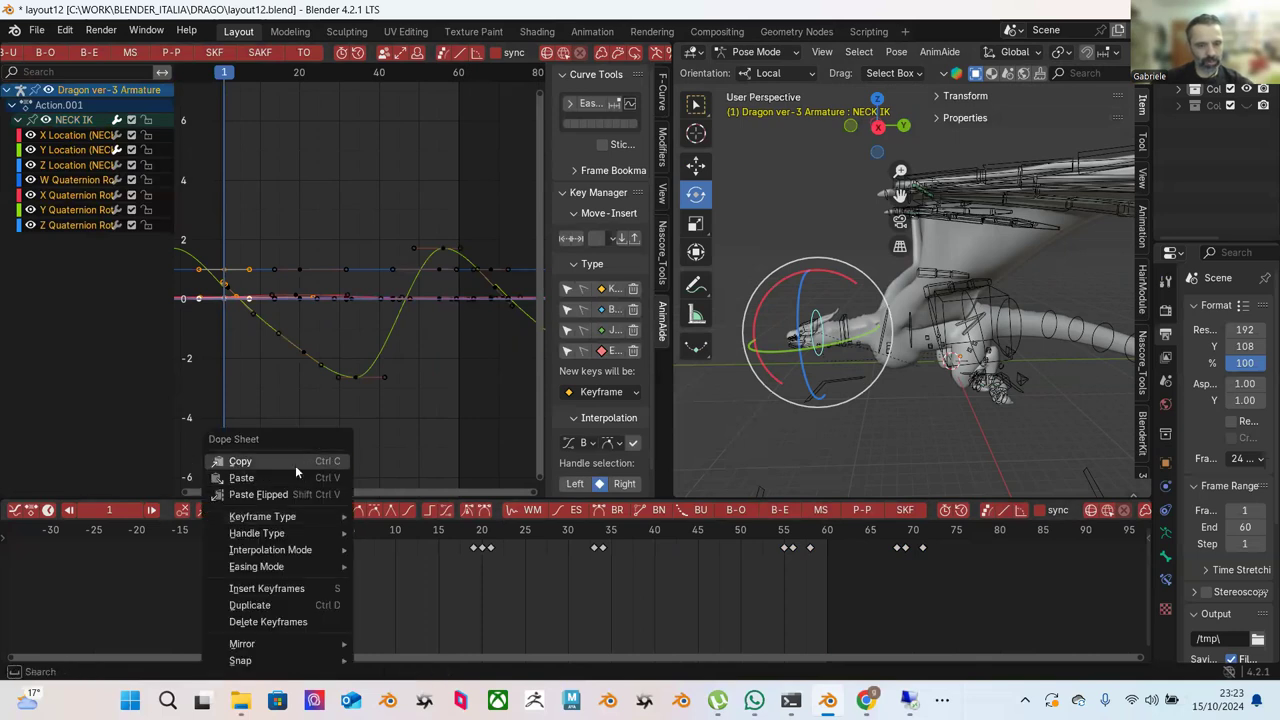
pyautogui.click(305, 541)
# Paste the copied keys flipped at frame 61 and play the loop.
pyautogui.click(827, 535)
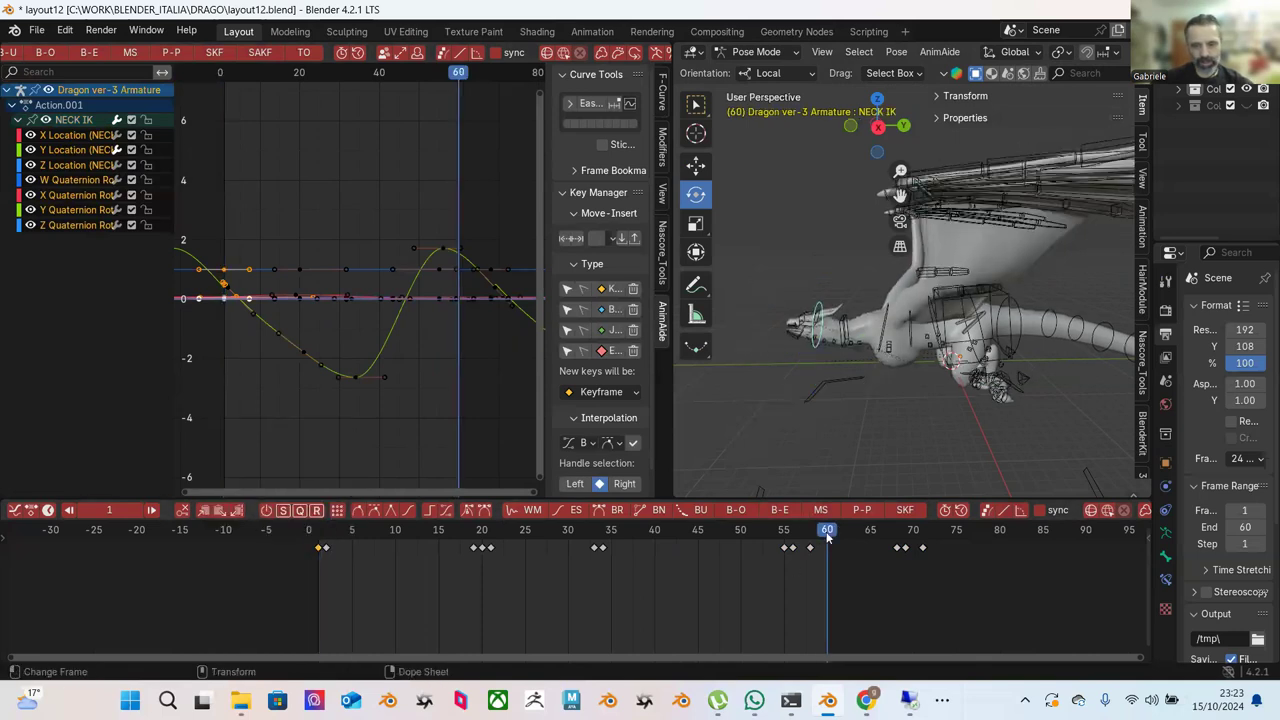
pyautogui.click(836, 531)
pyautogui.click(839, 552)
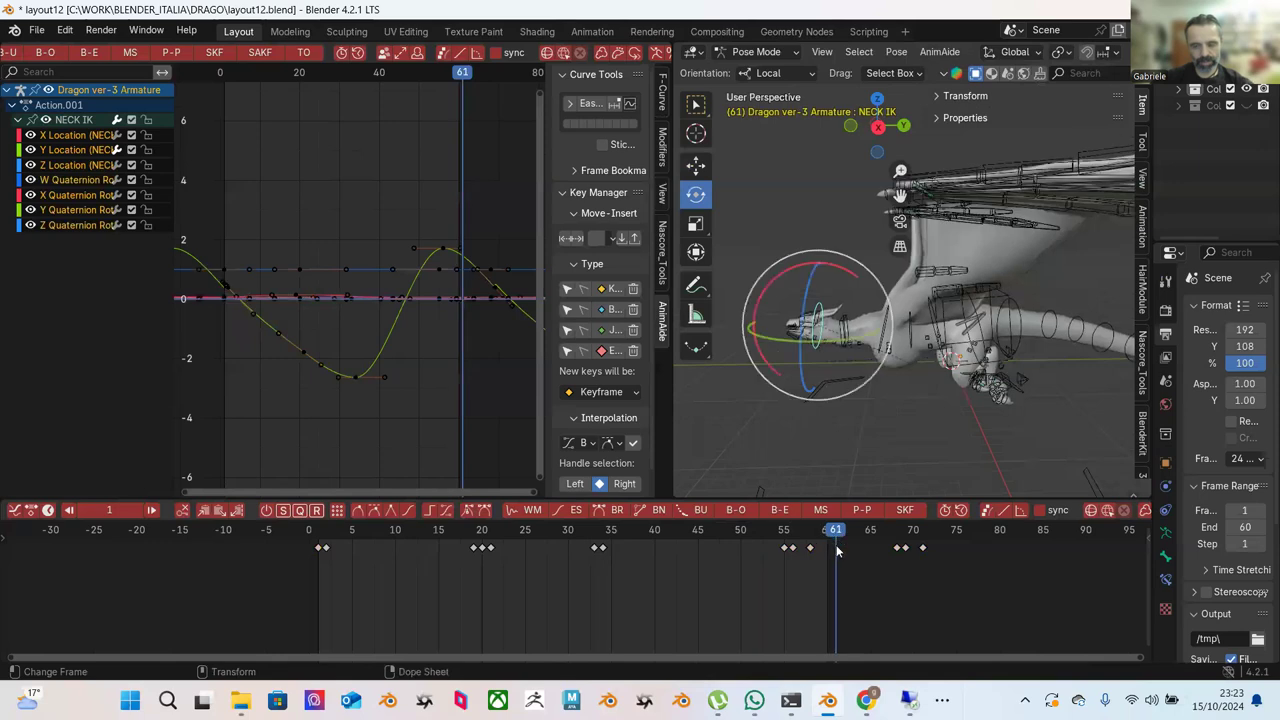
pyautogui.rightClick(839, 552)
pyautogui.click(817, 496)
pyautogui.click(820, 531)
pyautogui.press('space')
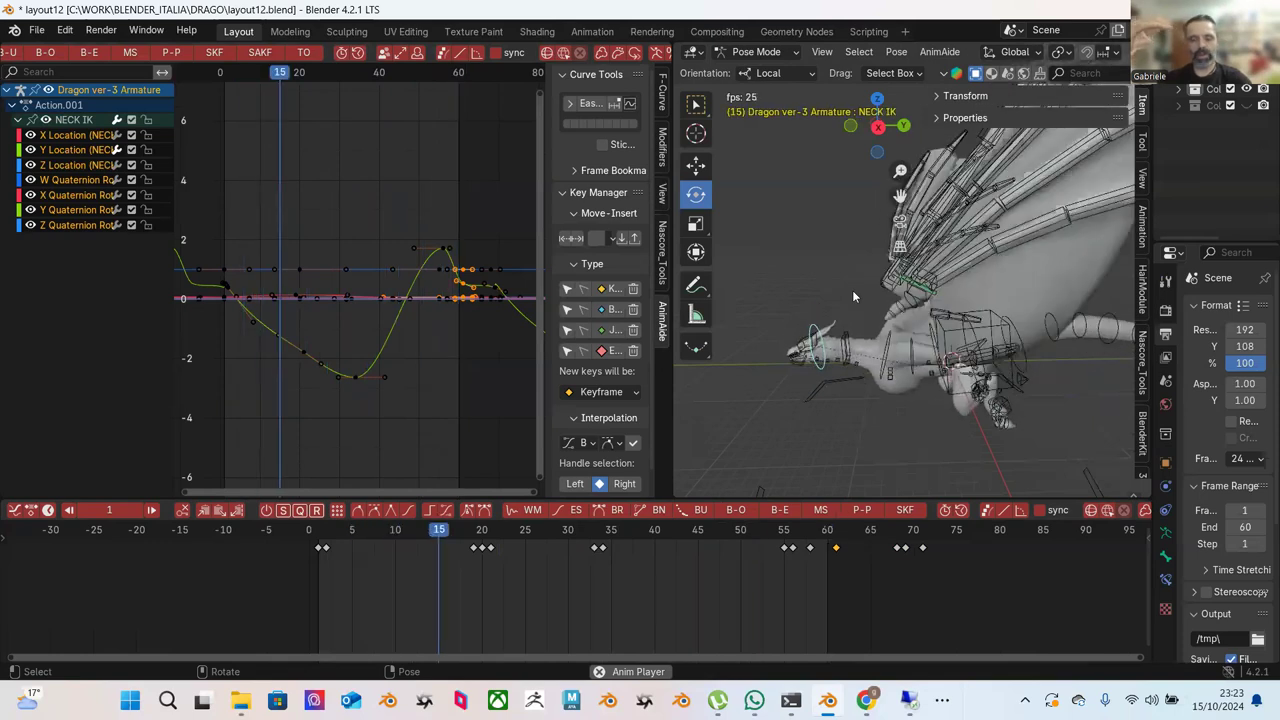
# Stop playback at frame 56 and select the Neck controller bone.
pyautogui.press('space')
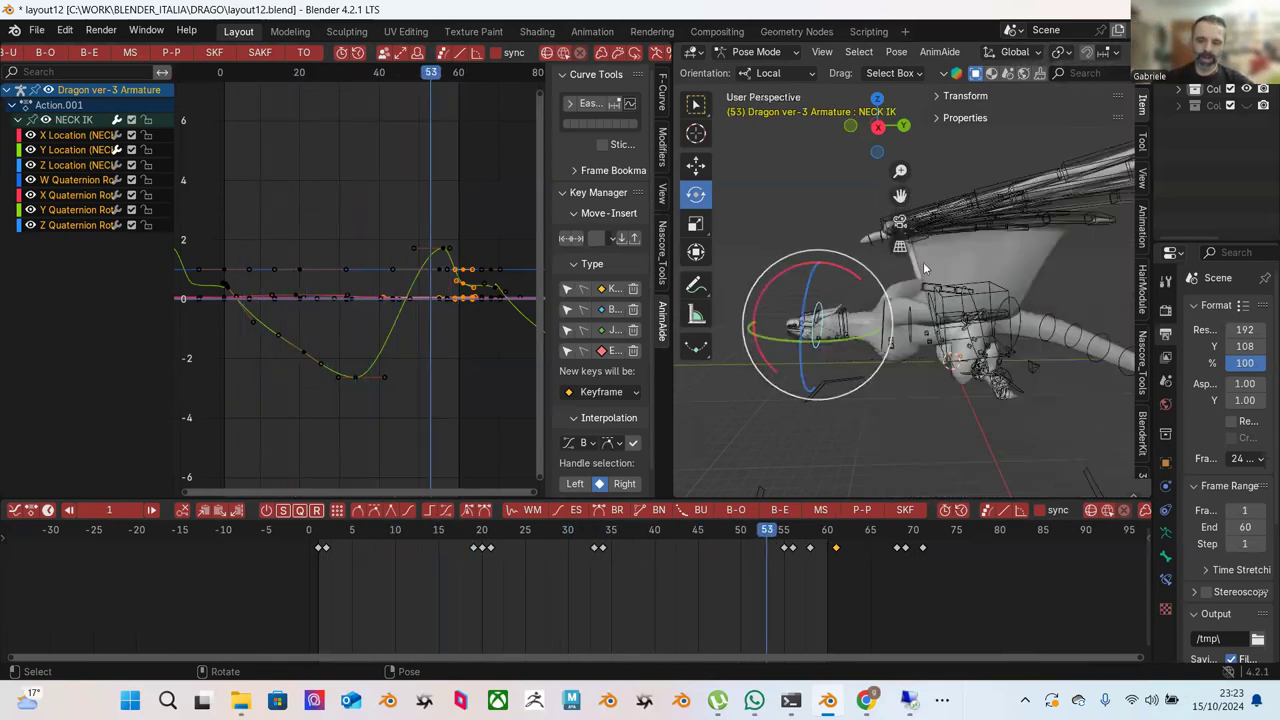
pyautogui.moveTo(783, 531); pyautogui.dragTo(792, 531)
pyautogui.click(835, 208)
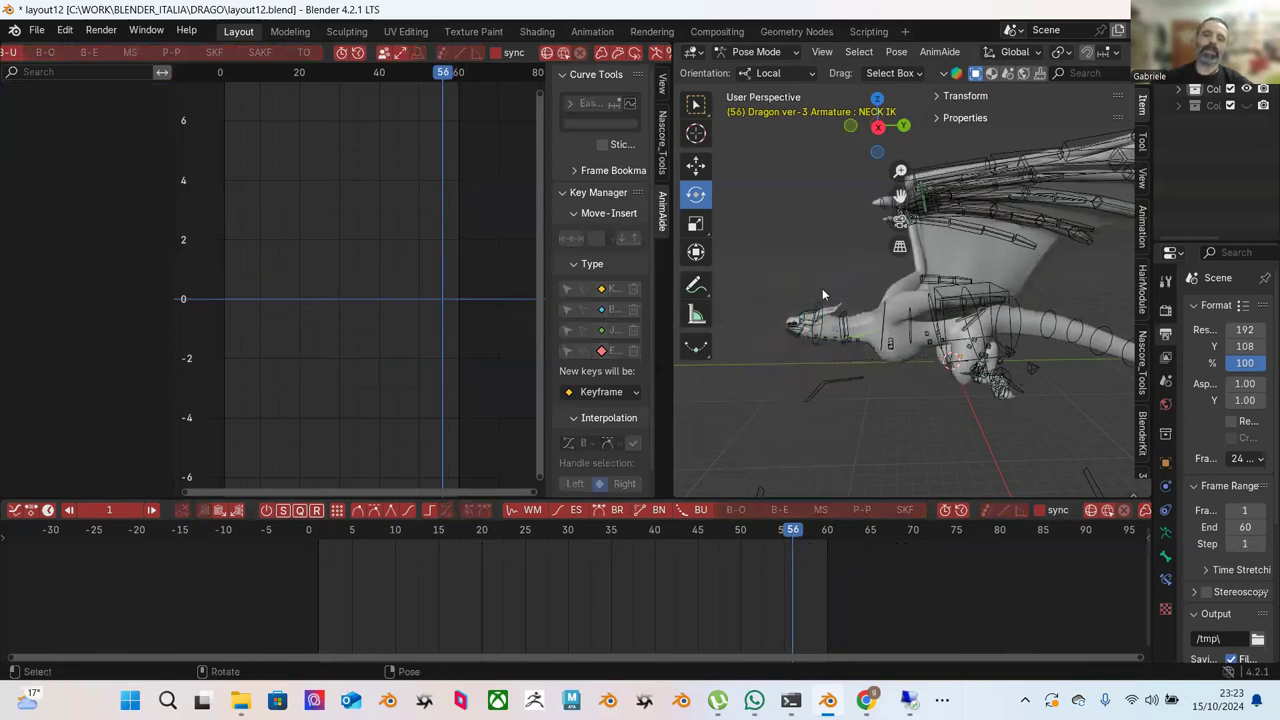
pyautogui.moveTo(822, 288); pyautogui.dragTo(826, 372, button='middle')
pyautogui.click(812, 342)
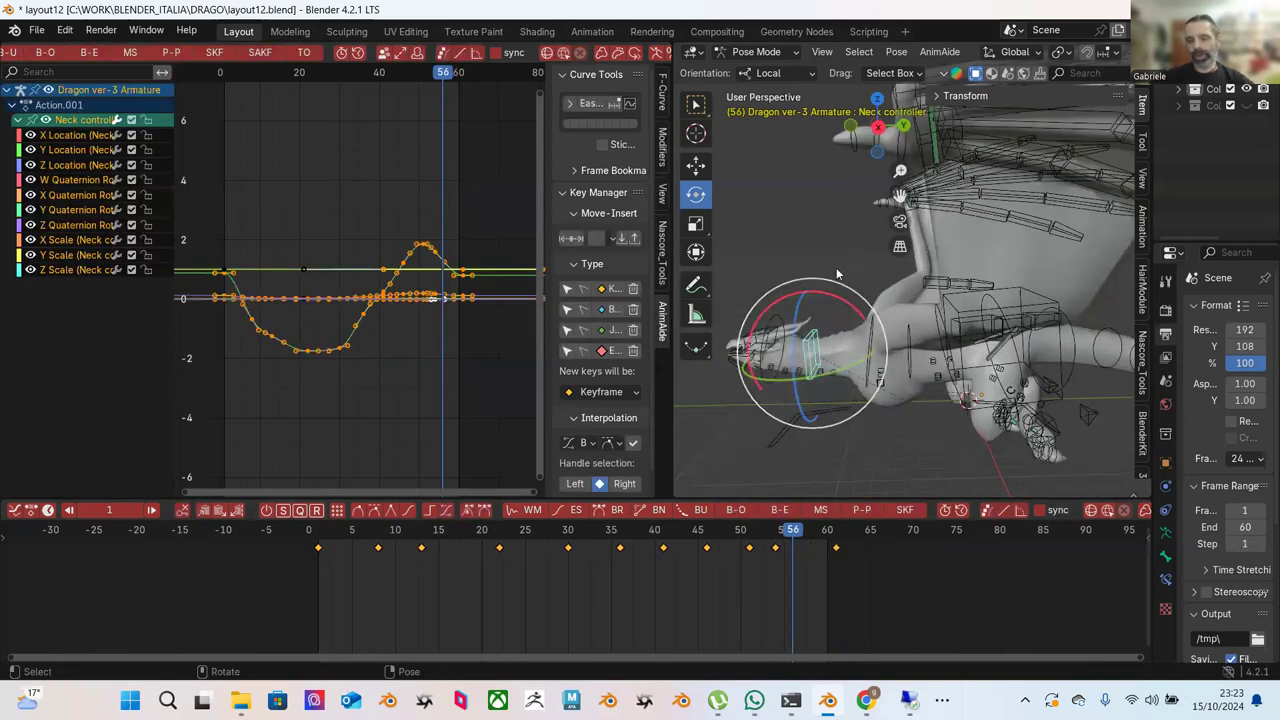
pyautogui.moveTo(813, 262); pyautogui.dragTo(916, 247, button='middle')
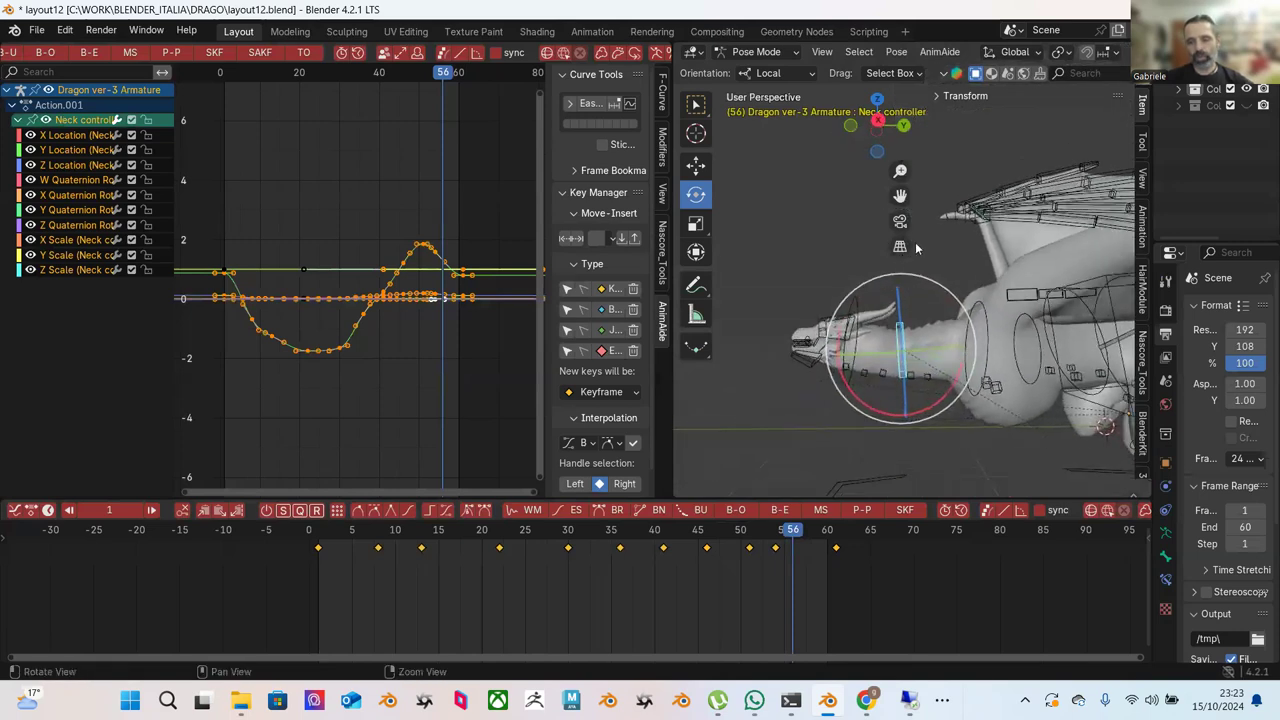
# Raise the Neck controller about 0.23 m along Z at frame 56.
pyautogui.click(933, 251)
pyautogui.click(905, 345)
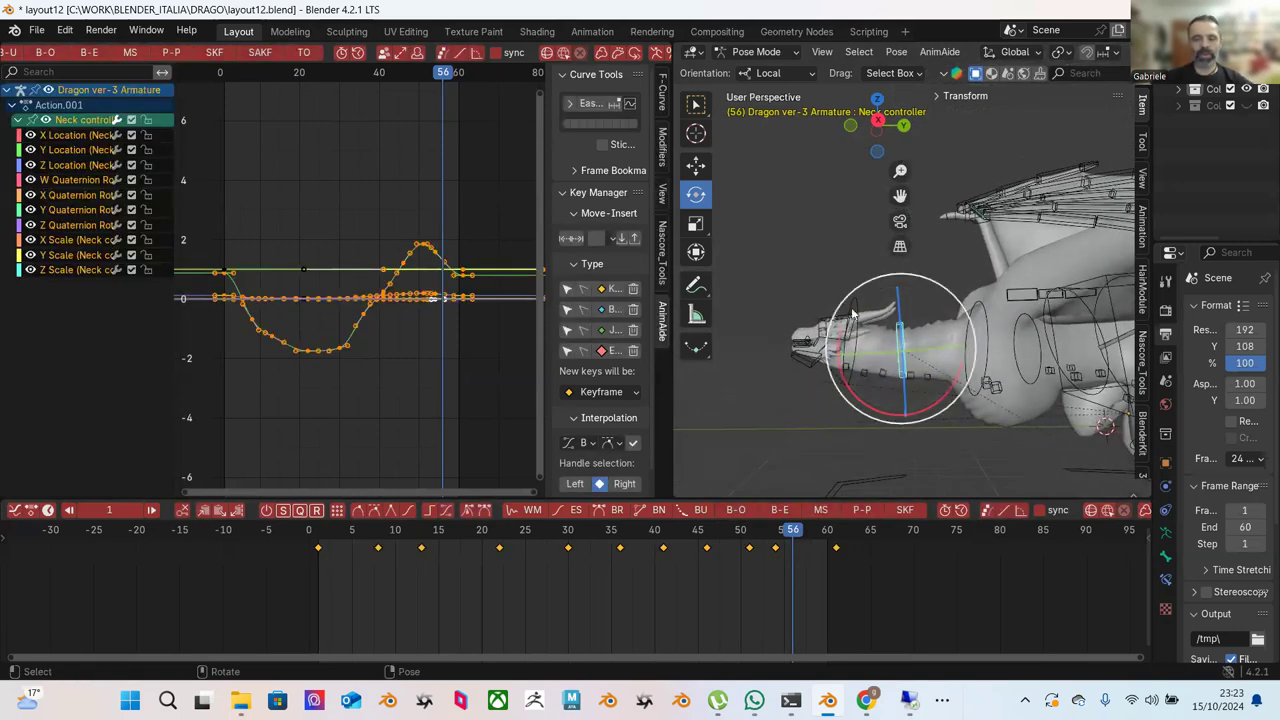
pyautogui.hotkey('shift', 'space')
pyautogui.press('g')
pyautogui.moveTo(896, 288)
pyautogui.mouseDown()
pyautogui.moveTo(888, 305)
pyautogui.moveTo(890, 272)
pyautogui.mouseUp()
pyautogui.click(926, 288)
# Reselect the NECK IK bone at frame 61 and clear its keyframe selection.
pyautogui.click(855, 301)
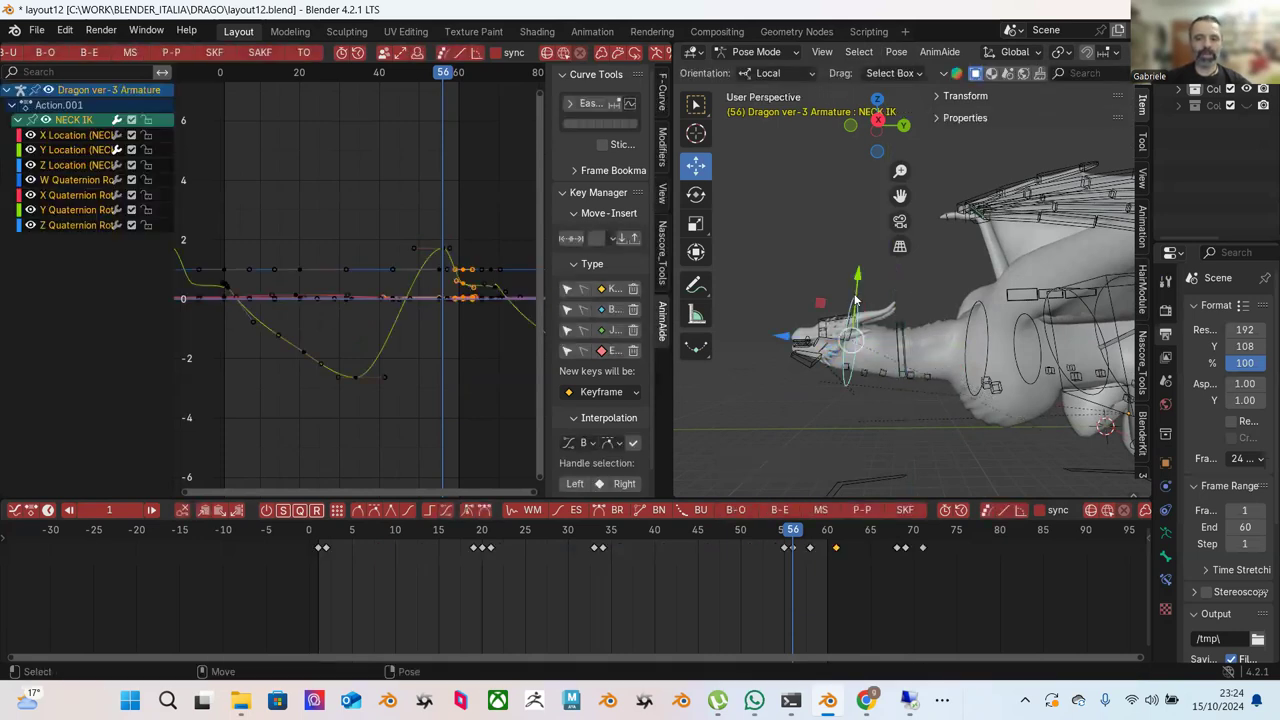
pyautogui.moveTo(823, 537); pyautogui.dragTo(838, 537)
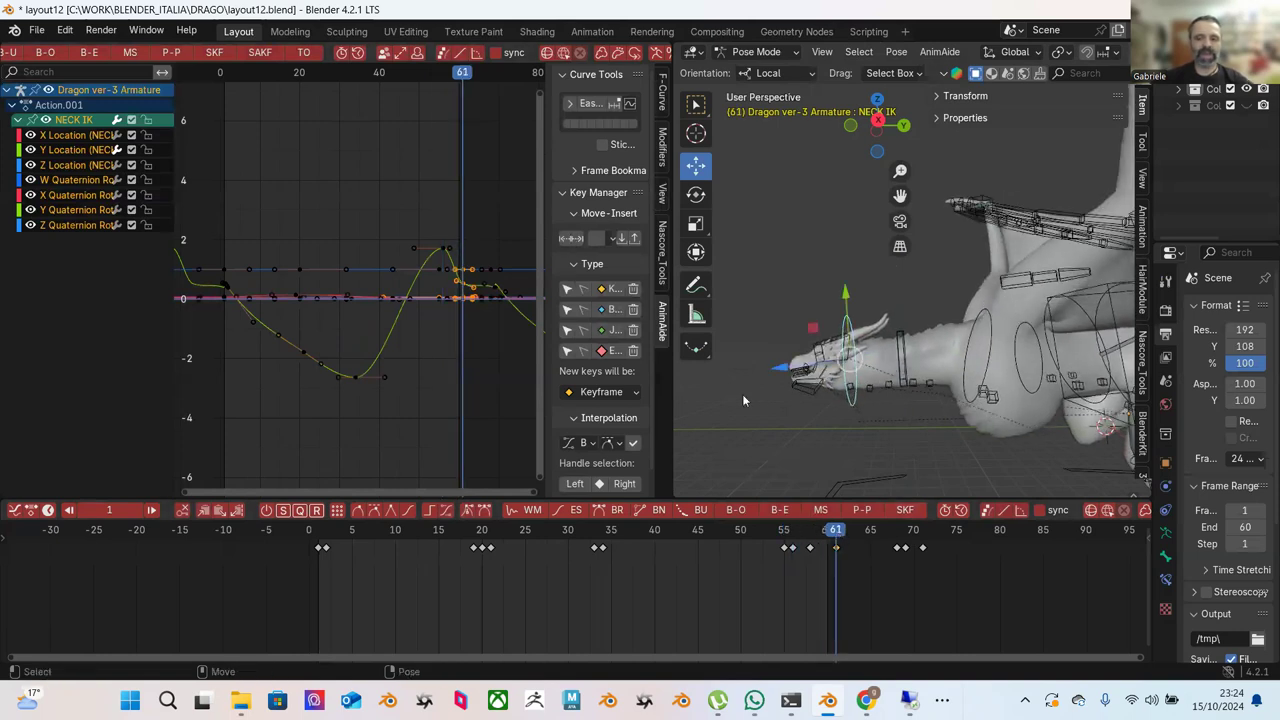
pyautogui.click(470, 209)
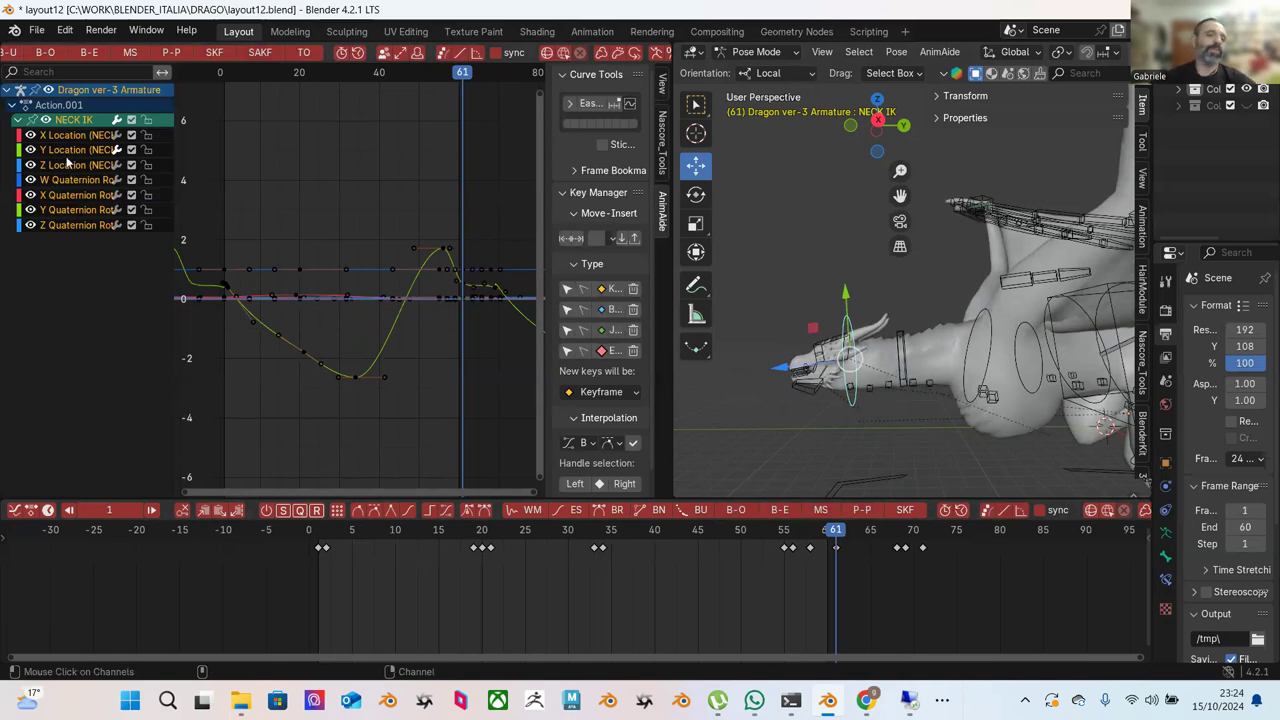
# Isolate the NECK IK Y Location curve and frame its first 40 frames in the graph.
pyautogui.click(64, 152)
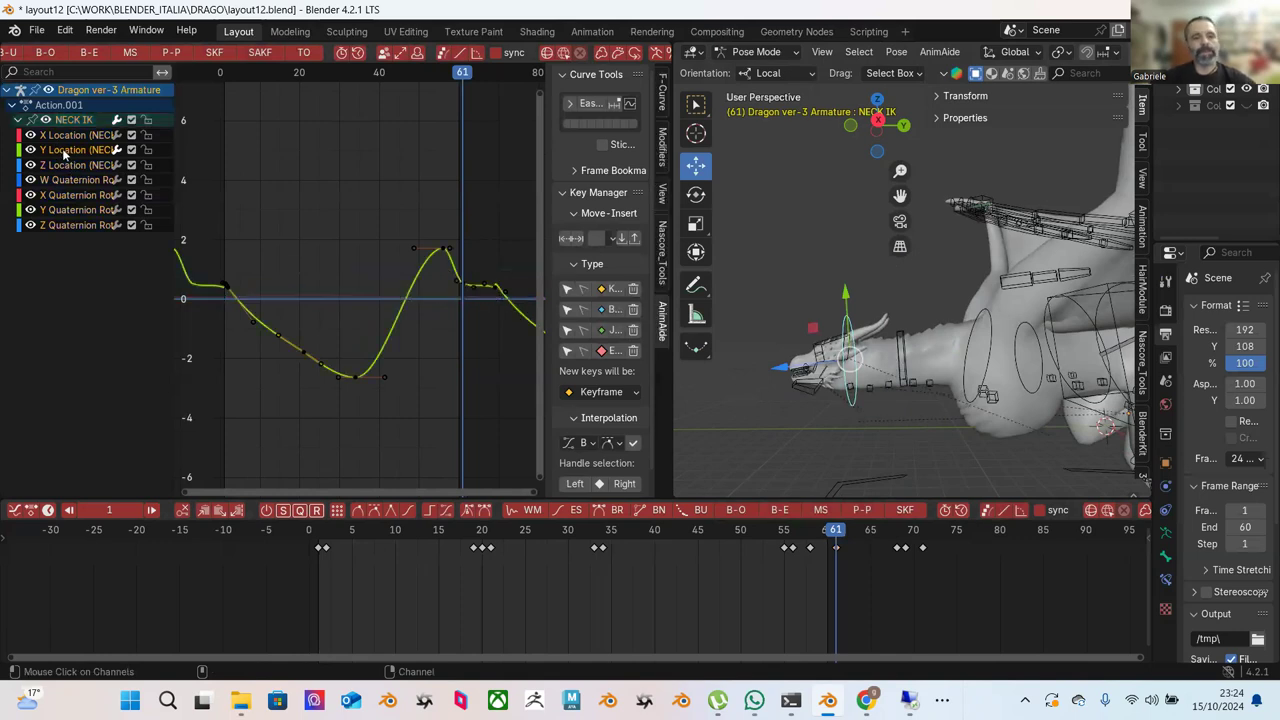
pyautogui.click(450, 255)
pyautogui.press('Home')
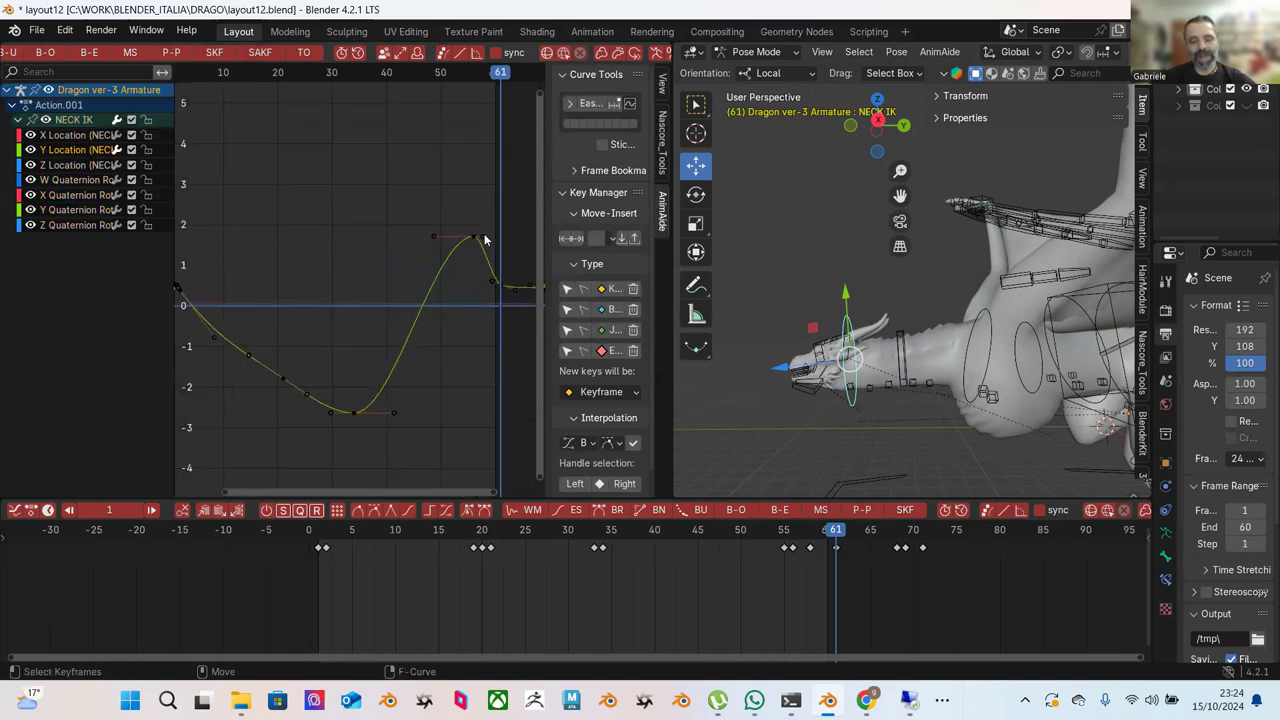
pyautogui.moveTo(491, 260)
pyautogui.mouseDown(button='middle')
pyautogui.moveTo(427, 292)
pyautogui.moveTo(490, 267)
pyautogui.mouseUp(button='middle')
pyautogui.scroll(-1, 442, 287)
pyautogui.scroll(-2, 449, 285)
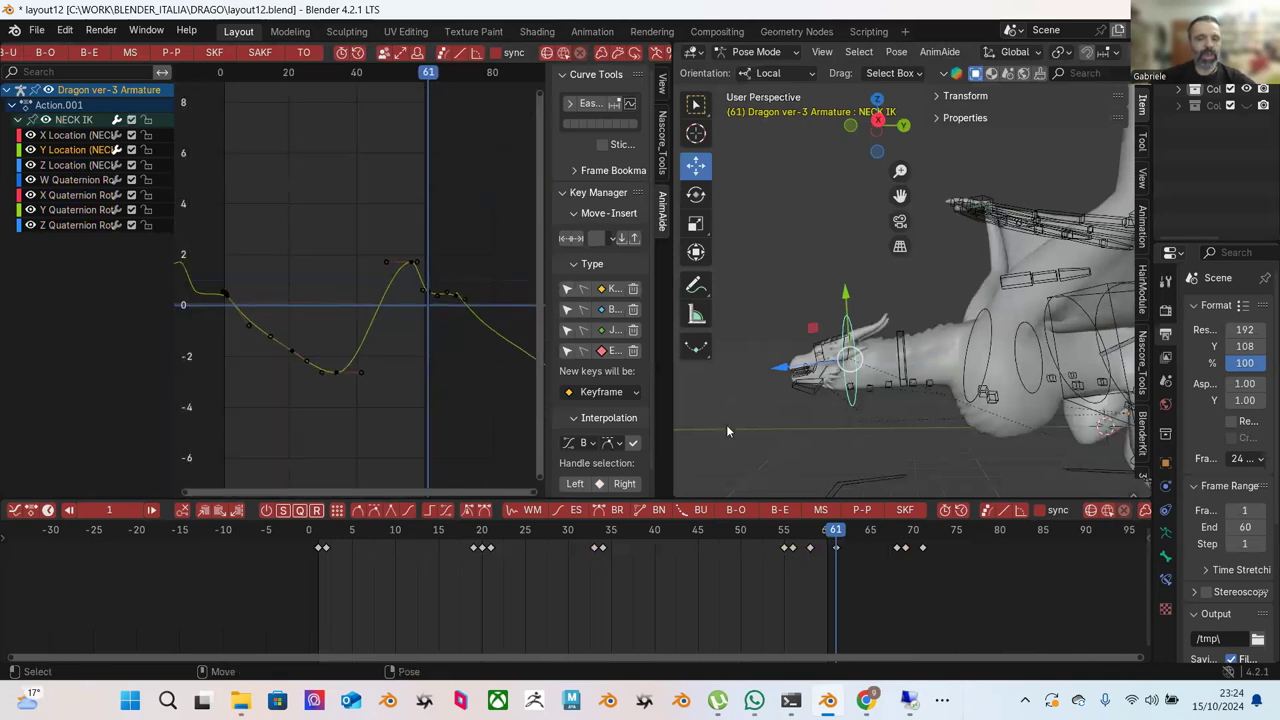
pyautogui.moveTo(961, 575); pyautogui.dragTo(870, 537)
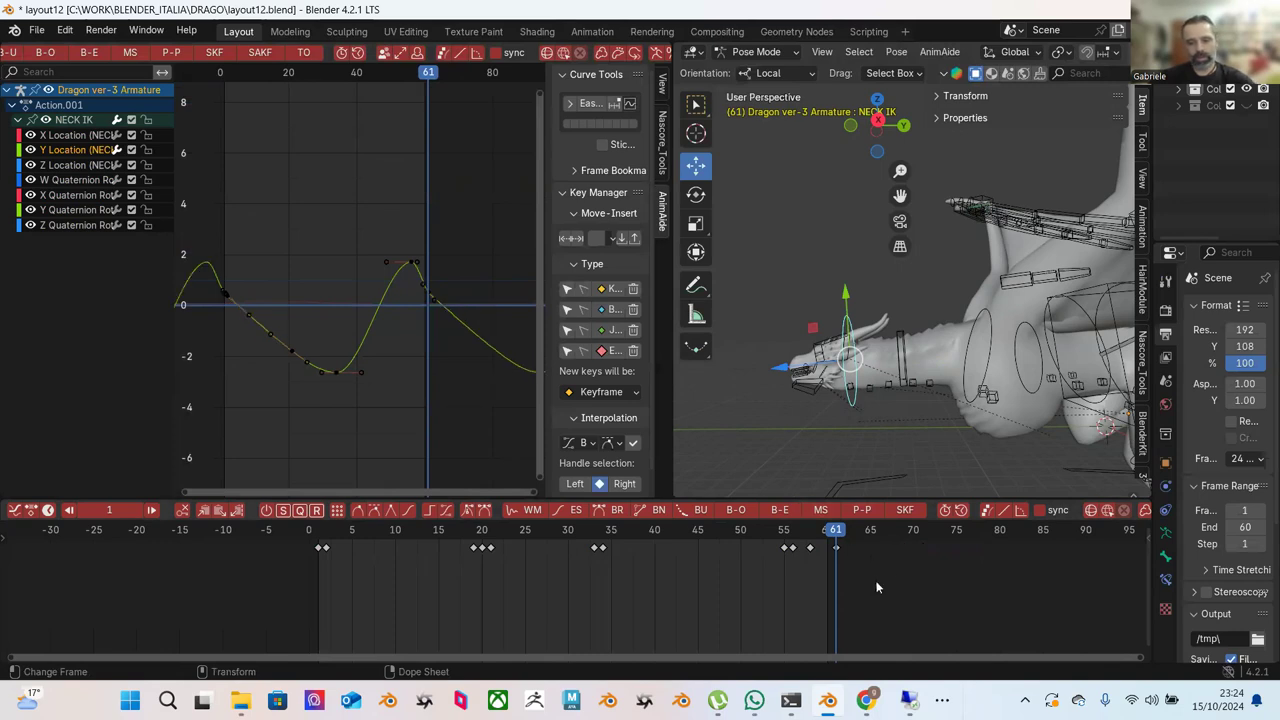
pyautogui.scroll(2, 470, 318)
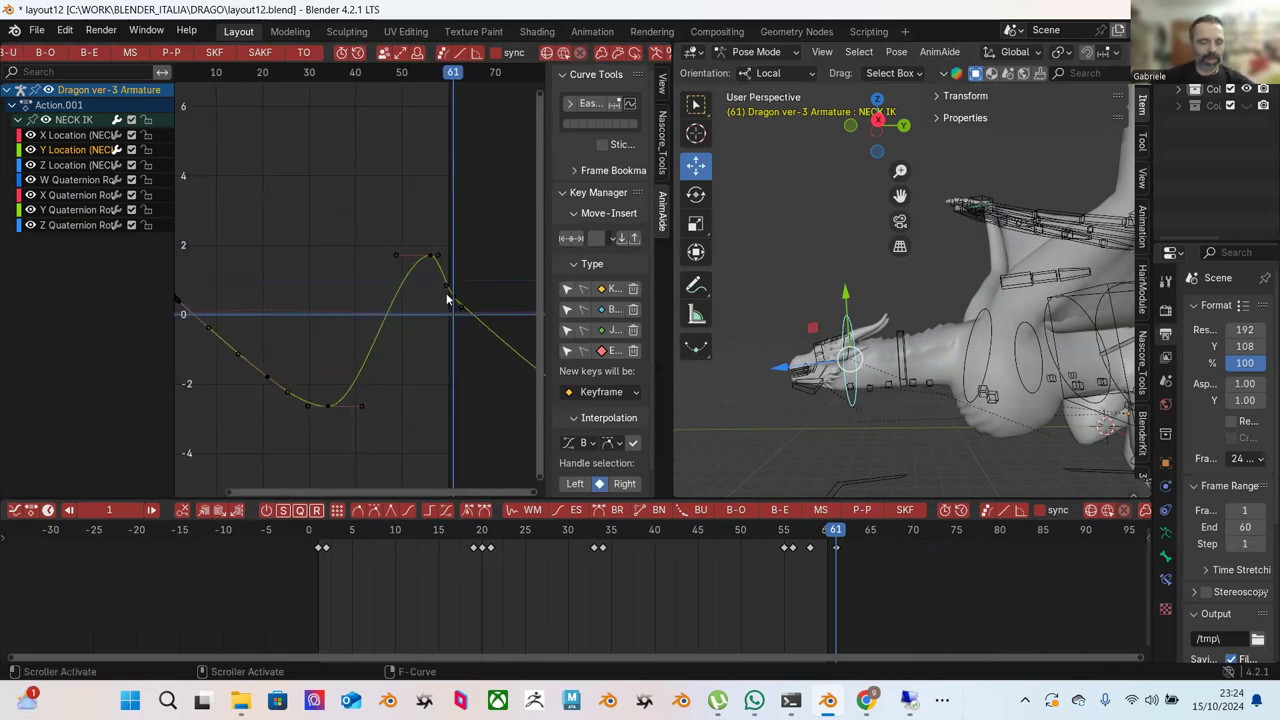
pyautogui.keyDown('ctrl'); pyautogui.moveTo(331, 339); pyautogui.dragTo(419, 291, button='middle'); pyautogui.keyUp('ctrl')
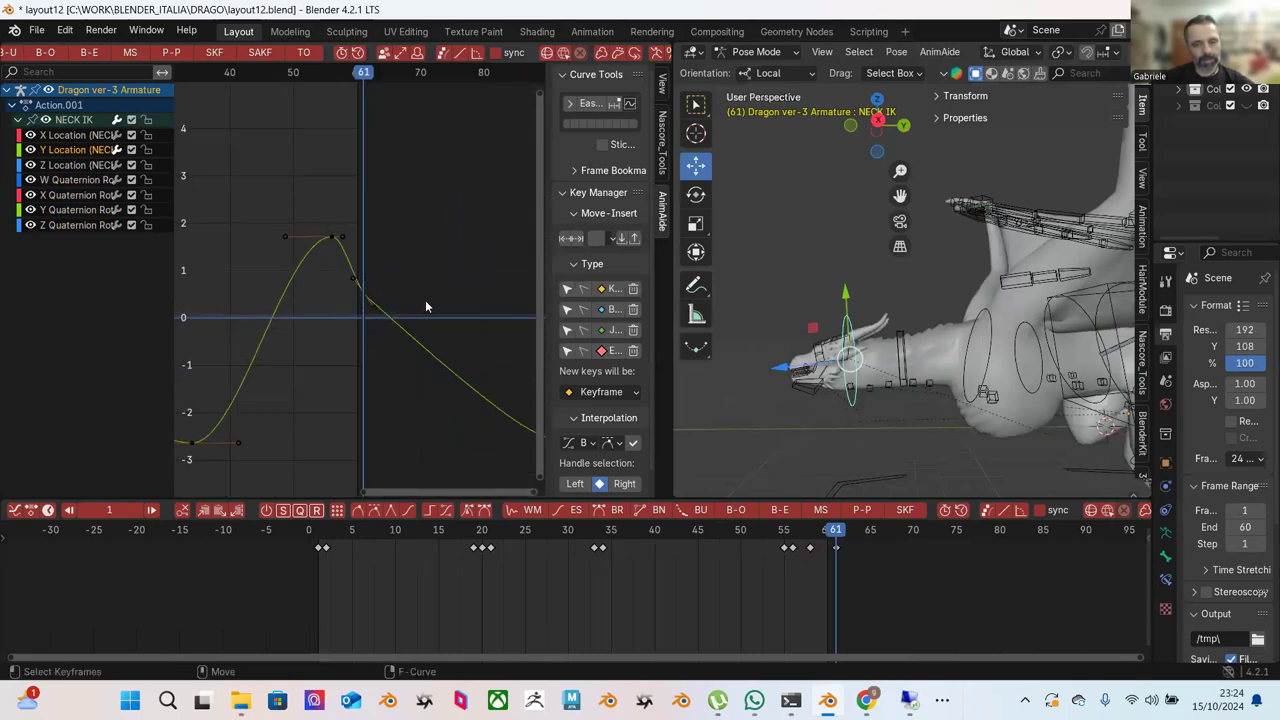
pyautogui.moveTo(389, 363); pyautogui.dragTo(450, 292, button='middle')
pyautogui.scroll(1, 326, 224)
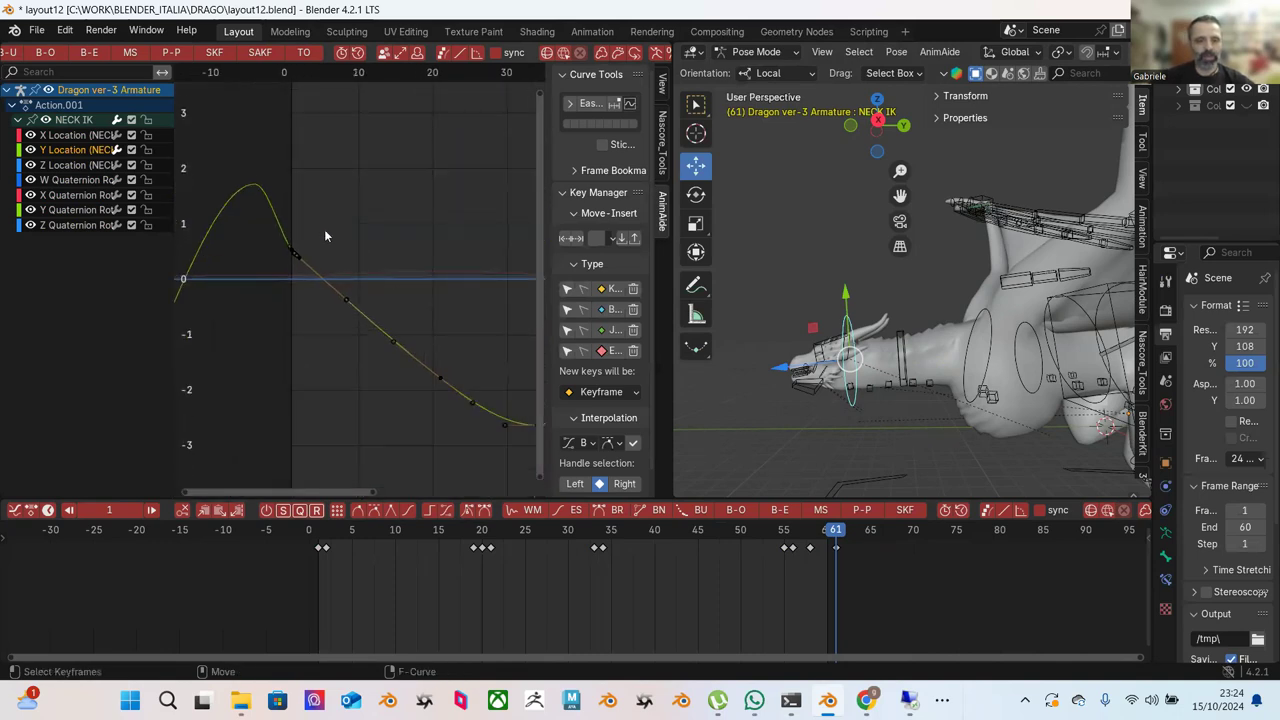
pyautogui.scroll(-1, 350, 238)
# Ease-blend the keys on the Y Location curve's descending section.
pyautogui.moveTo(298, 212); pyautogui.dragTo(498, 443)
pyautogui.scroll(5, 323, 55)
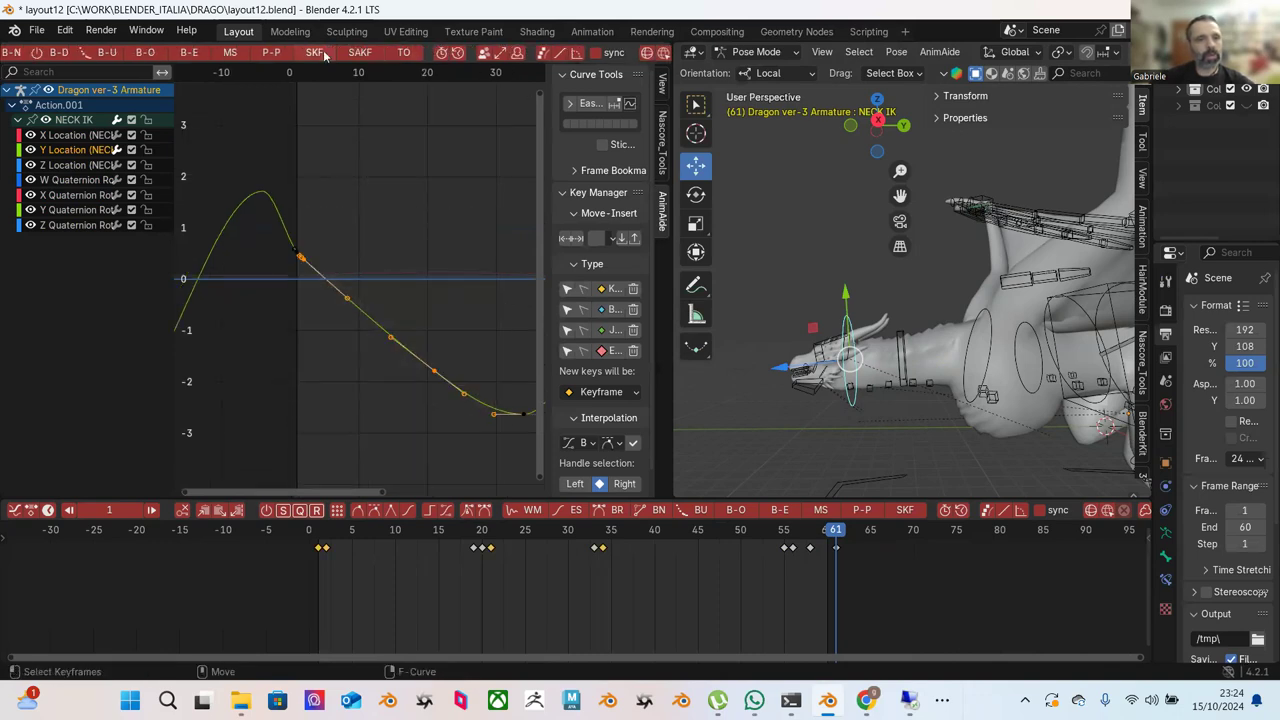
pyautogui.click(323, 53)
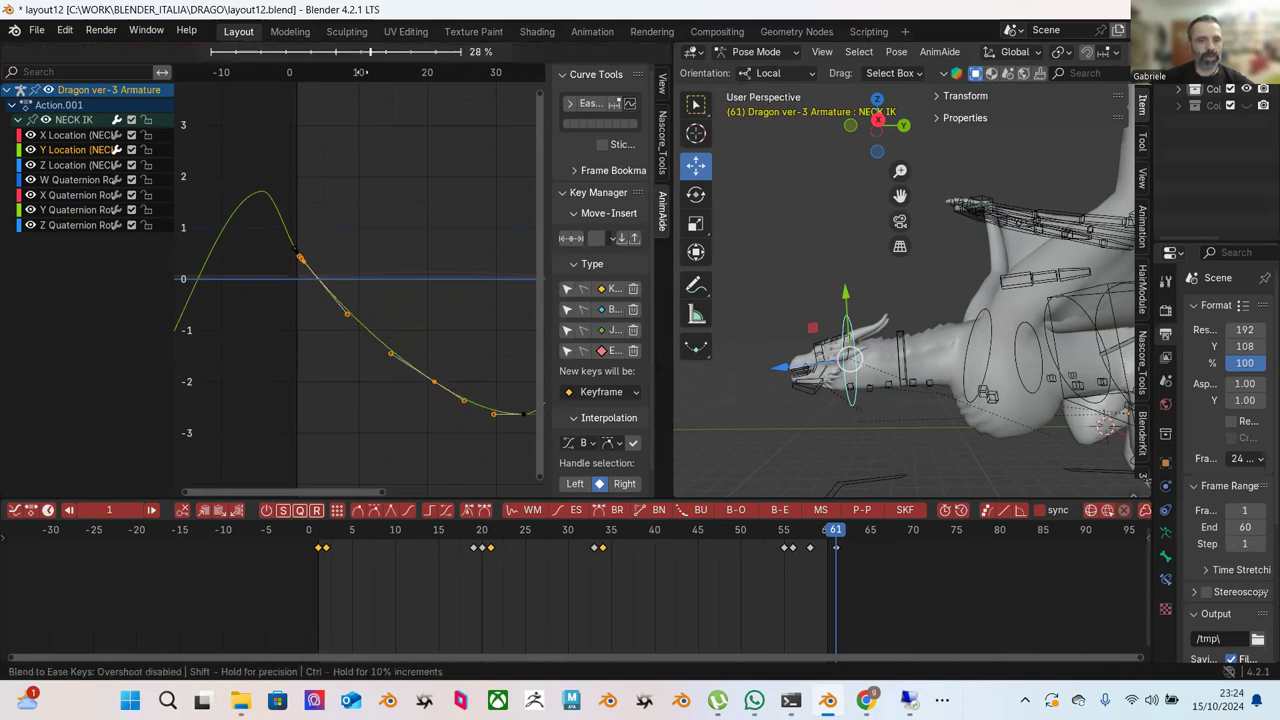
pyautogui.click(427, 147)
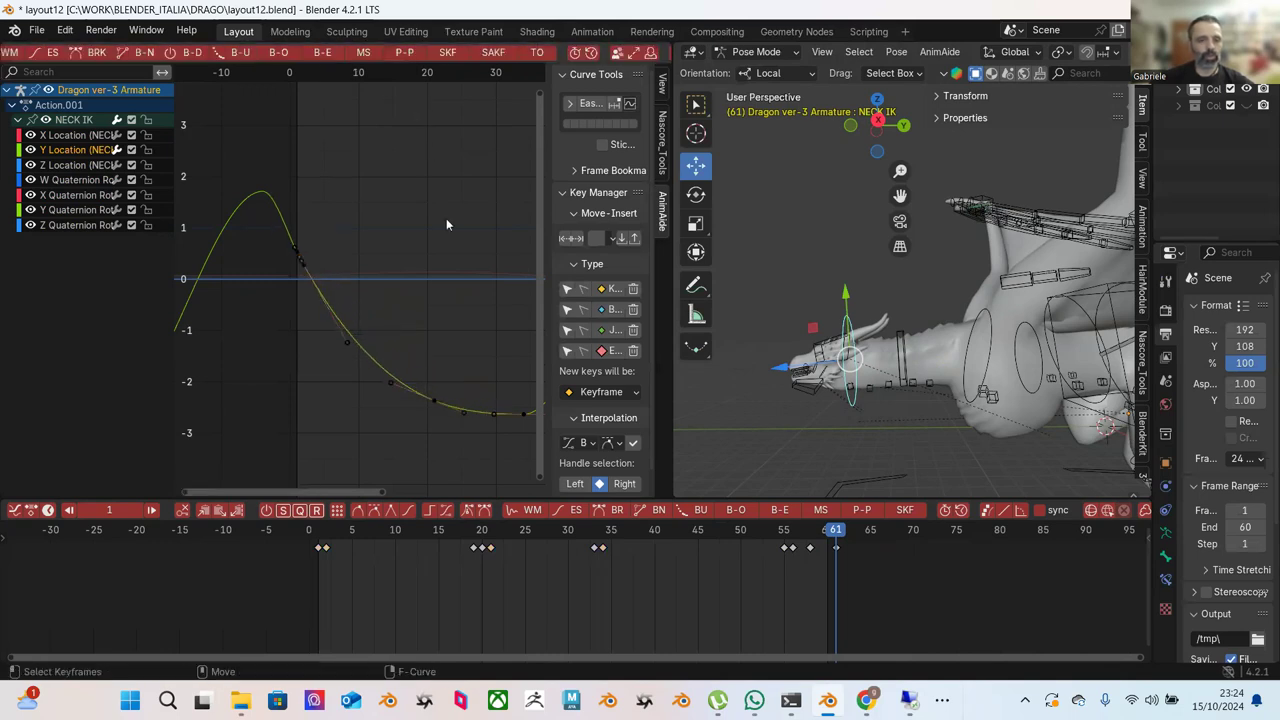
# Reposition the keyframe at the Y Location curve's low point.
pyautogui.press('Home')
pyautogui.press('b')
pyautogui.moveTo(367, 418); pyautogui.dragTo(367, 418)
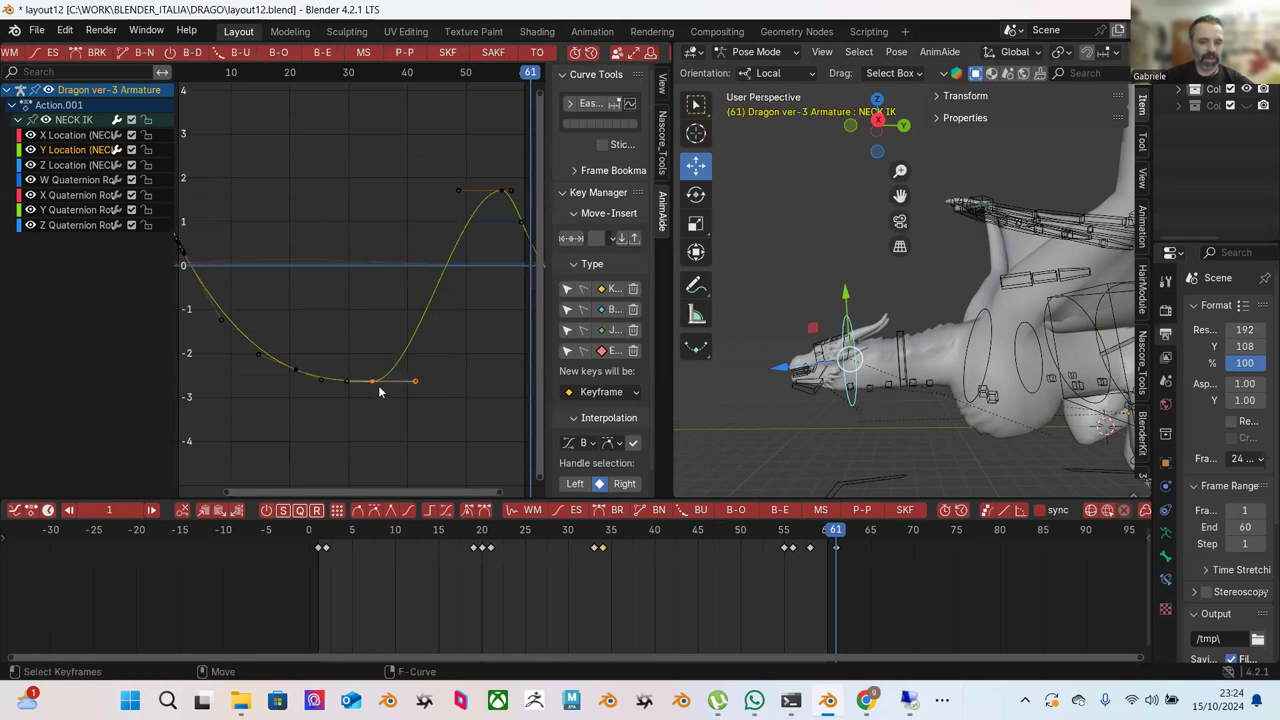
pyautogui.press('g')
pyautogui.click(364, 389)
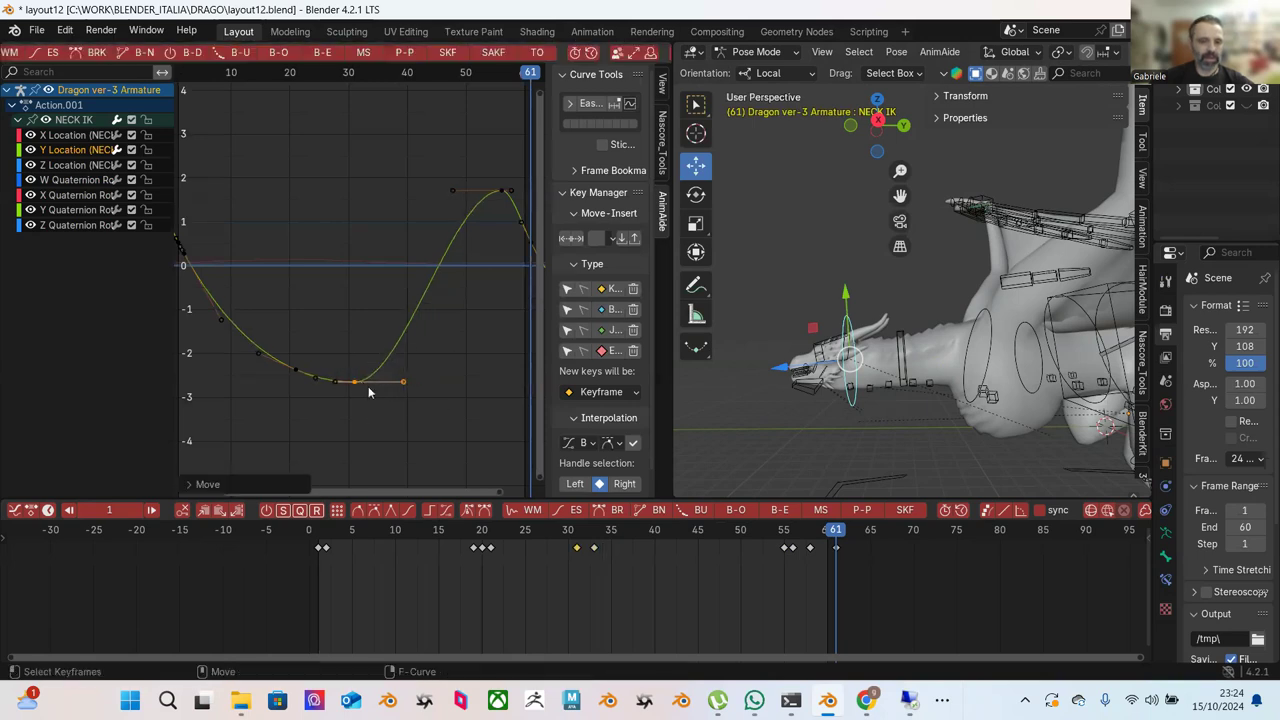
# Play the flight cycle and shift the trough key about three frames later, to around frame 34.
pyautogui.scroll(-3, 434, 376)
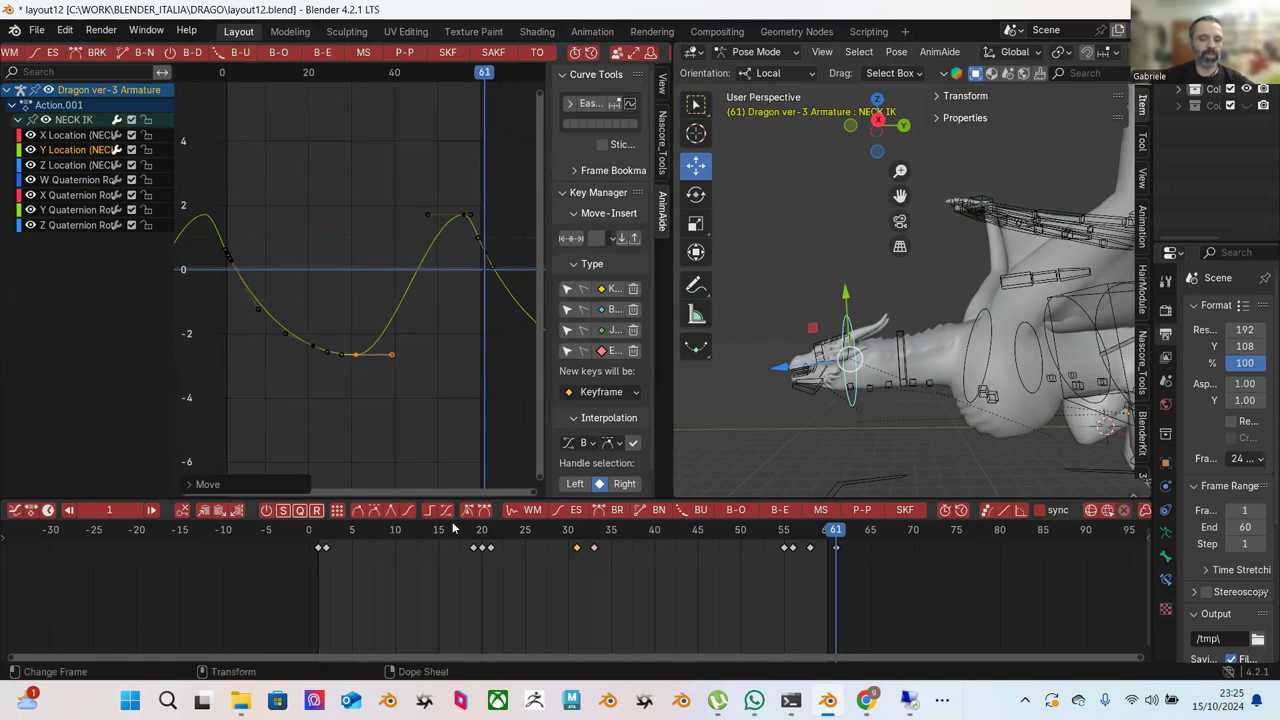
pyautogui.press('space')
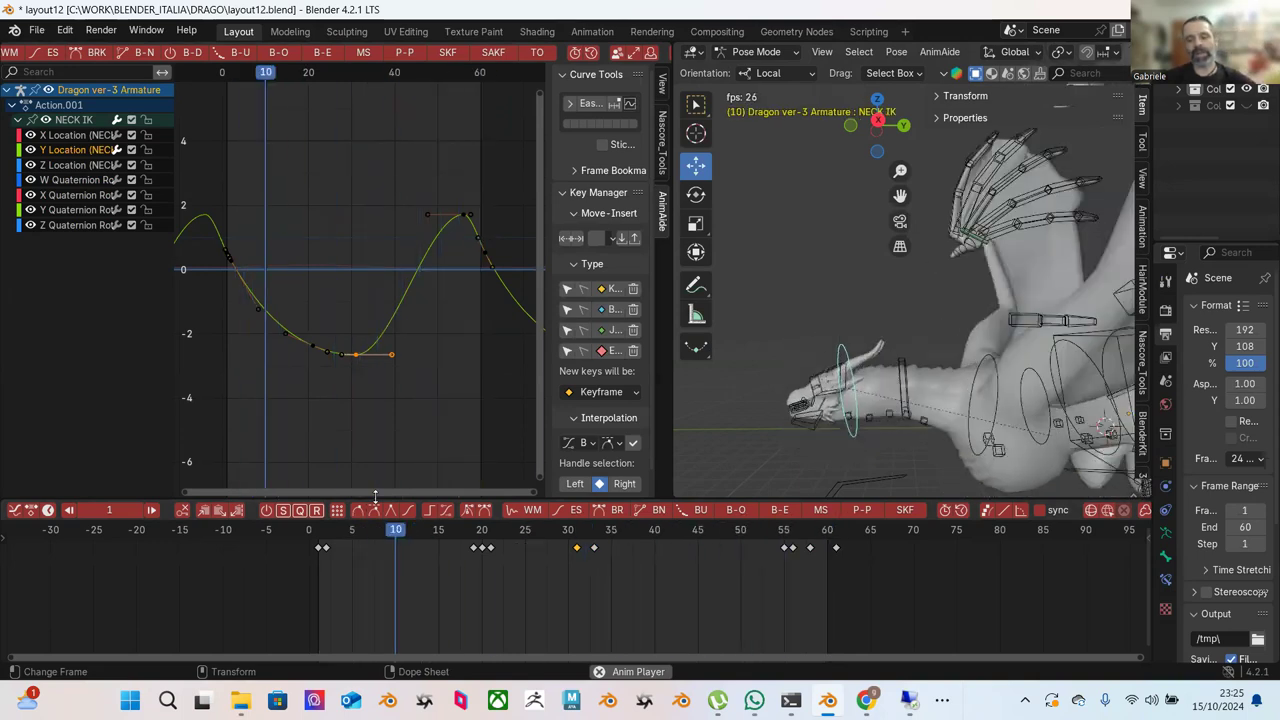
pyautogui.press('g')
pyautogui.click(400, 380)
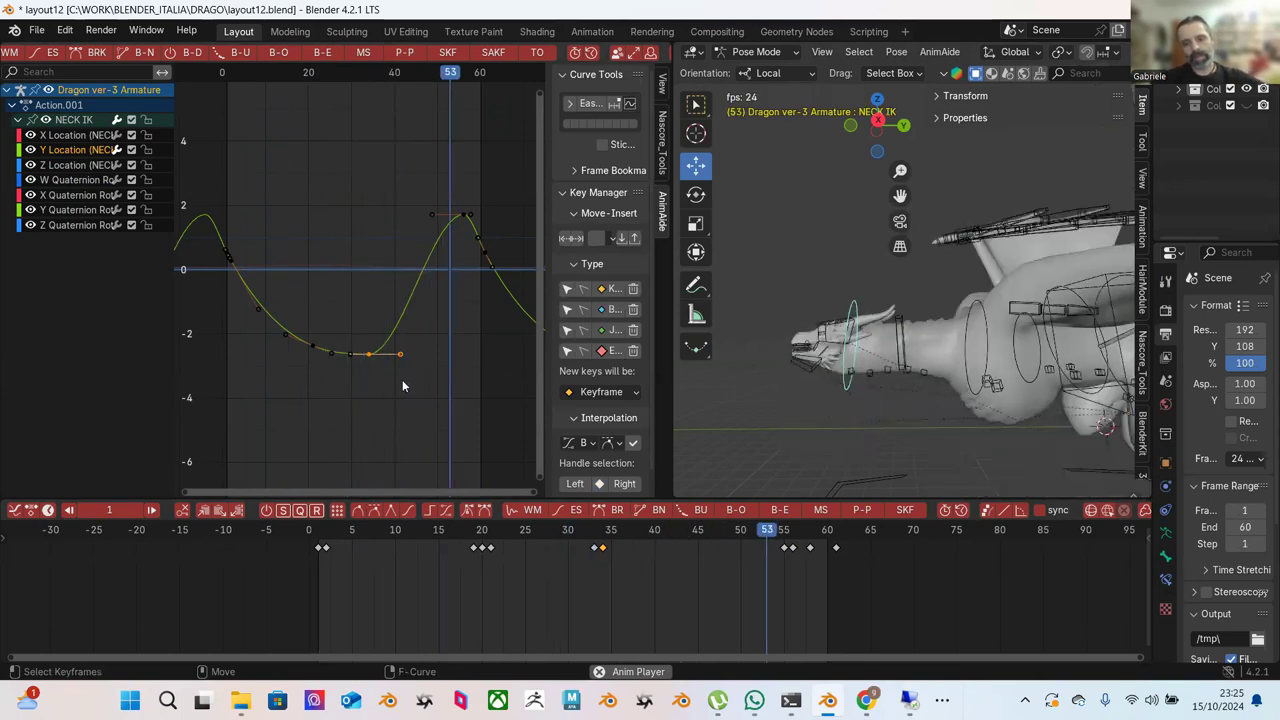
pyautogui.click(300, 268)
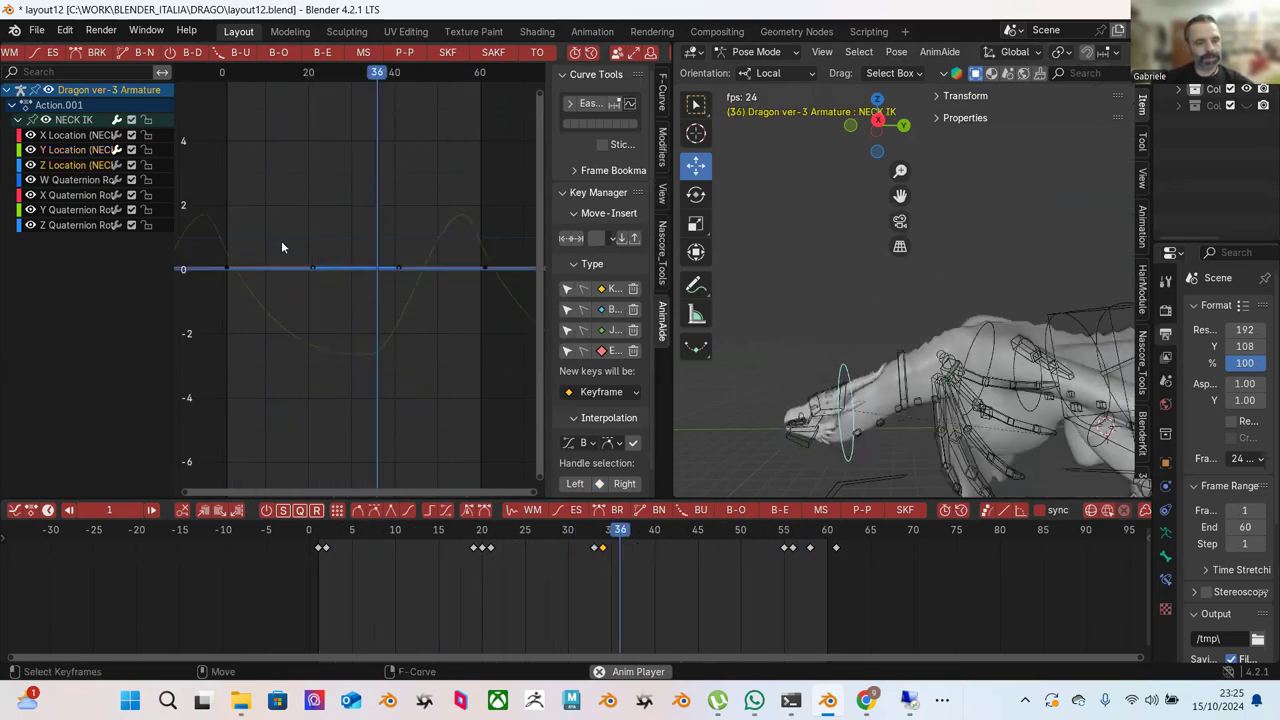
# Push/Pull all NECK IK X Location keys toward 0% to flatten the curve, then stop playback.
pyautogui.press('Home')
pyautogui.keyDown('ctrl'); pyautogui.moveTo(205, 213); pyautogui.dragTo(200, 250, button='middle'); pyautogui.keyUp('ctrl')
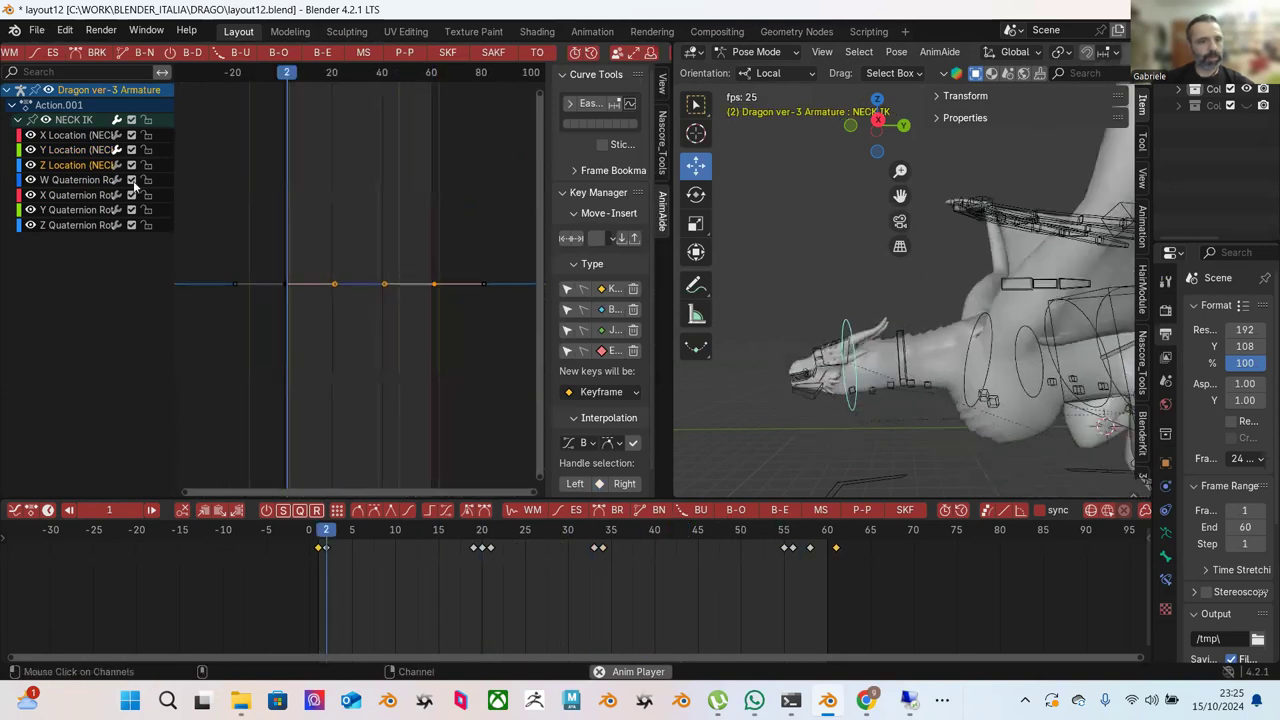
pyautogui.click(78, 143)
pyautogui.press('Home')
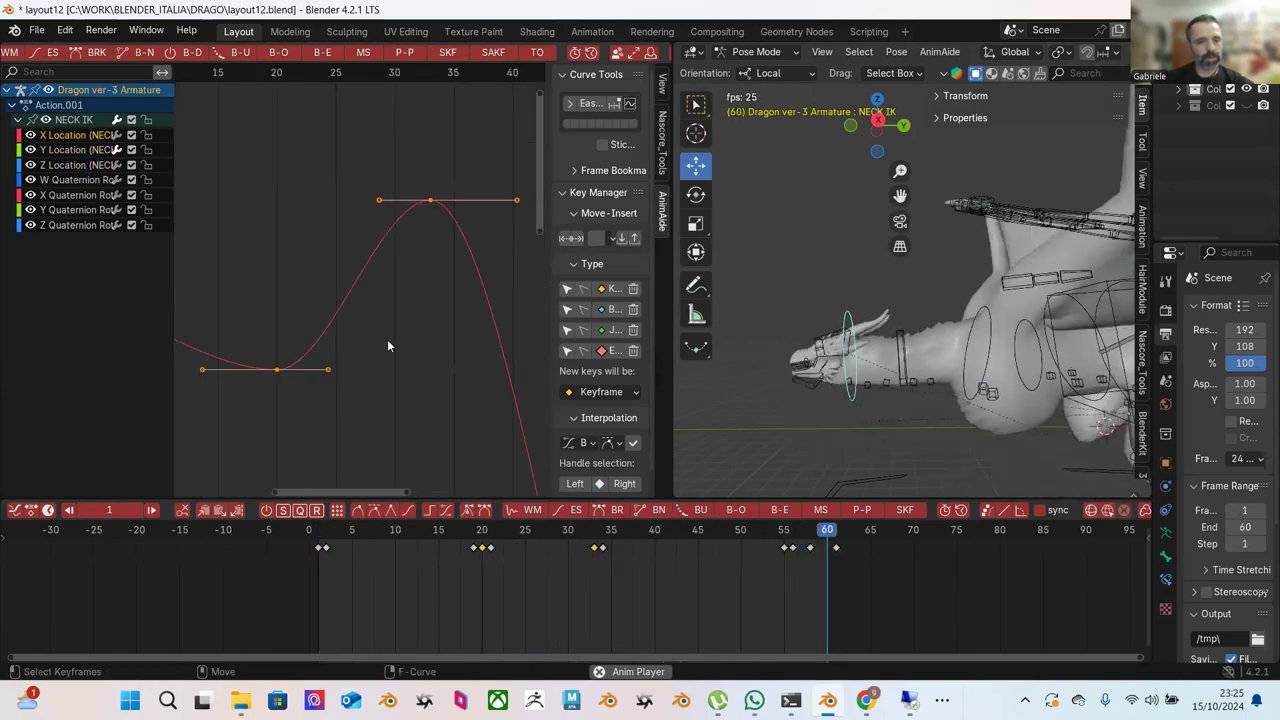
pyautogui.scroll(-8, 387, 339)
pyautogui.click(260, 183)
pyautogui.moveTo(260, 183); pyautogui.dragTo(480, 430)
pyautogui.hotkey('alt', 'd')
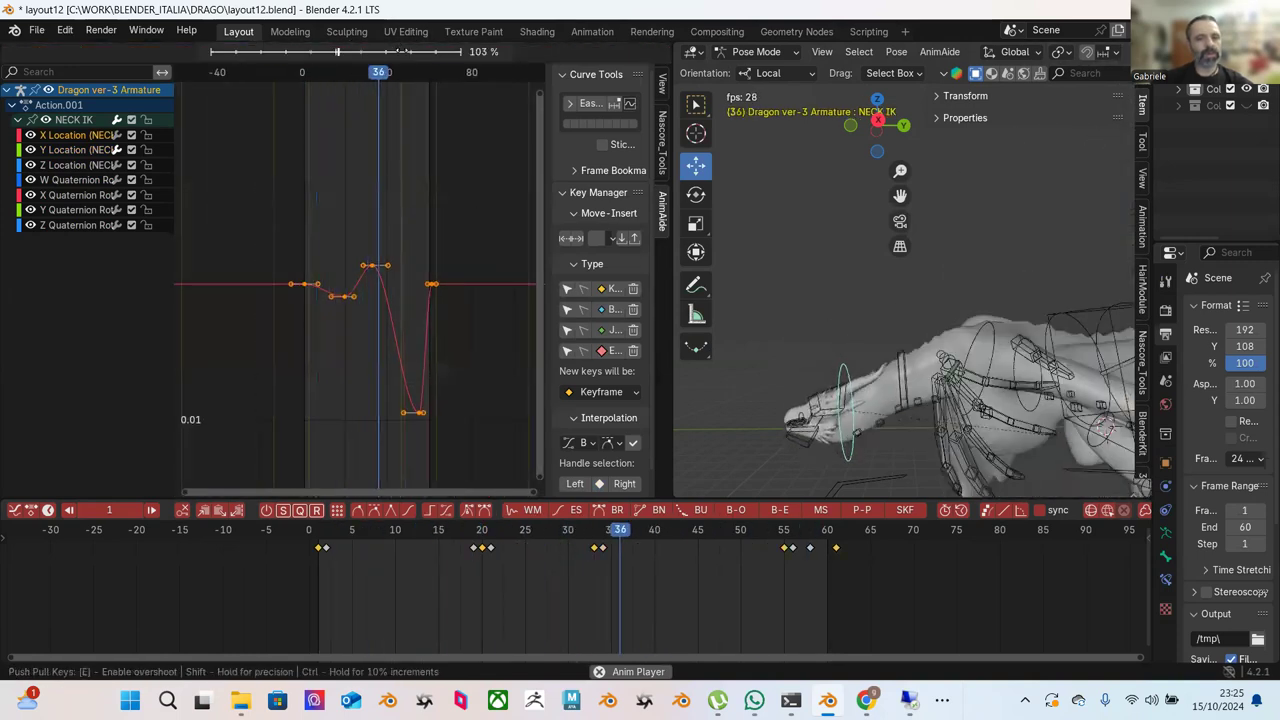
pyautogui.moveTo(273, 55)
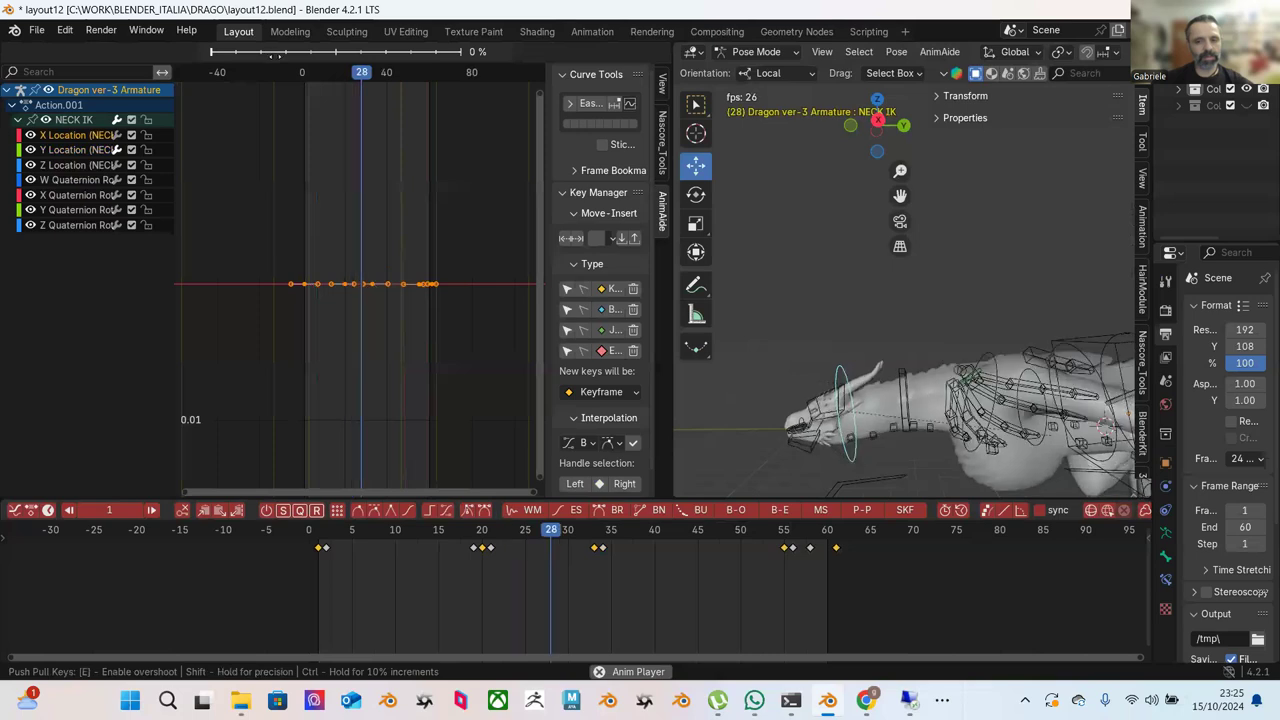
pyautogui.click(336, 198)
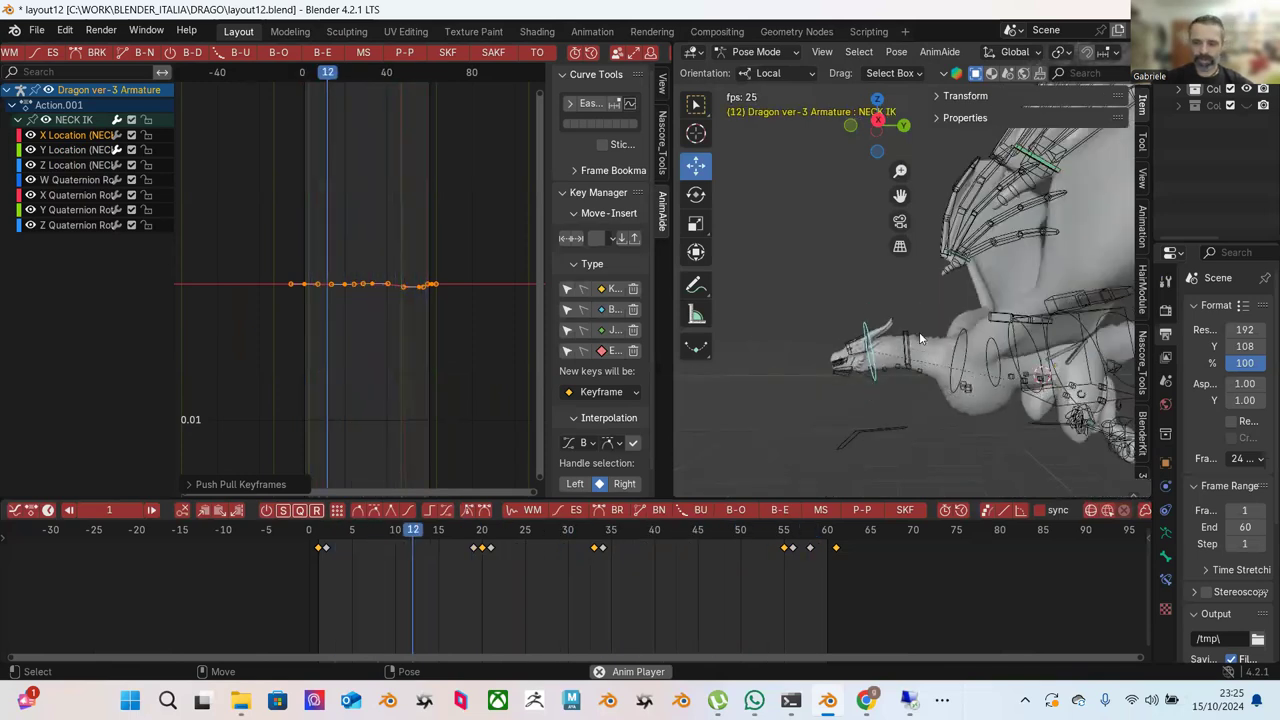
pyautogui.press('space')
# Lower the Neck controller about 0.53 m along its local Y at frame 36, then check the pose.
pyautogui.click(903, 322)
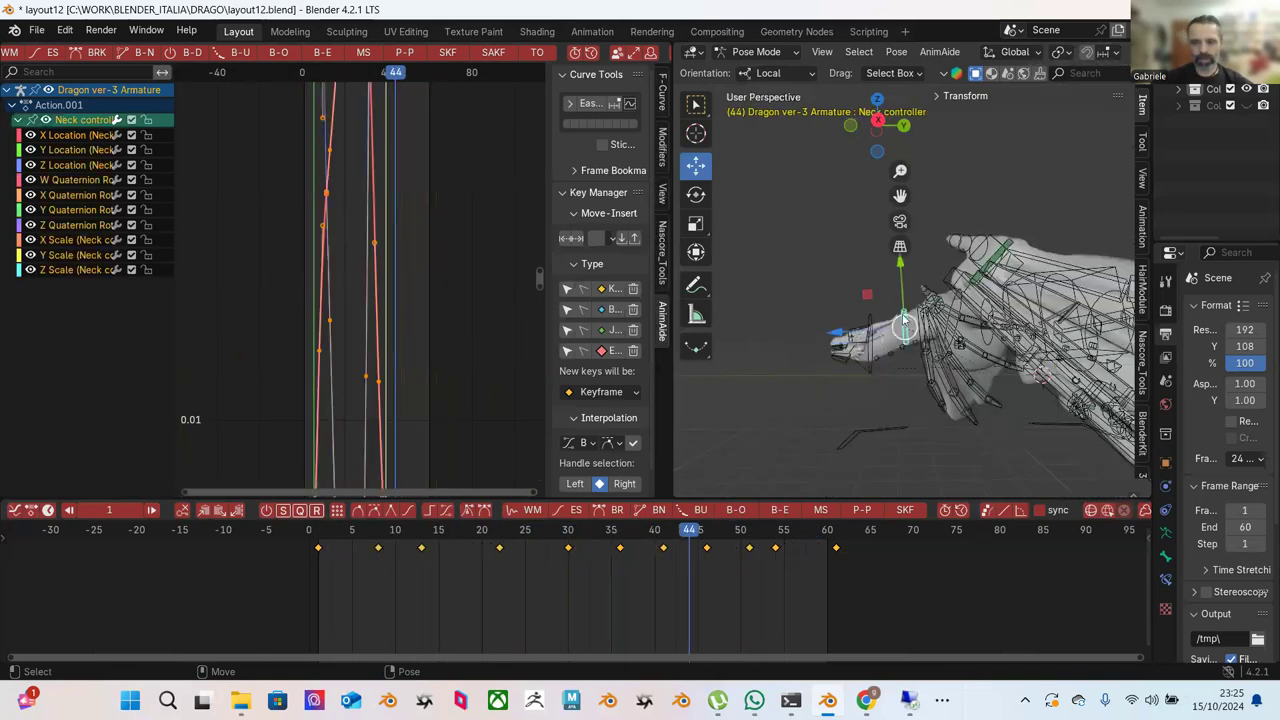
pyautogui.moveTo(527, 530); pyautogui.dragTo(621, 540)
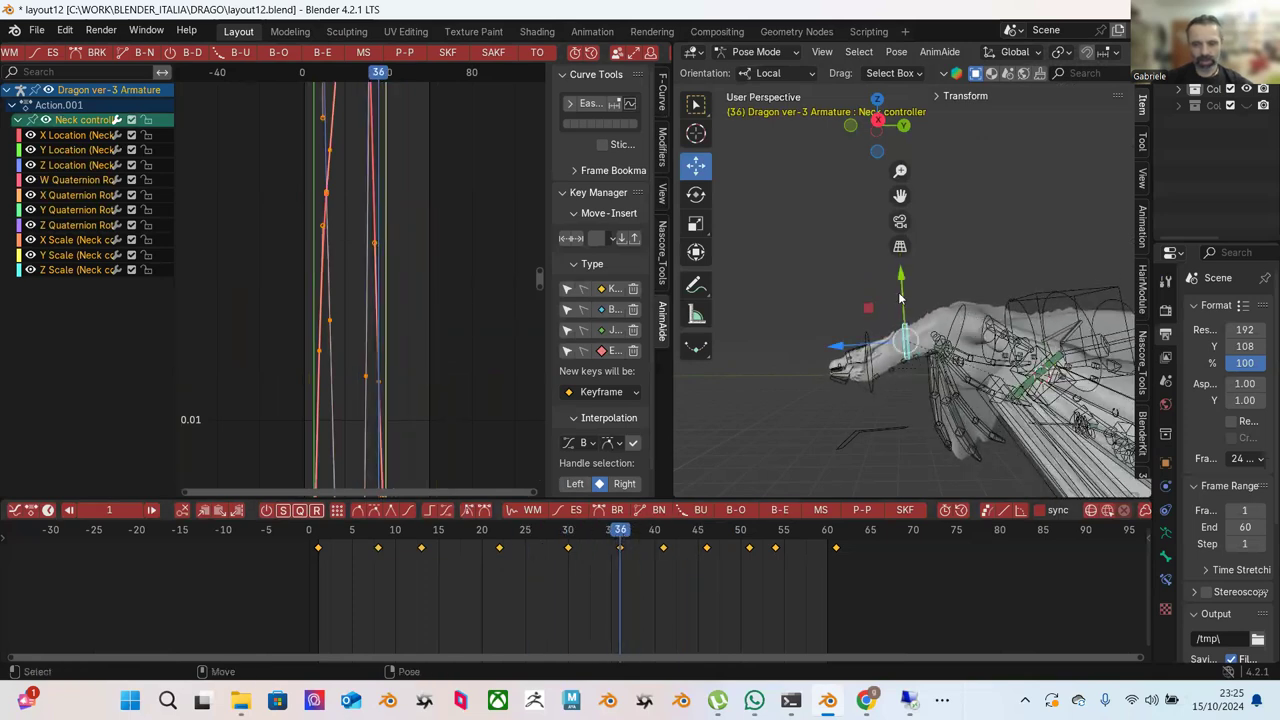
pyautogui.moveTo(900, 298); pyautogui.dragTo(902, 300)
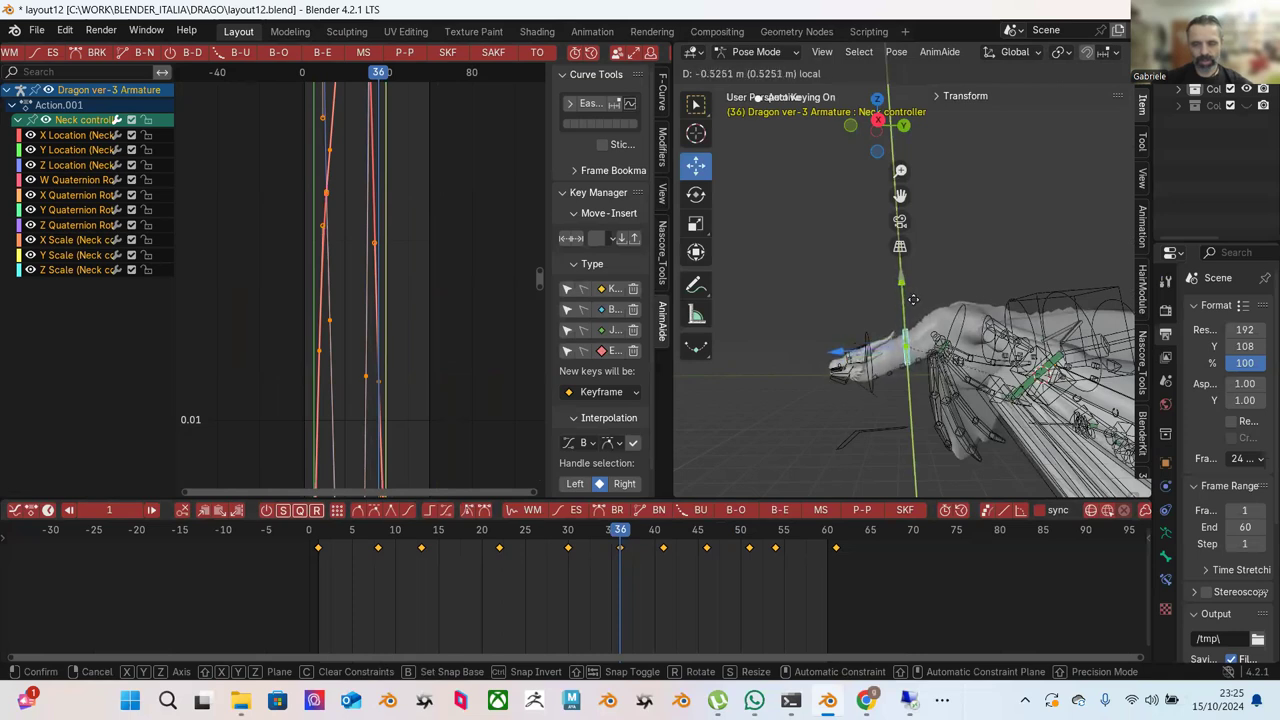
pyautogui.moveTo(913, 298); pyautogui.dragTo(913, 298)
pyautogui.press('Right')
pyautogui.press('Right')
pyautogui.press('Right')
pyautogui.press('Right')
pyautogui.press('Right')
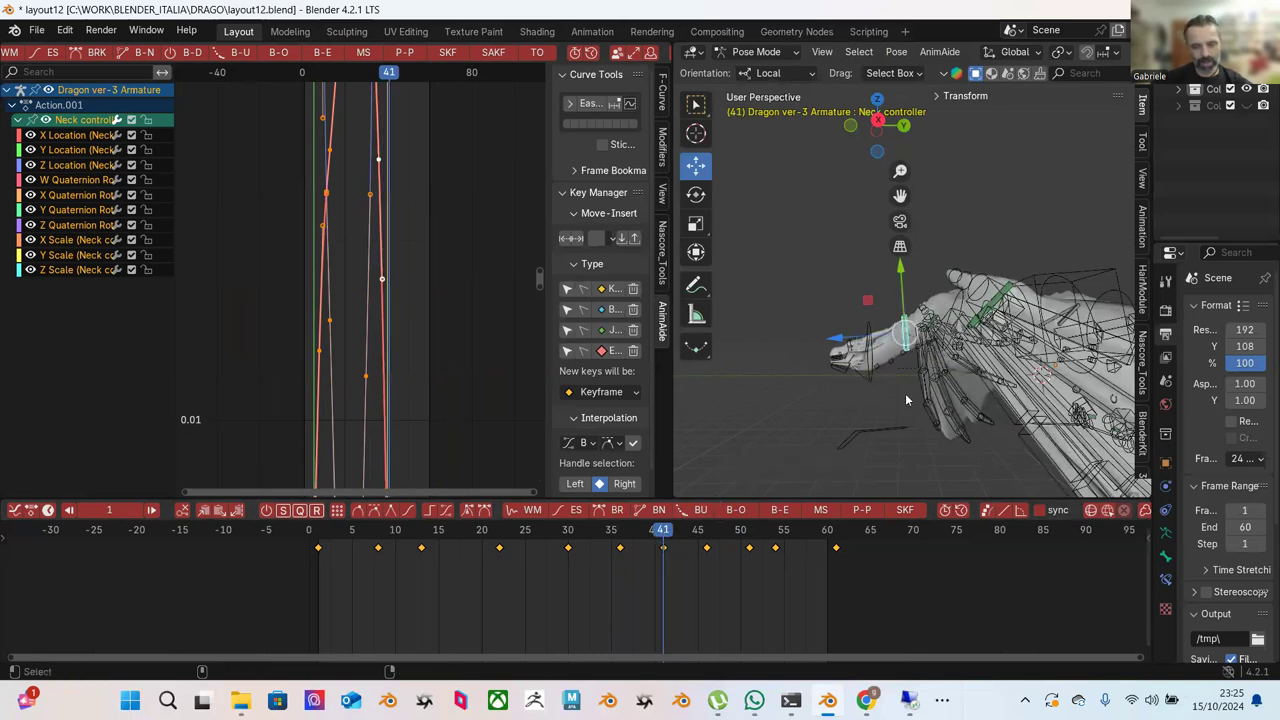
pyautogui.press('Down')
# Rotate the spine.002 bone about 8 degrees.
pyautogui.click(961, 294)
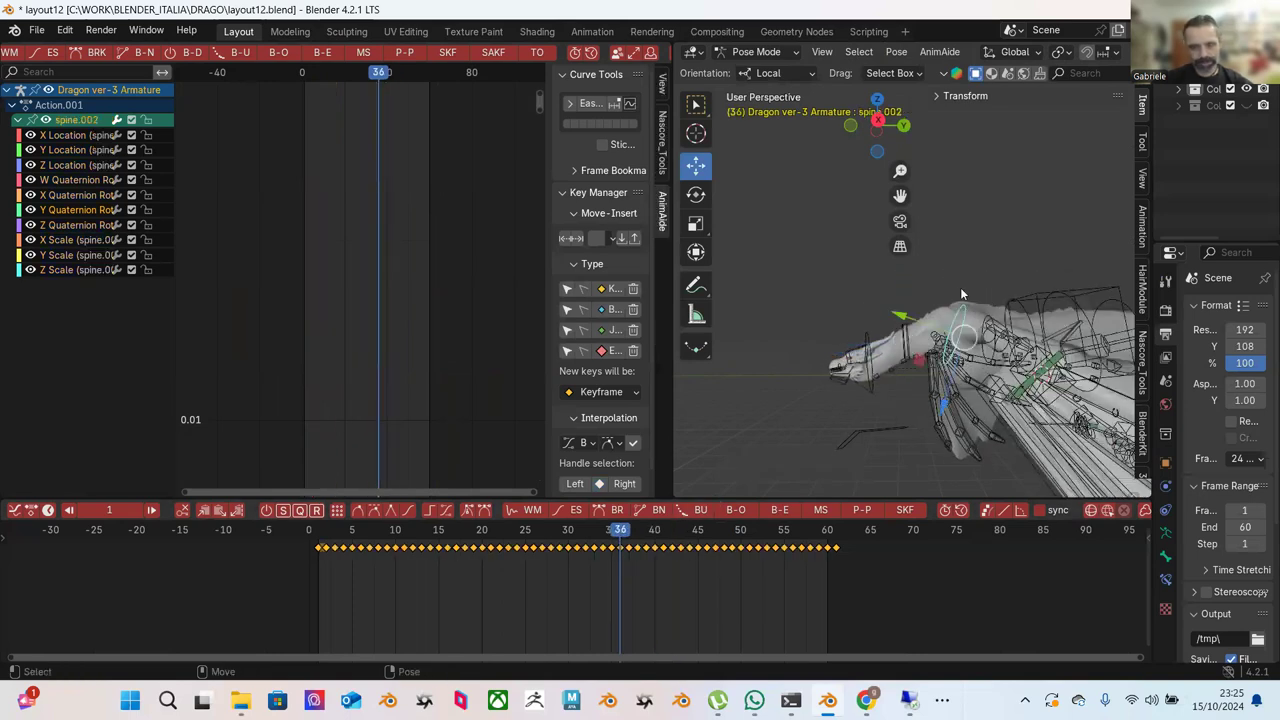
pyautogui.press('r')
pyautogui.moveTo(905, 350)
pyautogui.mouseDown()
pyautogui.moveTo(908, 364)
pyautogui.moveTo(916, 330)
pyautogui.mouseUp()
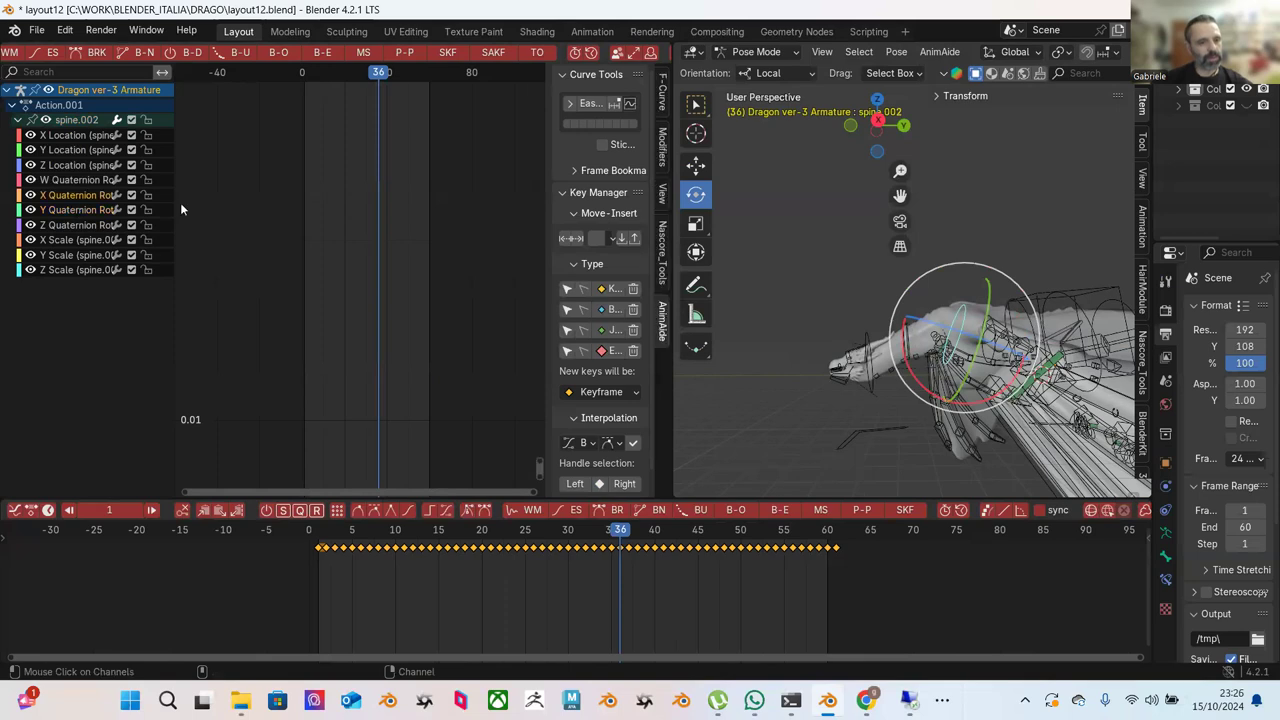
# Zoom onto the spine.002 X Quaternion curve and Push/Pull its peak down to about 63%.
pyautogui.press('Home')
pyautogui.hotkey('shift', 'b')
pyautogui.moveTo(272, 205)
pyautogui.mouseDown()
pyautogui.moveTo(454, 357)
pyautogui.moveTo(446, 347)
pyautogui.mouseUp()
pyautogui.press('Home')
pyautogui.scroll(-3, 400, 296)
pyautogui.hotkey('shift', 'b')
pyautogui.moveTo(260, 156); pyautogui.dragTo(476, 398)
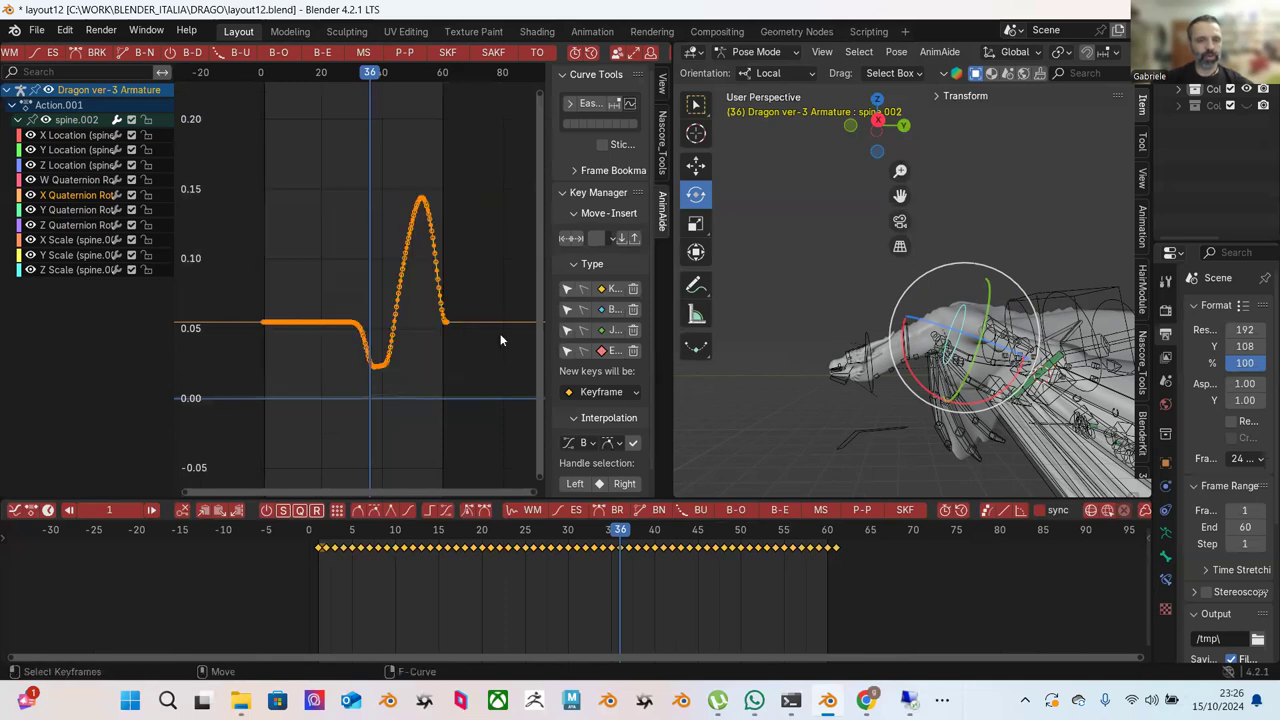
pyautogui.click(409, 53)
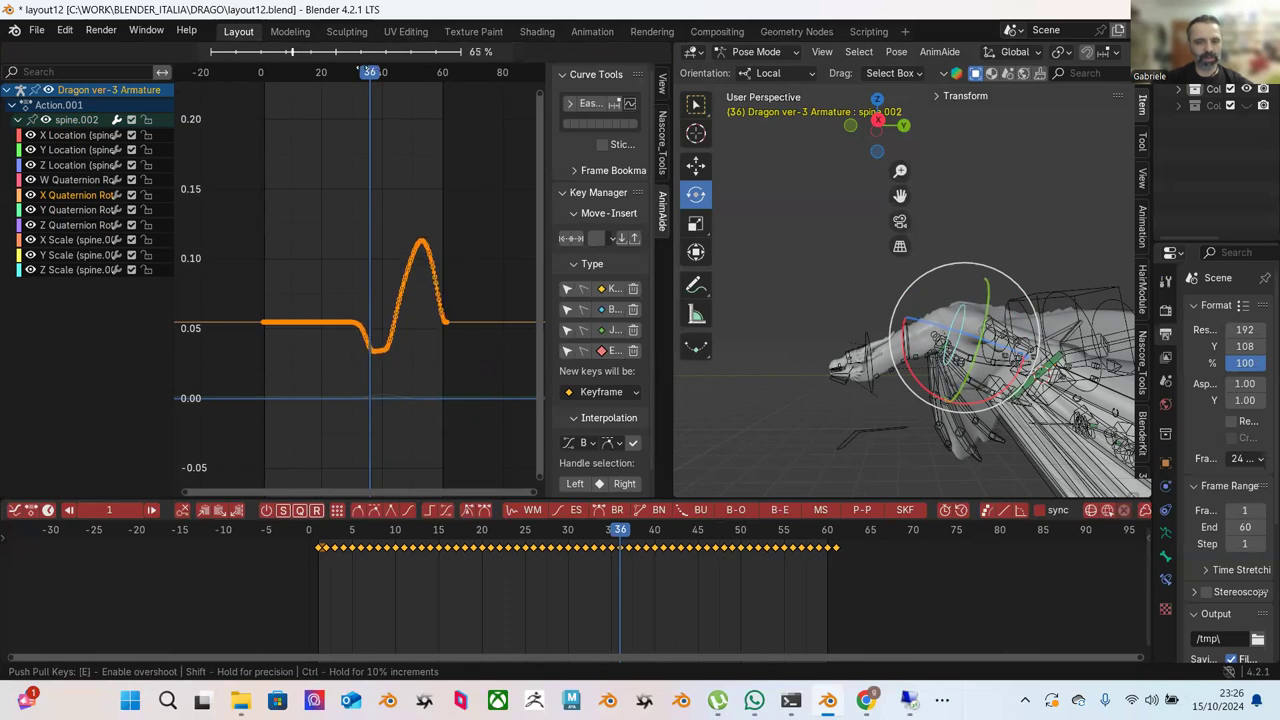
pyautogui.click(362, 72)
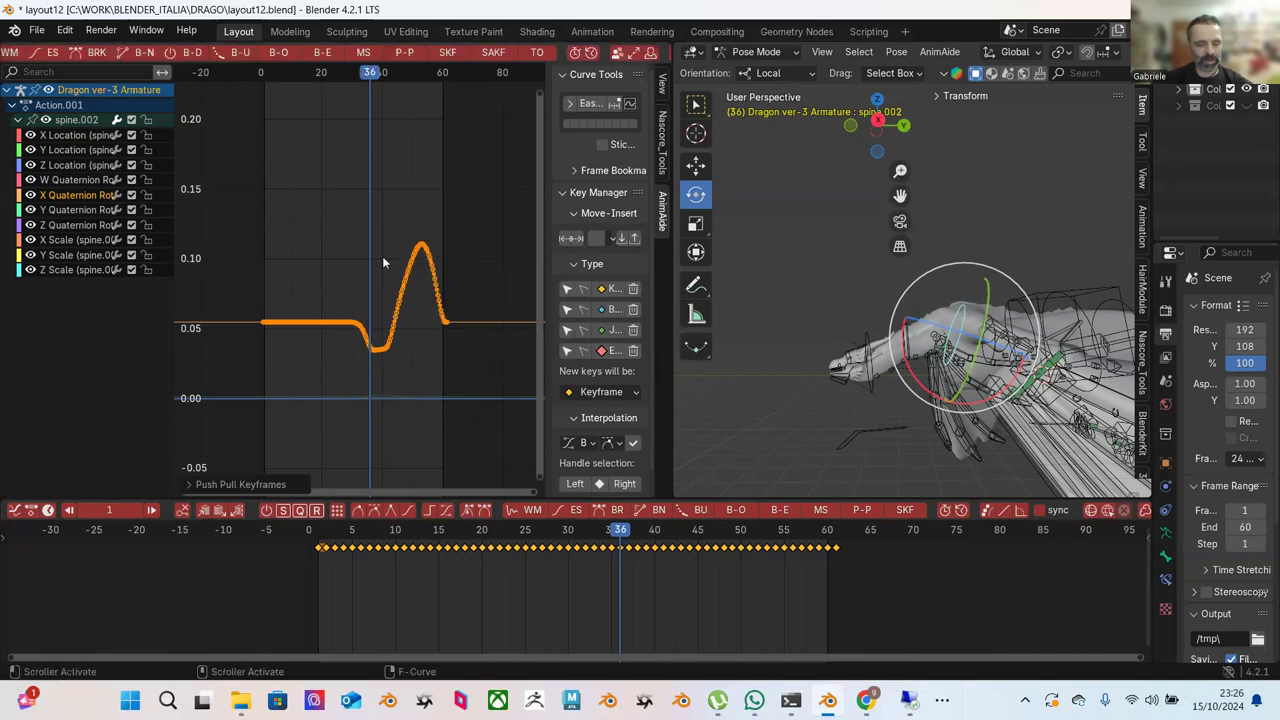
# Raise the whole X Quaternion curve by about 0.12, to rest near 0.18, and scrub to check.
pyautogui.press('g')
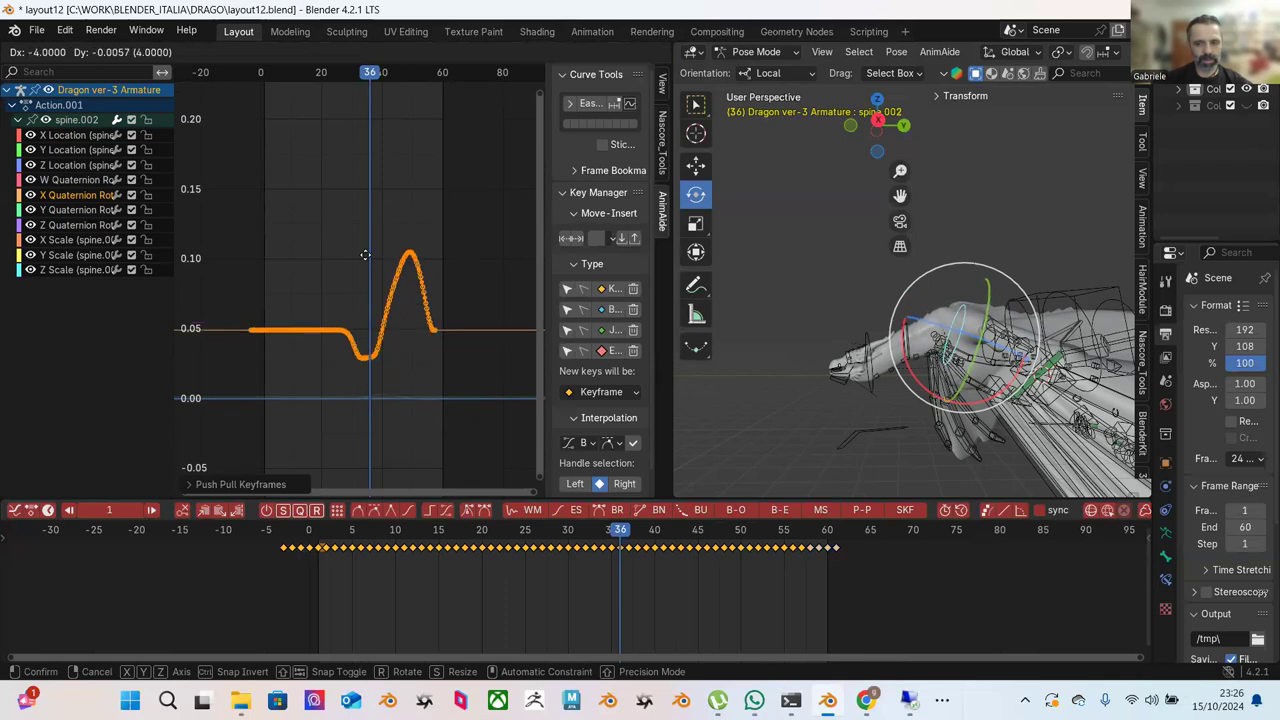
pyautogui.rightClick(363, 147)
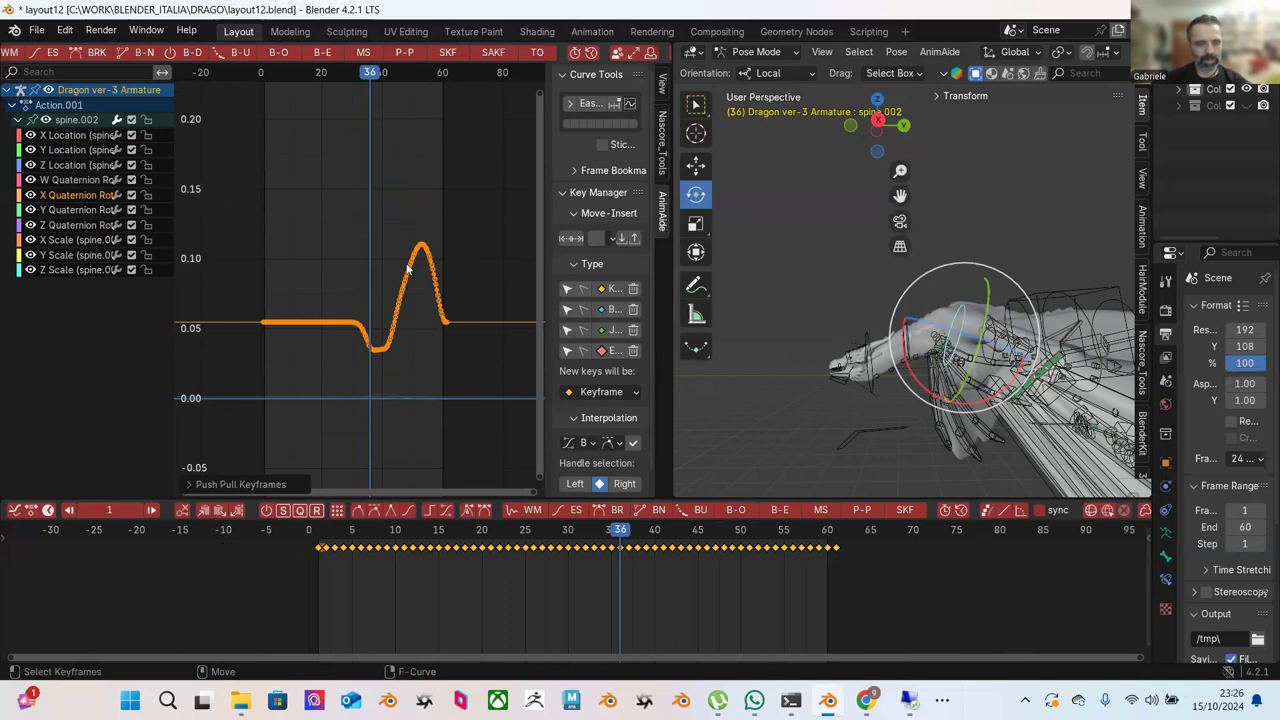
pyautogui.press('g')
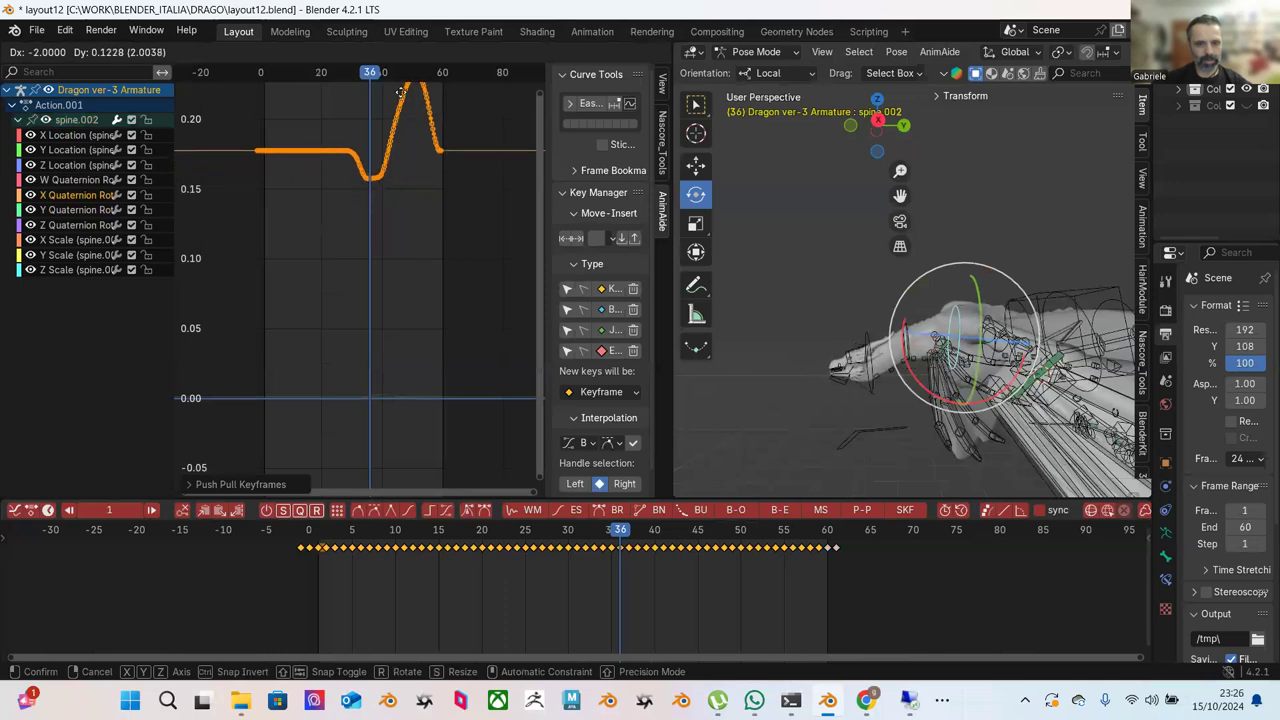
pyautogui.click(403, 93)
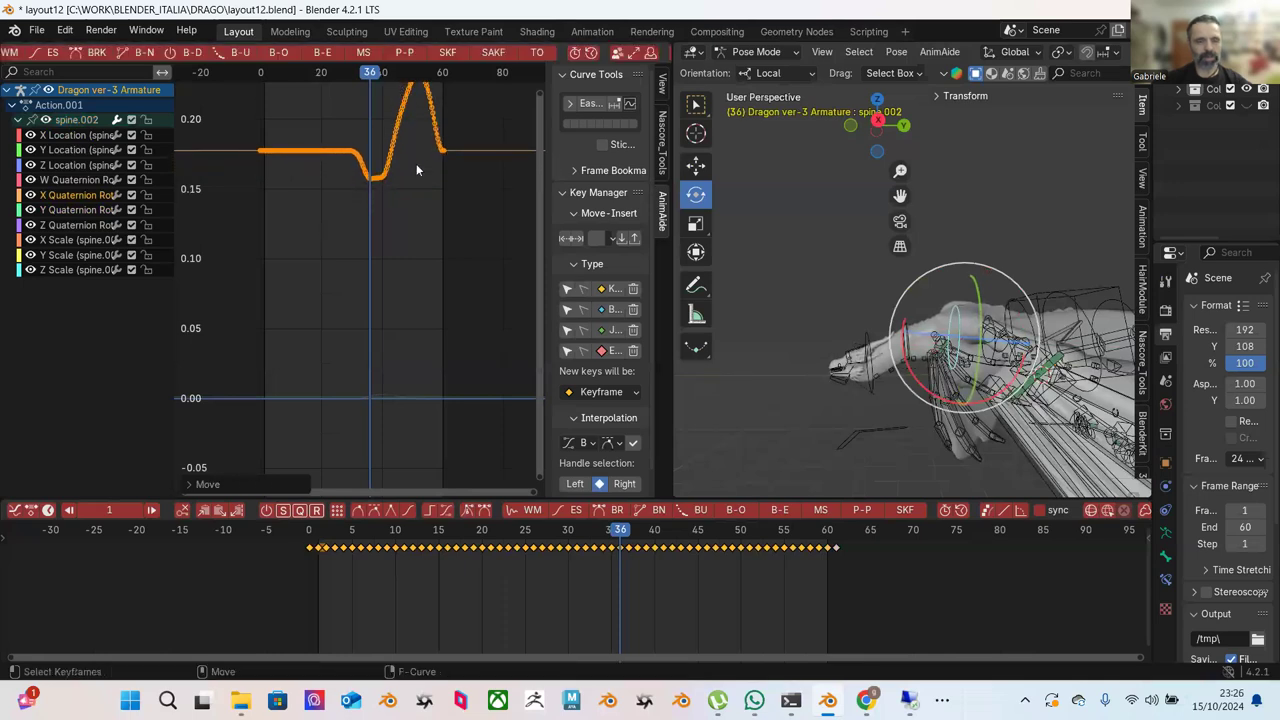
pyautogui.scroll(-3, 412, 256)
pyautogui.moveTo(538, 535); pyautogui.dragTo(922, 562)
pyautogui.click(907, 316)
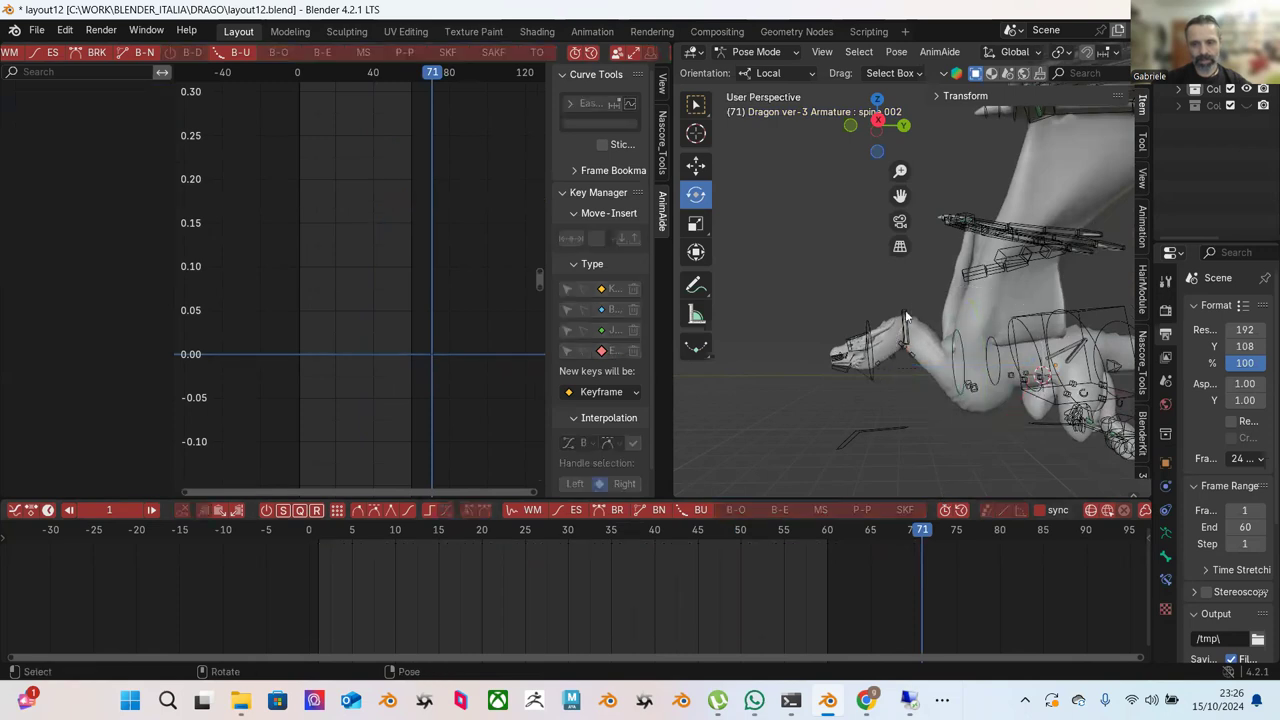
pyautogui.click(836, 540)
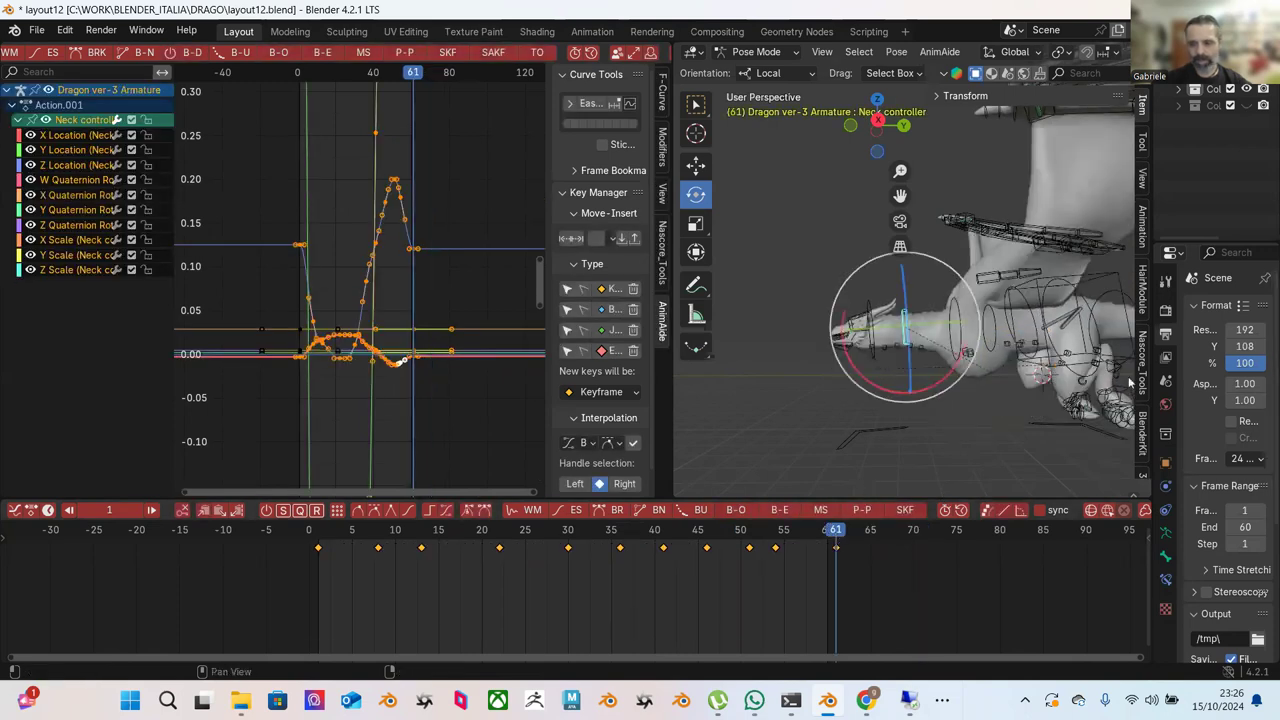
pyautogui.press('space')
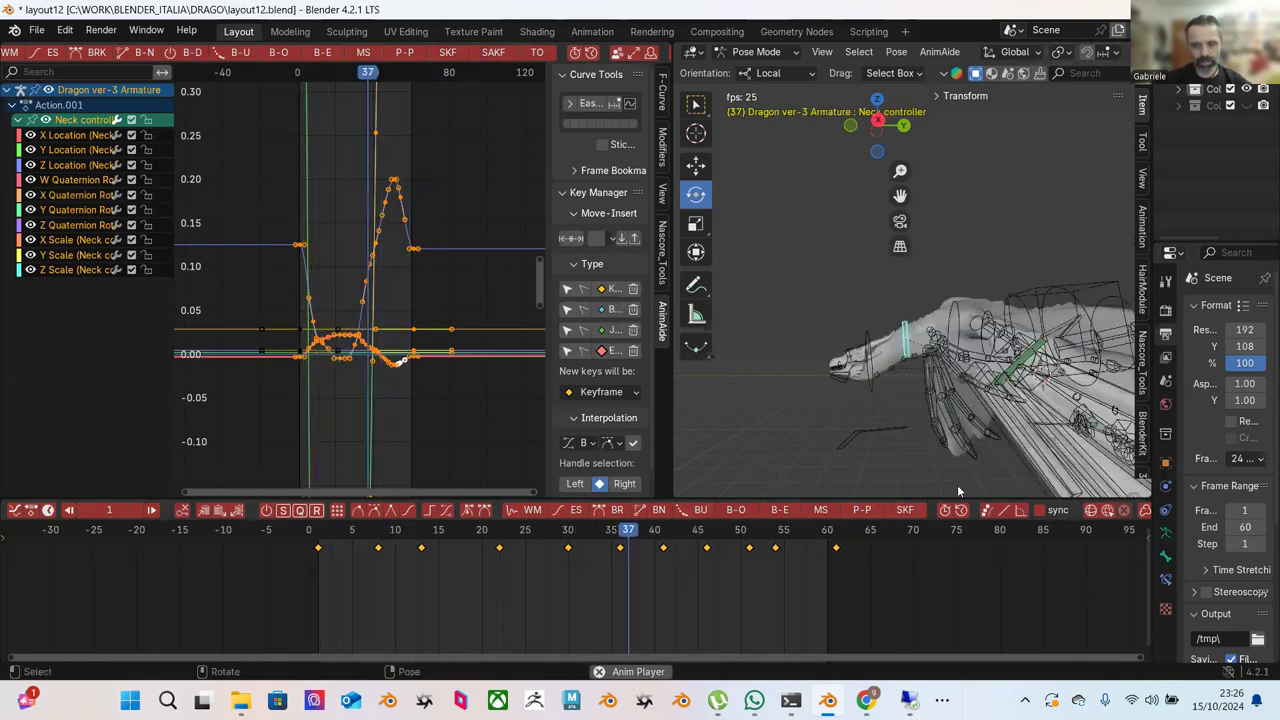
pyautogui.press('space')
pyautogui.moveTo(824, 537); pyautogui.dragTo(836, 531)
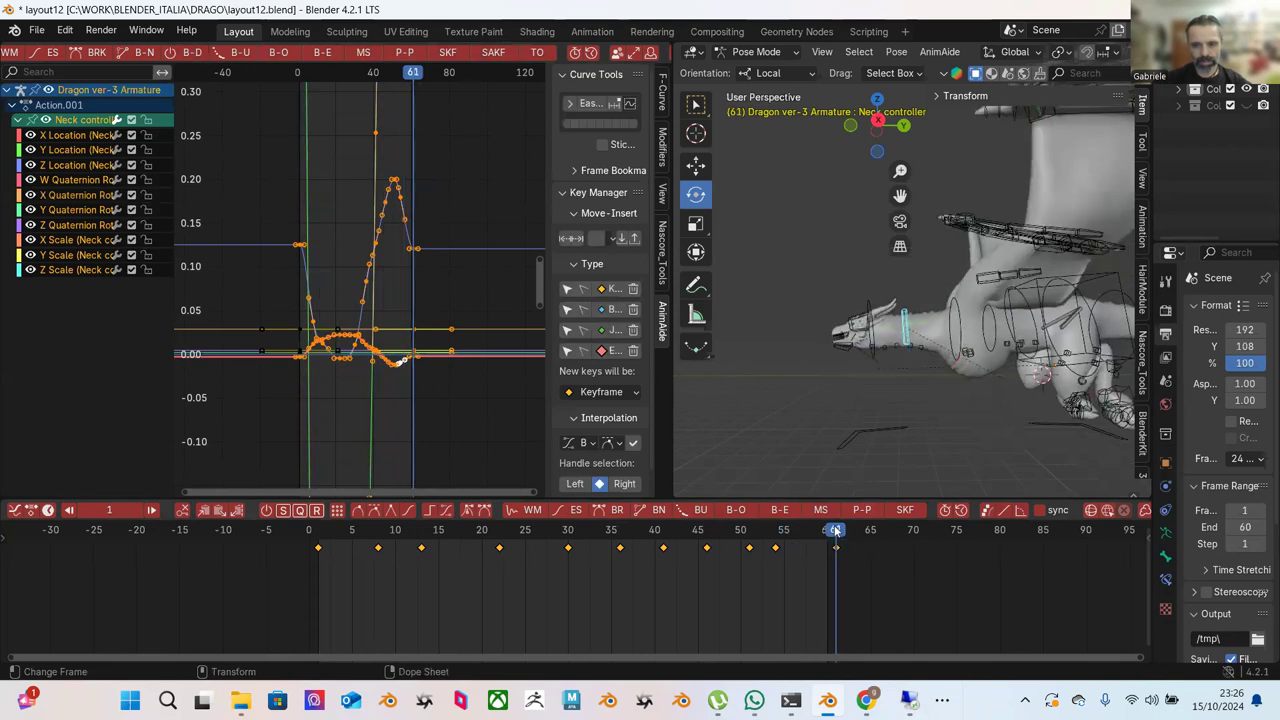
pyautogui.click(318, 531)
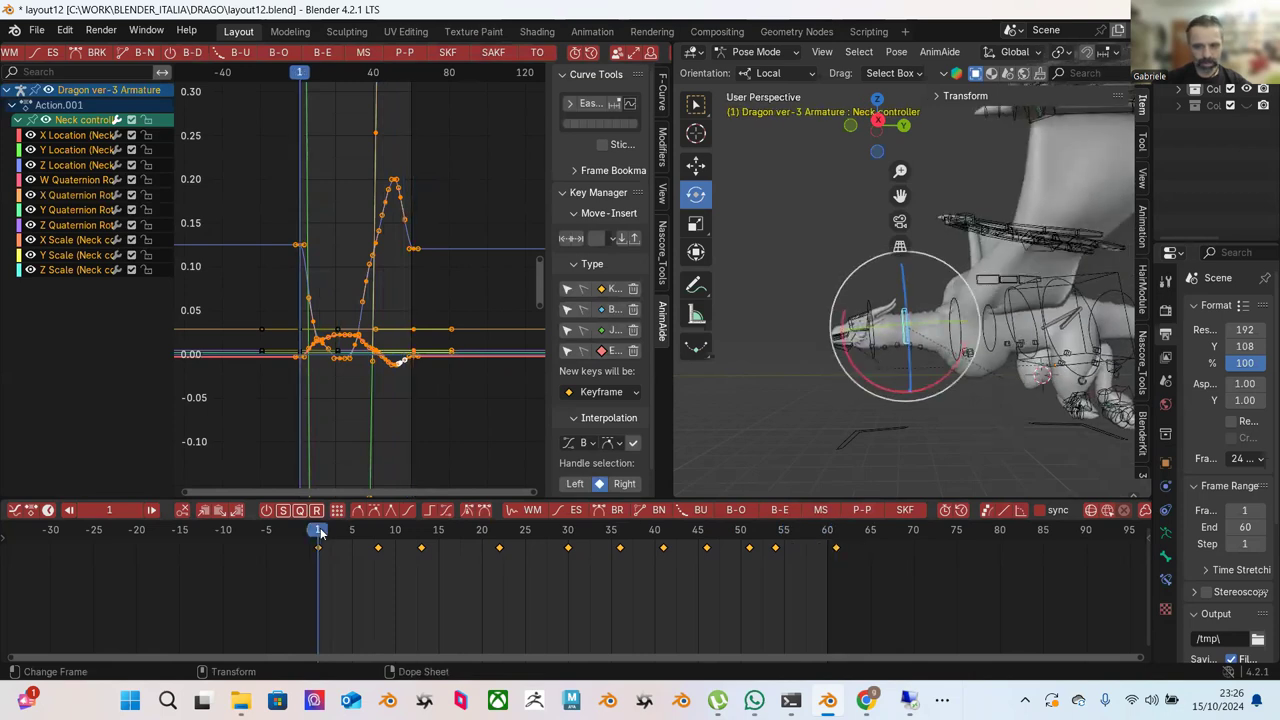
pyautogui.click(835, 540)
pyautogui.click(934, 291)
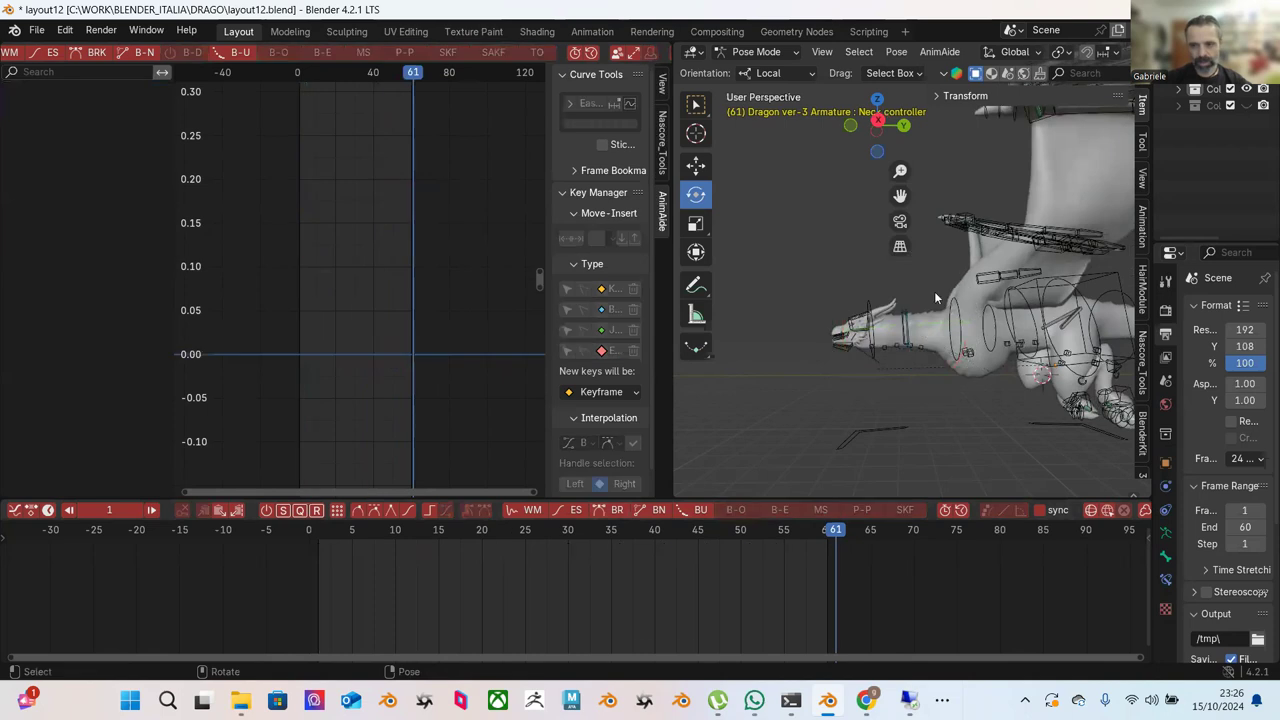
pyautogui.click(1031, 314)
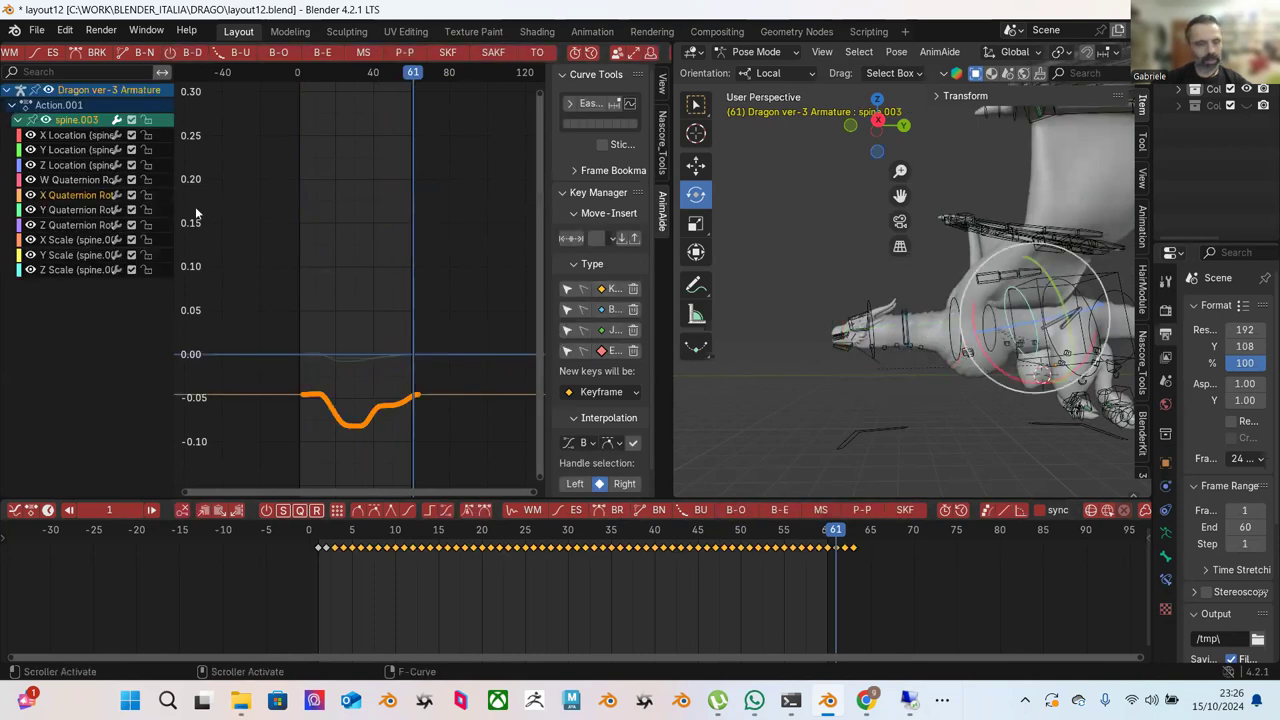
pyautogui.moveTo(635, 541); pyautogui.dragTo(828, 538)
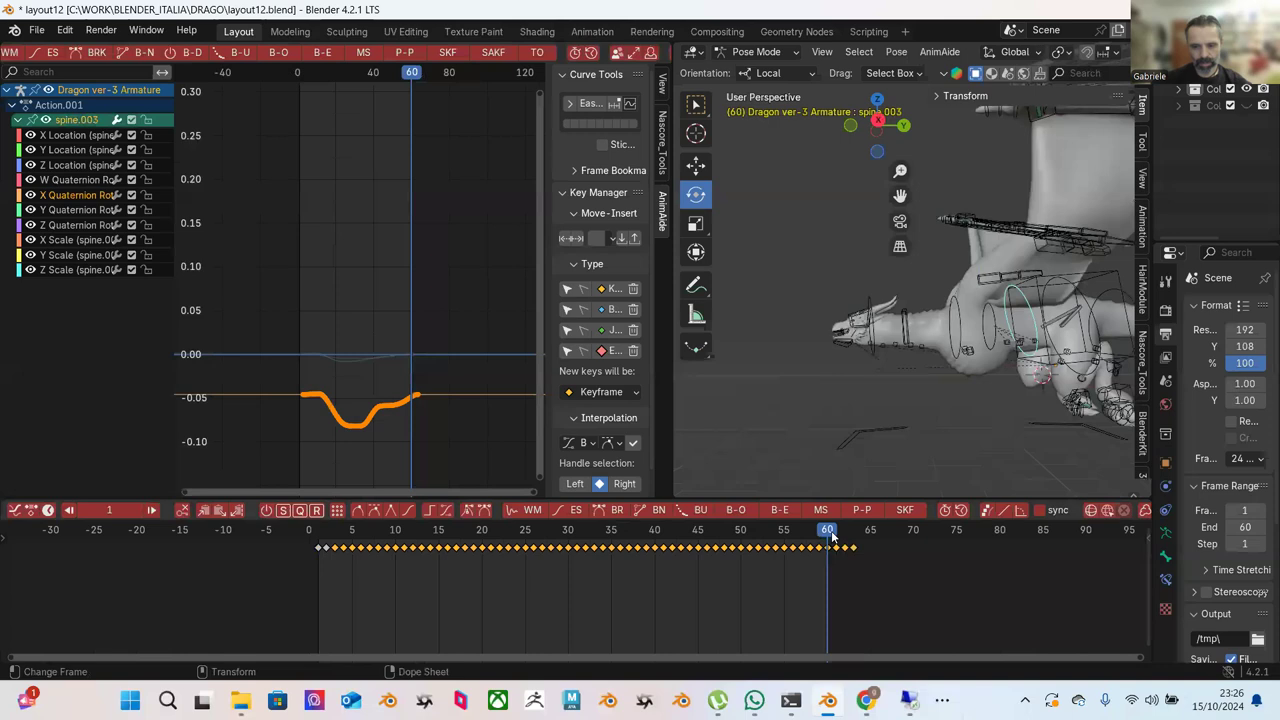
pyautogui.moveTo(831, 537); pyautogui.dragTo(834, 537)
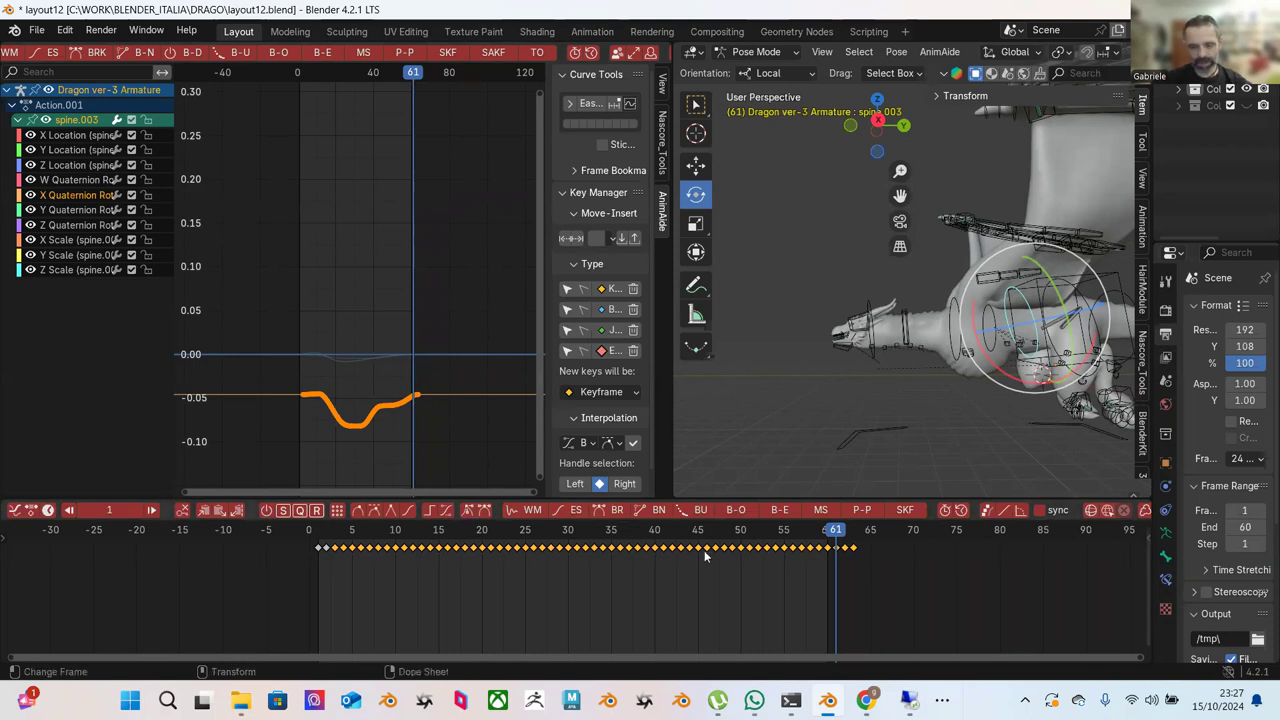
pyautogui.moveTo(323, 531); pyautogui.dragTo(645, 530)
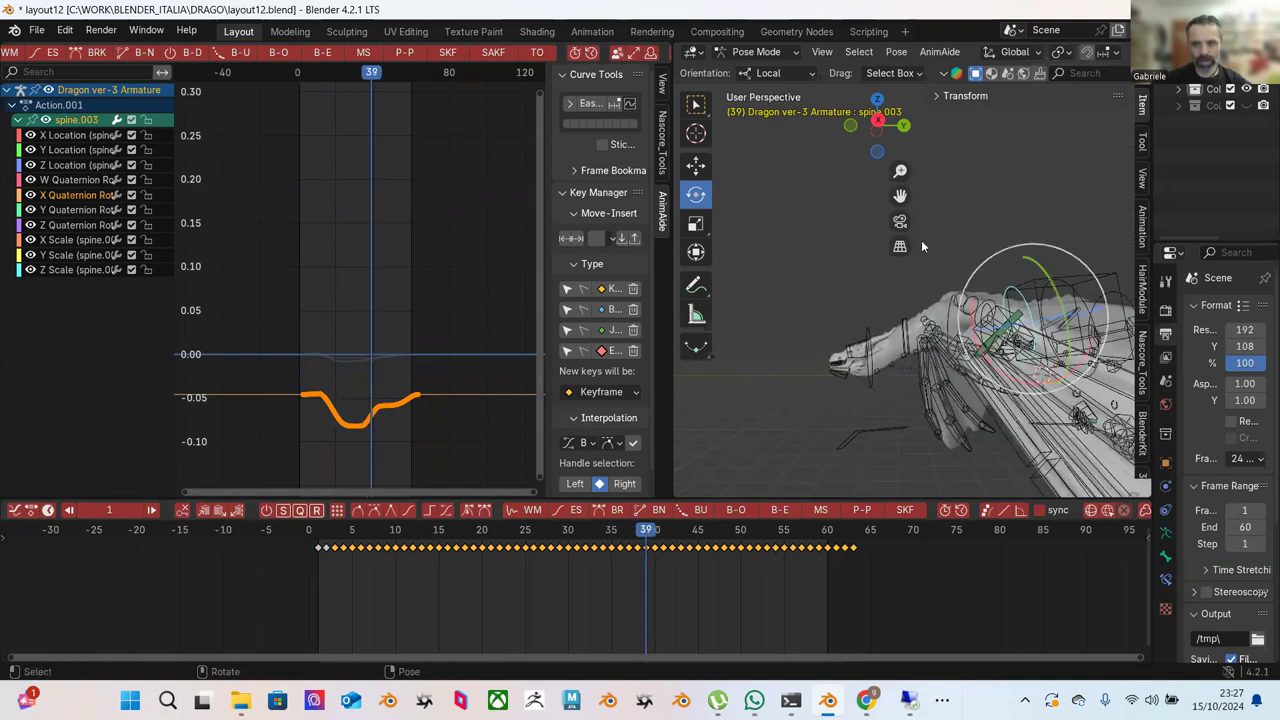
pyautogui.click(967, 241)
pyautogui.click(1020, 302)
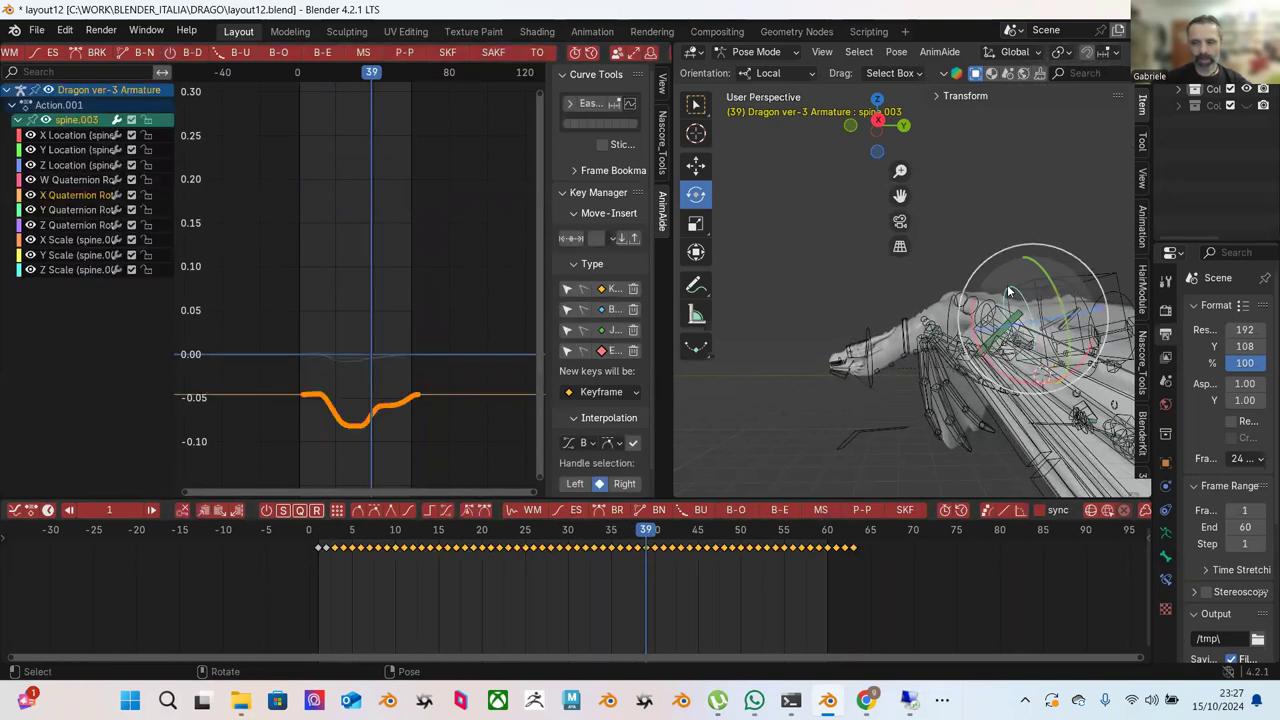
pyautogui.moveTo(970, 312); pyautogui.dragTo(969, 322)
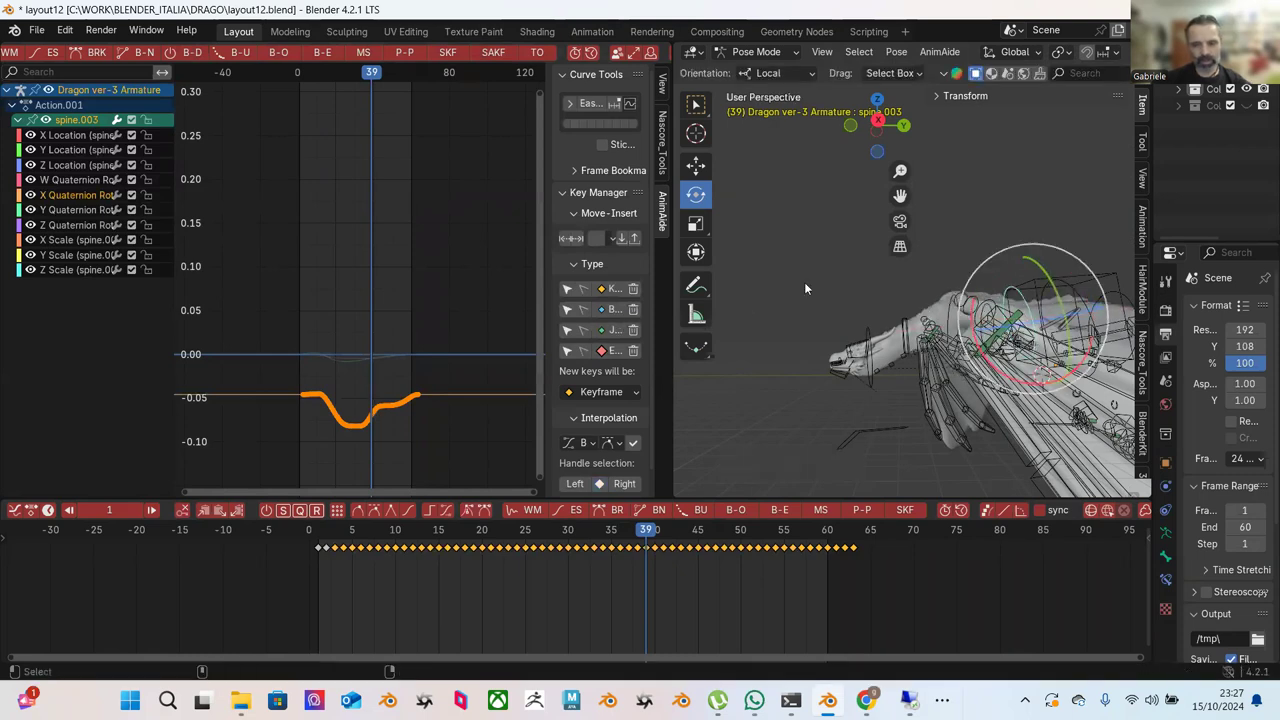
pyautogui.click(996, 201)
pyautogui.click(1062, 279)
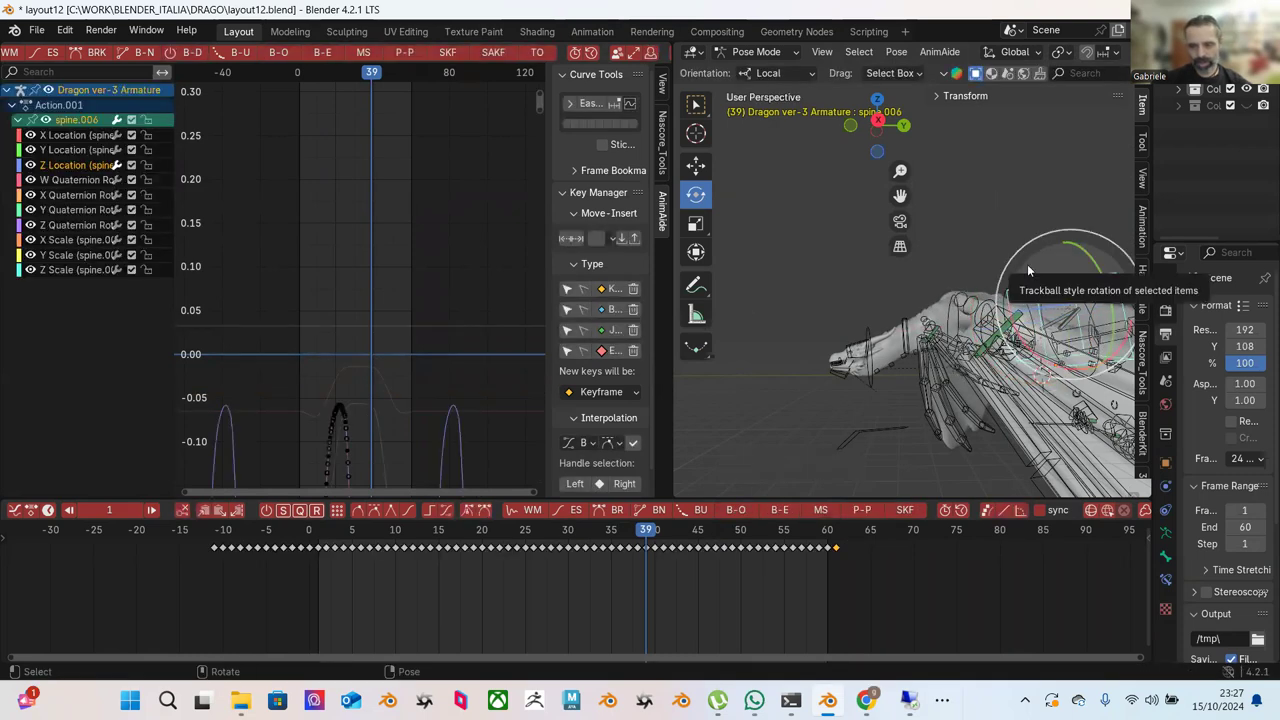
pyautogui.click(1018, 252)
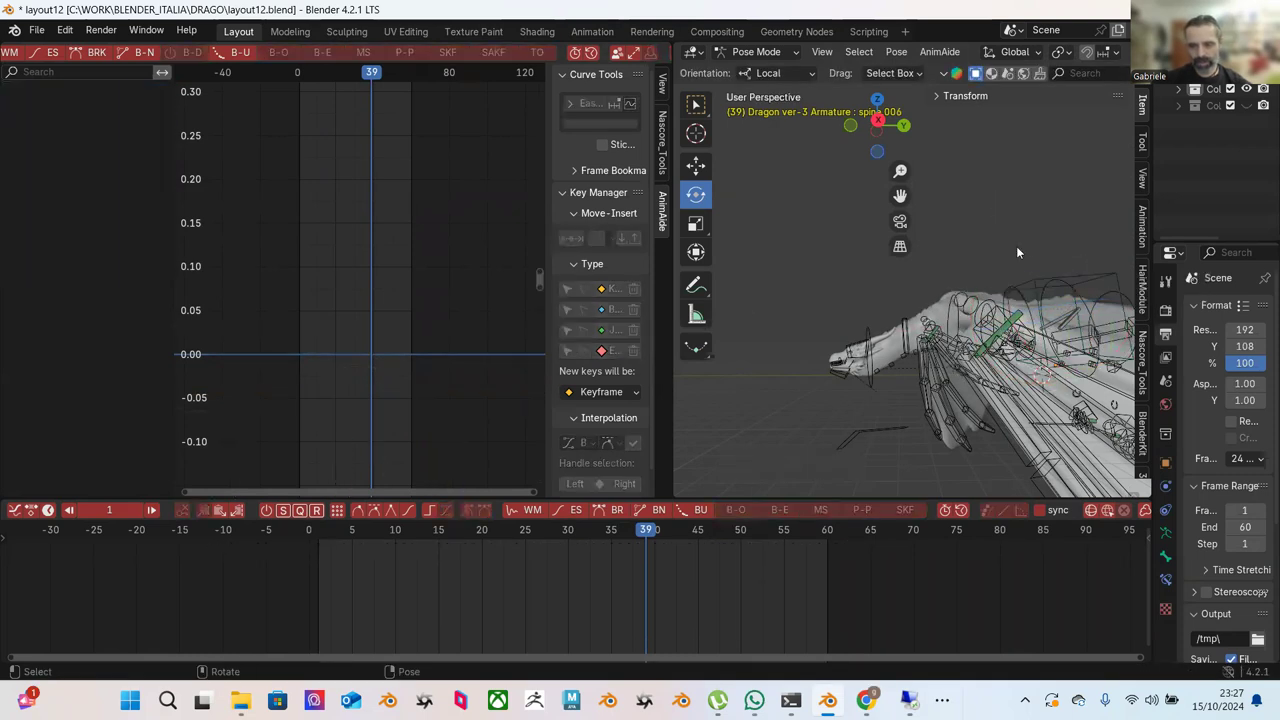
pyautogui.click(1075, 288)
pyautogui.moveTo(1018, 300); pyautogui.dragTo(1018, 313)
pyautogui.hotkey('ctrl', 'z')
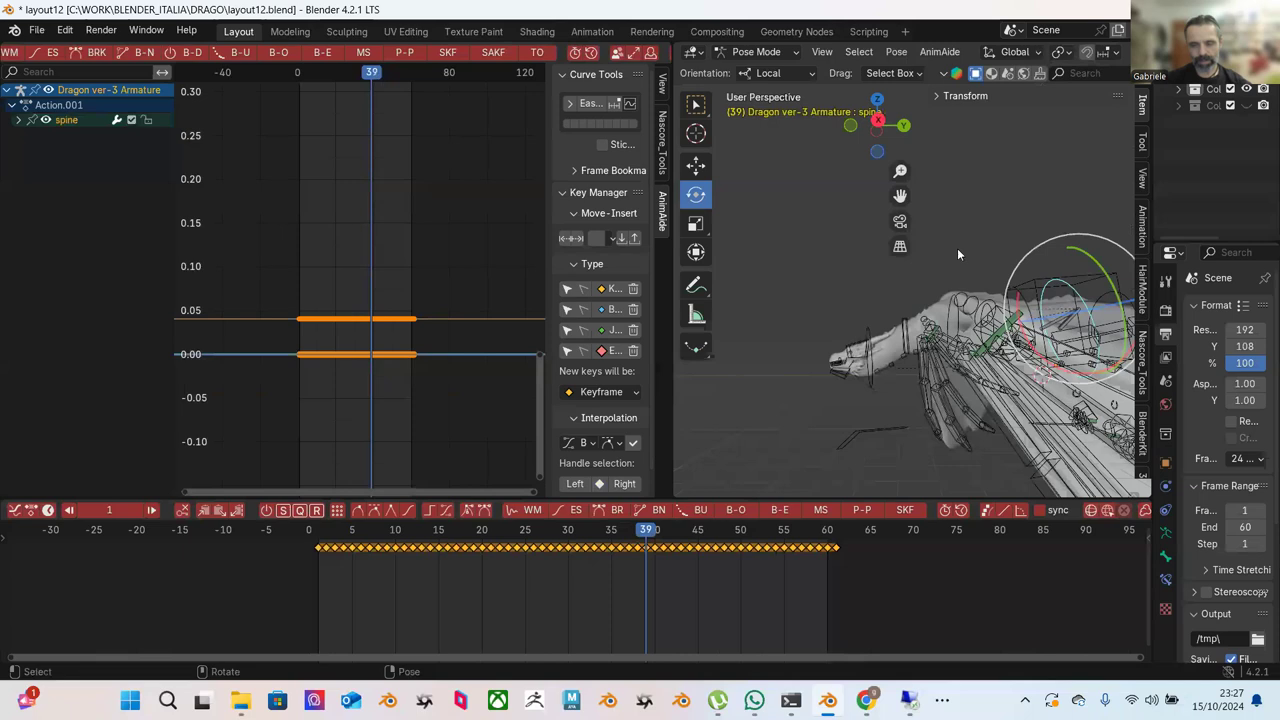
# Select the Neck controller and shift it along Y at frames 41 and 48.
pyautogui.click(880, 346)
pyautogui.click(905, 335)
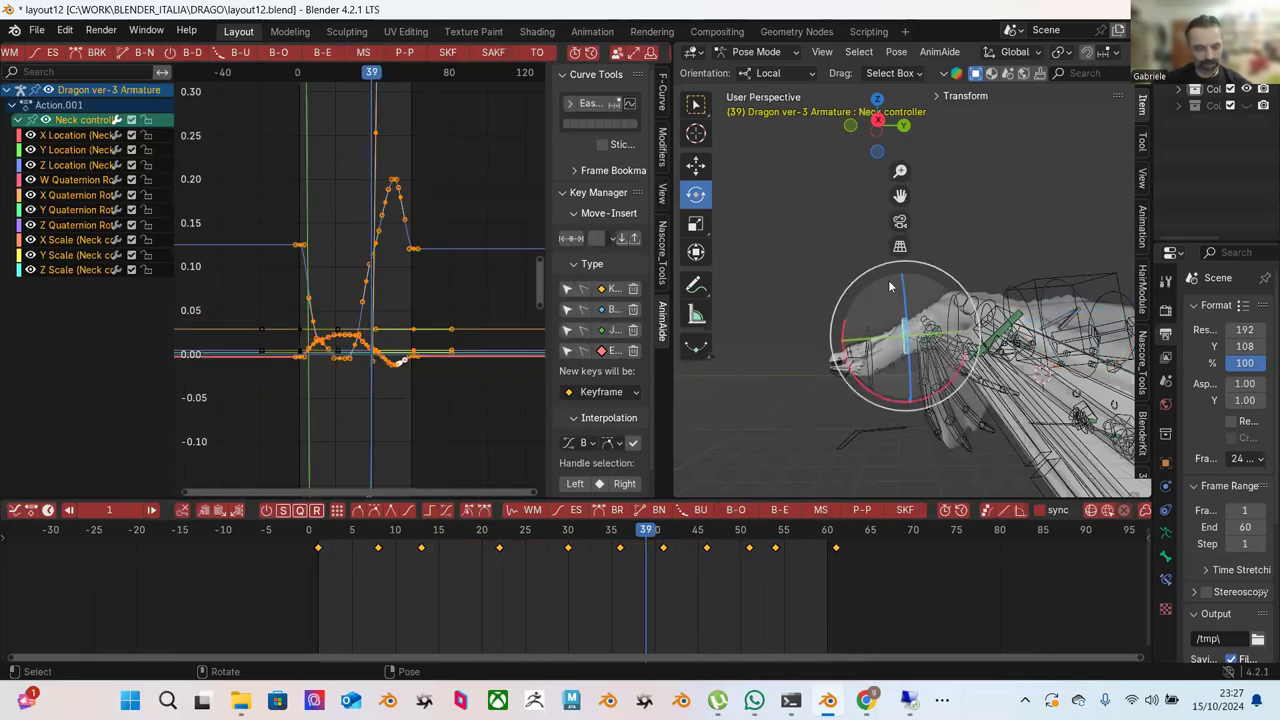
pyautogui.moveTo(628, 540); pyautogui.dragTo(663, 540)
pyautogui.press('w')
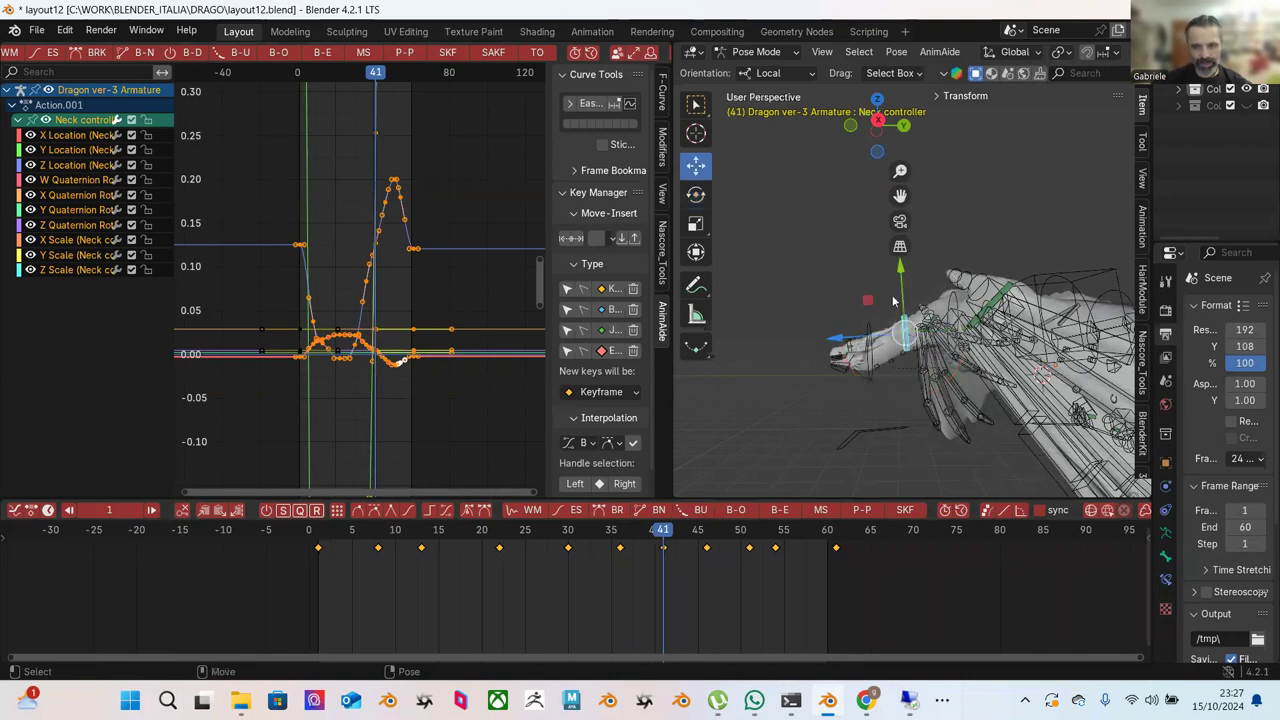
pyautogui.moveTo(903, 285)
pyautogui.mouseDown()
pyautogui.moveTo(899, 272)
pyautogui.moveTo(895, 290)
pyautogui.mouseUp()
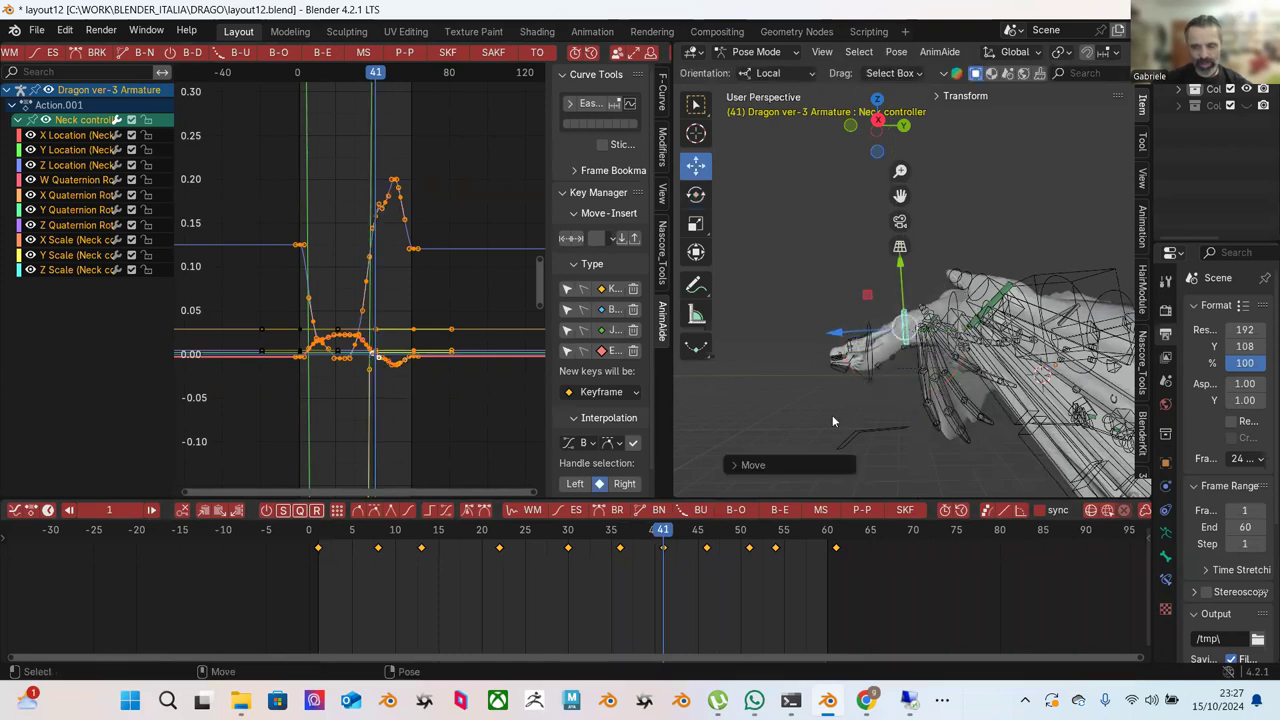
pyautogui.moveTo(618, 538); pyautogui.dragTo(706, 548)
pyautogui.moveTo(900, 290); pyautogui.dragTo(886, 325)
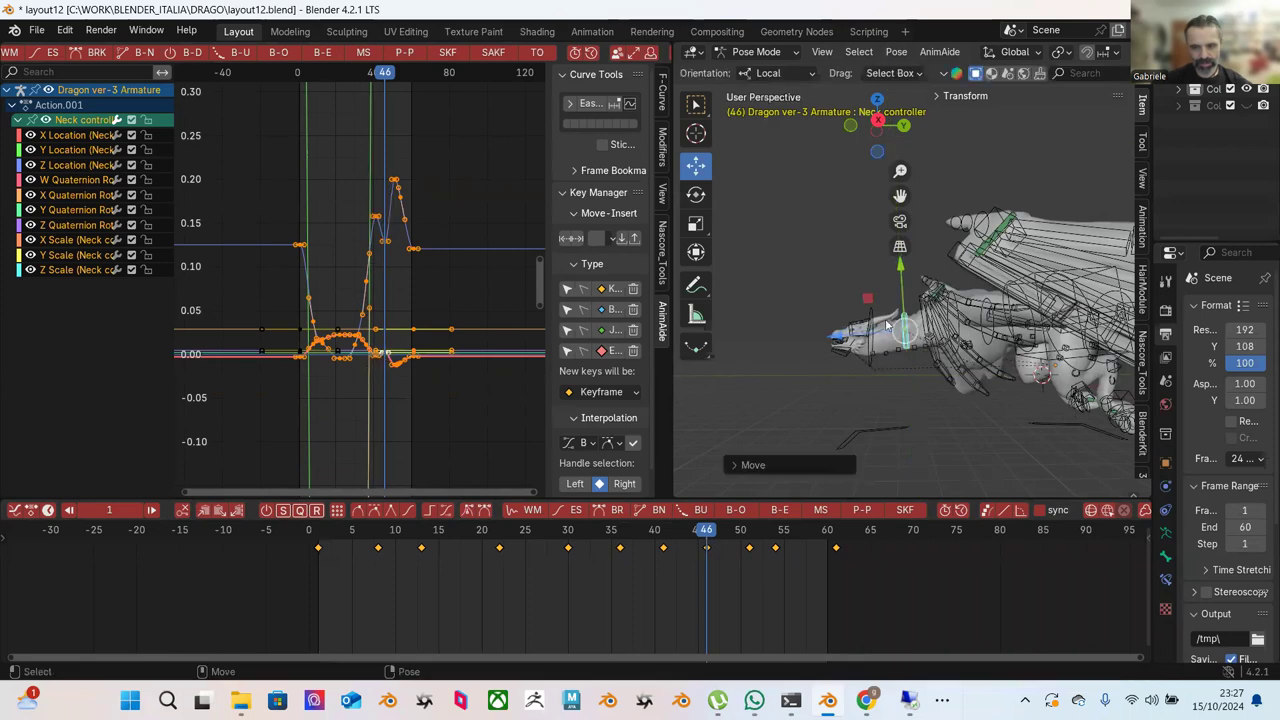
# Shift the Neck controller along Y at frames 51 and 54, trimming its peak to about 0.16, then play.
pyautogui.click(741, 531)
pyautogui.moveTo(743, 531); pyautogui.dragTo(749, 531)
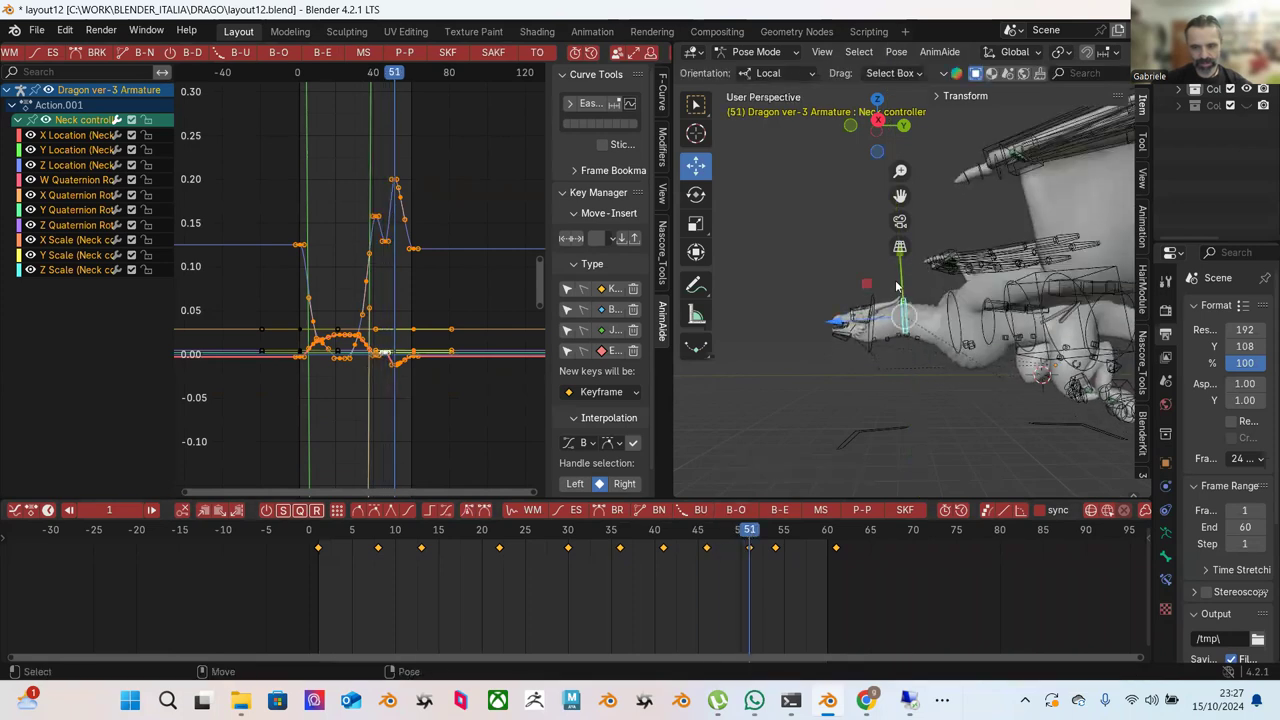
pyautogui.moveTo(902, 290); pyautogui.dragTo(902, 293)
pyautogui.moveTo(757, 531); pyautogui.dragTo(777, 531)
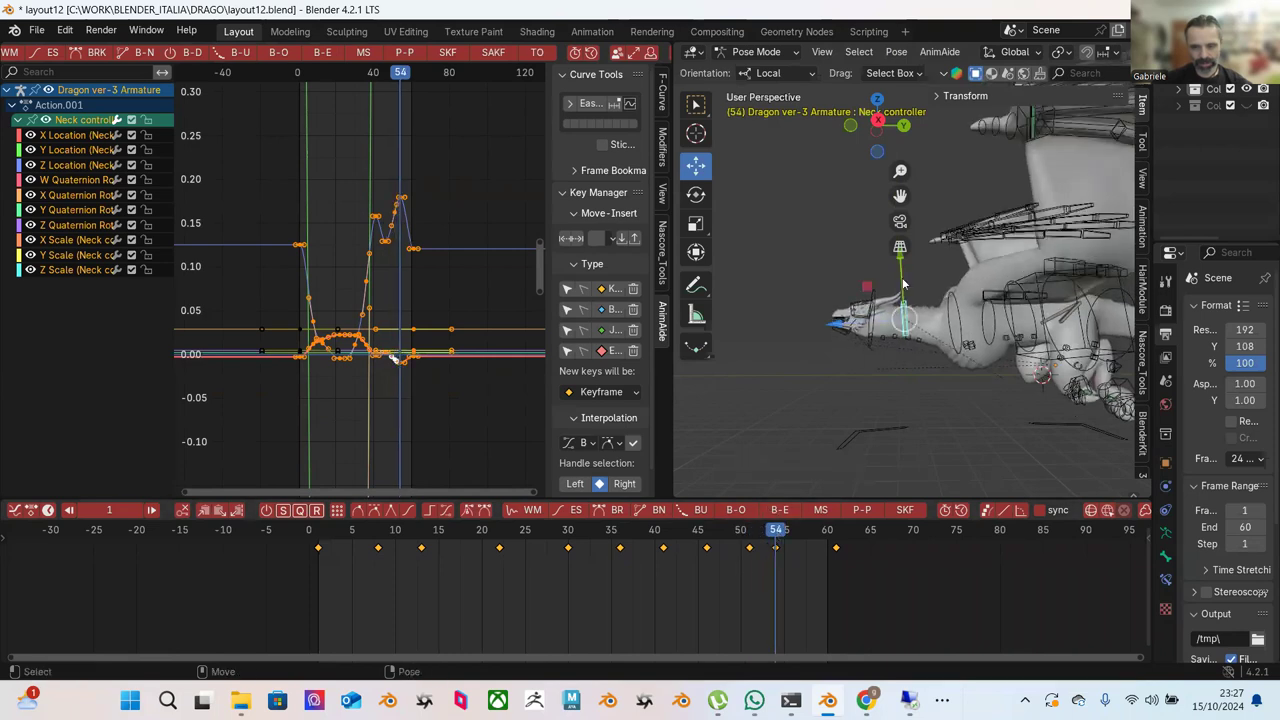
pyautogui.moveTo(903, 287); pyautogui.dragTo(903, 293)
pyautogui.moveTo(780, 530); pyautogui.dragTo(397, 464)
pyautogui.press('space')
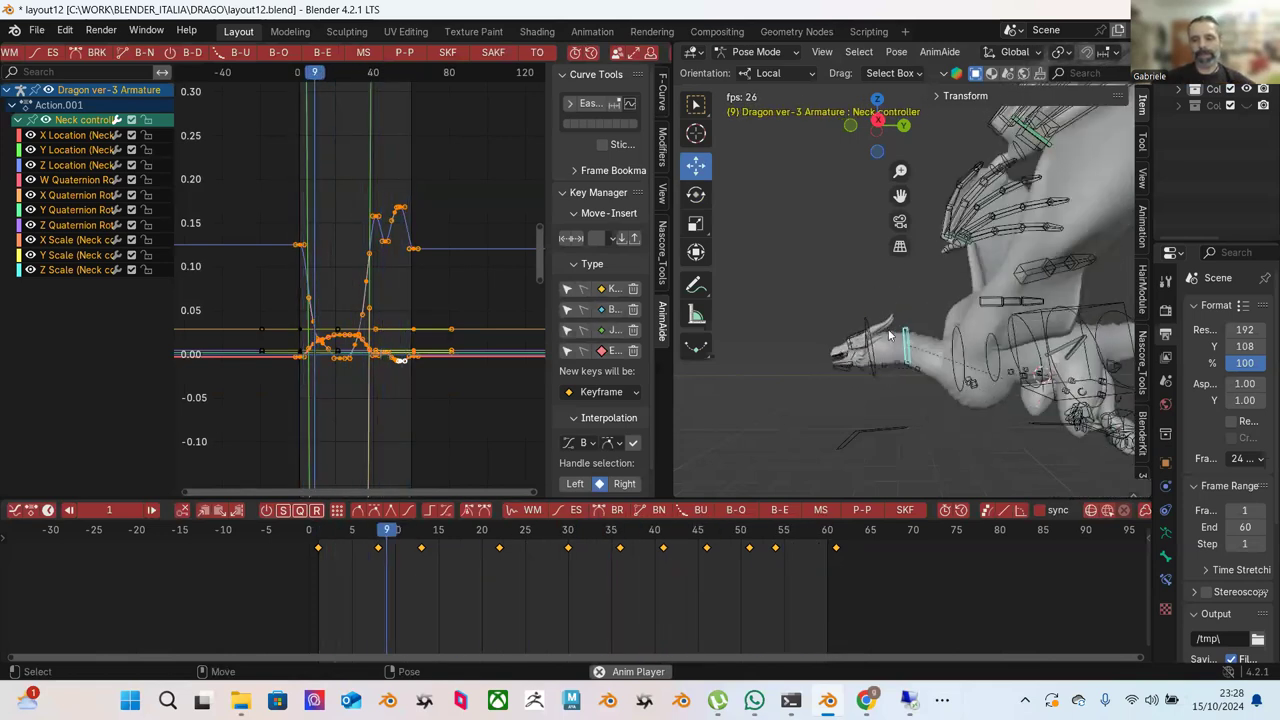
# Stop playback and shift the Neck controller along Y at frames 8, 13, 22 and 24.
pyautogui.press('space')
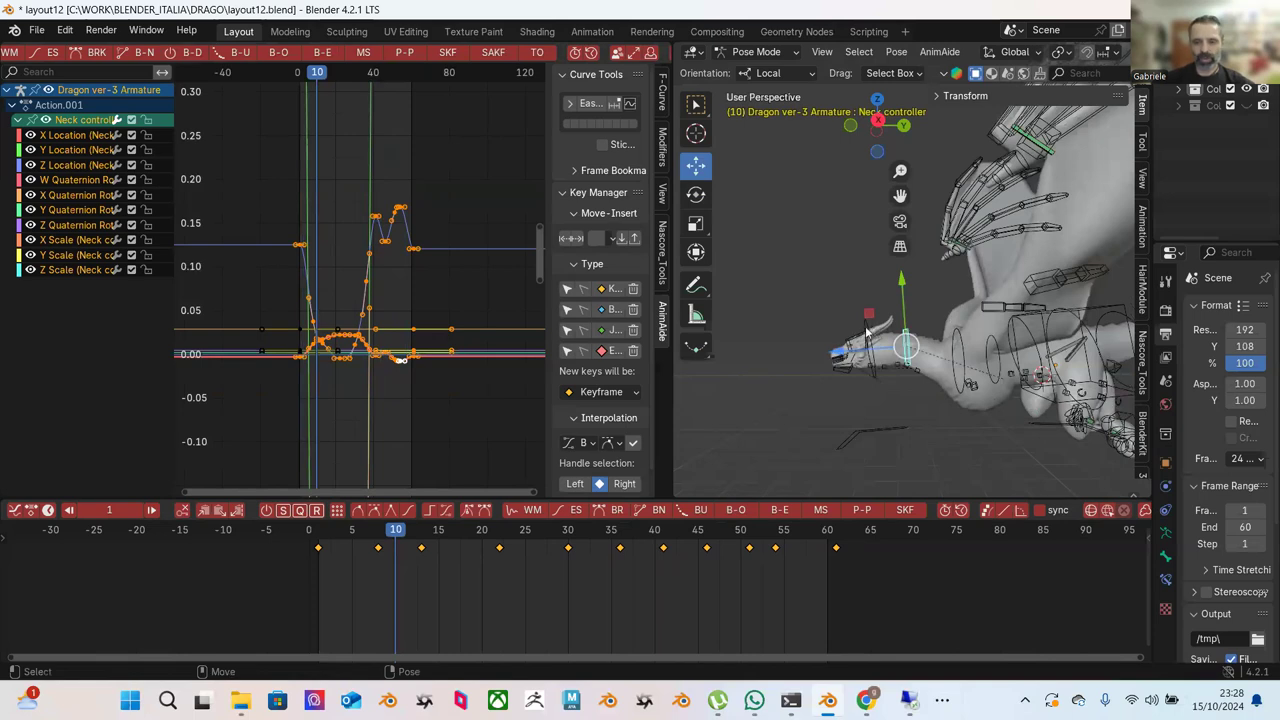
pyautogui.moveTo(392, 530)
pyautogui.mouseDown()
pyautogui.moveTo(351, 531)
pyautogui.moveTo(381, 531)
pyautogui.mouseUp()
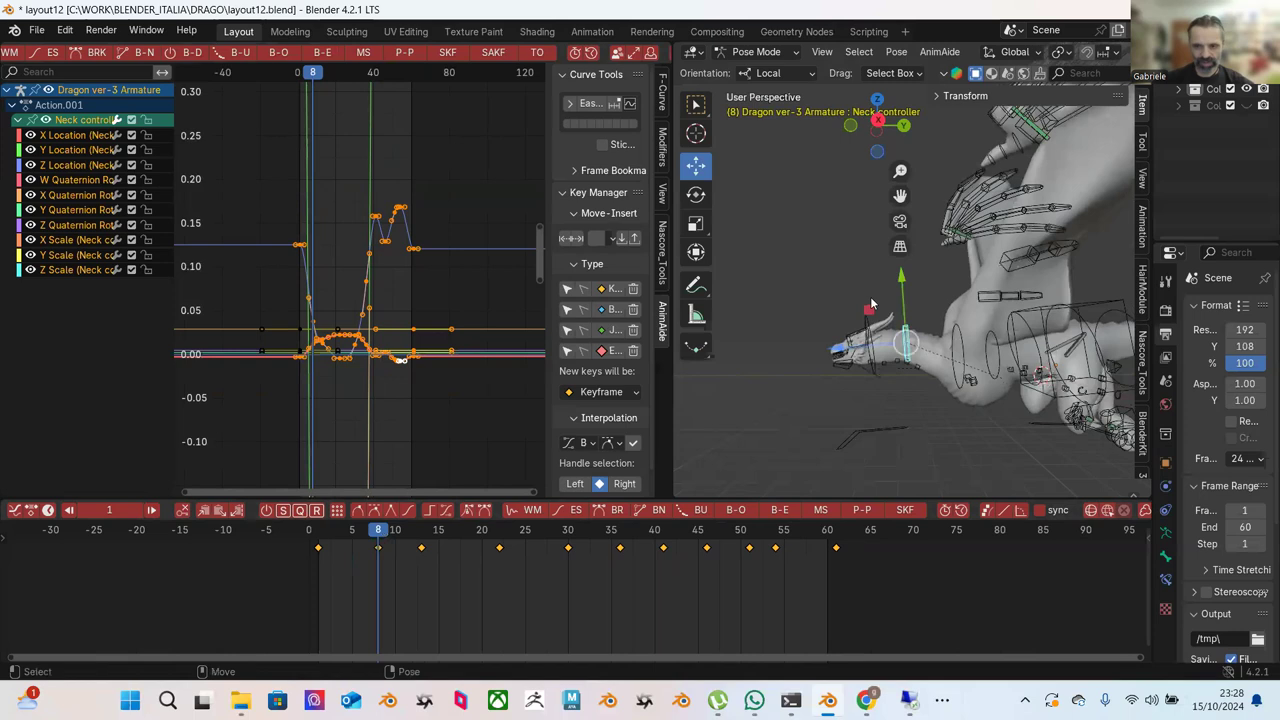
pyautogui.moveTo(904, 306); pyautogui.dragTo(907, 312)
pyautogui.moveTo(340, 531); pyautogui.dragTo(427, 517)
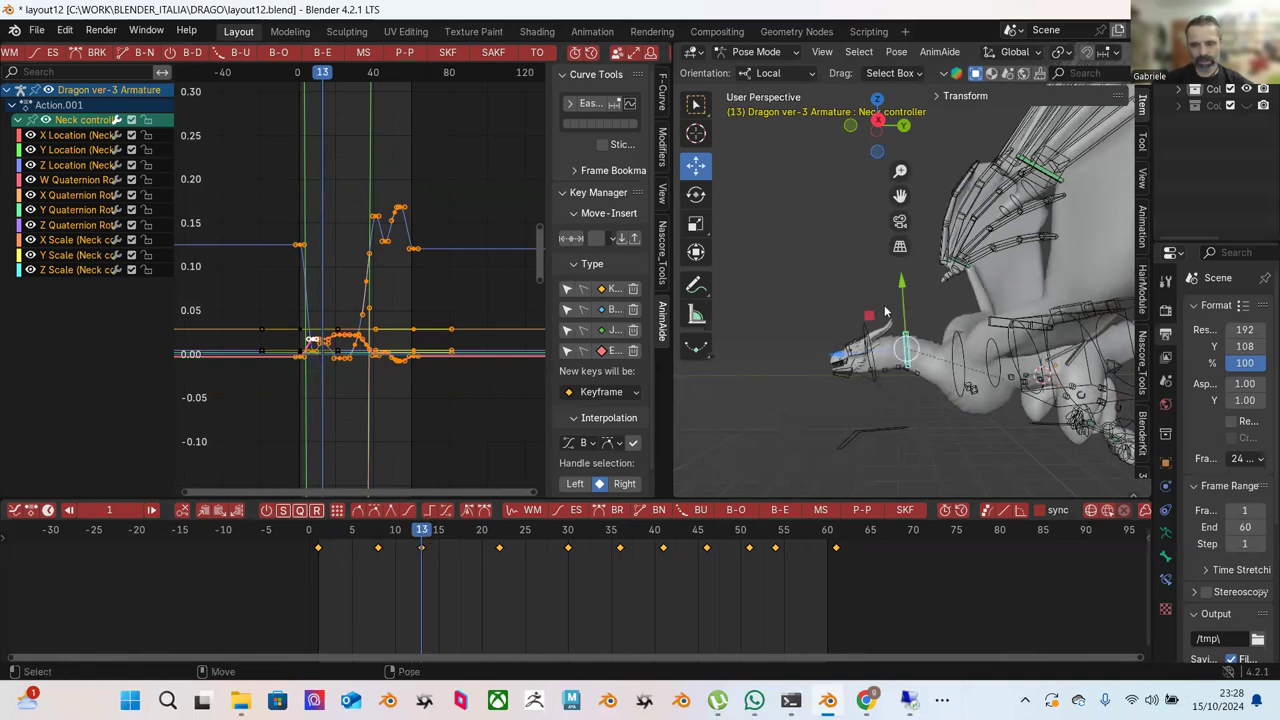
pyautogui.moveTo(904, 306); pyautogui.dragTo(906, 310)
pyautogui.moveTo(432, 535); pyautogui.dragTo(499, 531)
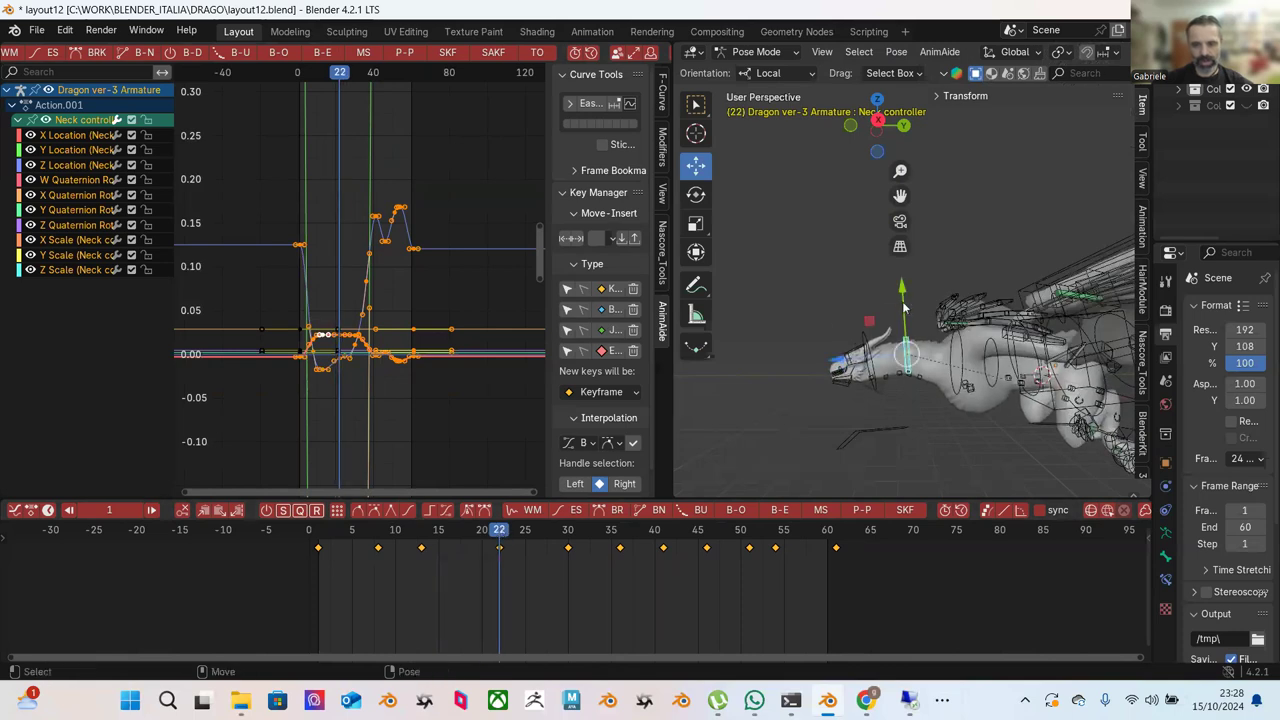
pyautogui.moveTo(904, 308); pyautogui.dragTo(904, 314)
pyautogui.moveTo(499, 531); pyautogui.dragTo(568, 530)
pyautogui.moveTo(900, 290); pyautogui.dragTo(802, 349)
# Shift the Neck controller along Y at frames 36 and 40, then review the cycle in playback.
pyautogui.moveTo(585, 531); pyautogui.dragTo(620, 531)
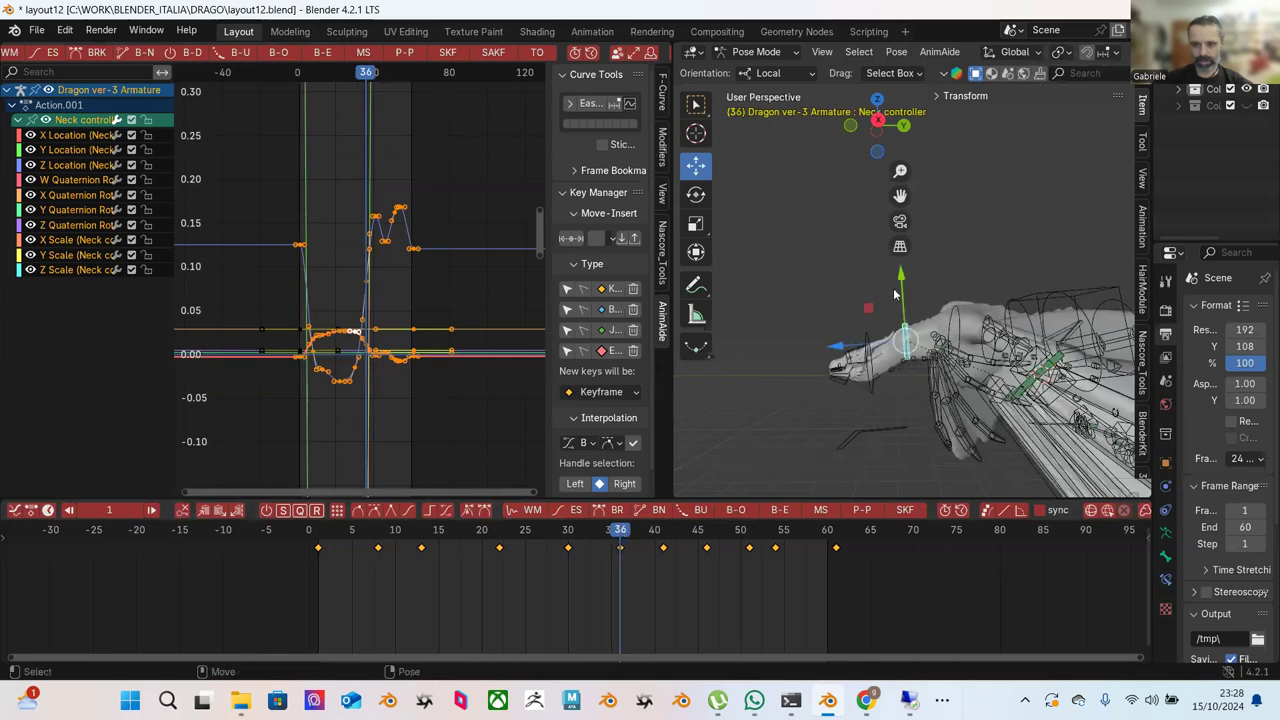
pyautogui.moveTo(895, 293); pyautogui.dragTo(905, 292)
pyautogui.moveTo(620, 531); pyautogui.dragTo(663, 531)
pyautogui.click(900, 248)
pyautogui.moveTo(904, 289)
pyautogui.mouseDown(button='middle')
pyautogui.moveTo(899, 246)
pyautogui.moveTo(903, 303)
pyautogui.mouseUp(button='middle')
pyautogui.moveTo(903, 303); pyautogui.dragTo(902, 313)
pyautogui.moveTo(672, 531); pyautogui.dragTo(707, 531)
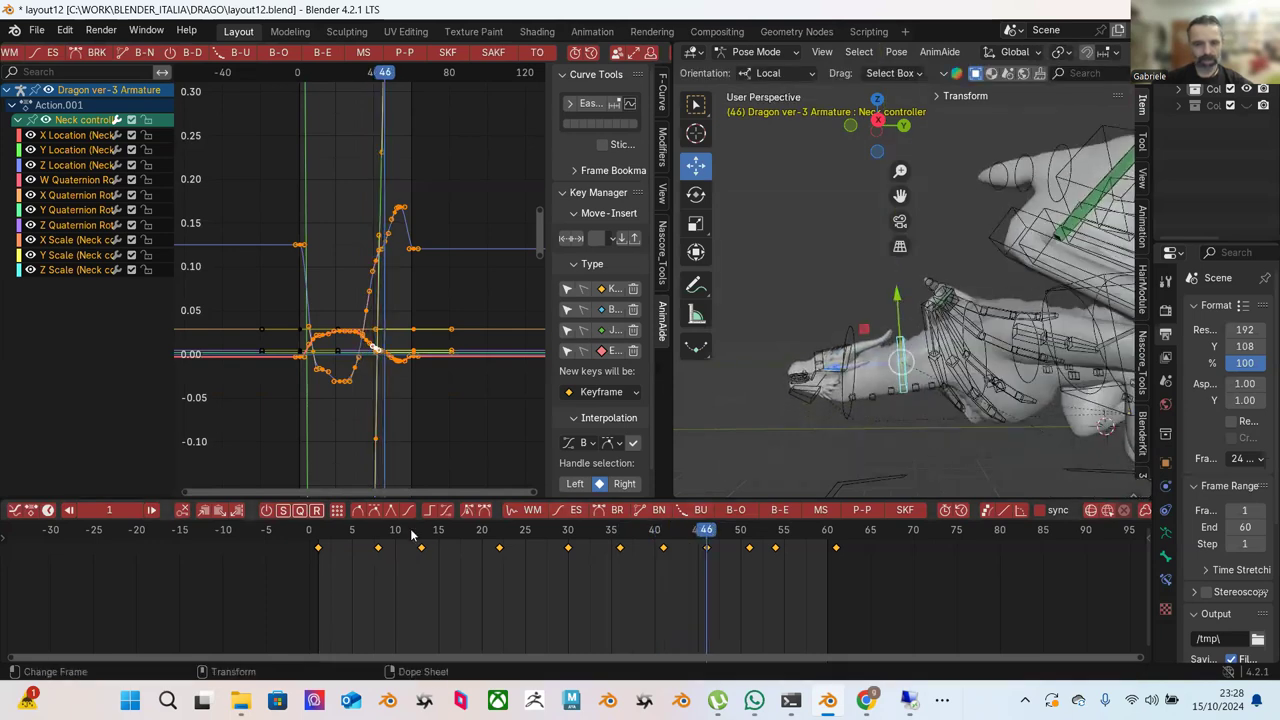
pyautogui.press('space')
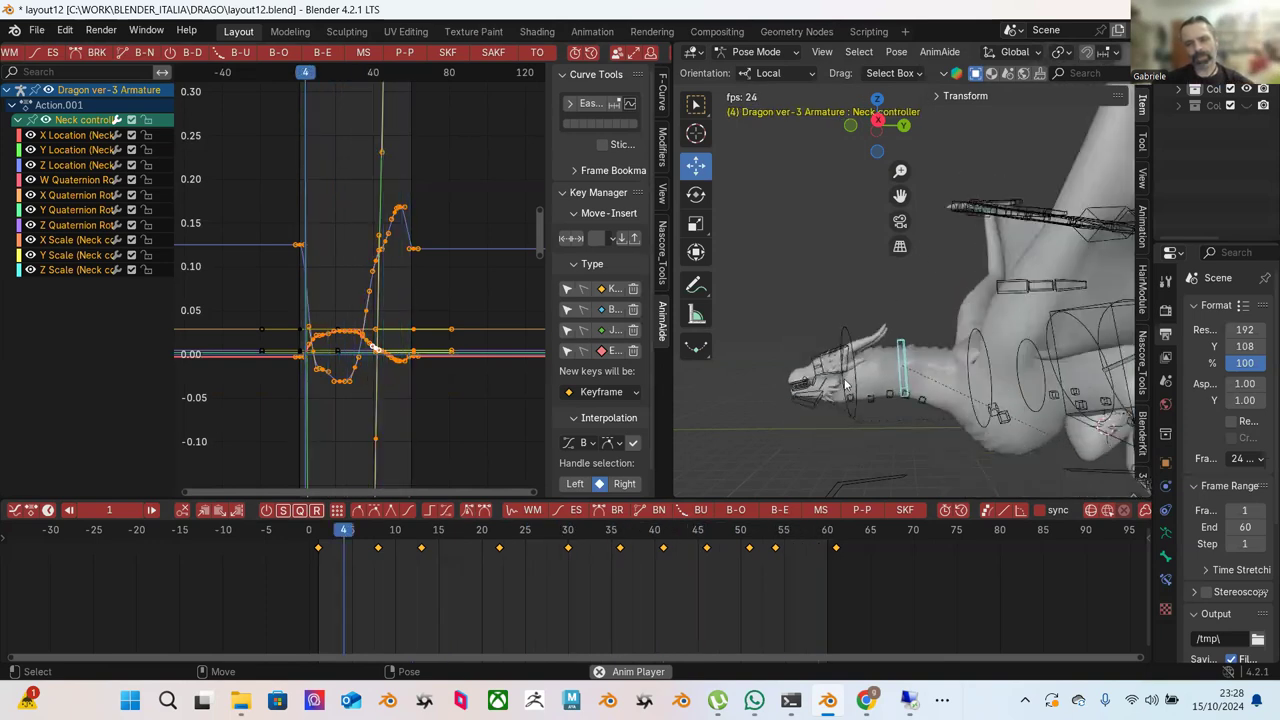
pyautogui.press('space')
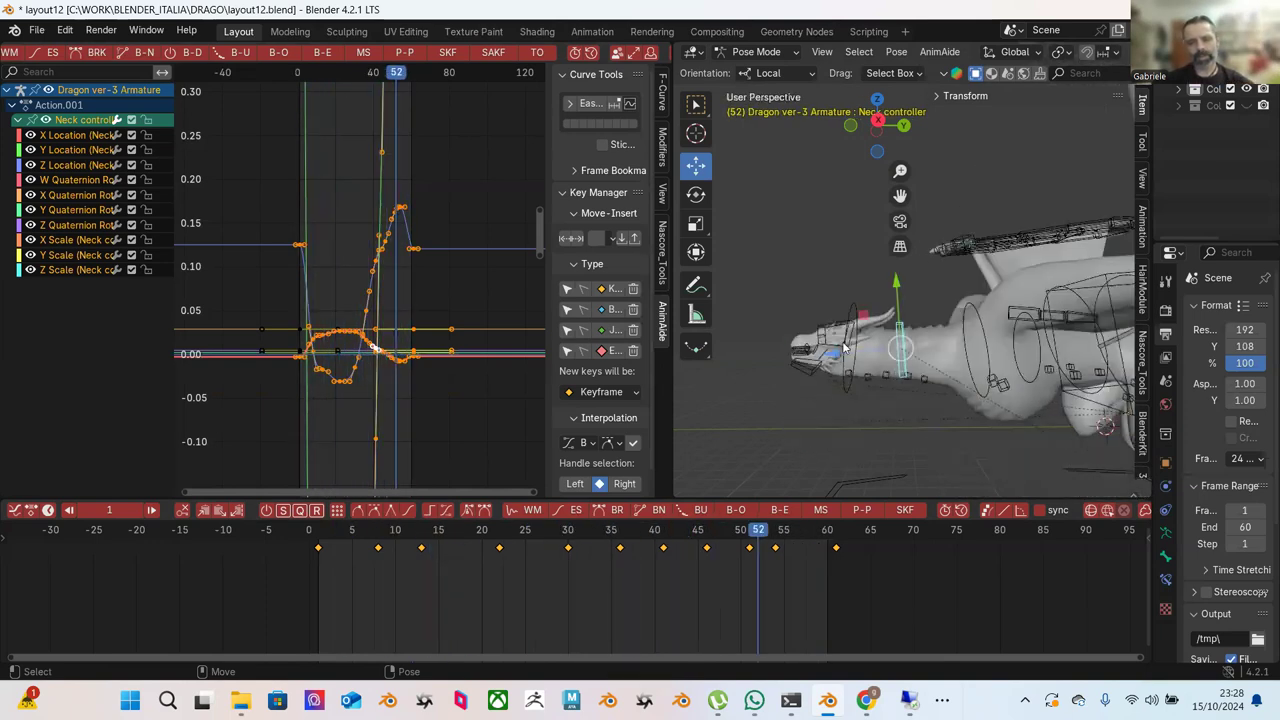
pyautogui.click(855, 311)
pyautogui.moveTo(773, 540); pyautogui.dragTo(836, 535)
# Rotate the NECK IK bone at frame 11 to key a new rotation.
pyautogui.moveTo(324, 541); pyautogui.dragTo(403, 535)
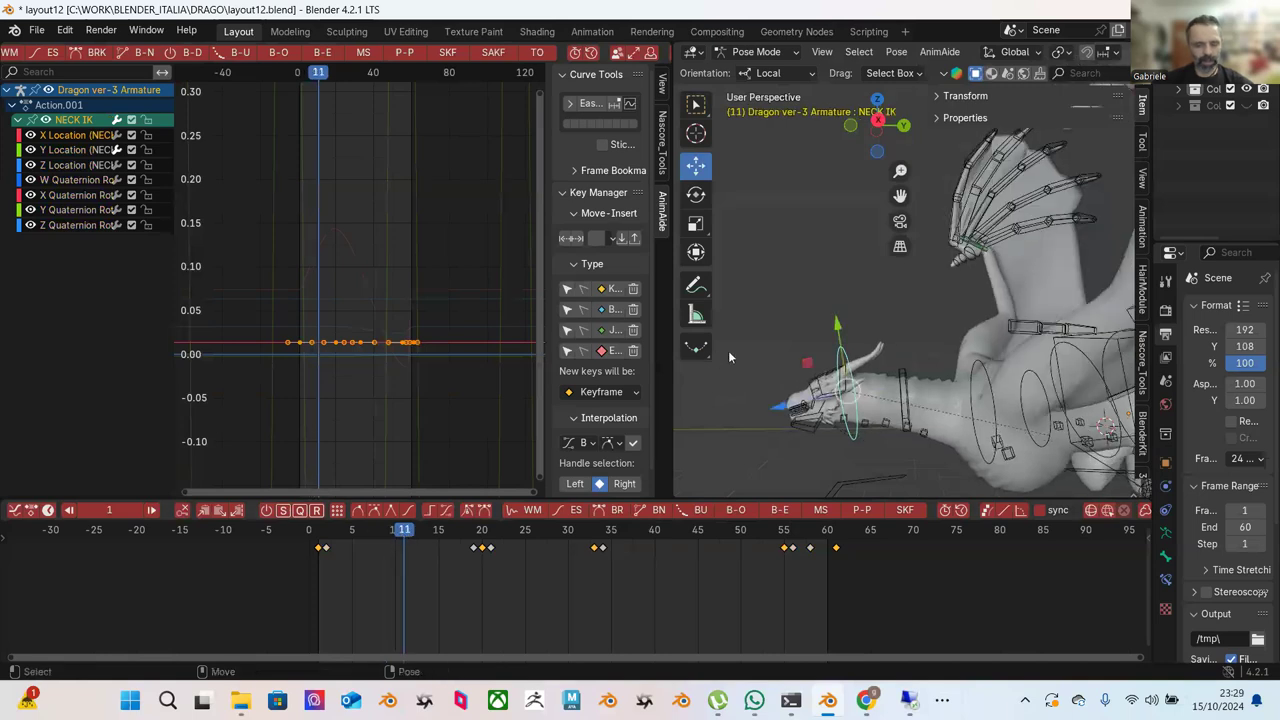
pyautogui.press('e')
pyautogui.moveTo(786, 393); pyautogui.dragTo(730, 418)
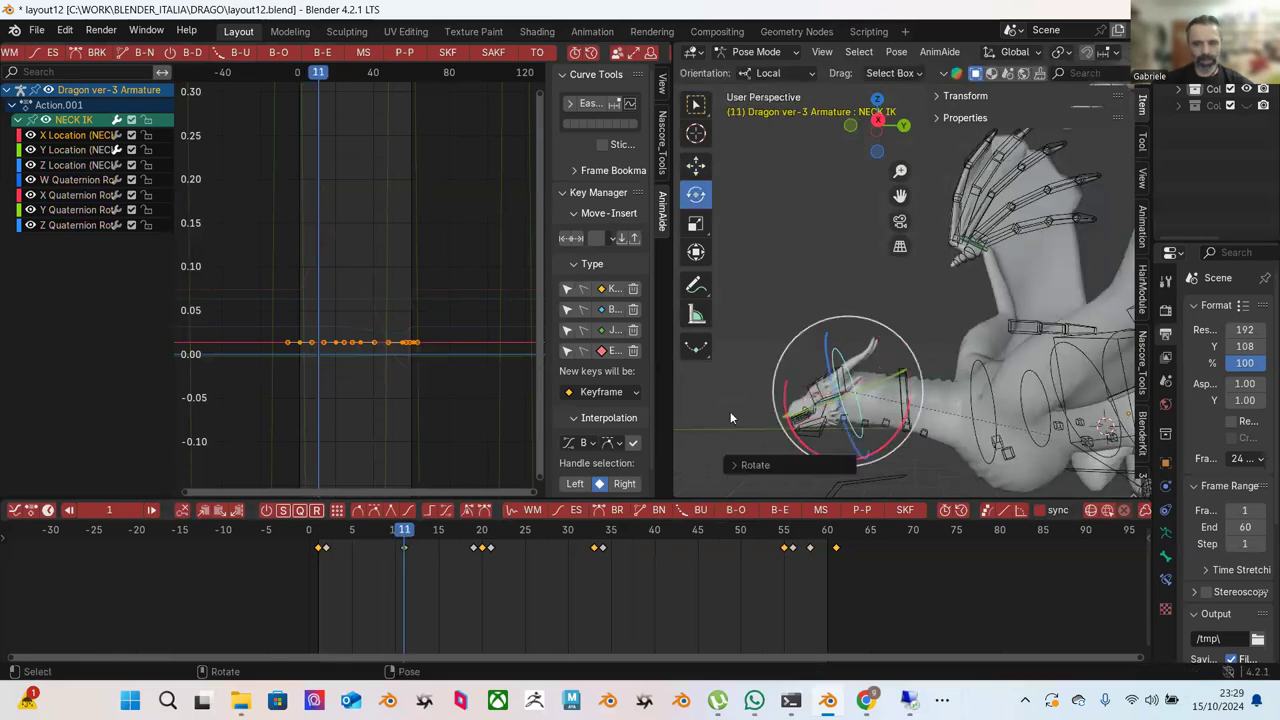
# Adjust the peak key of the X Quaternion Rotation curve into a broader crest near 0.19, then play.
pyautogui.click(57, 193)
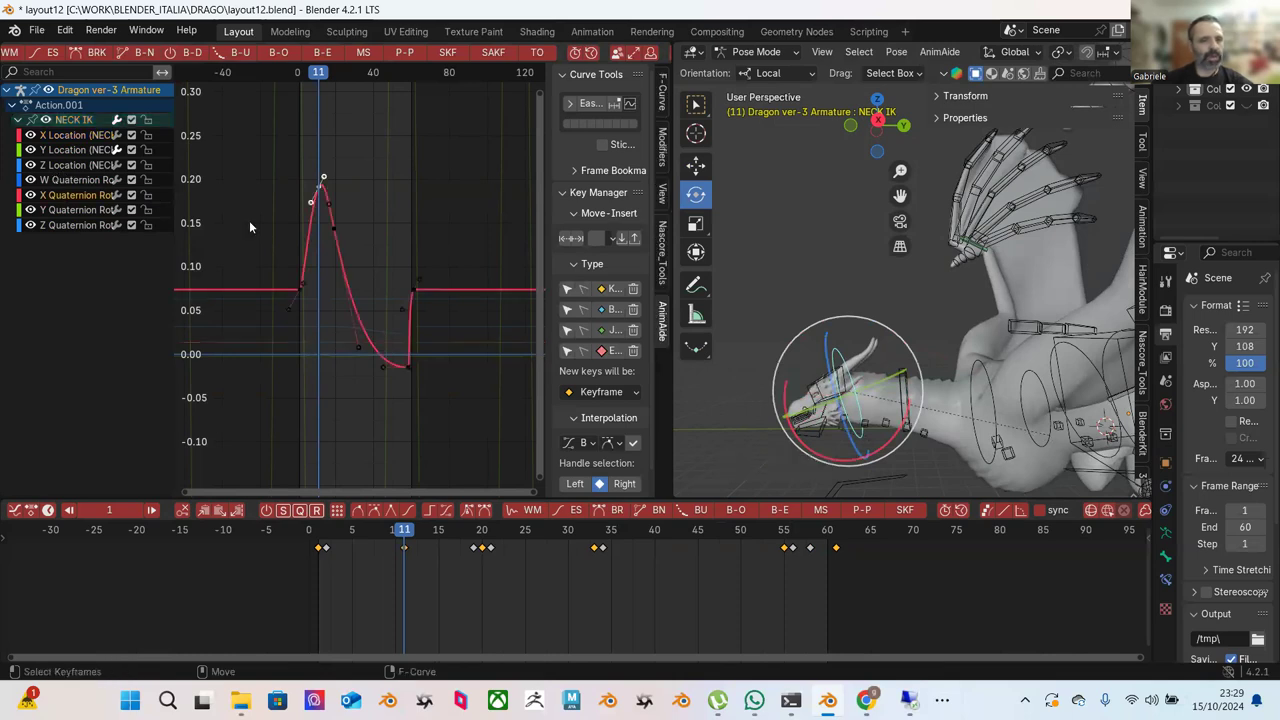
pyautogui.click(390, 245)
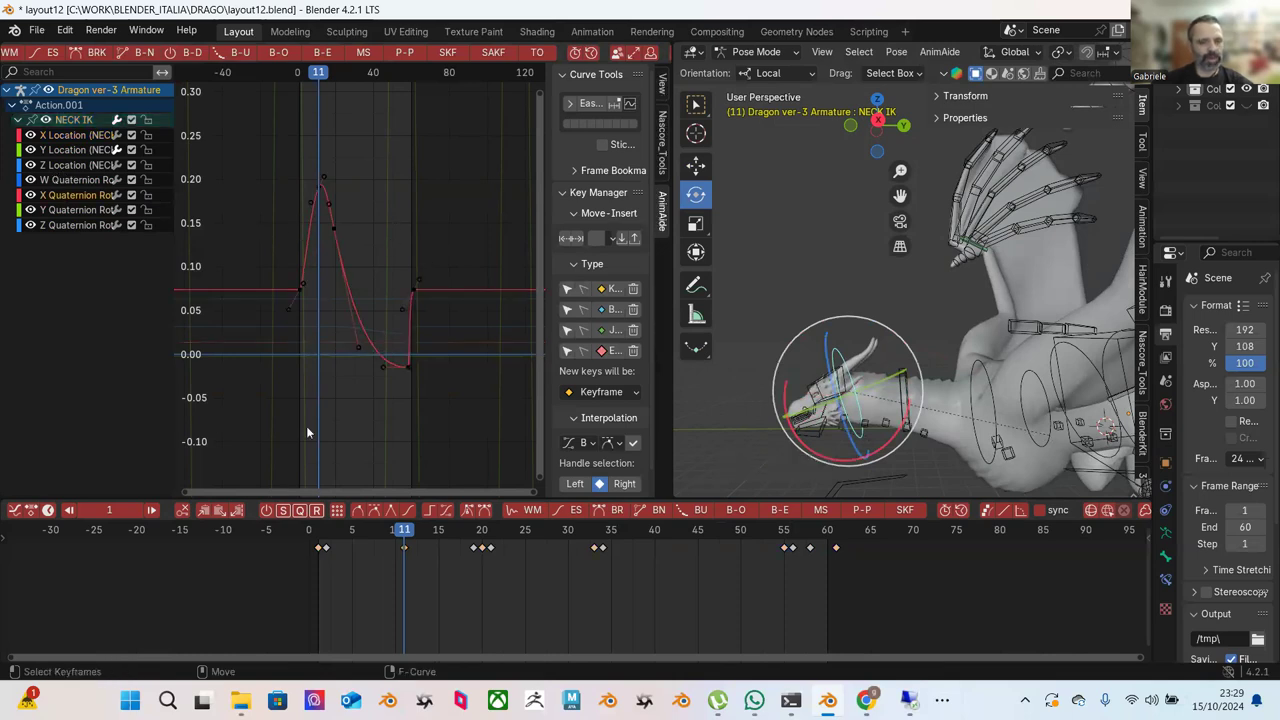
pyautogui.moveTo(276, 153); pyautogui.dragTo(356, 189)
pyautogui.click(324, 177)
pyautogui.press('g')
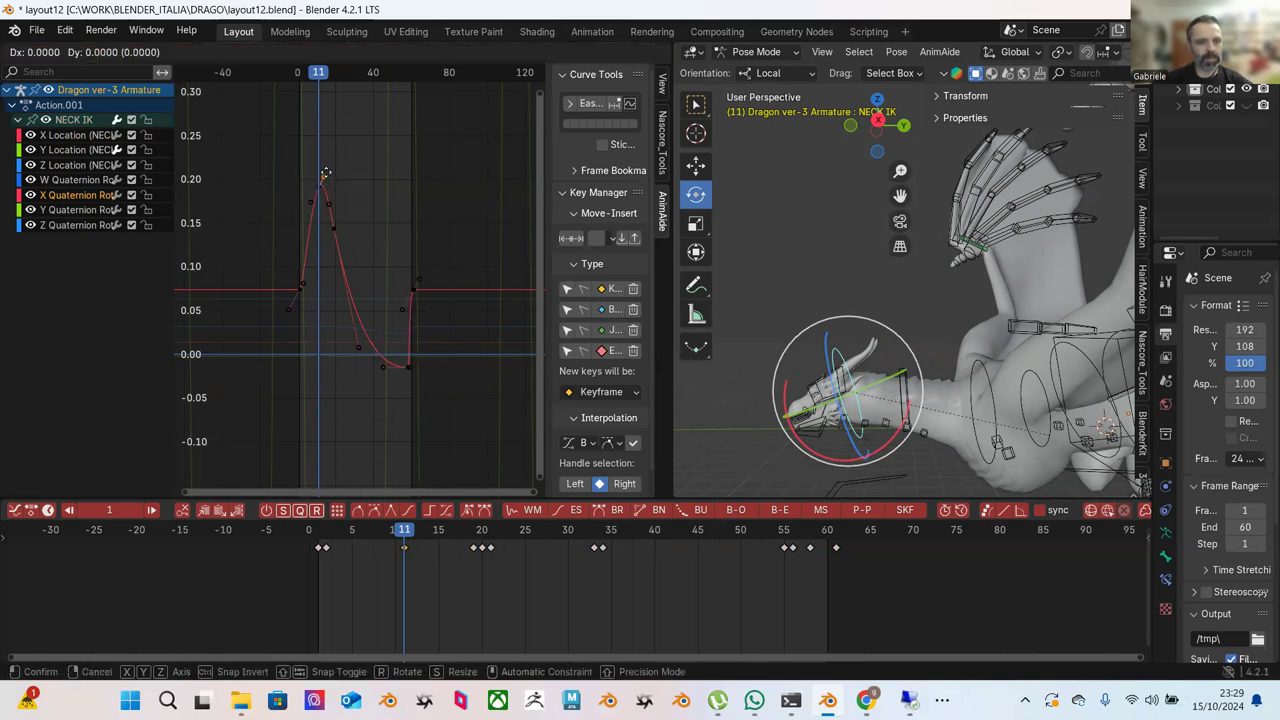
pyautogui.click(325, 177)
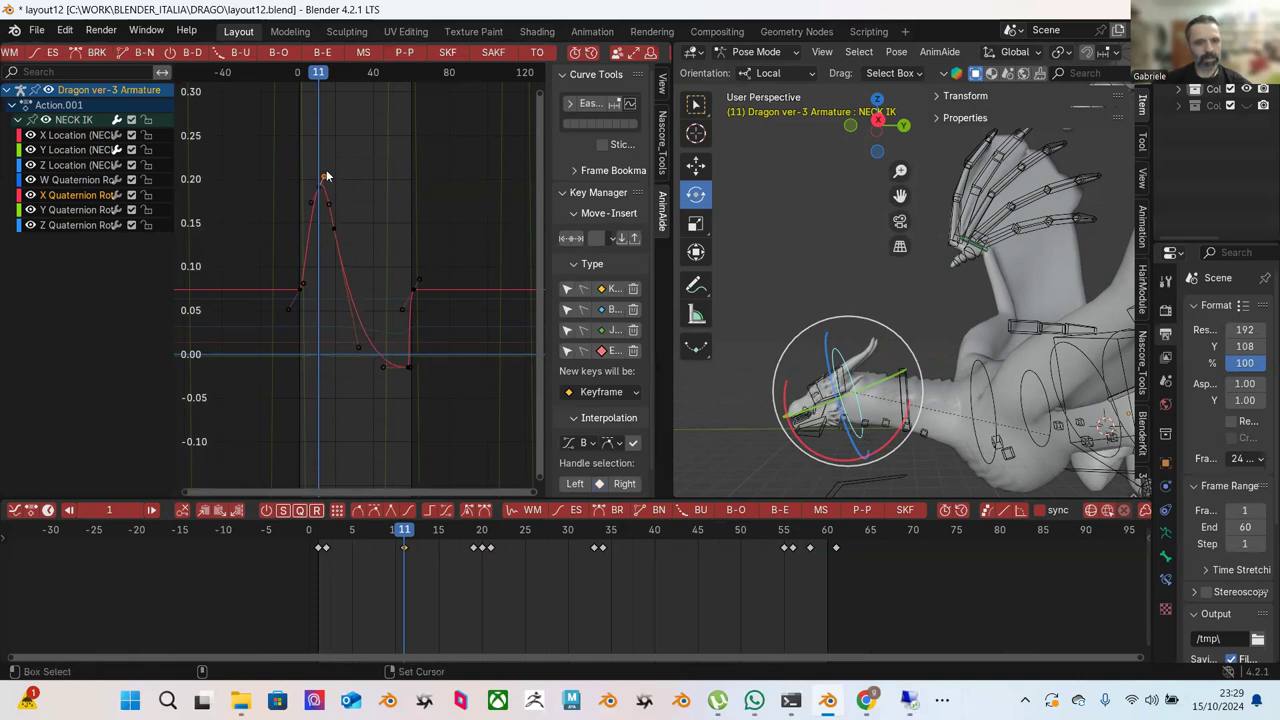
pyautogui.moveTo(321, 170); pyautogui.dragTo(356, 228)
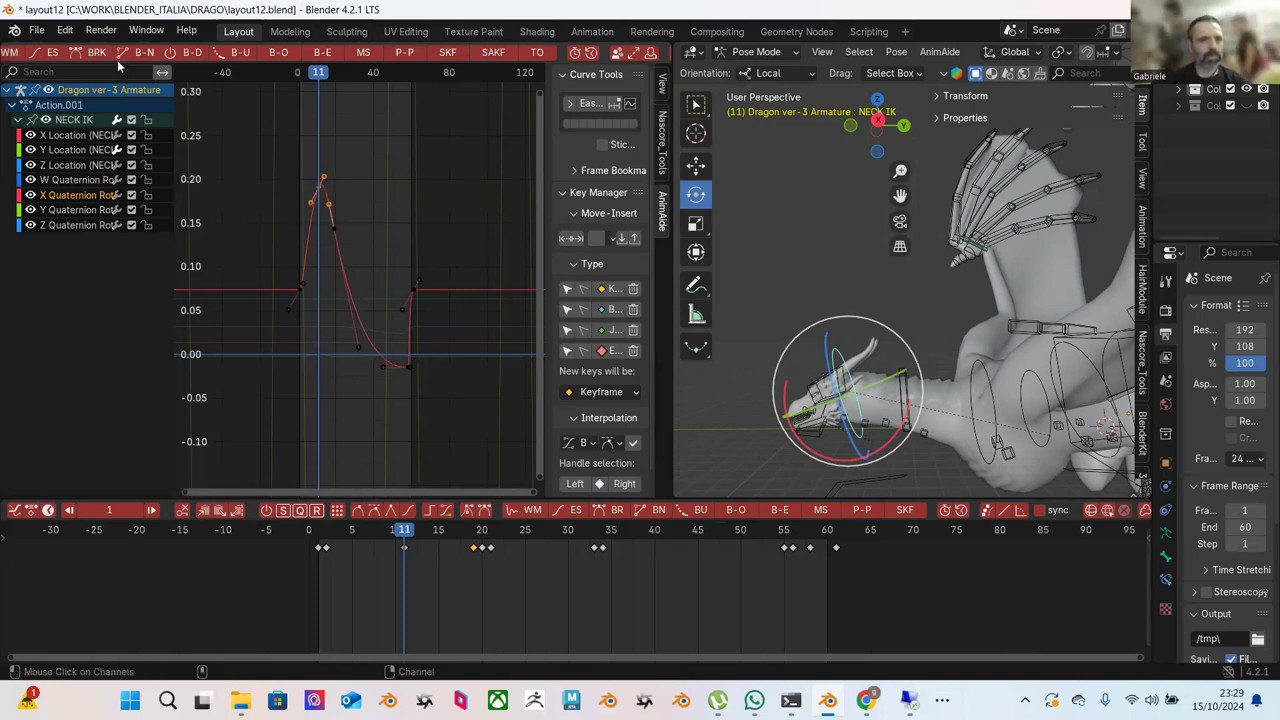
pyautogui.scroll(4, 116, 58)
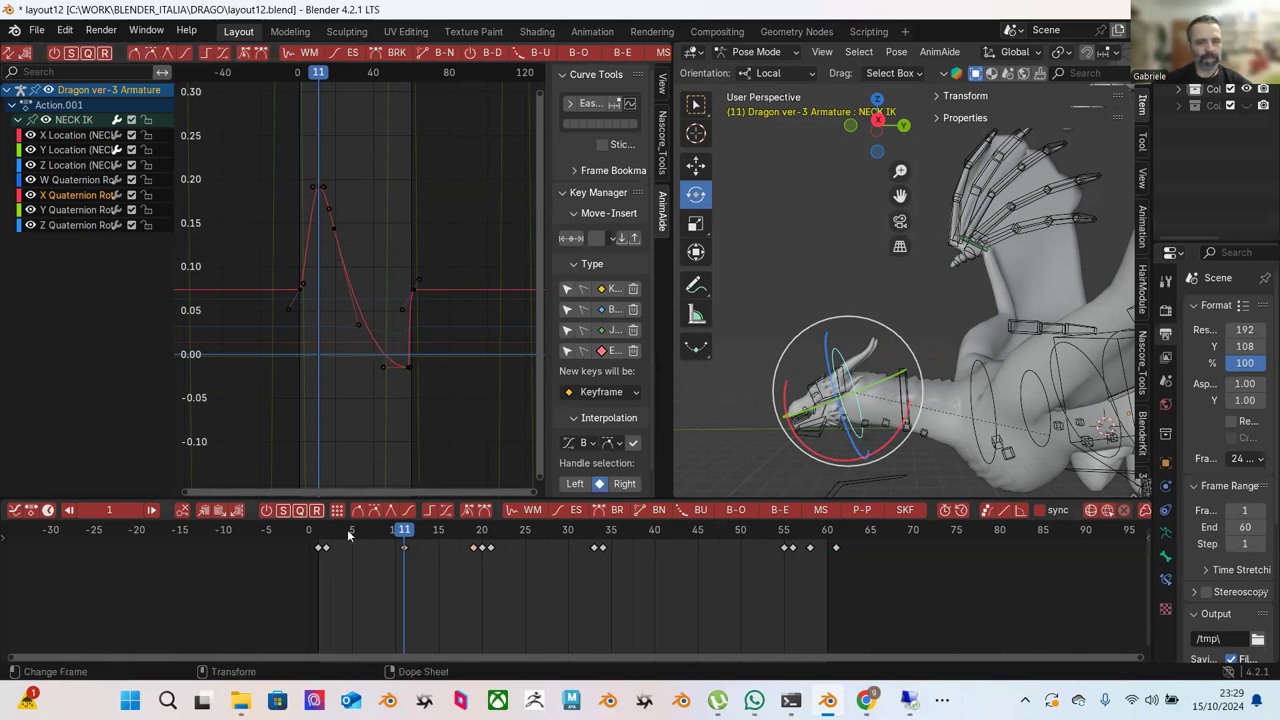
pyautogui.press('space')
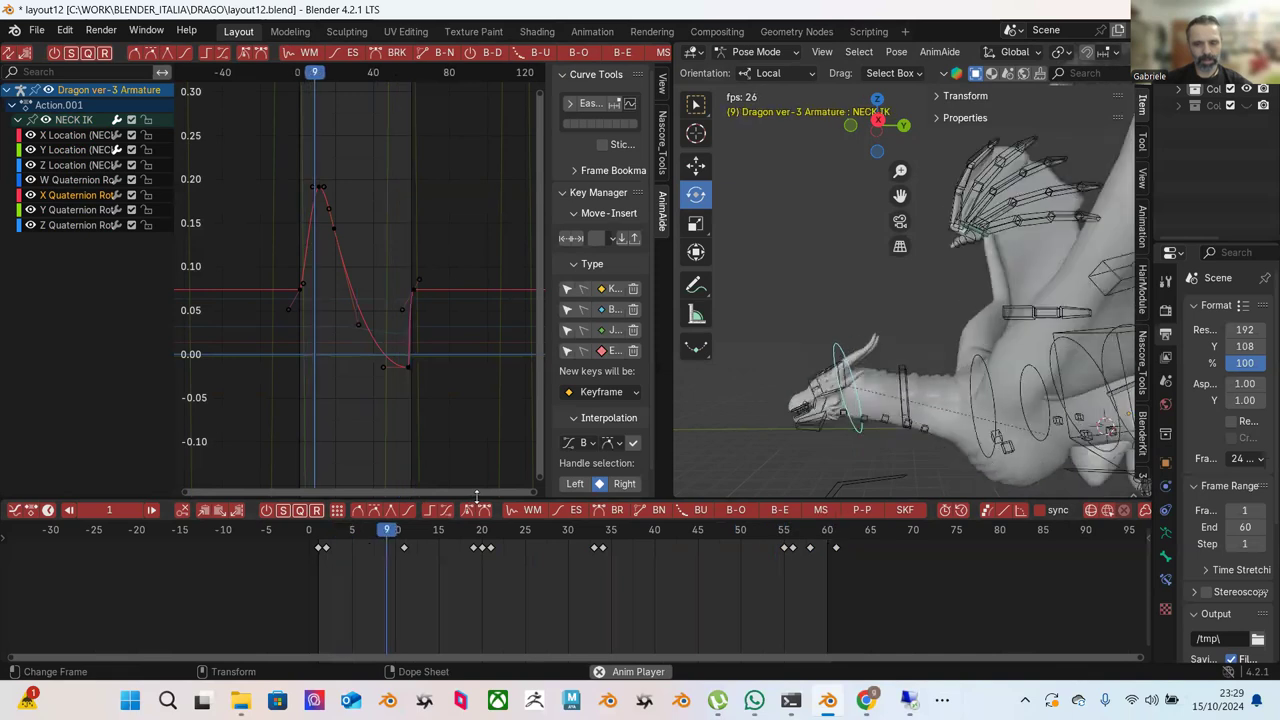
# Stop playback and move the NECK IK keyframe at frame 59 earlier in time.
pyautogui.press('space')
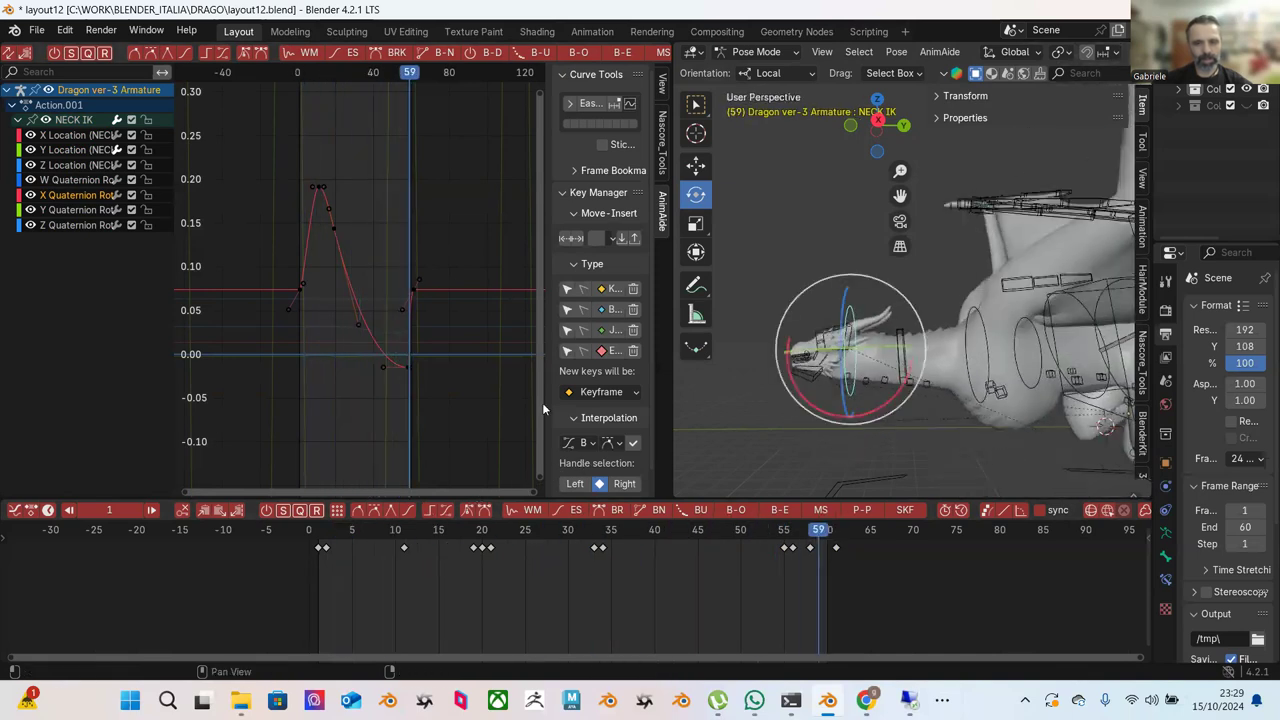
pyautogui.scroll(2, 400, 271)
pyautogui.moveTo(402, 262); pyautogui.dragTo(450, 308)
pyautogui.scroll(1, 450, 315)
pyautogui.moveTo(472, 392); pyautogui.dragTo(431, 428)
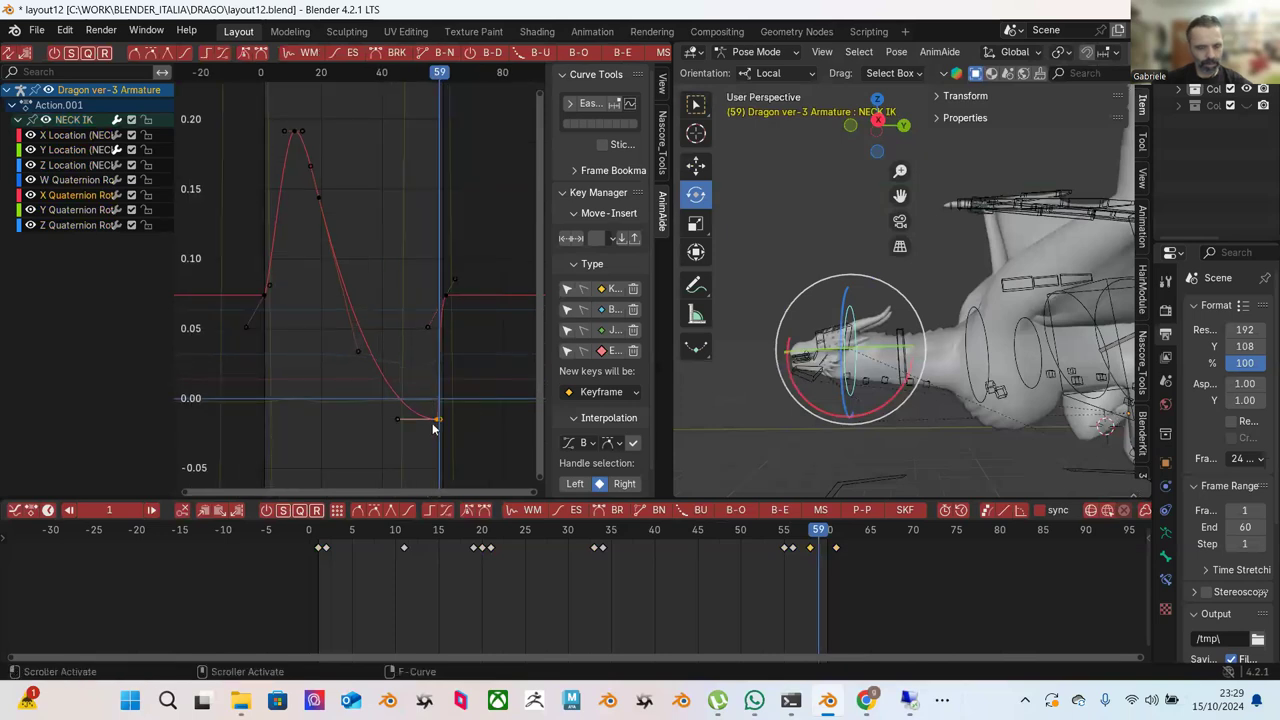
pyautogui.press('g')
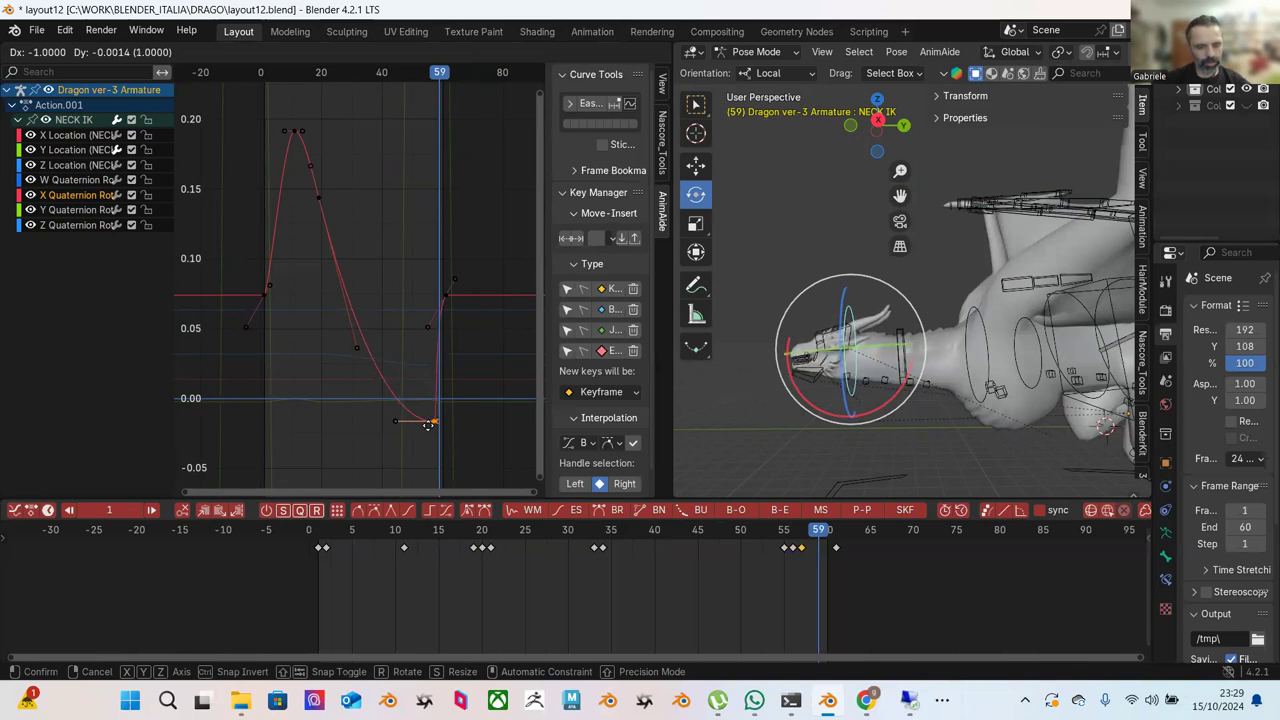
pyautogui.rightClick(430, 430)
pyautogui.press('g')
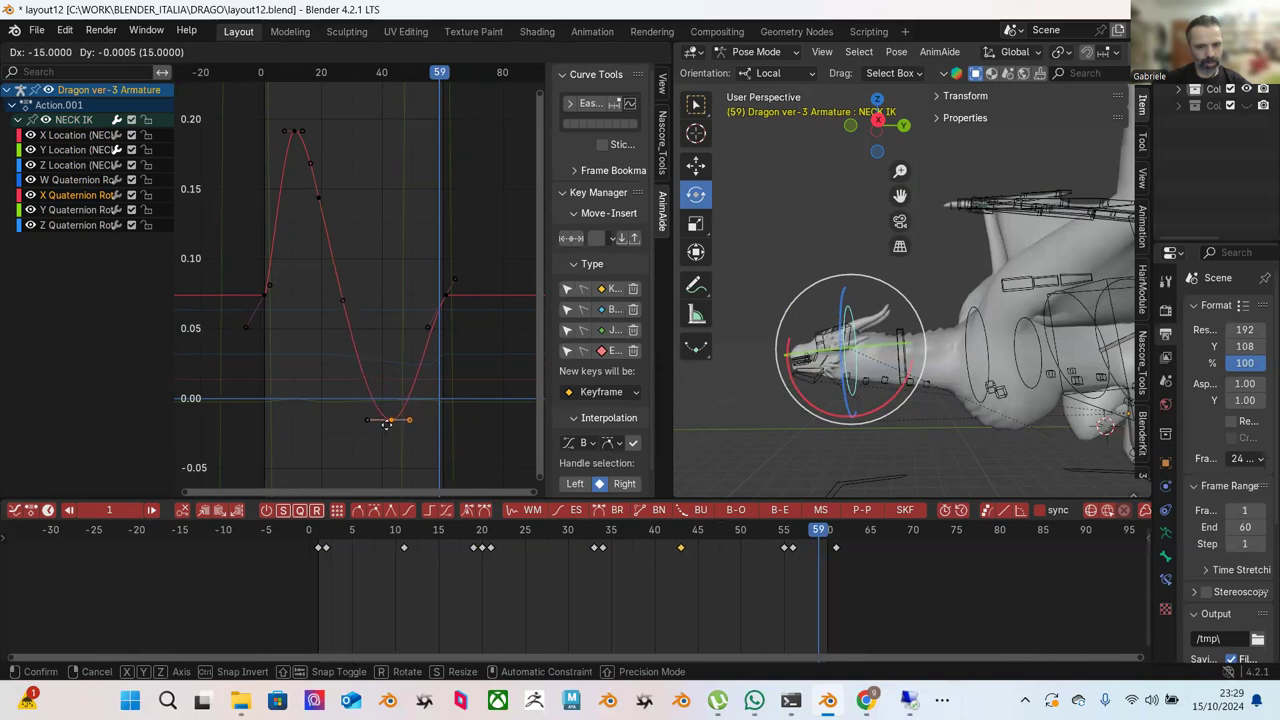
pyautogui.click(391, 422)
pyautogui.moveTo(707, 538); pyautogui.dragTo(810, 548)
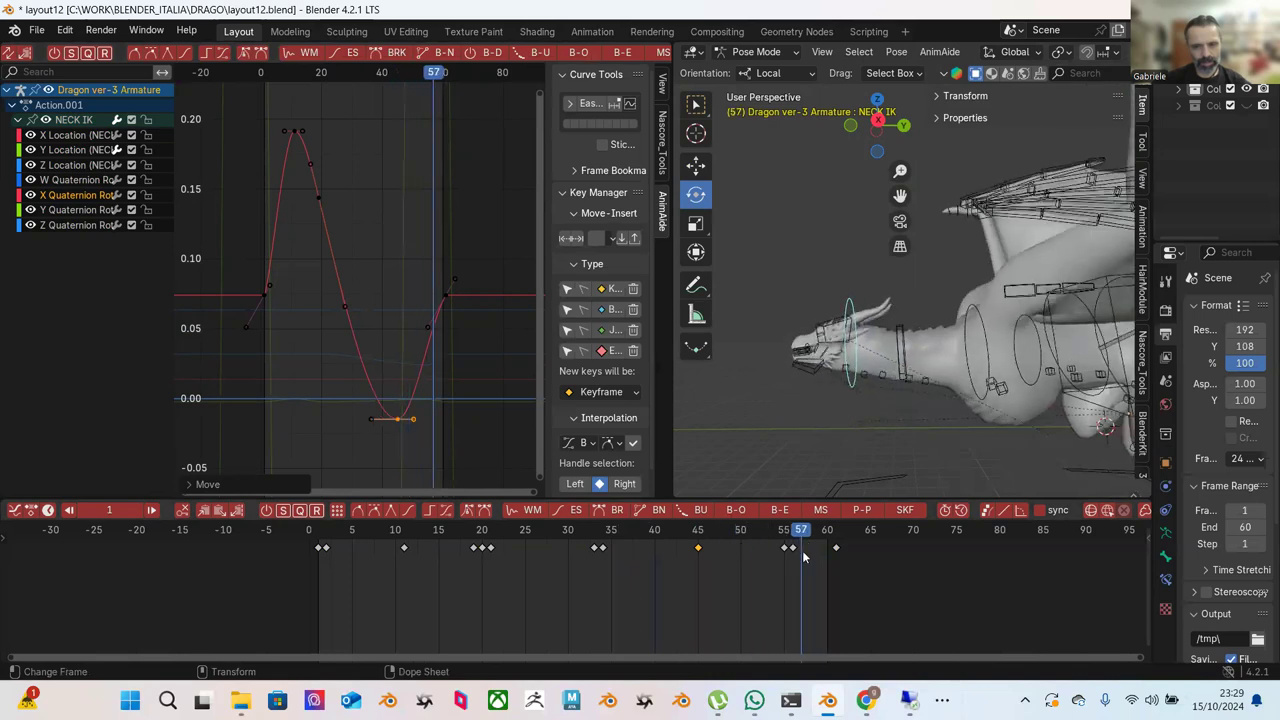
# Nudge a rising-section key and shift the early keyframe slightly earlier, then review playback.
pyautogui.moveTo(435, 342); pyautogui.dragTo(441, 348)
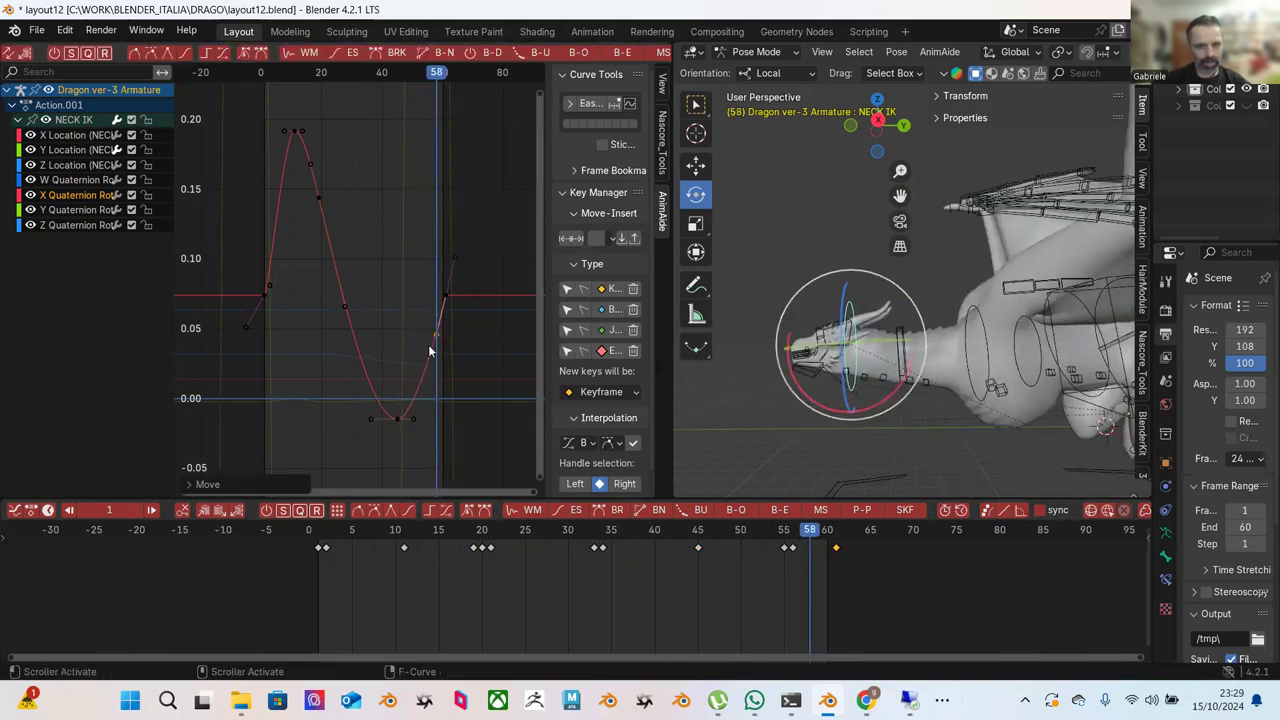
pyautogui.click(270, 285)
pyautogui.click(268, 287)
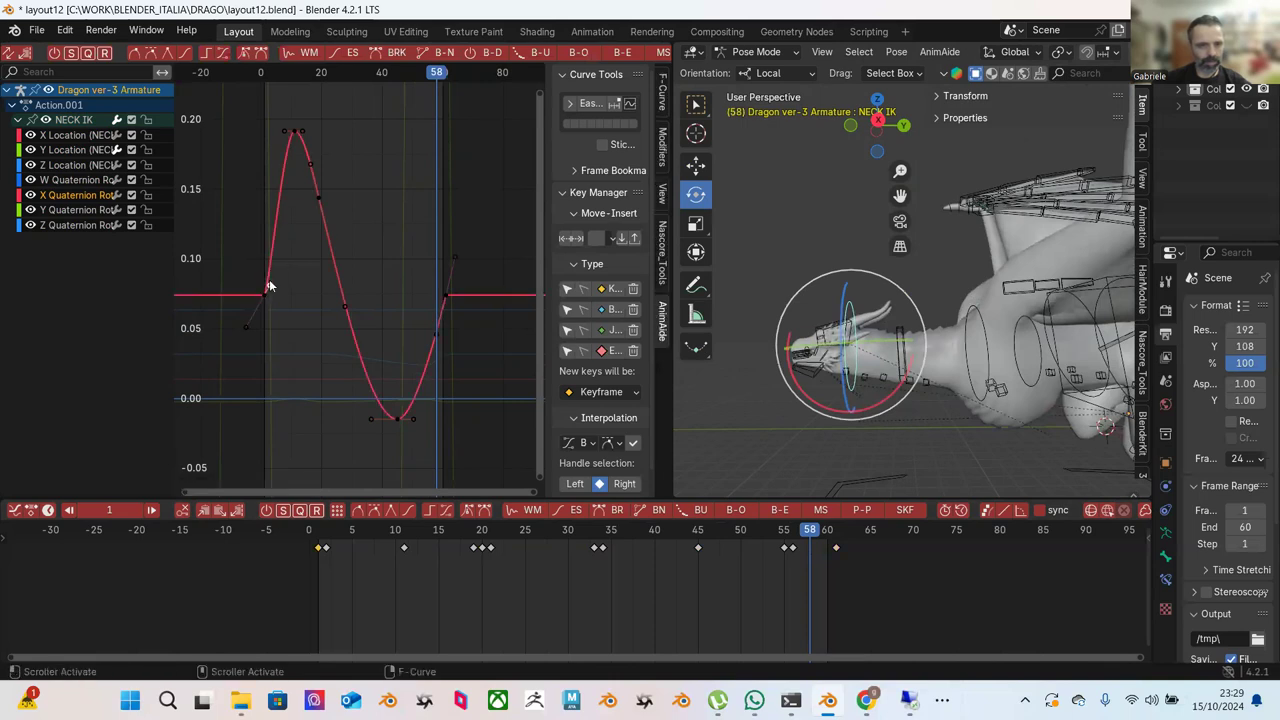
pyautogui.moveTo(270, 285); pyautogui.dragTo(258, 279)
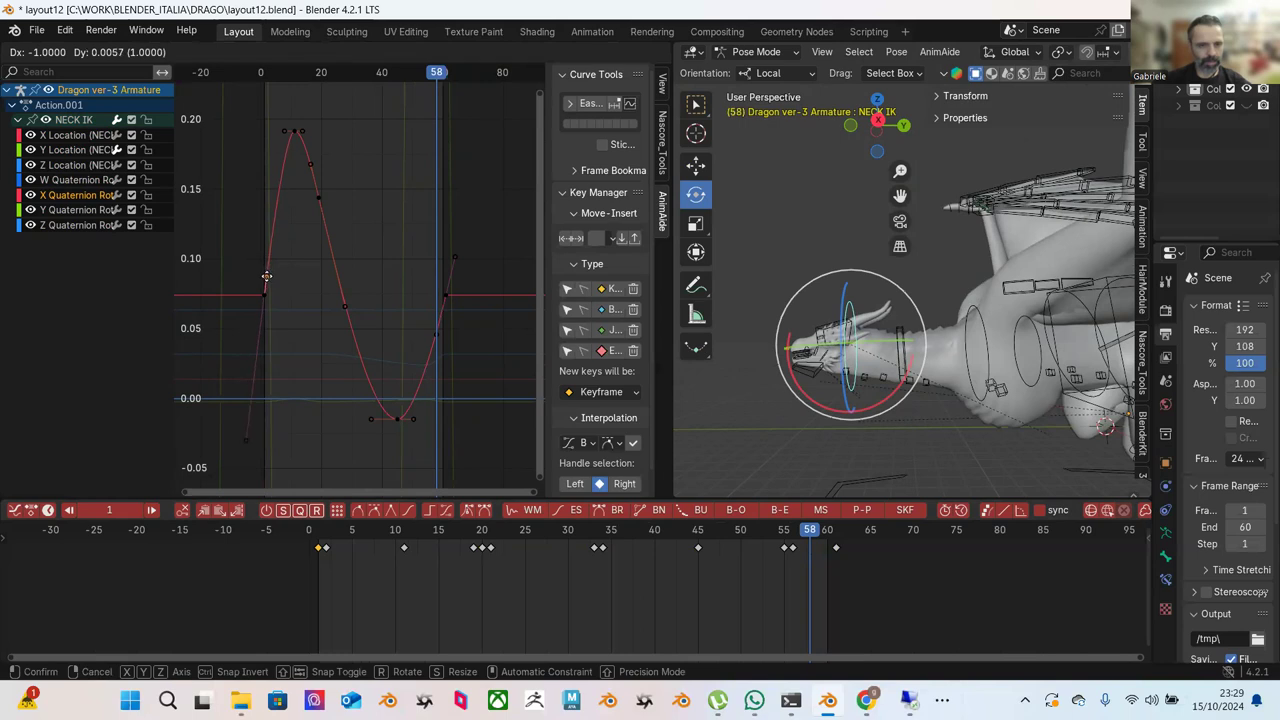
pyautogui.click(266, 276)
pyautogui.press('space')
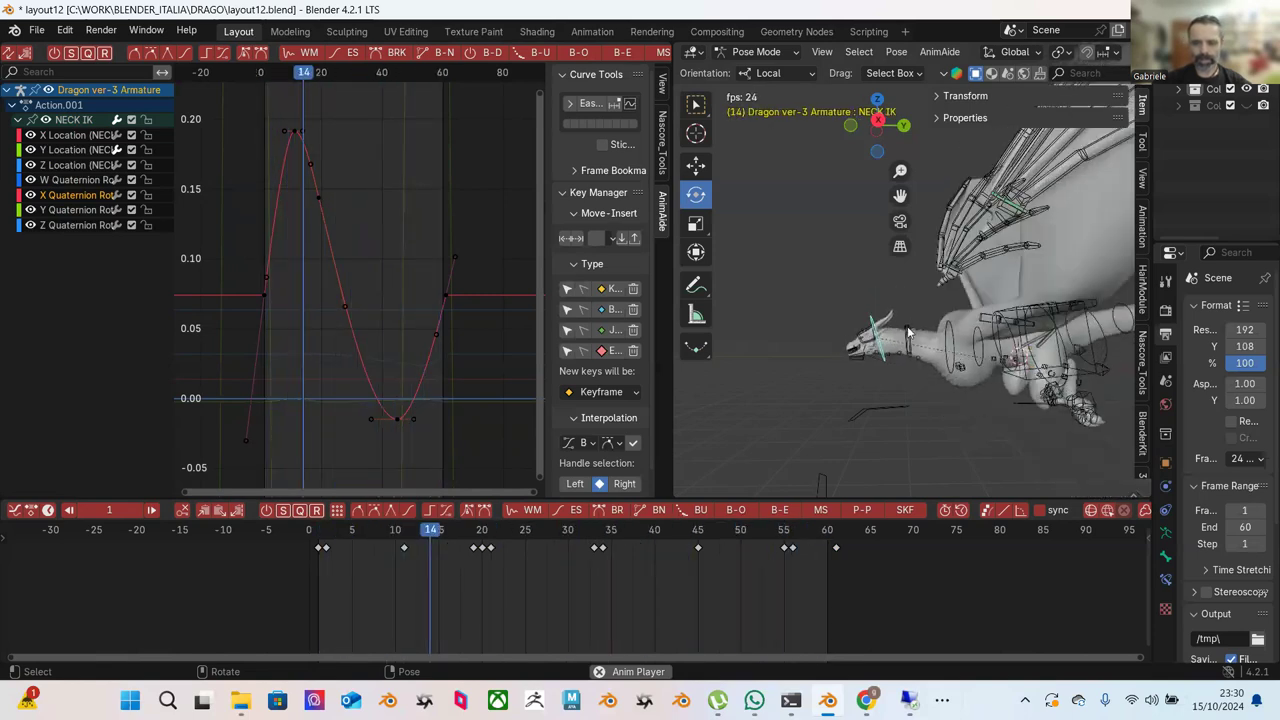
pyautogui.press('space')
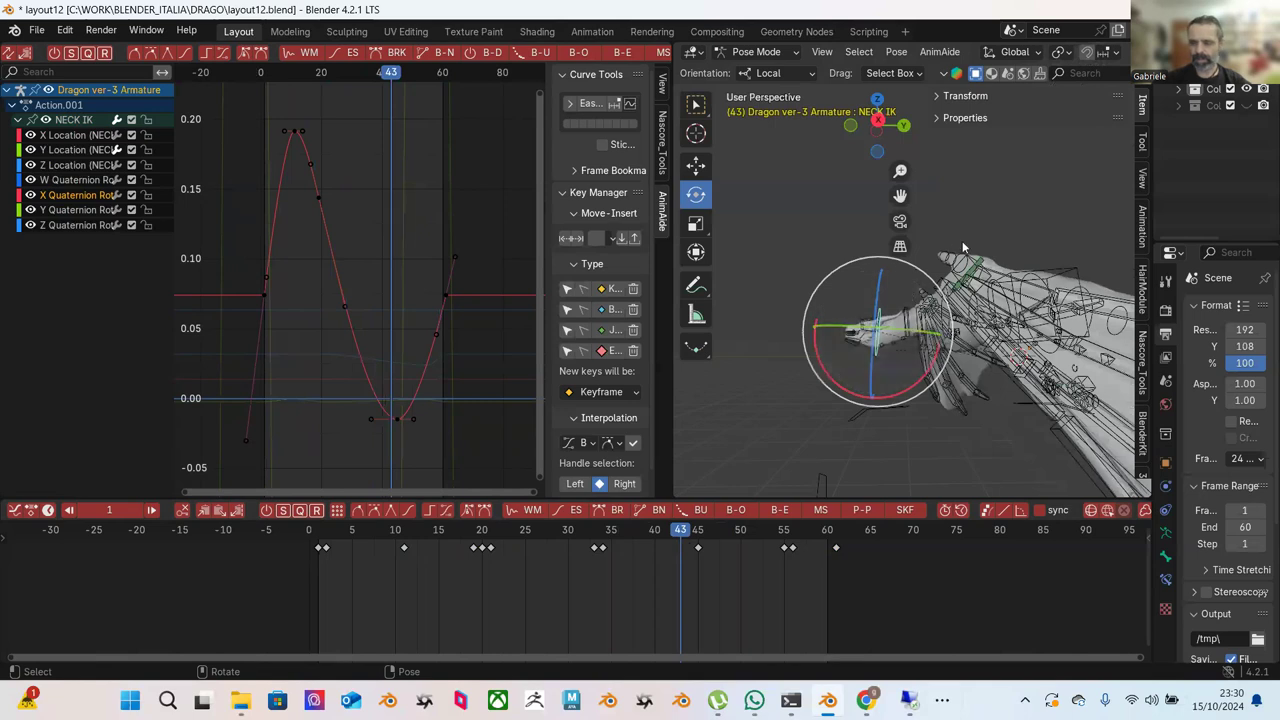
# Select the Neck controller and move it along Y at frame 43.
pyautogui.click(955, 250)
pyautogui.scroll(3, 944, 262)
pyautogui.click(903, 352)
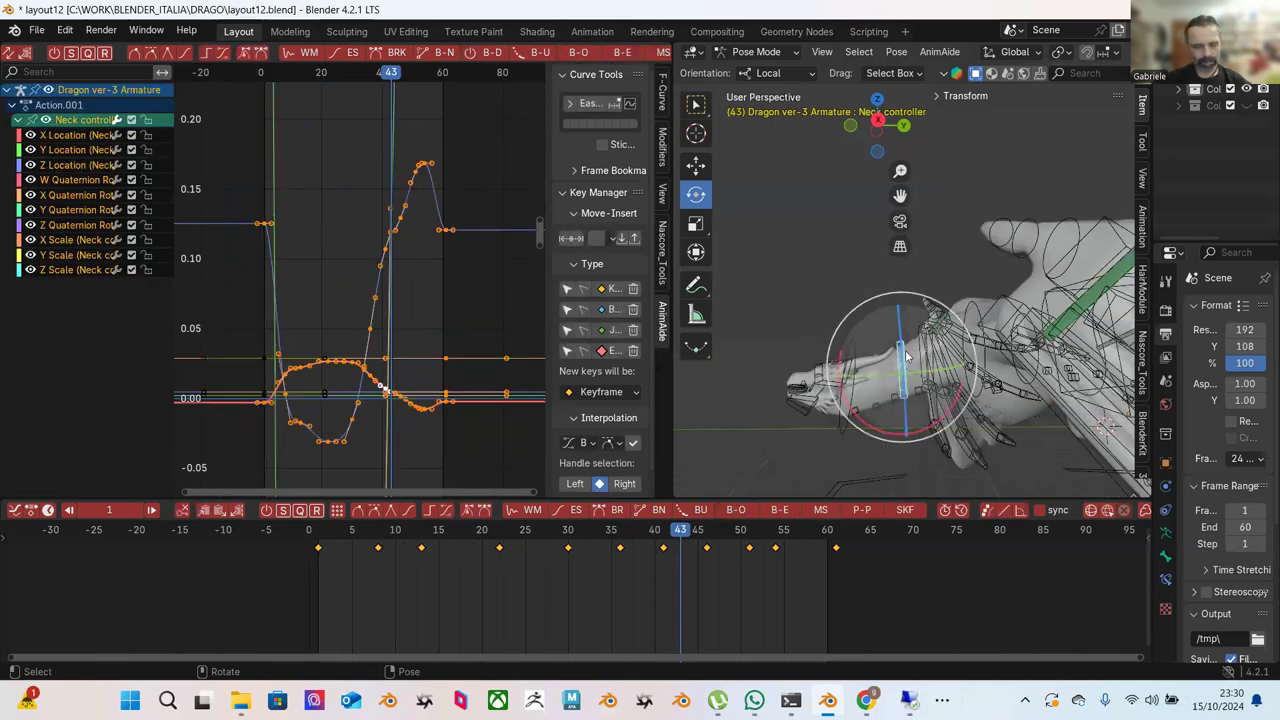
pyautogui.hotkey('shift', 'space')
pyautogui.press('g')
pyautogui.moveTo(910, 352); pyautogui.dragTo(907, 357, button='middle')
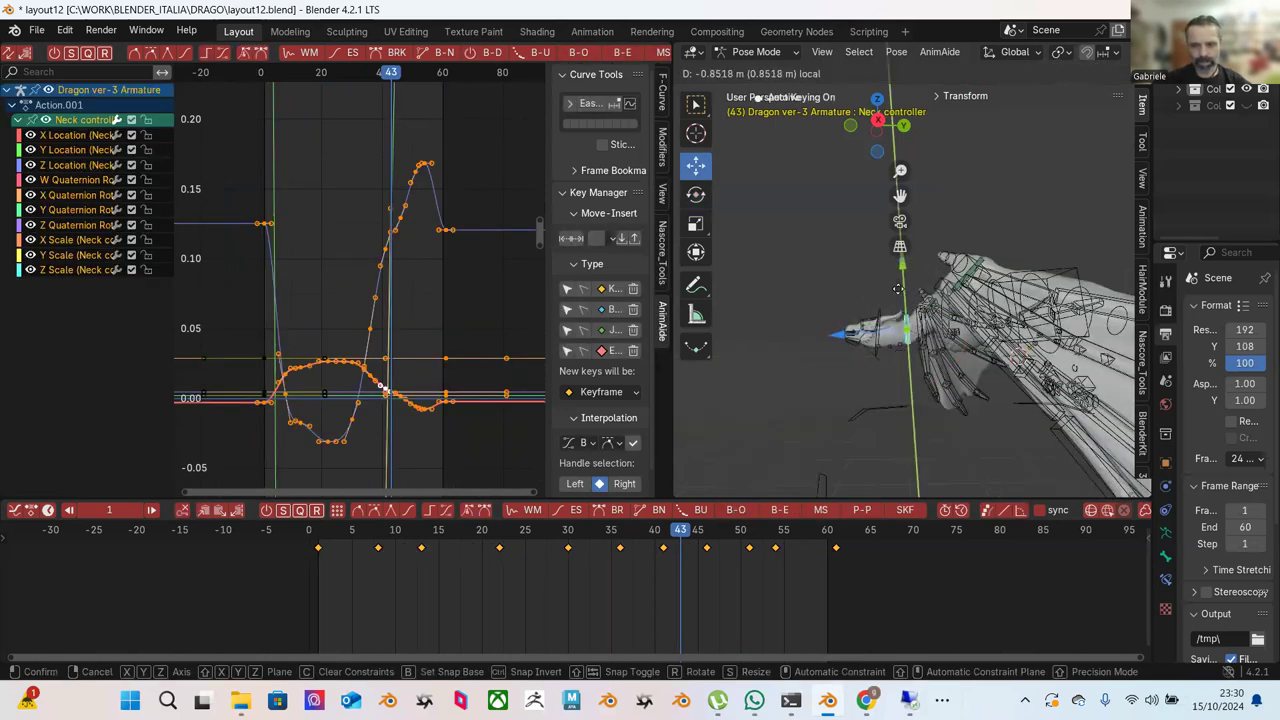
pyautogui.click(900, 289)
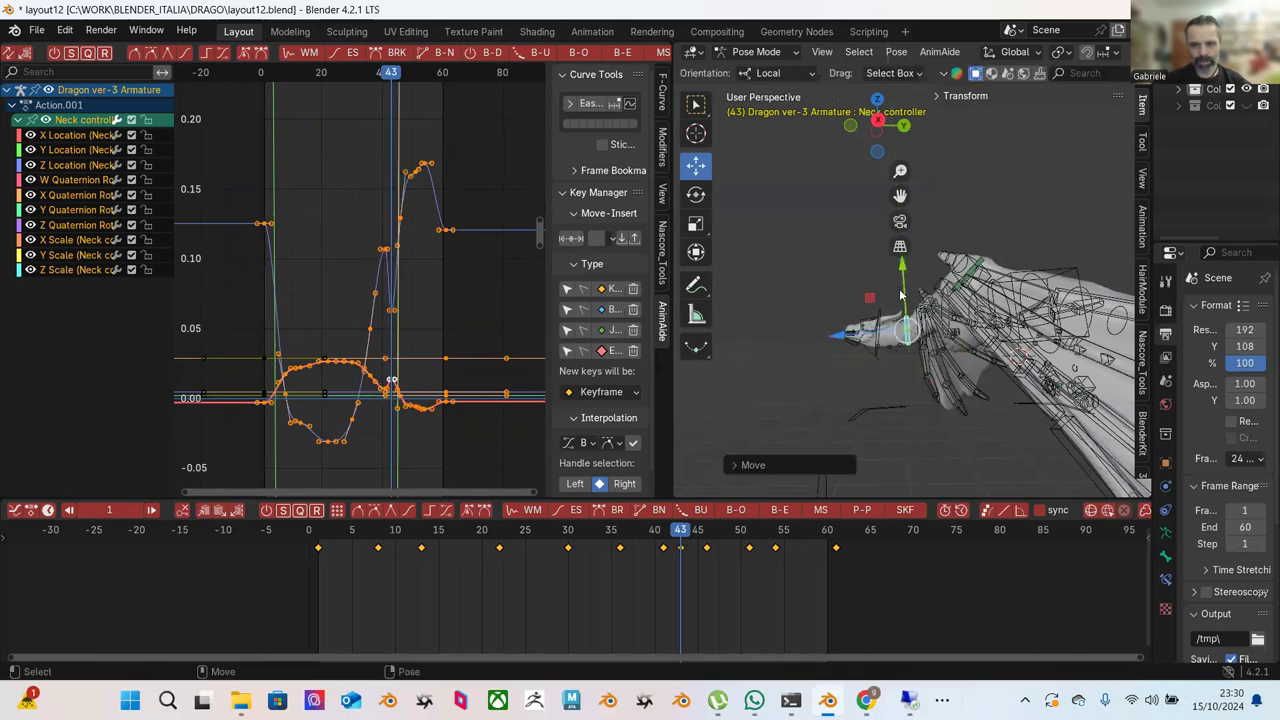
# Key new Neck controller Y positions at frames 41 and 51, then preview the motion.
pyautogui.moveTo(678, 540); pyautogui.dragTo(666, 534)
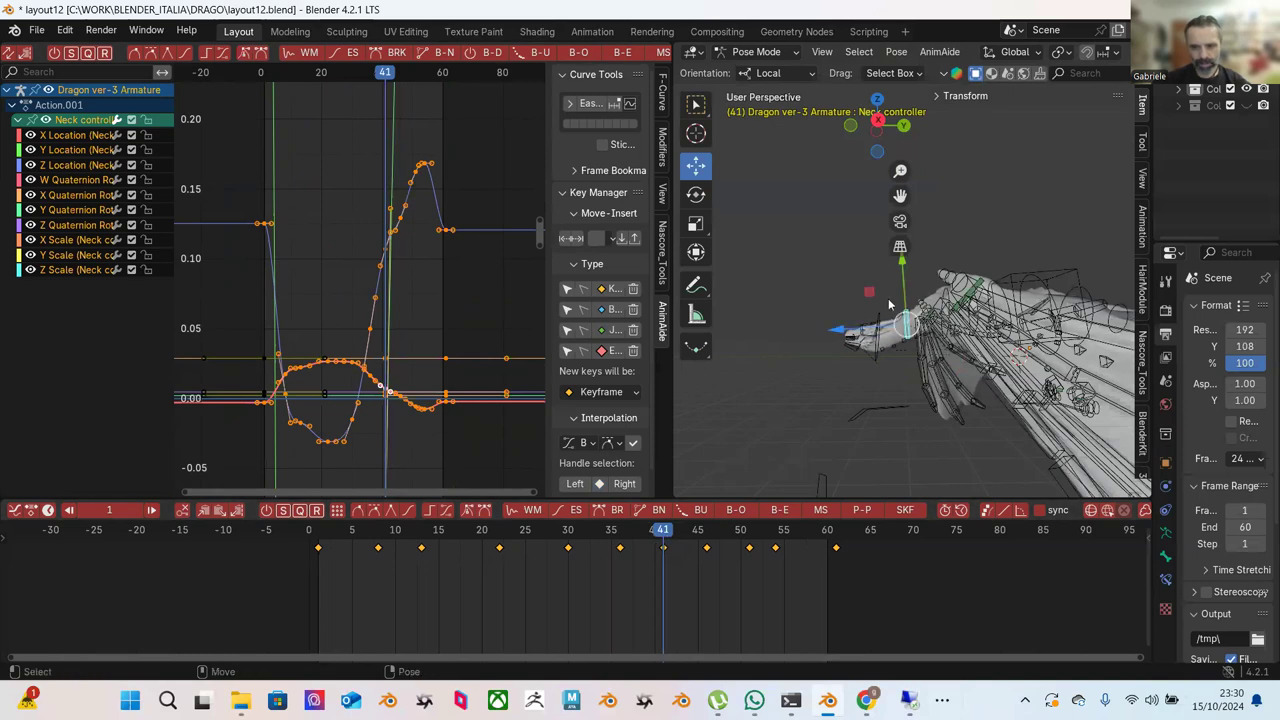
pyautogui.moveTo(905, 294); pyautogui.dragTo(815, 357)
pyautogui.click(707, 533)
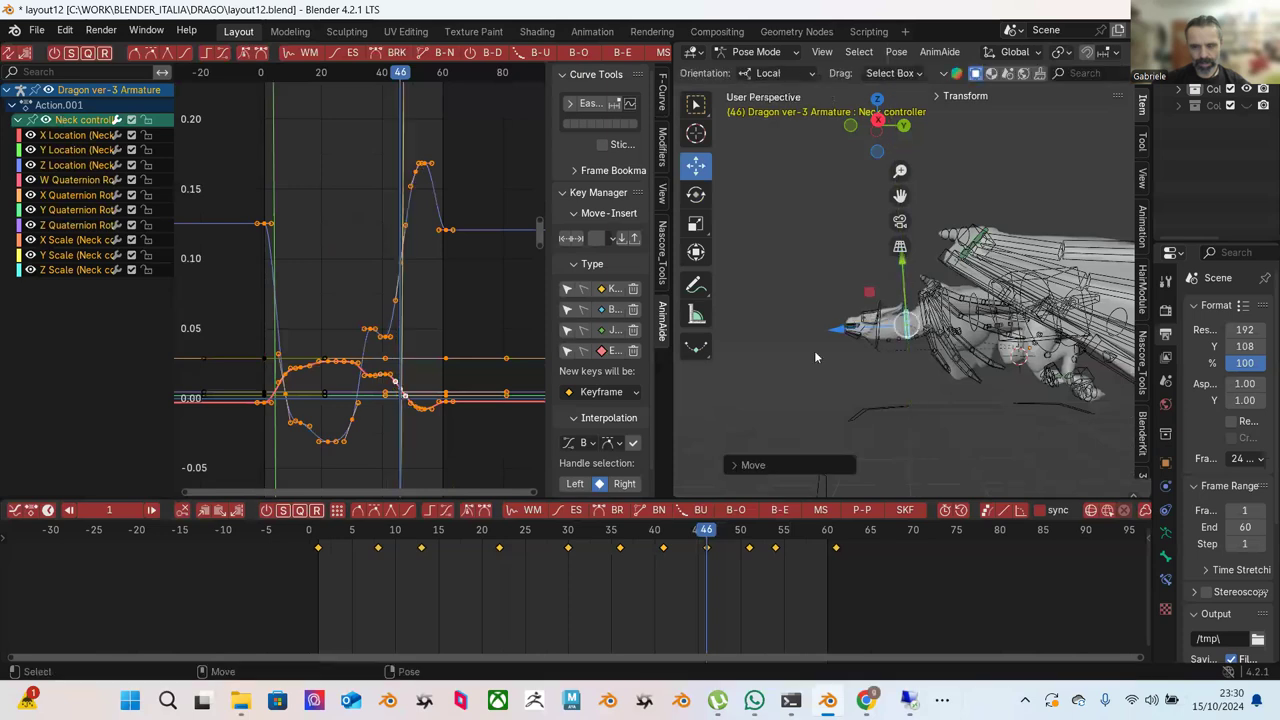
pyautogui.moveTo(716, 531); pyautogui.dragTo(751, 531)
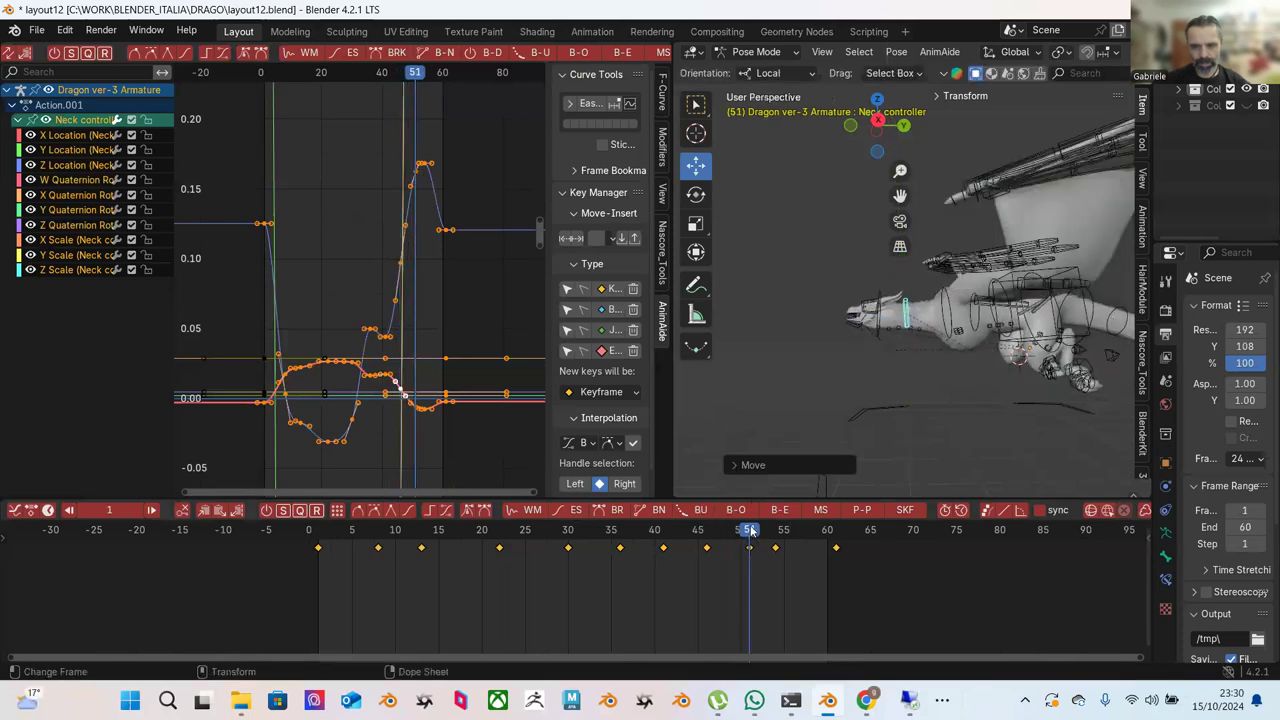
pyautogui.moveTo(907, 270); pyautogui.dragTo(905, 290)
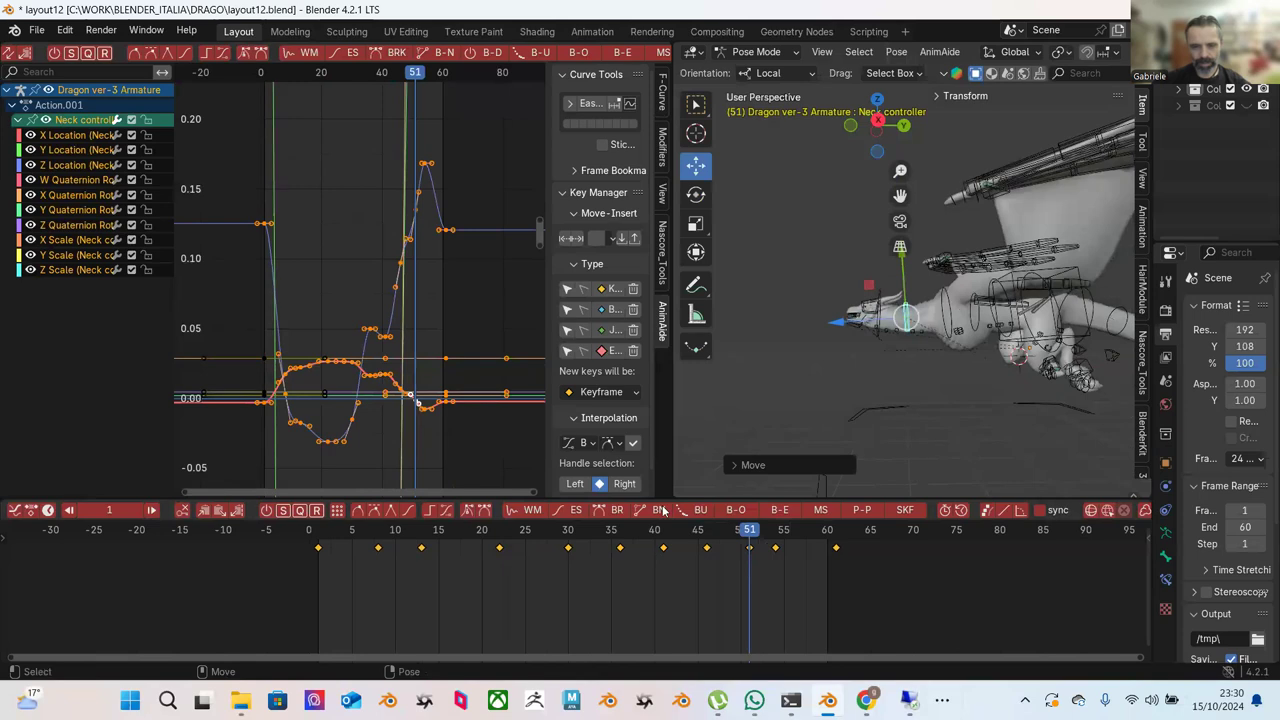
pyautogui.press('space')
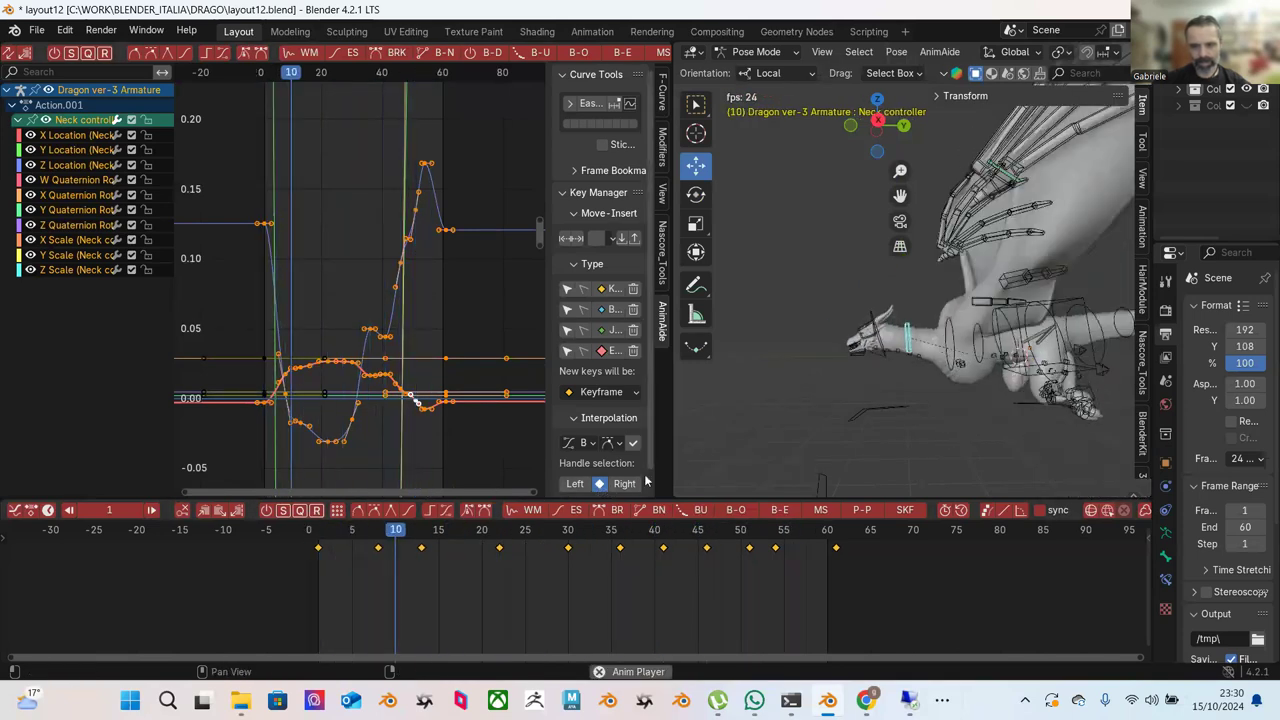
pyautogui.press('space')
pyautogui.moveTo(677, 532); pyautogui.dragTo(778, 550)
# Delete the Neck controller's keyframe at frame 54.
pyautogui.click(776, 548)
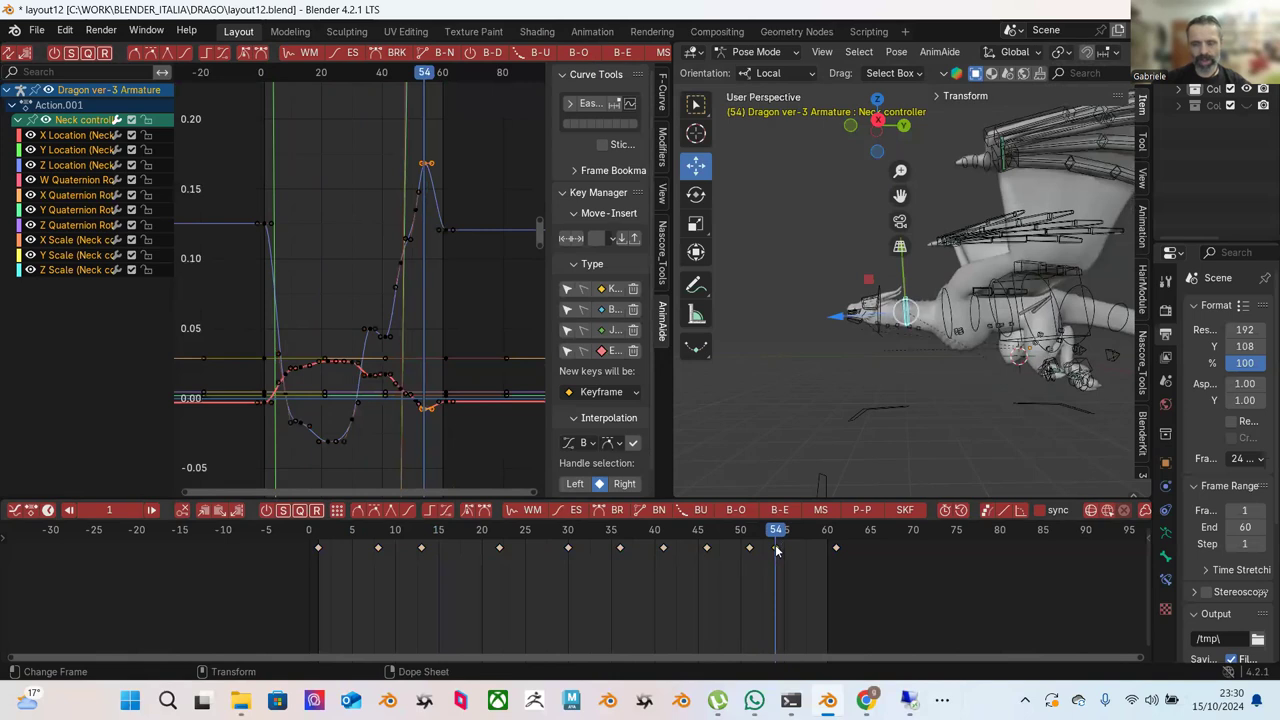
pyautogui.rightClick(778, 550)
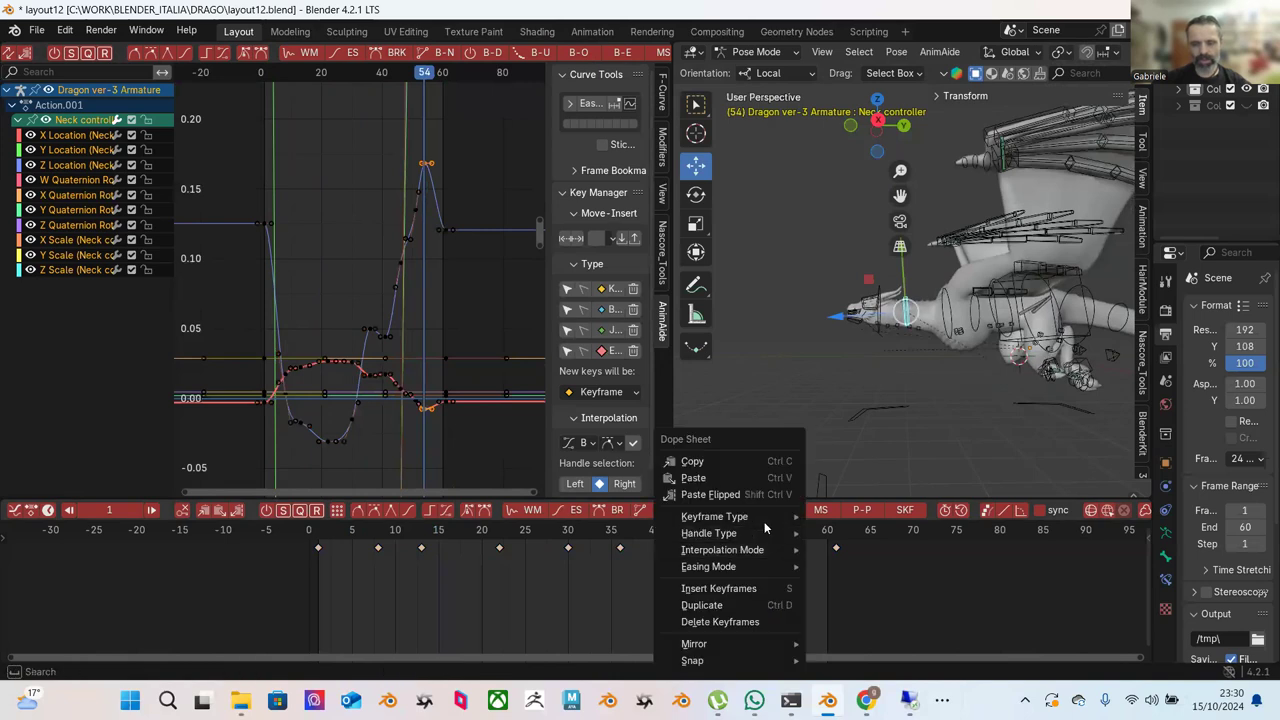
pyautogui.click(727, 624)
# Re-pose the Neck controller along Y at frames 56 and 51.
pyautogui.moveTo(756, 536); pyautogui.dragTo(790, 533)
pyautogui.press('g')
pyautogui.press('y')
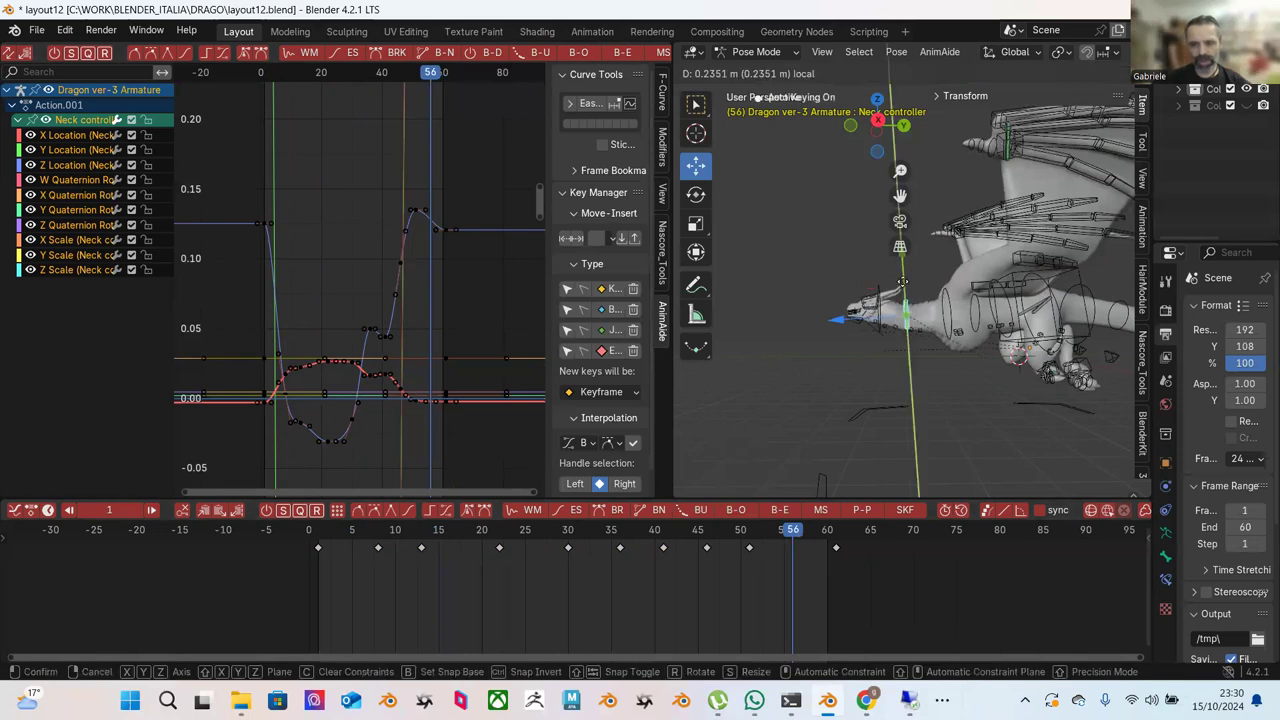
pyautogui.click(903, 283)
pyautogui.click(752, 538)
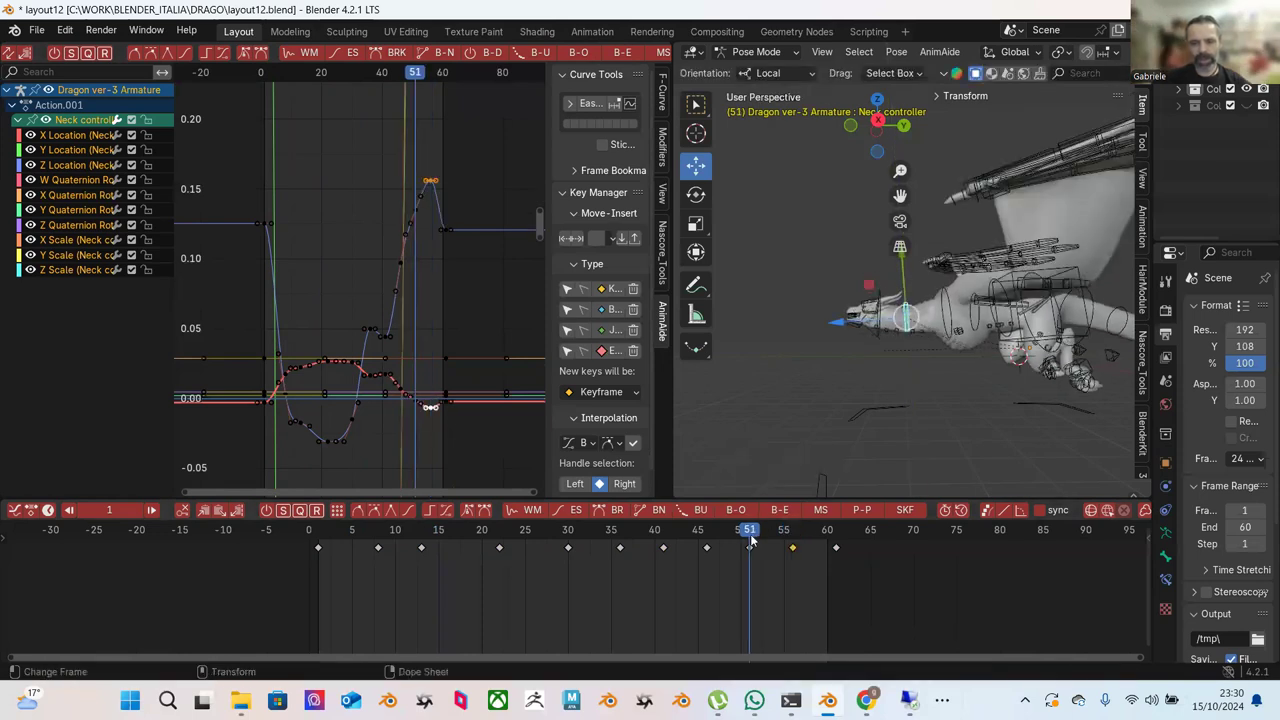
pyautogui.press('g')
pyautogui.press('y')
pyautogui.click(873, 308)
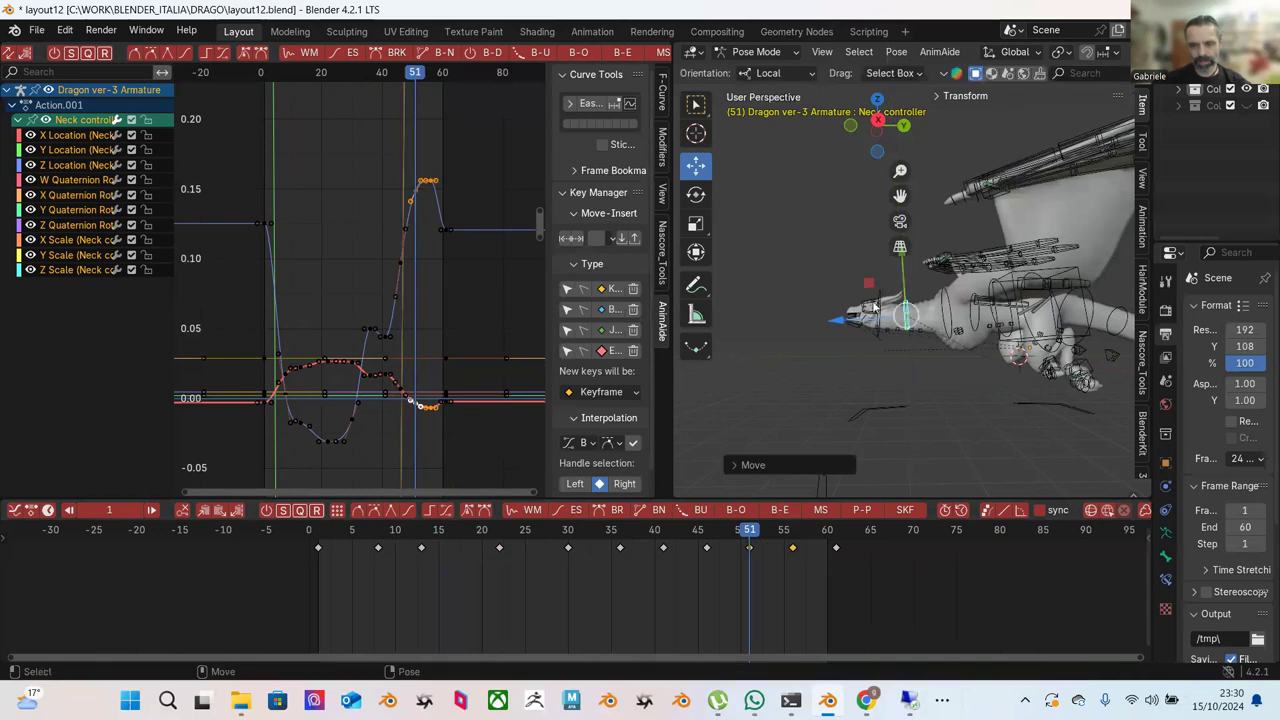
# Adjust the Neck controller's Y position at frames 46 and 41.
pyautogui.press('Down')
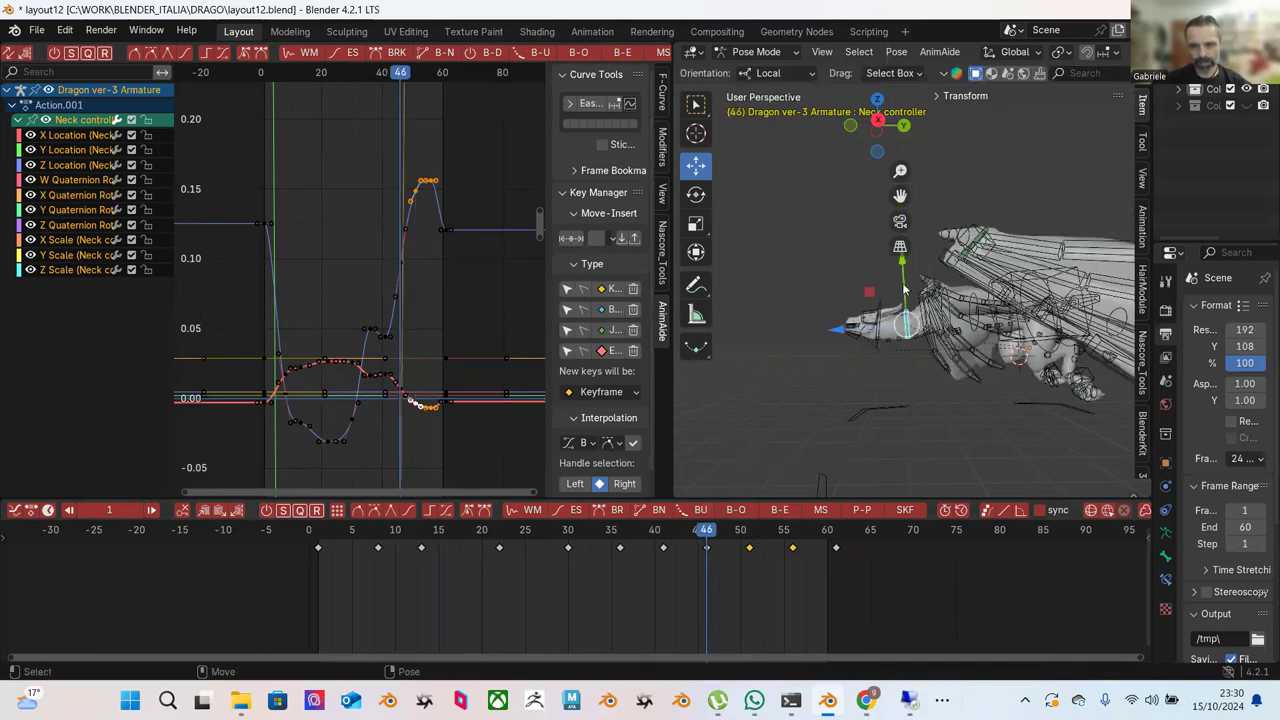
pyautogui.moveTo(903, 290); pyautogui.dragTo(902, 282)
pyautogui.click(661, 532)
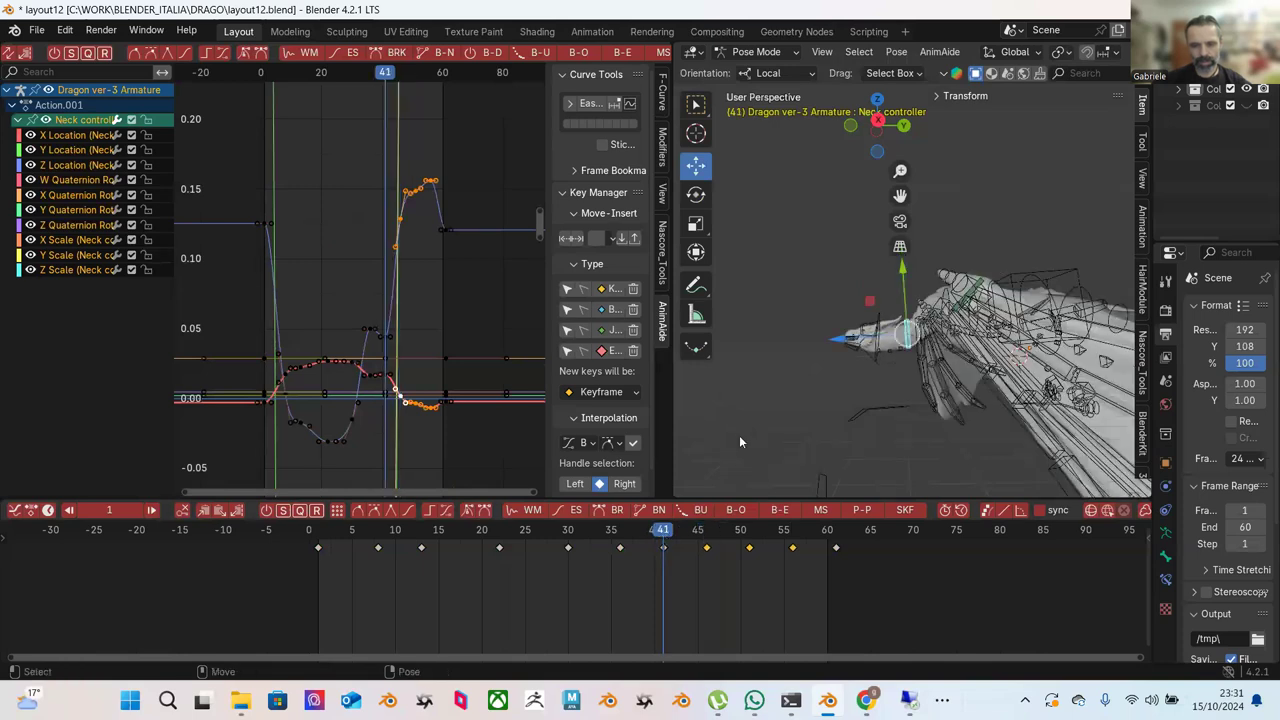
pyautogui.moveTo(900, 288); pyautogui.dragTo(902, 300)
# Scrub through frames 30–41 to check the neck, then play the cycle from the first frame.
pyautogui.press('Down')
pyautogui.click(567, 535)
pyautogui.moveTo(498, 540); pyautogui.dragTo(661, 543)
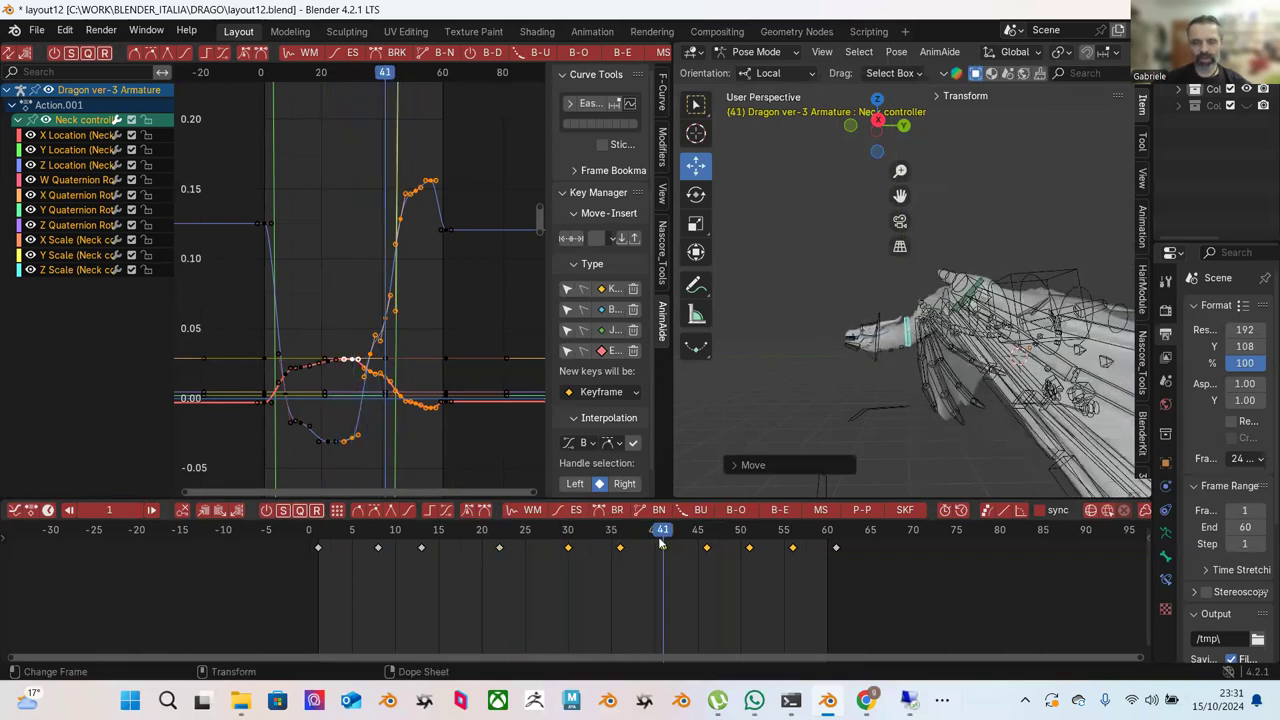
pyautogui.hotkey('shift', 'Left')
pyautogui.press('space')
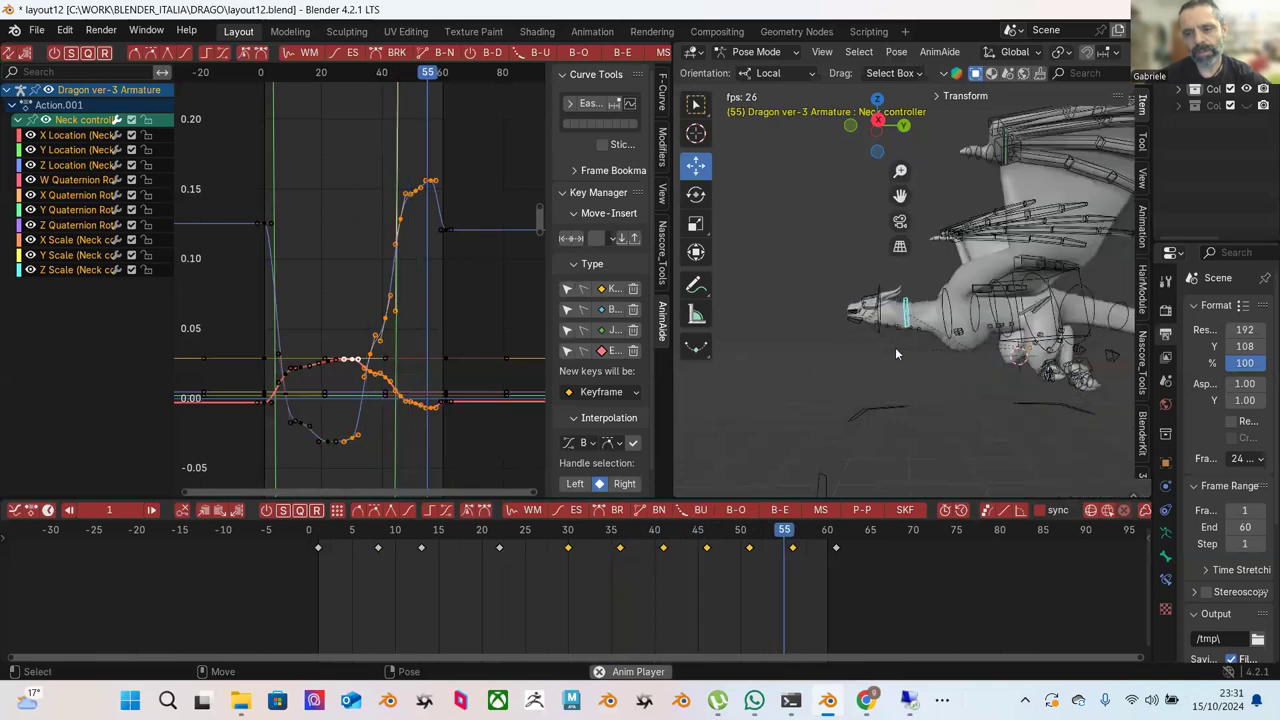
pyautogui.press('space')
pyautogui.hotkey('alt', 'a')
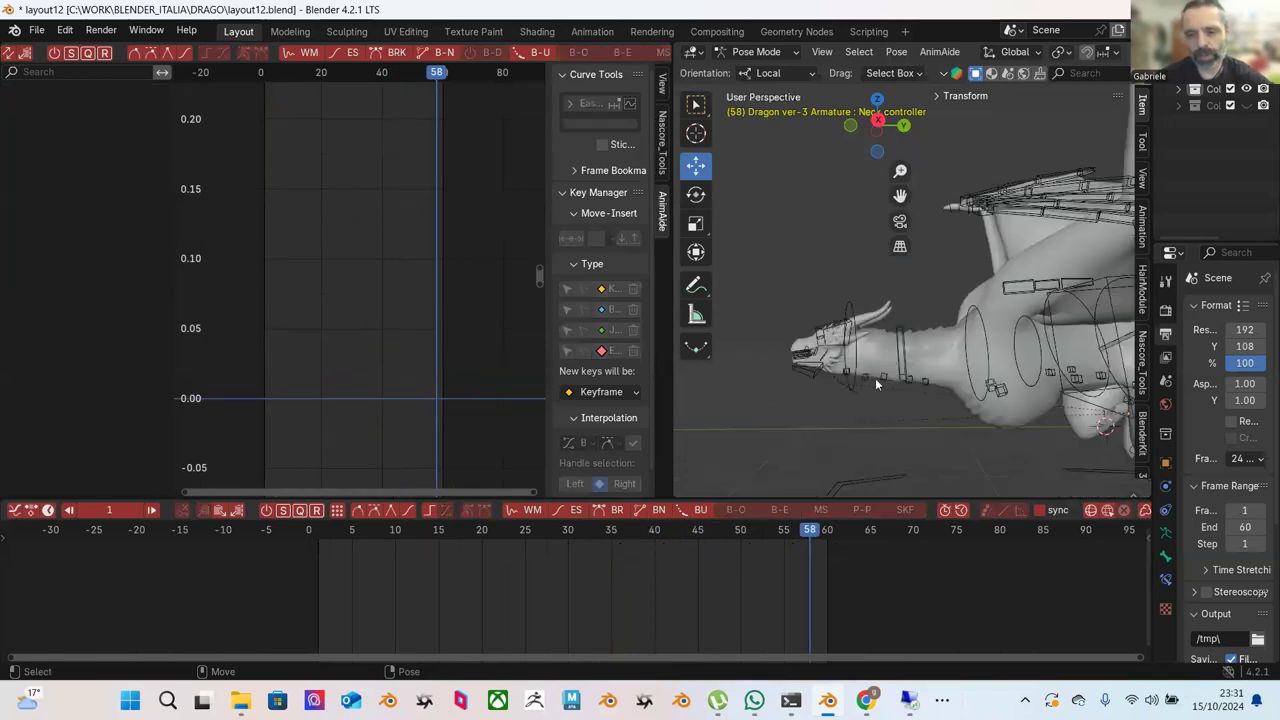
pyautogui.click(877, 375)
pyautogui.press('g')
pyautogui.press('y')
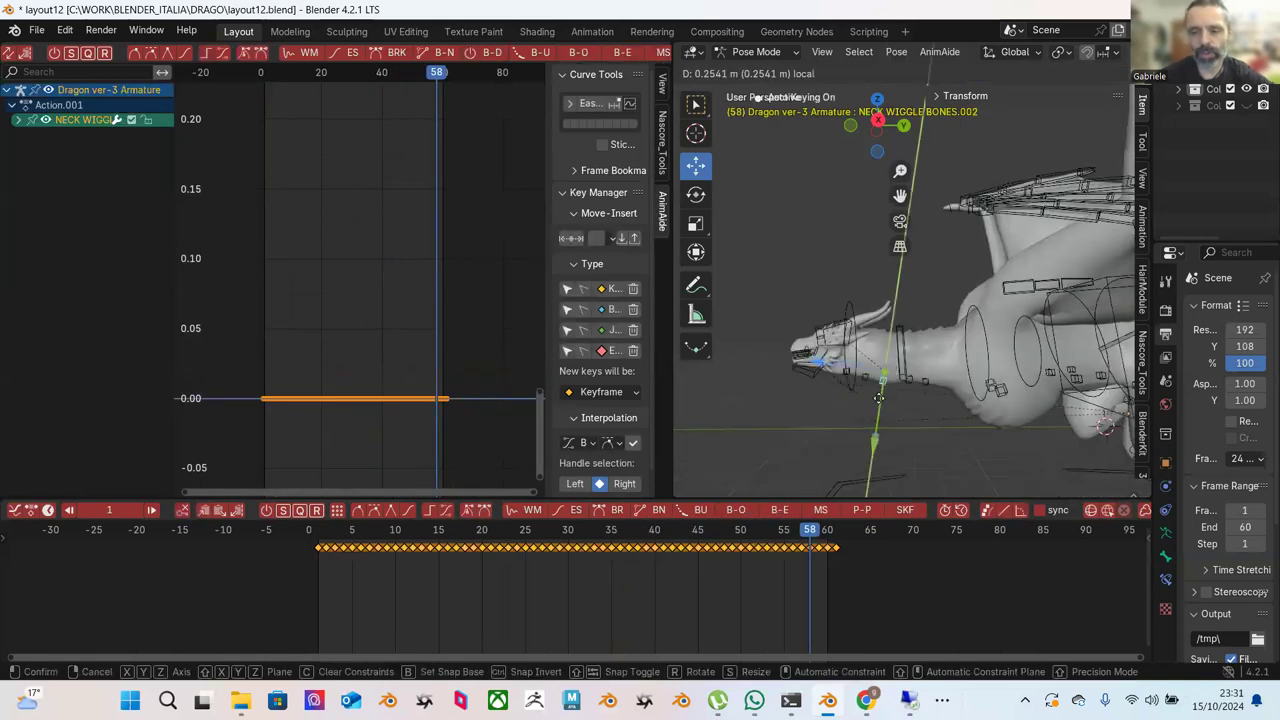
pyautogui.click(896, 406)
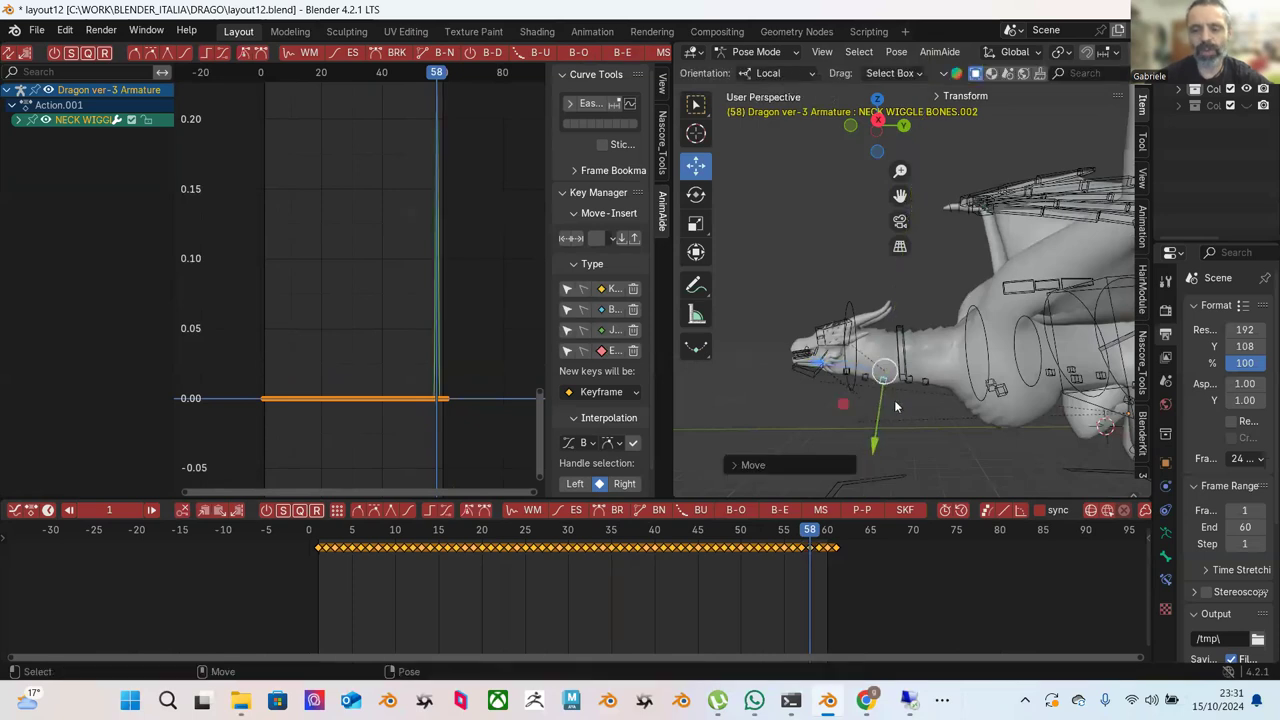
pyautogui.hotkey('ctrl', 'z')
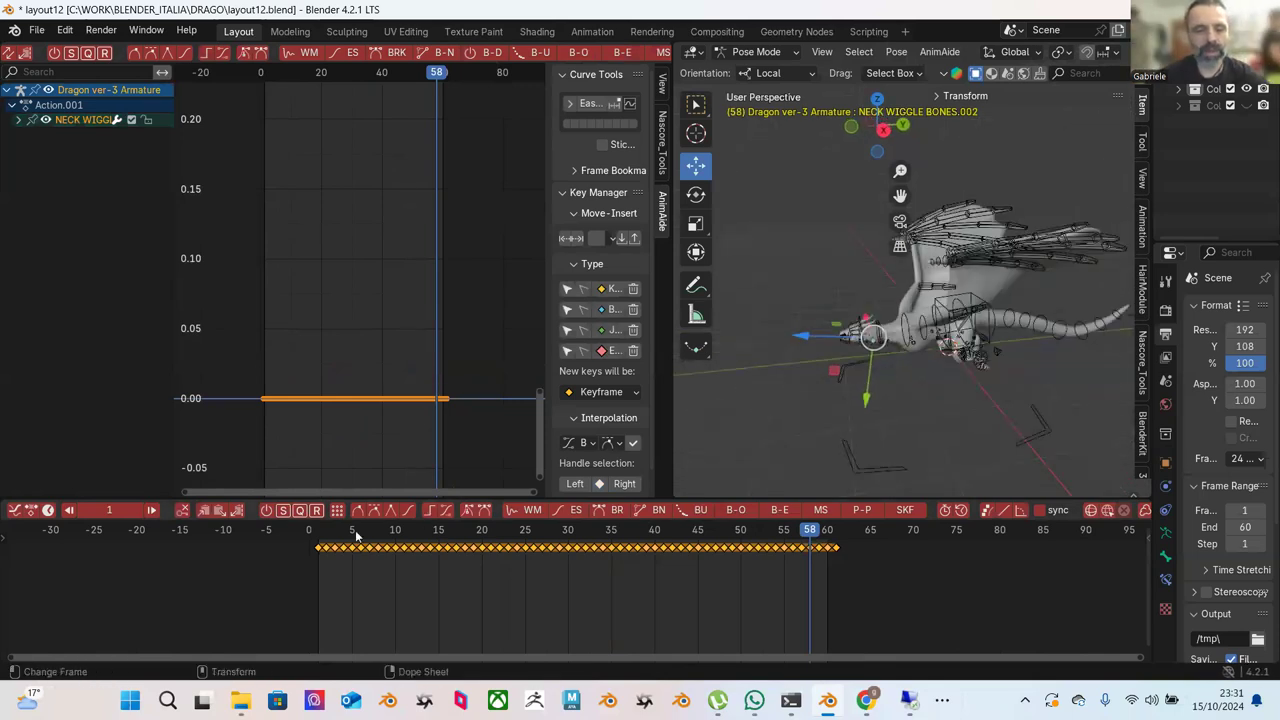
pyautogui.press('space')
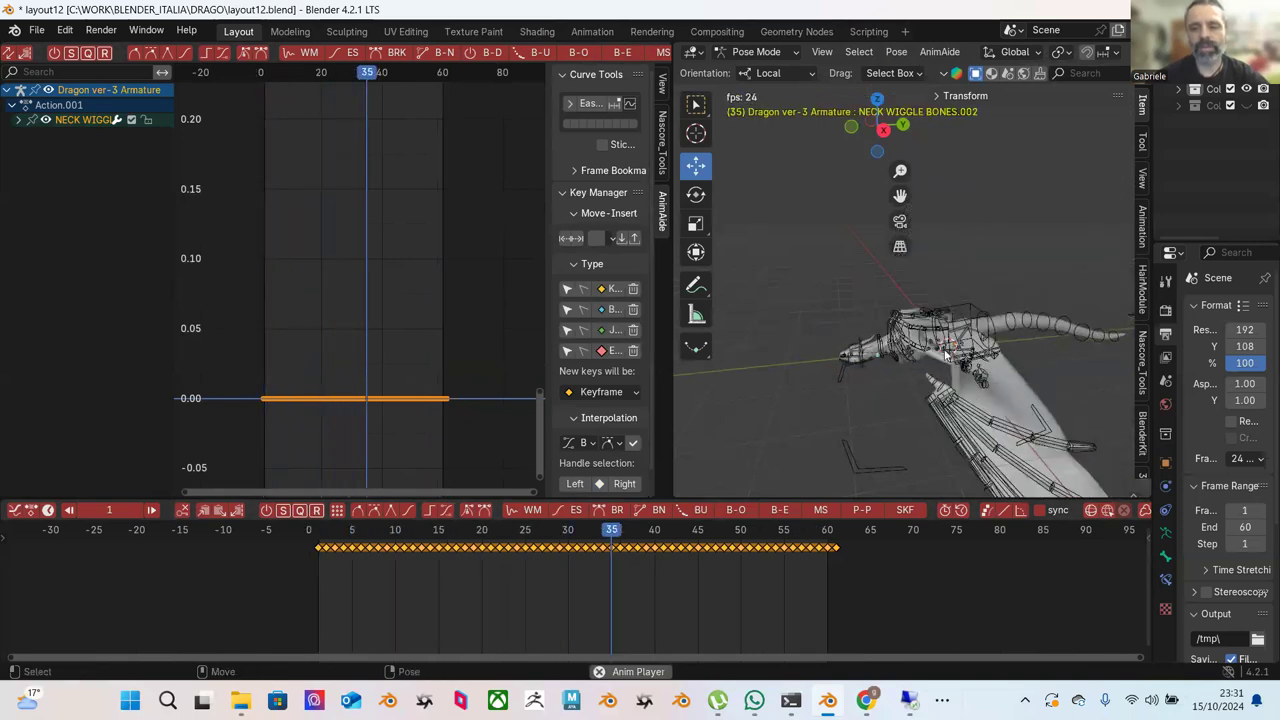
pyautogui.moveTo(940, 396); pyautogui.dragTo(955, 328, button='middle')
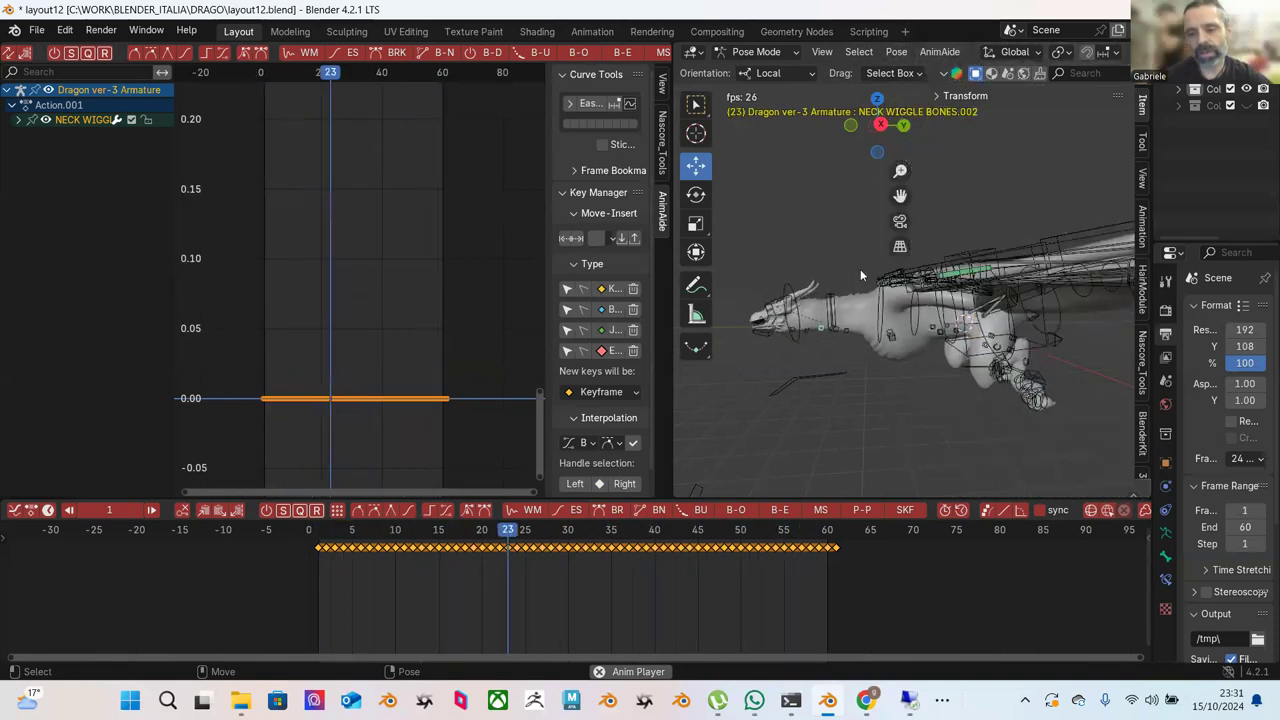
pyautogui.press('space')
pyautogui.moveTo(779, 257); pyautogui.dragTo(818, 314, button='middle')
pyautogui.click(850, 290)
pyautogui.click(818, 290)
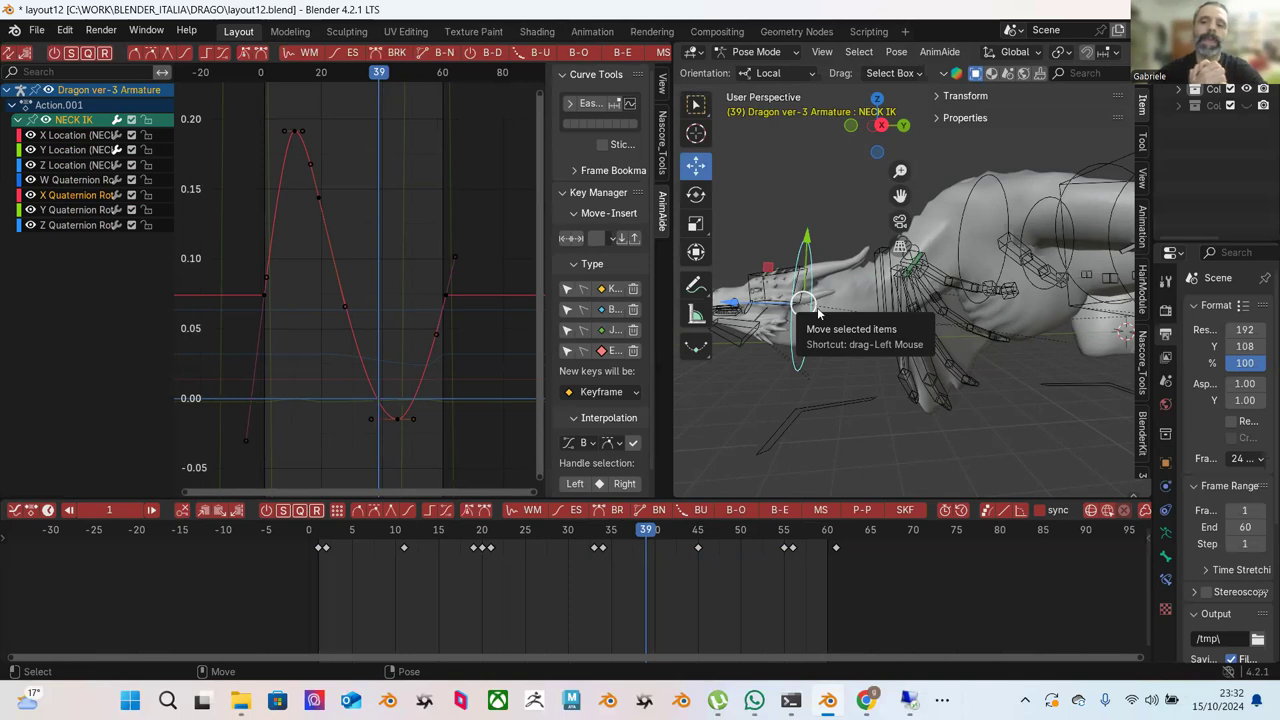
pyautogui.moveTo(880, 255)
pyautogui.mouseDown(button='middle')
pyautogui.moveTo(870, 258)
pyautogui.moveTo(880, 255)
pyautogui.mouseUp(button='middle')
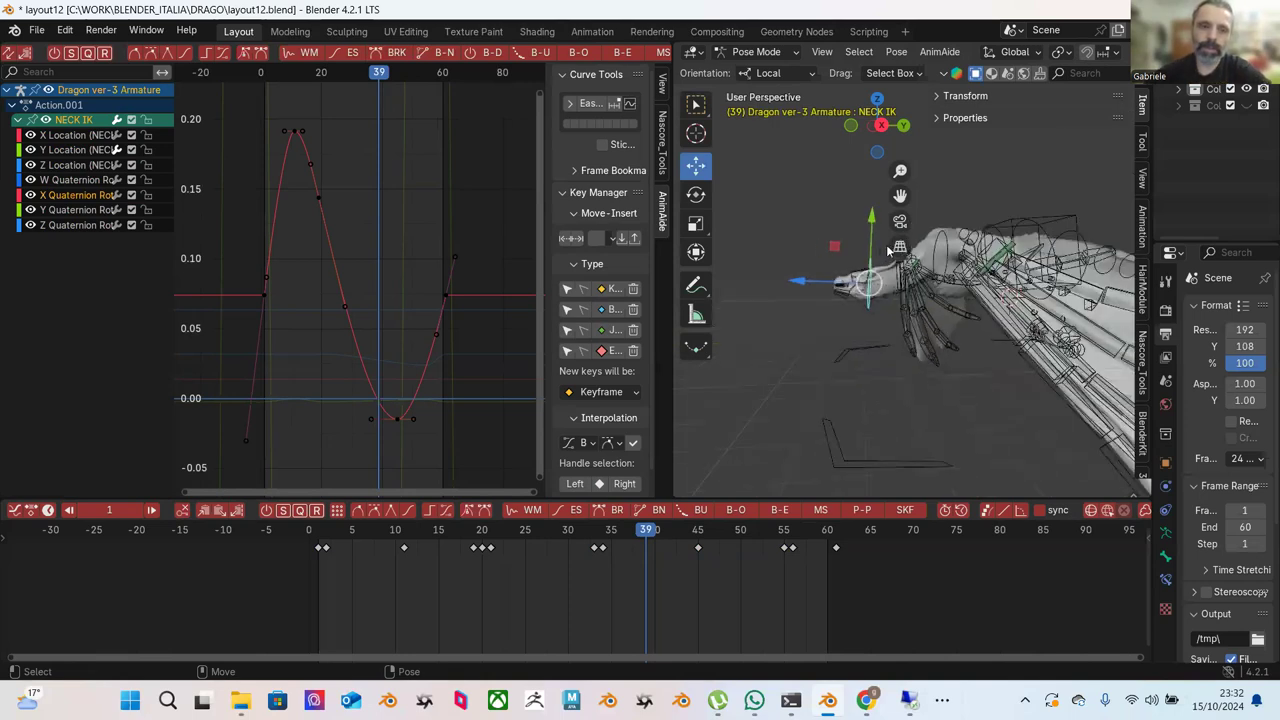
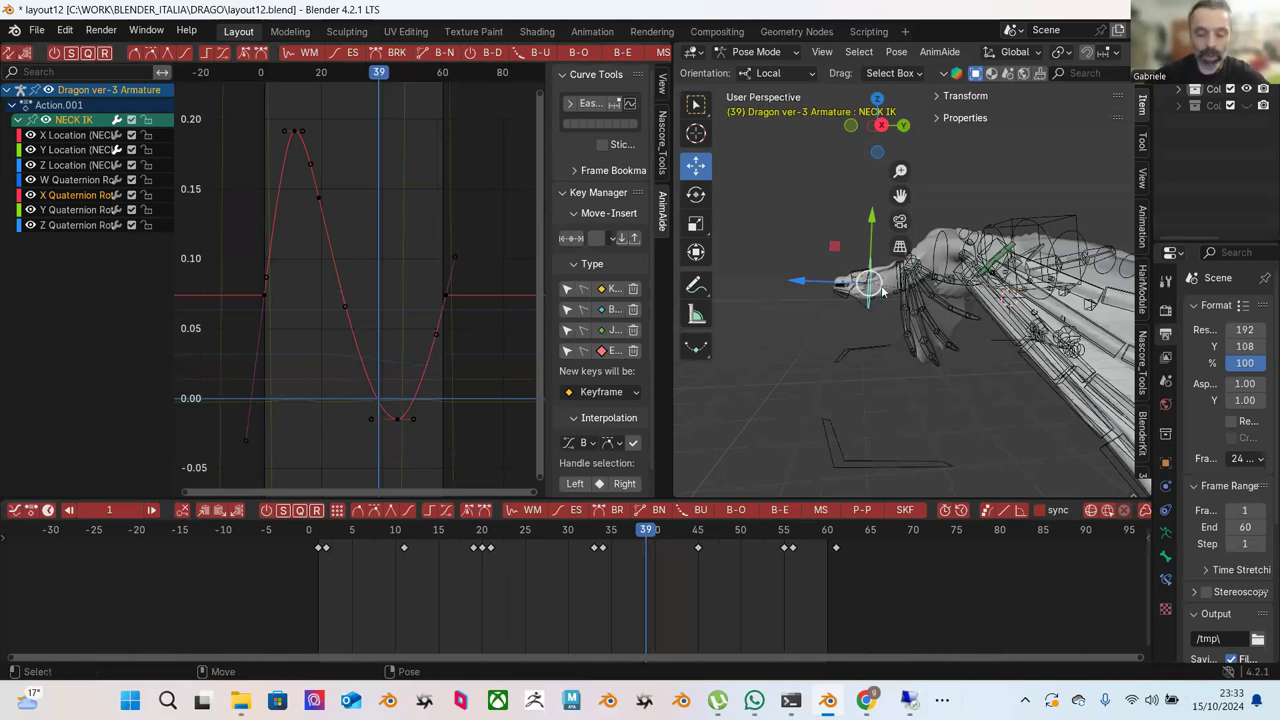
# Select the NECK IK bone on the dragon rig.
pyautogui.moveTo(938, 285); pyautogui.dragTo(848, 310, button='middle')
pyautogui.moveTo(923, 313)
pyautogui.mouseDown(button='middle')
pyautogui.moveTo(900, 309)
pyautogui.moveTo(896, 350)
pyautogui.moveTo(960, 268)
pyautogui.moveTo(1004, 287)
pyautogui.moveTo(946, 294)
pyautogui.moveTo(933, 321)
pyautogui.moveTo(930, 292)
pyautogui.mouseUp(button='middle')
pyautogui.click(962, 270)
pyautogui.moveTo(906, 352); pyautogui.dragTo(1018, 363, button='middle')
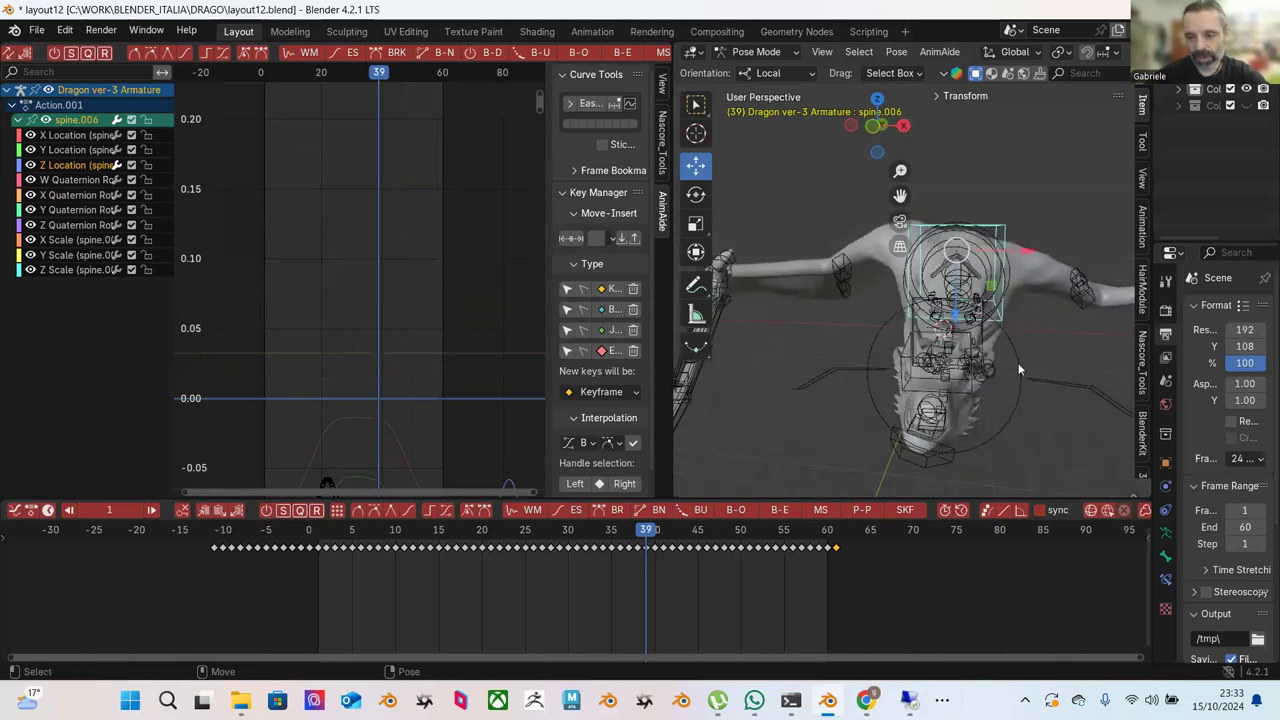
pyautogui.click(1018, 362)
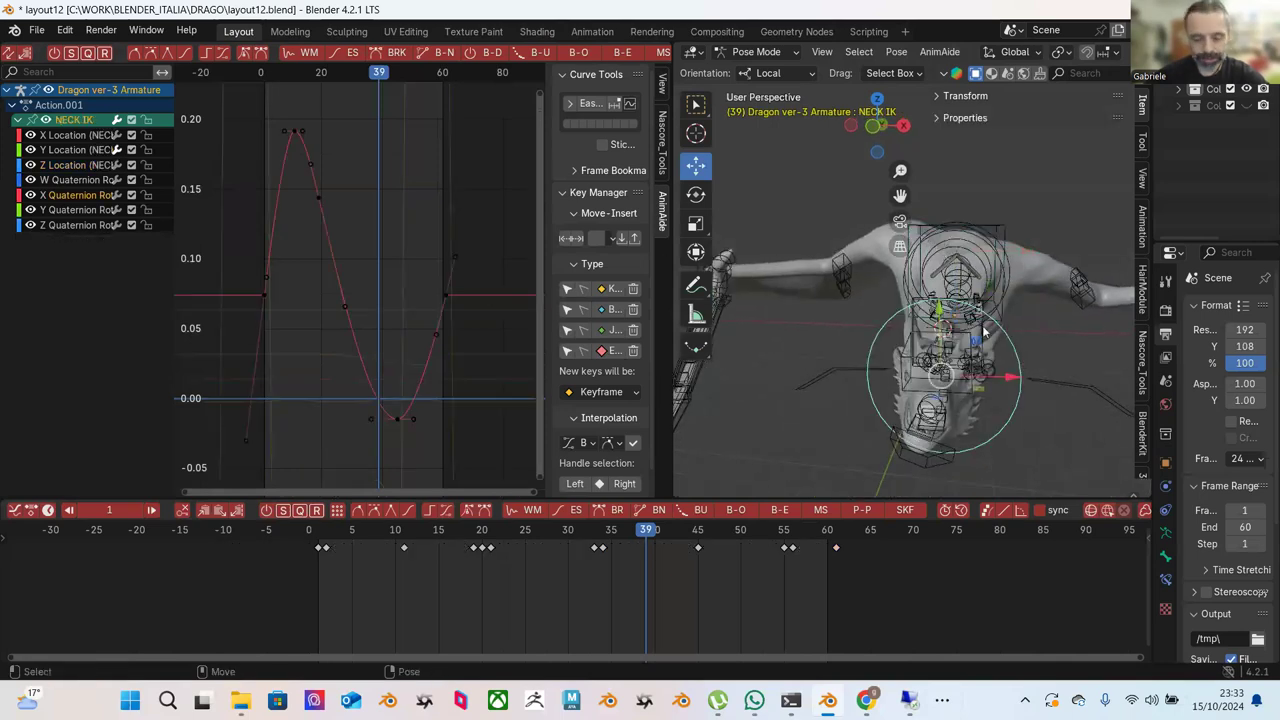
# Isolate NECK IK's Z Quaternion Rotation curve, flatten its keys with Push/Pull, and move them to about 0.105.
pyautogui.click(696, 194)
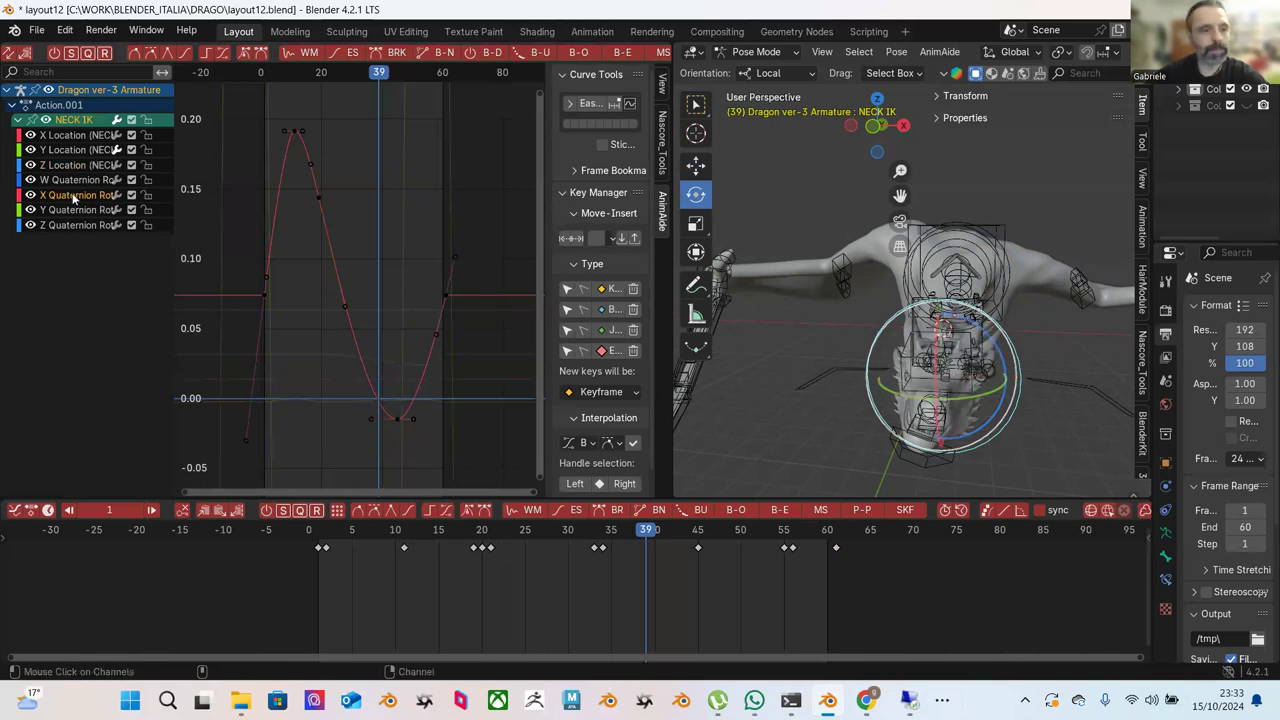
pyautogui.click(88, 225)
pyautogui.moveTo(324, 253); pyautogui.dragTo(463, 394)
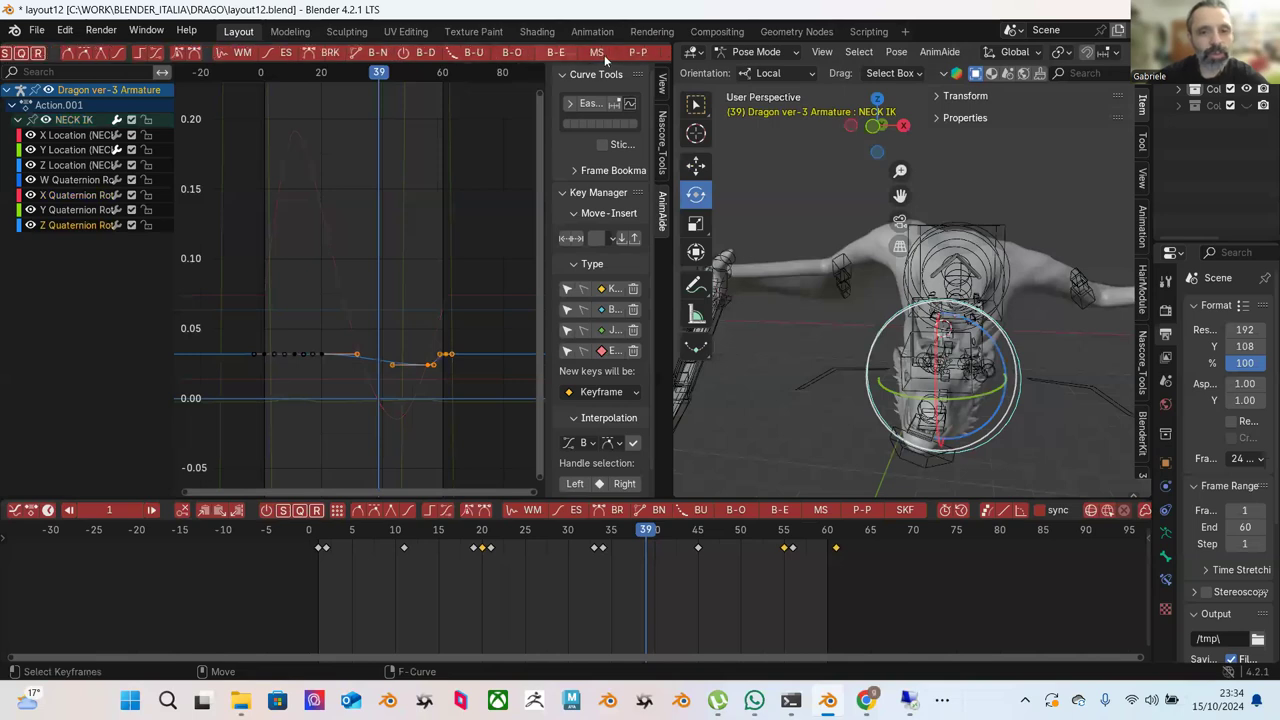
pyautogui.click(604, 55)
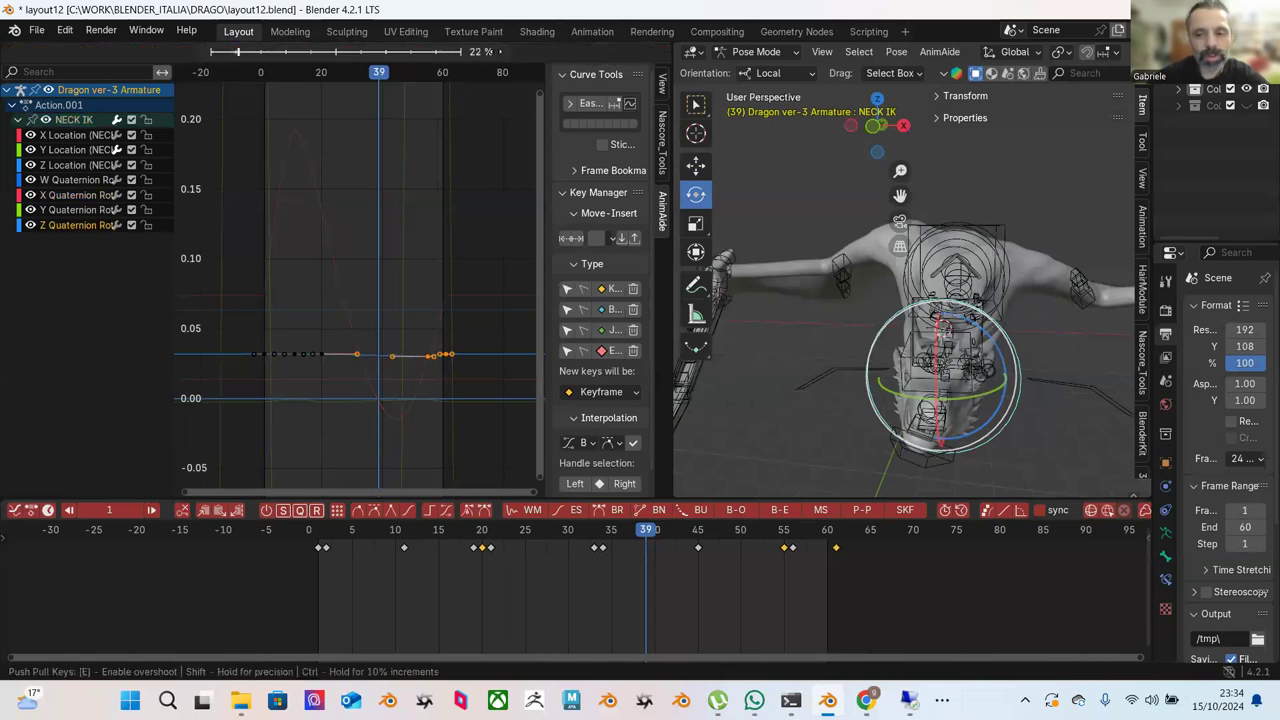
pyautogui.click(315, 253)
pyautogui.moveTo(216, 258); pyautogui.dragTo(470, 437)
pyautogui.press('g')
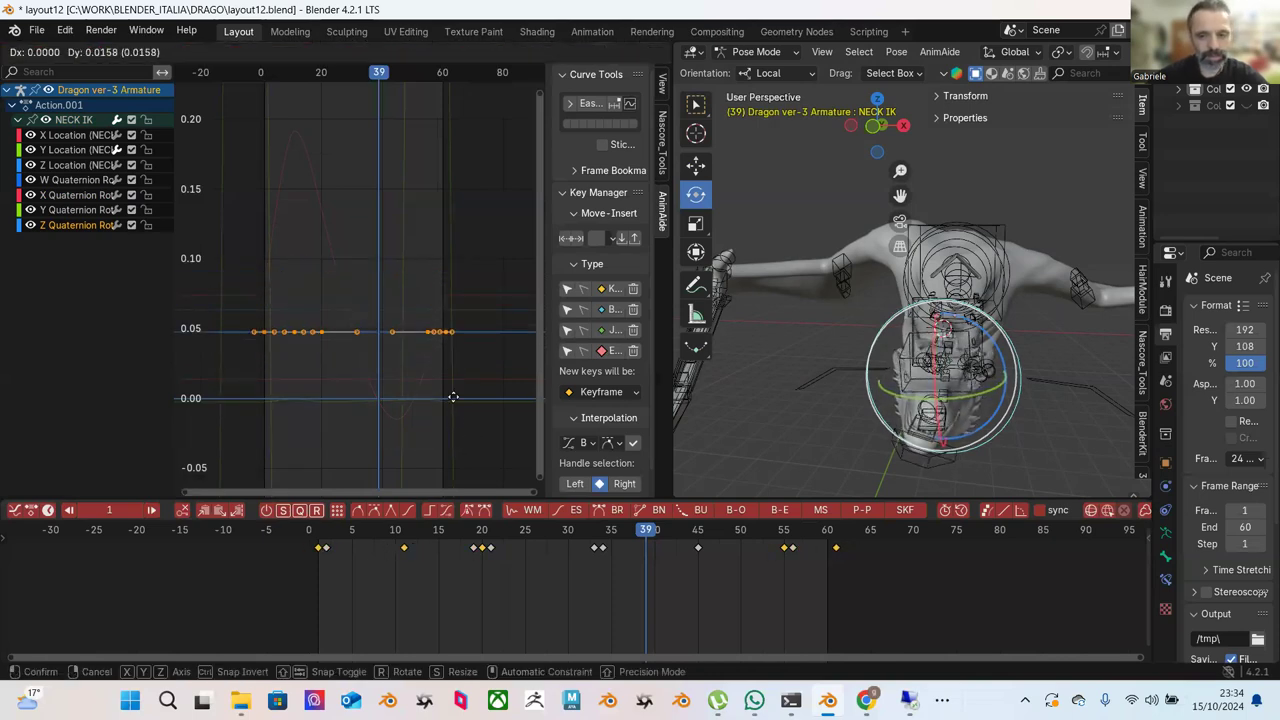
pyautogui.click(455, 311)
# With overlays and gizmos hidden, shift the key row lower and later to sit around 0.06.
pyautogui.moveTo(893, 377); pyautogui.dragTo(990, 400, button='middle')
pyautogui.scroll(-3, 1010, 56)
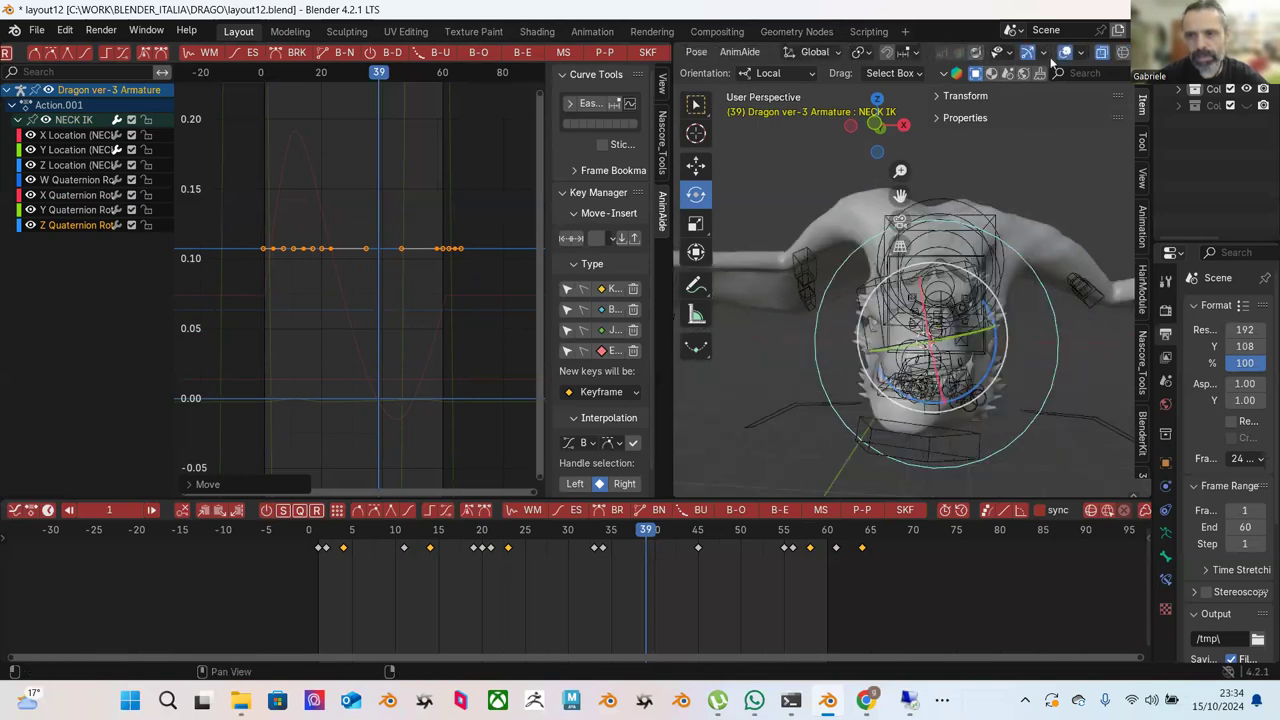
pyautogui.click(1032, 54)
pyautogui.click(995, 53)
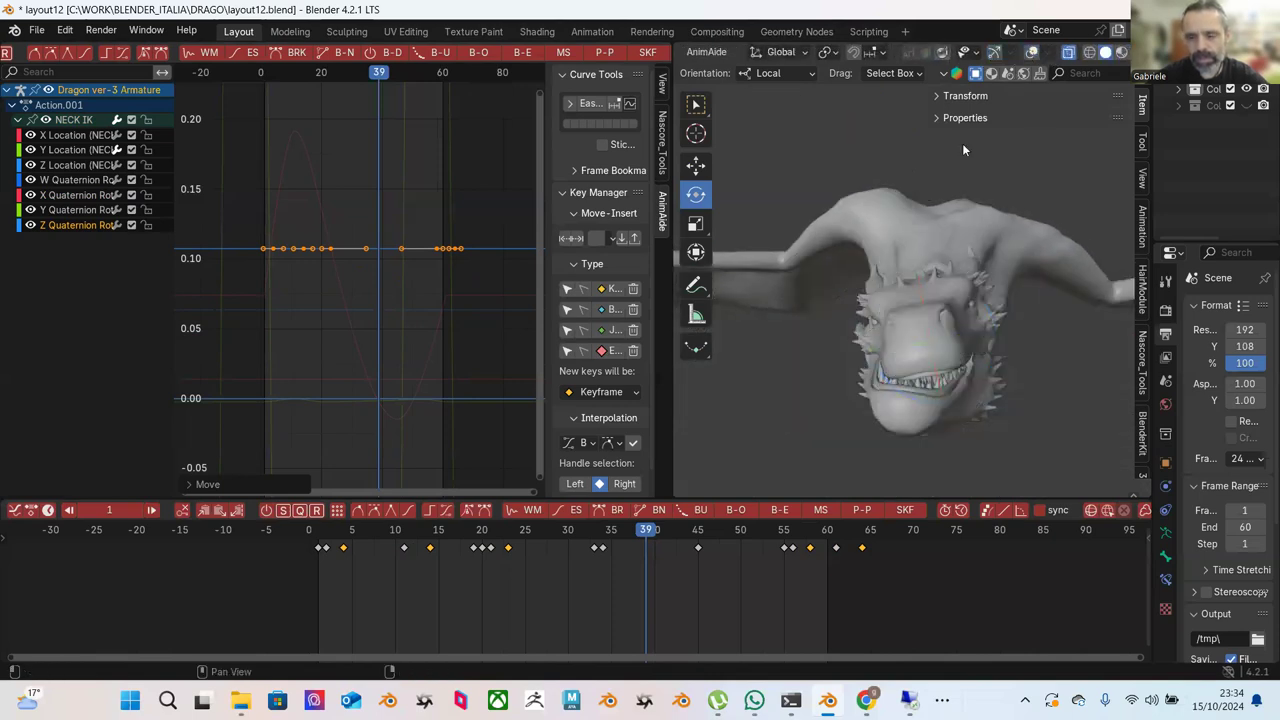
pyautogui.moveTo(232, 187); pyautogui.dragTo(457, 364)
pyautogui.press('g')
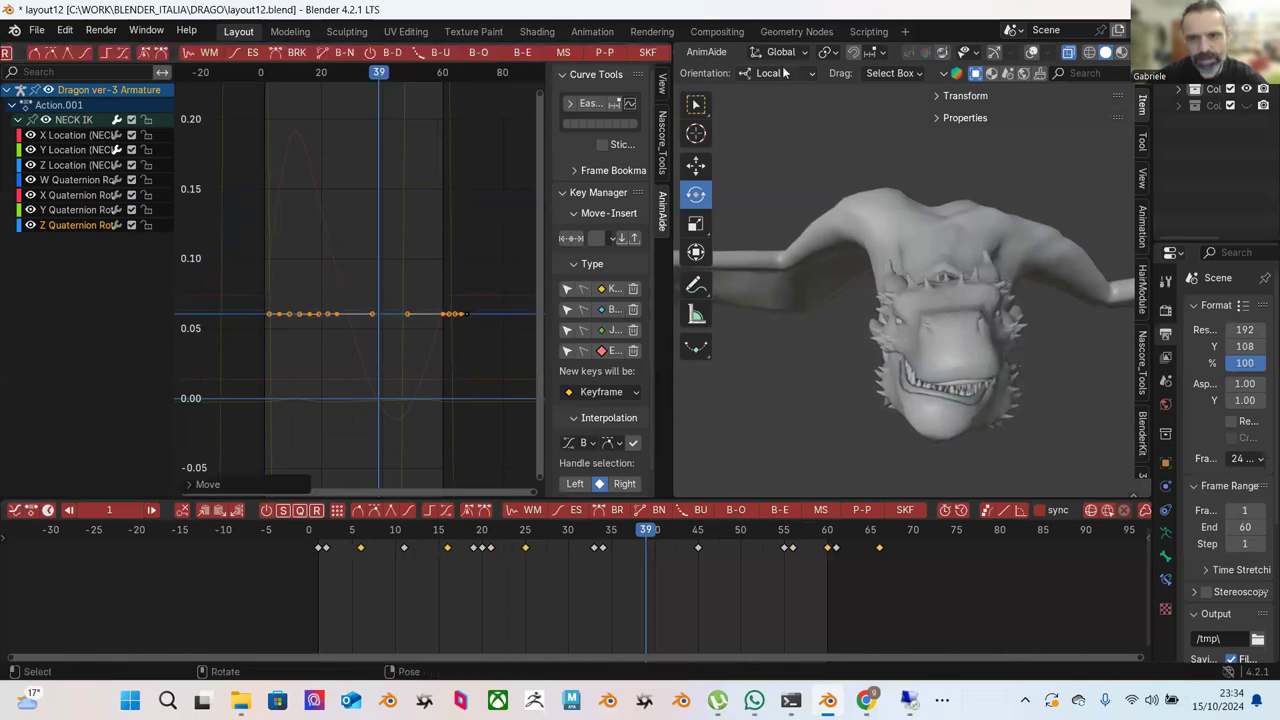
pyautogui.click(996, 53)
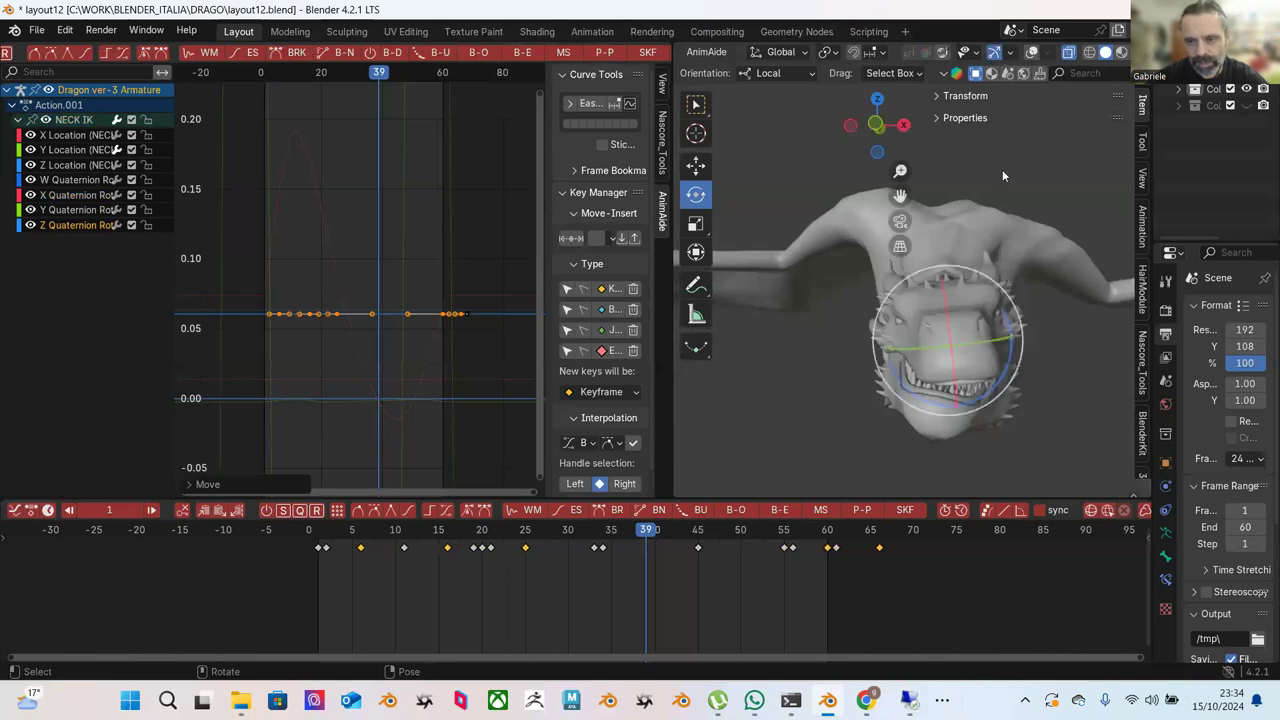
pyautogui.click(1032, 53)
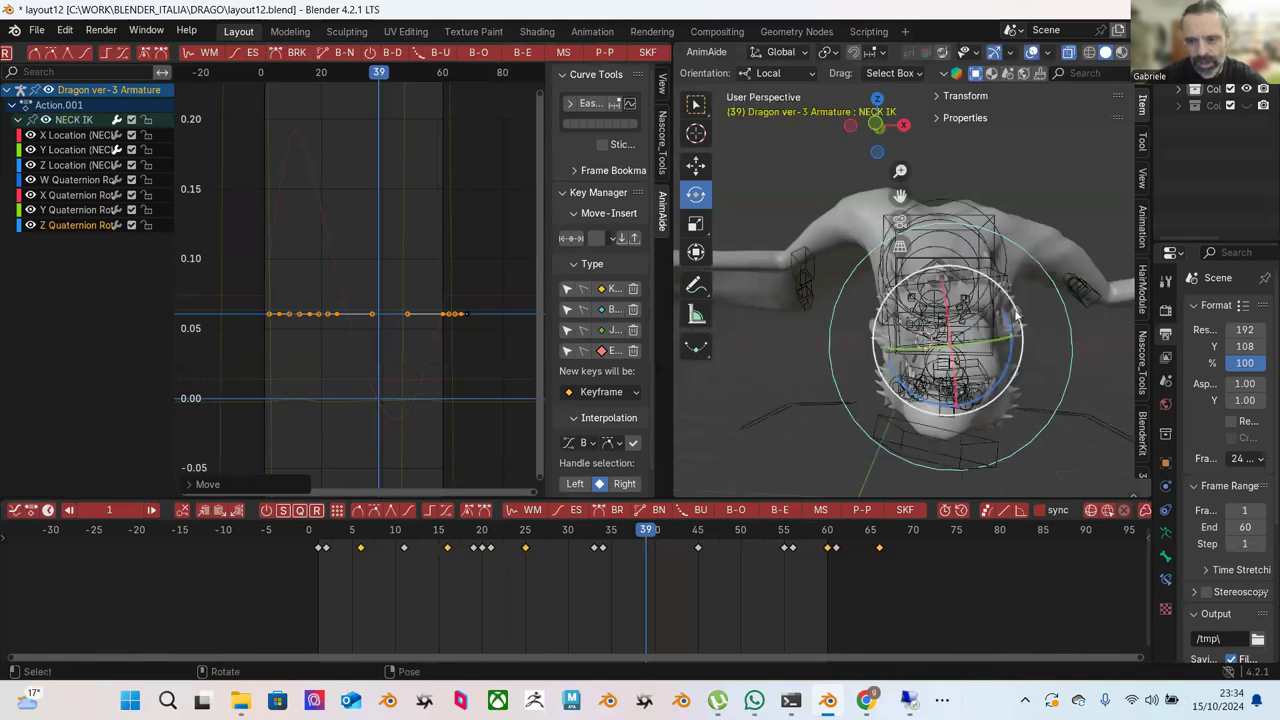
# Select the JAW bone to bring up its curves.
pyautogui.click(996, 440)
pyautogui.scroll(-1, 302, 265)
pyautogui.scroll(-3, 302, 265)
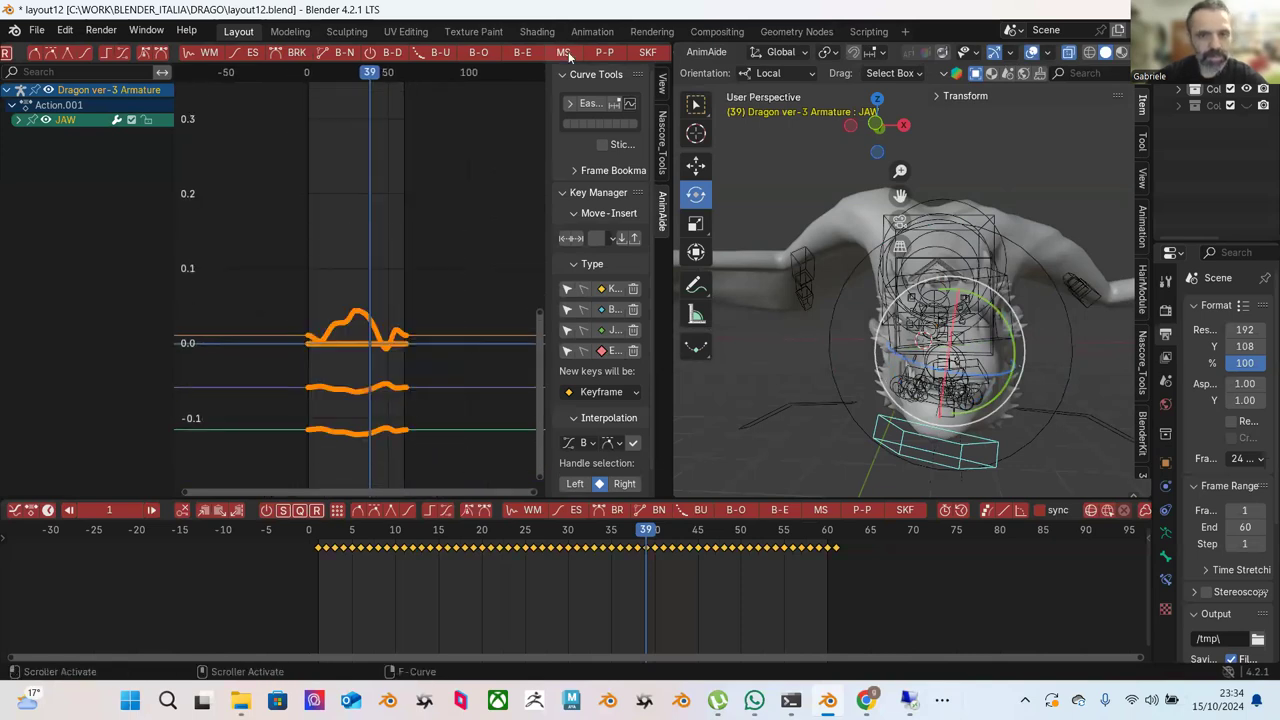
# Flatten the JAW curves to 0% with Push/Pull so the keys settle near 0.0.
pyautogui.click(604, 55)
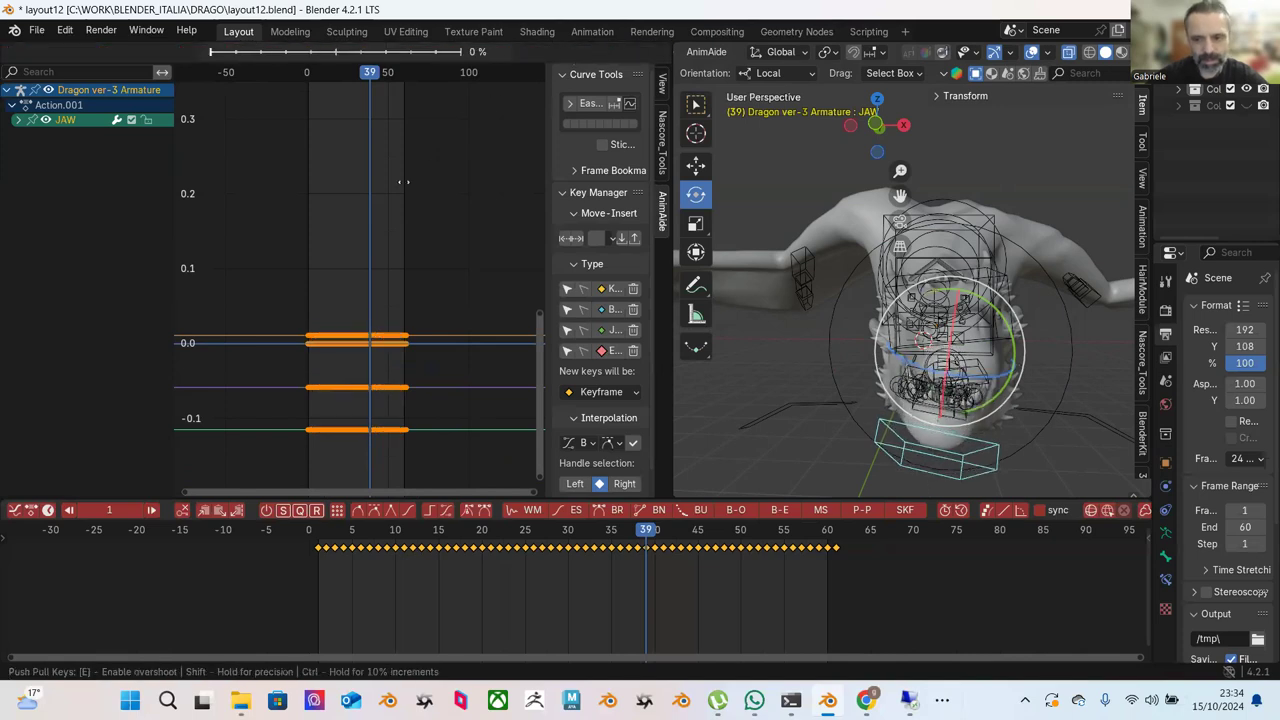
pyautogui.click(436, 193)
pyautogui.press('g')
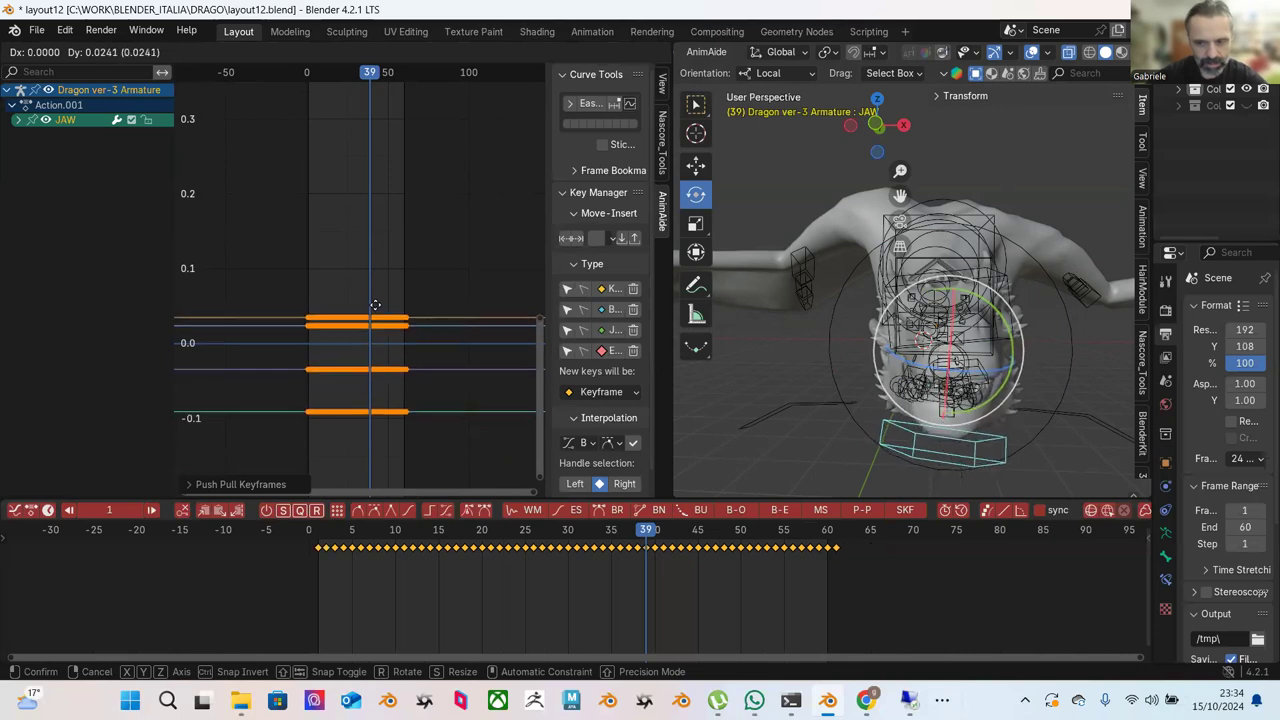
pyautogui.click(473, 311)
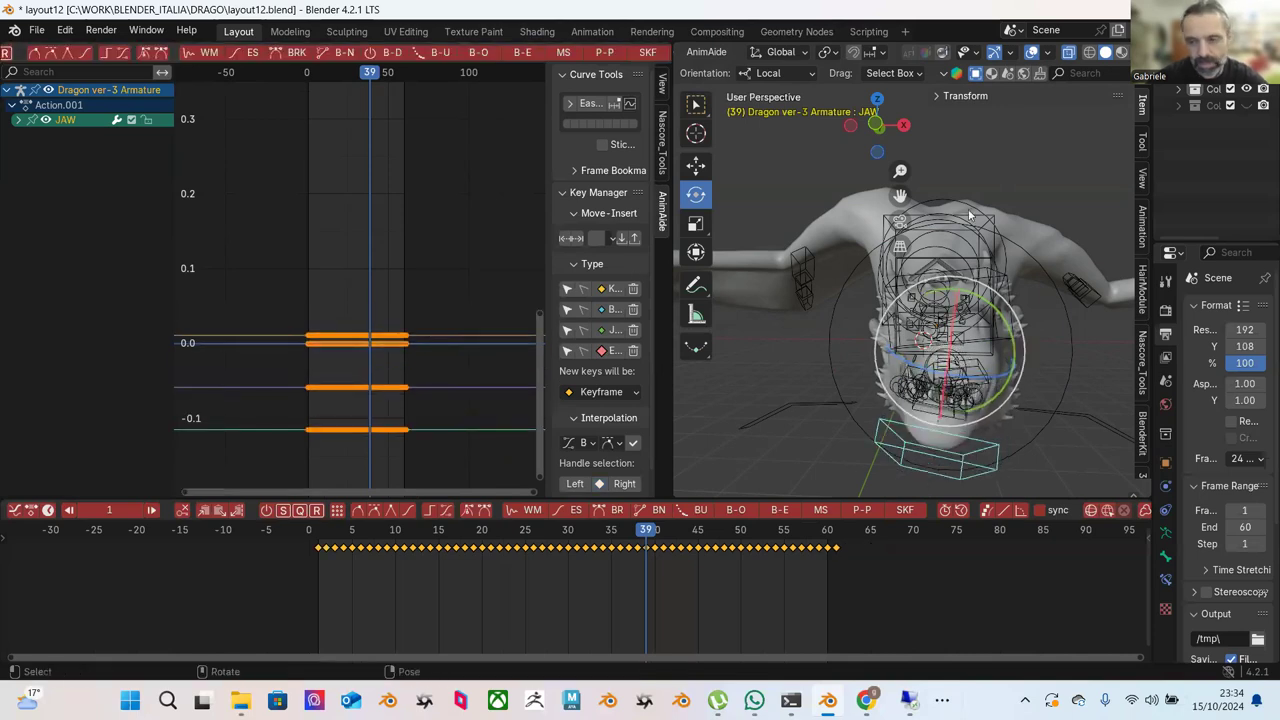
# Delete the JAW keys from frame 5 onward and clear all its pose transforms at frame 1.
pyautogui.moveTo(848, 612); pyautogui.dragTo(325, 522)
pyautogui.press('Delete')
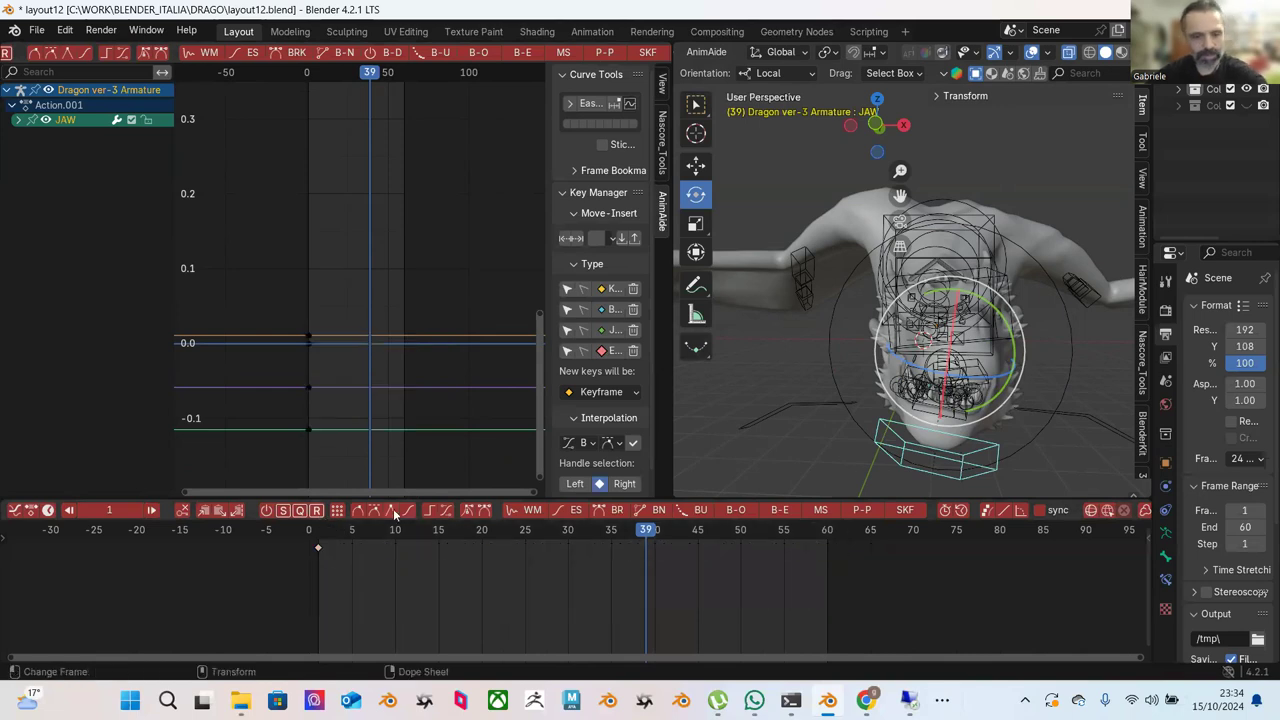
pyautogui.click(319, 545)
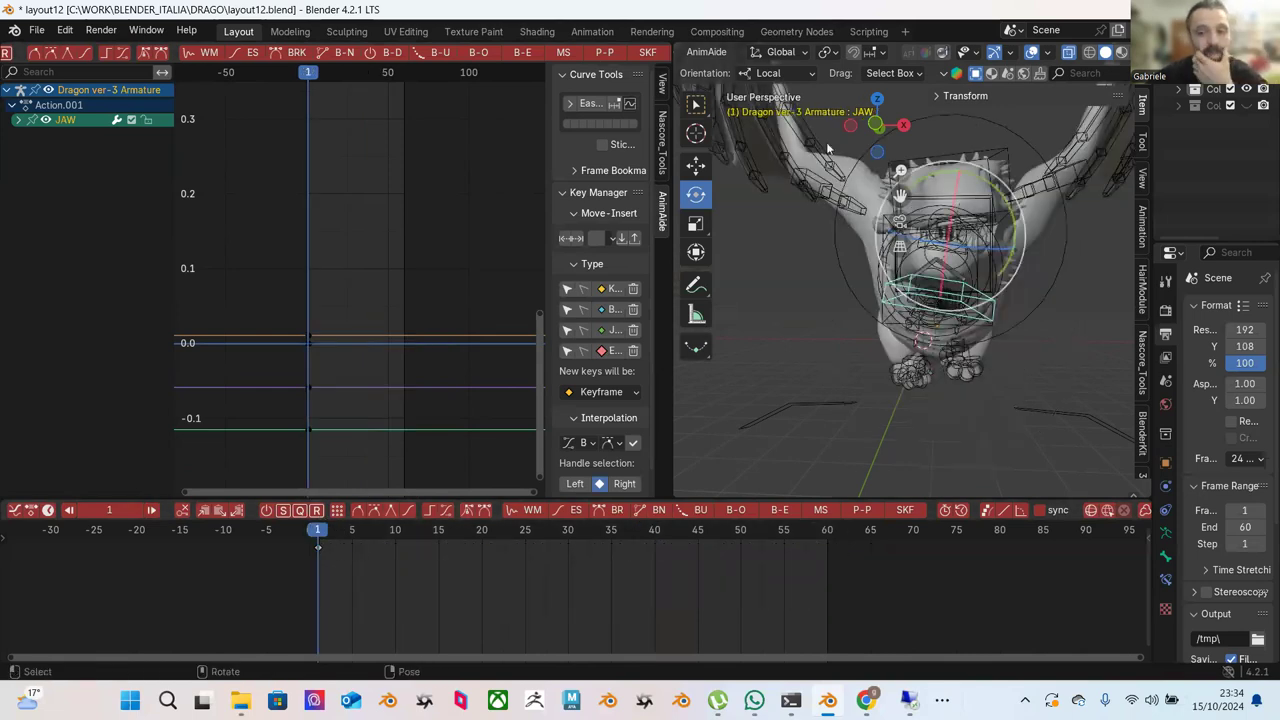
pyautogui.scroll(5, 856, 62)
pyautogui.click(862, 52)
pyautogui.moveTo(884, 90)
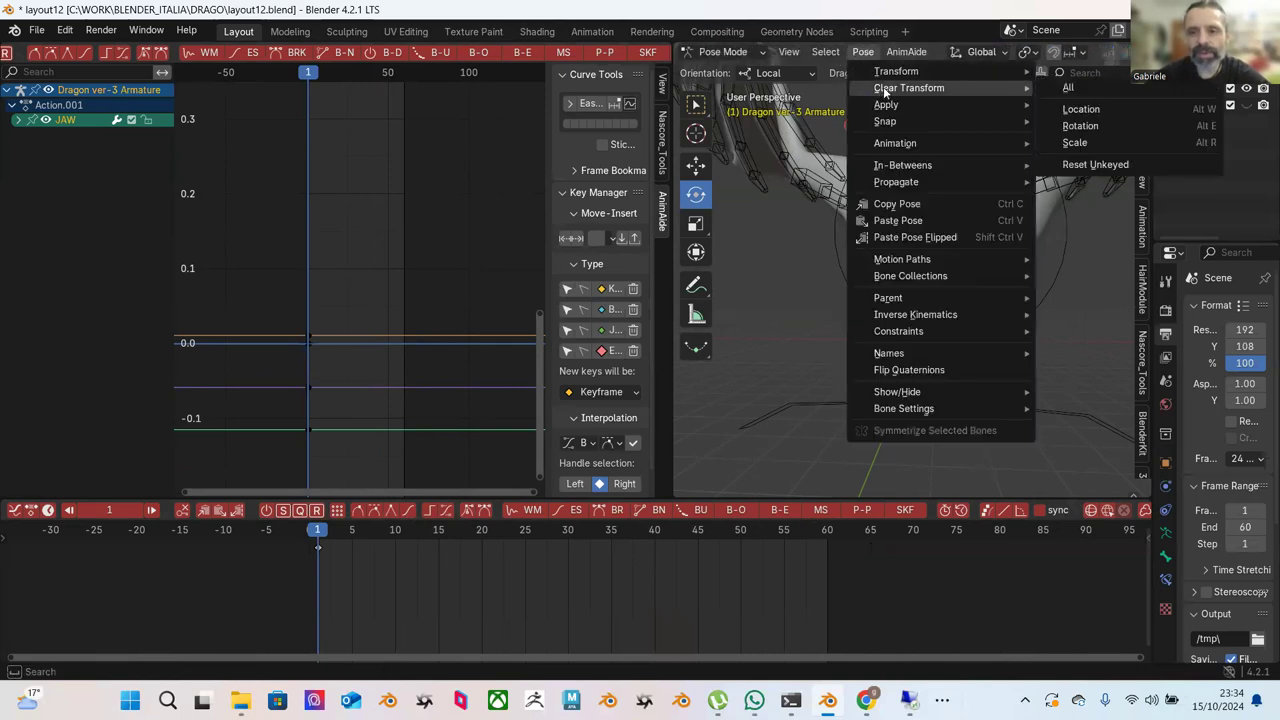
pyautogui.click(1066, 89)
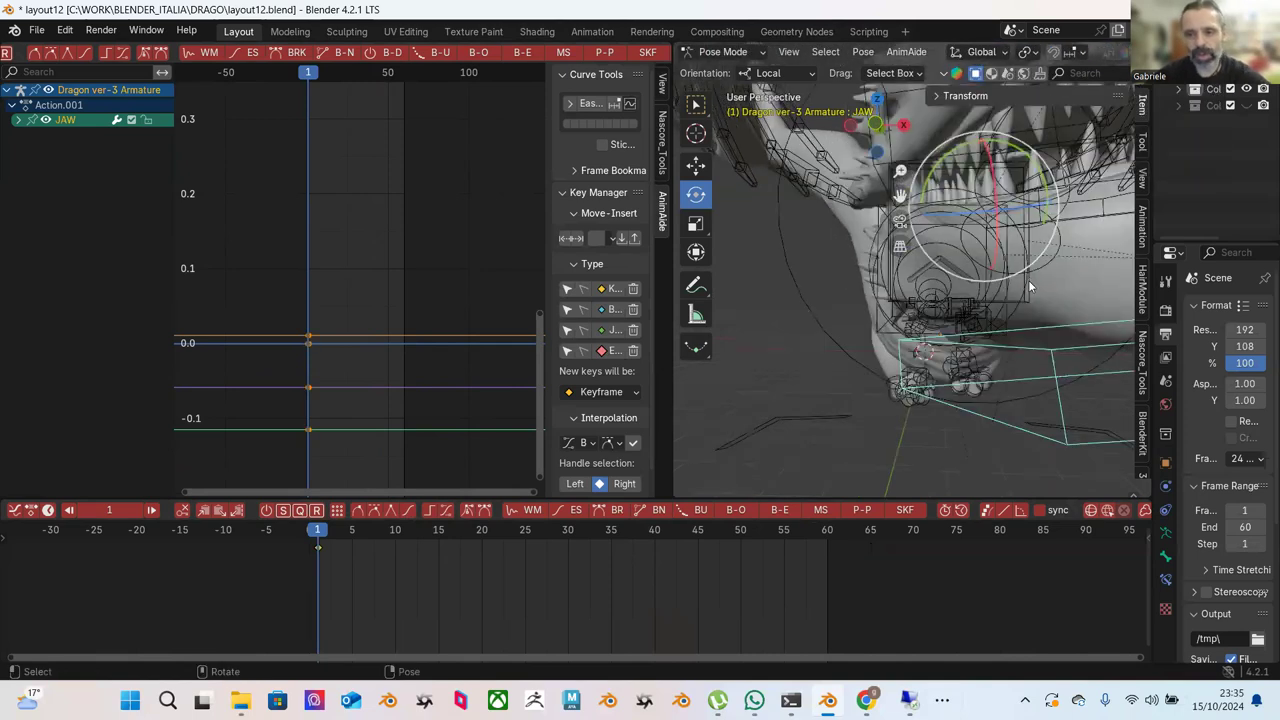
# Play back the animation from an angled side view of the dragon.
pyautogui.moveTo(985, 323); pyautogui.dragTo(905, 287, button='middle')
pyautogui.press('space')
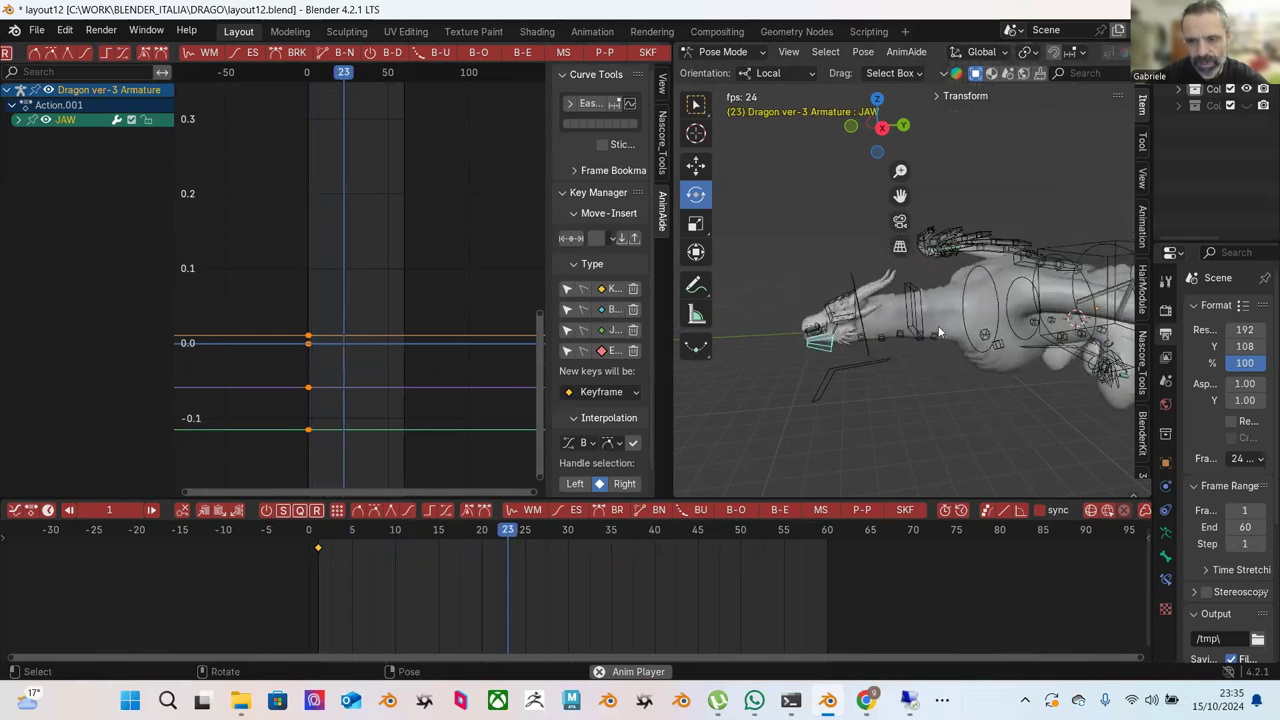
pyautogui.press('space')
pyautogui.scroll(2, 925, 335)
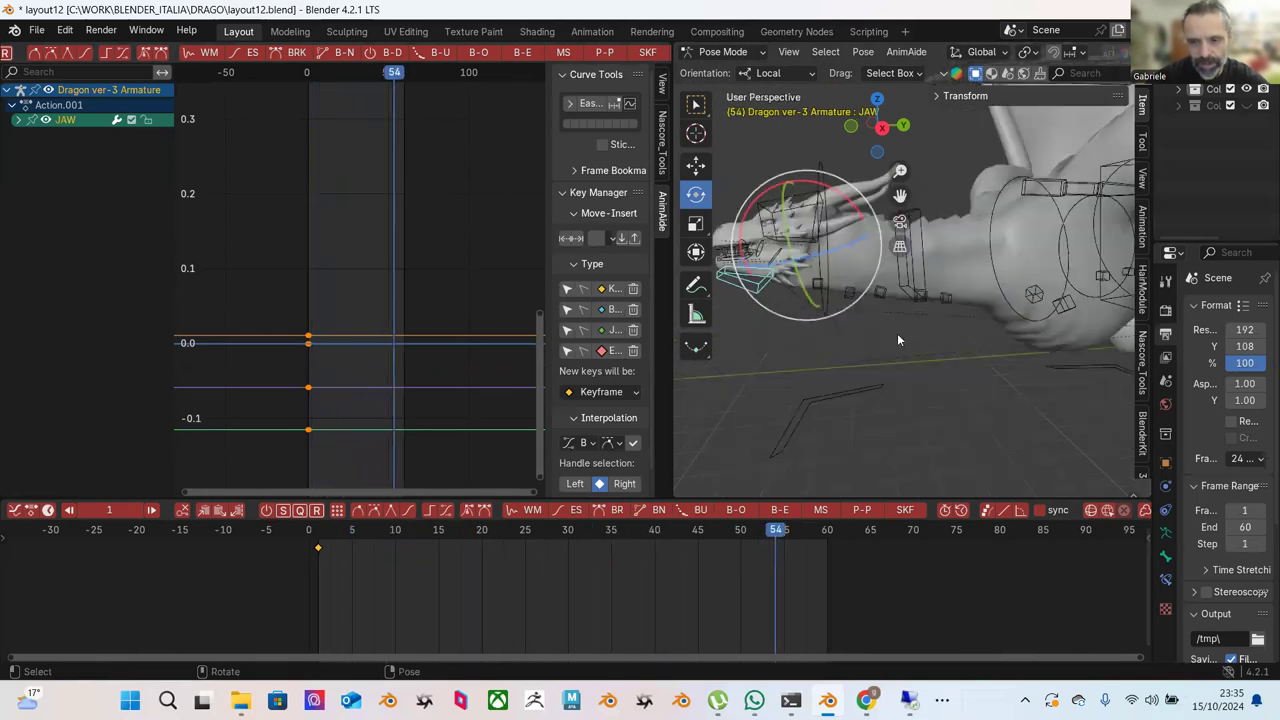
pyautogui.moveTo(896, 338); pyautogui.dragTo(923, 358, button='middle')
# Select the five neck wiggle bones and delete their keys after frame 0.
pyautogui.press('w')
pyautogui.click(853, 313)
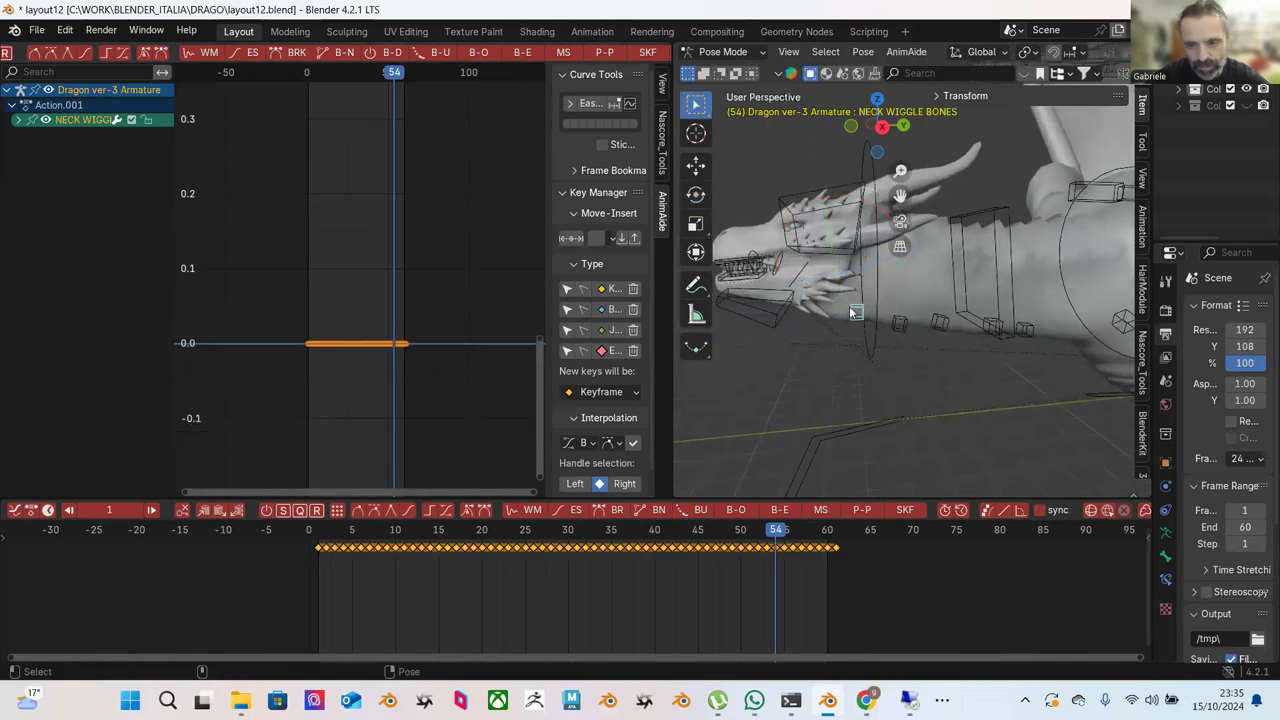
pyautogui.keyDown('shift'); pyautogui.click(900, 322); pyautogui.keyUp('shift')
pyautogui.keyDown('shift'); pyautogui.click(940, 322); pyautogui.keyUp('shift')
pyautogui.keyDown('shift'); pyautogui.click(992, 326); pyautogui.keyUp('shift')
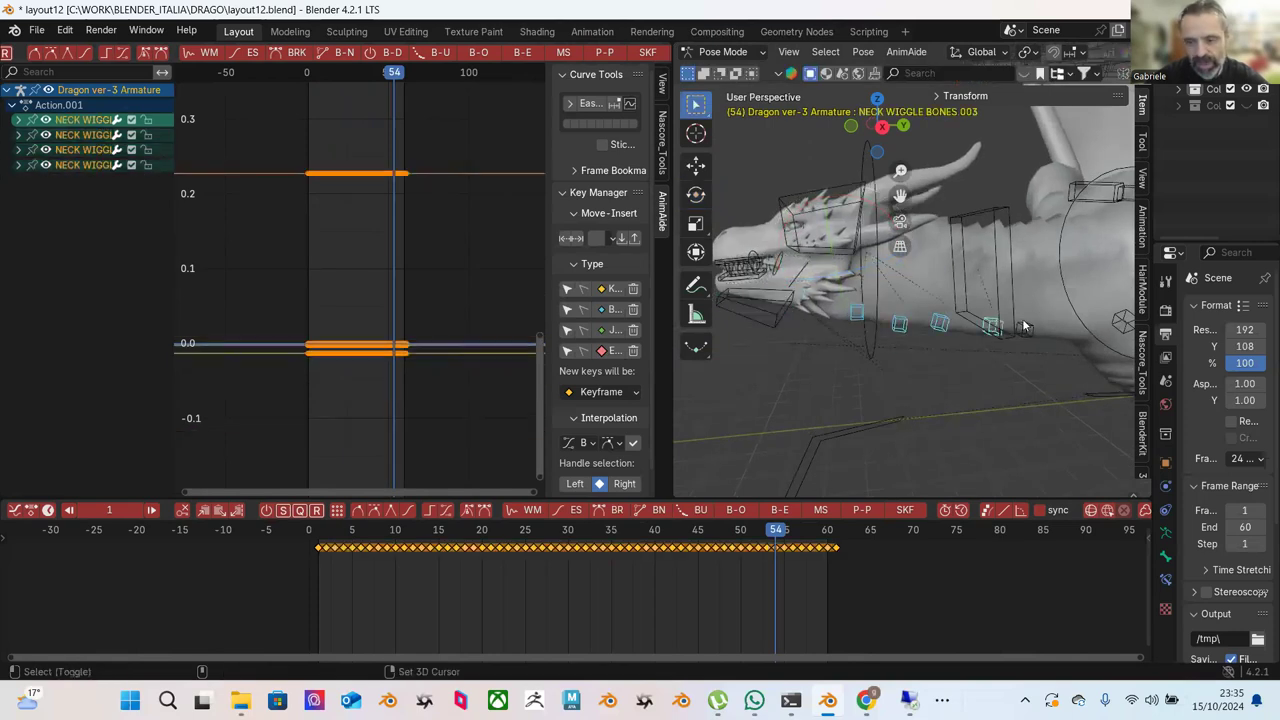
pyautogui.keyDown('shift'); pyautogui.click(1025, 330); pyautogui.keyUp('shift')
pyautogui.moveTo(322, 564); pyautogui.dragTo(354, 612)
pyautogui.press('Delete')
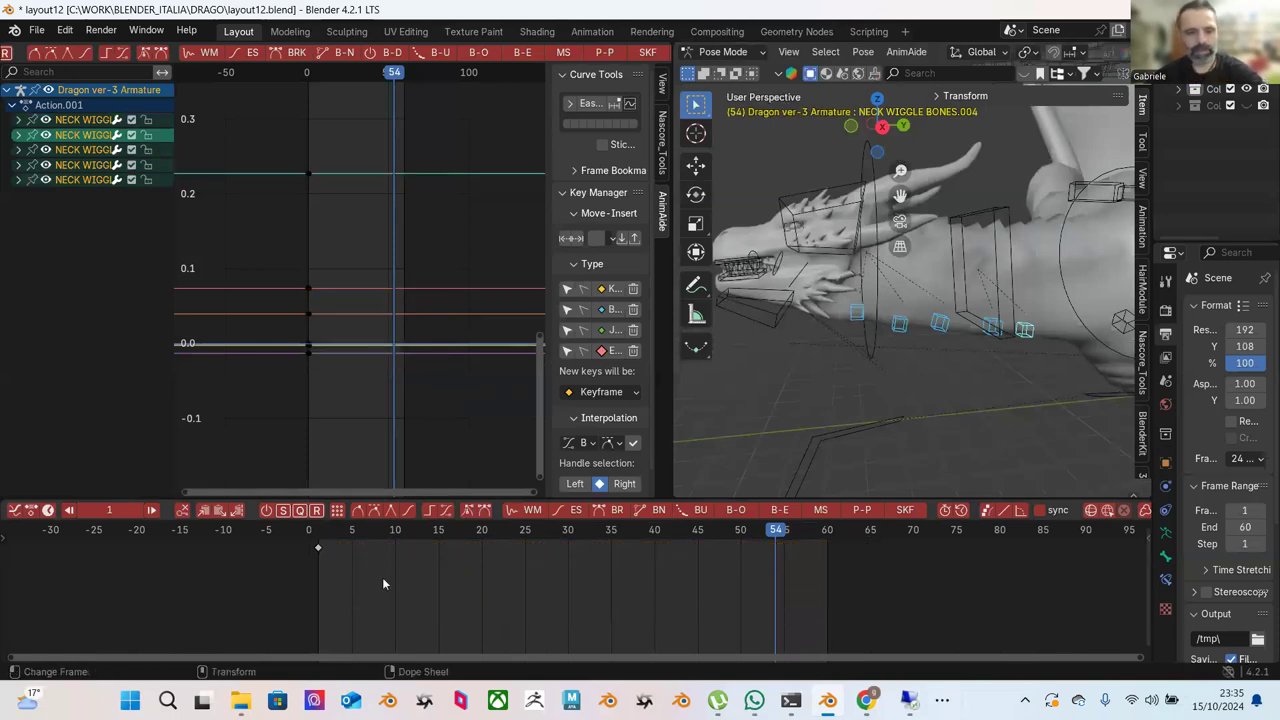
# At an early frame, move the neck wiggle bones down their local axis to key a pose.
pyautogui.moveTo(320, 534); pyautogui.dragTo(398, 541)
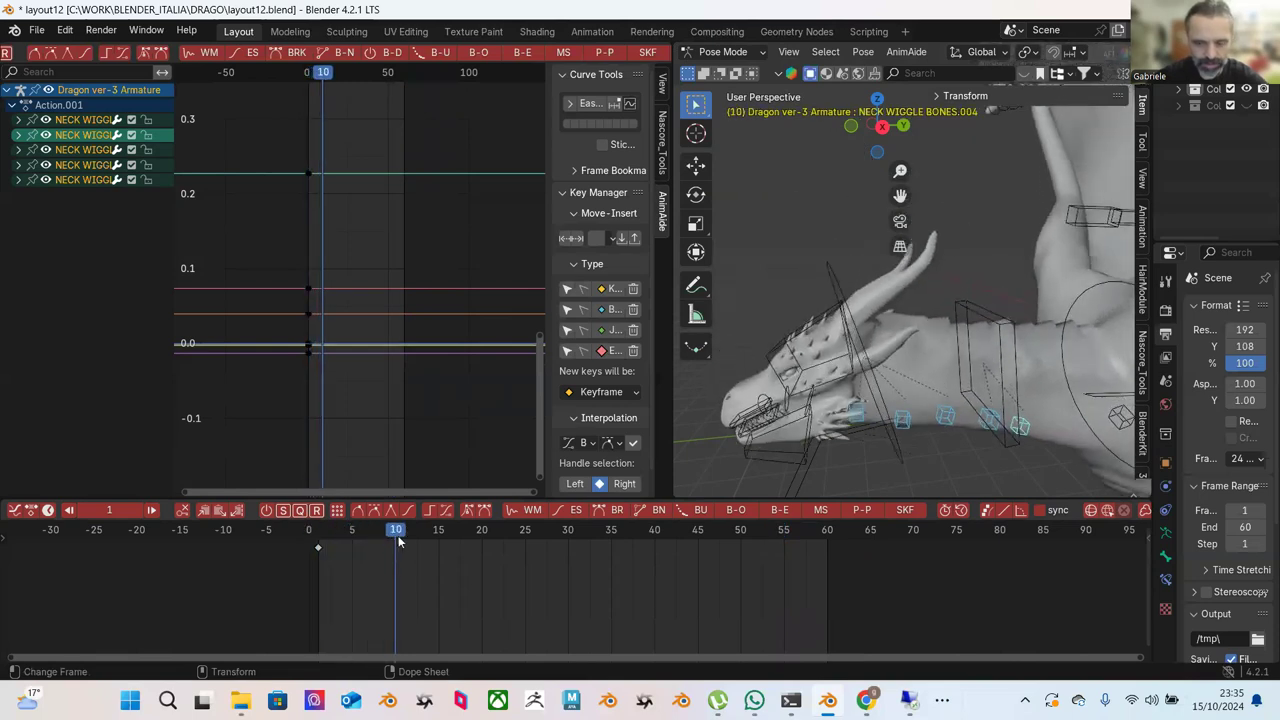
pyautogui.scroll(2, 734, 52)
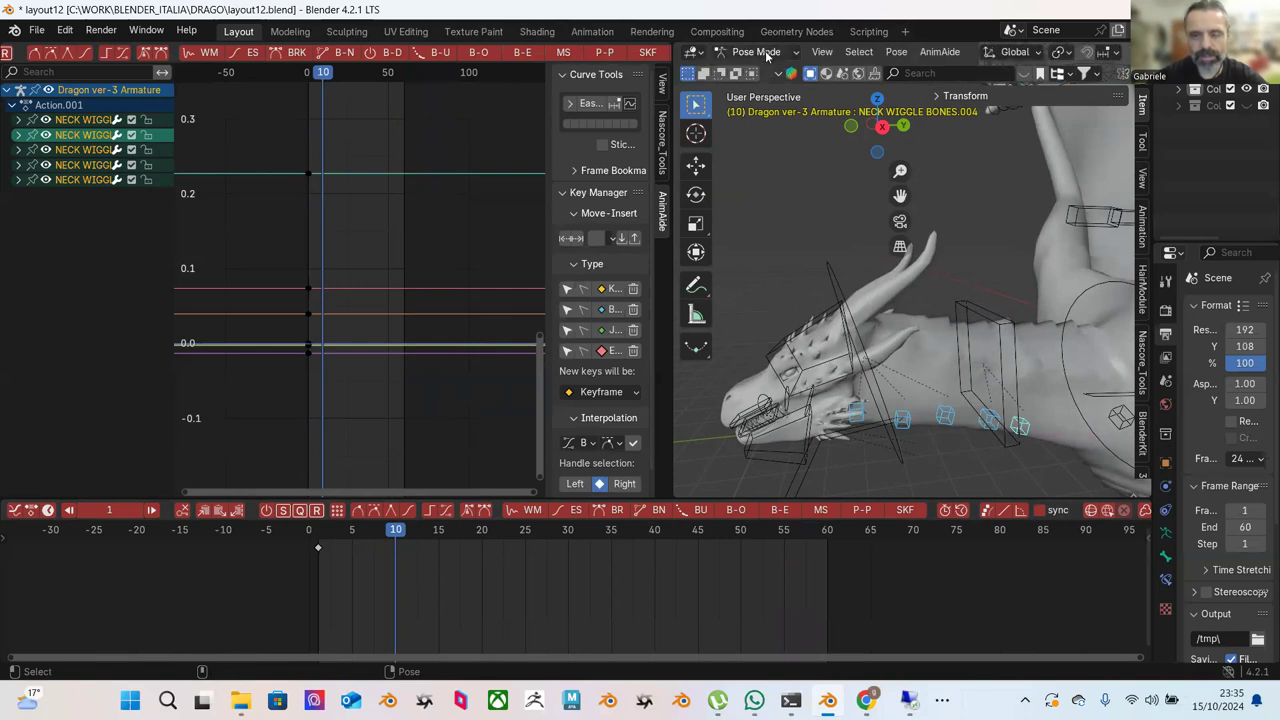
pyautogui.click(1012, 52)
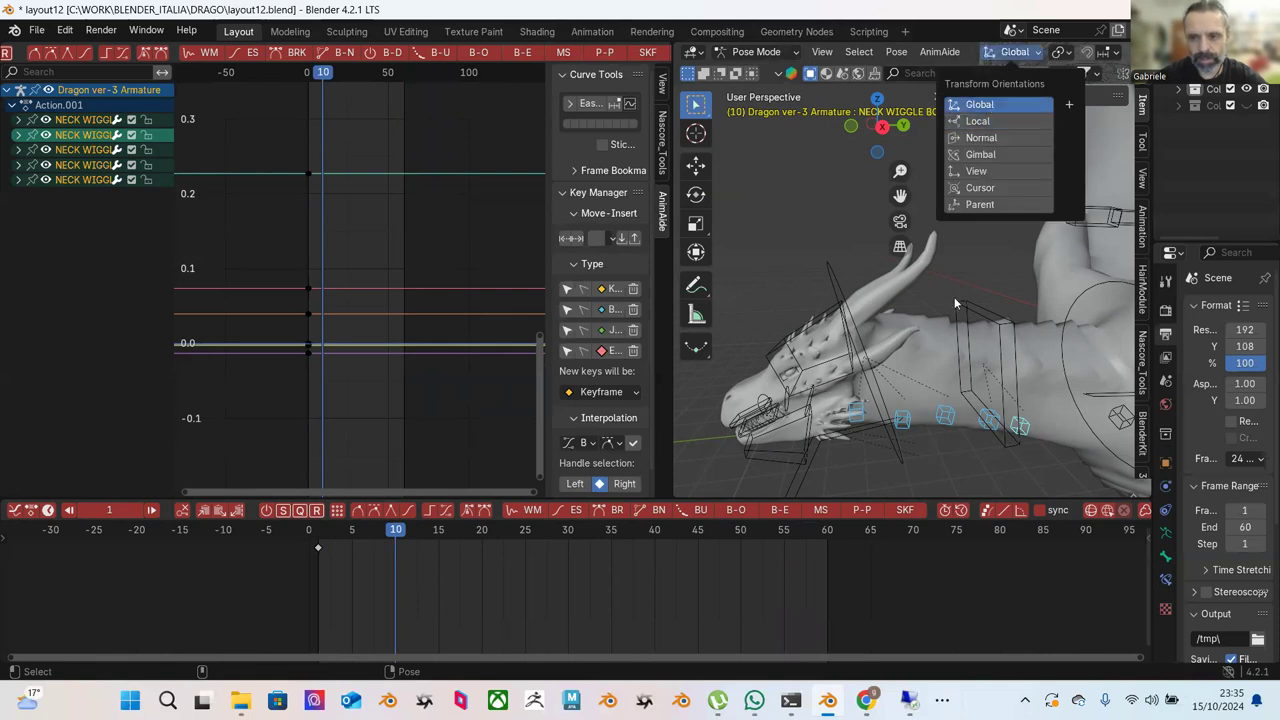
pyautogui.hotkey('shift', 'space')
pyautogui.press('g')
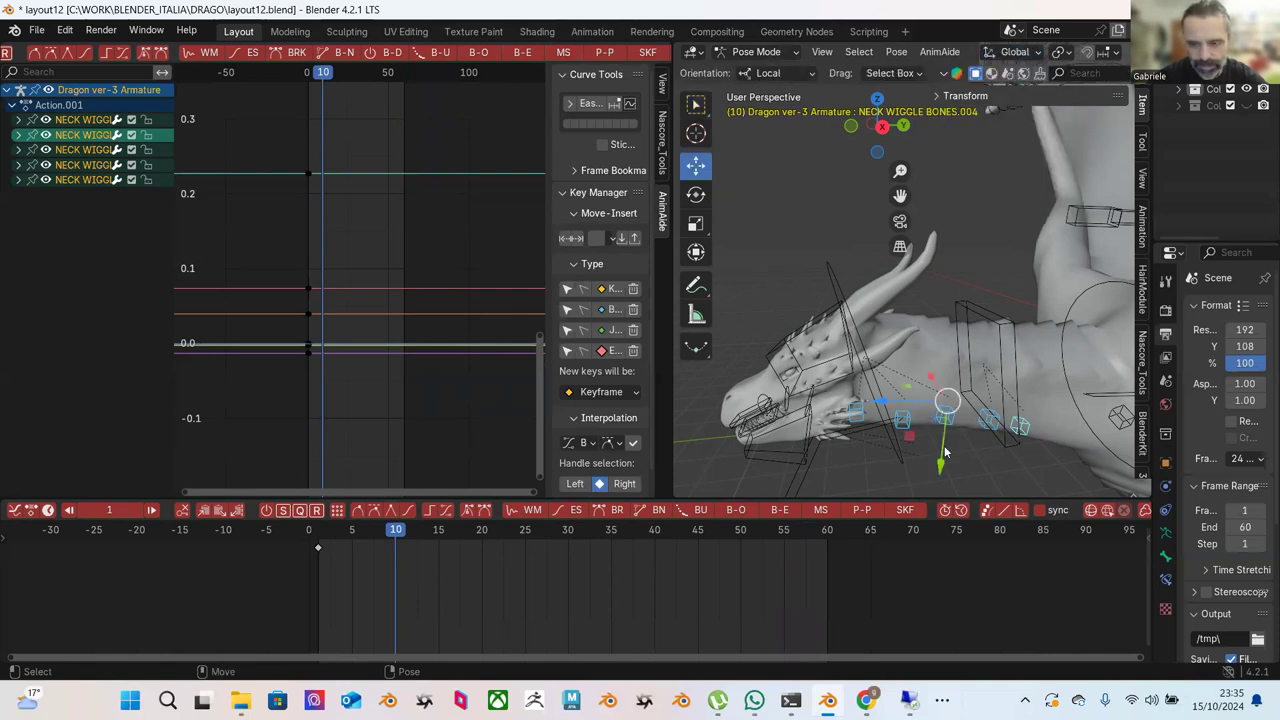
pyautogui.moveTo(944, 452); pyautogui.dragTo(941, 463)
pyautogui.moveTo(943, 409); pyautogui.dragTo(860, 390, button='middle')
# Move the bones along Y at frame 27, then retime keys 55→42 and 10→17.
pyautogui.moveTo(397, 537); pyautogui.dragTo(784, 552)
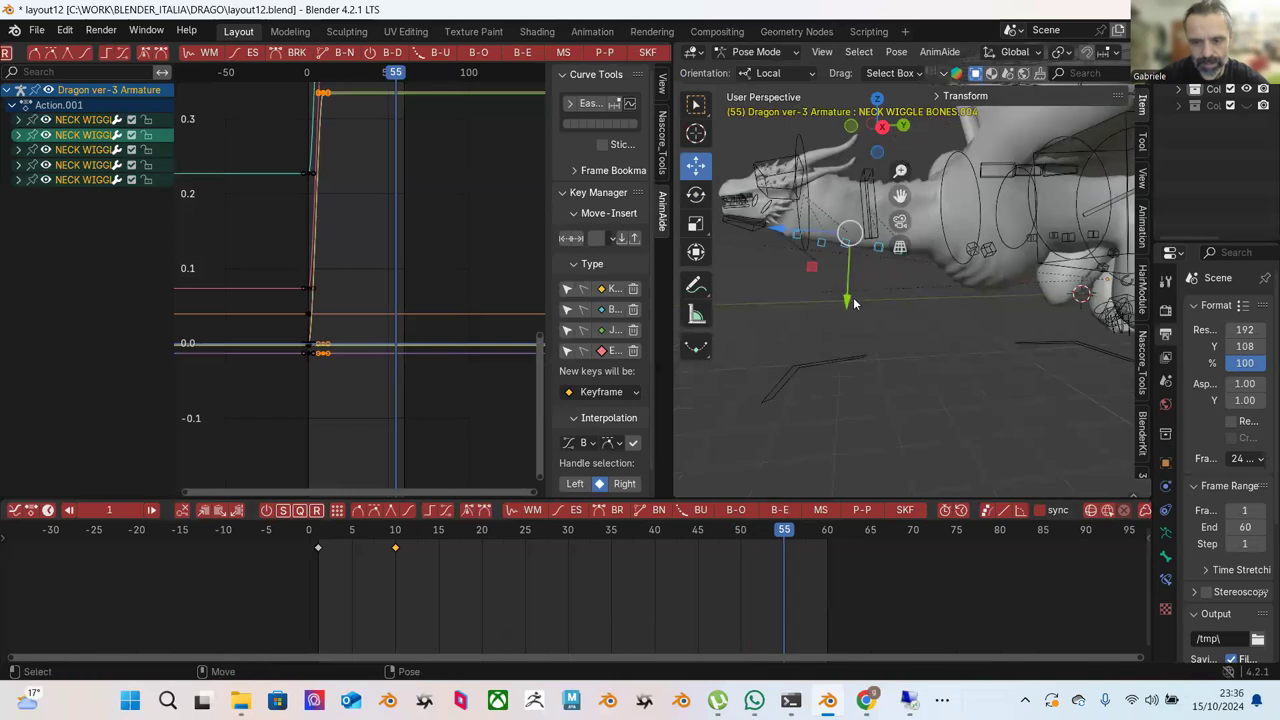
pyautogui.moveTo(851, 307); pyautogui.dragTo(844, 422)
pyautogui.moveTo(785, 548); pyautogui.dragTo(672, 548)
pyautogui.moveTo(396, 548); pyautogui.dragTo(456, 548)
# Copy the frame 1 neck wiggle keyframes and paste them at frame 61.
pyautogui.click(317, 549)
pyautogui.rightClick(317, 549)
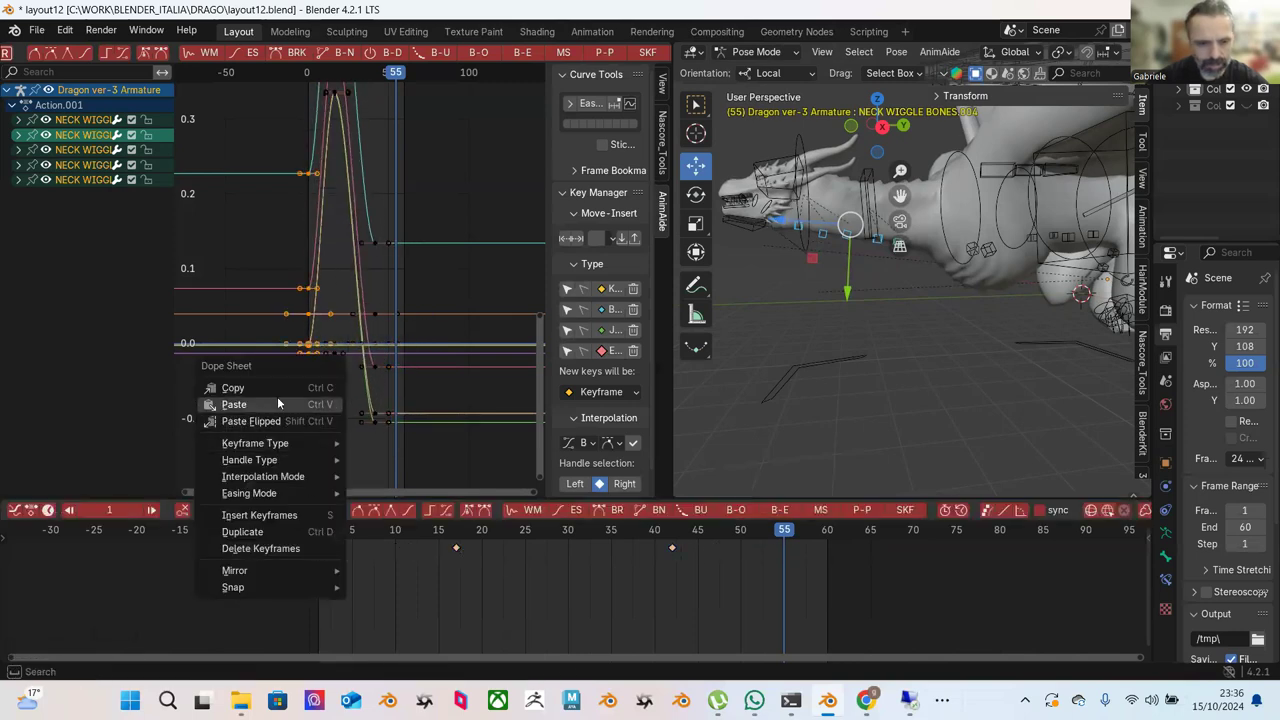
pyautogui.moveTo(797, 532); pyautogui.dragTo(835, 542)
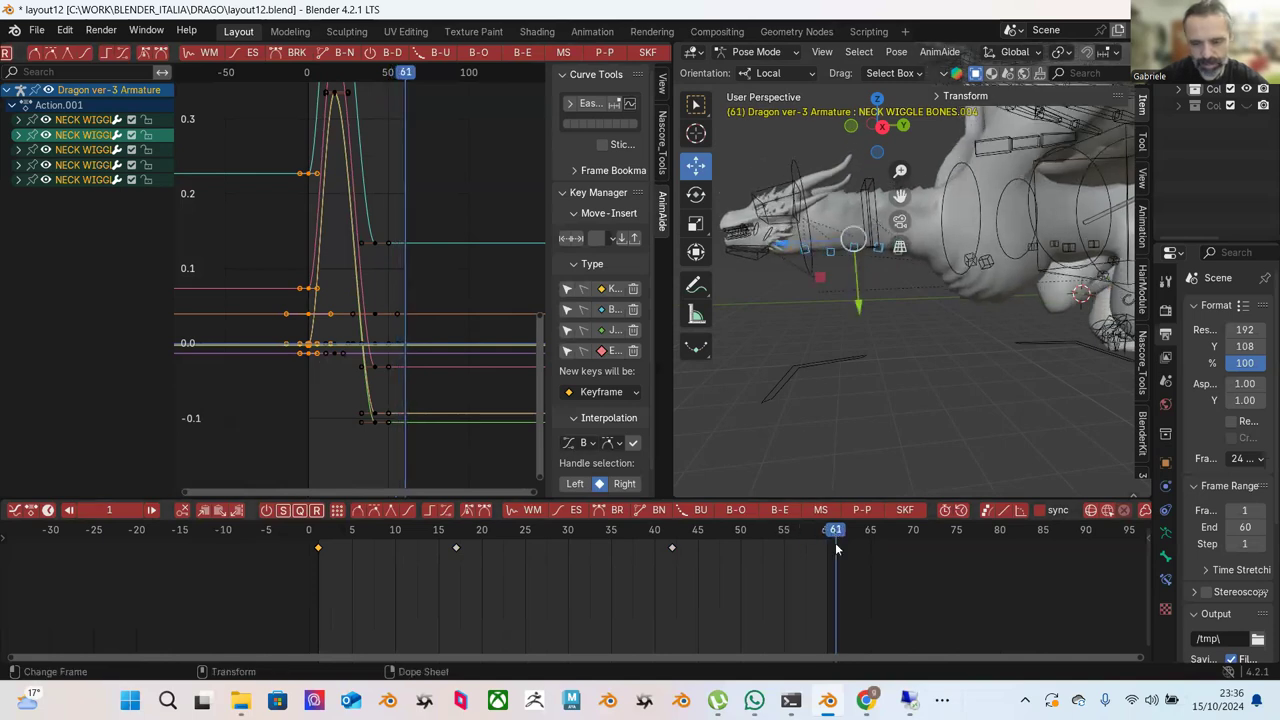
pyautogui.rightClick(837, 546)
pyautogui.click(817, 403)
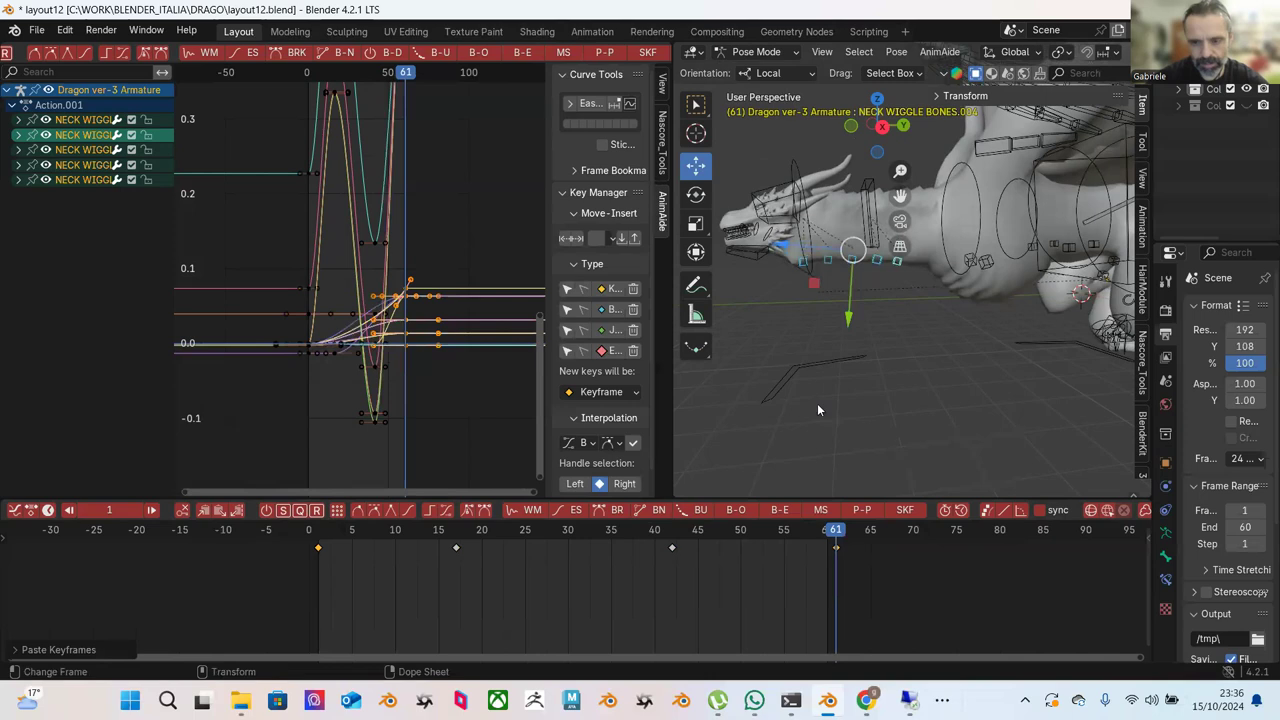
pyautogui.hotkey('shift', 'Left')
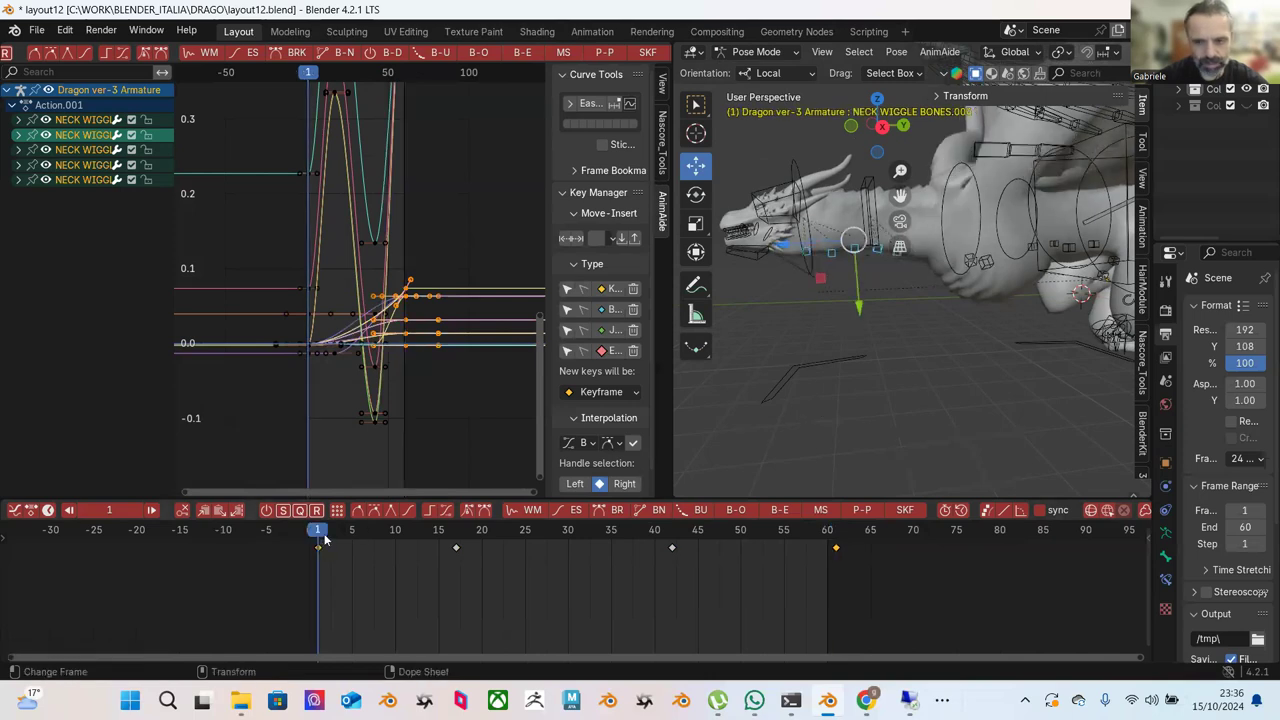
pyautogui.click(318, 548)
pyautogui.rightClick(318, 549)
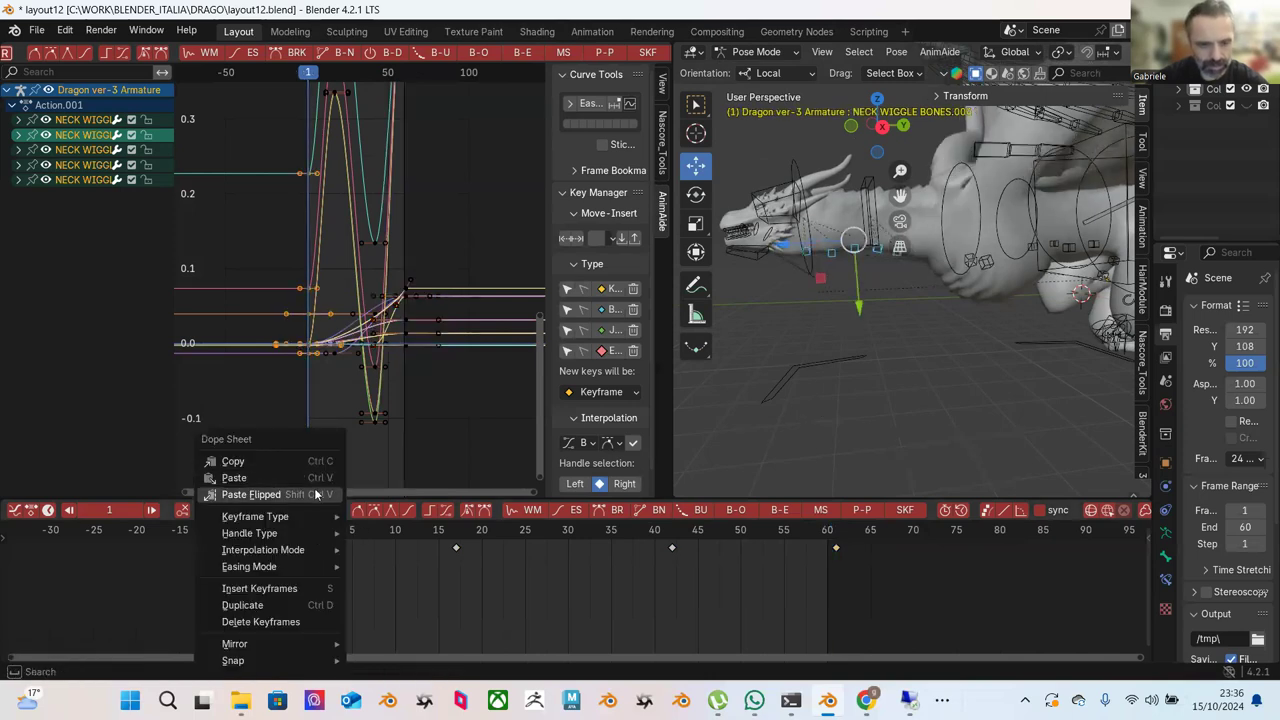
pyautogui.click(298, 464)
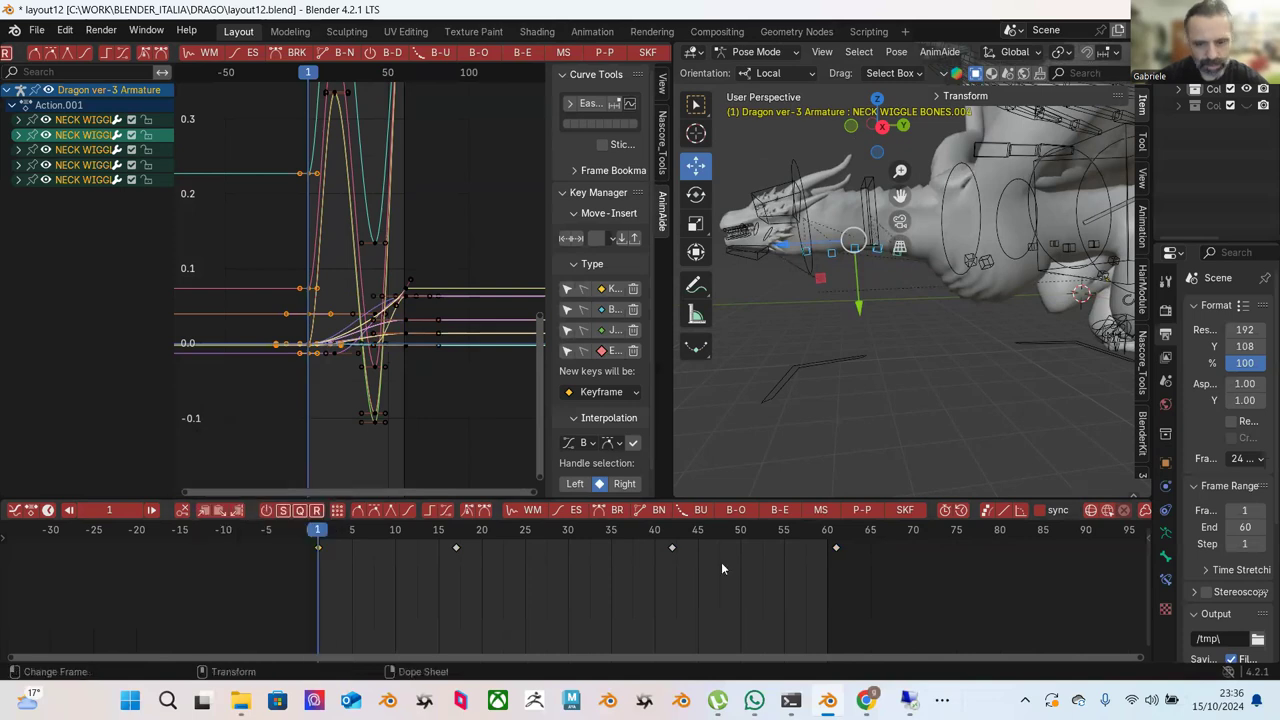
pyautogui.click(832, 532)
pyautogui.rightClick(828, 546)
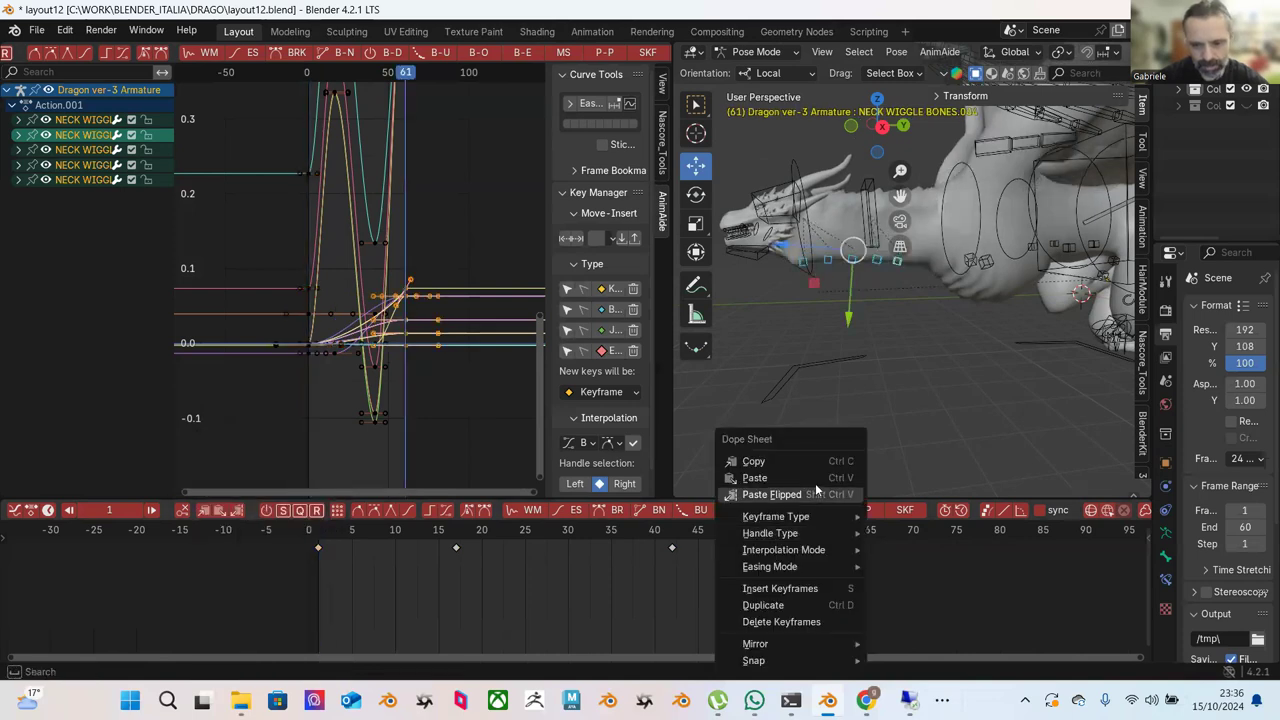
pyautogui.click(812, 477)
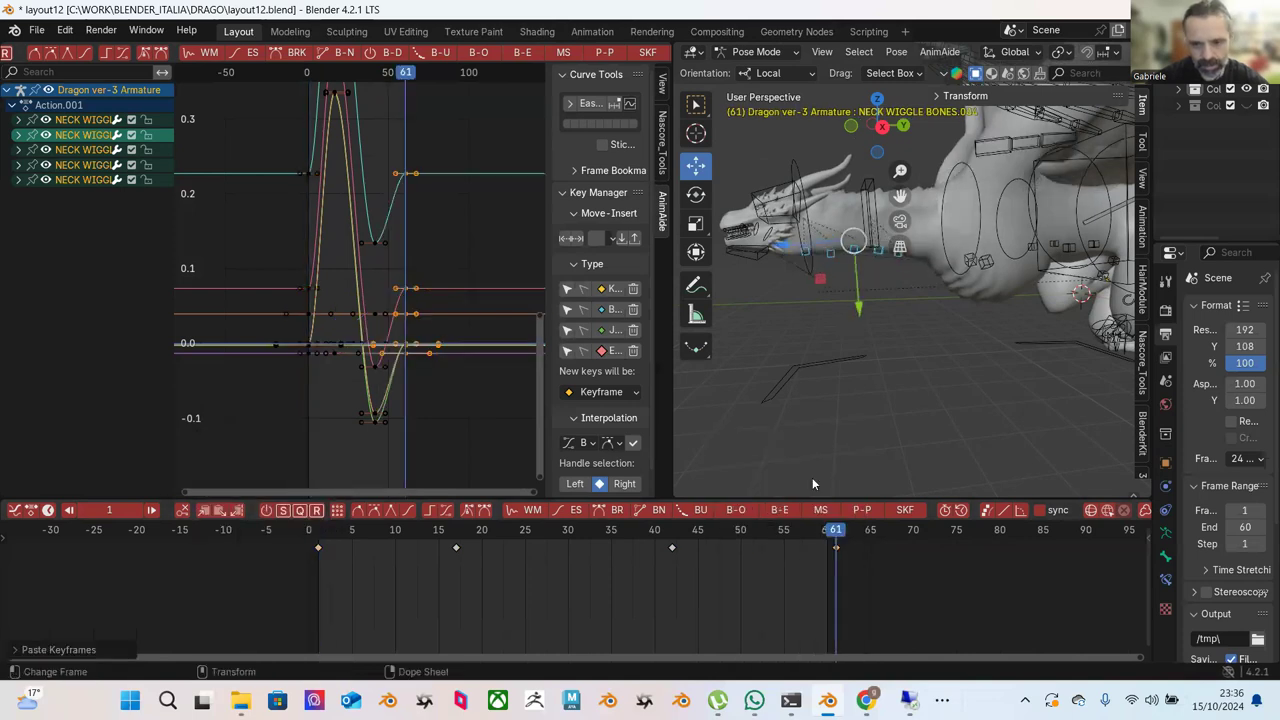
# Move and rotate one neck wiggle bone into a new pose at frame 17, then scrub to 43.
pyautogui.click(674, 536)
pyautogui.moveTo(674, 541); pyautogui.dragTo(456, 528)
pyautogui.scroll(3, 733, 383)
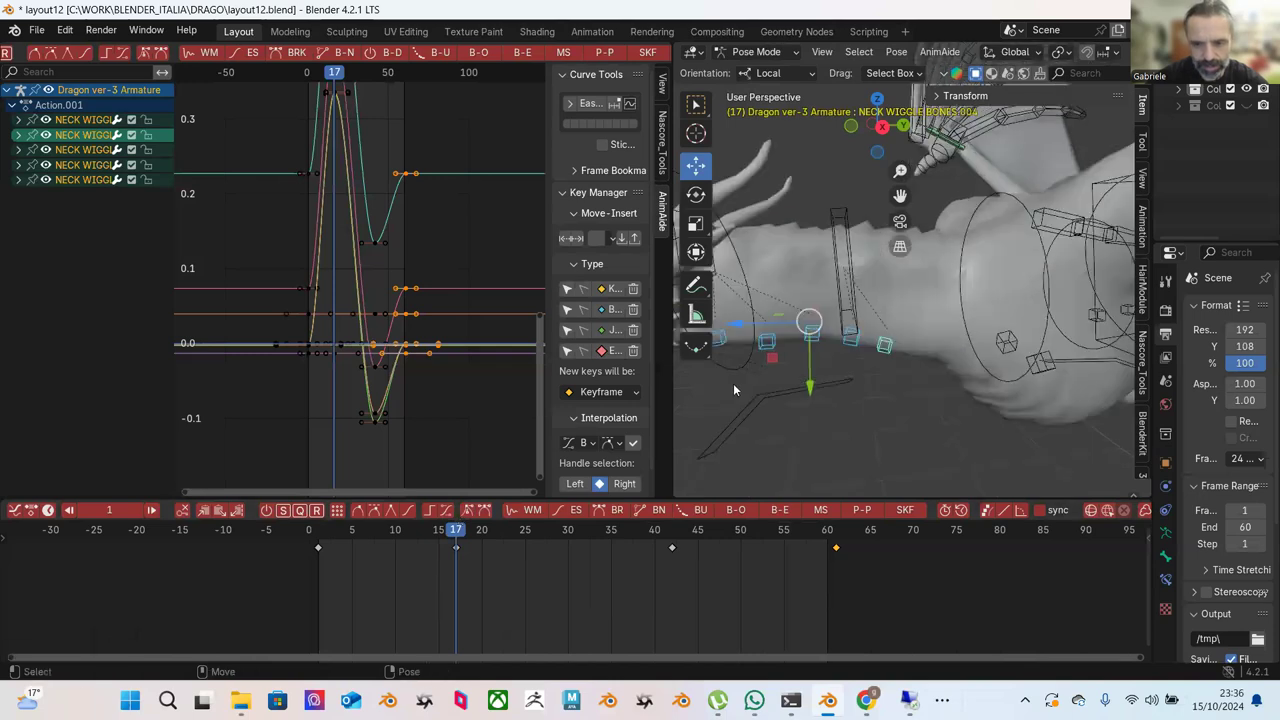
pyautogui.moveTo(798, 387); pyautogui.dragTo(812, 314, button='middle')
pyautogui.click(812, 312)
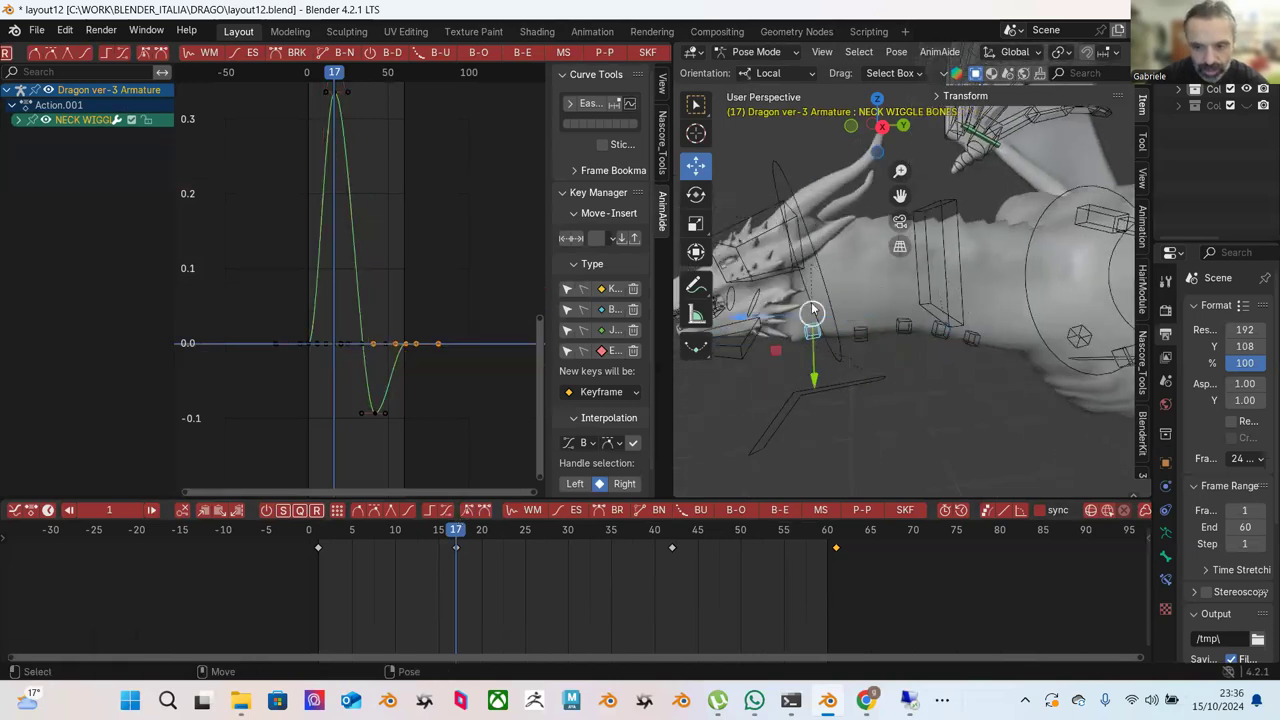
pyautogui.moveTo(816, 356)
pyautogui.mouseDown()
pyautogui.moveTo(816, 342)
pyautogui.moveTo(815, 378)
pyautogui.mouseUp()
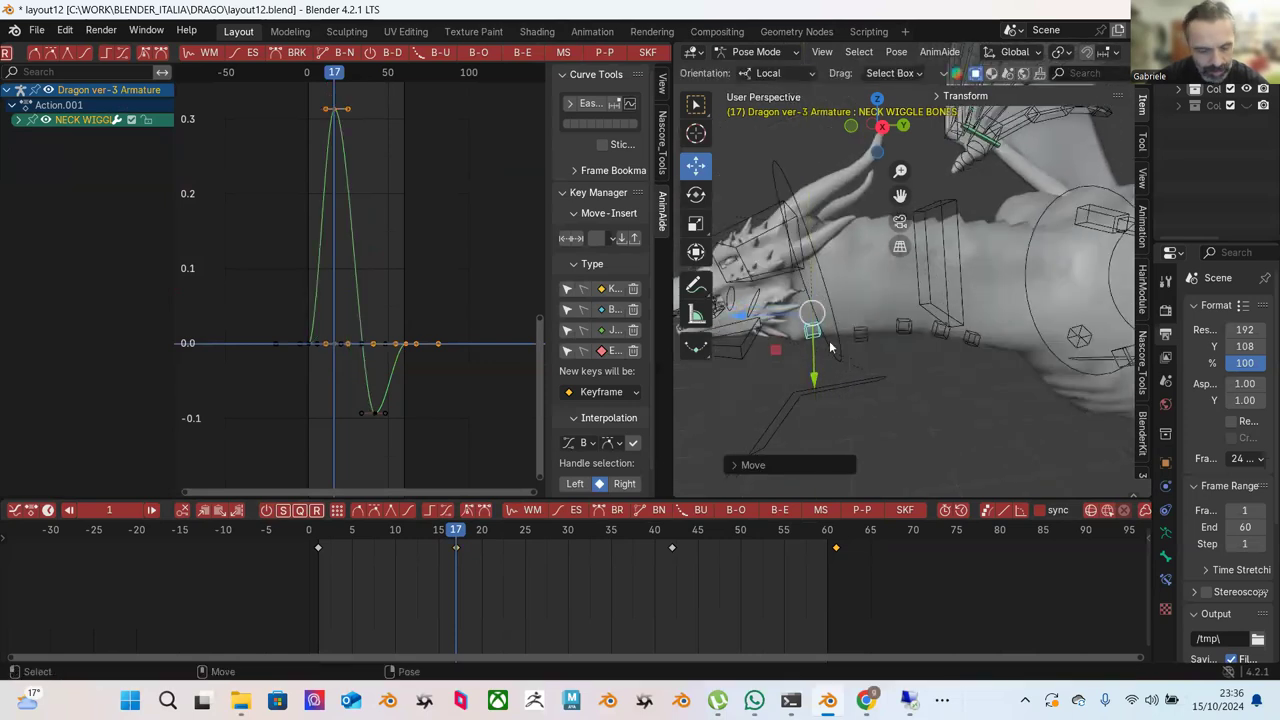
pyautogui.hotkey('shift', 'space')
pyautogui.press('r')
pyautogui.moveTo(885, 308); pyautogui.dragTo(893, 340)
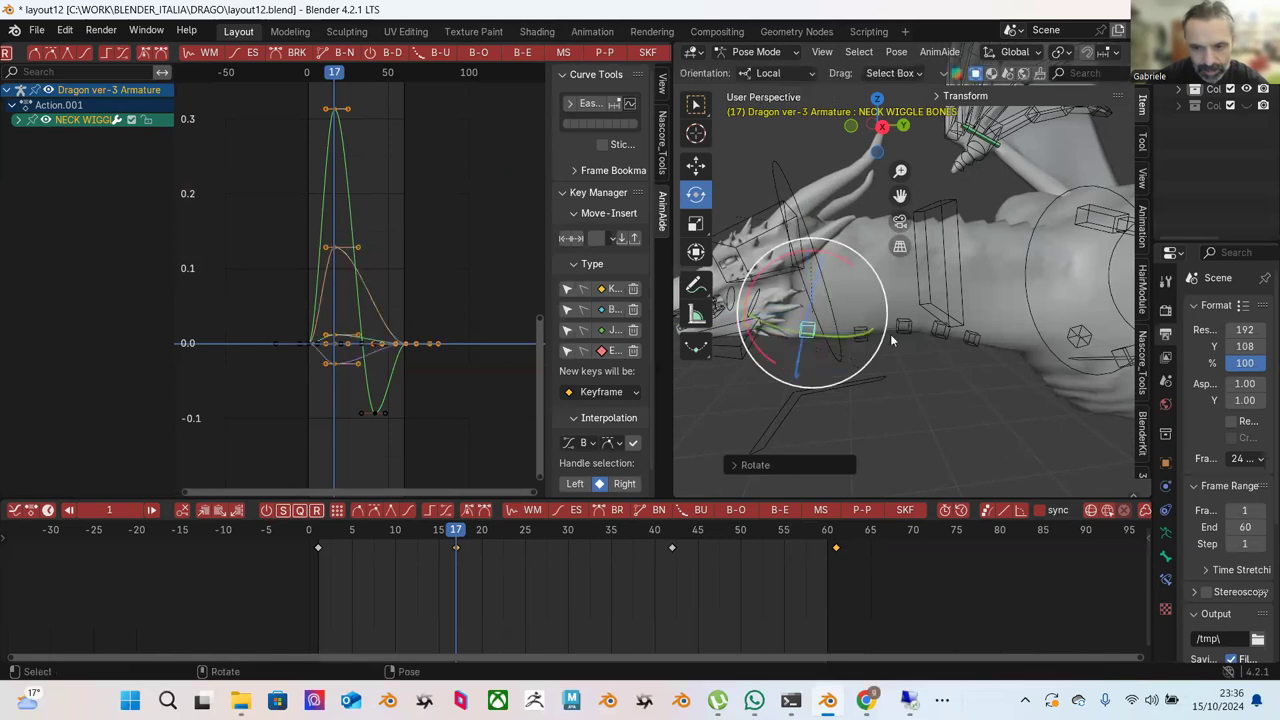
pyautogui.click(897, 369)
pyautogui.moveTo(402, 542); pyautogui.dragTo(689, 515)
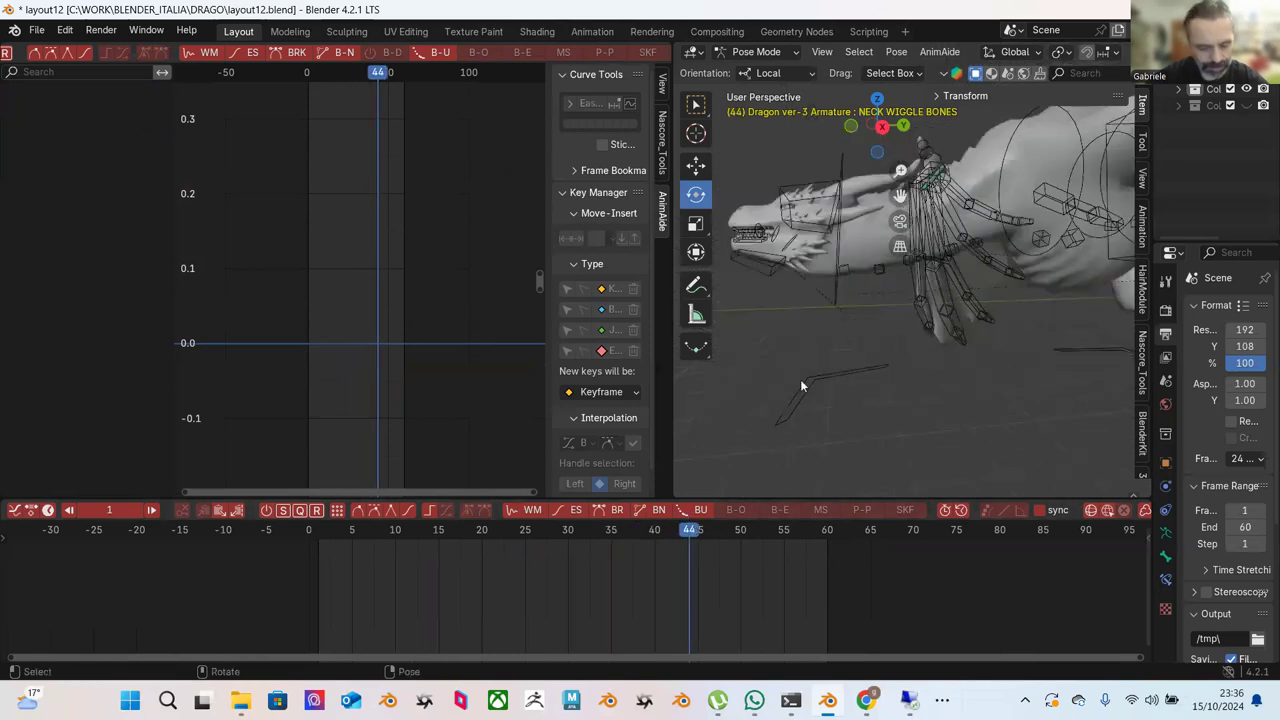
# Reselect neck wiggle bone .004 and four neighbours, then frame and select all their graph keys.
pyautogui.moveTo(838, 355); pyautogui.dragTo(888, 300, button='middle')
pyautogui.click(920, 300)
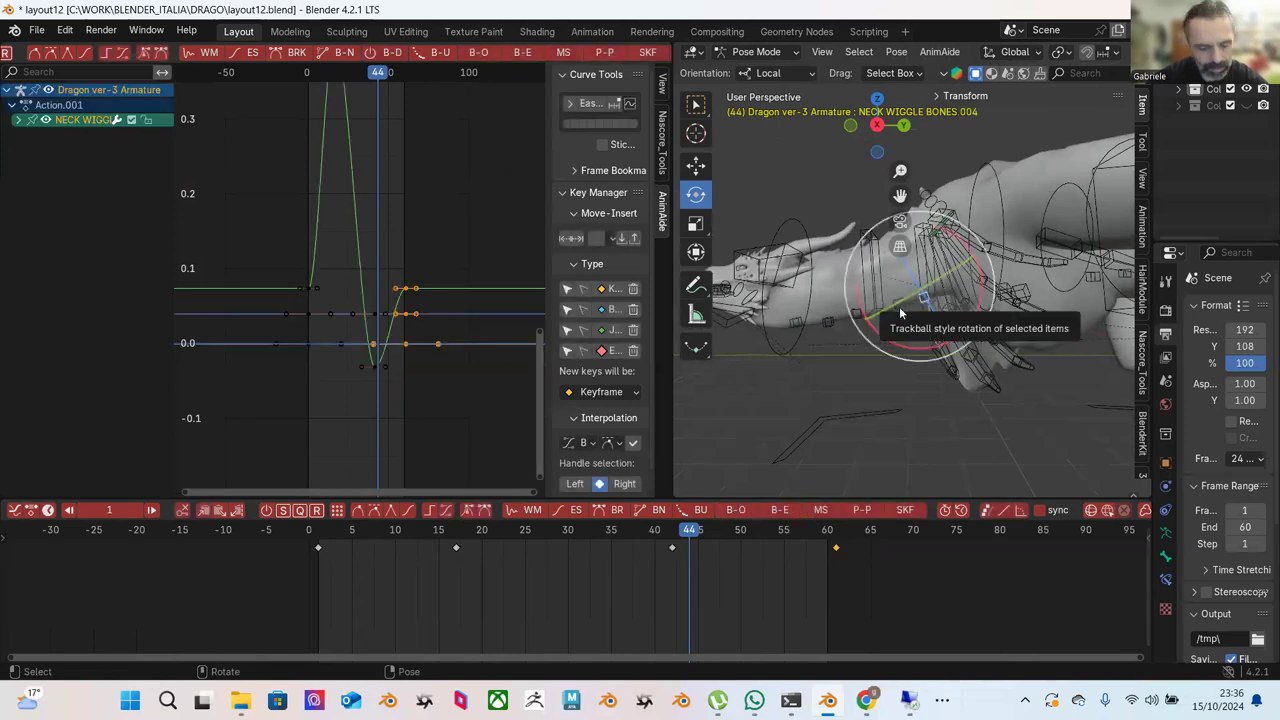
pyautogui.press('w')
pyautogui.keyDown('shift'); pyautogui.click(862, 313); pyautogui.keyUp('shift')
pyautogui.keyDown('shift'); pyautogui.click(840, 318); pyautogui.keyUp('shift')
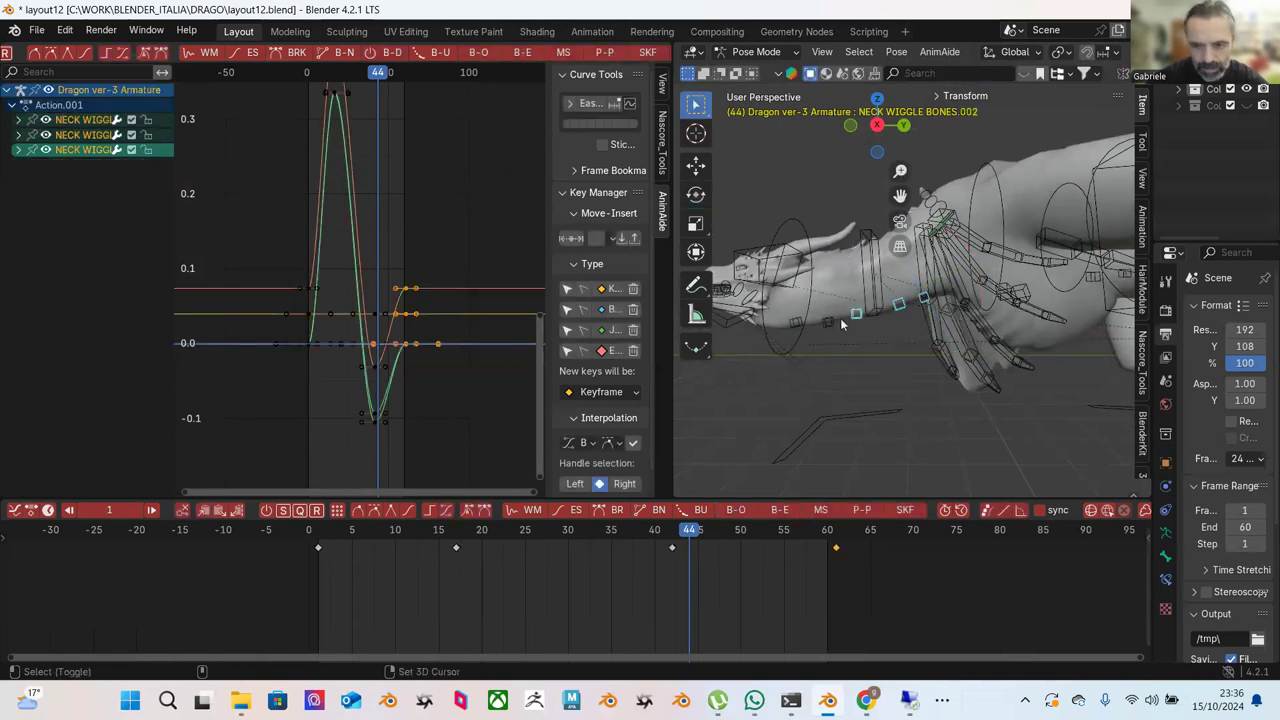
pyautogui.keyDown('shift'); pyautogui.click(827, 322); pyautogui.keyUp('shift')
pyautogui.keyDown('shift'); pyautogui.click(795, 322); pyautogui.keyUp('shift')
pyautogui.press('Home')
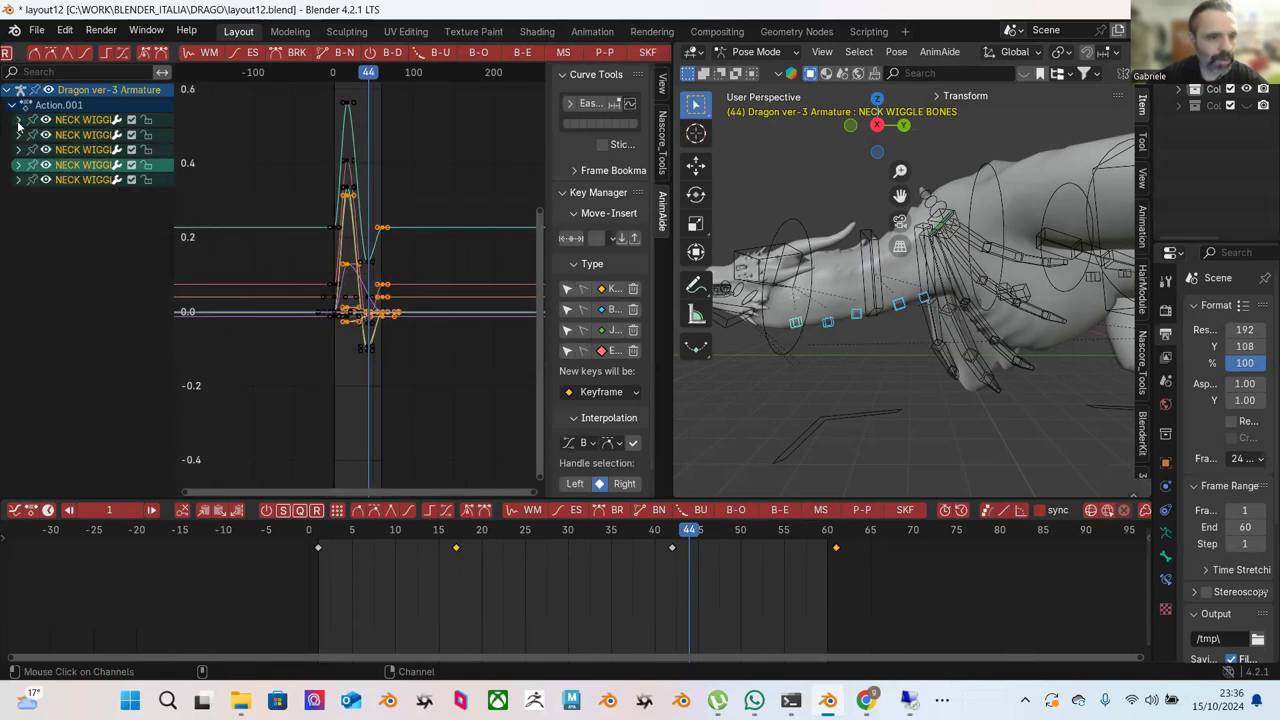
pyautogui.press('Home')
pyautogui.moveTo(281, 122); pyautogui.dragTo(490, 350)
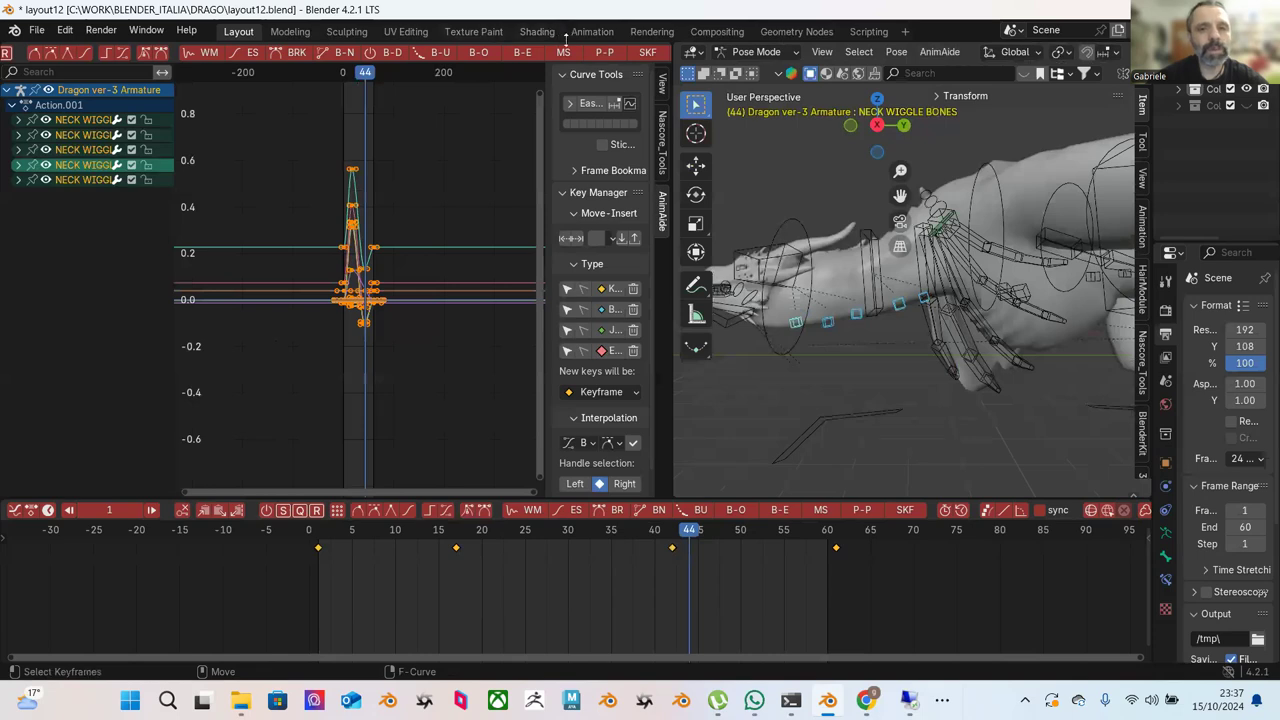
pyautogui.hscroll(-10, 590, 45)
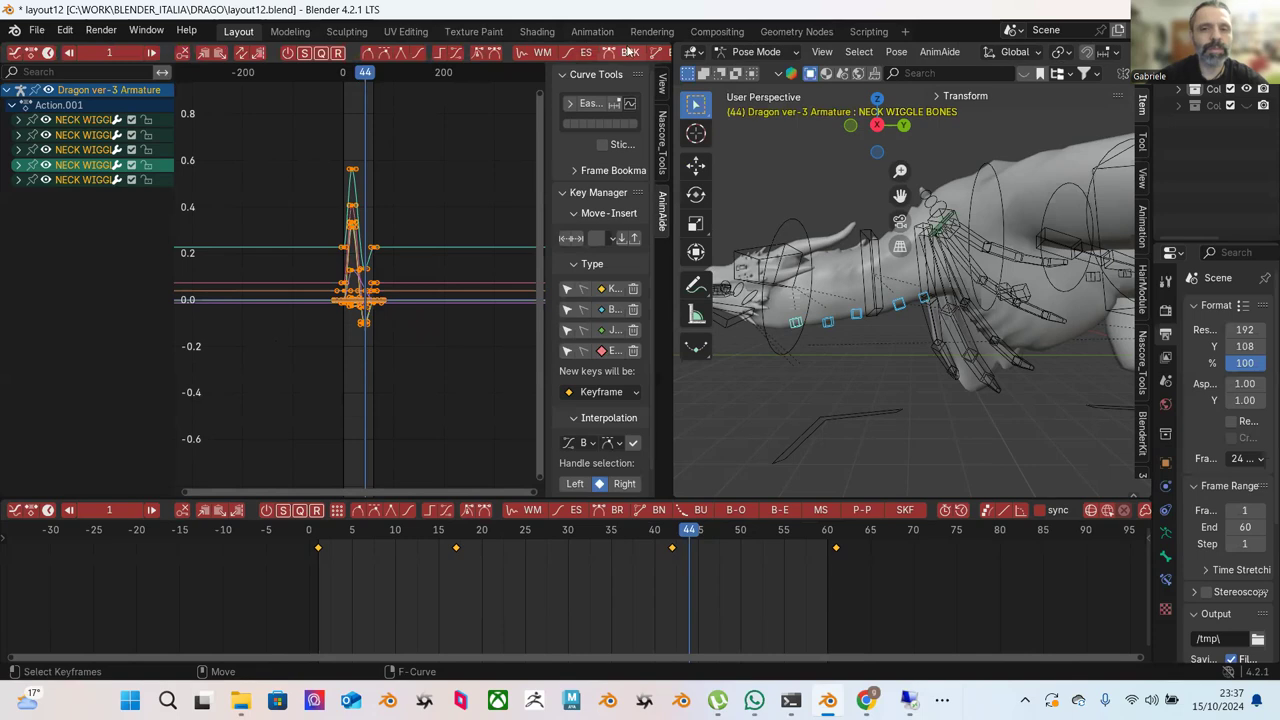
pyautogui.hscroll(10, 648, 52)
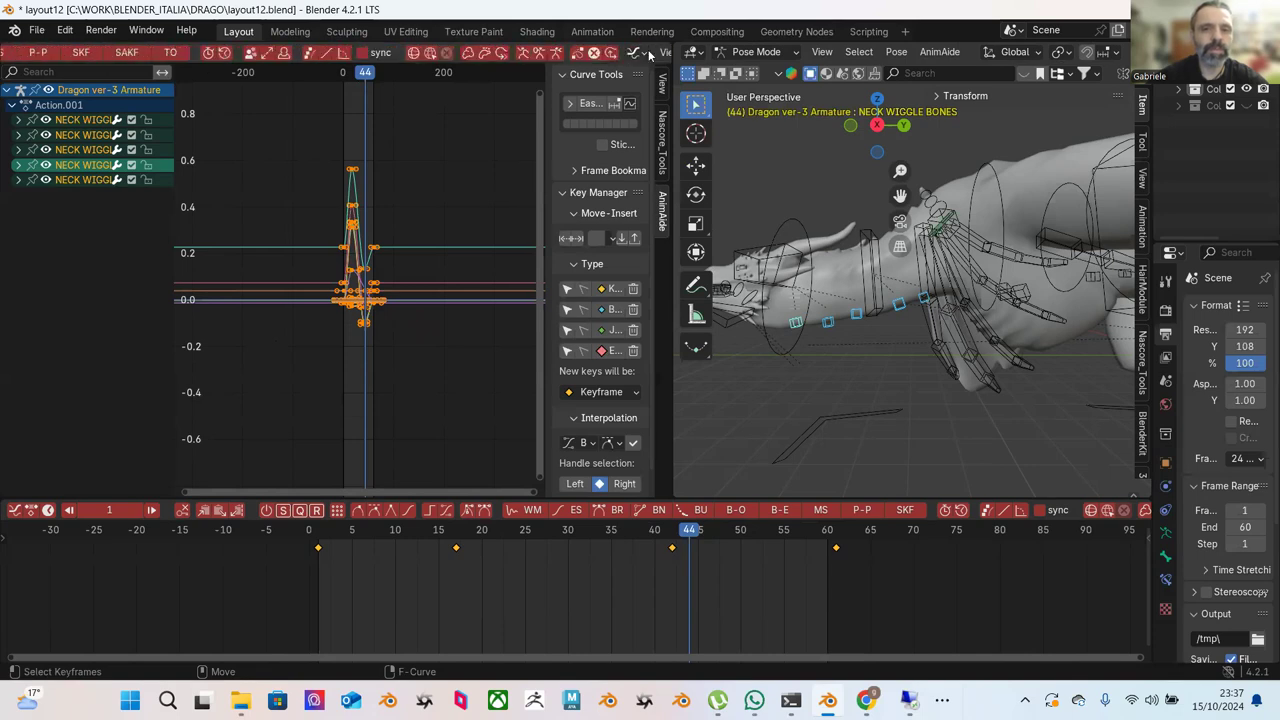
pyautogui.hscroll(3, 648, 55)
# Add a Cycles F-Curve modifier to the selected neck wiggle curves.
pyautogui.click(528, 52)
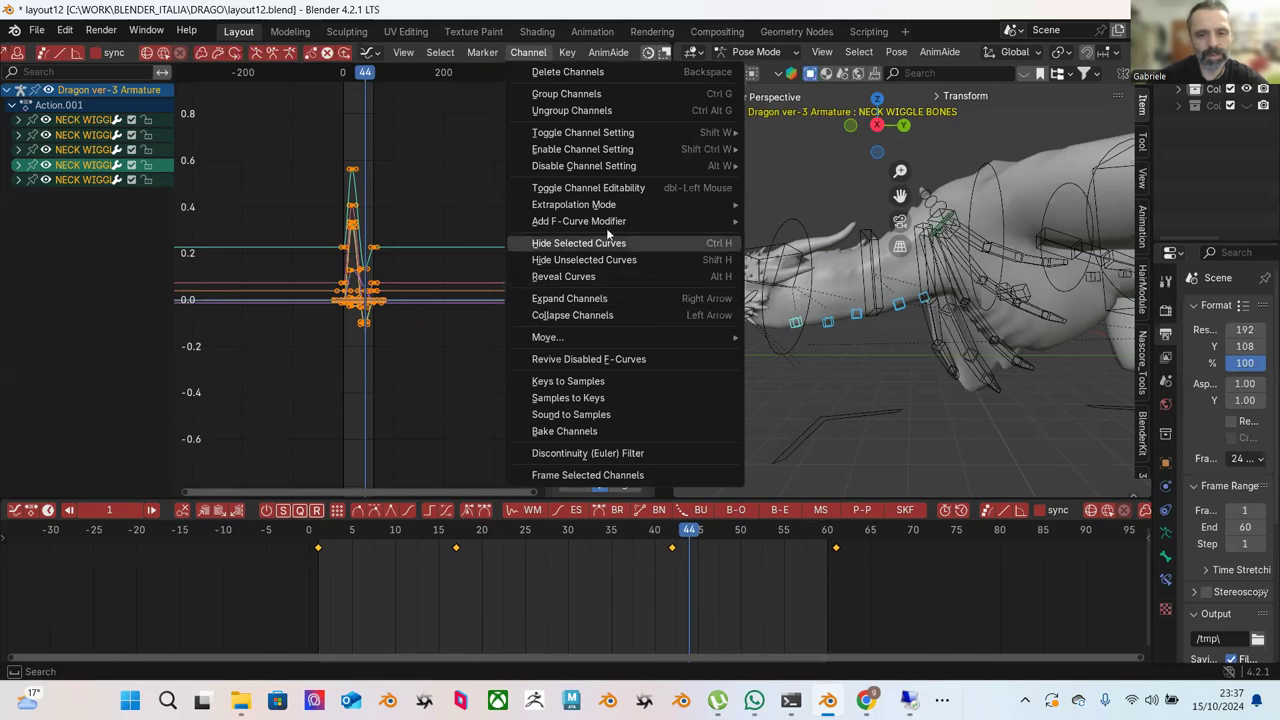
pyautogui.moveTo(755, 223)
pyautogui.click(786, 274)
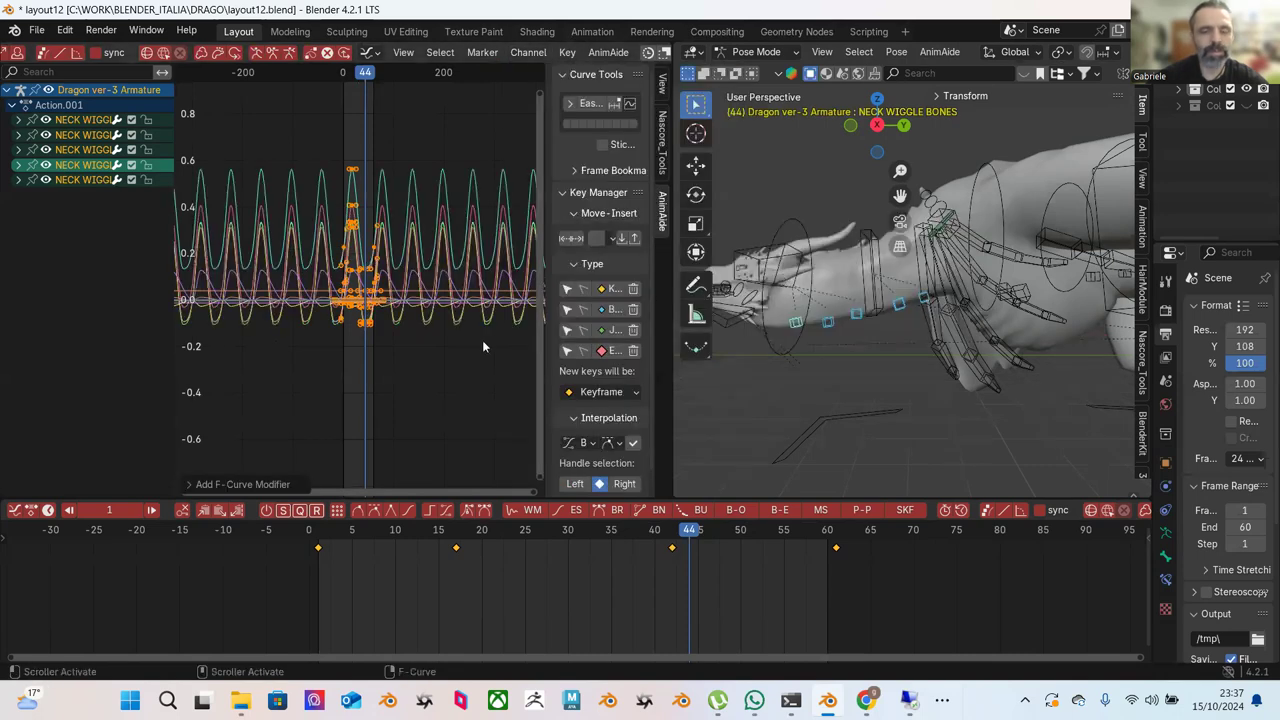
# Shift the keys of NECK WIGGLE BONES.001–.004 one frame later, then reselect .002 and .003.
pyautogui.click(829, 324)
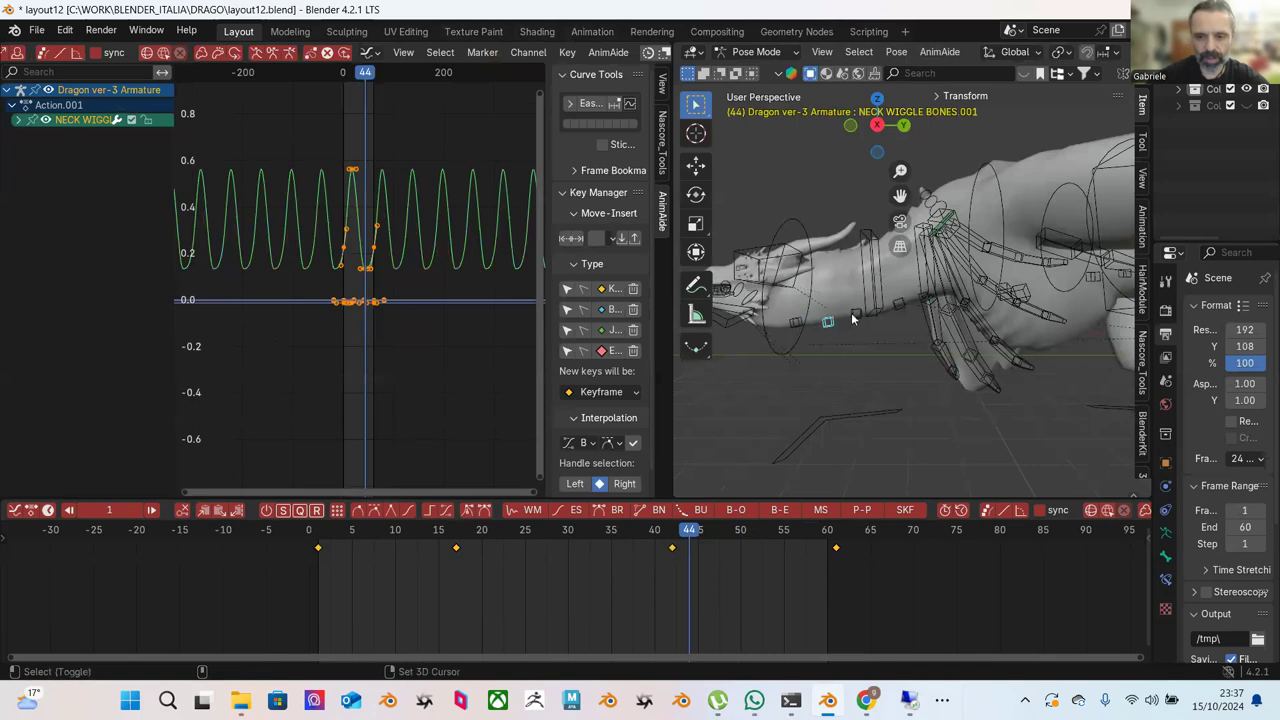
pyautogui.keyDown('shift'); pyautogui.click(892, 302); pyautogui.keyUp('shift')
pyautogui.keyDown('shift'); pyautogui.click(896, 300); pyautogui.keyUp('shift')
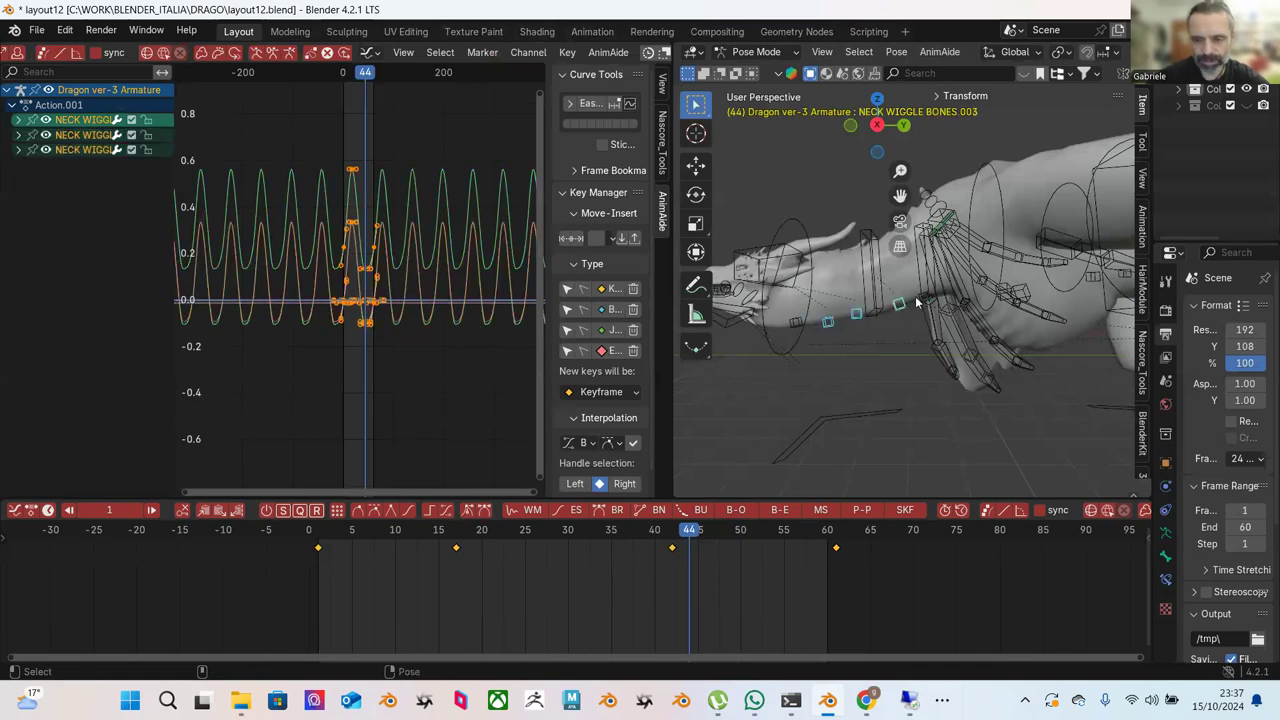
pyautogui.scroll(3, 928, 313)
pyautogui.keyDown('shift'); pyautogui.scroll(-2, 941, 328); pyautogui.keyUp('shift')
pyautogui.moveTo(944, 335); pyautogui.dragTo(959, 326, button='middle')
pyautogui.keyDown('shift'); pyautogui.click(941, 330); pyautogui.keyUp('shift')
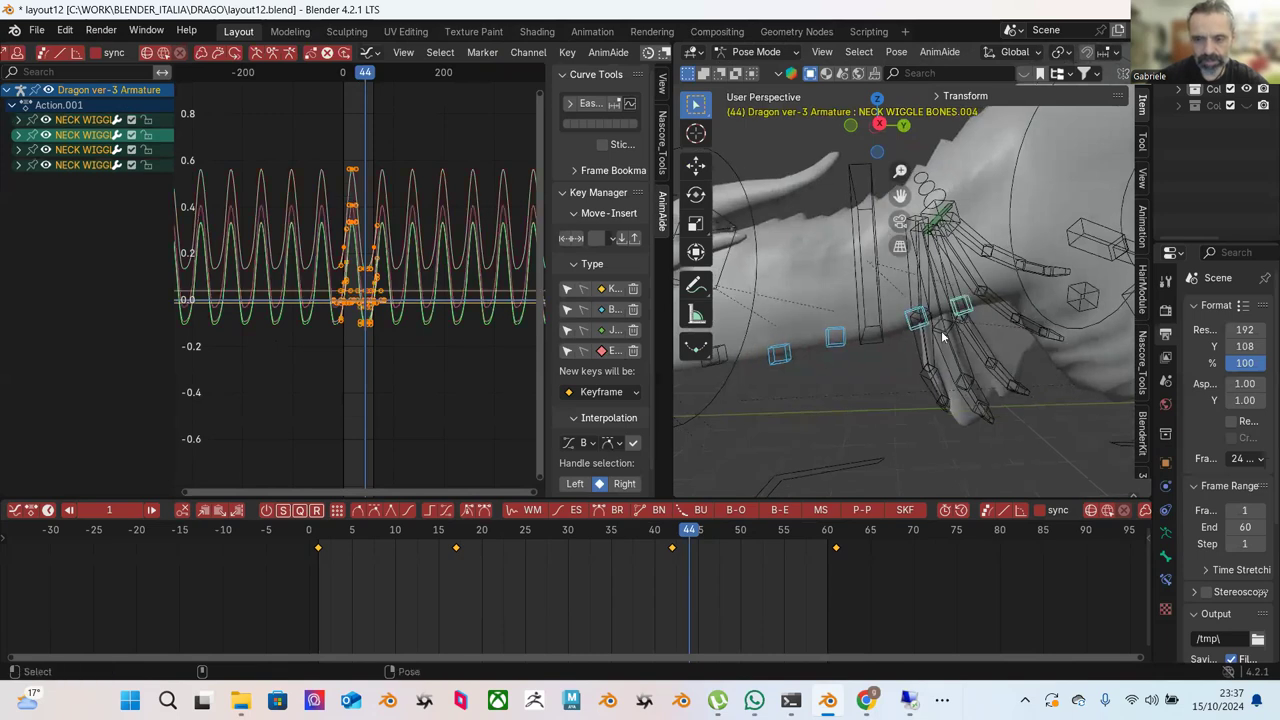
pyautogui.scroll(-4, 941, 330)
pyautogui.moveTo(284, 586); pyautogui.dragTo(862, 522)
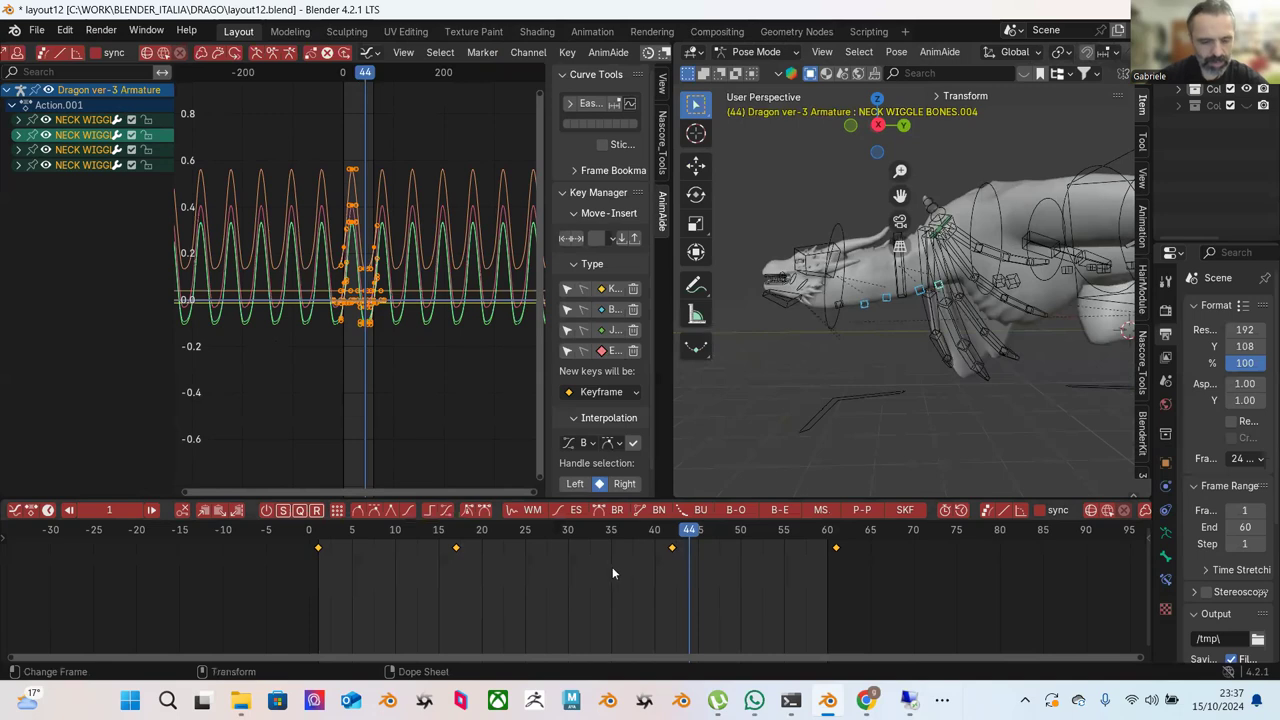
pyautogui.press('g')
pyautogui.click(625, 560)
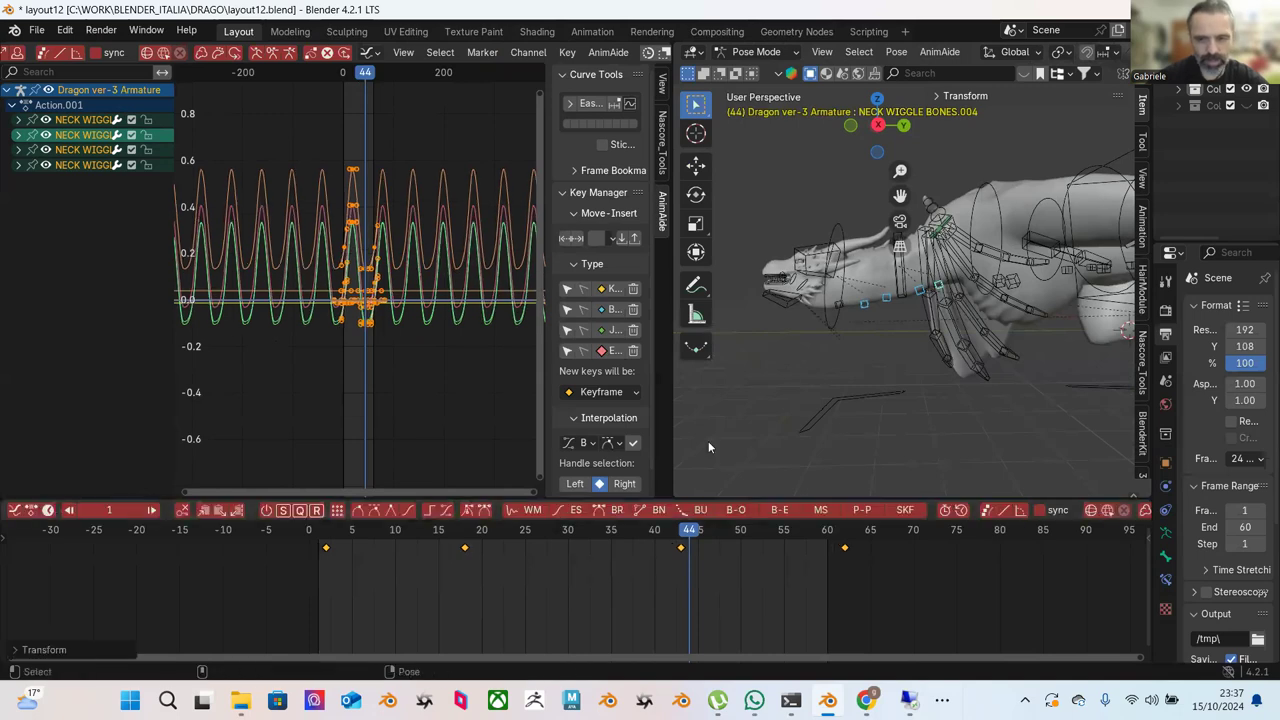
pyautogui.click(886, 299)
pyautogui.keyDown('shift'); pyautogui.click(920, 296); pyautogui.keyUp('shift')
# Move the keys of bones .002–.004 one frame later.
pyautogui.keyDown('shift'); pyautogui.click(940, 291); pyautogui.keyUp('shift')
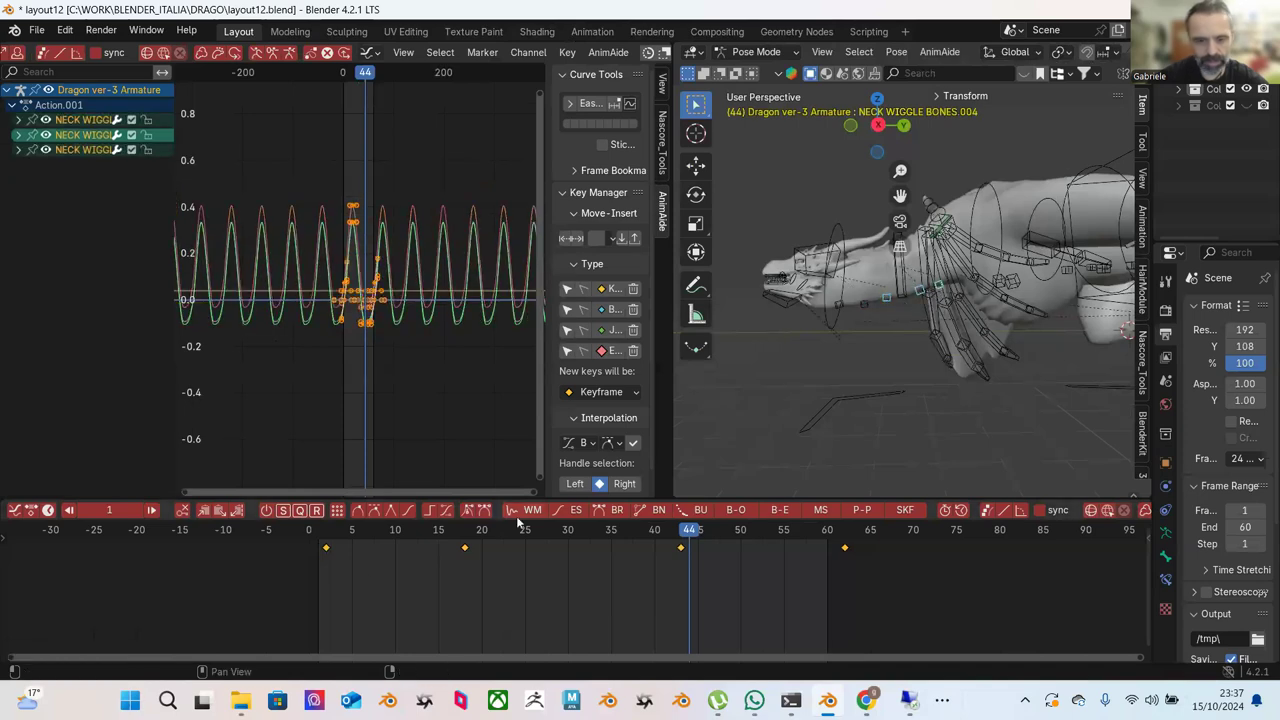
pyautogui.moveTo(294, 591); pyautogui.dragTo(835, 549)
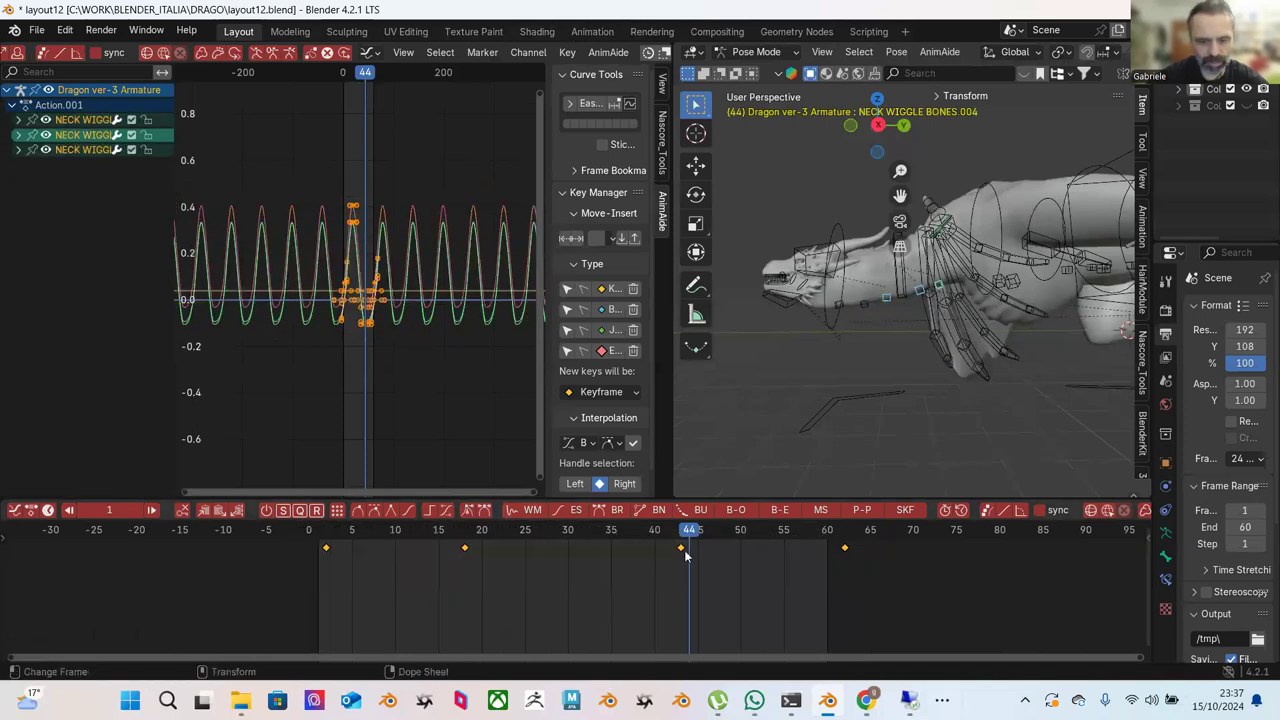
pyautogui.press('g')
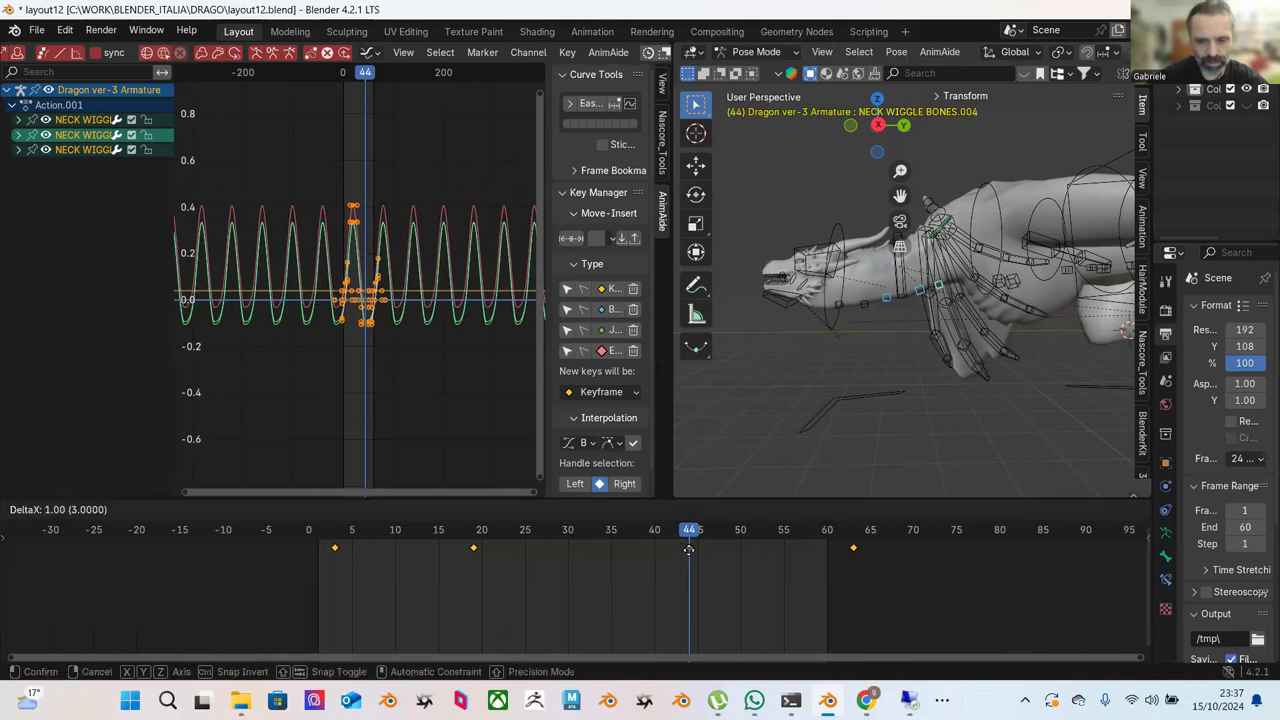
pyautogui.click(692, 549)
# Shift the four NECK WIGGLE BONES.004 keys one more frame later.
pyautogui.click(926, 295)
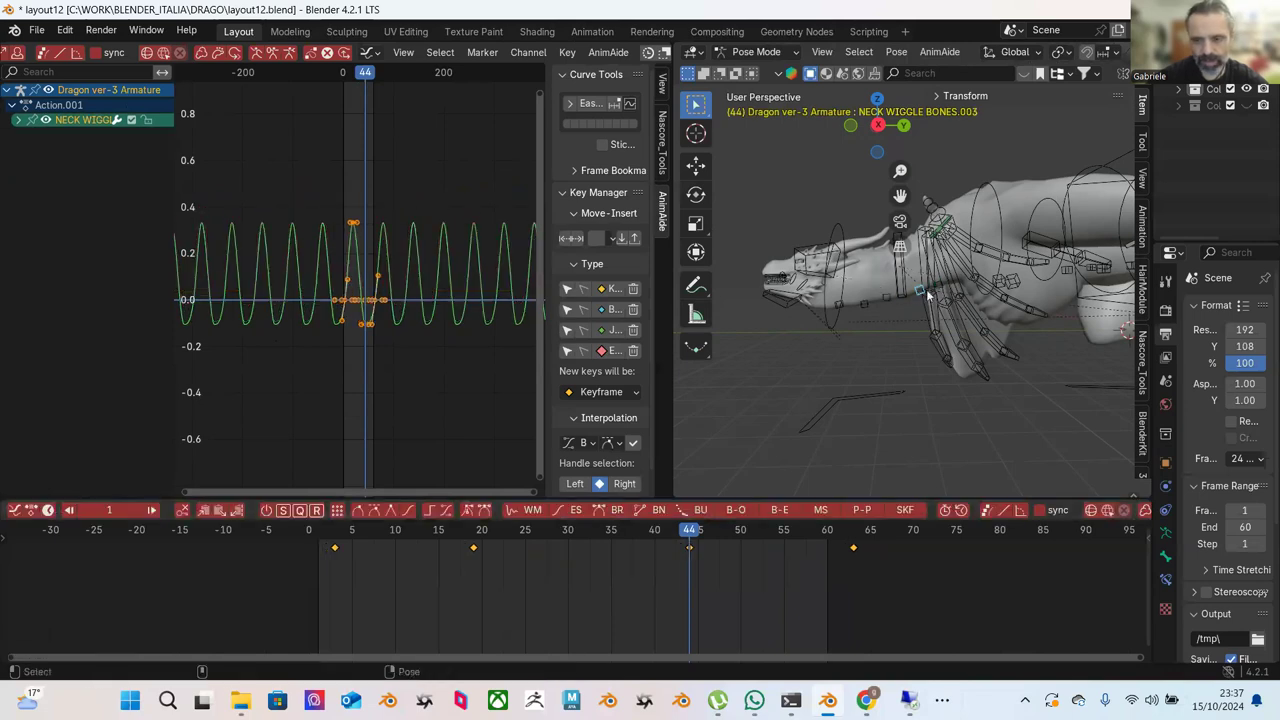
pyautogui.keyDown('shift'); pyautogui.click(941, 288); pyautogui.keyUp('shift')
pyautogui.press('b')
pyautogui.moveTo(284, 567); pyautogui.dragTo(958, 538)
pyautogui.press('g')
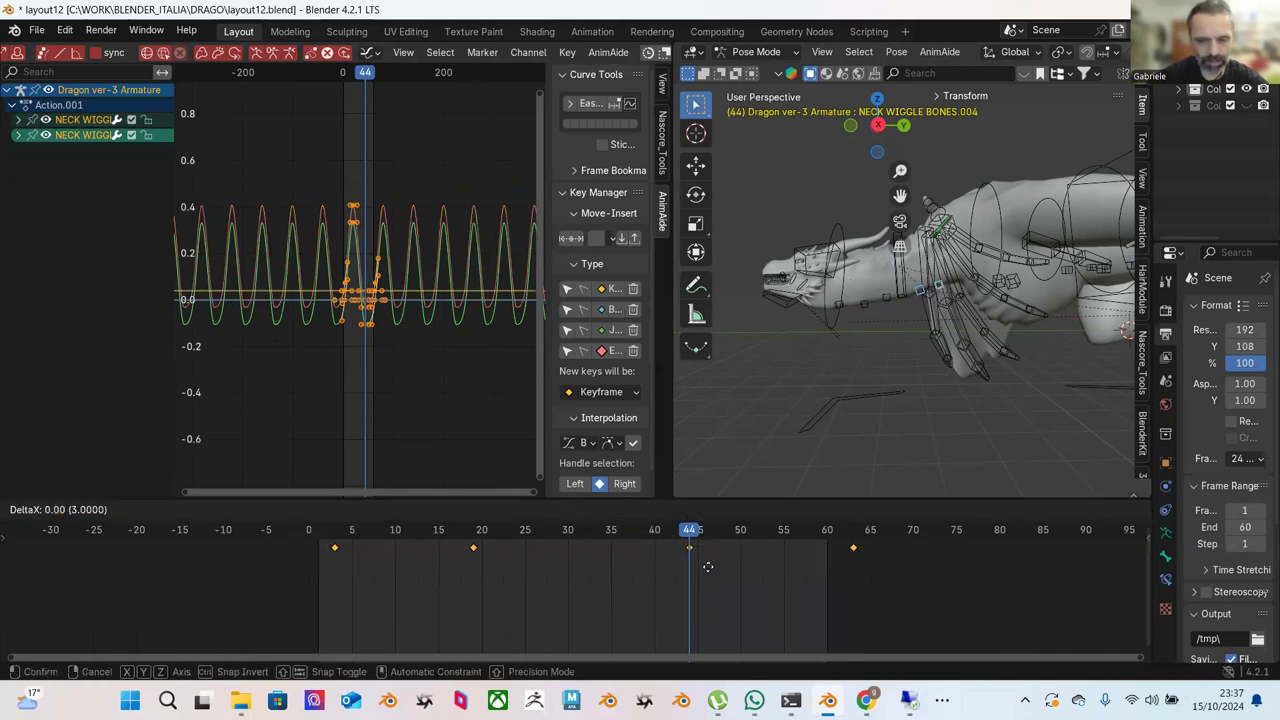
pyautogui.click(708, 567)
# Play the animation from the start and compare poses at frames 1, 2 and 61.
pyautogui.hotkey('shift', 'Left')
pyautogui.press('space')
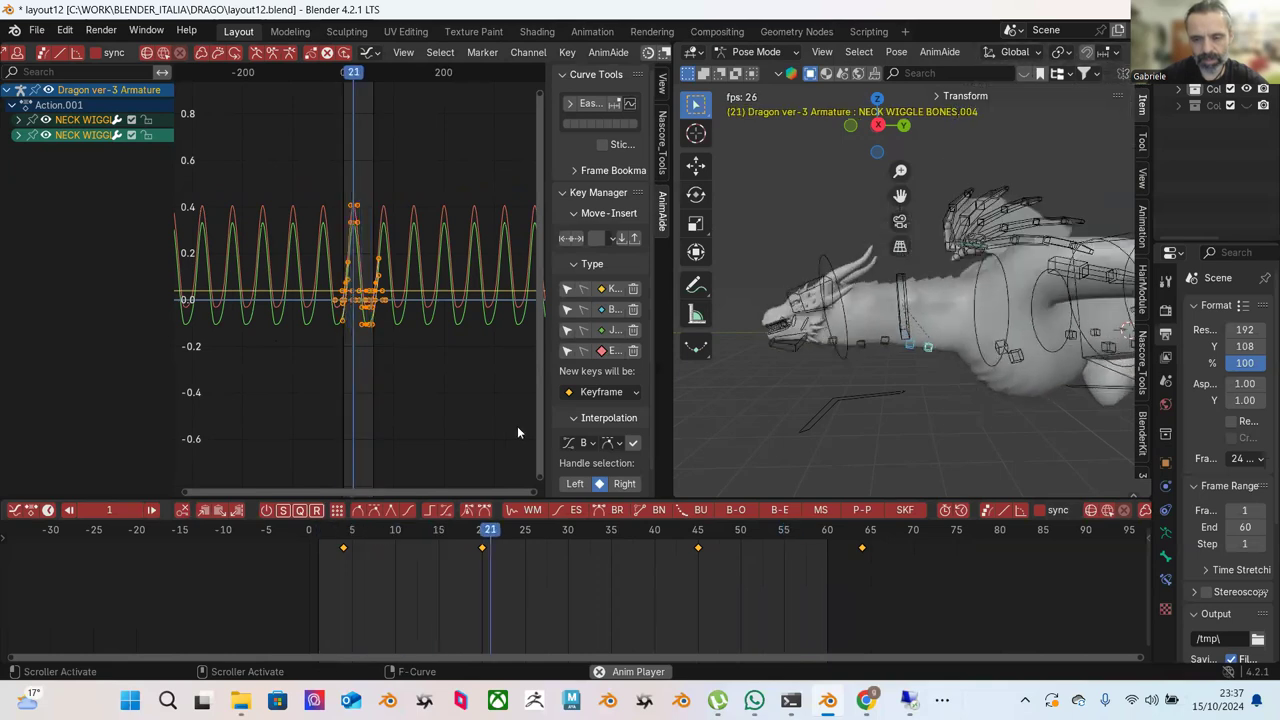
pyautogui.press('space')
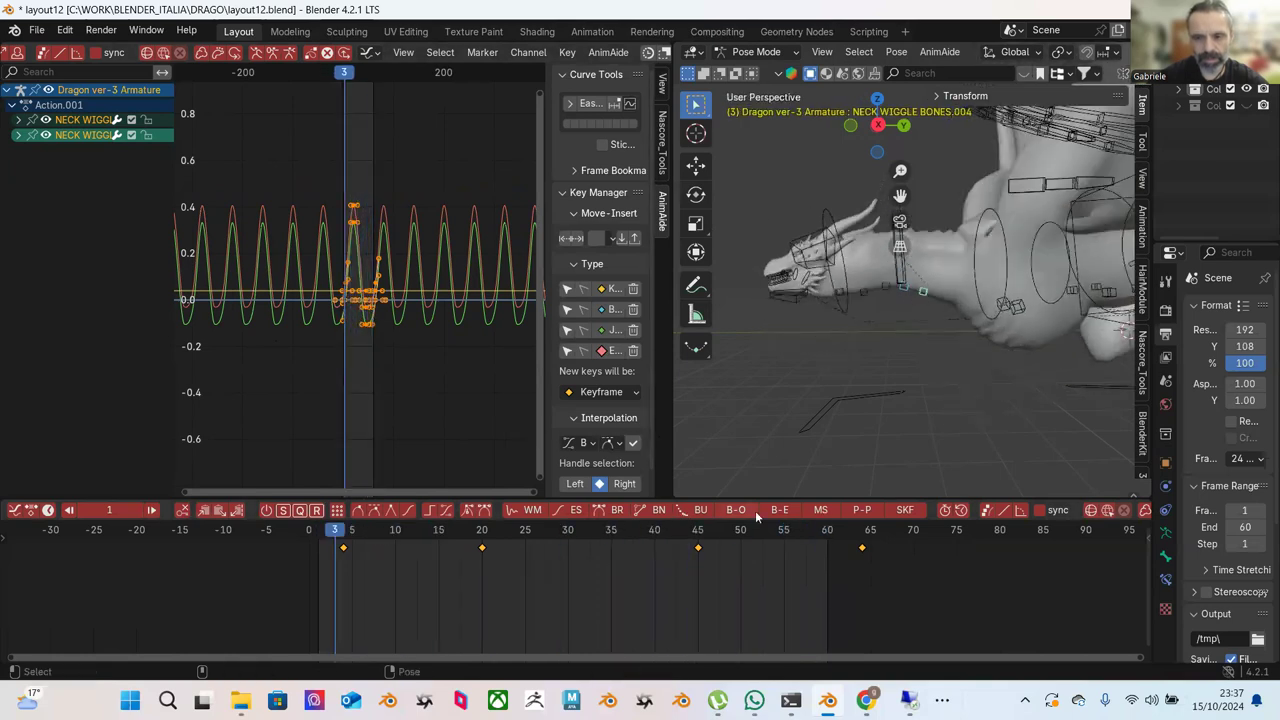
pyautogui.moveTo(858, 540); pyautogui.dragTo(836, 537)
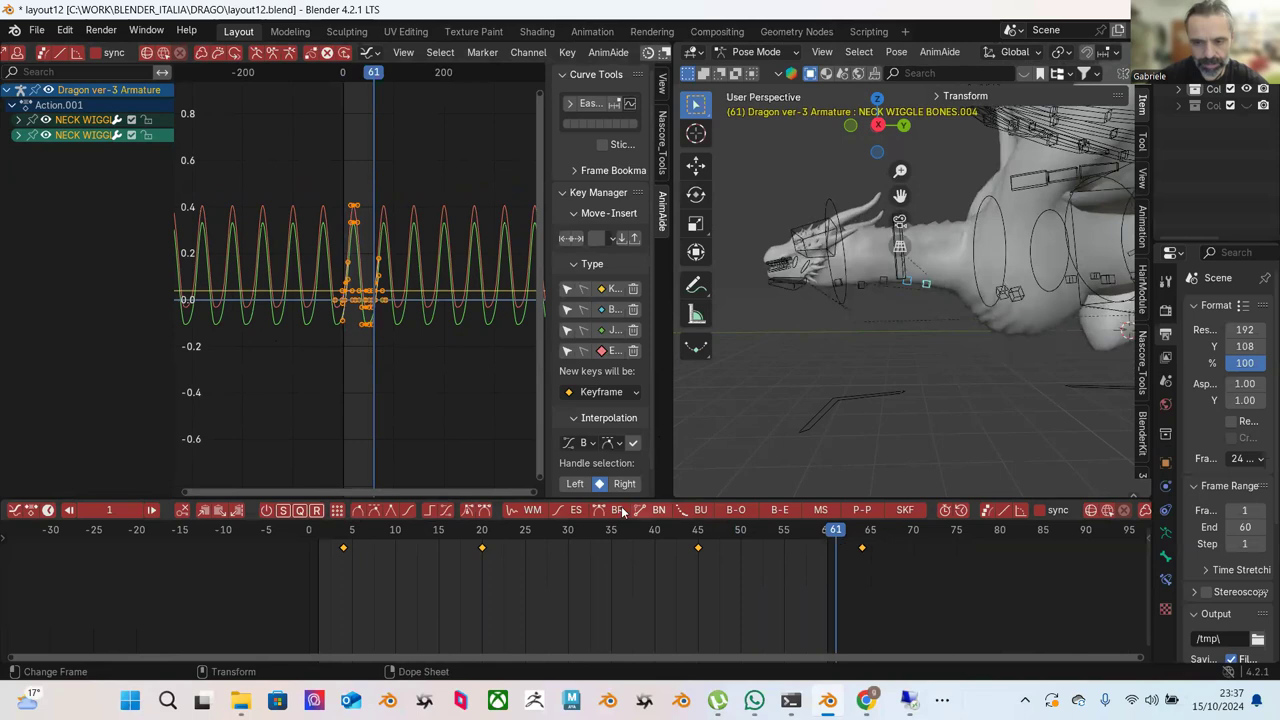
pyautogui.click(325, 532)
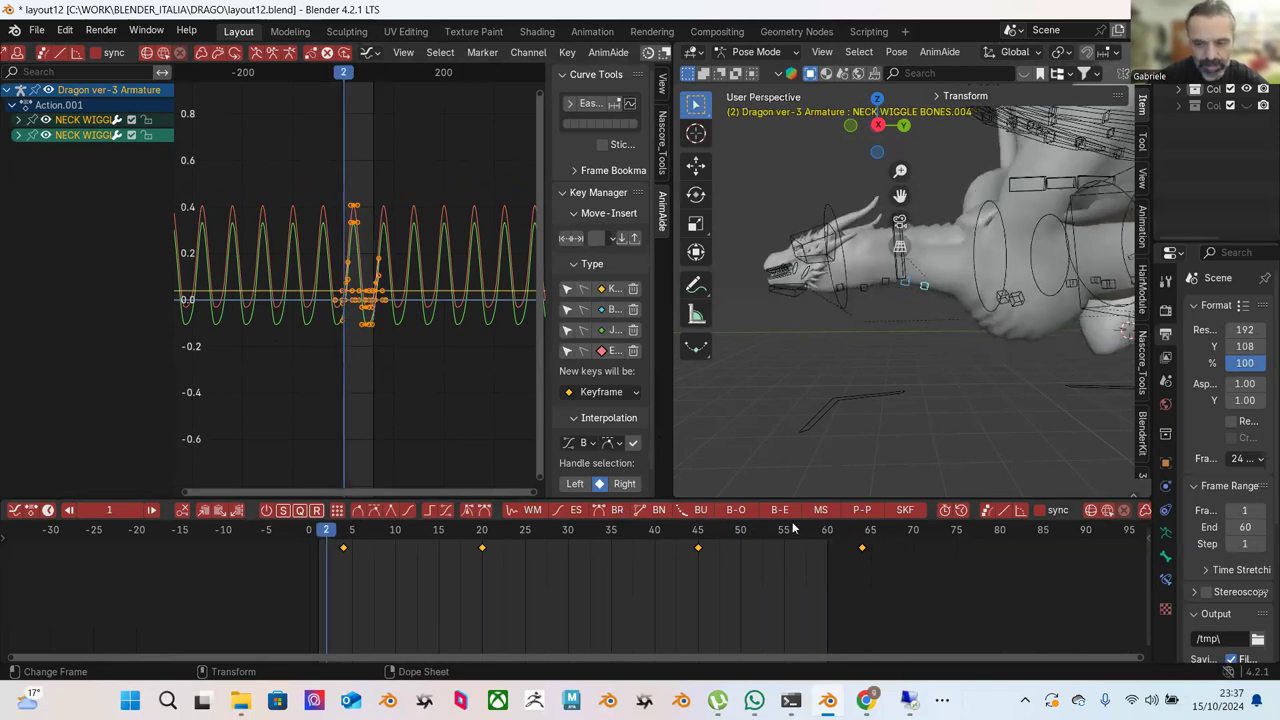
pyautogui.click(841, 545)
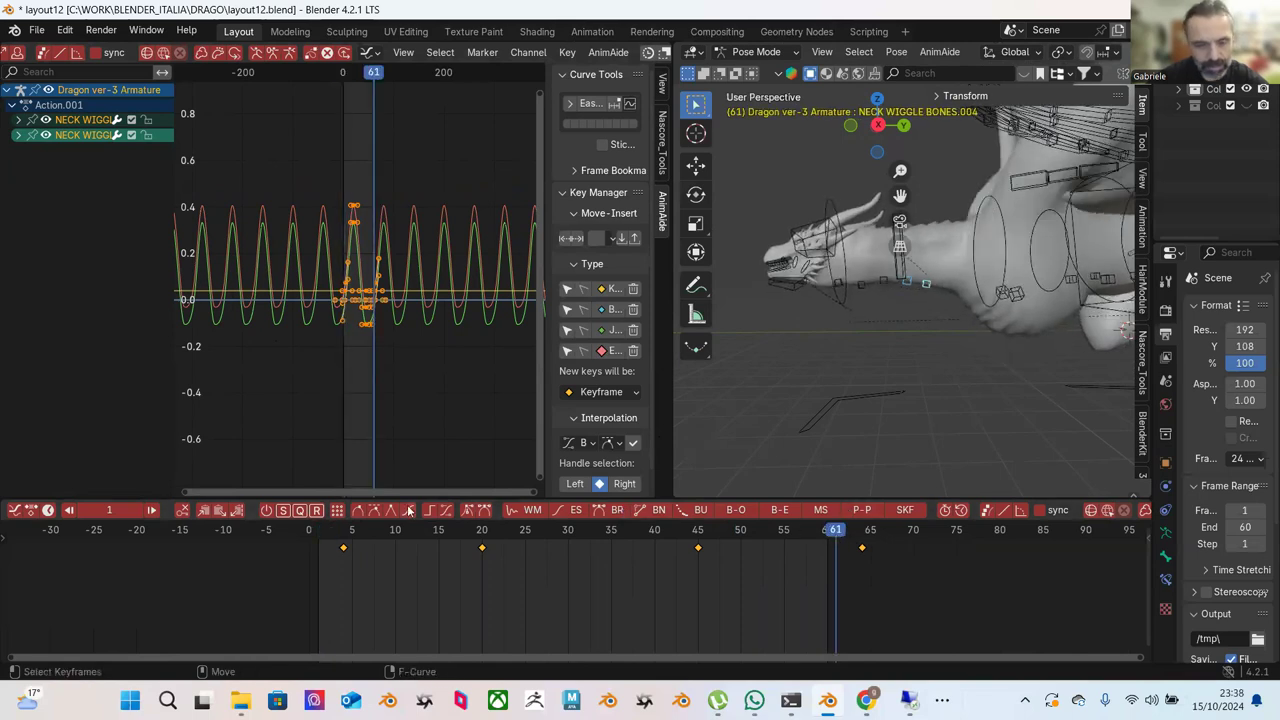
pyautogui.click(320, 537)
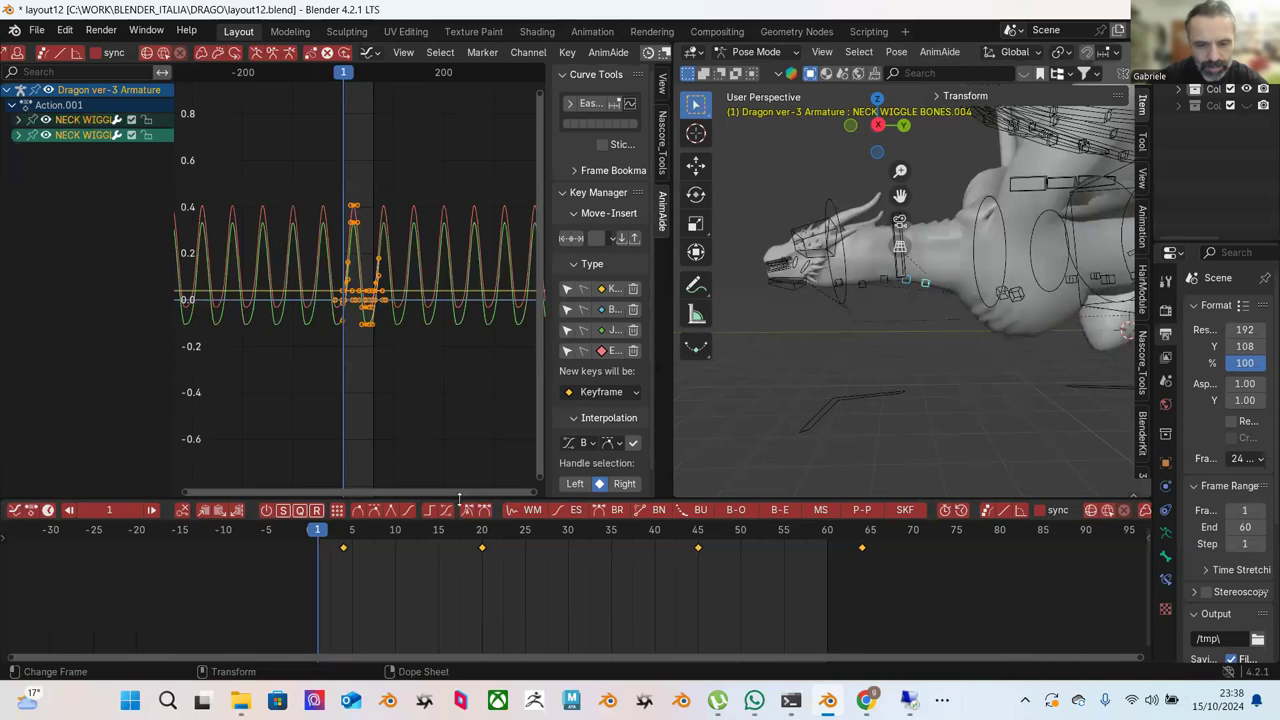
pyautogui.click(834, 537)
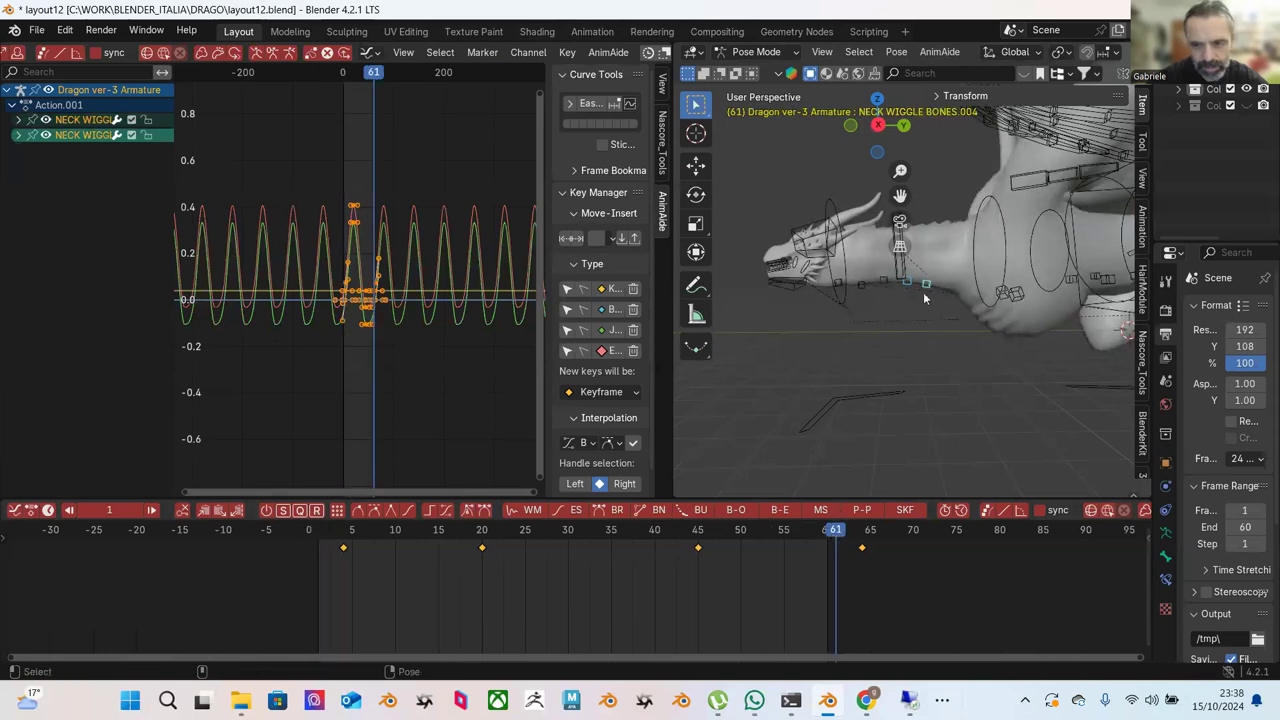
# Copy the five selected neck wiggle bones' frame-1 keyframes and paste them at frame 61.
pyautogui.keyDown('shift'); pyautogui.click(883, 285); pyautogui.keyUp('shift')
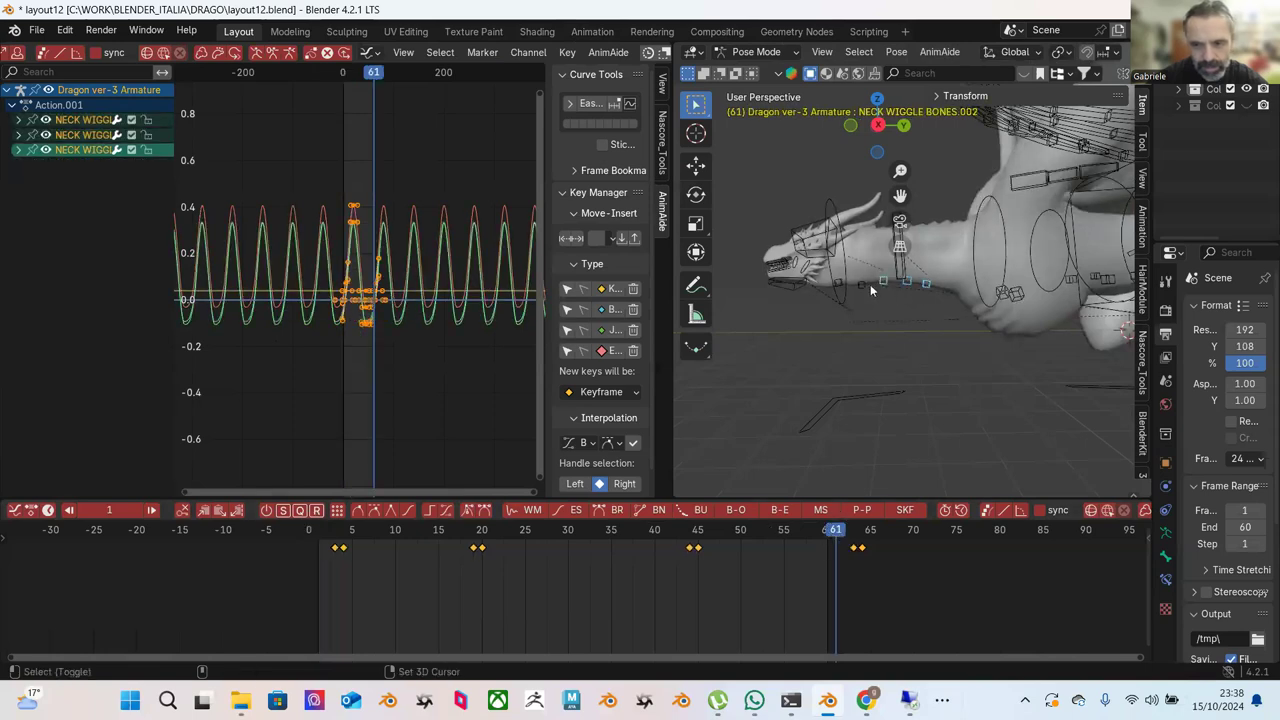
pyautogui.keyDown('shift'); pyautogui.click(852, 288); pyautogui.keyUp('shift')
pyautogui.keyDown('shift'); pyautogui.click(840, 283); pyautogui.keyUp('shift')
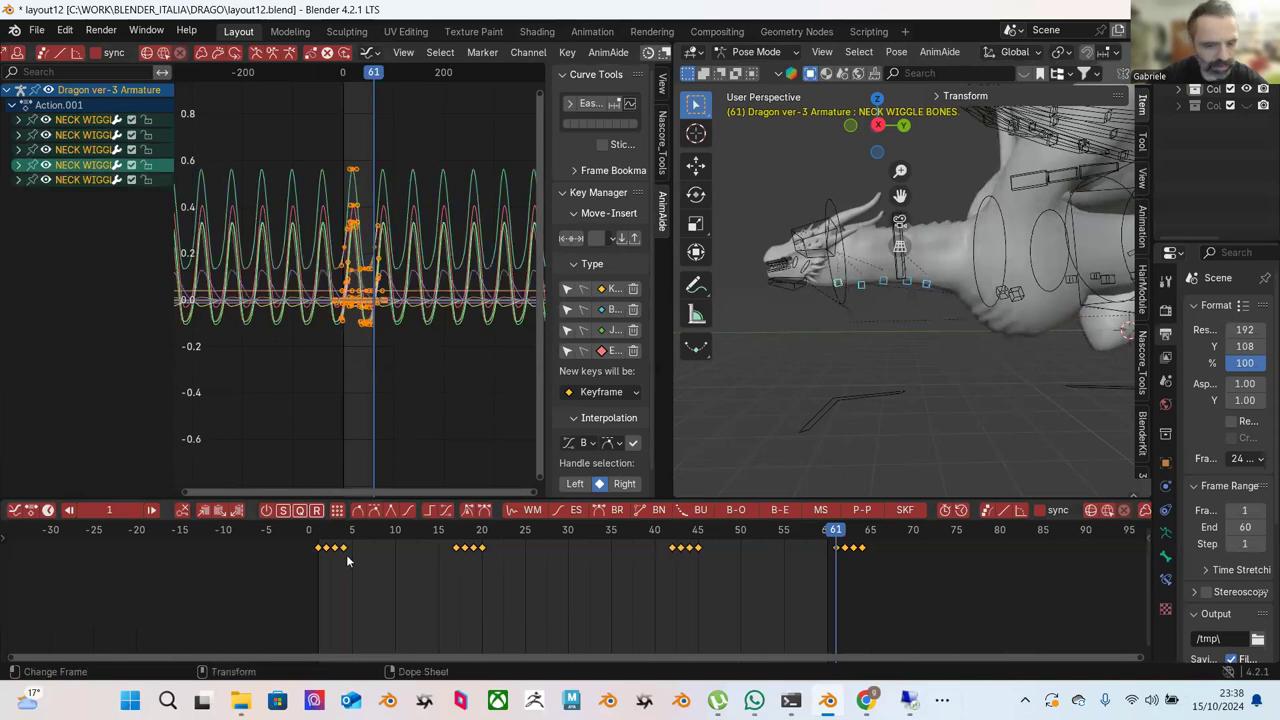
pyautogui.click(320, 540)
pyautogui.hotkey('alt', 'a')
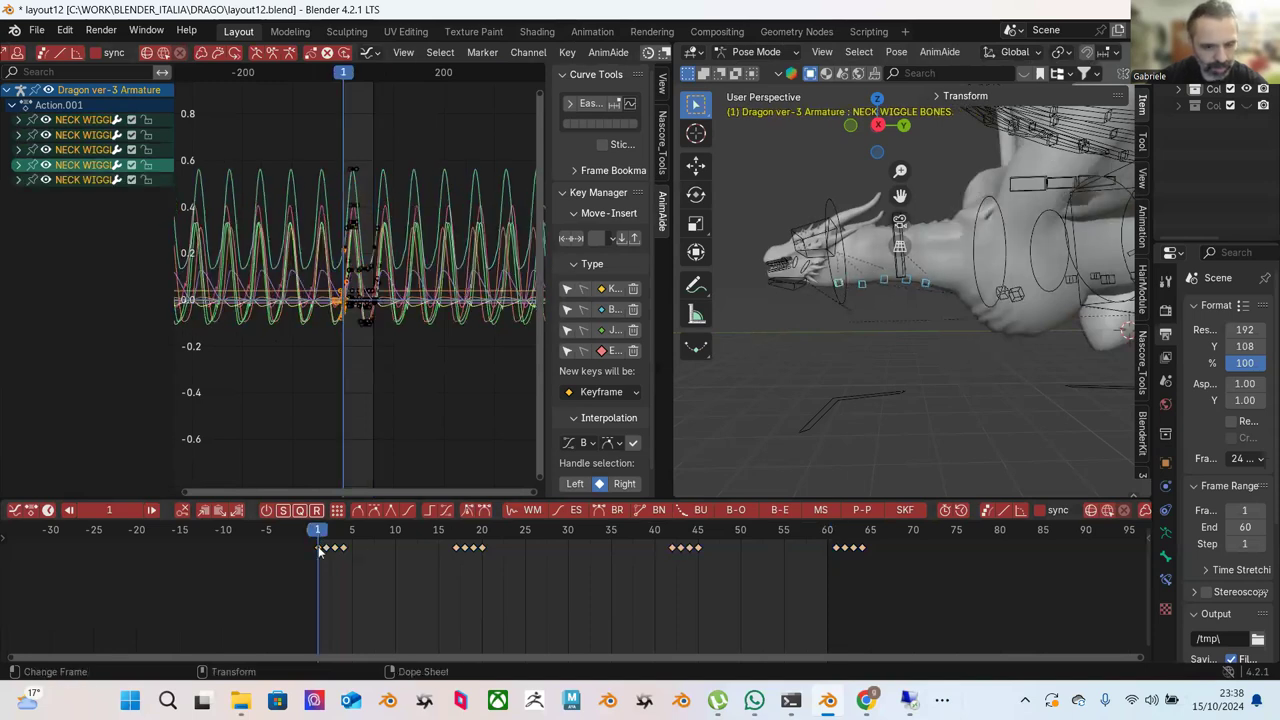
pyautogui.rightClick(320, 551)
pyautogui.click(305, 467)
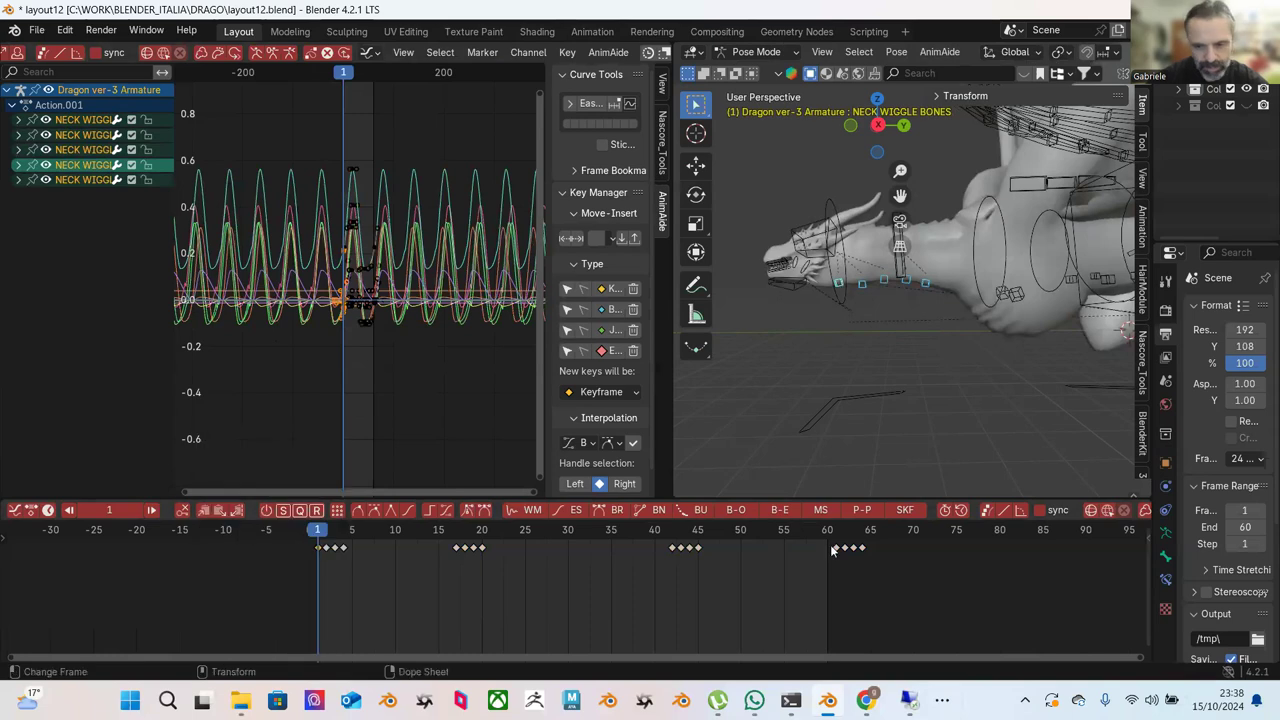
pyautogui.click(838, 537)
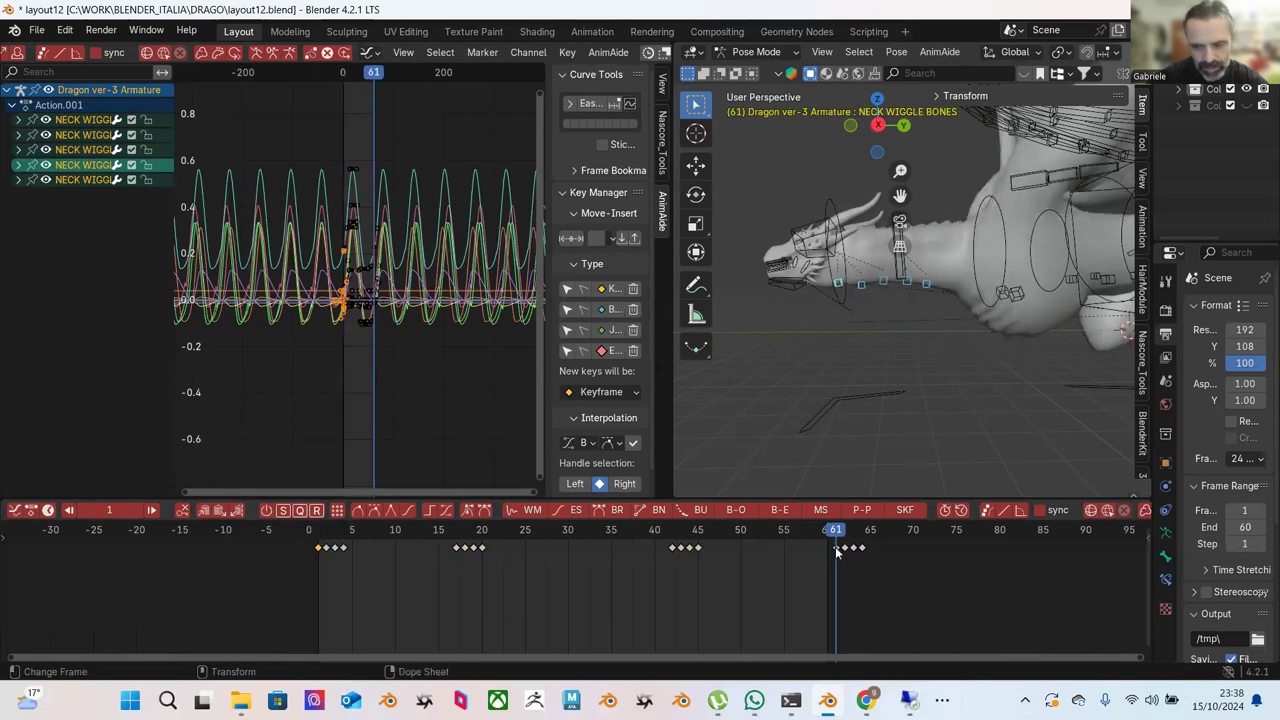
pyautogui.rightClick(838, 553)
pyautogui.click(804, 480)
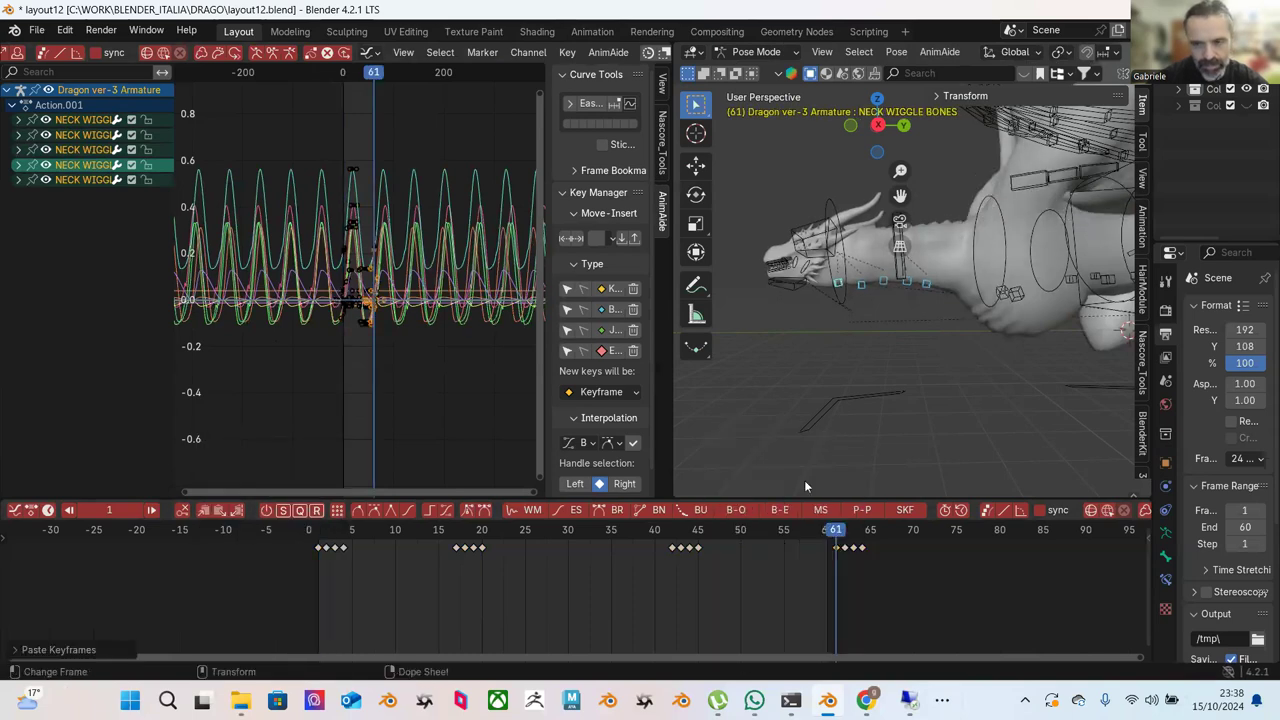
# Compare frames 1 and 61 with the Neck controller bone selected.
pyautogui.click(320, 545)
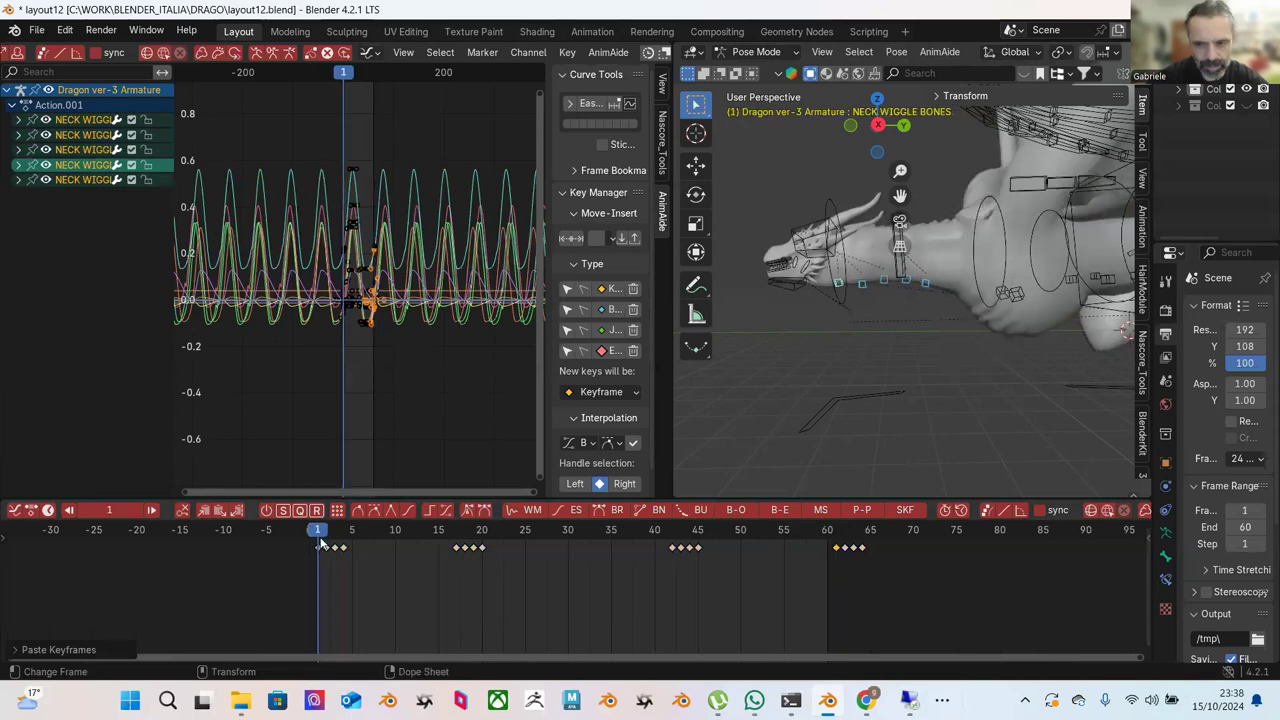
pyautogui.click(835, 540)
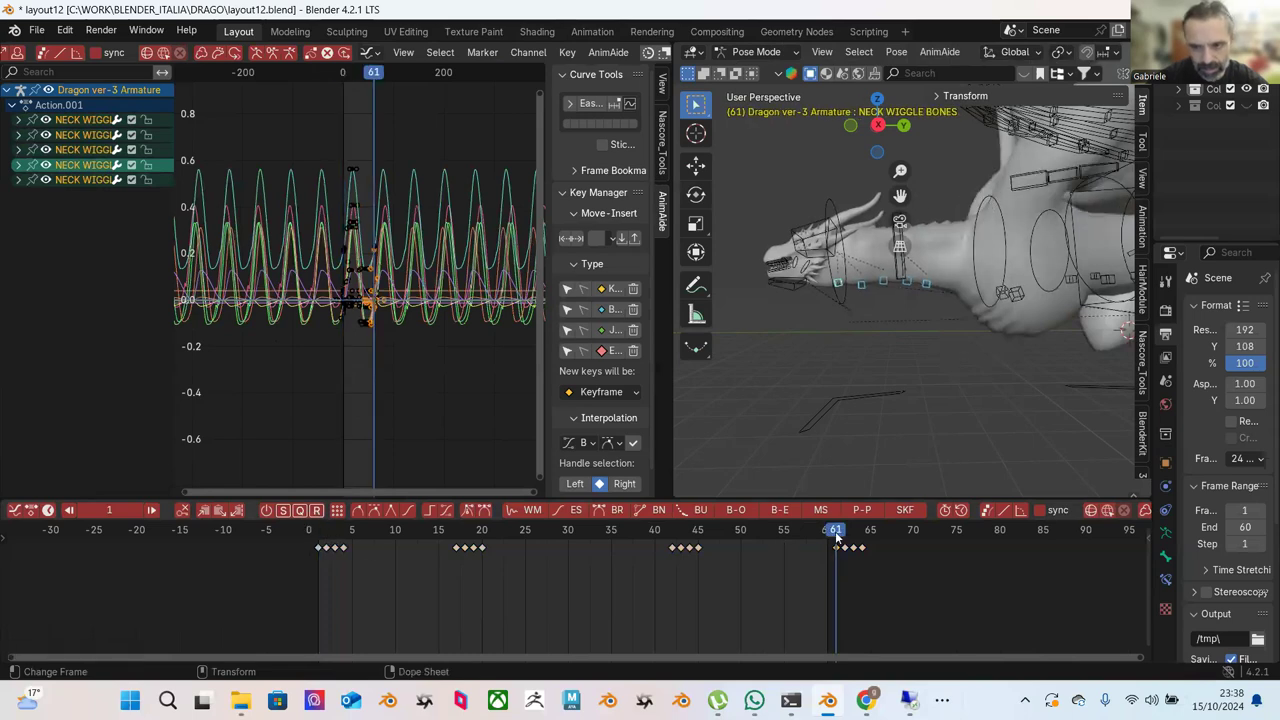
pyautogui.click(903, 272)
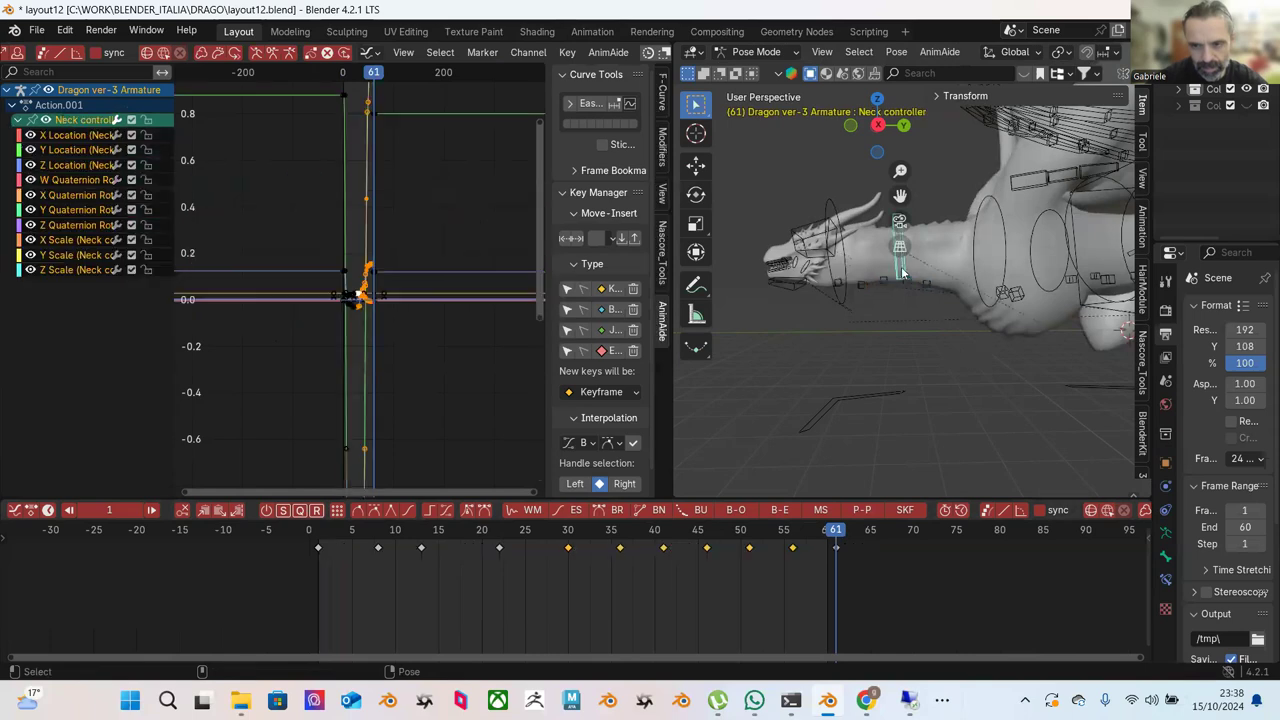
pyautogui.click(317, 540)
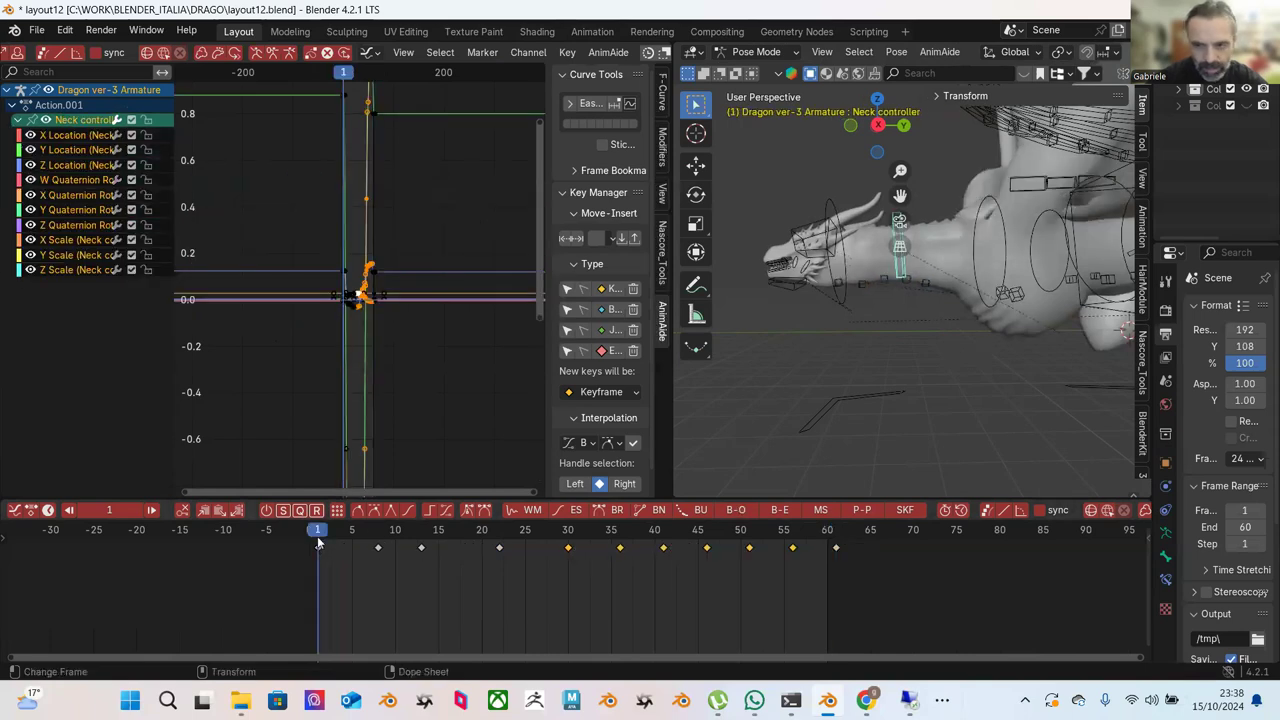
pyautogui.scroll(5, 872, 374)
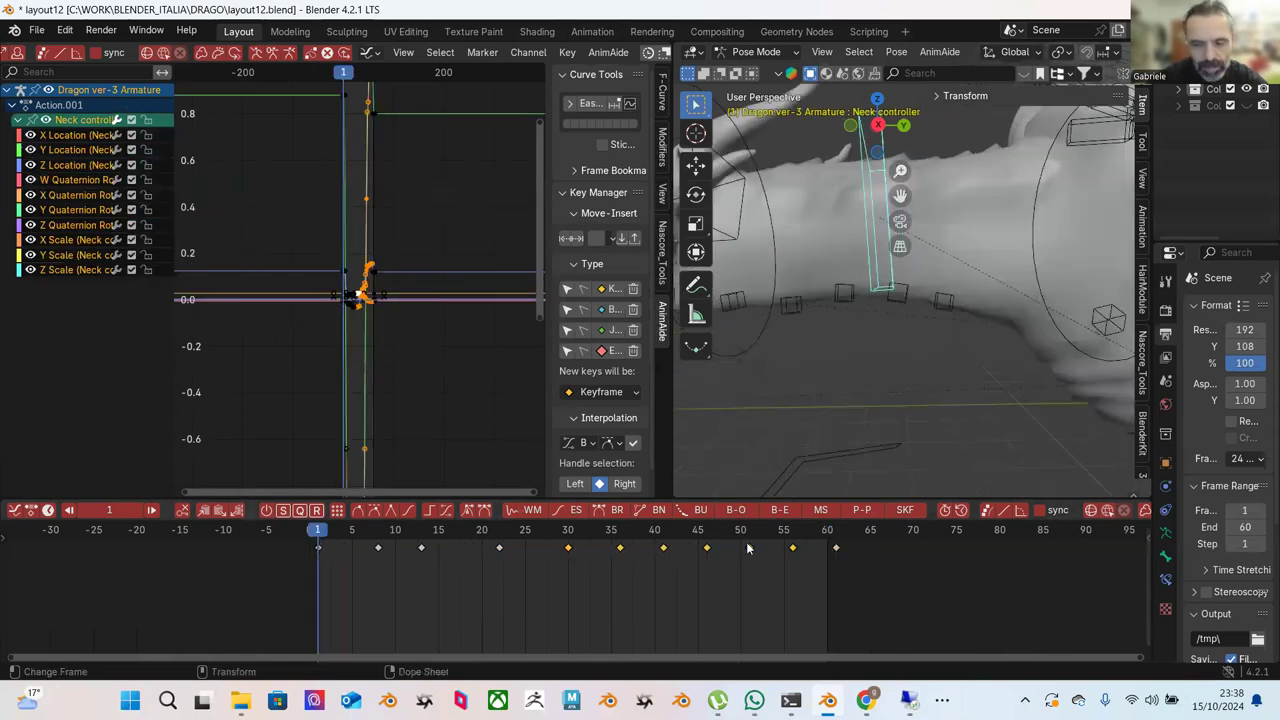
pyautogui.click(835, 536)
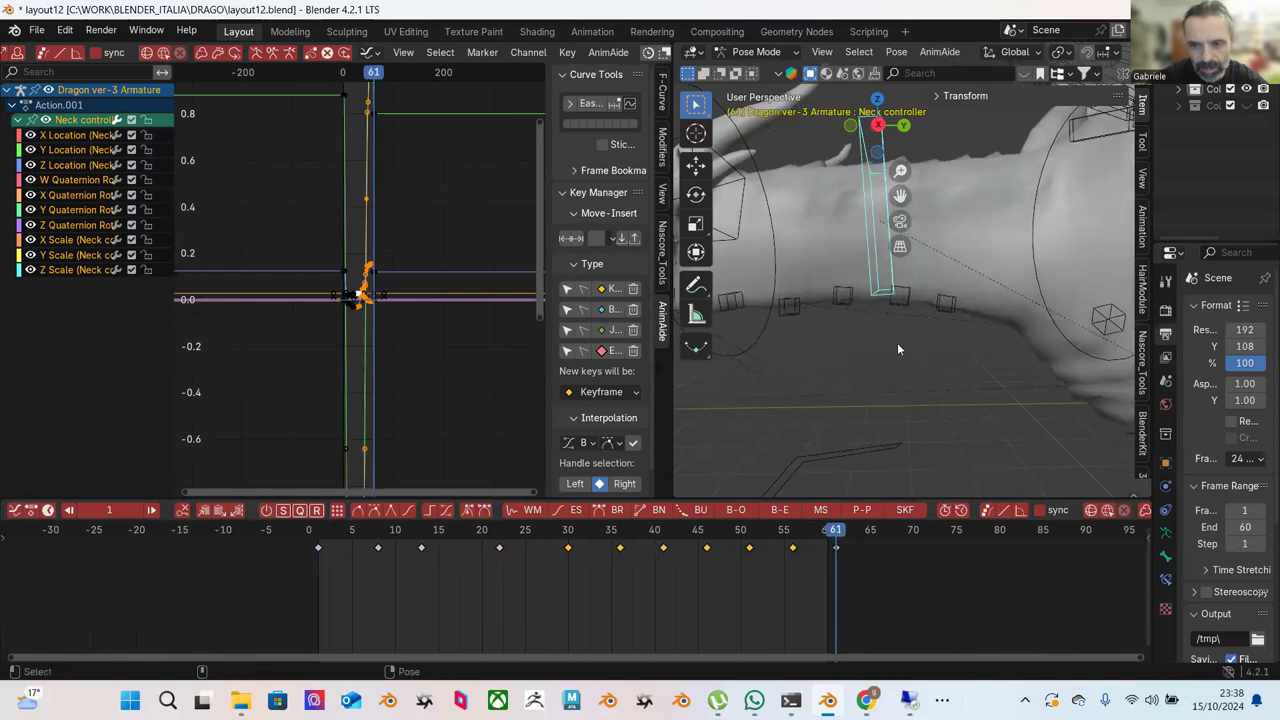
# Copy NECK WIGGLE BONES.003's frame-1 keyframe onto its frame-61 key.
pyautogui.click(902, 306)
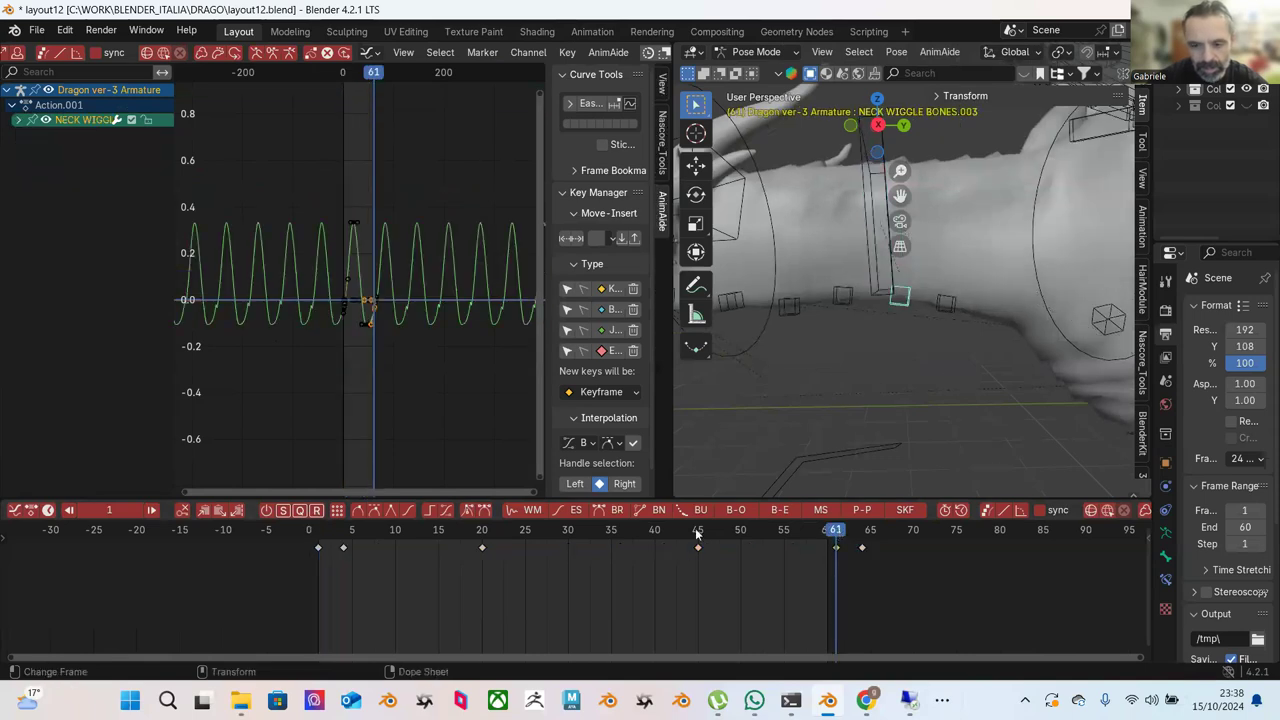
pyautogui.click(318, 536)
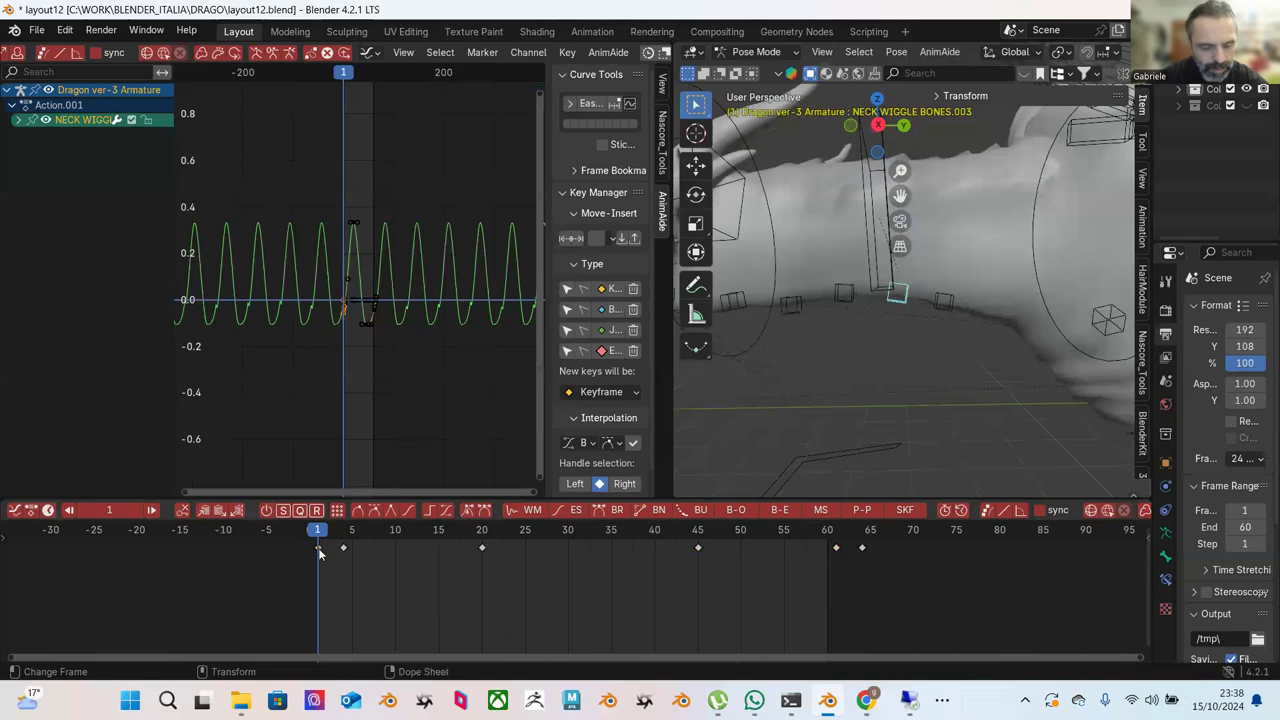
pyautogui.rightClick(318, 548)
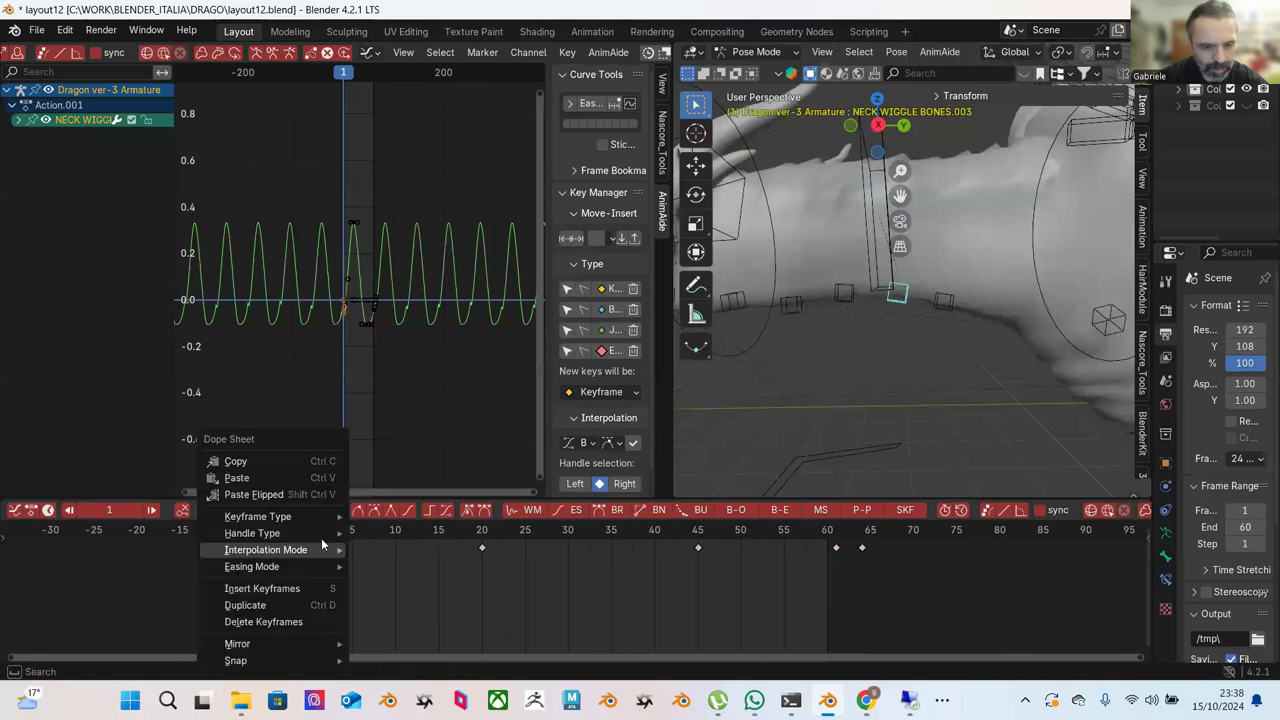
pyautogui.click(302, 463)
pyautogui.click(836, 530)
pyautogui.click(836, 547)
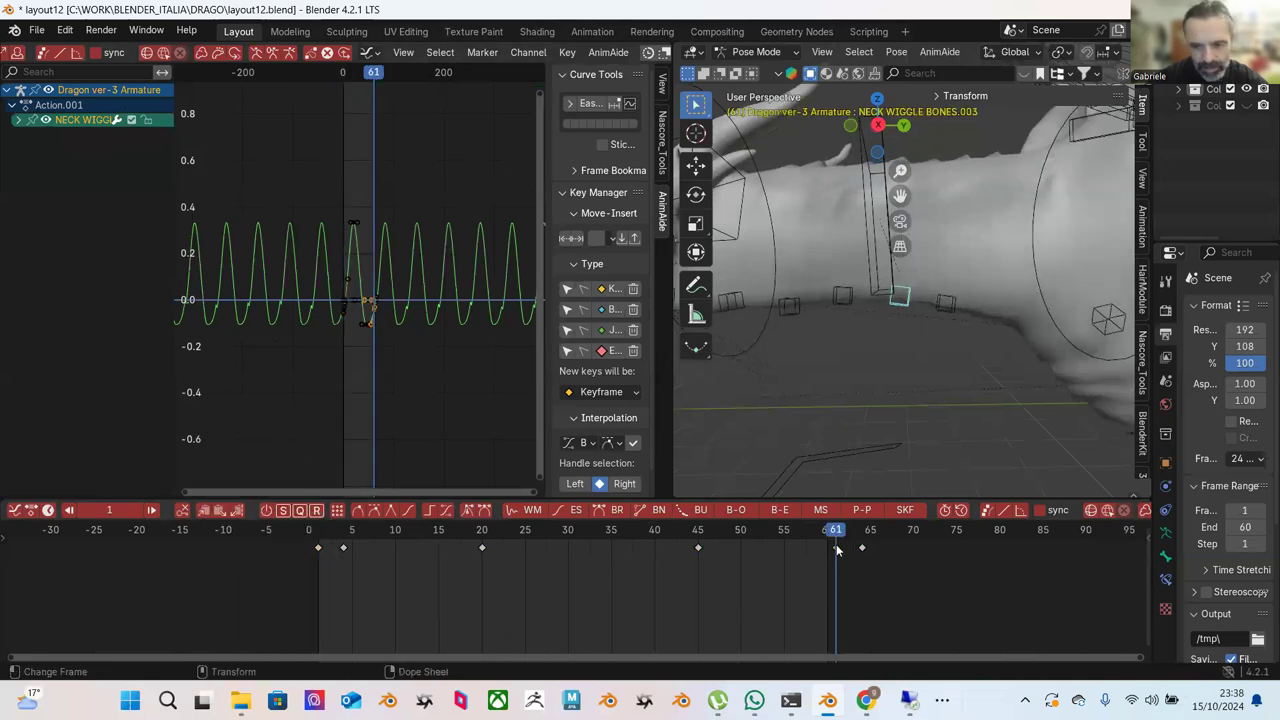
pyautogui.rightClick(836, 547)
pyautogui.click(786, 480)
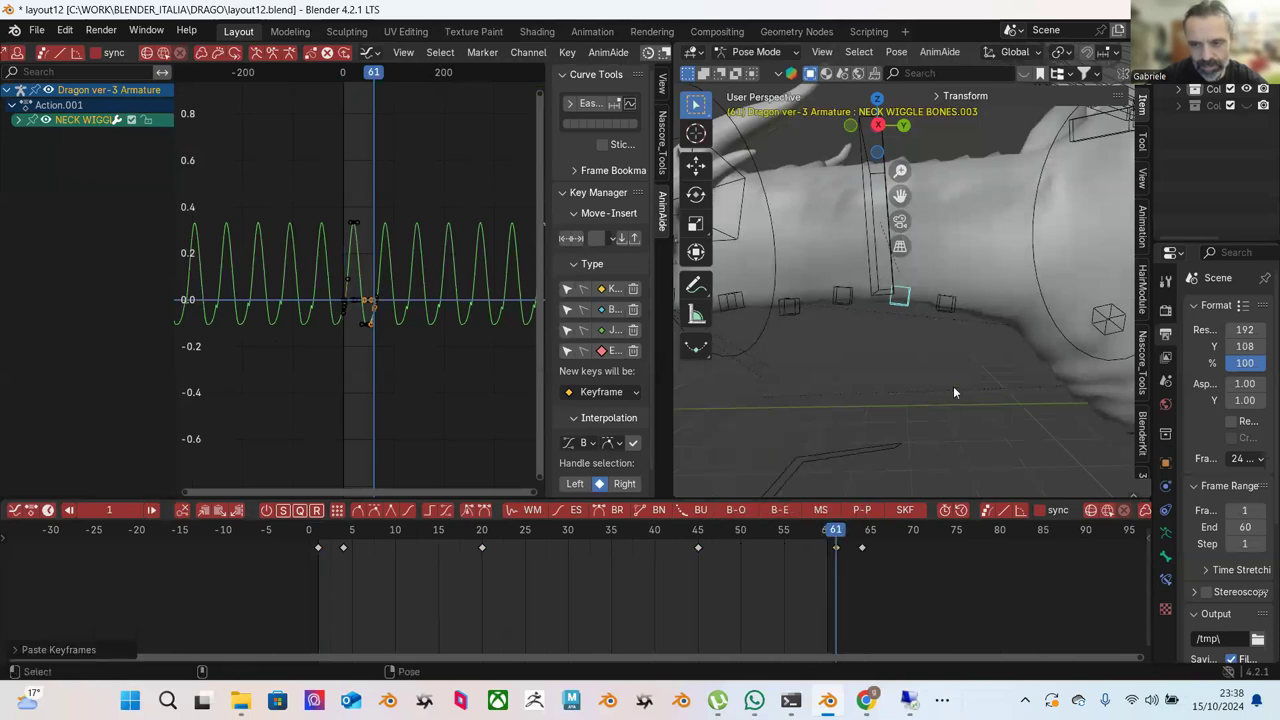
# Select NECK WIGGLE BONES.002, scrub the timeline and play the cyclic animation.
pyautogui.click(948, 302)
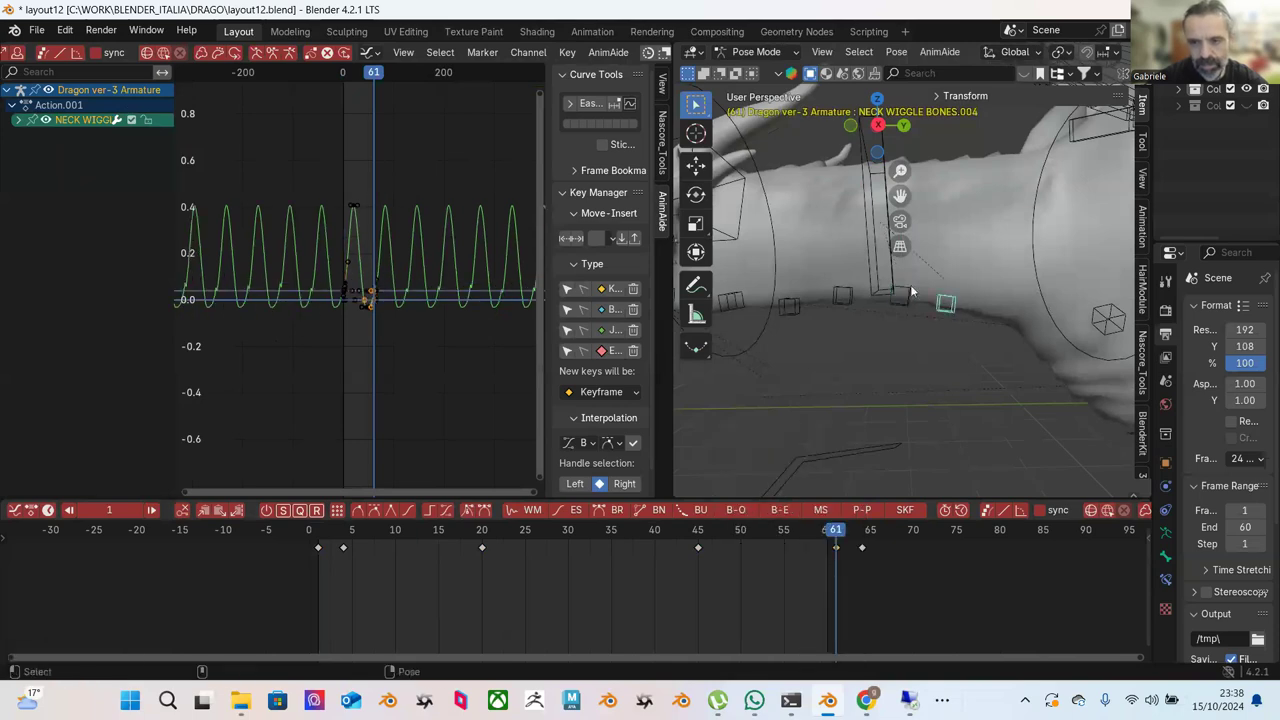
pyautogui.click(840, 295)
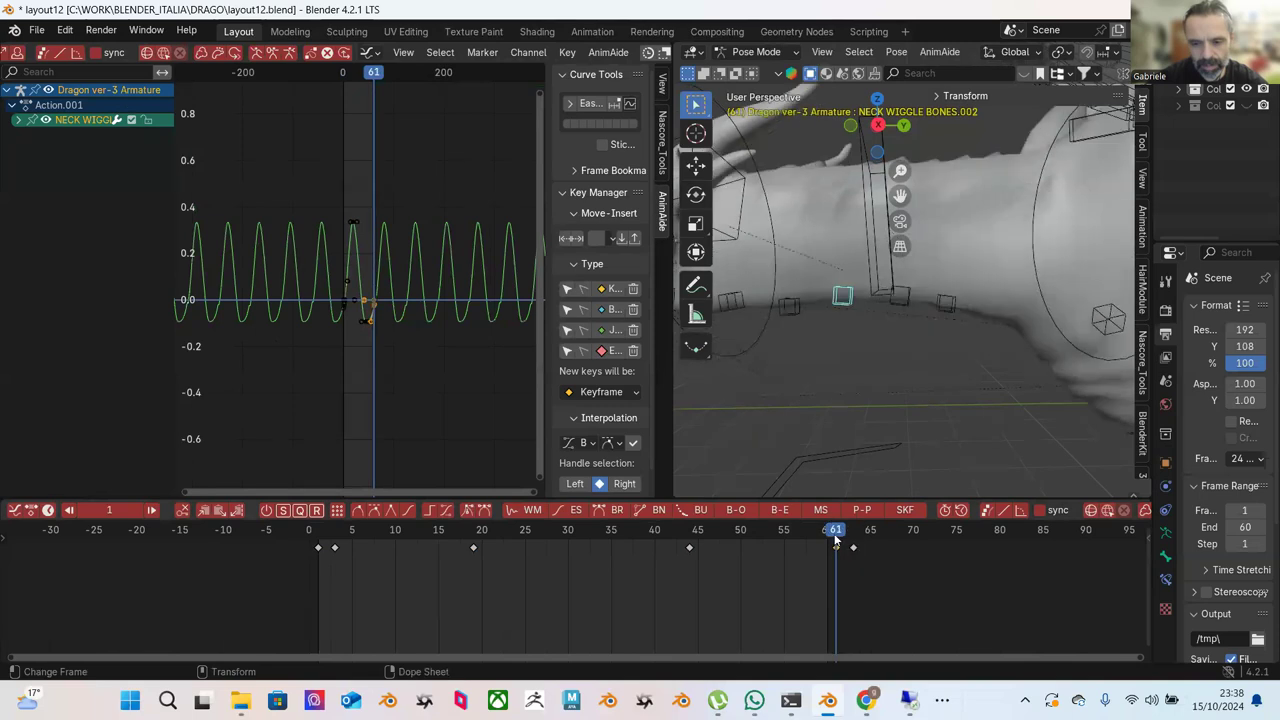
pyautogui.moveTo(836, 540); pyautogui.dragTo(830, 540)
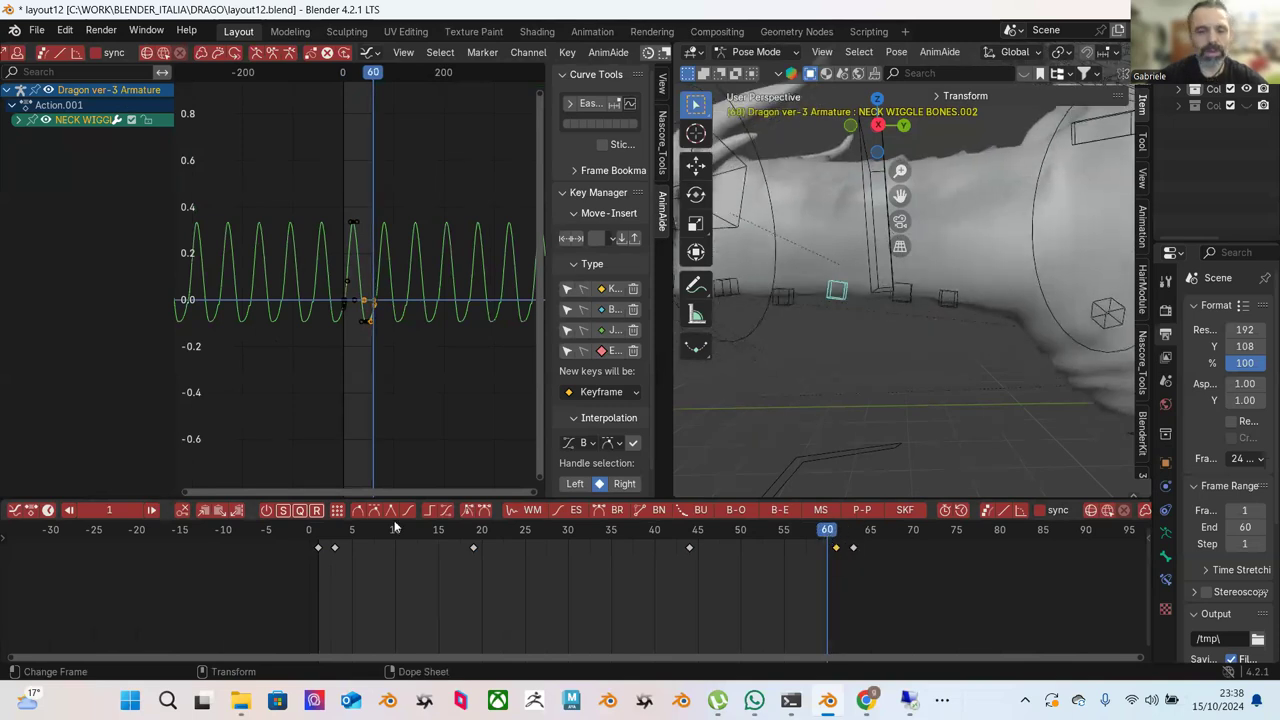
pyautogui.moveTo(318, 540); pyautogui.dragTo(358, 541)
pyautogui.press('space')
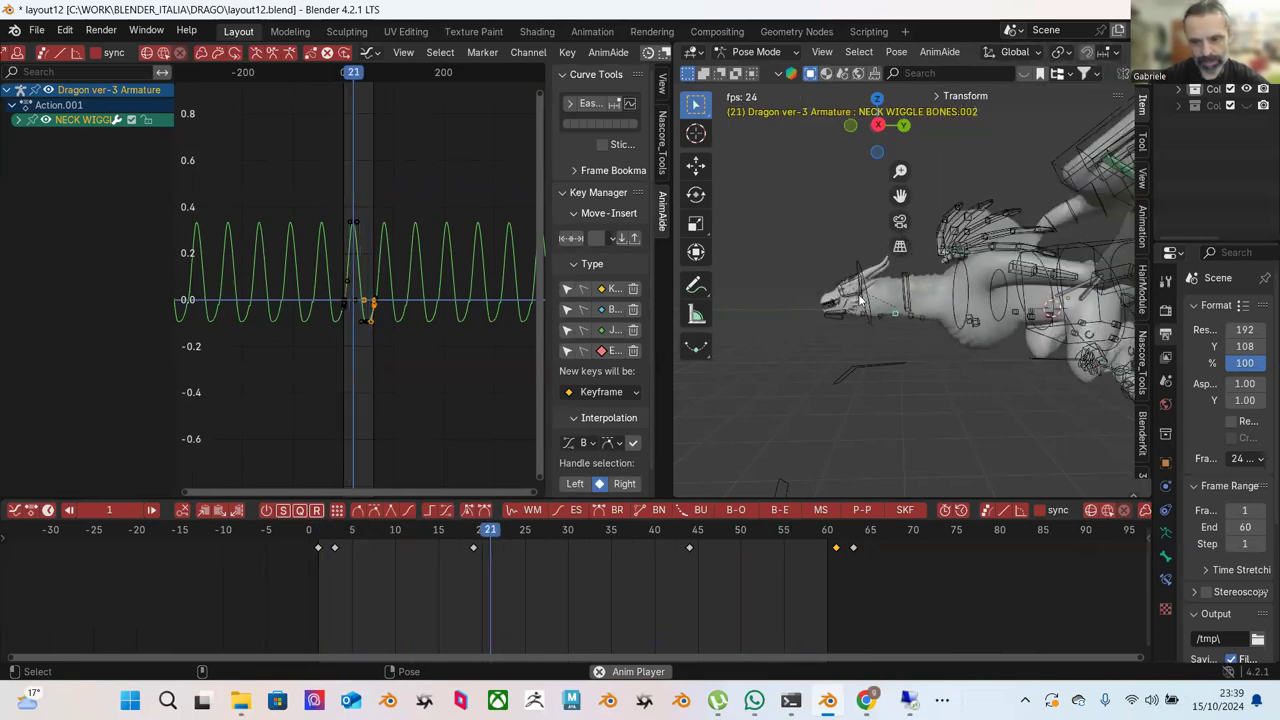
# Stop playback and frame the NECK IK bone's Y Location curve in the Graph Editor.
pyautogui.press('space')
pyautogui.click(870, 308)
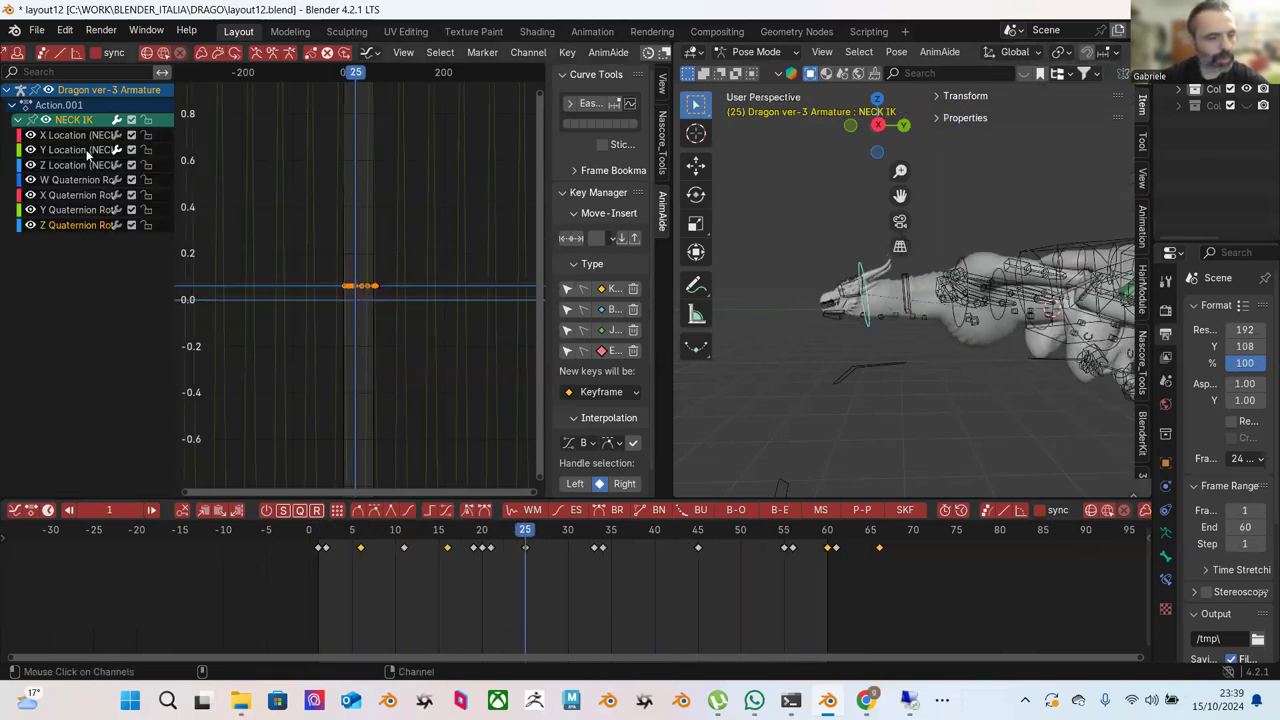
pyautogui.click(88, 165)
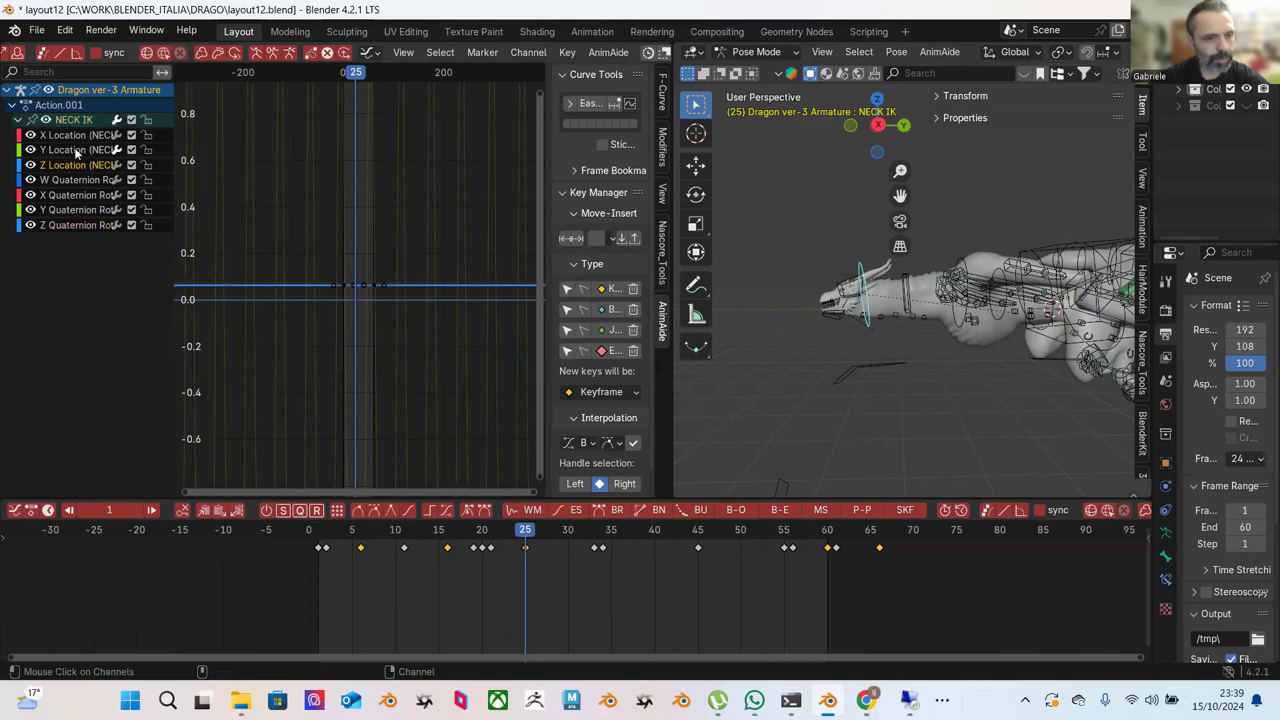
pyautogui.click(76, 150)
pyautogui.press('Home')
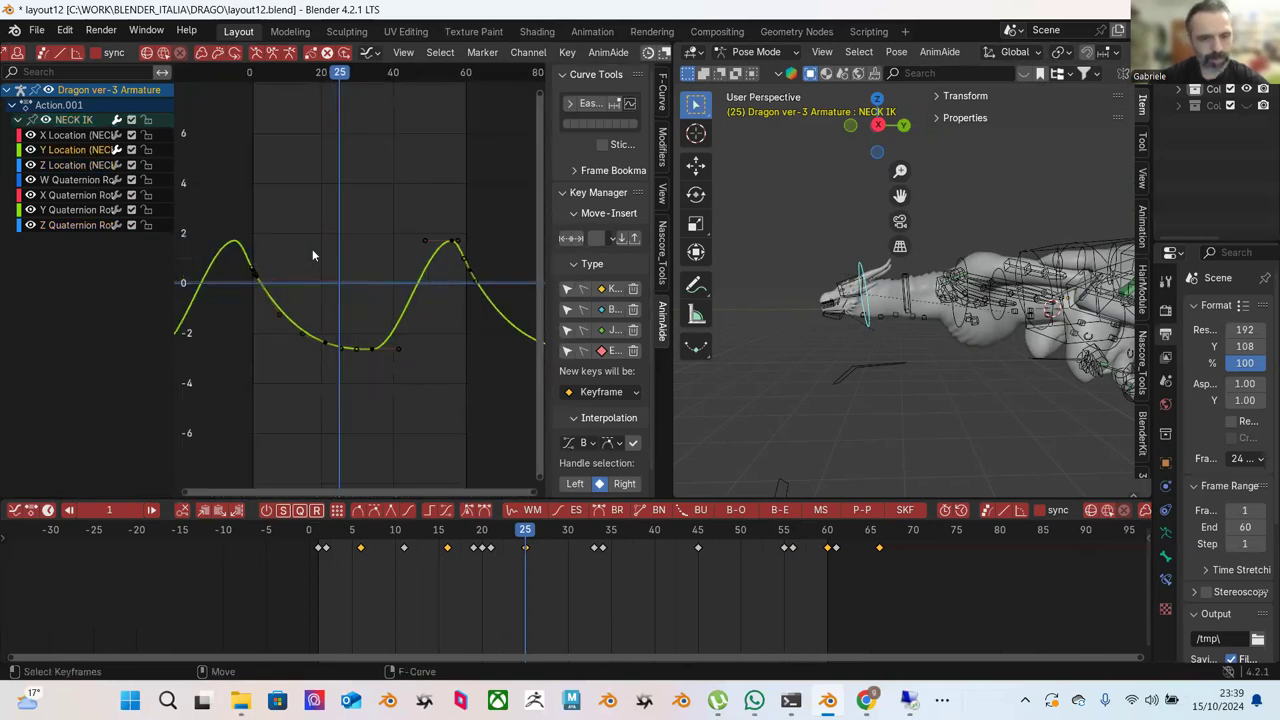
# Select the curve's lowest key, insert extra keyframes and start moving it down.
pyautogui.click(376, 290)
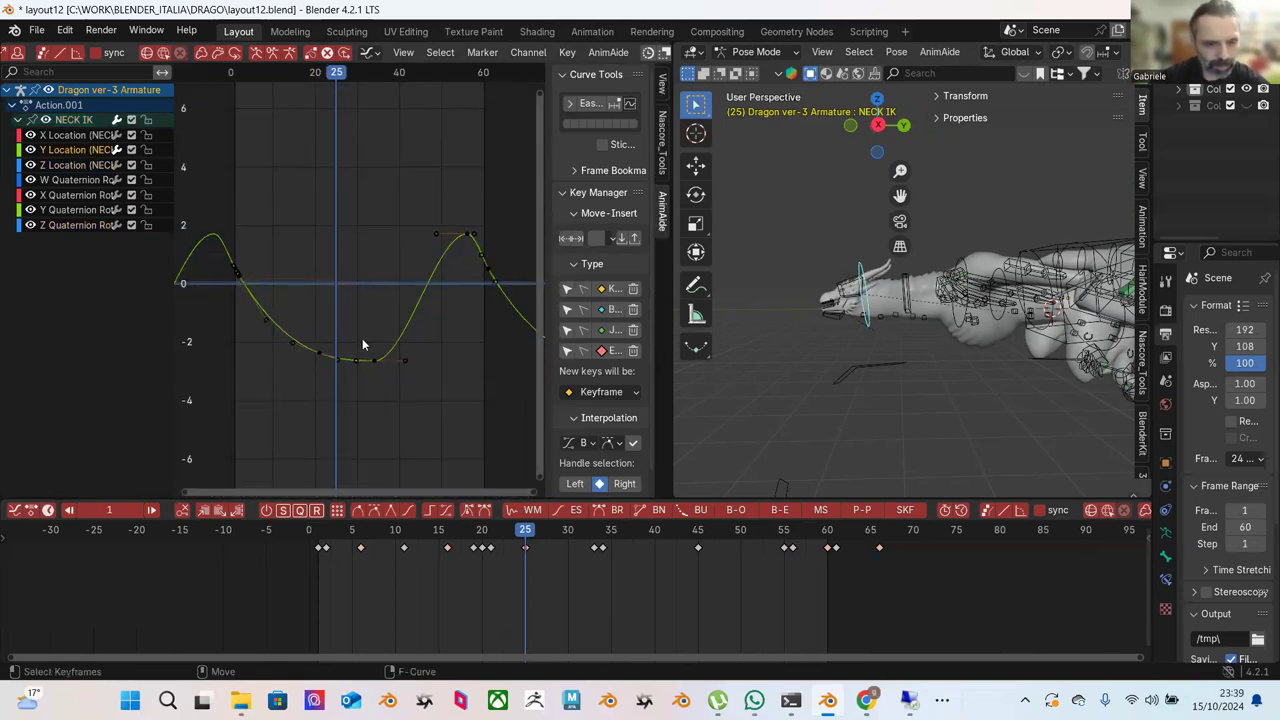
pyautogui.moveTo(324, 321); pyautogui.dragTo(375, 366)
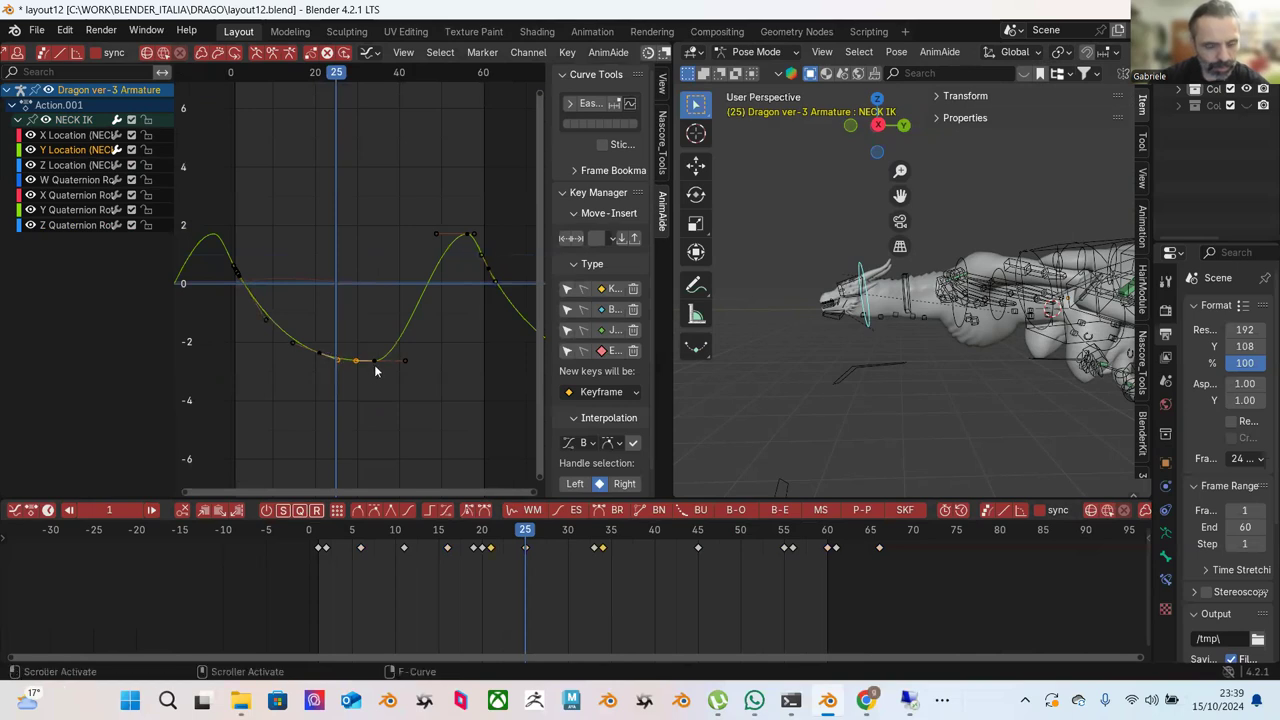
pyautogui.rightClick(354, 362)
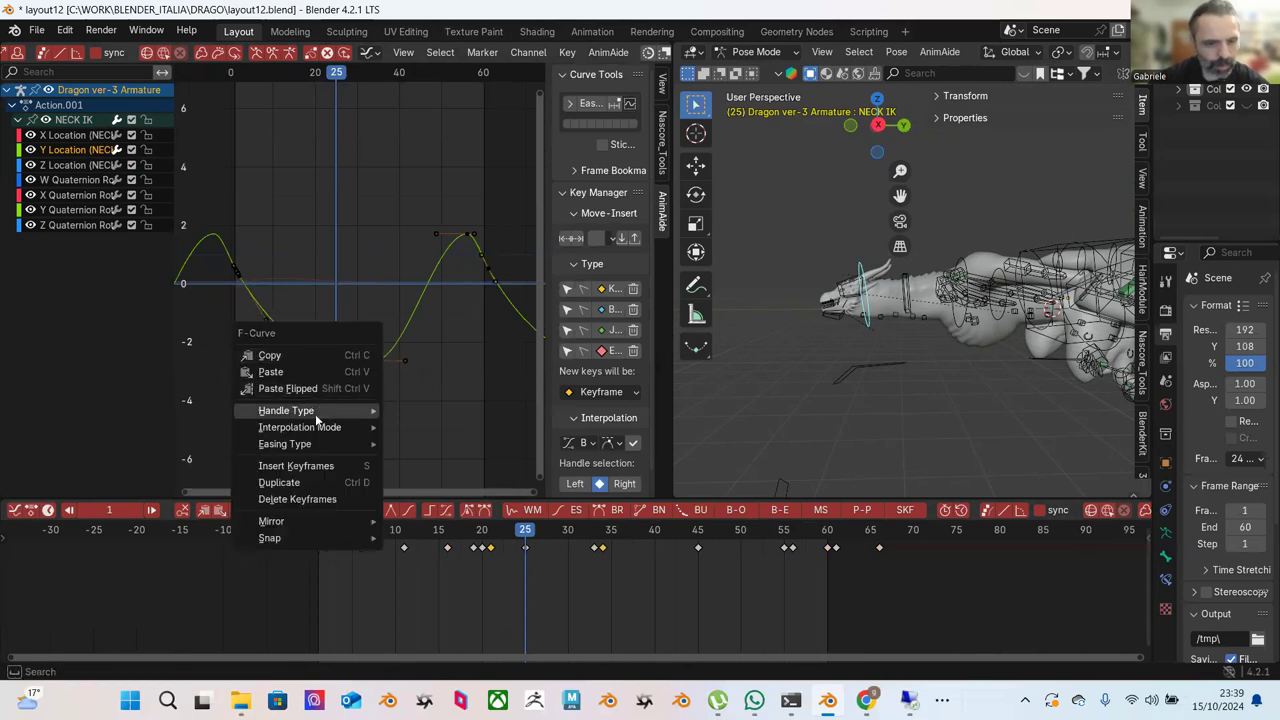
pyautogui.click(314, 467)
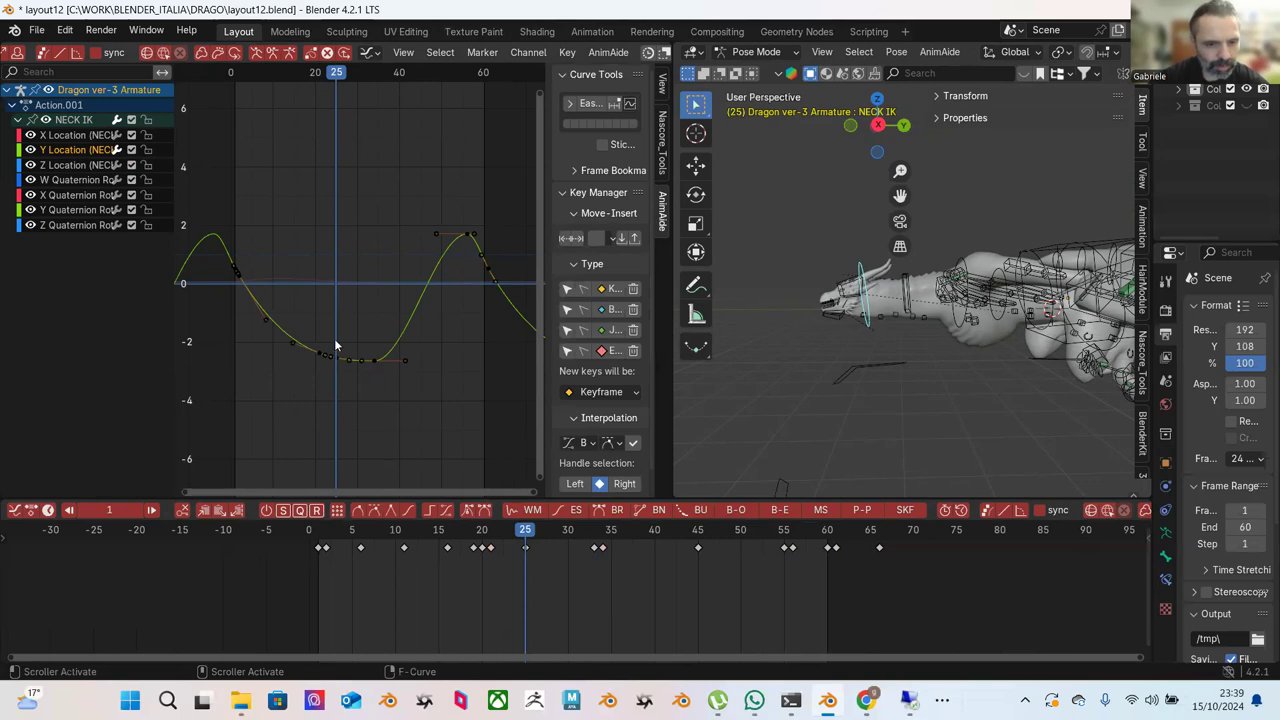
pyautogui.press('g')
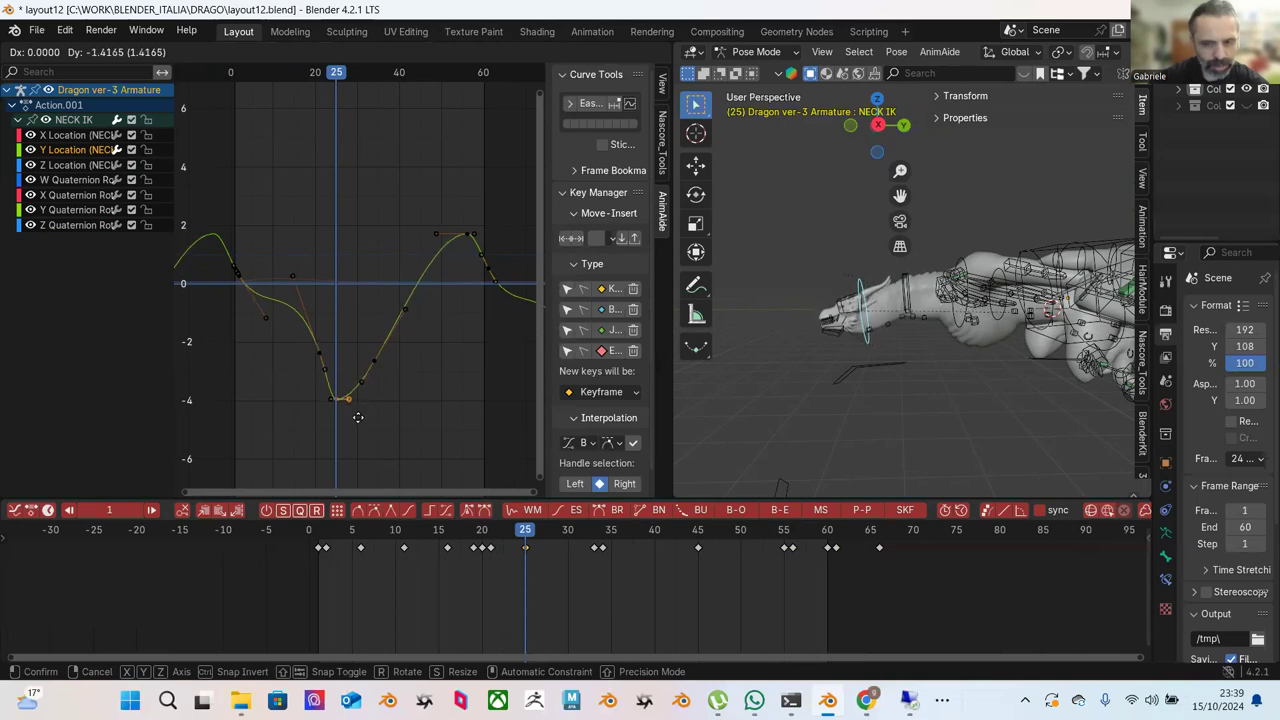
# Drop the trough key to about -4 and reshape the dip's handles with AnimAide.
pyautogui.click(358, 416)
pyautogui.moveTo(230, 218); pyautogui.dragTo(443, 441)
pyautogui.scroll(10, 103, 50)
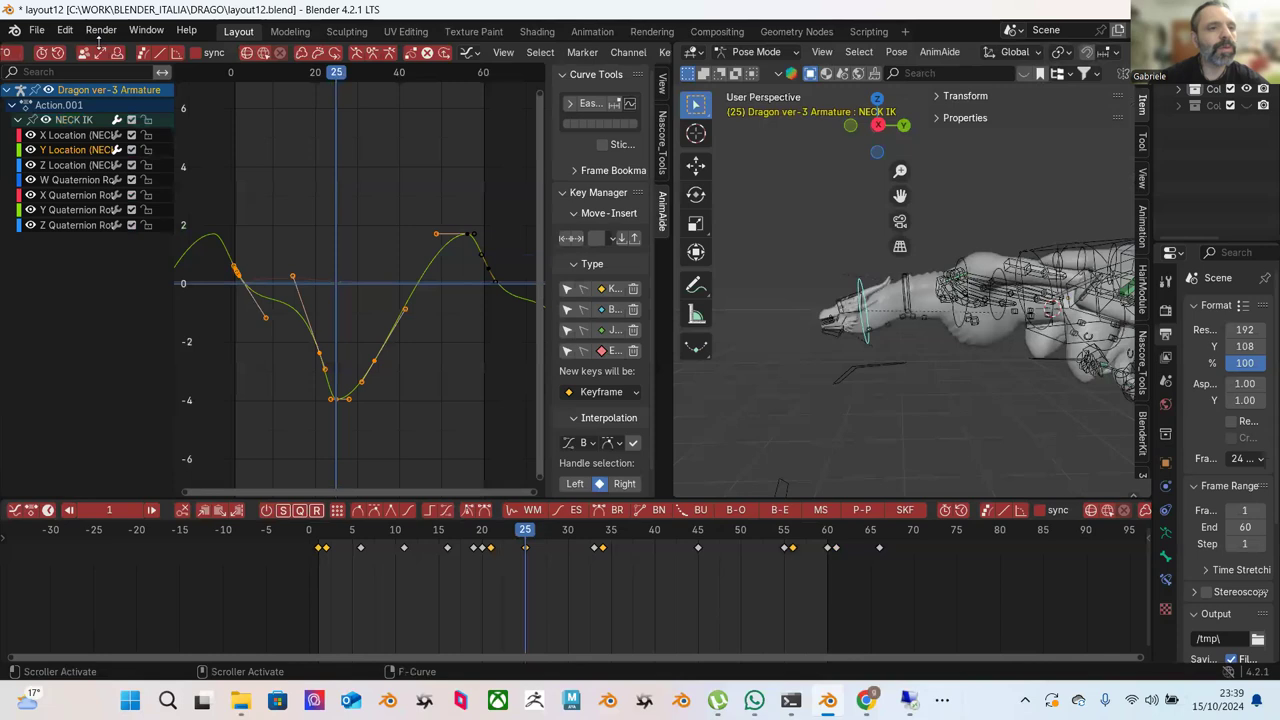
pyautogui.scroll(10, 103, 50)
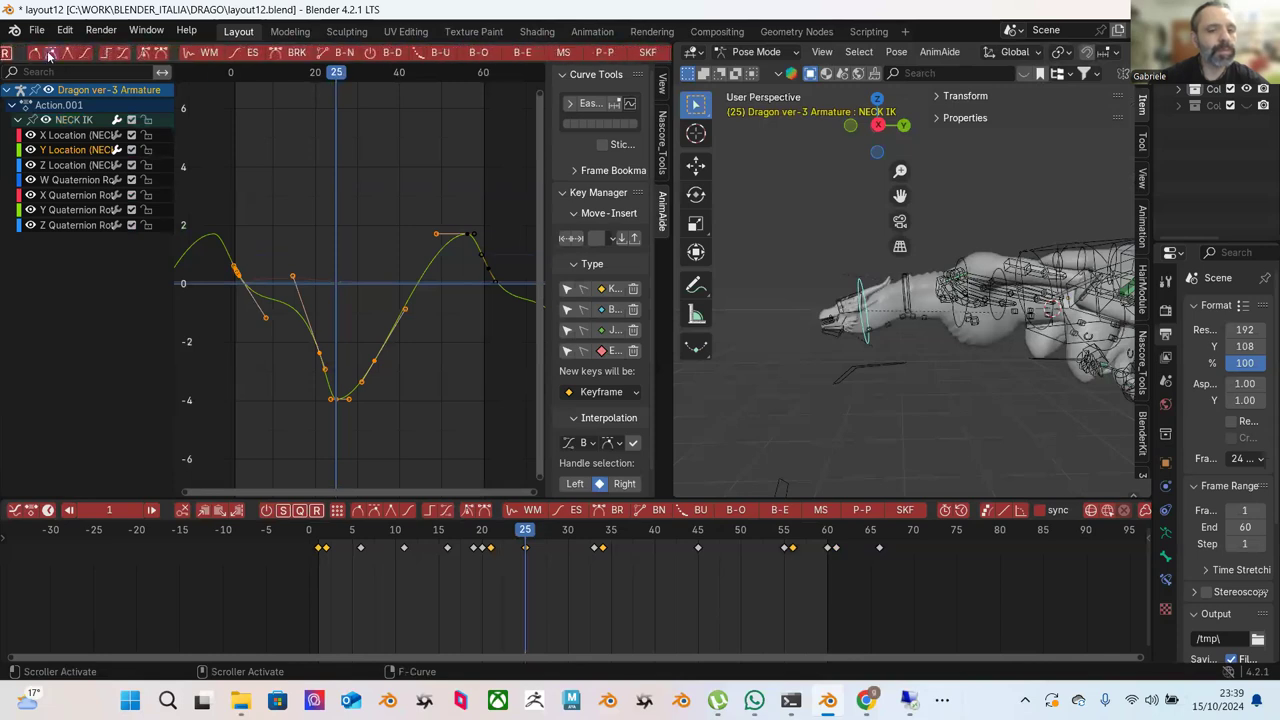
pyautogui.click(33, 54)
pyautogui.click(293, 210)
# Smooth the middle keys' handles into an even sine wave, then play from the start.
pyautogui.moveTo(222, 210); pyautogui.dragTo(474, 440)
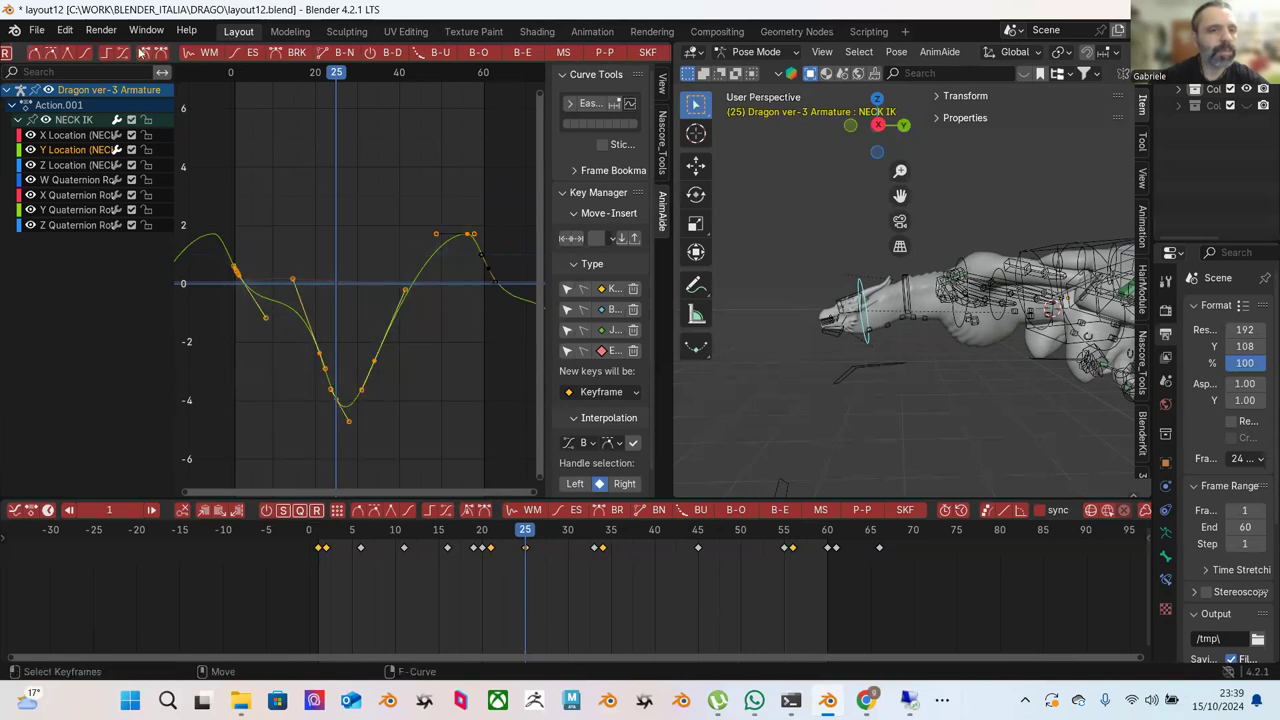
pyautogui.click(158, 55)
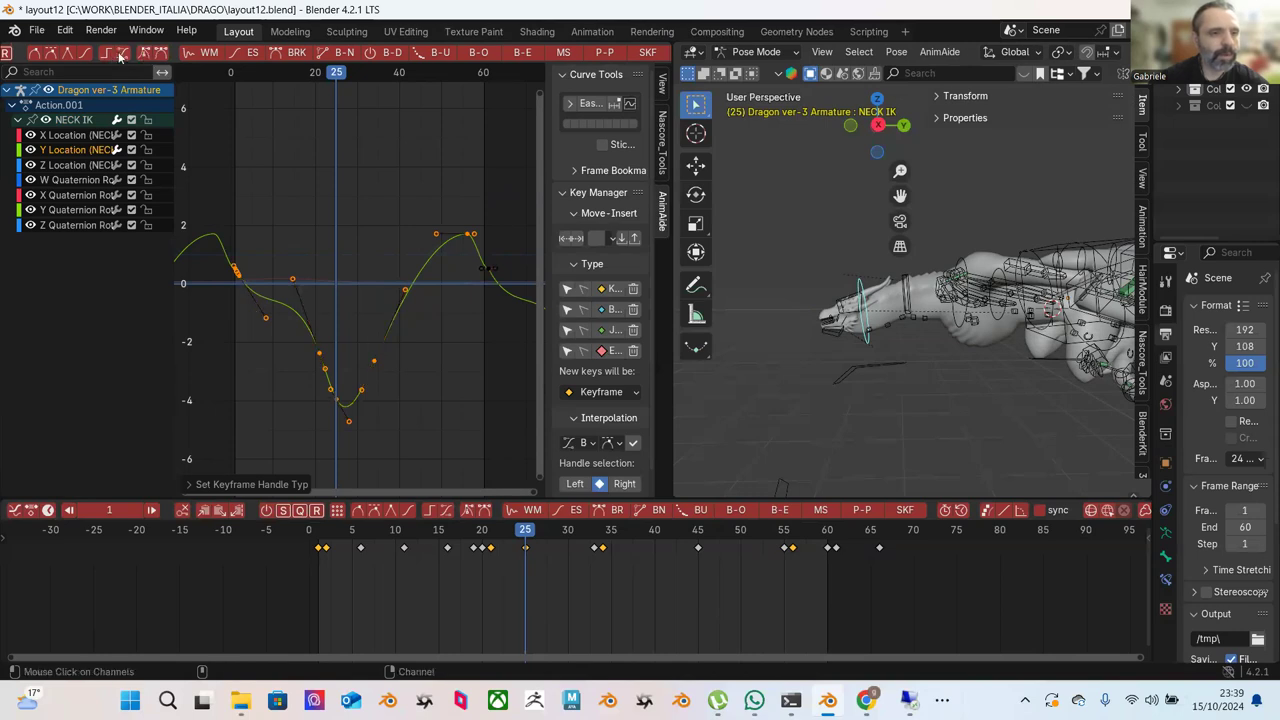
pyautogui.click(82, 55)
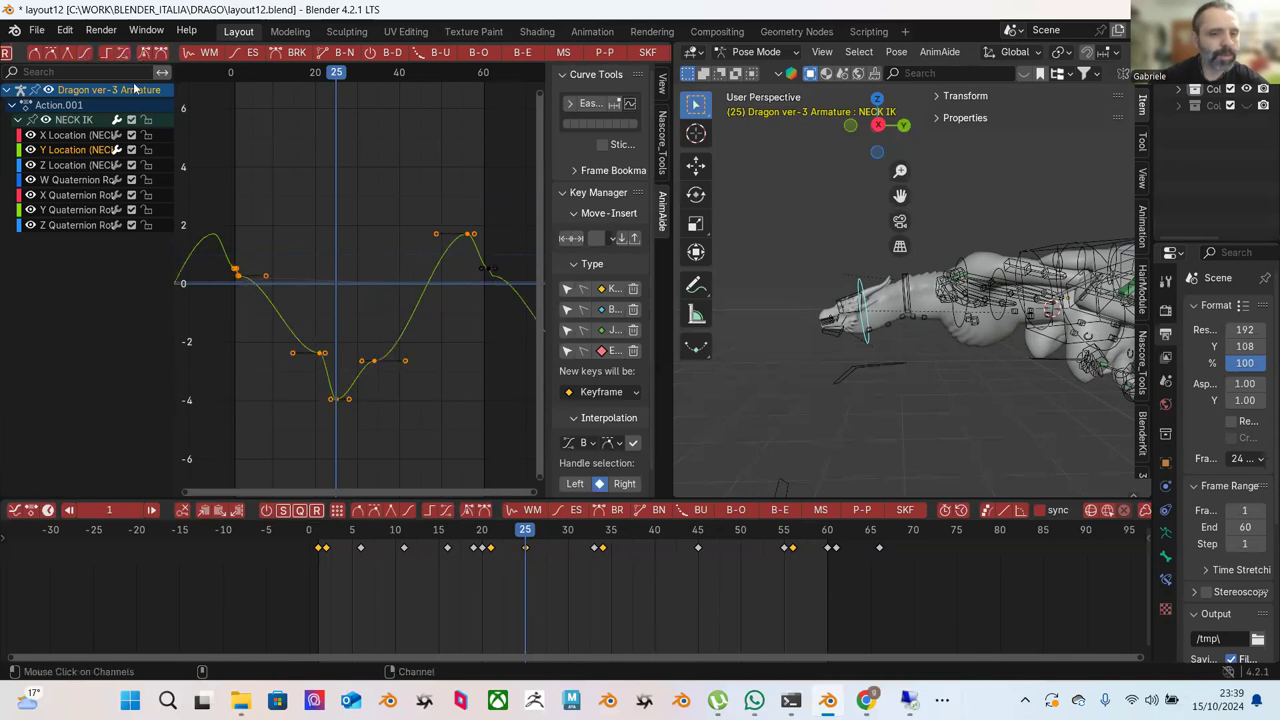
pyautogui.click(52, 55)
pyautogui.click(280, 258)
pyautogui.scroll(1, 287, 270)
pyautogui.moveTo(336, 286); pyautogui.dragTo(294, 380)
pyautogui.hotkey('ctrl', 'z')
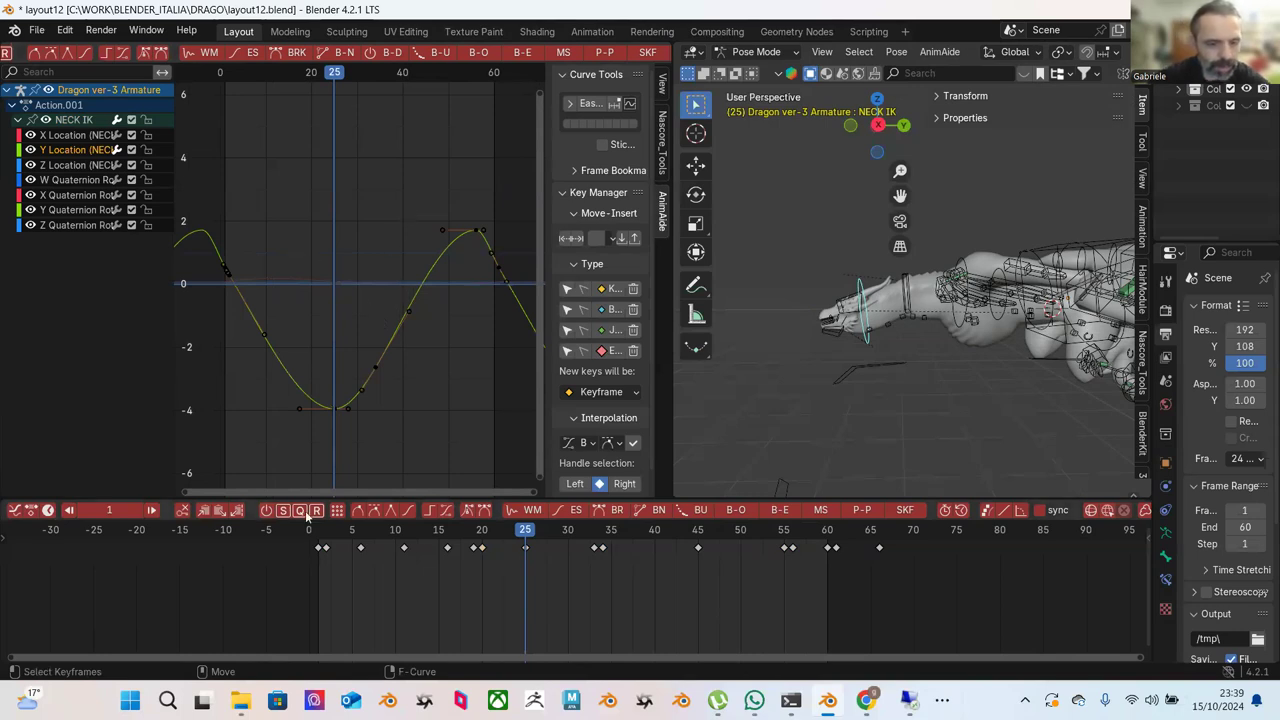
pyautogui.hotkey('shift', 'Left')
pyautogui.press('space')
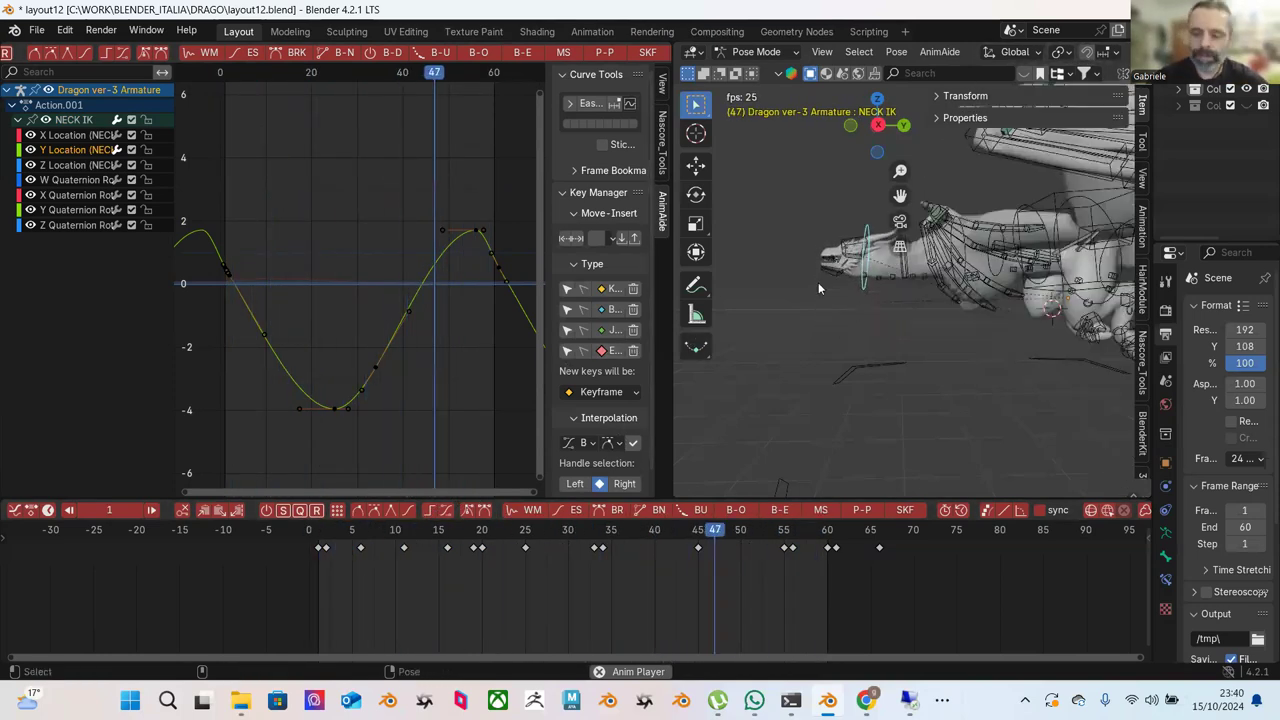
# Move the Neck controller along Y at frame 22 so its curve dips to about -3, then replay.
pyautogui.press('space')
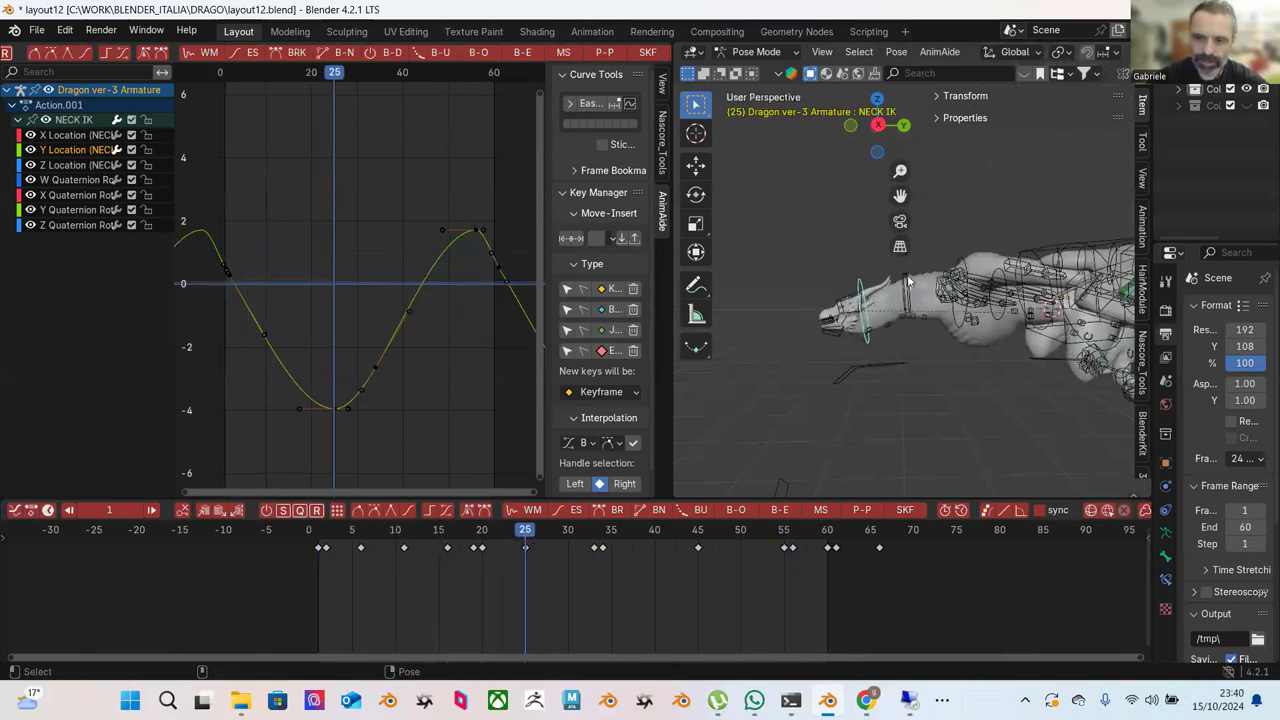
pyautogui.click(907, 285)
pyautogui.click(508, 530)
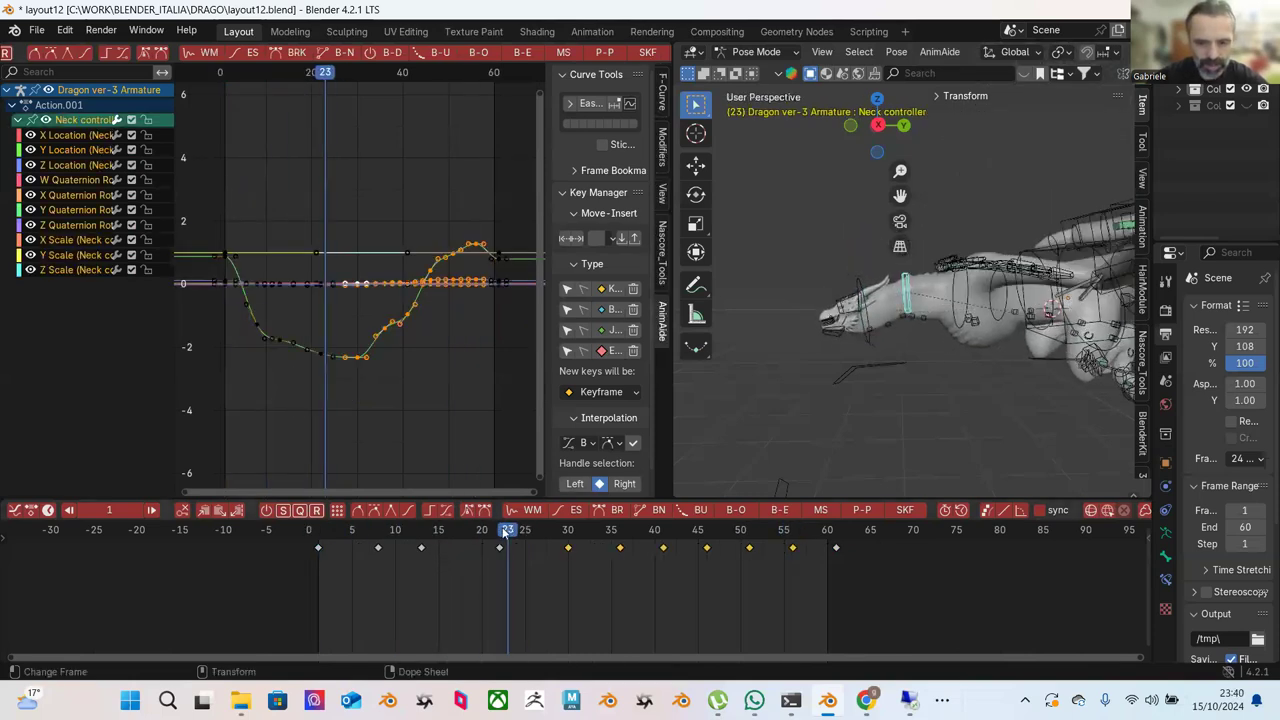
pyautogui.moveTo(507, 532); pyautogui.dragTo(503, 533)
pyautogui.hotkey('shift', 'space')
pyautogui.press('g')
pyautogui.moveTo(905, 262); pyautogui.dragTo(906, 270)
pyautogui.moveTo(420, 536); pyautogui.dragTo(568, 548)
pyautogui.hotkey('shift', 'Left')
pyautogui.press('space')
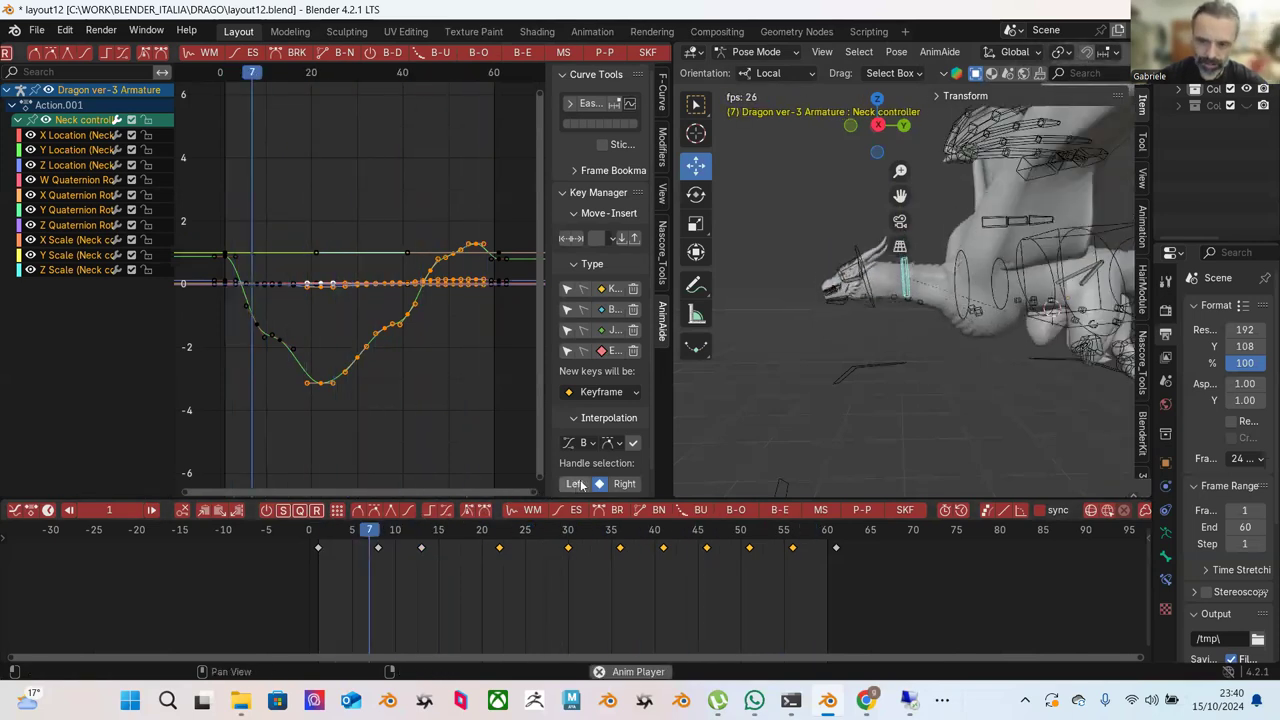
# Review the motion by scrubbing frames 8–22 and playing until frame 33.
pyautogui.click(421, 541)
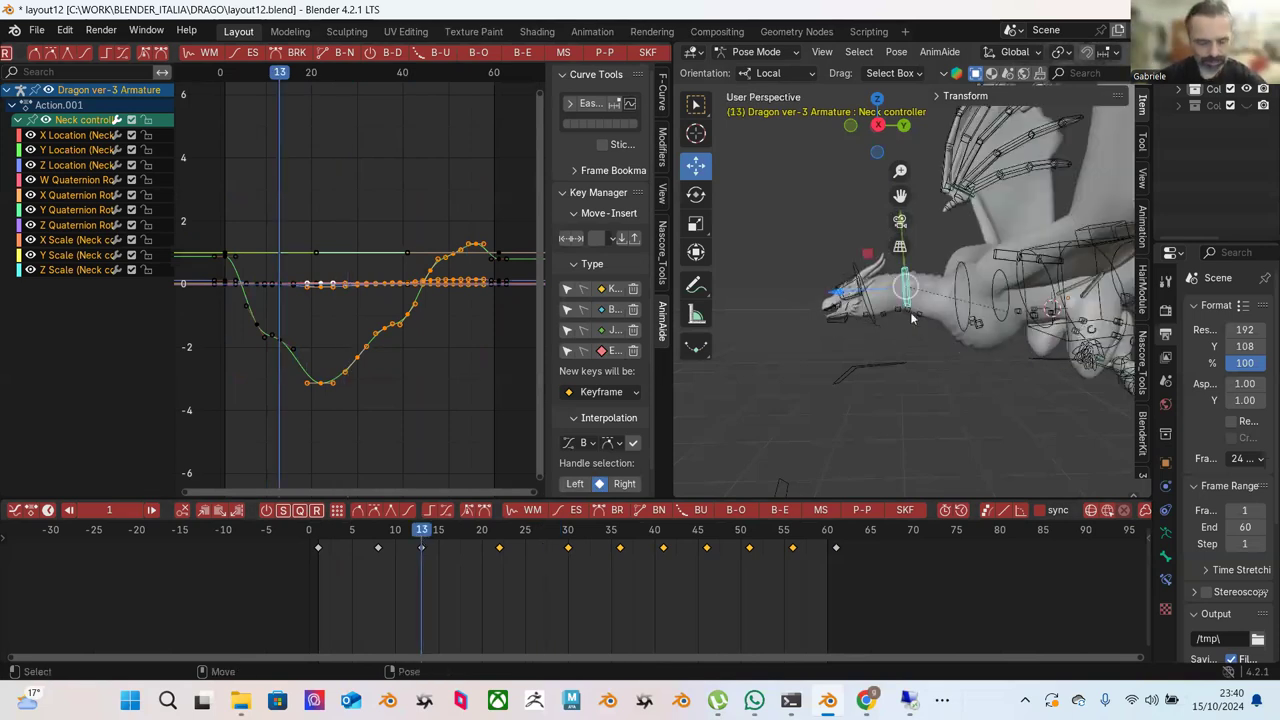
pyautogui.scroll(2, 912, 318)
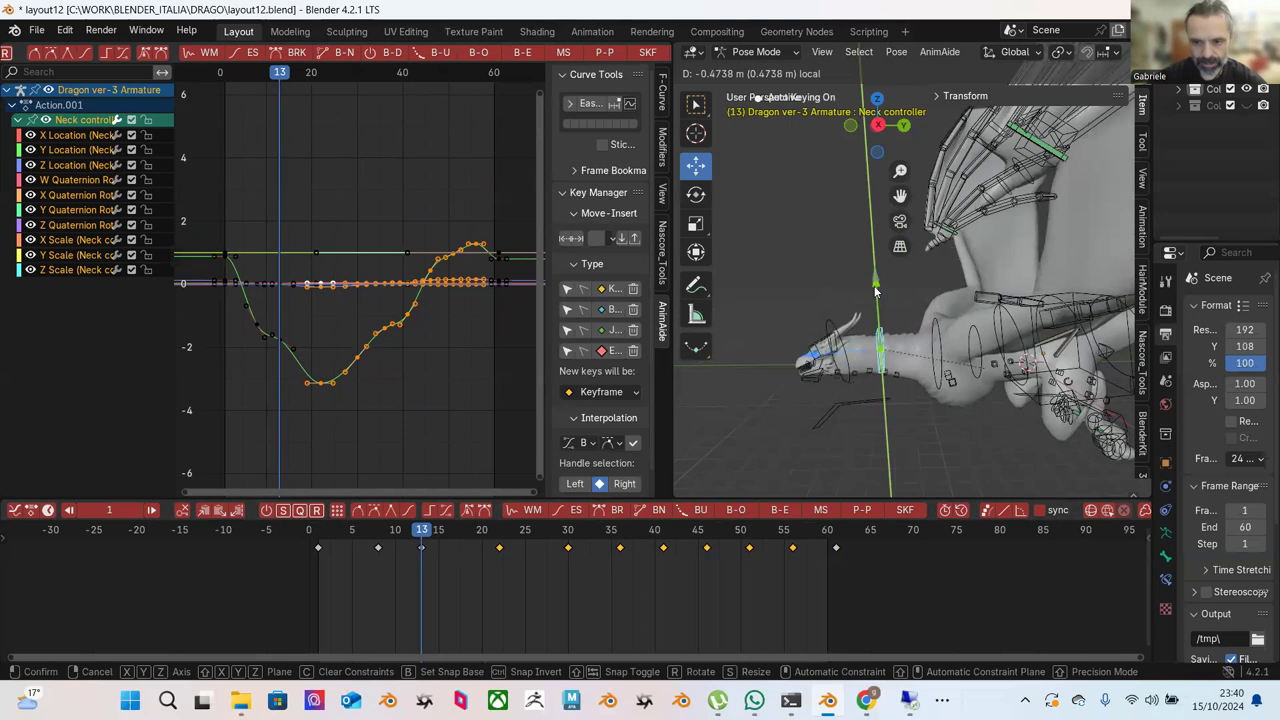
pyautogui.moveTo(375, 533); pyautogui.dragTo(456, 551)
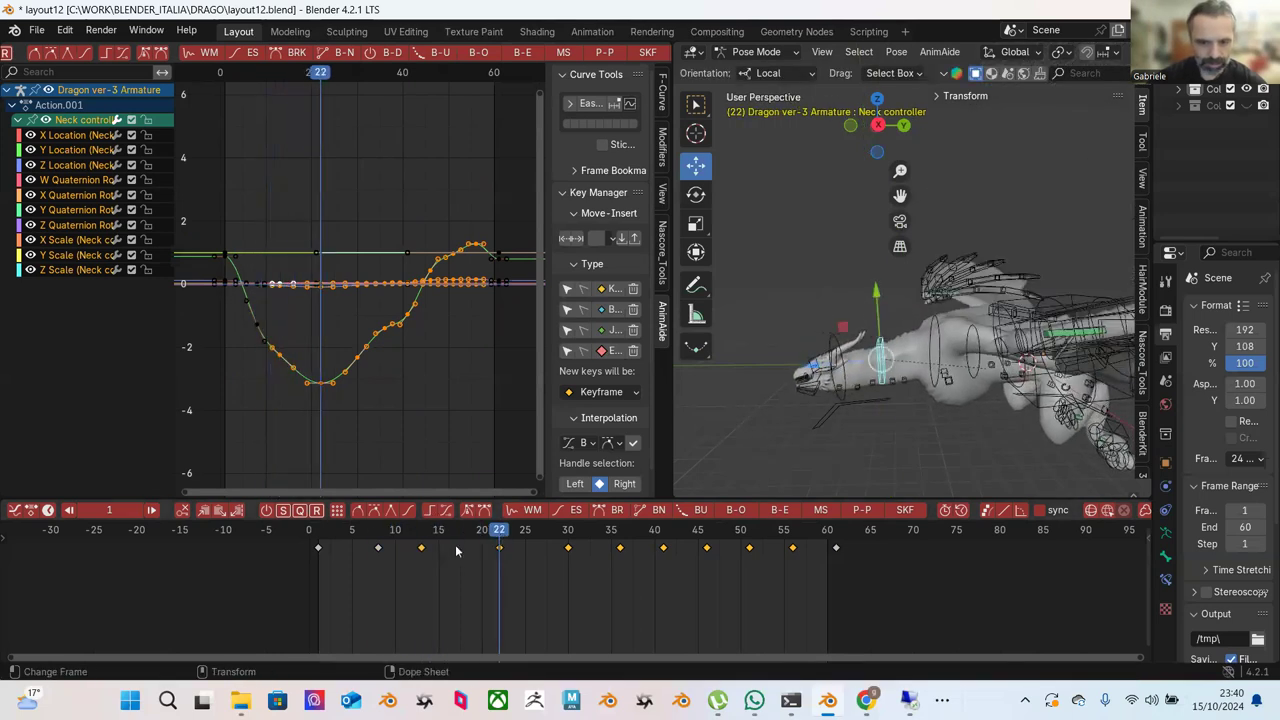
pyautogui.click(381, 541)
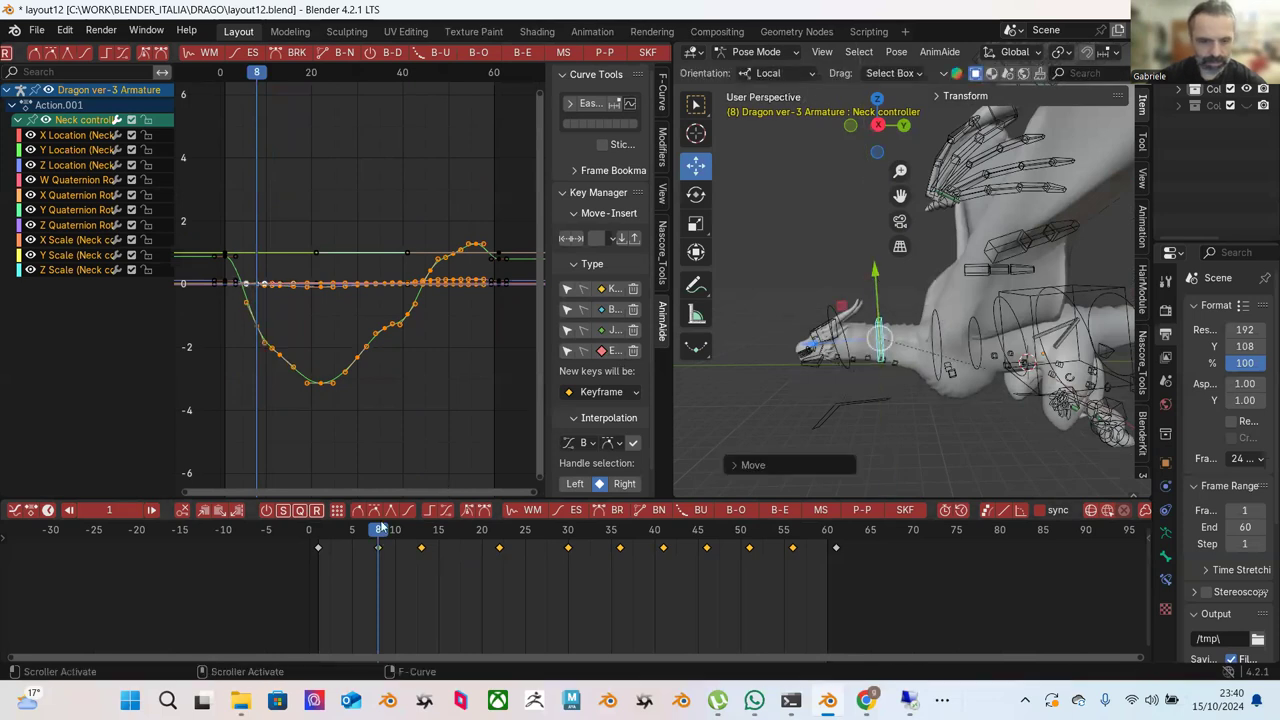
pyautogui.press('space')
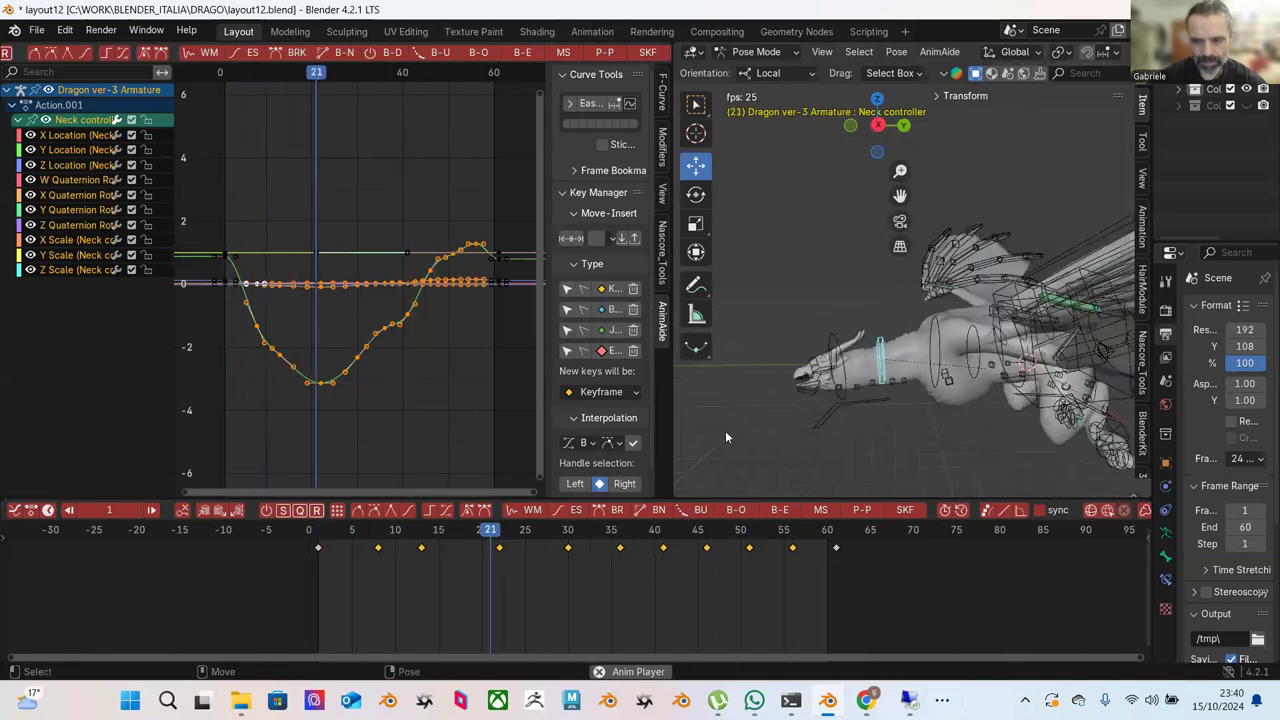
pyautogui.press('space')
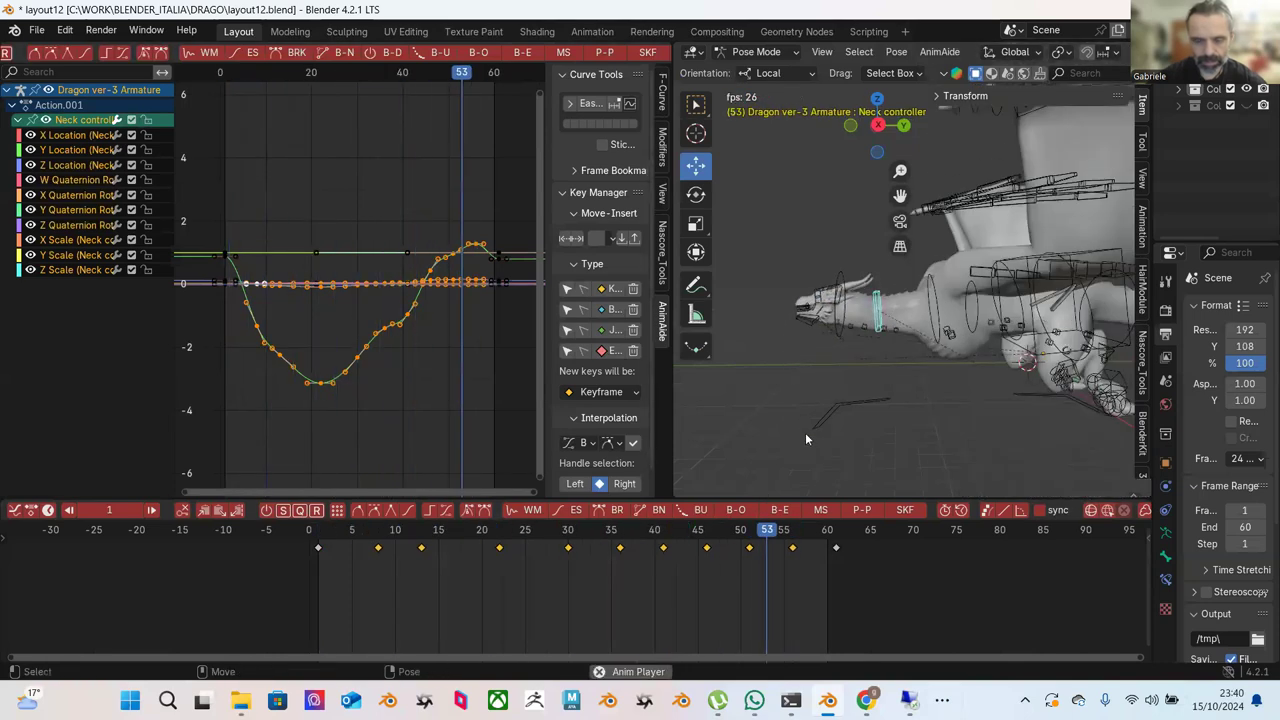
pyautogui.press('space')
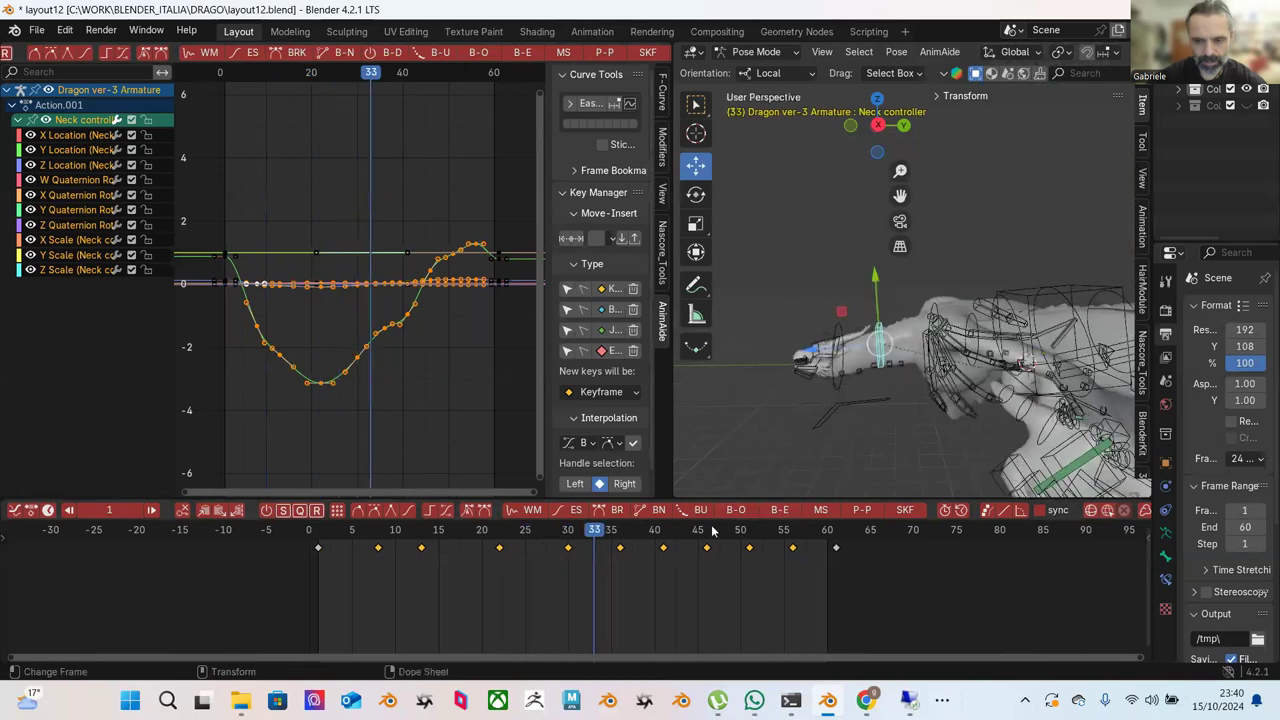
# Raise the Neck controller at frame 51 so its curve peaks near 2 by frame 56, then replay.
pyautogui.moveTo(620, 545); pyautogui.dragTo(663, 541)
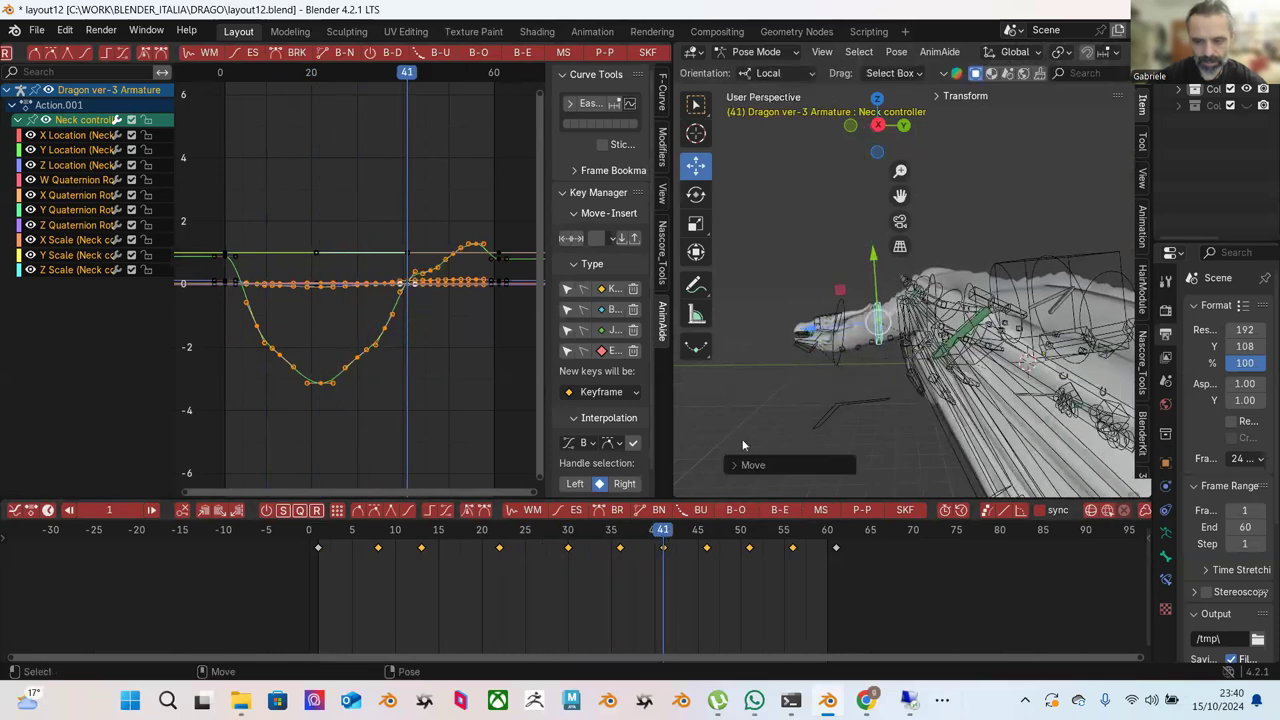
pyautogui.click(623, 541)
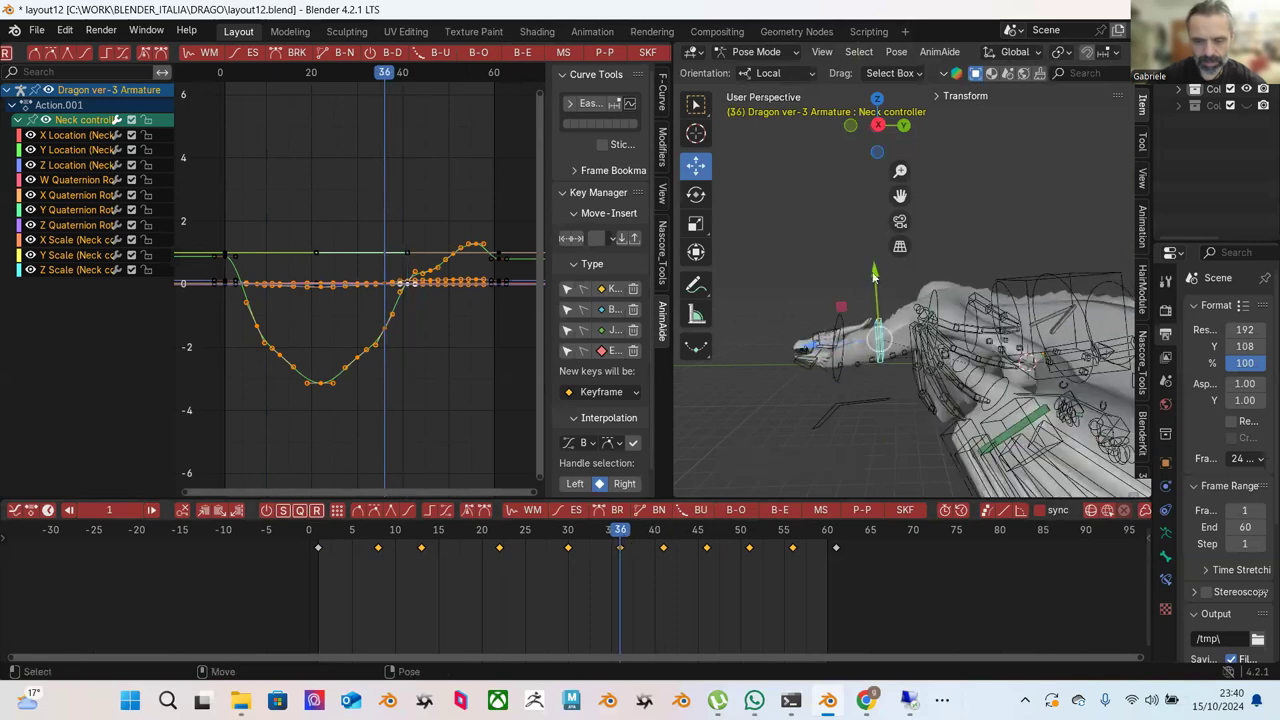
pyautogui.click(707, 543)
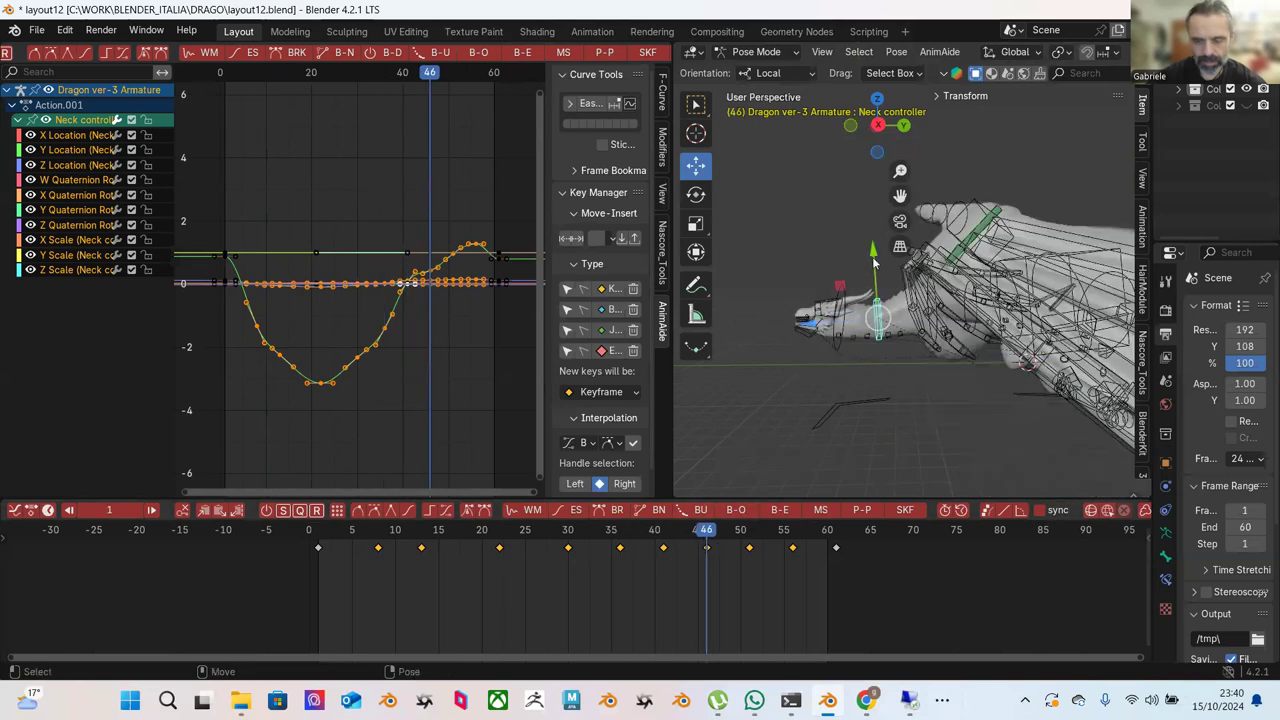
pyautogui.moveTo(750, 530); pyautogui.dragTo(757, 532)
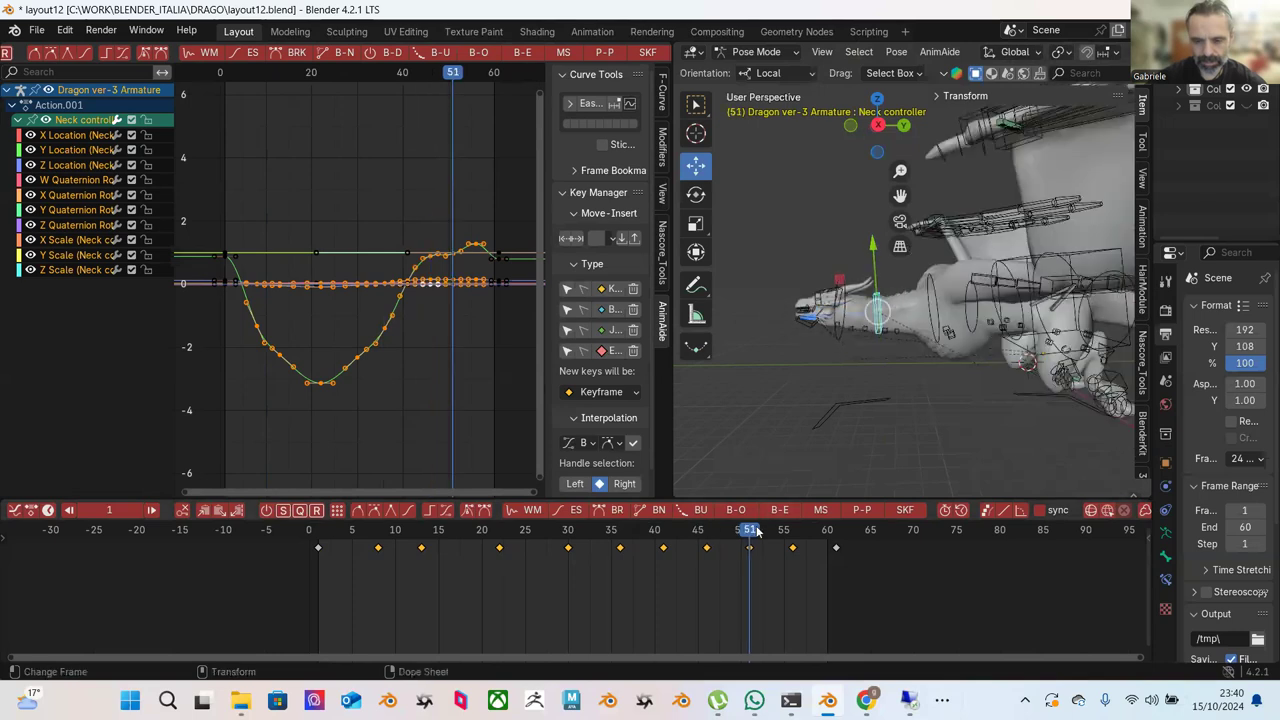
pyautogui.moveTo(875, 253); pyautogui.dragTo(875, 242)
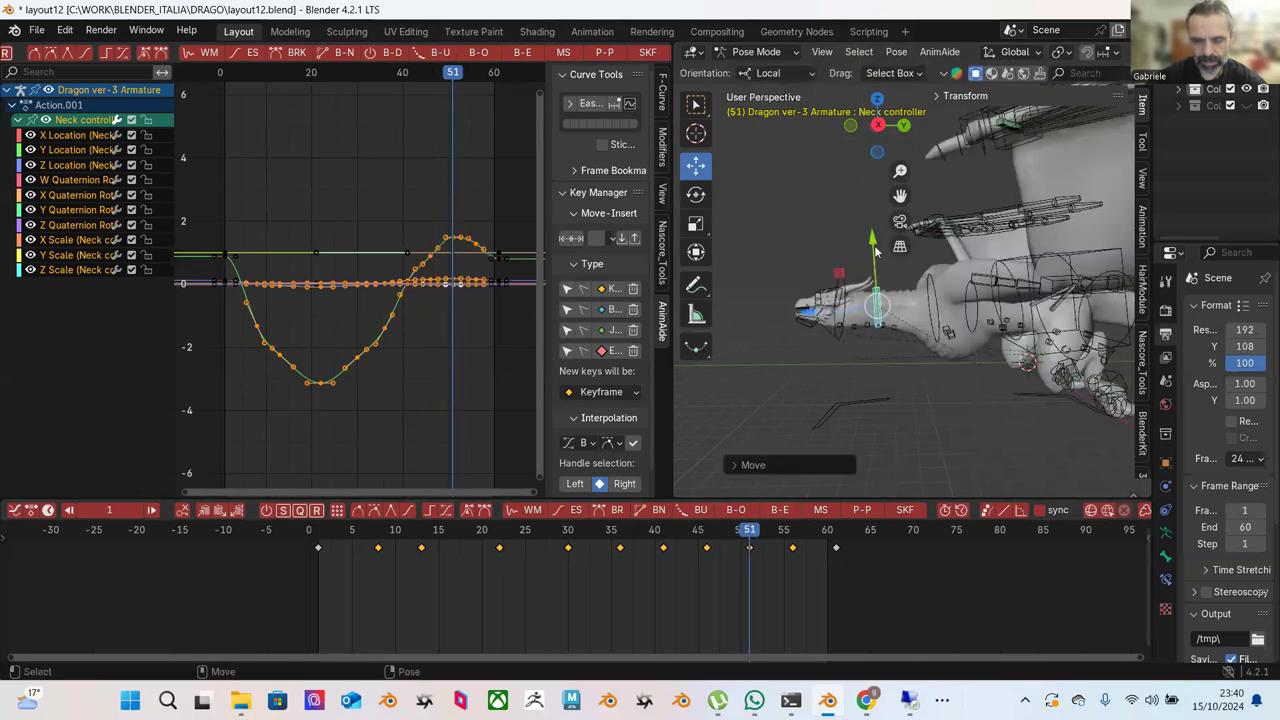
pyautogui.click(791, 529)
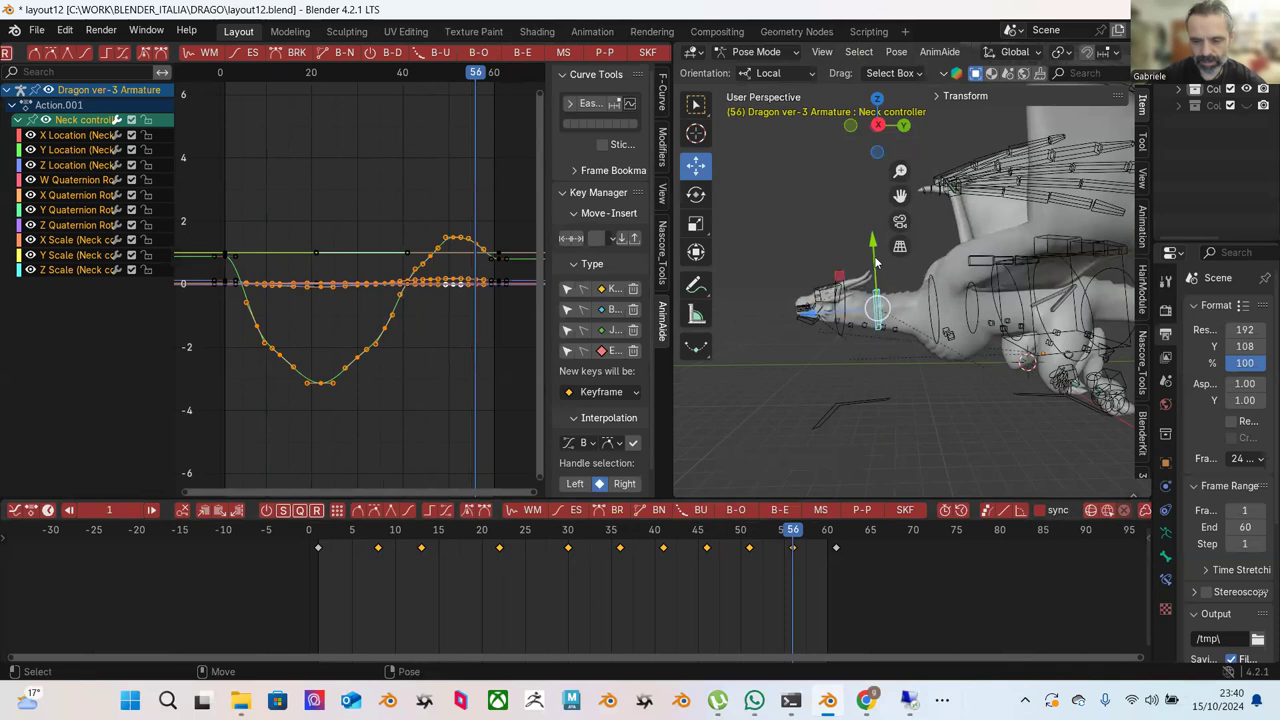
pyautogui.click(318, 537)
pyautogui.press('space')
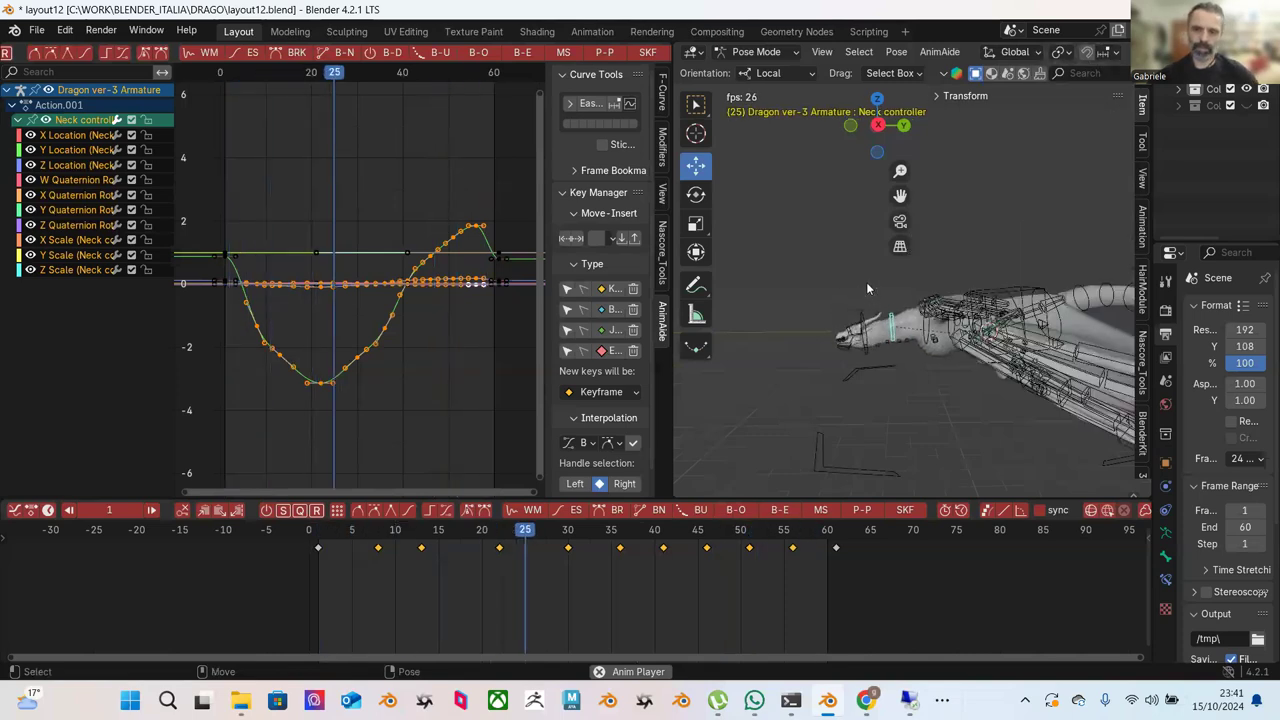
# Stop playback, orbit closer to the dragon armature and scrub to check the pose.
pyautogui.moveTo(897, 318)
pyautogui.mouseDown(button='middle')
pyautogui.moveTo(845, 328)
pyautogui.moveTo(940, 328)
pyautogui.moveTo(995, 301)
pyautogui.moveTo(861, 258)
pyautogui.moveTo(866, 326)
pyautogui.moveTo(908, 318)
pyautogui.moveTo(910, 340)
pyautogui.moveTo(912, 322)
pyautogui.mouseUp(button='middle')
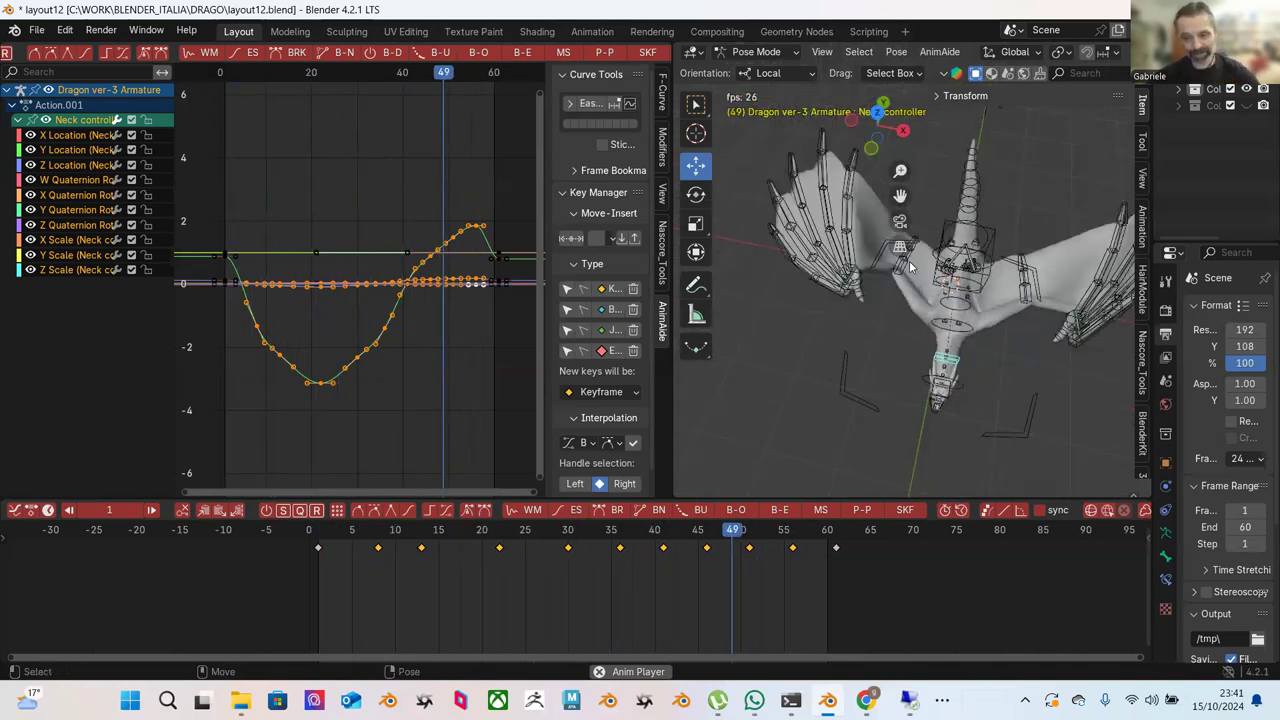
pyautogui.moveTo(958, 310); pyautogui.dragTo(1017, 315, button='middle')
pyautogui.press('space')
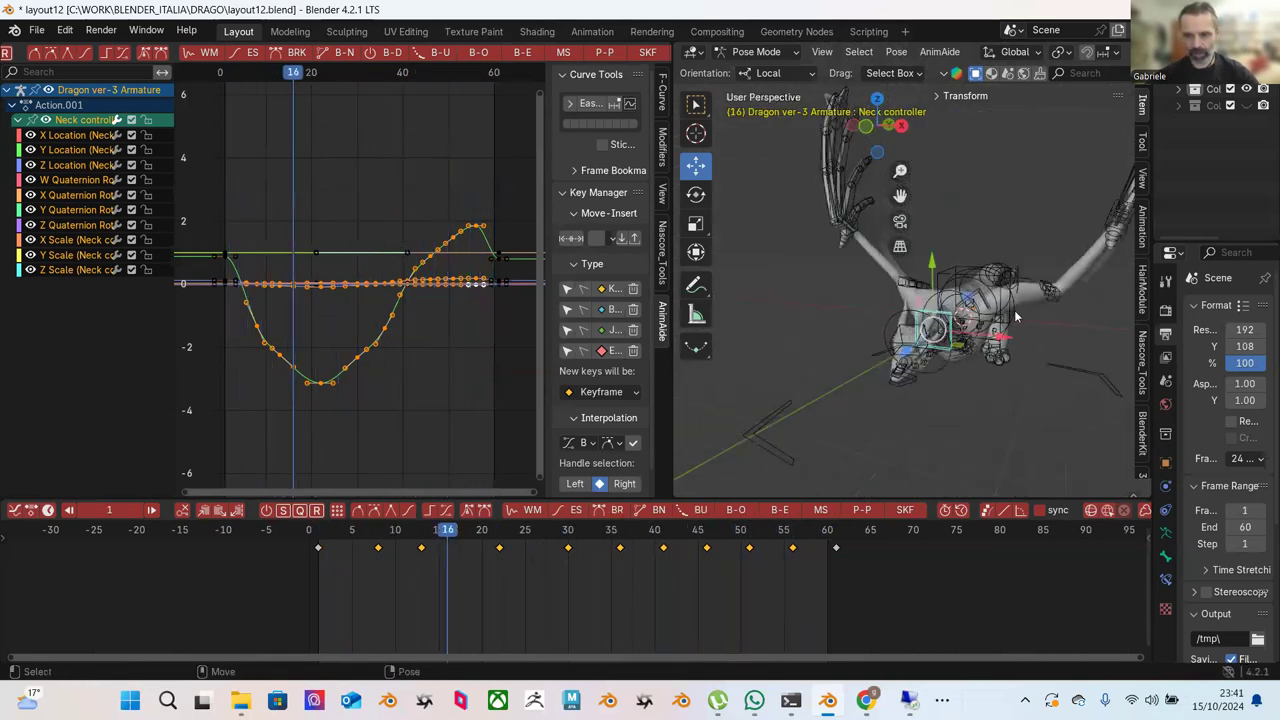
pyautogui.moveTo(1005, 333); pyautogui.dragTo(1018, 340, button='middle')
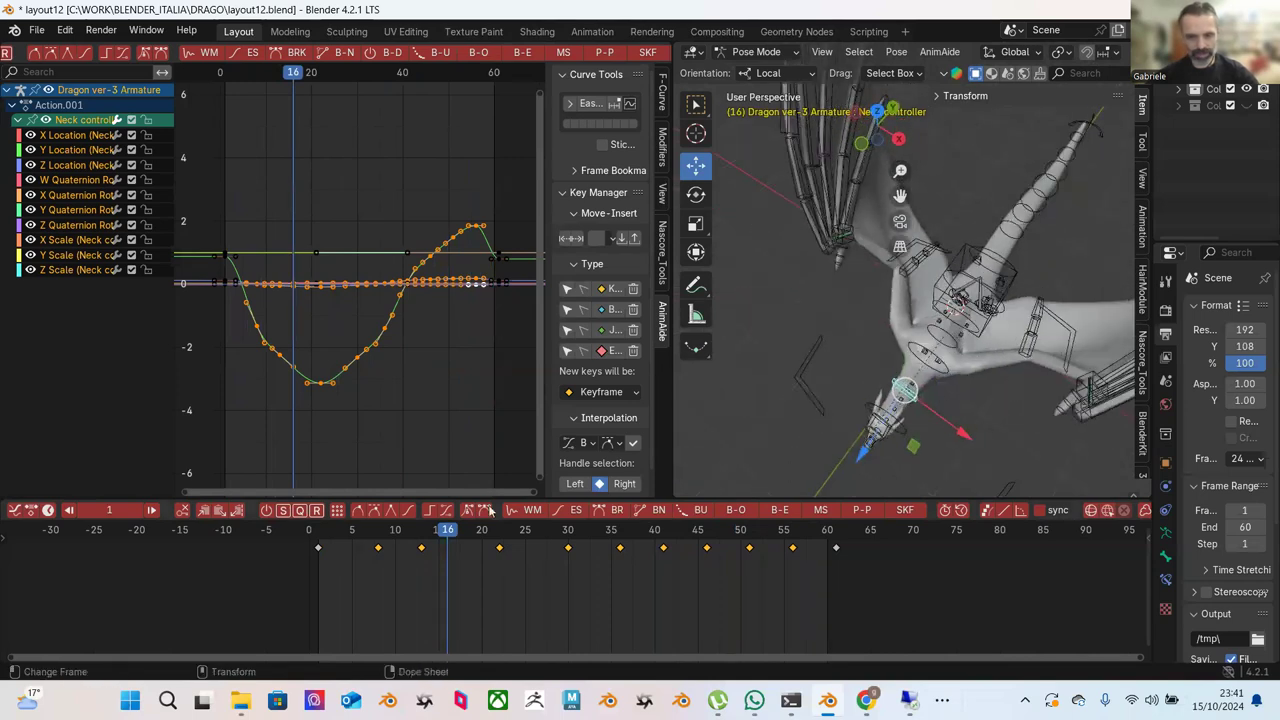
pyautogui.moveTo(376, 531); pyautogui.dragTo(508, 538)
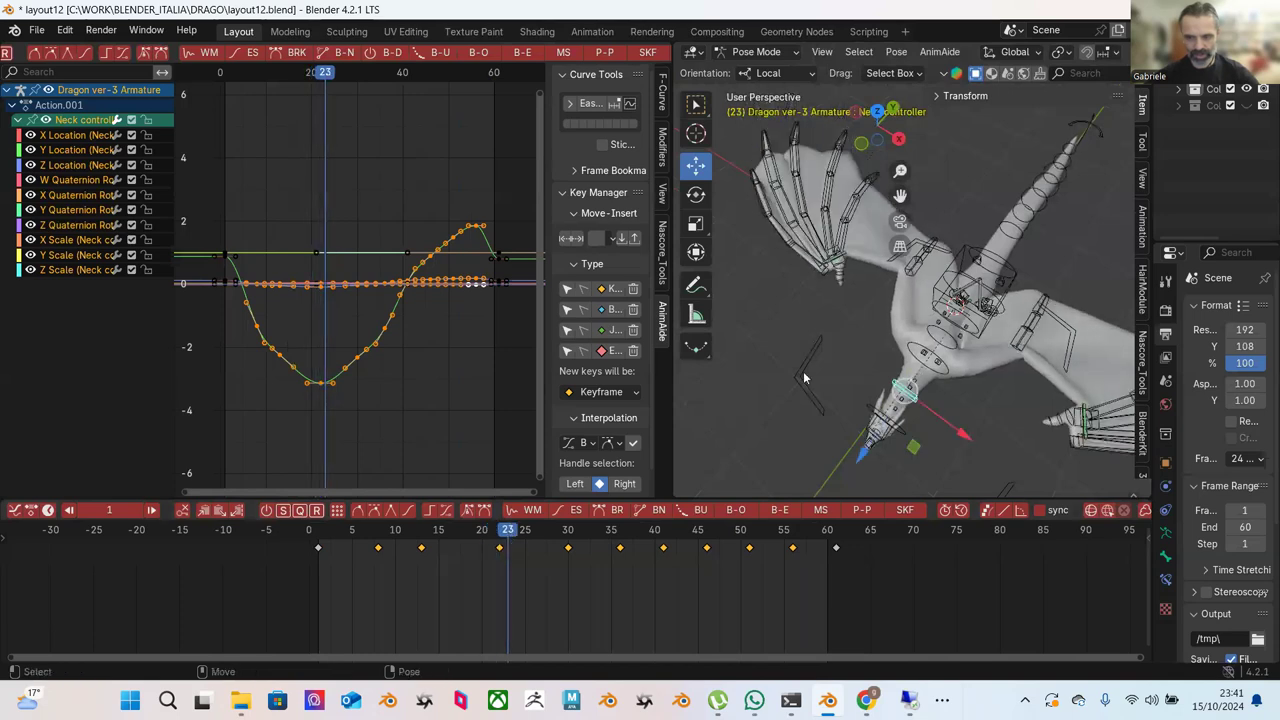
# Inspect the curves of wing bones def wing.L.032 and def wing.L.034, framing all keys.
pyautogui.click(1018, 345)
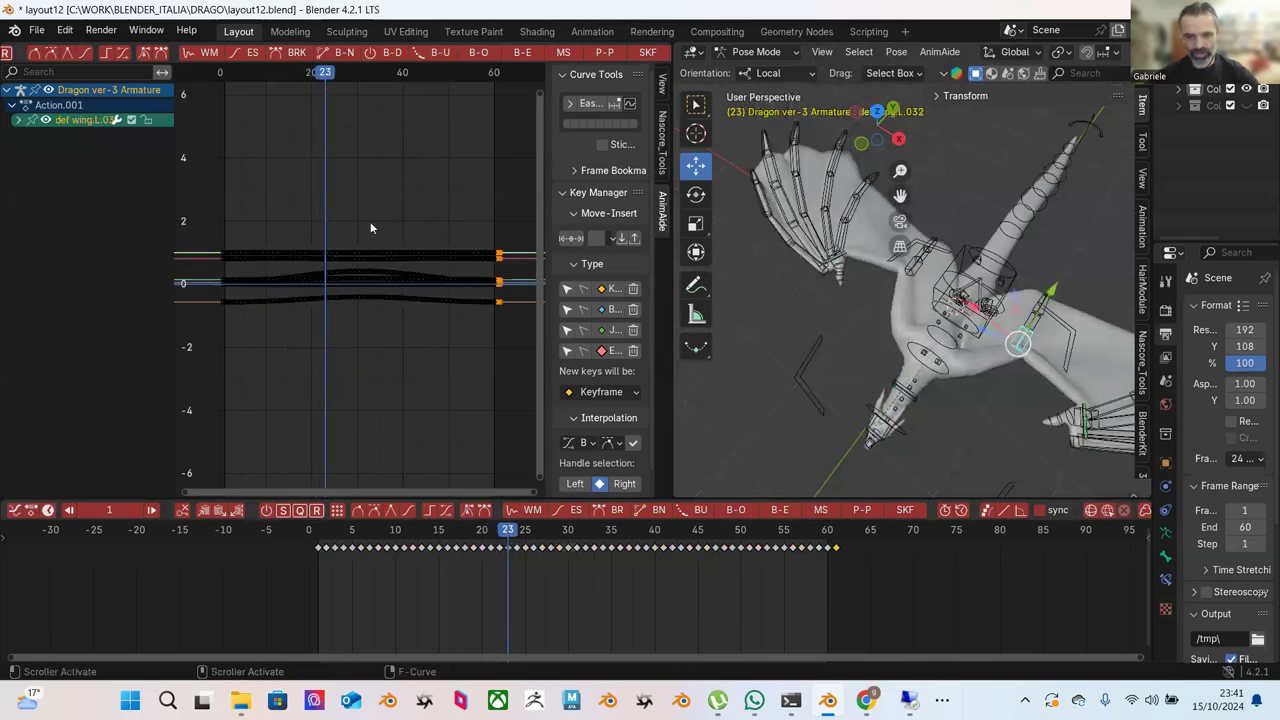
pyautogui.moveTo(342, 256); pyautogui.dragTo(436, 365)
pyautogui.press('Home')
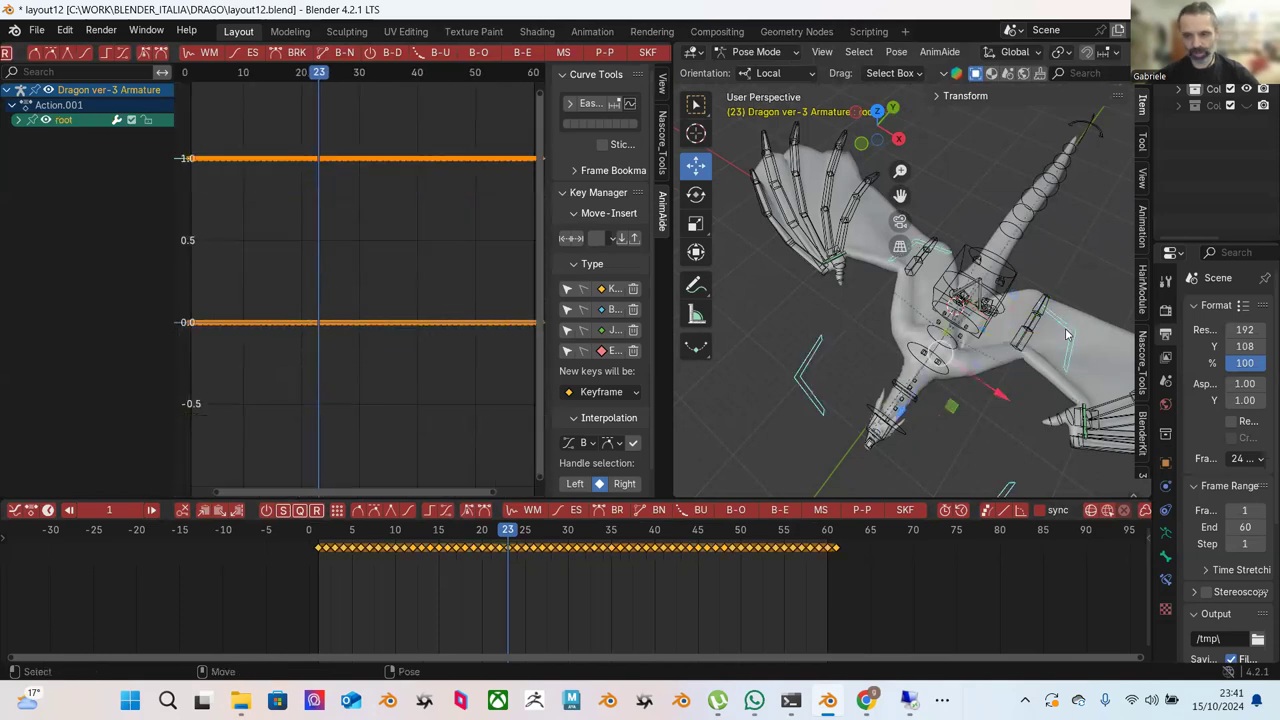
pyautogui.press('Home')
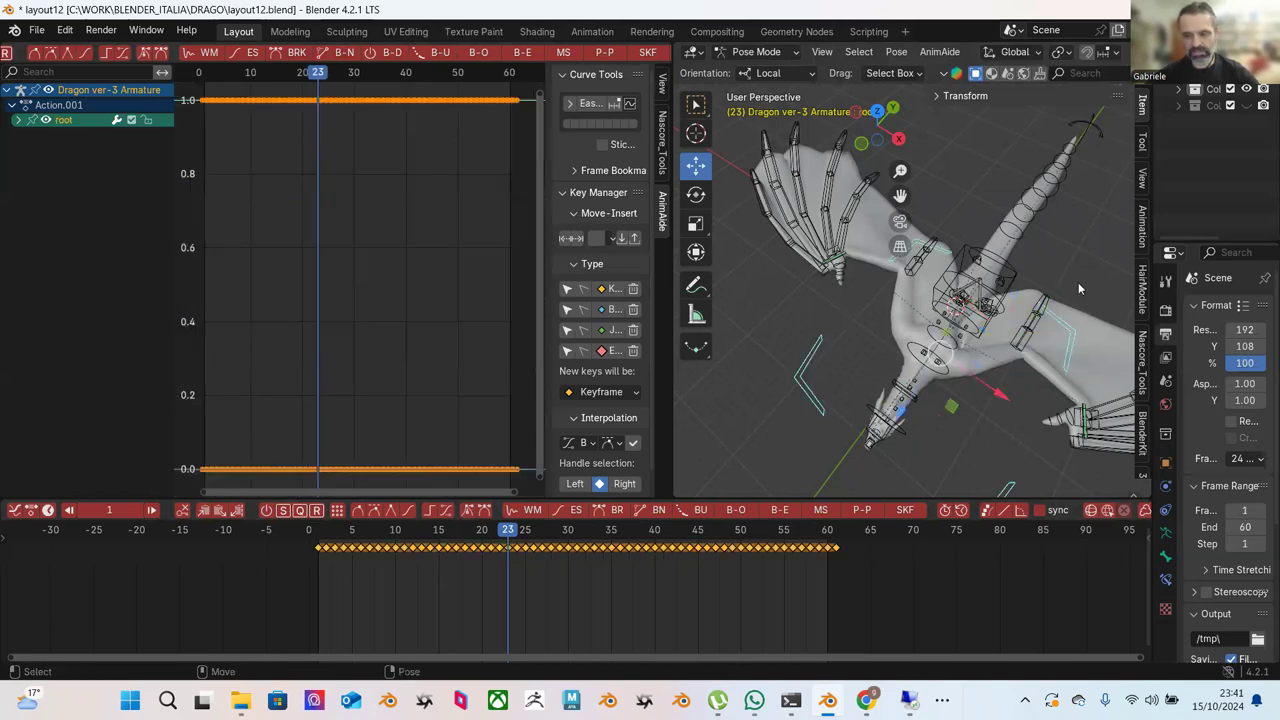
pyautogui.click(1045, 300)
pyautogui.press('KP_Decimal')
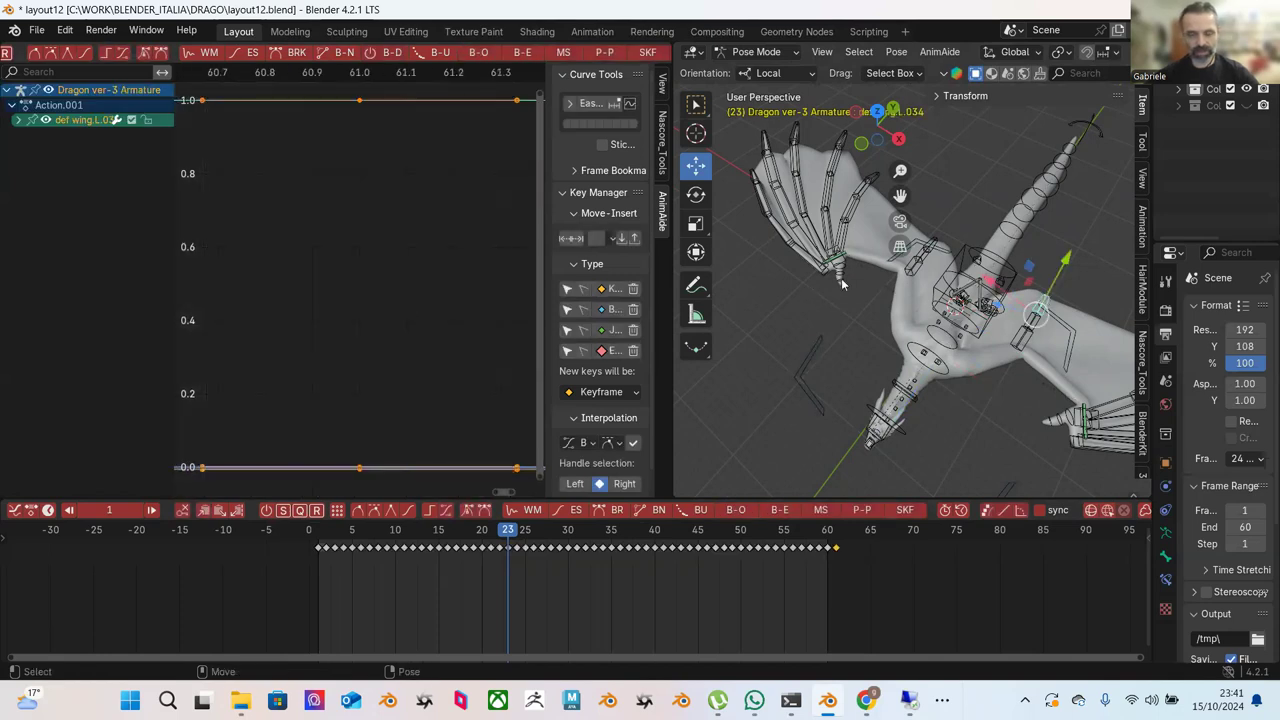
pyautogui.click(1035, 344)
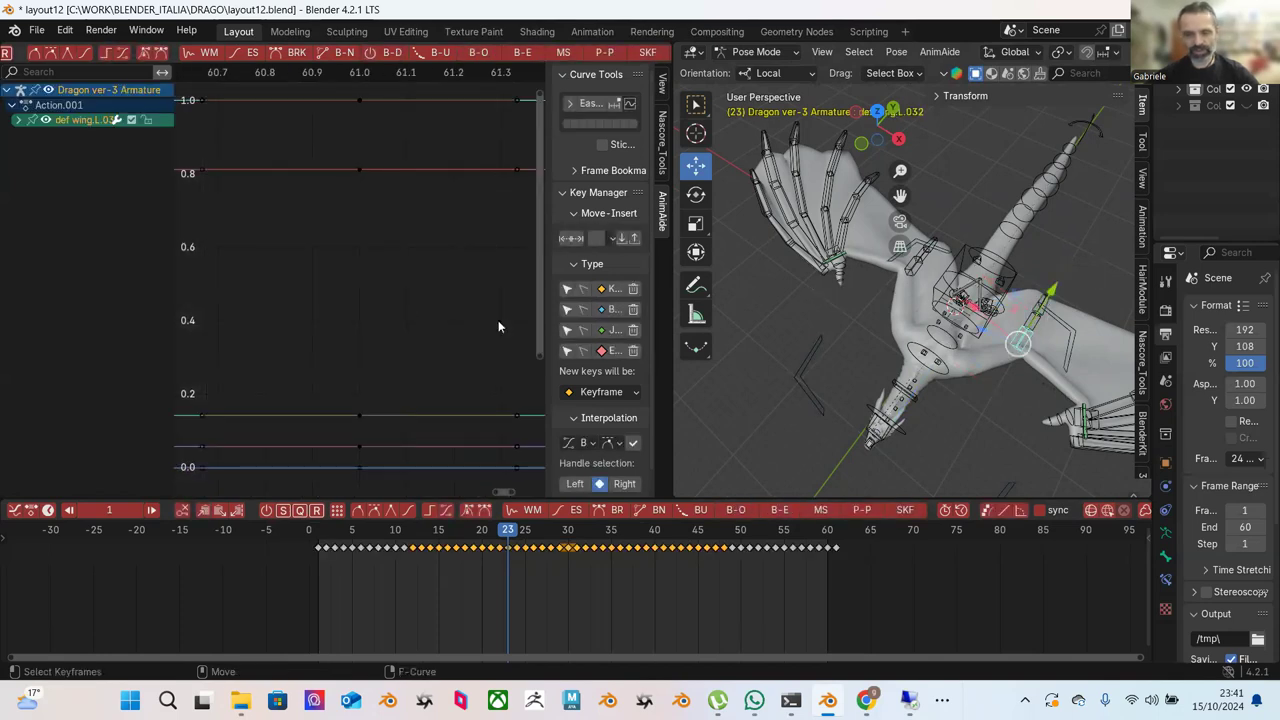
pyautogui.press('a')
pyautogui.press('Home')
pyautogui.scroll(-1, 430, 278)
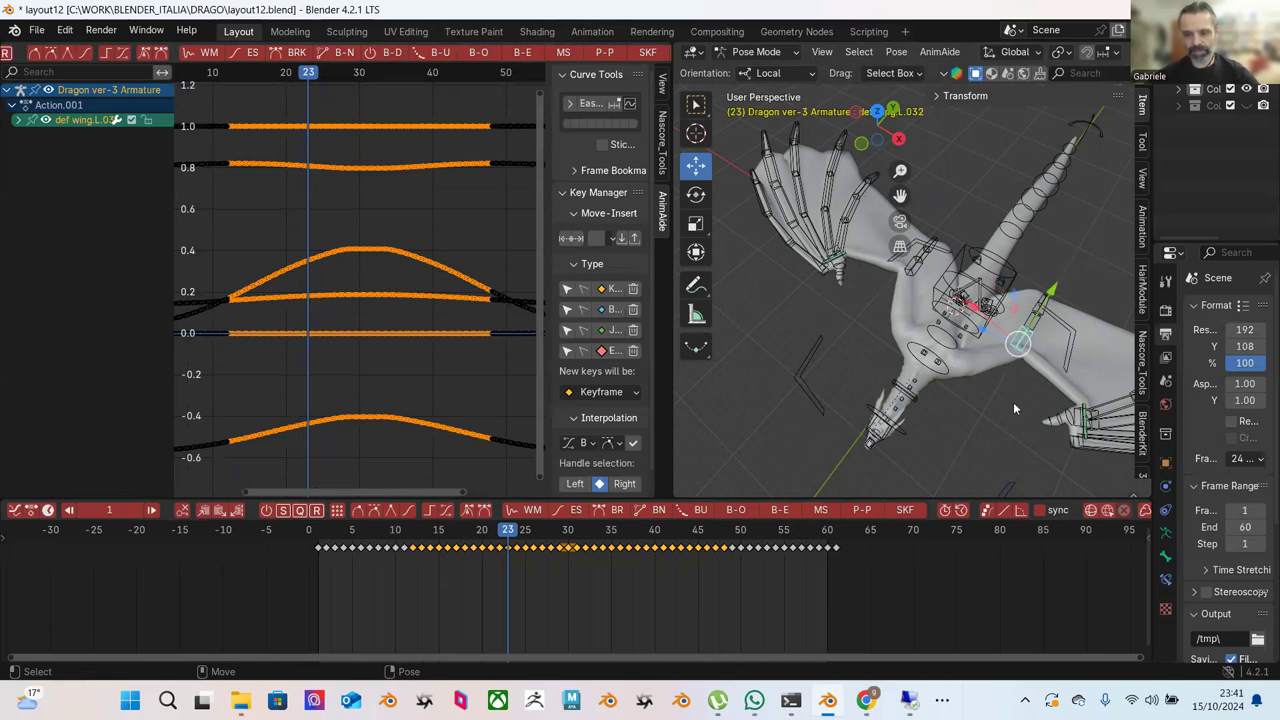
pyautogui.click(1013, 408)
# Play the looping animation while orbiting, then widen the viewport and switch to Object Mode.
pyautogui.press('space')
pyautogui.hotkey('shift', 'Left')
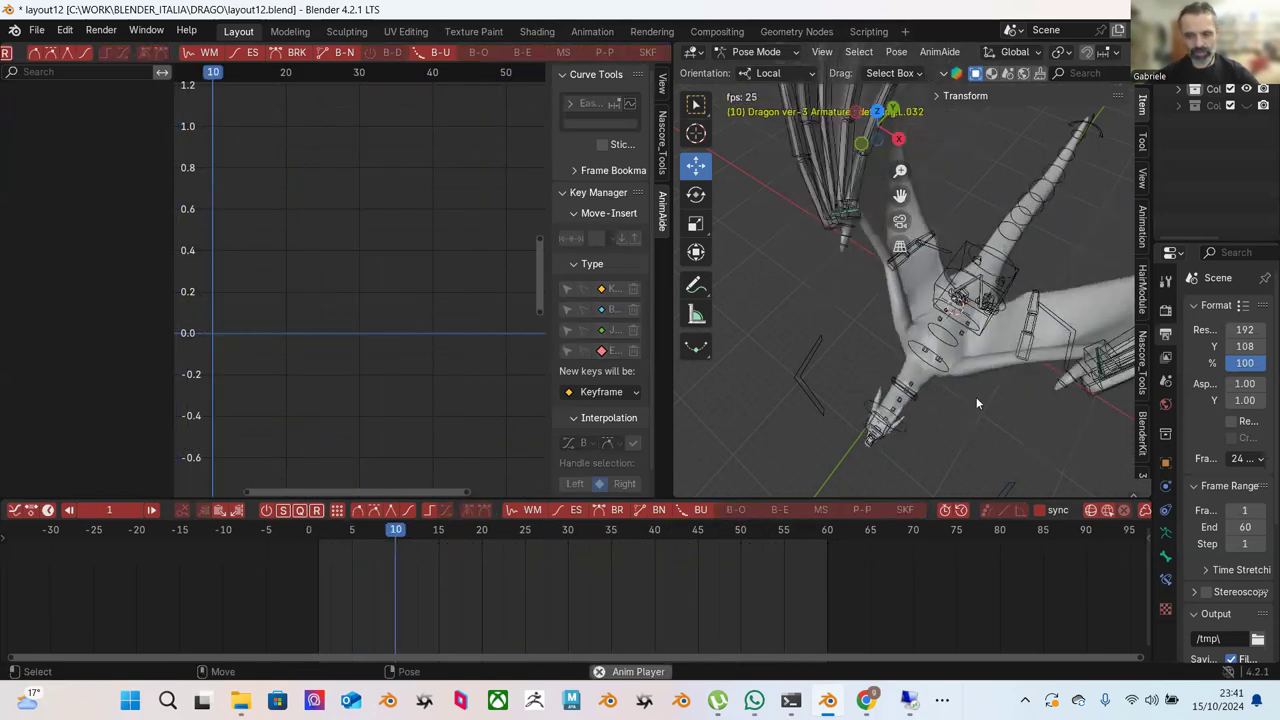
pyautogui.moveTo(980, 435); pyautogui.dragTo(912, 352, button='middle')
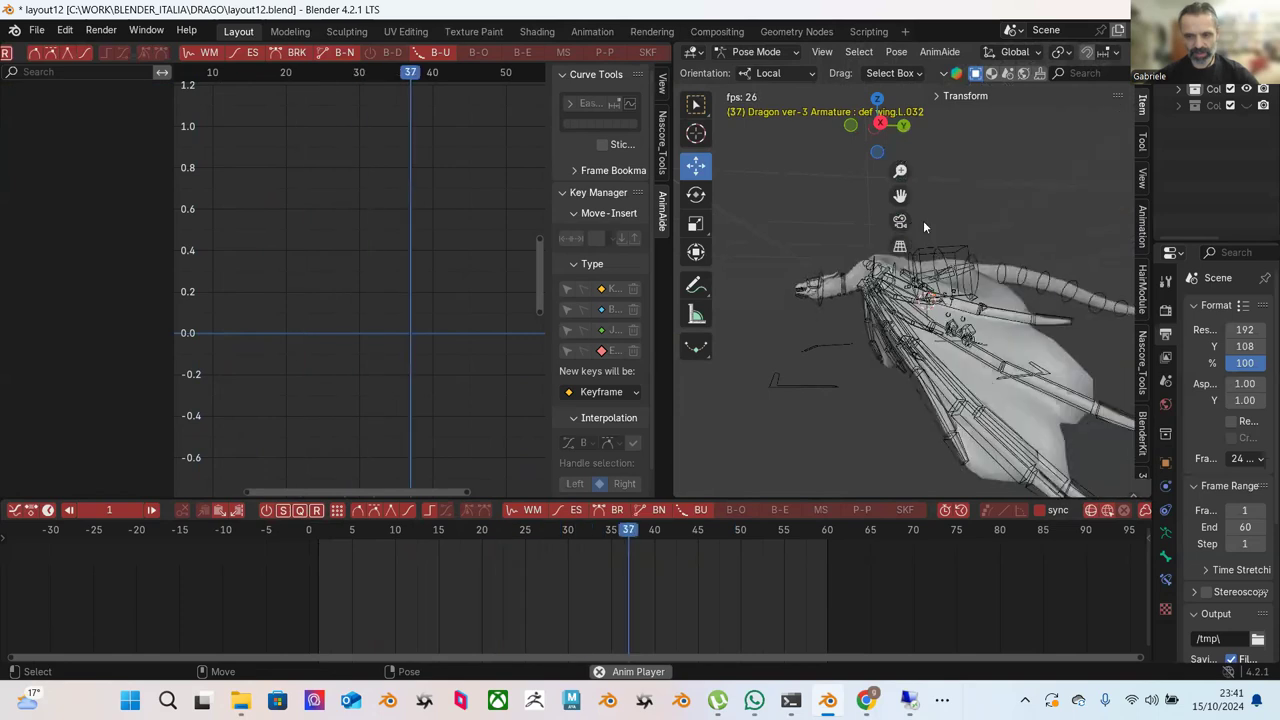
pyautogui.moveTo(932, 318); pyautogui.dragTo(948, 389, button='middle')
pyautogui.press('space')
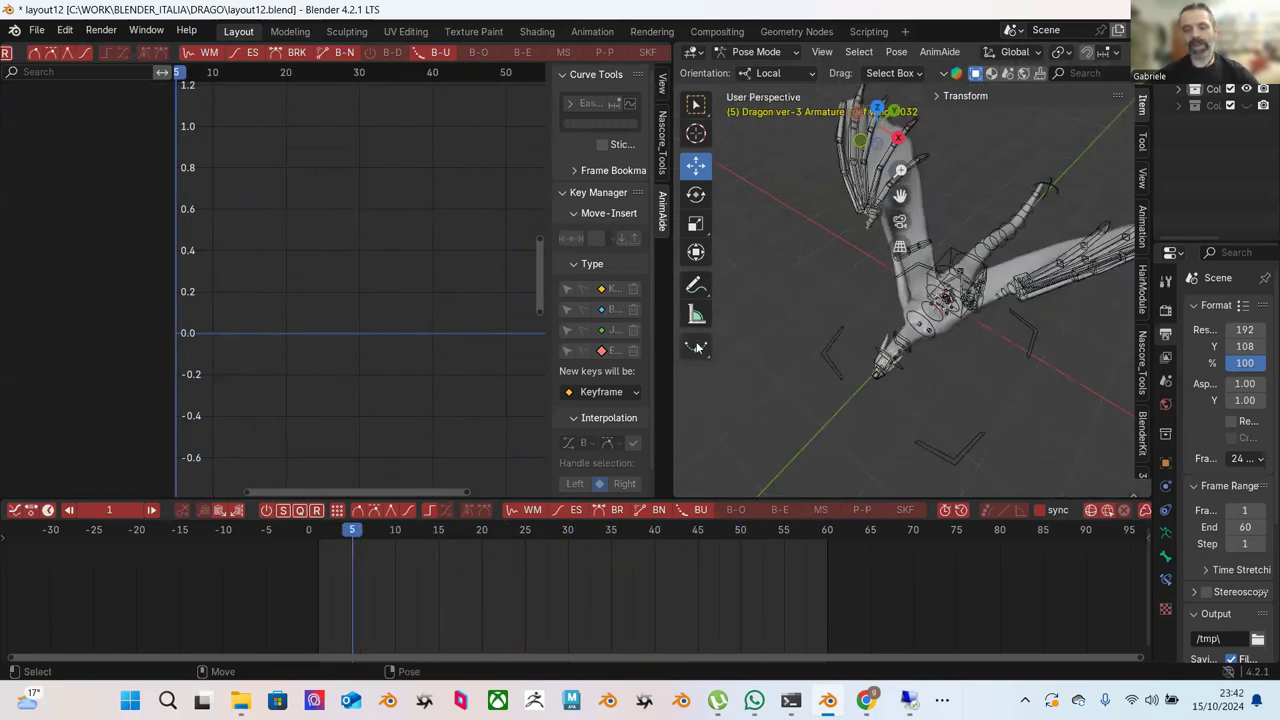
pyautogui.moveTo(672, 346); pyautogui.dragTo(478, 340)
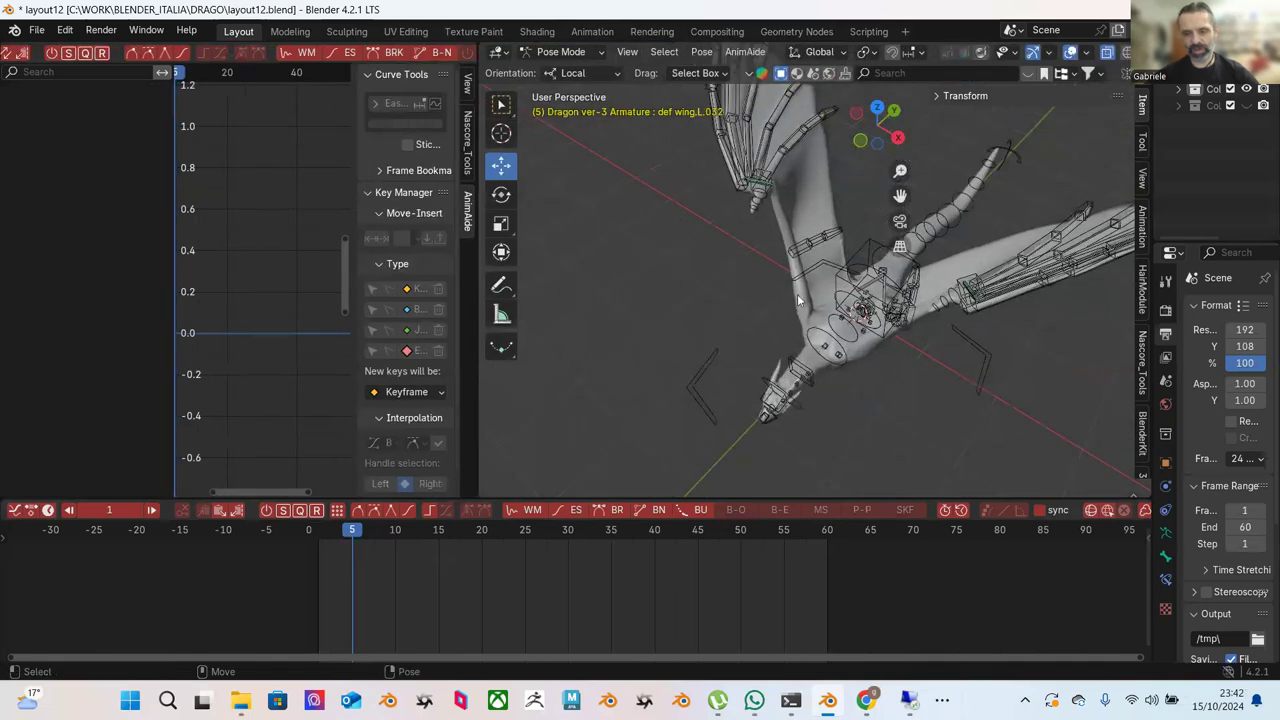
pyautogui.click(569, 71)
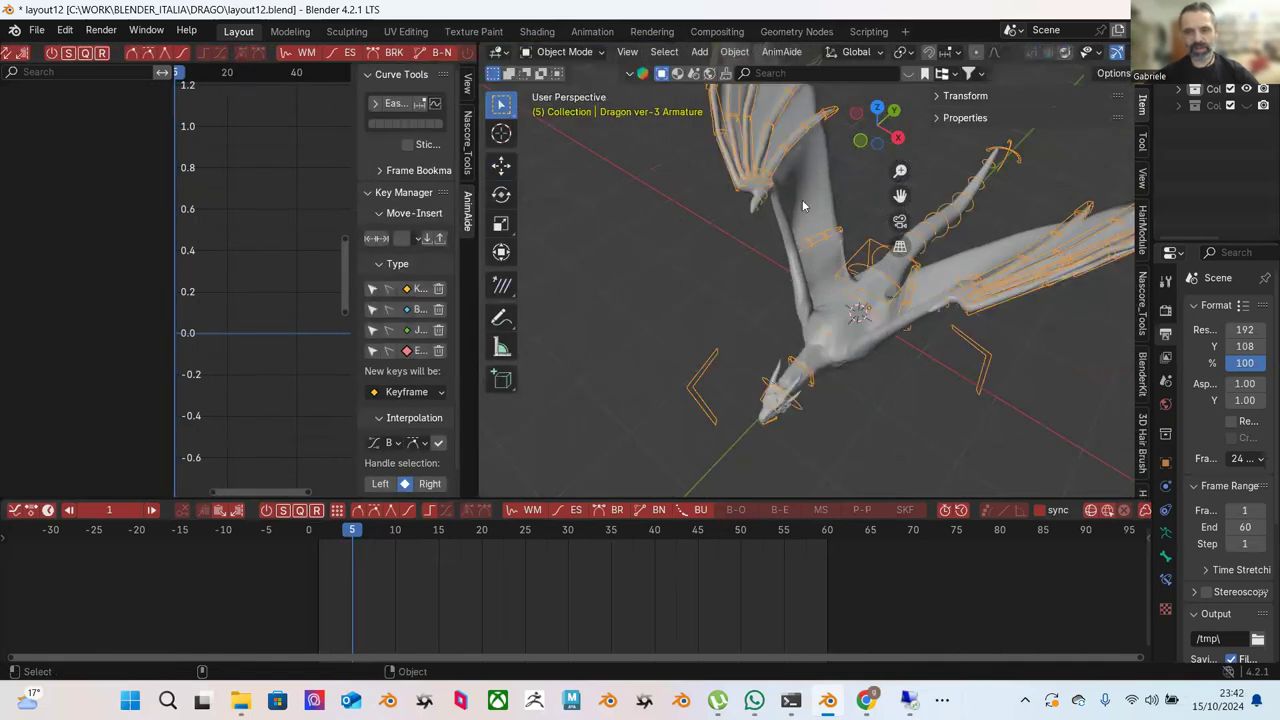
# Widen the Properties editor and review the dragon mesh's vertex groups in Object Data.
pyautogui.moveTo(1150, 483); pyautogui.dragTo(958, 583)
pyautogui.click(976, 581)
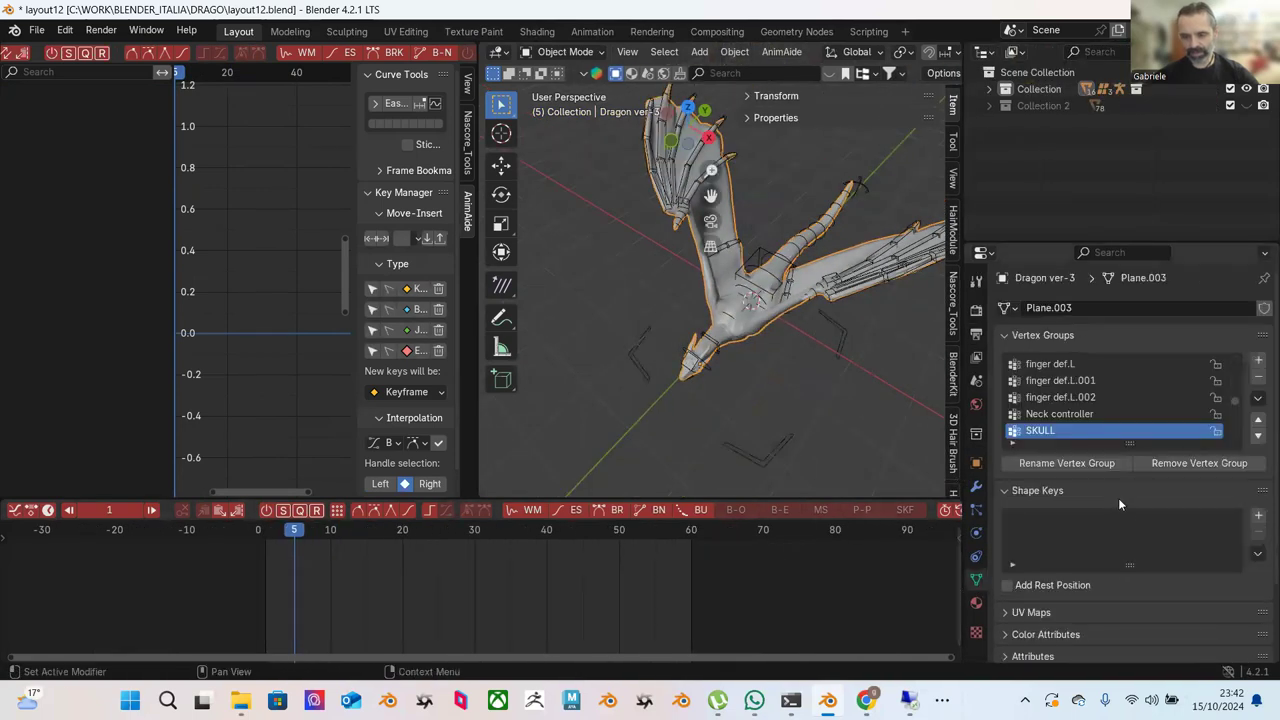
pyautogui.scroll(-2, 1120, 502)
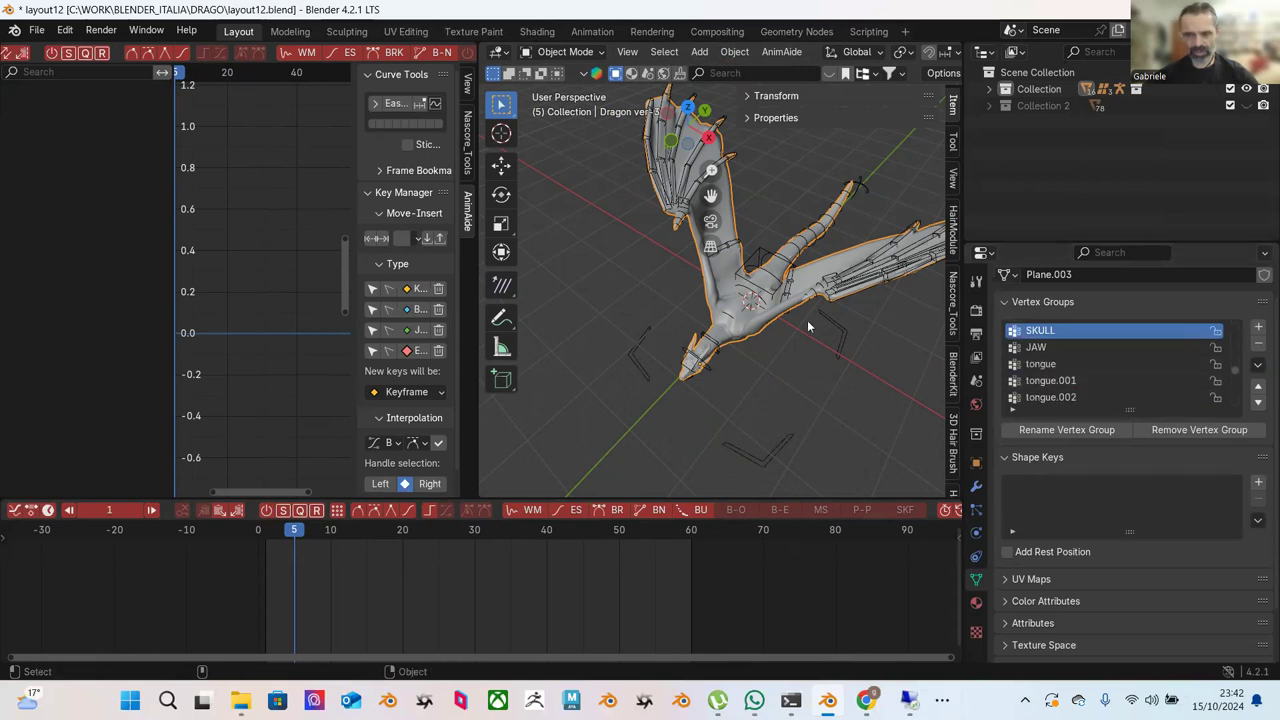
pyautogui.scroll(3, 807, 320)
# Play the wing animation while orbiting the dragon, stopping at frame 15.
pyautogui.press('space')
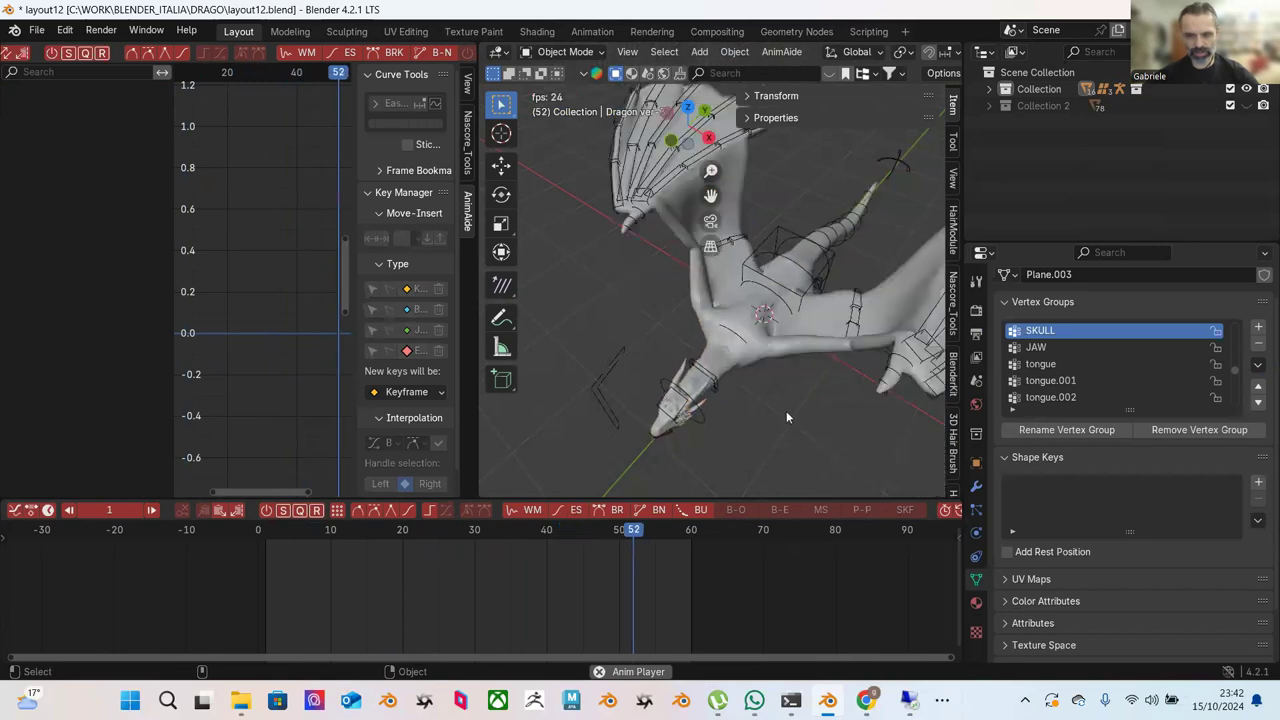
pyautogui.press('space')
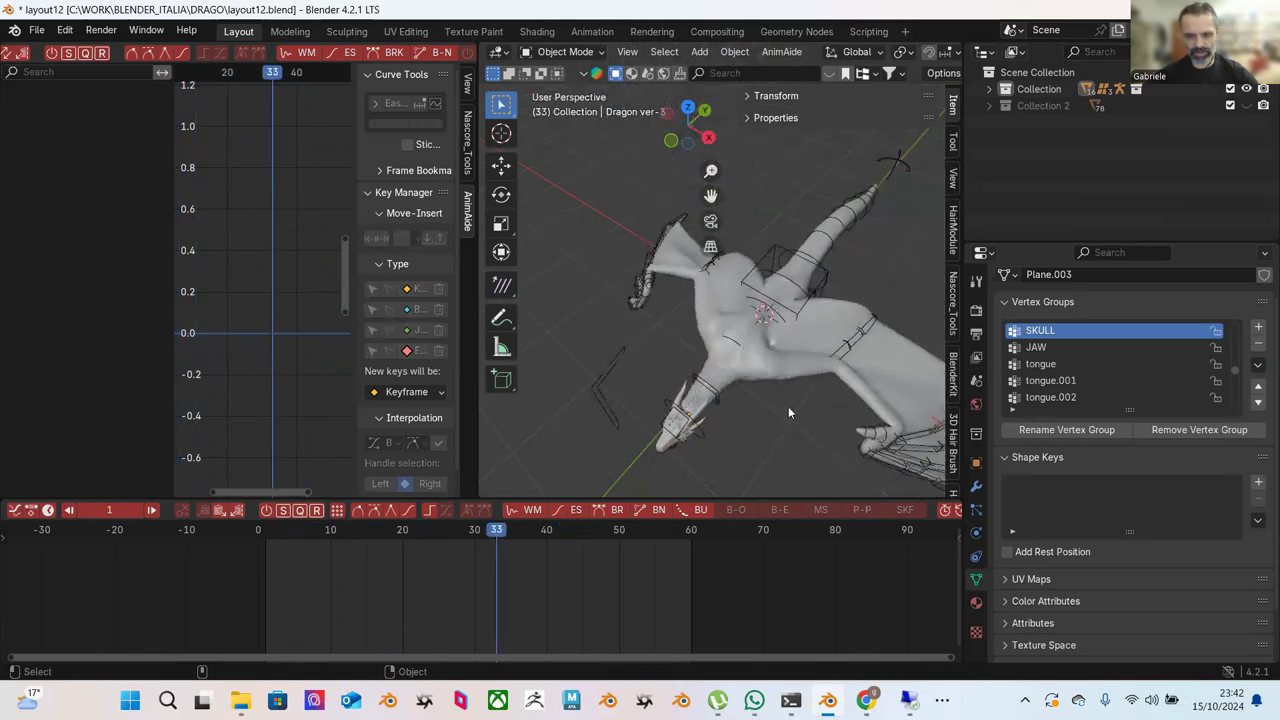
pyautogui.moveTo(398, 528); pyautogui.dragTo(367, 505)
pyautogui.moveTo(681, 302); pyautogui.dragTo(768, 298, button='middle')
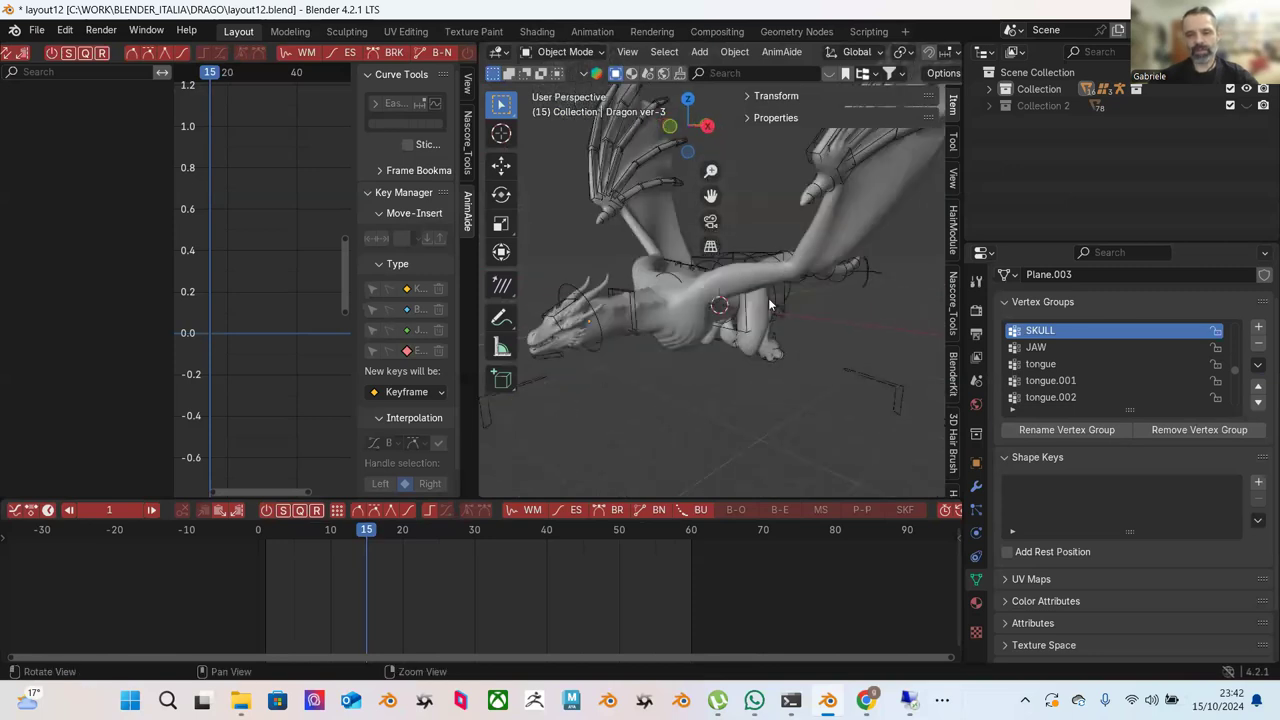
pyautogui.moveTo(856, 308); pyautogui.dragTo(808, 356, button='middle')
pyautogui.press('space')
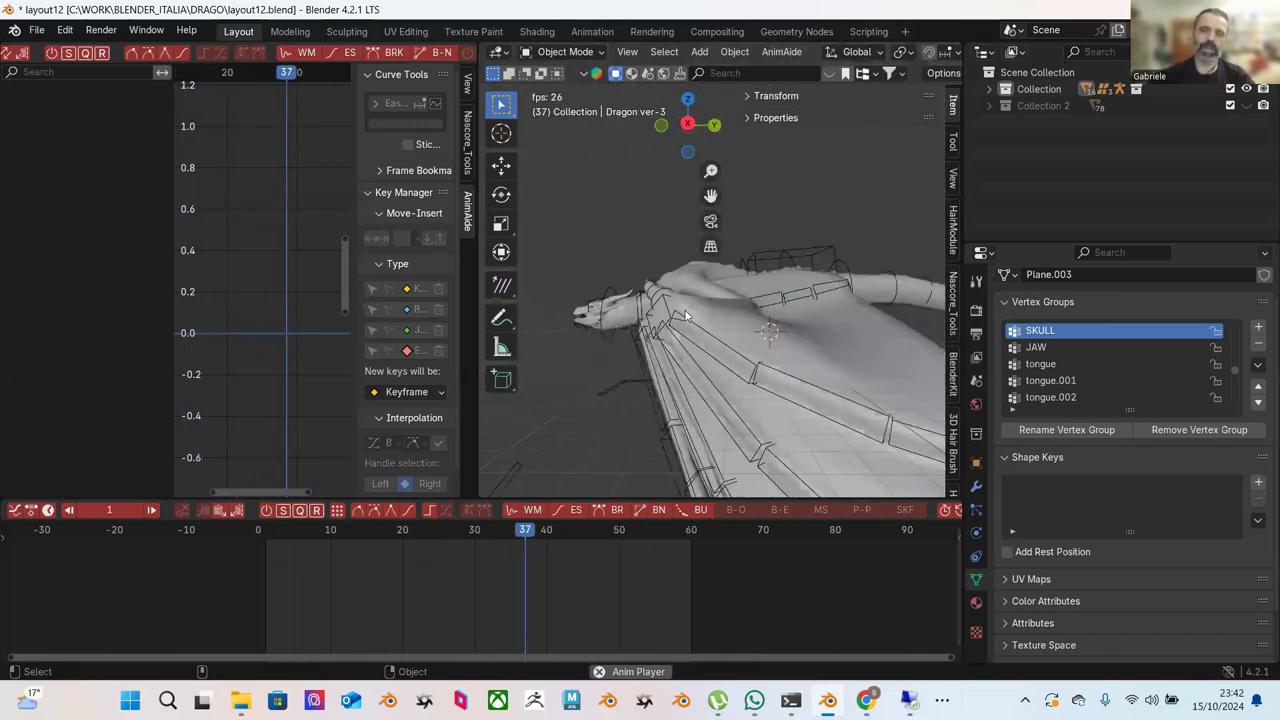
pyautogui.moveTo(658, 289); pyautogui.dragTo(596, 340, button='middle')
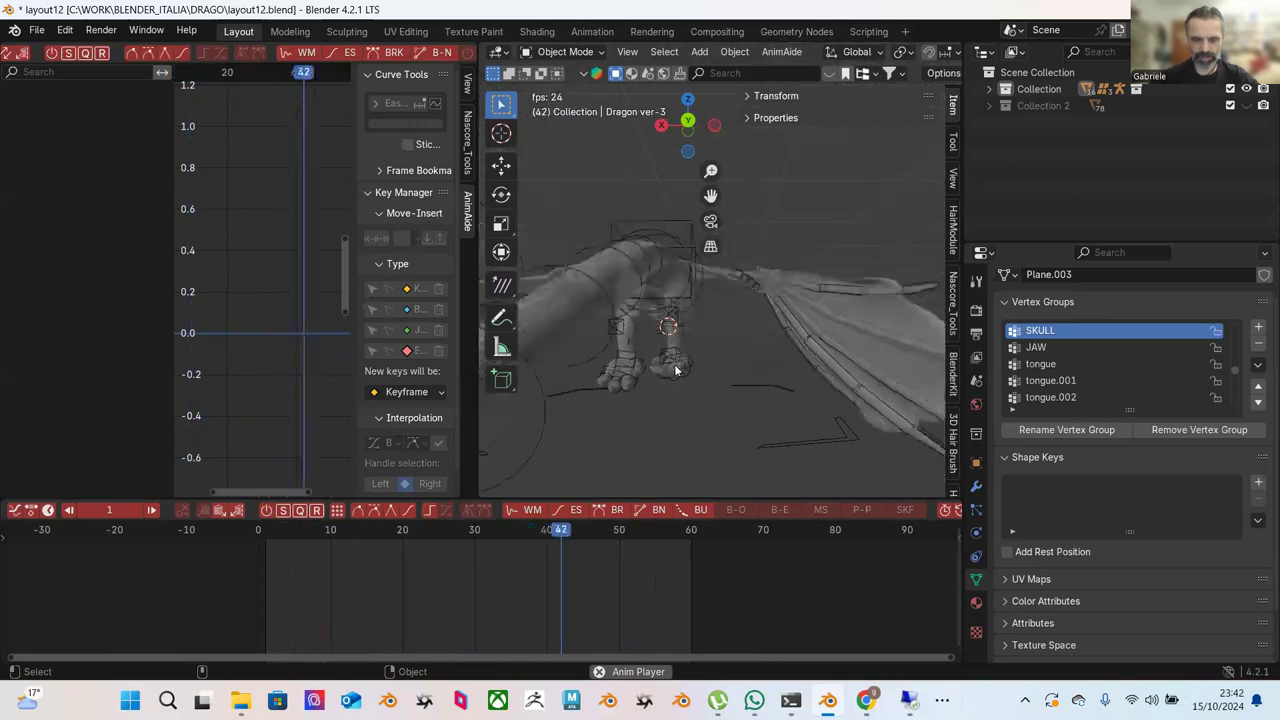
pyautogui.press('Escape')
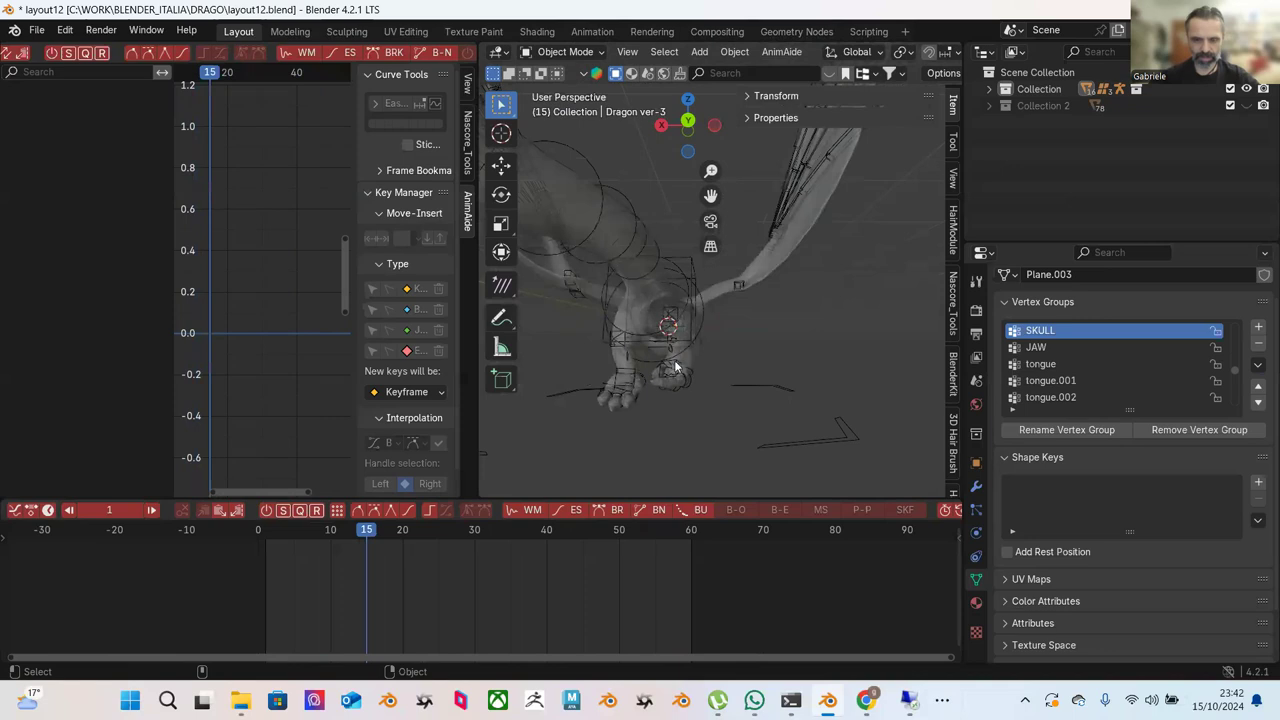
# Select the Dragon ver-3 Armature to show its data properties.
pyautogui.click(682, 366)
pyautogui.click(684, 364)
pyautogui.click(706, 364)
pyautogui.click(732, 358)
pyautogui.click(670, 366)
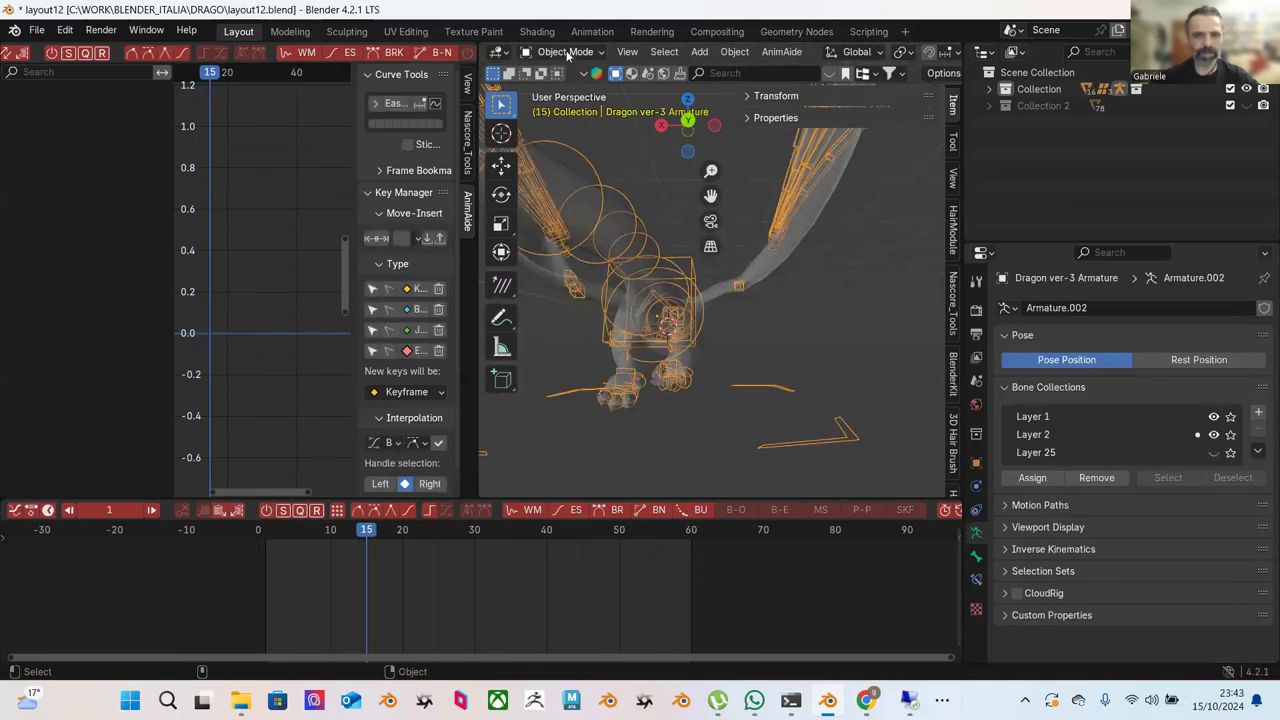
# Enter Pose Mode and select the dragon's feet.R bone.
pyautogui.click(566, 106)
pyautogui.click(683, 369)
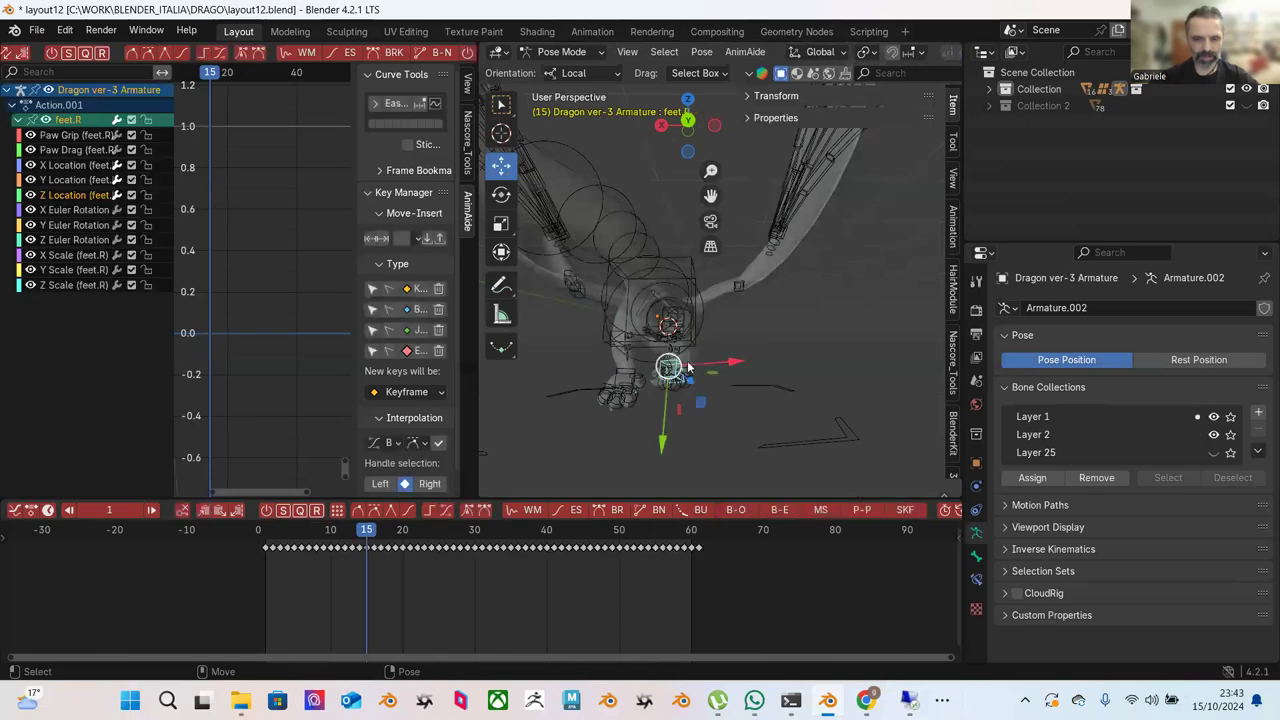
pyautogui.press('space')
pyautogui.click(677, 352)
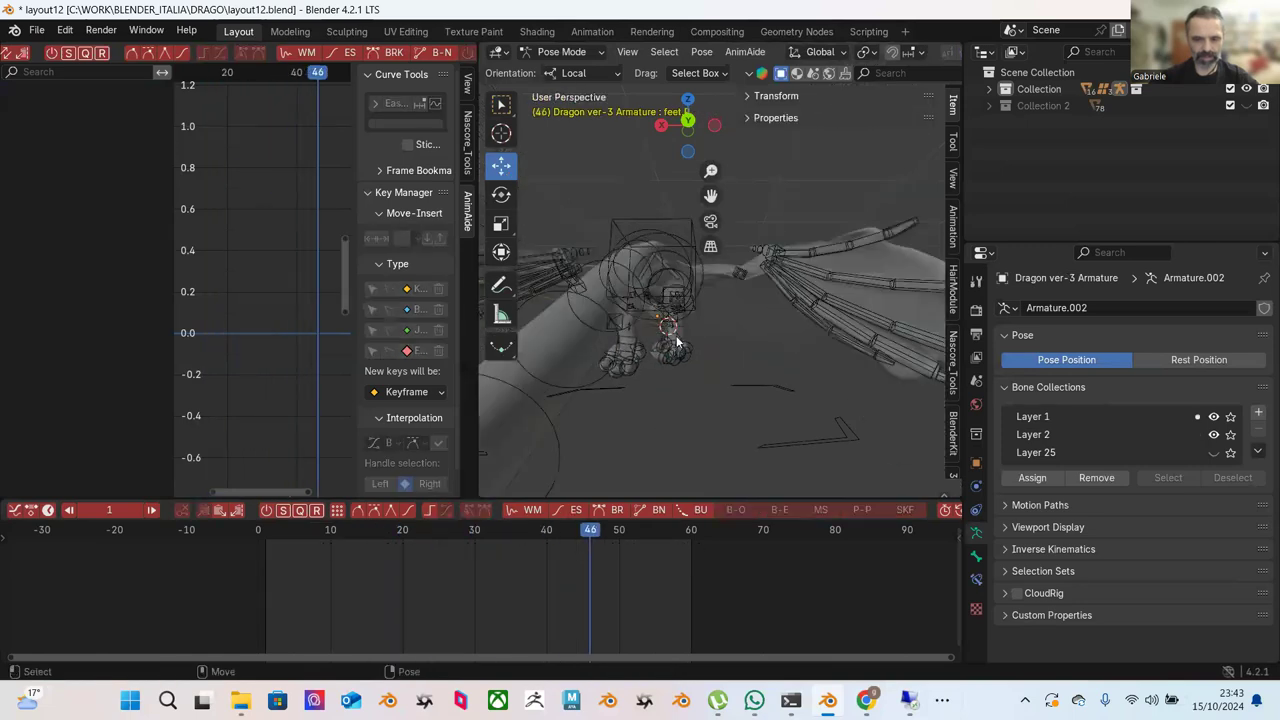
pyautogui.click(676, 343)
pyautogui.moveTo(741, 371); pyautogui.dragTo(603, 392, button='middle')
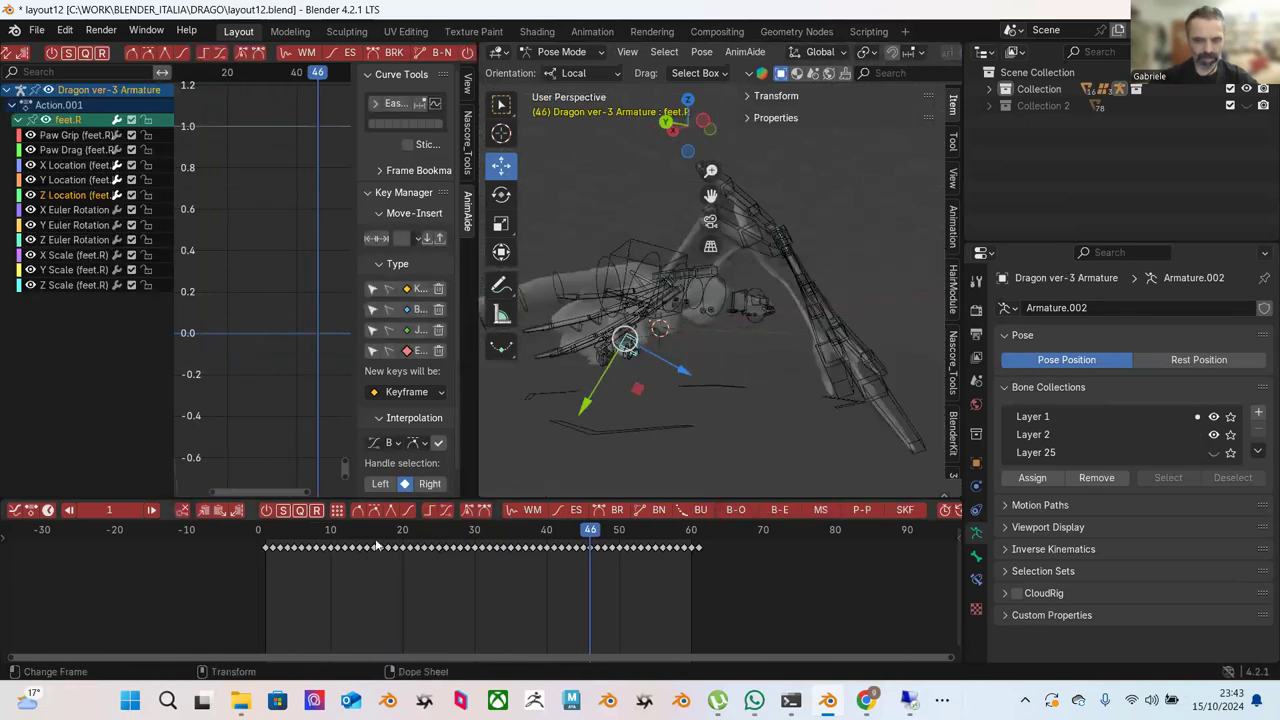
# Scrub the timeline to frames 55 and 26 to review feet.R's motion.
pyautogui.moveTo(532, 546); pyautogui.dragTo(706, 540)
pyautogui.click(655, 533)
pyautogui.moveTo(278, 535); pyautogui.dragTo(445, 535)
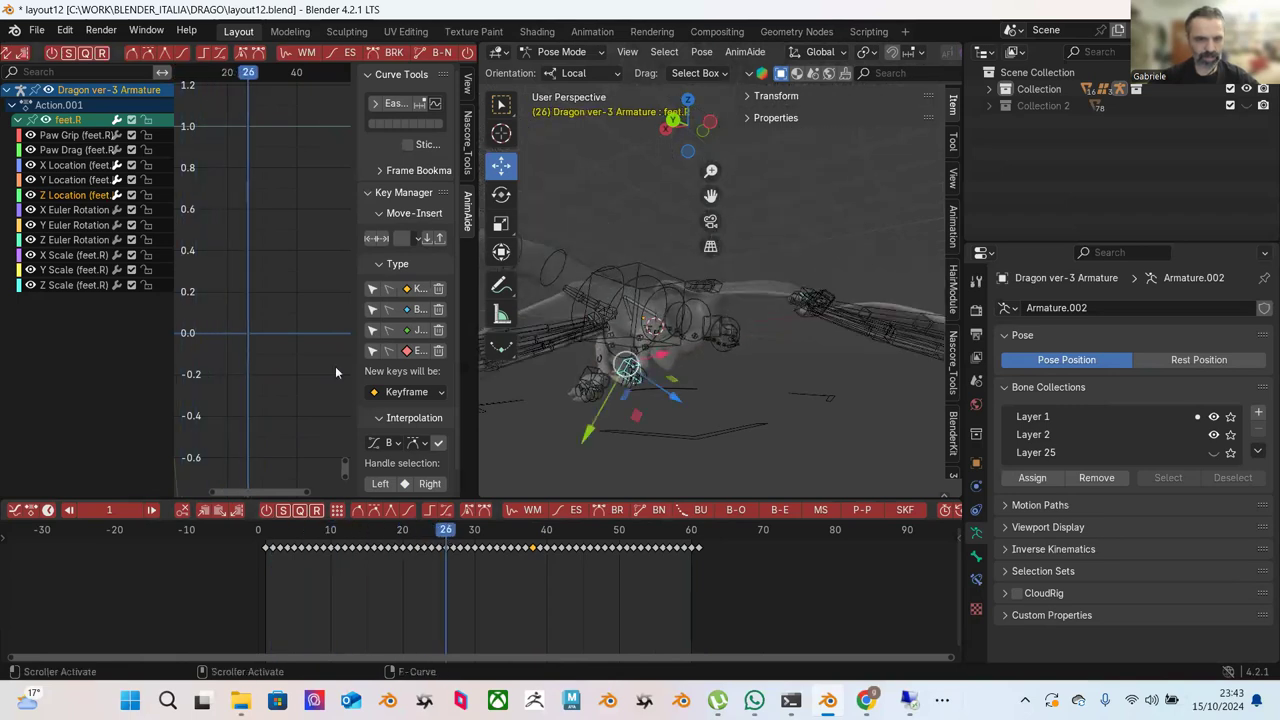
pyautogui.moveTo(656, 369); pyautogui.dragTo(680, 365, button='middle')
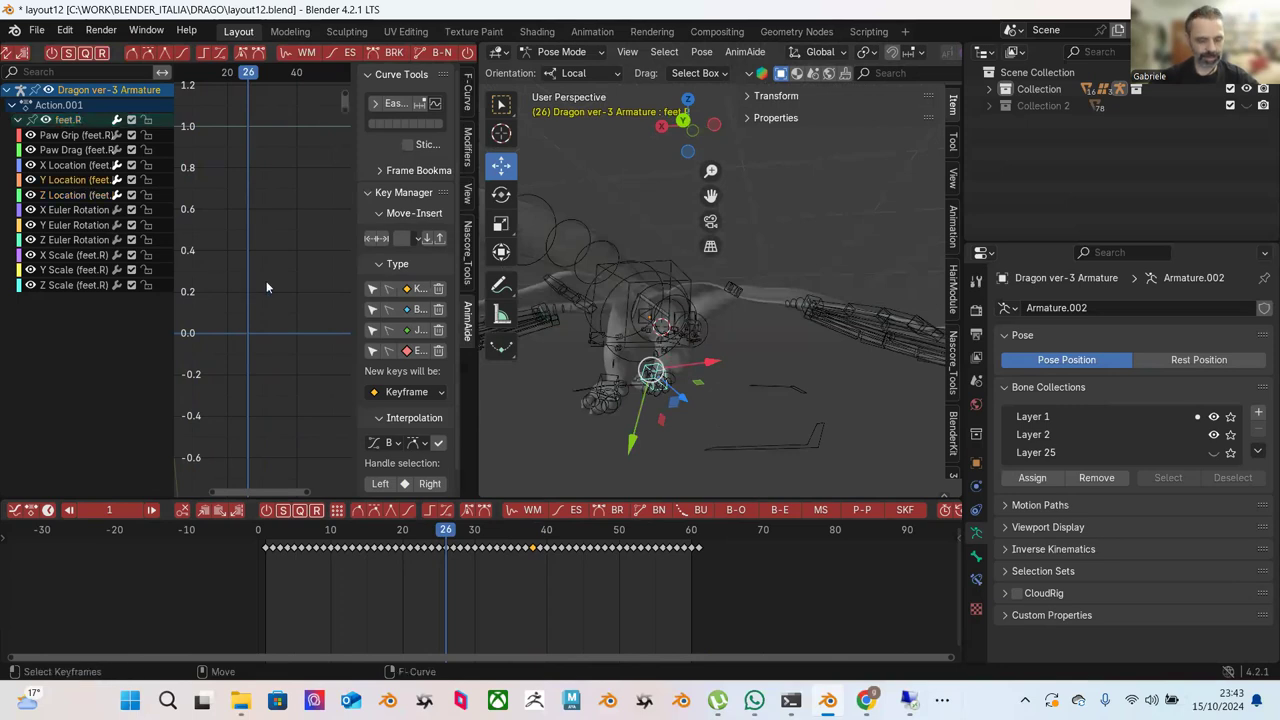
# Zoom out over feet.R's Y Location wave (about -1.26 to -1.35), then scrub to frame 61.
pyautogui.press('Home')
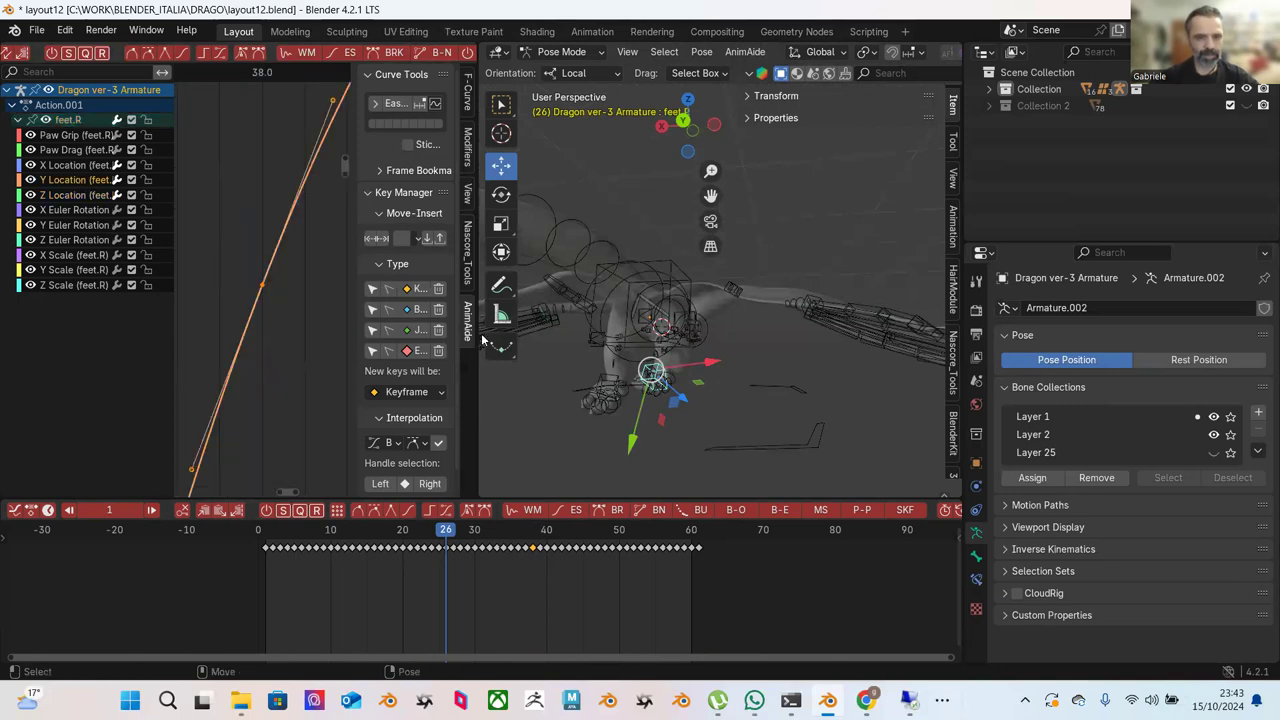
pyautogui.moveTo(479, 334); pyautogui.dragTo(871, 335)
pyautogui.scroll(3, 609, 336)
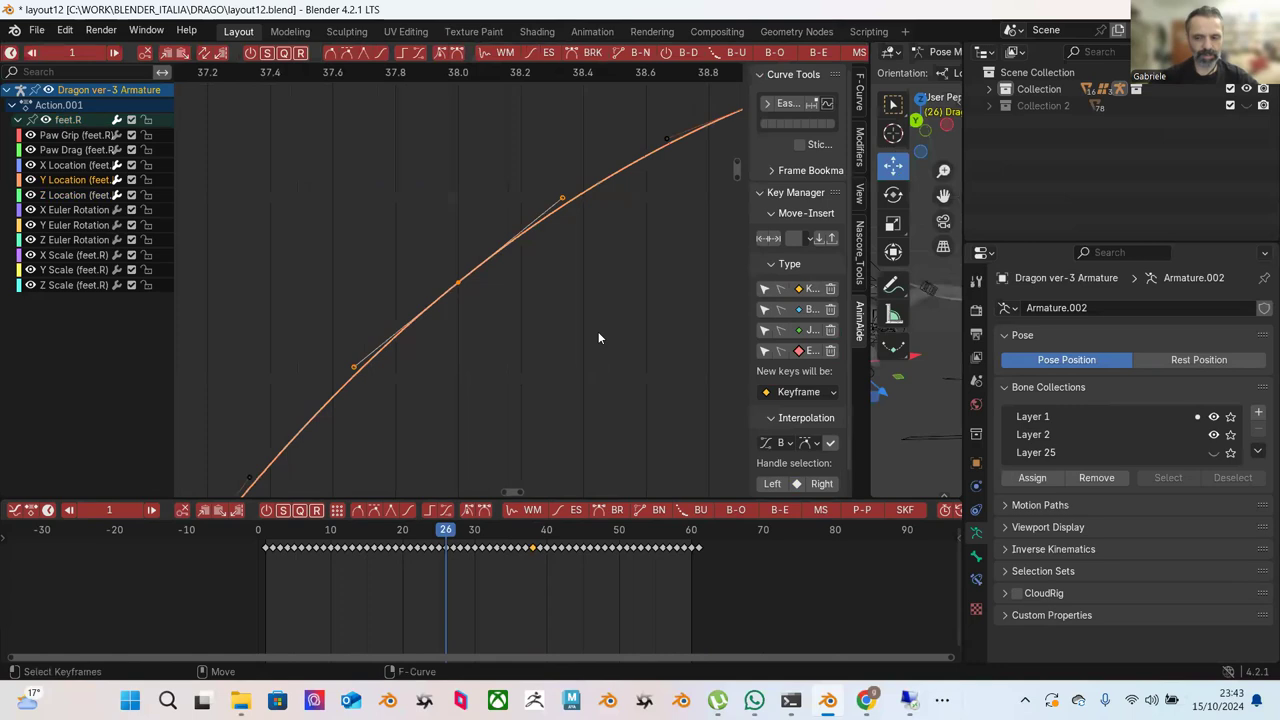
pyautogui.scroll(-3, 560, 320)
pyautogui.scroll(-8, 553, 318)
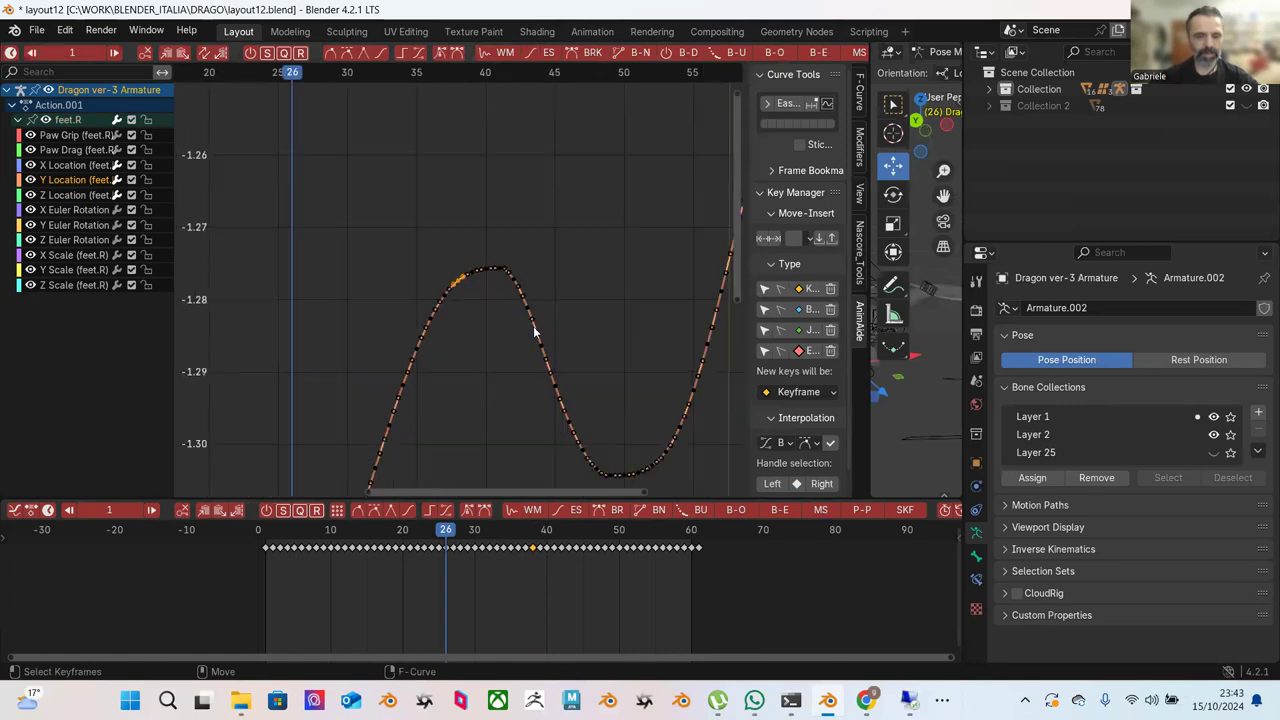
pyautogui.scroll(-2, 560, 325)
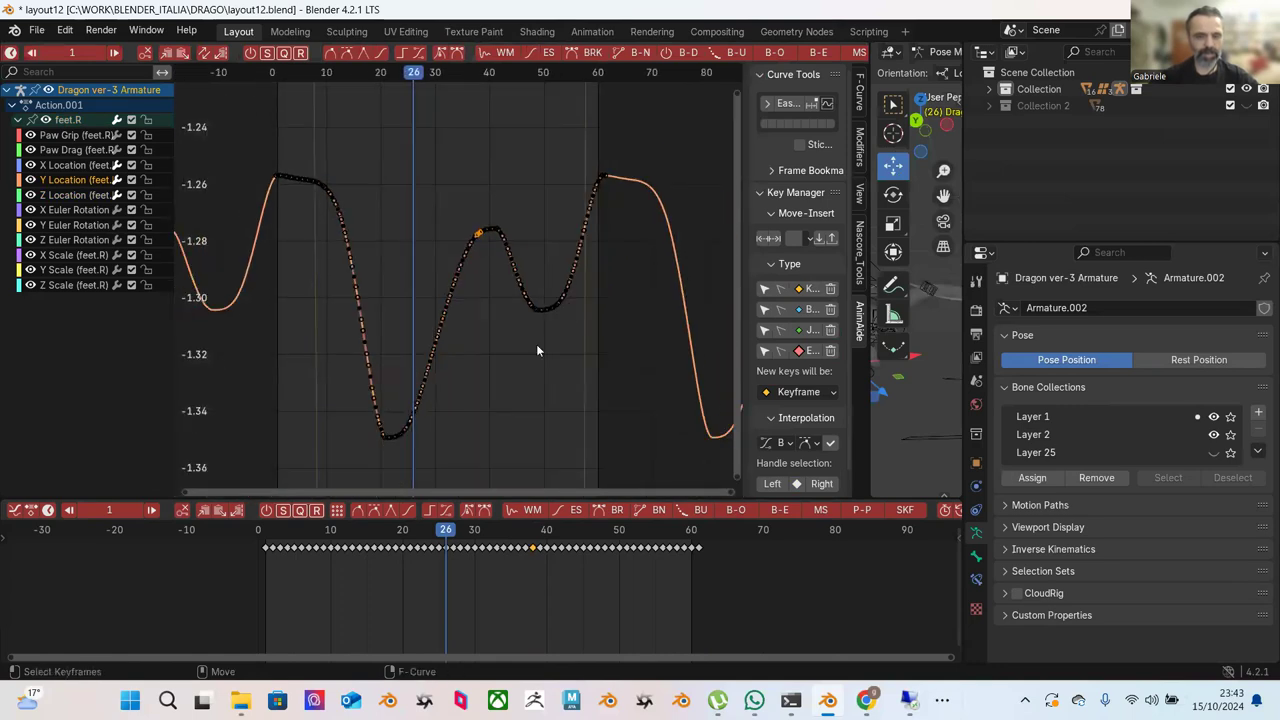
pyautogui.moveTo(870, 365); pyautogui.dragTo(766, 400)
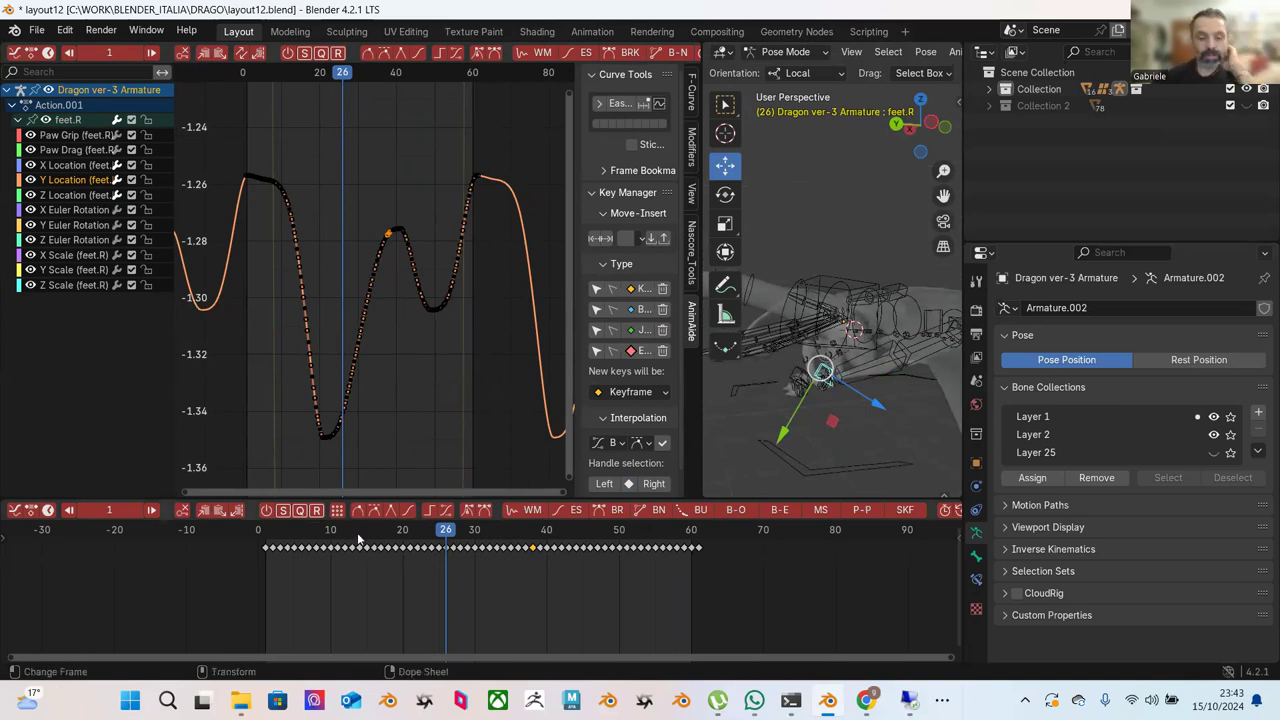
pyautogui.click(424, 530)
pyautogui.moveTo(431, 549); pyautogui.dragTo(697, 597)
# Save the dragon scene incrementally as layout13.blend and widen the 3D viewport.
pyautogui.click(36, 30)
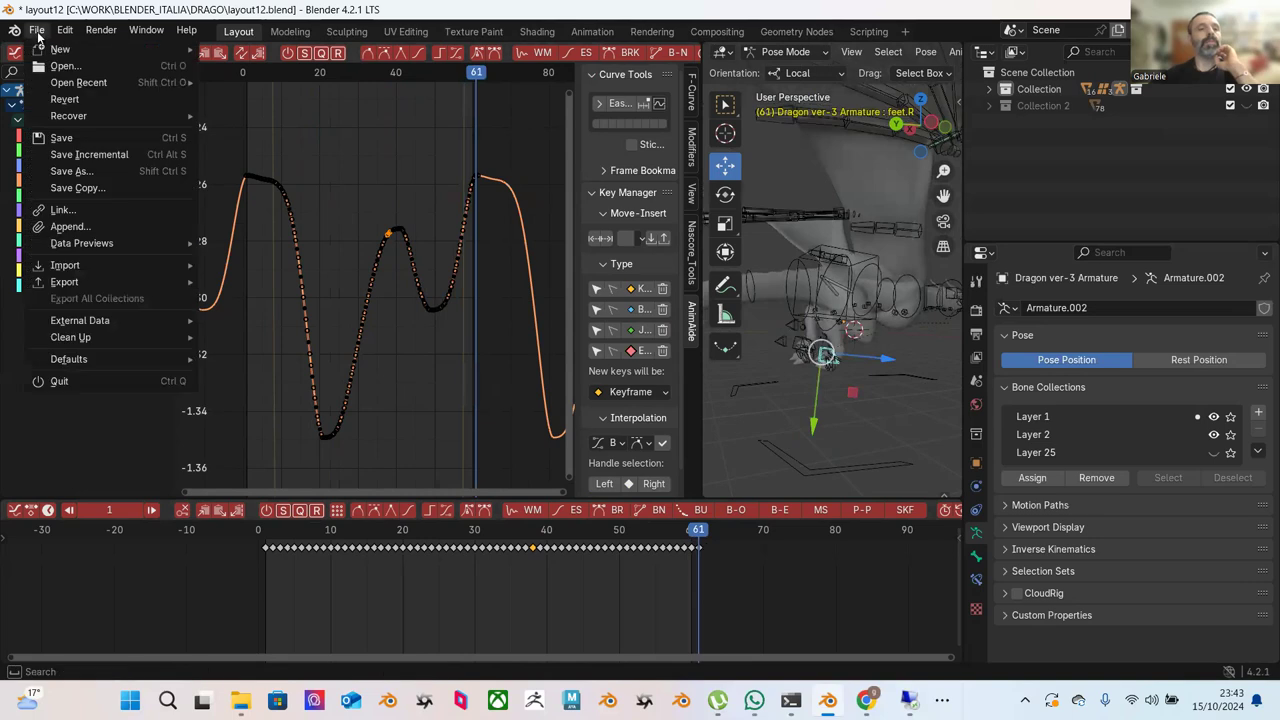
pyautogui.click(120, 154)
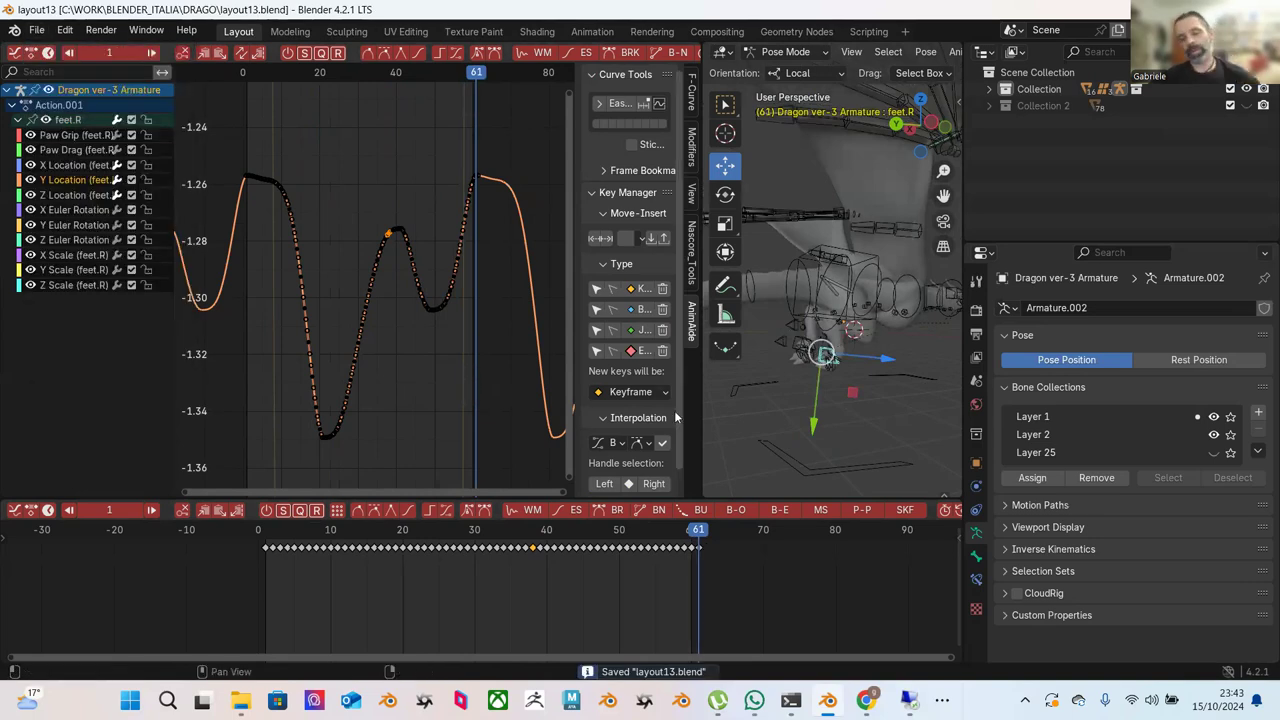
pyautogui.moveTo(699, 424); pyautogui.dragTo(408, 424)
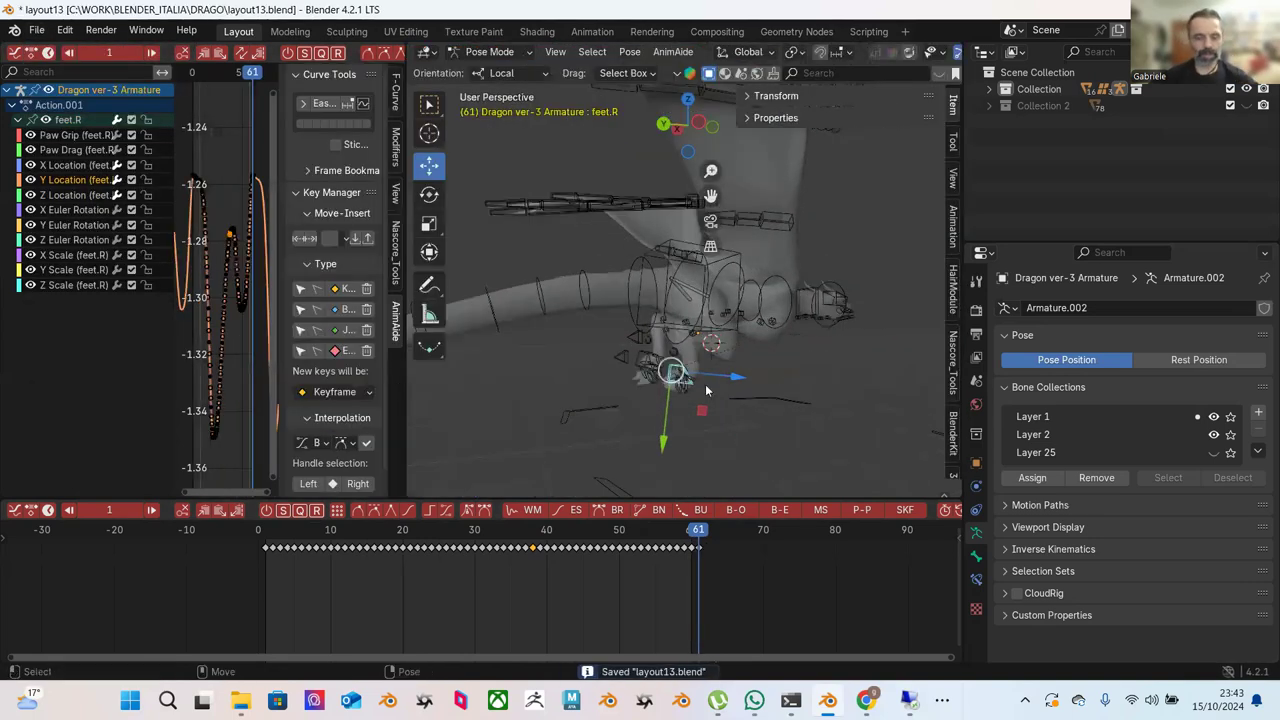
# Deselect the feet.R bone and orbit to view the dragon from new angles.
pyautogui.click(720, 386)
pyautogui.moveTo(720, 386); pyautogui.dragTo(563, 386, button='middle')
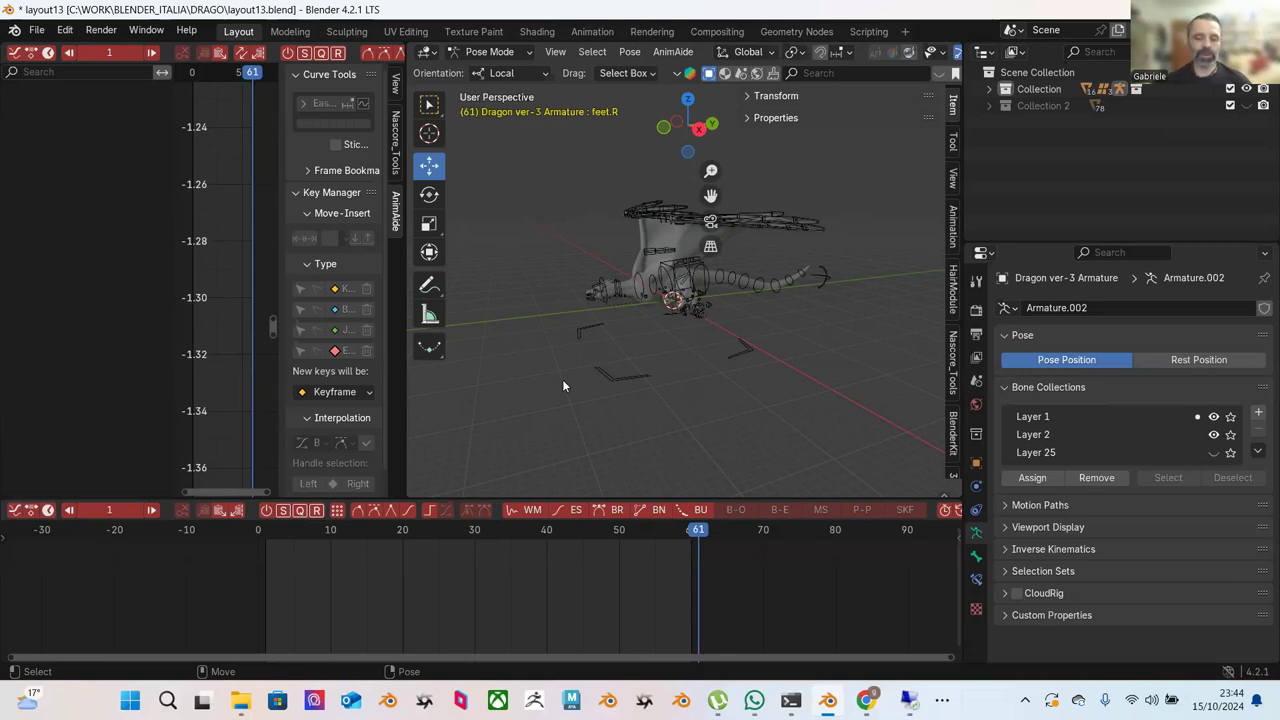
pyautogui.scroll(5, 604, 325)
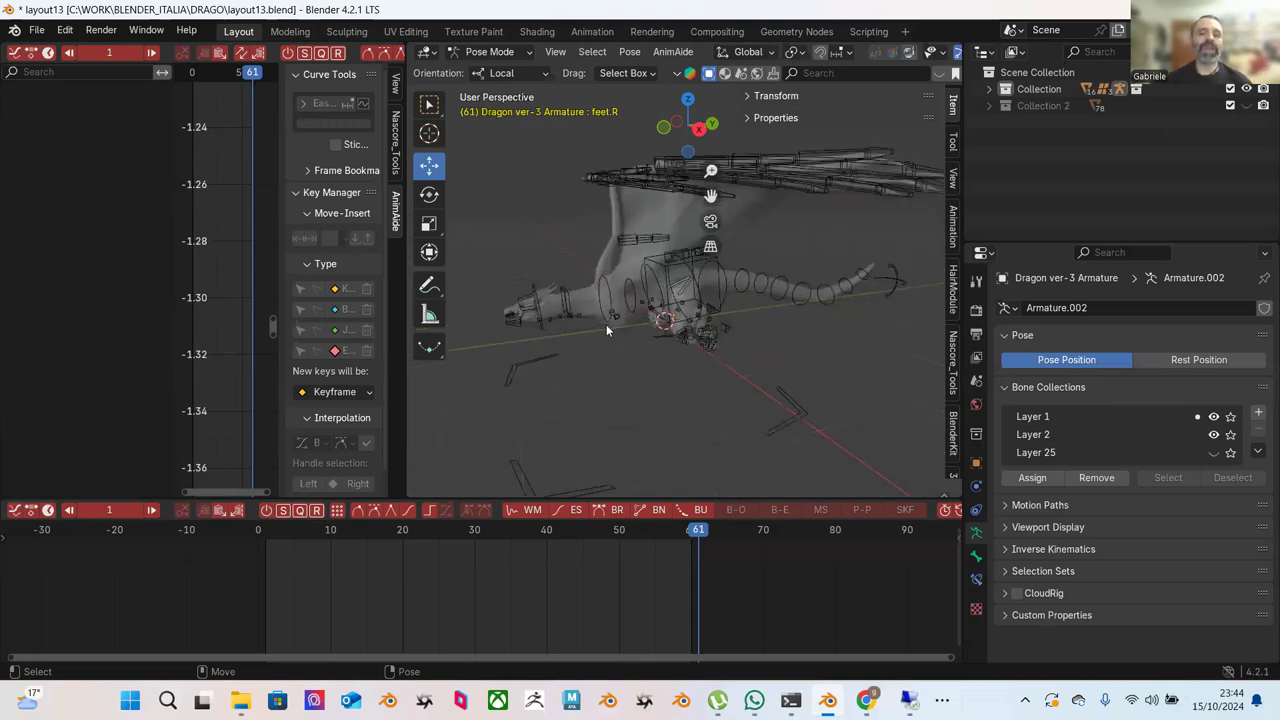
pyautogui.moveTo(552, 333); pyautogui.dragTo(454, 467, button='middle')
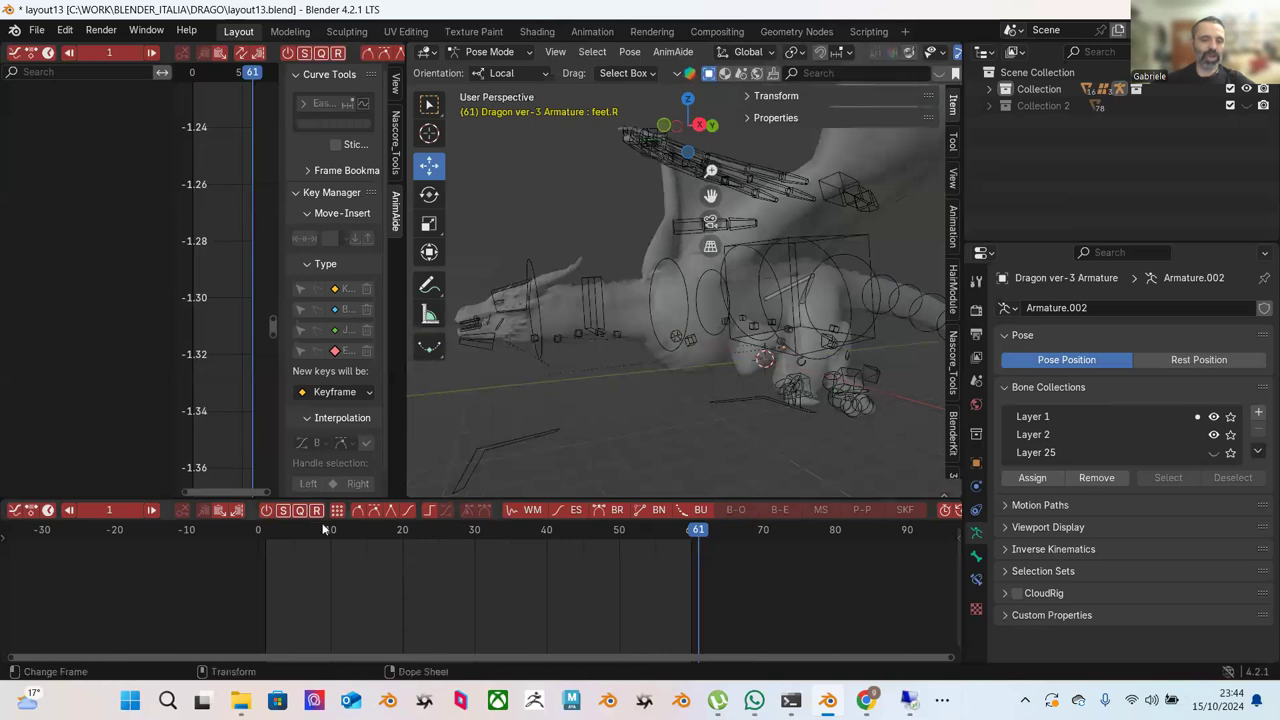
# Play the dragon animation twice, stopping the second run at frame 55.
pyautogui.press('space')
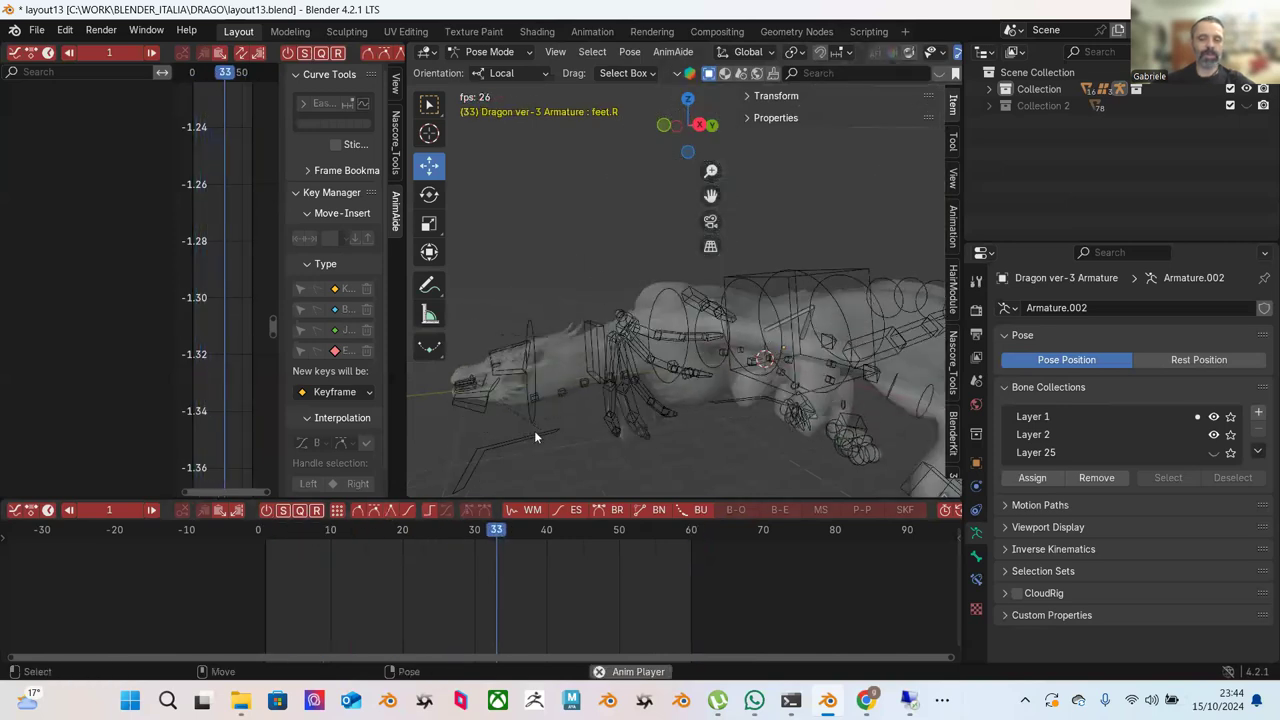
pyautogui.press('space')
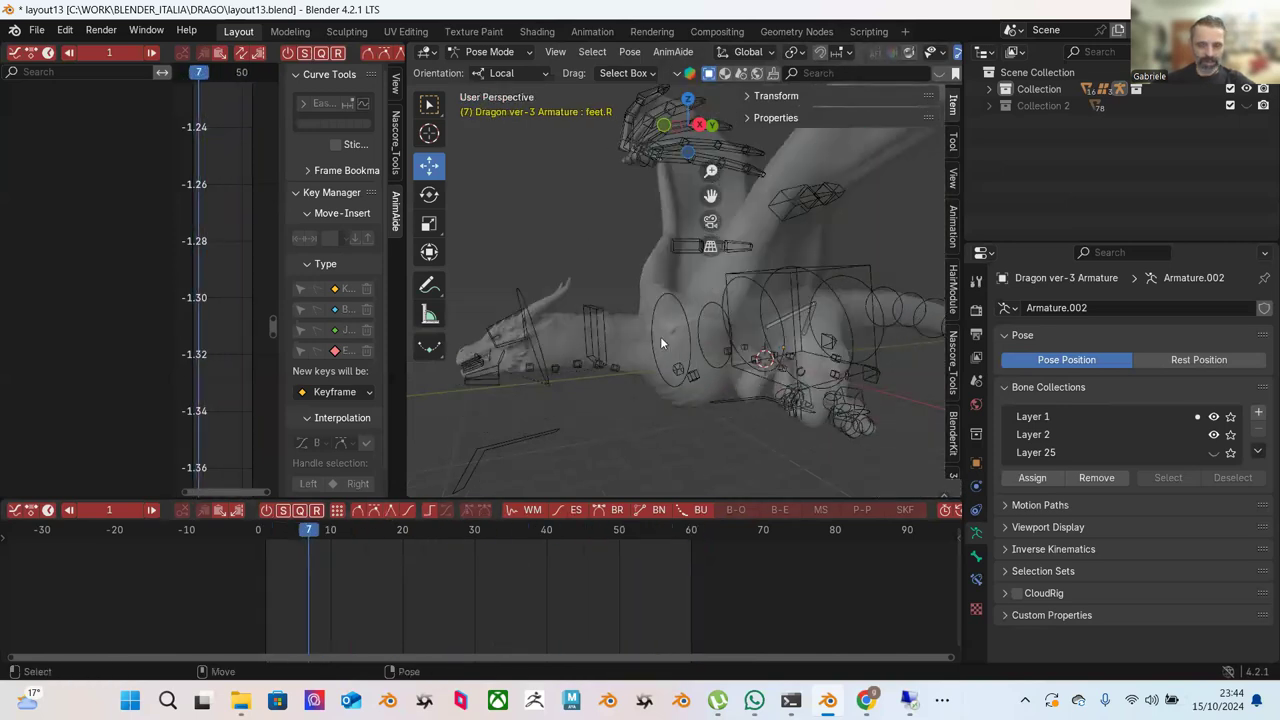
pyautogui.press('space')
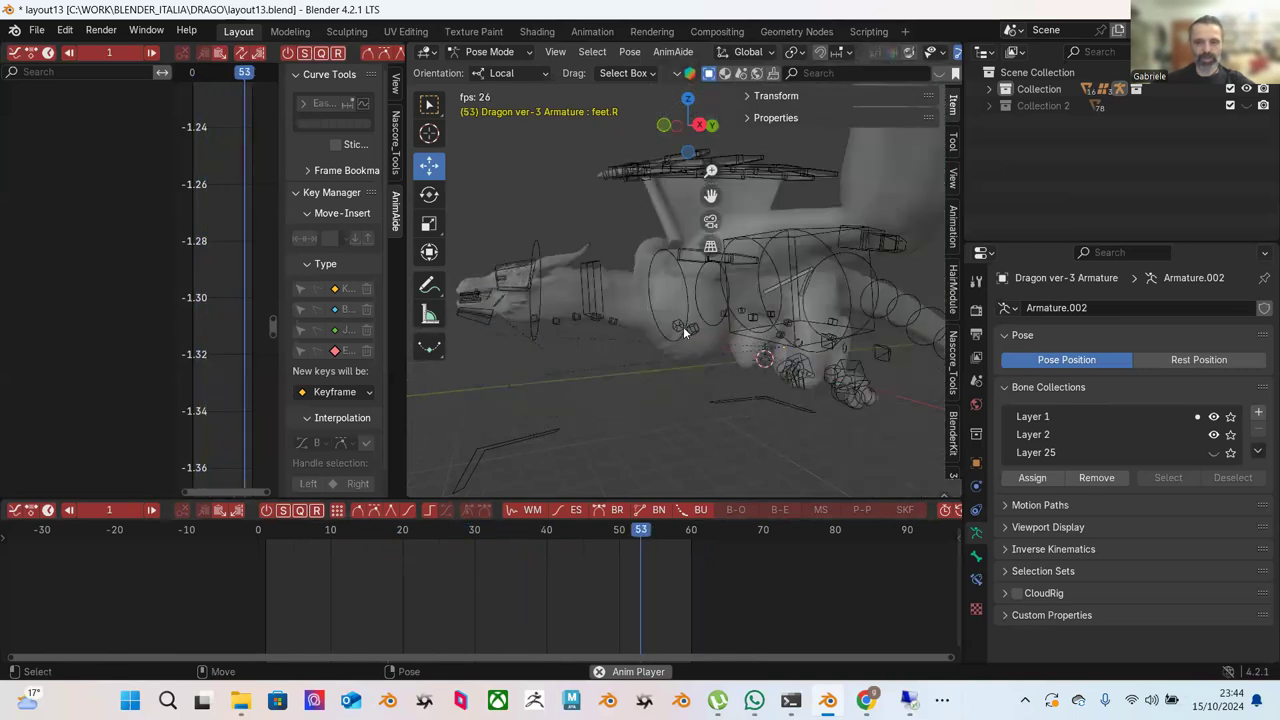
pyautogui.press('space')
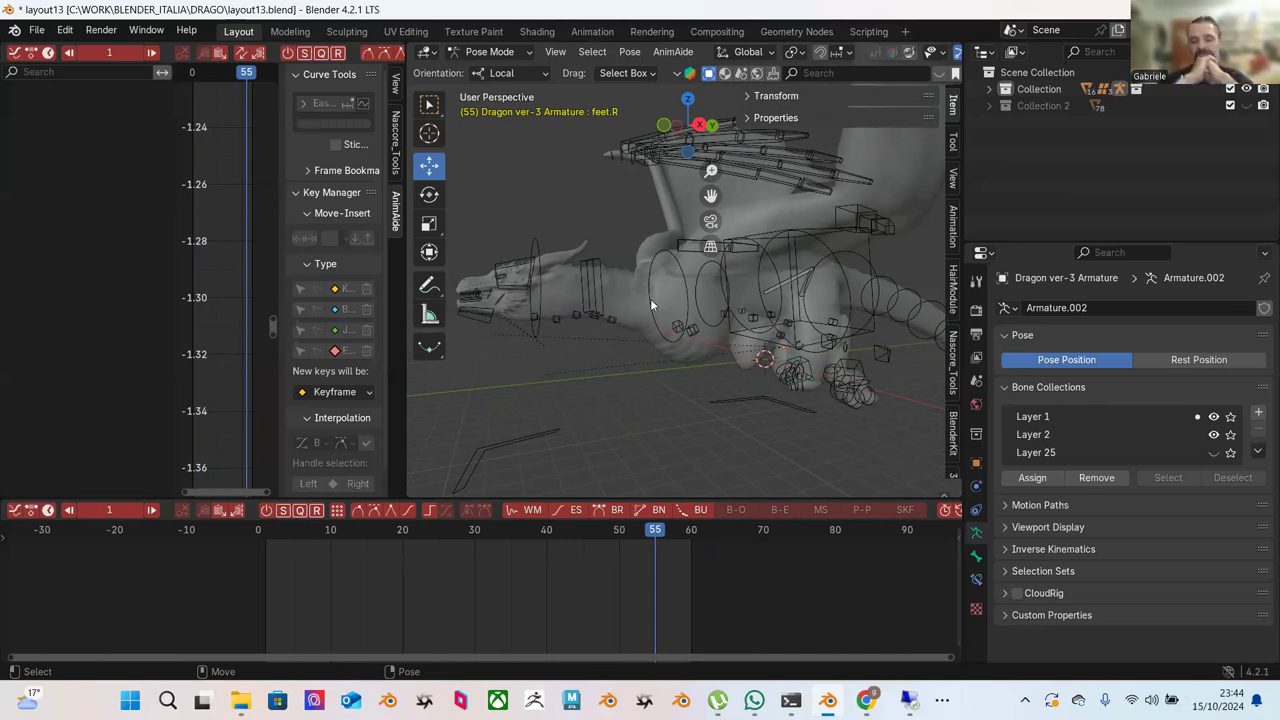
# Expand the Motion Paths panel in Bone properties, then switch to the browser.
pyautogui.click(1008, 507)
pyautogui.click(1010, 507)
pyautogui.click(1008, 506)
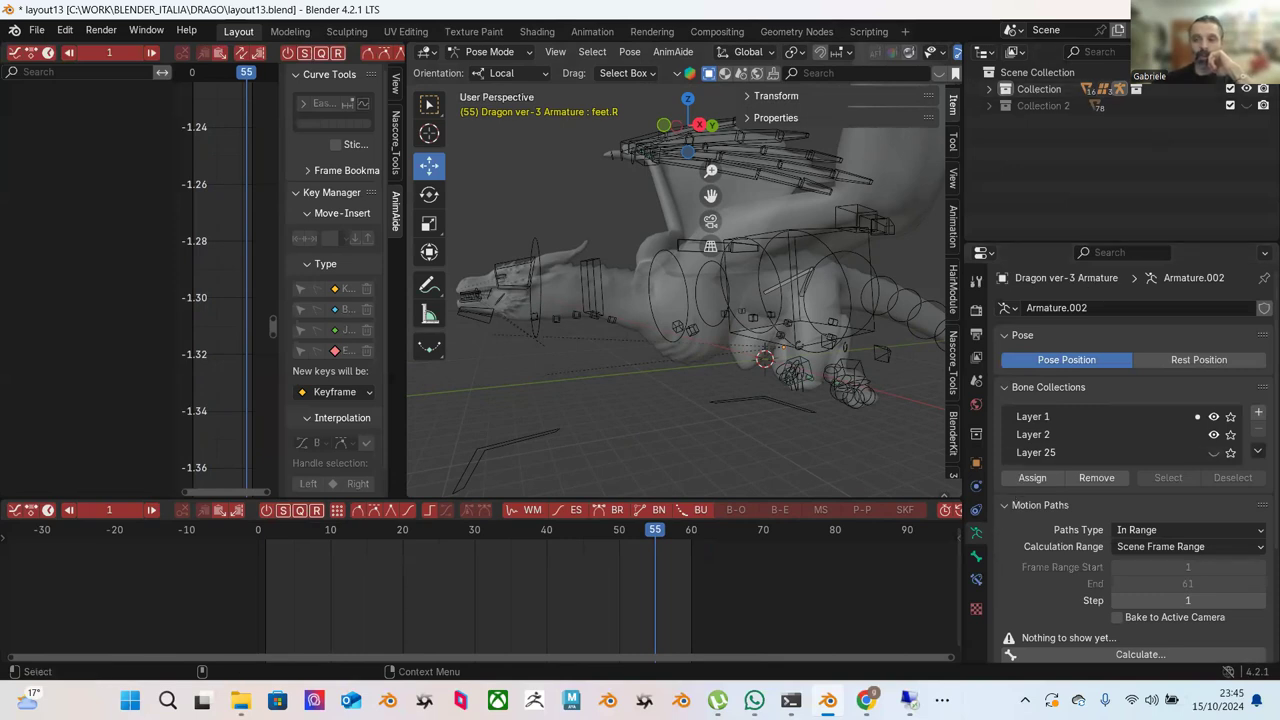
pyautogui.hotkey('alt', 'Tab')
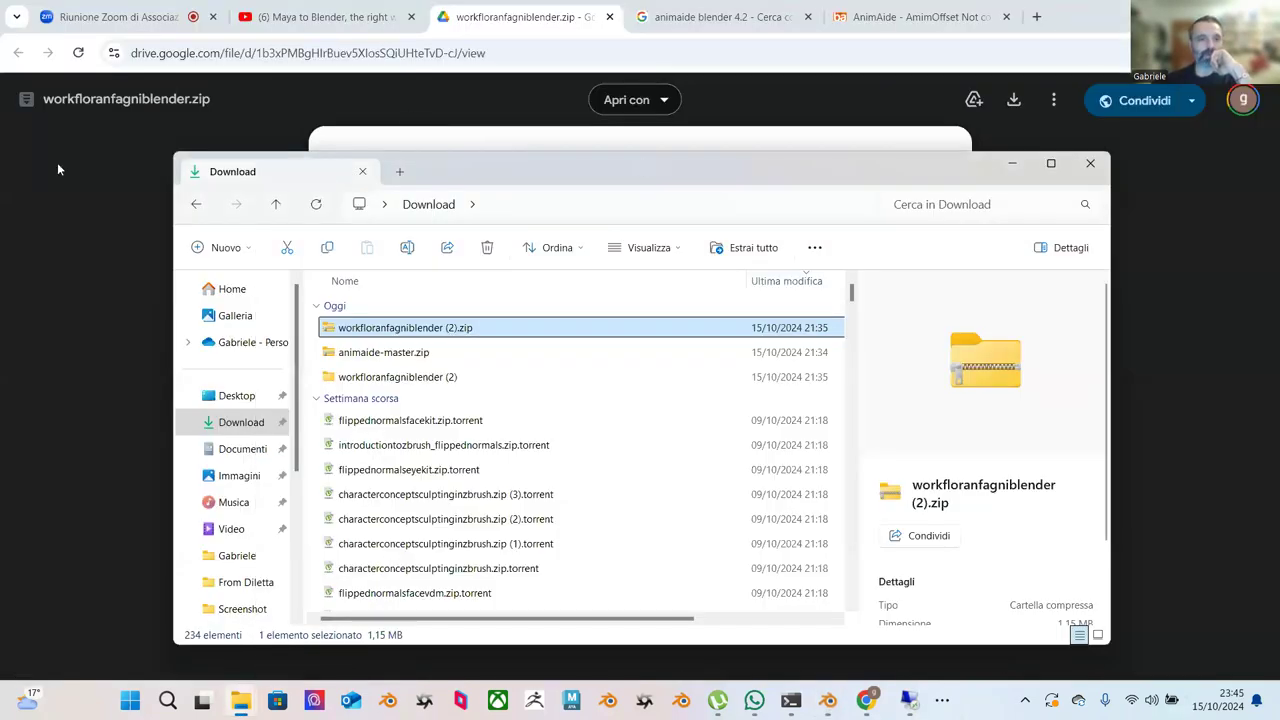
# Bring Chrome forward, go to the Zoom meeting tab and stop screen sharing.
pyautogui.click(58, 178)
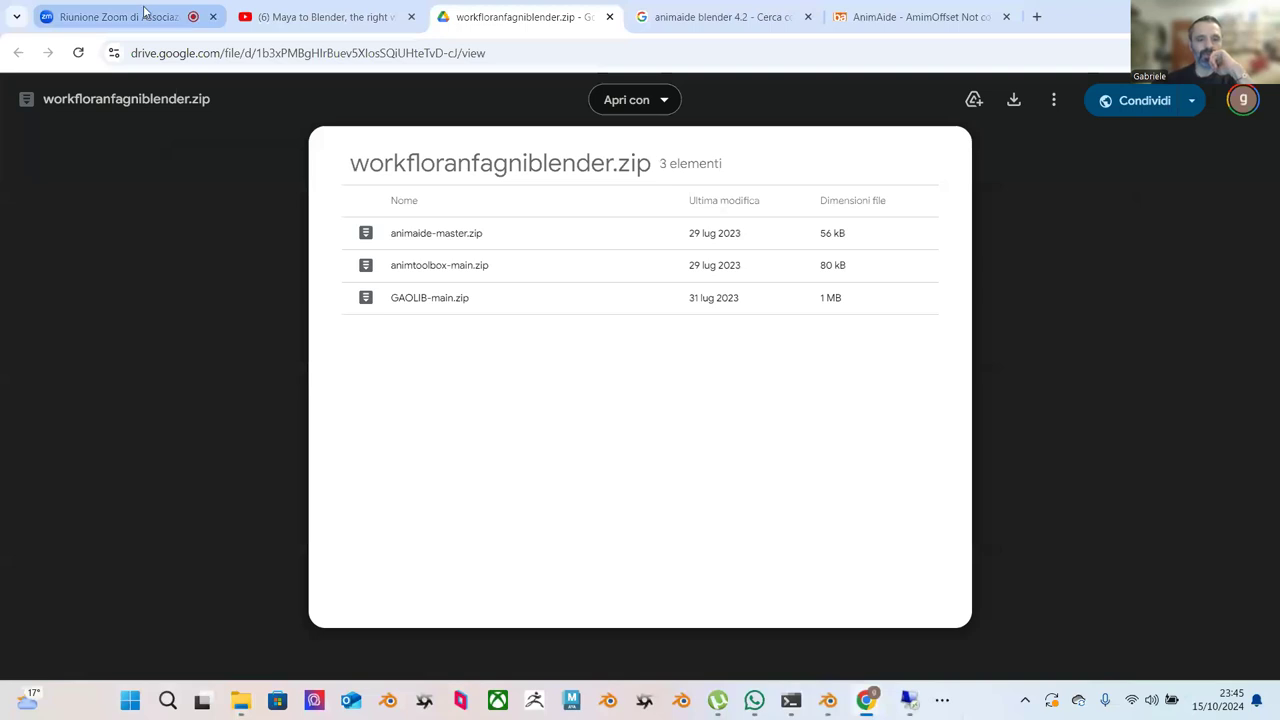
pyautogui.click(115, 17)
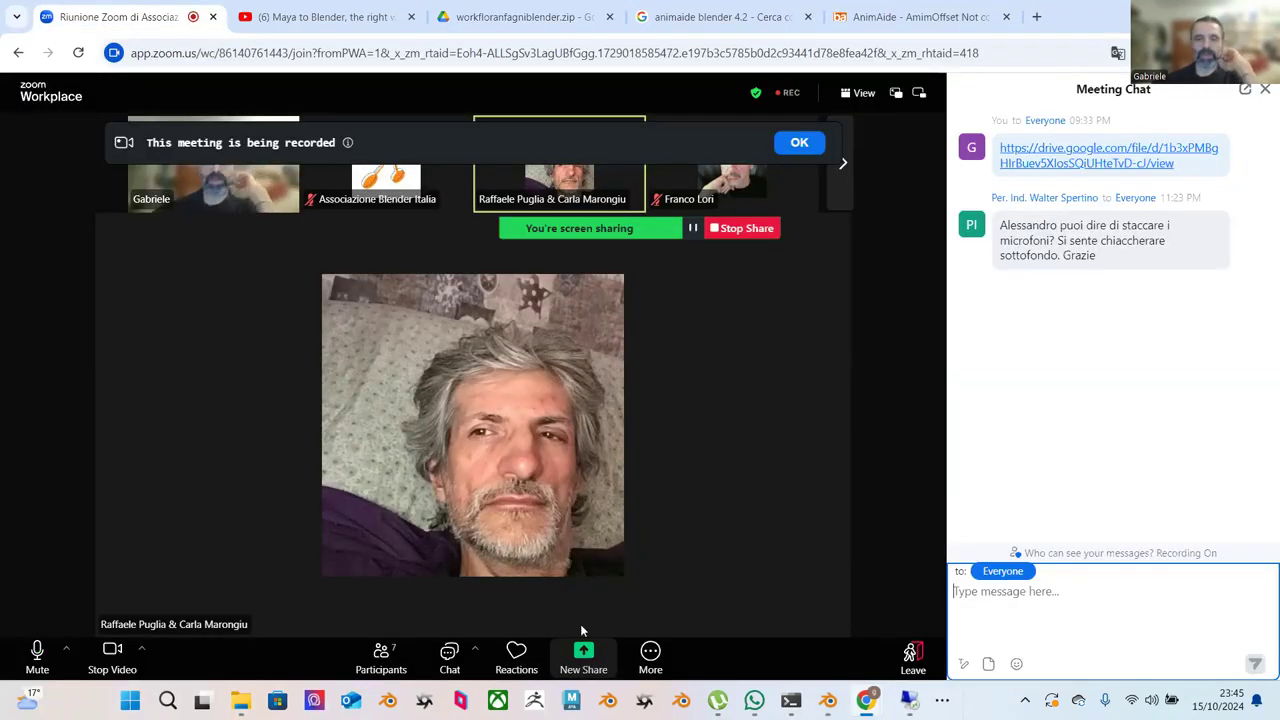
pyautogui.click(728, 229)
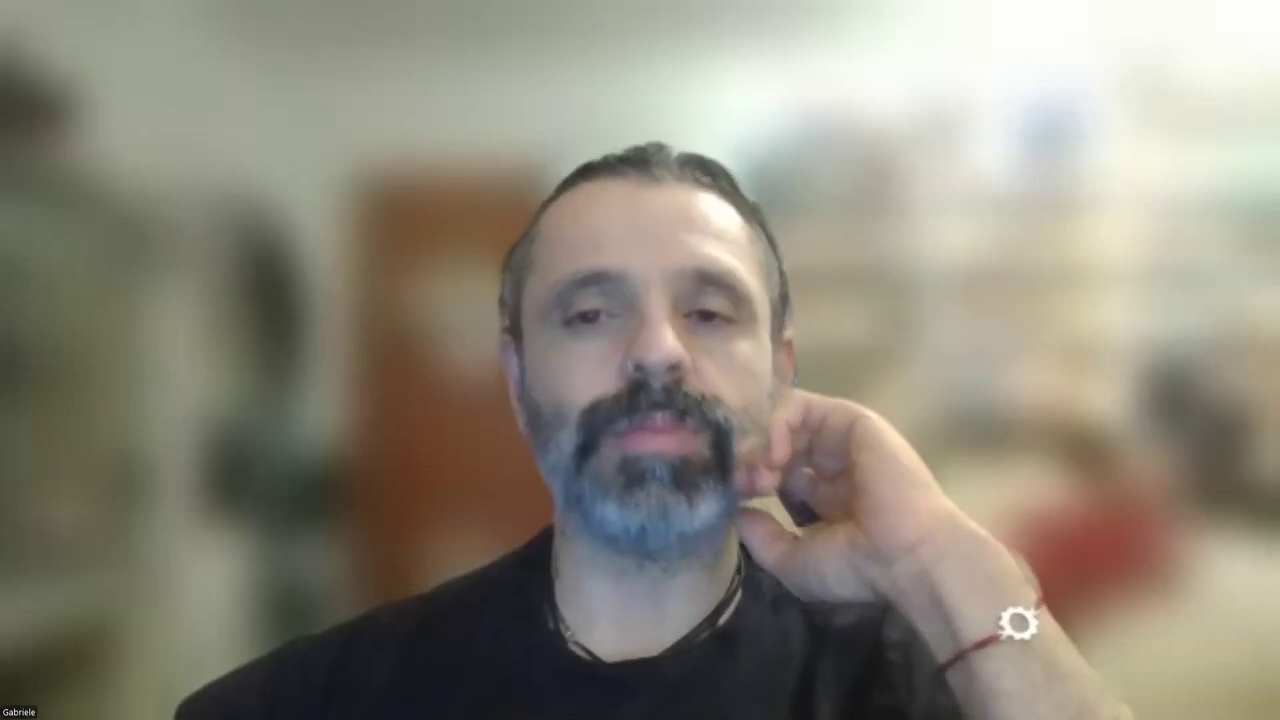